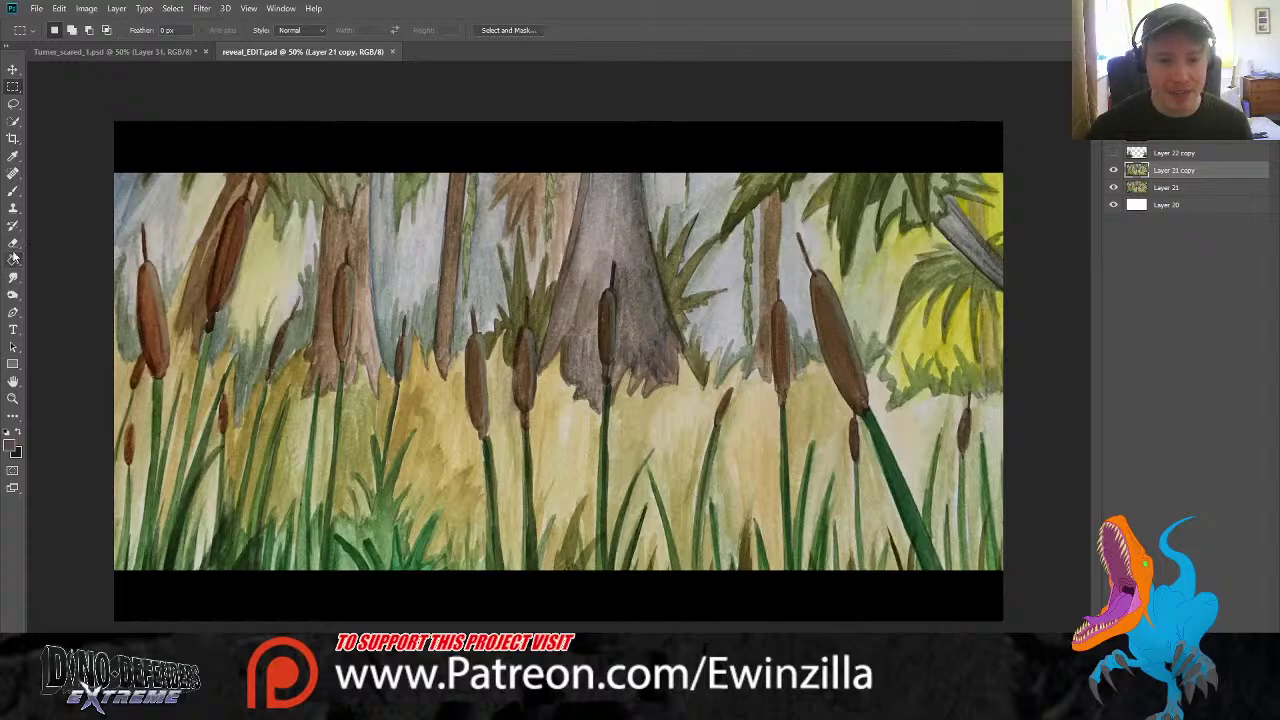
Hide Layer 21 and prepare a smaller Eraser brush for working on Layer 21 copy at 66.7% zoom
{"action": "left_click", "coordinate": [13, 243]}
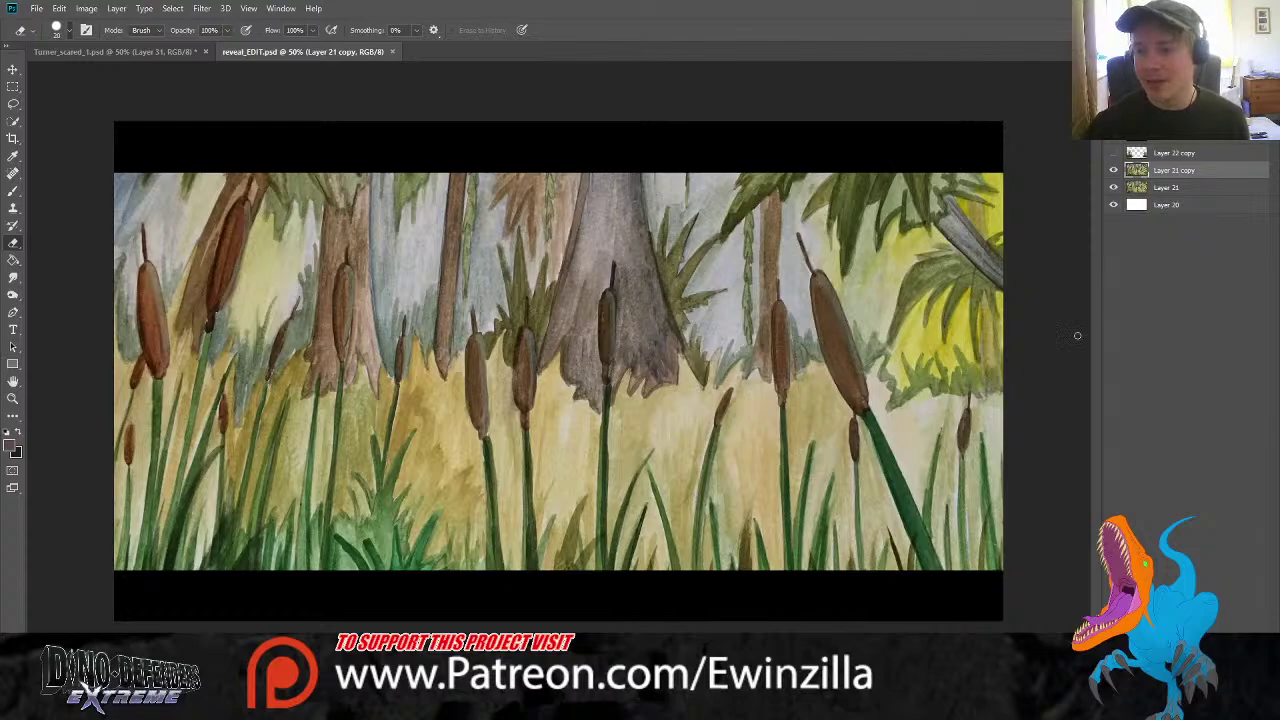
{"action": "left_click", "coordinate": [1114, 188]}
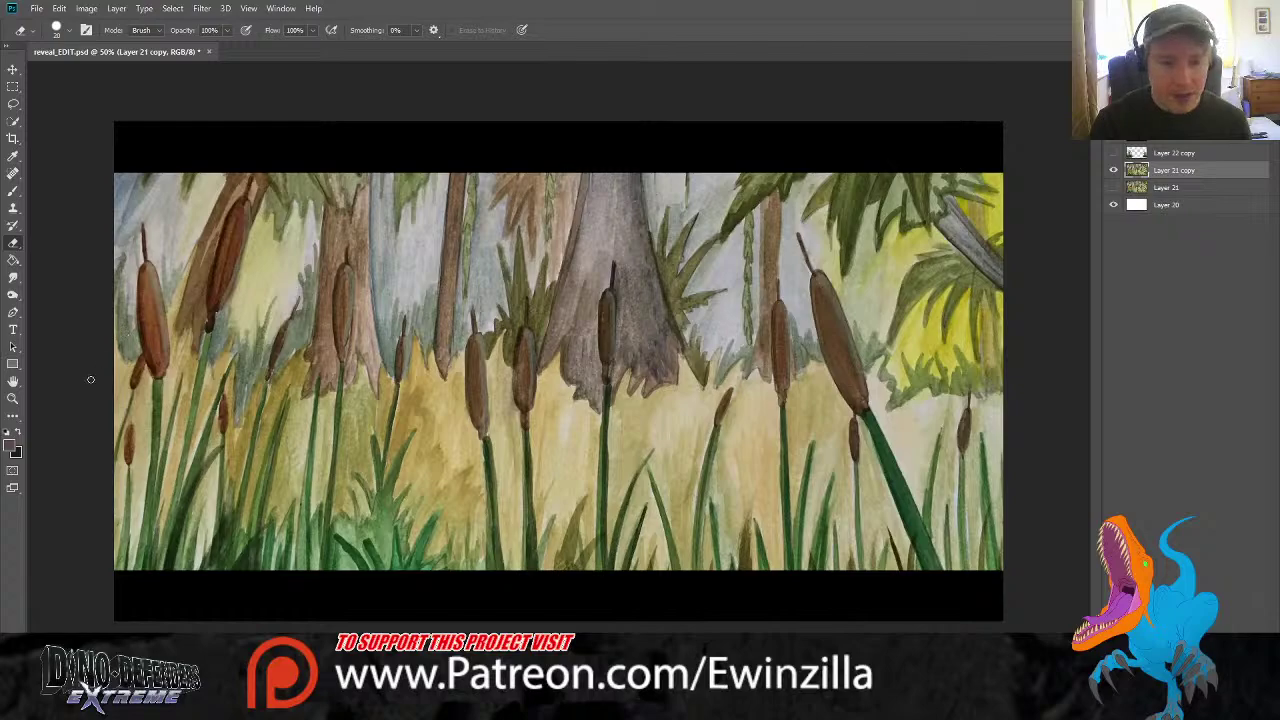
{"action": "left_click", "coordinate": [13, 398]}
{"action": "left_click", "coordinate": [117, 383]}
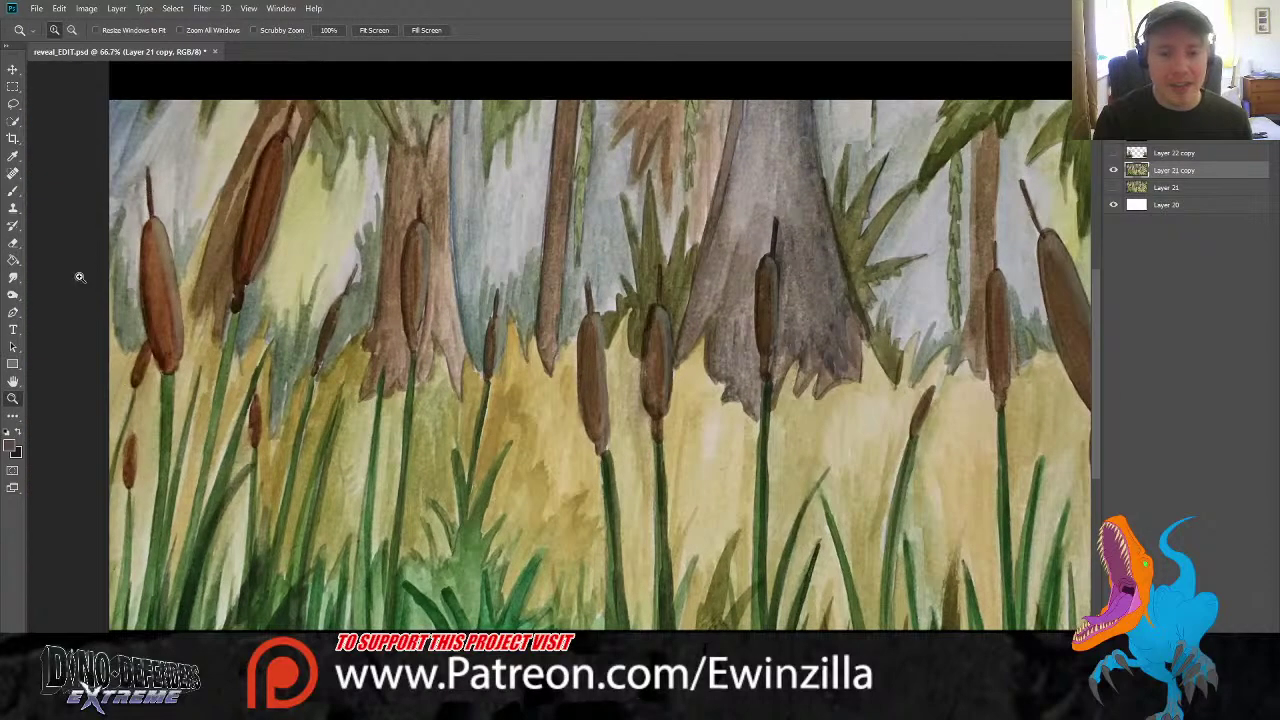
{"action": "left_click", "coordinate": [13, 242]}
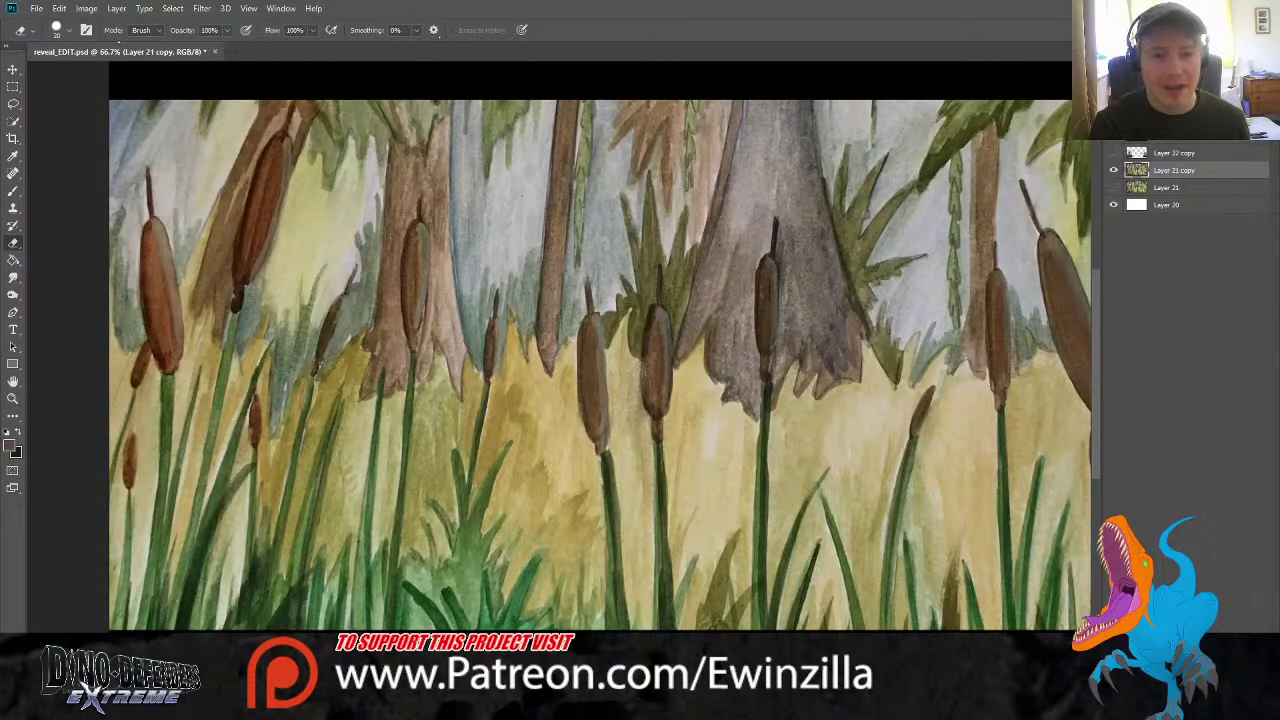
{"action": "key", "text": "["}
{"action": "key", "text": "["}
Erase the background around the leftmost large cattail's head and out to the painting's edge on Layer 21 copy
{"action": "mouse_move", "coordinate": [111, 286]}
{"action": "left_mouse_down"}
{"action": "mouse_move", "coordinate": [111, 336]}
{"action": "mouse_move", "coordinate": [124, 351]}
{"action": "mouse_move", "coordinate": [143, 343]}
{"action": "mouse_move", "coordinate": [143, 233]}
{"action": "mouse_move", "coordinate": [111, 290]}
{"action": "mouse_move", "coordinate": [111, 272]}
{"action": "mouse_move", "coordinate": [105, 320]}
{"action": "mouse_move", "coordinate": [124, 350]}
{"action": "mouse_move", "coordinate": [143, 340]}
{"action": "mouse_move", "coordinate": [143, 167]}
{"action": "mouse_move", "coordinate": [148, 214]}
{"action": "mouse_move", "coordinate": [144, 178]}
{"action": "mouse_move", "coordinate": [146, 220]}
{"action": "mouse_move", "coordinate": [128, 250]}
{"action": "mouse_move", "coordinate": [140, 226]}
{"action": "mouse_move", "coordinate": [145, 333]}
{"action": "mouse_move", "coordinate": [128, 352]}
{"action": "mouse_move", "coordinate": [110, 300]}
{"action": "mouse_move", "coordinate": [132, 340]}
{"action": "mouse_move", "coordinate": [133, 230]}
{"action": "mouse_move", "coordinate": [120, 300]}
{"action": "mouse_move", "coordinate": [108, 245]}
{"action": "left_mouse_up"}
{"action": "key", "text": "ctrl+z"}
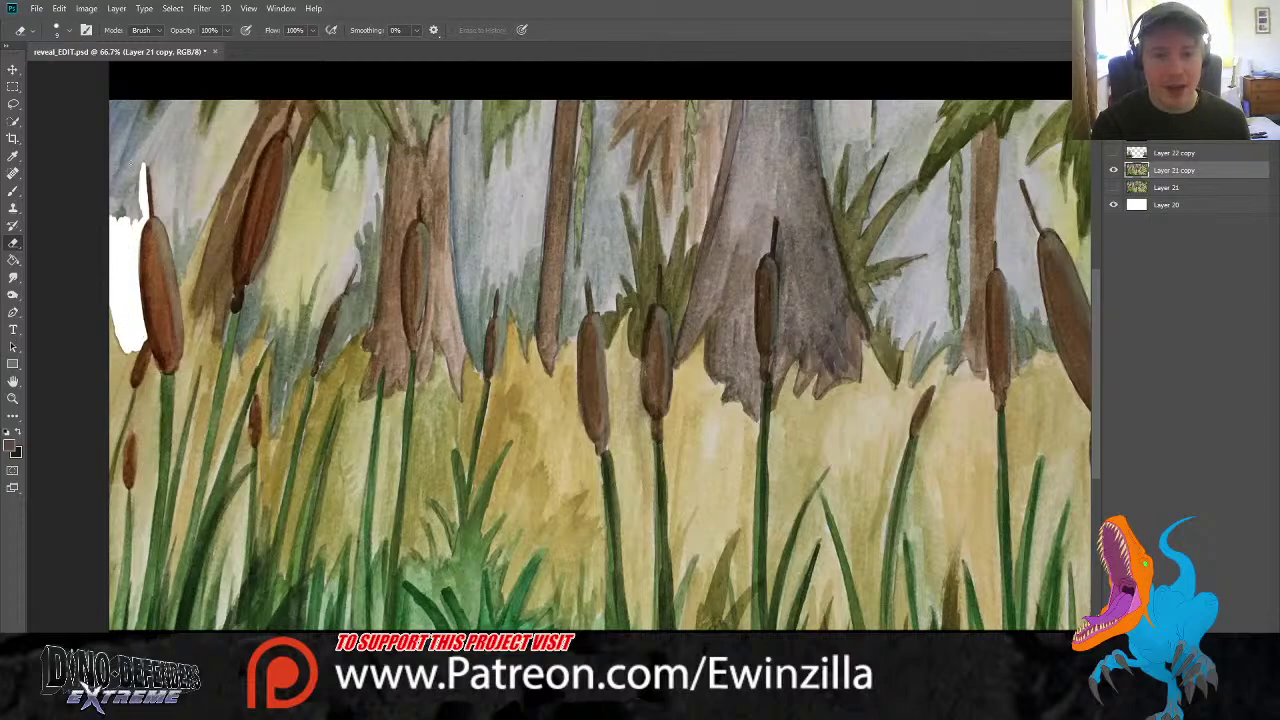
{"action": "mouse_move", "coordinate": [130, 163]}
{"action": "left_mouse_down"}
{"action": "mouse_move", "coordinate": [117, 242]}
{"action": "mouse_move", "coordinate": [141, 158]}
{"action": "mouse_move", "coordinate": [142, 218]}
{"action": "left_mouse_up"}
{"action": "mouse_move", "coordinate": [130, 174]}
{"action": "left_mouse_down"}
{"action": "mouse_move", "coordinate": [115, 201]}
{"action": "mouse_move", "coordinate": [150, 164]}
{"action": "mouse_move", "coordinate": [185, 342]}
{"action": "mouse_move", "coordinate": [173, 322]}
{"action": "mouse_move", "coordinate": [126, 350]}
{"action": "mouse_move", "coordinate": [125, 364]}
{"action": "mouse_move", "coordinate": [136, 353]}
{"action": "mouse_move", "coordinate": [106, 474]}
{"action": "mouse_move", "coordinate": [128, 399]}
{"action": "mouse_move", "coordinate": [118, 423]}
{"action": "mouse_move", "coordinate": [122, 389]}
{"action": "mouse_move", "coordinate": [103, 408]}
{"action": "mouse_move", "coordinate": [110, 342]}
{"action": "left_mouse_up"}
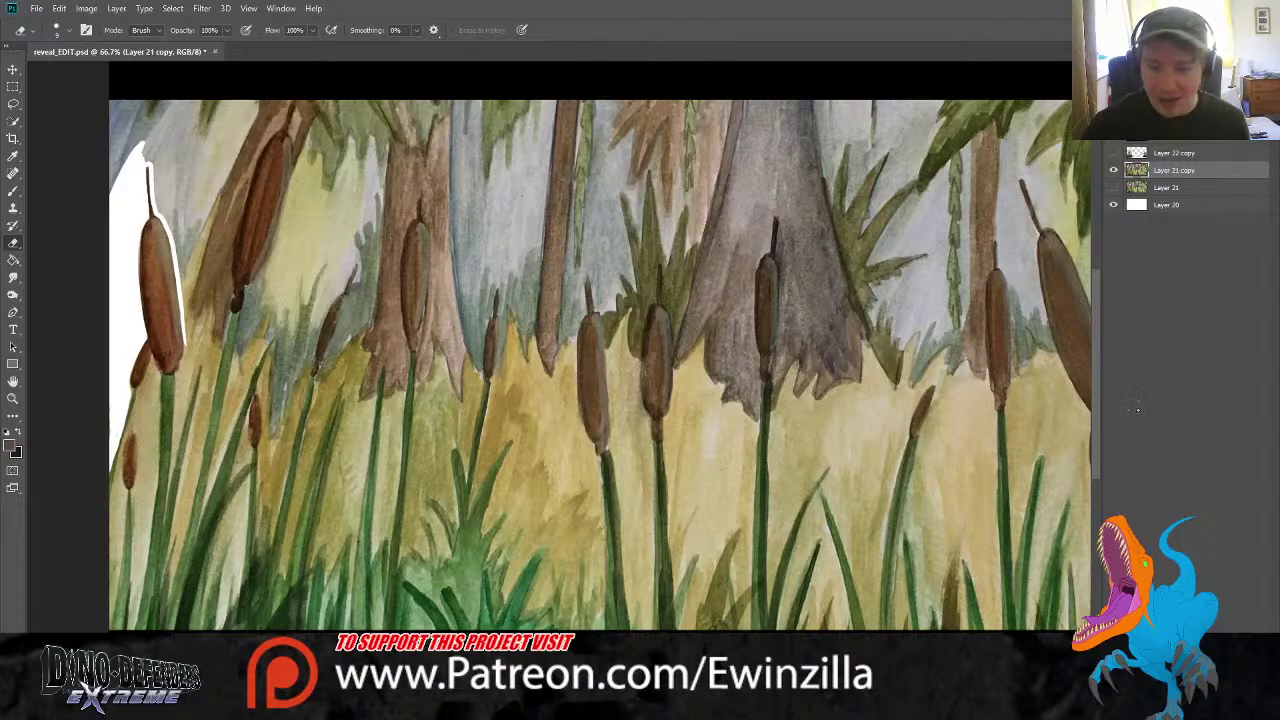
Erase the background around the two small cattails at the painting's left edge, up to the first large cattail's stem
{"action": "scroll", "coordinate": [1011, 432], "scroll_direction": "down", "scroll_amount": 2}
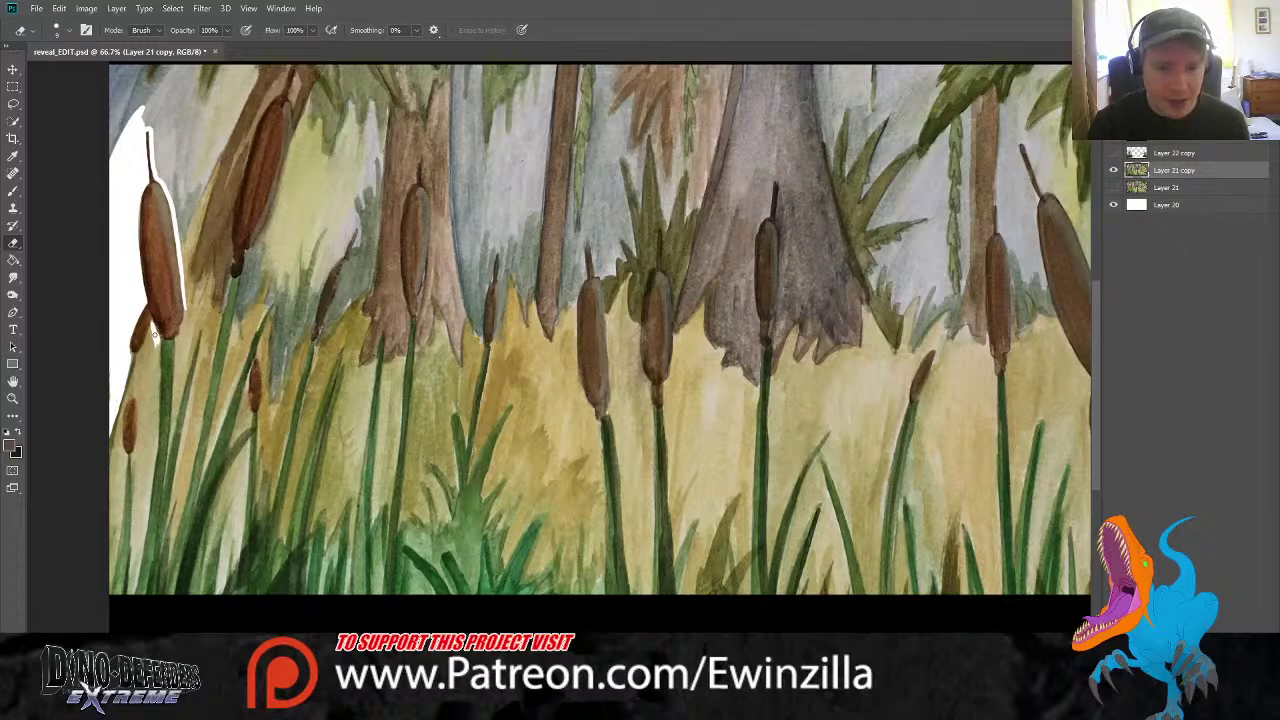
{"action": "mouse_move", "coordinate": [153, 338]}
{"action": "left_mouse_down"}
{"action": "mouse_move", "coordinate": [144, 360]}
{"action": "mouse_move", "coordinate": [151, 323]}
{"action": "mouse_move", "coordinate": [125, 400]}
{"action": "left_mouse_up"}
{"action": "left_click_drag", "start_coordinate": [138, 358], "coordinate": [120, 448]}
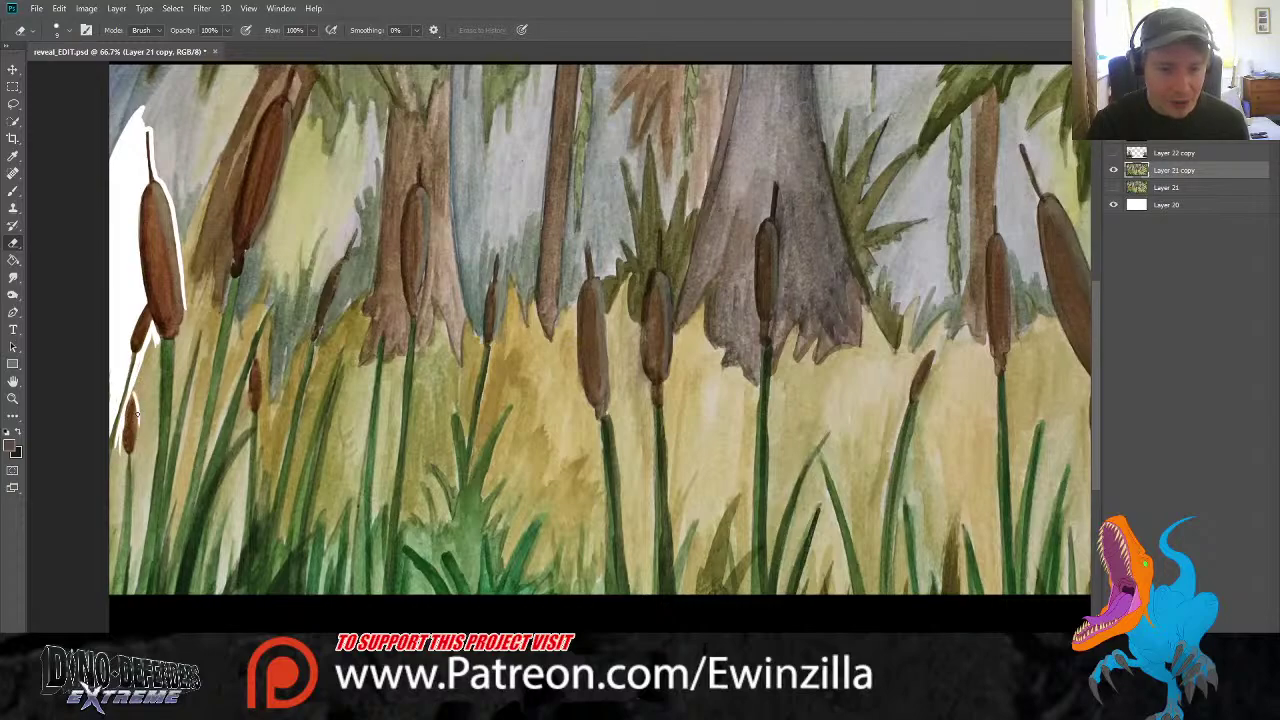
{"action": "left_click_drag", "start_coordinate": [136, 392], "coordinate": [131, 582]}
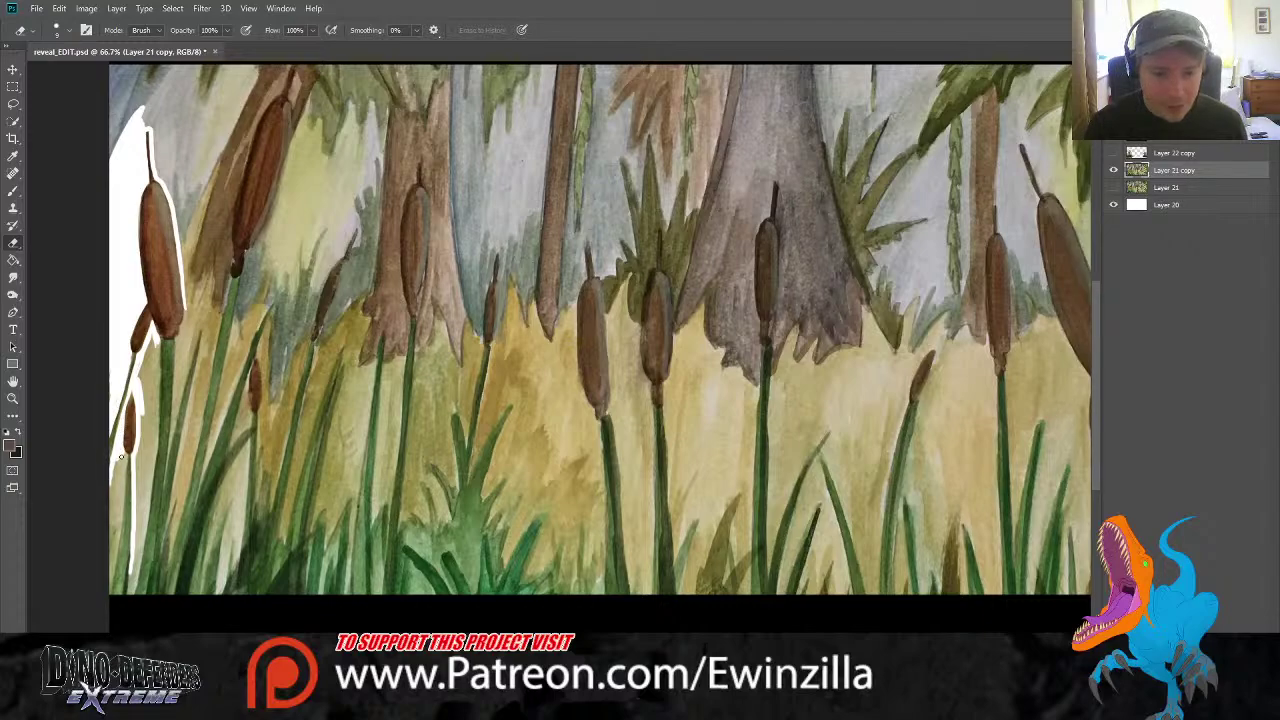
{"action": "mouse_move", "coordinate": [124, 453]}
{"action": "left_mouse_down"}
{"action": "mouse_move", "coordinate": [106, 600]}
{"action": "mouse_move", "coordinate": [119, 450]}
{"action": "mouse_move", "coordinate": [109, 503]}
{"action": "mouse_move", "coordinate": [136, 568]}
{"action": "mouse_move", "coordinate": [134, 552]}
{"action": "mouse_move", "coordinate": [129, 579]}
{"action": "mouse_move", "coordinate": [140, 537]}
{"action": "mouse_move", "coordinate": [131, 603]}
{"action": "mouse_move", "coordinate": [158, 340]}
{"action": "left_mouse_up"}
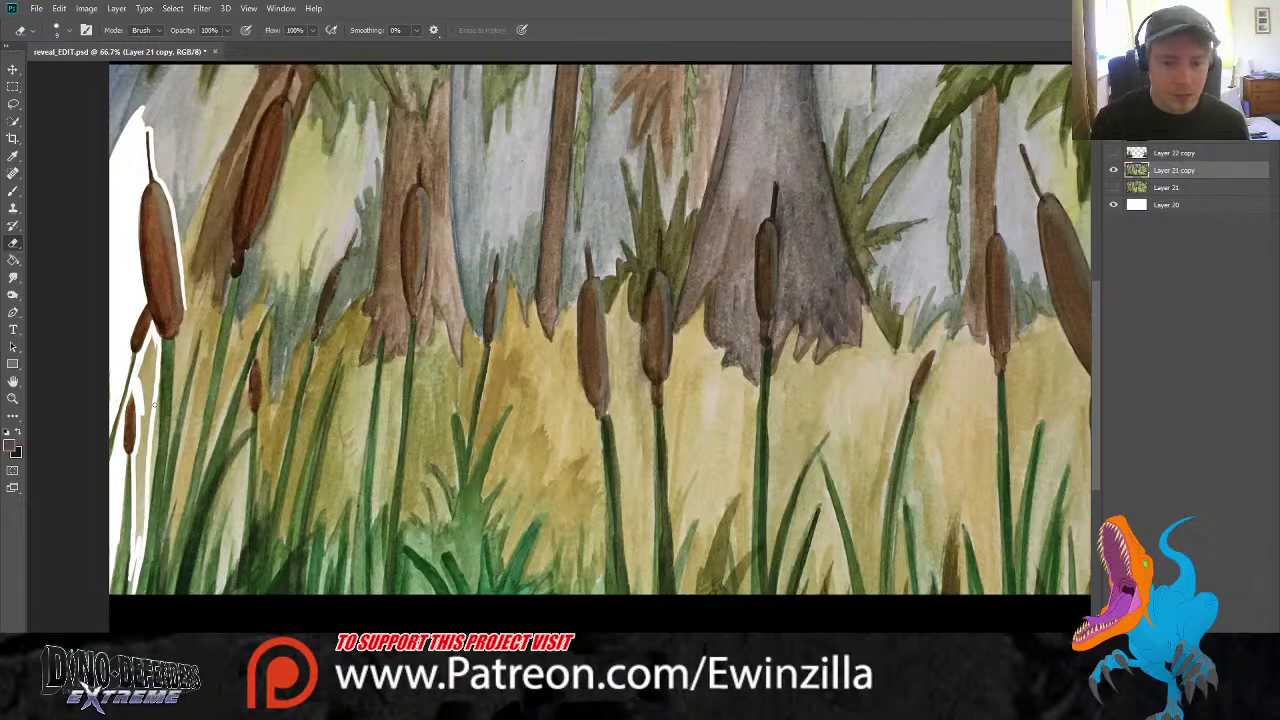
{"action": "mouse_move", "coordinate": [153, 404]}
{"action": "left_mouse_down"}
{"action": "mouse_move", "coordinate": [156, 424]}
{"action": "mouse_move", "coordinate": [155, 390]}
{"action": "mouse_move", "coordinate": [137, 548]}
{"action": "mouse_move", "coordinate": [154, 350]}
{"action": "mouse_move", "coordinate": [145, 385]}
{"action": "mouse_move", "coordinate": [144, 360]}
{"action": "left_mouse_up"}
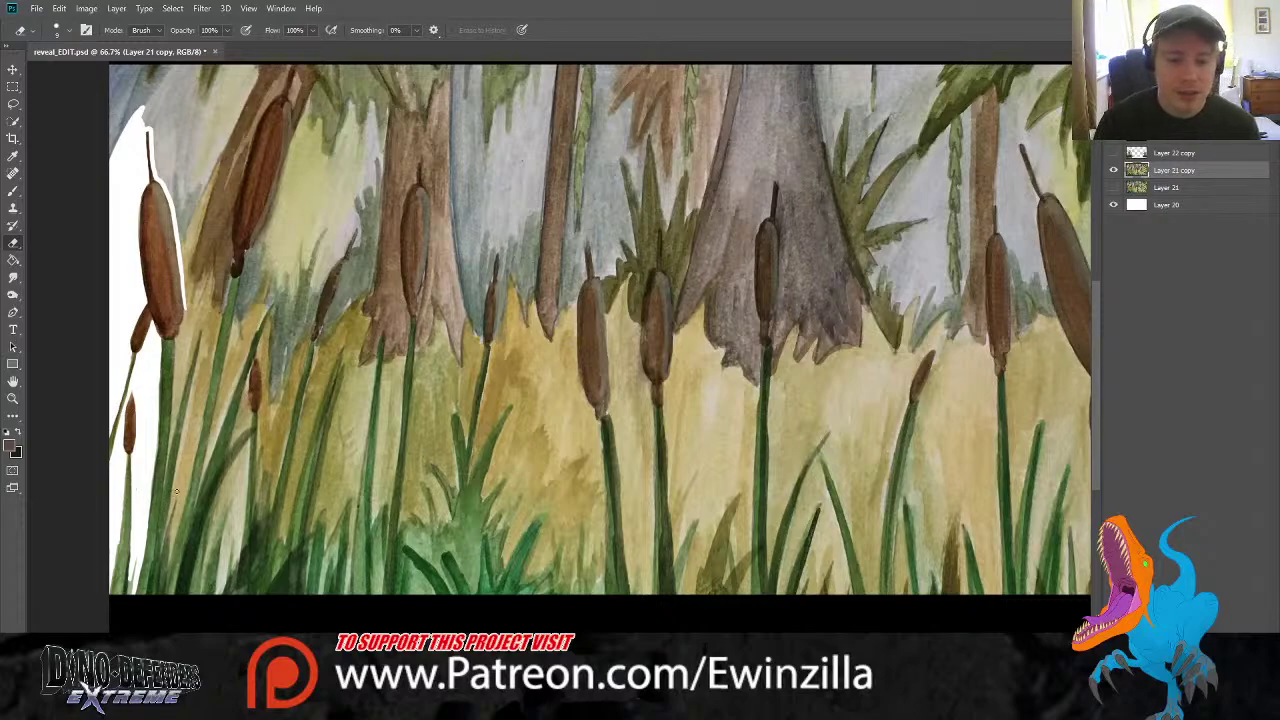
Erase the background between the stems of the first two large cattails, keeping the grass blades between them
{"action": "left_click_drag", "start_coordinate": [178, 483], "coordinate": [163, 535]}
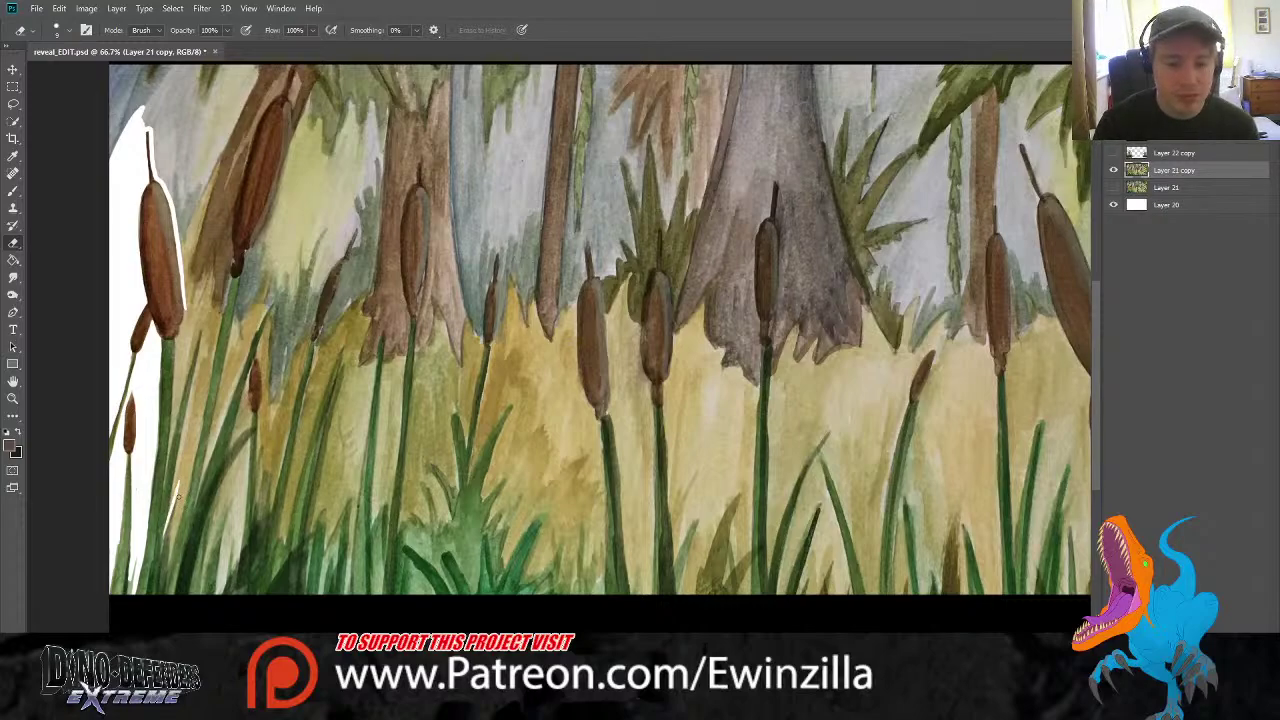
{"action": "mouse_move", "coordinate": [180, 492]}
{"action": "left_mouse_down"}
{"action": "mouse_move", "coordinate": [173, 570]}
{"action": "mouse_move", "coordinate": [186, 465]}
{"action": "mouse_move", "coordinate": [169, 514]}
{"action": "mouse_move", "coordinate": [192, 407]}
{"action": "mouse_move", "coordinate": [195, 448]}
{"action": "left_mouse_up"}
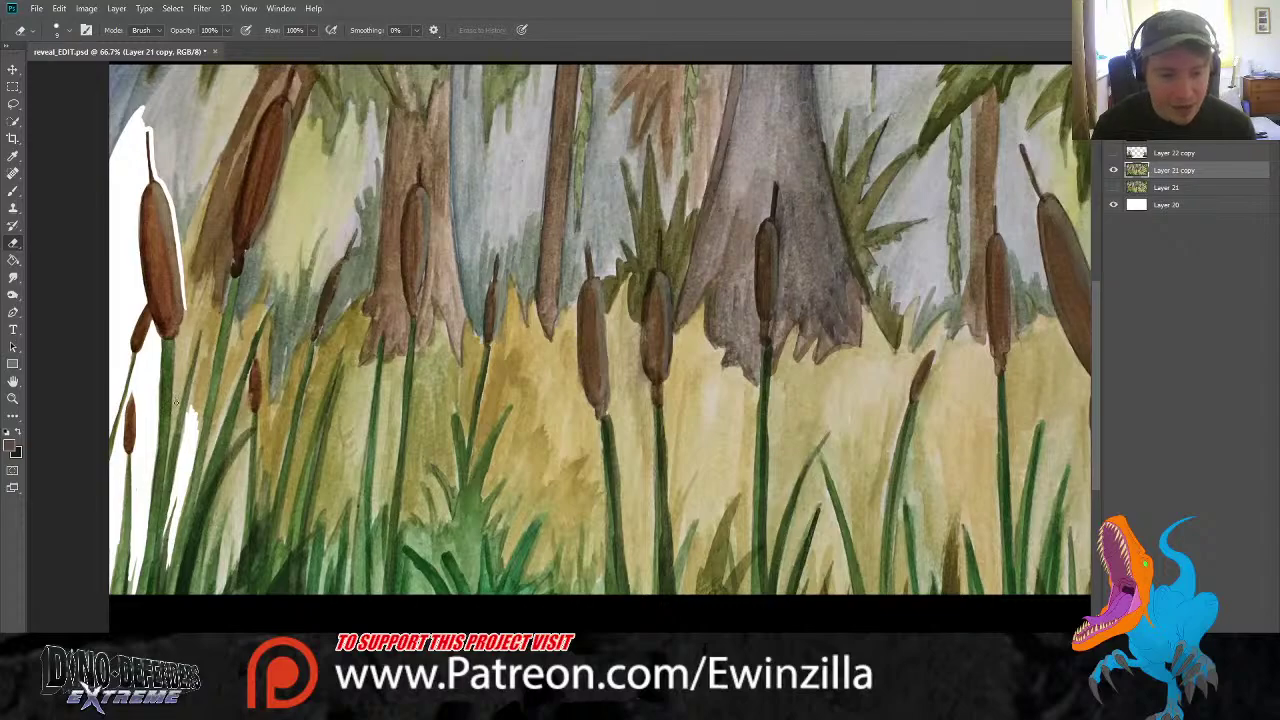
{"action": "mouse_move", "coordinate": [206, 369]}
{"action": "left_mouse_down"}
{"action": "mouse_move", "coordinate": [180, 456]}
{"action": "mouse_move", "coordinate": [207, 324]}
{"action": "mouse_move", "coordinate": [200, 415]}
{"action": "left_mouse_up"}
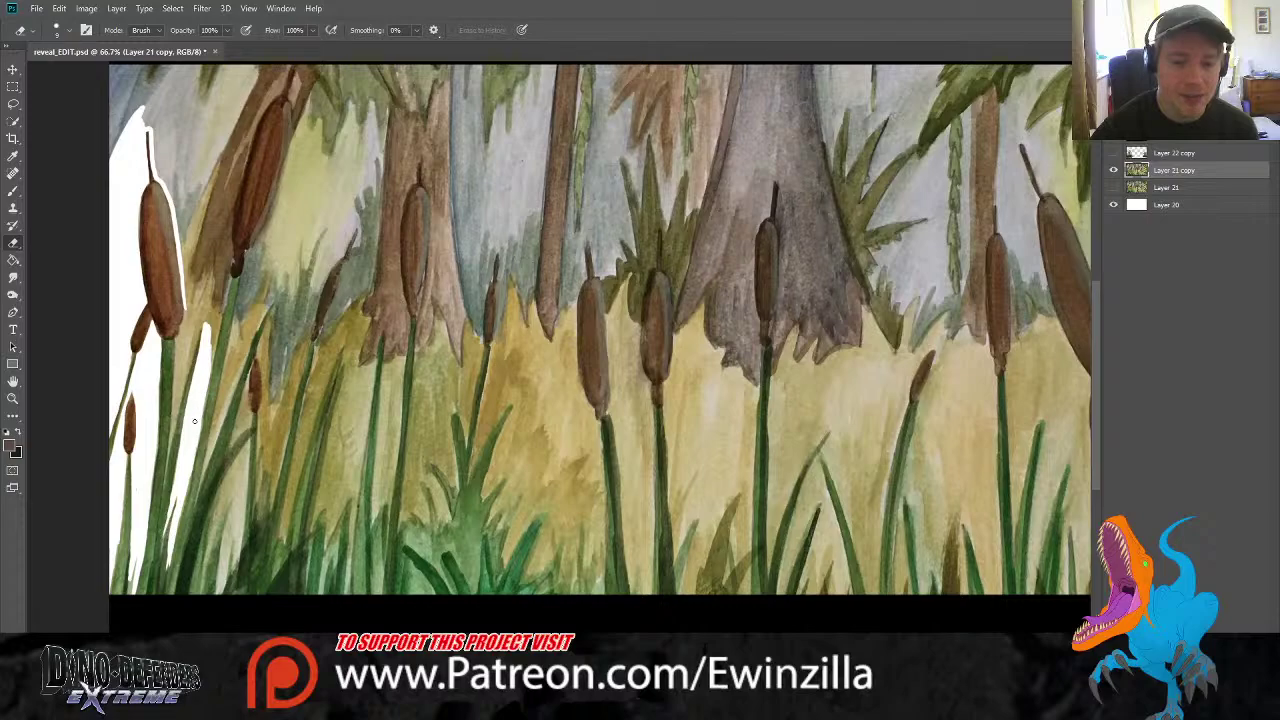
{"action": "mouse_move", "coordinate": [208, 362]}
{"action": "left_mouse_down"}
{"action": "mouse_move", "coordinate": [233, 259]}
{"action": "mouse_move", "coordinate": [228, 215]}
{"action": "left_mouse_up"}
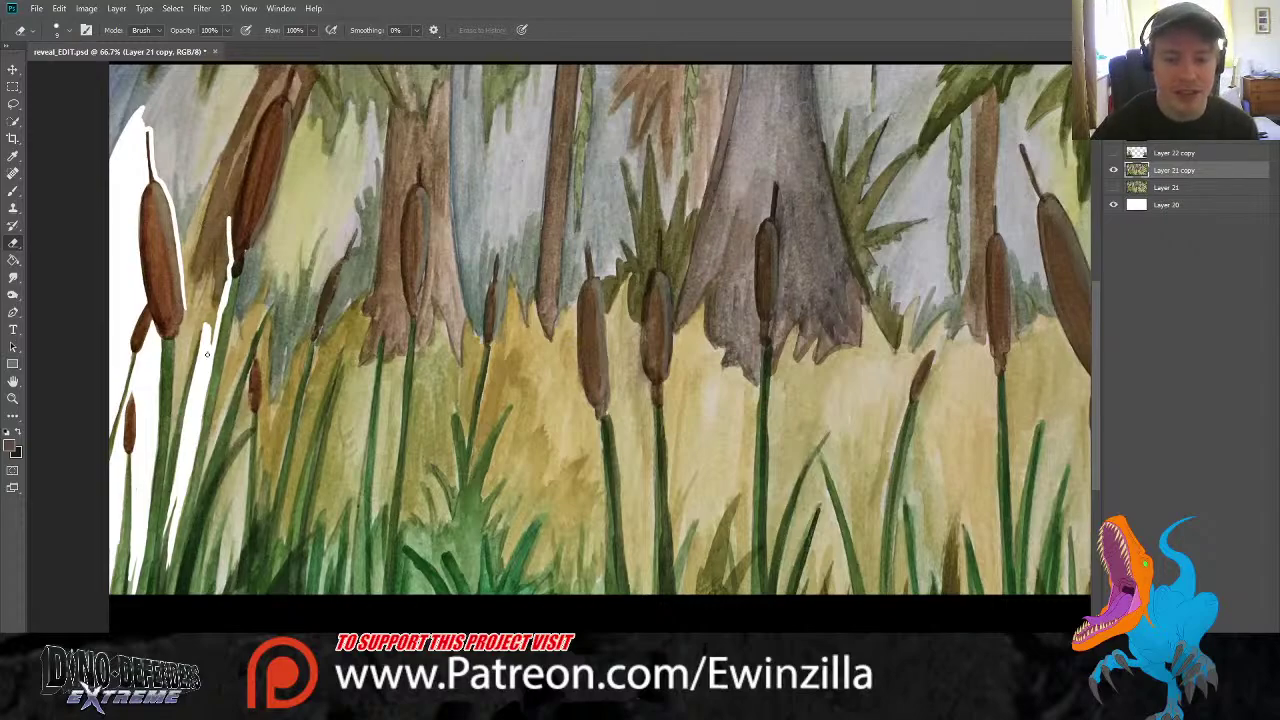
{"action": "left_click_drag", "start_coordinate": [214, 316], "coordinate": [203, 318]}
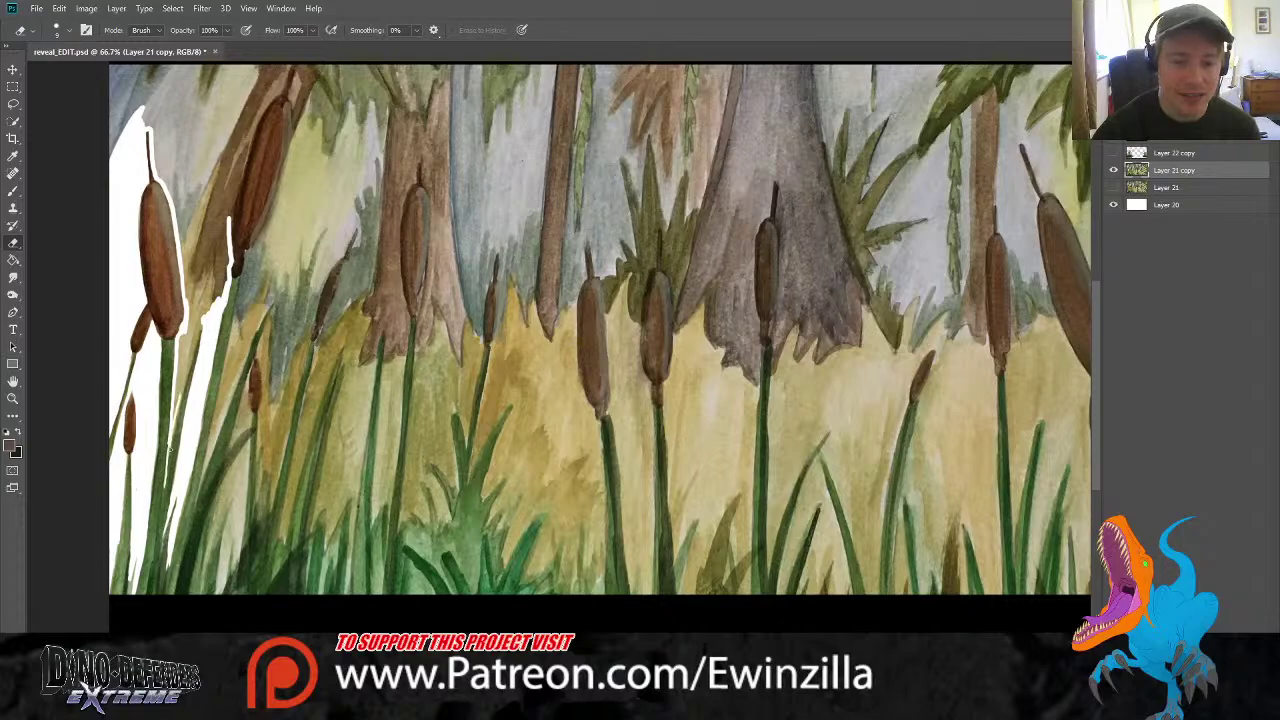
Erase a thin outline around the second large cattail's head and along the upper part of its stem
{"action": "mouse_move", "coordinate": [174, 416]}
{"action": "left_mouse_down"}
{"action": "mouse_move", "coordinate": [193, 349]}
{"action": "mouse_move", "coordinate": [178, 404]}
{"action": "mouse_move", "coordinate": [181, 339]}
{"action": "mouse_move", "coordinate": [185, 358]}
{"action": "mouse_move", "coordinate": [226, 276]}
{"action": "mouse_move", "coordinate": [227, 177]}
{"action": "mouse_move", "coordinate": [232, 247]}
{"action": "mouse_move", "coordinate": [244, 157]}
{"action": "mouse_move", "coordinate": [293, 68]}
{"action": "mouse_move", "coordinate": [289, 163]}
{"action": "mouse_move", "coordinate": [241, 277]}
{"action": "mouse_move", "coordinate": [292, 97]}
{"action": "left_mouse_up"}
{"action": "left_click_drag", "start_coordinate": [243, 277], "coordinate": [213, 414]}
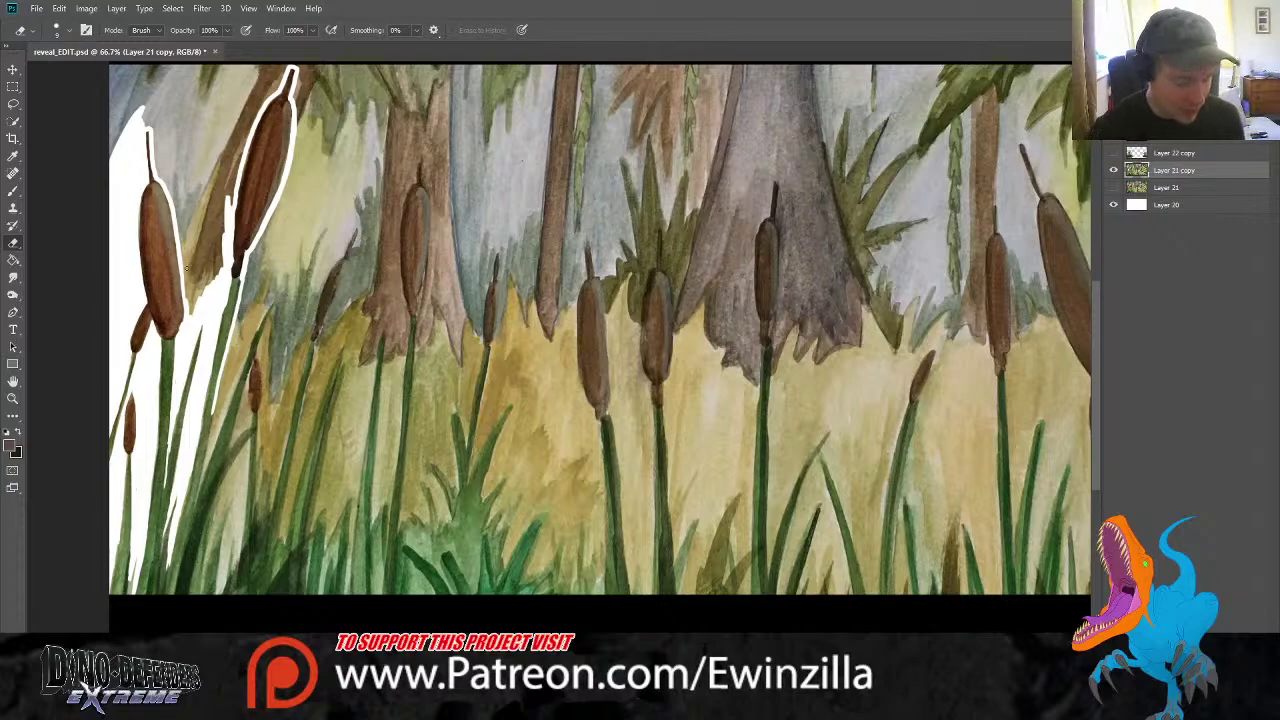
{"action": "key", "text": "ctrl+z"}
{"action": "left_click_drag", "start_coordinate": [246, 266], "coordinate": [231, 348]}
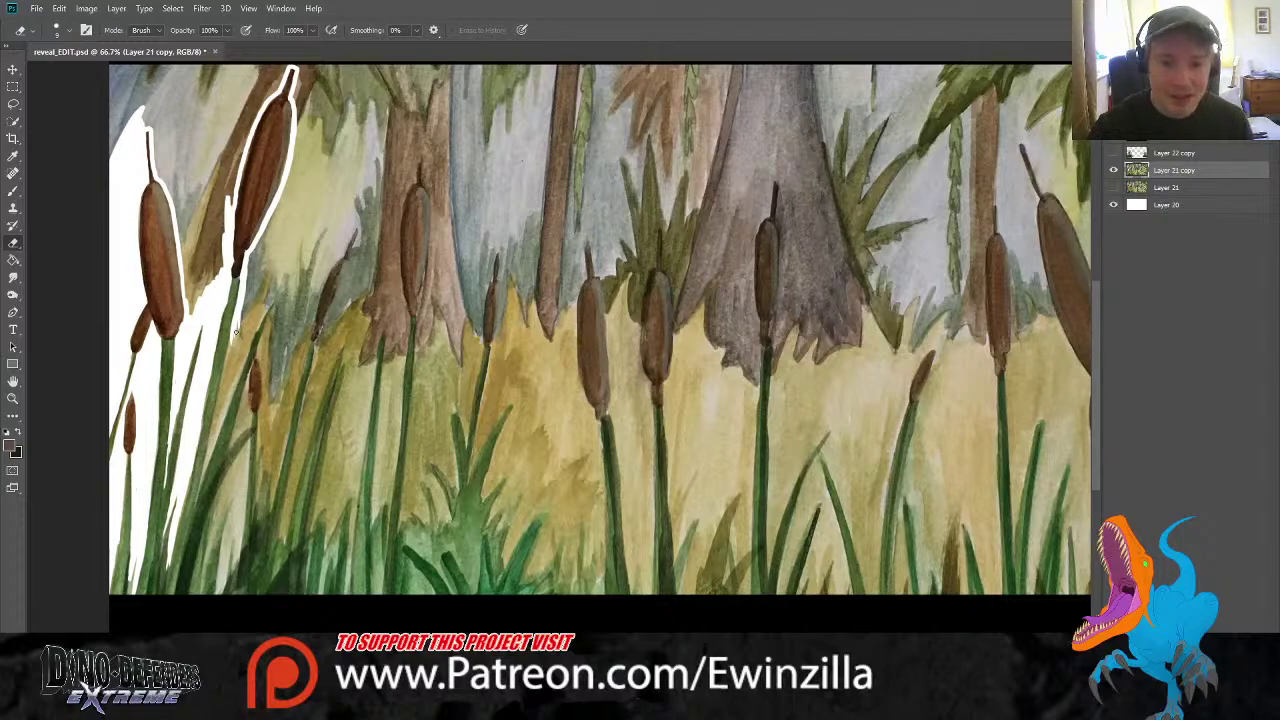
Erase the background beside the second large cattail's stem and clear the gap between the first two large heads
{"action": "mouse_move", "coordinate": [238, 330]}
{"action": "left_mouse_down"}
{"action": "mouse_move", "coordinate": [227, 370]}
{"action": "mouse_move", "coordinate": [234, 327]}
{"action": "mouse_move", "coordinate": [201, 476]}
{"action": "mouse_move", "coordinate": [262, 316]}
{"action": "left_mouse_up"}
{"action": "mouse_move", "coordinate": [230, 375]}
{"action": "left_mouse_down"}
{"action": "mouse_move", "coordinate": [264, 298]}
{"action": "mouse_move", "coordinate": [254, 330]}
{"action": "left_mouse_up"}
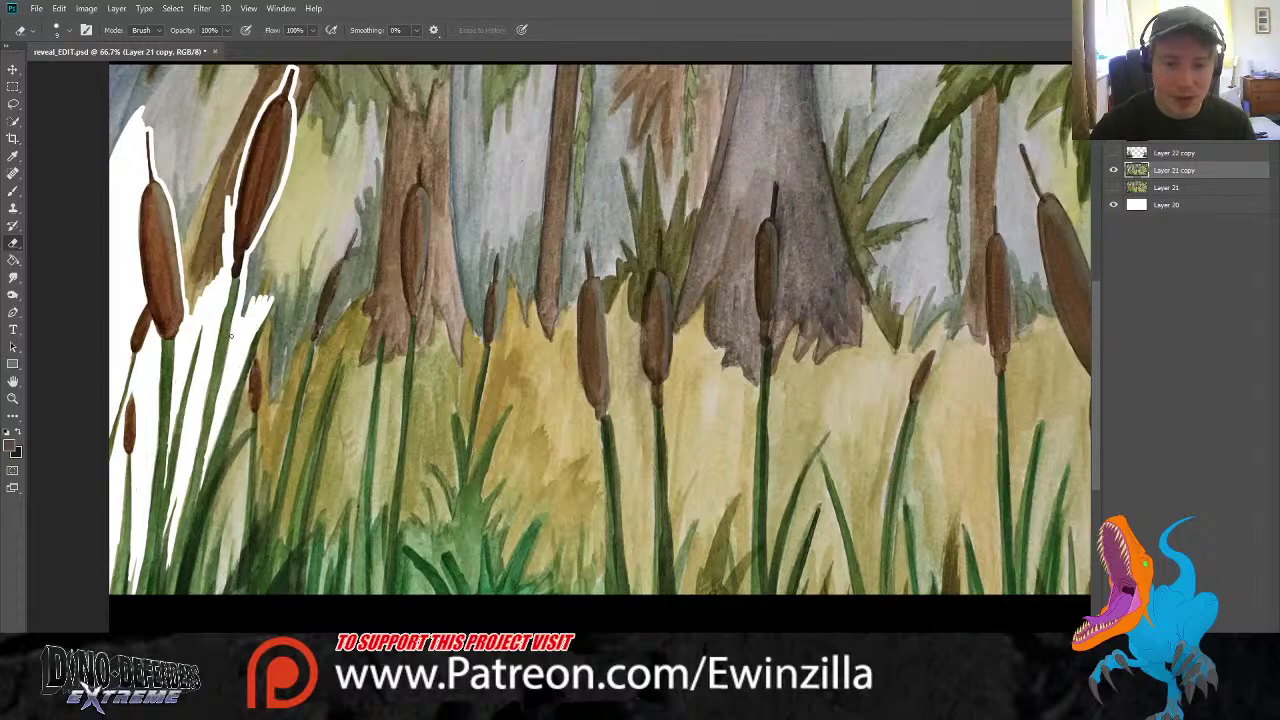
{"action": "mouse_move", "coordinate": [190, 292]}
{"action": "left_mouse_down"}
{"action": "mouse_move", "coordinate": [184, 218]}
{"action": "mouse_move", "coordinate": [182, 241]}
{"action": "mouse_move", "coordinate": [156, 125]}
{"action": "mouse_move", "coordinate": [154, 153]}
{"action": "mouse_move", "coordinate": [143, 119]}
{"action": "mouse_move", "coordinate": [165, 153]}
{"action": "mouse_move", "coordinate": [195, 295]}
{"action": "mouse_move", "coordinate": [180, 253]}
{"action": "mouse_move", "coordinate": [207, 291]}
{"action": "mouse_move", "coordinate": [191, 212]}
{"action": "mouse_move", "coordinate": [218, 270]}
{"action": "mouse_move", "coordinate": [222, 153]}
{"action": "mouse_move", "coordinate": [233, 206]}
{"action": "mouse_move", "coordinate": [251, 112]}
{"action": "mouse_move", "coordinate": [299, 60]}
{"action": "mouse_move", "coordinate": [298, 102]}
{"action": "mouse_move", "coordinate": [311, 54]}
{"action": "mouse_move", "coordinate": [302, 140]}
{"action": "mouse_move", "coordinate": [300, 126]}
{"action": "mouse_move", "coordinate": [244, 314]}
{"action": "mouse_move", "coordinate": [257, 245]}
{"action": "left_mouse_up"}
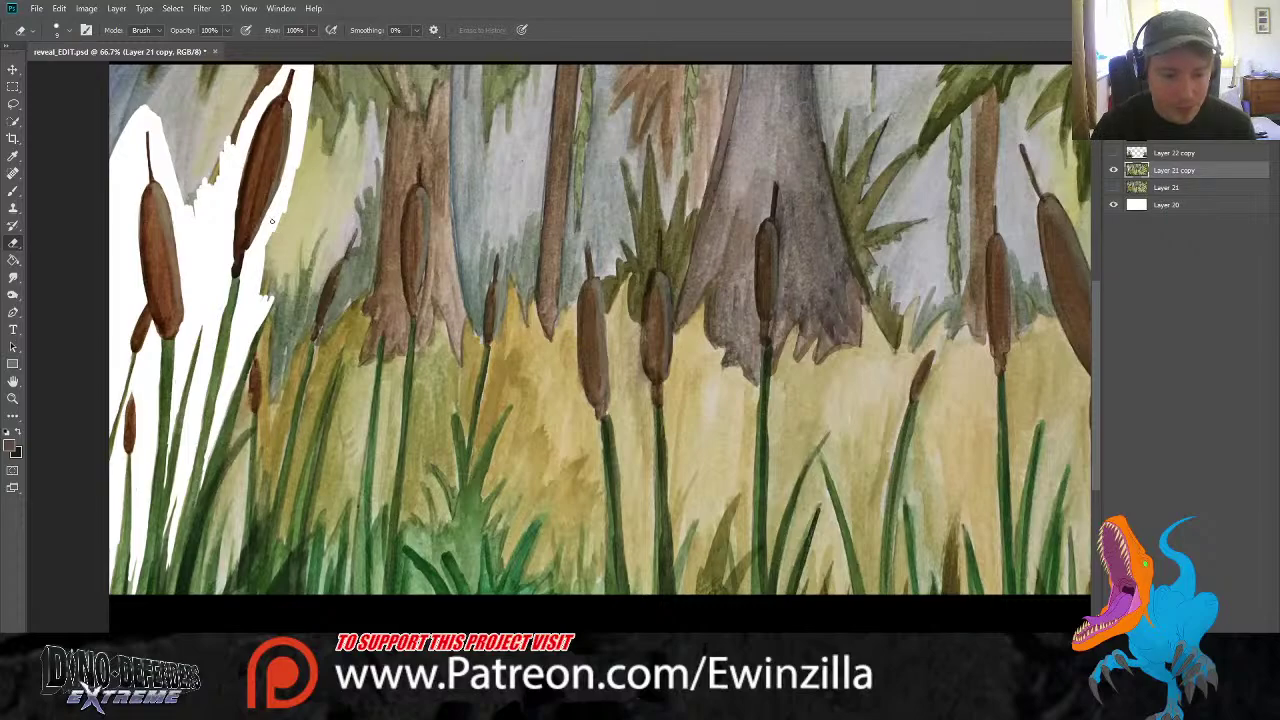
Erase the background around the small brown cattail beside the second large stem and between the grass blades below it
{"action": "mouse_move", "coordinate": [254, 307]}
{"action": "left_mouse_down"}
{"action": "mouse_move", "coordinate": [270, 275]}
{"action": "mouse_move", "coordinate": [264, 304]}
{"action": "mouse_move", "coordinate": [283, 288]}
{"action": "mouse_move", "coordinate": [266, 322]}
{"action": "left_mouse_up"}
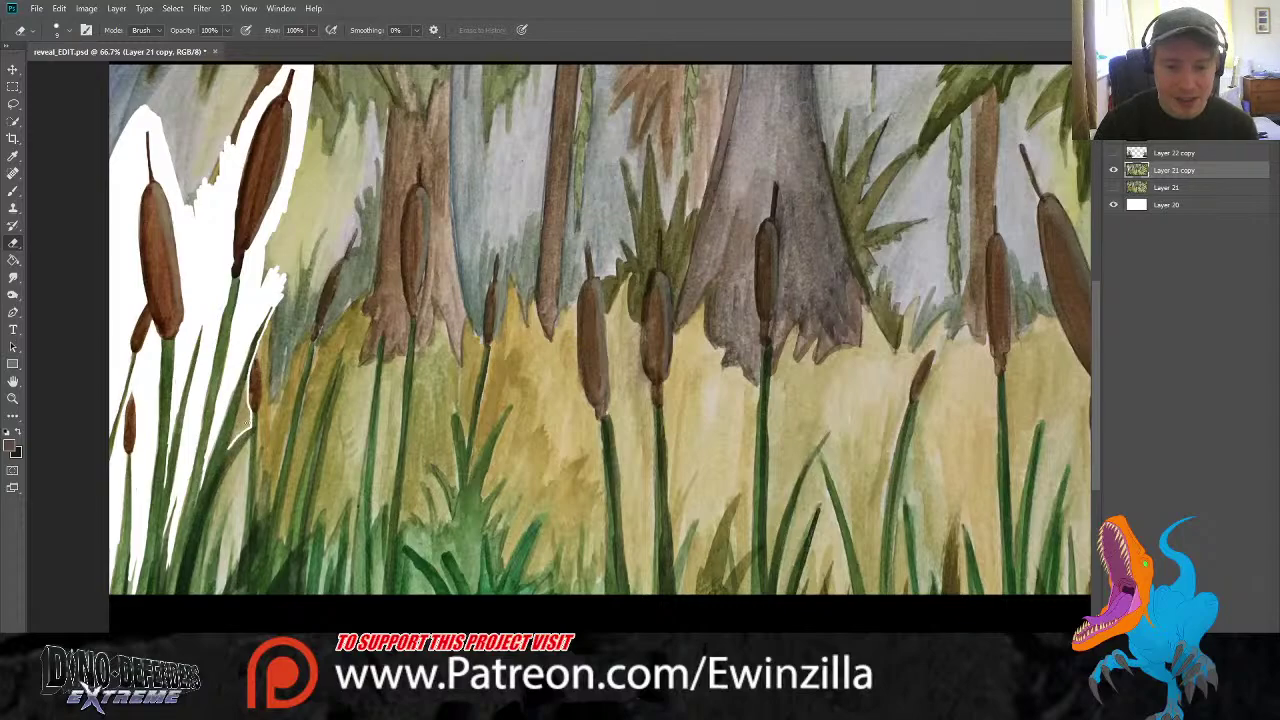
{"action": "left_click_drag", "start_coordinate": [229, 447], "coordinate": [245, 420]}
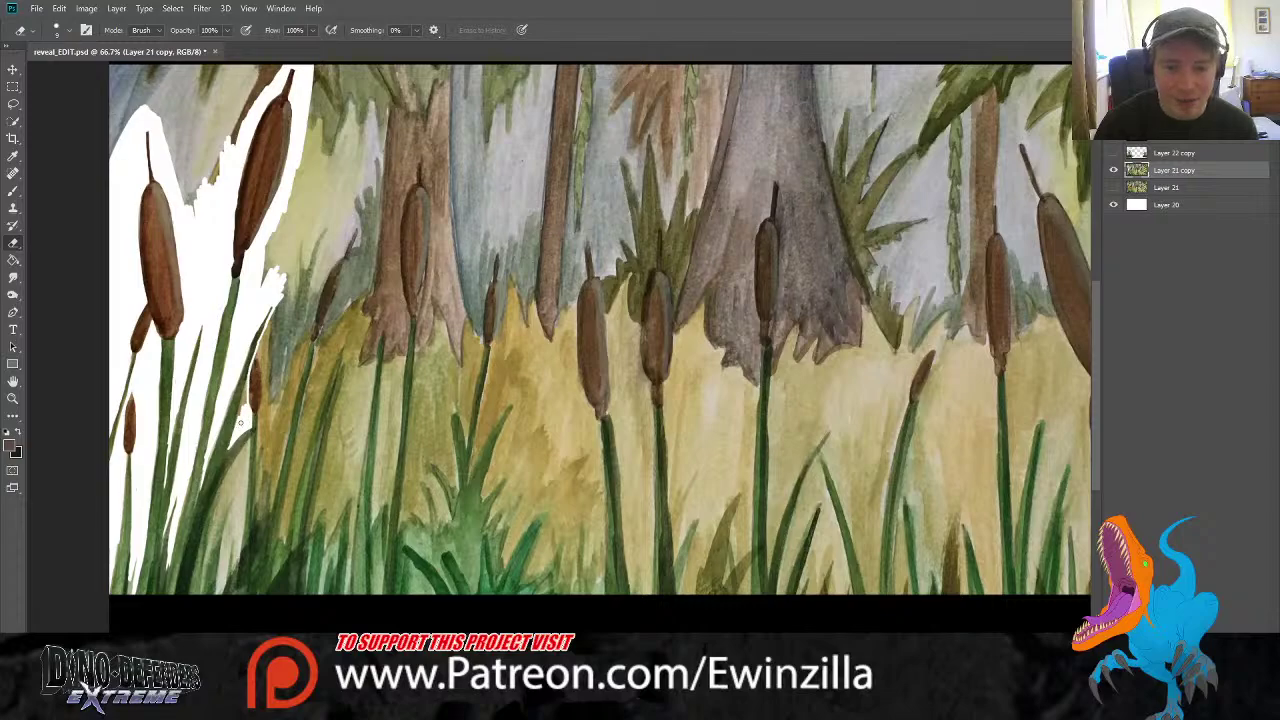
{"action": "mouse_move", "coordinate": [240, 418]}
{"action": "left_mouse_down"}
{"action": "mouse_move", "coordinate": [263, 348]}
{"action": "mouse_move", "coordinate": [261, 426]}
{"action": "left_mouse_up"}
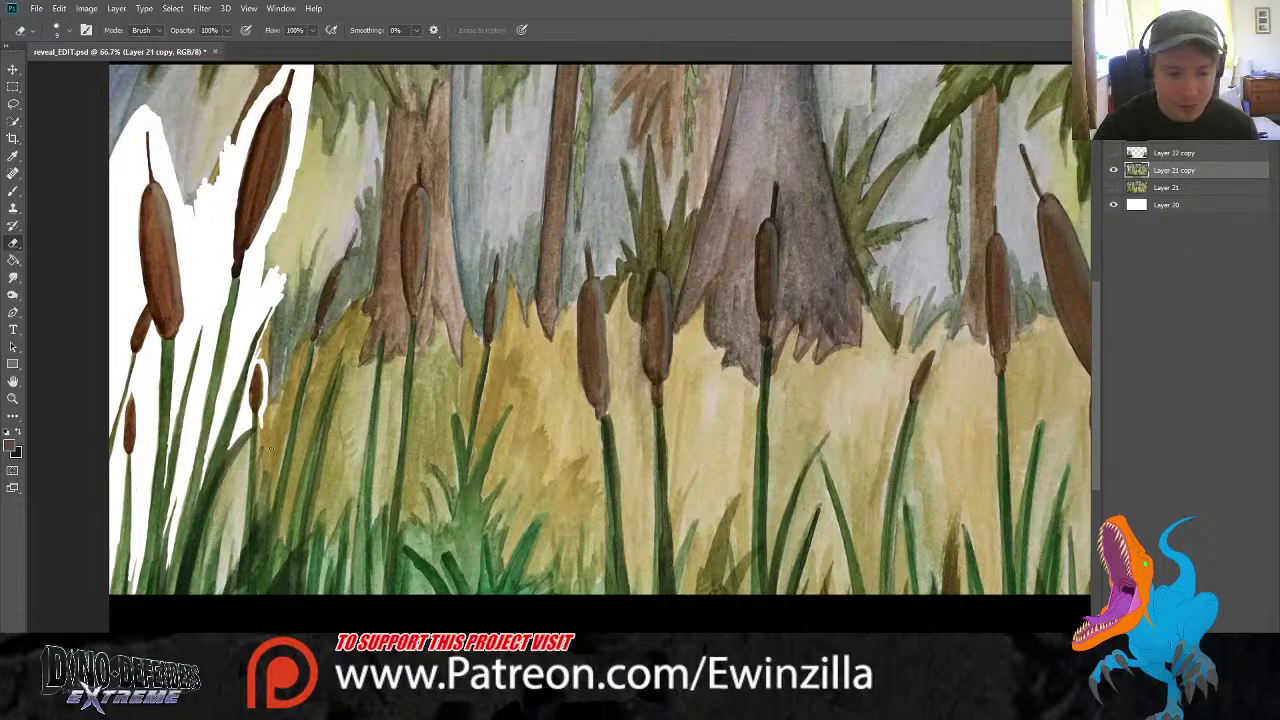
{"action": "mouse_move", "coordinate": [262, 422]}
{"action": "left_mouse_down"}
{"action": "mouse_move", "coordinate": [260, 453]}
{"action": "mouse_move", "coordinate": [217, 500]}
{"action": "mouse_move", "coordinate": [207, 555]}
{"action": "mouse_move", "coordinate": [232, 495]}
{"action": "mouse_move", "coordinate": [218, 598]}
{"action": "mouse_move", "coordinate": [249, 452]}
{"action": "left_mouse_up"}
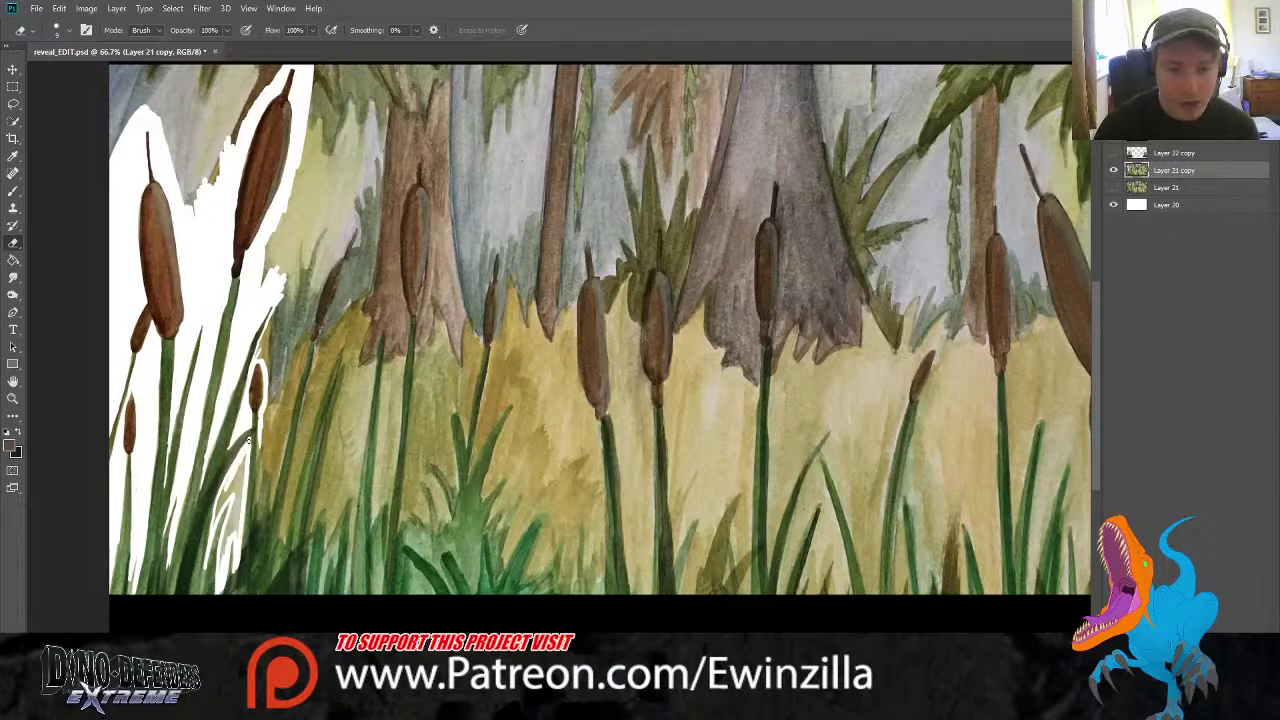
{"action": "mouse_move", "coordinate": [234, 468]}
{"action": "left_mouse_down"}
{"action": "mouse_move", "coordinate": [214, 512]}
{"action": "mouse_move", "coordinate": [232, 480]}
{"action": "mouse_move", "coordinate": [220, 556]}
{"action": "mouse_move", "coordinate": [242, 470]}
{"action": "mouse_move", "coordinate": [238, 488]}
{"action": "left_mouse_up"}
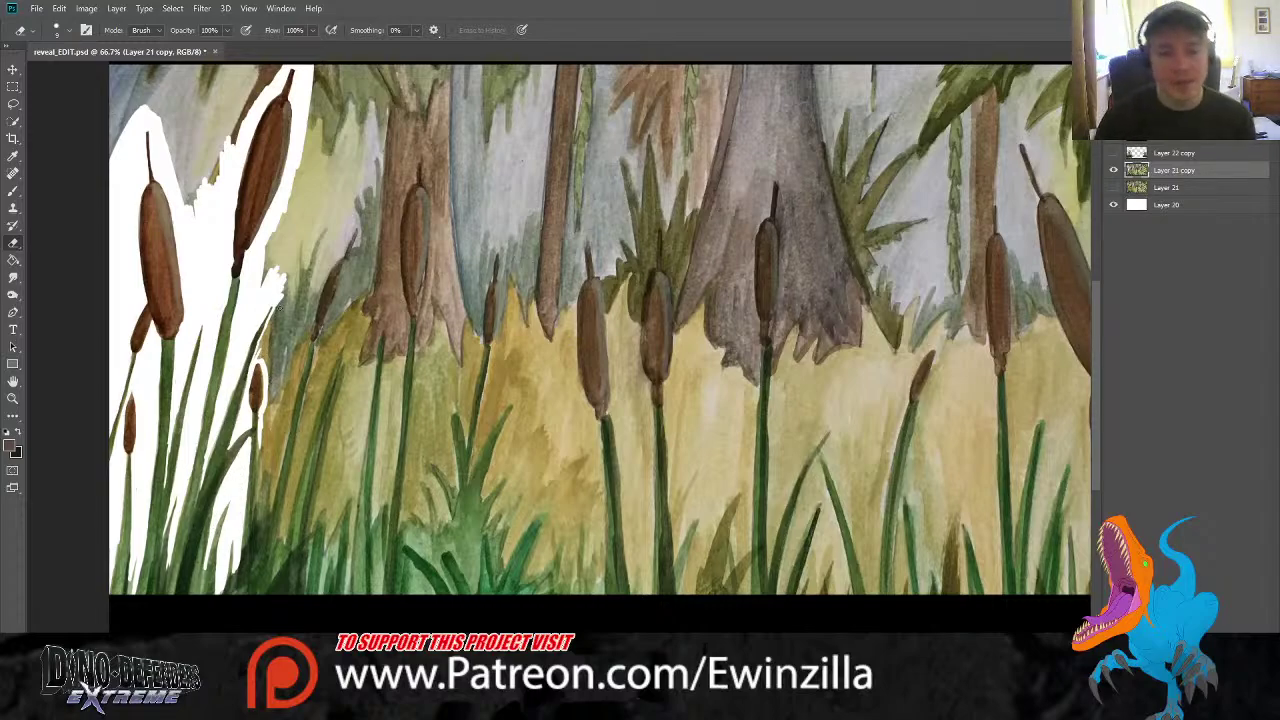
{"action": "left_click_drag", "start_coordinate": [278, 293], "coordinate": [266, 332]}
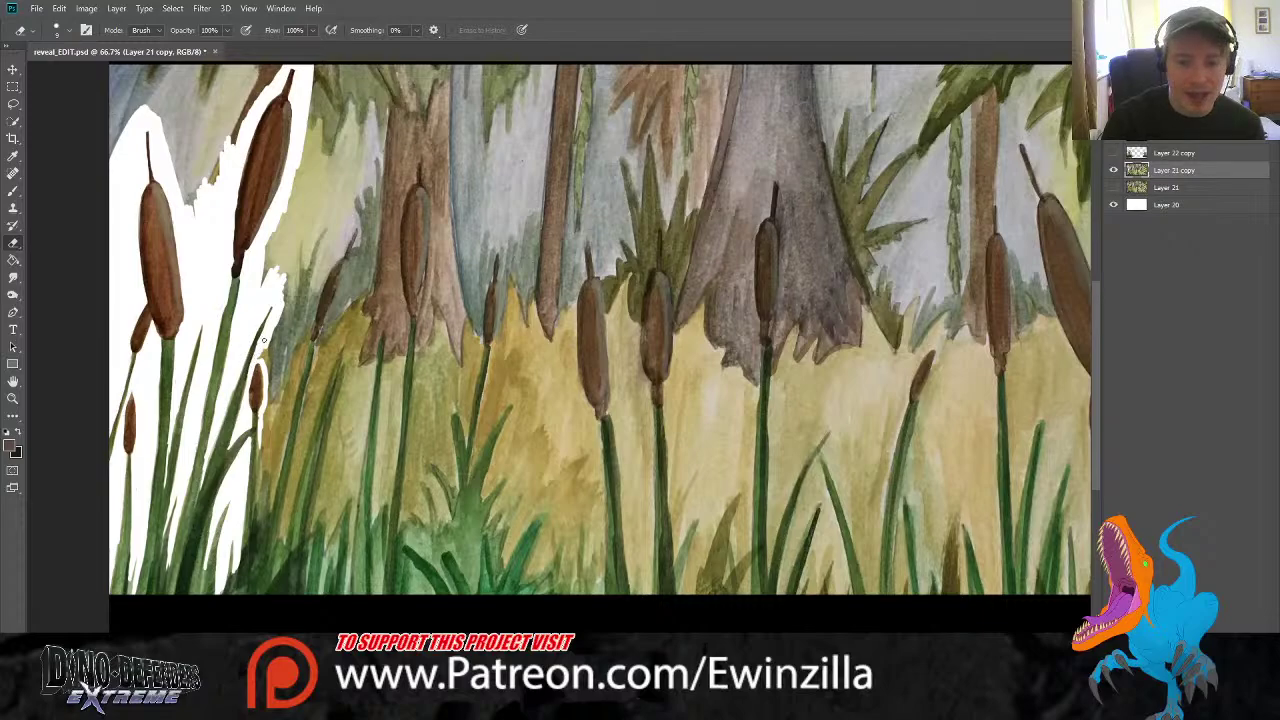
{"action": "mouse_move", "coordinate": [261, 355]}
{"action": "left_mouse_down"}
{"action": "mouse_move", "coordinate": [272, 415]}
{"action": "mouse_move", "coordinate": [269, 387]}
{"action": "mouse_move", "coordinate": [256, 490]}
{"action": "mouse_move", "coordinate": [274, 466]}
{"action": "mouse_move", "coordinate": [268, 510]}
{"action": "mouse_move", "coordinate": [287, 425]}
{"action": "mouse_move", "coordinate": [270, 473]}
{"action": "mouse_move", "coordinate": [270, 438]}
{"action": "left_mouse_up"}
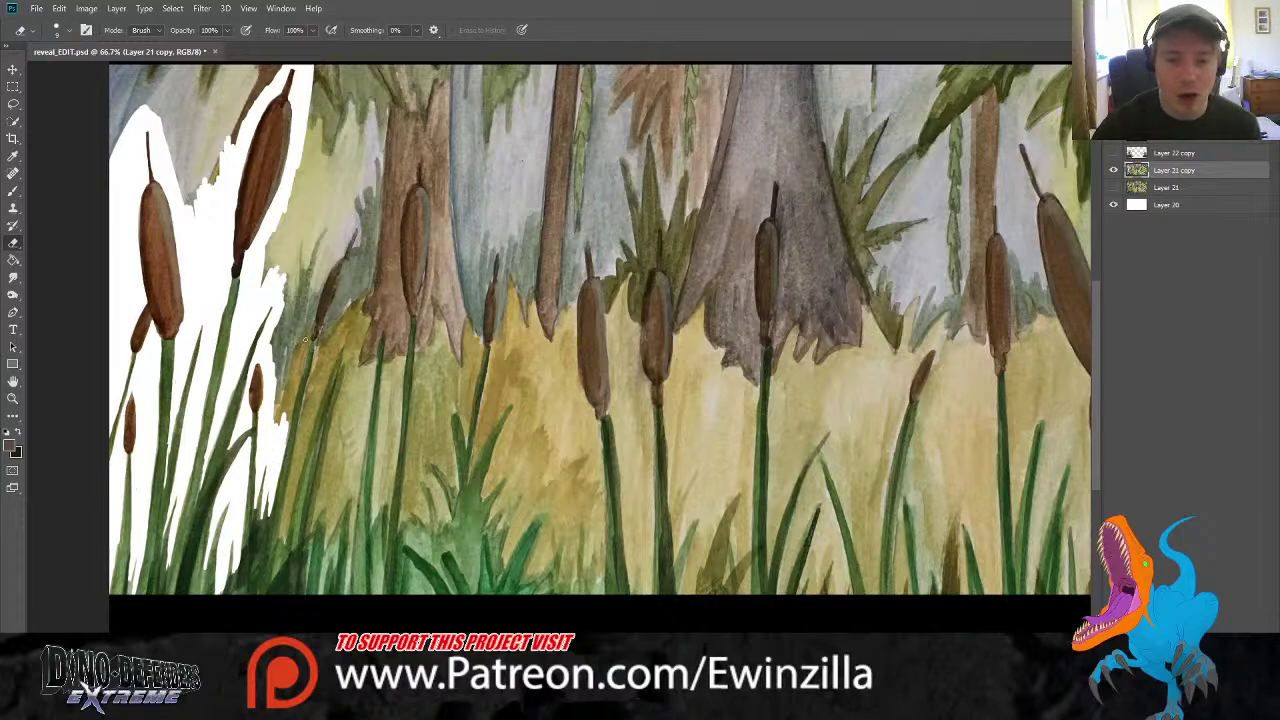
Erase the background around the small dark leaning cattail, its stem and the neighbouring tall grass blades
{"action": "mouse_move", "coordinate": [305, 340]}
{"action": "left_mouse_down"}
{"action": "mouse_move", "coordinate": [284, 435]}
{"action": "mouse_move", "coordinate": [292, 345]}
{"action": "mouse_move", "coordinate": [272, 350]}
{"action": "mouse_move", "coordinate": [276, 332]}
{"action": "mouse_move", "coordinate": [268, 346]}
{"action": "mouse_move", "coordinate": [278, 410]}
{"action": "mouse_move", "coordinate": [303, 300]}
{"action": "mouse_move", "coordinate": [293, 369]}
{"action": "mouse_move", "coordinate": [357, 232]}
{"action": "mouse_move", "coordinate": [312, 362]}
{"action": "mouse_move", "coordinate": [281, 533]}
{"action": "mouse_move", "coordinate": [287, 486]}
{"action": "left_mouse_up"}
{"action": "left_click_drag", "start_coordinate": [302, 440], "coordinate": [340, 345]}
{"action": "mouse_move", "coordinate": [318, 398]}
{"action": "left_mouse_down"}
{"action": "mouse_move", "coordinate": [285, 532]}
{"action": "mouse_move", "coordinate": [307, 404]}
{"action": "mouse_move", "coordinate": [320, 374]}
{"action": "mouse_move", "coordinate": [299, 449]}
{"action": "mouse_move", "coordinate": [337, 349]}
{"action": "mouse_move", "coordinate": [320, 336]}
{"action": "mouse_move", "coordinate": [318, 372]}
{"action": "mouse_move", "coordinate": [342, 326]}
{"action": "mouse_move", "coordinate": [352, 336]}
{"action": "mouse_move", "coordinate": [312, 534]}
{"action": "mouse_move", "coordinate": [356, 406]}
{"action": "mouse_move", "coordinate": [340, 514]}
{"action": "mouse_move", "coordinate": [327, 519]}
{"action": "mouse_move", "coordinate": [326, 544]}
{"action": "mouse_move", "coordinate": [349, 487]}
{"action": "mouse_move", "coordinate": [349, 563]}
{"action": "mouse_move", "coordinate": [360, 457]}
{"action": "mouse_move", "coordinate": [317, 508]}
{"action": "left_mouse_up"}
{"action": "mouse_move", "coordinate": [341, 459]}
{"action": "left_mouse_down"}
{"action": "mouse_move", "coordinate": [356, 434]}
{"action": "mouse_move", "coordinate": [356, 450]}
{"action": "left_mouse_up"}
{"action": "left_click_drag", "start_coordinate": [380, 334], "coordinate": [359, 440]}
{"action": "mouse_move", "coordinate": [374, 348]}
{"action": "left_mouse_down"}
{"action": "mouse_move", "coordinate": [350, 442]}
{"action": "mouse_move", "coordinate": [374, 356]}
{"action": "left_mouse_up"}
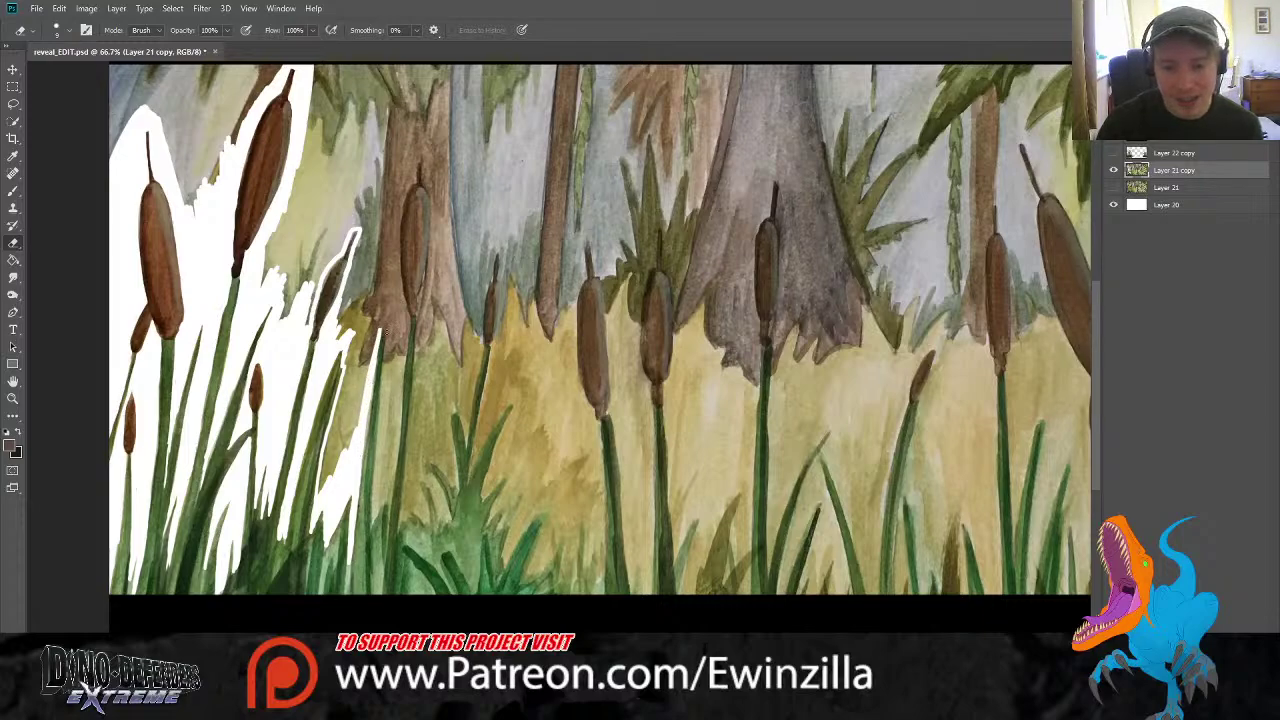
Erase the background strip between the tall thin grass blade and the stem of the cattail before the brown tree trunk
{"action": "mouse_move", "coordinate": [382, 336]}
{"action": "left_mouse_down"}
{"action": "mouse_move", "coordinate": [386, 312]}
{"action": "mouse_move", "coordinate": [362, 400]}
{"action": "left_mouse_up"}
{"action": "mouse_move", "coordinate": [388, 316]}
{"action": "left_mouse_down"}
{"action": "mouse_move", "coordinate": [375, 520]}
{"action": "mouse_move", "coordinate": [393, 470]}
{"action": "mouse_move", "coordinate": [388, 508]}
{"action": "mouse_move", "coordinate": [382, 442]}
{"action": "mouse_move", "coordinate": [377, 456]}
{"action": "mouse_move", "coordinate": [391, 460]}
{"action": "mouse_move", "coordinate": [394, 433]}
{"action": "mouse_move", "coordinate": [392, 474]}
{"action": "mouse_move", "coordinate": [408, 316]}
{"action": "mouse_move", "coordinate": [396, 412]}
{"action": "left_mouse_up"}
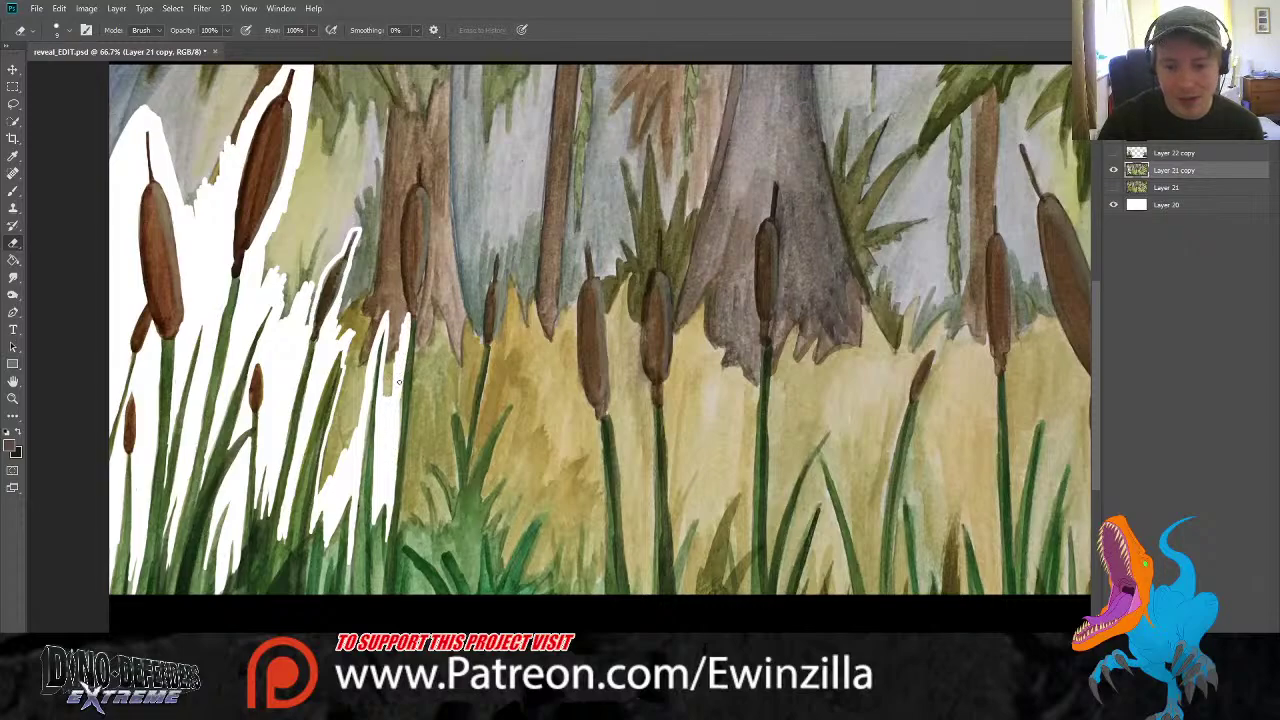
{"action": "mouse_move", "coordinate": [401, 348]}
{"action": "left_mouse_down"}
{"action": "mouse_move", "coordinate": [399, 394]}
{"action": "mouse_move", "coordinate": [385, 330]}
{"action": "mouse_move", "coordinate": [386, 380]}
{"action": "mouse_move", "coordinate": [397, 357]}
{"action": "left_mouse_up"}
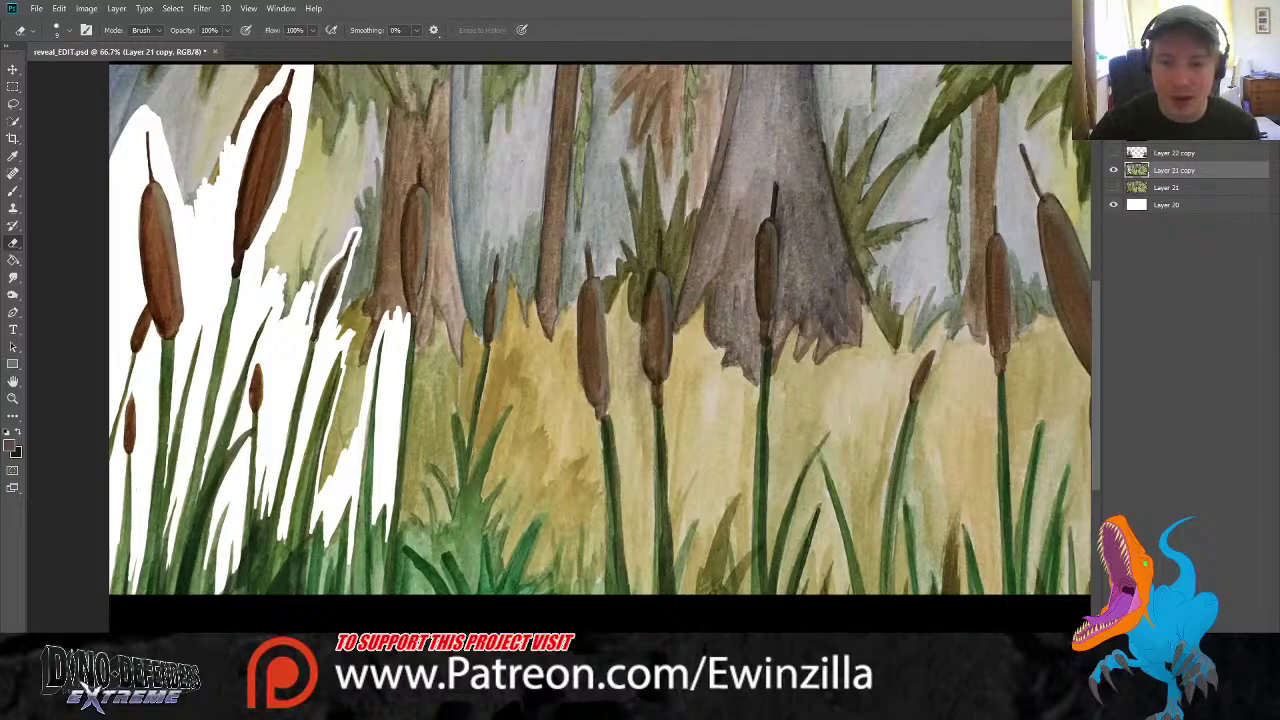
Outline the head of the cattail before the brown trunk and erase the background between it and the second large cattail
{"action": "mouse_move", "coordinate": [395, 226]}
{"action": "left_mouse_down"}
{"action": "mouse_move", "coordinate": [413, 162]}
{"action": "mouse_move", "coordinate": [432, 228]}
{"action": "mouse_move", "coordinate": [420, 320]}
{"action": "left_mouse_up"}
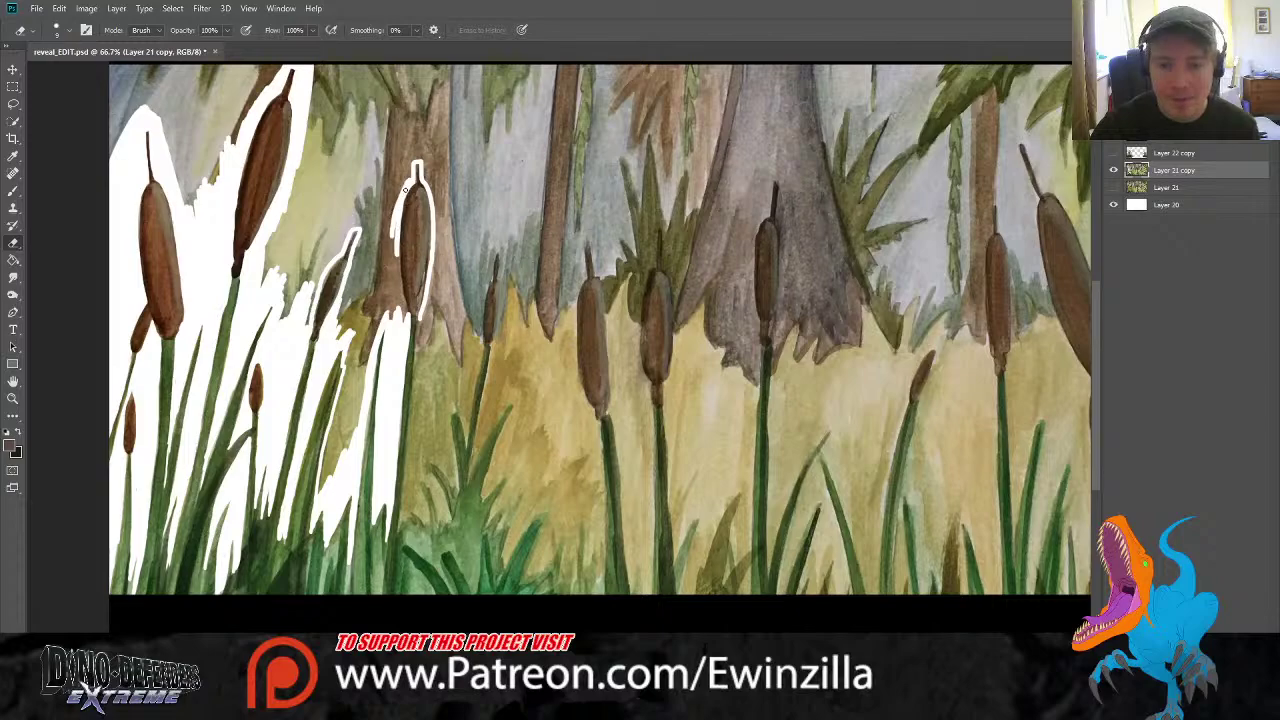
{"action": "mouse_move", "coordinate": [405, 188]}
{"action": "left_mouse_down"}
{"action": "mouse_move", "coordinate": [391, 283]}
{"action": "mouse_move", "coordinate": [394, 241]}
{"action": "mouse_move", "coordinate": [407, 317]}
{"action": "mouse_move", "coordinate": [395, 270]}
{"action": "mouse_move", "coordinate": [399, 297]}
{"action": "mouse_move", "coordinate": [389, 320]}
{"action": "mouse_move", "coordinate": [386, 282]}
{"action": "mouse_move", "coordinate": [338, 468]}
{"action": "left_mouse_up"}
{"action": "mouse_move", "coordinate": [352, 414]}
{"action": "left_mouse_down"}
{"action": "mouse_move", "coordinate": [320, 490]}
{"action": "mouse_move", "coordinate": [372, 321]}
{"action": "mouse_move", "coordinate": [344, 363]}
{"action": "mouse_move", "coordinate": [383, 280]}
{"action": "mouse_move", "coordinate": [333, 343]}
{"action": "mouse_move", "coordinate": [385, 265]}
{"action": "mouse_move", "coordinate": [345, 319]}
{"action": "left_mouse_up"}
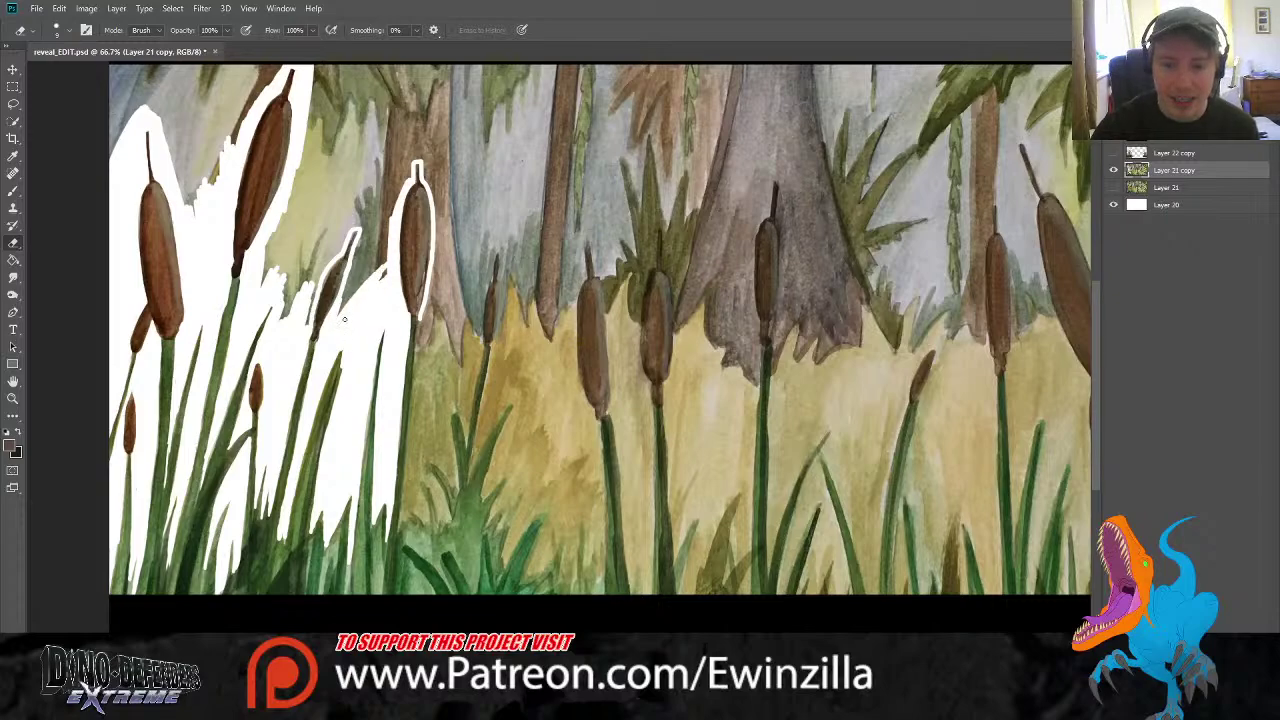
{"action": "mouse_move", "coordinate": [382, 274]}
{"action": "left_mouse_down"}
{"action": "mouse_move", "coordinate": [366, 262]}
{"action": "mouse_move", "coordinate": [345, 310]}
{"action": "mouse_move", "coordinate": [360, 242]}
{"action": "mouse_move", "coordinate": [367, 228]}
{"action": "mouse_move", "coordinate": [376, 262]}
{"action": "mouse_move", "coordinate": [386, 212]}
{"action": "mouse_move", "coordinate": [382, 287]}
{"action": "left_mouse_up"}
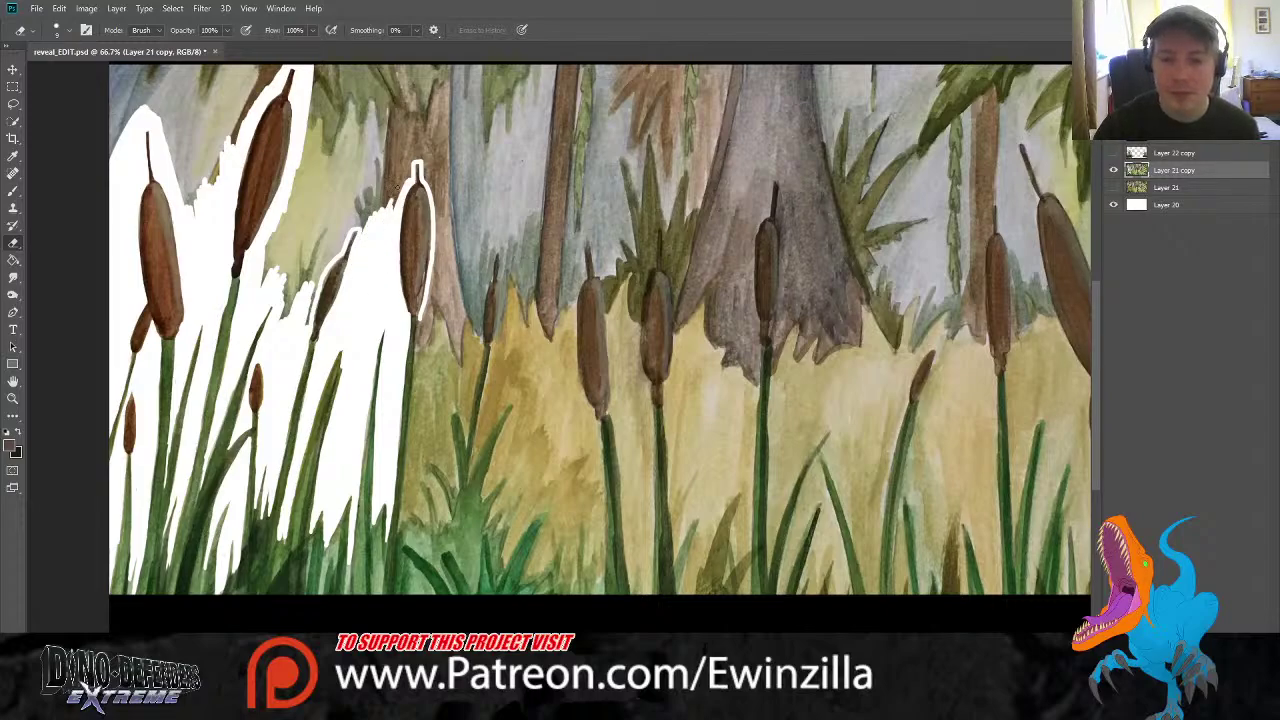
{"action": "mouse_move", "coordinate": [386, 212]}
{"action": "left_mouse_down"}
{"action": "mouse_move", "coordinate": [417, 158]}
{"action": "mouse_move", "coordinate": [363, 234]}
{"action": "mouse_move", "coordinate": [379, 220]}
{"action": "mouse_move", "coordinate": [387, 197]}
{"action": "mouse_move", "coordinate": [332, 246]}
{"action": "left_mouse_up"}
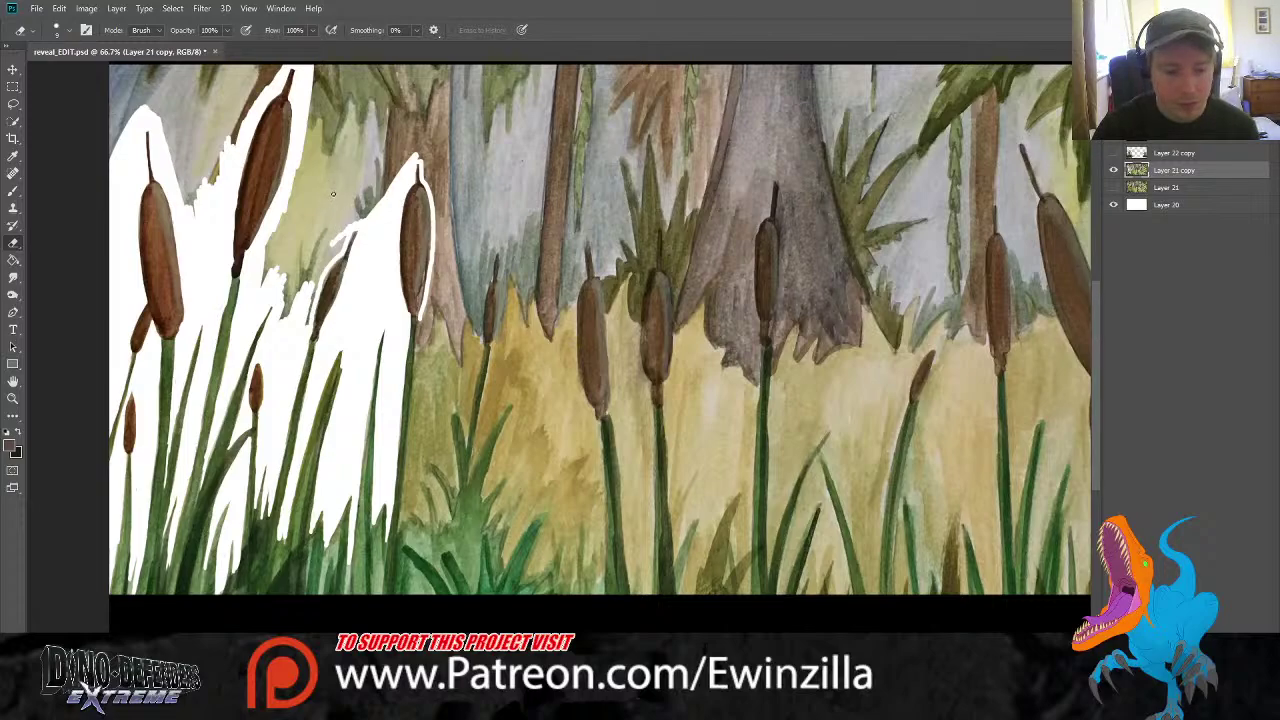
{"action": "mouse_move", "coordinate": [315, 277]}
{"action": "left_mouse_down"}
{"action": "mouse_move", "coordinate": [303, 332]}
{"action": "mouse_move", "coordinate": [327, 256]}
{"action": "mouse_move", "coordinate": [319, 268]}
{"action": "mouse_move", "coordinate": [347, 237]}
{"action": "mouse_move", "coordinate": [279, 326]}
{"action": "mouse_move", "coordinate": [315, 254]}
{"action": "mouse_move", "coordinate": [278, 290]}
{"action": "mouse_move", "coordinate": [319, 242]}
{"action": "mouse_move", "coordinate": [282, 268]}
{"action": "mouse_move", "coordinate": [304, 227]}
{"action": "mouse_move", "coordinate": [261, 261]}
{"action": "mouse_move", "coordinate": [309, 186]}
{"action": "mouse_move", "coordinate": [286, 203]}
{"action": "mouse_move", "coordinate": [315, 195]}
{"action": "mouse_move", "coordinate": [295, 216]}
{"action": "mouse_move", "coordinate": [412, 157]}
{"action": "mouse_move", "coordinate": [357, 179]}
{"action": "mouse_move", "coordinate": [399, 172]}
{"action": "mouse_move", "coordinate": [362, 211]}
{"action": "left_mouse_up"}
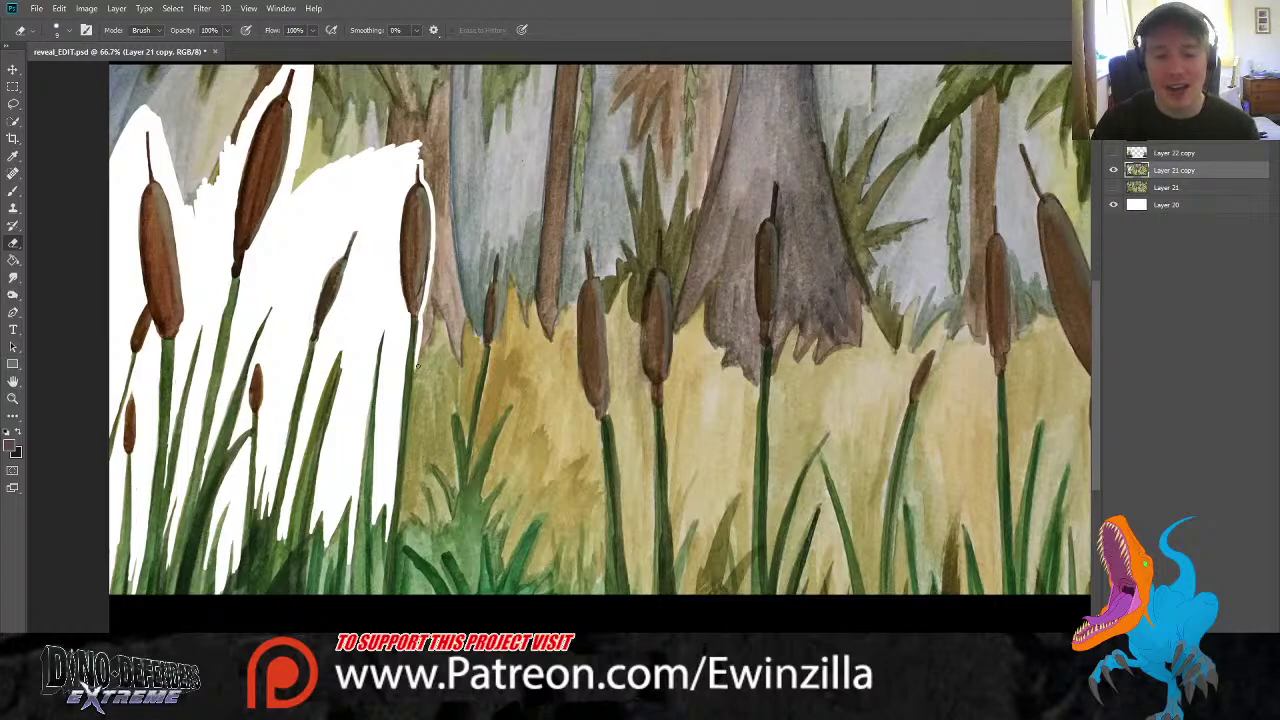
Erase the background along the far side of the stem before the brown trunk, down to the small blades of the green tuft
{"action": "left_click_drag", "start_coordinate": [420, 340], "coordinate": [412, 420]}
{"action": "left_click_drag", "start_coordinate": [419, 364], "coordinate": [411, 440]}
{"action": "left_click_drag", "start_coordinate": [418, 386], "coordinate": [410, 462]}
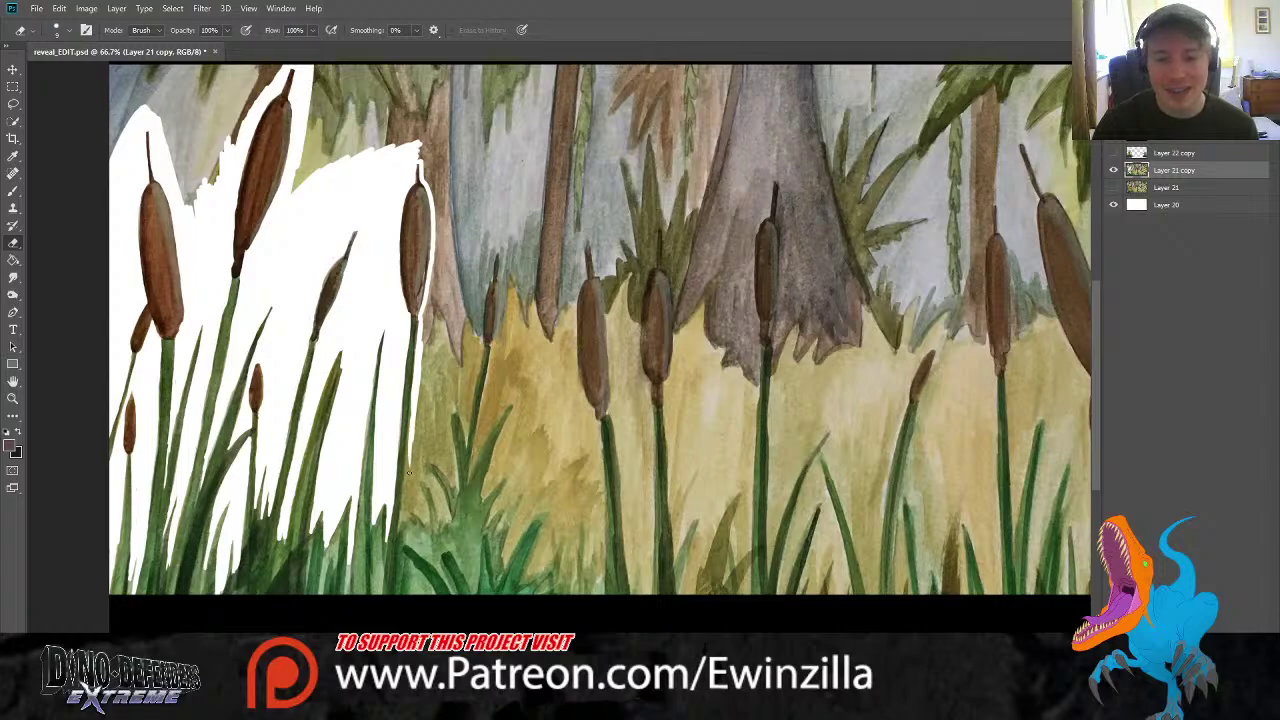
{"action": "mouse_move", "coordinate": [414, 396]}
{"action": "left_mouse_down"}
{"action": "mouse_move", "coordinate": [399, 534]}
{"action": "mouse_move", "coordinate": [404, 509]}
{"action": "mouse_move", "coordinate": [426, 519]}
{"action": "mouse_move", "coordinate": [419, 480]}
{"action": "mouse_move", "coordinate": [447, 519]}
{"action": "mouse_move", "coordinate": [425, 468]}
{"action": "mouse_move", "coordinate": [438, 518]}
{"action": "left_mouse_up"}
{"action": "mouse_move", "coordinate": [420, 475]}
{"action": "left_mouse_down"}
{"action": "mouse_move", "coordinate": [418, 512]}
{"action": "mouse_move", "coordinate": [408, 492]}
{"action": "mouse_move", "coordinate": [422, 433]}
{"action": "left_mouse_up"}
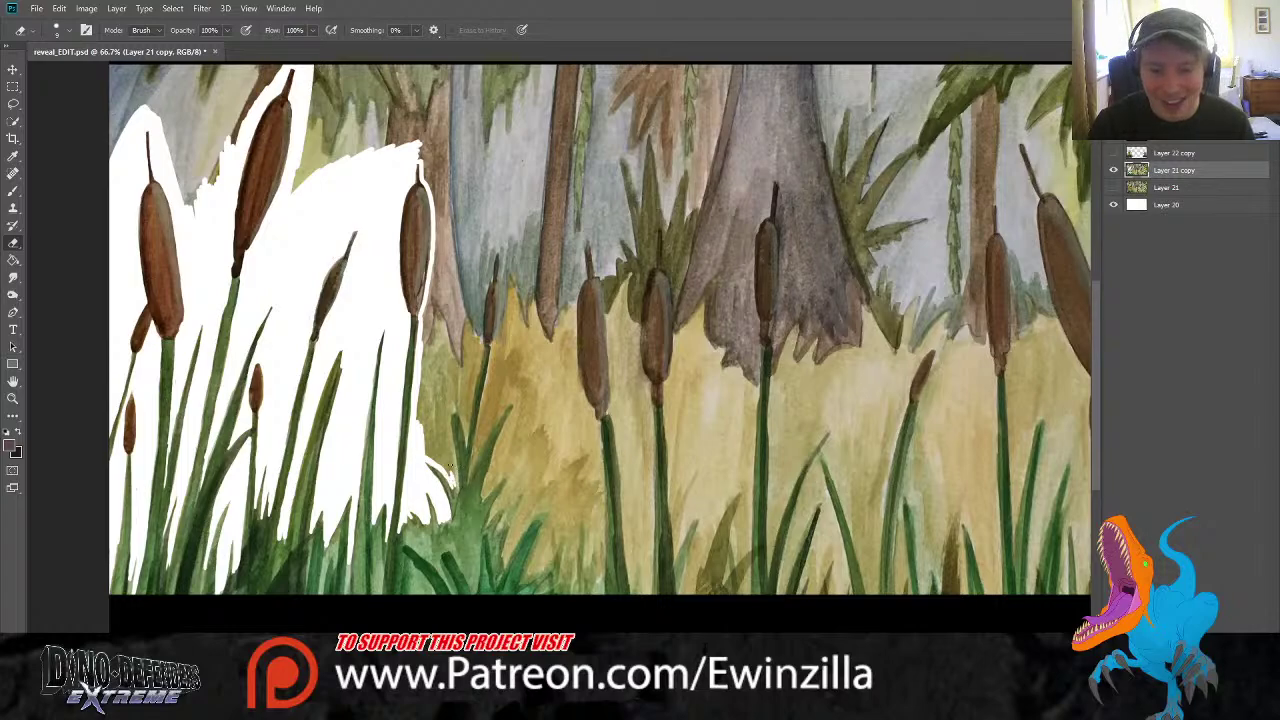
Erase the yellow background between that stem and the small thin cattail's stem, clearing around the short blades beside it
{"action": "left_click_drag", "start_coordinate": [445, 414], "coordinate": [447, 468]}
{"action": "left_click_drag", "start_coordinate": [446, 400], "coordinate": [446, 472]}
{"action": "mouse_move", "coordinate": [434, 418]}
{"action": "left_mouse_down"}
{"action": "mouse_move", "coordinate": [439, 453]}
{"action": "mouse_move", "coordinate": [426, 412]}
{"action": "mouse_move", "coordinate": [419, 431]}
{"action": "mouse_move", "coordinate": [436, 366]}
{"action": "mouse_move", "coordinate": [430, 427]}
{"action": "mouse_move", "coordinate": [448, 374]}
{"action": "mouse_move", "coordinate": [465, 451]}
{"action": "mouse_move", "coordinate": [474, 386]}
{"action": "left_mouse_up"}
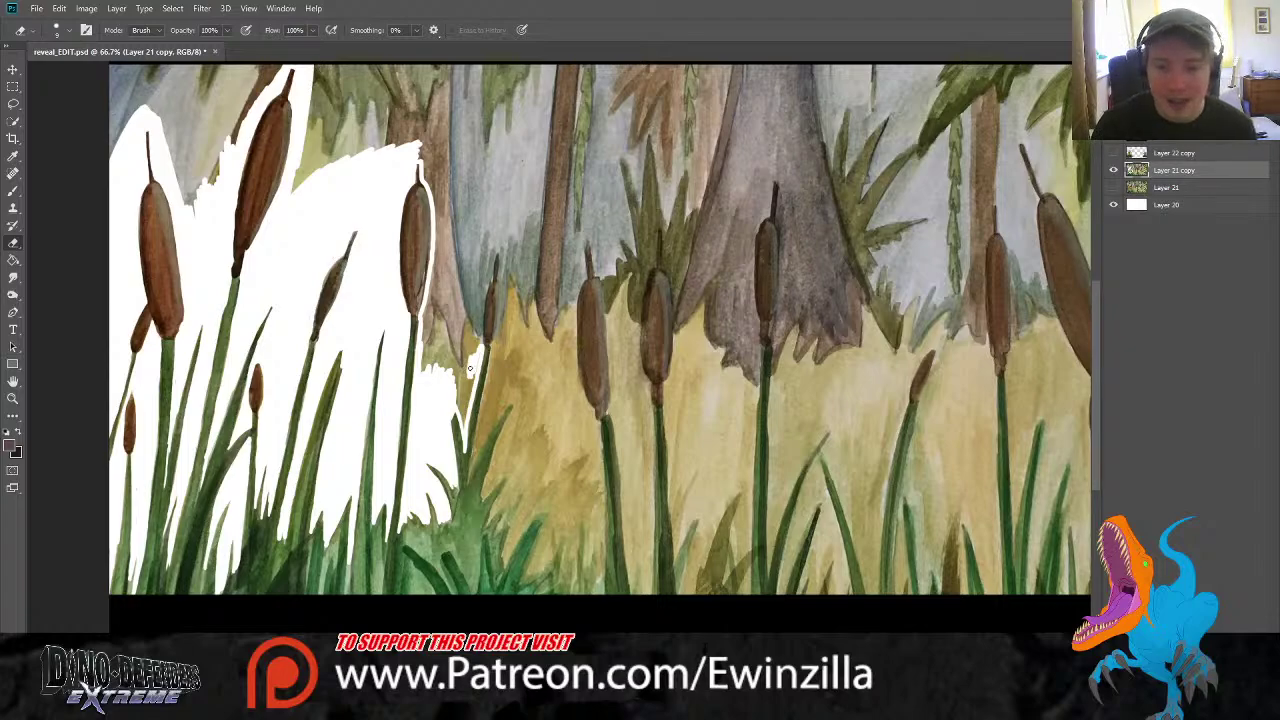
{"action": "left_click_drag", "start_coordinate": [470, 368], "coordinate": [459, 402]}
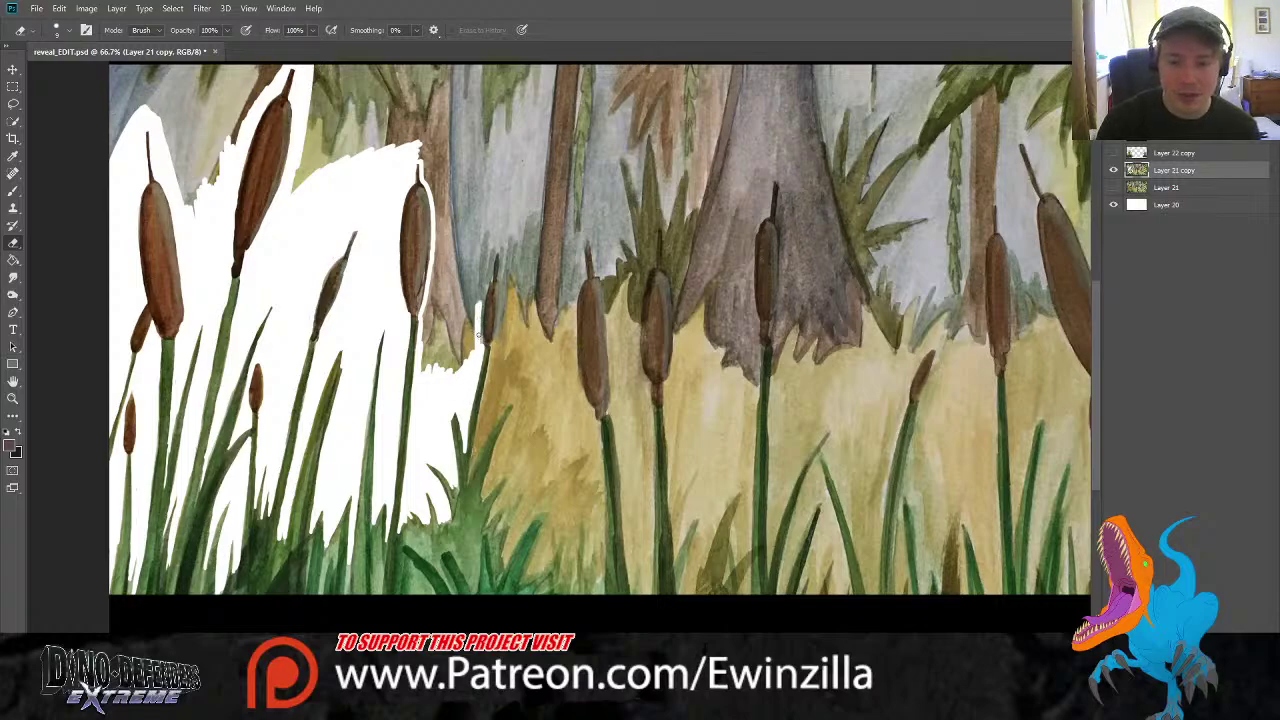
Outline the small thin cattail and its curved blade, and erase the background between its head and the cattail before the brown trunk
{"action": "mouse_move", "coordinate": [484, 301]}
{"action": "left_mouse_down"}
{"action": "mouse_move", "coordinate": [496, 254]}
{"action": "mouse_move", "coordinate": [497, 340]}
{"action": "mouse_move", "coordinate": [470, 482]}
{"action": "mouse_move", "coordinate": [510, 398]}
{"action": "mouse_move", "coordinate": [472, 476]}
{"action": "left_mouse_up"}
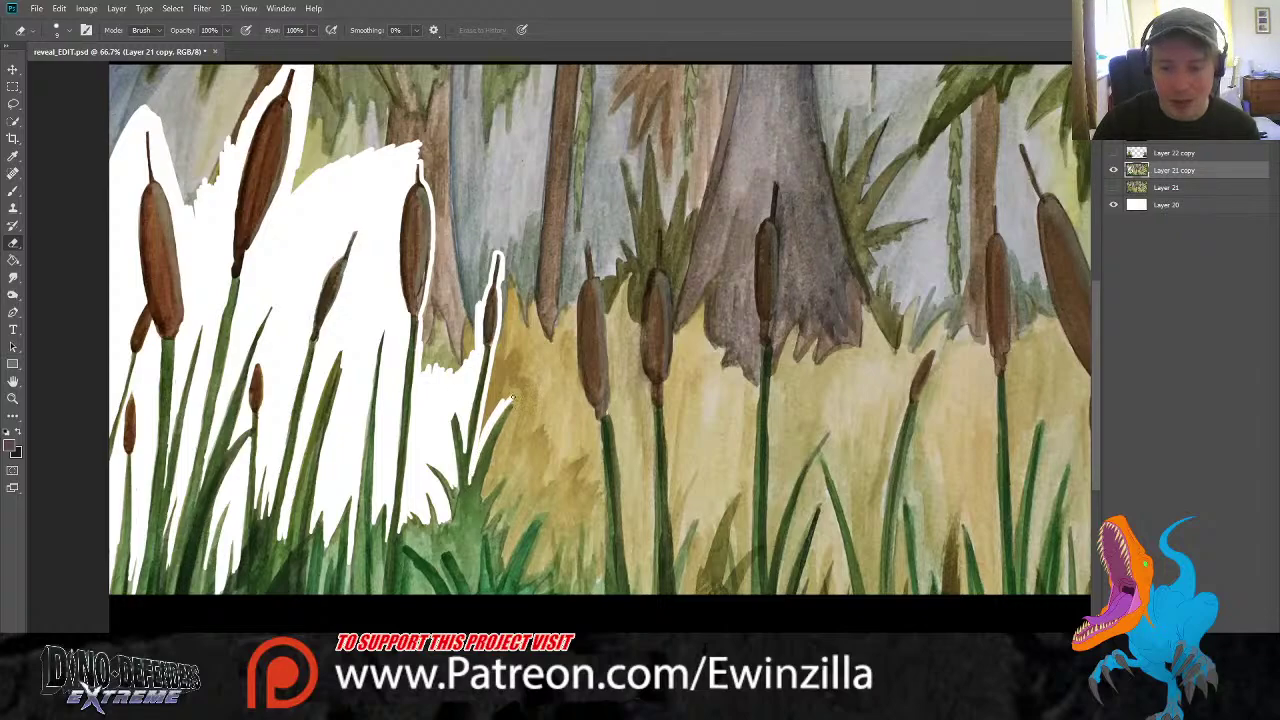
{"action": "mouse_move", "coordinate": [512, 398]}
{"action": "left_mouse_down"}
{"action": "mouse_move", "coordinate": [480, 443]}
{"action": "mouse_move", "coordinate": [497, 354]}
{"action": "mouse_move", "coordinate": [495, 394]}
{"action": "mouse_move", "coordinate": [514, 375]}
{"action": "mouse_move", "coordinate": [502, 406]}
{"action": "mouse_move", "coordinate": [525, 389]}
{"action": "mouse_move", "coordinate": [495, 419]}
{"action": "mouse_move", "coordinate": [522, 396]}
{"action": "mouse_move", "coordinate": [482, 502]}
{"action": "mouse_move", "coordinate": [512, 409]}
{"action": "left_mouse_up"}
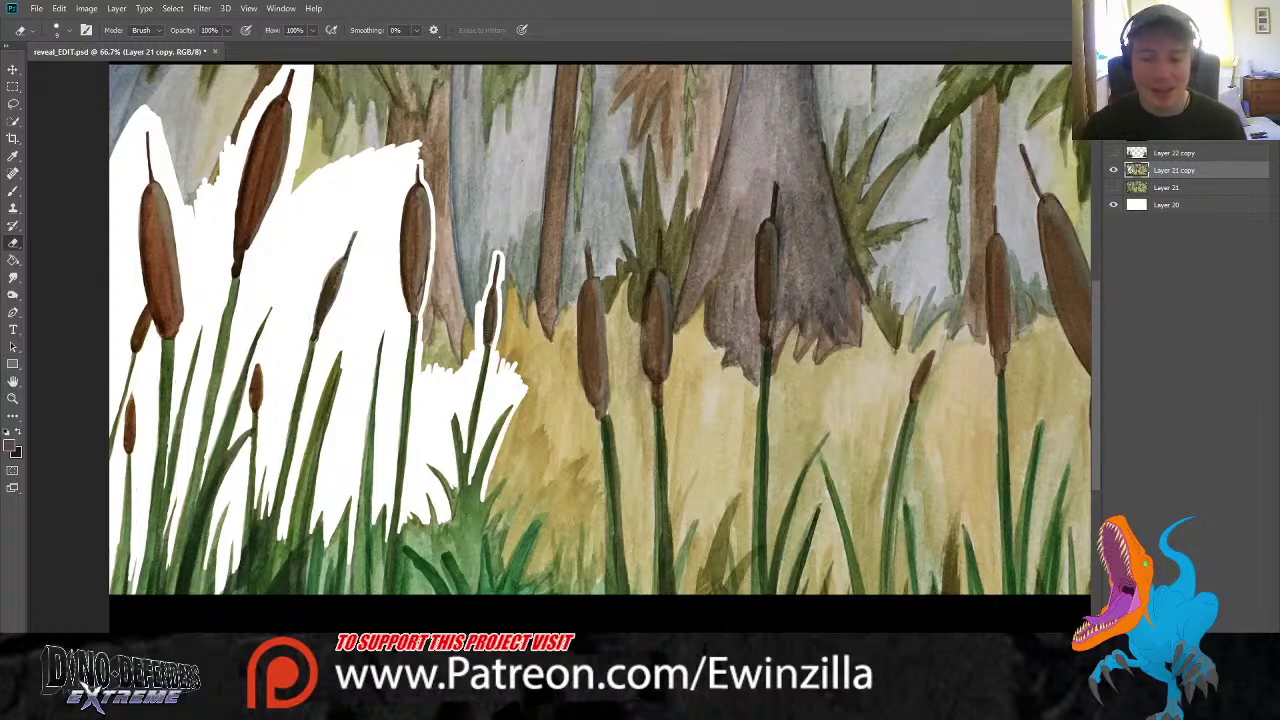
{"action": "mouse_move", "coordinate": [503, 336]}
{"action": "left_mouse_down"}
{"action": "mouse_move", "coordinate": [496, 373]}
{"action": "mouse_move", "coordinate": [504, 243]}
{"action": "mouse_move", "coordinate": [490, 256]}
{"action": "mouse_move", "coordinate": [493, 241]}
{"action": "mouse_move", "coordinate": [479, 301]}
{"action": "mouse_move", "coordinate": [477, 283]}
{"action": "mouse_move", "coordinate": [473, 358]}
{"action": "mouse_move", "coordinate": [476, 290]}
{"action": "left_mouse_up"}
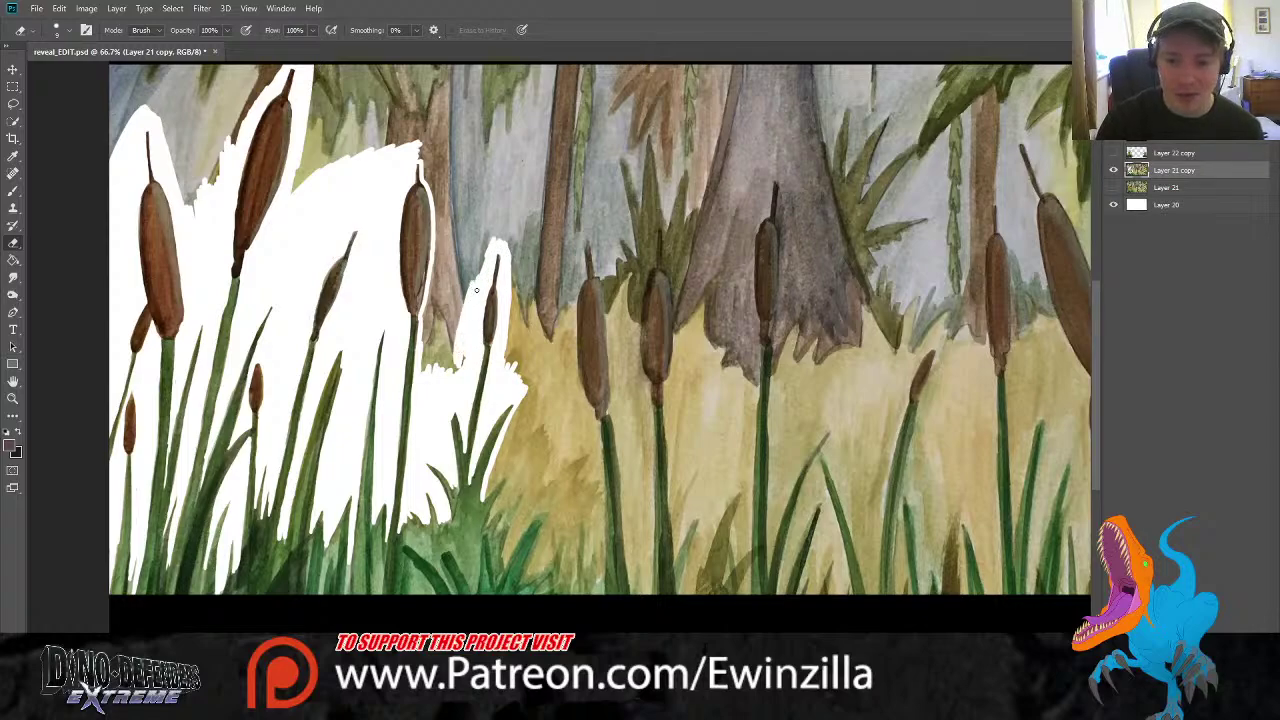
{"action": "mouse_move", "coordinate": [463, 379]}
{"action": "left_mouse_down"}
{"action": "mouse_move", "coordinate": [457, 328]}
{"action": "mouse_move", "coordinate": [469, 334]}
{"action": "mouse_move", "coordinate": [435, 393]}
{"action": "mouse_move", "coordinate": [463, 295]}
{"action": "mouse_move", "coordinate": [446, 332]}
{"action": "left_mouse_up"}
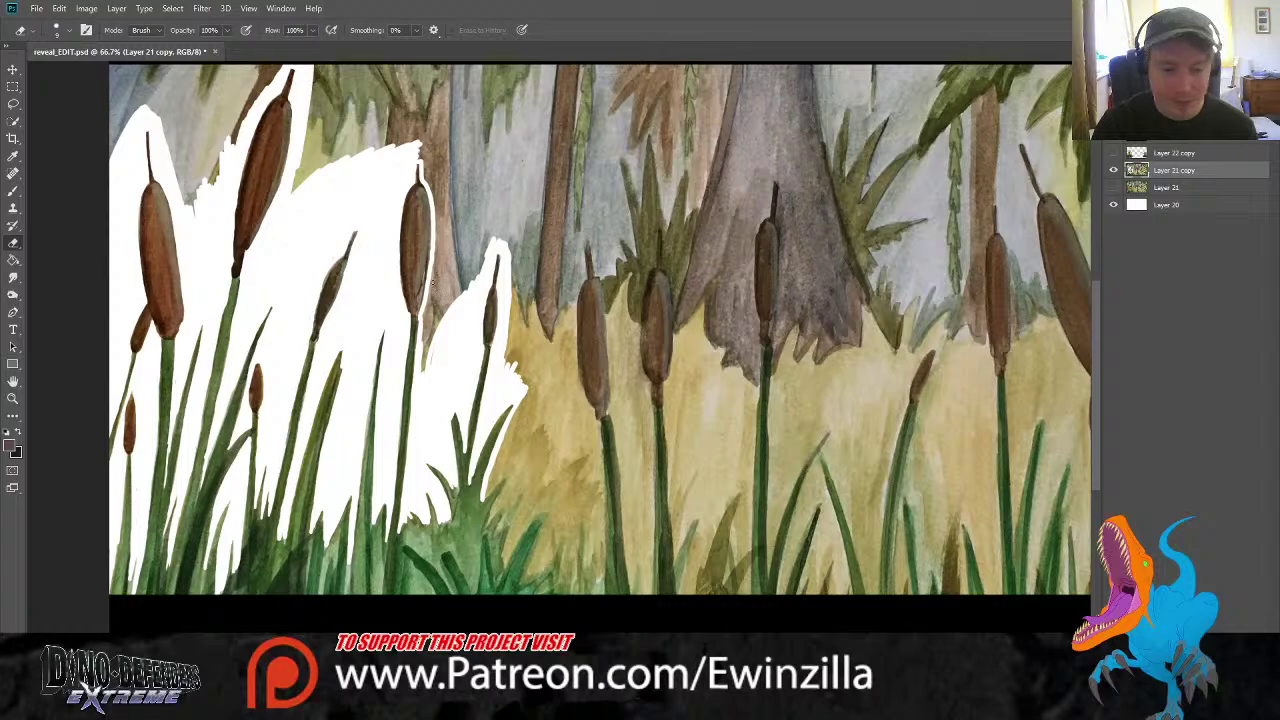
{"action": "mouse_move", "coordinate": [441, 371]}
{"action": "left_mouse_down"}
{"action": "mouse_move", "coordinate": [427, 322]}
{"action": "mouse_move", "coordinate": [441, 205]}
{"action": "mouse_move", "coordinate": [419, 146]}
{"action": "mouse_move", "coordinate": [445, 208]}
{"action": "mouse_move", "coordinate": [441, 318]}
{"action": "mouse_move", "coordinate": [446, 253]}
{"action": "left_mouse_up"}
{"action": "mouse_move", "coordinate": [450, 318]}
{"action": "left_mouse_down"}
{"action": "mouse_move", "coordinate": [454, 240]}
{"action": "mouse_move", "coordinate": [464, 290]}
{"action": "mouse_move", "coordinate": [472, 228]}
{"action": "mouse_move", "coordinate": [479, 257]}
{"action": "mouse_move", "coordinate": [500, 238]}
{"action": "left_mouse_up"}
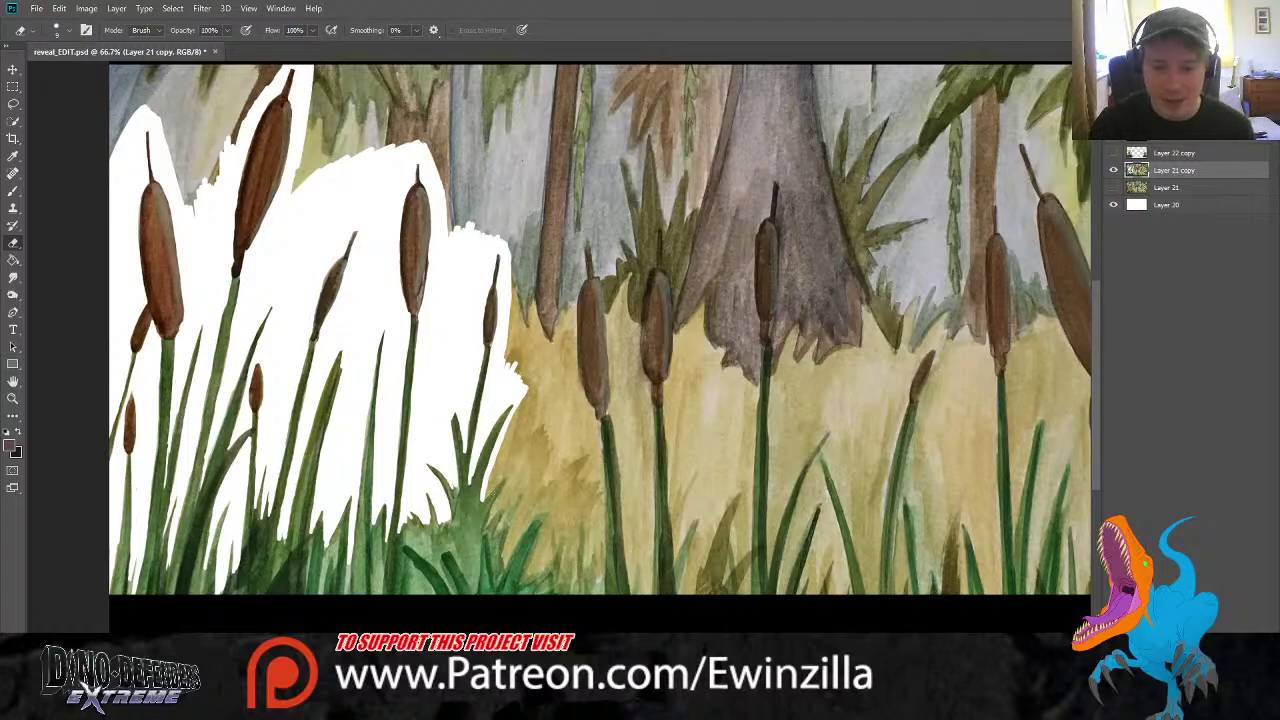
Trace the outer blades of the green tuft and outline the next large cattail, erasing the lower strip beyond its stem
{"action": "mouse_move", "coordinate": [488, 495]}
{"action": "left_mouse_down"}
{"action": "mouse_move", "coordinate": [506, 482]}
{"action": "mouse_move", "coordinate": [488, 525]}
{"action": "mouse_move", "coordinate": [511, 479]}
{"action": "left_mouse_up"}
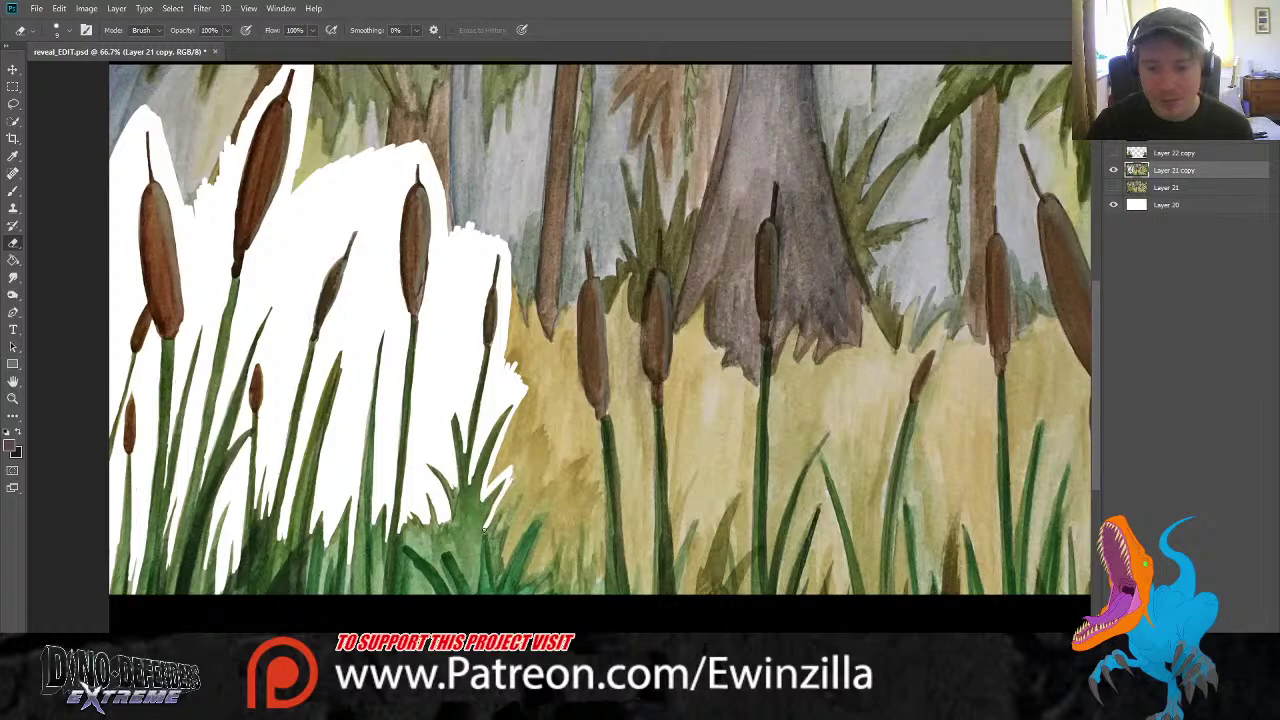
{"action": "mouse_move", "coordinate": [484, 530]}
{"action": "left_mouse_down"}
{"action": "mouse_move", "coordinate": [502, 511]}
{"action": "mouse_move", "coordinate": [503, 529]}
{"action": "mouse_move", "coordinate": [520, 497]}
{"action": "mouse_move", "coordinate": [505, 566]}
{"action": "mouse_move", "coordinate": [539, 521]}
{"action": "mouse_move", "coordinate": [516, 588]}
{"action": "mouse_move", "coordinate": [536, 576]}
{"action": "mouse_move", "coordinate": [543, 590]}
{"action": "left_mouse_up"}
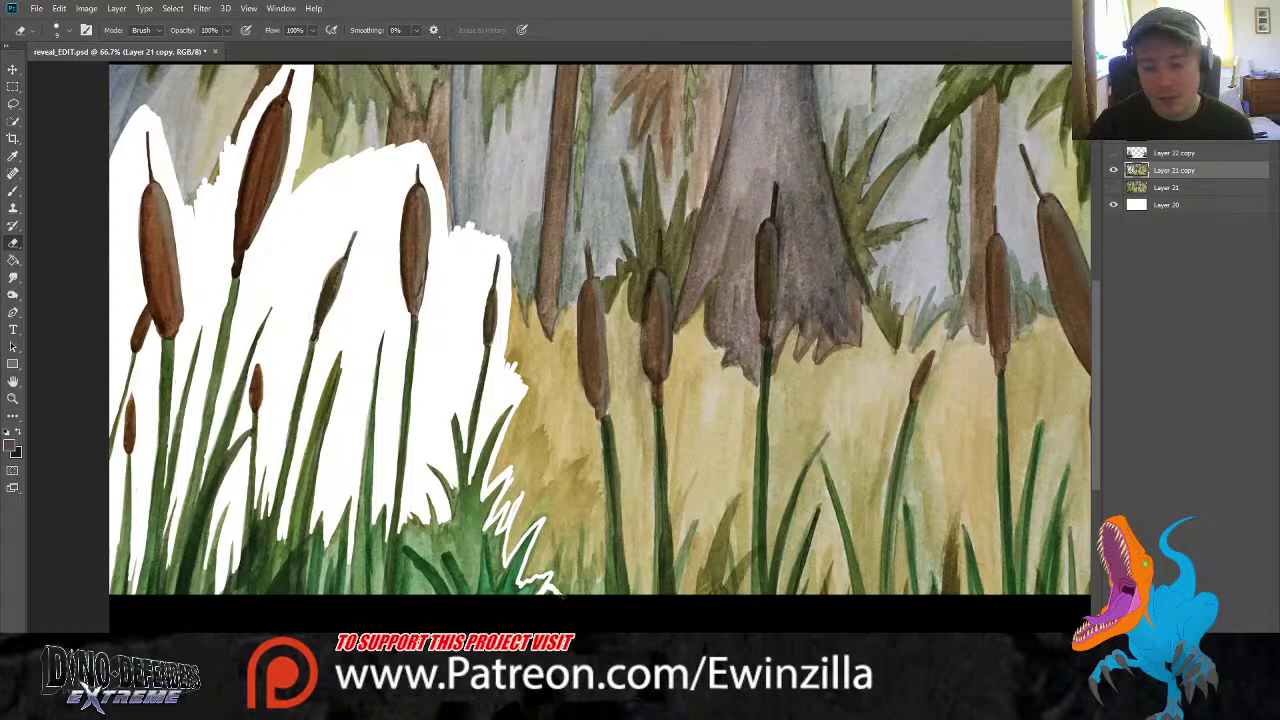
{"action": "mouse_move", "coordinate": [599, 600]}
{"action": "left_mouse_down"}
{"action": "mouse_move", "coordinate": [596, 420]}
{"action": "mouse_move", "coordinate": [574, 353]}
{"action": "mouse_move", "coordinate": [585, 277]}
{"action": "mouse_move", "coordinate": [571, 245]}
{"action": "mouse_move", "coordinate": [567, 260]}
{"action": "mouse_move", "coordinate": [581, 242]}
{"action": "mouse_move", "coordinate": [583, 275]}
{"action": "mouse_move", "coordinate": [581, 240]}
{"action": "mouse_move", "coordinate": [611, 324]}
{"action": "mouse_move", "coordinate": [614, 413]}
{"action": "mouse_move", "coordinate": [608, 306]}
{"action": "mouse_move", "coordinate": [600, 278]}
{"action": "mouse_move", "coordinate": [611, 408]}
{"action": "left_mouse_up"}
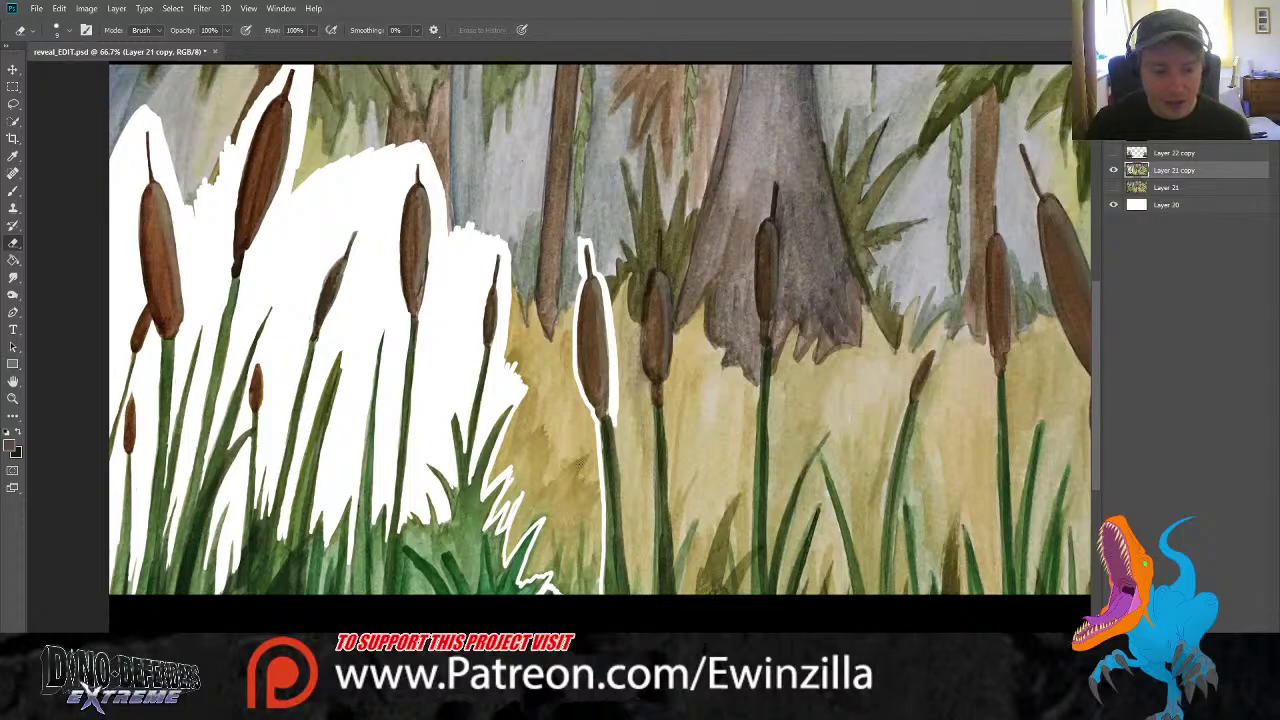
{"action": "left_click_drag", "start_coordinate": [612, 418], "coordinate": [623, 472]}
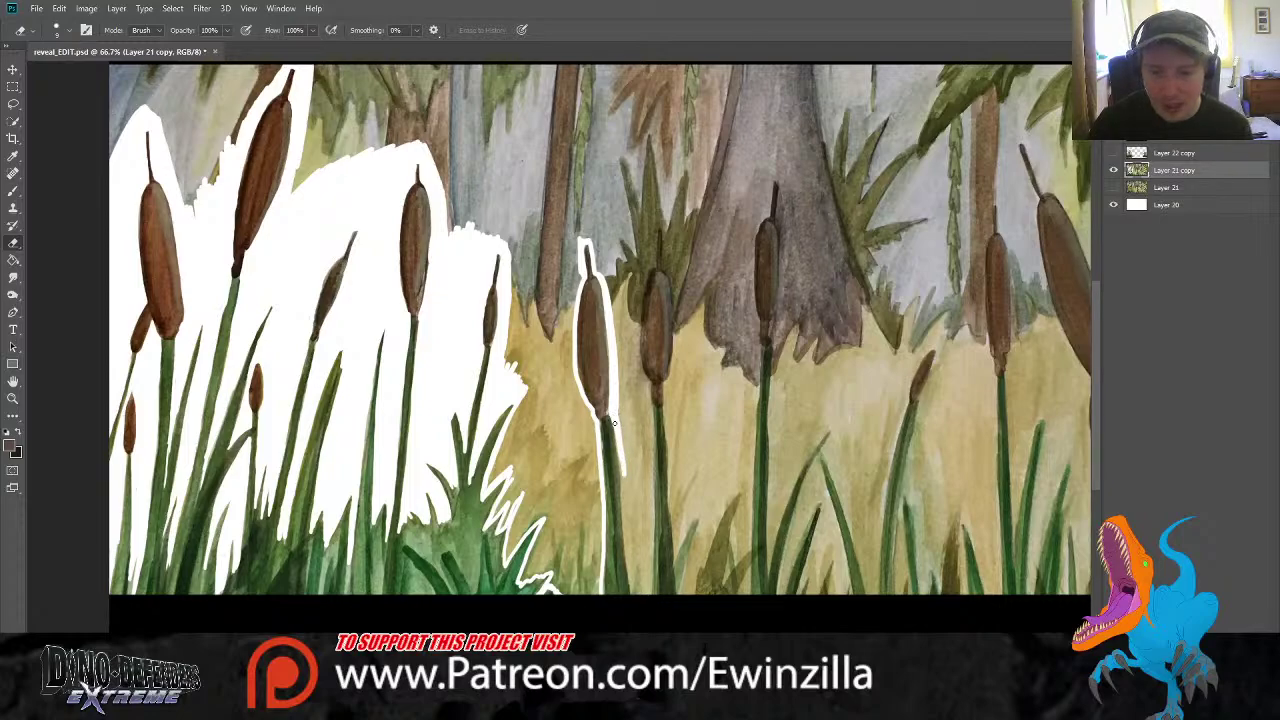
{"action": "mouse_move", "coordinate": [614, 423]}
{"action": "left_mouse_down"}
{"action": "mouse_move", "coordinate": [636, 592]}
{"action": "mouse_move", "coordinate": [640, 500]}
{"action": "mouse_move", "coordinate": [651, 588]}
{"action": "mouse_move", "coordinate": [646, 531]}
{"action": "left_mouse_up"}
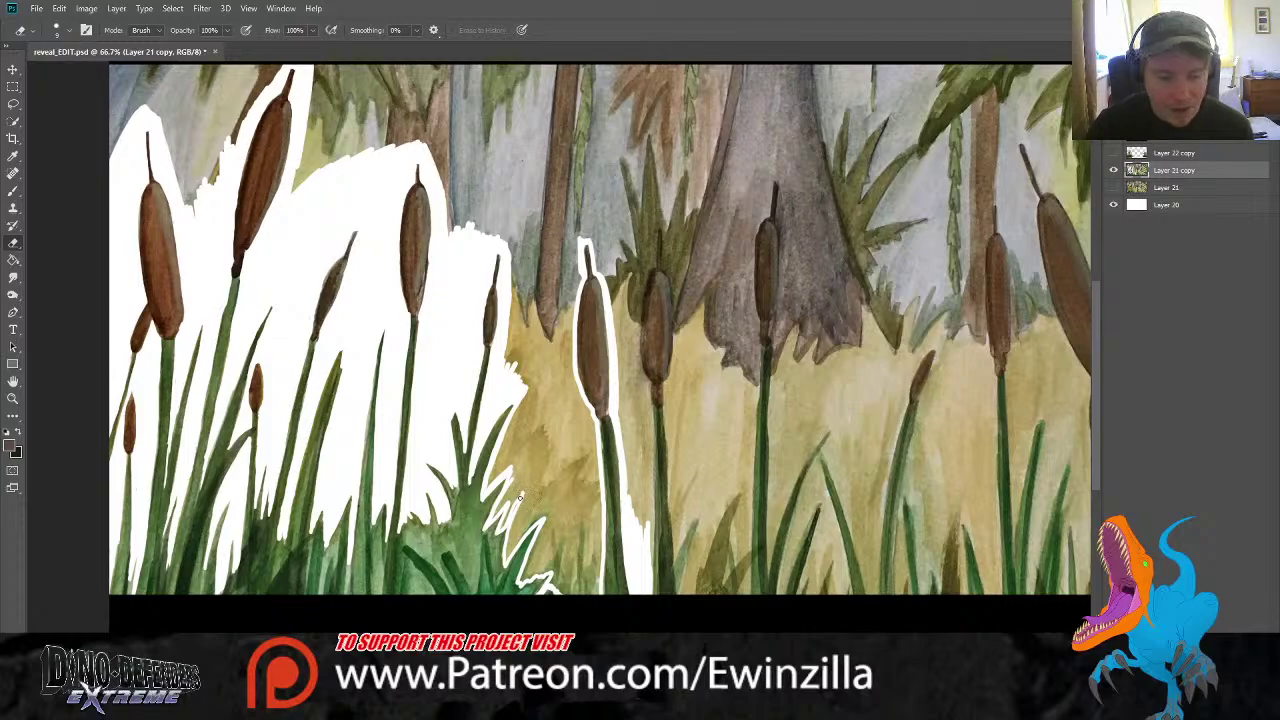
Erase the remaining background between the green tuft, the small thin cattail and the large outlined cattail
{"action": "mouse_move", "coordinate": [548, 546]}
{"action": "left_mouse_down"}
{"action": "mouse_move", "coordinate": [566, 590]}
{"action": "mouse_move", "coordinate": [560, 556]}
{"action": "mouse_move", "coordinate": [555, 588]}
{"action": "mouse_move", "coordinate": [553, 549]}
{"action": "mouse_move", "coordinate": [544, 570]}
{"action": "mouse_move", "coordinate": [532, 553]}
{"action": "mouse_move", "coordinate": [538, 540]}
{"action": "mouse_move", "coordinate": [528, 568]}
{"action": "mouse_move", "coordinate": [555, 540]}
{"action": "mouse_move", "coordinate": [544, 512]}
{"action": "mouse_move", "coordinate": [514, 554]}
{"action": "mouse_move", "coordinate": [525, 497]}
{"action": "mouse_move", "coordinate": [504, 528]}
{"action": "mouse_move", "coordinate": [520, 490]}
{"action": "mouse_move", "coordinate": [497, 512]}
{"action": "mouse_move", "coordinate": [517, 463]}
{"action": "mouse_move", "coordinate": [540, 515]}
{"action": "mouse_move", "coordinate": [550, 498]}
{"action": "mouse_move", "coordinate": [560, 518]}
{"action": "mouse_move", "coordinate": [575, 597]}
{"action": "mouse_move", "coordinate": [582, 520]}
{"action": "mouse_move", "coordinate": [590, 590]}
{"action": "mouse_move", "coordinate": [594, 560]}
{"action": "left_mouse_up"}
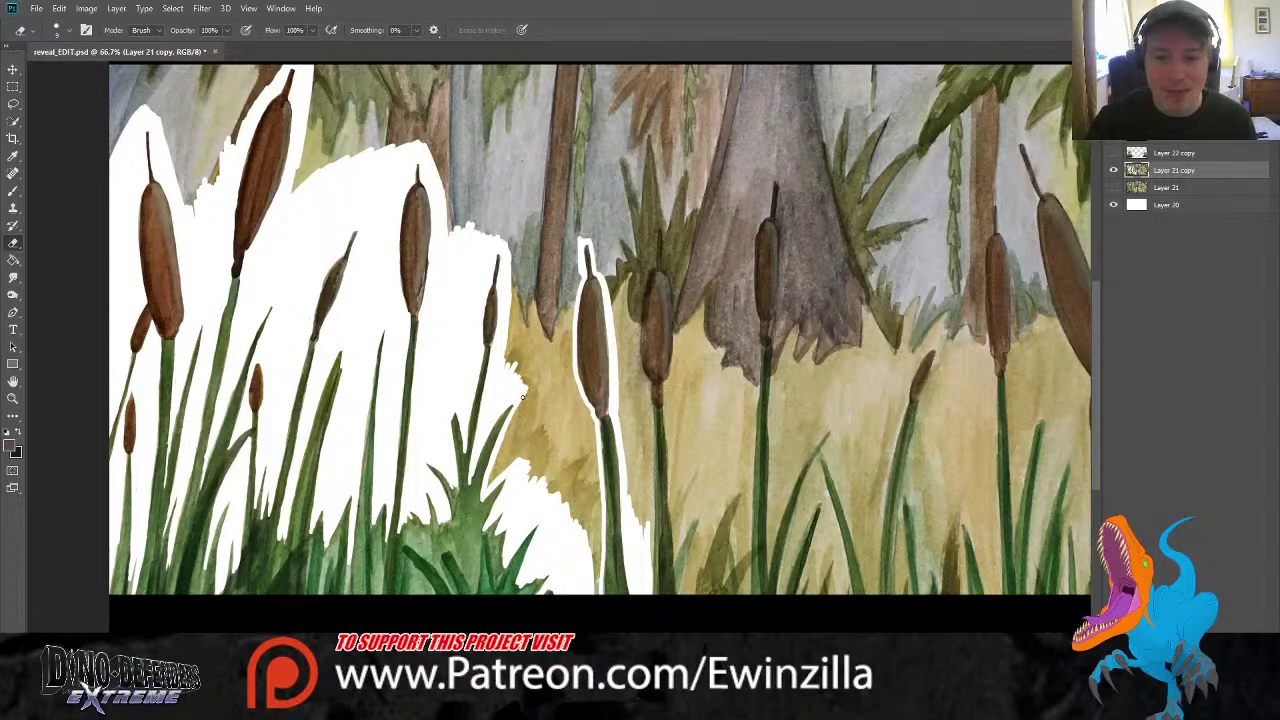
{"action": "mouse_move", "coordinate": [521, 398]}
{"action": "left_mouse_down"}
{"action": "mouse_move", "coordinate": [489, 485]}
{"action": "mouse_move", "coordinate": [521, 452]}
{"action": "mouse_move", "coordinate": [487, 488]}
{"action": "mouse_move", "coordinate": [525, 421]}
{"action": "mouse_move", "coordinate": [516, 450]}
{"action": "mouse_move", "coordinate": [528, 486]}
{"action": "mouse_move", "coordinate": [535, 411]}
{"action": "mouse_move", "coordinate": [578, 535]}
{"action": "mouse_move", "coordinate": [579, 477]}
{"action": "mouse_move", "coordinate": [588, 462]}
{"action": "mouse_move", "coordinate": [595, 515]}
{"action": "mouse_move", "coordinate": [596, 474]}
{"action": "mouse_move", "coordinate": [595, 570]}
{"action": "mouse_move", "coordinate": [592, 418]}
{"action": "mouse_move", "coordinate": [597, 466]}
{"action": "left_mouse_up"}
{"action": "mouse_move", "coordinate": [588, 418]}
{"action": "left_mouse_down"}
{"action": "mouse_move", "coordinate": [572, 473]}
{"action": "mouse_move", "coordinate": [580, 421]}
{"action": "mouse_move", "coordinate": [556, 453]}
{"action": "mouse_move", "coordinate": [578, 406]}
{"action": "mouse_move", "coordinate": [589, 422]}
{"action": "mouse_move", "coordinate": [590, 407]}
{"action": "mouse_move", "coordinate": [569, 386]}
{"action": "mouse_move", "coordinate": [558, 348]}
{"action": "mouse_move", "coordinate": [587, 404]}
{"action": "mouse_move", "coordinate": [566, 326]}
{"action": "mouse_move", "coordinate": [583, 427]}
{"action": "mouse_move", "coordinate": [574, 432]}
{"action": "mouse_move", "coordinate": [555, 375]}
{"action": "mouse_move", "coordinate": [556, 335]}
{"action": "mouse_move", "coordinate": [536, 390]}
{"action": "mouse_move", "coordinate": [546, 432]}
{"action": "mouse_move", "coordinate": [521, 298]}
{"action": "mouse_move", "coordinate": [528, 383]}
{"action": "left_mouse_up"}
{"action": "mouse_move", "coordinate": [535, 327]}
{"action": "left_mouse_down"}
{"action": "mouse_move", "coordinate": [536, 277]}
{"action": "mouse_move", "coordinate": [503, 373]}
{"action": "mouse_move", "coordinate": [555, 268]}
{"action": "mouse_move", "coordinate": [546, 327]}
{"action": "mouse_move", "coordinate": [550, 343]}
{"action": "mouse_move", "coordinate": [562, 291]}
{"action": "mouse_move", "coordinate": [569, 338]}
{"action": "mouse_move", "coordinate": [589, 232]}
{"action": "left_mouse_up"}
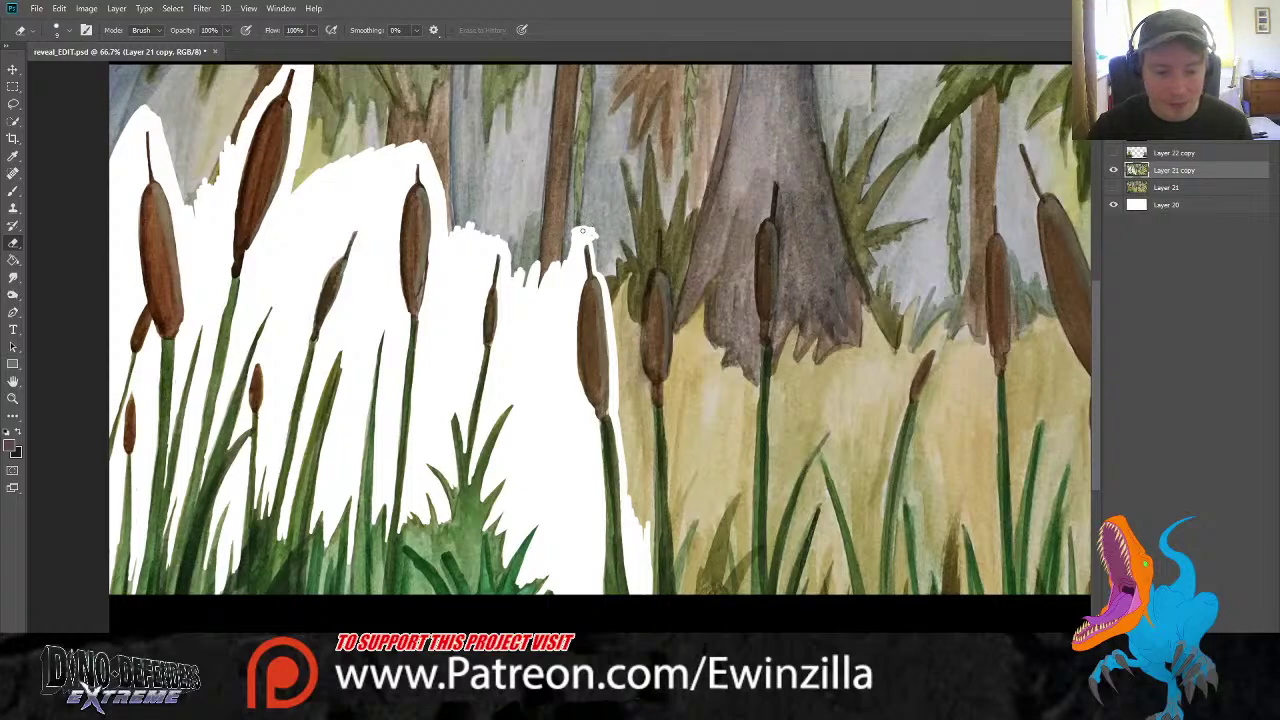
Outline the second cattail of the middle pair, erase the background between the two, and widen the cleared area on its far side
{"action": "left_click_drag", "start_coordinate": [597, 238], "coordinate": [619, 290]}
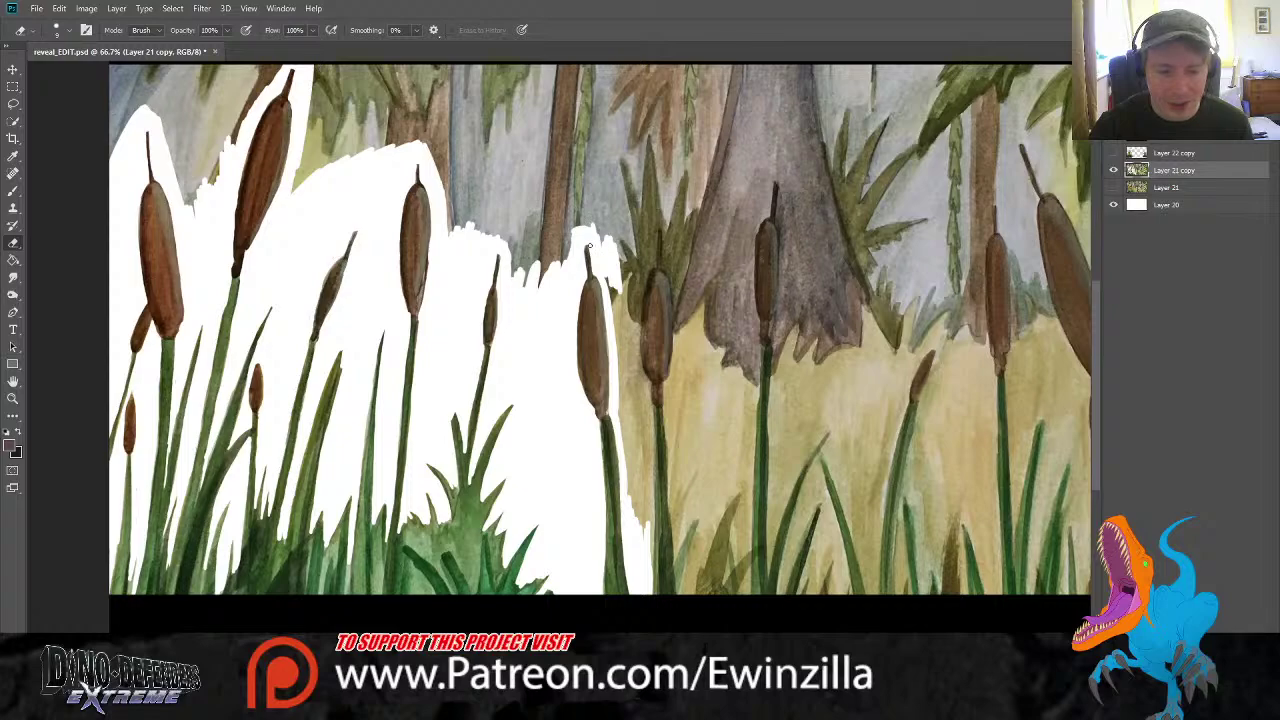
{"action": "mouse_move", "coordinate": [610, 272]}
{"action": "left_mouse_down"}
{"action": "mouse_move", "coordinate": [623, 340]}
{"action": "mouse_move", "coordinate": [636, 311]}
{"action": "mouse_move", "coordinate": [636, 350]}
{"action": "mouse_move", "coordinate": [663, 230]}
{"action": "mouse_move", "coordinate": [678, 320]}
{"action": "mouse_move", "coordinate": [668, 389]}
{"action": "mouse_move", "coordinate": [669, 270]}
{"action": "mouse_move", "coordinate": [679, 340]}
{"action": "left_mouse_up"}
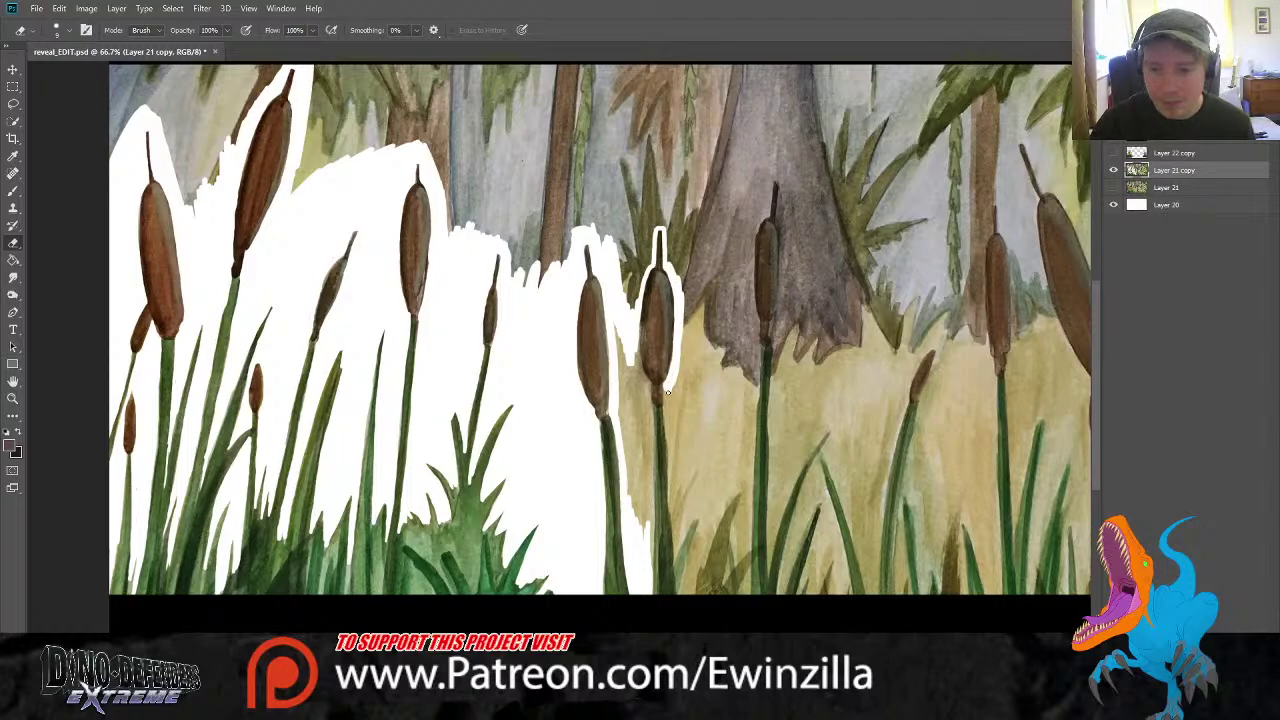
{"action": "mouse_move", "coordinate": [667, 392]}
{"action": "left_mouse_down"}
{"action": "mouse_move", "coordinate": [674, 564]}
{"action": "mouse_move", "coordinate": [663, 479]}
{"action": "mouse_move", "coordinate": [693, 515]}
{"action": "mouse_move", "coordinate": [691, 503]}
{"action": "mouse_move", "coordinate": [674, 562]}
{"action": "mouse_move", "coordinate": [697, 515]}
{"action": "mouse_move", "coordinate": [681, 618]}
{"action": "left_mouse_up"}
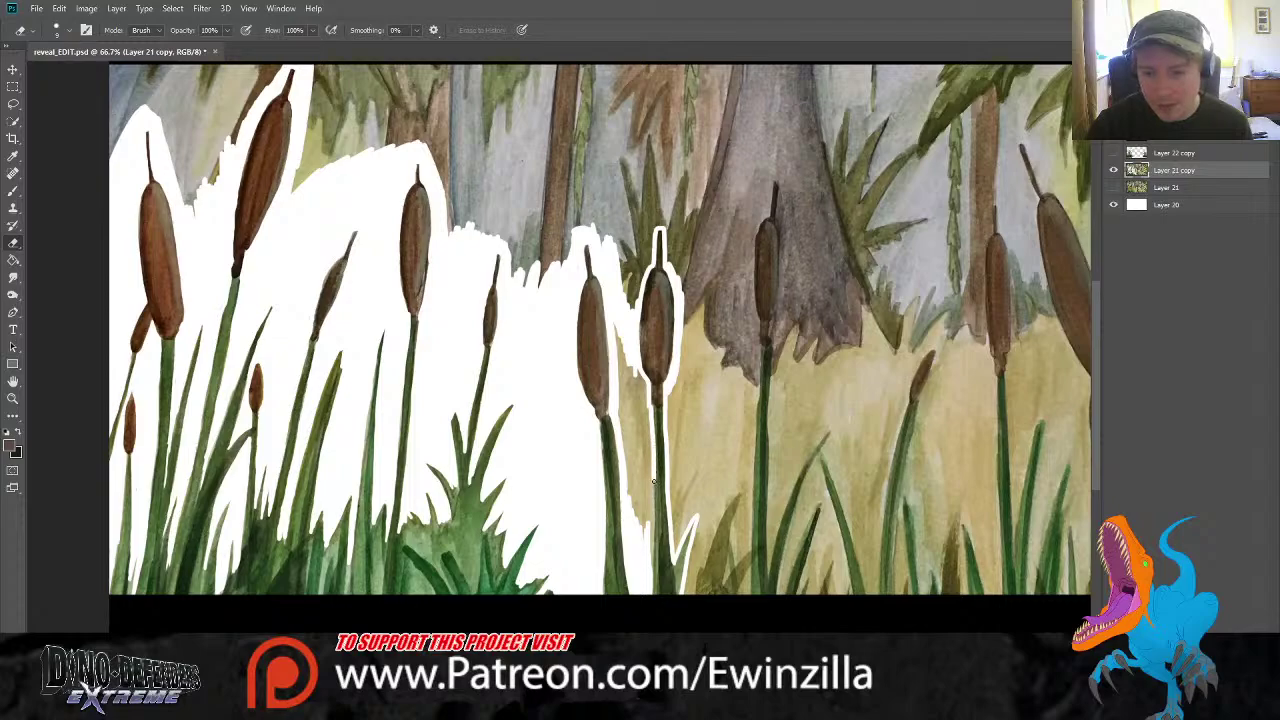
{"action": "left_click_drag", "start_coordinate": [645, 537], "coordinate": [637, 458]}
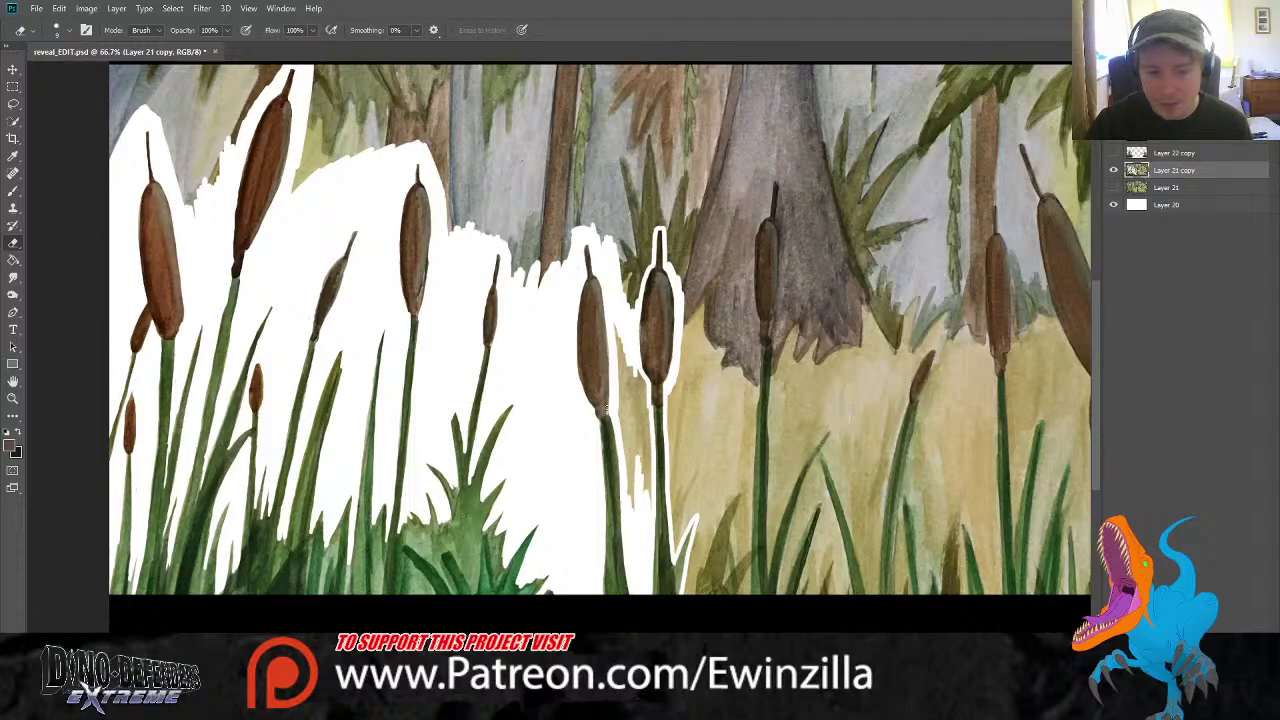
{"action": "mouse_move", "coordinate": [643, 513]}
{"action": "left_mouse_down"}
{"action": "mouse_move", "coordinate": [643, 381]}
{"action": "mouse_move", "coordinate": [622, 338]}
{"action": "mouse_move", "coordinate": [630, 470]}
{"action": "mouse_move", "coordinate": [630, 405]}
{"action": "mouse_move", "coordinate": [636, 450]}
{"action": "mouse_move", "coordinate": [640, 440]}
{"action": "left_mouse_up"}
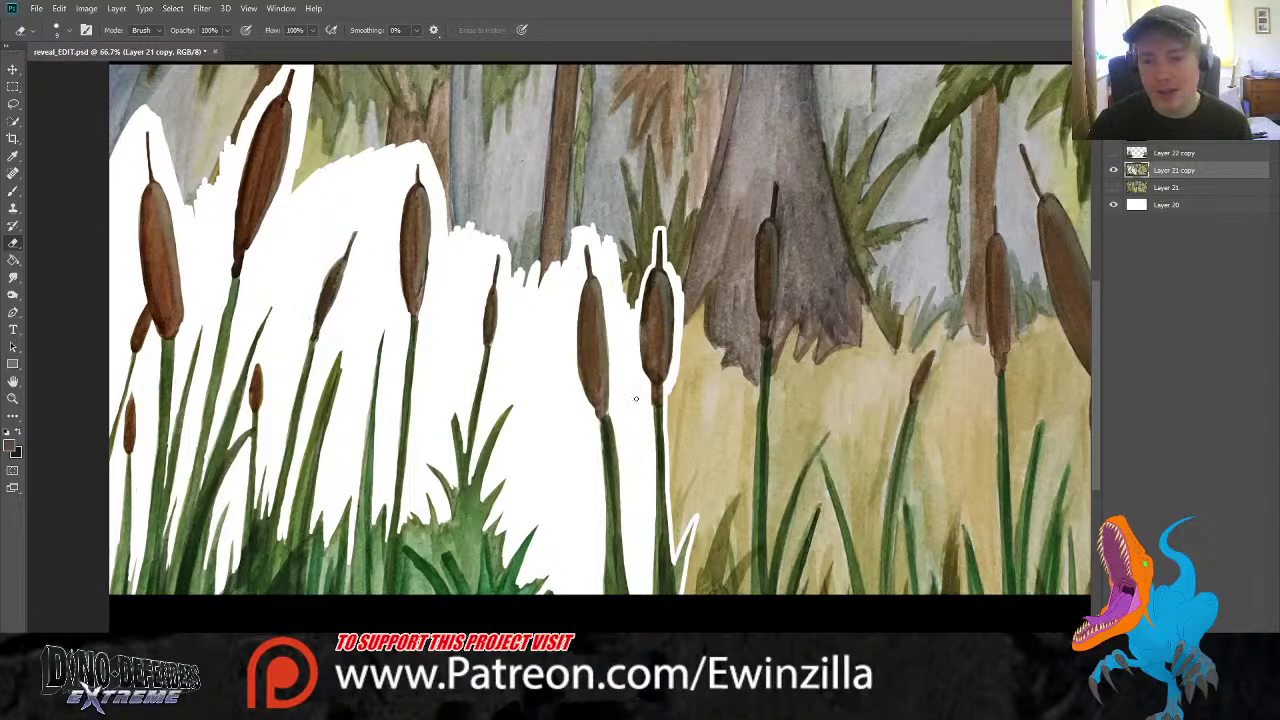
{"action": "mouse_move", "coordinate": [630, 300]}
{"action": "left_mouse_down"}
{"action": "mouse_move", "coordinate": [627, 226]}
{"action": "mouse_move", "coordinate": [633, 308]}
{"action": "mouse_move", "coordinate": [654, 240]}
{"action": "mouse_move", "coordinate": [648, 263]}
{"action": "mouse_move", "coordinate": [641, 240]}
{"action": "mouse_move", "coordinate": [685, 216]}
{"action": "mouse_move", "coordinate": [682, 205]}
{"action": "mouse_move", "coordinate": [674, 238]}
{"action": "mouse_move", "coordinate": [662, 225]}
{"action": "mouse_move", "coordinate": [672, 237]}
{"action": "mouse_move", "coordinate": [676, 218]}
{"action": "mouse_move", "coordinate": [679, 280]}
{"action": "mouse_move", "coordinate": [689, 225]}
{"action": "mouse_move", "coordinate": [676, 234]}
{"action": "mouse_move", "coordinate": [697, 287]}
{"action": "left_mouse_up"}
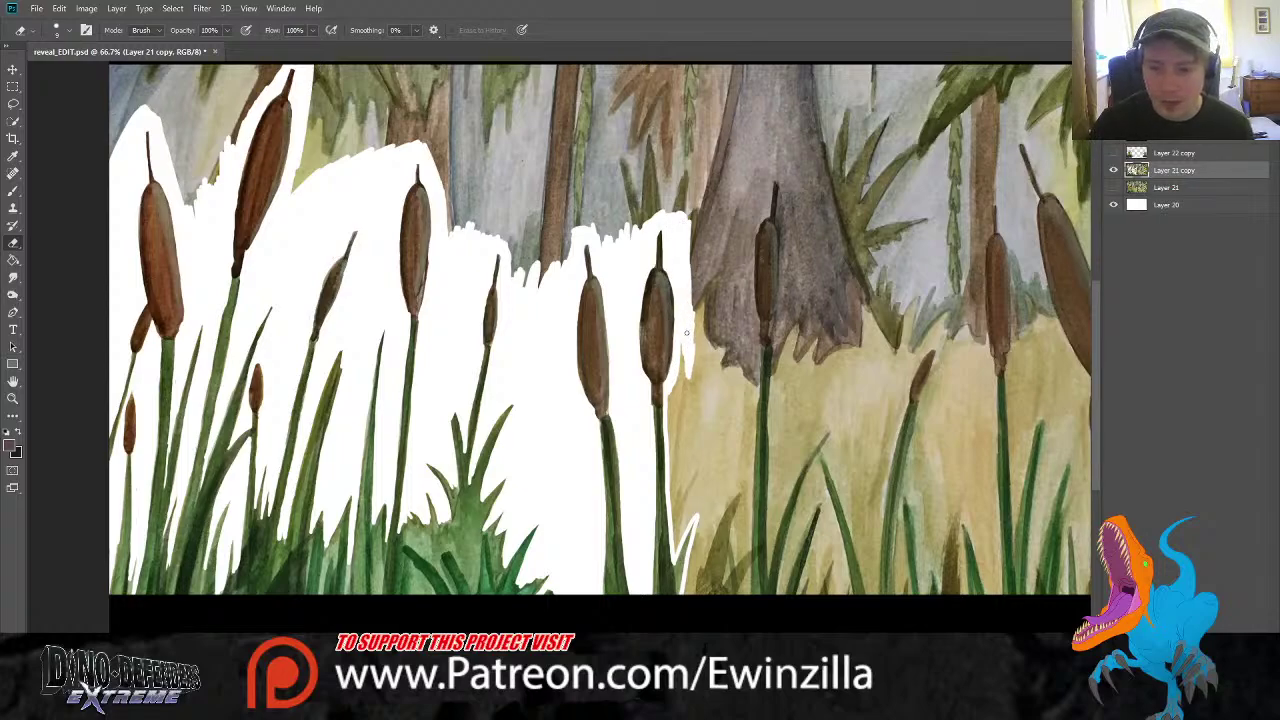
{"action": "mouse_move", "coordinate": [686, 333]}
{"action": "left_mouse_down"}
{"action": "mouse_move", "coordinate": [672, 492]}
{"action": "mouse_move", "coordinate": [684, 514]}
{"action": "mouse_move", "coordinate": [705, 512]}
{"action": "mouse_move", "coordinate": [690, 588]}
{"action": "mouse_move", "coordinate": [685, 578]}
{"action": "left_mouse_up"}
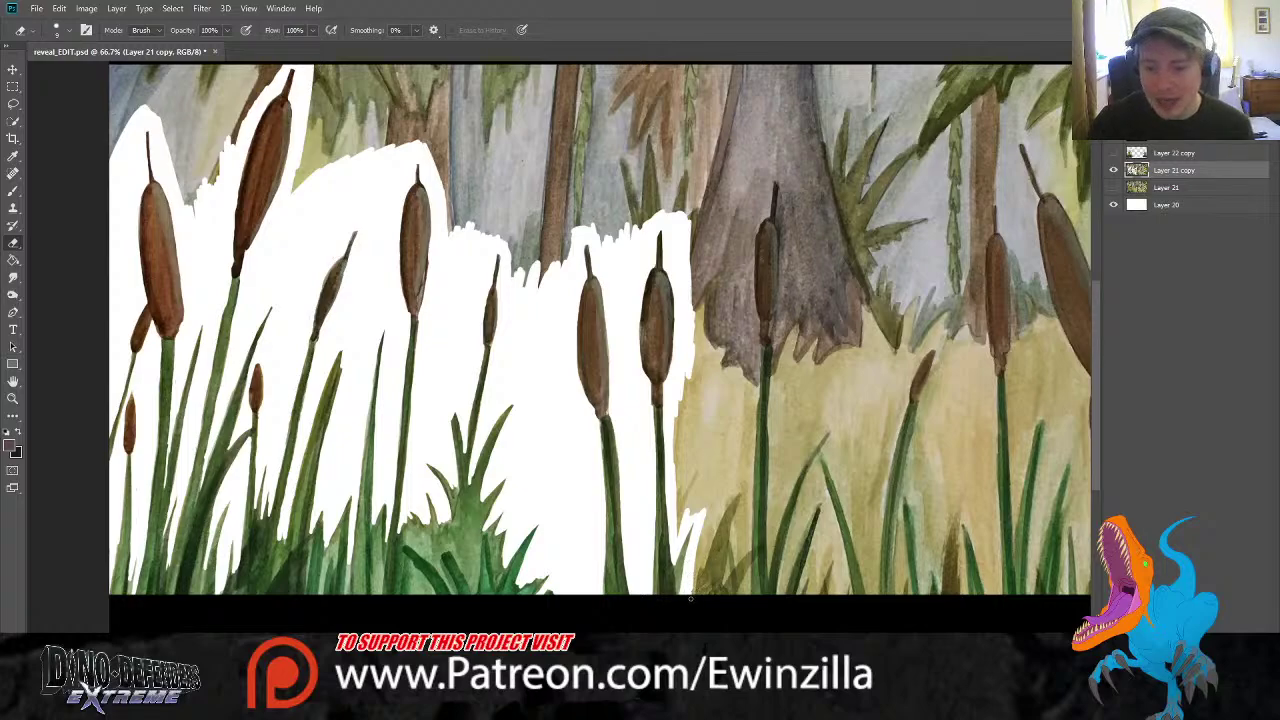
Erase around the grass blades between the middle pair and the cattail before the grey trunk, clearing along that cattail's stem
{"action": "mouse_move", "coordinate": [690, 598]}
{"action": "left_mouse_down"}
{"action": "mouse_move", "coordinate": [740, 494]}
{"action": "mouse_move", "coordinate": [723, 588]}
{"action": "mouse_move", "coordinate": [749, 549]}
{"action": "mouse_move", "coordinate": [742, 588]}
{"action": "left_mouse_up"}
{"action": "left_click_drag", "start_coordinate": [750, 568], "coordinate": [756, 608]}
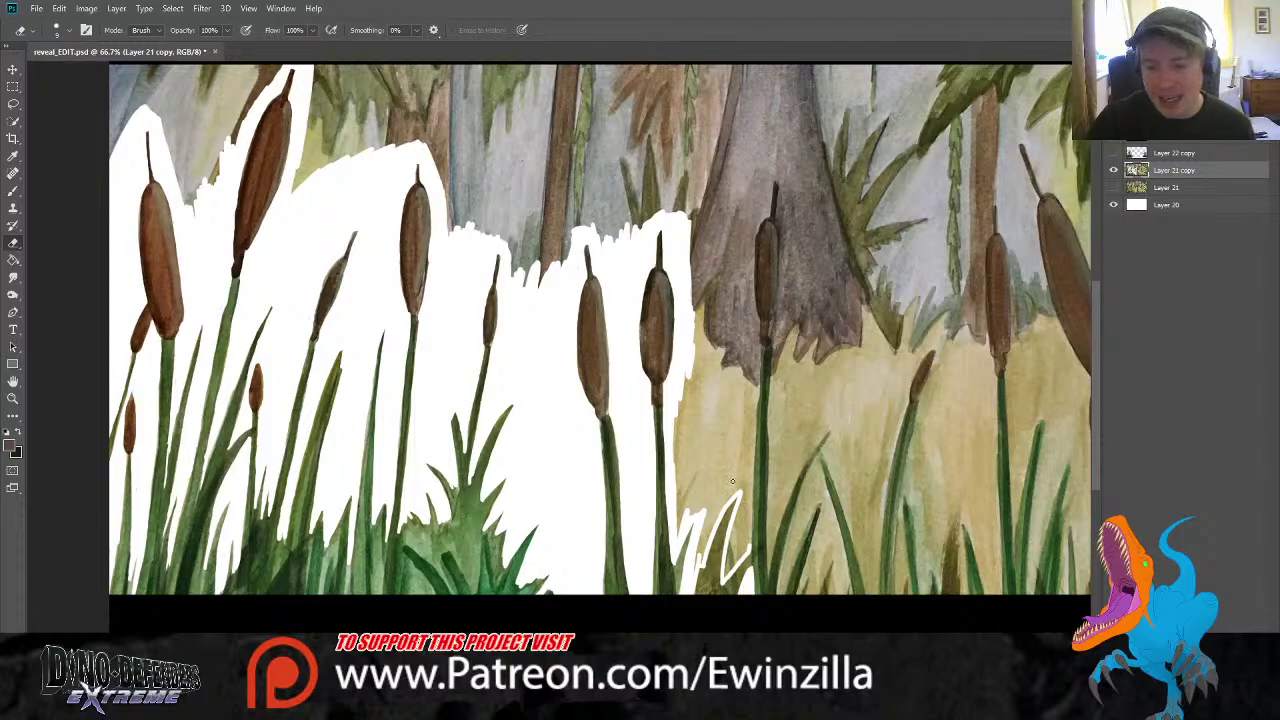
{"action": "mouse_move", "coordinate": [735, 545]}
{"action": "left_mouse_down"}
{"action": "mouse_move", "coordinate": [751, 487]}
{"action": "mouse_move", "coordinate": [735, 528]}
{"action": "mouse_move", "coordinate": [743, 489]}
{"action": "mouse_move", "coordinate": [735, 516]}
{"action": "mouse_move", "coordinate": [762, 398]}
{"action": "left_mouse_up"}
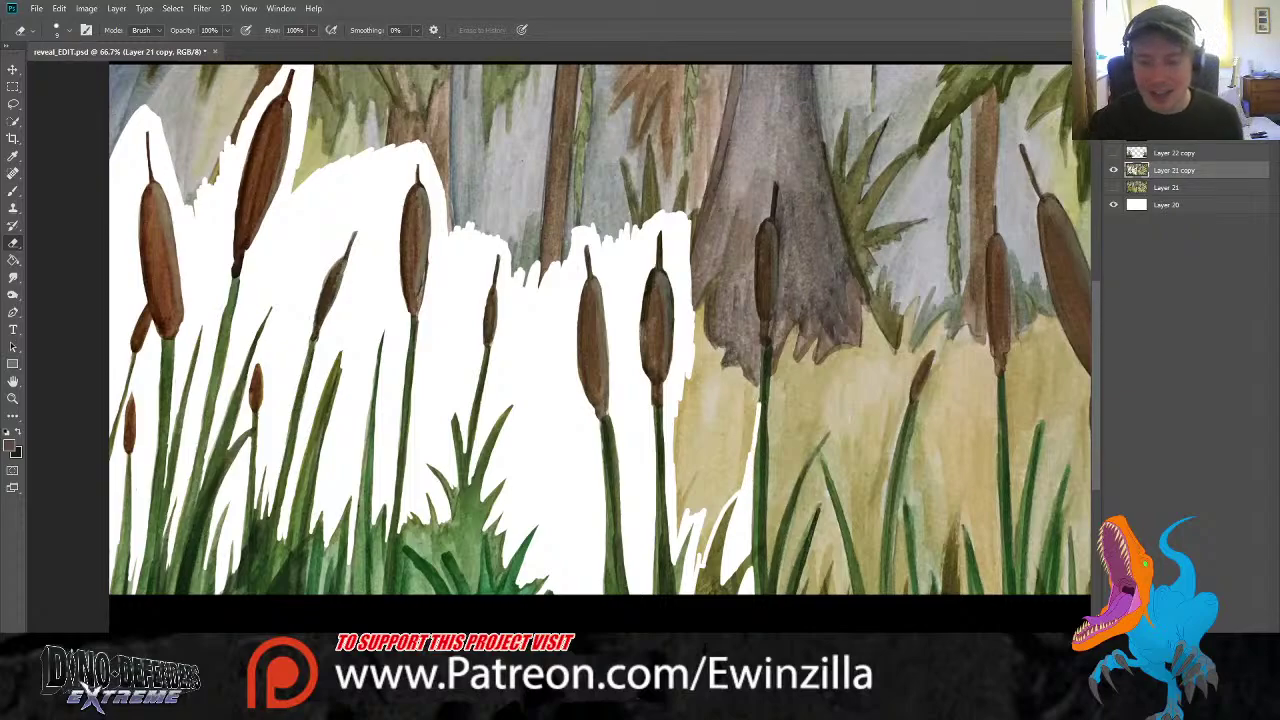
{"action": "key", "text": "ctrl+z"}
{"action": "mouse_move", "coordinate": [740, 494]}
{"action": "left_mouse_down"}
{"action": "mouse_move", "coordinate": [748, 548]}
{"action": "mouse_move", "coordinate": [724, 576]}
{"action": "mouse_move", "coordinate": [732, 524]}
{"action": "mouse_move", "coordinate": [731, 548]}
{"action": "mouse_move", "coordinate": [743, 531]}
{"action": "left_mouse_up"}
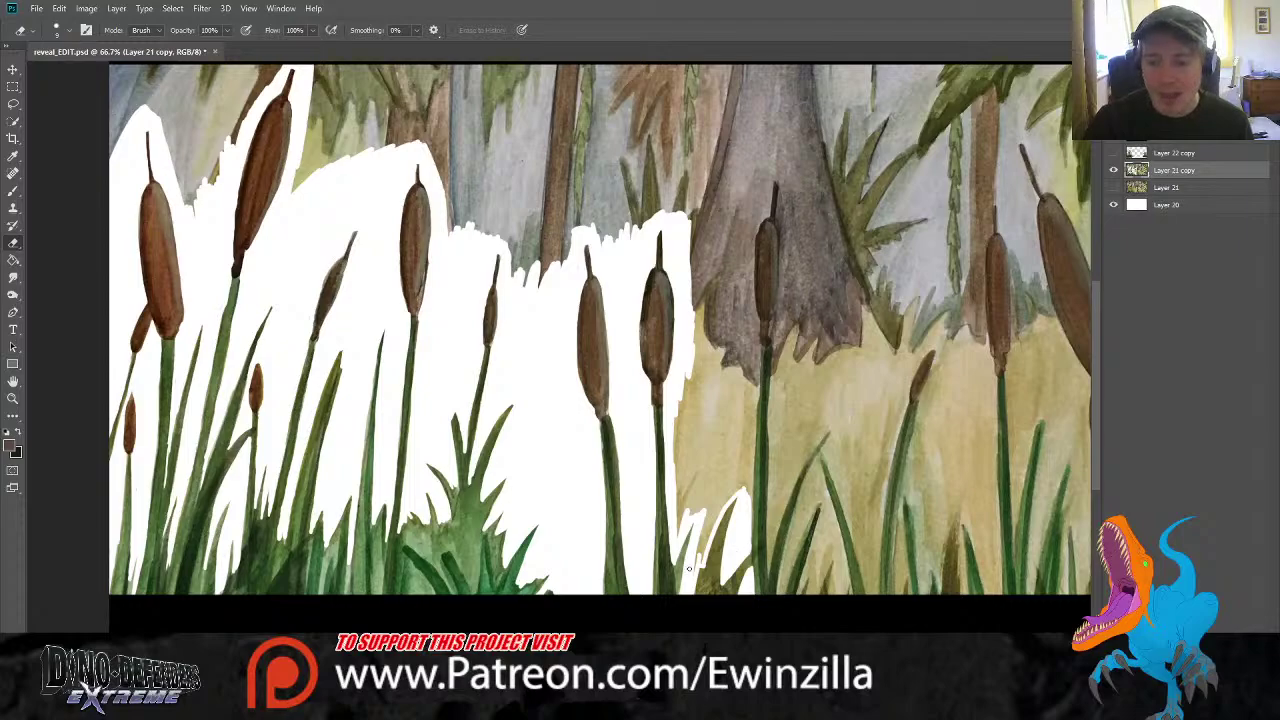
{"action": "mouse_move", "coordinate": [688, 568]}
{"action": "left_mouse_down"}
{"action": "mouse_move", "coordinate": [708, 515]}
{"action": "mouse_move", "coordinate": [710, 530]}
{"action": "mouse_move", "coordinate": [745, 474]}
{"action": "mouse_move", "coordinate": [747, 495]}
{"action": "mouse_move", "coordinate": [758, 320]}
{"action": "mouse_move", "coordinate": [750, 490]}
{"action": "mouse_move", "coordinate": [738, 481]}
{"action": "mouse_move", "coordinate": [679, 525]}
{"action": "mouse_move", "coordinate": [684, 395]}
{"action": "mouse_move", "coordinate": [696, 500]}
{"action": "mouse_move", "coordinate": [690, 370]}
{"action": "mouse_move", "coordinate": [698, 486]}
{"action": "mouse_move", "coordinate": [702, 435]}
{"action": "left_mouse_up"}
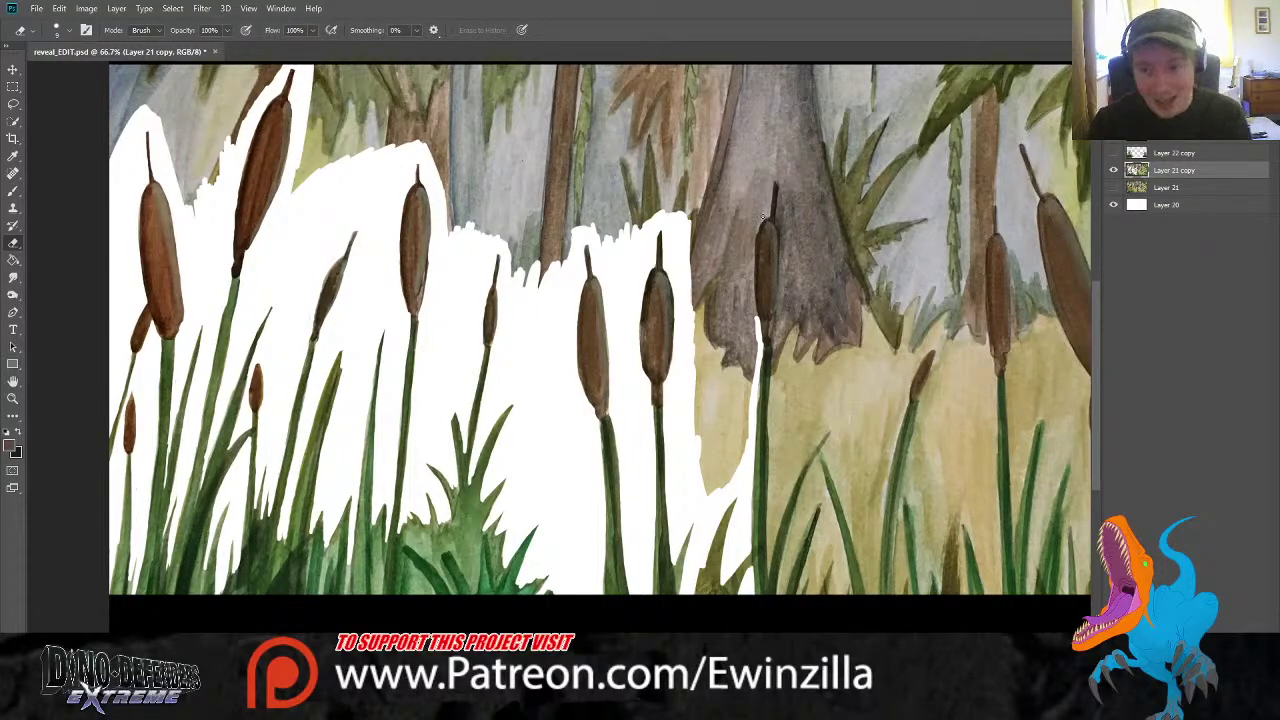
Outline the head and stem of the cattail before the grey trunk and erase the background between it and the middle pair
{"action": "left_click_drag", "start_coordinate": [766, 214], "coordinate": [748, 296]}
{"action": "left_click_drag", "start_coordinate": [754, 231], "coordinate": [754, 316]}
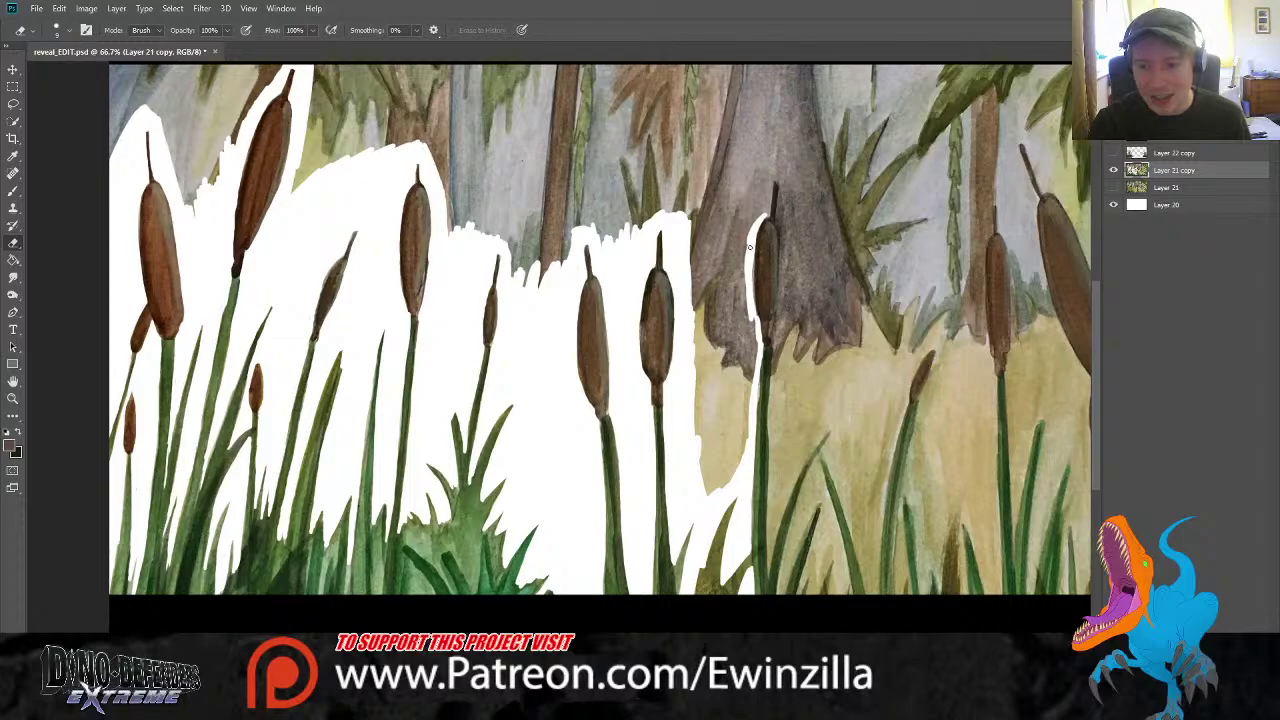
{"action": "left_click_drag", "start_coordinate": [750, 247], "coordinate": [751, 257]}
{"action": "mouse_move", "coordinate": [755, 318]}
{"action": "left_mouse_down"}
{"action": "mouse_move", "coordinate": [741, 463]}
{"action": "mouse_move", "coordinate": [740, 445]}
{"action": "mouse_move", "coordinate": [713, 497]}
{"action": "mouse_move", "coordinate": [709, 445]}
{"action": "mouse_move", "coordinate": [696, 468]}
{"action": "mouse_move", "coordinate": [711, 383]}
{"action": "mouse_move", "coordinate": [715, 496]}
{"action": "mouse_move", "coordinate": [710, 451]}
{"action": "mouse_move", "coordinate": [712, 479]}
{"action": "mouse_move", "coordinate": [744, 388]}
{"action": "left_mouse_up"}
{"action": "mouse_move", "coordinate": [719, 451]}
{"action": "left_mouse_down"}
{"action": "mouse_move", "coordinate": [740, 360]}
{"action": "mouse_move", "coordinate": [715, 457]}
{"action": "mouse_move", "coordinate": [736, 362]}
{"action": "mouse_move", "coordinate": [712, 430]}
{"action": "mouse_move", "coordinate": [716, 350]}
{"action": "mouse_move", "coordinate": [702, 415]}
{"action": "mouse_move", "coordinate": [738, 338]}
{"action": "mouse_move", "coordinate": [727, 335]}
{"action": "mouse_move", "coordinate": [713, 375]}
{"action": "left_mouse_up"}
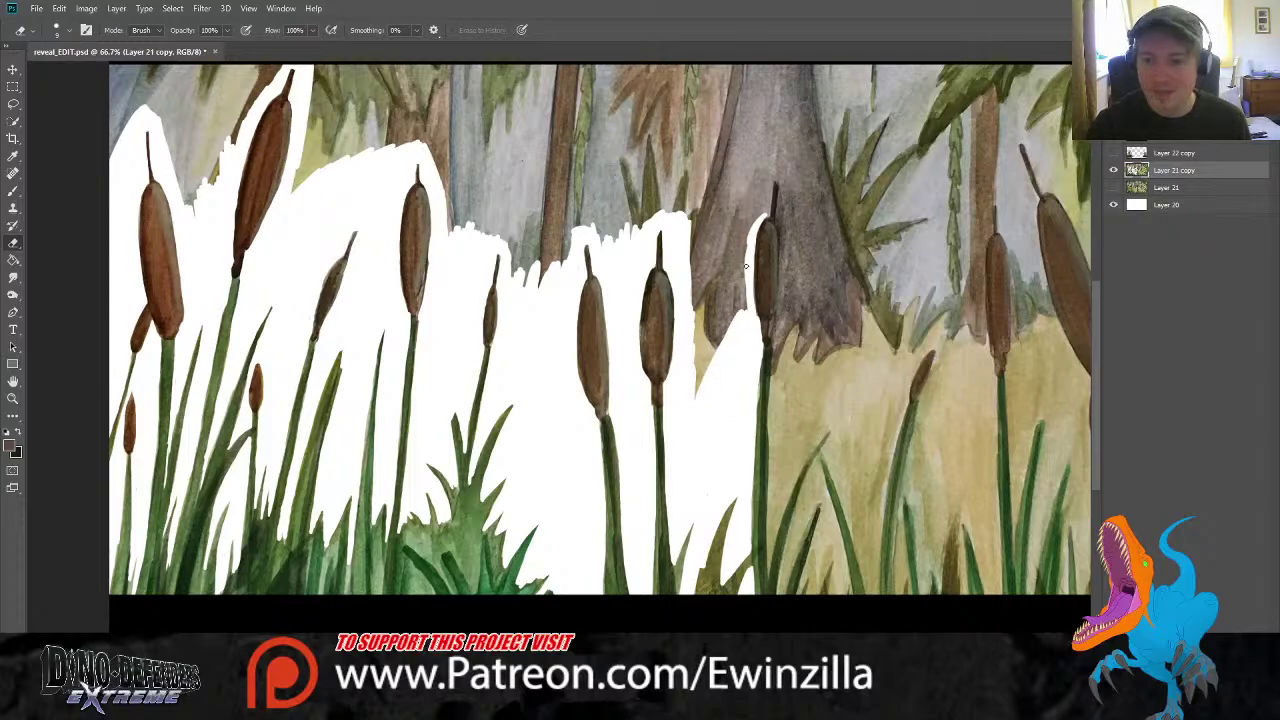
{"action": "mouse_move", "coordinate": [745, 266]}
{"action": "left_mouse_down"}
{"action": "mouse_move", "coordinate": [748, 320]}
{"action": "mouse_move", "coordinate": [747, 261]}
{"action": "mouse_move", "coordinate": [746, 320]}
{"action": "mouse_move", "coordinate": [737, 330]}
{"action": "mouse_move", "coordinate": [736, 268]}
{"action": "mouse_move", "coordinate": [713, 386]}
{"action": "left_mouse_up"}
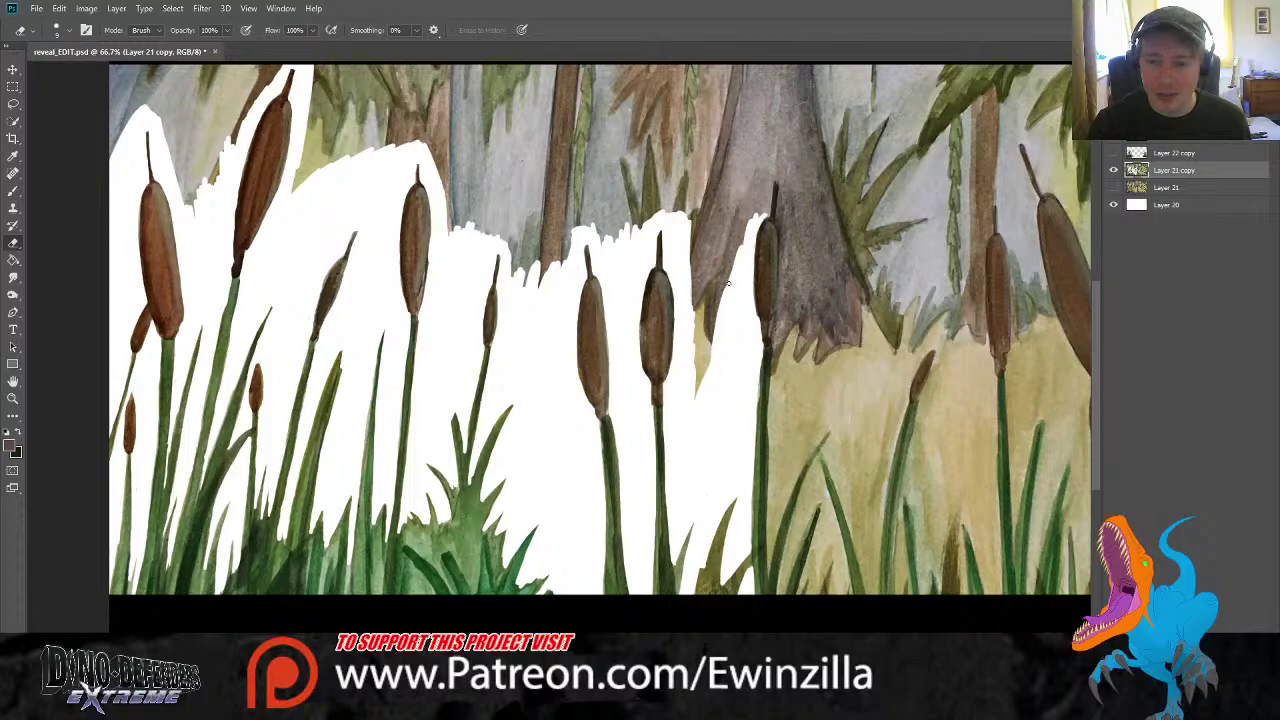
{"action": "mouse_move", "coordinate": [728, 282]}
{"action": "left_mouse_down"}
{"action": "mouse_move", "coordinate": [696, 378]}
{"action": "mouse_move", "coordinate": [705, 356]}
{"action": "mouse_move", "coordinate": [685, 268]}
{"action": "mouse_move", "coordinate": [721, 208]}
{"action": "mouse_move", "coordinate": [713, 296]}
{"action": "mouse_move", "coordinate": [748, 203]}
{"action": "left_mouse_up"}
{"action": "mouse_move", "coordinate": [734, 268]}
{"action": "left_mouse_down"}
{"action": "mouse_move", "coordinate": [758, 192]}
{"action": "mouse_move", "coordinate": [781, 193]}
{"action": "mouse_move", "coordinate": [757, 218]}
{"action": "mouse_move", "coordinate": [776, 181]}
{"action": "mouse_move", "coordinate": [766, 563]}
{"action": "mouse_move", "coordinate": [735, 423]}
{"action": "mouse_move", "coordinate": [743, 518]}
{"action": "mouse_move", "coordinate": [770, 578]}
{"action": "mouse_move", "coordinate": [783, 497]}
{"action": "mouse_move", "coordinate": [827, 427]}
{"action": "mouse_move", "coordinate": [774, 542]}
{"action": "mouse_move", "coordinate": [770, 520]}
{"action": "mouse_move", "coordinate": [768, 558]}
{"action": "mouse_move", "coordinate": [779, 479]}
{"action": "left_mouse_up"}
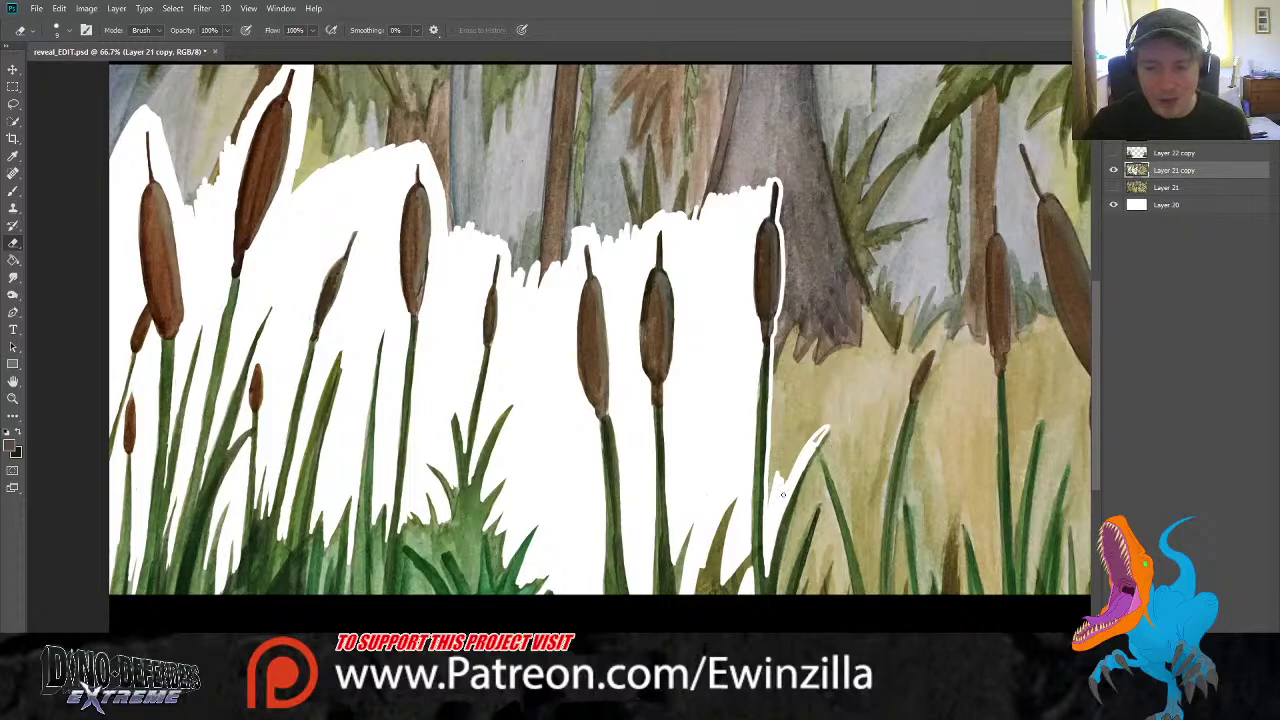
Outline the bent grass blade beyond the grey-trunk cattail and erase the background between its two halves and the inner blades
{"action": "mouse_move", "coordinate": [783, 494]}
{"action": "left_mouse_down"}
{"action": "mouse_move", "coordinate": [816, 430]}
{"action": "mouse_move", "coordinate": [811, 446]}
{"action": "mouse_move", "coordinate": [836, 430]}
{"action": "mouse_move", "coordinate": [825, 447]}
{"action": "mouse_move", "coordinate": [864, 590]}
{"action": "left_mouse_up"}
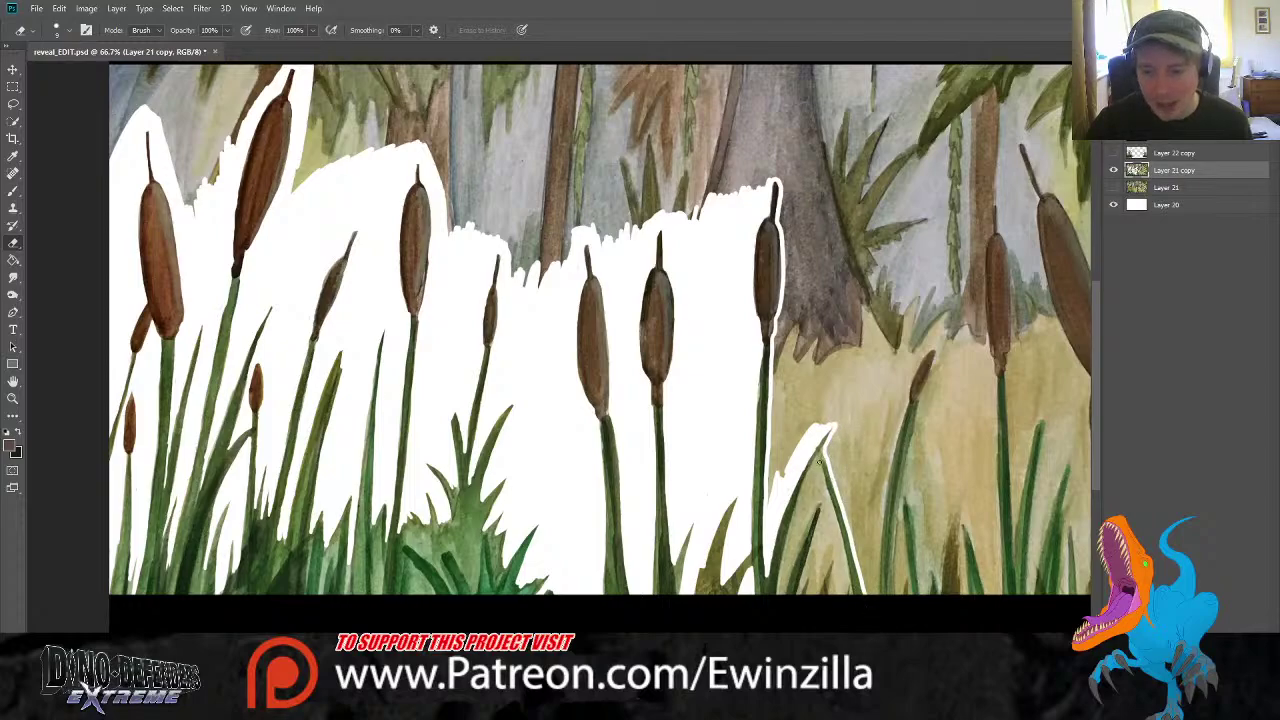
{"action": "mouse_move", "coordinate": [819, 462]}
{"action": "left_mouse_down"}
{"action": "mouse_move", "coordinate": [831, 519]}
{"action": "mouse_move", "coordinate": [816, 460]}
{"action": "mouse_move", "coordinate": [852, 606]}
{"action": "mouse_move", "coordinate": [827, 508]}
{"action": "left_mouse_up"}
{"action": "key", "text": "ctrl+z"}
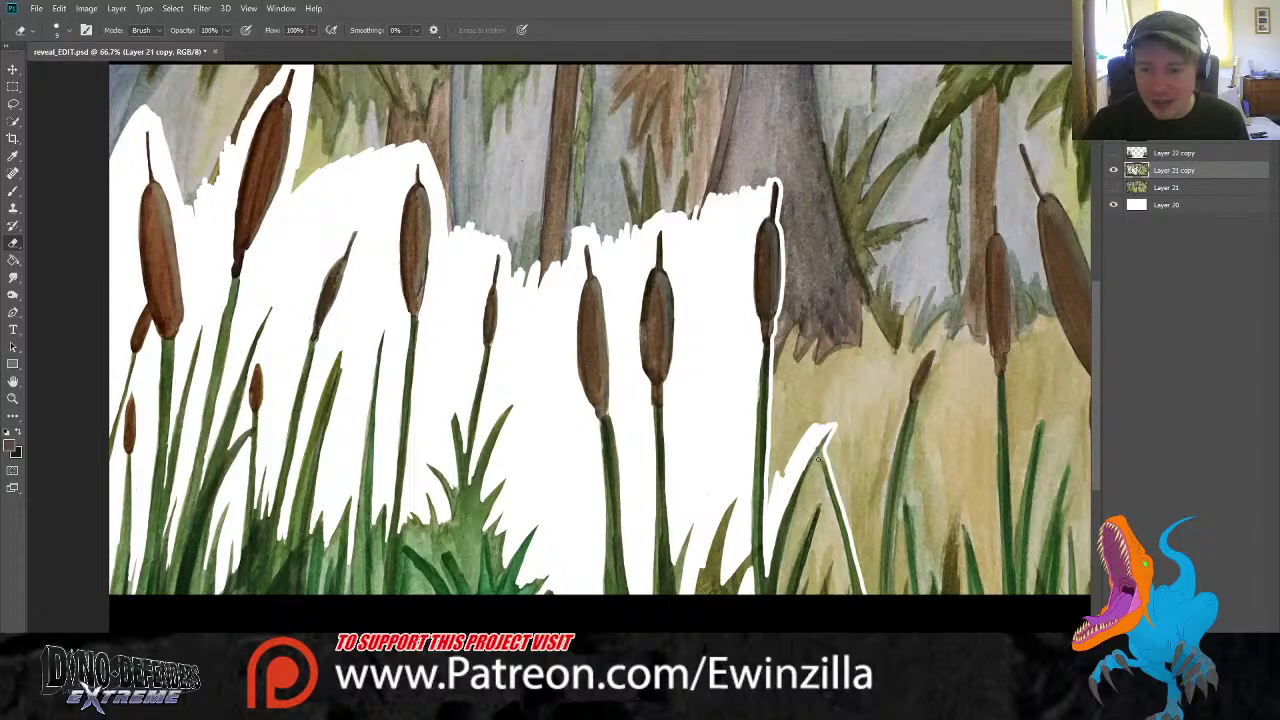
{"action": "mouse_move", "coordinate": [818, 459]}
{"action": "left_mouse_down"}
{"action": "mouse_move", "coordinate": [851, 603]}
{"action": "mouse_move", "coordinate": [815, 478]}
{"action": "mouse_move", "coordinate": [817, 572]}
{"action": "mouse_move", "coordinate": [839, 558]}
{"action": "mouse_move", "coordinate": [826, 612]}
{"action": "mouse_move", "coordinate": [838, 563]}
{"action": "mouse_move", "coordinate": [846, 591]}
{"action": "mouse_move", "coordinate": [837, 545]}
{"action": "mouse_move", "coordinate": [816, 602]}
{"action": "mouse_move", "coordinate": [832, 557]}
{"action": "mouse_move", "coordinate": [817, 592]}
{"action": "mouse_move", "coordinate": [823, 569]}
{"action": "mouse_move", "coordinate": [800, 595]}
{"action": "mouse_move", "coordinate": [835, 539]}
{"action": "mouse_move", "coordinate": [817, 525]}
{"action": "mouse_move", "coordinate": [818, 469]}
{"action": "mouse_move", "coordinate": [778, 595]}
{"action": "mouse_move", "coordinate": [811, 479]}
{"action": "left_mouse_up"}
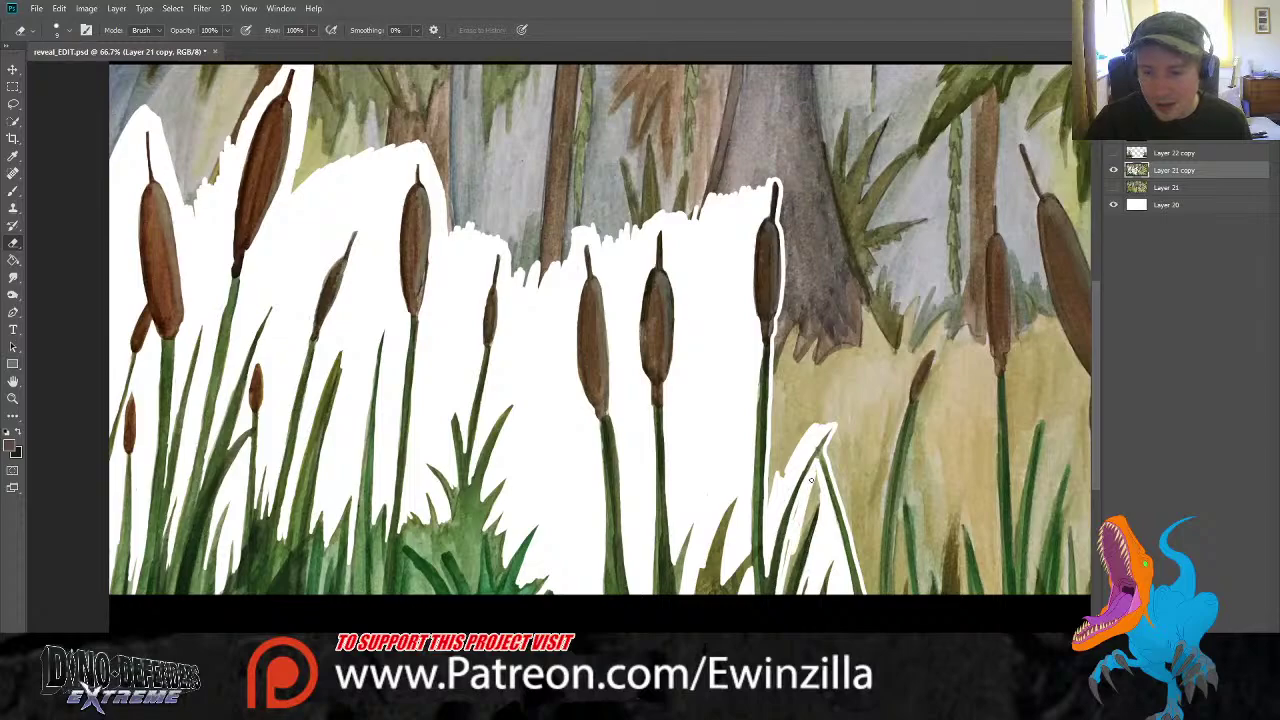
{"action": "mouse_move", "coordinate": [785, 570]}
{"action": "left_mouse_down"}
{"action": "mouse_move", "coordinate": [793, 553]}
{"action": "mouse_move", "coordinate": [782, 596]}
{"action": "mouse_move", "coordinate": [818, 490]}
{"action": "left_mouse_up"}
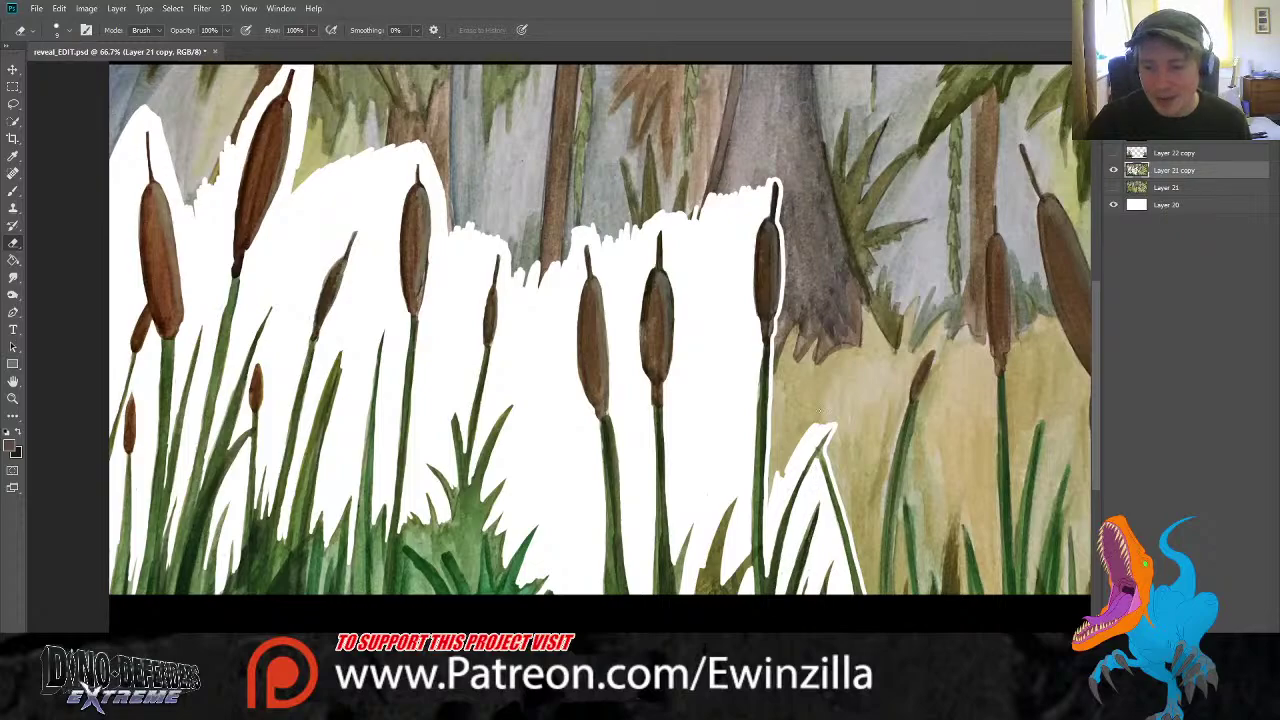
Outline the short leaning cattail beyond the bent blade and erase the background between it and the grey-trunk cattail, widening the margin around both heads
{"action": "mouse_move", "coordinate": [787, 491]}
{"action": "left_mouse_down"}
{"action": "mouse_move", "coordinate": [777, 444]}
{"action": "mouse_move", "coordinate": [771, 498]}
{"action": "left_mouse_up"}
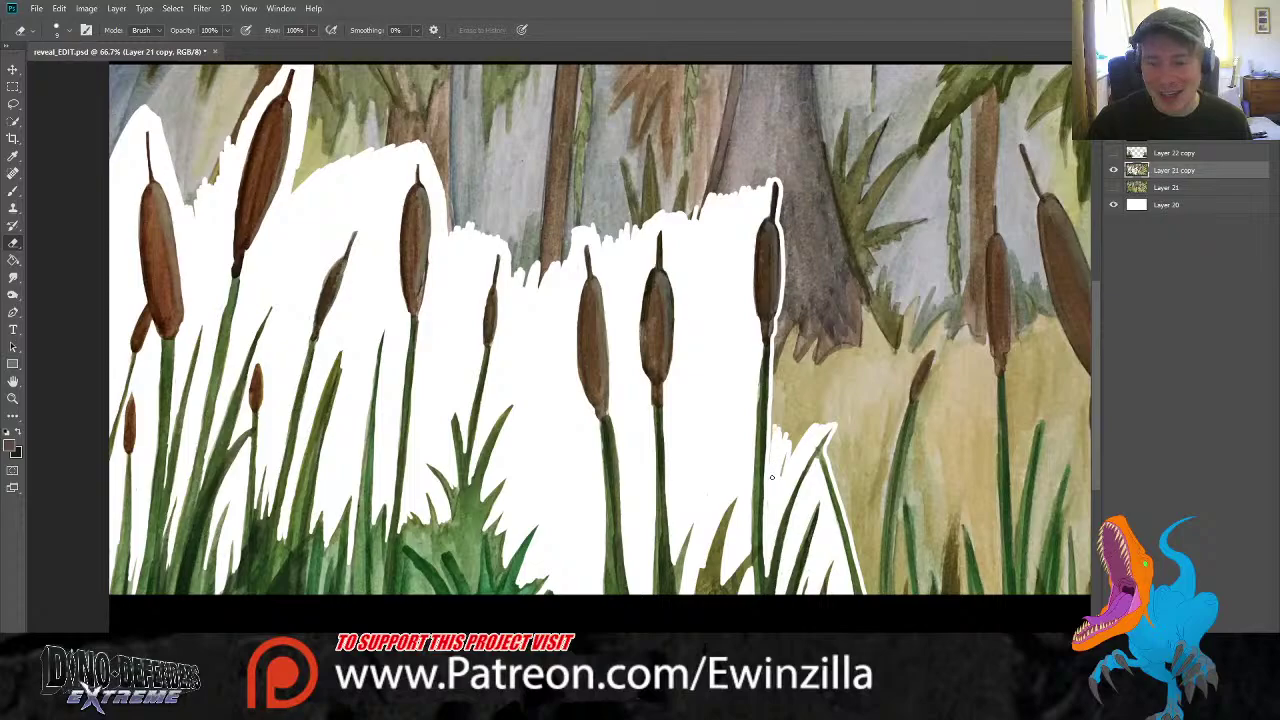
{"action": "mouse_move", "coordinate": [785, 432]}
{"action": "left_mouse_down"}
{"action": "mouse_move", "coordinate": [786, 462]}
{"action": "mouse_move", "coordinate": [822, 416]}
{"action": "mouse_move", "coordinate": [812, 431]}
{"action": "mouse_move", "coordinate": [849, 422]}
{"action": "mouse_move", "coordinate": [831, 443]}
{"action": "mouse_move", "coordinate": [842, 488]}
{"action": "left_mouse_up"}
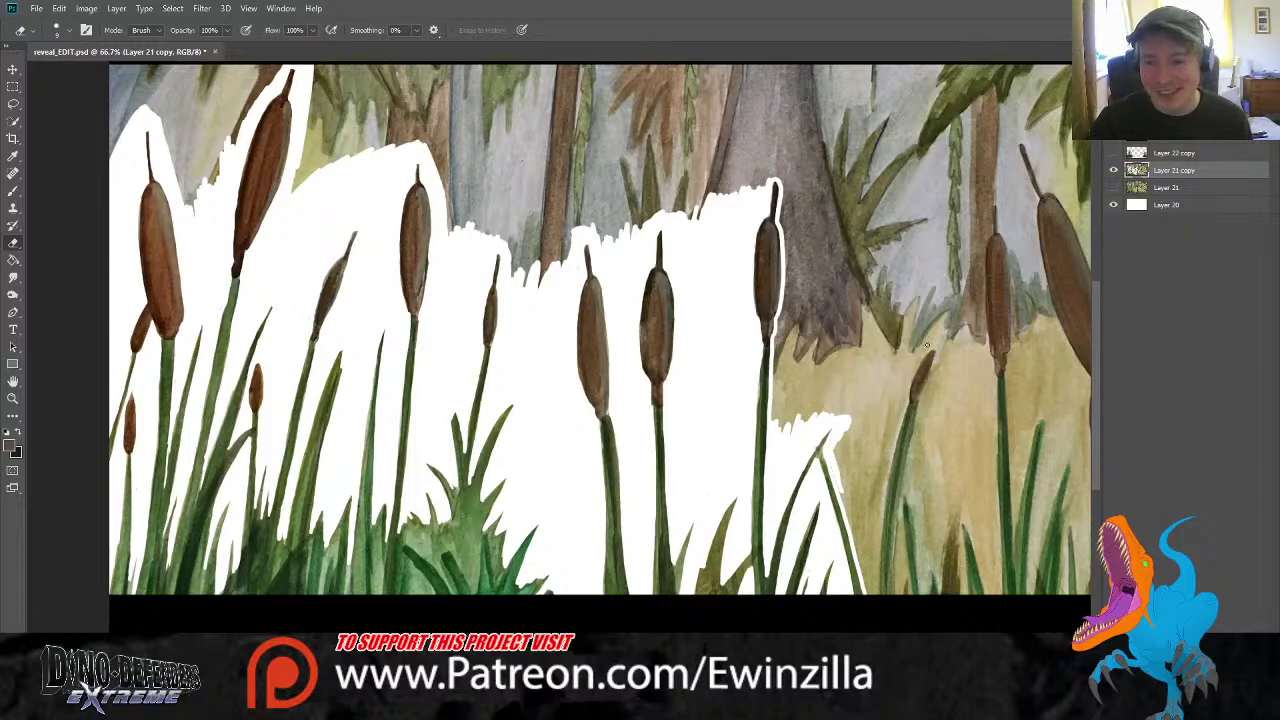
{"action": "mouse_move", "coordinate": [928, 342]}
{"action": "left_mouse_down"}
{"action": "mouse_move", "coordinate": [880, 496]}
{"action": "mouse_move", "coordinate": [894, 424]}
{"action": "mouse_move", "coordinate": [868, 588]}
{"action": "mouse_move", "coordinate": [844, 462]}
{"action": "mouse_move", "coordinate": [834, 470]}
{"action": "mouse_move", "coordinate": [876, 528]}
{"action": "mouse_move", "coordinate": [872, 473]}
{"action": "mouse_move", "coordinate": [864, 498]}
{"action": "left_mouse_up"}
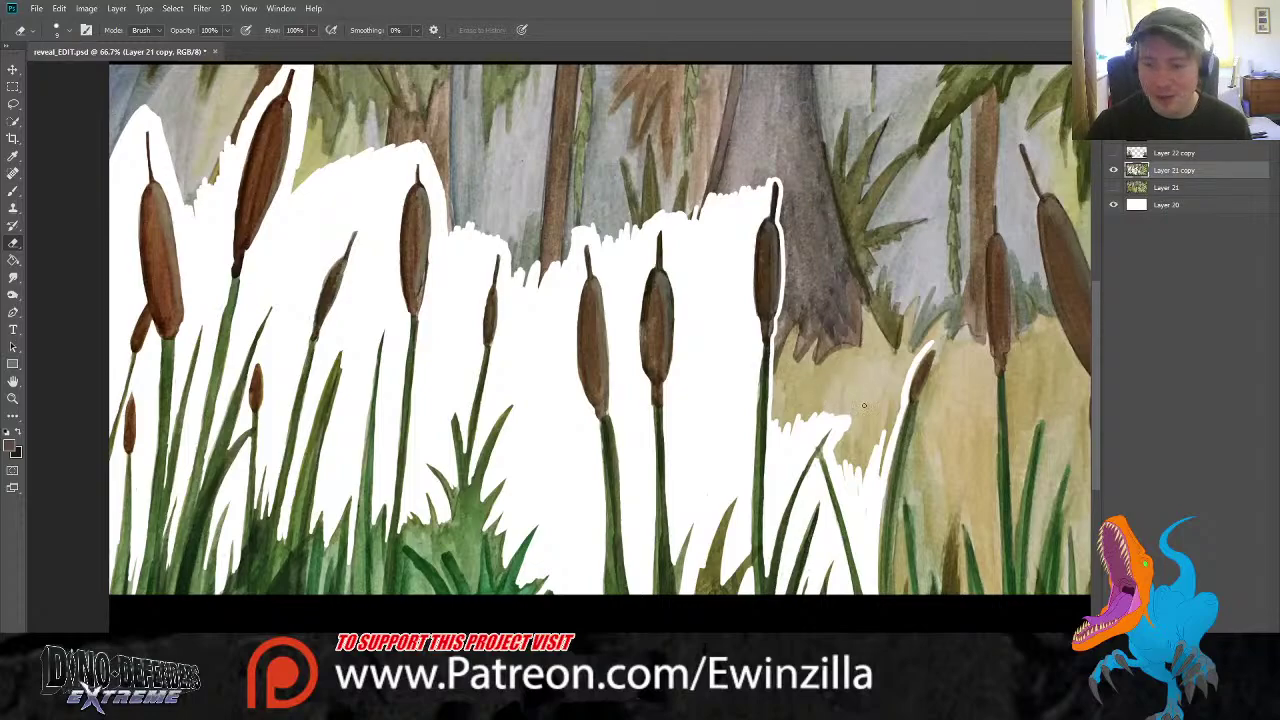
{"action": "mouse_move", "coordinate": [854, 465]}
{"action": "left_mouse_down"}
{"action": "mouse_move", "coordinate": [843, 427]}
{"action": "mouse_move", "coordinate": [837, 459]}
{"action": "left_mouse_up"}
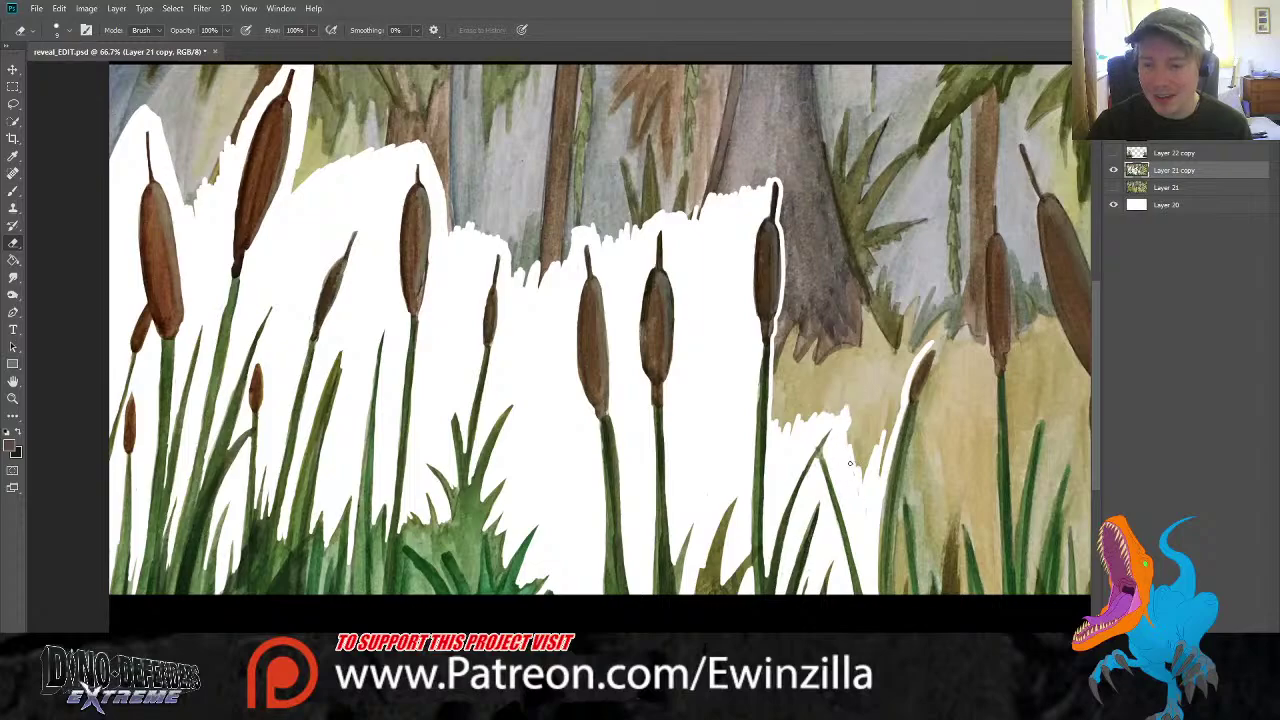
{"action": "mouse_move", "coordinate": [850, 463]}
{"action": "left_mouse_down"}
{"action": "mouse_move", "coordinate": [866, 425]}
{"action": "mouse_move", "coordinate": [872, 450]}
{"action": "mouse_move", "coordinate": [634, 478]}
{"action": "left_mouse_up"}
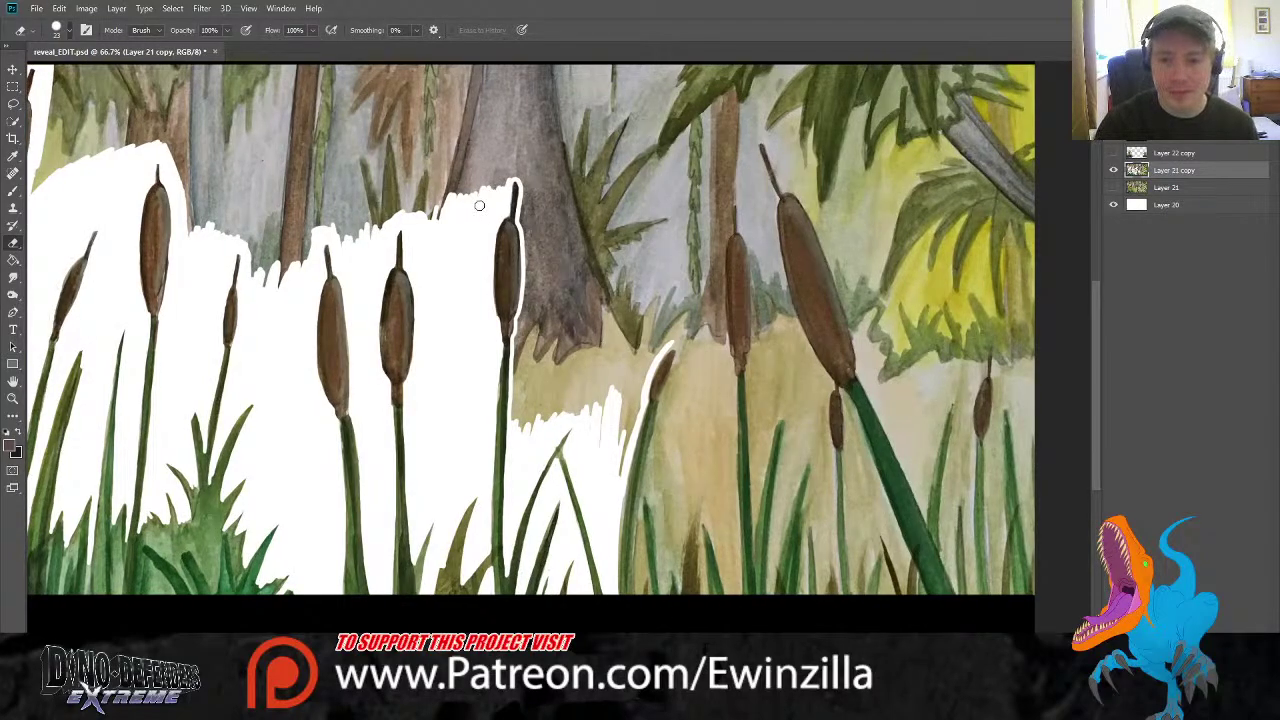
{"action": "mouse_move", "coordinate": [479, 205]}
{"action": "left_mouse_down"}
{"action": "mouse_move", "coordinate": [526, 174]}
{"action": "mouse_move", "coordinate": [516, 401]}
{"action": "mouse_move", "coordinate": [544, 340]}
{"action": "mouse_move", "coordinate": [543, 402]}
{"action": "mouse_move", "coordinate": [573, 327]}
{"action": "mouse_move", "coordinate": [579, 353]}
{"action": "mouse_move", "coordinate": [556, 337]}
{"action": "mouse_move", "coordinate": [529, 367]}
{"action": "mouse_move", "coordinate": [527, 347]}
{"action": "mouse_move", "coordinate": [553, 340]}
{"action": "mouse_move", "coordinate": [537, 395]}
{"action": "mouse_move", "coordinate": [584, 336]}
{"action": "mouse_move", "coordinate": [555, 418]}
{"action": "mouse_move", "coordinate": [603, 345]}
{"action": "mouse_move", "coordinate": [599, 437]}
{"action": "mouse_move", "coordinate": [635, 369]}
{"action": "mouse_move", "coordinate": [617, 489]}
{"action": "mouse_move", "coordinate": [635, 374]}
{"action": "mouse_move", "coordinate": [636, 393]}
{"action": "mouse_move", "coordinate": [672, 331]}
{"action": "mouse_move", "coordinate": [662, 344]}
{"action": "mouse_move", "coordinate": [728, 310]}
{"action": "mouse_move", "coordinate": [656, 352]}
{"action": "mouse_move", "coordinate": [684, 342]}
{"action": "mouse_move", "coordinate": [668, 346]}
{"action": "mouse_move", "coordinate": [683, 354]}
{"action": "mouse_move", "coordinate": [657, 422]}
{"action": "mouse_move", "coordinate": [632, 572]}
{"action": "left_mouse_up"}
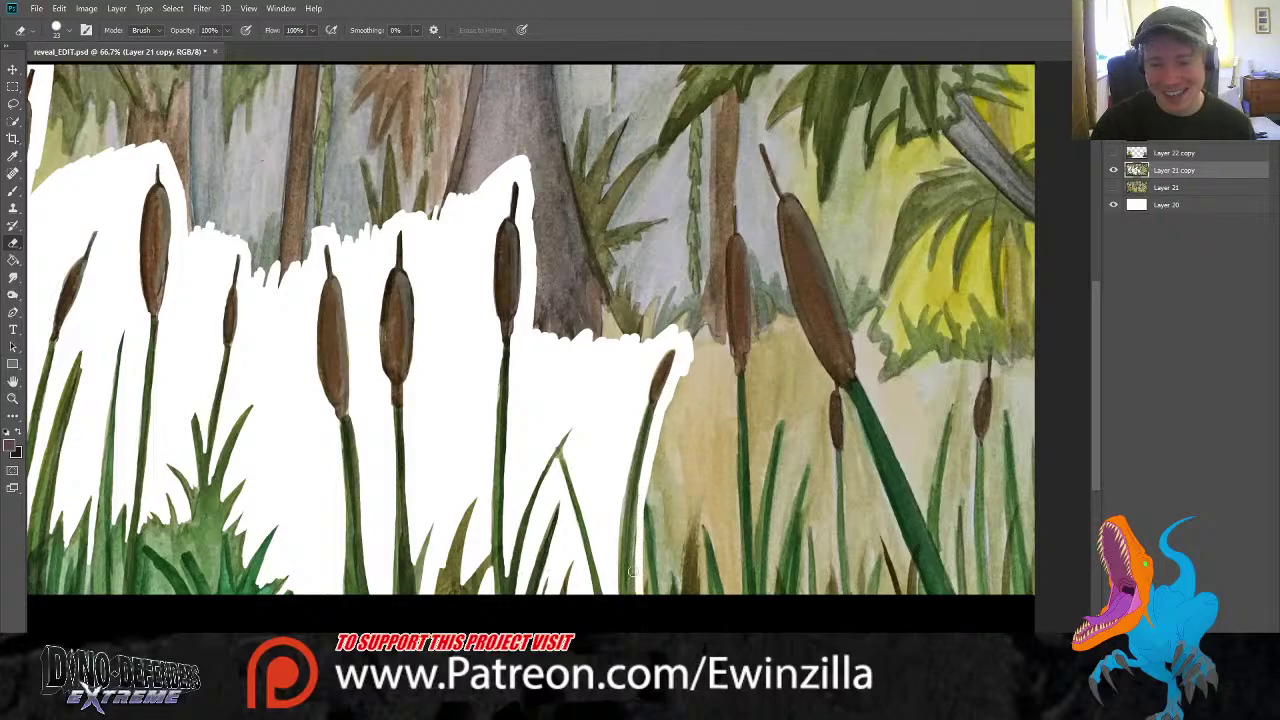
Clear the gap along the far side of the short cattail's stem and outline the dark green blade beside it
{"action": "left_click_drag", "start_coordinate": [644, 475], "coordinate": [637, 604]}
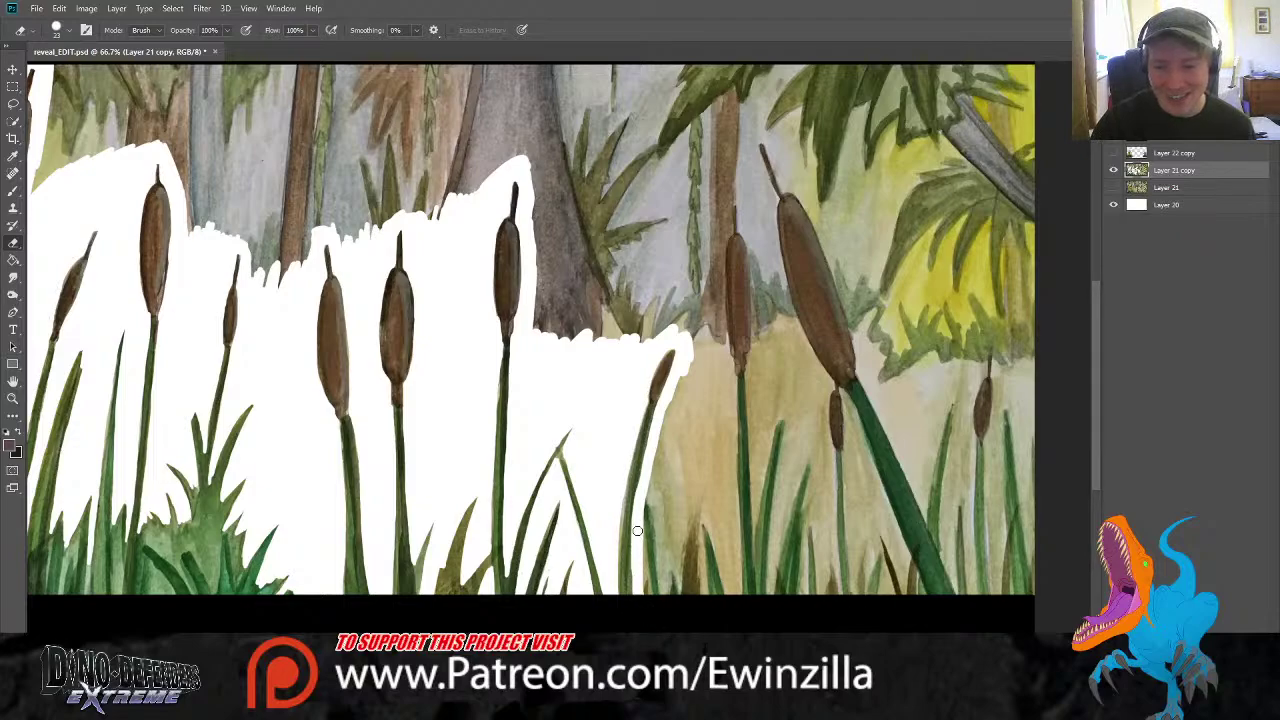
{"action": "left_click_drag", "start_coordinate": [638, 533], "coordinate": [642, 586]}
{"action": "left_click_drag", "start_coordinate": [642, 538], "coordinate": [642, 586]}
{"action": "left_click_drag", "start_coordinate": [649, 495], "coordinate": [665, 607]}
{"action": "left_click_drag", "start_coordinate": [656, 538], "coordinate": [660, 558]}
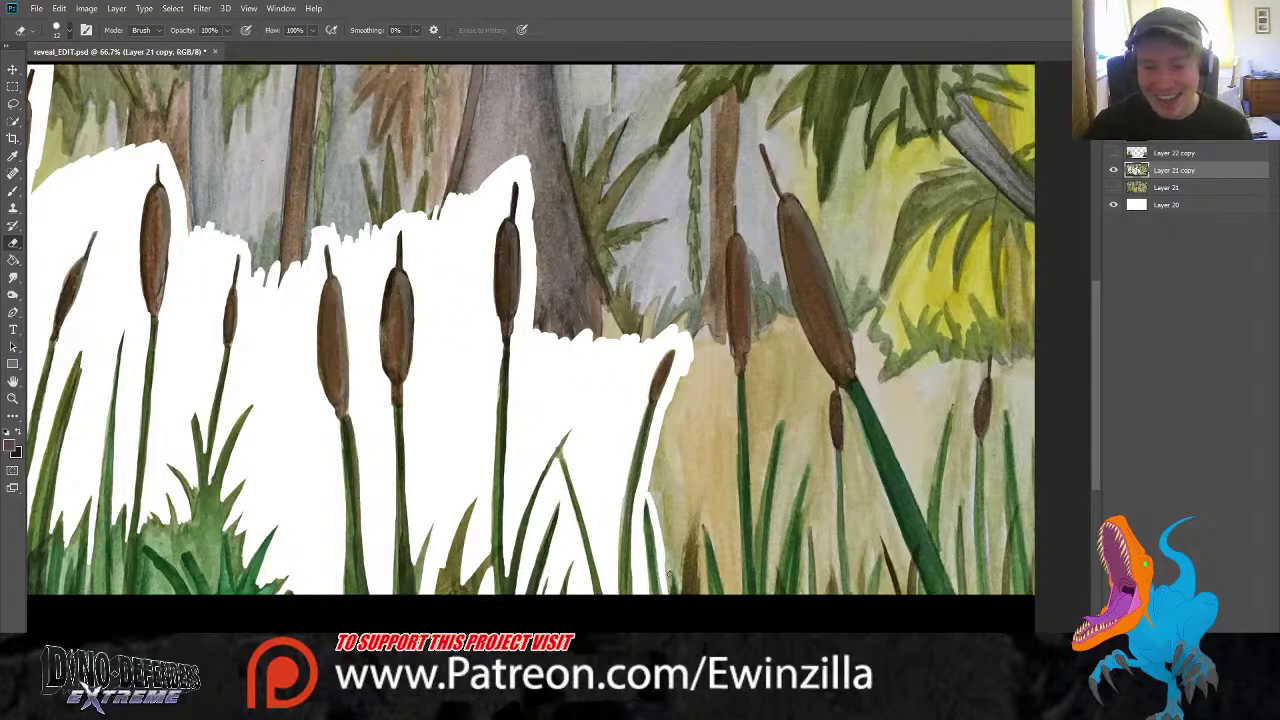
Erase around the low brown and green grass blades between the short cattail and the next tall cattail's stem
{"action": "left_click_drag", "start_coordinate": [672, 562], "coordinate": [667, 595]}
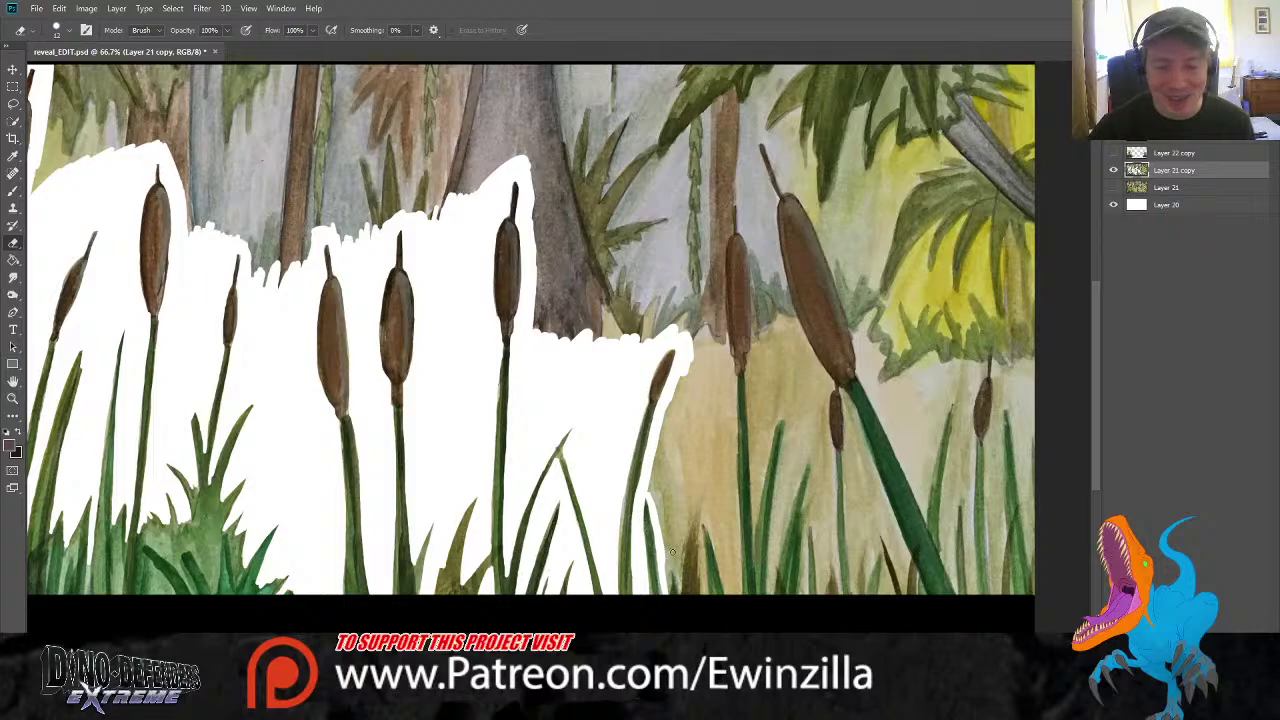
{"action": "left_click_drag", "start_coordinate": [668, 570], "coordinate": [666, 595]}
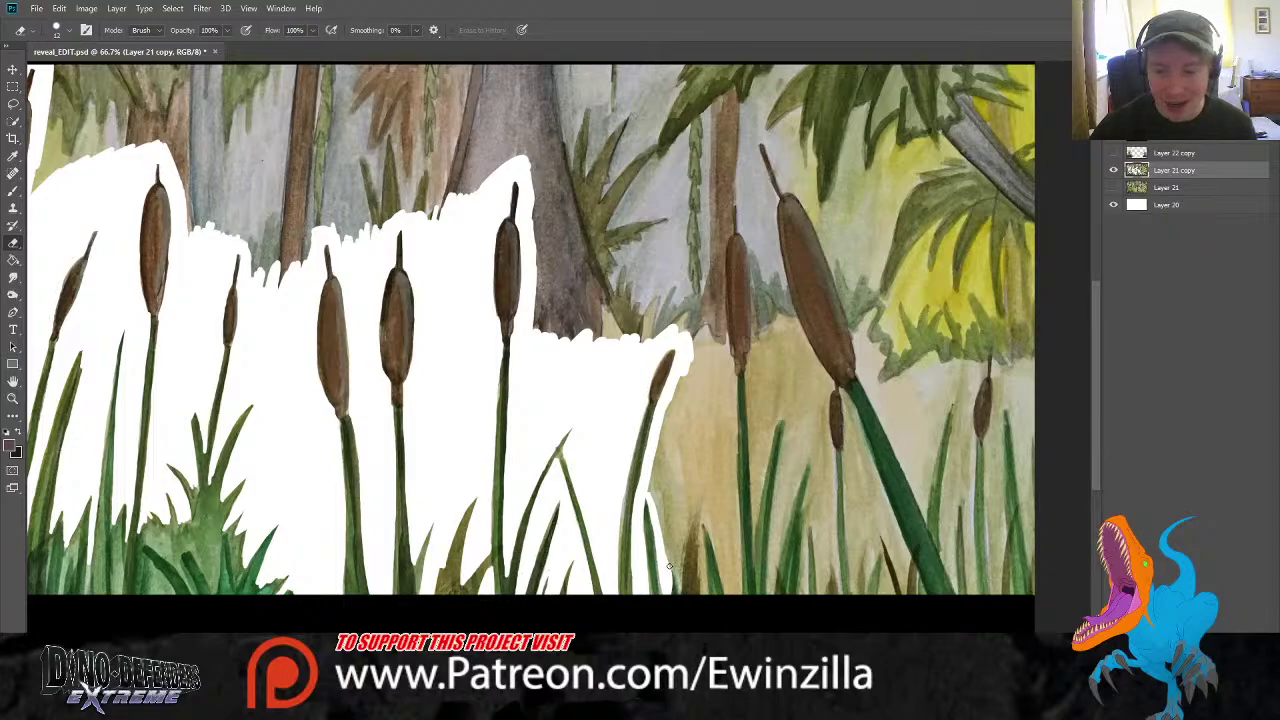
{"action": "left_click_drag", "start_coordinate": [669, 566], "coordinate": [680, 603]}
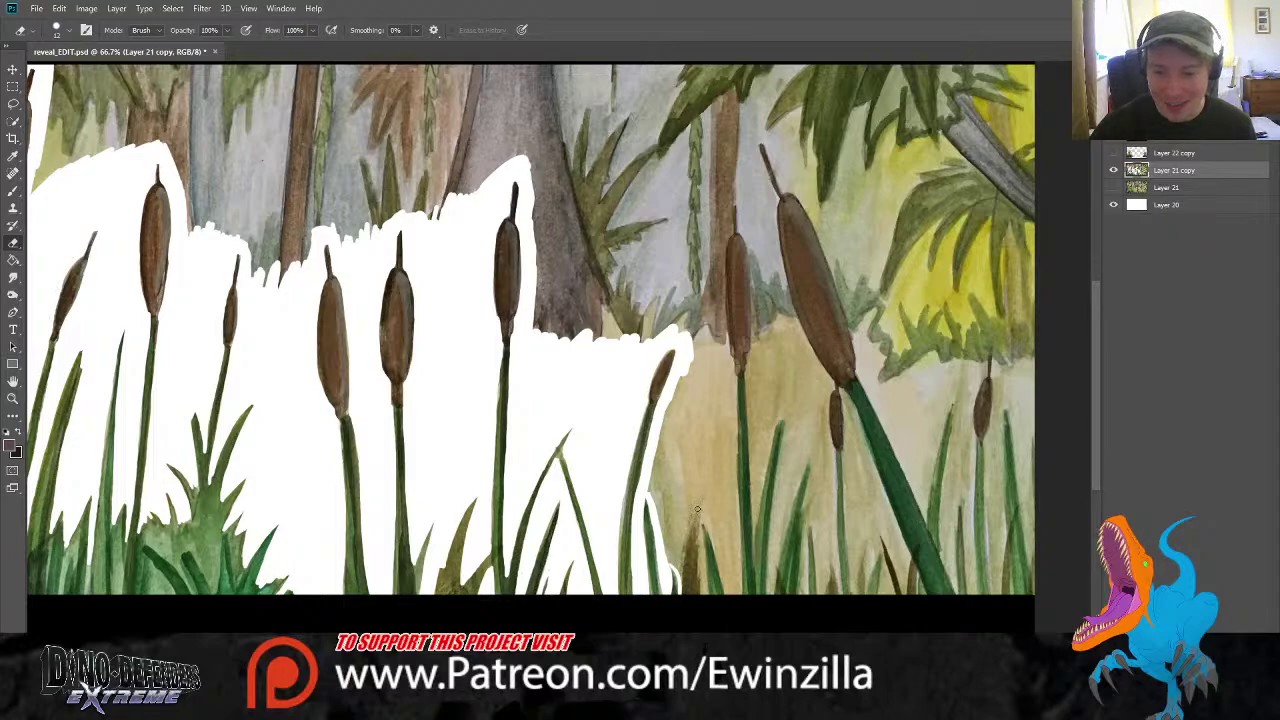
{"action": "left_click_drag", "start_coordinate": [697, 509], "coordinate": [684, 563]}
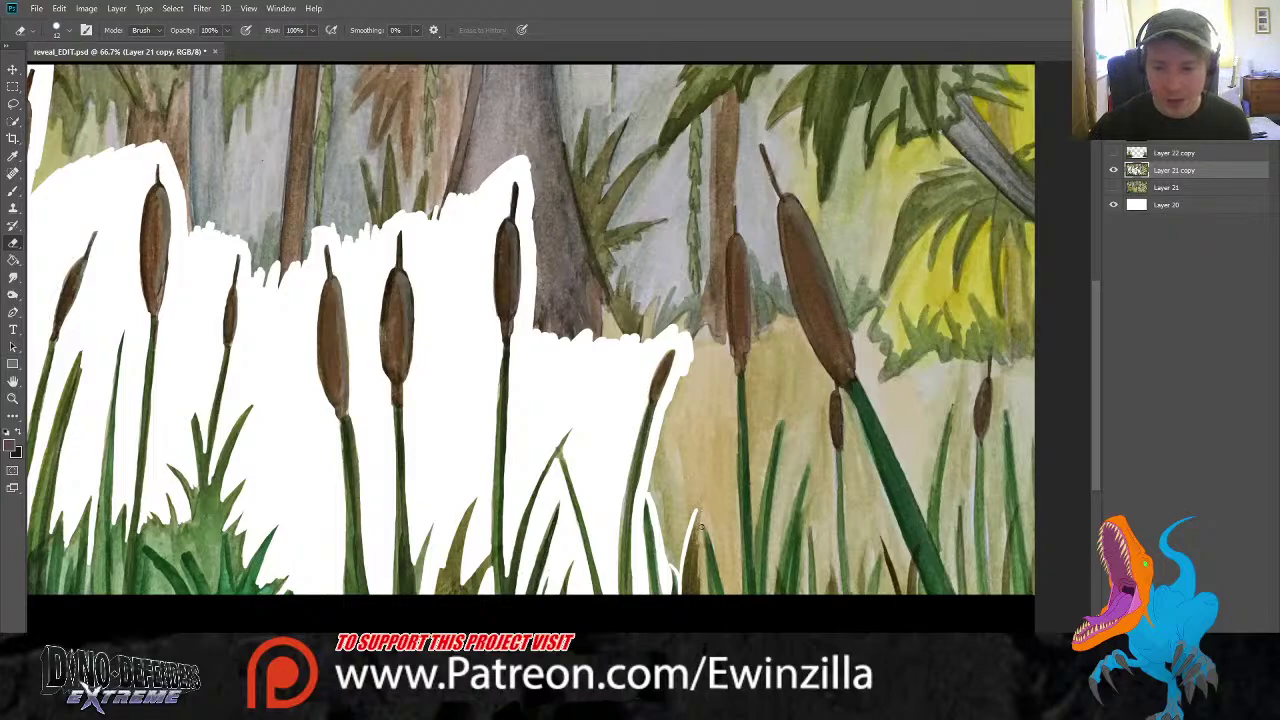
{"action": "mouse_move", "coordinate": [698, 512]}
{"action": "left_mouse_down"}
{"action": "mouse_move", "coordinate": [705, 490]}
{"action": "mouse_move", "coordinate": [678, 568]}
{"action": "mouse_move", "coordinate": [678, 534]}
{"action": "mouse_move", "coordinate": [681, 544]}
{"action": "left_mouse_up"}
{"action": "mouse_move", "coordinate": [703, 502]}
{"action": "left_mouse_down"}
{"action": "mouse_move", "coordinate": [700, 540]}
{"action": "mouse_move", "coordinate": [701, 521]}
{"action": "mouse_move", "coordinate": [727, 602]}
{"action": "mouse_move", "coordinate": [705, 507]}
{"action": "mouse_move", "coordinate": [727, 592]}
{"action": "mouse_move", "coordinate": [731, 506]}
{"action": "mouse_move", "coordinate": [739, 599]}
{"action": "mouse_move", "coordinate": [731, 504]}
{"action": "mouse_move", "coordinate": [739, 605]}
{"action": "left_mouse_up"}
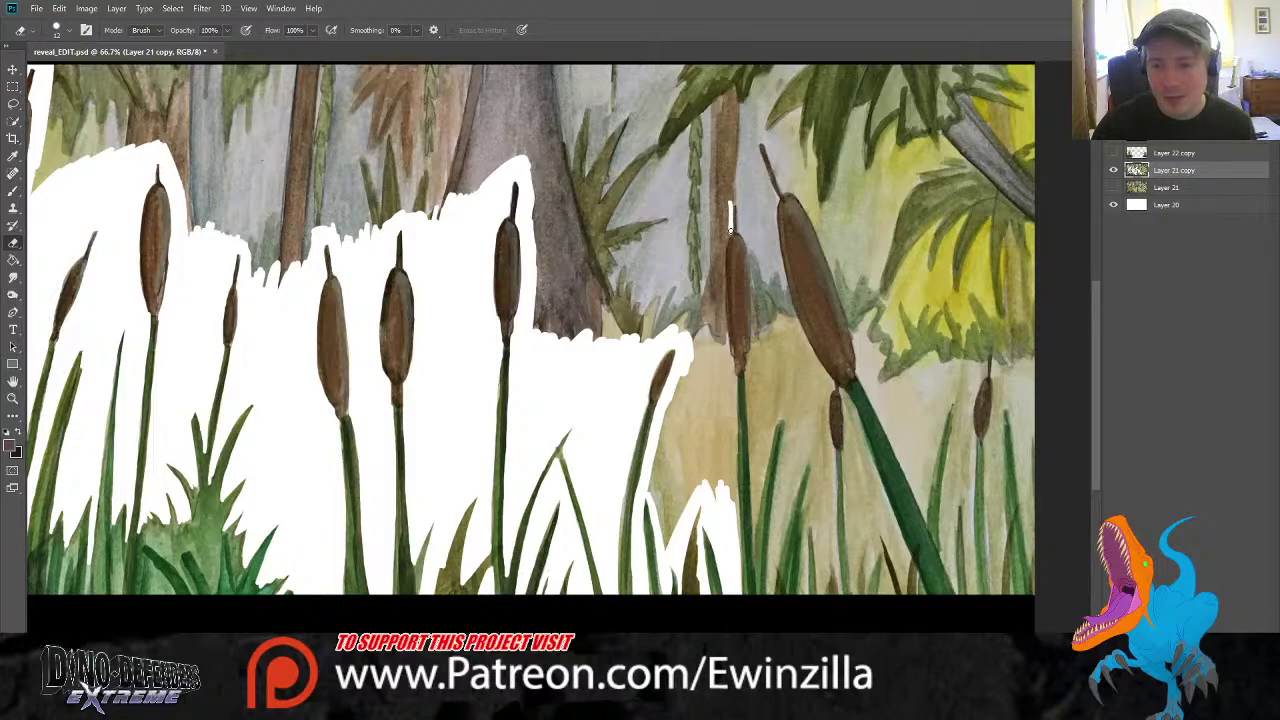
Outline the near side of the tall cattail before the brown trunk and erase the background between it and the short cattail
{"action": "left_click_drag", "start_coordinate": [731, 230], "coordinate": [720, 316]}
{"action": "left_click_drag", "start_coordinate": [718, 268], "coordinate": [730, 373]}
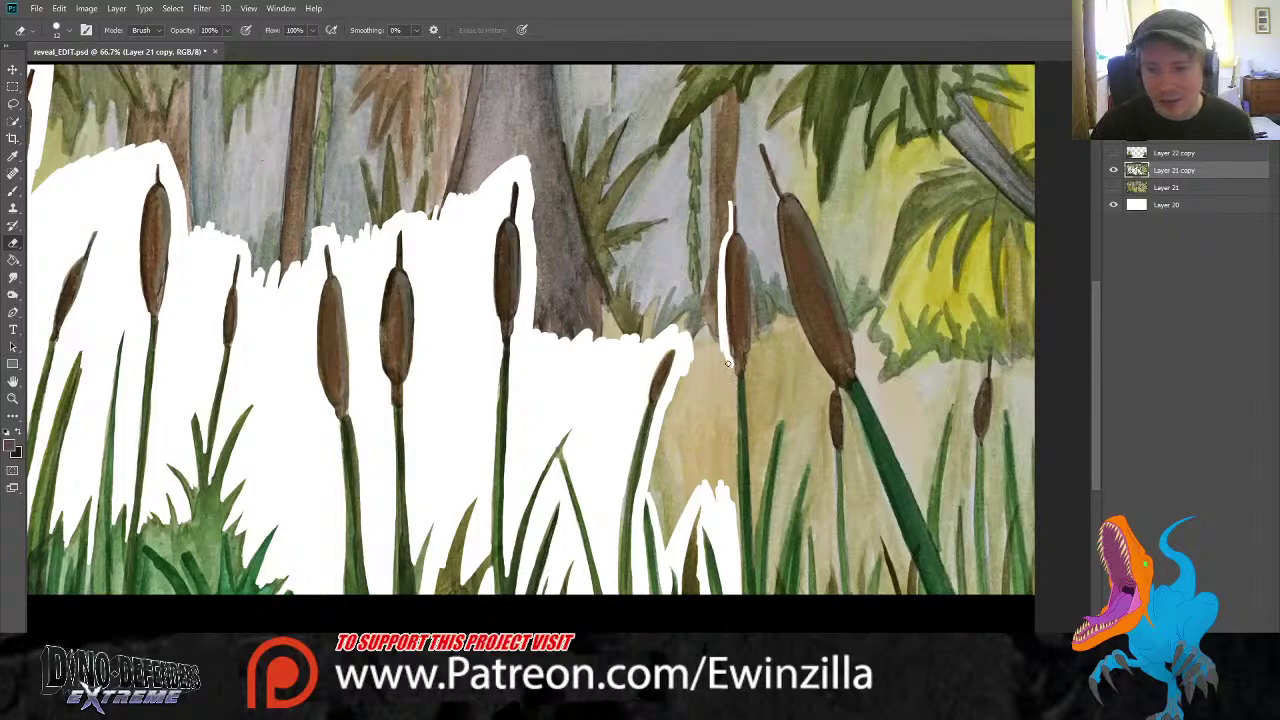
{"action": "left_click_drag", "start_coordinate": [731, 373], "coordinate": [729, 472]}
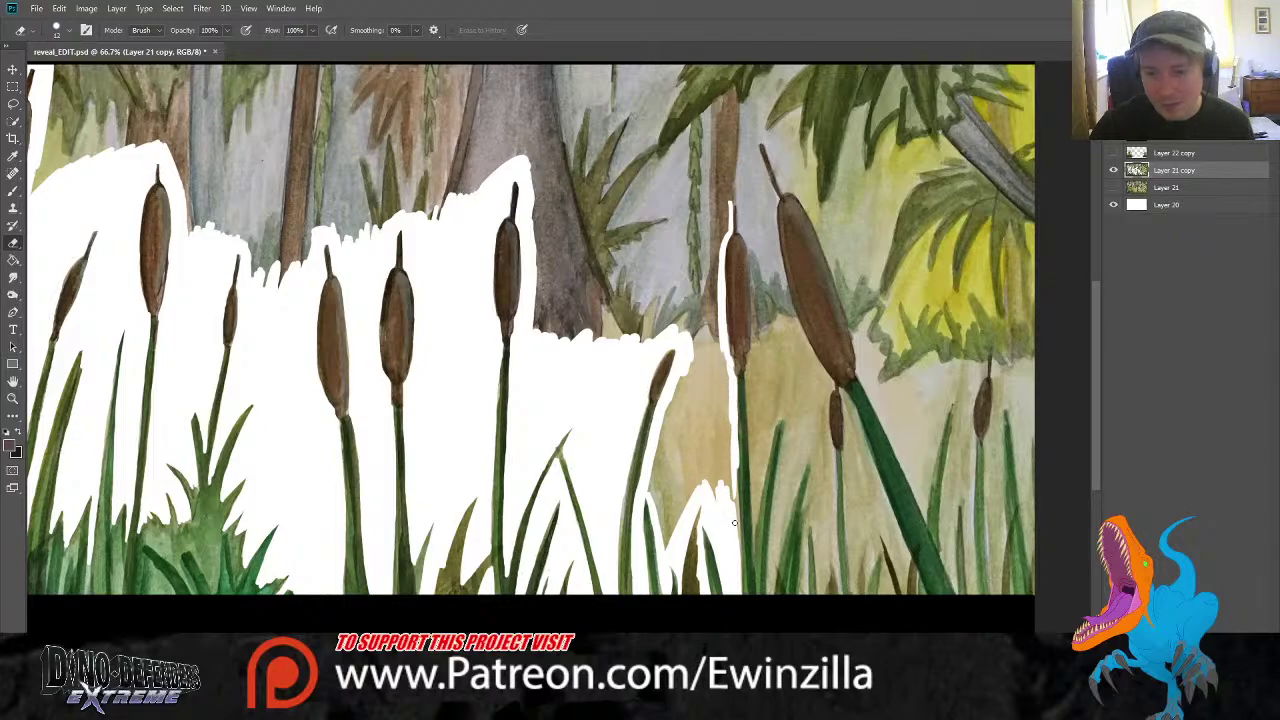
{"action": "left_click_drag", "start_coordinate": [734, 522], "coordinate": [735, 458]}
{"action": "left_click_drag", "start_coordinate": [734, 511], "coordinate": [733, 540]}
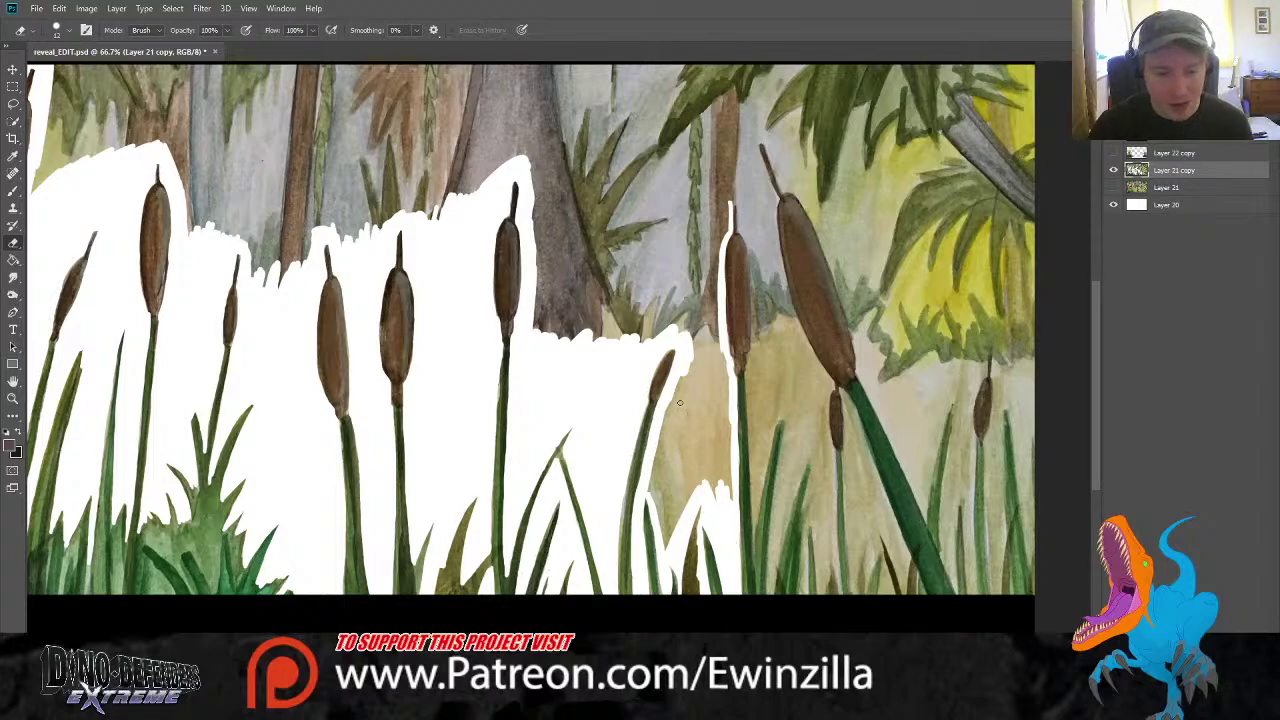
{"action": "mouse_move", "coordinate": [666, 548]}
{"action": "left_mouse_down"}
{"action": "mouse_move", "coordinate": [649, 487]}
{"action": "mouse_move", "coordinate": [657, 454]}
{"action": "mouse_move", "coordinate": [676, 532]}
{"action": "mouse_move", "coordinate": [684, 455]}
{"action": "mouse_move", "coordinate": [674, 474]}
{"action": "mouse_move", "coordinate": [660, 452]}
{"action": "mouse_move", "coordinate": [673, 432]}
{"action": "mouse_move", "coordinate": [693, 432]}
{"action": "mouse_move", "coordinate": [689, 484]}
{"action": "mouse_move", "coordinate": [702, 491]}
{"action": "mouse_move", "coordinate": [716, 401]}
{"action": "mouse_move", "coordinate": [732, 426]}
{"action": "mouse_move", "coordinate": [719, 343]}
{"action": "left_mouse_up"}
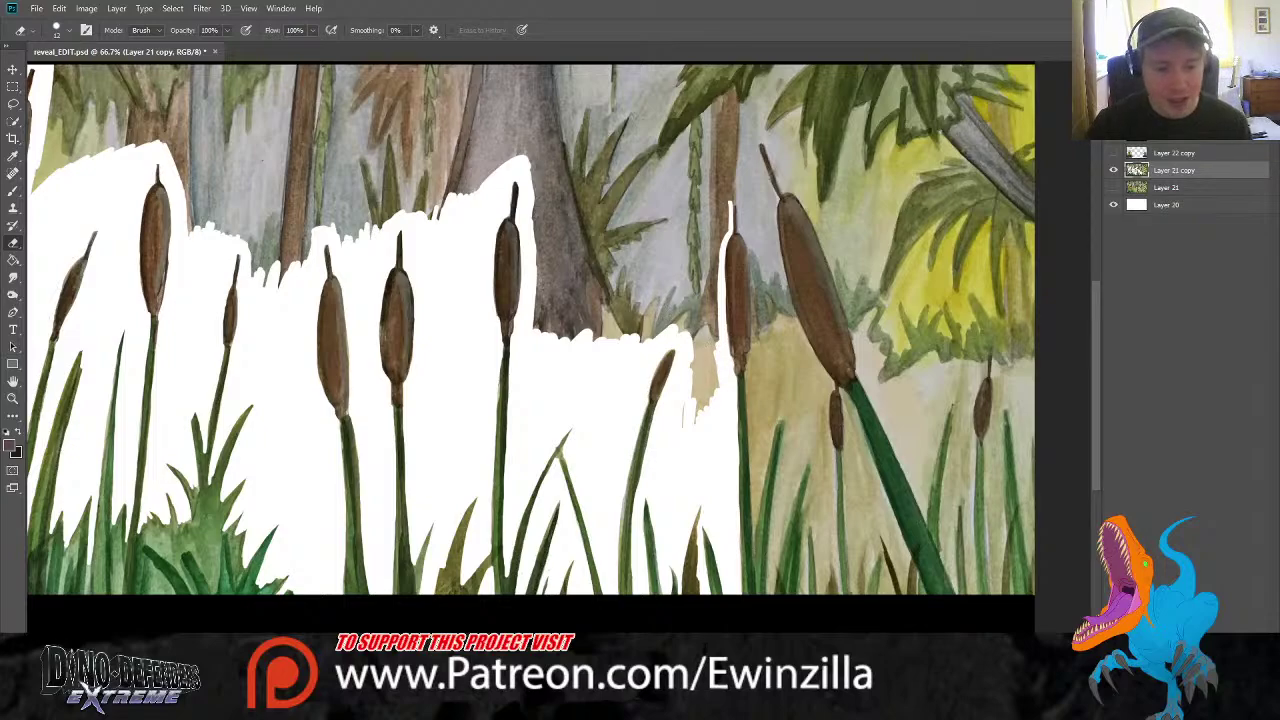
{"action": "mouse_move", "coordinate": [686, 381]}
{"action": "left_mouse_down"}
{"action": "mouse_move", "coordinate": [694, 340]}
{"action": "mouse_move", "coordinate": [689, 401]}
{"action": "mouse_move", "coordinate": [708, 432]}
{"action": "mouse_move", "coordinate": [708, 290]}
{"action": "left_mouse_up"}
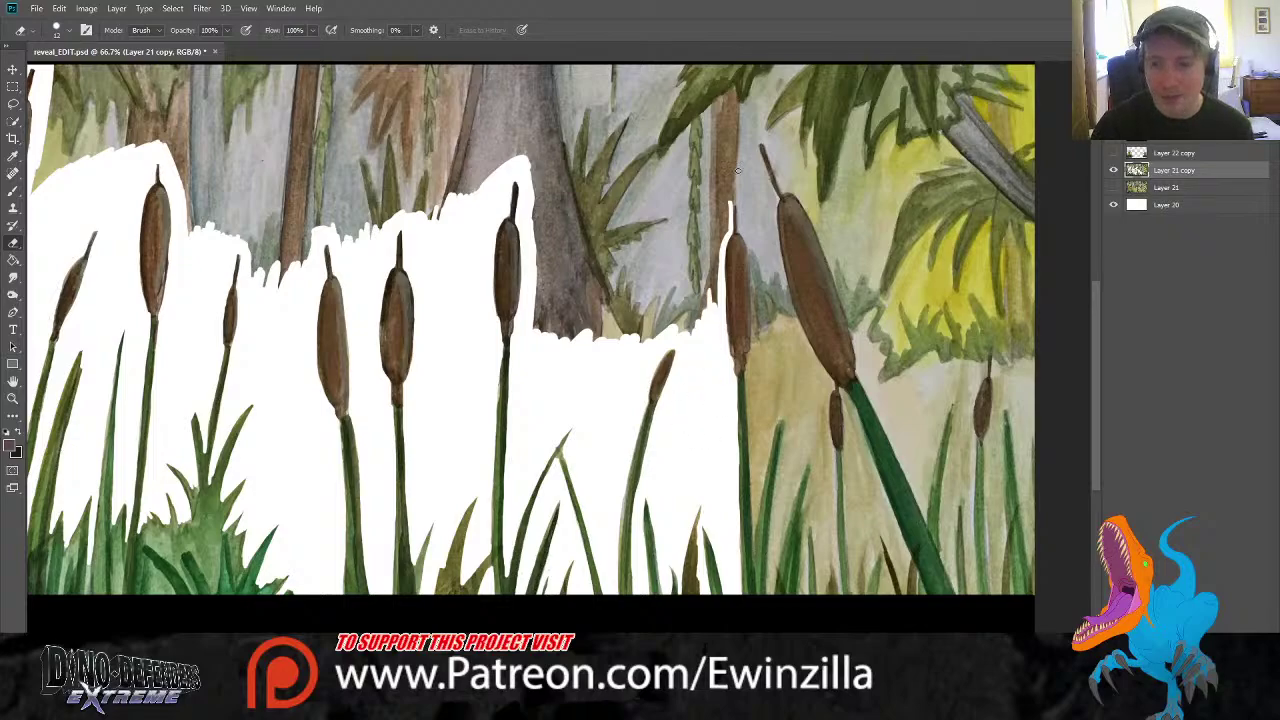
{"action": "mouse_move", "coordinate": [729, 201]}
{"action": "left_mouse_down"}
{"action": "mouse_move", "coordinate": [717, 306]}
{"action": "mouse_move", "coordinate": [688, 318]}
{"action": "mouse_move", "coordinate": [686, 338]}
{"action": "mouse_move", "coordinate": [717, 250]}
{"action": "left_mouse_up"}
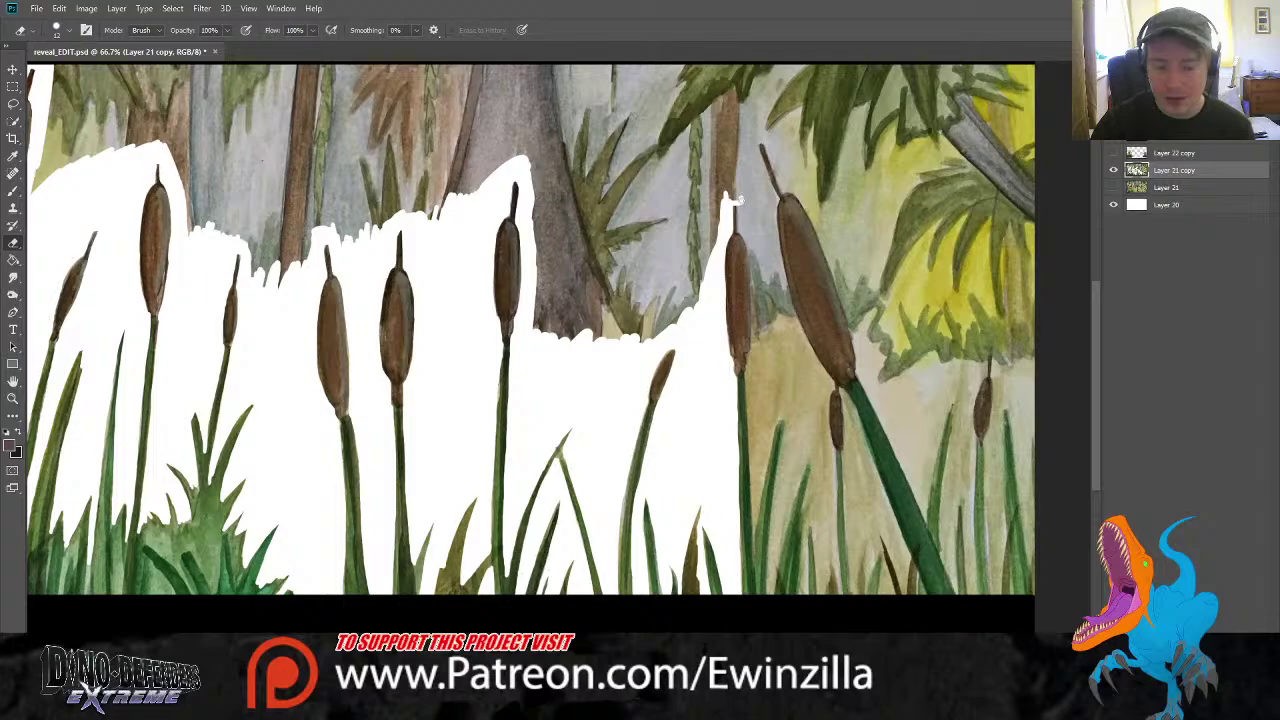
Outline the tall cattail's far side and the small cattail under the large leaning one, erasing the background between the grass blades there
{"action": "mouse_move", "coordinate": [738, 199]}
{"action": "left_mouse_down"}
{"action": "mouse_move", "coordinate": [755, 540]}
{"action": "mouse_move", "coordinate": [725, 500]}
{"action": "mouse_move", "coordinate": [738, 425]}
{"action": "mouse_move", "coordinate": [755, 562]}
{"action": "mouse_move", "coordinate": [758, 480]}
{"action": "mouse_move", "coordinate": [757, 498]}
{"action": "mouse_move", "coordinate": [782, 412]}
{"action": "mouse_move", "coordinate": [771, 590]}
{"action": "mouse_move", "coordinate": [772, 535]}
{"action": "mouse_move", "coordinate": [772, 586]}
{"action": "mouse_move", "coordinate": [813, 466]}
{"action": "mouse_move", "coordinate": [790, 583]}
{"action": "left_mouse_up"}
{"action": "mouse_move", "coordinate": [803, 537]}
{"action": "left_mouse_down"}
{"action": "mouse_move", "coordinate": [803, 590]}
{"action": "mouse_move", "coordinate": [799, 576]}
{"action": "left_mouse_up"}
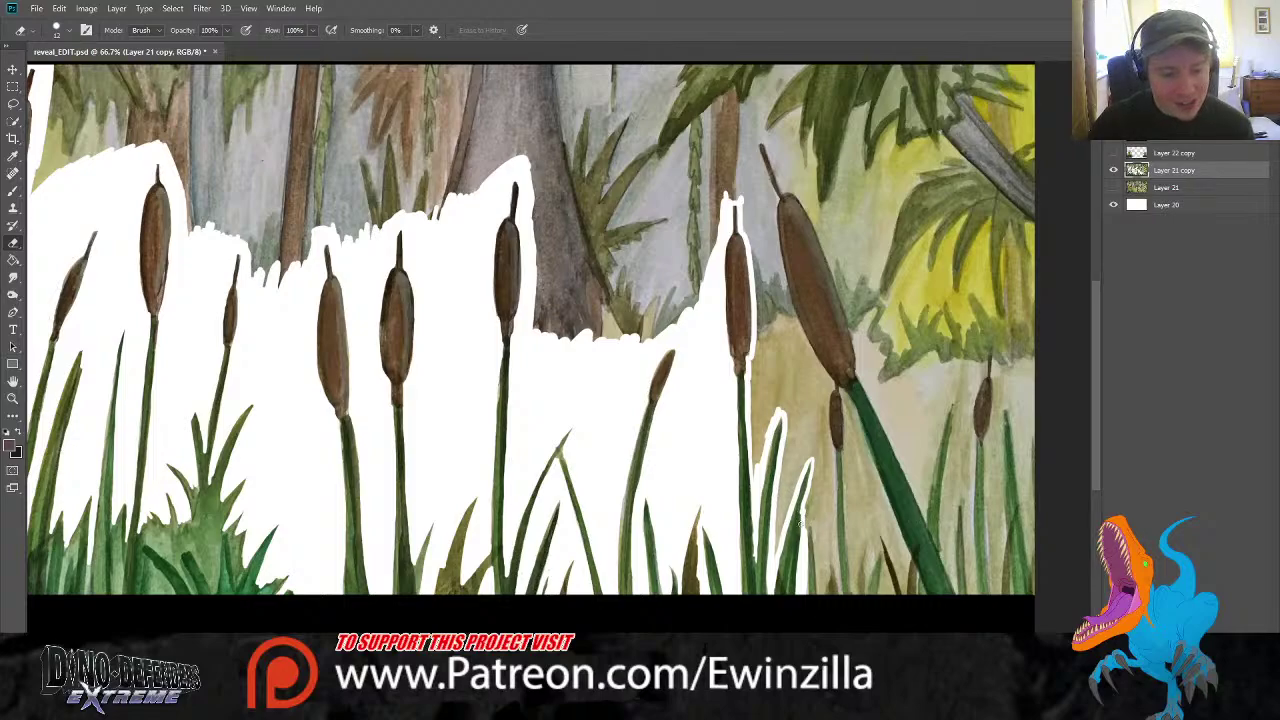
{"action": "left_click_drag", "start_coordinate": [804, 549], "coordinate": [805, 507]}
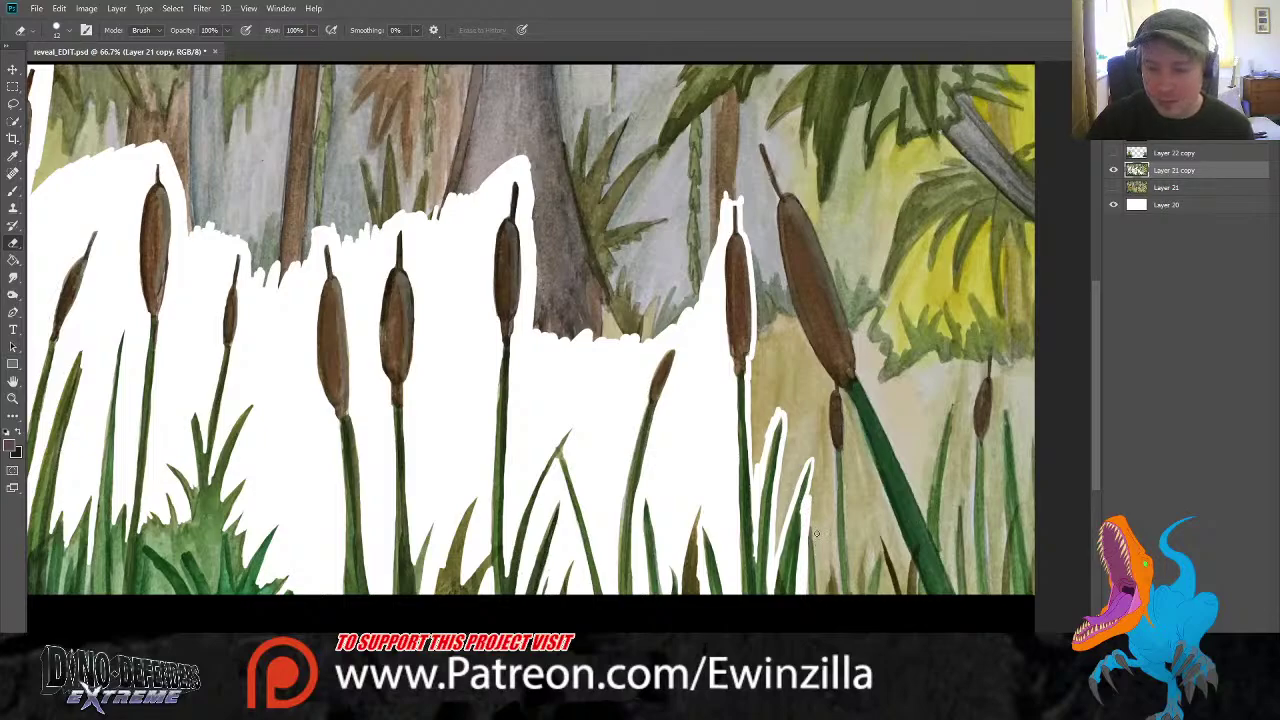
{"action": "mouse_move", "coordinate": [810, 517]}
{"action": "left_mouse_down"}
{"action": "mouse_move", "coordinate": [822, 606]}
{"action": "mouse_move", "coordinate": [831, 557]}
{"action": "mouse_move", "coordinate": [841, 610]}
{"action": "mouse_move", "coordinate": [824, 373]}
{"action": "left_mouse_up"}
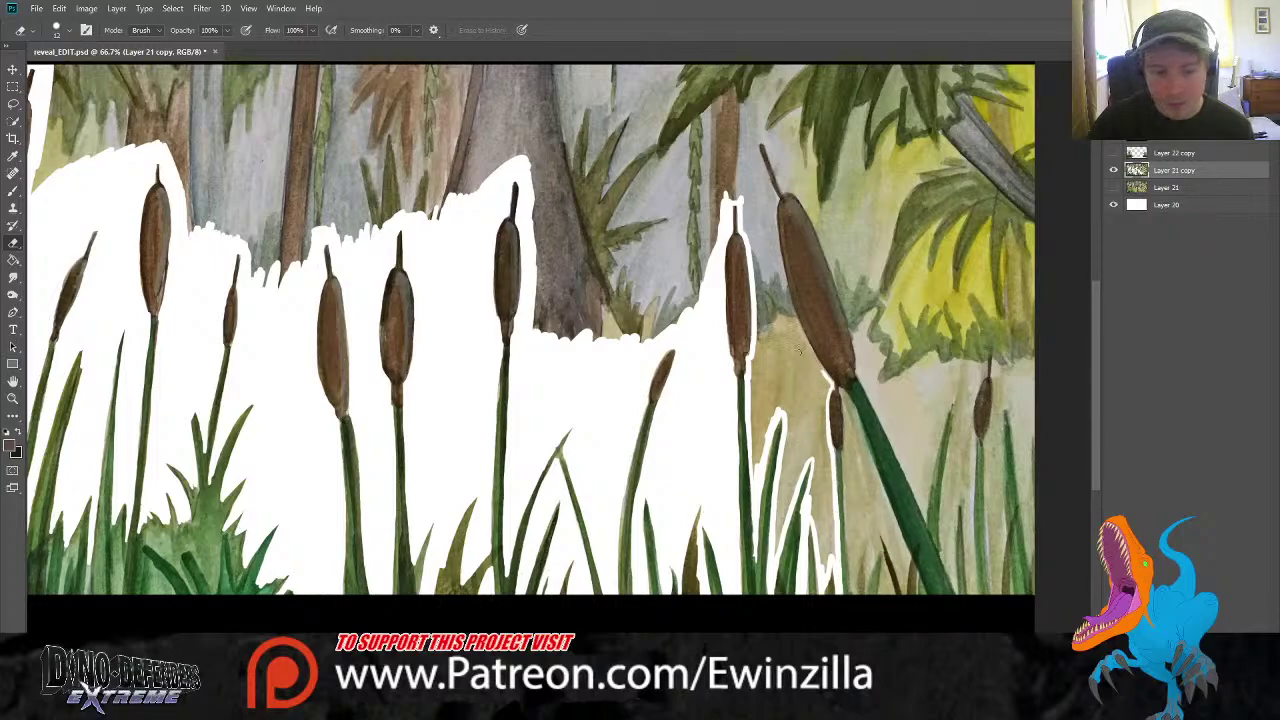
{"action": "mouse_move", "coordinate": [774, 556]}
{"action": "left_mouse_down"}
{"action": "mouse_move", "coordinate": [782, 490]}
{"action": "mouse_move", "coordinate": [815, 455]}
{"action": "mouse_move", "coordinate": [822, 560]}
{"action": "mouse_move", "coordinate": [826, 445]}
{"action": "mouse_move", "coordinate": [829, 480]}
{"action": "left_mouse_up"}
{"action": "mouse_move", "coordinate": [822, 428]}
{"action": "left_mouse_down"}
{"action": "mouse_move", "coordinate": [824, 386]}
{"action": "mouse_move", "coordinate": [824, 446]}
{"action": "mouse_move", "coordinate": [821, 412]}
{"action": "mouse_move", "coordinate": [793, 485]}
{"action": "mouse_move", "coordinate": [796, 438]}
{"action": "mouse_move", "coordinate": [784, 480]}
{"action": "mouse_move", "coordinate": [804, 390]}
{"action": "mouse_move", "coordinate": [819, 426]}
{"action": "left_mouse_up"}
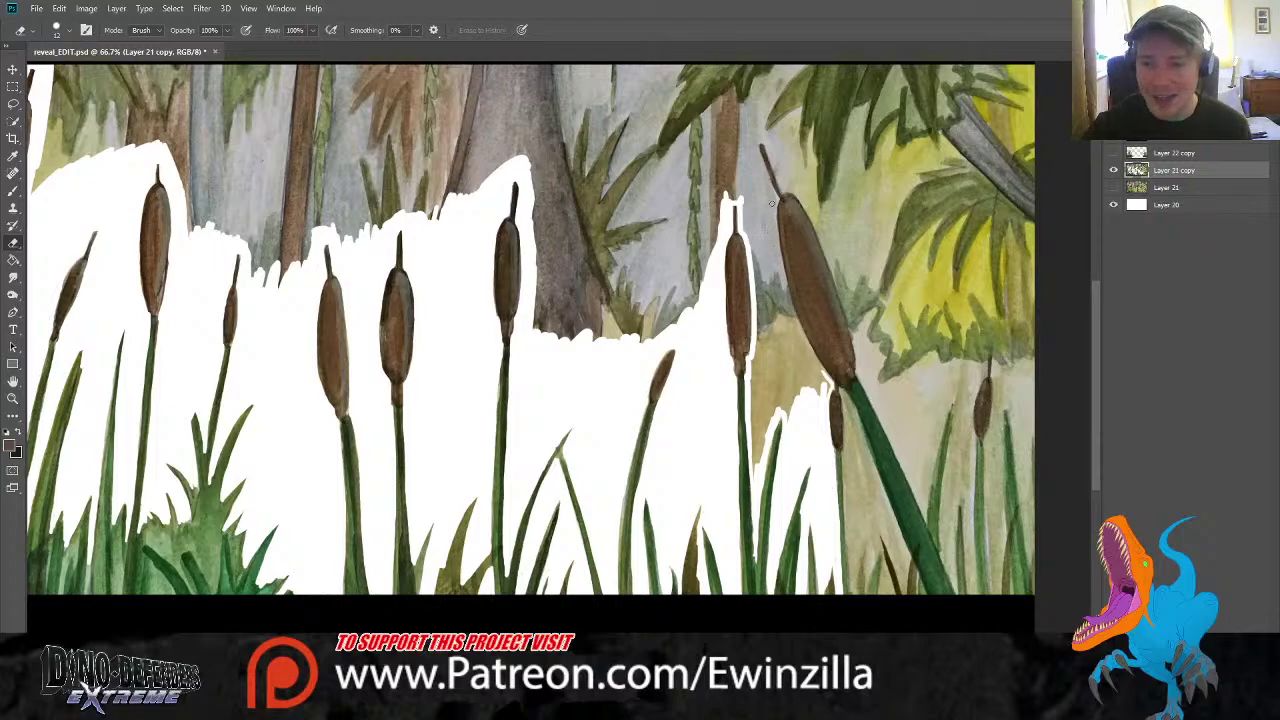
Outline the large leaning cattail's head and tip, and erase the background between it and the tall upright cattail
{"action": "left_click_drag", "start_coordinate": [774, 198], "coordinate": [780, 300]}
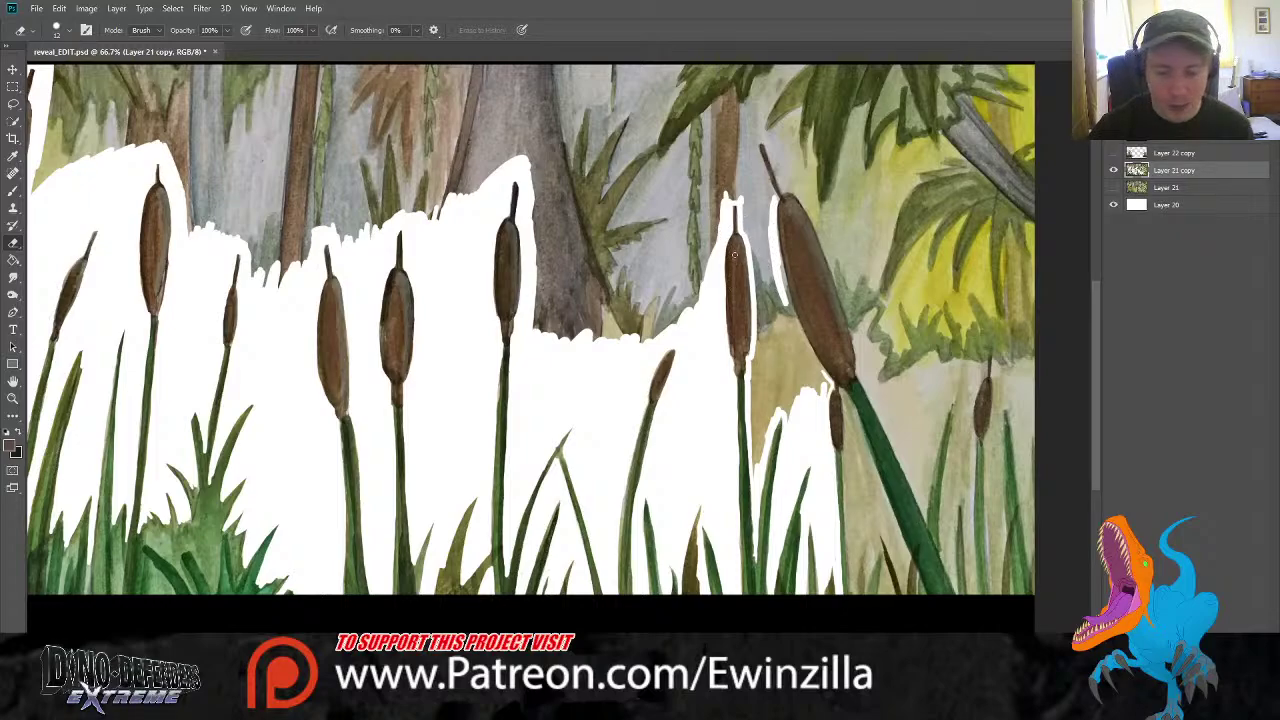
{"action": "mouse_move", "coordinate": [775, 300]}
{"action": "left_mouse_down"}
{"action": "mouse_move", "coordinate": [790, 315]}
{"action": "mouse_move", "coordinate": [757, 140]}
{"action": "mouse_move", "coordinate": [797, 195]}
{"action": "left_mouse_up"}
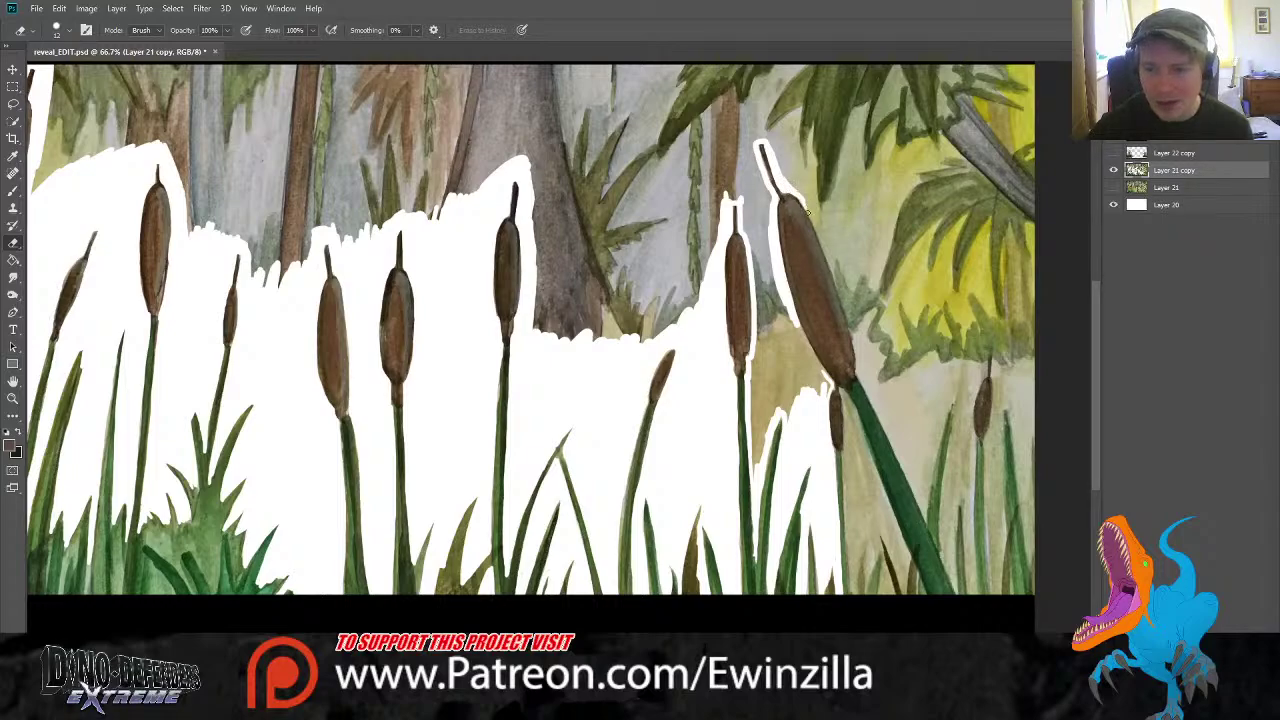
{"action": "mouse_move", "coordinate": [805, 205]}
{"action": "left_mouse_down"}
{"action": "mouse_move", "coordinate": [758, 263]}
{"action": "mouse_move", "coordinate": [778, 343]}
{"action": "mouse_move", "coordinate": [783, 292]}
{"action": "mouse_move", "coordinate": [827, 386]}
{"action": "mouse_move", "coordinate": [819, 373]}
{"action": "mouse_move", "coordinate": [821, 398]}
{"action": "mouse_move", "coordinate": [800, 346]}
{"action": "mouse_move", "coordinate": [802, 402]}
{"action": "mouse_move", "coordinate": [810, 376]}
{"action": "mouse_move", "coordinate": [798, 417]}
{"action": "mouse_move", "coordinate": [774, 326]}
{"action": "mouse_move", "coordinate": [786, 403]}
{"action": "mouse_move", "coordinate": [797, 388]}
{"action": "mouse_move", "coordinate": [757, 468]}
{"action": "mouse_move", "coordinate": [753, 360]}
{"action": "mouse_move", "coordinate": [760, 413]}
{"action": "mouse_move", "coordinate": [784, 353]}
{"action": "mouse_move", "coordinate": [790, 383]}
{"action": "mouse_move", "coordinate": [786, 338]}
{"action": "left_mouse_up"}
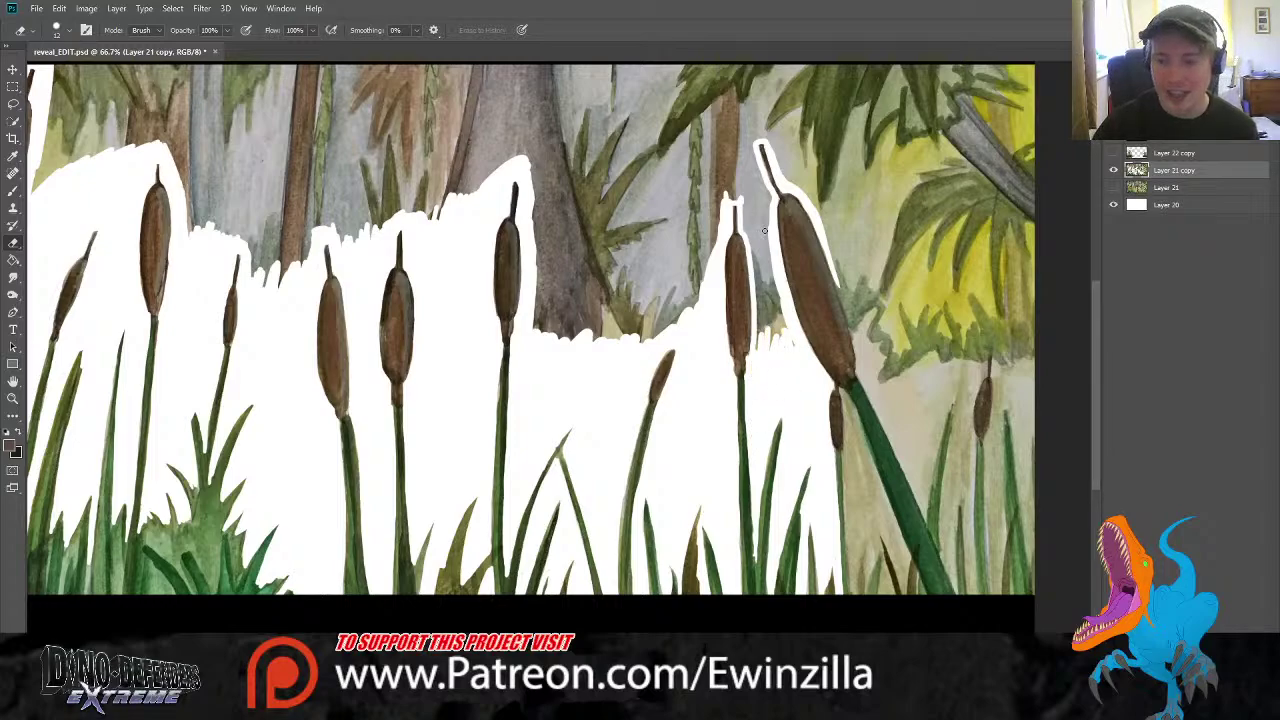
{"action": "mouse_move", "coordinate": [770, 260]}
{"action": "left_mouse_down"}
{"action": "mouse_move", "coordinate": [797, 351]}
{"action": "mouse_move", "coordinate": [770, 290]}
{"action": "mouse_move", "coordinate": [762, 352]}
{"action": "mouse_move", "coordinate": [756, 225]}
{"action": "mouse_move", "coordinate": [756, 250]}
{"action": "mouse_move", "coordinate": [750, 200]}
{"action": "mouse_move", "coordinate": [754, 260]}
{"action": "mouse_move", "coordinate": [746, 198]}
{"action": "mouse_move", "coordinate": [746, 216]}
{"action": "mouse_move", "coordinate": [728, 176]}
{"action": "mouse_move", "coordinate": [748, 143]}
{"action": "mouse_move", "coordinate": [768, 205]}
{"action": "mouse_move", "coordinate": [766, 271]}
{"action": "left_mouse_up"}
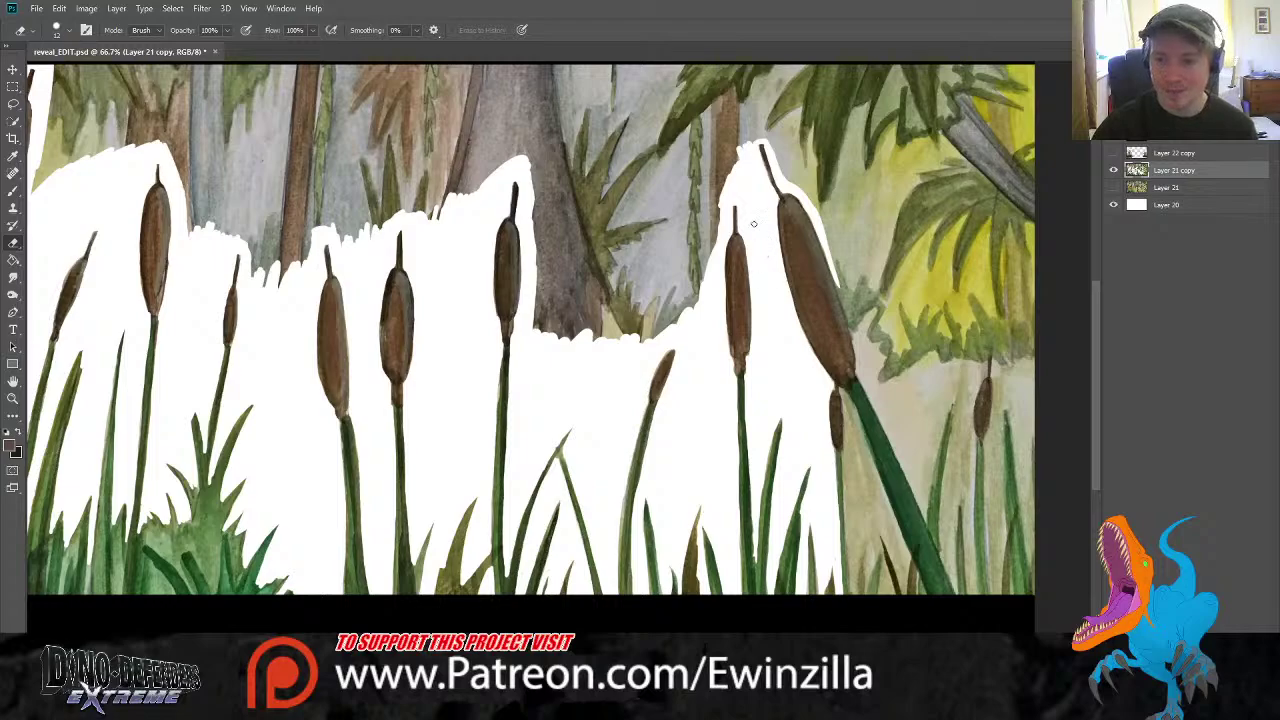
Outline the large leaning cattail's outer side and stem, plus the grass blades between it and the last small cattail
{"action": "mouse_move", "coordinate": [752, 136]}
{"action": "left_mouse_down"}
{"action": "mouse_move", "coordinate": [743, 153]}
{"action": "mouse_move", "coordinate": [768, 136]}
{"action": "mouse_move", "coordinate": [806, 200]}
{"action": "mouse_move", "coordinate": [926, 520]}
{"action": "mouse_move", "coordinate": [949, 405]}
{"action": "mouse_move", "coordinate": [931, 482]}
{"action": "left_mouse_up"}
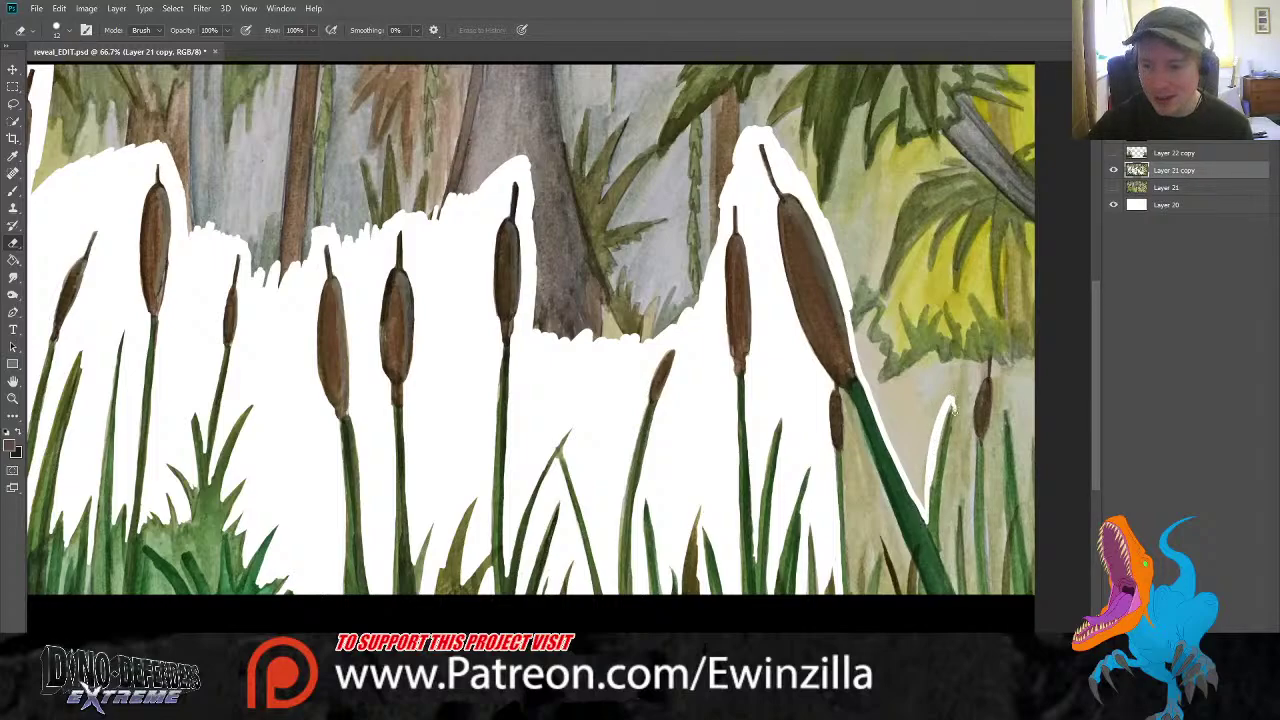
{"action": "mouse_move", "coordinate": [953, 410]}
{"action": "left_mouse_down"}
{"action": "mouse_move", "coordinate": [943, 559]}
{"action": "mouse_move", "coordinate": [958, 595]}
{"action": "mouse_move", "coordinate": [947, 536]}
{"action": "mouse_move", "coordinate": [948, 561]}
{"action": "mouse_move", "coordinate": [963, 495]}
{"action": "mouse_move", "coordinate": [971, 598]}
{"action": "mouse_move", "coordinate": [969, 490]}
{"action": "mouse_move", "coordinate": [979, 603]}
{"action": "left_mouse_up"}
{"action": "left_click_drag", "start_coordinate": [975, 550], "coordinate": [979, 590]}
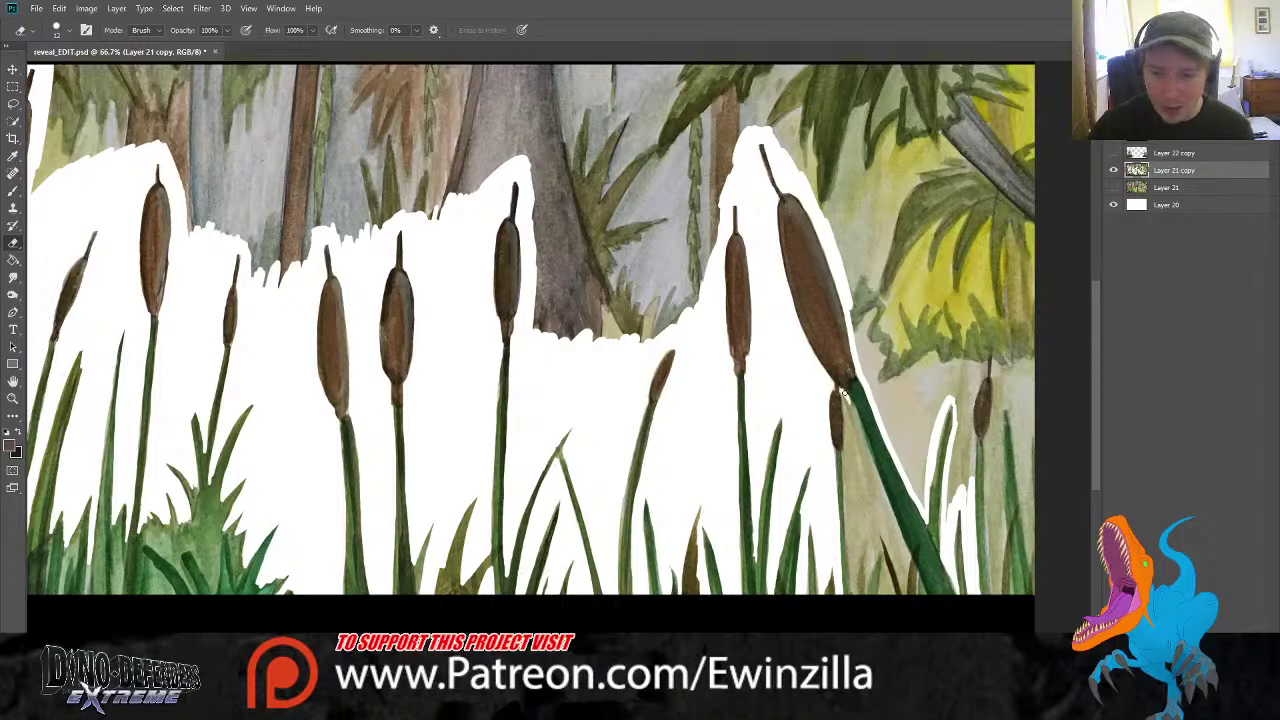
Erase the background and outline the grass blades between the small cattail's stem and the large leaning cattail's stem
{"action": "left_click_drag", "start_coordinate": [851, 406], "coordinate": [875, 477]}
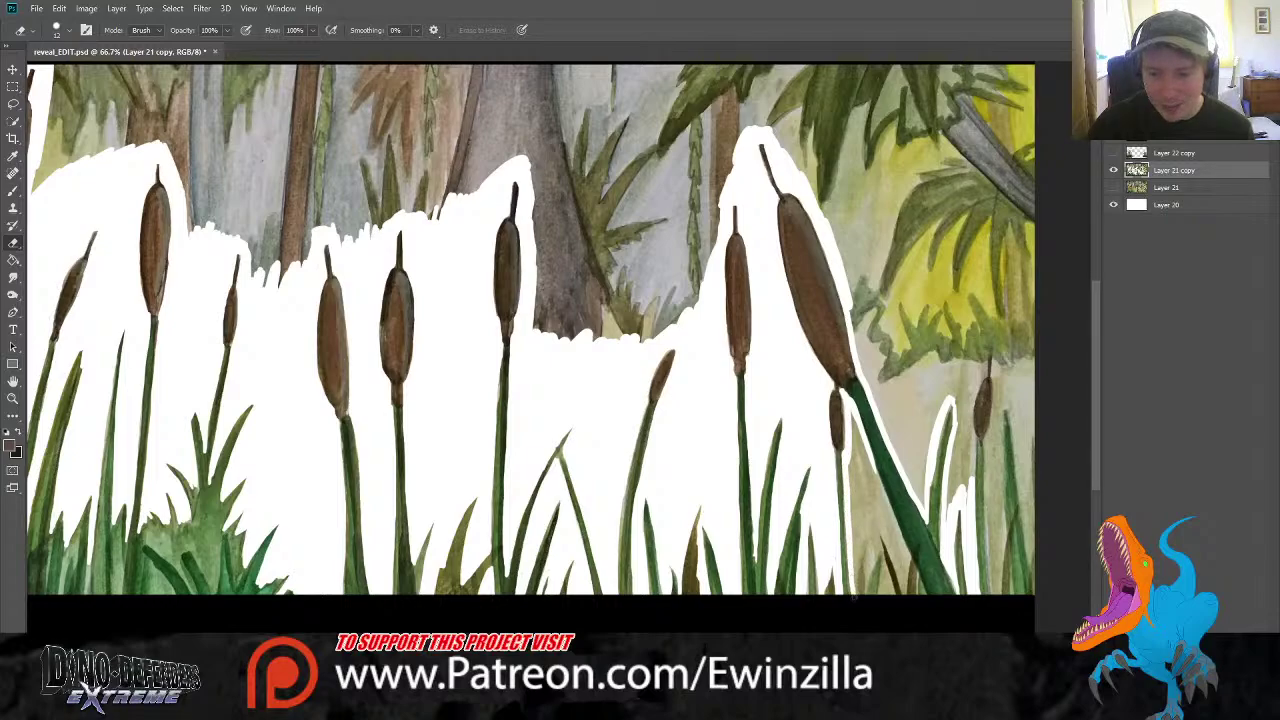
{"action": "mouse_move", "coordinate": [857, 566]}
{"action": "left_mouse_down"}
{"action": "mouse_move", "coordinate": [865, 597]}
{"action": "mouse_move", "coordinate": [878, 546]}
{"action": "mouse_move", "coordinate": [857, 502]}
{"action": "mouse_move", "coordinate": [895, 597]}
{"action": "left_mouse_up"}
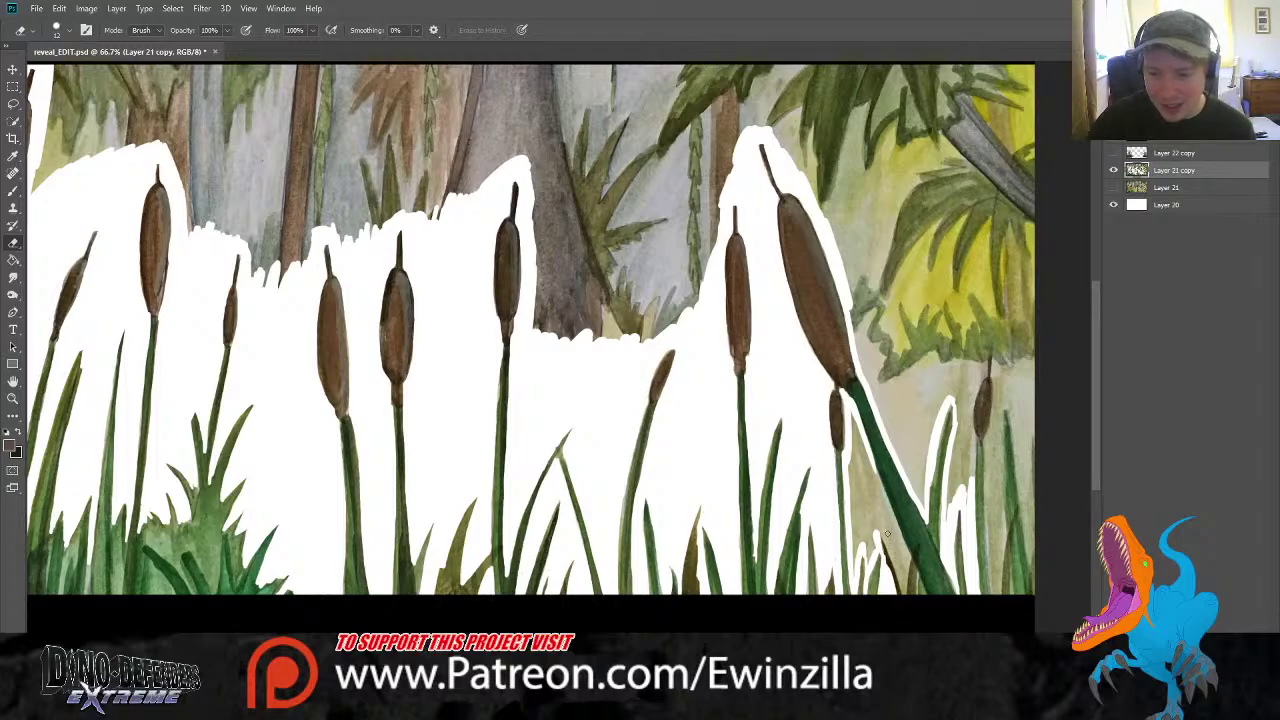
{"action": "left_click_drag", "start_coordinate": [887, 533], "coordinate": [905, 566]}
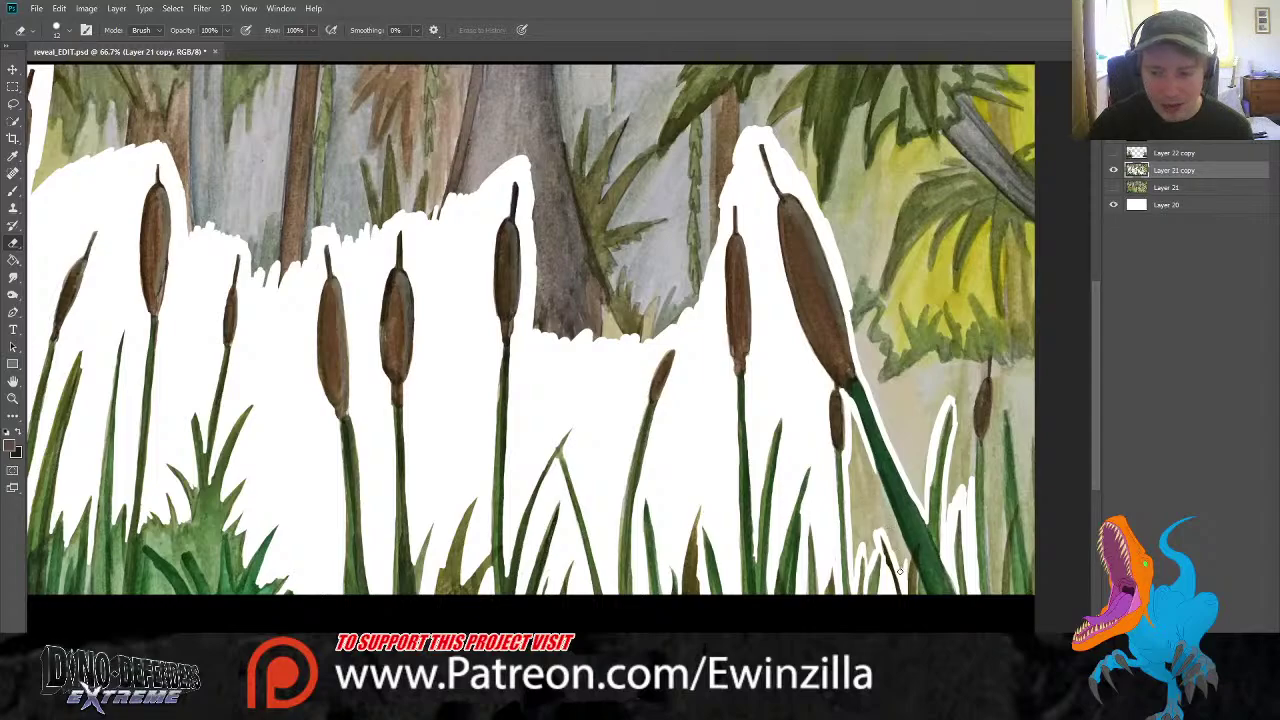
{"action": "mouse_move", "coordinate": [900, 571]}
{"action": "left_mouse_down"}
{"action": "mouse_move", "coordinate": [889, 516]}
{"action": "mouse_move", "coordinate": [906, 554]}
{"action": "mouse_move", "coordinate": [906, 568]}
{"action": "mouse_move", "coordinate": [883, 515]}
{"action": "mouse_move", "coordinate": [873, 550]}
{"action": "mouse_move", "coordinate": [859, 534]}
{"action": "mouse_move", "coordinate": [853, 584]}
{"action": "mouse_move", "coordinate": [863, 462]}
{"action": "mouse_move", "coordinate": [889, 513]}
{"action": "left_mouse_up"}
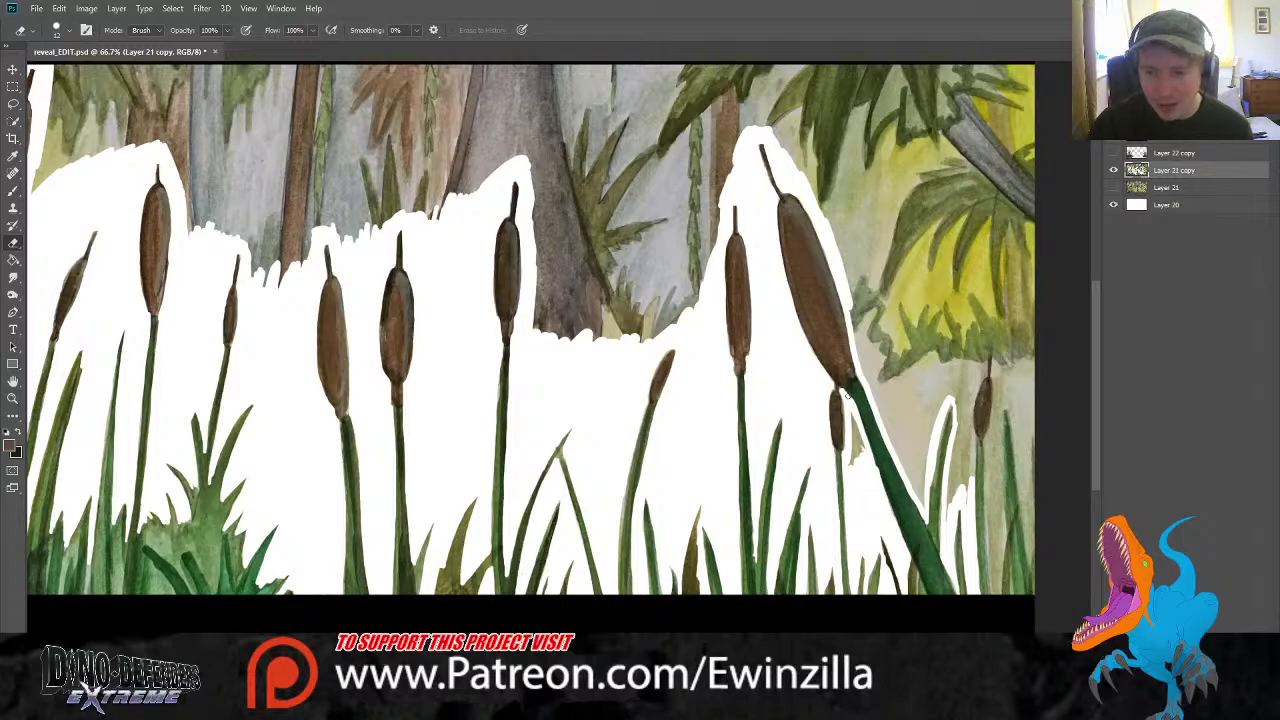
{"action": "mouse_move", "coordinate": [854, 412]}
{"action": "left_mouse_down"}
{"action": "mouse_move", "coordinate": [864, 455]}
{"action": "mouse_move", "coordinate": [857, 425]}
{"action": "left_mouse_up"}
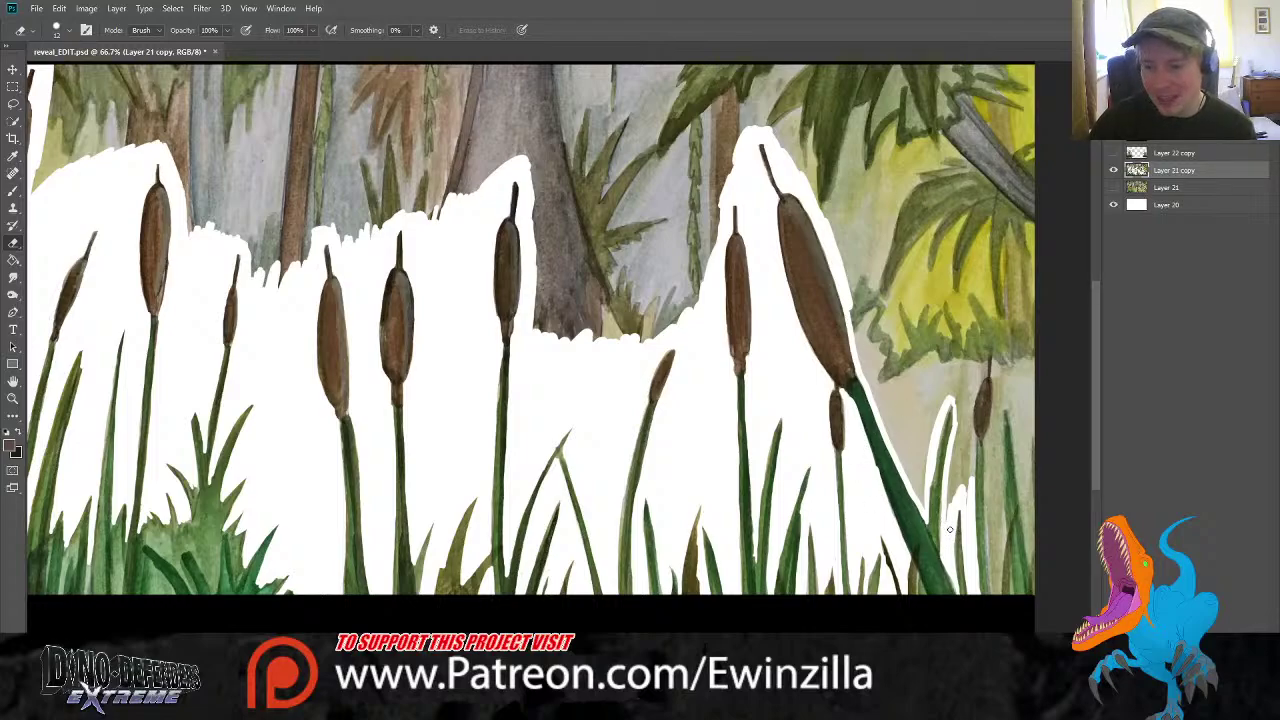
Outline the last small cattail and its neighbouring grass blades, and erase a wider band of background around them and the large leaning cattail
{"action": "mouse_move", "coordinate": [950, 530]}
{"action": "left_mouse_down"}
{"action": "mouse_move", "coordinate": [955, 463]}
{"action": "mouse_move", "coordinate": [950, 480]}
{"action": "mouse_move", "coordinate": [953, 507]}
{"action": "mouse_move", "coordinate": [969, 452]}
{"action": "mouse_move", "coordinate": [971, 486]}
{"action": "mouse_move", "coordinate": [951, 410]}
{"action": "left_mouse_up"}
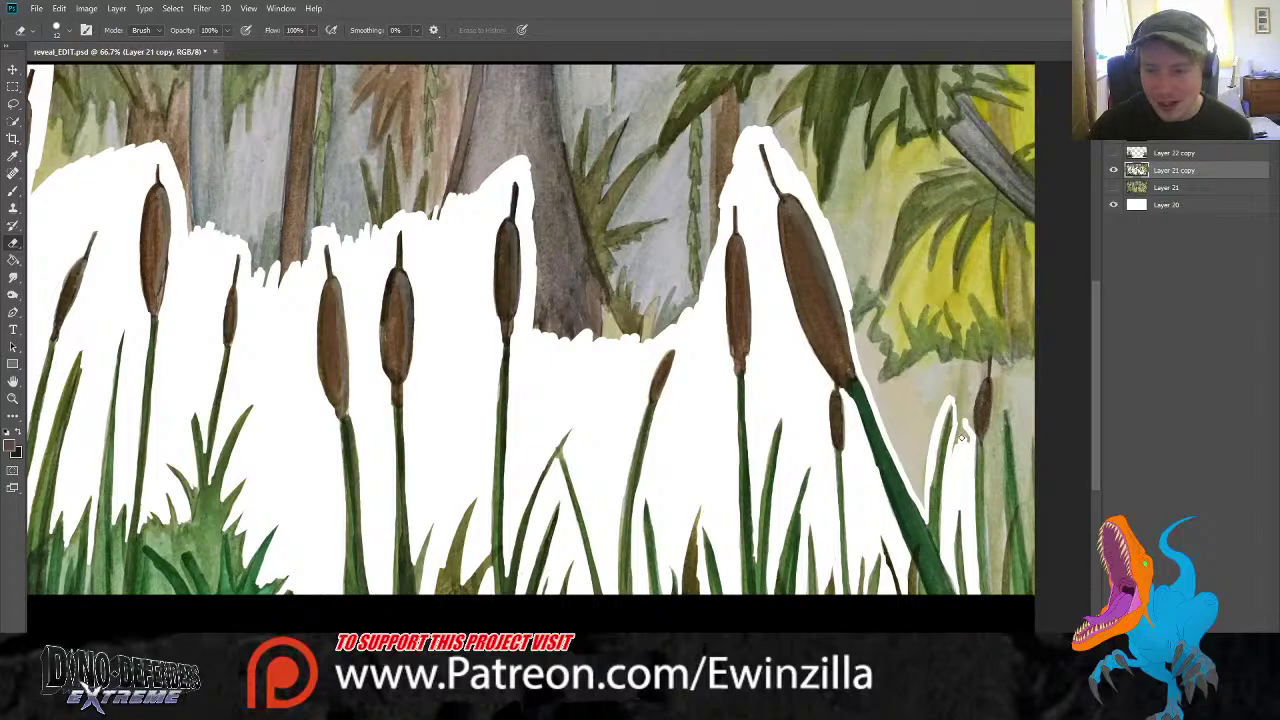
{"action": "mouse_move", "coordinate": [961, 438]}
{"action": "left_mouse_down"}
{"action": "mouse_move", "coordinate": [973, 390]}
{"action": "mouse_move", "coordinate": [968, 436]}
{"action": "mouse_move", "coordinate": [994, 346]}
{"action": "mouse_move", "coordinate": [993, 608]}
{"action": "left_mouse_up"}
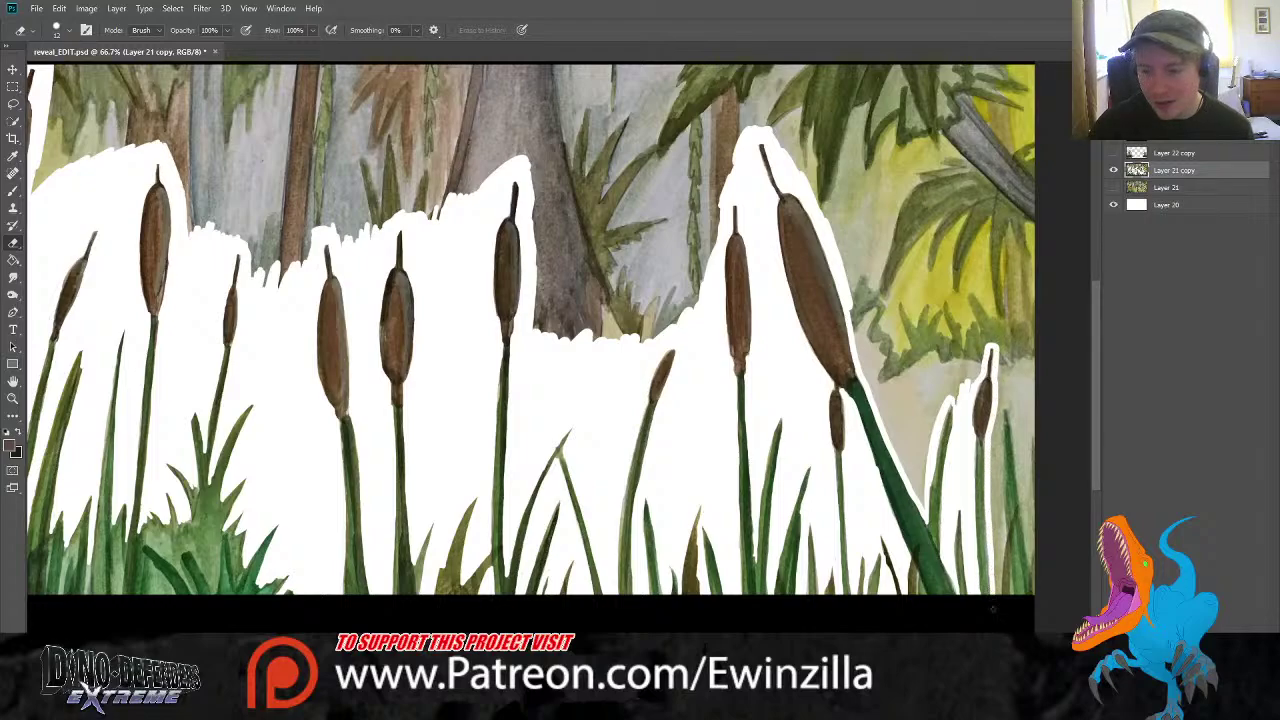
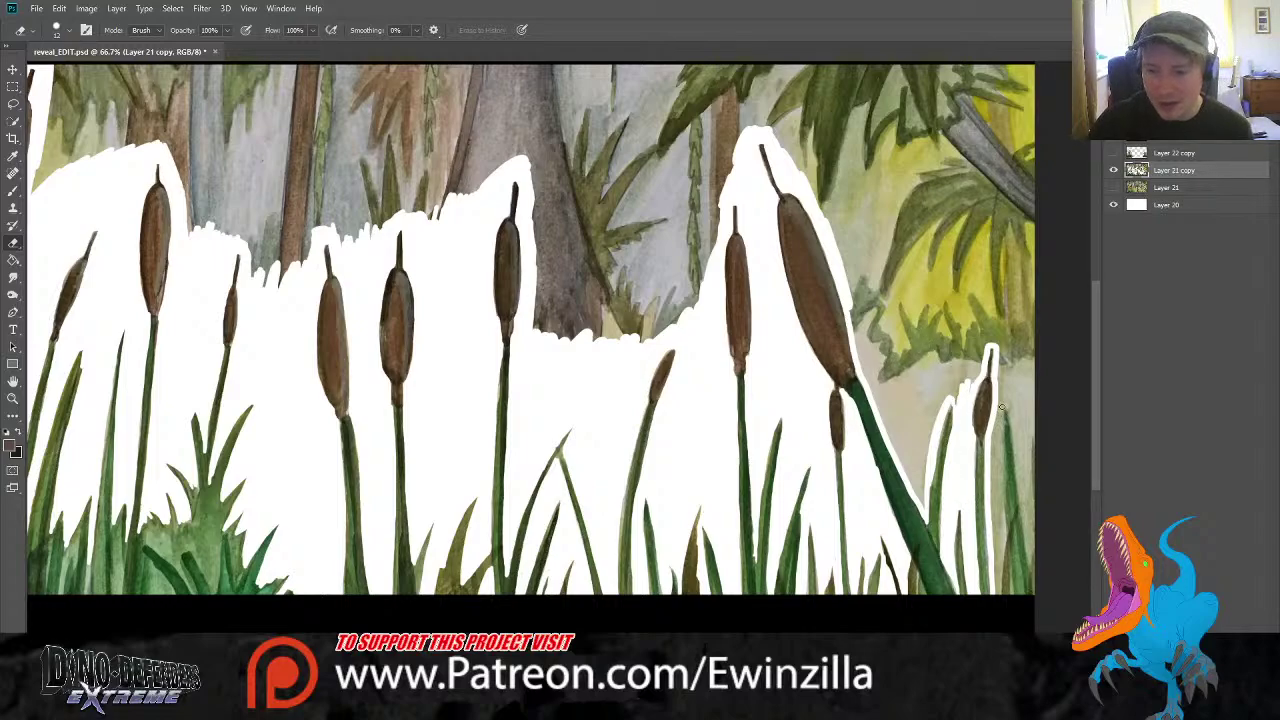
{"action": "mouse_move", "coordinate": [1003, 404]}
{"action": "left_mouse_down"}
{"action": "mouse_move", "coordinate": [996, 595]}
{"action": "mouse_move", "coordinate": [994, 414]}
{"action": "mouse_move", "coordinate": [992, 455]}
{"action": "left_mouse_up"}
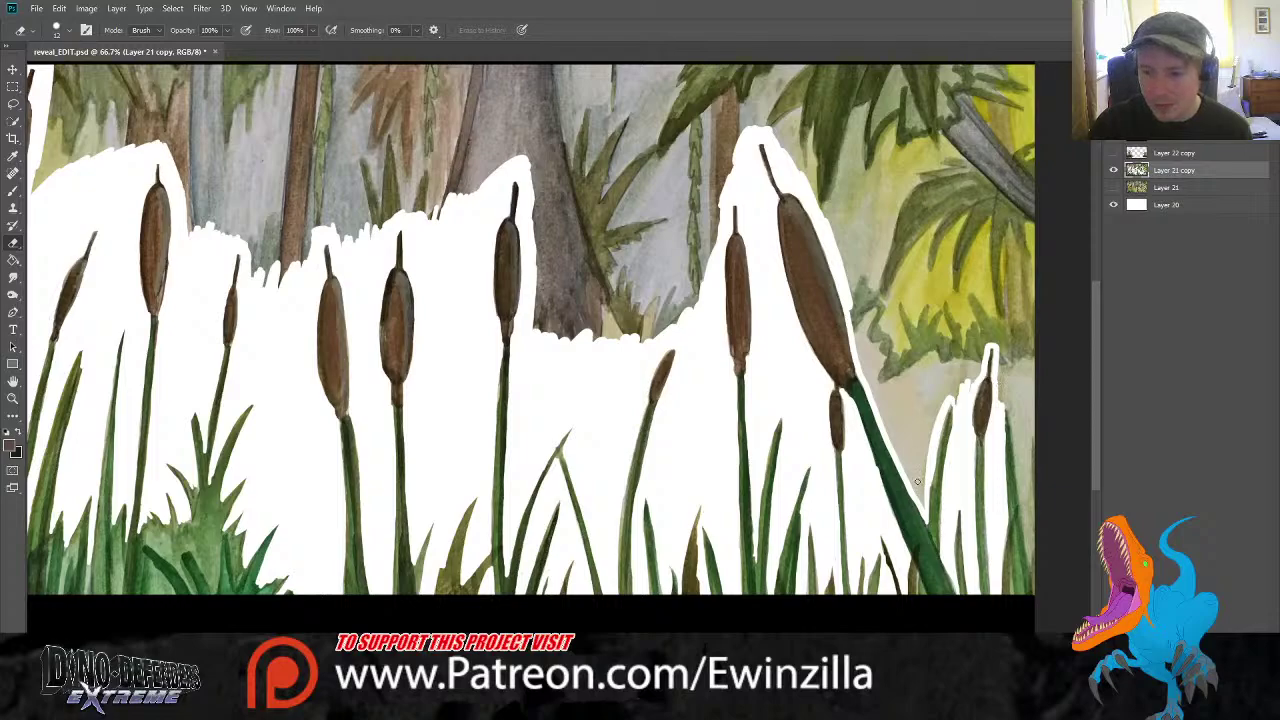
{"action": "mouse_move", "coordinate": [917, 482]}
{"action": "left_mouse_down"}
{"action": "mouse_move", "coordinate": [936, 412]}
{"action": "mouse_move", "coordinate": [979, 376]}
{"action": "mouse_move", "coordinate": [986, 342]}
{"action": "mouse_move", "coordinate": [980, 353]}
{"action": "mouse_move", "coordinate": [1017, 353]}
{"action": "mouse_move", "coordinate": [1005, 352]}
{"action": "mouse_move", "coordinate": [1000, 402]}
{"action": "mouse_move", "coordinate": [1006, 390]}
{"action": "mouse_move", "coordinate": [1034, 580]}
{"action": "mouse_move", "coordinate": [1020, 404]}
{"action": "mouse_move", "coordinate": [1034, 440]}
{"action": "left_mouse_up"}
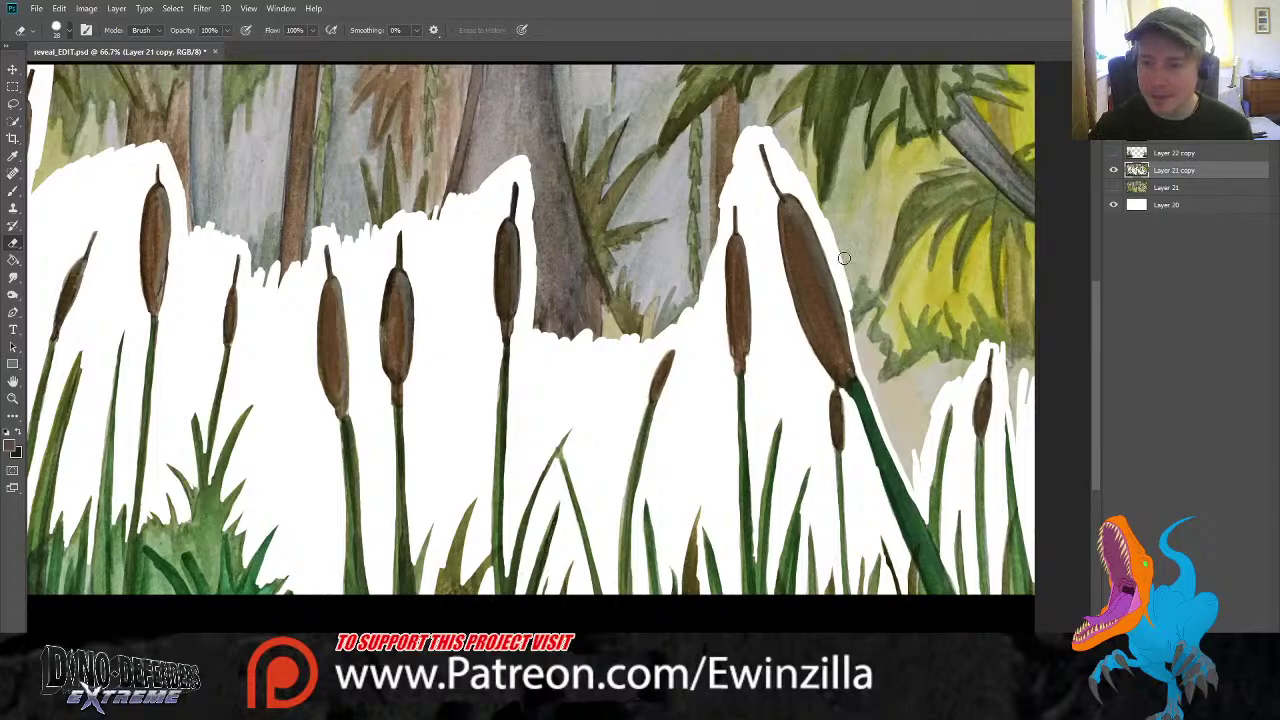
{"action": "mouse_move", "coordinate": [846, 252]}
{"action": "left_mouse_down"}
{"action": "mouse_move", "coordinate": [870, 385]}
{"action": "mouse_move", "coordinate": [910, 481]}
{"action": "mouse_move", "coordinate": [913, 386]}
{"action": "mouse_move", "coordinate": [922, 430]}
{"action": "mouse_move", "coordinate": [979, 334]}
{"action": "mouse_move", "coordinate": [1005, 331]}
{"action": "mouse_move", "coordinate": [1001, 343]}
{"action": "mouse_move", "coordinate": [1021, 366]}
{"action": "mouse_move", "coordinate": [1033, 351]}
{"action": "mouse_move", "coordinate": [1038, 372]}
{"action": "mouse_move", "coordinate": [1027, 351]}
{"action": "mouse_move", "coordinate": [1047, 301]}
{"action": "mouse_move", "coordinate": [928, 370]}
{"action": "mouse_move", "coordinate": [963, 331]}
{"action": "mouse_move", "coordinate": [906, 413]}
{"action": "mouse_move", "coordinate": [874, 323]}
{"action": "left_mouse_up"}
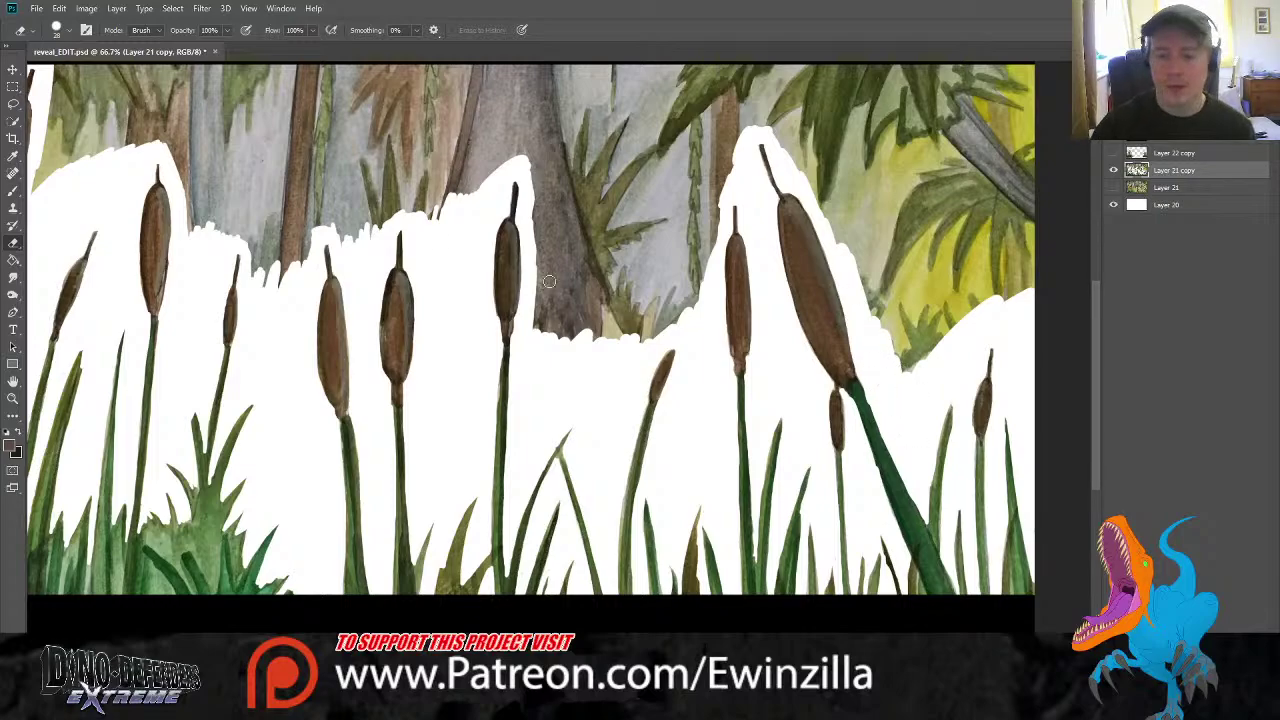
{"action": "left_click", "coordinate": [12, 398]}
{"action": "scroll", "coordinate": [103, 108], "scroll_direction": "down", "scroll_amount": 1}
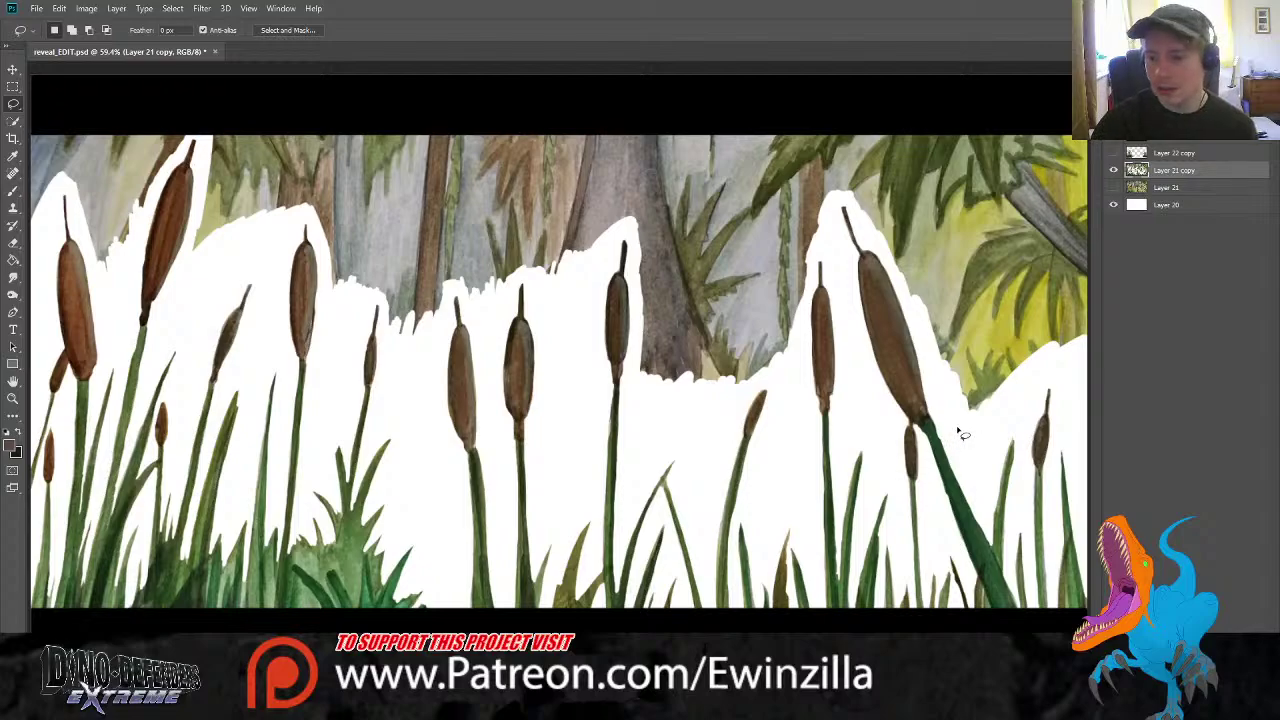
{"action": "mouse_move", "coordinate": [962, 424]}
{"action": "left_mouse_down"}
{"action": "mouse_move", "coordinate": [1031, 380]}
{"action": "mouse_move", "coordinate": [1092, 366]}
{"action": "mouse_move", "coordinate": [1125, 306]}
{"action": "mouse_move", "coordinate": [1155, 171]}
{"action": "left_mouse_up"}
{"action": "mouse_move", "coordinate": [1100, 125]}
{"action": "left_mouse_down"}
{"action": "mouse_move", "coordinate": [596, 8]}
{"action": "mouse_move", "coordinate": [80, 9]}
{"action": "mouse_move", "coordinate": [7, 100]}
{"action": "mouse_move", "coordinate": [18, 303]}
{"action": "mouse_move", "coordinate": [45, 215]}
{"action": "mouse_move", "coordinate": [75, 200]}
{"action": "left_mouse_up"}
{"action": "mouse_move", "coordinate": [84, 243]}
{"action": "left_mouse_down"}
{"action": "mouse_move", "coordinate": [110, 282]}
{"action": "mouse_move", "coordinate": [152, 187]}
{"action": "mouse_move", "coordinate": [205, 137]}
{"action": "mouse_move", "coordinate": [187, 268]}
{"action": "mouse_move", "coordinate": [307, 221]}
{"action": "mouse_move", "coordinate": [333, 321]}
{"action": "mouse_move", "coordinate": [381, 298]}
{"action": "mouse_move", "coordinate": [383, 340]}
{"action": "mouse_move", "coordinate": [410, 347]}
{"action": "mouse_move", "coordinate": [439, 329]}
{"action": "mouse_move", "coordinate": [456, 292]}
{"action": "mouse_move", "coordinate": [476, 320]}
{"action": "mouse_move", "coordinate": [517, 286]}
{"action": "mouse_move", "coordinate": [563, 296]}
{"action": "mouse_move", "coordinate": [597, 281]}
{"action": "left_mouse_up"}
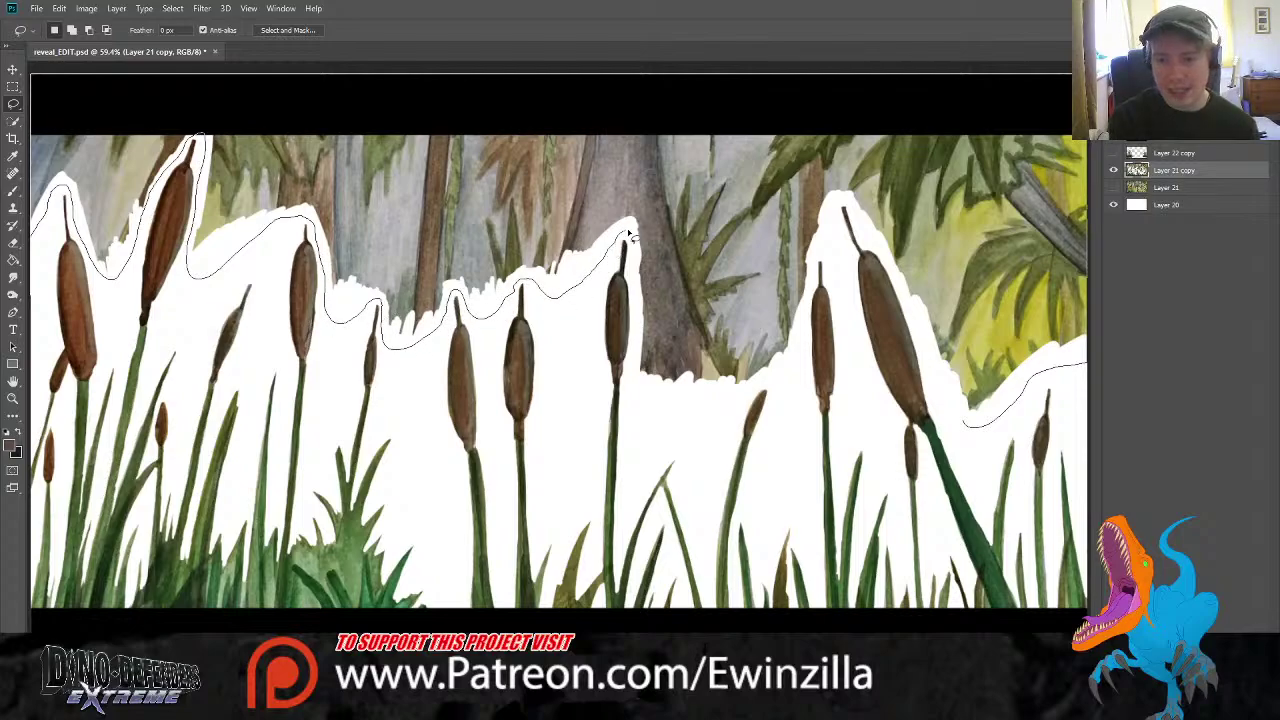
{"action": "left_click_drag", "start_coordinate": [630, 236], "coordinate": [634, 284]}
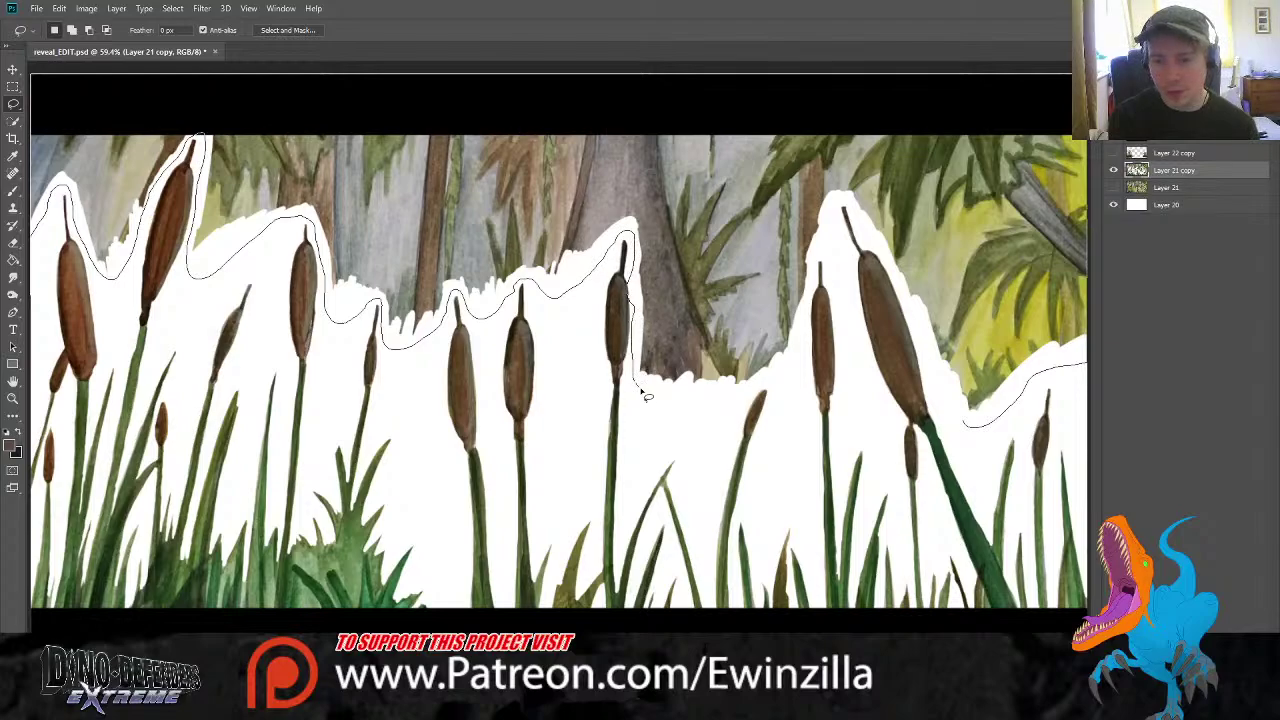
{"action": "mouse_move", "coordinate": [706, 398]}
{"action": "left_mouse_down"}
{"action": "mouse_move", "coordinate": [770, 386]}
{"action": "mouse_move", "coordinate": [815, 305]}
{"action": "left_mouse_up"}
{"action": "key", "text": "m"}
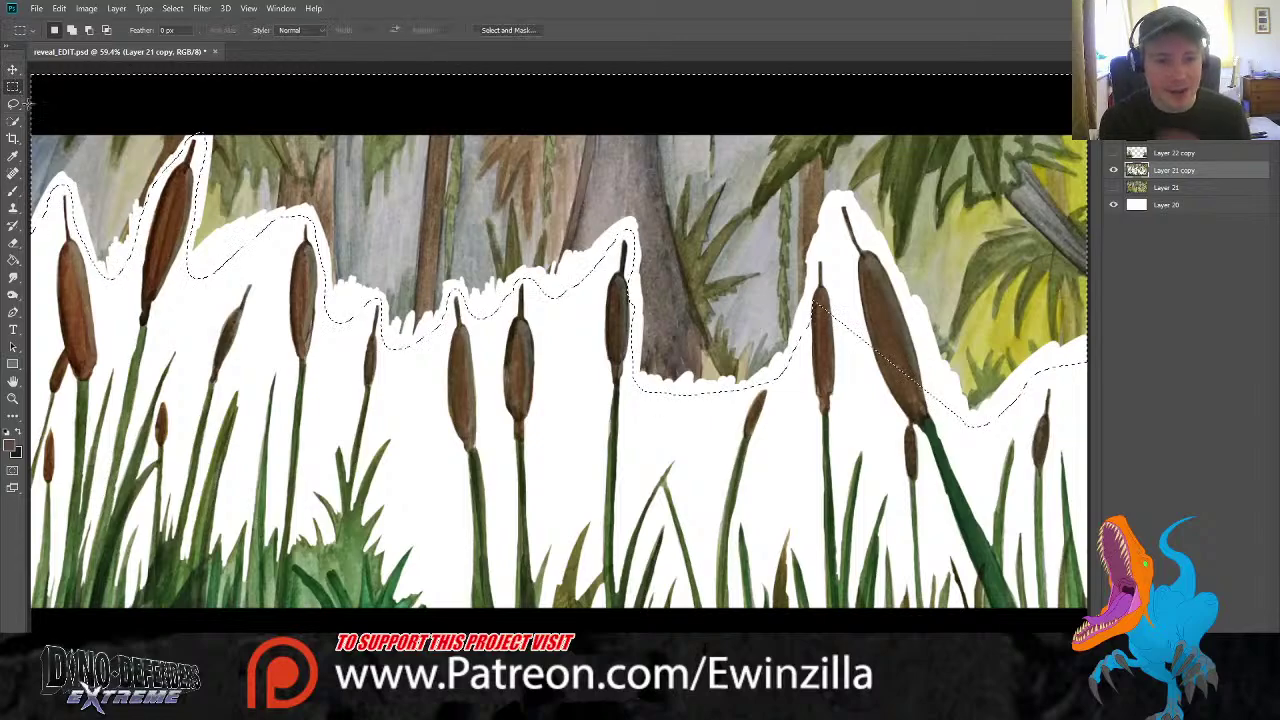
{"action": "key", "text": "ctrl+d"}
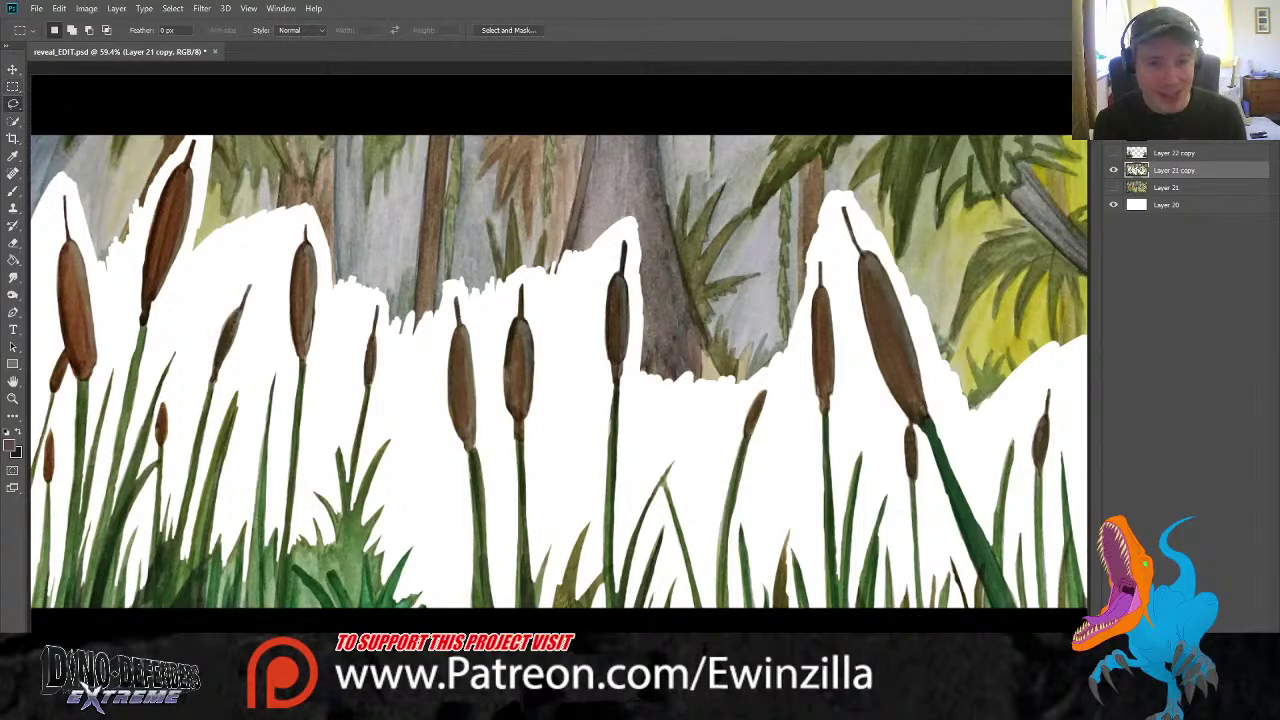
Lasso all the remaining painted background above the cattails, delete it from Layer 21 copy, and clear the selection
{"action": "left_click", "coordinate": [13, 103]}
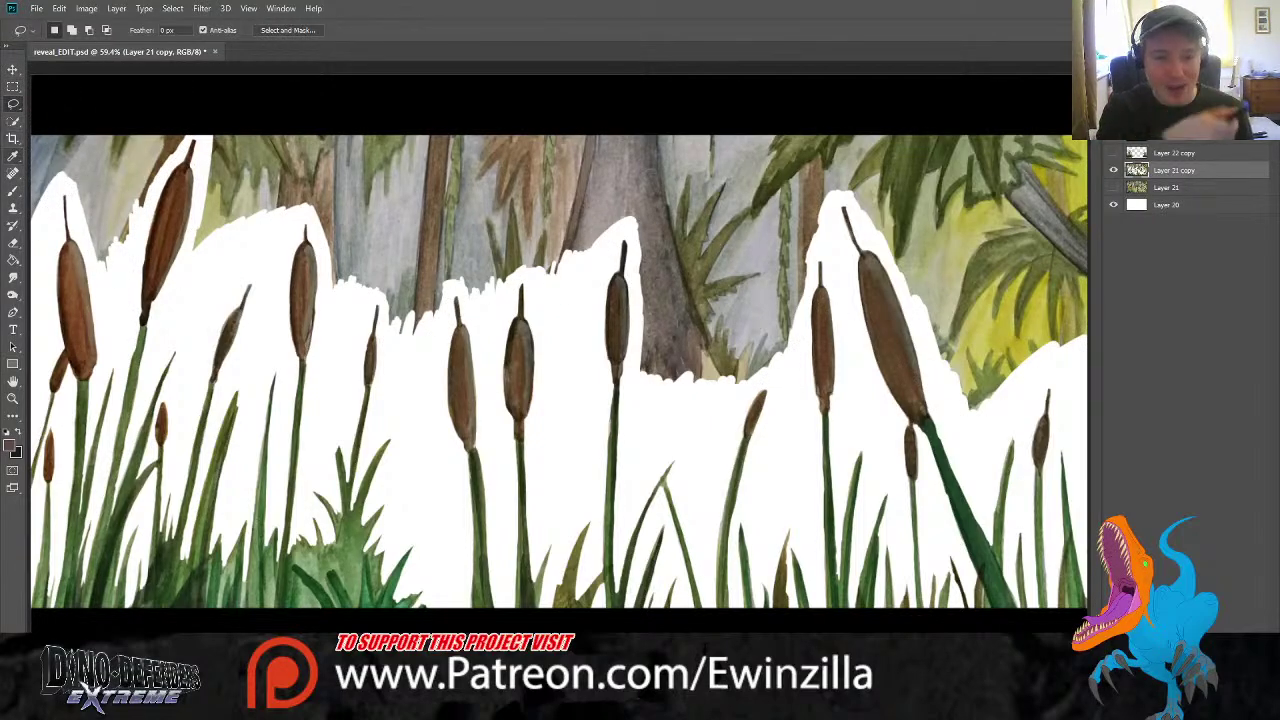
{"action": "mouse_move", "coordinate": [1075, 368]}
{"action": "left_mouse_down"}
{"action": "mouse_move", "coordinate": [995, 422]}
{"action": "mouse_move", "coordinate": [947, 399]}
{"action": "left_mouse_up"}
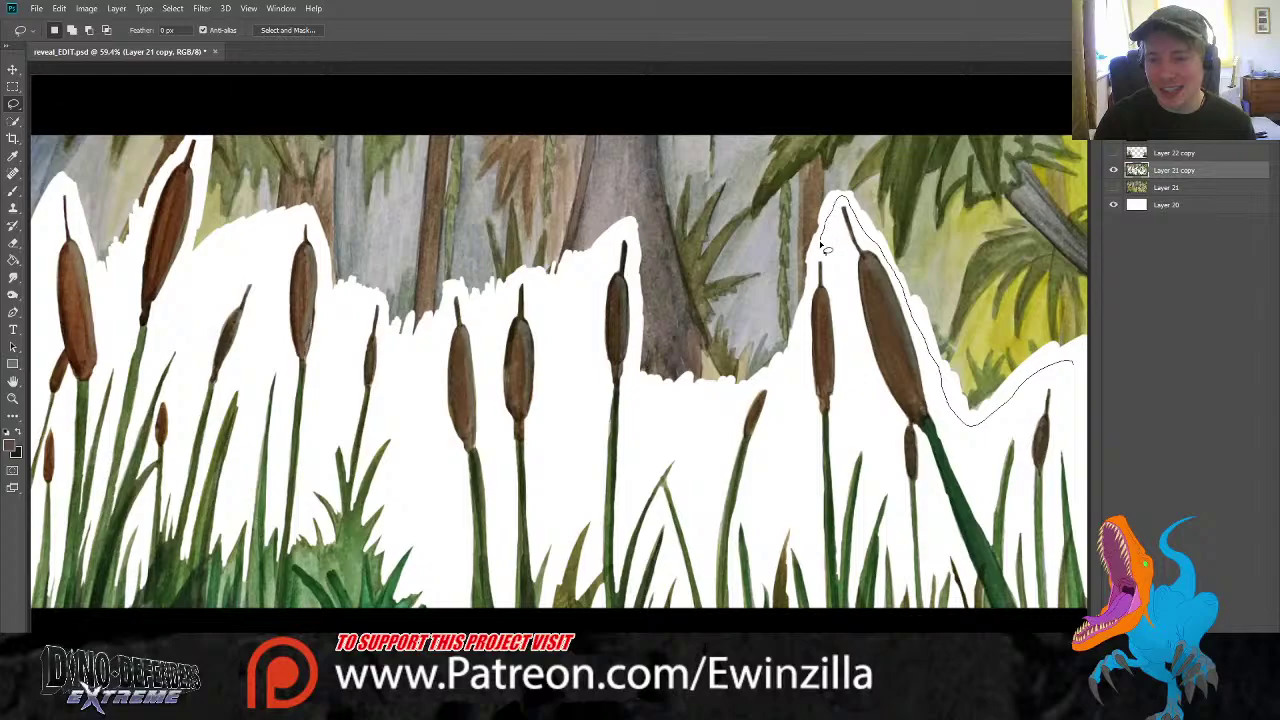
{"action": "mouse_move", "coordinate": [815, 266]}
{"action": "left_mouse_down"}
{"action": "mouse_move", "coordinate": [785, 369]}
{"action": "mouse_move", "coordinate": [703, 396]}
{"action": "mouse_move", "coordinate": [629, 379]}
{"action": "mouse_move", "coordinate": [637, 303]}
{"action": "left_mouse_up"}
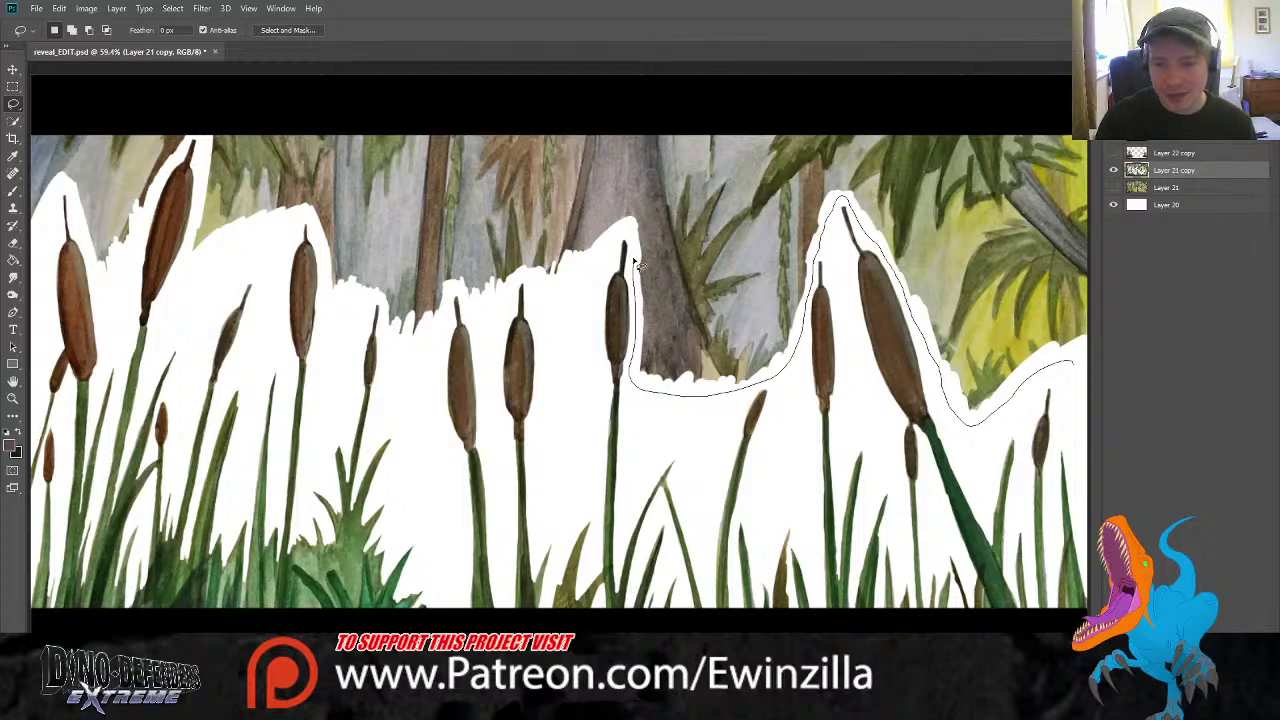
{"action": "mouse_move", "coordinate": [621, 242]}
{"action": "left_mouse_down"}
{"action": "mouse_move", "coordinate": [551, 293]}
{"action": "mouse_move", "coordinate": [518, 286]}
{"action": "mouse_move", "coordinate": [484, 305]}
{"action": "mouse_move", "coordinate": [455, 293]}
{"action": "mouse_move", "coordinate": [408, 356]}
{"action": "left_mouse_up"}
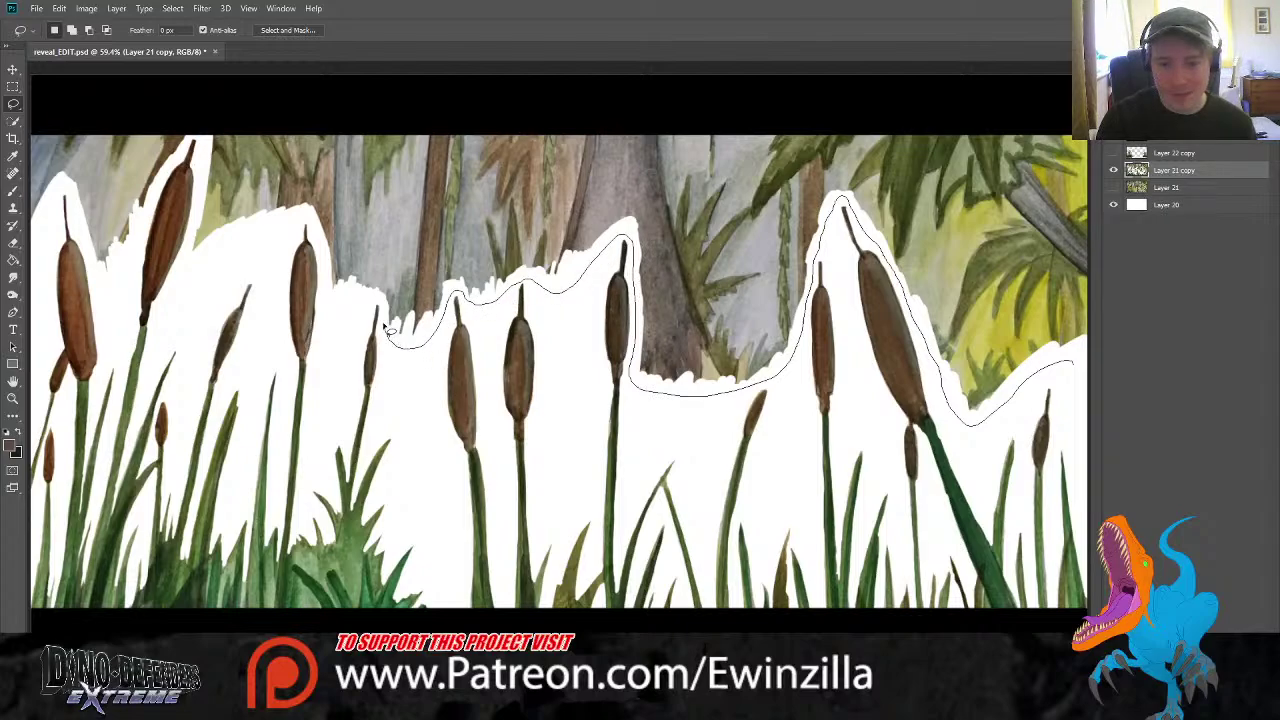
{"action": "left_click_drag", "start_coordinate": [384, 310], "coordinate": [328, 292]}
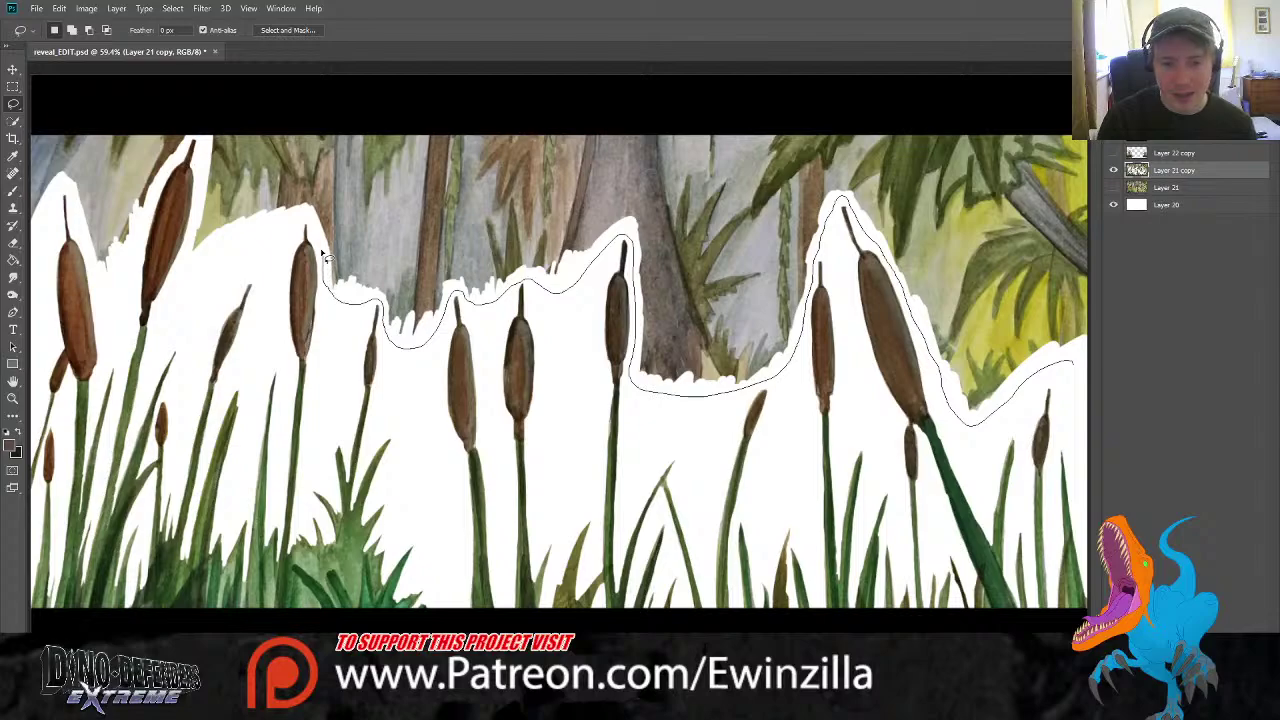
{"action": "mouse_move", "coordinate": [313, 228]}
{"action": "left_mouse_down"}
{"action": "mouse_move", "coordinate": [270, 225]}
{"action": "mouse_move", "coordinate": [193, 262]}
{"action": "left_mouse_up"}
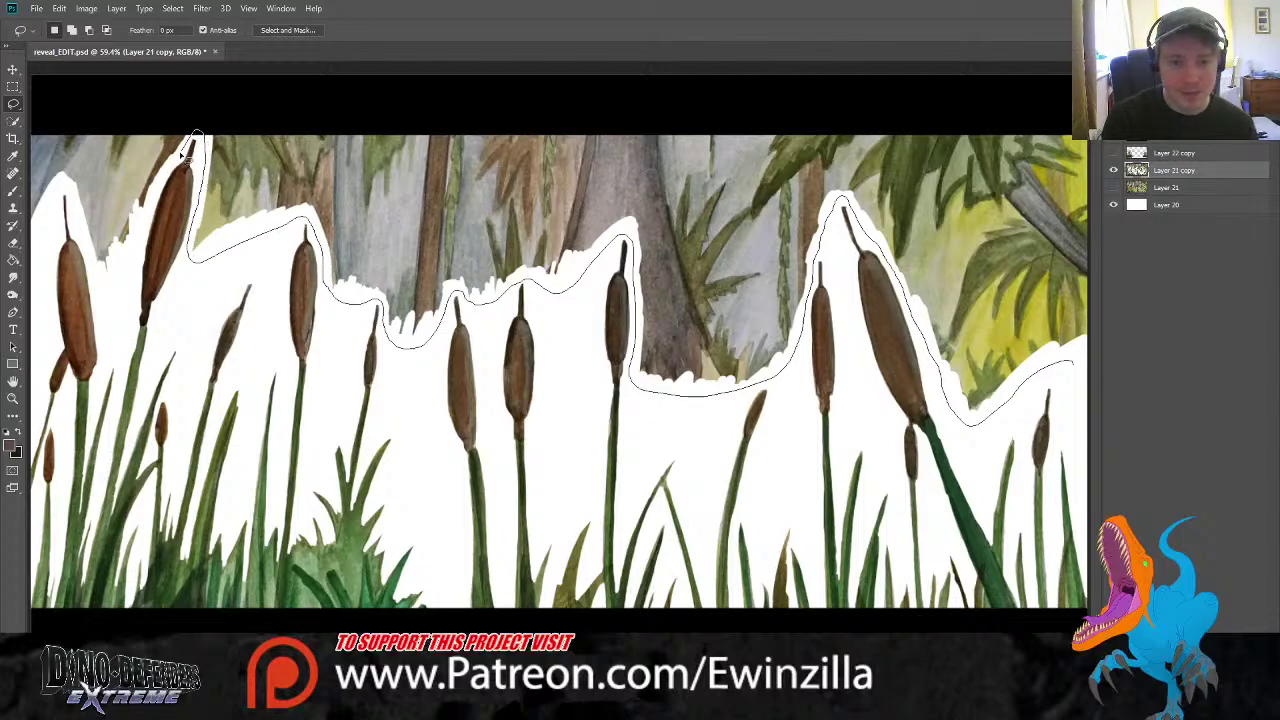
{"action": "mouse_move", "coordinate": [183, 152]}
{"action": "left_mouse_down"}
{"action": "mouse_move", "coordinate": [138, 262]}
{"action": "mouse_move", "coordinate": [105, 288]}
{"action": "left_mouse_up"}
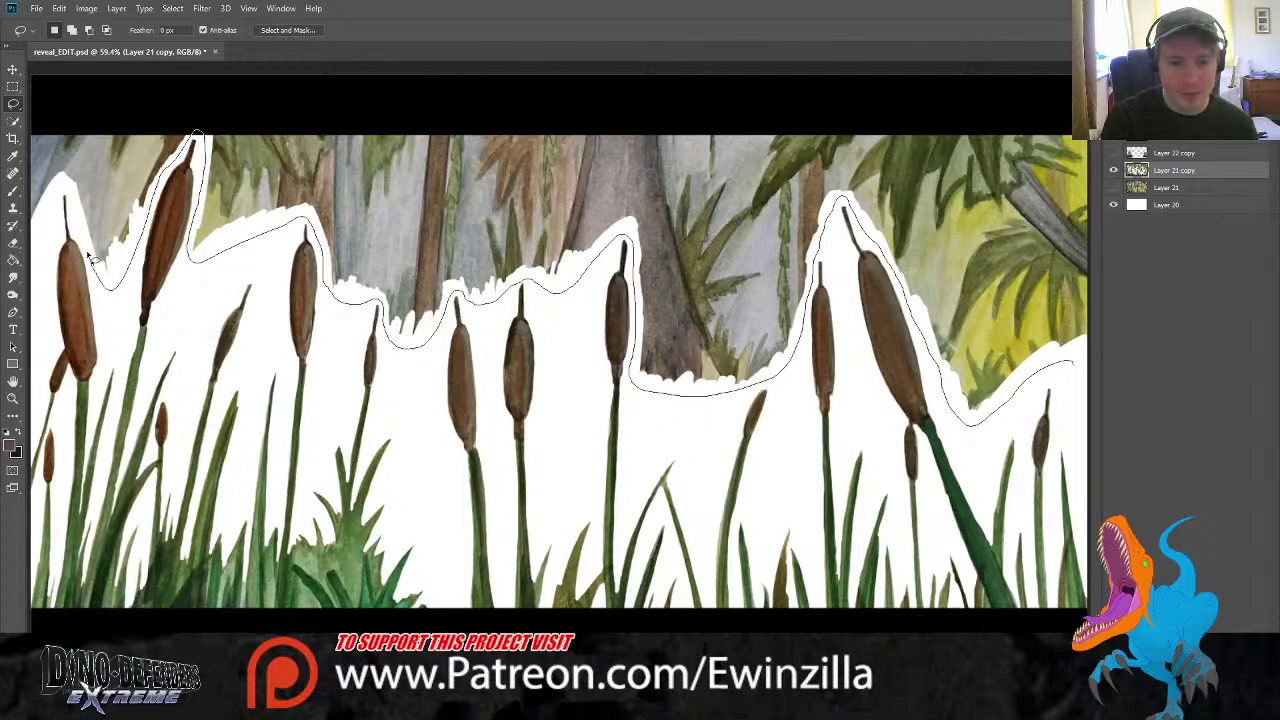
{"action": "mouse_move", "coordinate": [57, 190]}
{"action": "left_mouse_down"}
{"action": "mouse_move", "coordinate": [13, 125]}
{"action": "mouse_move", "coordinate": [10, 37]}
{"action": "mouse_move", "coordinate": [184, 9]}
{"action": "mouse_move", "coordinate": [1072, 80]}
{"action": "left_mouse_up"}
{"action": "mouse_move", "coordinate": [1089, 148]}
{"action": "left_mouse_down"}
{"action": "mouse_move", "coordinate": [1234, 286]}
{"action": "mouse_move", "coordinate": [1224, 328]}
{"action": "left_mouse_up"}
{"action": "key", "text": "Delete"}
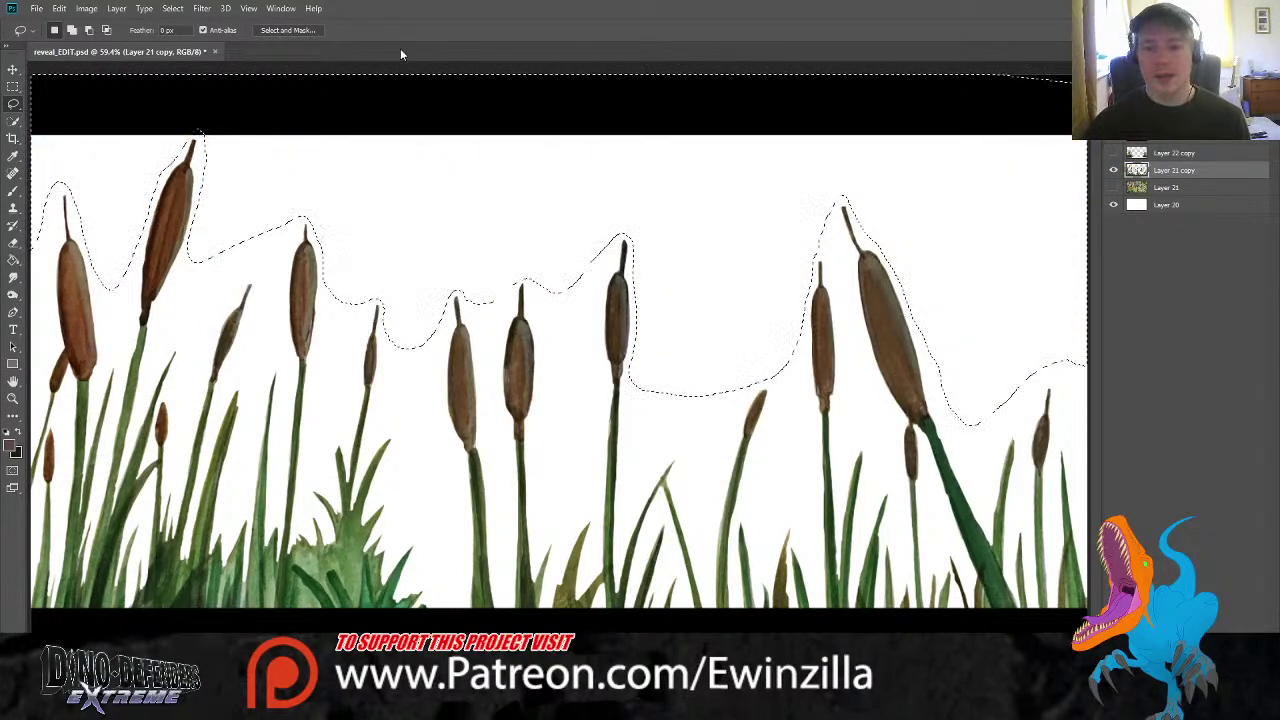
{"action": "left_click", "coordinate": [13, 86]}
{"action": "left_click", "coordinate": [196, 77]}
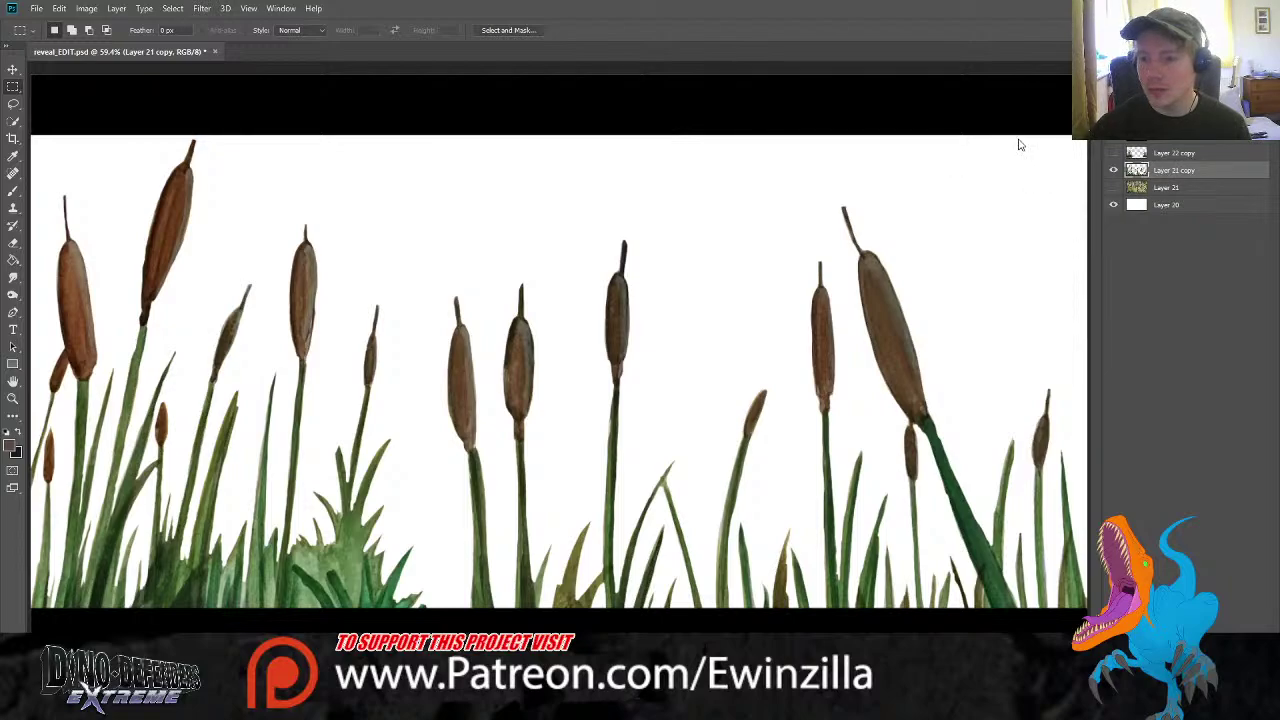
Duplicate the cut-out cattail layer and flip the copy horizontally at about 97% of its width
{"action": "key", "text": "ctrl+j"}
{"action": "key", "text": "v"}
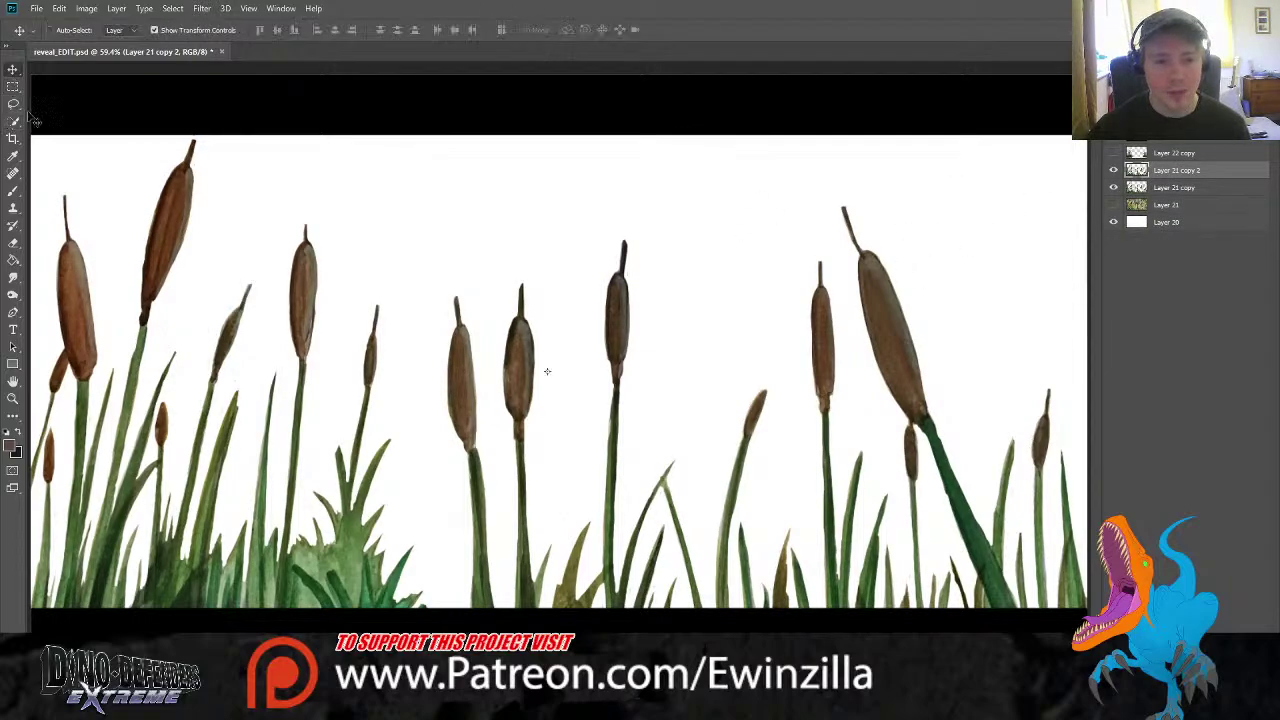
{"action": "left_click_drag", "start_coordinate": [97, 358], "coordinate": [266, 364]}
{"action": "left_click_drag", "start_coordinate": [59, 373], "coordinate": [703, 401]}
{"action": "left_click_drag", "start_coordinate": [926, 383], "coordinate": [5, 390]}
{"action": "left_click_drag", "start_coordinate": [344, 385], "coordinate": [1278, 366]}
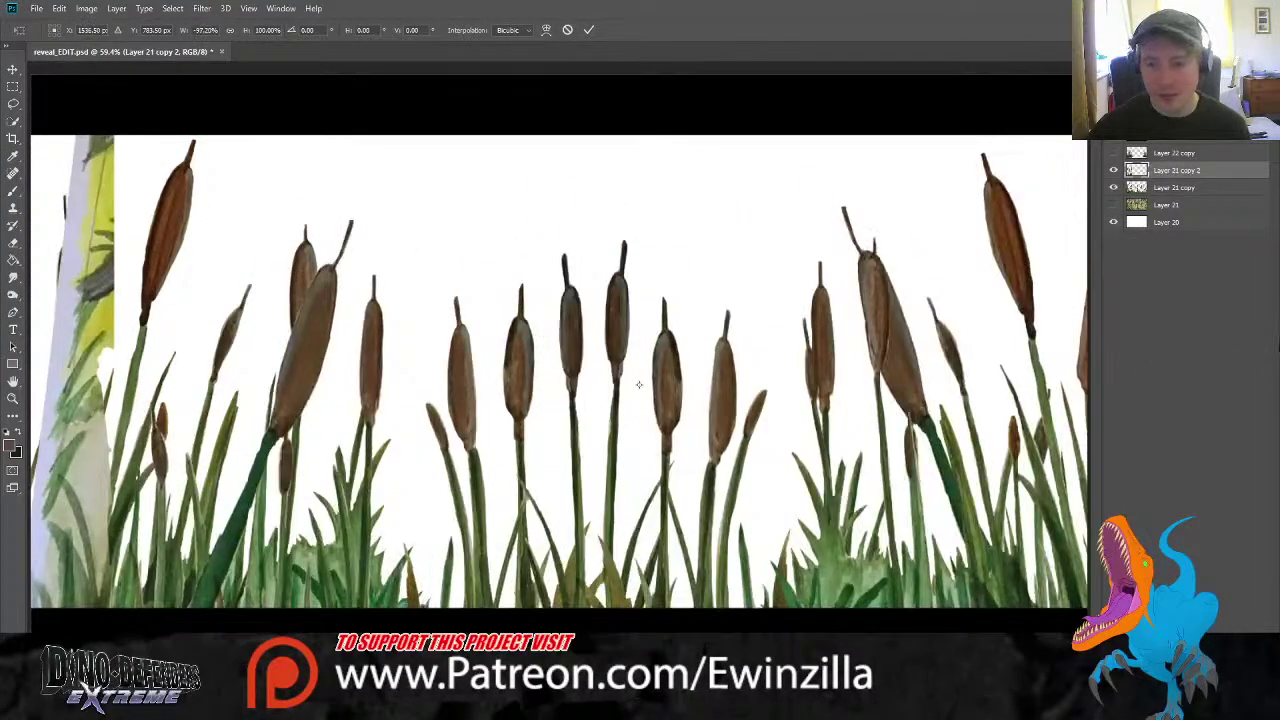
Enlarge the mirrored copy to about 115% width and 119% height, and place its cattails in the gaps between the original ones
{"action": "left_click_drag", "start_coordinate": [982, 411], "coordinate": [649, 467]}
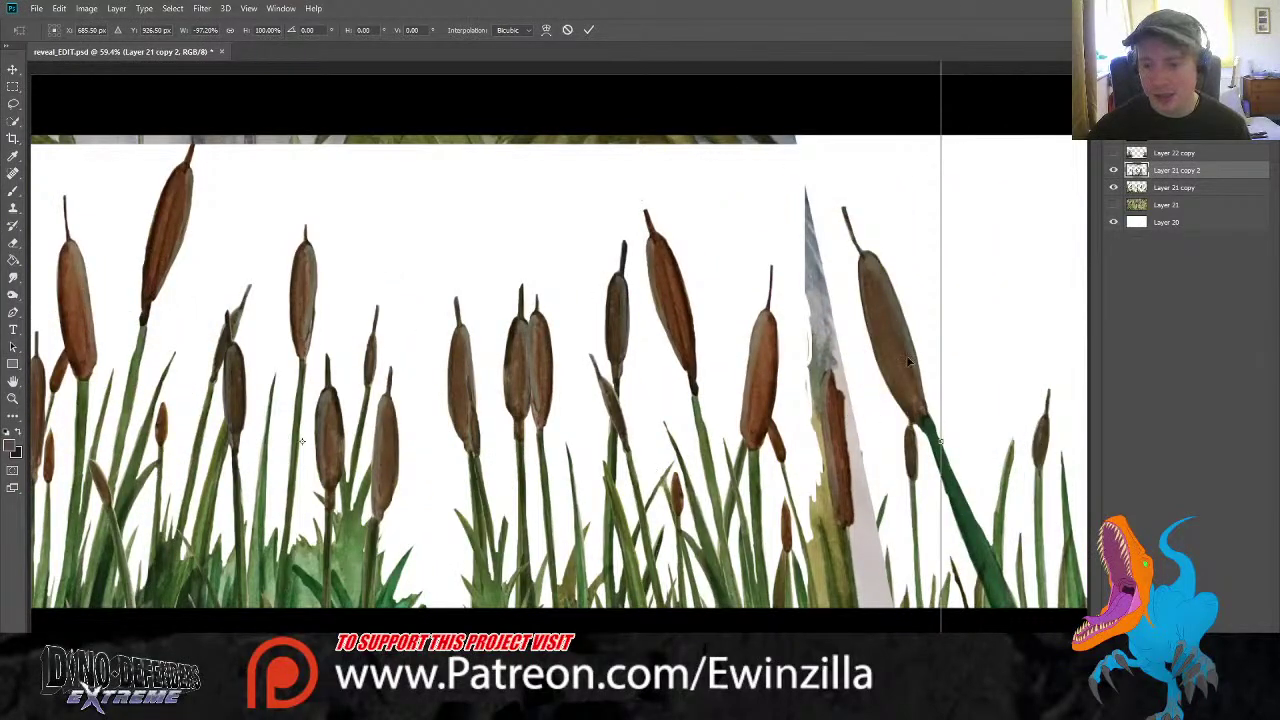
{"action": "left_click_drag", "start_coordinate": [783, 228], "coordinate": [751, 495]}
{"action": "left_click_drag", "start_coordinate": [911, 319], "coordinate": [1150, 168]}
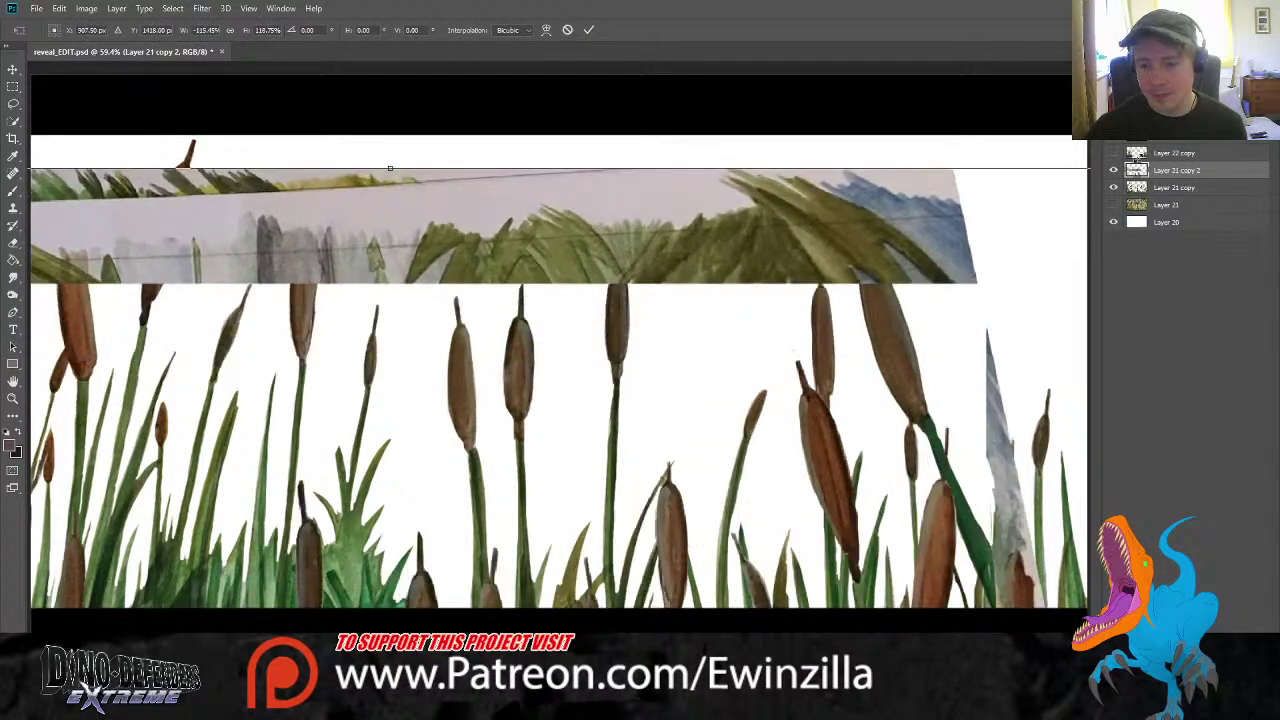
{"action": "left_click_drag", "start_coordinate": [842, 458], "coordinate": [1060, 153]}
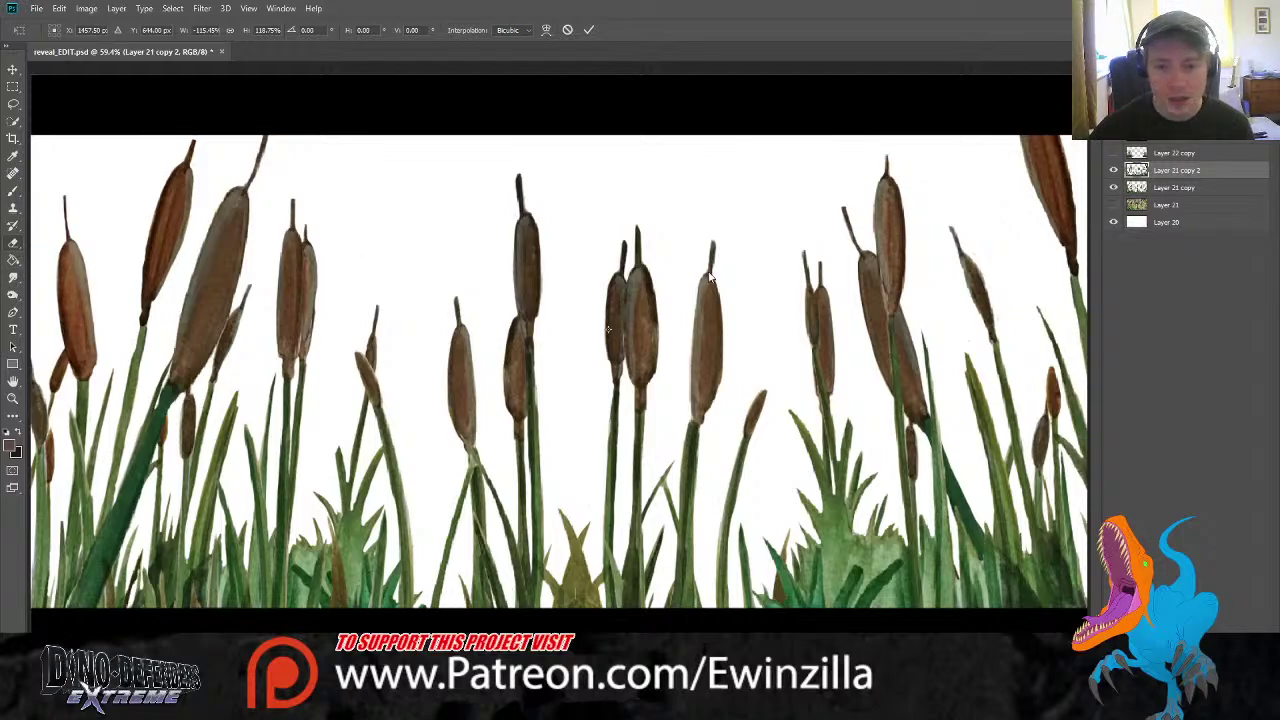
{"action": "key", "text": "Return"}
{"action": "key", "text": "e"}
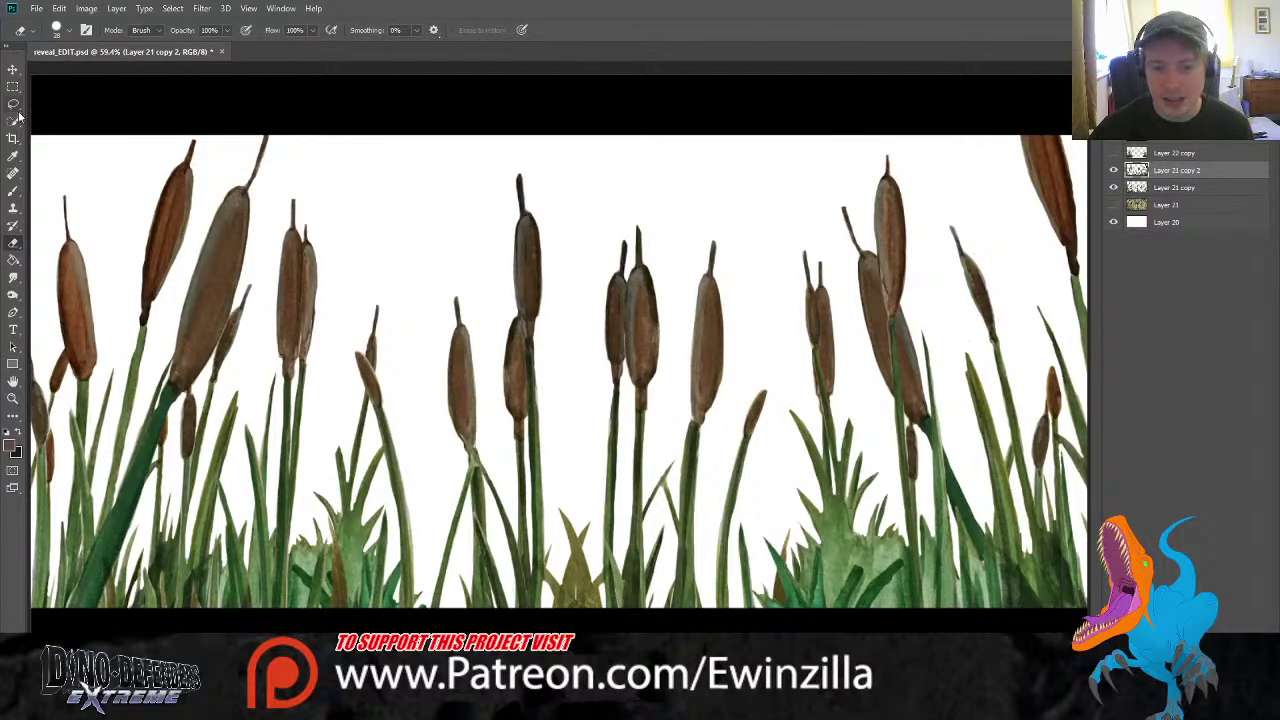
{"action": "left_click", "coordinate": [12, 70]}
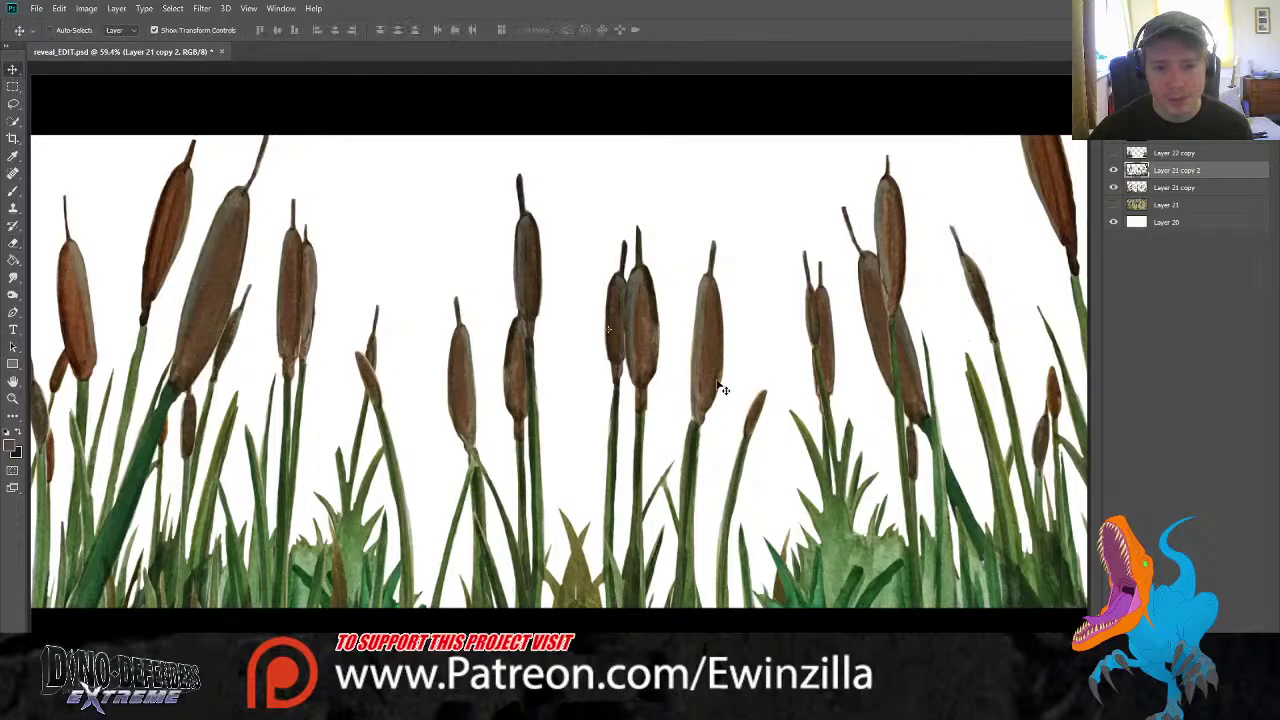
{"action": "left_click_drag", "start_coordinate": [722, 385], "coordinate": [603, 404]}
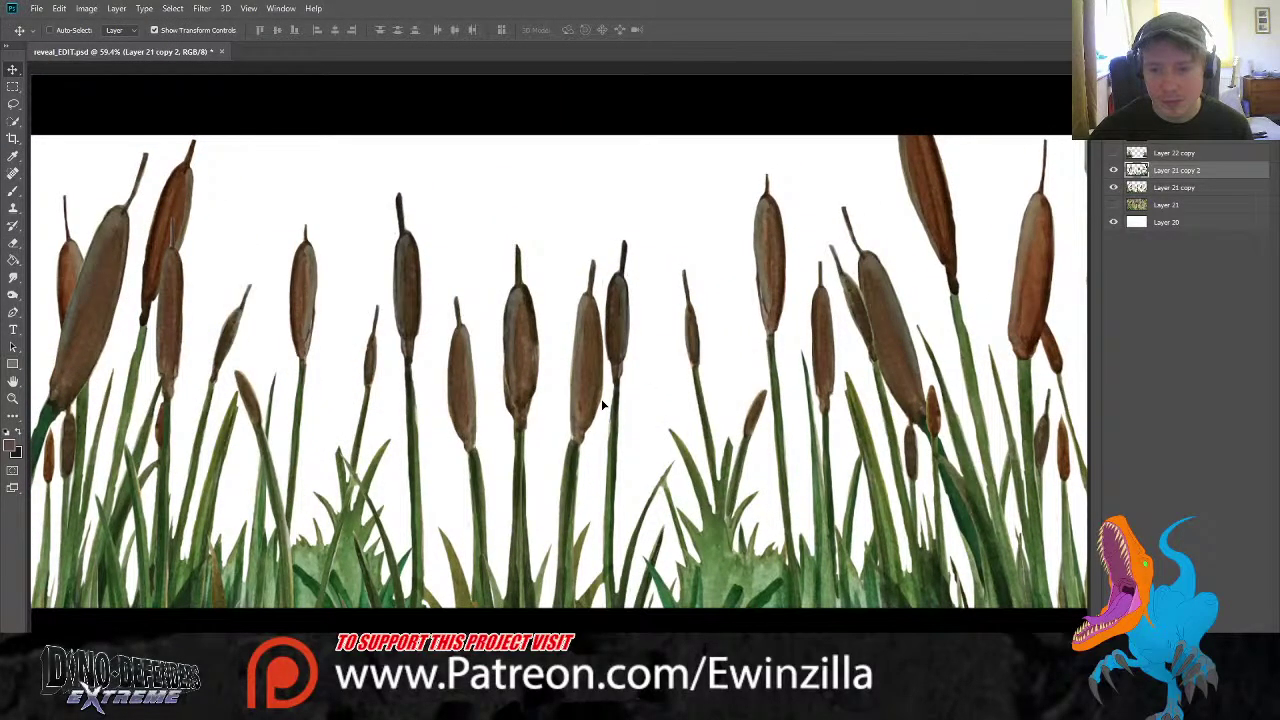
Erase the mirrored cattails that crowd the dark central cattail and overlap the large leaning one, including leftover fragments
{"action": "left_click", "coordinate": [13, 243]}
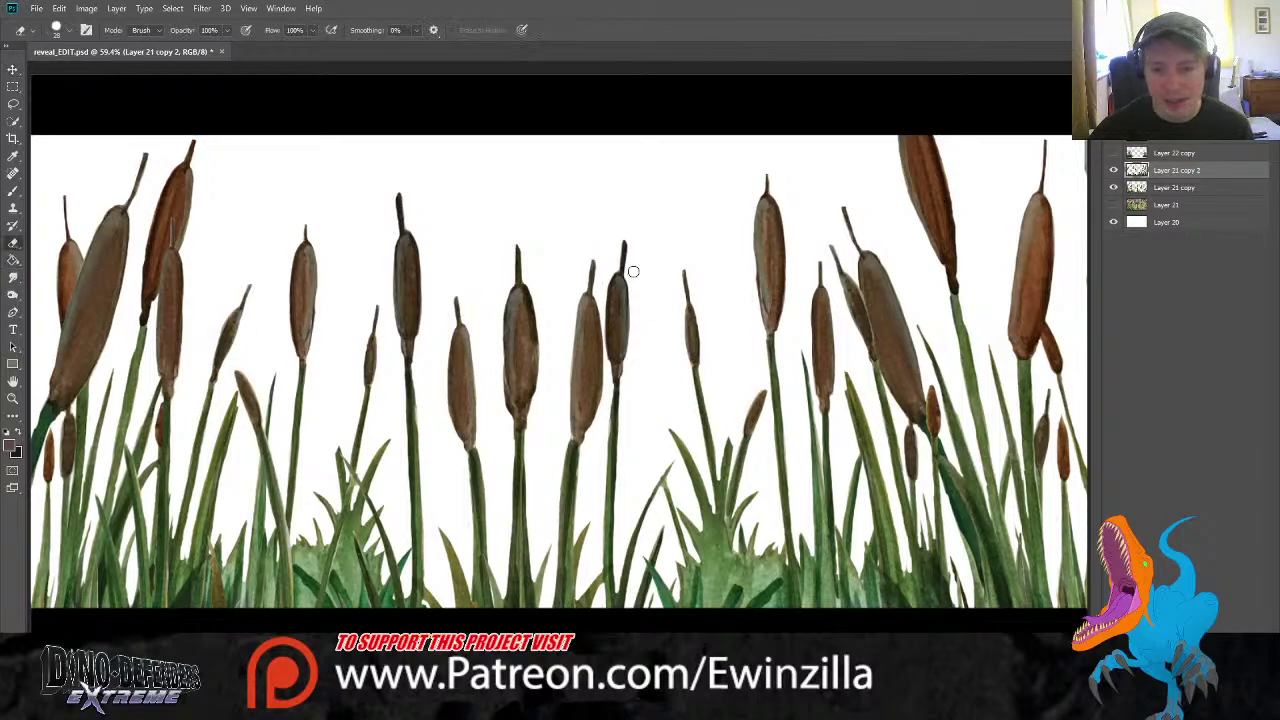
{"action": "mouse_move", "coordinate": [617, 380]}
{"action": "left_mouse_down"}
{"action": "mouse_move", "coordinate": [590, 294]}
{"action": "mouse_move", "coordinate": [584, 443]}
{"action": "mouse_move", "coordinate": [565, 497]}
{"action": "mouse_move", "coordinate": [595, 420]}
{"action": "mouse_move", "coordinate": [588, 371]}
{"action": "mouse_move", "coordinate": [601, 501]}
{"action": "mouse_move", "coordinate": [554, 612]}
{"action": "mouse_move", "coordinate": [568, 538]}
{"action": "left_mouse_up"}
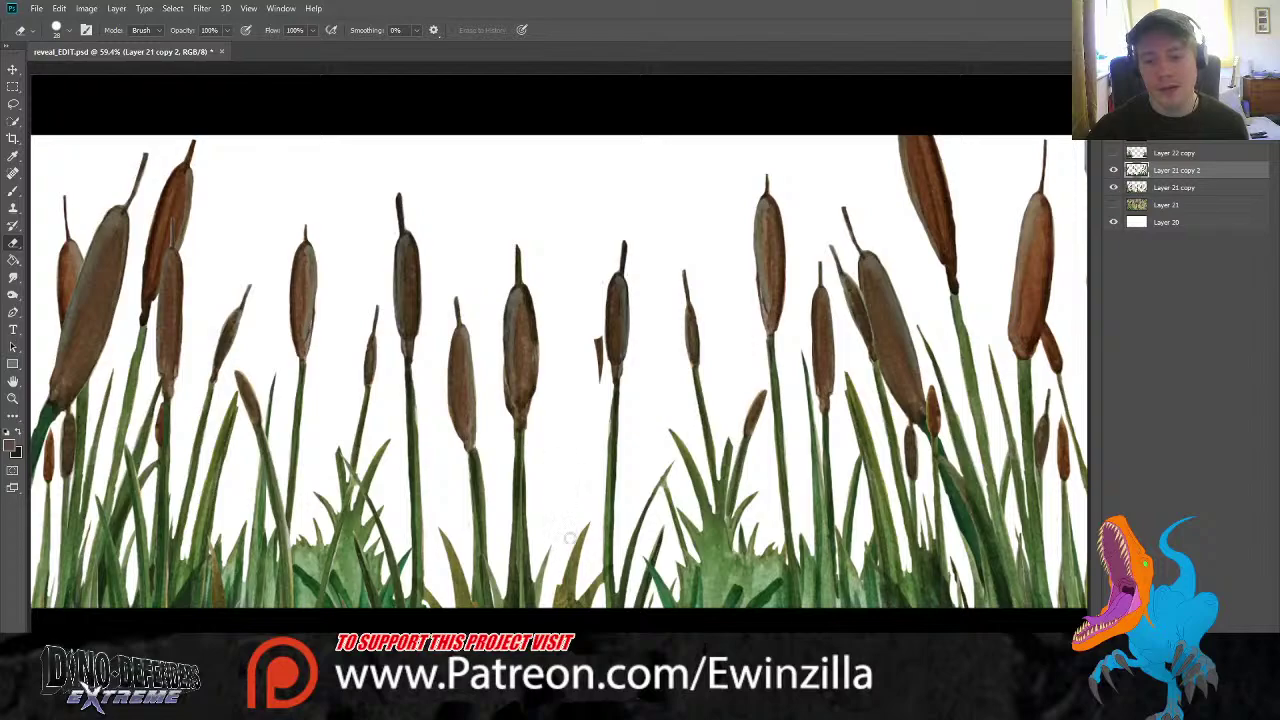
{"action": "mouse_move", "coordinate": [869, 247]}
{"action": "left_mouse_down"}
{"action": "mouse_move", "coordinate": [819, 236]}
{"action": "mouse_move", "coordinate": [889, 333]}
{"action": "mouse_move", "coordinate": [884, 375]}
{"action": "mouse_move", "coordinate": [917, 410]}
{"action": "mouse_move", "coordinate": [979, 613]}
{"action": "mouse_move", "coordinate": [1024, 625]}
{"action": "mouse_move", "coordinate": [940, 385]}
{"action": "mouse_move", "coordinate": [921, 371]}
{"action": "mouse_move", "coordinate": [1027, 570]}
{"action": "mouse_move", "coordinate": [946, 378]}
{"action": "mouse_move", "coordinate": [931, 375]}
{"action": "mouse_move", "coordinate": [965, 435]}
{"action": "mouse_move", "coordinate": [945, 377]}
{"action": "mouse_move", "coordinate": [965, 288]}
{"action": "mouse_move", "coordinate": [990, 309]}
{"action": "mouse_move", "coordinate": [974, 372]}
{"action": "mouse_move", "coordinate": [899, 92]}
{"action": "mouse_move", "coordinate": [912, 111]}
{"action": "mouse_move", "coordinate": [872, 113]}
{"action": "mouse_move", "coordinate": [902, 125]}
{"action": "mouse_move", "coordinate": [930, 208]}
{"action": "left_mouse_up"}
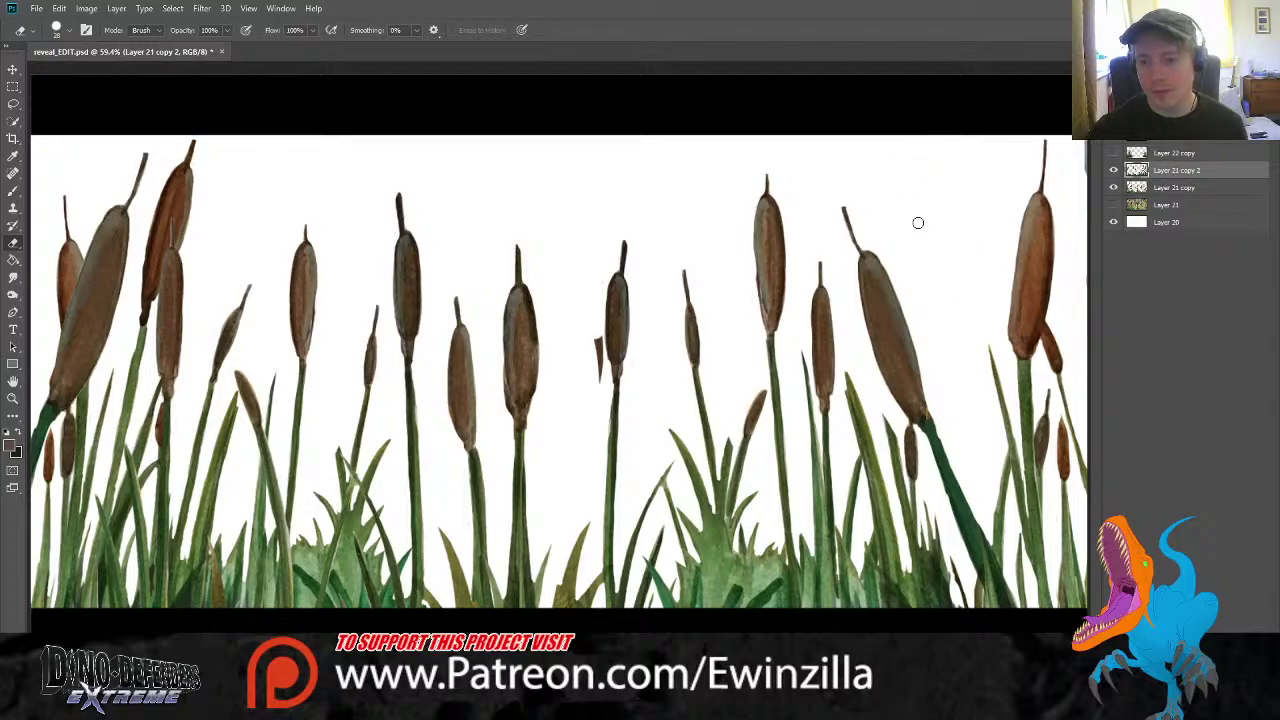
{"action": "left_click_drag", "start_coordinate": [596, 334], "coordinate": [595, 311]}
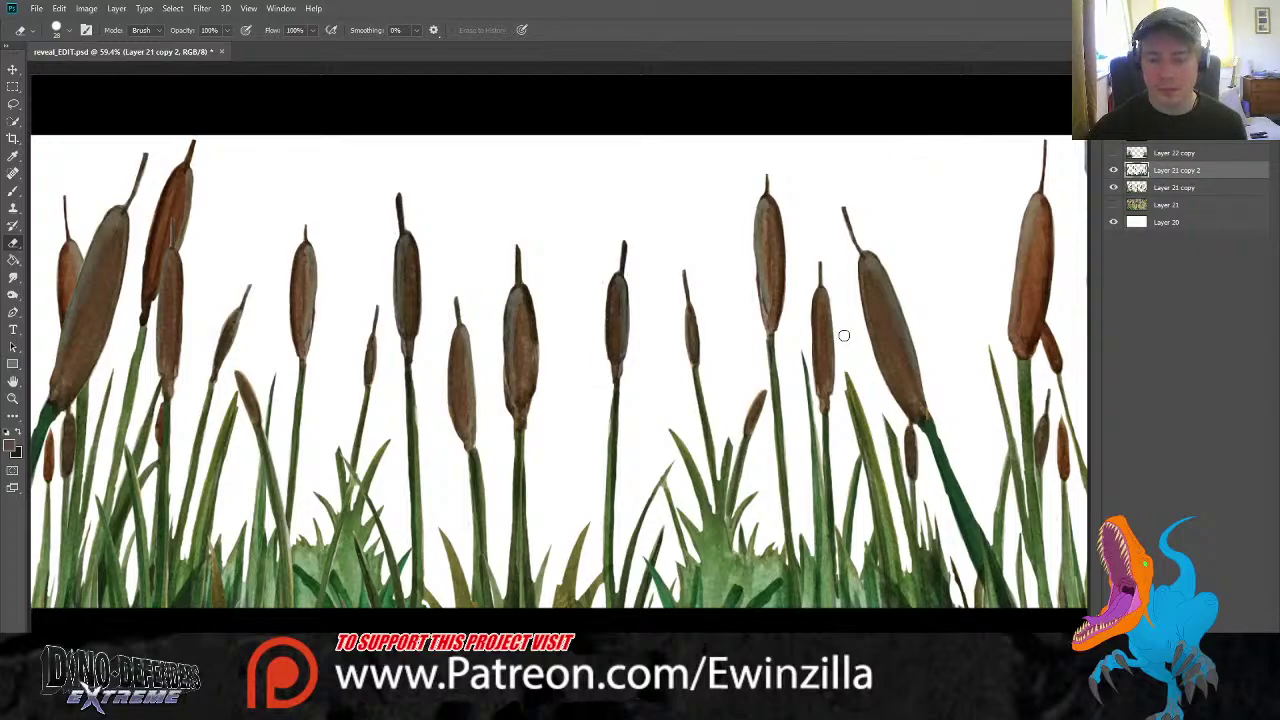
Merge Layer 21 copy with Layer 21 copy 2, and show Layer 21 behind the merged cattails
{"action": "left_click", "coordinate": [1167, 192], "text": "shift"}
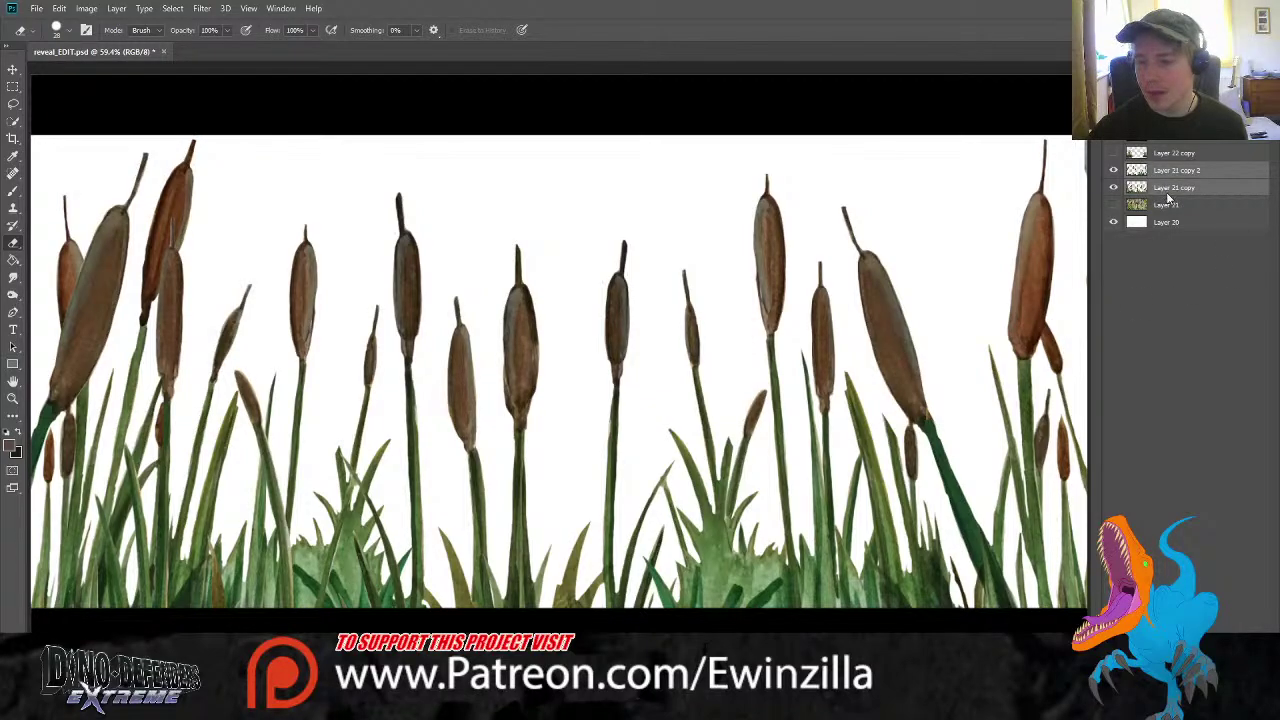
{"action": "key", "text": "ctrl+e"}
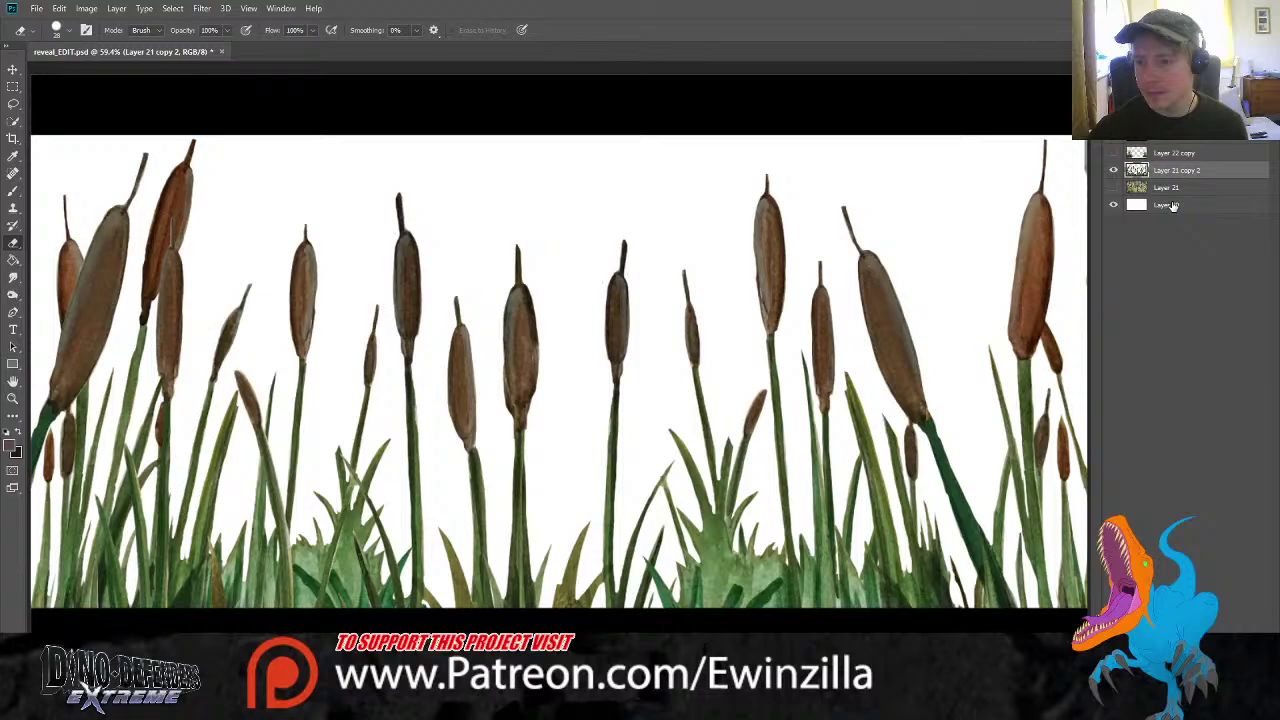
{"action": "left_click", "coordinate": [1114, 188]}
{"action": "left_click", "coordinate": [1114, 188]}
{"action": "left_click", "coordinate": [1114, 188]}
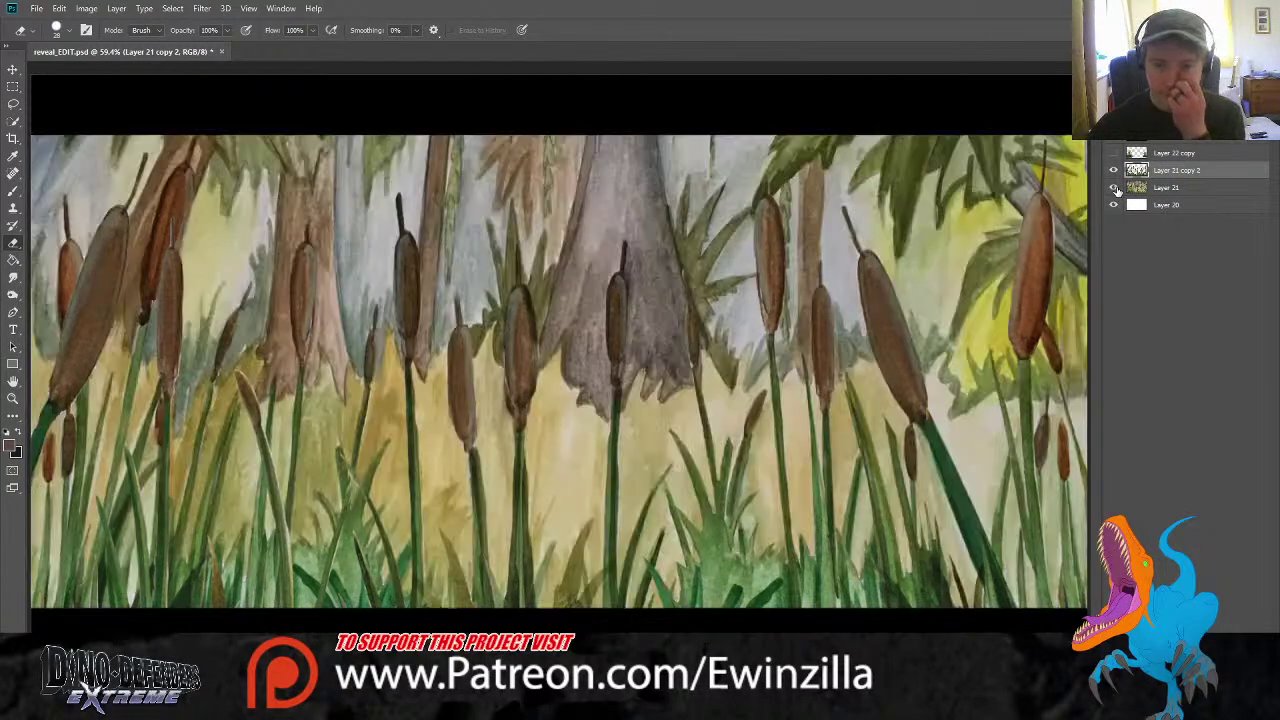
Hide Layer 21 and lighten the large cattail heads with the Dodge tool, using the Midtones range at 3% exposure
{"action": "left_click", "coordinate": [1114, 188]}
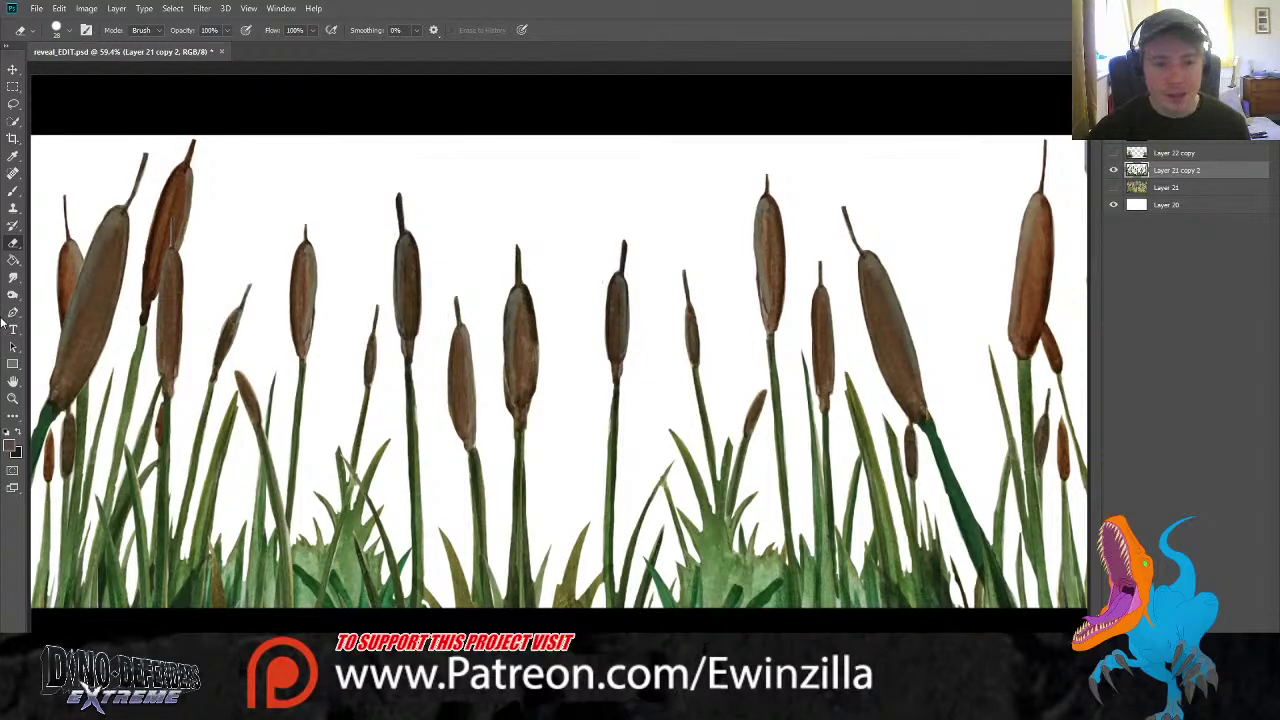
{"action": "left_click", "coordinate": [13, 295]}
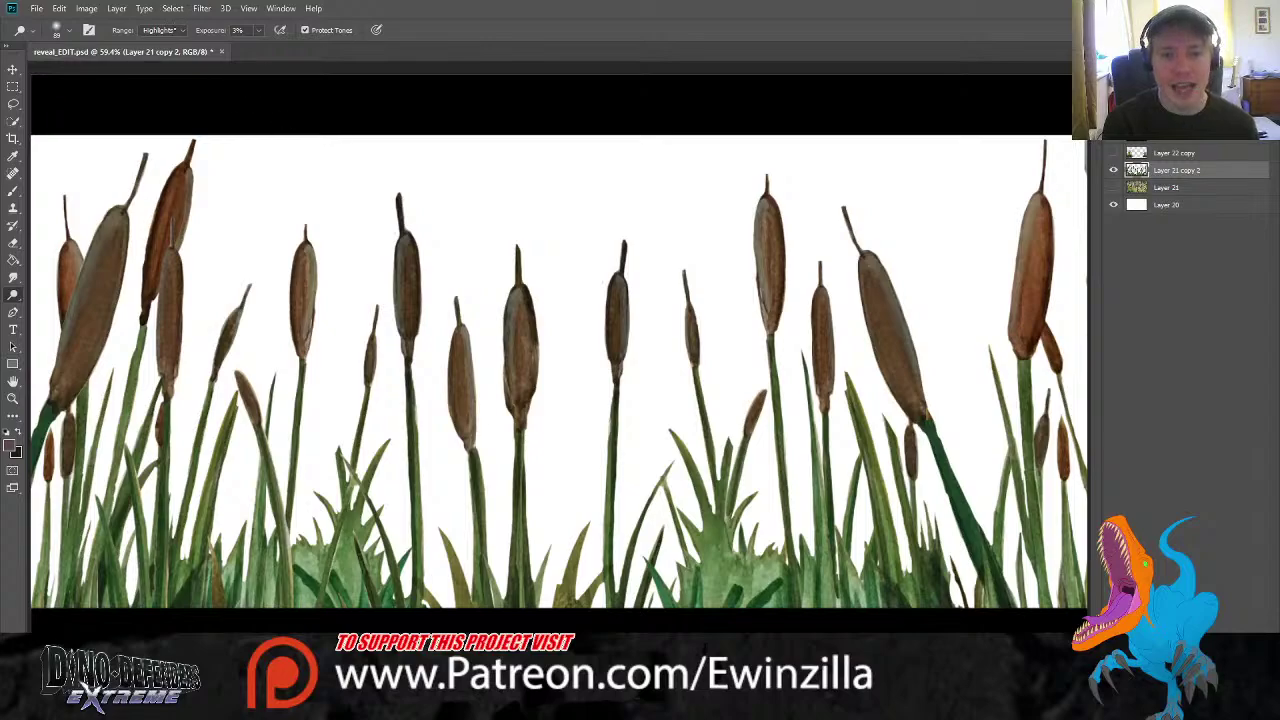
{"action": "left_click", "coordinate": [177, 52]}
{"action": "mouse_move", "coordinate": [306, 247]}
{"action": "left_mouse_down"}
{"action": "mouse_move", "coordinate": [310, 354]}
{"action": "mouse_move", "coordinate": [326, 243]}
{"action": "mouse_move", "coordinate": [298, 316]}
{"action": "mouse_move", "coordinate": [313, 354]}
{"action": "mouse_move", "coordinate": [322, 240]}
{"action": "left_mouse_up"}
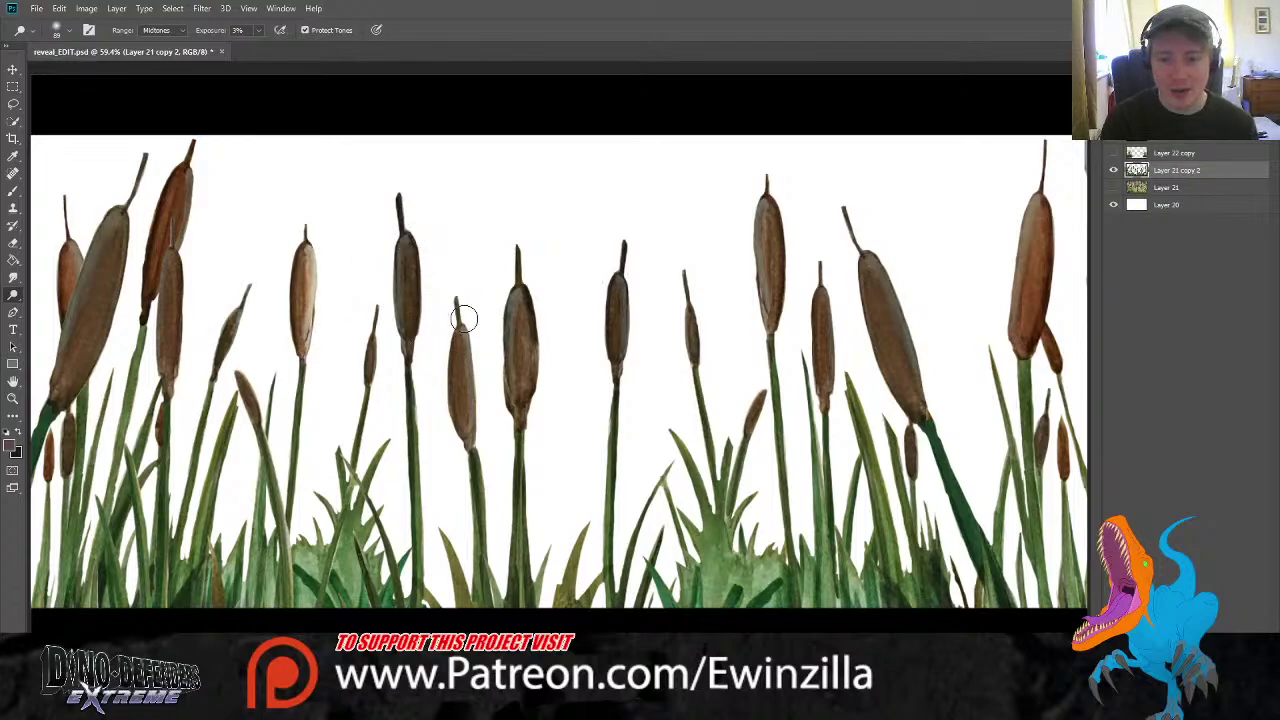
{"action": "mouse_move", "coordinate": [464, 319]}
{"action": "left_mouse_down"}
{"action": "mouse_move", "coordinate": [478, 429]}
{"action": "mouse_move", "coordinate": [471, 322]}
{"action": "mouse_move", "coordinate": [469, 404]}
{"action": "left_mouse_up"}
{"action": "mouse_move", "coordinate": [531, 300]}
{"action": "left_mouse_down"}
{"action": "mouse_move", "coordinate": [531, 423]}
{"action": "mouse_move", "coordinate": [521, 289]}
{"action": "left_mouse_up"}
{"action": "mouse_move", "coordinate": [175, 239]}
{"action": "left_mouse_down"}
{"action": "mouse_move", "coordinate": [175, 383]}
{"action": "mouse_move", "coordinate": [188, 253]}
{"action": "mouse_move", "coordinate": [166, 321]}
{"action": "mouse_move", "coordinate": [193, 164]}
{"action": "mouse_move", "coordinate": [178, 230]}
{"action": "mouse_move", "coordinate": [188, 213]}
{"action": "mouse_move", "coordinate": [189, 250]}
{"action": "mouse_move", "coordinate": [170, 272]}
{"action": "mouse_move", "coordinate": [117, 253]}
{"action": "mouse_move", "coordinate": [93, 372]}
{"action": "mouse_move", "coordinate": [133, 228]}
{"action": "mouse_move", "coordinate": [108, 266]}
{"action": "mouse_move", "coordinate": [76, 378]}
{"action": "mouse_move", "coordinate": [128, 240]}
{"action": "mouse_move", "coordinate": [79, 375]}
{"action": "mouse_move", "coordinate": [111, 322]}
{"action": "mouse_move", "coordinate": [135, 232]}
{"action": "mouse_move", "coordinate": [74, 380]}
{"action": "mouse_move", "coordinate": [118, 262]}
{"action": "mouse_move", "coordinate": [96, 298]}
{"action": "mouse_move", "coordinate": [108, 338]}
{"action": "mouse_move", "coordinate": [124, 257]}
{"action": "mouse_move", "coordinate": [82, 402]}
{"action": "mouse_move", "coordinate": [128, 251]}
{"action": "mouse_move", "coordinate": [83, 404]}
{"action": "left_mouse_up"}
{"action": "mouse_move", "coordinate": [756, 295]}
{"action": "left_mouse_down"}
{"action": "mouse_move", "coordinate": [778, 209]}
{"action": "mouse_move", "coordinate": [767, 268]}
{"action": "mouse_move", "coordinate": [786, 318]}
{"action": "mouse_move", "coordinate": [779, 201]}
{"action": "mouse_move", "coordinate": [772, 300]}
{"action": "mouse_move", "coordinate": [786, 342]}
{"action": "left_mouse_up"}
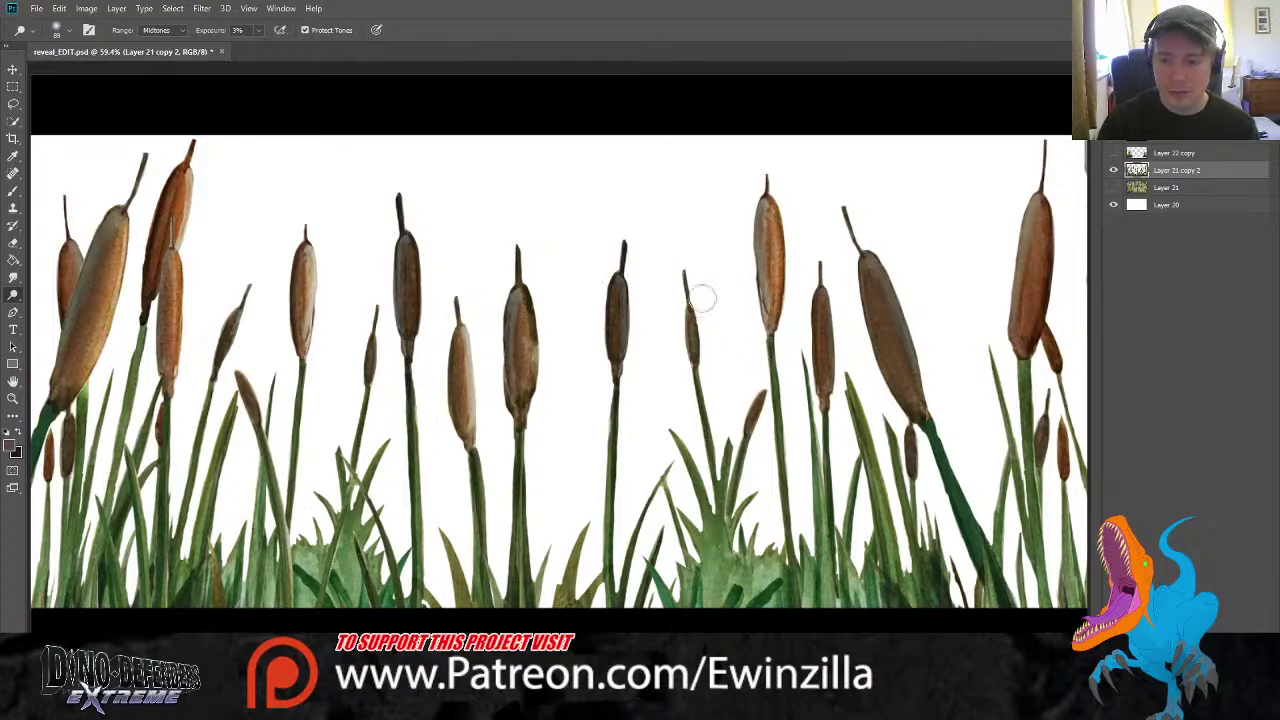
Dodge the edges of the central cattail heads with a smaller brush, including the dark upright ones
{"action": "mouse_move", "coordinate": [635, 292]}
{"action": "left_mouse_down"}
{"action": "mouse_move", "coordinate": [629, 350]}
{"action": "mouse_move", "coordinate": [620, 316]}
{"action": "mouse_move", "coordinate": [627, 282]}
{"action": "mouse_move", "coordinate": [633, 373]}
{"action": "mouse_move", "coordinate": [635, 294]}
{"action": "left_mouse_up"}
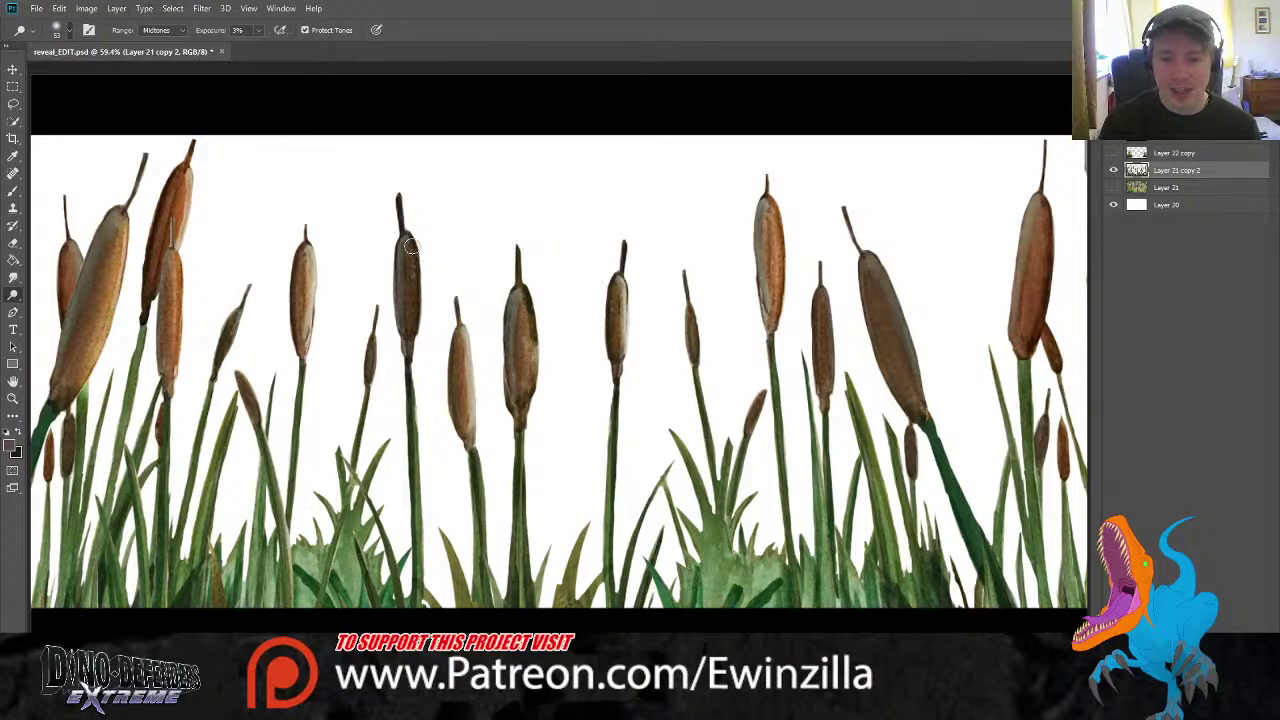
{"action": "mouse_move", "coordinate": [412, 247]}
{"action": "left_mouse_down"}
{"action": "mouse_move", "coordinate": [411, 339]}
{"action": "mouse_move", "coordinate": [401, 307]}
{"action": "mouse_move", "coordinate": [414, 247]}
{"action": "mouse_move", "coordinate": [414, 354]}
{"action": "mouse_move", "coordinate": [403, 350]}
{"action": "mouse_move", "coordinate": [413, 243]}
{"action": "mouse_move", "coordinate": [421, 311]}
{"action": "left_mouse_up"}
{"action": "mouse_move", "coordinate": [529, 263]}
{"action": "left_mouse_down"}
{"action": "mouse_move", "coordinate": [521, 428]}
{"action": "mouse_move", "coordinate": [522, 298]}
{"action": "mouse_move", "coordinate": [528, 346]}
{"action": "mouse_move", "coordinate": [510, 331]}
{"action": "mouse_move", "coordinate": [518, 322]}
{"action": "mouse_move", "coordinate": [470, 441]}
{"action": "left_mouse_up"}
{"action": "left_click_drag", "start_coordinate": [466, 349], "coordinate": [466, 436]}
{"action": "left_click_drag", "start_coordinate": [527, 310], "coordinate": [516, 421]}
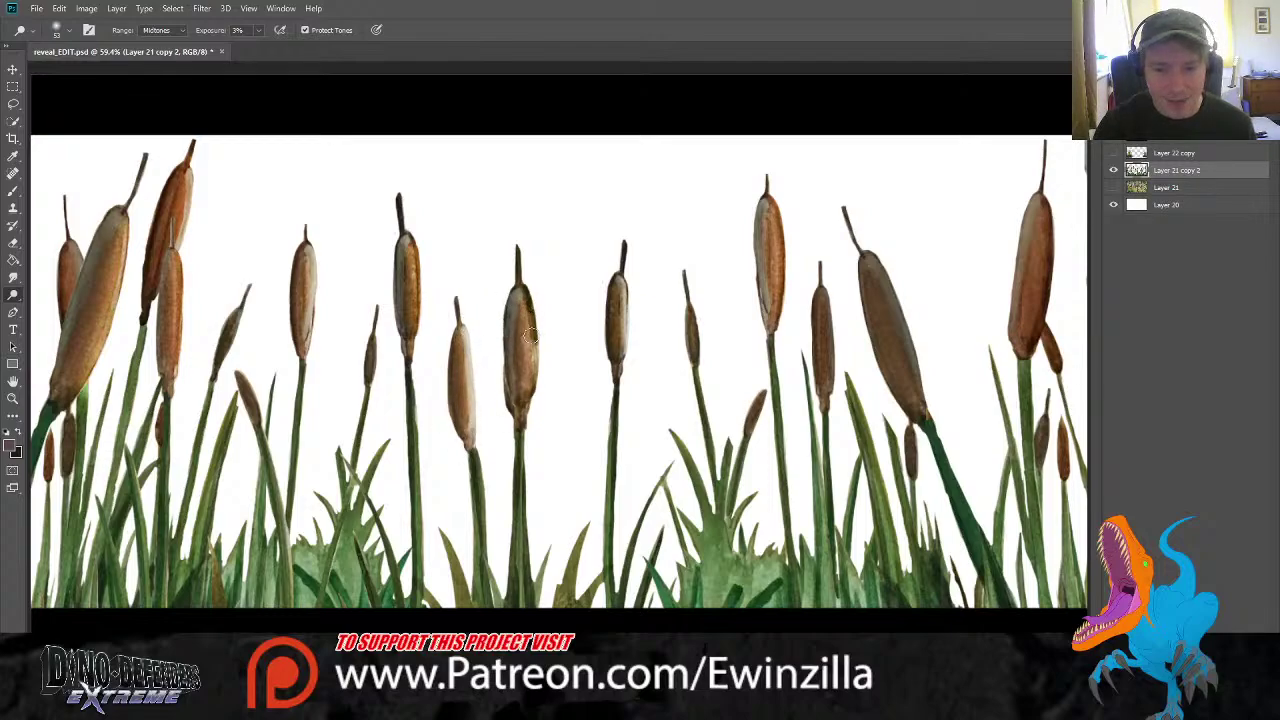
{"action": "mouse_move", "coordinate": [530, 336]}
{"action": "left_mouse_down"}
{"action": "mouse_move", "coordinate": [526, 417]}
{"action": "mouse_move", "coordinate": [537, 338]}
{"action": "mouse_move", "coordinate": [530, 403]}
{"action": "left_mouse_up"}
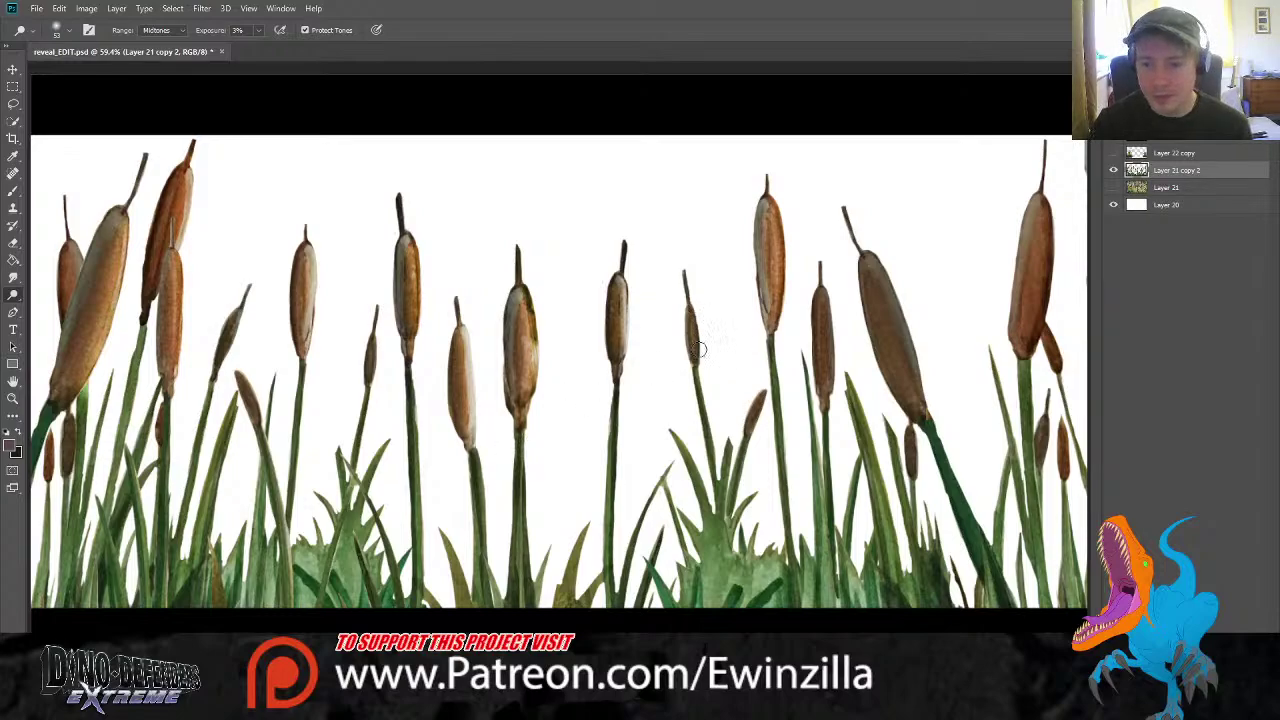
{"action": "mouse_move", "coordinate": [698, 349]}
{"action": "left_mouse_down"}
{"action": "mouse_move", "coordinate": [698, 314]}
{"action": "mouse_move", "coordinate": [699, 355]}
{"action": "mouse_move", "coordinate": [702, 339]}
{"action": "left_mouse_up"}
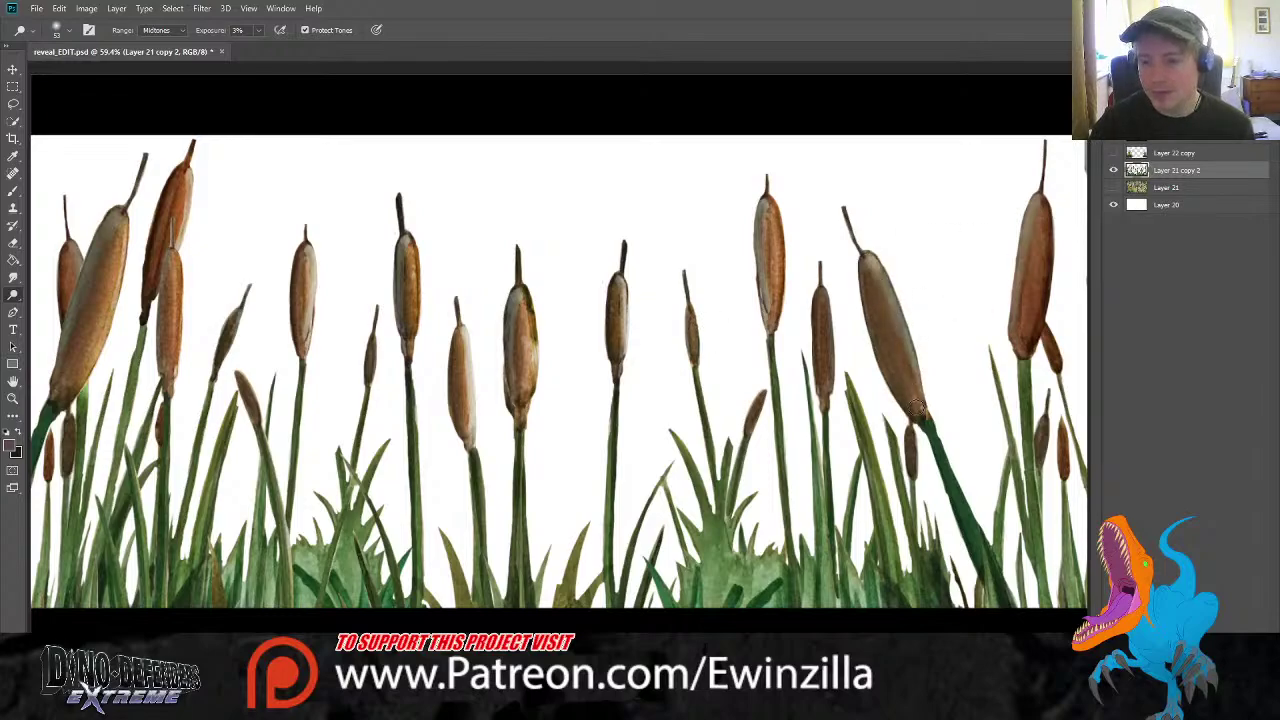
Dodge the large leaning cattail, the tall rightmost one, and the smaller heads across the right half
{"action": "mouse_move", "coordinate": [882, 275]}
{"action": "left_mouse_down"}
{"action": "mouse_move", "coordinate": [926, 415]}
{"action": "mouse_move", "coordinate": [874, 256]}
{"action": "mouse_move", "coordinate": [917, 414]}
{"action": "mouse_move", "coordinate": [874, 275]}
{"action": "mouse_move", "coordinate": [883, 331]}
{"action": "mouse_move", "coordinate": [906, 350]}
{"action": "mouse_move", "coordinate": [886, 270]}
{"action": "mouse_move", "coordinate": [929, 424]}
{"action": "mouse_move", "coordinate": [881, 261]}
{"action": "mouse_move", "coordinate": [911, 420]}
{"action": "mouse_move", "coordinate": [880, 279]}
{"action": "left_mouse_up"}
{"action": "mouse_move", "coordinate": [1054, 333]}
{"action": "left_mouse_down"}
{"action": "mouse_move", "coordinate": [1064, 384]}
{"action": "mouse_move", "coordinate": [1044, 213]}
{"action": "mouse_move", "coordinate": [1025, 339]}
{"action": "mouse_move", "coordinate": [1041, 209]}
{"action": "mouse_move", "coordinate": [1029, 359]}
{"action": "mouse_move", "coordinate": [1053, 200]}
{"action": "mouse_move", "coordinate": [1026, 368]}
{"action": "left_mouse_up"}
{"action": "mouse_move", "coordinate": [1051, 202]}
{"action": "left_mouse_down"}
{"action": "mouse_move", "coordinate": [1032, 358]}
{"action": "mouse_move", "coordinate": [1072, 447]}
{"action": "mouse_move", "coordinate": [1067, 476]}
{"action": "mouse_move", "coordinate": [1050, 406]}
{"action": "mouse_move", "coordinate": [1047, 466]}
{"action": "mouse_move", "coordinate": [1042, 442]}
{"action": "left_mouse_up"}
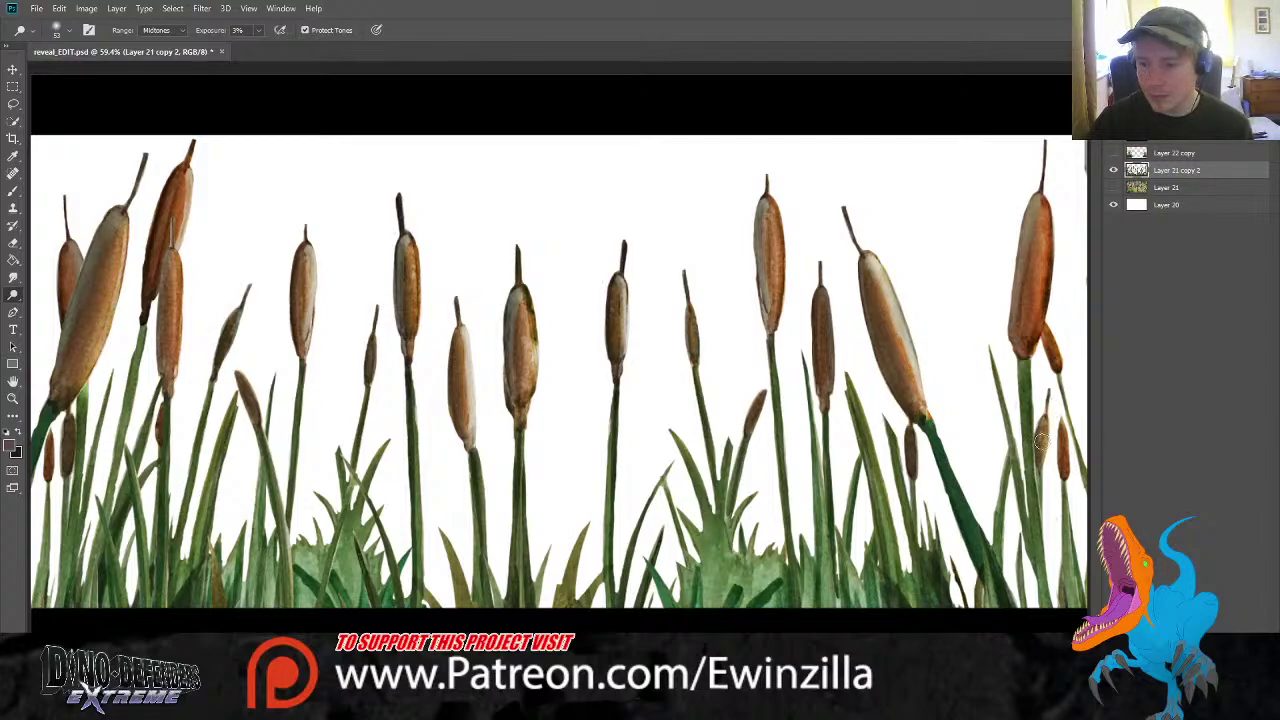
{"action": "left_click_drag", "start_coordinate": [918, 436], "coordinate": [911, 498]}
{"action": "left_click_drag", "start_coordinate": [1046, 434], "coordinate": [1044, 487]}
{"action": "mouse_move", "coordinate": [757, 410]}
{"action": "left_mouse_down"}
{"action": "mouse_move", "coordinate": [768, 382]}
{"action": "mouse_move", "coordinate": [743, 455]}
{"action": "mouse_move", "coordinate": [769, 385]}
{"action": "mouse_move", "coordinate": [737, 432]}
{"action": "left_mouse_up"}
{"action": "mouse_move", "coordinate": [687, 328]}
{"action": "left_mouse_down"}
{"action": "mouse_move", "coordinate": [704, 346]}
{"action": "mouse_move", "coordinate": [699, 303]}
{"action": "left_mouse_up"}
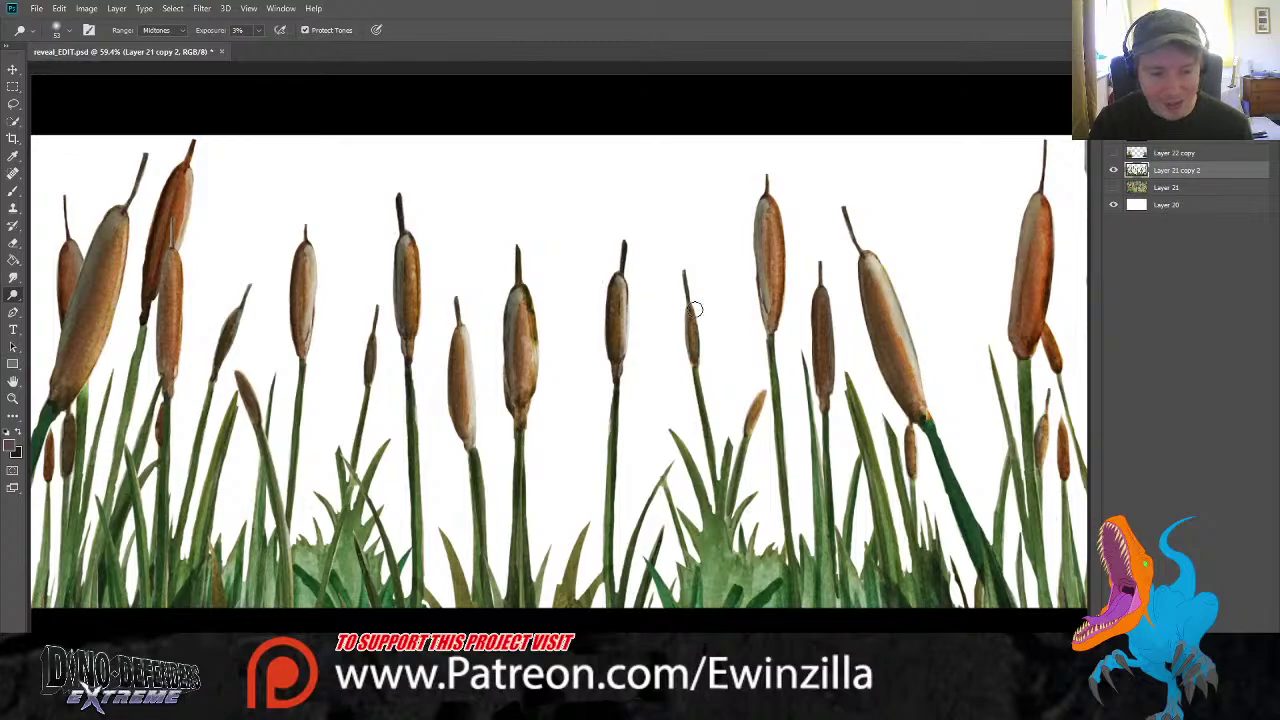
{"action": "mouse_move", "coordinate": [694, 311]}
{"action": "left_mouse_down"}
{"action": "mouse_move", "coordinate": [684, 277]}
{"action": "mouse_move", "coordinate": [701, 352]}
{"action": "left_mouse_up"}
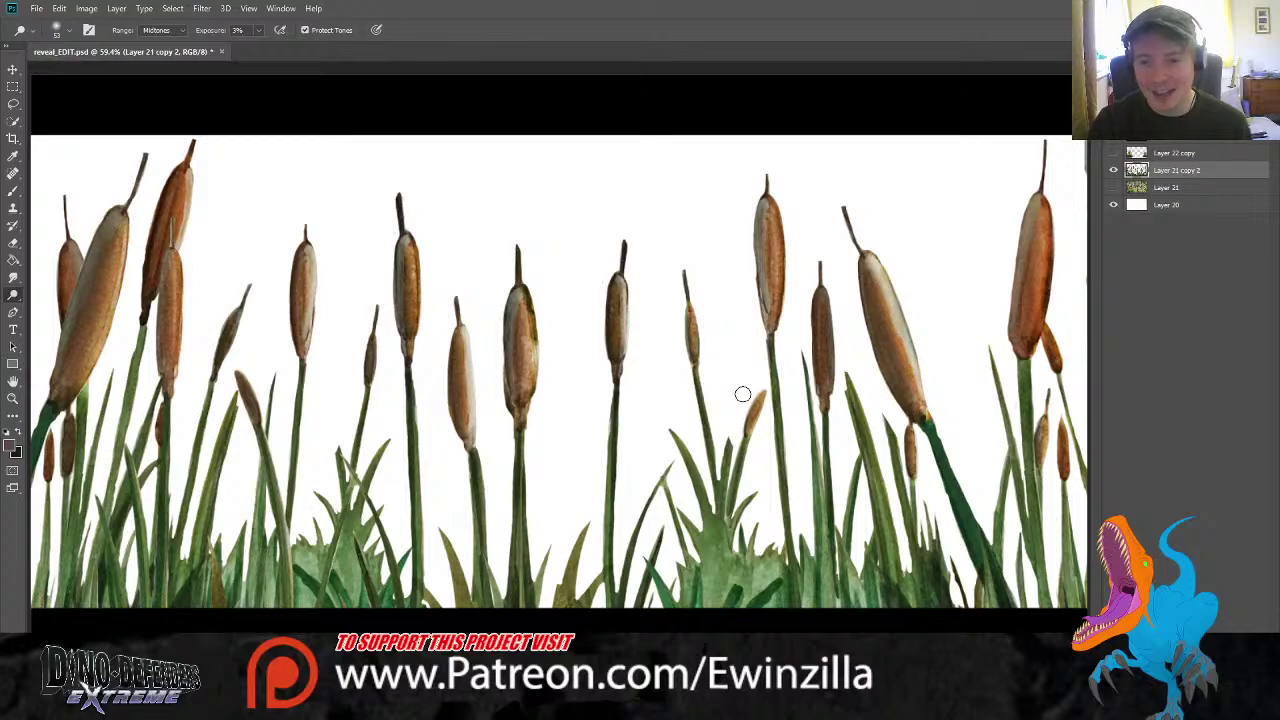
{"action": "mouse_move", "coordinate": [837, 367]}
{"action": "left_mouse_down"}
{"action": "mouse_move", "coordinate": [827, 296]}
{"action": "mouse_move", "coordinate": [836, 398]}
{"action": "left_mouse_up"}
{"action": "left_click_drag", "start_coordinate": [626, 284], "coordinate": [627, 391]}
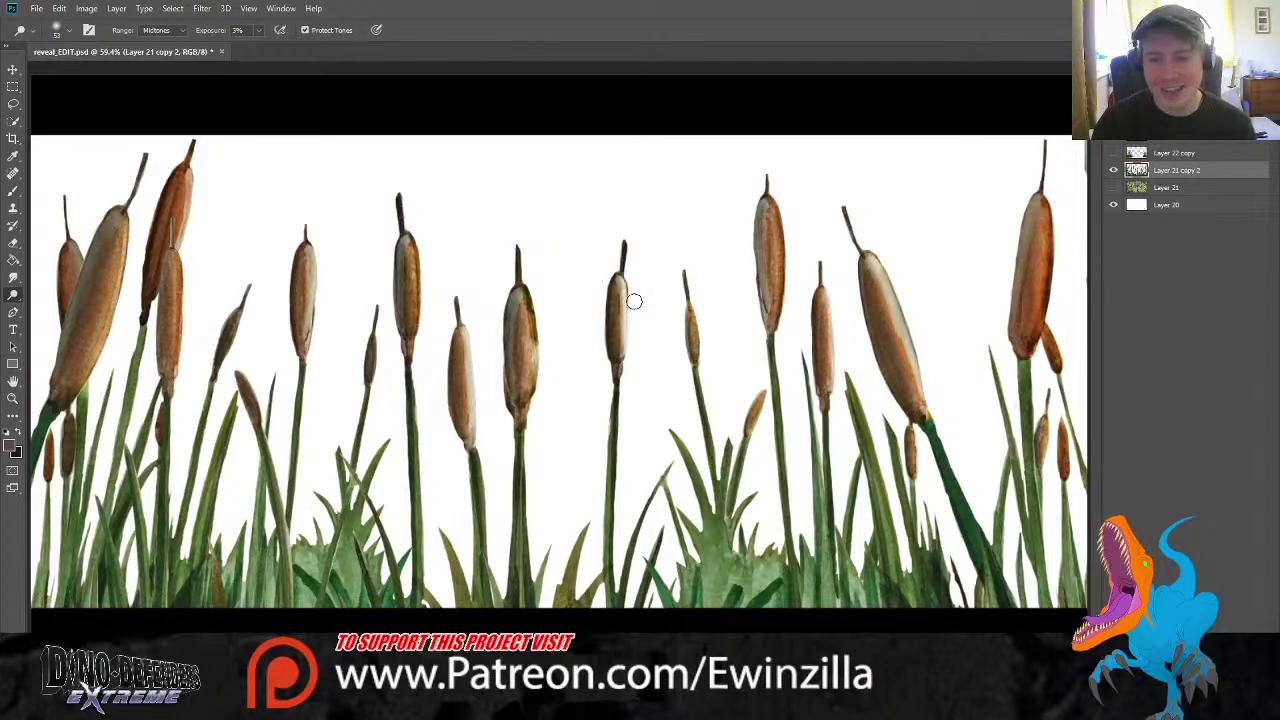
Dodge further highlights onto the small and large cattail heads across the left half of the layer
{"action": "mouse_move", "coordinate": [464, 329]}
{"action": "left_mouse_down"}
{"action": "mouse_move", "coordinate": [476, 448]}
{"action": "mouse_move", "coordinate": [466, 434]}
{"action": "left_mouse_up"}
{"action": "mouse_move", "coordinate": [369, 337]}
{"action": "left_mouse_down"}
{"action": "mouse_move", "coordinate": [381, 338]}
{"action": "mouse_move", "coordinate": [370, 404]}
{"action": "mouse_move", "coordinate": [361, 353]}
{"action": "left_mouse_up"}
{"action": "mouse_move", "coordinate": [246, 298]}
{"action": "left_mouse_down"}
{"action": "mouse_move", "coordinate": [222, 384]}
{"action": "mouse_move", "coordinate": [245, 315]}
{"action": "left_mouse_up"}
{"action": "left_click_drag", "start_coordinate": [173, 254], "coordinate": [181, 379]}
{"action": "mouse_move", "coordinate": [183, 196]}
{"action": "left_mouse_down"}
{"action": "mouse_move", "coordinate": [174, 256]}
{"action": "mouse_move", "coordinate": [172, 242]}
{"action": "mouse_move", "coordinate": [115, 221]}
{"action": "mouse_move", "coordinate": [89, 360]}
{"action": "mouse_move", "coordinate": [119, 233]}
{"action": "mouse_move", "coordinate": [79, 346]}
{"action": "mouse_move", "coordinate": [123, 255]}
{"action": "mouse_move", "coordinate": [90, 314]}
{"action": "mouse_move", "coordinate": [116, 284]}
{"action": "mouse_move", "coordinate": [78, 377]}
{"action": "left_mouse_up"}
{"action": "left_click_drag", "start_coordinate": [74, 240], "coordinate": [73, 288]}
{"action": "mouse_move", "coordinate": [48, 438]}
{"action": "left_mouse_down"}
{"action": "mouse_move", "coordinate": [48, 479]}
{"action": "mouse_move", "coordinate": [70, 416]}
{"action": "mouse_move", "coordinate": [69, 481]}
{"action": "left_mouse_up"}
{"action": "mouse_move", "coordinate": [369, 334]}
{"action": "left_mouse_down"}
{"action": "mouse_move", "coordinate": [371, 380]}
{"action": "mouse_move", "coordinate": [374, 360]}
{"action": "left_mouse_up"}
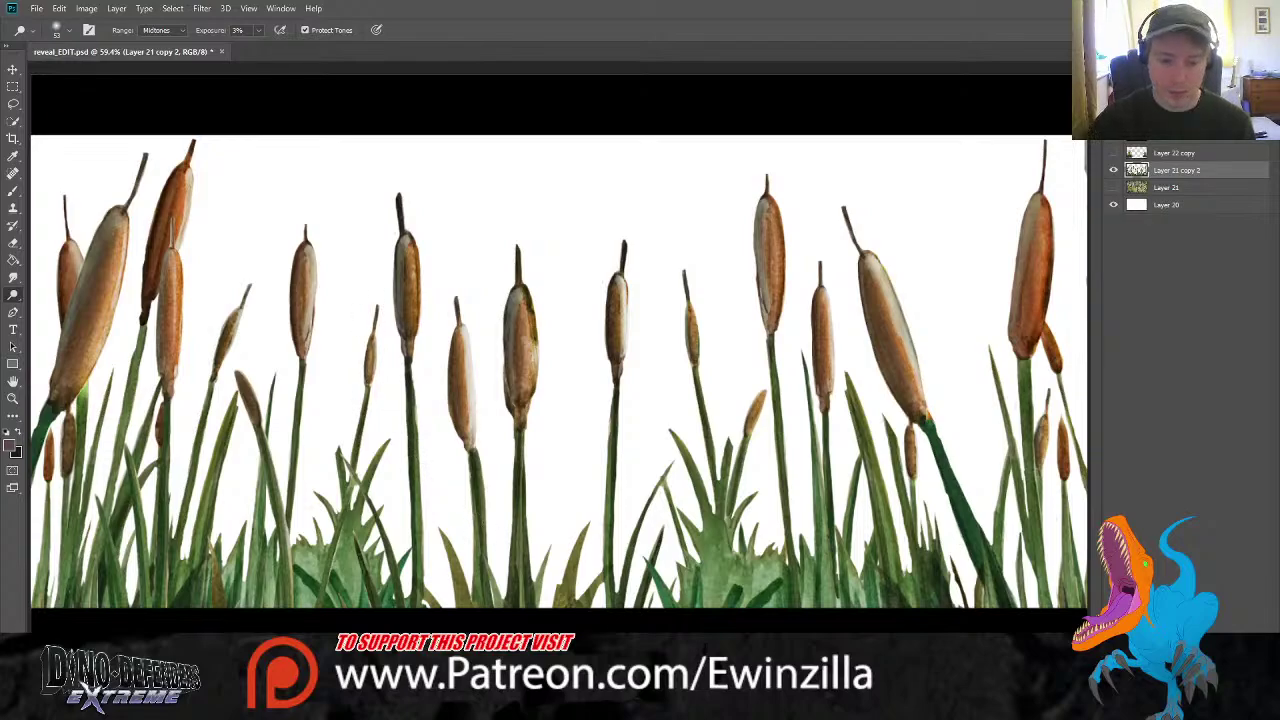
Duplicate Layer 21 and leave only the copy visible over white Layer 20, with the cattail layer hidden
{"action": "left_click", "coordinate": [1113, 187]}
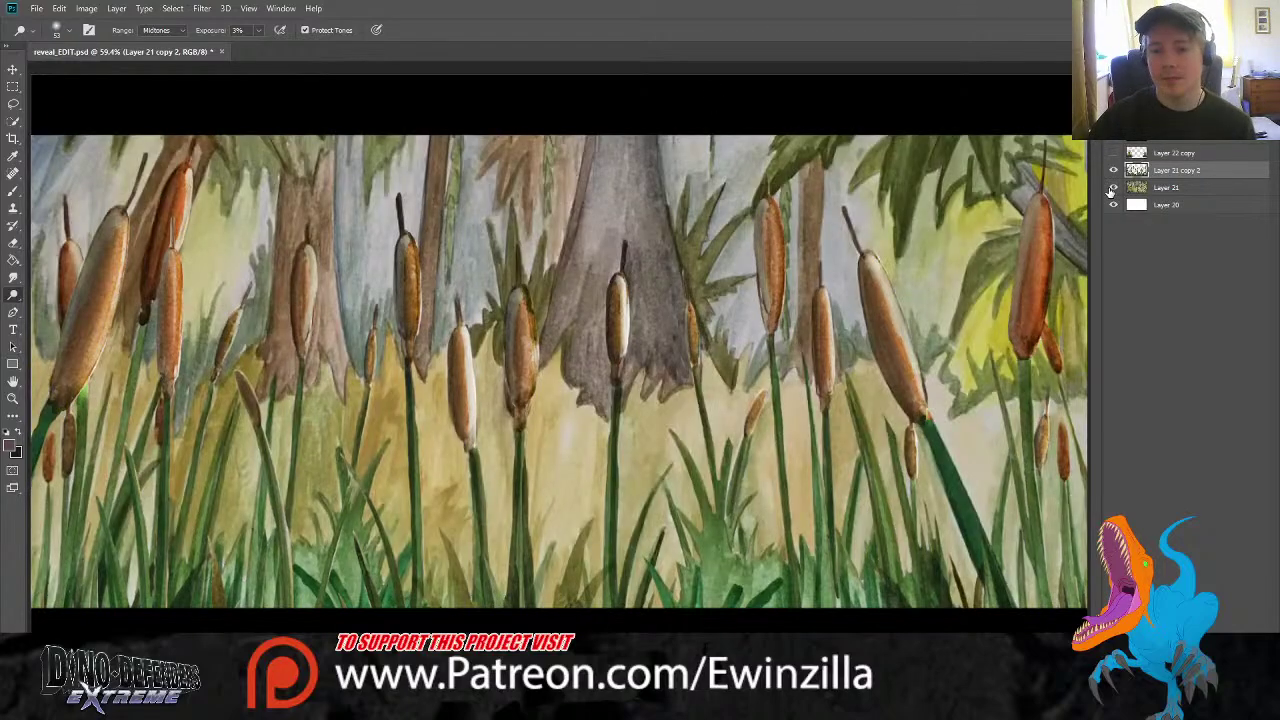
{"action": "left_click", "coordinate": [1114, 172]}
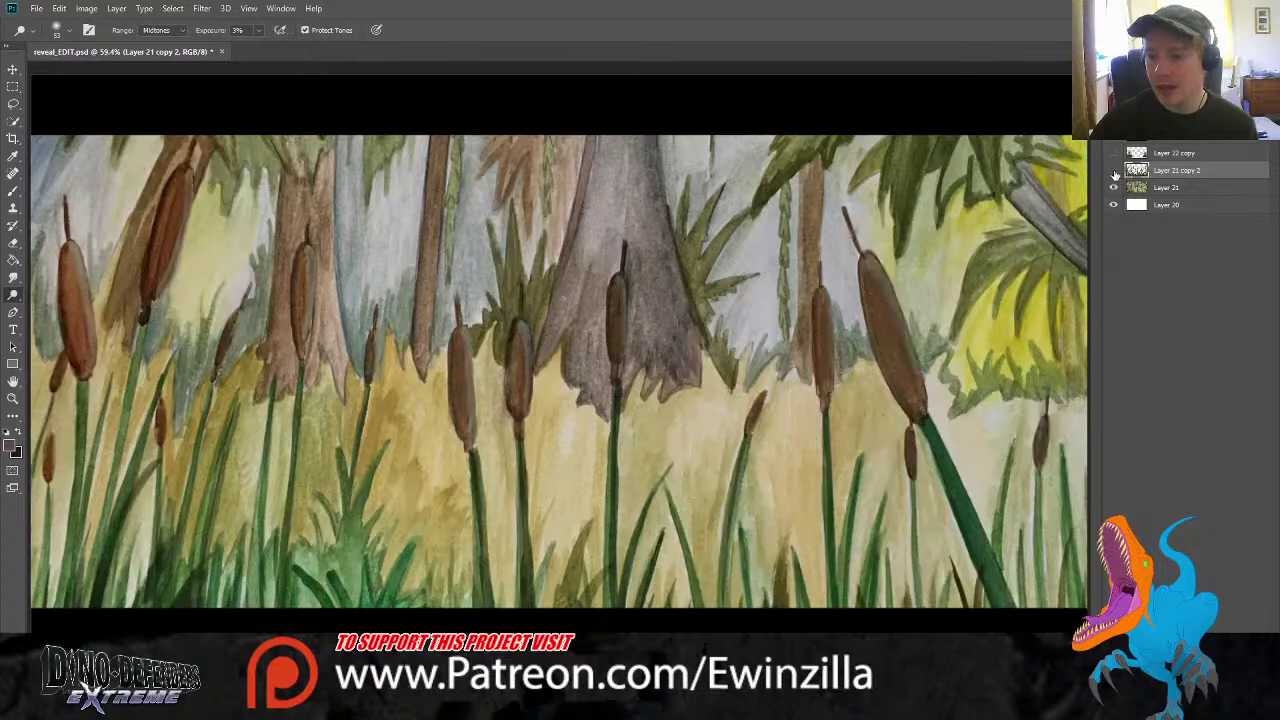
{"action": "mouse_move", "coordinate": [1114, 155]}
{"action": "left_mouse_down"}
{"action": "mouse_move", "coordinate": [1114, 172]}
{"action": "mouse_move", "coordinate": [1114, 155]}
{"action": "left_mouse_up"}
{"action": "left_click", "coordinate": [1166, 190]}
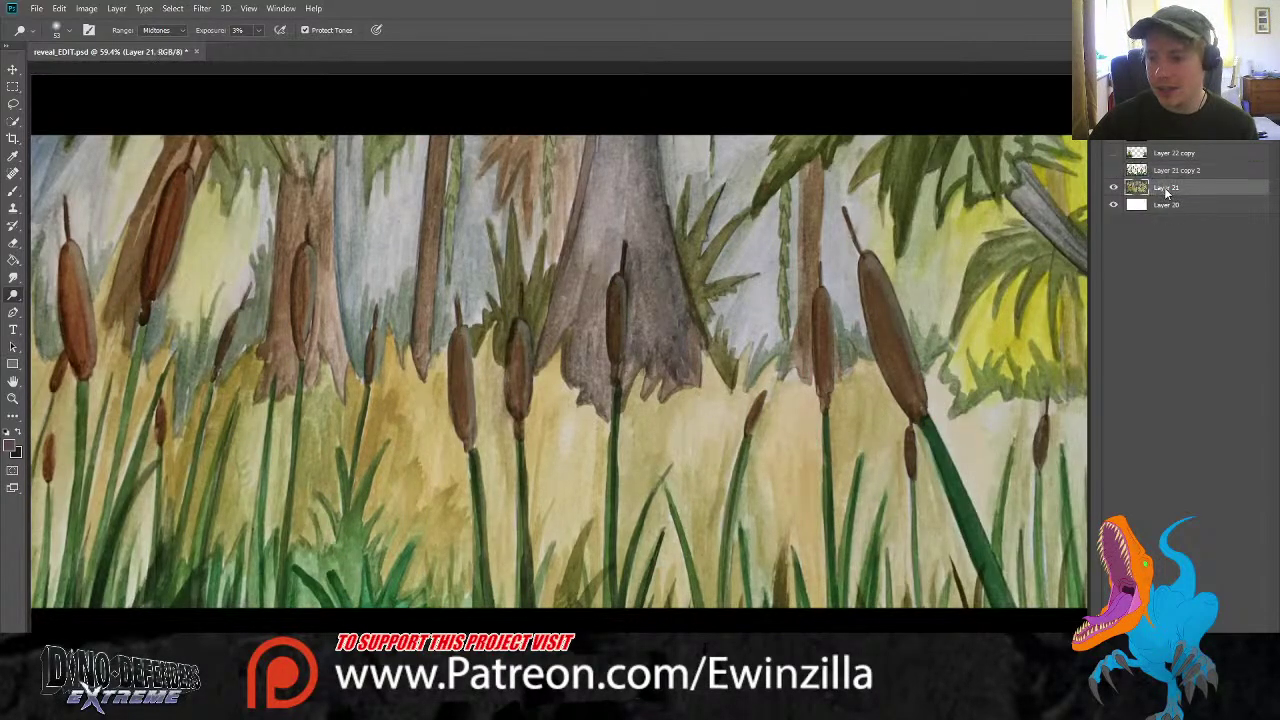
{"action": "key", "text": "ctrl+u"}
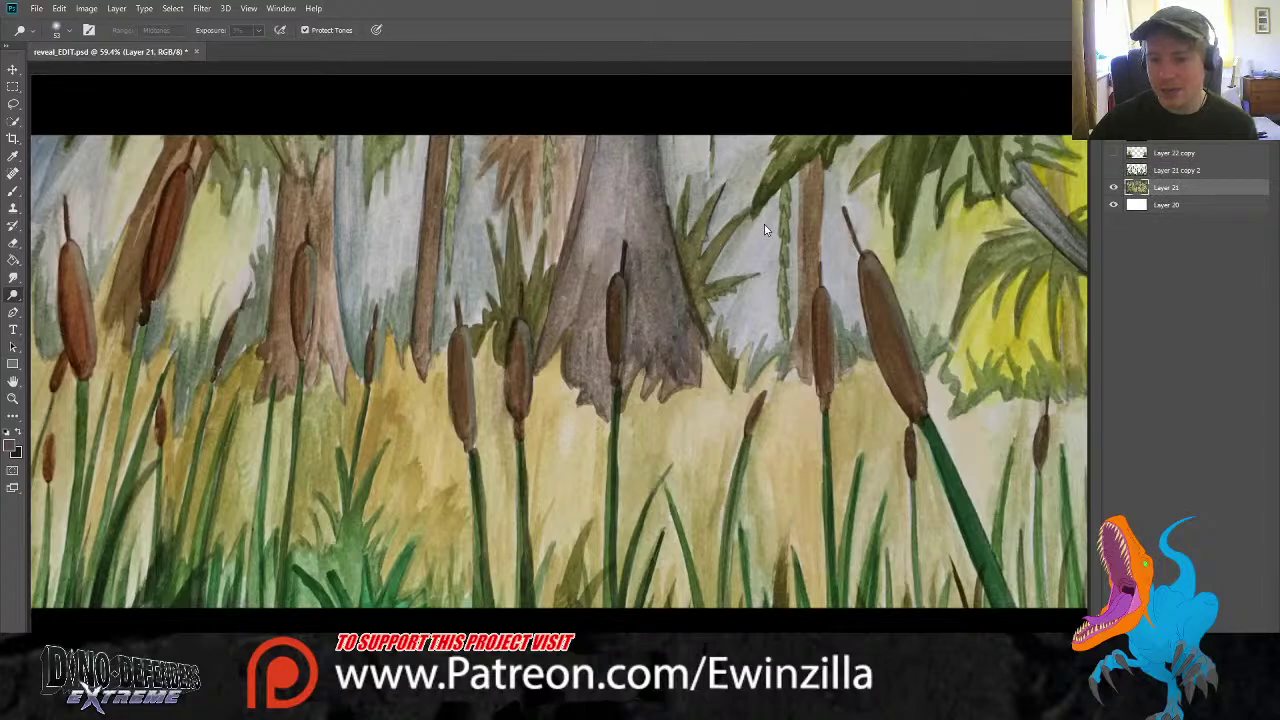
{"action": "key", "text": "ctrl+j"}
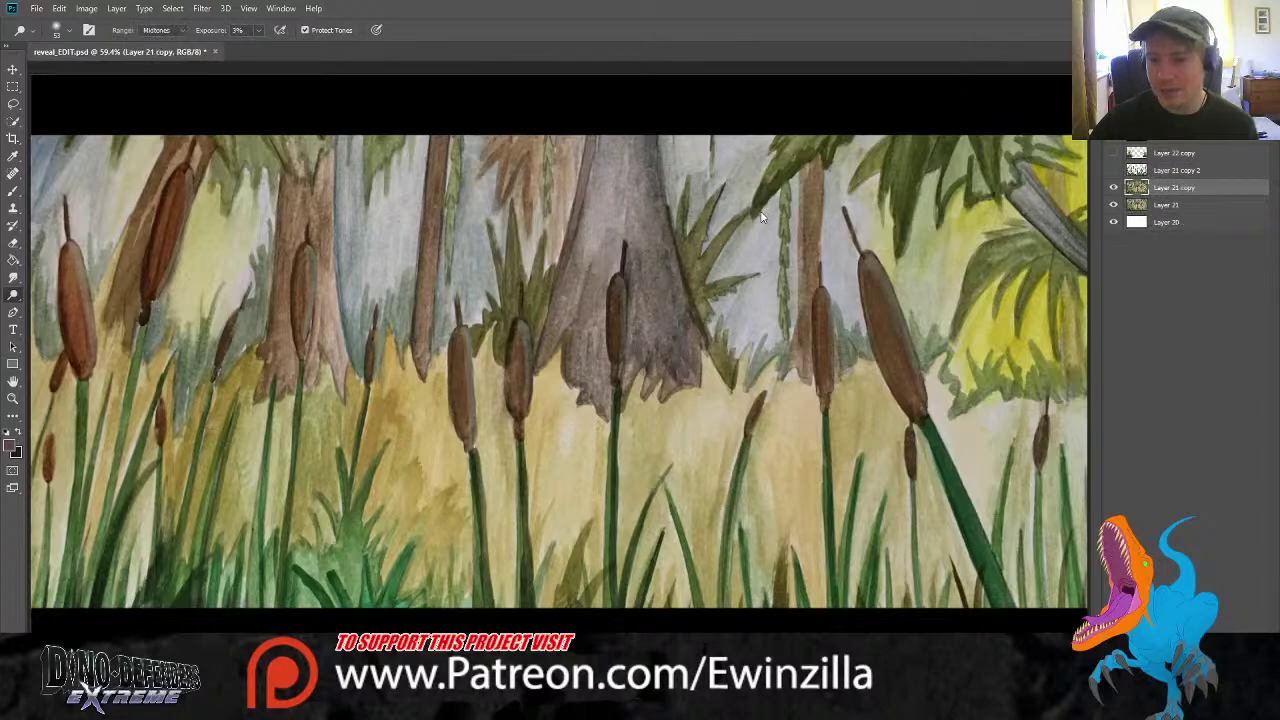
{"action": "left_click", "coordinate": [1112, 206]}
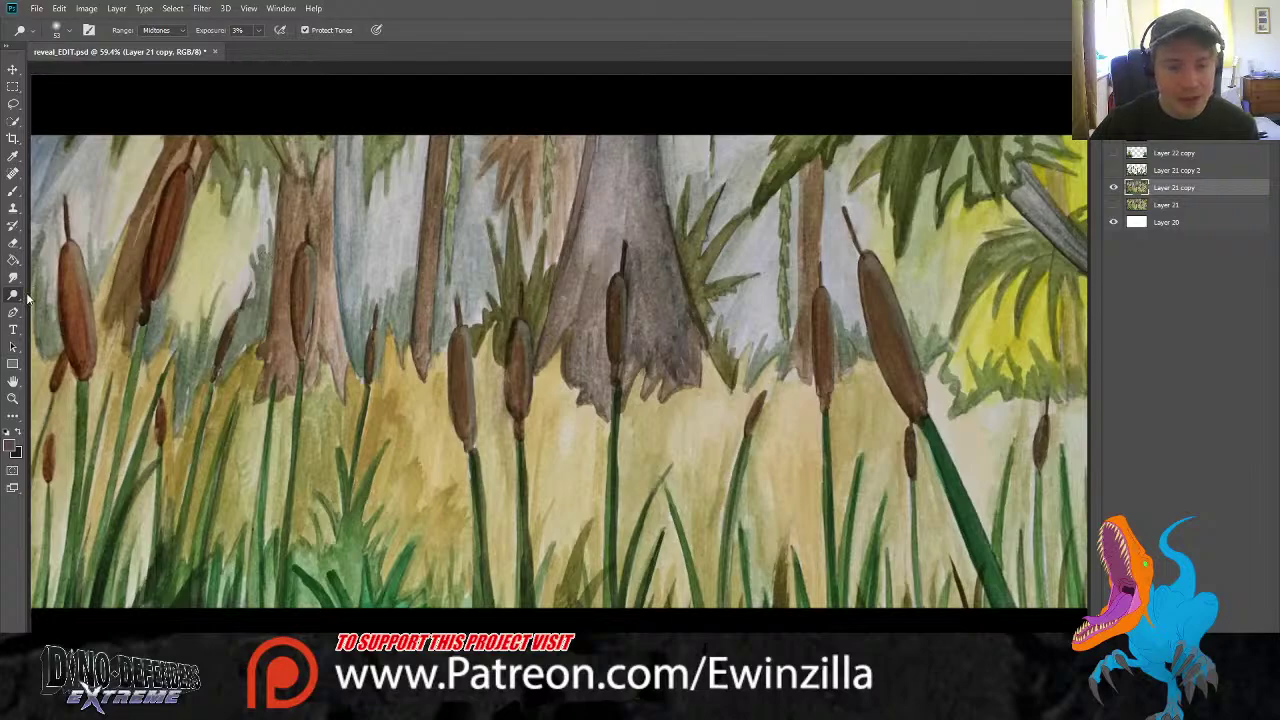
Erase a jagged line across Layer 21 copy along the upper edge of the yellow grass, at 100% opacity
{"action": "left_click", "coordinate": [14, 246]}
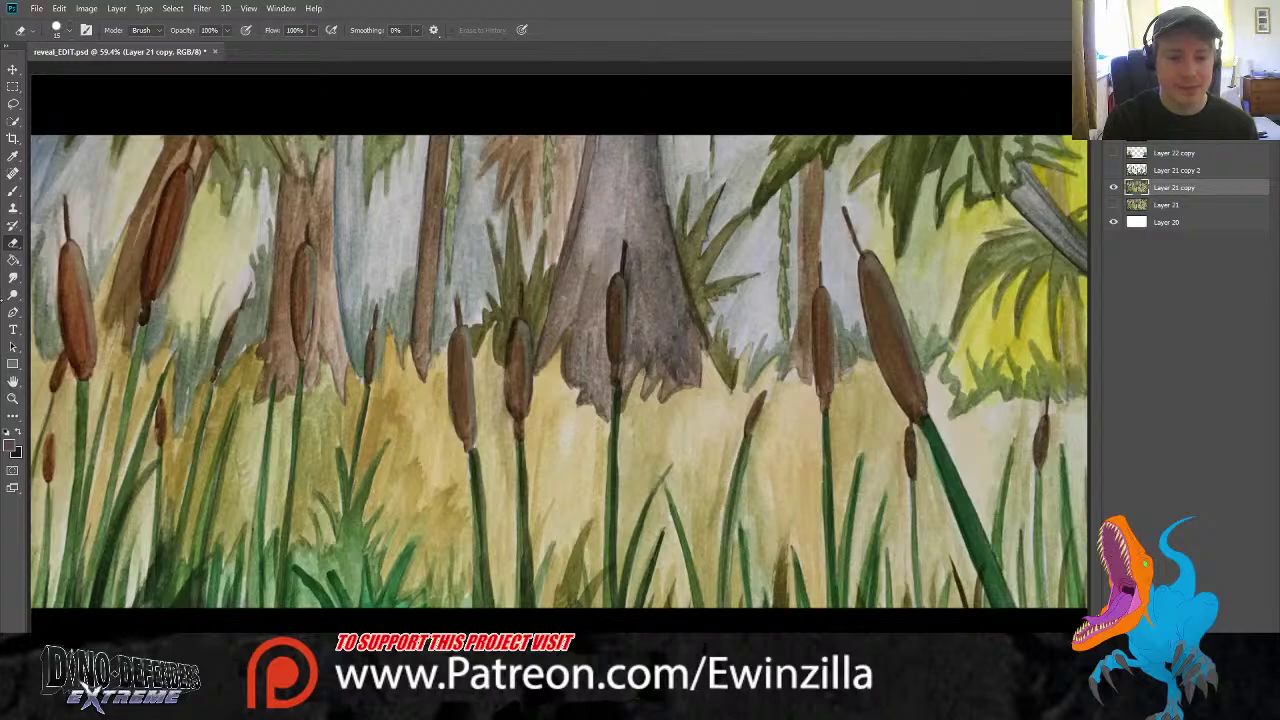
{"action": "left_click_drag", "start_coordinate": [40, 268], "coordinate": [39, 320]}
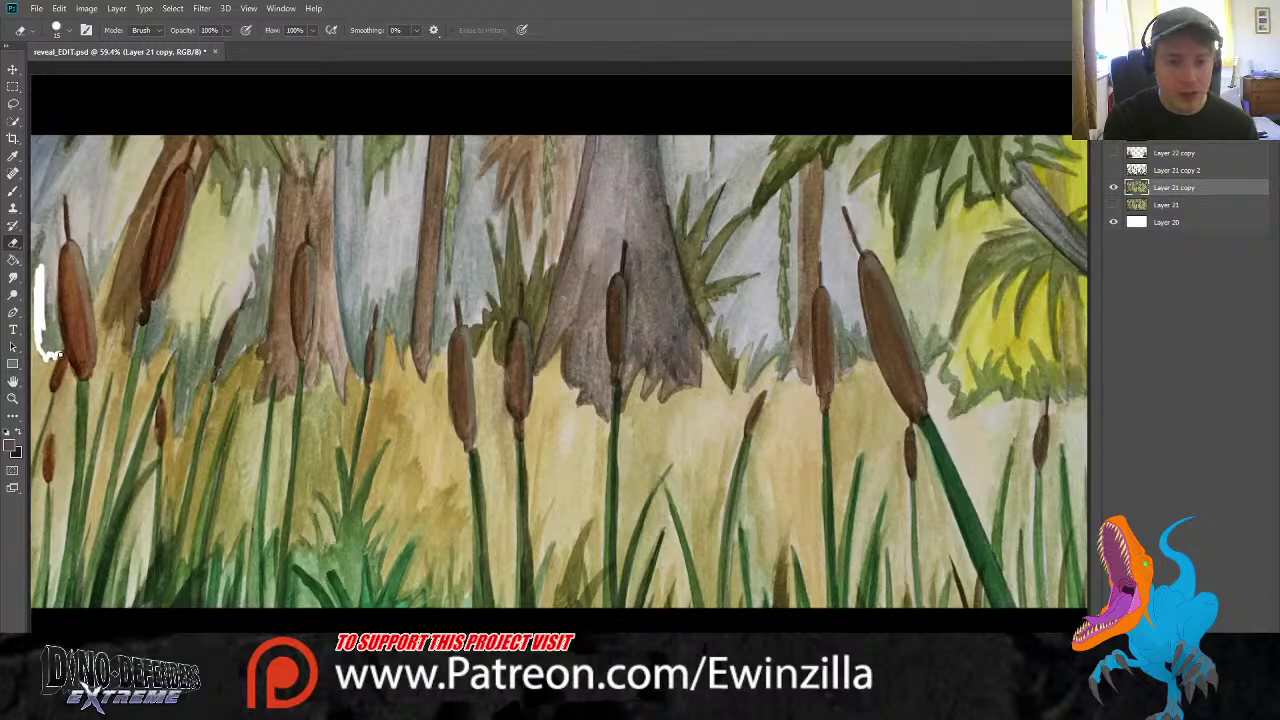
{"action": "mouse_move", "coordinate": [58, 354]}
{"action": "left_mouse_down"}
{"action": "mouse_move", "coordinate": [81, 288]}
{"action": "mouse_move", "coordinate": [72, 333]}
{"action": "mouse_move", "coordinate": [124, 222]}
{"action": "mouse_move", "coordinate": [106, 328]}
{"action": "mouse_move", "coordinate": [124, 302]}
{"action": "mouse_move", "coordinate": [124, 347]}
{"action": "mouse_move", "coordinate": [142, 362]}
{"action": "mouse_move", "coordinate": [175, 321]}
{"action": "mouse_move", "coordinate": [178, 428]}
{"action": "mouse_move", "coordinate": [186, 380]}
{"action": "mouse_move", "coordinate": [182, 427]}
{"action": "mouse_move", "coordinate": [199, 383]}
{"action": "mouse_move", "coordinate": [240, 347]}
{"action": "mouse_move", "coordinate": [224, 377]}
{"action": "mouse_move", "coordinate": [258, 340]}
{"action": "mouse_move", "coordinate": [257, 398]}
{"action": "mouse_move", "coordinate": [312, 379]}
{"action": "mouse_move", "coordinate": [315, 340]}
{"action": "mouse_move", "coordinate": [294, 387]}
{"action": "mouse_move", "coordinate": [310, 348]}
{"action": "left_mouse_up"}
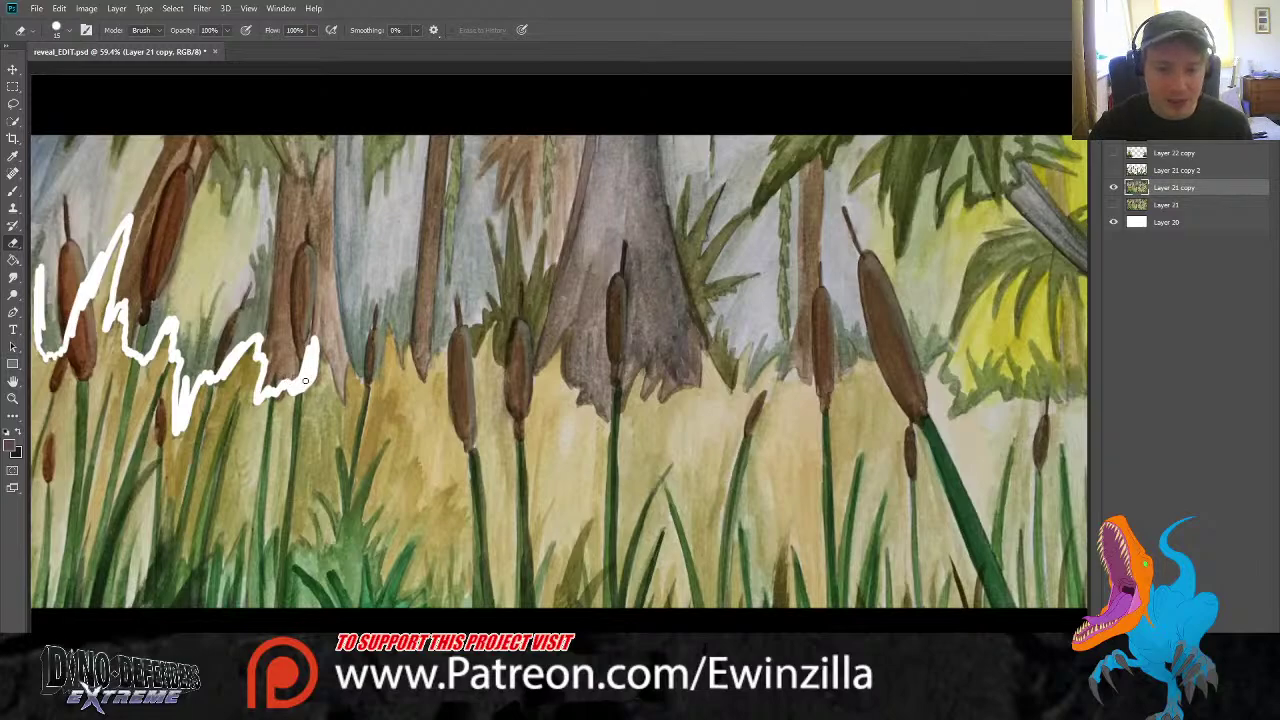
{"action": "left_click_drag", "start_coordinate": [323, 349], "coordinate": [339, 384]}
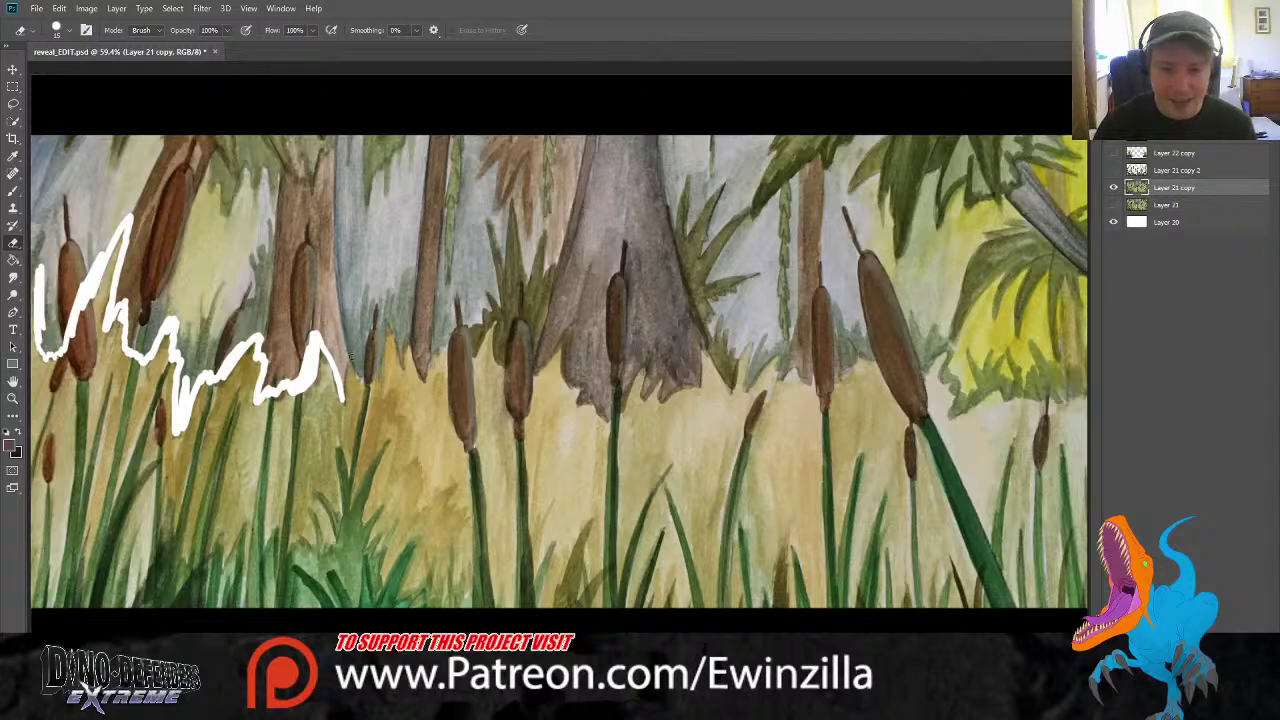
{"action": "left_click_drag", "start_coordinate": [350, 350], "coordinate": [344, 390]}
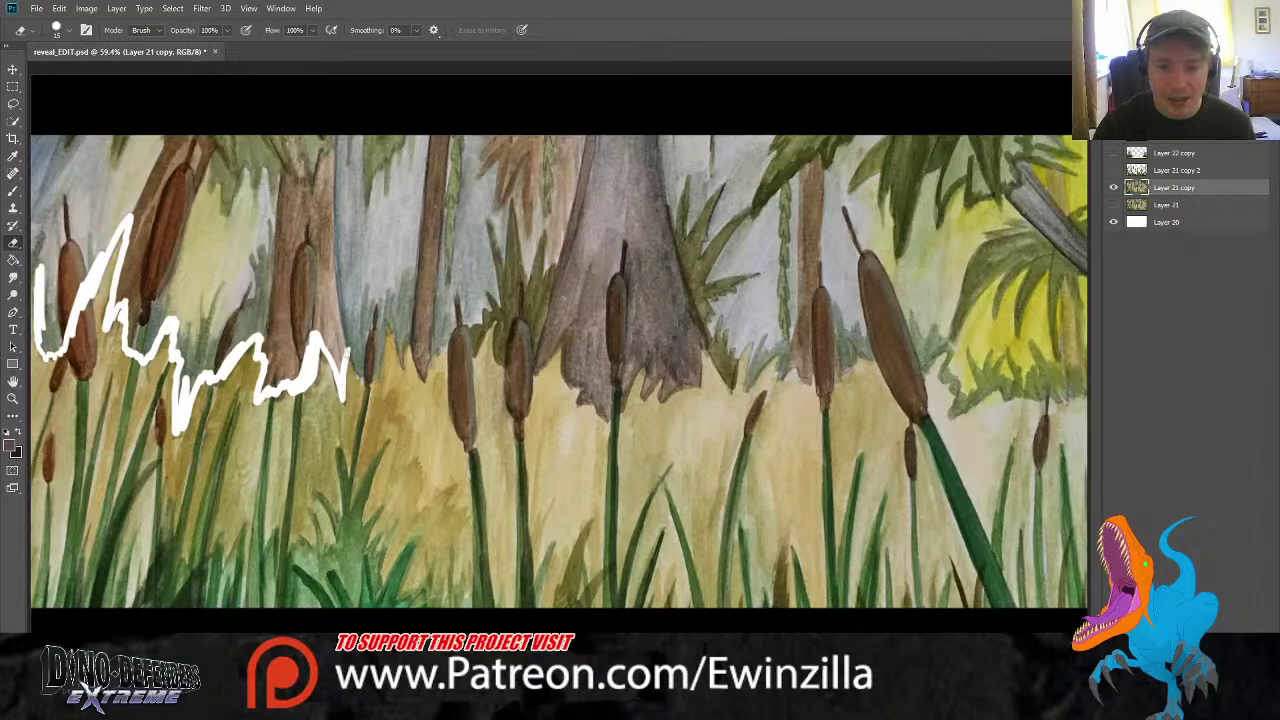
{"action": "mouse_move", "coordinate": [368, 373]}
{"action": "left_mouse_down"}
{"action": "mouse_move", "coordinate": [381, 326]}
{"action": "mouse_move", "coordinate": [372, 370]}
{"action": "mouse_move", "coordinate": [384, 311]}
{"action": "mouse_move", "coordinate": [402, 361]}
{"action": "mouse_move", "coordinate": [407, 330]}
{"action": "mouse_move", "coordinate": [403, 364]}
{"action": "mouse_move", "coordinate": [407, 321]}
{"action": "mouse_move", "coordinate": [386, 314]}
{"action": "mouse_move", "coordinate": [403, 358]}
{"action": "mouse_move", "coordinate": [414, 328]}
{"action": "mouse_move", "coordinate": [423, 379]}
{"action": "mouse_move", "coordinate": [413, 352]}
{"action": "mouse_move", "coordinate": [426, 374]}
{"action": "mouse_move", "coordinate": [444, 341]}
{"action": "mouse_move", "coordinate": [424, 370]}
{"action": "mouse_move", "coordinate": [450, 339]}
{"action": "mouse_move", "coordinate": [474, 356]}
{"action": "mouse_move", "coordinate": [497, 324]}
{"action": "mouse_move", "coordinate": [498, 357]}
{"action": "mouse_move", "coordinate": [523, 372]}
{"action": "mouse_move", "coordinate": [580, 322]}
{"action": "mouse_move", "coordinate": [580, 401]}
{"action": "left_mouse_up"}
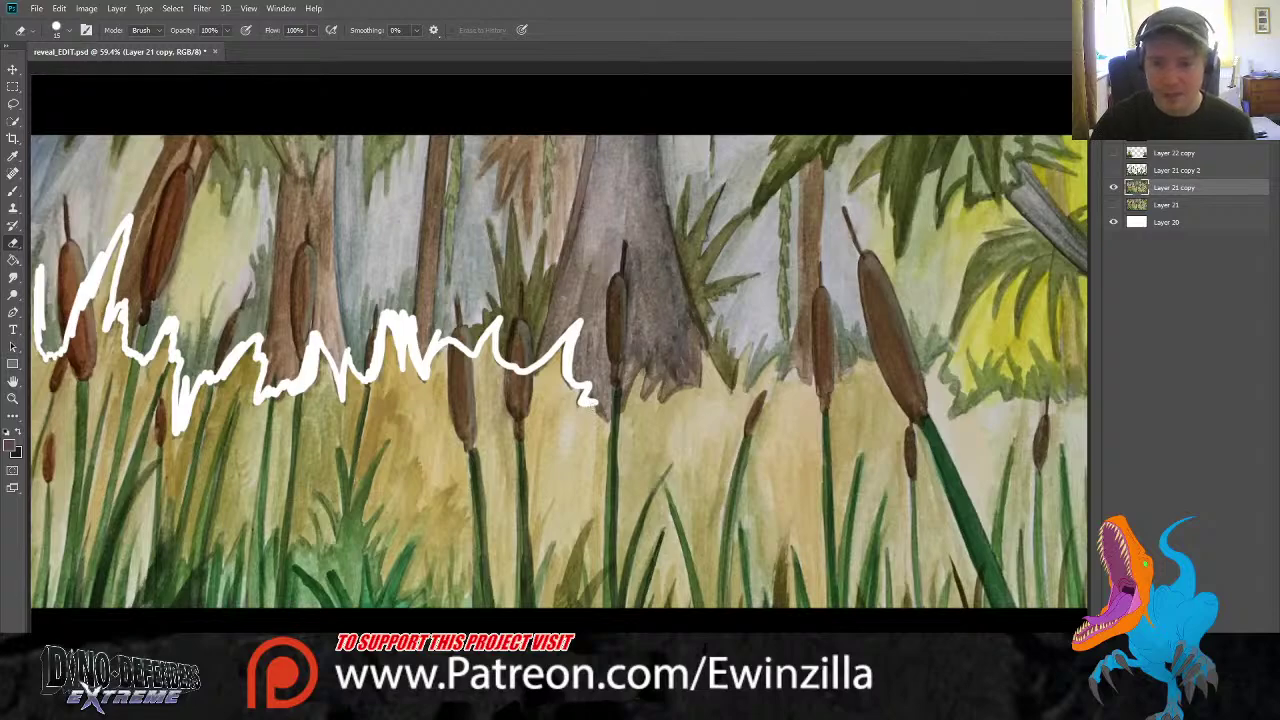
{"action": "mouse_move", "coordinate": [590, 401]}
{"action": "left_mouse_down"}
{"action": "mouse_move", "coordinate": [647, 360]}
{"action": "mouse_move", "coordinate": [643, 399]}
{"action": "mouse_move", "coordinate": [666, 375]}
{"action": "mouse_move", "coordinate": [661, 400]}
{"action": "mouse_move", "coordinate": [695, 384]}
{"action": "mouse_move", "coordinate": [698, 341]}
{"action": "mouse_move", "coordinate": [731, 390]}
{"action": "mouse_move", "coordinate": [751, 342]}
{"action": "mouse_move", "coordinate": [746, 390]}
{"action": "mouse_move", "coordinate": [780, 353]}
{"action": "mouse_move", "coordinate": [776, 380]}
{"action": "mouse_move", "coordinate": [819, 363]}
{"action": "mouse_move", "coordinate": [805, 373]}
{"action": "mouse_move", "coordinate": [838, 375]}
{"action": "mouse_move", "coordinate": [851, 344]}
{"action": "mouse_move", "coordinate": [908, 373]}
{"action": "mouse_move", "coordinate": [945, 349]}
{"action": "mouse_move", "coordinate": [956, 419]}
{"action": "mouse_move", "coordinate": [998, 386]}
{"action": "mouse_move", "coordinate": [1002, 399]}
{"action": "mouse_move", "coordinate": [1061, 398]}
{"action": "left_mouse_up"}
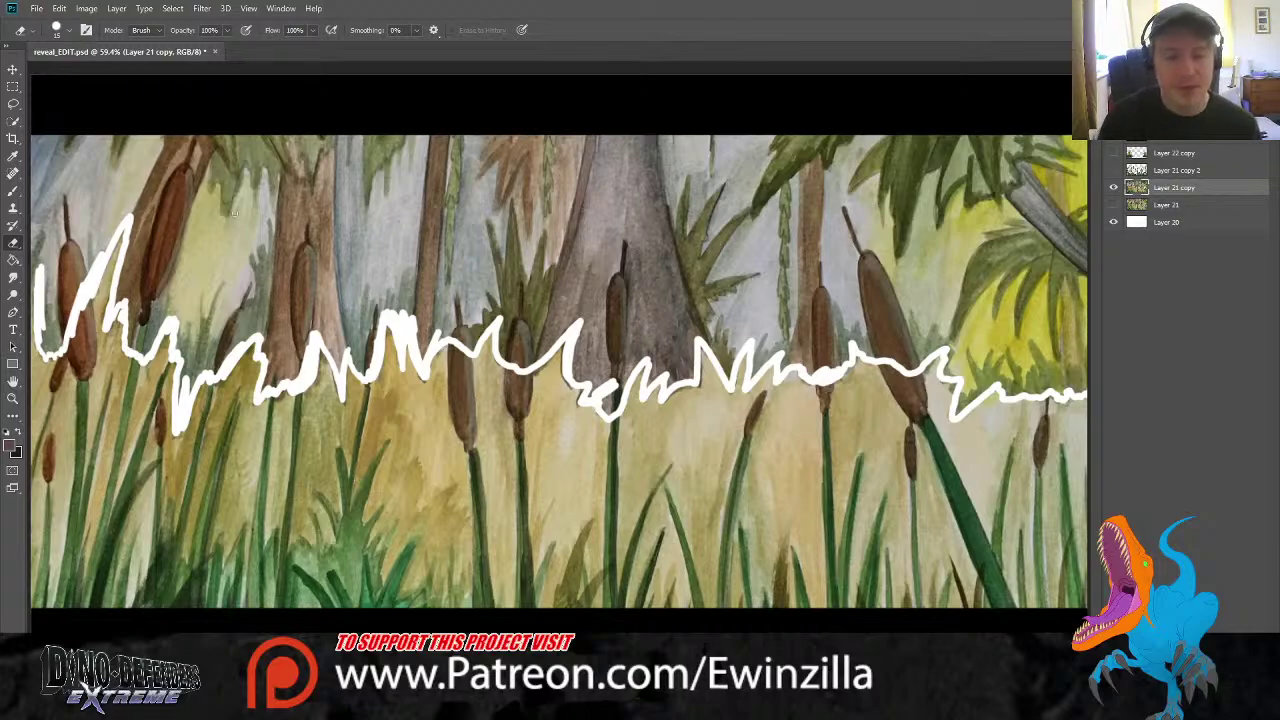
{"action": "left_click_drag", "start_coordinate": [41, 291], "coordinate": [31, 274]}
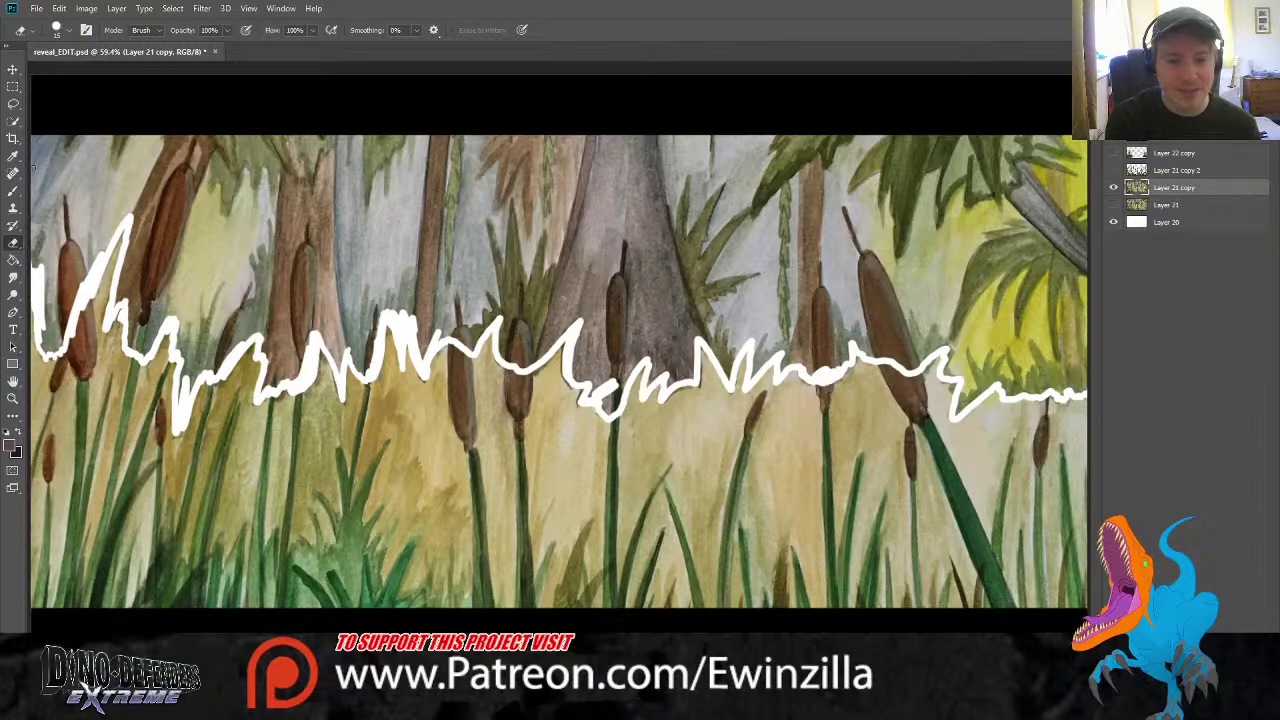
Lasso everything above the erased grass line on Layer 21 copy, delete it, and clear the selection
{"action": "left_click", "coordinate": [13, 104]}
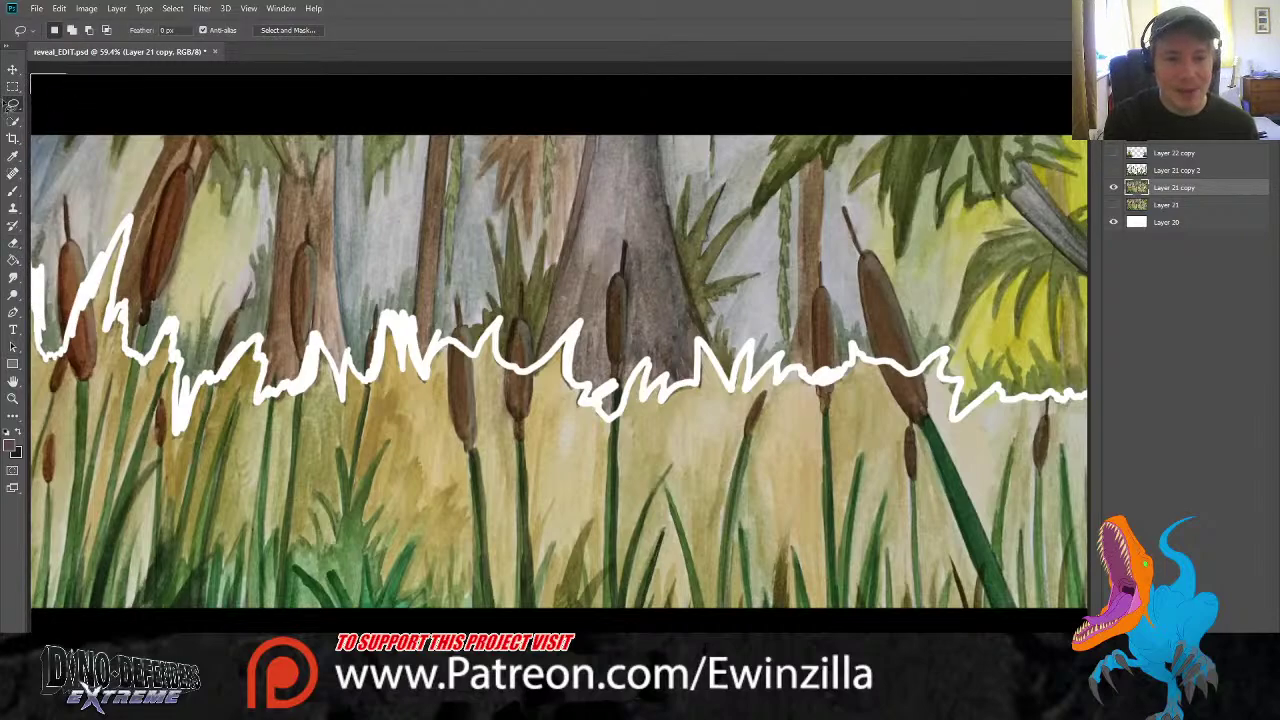
{"action": "mouse_move", "coordinate": [5, 102]}
{"action": "left_mouse_down"}
{"action": "mouse_move", "coordinate": [2, 272]}
{"action": "mouse_move", "coordinate": [39, 304]}
{"action": "mouse_move", "coordinate": [47, 357]}
{"action": "mouse_move", "coordinate": [66, 356]}
{"action": "mouse_move", "coordinate": [132, 228]}
{"action": "mouse_move", "coordinate": [116, 316]}
{"action": "mouse_move", "coordinate": [142, 364]}
{"action": "mouse_move", "coordinate": [175, 336]}
{"action": "mouse_move", "coordinate": [186, 415]}
{"action": "mouse_move", "coordinate": [256, 347]}
{"action": "mouse_move", "coordinate": [270, 370]}
{"action": "mouse_move", "coordinate": [262, 400]}
{"action": "mouse_move", "coordinate": [294, 390]}
{"action": "mouse_move", "coordinate": [326, 352]}
{"action": "mouse_move", "coordinate": [342, 384]}
{"action": "mouse_move", "coordinate": [354, 360]}
{"action": "mouse_move", "coordinate": [364, 386]}
{"action": "mouse_move", "coordinate": [378, 382]}
{"action": "mouse_move", "coordinate": [381, 347]}
{"action": "mouse_move", "coordinate": [404, 322]}
{"action": "mouse_move", "coordinate": [428, 378]}
{"action": "mouse_move", "coordinate": [452, 348]}
{"action": "mouse_move", "coordinate": [482, 360]}
{"action": "mouse_move", "coordinate": [495, 338]}
{"action": "mouse_move", "coordinate": [506, 366]}
{"action": "mouse_move", "coordinate": [535, 373]}
{"action": "mouse_move", "coordinate": [576, 338]}
{"action": "mouse_move", "coordinate": [573, 386]}
{"action": "mouse_move", "coordinate": [614, 424]}
{"action": "mouse_move", "coordinate": [645, 372]}
{"action": "mouse_move", "coordinate": [652, 404]}
{"action": "mouse_move", "coordinate": [694, 386]}
{"action": "mouse_move", "coordinate": [702, 348]}
{"action": "left_mouse_up"}
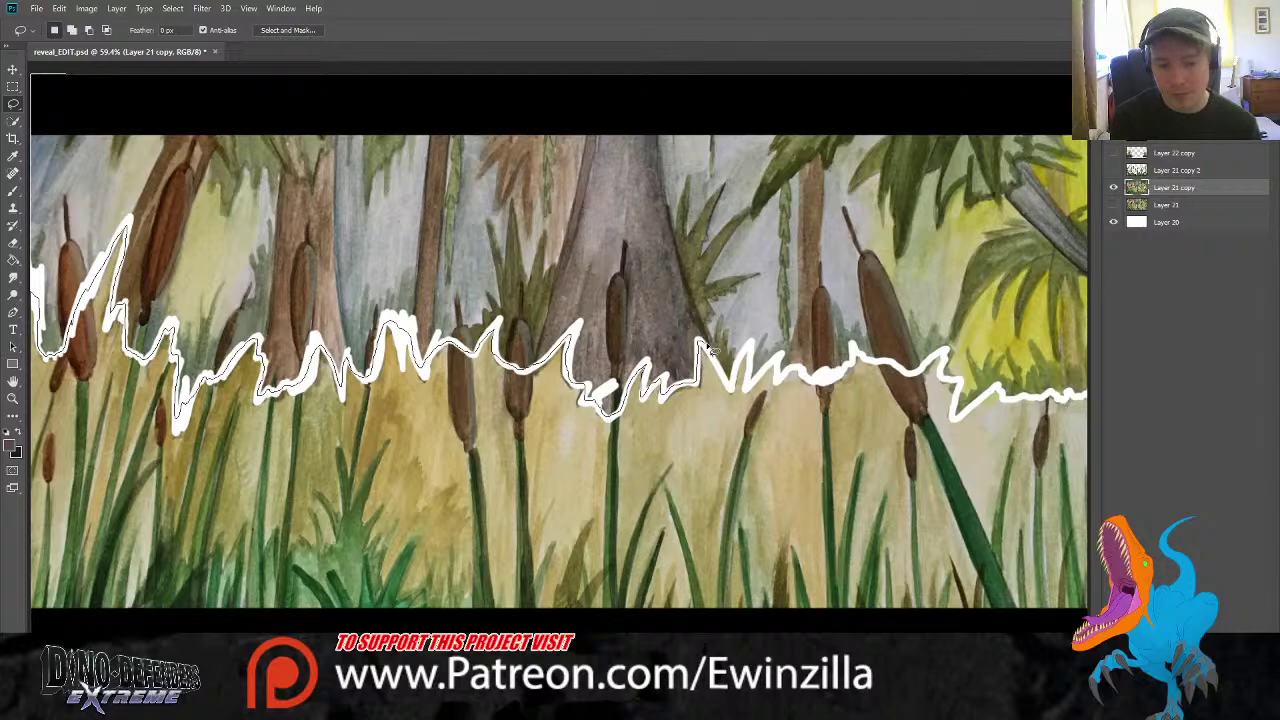
{"action": "mouse_move", "coordinate": [708, 346]}
{"action": "left_mouse_down"}
{"action": "mouse_move", "coordinate": [729, 384]}
{"action": "mouse_move", "coordinate": [750, 354]}
{"action": "mouse_move", "coordinate": [762, 392]}
{"action": "mouse_move", "coordinate": [778, 366]}
{"action": "mouse_move", "coordinate": [788, 387]}
{"action": "mouse_move", "coordinate": [806, 370]}
{"action": "mouse_move", "coordinate": [828, 386]}
{"action": "mouse_move", "coordinate": [868, 355]}
{"action": "mouse_move", "coordinate": [912, 376]}
{"action": "mouse_move", "coordinate": [950, 354]}
{"action": "mouse_move", "coordinate": [956, 412]}
{"action": "mouse_move", "coordinate": [972, 418]}
{"action": "mouse_move", "coordinate": [995, 396]}
{"action": "mouse_move", "coordinate": [1090, 400]}
{"action": "mouse_move", "coordinate": [1140, 315]}
{"action": "mouse_move", "coordinate": [1105, 134]}
{"action": "mouse_move", "coordinate": [552, 40]}
{"action": "mouse_move", "coordinate": [60, 55]}
{"action": "left_mouse_up"}
{"action": "key", "text": "Delete"}
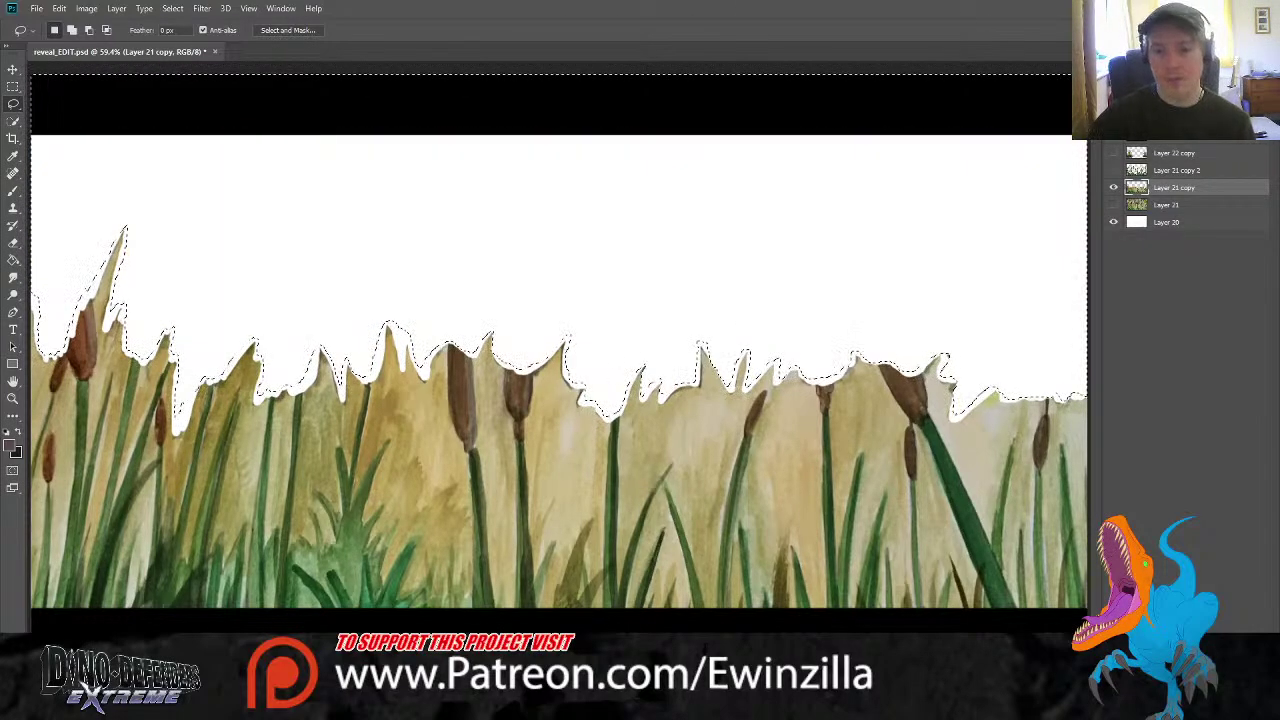
{"action": "left_click", "coordinate": [13, 86]}
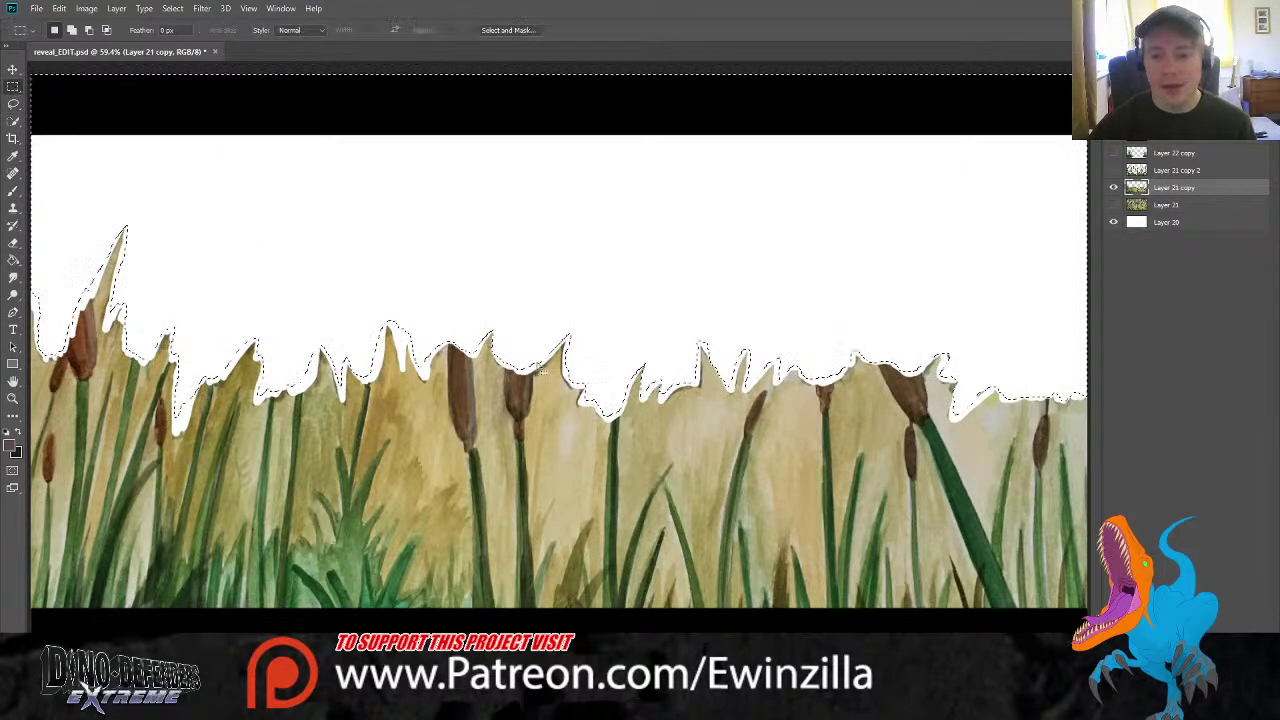
{"action": "left_click", "coordinate": [671, 441]}
Show Layer 21 copy 2, Layer 22 copy and Layer 21 together with the cut-out yellow grass
{"action": "left_click", "coordinate": [1113, 170]}
{"action": "left_click", "coordinate": [1113, 153]}
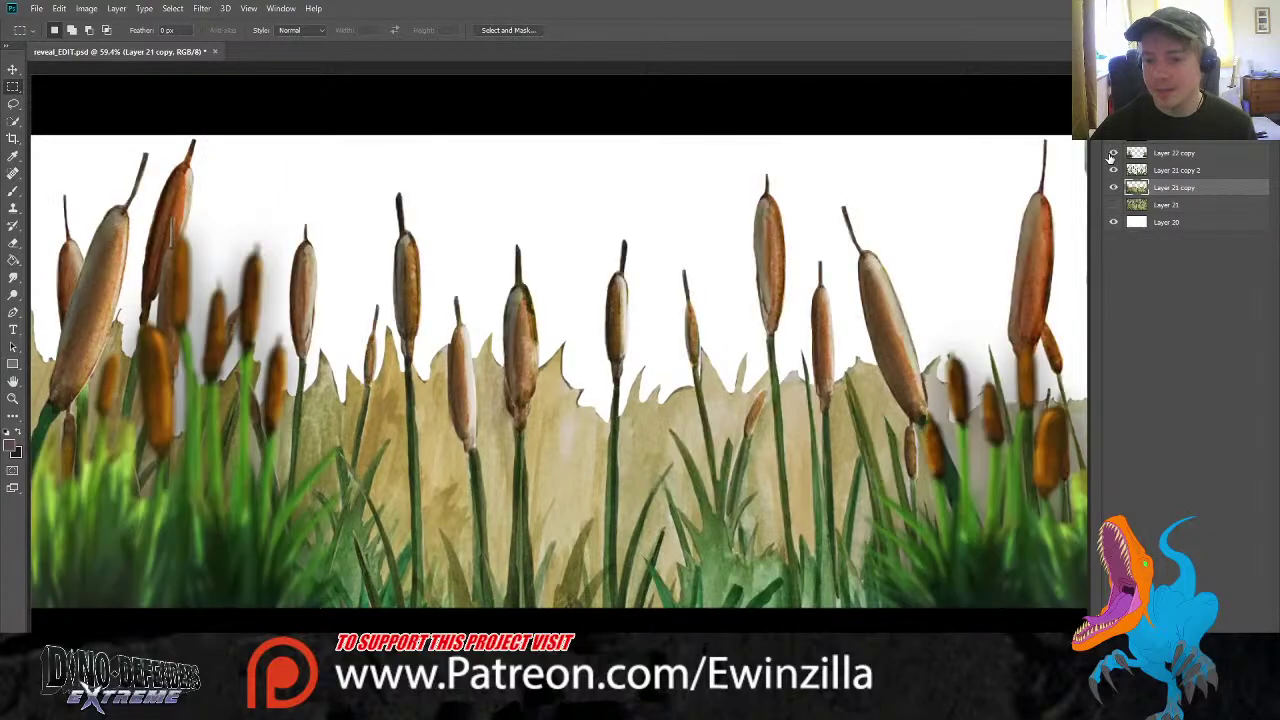
{"action": "left_click", "coordinate": [1113, 204]}
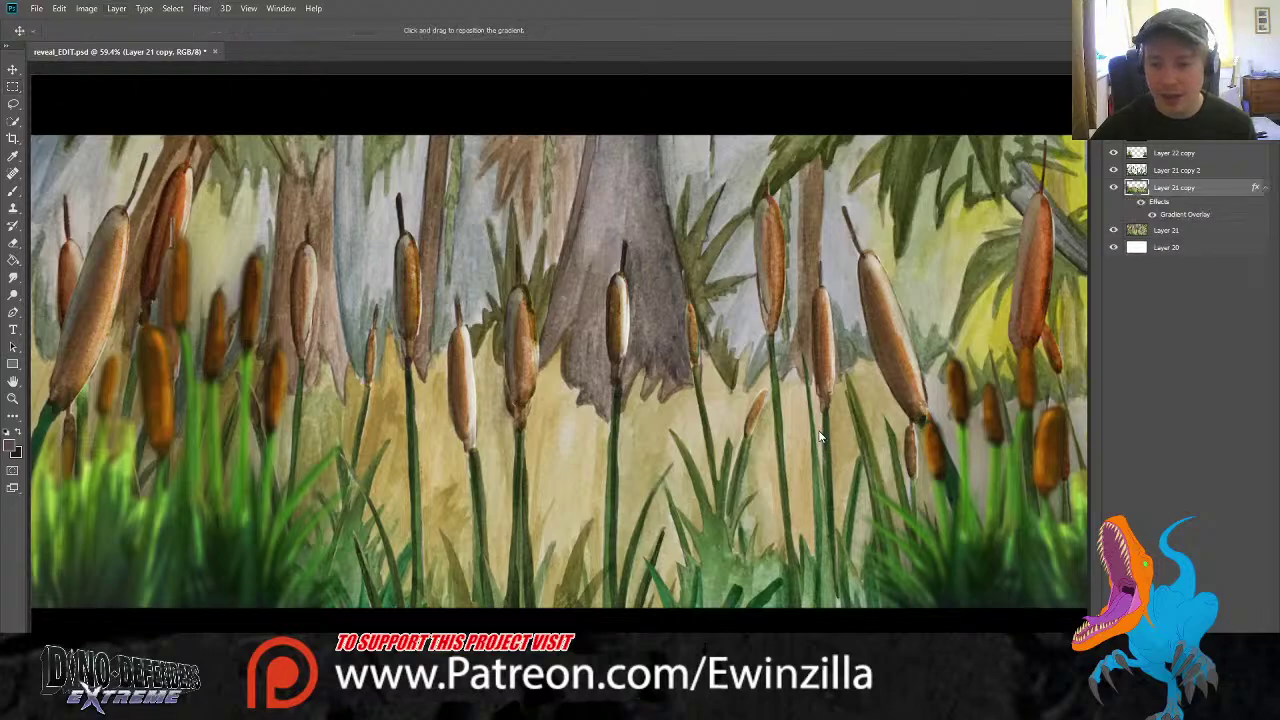
Recolour the gradient overlay on Layer 21 copy from orange tones to green on the grass's left side, fading to muted grey-purple on the right
{"action": "mouse_move", "coordinate": [988, 220]}
{"action": "left_mouse_down"}
{"action": "mouse_move", "coordinate": [1042, 215]}
{"action": "mouse_move", "coordinate": [1009, 216]}
{"action": "left_mouse_up"}
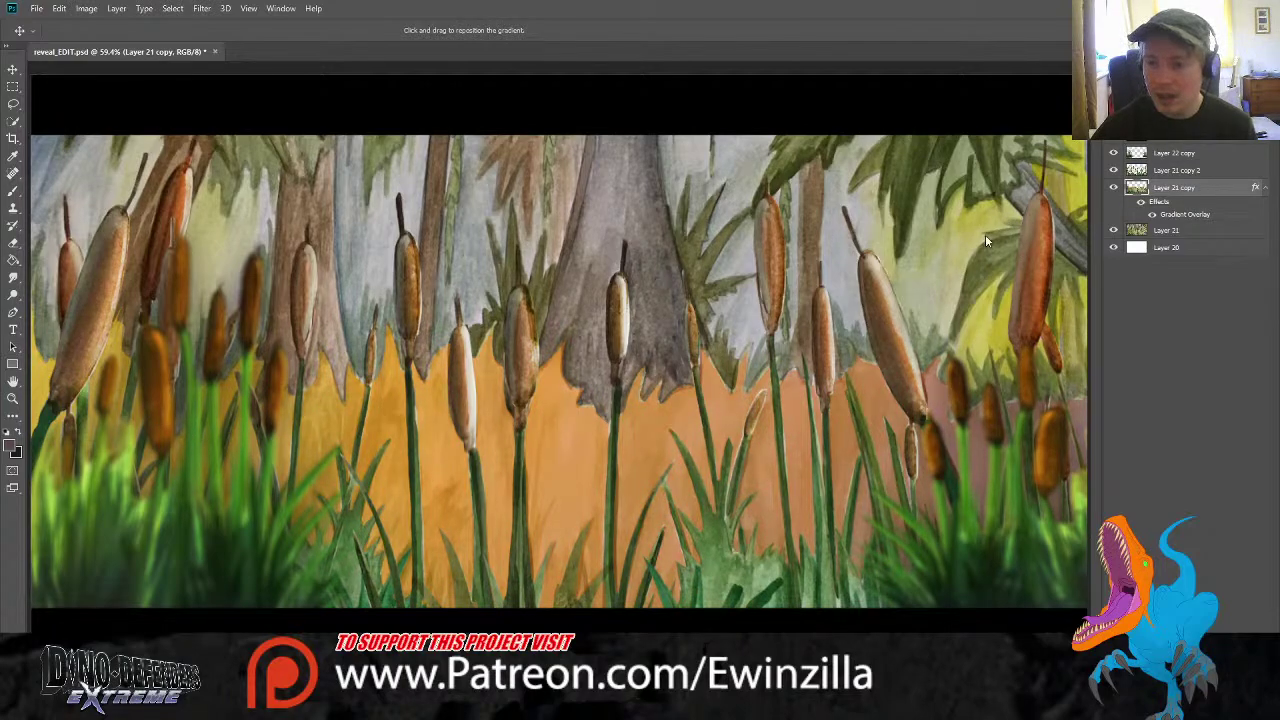
{"action": "key", "text": "i"}
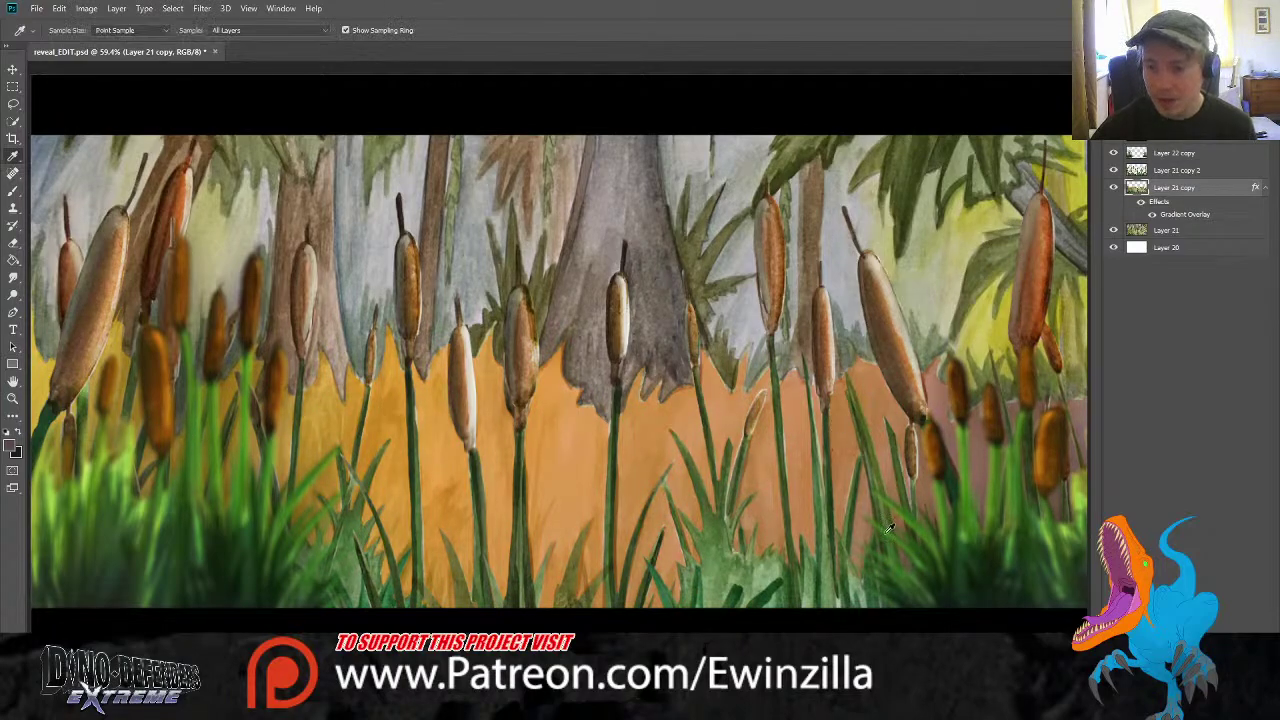
{"action": "left_click", "coordinate": [853, 379]}
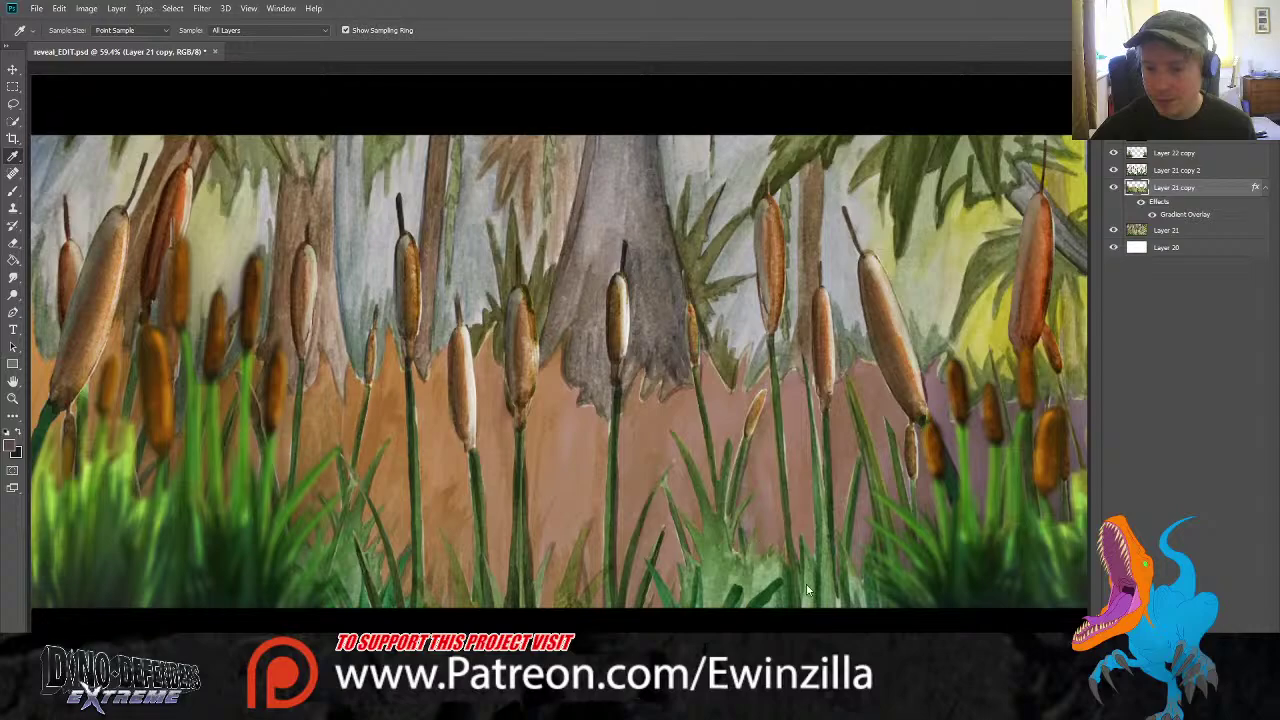
{"action": "left_click", "coordinate": [1025, 554]}
{"action": "left_click", "coordinate": [985, 520]}
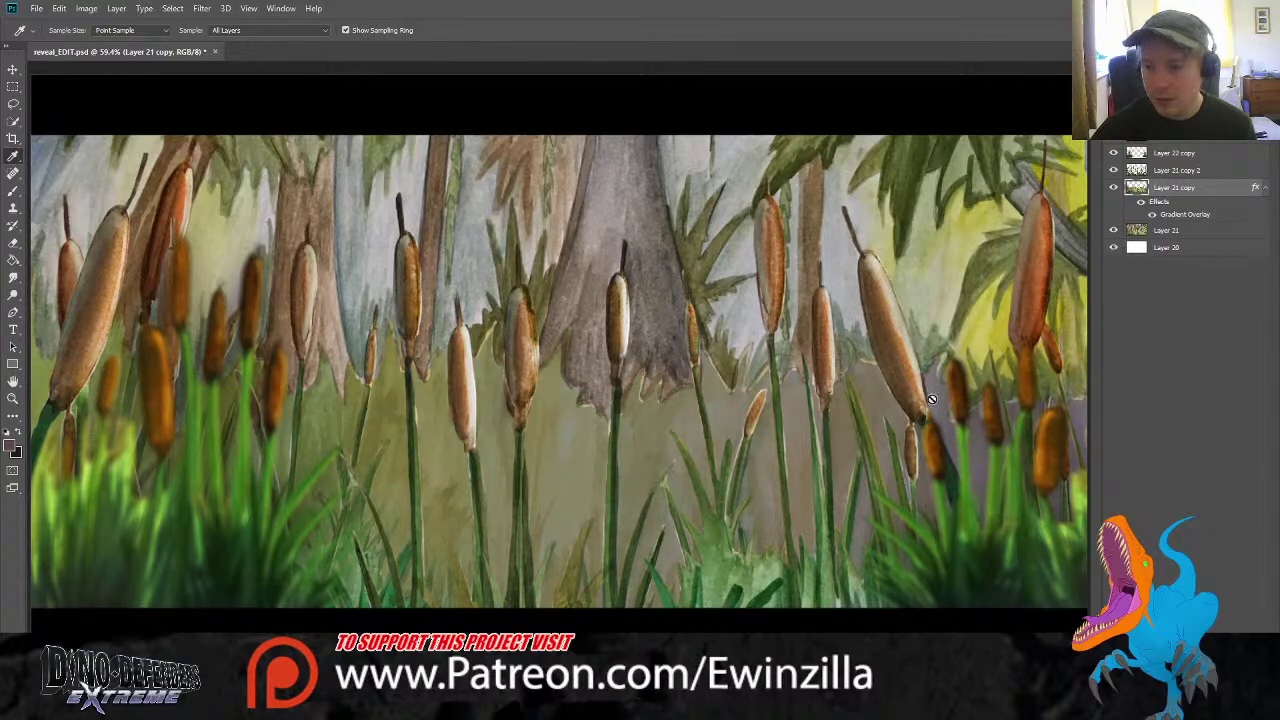
{"action": "left_click", "coordinate": [1000, 543]}
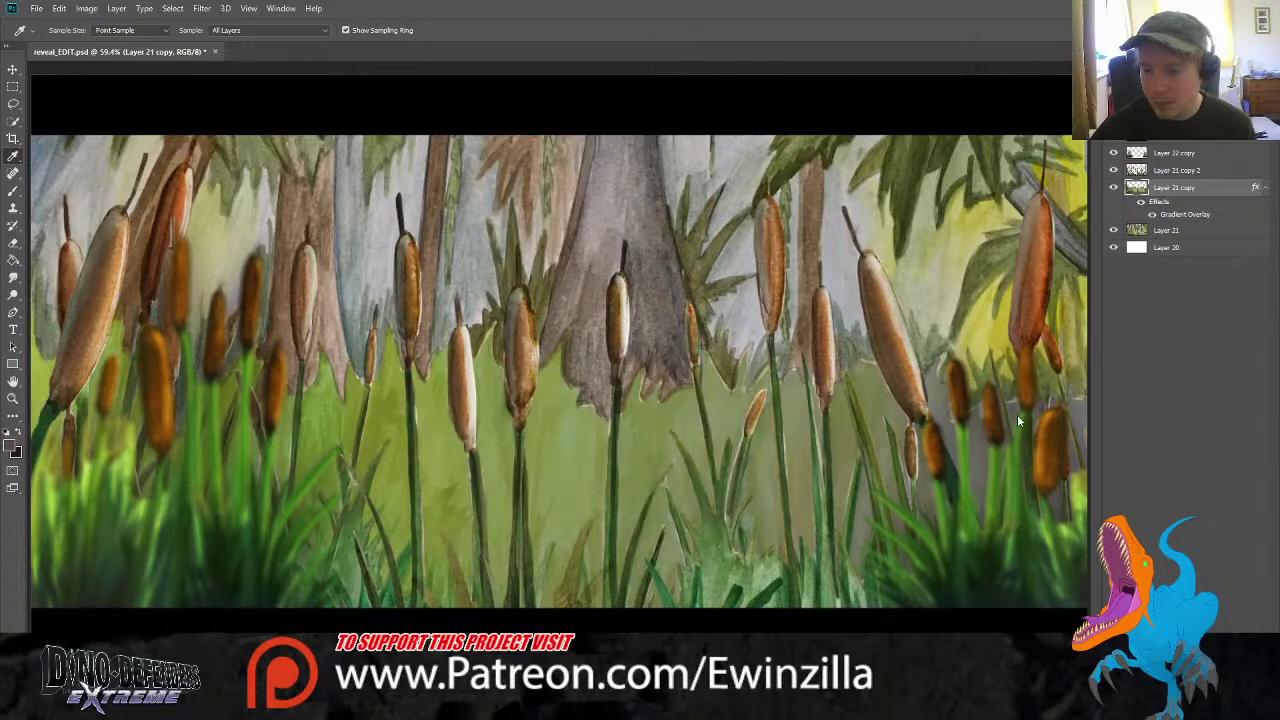
Adjust and apply the grass gradient overlay so it runs from purple on the scene's left through green to yellow-green on the right
{"action": "key", "text": "v"}
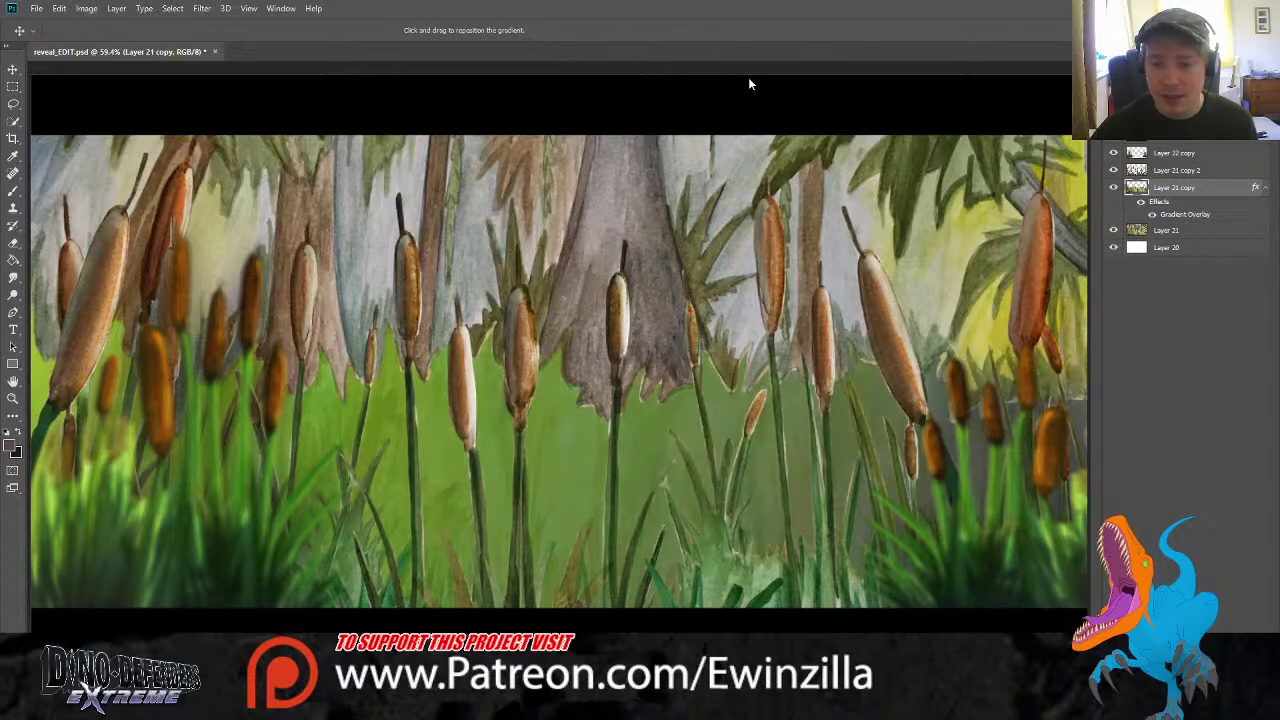
{"action": "left_click", "coordinate": [714, 139]}
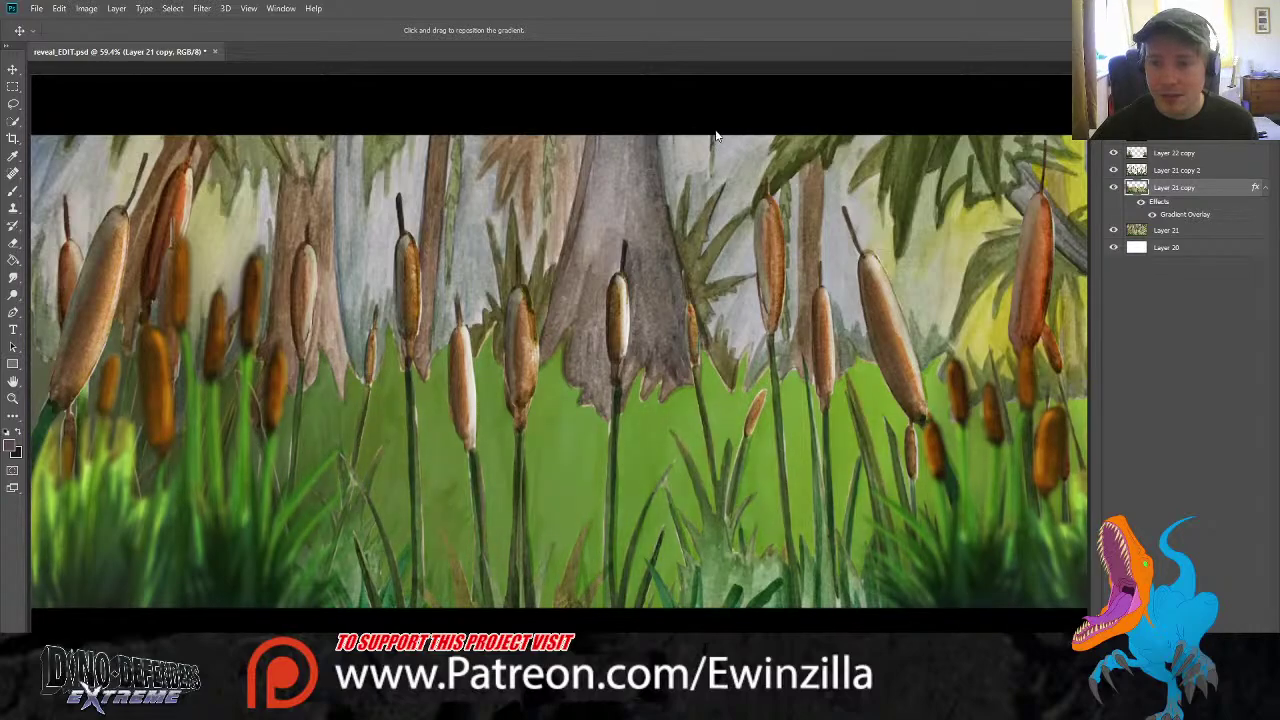
{"action": "mouse_move", "coordinate": [748, 155]}
{"action": "left_mouse_down"}
{"action": "mouse_move", "coordinate": [705, 153]}
{"action": "mouse_move", "coordinate": [730, 76]}
{"action": "left_mouse_up"}
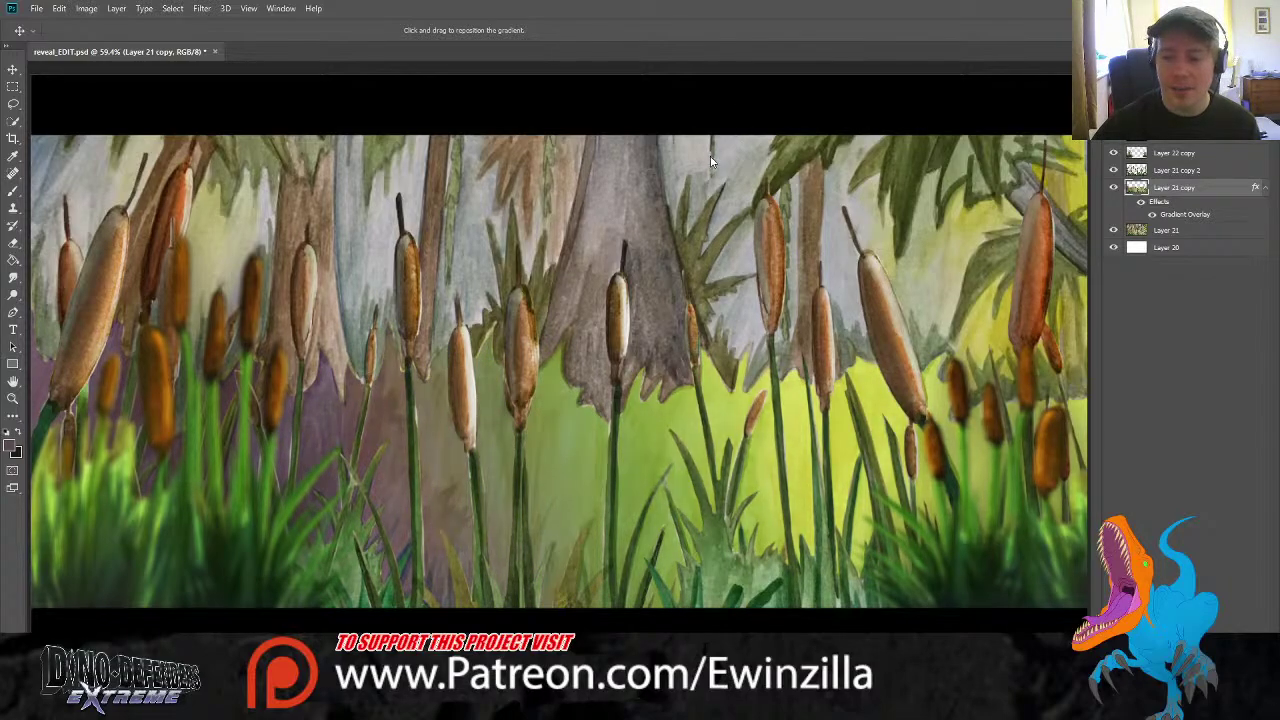
{"action": "mouse_move", "coordinate": [711, 157]}
{"action": "left_mouse_down"}
{"action": "mouse_move", "coordinate": [698, 157]}
{"action": "mouse_move", "coordinate": [717, 159]}
{"action": "left_mouse_up"}
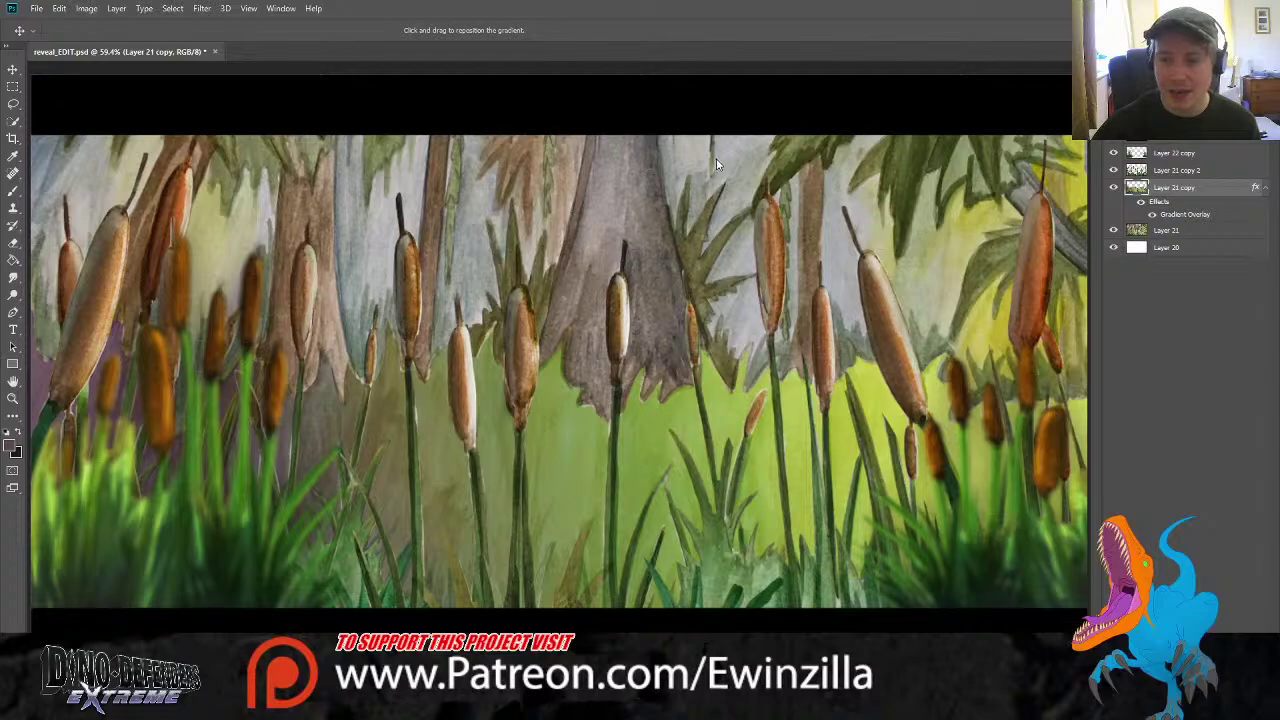
{"action": "left_click_drag", "start_coordinate": [740, 88], "coordinate": [754, 89]}
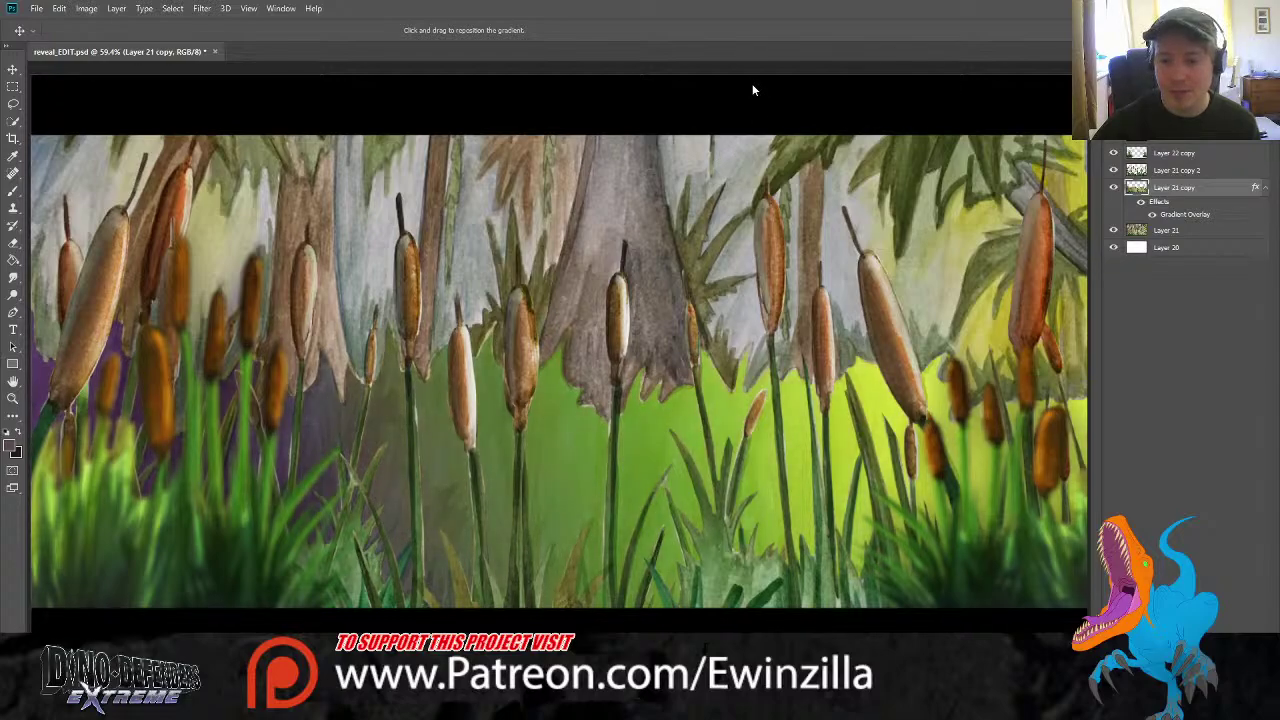
{"action": "left_click", "coordinate": [915, 49]}
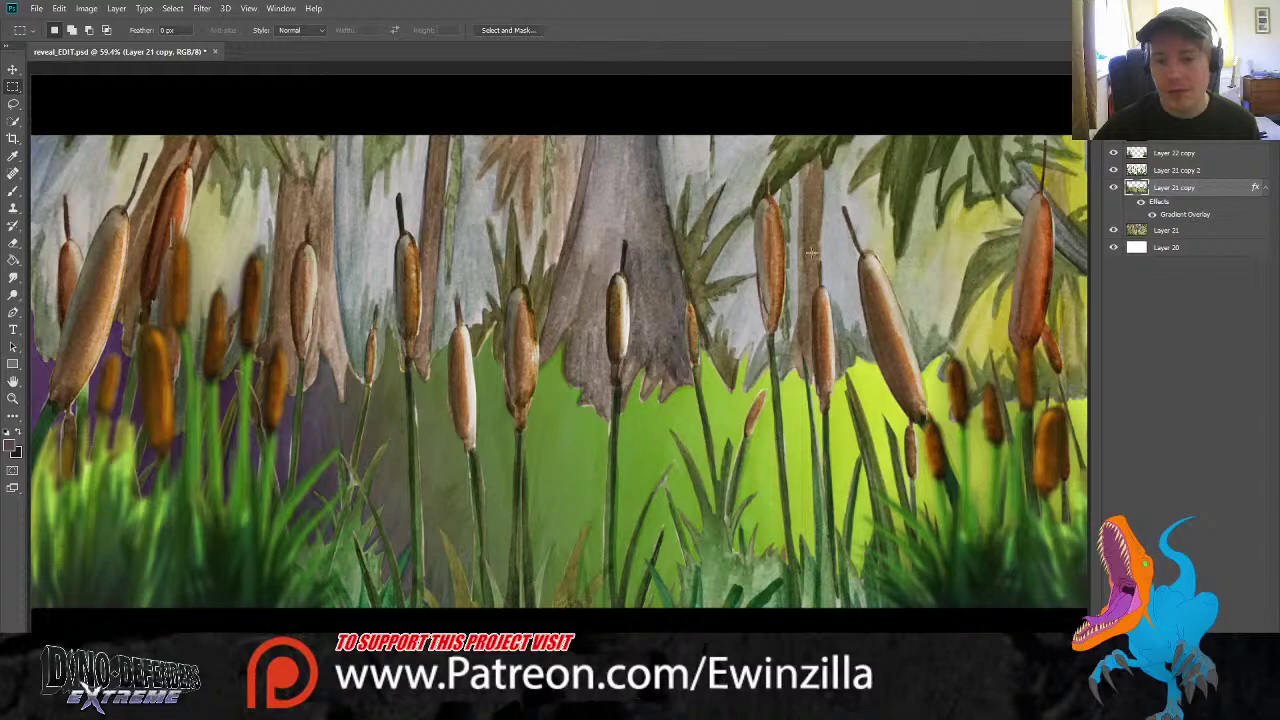
Deepen the contrast of the cattails on Layer 21 copy 2 and place Layer 22 copy beneath that layer
{"action": "left_click", "coordinate": [1156, 174]}
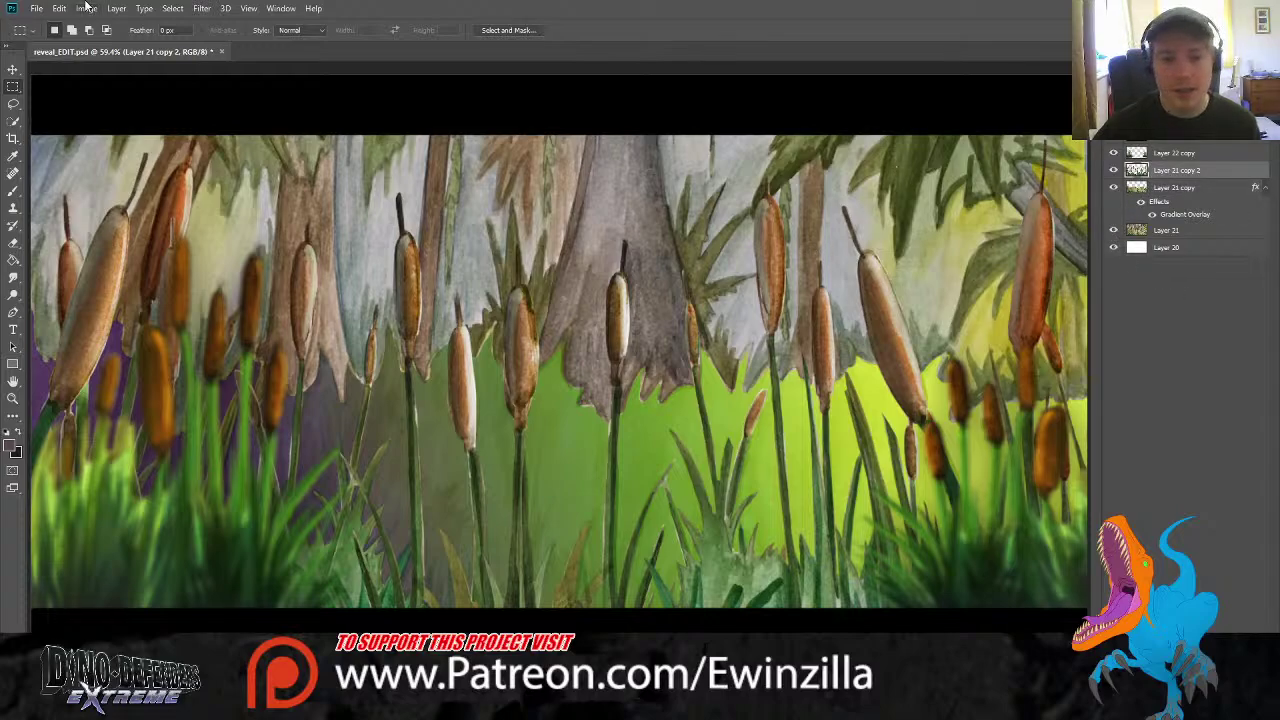
{"action": "key", "text": "i"}
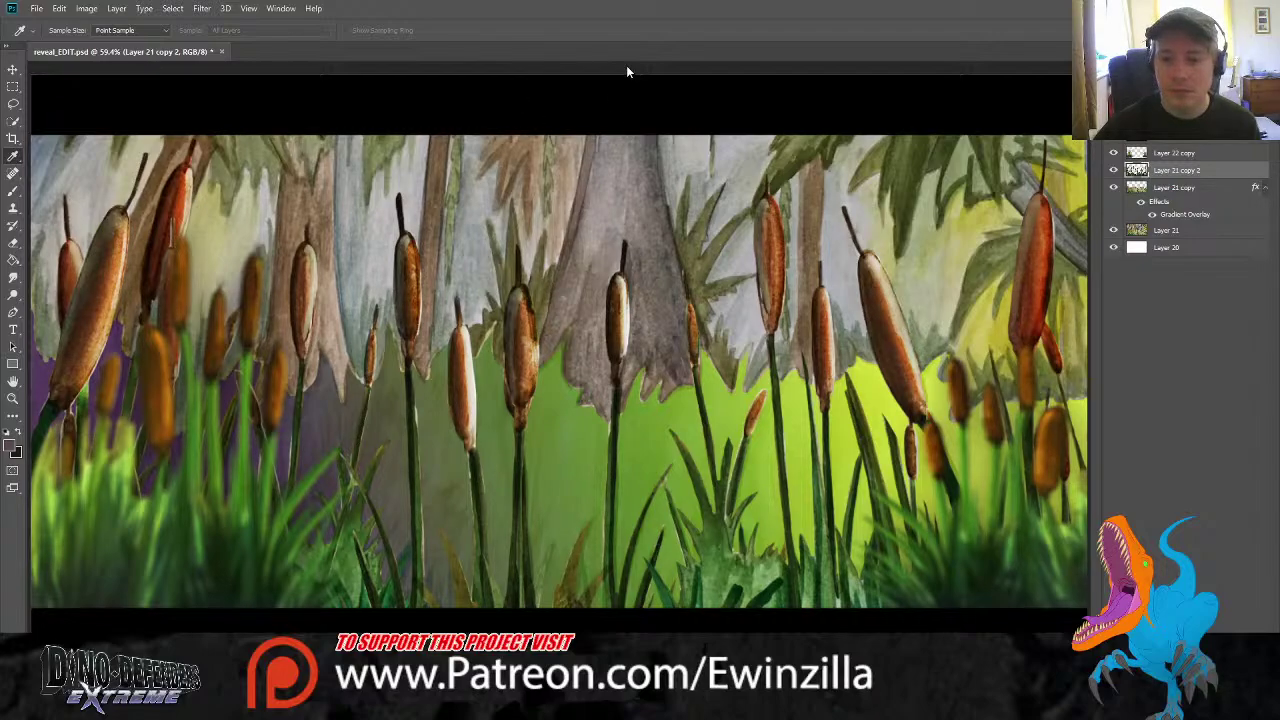
{"action": "key", "text": "m"}
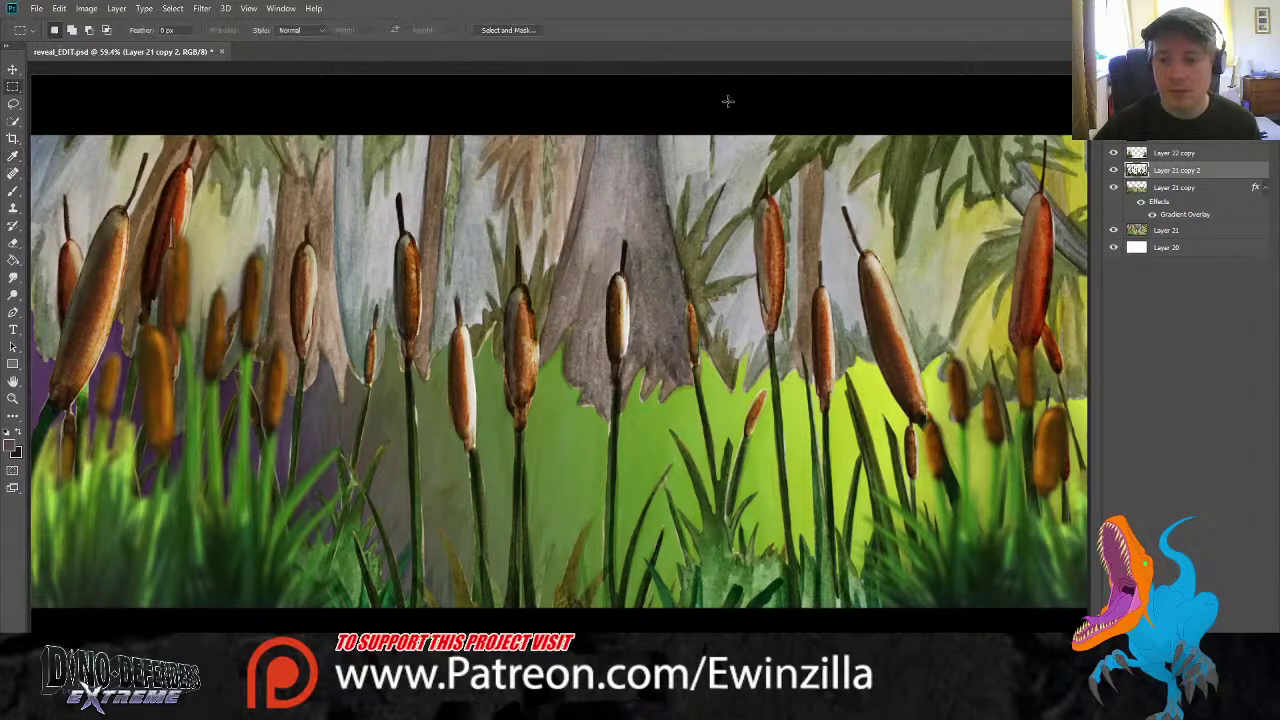
{"action": "left_click", "coordinate": [1114, 152]}
{"action": "left_click", "coordinate": [1114, 152]}
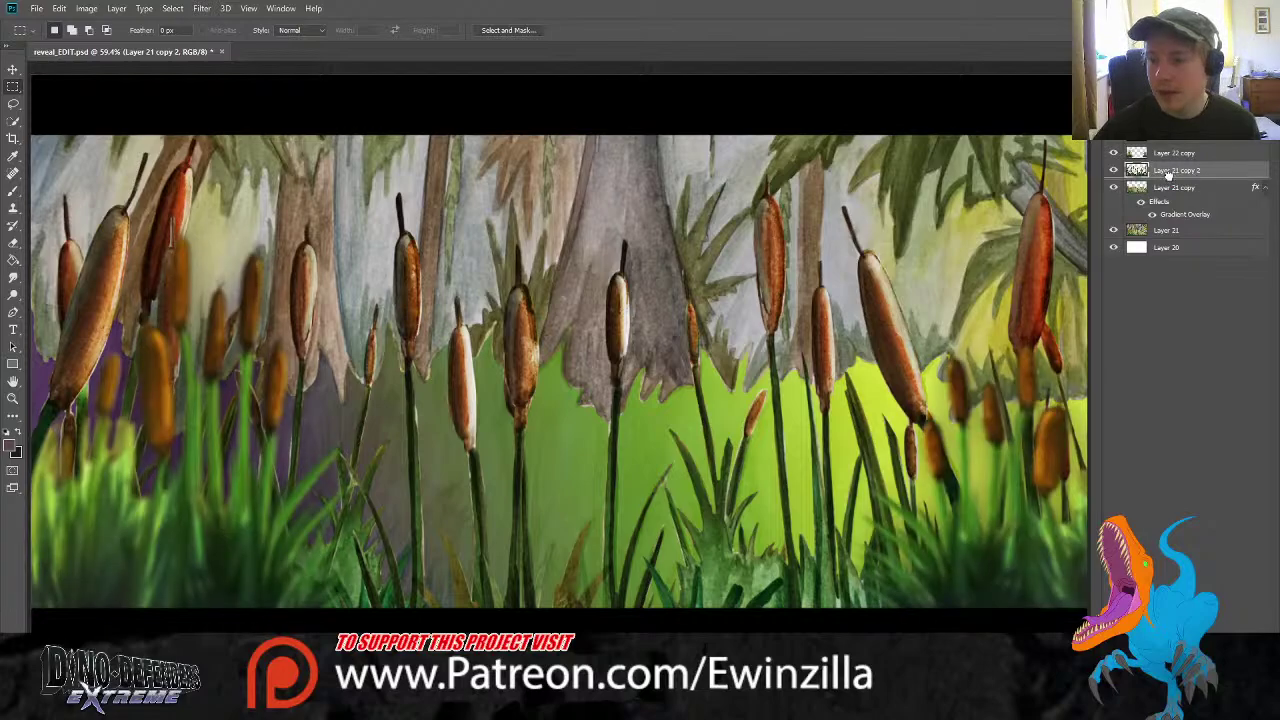
{"action": "left_click_drag", "start_coordinate": [1168, 175], "coordinate": [1168, 183]}
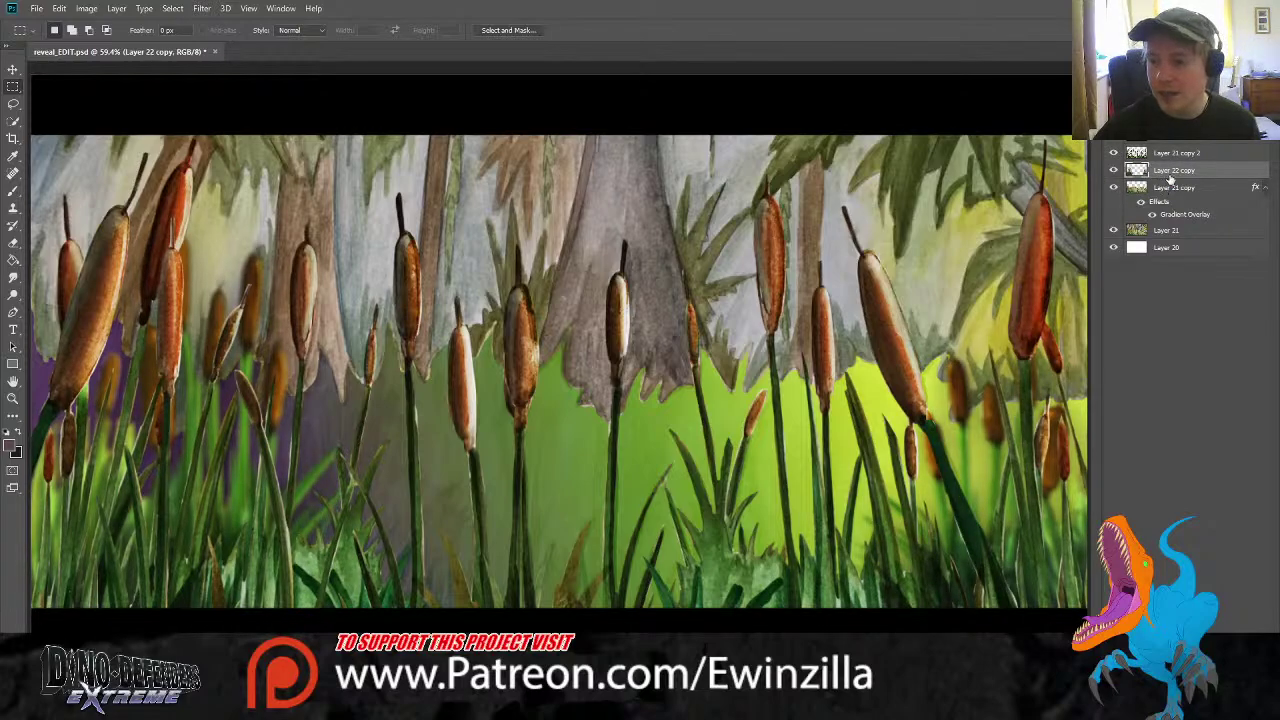
Shift Layer 22 copy to the left, then cut out the blurred grass in its right half and paste it as a separate layer
{"action": "left_click", "coordinate": [12, 69]}
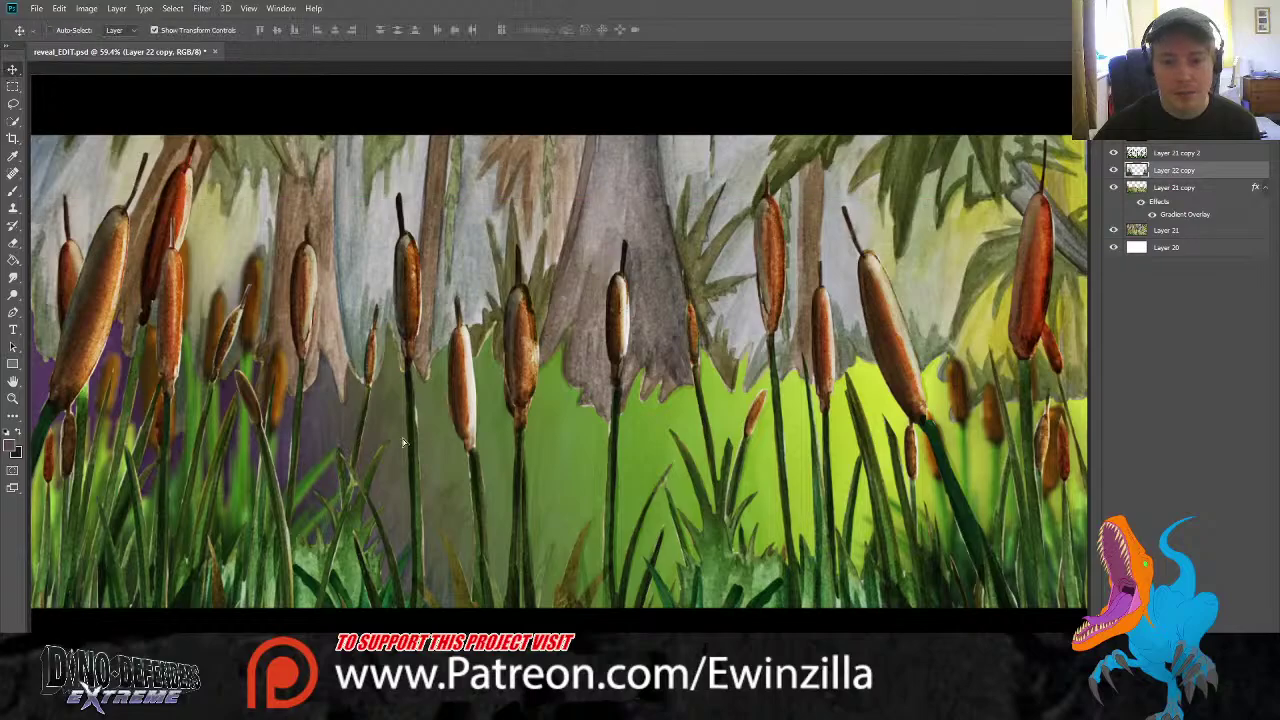
{"action": "left_click_drag", "start_coordinate": [409, 445], "coordinate": [274, 450]}
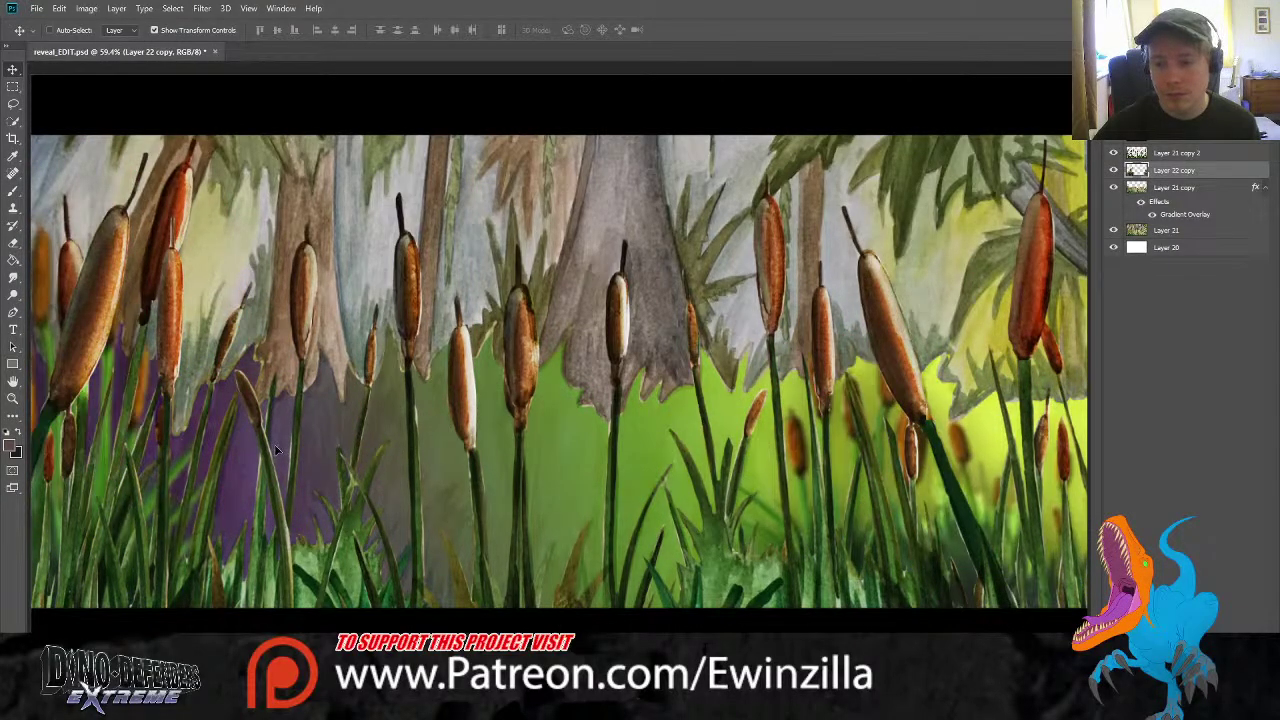
{"action": "left_click", "coordinate": [13, 86]}
{"action": "left_click_drag", "start_coordinate": [543, 250], "coordinate": [1095, 615]}
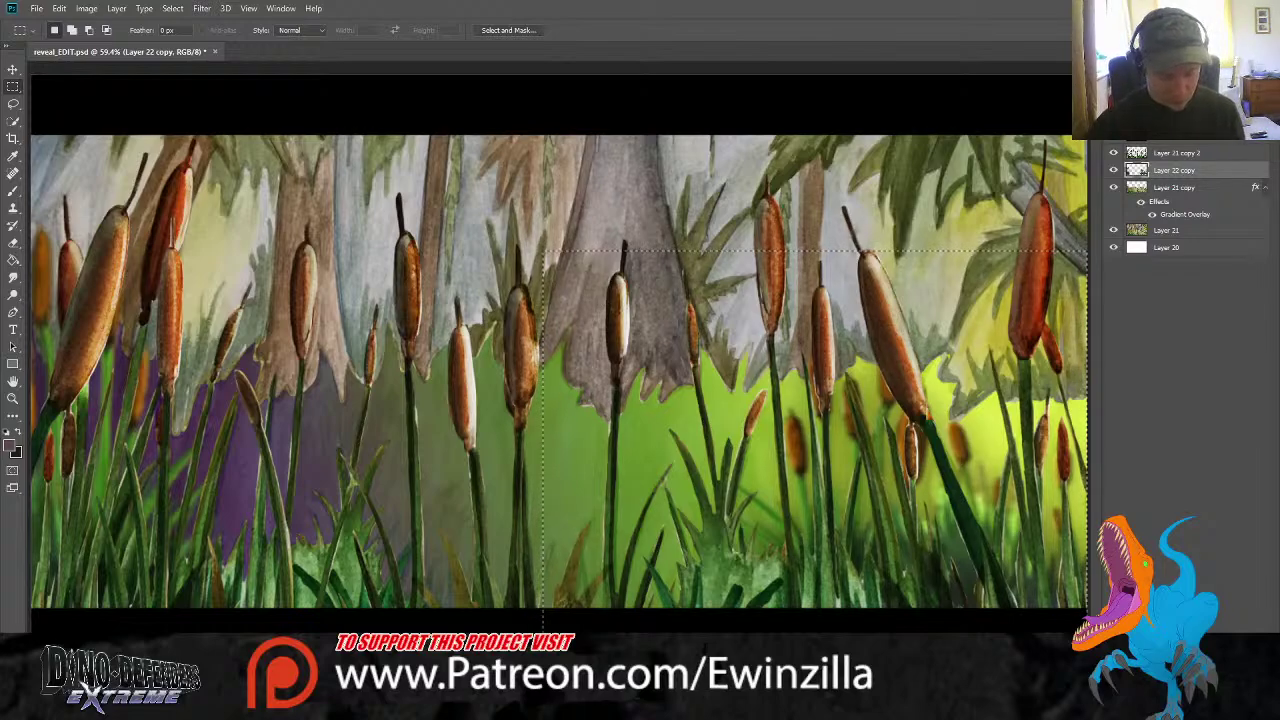
{"action": "key", "text": "Delete"}
{"action": "key", "text": "ctrl+v"}
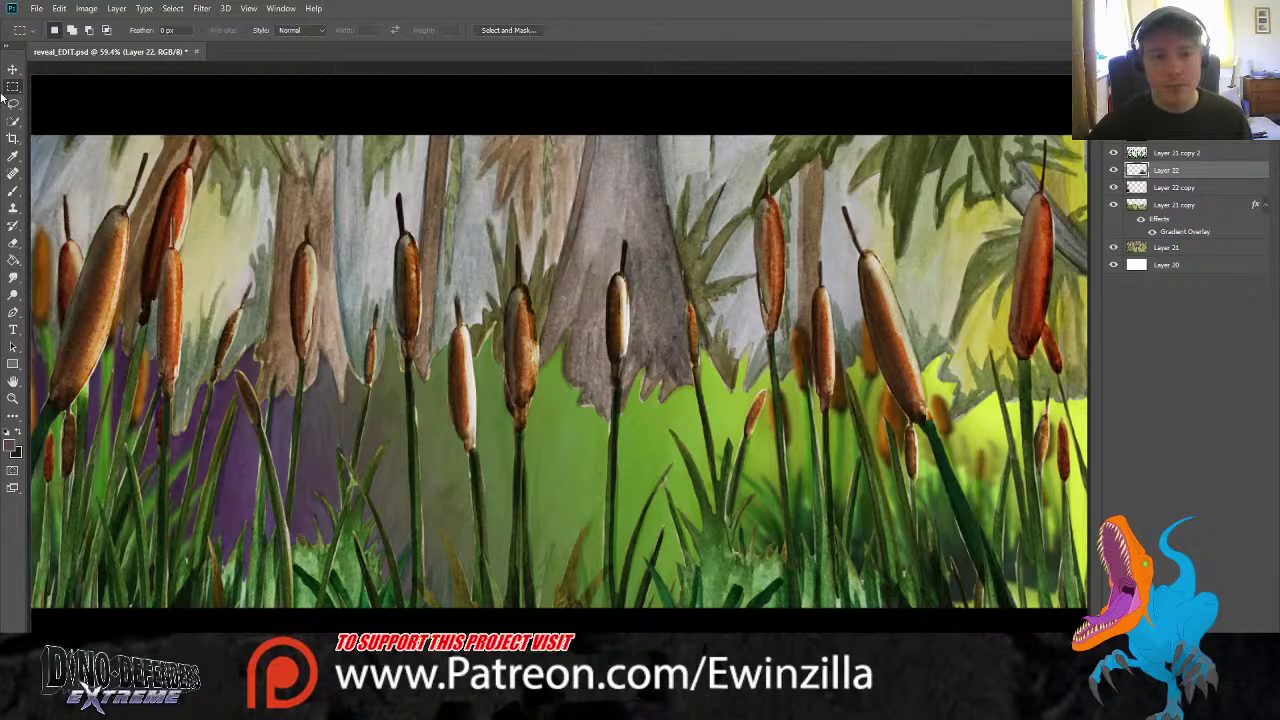
Reposition the pasted clump on Layer 22 behind the right-hand cattails and move the Layer 22 copy clump rightward behind the left-hand ones
{"action": "left_click", "coordinate": [12, 69]}
{"action": "left_click_drag", "start_coordinate": [1038, 321], "coordinate": [1093, 359]}
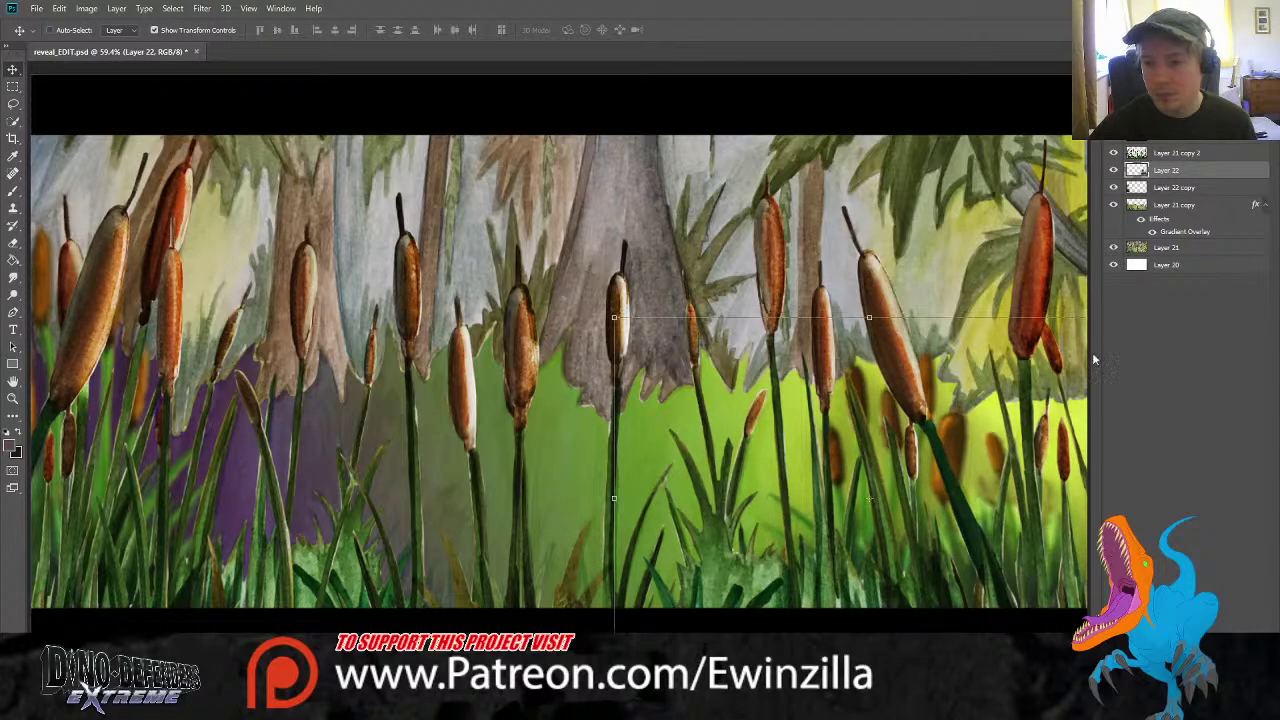
{"action": "left_click", "coordinate": [1175, 188]}
{"action": "left_click_drag", "start_coordinate": [215, 394], "coordinate": [380, 421]}
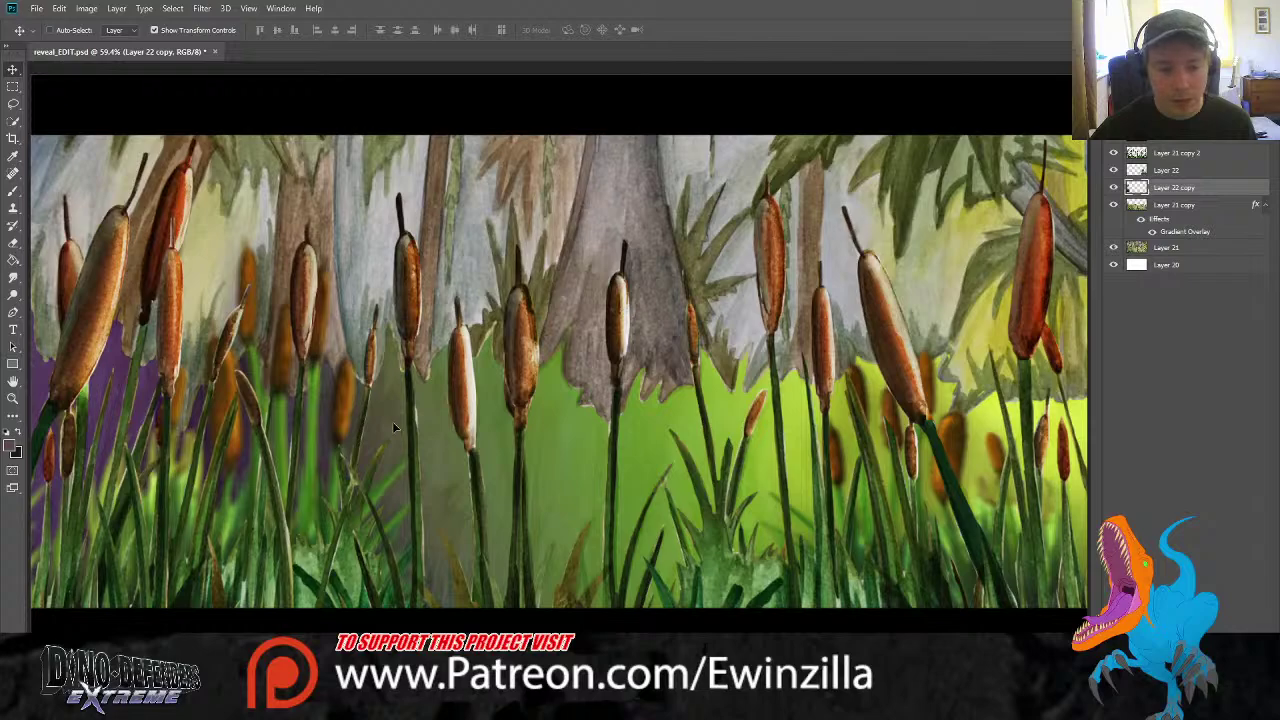
{"action": "key", "text": "ctrl+t"}
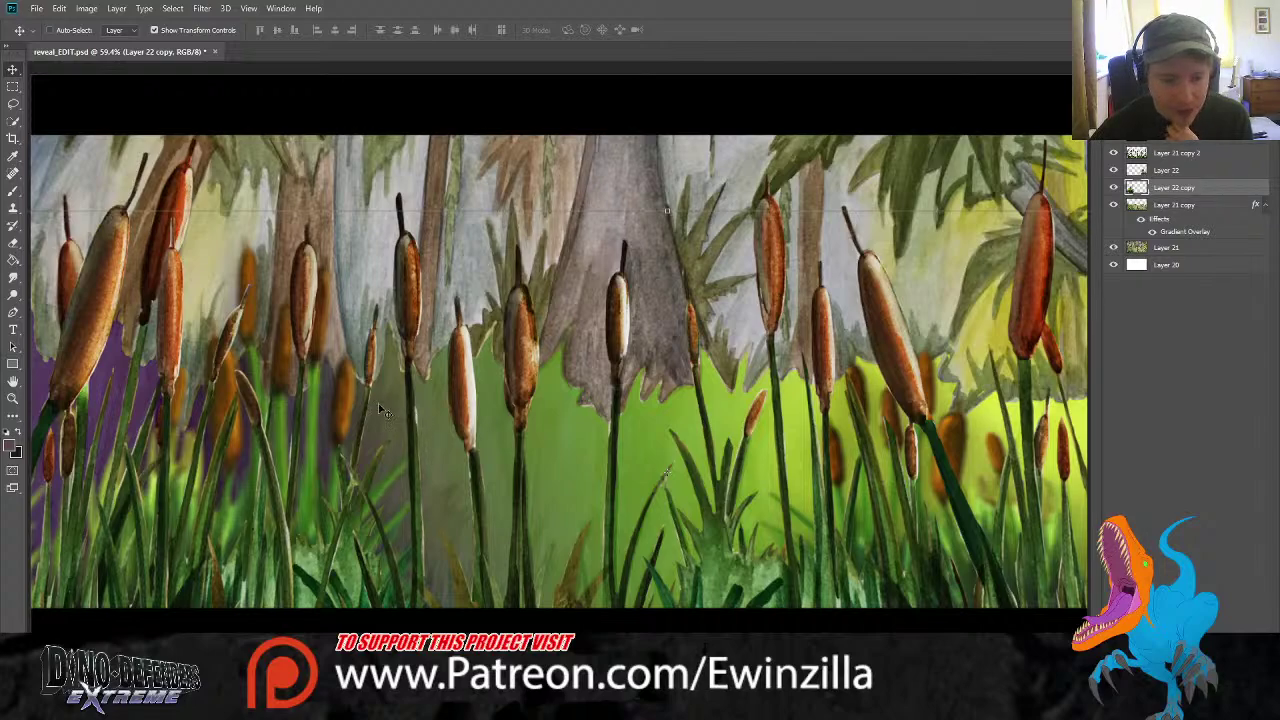
Select Layer 21 copy 2 for smudging and isolate it over white Layer 20 by hiding Layer 22, Layer 22 copy, Layer 21 copy and Layer 21
{"action": "left_click", "coordinate": [13, 89]}
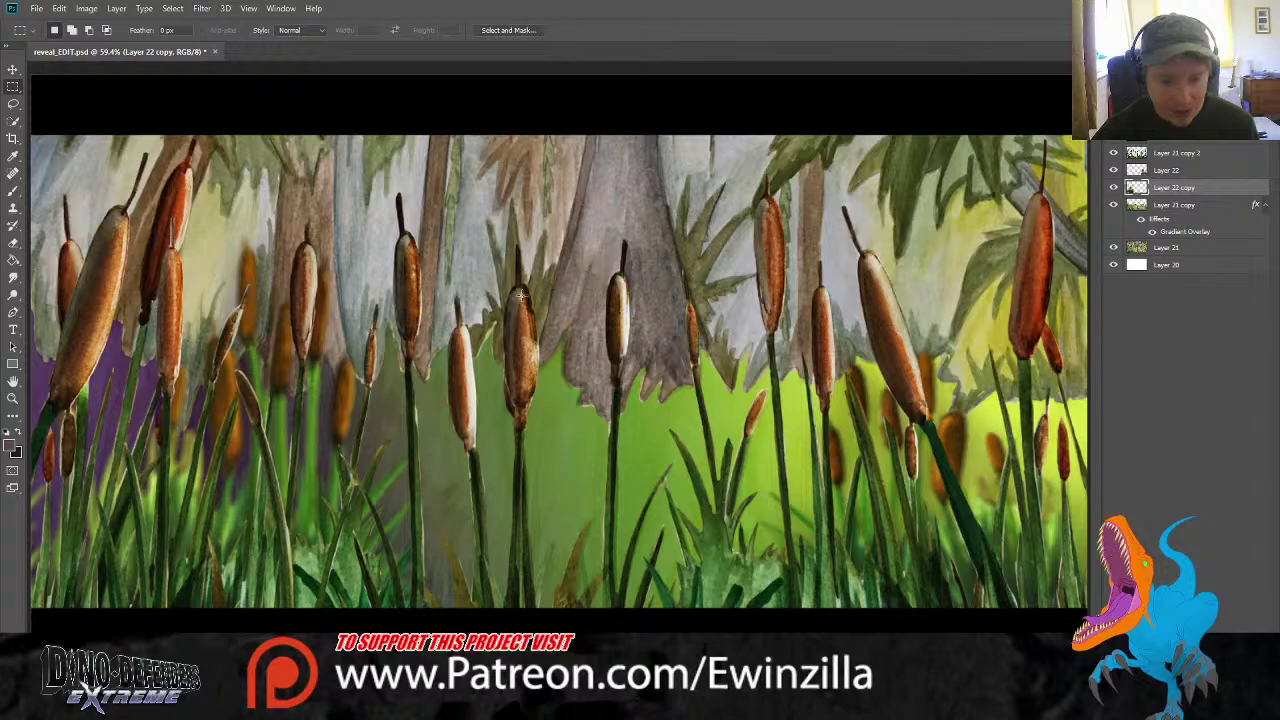
{"action": "left_click", "coordinate": [1114, 153]}
{"action": "left_click", "coordinate": [1114, 153]}
{"action": "left_click", "coordinate": [1180, 153]}
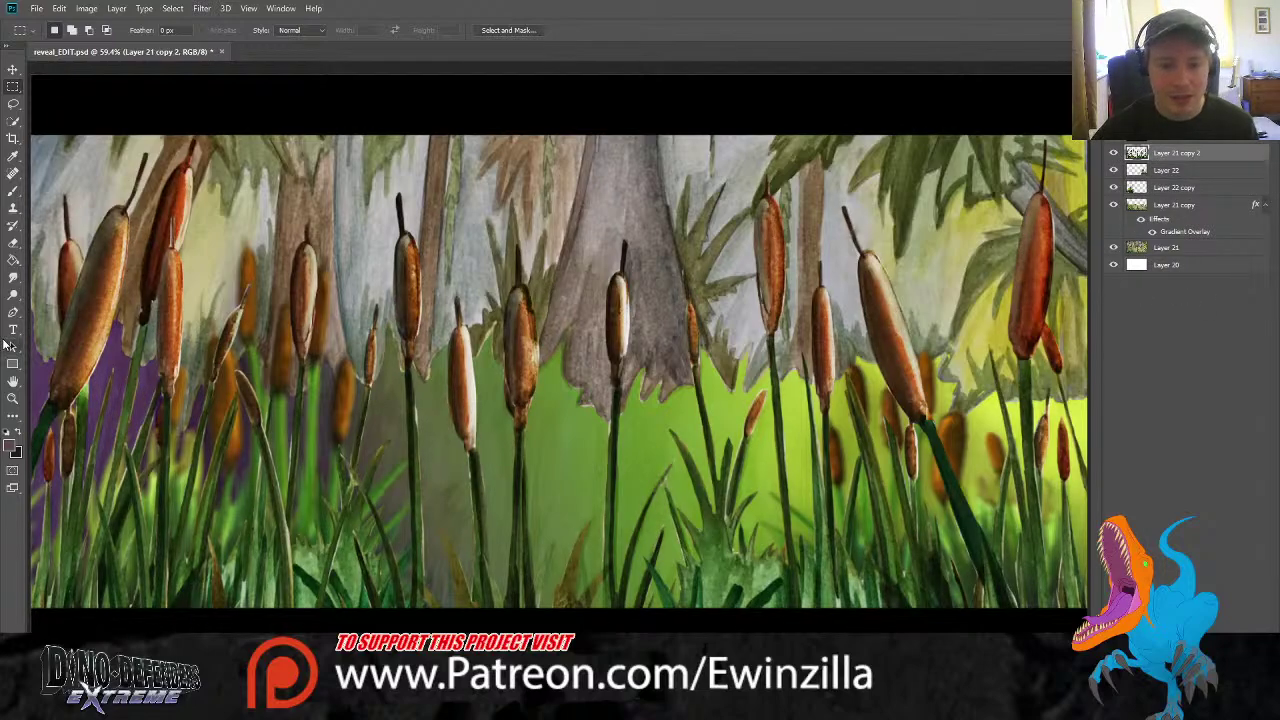
{"action": "left_click", "coordinate": [13, 277]}
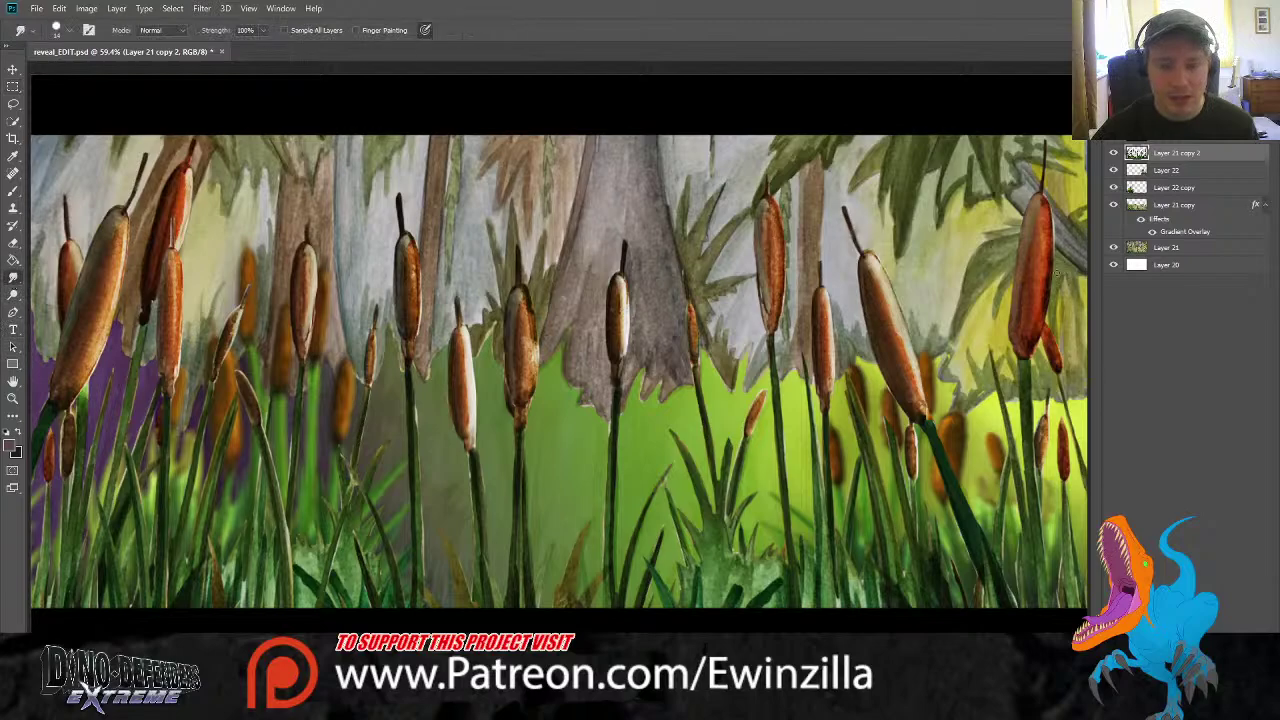
{"action": "left_click", "coordinate": [1113, 170]}
{"action": "left_click", "coordinate": [1113, 187]}
{"action": "left_click", "coordinate": [1113, 205]}
{"action": "left_click_drag", "start_coordinate": [1114, 210], "coordinate": [1112, 252]}
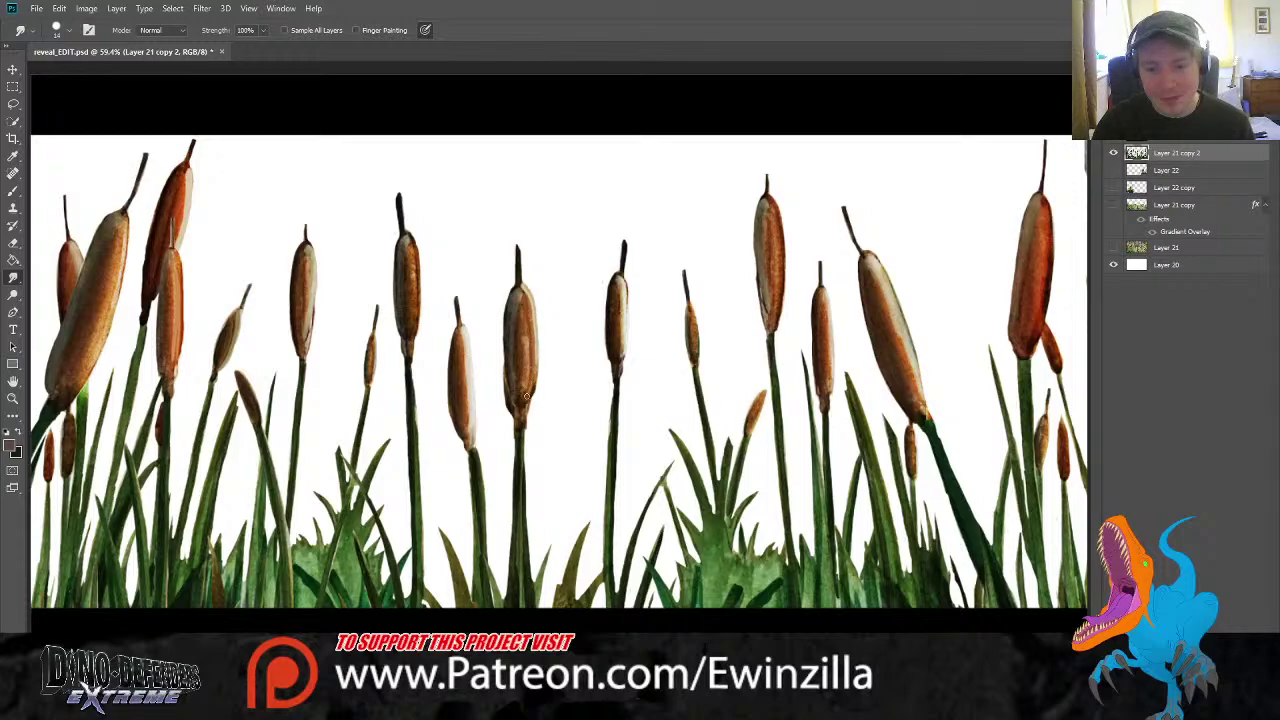
Smudge the central cattail head and the leaning right stem at 100% strength, and pull extra grass blades along the base at both sides
{"action": "mouse_move", "coordinate": [533, 374]}
{"action": "left_mouse_down"}
{"action": "mouse_move", "coordinate": [525, 344]}
{"action": "mouse_move", "coordinate": [521, 395]}
{"action": "mouse_move", "coordinate": [528, 331]}
{"action": "mouse_move", "coordinate": [533, 387]}
{"action": "left_mouse_up"}
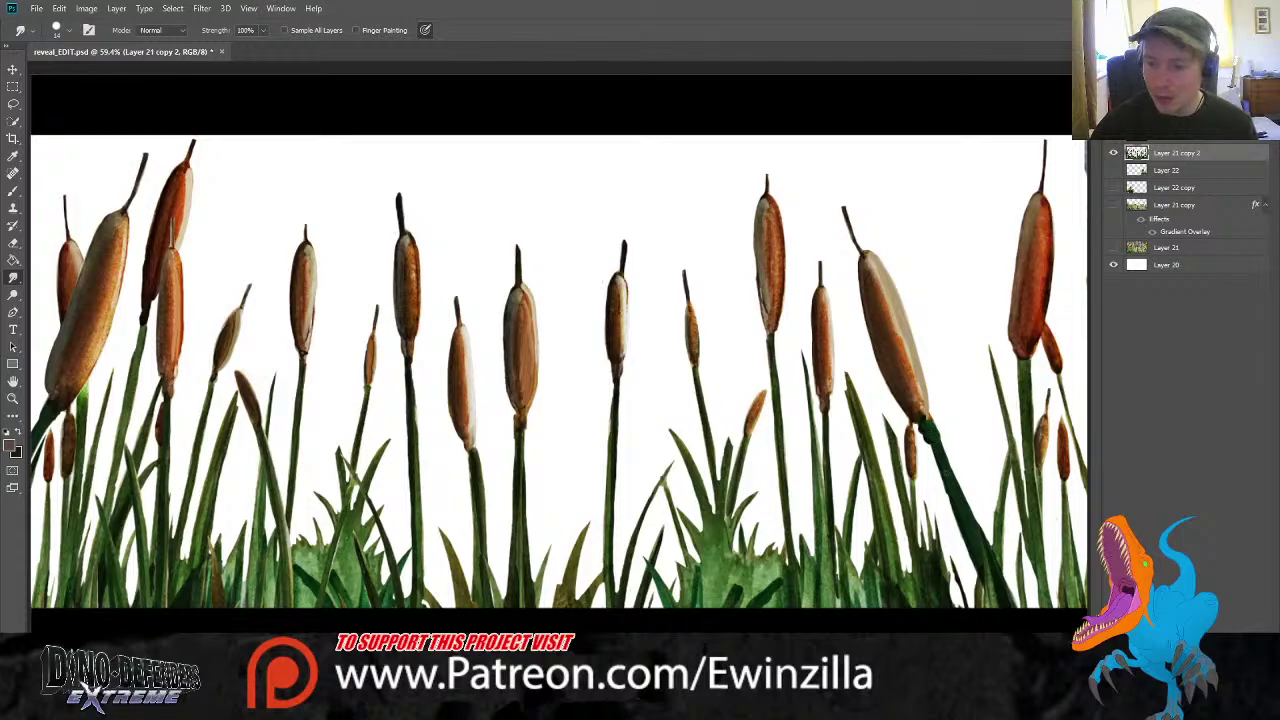
{"action": "left_click_drag", "start_coordinate": [931, 454], "coordinate": [976, 571]}
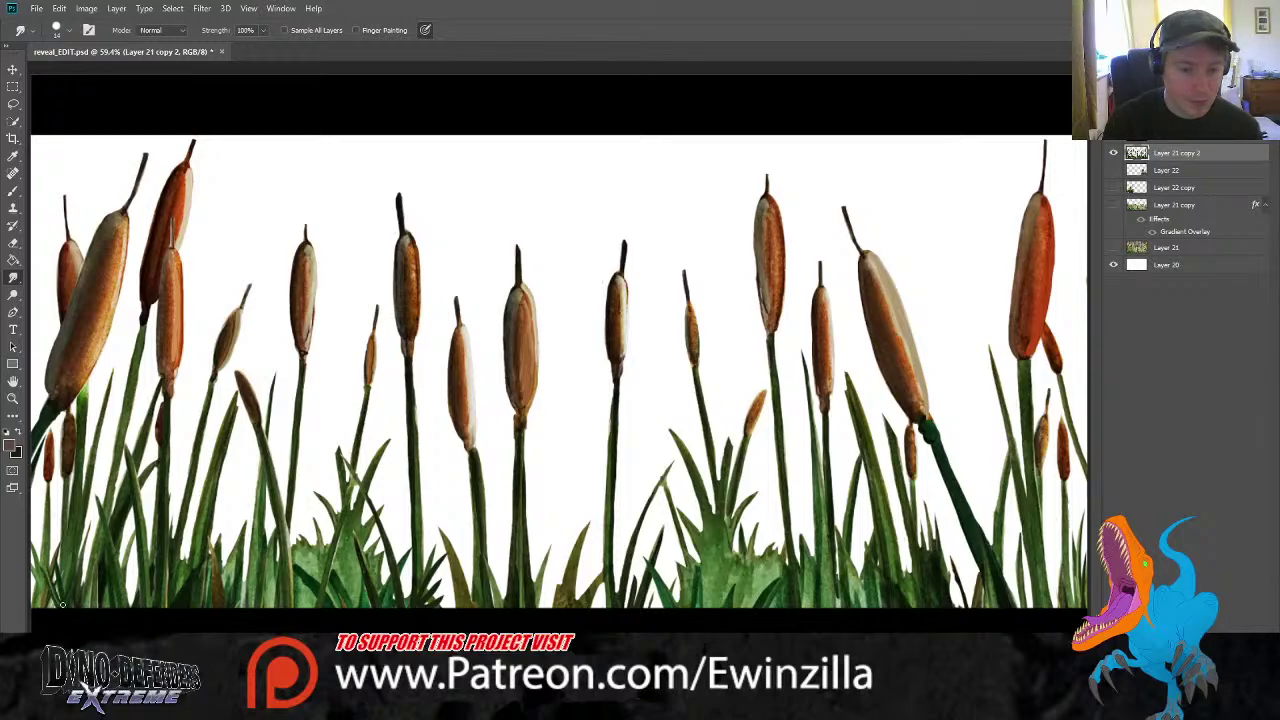
{"action": "left_click_drag", "start_coordinate": [63, 605], "coordinate": [71, 530]}
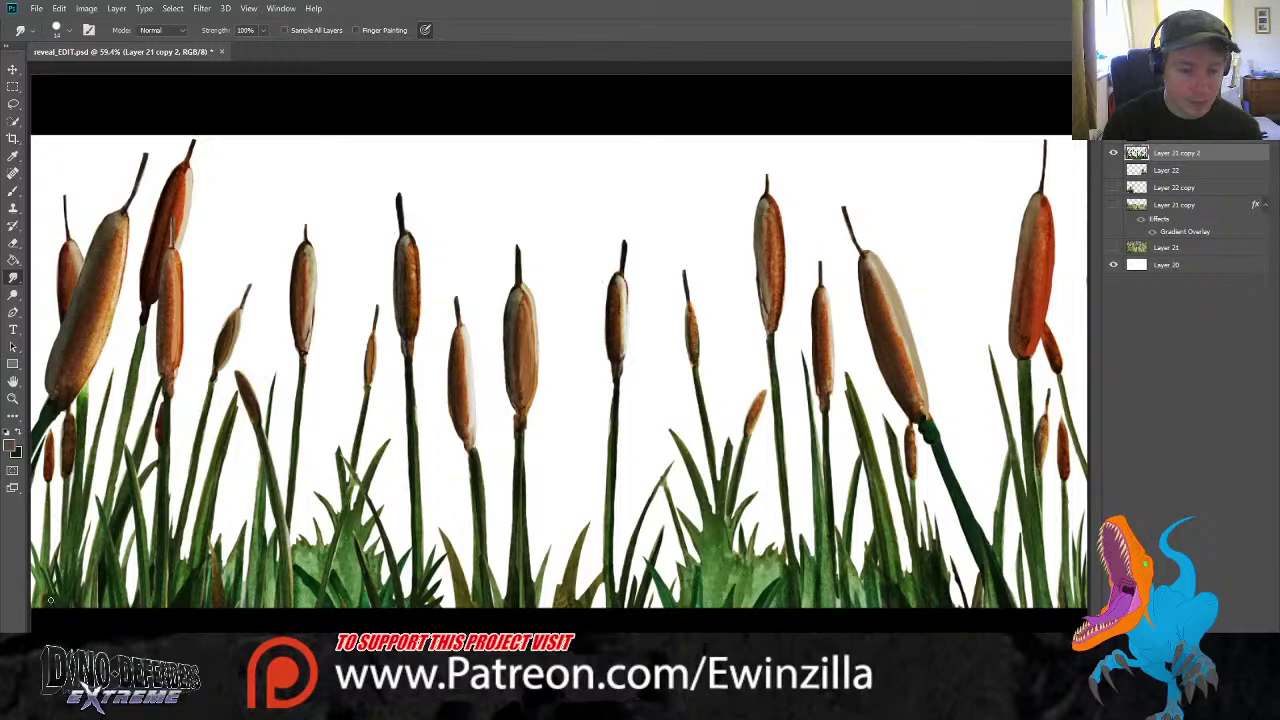
{"action": "mouse_move", "coordinate": [34, 598]}
{"action": "left_mouse_down"}
{"action": "mouse_move", "coordinate": [47, 535]}
{"action": "mouse_move", "coordinate": [61, 533]}
{"action": "left_mouse_up"}
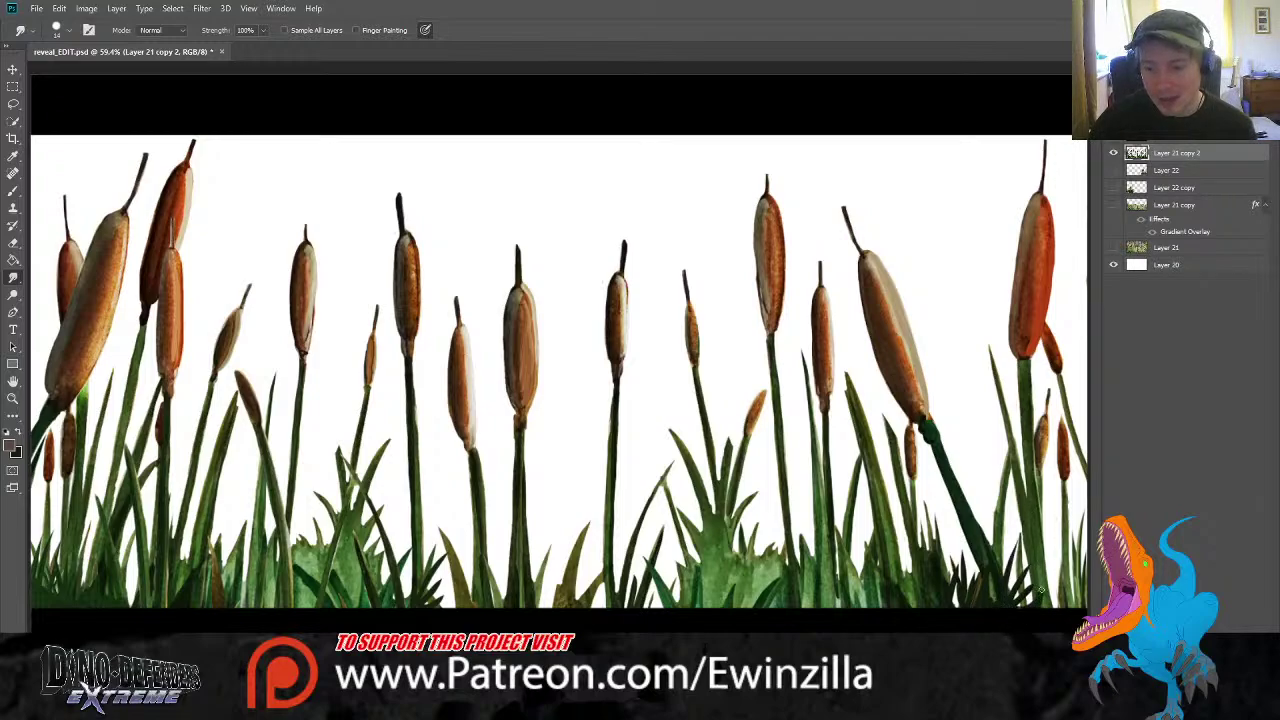
{"action": "mouse_move", "coordinate": [1040, 606]}
{"action": "left_mouse_down"}
{"action": "mouse_move", "coordinate": [1042, 550]}
{"action": "mouse_move", "coordinate": [1058, 543]}
{"action": "mouse_move", "coordinate": [1062, 590]}
{"action": "mouse_move", "coordinate": [1065, 541]}
{"action": "left_mouse_up"}
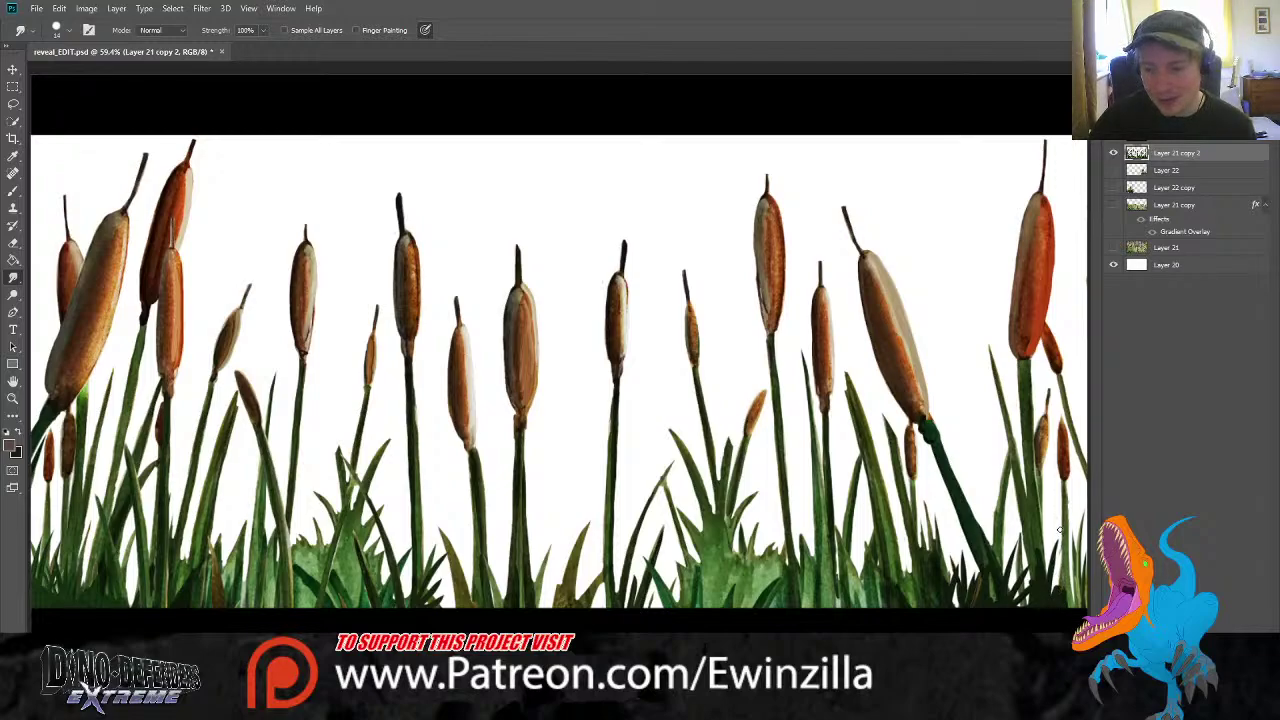
{"action": "left_click_drag", "start_coordinate": [1035, 546], "coordinate": [1041, 619]}
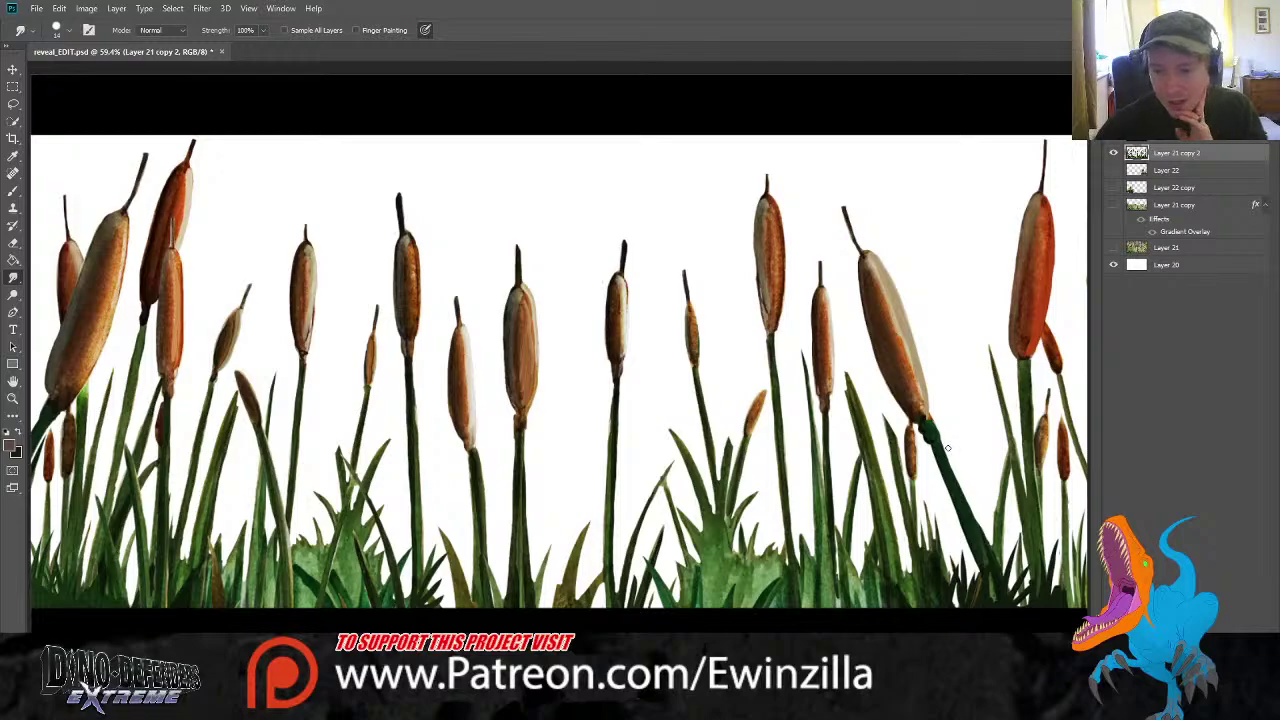
{"action": "mouse_move", "coordinate": [944, 457]}
{"action": "left_mouse_down"}
{"action": "mouse_move", "coordinate": [982, 552]}
{"action": "mouse_move", "coordinate": [975, 516]}
{"action": "mouse_move", "coordinate": [997, 545]}
{"action": "mouse_move", "coordinate": [988, 493]}
{"action": "left_mouse_up"}
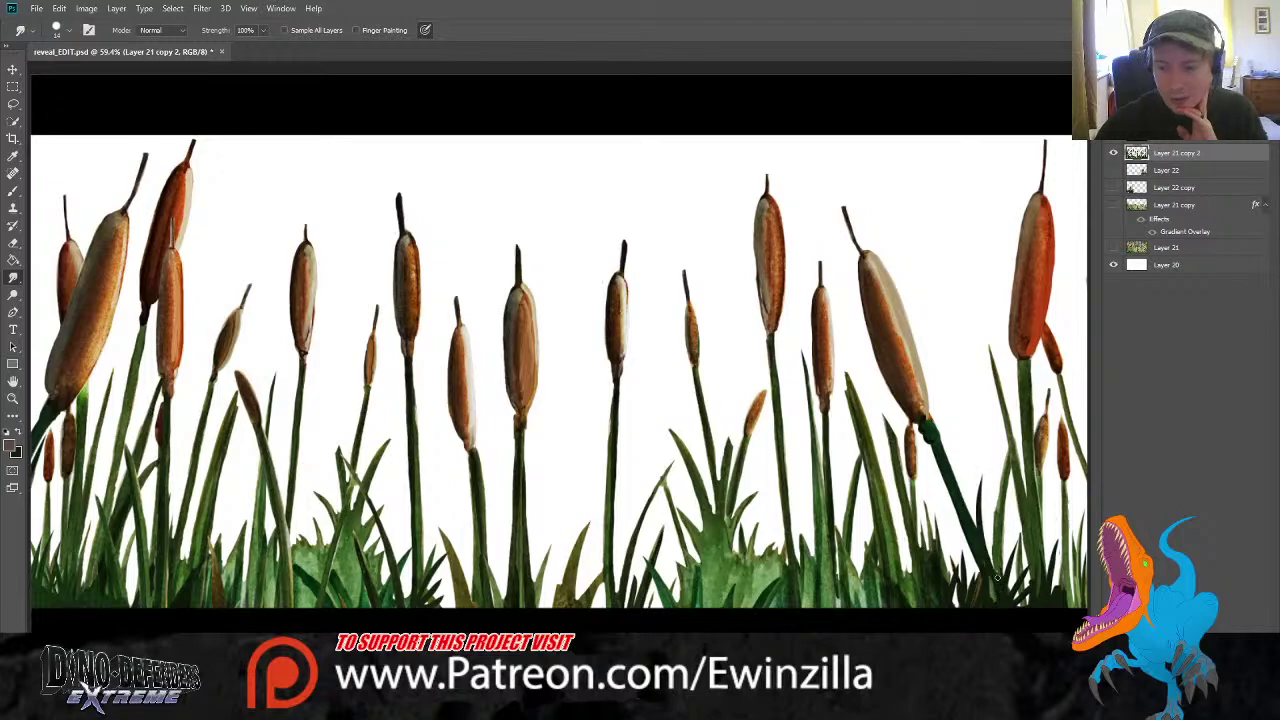
{"action": "mouse_move", "coordinate": [997, 577]}
{"action": "left_mouse_down"}
{"action": "mouse_move", "coordinate": [958, 536]}
{"action": "mouse_move", "coordinate": [991, 595]}
{"action": "mouse_move", "coordinate": [970, 568]}
{"action": "left_mouse_up"}
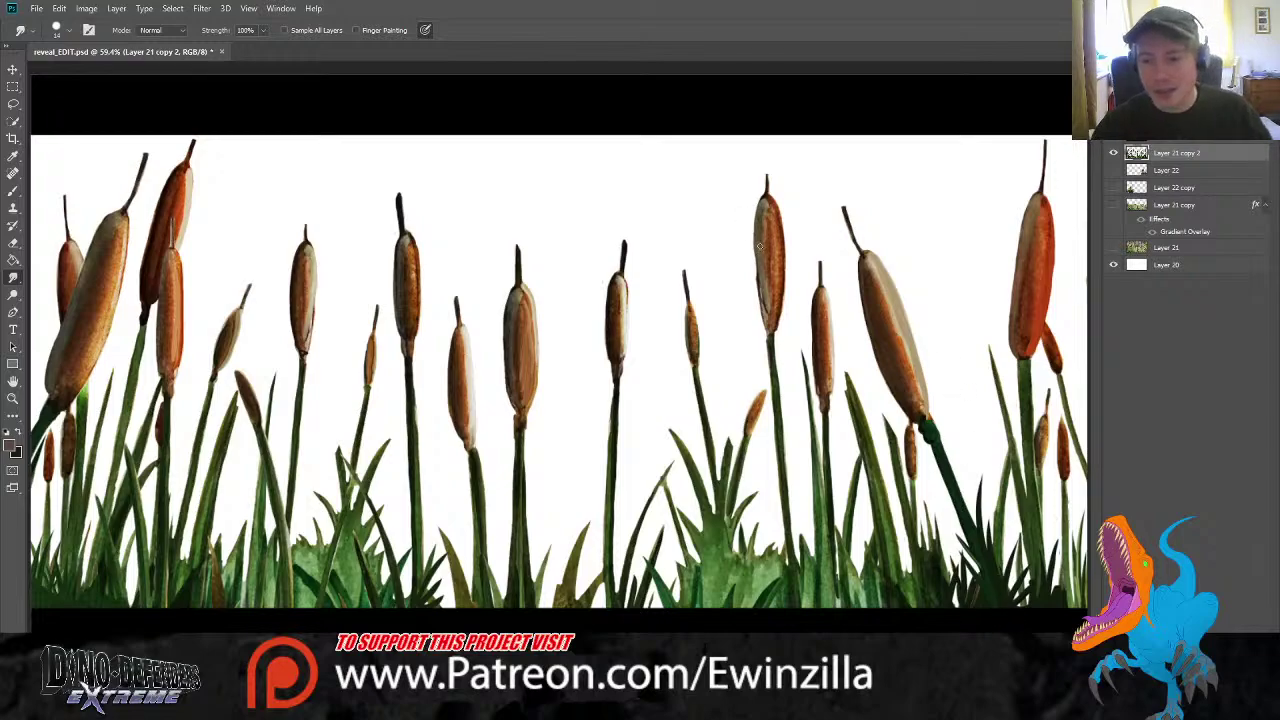
Smudge the pale edges of the tall cattail head just right of centre and the dark head left of centre
{"action": "left_click_drag", "start_coordinate": [757, 240], "coordinate": [762, 315]}
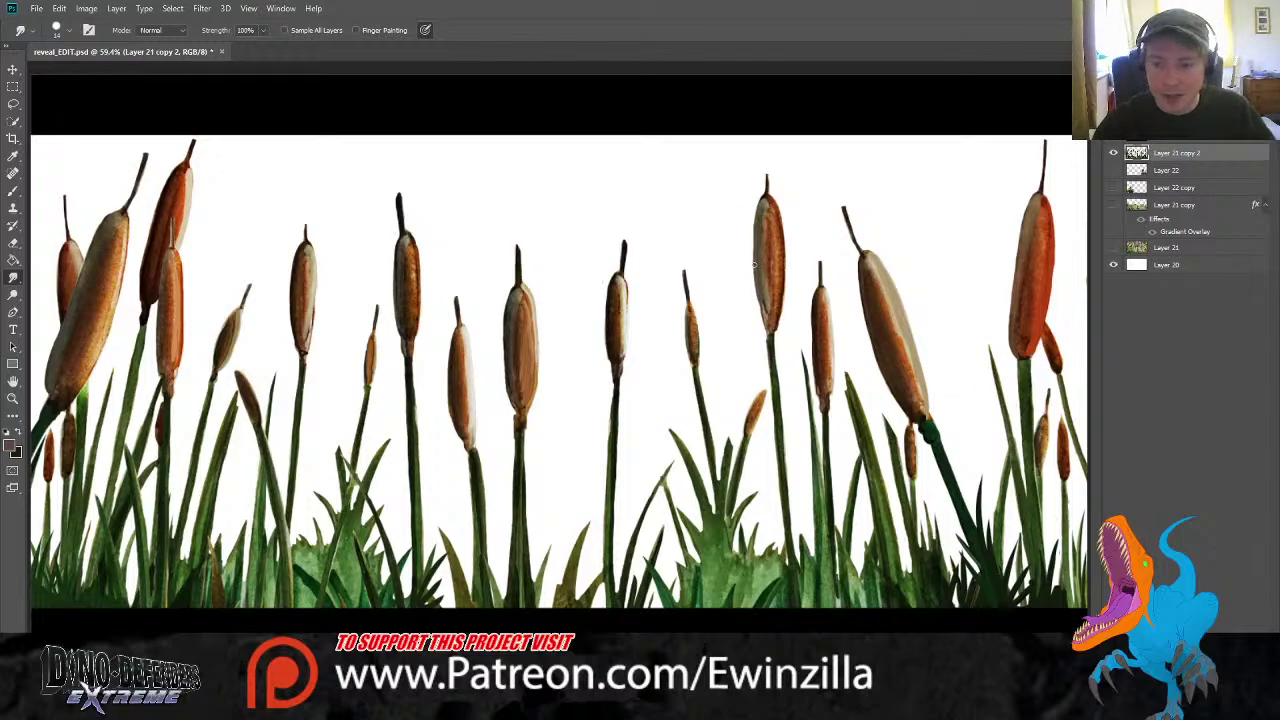
{"action": "mouse_move", "coordinate": [754, 265]}
{"action": "left_mouse_down"}
{"action": "mouse_move", "coordinate": [769, 333]}
{"action": "mouse_move", "coordinate": [767, 218]}
{"action": "mouse_move", "coordinate": [756, 273]}
{"action": "mouse_move", "coordinate": [765, 198]}
{"action": "mouse_move", "coordinate": [751, 281]}
{"action": "mouse_move", "coordinate": [753, 214]}
{"action": "mouse_move", "coordinate": [753, 300]}
{"action": "mouse_move", "coordinate": [761, 245]}
{"action": "mouse_move", "coordinate": [772, 329]}
{"action": "mouse_move", "coordinate": [759, 271]}
{"action": "mouse_move", "coordinate": [772, 325]}
{"action": "mouse_move", "coordinate": [748, 292]}
{"action": "left_mouse_up"}
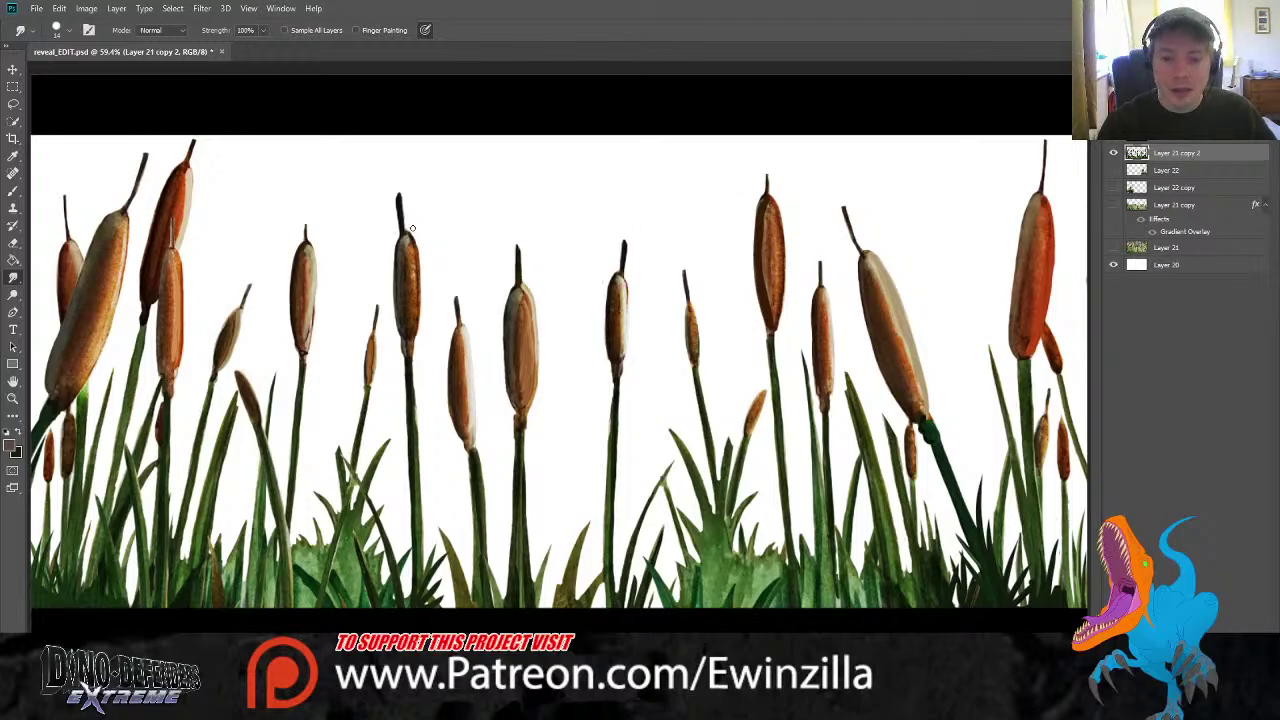
{"action": "left_click_drag", "start_coordinate": [416, 244], "coordinate": [418, 291]}
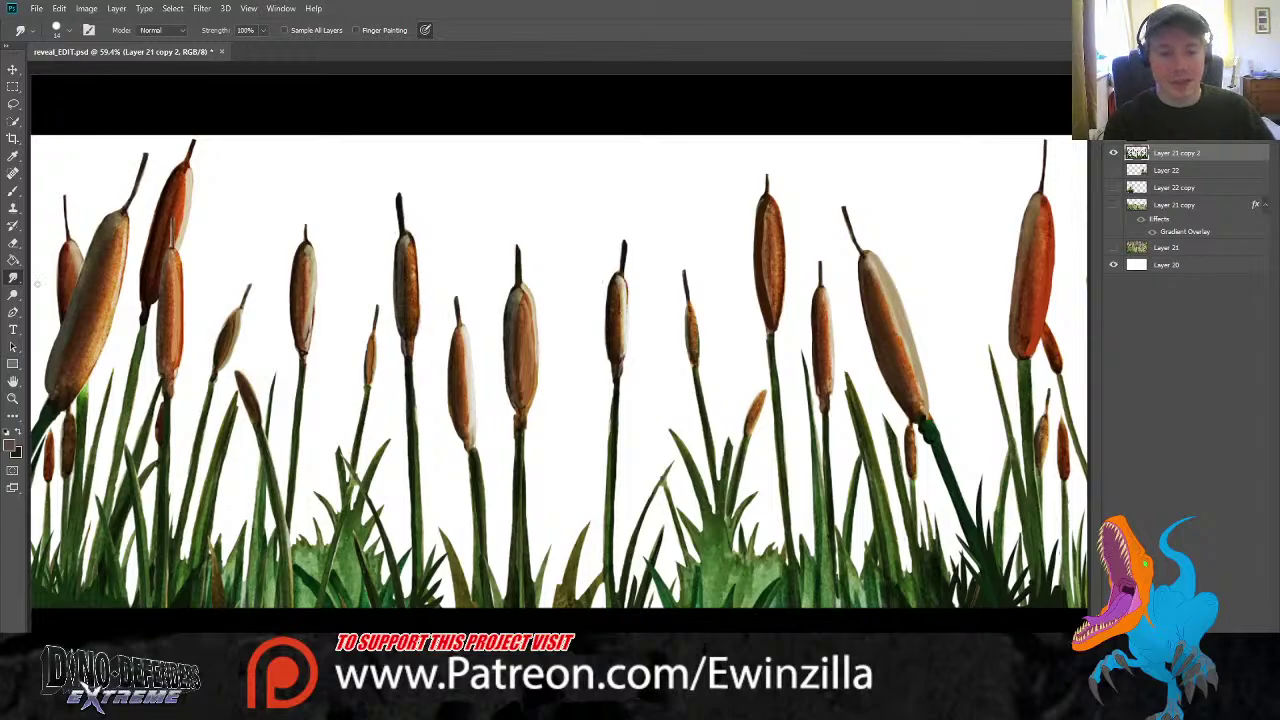
Dodge the right side of the upright left-hand cattail head at 3% midtone exposure, then smudge its edge and the small head right of centre
{"action": "left_click", "coordinate": [13, 294]}
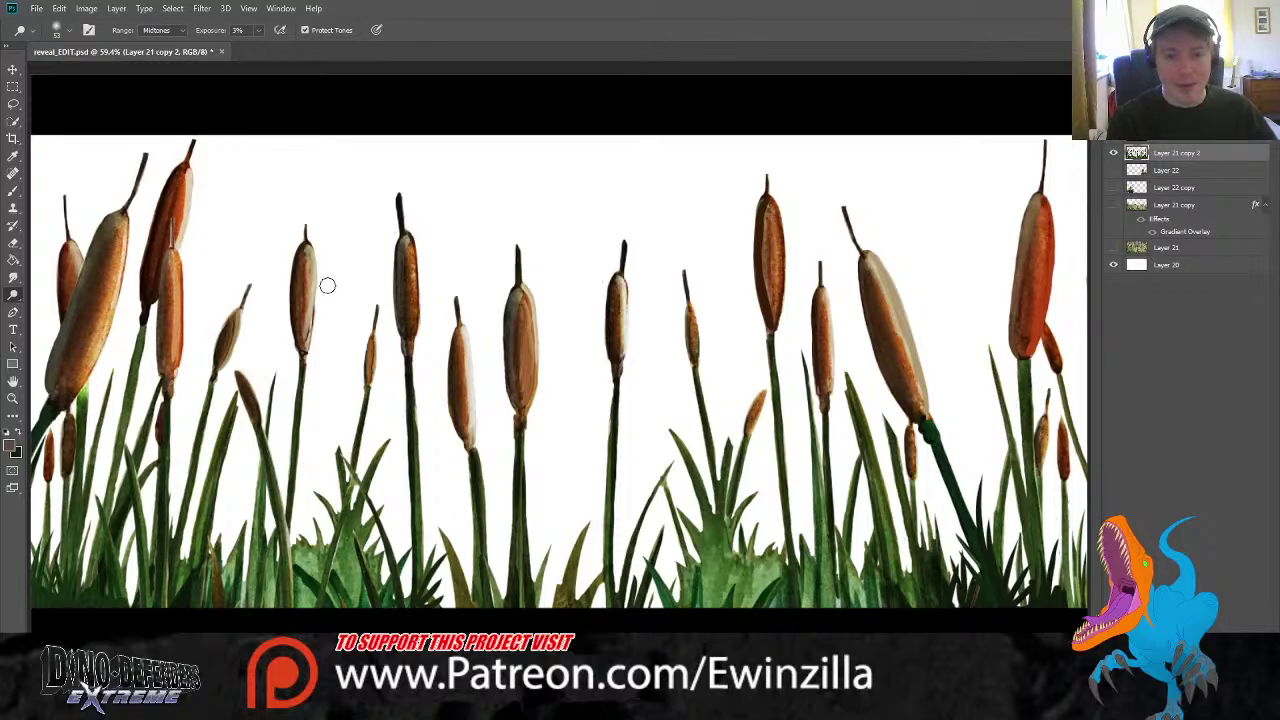
{"action": "left_click_drag", "start_coordinate": [318, 249], "coordinate": [310, 346]}
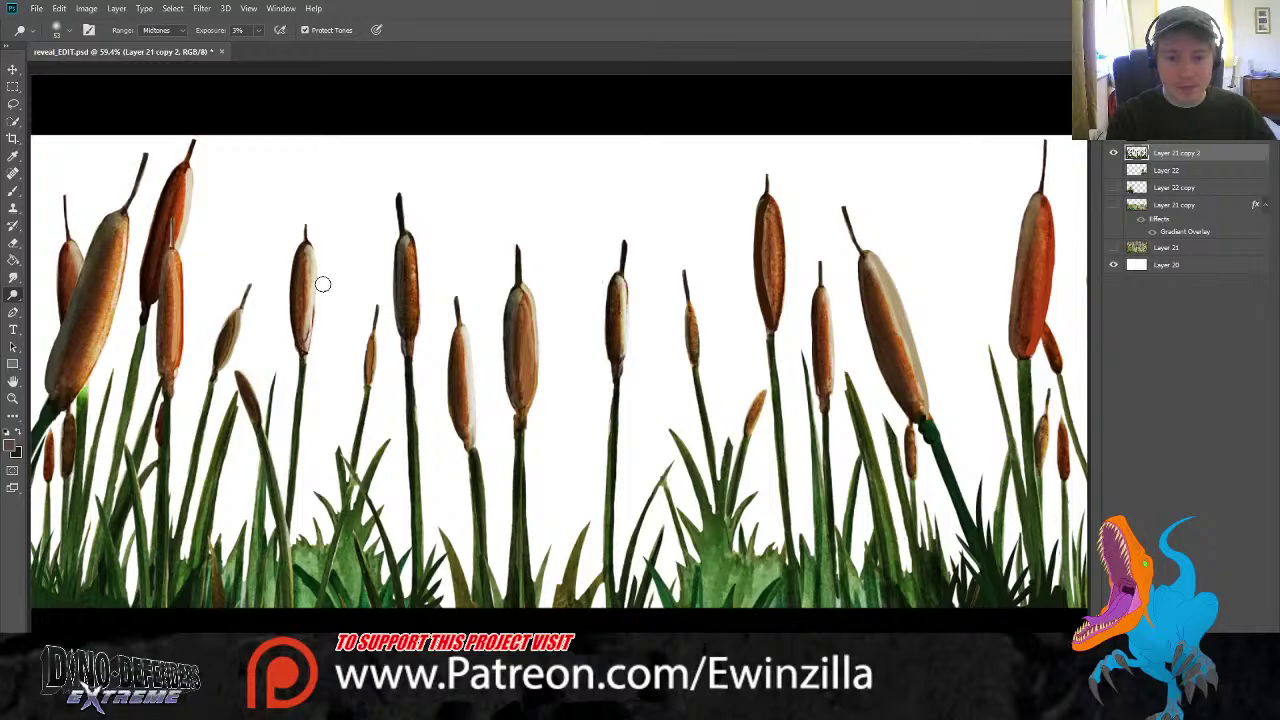
{"action": "left_click", "coordinate": [13, 277]}
{"action": "left_click_drag", "start_coordinate": [315, 309], "coordinate": [308, 330]}
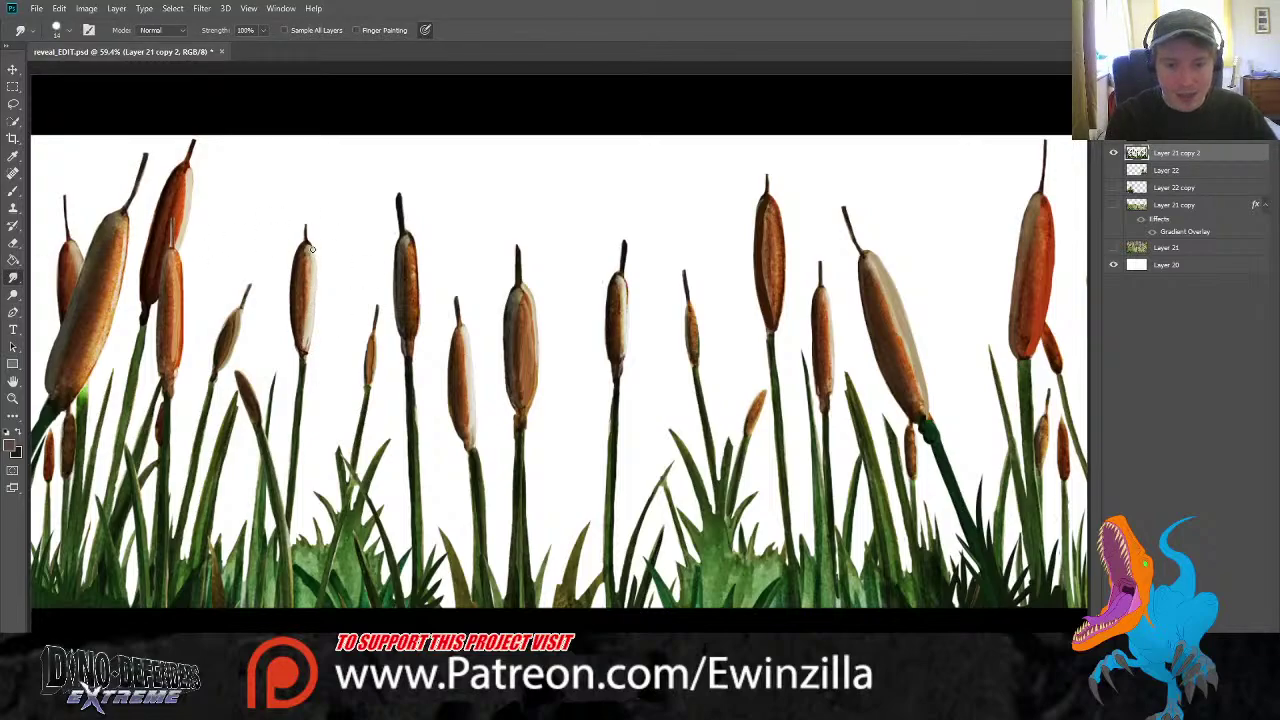
{"action": "mouse_move", "coordinate": [311, 249]}
{"action": "left_mouse_down"}
{"action": "mouse_move", "coordinate": [311, 325]}
{"action": "mouse_move", "coordinate": [314, 306]}
{"action": "left_mouse_up"}
{"action": "left_click_drag", "start_coordinate": [316, 256], "coordinate": [304, 349]}
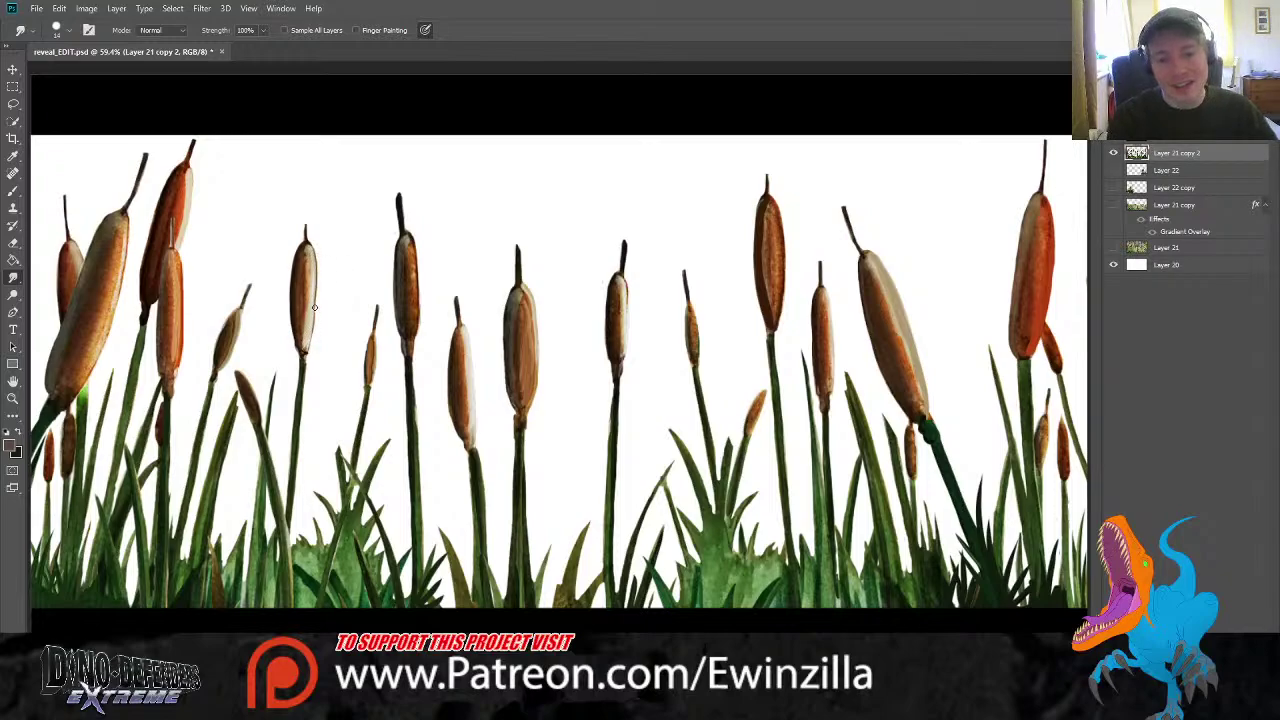
{"action": "left_click_drag", "start_coordinate": [314, 306], "coordinate": [292, 344]}
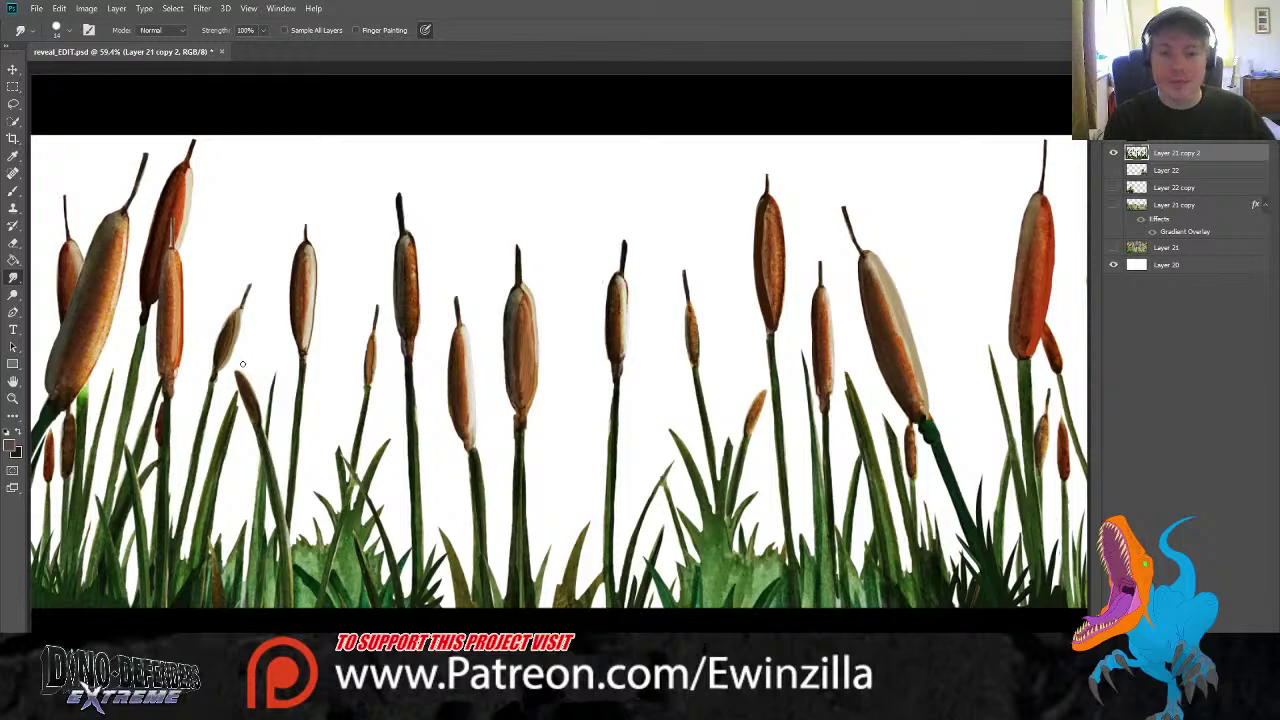
{"action": "mouse_move", "coordinate": [693, 346]}
{"action": "left_mouse_down"}
{"action": "mouse_move", "coordinate": [689, 308]}
{"action": "mouse_move", "coordinate": [697, 348]}
{"action": "mouse_move", "coordinate": [692, 308]}
{"action": "mouse_move", "coordinate": [693, 362]}
{"action": "left_mouse_up"}
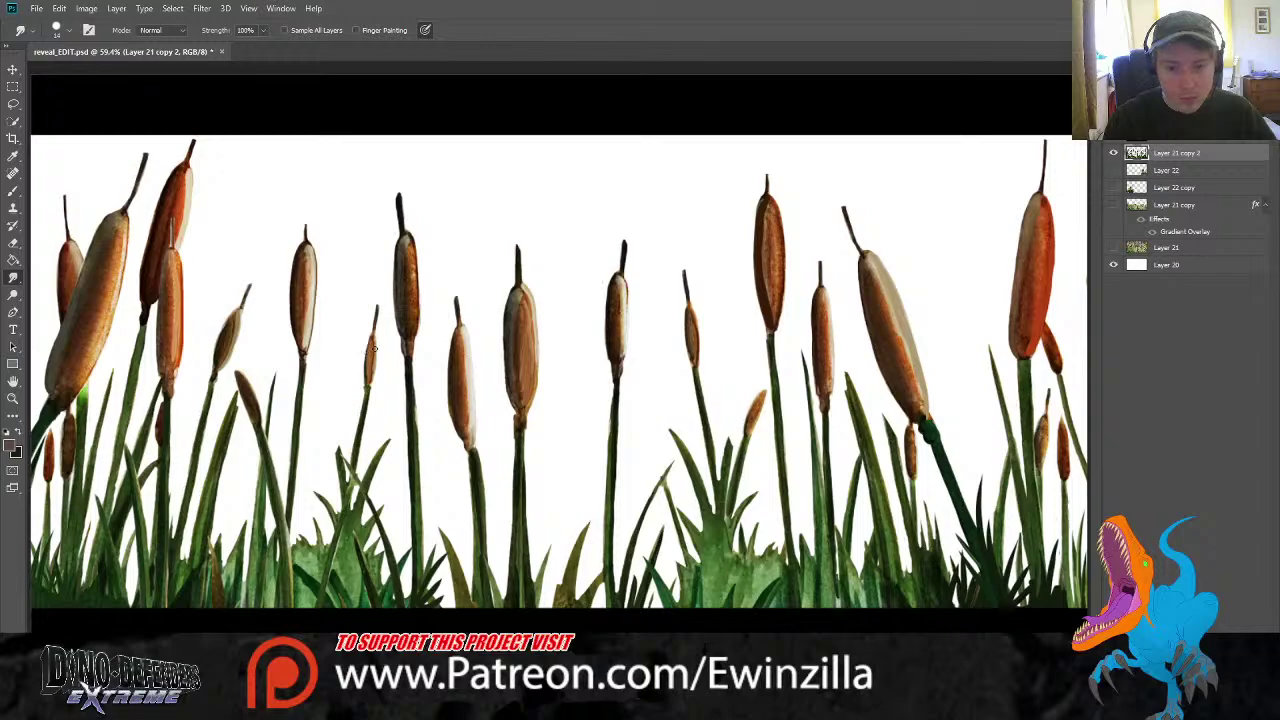
Show Layer 21 copy, Layer 21, Layer 22 copy and Layer 22 again behind the cattails
{"action": "left_click", "coordinate": [1112, 204]}
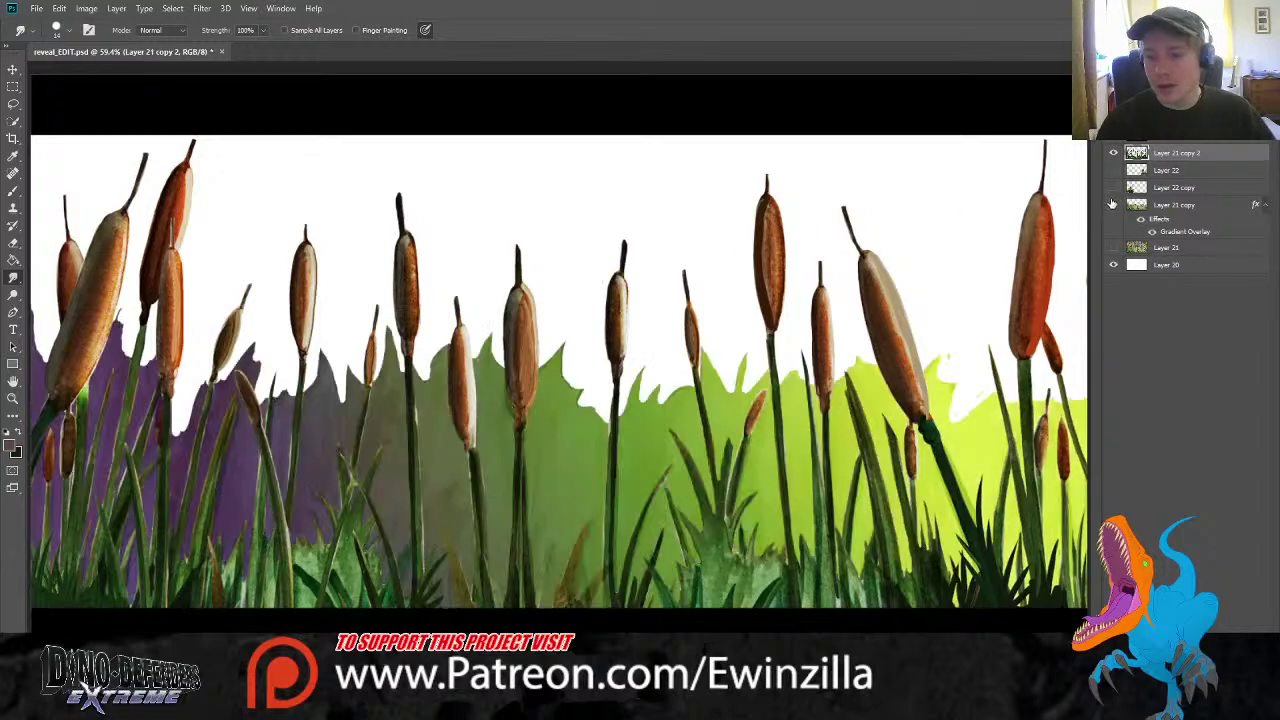
{"action": "left_click", "coordinate": [1113, 248]}
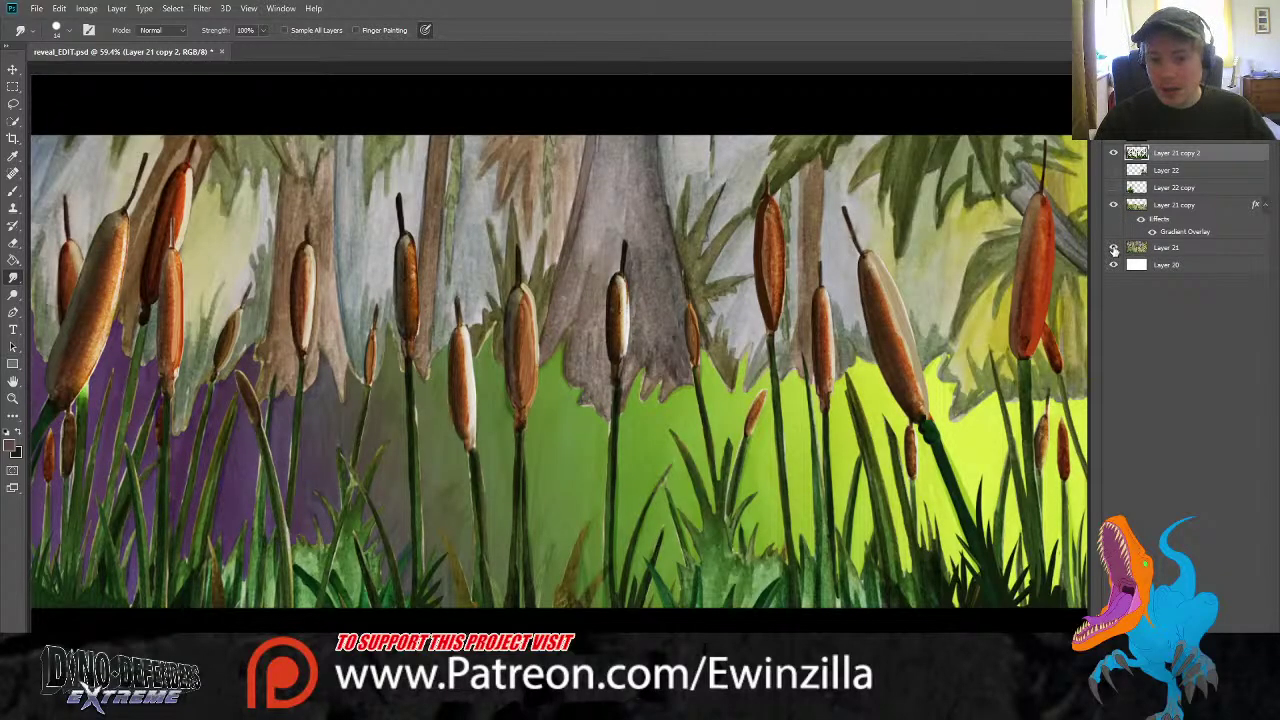
{"action": "left_click", "coordinate": [1113, 187]}
{"action": "left_click", "coordinate": [1114, 170]}
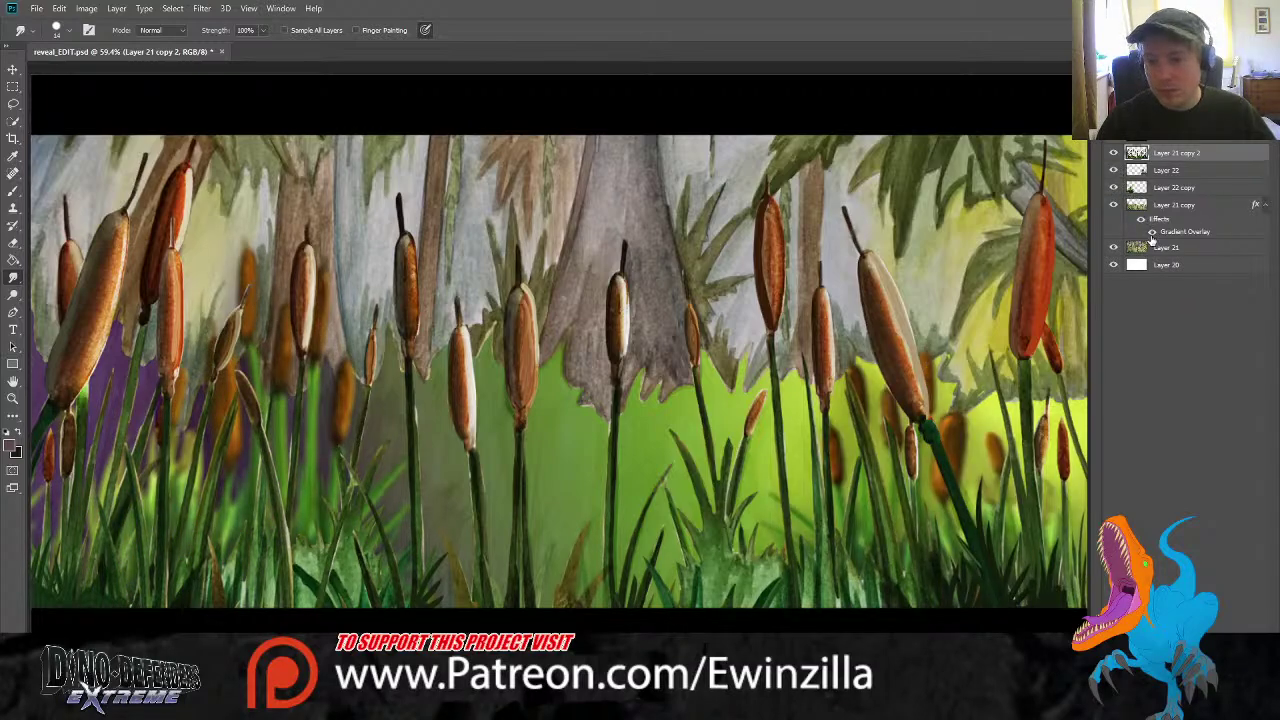
Try blurring the painted tree background on Layer 21
{"action": "left_click", "coordinate": [1163, 250]}
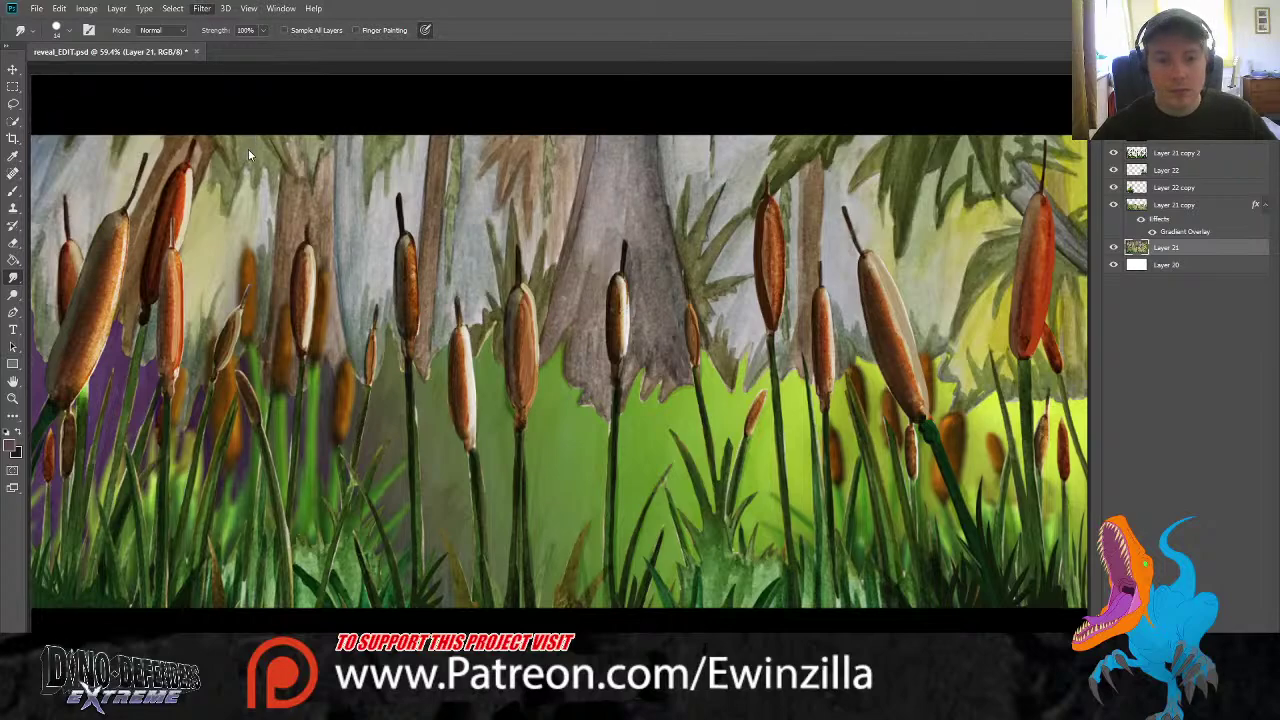
{"action": "left_click", "coordinate": [409, 203]}
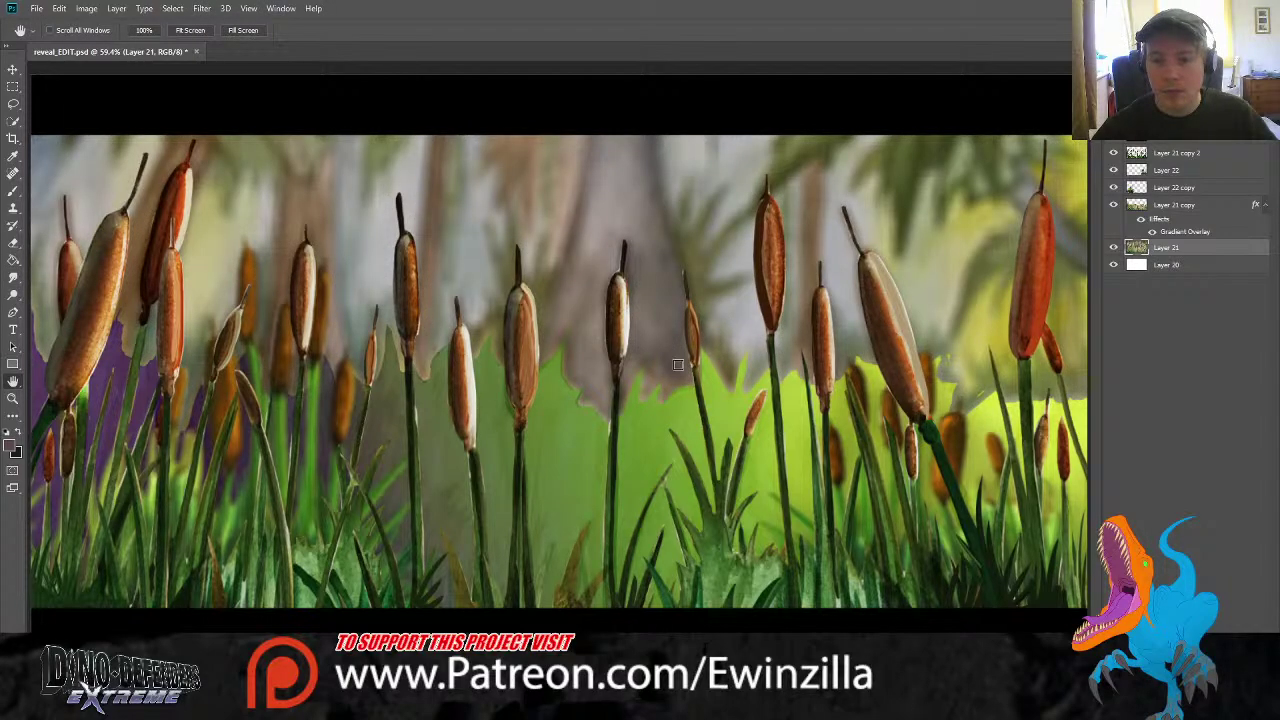
{"action": "left_click", "coordinate": [516, 193]}
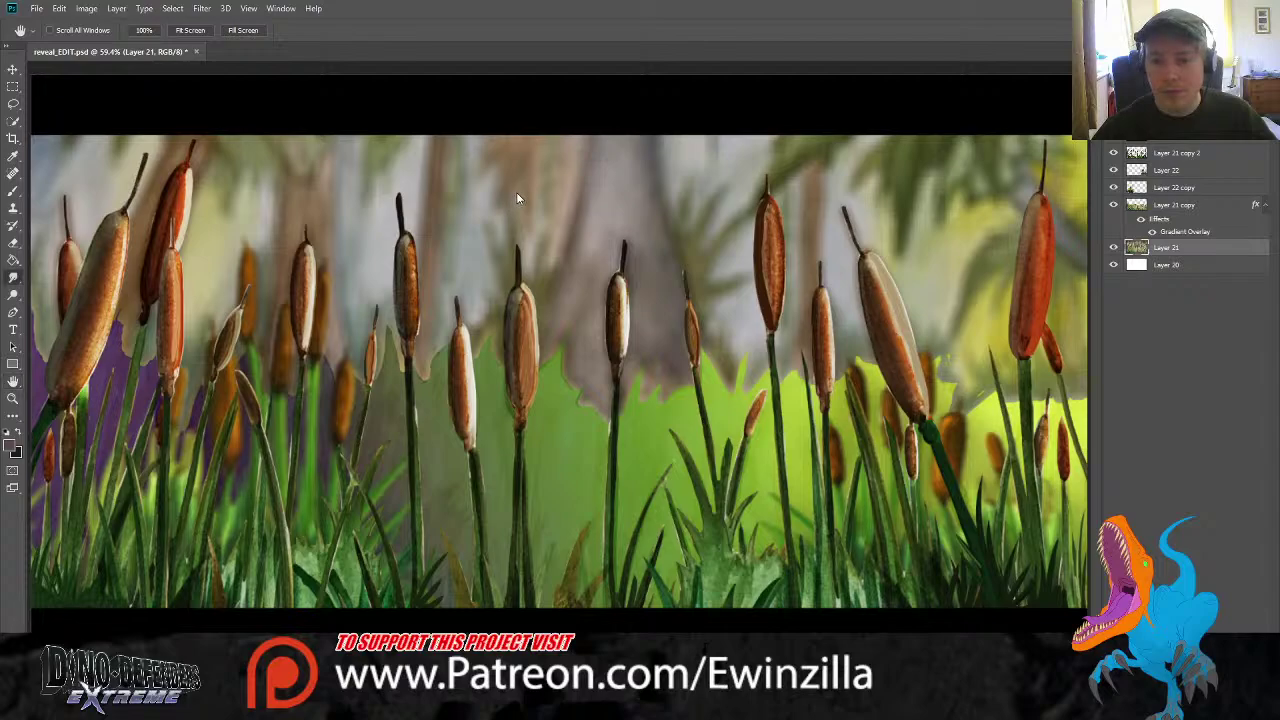
Lower the opacity of the Gradient Overlay on Layer 21 copy so the painted grass shows through
{"action": "double_click", "coordinate": [1173, 233]}
{"action": "left_click_drag", "start_coordinate": [755, 83], "coordinate": [724, 78]}
{"action": "left_click", "coordinate": [932, 50]}
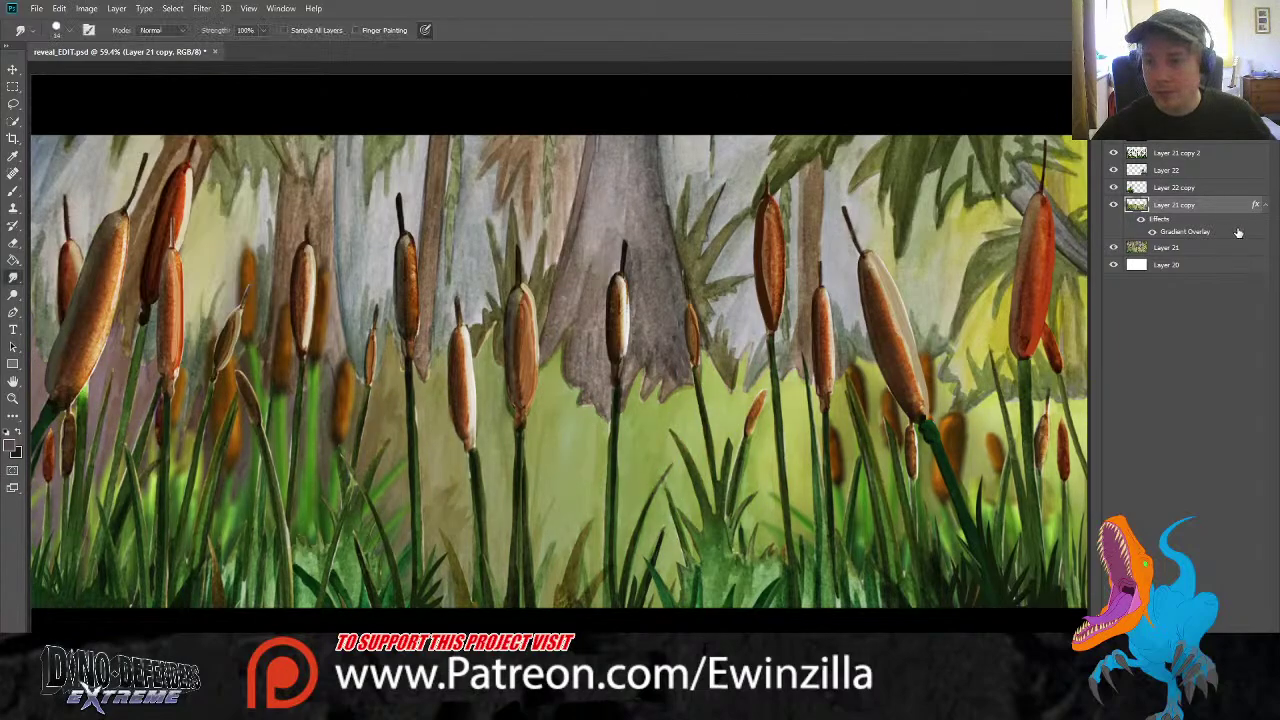
Merge Layer 21 copy with Layer 21 and blur the merged background
{"action": "left_click", "coordinate": [1173, 250], "text": "shift"}
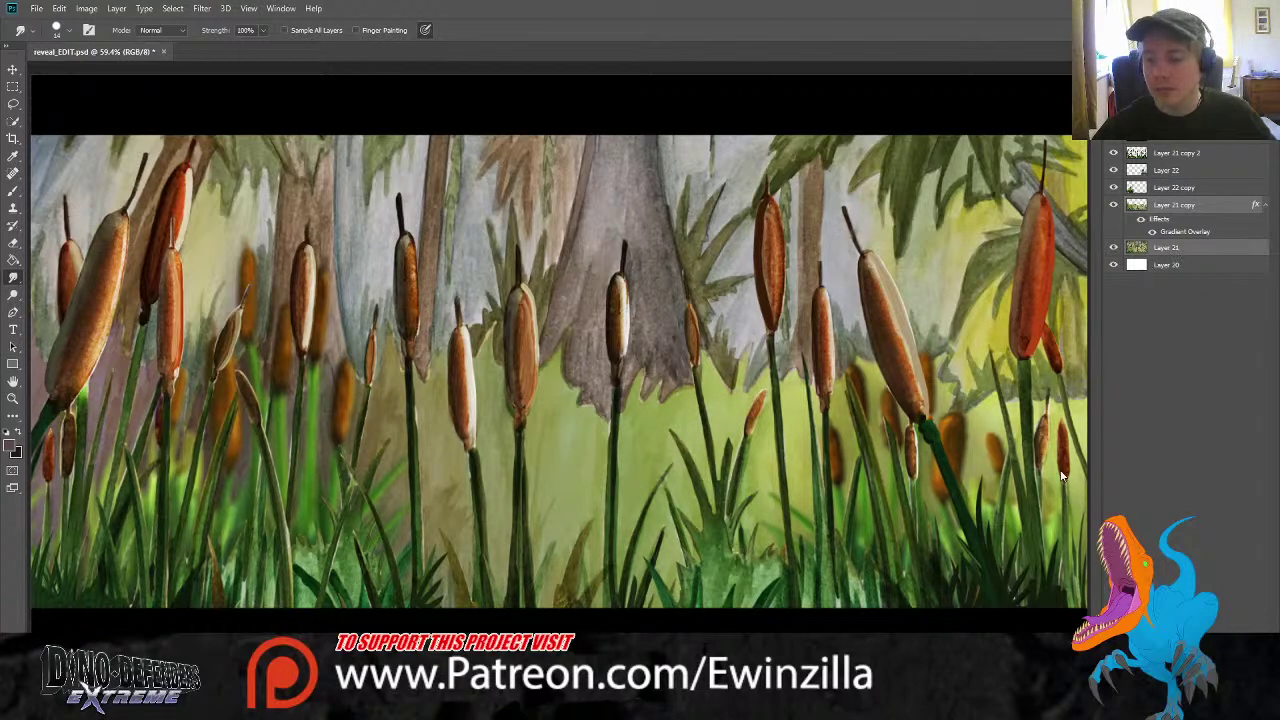
{"action": "key", "text": "ctrl+e"}
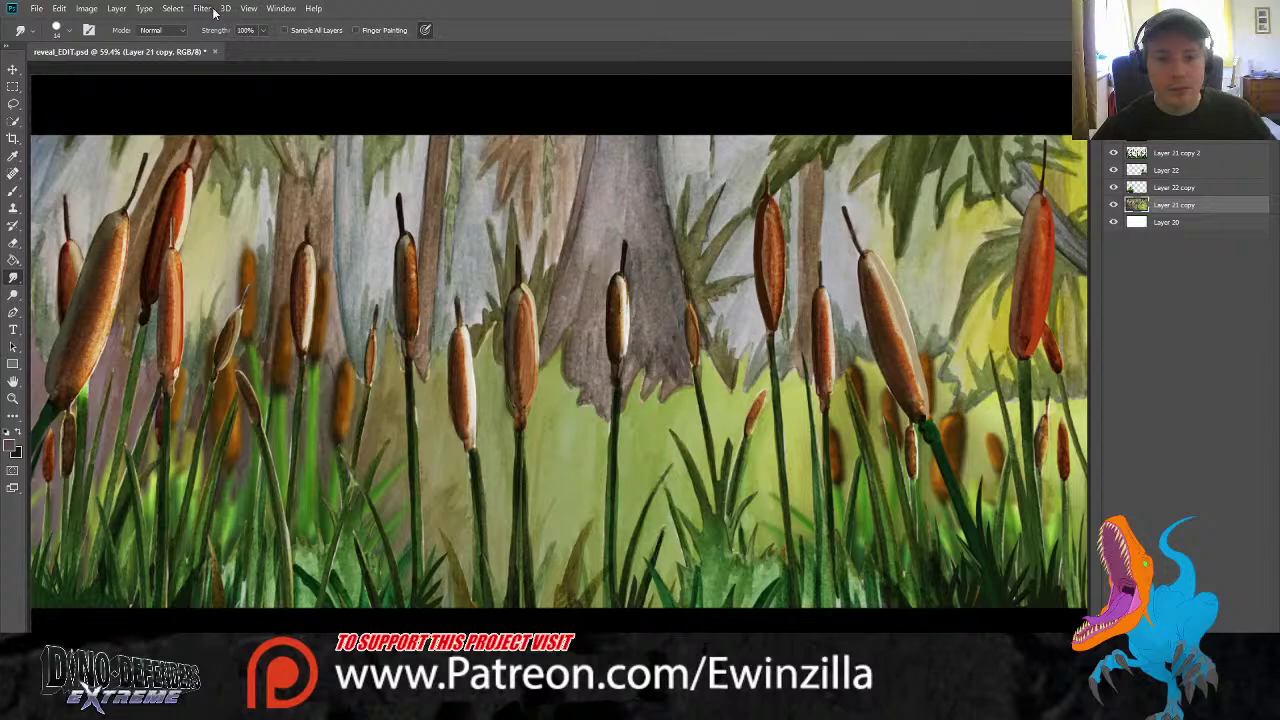
{"action": "left_click", "coordinate": [414, 195]}
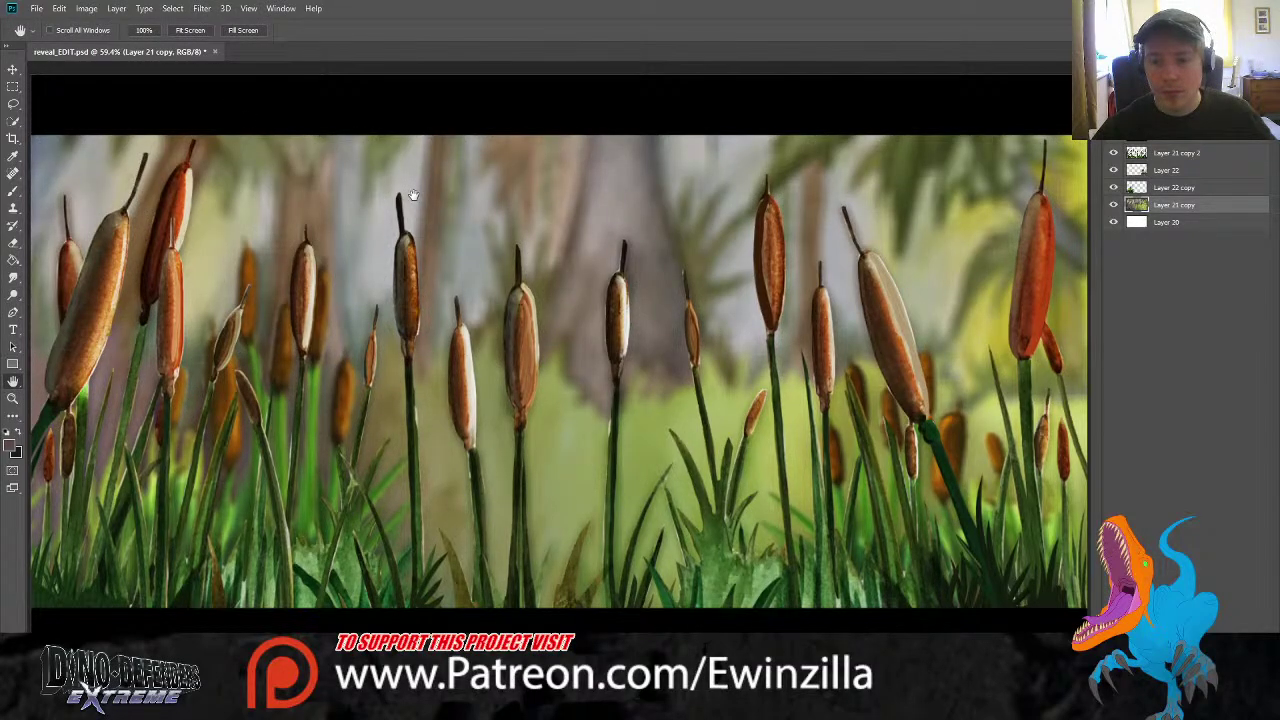
{"action": "left_click", "coordinate": [510, 177]}
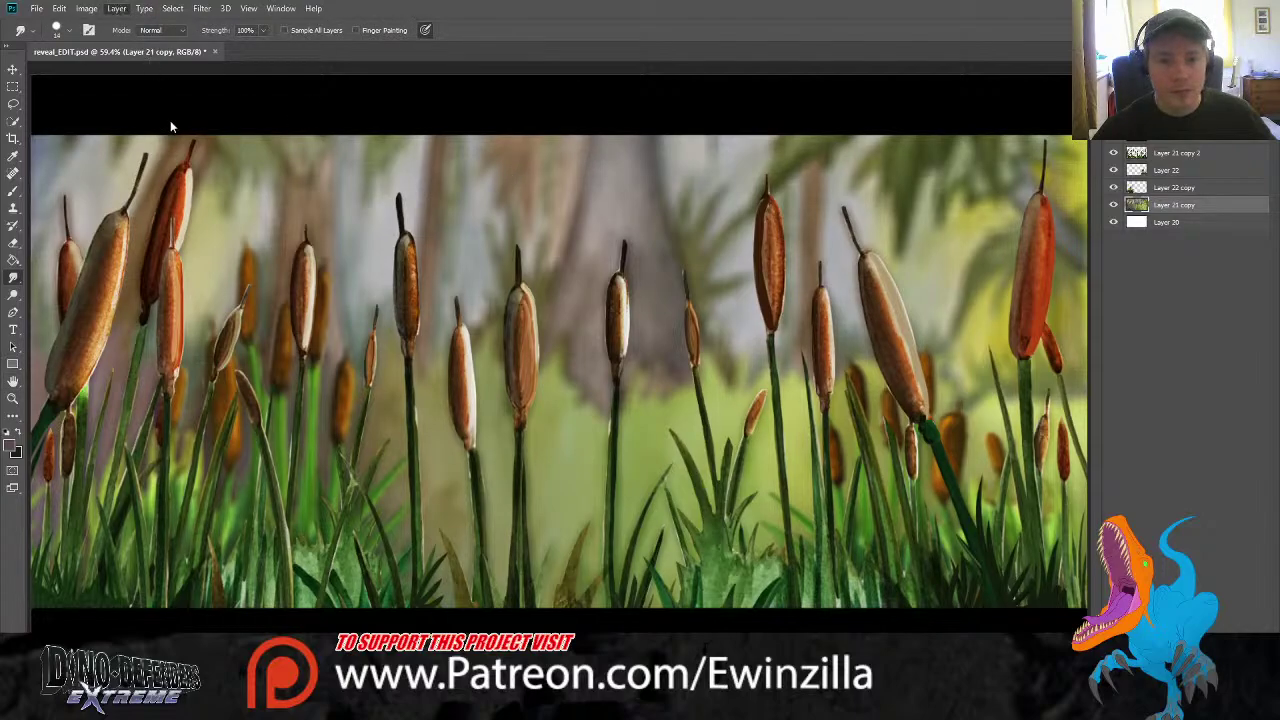
Add a purple-to-yellow Gradient Overlay to the merged background layer and reduce its opacity to a light tint
{"action": "left_click", "coordinate": [339, 238]}
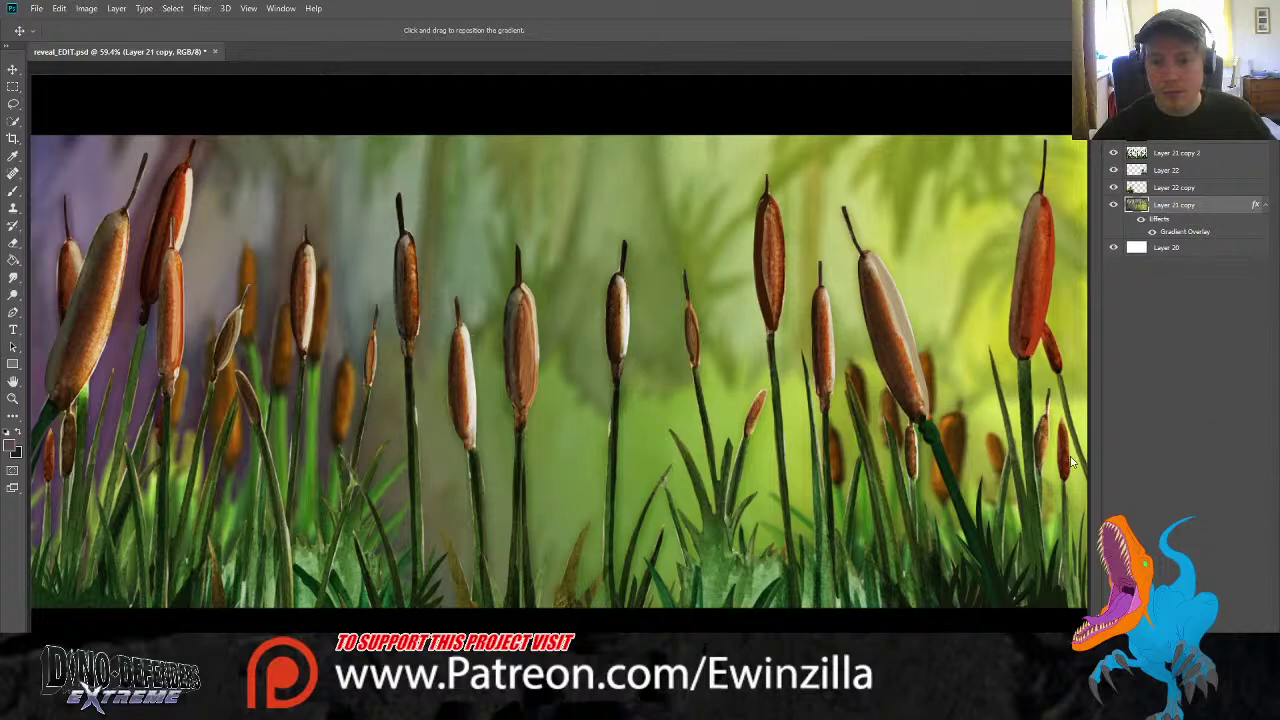
{"action": "left_click_drag", "start_coordinate": [958, 401], "coordinate": [934, 401]}
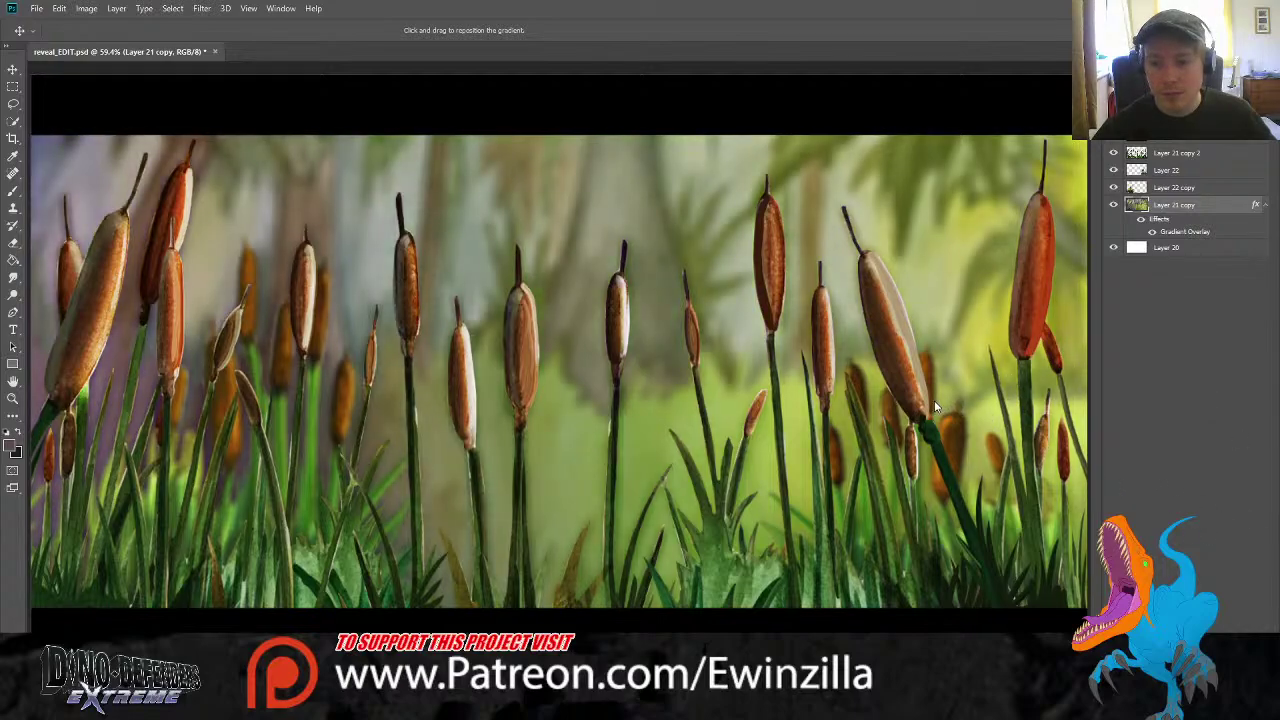
{"action": "key", "text": "Return"}
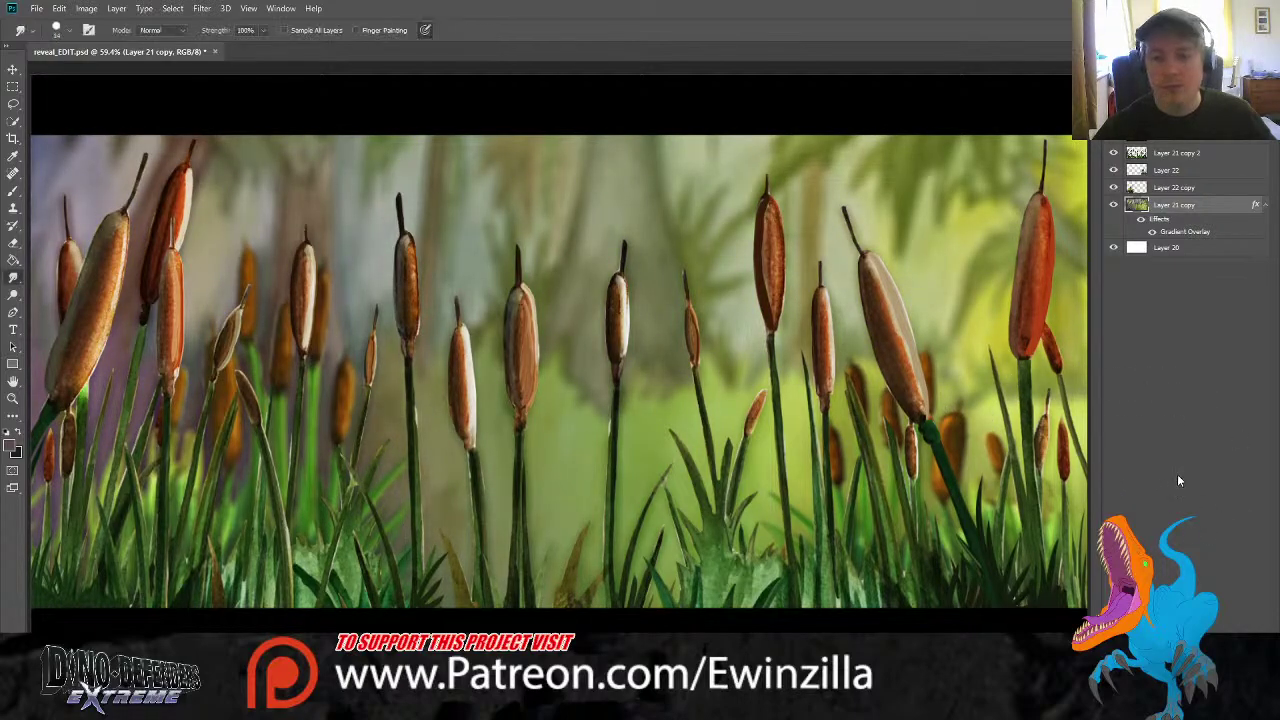
Duplicate Layer 22 and move the copied blurred reeds left behind the central cattails
{"action": "left_click", "coordinate": [1173, 191]}
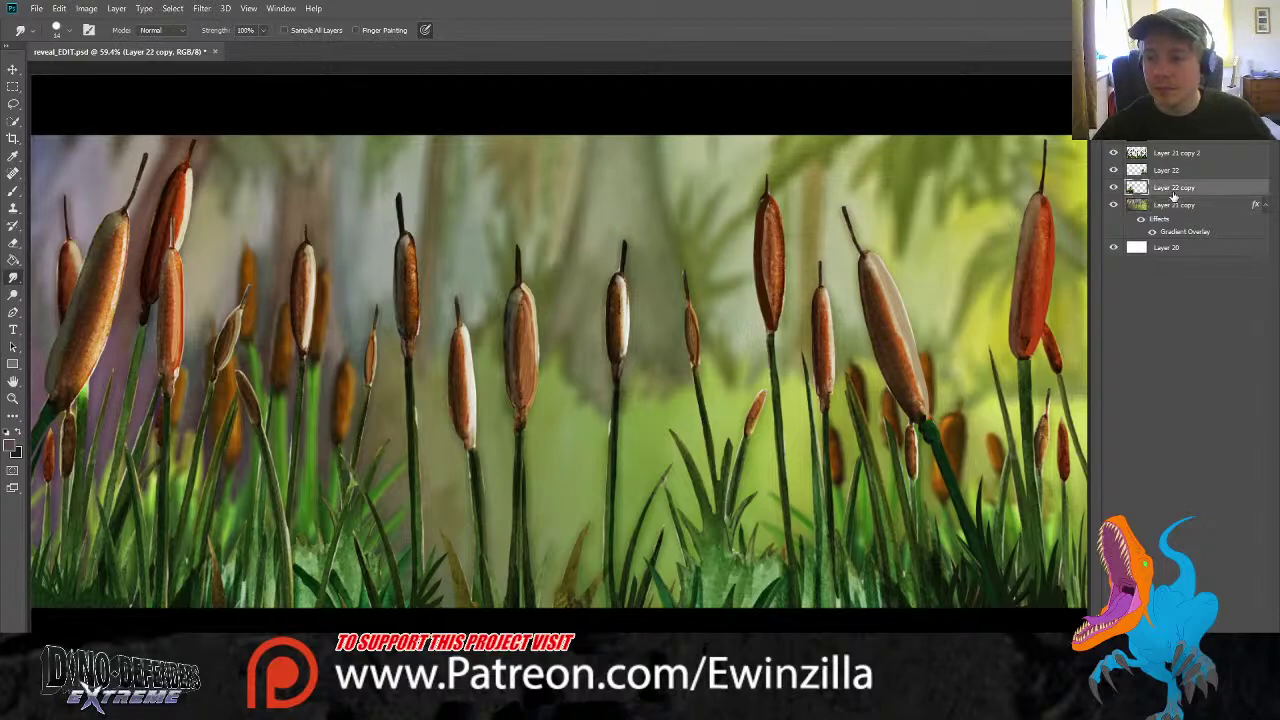
{"action": "left_click", "coordinate": [1167, 174]}
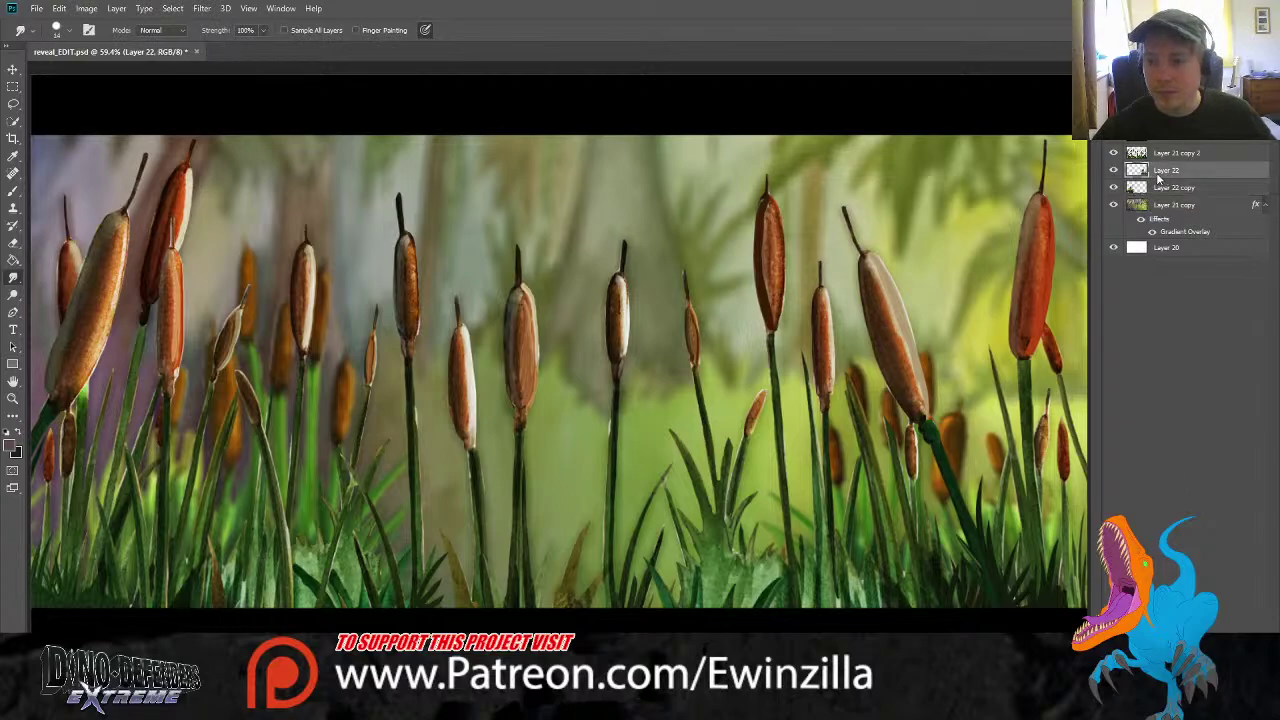
{"action": "key", "text": "ctrl+j"}
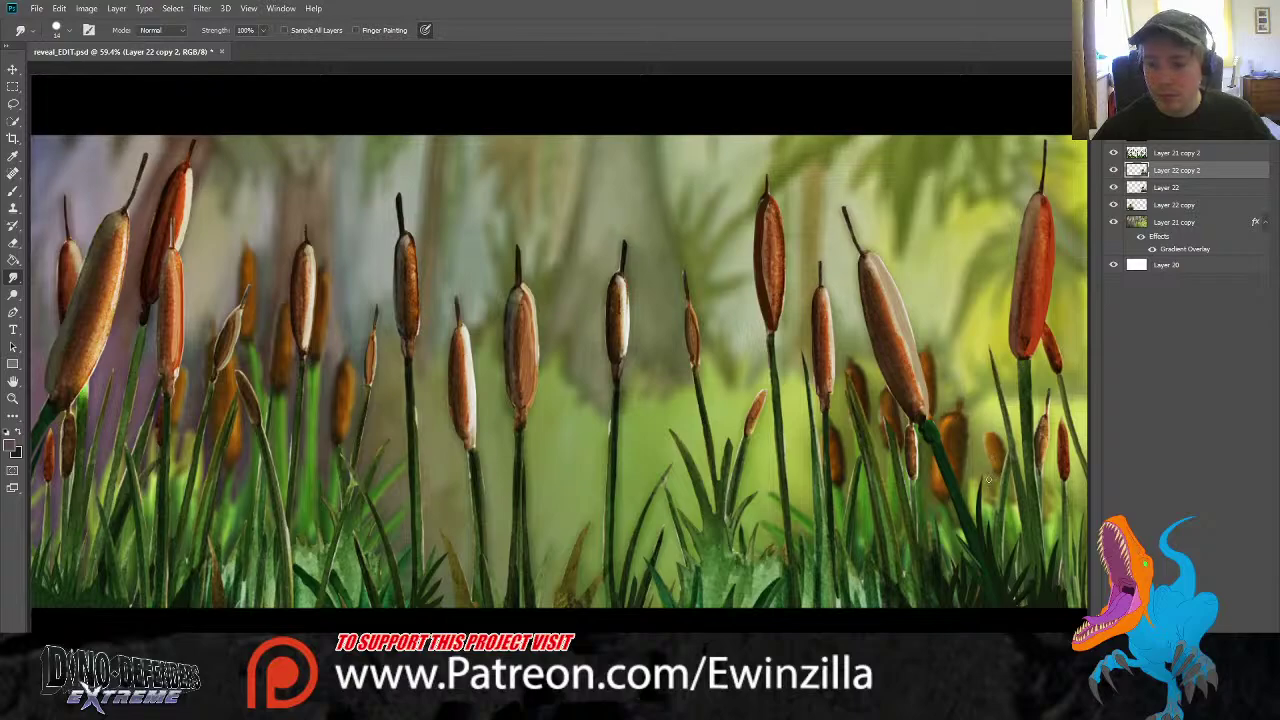
{"action": "left_click", "coordinate": [13, 70]}
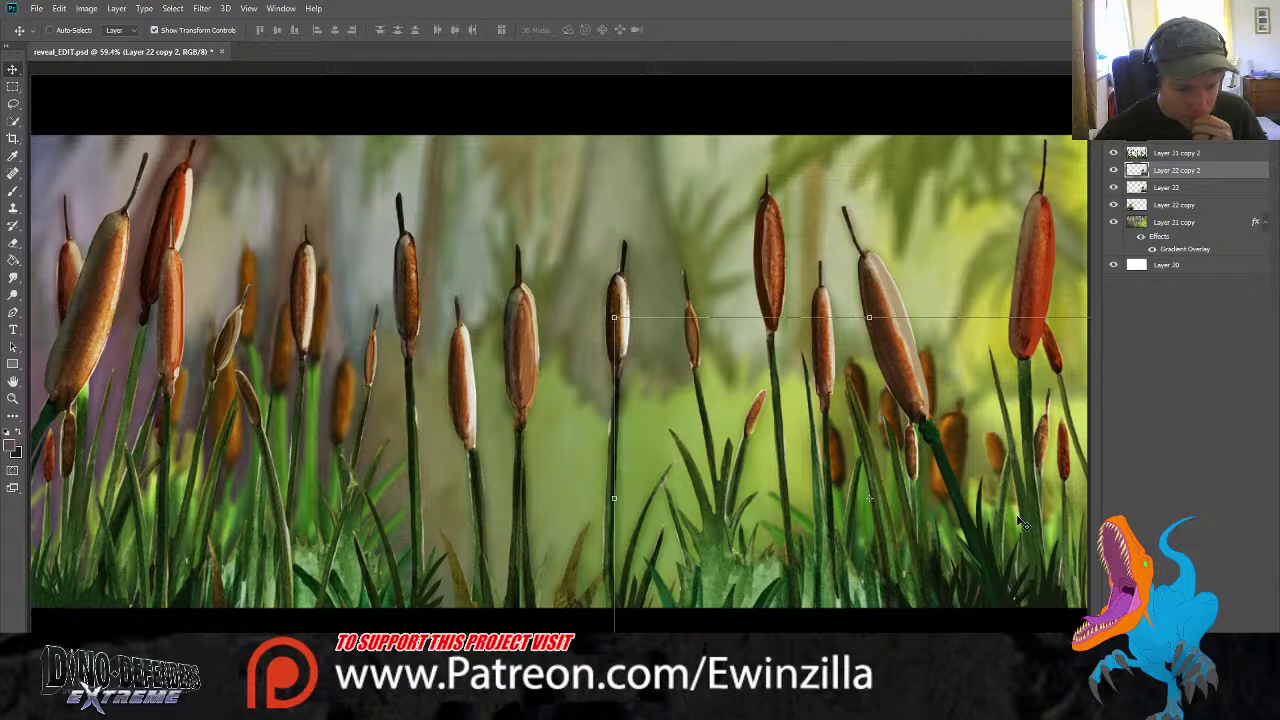
{"action": "left_click_drag", "start_coordinate": [1005, 527], "coordinate": [963, 527]}
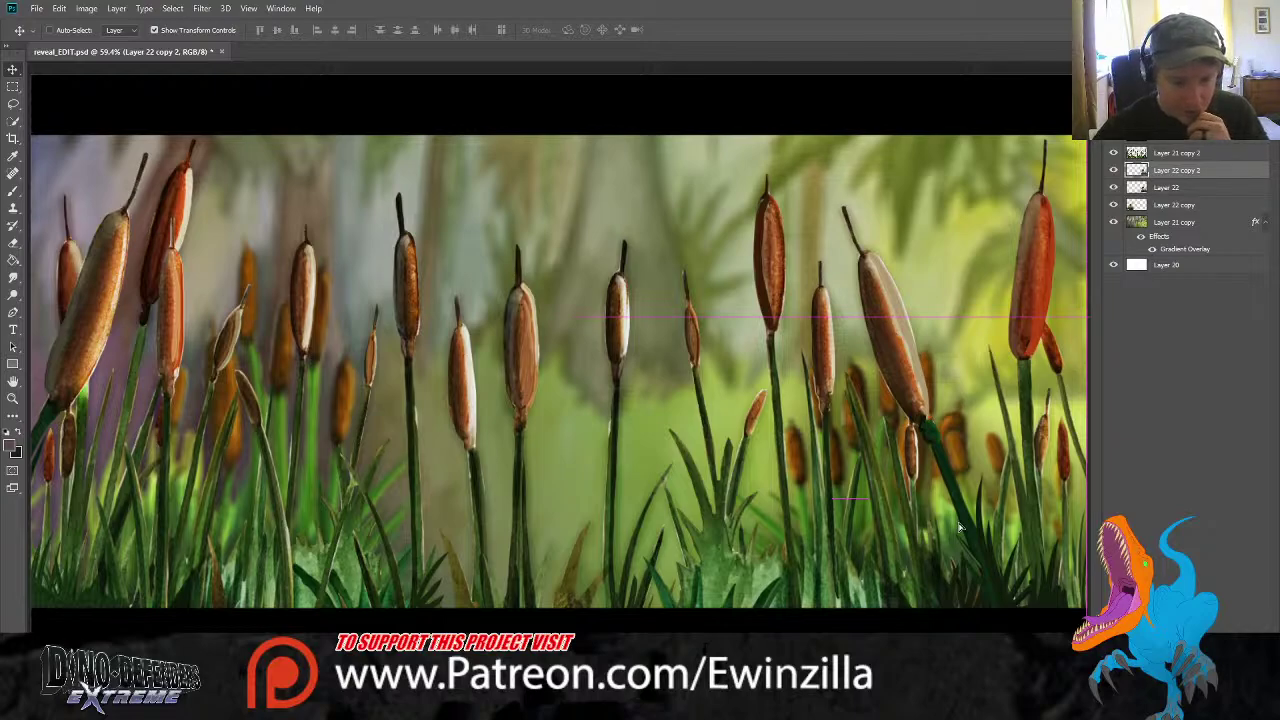
{"action": "left_click_drag", "start_coordinate": [958, 527], "coordinate": [920, 541]}
{"action": "left_click_drag", "start_coordinate": [670, 562], "coordinate": [614, 500]}
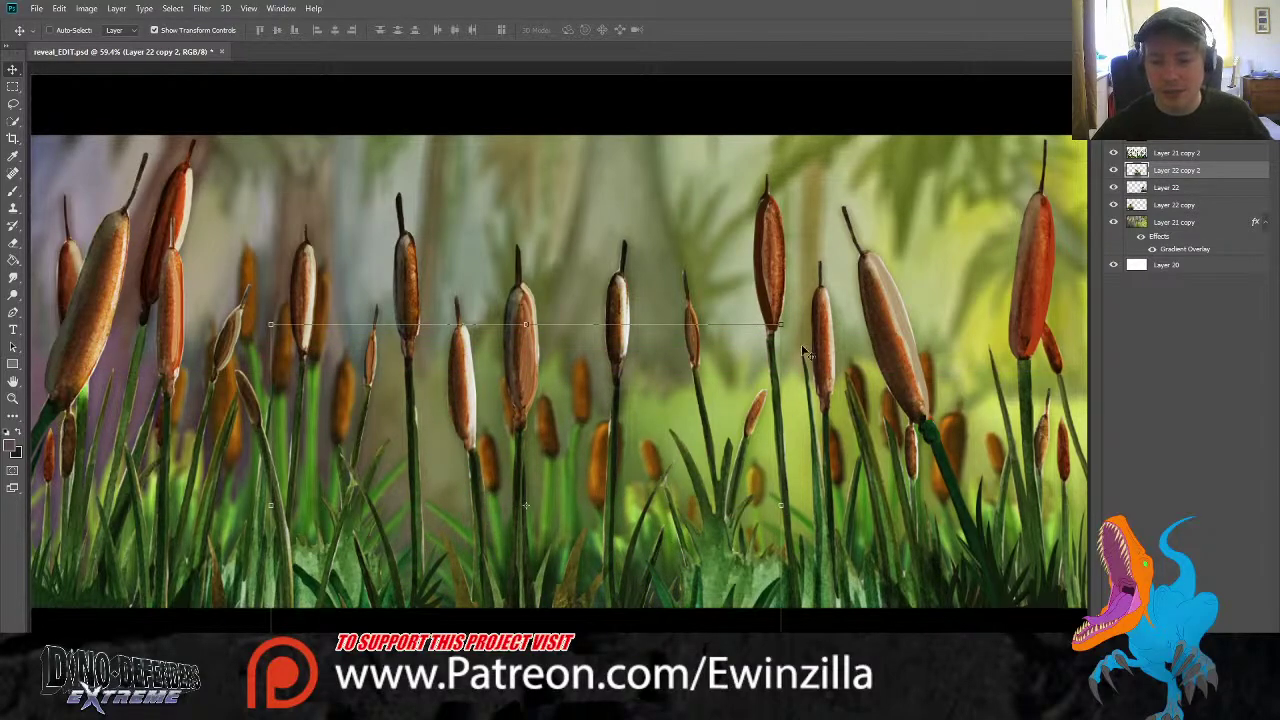
Scale Layer 22 copy 2 to about 65% width and 70% height, and place it behind the small cattails right of centre
{"action": "left_click_drag", "start_coordinate": [779, 323], "coordinate": [600, 434]}
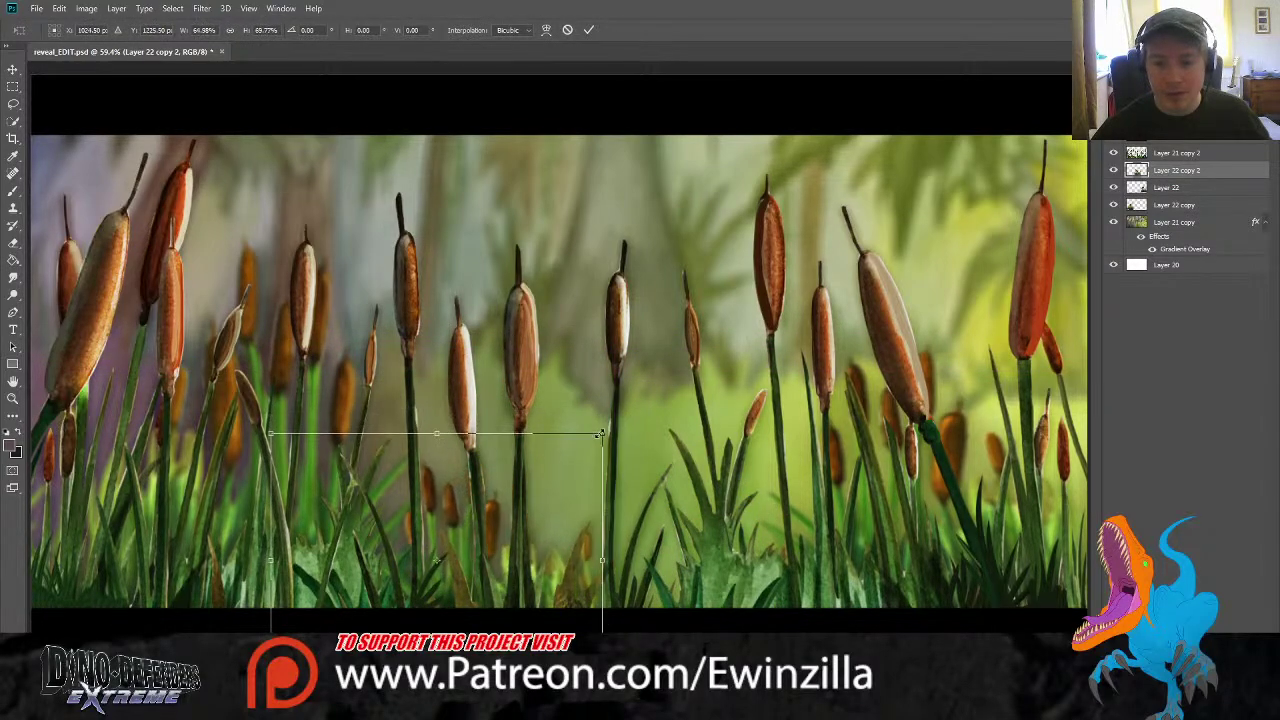
{"action": "left_click_drag", "start_coordinate": [585, 500], "coordinate": [843, 454]}
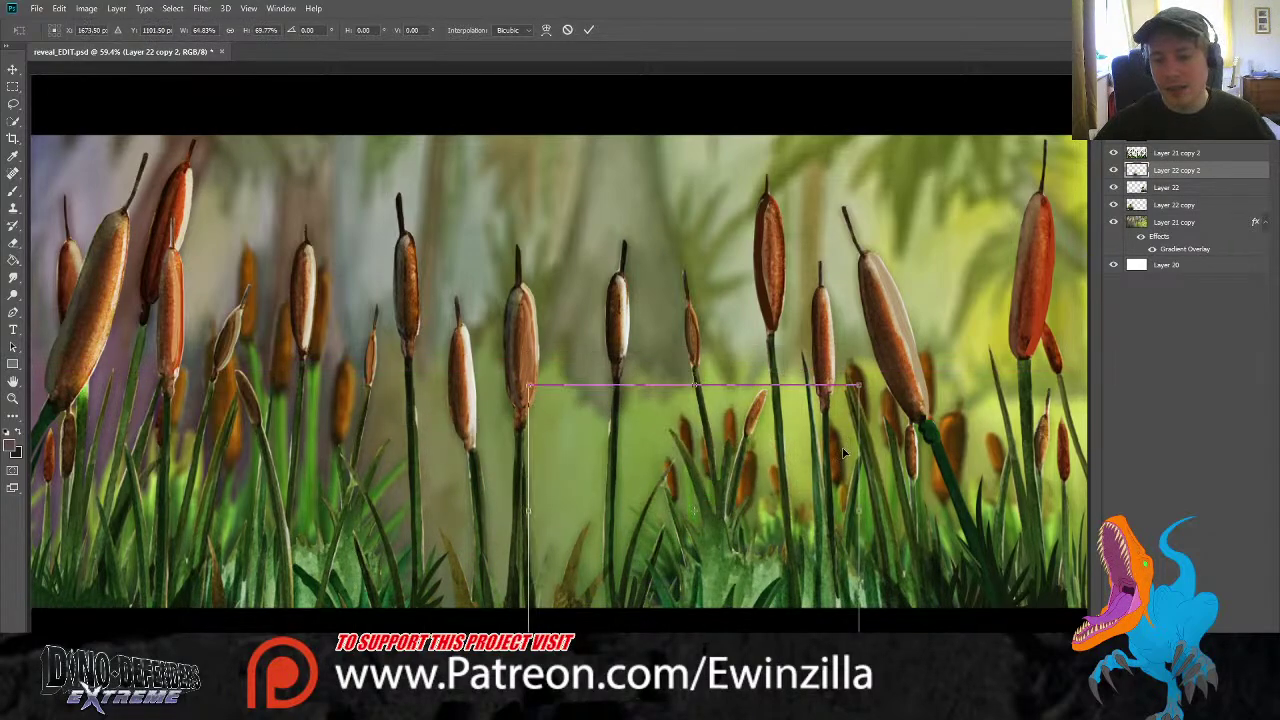
{"action": "key", "text": "Return"}
Smudge away the larger blurred reed head on Layer 22 copy 2 at 100% strength, then select Layer 21 copy 2
{"action": "left_click", "coordinate": [13, 277]}
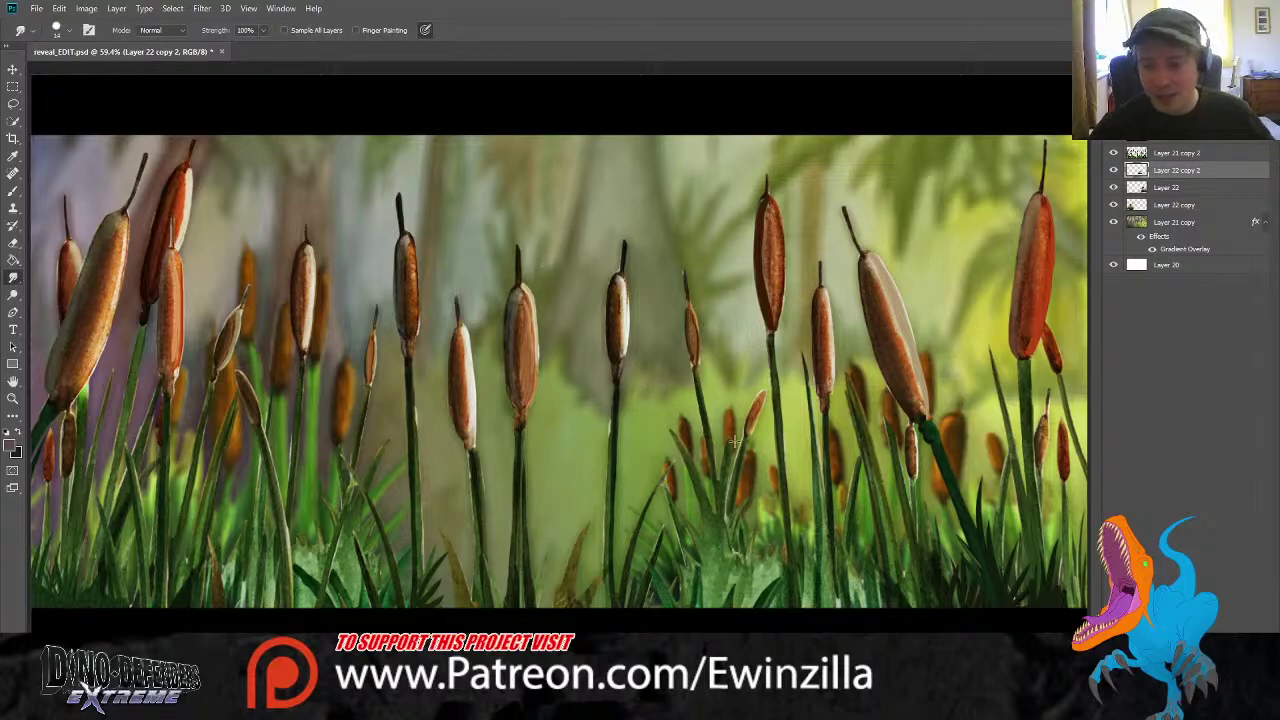
{"action": "mouse_move", "coordinate": [753, 469]}
{"action": "left_mouse_down"}
{"action": "mouse_move", "coordinate": [748, 450]}
{"action": "mouse_move", "coordinate": [744, 472]}
{"action": "mouse_move", "coordinate": [762, 474]}
{"action": "left_mouse_up"}
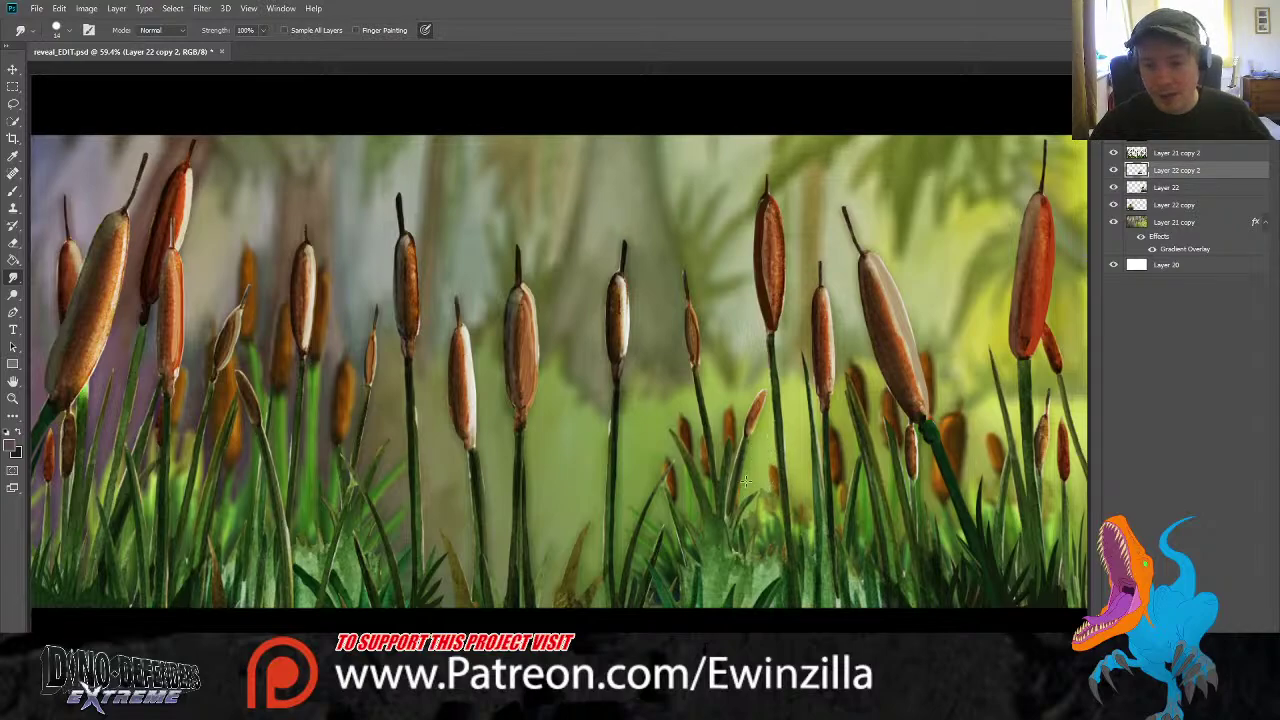
{"action": "mouse_move", "coordinate": [745, 481]}
{"action": "left_mouse_down"}
{"action": "mouse_move", "coordinate": [736, 520]}
{"action": "mouse_move", "coordinate": [763, 489]}
{"action": "mouse_move", "coordinate": [774, 518]}
{"action": "mouse_move", "coordinate": [752, 560]}
{"action": "left_mouse_up"}
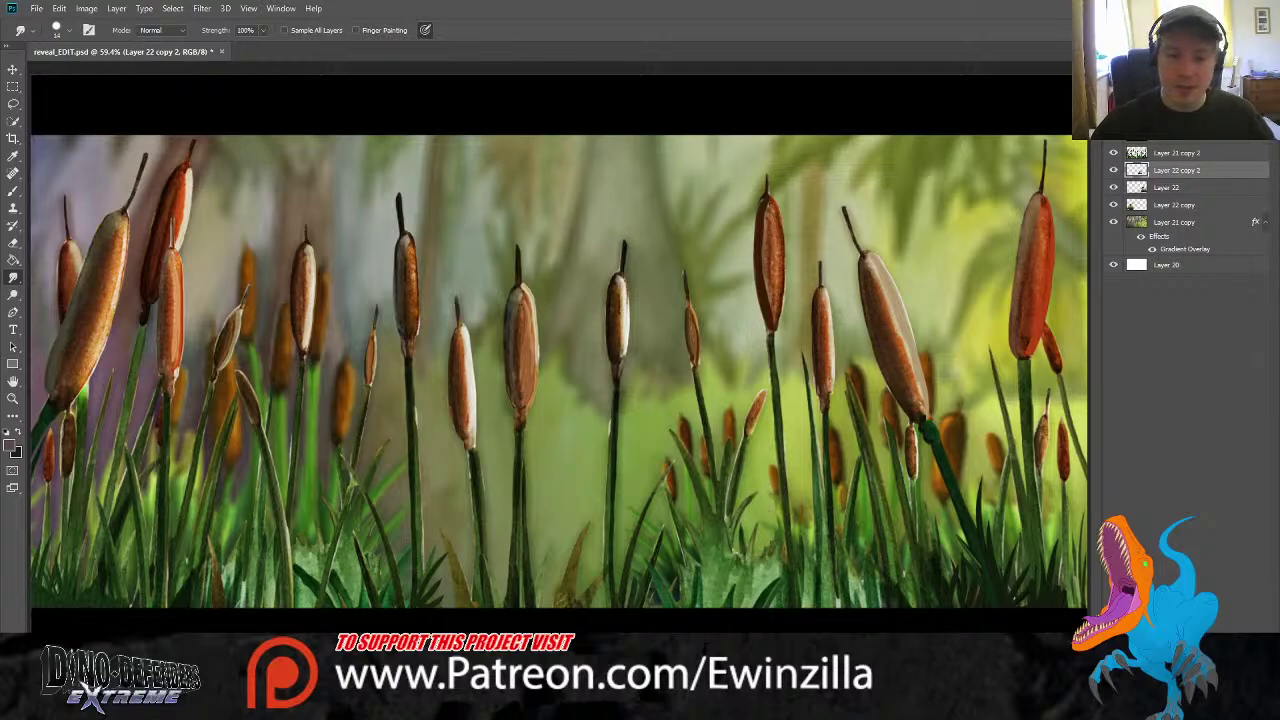
{"action": "left_click", "coordinate": [1200, 153]}
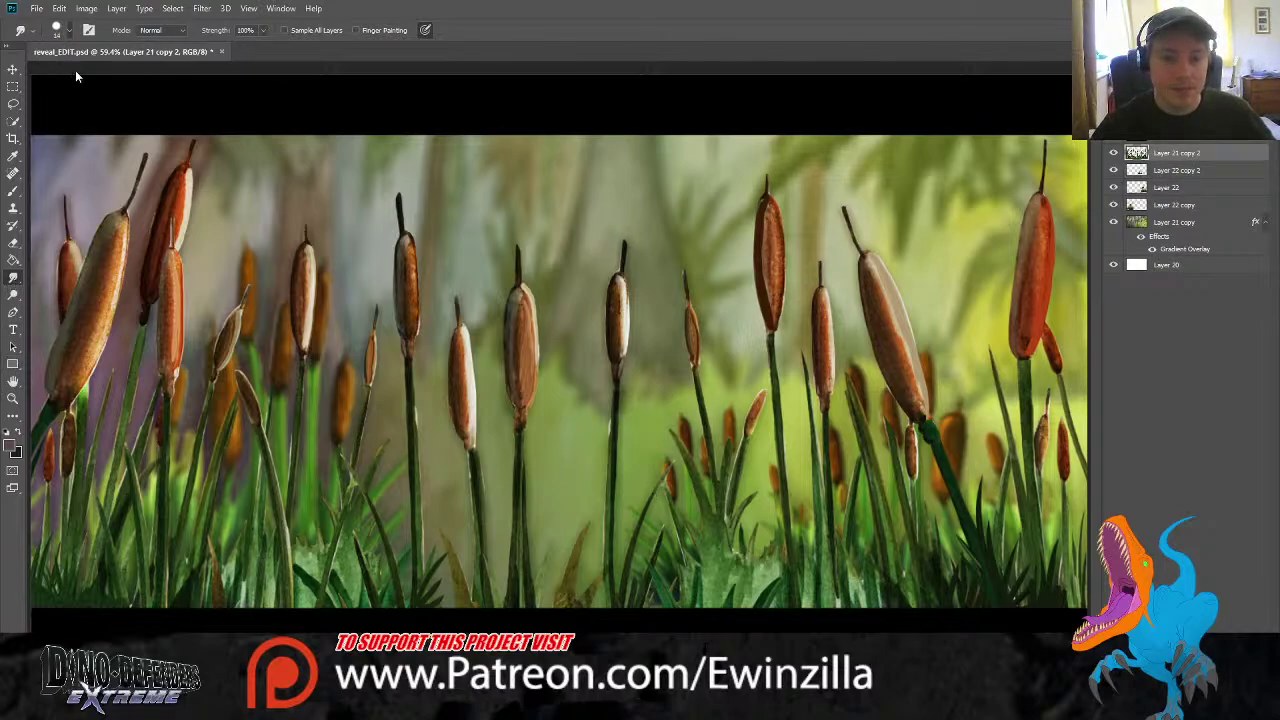
Smudge the pale edge off the stem of the tall cattail left of centre on Layer 21 copy 2, using a slightly larger brush
{"action": "key", "text": "bracketright"}
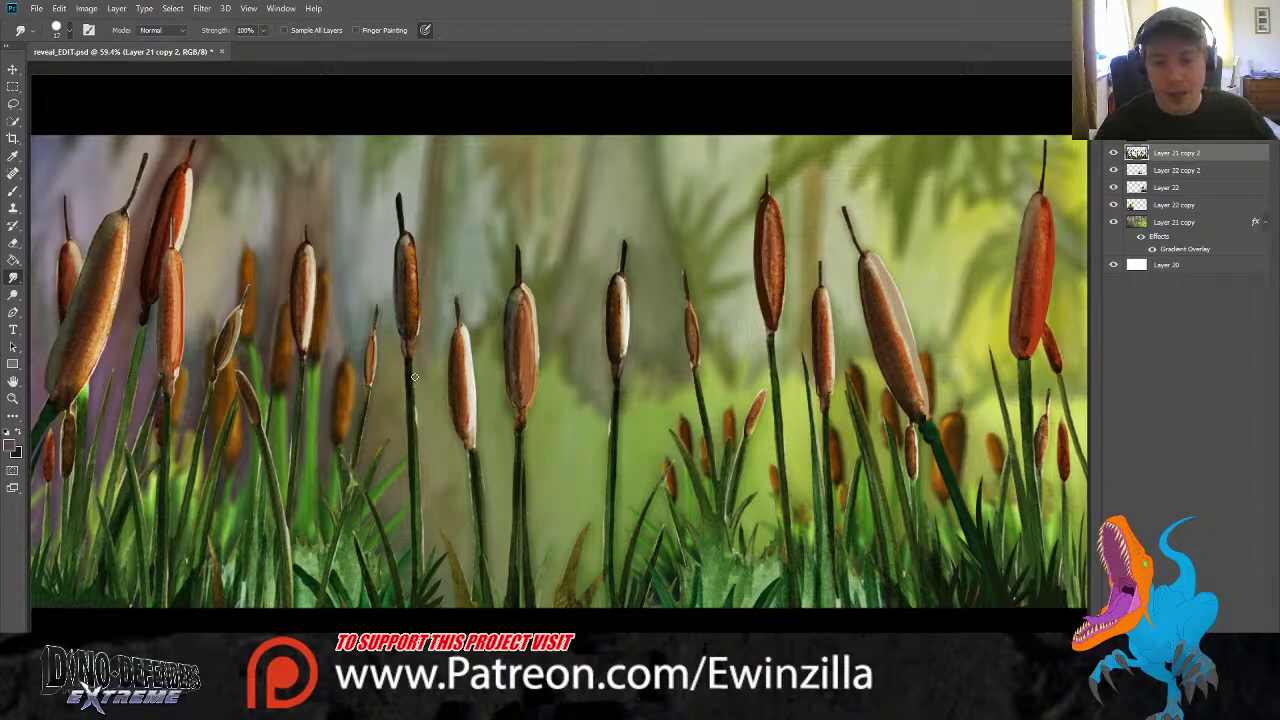
{"action": "left_click_drag", "start_coordinate": [410, 382], "coordinate": [415, 475]}
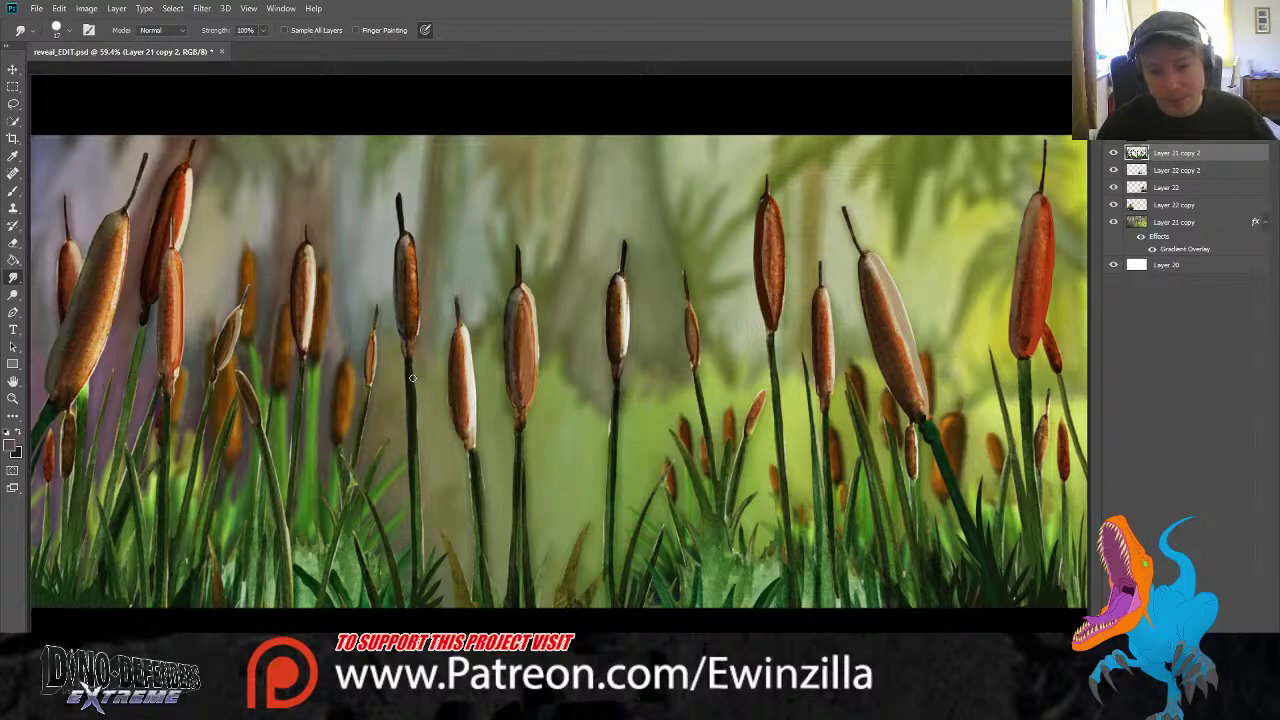
{"action": "left_click_drag", "start_coordinate": [412, 378], "coordinate": [421, 560]}
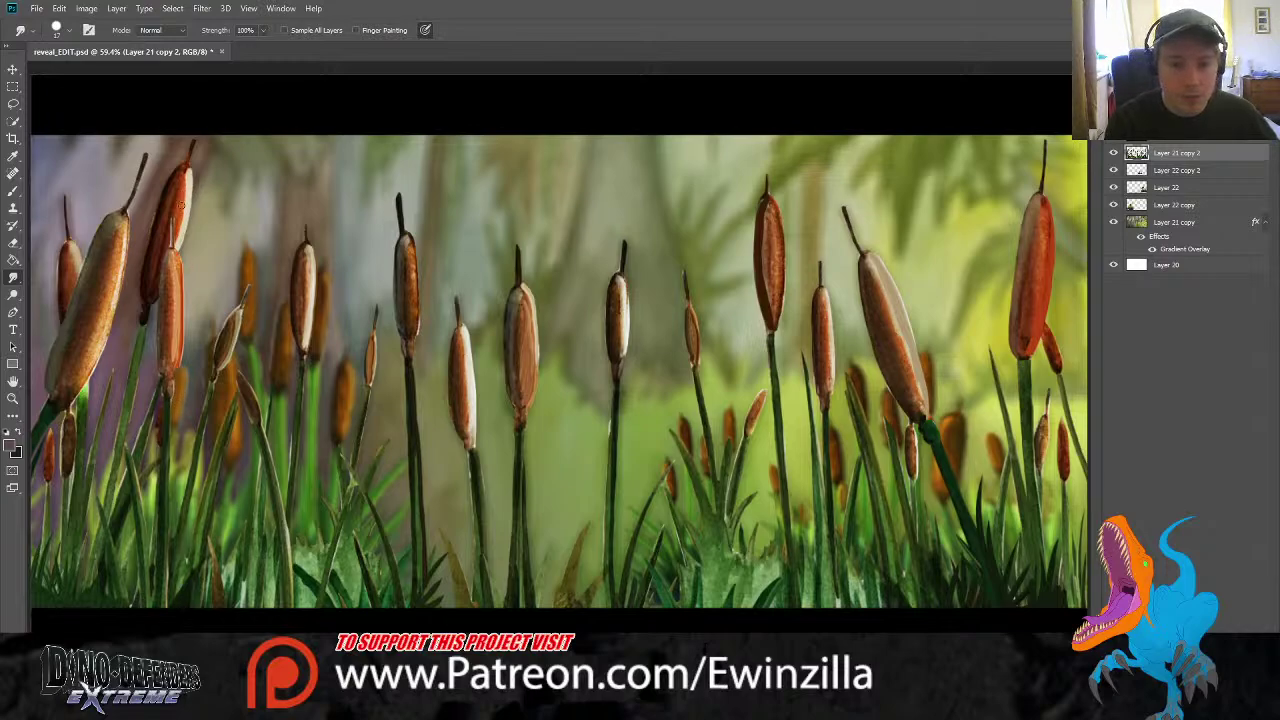
Smudge the brown tones over the white highlights and rough texture on the cattail heads in the left half and centre
{"action": "mouse_move", "coordinate": [181, 205]}
{"action": "left_mouse_down"}
{"action": "mouse_move", "coordinate": [187, 172]}
{"action": "mouse_move", "coordinate": [176, 238]}
{"action": "left_mouse_up"}
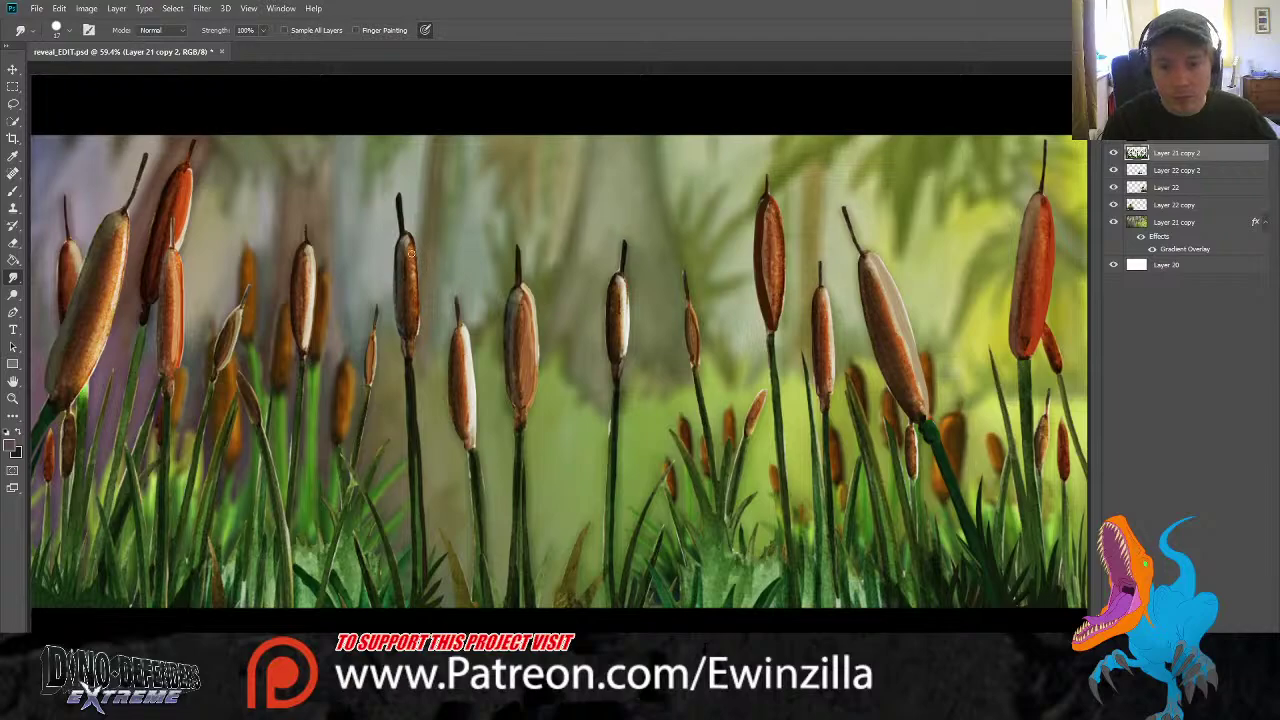
{"action": "left_click_drag", "start_coordinate": [410, 253], "coordinate": [413, 313]}
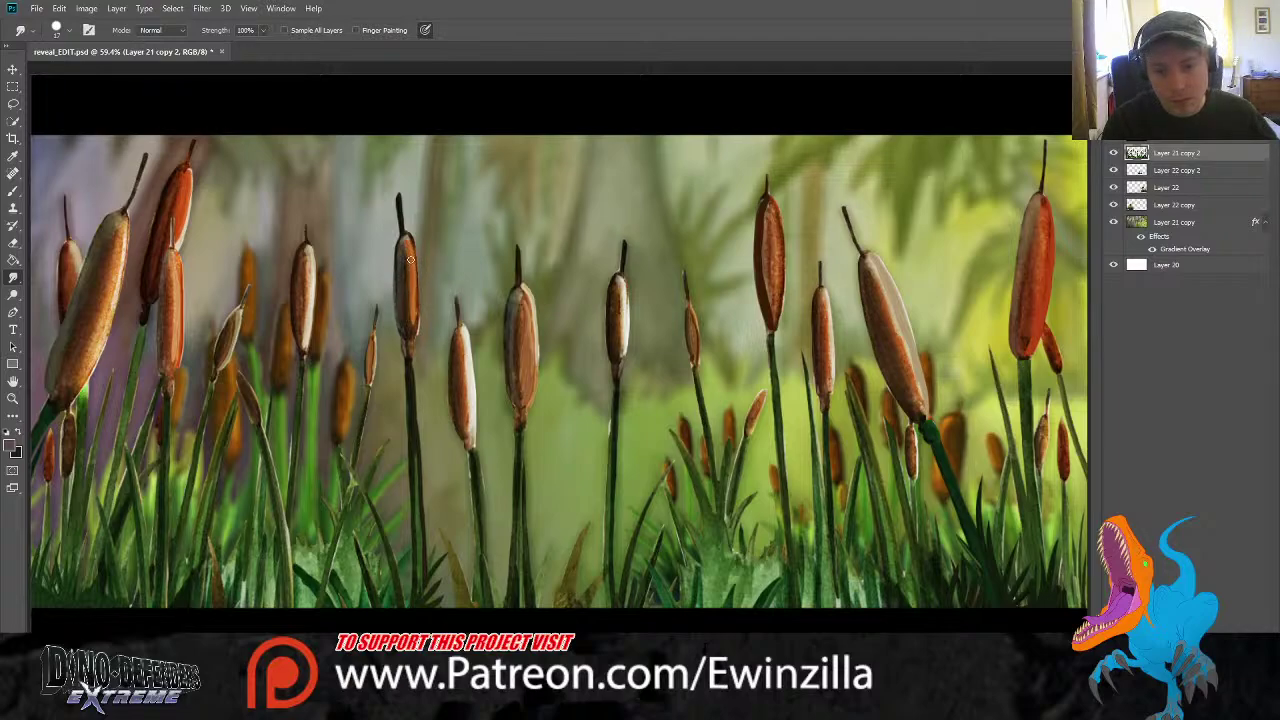
{"action": "left_click_drag", "start_coordinate": [410, 260], "coordinate": [411, 330]}
{"action": "left_click_drag", "start_coordinate": [416, 281], "coordinate": [413, 335]}
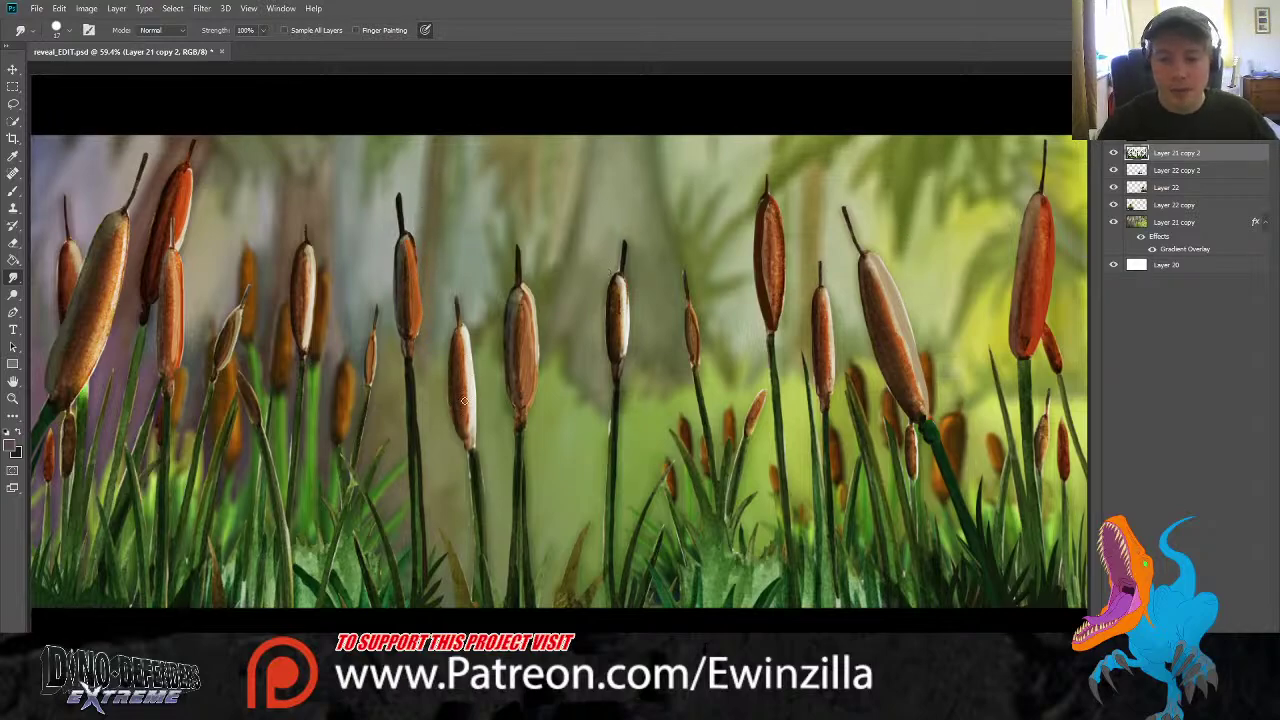
{"action": "mouse_move", "coordinate": [469, 439]}
{"action": "left_mouse_down"}
{"action": "mouse_move", "coordinate": [463, 349]}
{"action": "mouse_move", "coordinate": [464, 426]}
{"action": "left_mouse_up"}
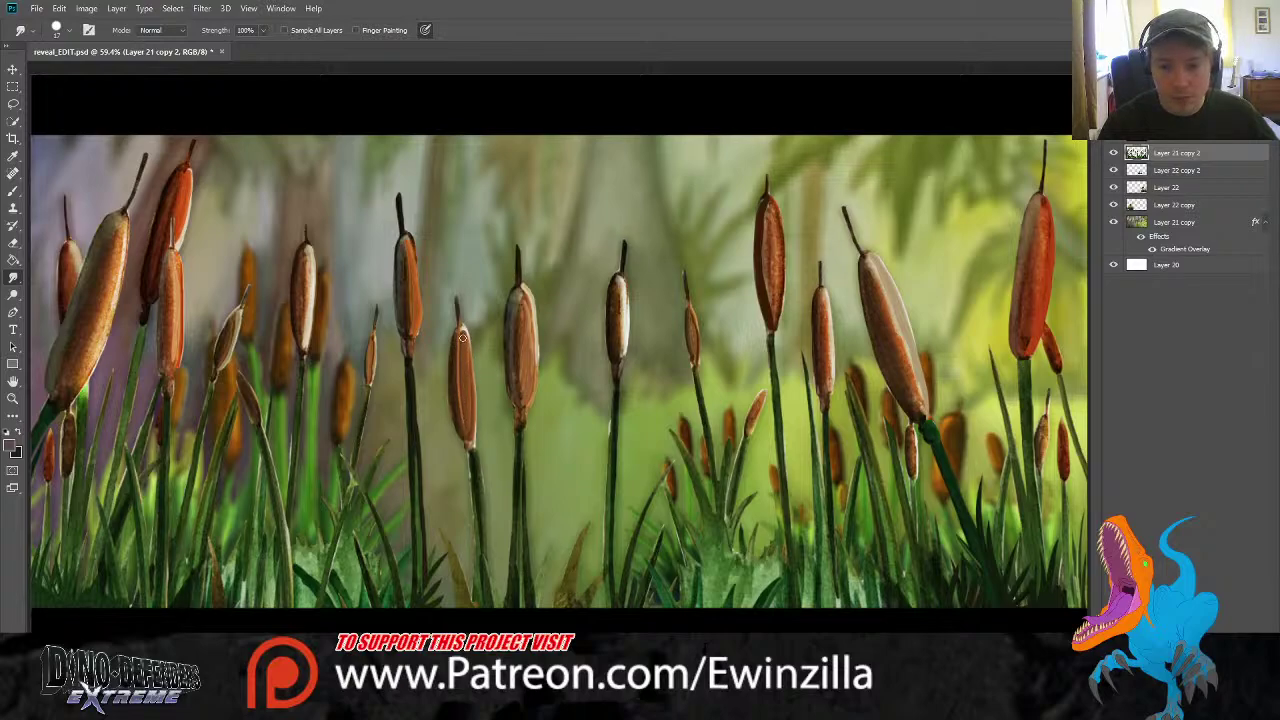
{"action": "left_click_drag", "start_coordinate": [463, 338], "coordinate": [463, 428]}
{"action": "mouse_move", "coordinate": [461, 383]}
{"action": "left_mouse_down"}
{"action": "mouse_move", "coordinate": [461, 330]}
{"action": "mouse_move", "coordinate": [472, 442]}
{"action": "mouse_move", "coordinate": [462, 327]}
{"action": "left_mouse_up"}
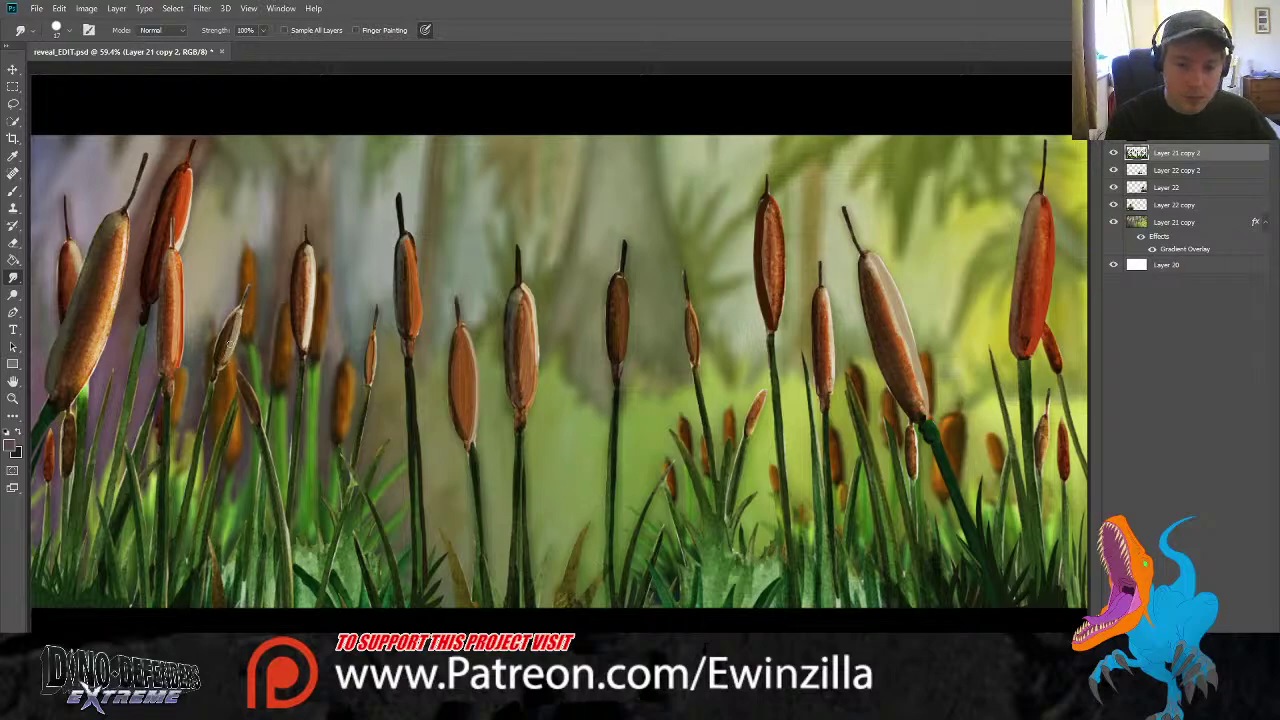
{"action": "mouse_move", "coordinate": [229, 343]}
{"action": "left_mouse_down"}
{"action": "mouse_move", "coordinate": [220, 355]}
{"action": "mouse_move", "coordinate": [240, 314]}
{"action": "mouse_move", "coordinate": [223, 360]}
{"action": "mouse_move", "coordinate": [239, 312]}
{"action": "mouse_move", "coordinate": [223, 350]}
{"action": "left_mouse_up"}
Sample the orange-red of the tall left cattail head and brush it at 33% opacity over the pale head left of centre
{"action": "left_click", "coordinate": [13, 155]}
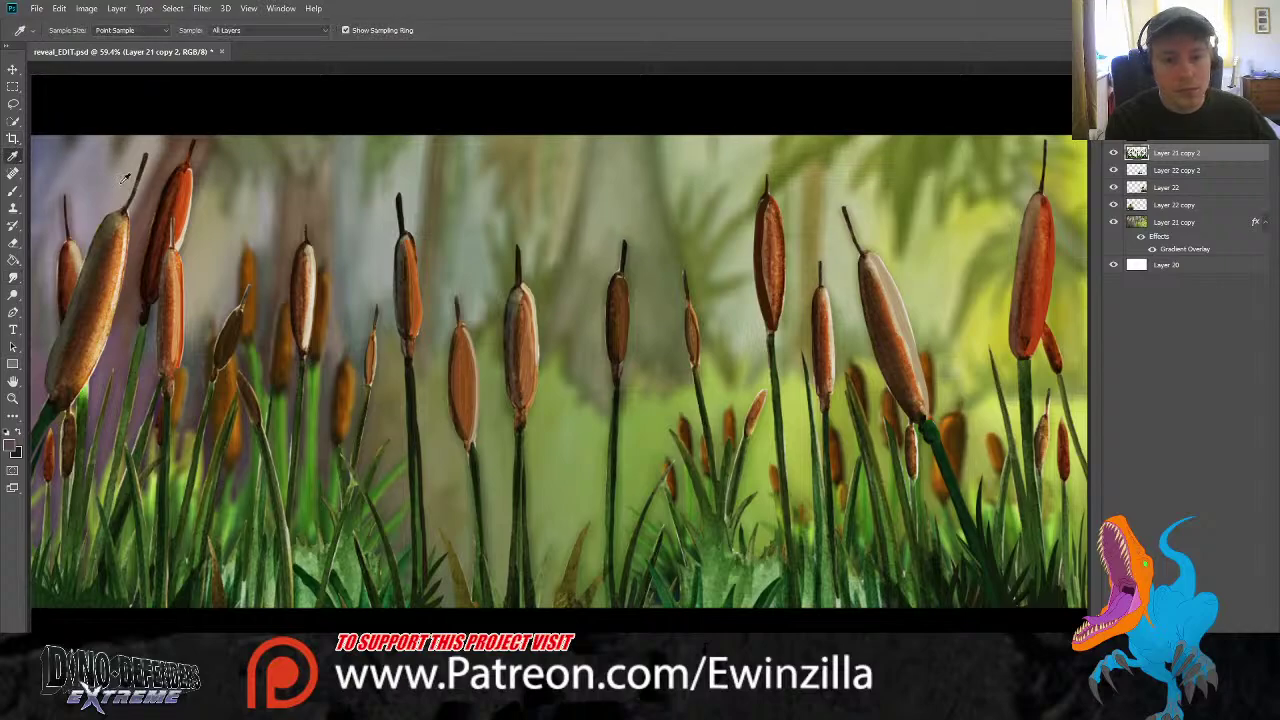
{"action": "left_click", "coordinate": [182, 200]}
{"action": "left_click", "coordinate": [13, 190]}
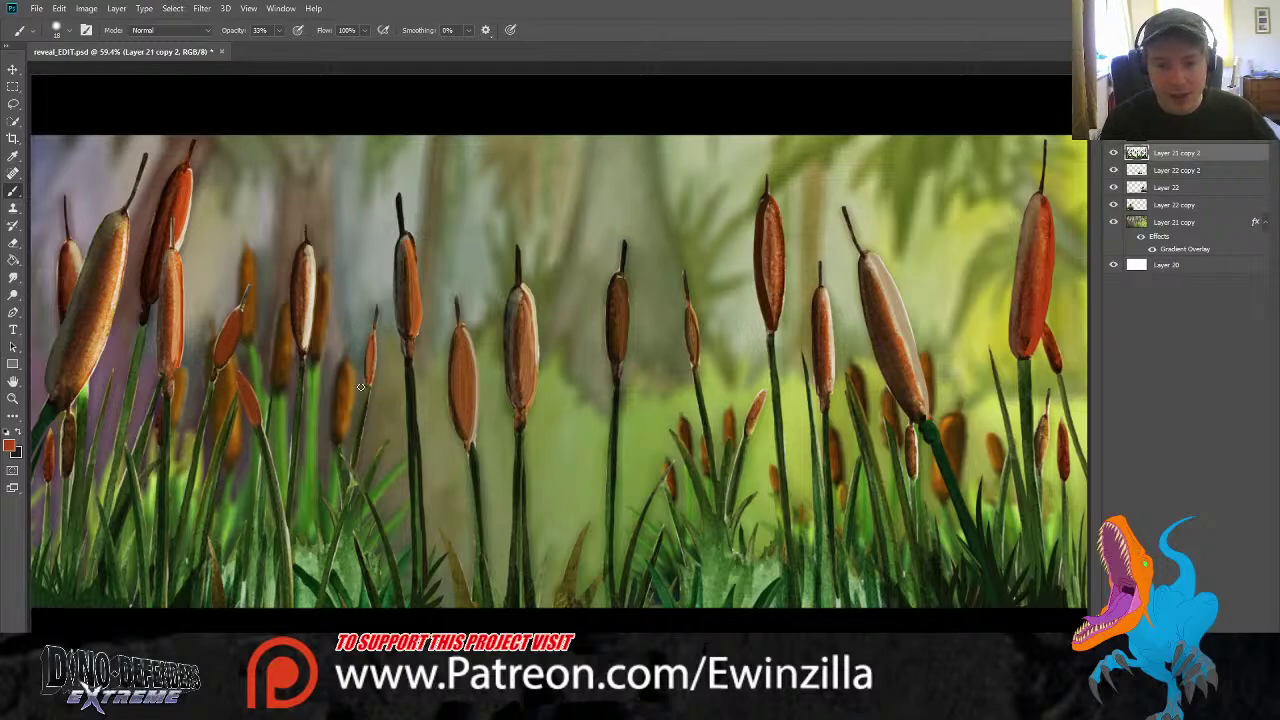
{"action": "left_click_drag", "start_coordinate": [308, 261], "coordinate": [304, 345]}
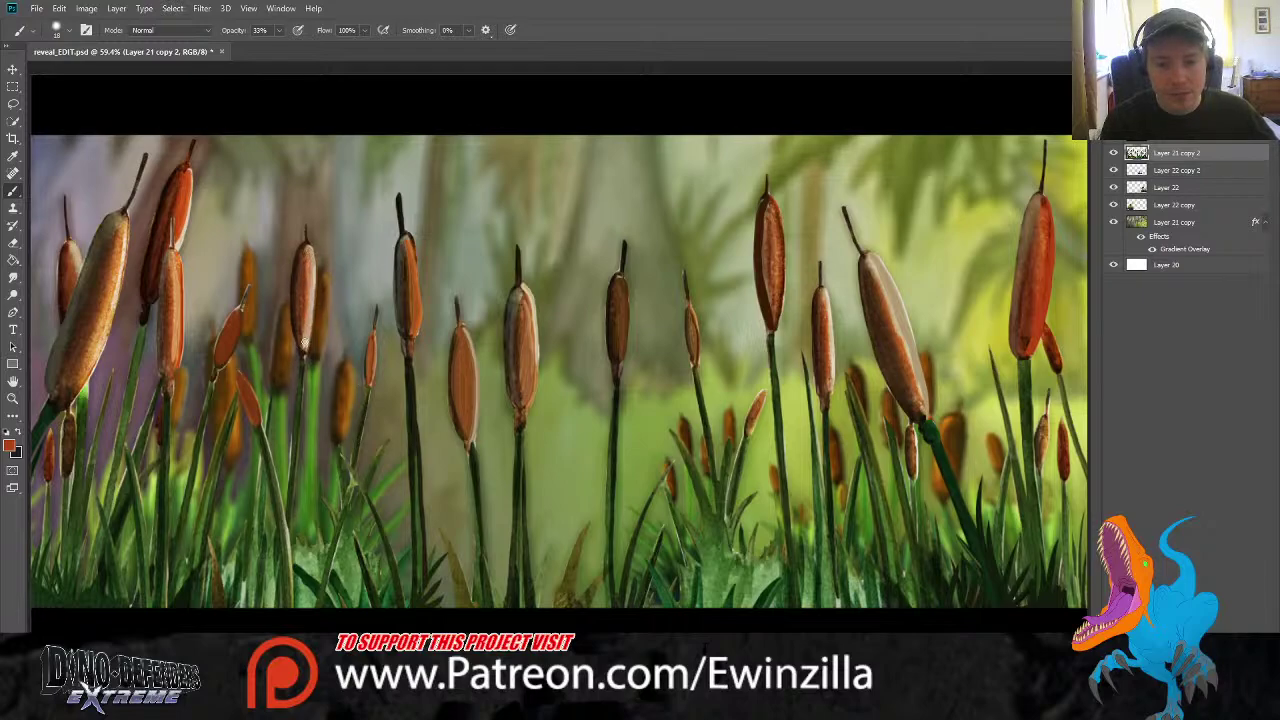
{"action": "left_click_drag", "start_coordinate": [308, 257], "coordinate": [304, 345]}
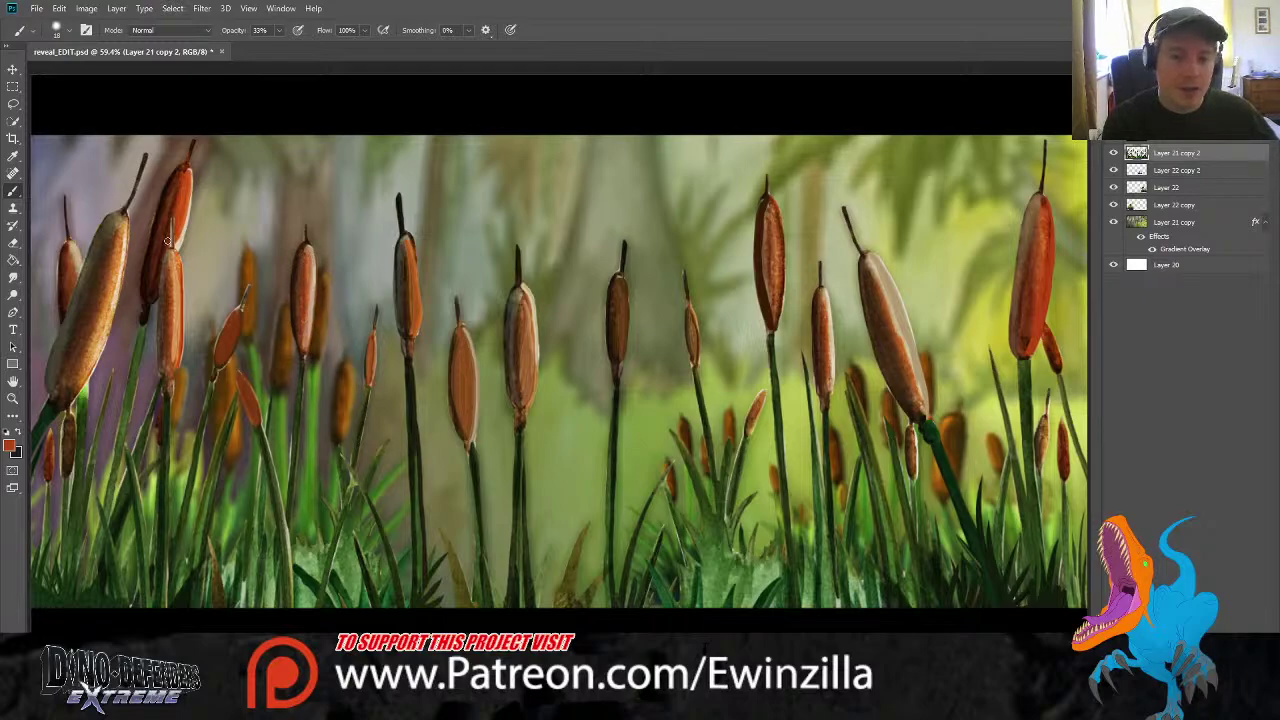
Brush the same orange-red over the remaining central and right cattail heads at 33% opacity, and undo the last stroke
{"action": "left_click_drag", "start_coordinate": [187, 183], "coordinate": [176, 250]}
{"action": "left_click_drag", "start_coordinate": [402, 256], "coordinate": [408, 326]}
{"action": "left_click_drag", "start_coordinate": [518, 325], "coordinate": [521, 391]}
{"action": "left_click_drag", "start_coordinate": [528, 298], "coordinate": [527, 393]}
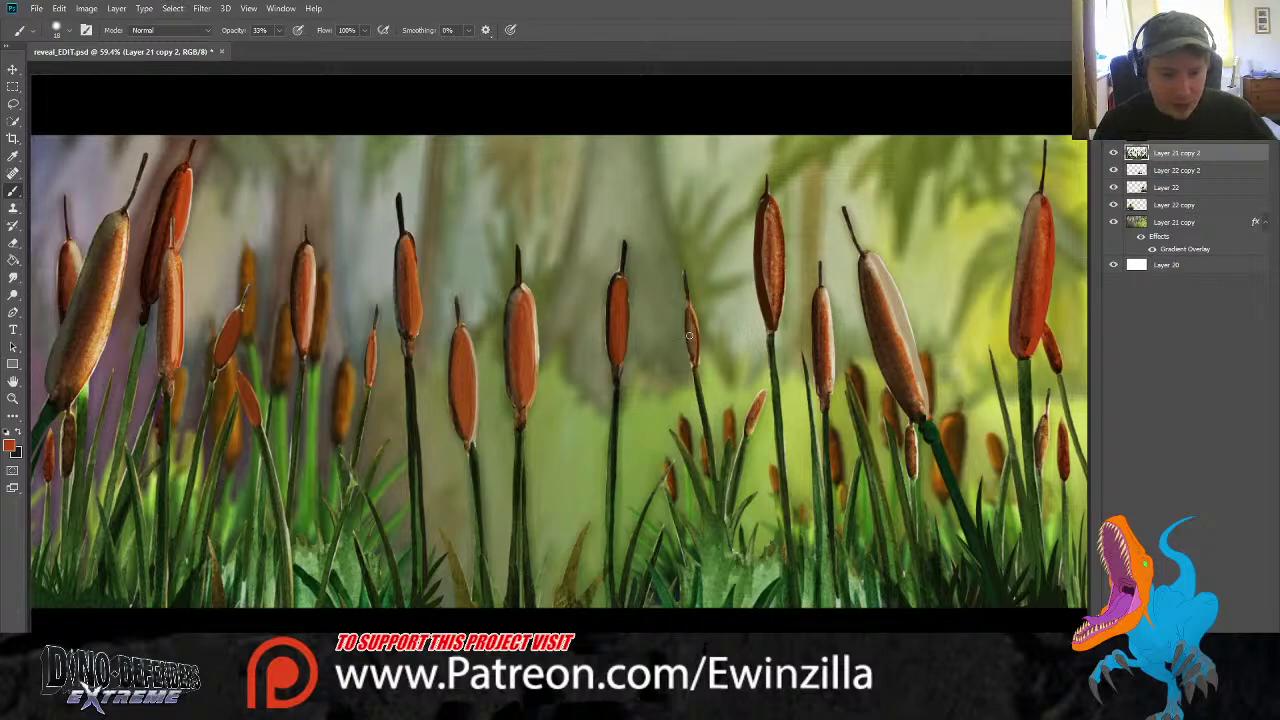
{"action": "left_click_drag", "start_coordinate": [693, 356], "coordinate": [689, 306]}
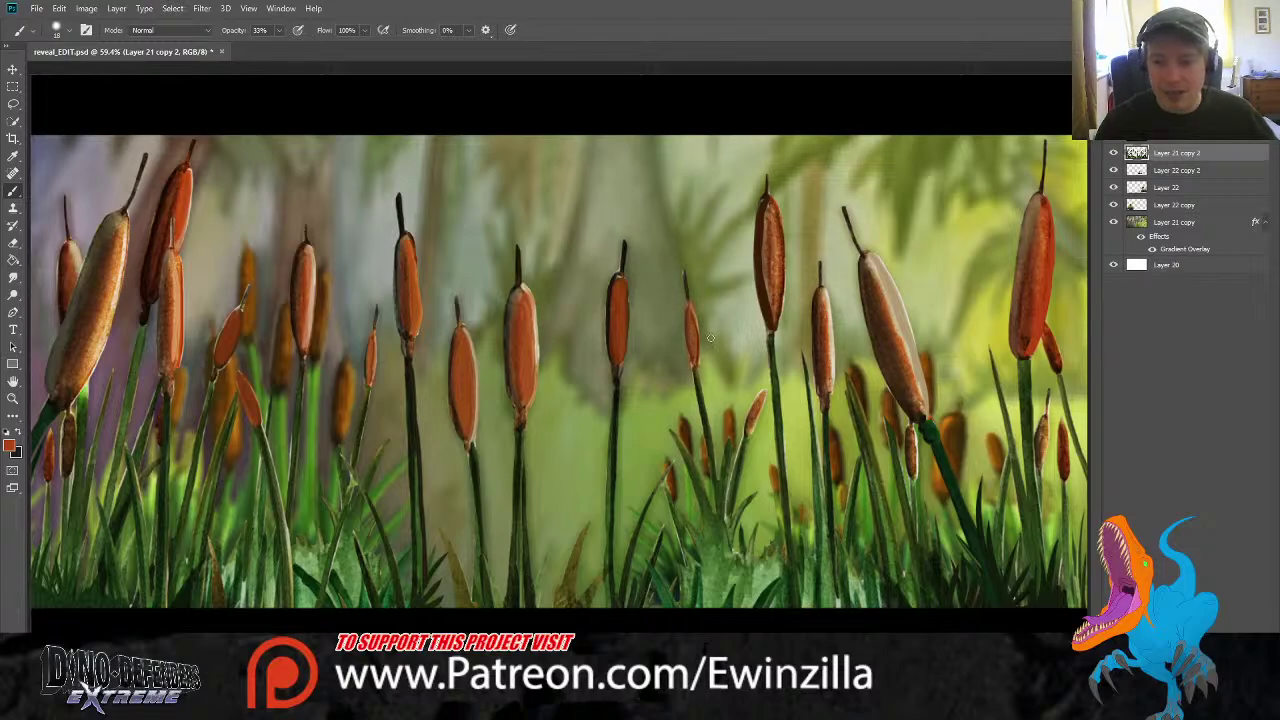
{"action": "mouse_move", "coordinate": [762, 234]}
{"action": "left_mouse_down"}
{"action": "mouse_move", "coordinate": [770, 309]}
{"action": "mouse_move", "coordinate": [767, 217]}
{"action": "left_mouse_up"}
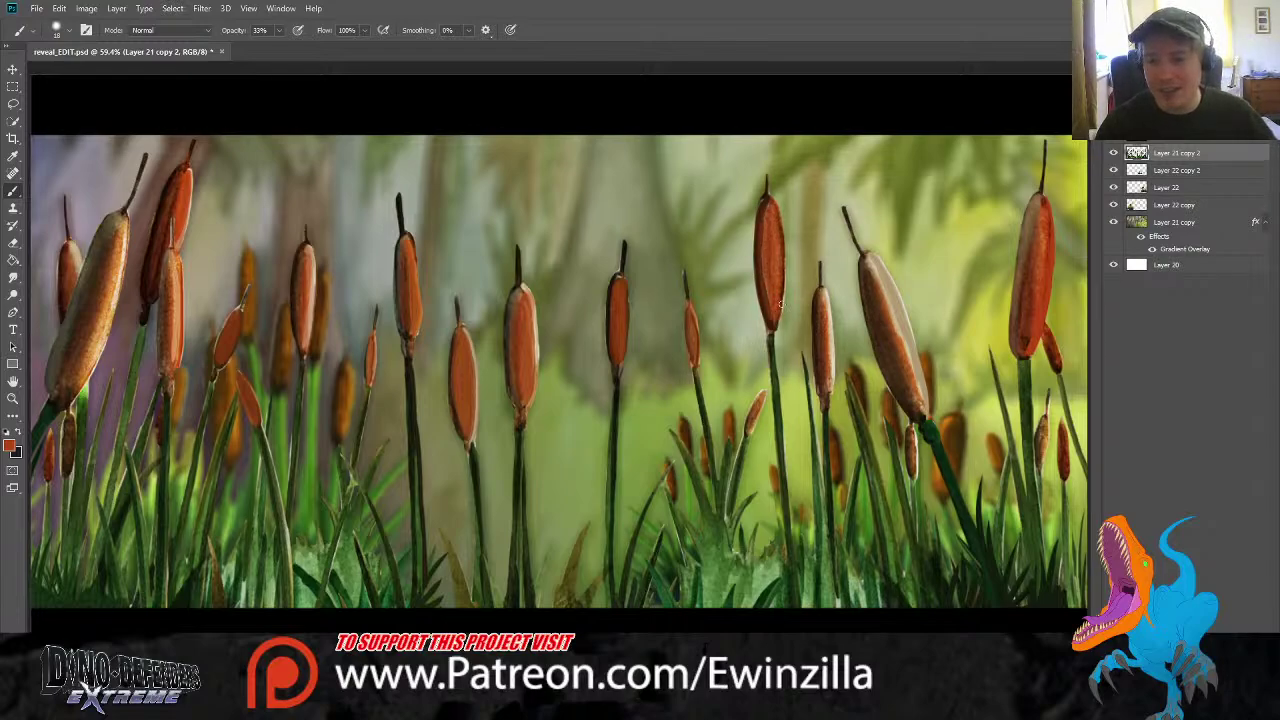
{"action": "mouse_move", "coordinate": [826, 334]}
{"action": "left_mouse_down"}
{"action": "mouse_move", "coordinate": [821, 298]}
{"action": "mouse_move", "coordinate": [829, 382]}
{"action": "mouse_move", "coordinate": [834, 342]}
{"action": "mouse_move", "coordinate": [878, 267]}
{"action": "mouse_move", "coordinate": [920, 405]}
{"action": "mouse_move", "coordinate": [870, 262]}
{"action": "mouse_move", "coordinate": [915, 370]}
{"action": "left_mouse_up"}
{"action": "key", "text": "ctrl+z"}
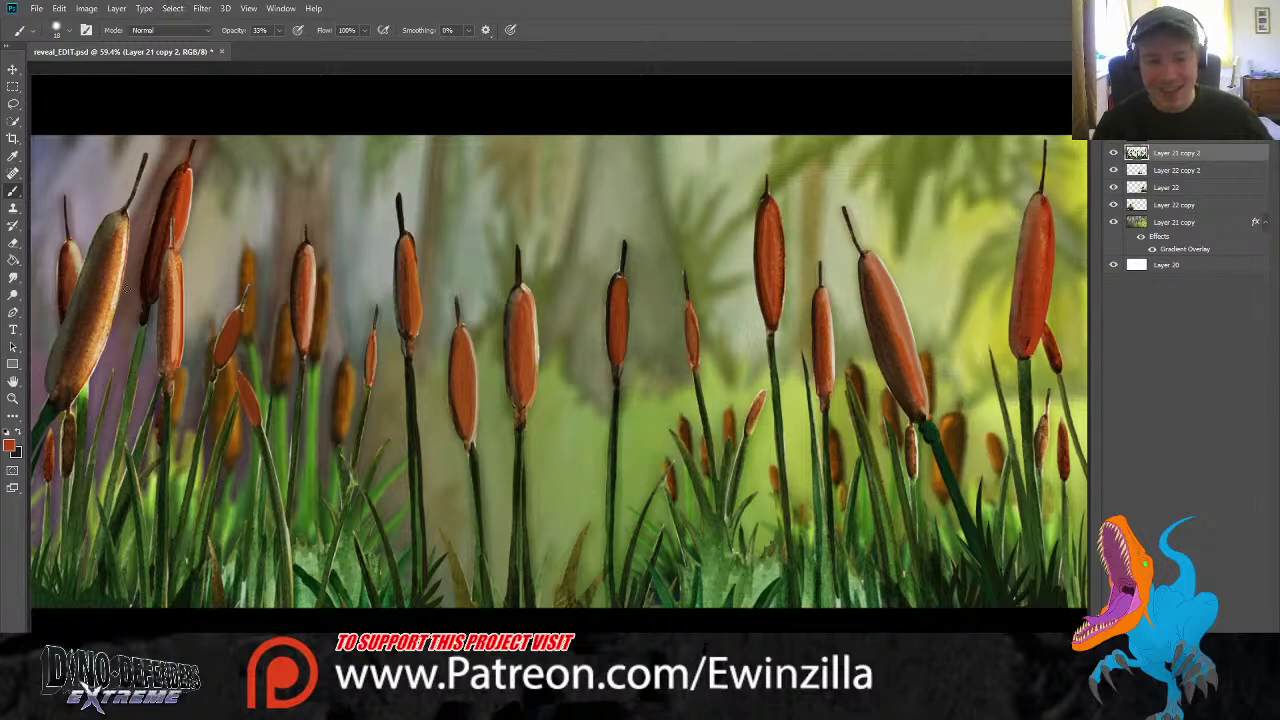
Smudge dark grass blades upward from the lower right edge of the reed bed at 100% strength
{"action": "left_click", "coordinate": [13, 277]}
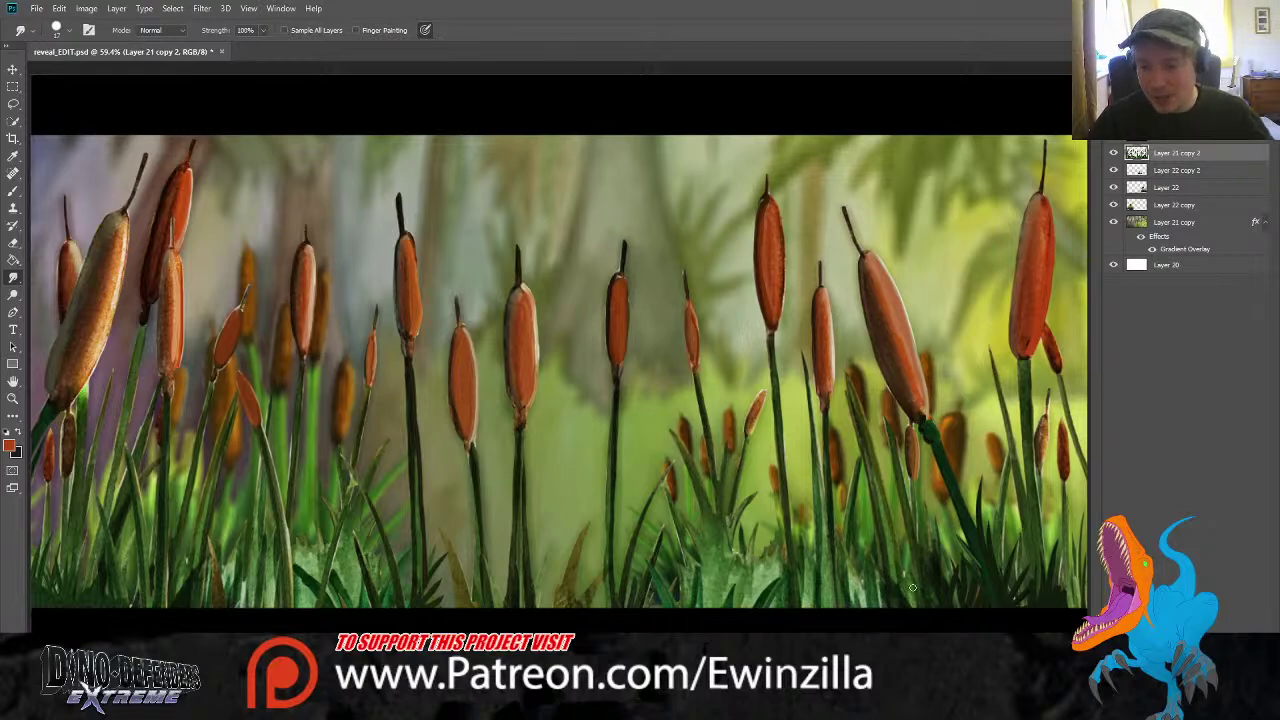
{"action": "mouse_move", "coordinate": [905, 605]}
{"action": "left_mouse_down"}
{"action": "mouse_move", "coordinate": [913, 507]}
{"action": "mouse_move", "coordinate": [919, 518]}
{"action": "left_mouse_up"}
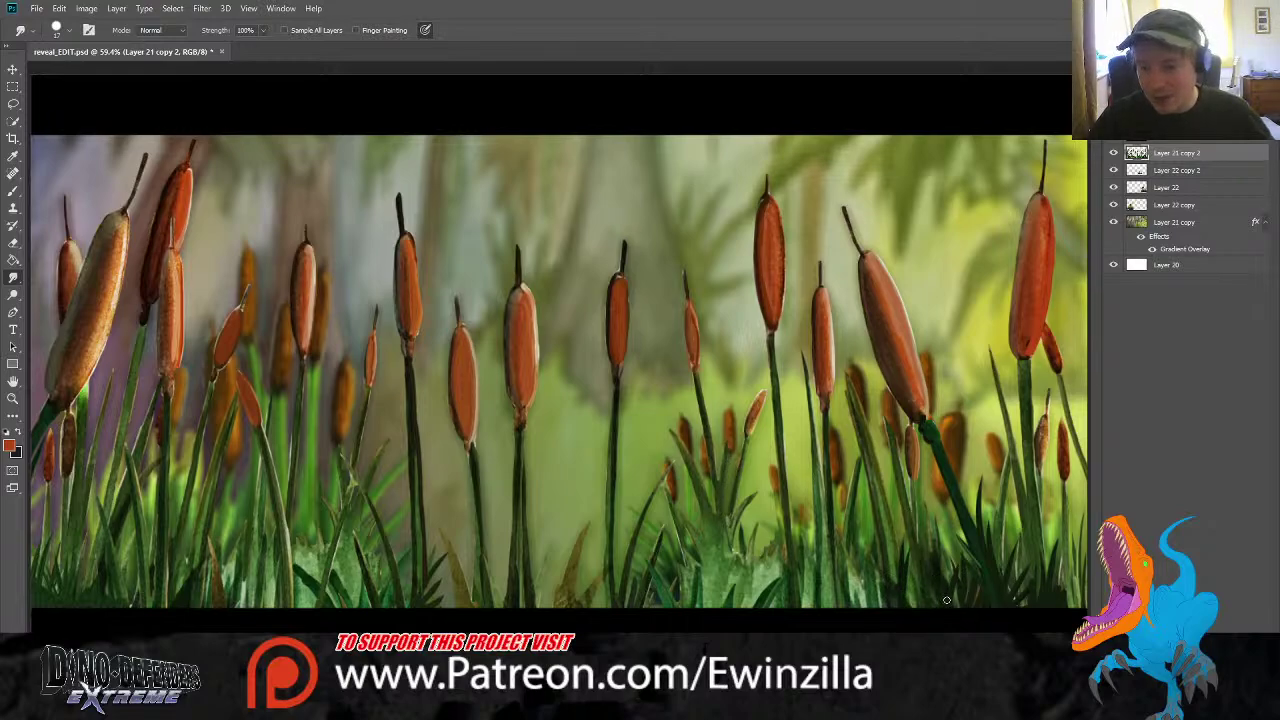
{"action": "mouse_move", "coordinate": [1058, 605]}
{"action": "left_mouse_down"}
{"action": "mouse_move", "coordinate": [1083, 508]}
{"action": "mouse_move", "coordinate": [1088, 536]}
{"action": "left_mouse_up"}
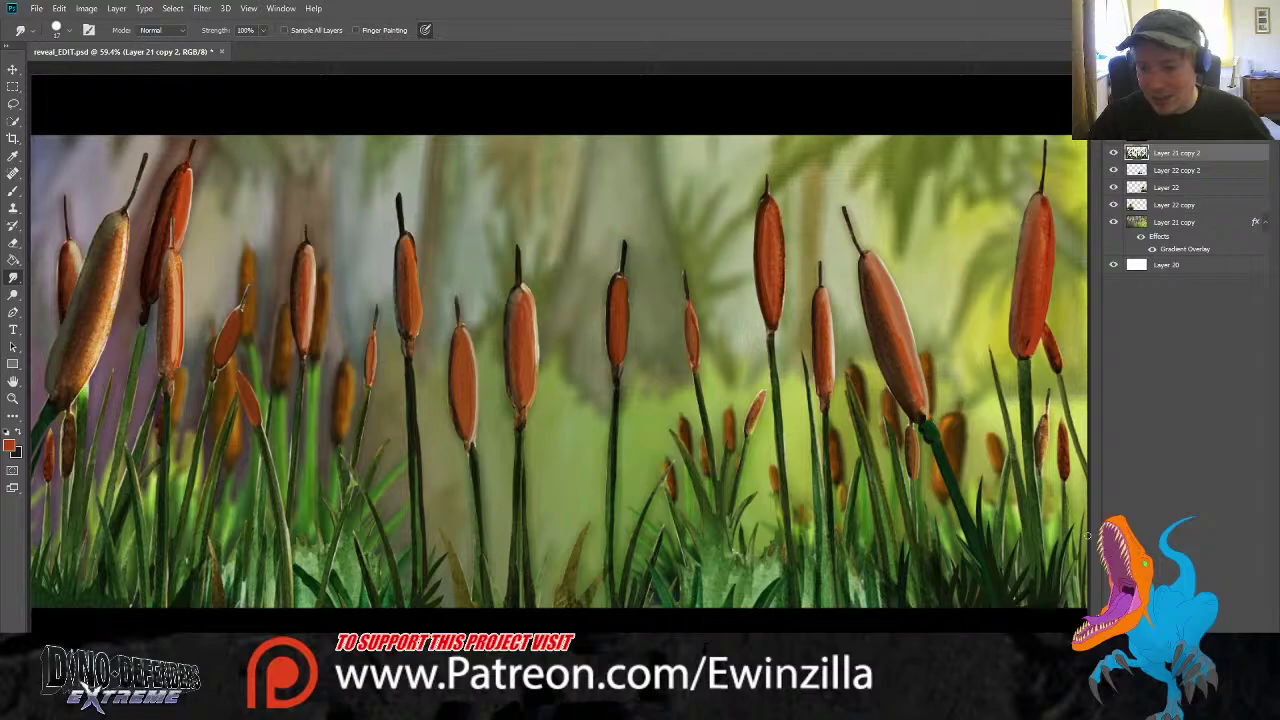
{"action": "mouse_move", "coordinate": [1053, 604]}
{"action": "left_mouse_down"}
{"action": "mouse_move", "coordinate": [1085, 566]}
{"action": "mouse_move", "coordinate": [1086, 589]}
{"action": "mouse_move", "coordinate": [1084, 574]}
{"action": "mouse_move", "coordinate": [1073, 589]}
{"action": "left_mouse_up"}
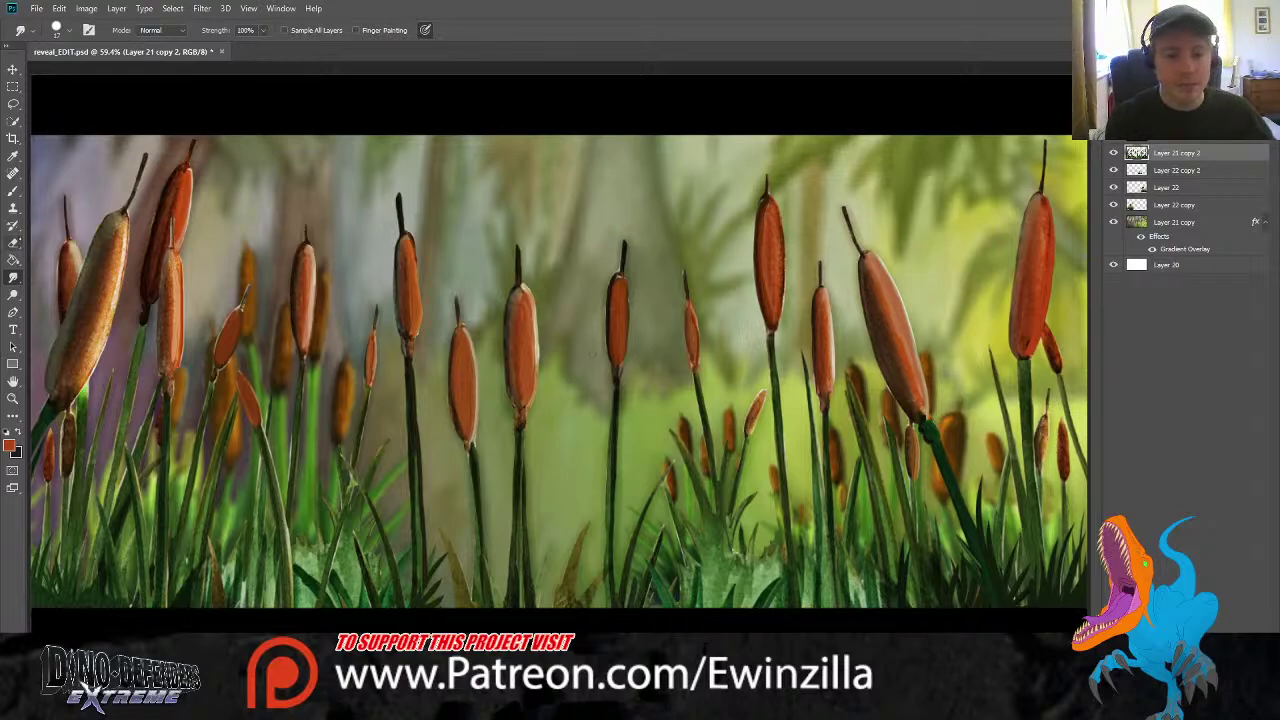
Tint the small cattail head at the far right orange-red, and soften the small foreground heads with the Blur tool at 100% strength
{"action": "left_click", "coordinate": [13, 190]}
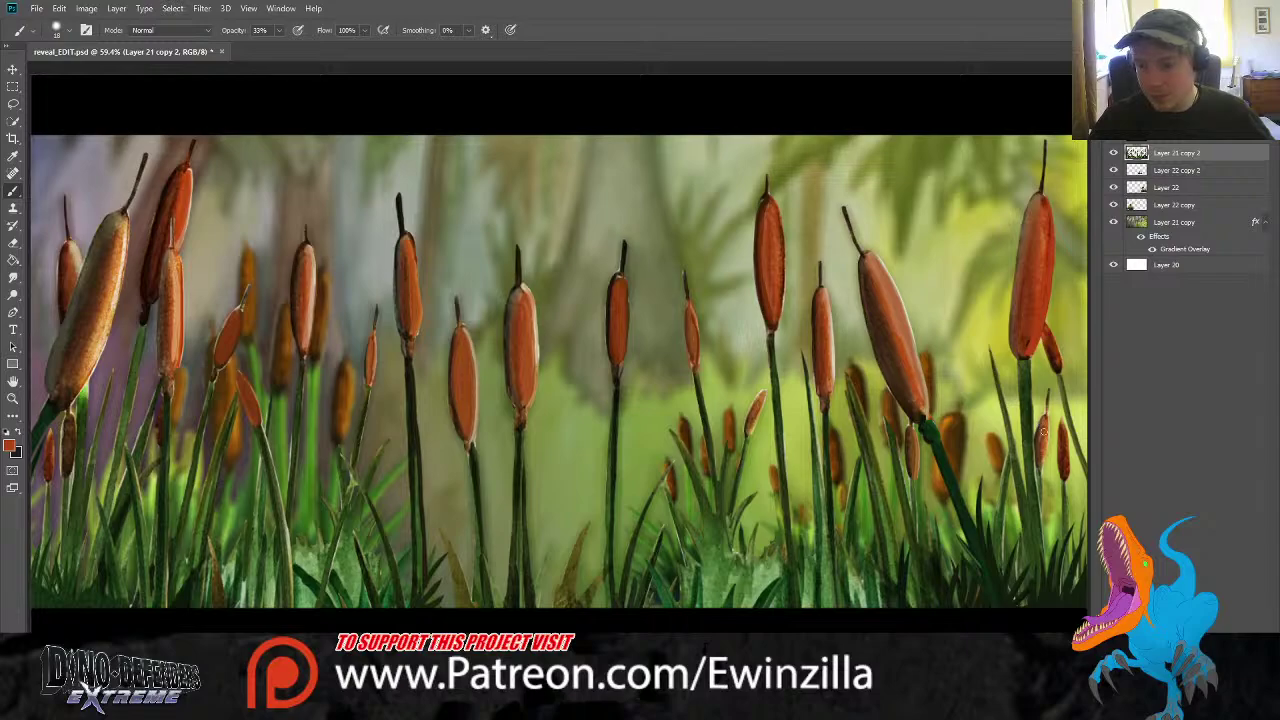
{"action": "left_click", "coordinate": [13, 260]}
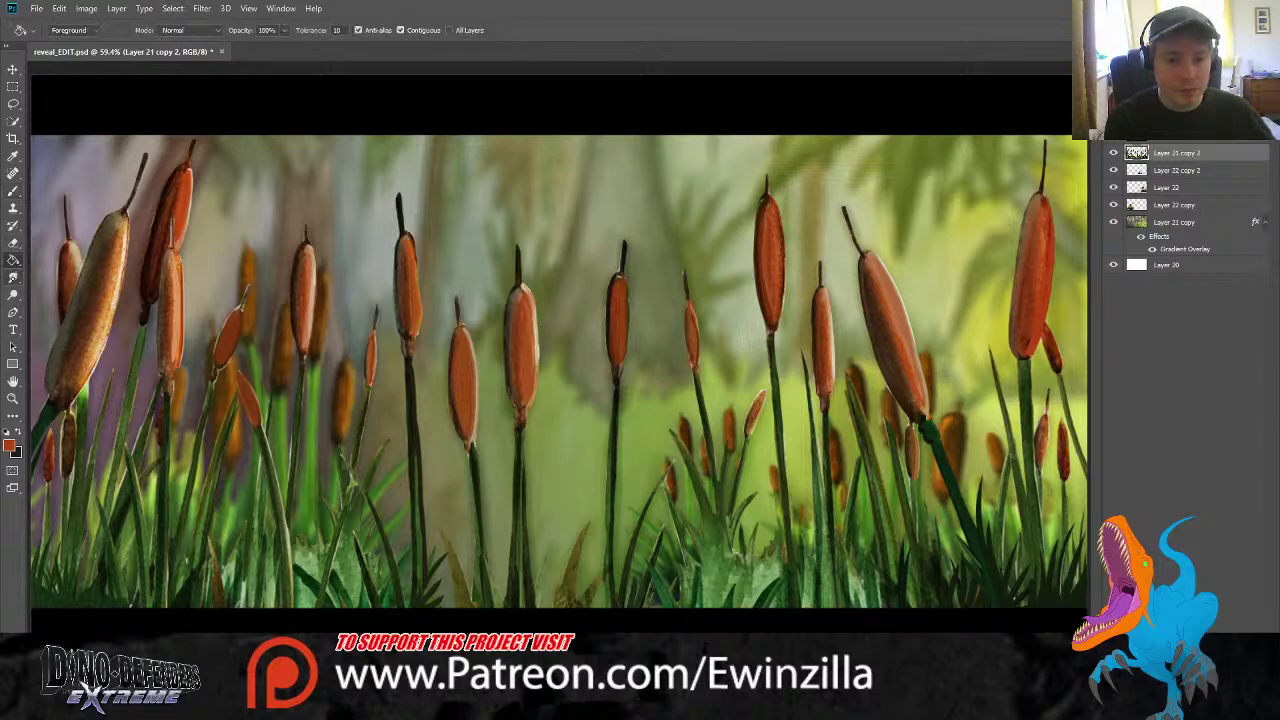
{"action": "left_click", "coordinate": [48, 277]}
{"action": "mouse_move", "coordinate": [51, 449]}
{"action": "left_mouse_down"}
{"action": "mouse_move", "coordinate": [51, 482]}
{"action": "mouse_move", "coordinate": [46, 466]}
{"action": "left_mouse_up"}
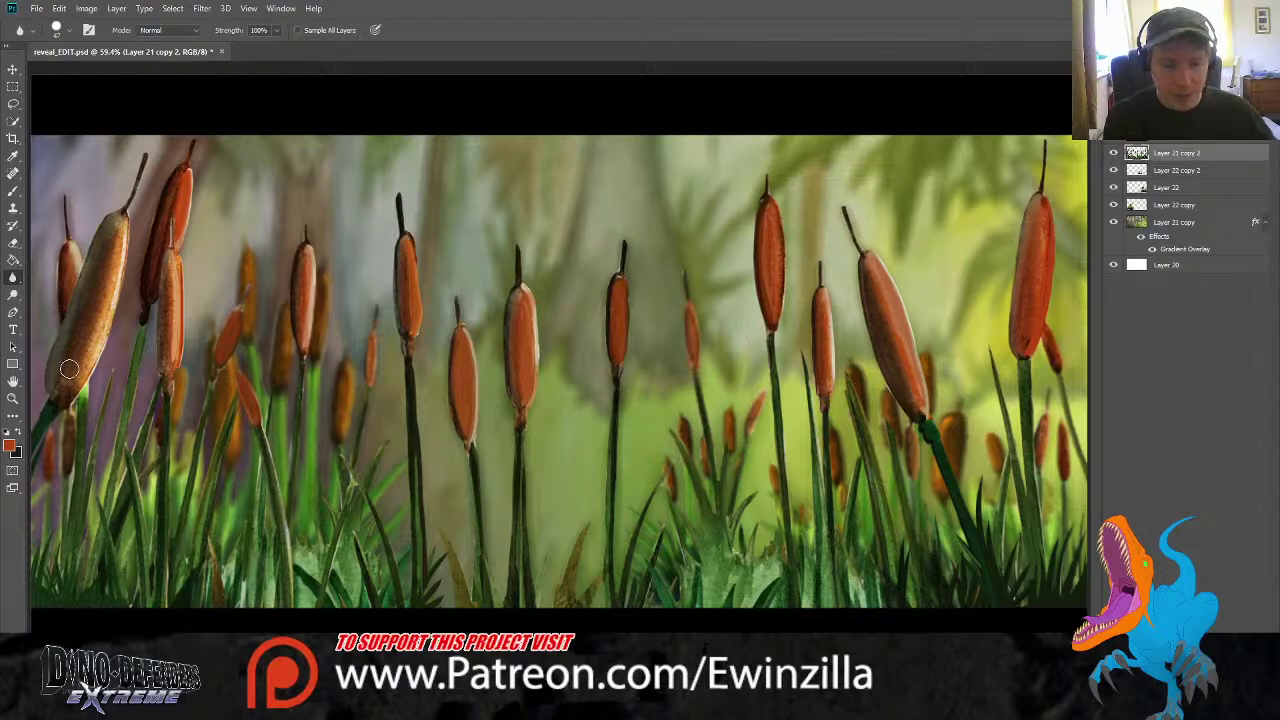
Dodge the midtones of the far-left cattail heads at 3% exposure and smudge the smaller head's edge clean
{"action": "left_click", "coordinate": [13, 294]}
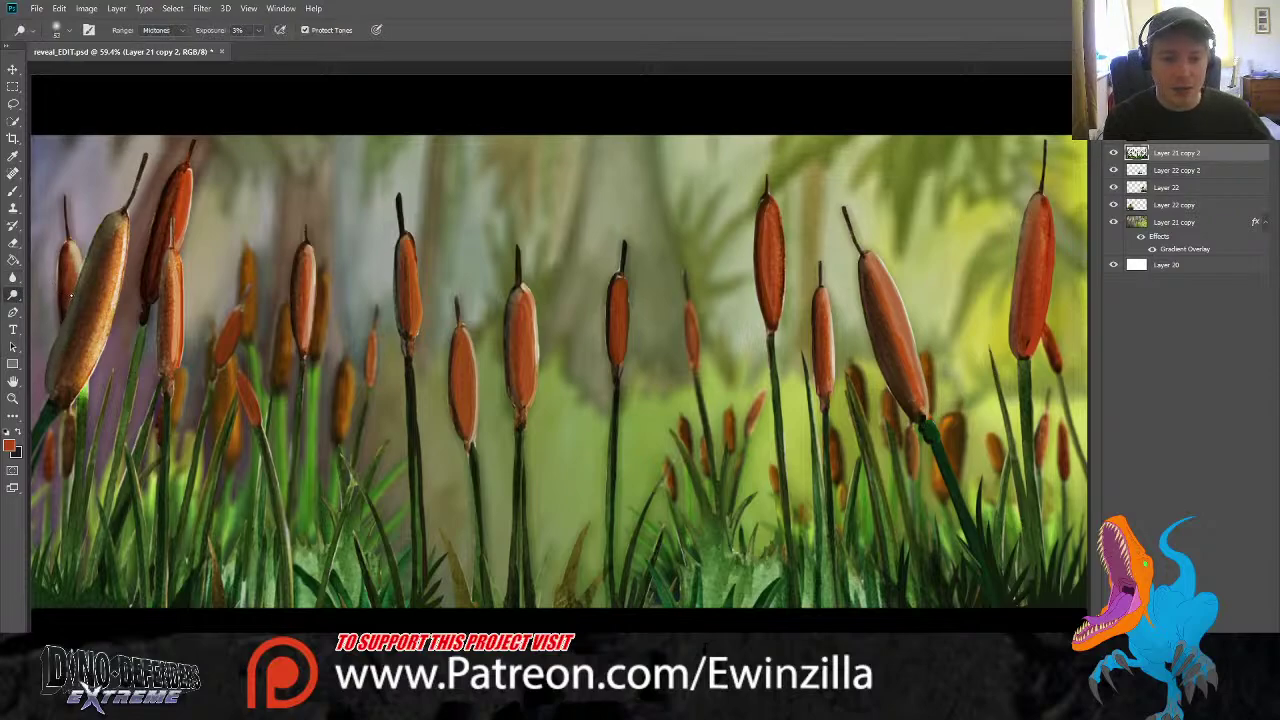
{"action": "mouse_move", "coordinate": [118, 292]}
{"action": "left_mouse_down"}
{"action": "mouse_move", "coordinate": [76, 376]}
{"action": "mouse_move", "coordinate": [116, 239]}
{"action": "mouse_move", "coordinate": [67, 402]}
{"action": "mouse_move", "coordinate": [77, 241]}
{"action": "mouse_move", "coordinate": [75, 272]}
{"action": "left_mouse_up"}
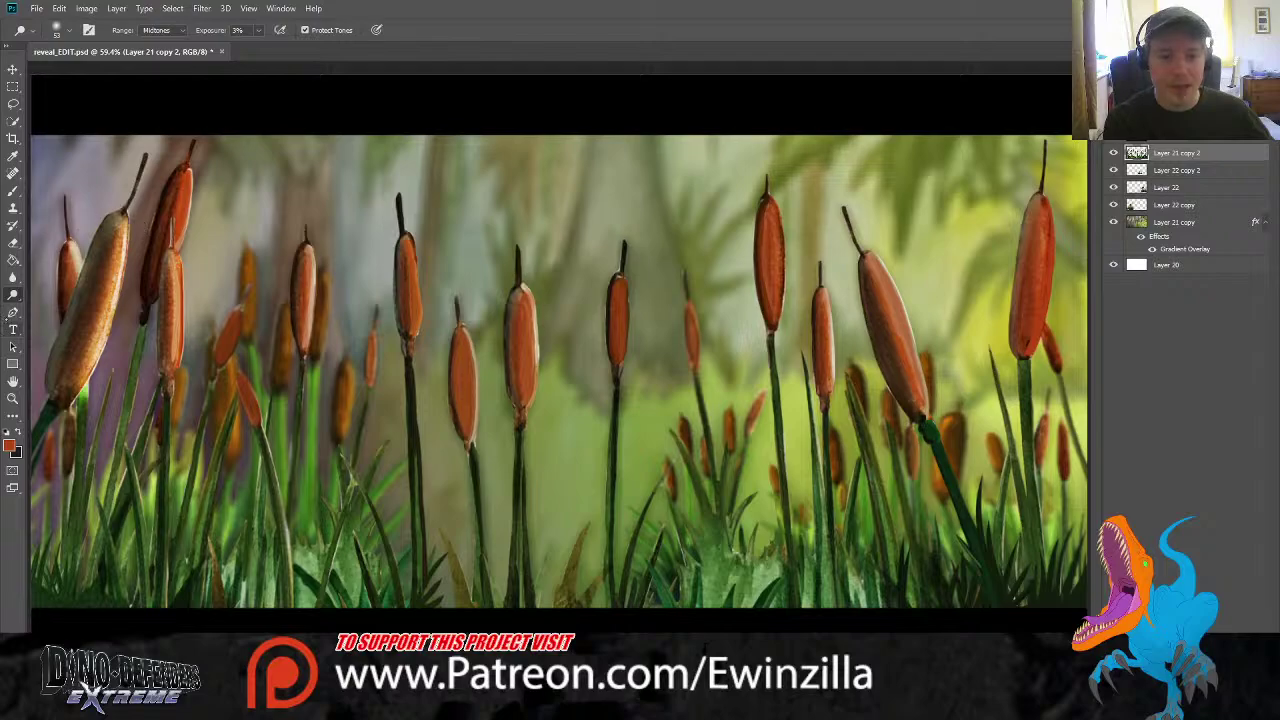
{"action": "left_click", "coordinate": [13, 277]}
{"action": "left_click", "coordinate": [57, 302]}
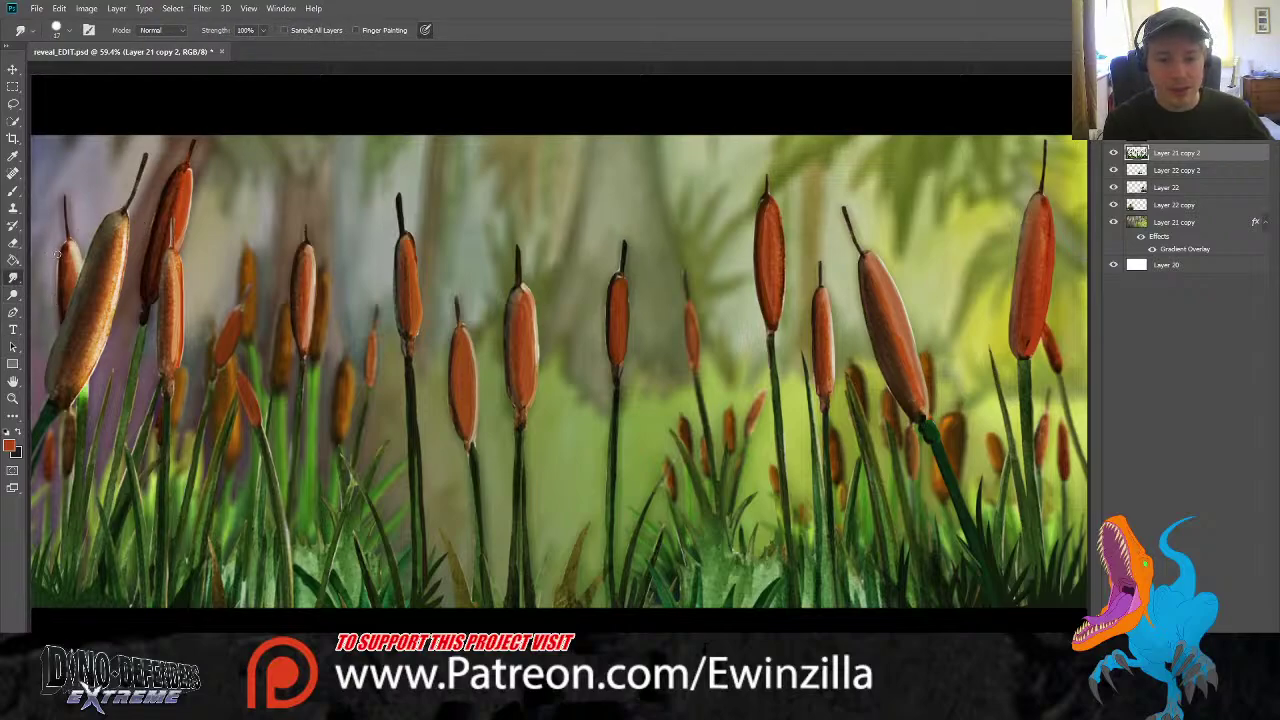
{"action": "left_click_drag", "start_coordinate": [64, 257], "coordinate": [62, 298]}
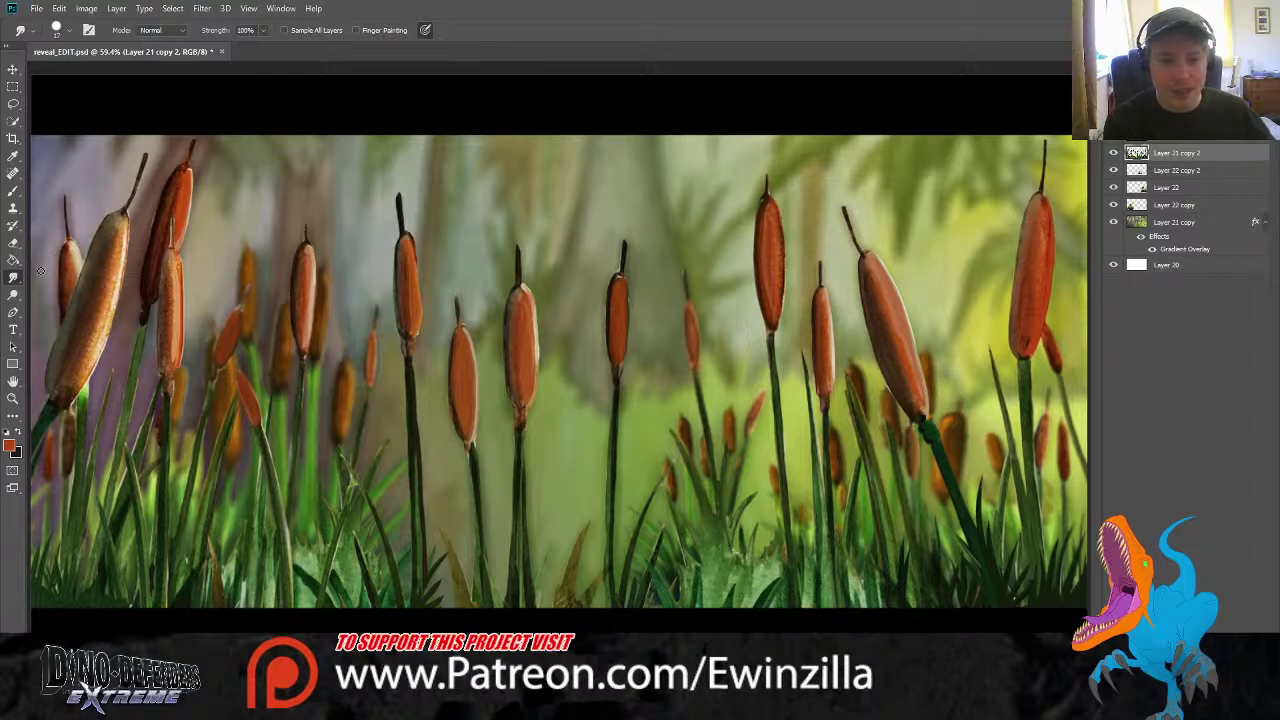
Dodge the heads left of centre at 3% exposure and smudge the right edge of the tallest one smooth
{"action": "left_click", "coordinate": [13, 294]}
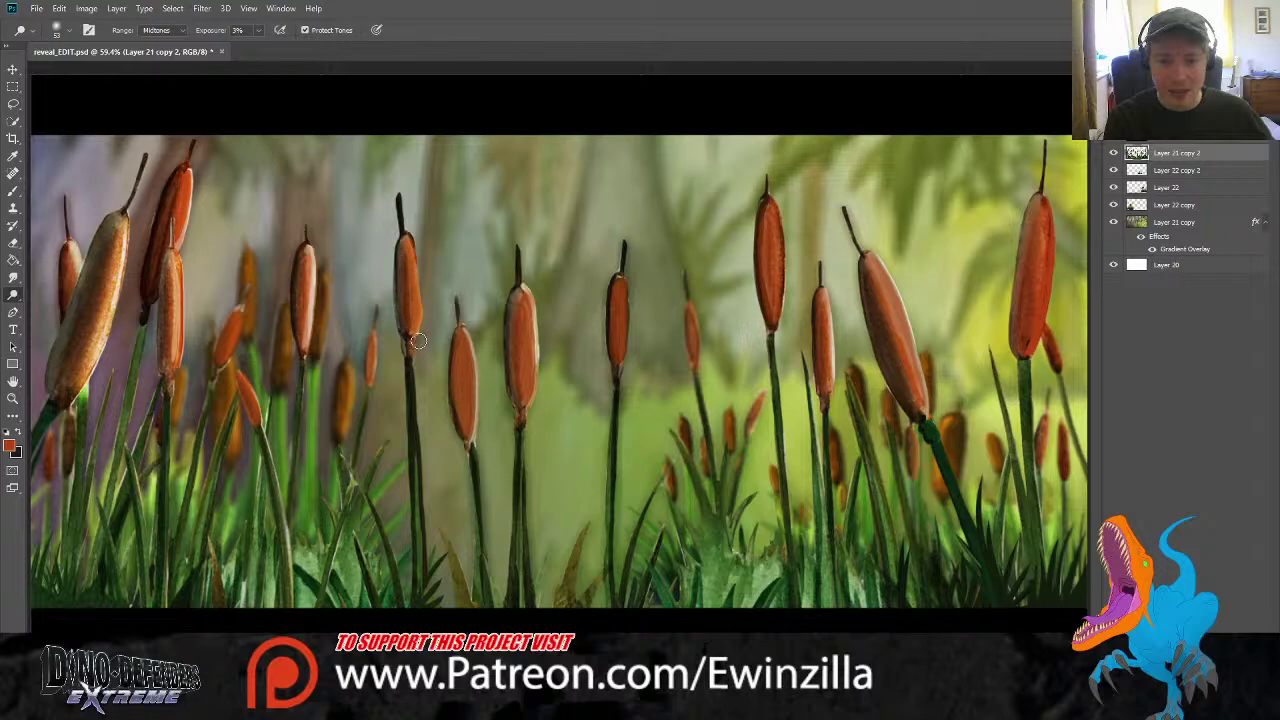
{"action": "left_click", "coordinate": [13, 277]}
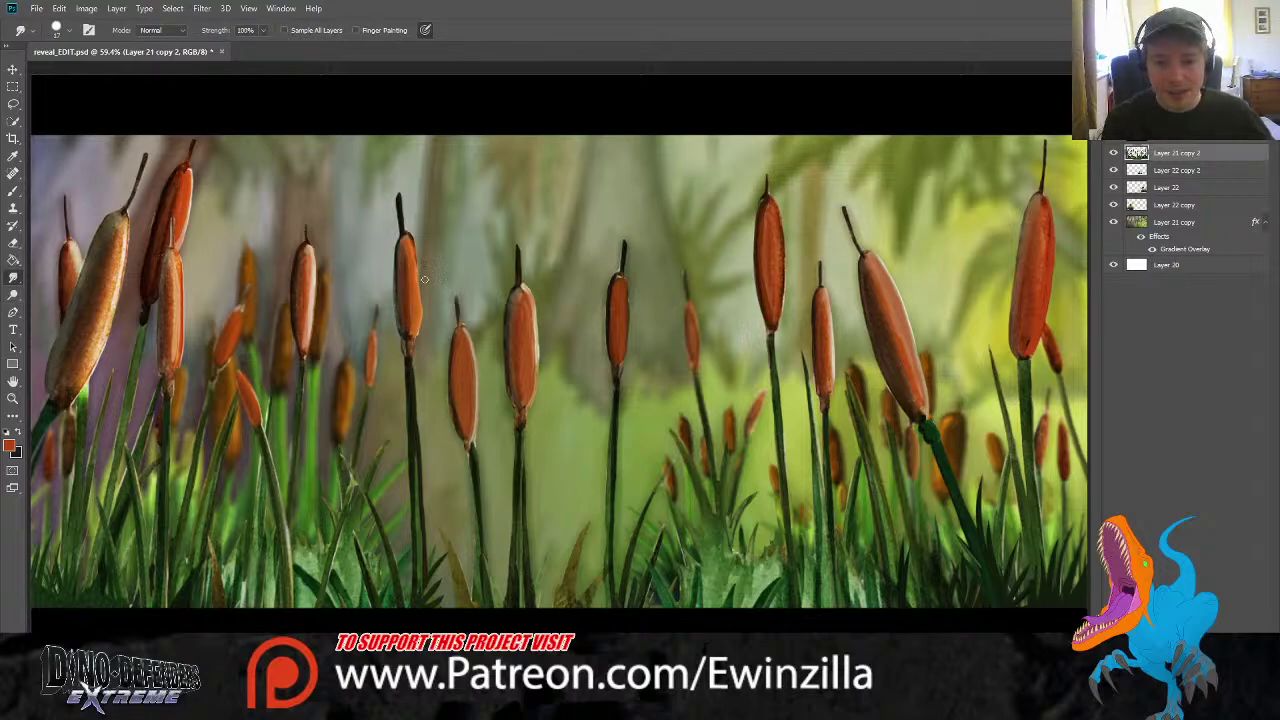
{"action": "left_click_drag", "start_coordinate": [415, 258], "coordinate": [421, 328]}
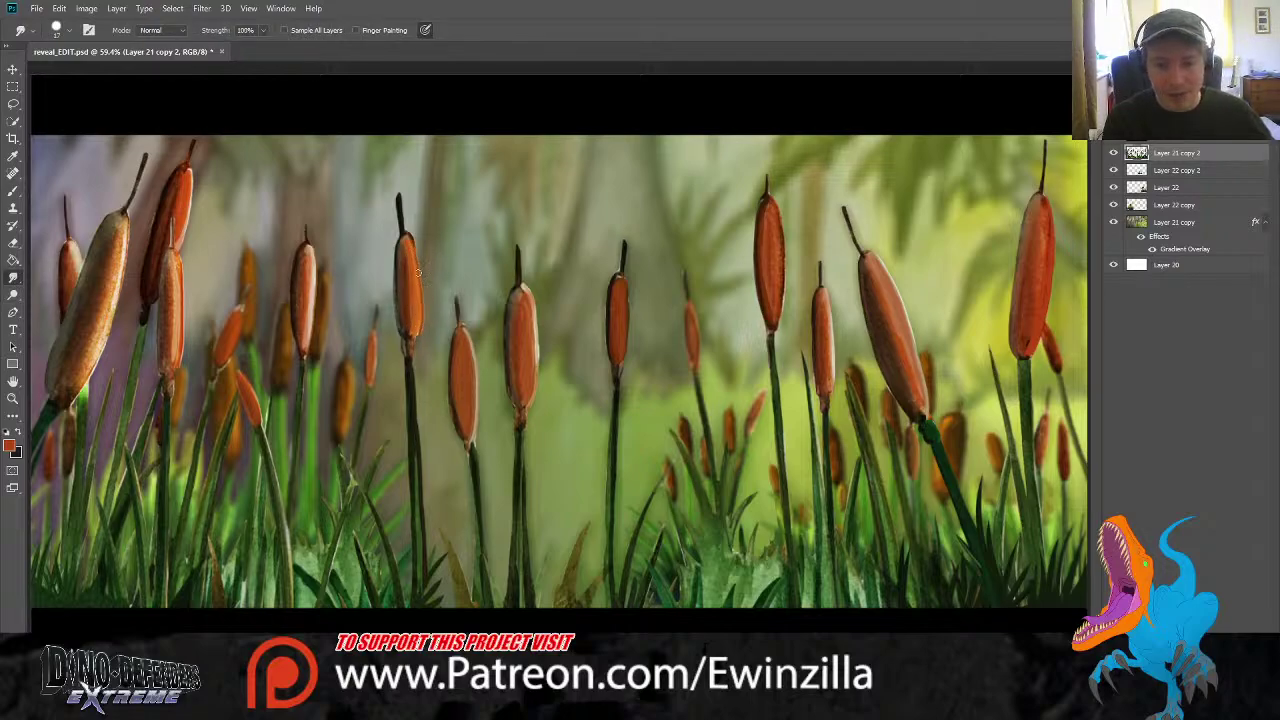
{"action": "left_click_drag", "start_coordinate": [418, 272], "coordinate": [420, 339]}
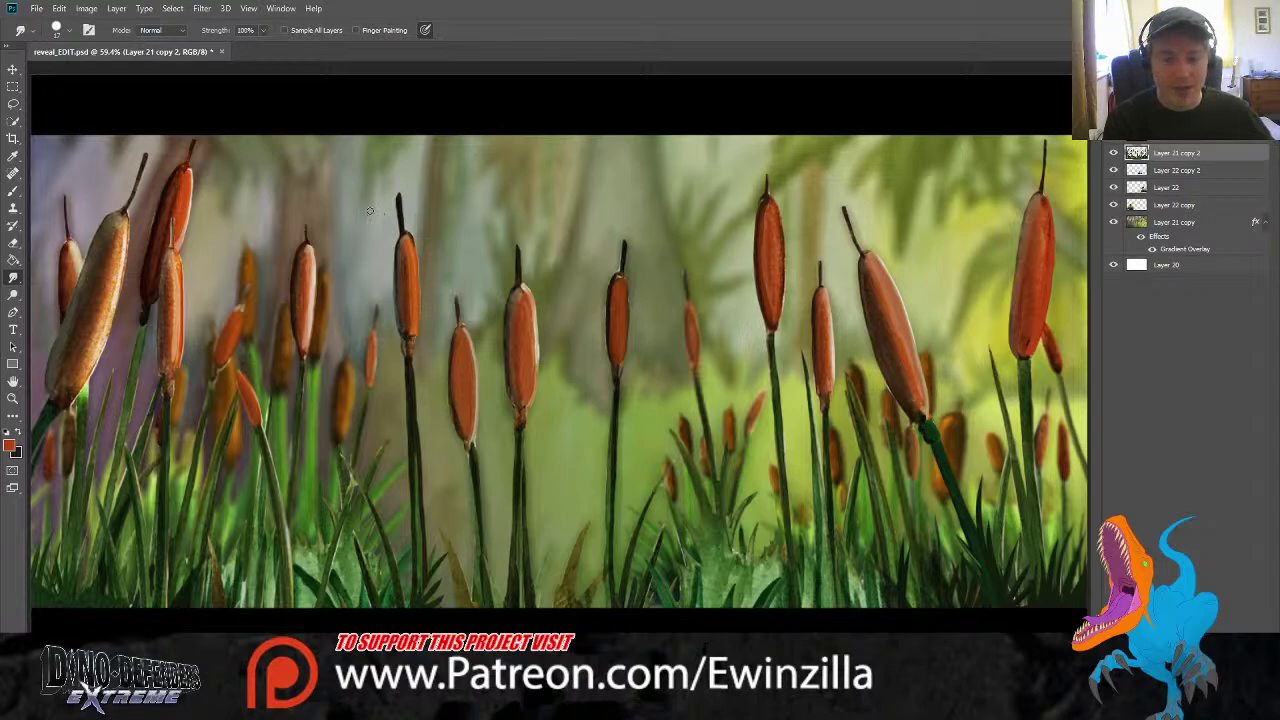
Dodge highlights onto the two neighbouring central cattail heads, and smudge the pale rim off the taller one
{"action": "left_click", "coordinate": [13, 294]}
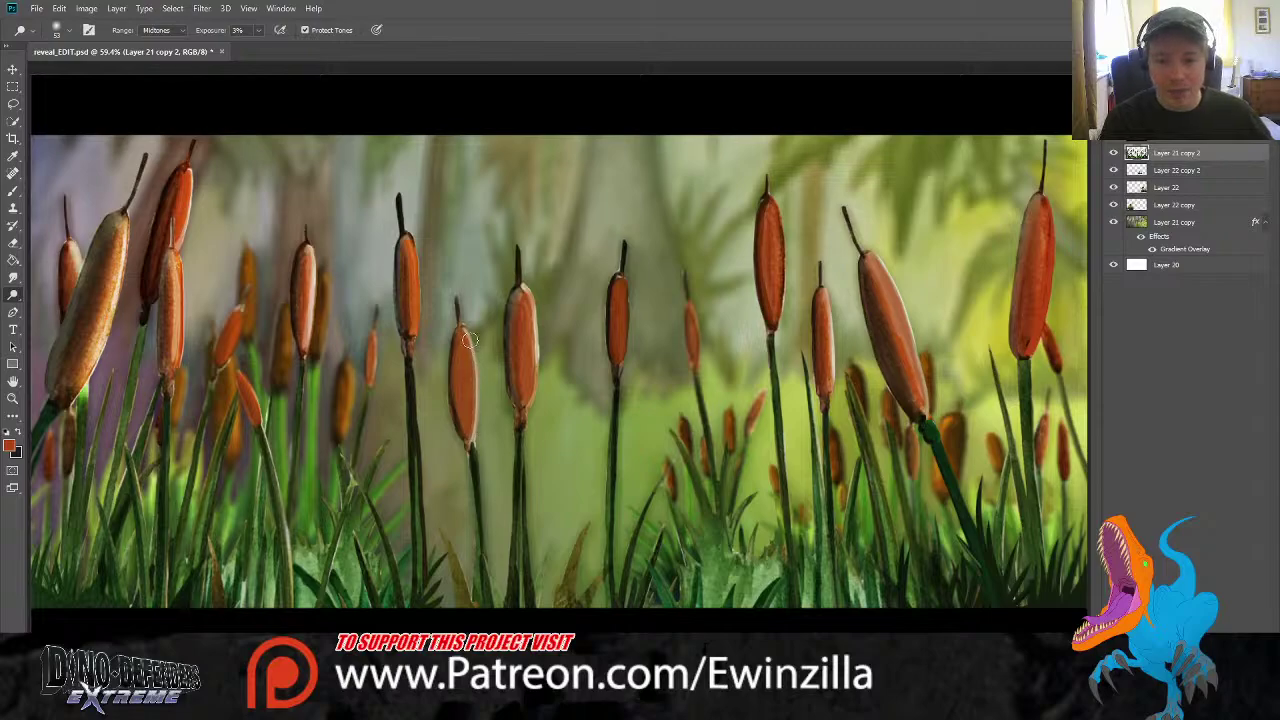
{"action": "mouse_move", "coordinate": [470, 340]}
{"action": "left_mouse_down"}
{"action": "mouse_move", "coordinate": [475, 449]}
{"action": "mouse_move", "coordinate": [467, 338]}
{"action": "mouse_move", "coordinate": [529, 423]}
{"action": "mouse_move", "coordinate": [538, 315]}
{"action": "mouse_move", "coordinate": [527, 362]}
{"action": "left_mouse_up"}
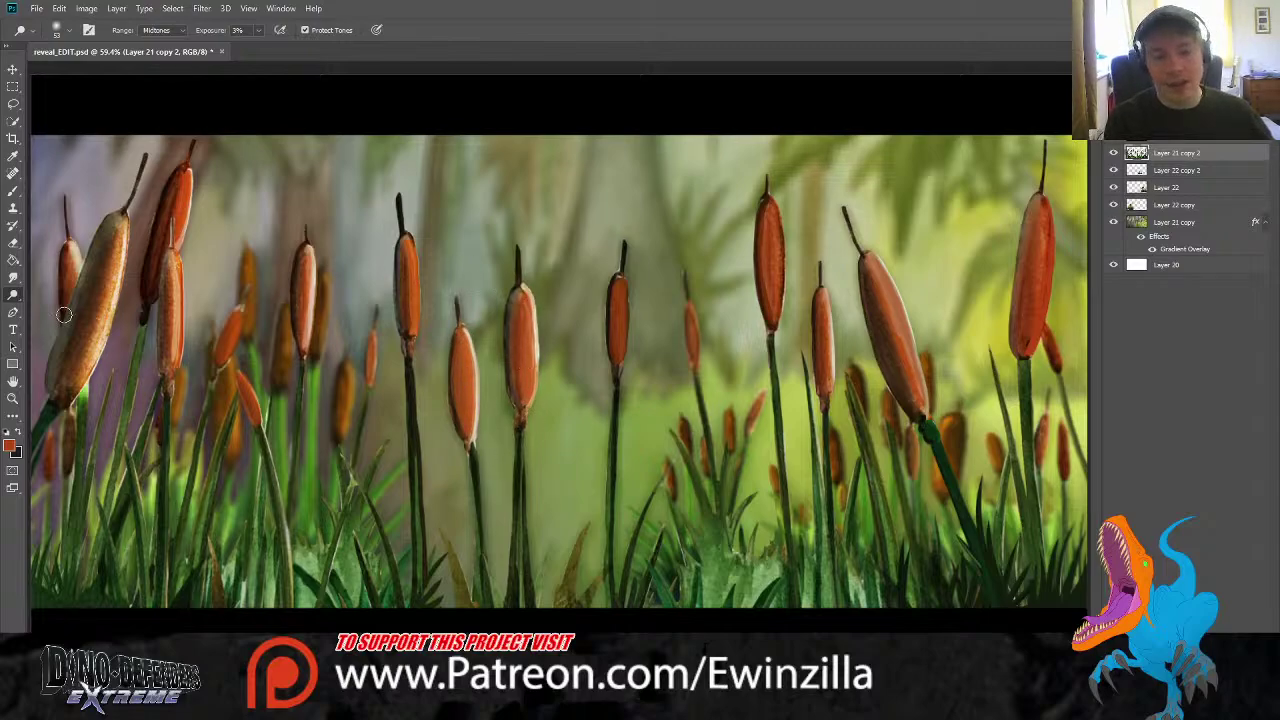
{"action": "left_click", "coordinate": [13, 277]}
{"action": "left_click_drag", "start_coordinate": [525, 298], "coordinate": [533, 391]}
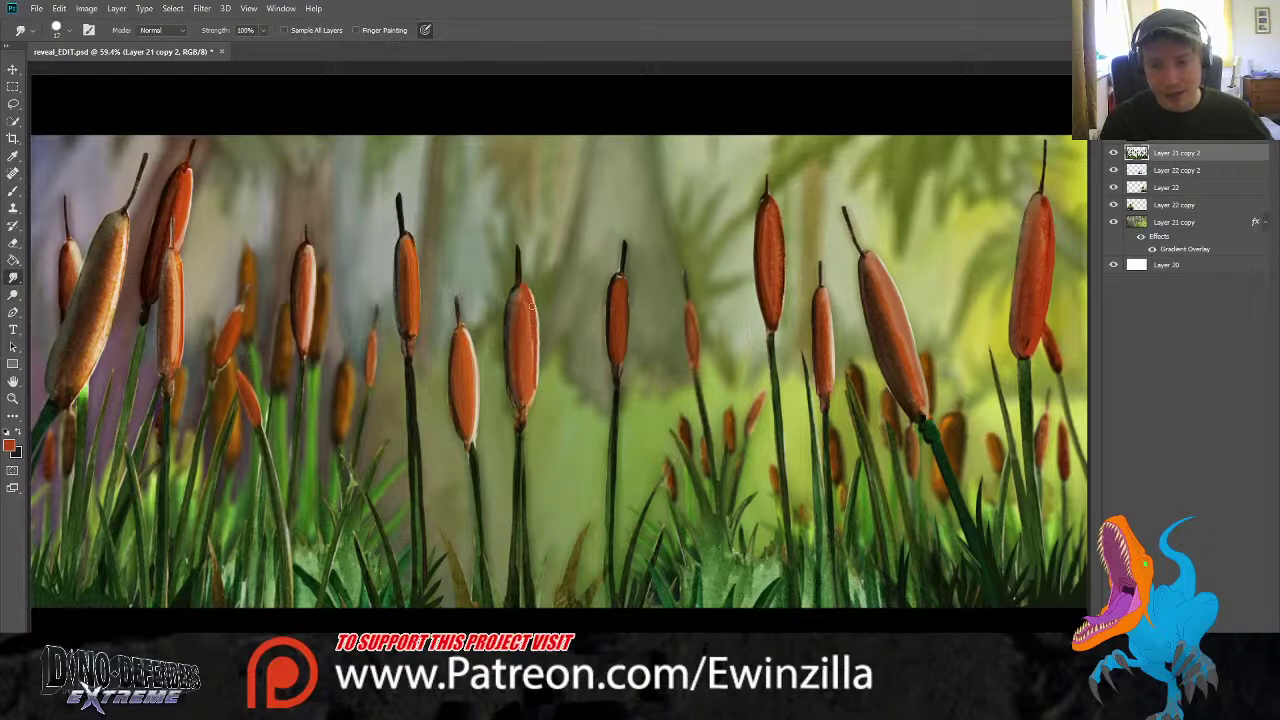
{"action": "mouse_move", "coordinate": [531, 306]}
{"action": "left_mouse_down"}
{"action": "mouse_move", "coordinate": [524, 411]}
{"action": "mouse_move", "coordinate": [532, 284]}
{"action": "mouse_move", "coordinate": [539, 380]}
{"action": "mouse_move", "coordinate": [534, 319]}
{"action": "left_mouse_up"}
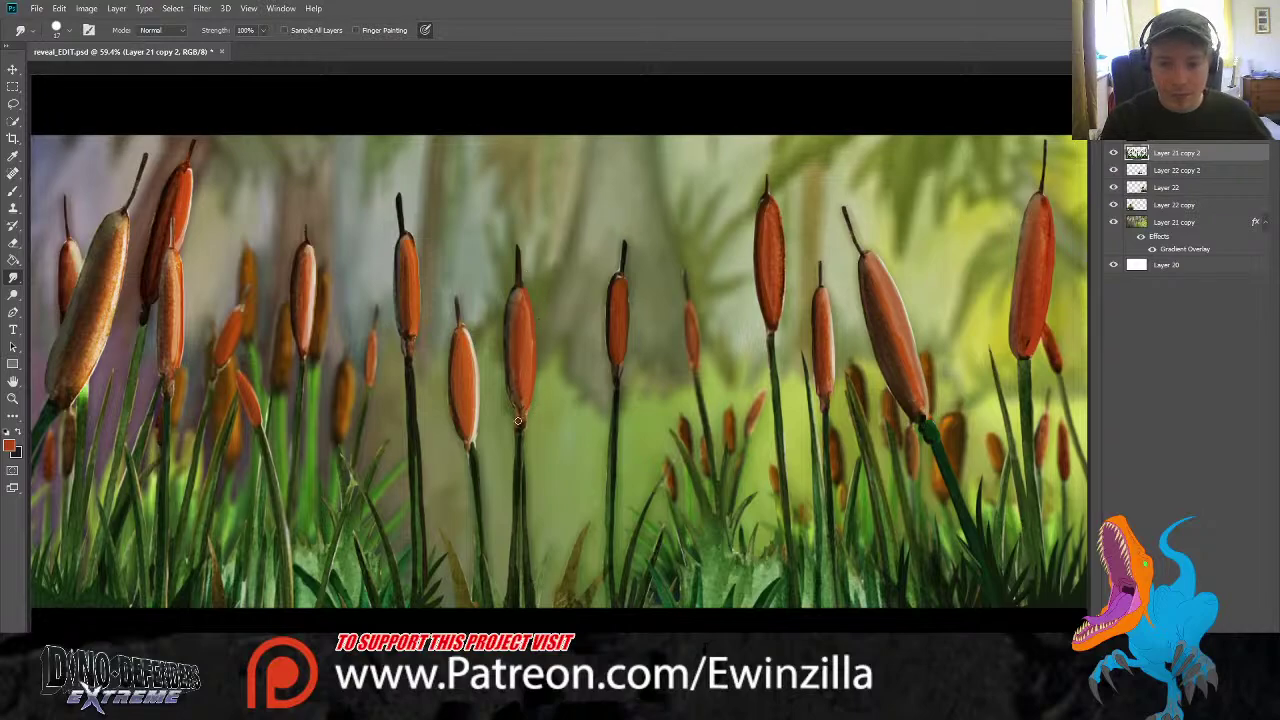
Smudge the pale rim off the shorter of the two neighbouring central cattail heads and clean the base of the taller one
{"action": "left_click_drag", "start_coordinate": [518, 421], "coordinate": [507, 367]}
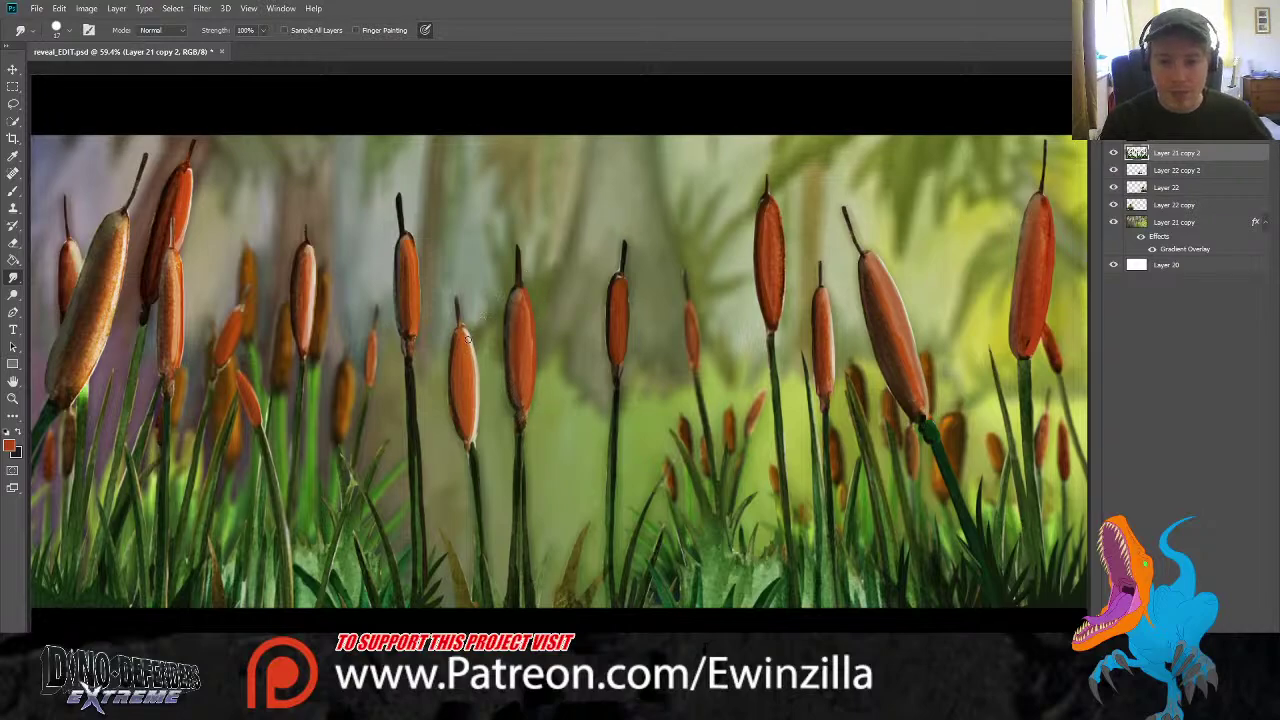
{"action": "left_click_drag", "start_coordinate": [461, 327], "coordinate": [474, 404]}
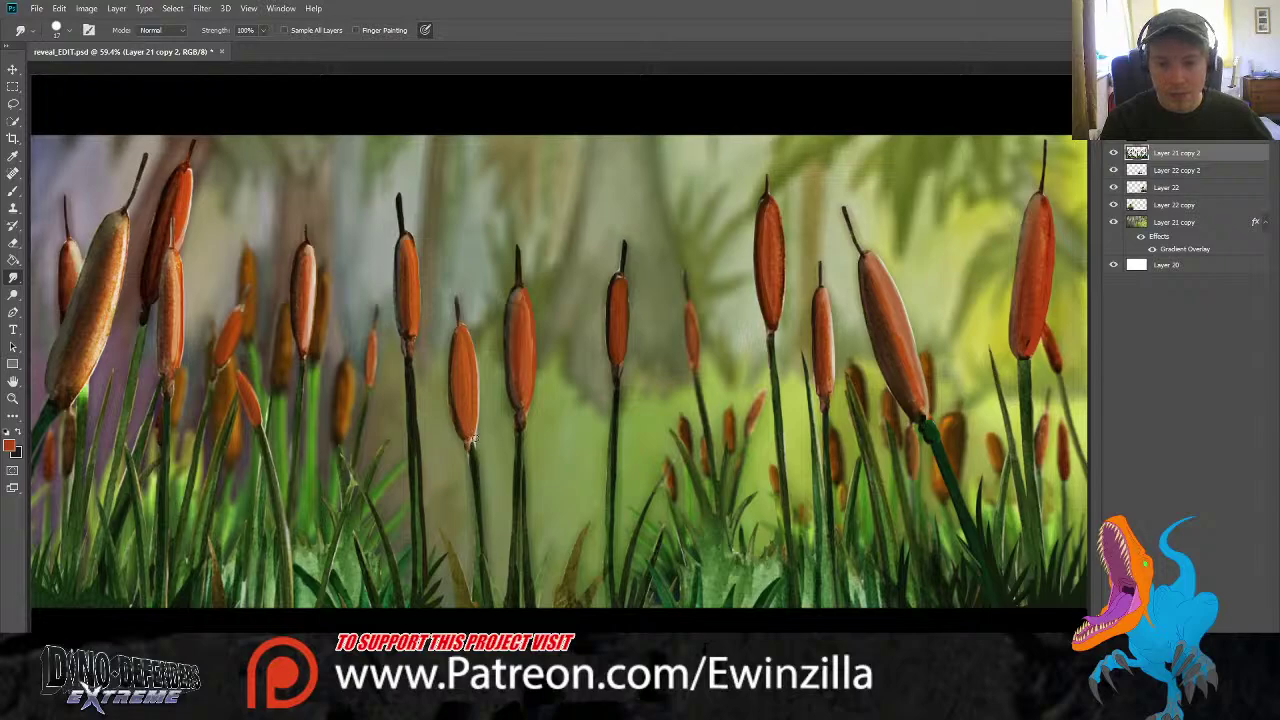
{"action": "mouse_move", "coordinate": [475, 434]}
{"action": "left_mouse_down"}
{"action": "mouse_move", "coordinate": [470, 360]}
{"action": "mouse_move", "coordinate": [474, 420]}
{"action": "left_mouse_up"}
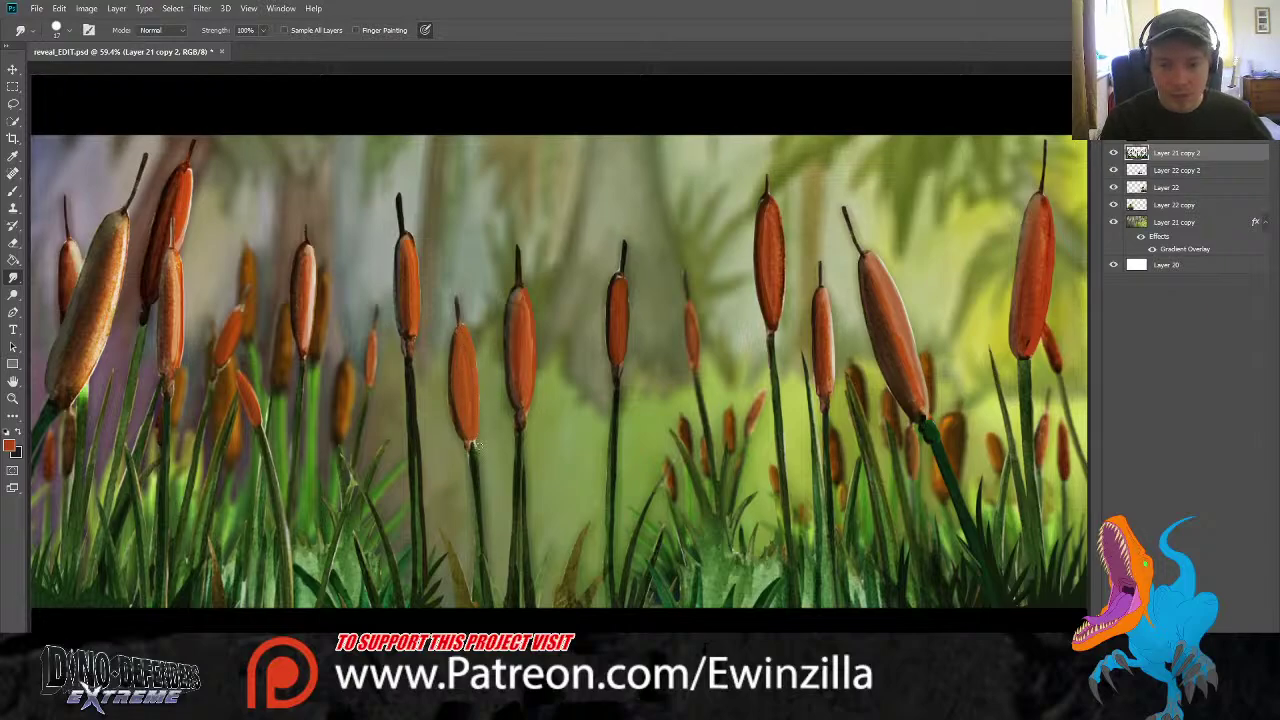
Burn the midtones at 25% exposure along the shaded left edges of the central and left-of-centre cattail heads
{"action": "left_click", "coordinate": [13, 294]}
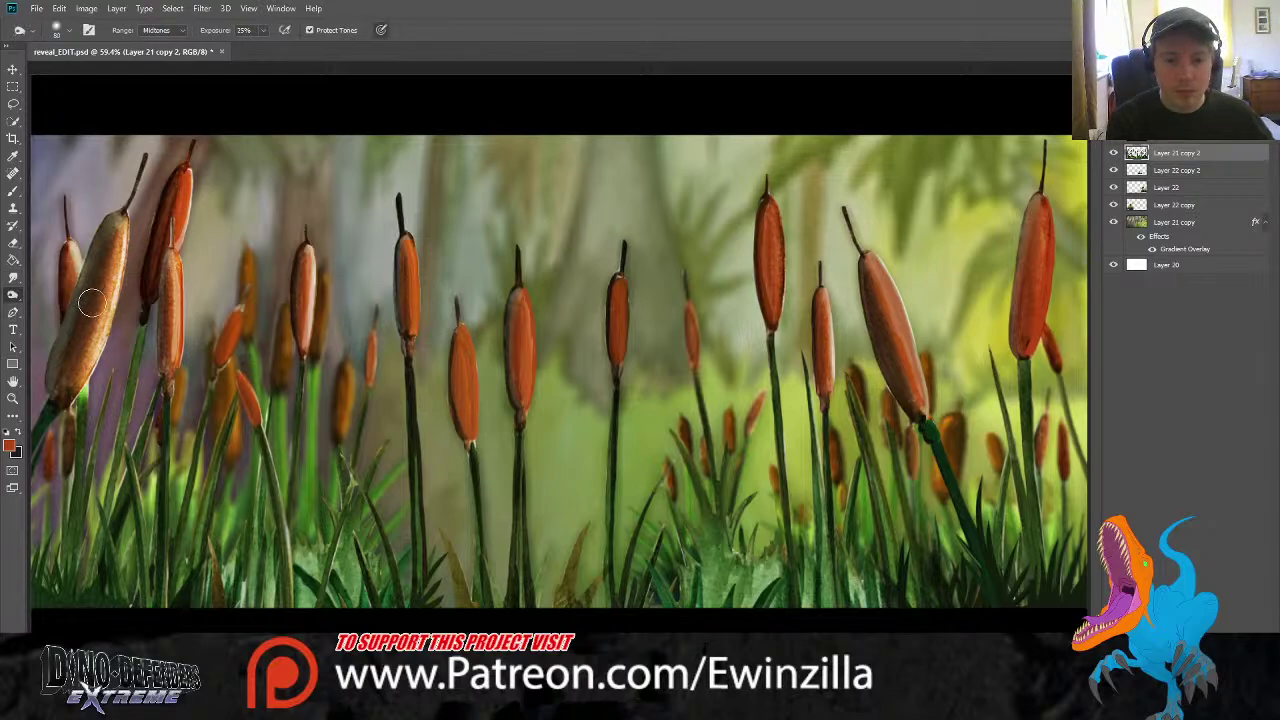
{"action": "left_click_drag", "start_coordinate": [463, 323], "coordinate": [456, 448]}
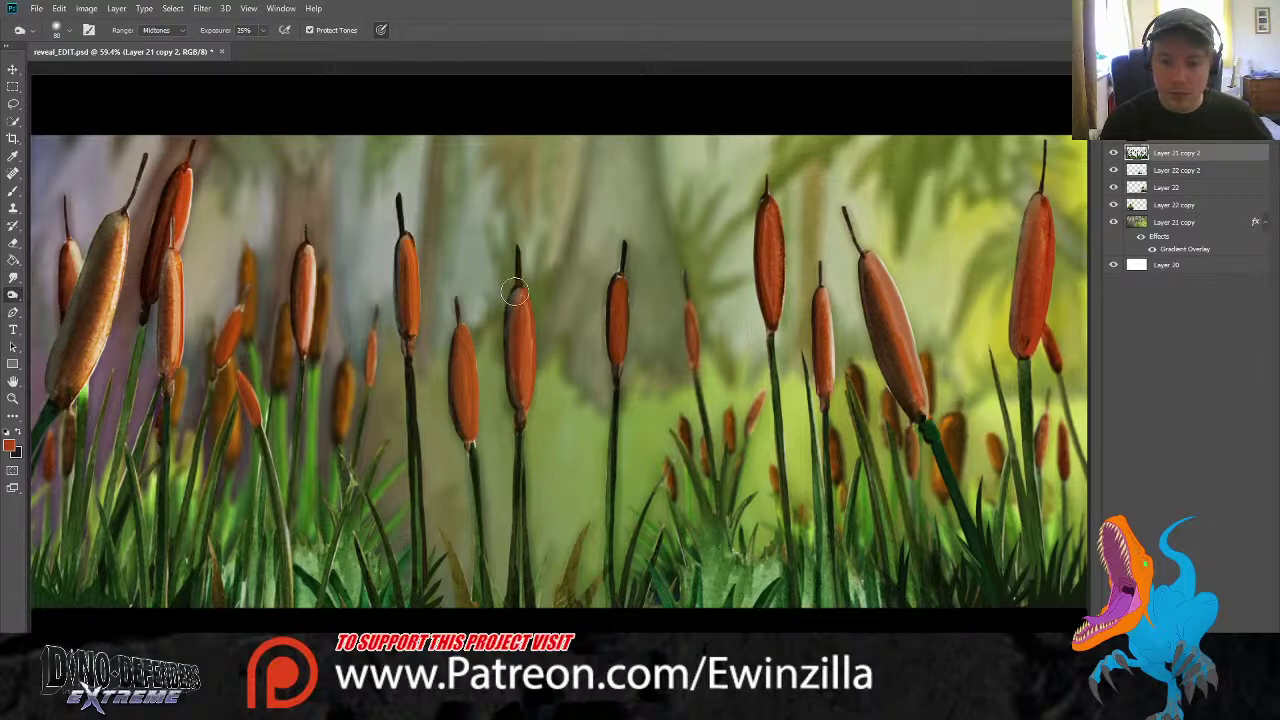
{"action": "left_click_drag", "start_coordinate": [514, 293], "coordinate": [503, 379]}
{"action": "left_click_drag", "start_coordinate": [398, 252], "coordinate": [405, 362]}
{"action": "left_click_drag", "start_coordinate": [281, 271], "coordinate": [305, 375]}
{"action": "left_click_drag", "start_coordinate": [609, 270], "coordinate": [607, 362]}
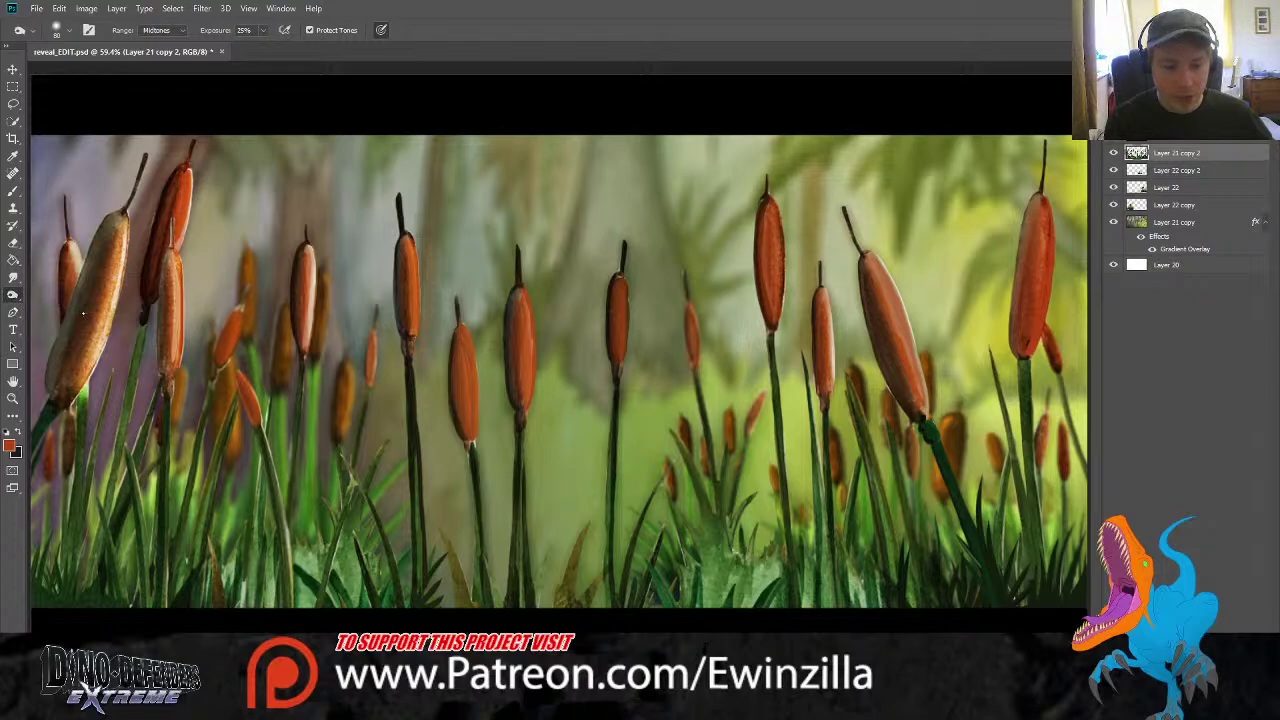
Dodge the midtones at 3% exposure along the lit sides of the cattail heads from the centre to the far right, plus one far-left head
{"action": "key", "text": "shift+o"}
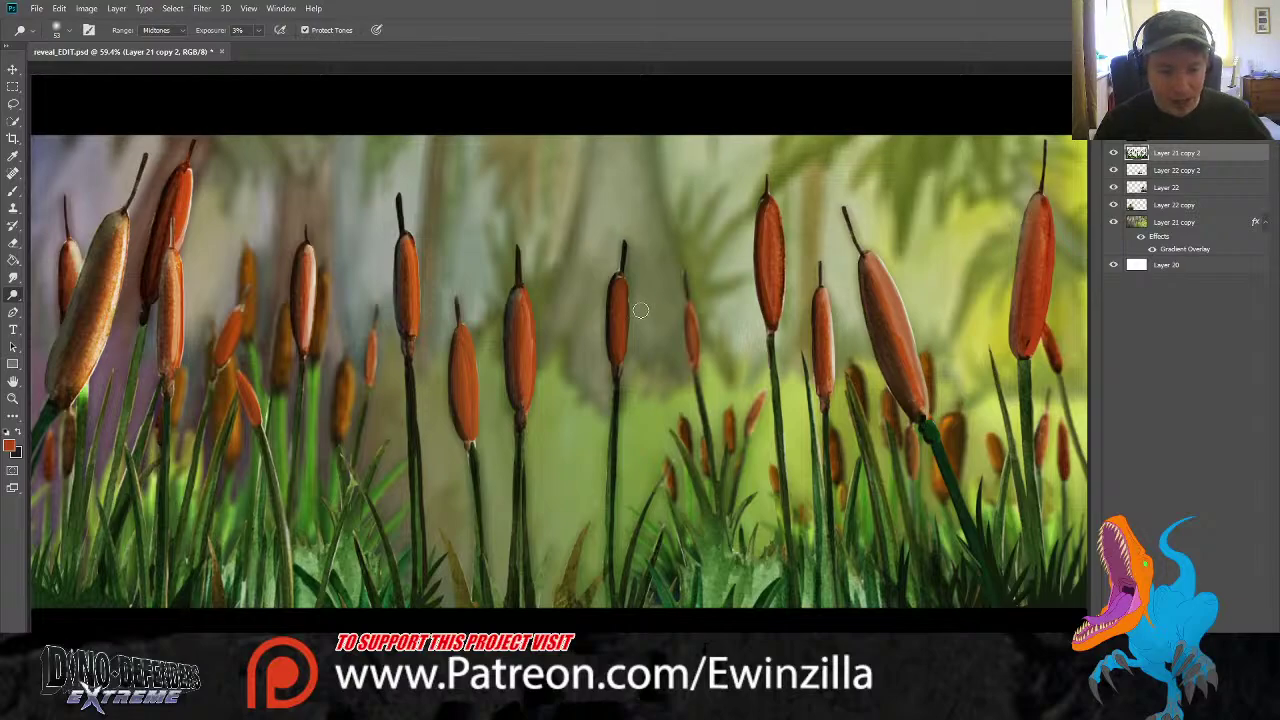
{"action": "mouse_move", "coordinate": [626, 282]}
{"action": "left_mouse_down"}
{"action": "mouse_move", "coordinate": [624, 370]}
{"action": "mouse_move", "coordinate": [628, 325]}
{"action": "left_mouse_up"}
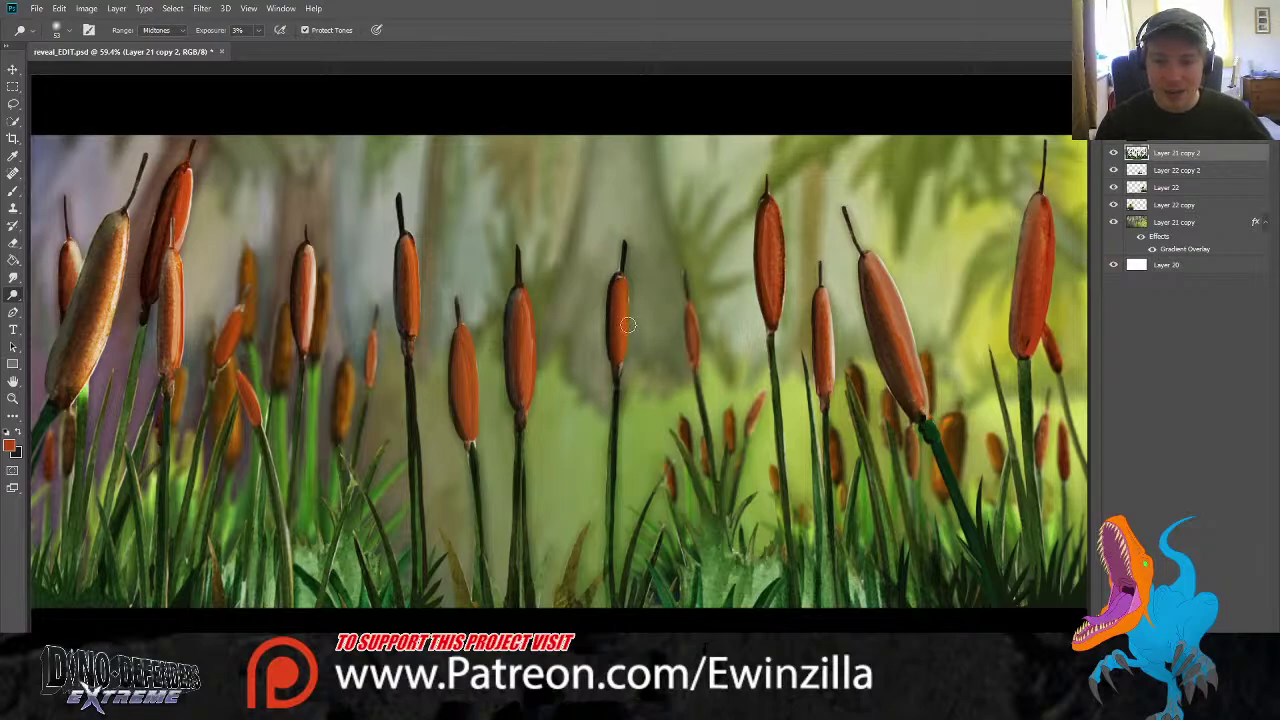
{"action": "mouse_move", "coordinate": [701, 297]}
{"action": "left_mouse_down"}
{"action": "mouse_move", "coordinate": [690, 302]}
{"action": "mouse_move", "coordinate": [695, 362]}
{"action": "left_mouse_up"}
{"action": "mouse_move", "coordinate": [778, 231]}
{"action": "left_mouse_down"}
{"action": "mouse_move", "coordinate": [777, 335]}
{"action": "mouse_move", "coordinate": [779, 204]}
{"action": "mouse_move", "coordinate": [784, 340]}
{"action": "mouse_move", "coordinate": [784, 205]}
{"action": "mouse_move", "coordinate": [781, 323]}
{"action": "left_mouse_up"}
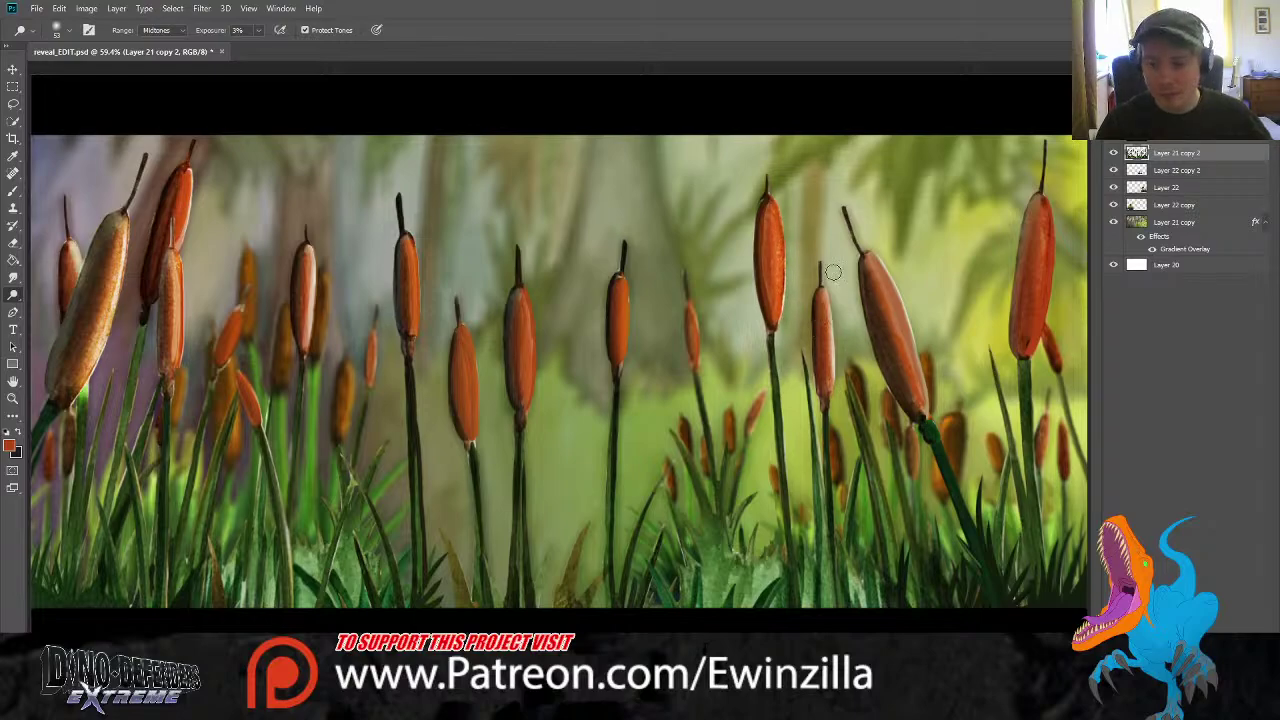
{"action": "mouse_move", "coordinate": [831, 275]}
{"action": "left_mouse_down"}
{"action": "mouse_move", "coordinate": [838, 402]}
{"action": "mouse_move", "coordinate": [888, 277]}
{"action": "mouse_move", "coordinate": [892, 291]}
{"action": "mouse_move", "coordinate": [878, 277]}
{"action": "mouse_move", "coordinate": [914, 389]}
{"action": "mouse_move", "coordinate": [885, 263]}
{"action": "mouse_move", "coordinate": [922, 407]}
{"action": "mouse_move", "coordinate": [902, 356]}
{"action": "left_mouse_up"}
{"action": "mouse_move", "coordinate": [1026, 256]}
{"action": "left_mouse_down"}
{"action": "mouse_move", "coordinate": [1044, 302]}
{"action": "mouse_move", "coordinate": [1056, 204]}
{"action": "left_mouse_up"}
{"action": "left_click_drag", "start_coordinate": [1041, 368], "coordinate": [1039, 374]}
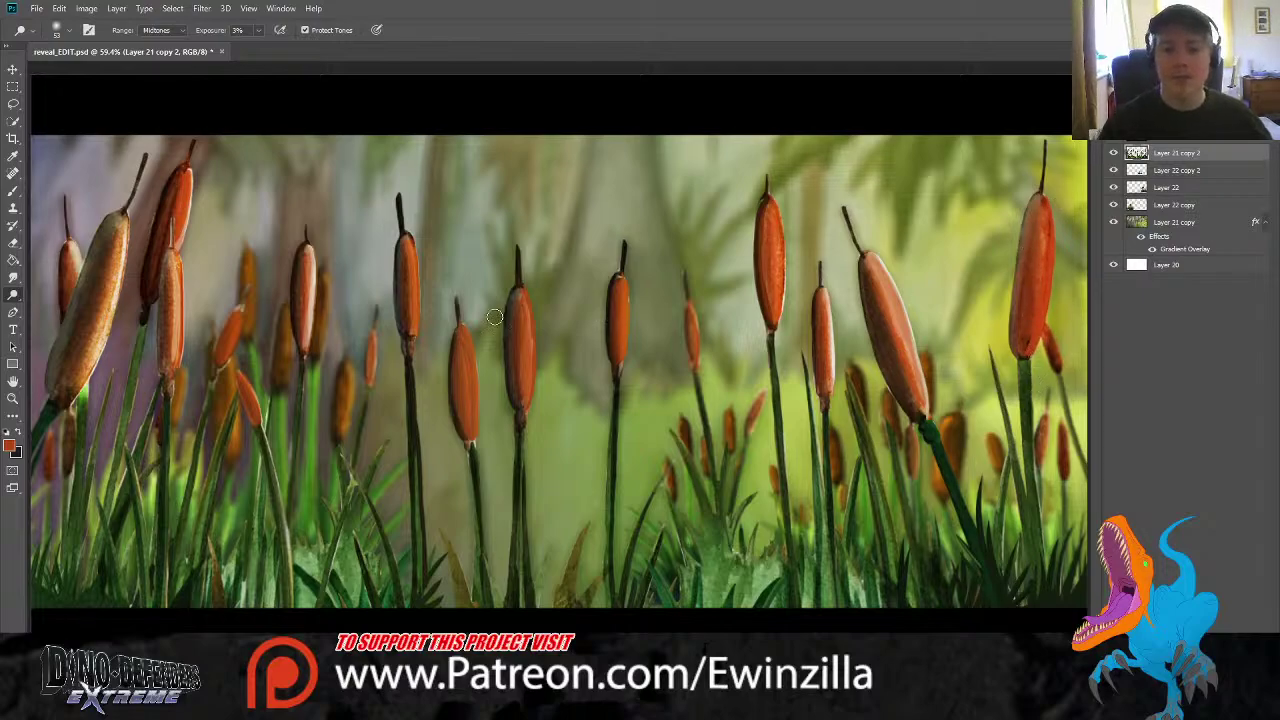
{"action": "left_click_drag", "start_coordinate": [182, 261], "coordinate": [179, 278]}
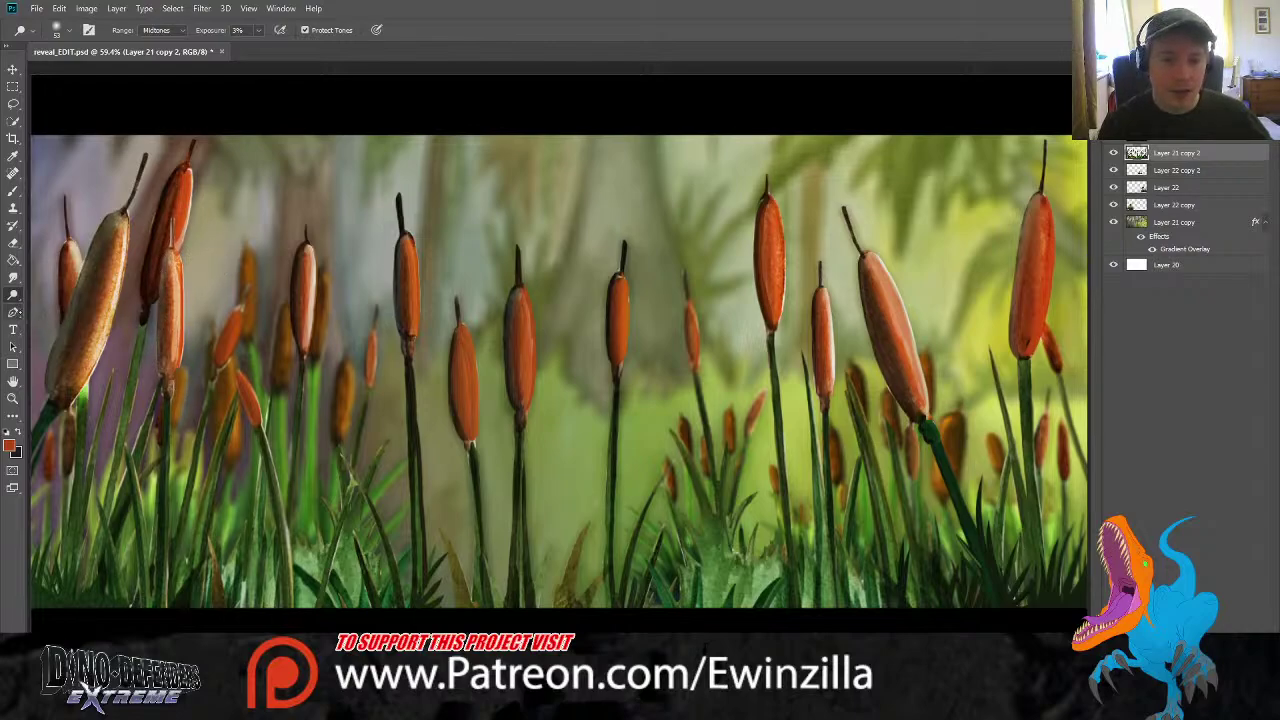
Smudge the left edges of the slim far-left cattail head and the large far-right head smooth at 100% strength
{"action": "left_click", "coordinate": [13, 277]}
{"action": "left_click_drag", "start_coordinate": [159, 296], "coordinate": [163, 370]}
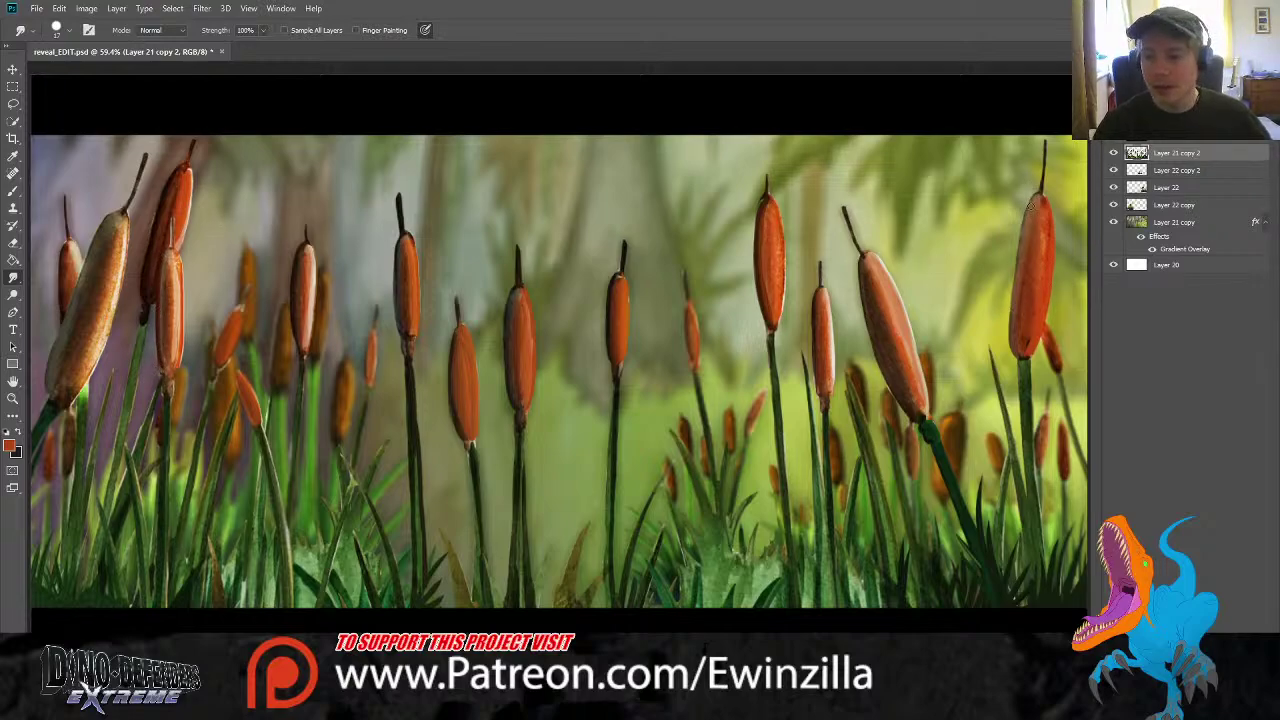
{"action": "mouse_move", "coordinate": [1036, 193]}
{"action": "left_mouse_down"}
{"action": "mouse_move", "coordinate": [1012, 273]}
{"action": "mouse_move", "coordinate": [1011, 353]}
{"action": "left_mouse_up"}
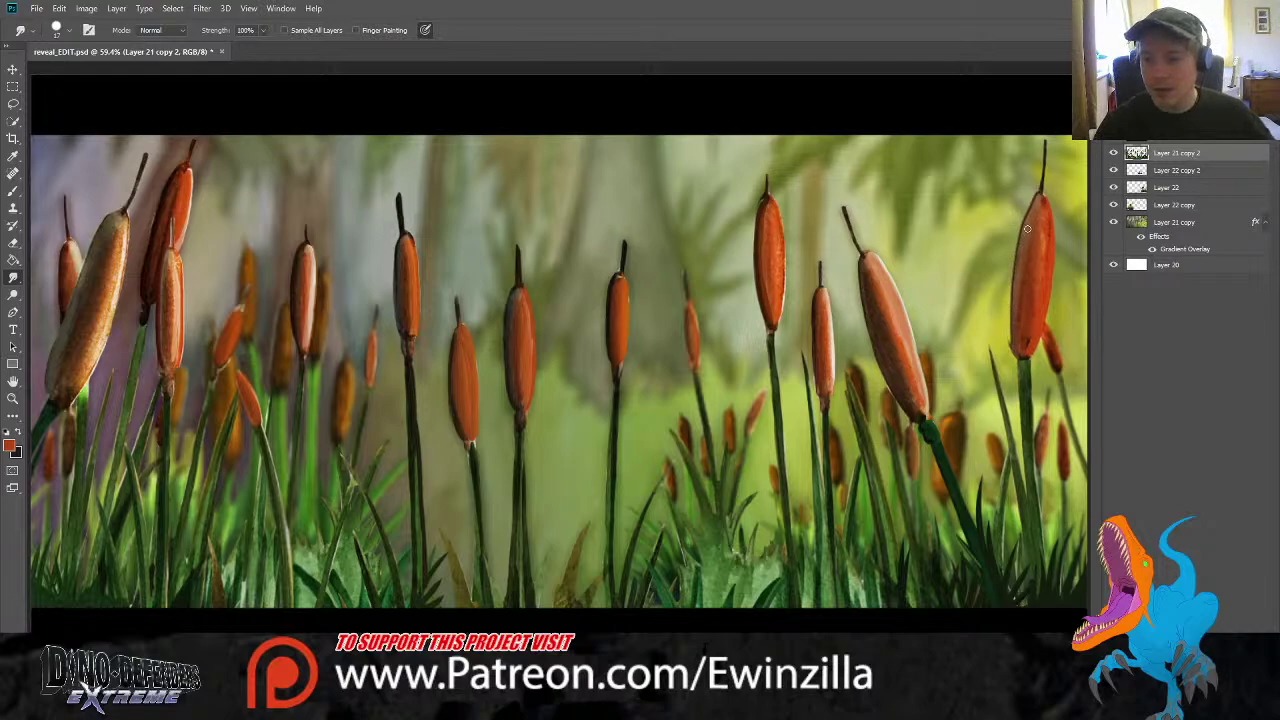
{"action": "key", "text": "ctrl+z"}
{"action": "mouse_move", "coordinate": [1037, 193]}
{"action": "left_mouse_down"}
{"action": "mouse_move", "coordinate": [1011, 275]}
{"action": "mouse_move", "coordinate": [1011, 348]}
{"action": "left_mouse_up"}
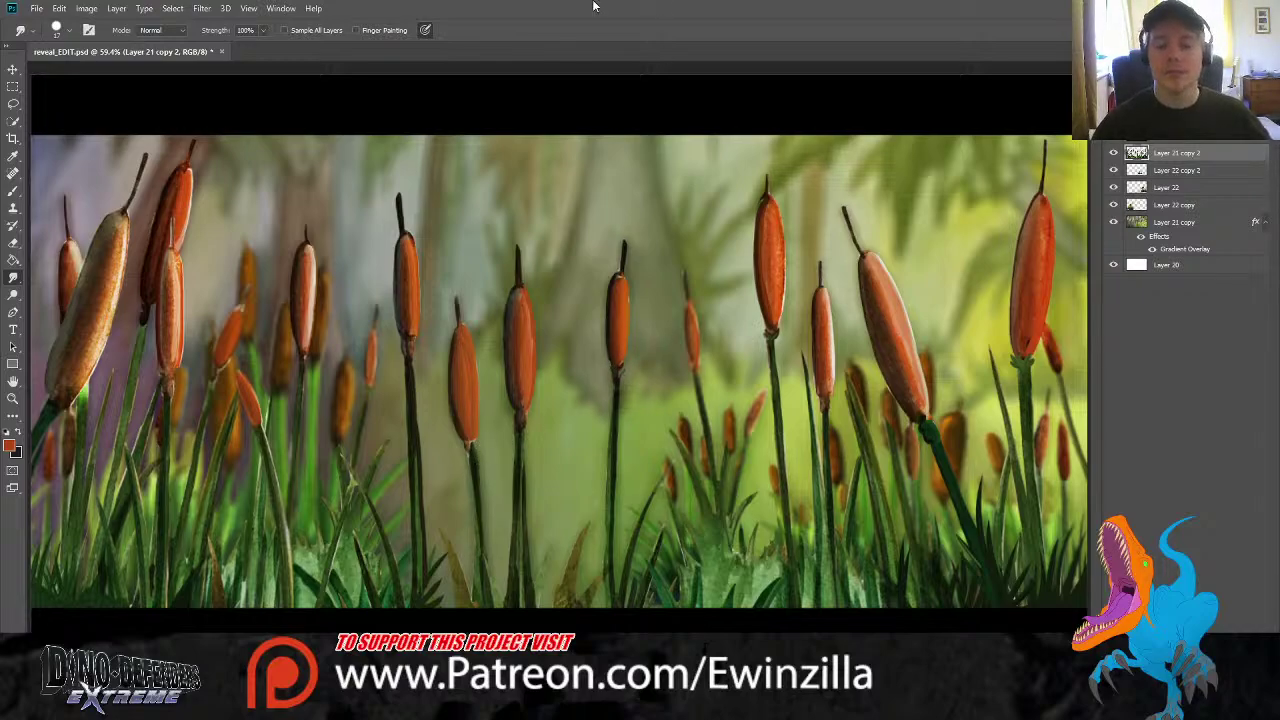
Tint the foreground cattail layer with a repositioned Gradient Overlay, without a Pattern Overlay, and bake the effect into the layer
{"action": "left_click", "coordinate": [308, 240]}
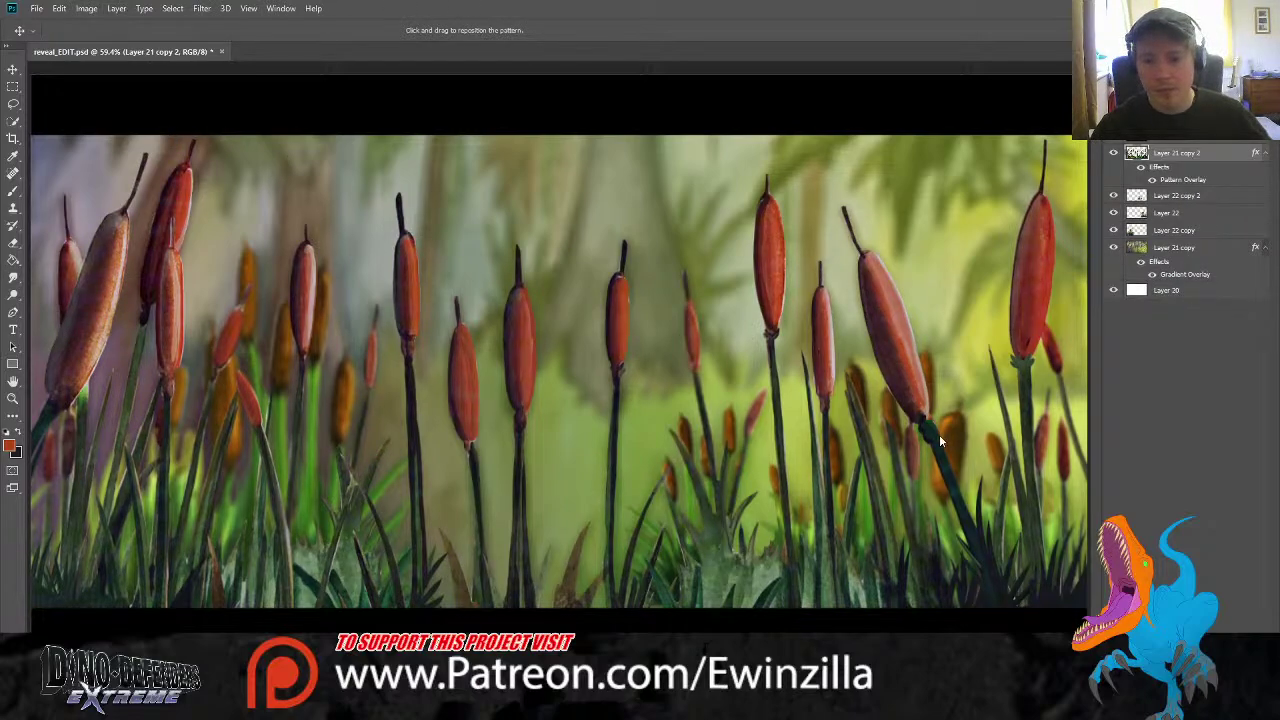
{"action": "left_click", "coordinate": [704, 540]}
{"action": "left_click", "coordinate": [705, 555]}
{"action": "left_click", "coordinate": [744, 548]}
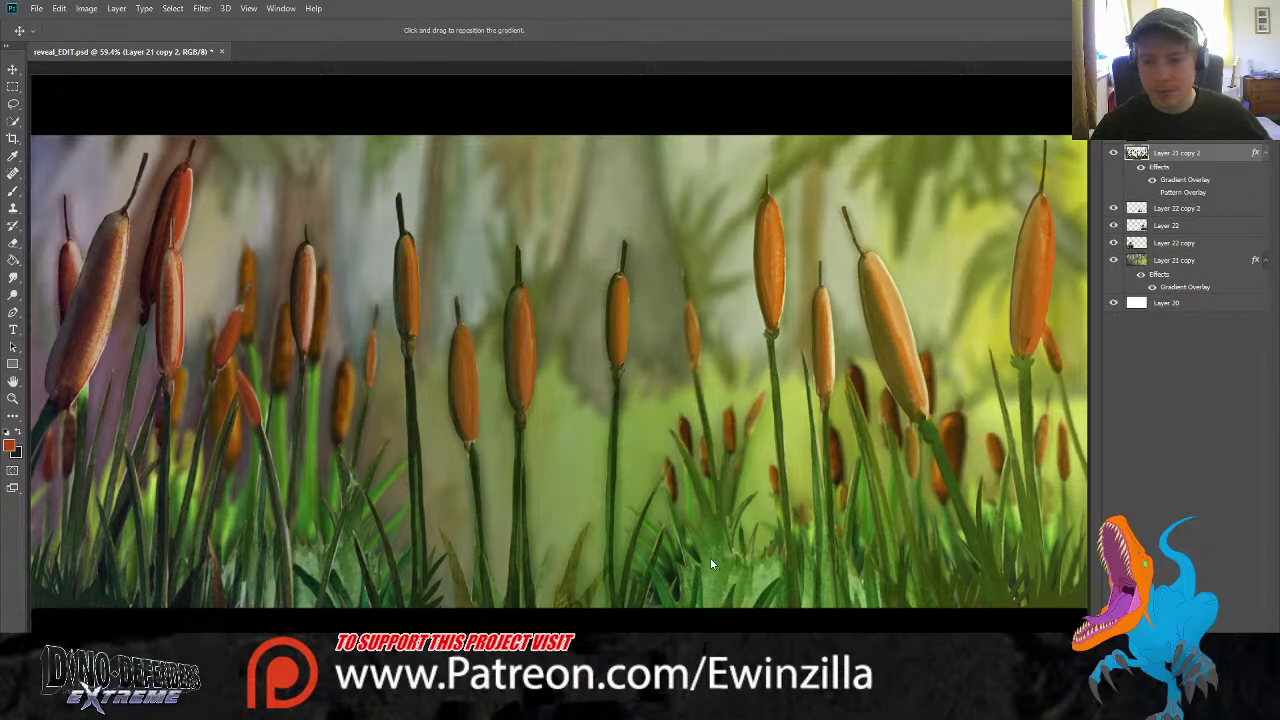
{"action": "mouse_move", "coordinate": [714, 529]}
{"action": "left_mouse_down"}
{"action": "mouse_move", "coordinate": [734, 529]}
{"action": "mouse_move", "coordinate": [698, 526]}
{"action": "left_mouse_up"}
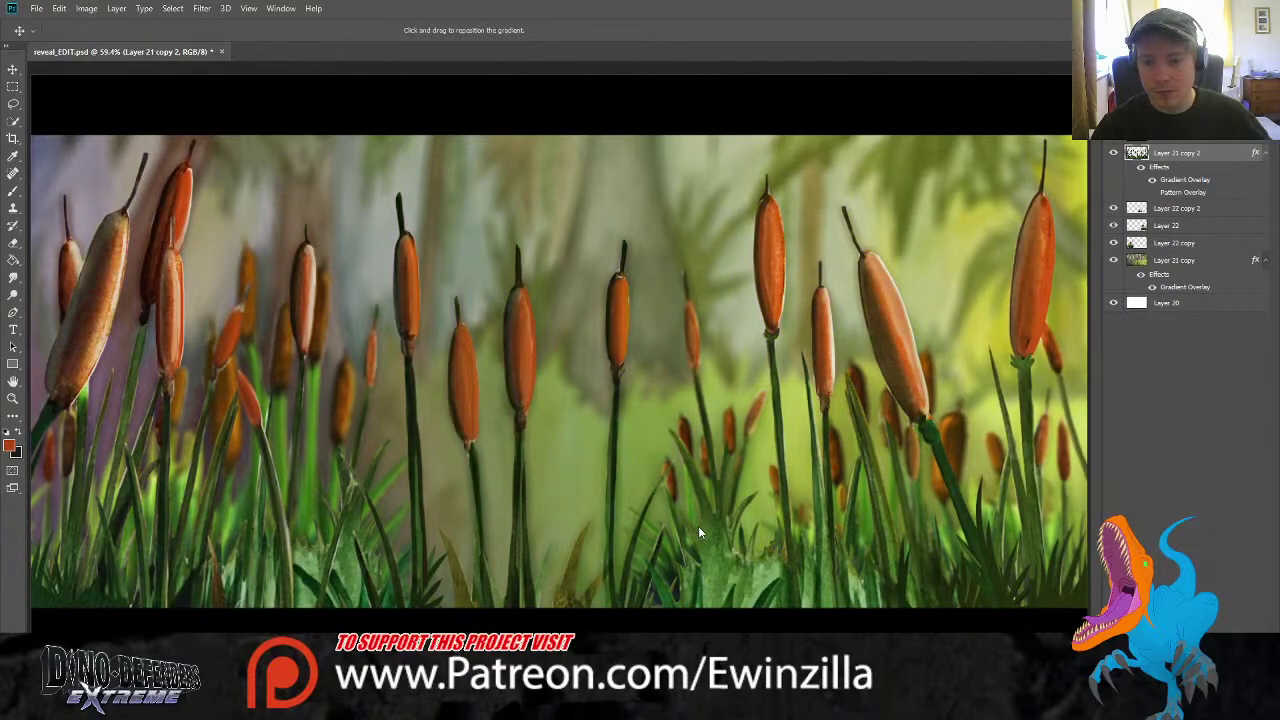
{"action": "left_click", "coordinate": [956, 502]}
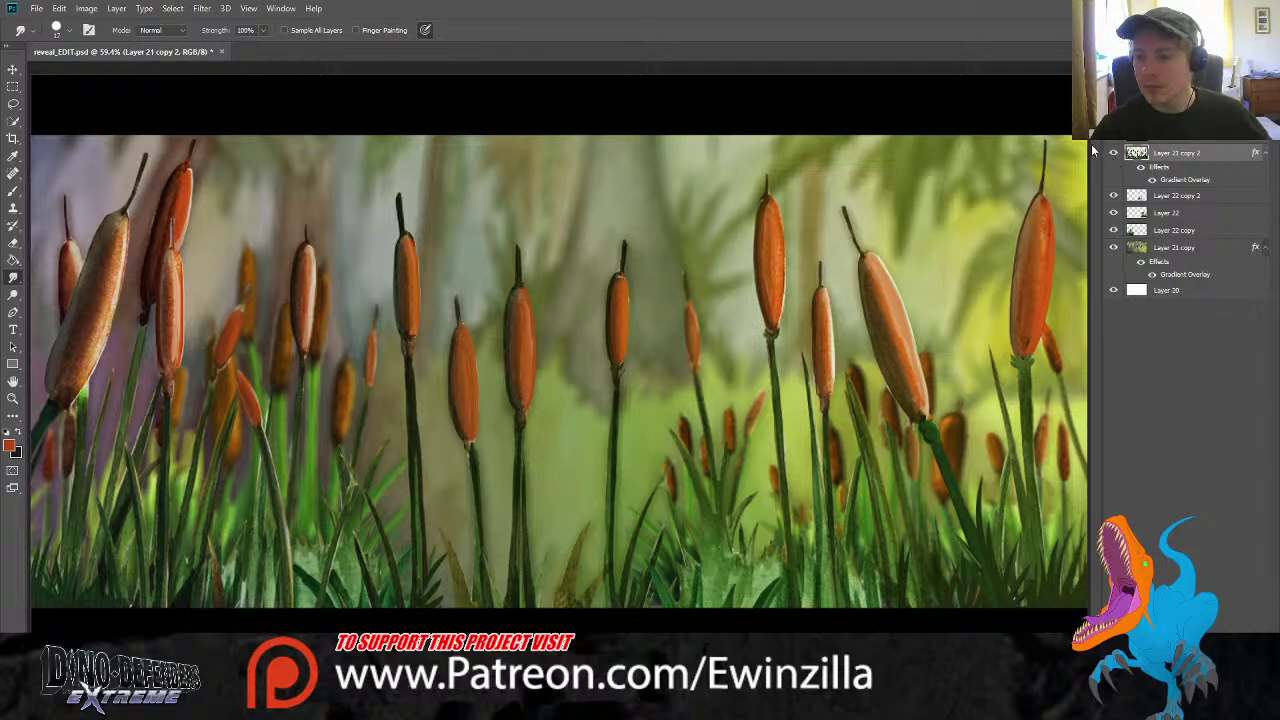
{"action": "key", "text": "ctrl+e"}
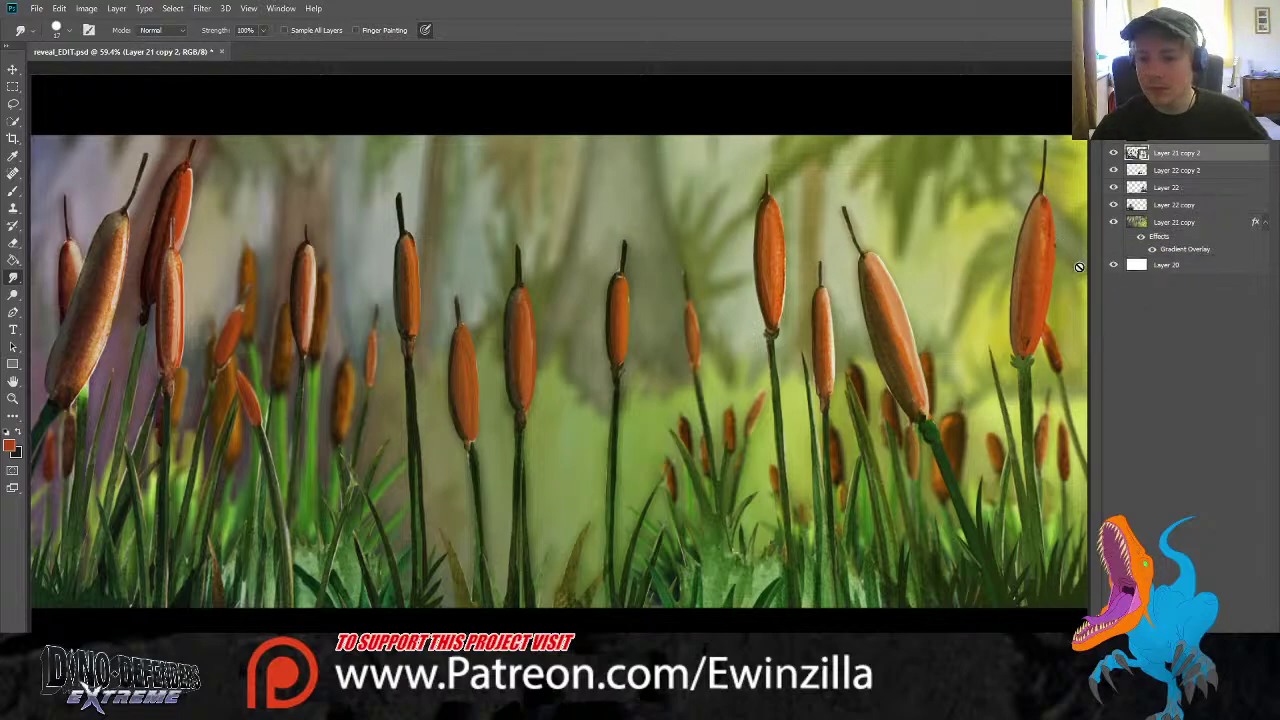
Duplicate Layer 21 copy 2, shift the duplicate slightly left, and place it directly above Layer 21 copy in the stack
{"action": "left_click", "coordinate": [1168, 188]}
{"action": "left_click", "coordinate": [1170, 176], "text": "shift"}
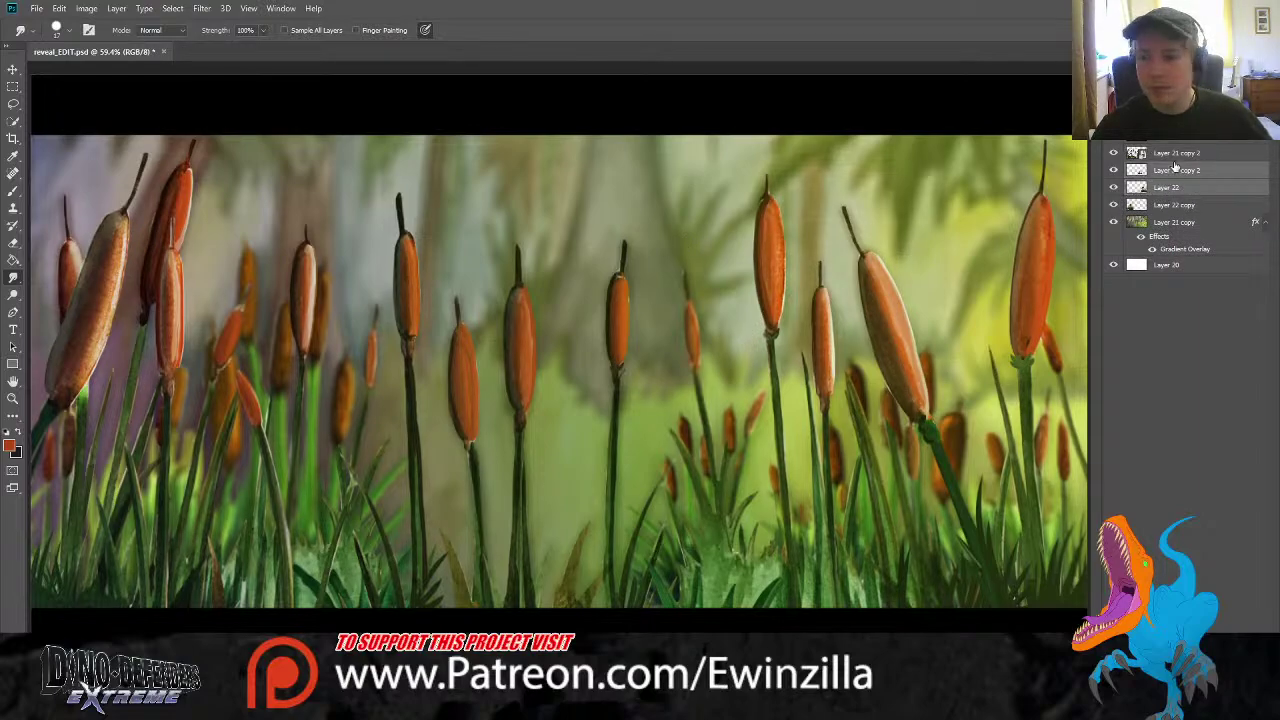
{"action": "left_click", "coordinate": [1176, 153]}
{"action": "key", "text": "e"}
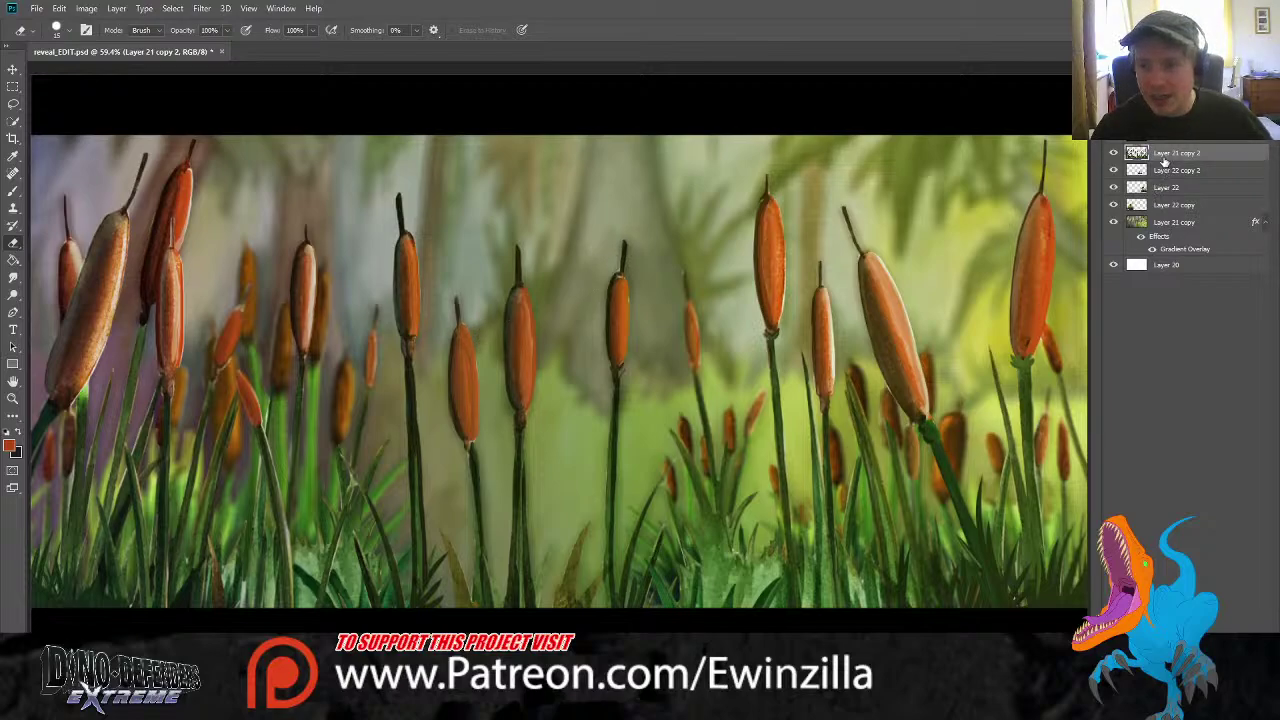
{"action": "key", "text": "ctrl+j"}
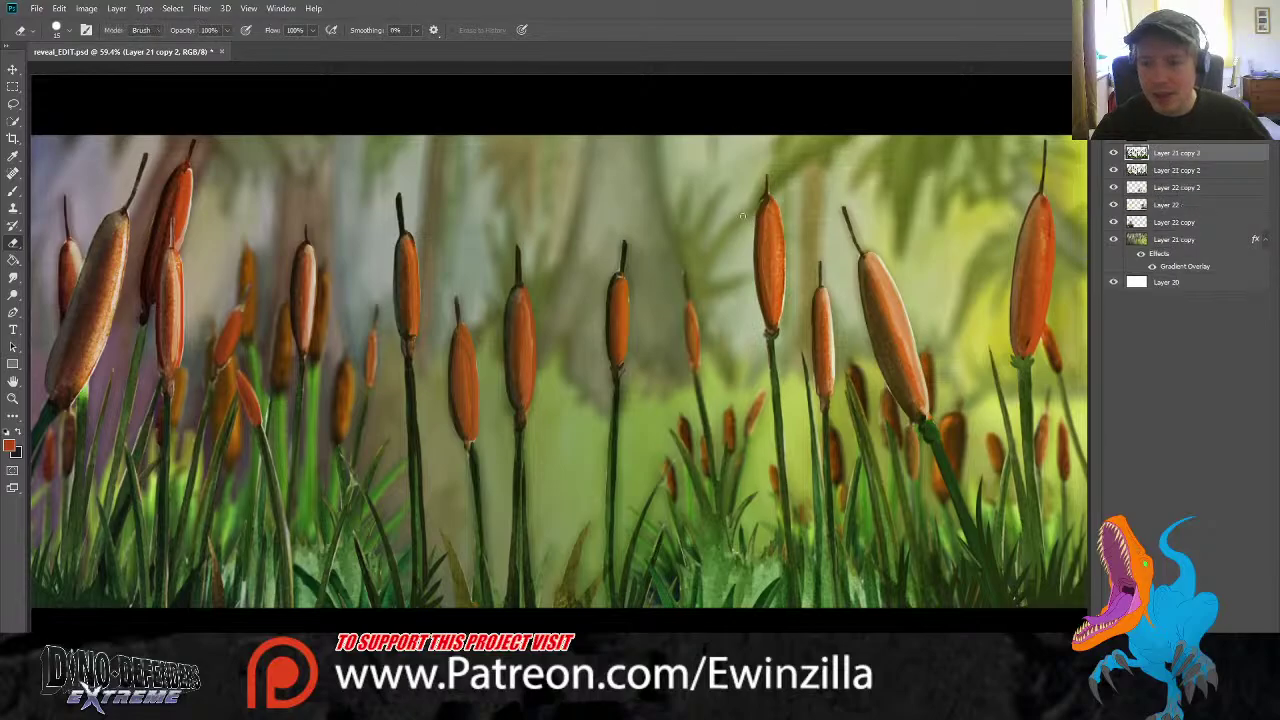
{"action": "left_click", "coordinate": [14, 69]}
{"action": "left_click_drag", "start_coordinate": [926, 433], "coordinate": [891, 433]}
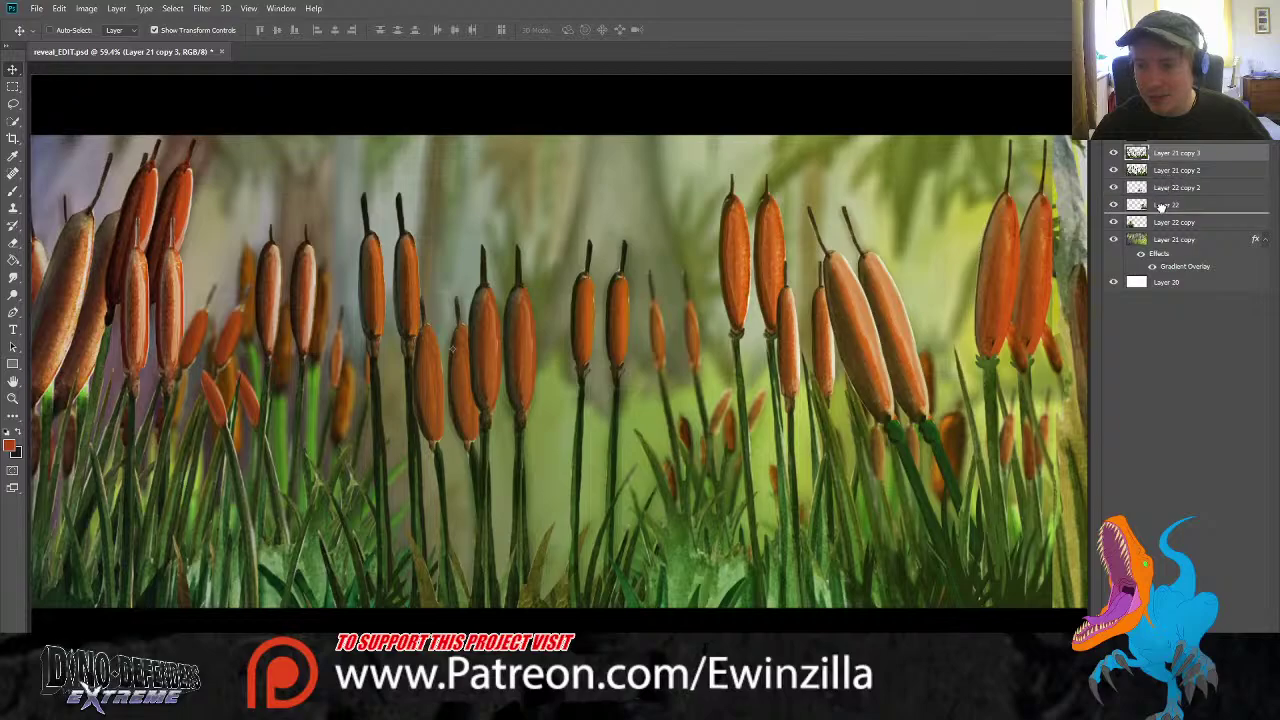
{"action": "left_click_drag", "start_coordinate": [1162, 232], "coordinate": [1164, 232]}
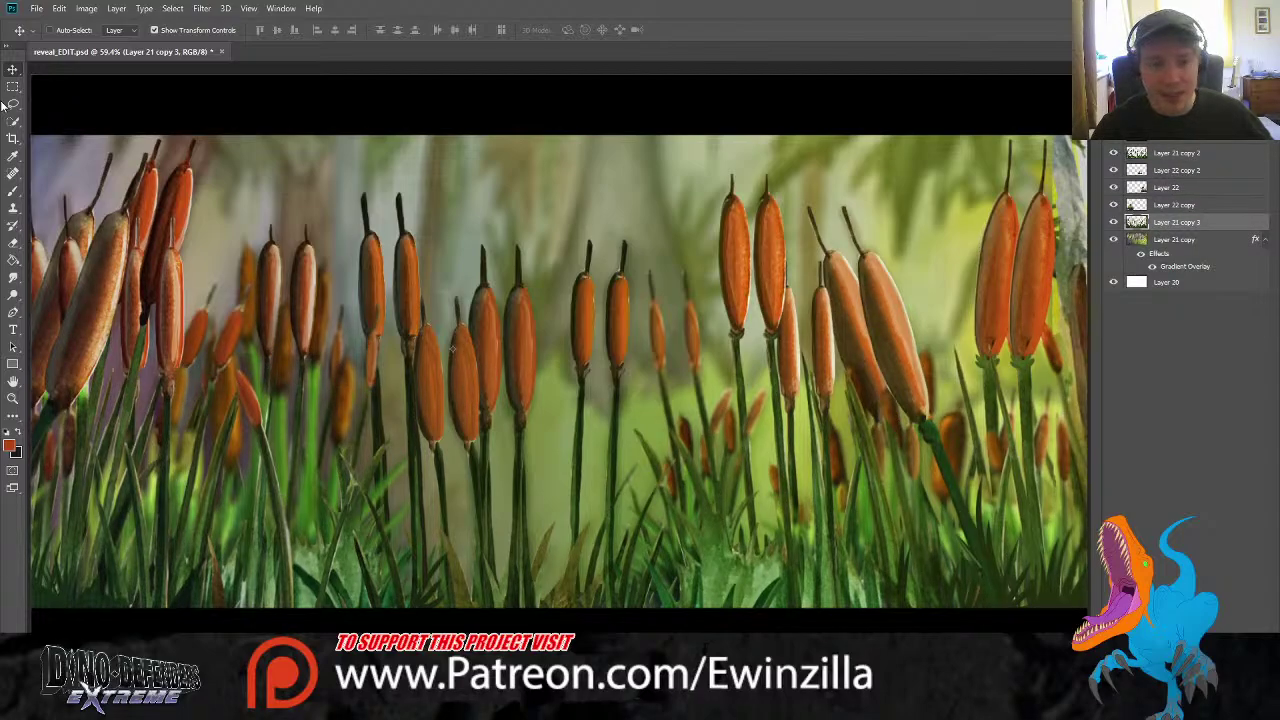
Flip the duplicated cattails horizontally, scale them to about 54% width and 65% height, and position them behind the central foreground reeds
{"action": "left_click_drag", "start_coordinate": [189, 120], "coordinate": [268, 240]}
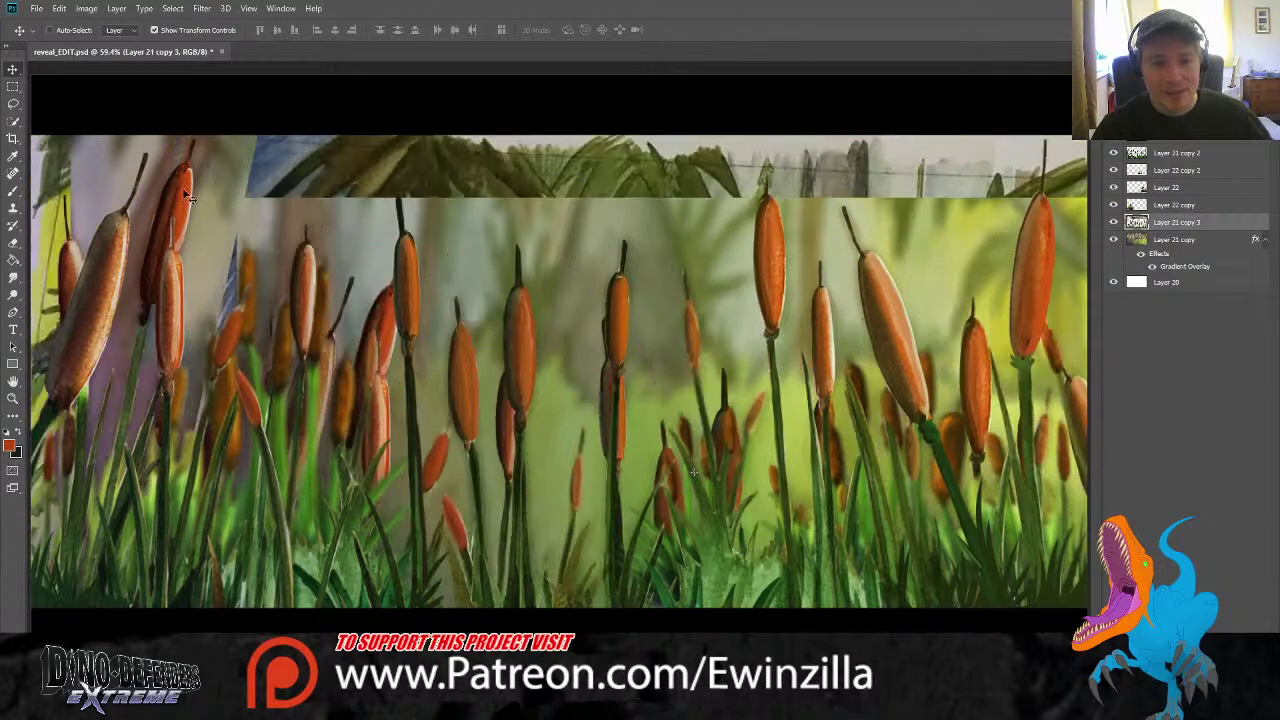
{"action": "left_click_drag", "start_coordinate": [137, 171], "coordinate": [263, 251]}
{"action": "left_click_drag", "start_coordinate": [109, 117], "coordinate": [459, 332]}
{"action": "left_click_drag", "start_coordinate": [922, 536], "coordinate": [900, 440]}
{"action": "left_click_drag", "start_coordinate": [388, 208], "coordinate": [491, 235]}
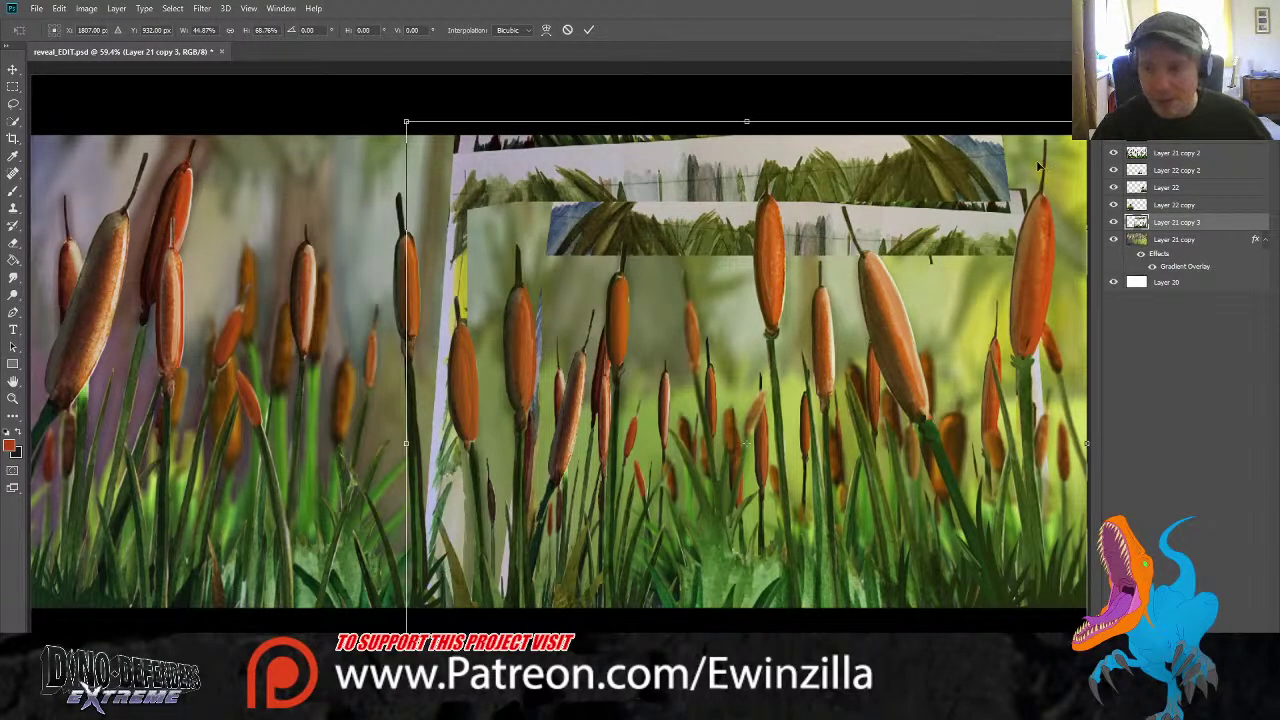
{"action": "left_click_drag", "start_coordinate": [1086, 121], "coordinate": [3, 49]}
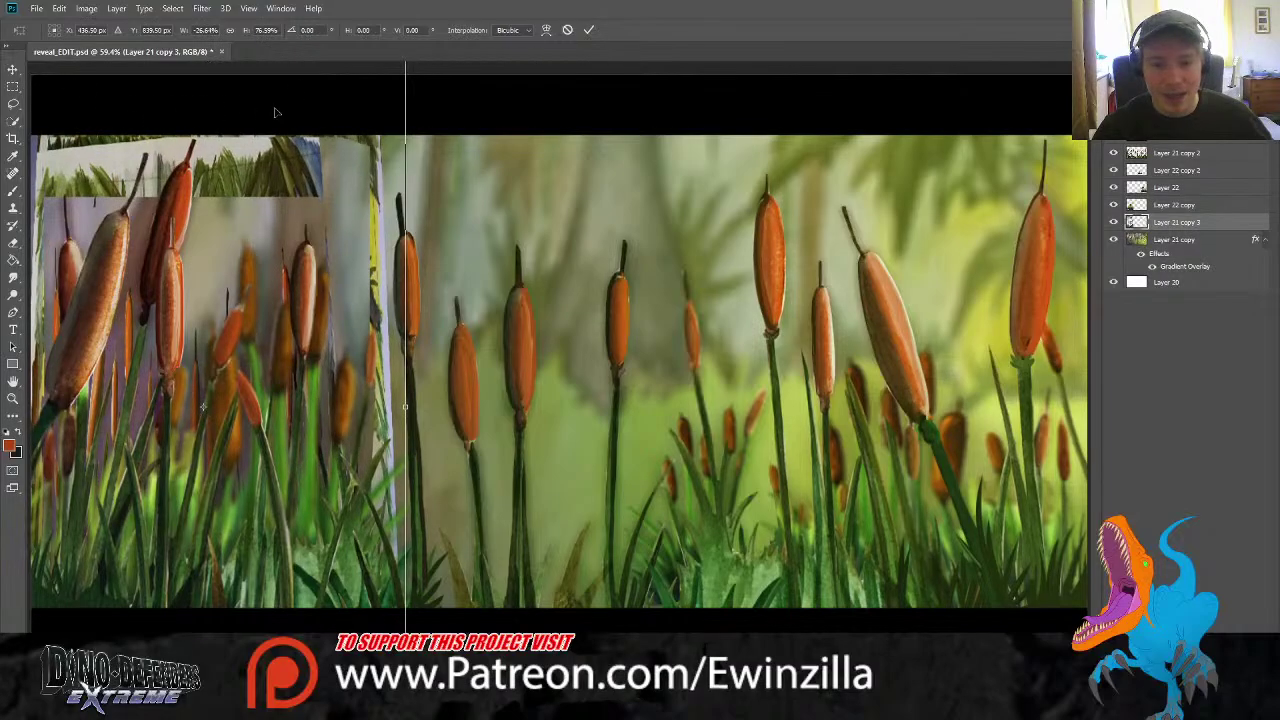
{"action": "left_click_drag", "start_coordinate": [394, 74], "coordinate": [1270, 32]}
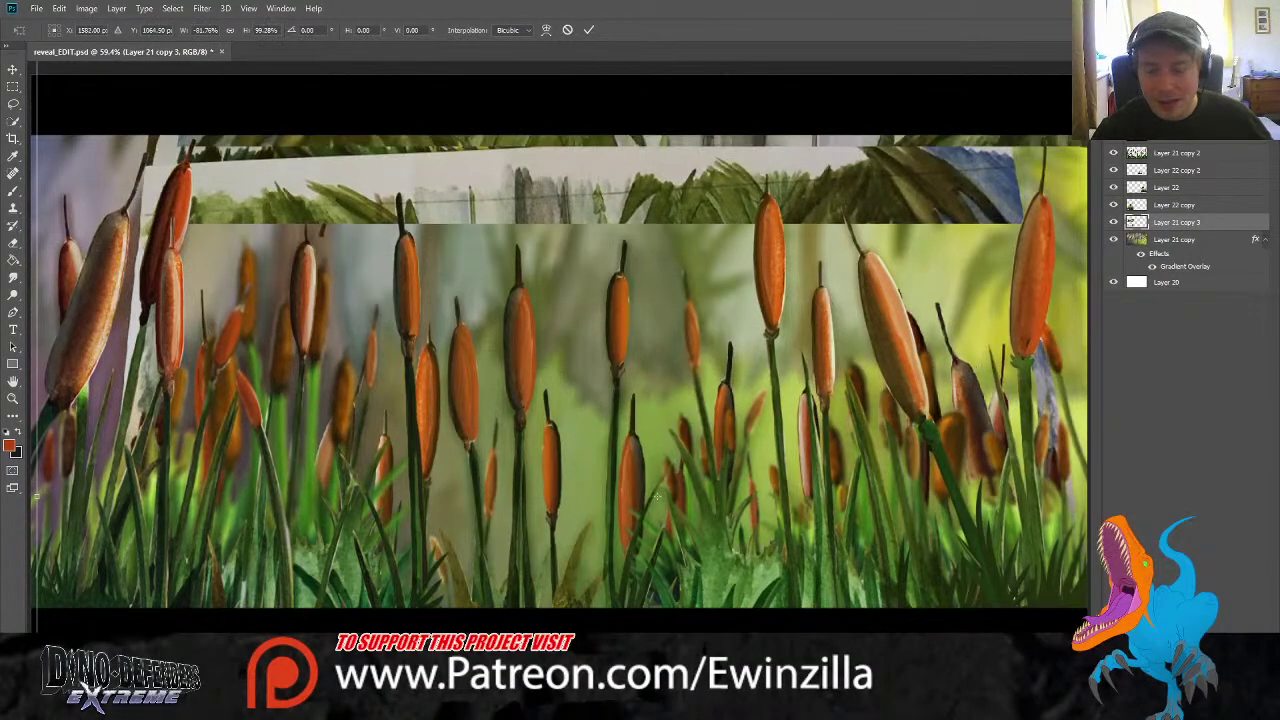
{"action": "left_click_drag", "start_coordinate": [1057, 353], "coordinate": [486, 419]}
{"action": "left_click_drag", "start_coordinate": [745, 558], "coordinate": [384, 243]}
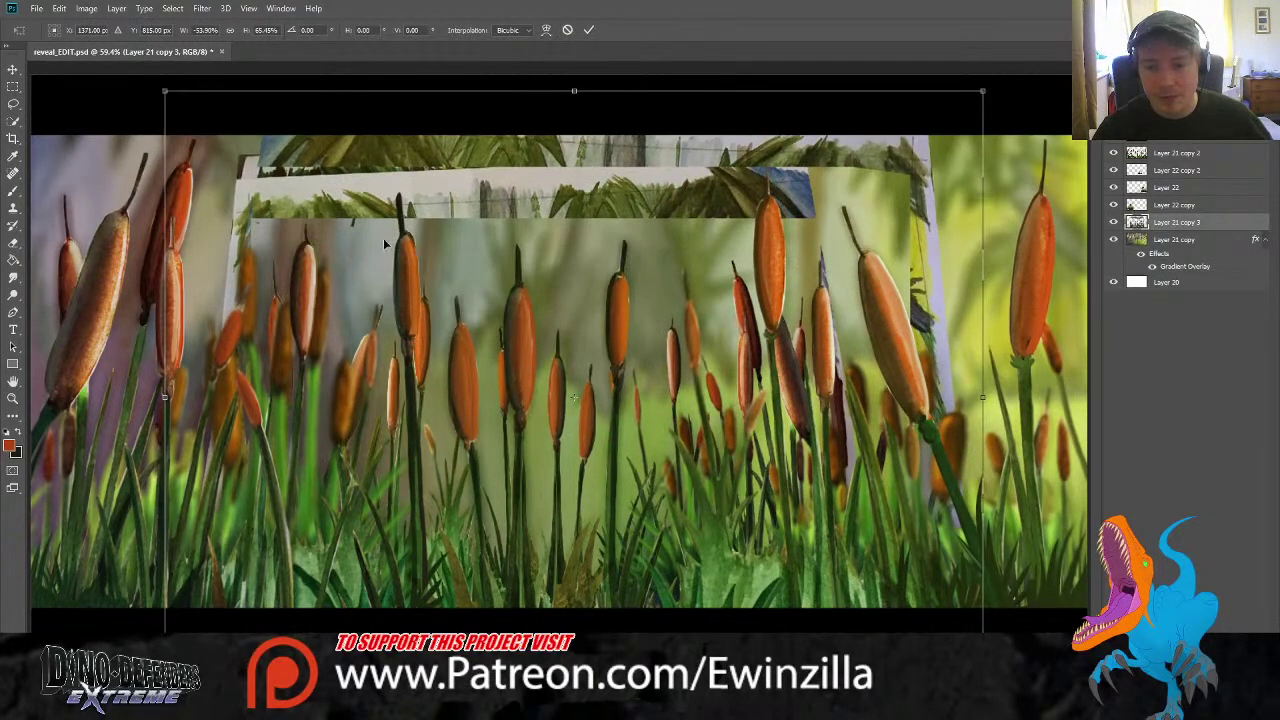
Delete the leftover painting strips along the upper, right and left edges of the duplicated cattail layer
{"action": "left_click", "coordinate": [13, 86]}
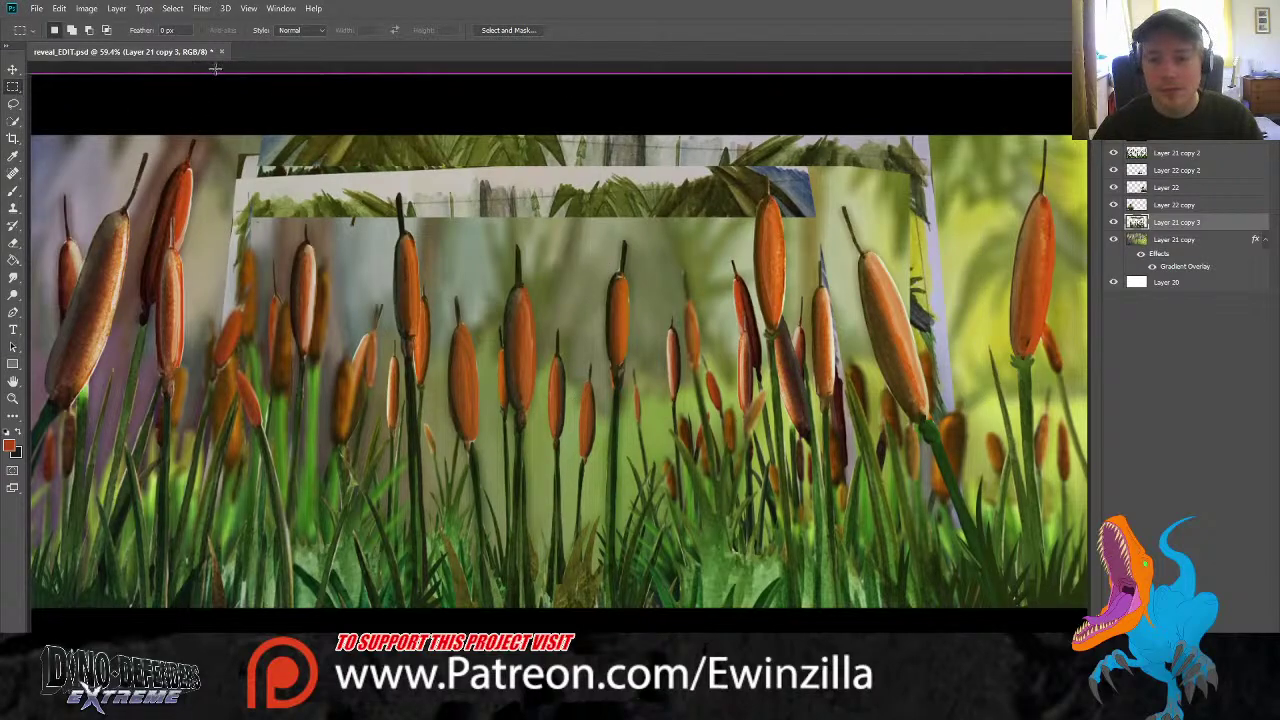
{"action": "left_click_drag", "start_coordinate": [204, 72], "coordinate": [1072, 230]}
{"action": "key", "text": "Delete"}
{"action": "left_click_drag", "start_coordinate": [991, 170], "coordinate": [829, 622]}
{"action": "key", "text": "Delete"}
{"action": "key", "text": "ctrl+d"}
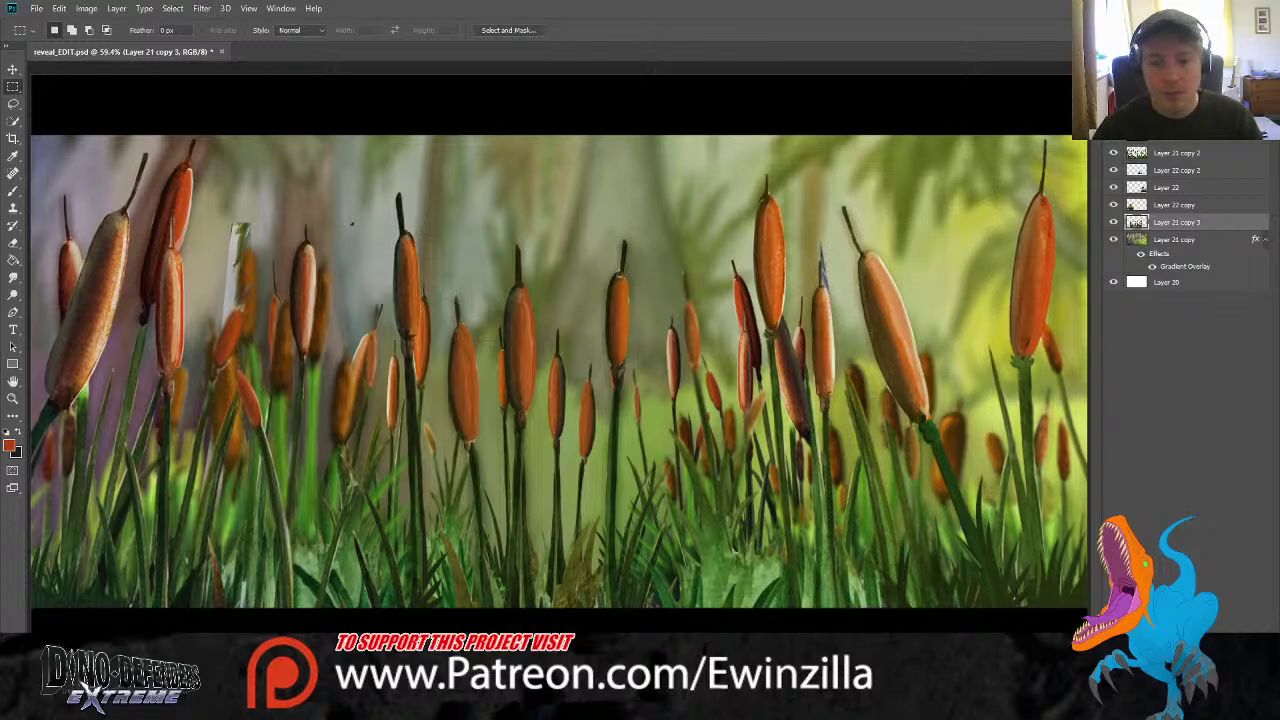
{"action": "left_click_drag", "start_coordinate": [151, 147], "coordinate": [351, 632]}
{"action": "key", "text": "Delete"}
{"action": "key", "text": "ctrl+d"}
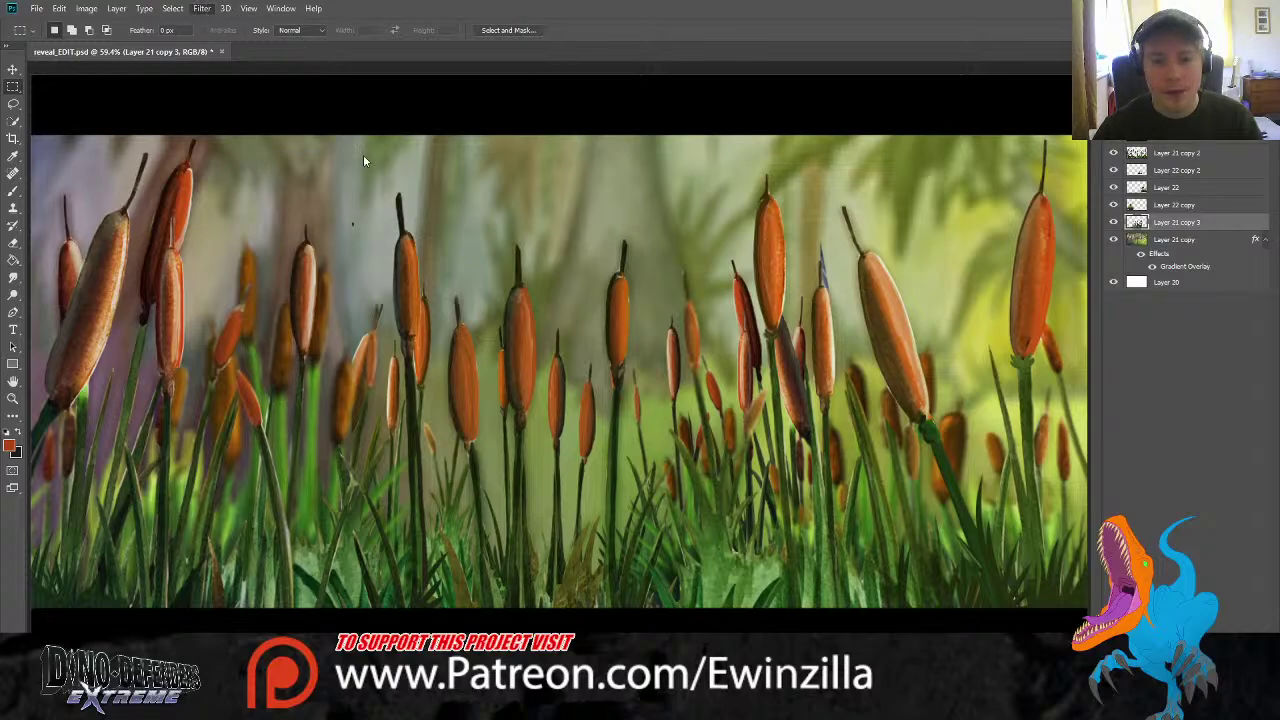
Blur the flipped cattails on Layer 21 copy 3, squash them to about 71% height, and position them low behind the central reeds
{"action": "left_click", "coordinate": [427, 194]}
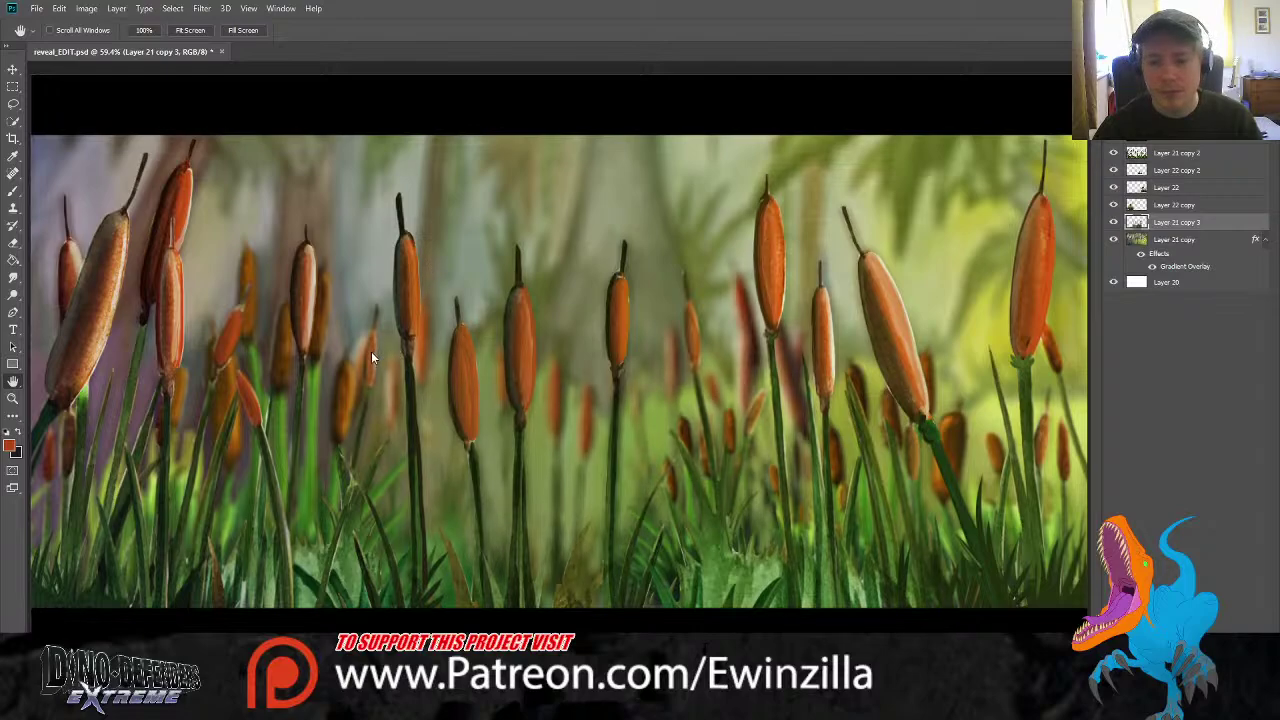
{"action": "key", "text": "m"}
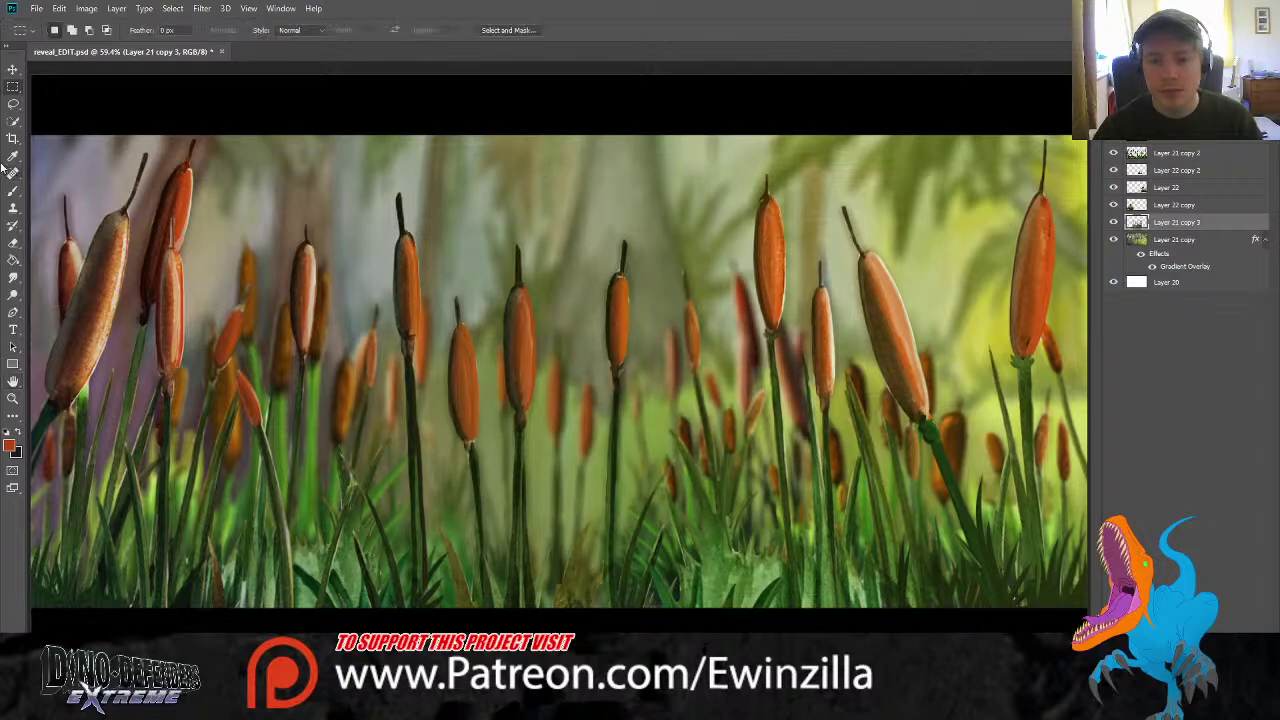
{"action": "key", "text": "v"}
{"action": "key", "text": "ctrl+t"}
{"action": "left_click_drag", "start_coordinate": [573, 221], "coordinate": [572, 258]}
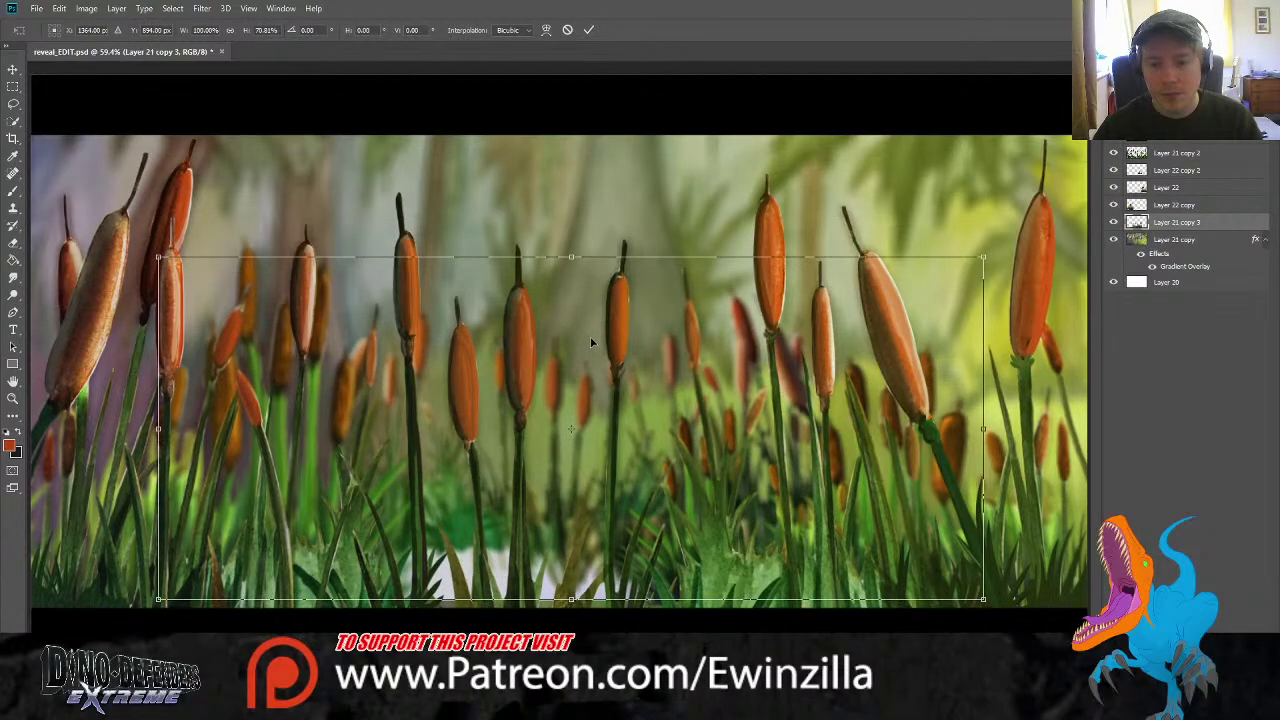
{"action": "left_click_drag", "start_coordinate": [591, 342], "coordinate": [598, 331]}
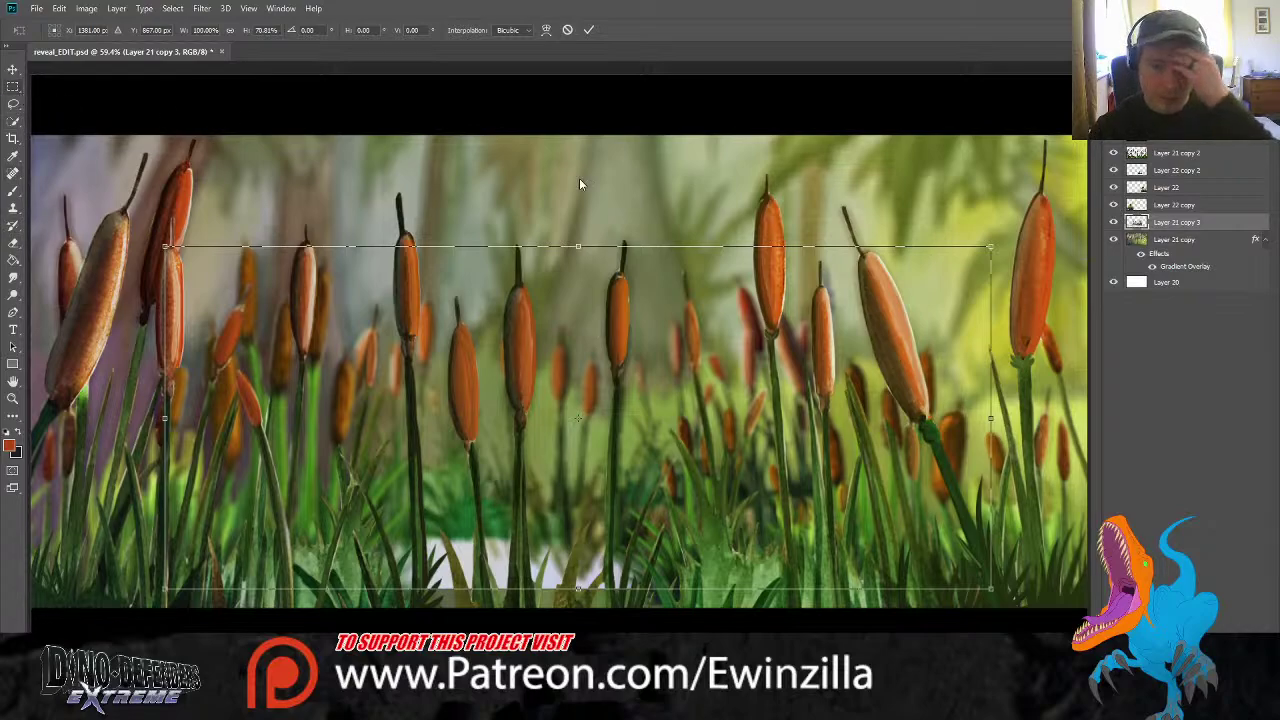
{"action": "key", "text": "Return"}
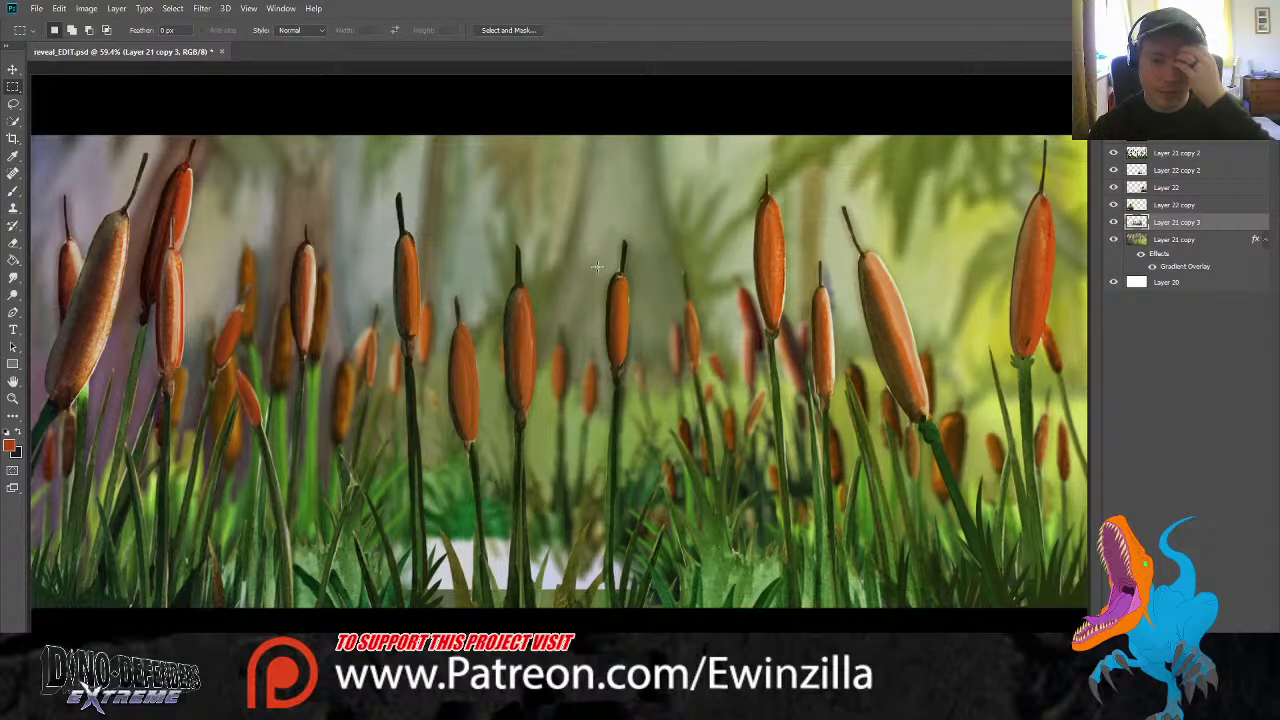
Lasso the grass along the lower-right edge of Layer 21 copy 2 and copy it to a new layer
{"action": "left_click", "coordinate": [1172, 155]}
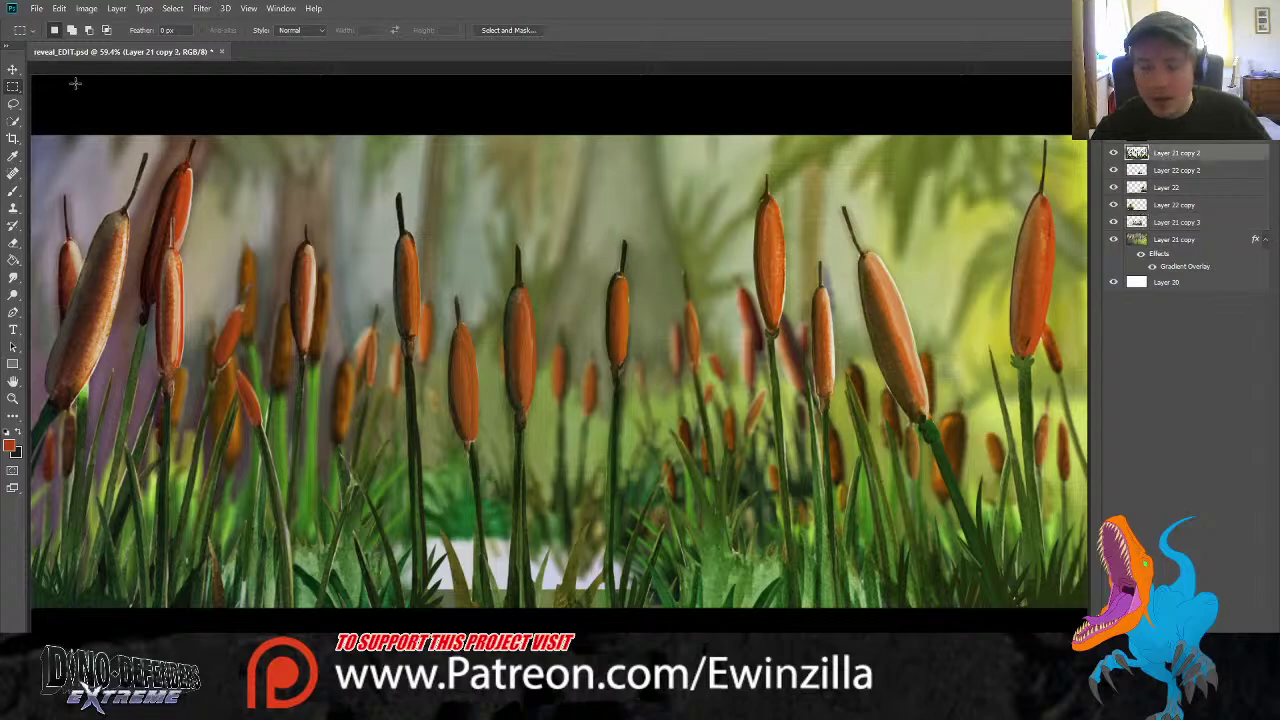
{"action": "left_click", "coordinate": [14, 103]}
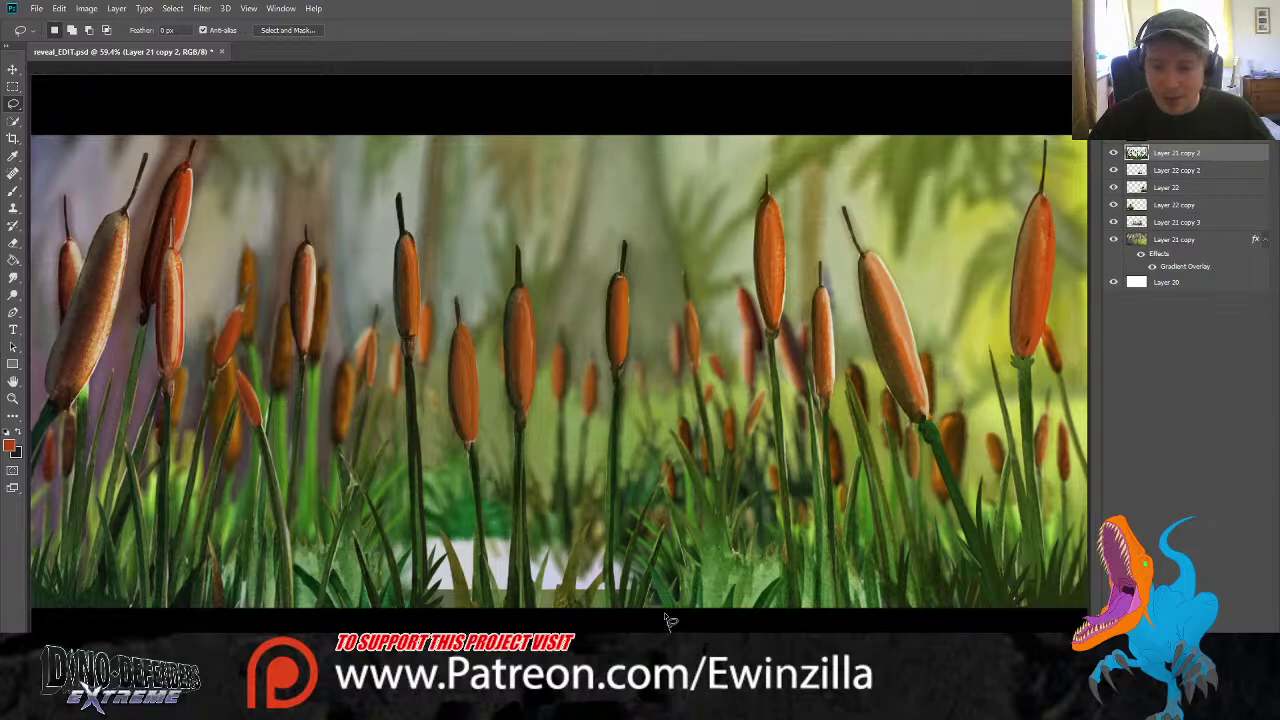
{"action": "mouse_move", "coordinate": [668, 621]}
{"action": "left_mouse_down"}
{"action": "mouse_move", "coordinate": [641, 552]}
{"action": "mouse_move", "coordinate": [685, 614]}
{"action": "mouse_move", "coordinate": [695, 565]}
{"action": "mouse_move", "coordinate": [708, 602]}
{"action": "mouse_move", "coordinate": [723, 594]}
{"action": "mouse_move", "coordinate": [722, 614]}
{"action": "mouse_move", "coordinate": [730, 584]}
{"action": "mouse_move", "coordinate": [763, 557]}
{"action": "mouse_move", "coordinate": [784, 574]}
{"action": "mouse_move", "coordinate": [806, 524]}
{"action": "mouse_move", "coordinate": [820, 565]}
{"action": "mouse_move", "coordinate": [830, 528]}
{"action": "mouse_move", "coordinate": [844, 563]}
{"action": "mouse_move", "coordinate": [863, 465]}
{"action": "mouse_move", "coordinate": [871, 553]}
{"action": "mouse_move", "coordinate": [900, 585]}
{"action": "mouse_move", "coordinate": [922, 556]}
{"action": "left_mouse_up"}
{"action": "mouse_move", "coordinate": [928, 578]}
{"action": "left_mouse_down"}
{"action": "mouse_move", "coordinate": [968, 536]}
{"action": "mouse_move", "coordinate": [990, 483]}
{"action": "mouse_move", "coordinate": [1004, 560]}
{"action": "mouse_move", "coordinate": [1032, 545]}
{"action": "mouse_move", "coordinate": [1040, 572]}
{"action": "mouse_move", "coordinate": [1104, 519]}
{"action": "mouse_move", "coordinate": [1100, 600]}
{"action": "left_mouse_up"}
{"action": "key", "text": "ctrl+j"}
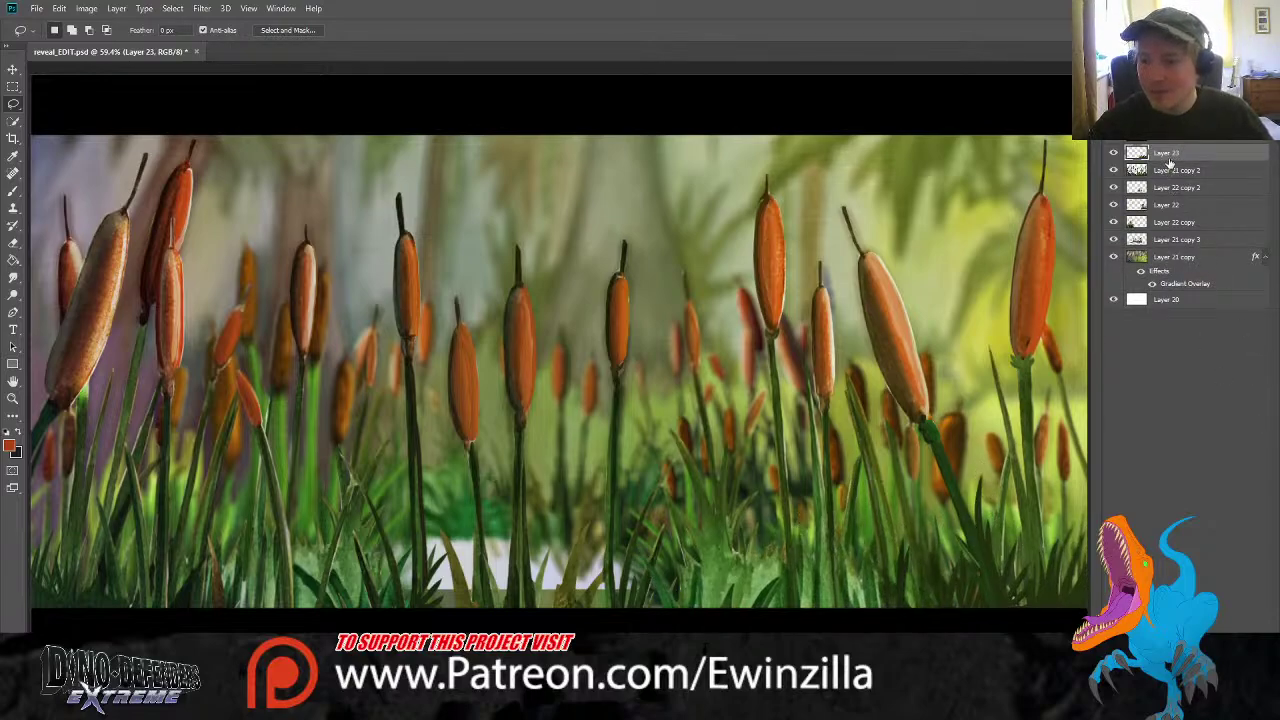
Place the copied grass layer directly above Layer 21 copy 3, move it over the white gap at the lower centre, and blur it
{"action": "left_click_drag", "start_coordinate": [1162, 241], "coordinate": [1162, 232]}
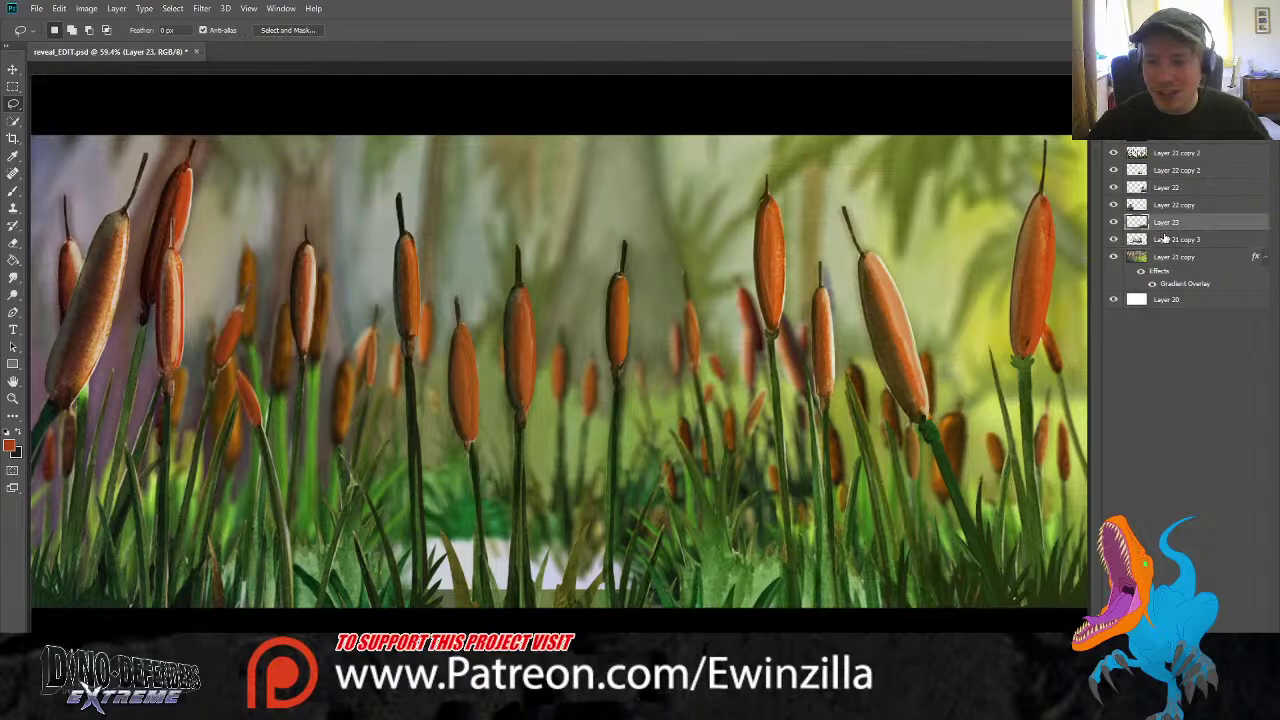
{"action": "left_click", "coordinate": [12, 70]}
{"action": "left_click_drag", "start_coordinate": [1015, 575], "coordinate": [640, 521]}
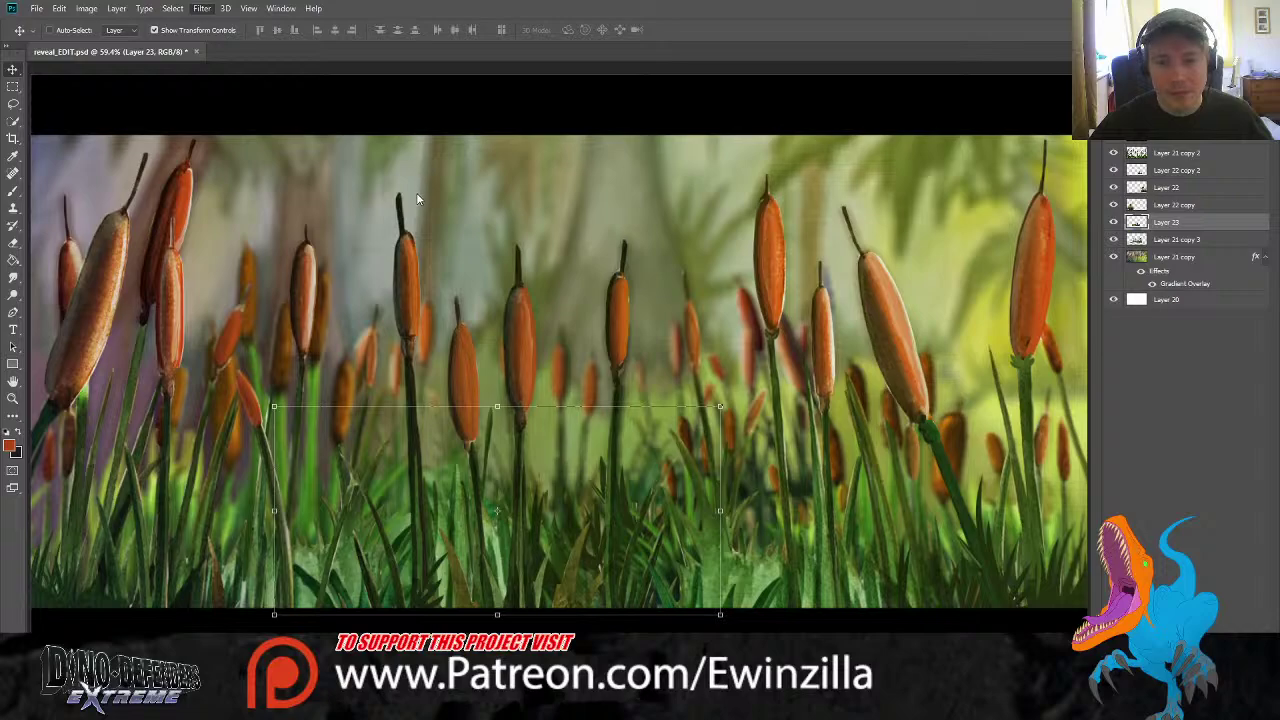
{"action": "key", "text": "h"}
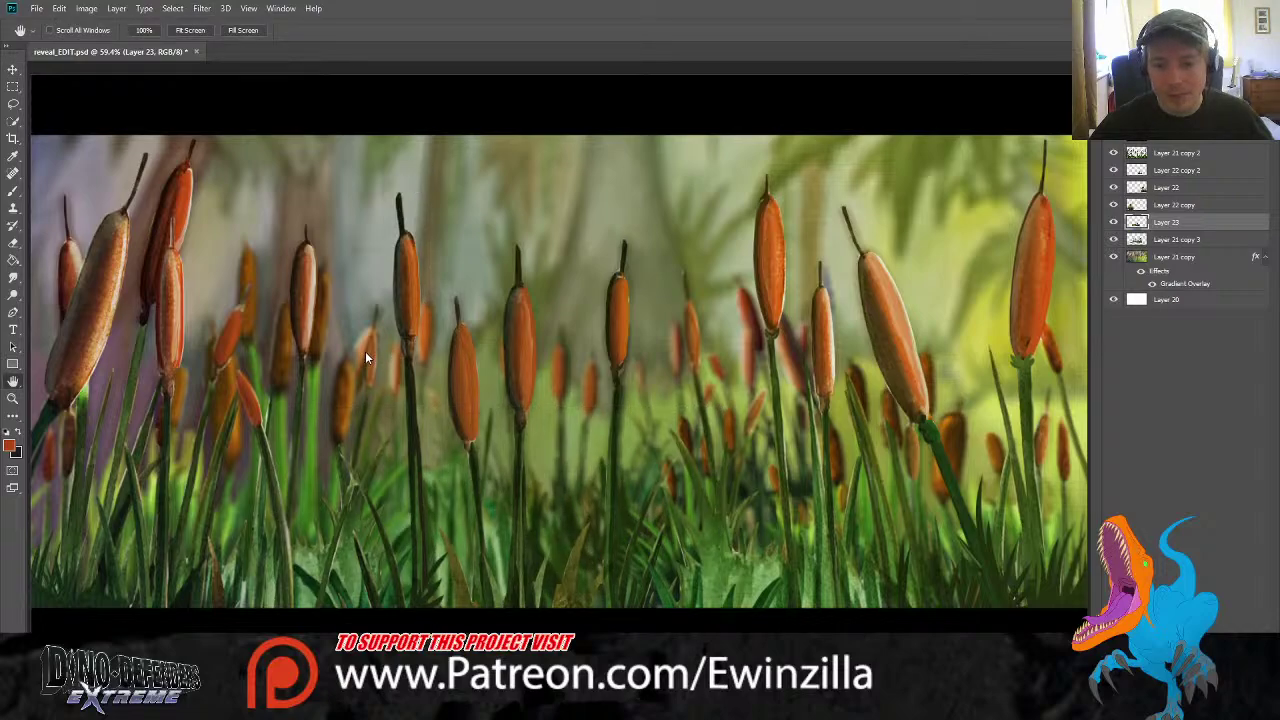
{"action": "key", "text": "v"}
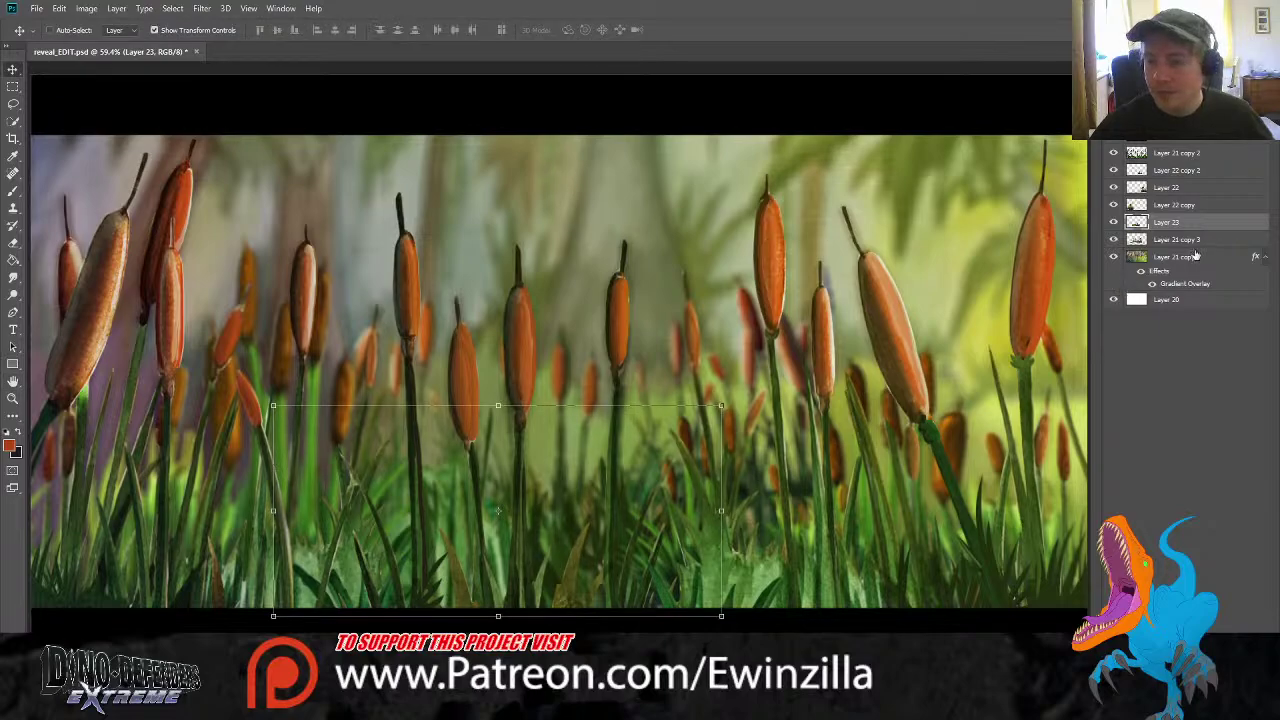
Saturate the painted background on Layer 21 copy with a large Sponge brush at 15% flow
{"action": "left_click", "coordinate": [1167, 240], "text": "shift"}
{"action": "left_click", "coordinate": [1162, 260], "text": "shift"}
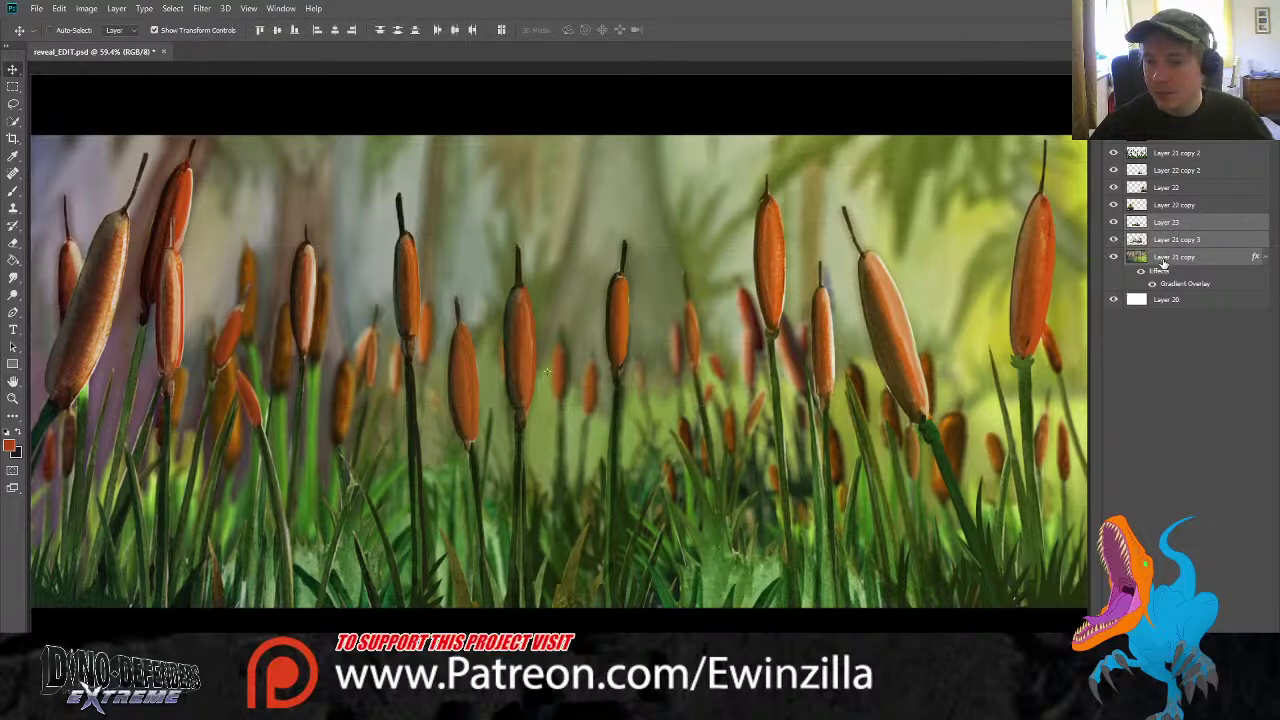
{"action": "left_click", "coordinate": [1166, 260]}
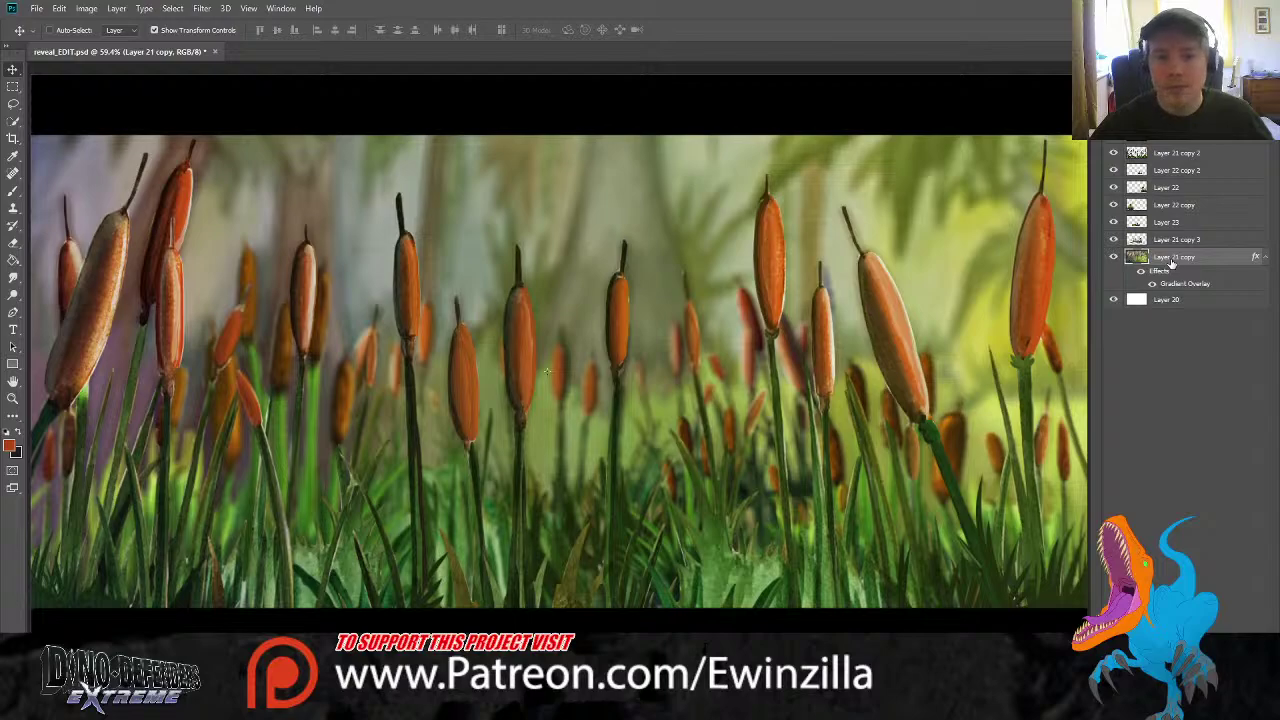
{"action": "left_click", "coordinate": [13, 294]}
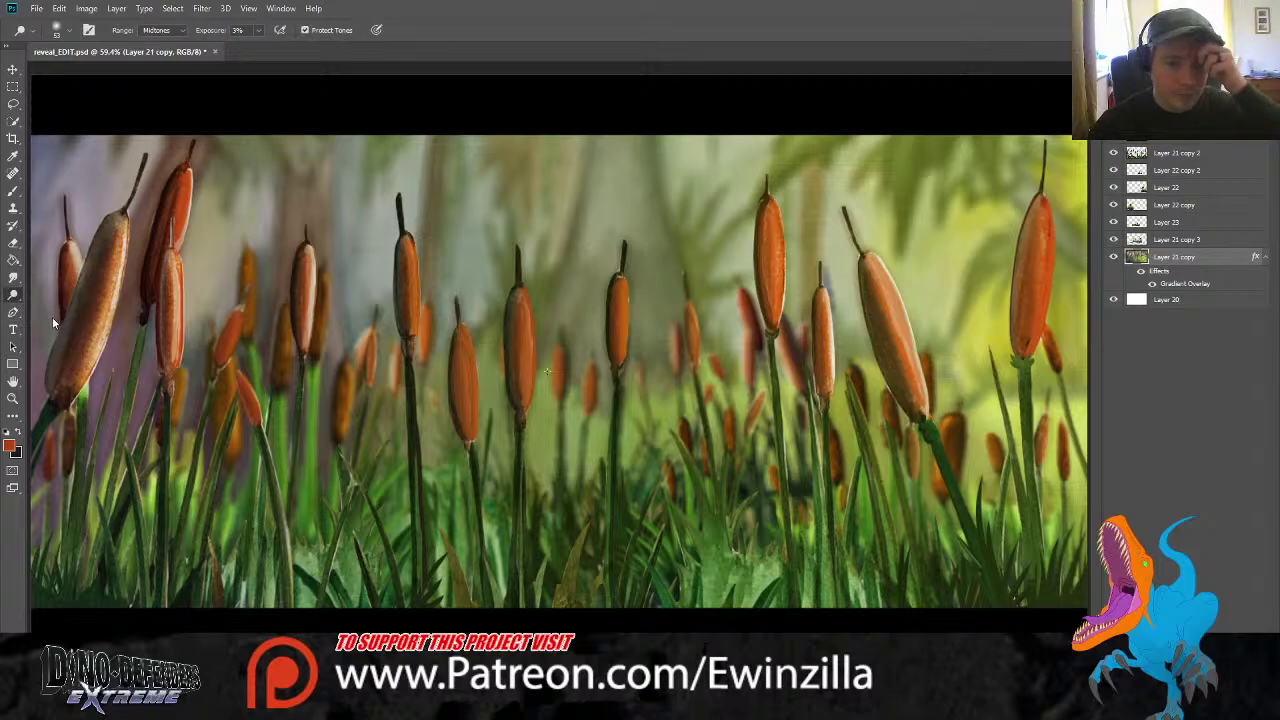
{"action": "left_click", "coordinate": [53, 321]}
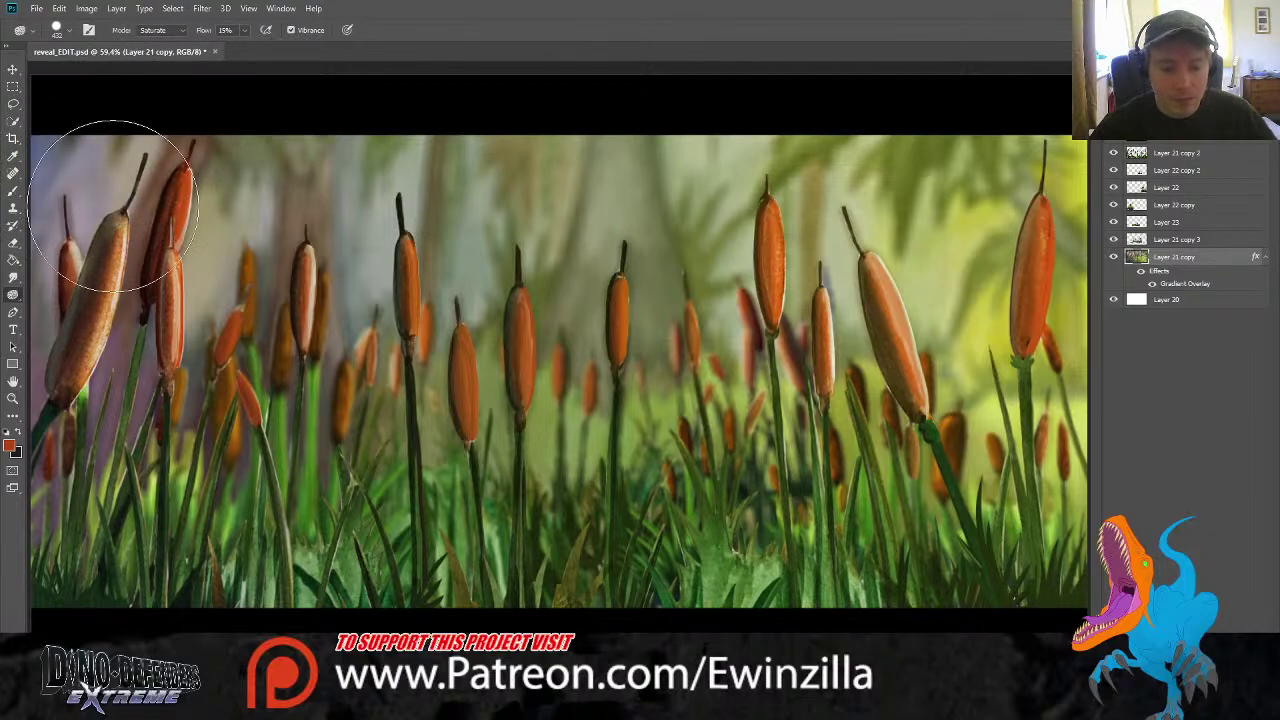
{"action": "mouse_move", "coordinate": [113, 206]}
{"action": "left_mouse_down"}
{"action": "mouse_move", "coordinate": [116, 108]}
{"action": "mouse_move", "coordinate": [120, 122]}
{"action": "mouse_move", "coordinate": [24, 245]}
{"action": "mouse_move", "coordinate": [27, 300]}
{"action": "mouse_move", "coordinate": [116, 300]}
{"action": "mouse_move", "coordinate": [121, 312]}
{"action": "mouse_move", "coordinate": [157, 269]}
{"action": "mouse_move", "coordinate": [202, 267]}
{"action": "mouse_move", "coordinate": [80, 398]}
{"action": "mouse_move", "coordinate": [125, 416]}
{"action": "mouse_move", "coordinate": [113, 353]}
{"action": "mouse_move", "coordinate": [284, 171]}
{"action": "mouse_move", "coordinate": [278, 142]}
{"action": "mouse_move", "coordinate": [349, 192]}
{"action": "mouse_move", "coordinate": [413, 203]}
{"action": "mouse_move", "coordinate": [1013, 130]}
{"action": "mouse_move", "coordinate": [994, 279]}
{"action": "mouse_move", "coordinate": [916, 340]}
{"action": "mouse_move", "coordinate": [997, 358]}
{"action": "mouse_move", "coordinate": [965, 170]}
{"action": "mouse_move", "coordinate": [599, 139]}
{"action": "left_mouse_up"}
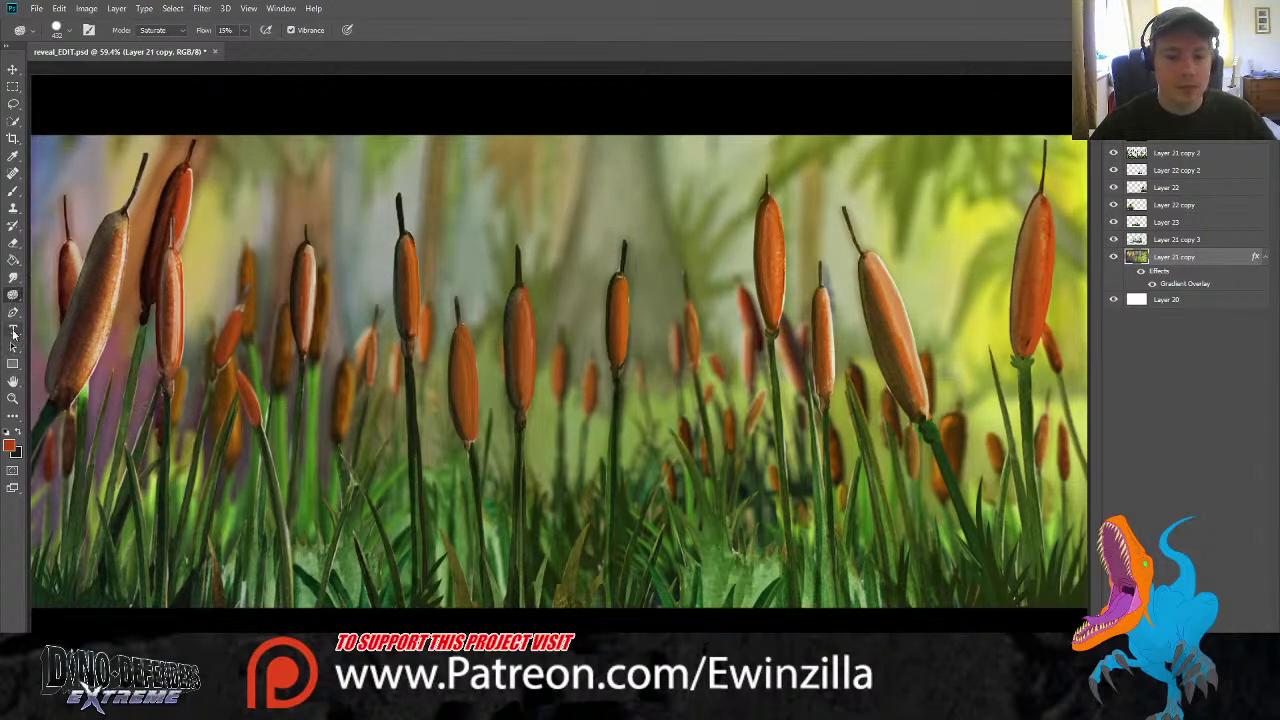
Darken the painted background and the base of the foreground grass with a large Burn brush on Midtones at 25% exposure
{"action": "left_click", "coordinate": [13, 398]}
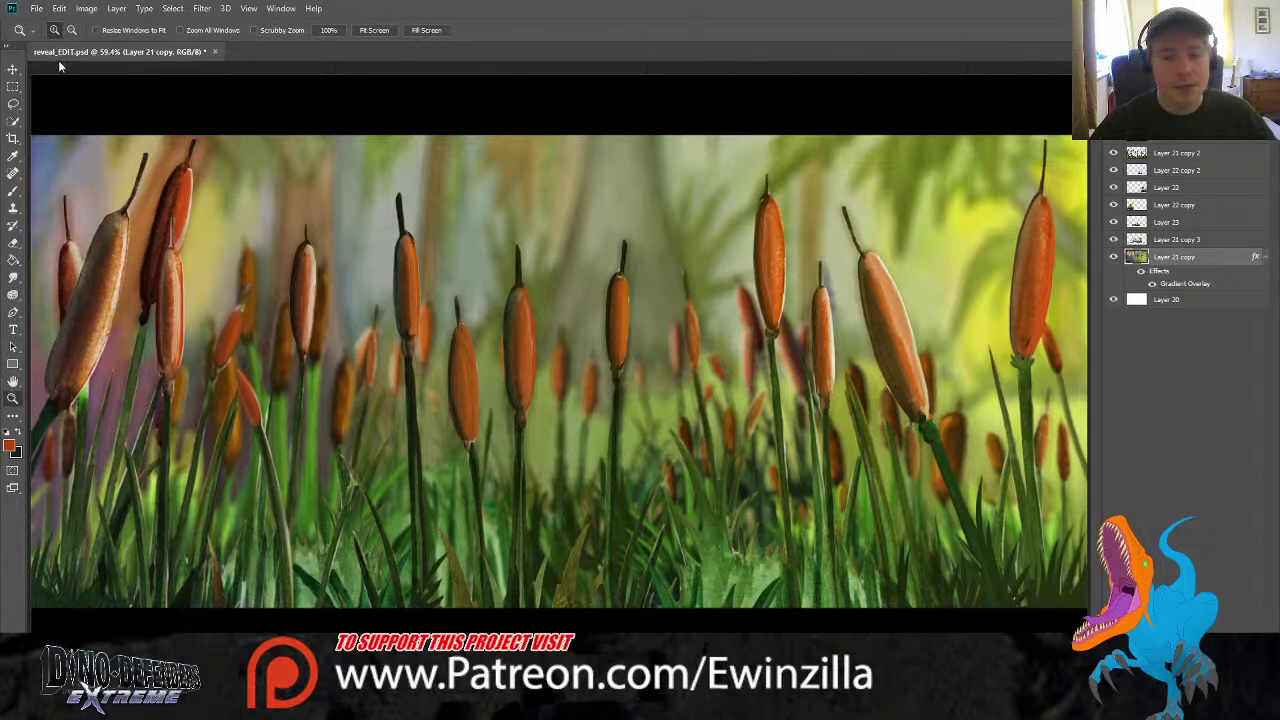
{"action": "left_click", "coordinate": [71, 30]}
{"action": "left_click", "coordinate": [135, 209]}
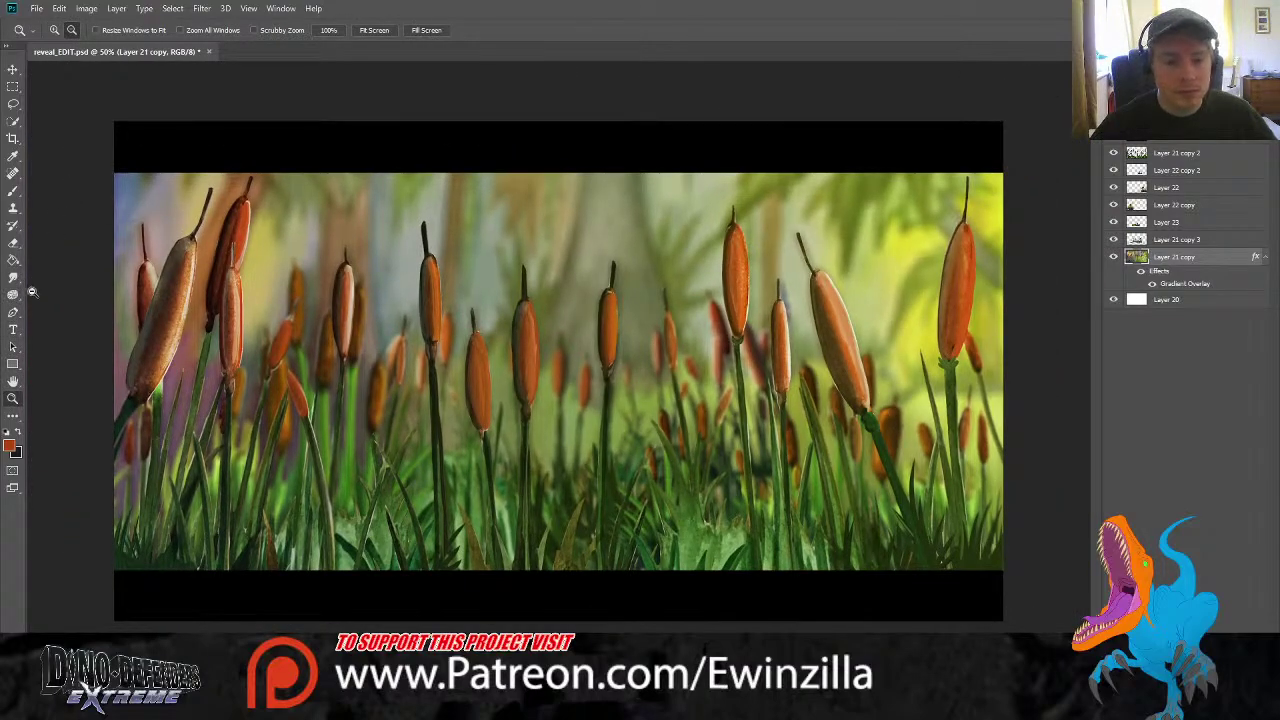
{"action": "right_click", "coordinate": [13, 295]}
{"action": "left_click", "coordinate": [72, 312]}
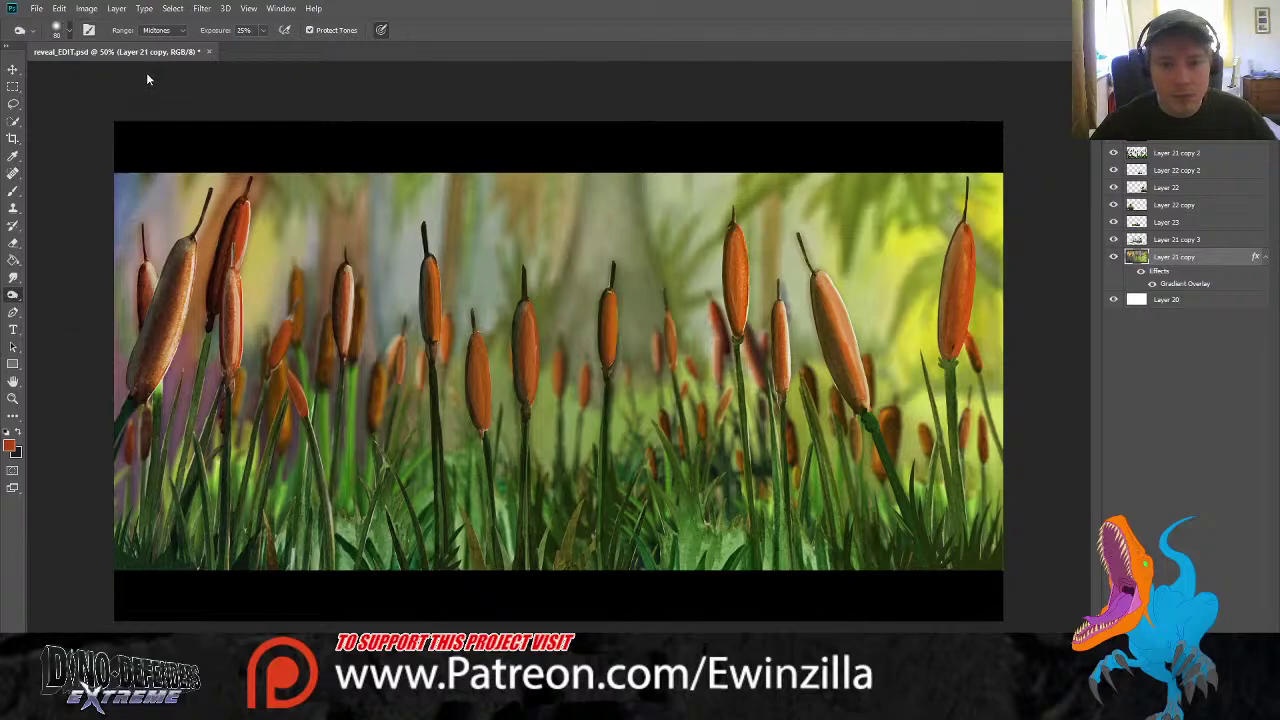
{"action": "mouse_move", "coordinate": [309, 371]}
{"action": "left_mouse_down"}
{"action": "mouse_move", "coordinate": [298, 419]}
{"action": "mouse_move", "coordinate": [429, 385]}
{"action": "left_mouse_up"}
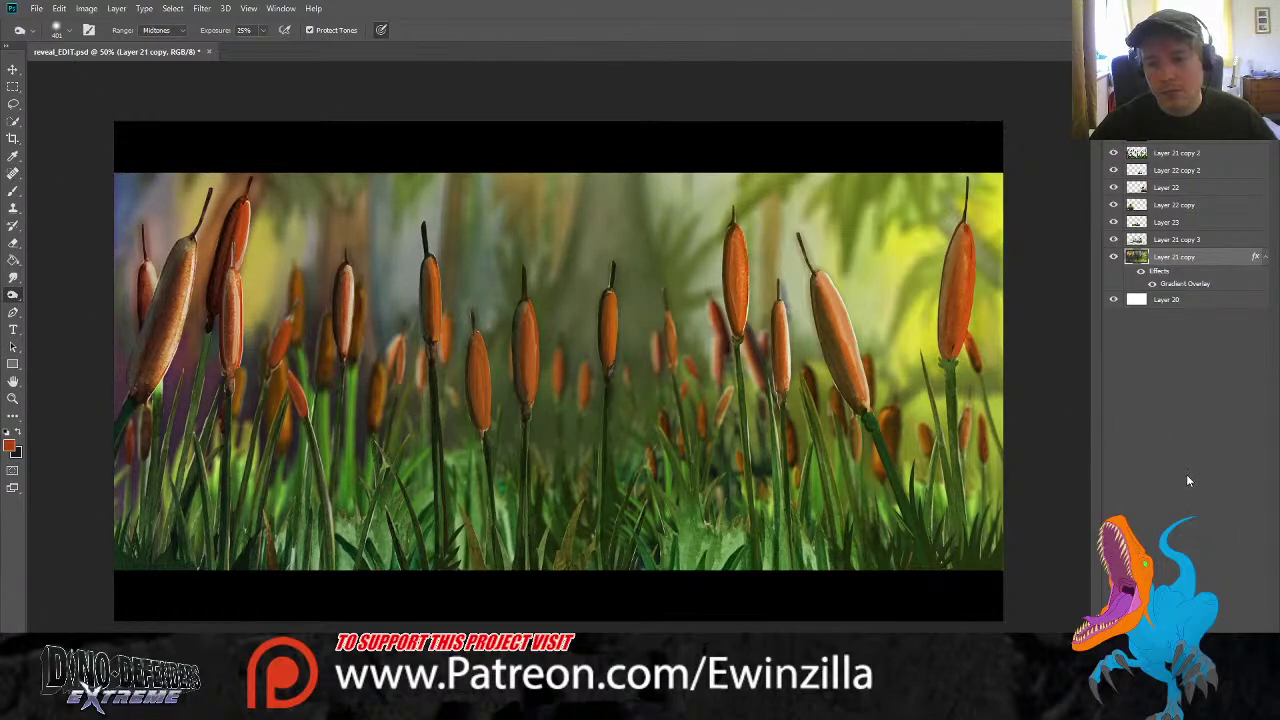
{"action": "left_click", "coordinate": [1198, 155]}
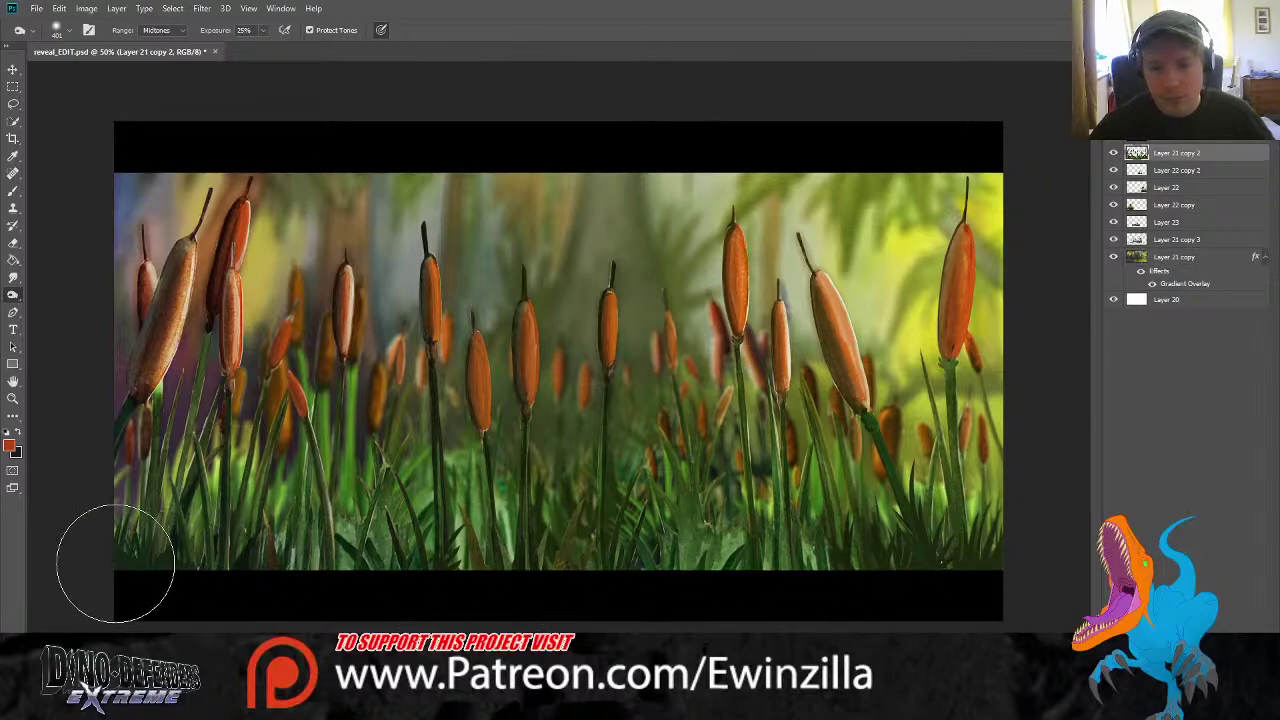
Merge Layer 22 copy 2, Layer 22 and Layer 22 copy into one layer, and toggle its visibility to check it
{"action": "left_click", "coordinate": [1164, 176]}
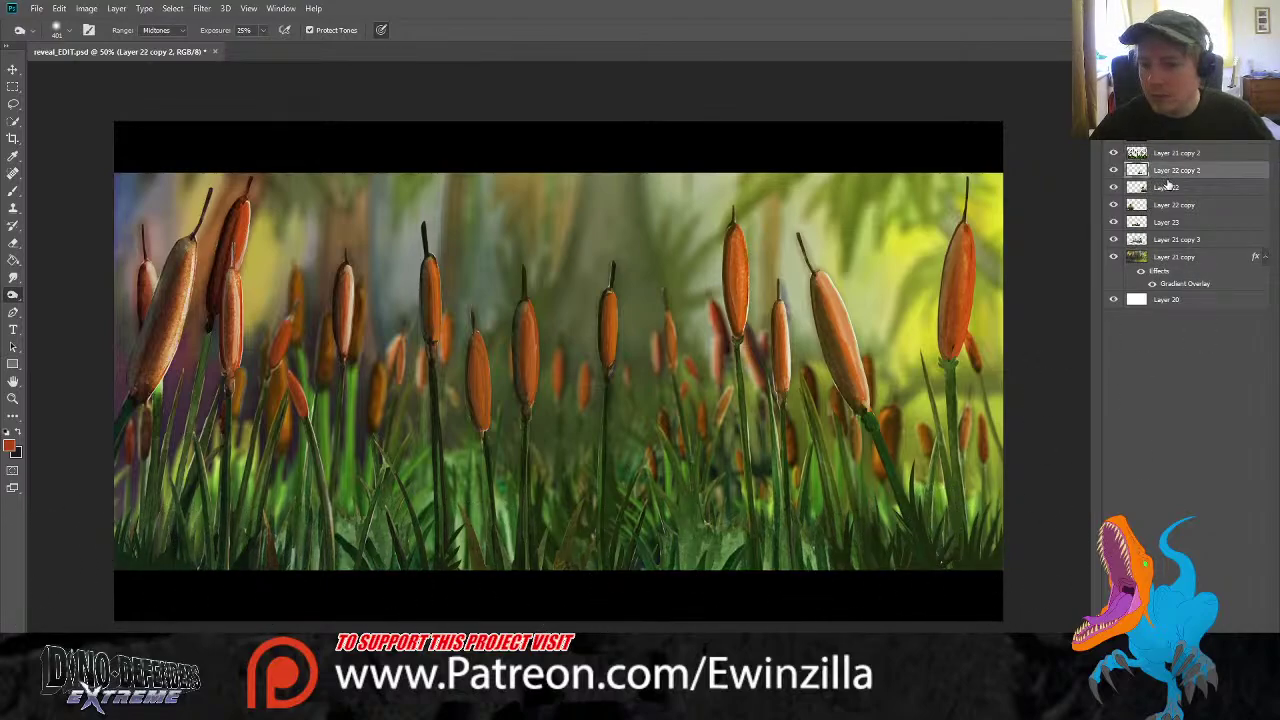
{"action": "left_click", "coordinate": [1176, 190], "text": "ctrl"}
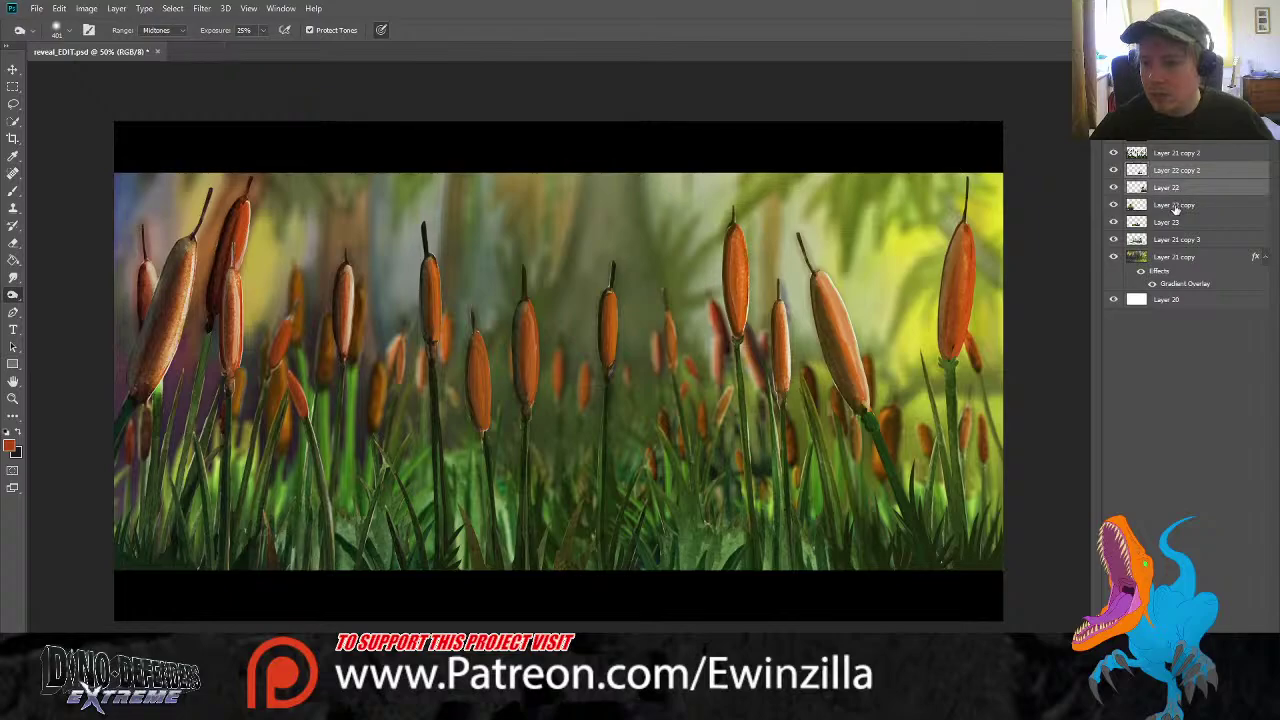
{"action": "left_click", "coordinate": [1176, 208], "text": "ctrl"}
{"action": "key", "text": "ctrl+e"}
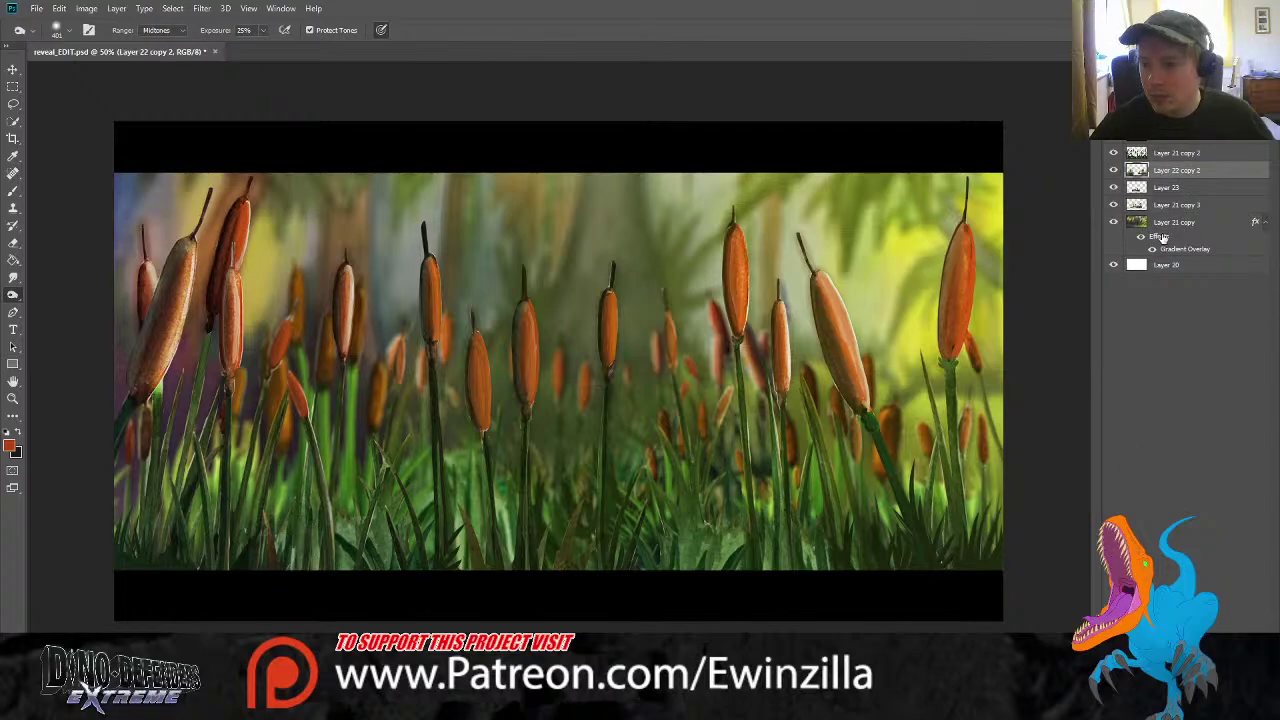
{"action": "left_click", "coordinate": [1114, 170]}
{"action": "left_click", "coordinate": [1114, 170]}
Merge Layer 23, Layer 21 copy 3 and Layer 21 copy into one background layer, and toggle its visibility to check it
{"action": "left_click", "coordinate": [1113, 188]}
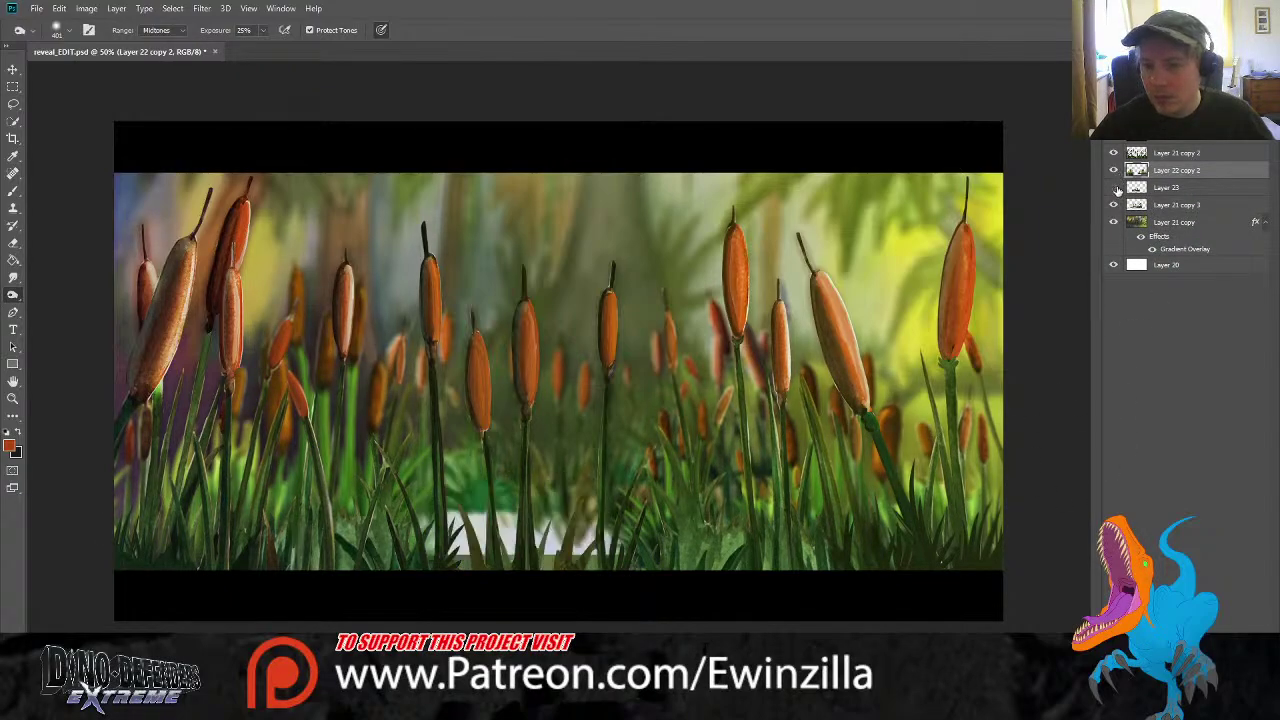
{"action": "left_click", "coordinate": [1113, 188]}
{"action": "left_click", "coordinate": [1168, 188]}
{"action": "left_click", "coordinate": [1165, 205], "text": "shift"}
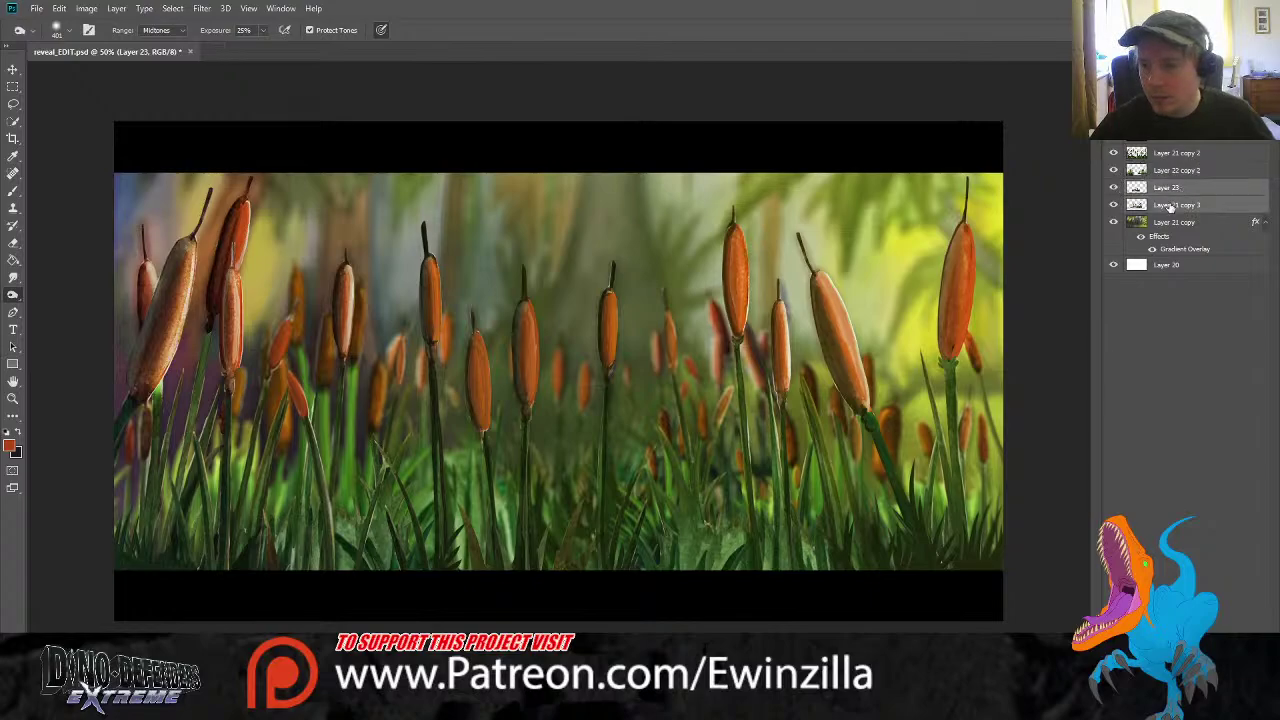
{"action": "left_click", "coordinate": [1165, 222], "text": "shift"}
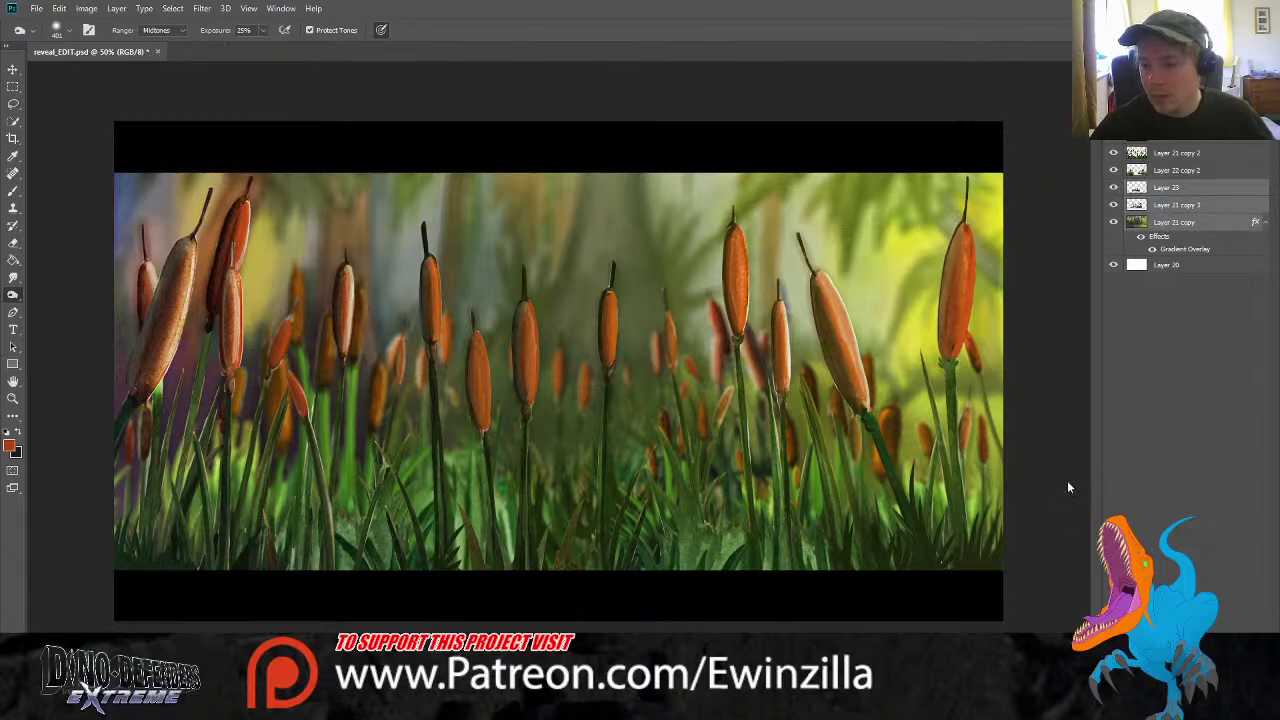
{"action": "key", "text": "ctrl+e"}
{"action": "left_click", "coordinate": [1113, 188]}
{"action": "left_click", "coordinate": [1113, 188]}
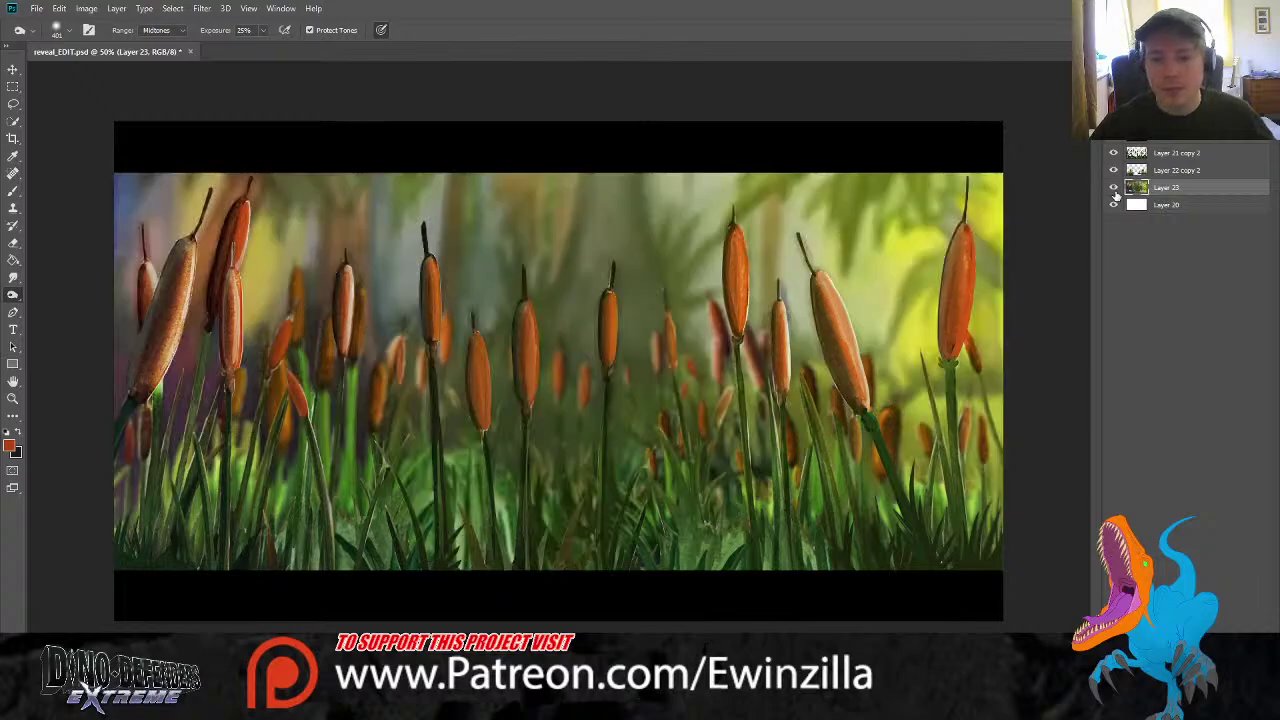
{"action": "left_click", "coordinate": [1113, 188]}
{"action": "left_click", "coordinate": [1113, 188]}
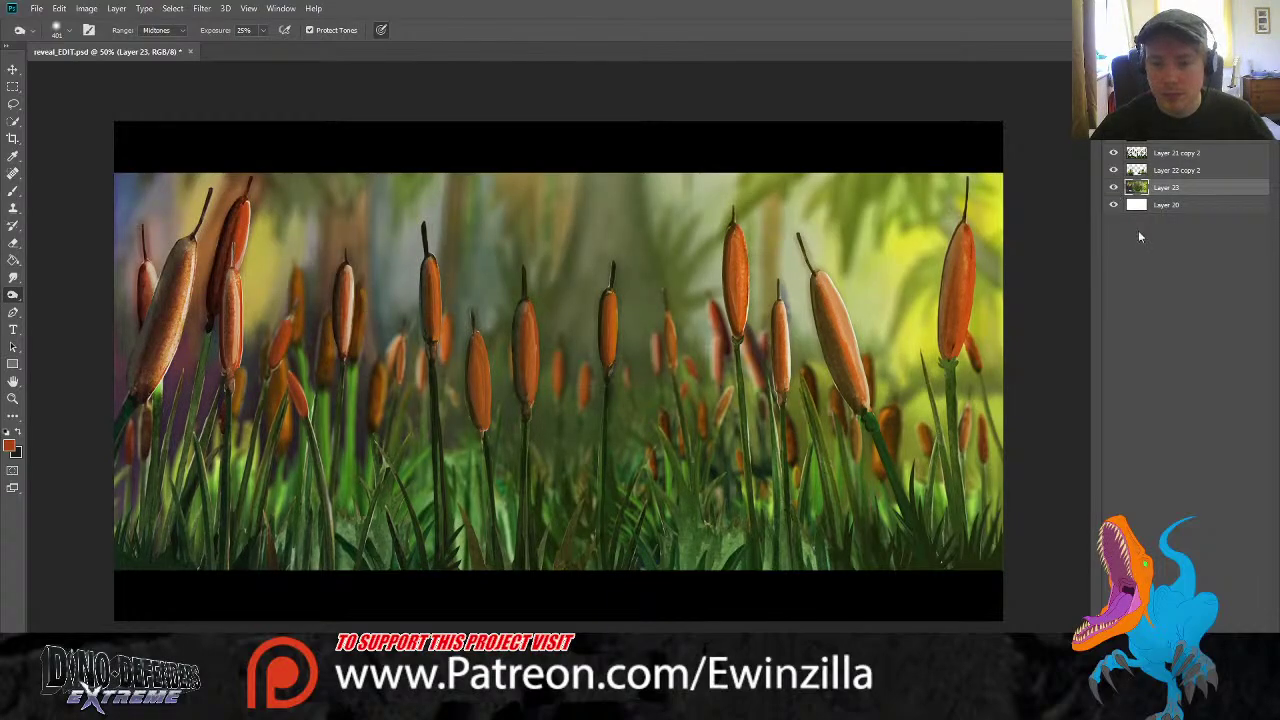
Make Layer 21 copy 2 the active layer and hide Layer 22 copy 2 to isolate the foreground cattails
{"action": "left_click", "coordinate": [1168, 153]}
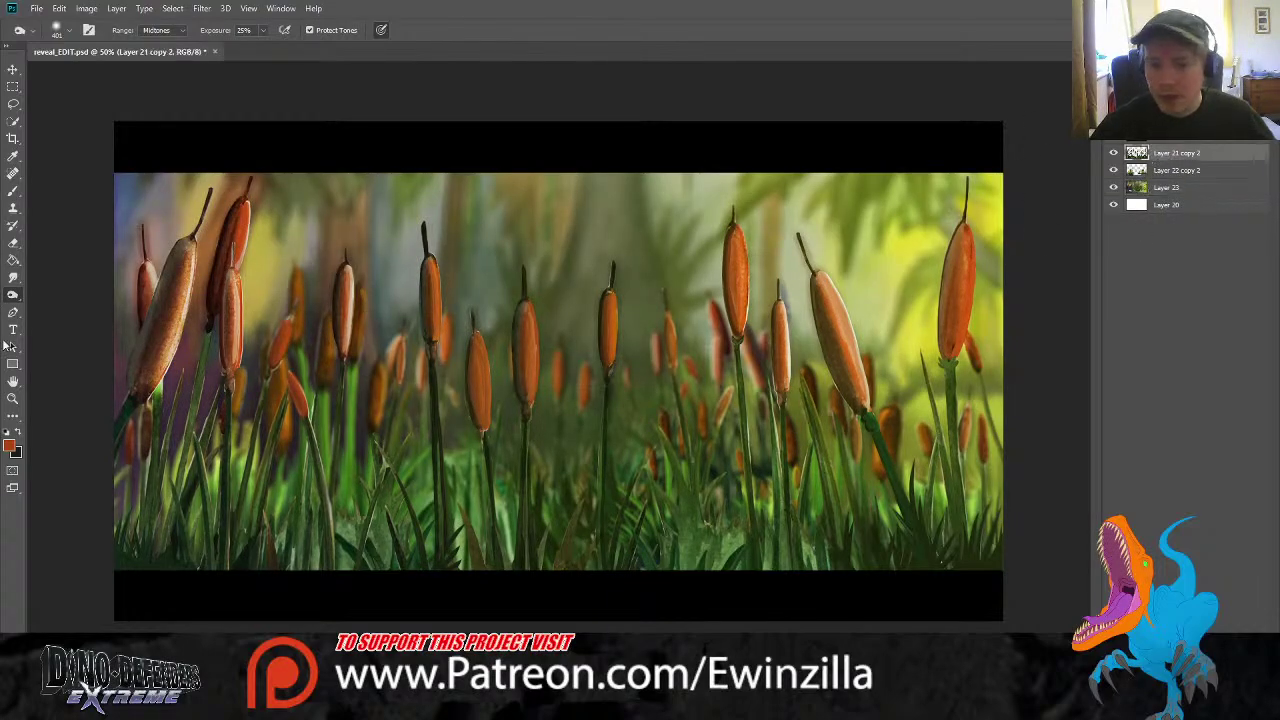
{"action": "left_click", "coordinate": [13, 398]}
{"action": "key", "text": "ctrl+minus"}
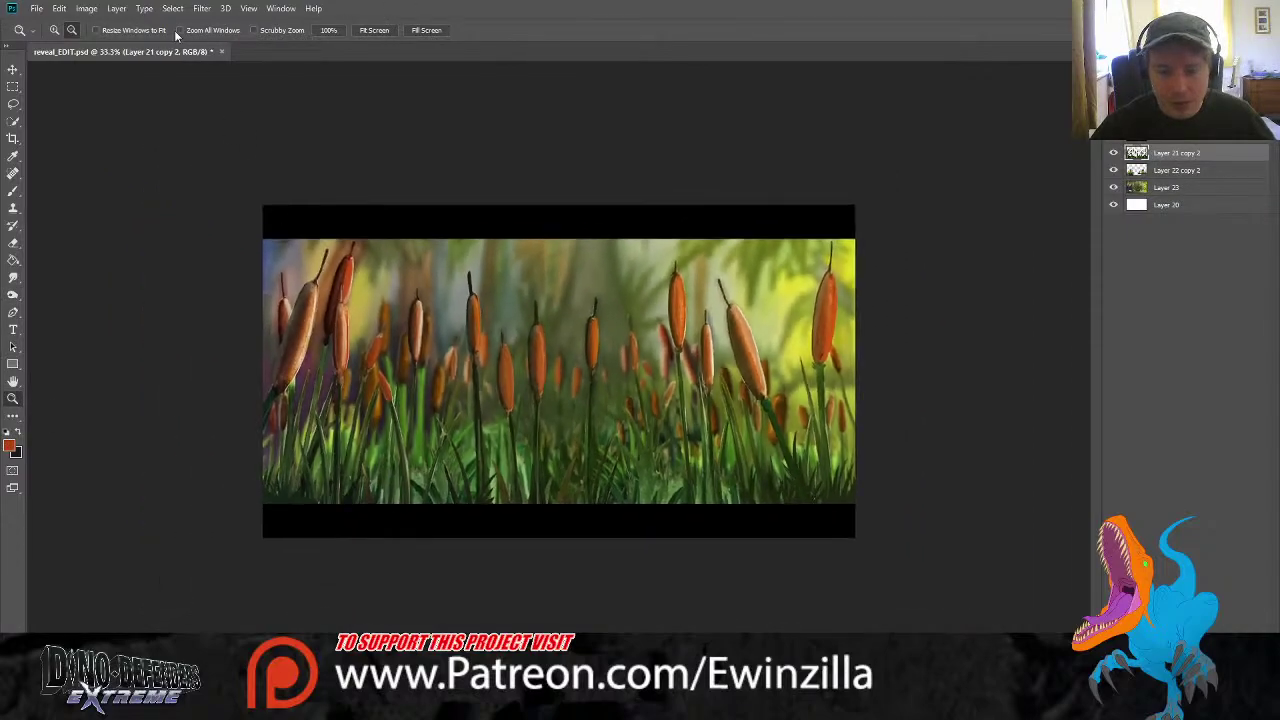
{"action": "left_click", "coordinate": [55, 30]}
{"action": "left_click", "coordinate": [326, 457]}
{"action": "left_click", "coordinate": [326, 457]}
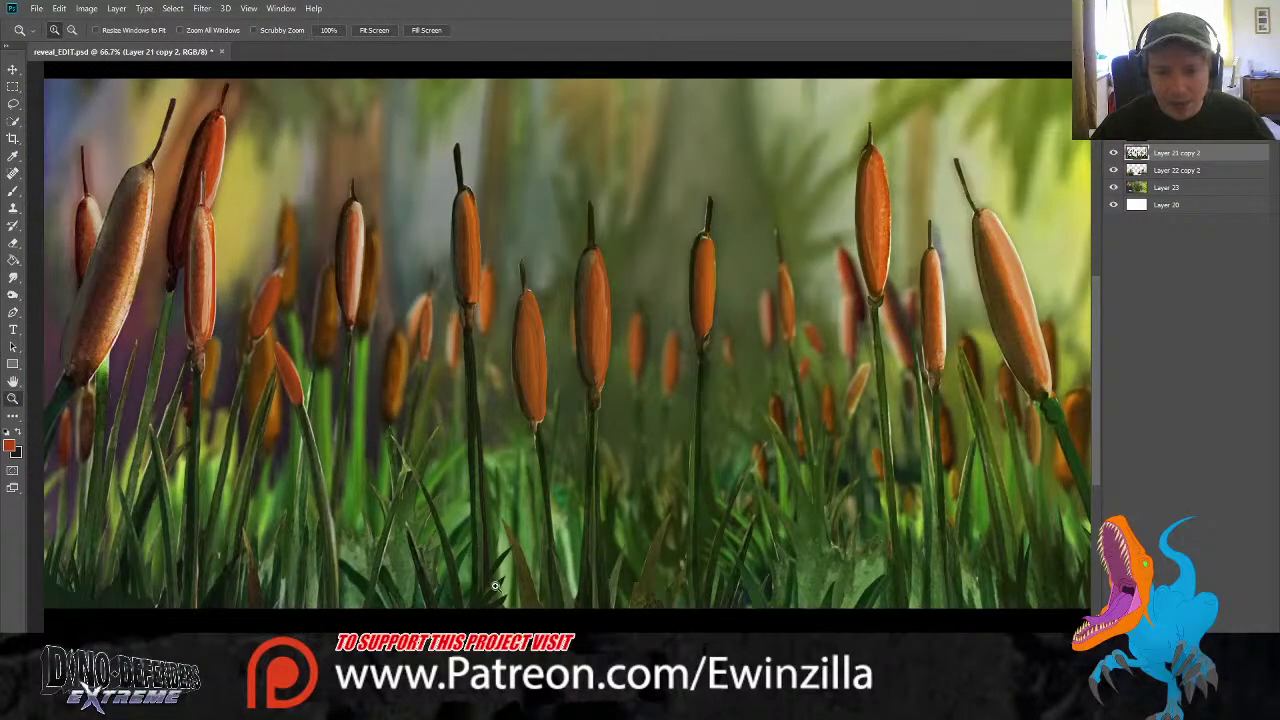
{"action": "left_click", "coordinate": [1113, 170]}
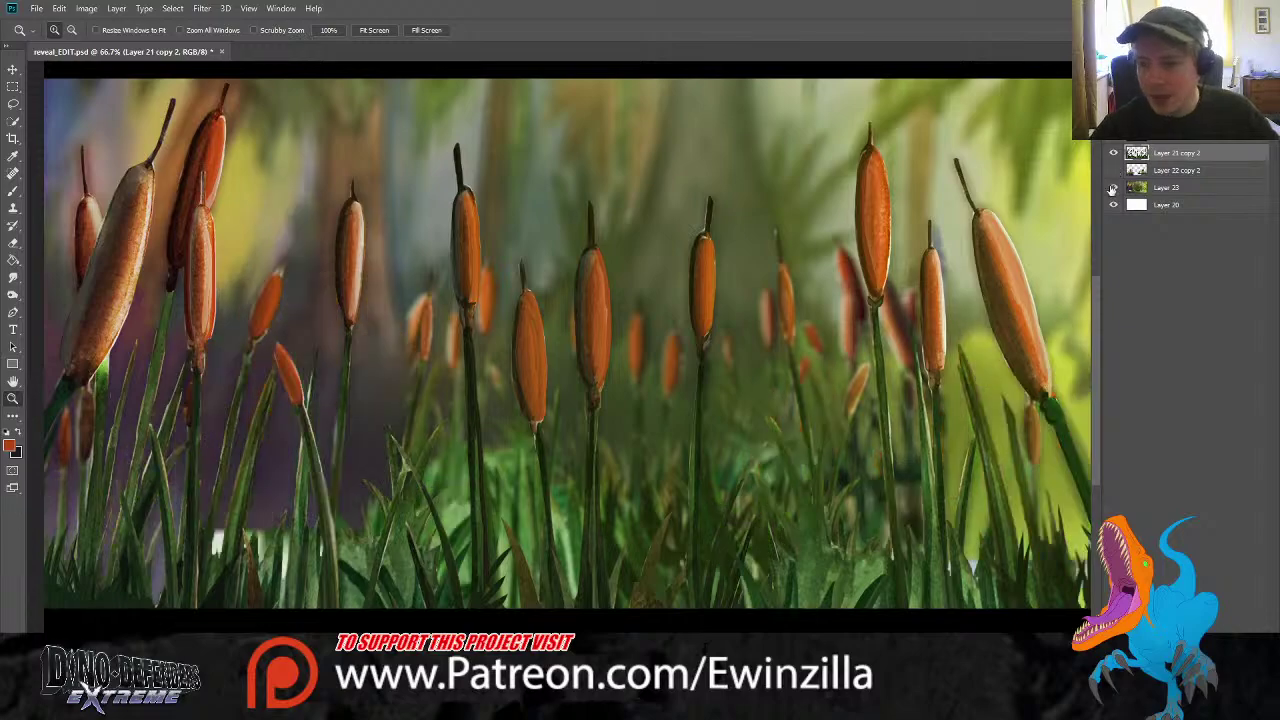
{"action": "left_click", "coordinate": [1113, 187]}
{"action": "left_click", "coordinate": [1113, 187]}
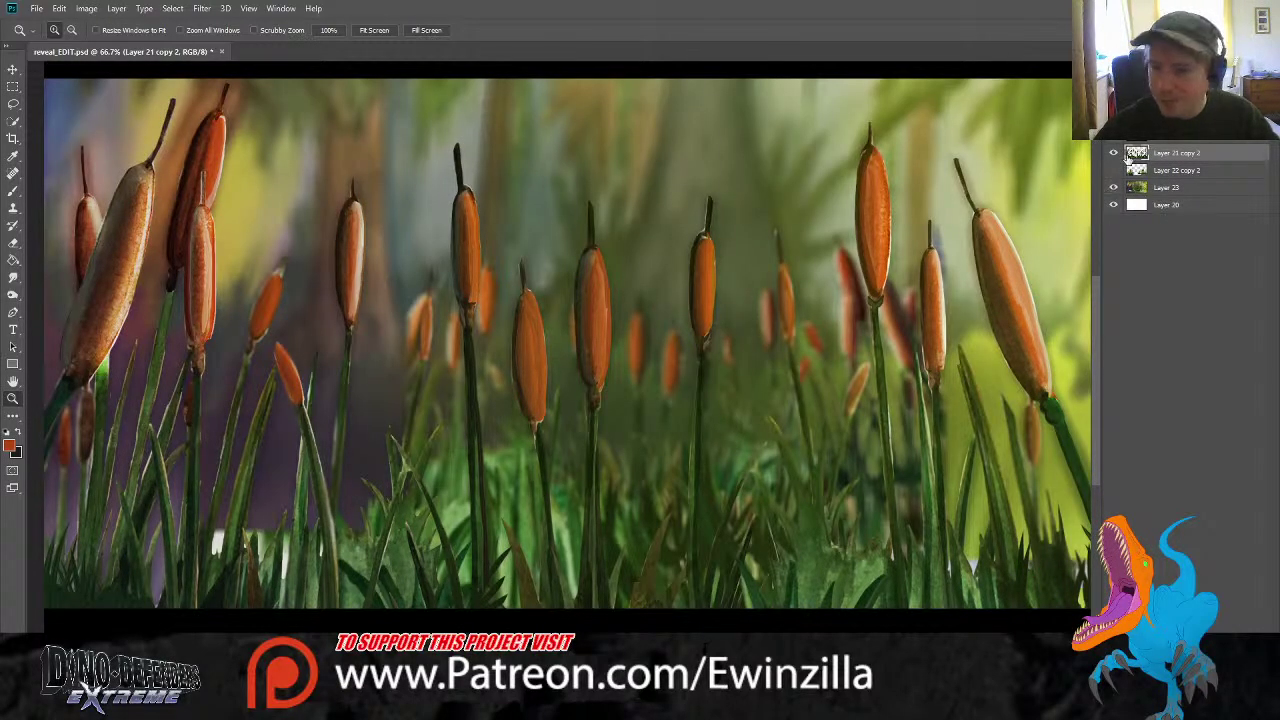
Smudge the stems of the small foreground cattails on Layer 21 copy 2 at 100% strength
{"action": "left_click", "coordinate": [13, 280]}
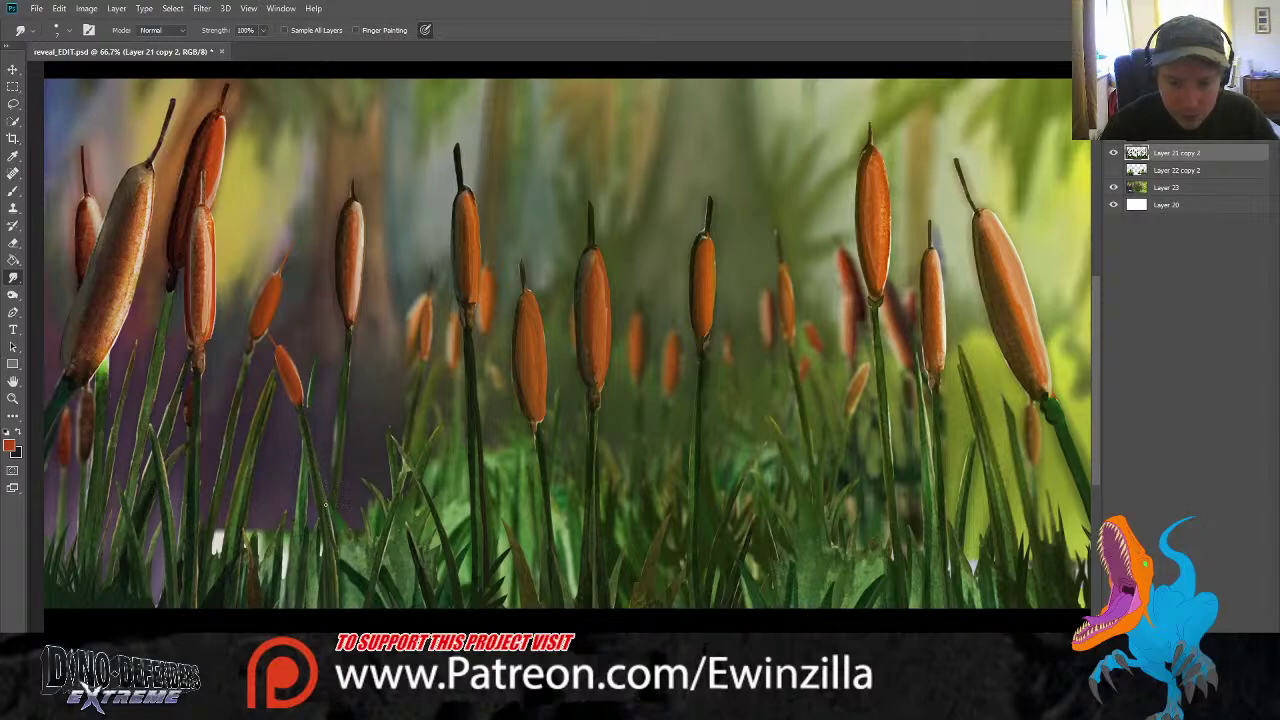
{"action": "left_click_drag", "start_coordinate": [347, 594], "coordinate": [304, 406]}
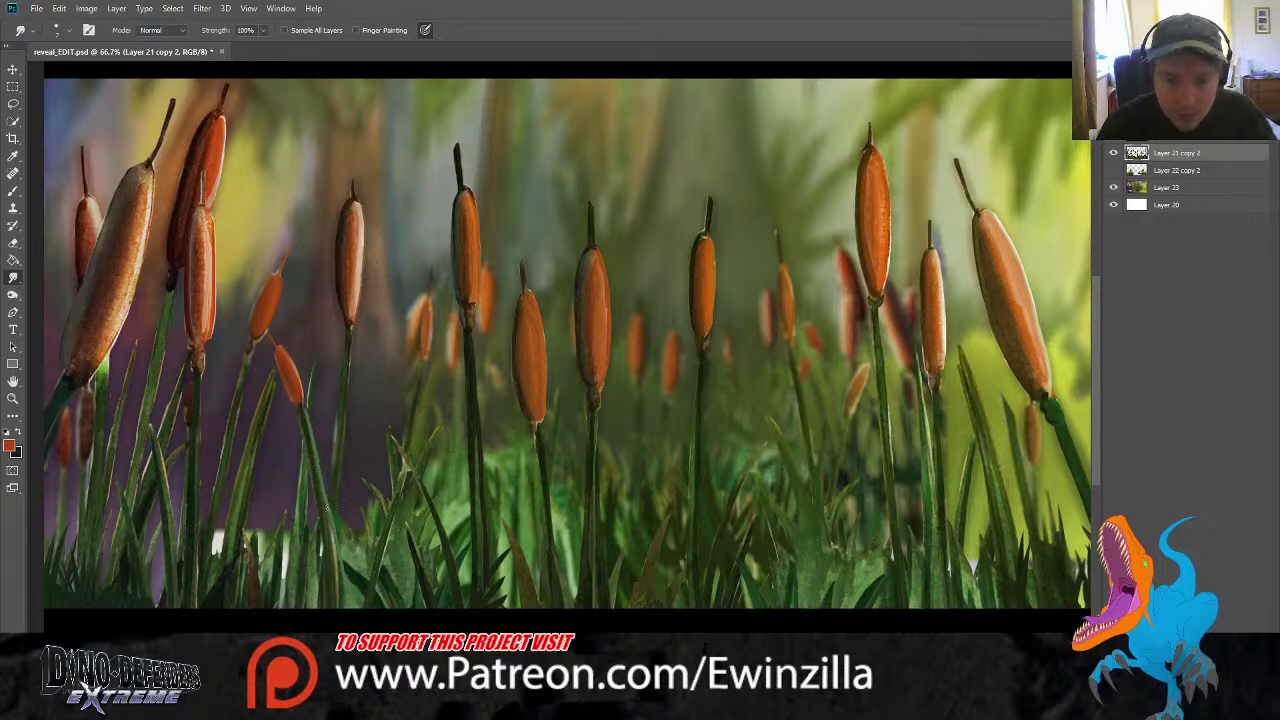
{"action": "mouse_move", "coordinate": [346, 566]}
{"action": "left_mouse_down"}
{"action": "mouse_move", "coordinate": [357, 511]}
{"action": "mouse_move", "coordinate": [343, 558]}
{"action": "mouse_move", "coordinate": [351, 608]}
{"action": "mouse_move", "coordinate": [365, 592]}
{"action": "mouse_move", "coordinate": [350, 510]}
{"action": "mouse_move", "coordinate": [343, 586]}
{"action": "left_mouse_up"}
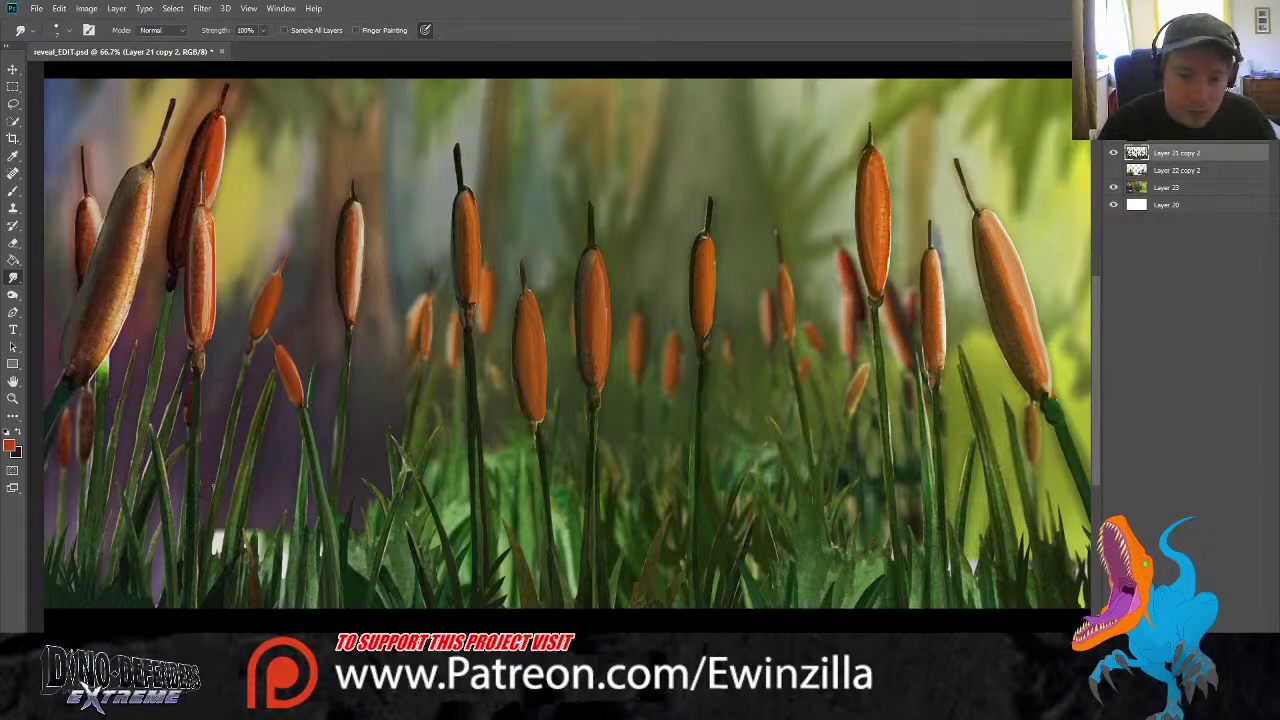
{"action": "left_click_drag", "start_coordinate": [227, 426], "coordinate": [213, 499]}
{"action": "left_click_drag", "start_coordinate": [222, 452], "coordinate": [217, 474]}
{"action": "left_click_drag", "start_coordinate": [228, 420], "coordinate": [224, 438]}
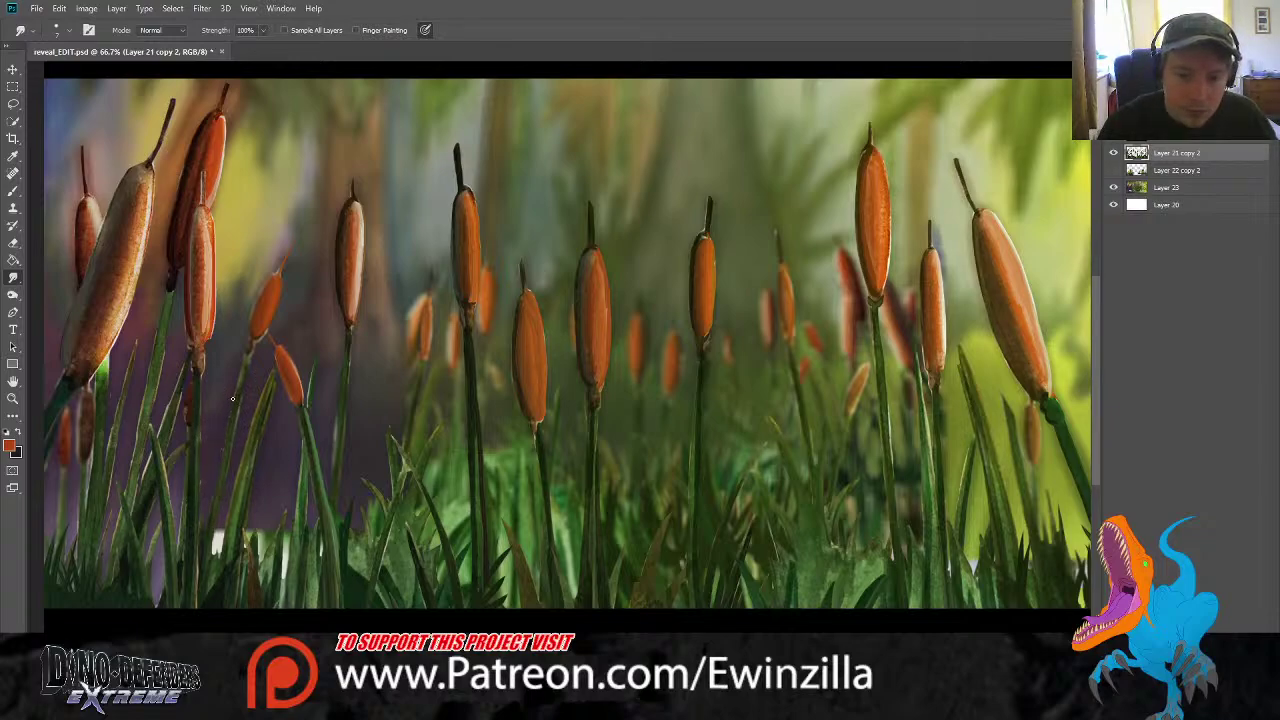
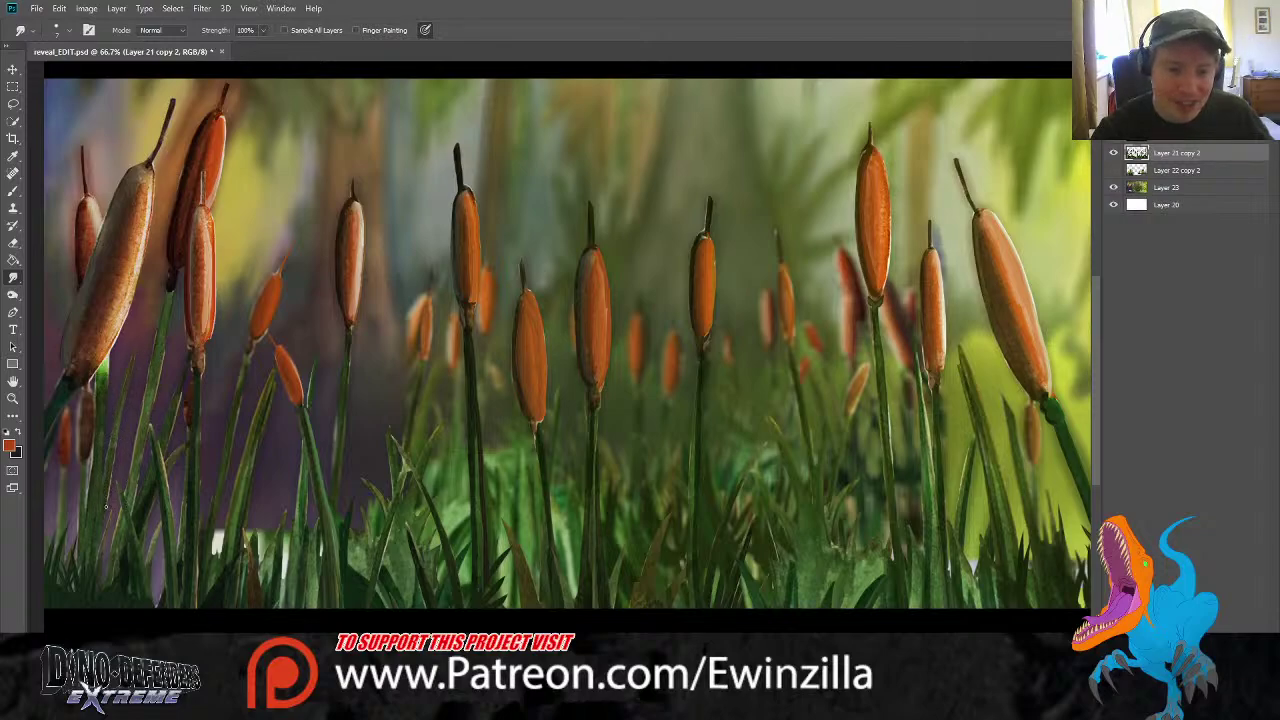
Smudge the grass blades and thin stems along the far-left edge of the painting into clean upward strokes
{"action": "left_click_drag", "start_coordinate": [112, 468], "coordinate": [107, 508]}
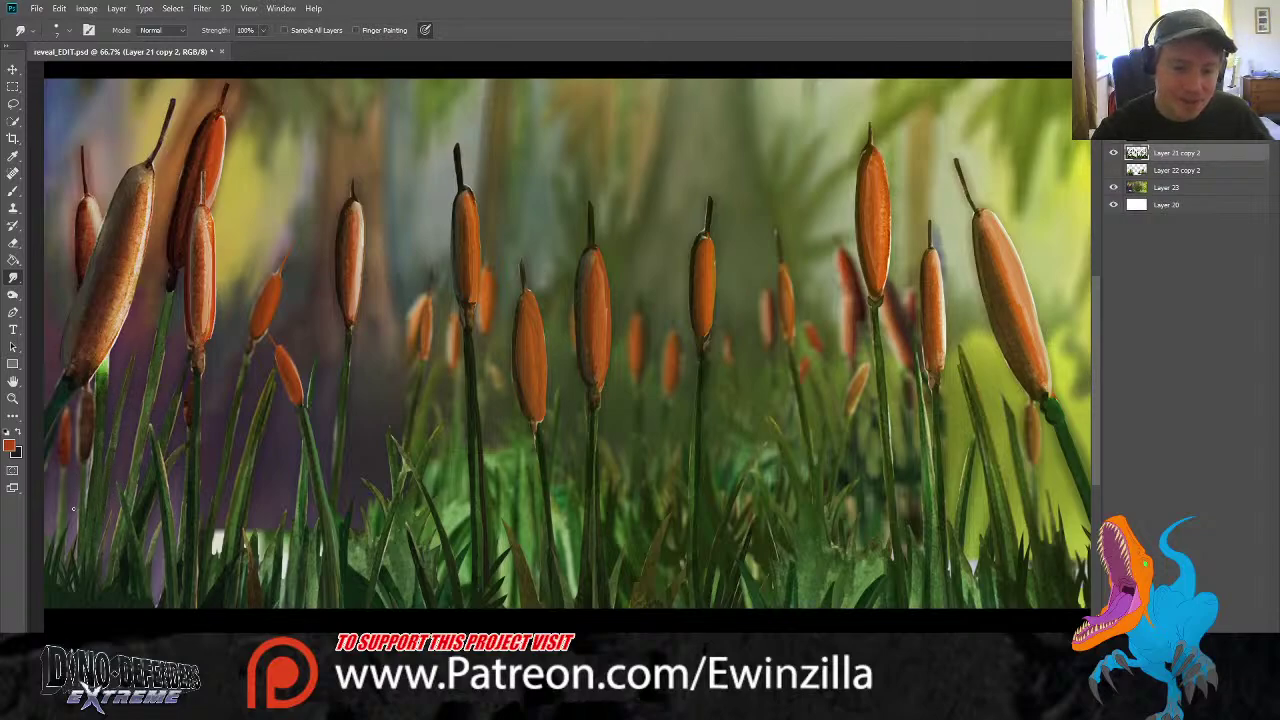
{"action": "mouse_move", "coordinate": [90, 456]}
{"action": "left_mouse_down"}
{"action": "mouse_move", "coordinate": [85, 510]}
{"action": "mouse_move", "coordinate": [92, 450]}
{"action": "left_mouse_up"}
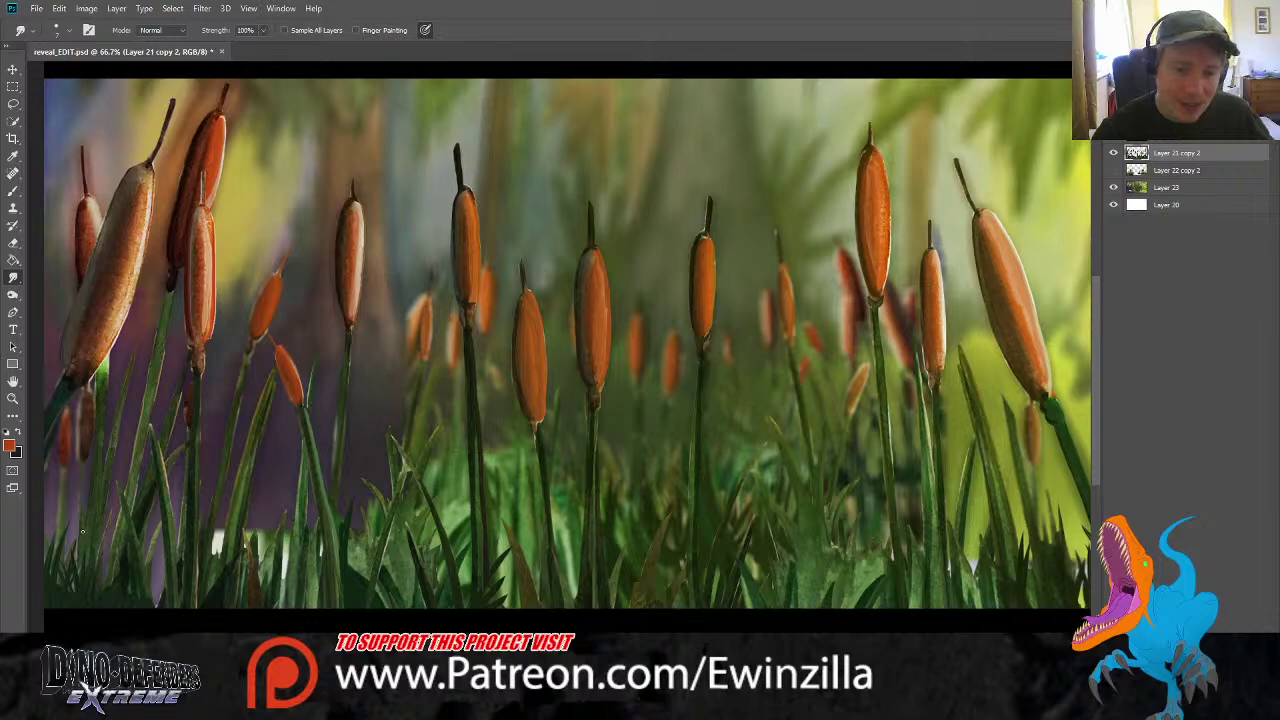
{"action": "left_click_drag", "start_coordinate": [77, 580], "coordinate": [80, 464]}
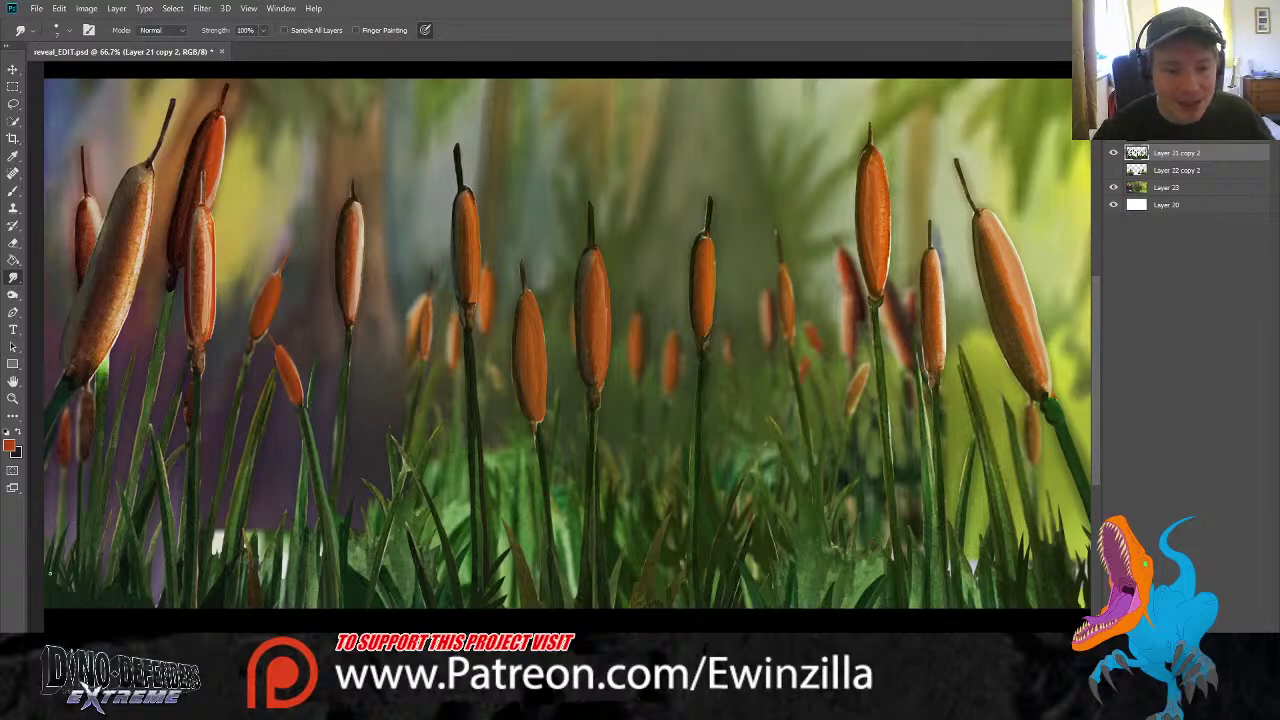
{"action": "left_click_drag", "start_coordinate": [50, 572], "coordinate": [60, 470]}
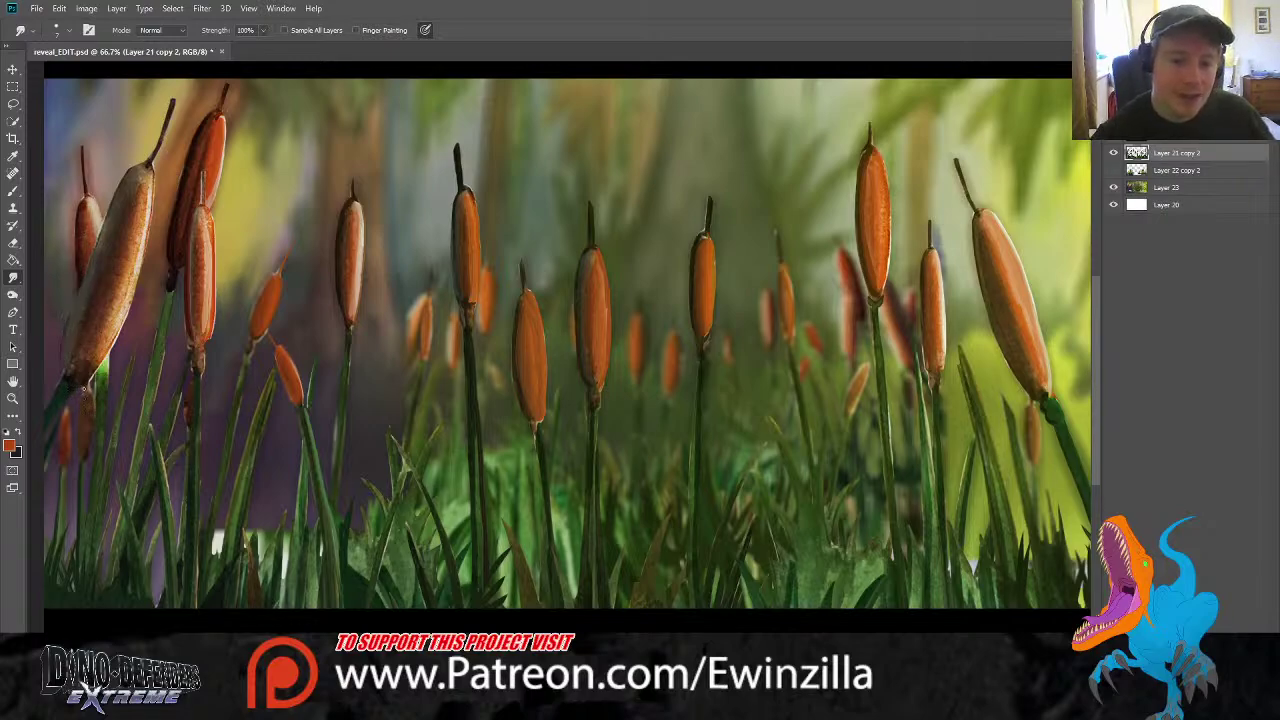
Smudge both side edges and the tip of the large leftmost cattail head to give it a clean outline
{"action": "mouse_move", "coordinate": [68, 376]}
{"action": "left_mouse_down"}
{"action": "mouse_move", "coordinate": [104, 217]}
{"action": "mouse_move", "coordinate": [147, 161]}
{"action": "mouse_move", "coordinate": [115, 197]}
{"action": "mouse_move", "coordinate": [131, 168]}
{"action": "mouse_move", "coordinate": [122, 179]}
{"action": "mouse_move", "coordinate": [70, 313]}
{"action": "left_mouse_up"}
{"action": "left_click_drag", "start_coordinate": [88, 264], "coordinate": [73, 306]}
{"action": "mouse_move", "coordinate": [98, 242]}
{"action": "left_mouse_down"}
{"action": "mouse_move", "coordinate": [75, 312]}
{"action": "mouse_move", "coordinate": [80, 288]}
{"action": "left_mouse_up"}
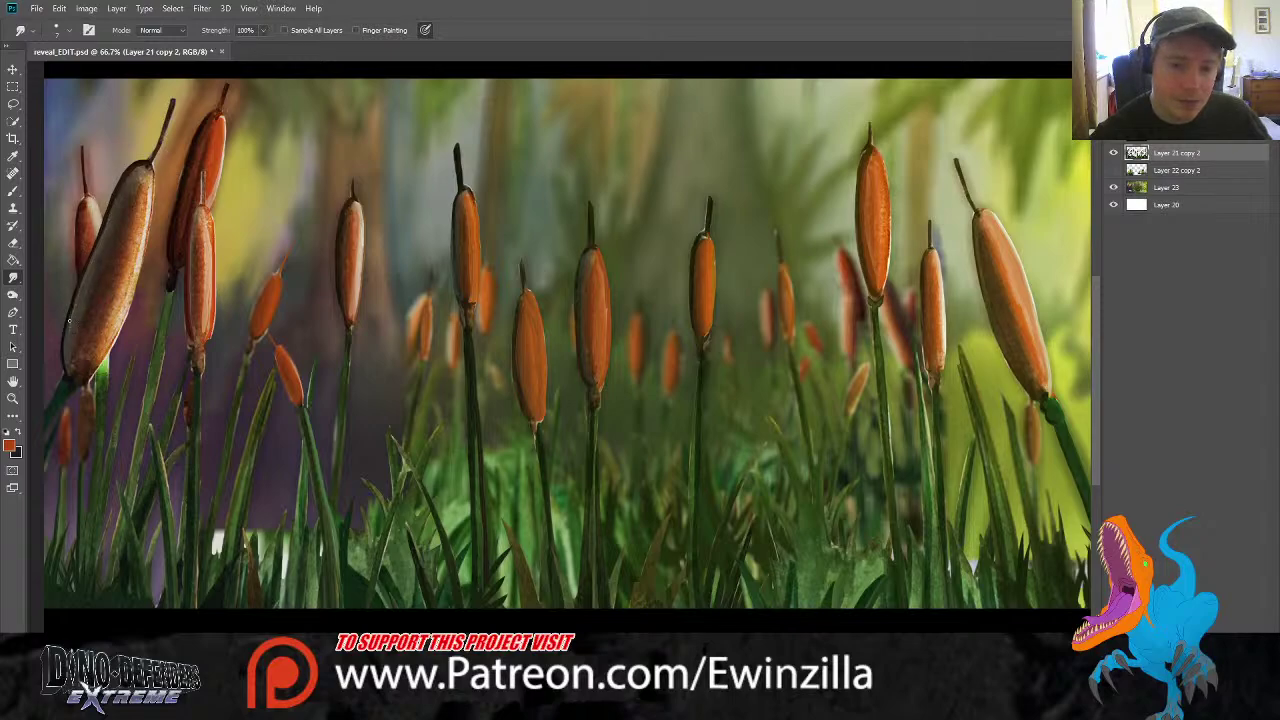
{"action": "mouse_move", "coordinate": [67, 336]}
{"action": "left_mouse_down"}
{"action": "mouse_move", "coordinate": [117, 185]}
{"action": "mouse_move", "coordinate": [76, 297]}
{"action": "left_mouse_up"}
{"action": "left_click_drag", "start_coordinate": [96, 234], "coordinate": [73, 300]}
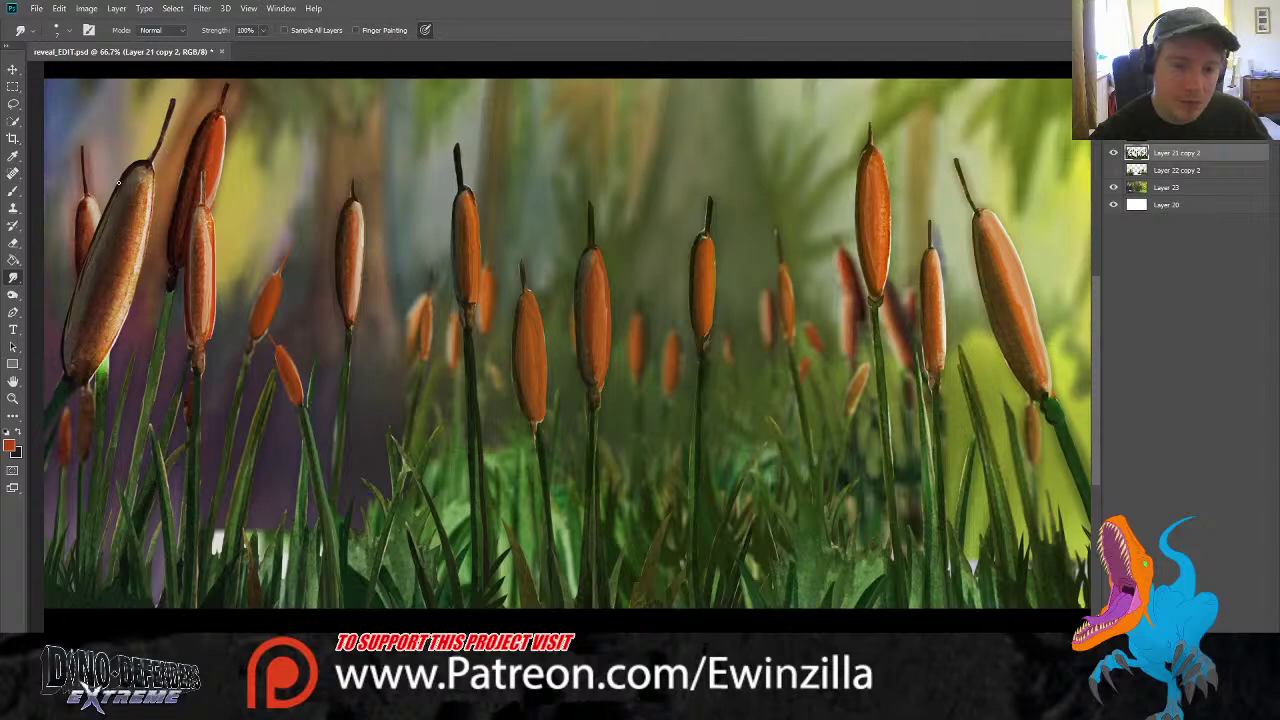
{"action": "left_click_drag", "start_coordinate": [102, 212], "coordinate": [66, 349]}
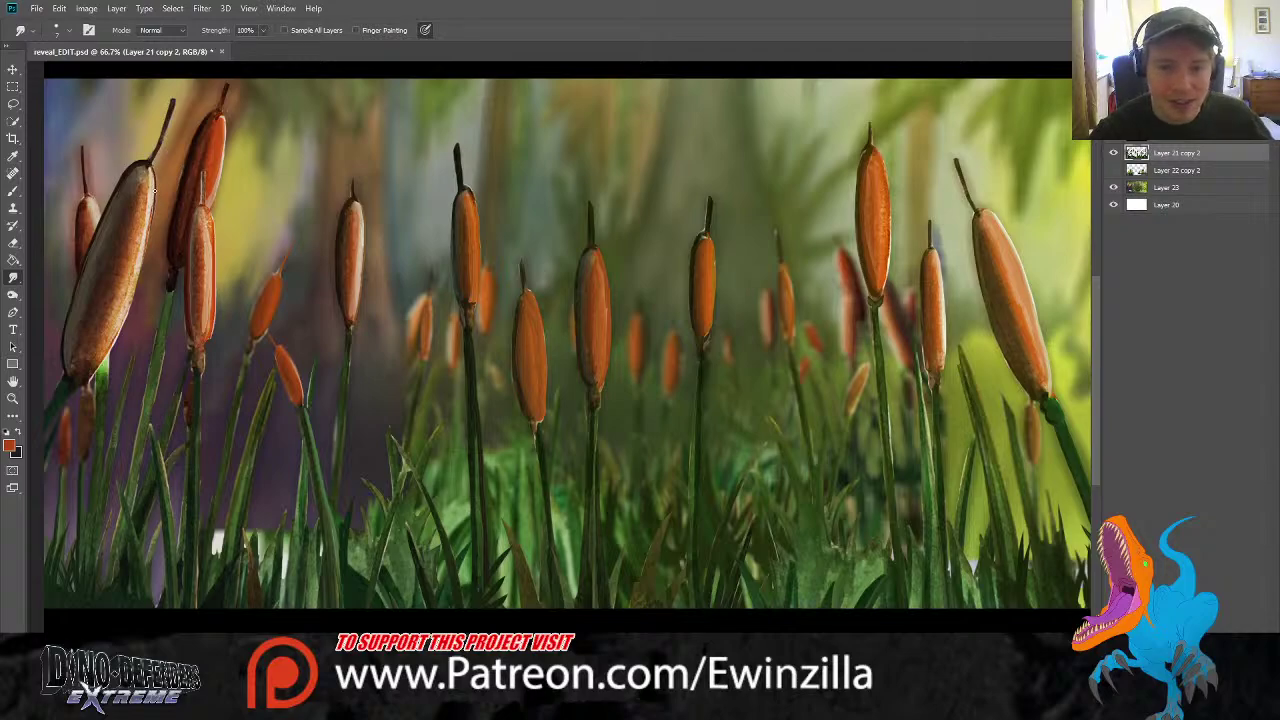
{"action": "left_click_drag", "start_coordinate": [155, 194], "coordinate": [140, 269]}
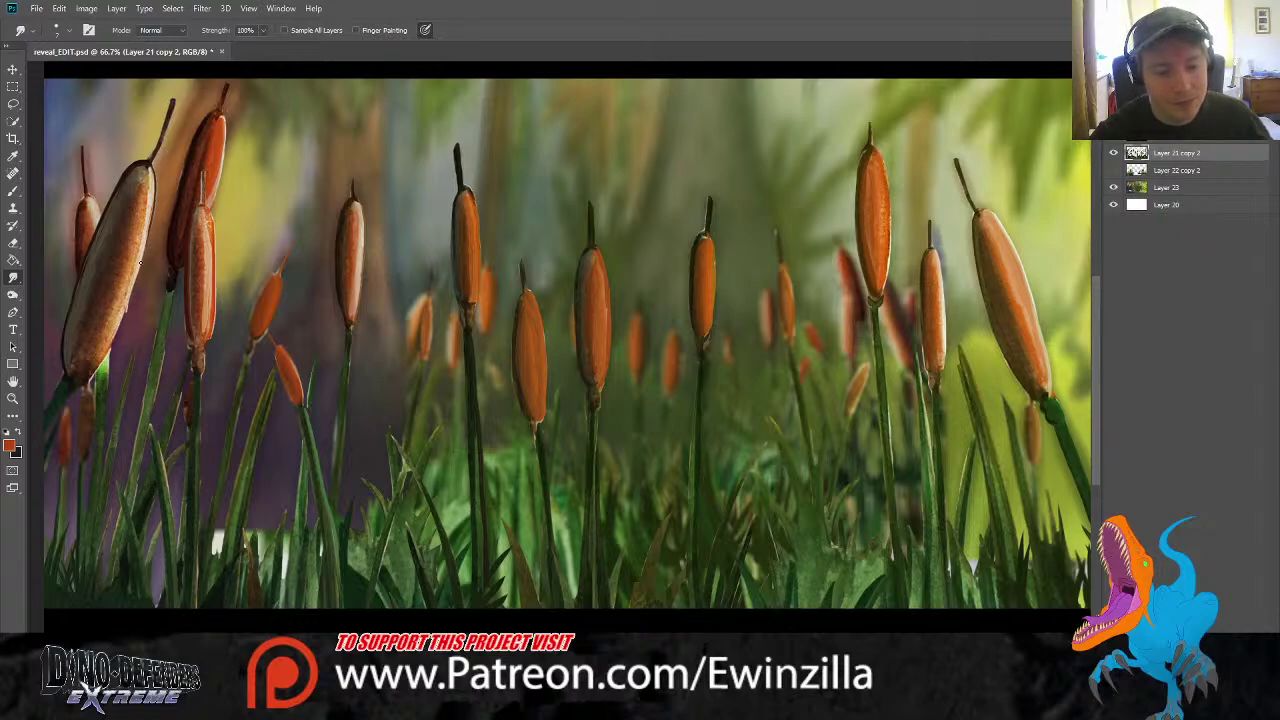
{"action": "left_click_drag", "start_coordinate": [137, 272], "coordinate": [125, 309]}
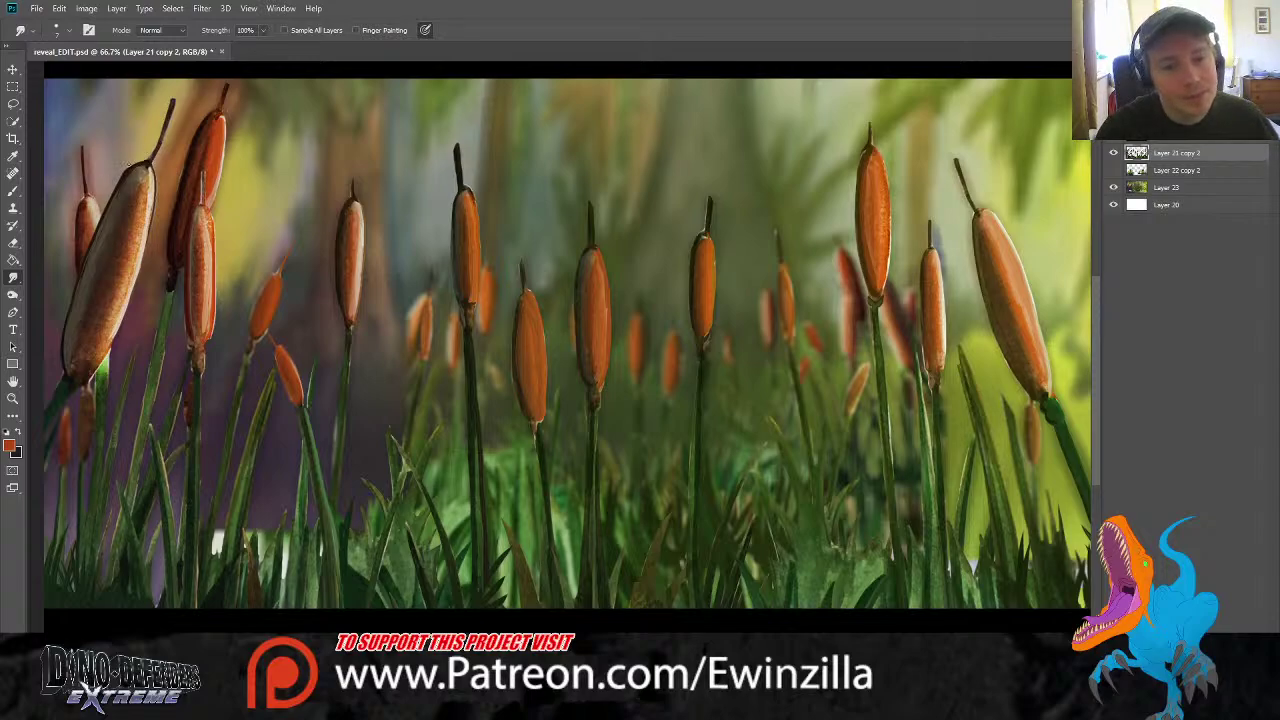
{"action": "left_click_drag", "start_coordinate": [122, 177], "coordinate": [135, 163]}
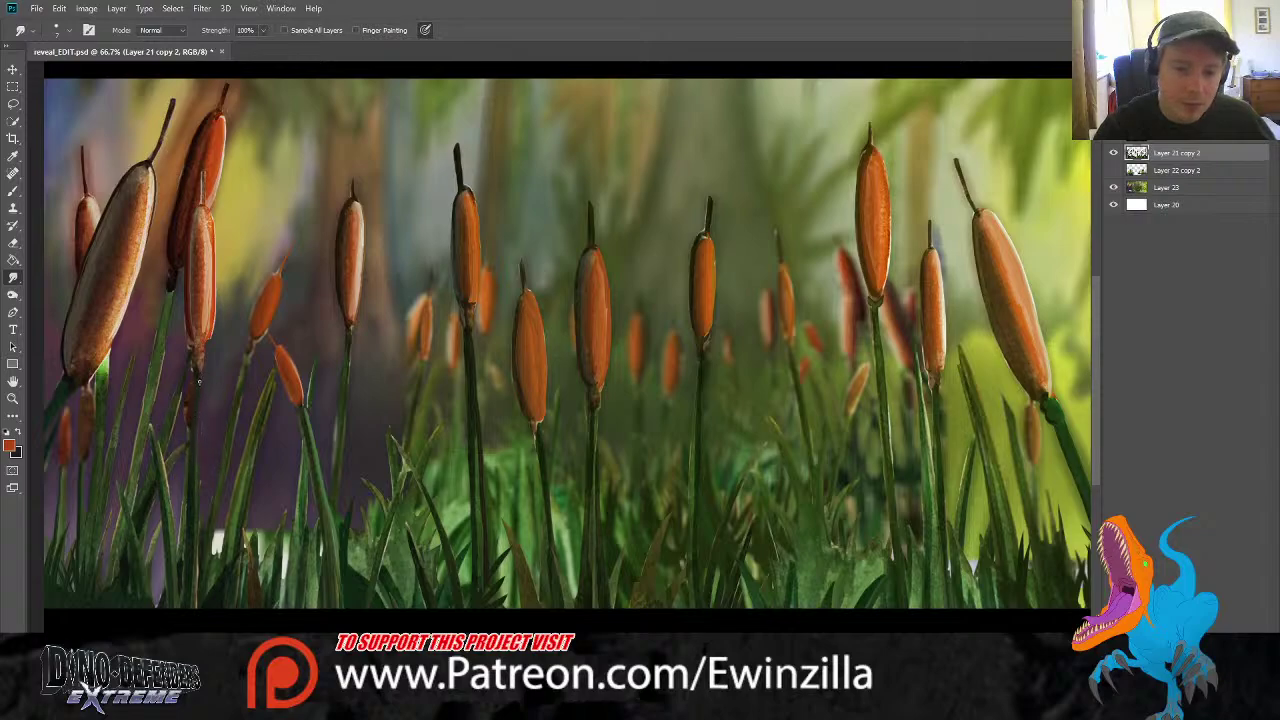
Smudge the overlapping cattail pair beside the large leftmost one, refining the front head's tip and edge and the surrounding stems
{"action": "left_click_drag", "start_coordinate": [190, 470], "coordinate": [209, 411]}
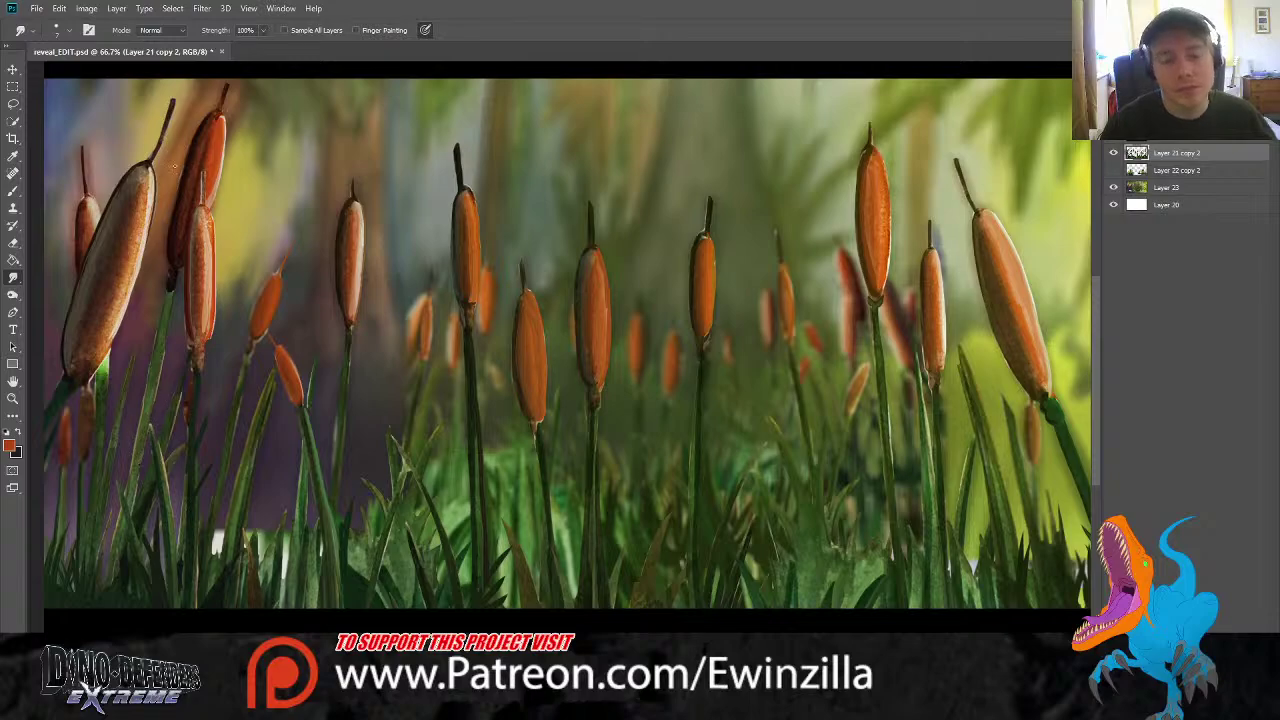
{"action": "mouse_move", "coordinate": [196, 214]}
{"action": "left_mouse_down"}
{"action": "mouse_move", "coordinate": [201, 173]}
{"action": "mouse_move", "coordinate": [200, 205]}
{"action": "left_mouse_up"}
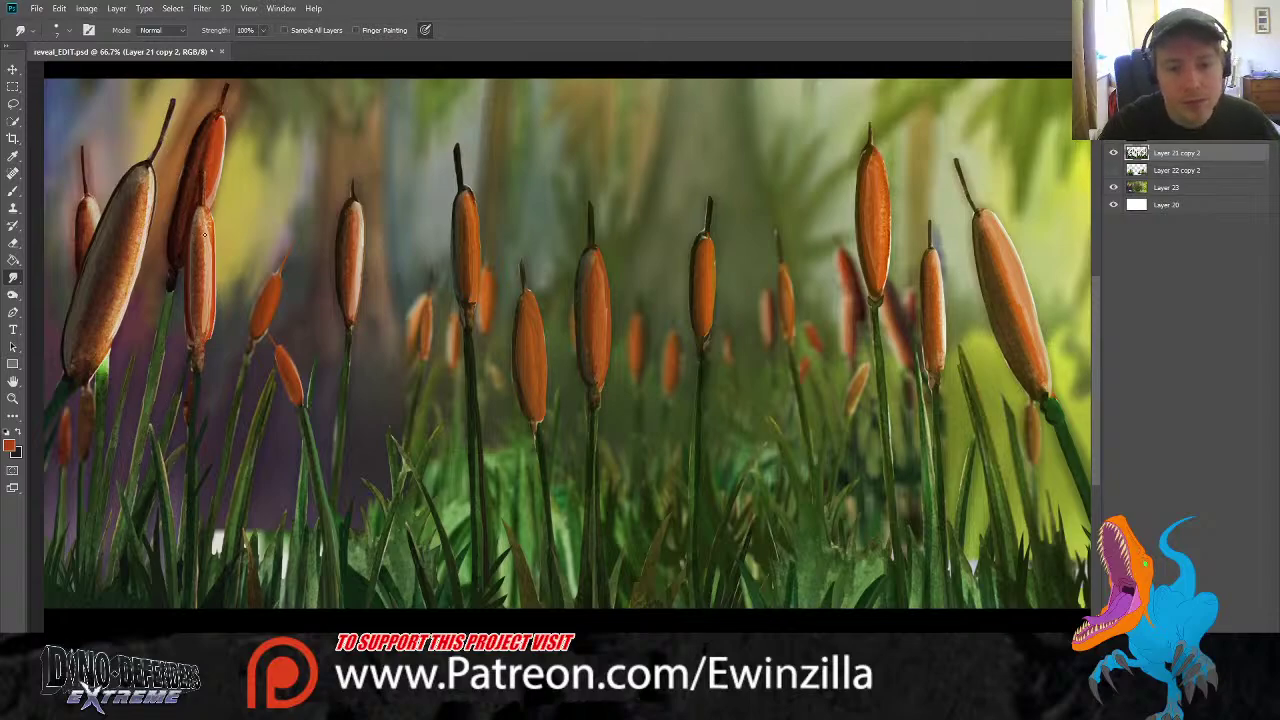
{"action": "left_click_drag", "start_coordinate": [211, 341], "coordinate": [216, 261]}
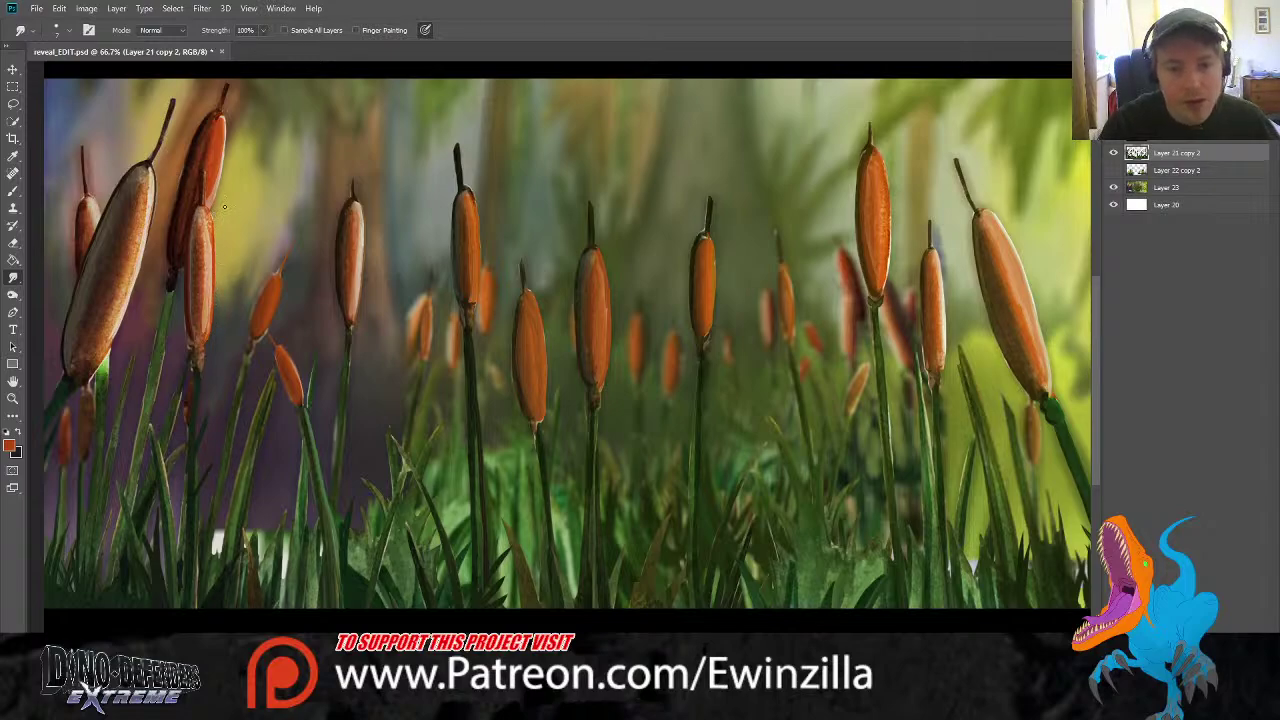
{"action": "mouse_move", "coordinate": [167, 351]}
{"action": "left_mouse_down"}
{"action": "mouse_move", "coordinate": [157, 385]}
{"action": "mouse_move", "coordinate": [157, 314]}
{"action": "mouse_move", "coordinate": [131, 454]}
{"action": "left_mouse_up"}
{"action": "left_click_drag", "start_coordinate": [121, 514], "coordinate": [106, 574]}
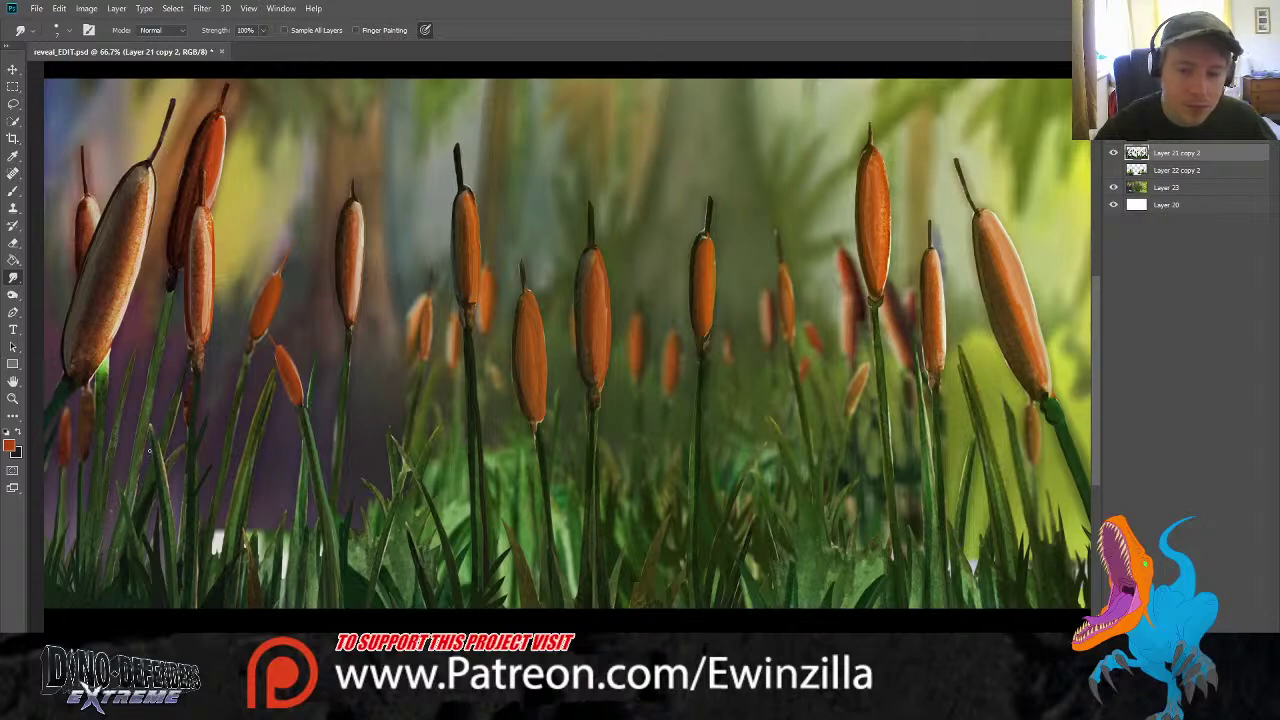
{"action": "left_click_drag", "start_coordinate": [183, 391], "coordinate": [168, 444]}
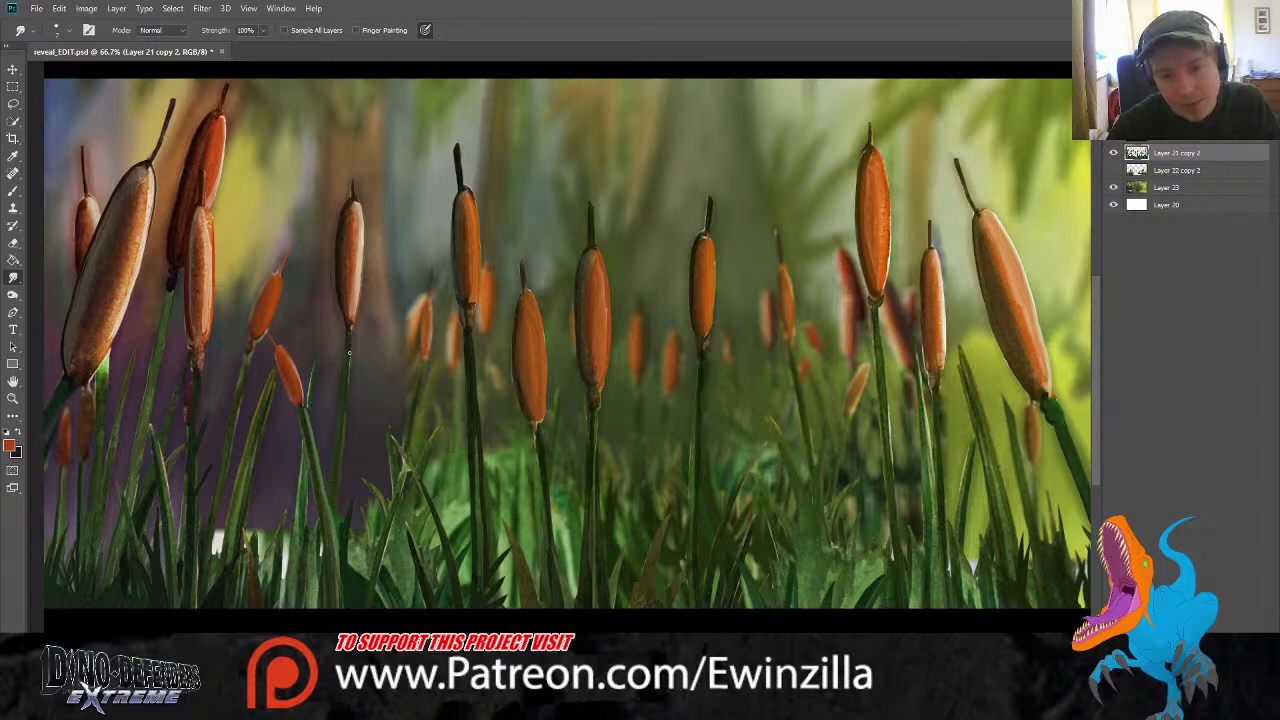
Smudge the stem below the pale cattail, nearby grass blades, and the stem of the slim cattail second from the right
{"action": "left_click_drag", "start_coordinate": [346, 360], "coordinate": [340, 452]}
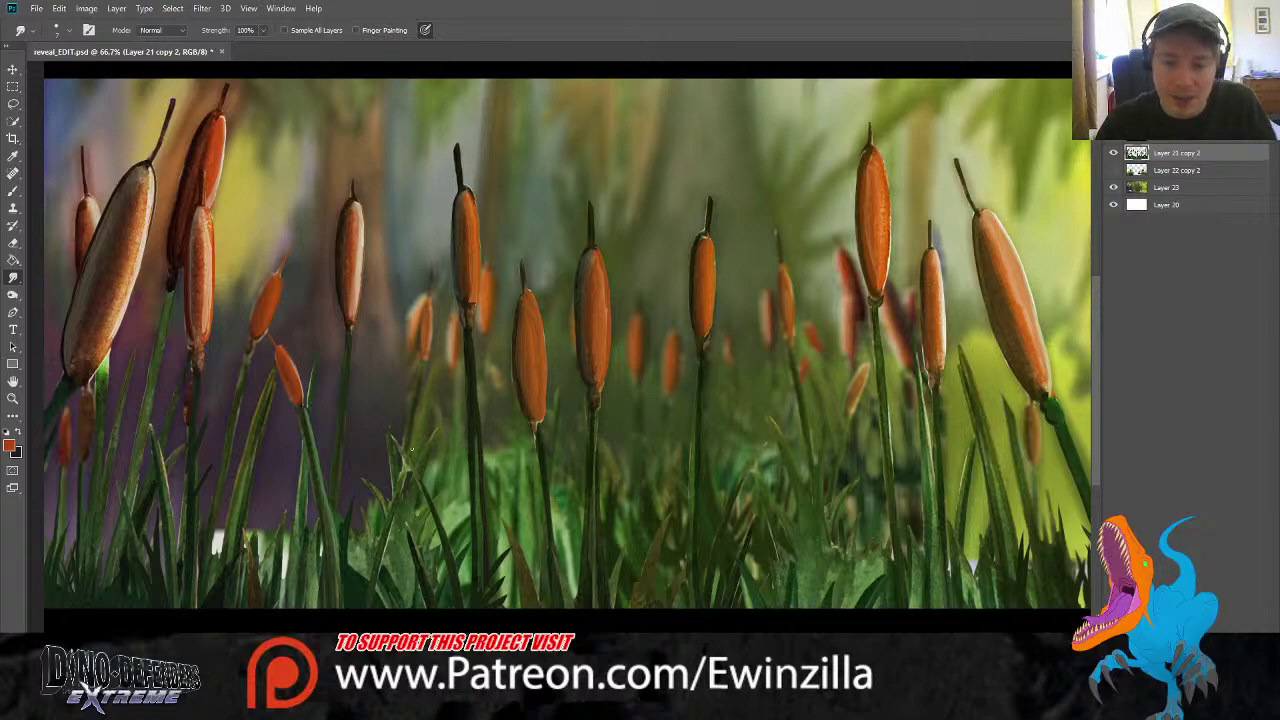
{"action": "mouse_move", "coordinate": [424, 494]}
{"action": "left_mouse_down"}
{"action": "mouse_move", "coordinate": [398, 439]}
{"action": "mouse_move", "coordinate": [436, 538]}
{"action": "left_mouse_up"}
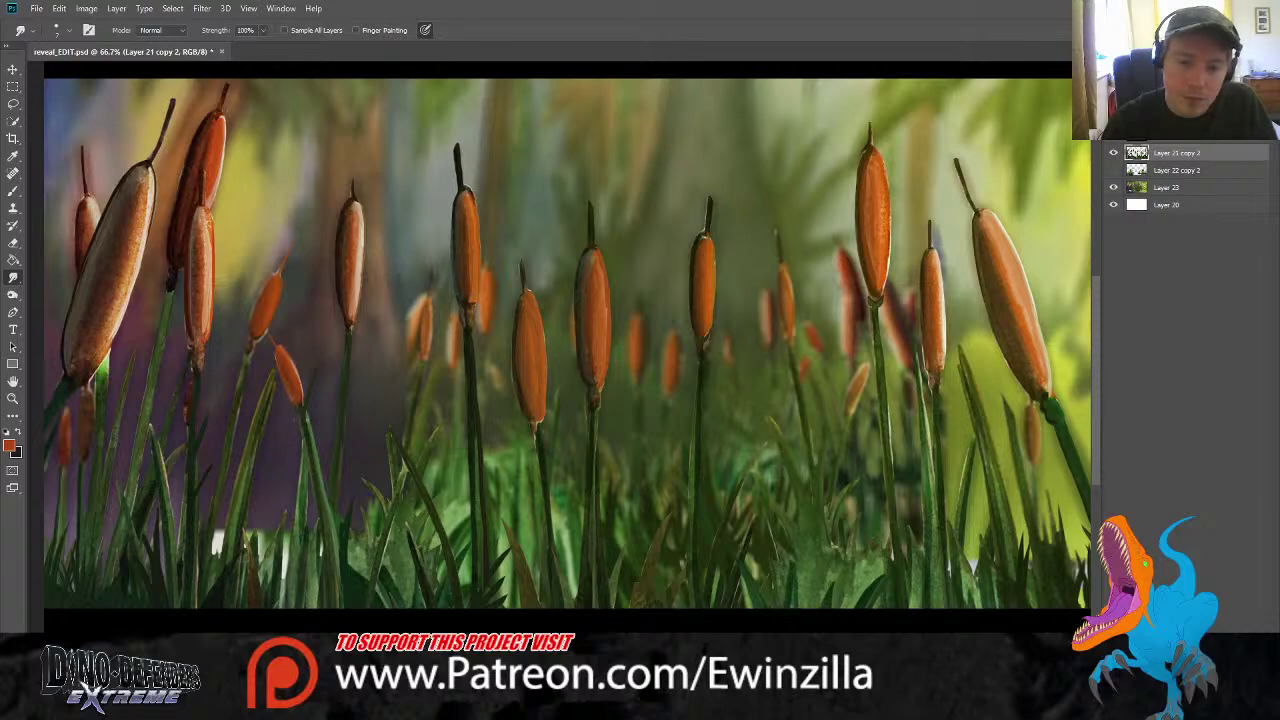
{"action": "left_click_drag", "start_coordinate": [306, 412], "coordinate": [317, 372]}
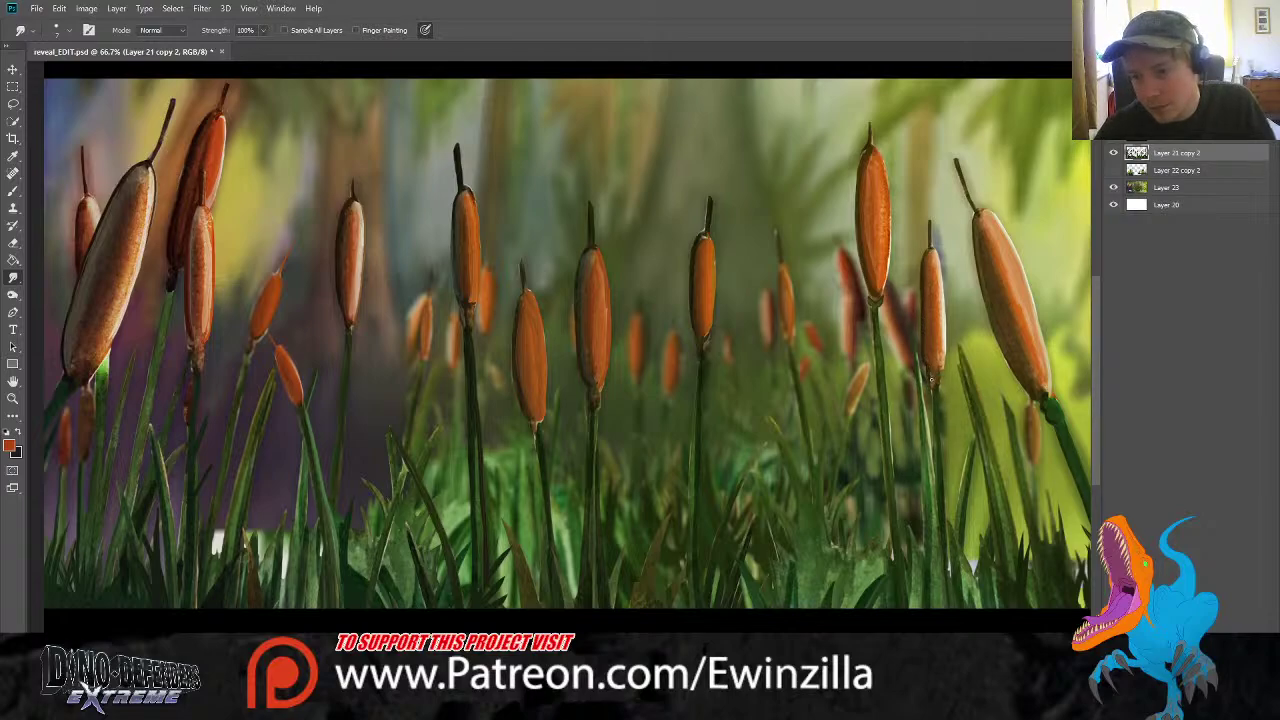
{"action": "left_click_drag", "start_coordinate": [932, 393], "coordinate": [927, 457]}
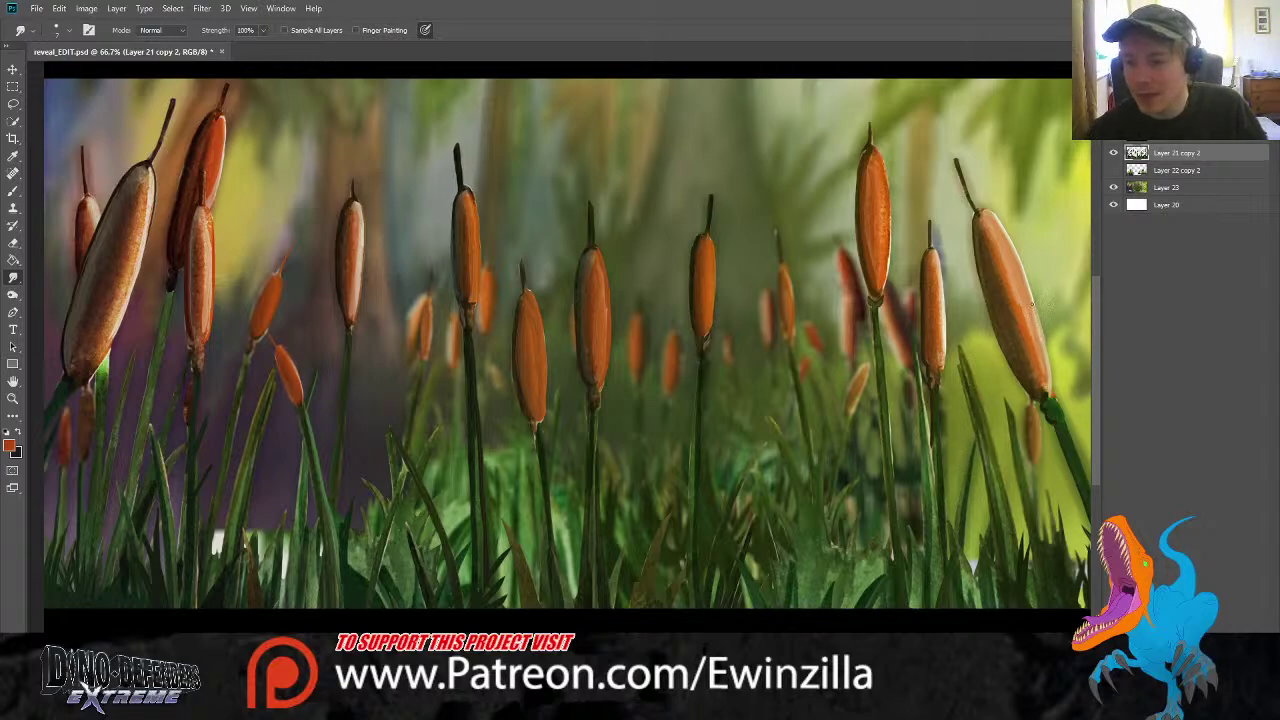
Smudge the lower right edge of the large rightmost cattail head into a smooth contour
{"action": "left_click_drag", "start_coordinate": [1032, 304], "coordinate": [1048, 364]}
{"action": "left_click_drag", "start_coordinate": [1039, 312], "coordinate": [1050, 364]}
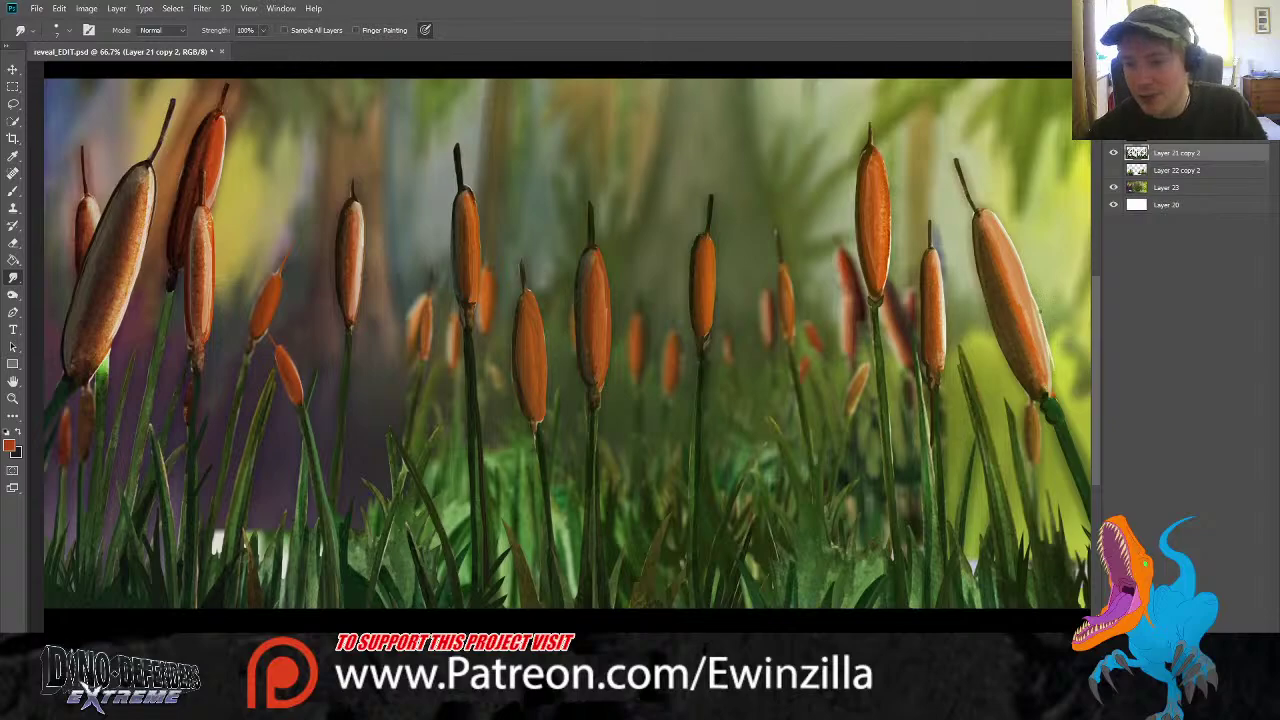
{"action": "left_click_drag", "start_coordinate": [1030, 291], "coordinate": [1045, 345]}
{"action": "left_click_drag", "start_coordinate": [1031, 292], "coordinate": [1043, 346]}
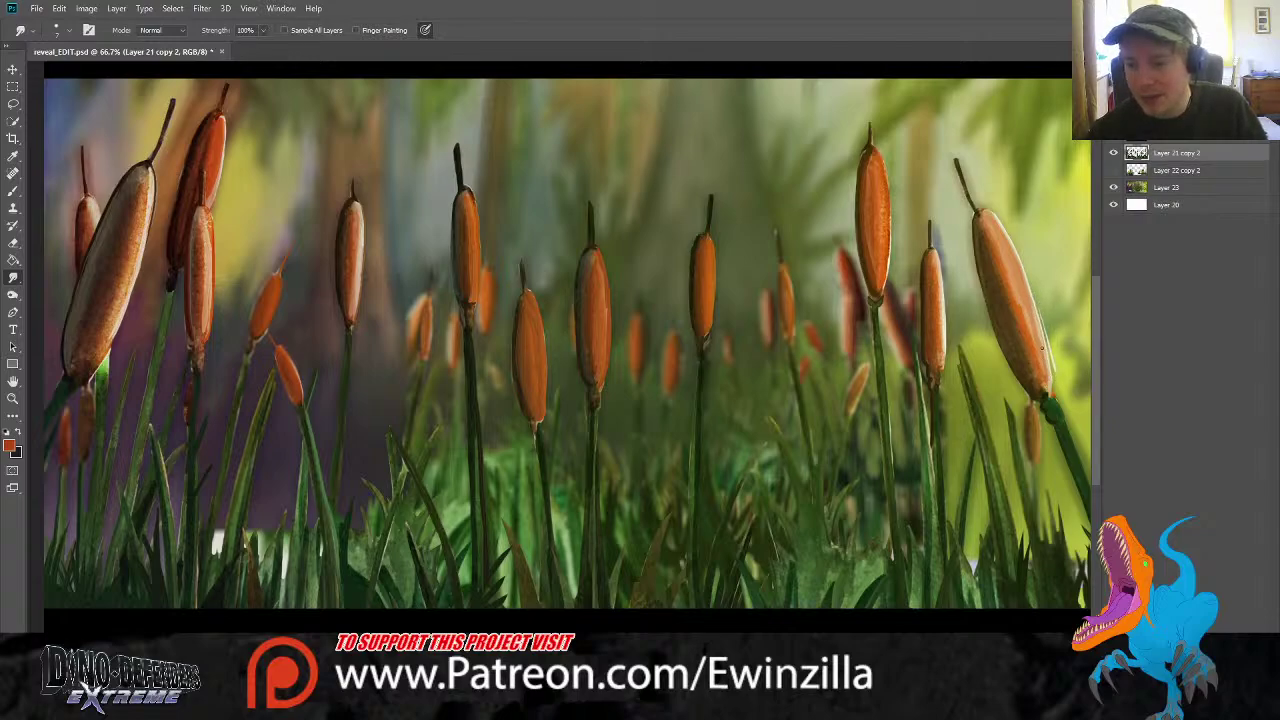
{"action": "left_click_drag", "start_coordinate": [1035, 296], "coordinate": [1058, 386]}
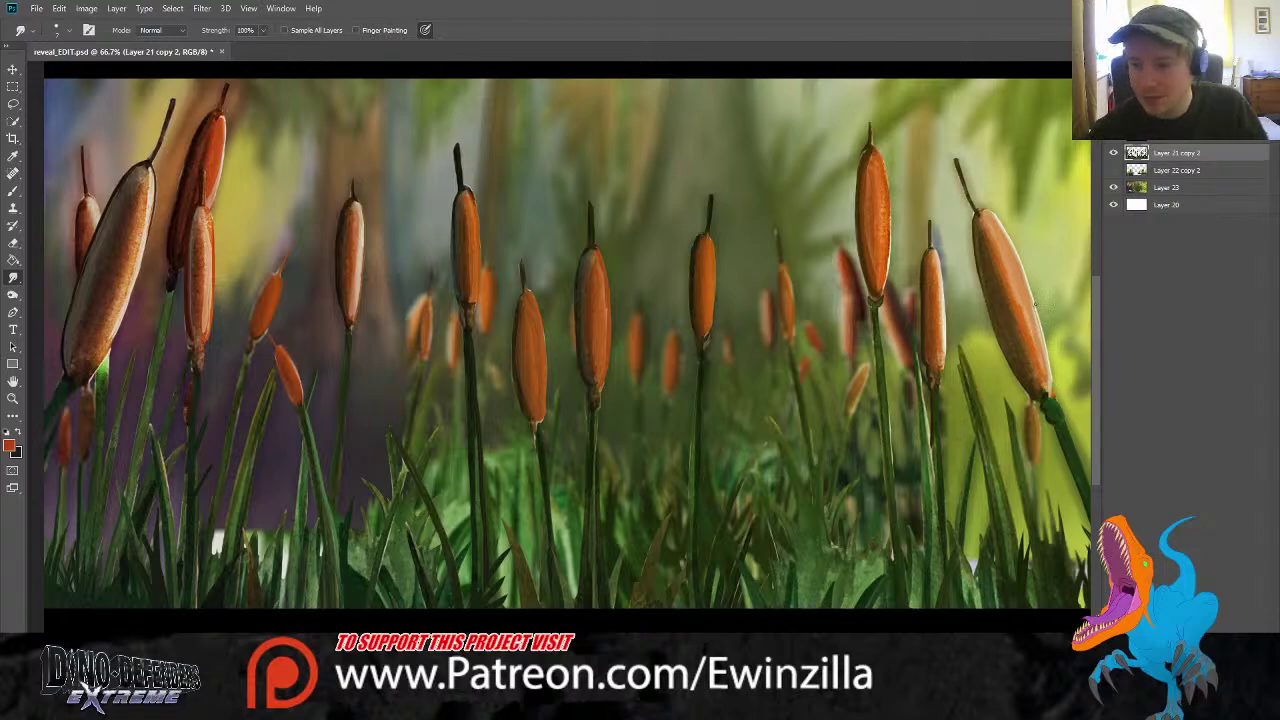
{"action": "left_click_drag", "start_coordinate": [1041, 327], "coordinate": [1047, 365]}
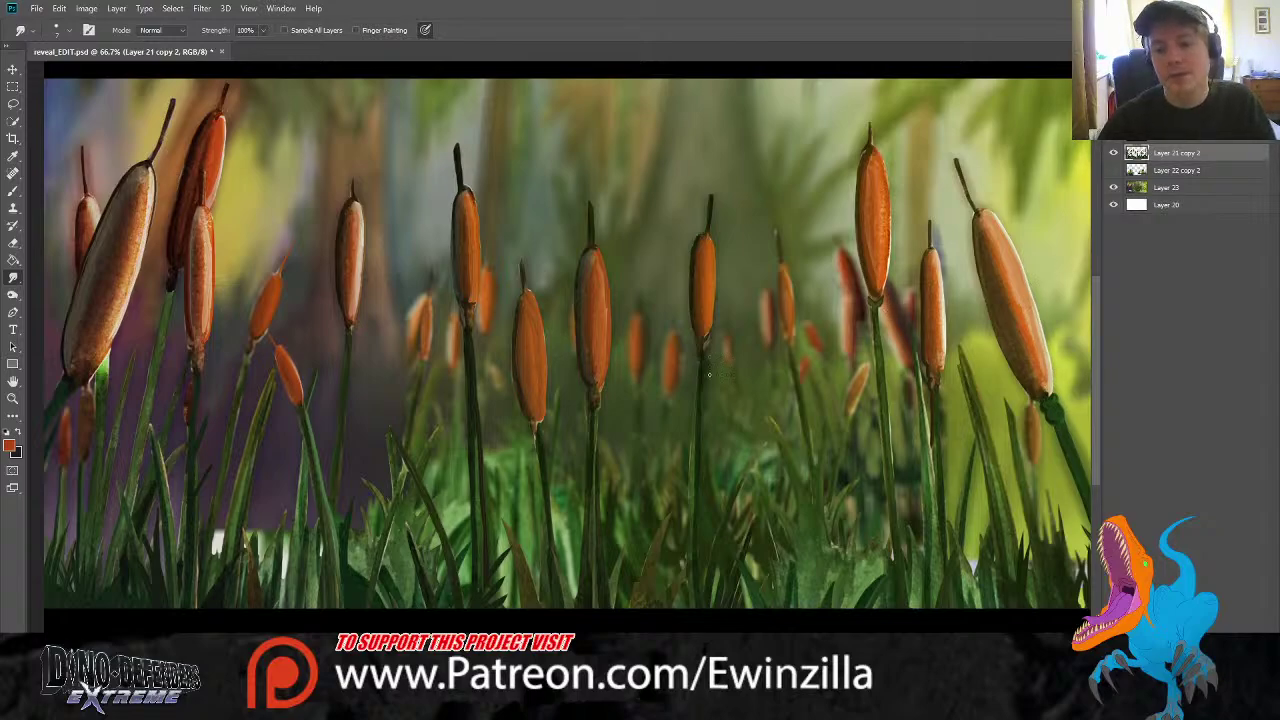
Dodge the light-facing sides of the main cattail heads with the range set to Highlights and 3% exposure
{"action": "left_click", "coordinate": [13, 294]}
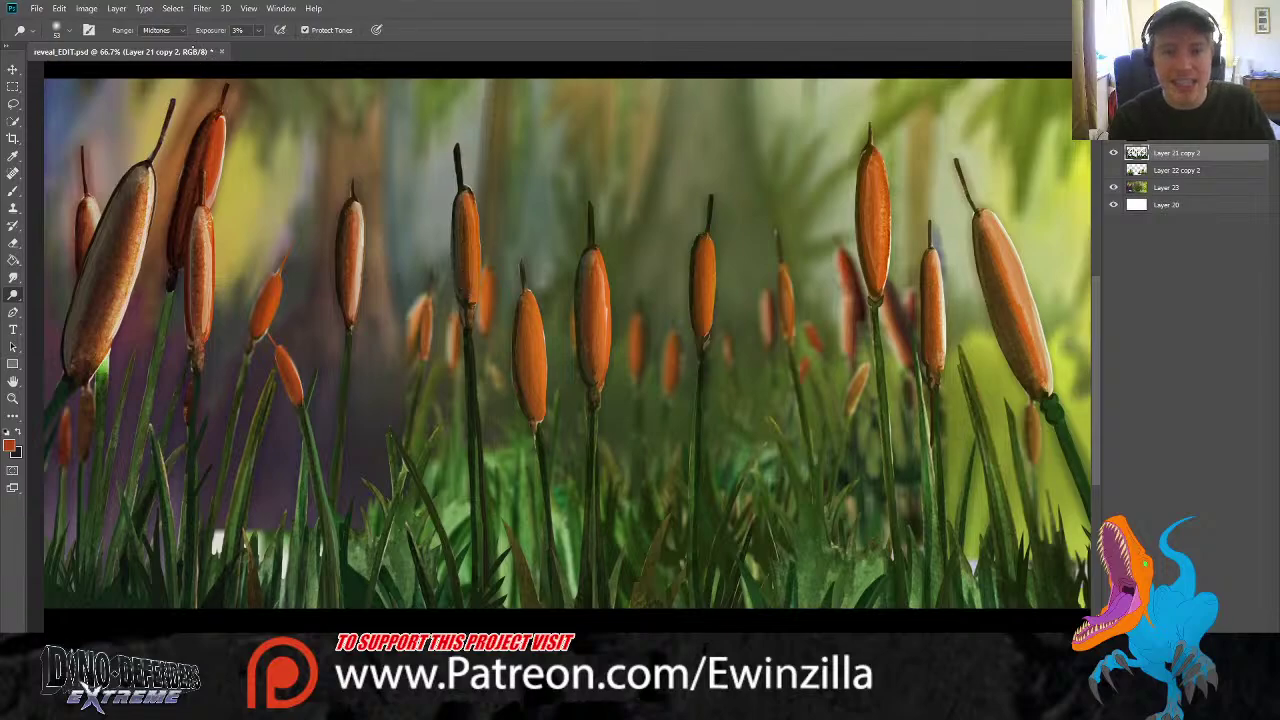
{"action": "left_click", "coordinate": [174, 56]}
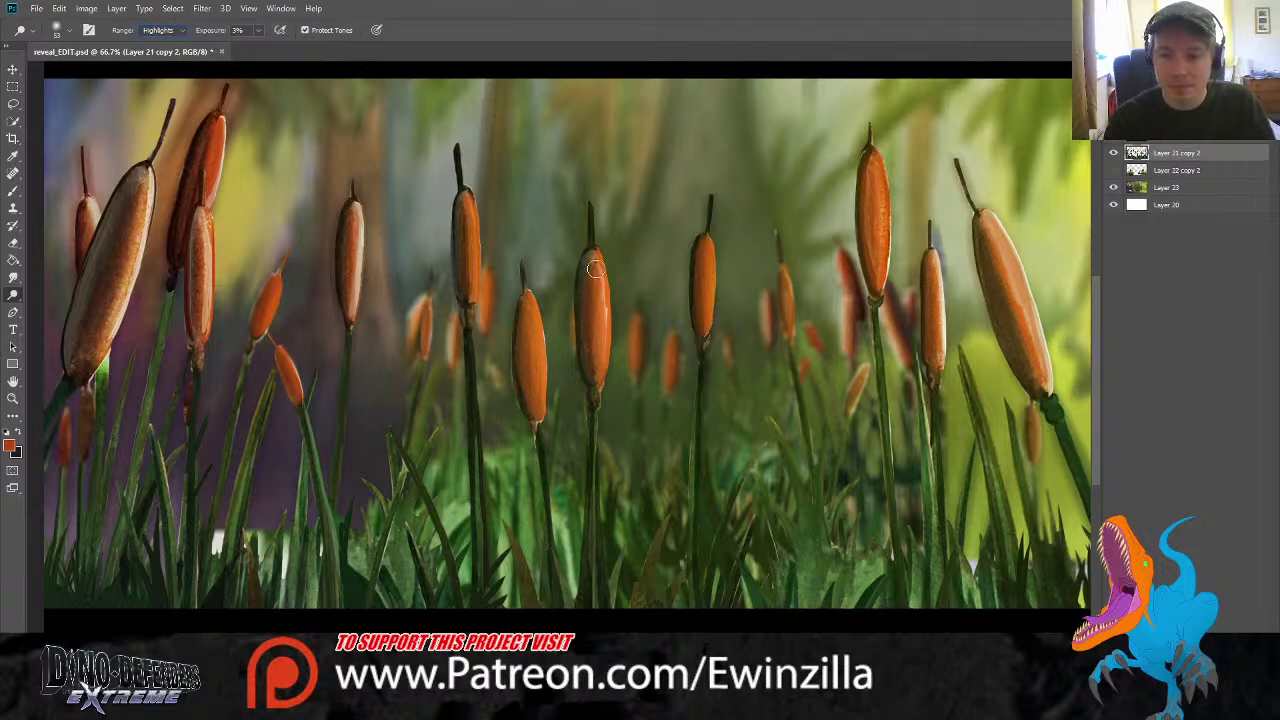
{"action": "mouse_move", "coordinate": [595, 269]}
{"action": "left_mouse_down"}
{"action": "mouse_move", "coordinate": [604, 384]}
{"action": "mouse_move", "coordinate": [587, 372]}
{"action": "left_mouse_up"}
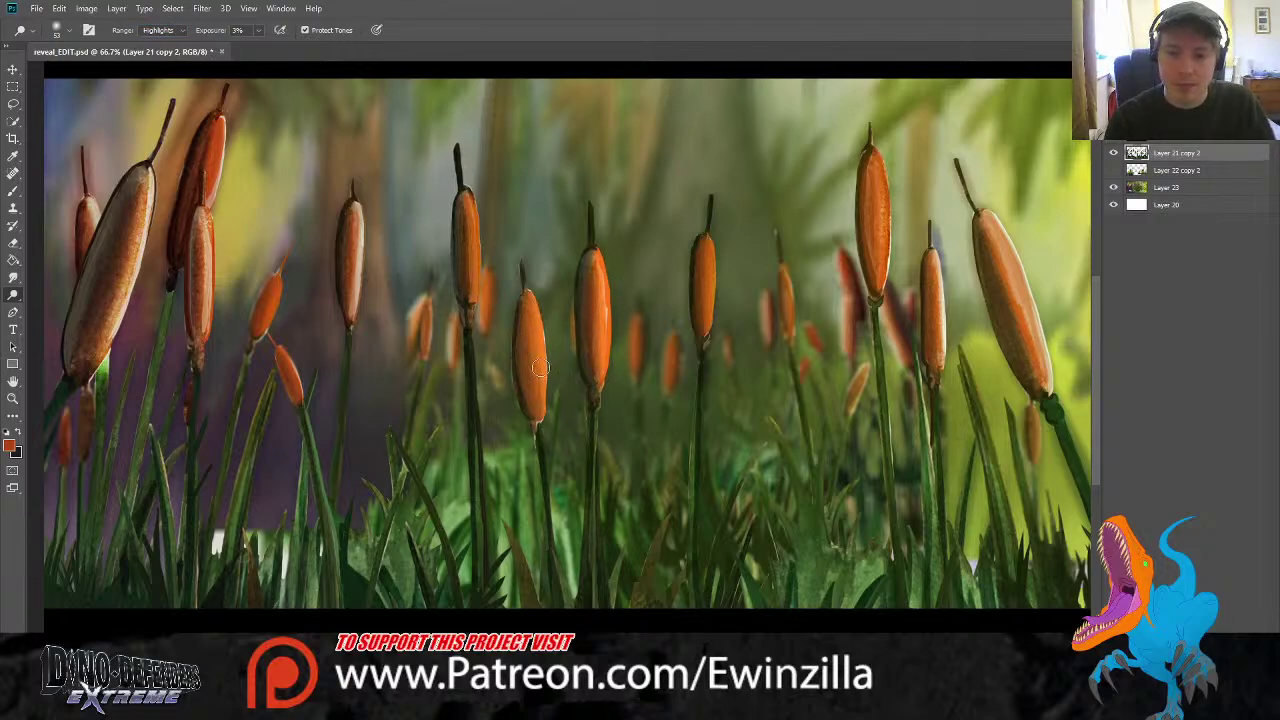
{"action": "left_click_drag", "start_coordinate": [717, 252], "coordinate": [708, 342]}
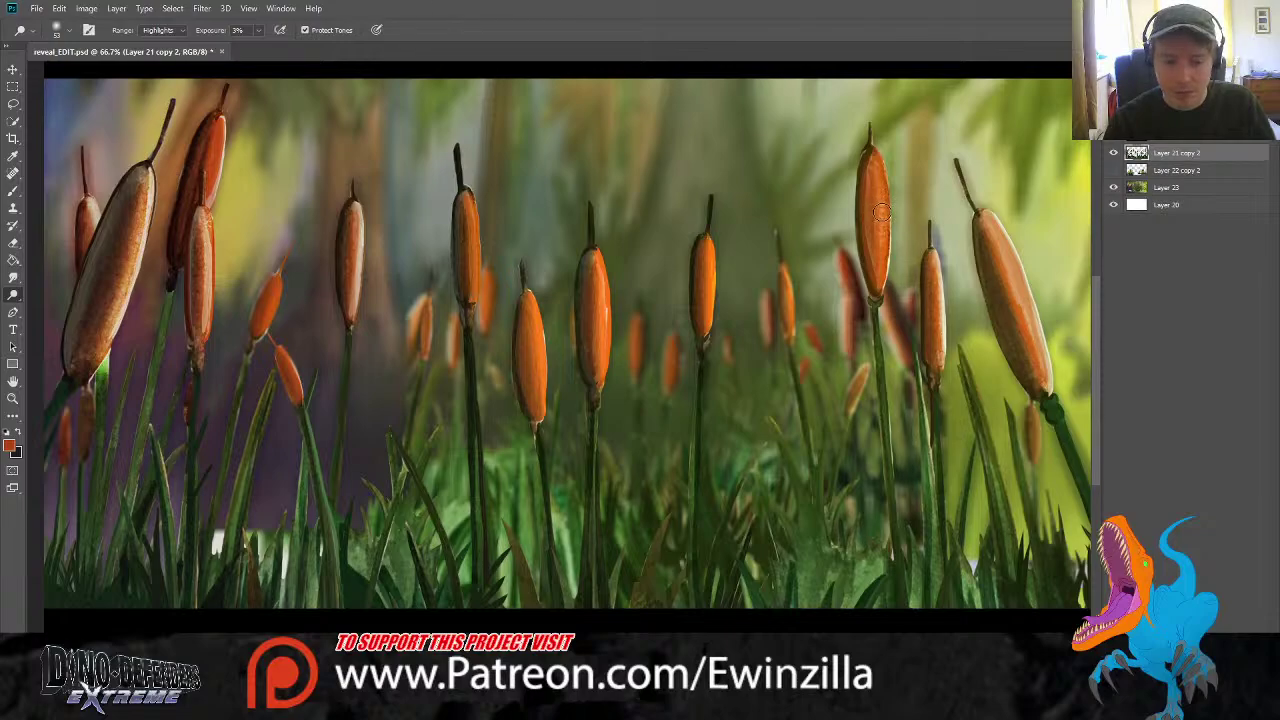
{"action": "mouse_move", "coordinate": [883, 162]}
{"action": "left_mouse_down"}
{"action": "mouse_move", "coordinate": [885, 242]}
{"action": "mouse_move", "coordinate": [943, 362]}
{"action": "left_mouse_up"}
{"action": "left_click_drag", "start_coordinate": [943, 280], "coordinate": [941, 364]}
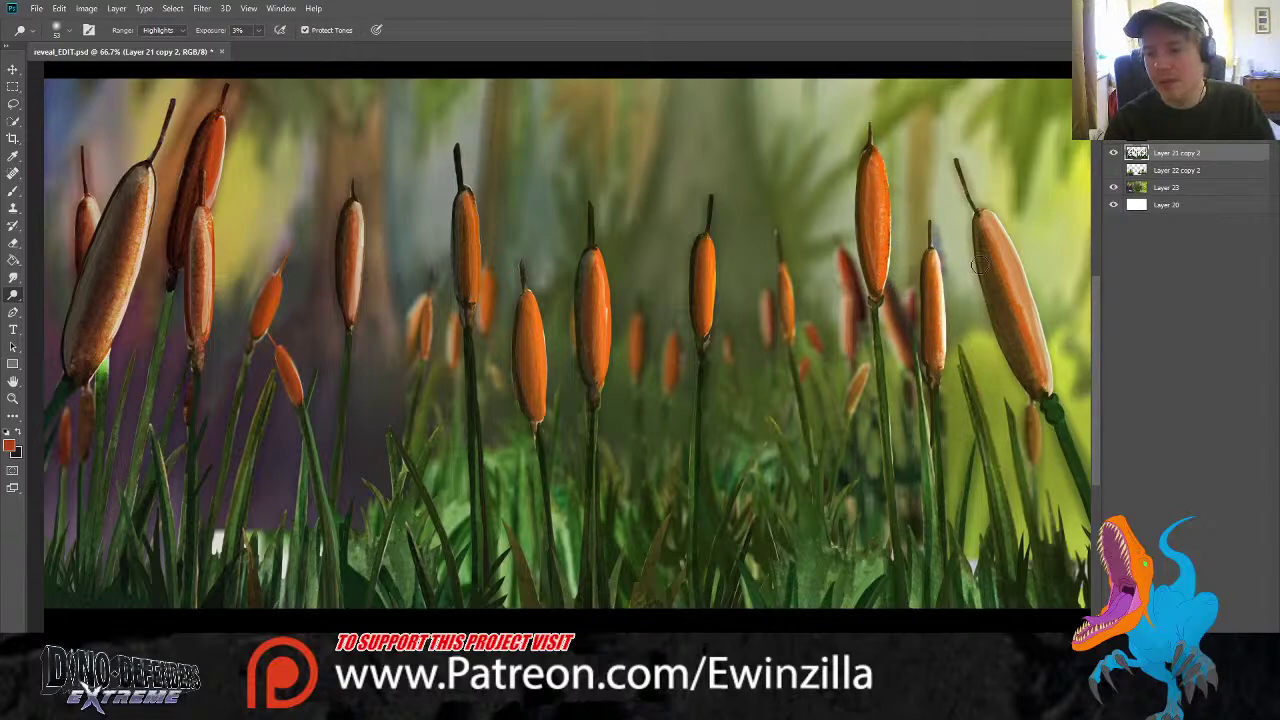
{"action": "left_click_drag", "start_coordinate": [1002, 225], "coordinate": [1054, 390]}
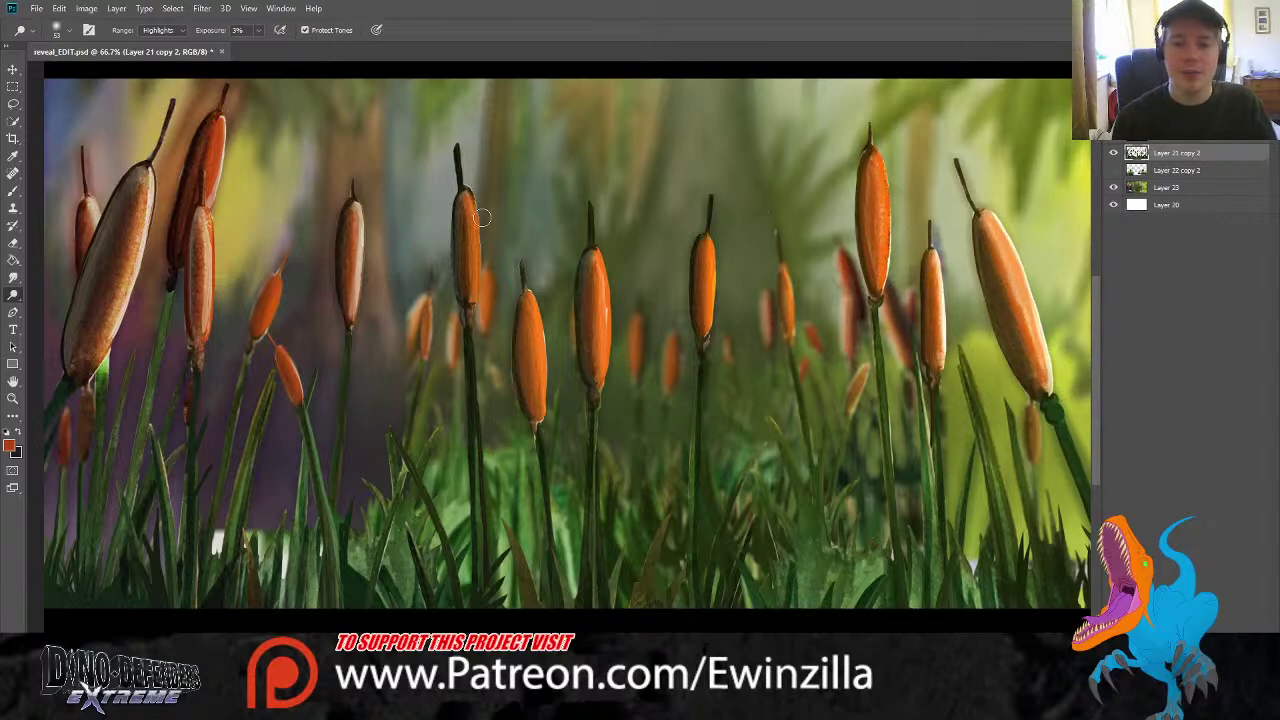
{"action": "left_click_drag", "start_coordinate": [474, 200], "coordinate": [475, 276]}
{"action": "mouse_move", "coordinate": [367, 211]}
{"action": "left_mouse_down"}
{"action": "mouse_move", "coordinate": [356, 325]}
{"action": "mouse_move", "coordinate": [369, 307]}
{"action": "left_mouse_up"}
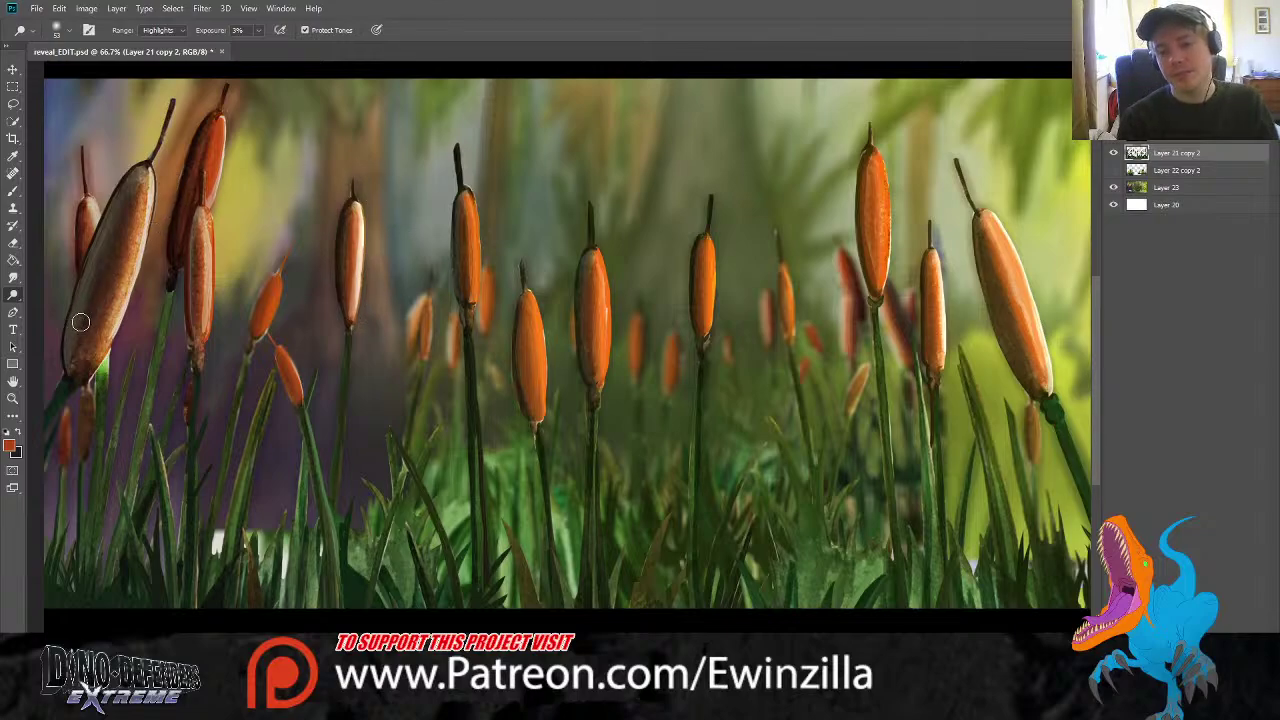
Paint orange over the pale cattail head left of centre with the Brush at 33% opacity
{"action": "left_click", "coordinate": [13, 190]}
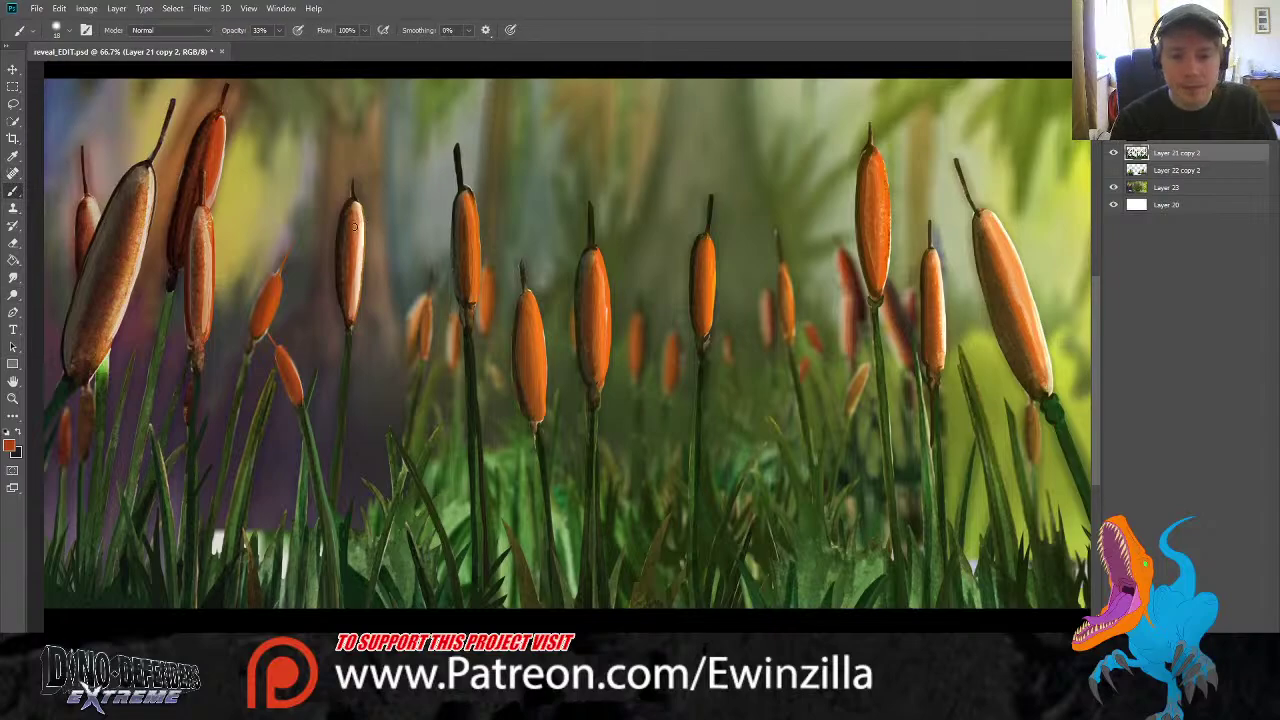
{"action": "mouse_move", "coordinate": [353, 227]}
{"action": "left_mouse_down"}
{"action": "mouse_move", "coordinate": [358, 216]}
{"action": "mouse_move", "coordinate": [352, 314]}
{"action": "left_mouse_up"}
{"action": "left_click_drag", "start_coordinate": [356, 208], "coordinate": [351, 316]}
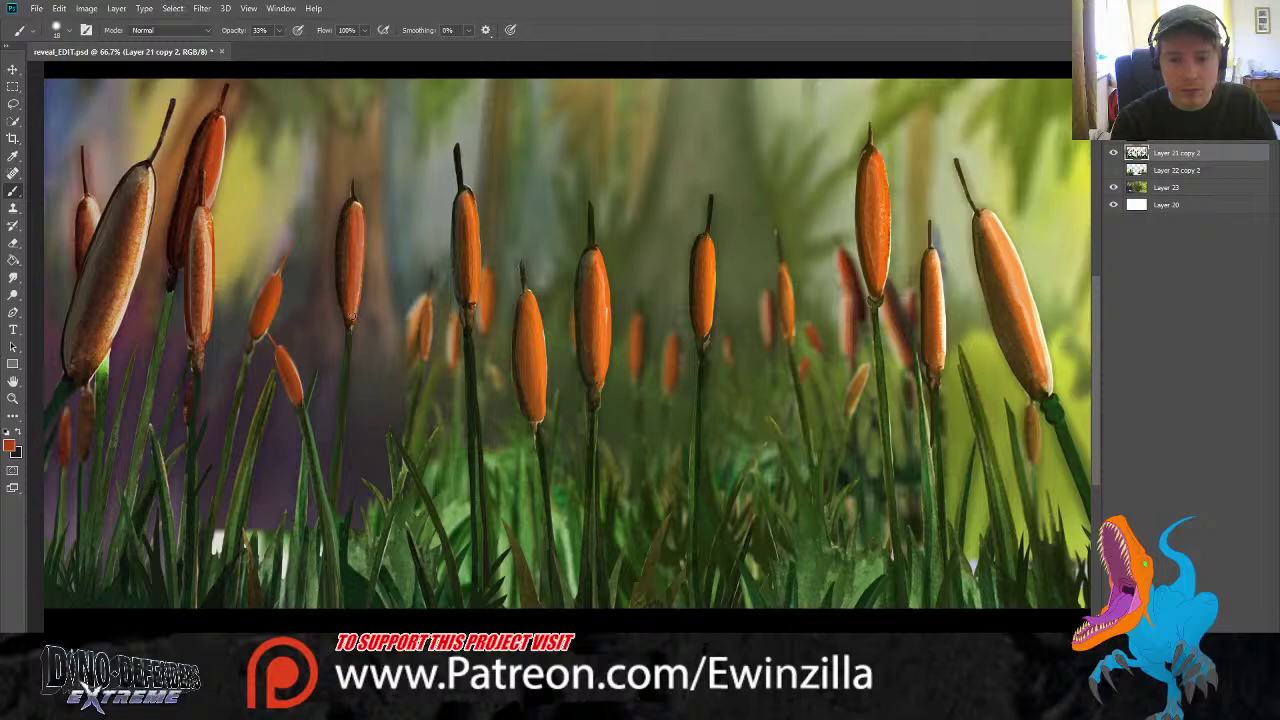
{"action": "left_click_drag", "start_coordinate": [356, 206], "coordinate": [352, 306]}
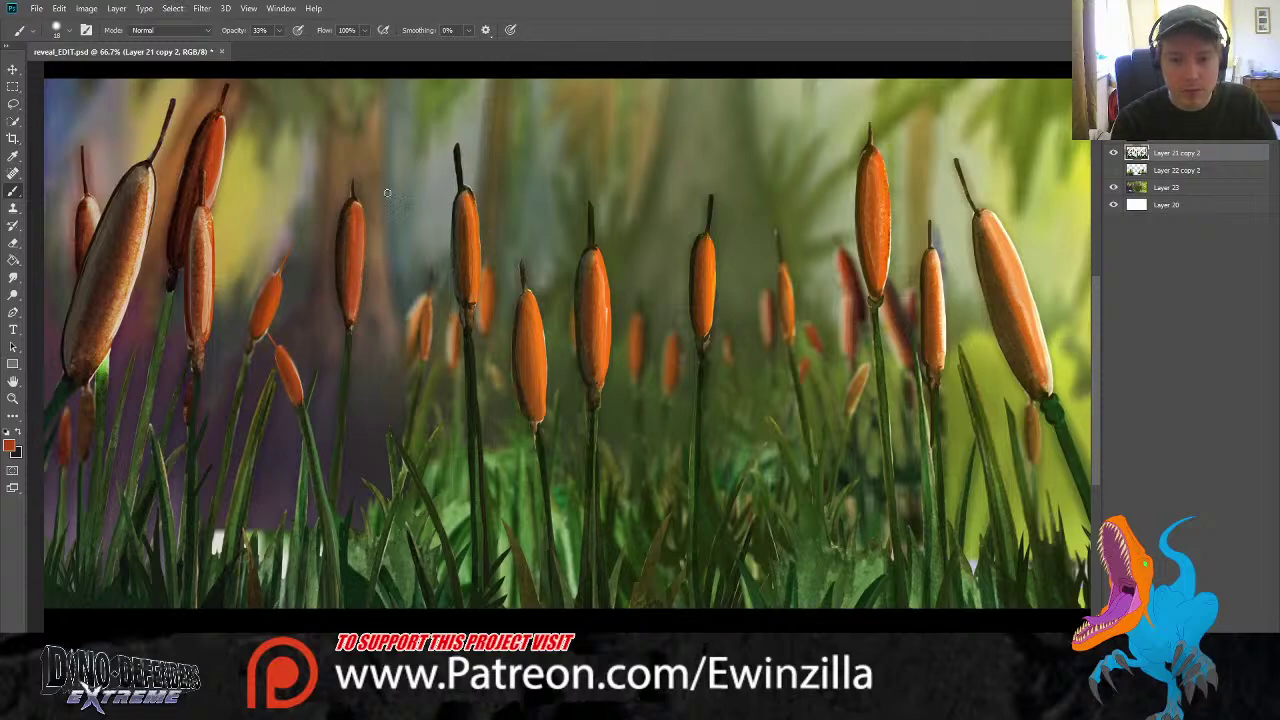
Tint the large leftmost cattail head and the small one behind it with orange at 33% brush opacity
{"action": "left_click_drag", "start_coordinate": [146, 183], "coordinate": [133, 255]}
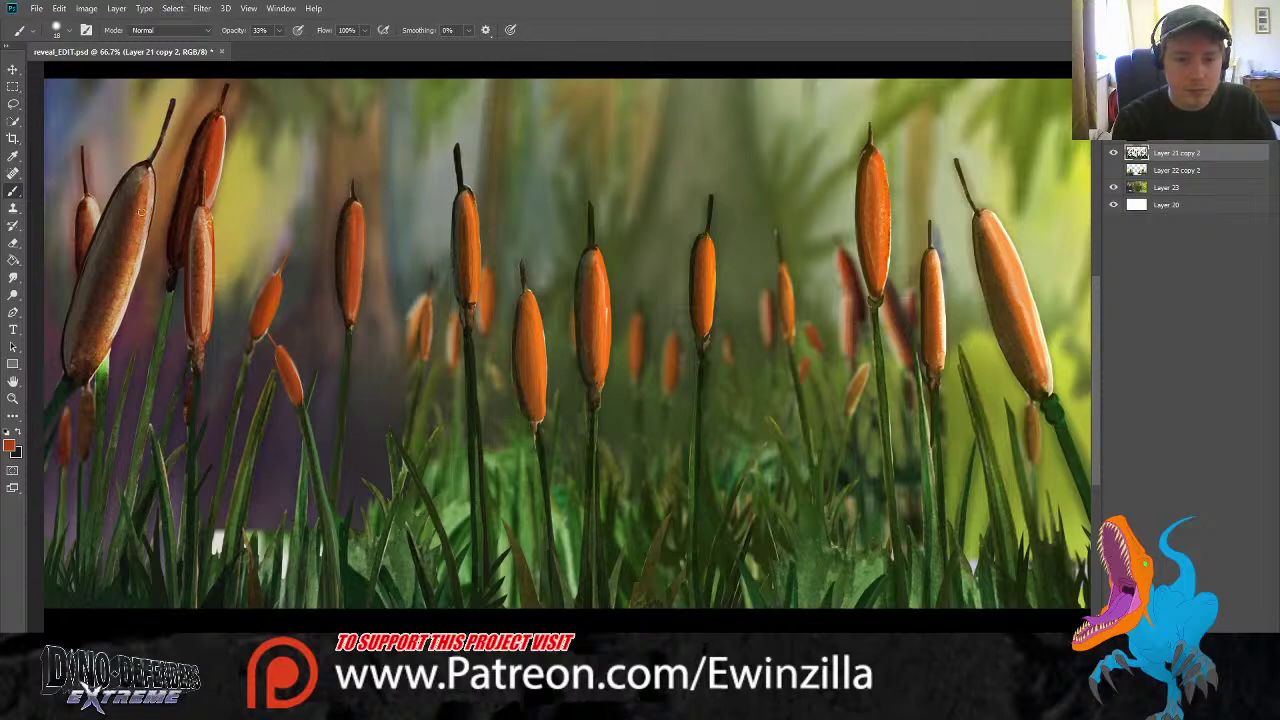
{"action": "mouse_move", "coordinate": [141, 212]}
{"action": "left_mouse_down"}
{"action": "mouse_move", "coordinate": [118, 318]}
{"action": "mouse_move", "coordinate": [92, 360]}
{"action": "left_mouse_up"}
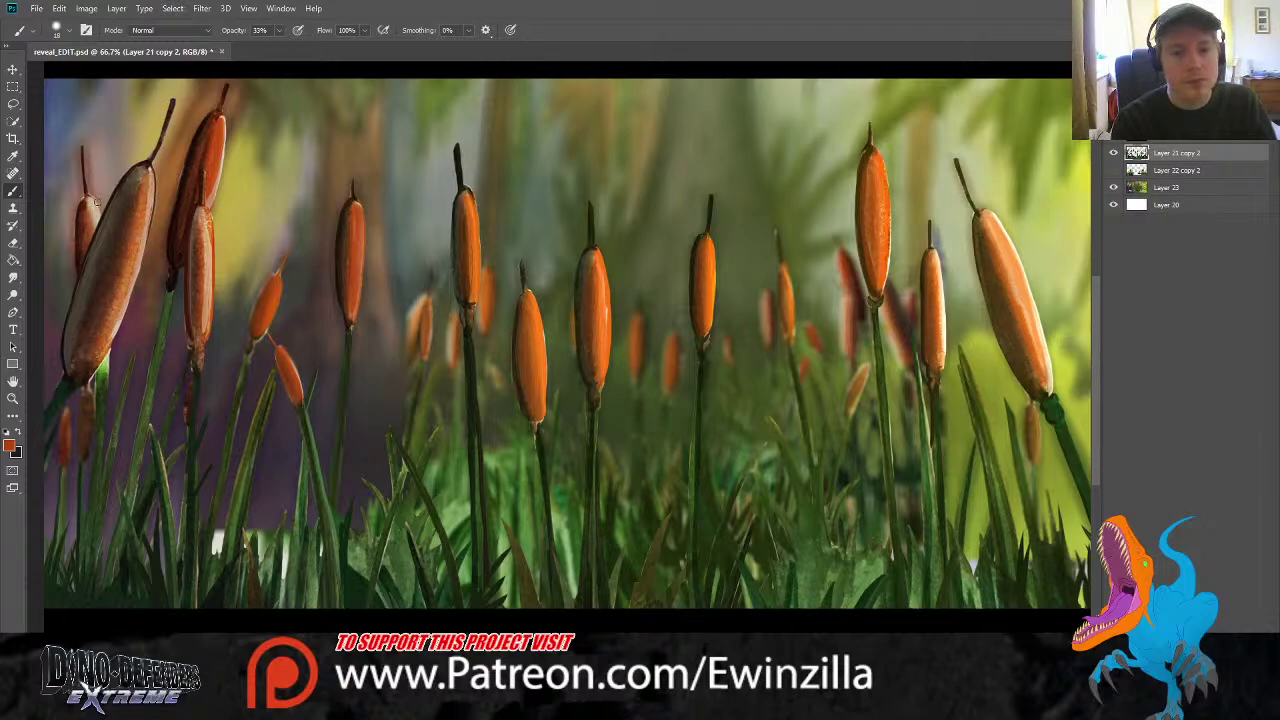
{"action": "left_click_drag", "start_coordinate": [86, 205], "coordinate": [97, 227]}
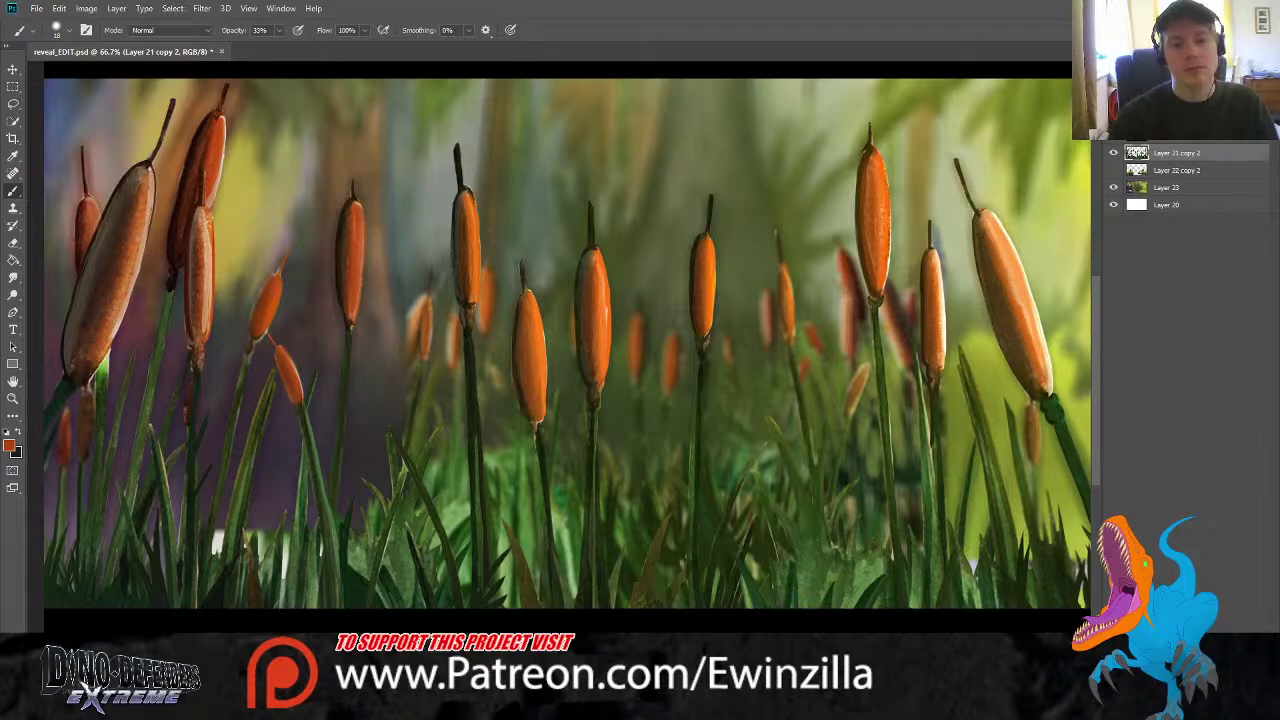
Smudge the rear head of the overlapping cattail pair down over the front one's tip at 100% strength
{"action": "left_click", "coordinate": [13, 104]}
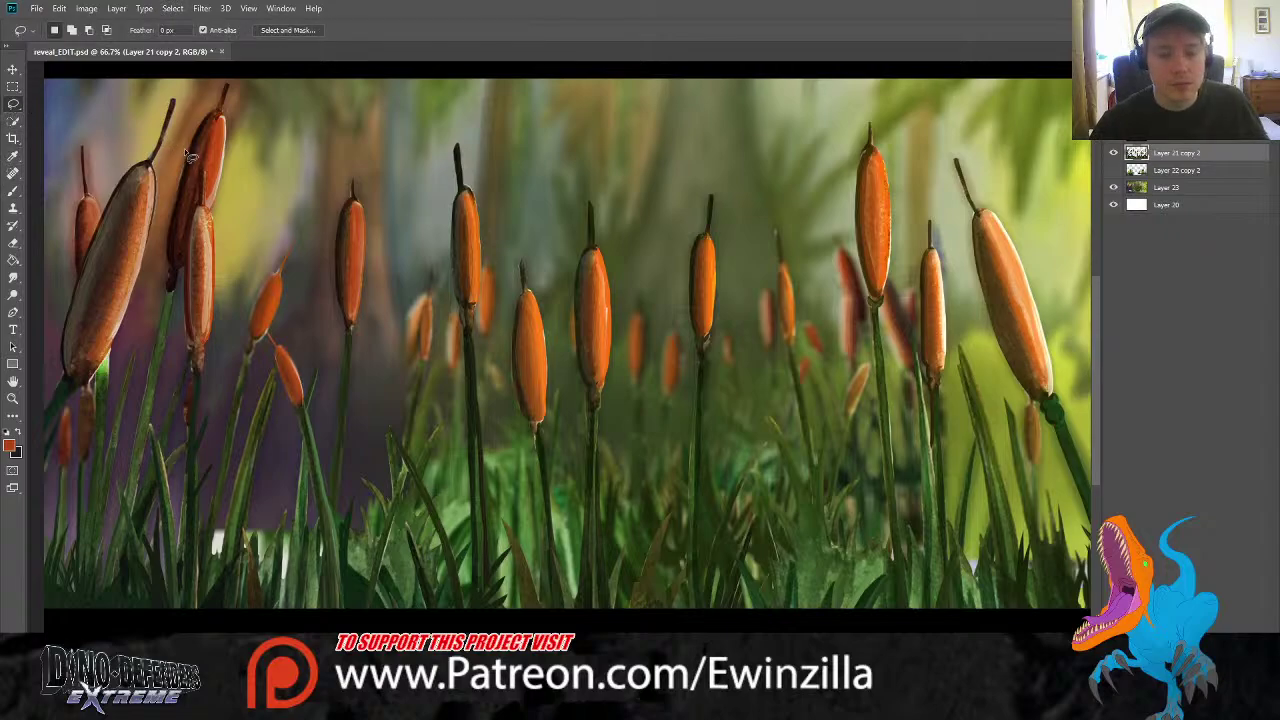
{"action": "left_click", "coordinate": [14, 278]}
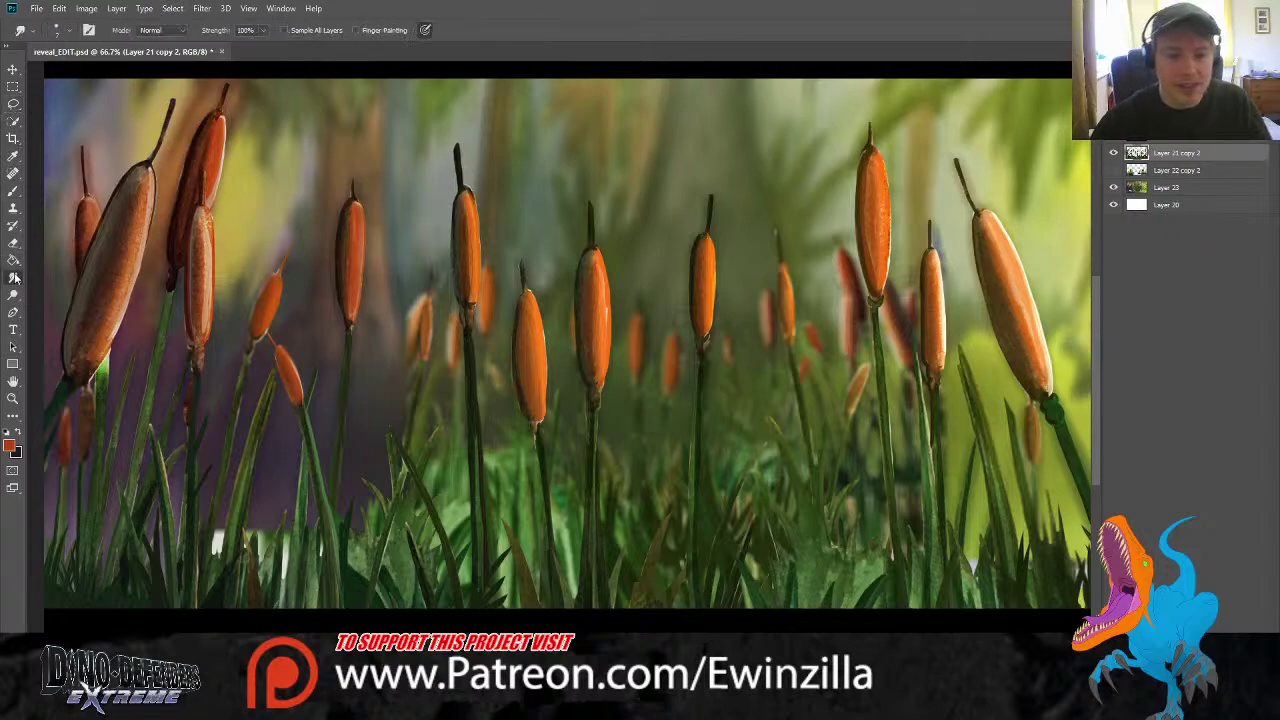
{"action": "mouse_move", "coordinate": [210, 199]}
{"action": "left_mouse_down"}
{"action": "mouse_move", "coordinate": [180, 263]}
{"action": "mouse_move", "coordinate": [213, 182]}
{"action": "left_mouse_up"}
{"action": "mouse_move", "coordinate": [190, 242]}
{"action": "left_mouse_down"}
{"action": "mouse_move", "coordinate": [196, 200]}
{"action": "mouse_move", "coordinate": [188, 246]}
{"action": "mouse_move", "coordinate": [207, 207]}
{"action": "mouse_move", "coordinate": [193, 243]}
{"action": "left_mouse_up"}
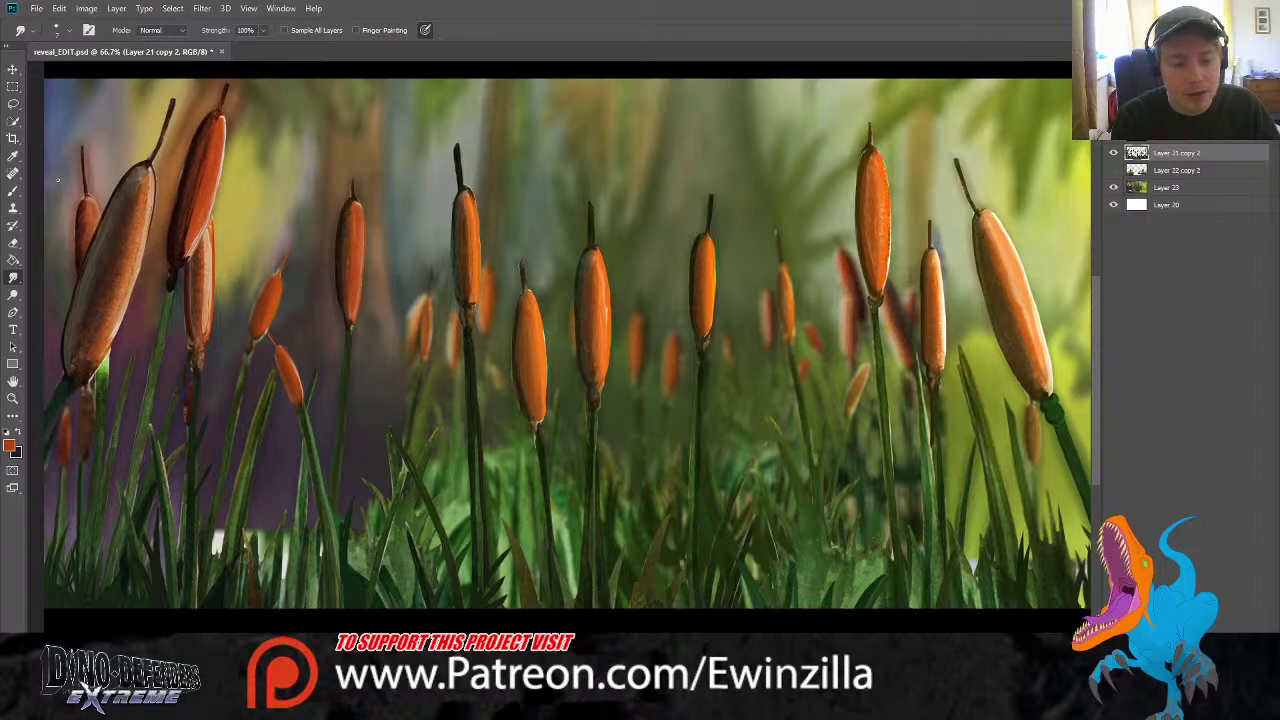
Lasso the large leftmost cattail and the tall one beside it with their stems, blur them slightly, and deselect
{"action": "left_click", "coordinate": [13, 103]}
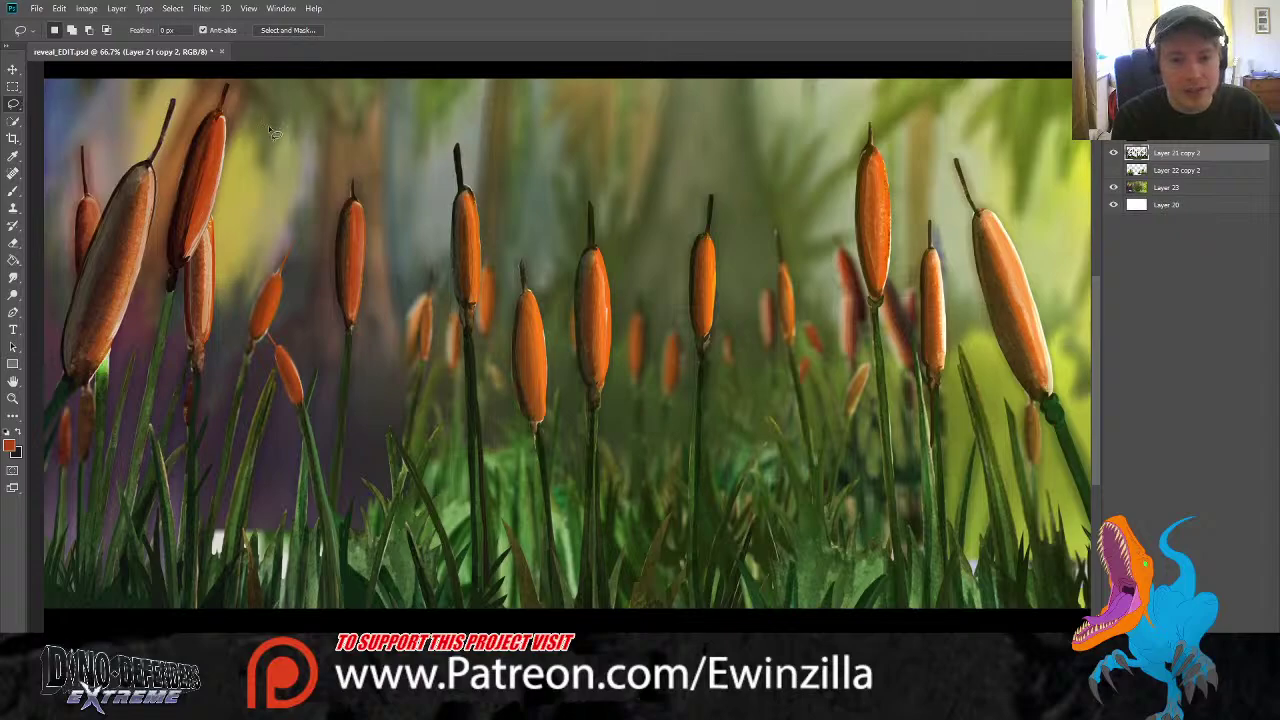
{"action": "mouse_move", "coordinate": [258, 128]}
{"action": "left_mouse_down"}
{"action": "mouse_move", "coordinate": [190, 262]}
{"action": "mouse_move", "coordinate": [136, 520]}
{"action": "mouse_move", "coordinate": [116, 490]}
{"action": "mouse_move", "coordinate": [130, 577]}
{"action": "mouse_move", "coordinate": [114, 566]}
{"action": "mouse_move", "coordinate": [109, 578]}
{"action": "mouse_move", "coordinate": [143, 335]}
{"action": "mouse_move", "coordinate": [115, 406]}
{"action": "mouse_move", "coordinate": [114, 352]}
{"action": "mouse_move", "coordinate": [44, 458]}
{"action": "mouse_move", "coordinate": [22, 405]}
{"action": "mouse_move", "coordinate": [33, 278]}
{"action": "mouse_move", "coordinate": [48, 290]}
{"action": "mouse_move", "coordinate": [78, 283]}
{"action": "mouse_move", "coordinate": [160, 72]}
{"action": "mouse_move", "coordinate": [286, 100]}
{"action": "left_mouse_up"}
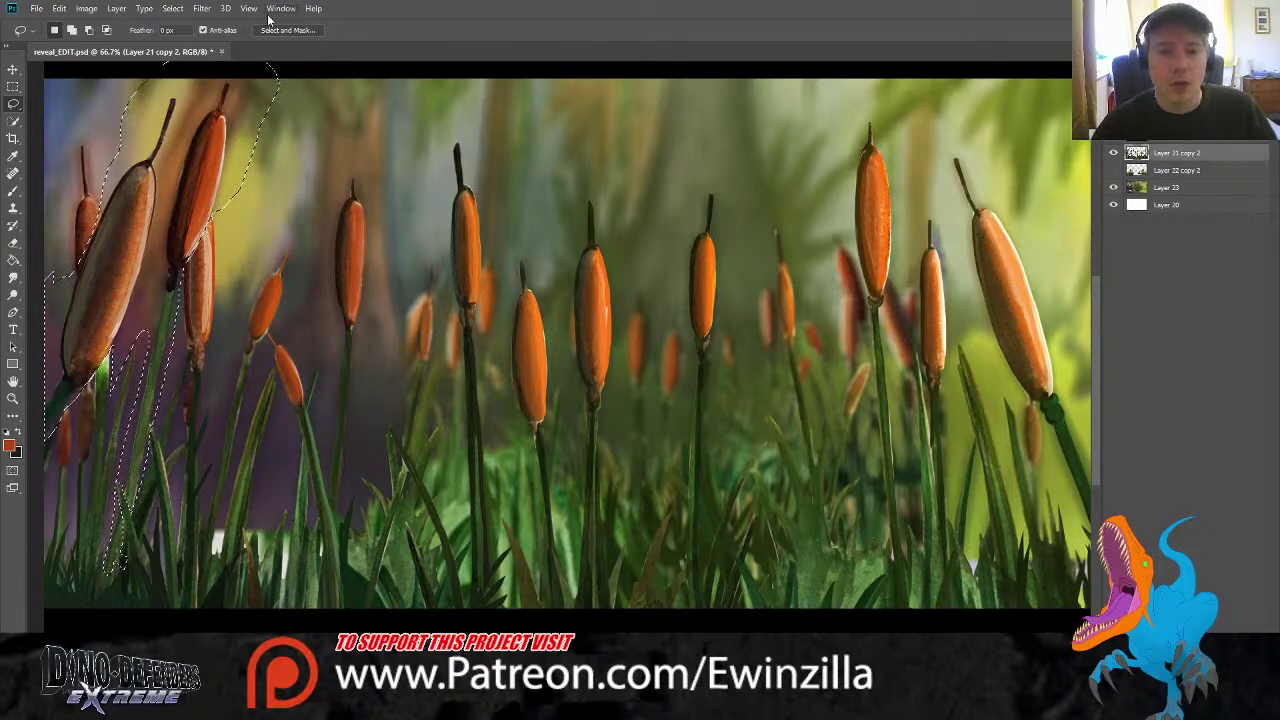
{"action": "key", "text": "h"}
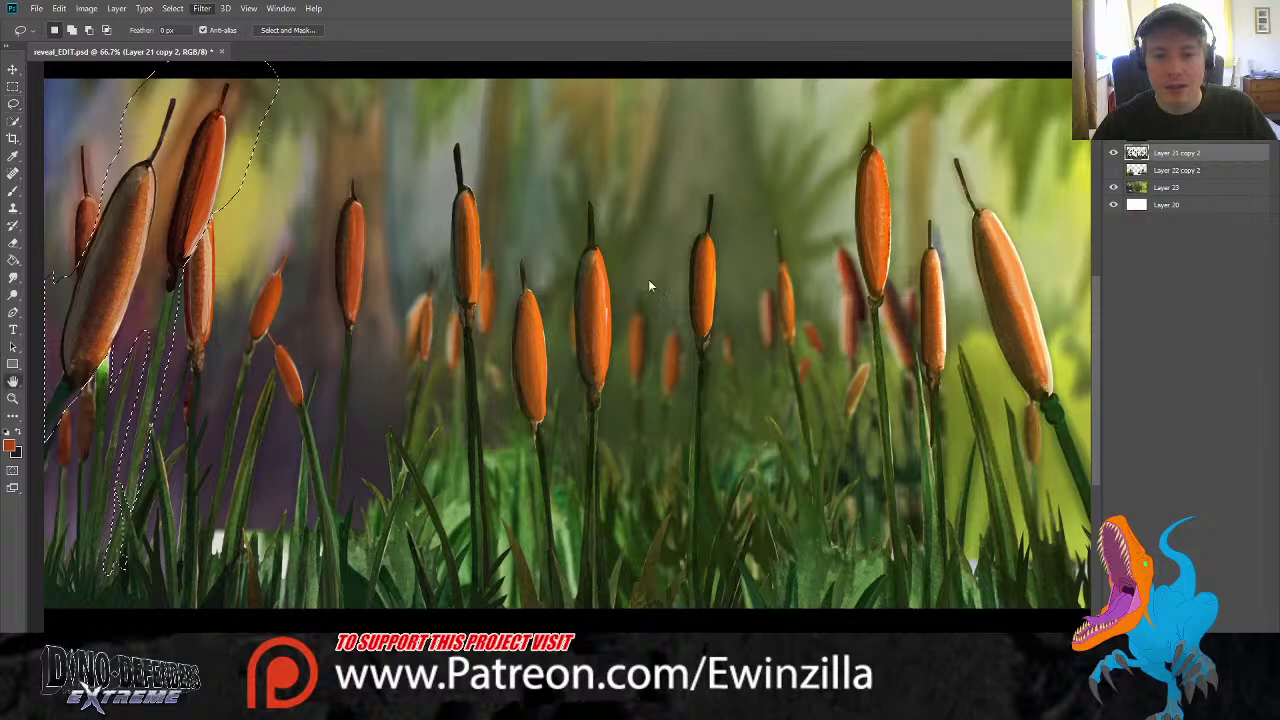
{"action": "left_click", "coordinate": [371, 346]}
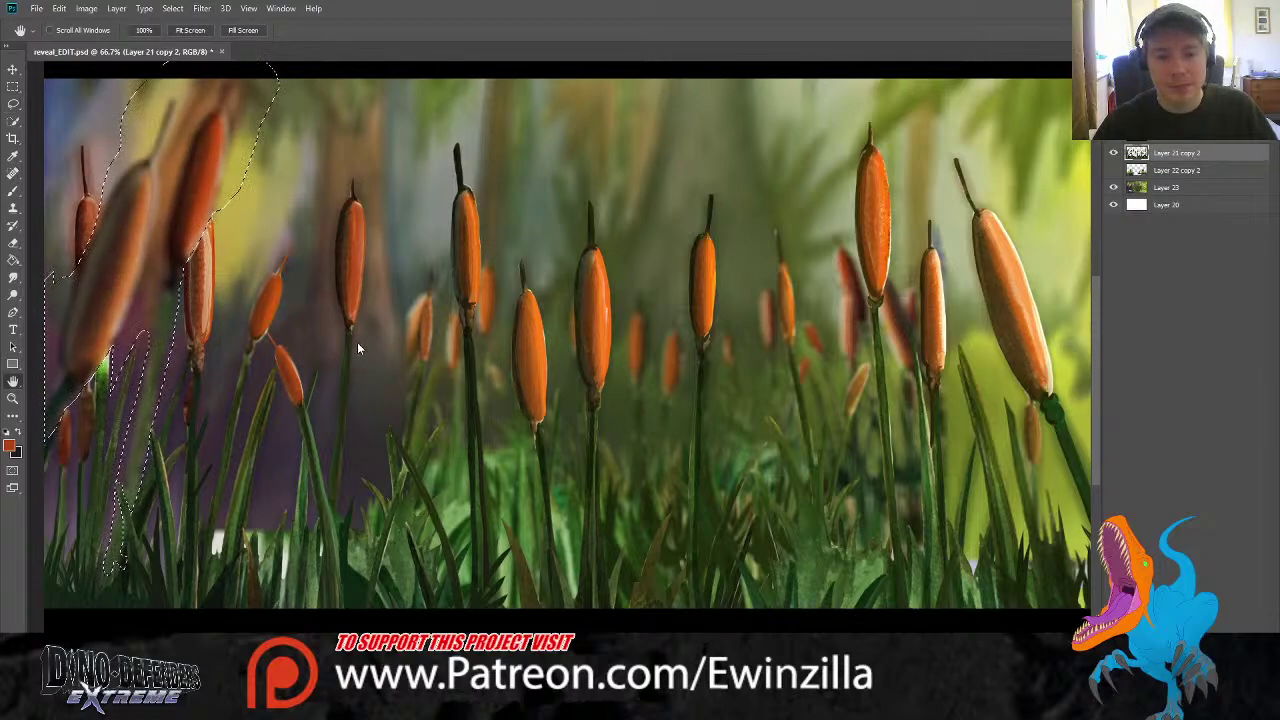
{"action": "left_click_drag", "start_coordinate": [370, 349], "coordinate": [367, 350]}
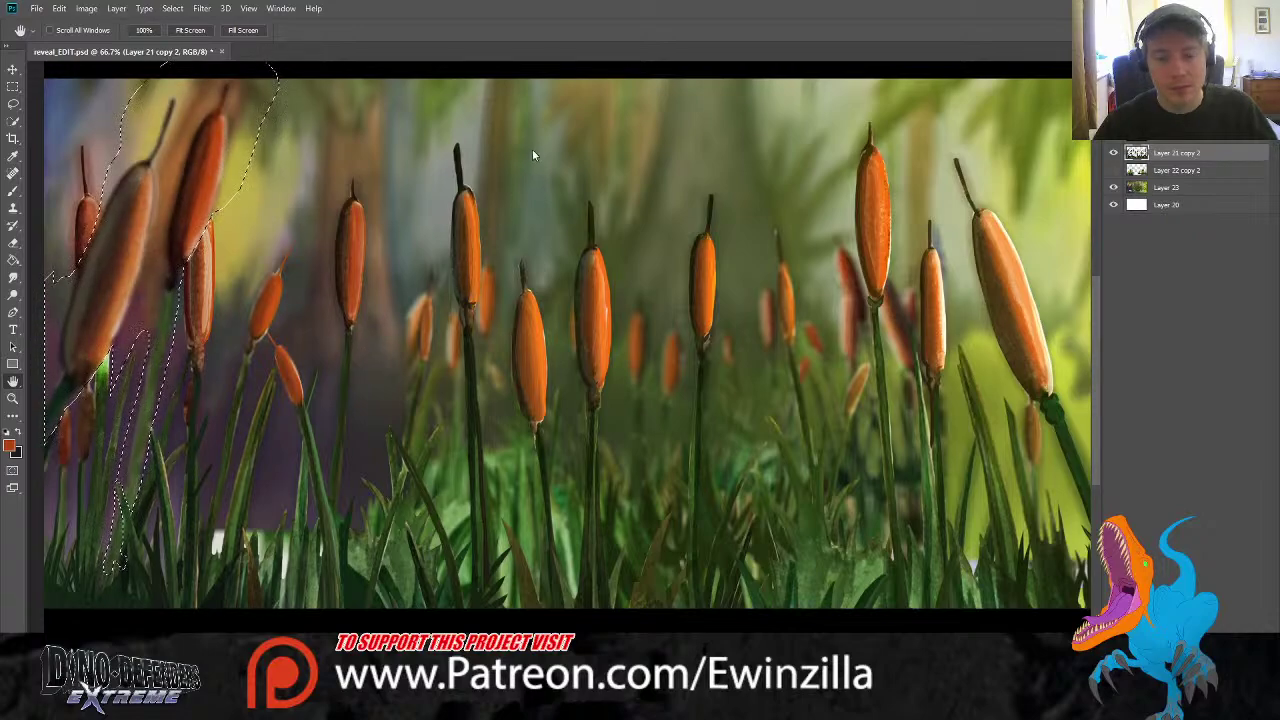
{"action": "key", "text": "l"}
{"action": "left_click", "coordinate": [15, 88]}
{"action": "left_click", "coordinate": [50, 105]}
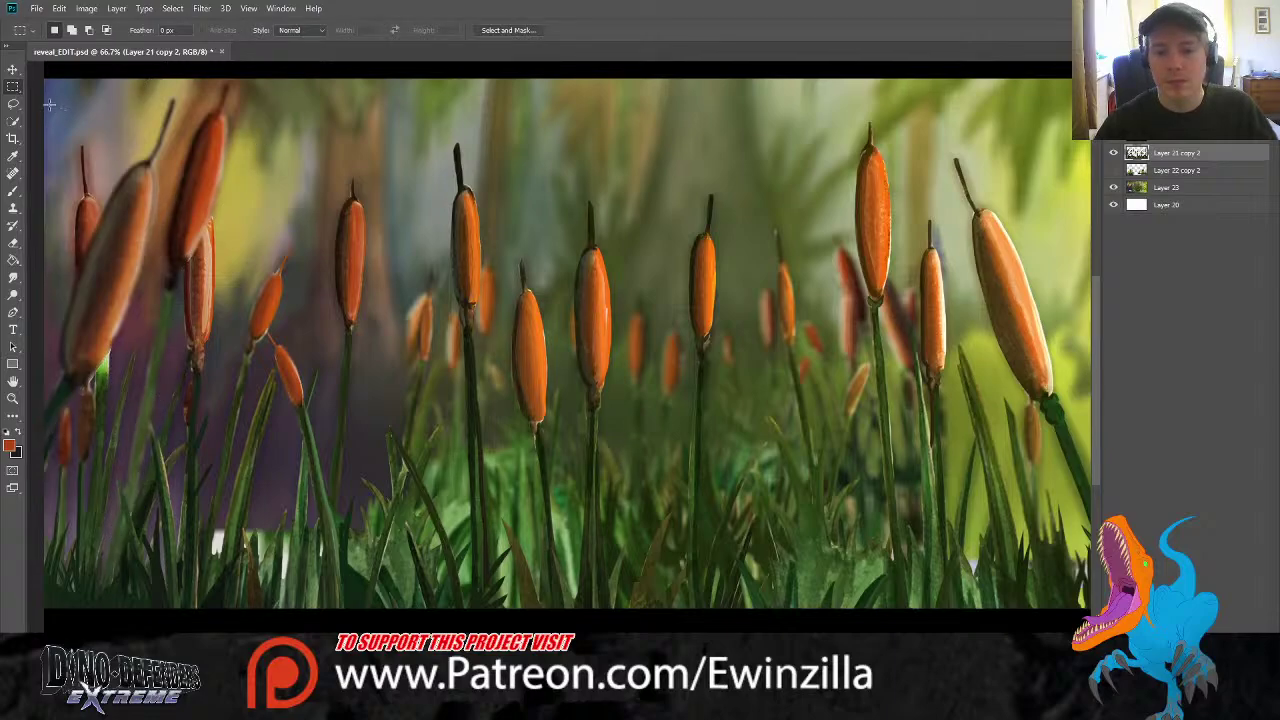
Lasso the three large foreground cattails near the yellow backdrop with their stems, blur them slightly, and deselect
{"action": "left_click", "coordinate": [13, 103]}
{"action": "mouse_move", "coordinate": [876, 112]}
{"action": "left_mouse_down"}
{"action": "mouse_move", "coordinate": [847, 158]}
{"action": "mouse_move", "coordinate": [880, 487]}
{"action": "mouse_move", "coordinate": [895, 545]}
{"action": "mouse_move", "coordinate": [923, 530]}
{"action": "mouse_move", "coordinate": [897, 415]}
{"action": "mouse_move", "coordinate": [900, 330]}
{"action": "mouse_move", "coordinate": [935, 403]}
{"action": "mouse_move", "coordinate": [940, 524]}
{"action": "left_mouse_up"}
{"action": "mouse_move", "coordinate": [947, 462]}
{"action": "left_mouse_down"}
{"action": "mouse_move", "coordinate": [948, 368]}
{"action": "mouse_move", "coordinate": [987, 515]}
{"action": "mouse_move", "coordinate": [1021, 580]}
{"action": "mouse_move", "coordinate": [1023, 503]}
{"action": "mouse_move", "coordinate": [992, 387]}
{"action": "mouse_move", "coordinate": [1017, 400]}
{"action": "mouse_move", "coordinate": [1090, 529]}
{"action": "mouse_move", "coordinate": [1135, 524]}
{"action": "mouse_move", "coordinate": [1127, 205]}
{"action": "mouse_move", "coordinate": [1064, 97]}
{"action": "left_mouse_up"}
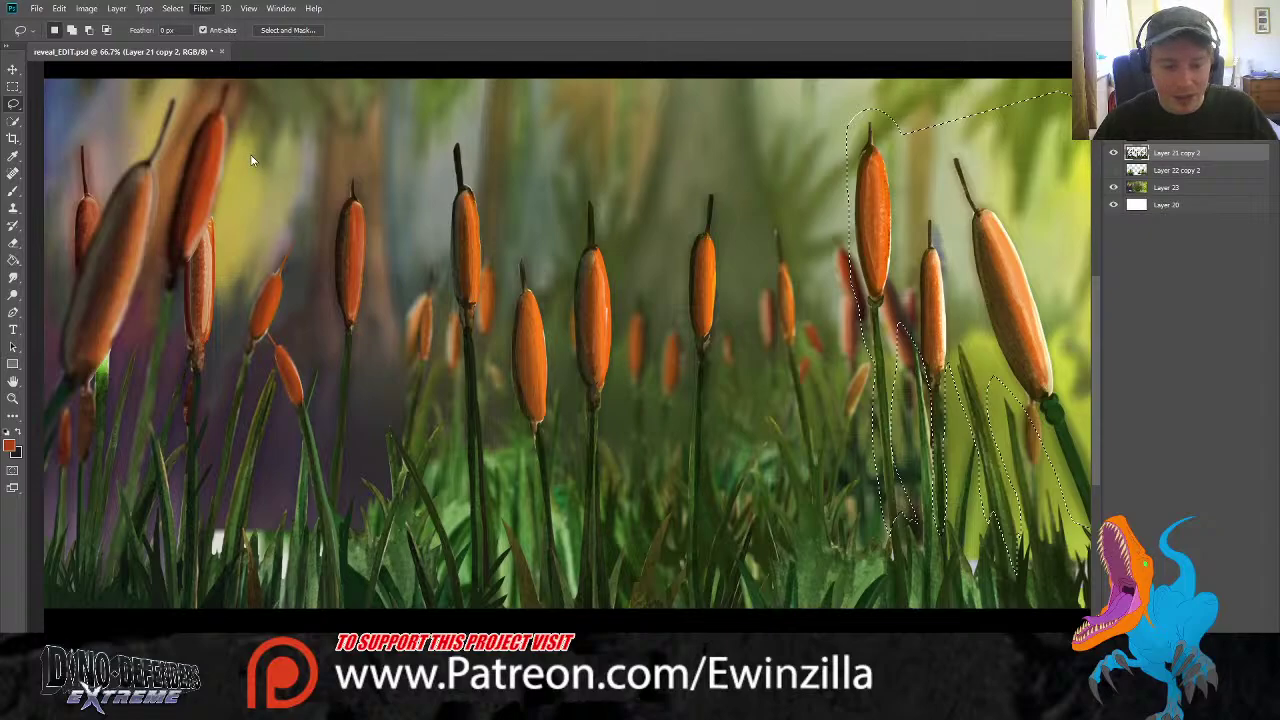
{"action": "key", "text": "h"}
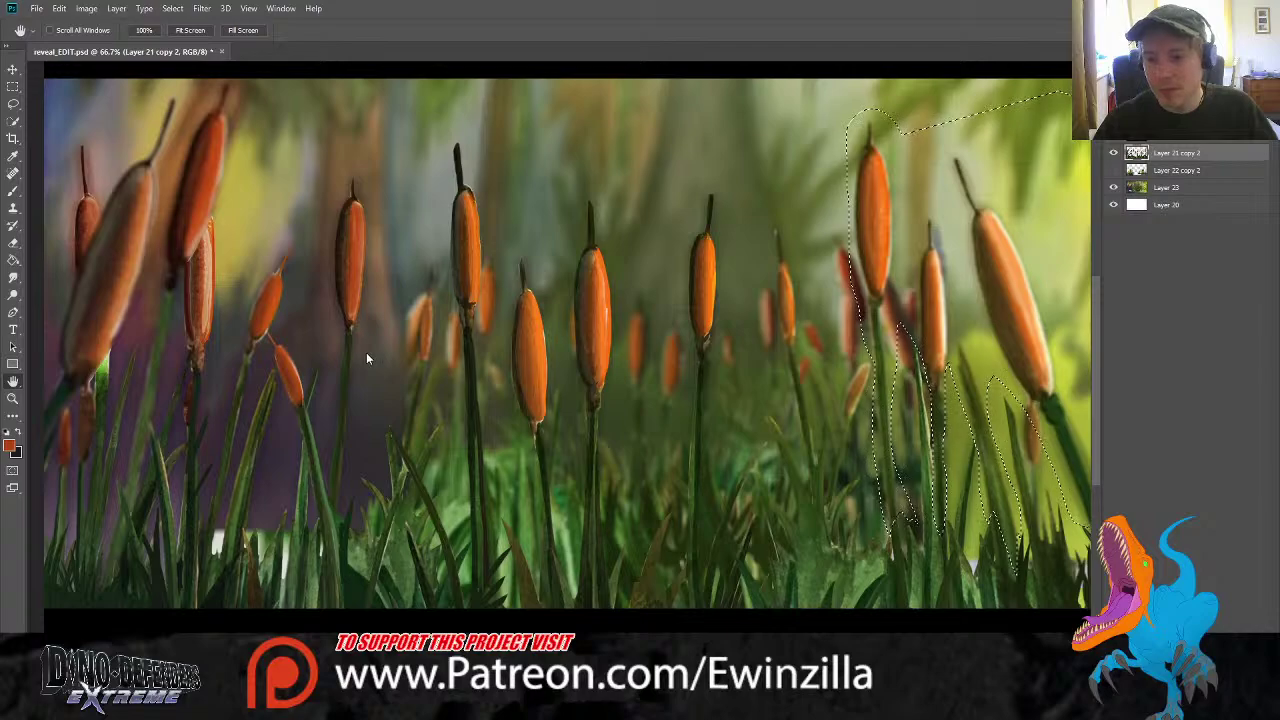
{"action": "left_click", "coordinate": [13, 105]}
{"action": "key", "text": "ctrl+d"}
{"action": "left_click", "coordinate": [13, 87]}
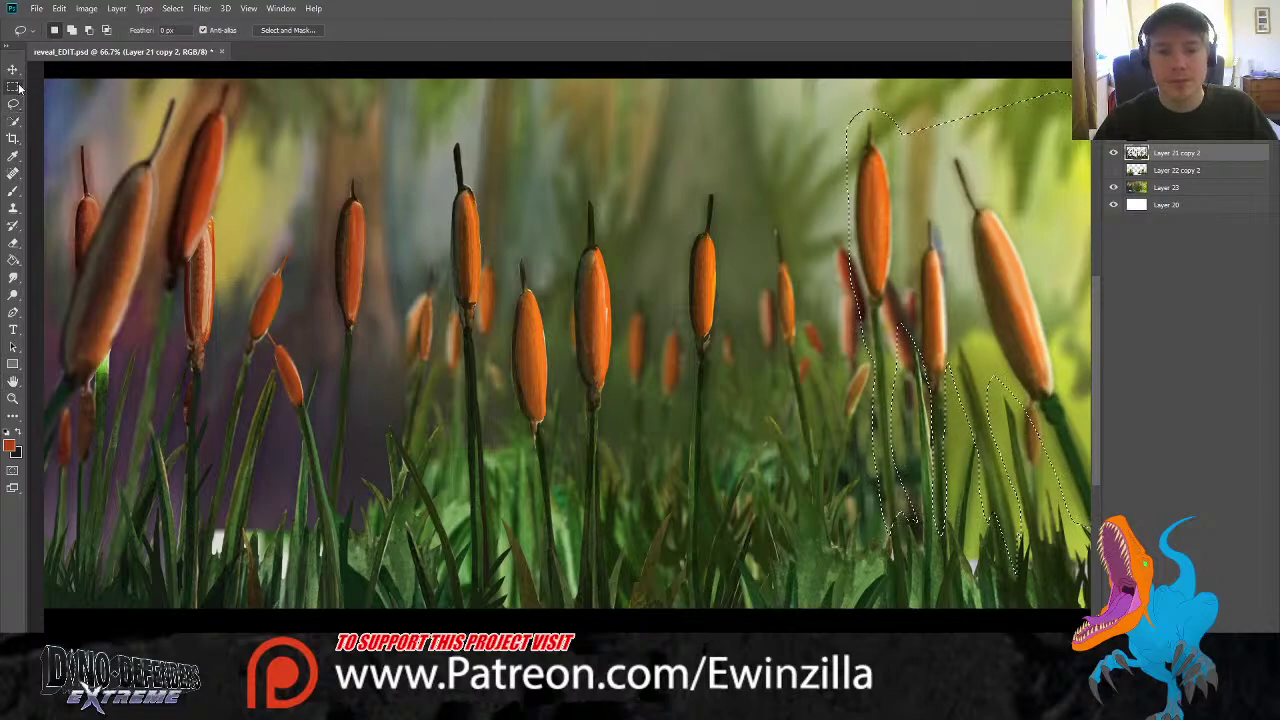
Make Layer 22 copy 2 visible and apply an image adjustment to its background cattails and grass
{"action": "left_click", "coordinate": [1113, 170]}
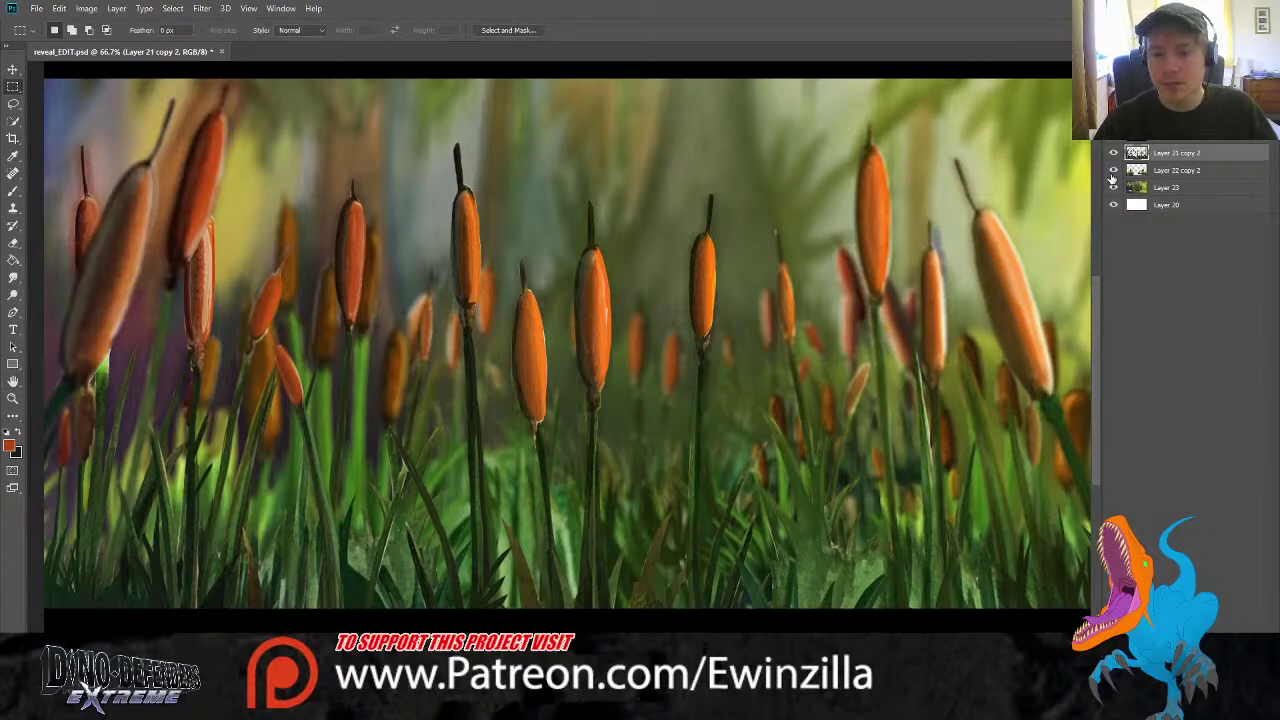
{"action": "left_click", "coordinate": [1163, 174]}
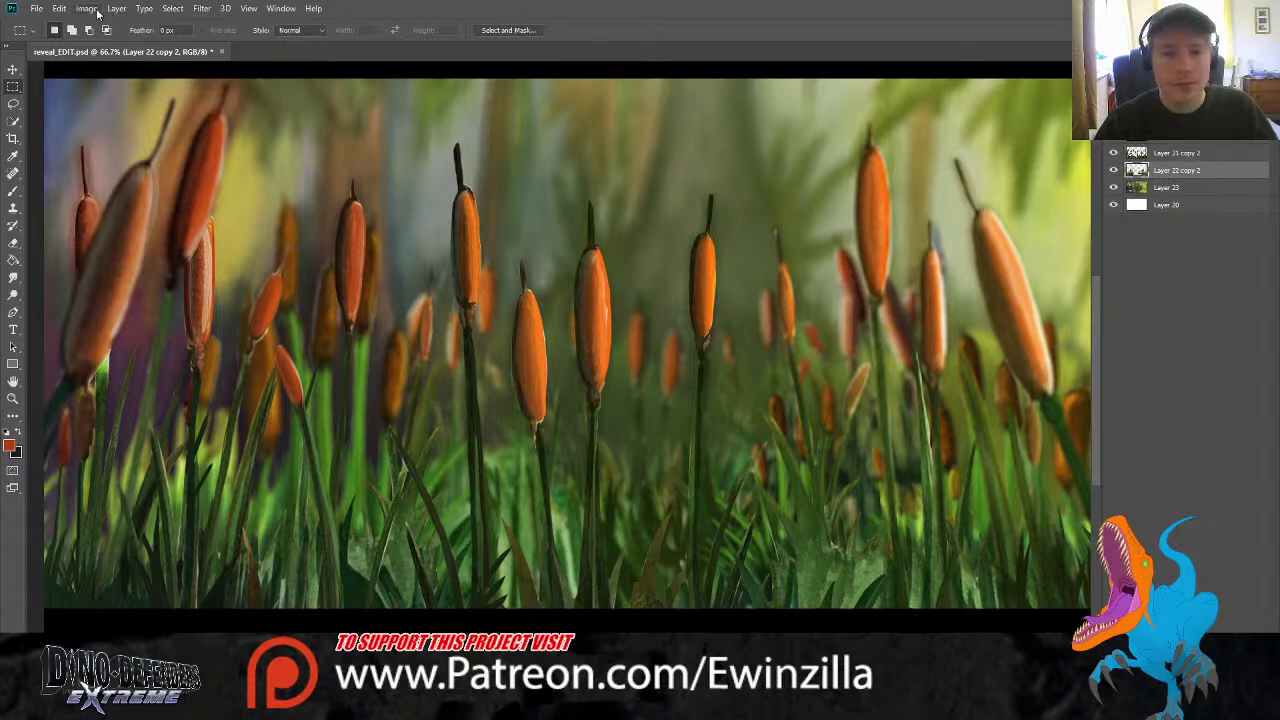
{"action": "left_click", "coordinate": [96, 12]}
{"action": "key", "text": "i"}
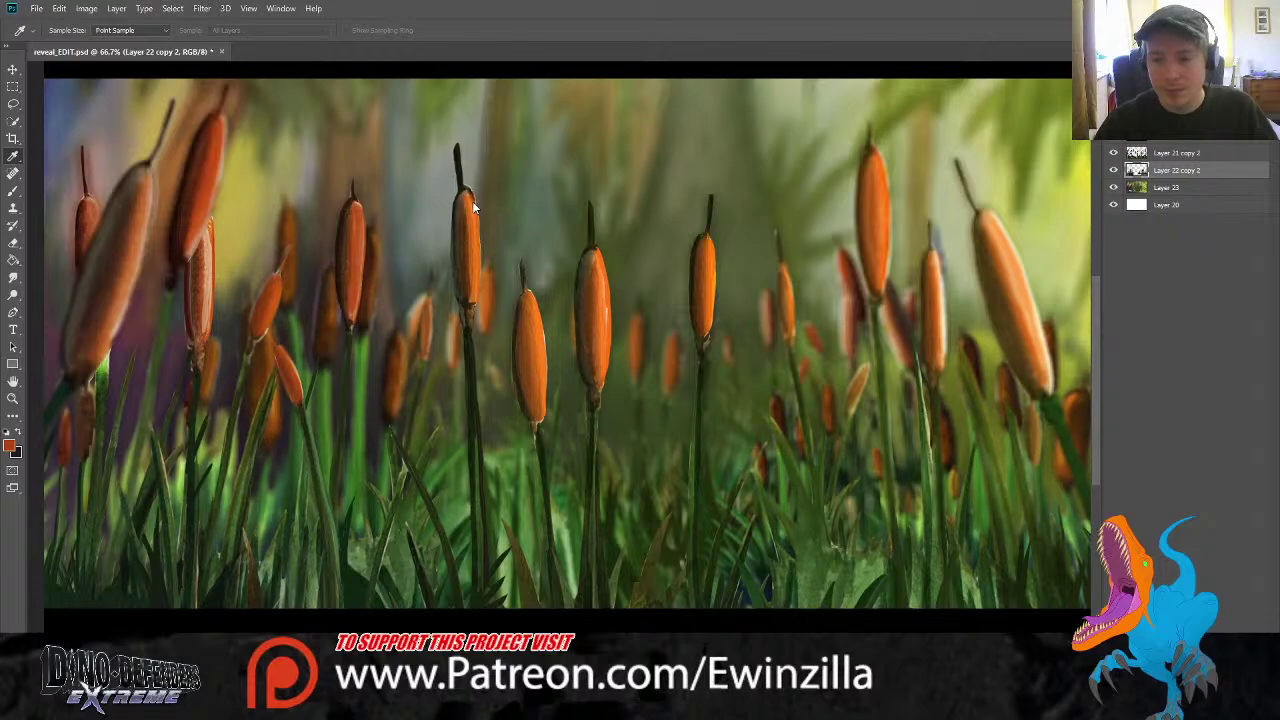
{"action": "key", "text": "m"}
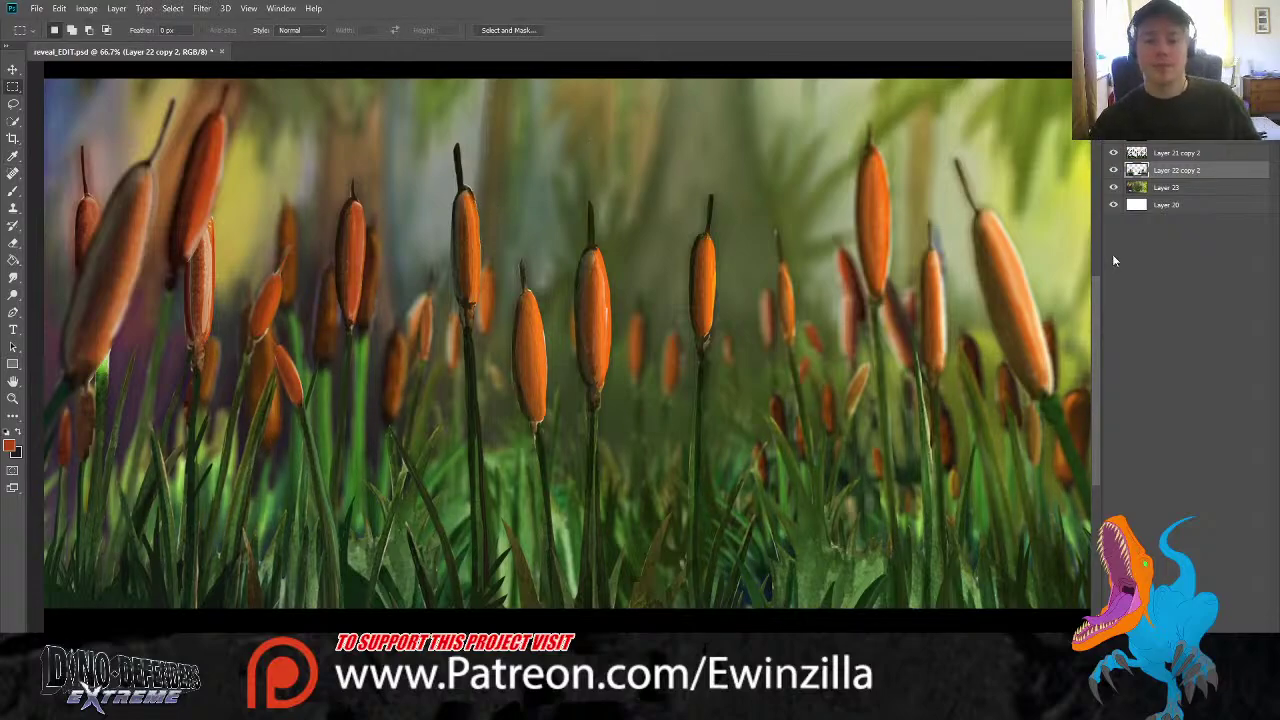
On Layer 21 copy 2, dodge the right side of the far-right cattail head with Highlights at 3% exposure
{"action": "scroll", "coordinate": [857, 385], "scroll_direction": "up", "scroll_amount": 1}
{"action": "left_click", "coordinate": [13, 399]}
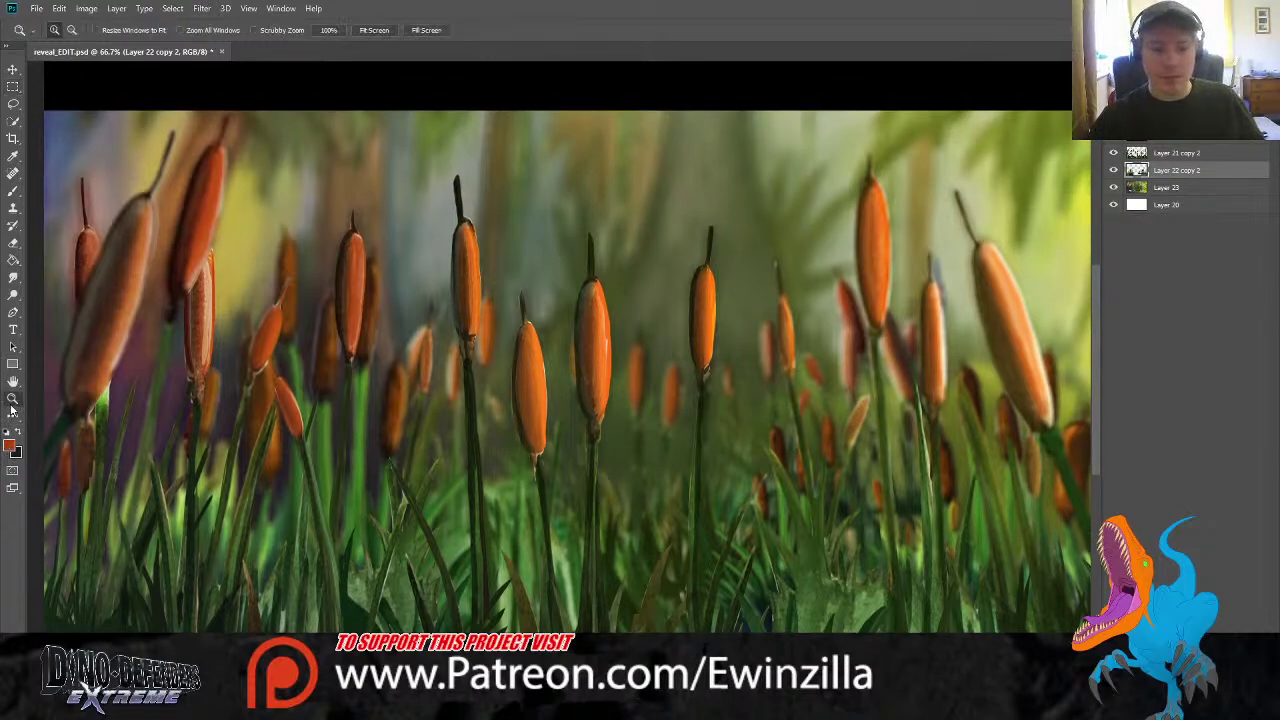
{"action": "left_click", "coordinate": [373, 30]}
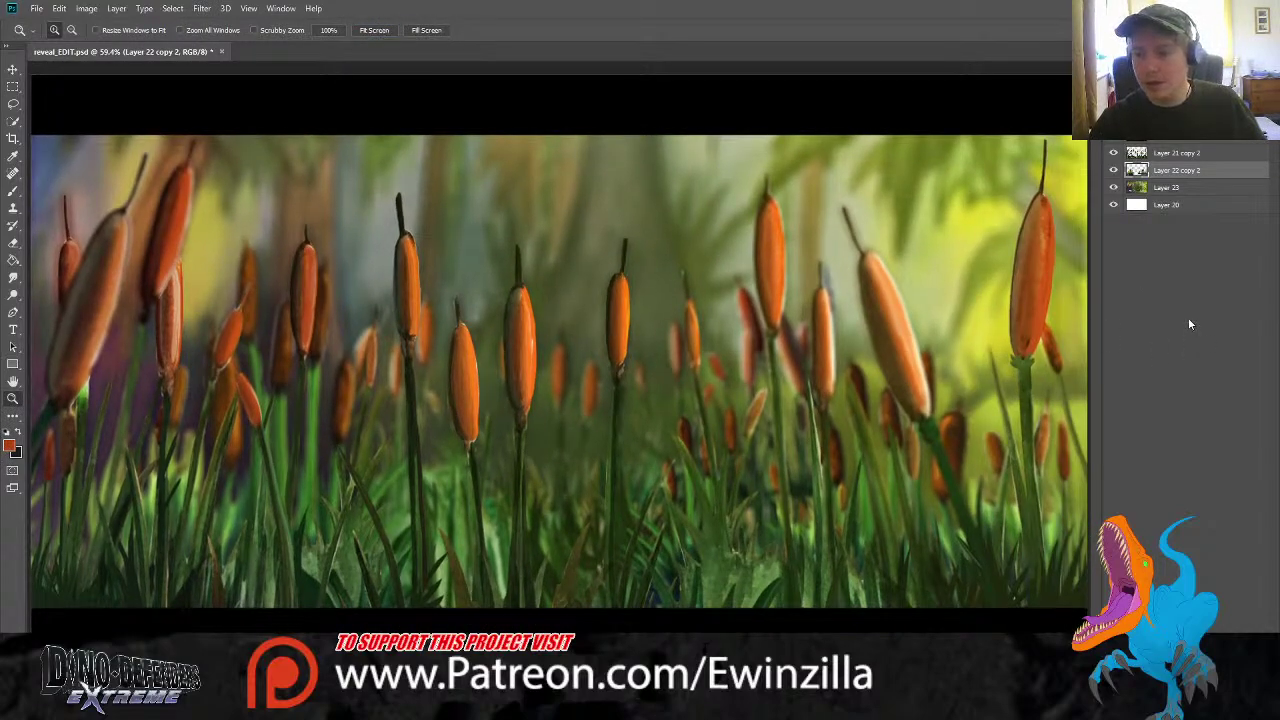
{"action": "left_click", "coordinate": [1166, 190]}
{"action": "left_click", "coordinate": [1160, 155]}
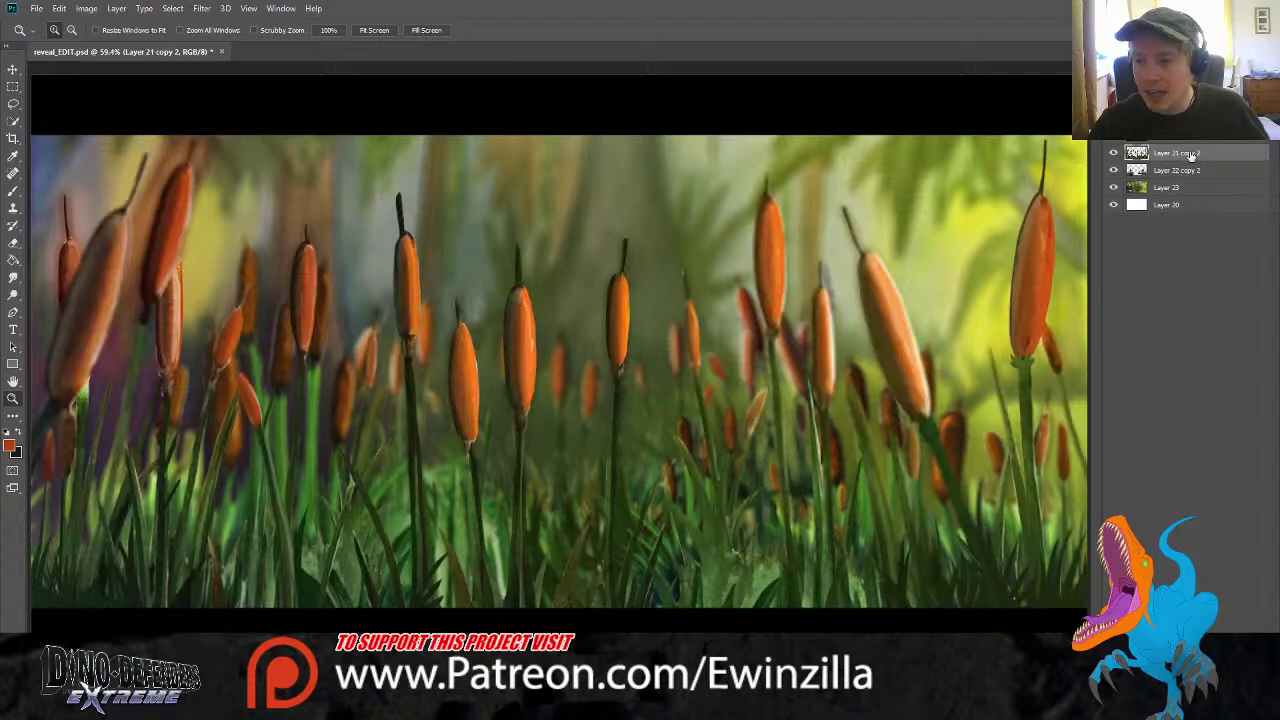
{"action": "left_click", "coordinate": [13, 293]}
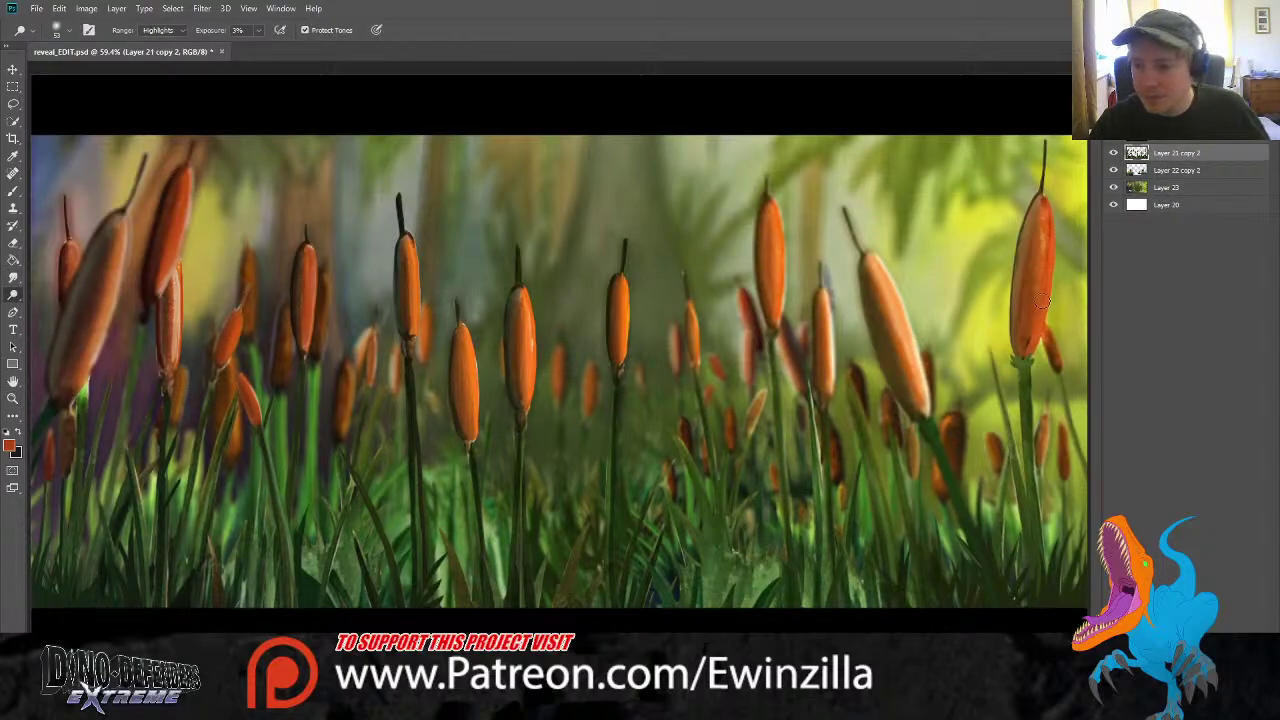
{"action": "left_click_drag", "start_coordinate": [1048, 206], "coordinate": [1037, 376]}
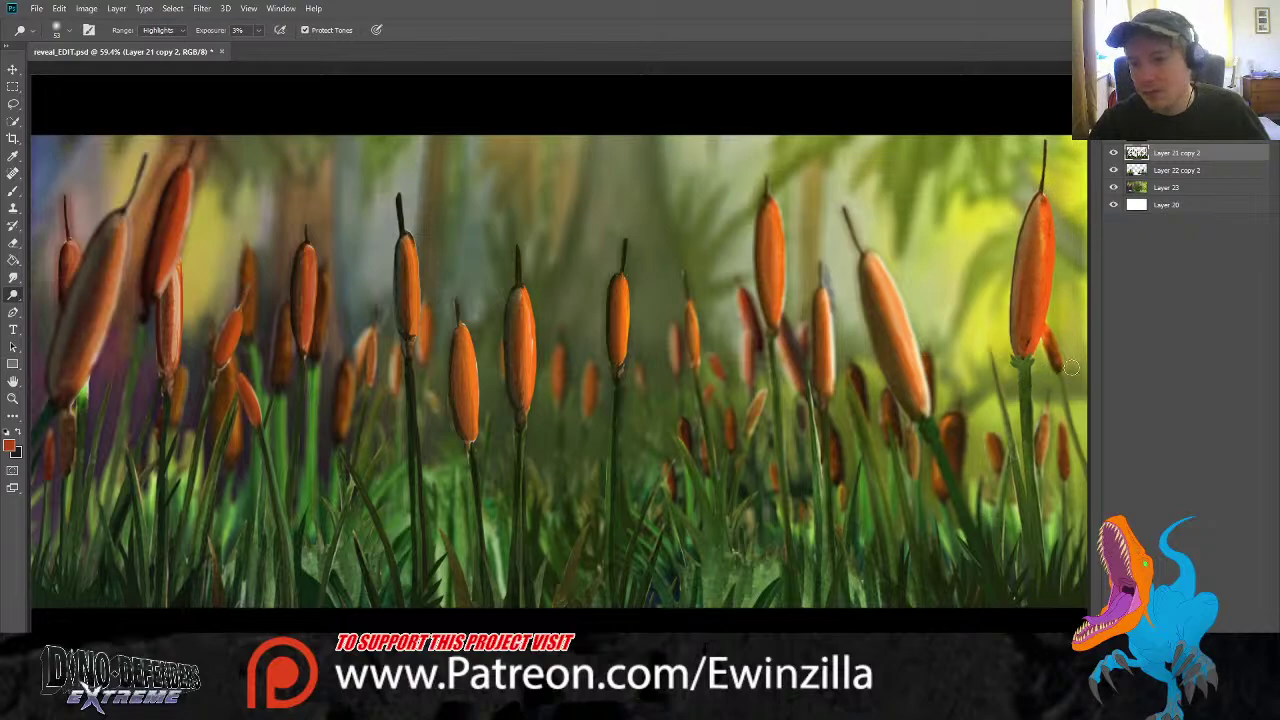
Burn the shaded left sides of the foreground cattail heads across the painting with Midtones at 25% exposure
{"action": "right_click", "coordinate": [10, 296]}
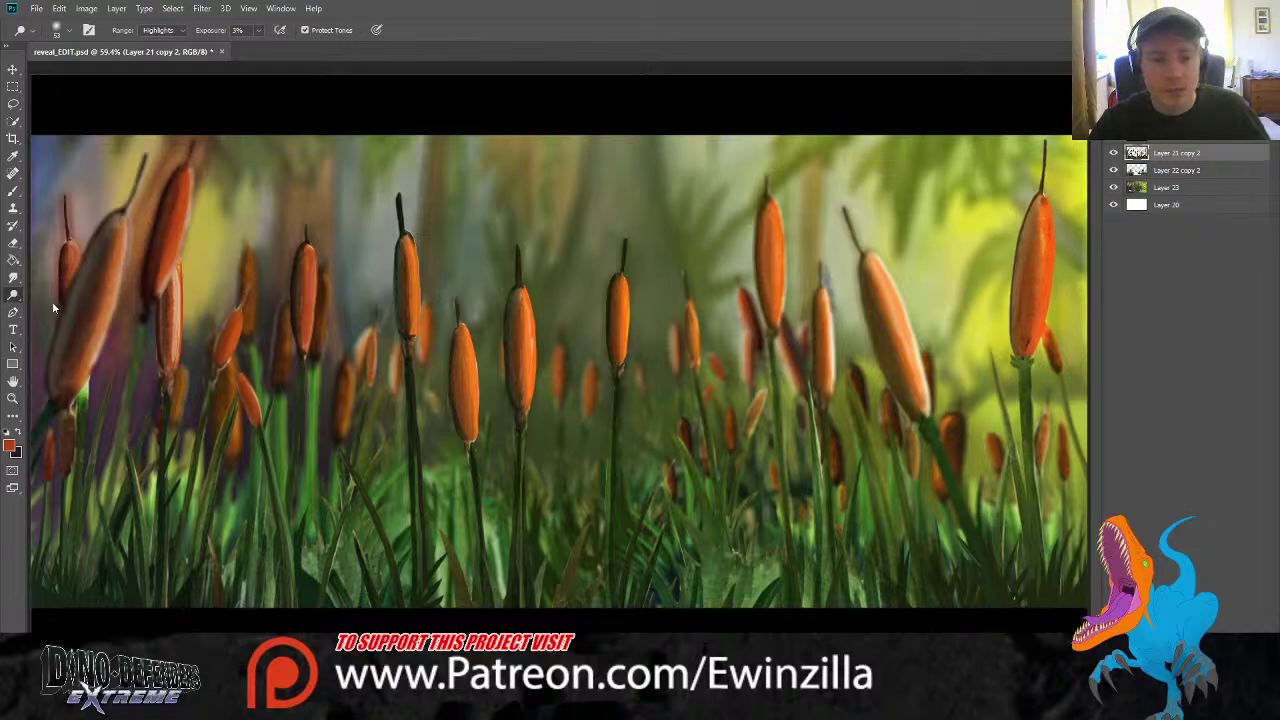
{"action": "left_click", "coordinate": [53, 309]}
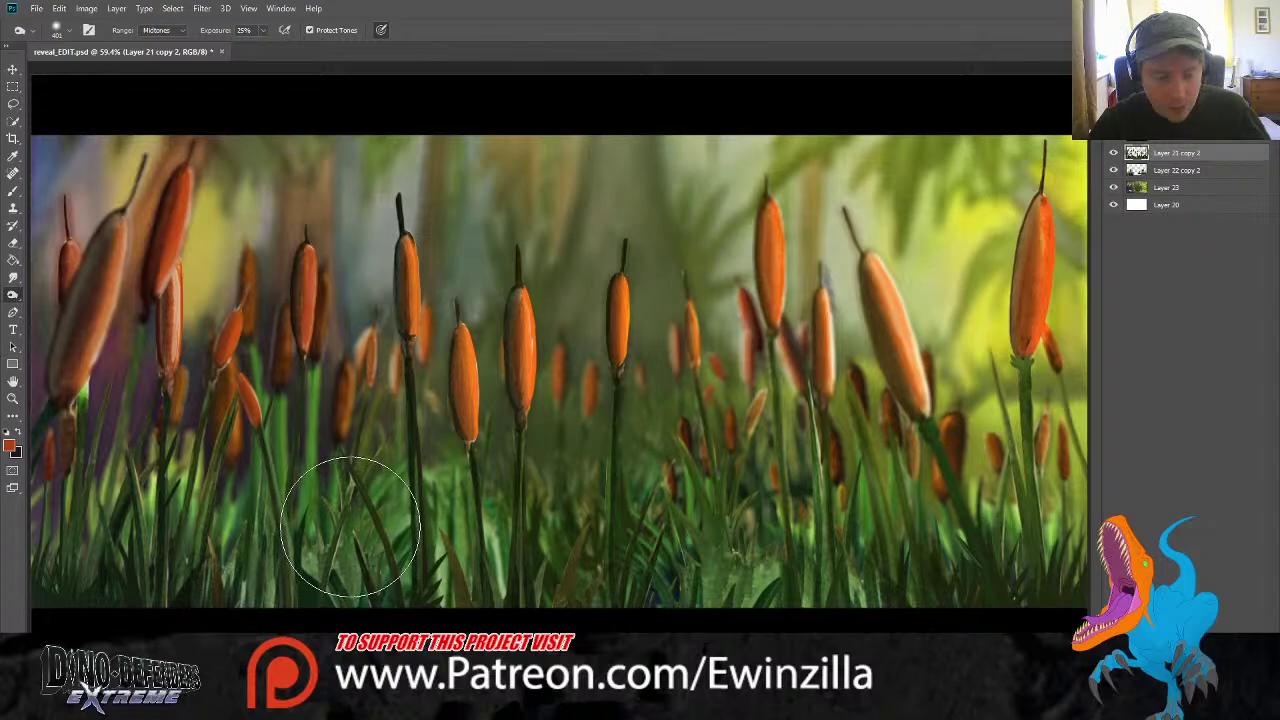
{"action": "left_click_drag", "start_coordinate": [350, 526], "coordinate": [358, 510]}
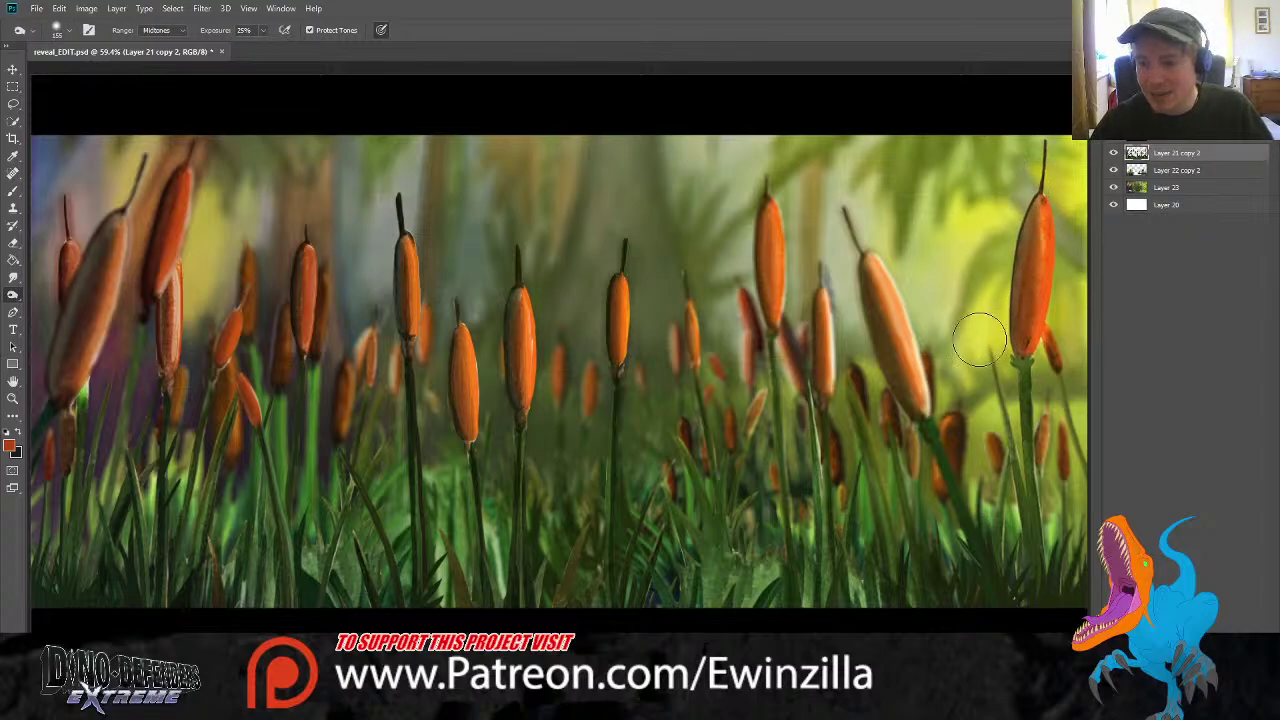
{"action": "mouse_move", "coordinate": [980, 340]}
{"action": "left_mouse_down"}
{"action": "mouse_move", "coordinate": [1010, 178]}
{"action": "mouse_move", "coordinate": [990, 353]}
{"action": "mouse_move", "coordinate": [992, 199]}
{"action": "mouse_move", "coordinate": [990, 337]}
{"action": "left_mouse_up"}
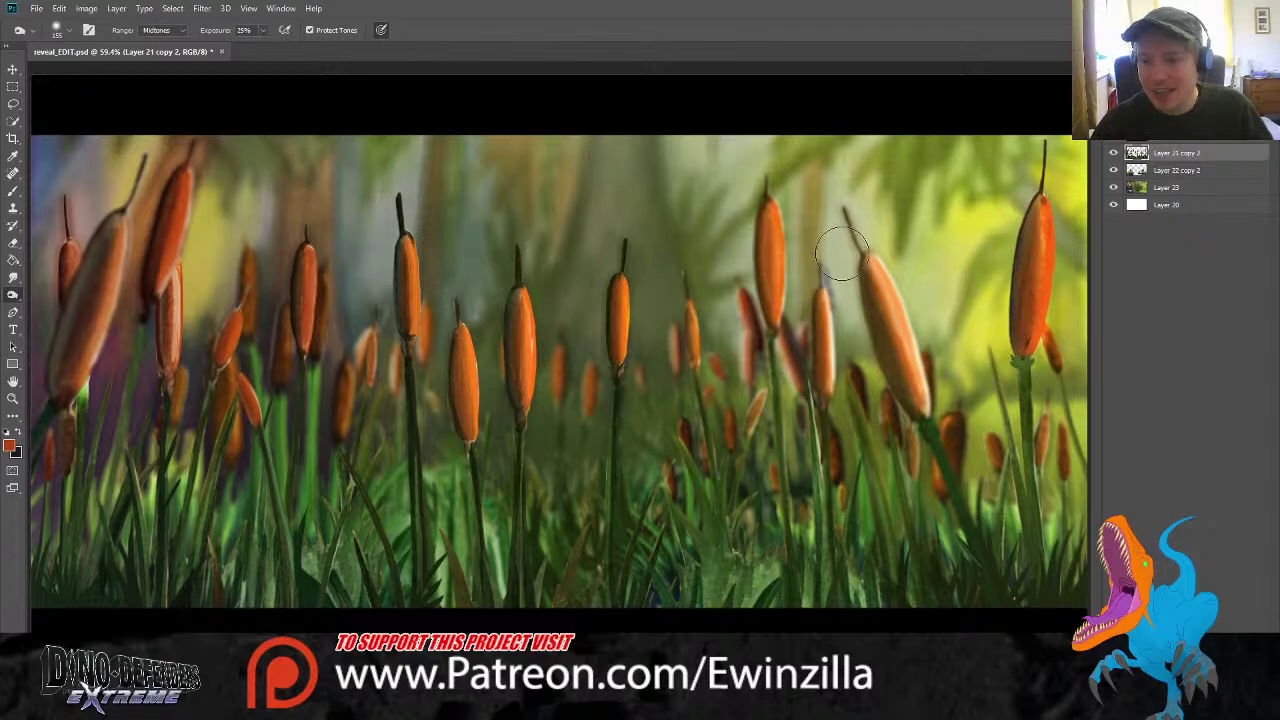
{"action": "left_click_drag", "start_coordinate": [842, 254], "coordinate": [923, 448]}
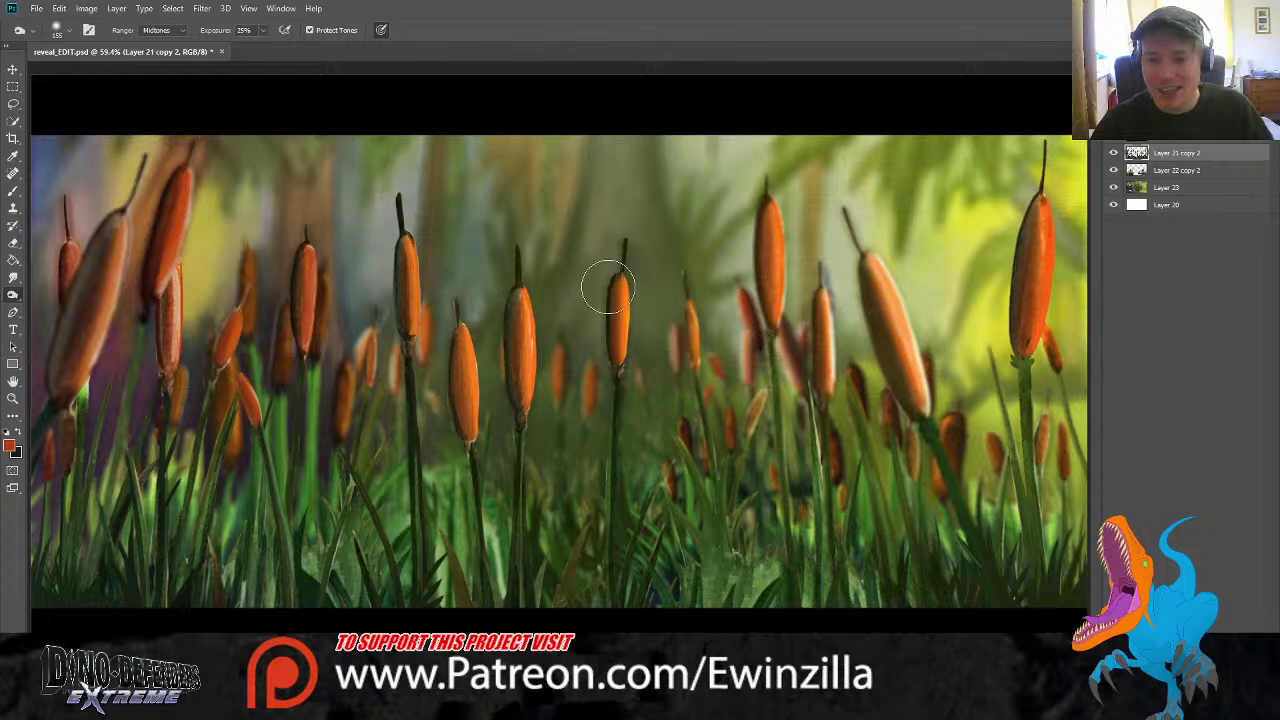
{"action": "left_click_drag", "start_coordinate": [608, 287], "coordinate": [611, 367]}
{"action": "left_click_drag", "start_coordinate": [500, 318], "coordinate": [512, 416]}
{"action": "left_click_drag", "start_coordinate": [436, 332], "coordinate": [446, 431]}
{"action": "mouse_move", "coordinate": [447, 302]}
{"action": "left_mouse_down"}
{"action": "mouse_move", "coordinate": [444, 443]}
{"action": "mouse_move", "coordinate": [385, 221]}
{"action": "mouse_move", "coordinate": [383, 343]}
{"action": "mouse_move", "coordinate": [303, 229]}
{"action": "mouse_move", "coordinate": [274, 359]}
{"action": "mouse_move", "coordinate": [239, 290]}
{"action": "mouse_move", "coordinate": [201, 366]}
{"action": "mouse_move", "coordinate": [195, 300]}
{"action": "left_mouse_up"}
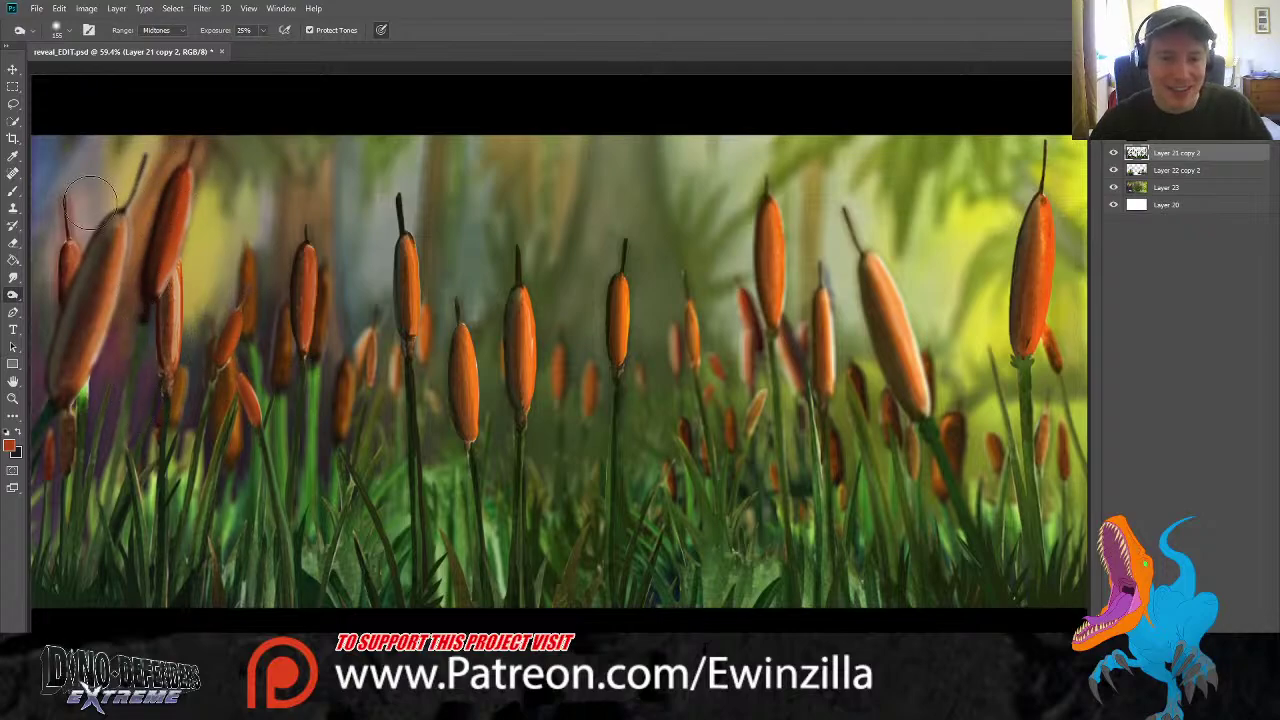
Burn the small tilted cattail head right of the overlapping pair using a smaller brush
{"action": "left_click", "coordinate": [62, 28]}
{"action": "left_click", "coordinate": [102, 71]}
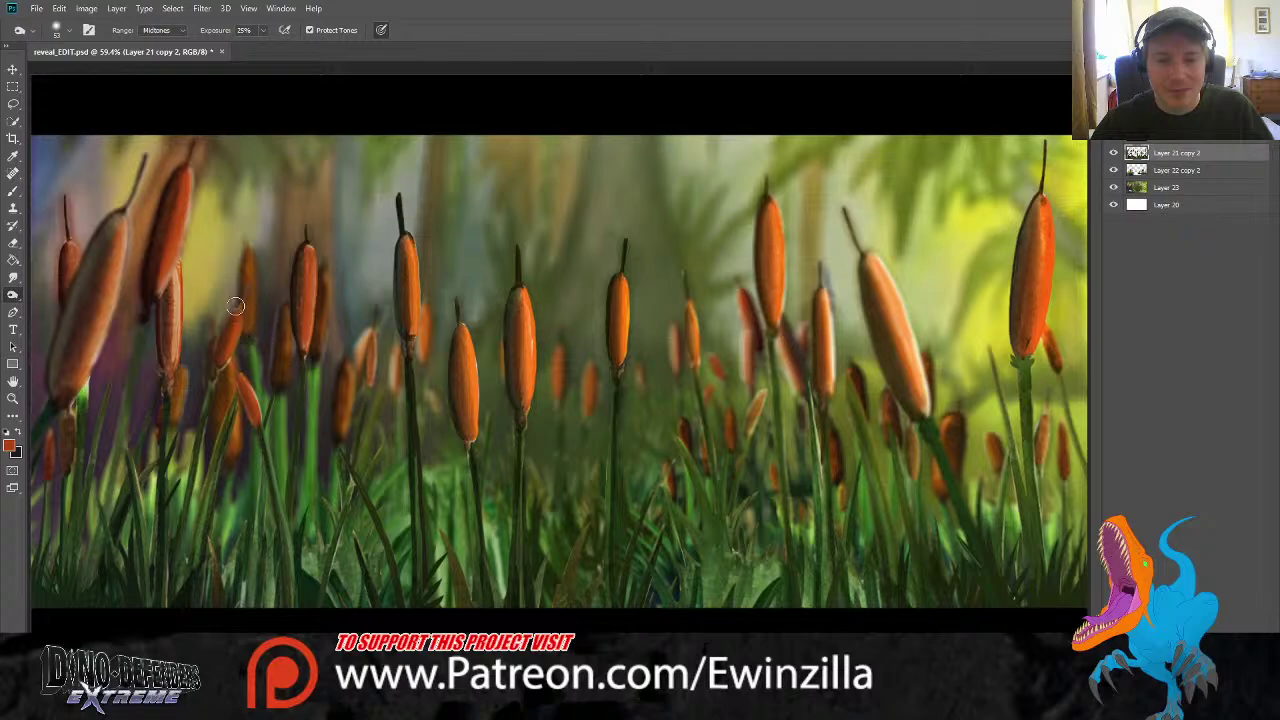
{"action": "mouse_move", "coordinate": [235, 306]}
{"action": "left_mouse_down"}
{"action": "mouse_move", "coordinate": [273, 405]}
{"action": "mouse_move", "coordinate": [241, 368]}
{"action": "mouse_move", "coordinate": [228, 382]}
{"action": "mouse_move", "coordinate": [248, 416]}
{"action": "mouse_move", "coordinate": [236, 356]}
{"action": "left_mouse_up"}
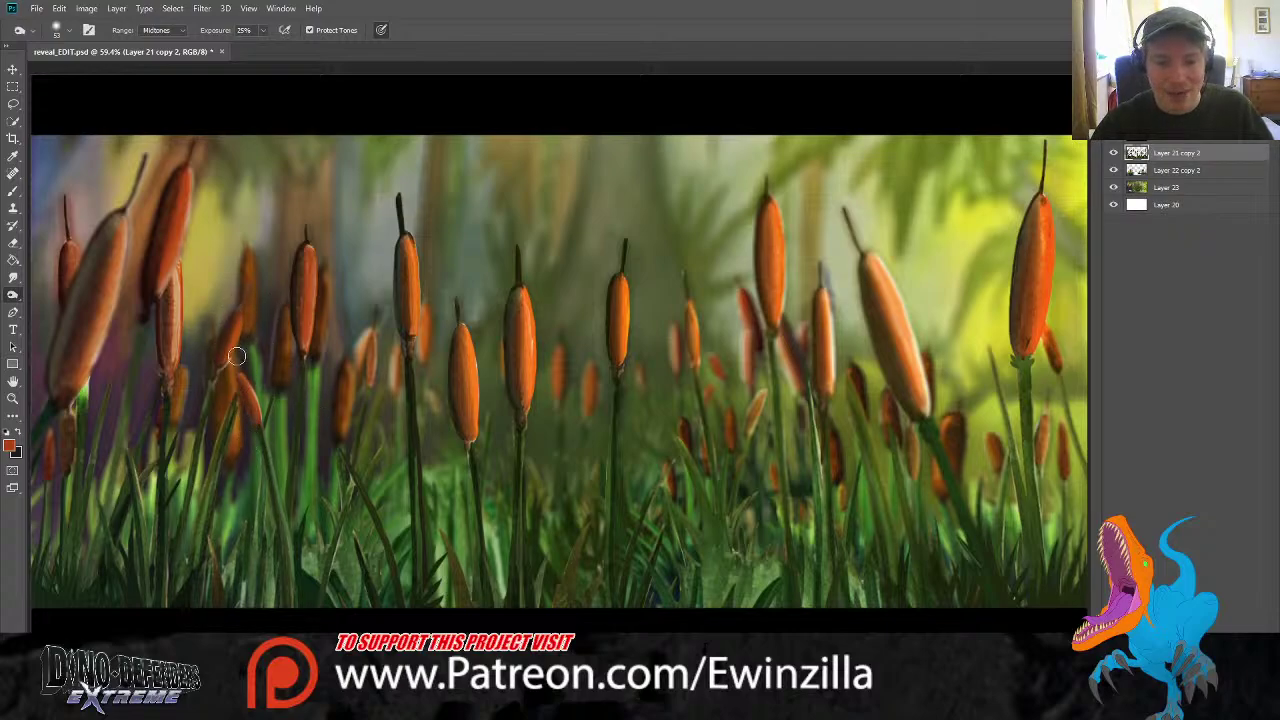
Smudge the right edge of the low cattail head left of centre and its stem at 100% strength
{"action": "left_click", "coordinate": [13, 277]}
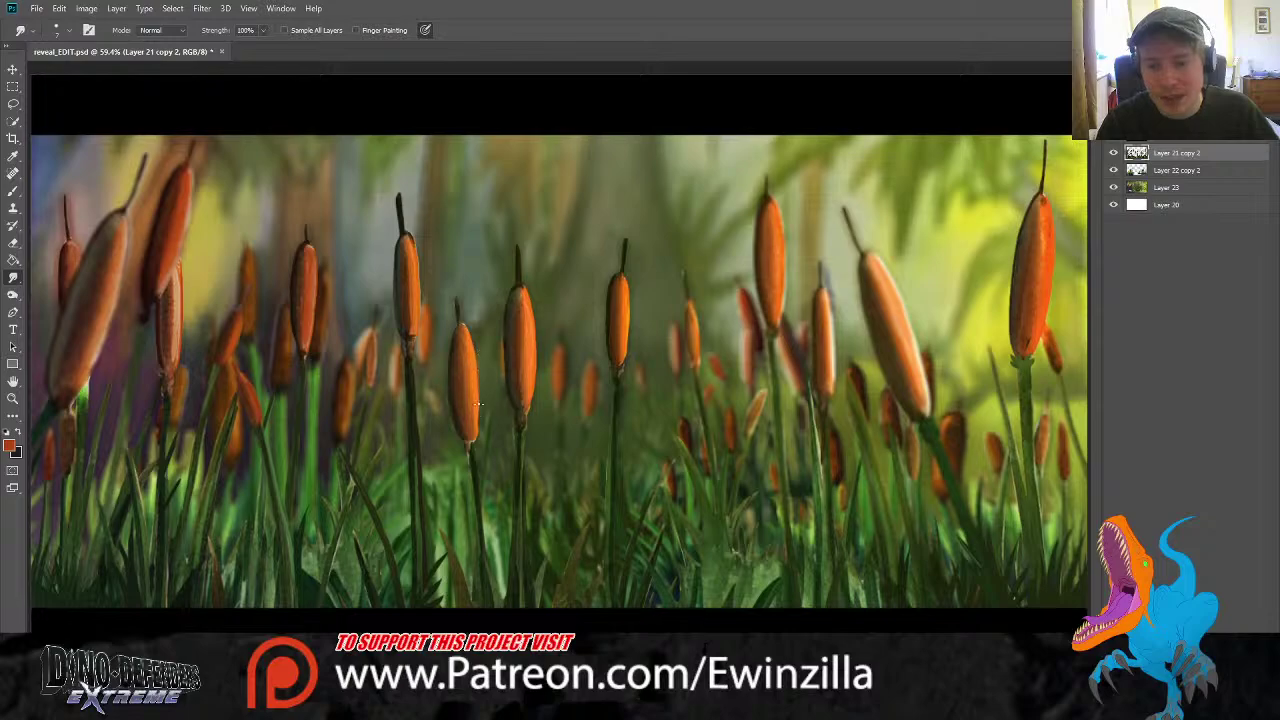
{"action": "left_click_drag", "start_coordinate": [474, 376], "coordinate": [477, 424]}
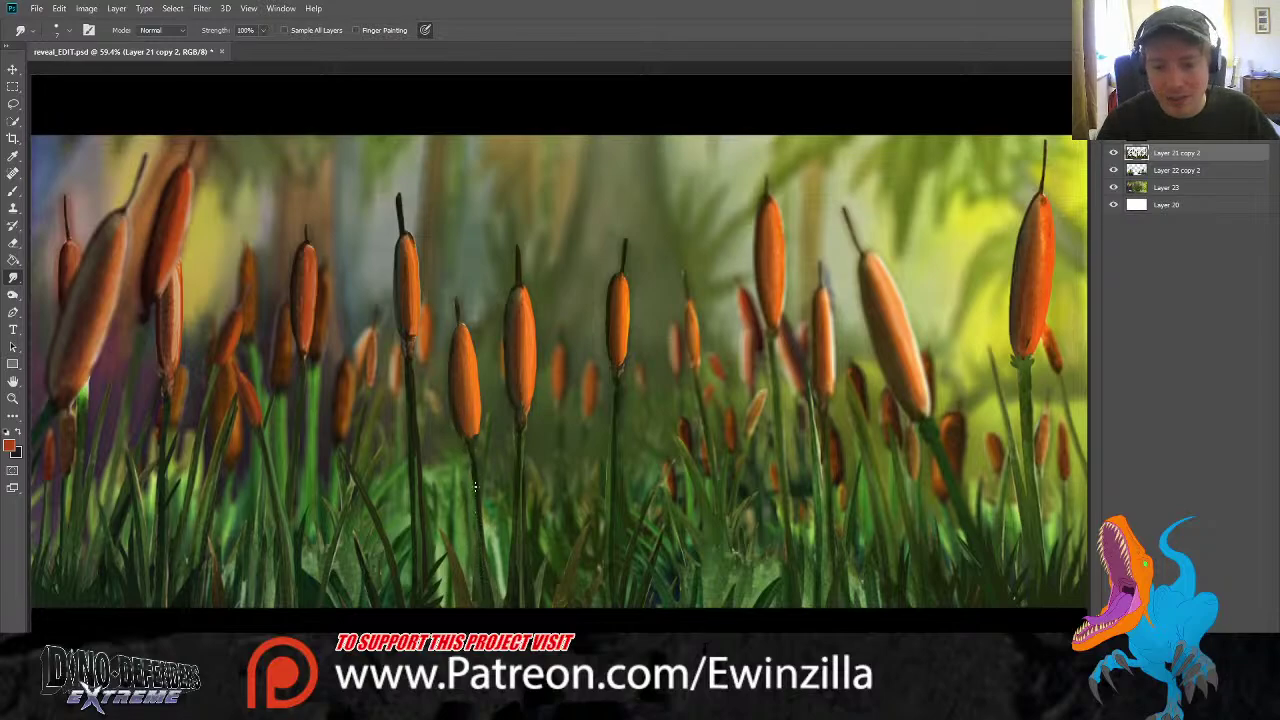
{"action": "left_click_drag", "start_coordinate": [474, 474], "coordinate": [474, 575]}
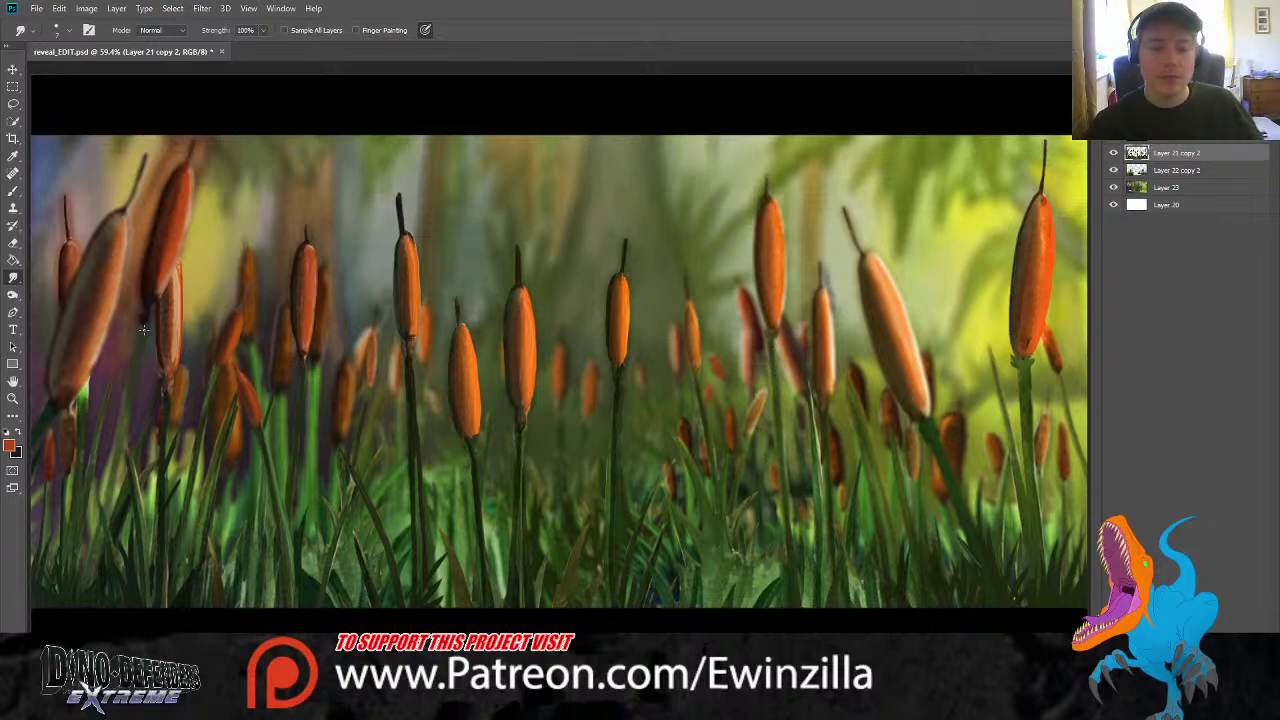
Dodge the lit edges of the large cattail heads at the painting's far left with Highlights at 3% exposure
{"action": "left_click", "coordinate": [13, 294]}
{"action": "mouse_move", "coordinate": [76, 388]}
{"action": "left_mouse_down"}
{"action": "mouse_move", "coordinate": [115, 252]}
{"action": "mouse_move", "coordinate": [63, 398]}
{"action": "left_mouse_up"}
{"action": "mouse_move", "coordinate": [197, 167]}
{"action": "left_mouse_down"}
{"action": "mouse_move", "coordinate": [176, 268]}
{"action": "mouse_move", "coordinate": [198, 165]}
{"action": "mouse_move", "coordinate": [135, 314]}
{"action": "mouse_move", "coordinate": [189, 181]}
{"action": "mouse_move", "coordinate": [145, 313]}
{"action": "mouse_move", "coordinate": [169, 267]}
{"action": "left_mouse_up"}
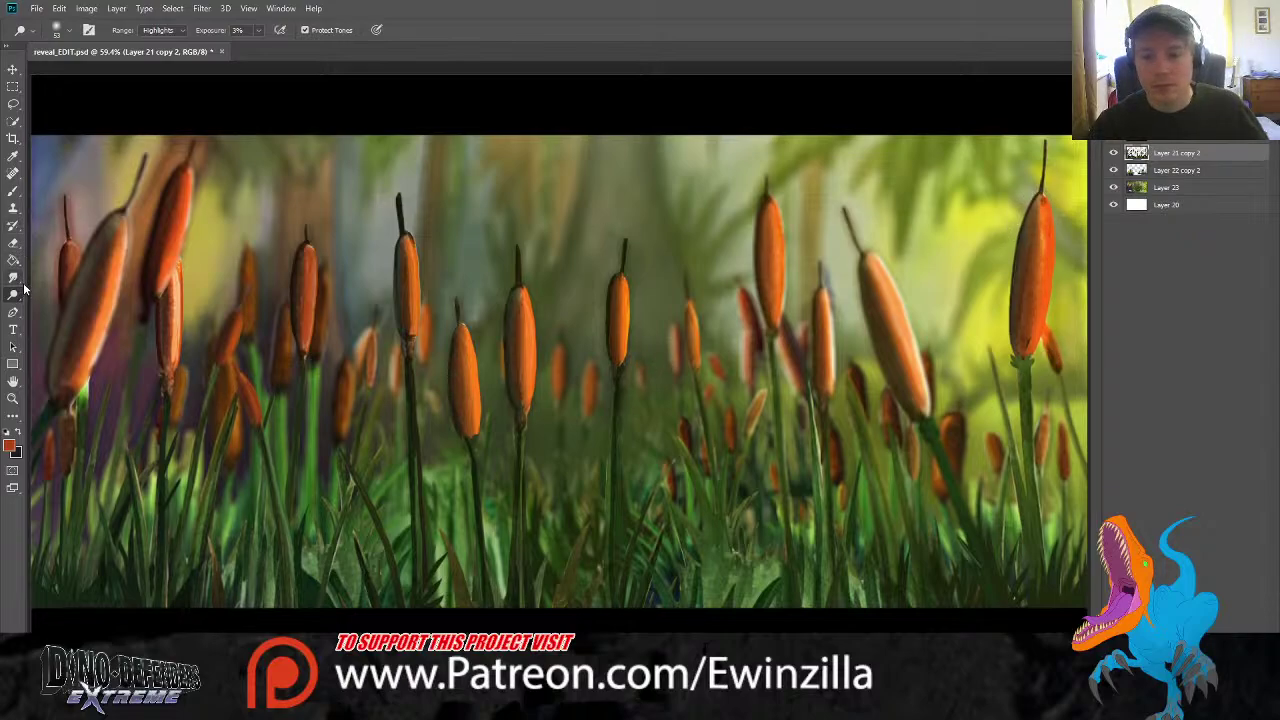
Add a new empty layer directly above Layer 21 copy 2
{"action": "left_click", "coordinate": [1183, 143]}
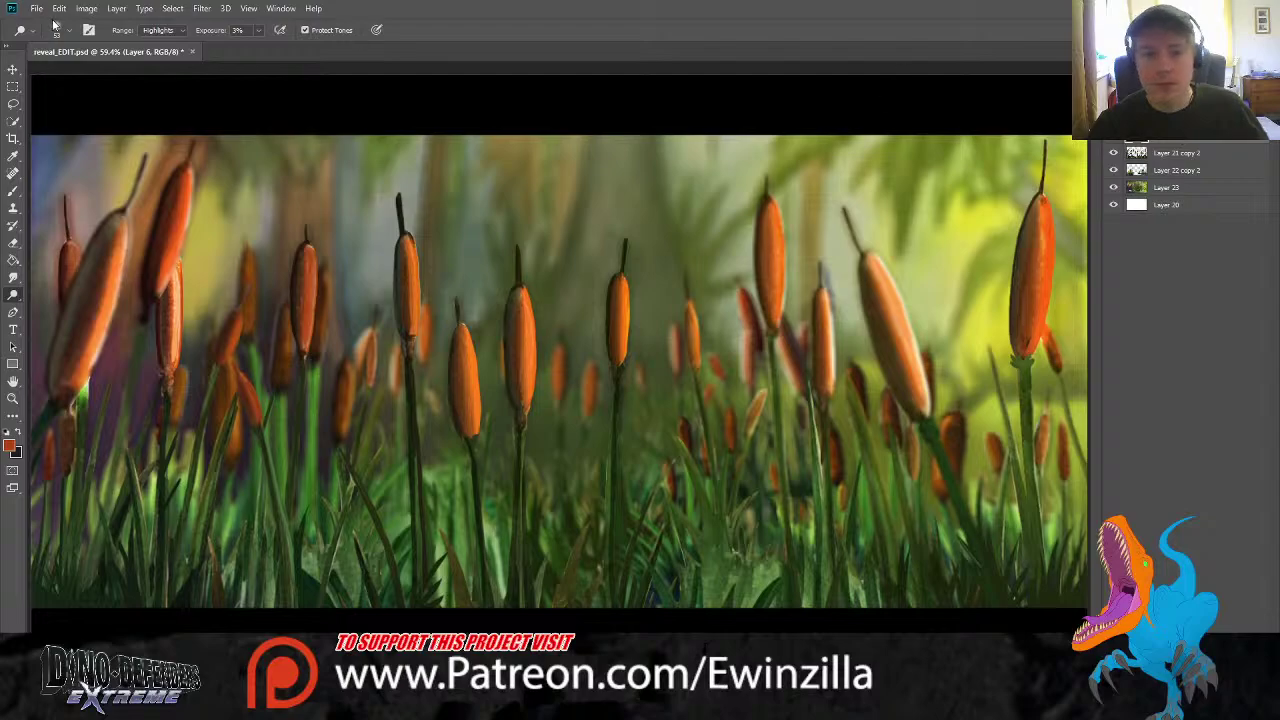
{"action": "left_click", "coordinate": [346, 26]}
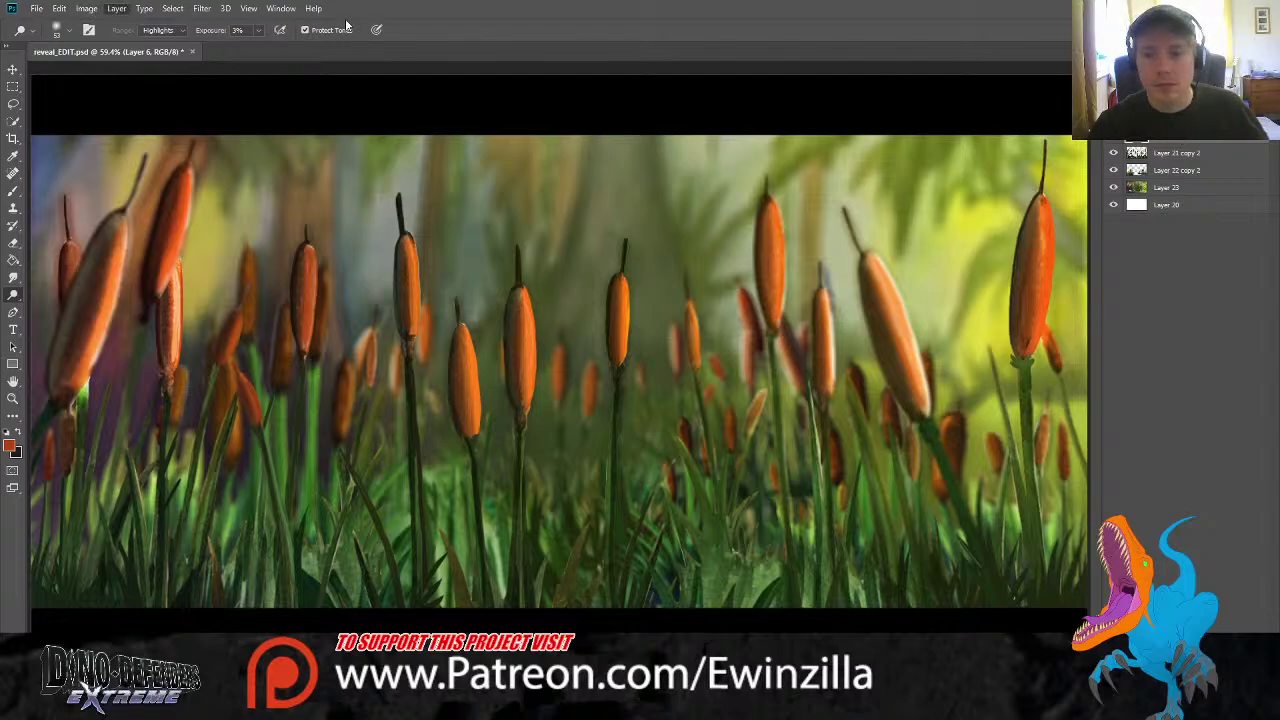
{"action": "left_click", "coordinate": [916, 325]}
{"action": "left_click_drag", "start_coordinate": [1154, 141], "coordinate": [1155, 155]}
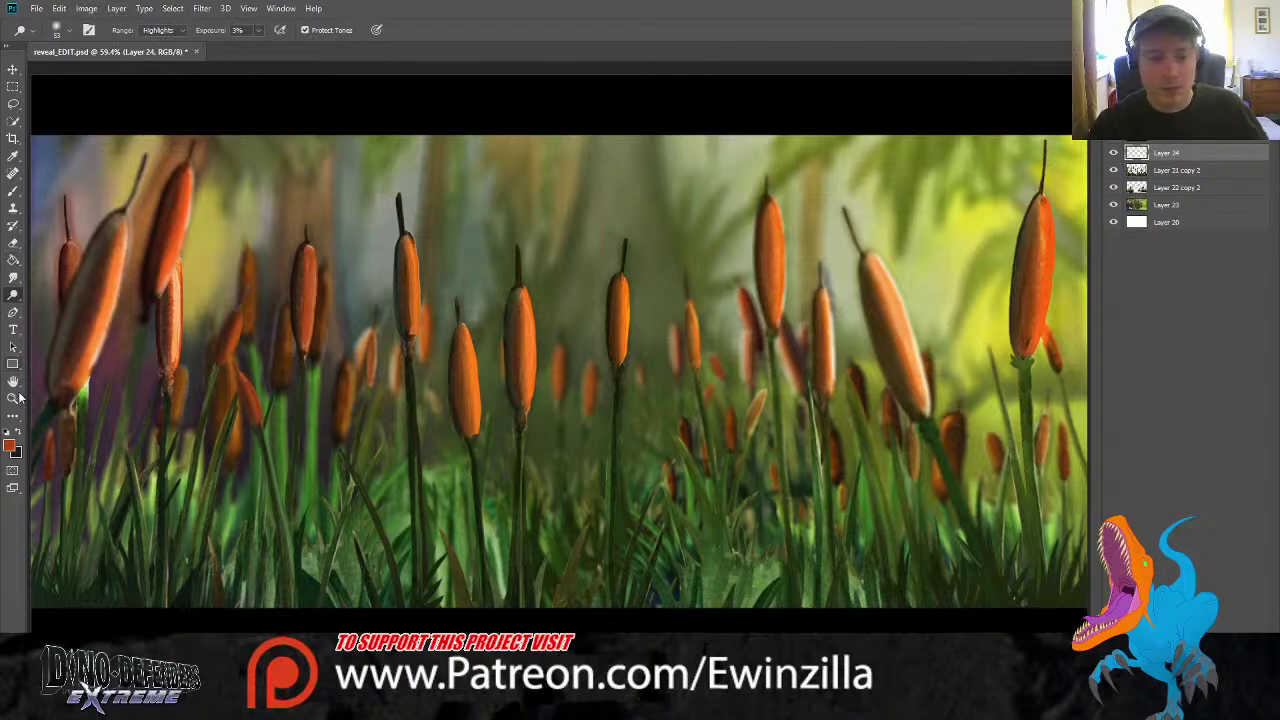
Set the foreground colour to light blue and enlarge the soft Brush to about 432 px
{"action": "left_click", "coordinate": [13, 155]}
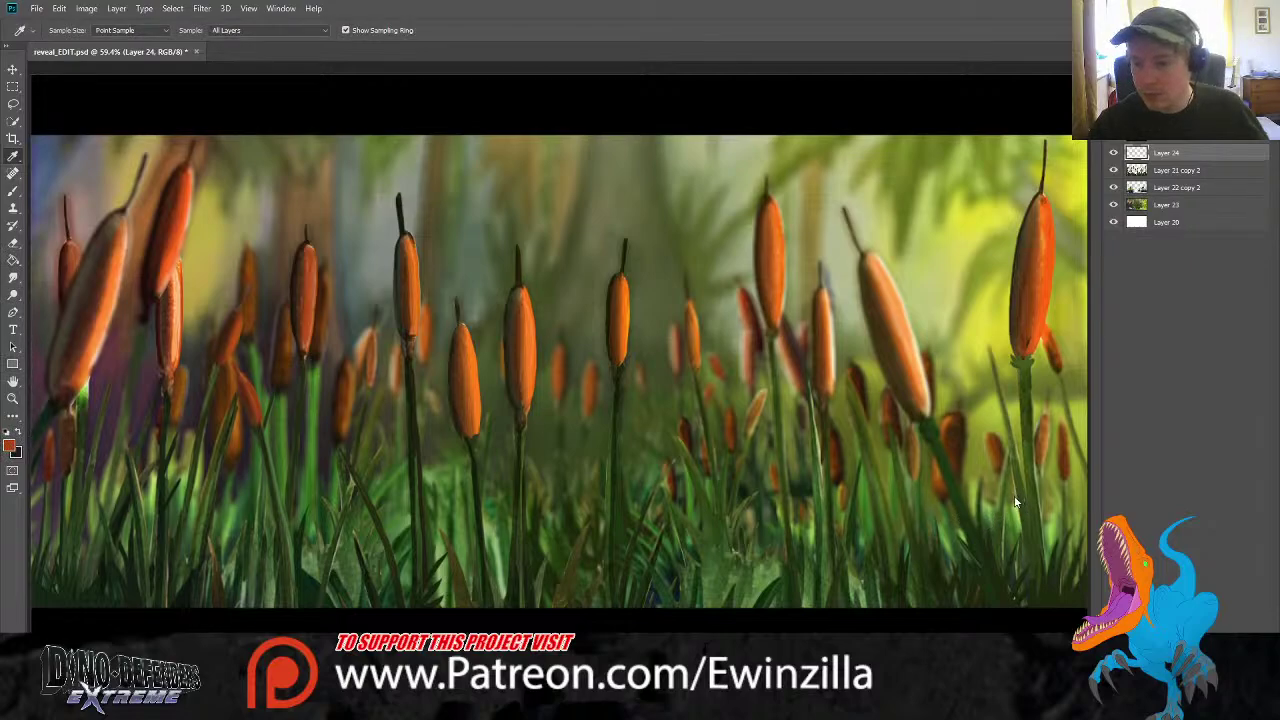
{"action": "left_click", "coordinate": [67, 158]}
{"action": "key", "text": "o"}
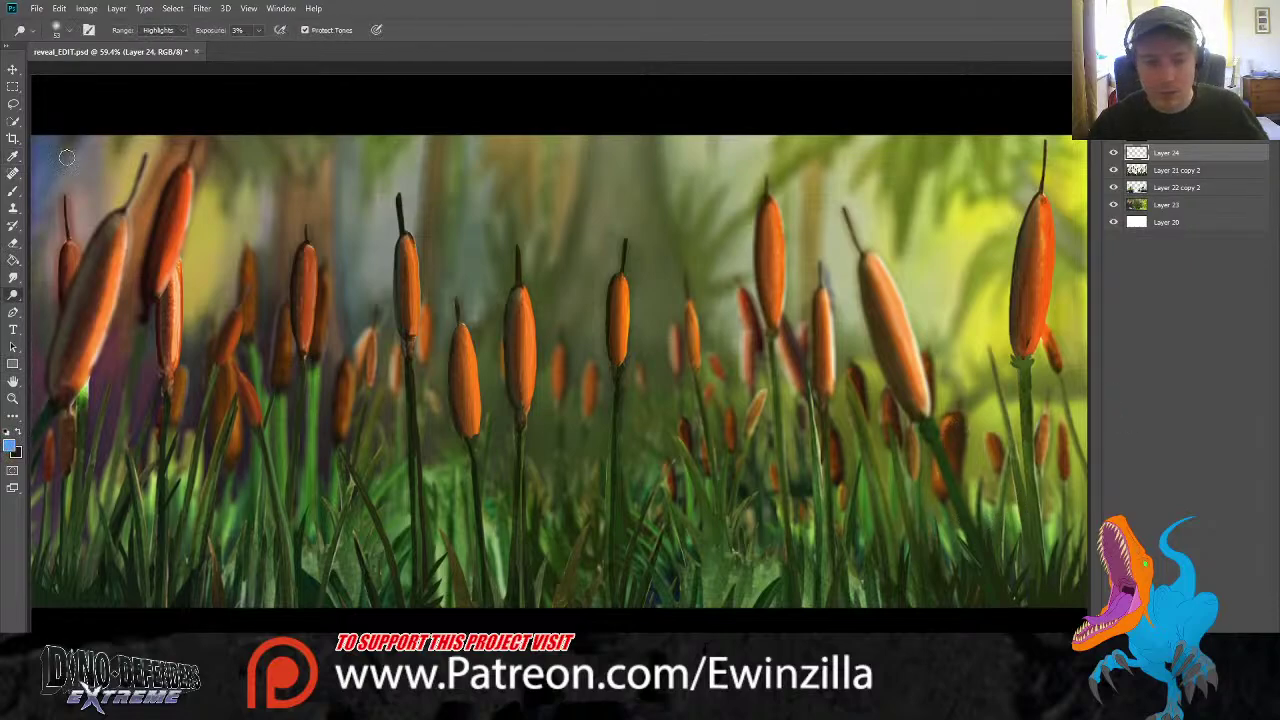
{"action": "left_click", "coordinate": [13, 191]}
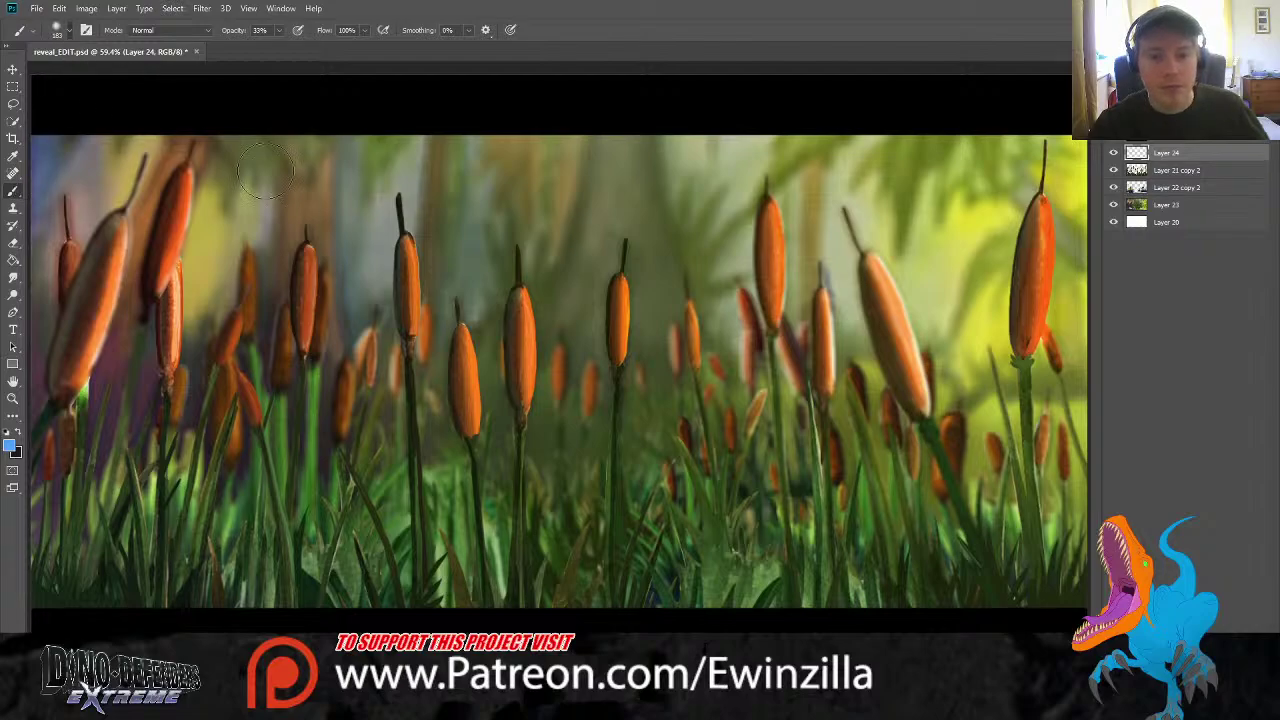
{"action": "key", "text": "]"}
{"action": "key", "text": "]"}
{"action": "key", "text": "]"}
{"action": "key", "text": "]"}
{"action": "key", "text": "]"}
{"action": "key", "text": "]"}
{"action": "key", "text": "]"}
{"action": "key", "text": "]"}
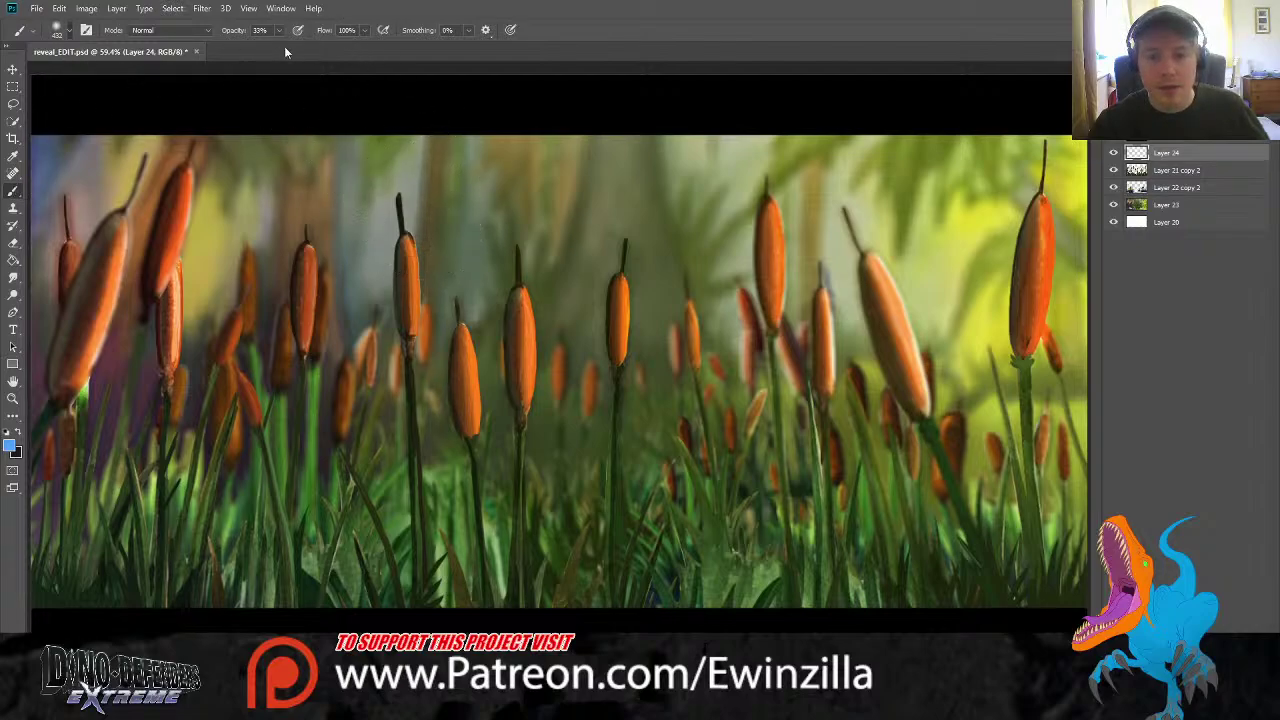
Brush a faint blue haze along the base of the grass on Layer 24 at 8% opacity, discarding the 33% trial stroke
{"action": "left_click_drag", "start_coordinate": [430, 568], "coordinate": [25, 612]}
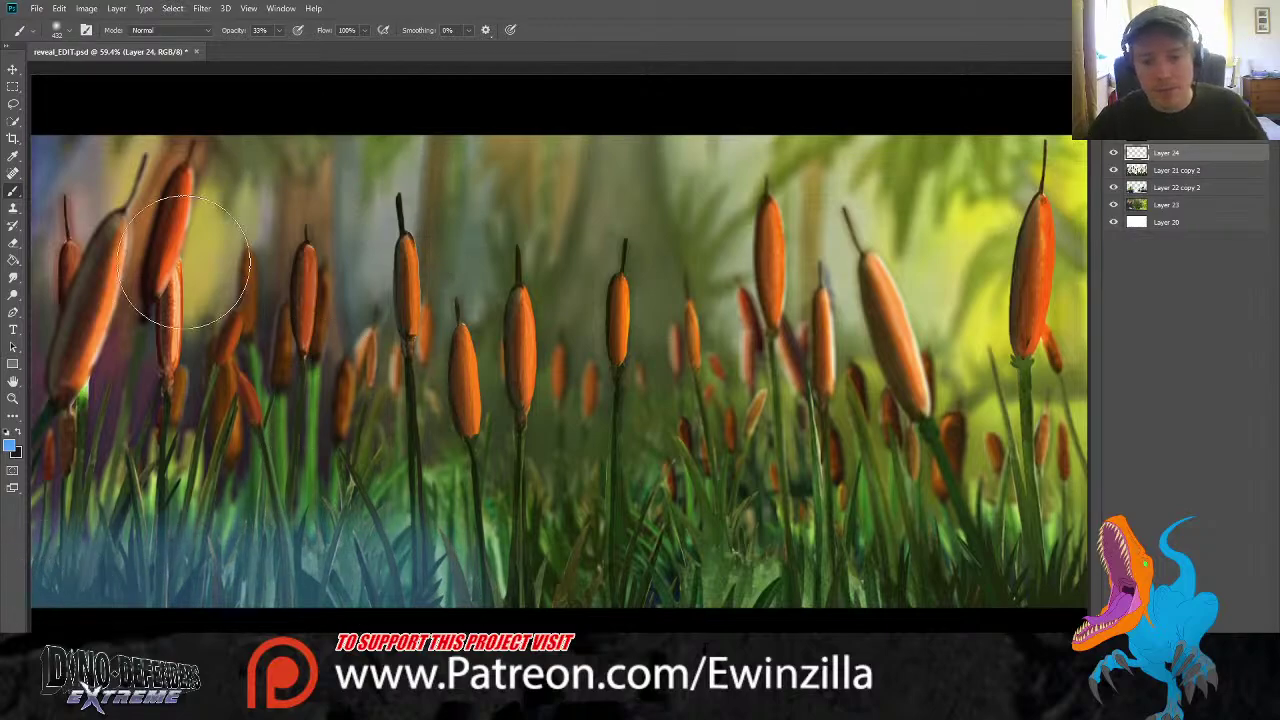
{"action": "key", "text": "ctrl+z"}
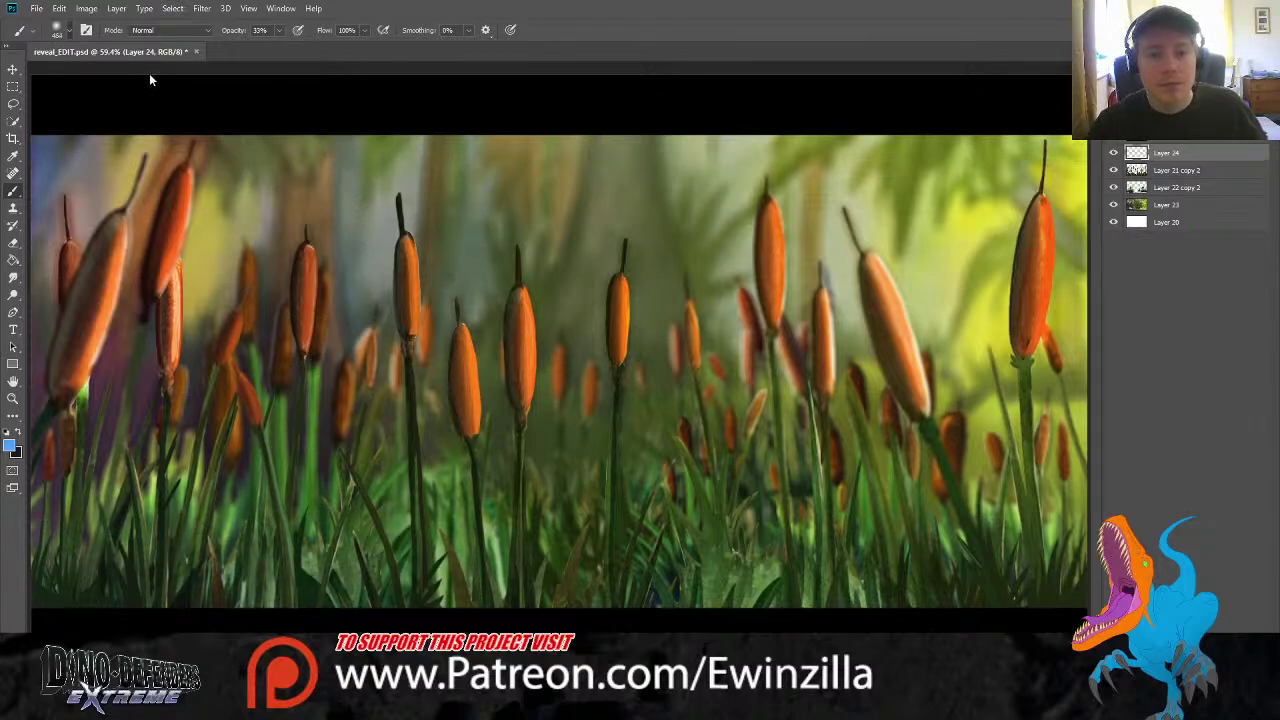
{"action": "left_click", "coordinate": [281, 31]}
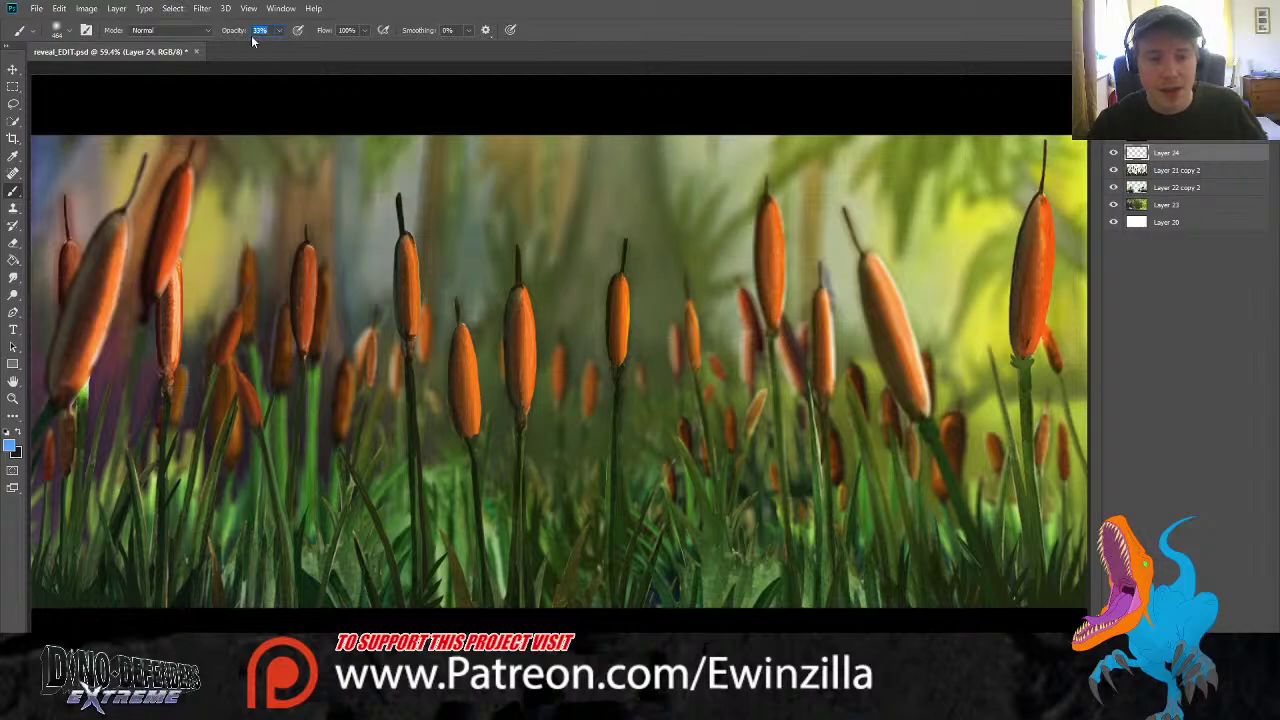
{"action": "left_click", "coordinate": [280, 30]}
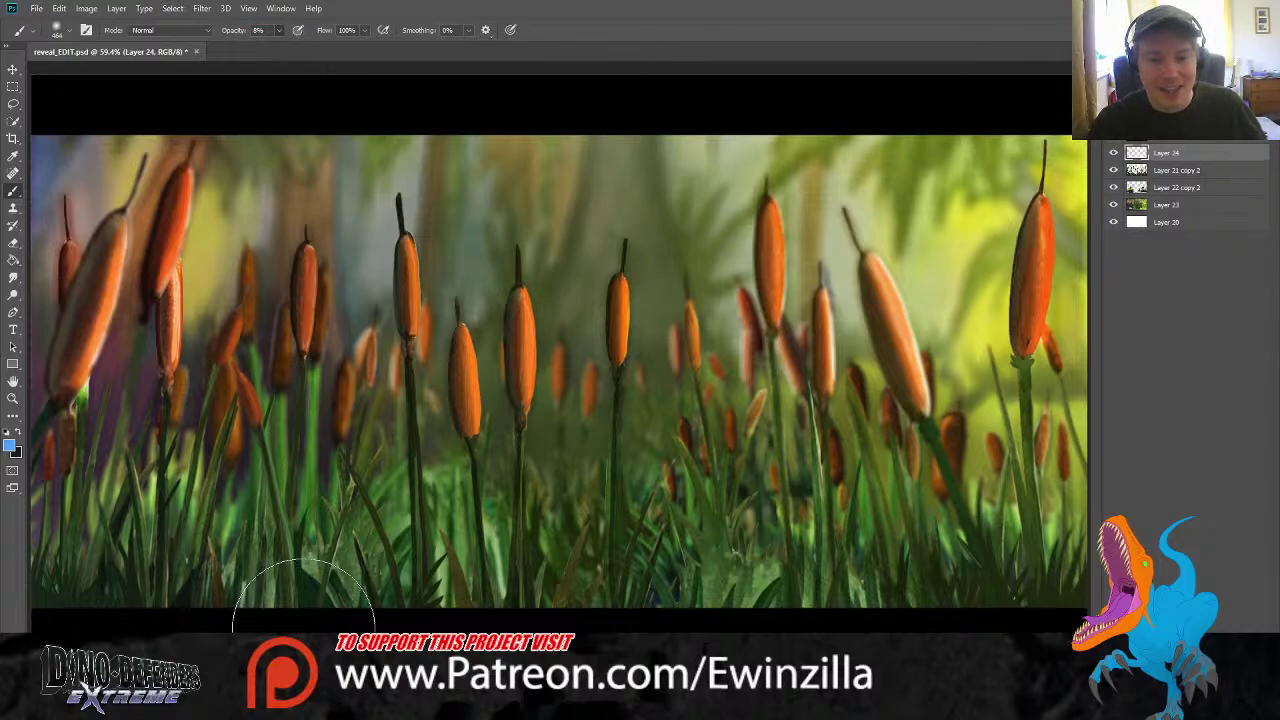
{"action": "mouse_move", "coordinate": [831, 628]}
{"action": "left_mouse_down"}
{"action": "mouse_move", "coordinate": [1105, 633]}
{"action": "mouse_move", "coordinate": [529, 655]}
{"action": "mouse_move", "coordinate": [1105, 651]}
{"action": "mouse_move", "coordinate": [637, 642]}
{"action": "left_mouse_up"}
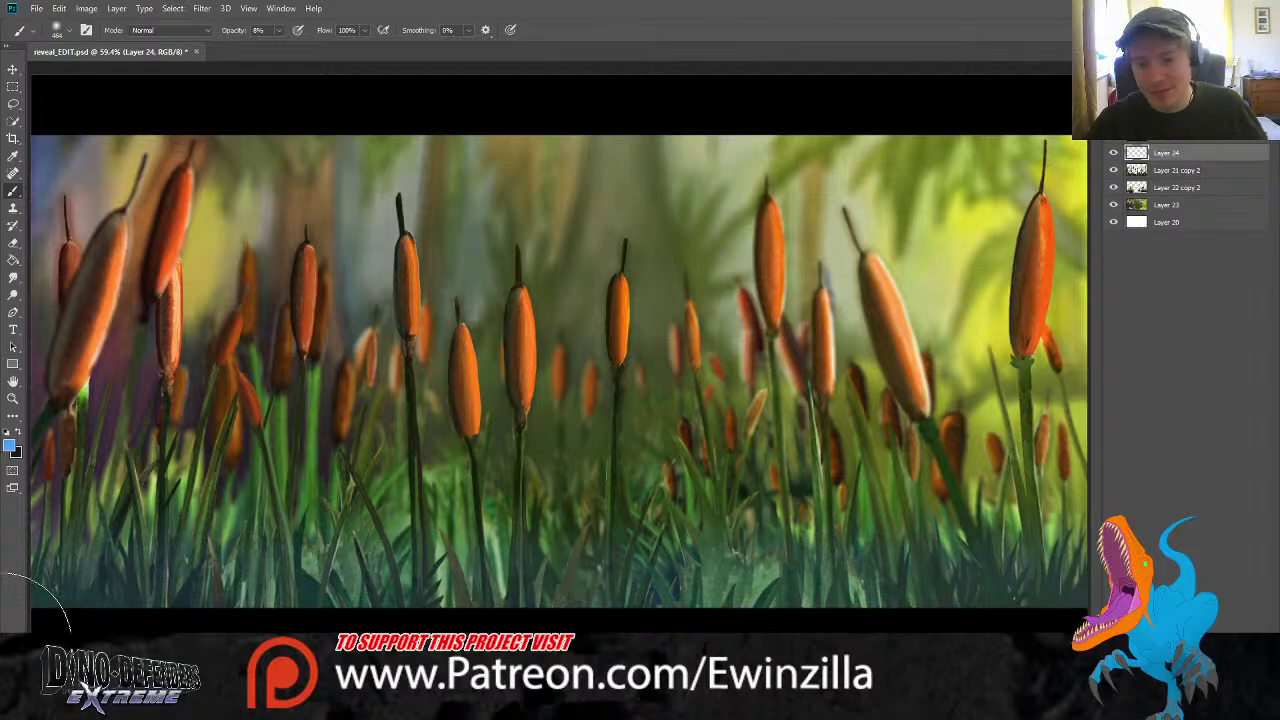
Undo the first haze and brush blue at 8% opacity over the lower grass on Layer 22 copy 2, Layer 23 and Layer 24
{"action": "left_click", "coordinate": [1170, 188]}
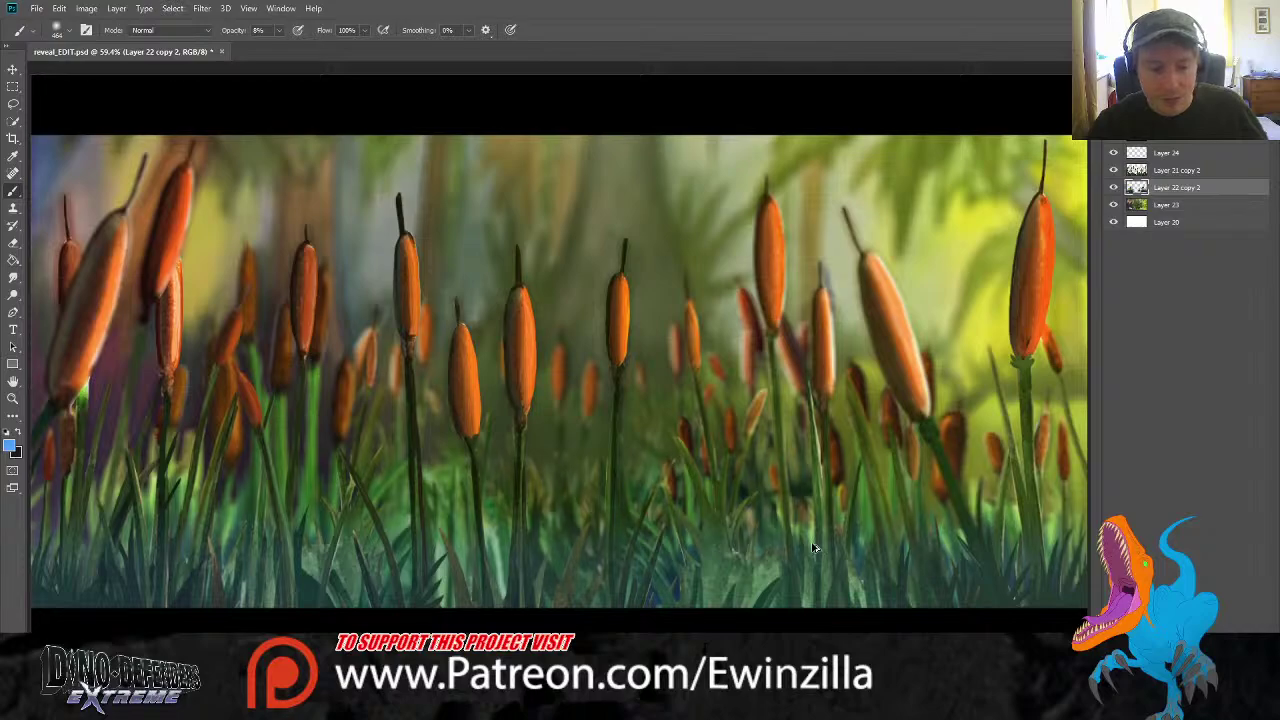
{"action": "key", "text": "ctrl+z"}
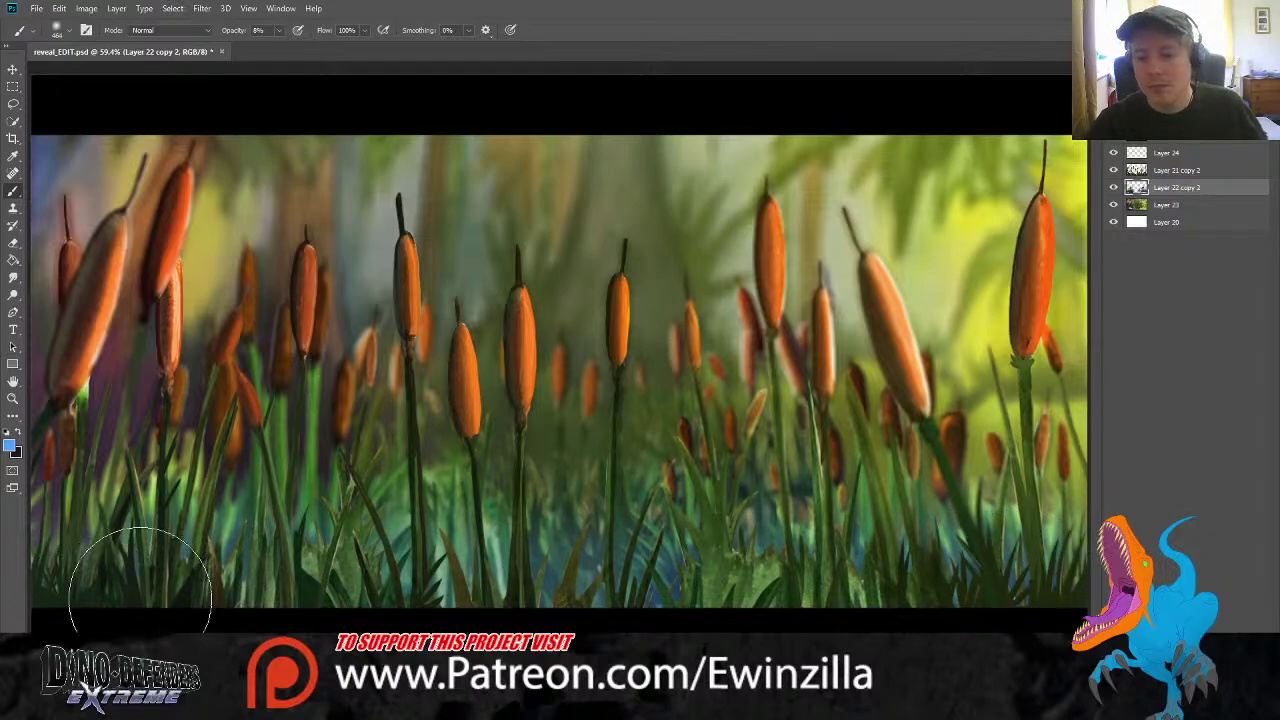
{"action": "left_click", "coordinate": [1160, 206]}
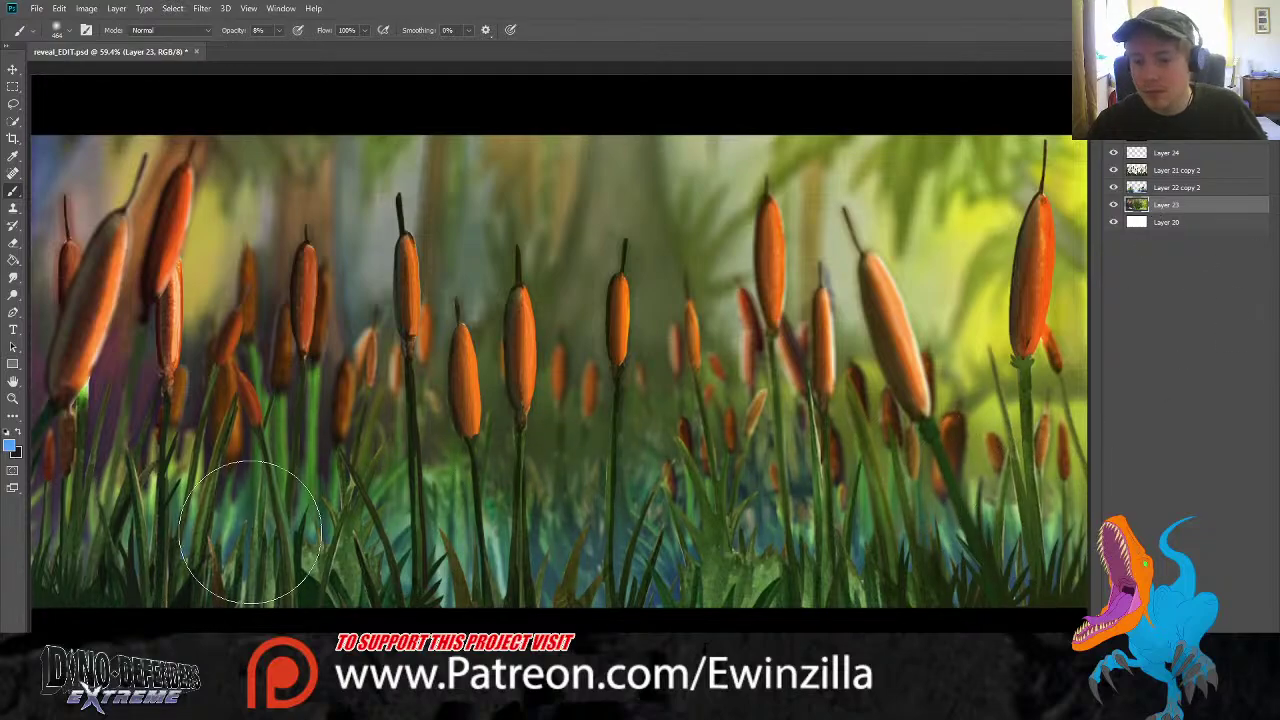
{"action": "left_click", "coordinate": [1175, 153]}
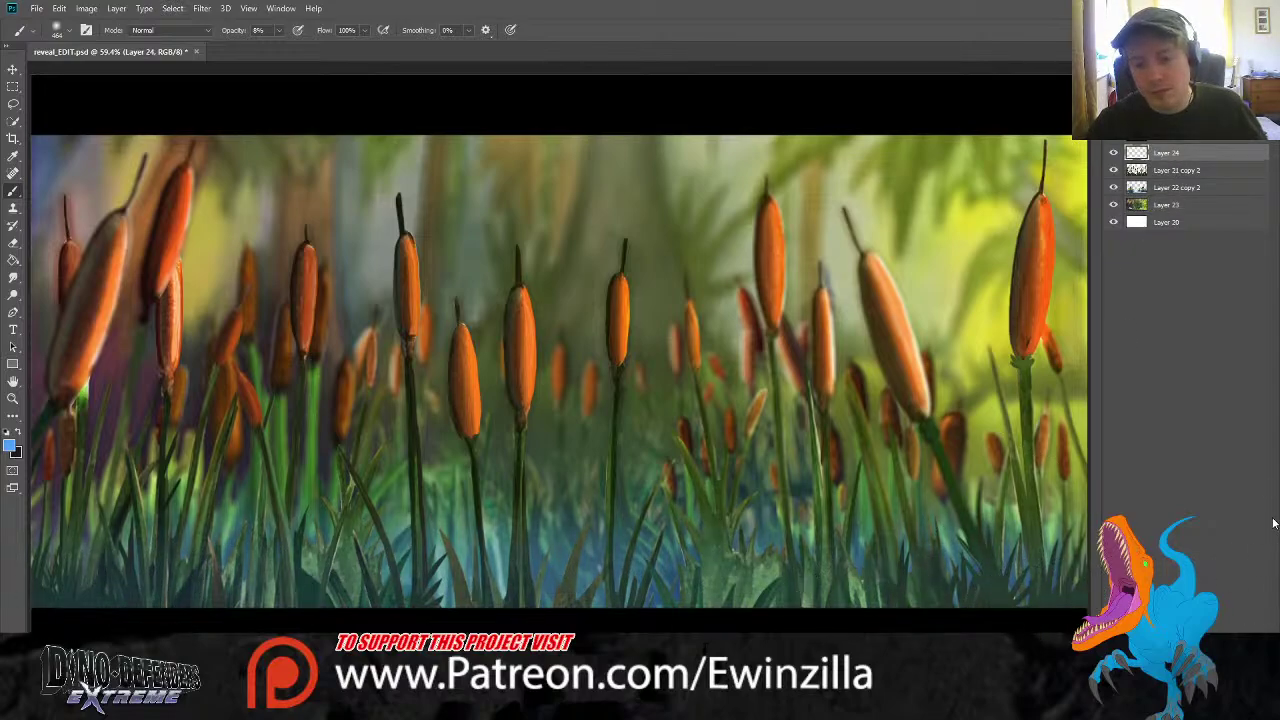
Soften the lower foreground grass on Layer 21 copy 2 with the Blur tool at 100% strength
{"action": "left_click", "coordinate": [1170, 188]}
{"action": "left_click", "coordinate": [1155, 170]}
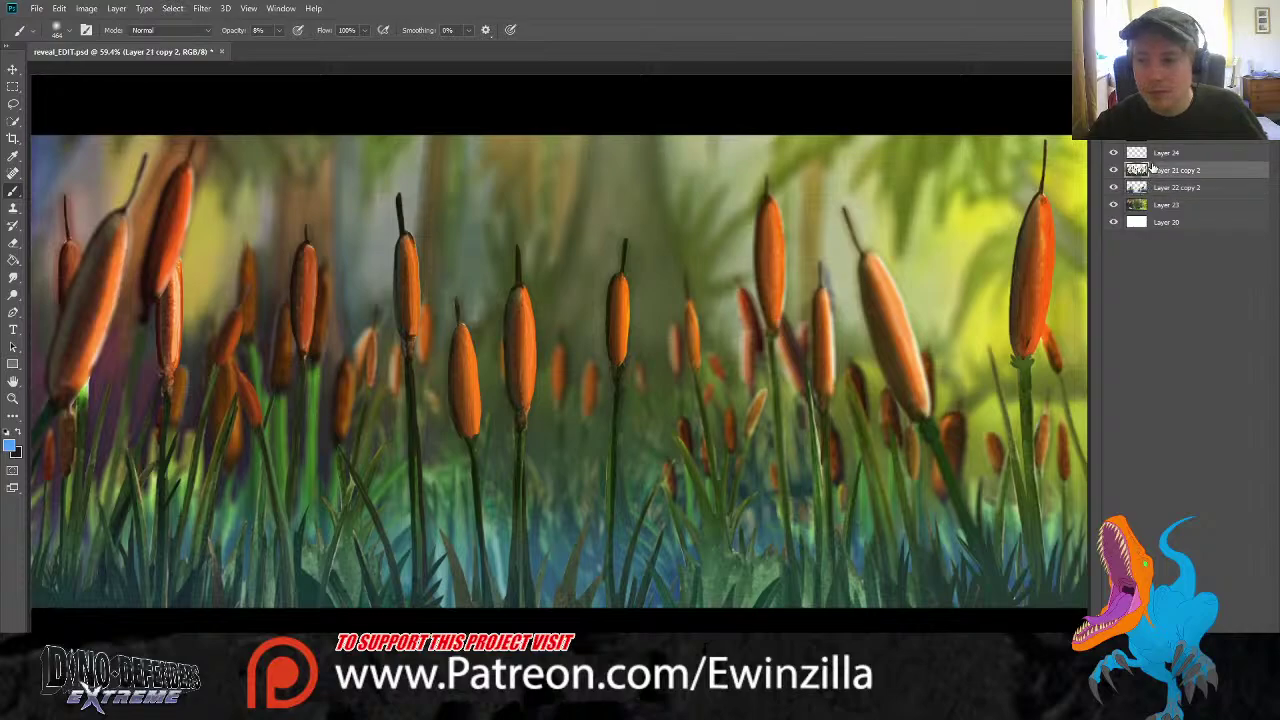
{"action": "left_click", "coordinate": [13, 277]}
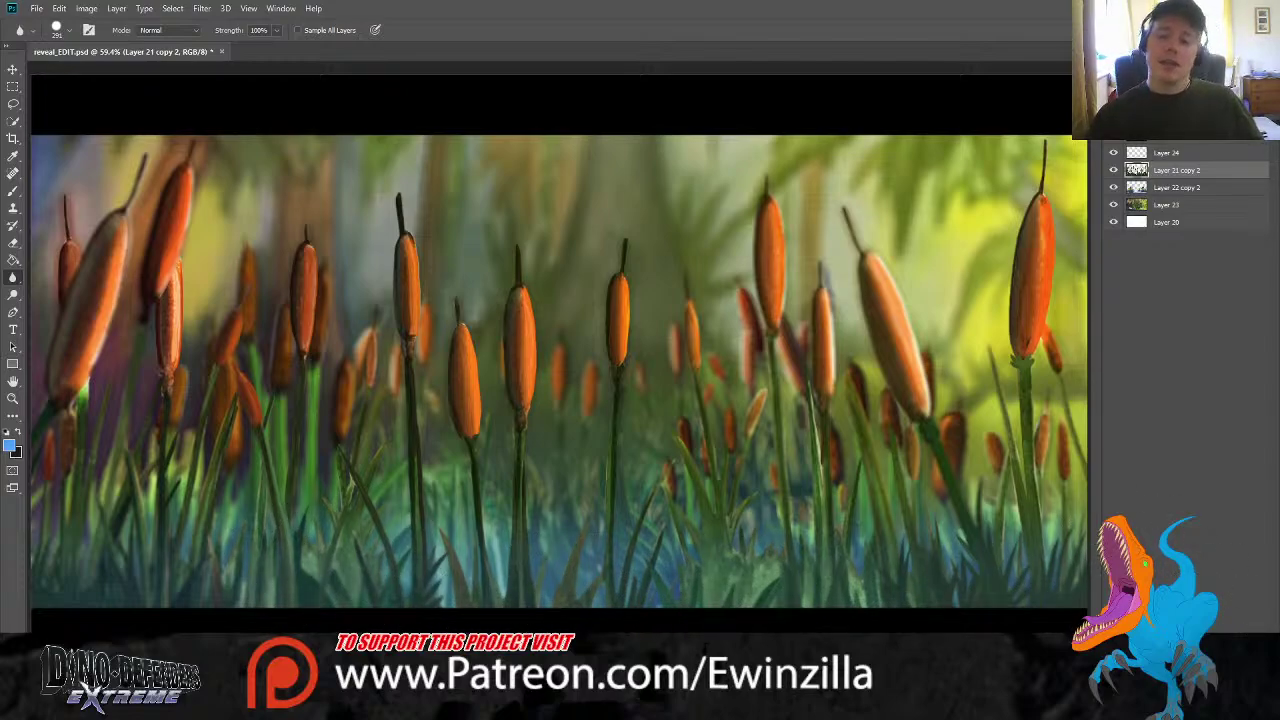
Darken the painted backdrop on Layer 23 with an image adjustment
{"action": "left_click", "coordinate": [1168, 205]}
{"action": "key", "text": "i"}
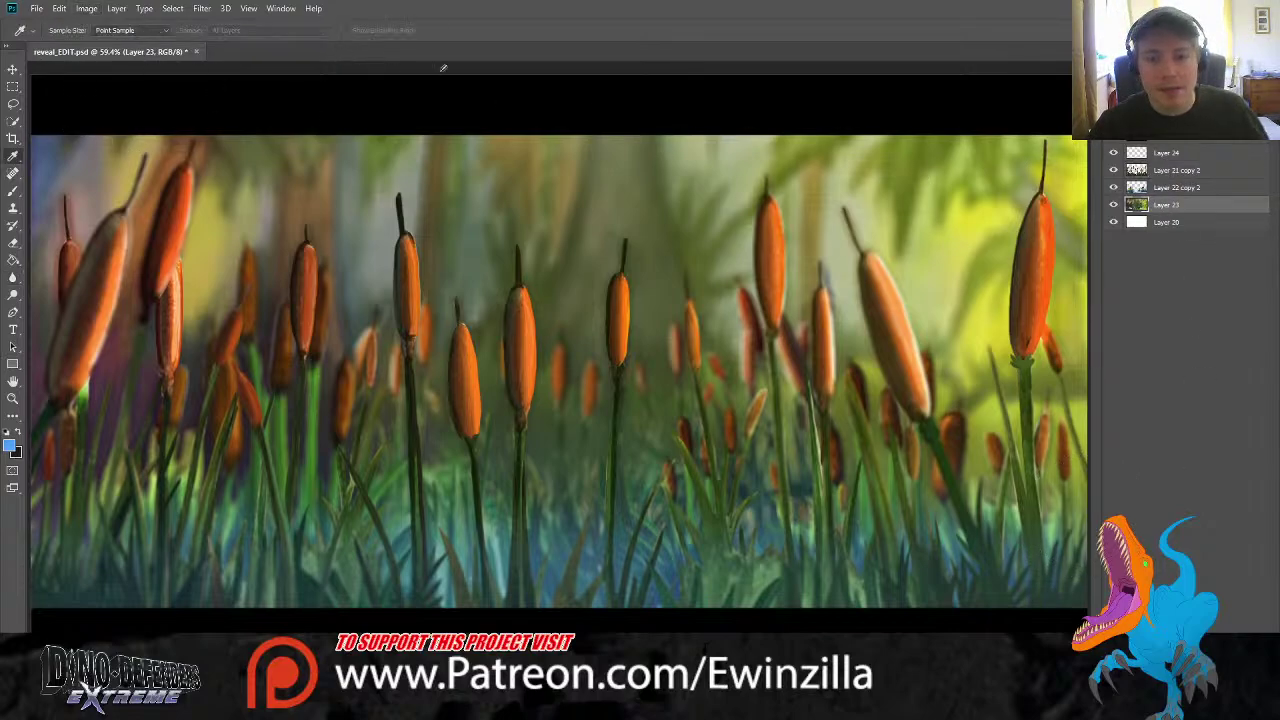
{"action": "left_click_drag", "start_coordinate": [518, 63], "coordinate": [512, 69]}
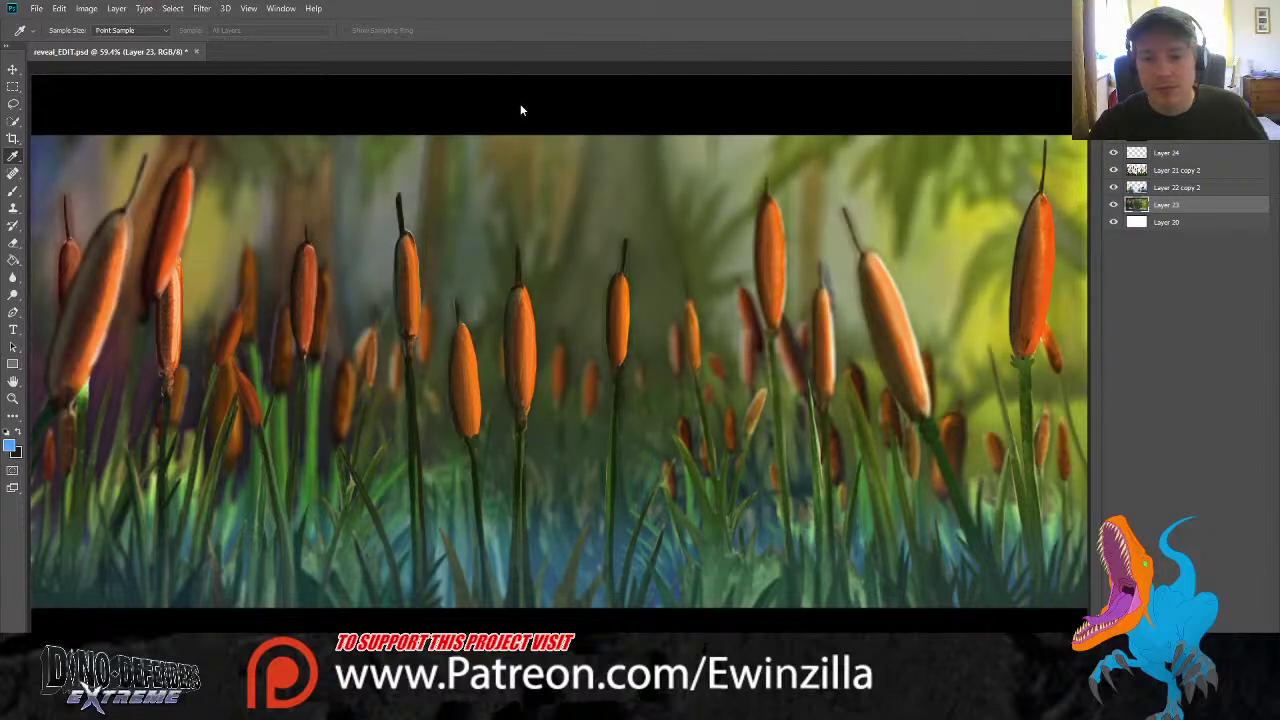
{"action": "left_click", "coordinate": [629, 69]}
Try an Outer Glow layer style on the foreground cattails of Layer 21 copy 2
{"action": "left_click", "coordinate": [1176, 170]}
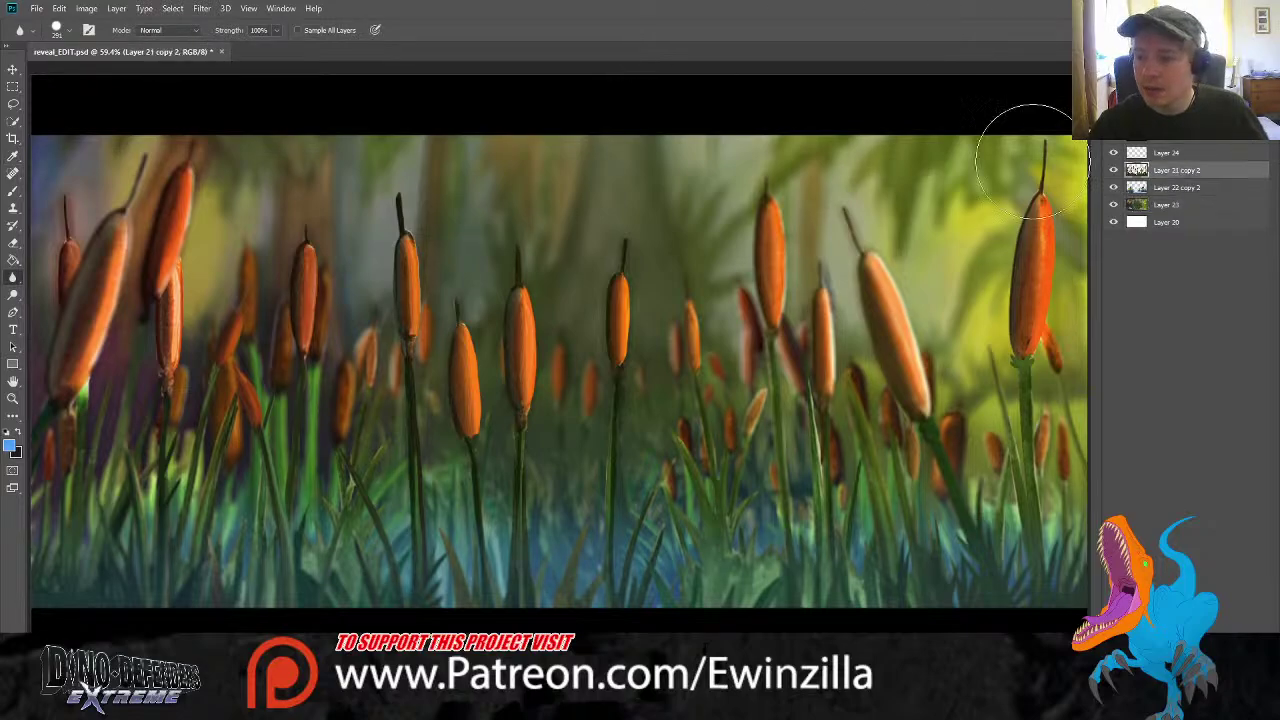
{"action": "left_click", "coordinate": [330, 255]}
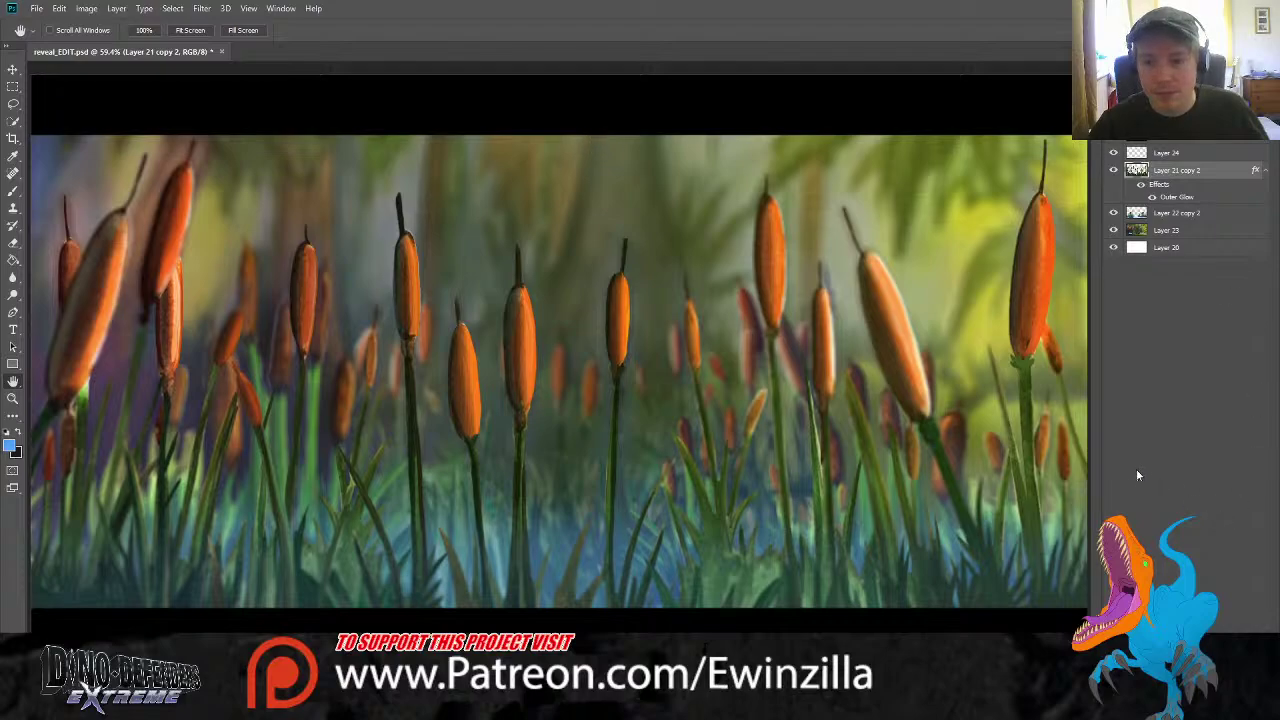
{"action": "key", "text": "r"}
{"action": "key", "text": "ctrl+z"}
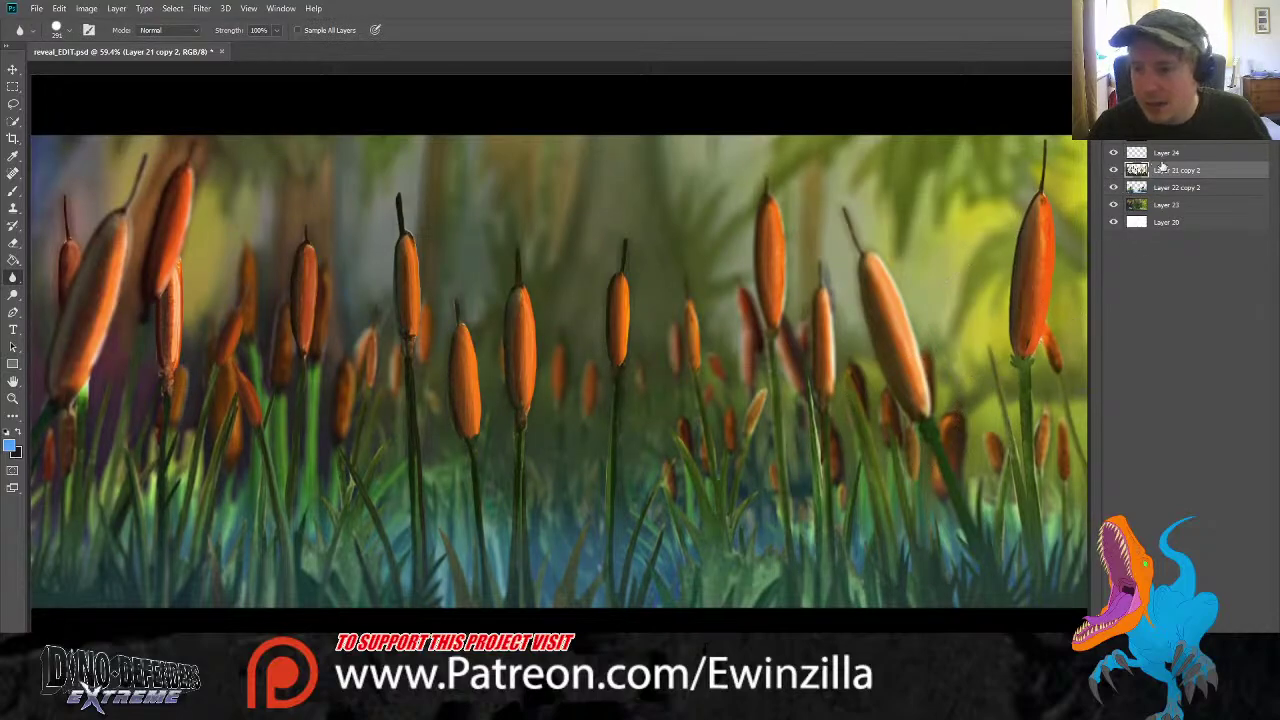
Set the foreground colour to green and prepare a small hard Brush at 37% opacity for Layer 21 copy 2
{"action": "left_click", "coordinate": [13, 156]}
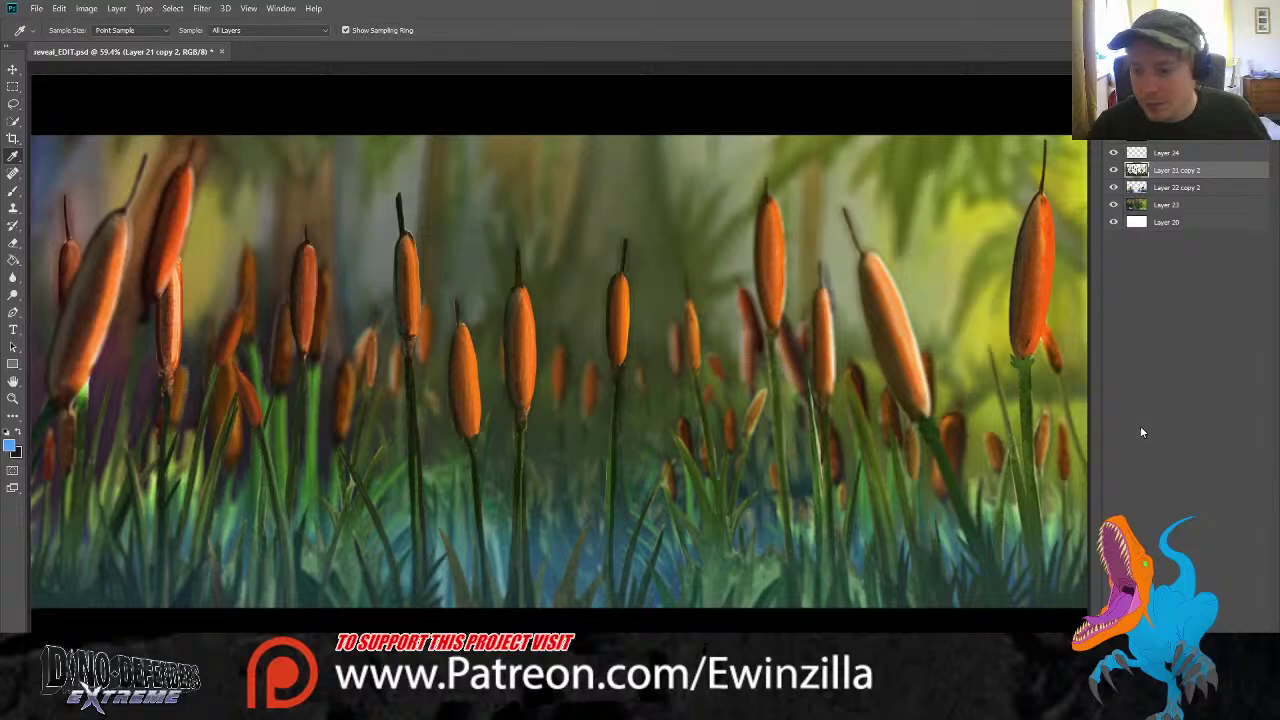
{"action": "key", "text": "b"}
{"action": "left_click", "coordinate": [157, 108]}
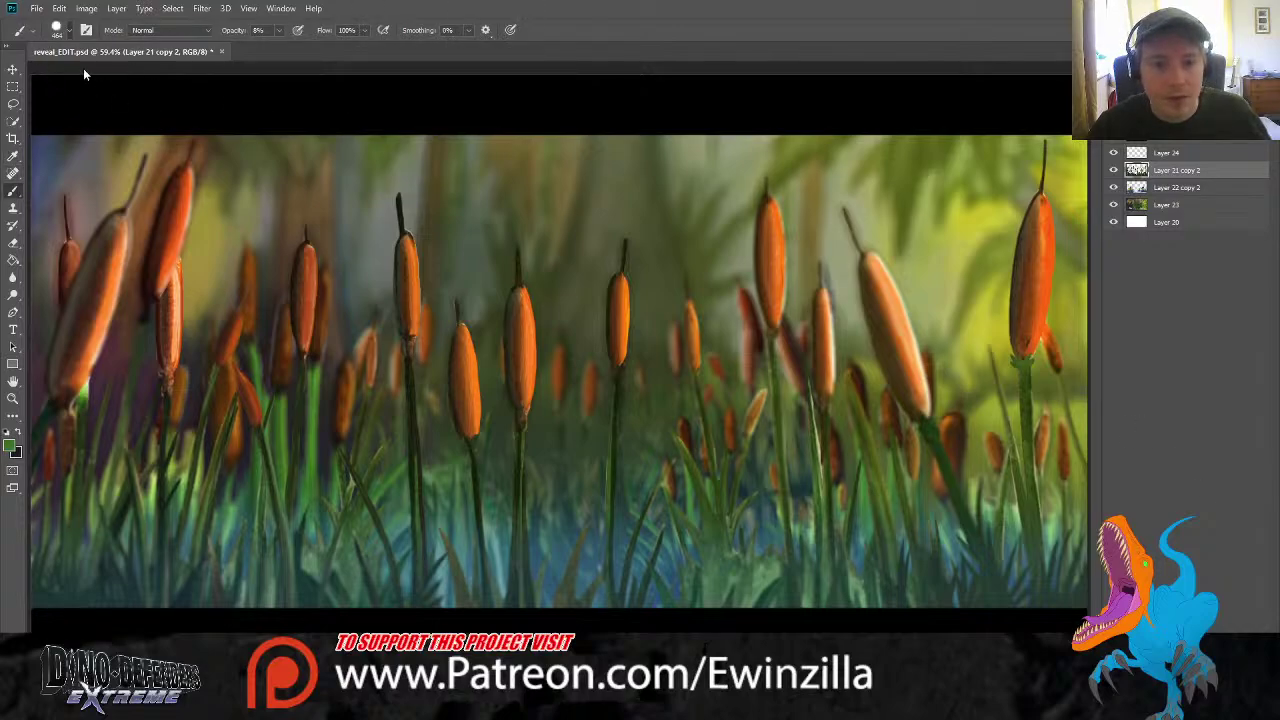
{"action": "left_click", "coordinate": [281, 31]}
{"action": "left_click", "coordinate": [287, 45]}
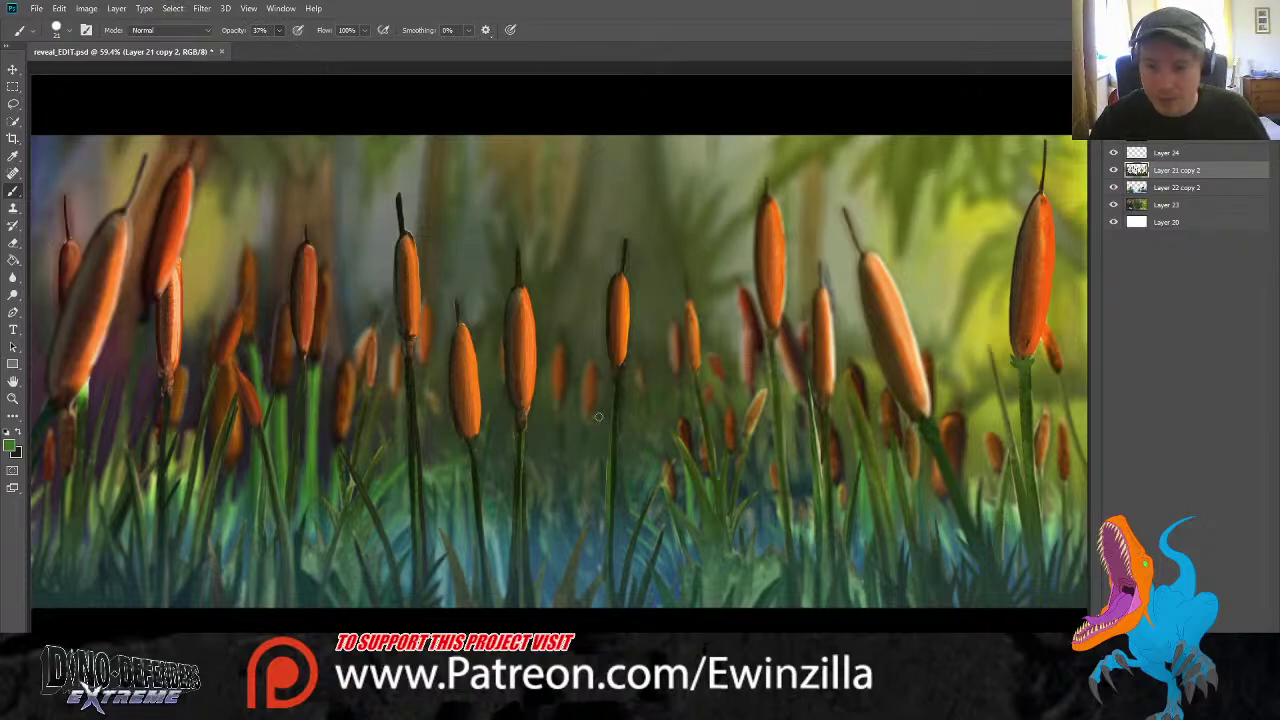
Try painting green strokes down the stem of the central cattail, undoing each attempt
{"action": "left_click_drag", "start_coordinate": [617, 384], "coordinate": [600, 560]}
{"action": "key", "text": "ctrl+z"}
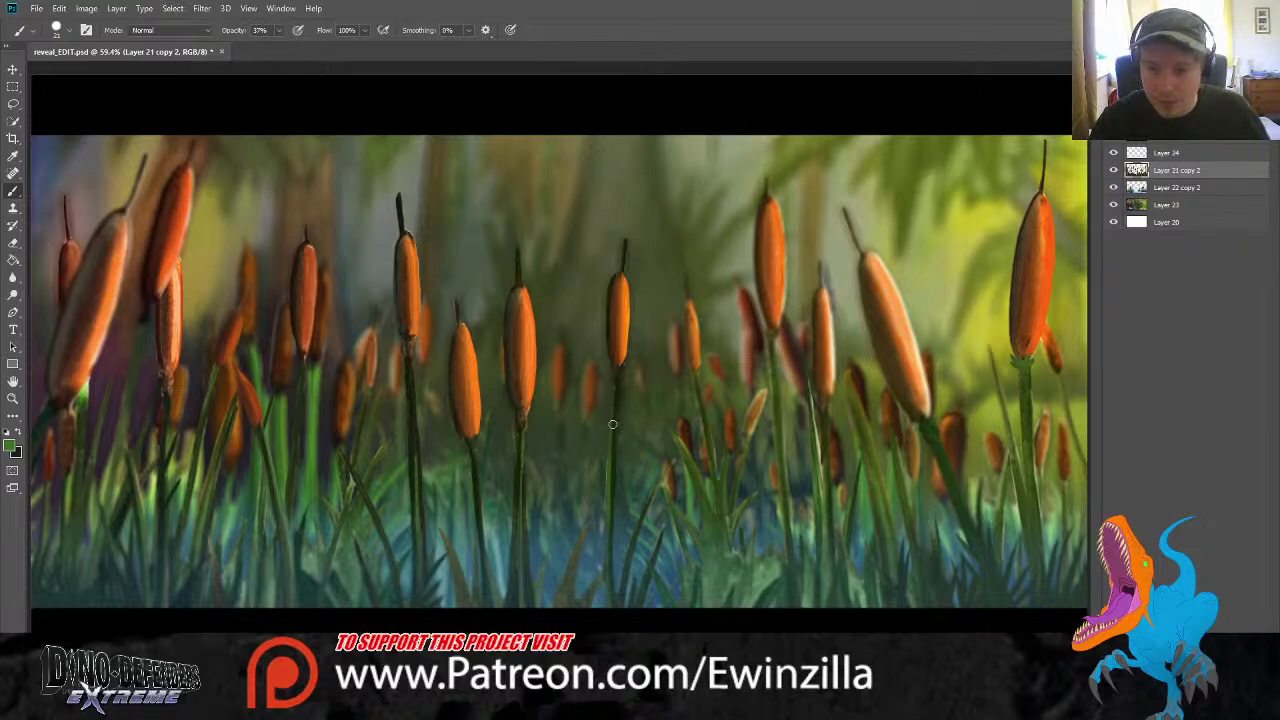
{"action": "left_click_drag", "start_coordinate": [615, 390], "coordinate": [604, 542]}
{"action": "key", "text": "ctrl+z"}
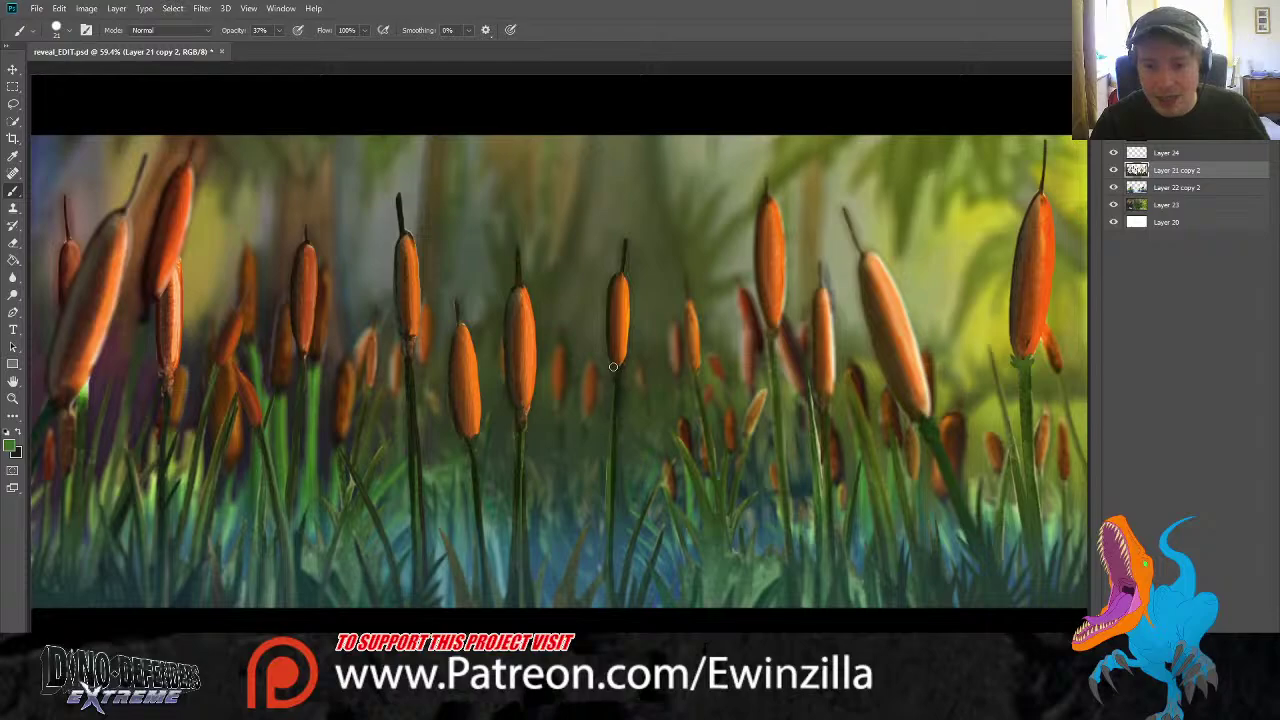
{"action": "left_click_drag", "start_coordinate": [616, 384], "coordinate": [606, 578]}
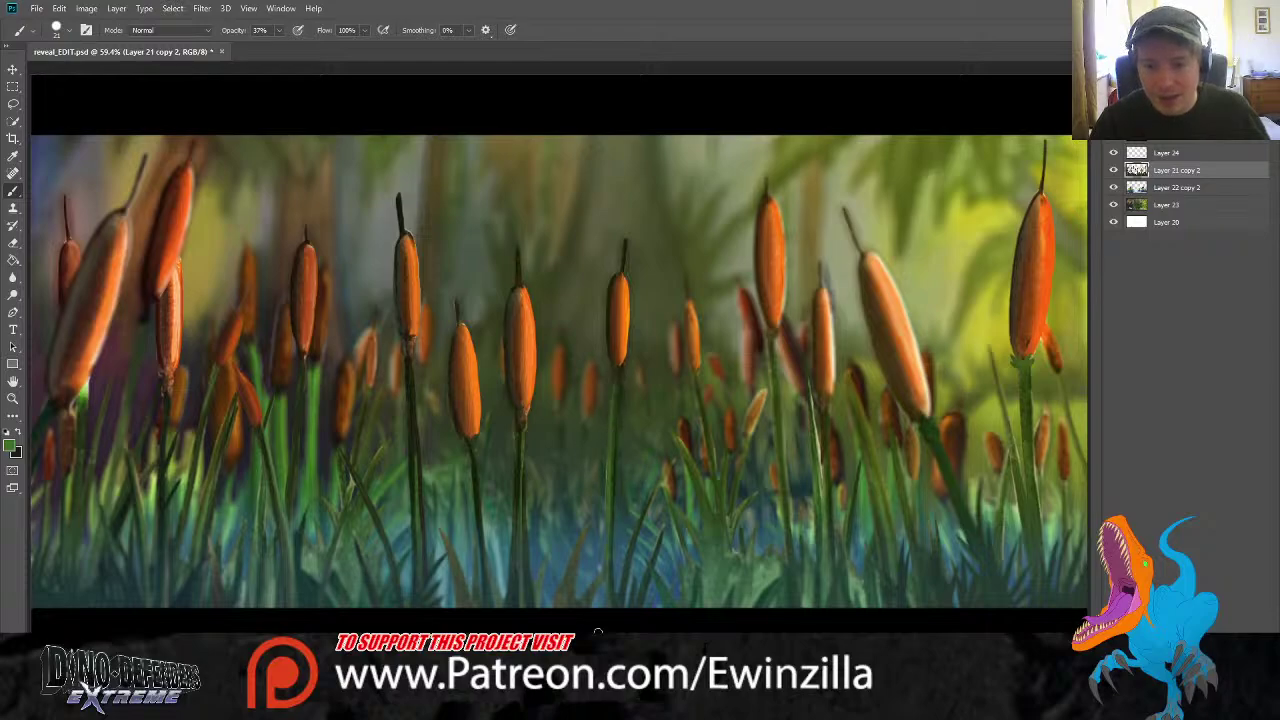
{"action": "key", "text": "ctrl+z"}
{"action": "key", "text": "ctrl+z"}
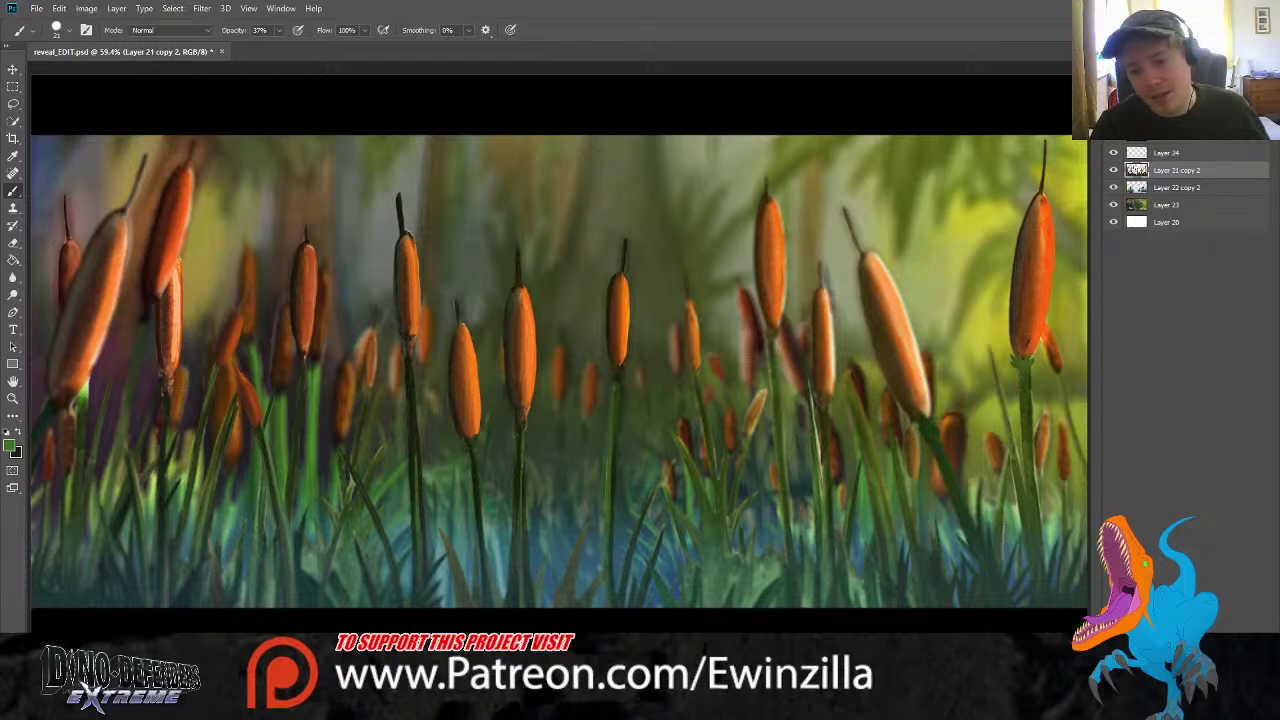
{"action": "key", "text": "ctrl+z"}
{"action": "key", "text": "ctrl+z"}
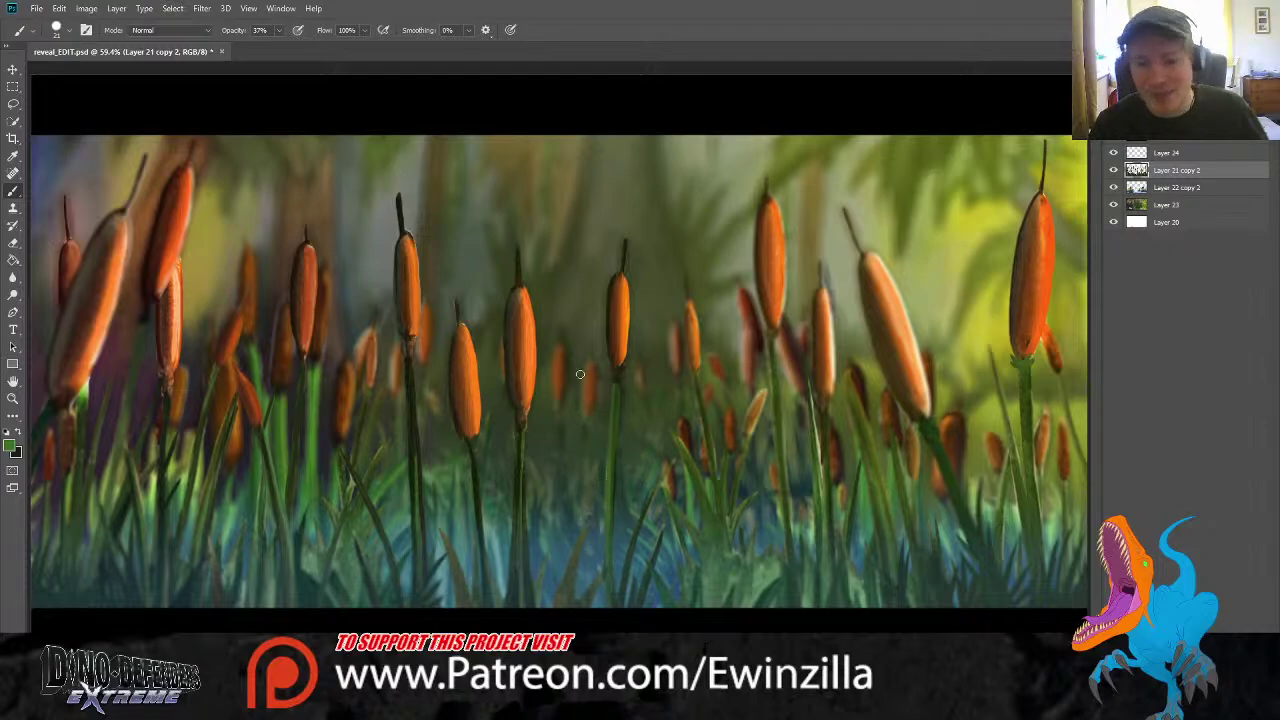
Reduce the brush size to 14 and repaint the central cattail's stem green, undoing the unwanted strokes
{"action": "key", "text": "ctrl+z"}
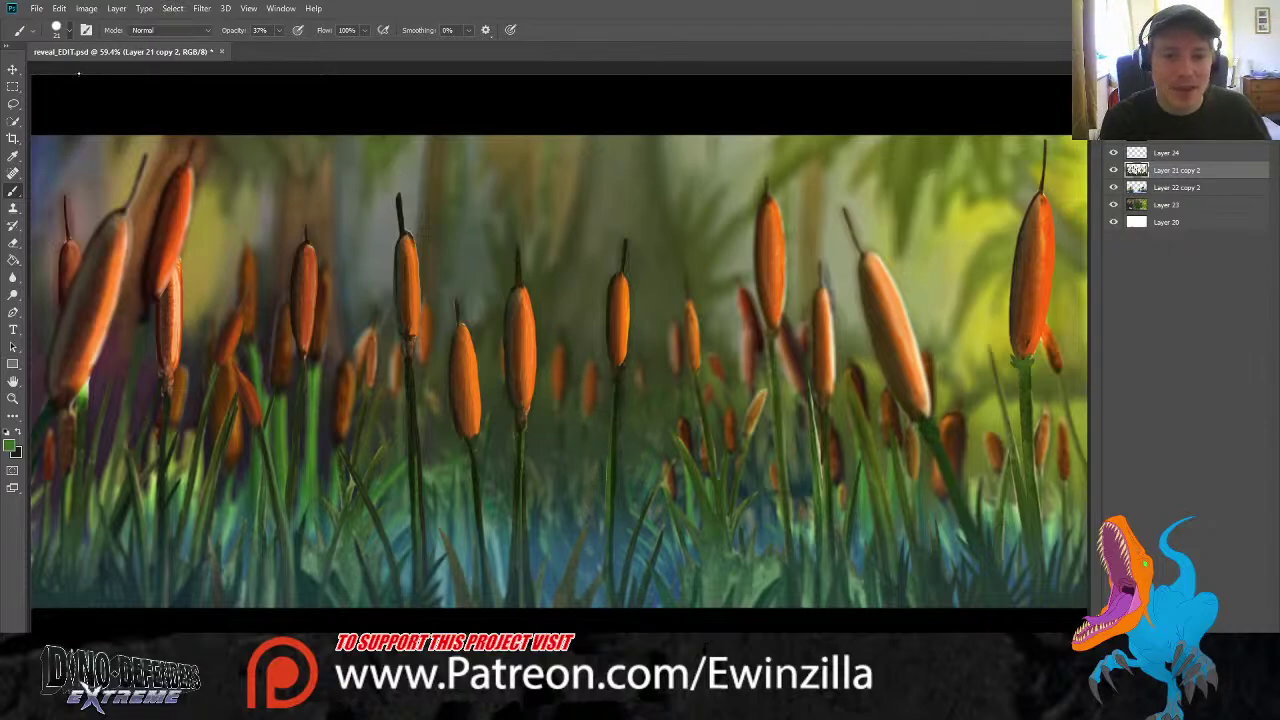
{"action": "key", "text": "["}
{"action": "key", "text": "["}
{"action": "key", "text": "ctrl+z"}
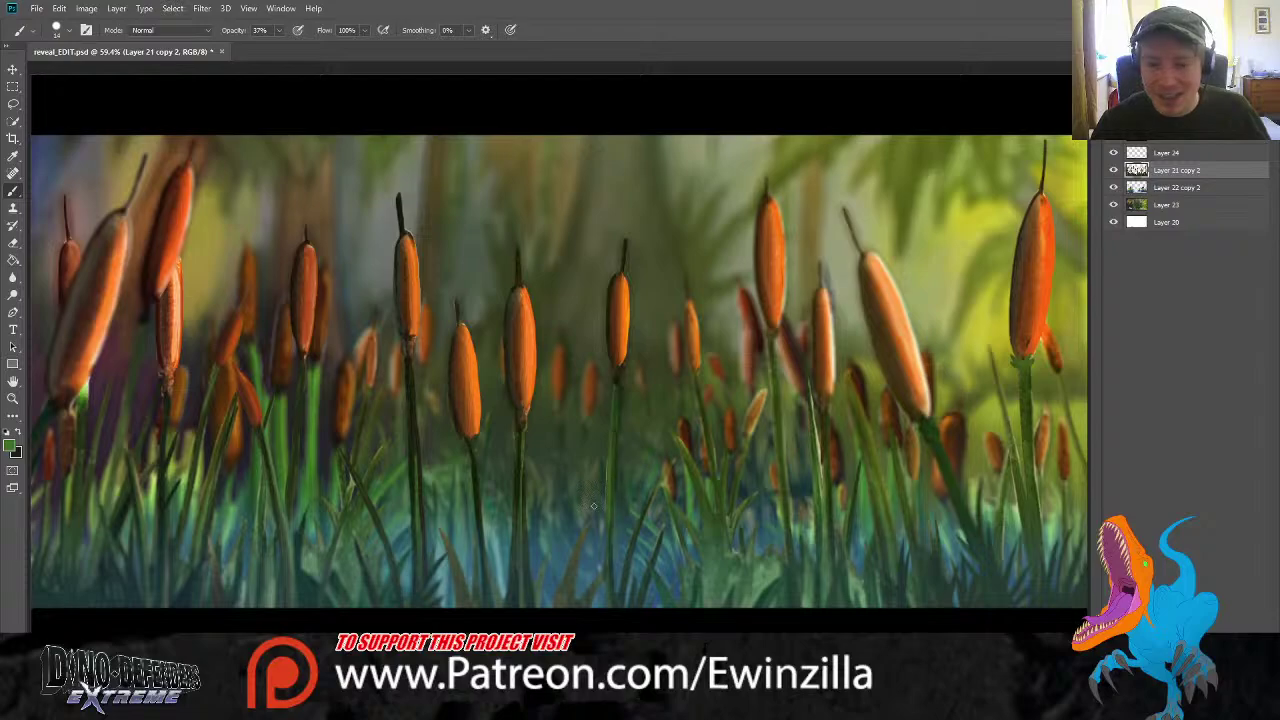
{"action": "key", "text": "ctrl+z"}
{"action": "key", "text": "ctrl+z"}
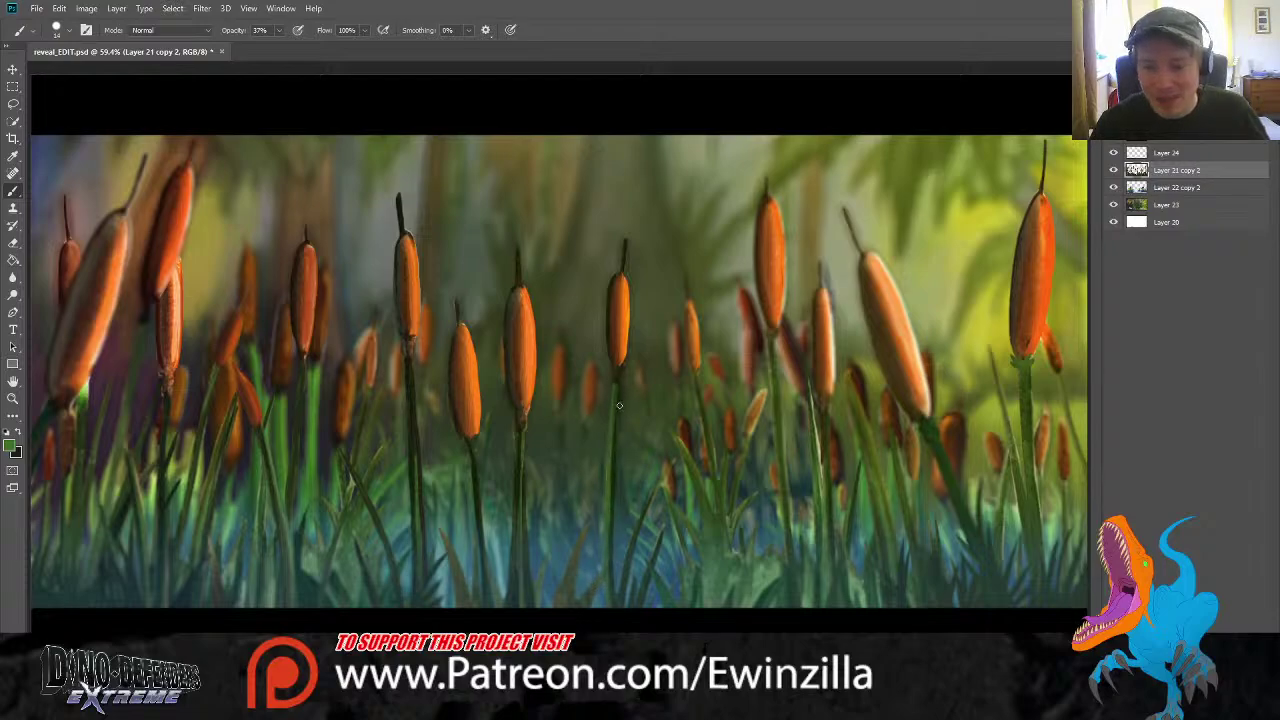
{"action": "key", "text": "ctrl+z"}
{"action": "key", "text": "ctrl+z"}
{"action": "key", "text": "ctrl+z"}
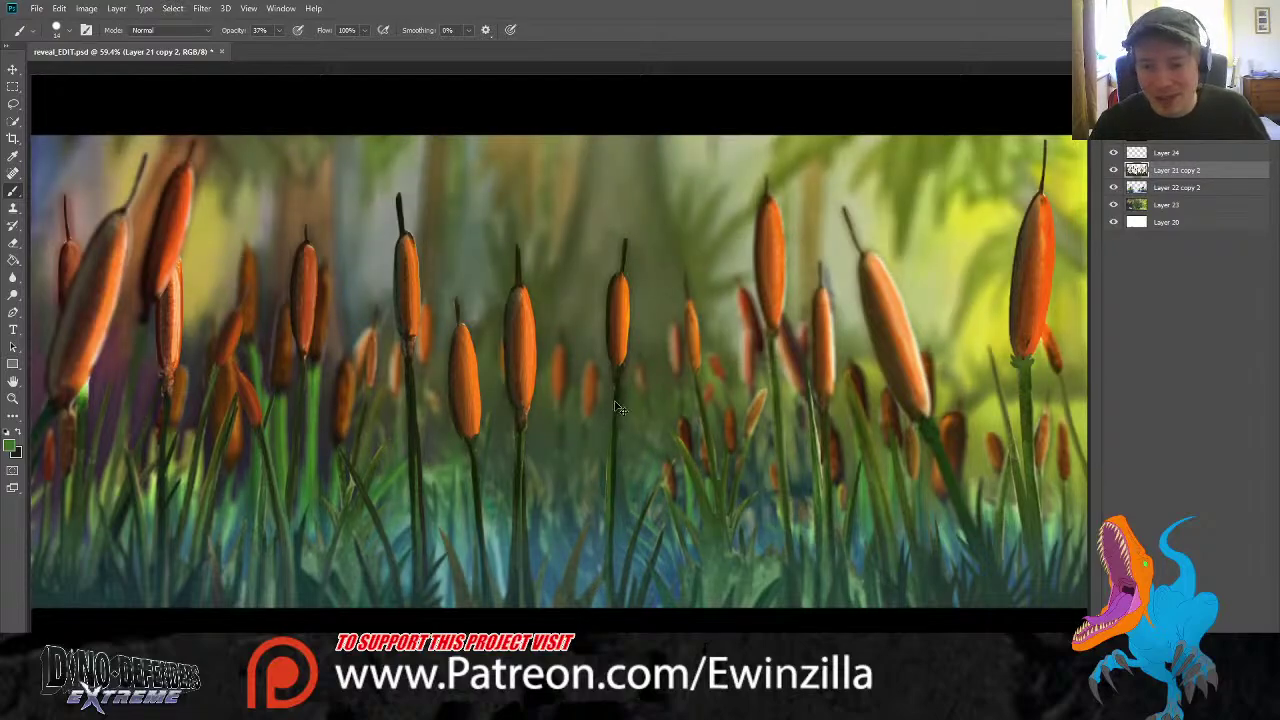
{"action": "key", "text": "ctrl+z"}
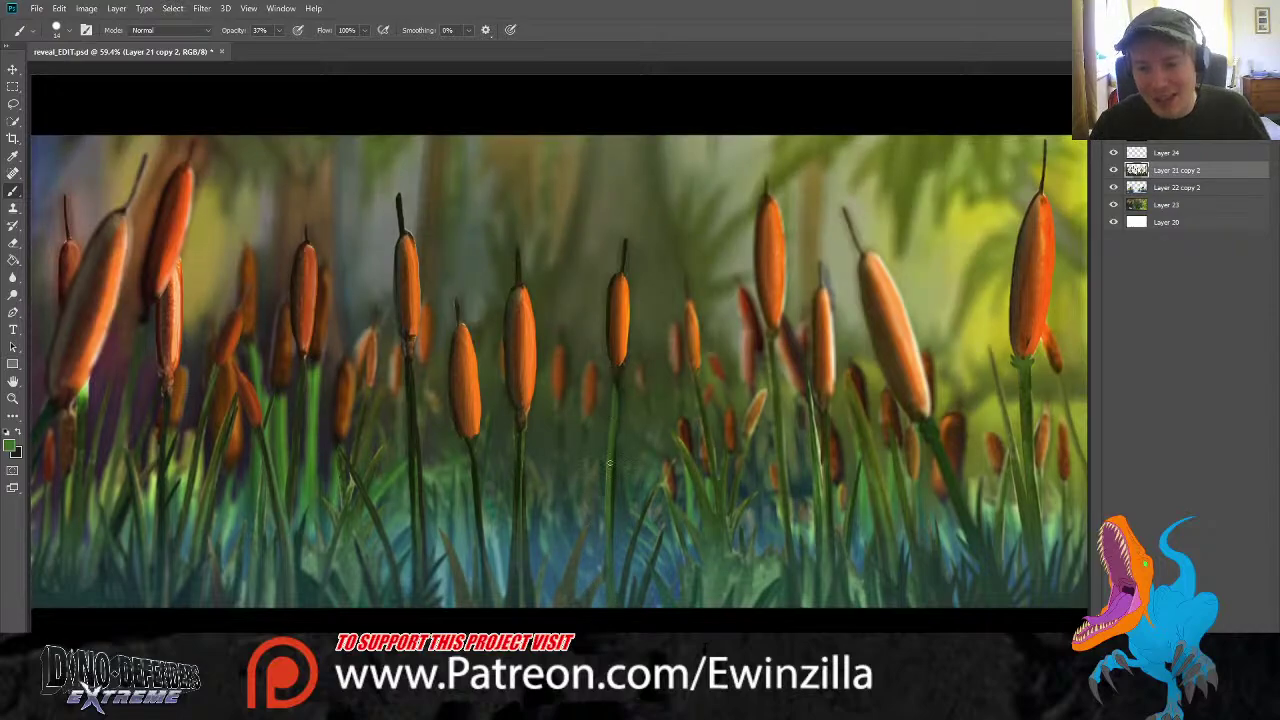
{"action": "key", "text": "ctrl+z"}
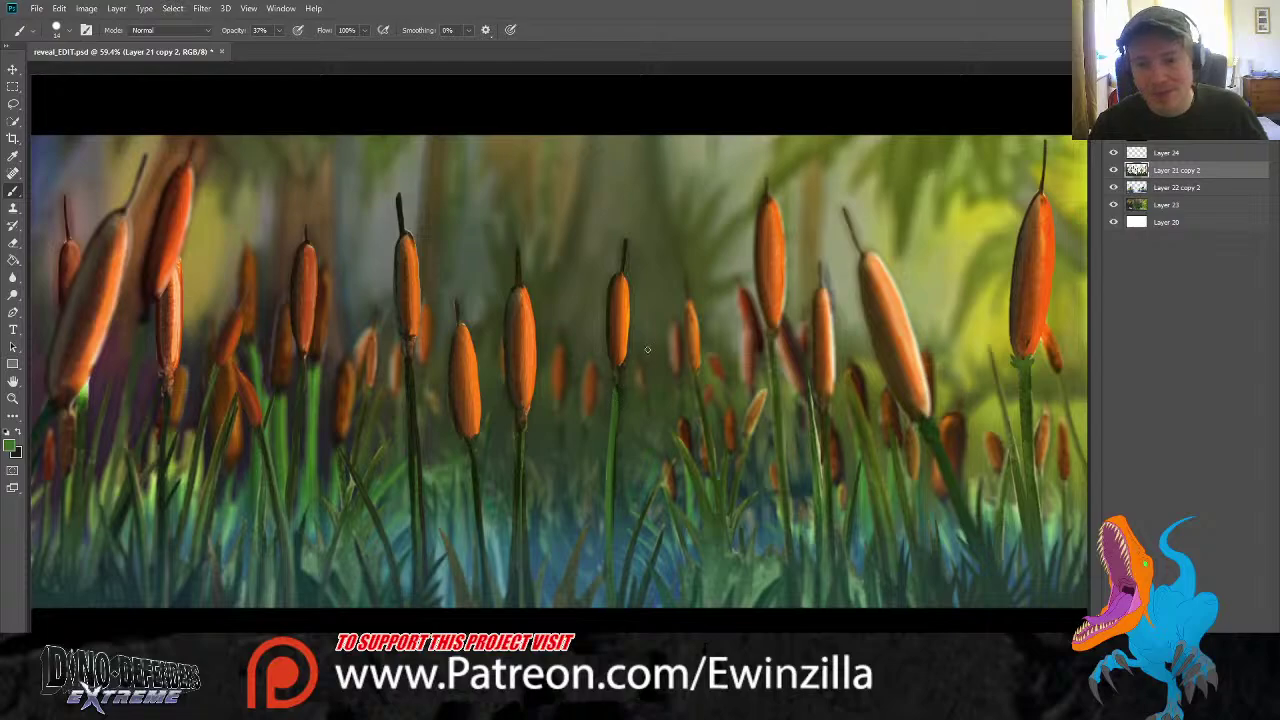
Paint green strokes down the stems of the two cattails immediately left of the central one
{"action": "left_click_drag", "start_coordinate": [520, 432], "coordinate": [521, 588]}
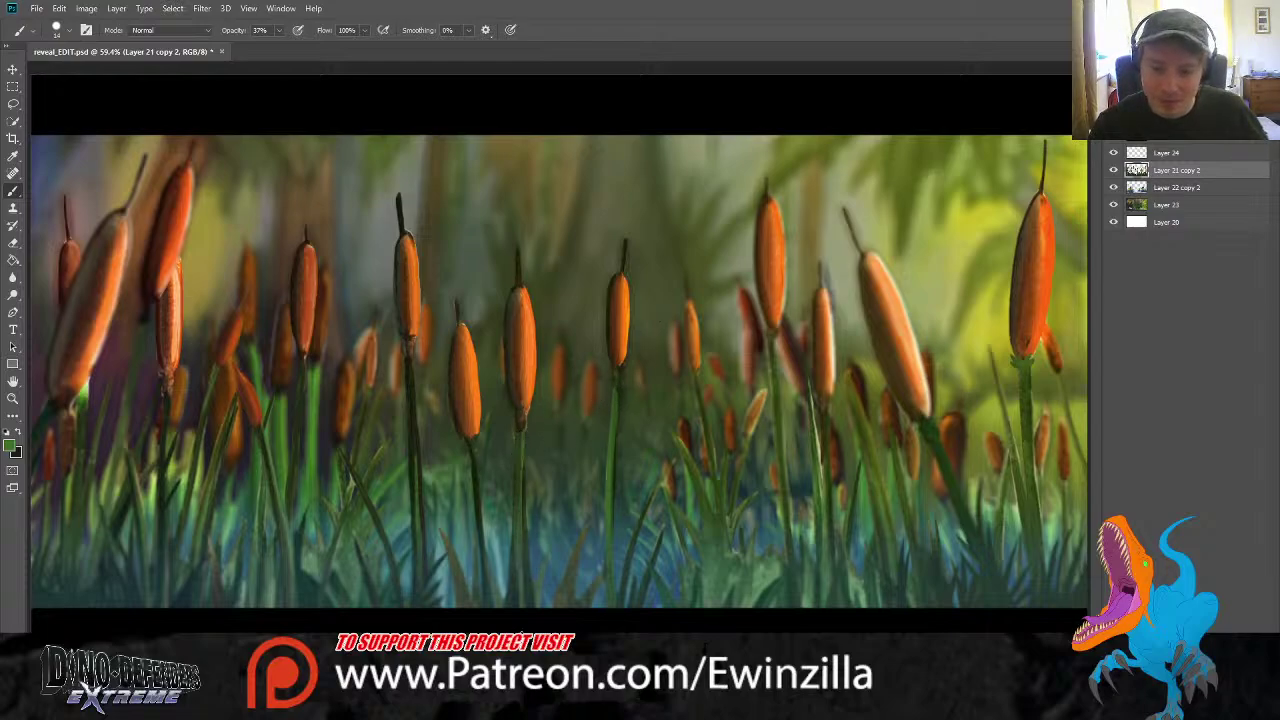
{"action": "left_click_drag", "start_coordinate": [520, 438], "coordinate": [516, 604]}
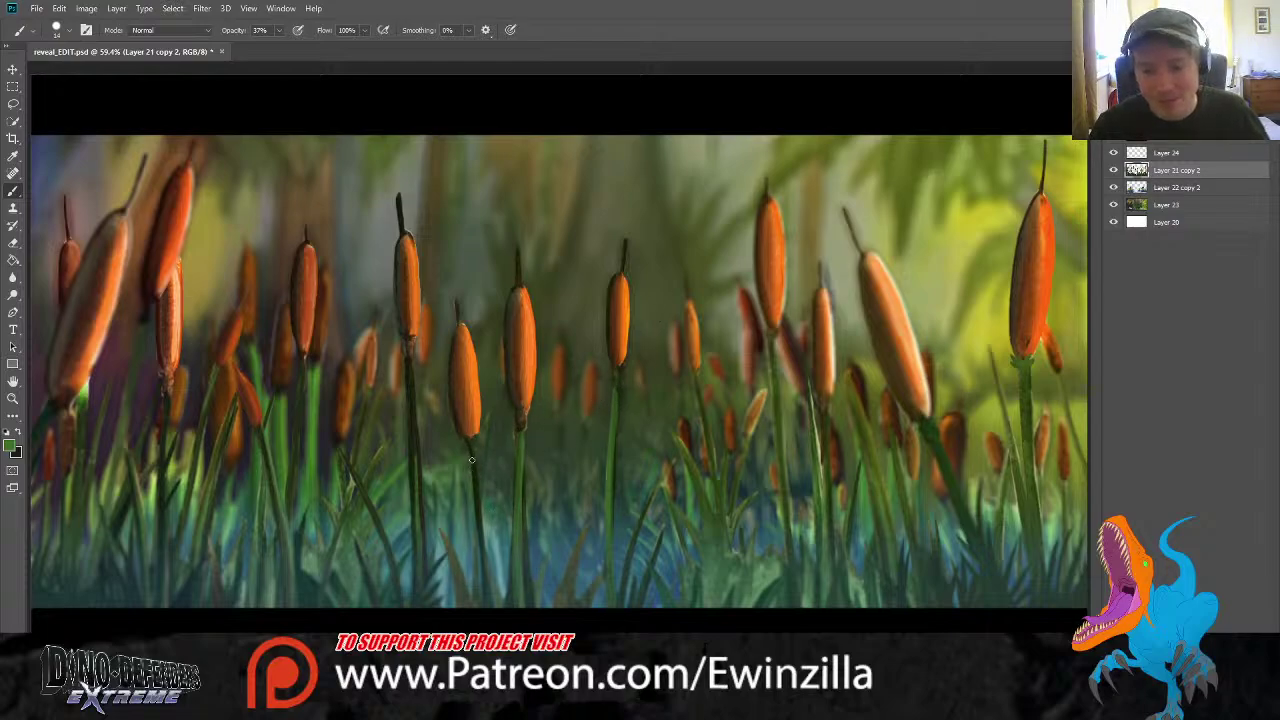
{"action": "left_click_drag", "start_coordinate": [472, 442], "coordinate": [485, 605]}
{"action": "key", "text": "ctrl+z"}
{"action": "left_click_drag", "start_coordinate": [473, 446], "coordinate": [484, 605]}
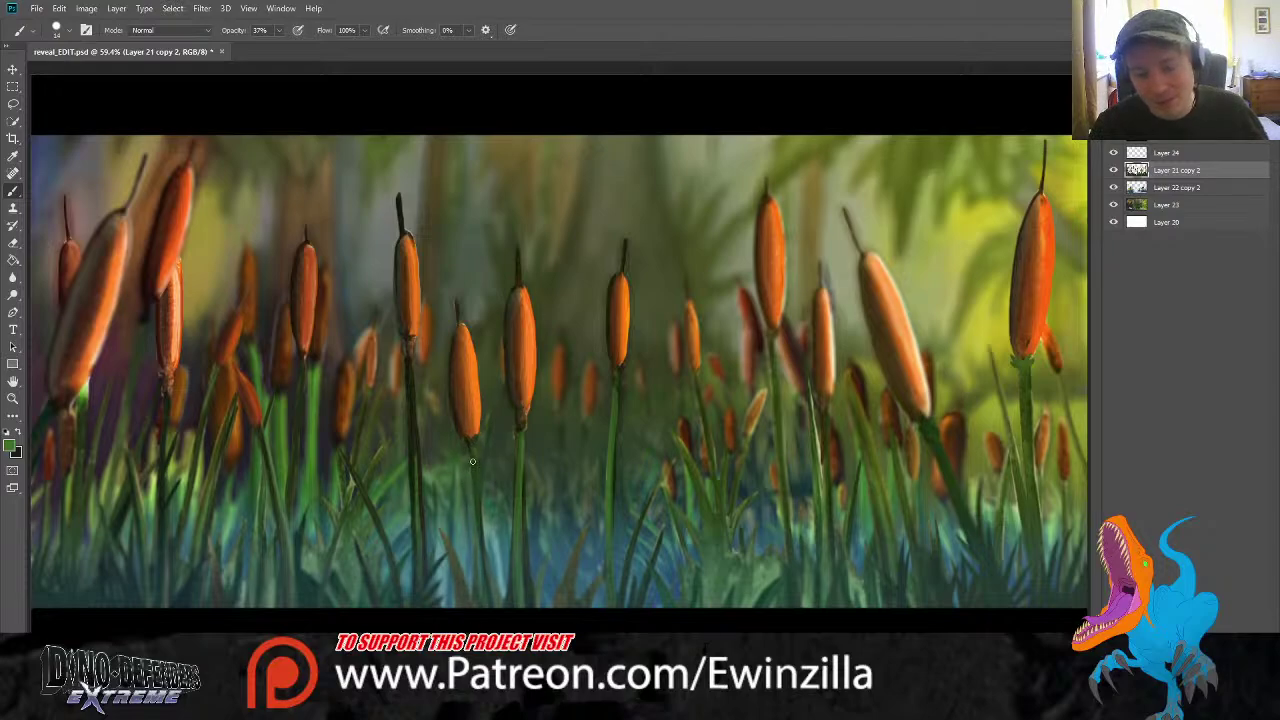
{"action": "left_click_drag", "start_coordinate": [471, 445], "coordinate": [490, 606]}
Paint the long stem of the tall cattail left of the centre group green, redoing the first stroke
{"action": "left_click_drag", "start_coordinate": [409, 357], "coordinate": [399, 604]}
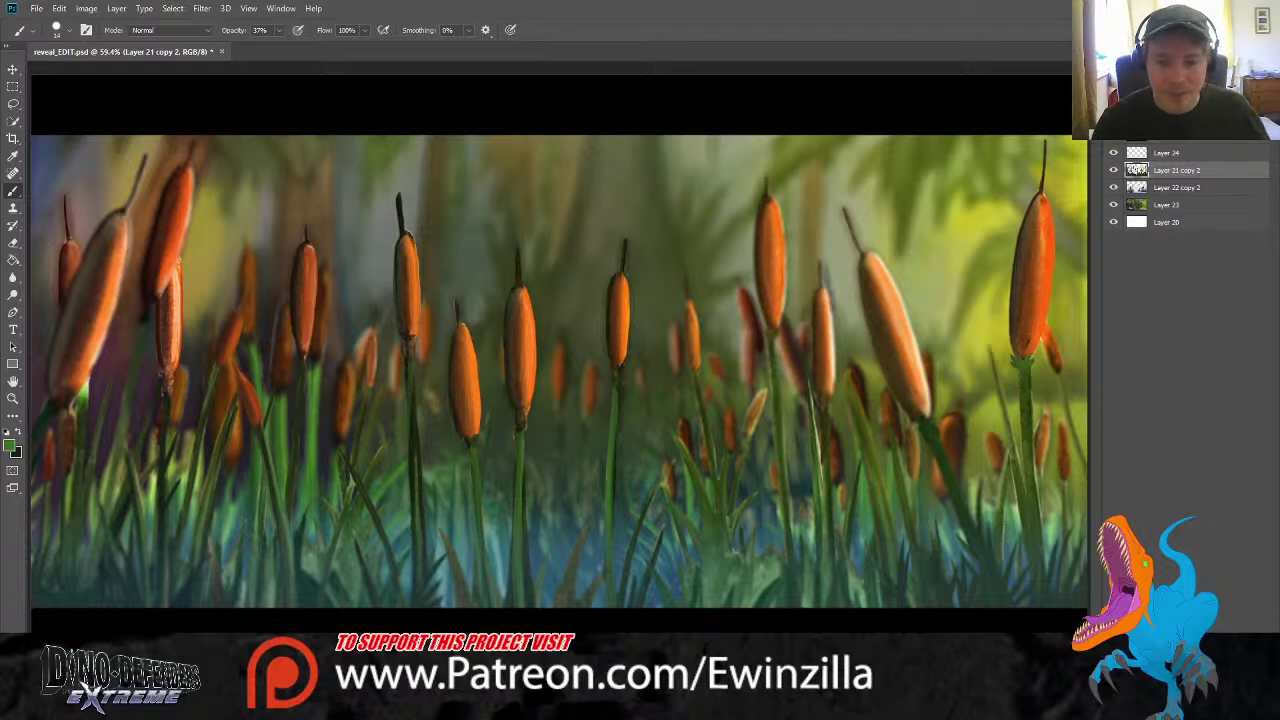
{"action": "key", "text": "ctrl+z"}
{"action": "left_click_drag", "start_coordinate": [408, 358], "coordinate": [416, 606]}
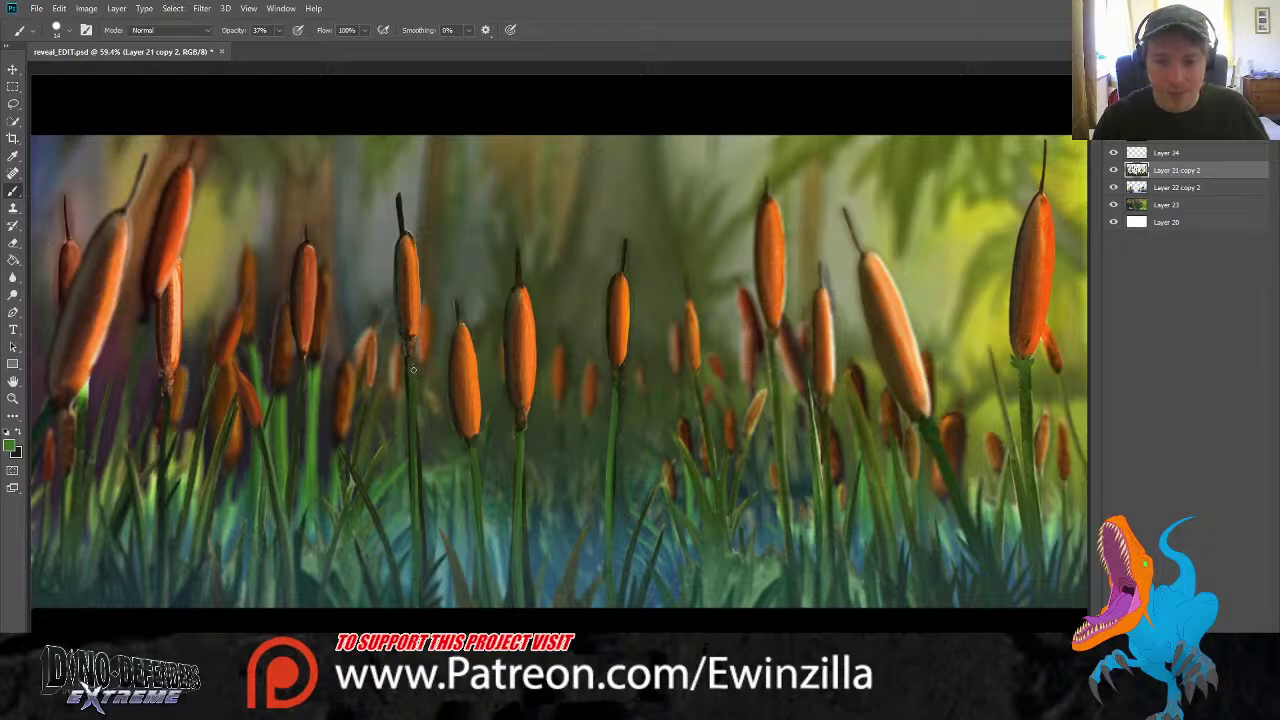
{"action": "left_click_drag", "start_coordinate": [406, 356], "coordinate": [426, 606]}
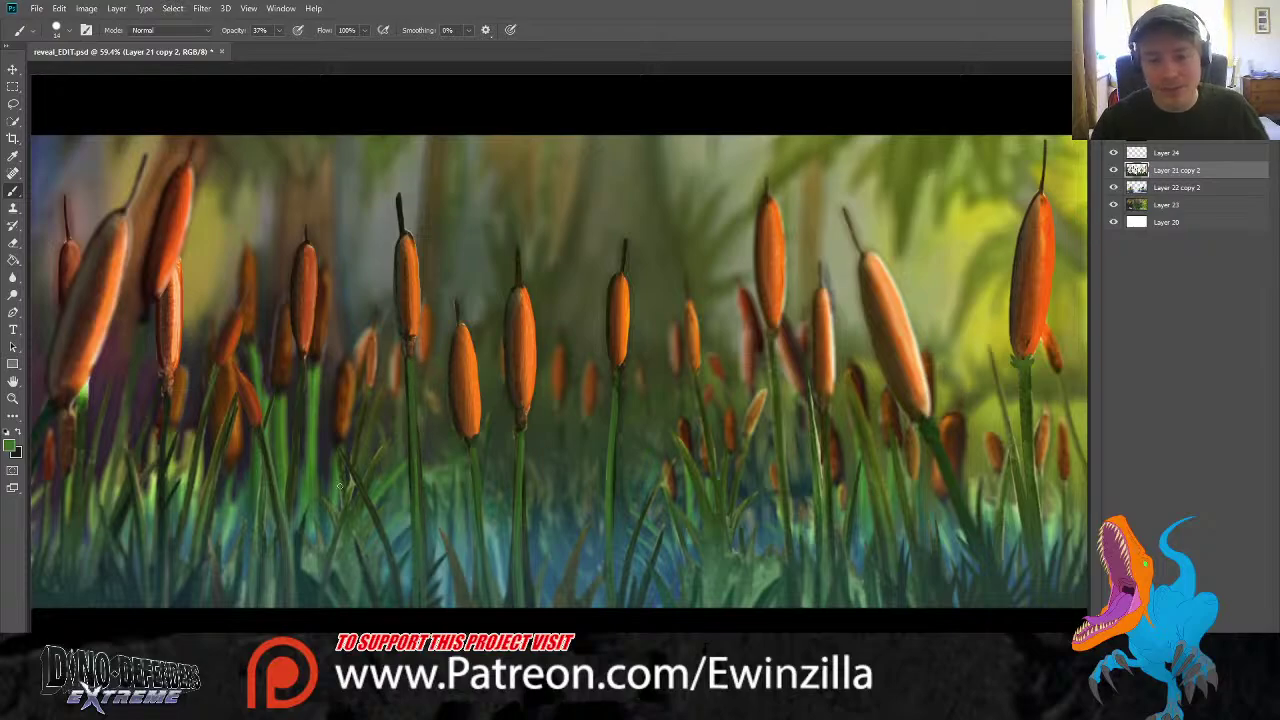
Paint green strokes down the stems of the clustered foreground cattails along the painting's left side
{"action": "left_click_drag", "start_coordinate": [259, 429], "coordinate": [289, 606]}
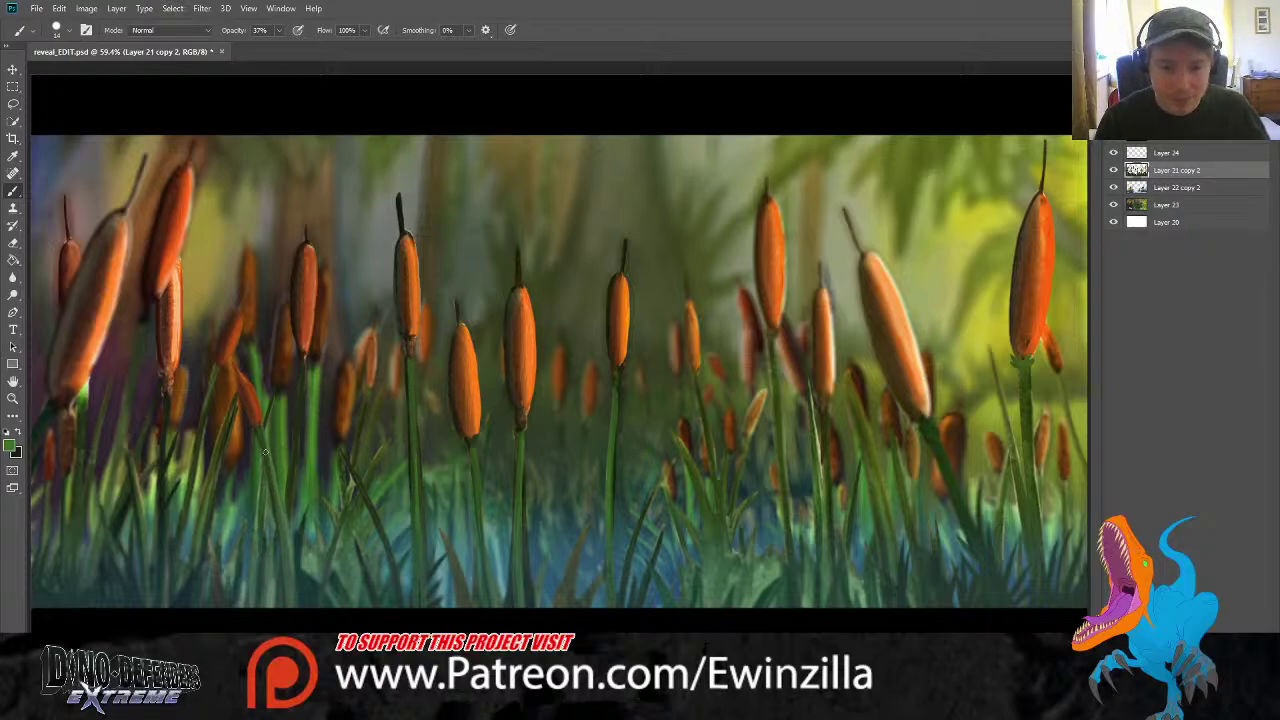
{"action": "left_click_drag", "start_coordinate": [259, 430], "coordinate": [281, 540]}
{"action": "left_click_drag", "start_coordinate": [235, 405], "coordinate": [194, 586]}
{"action": "left_click_drag", "start_coordinate": [214, 378], "coordinate": [196, 490]}
{"action": "left_click_drag", "start_coordinate": [165, 401], "coordinate": [168, 600]}
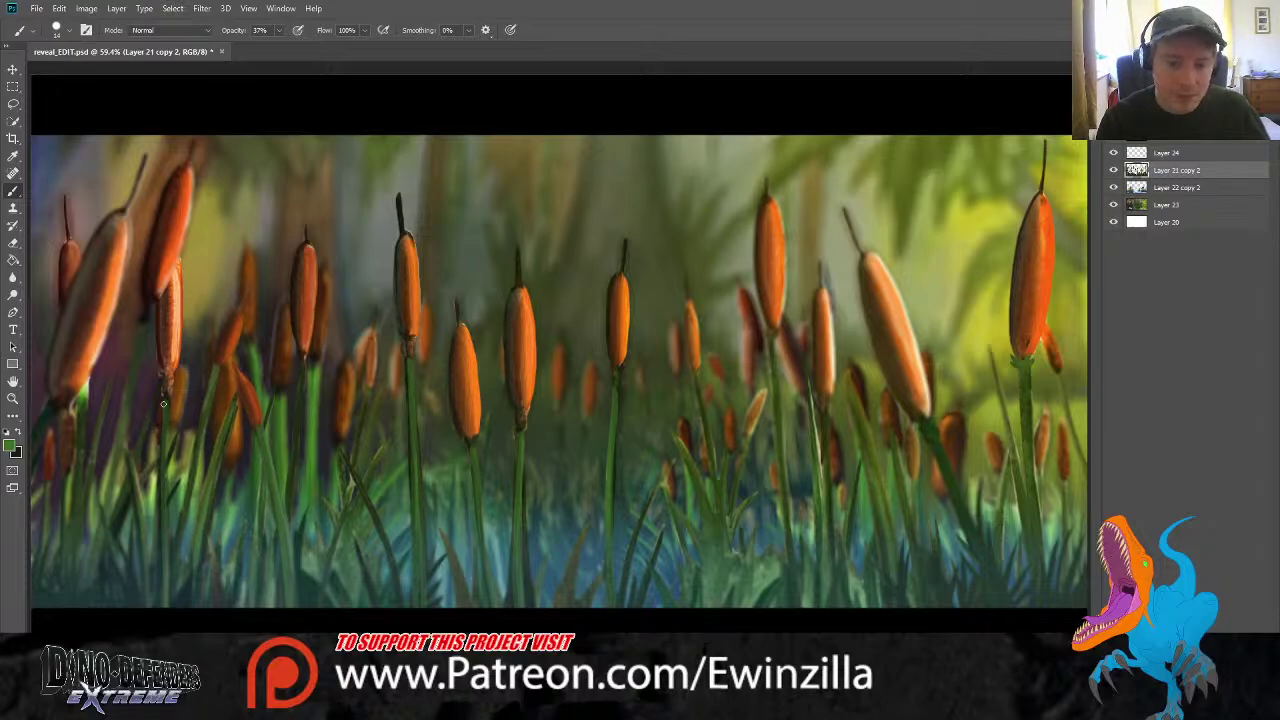
{"action": "left_click_drag", "start_coordinate": [163, 403], "coordinate": [167, 576]}
{"action": "key", "text": "ctrl+z"}
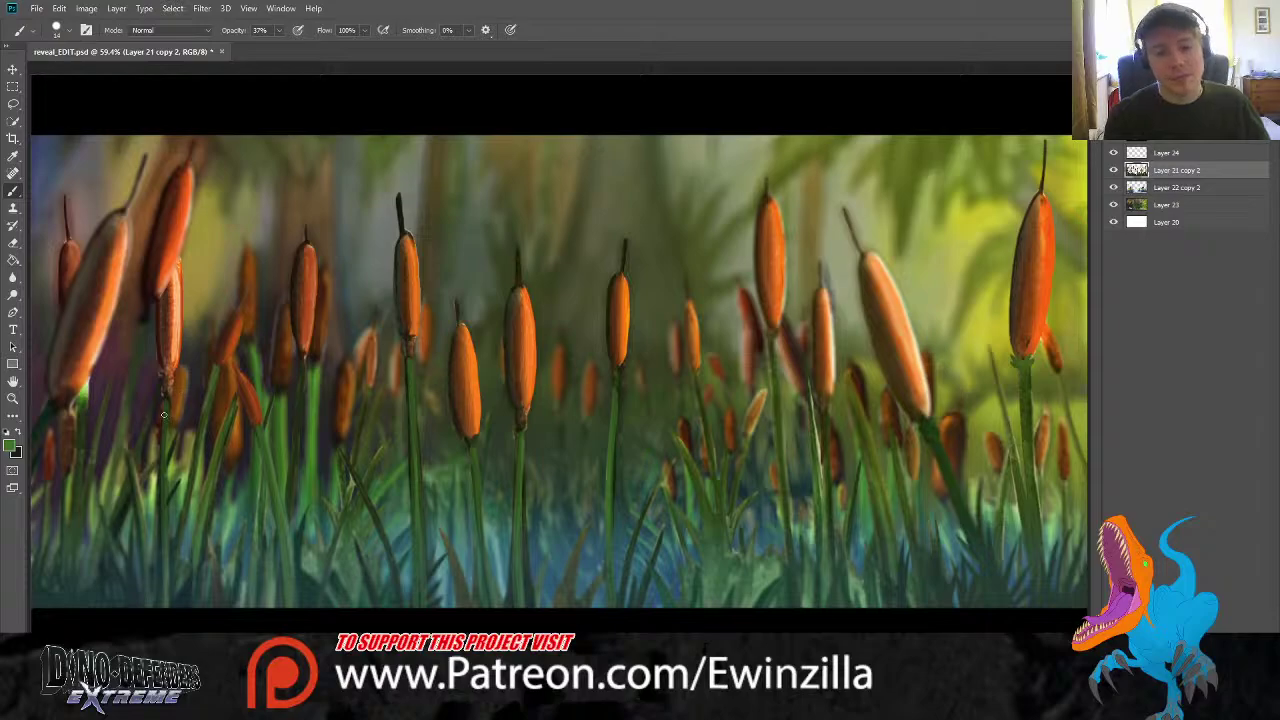
{"action": "left_click_drag", "start_coordinate": [163, 414], "coordinate": [163, 618]}
{"action": "left_click_drag", "start_coordinate": [54, 411], "coordinate": [24, 470]}
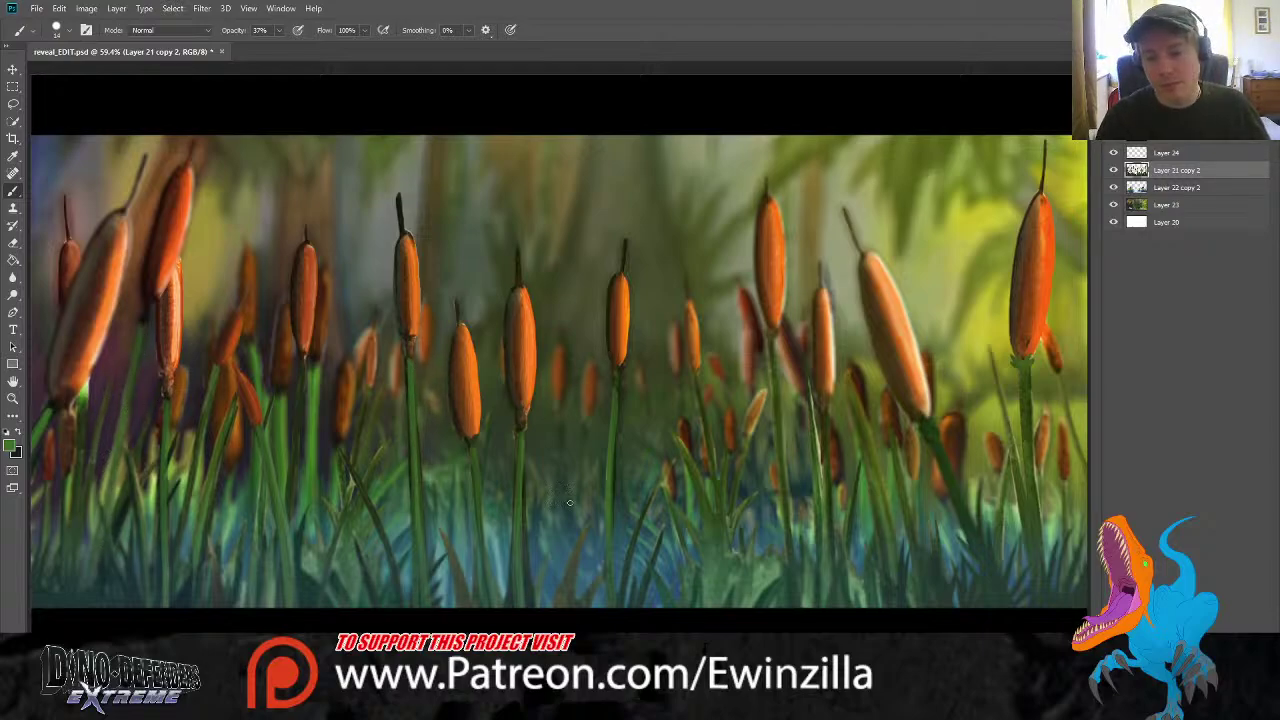
Brighten the stems of the tall cattail right of centre and the small one beside it with green strokes
{"action": "left_click_drag", "start_coordinate": [615, 396], "coordinate": [604, 496]}
{"action": "key", "text": "ctrl+z"}
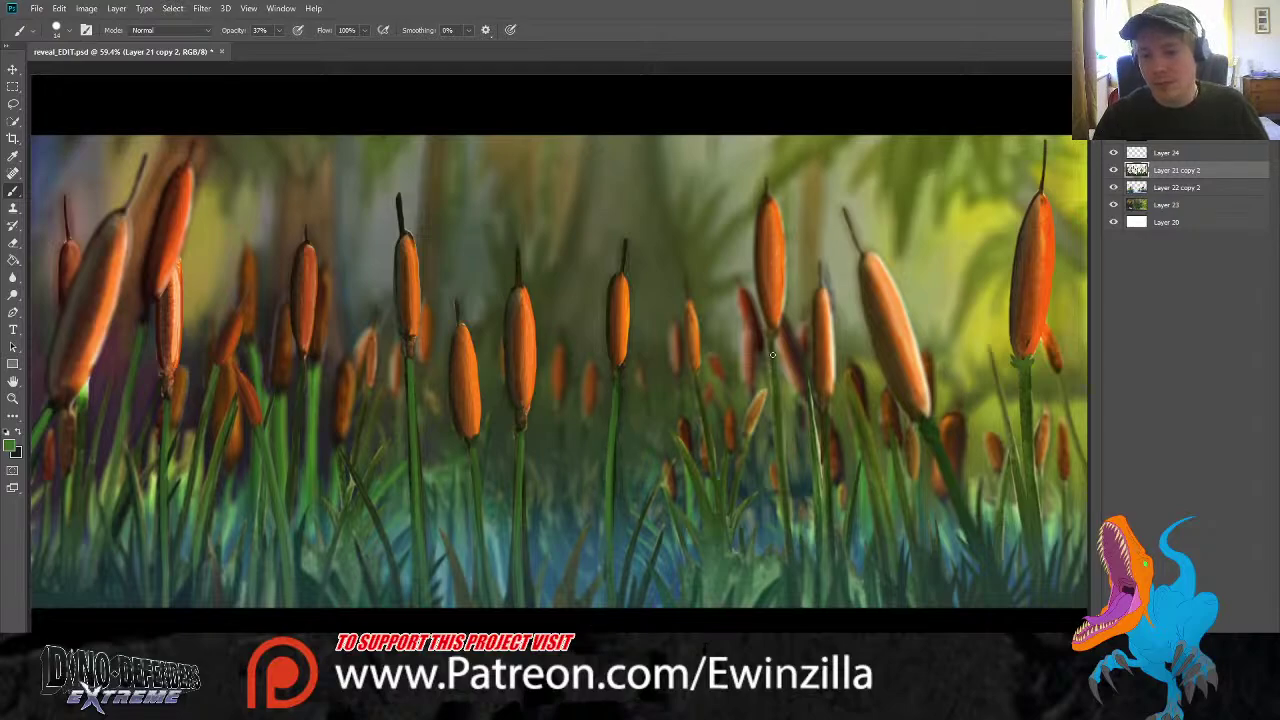
{"action": "left_click_drag", "start_coordinate": [771, 344], "coordinate": [775, 598]}
{"action": "left_click_drag", "start_coordinate": [775, 352], "coordinate": [788, 604]}
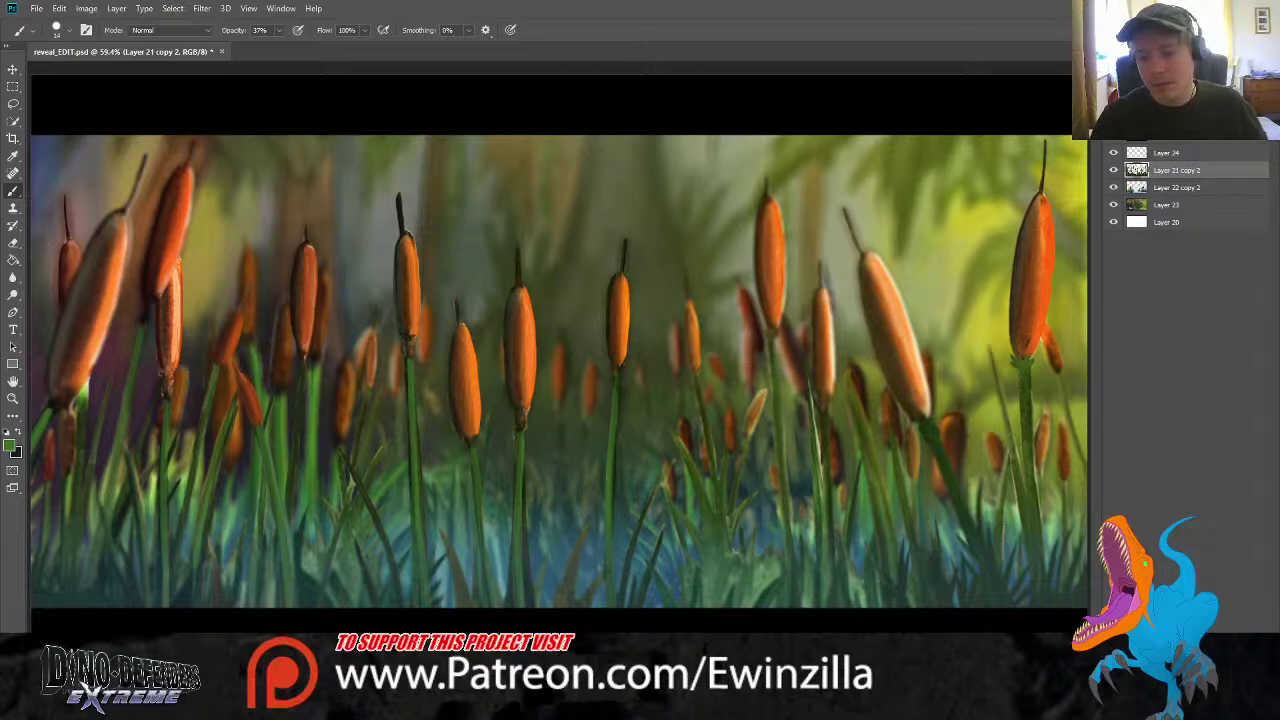
{"action": "left_click_drag", "start_coordinate": [773, 344], "coordinate": [790, 604]}
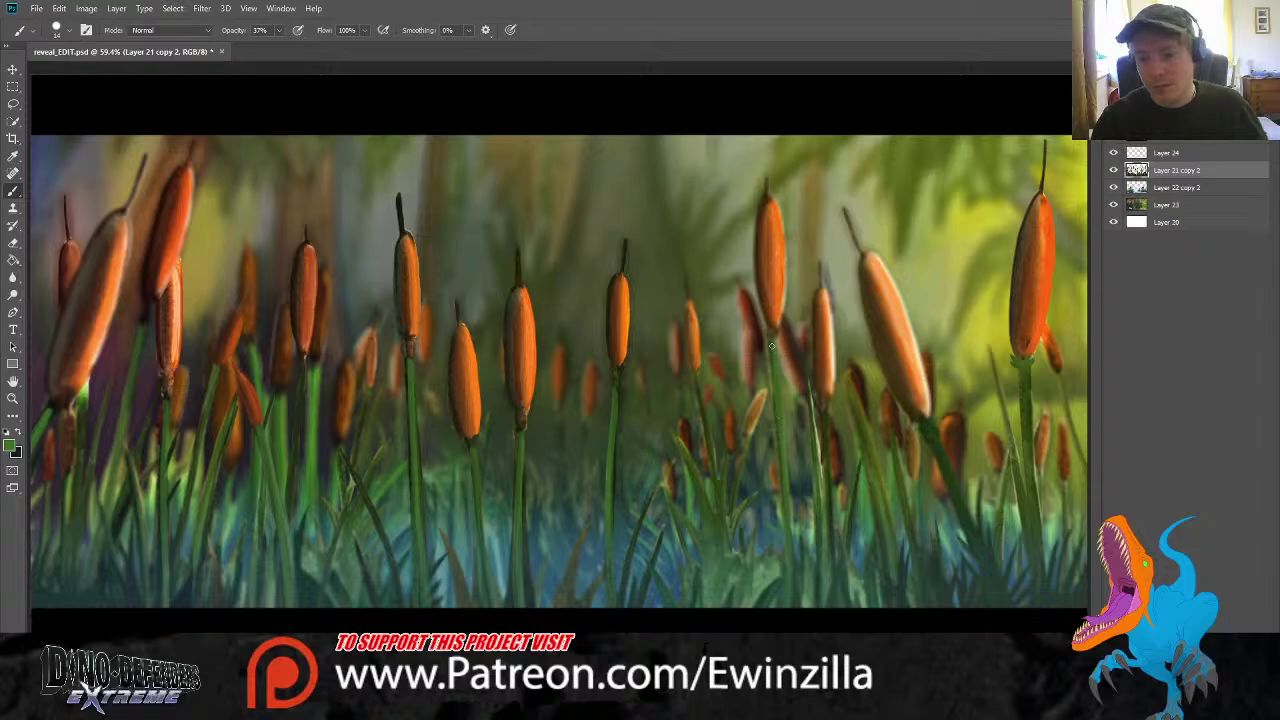
{"action": "left_click_drag", "start_coordinate": [695, 372], "coordinate": [714, 508]}
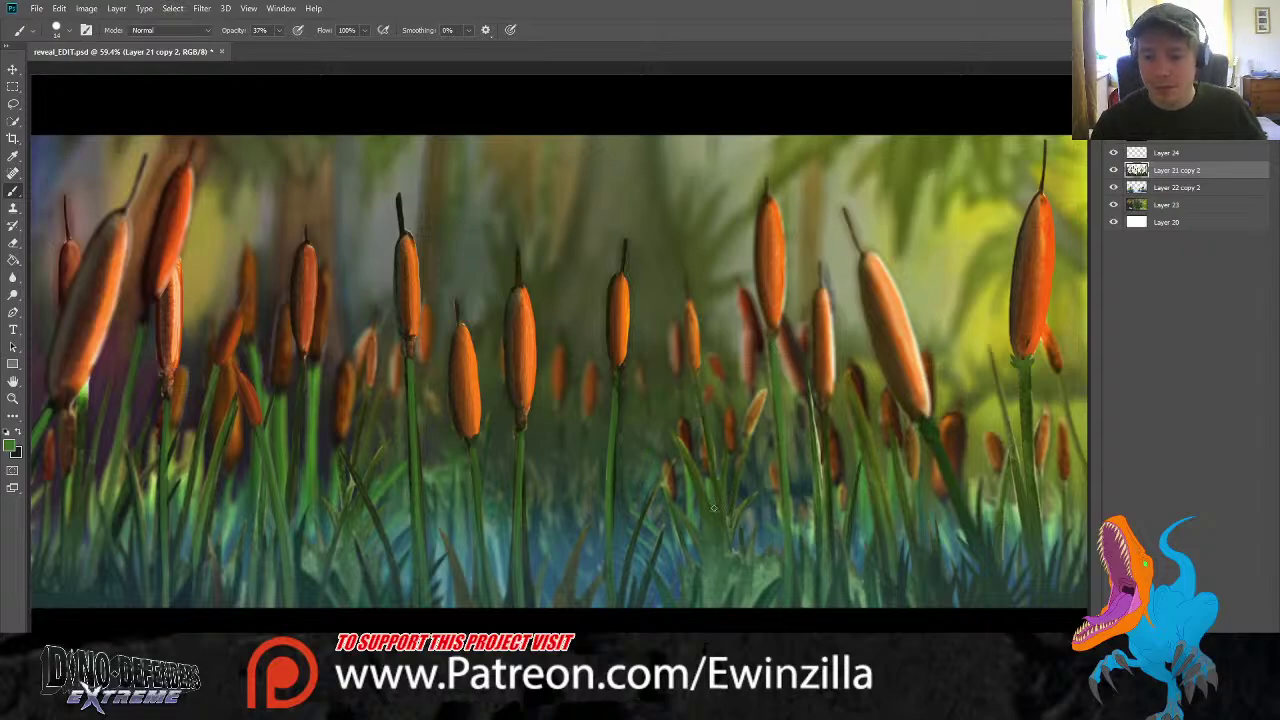
{"action": "left_click_drag", "start_coordinate": [694, 378], "coordinate": [726, 538]}
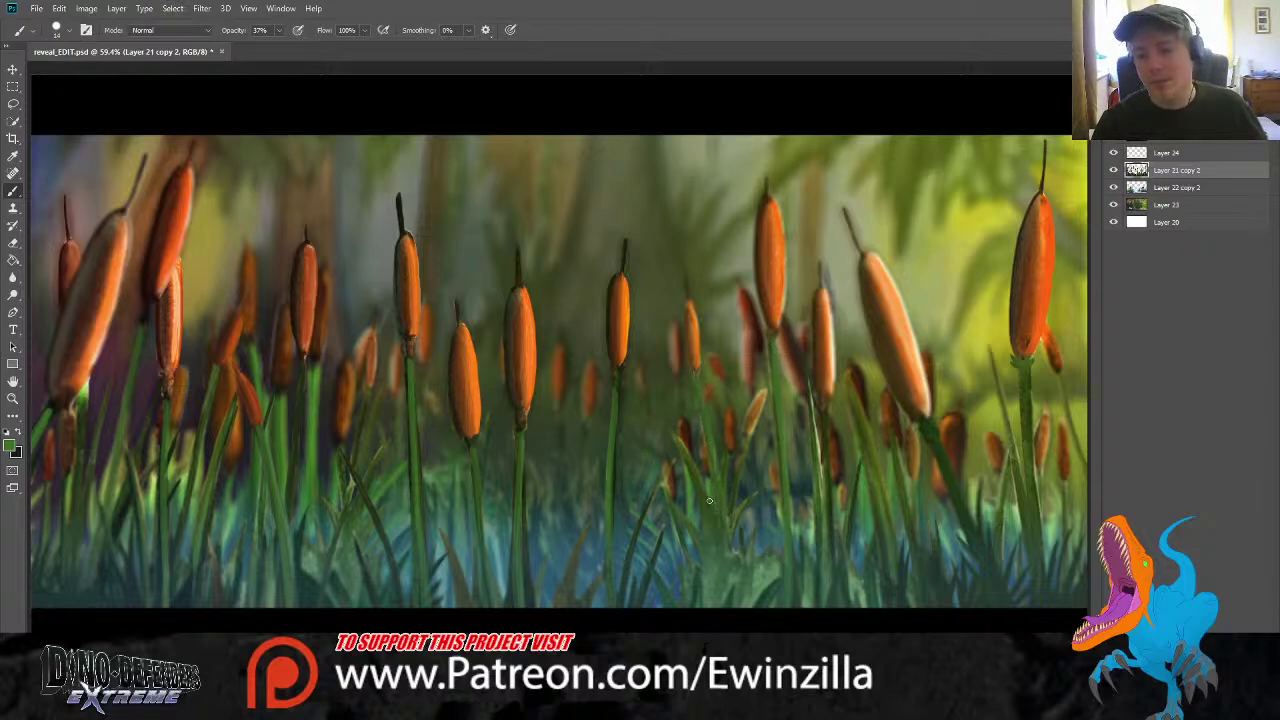
Paint green over the stems of the large leaning cattail and the far-right cattail, undoing the surplus strokes
{"action": "mouse_move", "coordinate": [926, 425]}
{"action": "left_mouse_down"}
{"action": "mouse_move", "coordinate": [942, 451]}
{"action": "mouse_move", "coordinate": [935, 428]}
{"action": "left_mouse_up"}
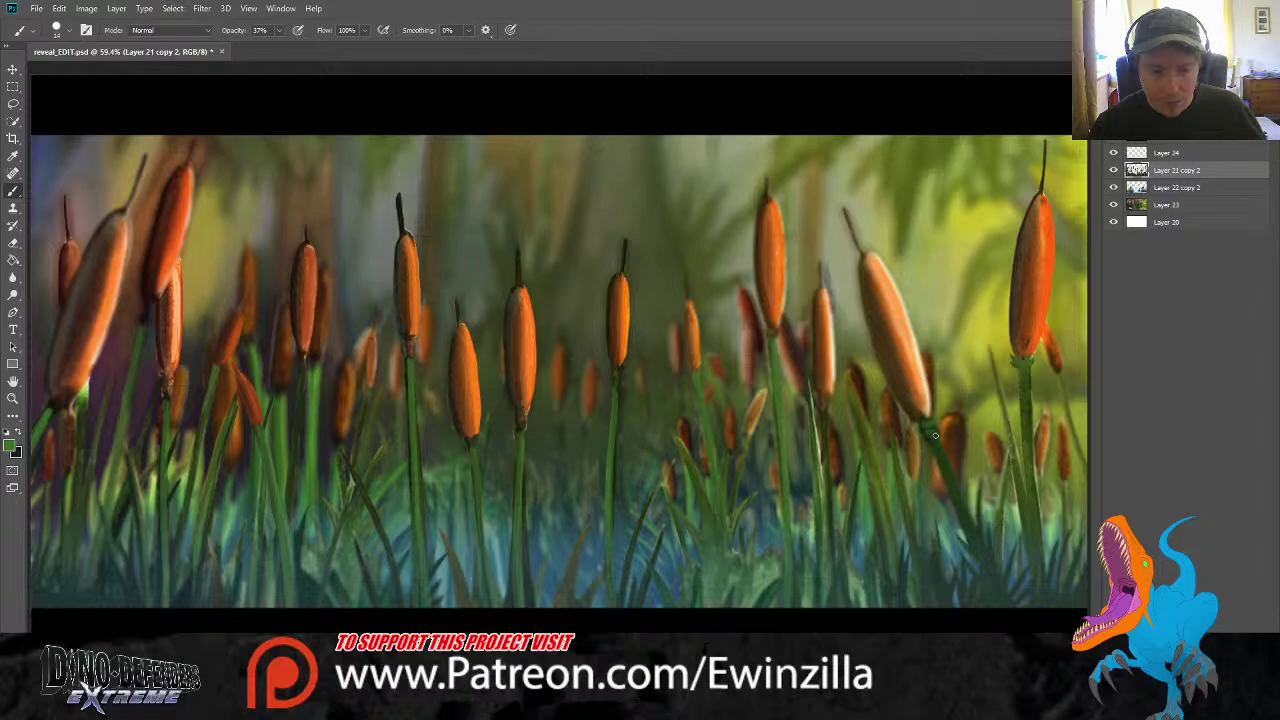
{"action": "left_click_drag", "start_coordinate": [938, 444], "coordinate": [1000, 605]}
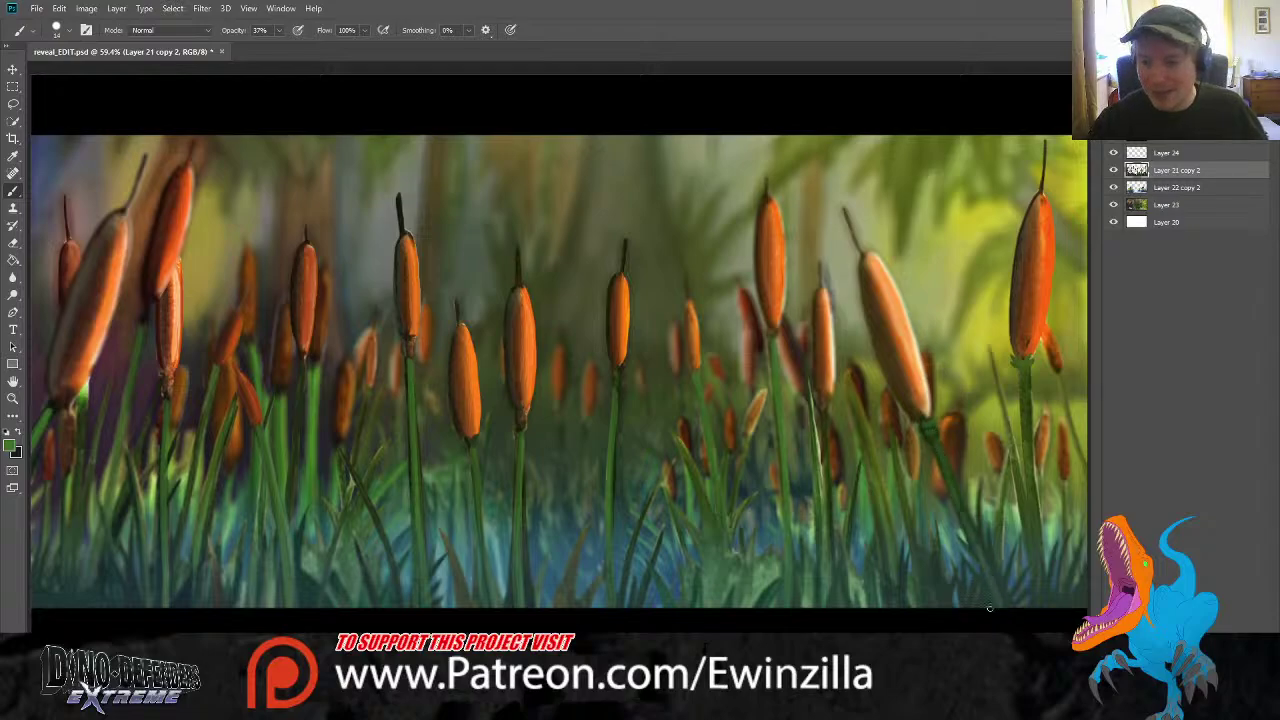
{"action": "key", "text": "ctrl+z"}
{"action": "left_click_drag", "start_coordinate": [936, 444], "coordinate": [1000, 605]}
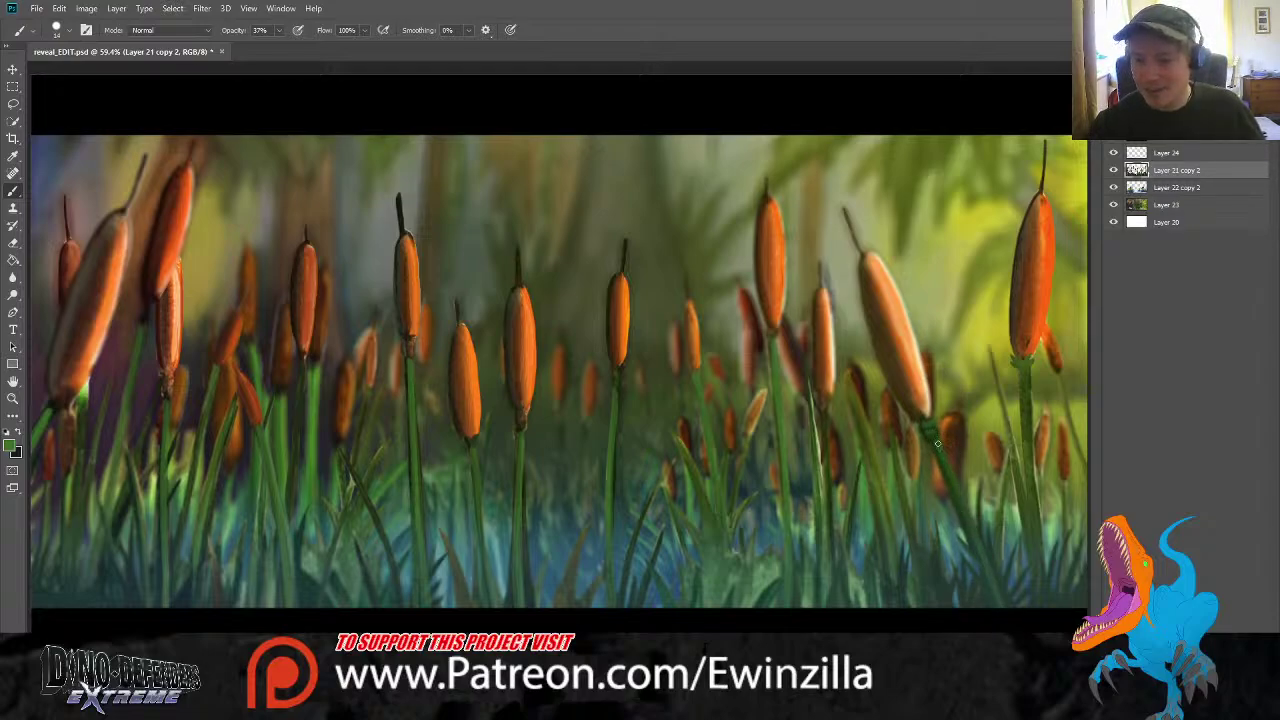
{"action": "left_click_drag", "start_coordinate": [938, 444], "coordinate": [1000, 602]}
{"action": "key", "text": "ctrl+z"}
{"action": "key", "text": "ctrl+z"}
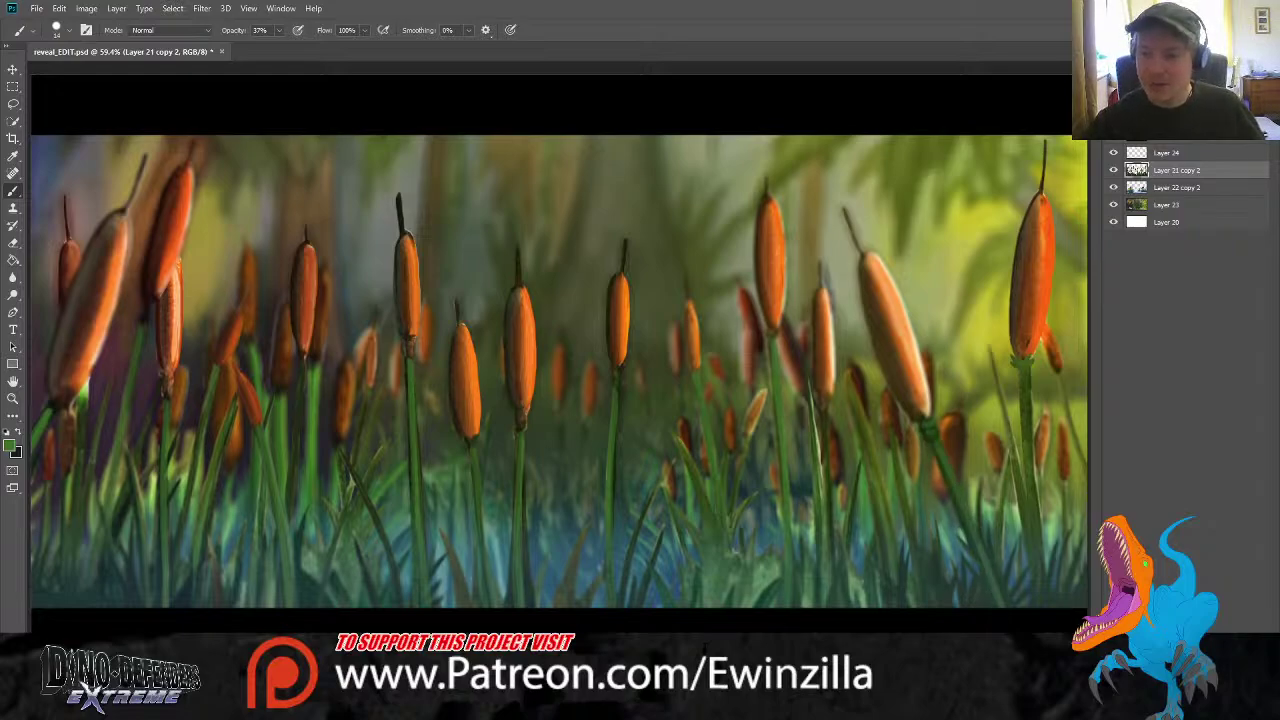
{"action": "left_click_drag", "start_coordinate": [841, 402], "coordinate": [885, 607]}
{"action": "key", "text": "ctrl+z"}
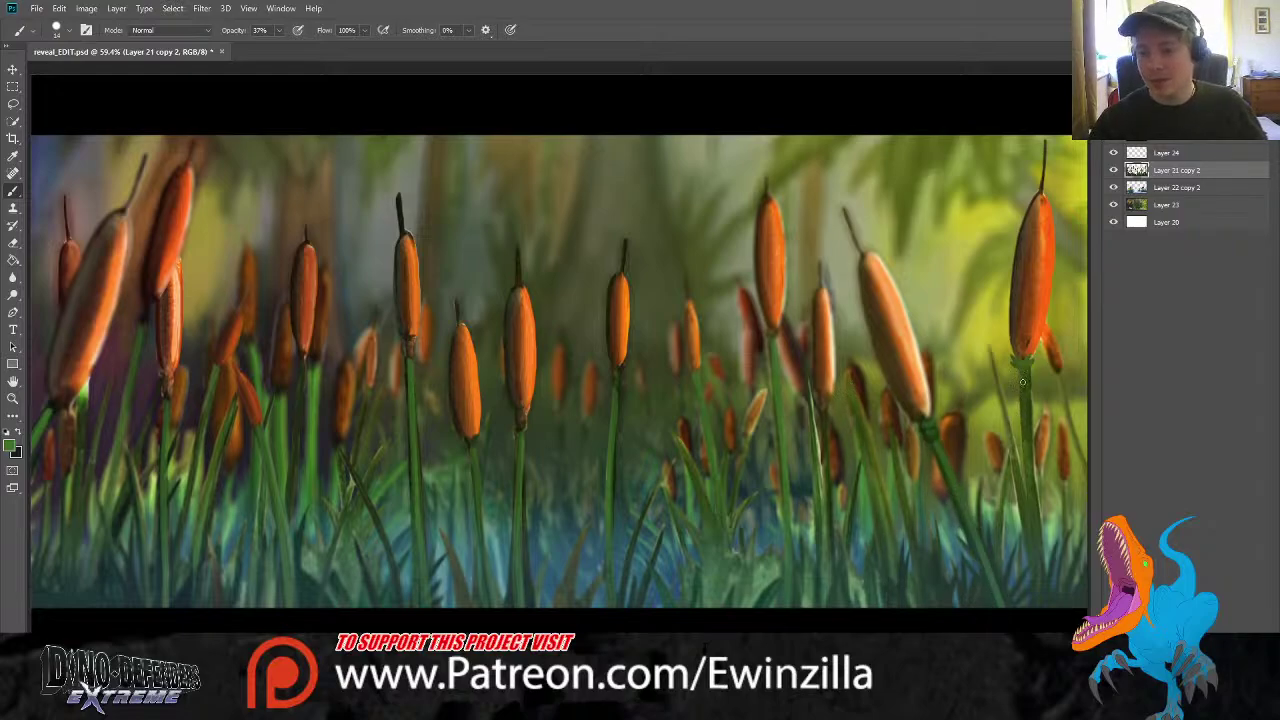
{"action": "left_click_drag", "start_coordinate": [1022, 378], "coordinate": [1036, 562]}
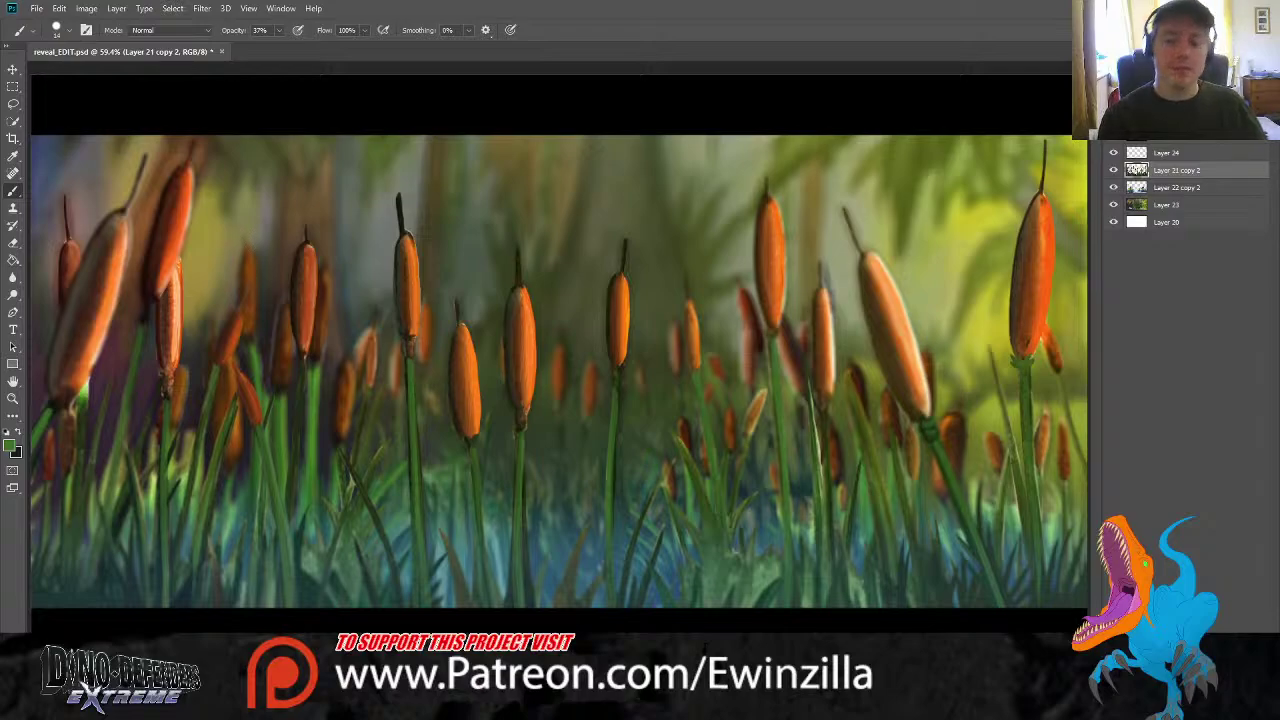
Change the paint colour to light green with a finer Brush at 83% opacity and highlight the far-left leaning cattail's stem
{"action": "key", "text": "i"}
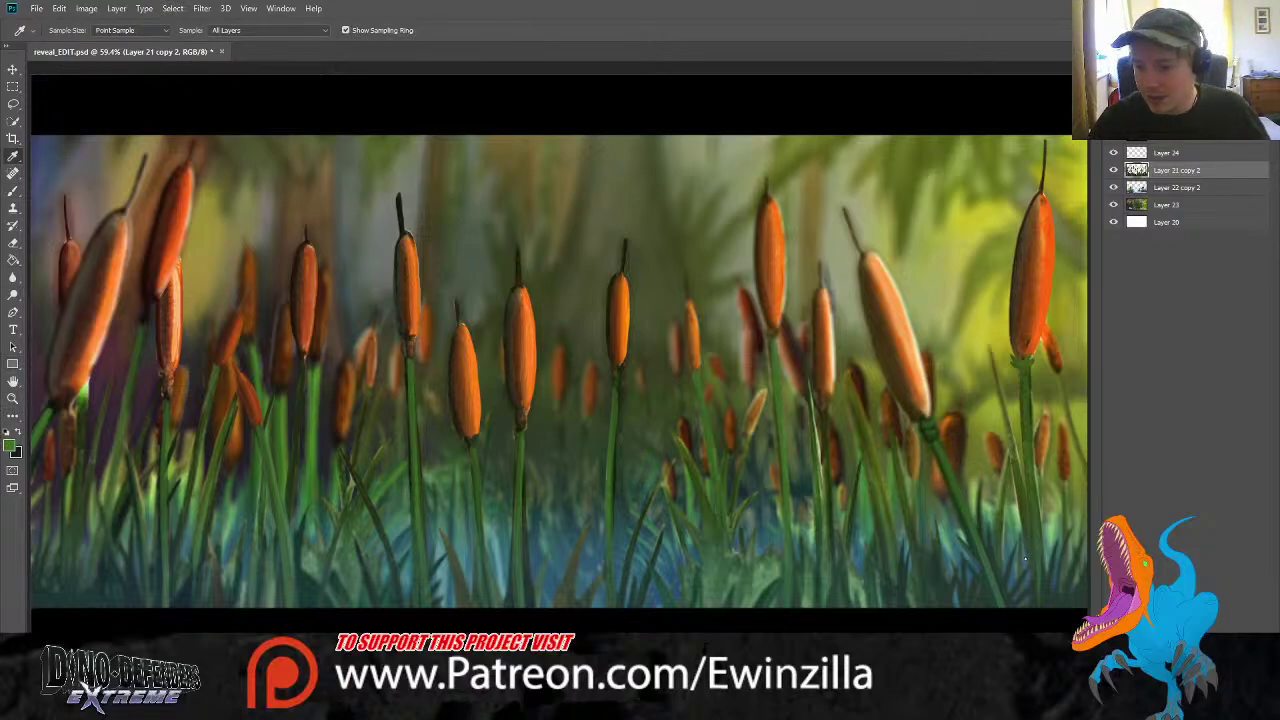
{"action": "key", "text": "b"}
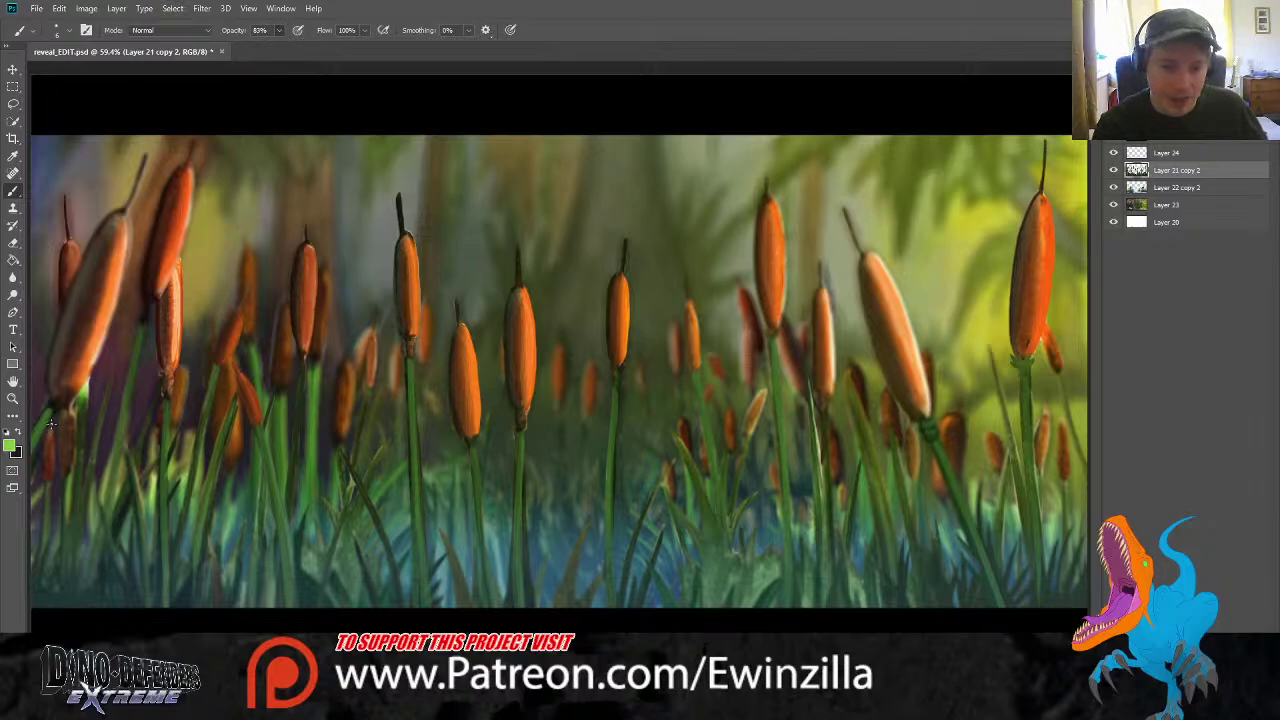
{"action": "left_click_drag", "start_coordinate": [52, 412], "coordinate": [35, 443]}
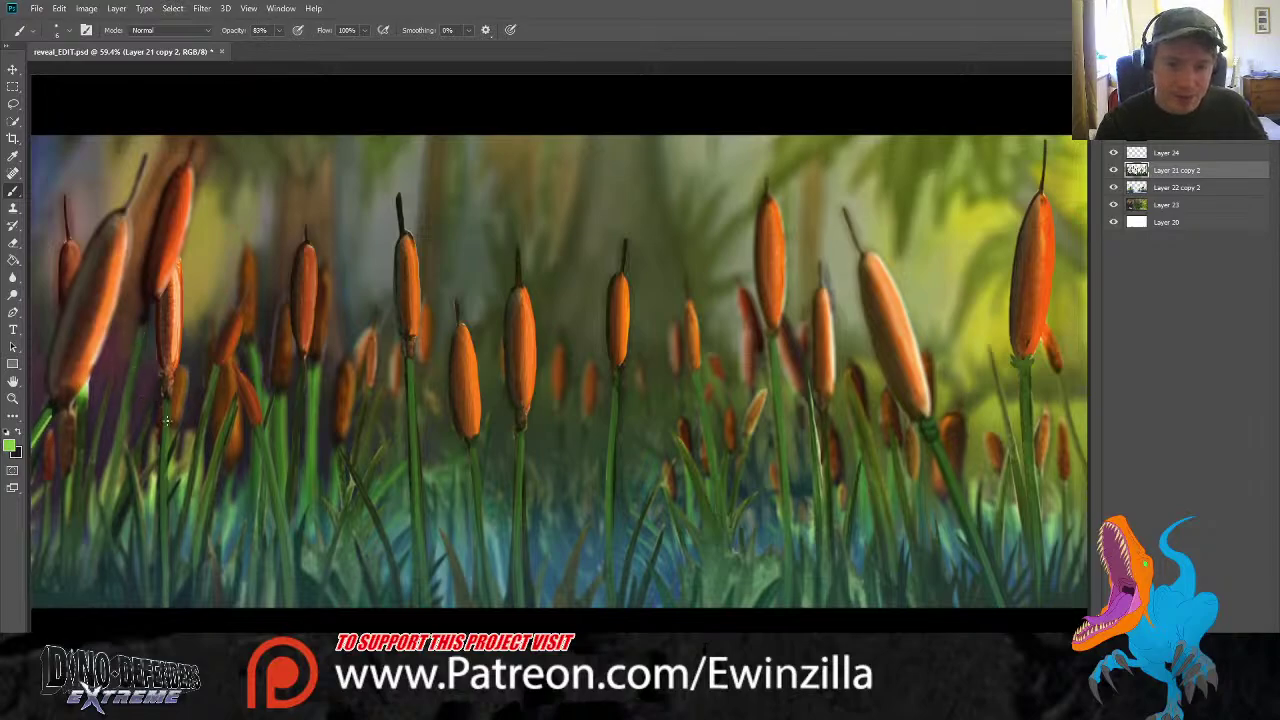
{"action": "left_click_drag", "start_coordinate": [167, 400], "coordinate": [182, 590]}
{"action": "key", "text": "ctrl+z"}
{"action": "left_click_drag", "start_coordinate": [166, 400], "coordinate": [178, 606]}
{"action": "key", "text": "ctrl+z"}
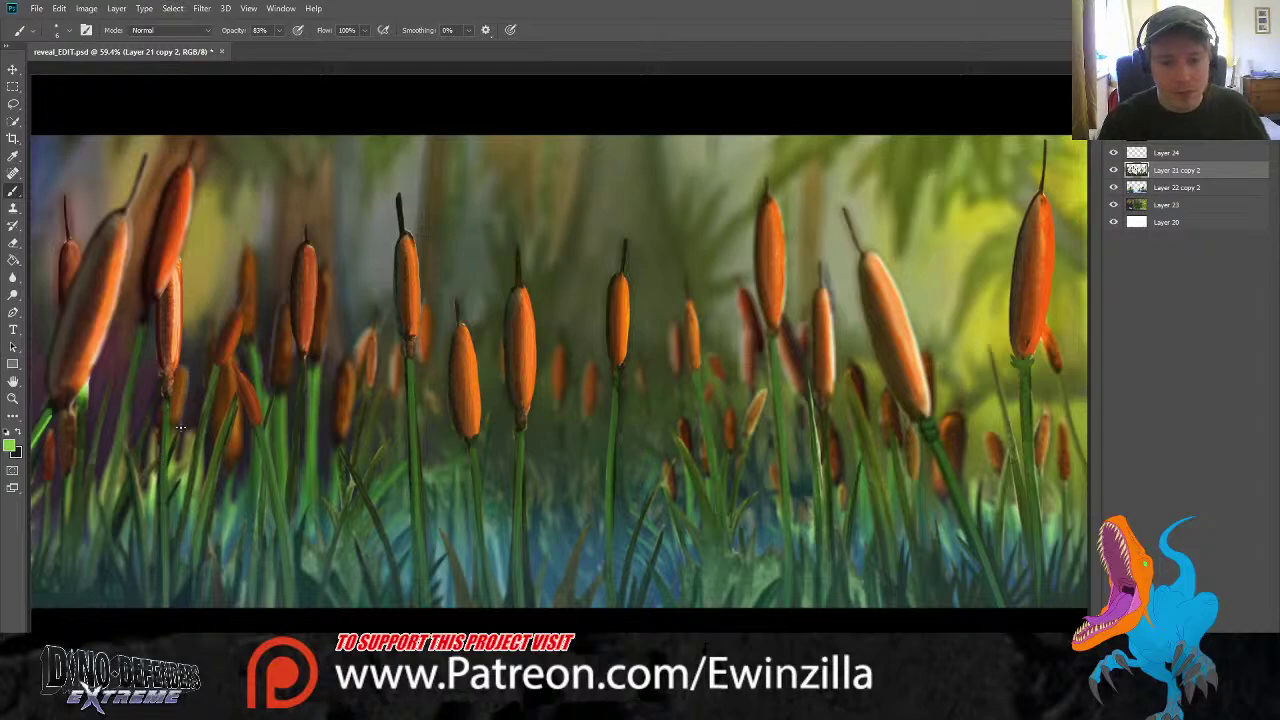
{"action": "mouse_move", "coordinate": [168, 394]}
{"action": "left_mouse_down"}
{"action": "mouse_move", "coordinate": [168, 516]}
{"action": "mouse_move", "coordinate": [150, 582]}
{"action": "left_mouse_up"}
{"action": "key", "text": "ctrl+z"}
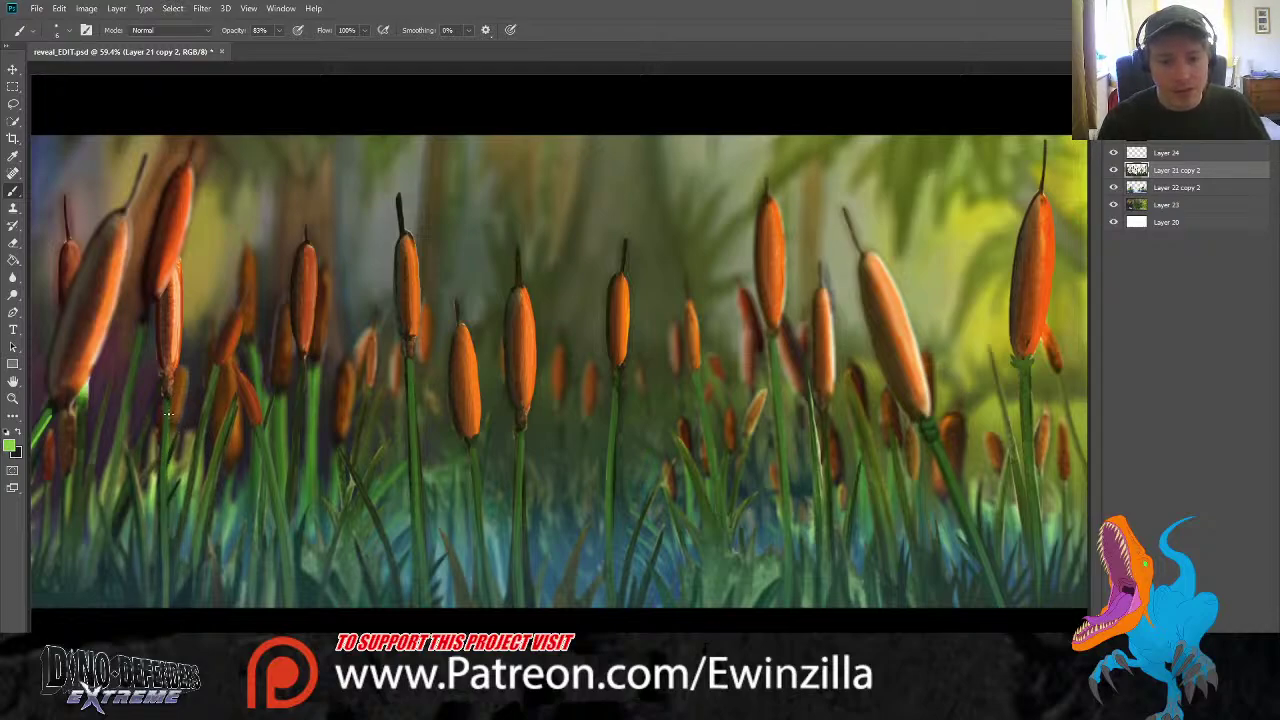
{"action": "left_click_drag", "start_coordinate": [168, 404], "coordinate": [166, 606]}
{"action": "key", "text": "ctrl+z"}
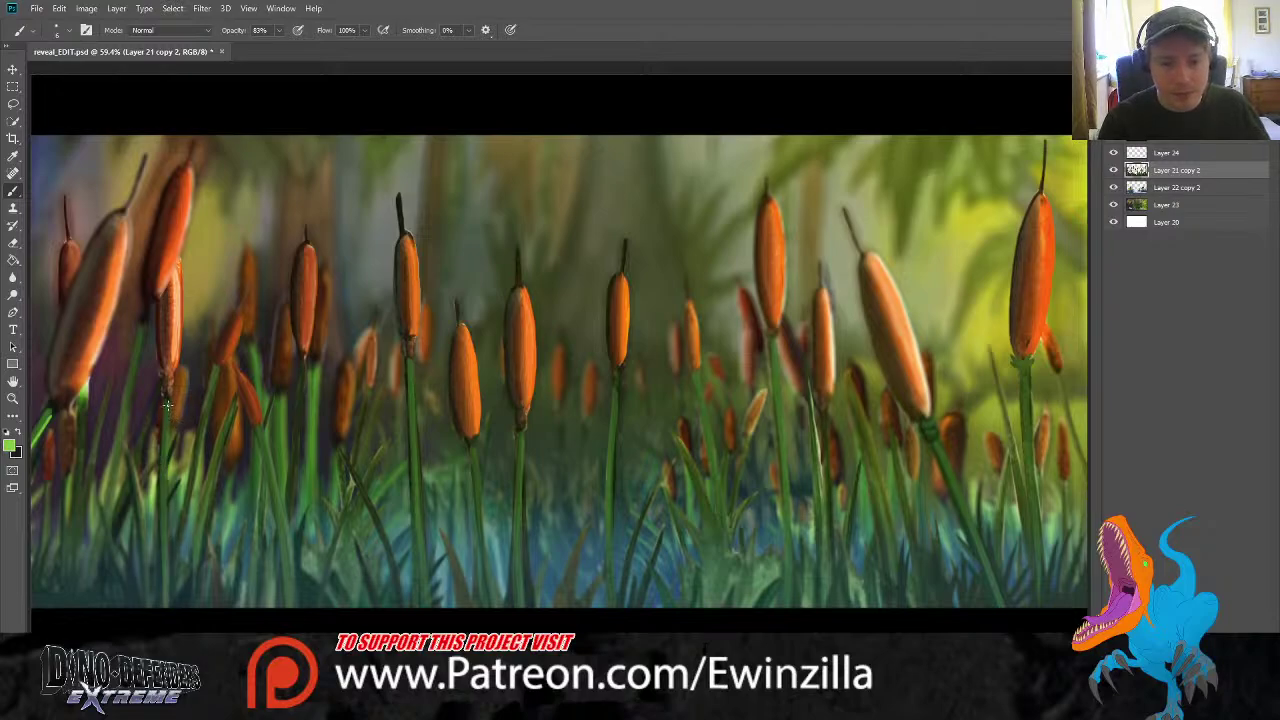
{"action": "left_click_drag", "start_coordinate": [168, 404], "coordinate": [166, 600]}
{"action": "key", "text": "ctrl+z"}
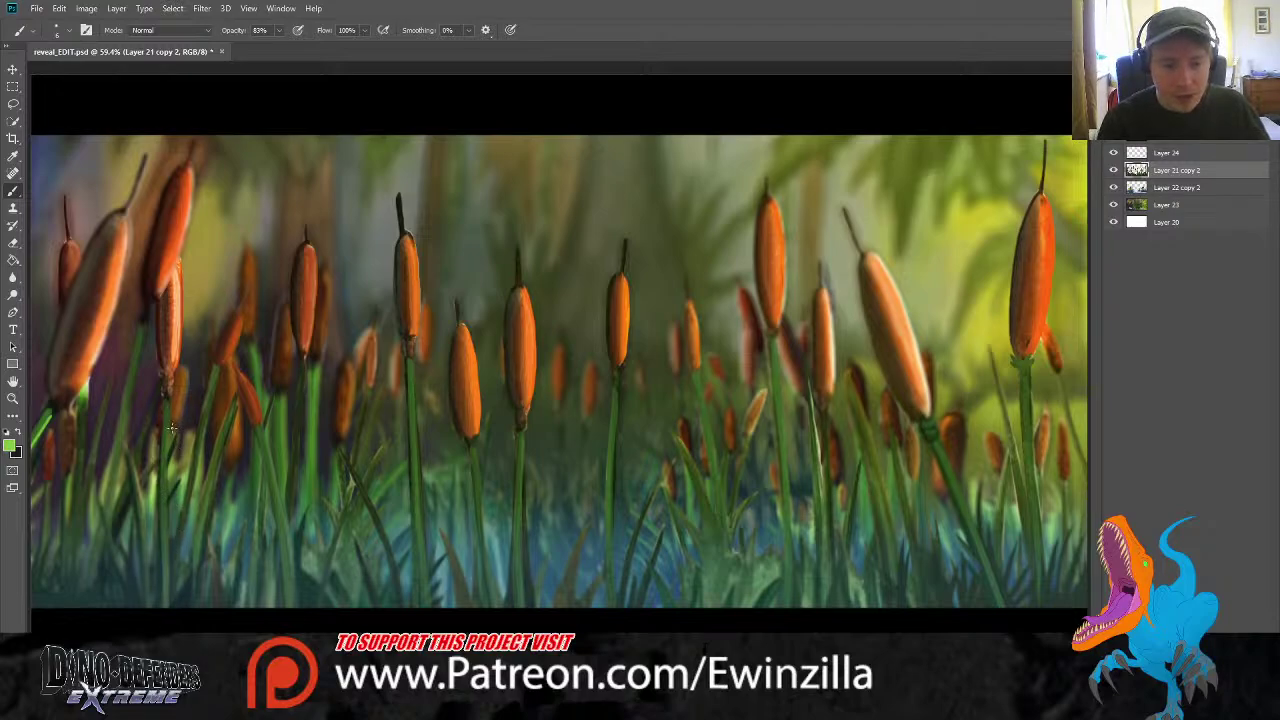
{"action": "left_click_drag", "start_coordinate": [168, 402], "coordinate": [170, 592]}
{"action": "key", "text": "ctrl+z"}
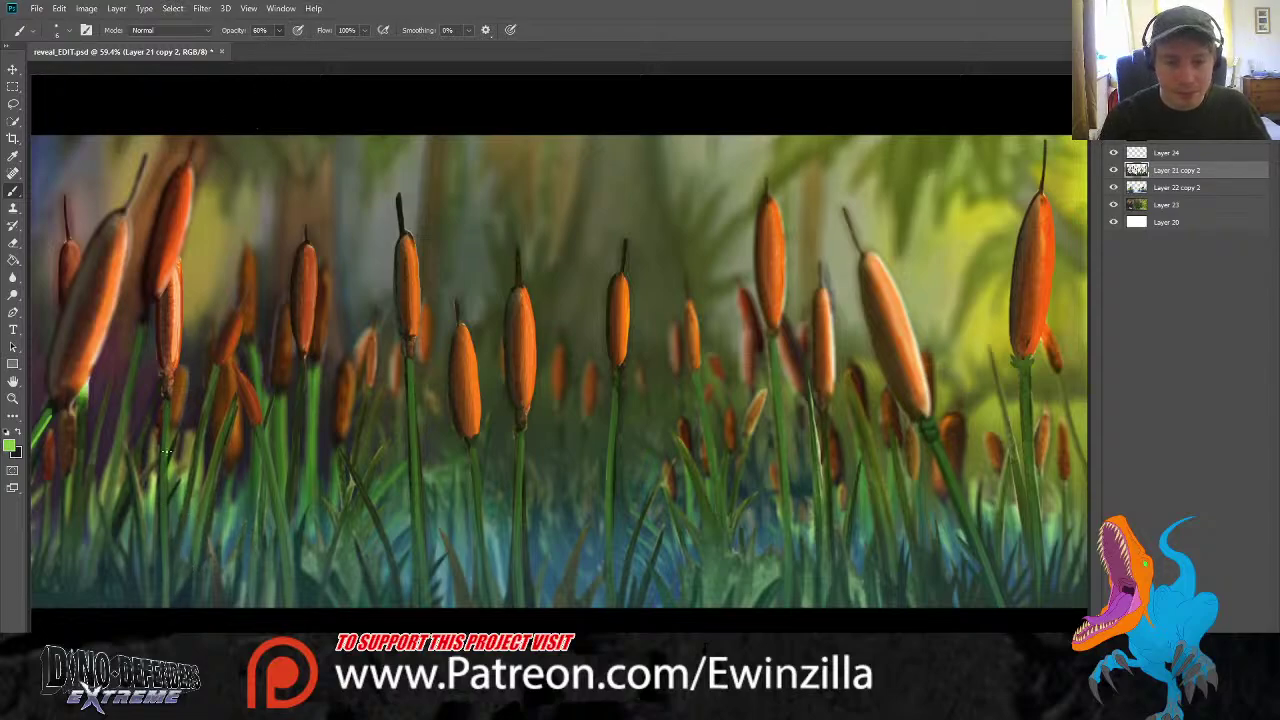
Lower the Brush opacity to 60% and highlight the stem of the low upright cattail in the left cluster in light green
{"action": "left_click_drag", "start_coordinate": [169, 400], "coordinate": [163, 600]}
{"action": "key", "text": "ctrl+z"}
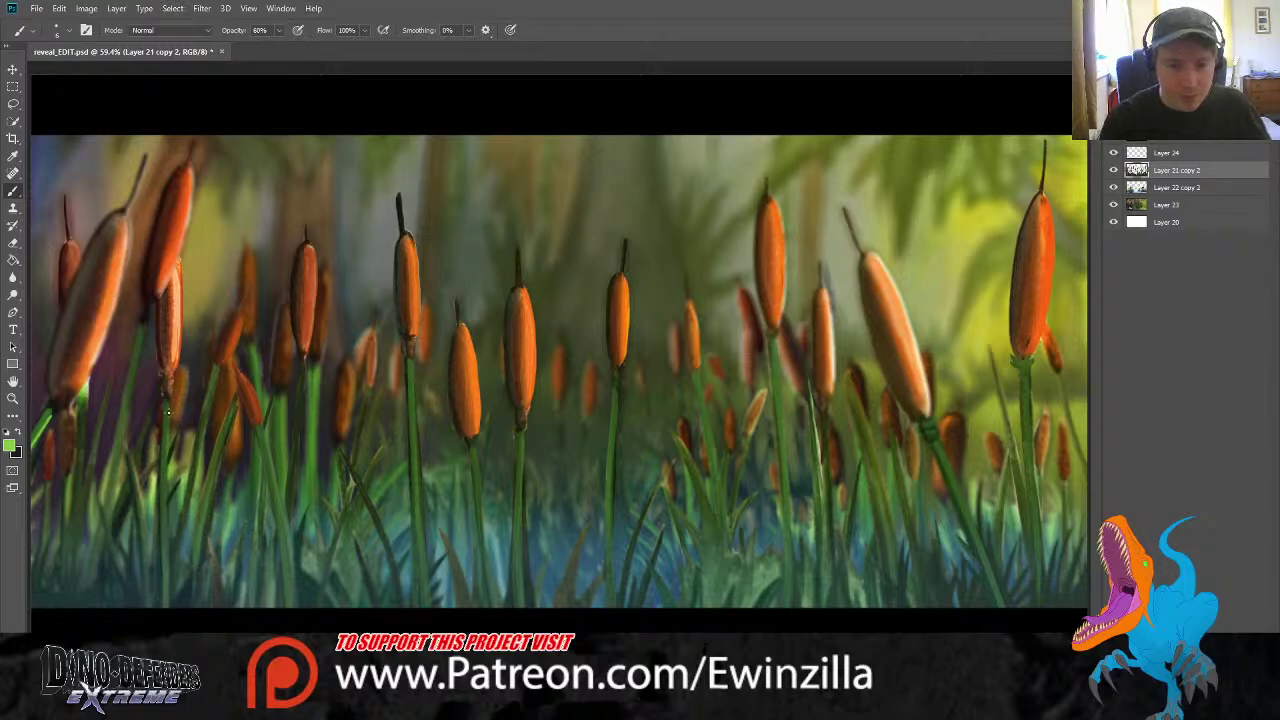
{"action": "left_click_drag", "start_coordinate": [168, 405], "coordinate": [157, 605]}
{"action": "key", "text": "ctrl+z"}
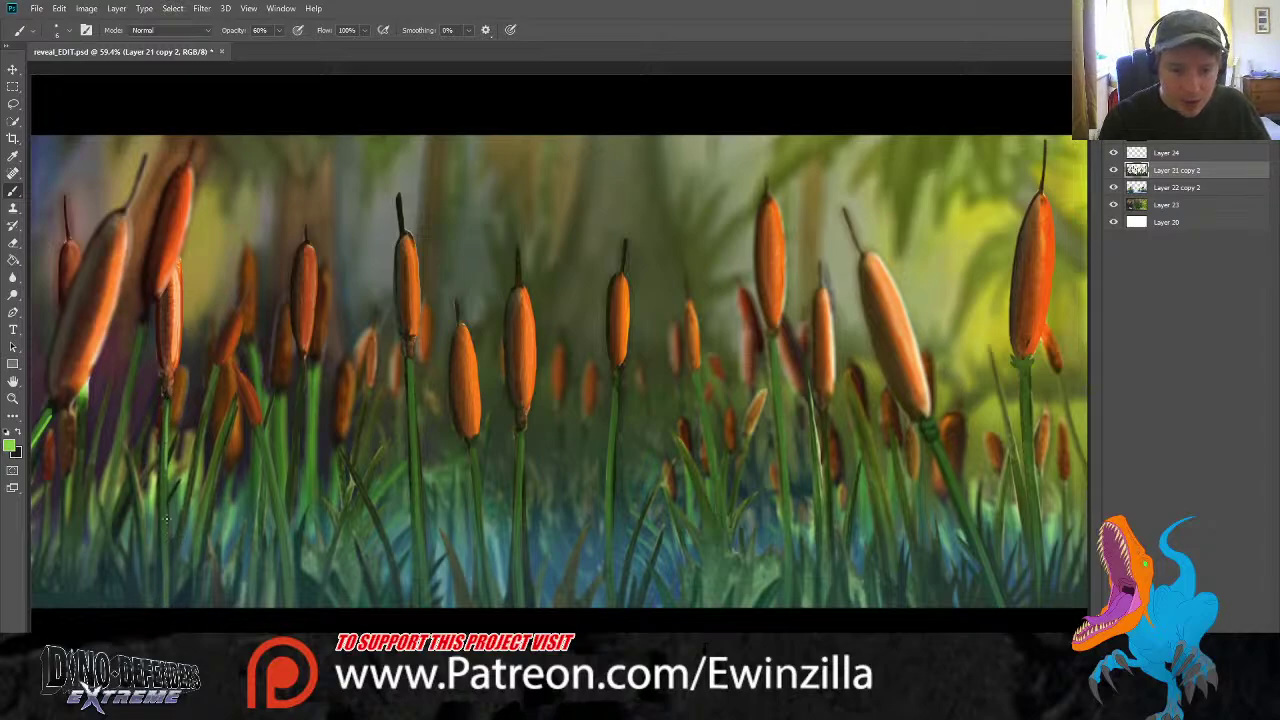
{"action": "left_click_drag", "start_coordinate": [169, 466], "coordinate": [160, 606]}
Highlight the stems of the two small leaning cattails and the upright one beside them in light green, undoing surplus strokes
{"action": "left_click_drag", "start_coordinate": [262, 428], "coordinate": [300, 606]}
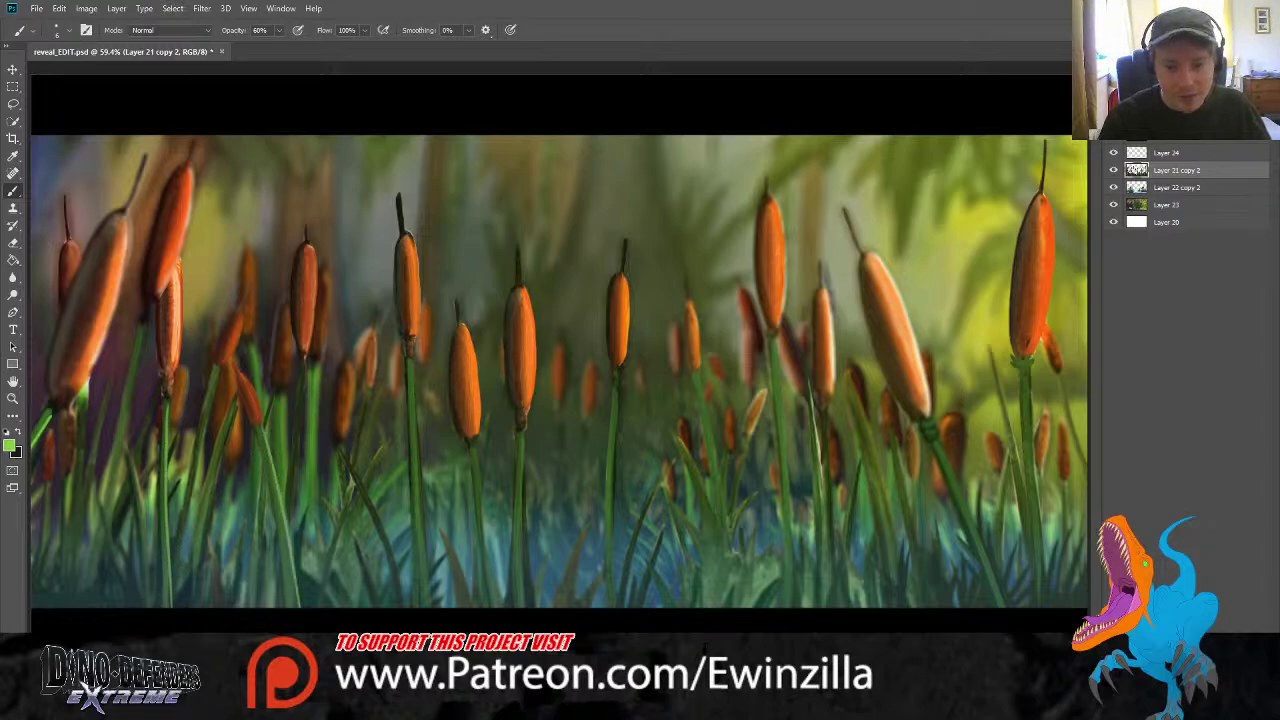
{"action": "left_click_drag", "start_coordinate": [236, 403], "coordinate": [192, 604]}
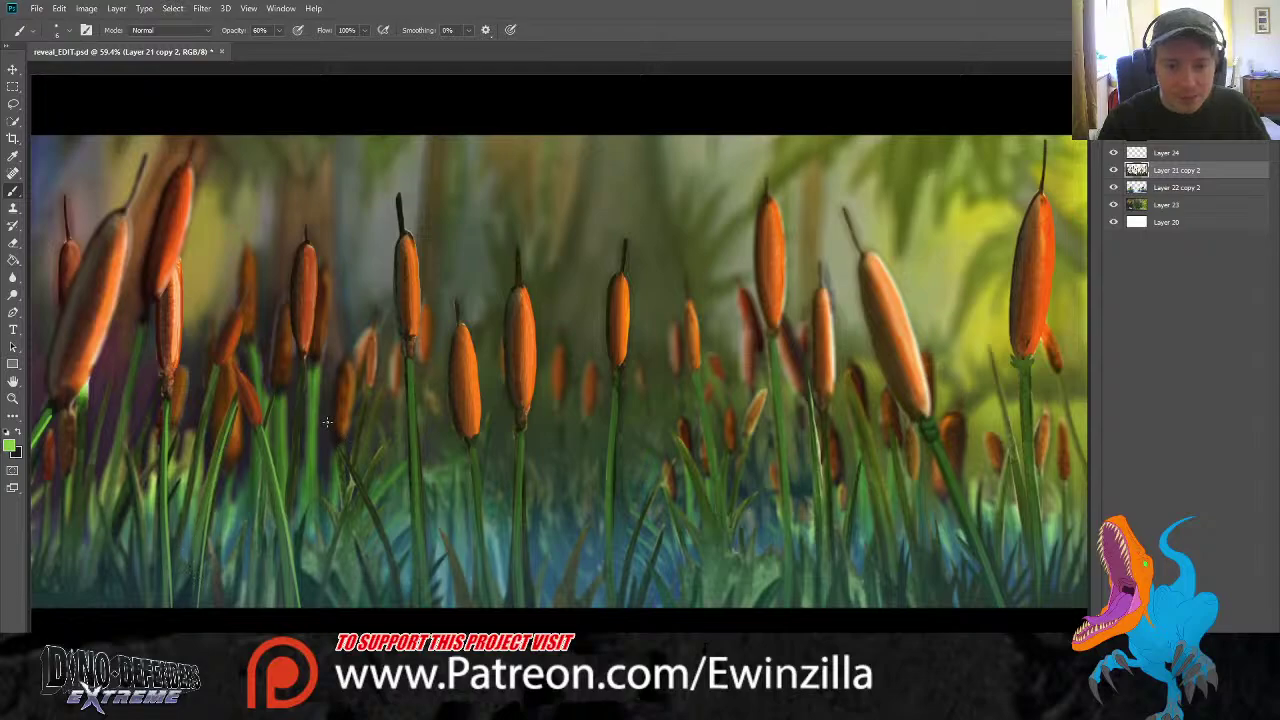
{"action": "left_click_drag", "start_coordinate": [306, 356], "coordinate": [287, 572]}
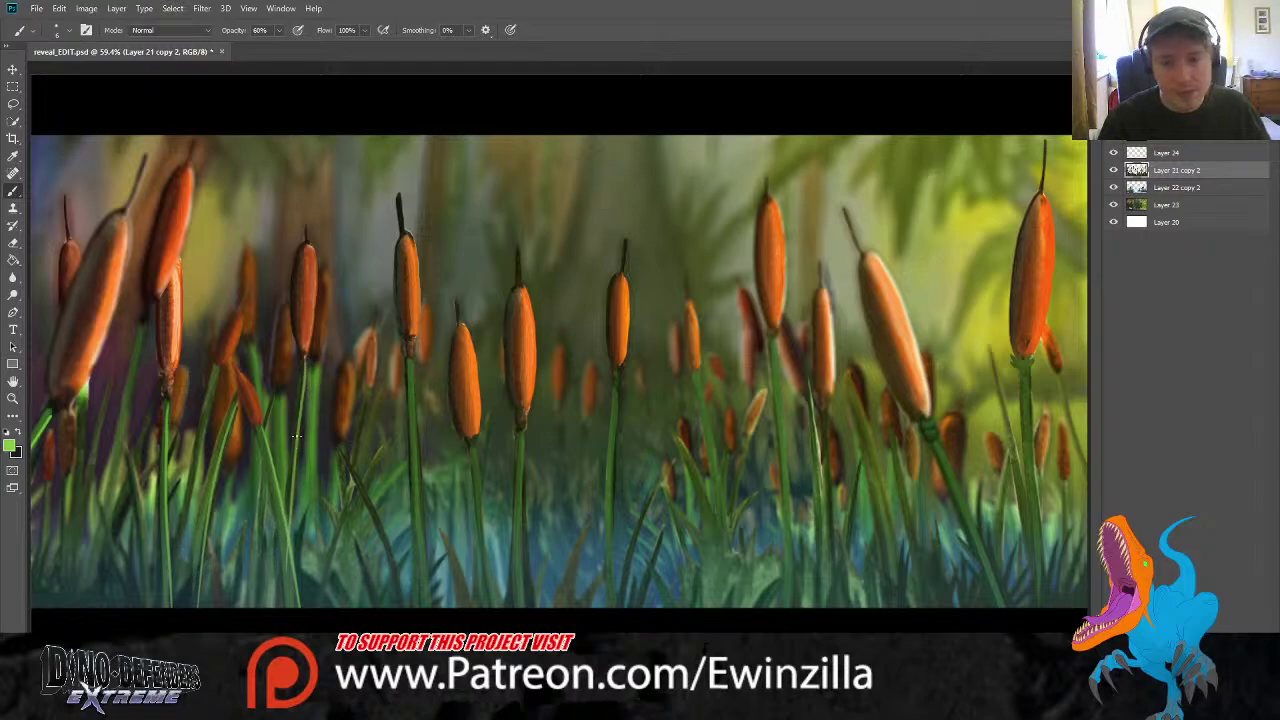
{"action": "key", "text": "ctrl+z"}
{"action": "key", "text": "ctrl+z"}
{"action": "key", "text": "ctrl+z"}
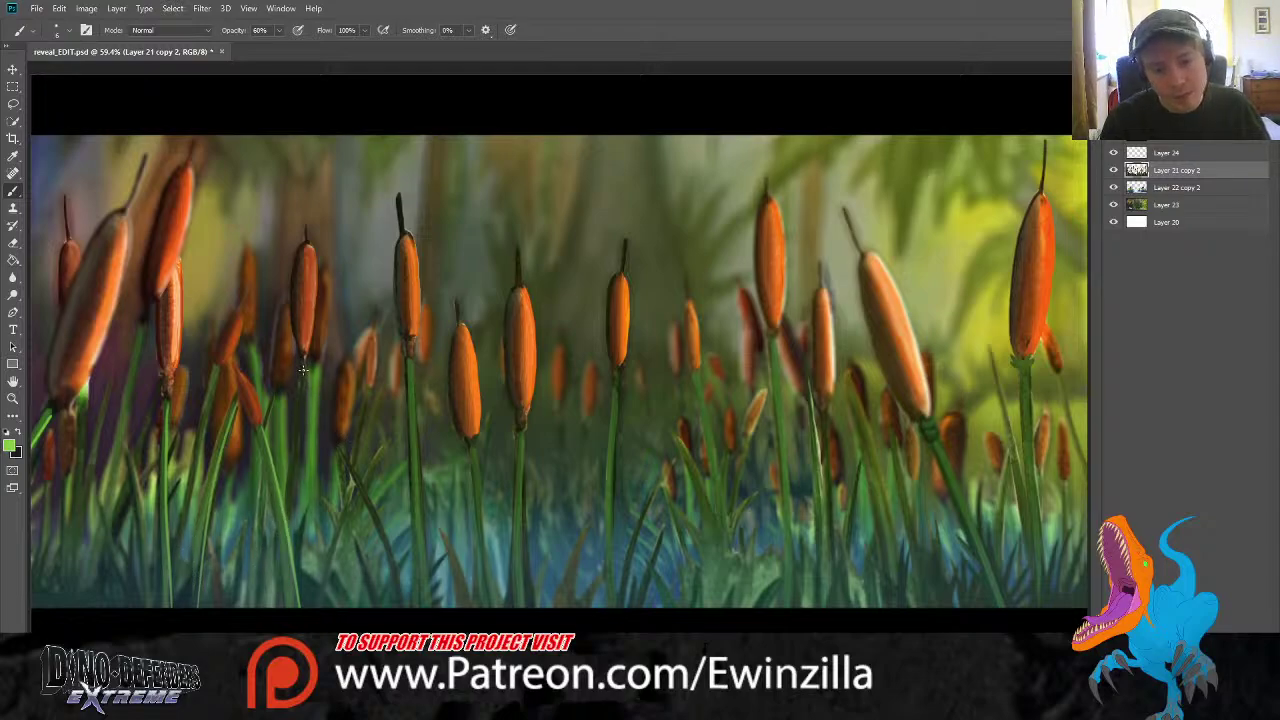
{"action": "key", "text": "ctrl+z"}
{"action": "key", "text": "ctrl+z"}
{"action": "key", "text": "ctrl+z"}
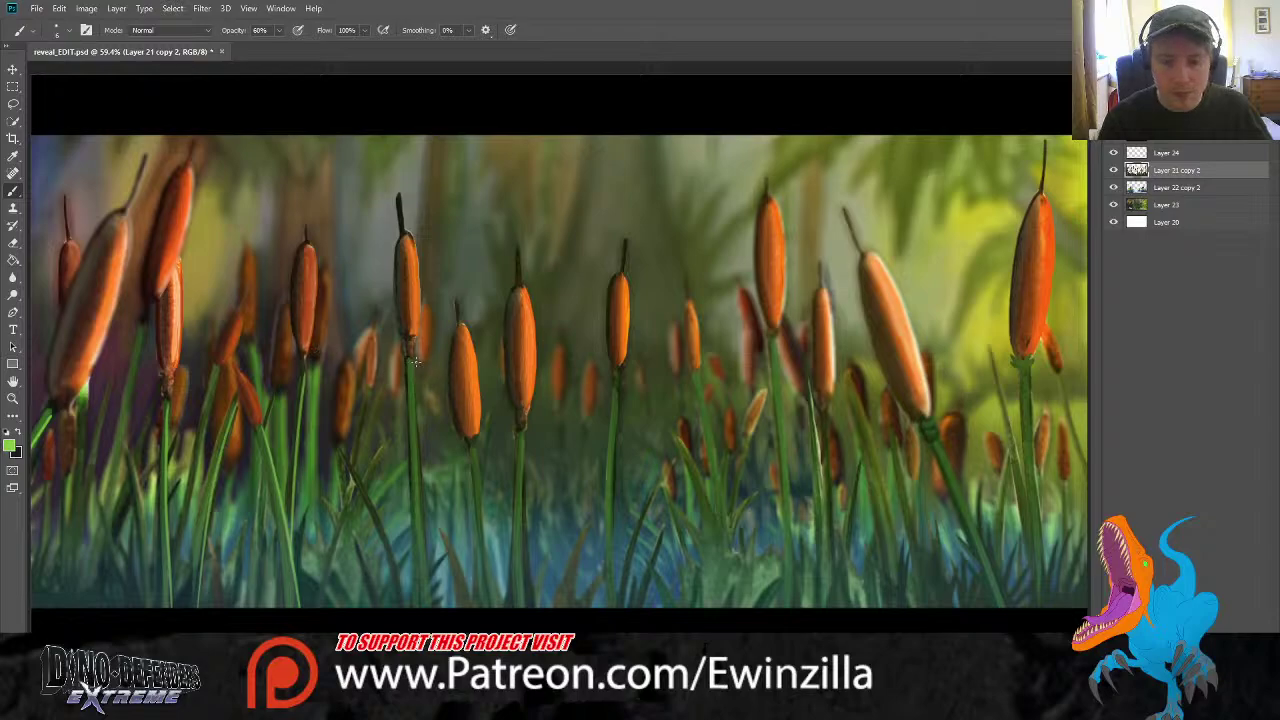
Paint a light green highlight down the stem of the tall cattail left of centre, undoing and repainting rejected strokes
{"action": "left_click_drag", "start_coordinate": [410, 359], "coordinate": [419, 600]}
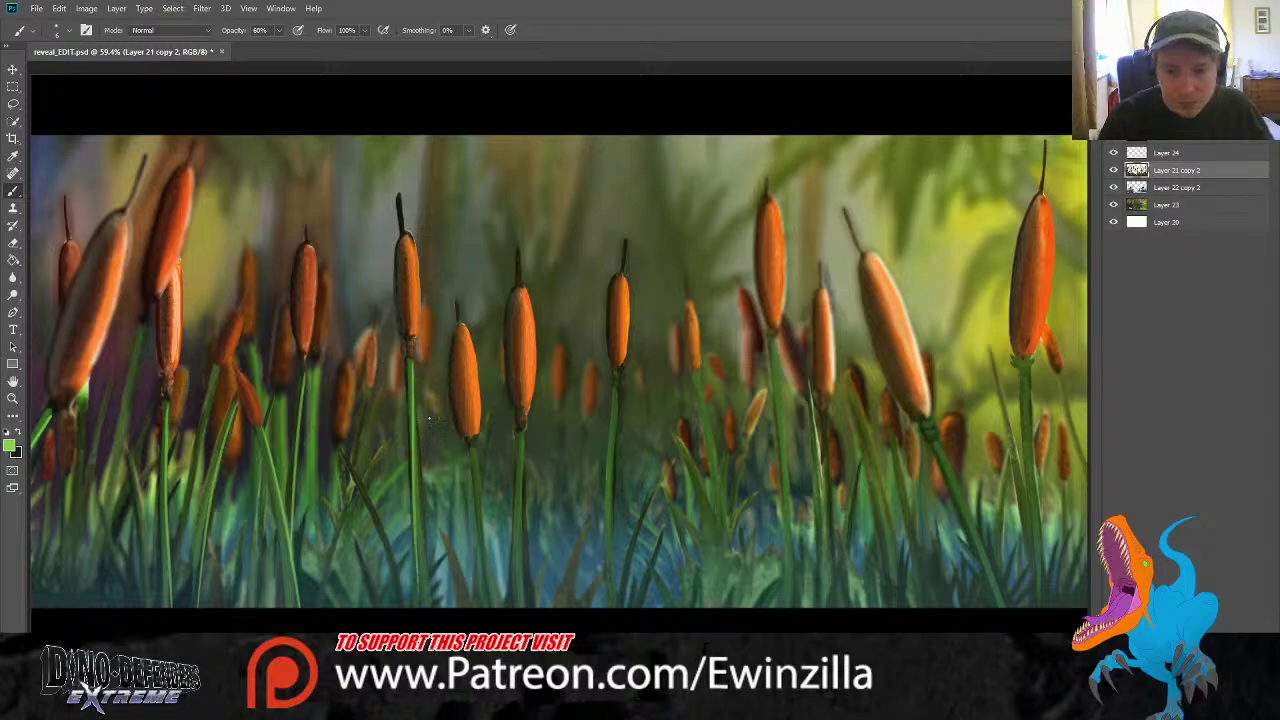
{"action": "key", "text": "ctrl+z"}
{"action": "left_click_drag", "start_coordinate": [413, 363], "coordinate": [418, 605]}
{"action": "key", "text": "ctrl+z"}
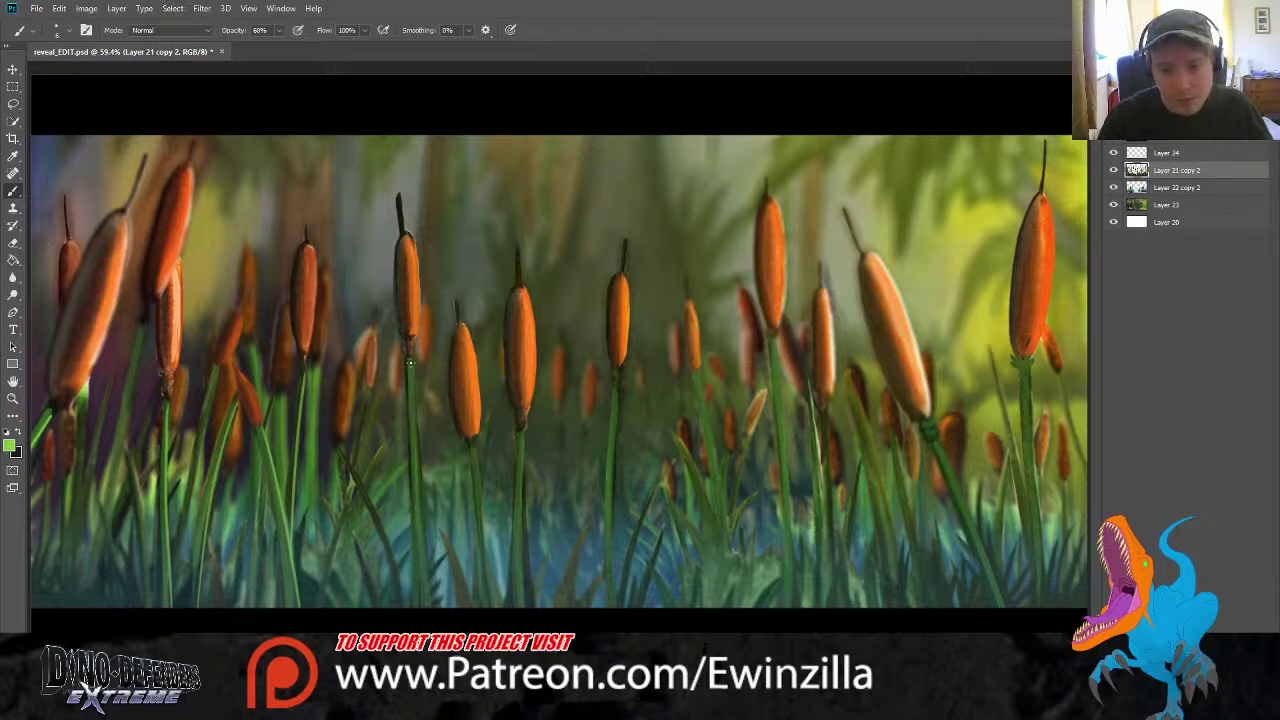
{"action": "key", "text": "ctrl+shift+z"}
{"action": "key", "text": "ctrl+z"}
{"action": "left_click_drag", "start_coordinate": [411, 360], "coordinate": [422, 605]}
{"action": "key", "text": "ctrl+z"}
{"action": "left_click_drag", "start_coordinate": [412, 363], "coordinate": [428, 608]}
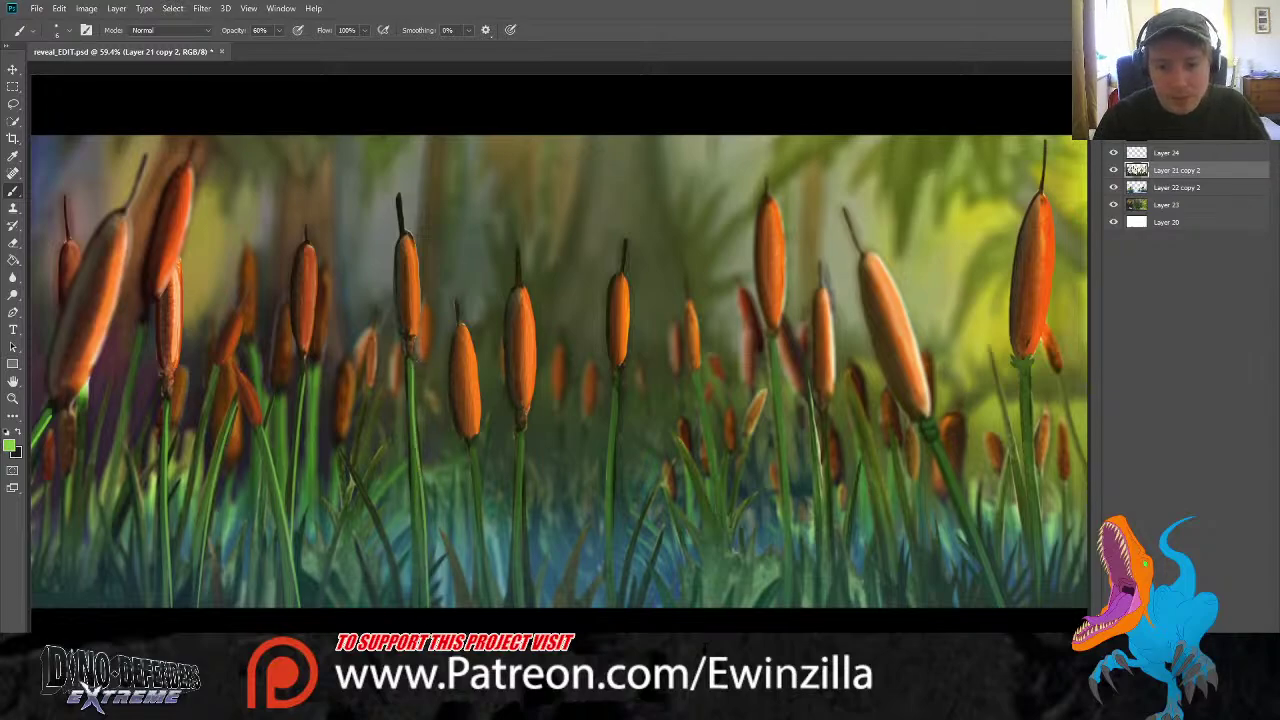
{"action": "key", "text": "ctrl+z"}
{"action": "left_click_drag", "start_coordinate": [411, 365], "coordinate": [420, 604]}
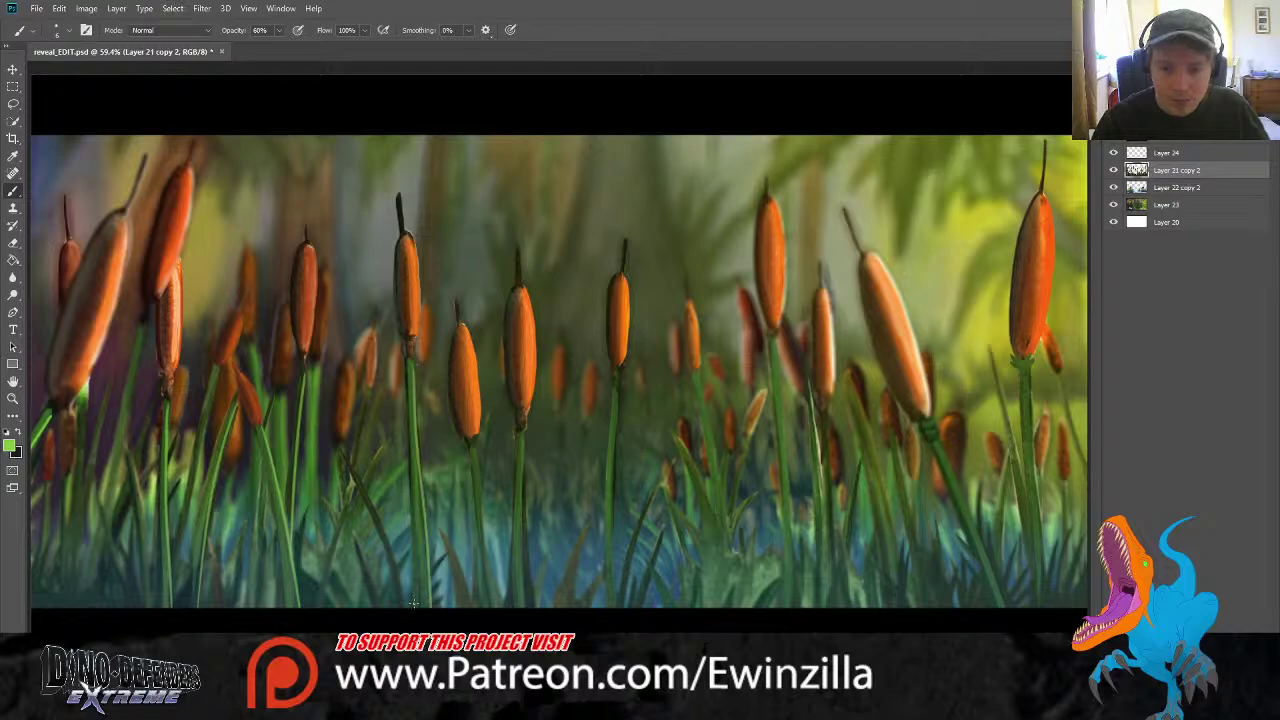
{"action": "key", "text": "ctrl+z"}
{"action": "left_click_drag", "start_coordinate": [410, 358], "coordinate": [422, 606]}
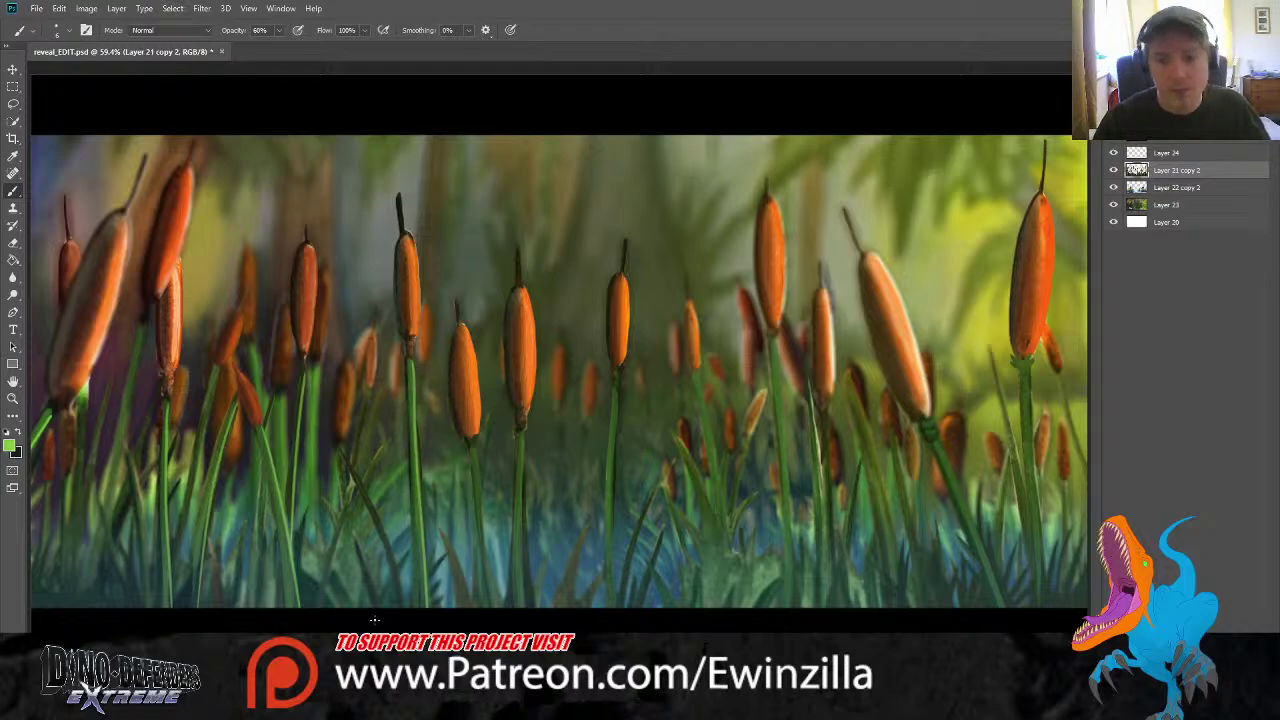
Highlight the stems of the short and the taller neighbouring cattails just left of the painting's centre in light green
{"action": "left_click_drag", "start_coordinate": [472, 442], "coordinate": [497, 606]}
{"action": "key", "text": "ctrl+z"}
{"action": "left_click_drag", "start_coordinate": [473, 446], "coordinate": [497, 606]}
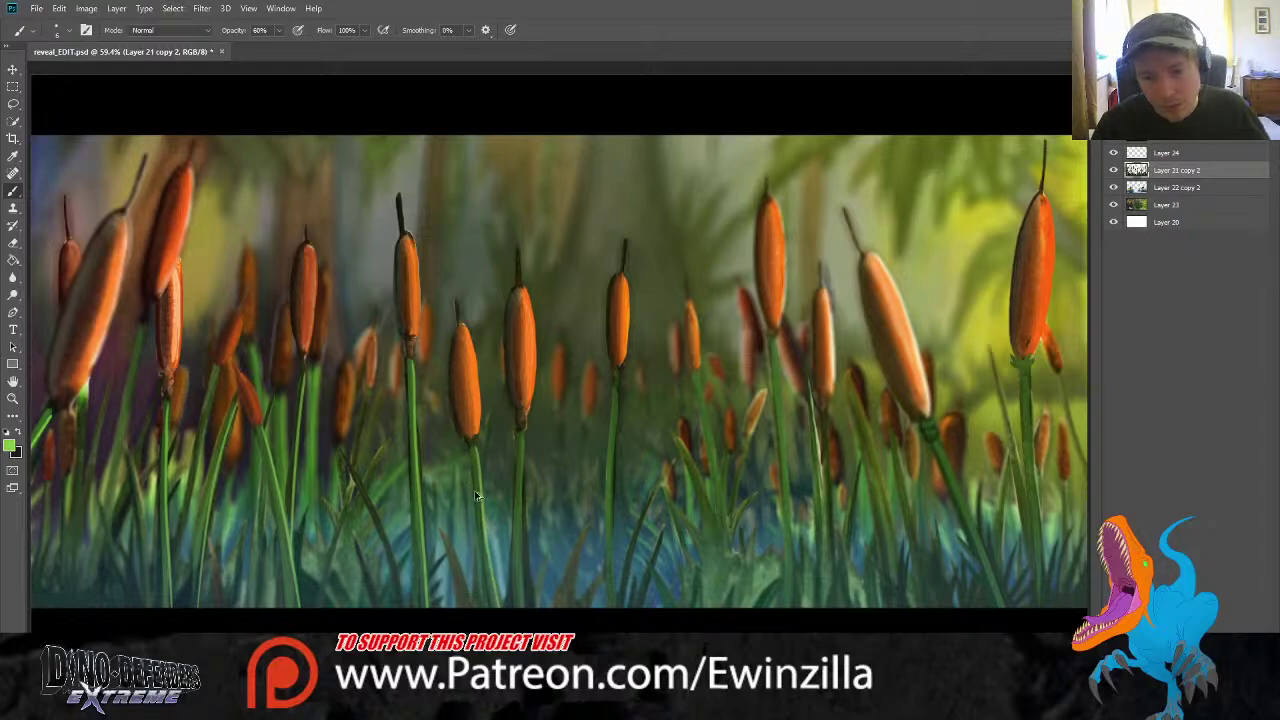
{"action": "key", "text": "ctrl+z"}
{"action": "left_click_drag", "start_coordinate": [474, 446], "coordinate": [476, 598]}
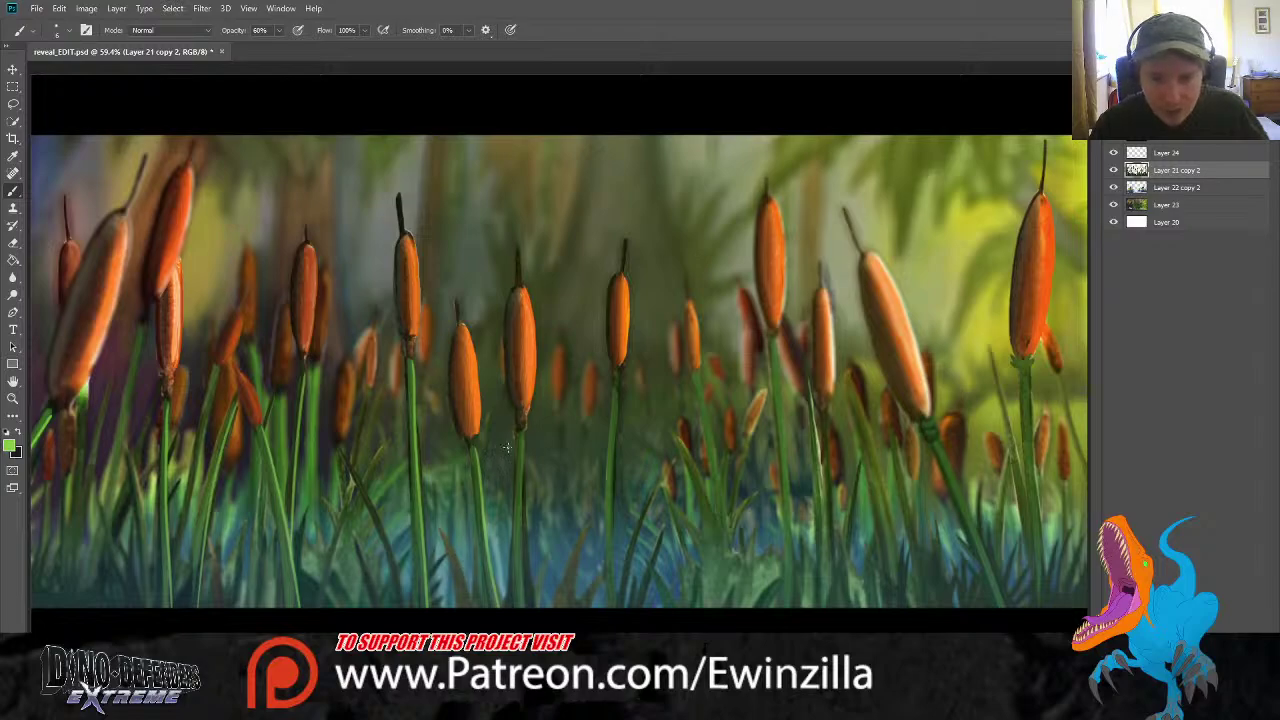
{"action": "left_click_drag", "start_coordinate": [522, 436], "coordinate": [516, 618]}
{"action": "key", "text": "ctrl+z"}
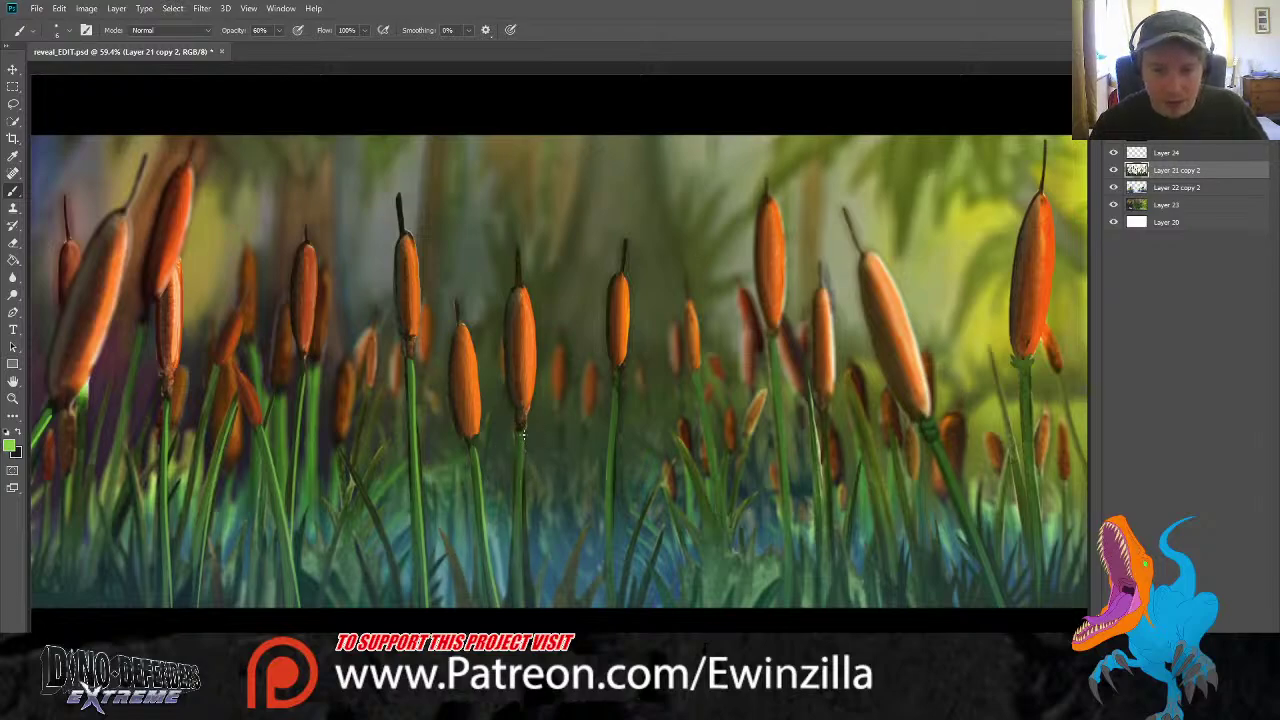
{"action": "left_click_drag", "start_coordinate": [524, 436], "coordinate": [516, 606]}
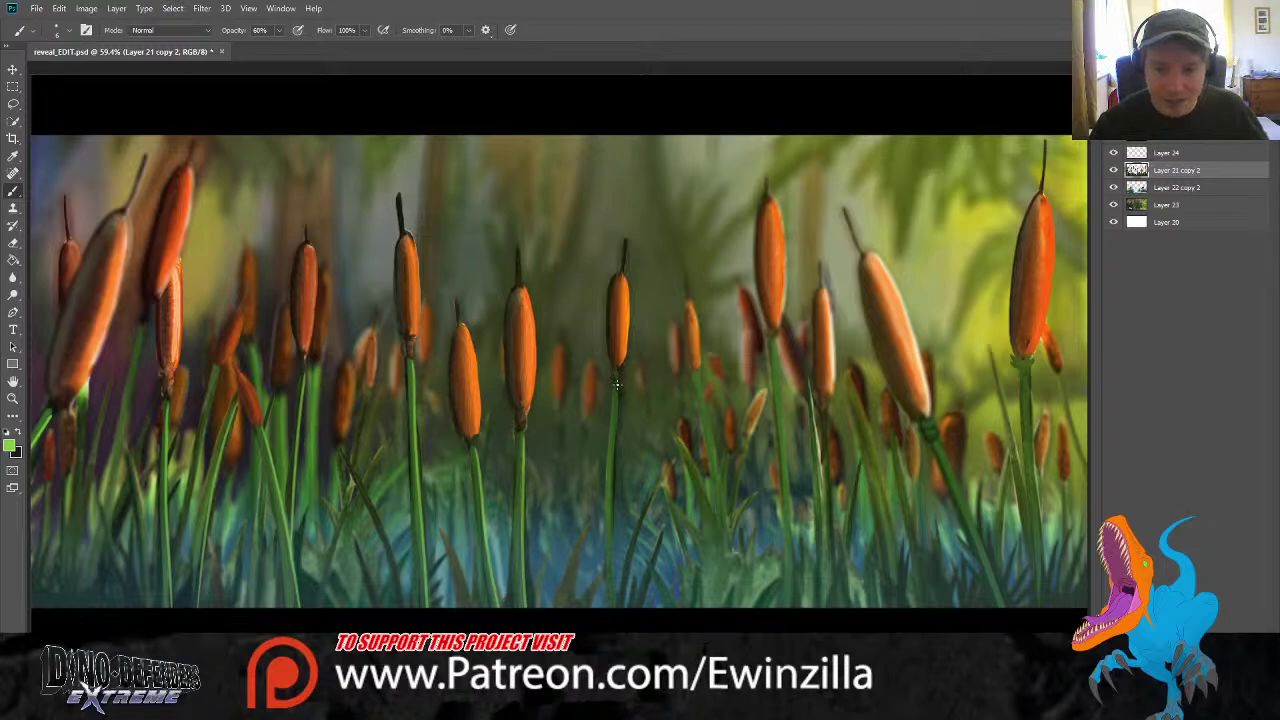
Add light green highlights to the stems of the central cattail and the smaller one on its right
{"action": "left_click_drag", "start_coordinate": [620, 382], "coordinate": [600, 605]}
{"action": "key", "text": "ctrl+z"}
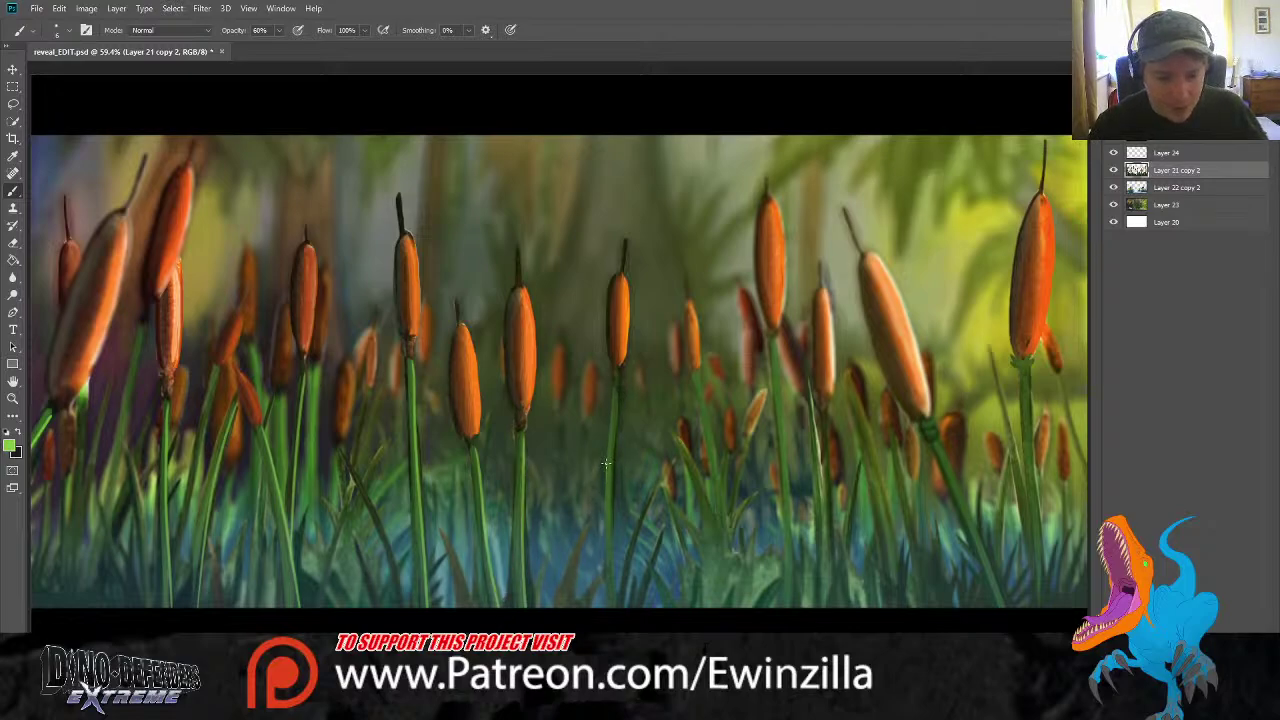
{"action": "left_click_drag", "start_coordinate": [618, 388], "coordinate": [601, 605]}
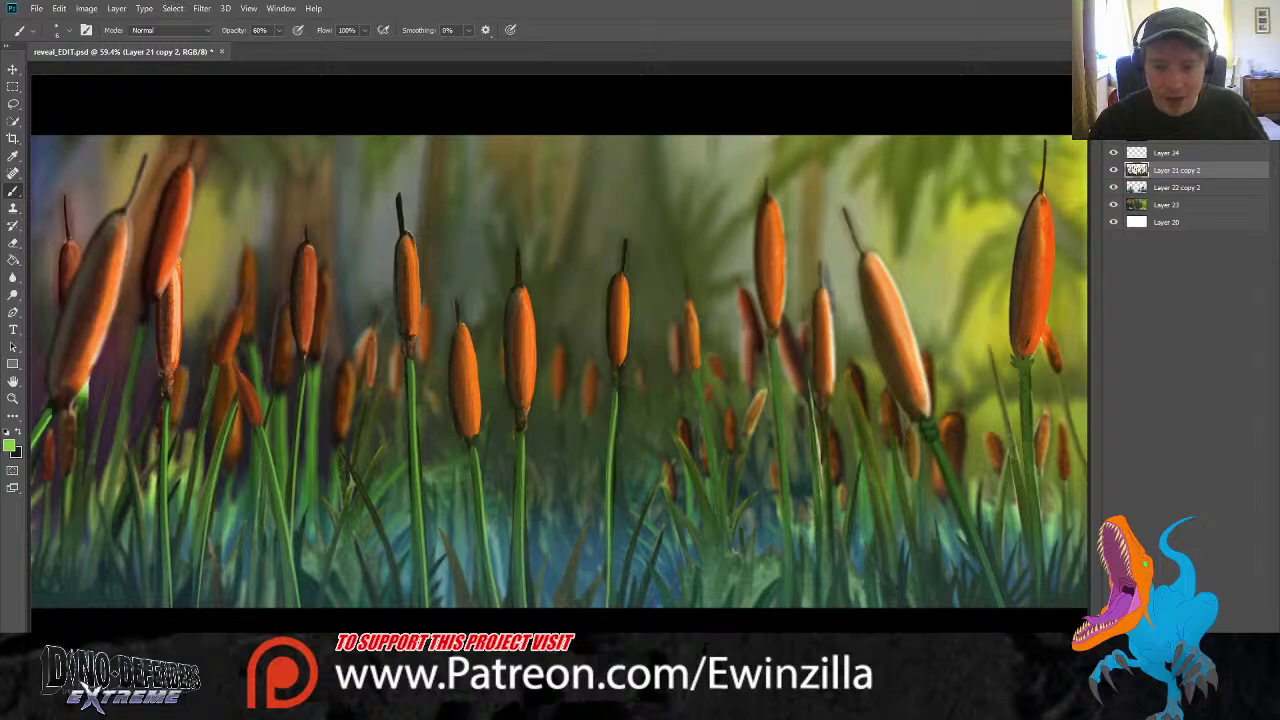
{"action": "key", "text": "ctrl+z"}
{"action": "left_click_drag", "start_coordinate": [617, 395], "coordinate": [601, 605]}
{"action": "key", "text": "ctrl+z"}
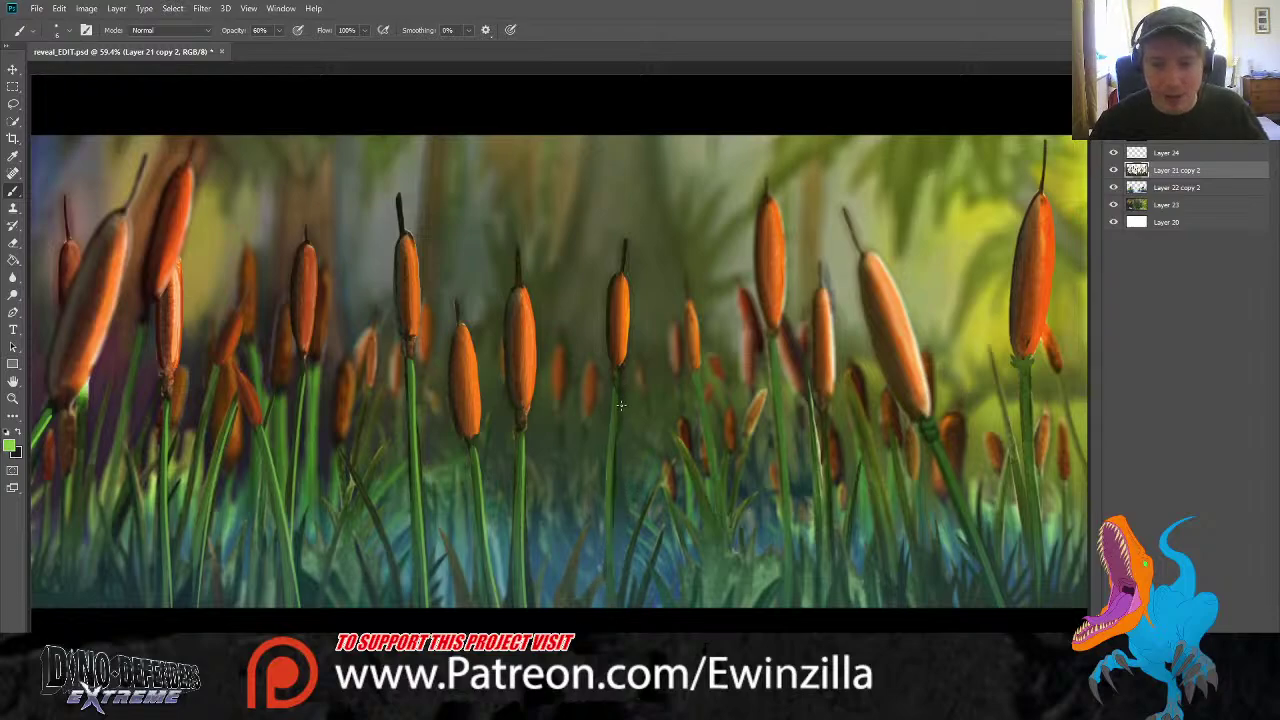
{"action": "left_click_drag", "start_coordinate": [617, 394], "coordinate": [602, 605]}
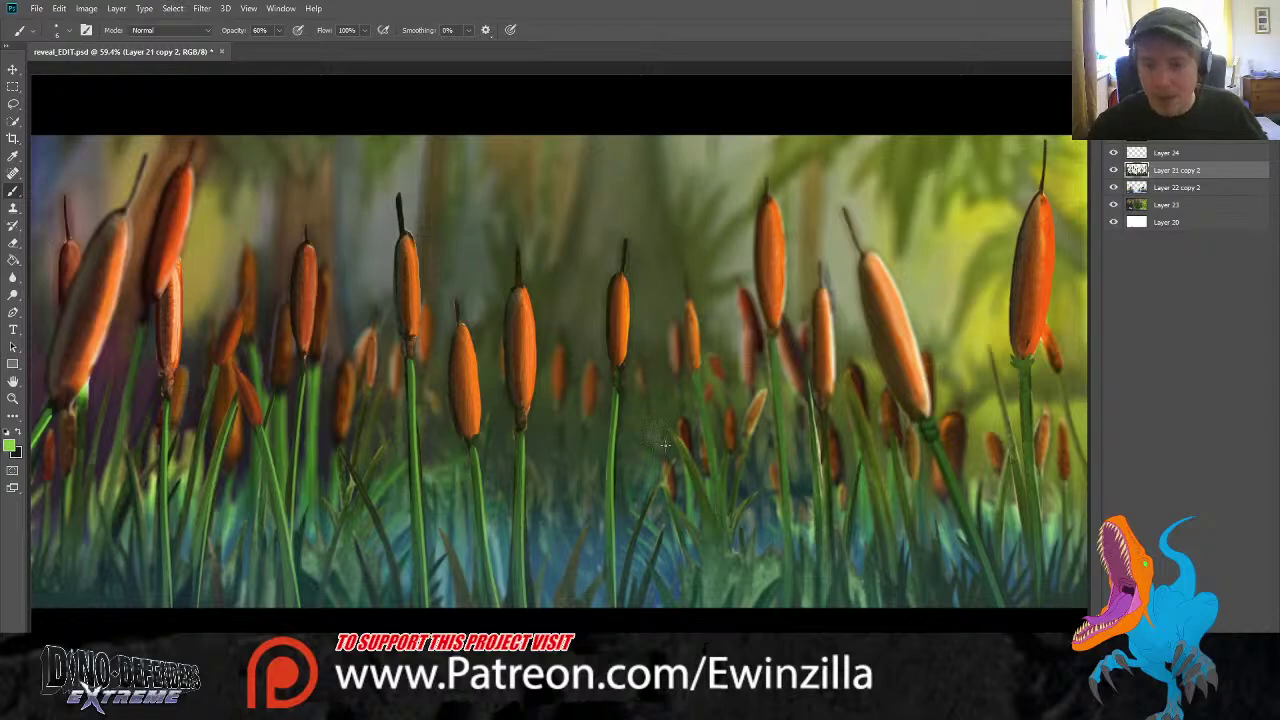
{"action": "left_click_drag", "start_coordinate": [697, 372], "coordinate": [720, 605]}
{"action": "key", "text": "ctrl+z"}
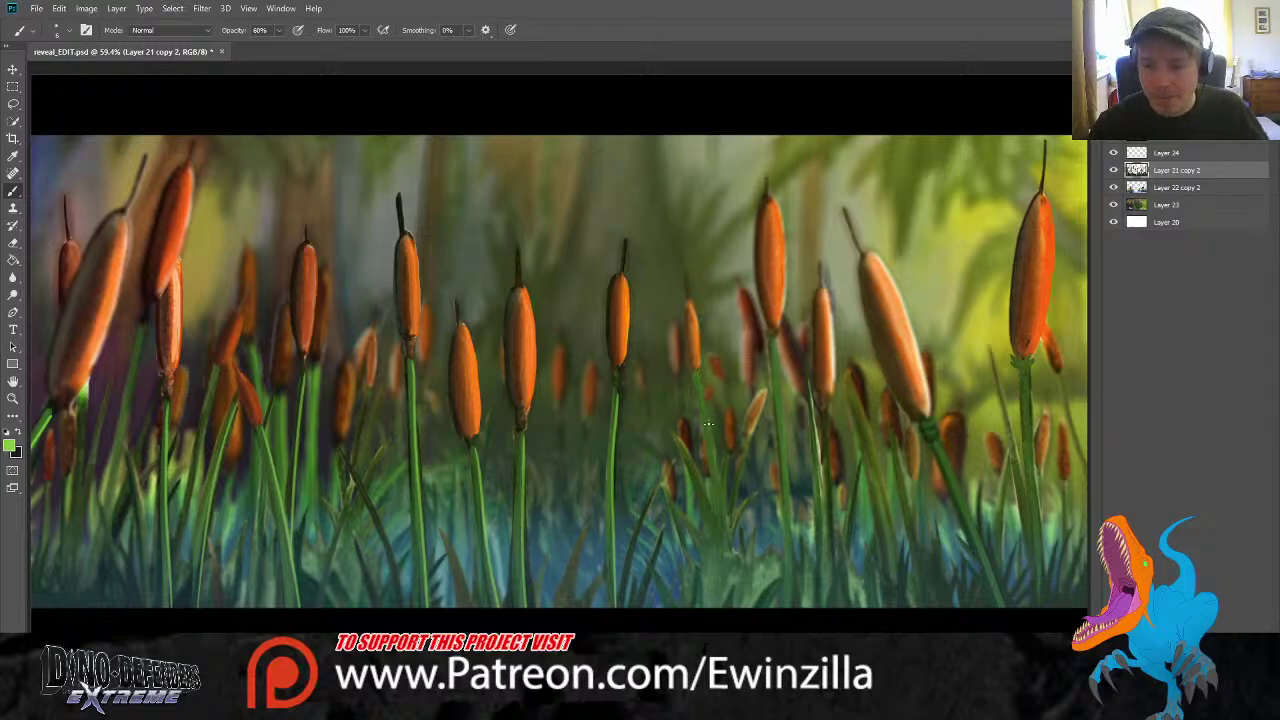
{"action": "left_click_drag", "start_coordinate": [698, 374], "coordinate": [727, 564]}
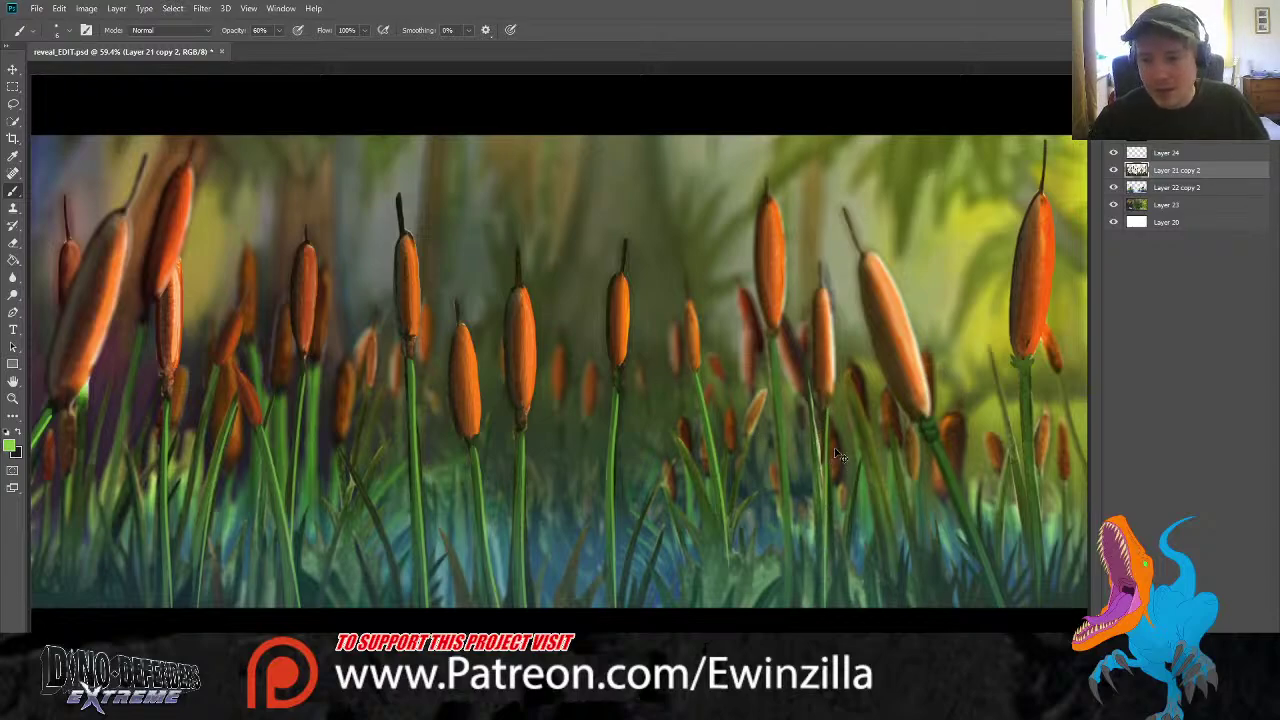
Redo the light green highlight on the stem of the slim cattail between the tall and the large leaning ones
{"action": "key", "text": "ctrl+z"}
{"action": "left_click_drag", "start_coordinate": [826, 416], "coordinate": [836, 606]}
{"action": "key", "text": "ctrl+z"}
{"action": "left_click_drag", "start_coordinate": [826, 423], "coordinate": [836, 604]}
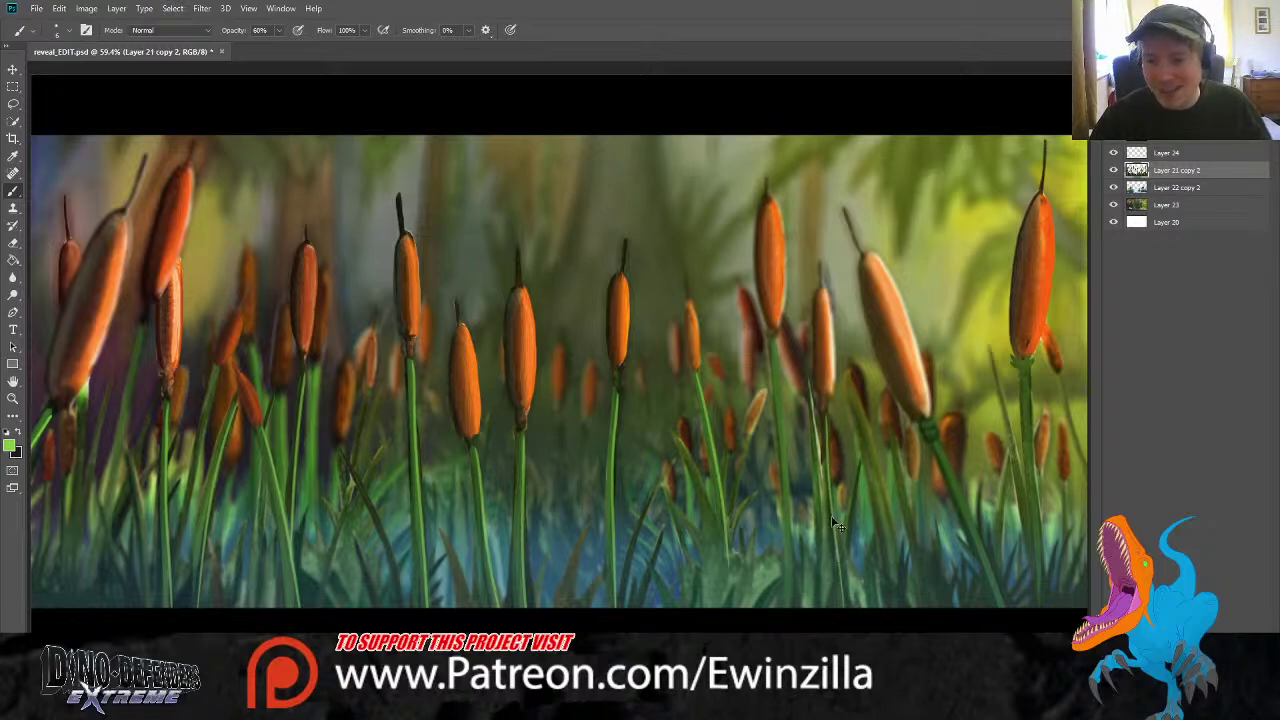
{"action": "key", "text": "ctrl+z"}
{"action": "left_click_drag", "start_coordinate": [826, 420], "coordinate": [829, 604]}
{"action": "key", "text": "ctrl+z"}
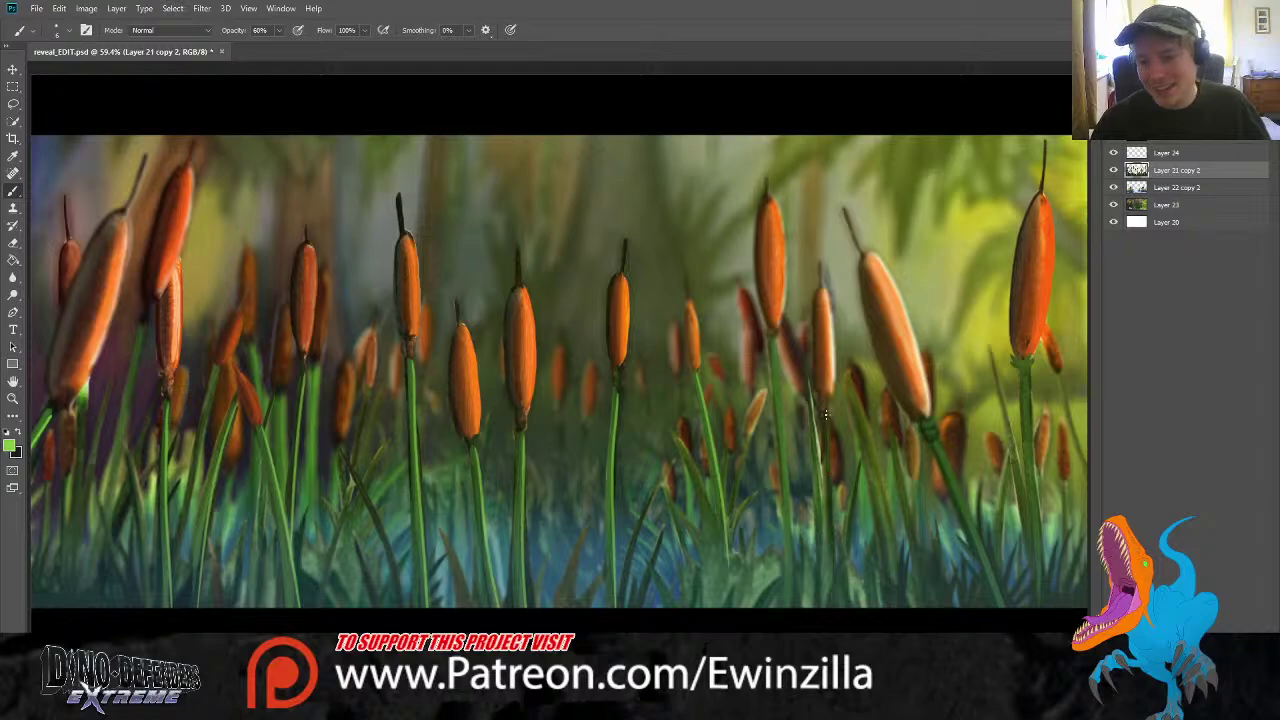
{"action": "left_click_drag", "start_coordinate": [825, 415], "coordinate": [831, 588]}
Highlight the stem of the tall cattail right of centre with a light green stroke along its length
{"action": "left_click_drag", "start_coordinate": [774, 341], "coordinate": [765, 610]}
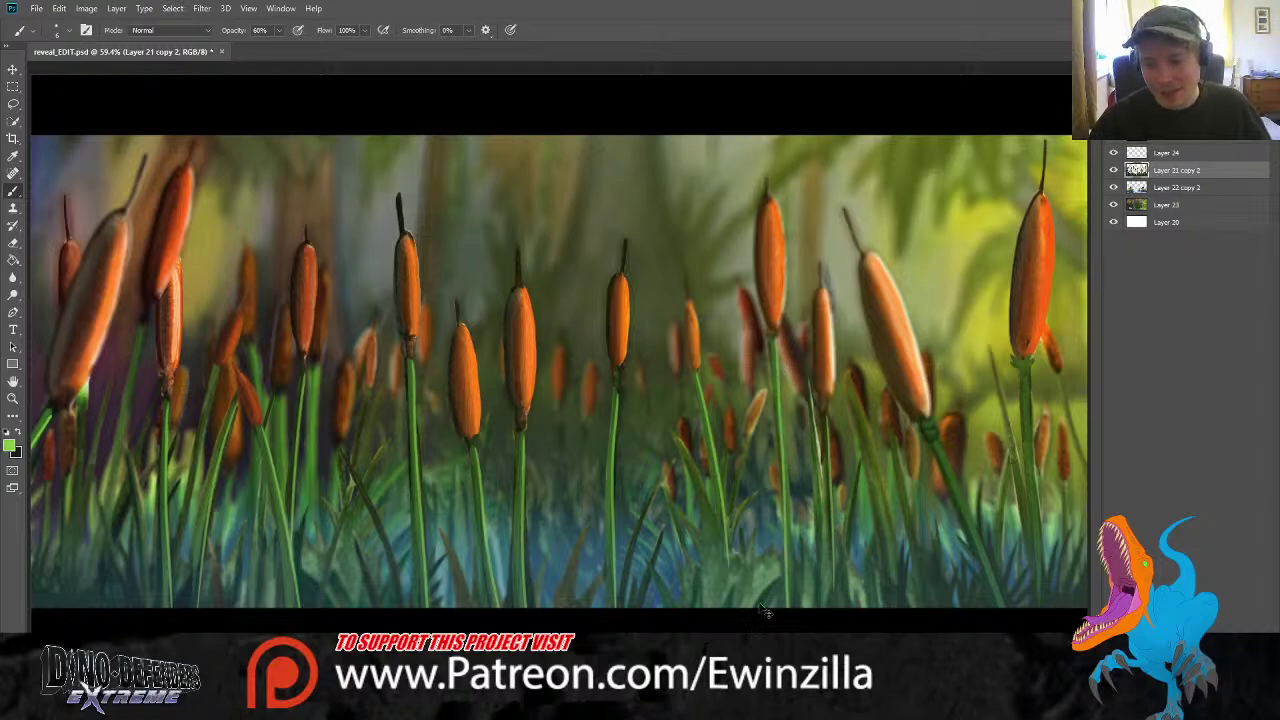
{"action": "key", "text": "ctrl+z"}
{"action": "left_click_drag", "start_coordinate": [775, 338], "coordinate": [778, 605]}
{"action": "key", "text": "ctrl+z"}
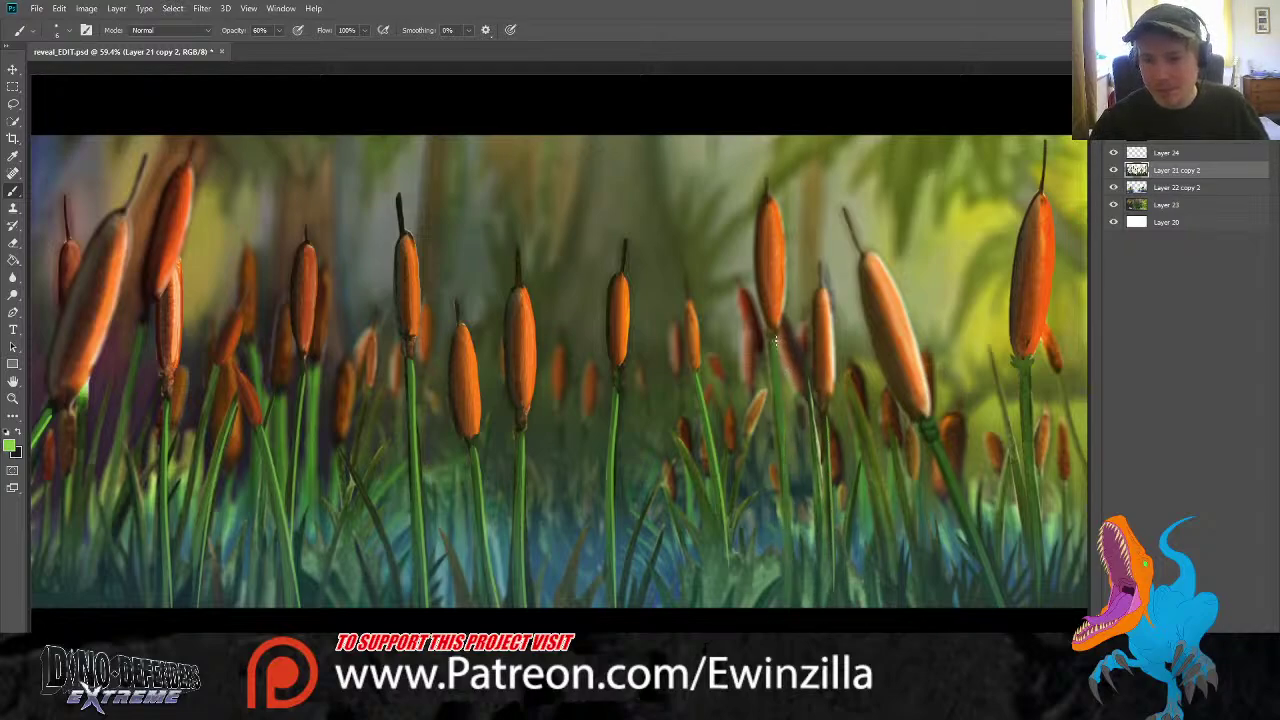
{"action": "left_click_drag", "start_coordinate": [777, 338], "coordinate": [781, 605]}
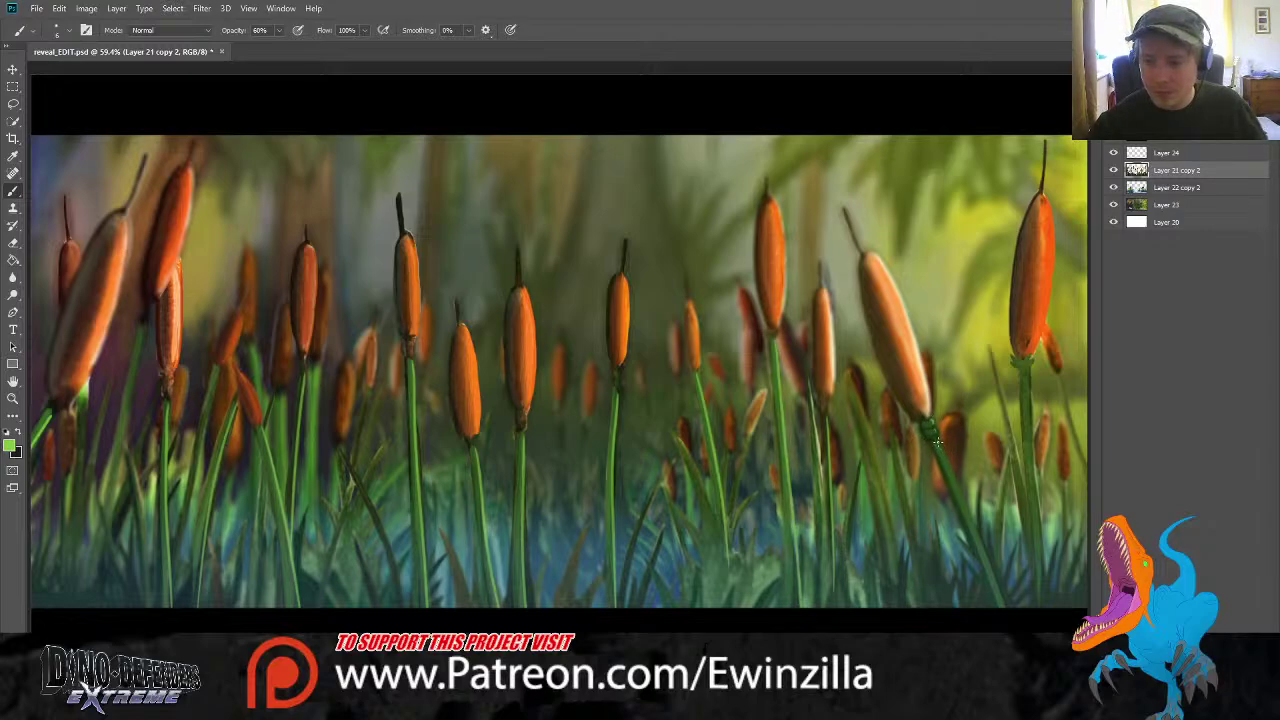
Highlight the stem of the large leaning cattail right of centre with a light green stroke from its base knot down
{"action": "left_click_drag", "start_coordinate": [937, 441], "coordinate": [999, 606]}
{"action": "key", "text": "ctrl+z"}
{"action": "left_click_drag", "start_coordinate": [936, 440], "coordinate": [1006, 606]}
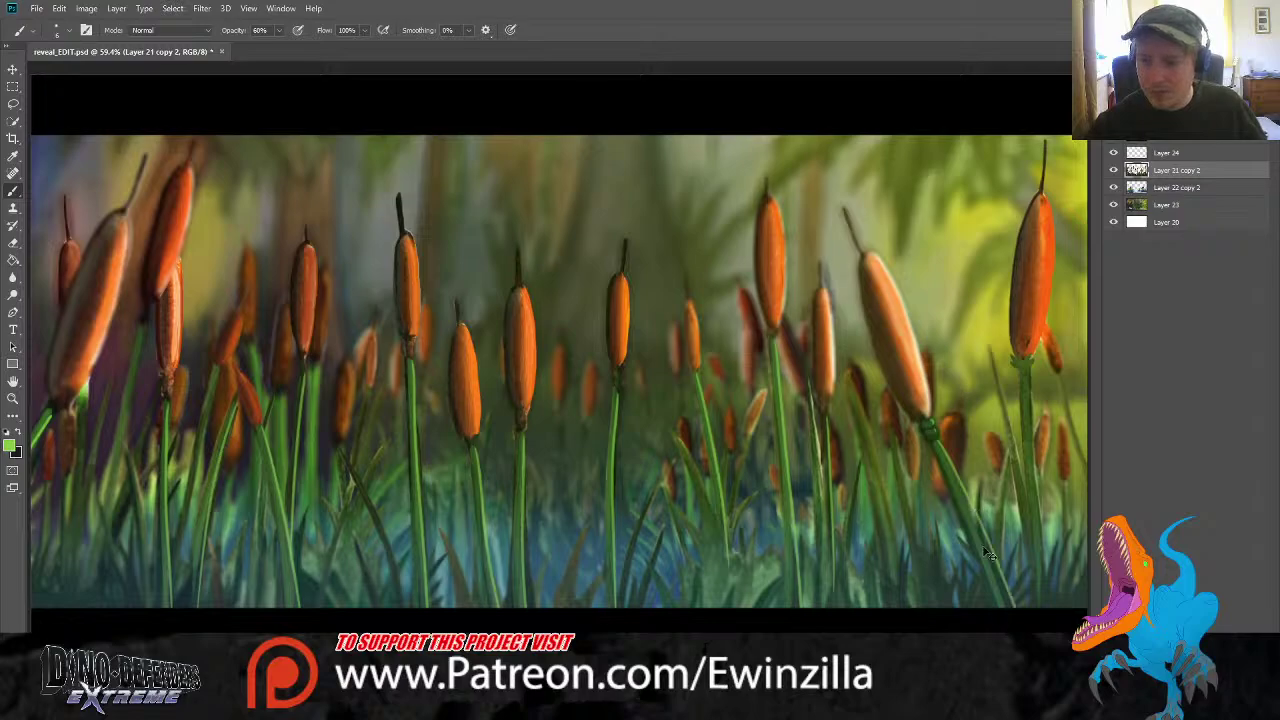
{"action": "key", "text": "ctrl+z"}
{"action": "left_click_drag", "start_coordinate": [936, 441], "coordinate": [1002, 606]}
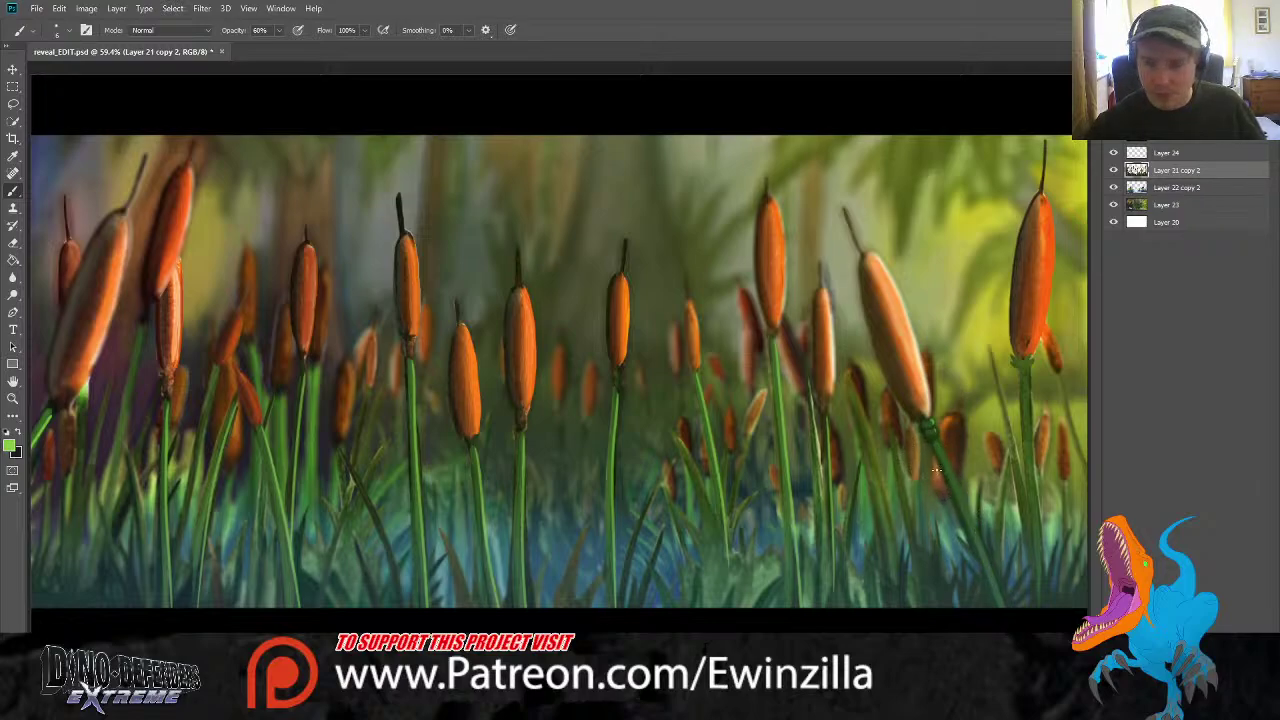
{"action": "left_click_drag", "start_coordinate": [938, 442], "coordinate": [1010, 606]}
{"action": "key", "text": "ctrl+z"}
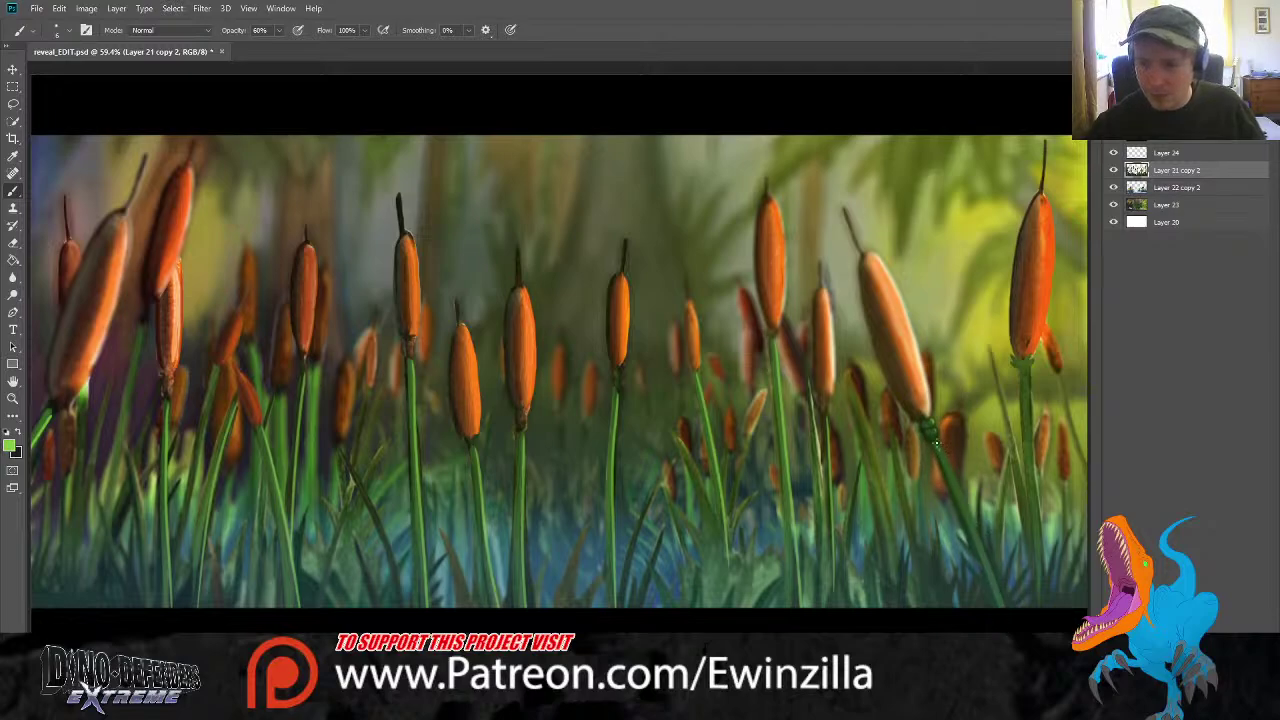
{"action": "left_click_drag", "start_coordinate": [936, 441], "coordinate": [1004, 606]}
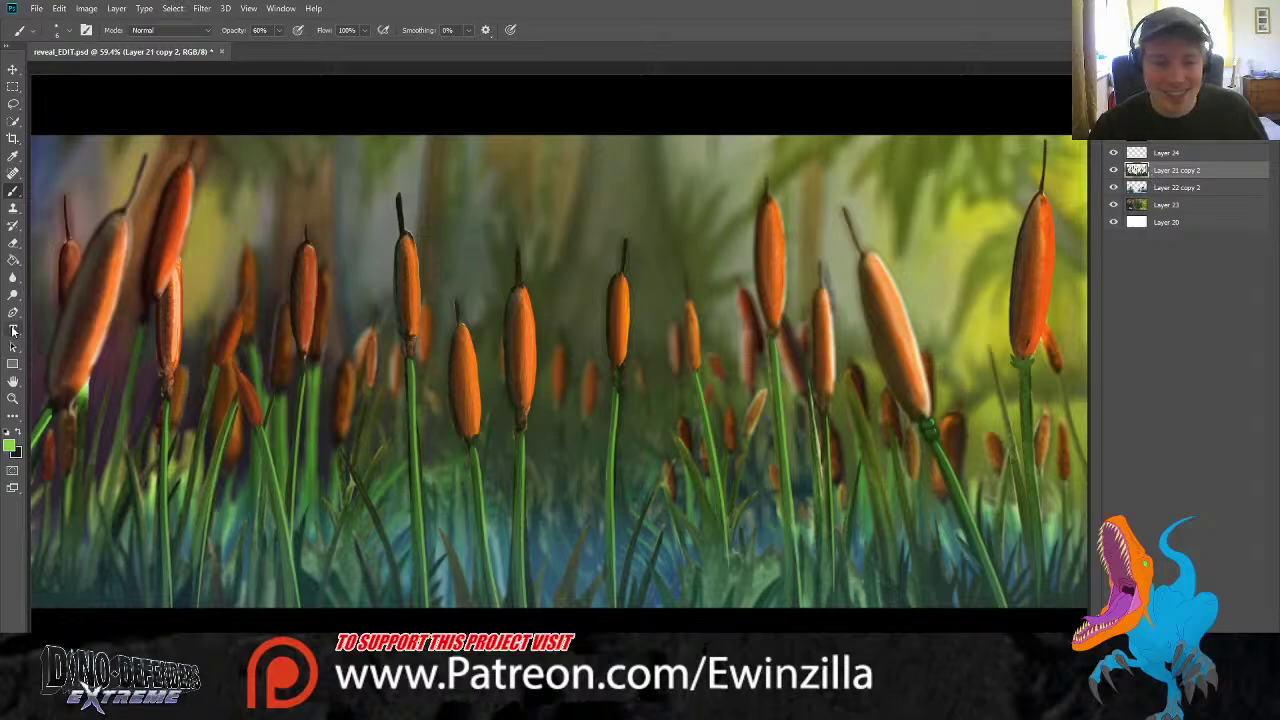
Lighten the small cattail head at the painting's far left edge with the Dodge tool, range Midtones
{"action": "left_click", "coordinate": [17, 296]}
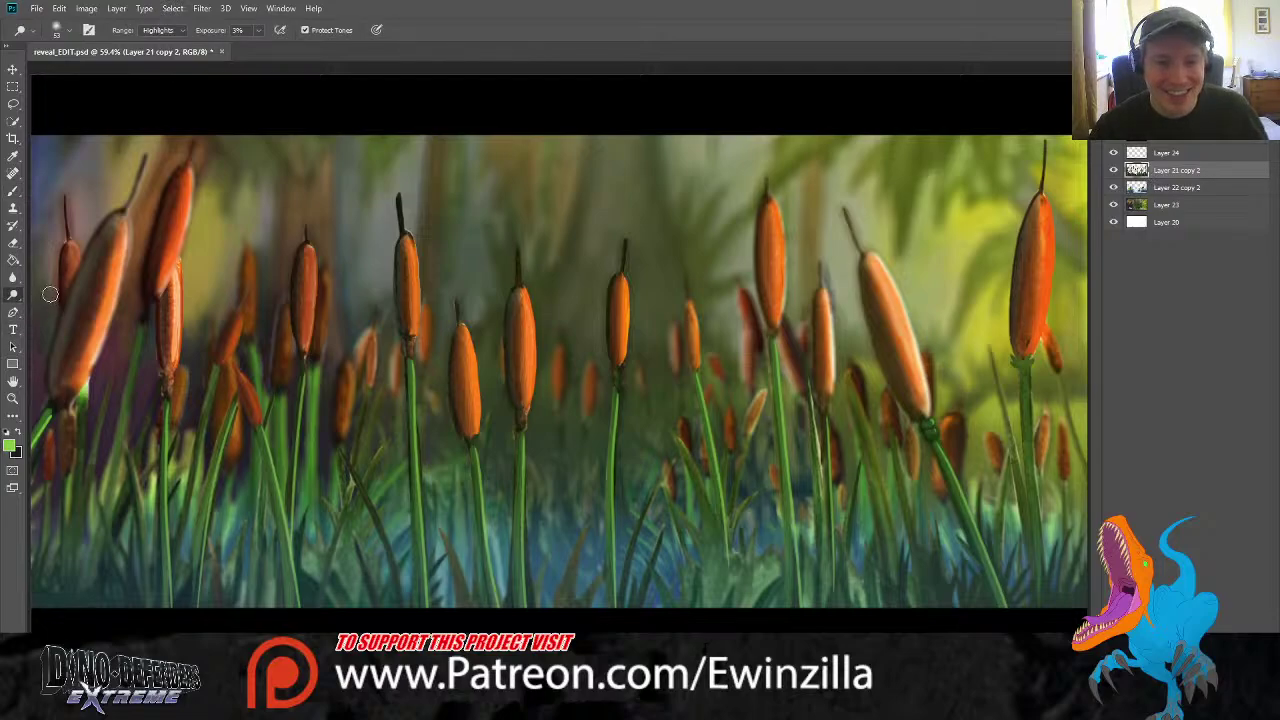
{"action": "left_click", "coordinate": [160, 30]}
{"action": "left_click", "coordinate": [175, 52]}
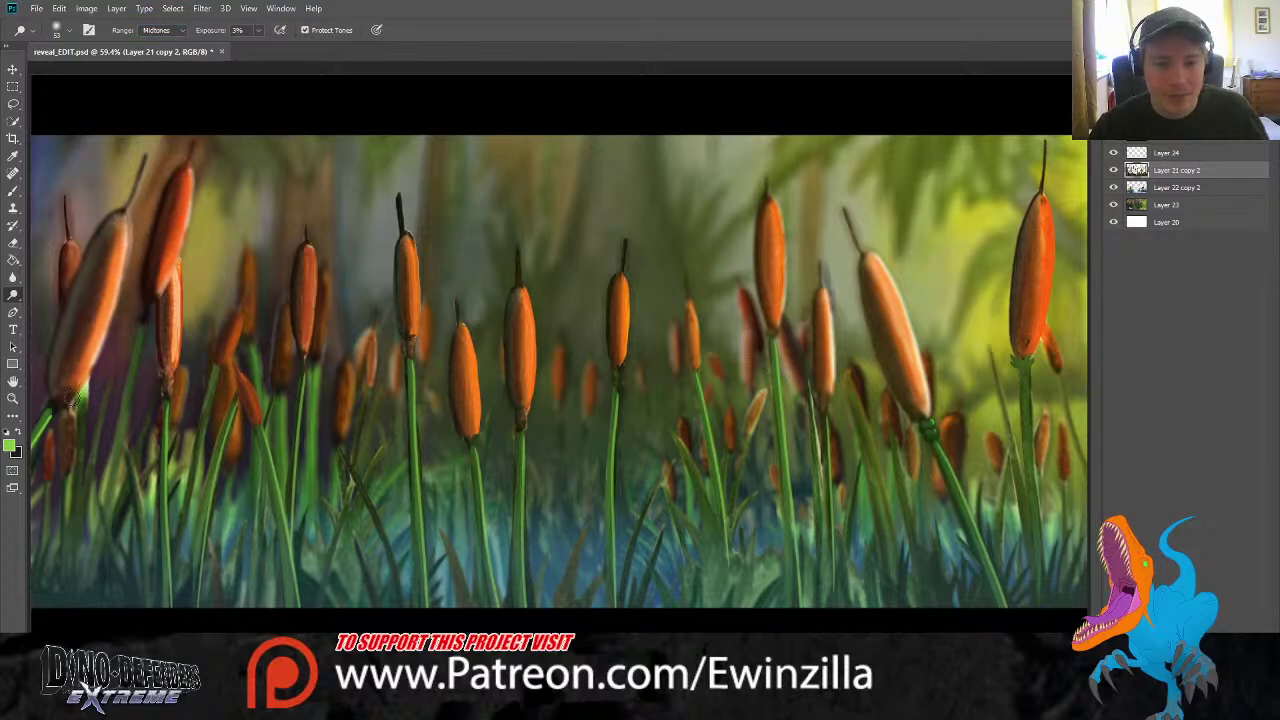
{"action": "left_click_drag", "start_coordinate": [68, 232], "coordinate": [78, 254]}
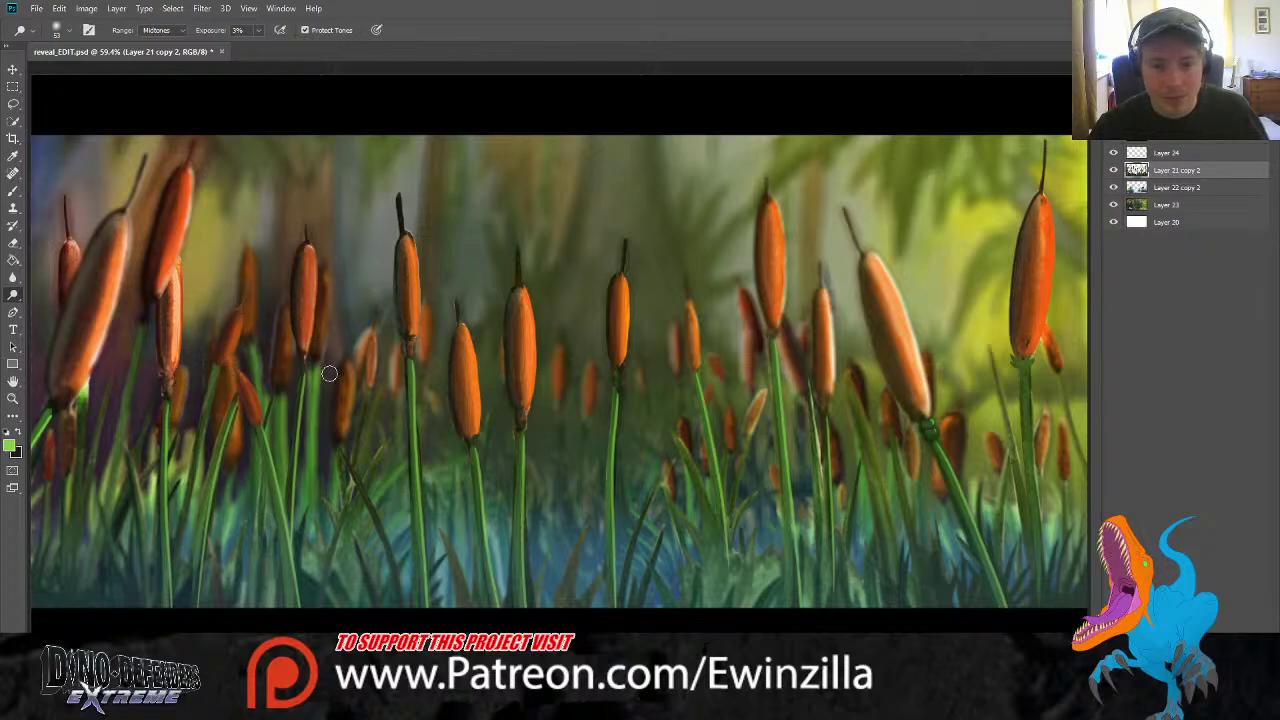
Prepare an enlarged soft brush with a pale cream colour and set its opacity to 34%
{"action": "key", "text": "i"}
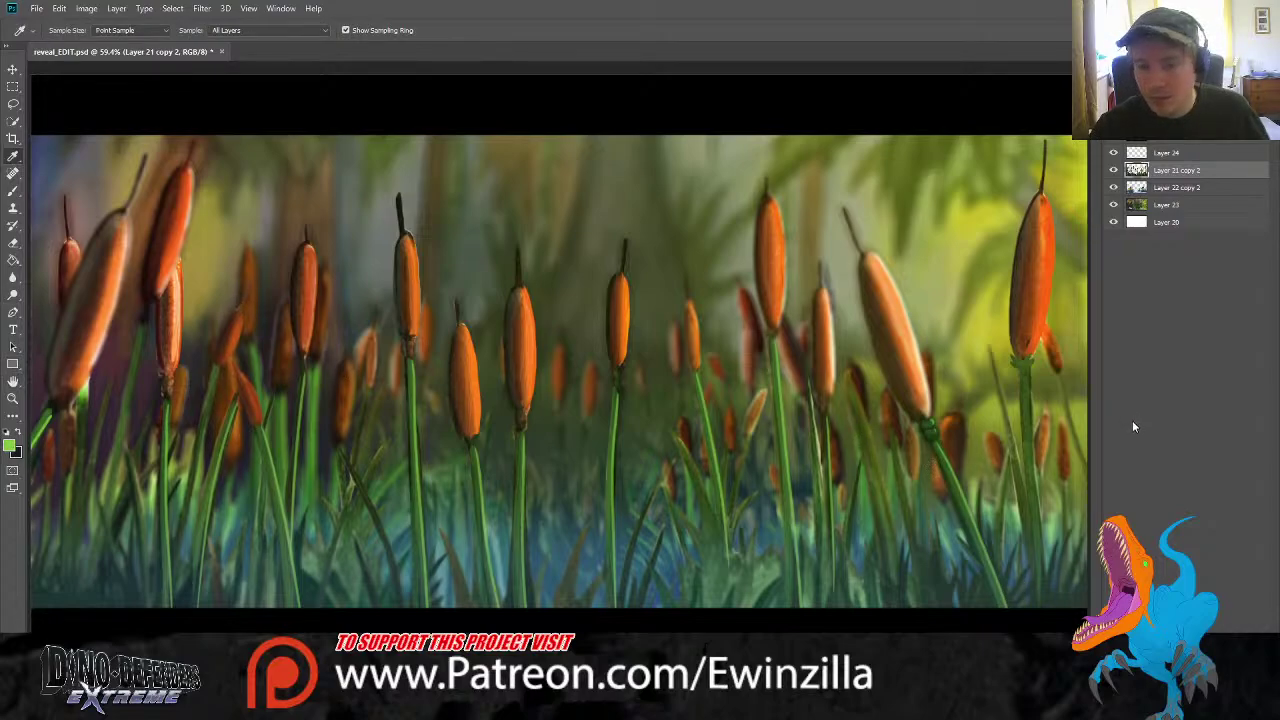
{"action": "key", "text": "b"}
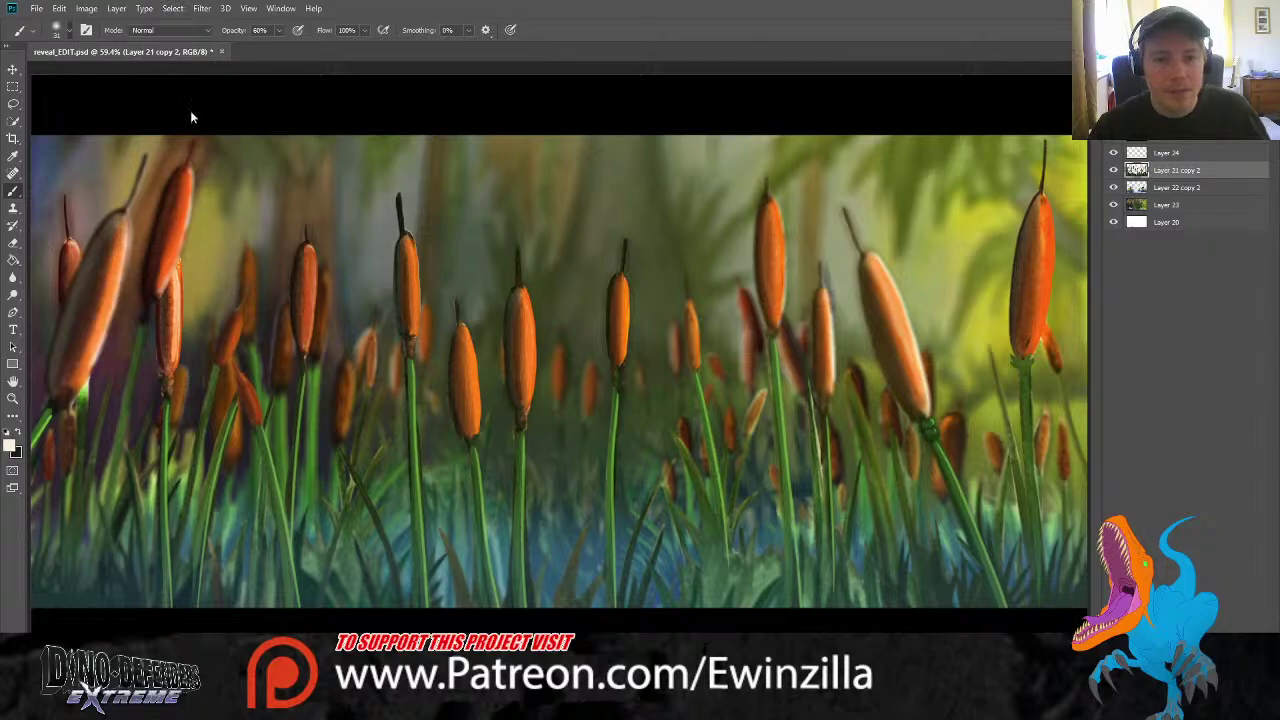
{"action": "key", "text": "bracketright"}
{"action": "key", "text": "bracketright"}
{"action": "key", "text": "bracketright"}
{"action": "key", "text": "bracketright"}
{"action": "key", "text": "bracketright"}
{"action": "key", "text": "bracketright"}
{"action": "left_click_drag", "start_coordinate": [101, 75], "coordinate": [100, 75]}
{"action": "left_click", "coordinate": [279, 31]}
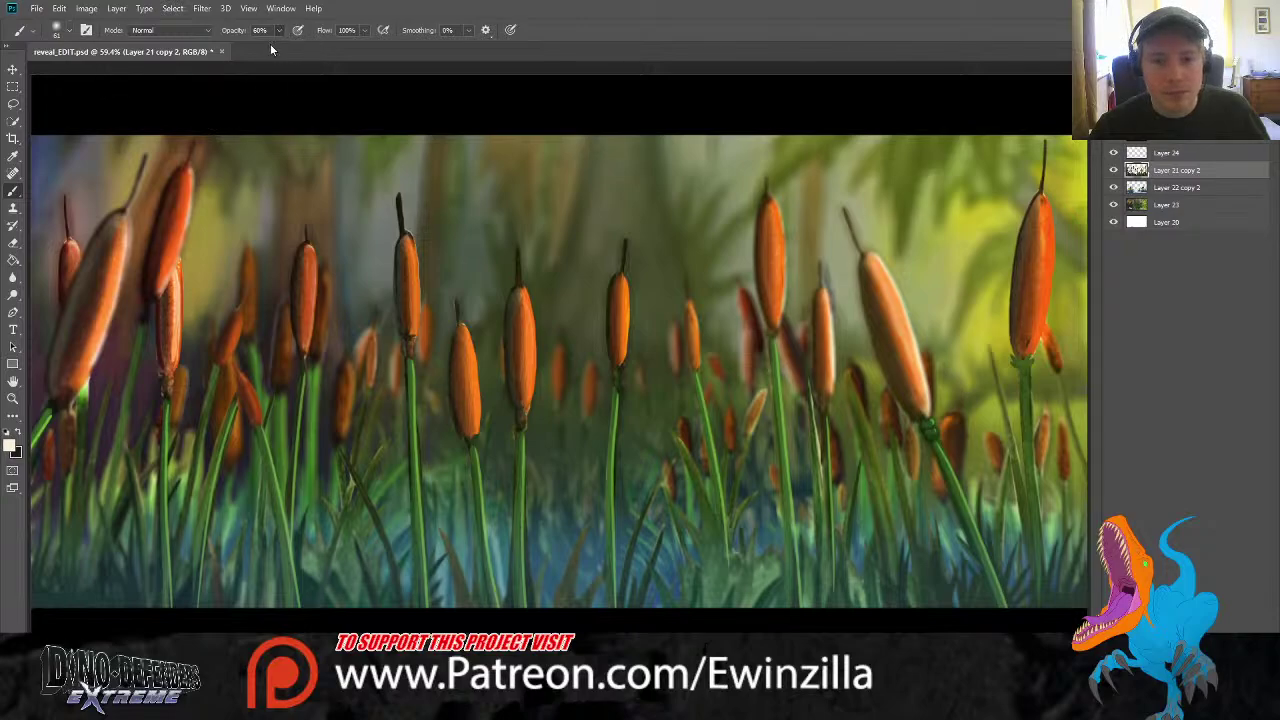
{"action": "left_click_drag", "start_coordinate": [270, 43], "coordinate": [263, 46]}
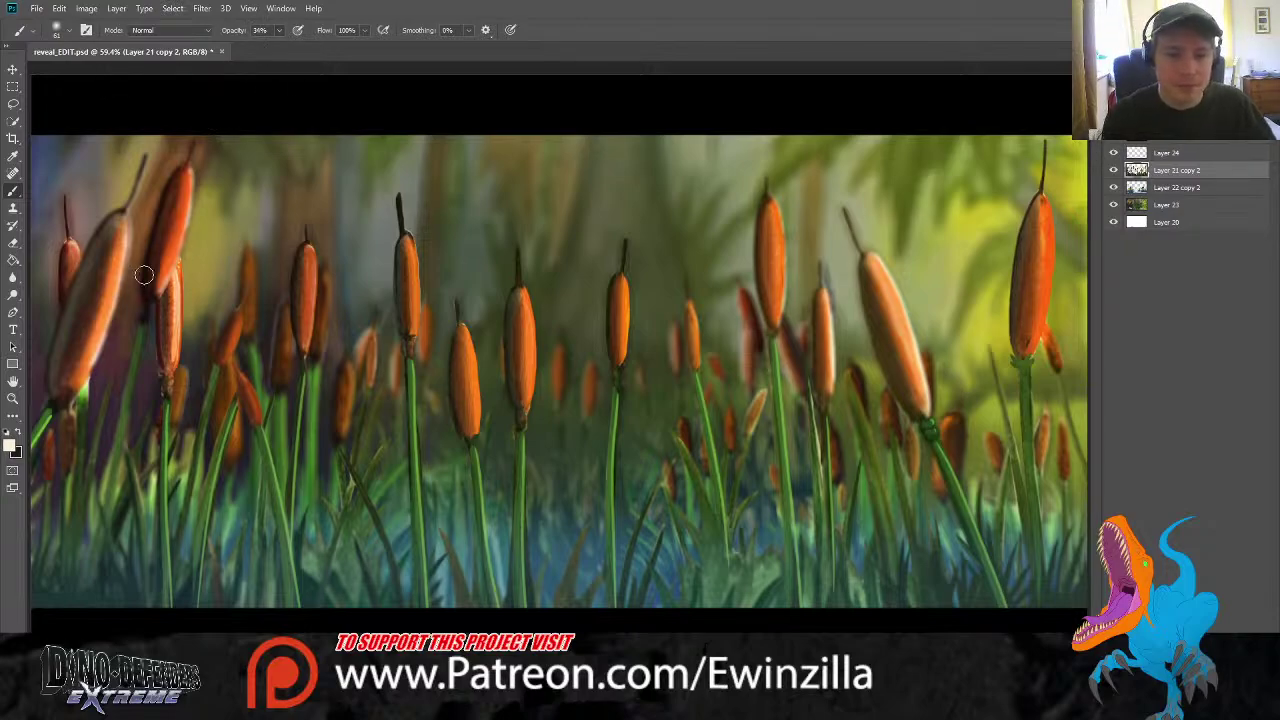
Glaze pale cream highlights at 12% opacity over the large leaning cattail head on the far left and the two heads beside it
{"action": "left_click_drag", "start_coordinate": [126, 244], "coordinate": [66, 394]}
{"action": "key", "text": "ctrl+z"}
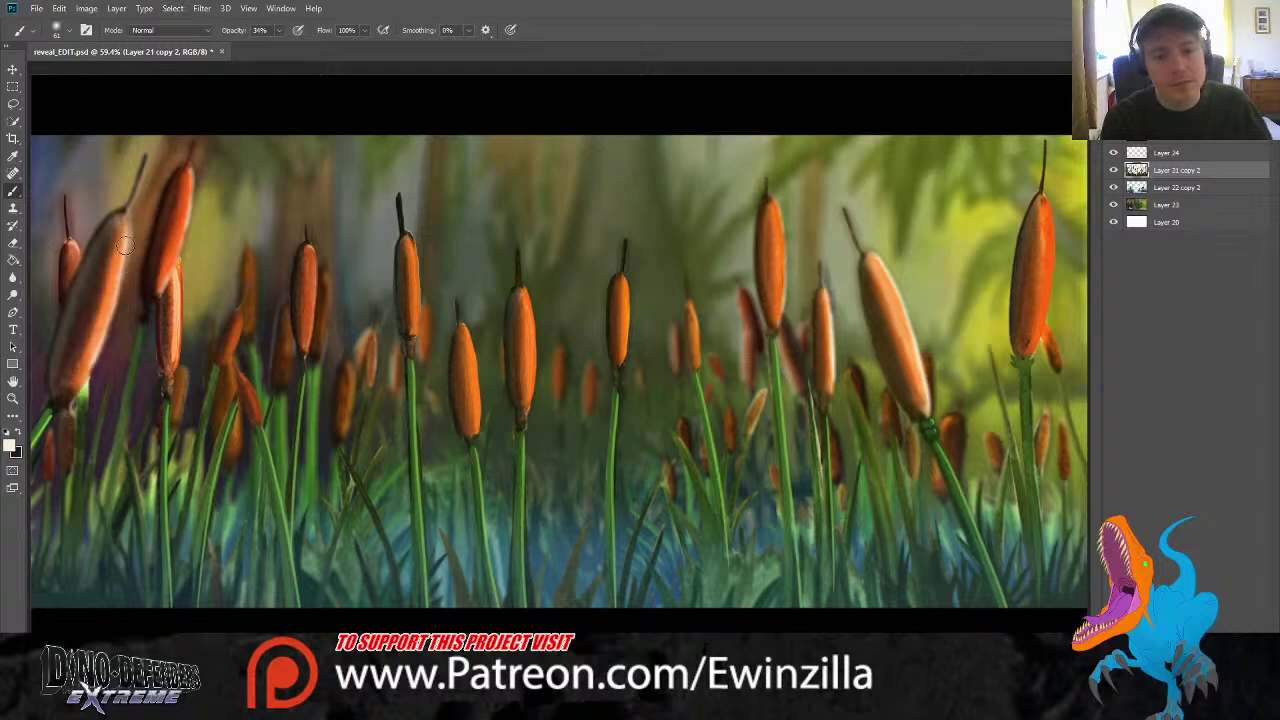
{"action": "left_click_drag", "start_coordinate": [124, 228], "coordinate": [71, 378]}
{"action": "key", "text": "ctrl+z"}
{"action": "key", "text": "1"}
{"action": "key", "text": "2"}
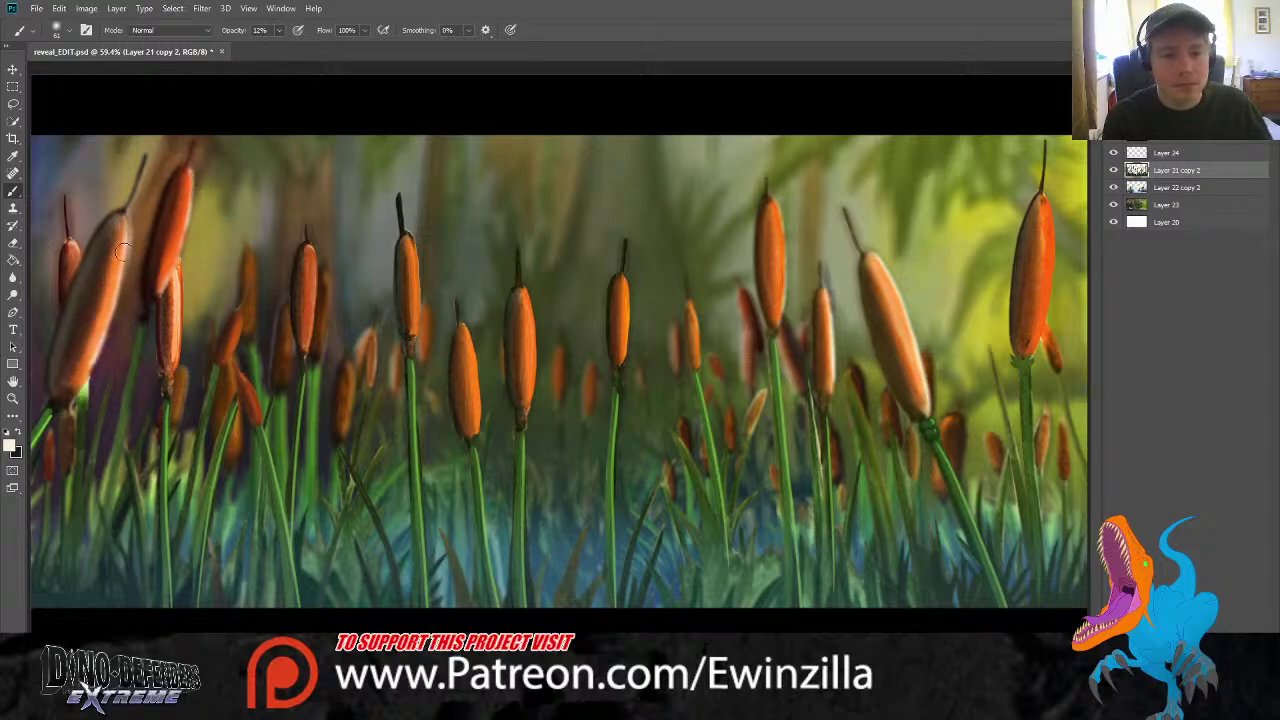
{"action": "left_click_drag", "start_coordinate": [122, 245], "coordinate": [70, 375]}
{"action": "left_click_drag", "start_coordinate": [130, 232], "coordinate": [70, 375]}
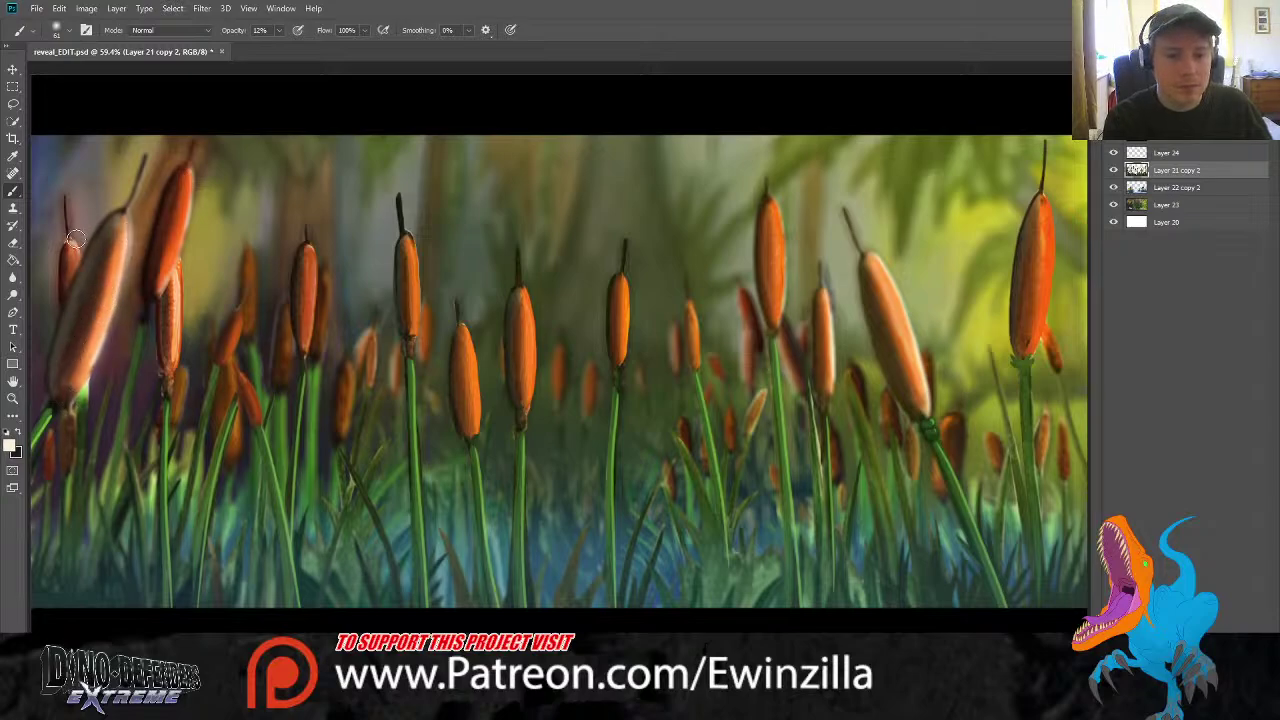
{"action": "mouse_move", "coordinate": [190, 170]}
{"action": "left_mouse_down"}
{"action": "mouse_move", "coordinate": [156, 290]}
{"action": "mouse_move", "coordinate": [177, 273]}
{"action": "mouse_move", "coordinate": [175, 254]}
{"action": "mouse_move", "coordinate": [168, 352]}
{"action": "left_mouse_up"}
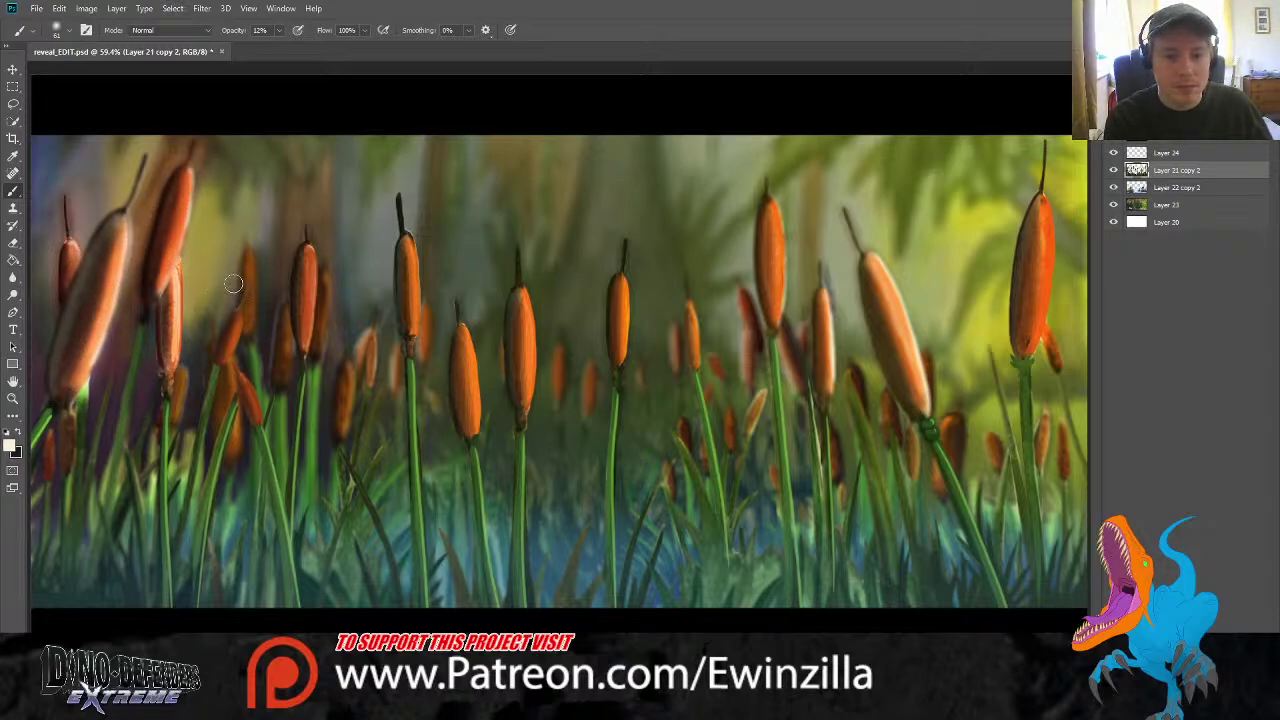
Highlight the two small leaning cattail heads and the taller one beside them in pale cream with a smaller brush
{"action": "mouse_move", "coordinate": [313, 245]}
{"action": "left_mouse_down"}
{"action": "mouse_move", "coordinate": [282, 347]}
{"action": "mouse_move", "coordinate": [243, 315]}
{"action": "mouse_move", "coordinate": [220, 378]}
{"action": "left_mouse_up"}
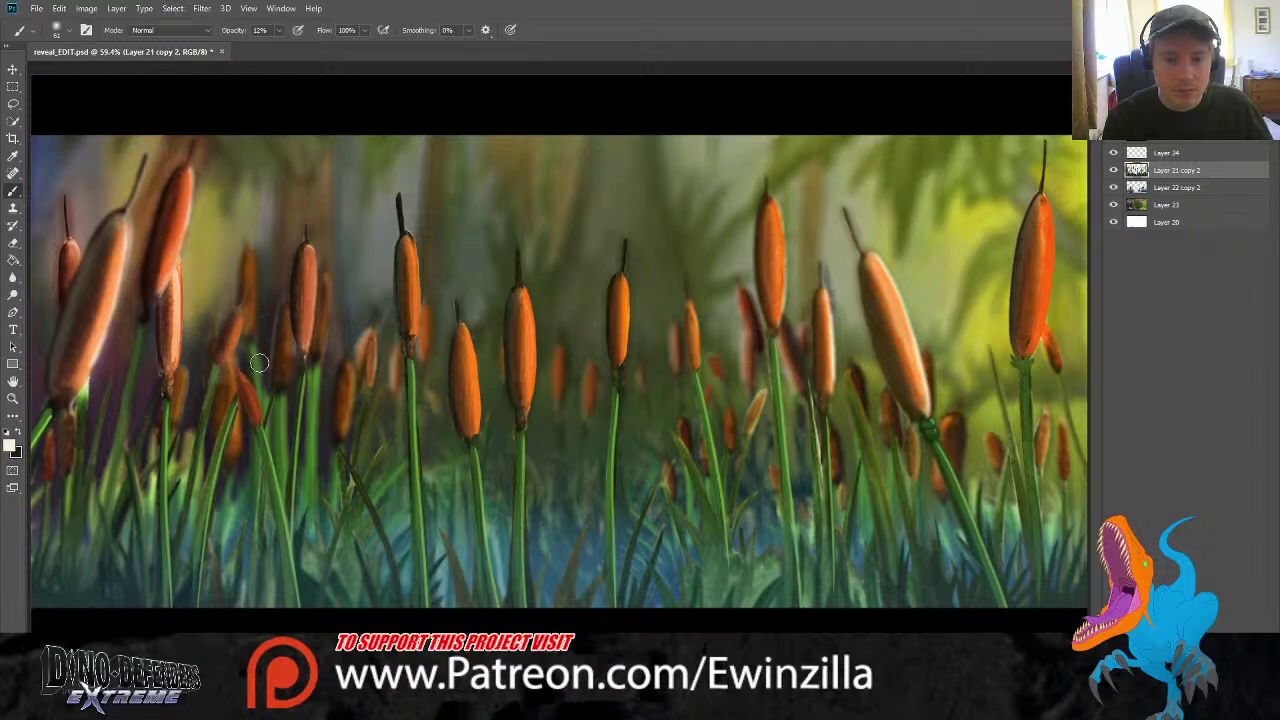
{"action": "key", "text": "ctrl+z"}
{"action": "left_click", "coordinate": [69, 30]}
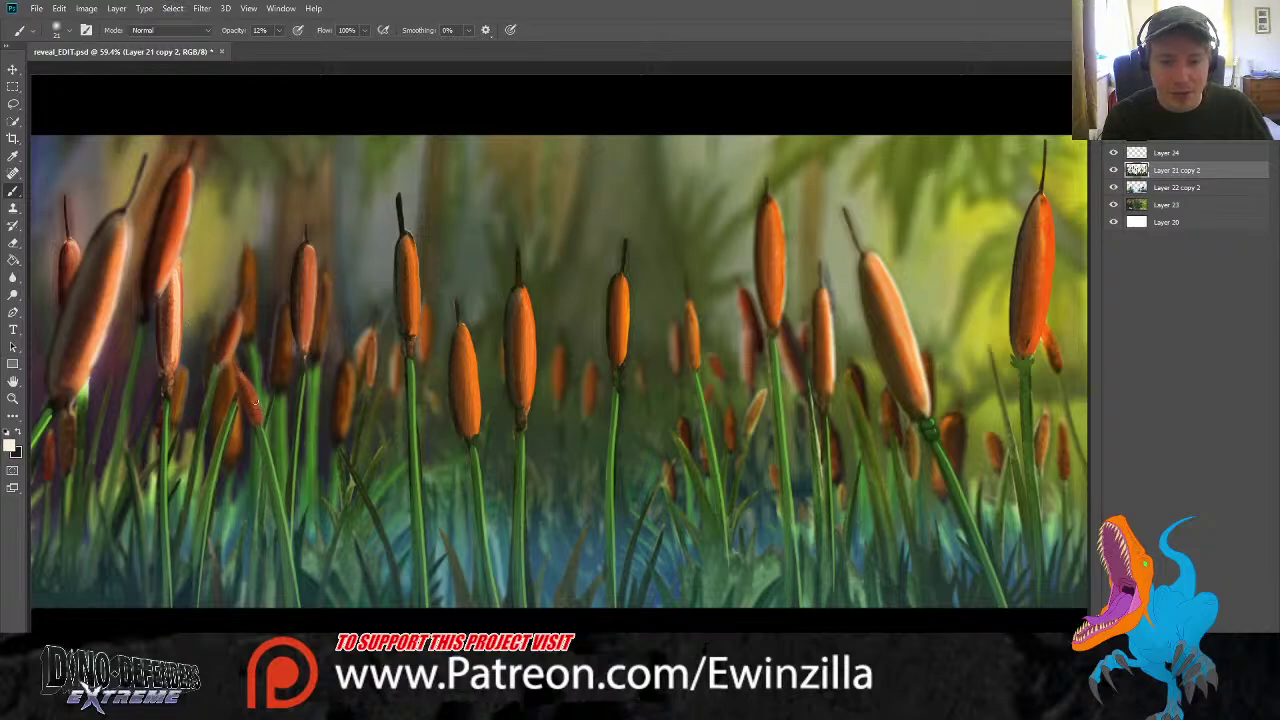
{"action": "left_click_drag", "start_coordinate": [243, 378], "coordinate": [258, 412]}
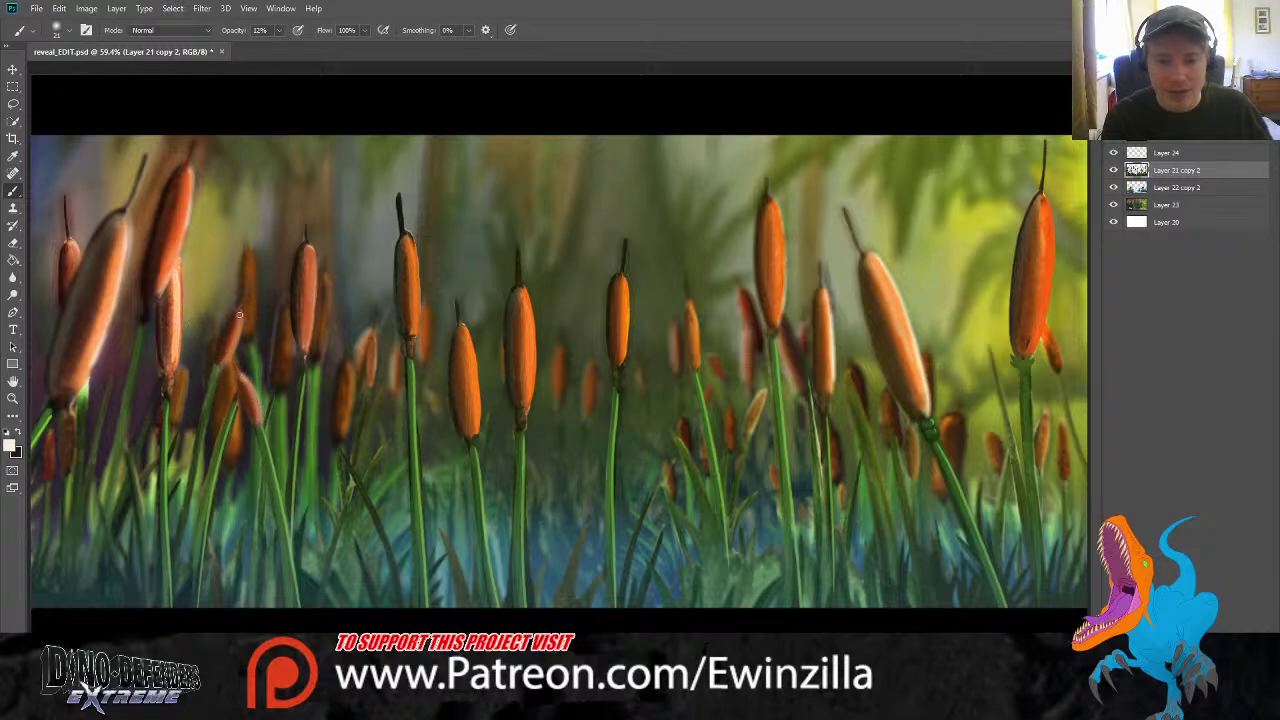
{"action": "left_click_drag", "start_coordinate": [239, 316], "coordinate": [228, 356]}
{"action": "left_click_drag", "start_coordinate": [314, 260], "coordinate": [304, 342]}
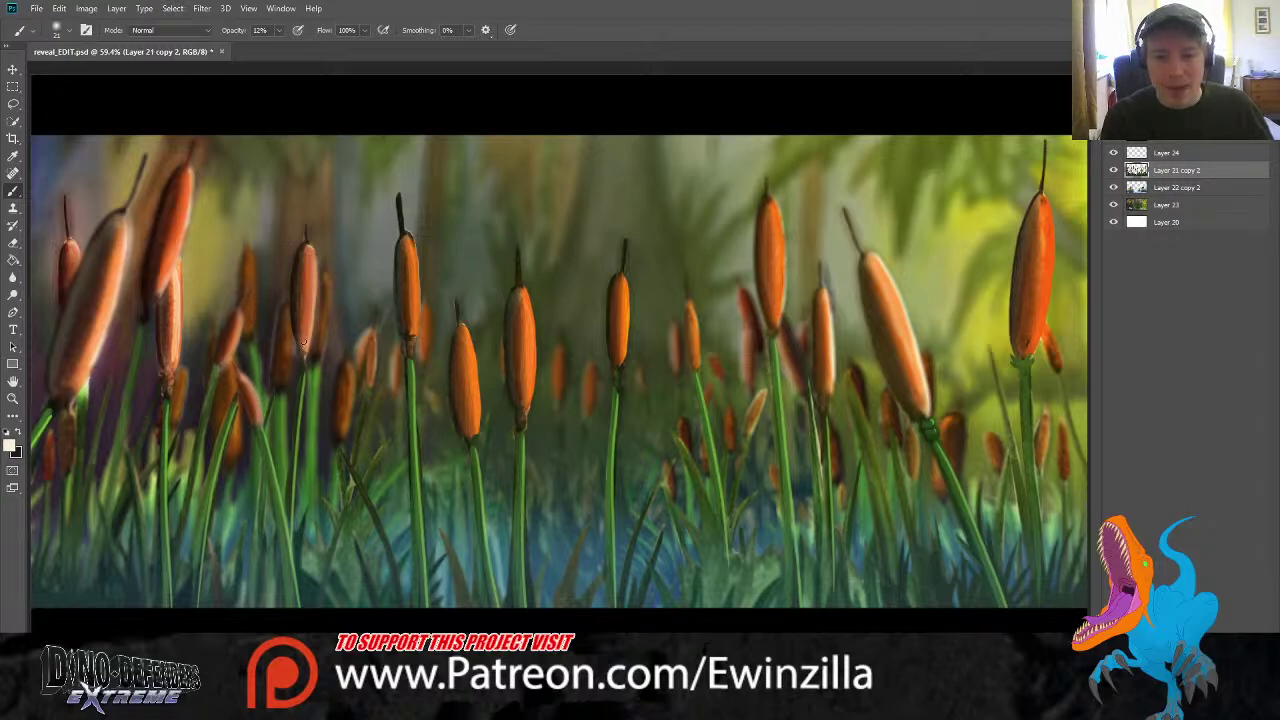
Add pale cream highlights to the right sides of the four foreground cattail heads from left of centre to the middle
{"action": "mouse_move", "coordinate": [410, 250]}
{"action": "left_mouse_down"}
{"action": "mouse_move", "coordinate": [411, 329]}
{"action": "mouse_move", "coordinate": [411, 244]}
{"action": "mouse_move", "coordinate": [411, 314]}
{"action": "mouse_move", "coordinate": [473, 310]}
{"action": "mouse_move", "coordinate": [475, 397]}
{"action": "left_mouse_up"}
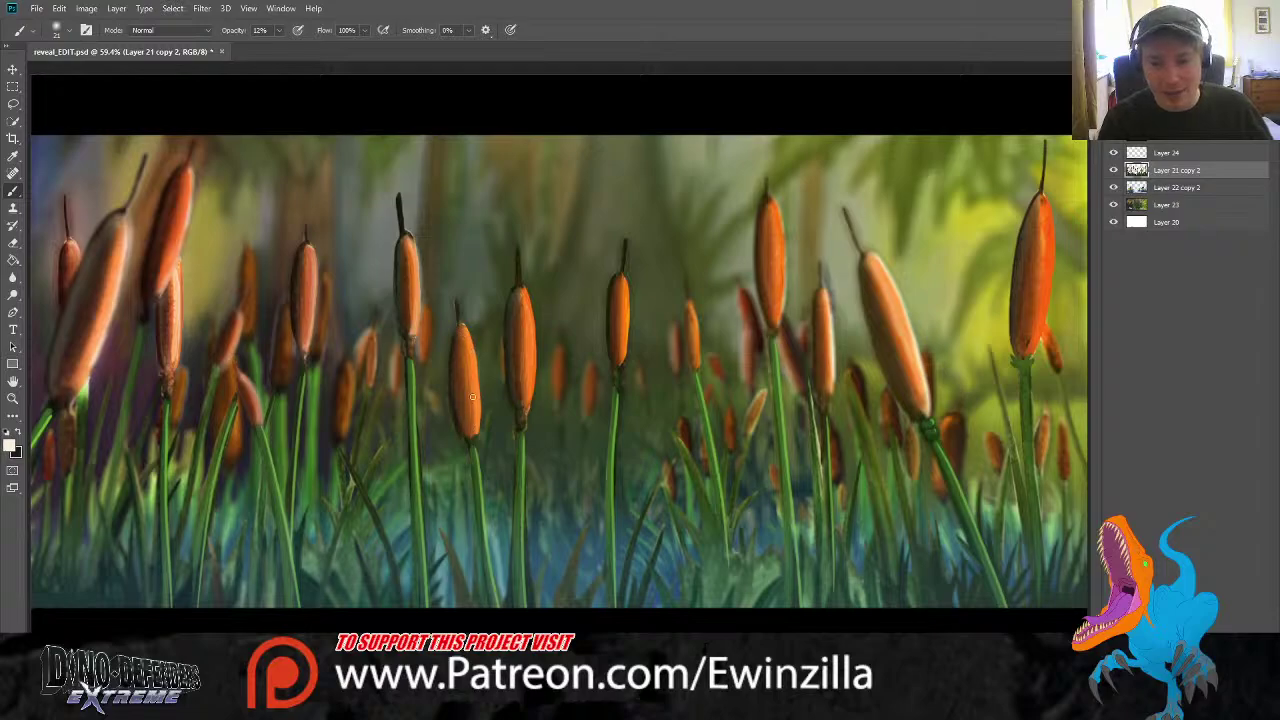
{"action": "left_click_drag", "start_coordinate": [464, 336], "coordinate": [476, 430]}
{"action": "left_click_drag", "start_coordinate": [462, 334], "coordinate": [476, 420]}
{"action": "left_click_drag", "start_coordinate": [522, 306], "coordinate": [530, 398]}
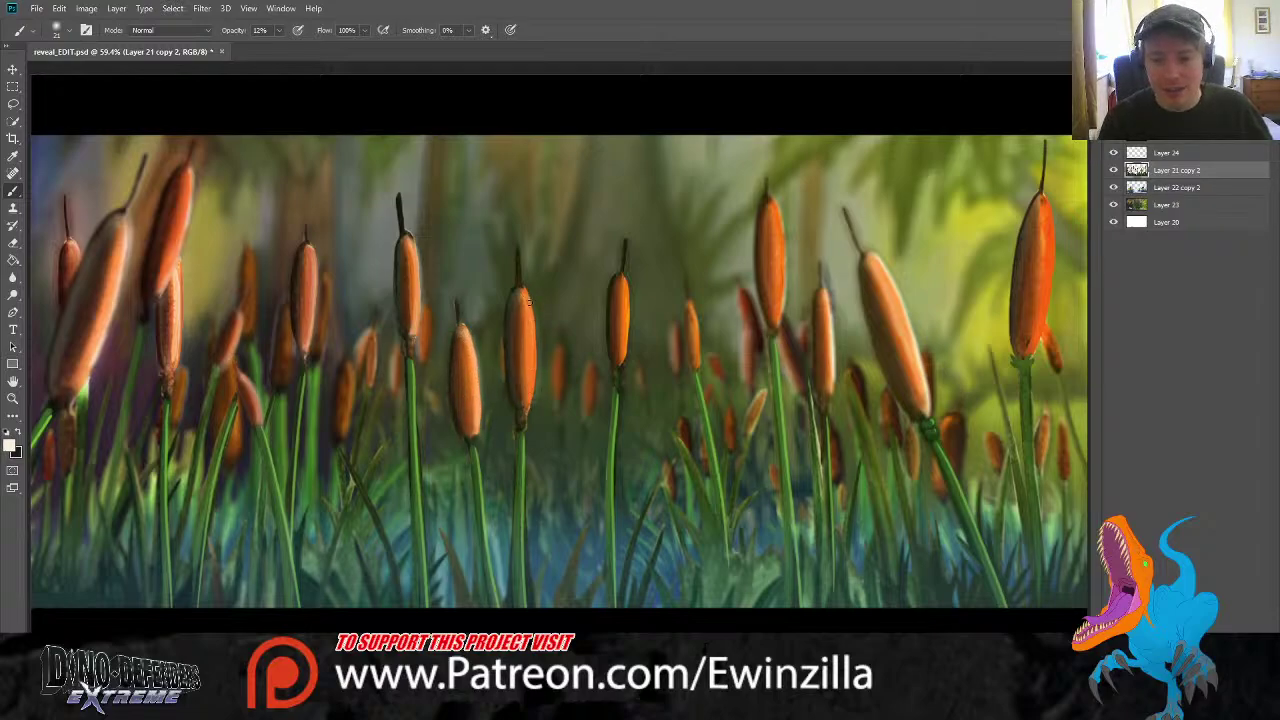
{"action": "key", "text": "ctrl+z"}
{"action": "mouse_move", "coordinate": [530, 313]}
{"action": "left_mouse_down"}
{"action": "mouse_move", "coordinate": [531, 405]}
{"action": "mouse_move", "coordinate": [528, 298]}
{"action": "mouse_move", "coordinate": [533, 376]}
{"action": "left_mouse_up"}
{"action": "mouse_move", "coordinate": [628, 282]}
{"action": "left_mouse_down"}
{"action": "mouse_move", "coordinate": [623, 352]}
{"action": "mouse_move", "coordinate": [622, 285]}
{"action": "left_mouse_up"}
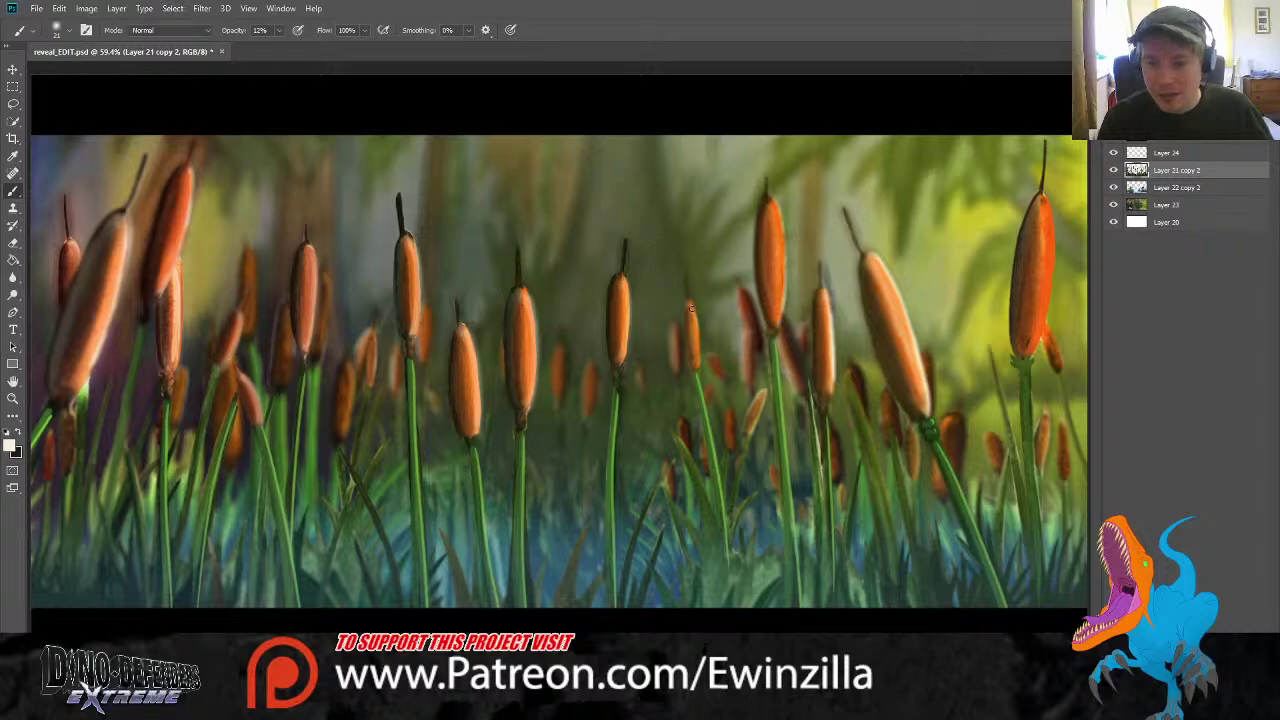
Highlight the heads of the slim, tall and large leaning cattails right of centre in pale cream
{"action": "left_click_drag", "start_coordinate": [692, 308], "coordinate": [695, 370]}
{"action": "left_click_drag", "start_coordinate": [695, 370], "coordinate": [692, 306]}
{"action": "mouse_move", "coordinate": [776, 248]}
{"action": "left_mouse_down"}
{"action": "mouse_move", "coordinate": [772, 220]}
{"action": "mouse_move", "coordinate": [783, 290]}
{"action": "mouse_move", "coordinate": [775, 212]}
{"action": "mouse_move", "coordinate": [777, 320]}
{"action": "left_mouse_up"}
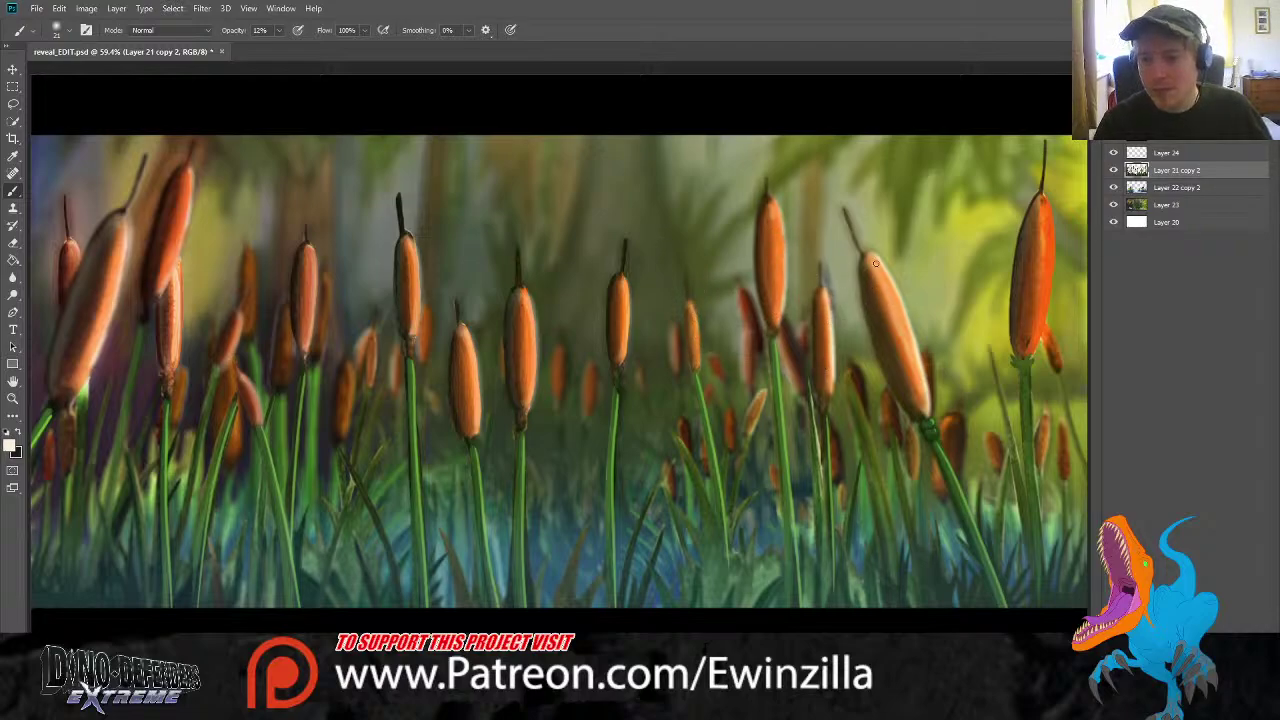
{"action": "mouse_move", "coordinate": [875, 263]}
{"action": "left_mouse_down"}
{"action": "mouse_move", "coordinate": [908, 370]}
{"action": "mouse_move", "coordinate": [914, 305]}
{"action": "left_mouse_up"}
Glaze pale cream over the large cattail head at the far right and the tall one right of centre, finishing with a larger brush
{"action": "mouse_move", "coordinate": [1038, 215]}
{"action": "left_mouse_down"}
{"action": "mouse_move", "coordinate": [1050, 273]}
{"action": "mouse_move", "coordinate": [1037, 273]}
{"action": "mouse_move", "coordinate": [1044, 214]}
{"action": "mouse_move", "coordinate": [1029, 330]}
{"action": "mouse_move", "coordinate": [1053, 208]}
{"action": "mouse_move", "coordinate": [1024, 348]}
{"action": "left_mouse_up"}
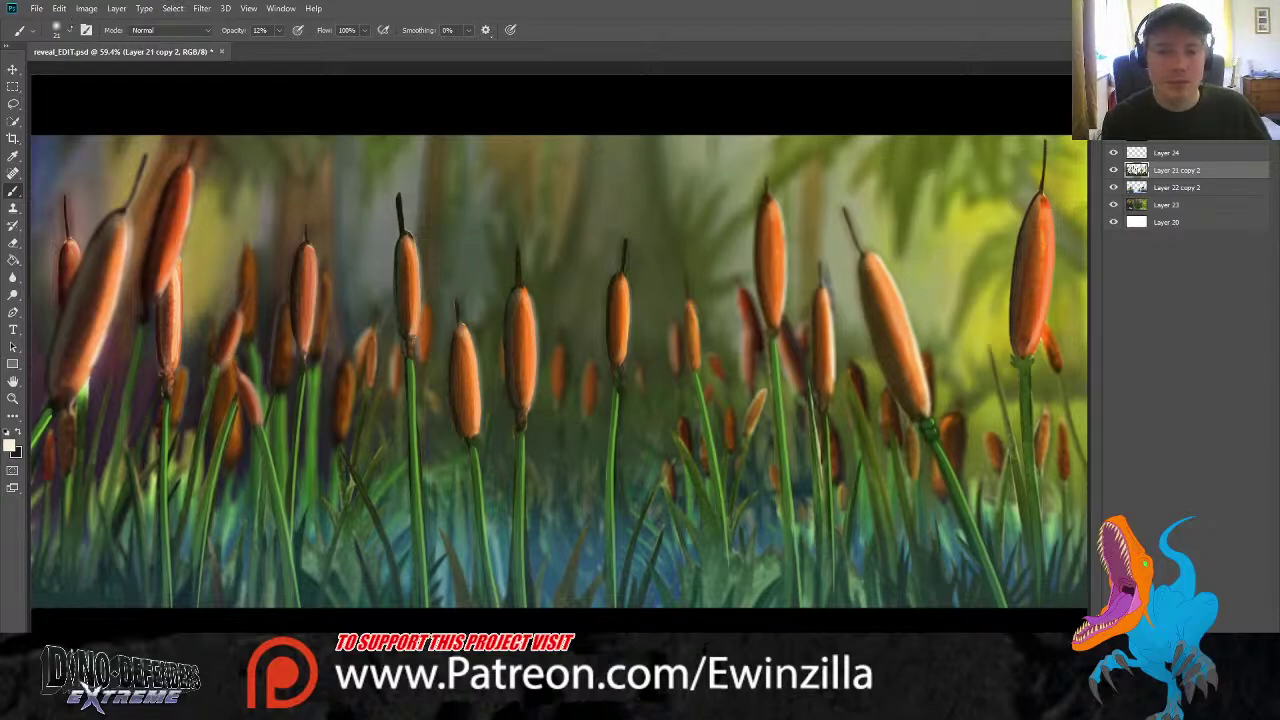
{"action": "left_click_drag", "start_coordinate": [1045, 216], "coordinate": [1030, 340]}
{"action": "key", "text": "ctrl+z"}
{"action": "left_click_drag", "start_coordinate": [1050, 216], "coordinate": [1010, 360]}
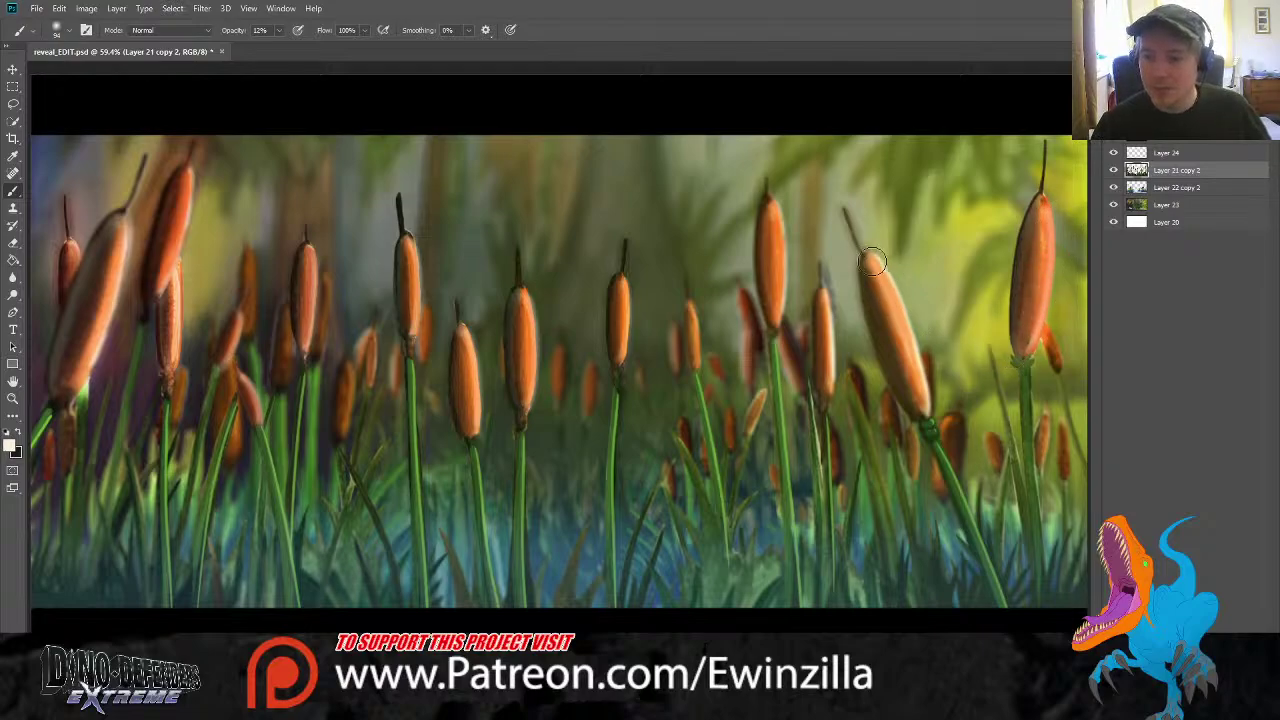
{"action": "left_click_drag", "start_coordinate": [770, 207], "coordinate": [776, 320]}
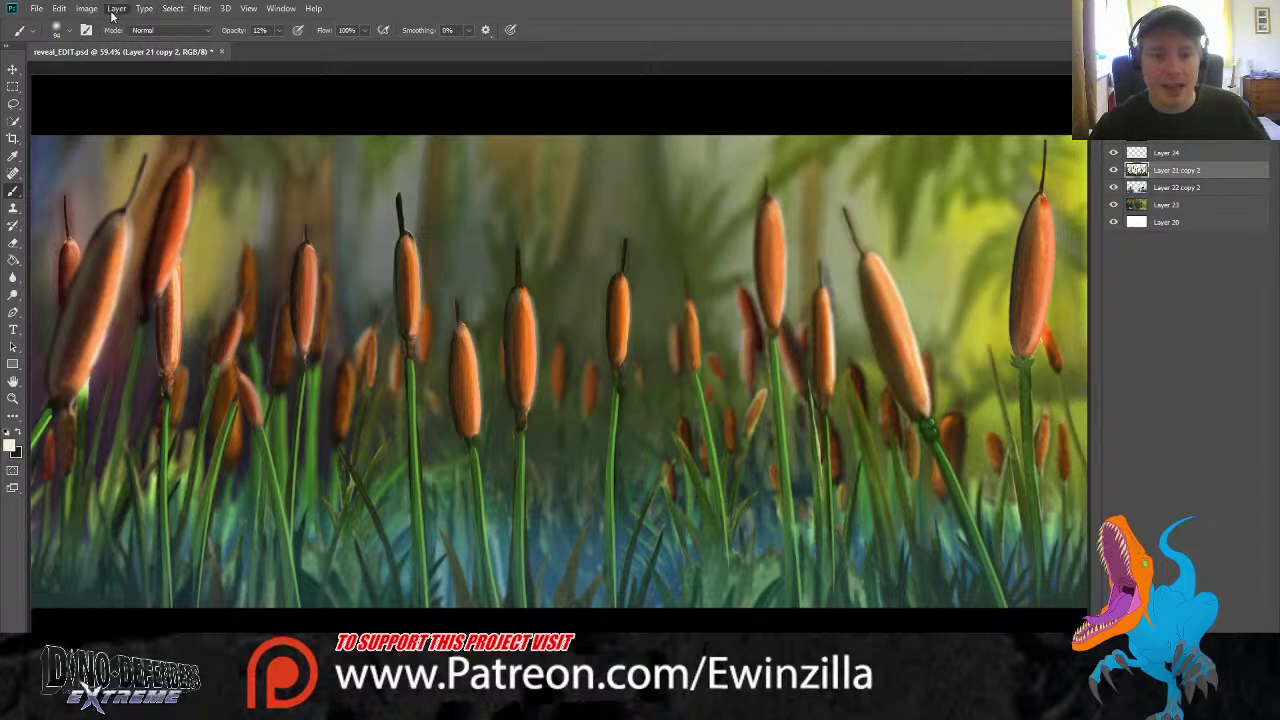
Add a Drop Shadow effect to Layer 21 copy 2 and reposition the shadow behind the foreground cattails
{"action": "left_click", "coordinate": [393, 283]}
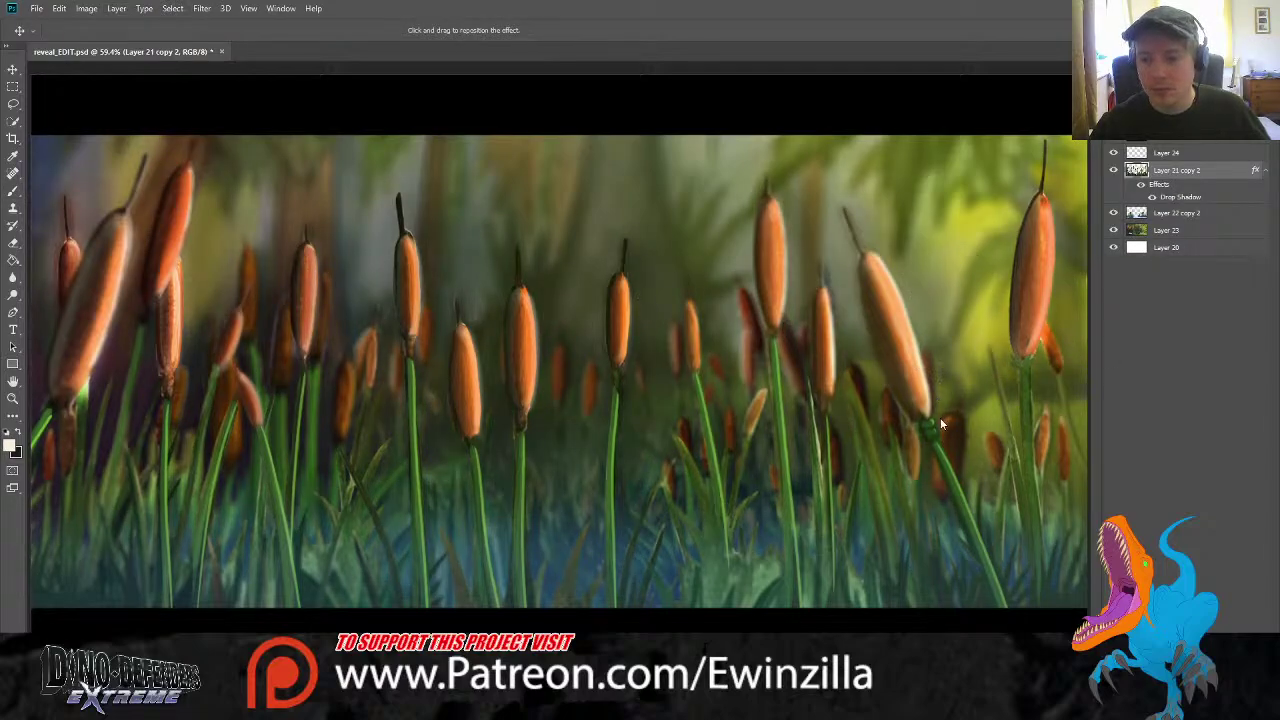
{"action": "left_click_drag", "start_coordinate": [936, 415], "coordinate": [959, 351]}
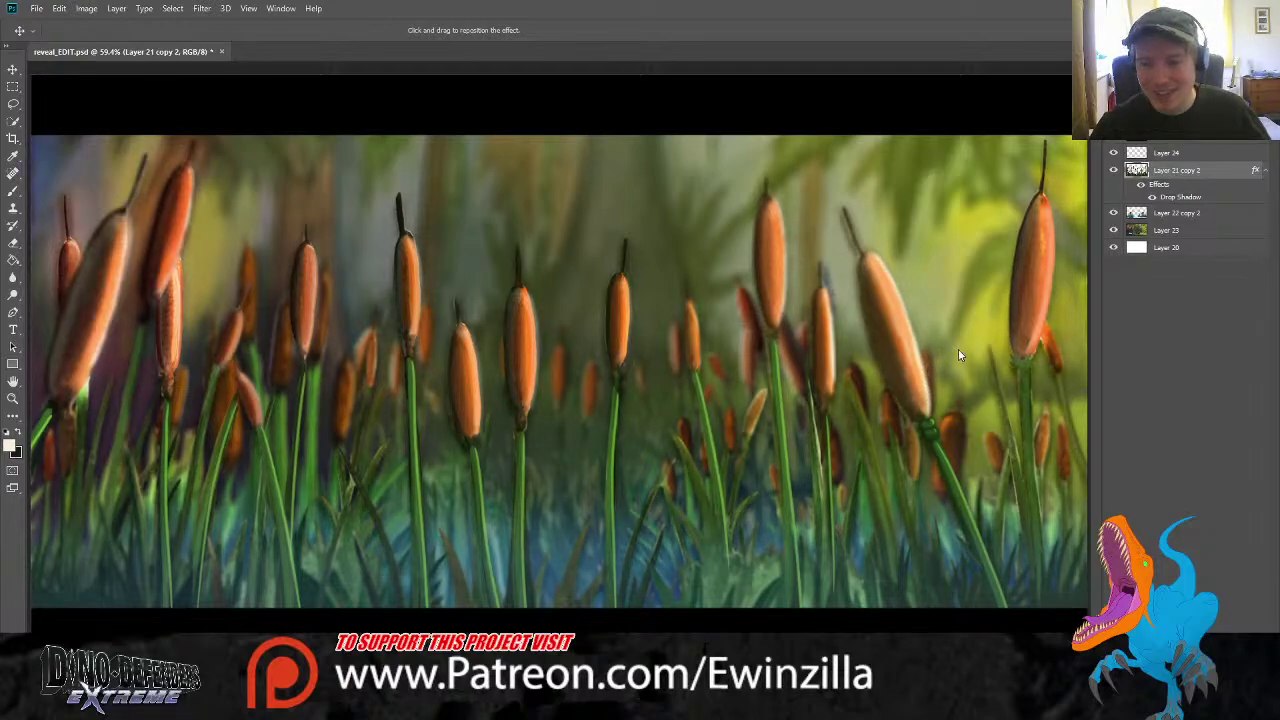
{"action": "left_click_drag", "start_coordinate": [938, 405], "coordinate": [935, 354]}
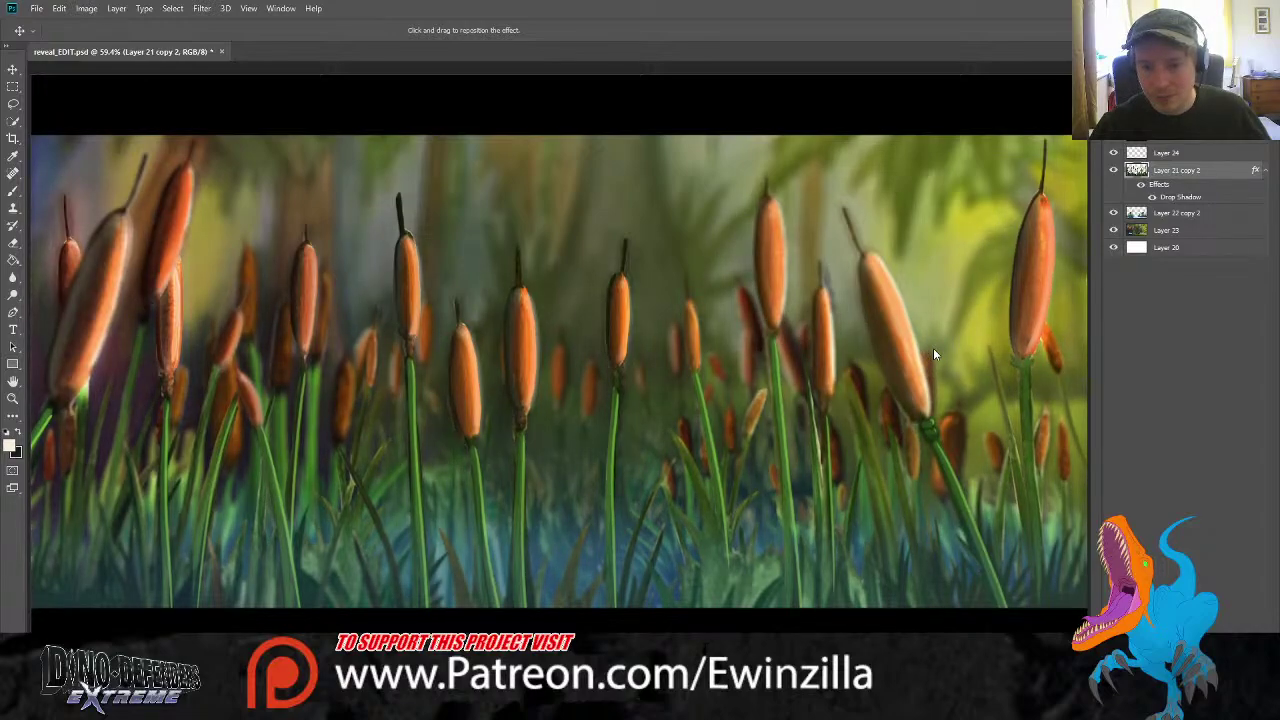
Sample the dark green of a stem and paint grass blades along the lower left of the swamp with a small hard brush at 92% opacity
{"action": "key", "text": "b"}
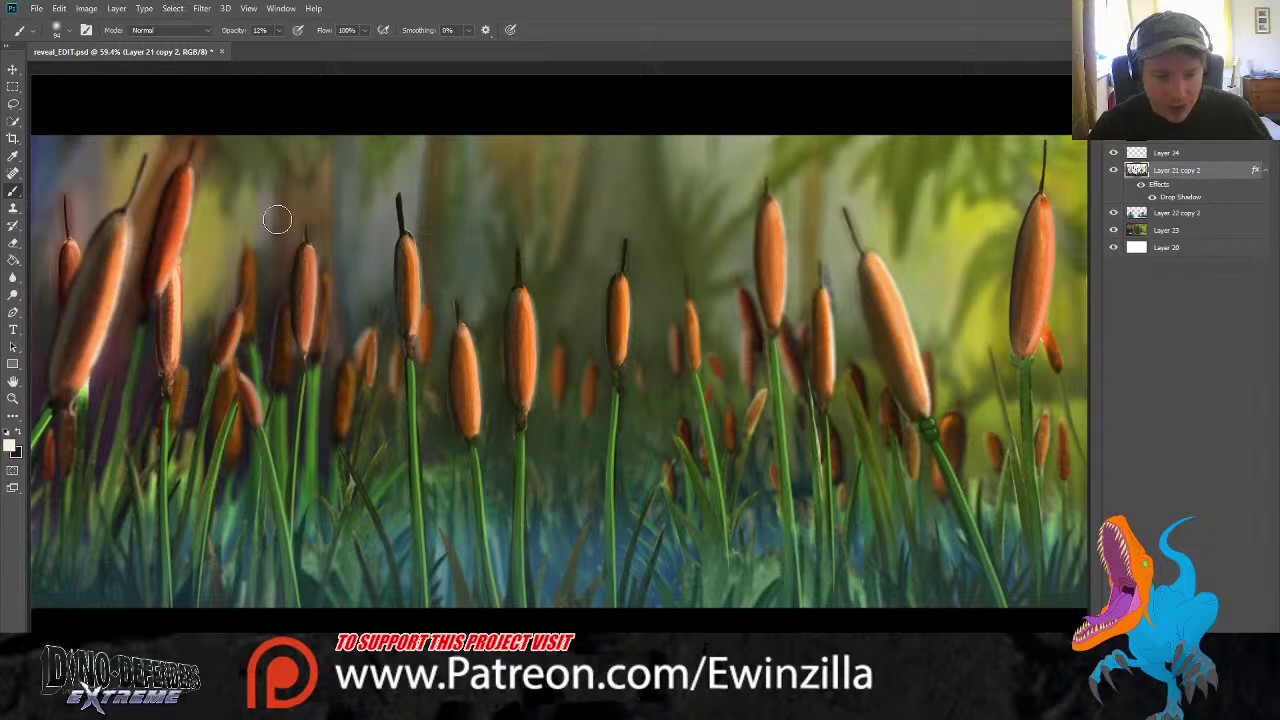
{"action": "left_click", "coordinate": [61, 299]}
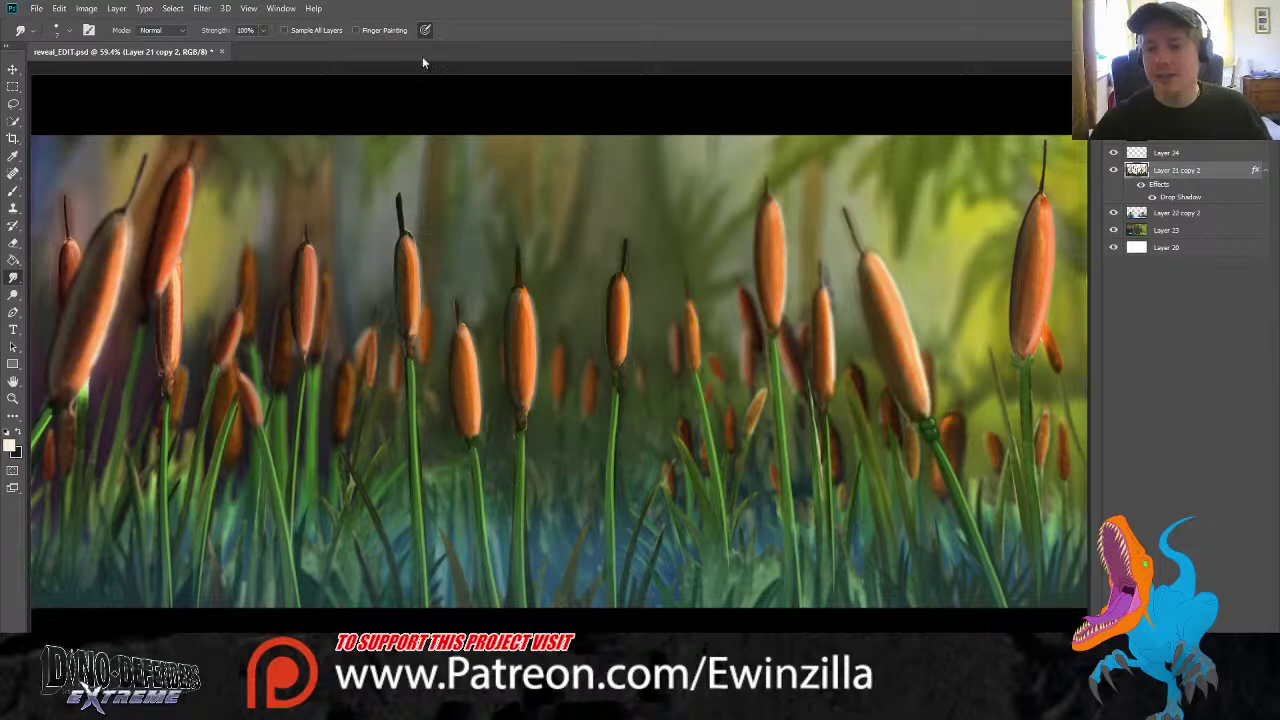
{"action": "left_click", "coordinate": [13, 190]}
{"action": "key", "text": "i"}
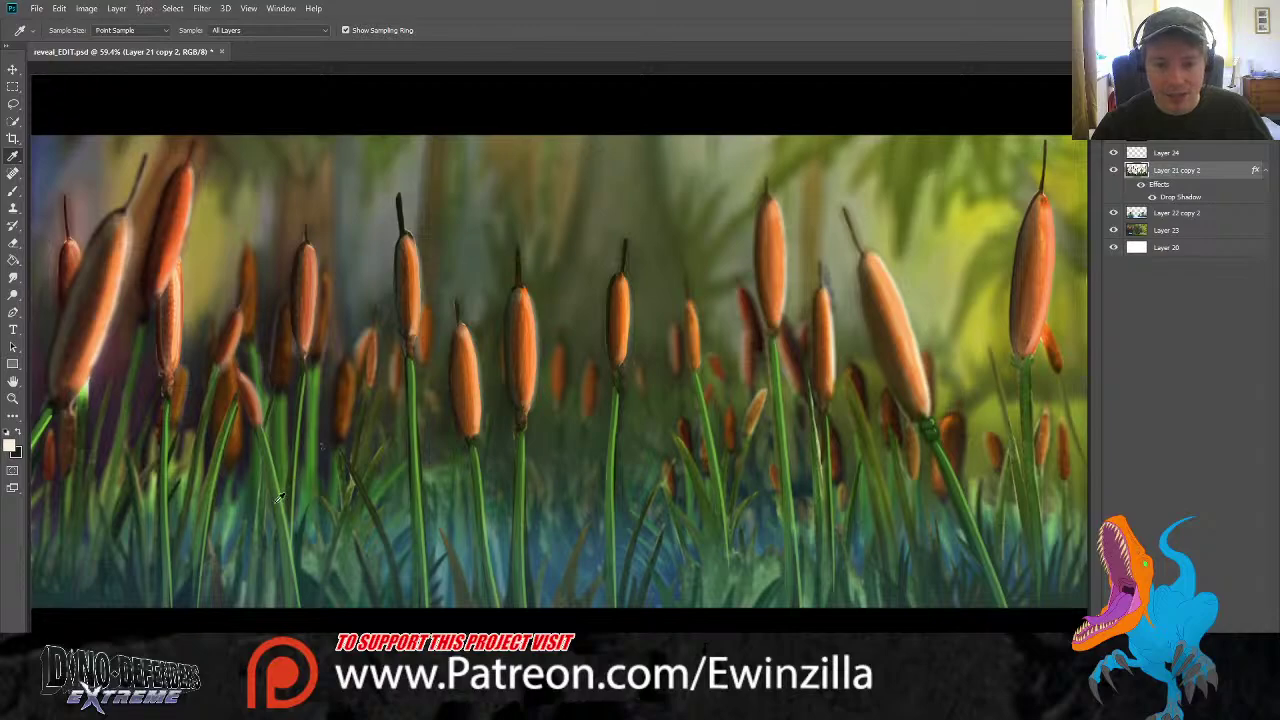
{"action": "key", "text": "b"}
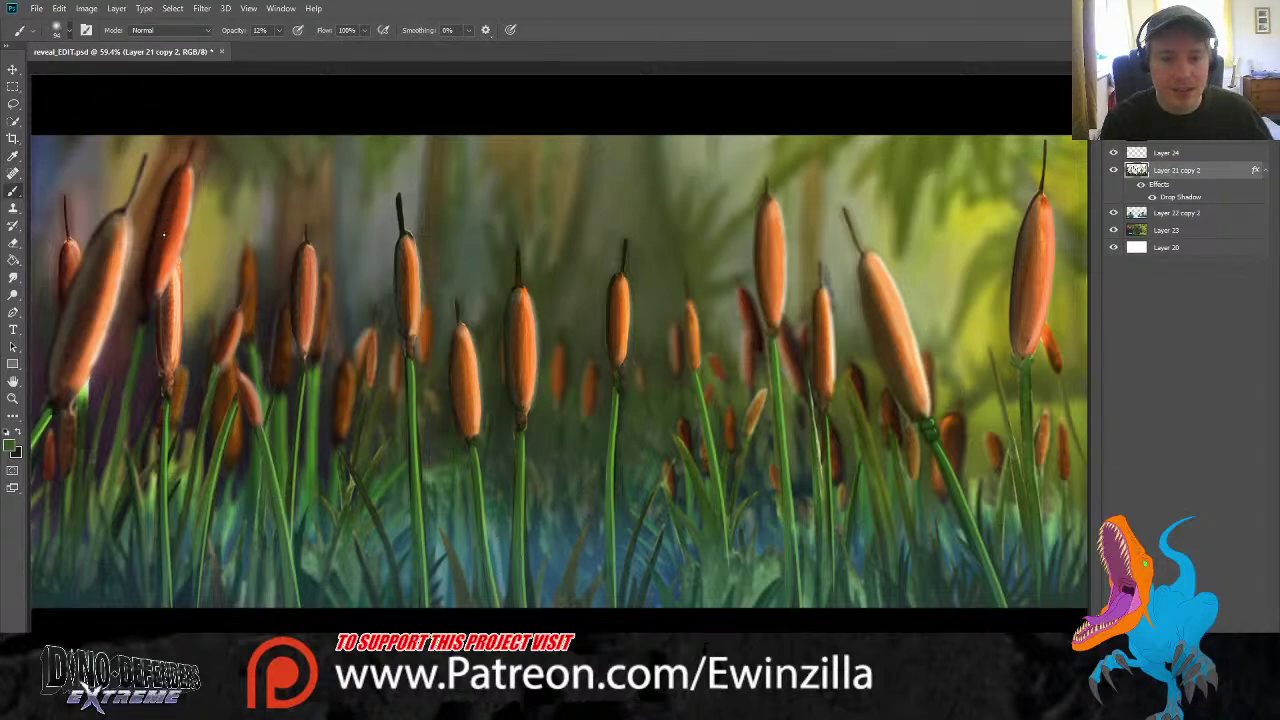
{"action": "key", "text": "shift+]"}
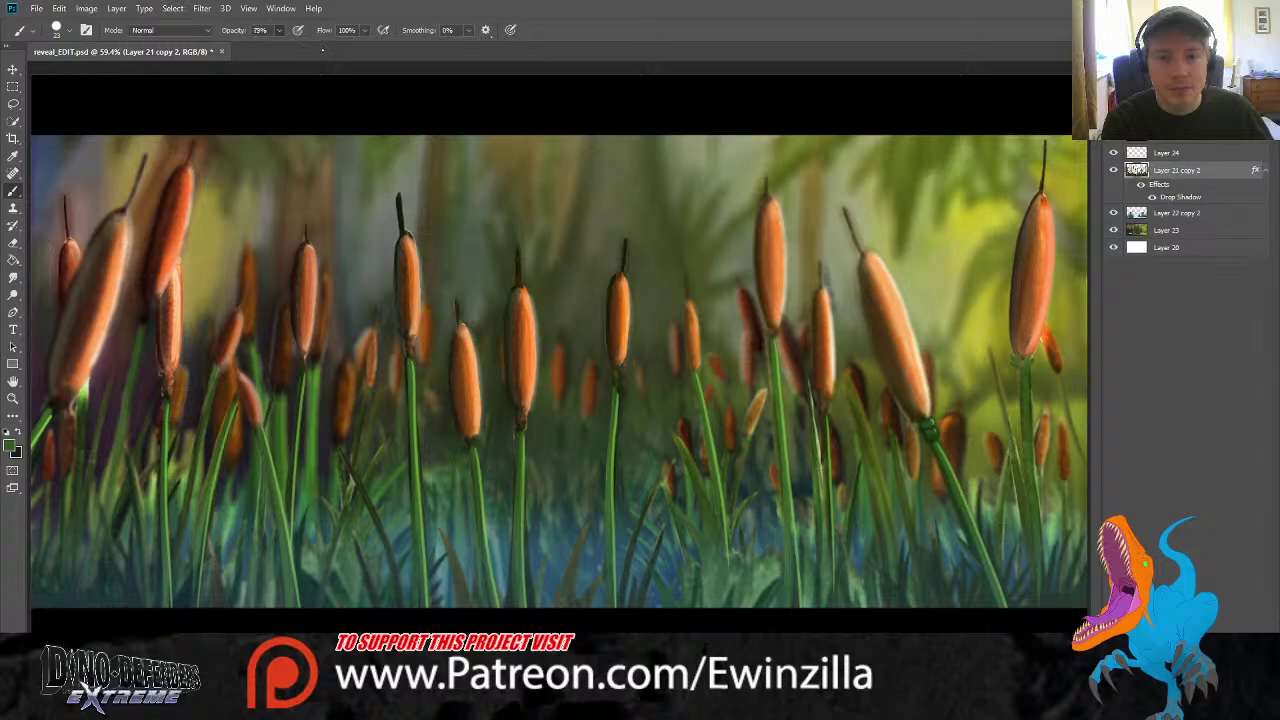
{"action": "type", "text": "92"}
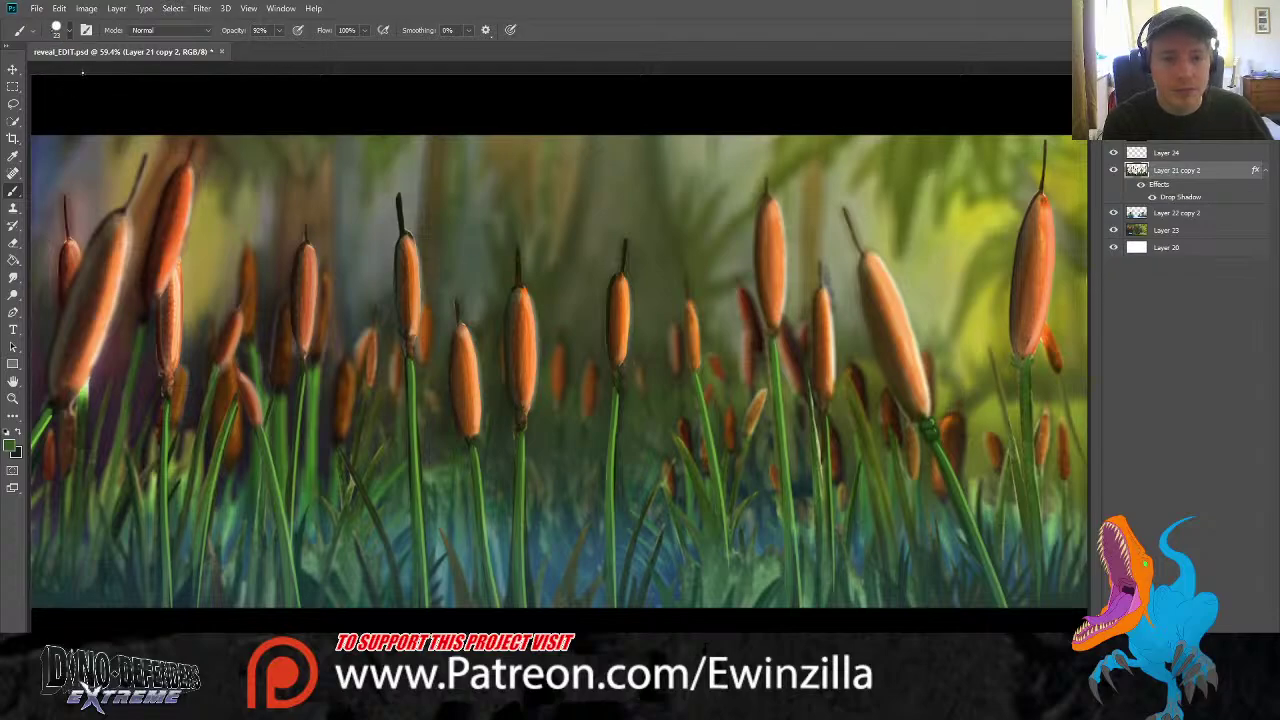
{"action": "mouse_move", "coordinate": [45, 607]}
{"action": "left_mouse_down"}
{"action": "mouse_move", "coordinate": [80, 526]}
{"action": "mouse_move", "coordinate": [64, 630]}
{"action": "mouse_move", "coordinate": [102, 536]}
{"action": "mouse_move", "coordinate": [82, 629]}
{"action": "mouse_move", "coordinate": [99, 553]}
{"action": "left_mouse_up"}
{"action": "mouse_move", "coordinate": [108, 608]}
{"action": "left_mouse_down"}
{"action": "mouse_move", "coordinate": [120, 516]}
{"action": "mouse_move", "coordinate": [138, 528]}
{"action": "left_mouse_up"}
{"action": "left_click_drag", "start_coordinate": [140, 608], "coordinate": [158, 568]}
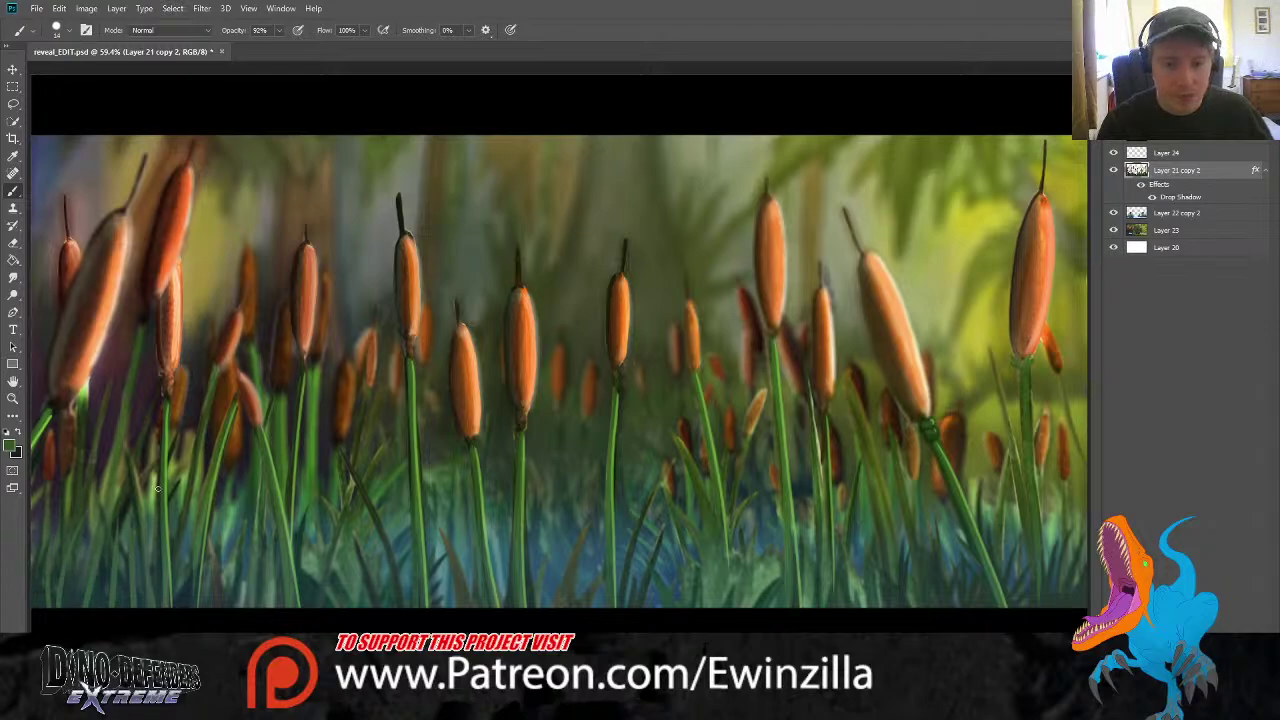
{"action": "mouse_move", "coordinate": [218, 608]}
{"action": "left_mouse_down"}
{"action": "mouse_move", "coordinate": [232, 520]}
{"action": "mouse_move", "coordinate": [262, 574]}
{"action": "left_mouse_up"}
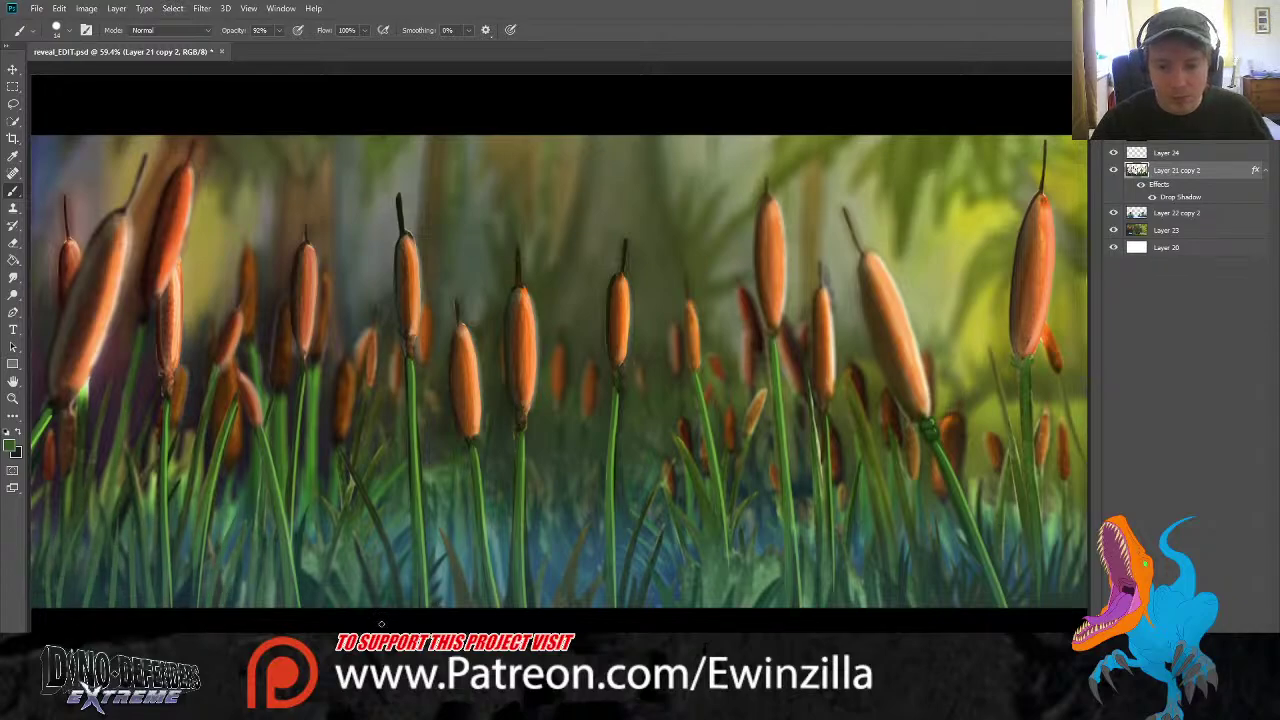
Paint dark green grass blades along the water's edge around the bases of the middle cattail stems
{"action": "mouse_move", "coordinate": [358, 608]}
{"action": "left_mouse_down"}
{"action": "mouse_move", "coordinate": [372, 550]}
{"action": "mouse_move", "coordinate": [390, 580]}
{"action": "mouse_move", "coordinate": [408, 566]}
{"action": "left_mouse_up"}
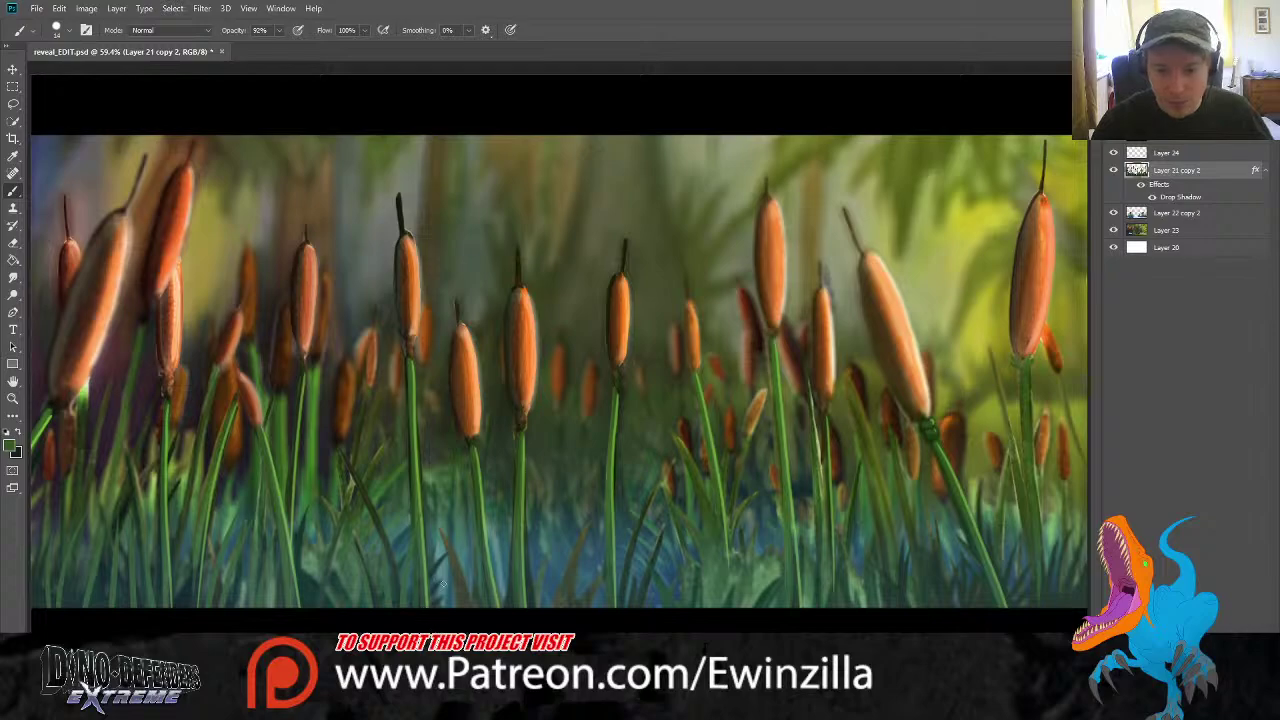
{"action": "left_click_drag", "start_coordinate": [444, 606], "coordinate": [446, 544]}
{"action": "left_click_drag", "start_coordinate": [468, 608], "coordinate": [458, 540]}
{"action": "mouse_move", "coordinate": [508, 608]}
{"action": "left_mouse_down"}
{"action": "mouse_move", "coordinate": [498, 552]}
{"action": "mouse_move", "coordinate": [543, 548]}
{"action": "left_mouse_up"}
{"action": "mouse_move", "coordinate": [566, 620]}
{"action": "left_mouse_down"}
{"action": "mouse_move", "coordinate": [576, 594]}
{"action": "mouse_move", "coordinate": [658, 576]}
{"action": "left_mouse_up"}
Paint dark green grass blades along the bottom of the painting from right of centre to the far right edge
{"action": "mouse_move", "coordinate": [828, 608]}
{"action": "left_mouse_down"}
{"action": "mouse_move", "coordinate": [842, 552]}
{"action": "mouse_move", "coordinate": [872, 554]}
{"action": "left_mouse_up"}
{"action": "mouse_move", "coordinate": [894, 608]}
{"action": "left_mouse_down"}
{"action": "mouse_move", "coordinate": [904, 540]}
{"action": "mouse_move", "coordinate": [940, 546]}
{"action": "left_mouse_up"}
{"action": "left_click_drag", "start_coordinate": [944, 608], "coordinate": [966, 524]}
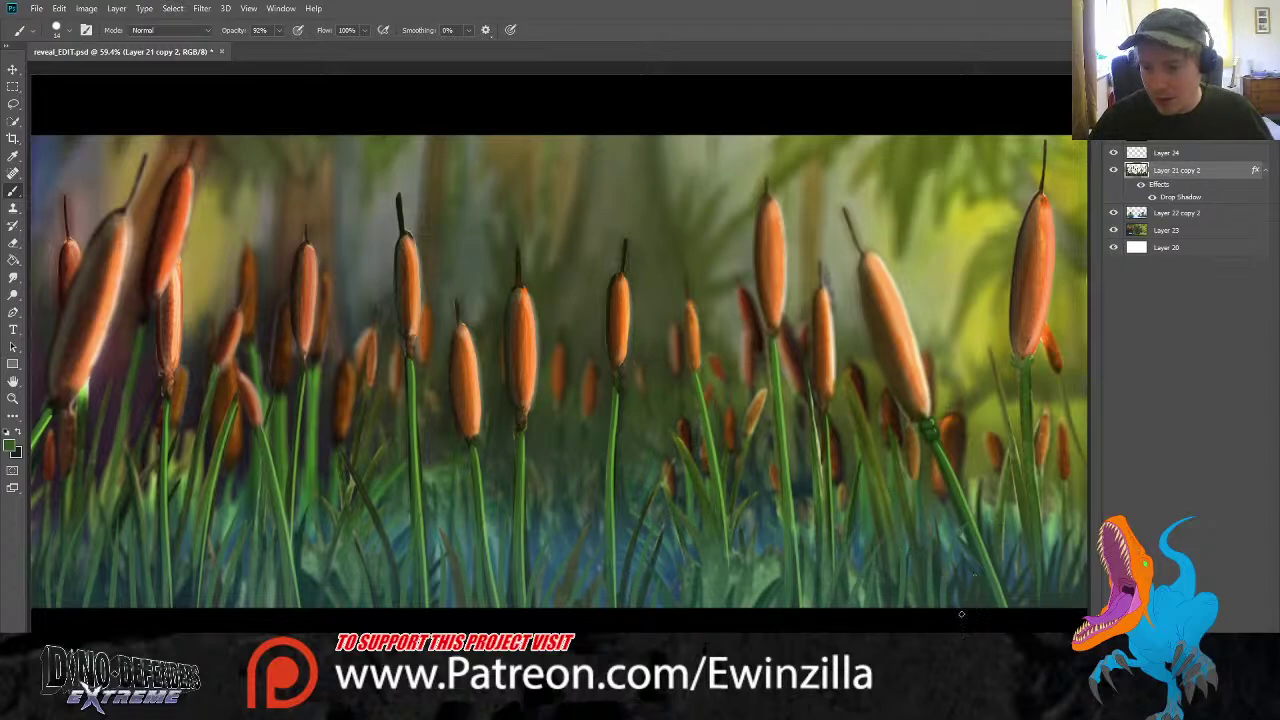
{"action": "mouse_move", "coordinate": [1016, 608]}
{"action": "left_mouse_down"}
{"action": "mouse_move", "coordinate": [1014, 508]}
{"action": "mouse_move", "coordinate": [1058, 508]}
{"action": "mouse_move", "coordinate": [1076, 532]}
{"action": "left_mouse_up"}
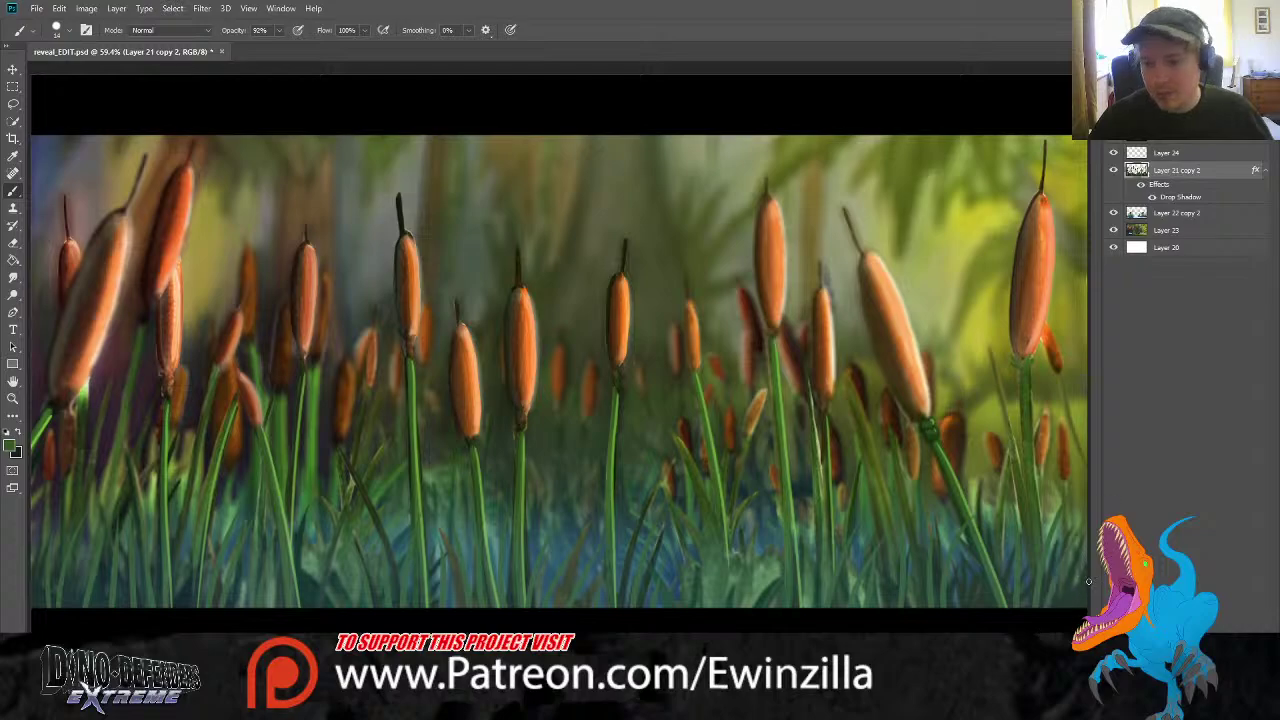
{"action": "left_click_drag", "start_coordinate": [1068, 606], "coordinate": [1086, 582]}
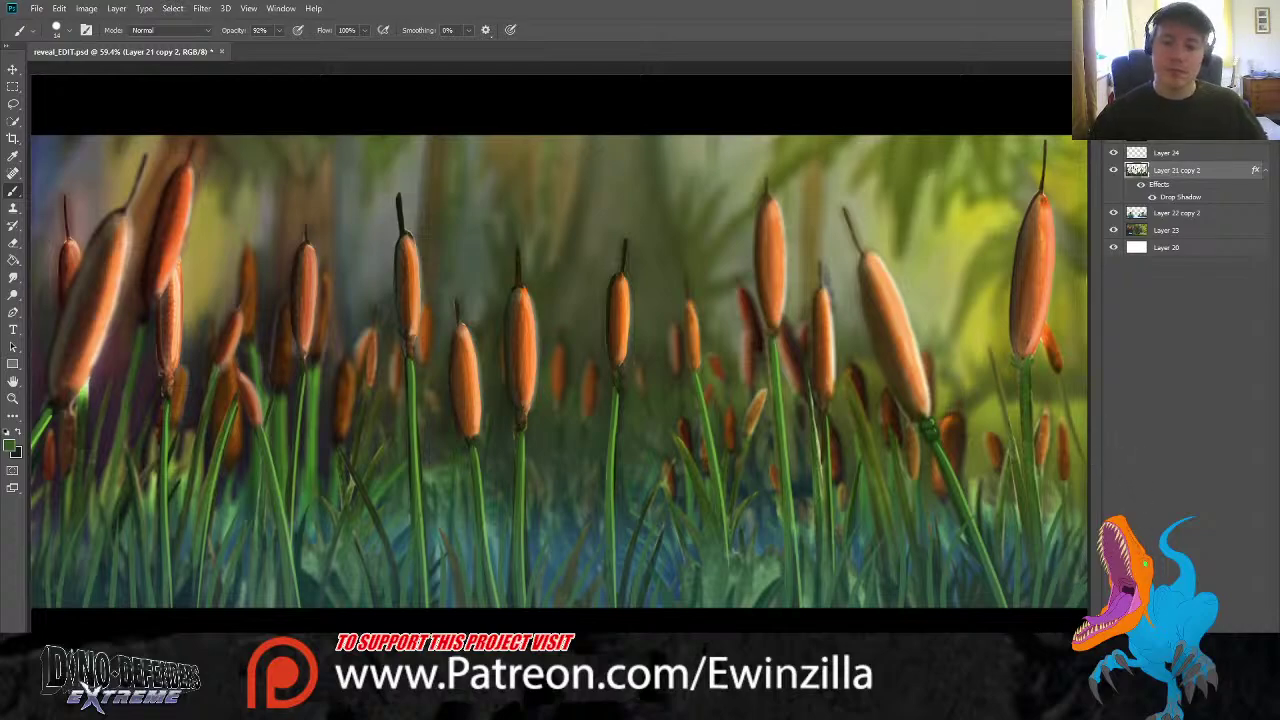
Check the content of Layer 22 copy 2, duplicate the layer and move the copy right and slightly down behind the foreground cattails
{"action": "left_click", "coordinate": [1126, 216]}
{"action": "left_click", "coordinate": [1113, 214]}
{"action": "left_click", "coordinate": [1113, 214]}
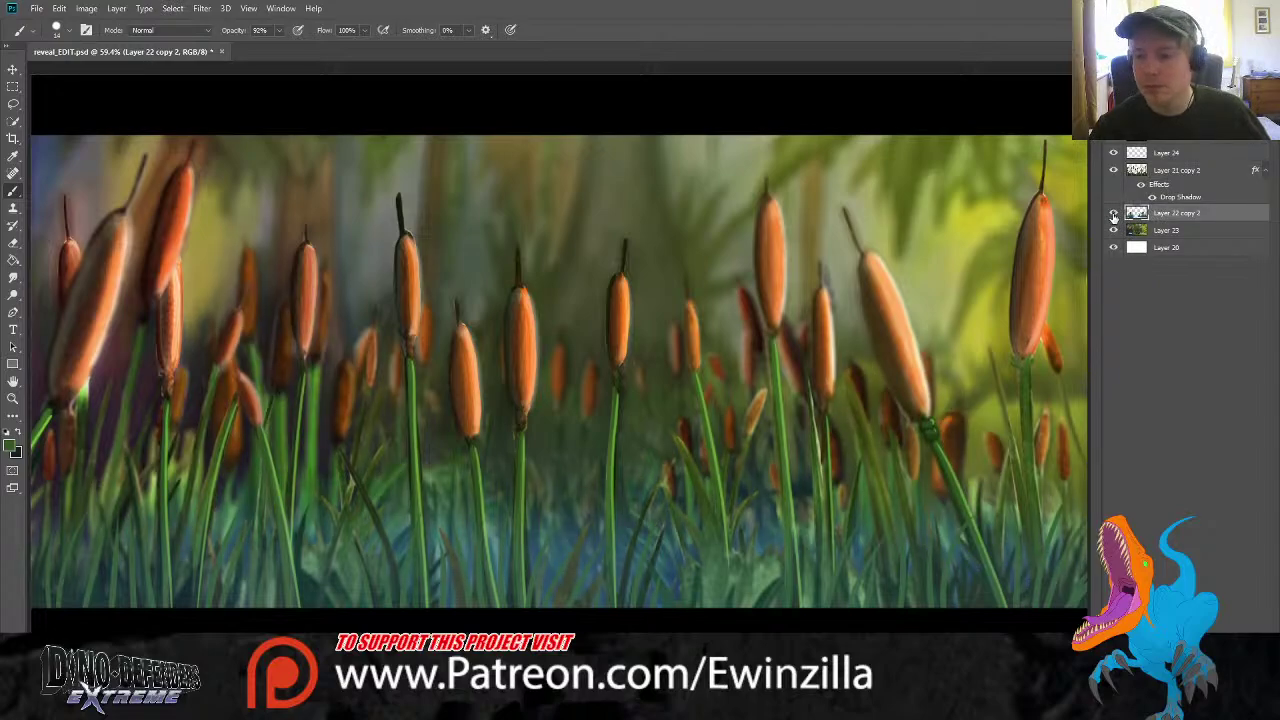
{"action": "left_click", "coordinate": [1113, 215]}
{"action": "left_click", "coordinate": [1113, 215]}
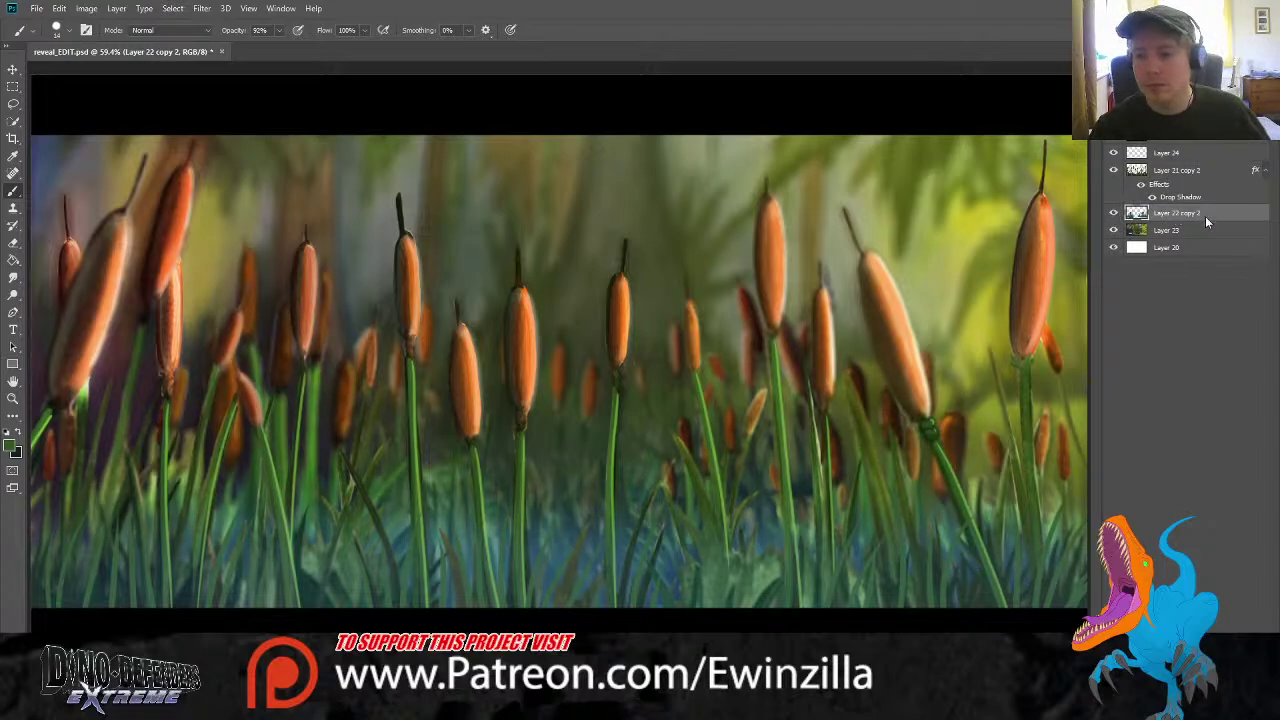
{"action": "key", "text": "ctrl+j"}
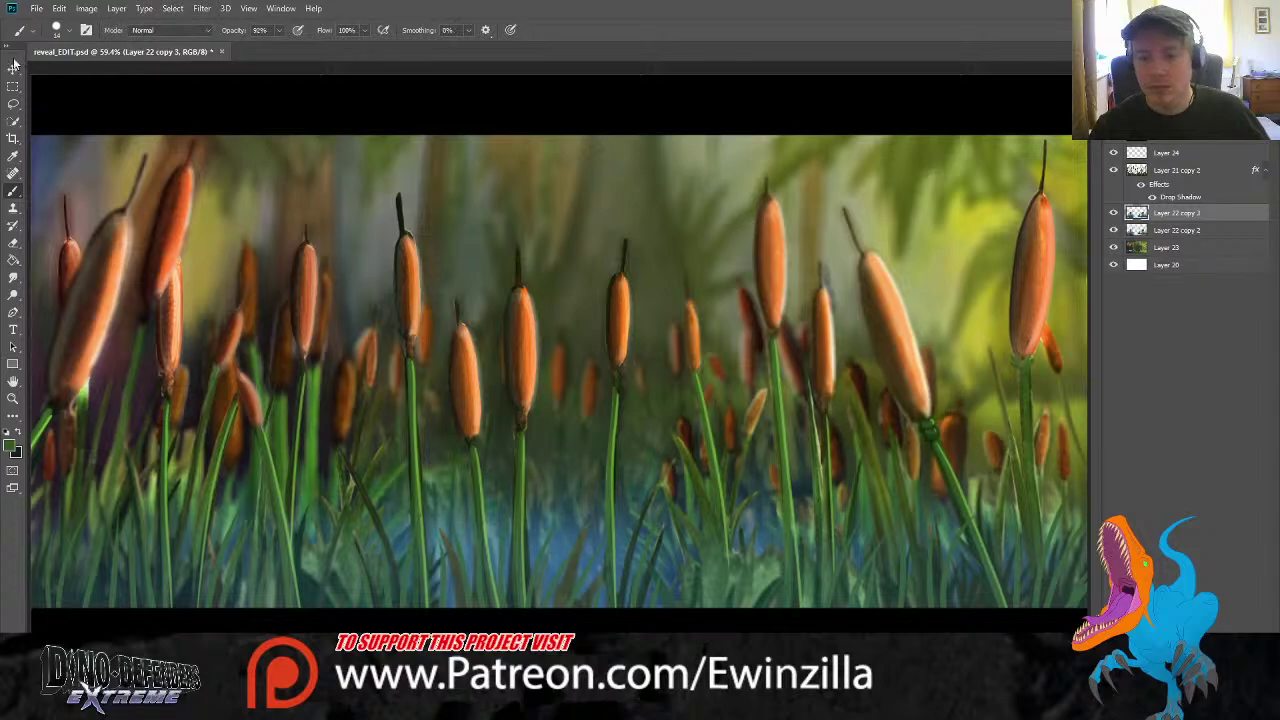
{"action": "left_click", "coordinate": [10, 71]}
{"action": "left_click_drag", "start_coordinate": [640, 470], "coordinate": [810, 505]}
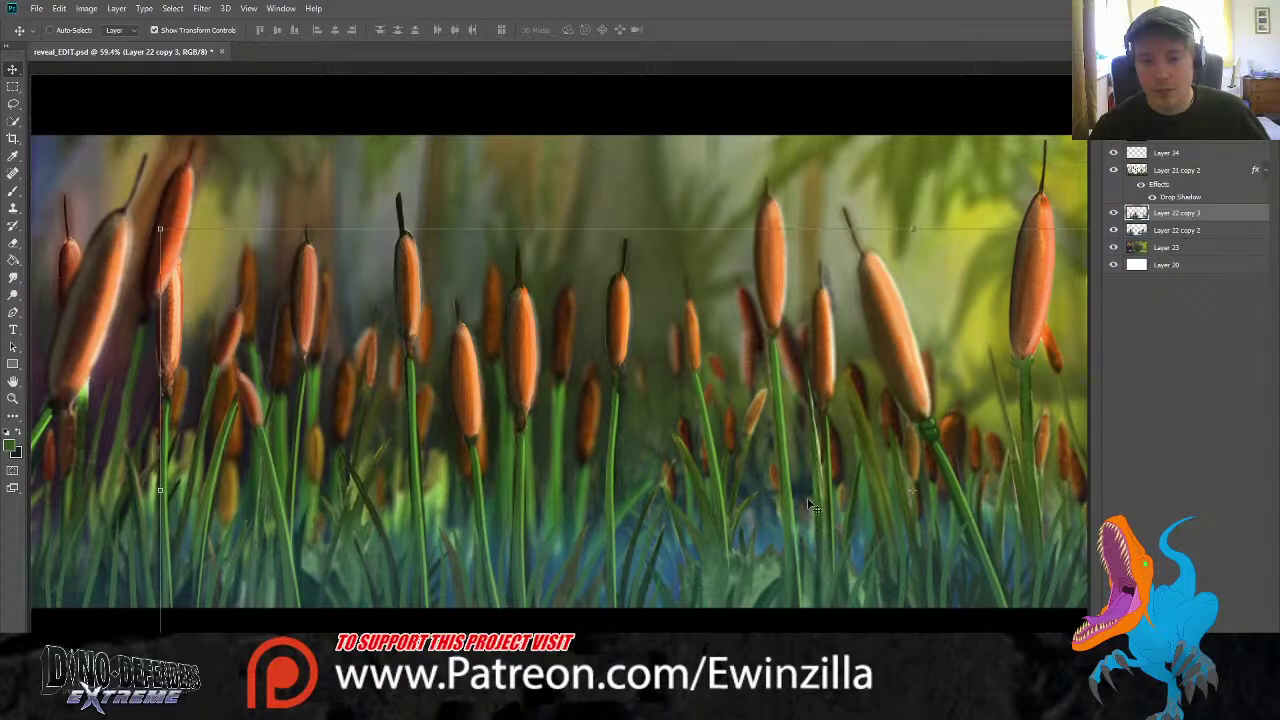
Delete the right half of the duplicated background cattails, from the middle of the painting to its right edge
{"action": "left_click", "coordinate": [13, 87]}
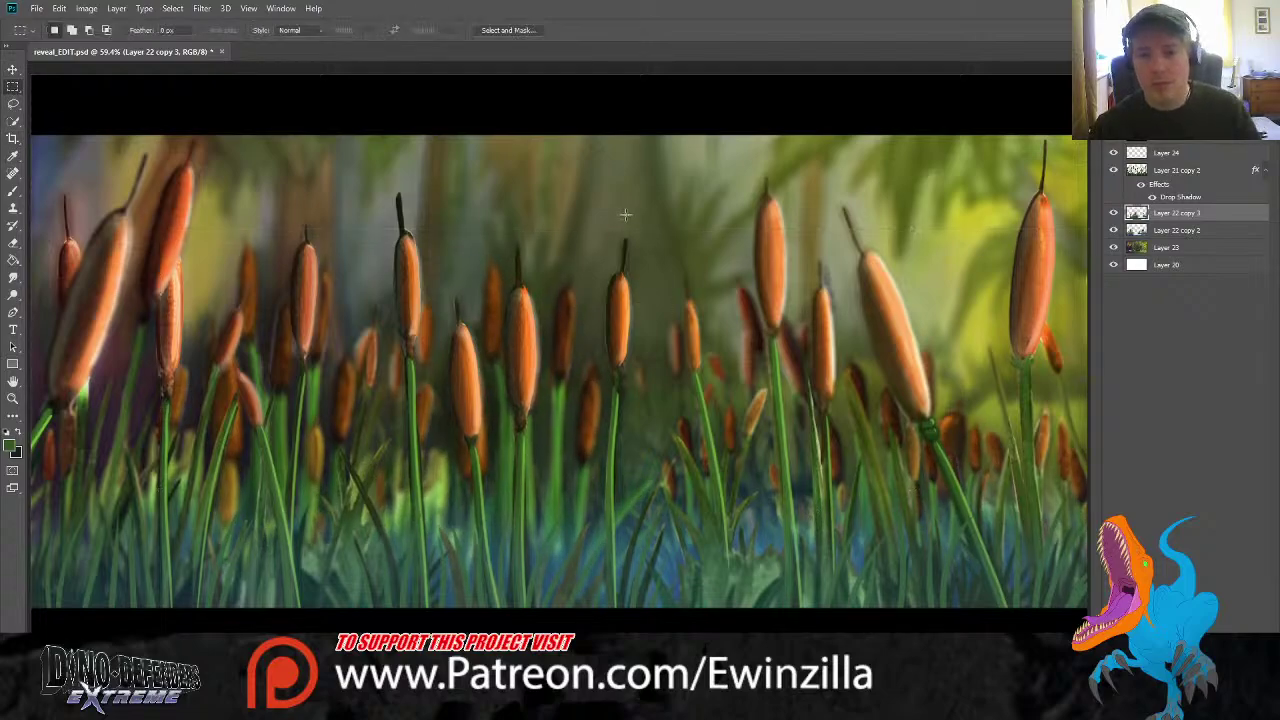
{"action": "left_click_drag", "start_coordinate": [627, 214], "coordinate": [1120, 632]}
{"action": "key", "text": "Delete"}
{"action": "key", "text": "ctrl+d"}
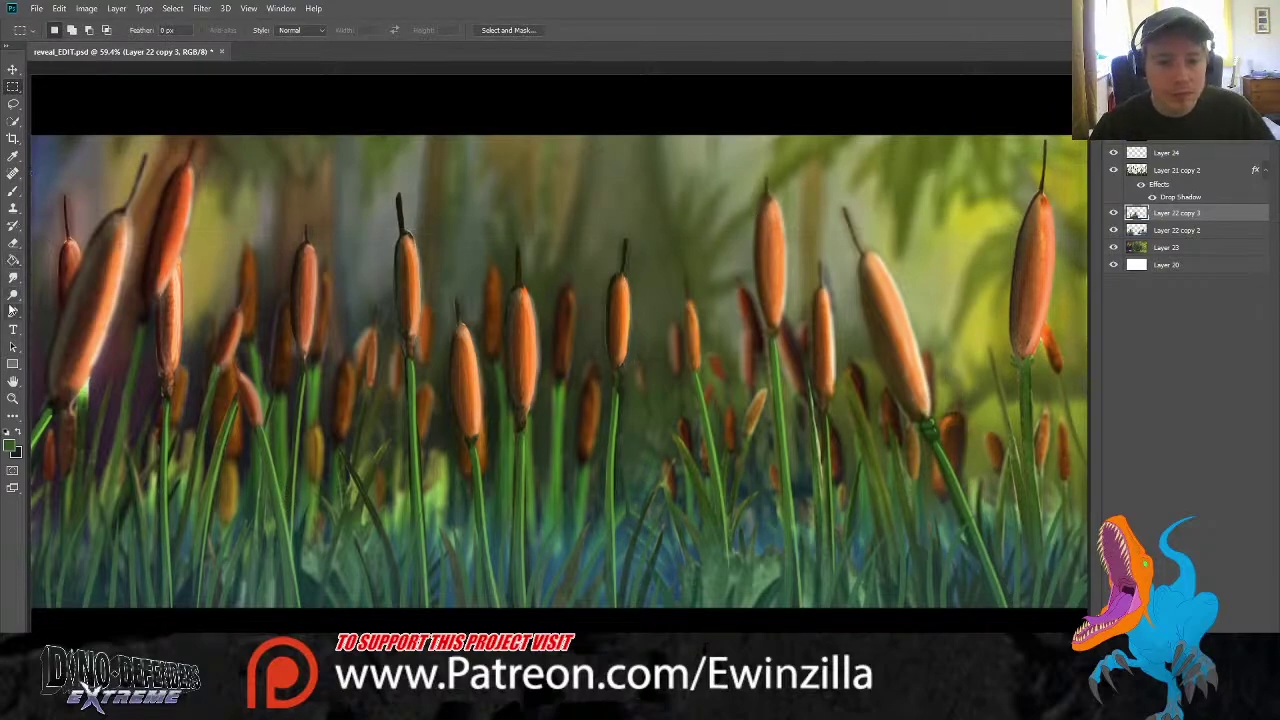
Burn the bright grass of Layer 22 copy 3 across the centre with a much larger brush, Midtones range and 25% exposure
{"action": "left_click", "coordinate": [13, 297]}
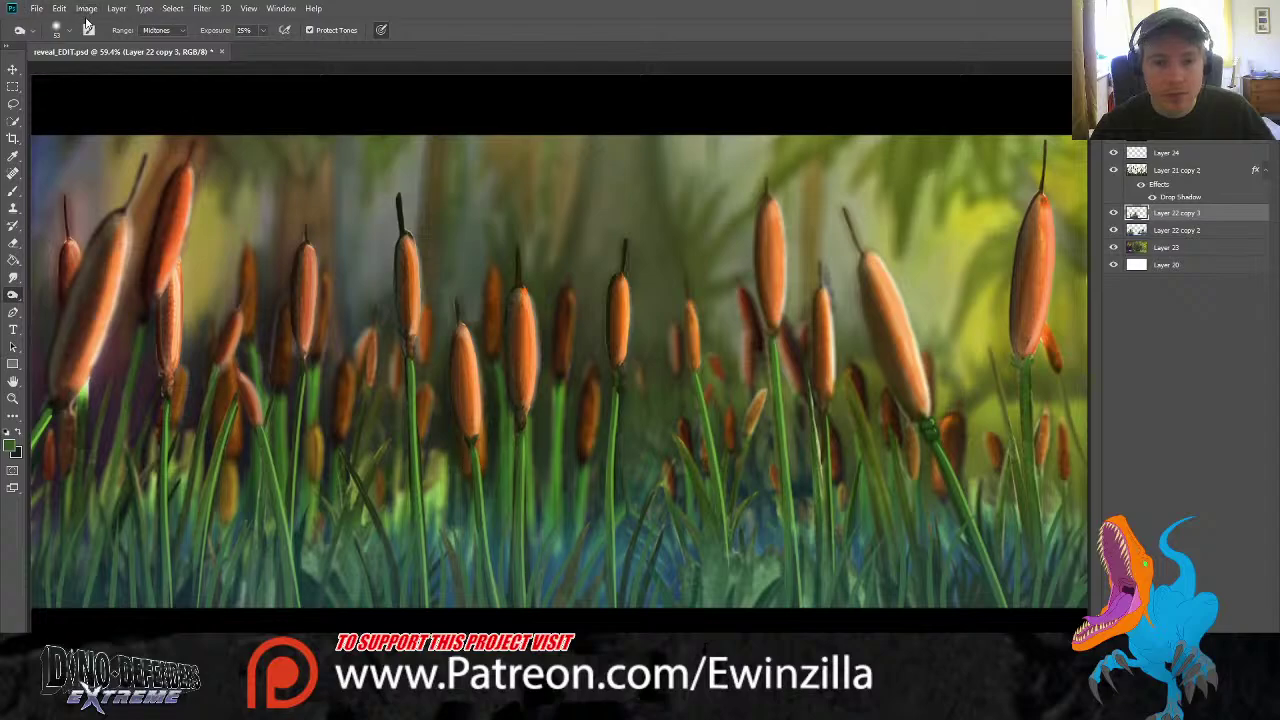
{"action": "key", "text": "bracketright"}
{"action": "key", "text": "bracketright"}
{"action": "key", "text": "bracketright"}
{"action": "key", "text": "bracketright"}
{"action": "key", "text": "bracketright"}
{"action": "key", "text": "bracketright"}
{"action": "key", "text": "bracketright"}
{"action": "key", "text": "bracketright"}
{"action": "mouse_move", "coordinate": [438, 470]}
{"action": "left_mouse_down"}
{"action": "mouse_move", "coordinate": [423, 394]}
{"action": "mouse_move", "coordinate": [434, 492]}
{"action": "left_mouse_up"}
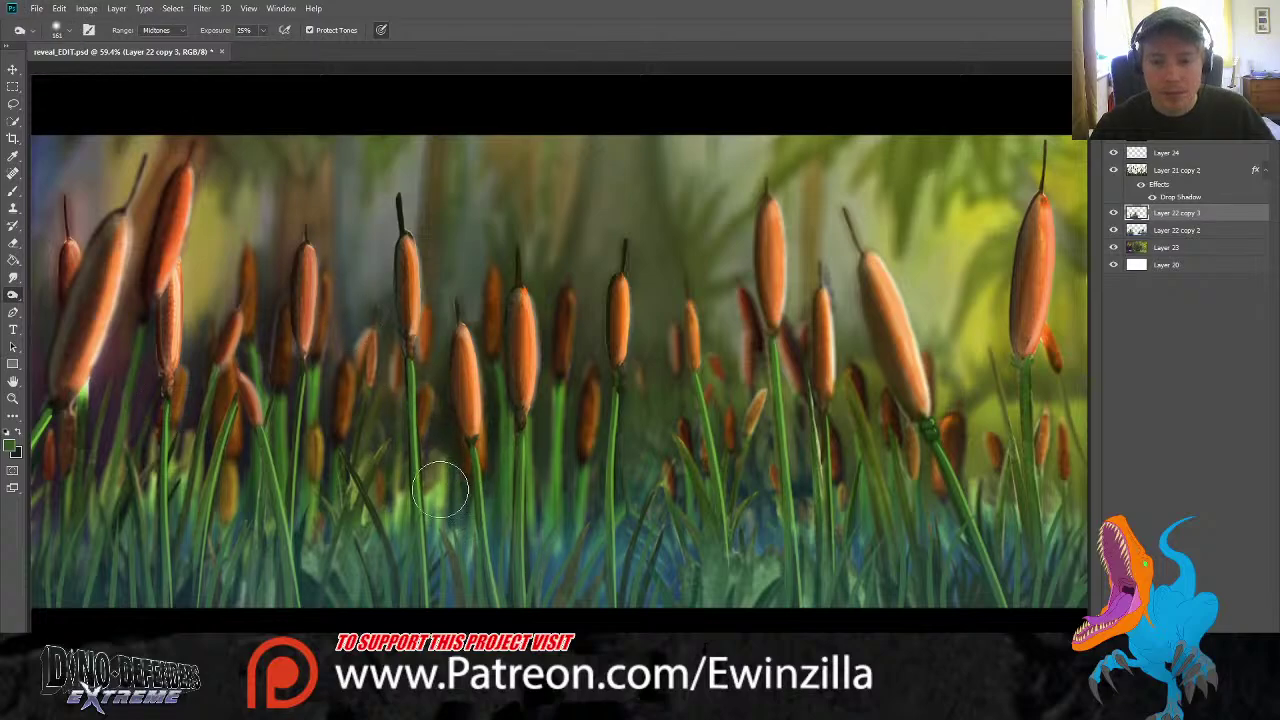
{"action": "mouse_move", "coordinate": [334, 522]}
{"action": "left_mouse_down"}
{"action": "mouse_move", "coordinate": [352, 562]}
{"action": "mouse_move", "coordinate": [388, 589]}
{"action": "mouse_move", "coordinate": [552, 547]}
{"action": "mouse_move", "coordinate": [661, 560]}
{"action": "mouse_move", "coordinate": [758, 592]}
{"action": "left_mouse_up"}
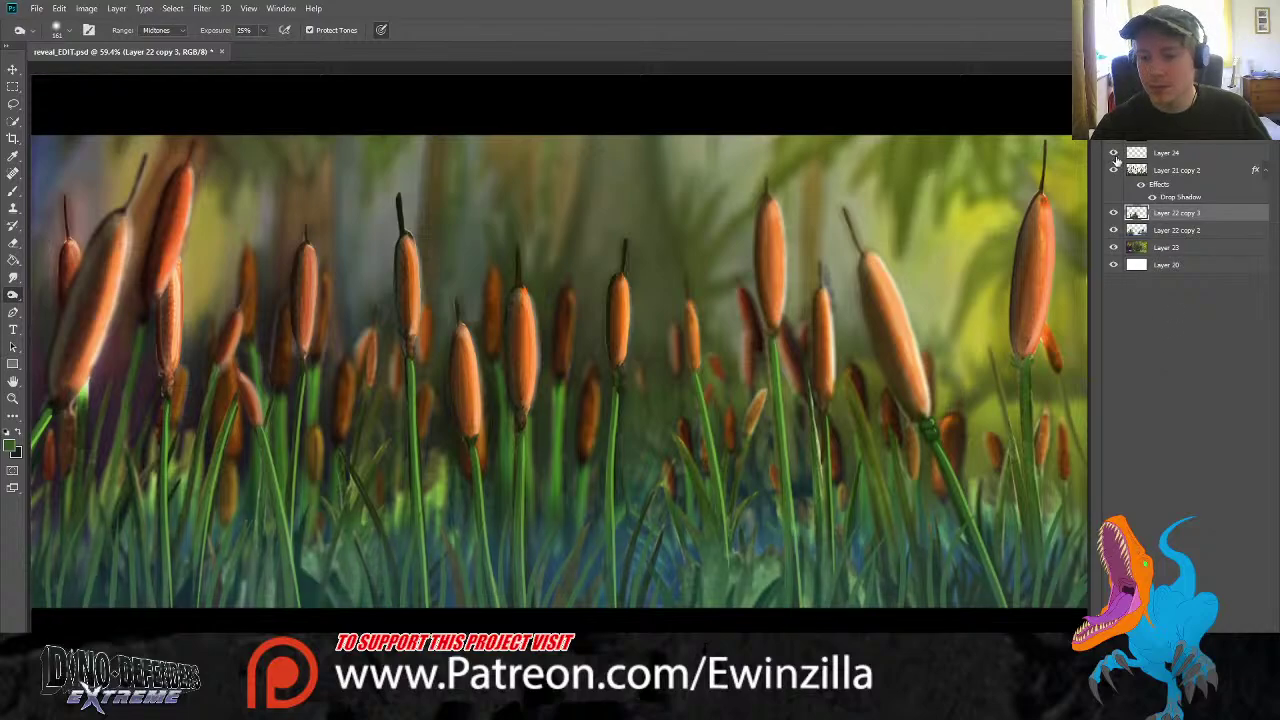
Delete Layer 24 from the layer stack
{"action": "left_click", "coordinate": [1170, 155]}
{"action": "left_click", "coordinate": [1180, 141], "text": "shift"}
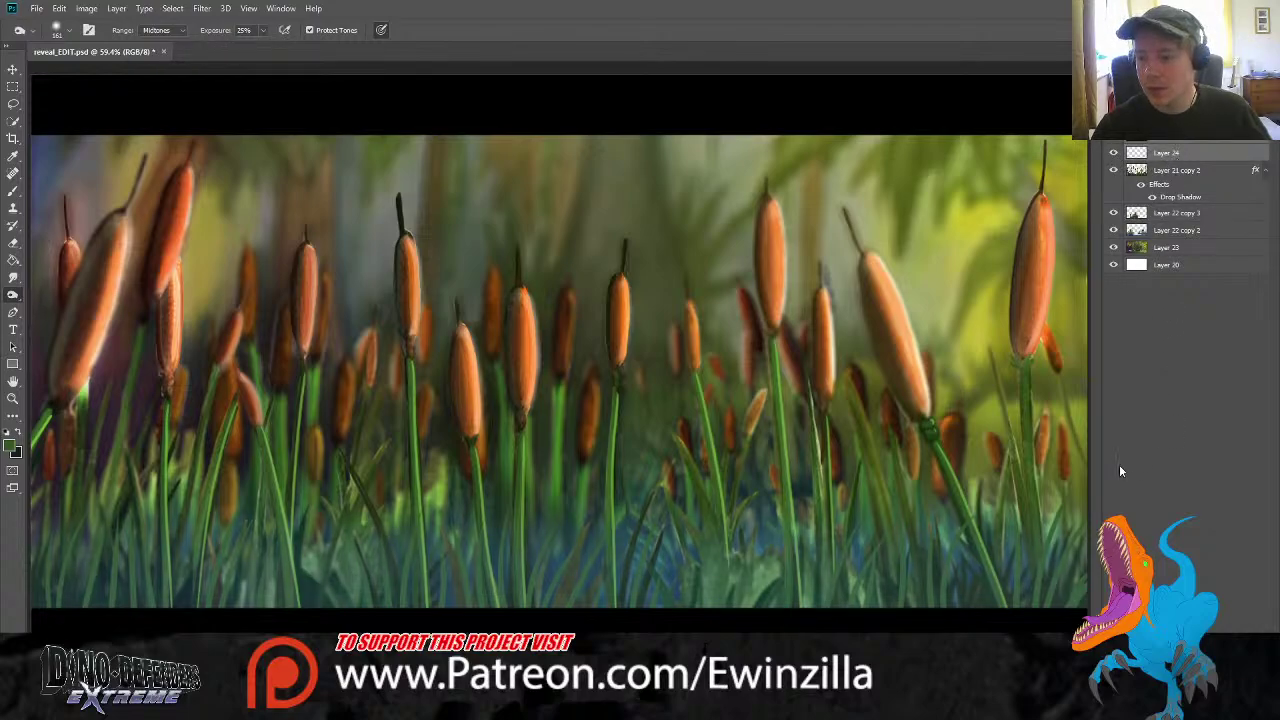
{"action": "key", "text": "Delete"}
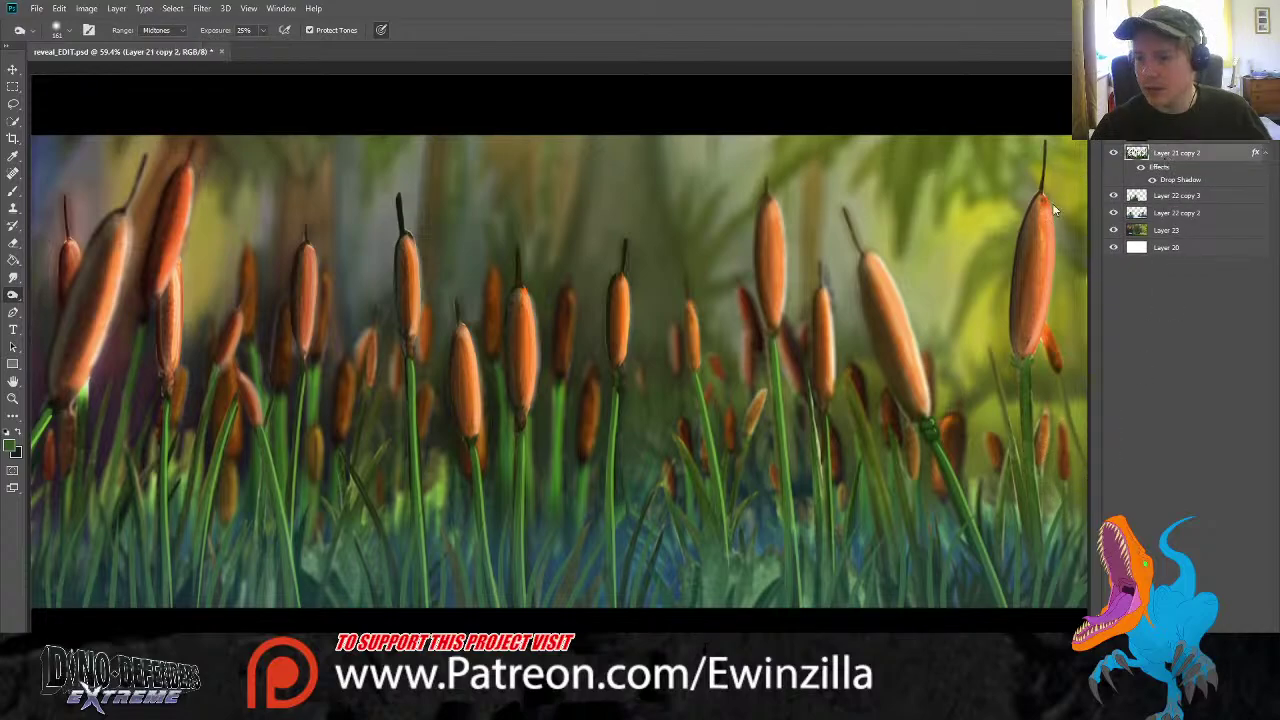
{"action": "left_click", "coordinate": [13, 243]}
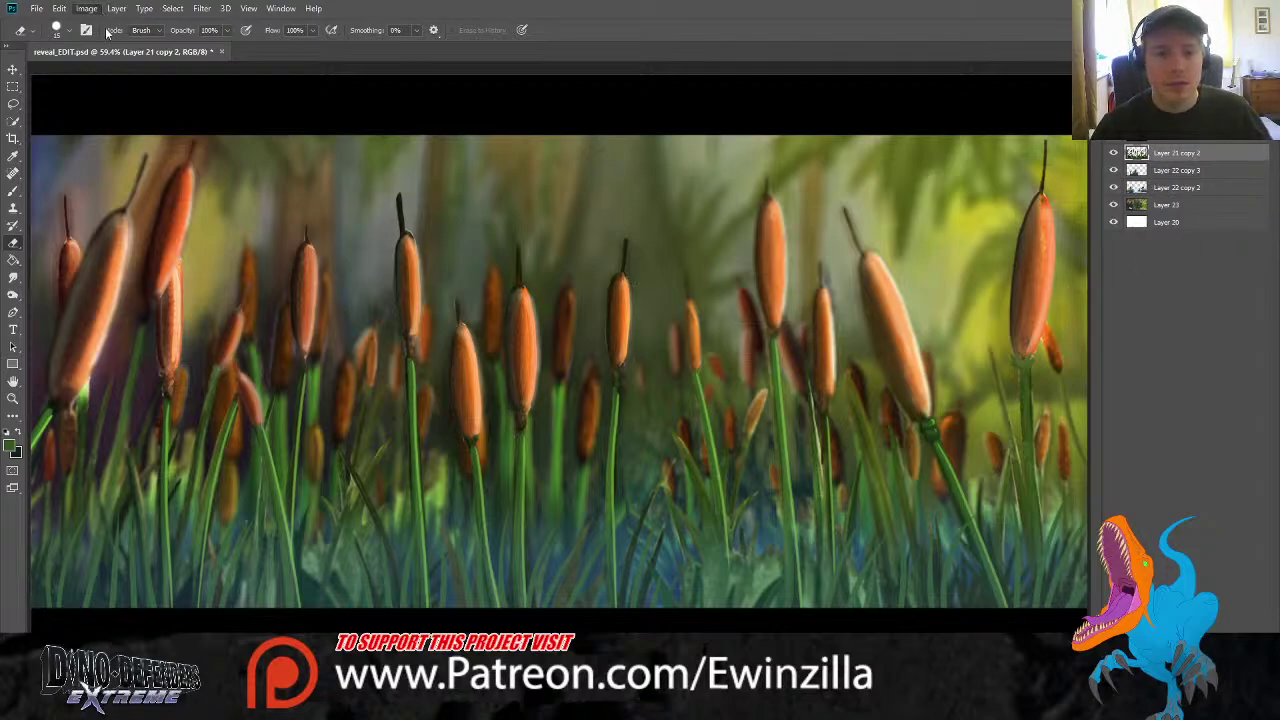
{"action": "left_click", "coordinate": [268, 86]}
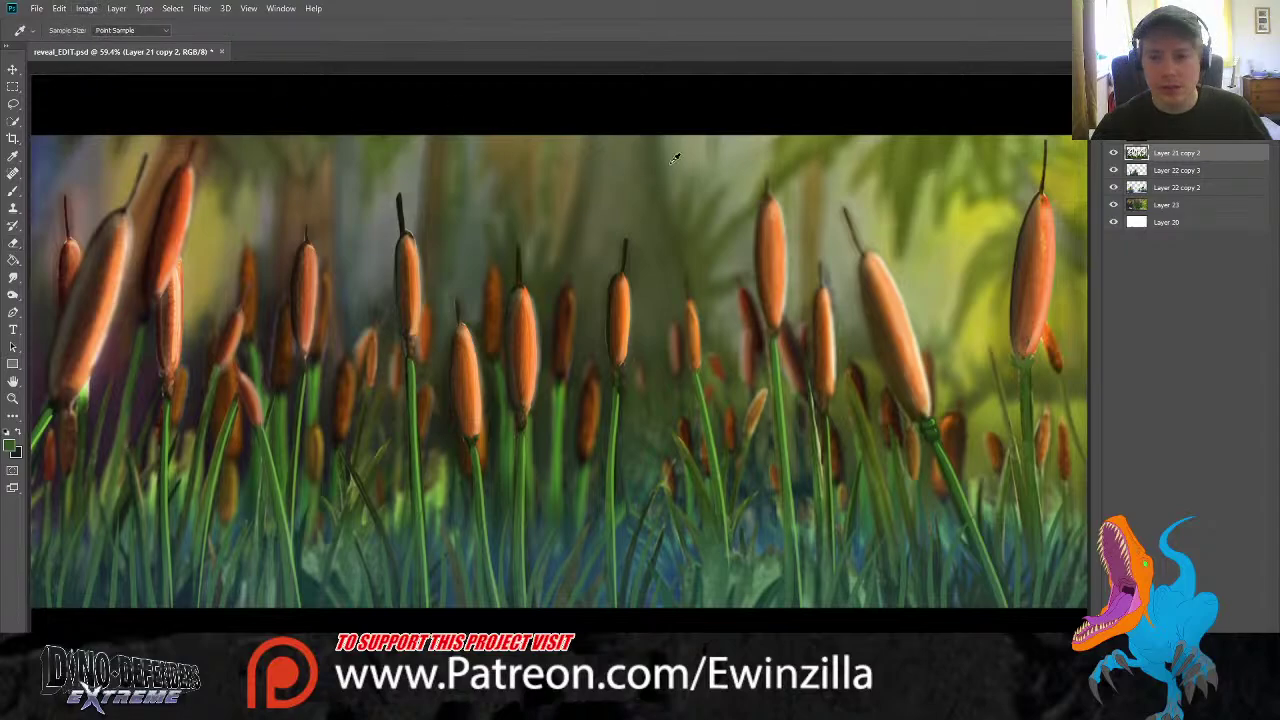
{"action": "left_click", "coordinate": [390, 176]}
{"action": "left_click_drag", "start_coordinate": [385, 180], "coordinate": [372, 182]}
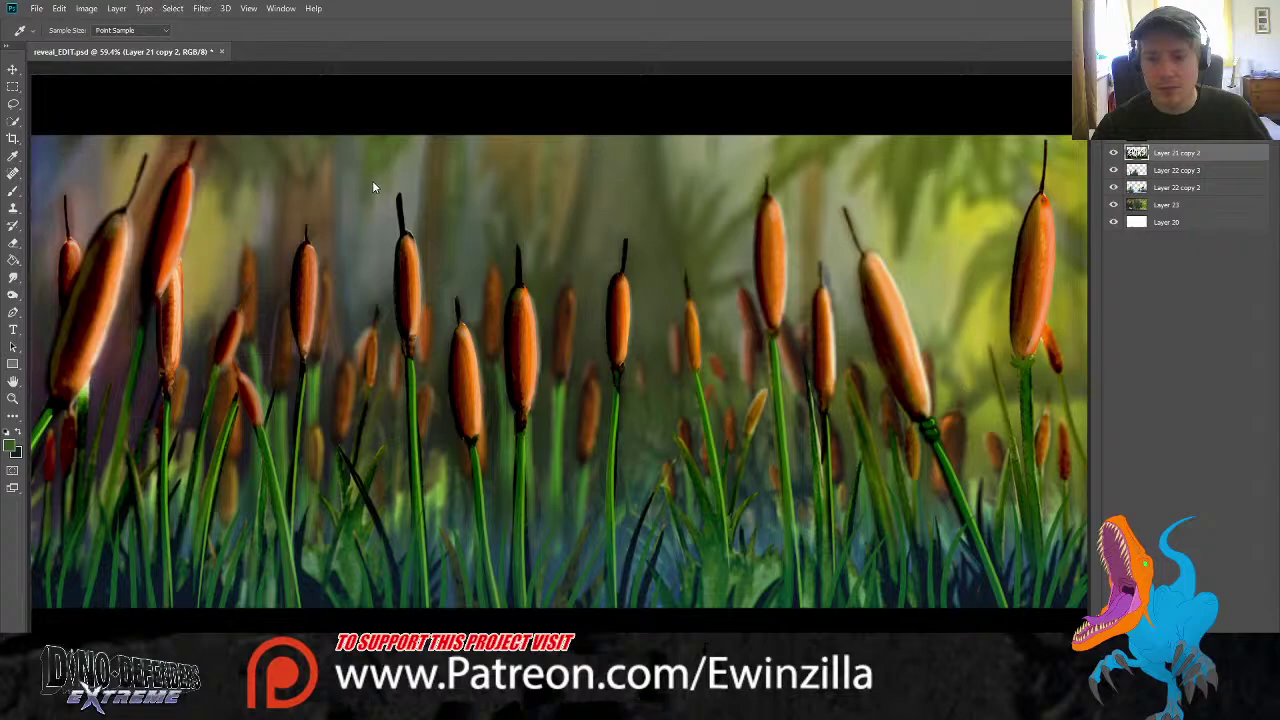
{"action": "left_click_drag", "start_coordinate": [376, 182], "coordinate": [379, 182]}
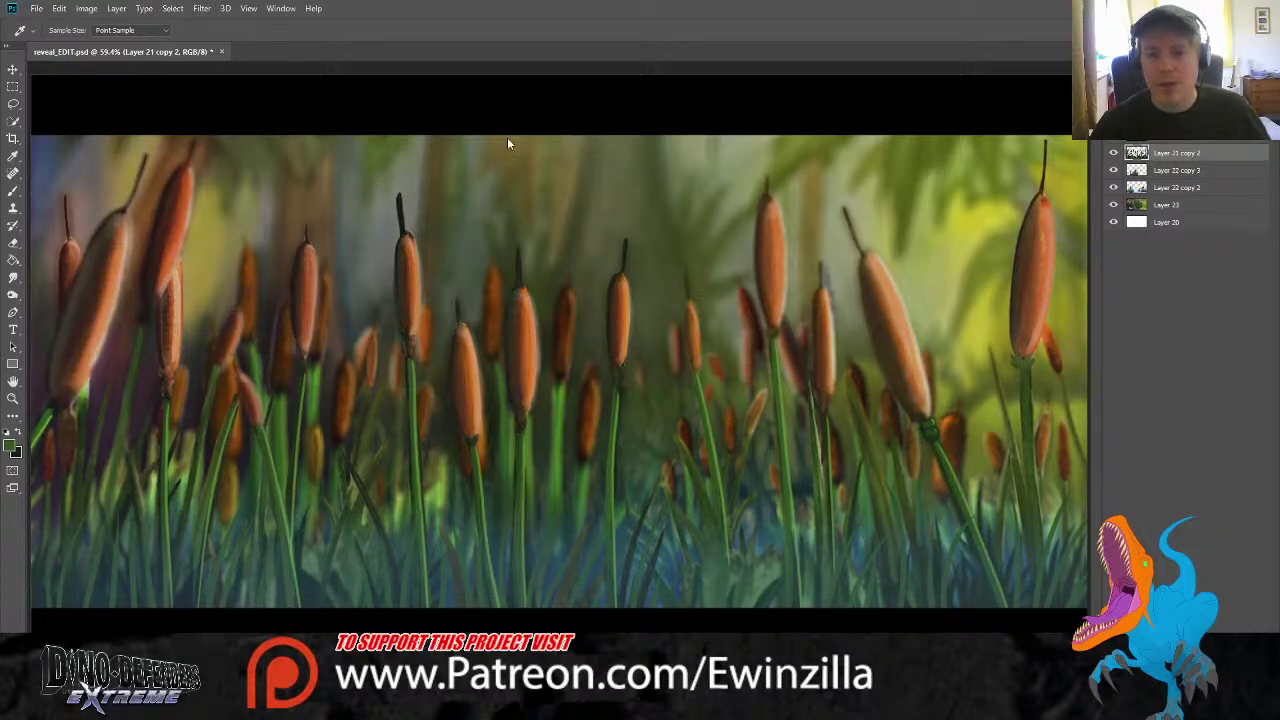
{"action": "key", "text": "e"}
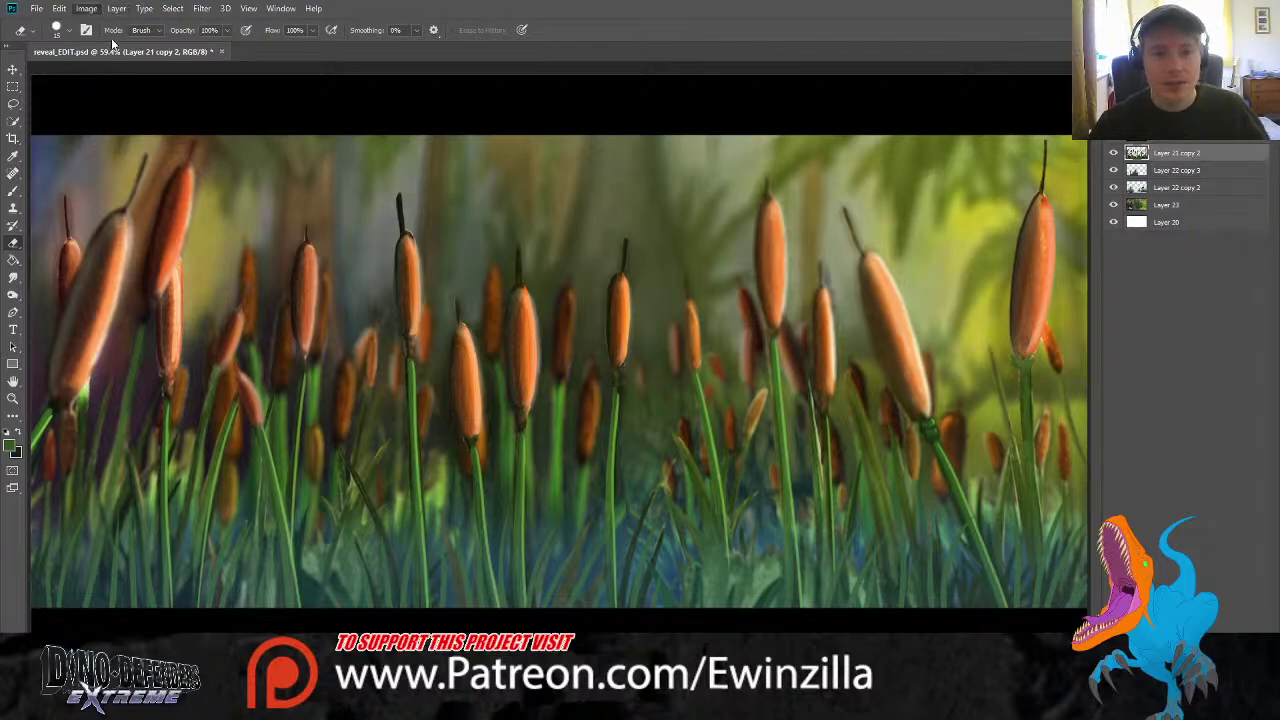
Adjust the colours of Layer 21 copy 2 to give the foreground cattail heads a redder, pinkish tone
{"action": "key", "text": "i"}
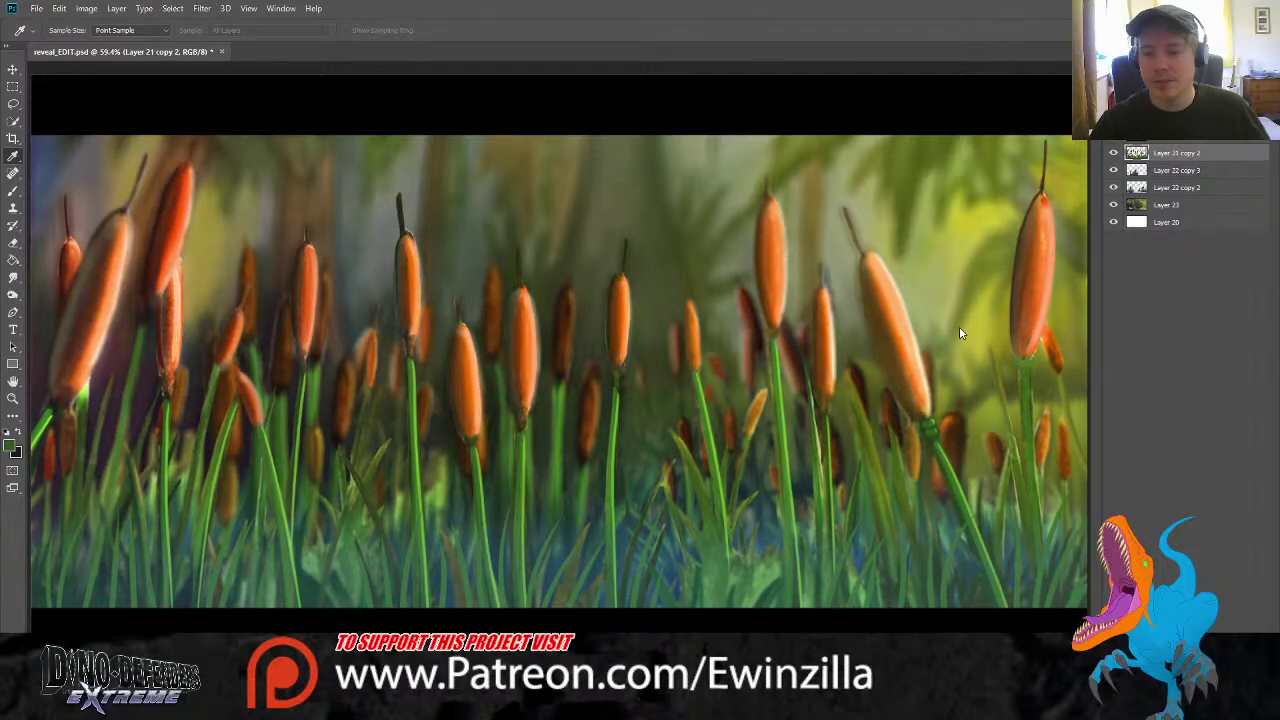
{"action": "left_click_drag", "start_coordinate": [971, 295], "coordinate": [943, 294]}
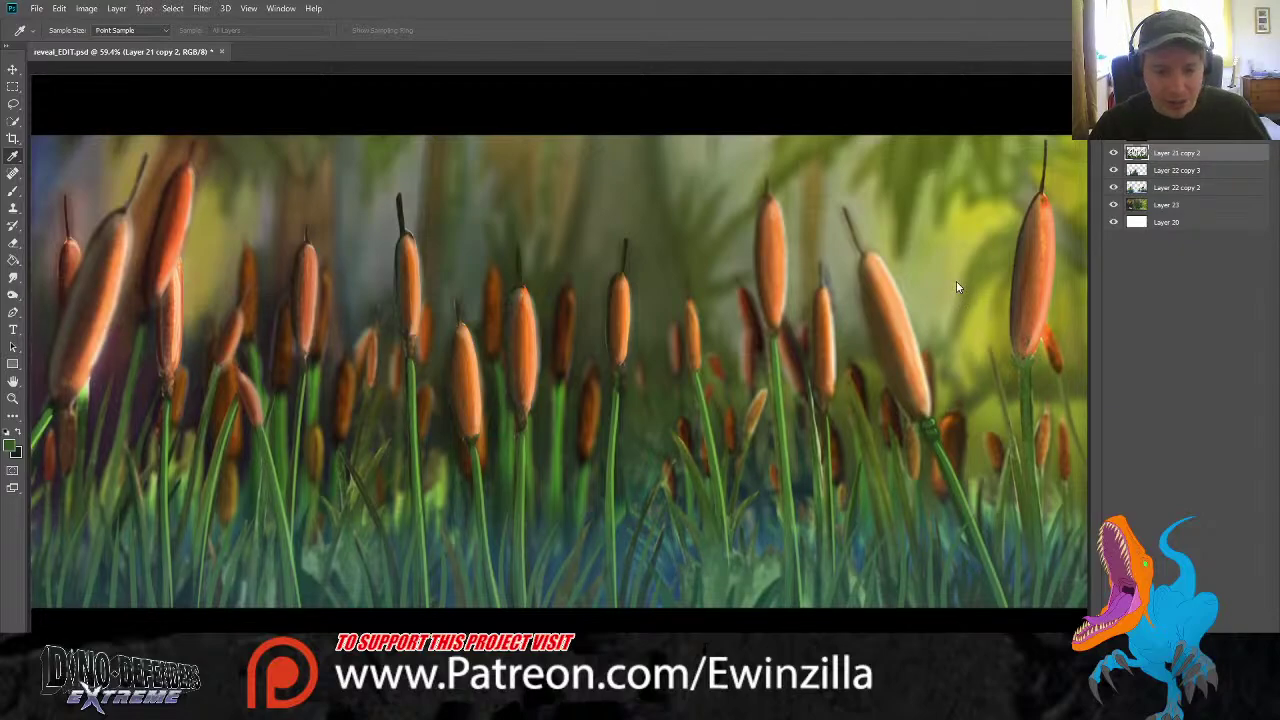
{"action": "left_click_drag", "start_coordinate": [956, 266], "coordinate": [951, 267]}
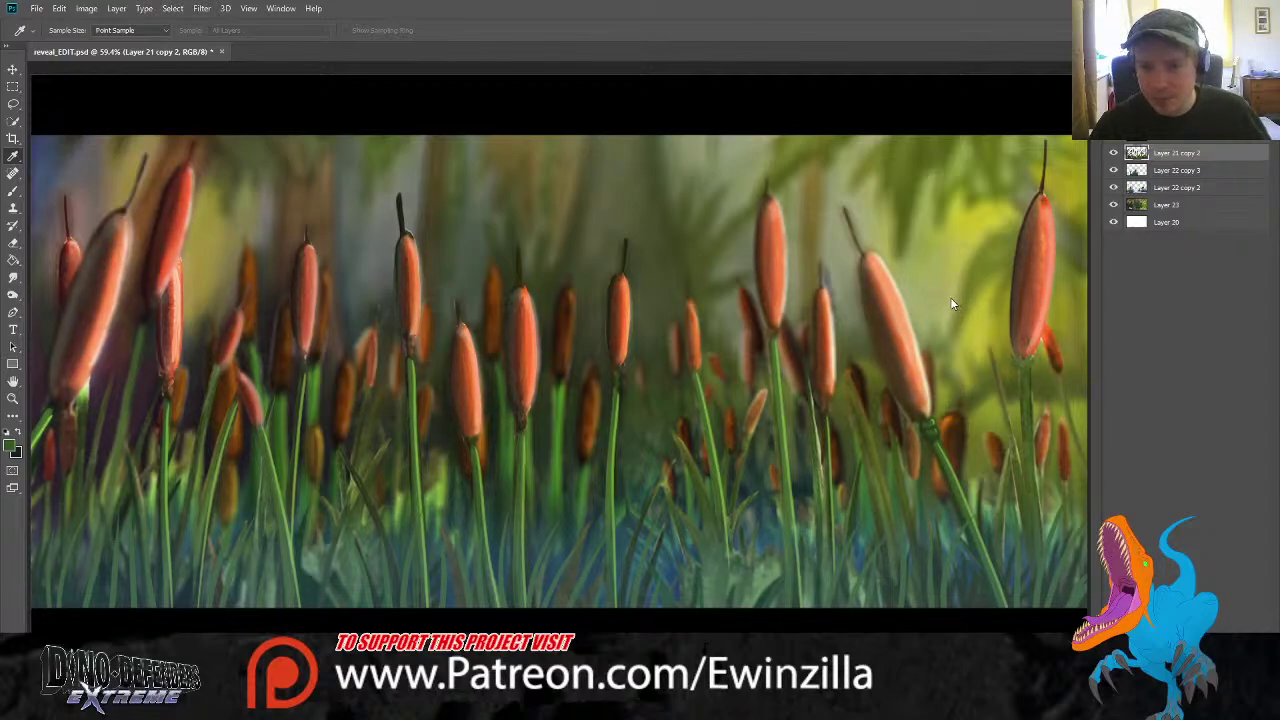
{"action": "key", "text": "e"}
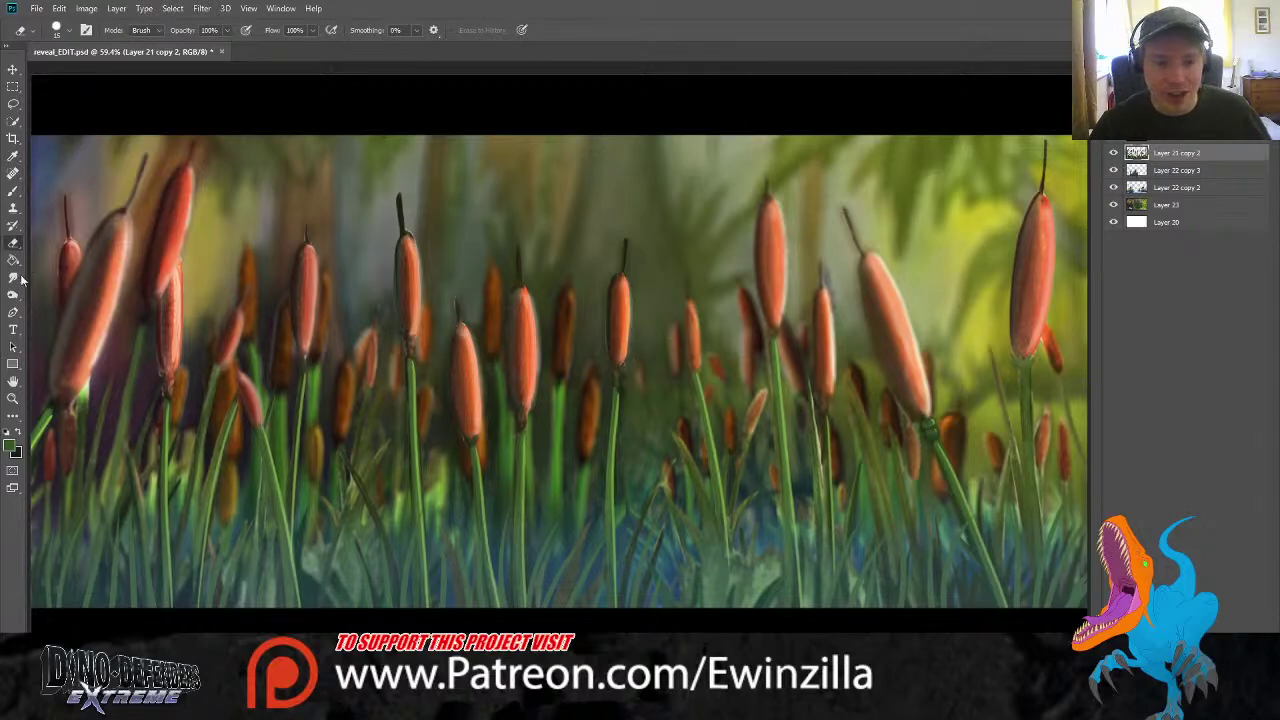
Sample the red of the tall cattail head near the left edge as the foreground colour
{"action": "left_click", "coordinate": [14, 279]}
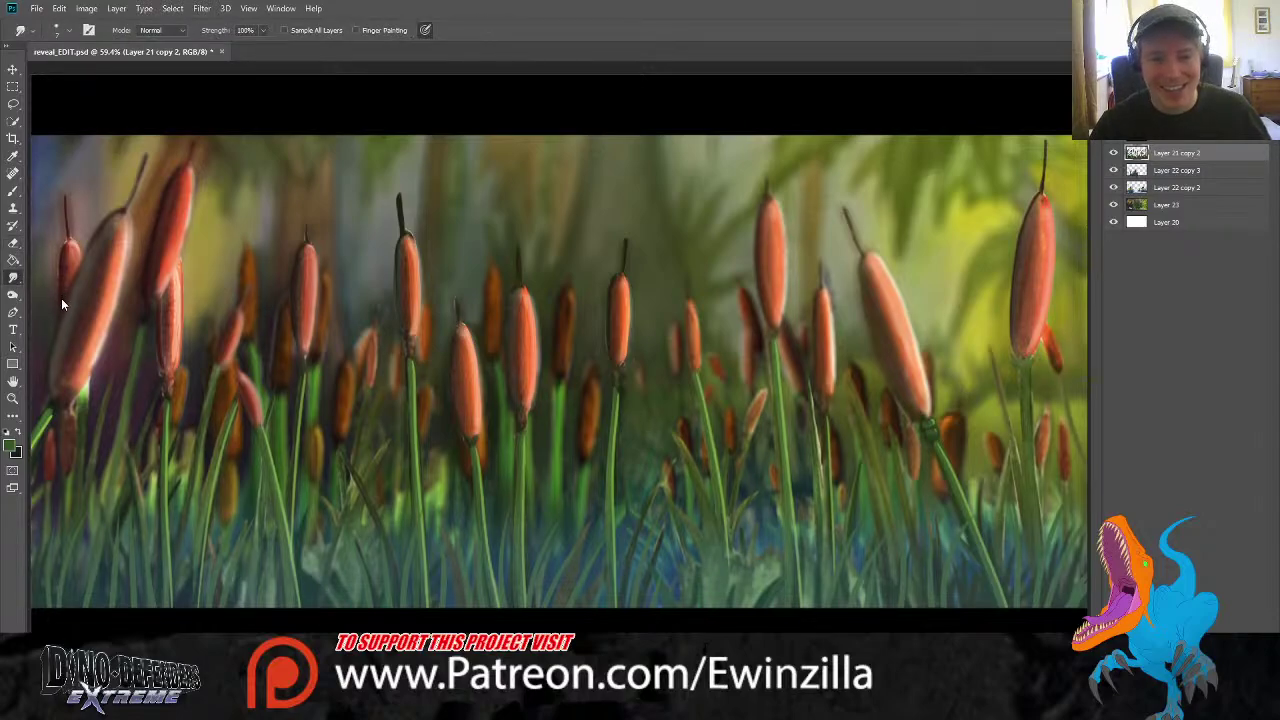
{"action": "left_click", "coordinate": [14, 190]}
{"action": "left_click", "coordinate": [14, 157]}
{"action": "left_click", "coordinate": [170, 247]}
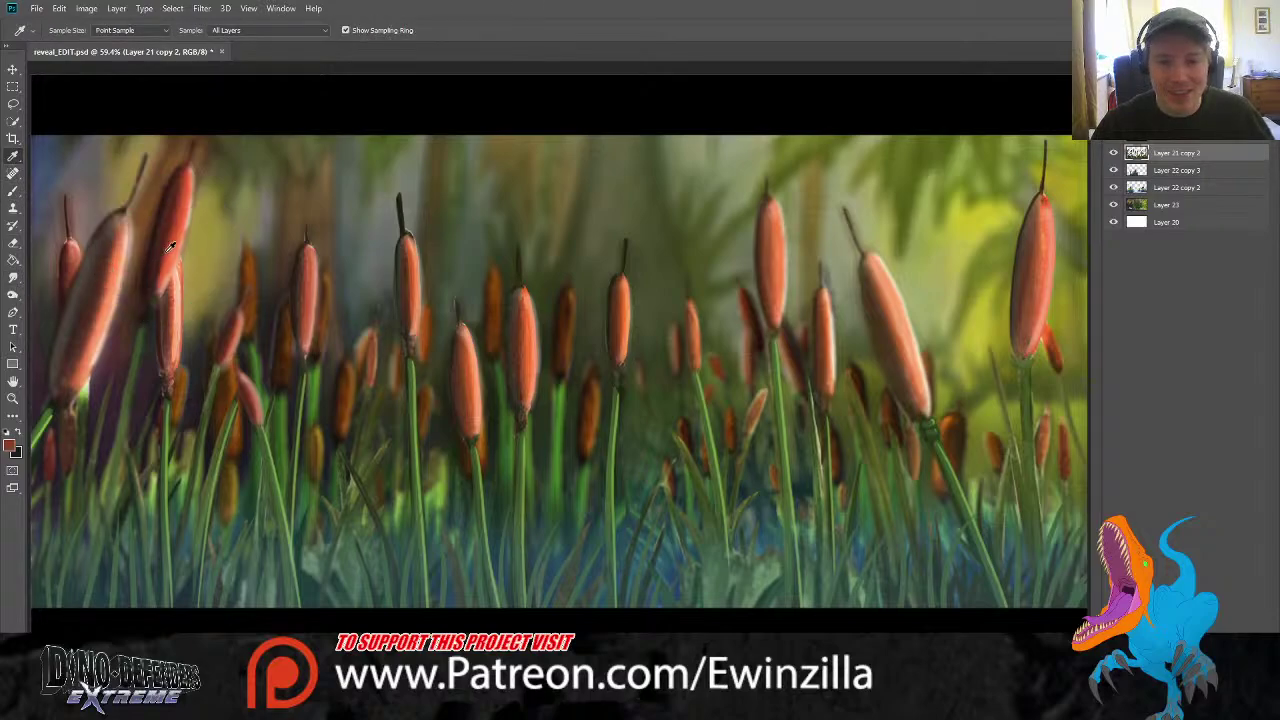
{"action": "left_click", "coordinate": [170, 247]}
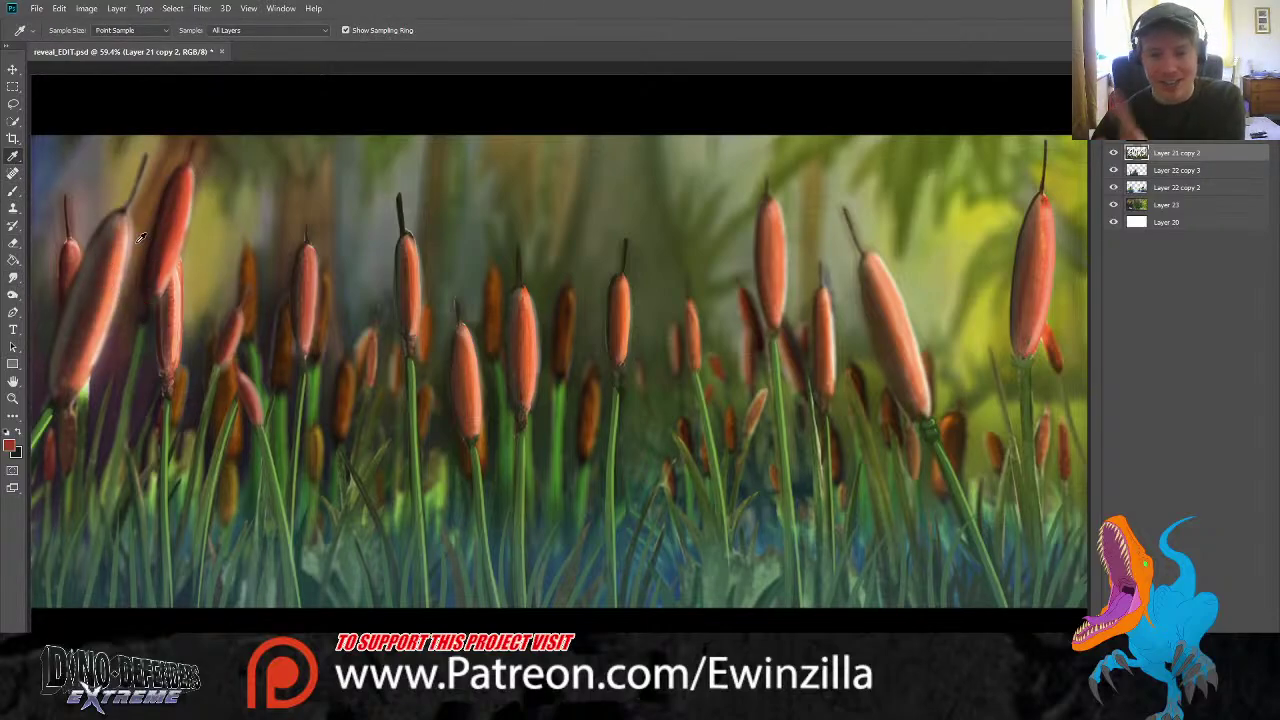
Brush the sampled red over the lower cattail head near the left edge on Layer 21 copy 2, using a larger brush at 92% opacity
{"action": "left_click", "coordinate": [13, 174]}
{"action": "left_click", "coordinate": [13, 190]}
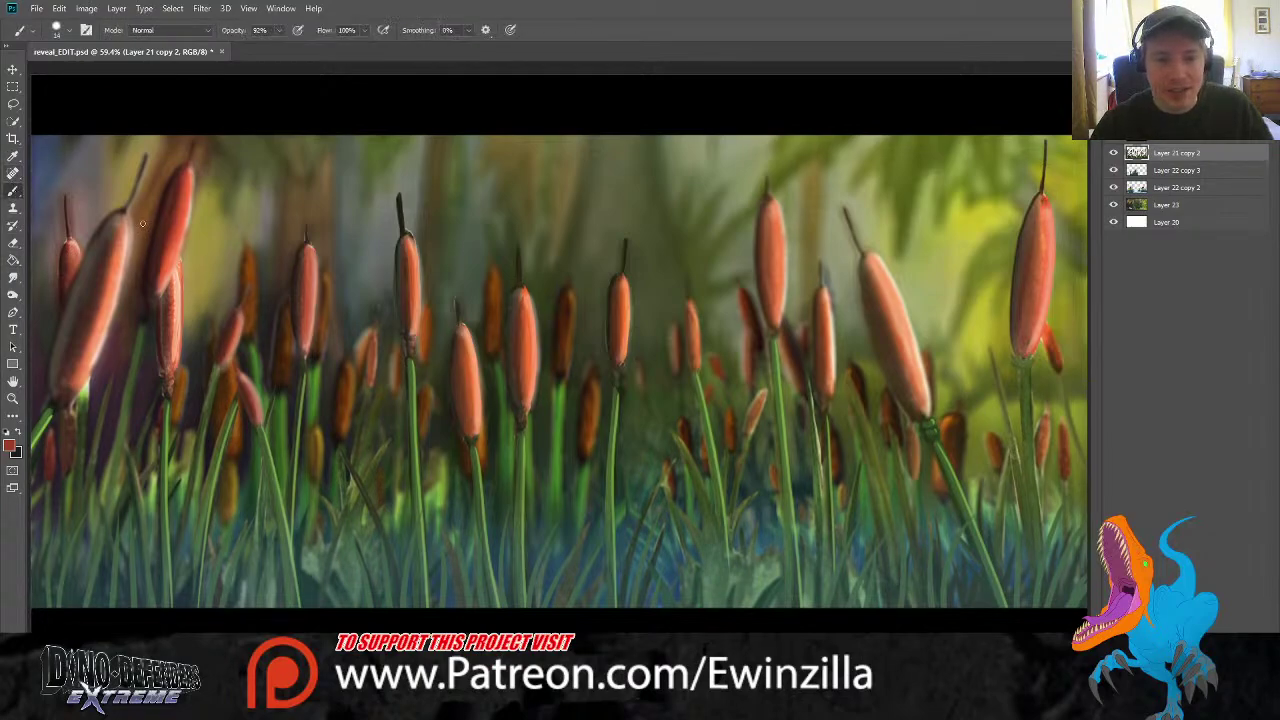
{"action": "left_click", "coordinate": [66, 34]}
{"action": "left_click", "coordinate": [98, 78]}
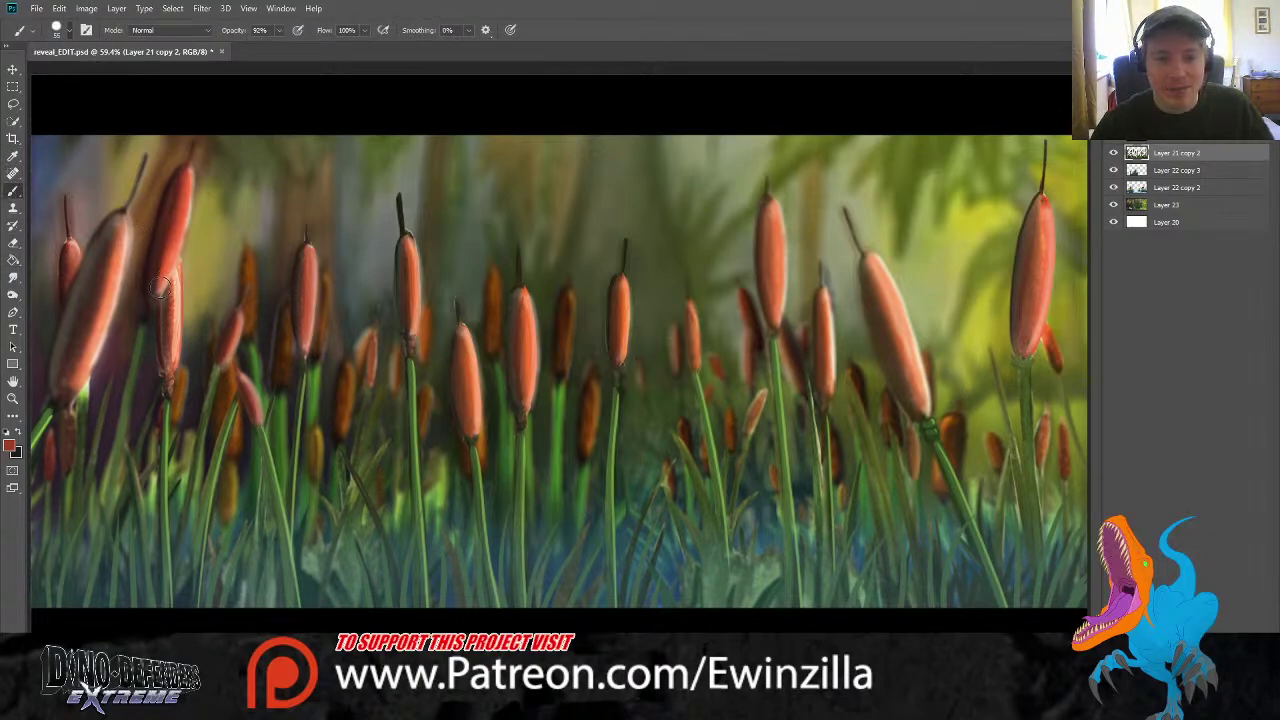
{"action": "left_click_drag", "start_coordinate": [160, 288], "coordinate": [175, 368]}
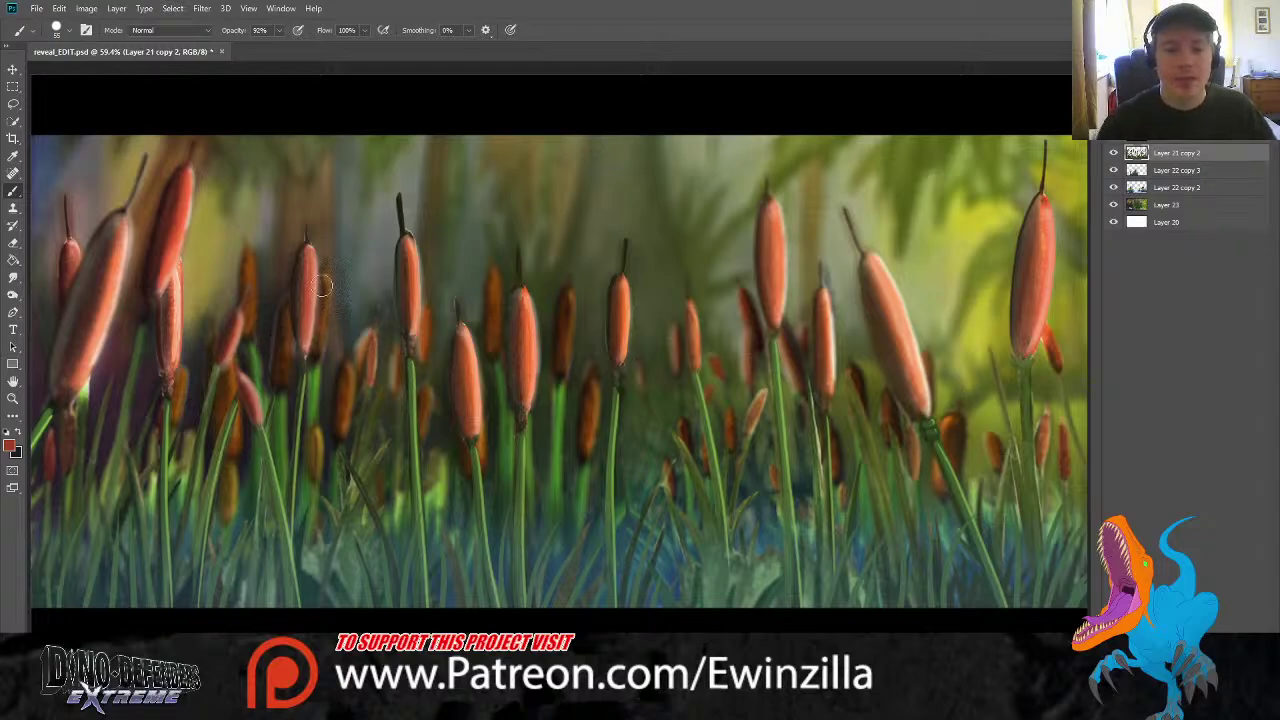
Hide and reshow Layer 22 copy 3 to check which plants it contributes, and make Layer 23 the active layer
{"action": "left_click", "coordinate": [13, 294]}
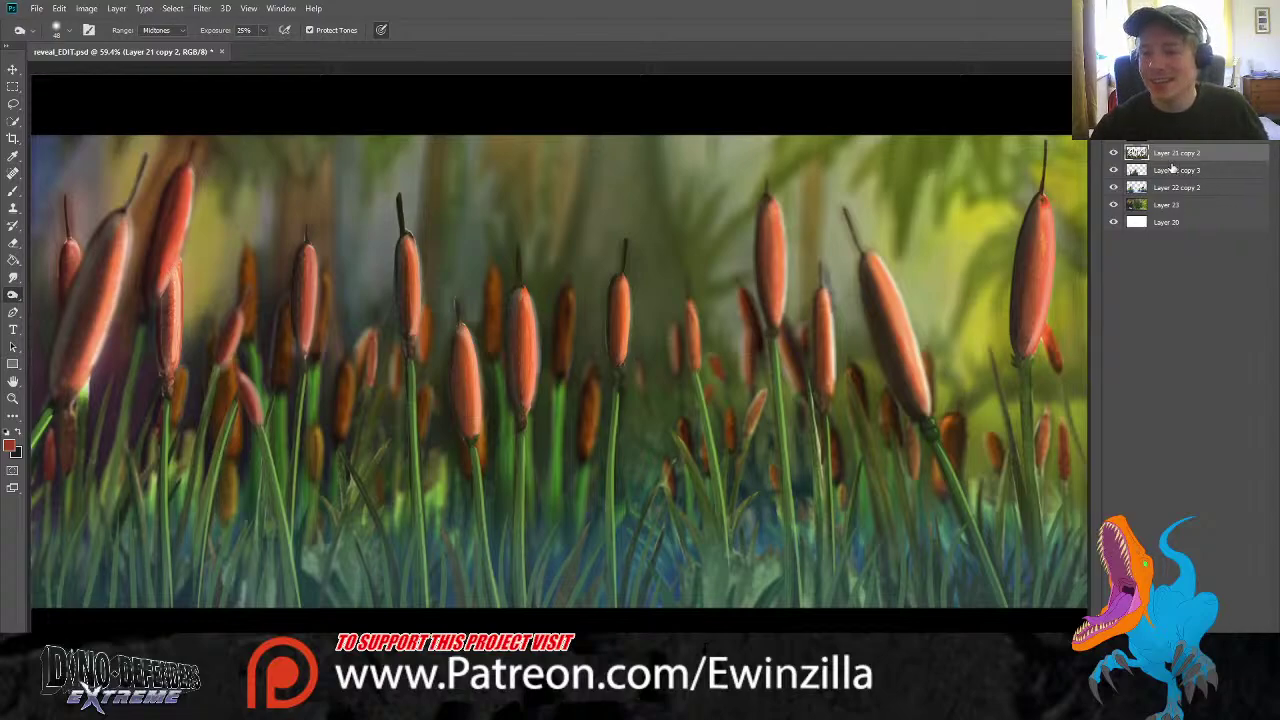
{"action": "left_click", "coordinate": [1112, 172]}
{"action": "left_click", "coordinate": [1112, 172]}
{"action": "left_click", "coordinate": [1150, 174]}
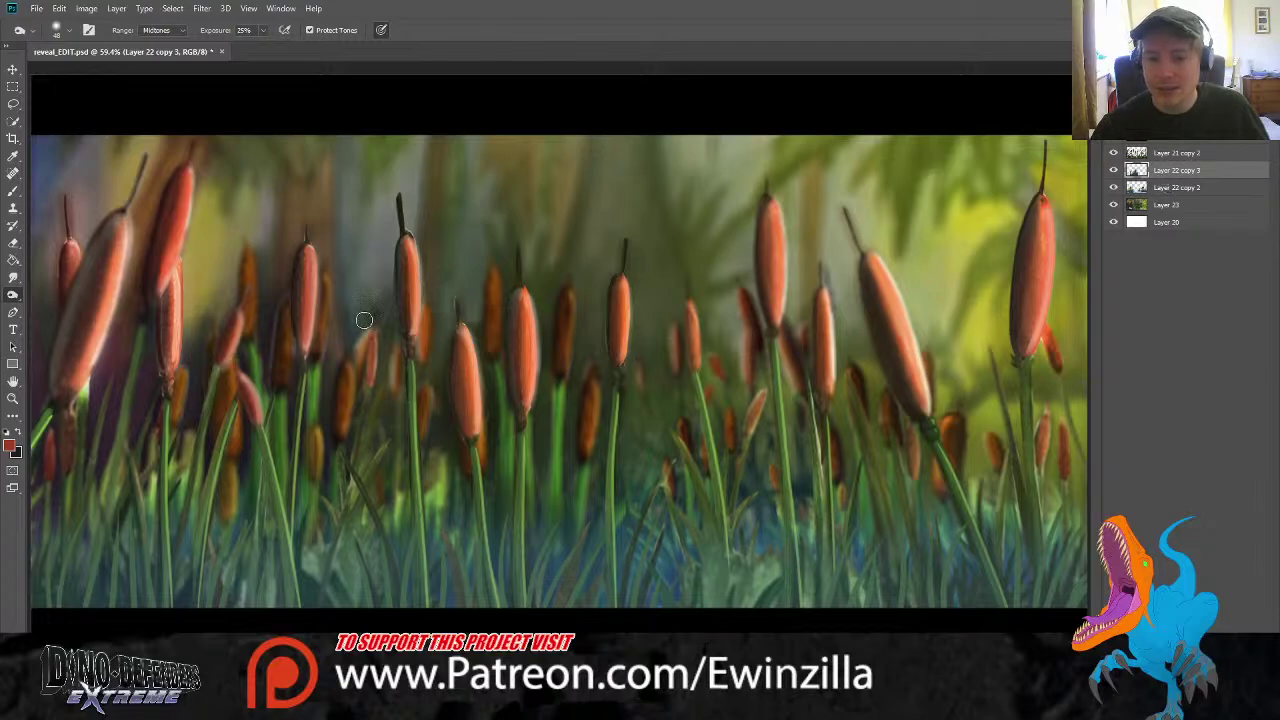
{"action": "left_click", "coordinate": [1110, 172]}
{"action": "left_click", "coordinate": [1110, 172]}
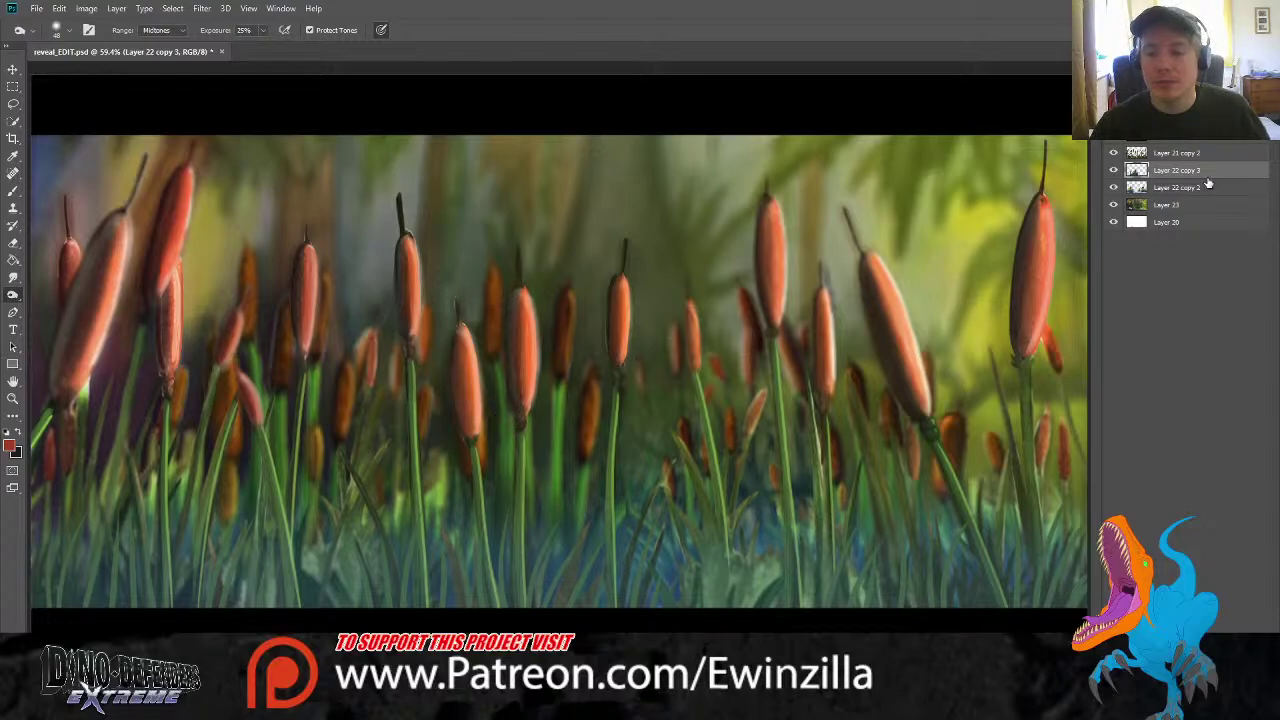
{"action": "left_click", "coordinate": [1177, 205]}
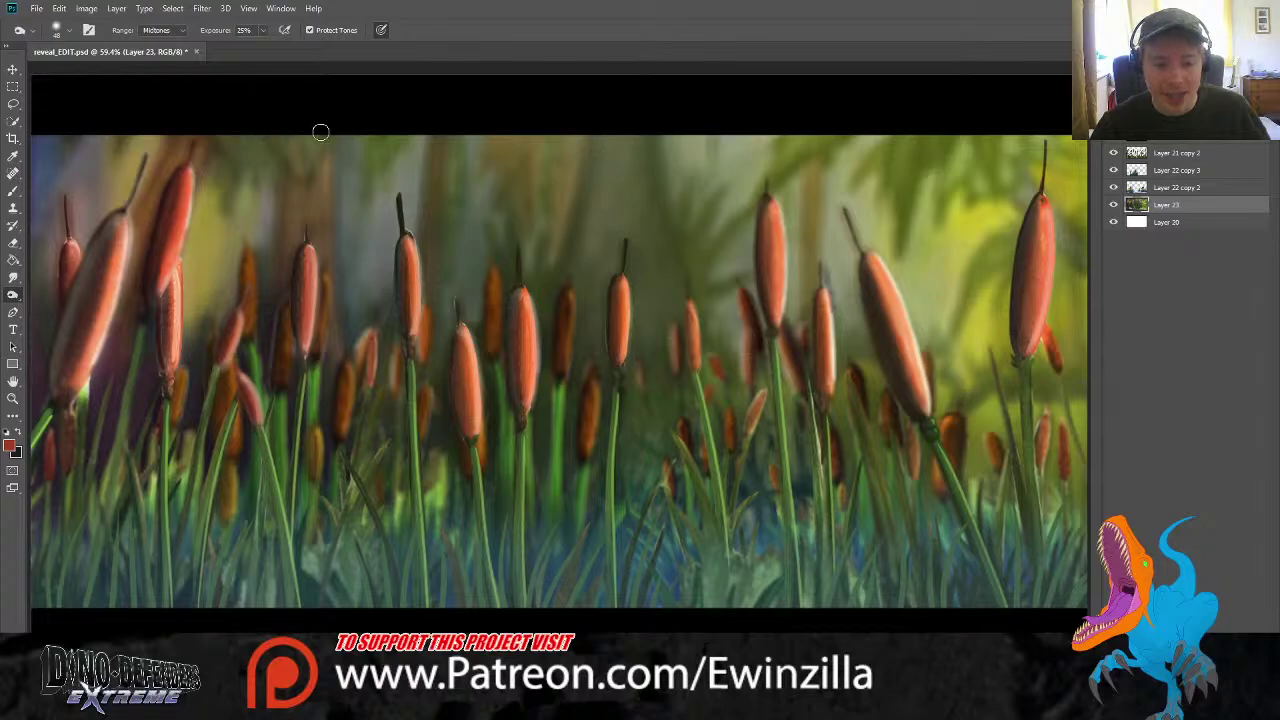
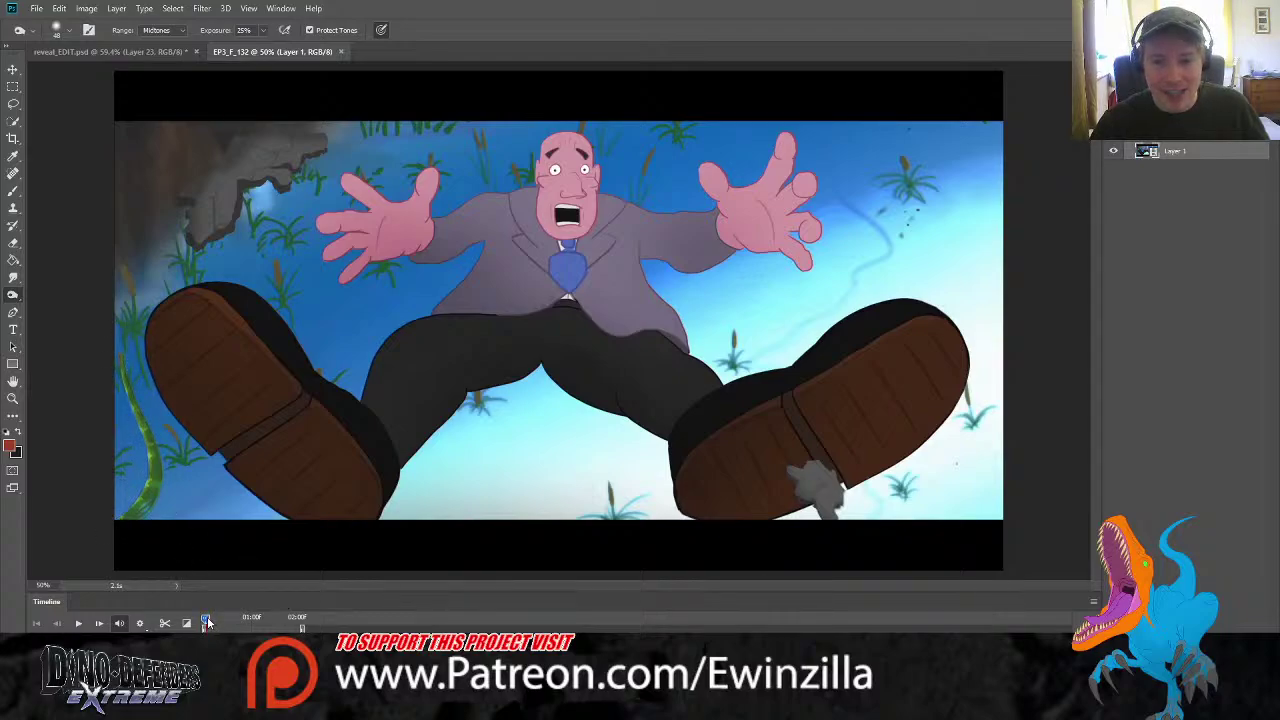
Inspect the plants beside the man's shoe in the EP3_F_132 clip's frame at up to 200% magnification
{"action": "mouse_move", "coordinate": [207, 622]}
{"action": "left_mouse_down"}
{"action": "mouse_move", "coordinate": [224, 622]}
{"action": "mouse_move", "coordinate": [205, 622]}
{"action": "left_mouse_up"}
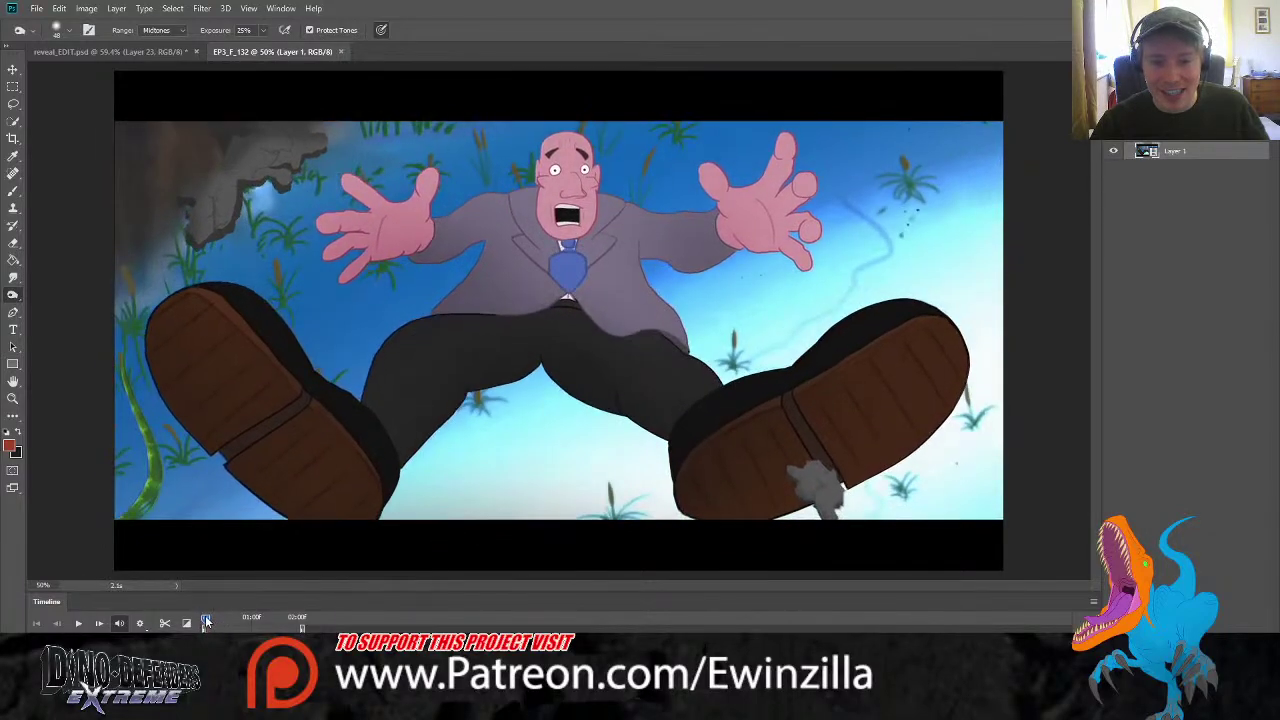
{"action": "left_click", "coordinate": [13, 398]}
{"action": "left_click", "coordinate": [67, 482]}
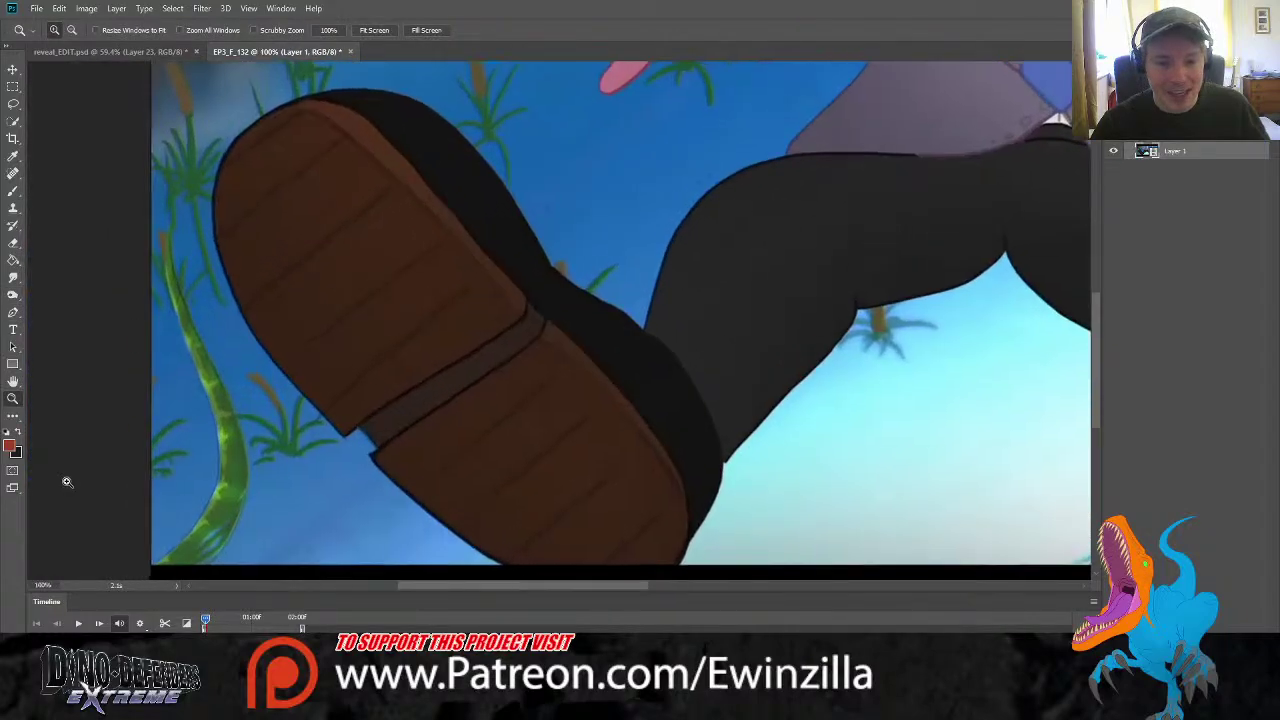
{"action": "left_click", "coordinate": [67, 482]}
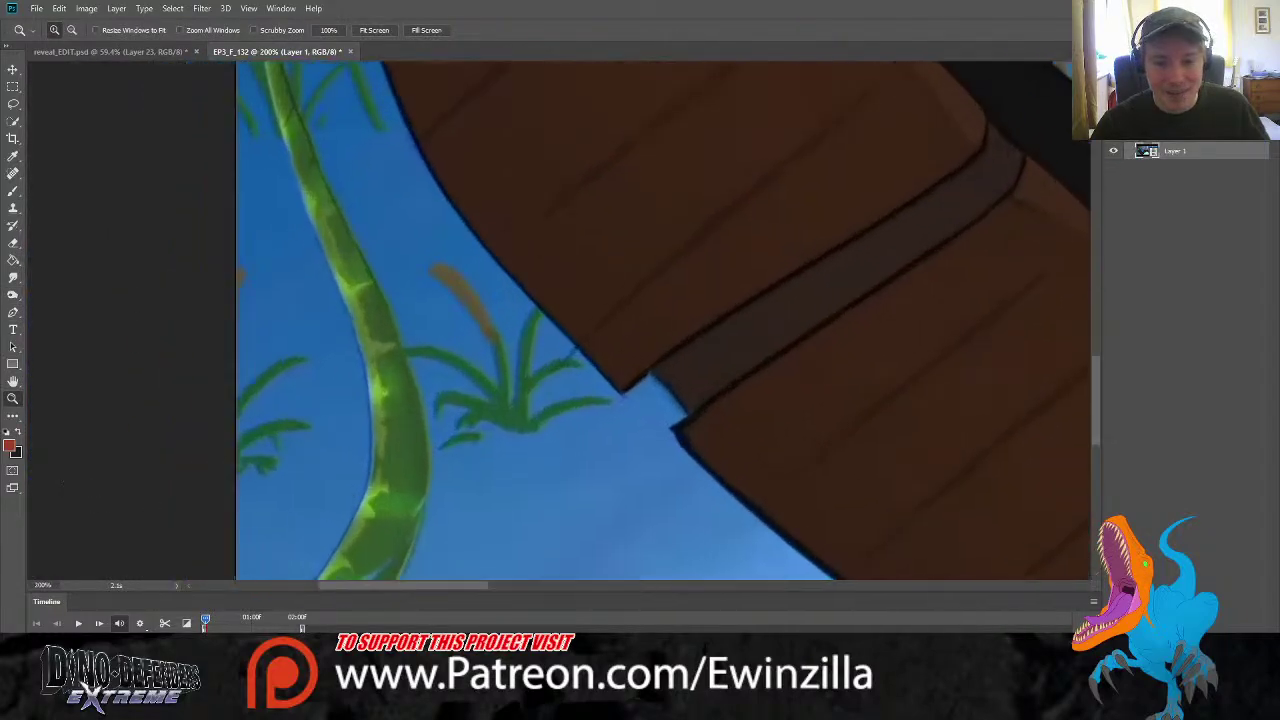
{"action": "left_click", "coordinate": [103, 161]}
{"action": "scroll", "coordinate": [439, 574], "scroll_direction": "up", "scroll_amount": 3}
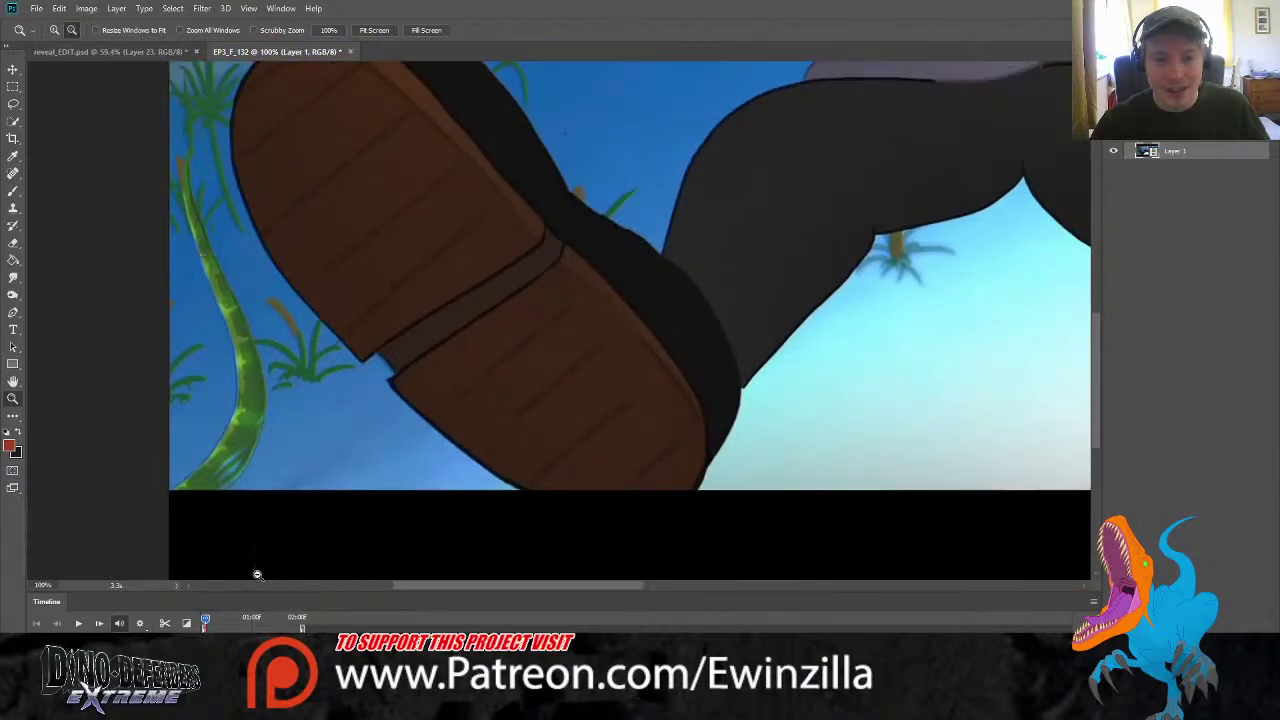
{"action": "mouse_move", "coordinate": [205, 621]}
{"action": "left_mouse_down"}
{"action": "mouse_move", "coordinate": [222, 622]}
{"action": "mouse_move", "coordinate": [205, 622]}
{"action": "left_mouse_up"}
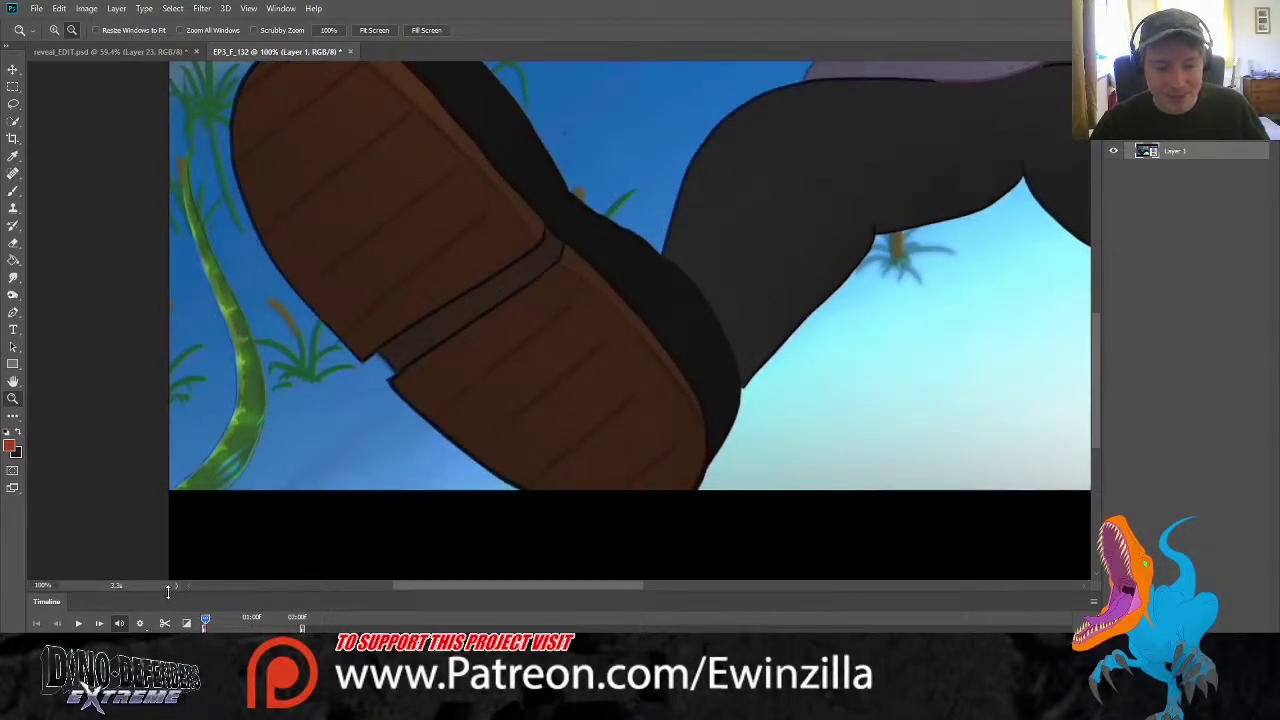
Review the whole EP3_F_132 shot by playing the clip and scrubbing back to its start
{"action": "left_click", "coordinate": [373, 30]}
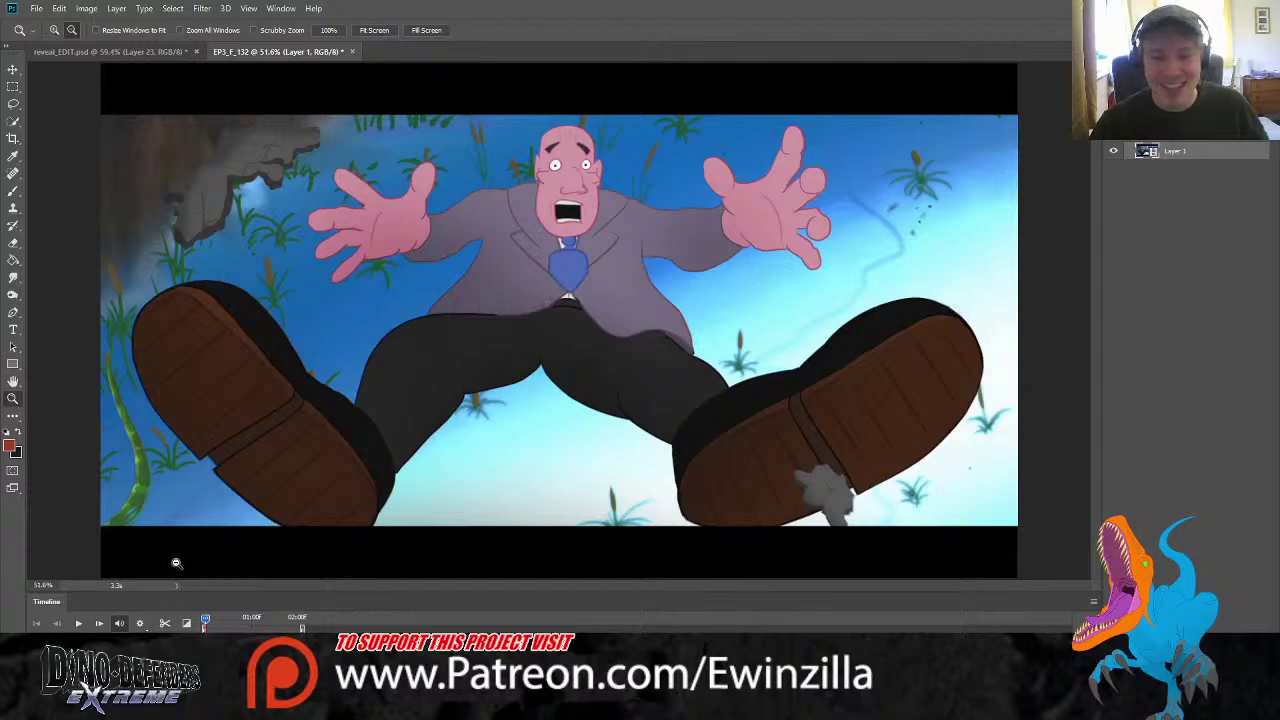
{"action": "left_click", "coordinate": [78, 623]}
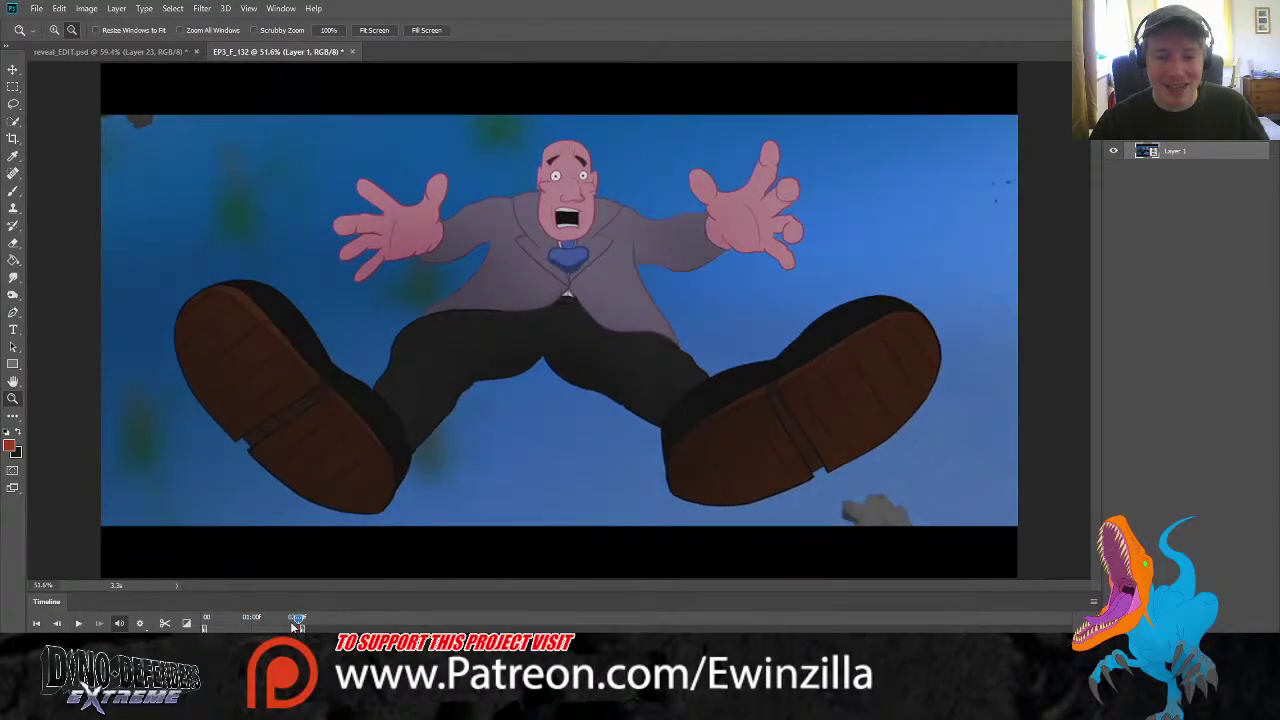
{"action": "left_click_drag", "start_coordinate": [298, 622], "coordinate": [166, 620]}
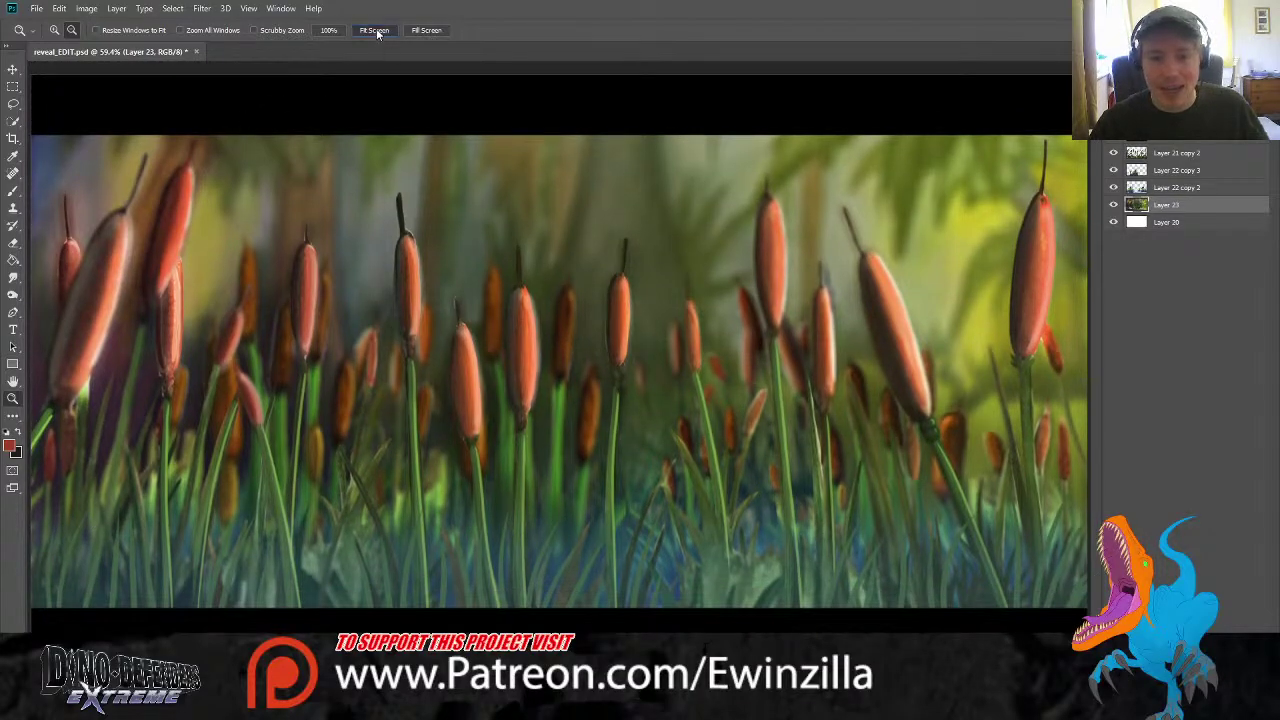
Apply a Gradient Overlay to Layer 22 copy 2, tinting its background cattails from purple-red on the left to yellow on the right
{"action": "left_click", "coordinate": [1182, 156]}
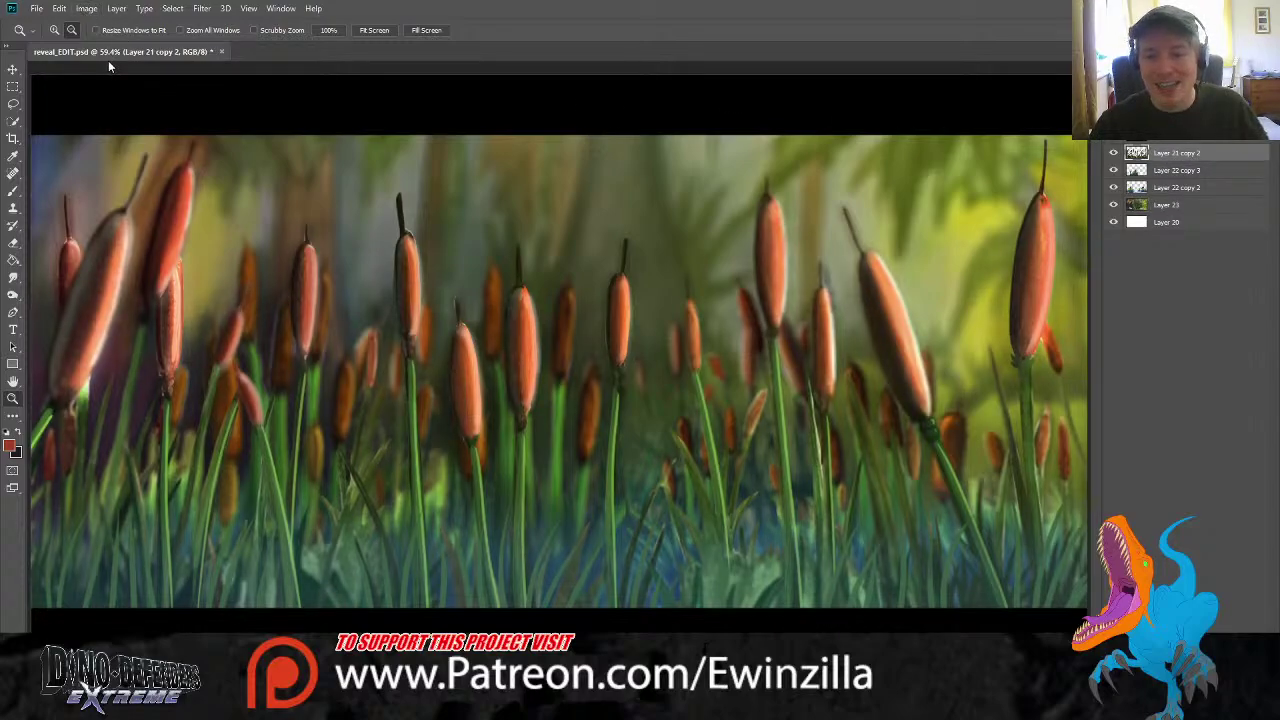
{"action": "left_click", "coordinate": [1164, 192]}
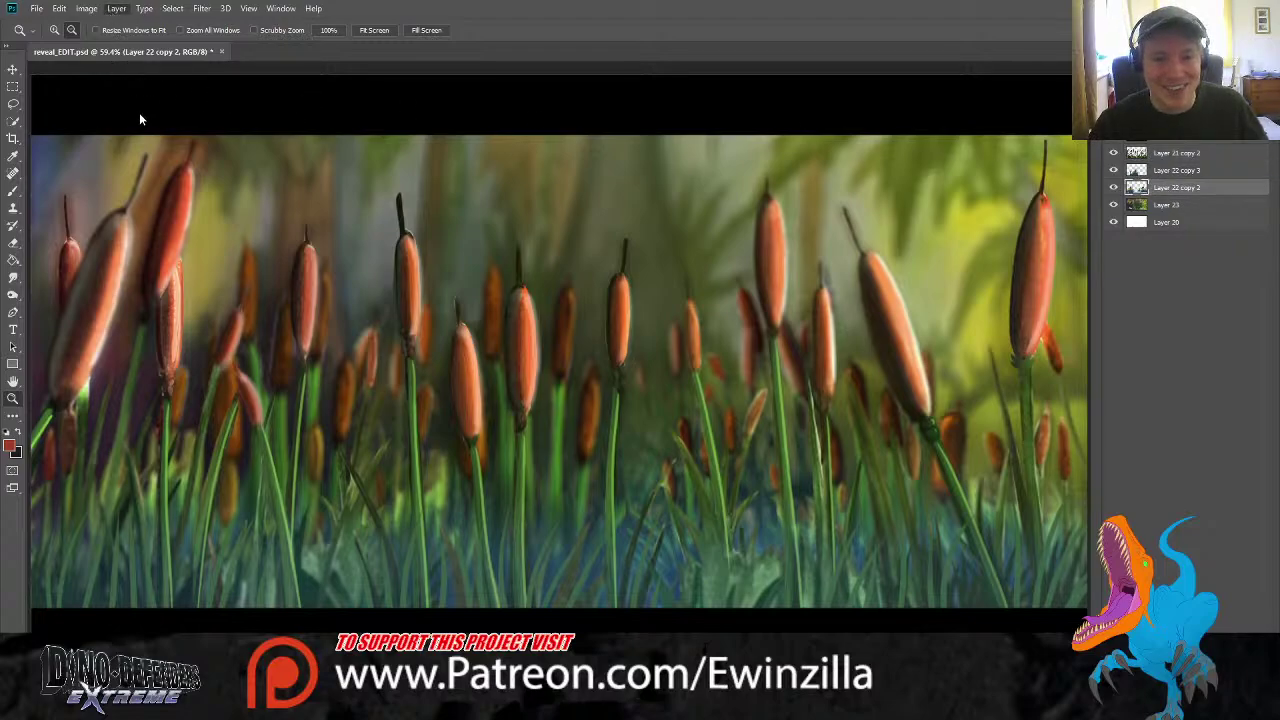
{"action": "left_click", "coordinate": [319, 227]}
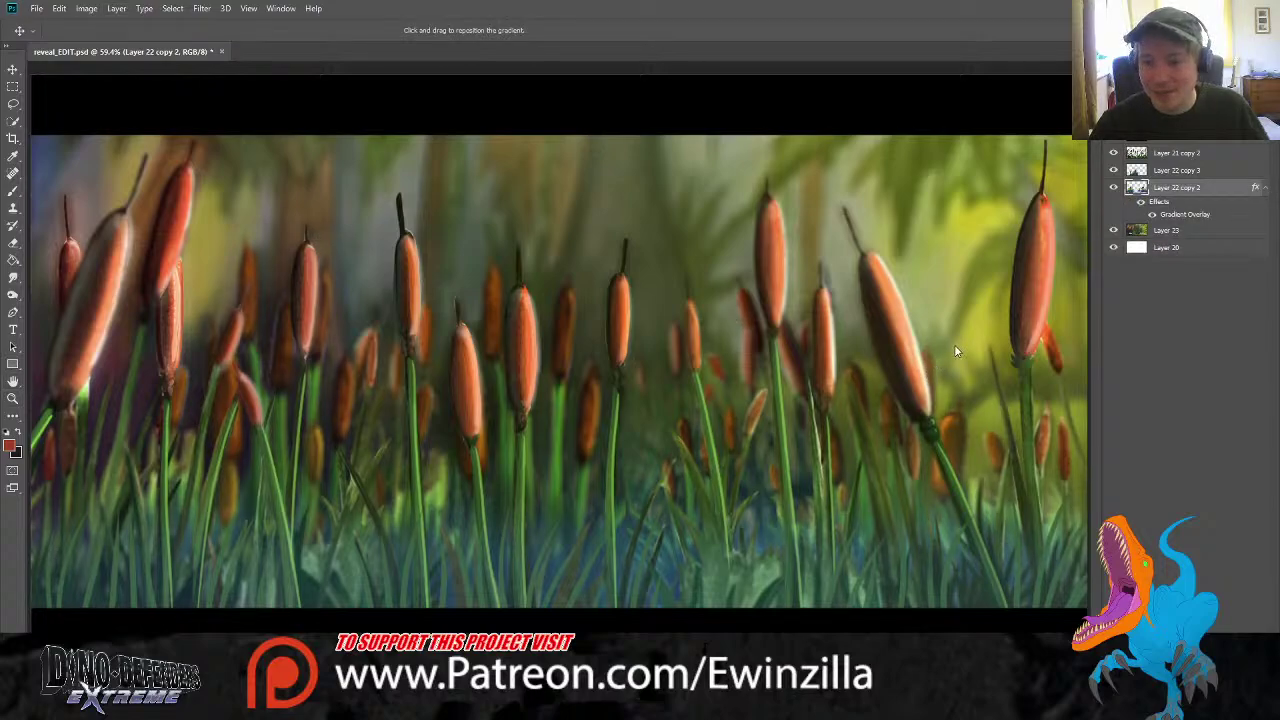
{"action": "left_click_drag", "start_coordinate": [954, 344], "coordinate": [936, 342]}
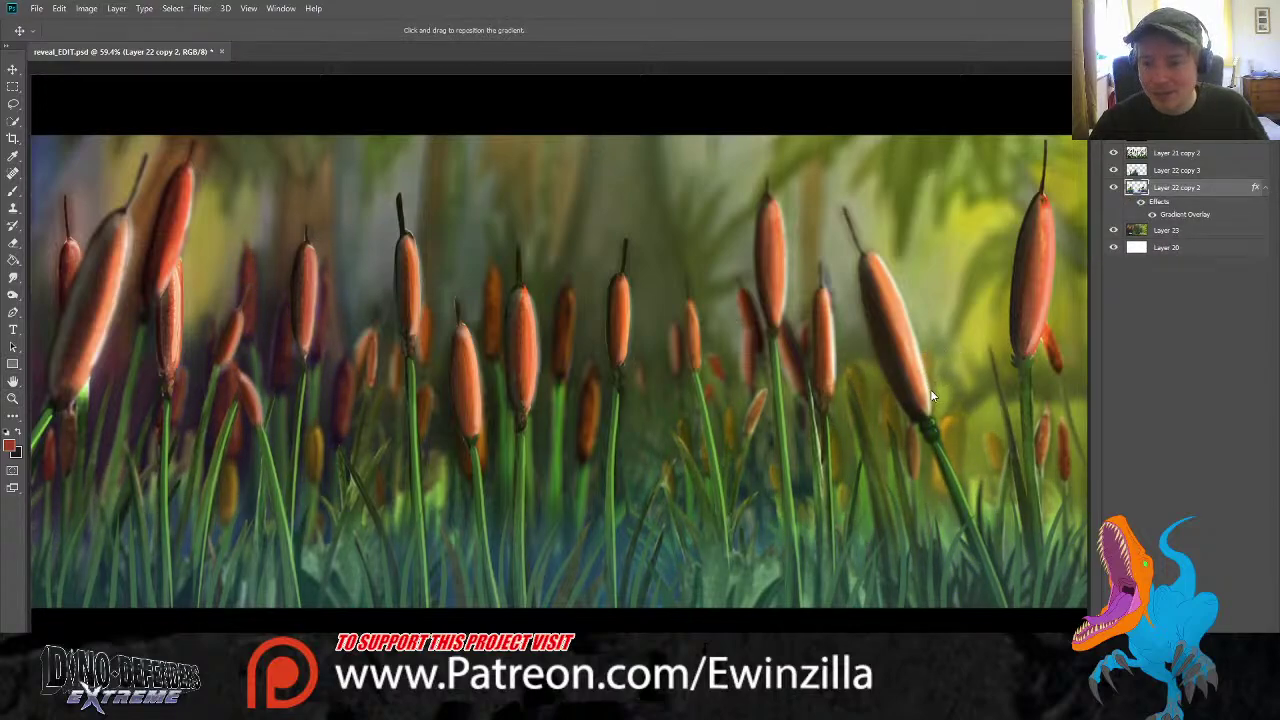
{"action": "key", "text": "i"}
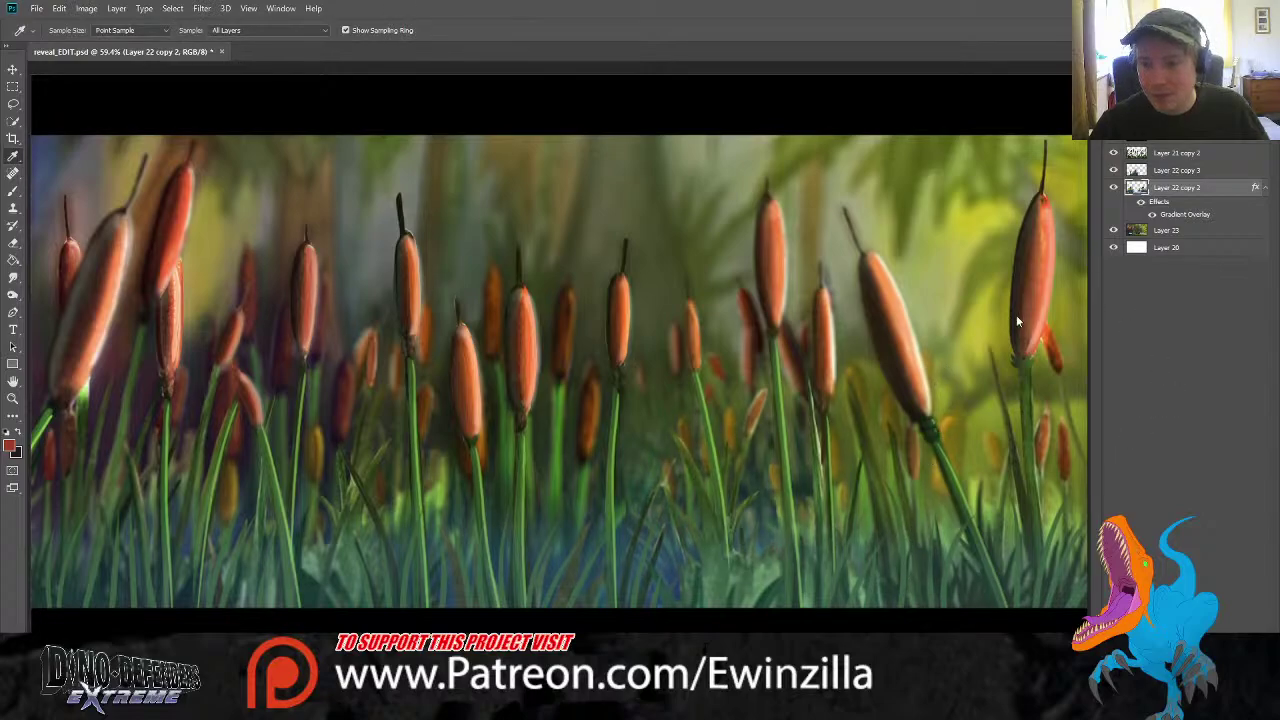
{"action": "key", "text": "v"}
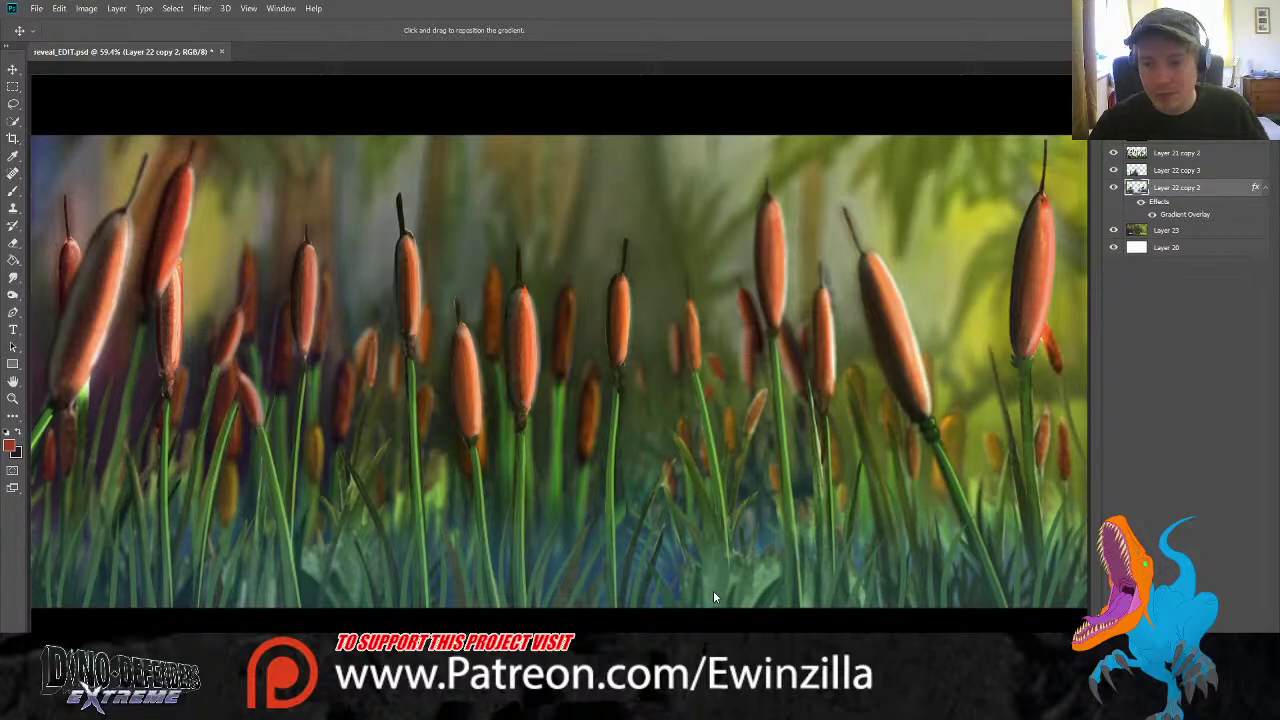
{"action": "key", "text": "z"}
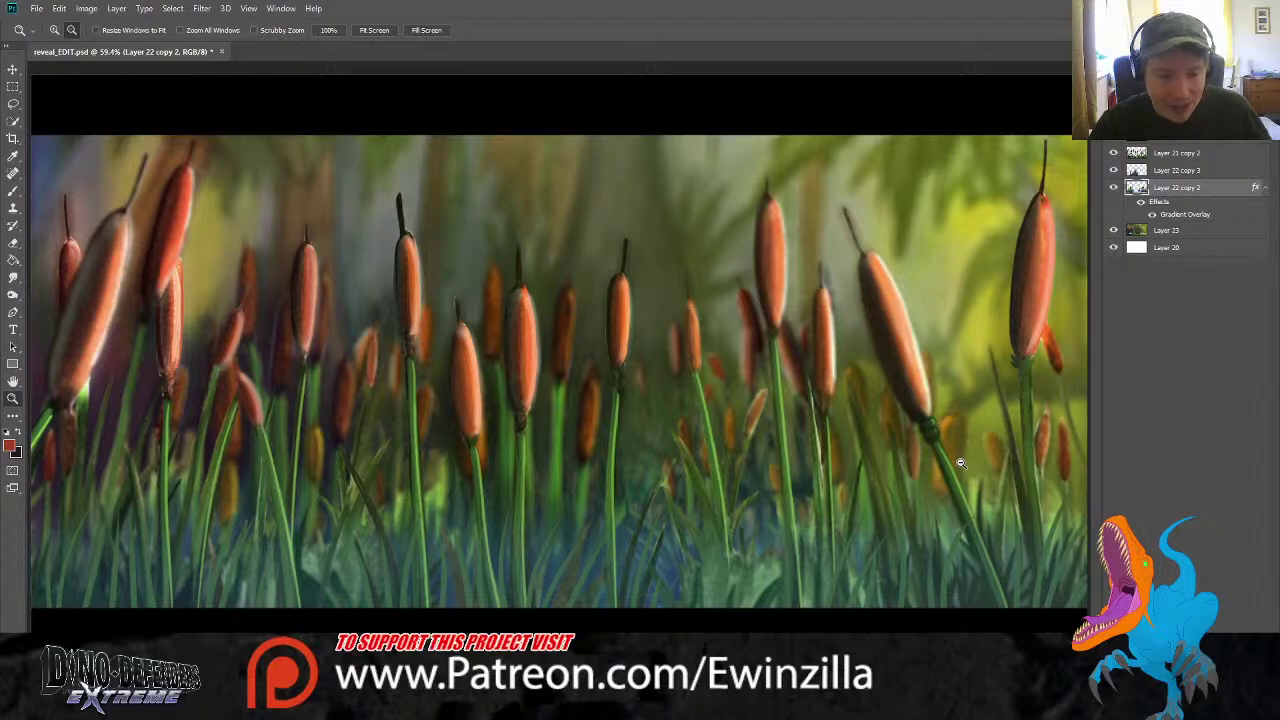
Merge Layer 23 and the white Layer 20 beneath it into one layer
{"action": "left_click", "coordinate": [1154, 231]}
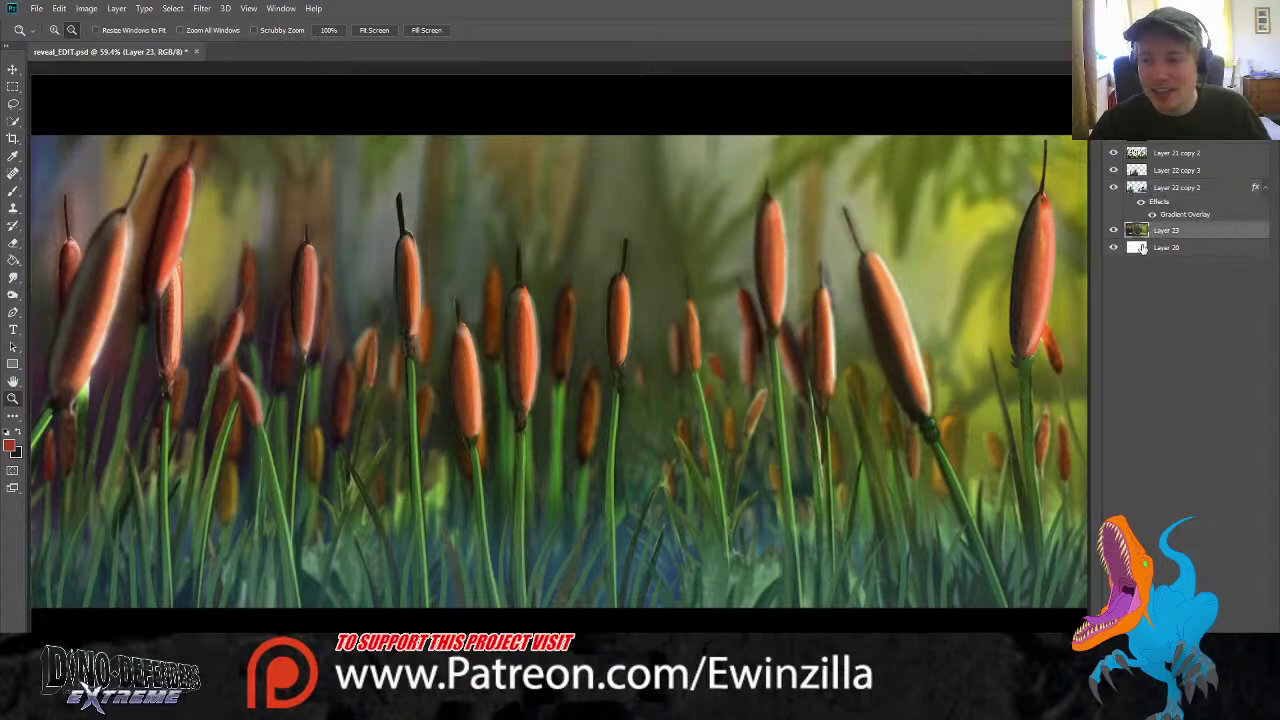
{"action": "left_click", "coordinate": [1145, 248], "text": "shift"}
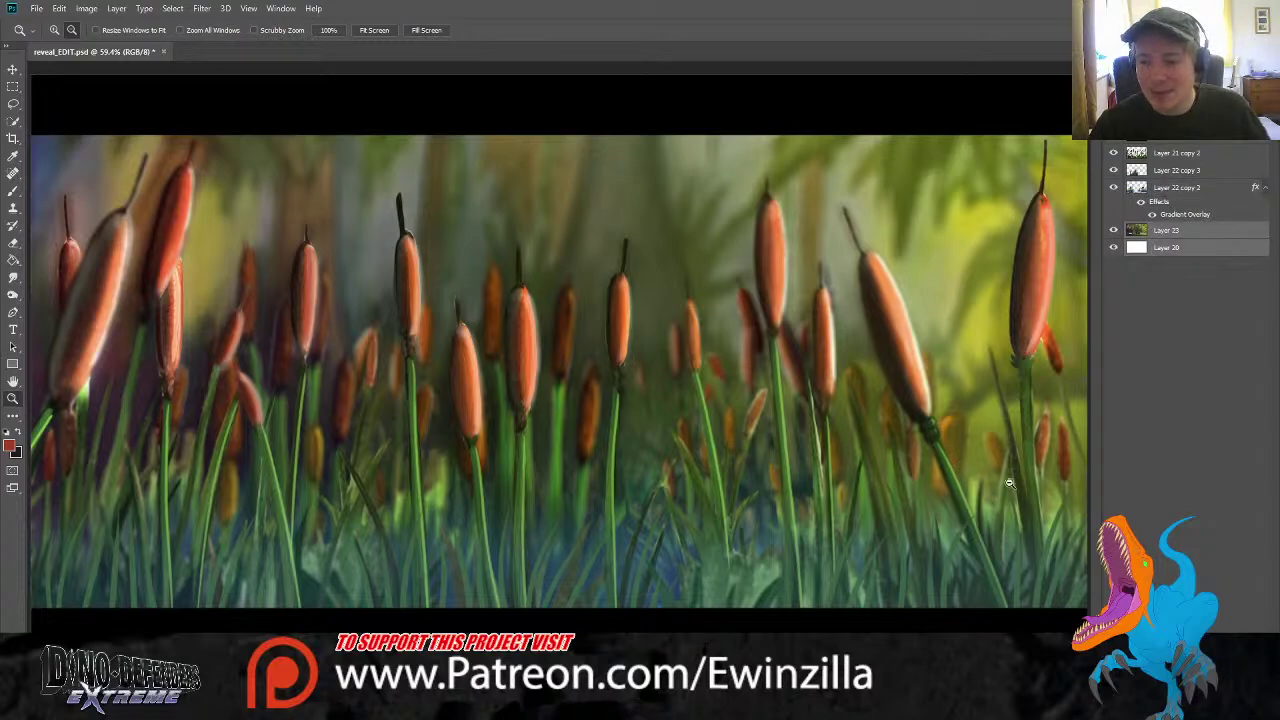
{"action": "key", "text": "ctrl+e"}
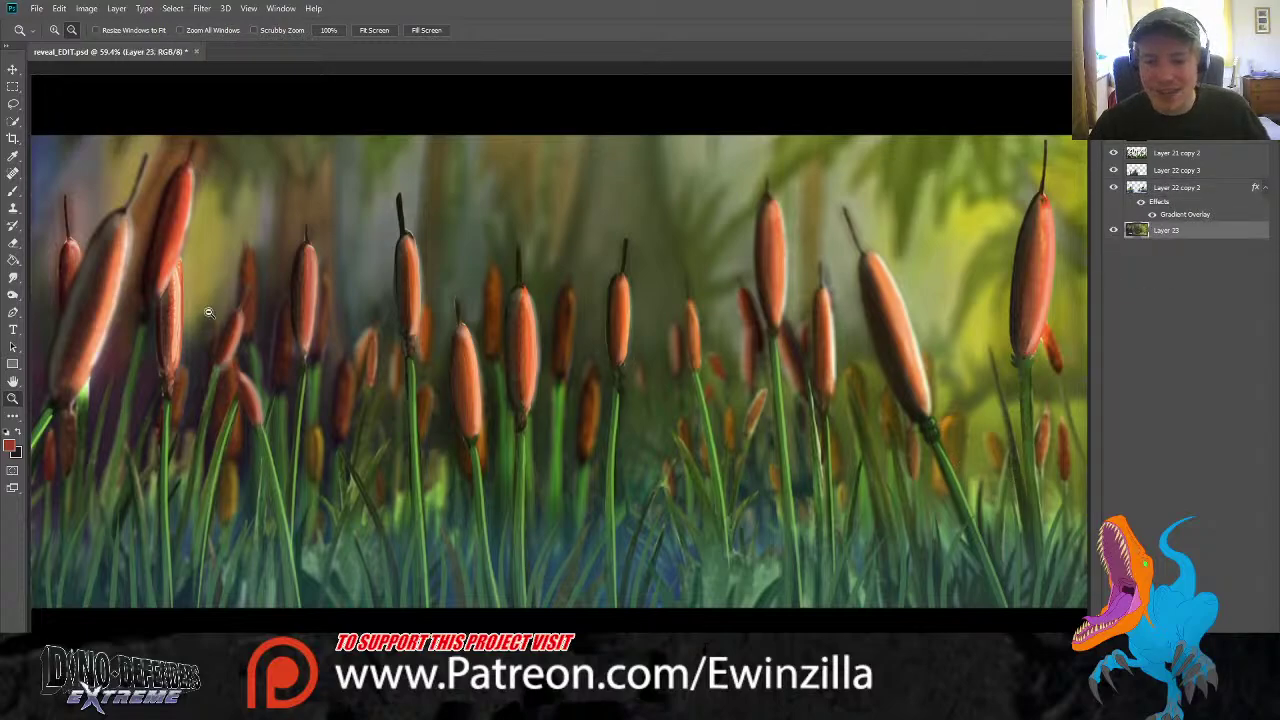
Paint thin dark spikes on top of the bare central cattails on Layer 21 copy 2, using a very small near-black brush at 100% opacity
{"action": "left_click", "coordinate": [13, 245]}
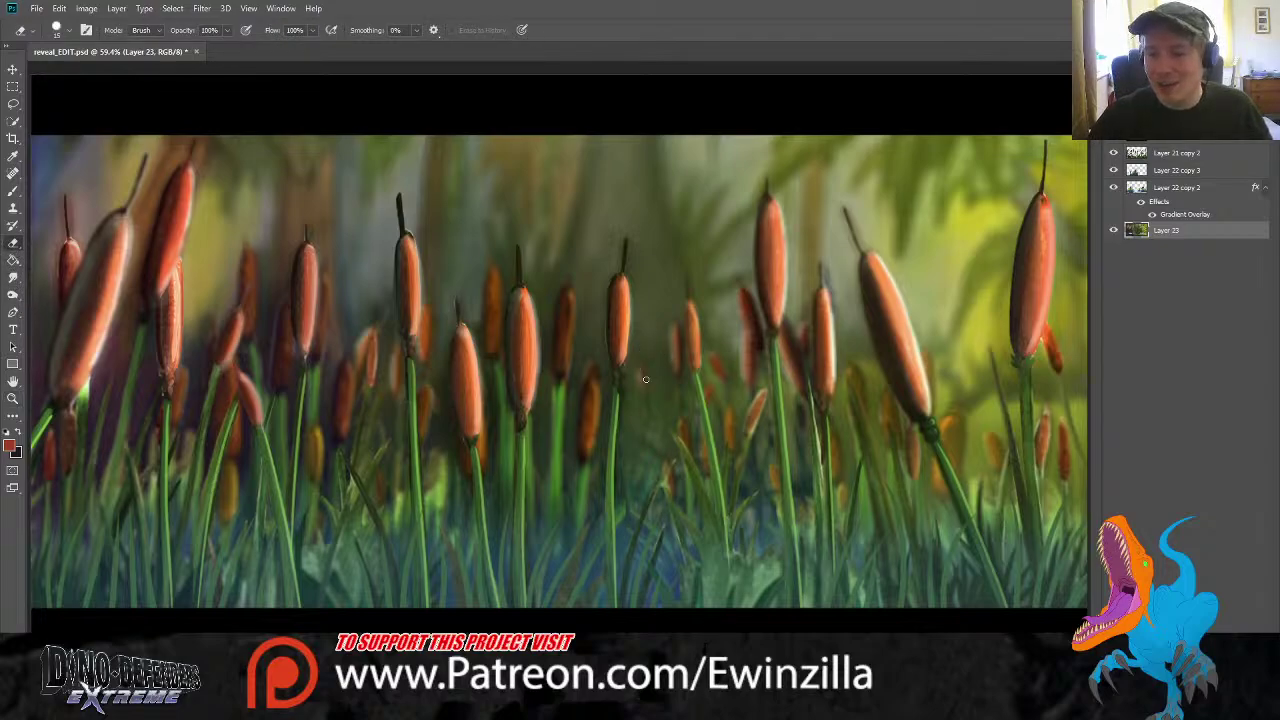
{"action": "left_click", "coordinate": [1181, 157]}
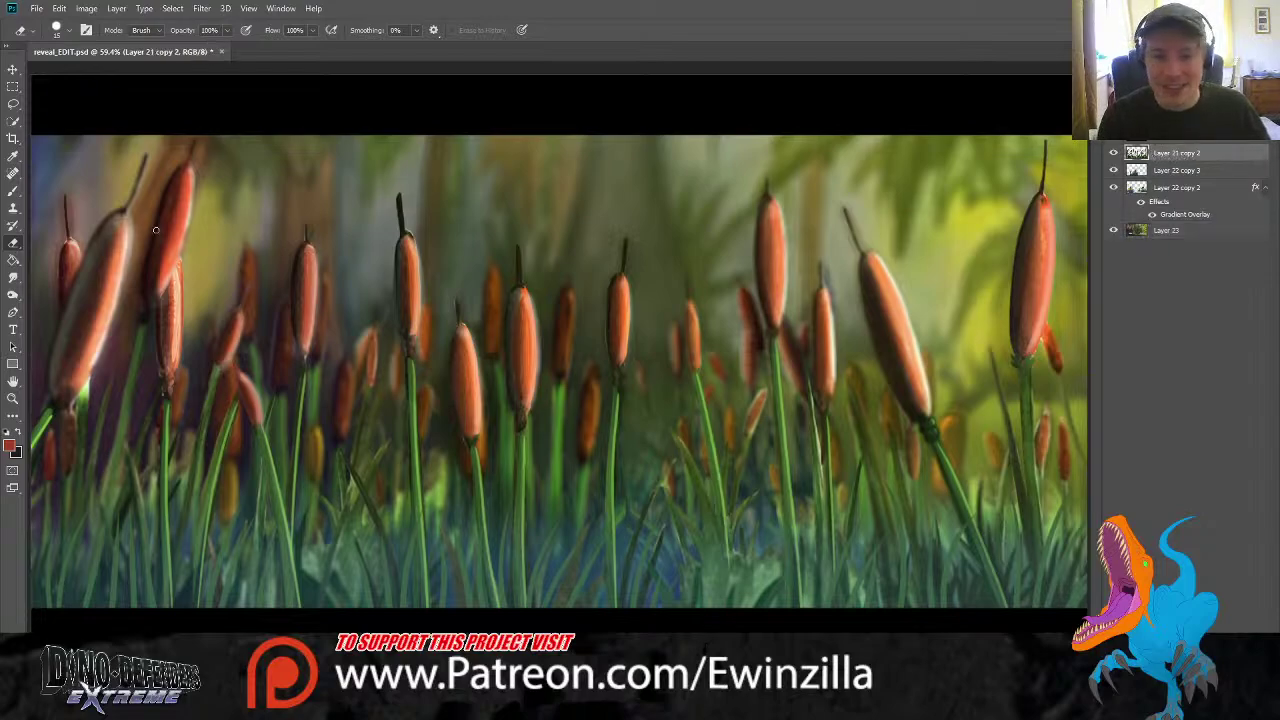
{"action": "left_click", "coordinate": [13, 277]}
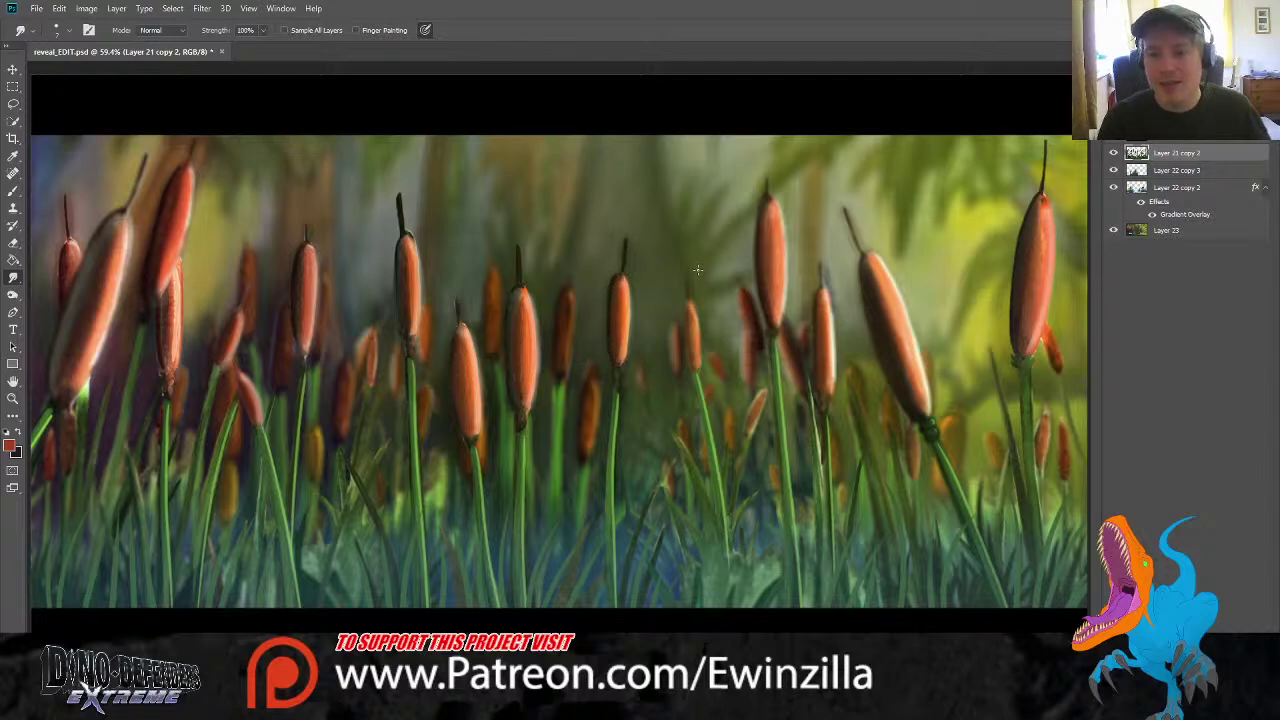
{"action": "key", "text": "i"}
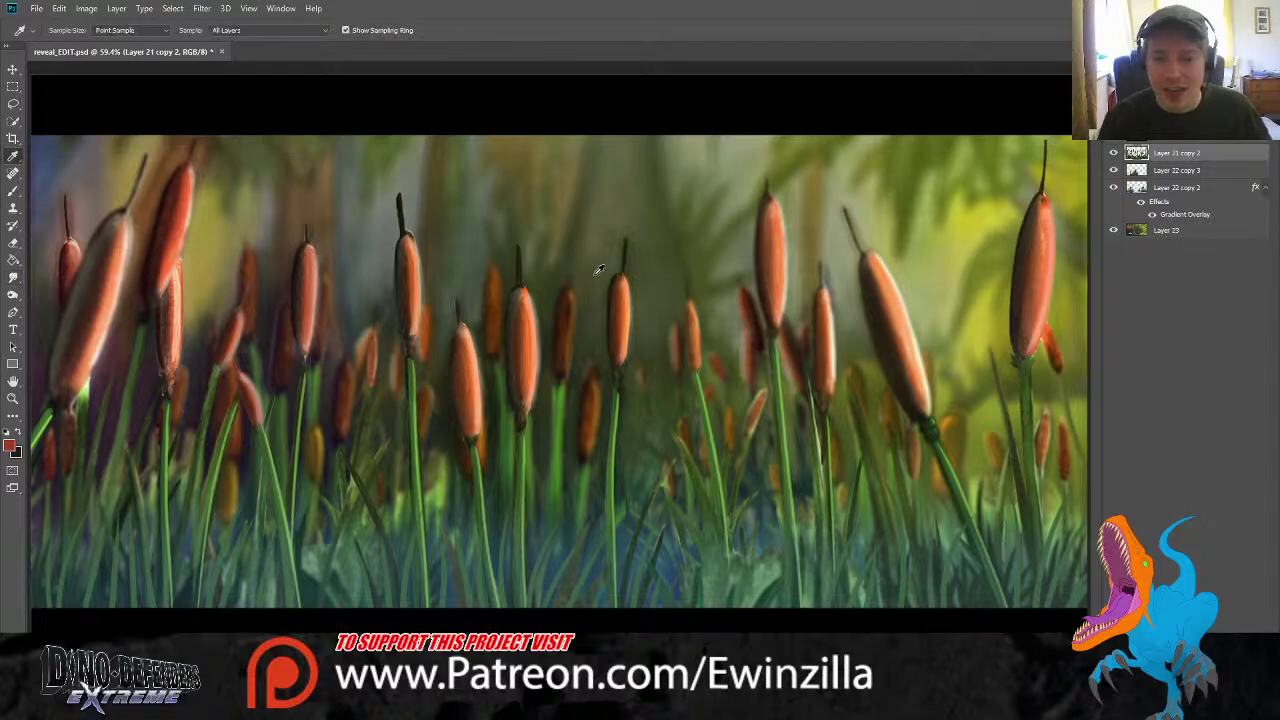
{"action": "left_click", "coordinate": [565, 241]}
{"action": "key", "text": "b"}
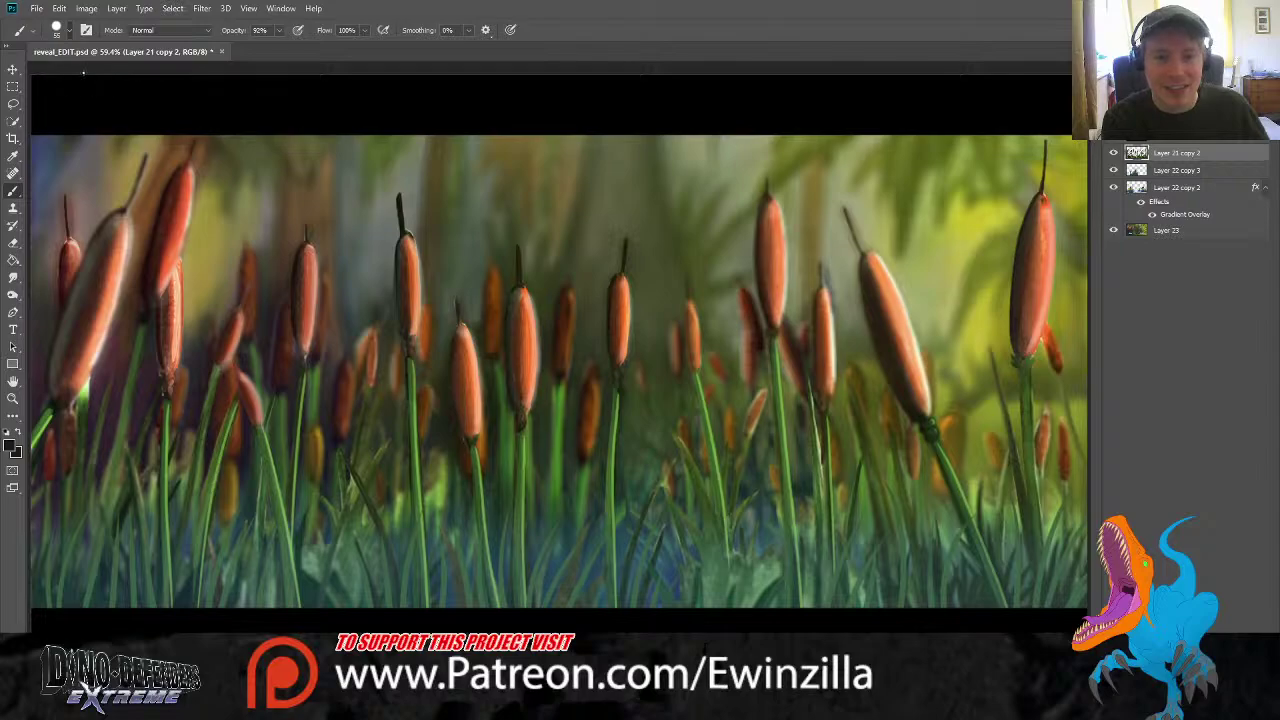
{"action": "key", "text": "["}
{"action": "key", "text": "["}
{"action": "key", "text": "["}
{"action": "key", "text": "["}
{"action": "key", "text": "["}
{"action": "key", "text": "["}
{"action": "key", "text": "["}
{"action": "key", "text": "["}
{"action": "key", "text": "["}
{"action": "key", "text": "["}
{"action": "key", "text": "["}
{"action": "key", "text": "["}
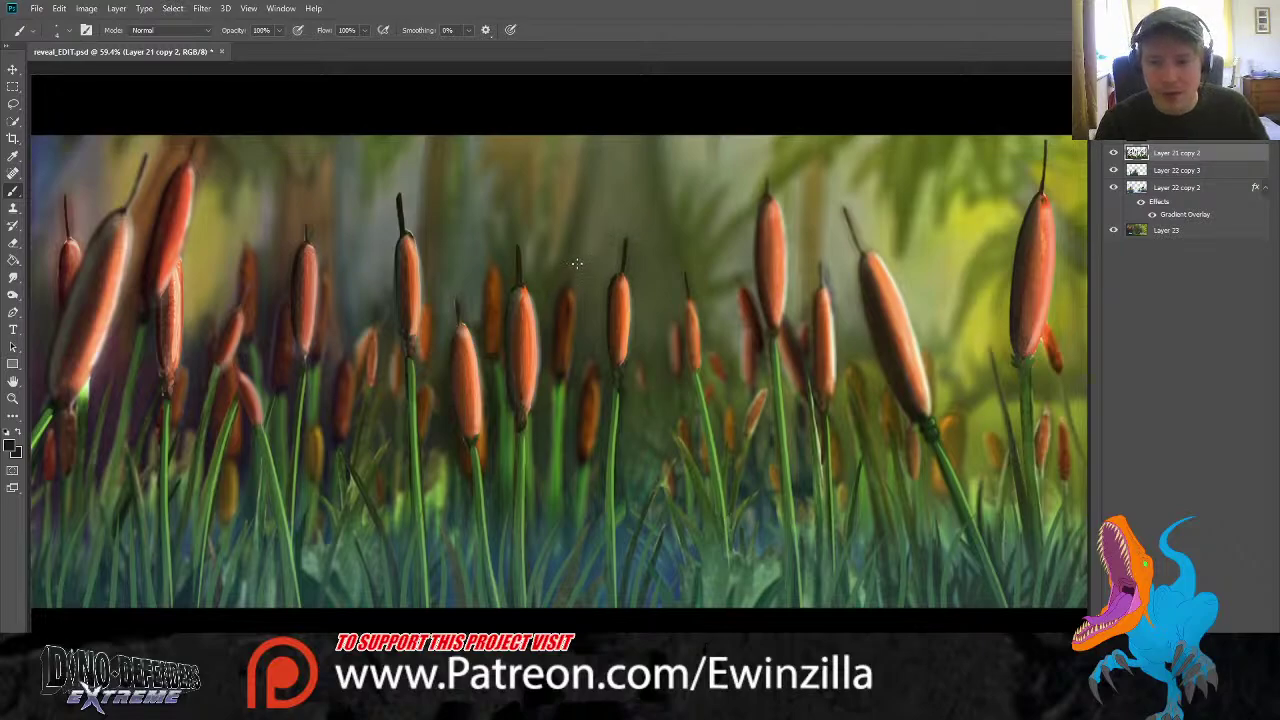
Soften the new spikes above the two central cattails with a much smaller Blur brush at 100% strength
{"action": "left_click", "coordinate": [13, 277]}
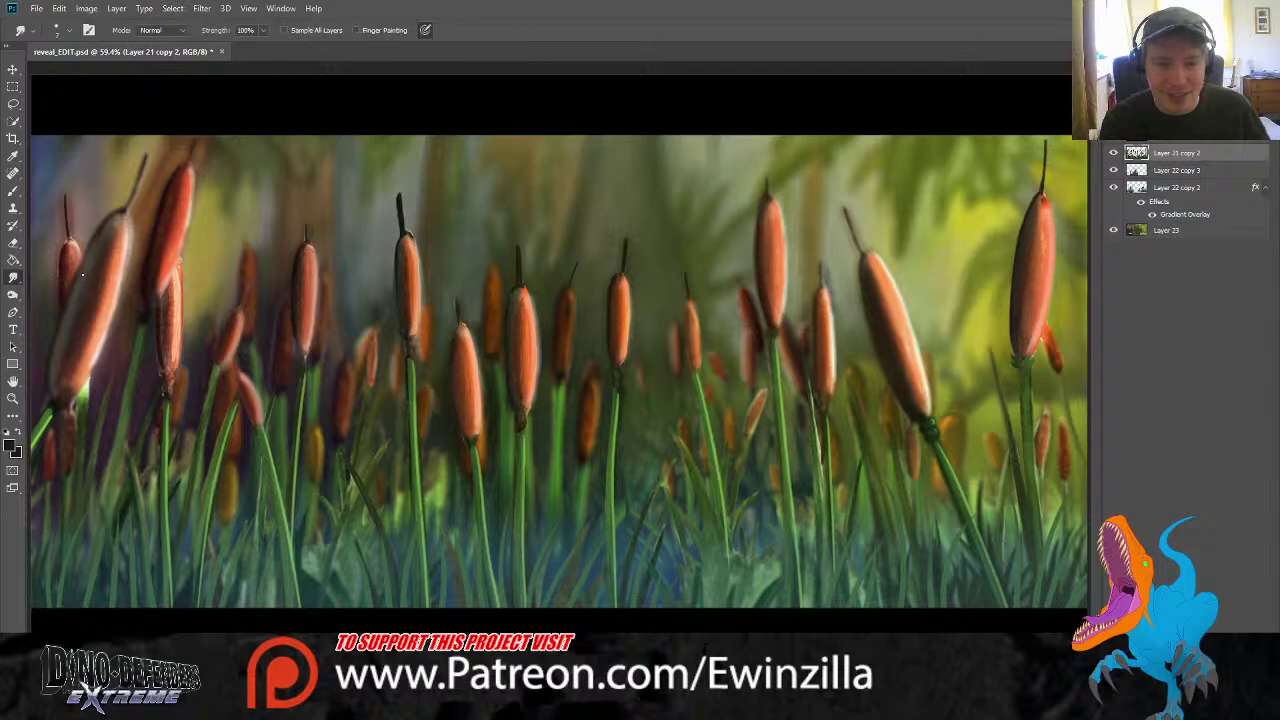
{"action": "left_click", "coordinate": [58, 277]}
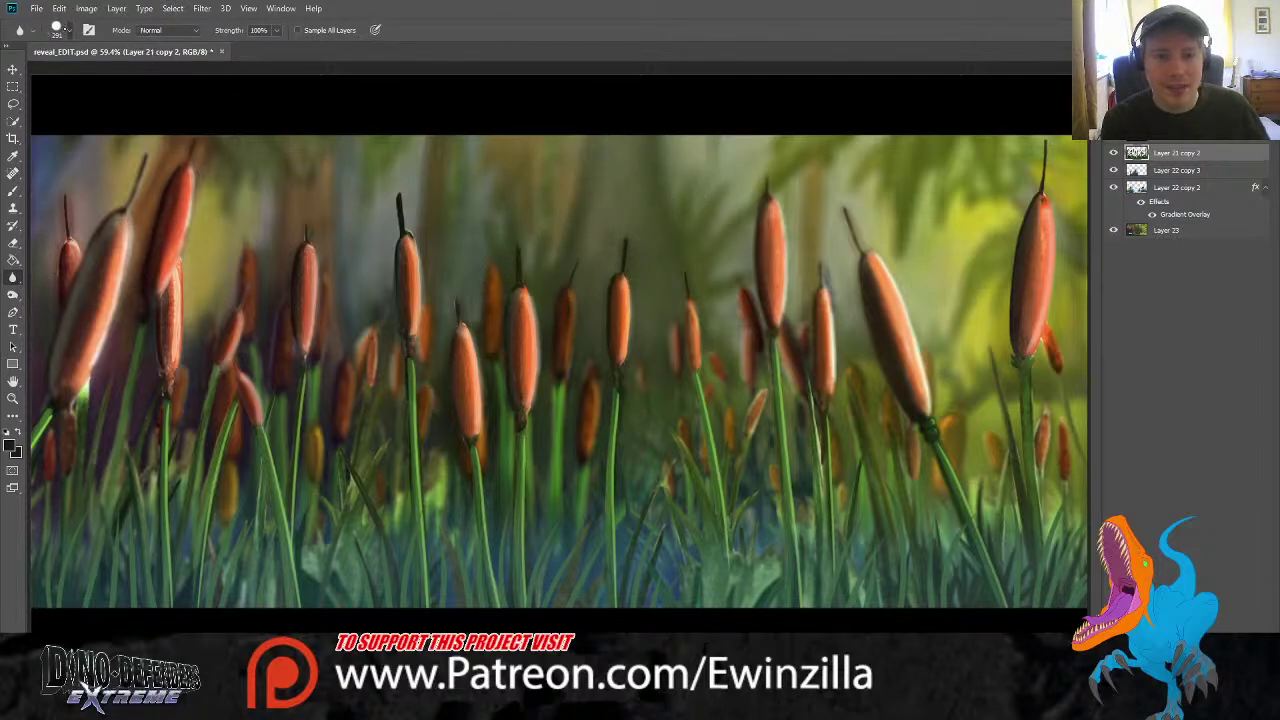
{"action": "left_click_drag", "start_coordinate": [88, 67], "coordinate": [52, 67]}
{"action": "left_click_drag", "start_coordinate": [565, 252], "coordinate": [575, 271]}
{"action": "left_click_drag", "start_coordinate": [691, 265], "coordinate": [691, 292]}
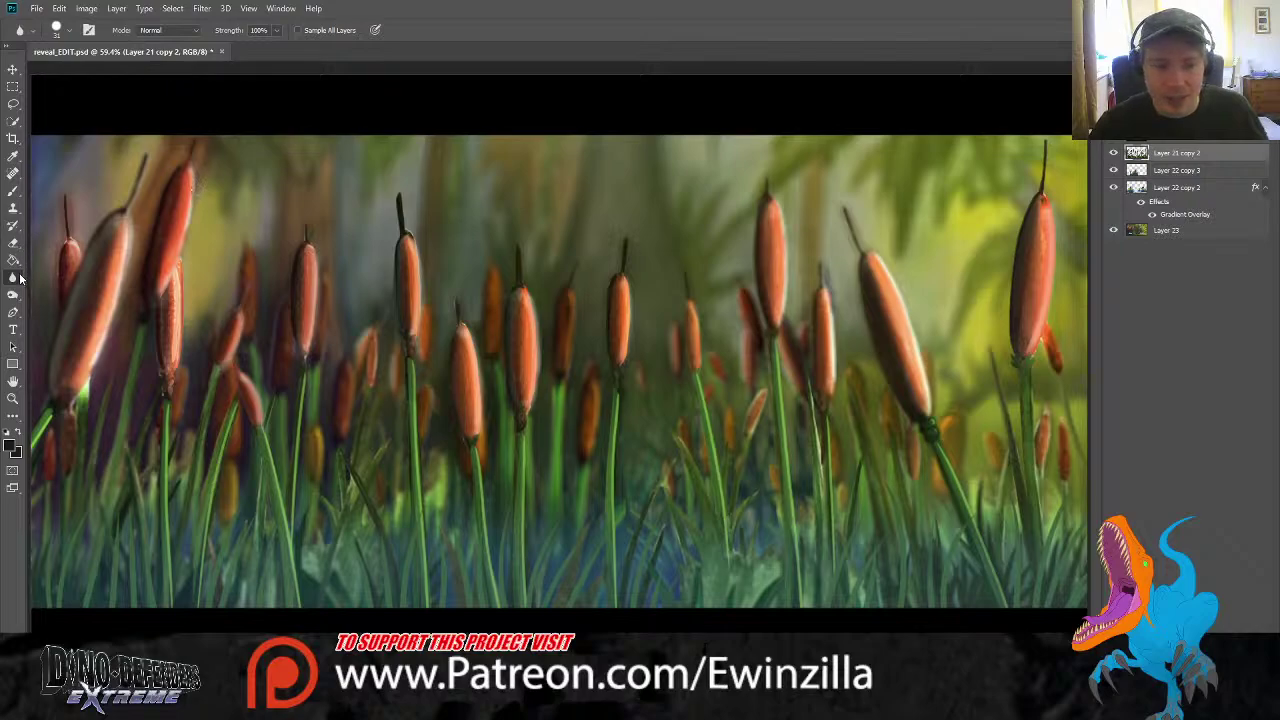
Create a new layer above Layer 23 and draw a tall rectangle on it filled with a sampled pale green
{"action": "key", "text": "]"}
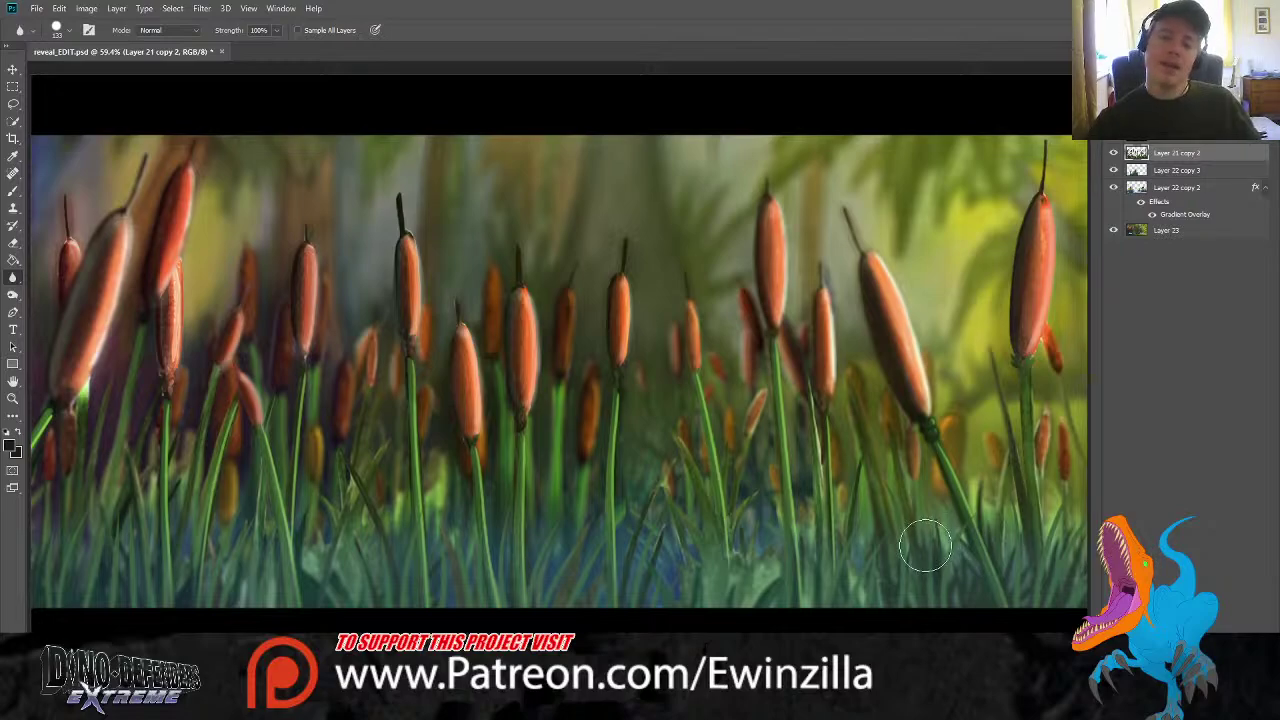
{"action": "left_click", "coordinate": [1161, 232]}
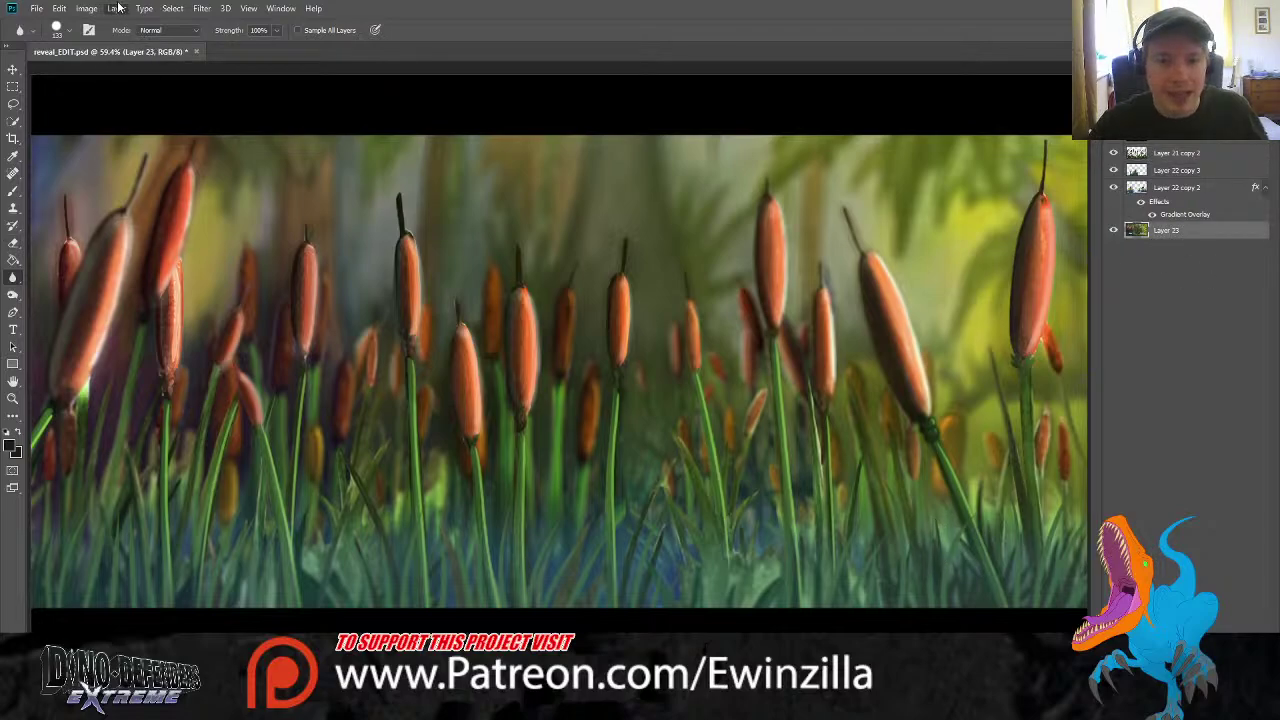
{"action": "key", "text": "ctrl+shift+alt+n"}
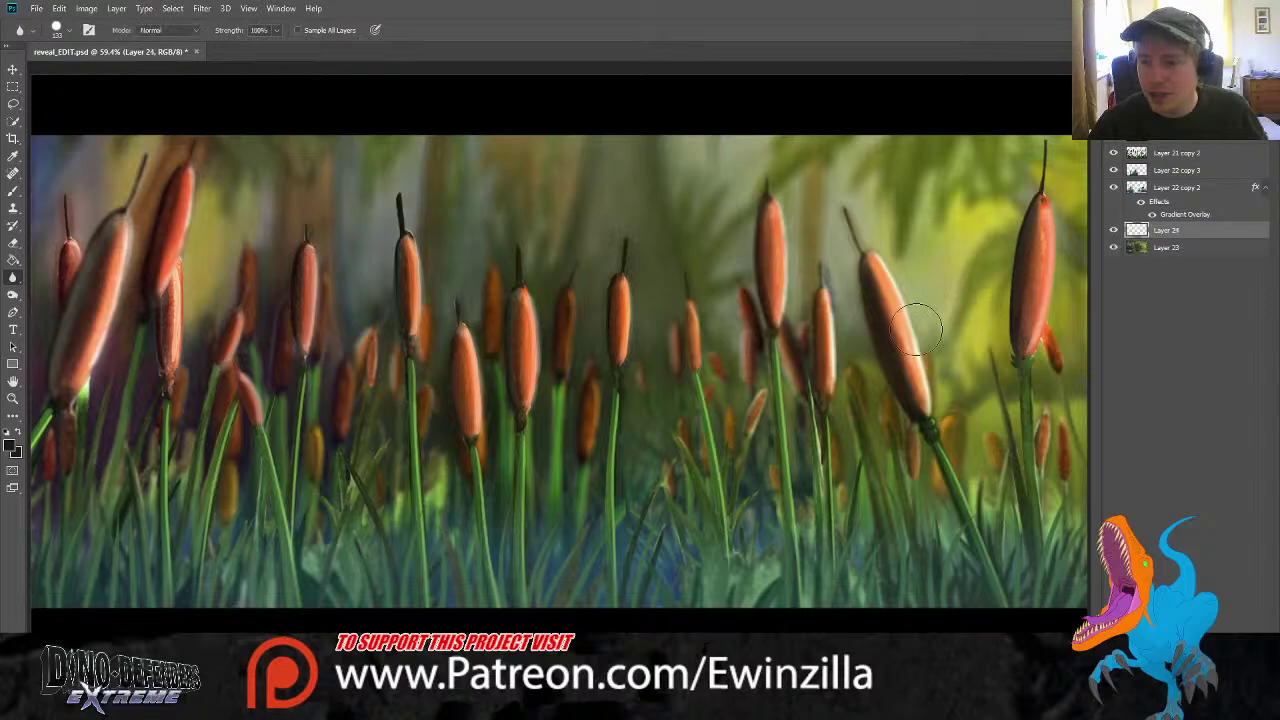
{"action": "left_click", "coordinate": [14, 364]}
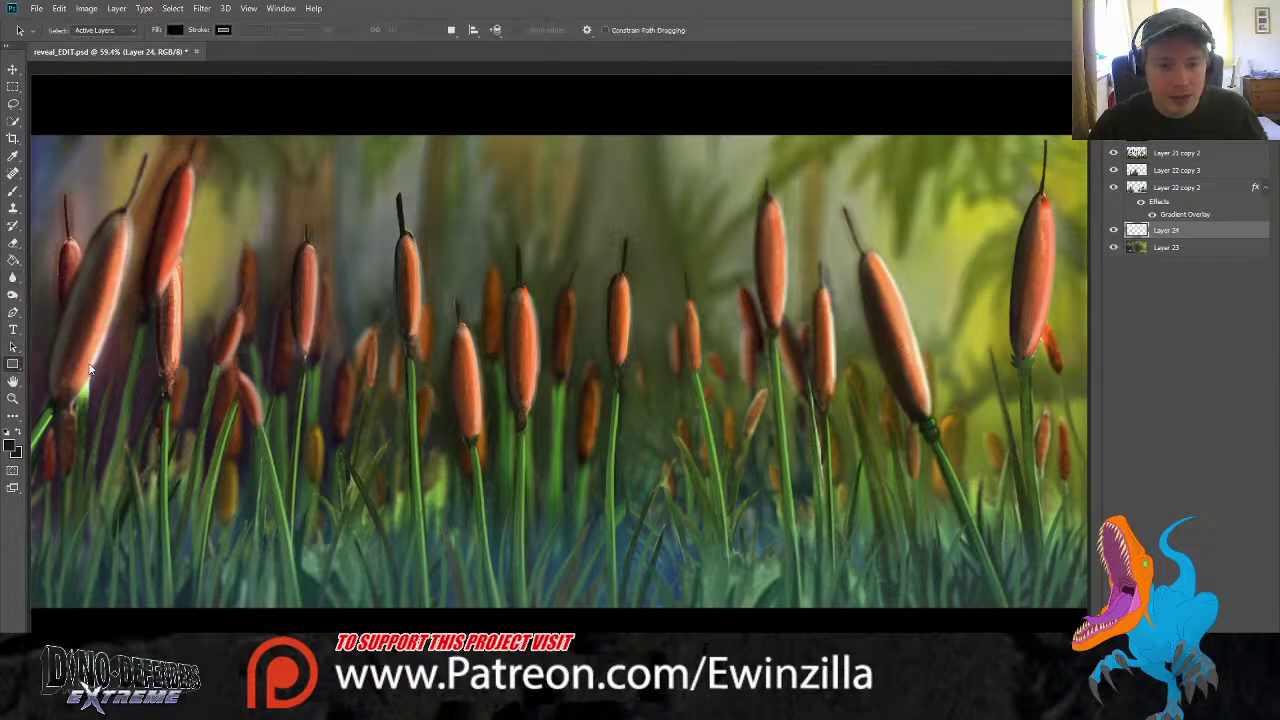
{"action": "key", "text": "i"}
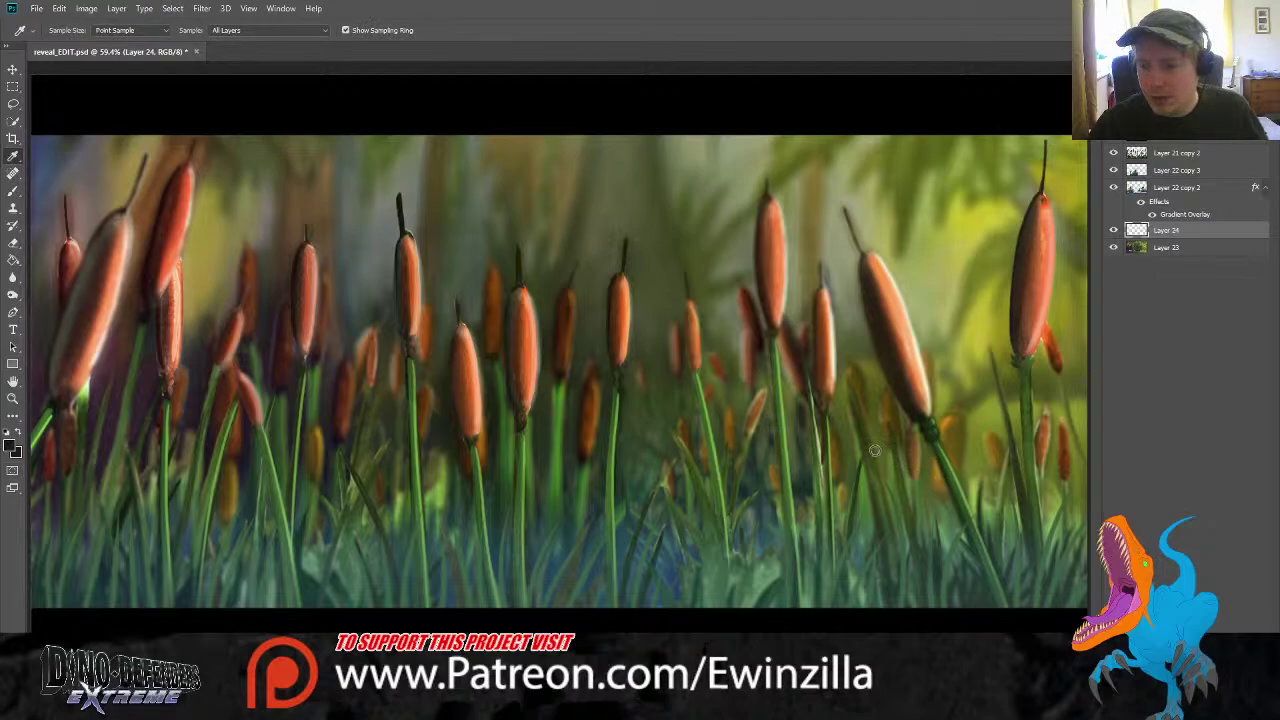
{"action": "key", "text": "u"}
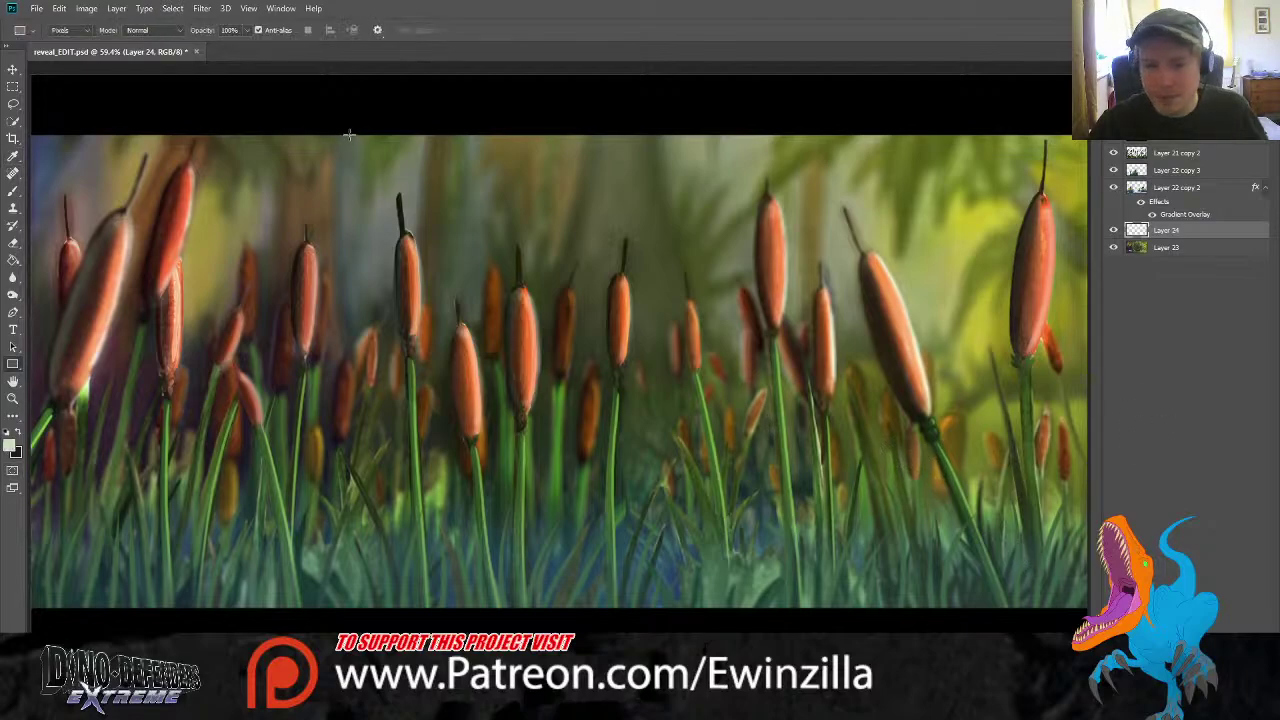
{"action": "left_click_drag", "start_coordinate": [352, 106], "coordinate": [655, 610]}
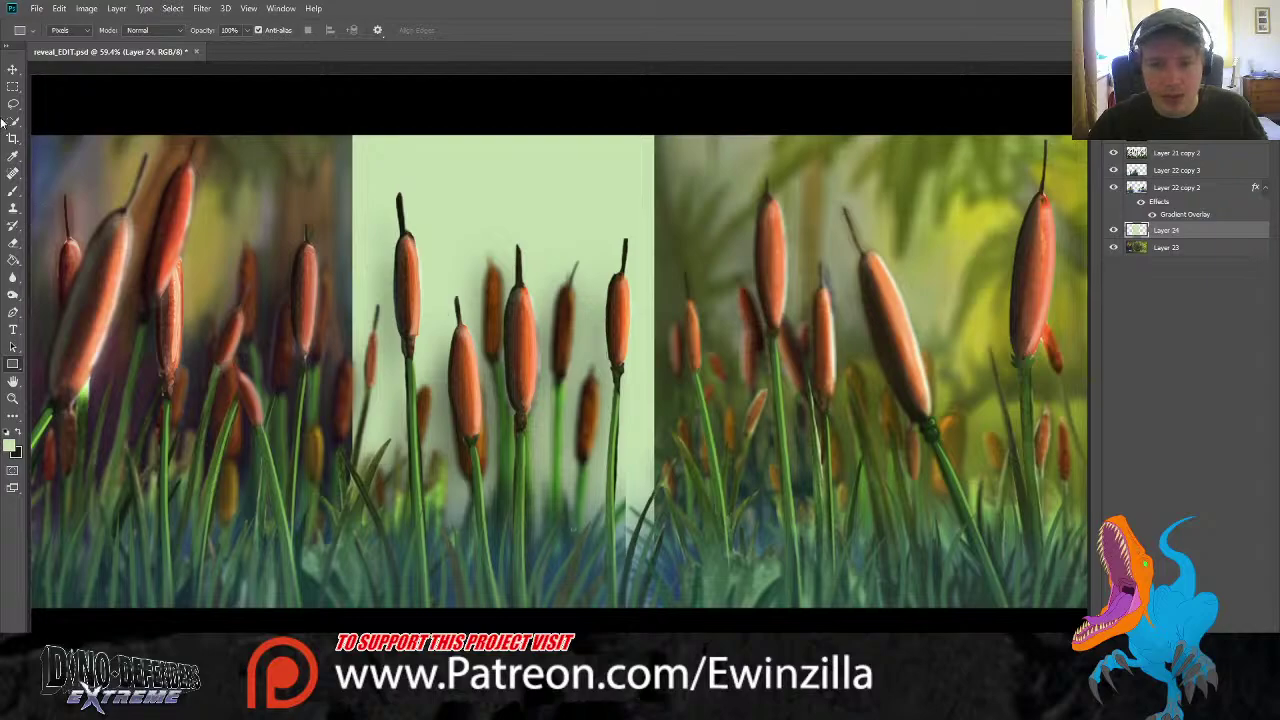
Rotate and stretch the pale green rectangle into a diagonal light beam running from the lower left to the upper right of the painting
{"action": "left_click", "coordinate": [13, 69]}
{"action": "left_click_drag", "start_coordinate": [665, 101], "coordinate": [812, 425]}
{"action": "left_click_drag", "start_coordinate": [756, 286], "coordinate": [1135, 177]}
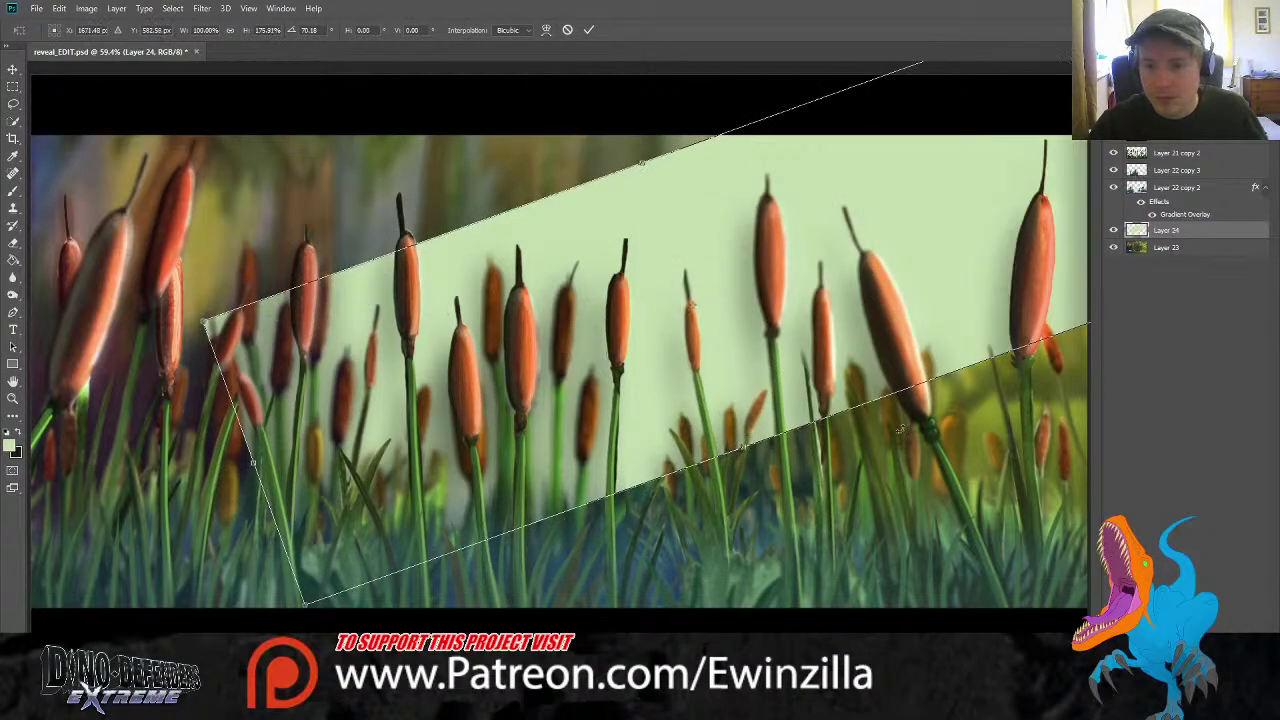
{"action": "left_click_drag", "start_coordinate": [731, 452], "coordinate": [150, 645]}
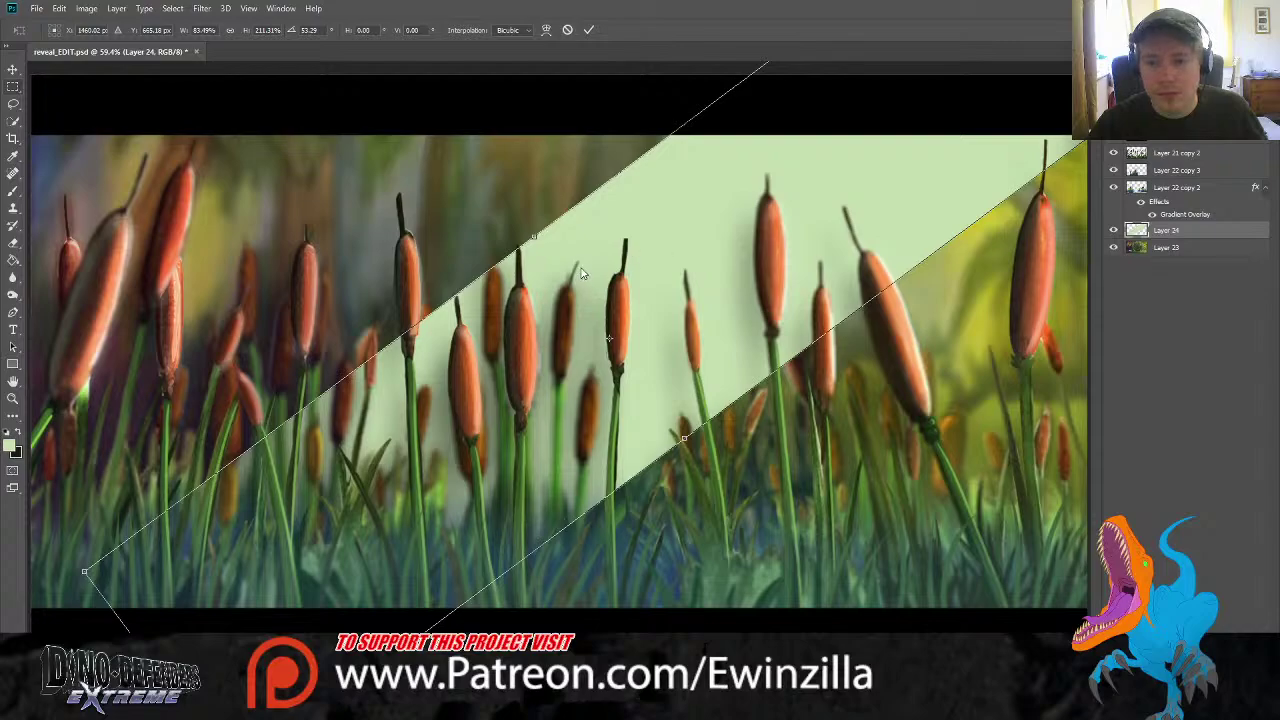
{"action": "key", "text": "Return"}
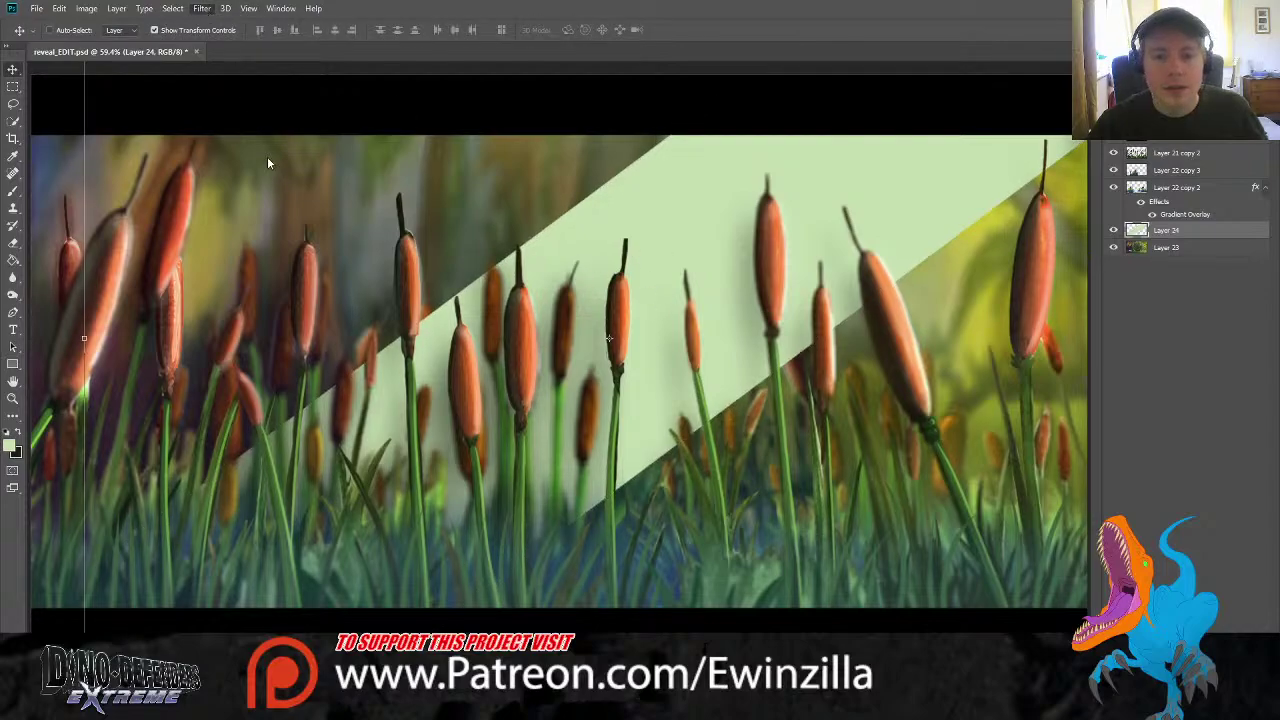
Blur the edges of the diagonal light beam and lower the opacity of Layer 24 to 35%
{"action": "left_click", "coordinate": [425, 229]}
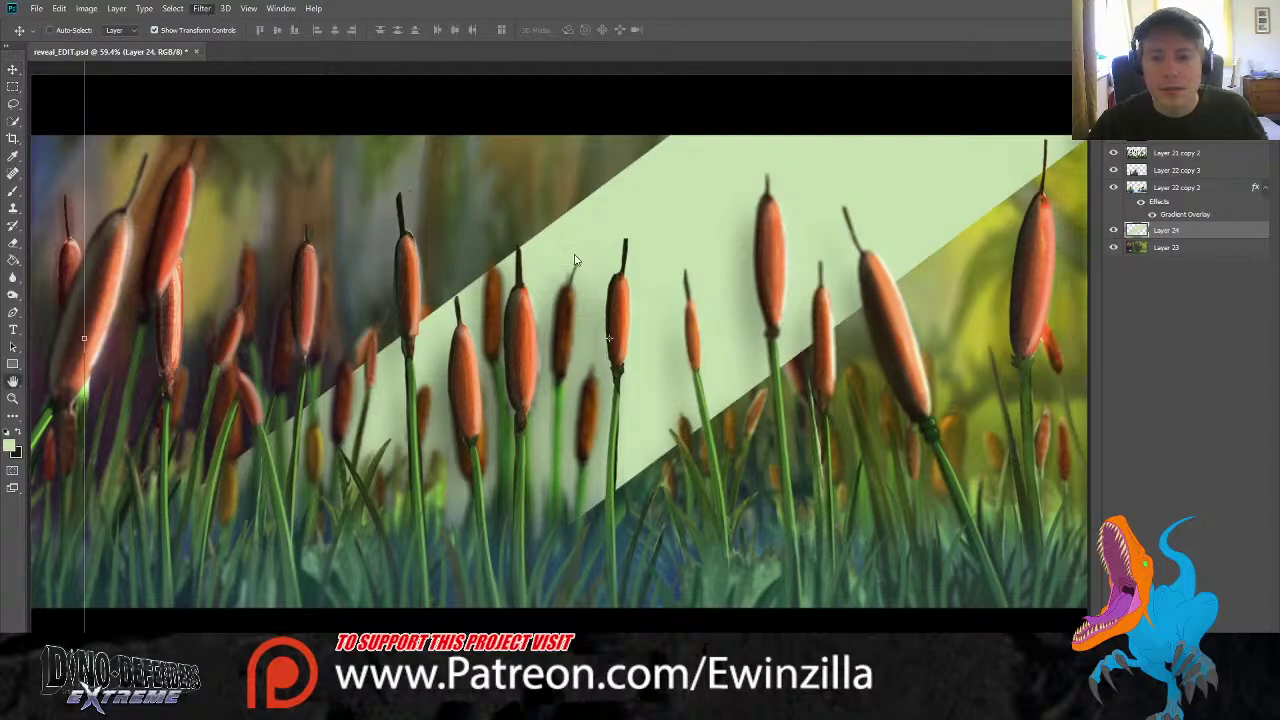
{"action": "left_click", "coordinate": [396, 352]}
{"action": "key", "text": "v"}
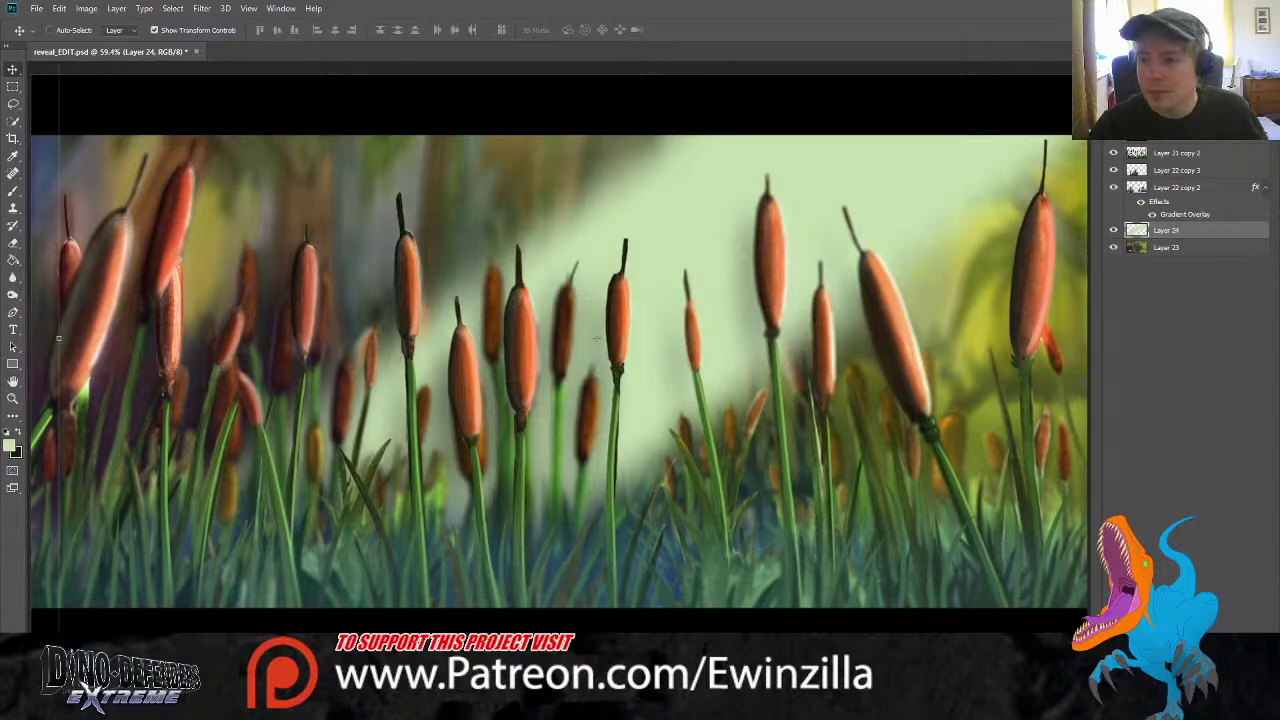
{"action": "key", "text": "3"}
{"action": "key", "text": "5"}
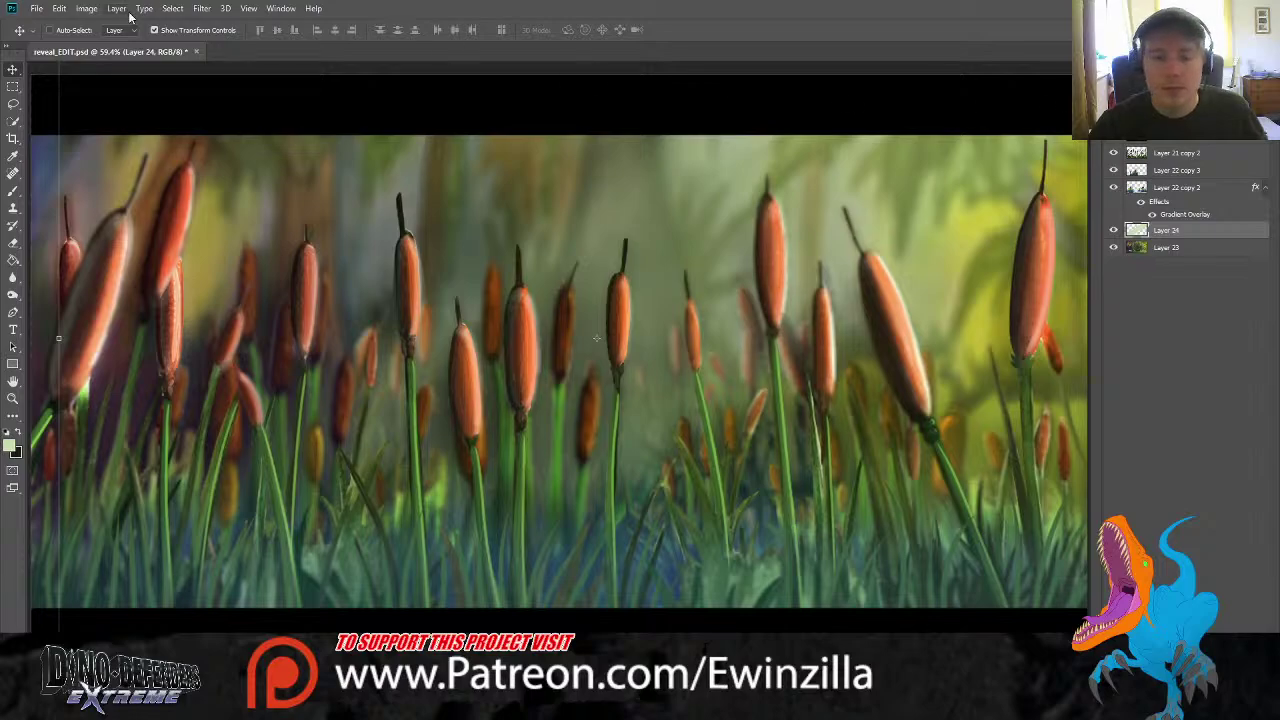
Shift the faint light beam toward the right side of the painting and rotate it by about 2.7°
{"action": "left_click_drag", "start_coordinate": [50, 166], "coordinate": [53, 138]}
{"action": "left_click_drag", "start_coordinate": [337, 231], "coordinate": [543, 221]}
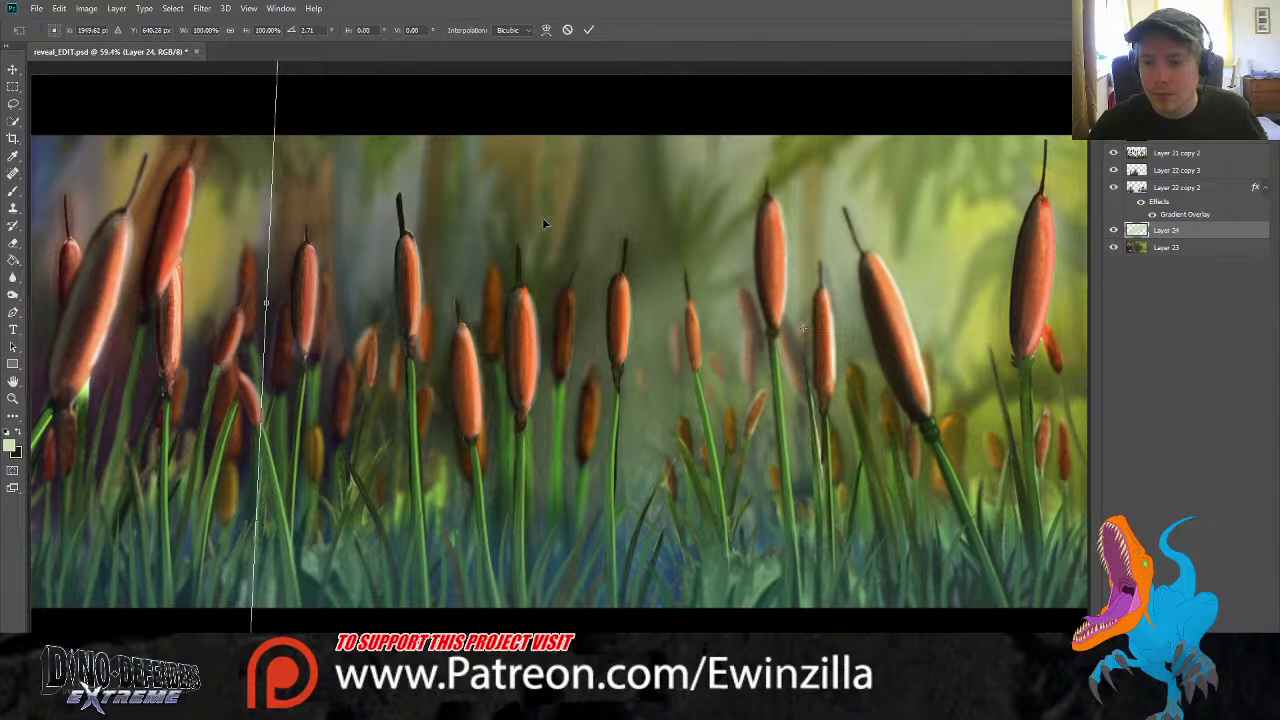
{"action": "left_click_drag", "start_coordinate": [543, 218], "coordinate": [537, 221]}
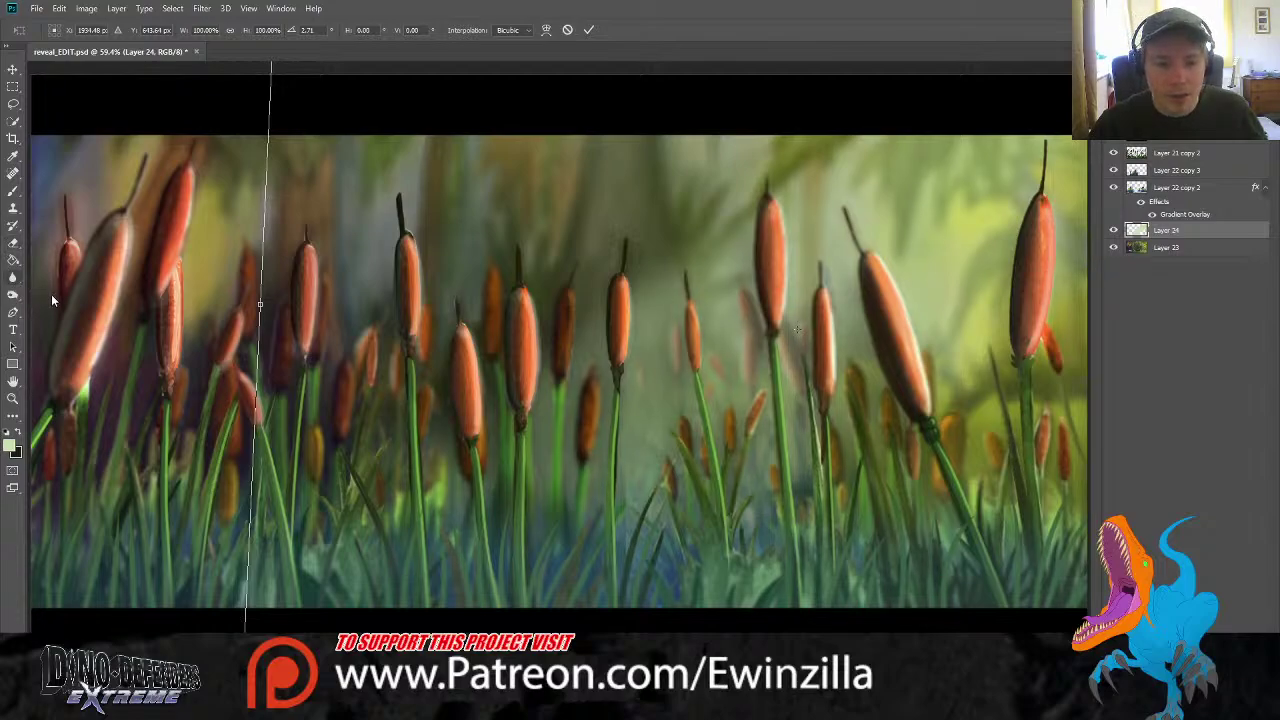
{"action": "key", "text": "Return"}
Lighten the small leaning cattail right of centre on Layer 21 copy 2 with the Dodge tool, using Midtones at 3% exposure
{"action": "key", "text": "o"}
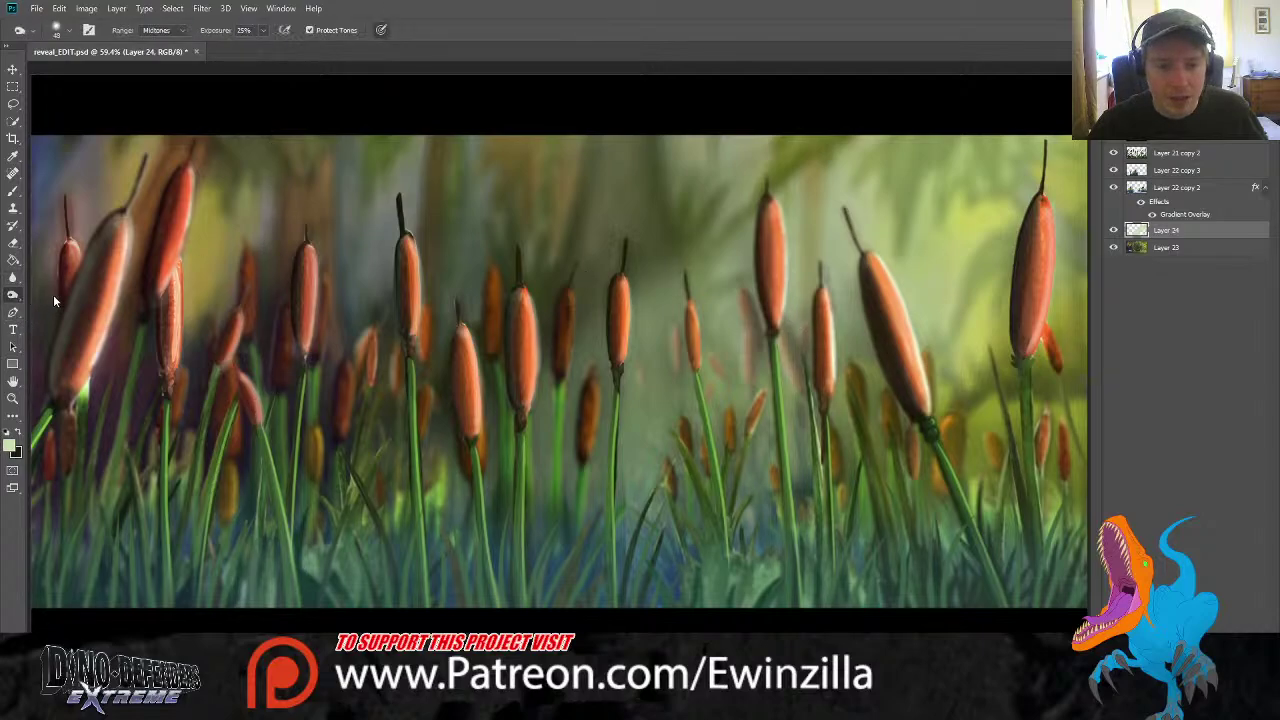
{"action": "left_click", "coordinate": [1172, 190]}
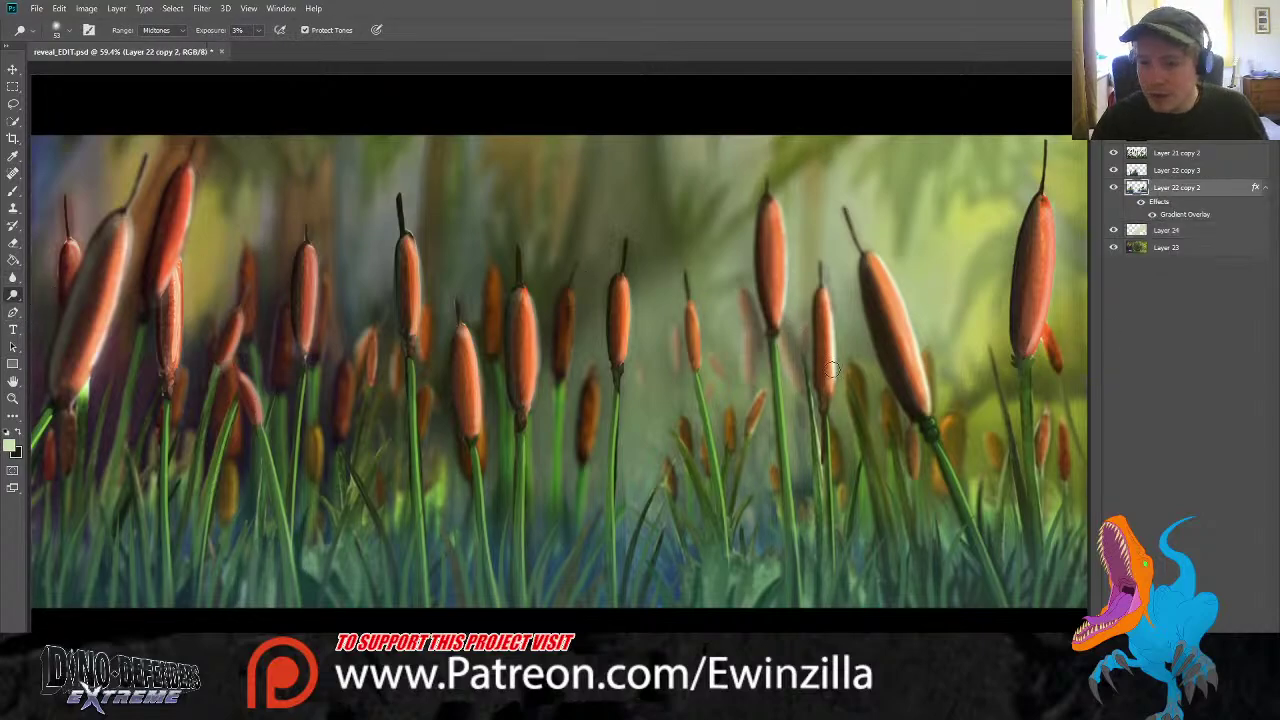
{"action": "left_click", "coordinate": [1134, 172]}
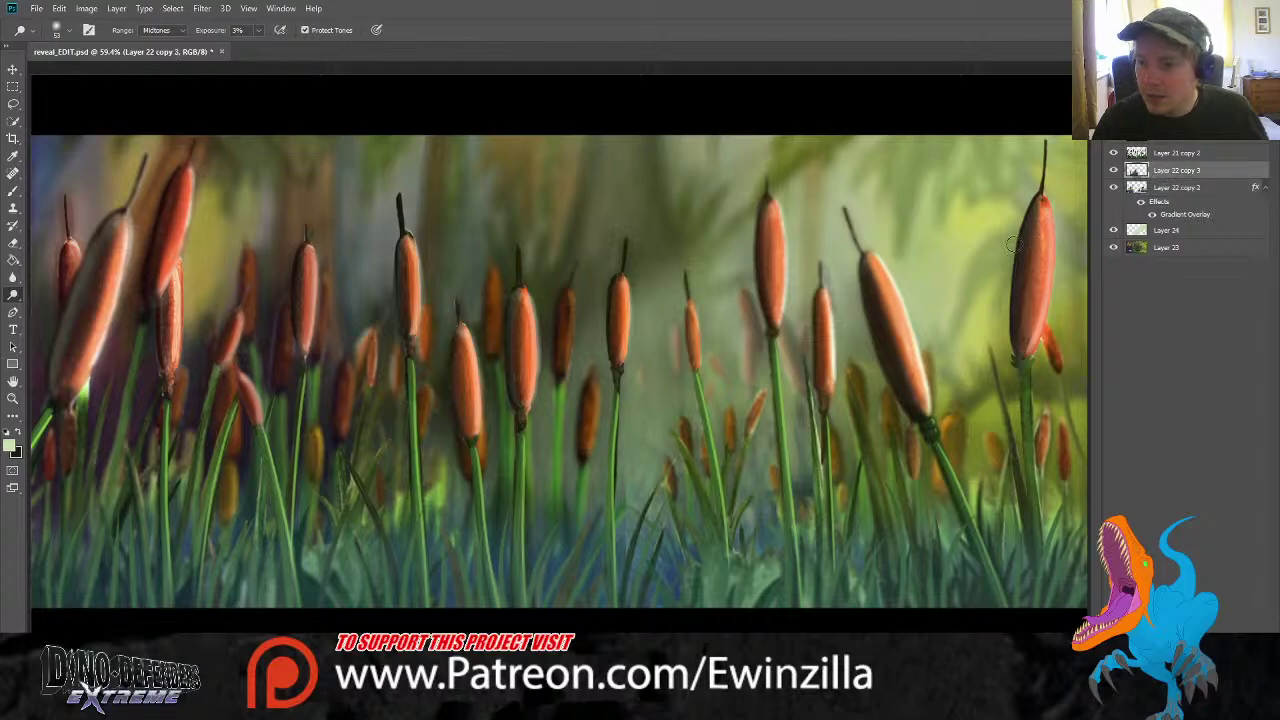
{"action": "left_click", "coordinate": [1138, 156]}
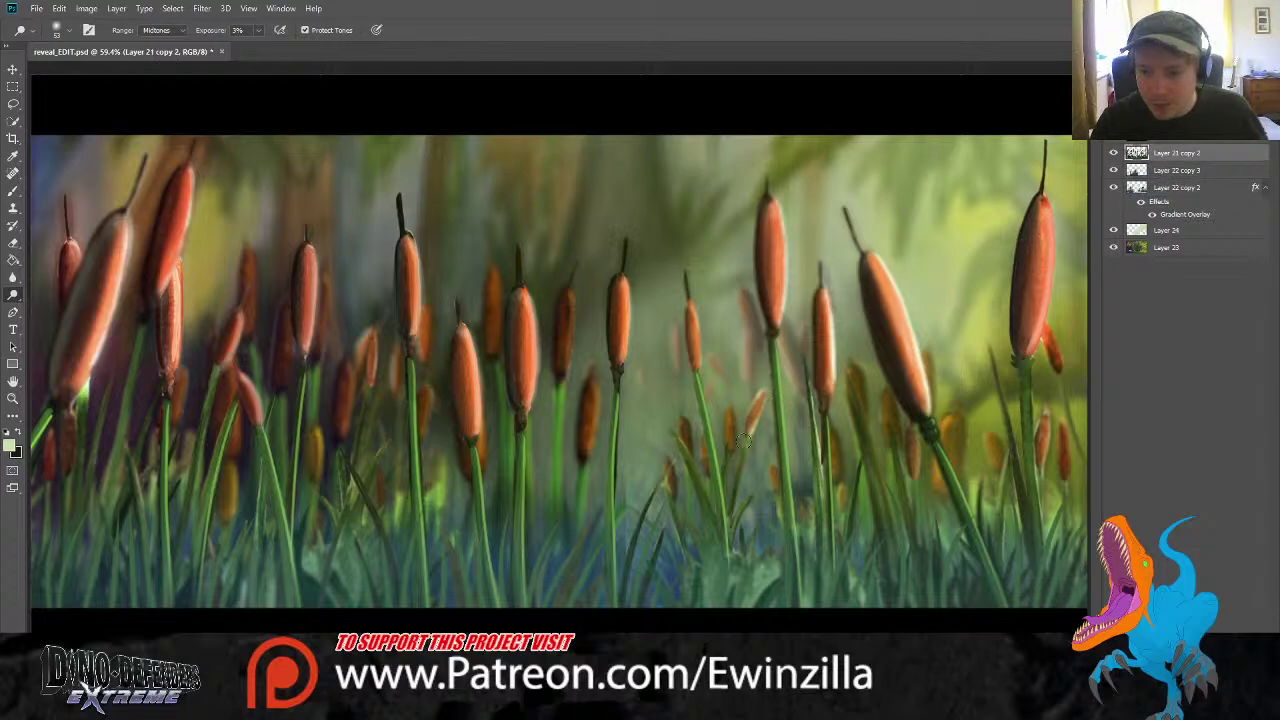
{"action": "left_click_drag", "start_coordinate": [763, 394], "coordinate": [750, 428]}
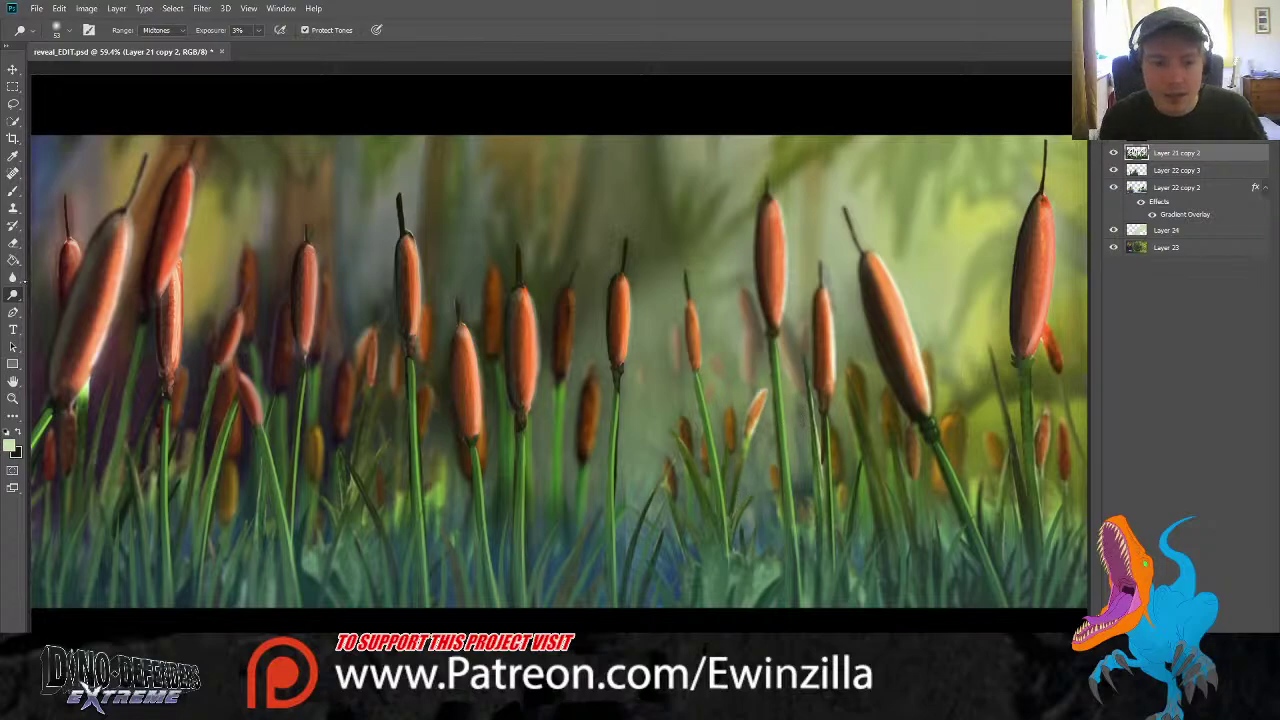
Sharpen the shape of the small leaning cattail and its neighbouring stems with a tiny Smudge brush at 100% strength
{"action": "left_click", "coordinate": [58, 308]}
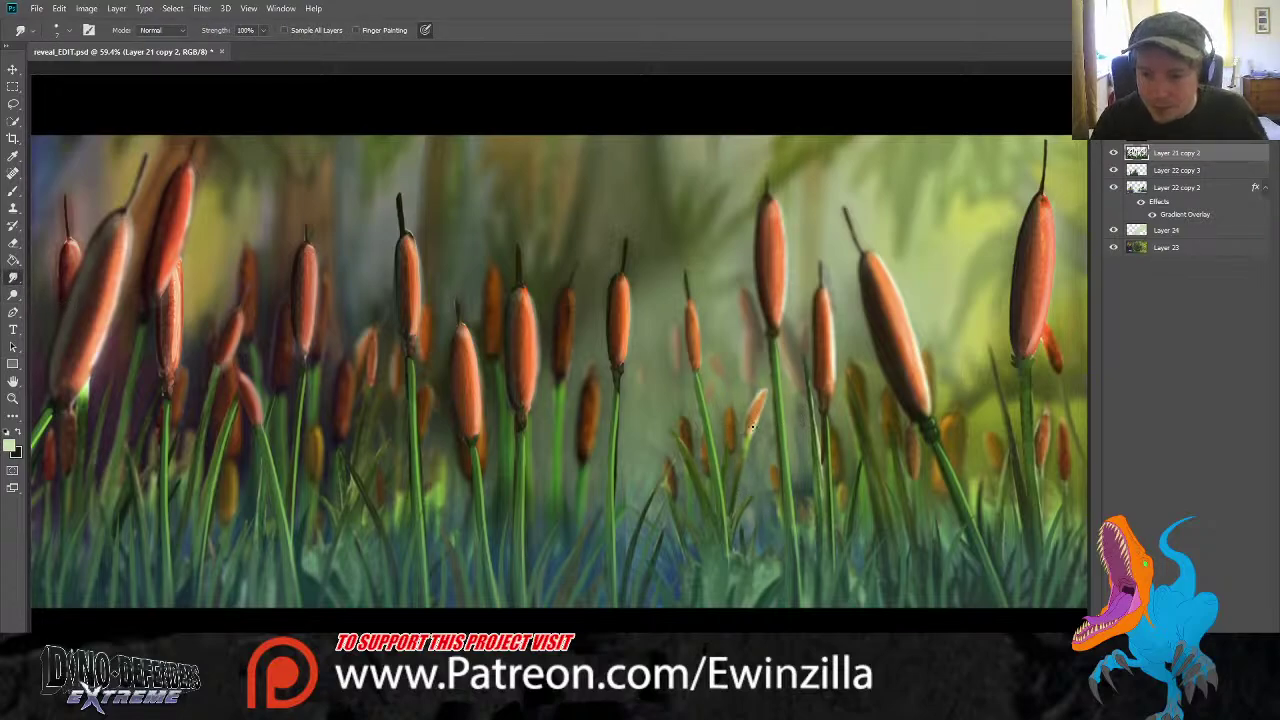
{"action": "left_click_drag", "start_coordinate": [754, 427], "coordinate": [762, 402]}
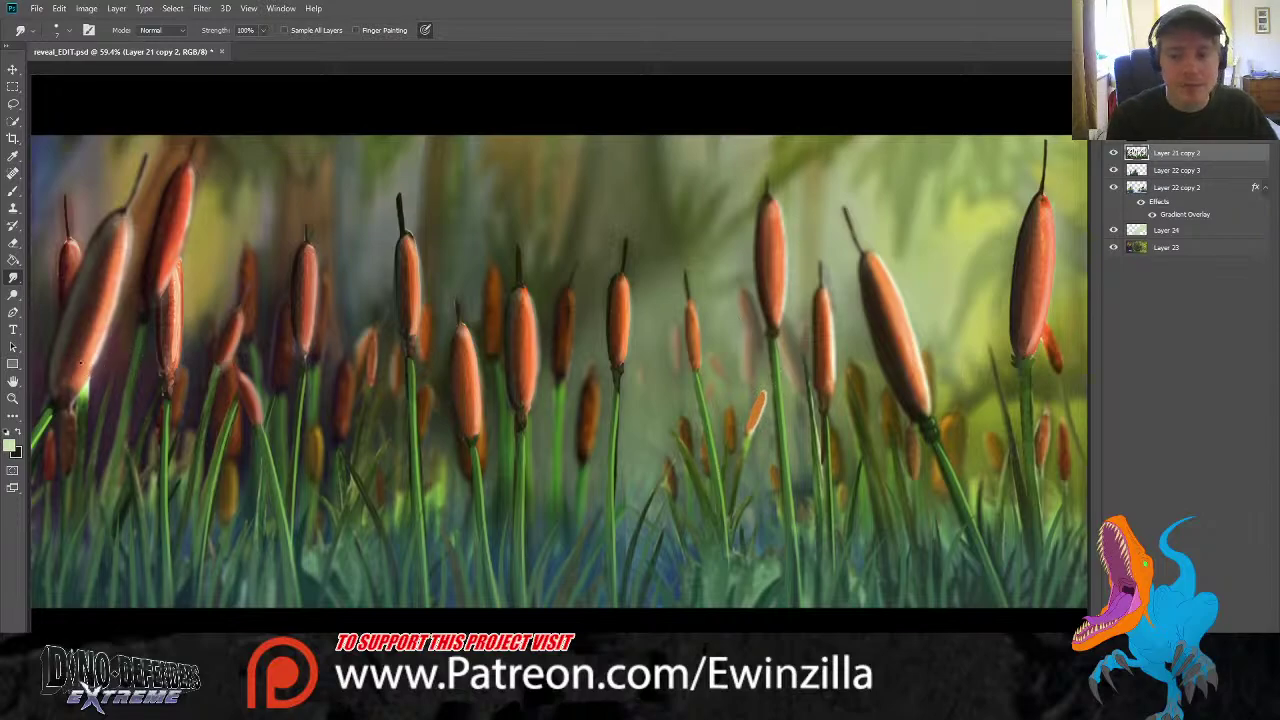
{"action": "left_click_drag", "start_coordinate": [746, 442], "coordinate": [732, 510]}
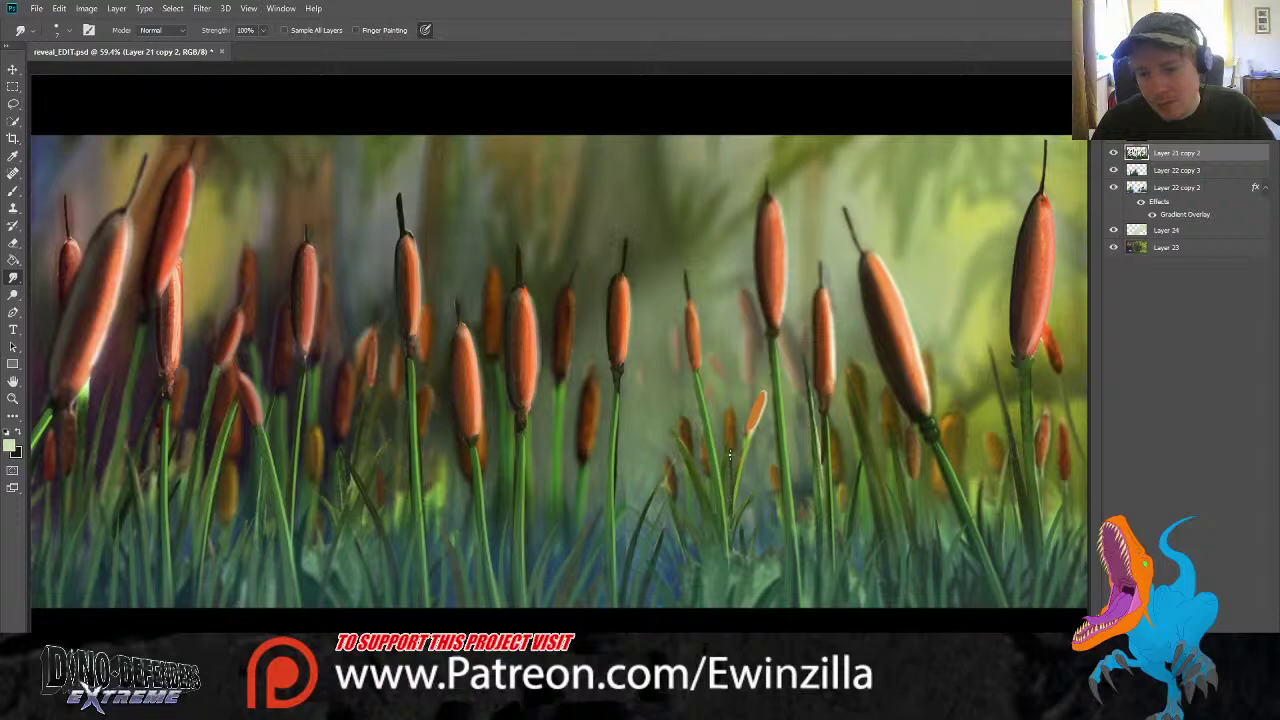
{"action": "left_click_drag", "start_coordinate": [733, 492], "coordinate": [738, 454]}
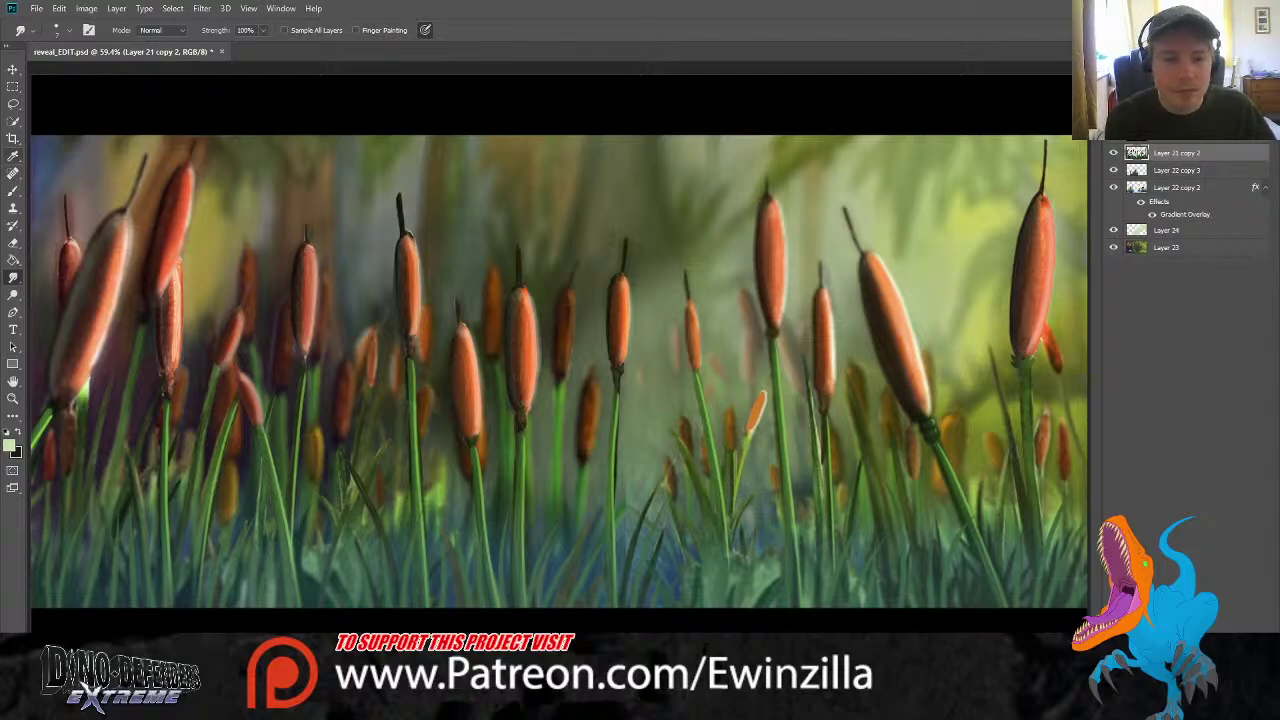
Paint a sampled pale beige highlight on the small cattail beside the leaning one and soften it with the Blur tool
{"action": "left_click", "coordinate": [13, 155]}
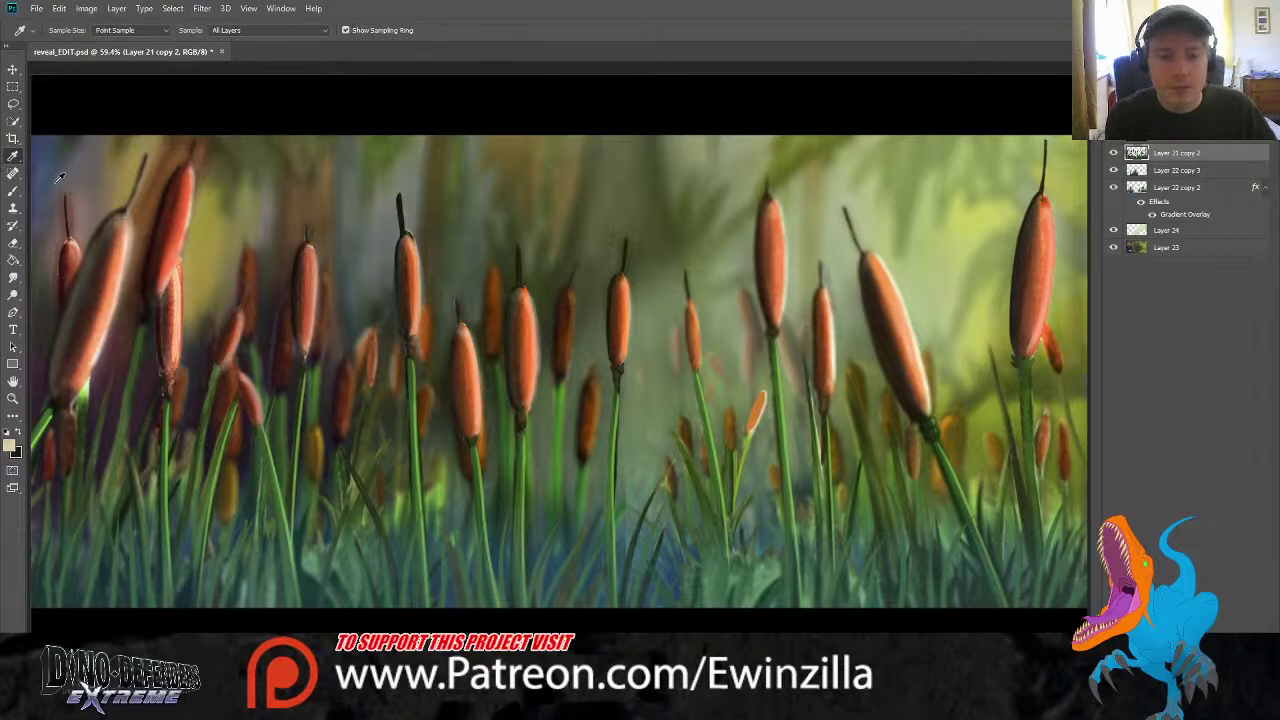
{"action": "left_click", "coordinate": [13, 190]}
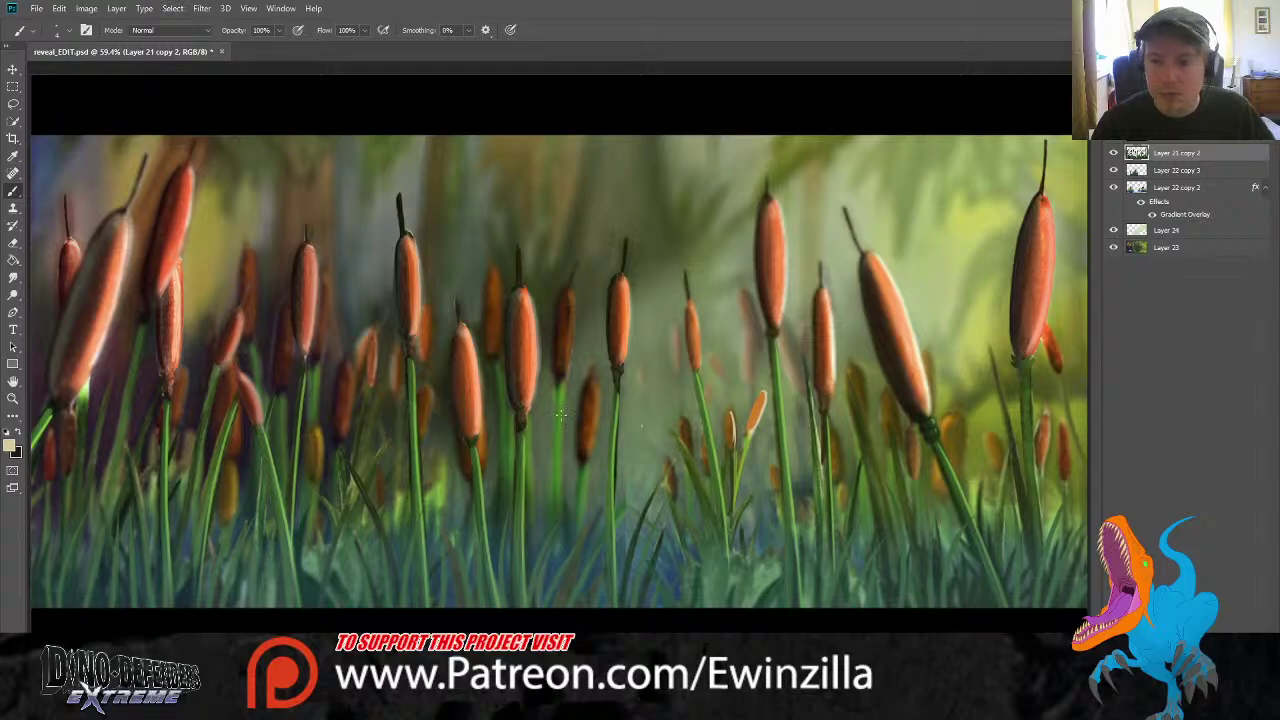
{"action": "left_click", "coordinate": [13, 277]}
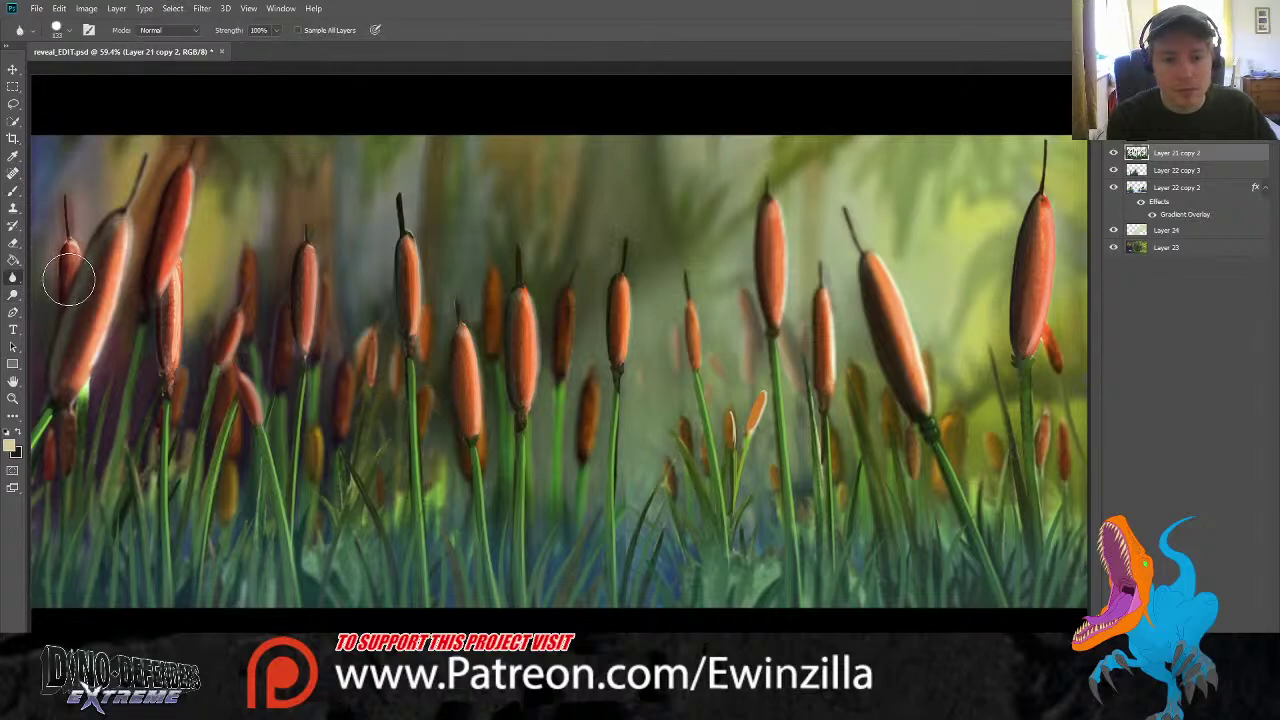
{"action": "mouse_move", "coordinate": [741, 458]}
{"action": "left_mouse_down"}
{"action": "mouse_move", "coordinate": [747, 392]}
{"action": "mouse_move", "coordinate": [752, 476]}
{"action": "mouse_move", "coordinate": [749, 389]}
{"action": "mouse_move", "coordinate": [751, 513]}
{"action": "left_mouse_up"}
Paint thin pale beige highlights on the two small dark cattails left of the leaning one, using 100% opacity
{"action": "left_click", "coordinate": [13, 190]}
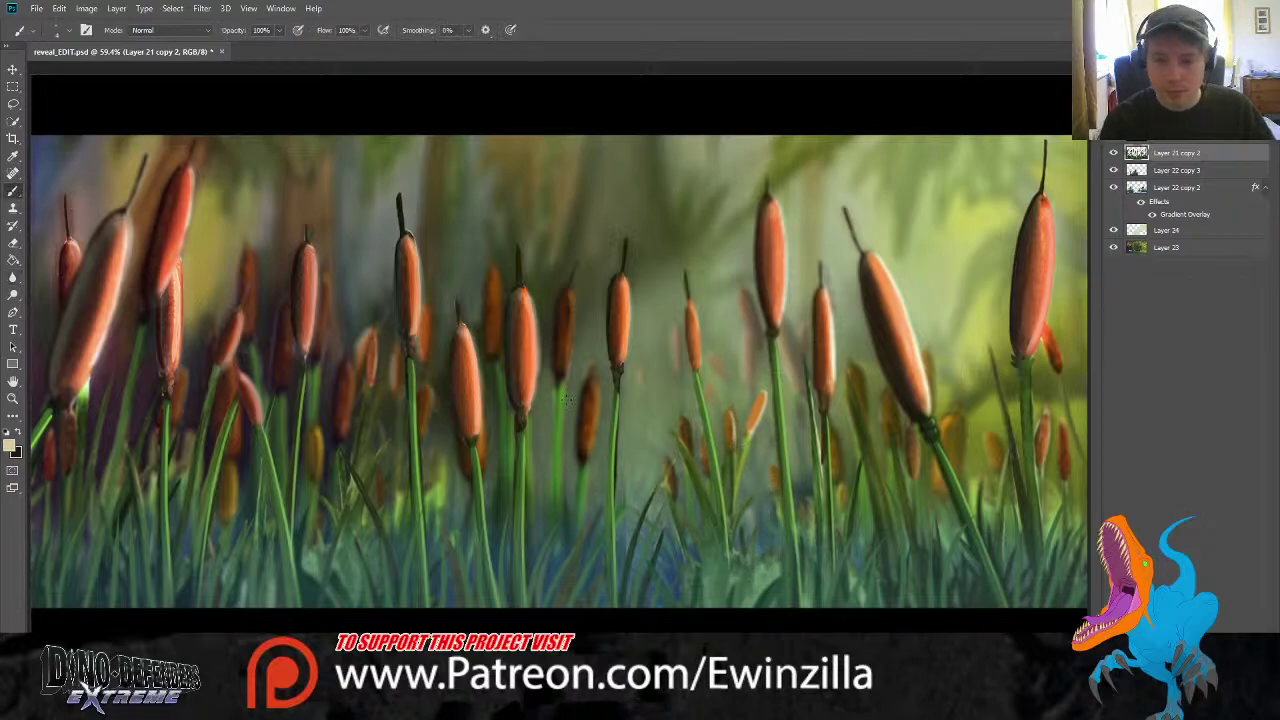
{"action": "left_click_drag", "start_coordinate": [685, 420], "coordinate": [675, 494]}
{"action": "key", "text": "ctrl+z"}
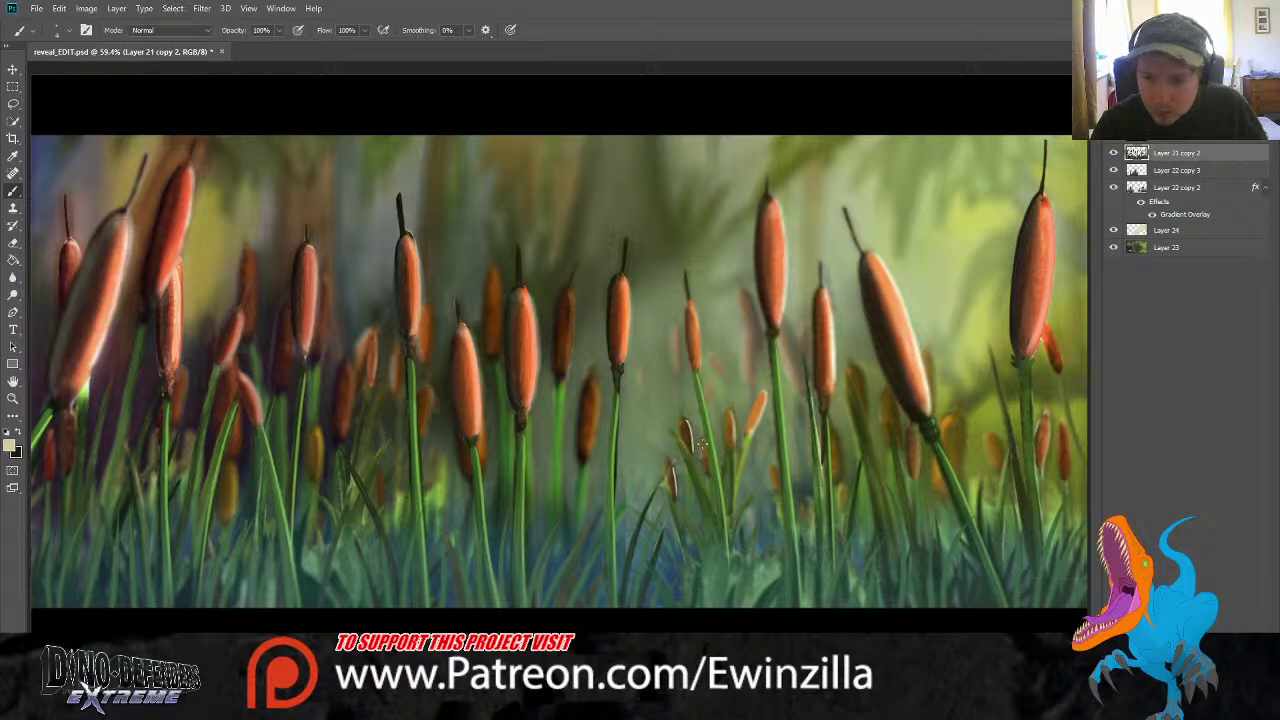
Tint the highlighted small cattails with orange sampled from the leaning cattail, using a size 14 brush at 34% opacity
{"action": "key", "text": "i"}
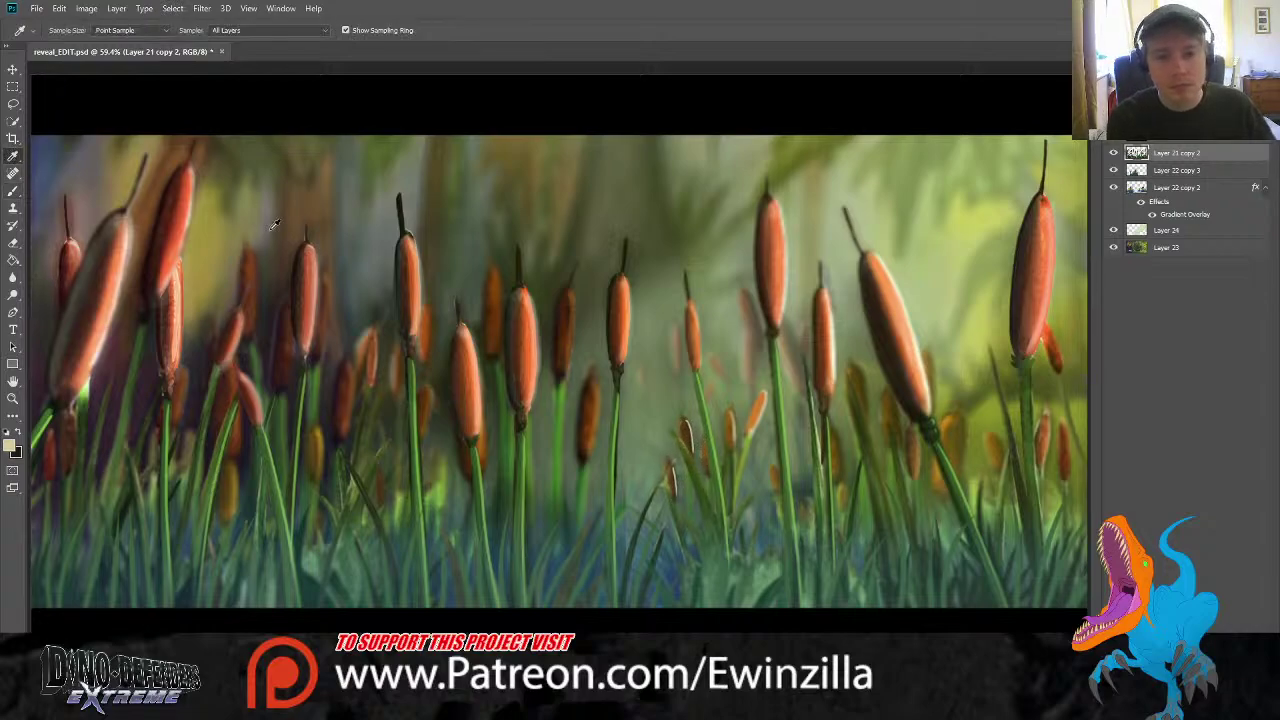
{"action": "left_click", "coordinate": [760, 409]}
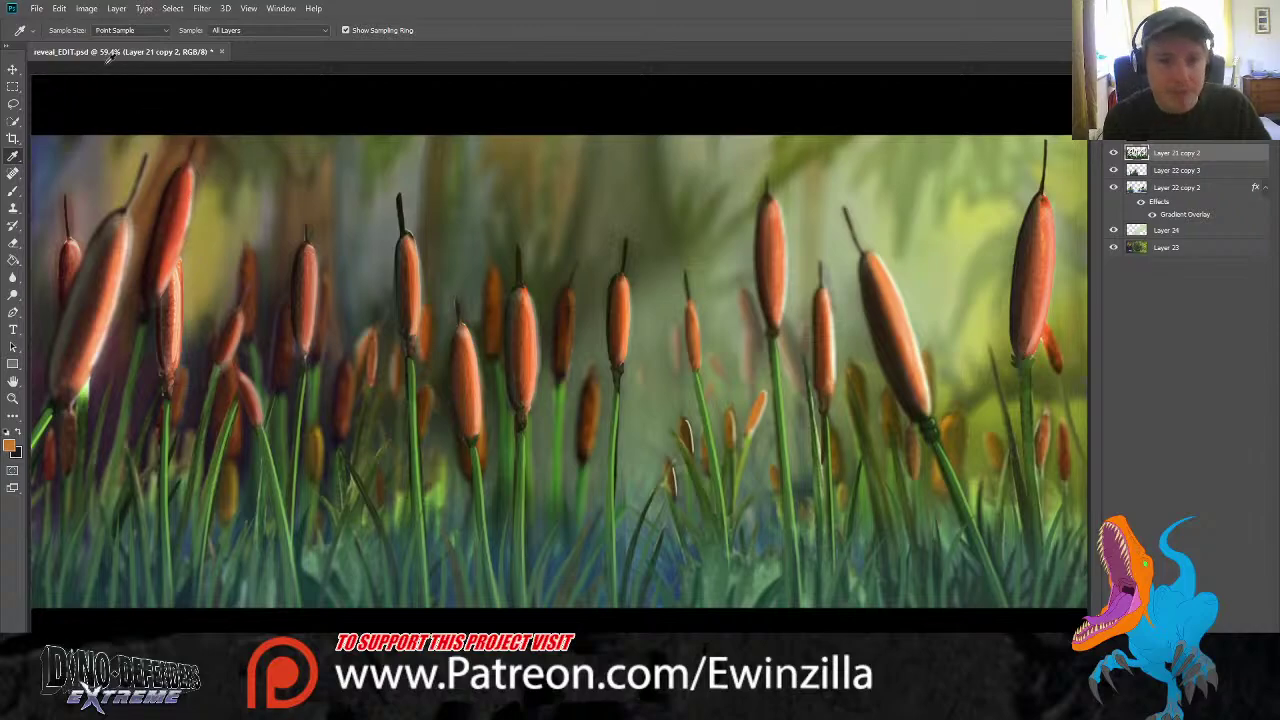
{"action": "left_click", "coordinate": [13, 190]}
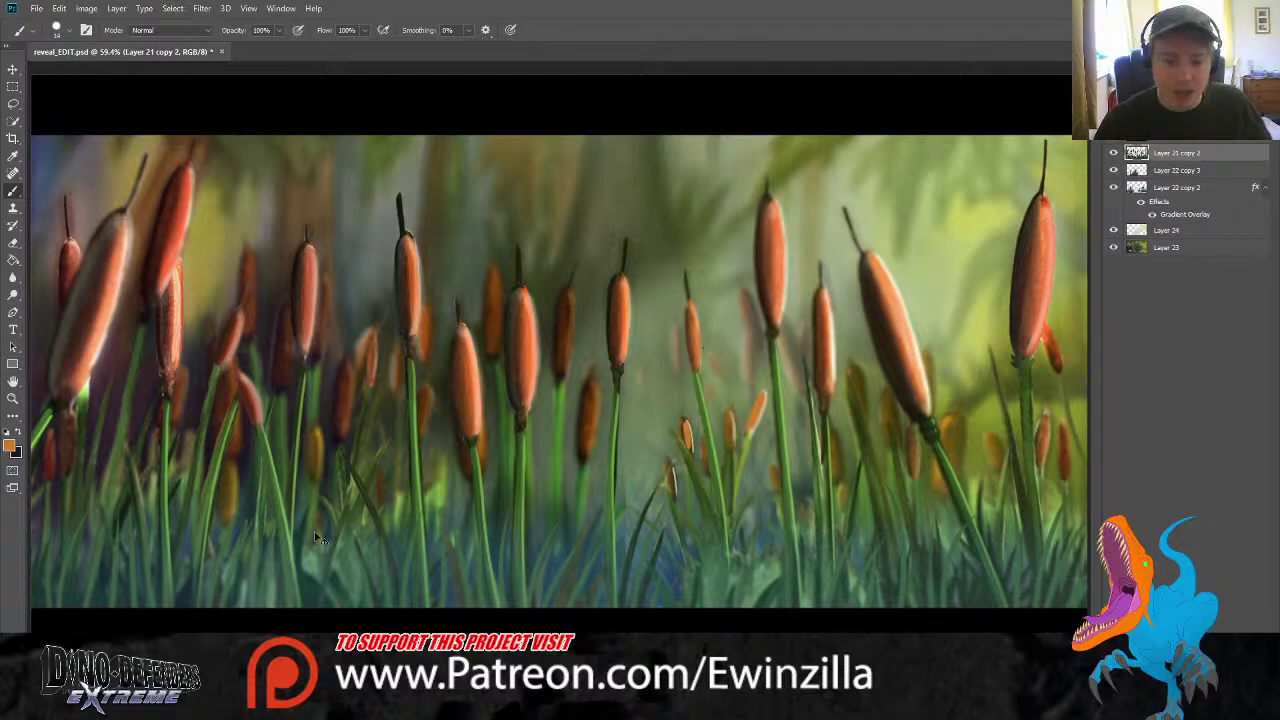
{"action": "key", "text": "3"}
{"action": "key", "text": "9"}
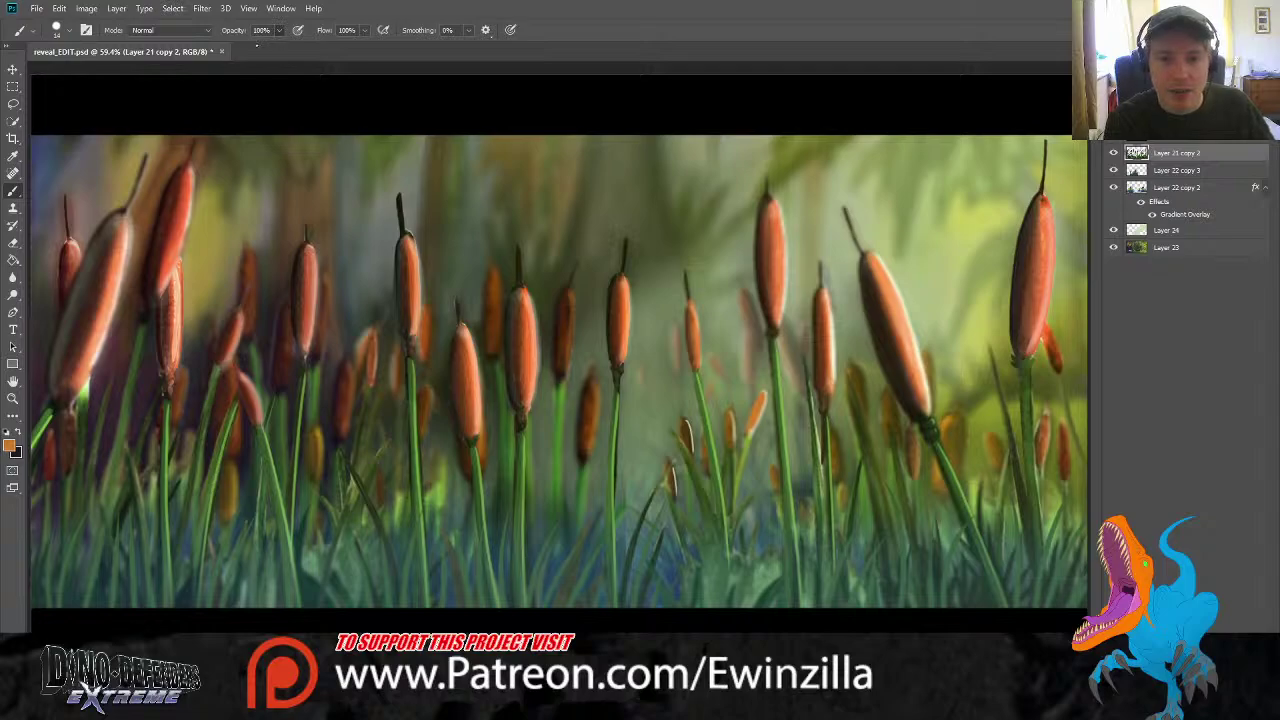
{"action": "mouse_move", "coordinate": [685, 423]}
{"action": "left_mouse_down"}
{"action": "mouse_move", "coordinate": [696, 454]}
{"action": "mouse_move", "coordinate": [734, 443]}
{"action": "mouse_move", "coordinate": [731, 414]}
{"action": "left_mouse_up"}
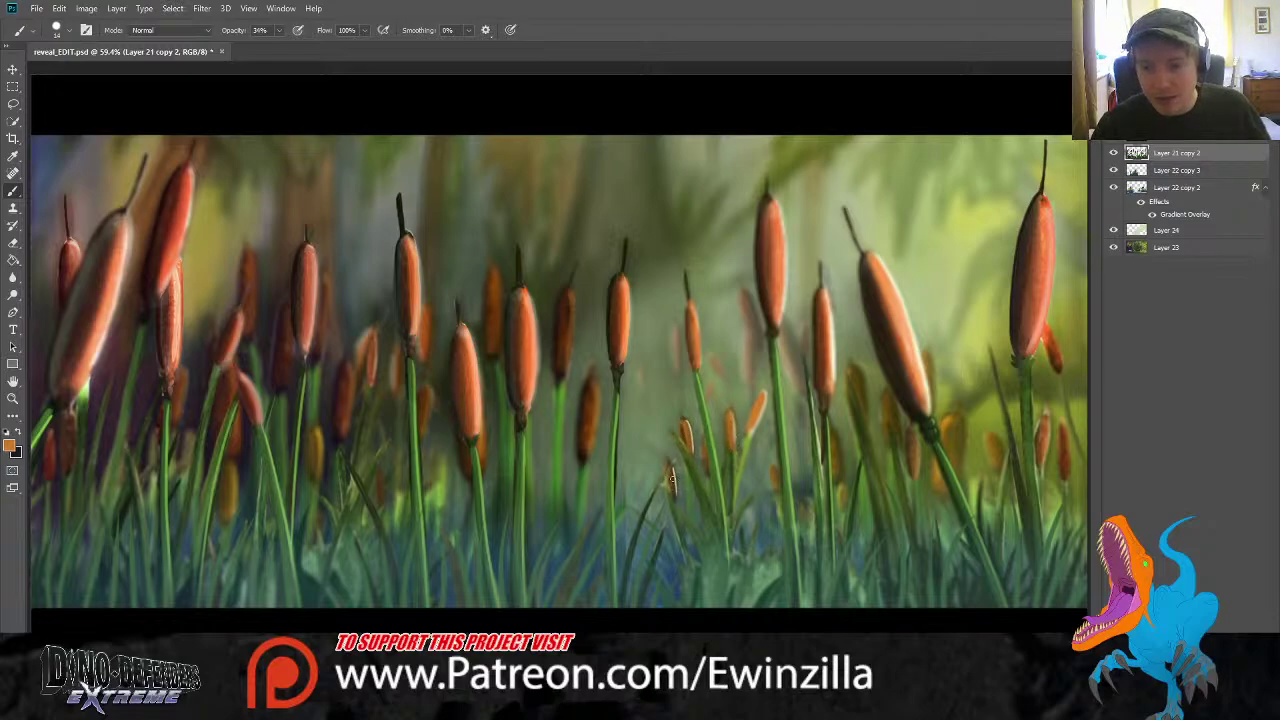
{"action": "left_click_drag", "start_coordinate": [671, 468], "coordinate": [675, 492]}
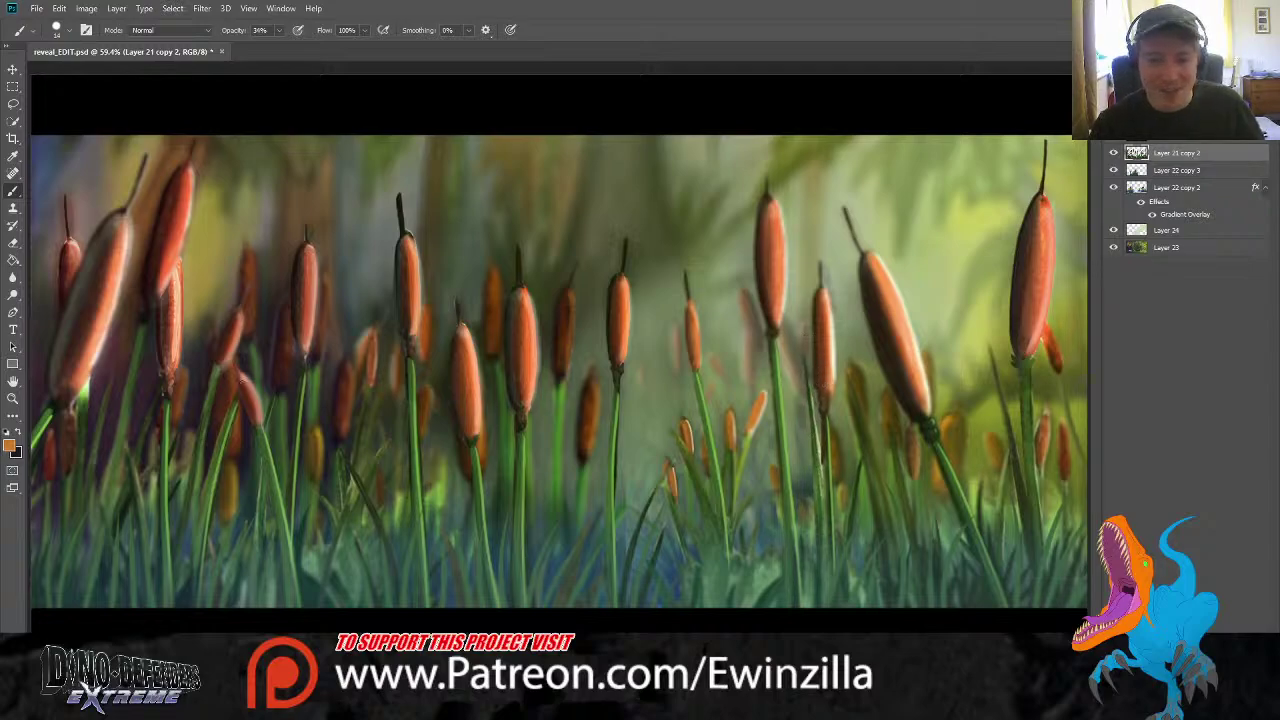
Refine the thin cattail tips and dark grass blades on Layer 21 copy 2 with the Smudge tool at 100% strength
{"action": "key", "text": "o"}
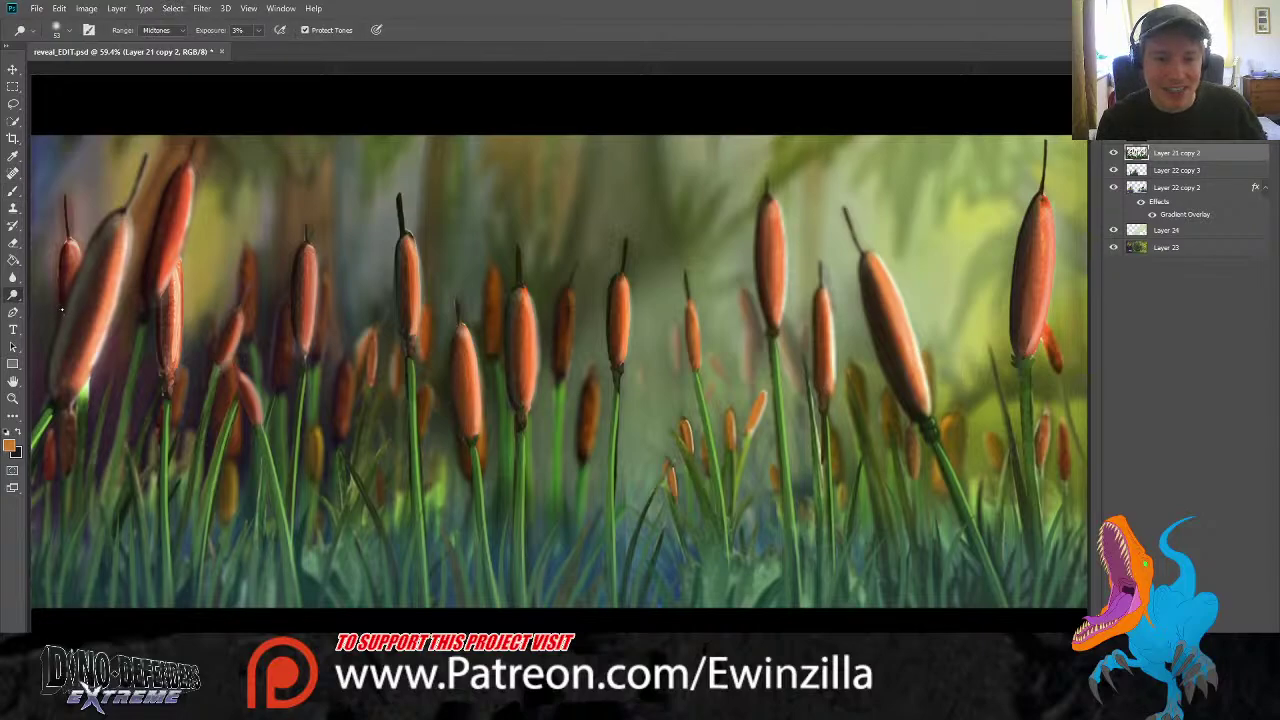
{"action": "key", "text": "r"}
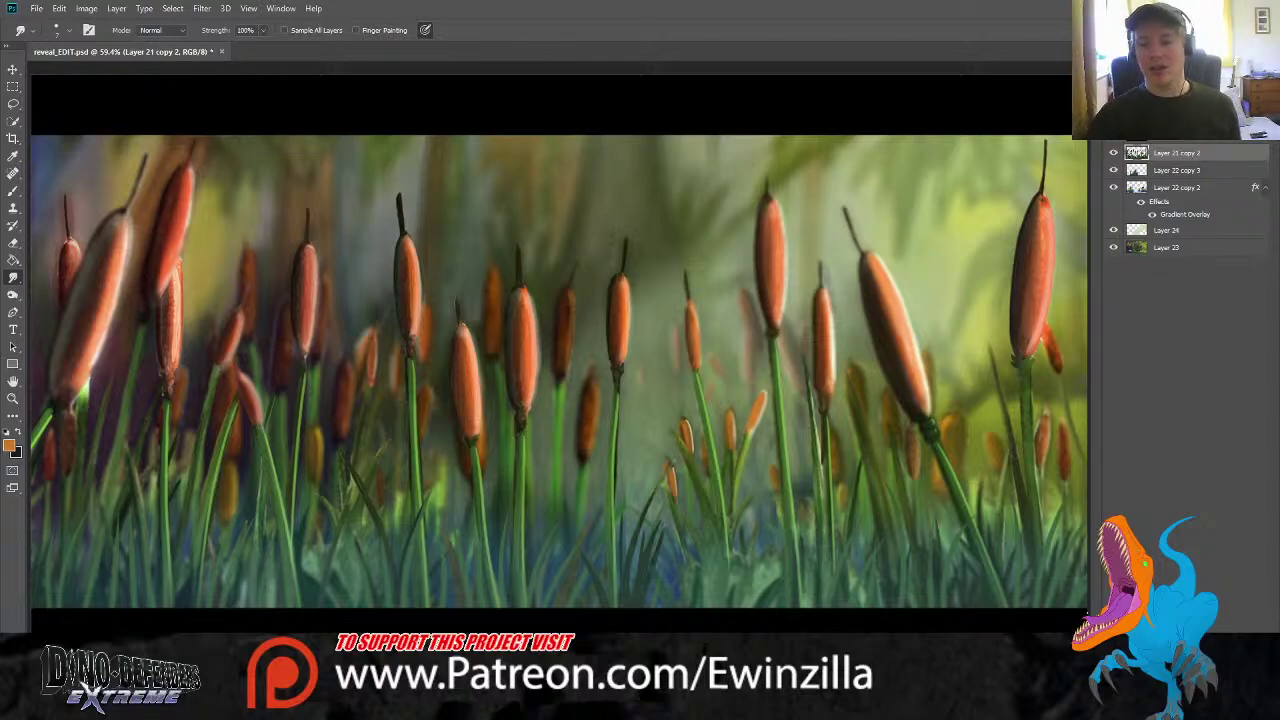
Hide and reshow Layer 23 and Layer 22 copy 2 to check which plants each layer holds
{"action": "left_click", "coordinate": [1114, 248]}
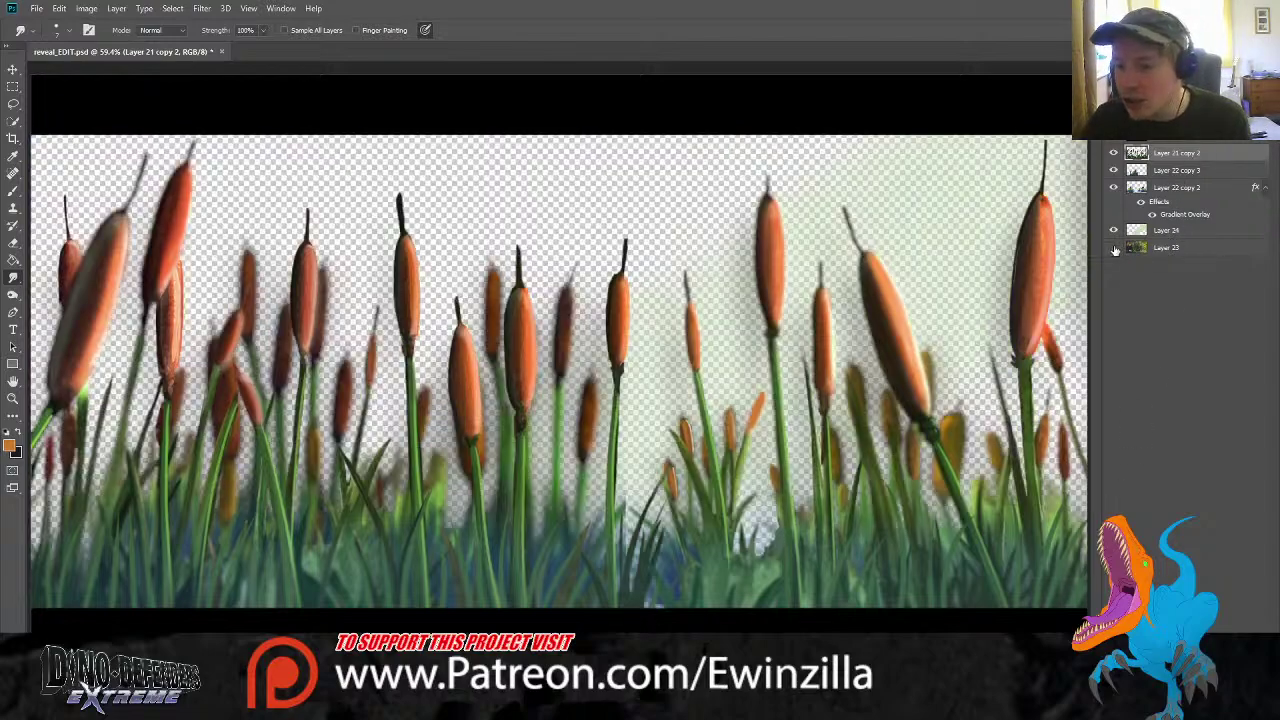
{"action": "left_click", "coordinate": [1114, 248]}
{"action": "left_click", "coordinate": [1150, 188]}
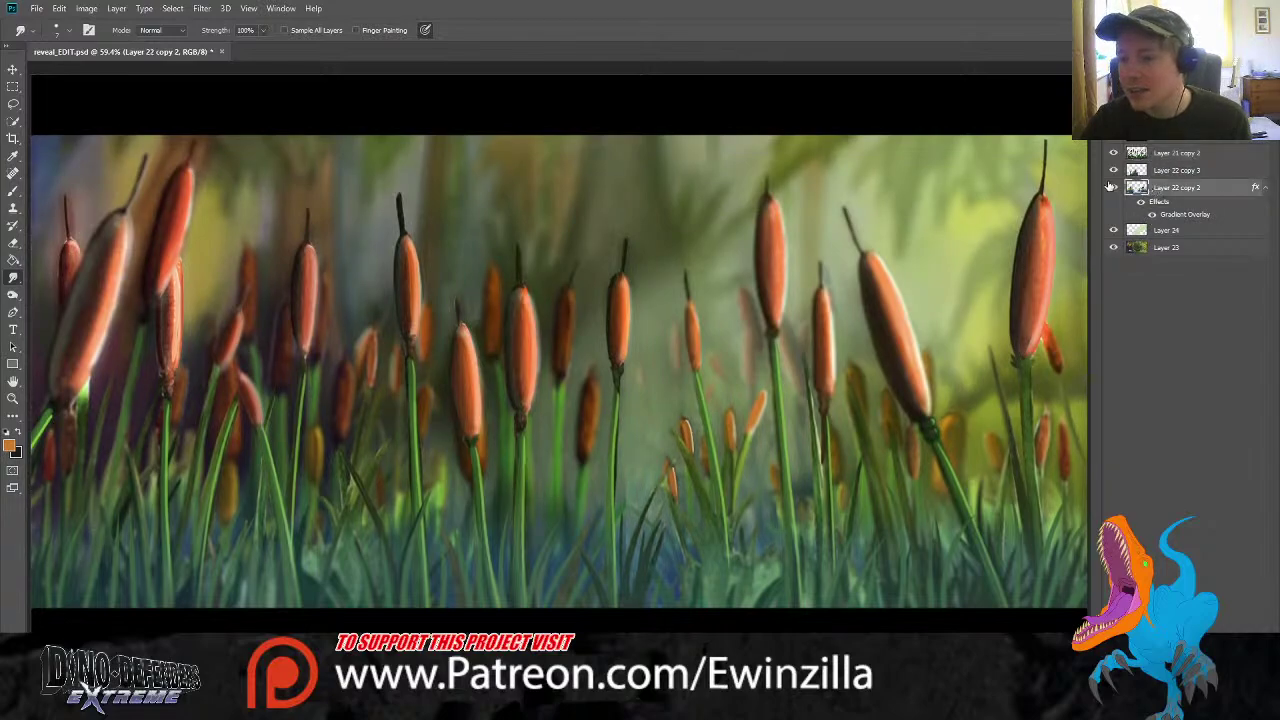
{"action": "left_click", "coordinate": [1112, 187]}
{"action": "left_click", "coordinate": [1112, 188]}
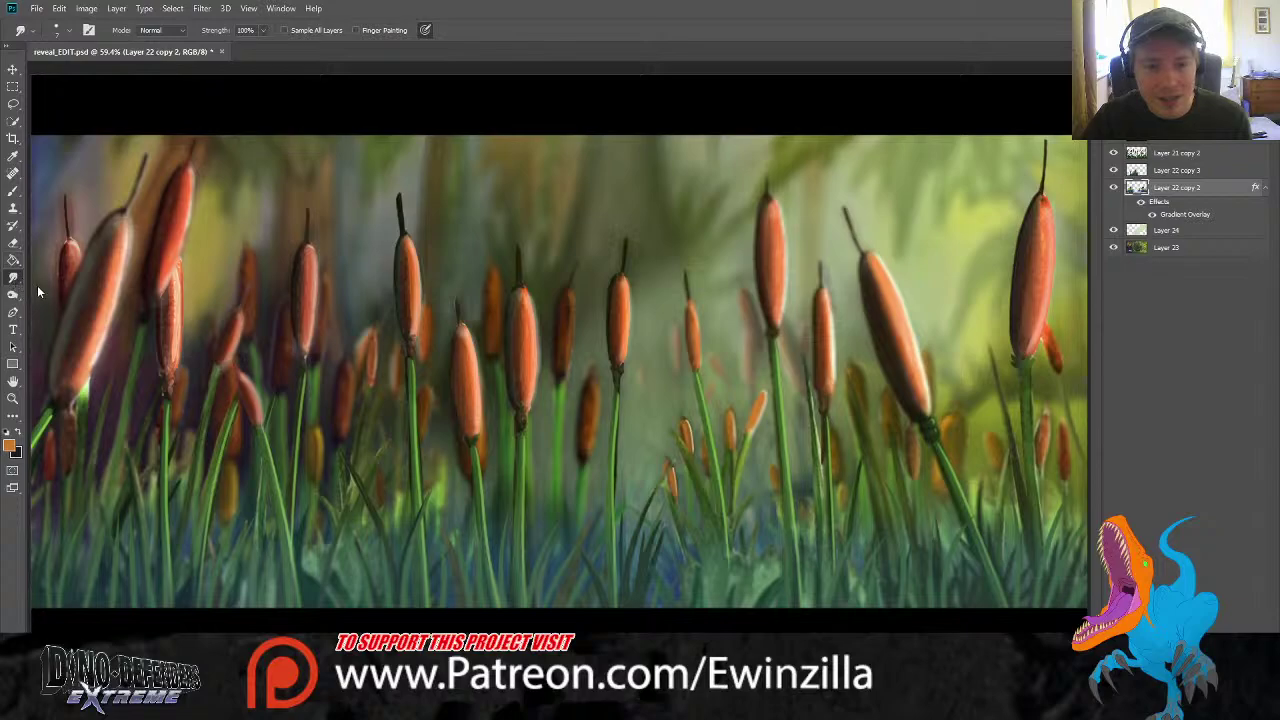
Soften the highlights of the small leaning cattails on Layer 21 copy 2 with the Blur tool at 100% strength
{"action": "key", "text": "shift+r"}
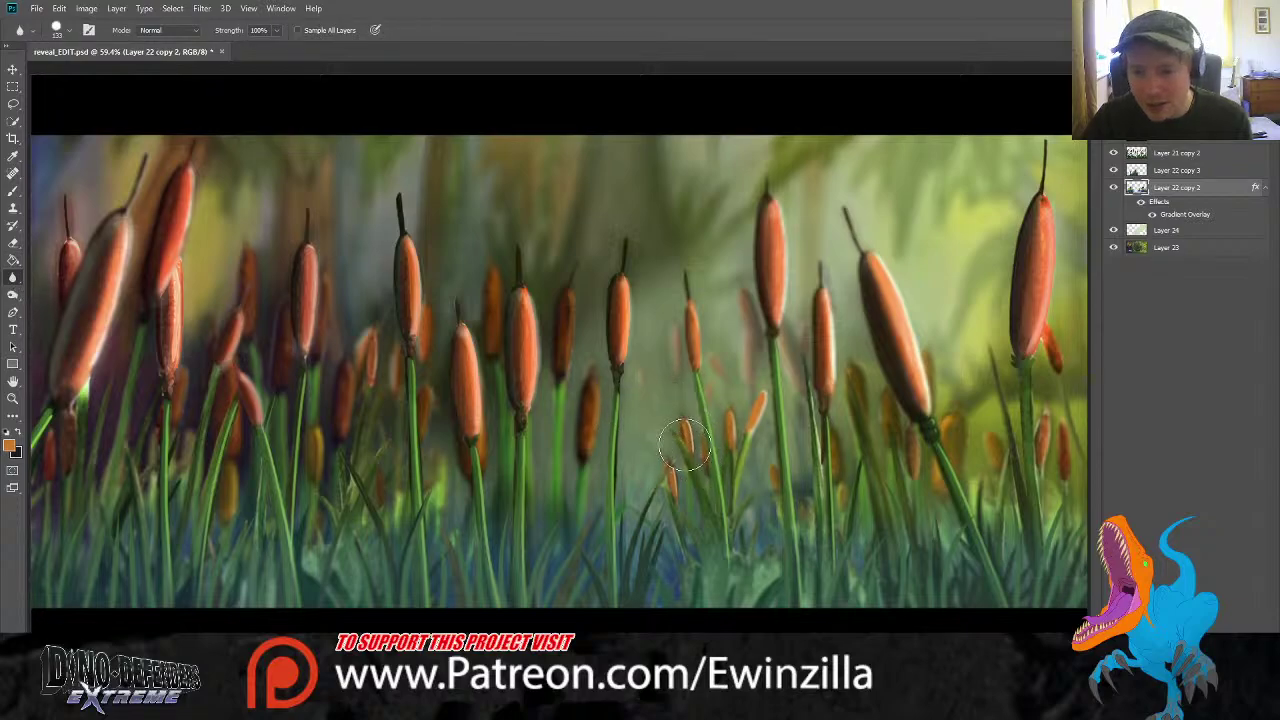
{"action": "left_click", "coordinate": [1136, 138]}
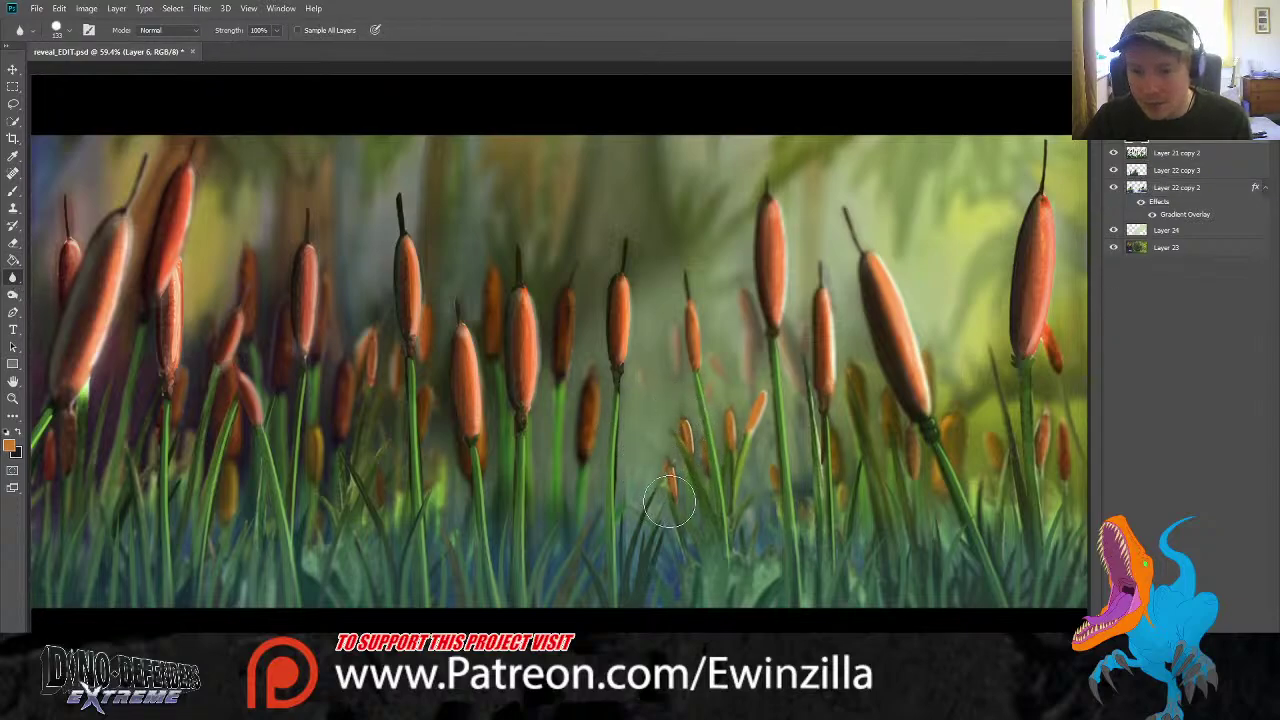
{"action": "left_click", "coordinate": [626, 480], "text": "ctrl"}
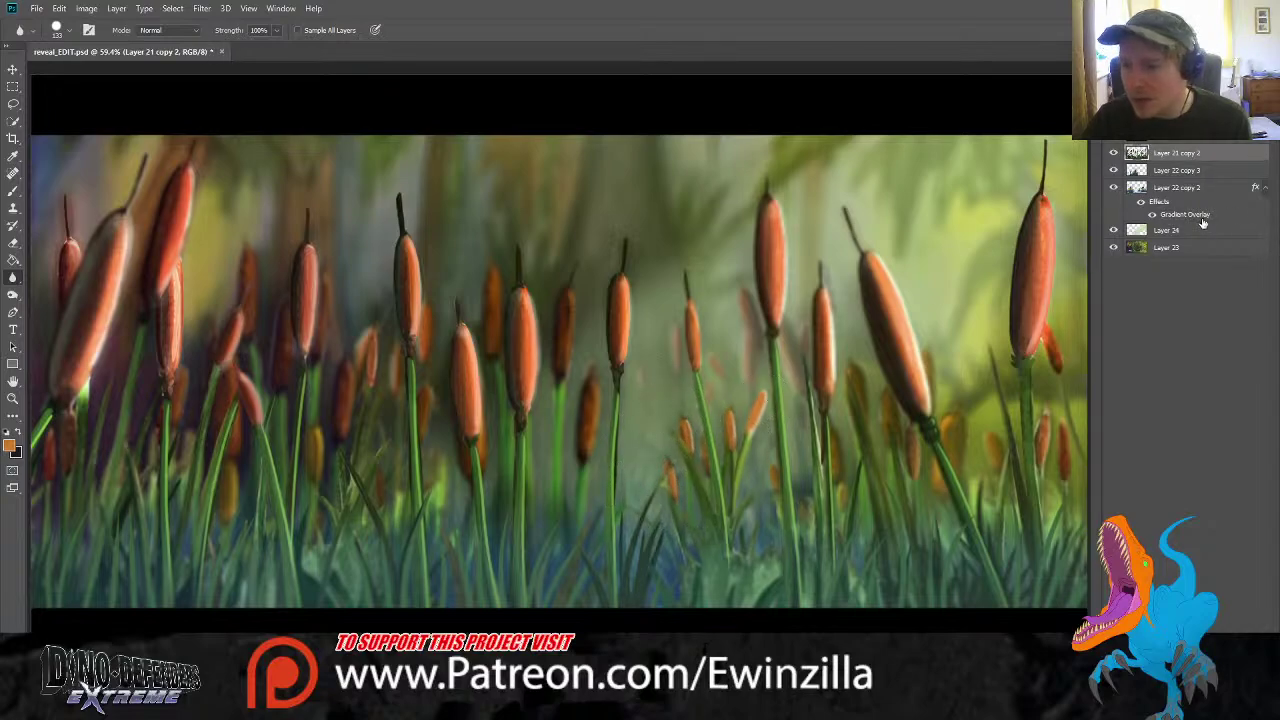
Remove the blurry cattail behind the large leaning one on Layer 22 copy 2, and burn the background there on Layer 23 at 25% exposure
{"action": "left_click", "coordinate": [1160, 188]}
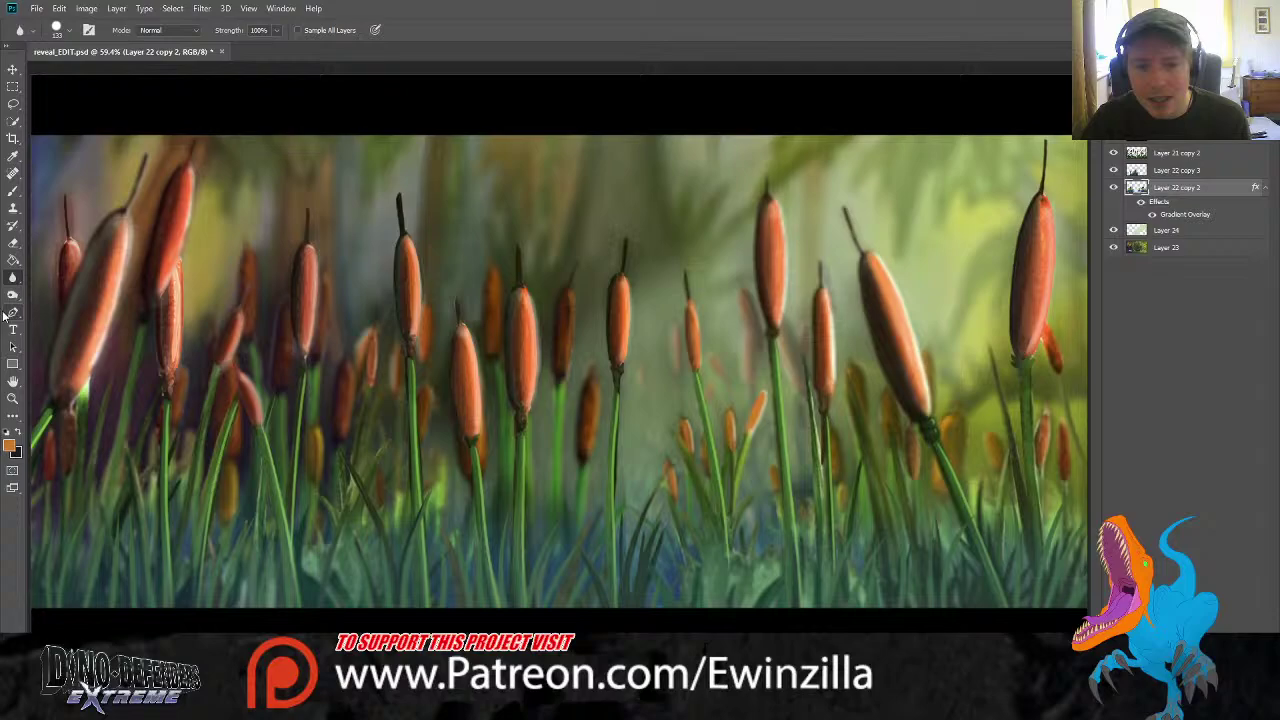
{"action": "left_click", "coordinate": [13, 242]}
{"action": "mouse_move", "coordinate": [957, 418]}
{"action": "left_mouse_down"}
{"action": "mouse_move", "coordinate": [958, 478]}
{"action": "mouse_move", "coordinate": [966, 464]}
{"action": "mouse_move", "coordinate": [945, 445]}
{"action": "left_mouse_up"}
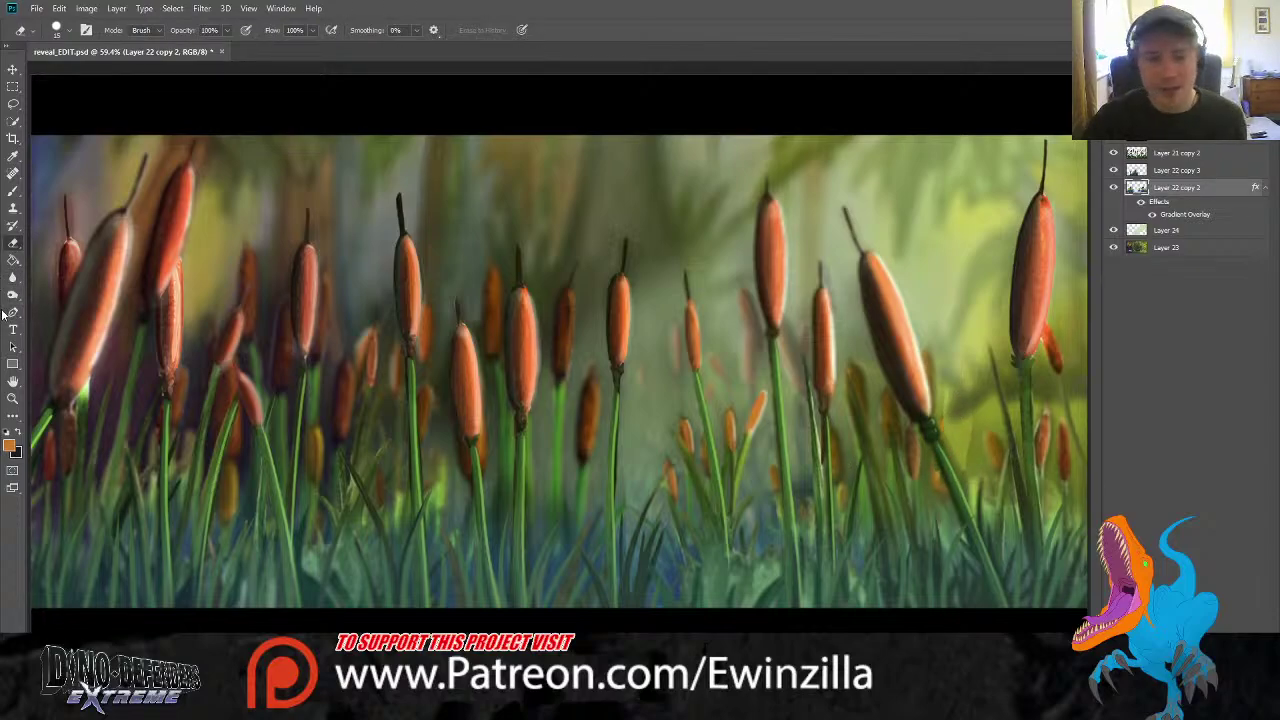
{"action": "left_click", "coordinate": [13, 279]}
{"action": "left_click", "coordinate": [56, 298]}
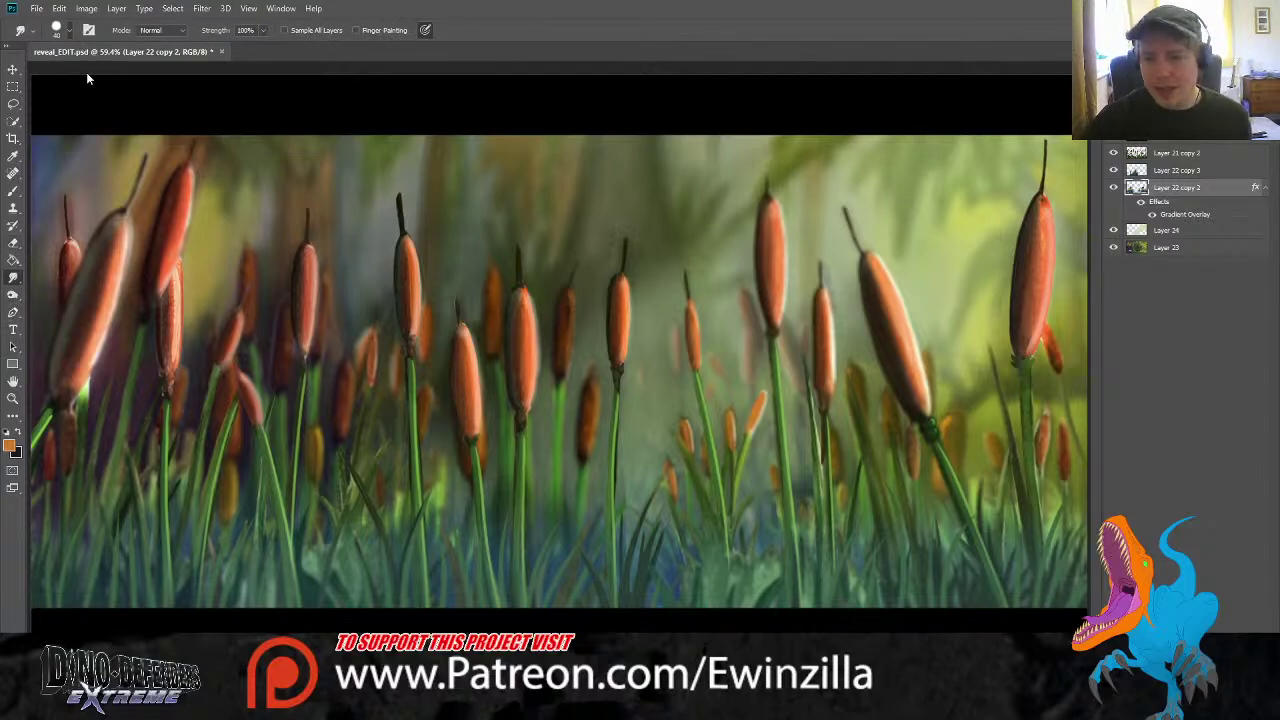
{"action": "mouse_move", "coordinate": [968, 462]}
{"action": "left_mouse_down"}
{"action": "mouse_move", "coordinate": [966, 434]}
{"action": "mouse_move", "coordinate": [950, 434]}
{"action": "mouse_move", "coordinate": [942, 458]}
{"action": "mouse_move", "coordinate": [958, 428]}
{"action": "left_mouse_up"}
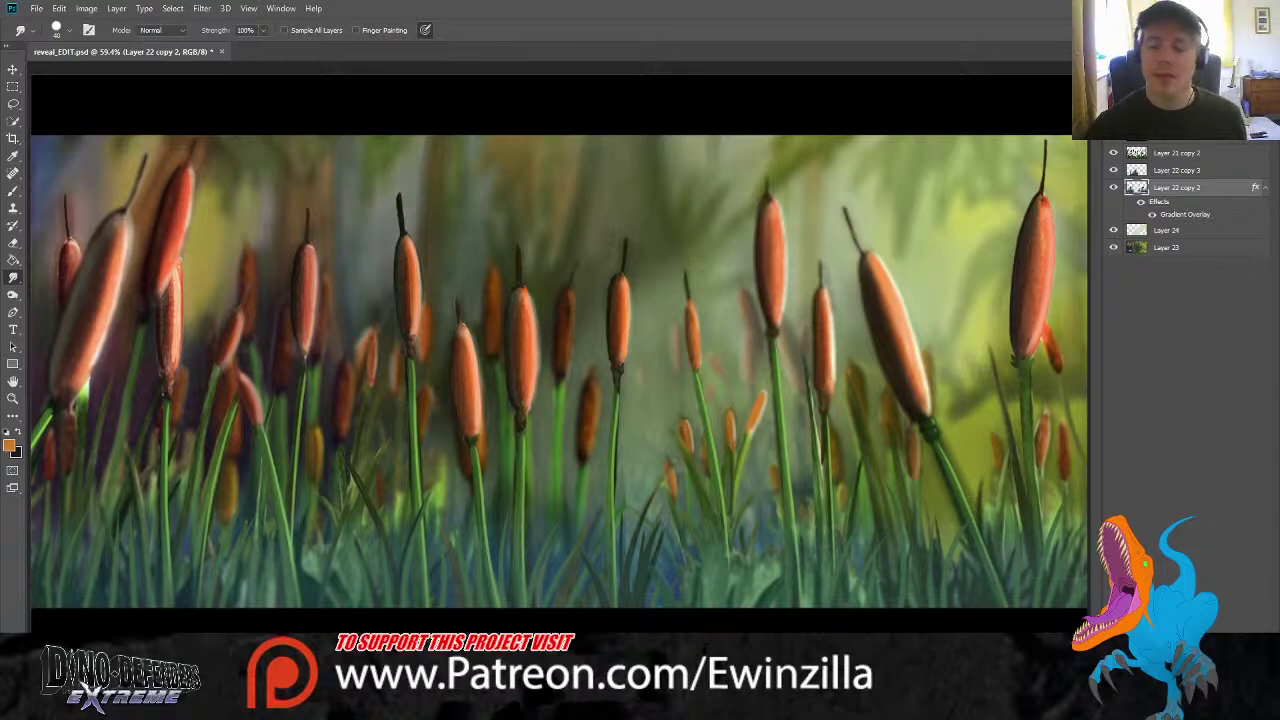
{"action": "left_click", "coordinate": [1165, 247]}
{"action": "left_click", "coordinate": [13, 294]}
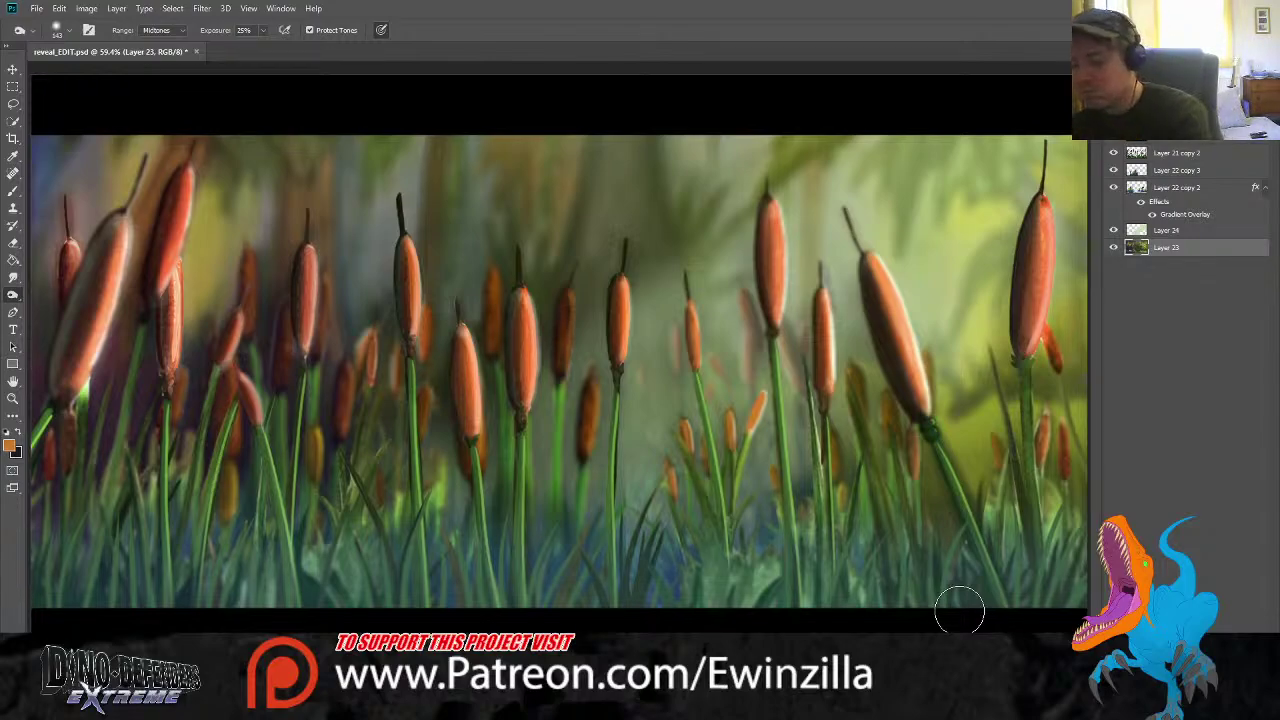
Try merging Layer 24 with Layer 22 copy 2 and compare the scene with the merged layer hidden and shown
{"action": "left_click", "coordinate": [1172, 232], "text": "shift"}
{"action": "left_click", "coordinate": [1176, 233]}
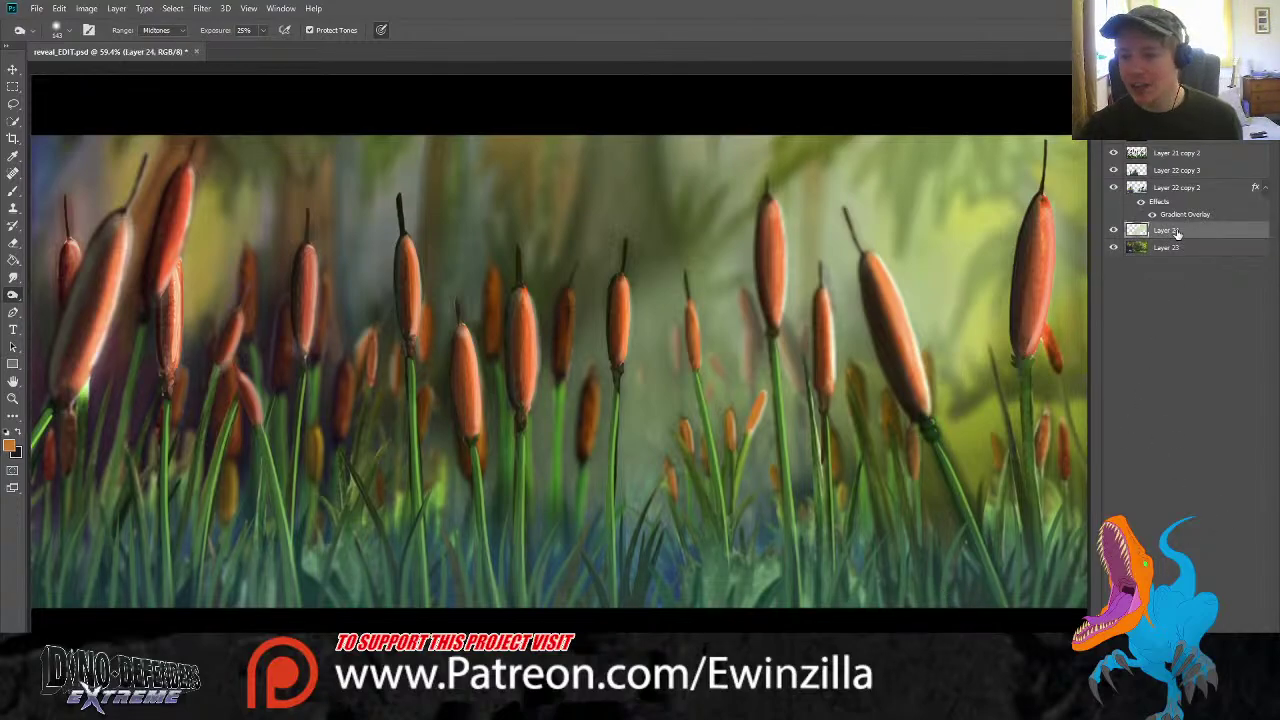
{"action": "left_click", "coordinate": [1166, 190], "text": "shift"}
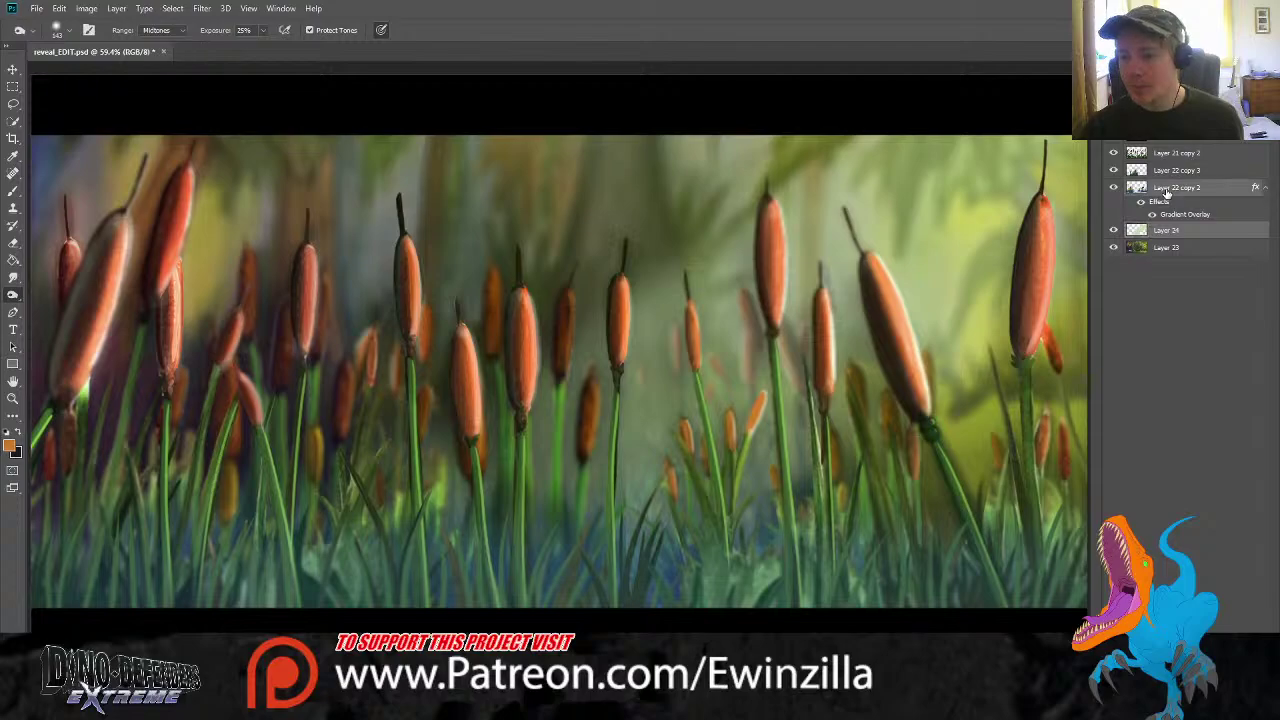
{"action": "key", "text": "ctrl+e"}
{"action": "left_click", "coordinate": [1113, 188]}
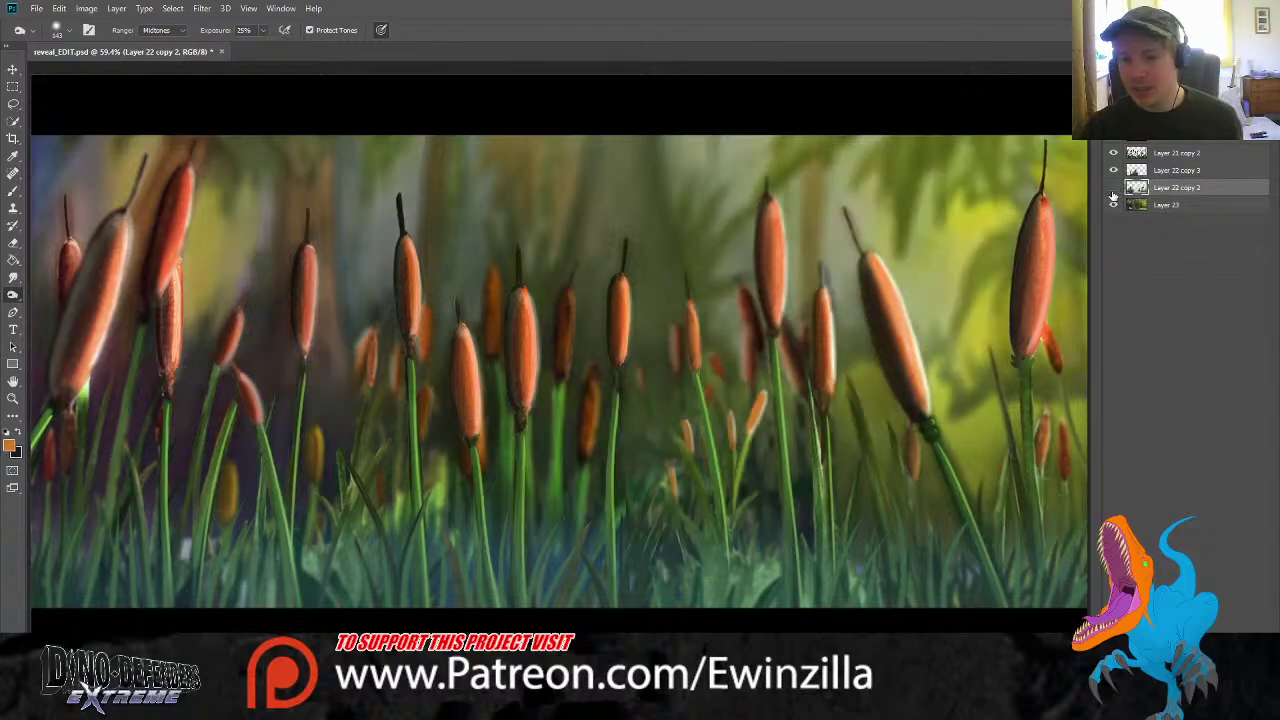
{"action": "left_click", "coordinate": [1113, 188]}
{"action": "left_click", "coordinate": [1113, 188]}
{"action": "left_click", "coordinate": [1113, 188]}
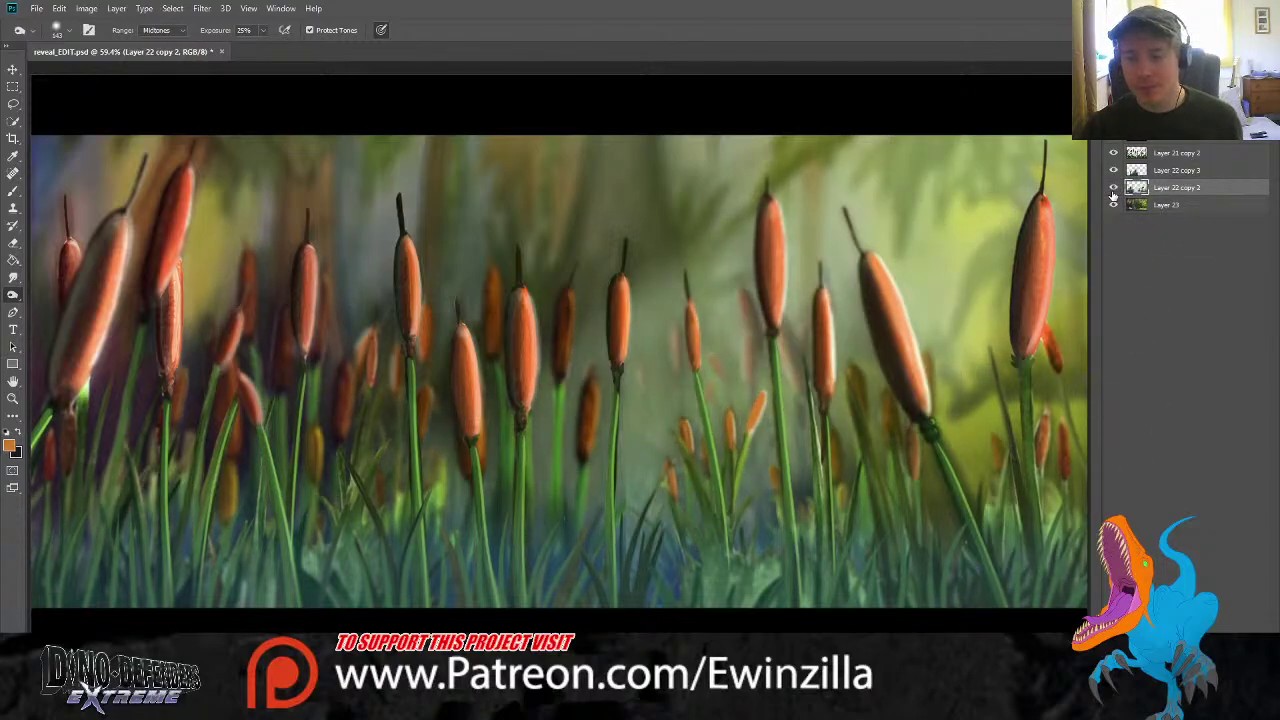
{"action": "key", "text": "ctrl+z"}
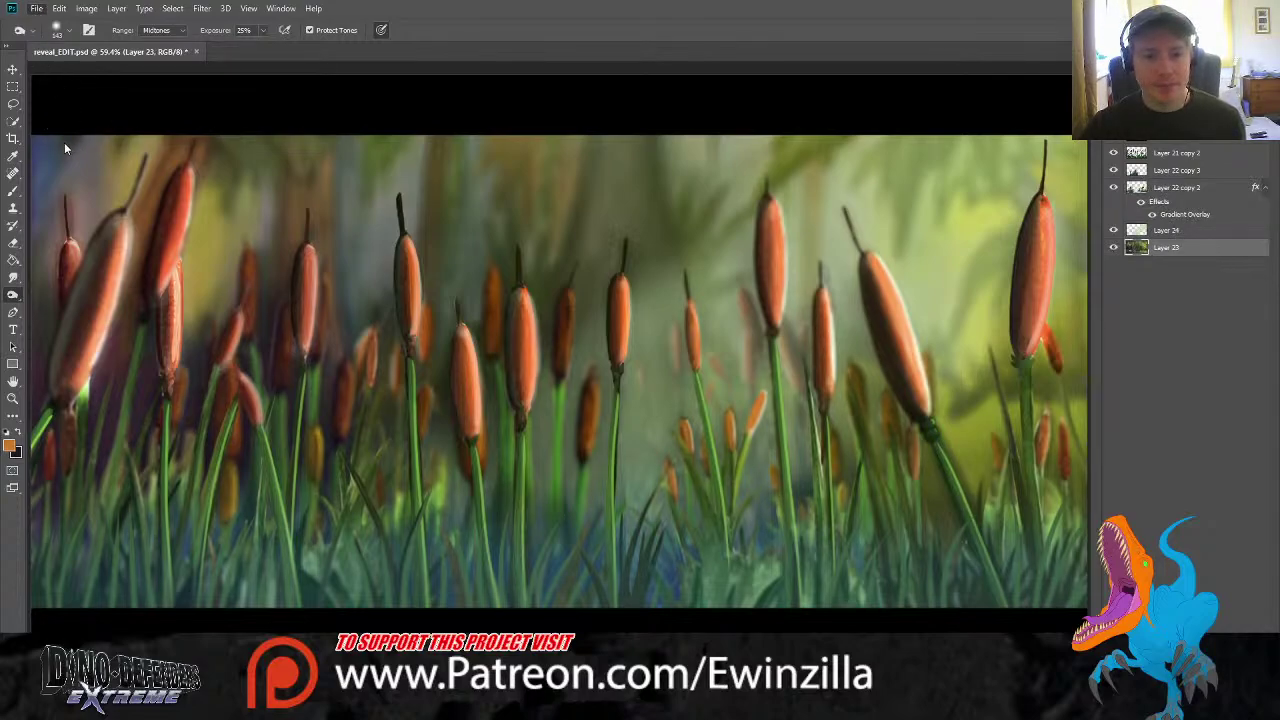
Close the swamp file and open Frame_Blank.psd and the jungle painting photo IMG_7752.jpg
{"action": "left_click", "coordinate": [193, 52]}
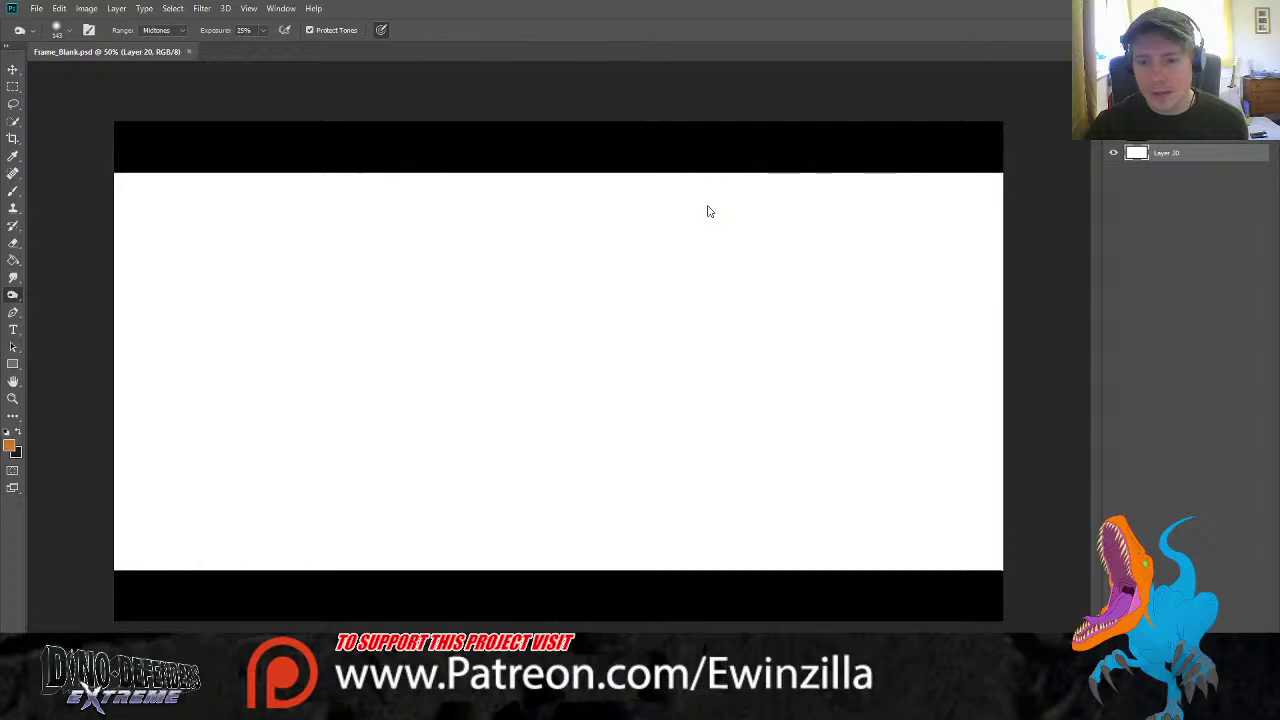
{"action": "double_click", "coordinate": [558, 200]}
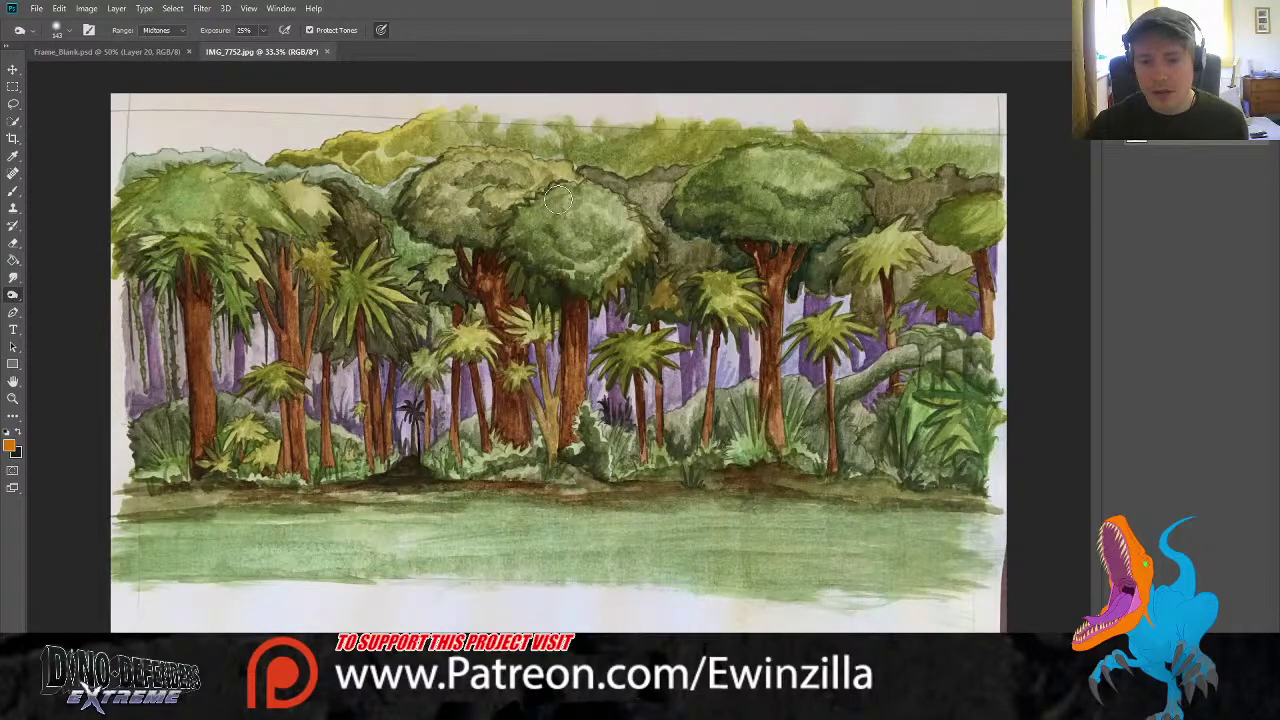
Copy the painted area of IMG_7752.jpg with a rectangular selection and paste it into Frame_Blank.psd as a new layer
{"action": "left_click", "coordinate": [13, 87]}
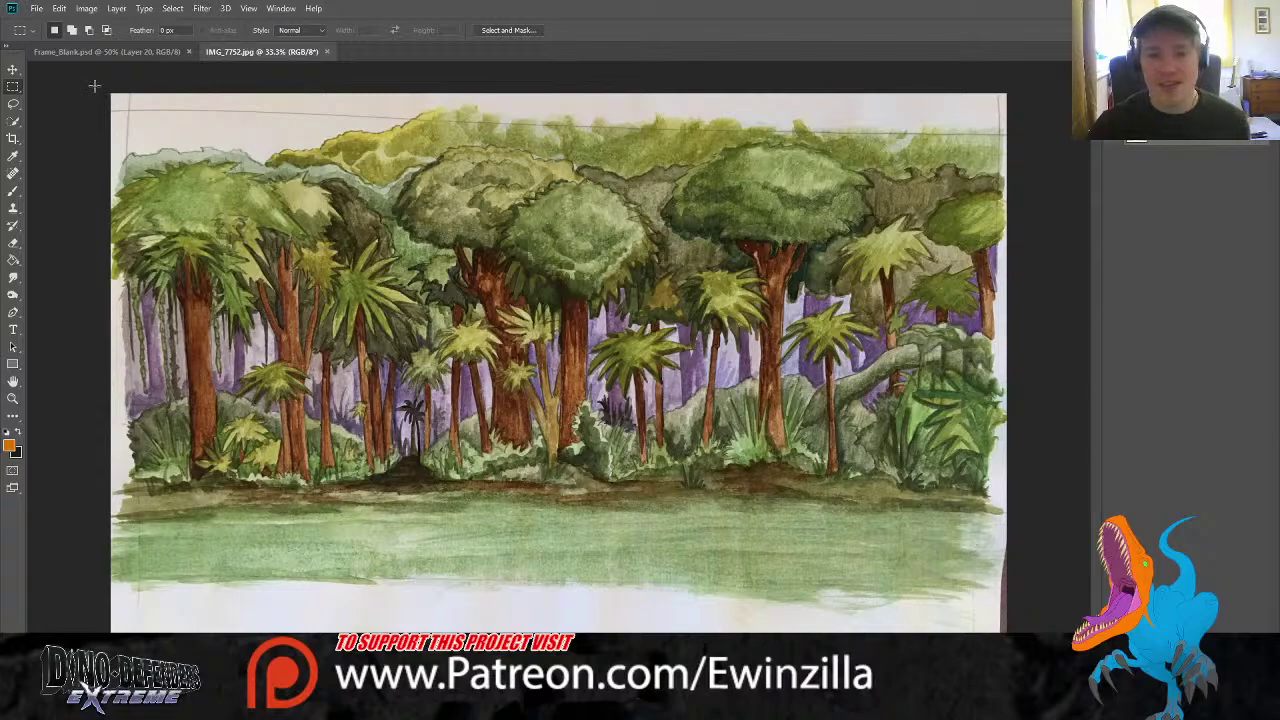
{"action": "mouse_move", "coordinate": [106, 100]}
{"action": "left_mouse_down"}
{"action": "mouse_move", "coordinate": [987, 491]}
{"action": "mouse_move", "coordinate": [1016, 611]}
{"action": "left_mouse_up"}
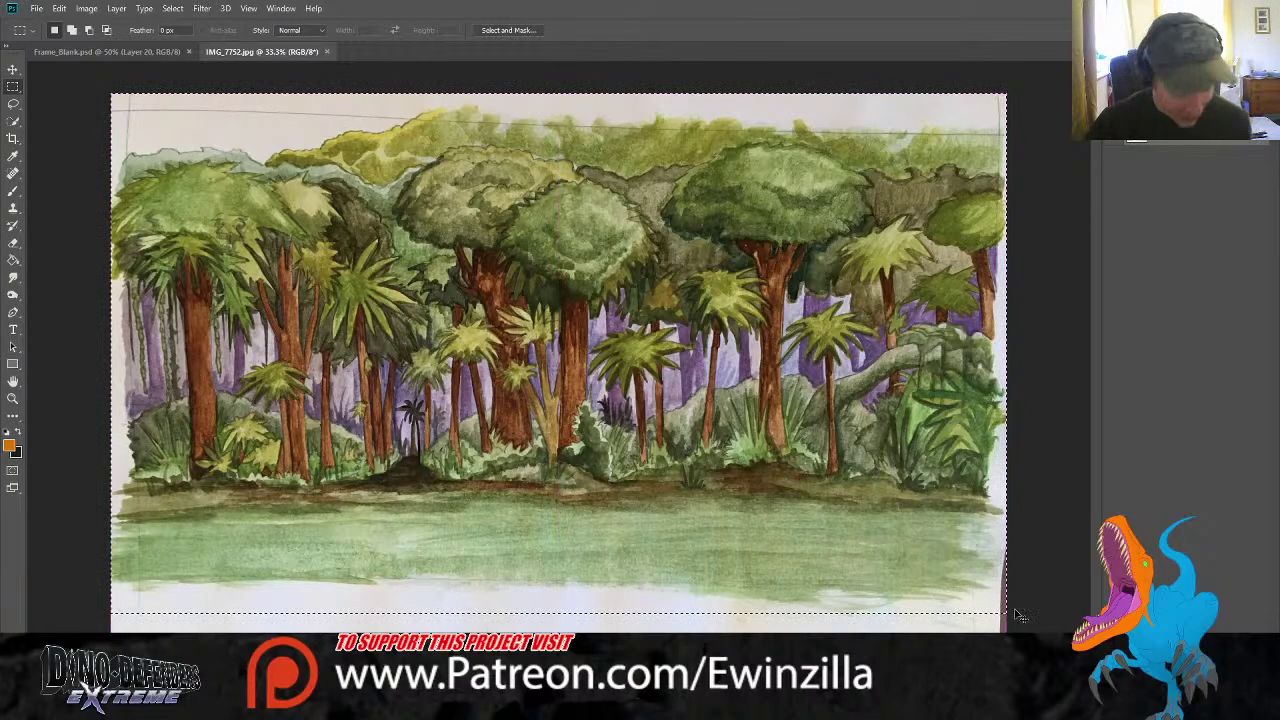
{"action": "key", "text": "ctrl+c"}
{"action": "left_click", "coordinate": [108, 51]}
{"action": "key", "text": "ctrl+v"}
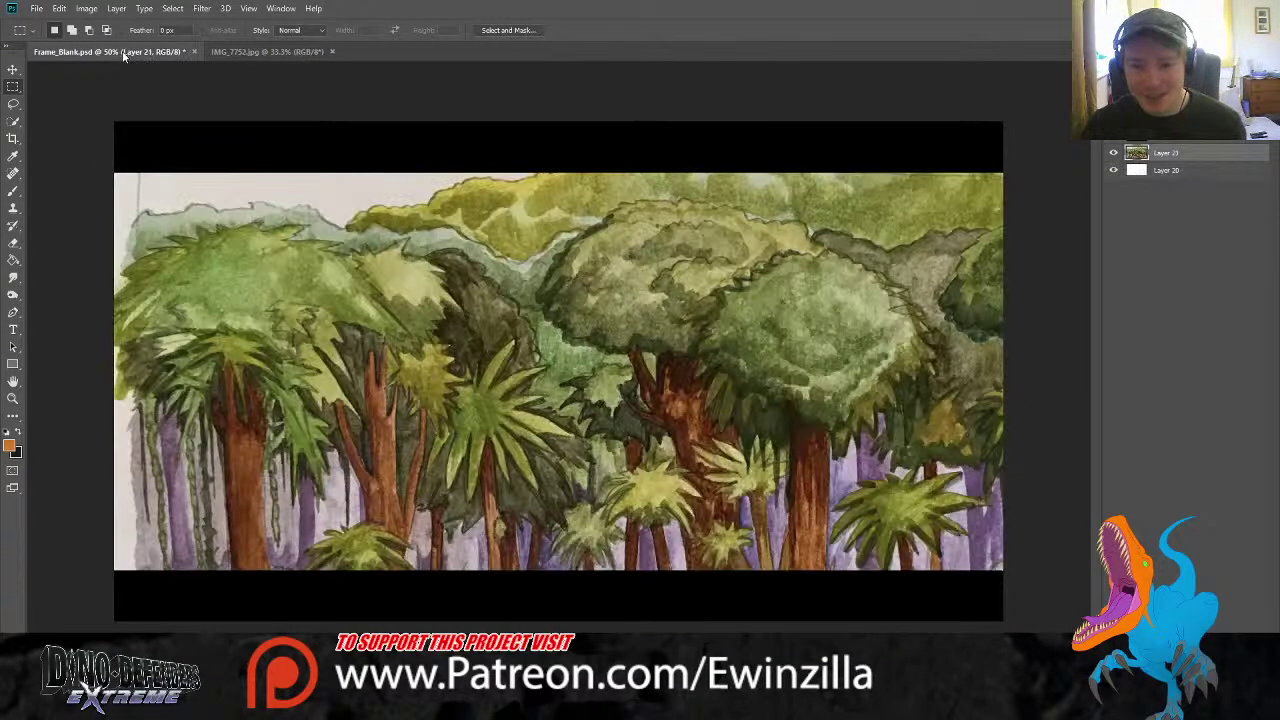
Scale the pasted jungle painting to 73.75% and move it so that it fills the width of the frame
{"action": "left_click", "coordinate": [12, 72]}
{"action": "left_click_drag", "start_coordinate": [113, 122], "coordinate": [374, 272]}
{"action": "mouse_move", "coordinate": [567, 384]}
{"action": "left_mouse_down"}
{"action": "mouse_move", "coordinate": [516, 359]}
{"action": "mouse_move", "coordinate": [297, 177]}
{"action": "mouse_move", "coordinate": [240, 165]}
{"action": "left_mouse_up"}
{"action": "left_click_drag", "start_coordinate": [139, 87], "coordinate": [231, 140]}
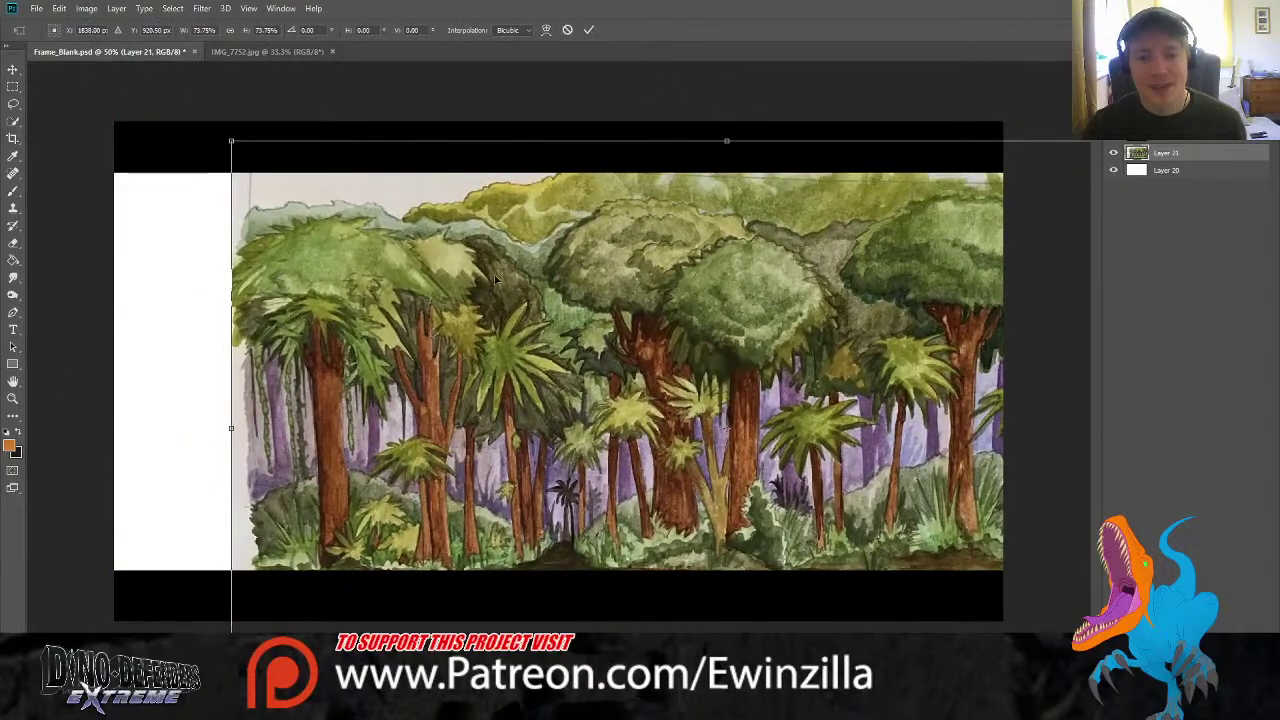
{"action": "mouse_move", "coordinate": [504, 275]}
{"action": "left_mouse_down"}
{"action": "mouse_move", "coordinate": [279, 219]}
{"action": "mouse_move", "coordinate": [331, 195]}
{"action": "left_mouse_up"}
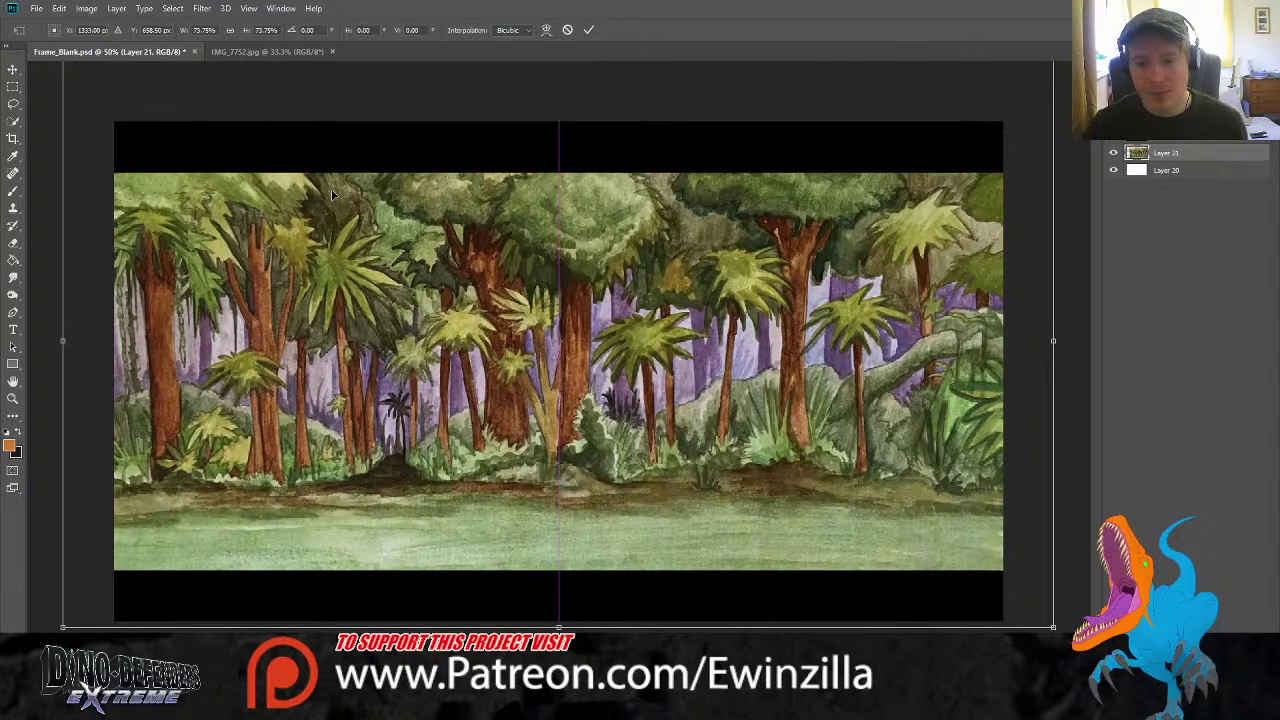
Stretch the painting to 74.27% width and about 75% height, positioning it with the green water along the frame's lower part
{"action": "mouse_move", "coordinate": [1053, 341]}
{"action": "left_mouse_down"}
{"action": "mouse_move", "coordinate": [1014, 342]}
{"action": "mouse_move", "coordinate": [1055, 342]}
{"action": "left_mouse_up"}
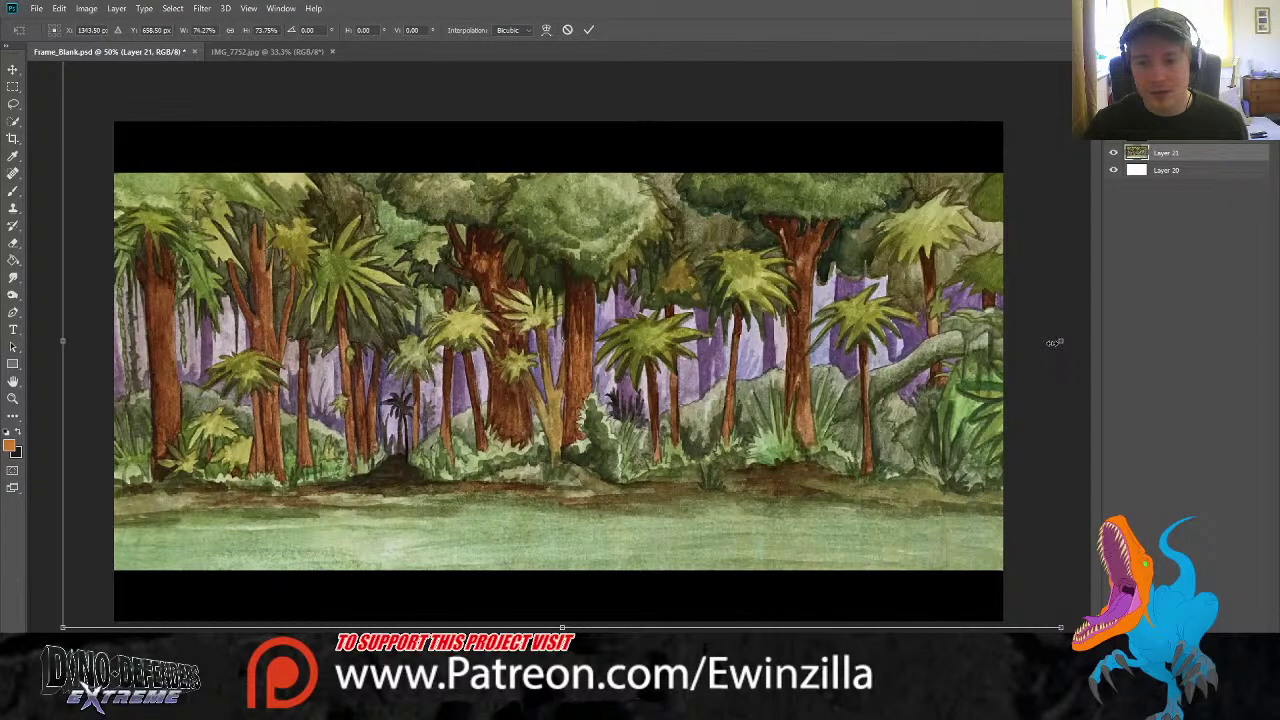
{"action": "mouse_move", "coordinate": [564, 627]}
{"action": "left_mouse_down"}
{"action": "mouse_move", "coordinate": [566, 586]}
{"action": "mouse_move", "coordinate": [566, 611]}
{"action": "left_mouse_up"}
{"action": "mouse_move", "coordinate": [576, 475]}
{"action": "left_mouse_down"}
{"action": "mouse_move", "coordinate": [576, 529]}
{"action": "mouse_move", "coordinate": [584, 511]}
{"action": "left_mouse_up"}
{"action": "mouse_move", "coordinate": [561, 650]}
{"action": "left_mouse_down"}
{"action": "mouse_move", "coordinate": [561, 600]}
{"action": "mouse_move", "coordinate": [561, 678]}
{"action": "left_mouse_up"}
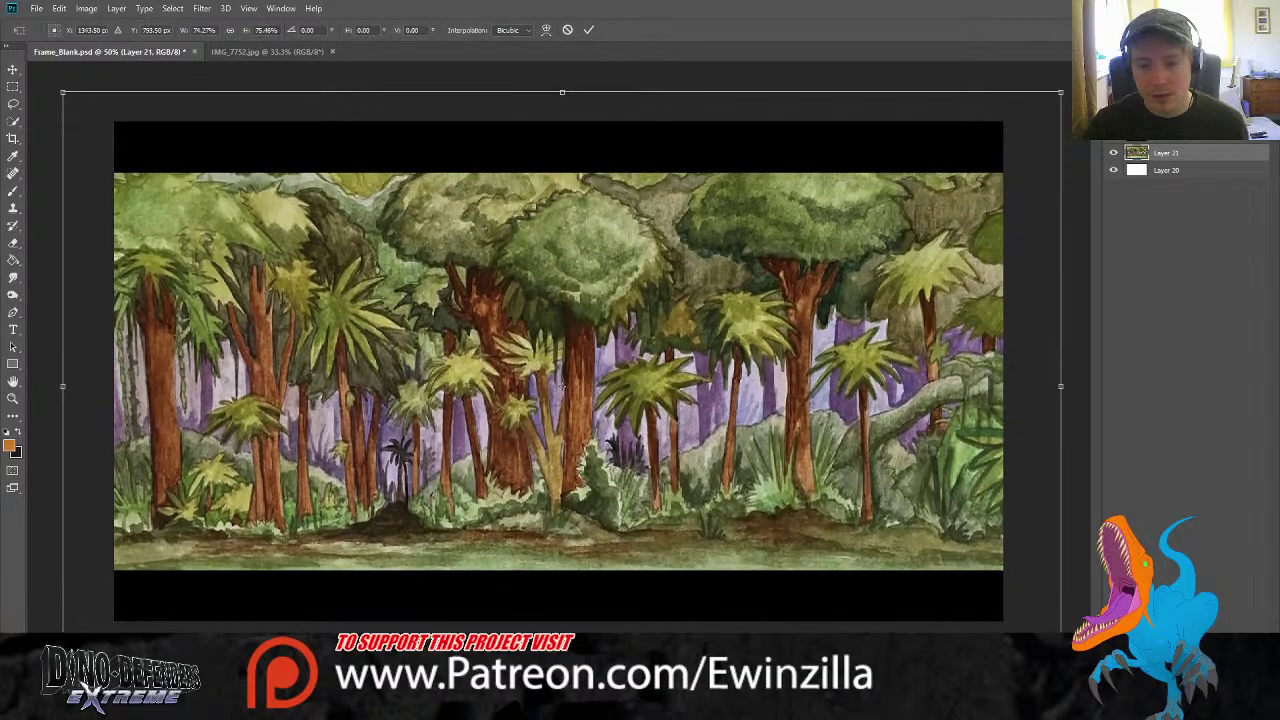
{"action": "left_click_drag", "start_coordinate": [560, 583], "coordinate": [563, 531]}
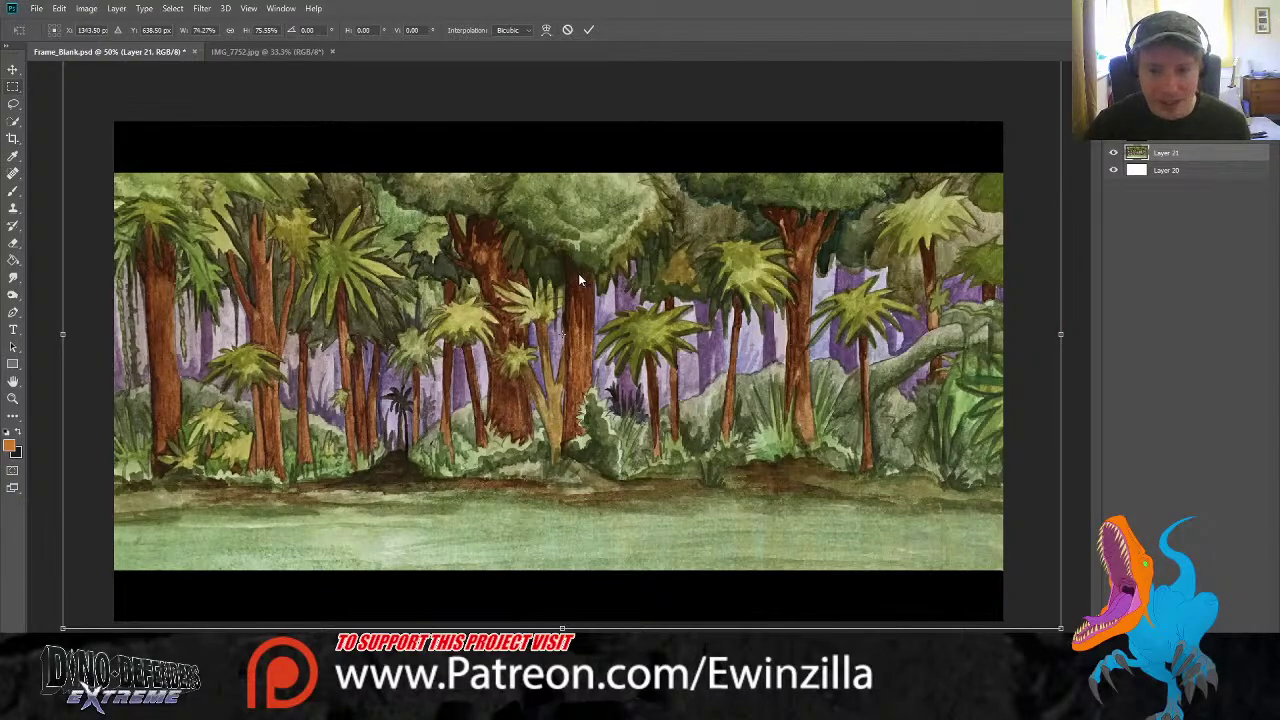
{"action": "key", "text": "Return"}
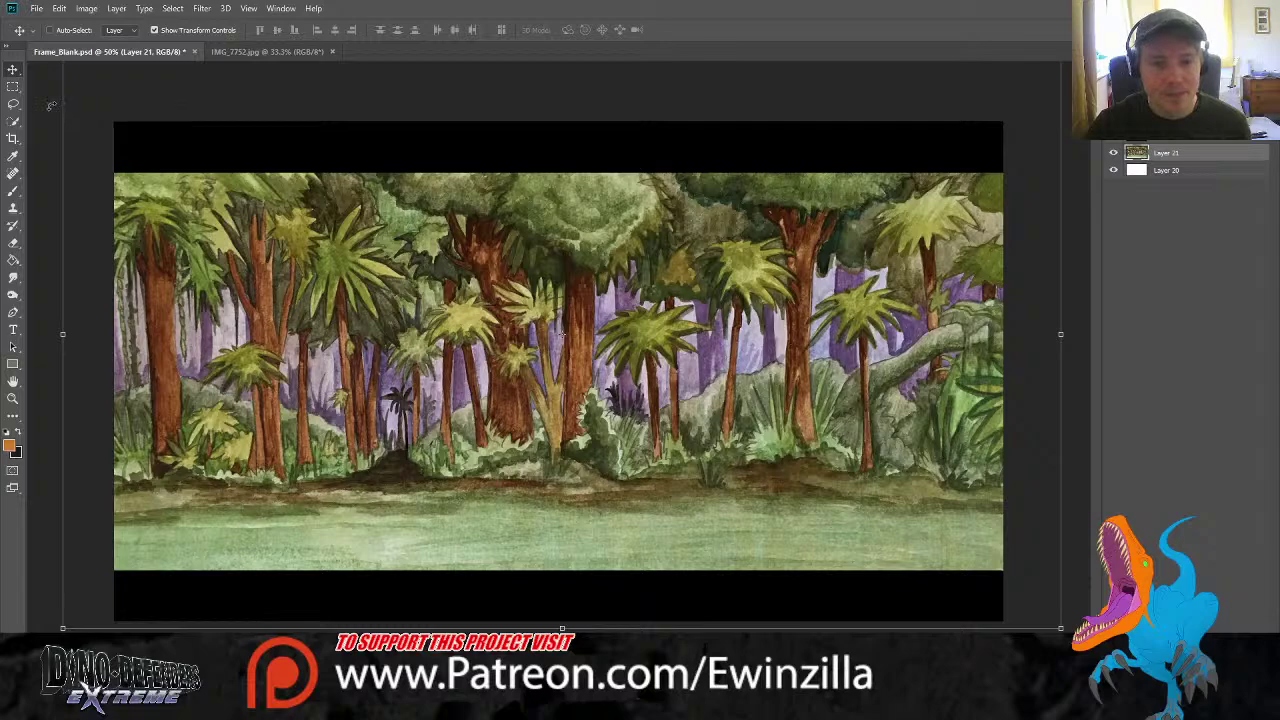
Rotate the painting by -0.39° to level it, and duplicate its layer with the original Layer 21 hidden
{"action": "key", "text": "ctrl+t"}
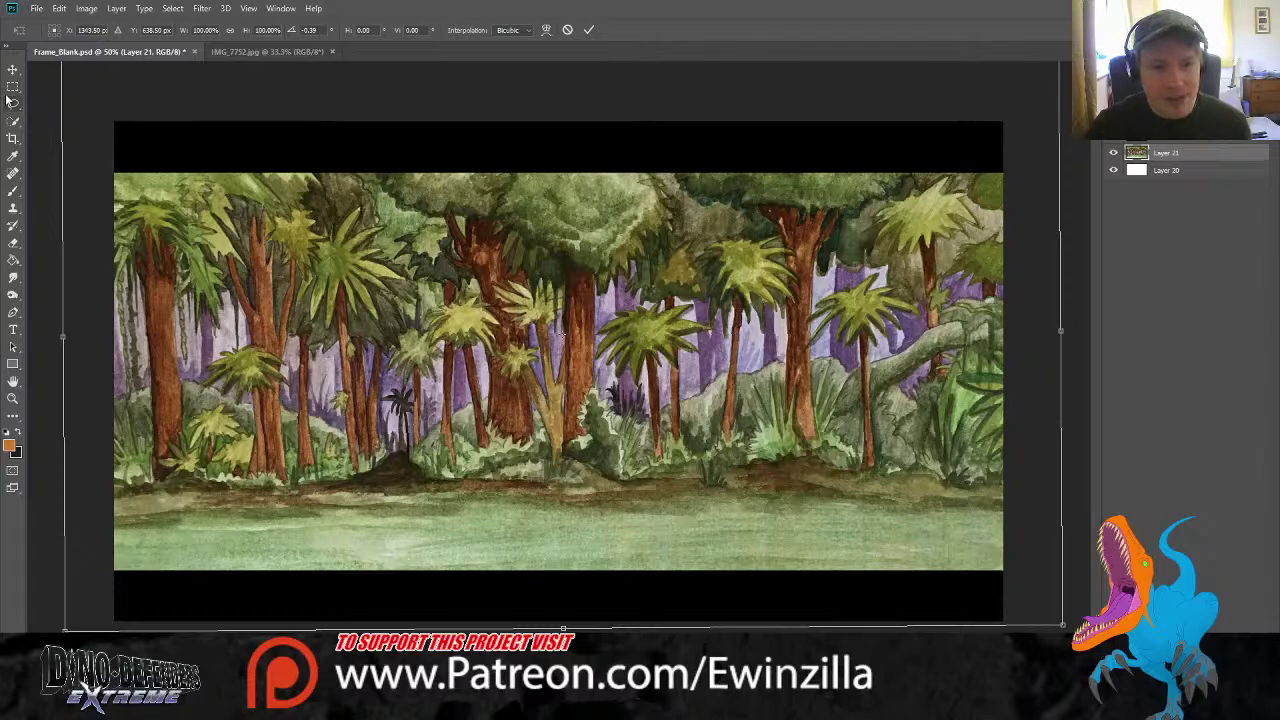
{"action": "double_click", "coordinate": [1144, 159]}
{"action": "key", "text": "ctrl+j"}
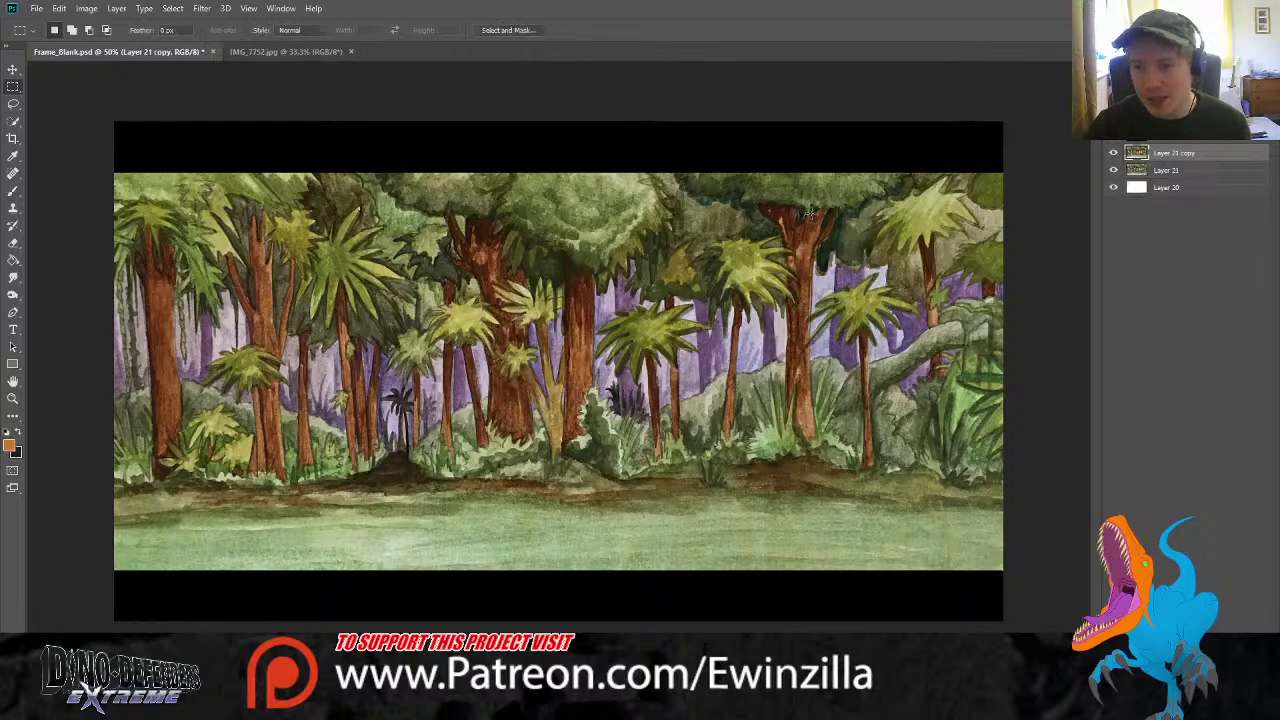
{"action": "left_click", "coordinate": [1114, 170]}
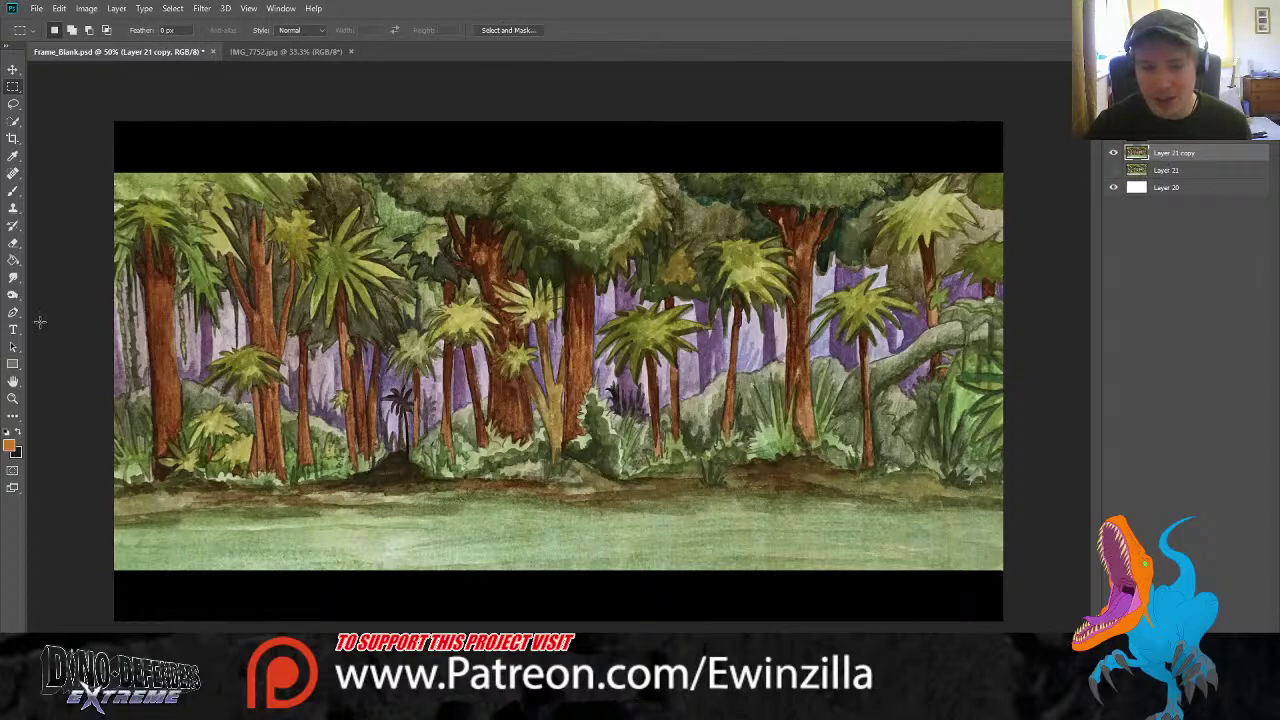
Erase the purple background on Layer 21 copy between the frame's left edge and the first large trunk, keeping the hanging vines
{"action": "left_click", "coordinate": [13, 398]}
{"action": "left_click", "coordinate": [98, 319], "text": "alt"}
{"action": "left_click", "coordinate": [54, 30]}
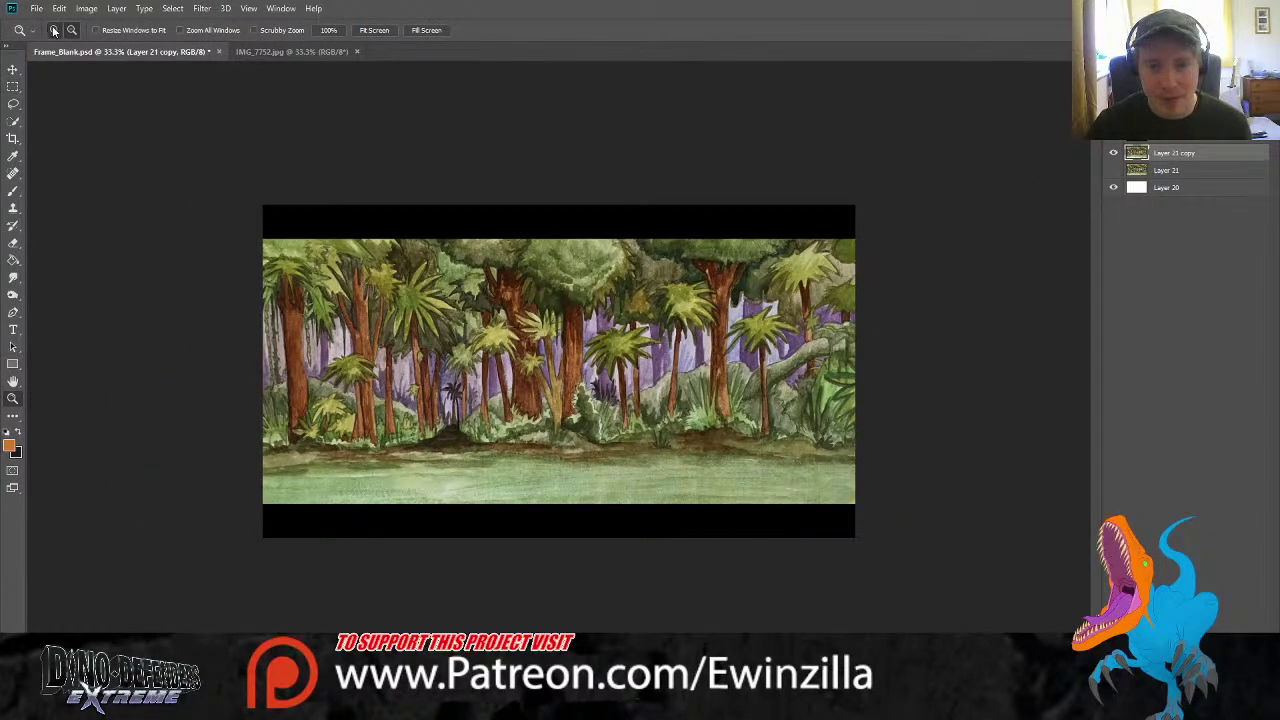
{"action": "left_click", "coordinate": [174, 217]}
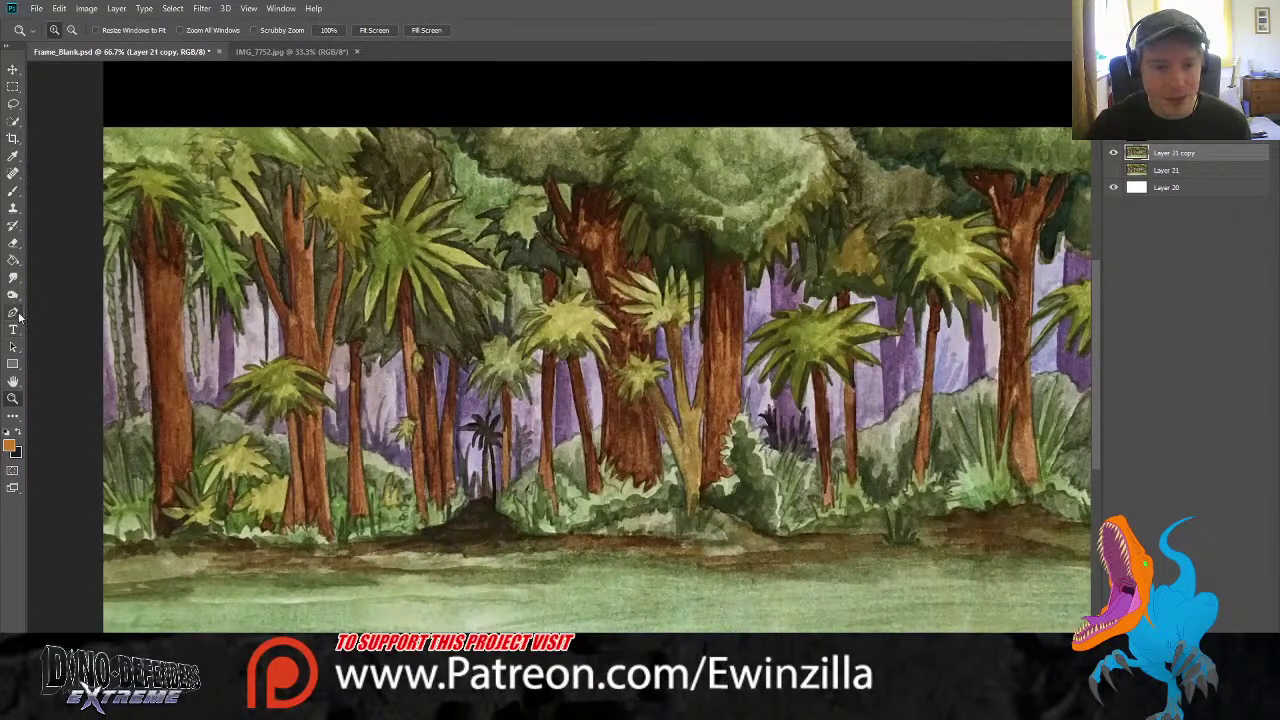
{"action": "left_click", "coordinate": [39, 311]}
{"action": "left_click", "coordinate": [13, 243]}
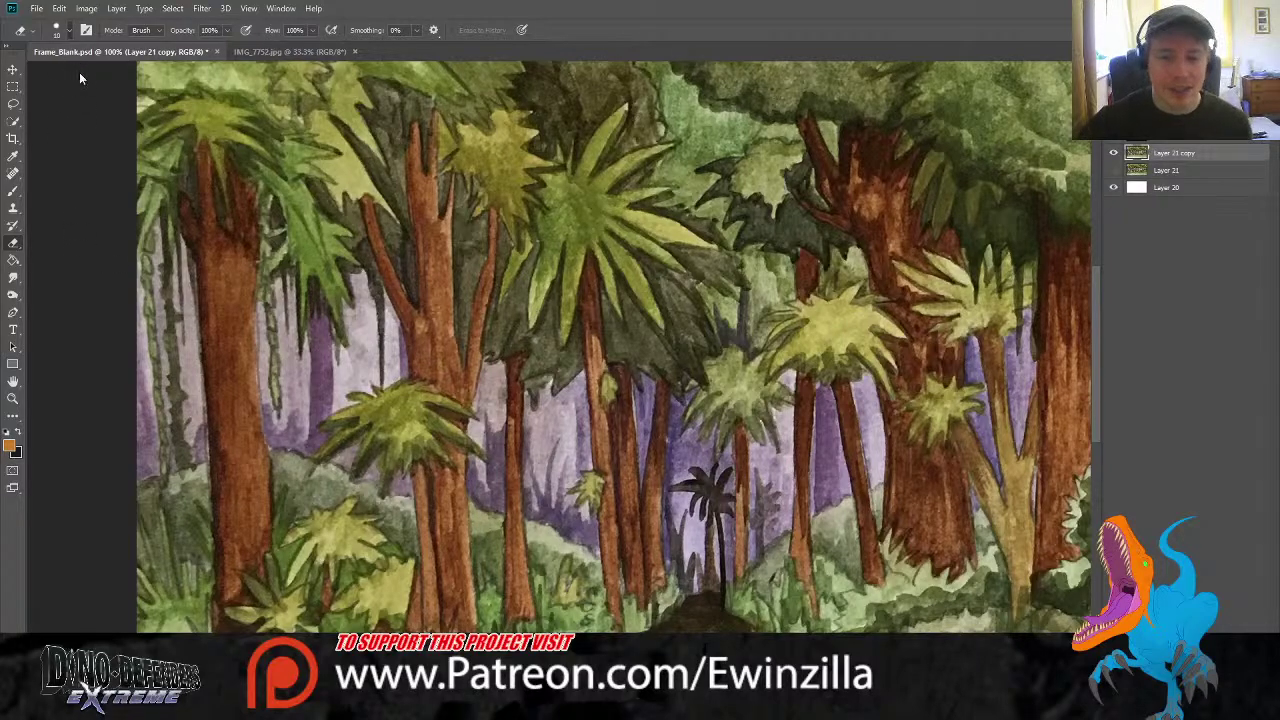
{"action": "mouse_move", "coordinate": [131, 298]}
{"action": "left_mouse_down"}
{"action": "mouse_move", "coordinate": [138, 266]}
{"action": "mouse_move", "coordinate": [158, 471]}
{"action": "mouse_move", "coordinate": [141, 480]}
{"action": "mouse_move", "coordinate": [153, 449]}
{"action": "mouse_move", "coordinate": [134, 320]}
{"action": "left_mouse_up"}
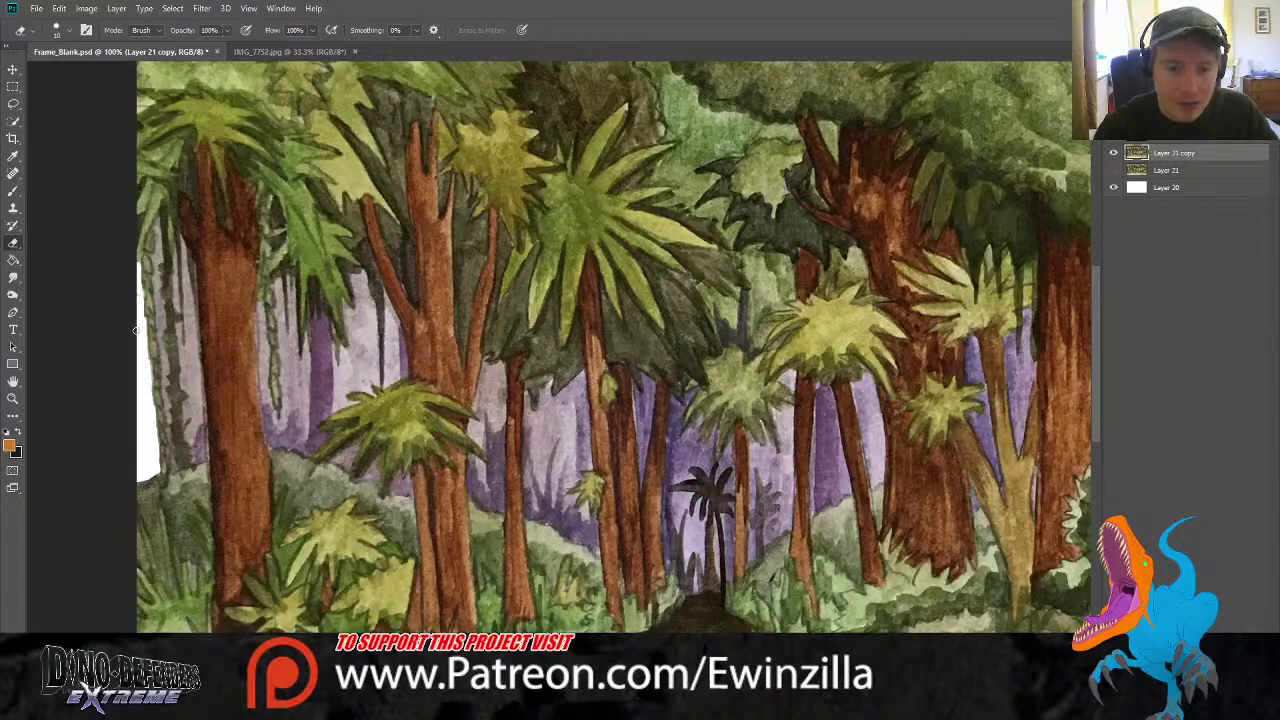
{"action": "left_click_drag", "start_coordinate": [157, 222], "coordinate": [178, 470]}
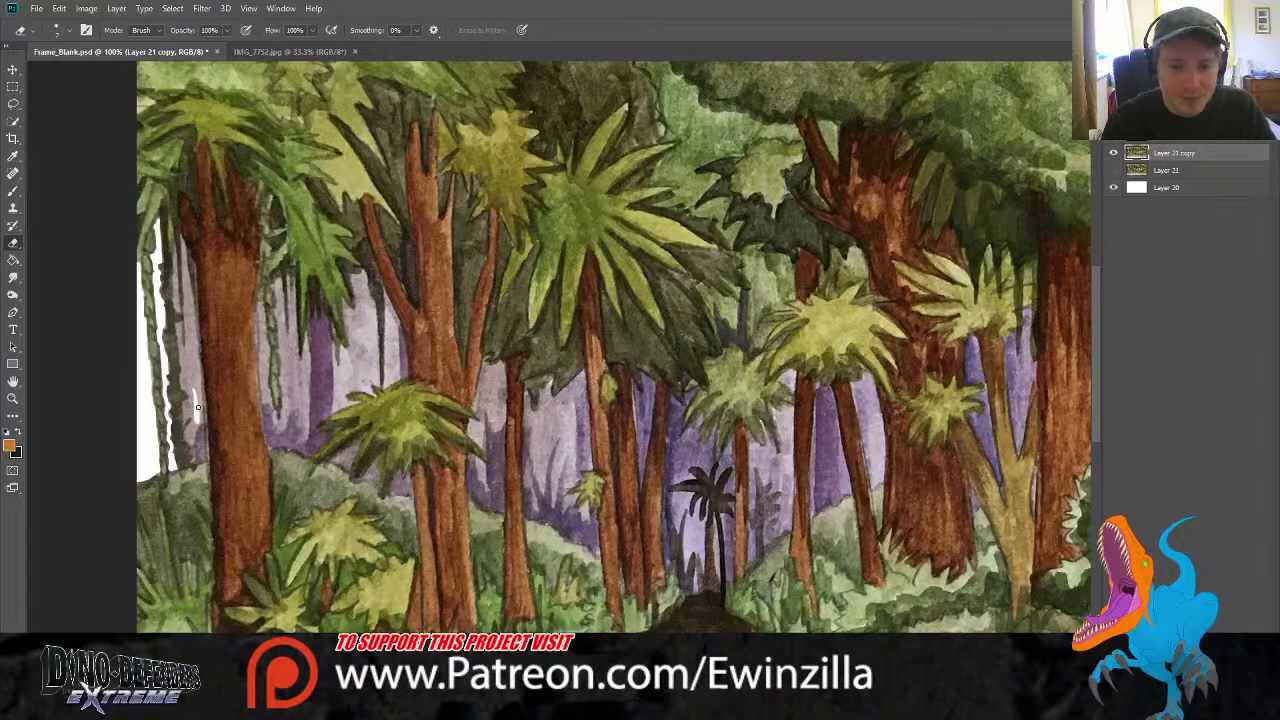
{"action": "mouse_move", "coordinate": [198, 407]}
{"action": "left_mouse_down"}
{"action": "mouse_move", "coordinate": [200, 459]}
{"action": "mouse_move", "coordinate": [184, 410]}
{"action": "mouse_move", "coordinate": [188, 400]}
{"action": "mouse_move", "coordinate": [200, 452]}
{"action": "left_mouse_up"}
{"action": "mouse_move", "coordinate": [194, 398]}
{"action": "left_mouse_down"}
{"action": "mouse_move", "coordinate": [183, 238]}
{"action": "mouse_move", "coordinate": [200, 392]}
{"action": "mouse_move", "coordinate": [194, 345]}
{"action": "mouse_move", "coordinate": [187, 370]}
{"action": "mouse_move", "coordinate": [195, 316]}
{"action": "left_mouse_up"}
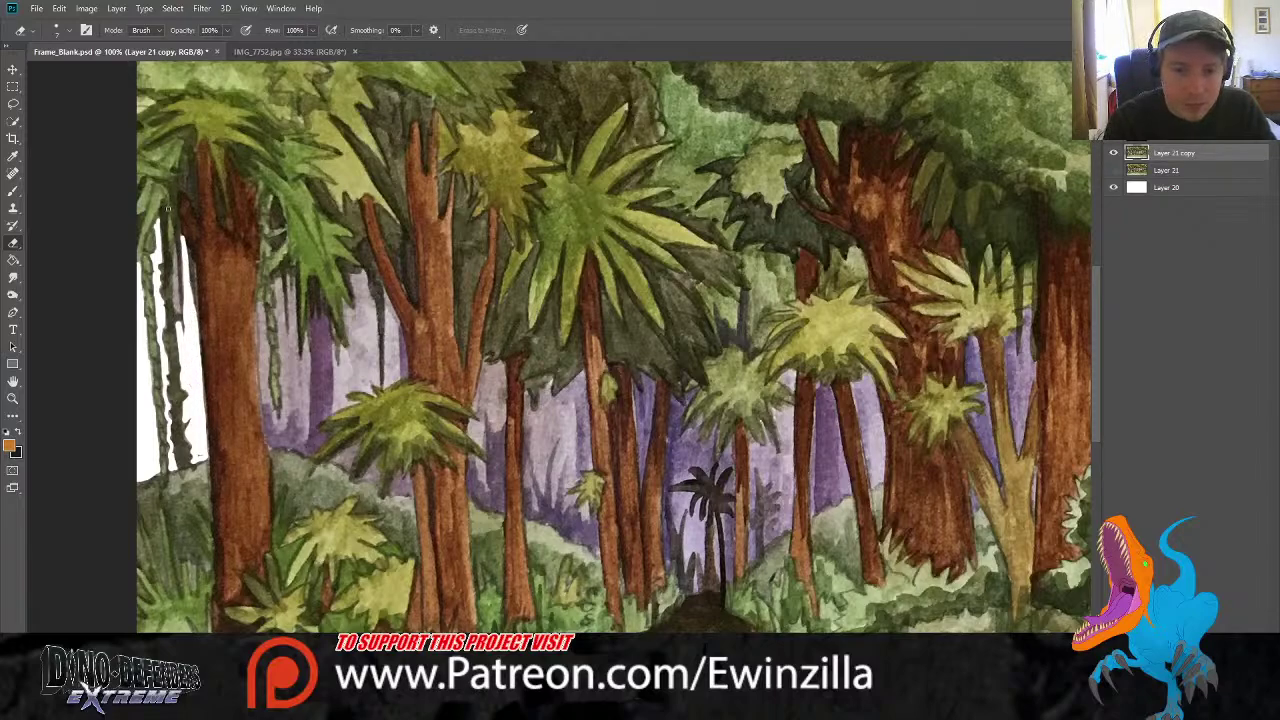
Erase the purple background just right of the first large trunk, working around the hanging vines, leaf tips and bush edge
{"action": "mouse_move", "coordinate": [174, 250]}
{"action": "left_mouse_down"}
{"action": "mouse_move", "coordinate": [175, 298]}
{"action": "mouse_move", "coordinate": [172, 252]}
{"action": "mouse_move", "coordinate": [191, 312]}
{"action": "mouse_move", "coordinate": [262, 345]}
{"action": "mouse_move", "coordinate": [268, 442]}
{"action": "mouse_move", "coordinate": [310, 456]}
{"action": "left_mouse_up"}
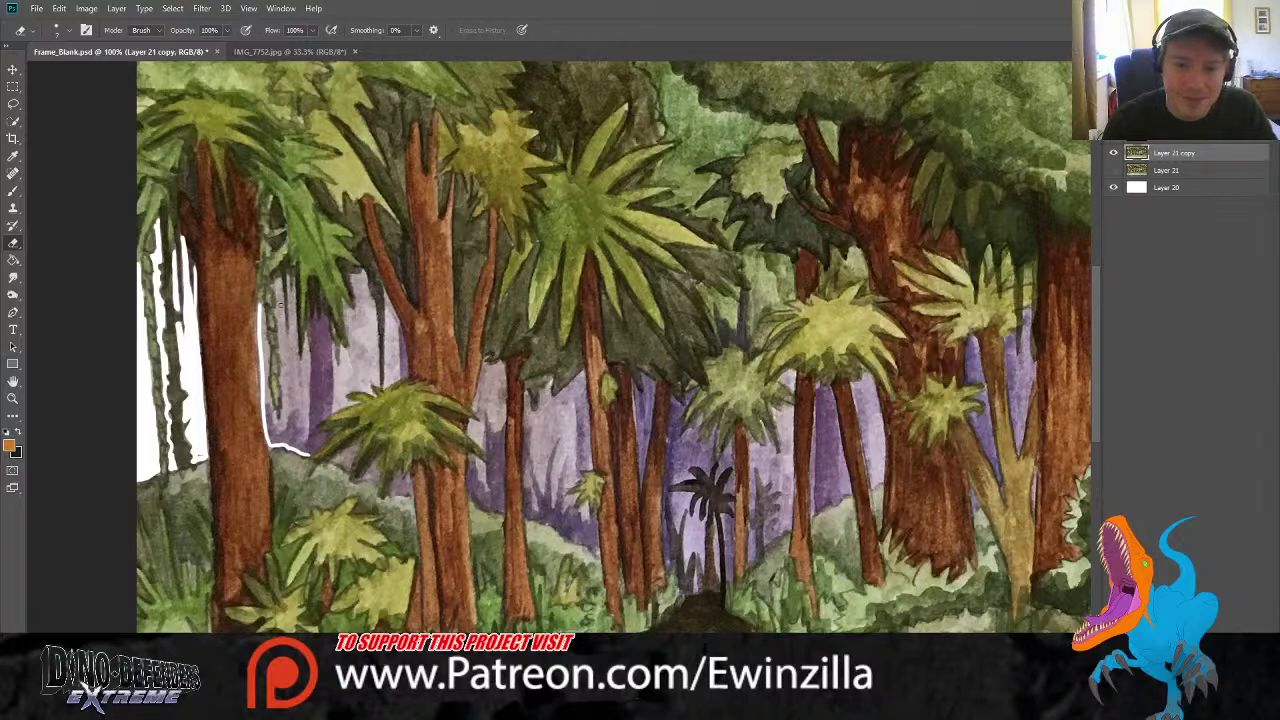
{"action": "mouse_move", "coordinate": [274, 284]}
{"action": "left_mouse_down"}
{"action": "mouse_move", "coordinate": [282, 318]}
{"action": "mouse_move", "coordinate": [281, 294]}
{"action": "mouse_move", "coordinate": [284, 334]}
{"action": "mouse_move", "coordinate": [292, 279]}
{"action": "mouse_move", "coordinate": [296, 359]}
{"action": "mouse_move", "coordinate": [292, 319]}
{"action": "mouse_move", "coordinate": [279, 422]}
{"action": "mouse_move", "coordinate": [262, 309]}
{"action": "mouse_move", "coordinate": [271, 438]}
{"action": "mouse_move", "coordinate": [277, 418]}
{"action": "mouse_move", "coordinate": [287, 431]}
{"action": "mouse_move", "coordinate": [274, 439]}
{"action": "mouse_move", "coordinate": [308, 438]}
{"action": "left_mouse_up"}
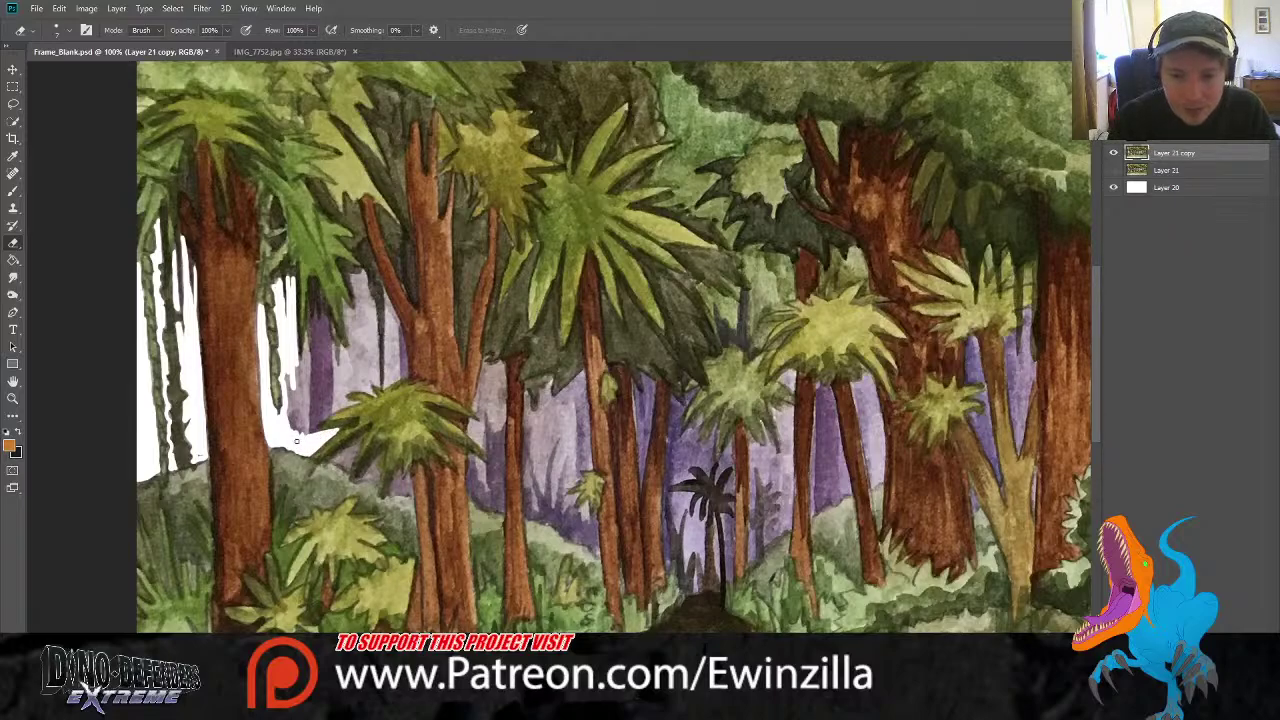
{"action": "mouse_move", "coordinate": [310, 309]}
{"action": "left_mouse_down"}
{"action": "mouse_move", "coordinate": [299, 368]}
{"action": "mouse_move", "coordinate": [322, 298]}
{"action": "mouse_move", "coordinate": [328, 356]}
{"action": "left_mouse_up"}
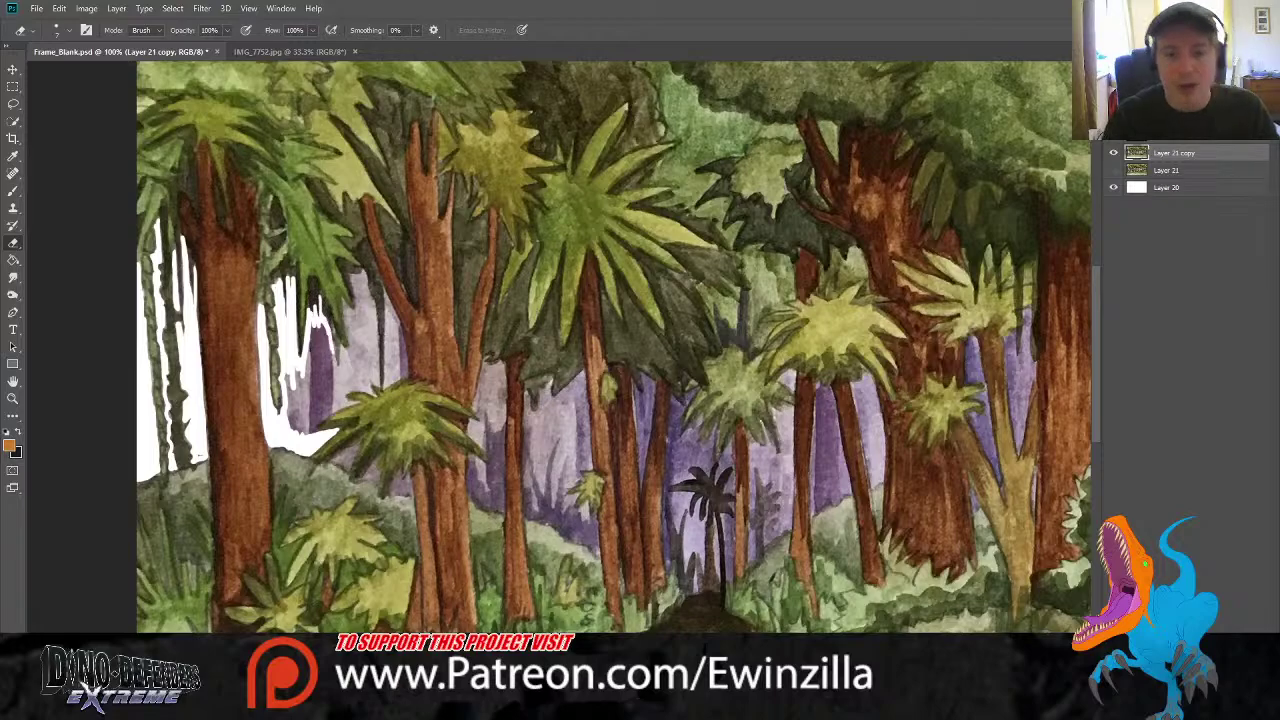
Save the partly cut-out jungle painting as Megalosaurus_trees_front_EDIT.psd, and close it along with IMG_7752.jpg
{"action": "left_click", "coordinate": [13, 398]}
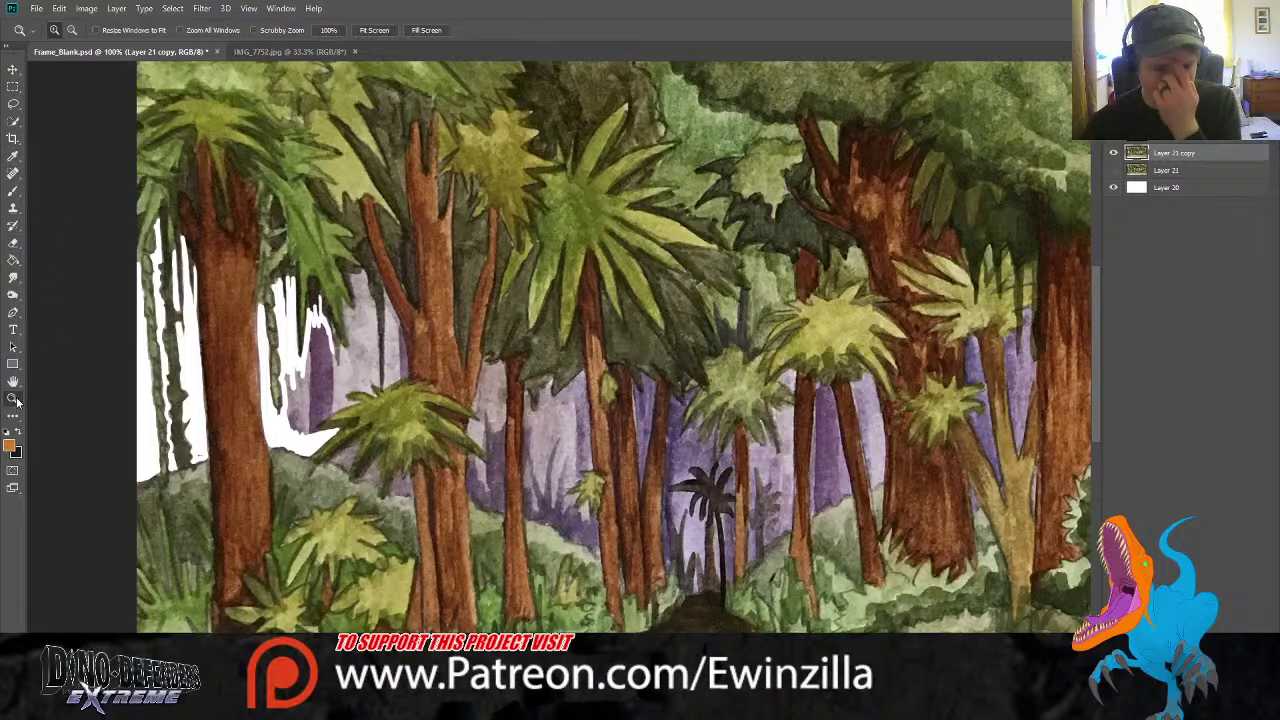
{"action": "left_click", "coordinate": [384, 33]}
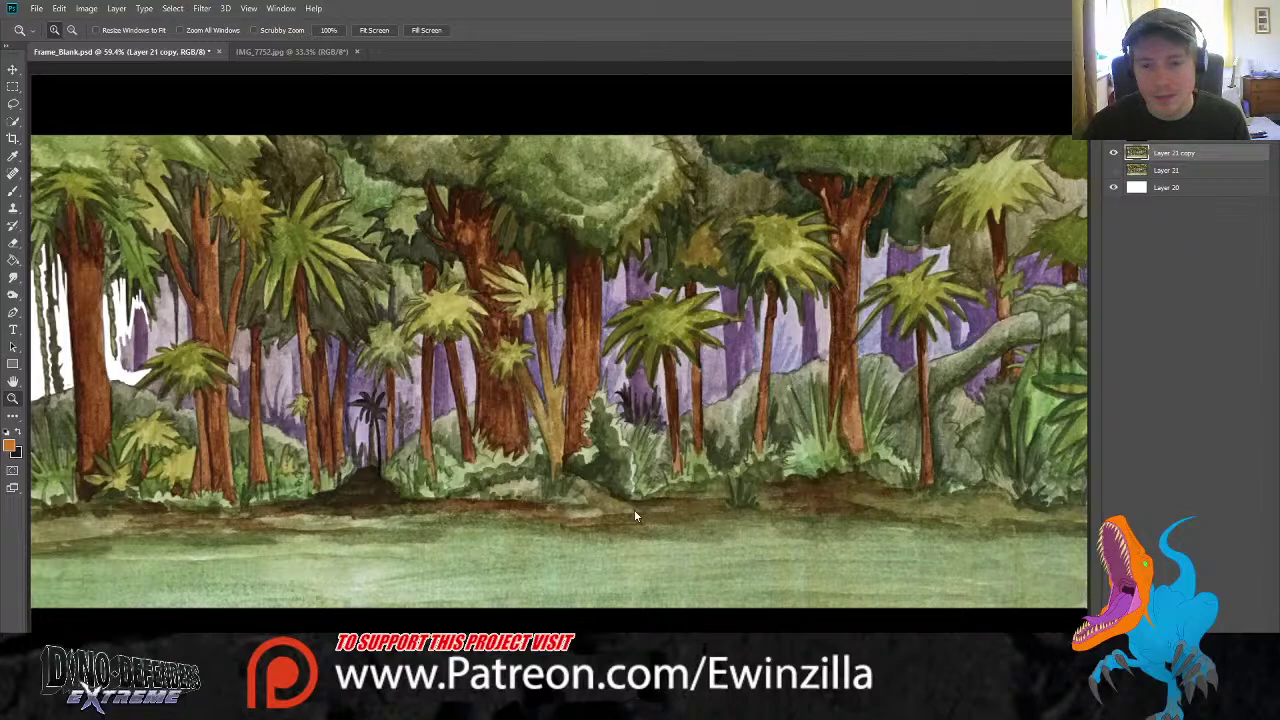
{"action": "key", "text": "ctrl+u"}
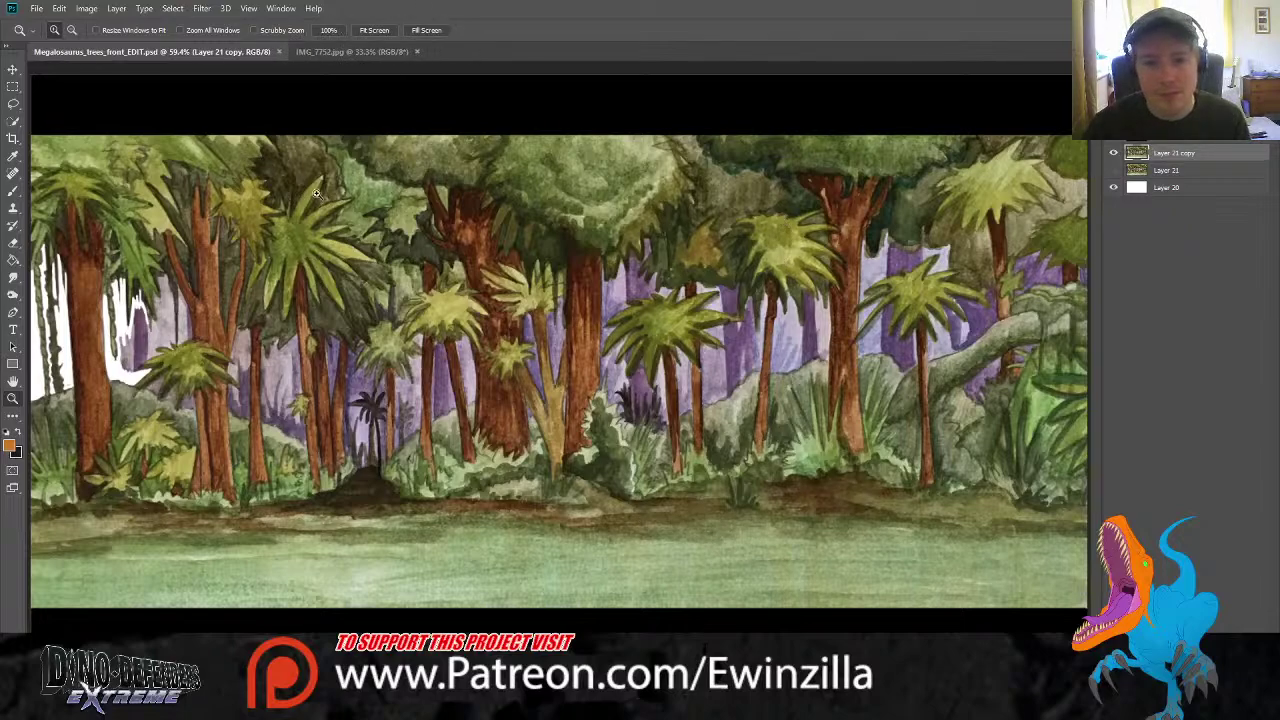
{"action": "left_click", "coordinate": [278, 52]}
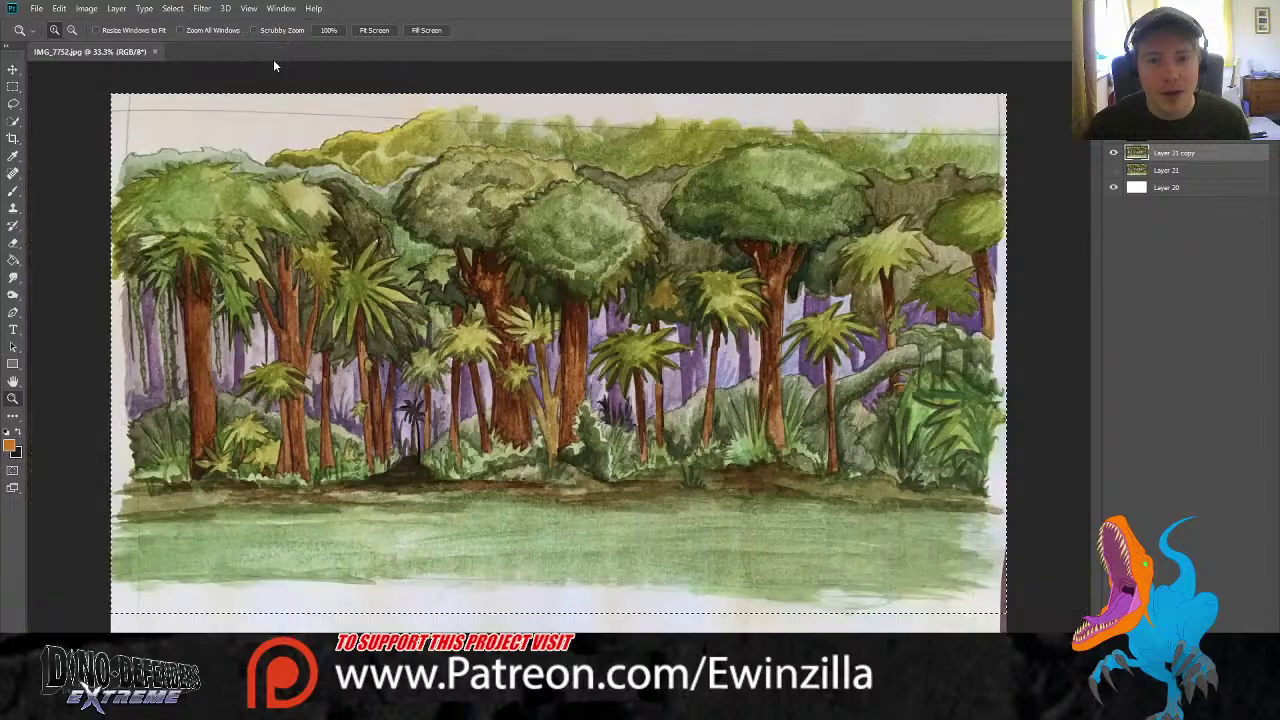
{"action": "left_click", "coordinate": [155, 51]}
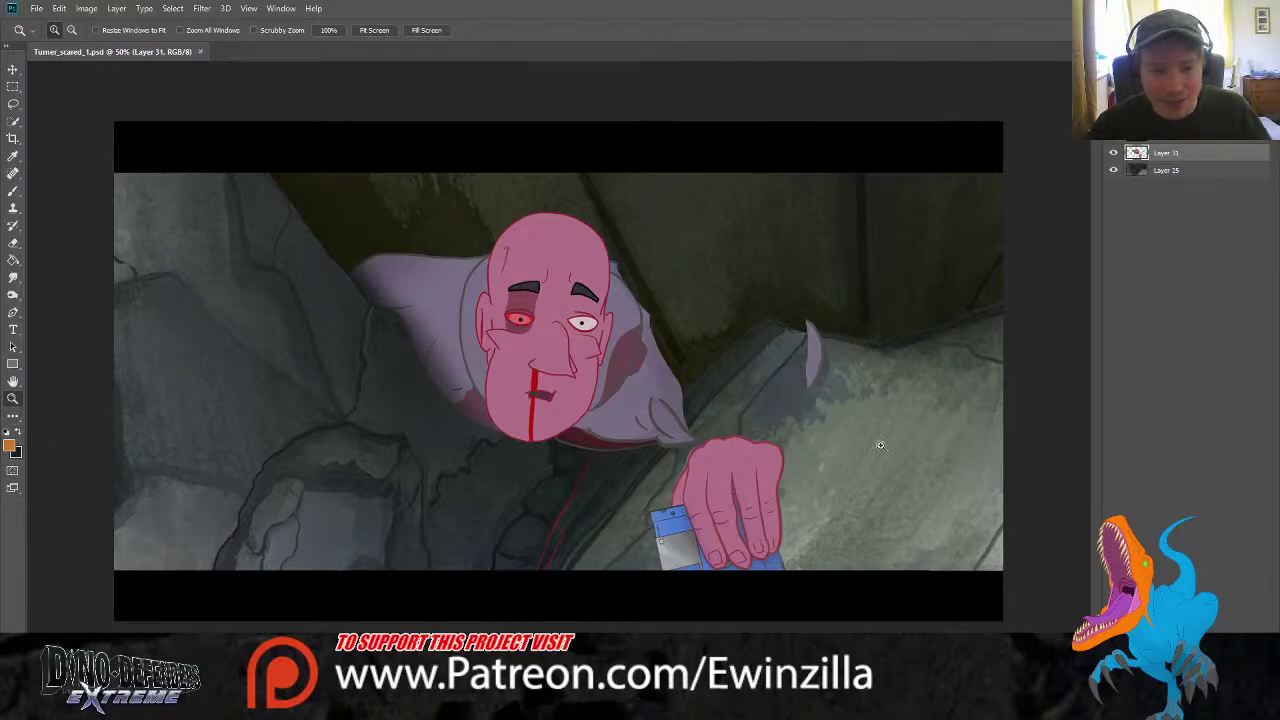
Add a new layer above Layer 31 in Turner_scared_1.psd and sample the dark background colour beside the bald man's head
{"action": "left_click", "coordinate": [954, 446]}
{"action": "scroll", "coordinate": [954, 446], "scroll_direction": "up", "scroll_amount": 1}
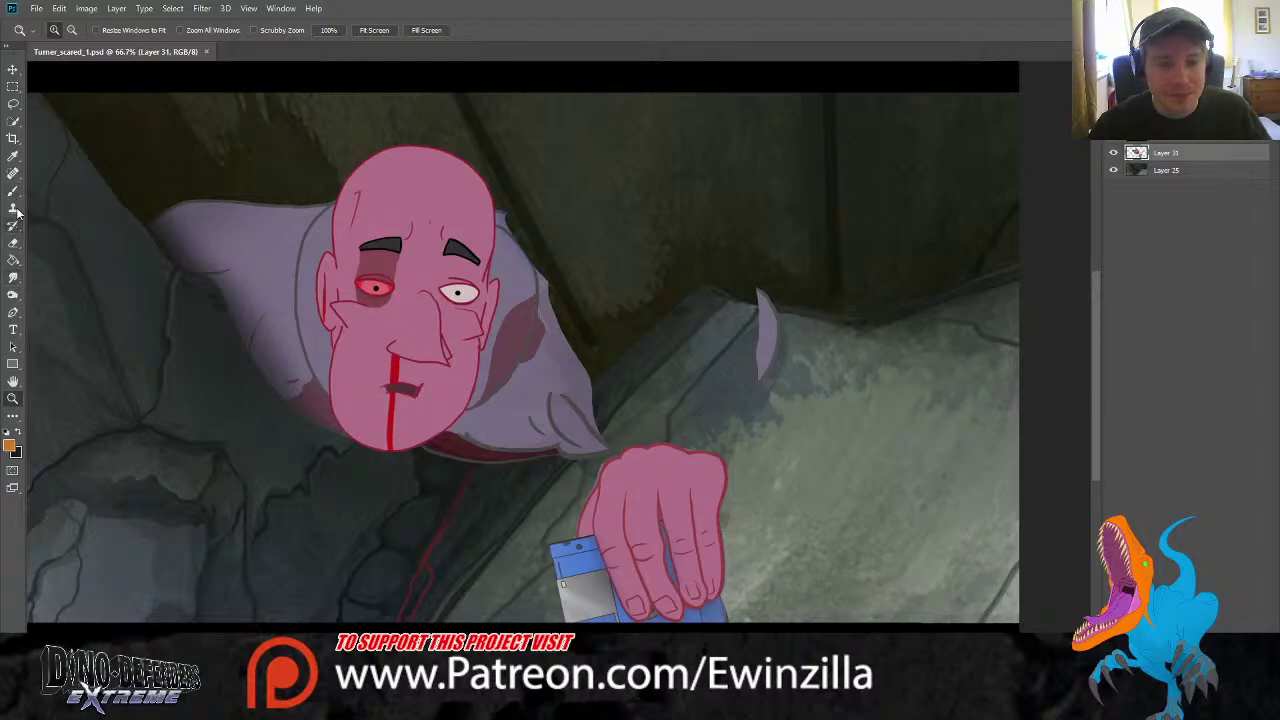
{"action": "left_click", "coordinate": [13, 278]}
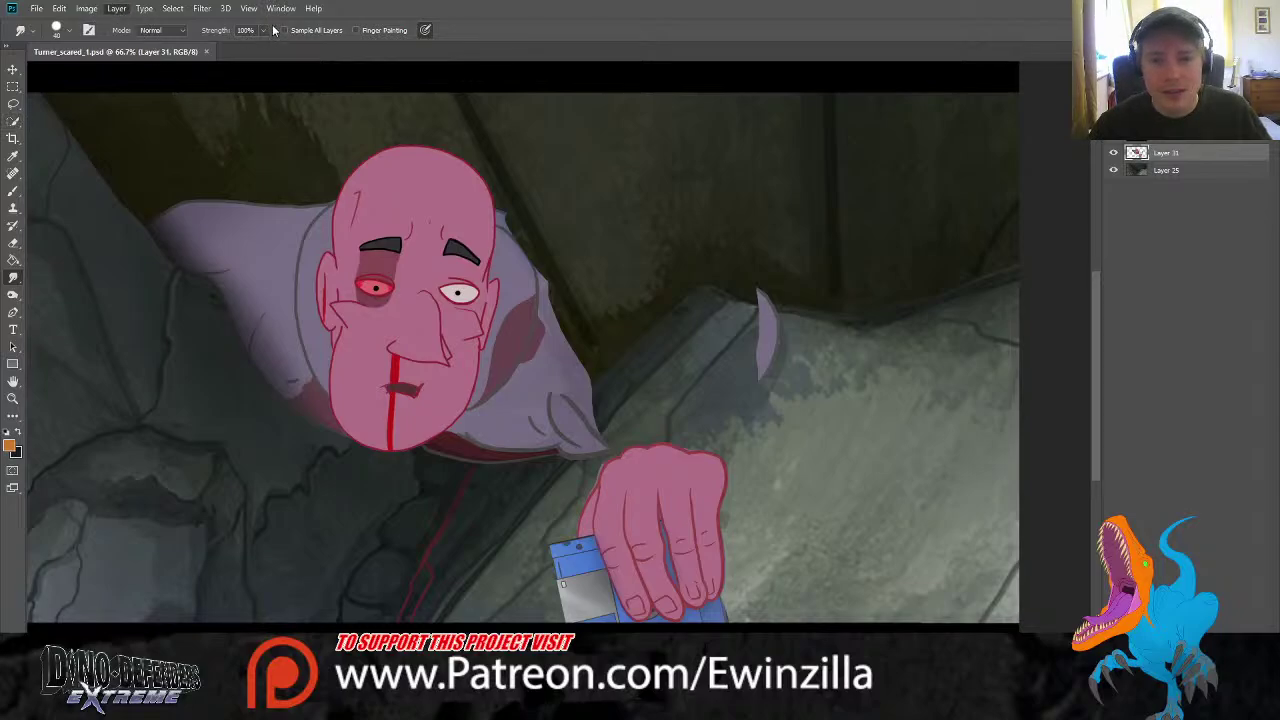
{"action": "key", "text": "ctrl+shift+alt+n"}
{"action": "left_click", "coordinate": [13, 156]}
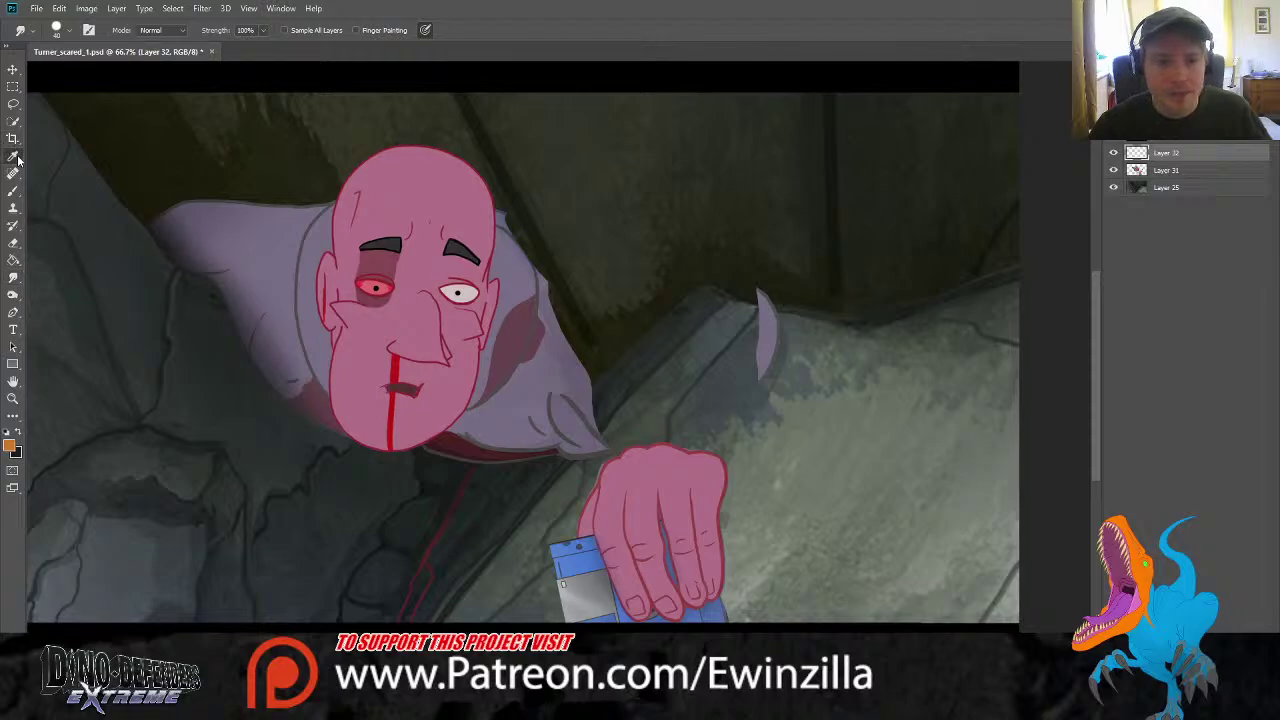
{"action": "left_click", "coordinate": [503, 204]}
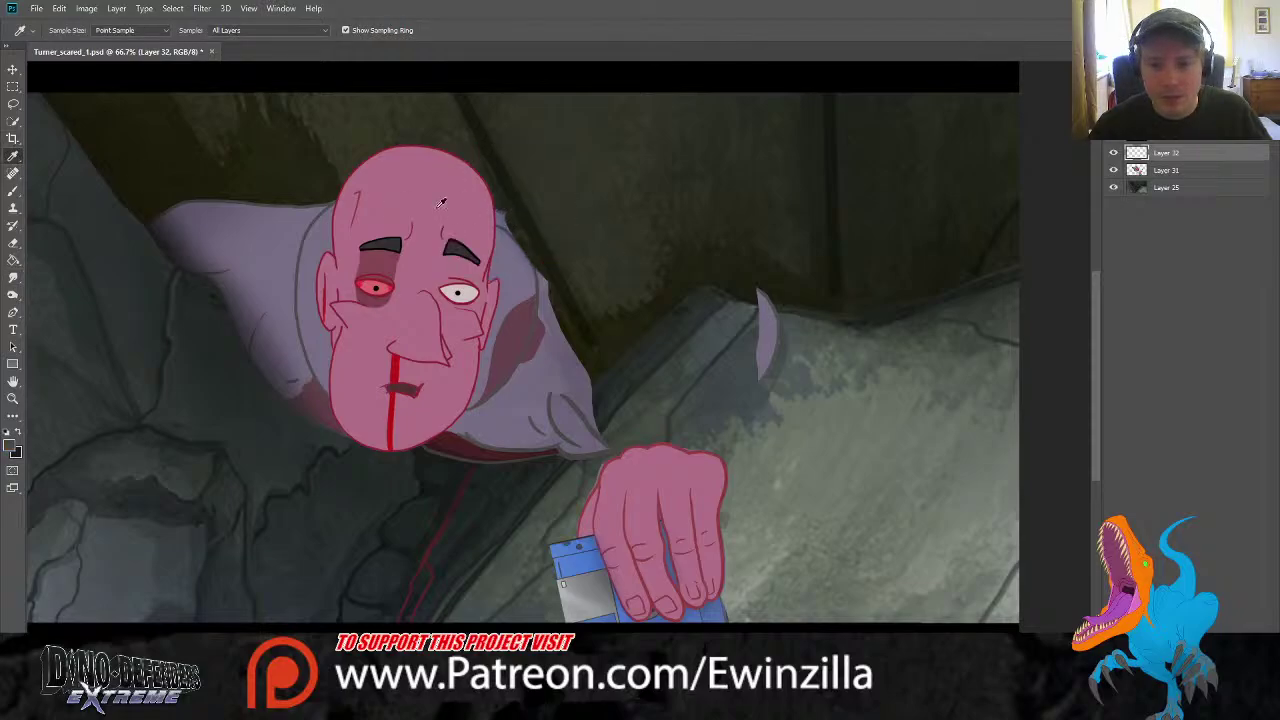
Outline the missing shoulder, upper arm and sleeve on Layer 32 with a thin grey brush at 100% opacity, and hide background Layer 25
{"action": "key", "text": "b"}
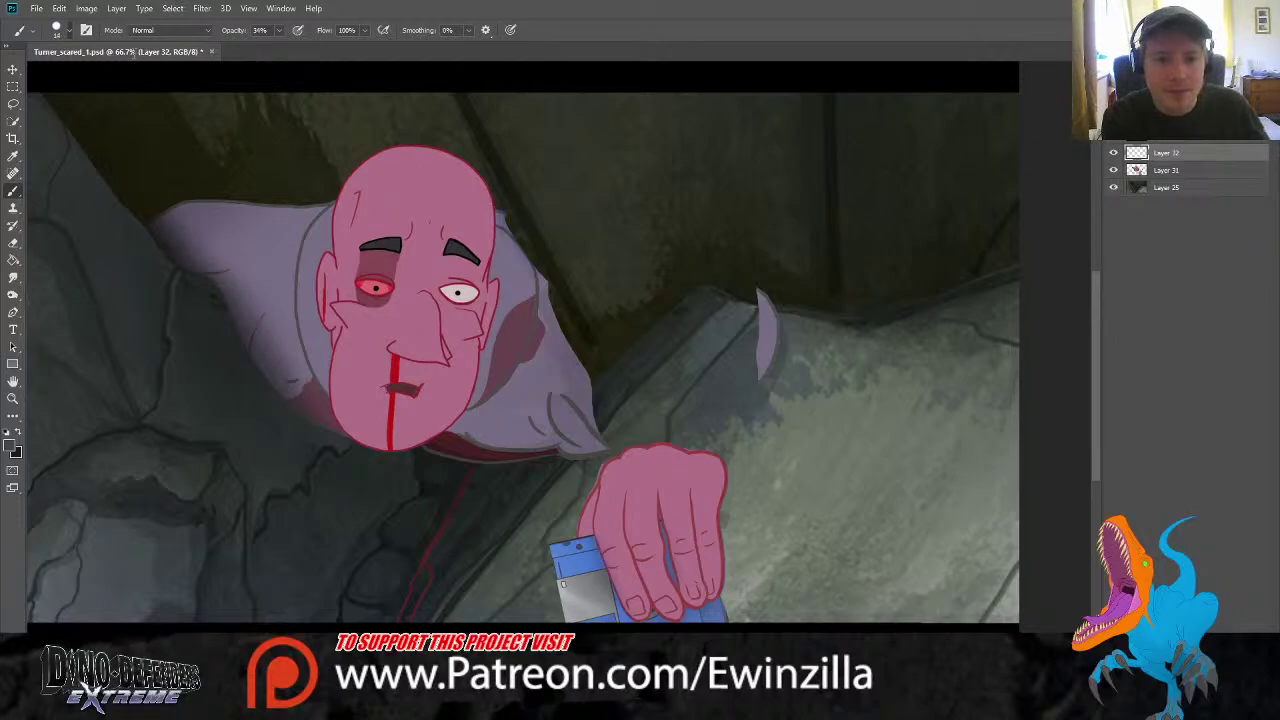
{"action": "key", "text": "["}
{"action": "key", "text": "["}
{"action": "key", "text": "["}
{"action": "key", "text": "["}
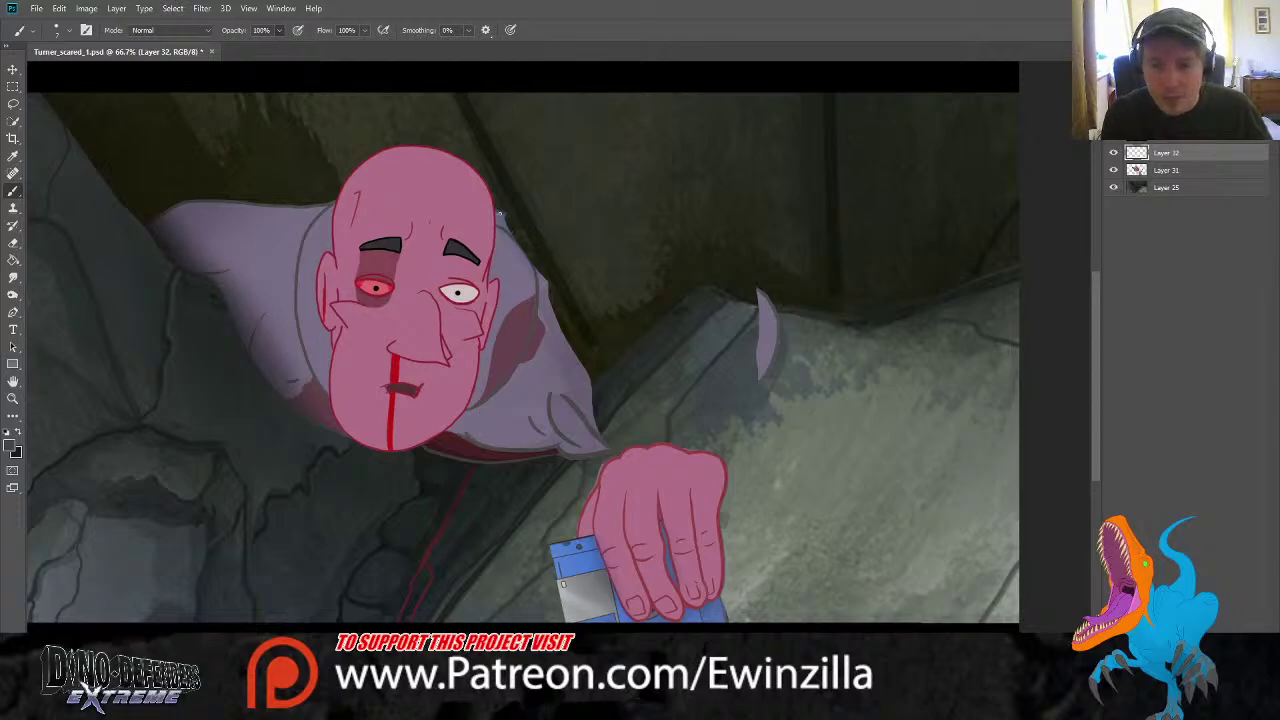
{"action": "mouse_move", "coordinate": [500, 212]}
{"action": "left_mouse_down"}
{"action": "mouse_move", "coordinate": [584, 251]}
{"action": "mouse_move", "coordinate": [758, 290]}
{"action": "left_mouse_up"}
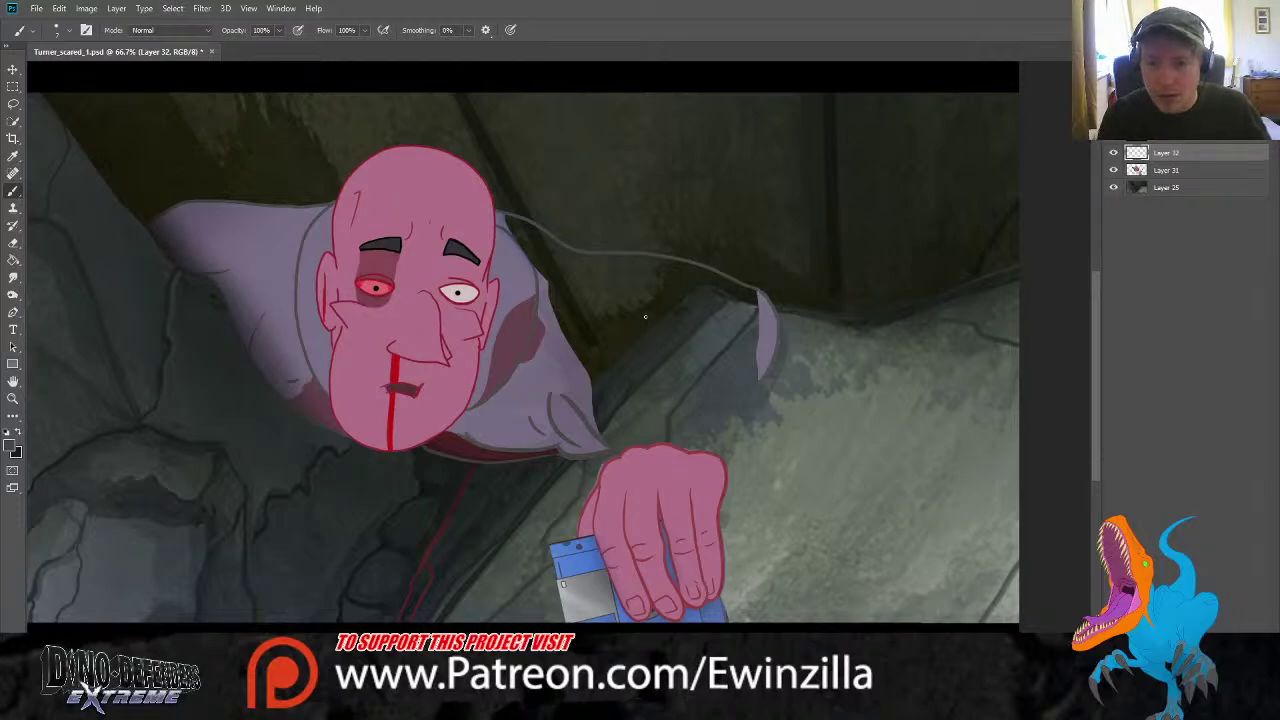
{"action": "mouse_move", "coordinate": [660, 300]}
{"action": "left_mouse_down"}
{"action": "mouse_move", "coordinate": [615, 378]}
{"action": "mouse_move", "coordinate": [618, 421]}
{"action": "left_mouse_up"}
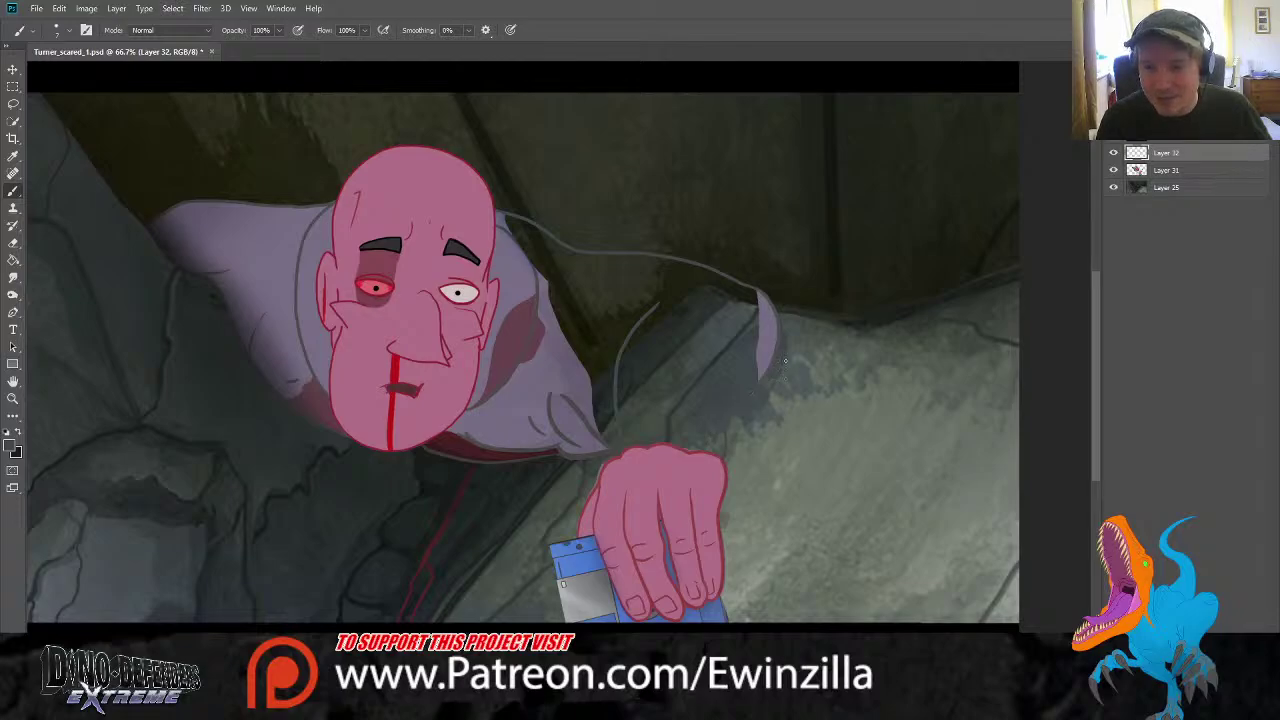
{"action": "left_click", "coordinate": [1113, 187]}
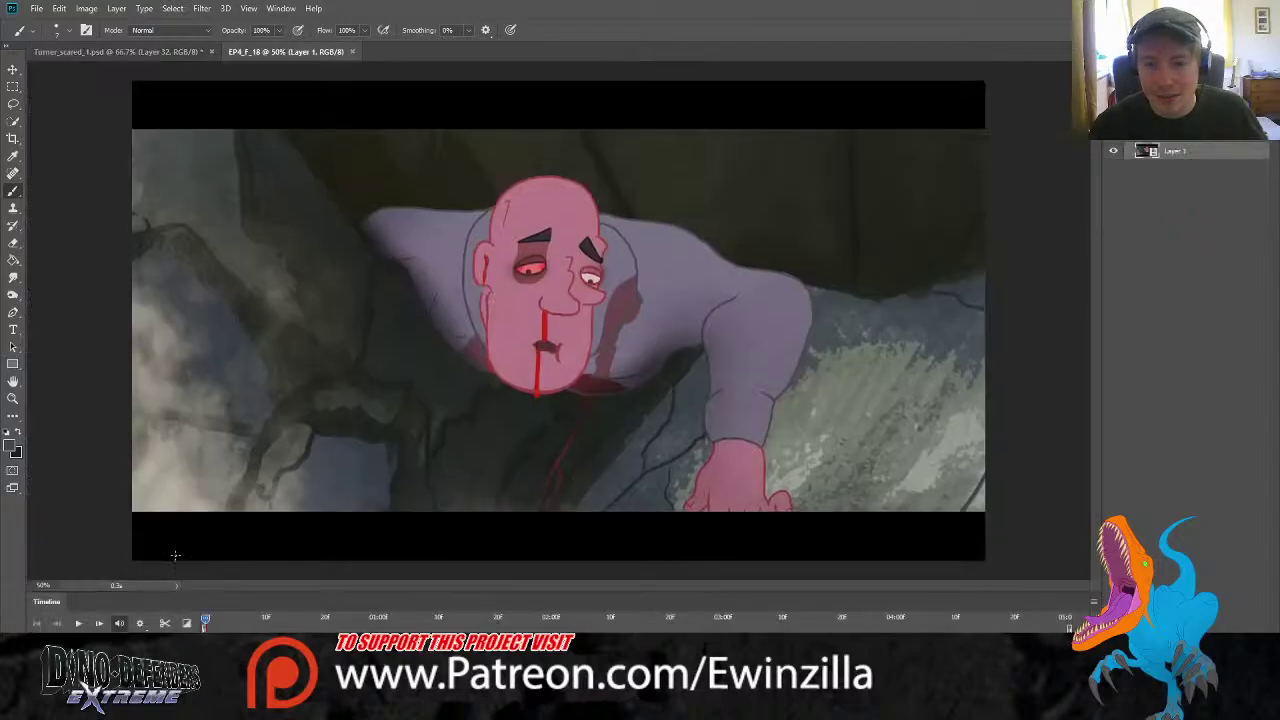
Play the EP4_F_18 reference animation, then return to Turner_scared_1.psd and collapse the timeline
{"action": "left_click", "coordinate": [79, 624]}
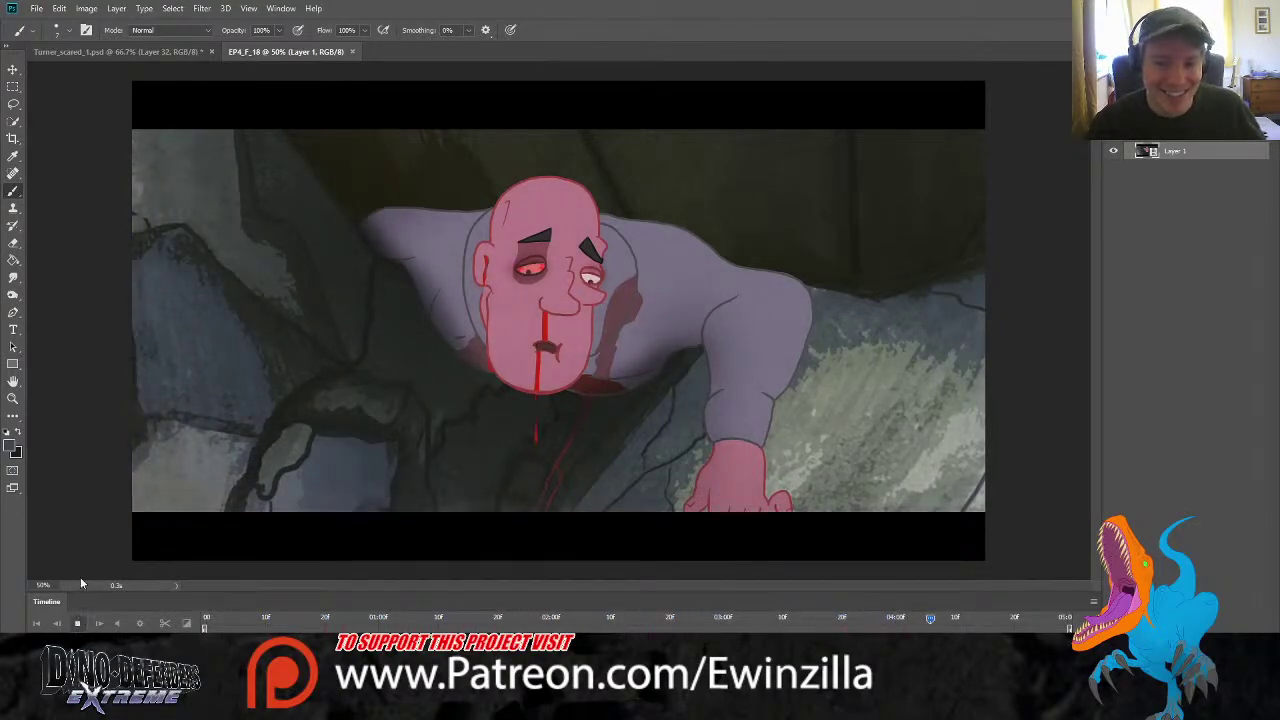
{"action": "key", "text": "space"}
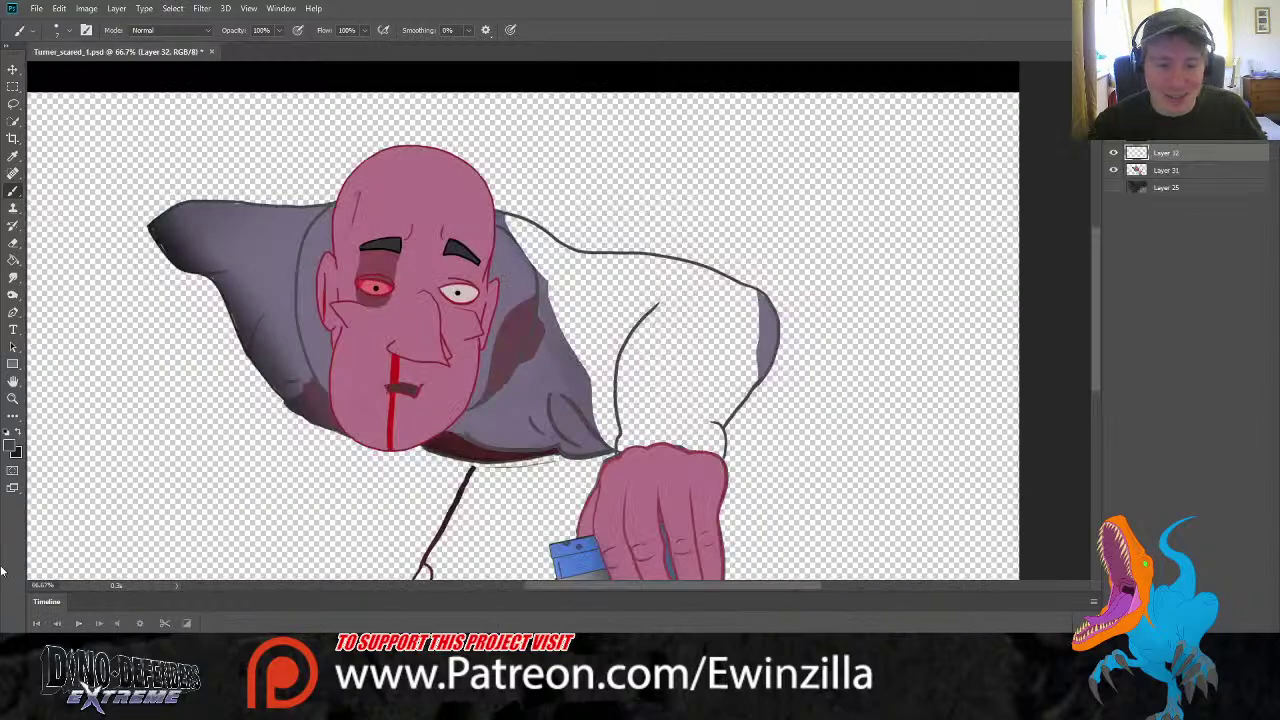
{"action": "double_click", "coordinate": [87, 611]}
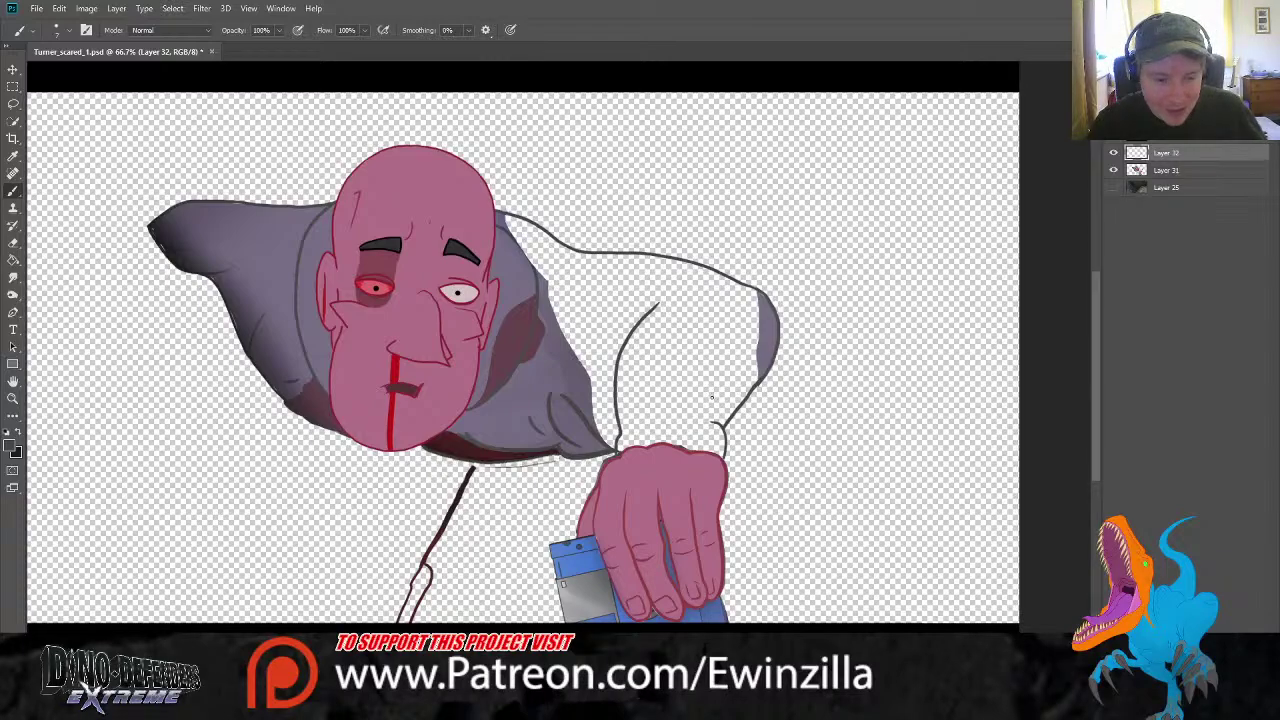
Draw a short cuff fold line where the sleeve meets the hand and show background Layer 25 again
{"action": "left_click_drag", "start_coordinate": [642, 418], "coordinate": [617, 449]}
{"action": "key", "text": "ctrl+z"}
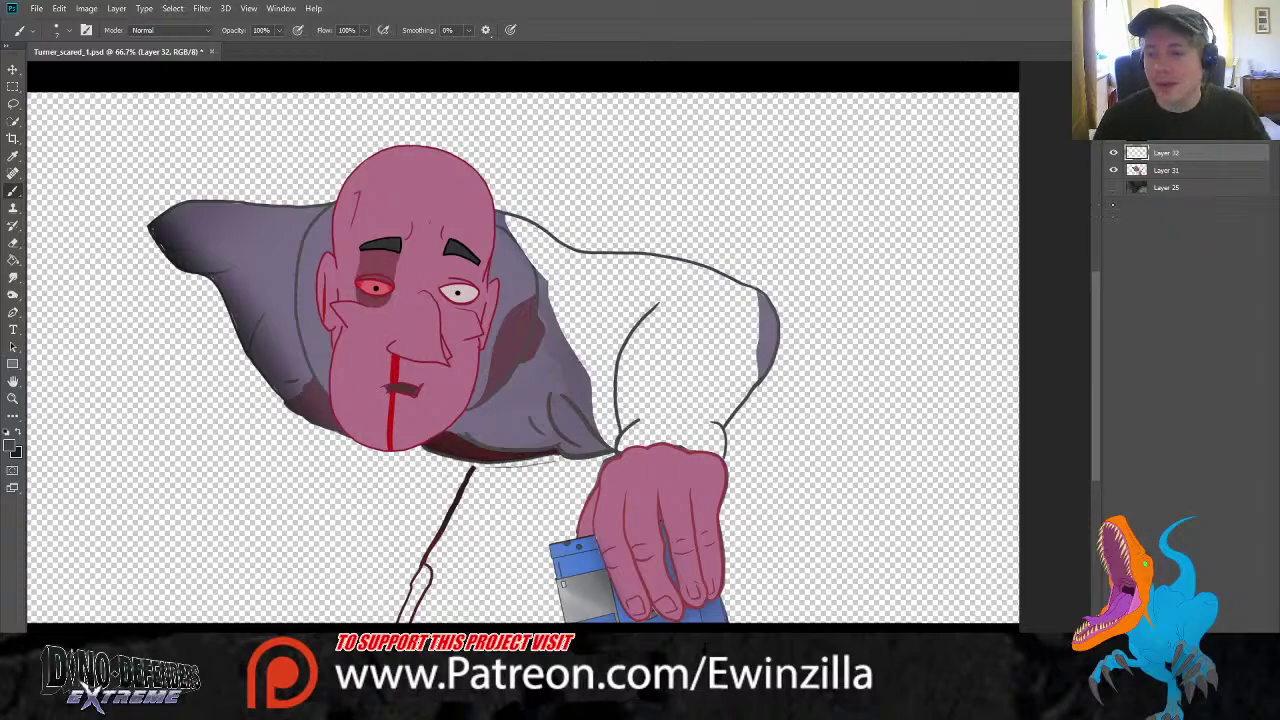
{"action": "left_click", "coordinate": [1113, 187]}
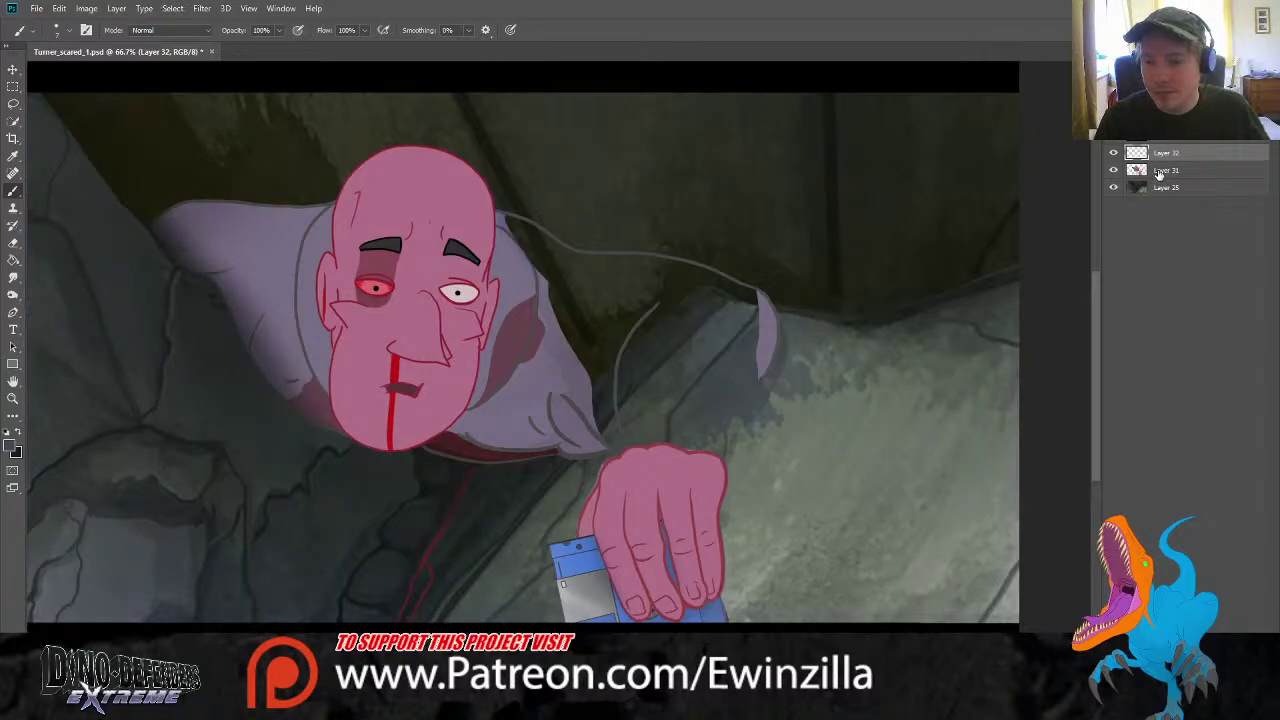
Sample the jacket's purple-grey and paint it on Layer 31 above the hand with a 15 px brush
{"action": "left_click", "coordinate": [13, 156]}
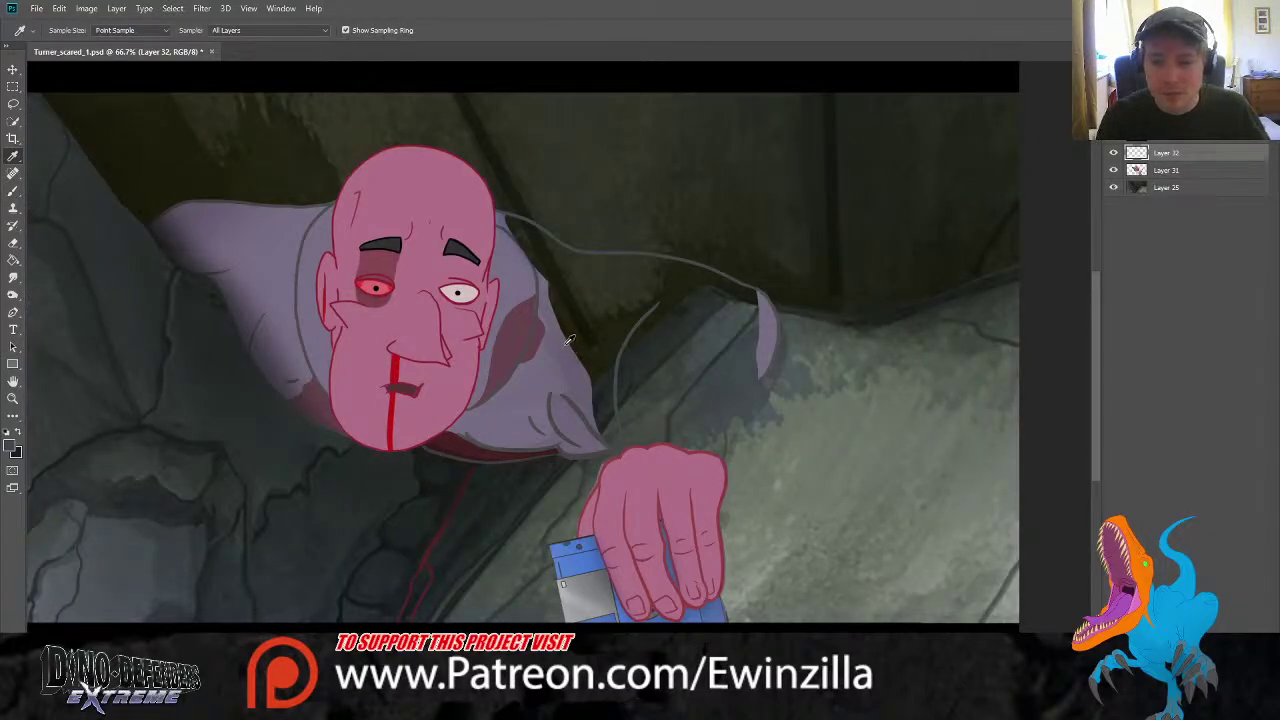
{"action": "left_click", "coordinate": [13, 190]}
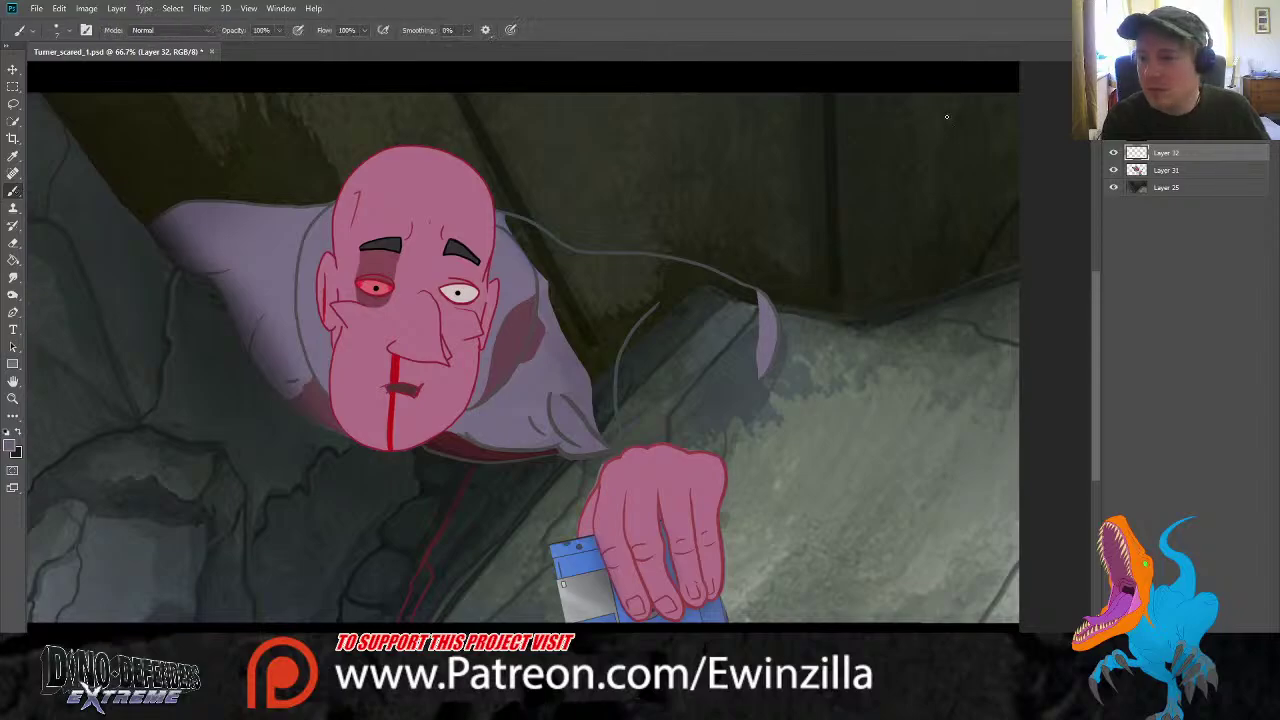
{"action": "left_click", "coordinate": [1131, 170]}
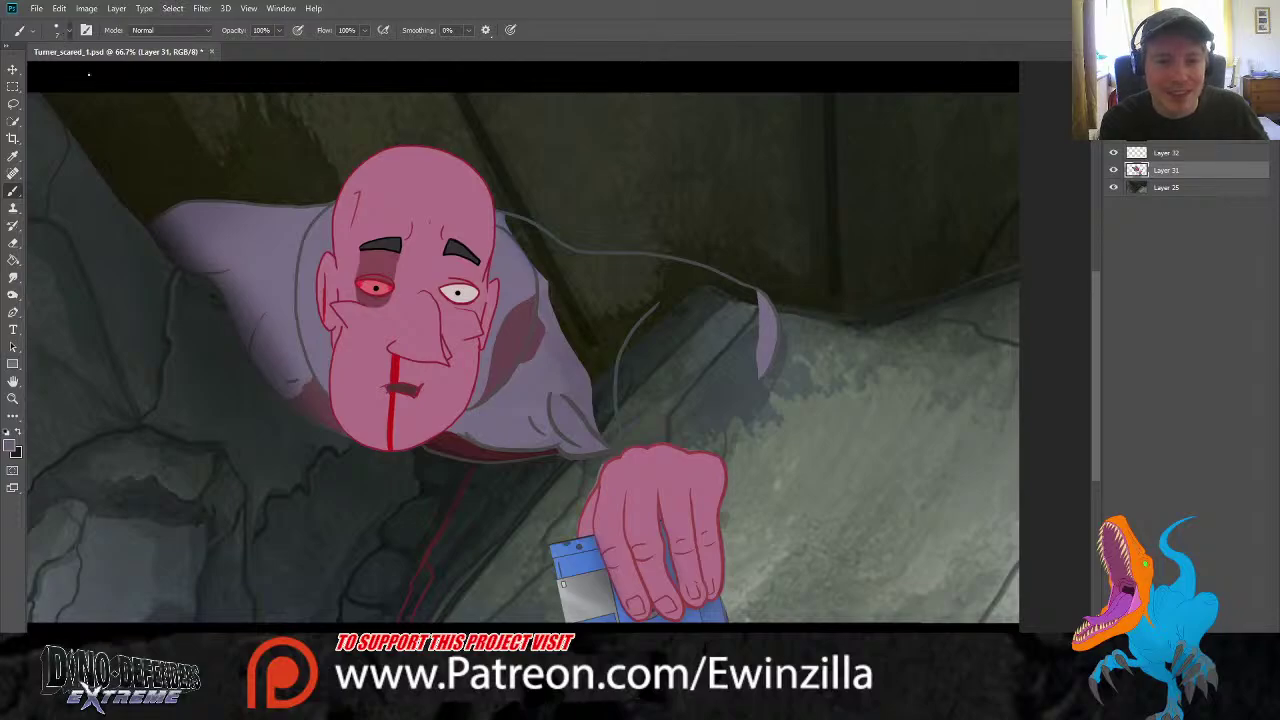
{"action": "key", "text": "bracketright"}
{"action": "key", "text": "bracketright"}
{"action": "key", "text": "bracketright"}
{"action": "key", "text": "bracketright"}
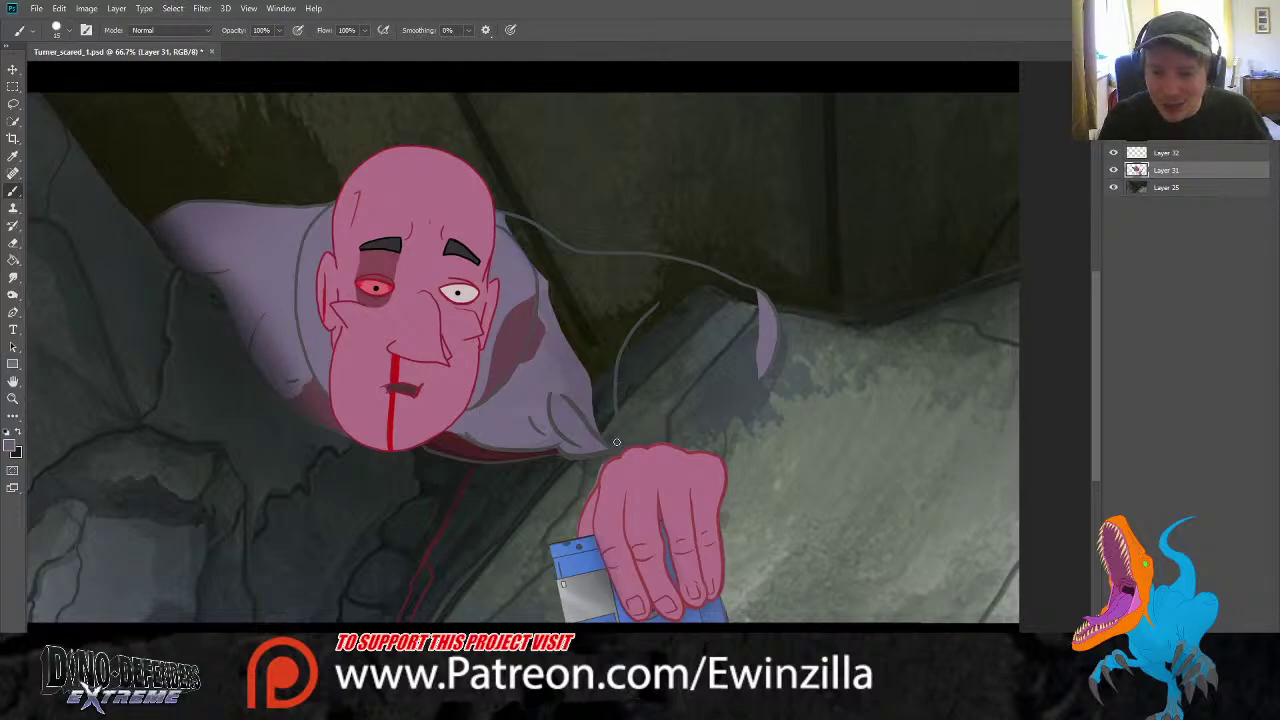
{"action": "left_click_drag", "start_coordinate": [617, 439], "coordinate": [622, 436]}
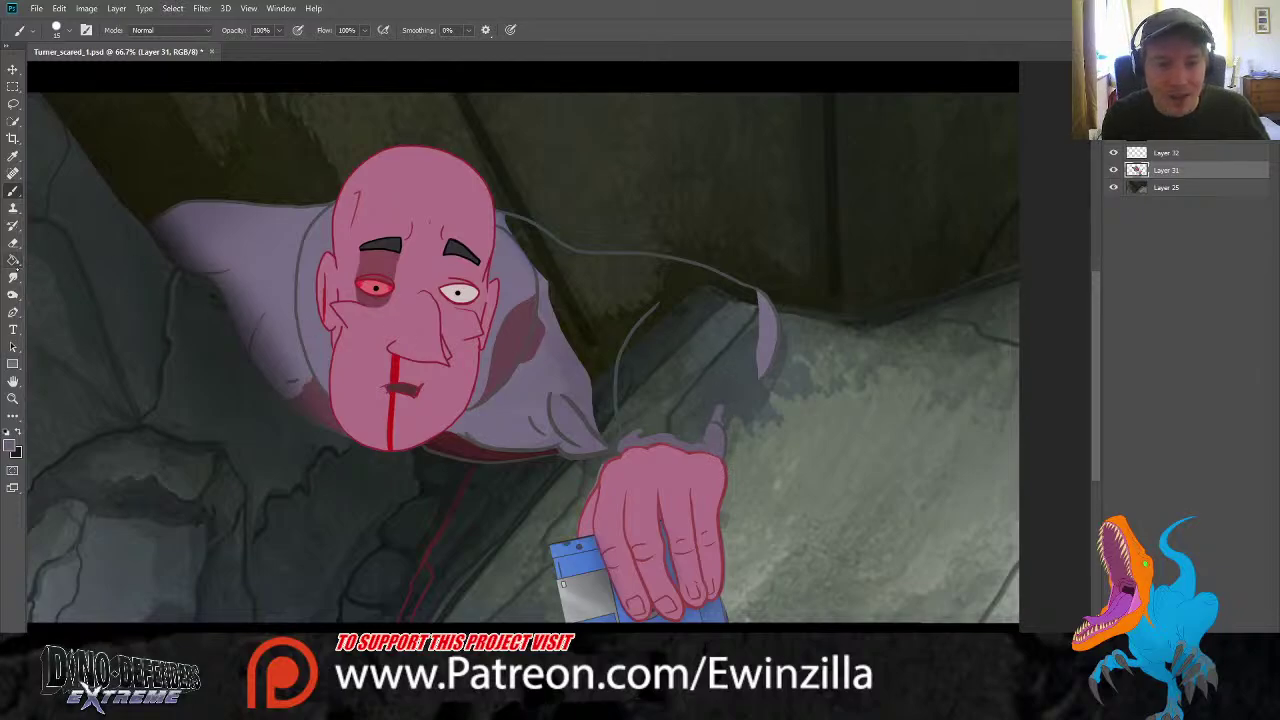
Smudge the jacket colour at 100% strength on Layer 31 to fill the outlined shoulder and sleeve
{"action": "left_click", "coordinate": [13, 277]}
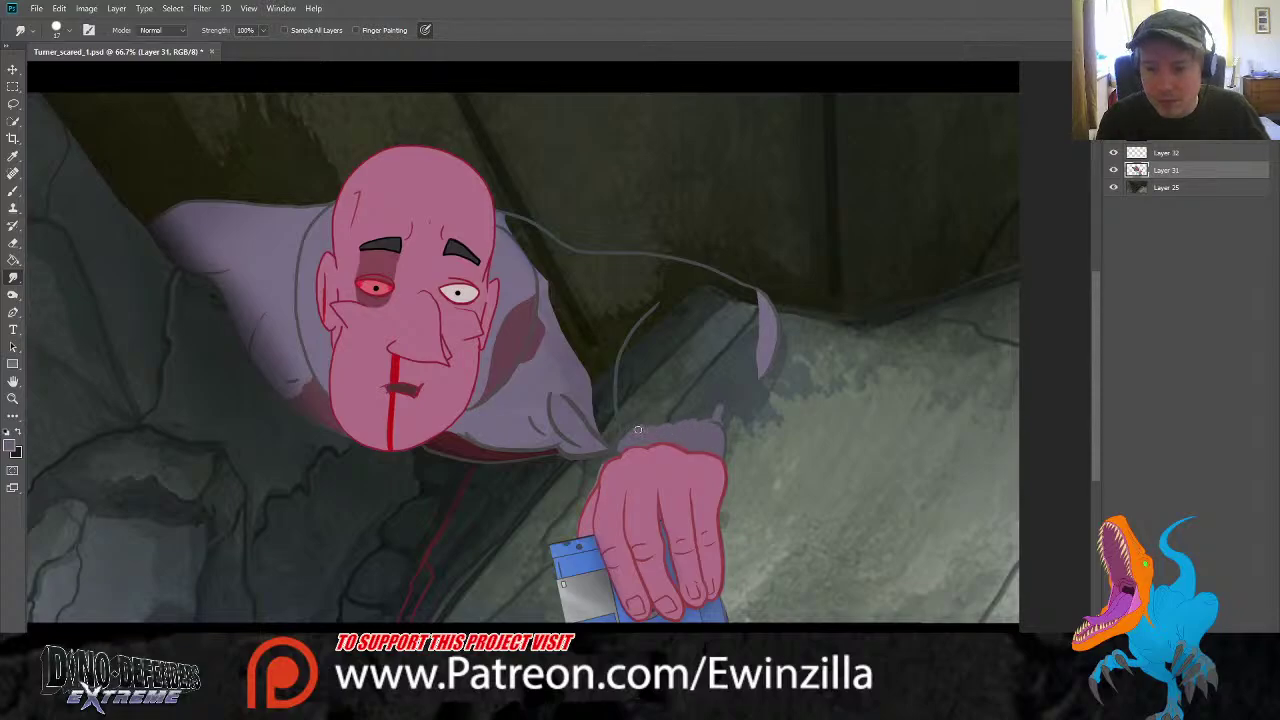
{"action": "left_click_drag", "start_coordinate": [638, 429], "coordinate": [639, 413]}
{"action": "key", "text": "ctrl+z"}
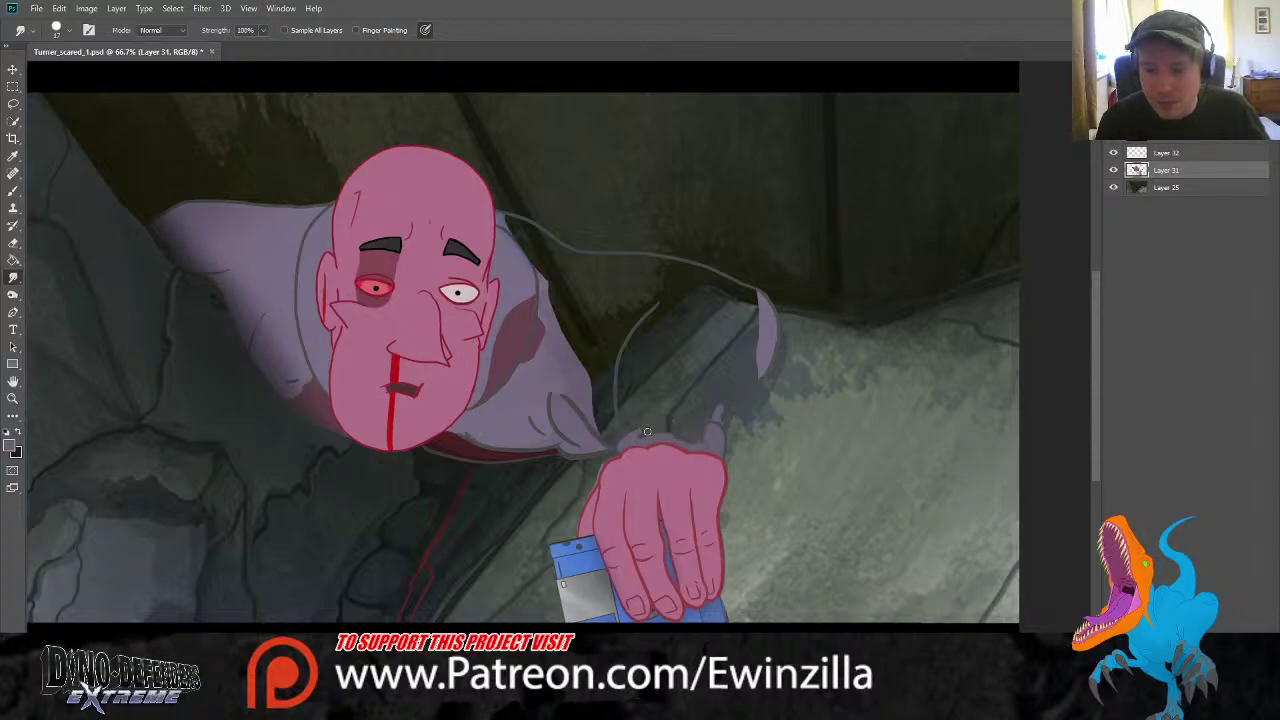
{"action": "mouse_move", "coordinate": [716, 439]}
{"action": "left_mouse_down"}
{"action": "mouse_move", "coordinate": [620, 442]}
{"action": "mouse_move", "coordinate": [596, 424]}
{"action": "mouse_move", "coordinate": [616, 443]}
{"action": "mouse_move", "coordinate": [600, 429]}
{"action": "mouse_move", "coordinate": [700, 414]}
{"action": "mouse_move", "coordinate": [687, 437]}
{"action": "mouse_move", "coordinate": [730, 409]}
{"action": "mouse_move", "coordinate": [774, 275]}
{"action": "mouse_move", "coordinate": [718, 424]}
{"action": "mouse_move", "coordinate": [762, 368]}
{"action": "mouse_move", "coordinate": [740, 396]}
{"action": "mouse_move", "coordinate": [760, 370]}
{"action": "mouse_move", "coordinate": [750, 291]}
{"action": "mouse_move", "coordinate": [765, 360]}
{"action": "mouse_move", "coordinate": [750, 383]}
{"action": "mouse_move", "coordinate": [757, 368]}
{"action": "mouse_move", "coordinate": [703, 423]}
{"action": "mouse_move", "coordinate": [728, 390]}
{"action": "mouse_move", "coordinate": [612, 397]}
{"action": "left_mouse_up"}
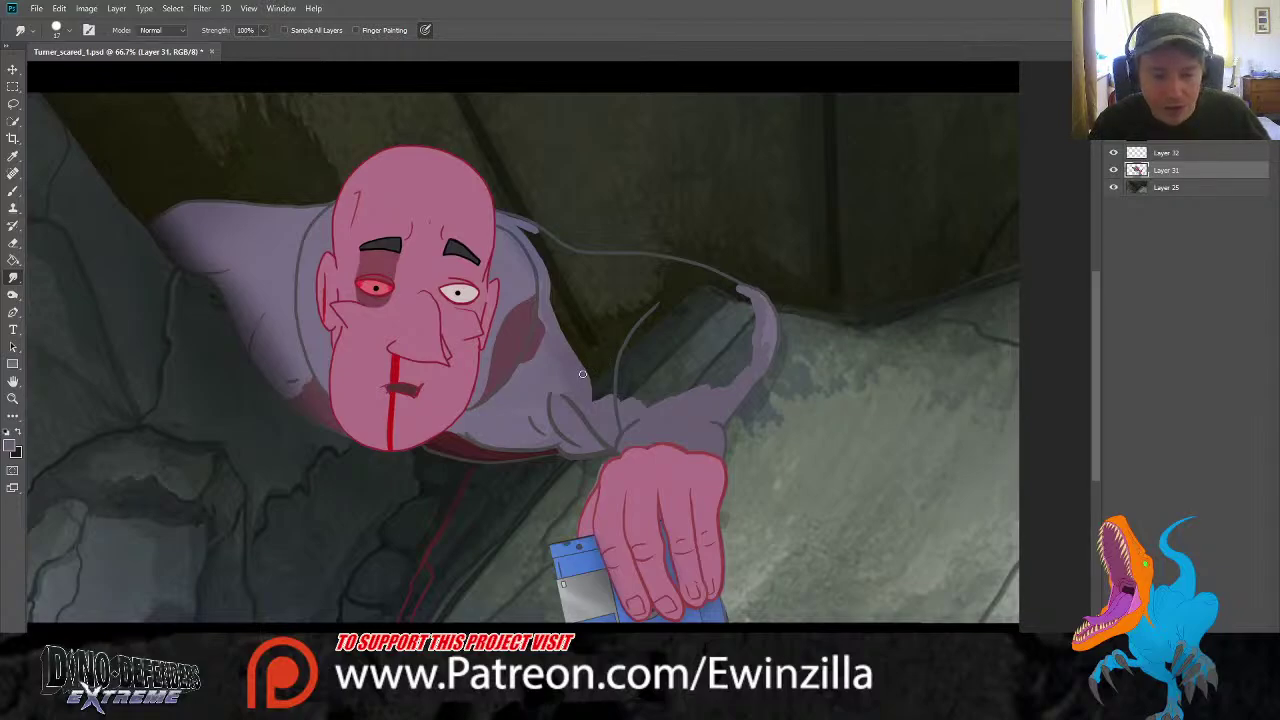
{"action": "mouse_move", "coordinate": [605, 409]}
{"action": "left_mouse_down"}
{"action": "mouse_move", "coordinate": [634, 371]}
{"action": "mouse_move", "coordinate": [583, 380]}
{"action": "mouse_move", "coordinate": [615, 351]}
{"action": "mouse_move", "coordinate": [574, 358]}
{"action": "mouse_move", "coordinate": [601, 322]}
{"action": "mouse_move", "coordinate": [564, 330]}
{"action": "mouse_move", "coordinate": [584, 313]}
{"action": "mouse_move", "coordinate": [548, 318]}
{"action": "mouse_move", "coordinate": [579, 297]}
{"action": "mouse_move", "coordinate": [546, 296]}
{"action": "mouse_move", "coordinate": [579, 272]}
{"action": "mouse_move", "coordinate": [555, 276]}
{"action": "mouse_move", "coordinate": [527, 228]}
{"action": "left_mouse_up"}
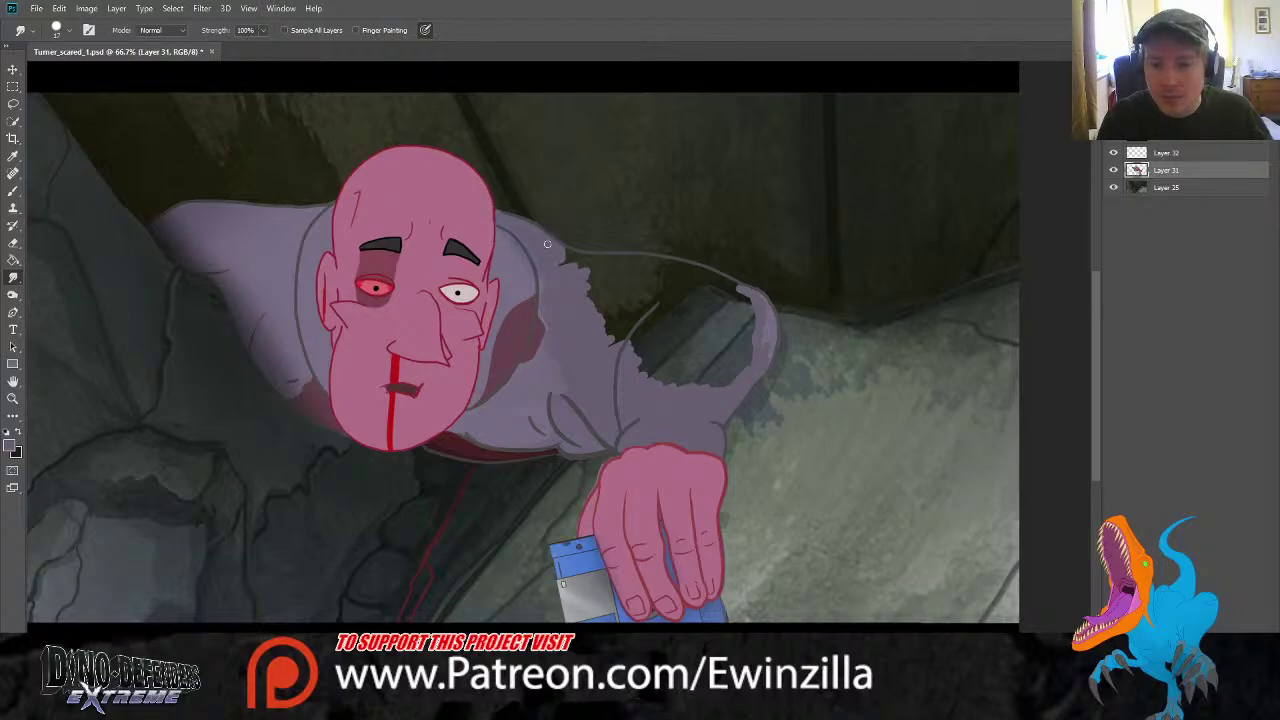
{"action": "mouse_move", "coordinate": [577, 258]}
{"action": "left_mouse_down"}
{"action": "mouse_move", "coordinate": [662, 262]}
{"action": "mouse_move", "coordinate": [758, 292]}
{"action": "left_mouse_up"}
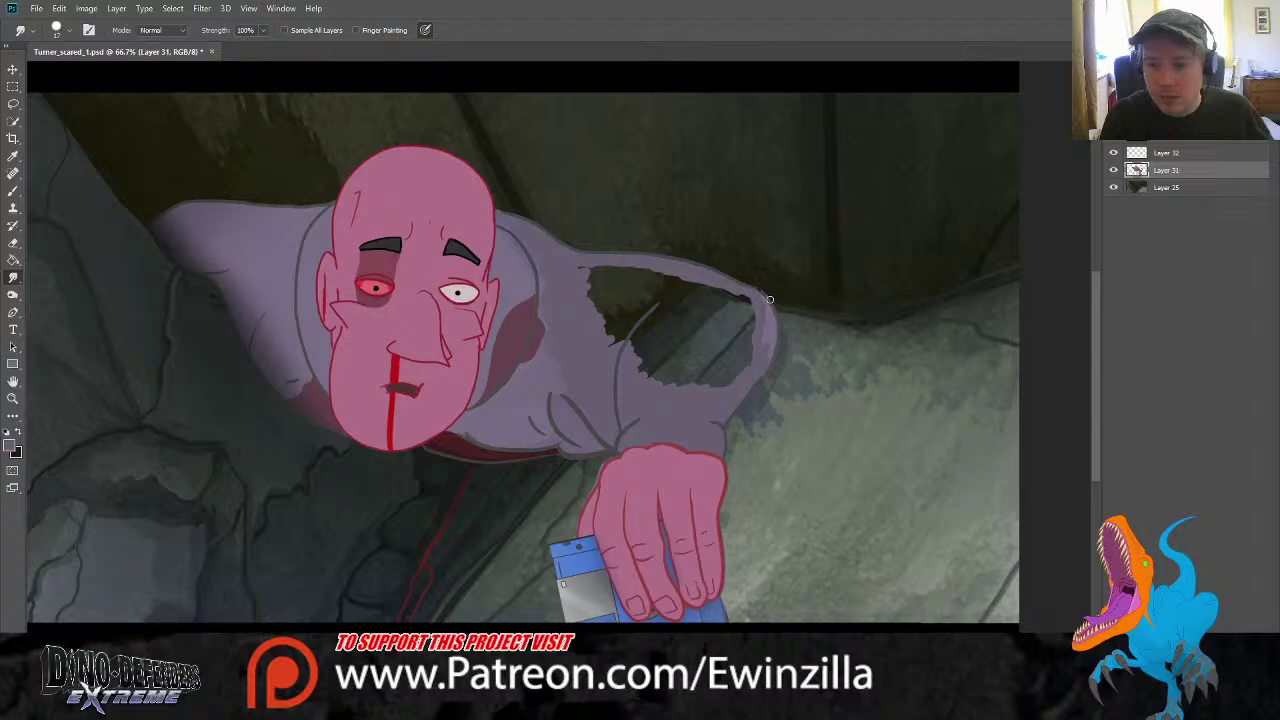
{"action": "mouse_move", "coordinate": [563, 267]}
{"action": "left_mouse_down"}
{"action": "mouse_move", "coordinate": [610, 265]}
{"action": "mouse_move", "coordinate": [569, 282]}
{"action": "mouse_move", "coordinate": [681, 272]}
{"action": "mouse_move", "coordinate": [581, 313]}
{"action": "mouse_move", "coordinate": [706, 306]}
{"action": "mouse_move", "coordinate": [625, 358]}
{"action": "mouse_move", "coordinate": [723, 343]}
{"action": "mouse_move", "coordinate": [634, 382]}
{"action": "mouse_move", "coordinate": [733, 360]}
{"action": "mouse_move", "coordinate": [708, 379]}
{"action": "mouse_move", "coordinate": [714, 395]}
{"action": "mouse_move", "coordinate": [750, 365]}
{"action": "mouse_move", "coordinate": [704, 380]}
{"action": "mouse_move", "coordinate": [756, 336]}
{"action": "mouse_move", "coordinate": [665, 339]}
{"action": "mouse_move", "coordinate": [738, 293]}
{"action": "mouse_move", "coordinate": [694, 302]}
{"action": "mouse_move", "coordinate": [748, 304]}
{"action": "mouse_move", "coordinate": [722, 333]}
{"action": "mouse_move", "coordinate": [757, 327]}
{"action": "mouse_move", "coordinate": [790, 353]}
{"action": "mouse_move", "coordinate": [800, 282]}
{"action": "mouse_move", "coordinate": [750, 261]}
{"action": "mouse_move", "coordinate": [651, 316]}
{"action": "mouse_move", "coordinate": [625, 423]}
{"action": "left_mouse_up"}
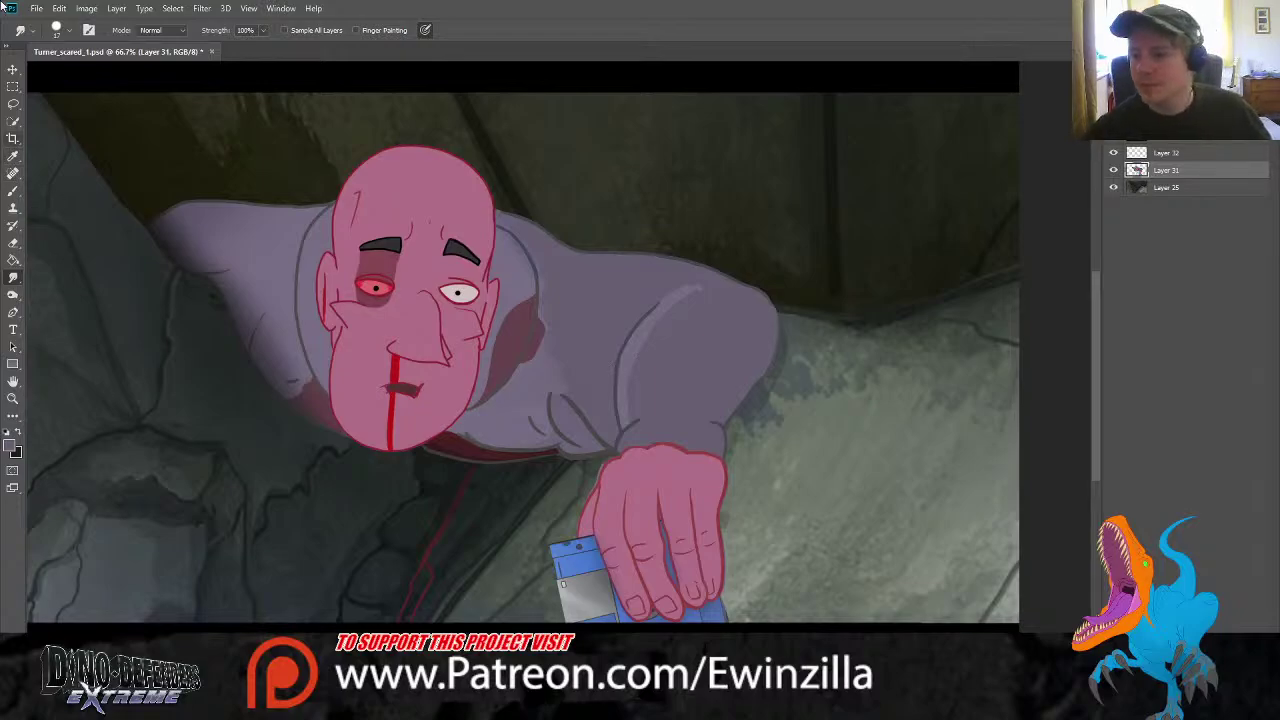
Merge Layer 31 with Layer 32 and burn a soft shadow into background Layer 25 around the figure at 25% exposure
{"action": "left_click", "coordinate": [1166, 156], "text": "shift"}
{"action": "key", "text": "ctrl+e"}
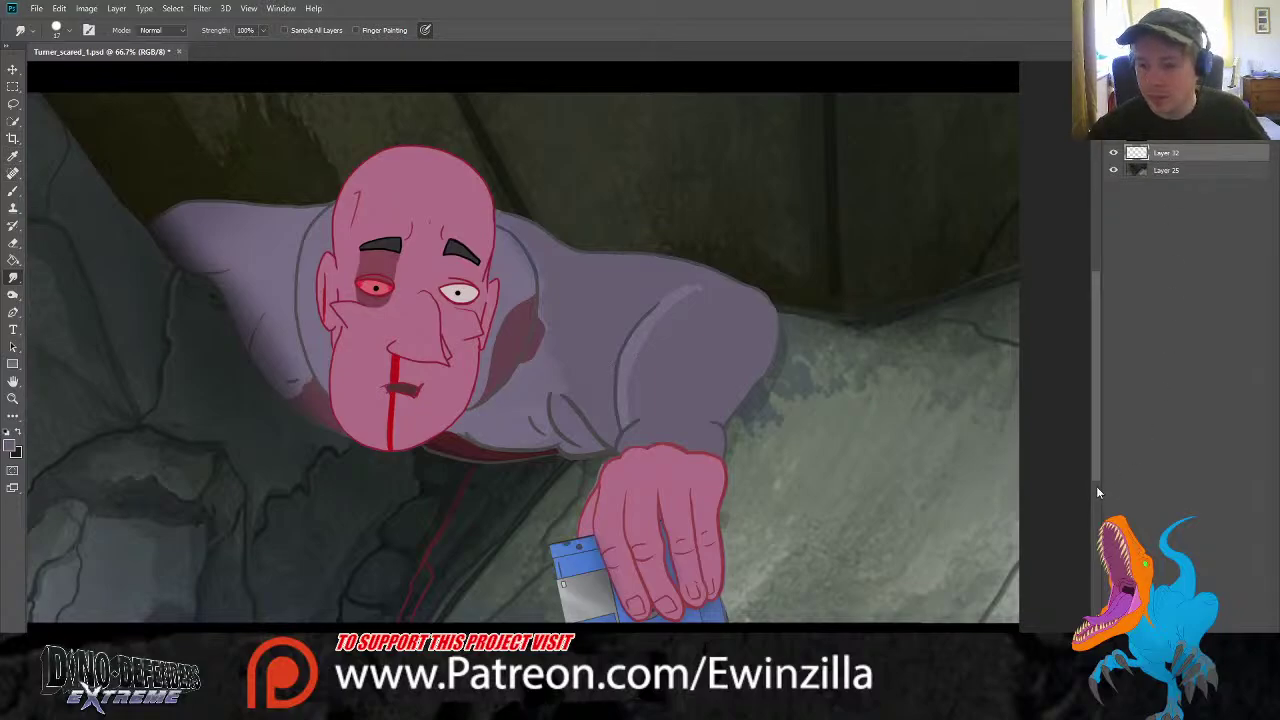
{"action": "left_click", "coordinate": [13, 295]}
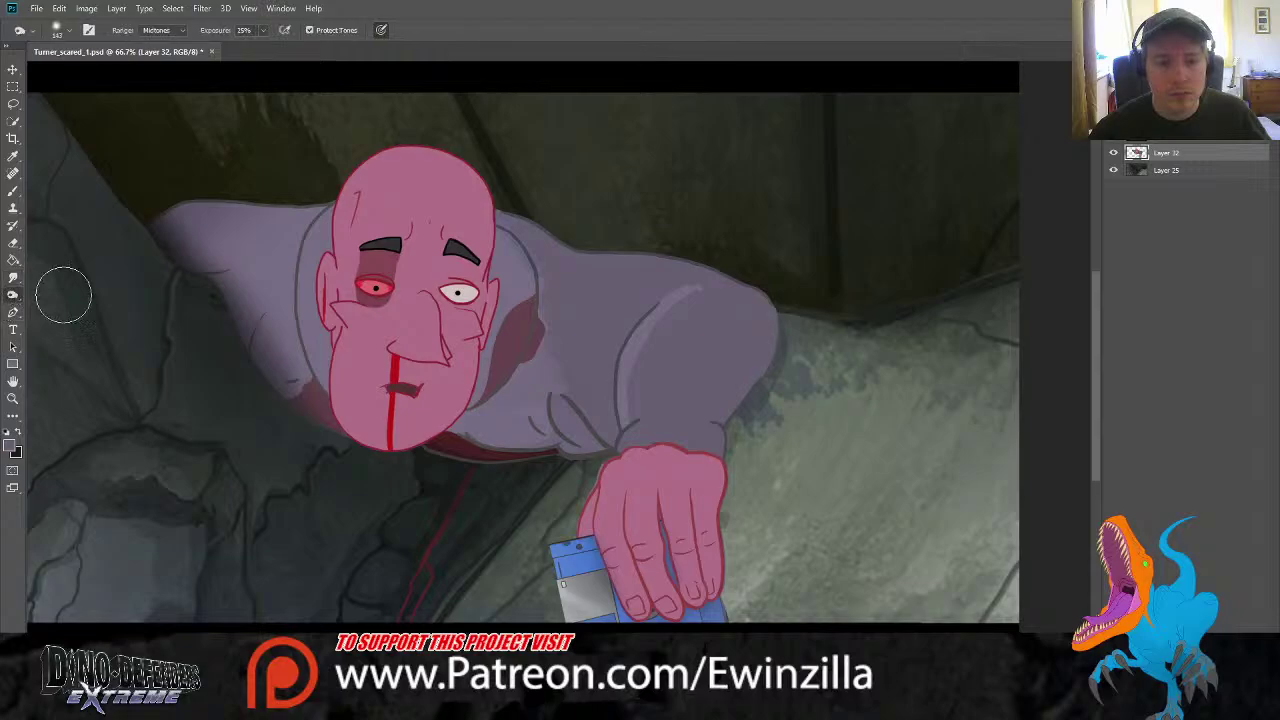
{"action": "key", "text": "alt+bracketleft"}
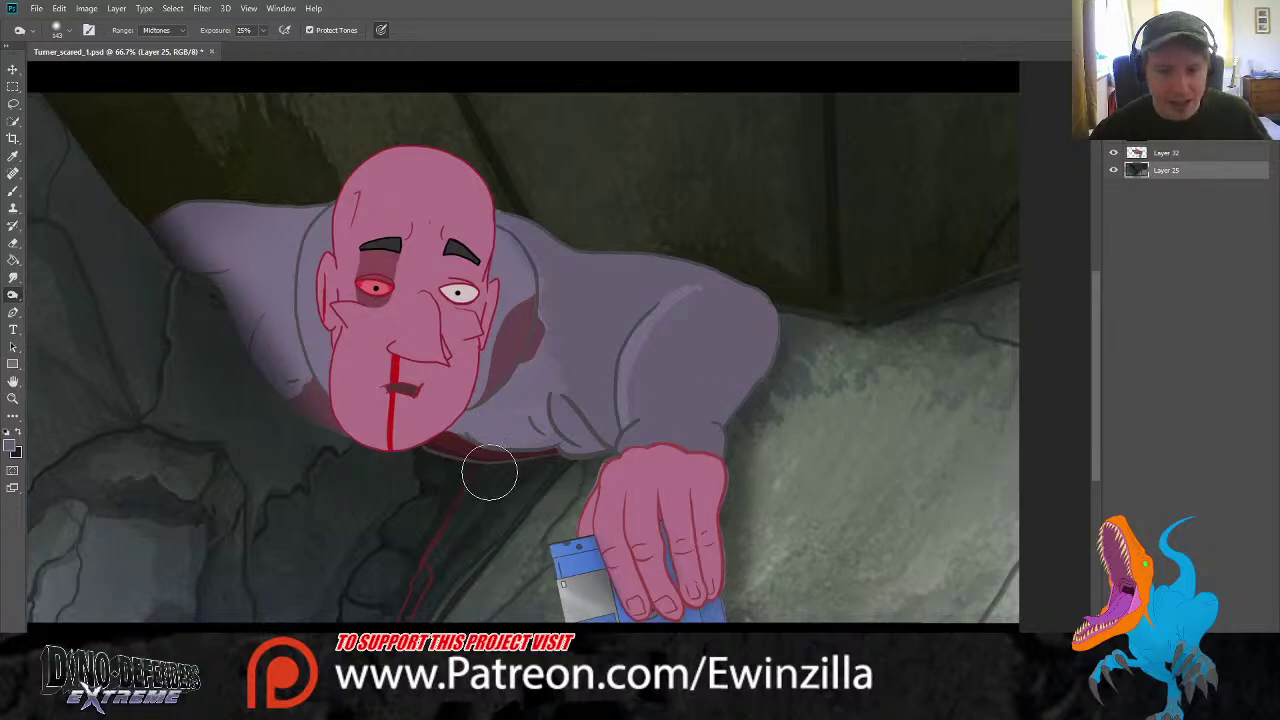
Burn the jacket's outer edge at the far shoulder on Layer 32, and undo the extra stroke over the chest
{"action": "left_click", "coordinate": [1195, 156]}
{"action": "mouse_move", "coordinate": [174, 261]}
{"action": "left_mouse_down"}
{"action": "mouse_move", "coordinate": [214, 284]}
{"action": "mouse_move", "coordinate": [306, 418]}
{"action": "mouse_move", "coordinate": [318, 298]}
{"action": "mouse_move", "coordinate": [305, 268]}
{"action": "mouse_move", "coordinate": [322, 194]}
{"action": "left_mouse_up"}
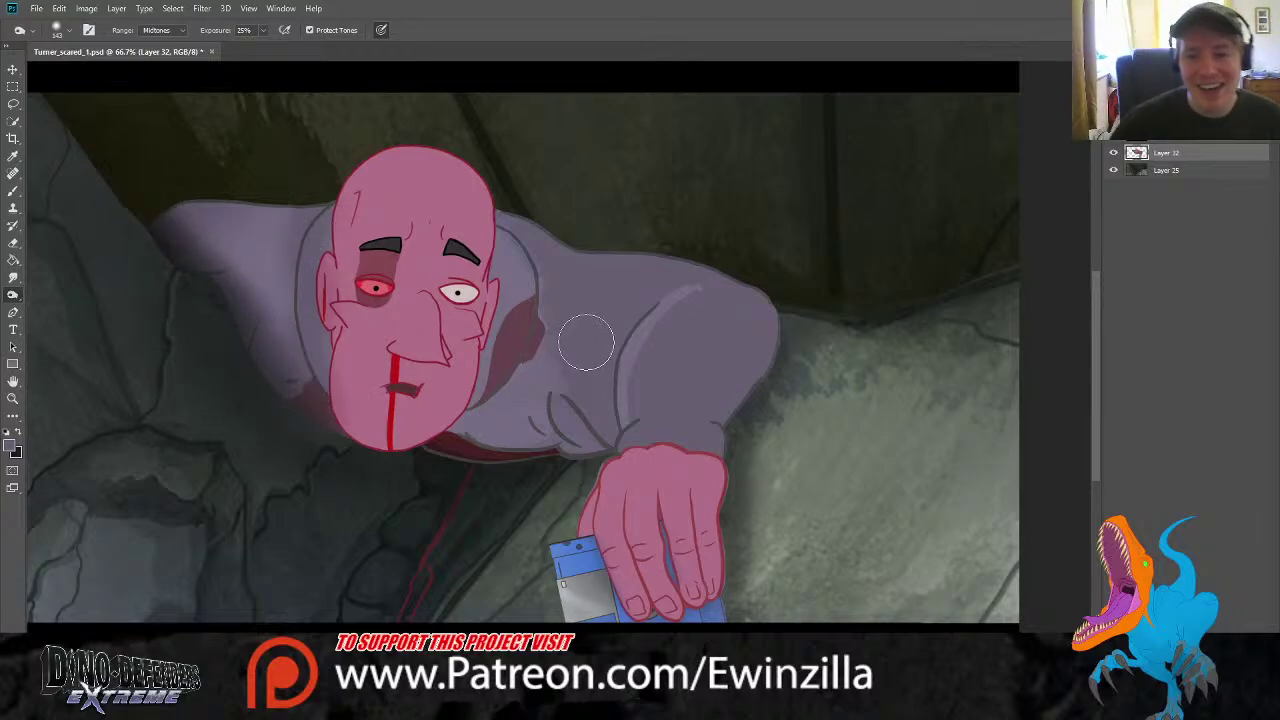
{"action": "left_click_drag", "start_coordinate": [549, 308], "coordinate": [494, 440]}
{"action": "key", "text": "ctrl+z"}
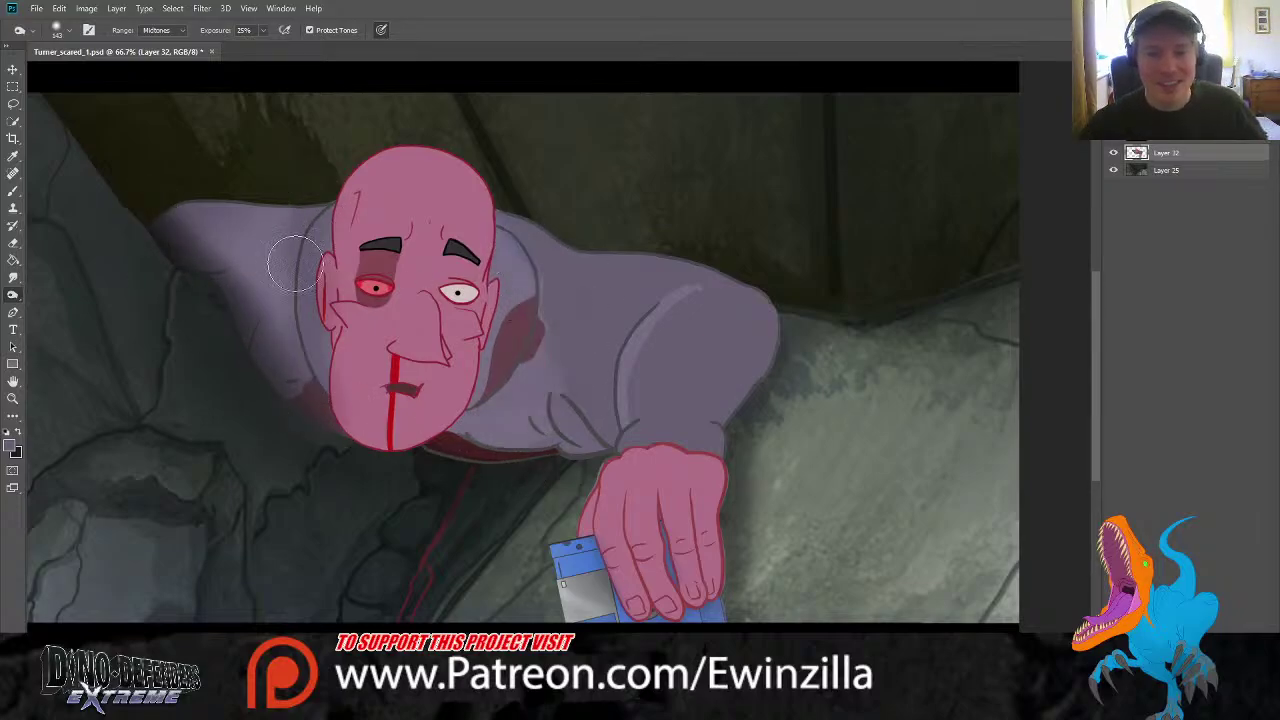
Smudge the head's outline beside the raised collar on Layer 32
{"action": "left_click", "coordinate": [12, 277]}
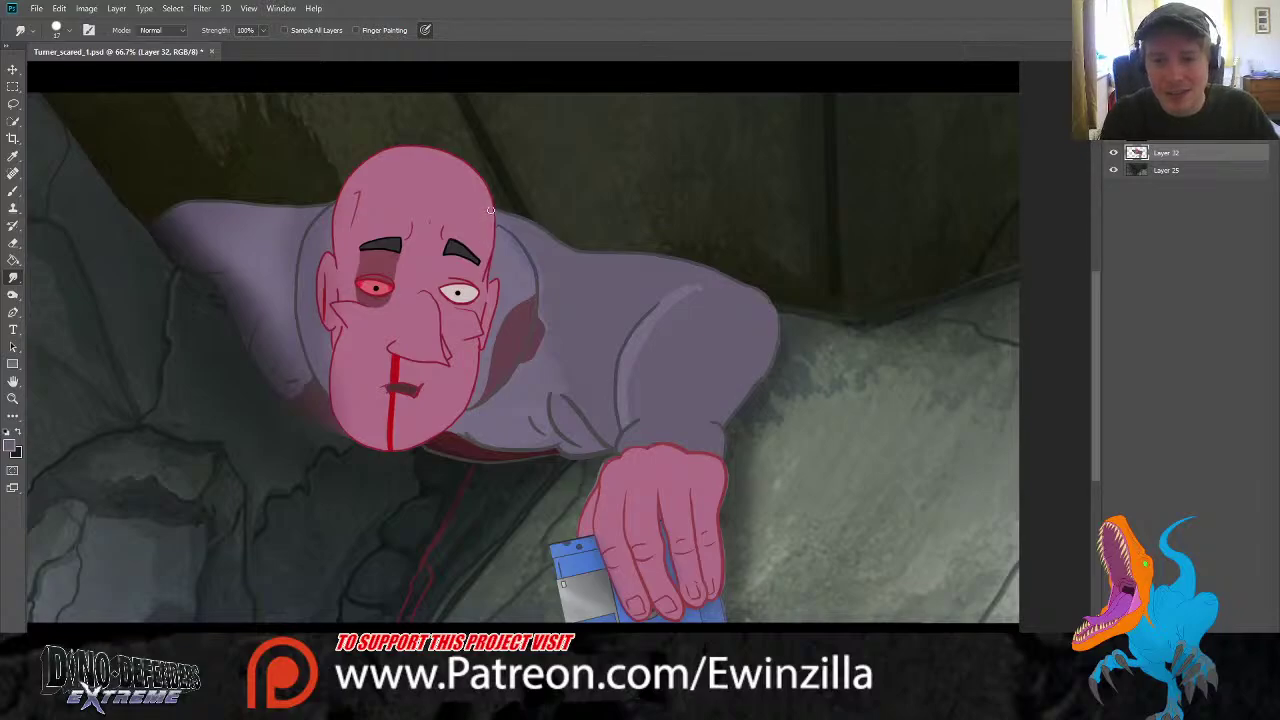
{"action": "left_click_drag", "start_coordinate": [492, 204], "coordinate": [484, 266]}
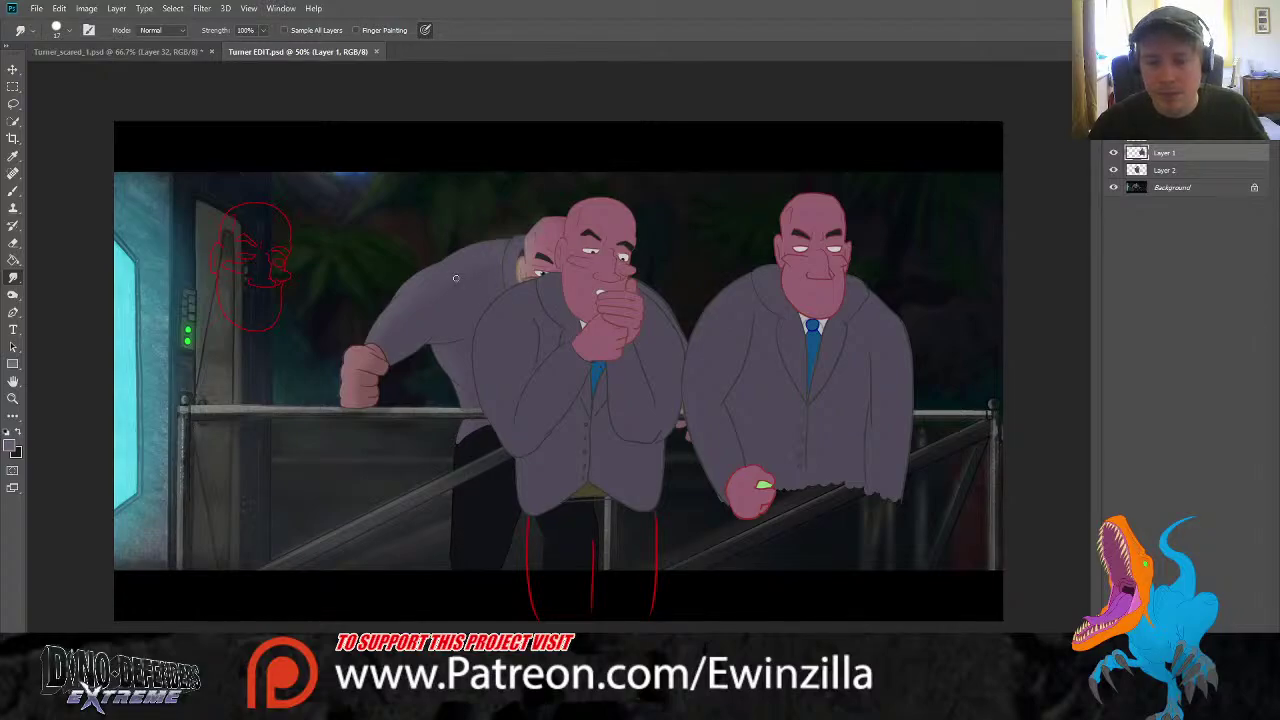
Hide Layer 1 and Layer 2 in Turner EDIT.psd and select its Background layer
{"action": "left_click", "coordinate": [1113, 170]}
{"action": "left_click", "coordinate": [1113, 153]}
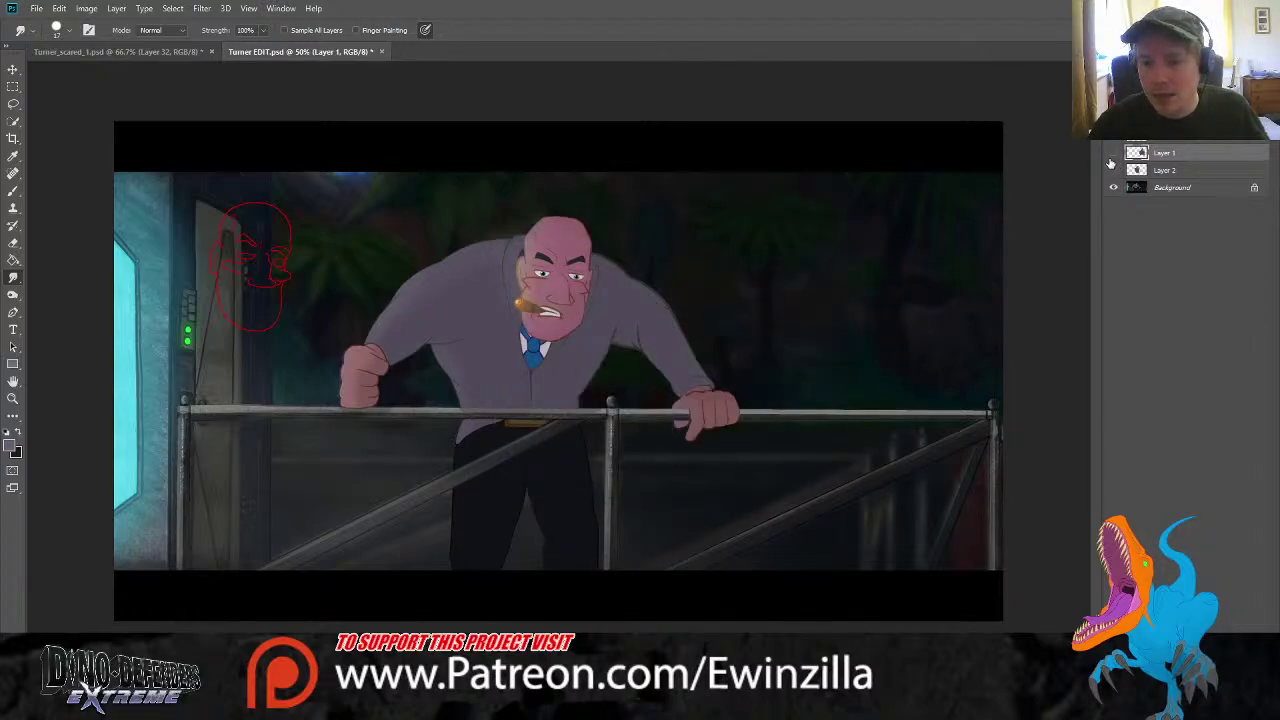
{"action": "left_click", "coordinate": [1166, 188]}
Copy a rectangular selection of the cigar-smoking head from the Background layer and paste it into Turner_scared_1.psd
{"action": "left_click", "coordinate": [13, 398]}
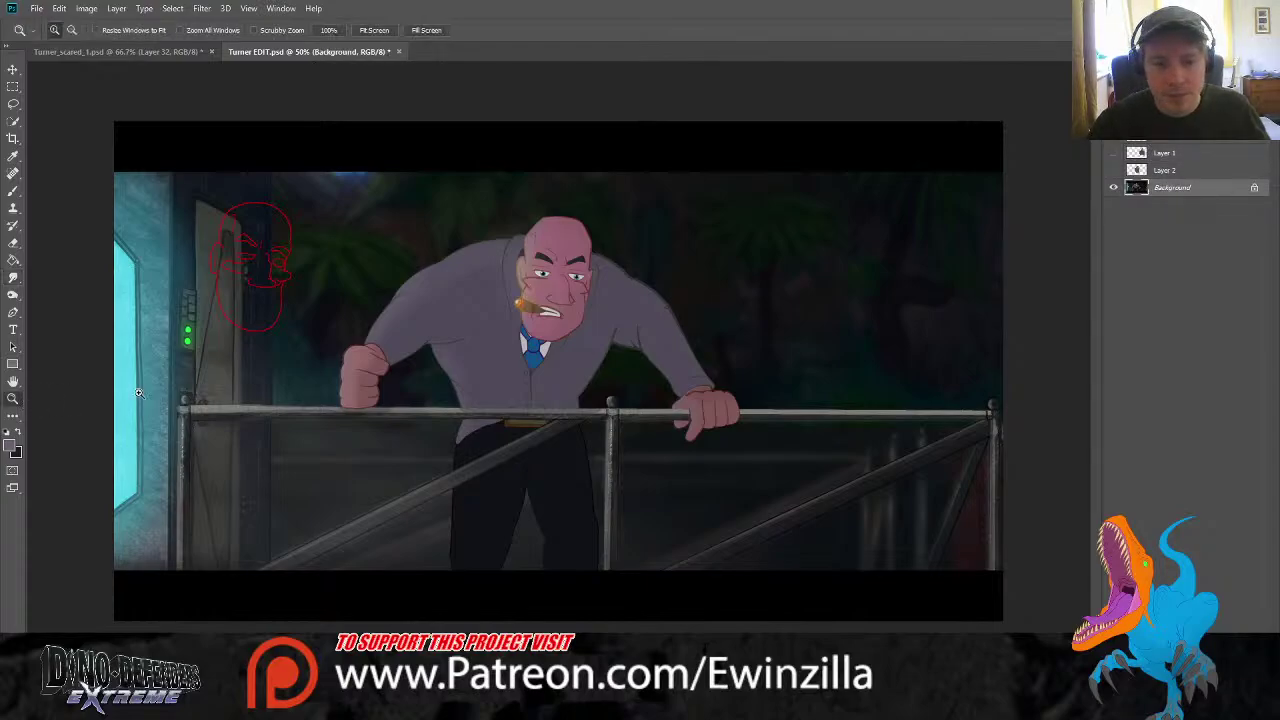
{"action": "left_click", "coordinate": [566, 262]}
{"action": "left_click", "coordinate": [566, 262]}
{"action": "left_click", "coordinate": [566, 262]}
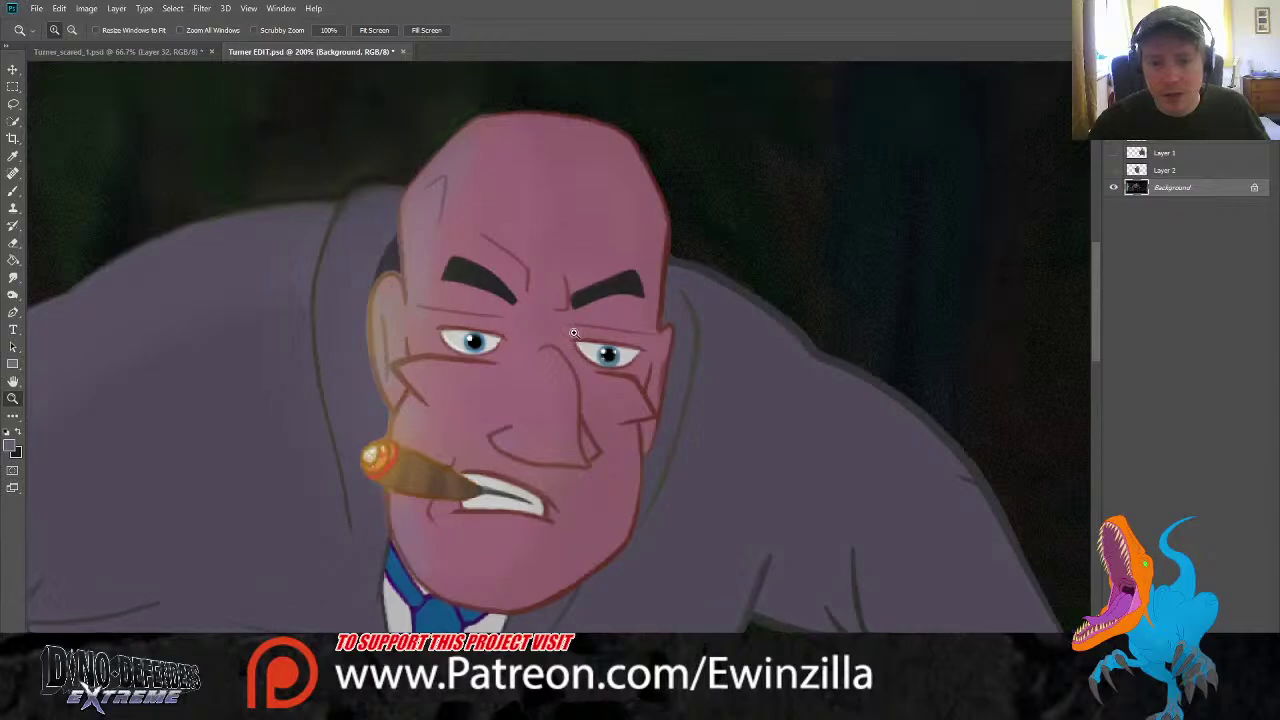
{"action": "scroll", "coordinate": [575, 334], "scroll_direction": "up", "scroll_amount": 1}
{"action": "left_click", "coordinate": [13, 87]}
{"action": "left_click_drag", "start_coordinate": [273, 91], "coordinate": [737, 603]}
{"action": "left_click", "coordinate": [108, 52]}
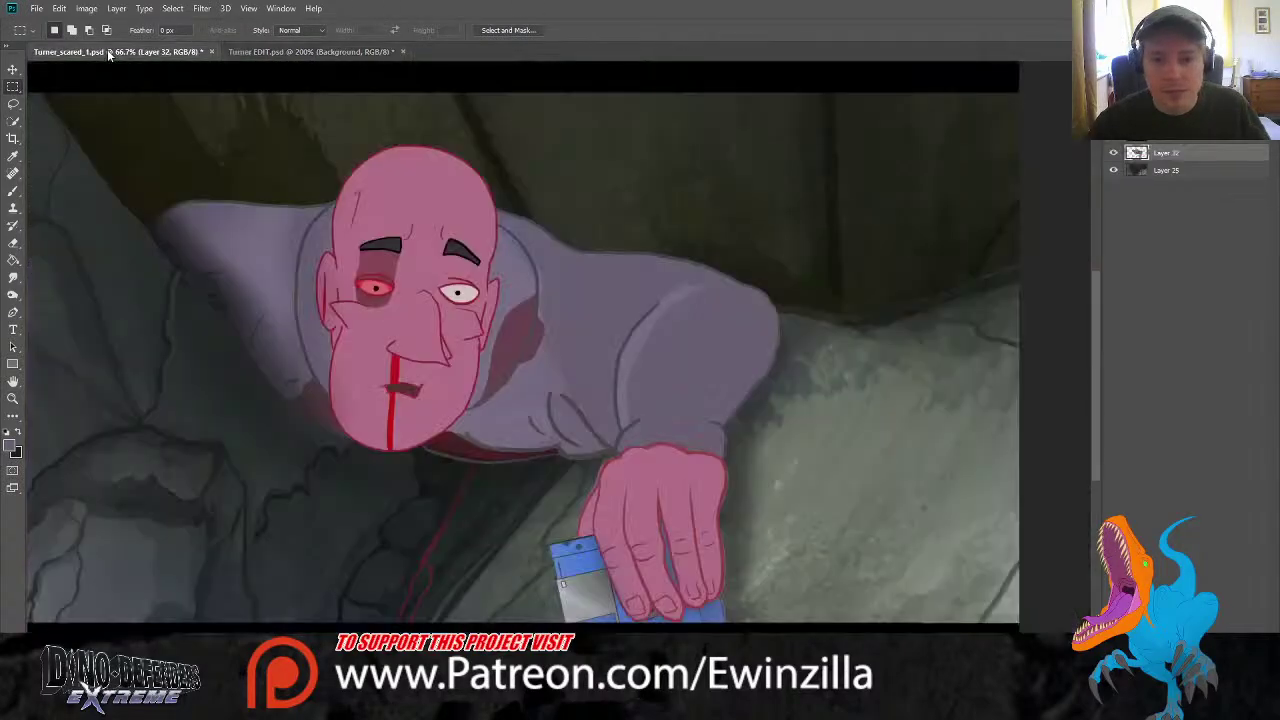
{"action": "key", "text": "ctrl+v"}
Mirror the pasted head horizontally, enlarge it to about 190%, set it to 50% opacity and align it over the character's face
{"action": "left_click", "coordinate": [8, 70]}
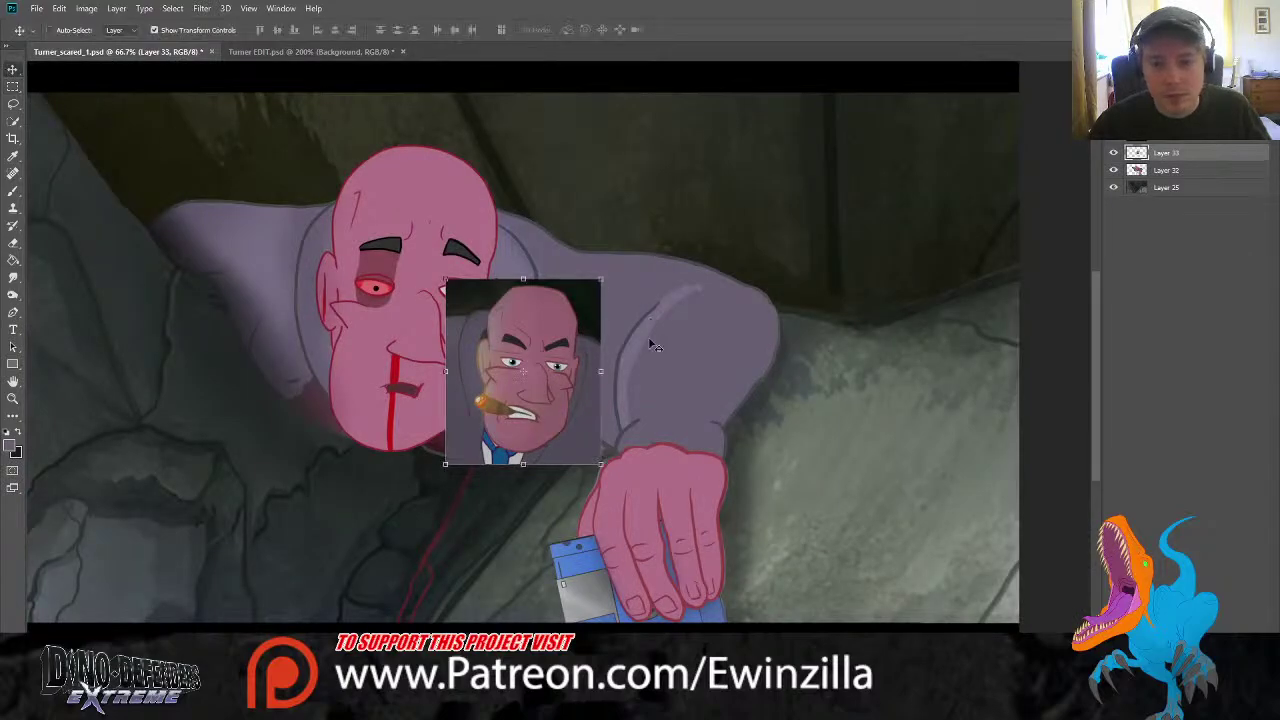
{"action": "left_click_drag", "start_coordinate": [601, 280], "coordinate": [178, 143]}
{"action": "key", "text": "5"}
{"action": "left_click_drag", "start_coordinate": [429, 267], "coordinate": [523, 286]}
{"action": "left_click_drag", "start_coordinate": [536, 170], "coordinate": [574, 135]}
{"action": "left_click_drag", "start_coordinate": [575, 214], "coordinate": [551, 218]}
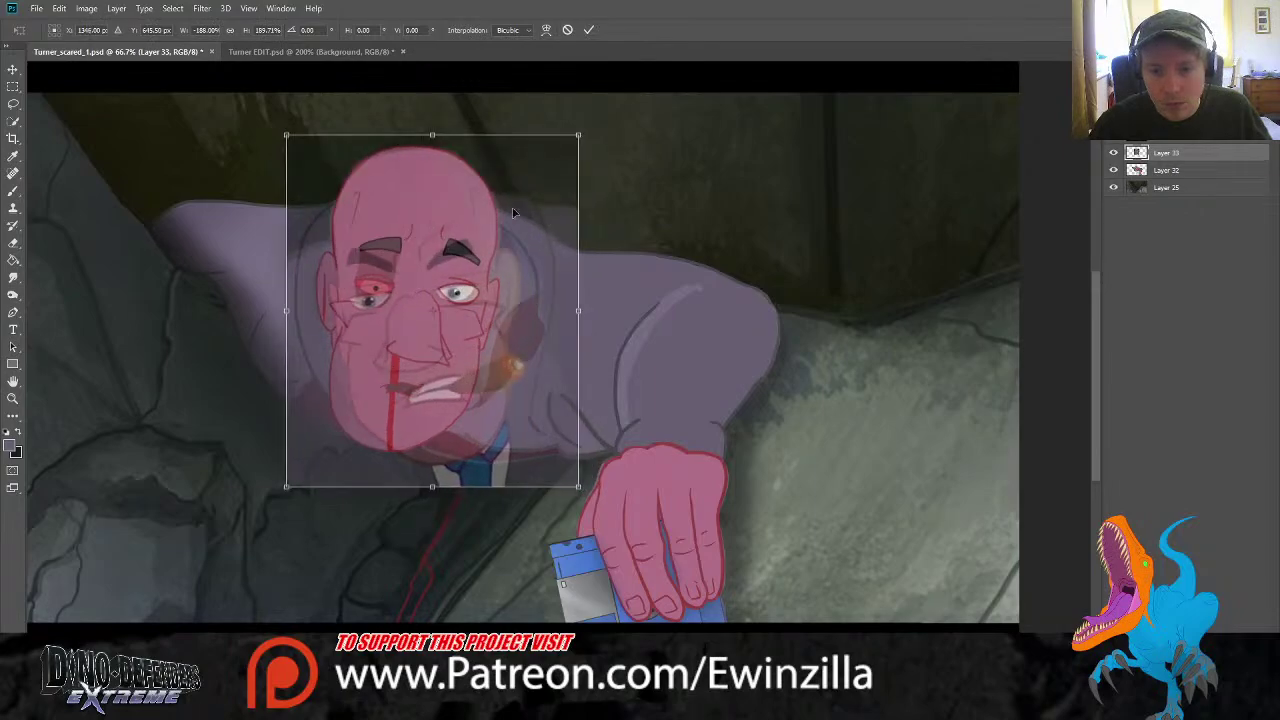
{"action": "key", "text": "Return"}
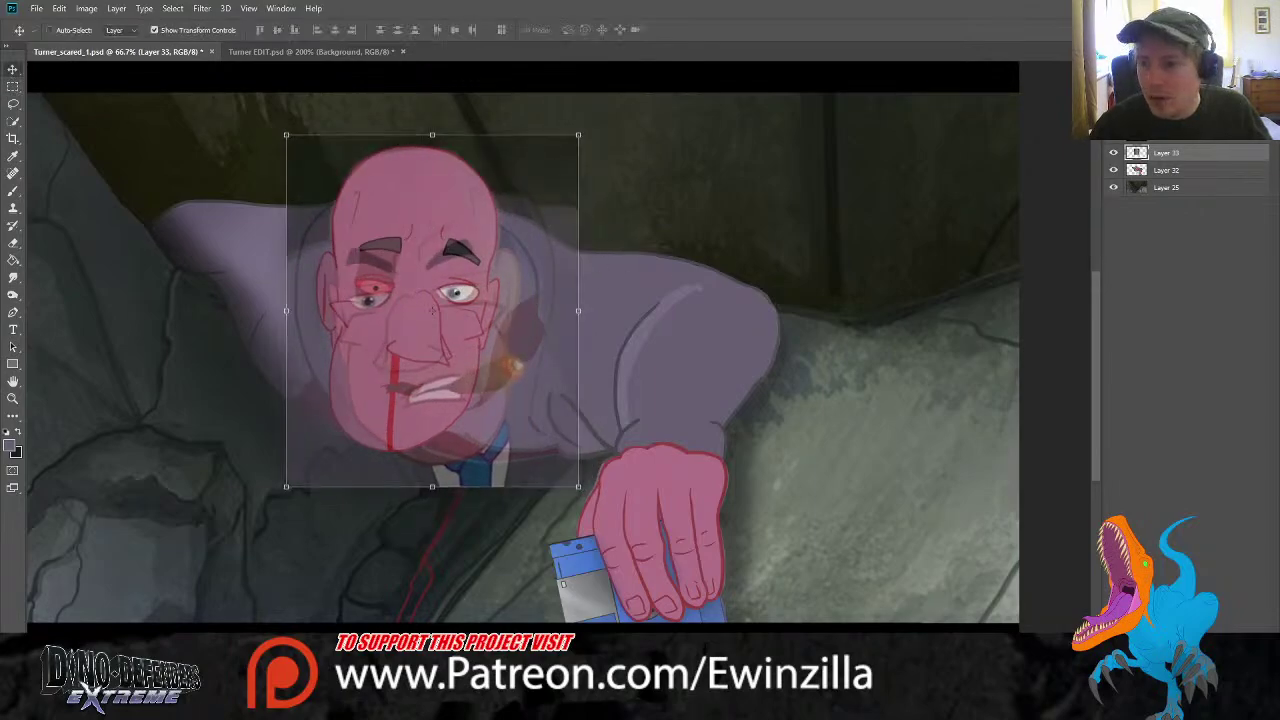
Restore the pasted head to 100% opacity and add a new empty layer above it
{"action": "key", "text": "0"}
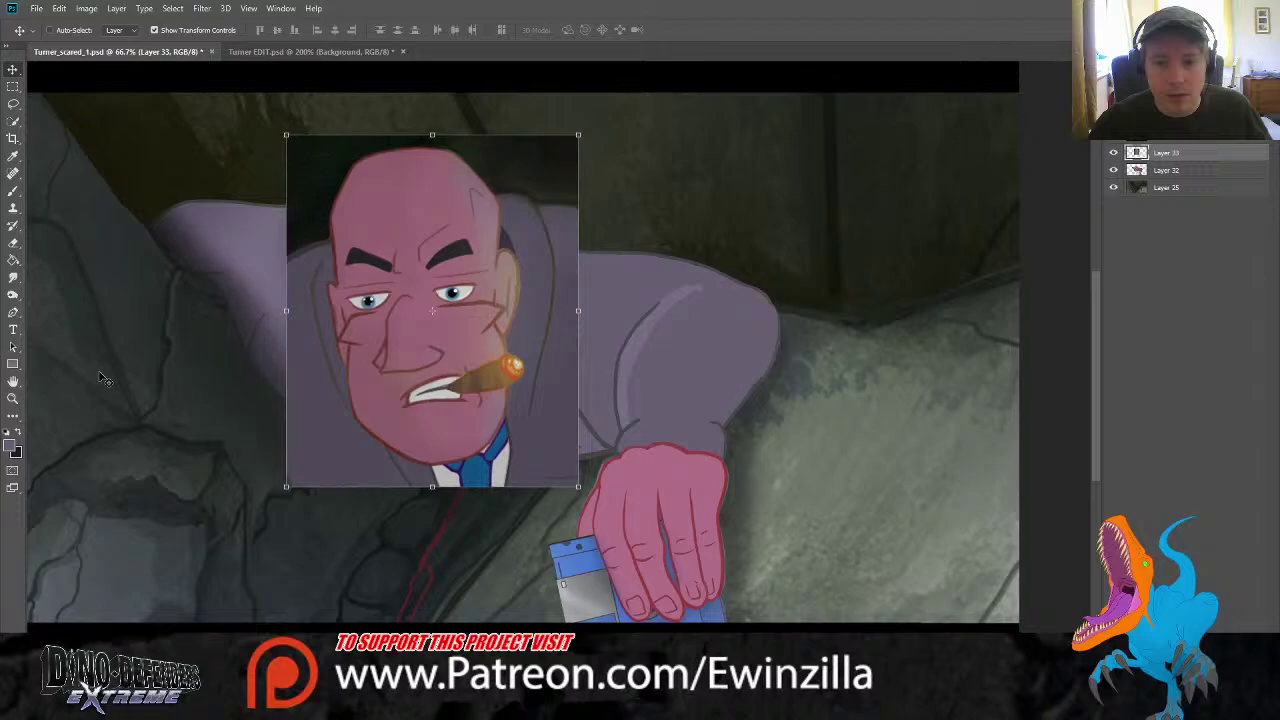
{"action": "left_click", "coordinate": [12, 398]}
{"action": "left_click", "coordinate": [451, 319]}
{"action": "left_click", "coordinate": [451, 318]}
{"action": "scroll", "coordinate": [429, 343], "scroll_direction": "up", "scroll_amount": 2}
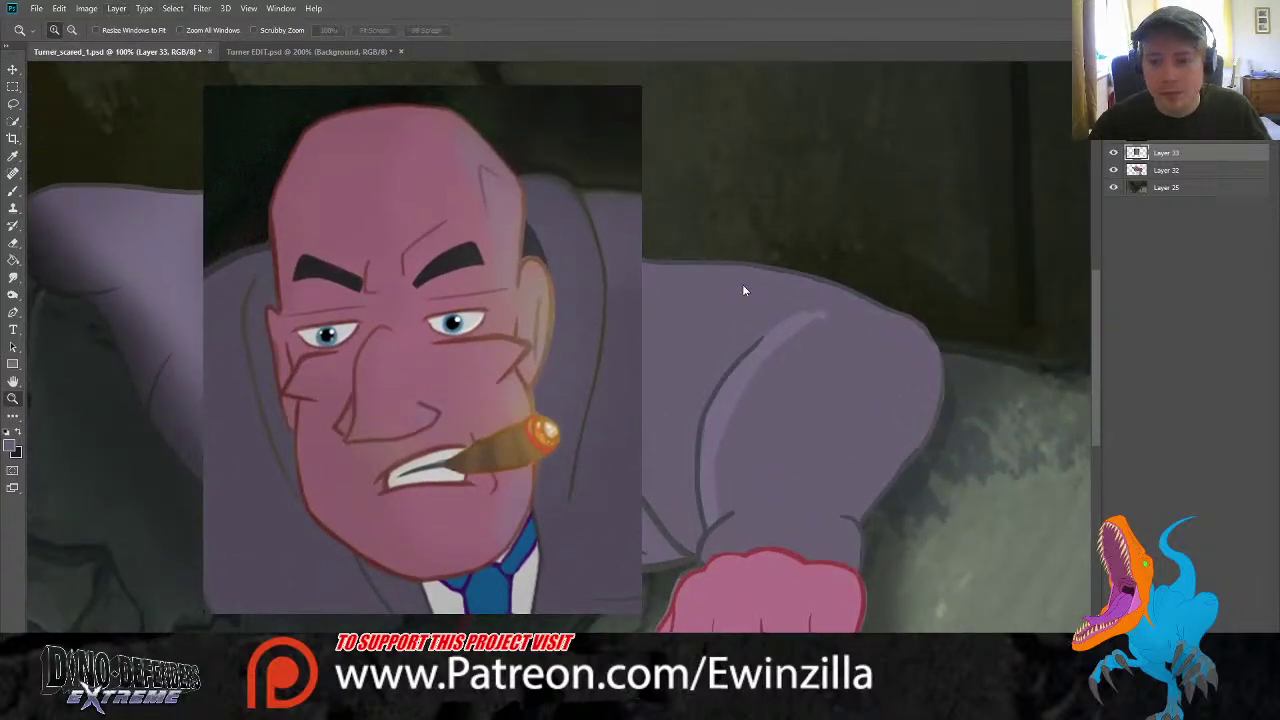
{"action": "key", "text": "ctrl+shift+alt+n"}
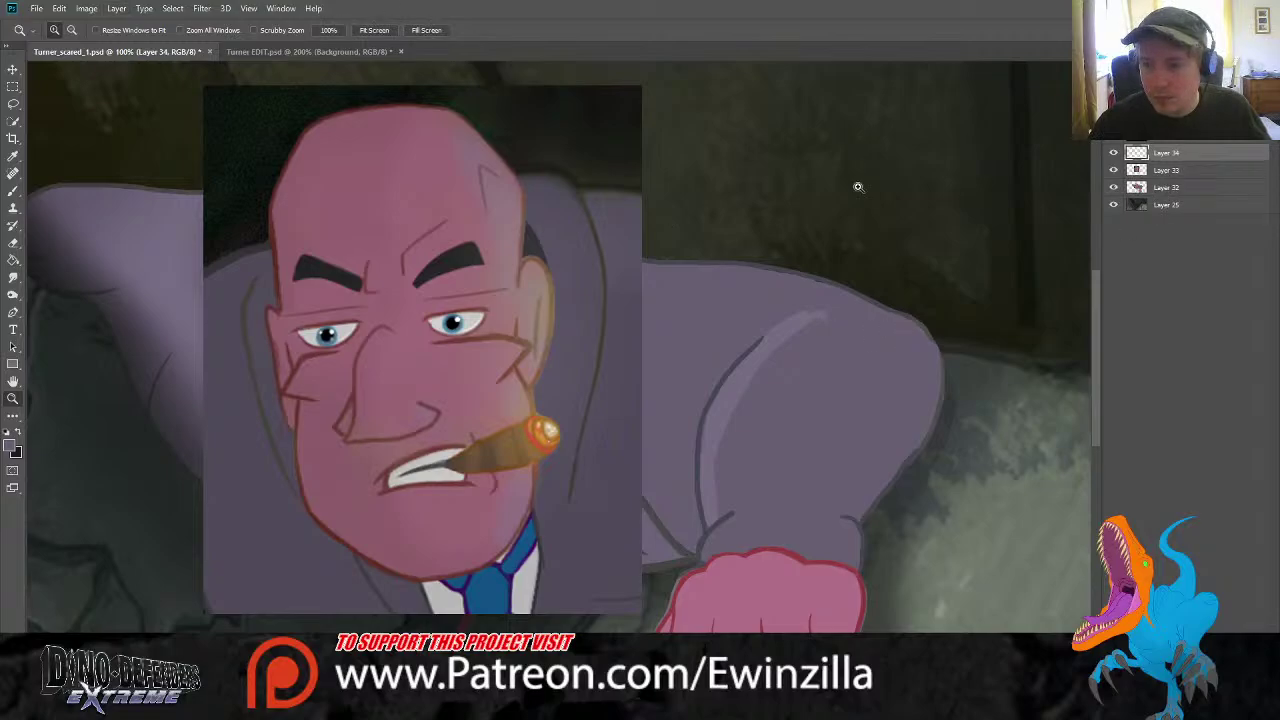
Set up the Brush with bright red paint and a thin tip for tracing on the new layer
{"action": "left_click", "coordinate": [12, 190]}
{"action": "key", "text": "i"}
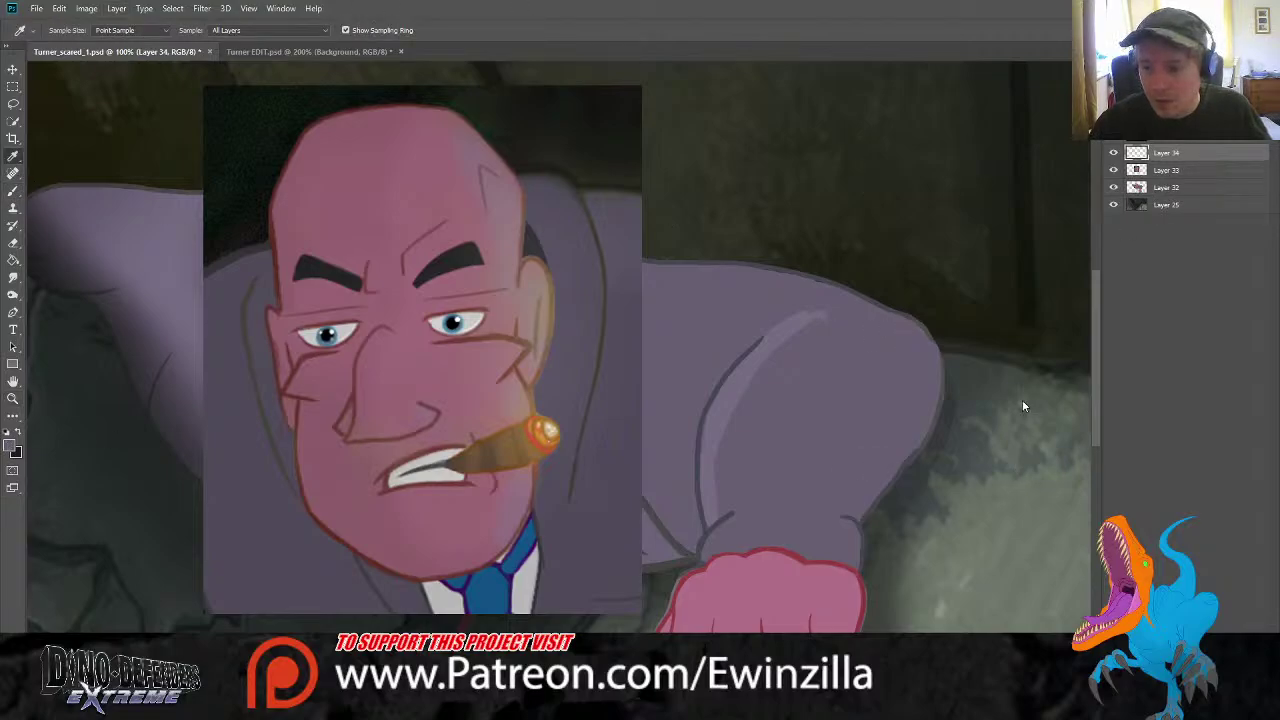
{"action": "key", "text": "b"}
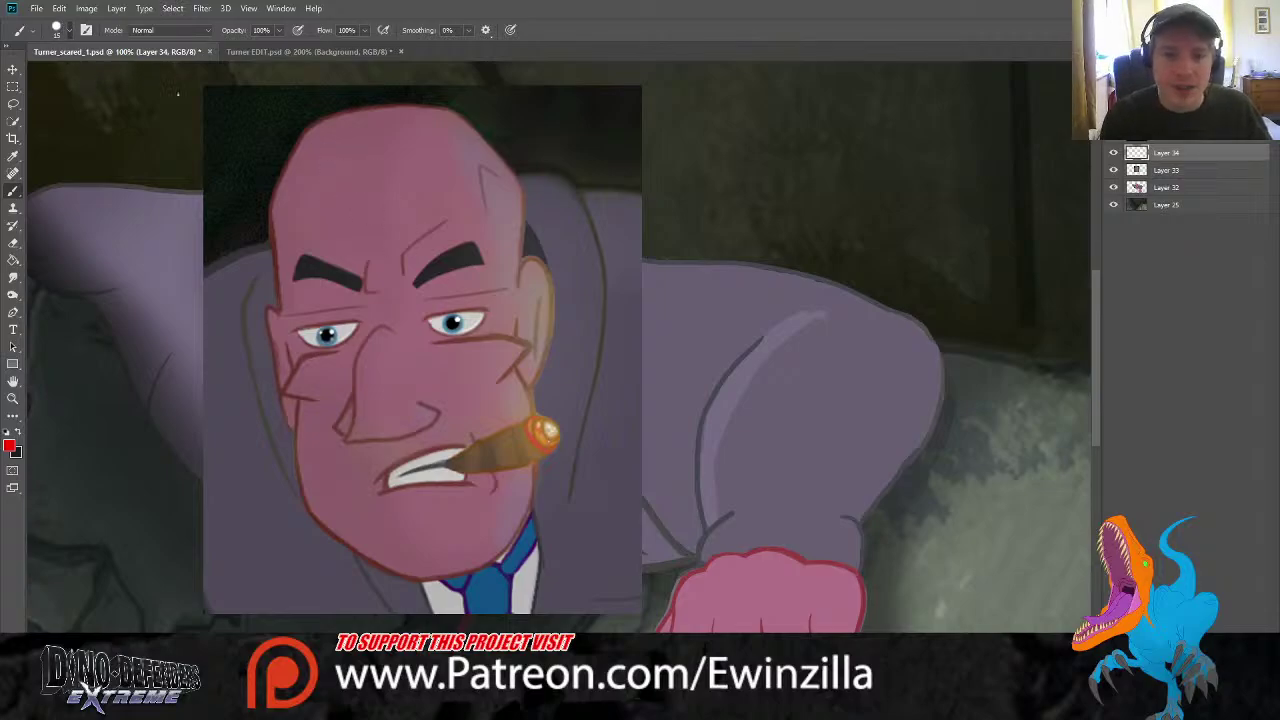
{"action": "key", "text": "bracketleft"}
{"action": "key", "text": "bracketleft"}
{"action": "key", "text": "bracketleft"}
{"action": "key", "text": "bracketleft"}
{"action": "key", "text": "bracketleft"}
{"action": "key", "text": "bracketleft"}
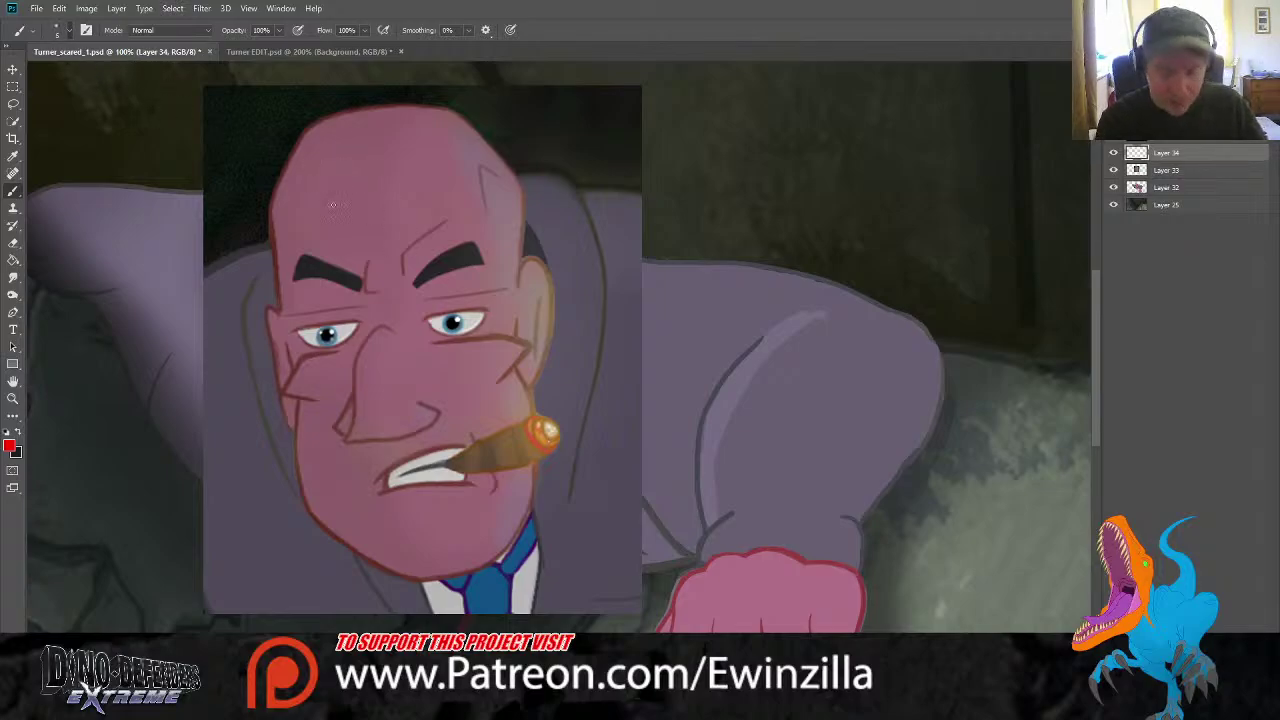
Trace the bald skull's outline in red from one side of the face to the other and add the temple crease
{"action": "left_click_drag", "start_coordinate": [333, 249], "coordinate": [372, 168]}
{"action": "key", "text": "ctrl+z"}
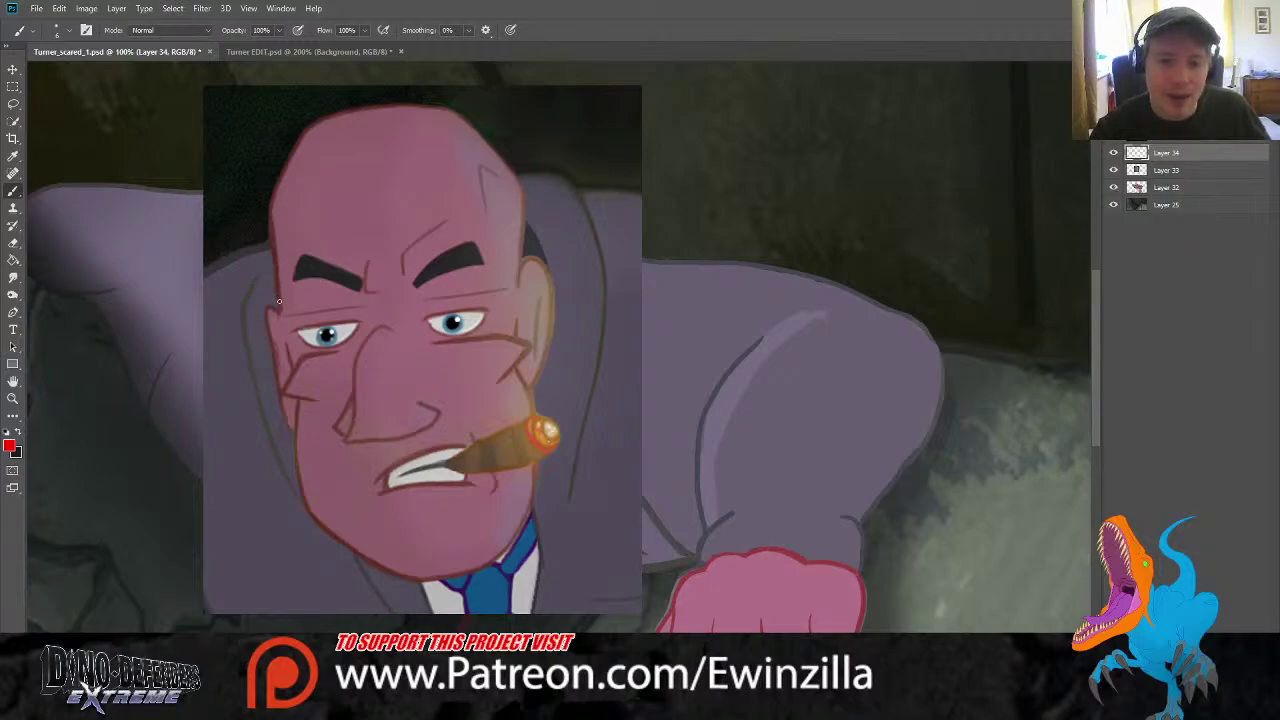
{"action": "left_click_drag", "start_coordinate": [273, 278], "coordinate": [268, 224]}
{"action": "key", "text": "ctrl+z"}
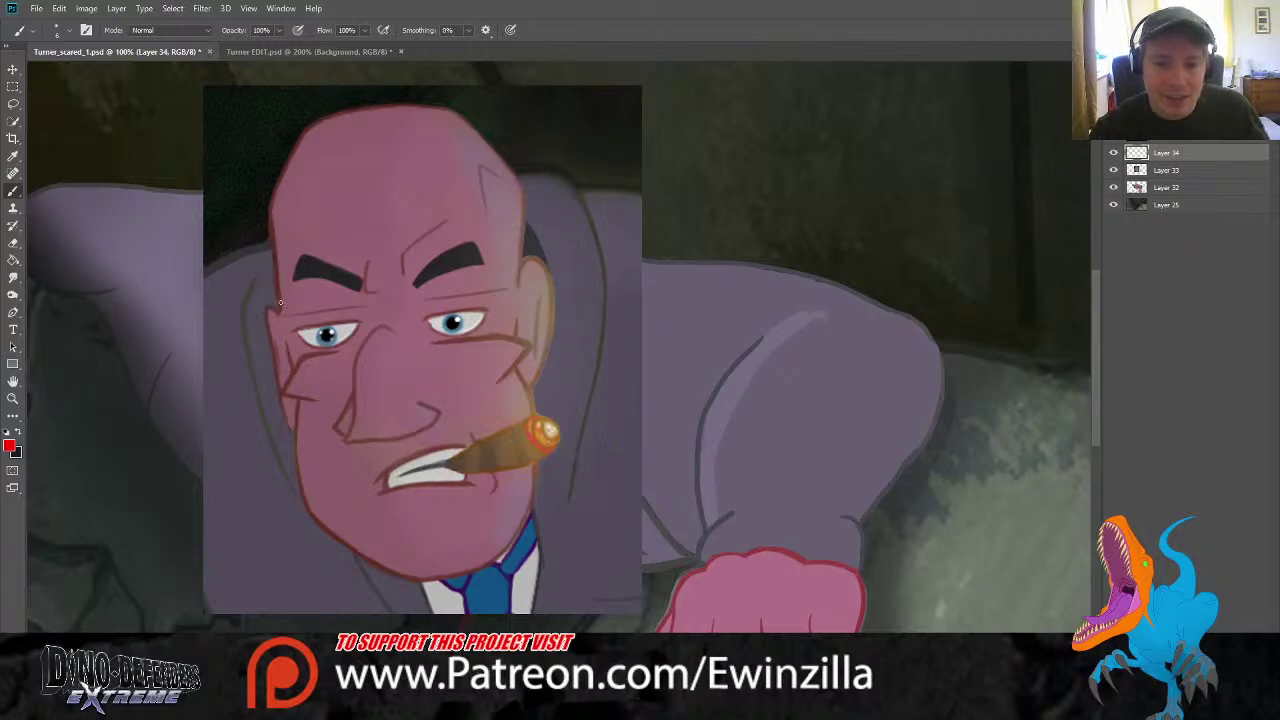
{"action": "left_click_drag", "start_coordinate": [280, 310], "coordinate": [272, 221]}
{"action": "key", "text": "ctrl+z"}
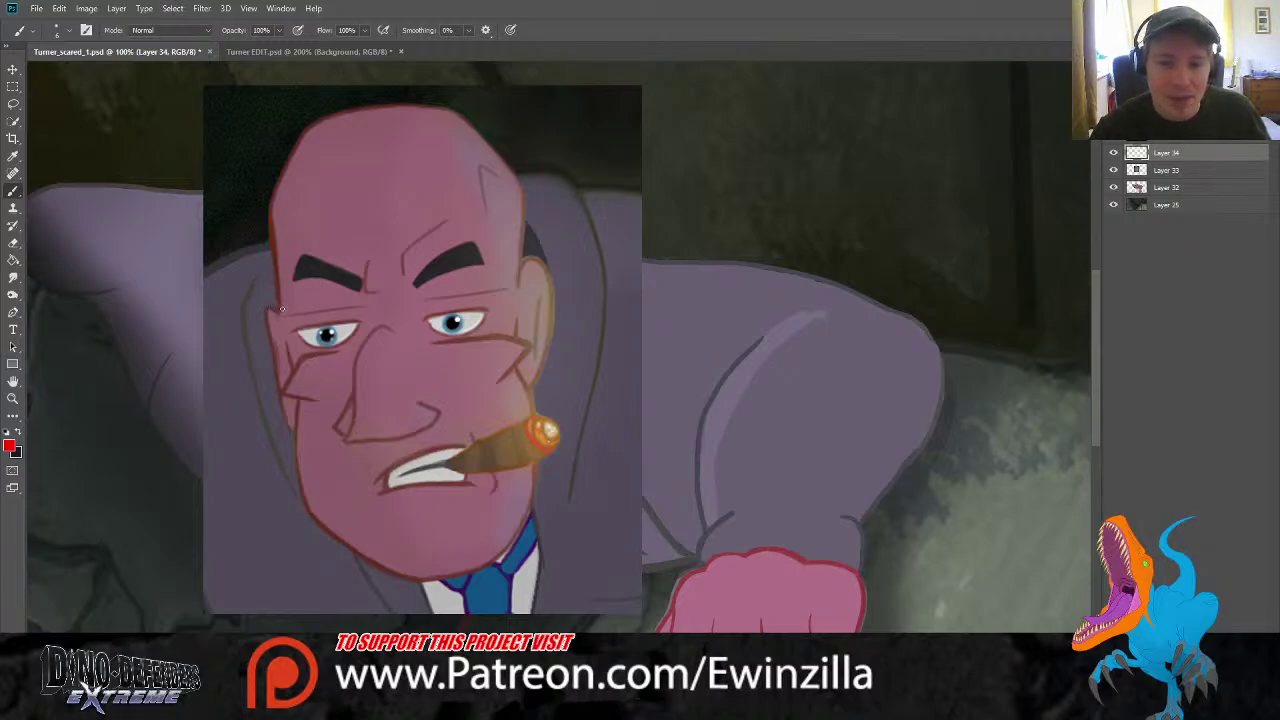
{"action": "mouse_move", "coordinate": [274, 267]}
{"action": "left_mouse_down"}
{"action": "mouse_move", "coordinate": [271, 208]}
{"action": "mouse_move", "coordinate": [296, 144]}
{"action": "mouse_move", "coordinate": [376, 107]}
{"action": "mouse_move", "coordinate": [448, 118]}
{"action": "mouse_move", "coordinate": [499, 159]}
{"action": "mouse_move", "coordinate": [520, 204]}
{"action": "mouse_move", "coordinate": [516, 275]}
{"action": "left_mouse_up"}
{"action": "key", "text": "ctrl+z"}
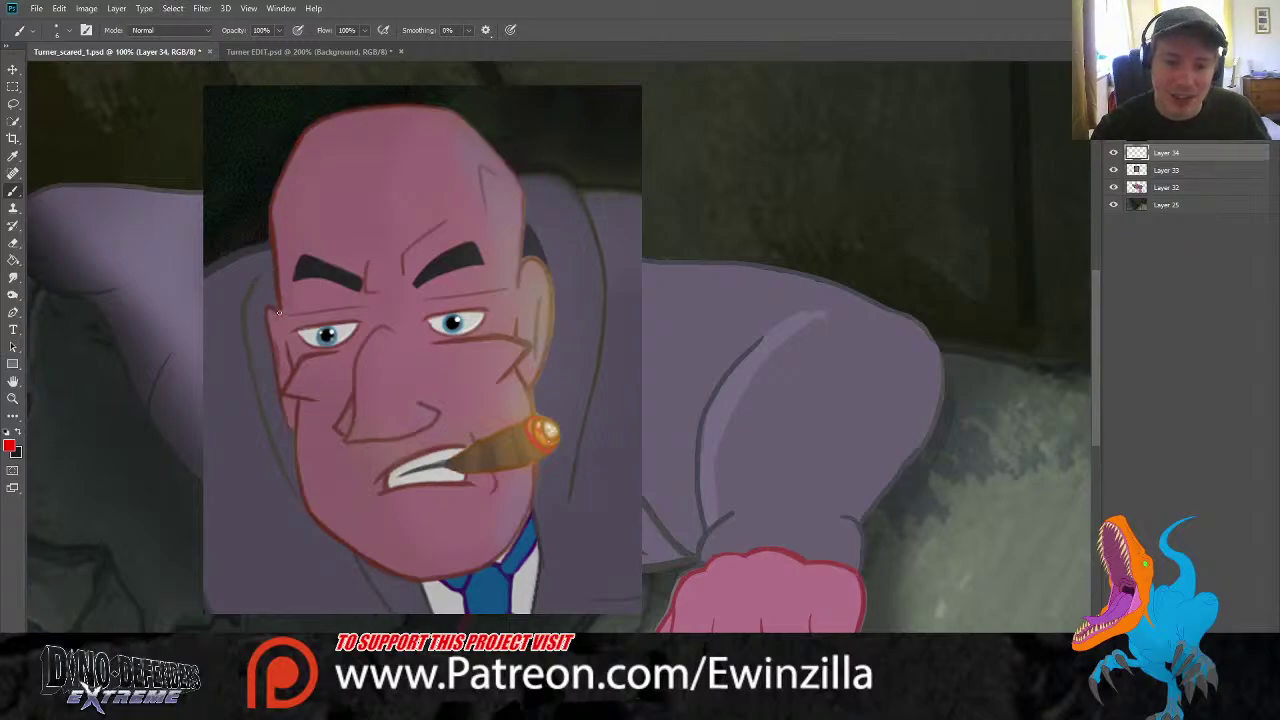
{"action": "mouse_move", "coordinate": [279, 313]}
{"action": "left_mouse_down"}
{"action": "mouse_move", "coordinate": [269, 212]}
{"action": "mouse_move", "coordinate": [296, 143]}
{"action": "mouse_move", "coordinate": [341, 119]}
{"action": "mouse_move", "coordinate": [404, 115]}
{"action": "mouse_move", "coordinate": [464, 129]}
{"action": "mouse_move", "coordinate": [518, 185]}
{"action": "mouse_move", "coordinate": [511, 300]}
{"action": "left_mouse_up"}
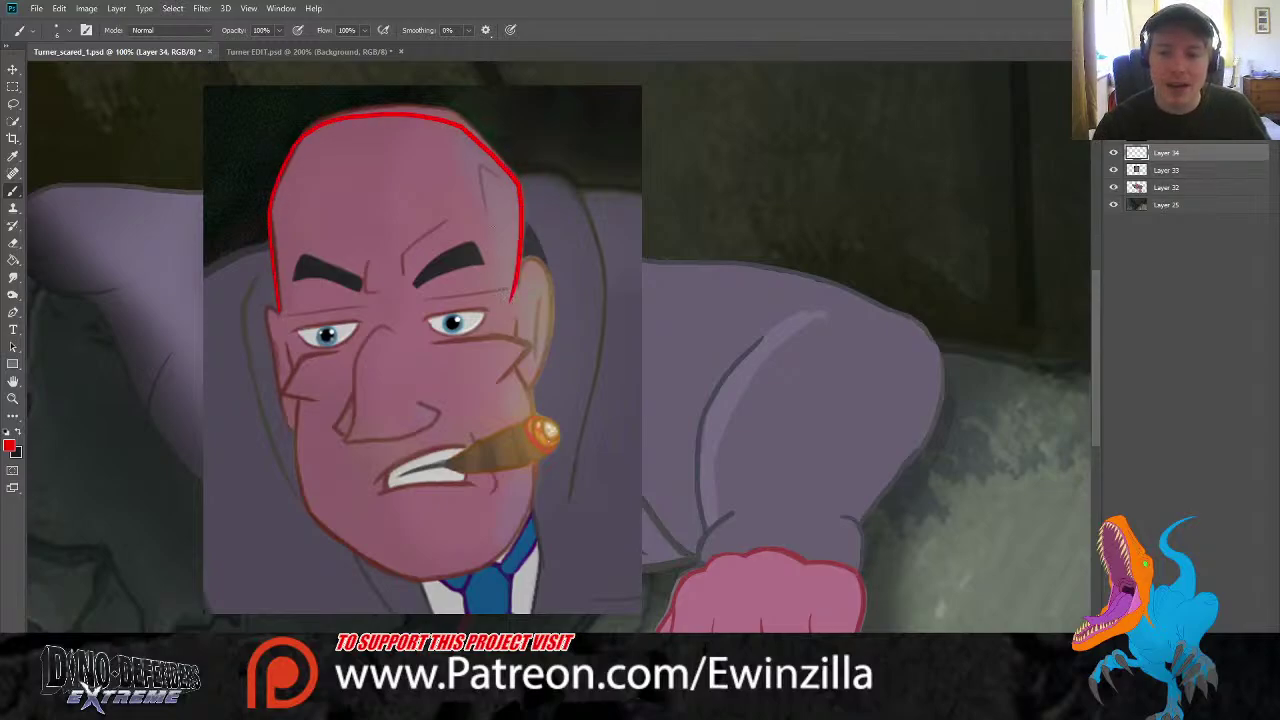
{"action": "mouse_move", "coordinate": [503, 185]}
{"action": "left_mouse_down"}
{"action": "mouse_move", "coordinate": [480, 155]}
{"action": "mouse_move", "coordinate": [498, 181]}
{"action": "mouse_move", "coordinate": [502, 237]}
{"action": "mouse_move", "coordinate": [492, 172]}
{"action": "left_mouse_up"}
{"action": "key", "text": "ctrl+z"}
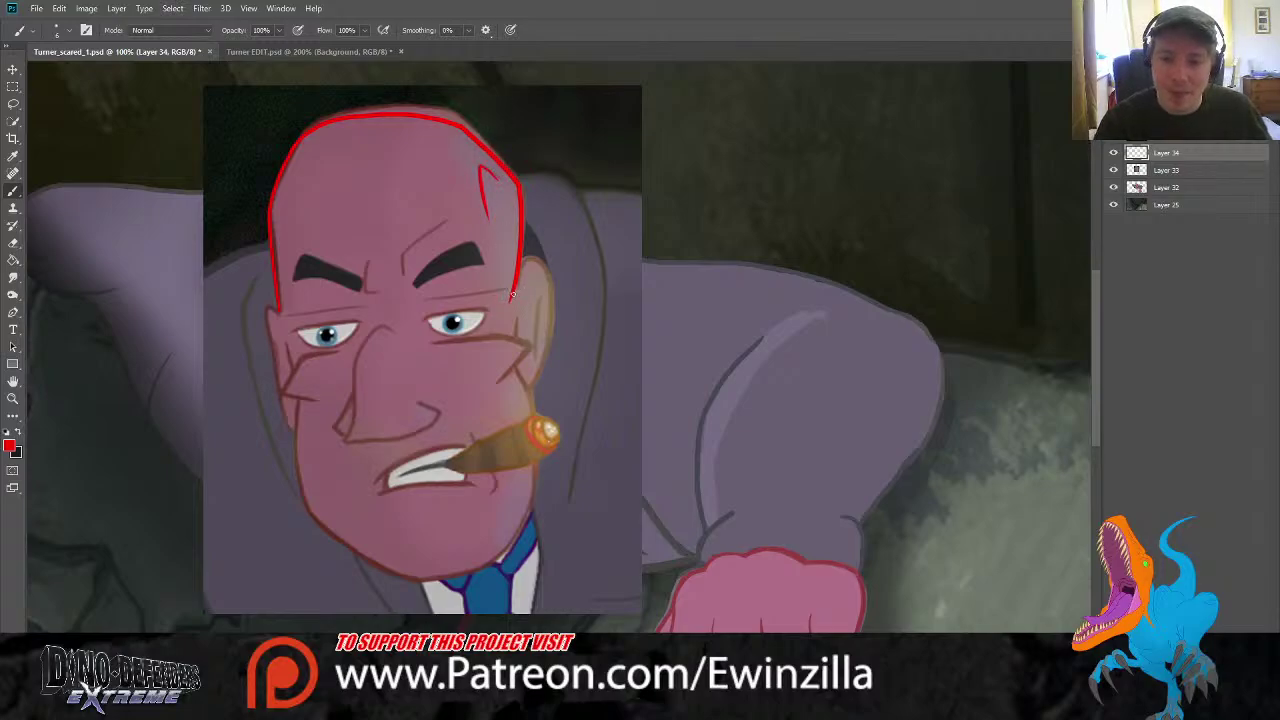
Trace the ear on the cigar side of the head in red, including its inner fold line
{"action": "mouse_move", "coordinate": [512, 294]}
{"action": "left_mouse_down"}
{"action": "mouse_move", "coordinate": [541, 268]}
{"action": "mouse_move", "coordinate": [548, 293]}
{"action": "mouse_move", "coordinate": [527, 381]}
{"action": "left_mouse_up"}
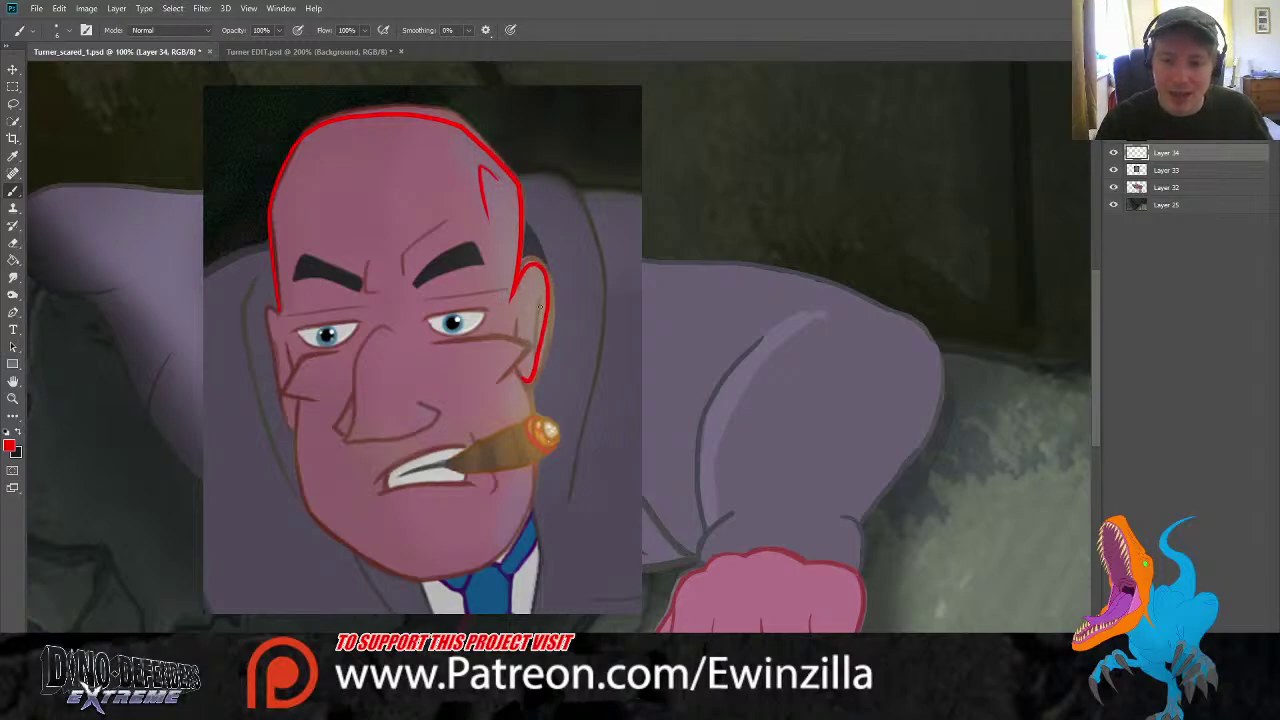
{"action": "key", "text": "ctrl+z"}
{"action": "mouse_move", "coordinate": [517, 280]}
{"action": "left_mouse_down"}
{"action": "mouse_move", "coordinate": [551, 294]}
{"action": "mouse_move", "coordinate": [525, 375]}
{"action": "left_mouse_up"}
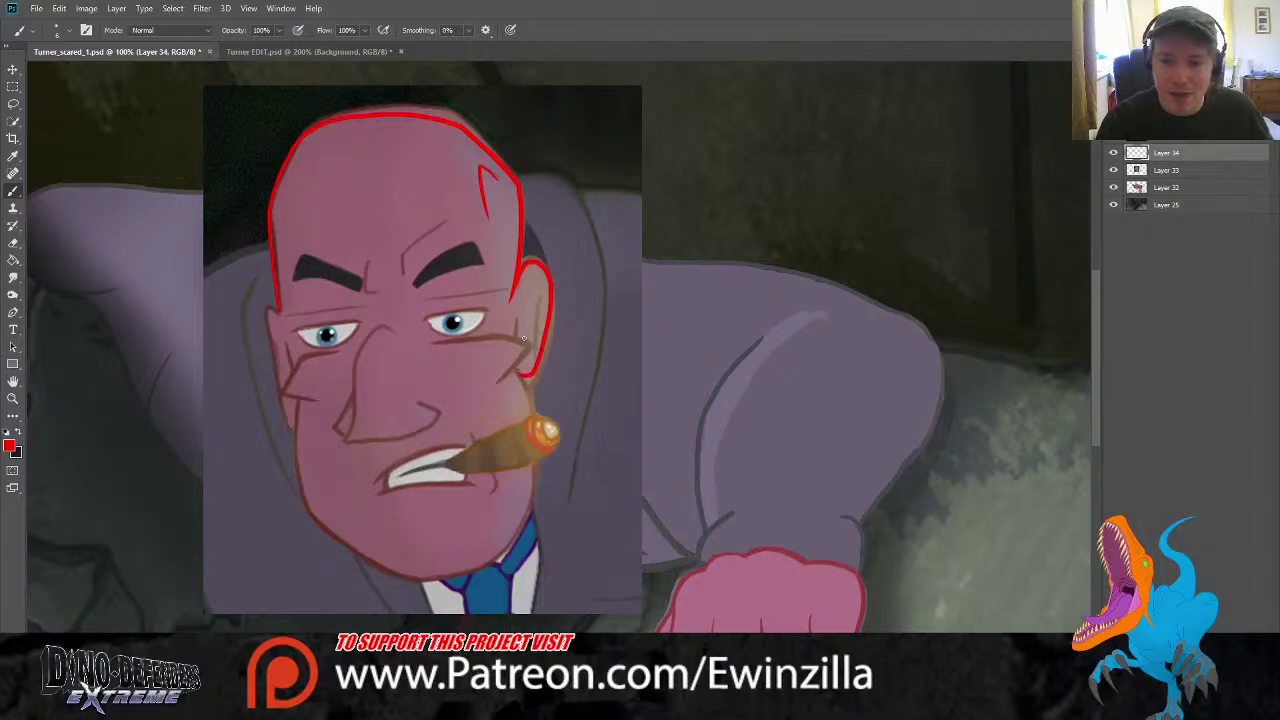
{"action": "key", "text": "ctrl+z"}
{"action": "mouse_move", "coordinate": [516, 283]}
{"action": "left_mouse_down"}
{"action": "mouse_move", "coordinate": [555, 279]}
{"action": "mouse_move", "coordinate": [526, 381]}
{"action": "left_mouse_up"}
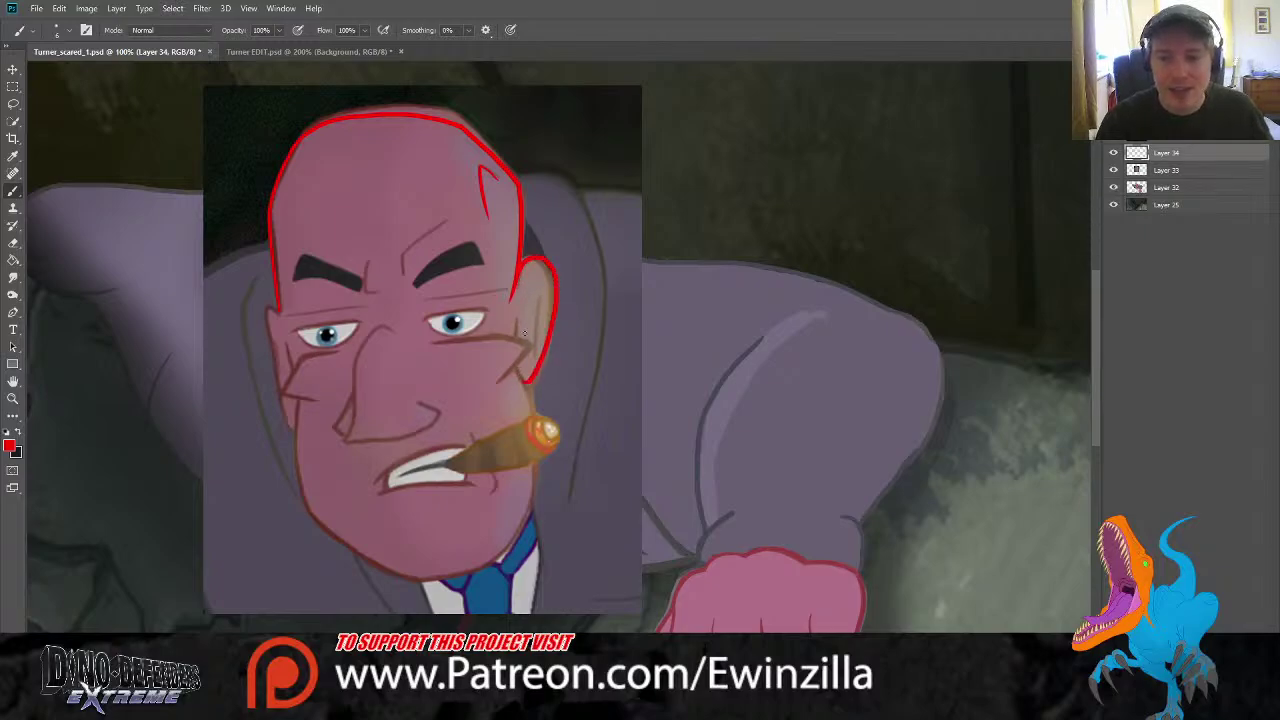
{"action": "key", "text": "ctrl+z"}
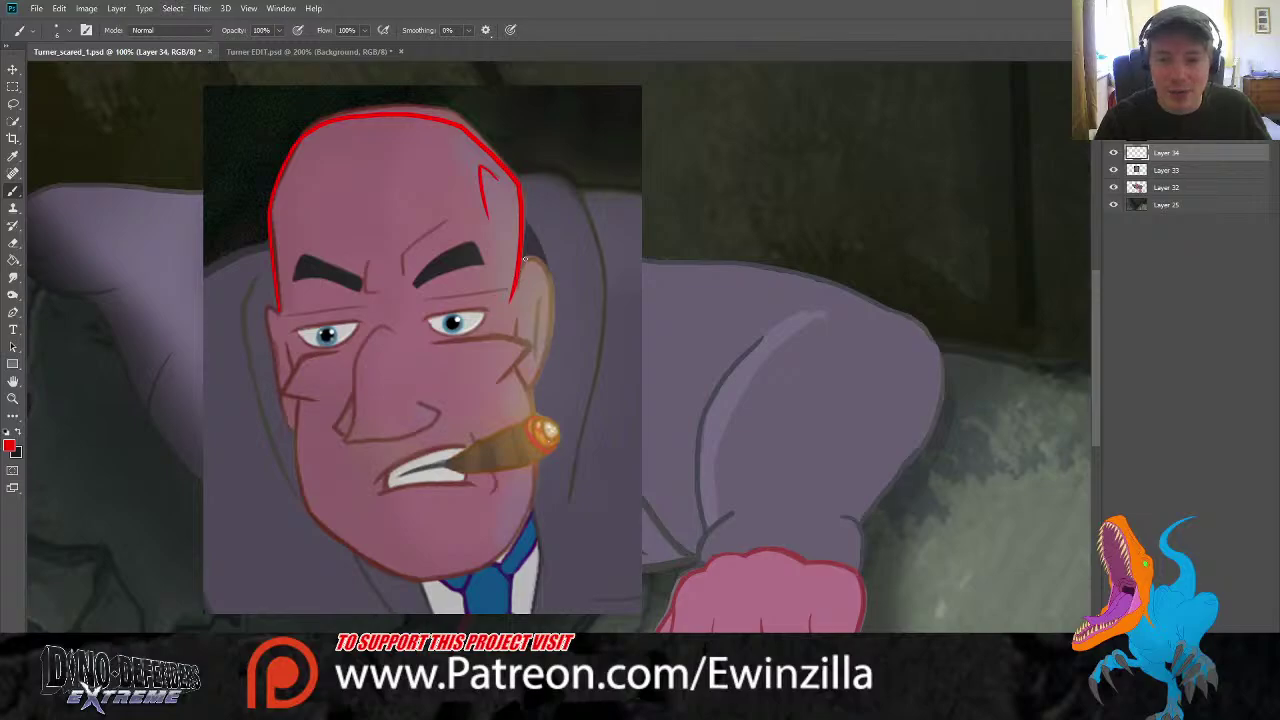
{"action": "mouse_move", "coordinate": [524, 259]}
{"action": "left_mouse_down"}
{"action": "mouse_move", "coordinate": [552, 309]}
{"action": "mouse_move", "coordinate": [528, 390]}
{"action": "left_mouse_up"}
{"action": "key", "text": "ctrl+z"}
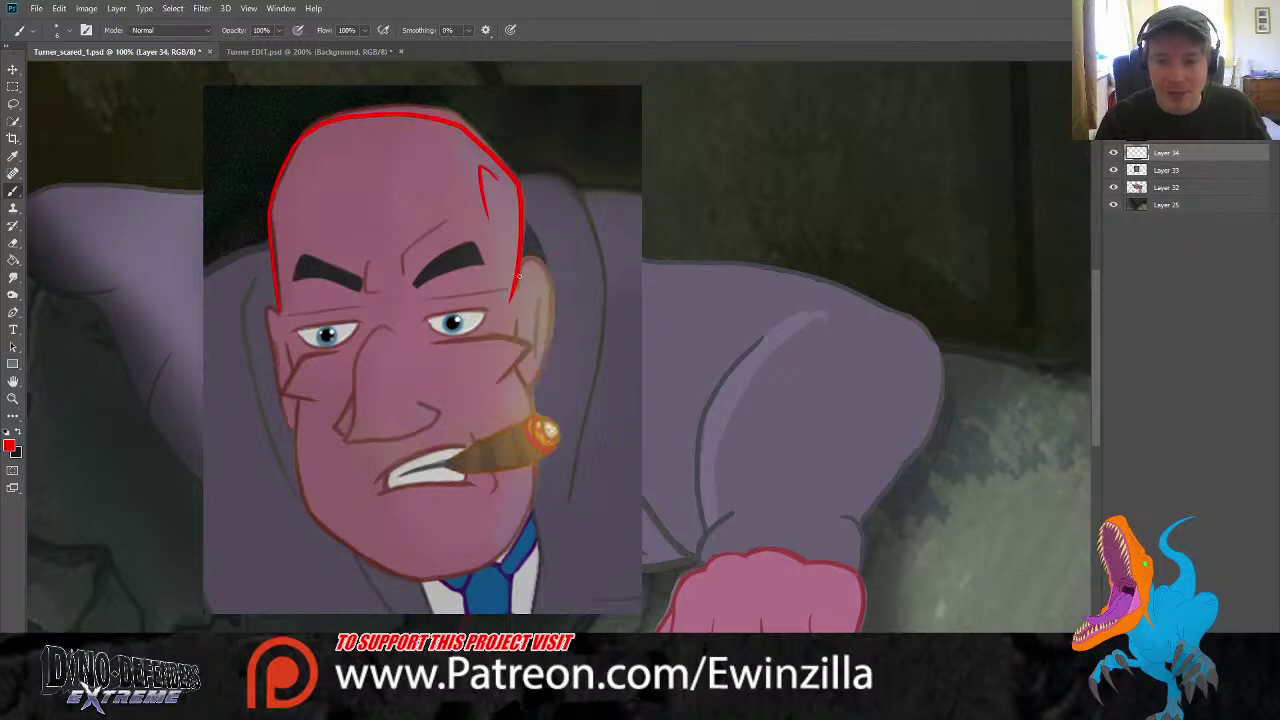
{"action": "mouse_move", "coordinate": [518, 262]}
{"action": "left_mouse_down"}
{"action": "mouse_move", "coordinate": [551, 332]}
{"action": "mouse_move", "coordinate": [528, 389]}
{"action": "left_mouse_up"}
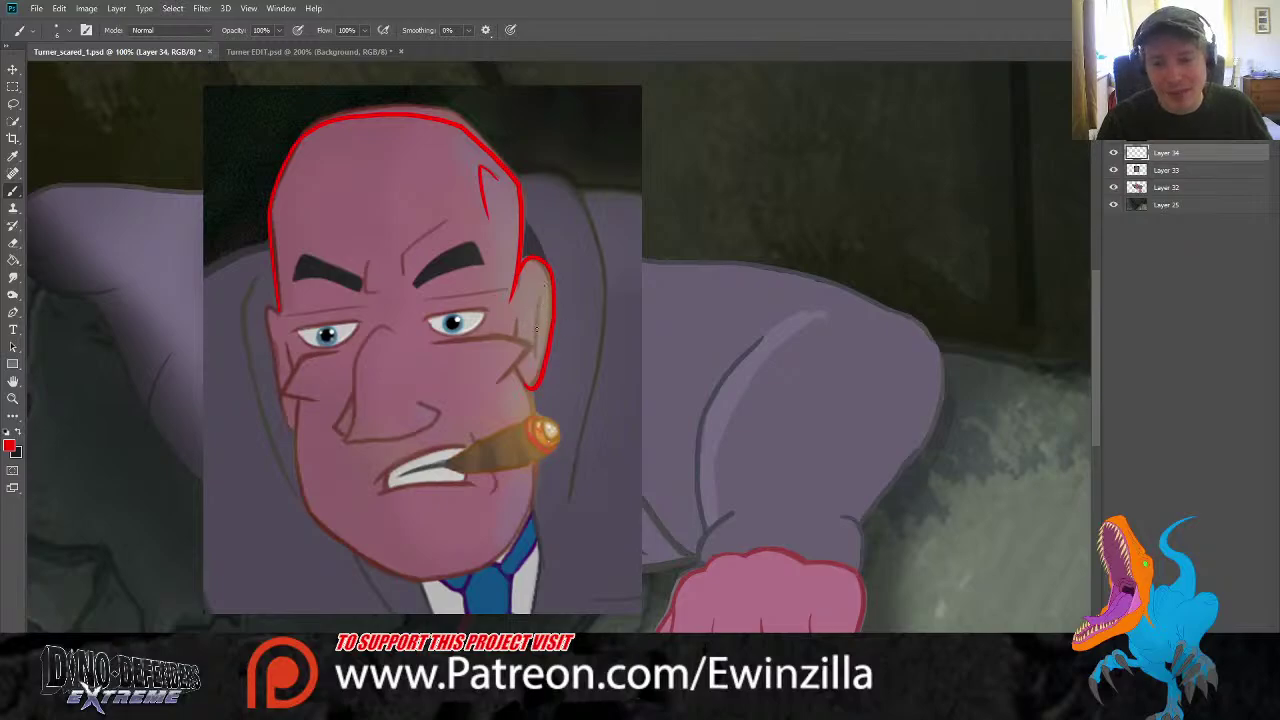
{"action": "left_click_drag", "start_coordinate": [545, 284], "coordinate": [537, 360]}
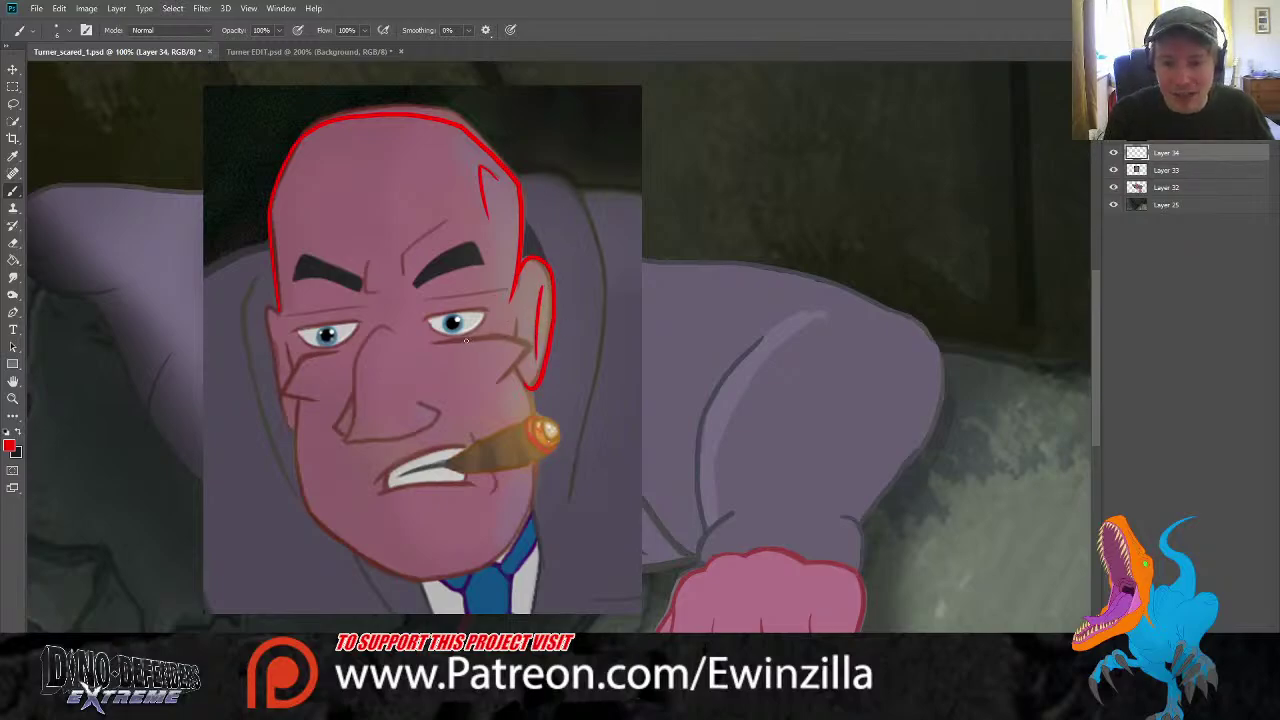
{"action": "mouse_move", "coordinate": [465, 341]}
{"action": "left_mouse_down"}
{"action": "mouse_move", "coordinate": [520, 338]}
{"action": "mouse_move", "coordinate": [520, 372]}
{"action": "mouse_move", "coordinate": [490, 386]}
{"action": "left_mouse_up"}
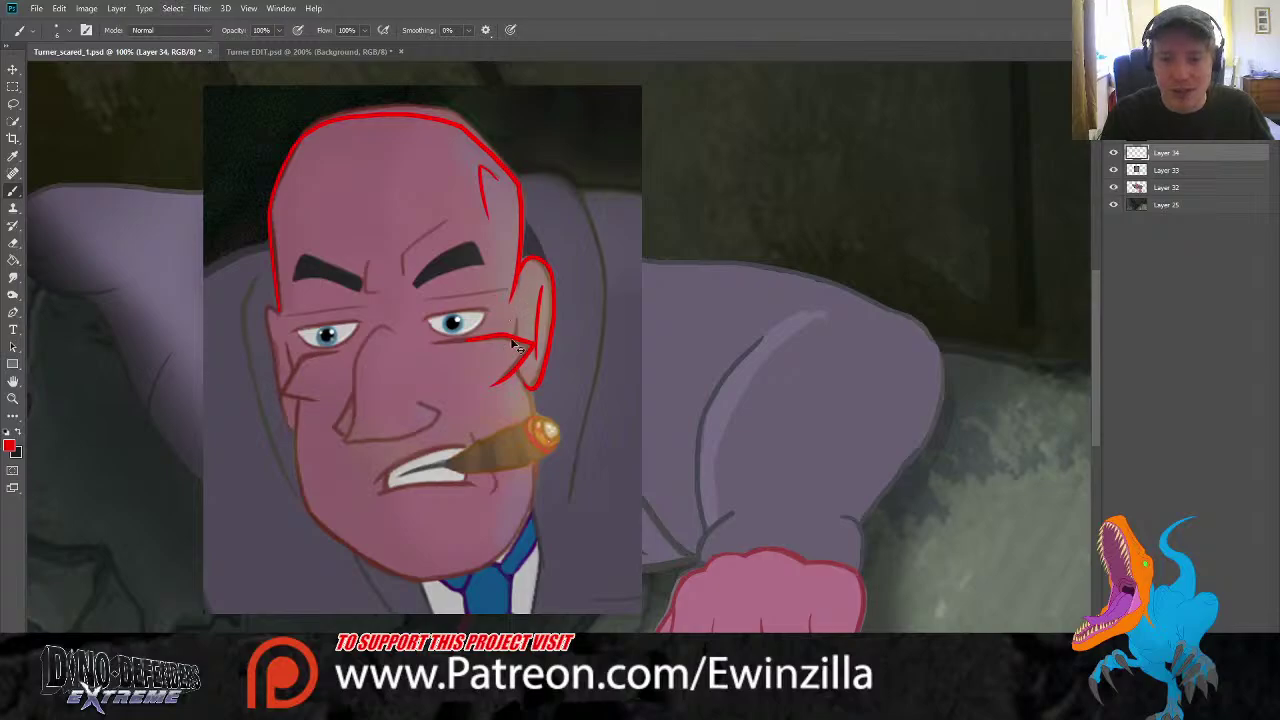
{"action": "key", "text": "ctrl+z"}
{"action": "mouse_move", "coordinate": [462, 340]}
{"action": "left_mouse_down"}
{"action": "mouse_move", "coordinate": [508, 339]}
{"action": "mouse_move", "coordinate": [530, 358]}
{"action": "mouse_move", "coordinate": [498, 388]}
{"action": "left_mouse_up"}
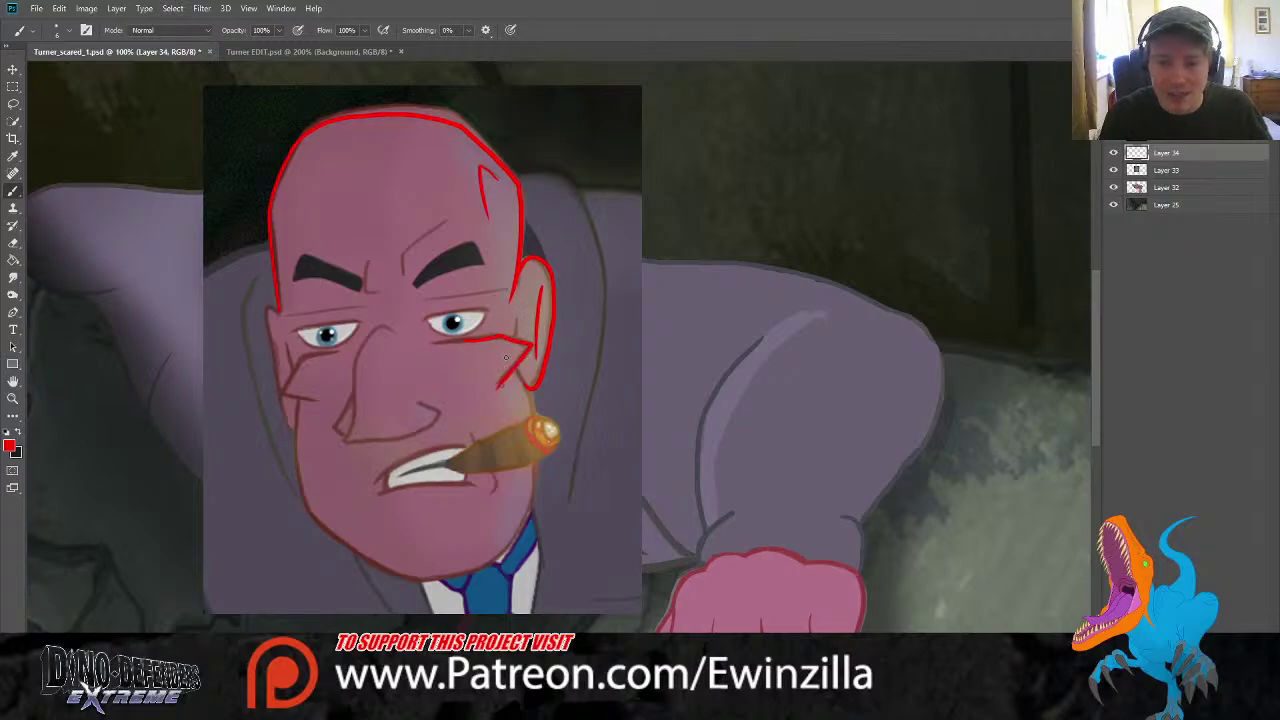
{"action": "key", "text": "ctrl+z"}
{"action": "mouse_move", "coordinate": [462, 341]}
{"action": "left_mouse_down"}
{"action": "mouse_move", "coordinate": [523, 345]}
{"action": "mouse_move", "coordinate": [502, 379]}
{"action": "mouse_move", "coordinate": [509, 337]}
{"action": "mouse_move", "coordinate": [527, 345]}
{"action": "mouse_move", "coordinate": [491, 401]}
{"action": "mouse_move", "coordinate": [507, 337]}
{"action": "mouse_move", "coordinate": [527, 345]}
{"action": "mouse_move", "coordinate": [496, 399]}
{"action": "left_mouse_up"}
{"action": "key", "text": "ctrl+z"}
{"action": "key", "text": "ctrl+z"}
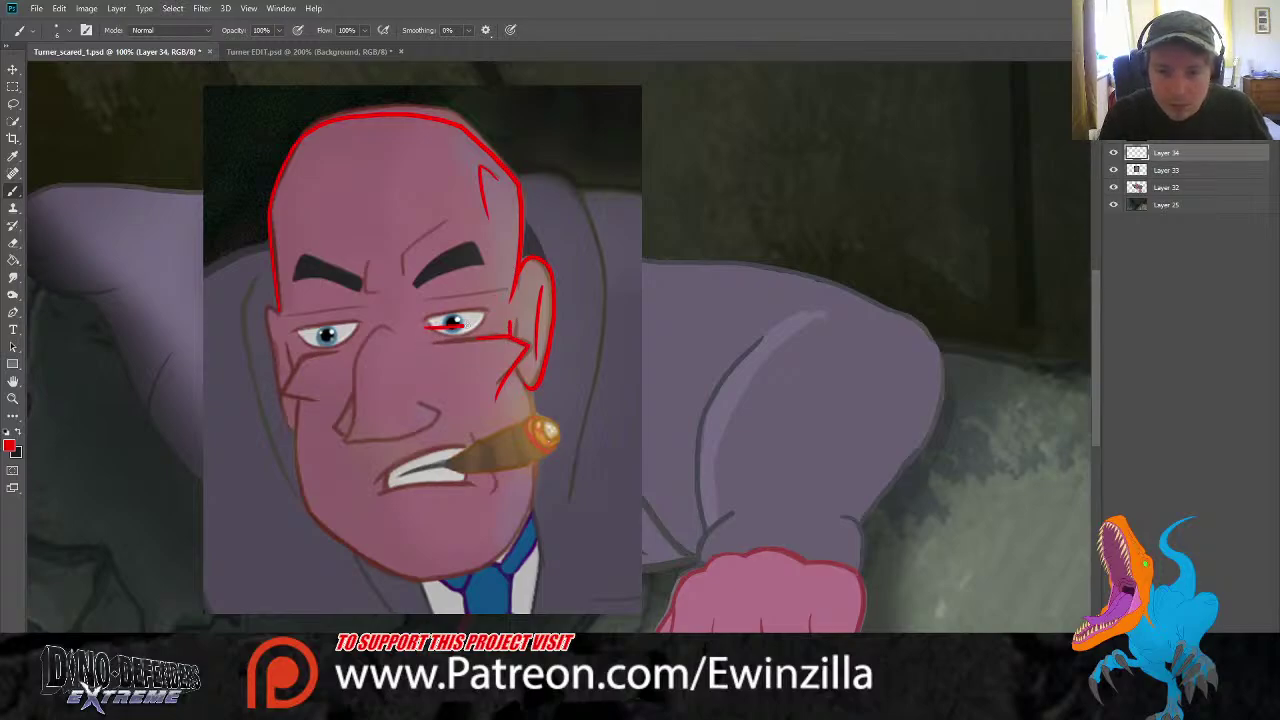
{"action": "key", "text": "ctrl+z"}
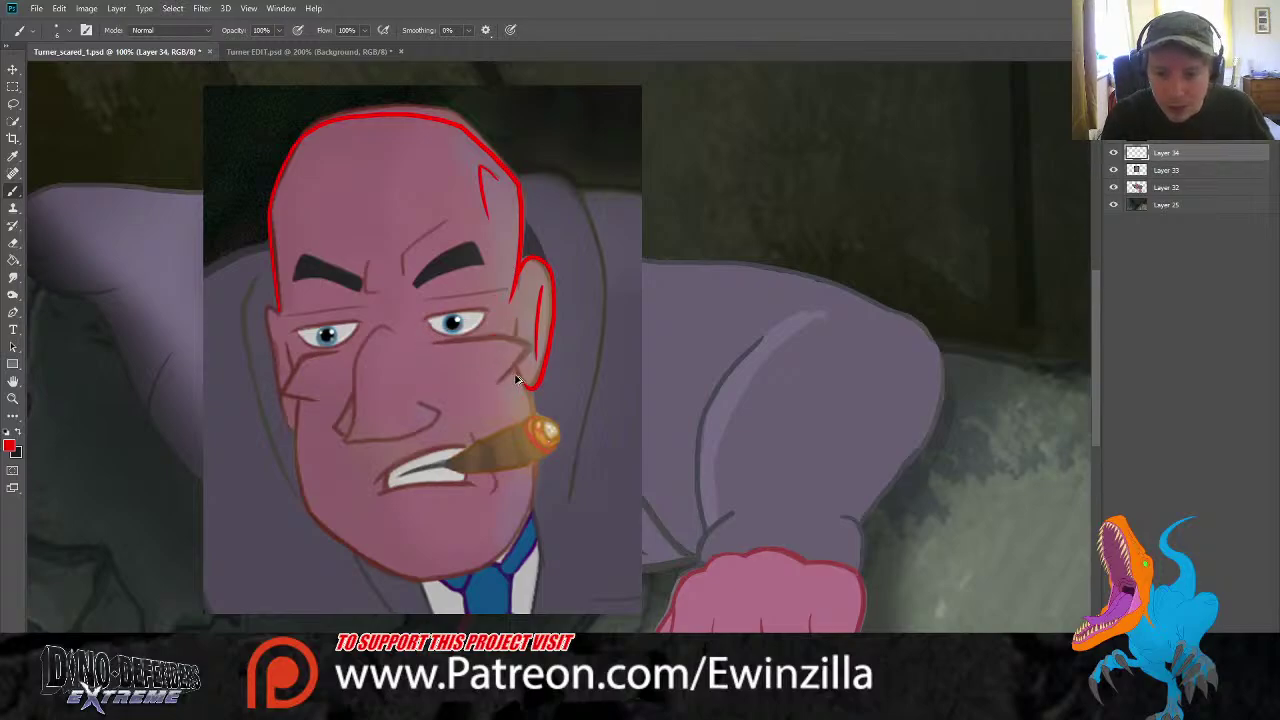
Sketch the angular cheek crease on the cigar side in red, lower than the reference crease and meeting the earlobe
{"action": "mouse_move", "coordinate": [468, 366]}
{"action": "left_mouse_down"}
{"action": "mouse_move", "coordinate": [526, 355]}
{"action": "mouse_move", "coordinate": [505, 395]}
{"action": "mouse_move", "coordinate": [508, 361]}
{"action": "mouse_move", "coordinate": [523, 378]}
{"action": "mouse_move", "coordinate": [492, 408]}
{"action": "mouse_move", "coordinate": [526, 362]}
{"action": "mouse_move", "coordinate": [532, 372]}
{"action": "mouse_move", "coordinate": [516, 366]}
{"action": "mouse_move", "coordinate": [528, 380]}
{"action": "mouse_move", "coordinate": [474, 406]}
{"action": "mouse_move", "coordinate": [500, 414]}
{"action": "mouse_move", "coordinate": [461, 392]}
{"action": "left_mouse_up"}
{"action": "key", "text": "ctrl+z"}
{"action": "key", "text": "ctrl+z"}
{"action": "key", "text": "ctrl+z"}
{"action": "key", "text": "ctrl+z"}
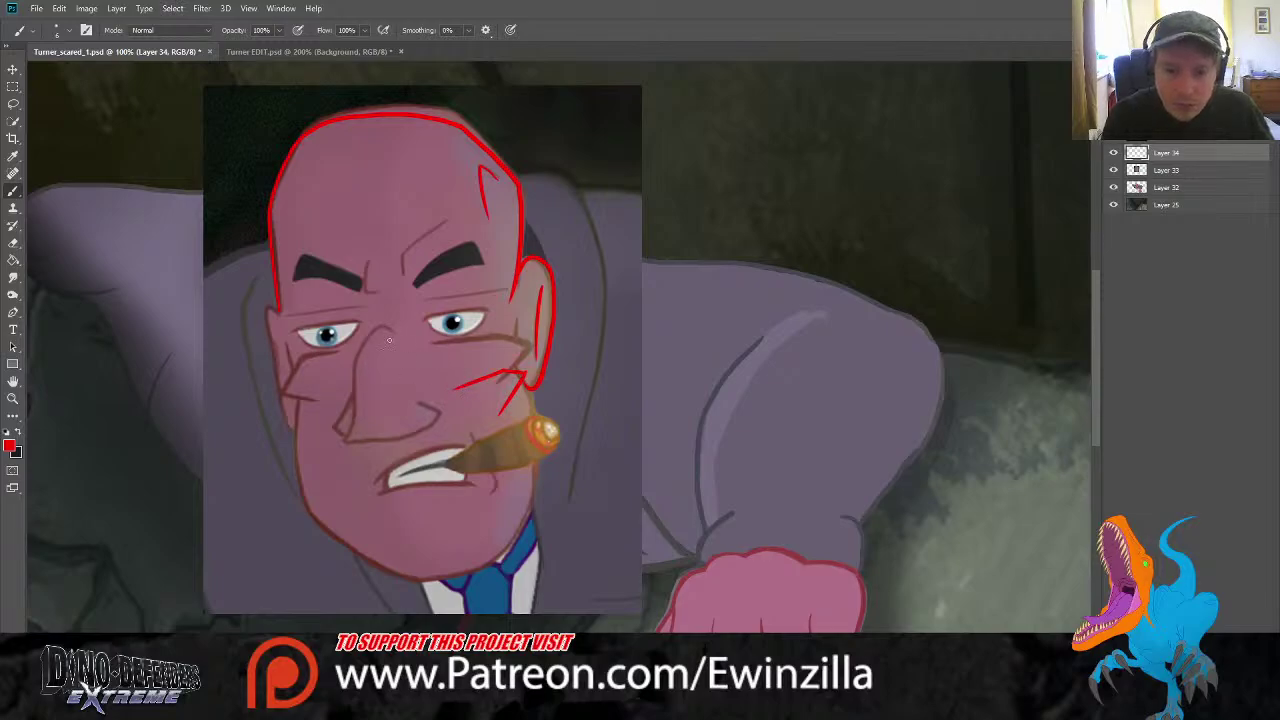
Trace the nose in red, including its bridge, underside and both nostril wings
{"action": "mouse_move", "coordinate": [388, 334]}
{"action": "left_mouse_down"}
{"action": "mouse_move", "coordinate": [359, 374]}
{"action": "mouse_move", "coordinate": [347, 438]}
{"action": "mouse_move", "coordinate": [430, 420]}
{"action": "left_mouse_up"}
{"action": "key", "text": "ctrl+z"}
{"action": "mouse_move", "coordinate": [392, 332]}
{"action": "left_mouse_down"}
{"action": "mouse_move", "coordinate": [356, 375]}
{"action": "mouse_move", "coordinate": [351, 443]}
{"action": "mouse_move", "coordinate": [439, 410]}
{"action": "left_mouse_up"}
{"action": "key", "text": "ctrl+z"}
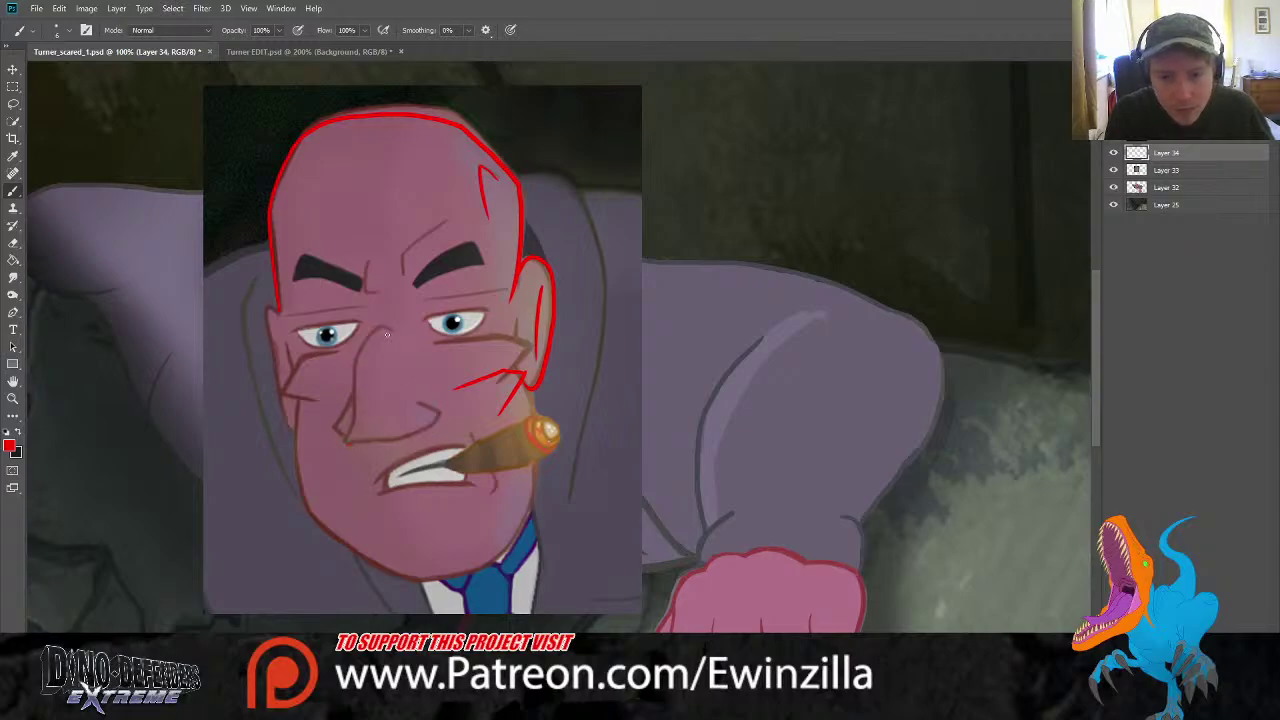
{"action": "mouse_move", "coordinate": [390, 331]}
{"action": "left_mouse_down"}
{"action": "mouse_move", "coordinate": [350, 442]}
{"action": "mouse_move", "coordinate": [437, 425]}
{"action": "mouse_move", "coordinate": [428, 407]}
{"action": "left_mouse_up"}
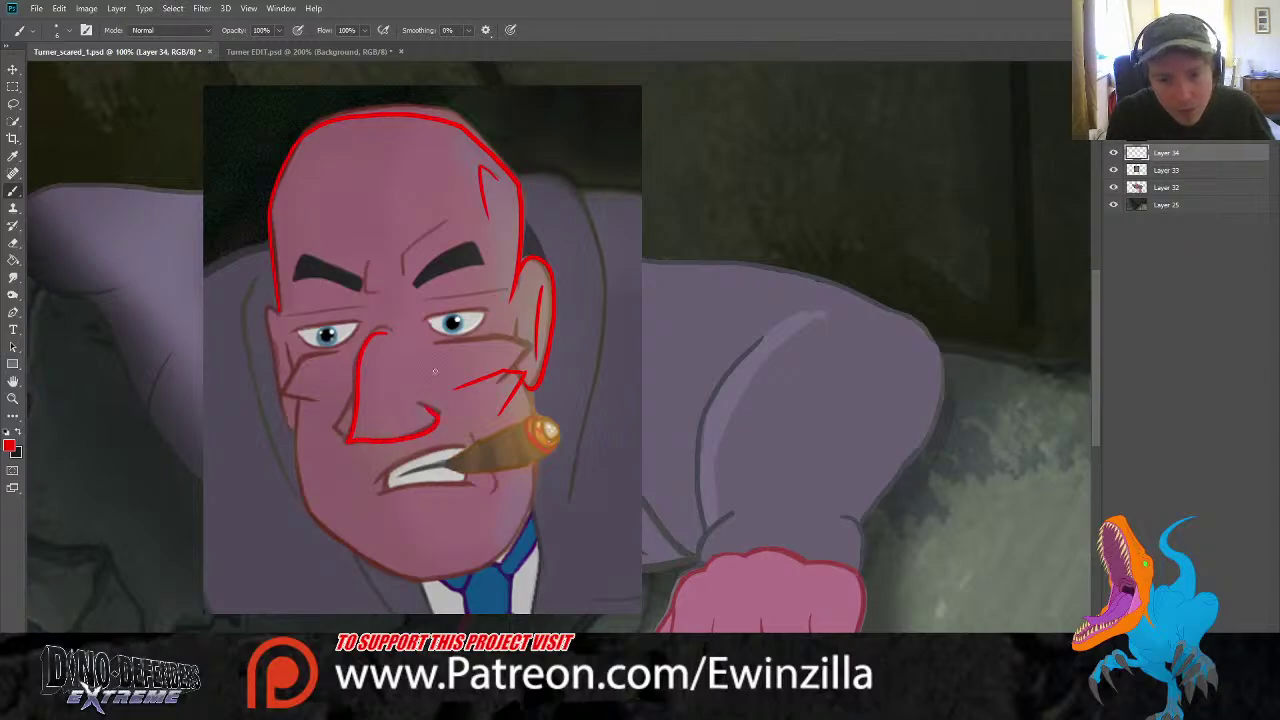
{"action": "left_click_drag", "start_coordinate": [346, 406], "coordinate": [348, 438]}
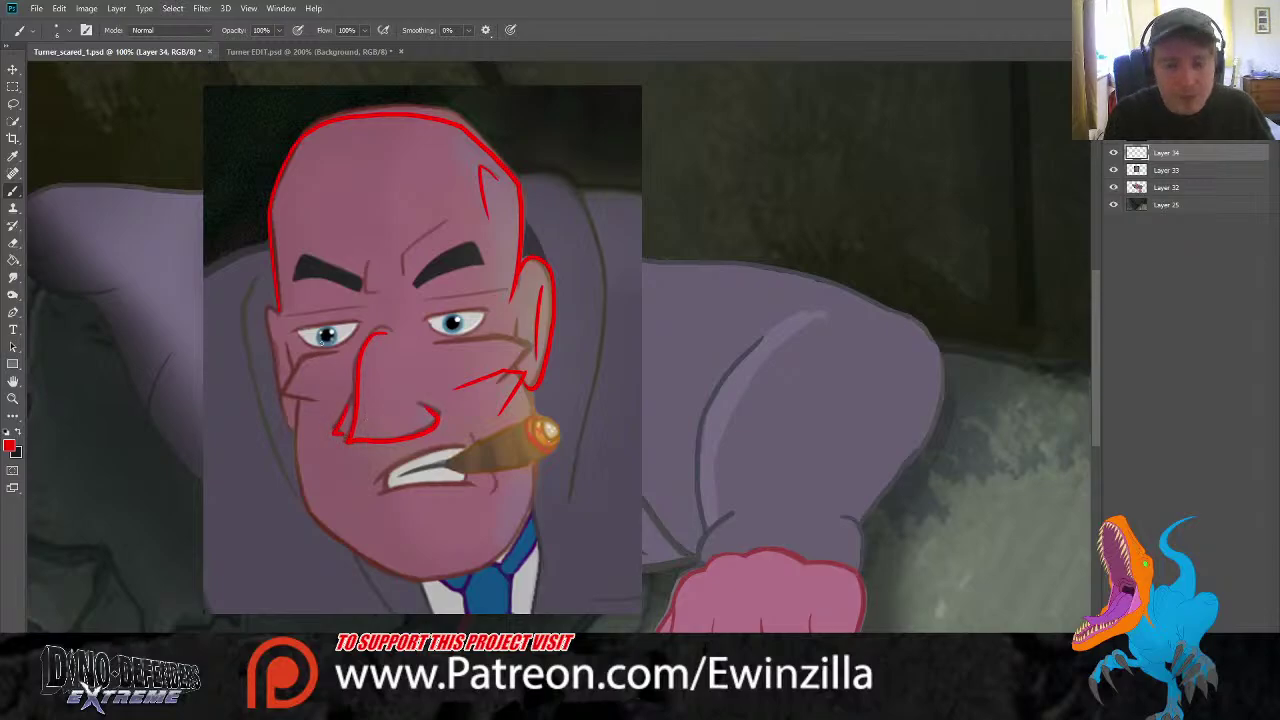
Lasso the red nose lines, rotate them about -9.9° and move them slightly lower on the face, then deselect
{"action": "key", "text": "l"}
{"action": "mouse_move", "coordinate": [385, 311]}
{"action": "left_mouse_down"}
{"action": "mouse_move", "coordinate": [333, 392]}
{"action": "mouse_move", "coordinate": [326, 452]}
{"action": "mouse_move", "coordinate": [414, 462]}
{"action": "mouse_move", "coordinate": [458, 427]}
{"action": "mouse_move", "coordinate": [441, 392]}
{"action": "mouse_move", "coordinate": [462, 302]}
{"action": "left_mouse_up"}
{"action": "key", "text": "ctrl+t"}
{"action": "left_click_drag", "start_coordinate": [445, 346], "coordinate": [456, 364]}
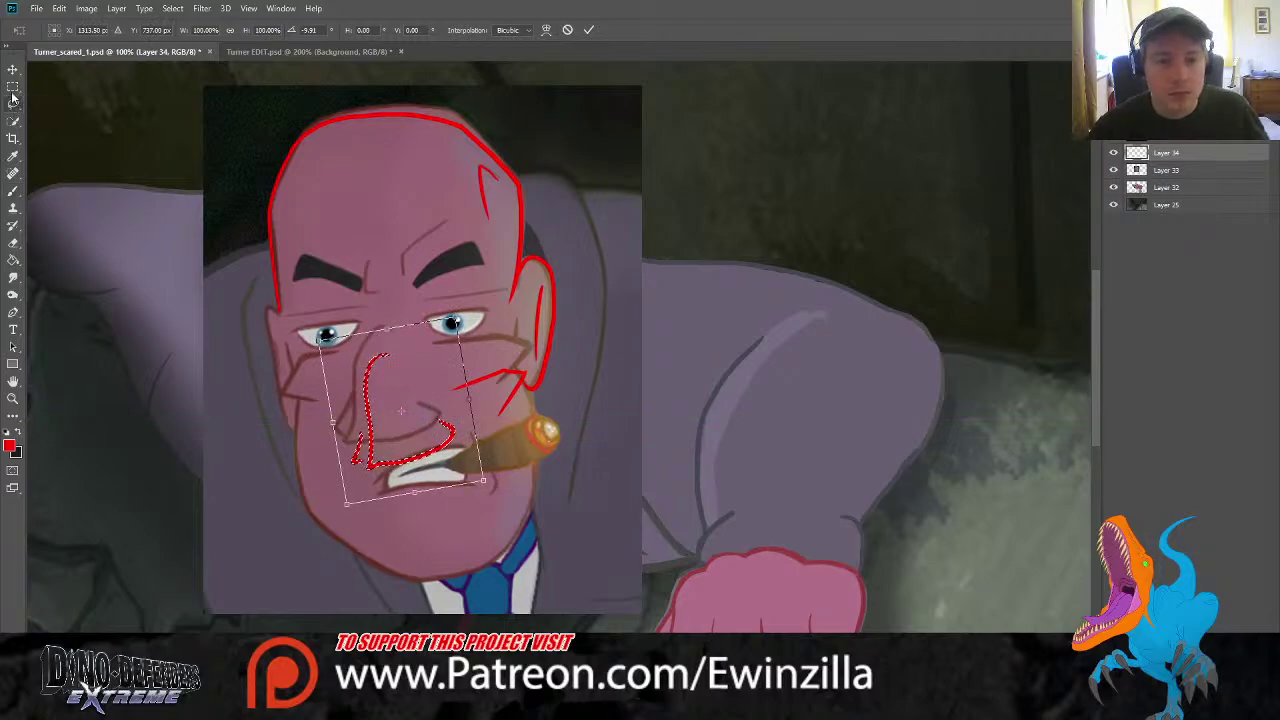
{"action": "key", "text": "Return"}
{"action": "key", "text": "ctrl+d"}
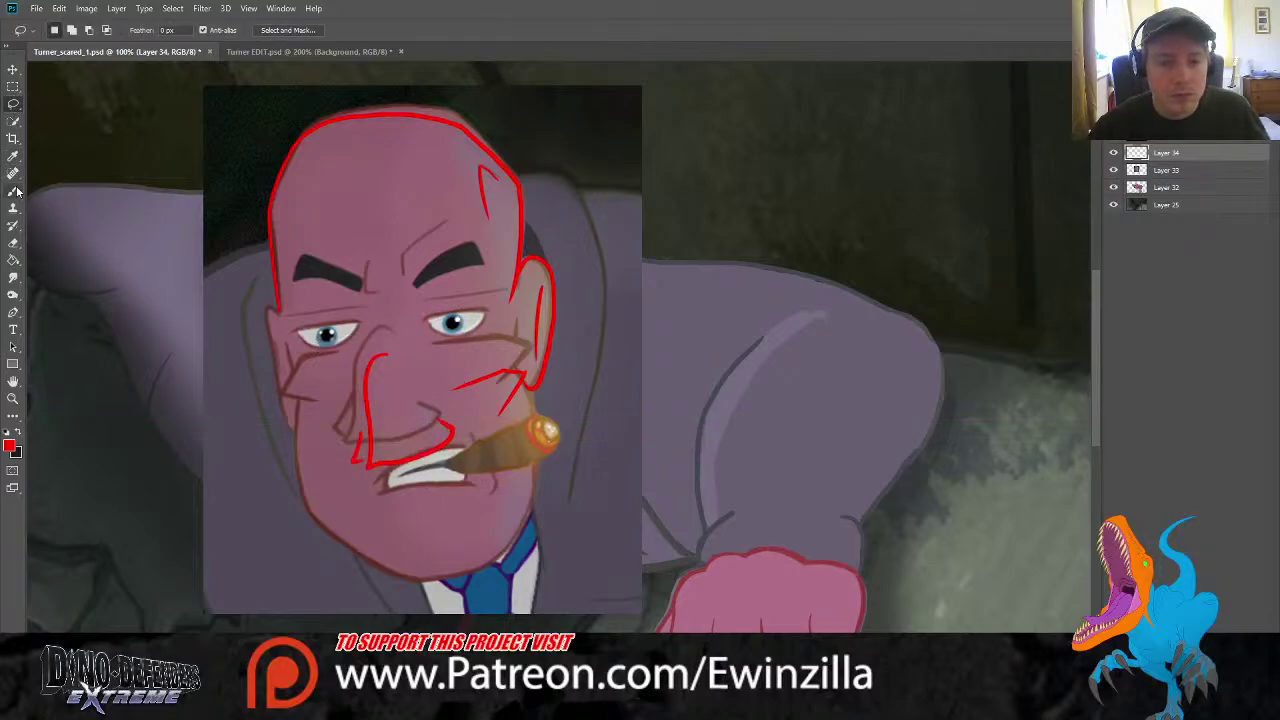
Paint red lower eyelid and eye-bag lines beneath both of the reference head's eyes
{"action": "left_click", "coordinate": [13, 190]}
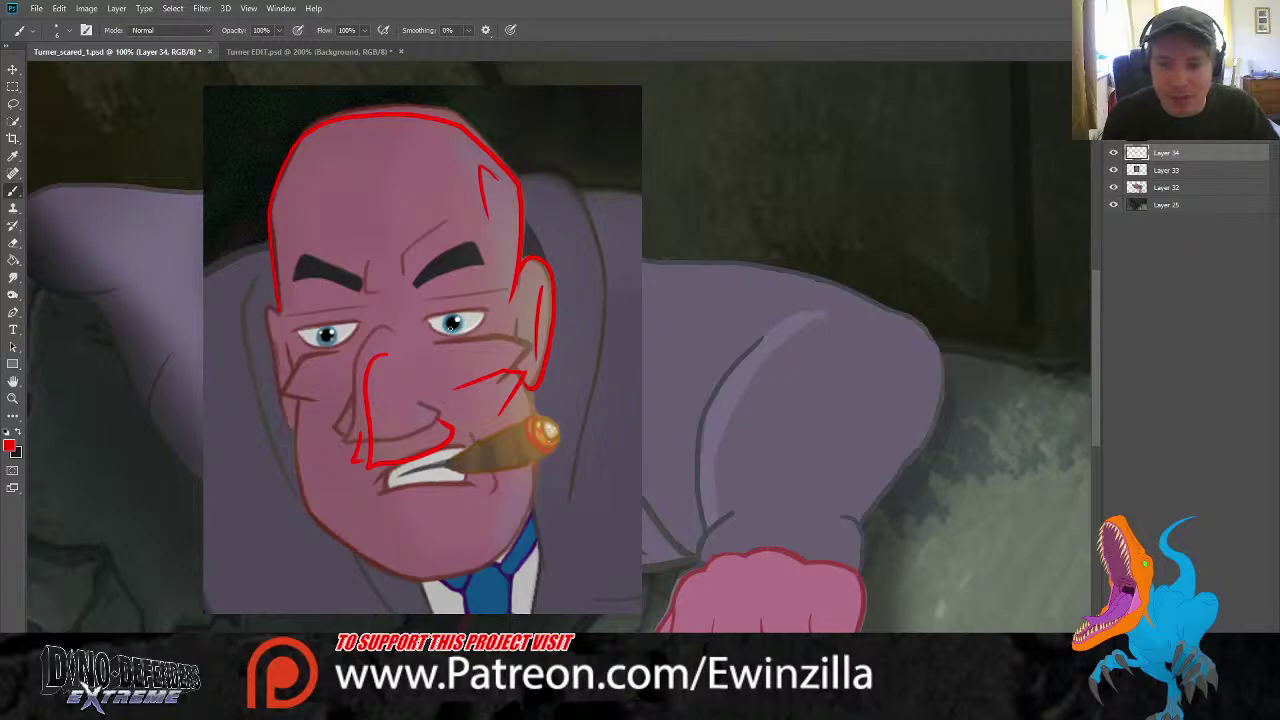
{"action": "left_click_drag", "start_coordinate": [431, 338], "coordinate": [488, 330]}
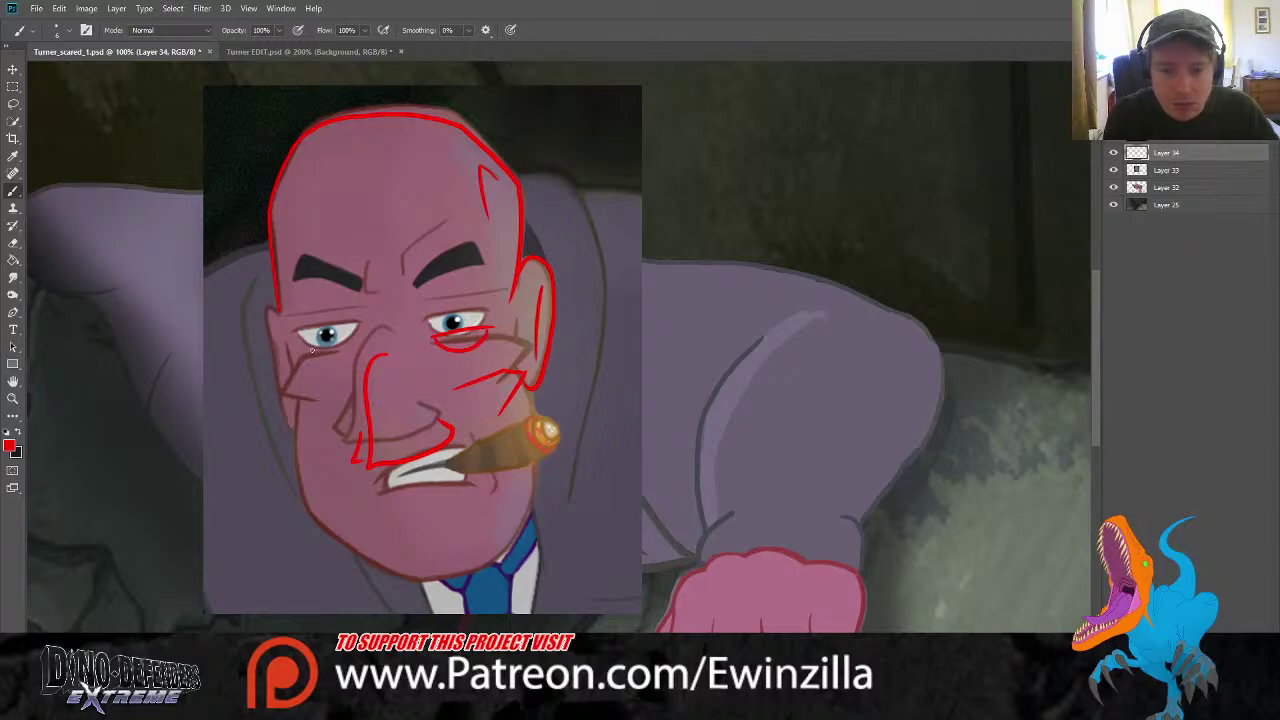
{"action": "mouse_move", "coordinate": [312, 350]}
{"action": "left_mouse_down"}
{"action": "mouse_move", "coordinate": [360, 336]}
{"action": "mouse_move", "coordinate": [358, 358]}
{"action": "mouse_move", "coordinate": [365, 338]}
{"action": "mouse_move", "coordinate": [356, 349]}
{"action": "left_mouse_up"}
{"action": "key", "text": "ctrl+z"}
{"action": "key", "text": "ctrl+z"}
{"action": "key", "text": "ctrl+z"}
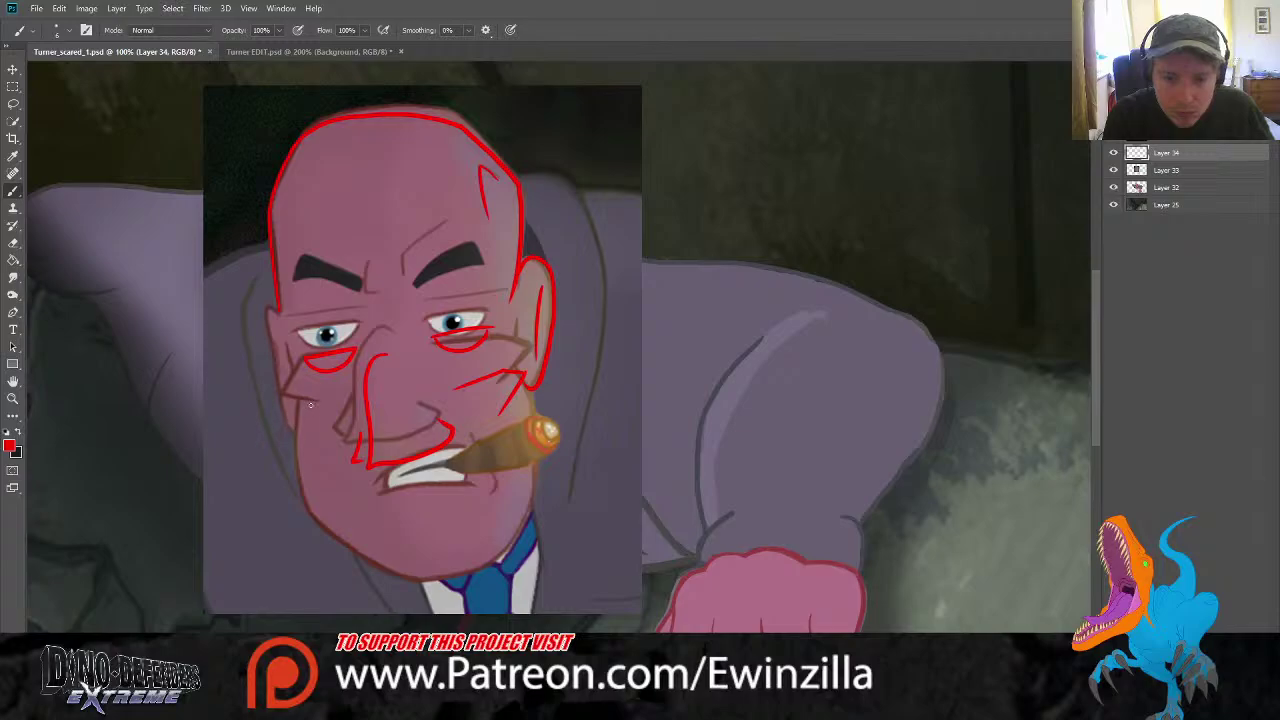
Sketch the cheek crease opposite the cigar and draw the red jaw and chin outline around to the cigar-side ear
{"action": "mouse_move", "coordinate": [311, 405]}
{"action": "left_mouse_down"}
{"action": "mouse_move", "coordinate": [342, 426]}
{"action": "mouse_move", "coordinate": [300, 418]}
{"action": "mouse_move", "coordinate": [282, 442]}
{"action": "mouse_move", "coordinate": [332, 546]}
{"action": "mouse_move", "coordinate": [378, 585]}
{"action": "mouse_move", "coordinate": [442, 587]}
{"action": "mouse_move", "coordinate": [485, 569]}
{"action": "mouse_move", "coordinate": [532, 522]}
{"action": "mouse_move", "coordinate": [546, 471]}
{"action": "mouse_move", "coordinate": [538, 376]}
{"action": "mouse_move", "coordinate": [511, 547]}
{"action": "mouse_move", "coordinate": [449, 590]}
{"action": "mouse_move", "coordinate": [349, 582]}
{"action": "mouse_move", "coordinate": [306, 538]}
{"action": "mouse_move", "coordinate": [302, 500]}
{"action": "mouse_move", "coordinate": [354, 571]}
{"action": "mouse_move", "coordinate": [424, 588]}
{"action": "mouse_move", "coordinate": [509, 555]}
{"action": "mouse_move", "coordinate": [534, 497]}
{"action": "mouse_move", "coordinate": [533, 403]}
{"action": "left_mouse_up"}
{"action": "key", "text": "ctrl+z"}
{"action": "key", "text": "ctrl+z"}
{"action": "key", "text": "ctrl+z"}
{"action": "key", "text": "ctrl+z"}
{"action": "key", "text": "ctrl+z"}
{"action": "key", "text": "ctrl+z"}
{"action": "key", "text": "ctrl+z"}
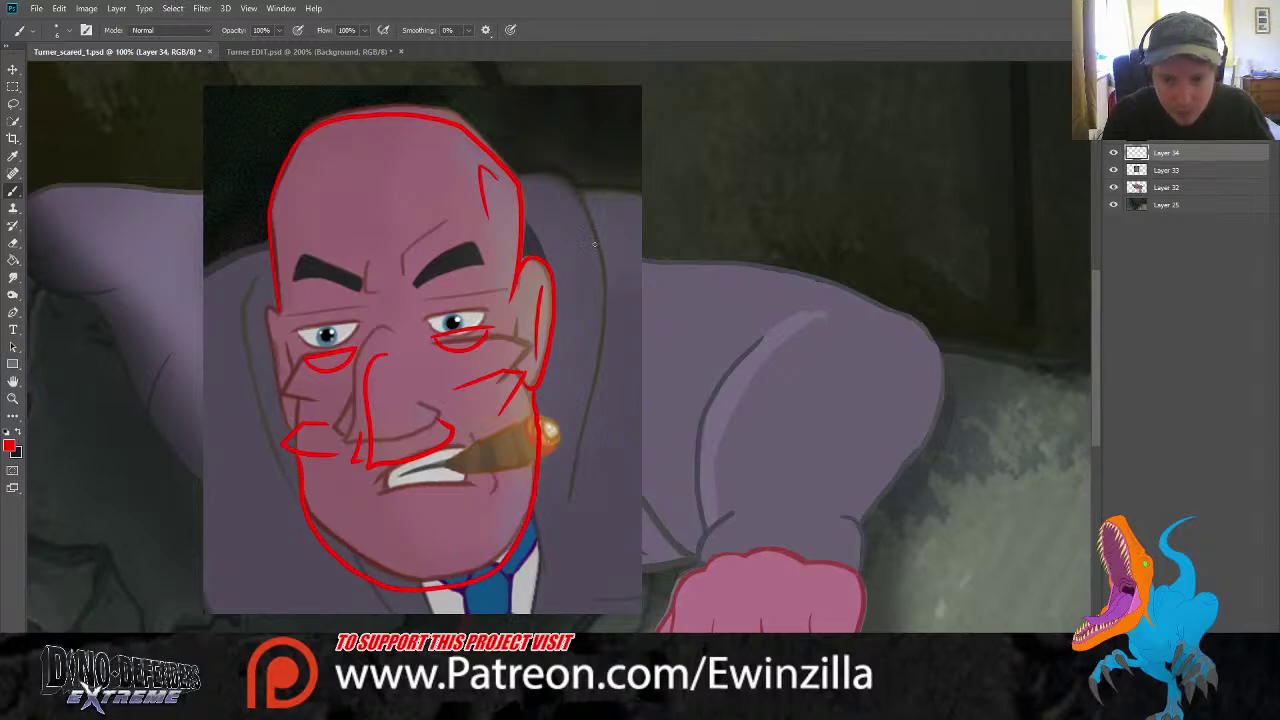
Sketch the narrow ear opposite the cigar and a slanted upper eyelid over the eye on that side in red
{"action": "mouse_move", "coordinate": [277, 304]}
{"action": "left_mouse_down"}
{"action": "mouse_move", "coordinate": [280, 393]}
{"action": "mouse_move", "coordinate": [296, 418]}
{"action": "mouse_move", "coordinate": [290, 377]}
{"action": "mouse_move", "coordinate": [298, 426]}
{"action": "mouse_move", "coordinate": [294, 393]}
{"action": "left_mouse_up"}
{"action": "key", "text": "ctrl+z"}
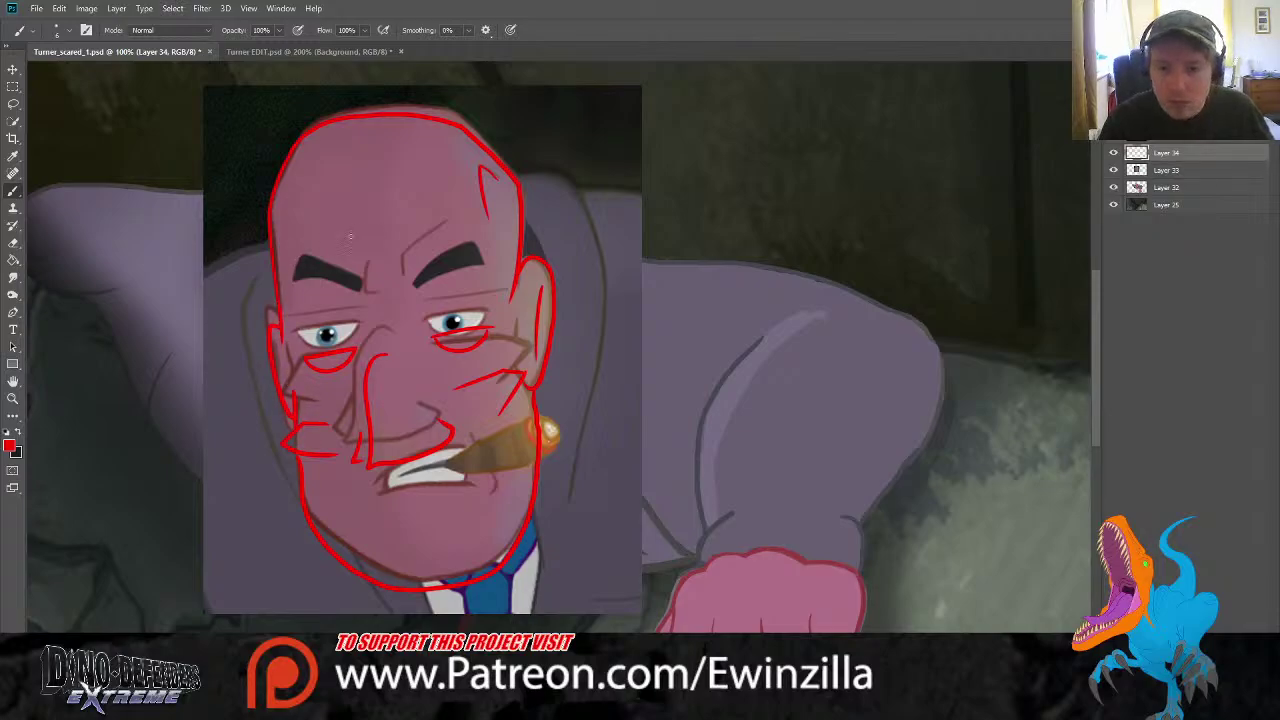
{"action": "mouse_move", "coordinate": [308, 320]}
{"action": "left_mouse_down"}
{"action": "mouse_move", "coordinate": [358, 326]}
{"action": "mouse_move", "coordinate": [306, 333]}
{"action": "mouse_move", "coordinate": [342, 305]}
{"action": "mouse_move", "coordinate": [354, 319]}
{"action": "mouse_move", "coordinate": [302, 322]}
{"action": "left_mouse_up"}
{"action": "key", "text": "ctrl+z"}
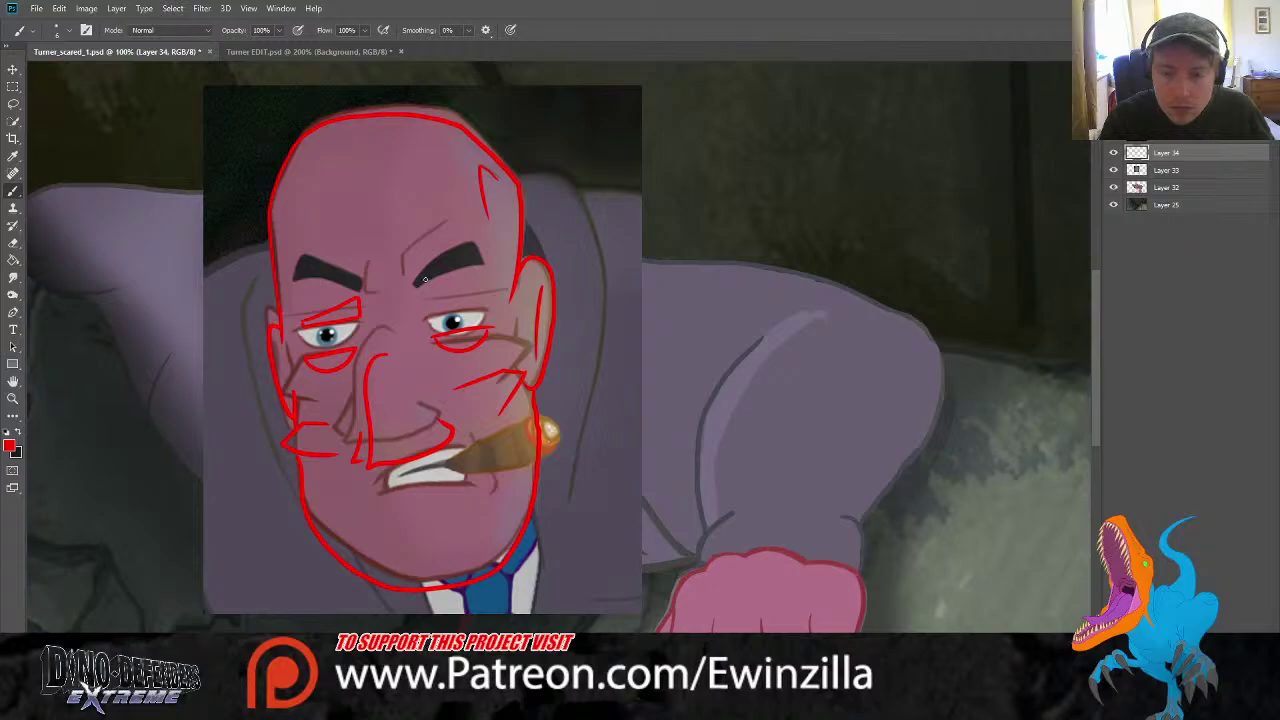
Sketch a red block-shaped eyebrow just above the reference head's cigar-side eye
{"action": "mouse_move", "coordinate": [425, 280]}
{"action": "left_mouse_down"}
{"action": "mouse_move", "coordinate": [490, 299]}
{"action": "mouse_move", "coordinate": [429, 283]}
{"action": "mouse_move", "coordinate": [430, 298]}
{"action": "mouse_move", "coordinate": [489, 293]}
{"action": "mouse_move", "coordinate": [430, 281]}
{"action": "mouse_move", "coordinate": [490, 300]}
{"action": "mouse_move", "coordinate": [426, 270]}
{"action": "mouse_move", "coordinate": [431, 297]}
{"action": "mouse_move", "coordinate": [487, 302]}
{"action": "mouse_move", "coordinate": [432, 297]}
{"action": "mouse_move", "coordinate": [432, 279]}
{"action": "mouse_move", "coordinate": [485, 299]}
{"action": "left_mouse_up"}
{"action": "key", "text": "ctrl+z"}
{"action": "key", "text": "ctrl+z"}
{"action": "key", "text": "ctrl+z"}
{"action": "key", "text": "ctrl+z"}
{"action": "key", "text": "ctrl+z"}
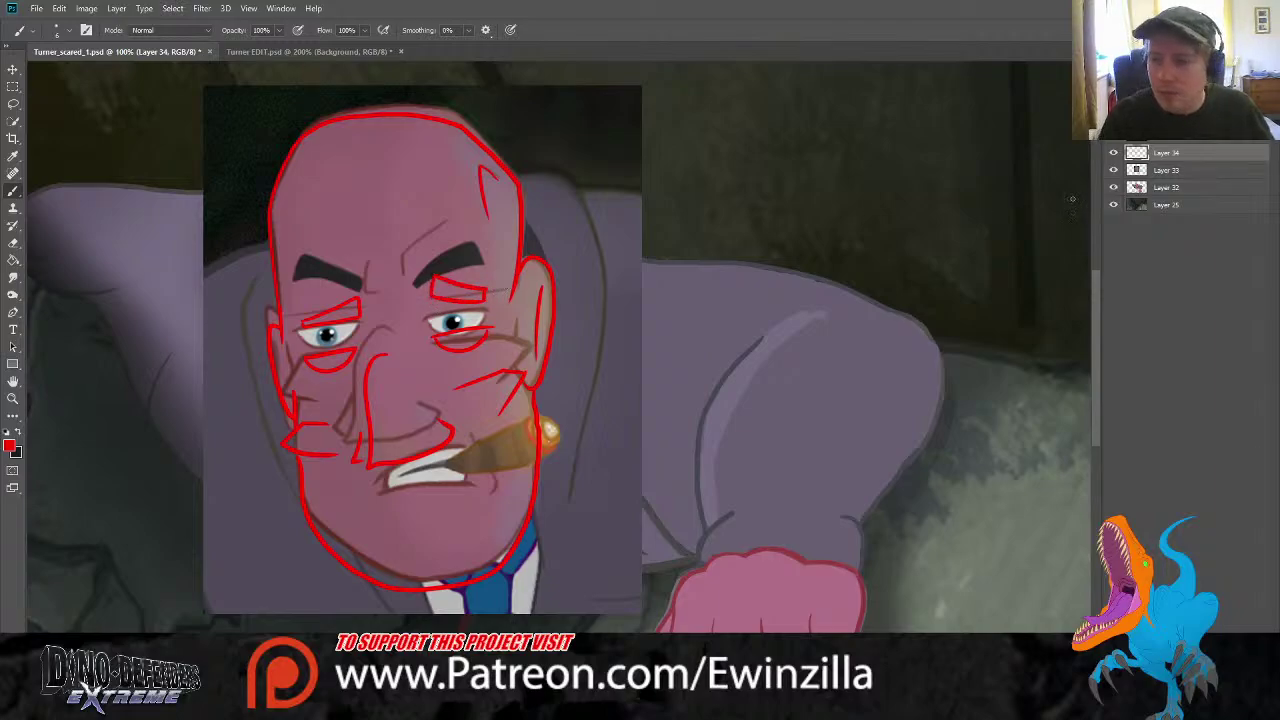
Compare the sketch with the original head beneath Layer 33 and sketch a small, slightly open frowning mouth in red on the chin
{"action": "left_click", "coordinate": [1113, 171]}
{"action": "left_click", "coordinate": [1113, 172]}
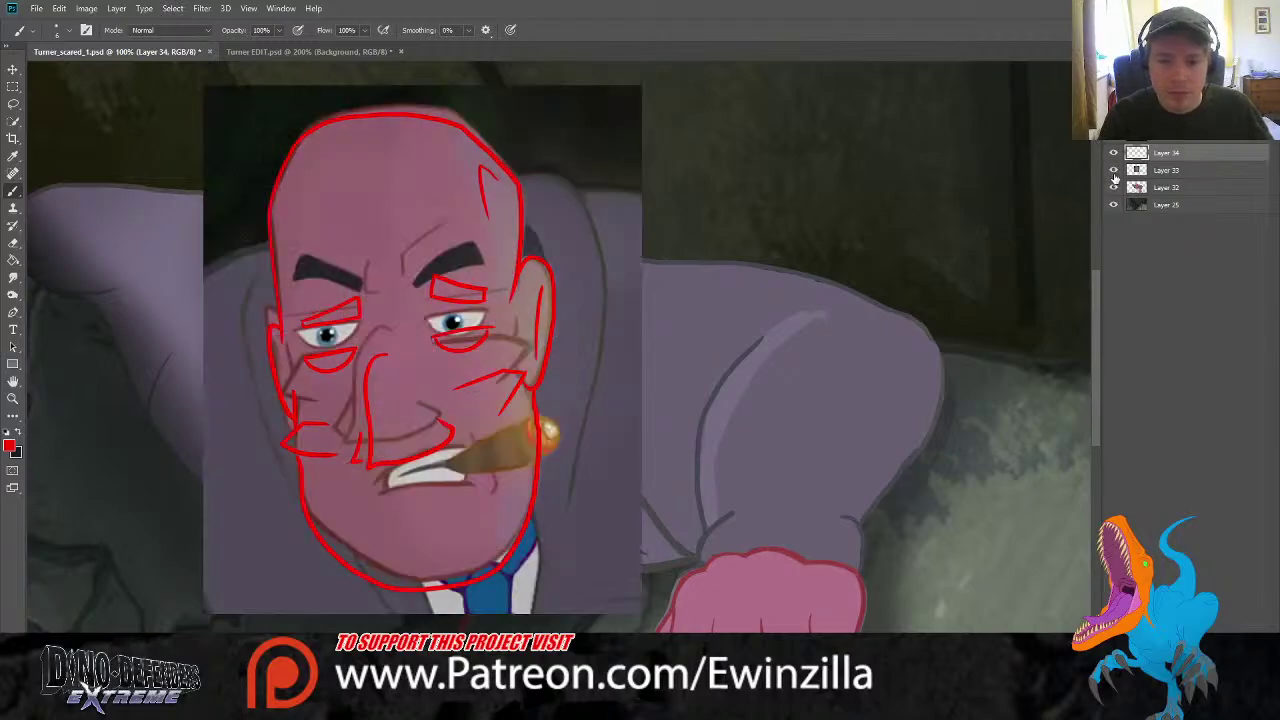
{"action": "left_click", "coordinate": [1113, 172]}
{"action": "left_click", "coordinate": [1113, 171]}
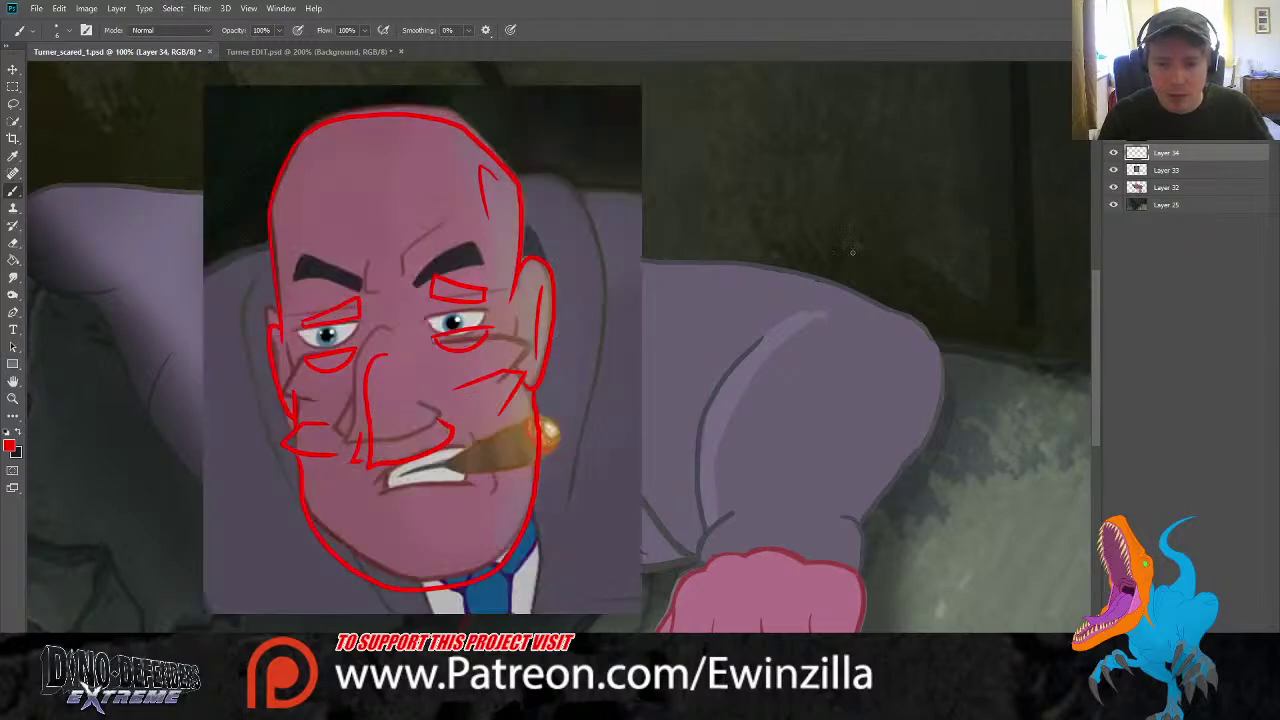
{"action": "mouse_move", "coordinate": [393, 516]}
{"action": "left_mouse_down"}
{"action": "mouse_move", "coordinate": [439, 523]}
{"action": "mouse_move", "coordinate": [398, 537]}
{"action": "mouse_move", "coordinate": [392, 520]}
{"action": "mouse_move", "coordinate": [462, 511]}
{"action": "mouse_move", "coordinate": [407, 530]}
{"action": "left_mouse_up"}
{"action": "key", "text": "ctrl+z"}
{"action": "key", "text": "ctrl+z"}
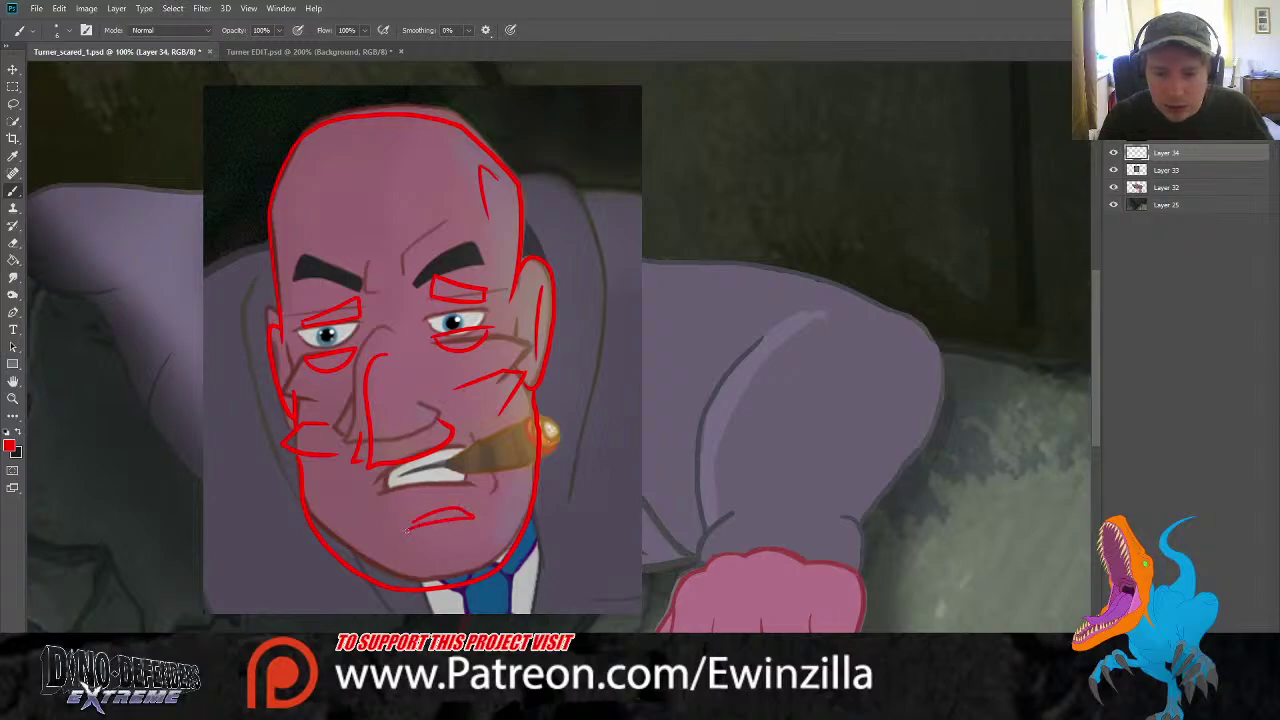
Delete the pasted reference head layer, Layer 33, and compare the red sketch with and without the original character
{"action": "left_click", "coordinate": [1113, 171]}
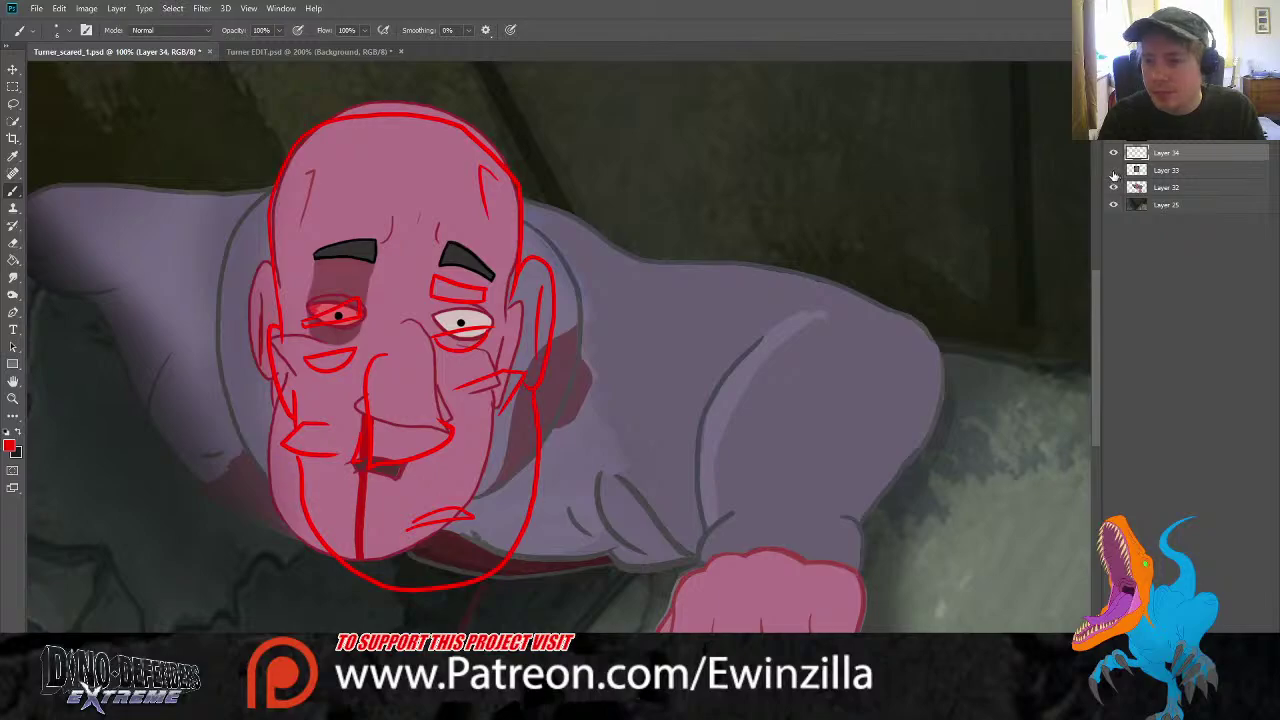
{"action": "left_click", "coordinate": [1113, 172]}
{"action": "left_click", "coordinate": [1166, 174]}
{"action": "key", "text": "Delete"}
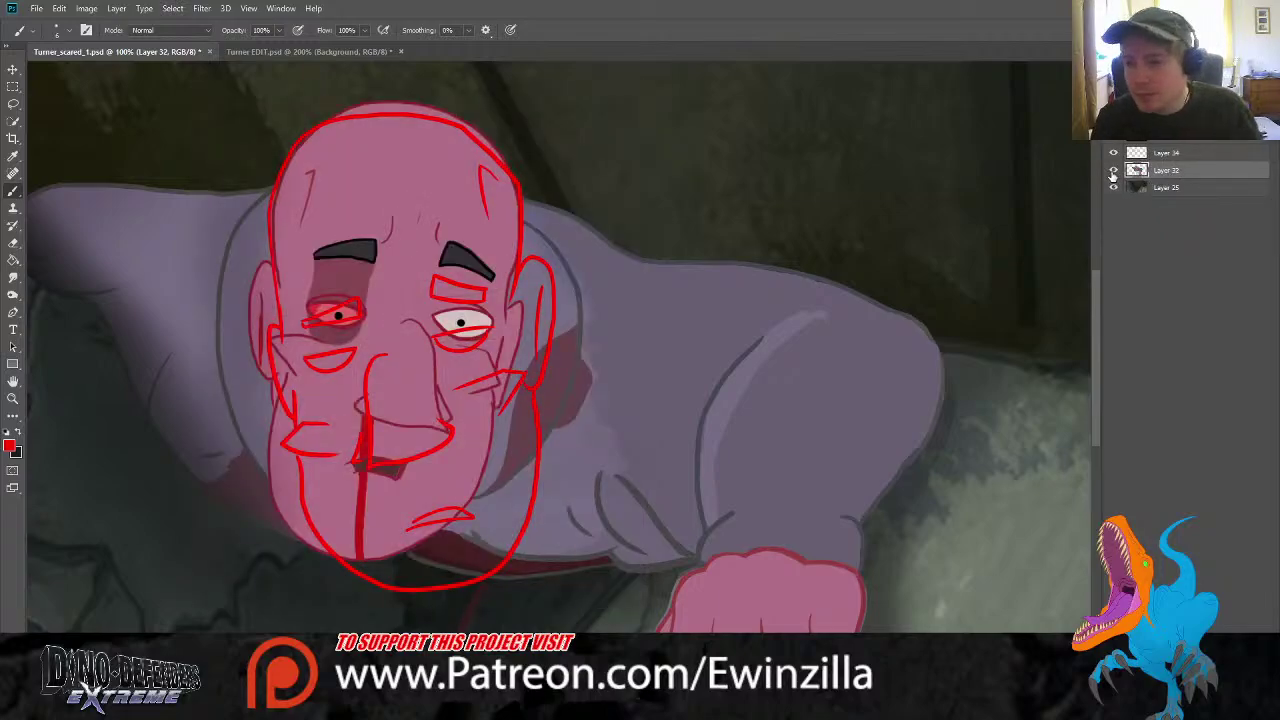
{"action": "left_click", "coordinate": [1113, 171]}
{"action": "left_click", "coordinate": [1113, 171]}
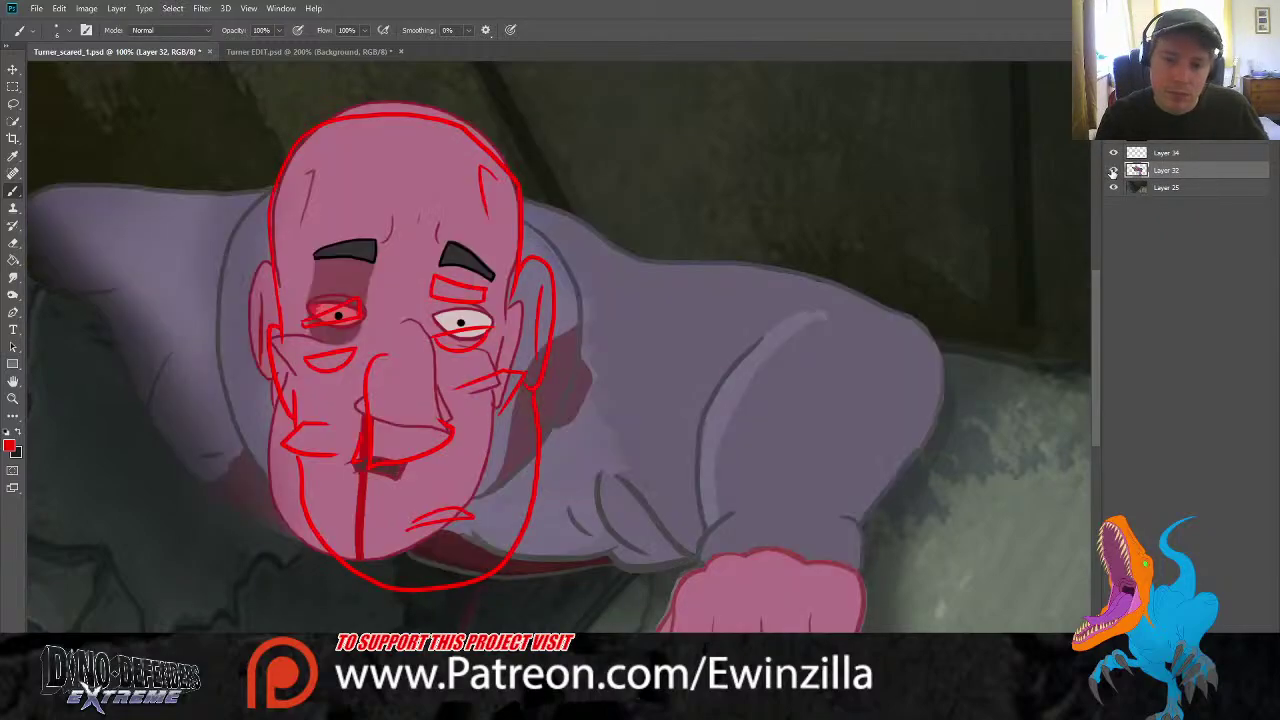
{"action": "left_click", "coordinate": [1113, 171]}
{"action": "left_click", "coordinate": [1113, 171]}
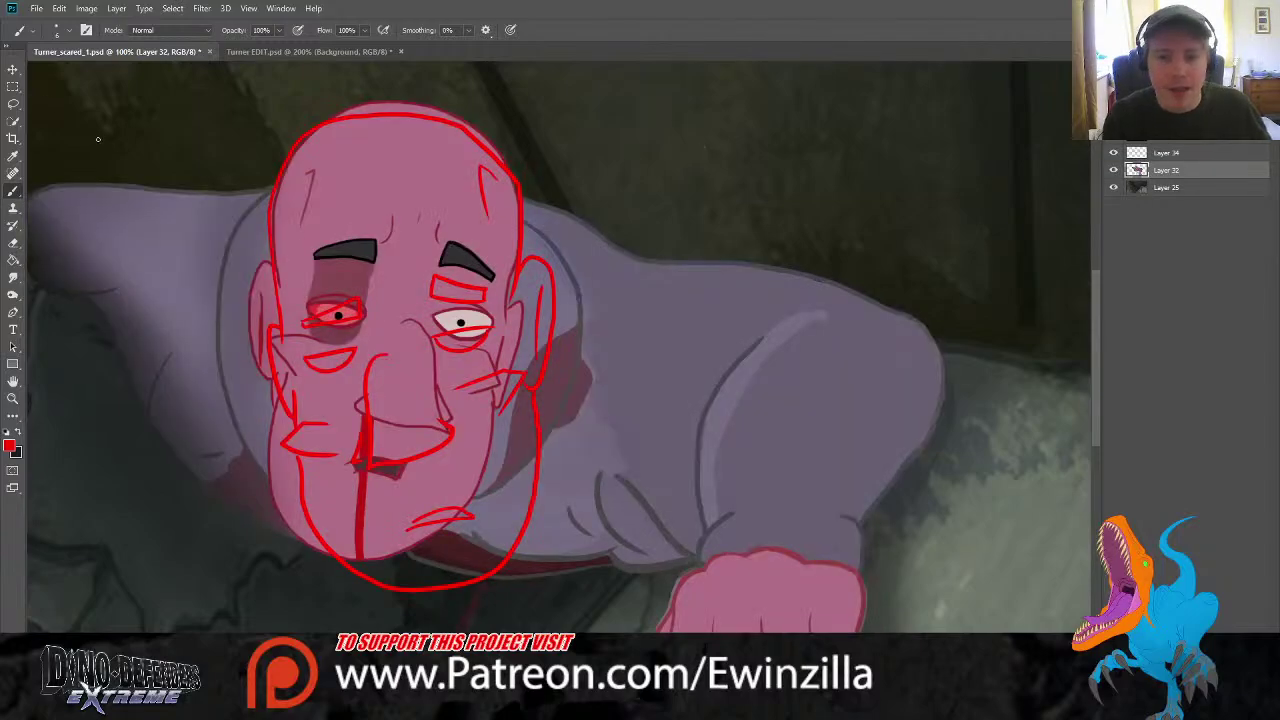
Sample the pink skin colour from the original forehead and, with Layer 32 hidden, add a new layer beneath the red sketch
{"action": "left_click", "coordinate": [13, 157]}
{"action": "left_click", "coordinate": [489, 176]}
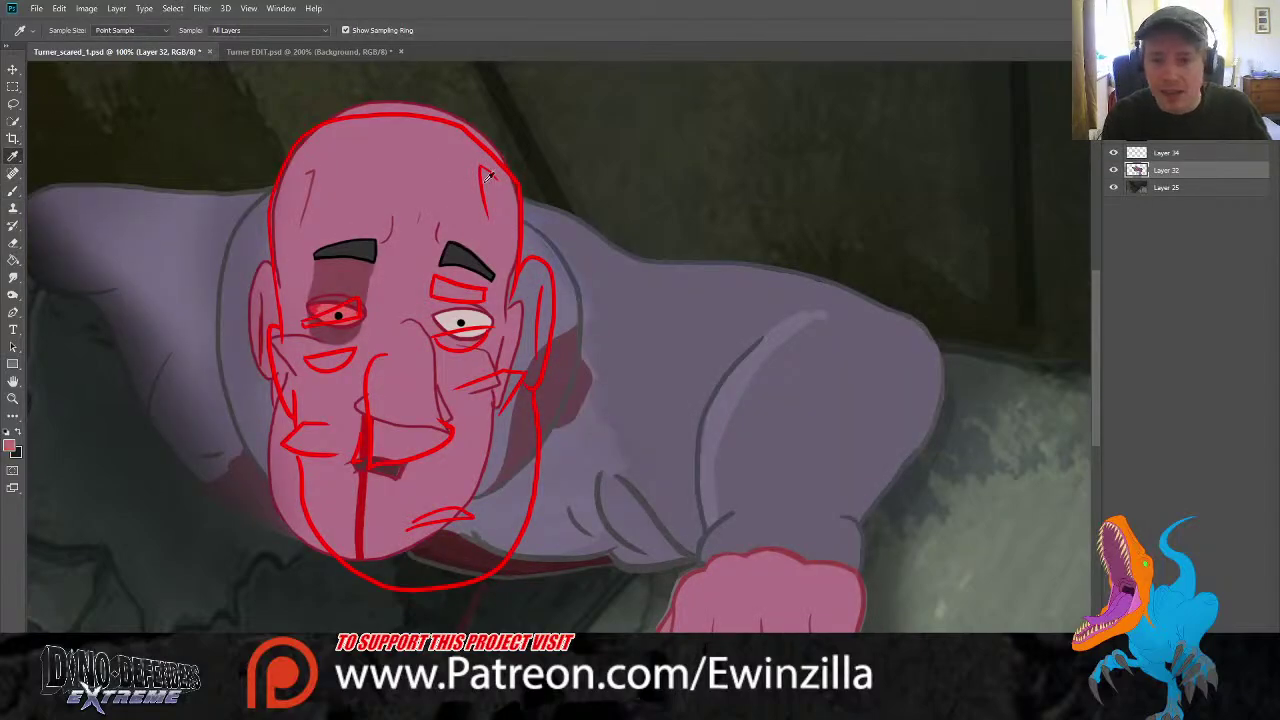
{"action": "left_click", "coordinate": [1113, 171]}
{"action": "left_click", "coordinate": [1165, 152]}
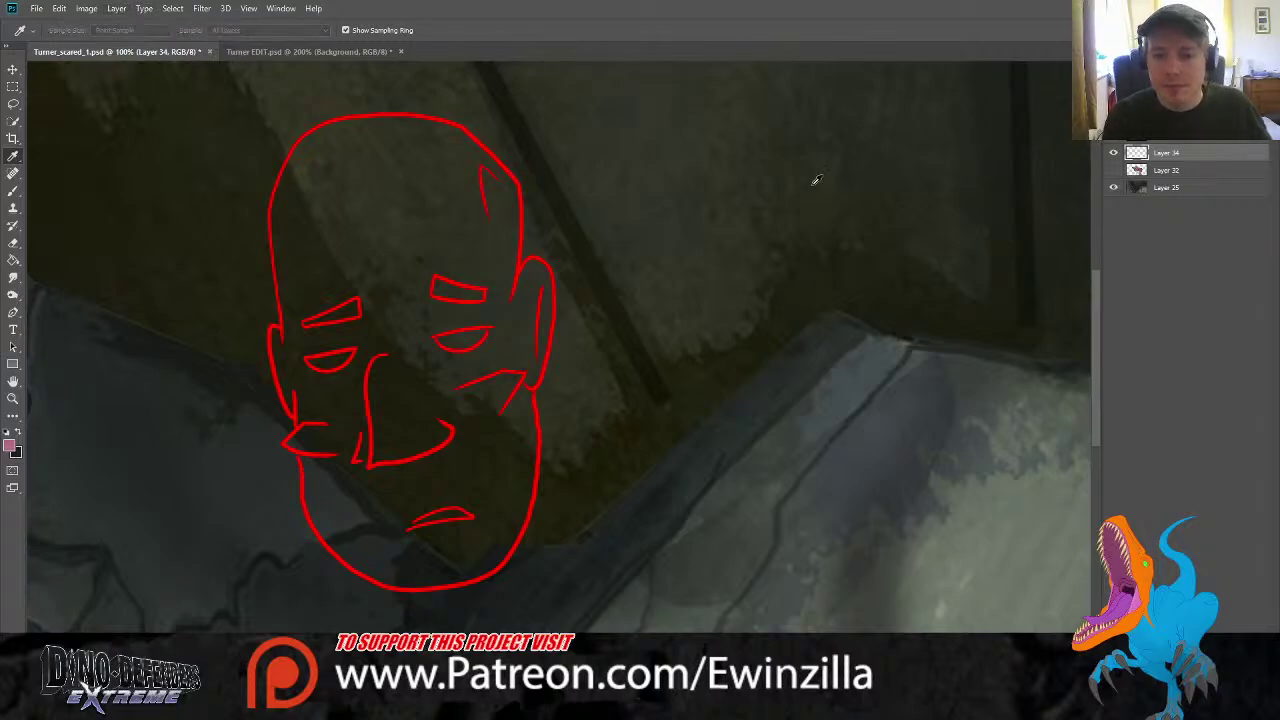
{"action": "key", "text": "ctrl+shift+alt+n"}
{"action": "left_click_drag", "start_coordinate": [1163, 175], "coordinate": [1165, 179]}
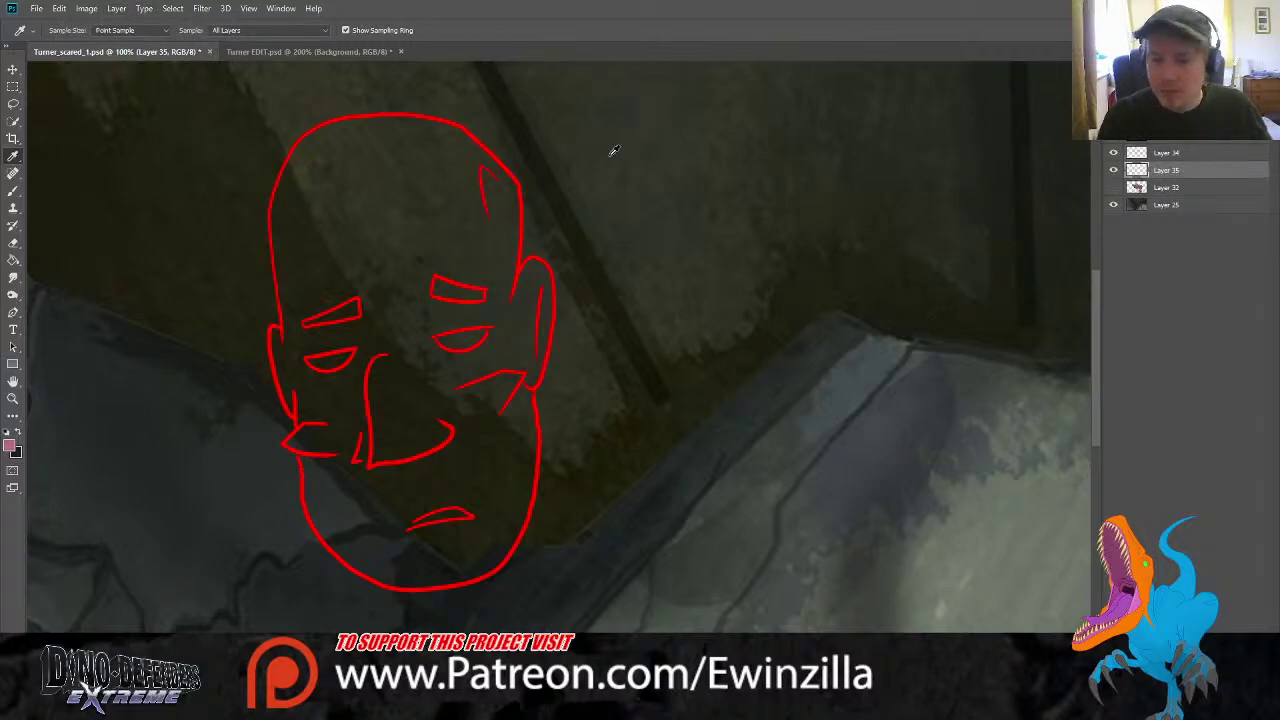
Paint pink skin with a 14 px brush from the narrow ear around the nearby eyebrow and eye, down the jaw and above the mouth
{"action": "left_click", "coordinate": [13, 190]}
{"action": "key", "text": "bracketright"}
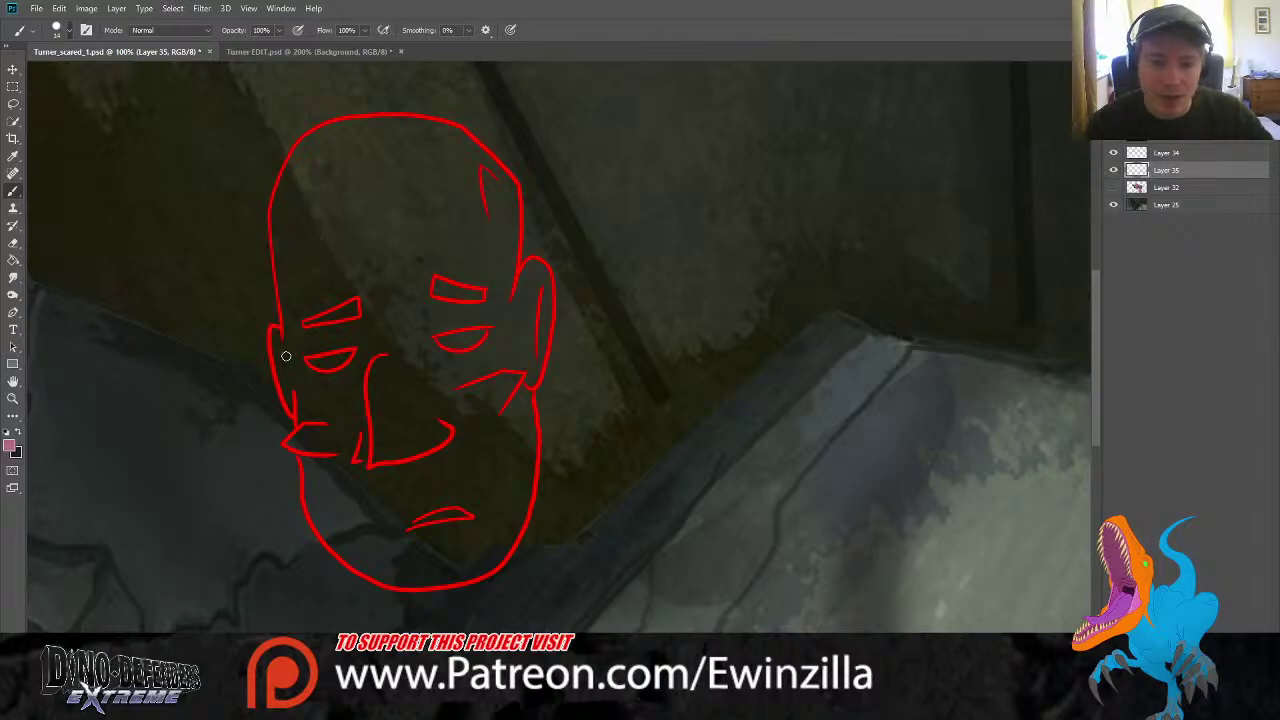
{"action": "mouse_move", "coordinate": [289, 332]}
{"action": "left_mouse_down"}
{"action": "mouse_move", "coordinate": [292, 412]}
{"action": "mouse_move", "coordinate": [275, 332]}
{"action": "mouse_move", "coordinate": [289, 362]}
{"action": "mouse_move", "coordinate": [302, 332]}
{"action": "mouse_move", "coordinate": [364, 318]}
{"action": "mouse_move", "coordinate": [361, 296]}
{"action": "mouse_move", "coordinate": [292, 328]}
{"action": "mouse_move", "coordinate": [288, 310]}
{"action": "mouse_move", "coordinate": [290, 332]}
{"action": "left_mouse_up"}
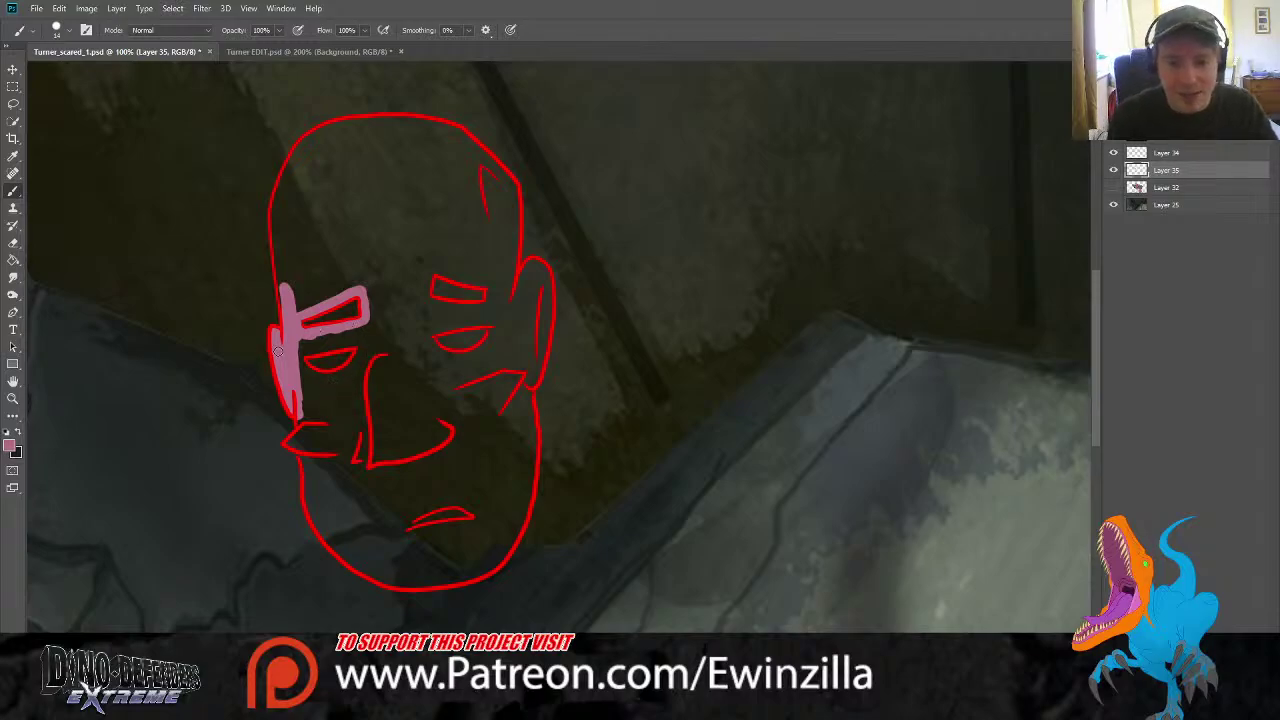
{"action": "mouse_move", "coordinate": [295, 345]}
{"action": "left_mouse_down"}
{"action": "mouse_move", "coordinate": [392, 326]}
{"action": "mouse_move", "coordinate": [298, 360]}
{"action": "mouse_move", "coordinate": [322, 376]}
{"action": "mouse_move", "coordinate": [362, 360]}
{"action": "mouse_move", "coordinate": [360, 342]}
{"action": "mouse_move", "coordinate": [362, 358]}
{"action": "mouse_move", "coordinate": [341, 348]}
{"action": "left_mouse_up"}
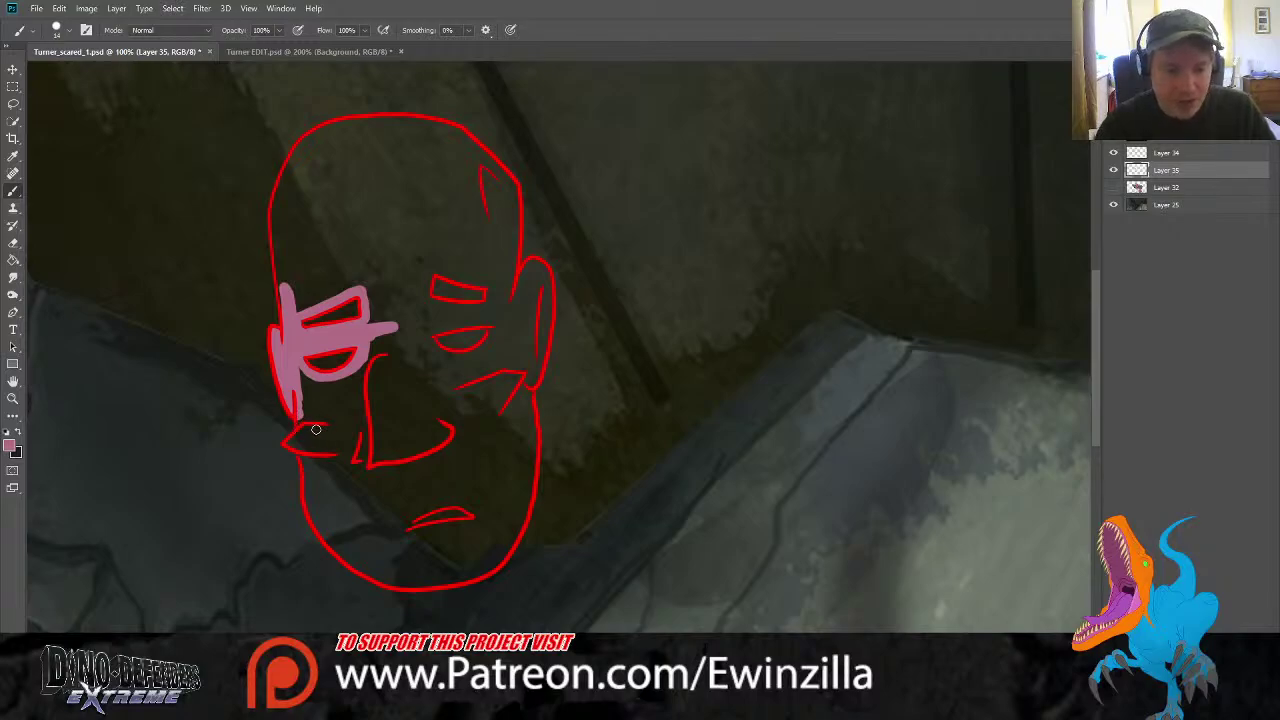
{"action": "mouse_move", "coordinate": [315, 418]}
{"action": "left_mouse_down"}
{"action": "mouse_move", "coordinate": [310, 440]}
{"action": "mouse_move", "coordinate": [318, 483]}
{"action": "mouse_move", "coordinate": [330, 422]}
{"action": "mouse_move", "coordinate": [311, 491]}
{"action": "mouse_move", "coordinate": [304, 468]}
{"action": "mouse_move", "coordinate": [317, 520]}
{"action": "mouse_move", "coordinate": [363, 553]}
{"action": "mouse_move", "coordinate": [330, 543]}
{"action": "mouse_move", "coordinate": [399, 581]}
{"action": "mouse_move", "coordinate": [368, 528]}
{"action": "left_mouse_up"}
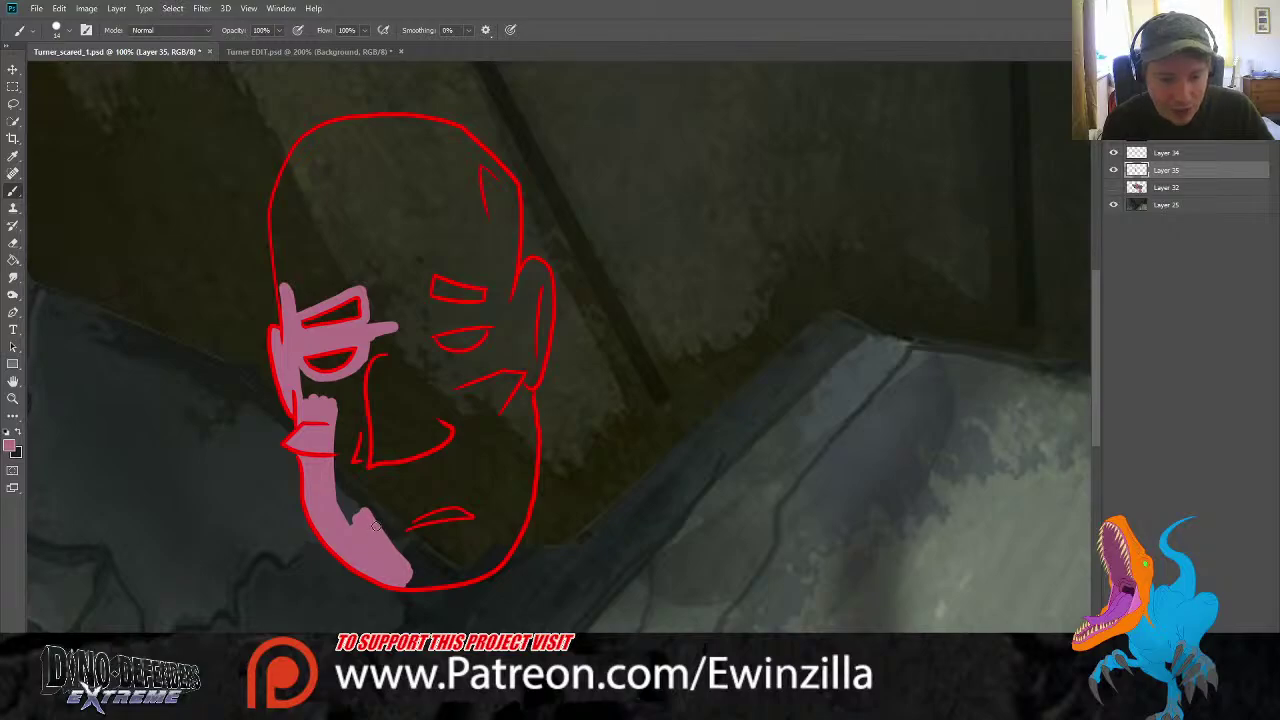
{"action": "left_click_drag", "start_coordinate": [375, 527], "coordinate": [471, 501]}
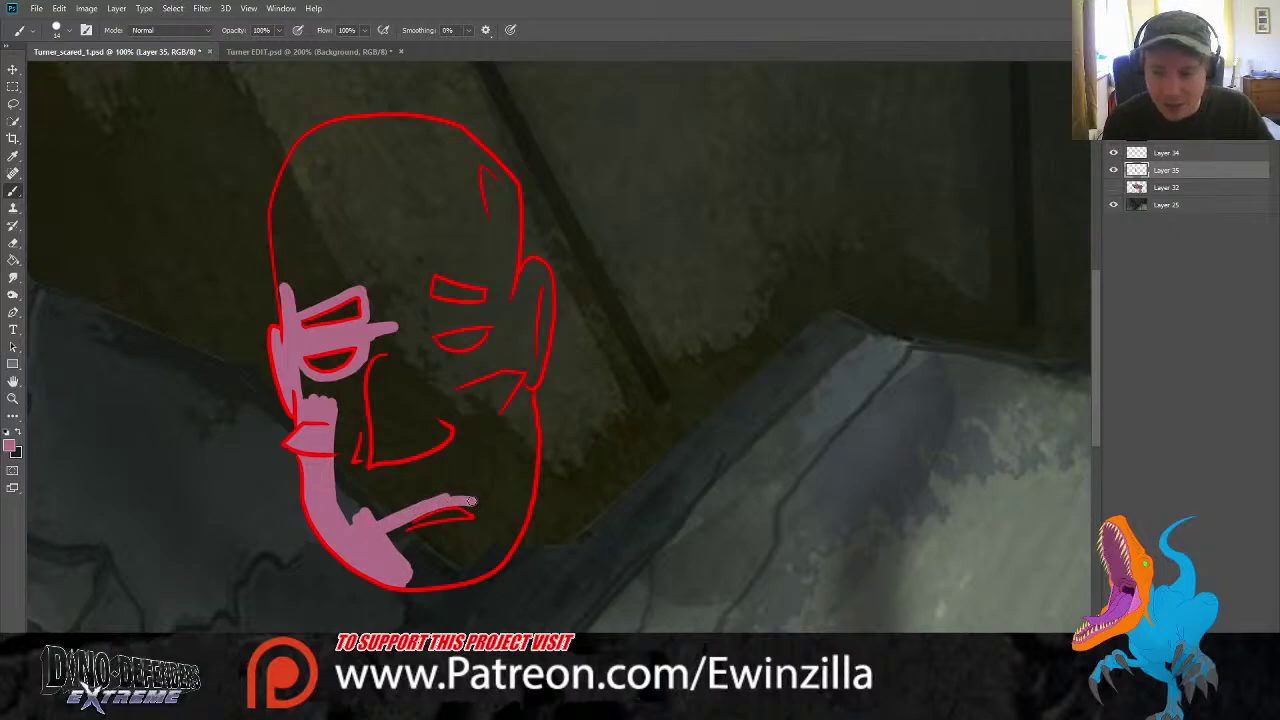
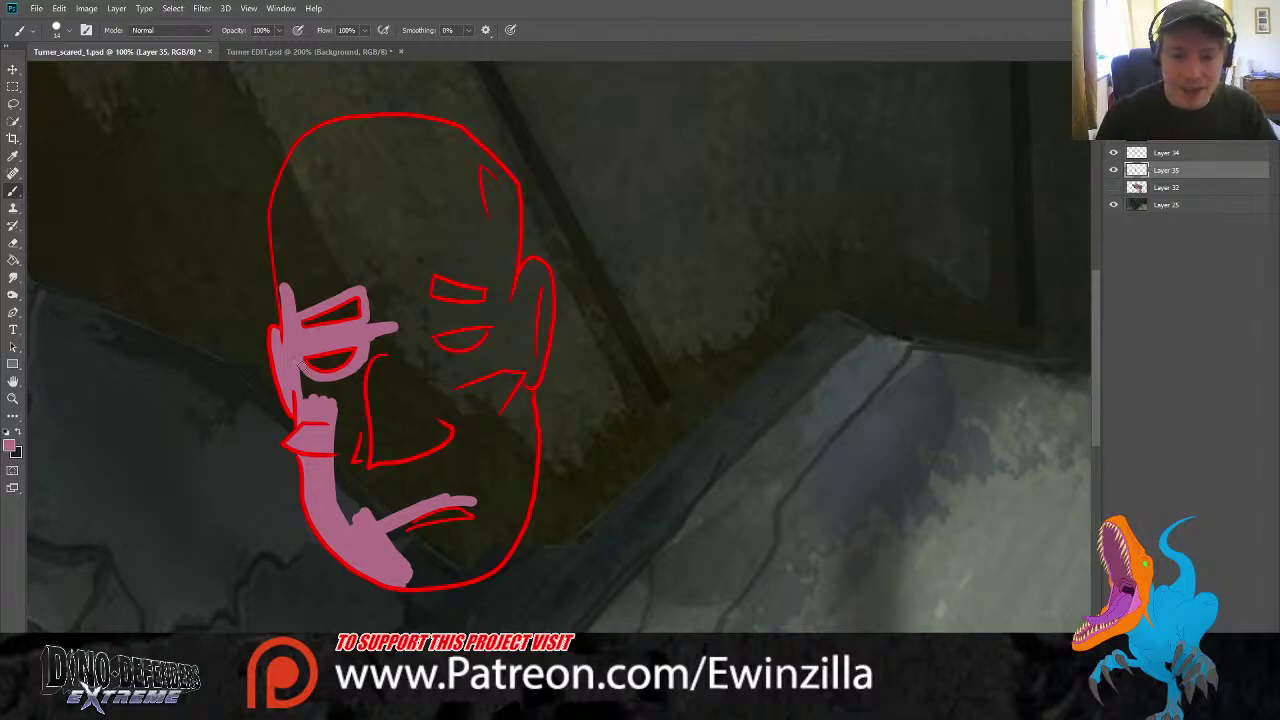
Extend the pink skin over the other eye area, larger ear, cheeks, nose and chin, leaving the eyes and mouth open
{"action": "mouse_move", "coordinate": [325, 385]}
{"action": "left_mouse_down"}
{"action": "mouse_move", "coordinate": [392, 324]}
{"action": "mouse_move", "coordinate": [447, 318]}
{"action": "left_mouse_up"}
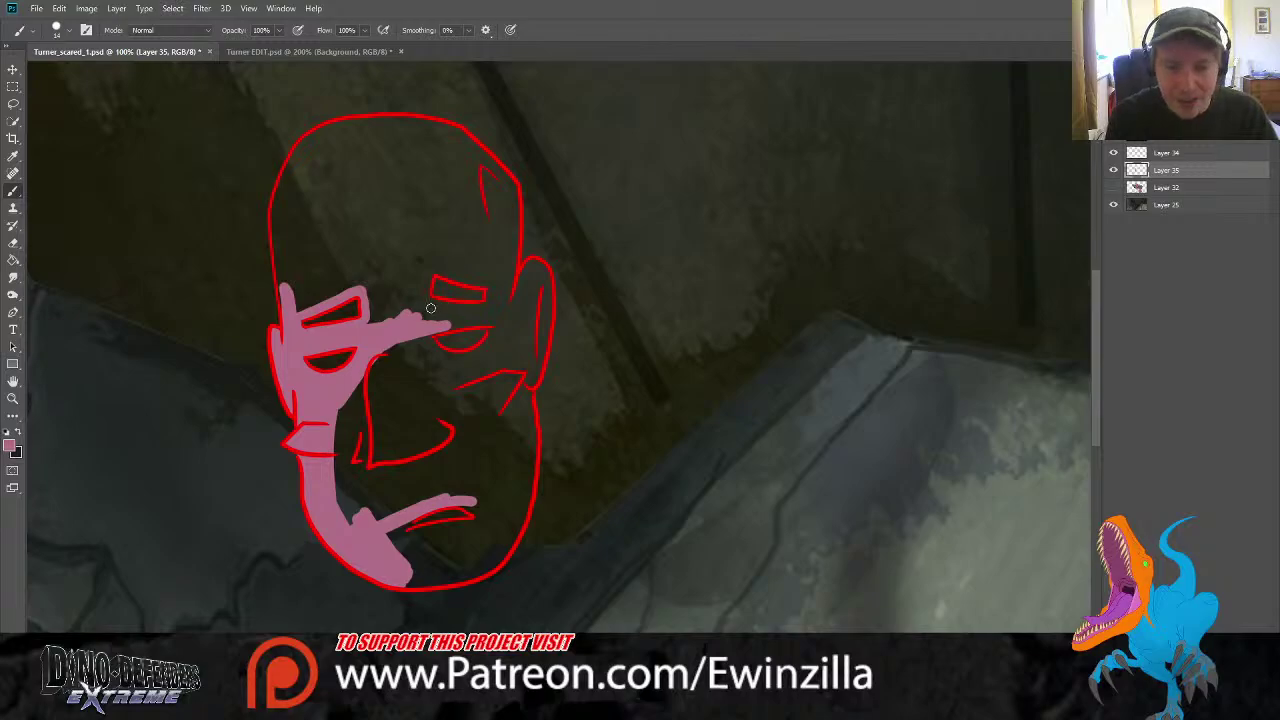
{"action": "left_click_drag", "start_coordinate": [418, 322], "coordinate": [500, 318]}
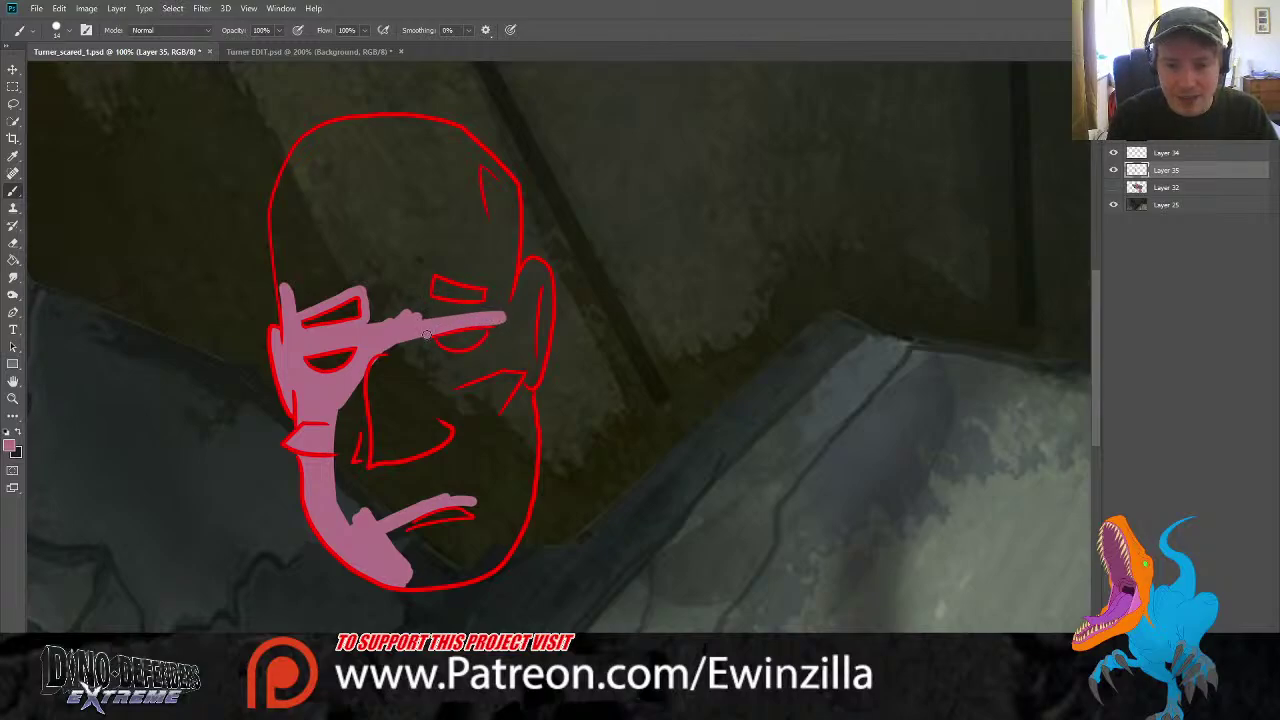
{"action": "mouse_move", "coordinate": [432, 348]}
{"action": "left_mouse_down"}
{"action": "mouse_move", "coordinate": [506, 316]}
{"action": "mouse_move", "coordinate": [501, 333]}
{"action": "mouse_move", "coordinate": [540, 268]}
{"action": "mouse_move", "coordinate": [547, 346]}
{"action": "mouse_move", "coordinate": [535, 384]}
{"action": "mouse_move", "coordinate": [533, 297]}
{"action": "mouse_move", "coordinate": [482, 422]}
{"action": "mouse_move", "coordinate": [500, 342]}
{"action": "mouse_move", "coordinate": [465, 385]}
{"action": "mouse_move", "coordinate": [472, 365]}
{"action": "mouse_move", "coordinate": [443, 374]}
{"action": "mouse_move", "coordinate": [416, 351]}
{"action": "left_mouse_up"}
{"action": "left_click", "coordinate": [13, 277]}
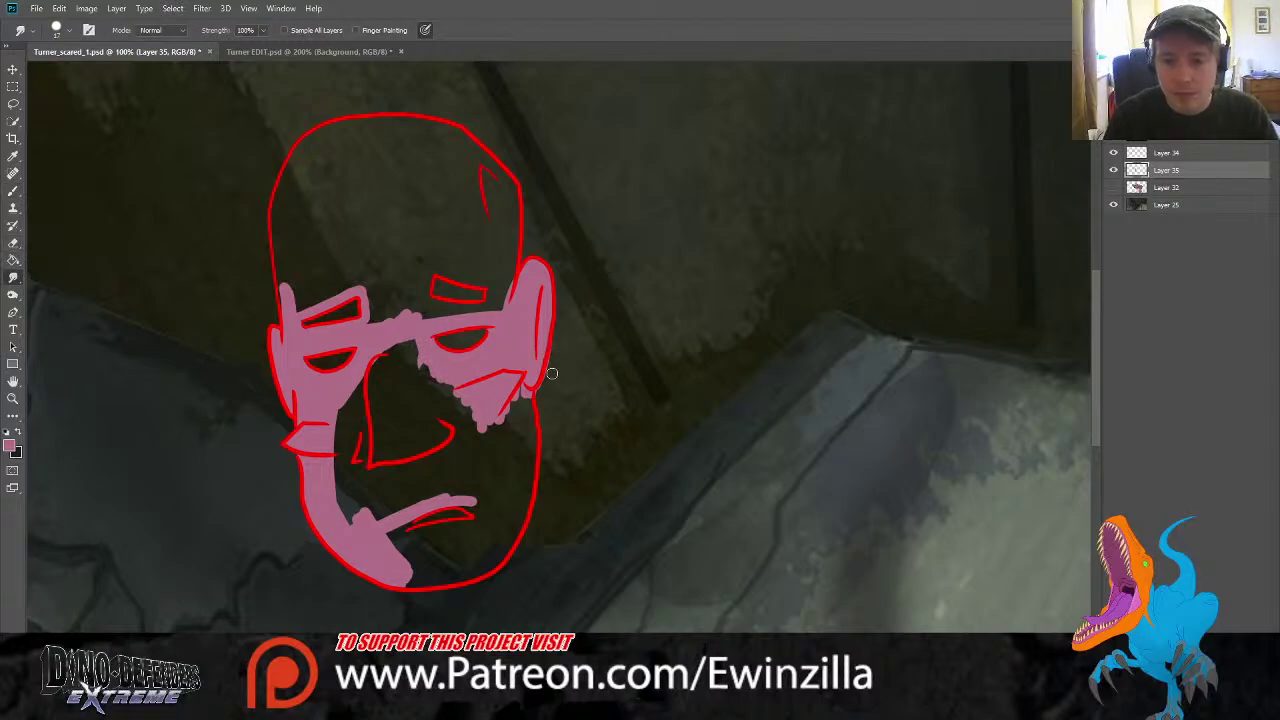
{"action": "mouse_move", "coordinate": [515, 385]}
{"action": "left_mouse_down"}
{"action": "mouse_move", "coordinate": [528, 432]}
{"action": "mouse_move", "coordinate": [539, 409]}
{"action": "mouse_move", "coordinate": [495, 396]}
{"action": "mouse_move", "coordinate": [517, 476]}
{"action": "mouse_move", "coordinate": [530, 429]}
{"action": "mouse_move", "coordinate": [508, 538]}
{"action": "left_mouse_up"}
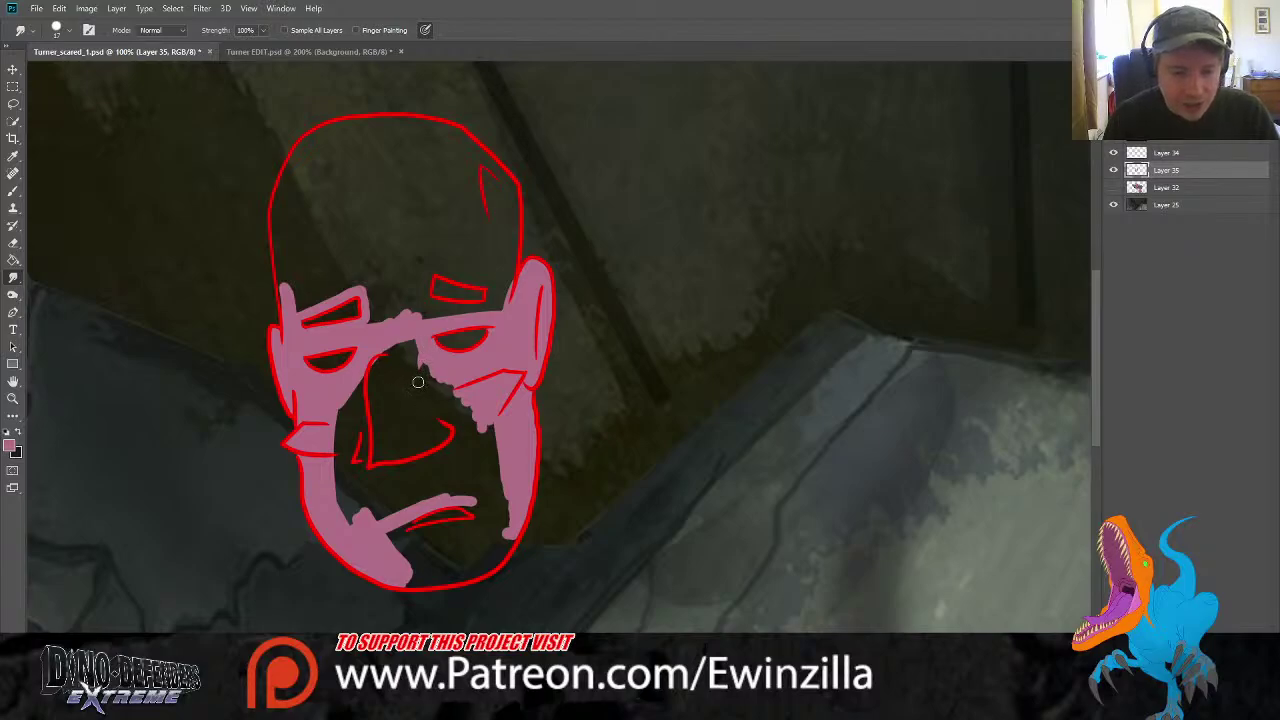
{"action": "mouse_move", "coordinate": [407, 330]}
{"action": "left_mouse_down"}
{"action": "mouse_move", "coordinate": [365, 380]}
{"action": "mouse_move", "coordinate": [422, 352]}
{"action": "mouse_move", "coordinate": [333, 432]}
{"action": "mouse_move", "coordinate": [464, 390]}
{"action": "mouse_move", "coordinate": [477, 406]}
{"action": "mouse_move", "coordinate": [347, 521]}
{"action": "mouse_move", "coordinate": [338, 515]}
{"action": "mouse_move", "coordinate": [396, 472]}
{"action": "mouse_move", "coordinate": [504, 450]}
{"action": "mouse_move", "coordinate": [431, 505]}
{"action": "mouse_move", "coordinate": [484, 487]}
{"action": "mouse_move", "coordinate": [479, 511]}
{"action": "mouse_move", "coordinate": [466, 504]}
{"action": "mouse_move", "coordinate": [505, 476]}
{"action": "mouse_move", "coordinate": [485, 540]}
{"action": "mouse_move", "coordinate": [499, 546]}
{"action": "mouse_move", "coordinate": [511, 522]}
{"action": "mouse_move", "coordinate": [503, 552]}
{"action": "mouse_move", "coordinate": [475, 571]}
{"action": "mouse_move", "coordinate": [415, 585]}
{"action": "left_mouse_up"}
{"action": "mouse_move", "coordinate": [437, 581]}
{"action": "left_mouse_down"}
{"action": "mouse_move", "coordinate": [503, 555]}
{"action": "mouse_move", "coordinate": [452, 569]}
{"action": "mouse_move", "coordinate": [468, 552]}
{"action": "mouse_move", "coordinate": [498, 553]}
{"action": "mouse_move", "coordinate": [411, 559]}
{"action": "mouse_move", "coordinate": [407, 574]}
{"action": "mouse_move", "coordinate": [449, 527]}
{"action": "mouse_move", "coordinate": [407, 510]}
{"action": "left_mouse_up"}
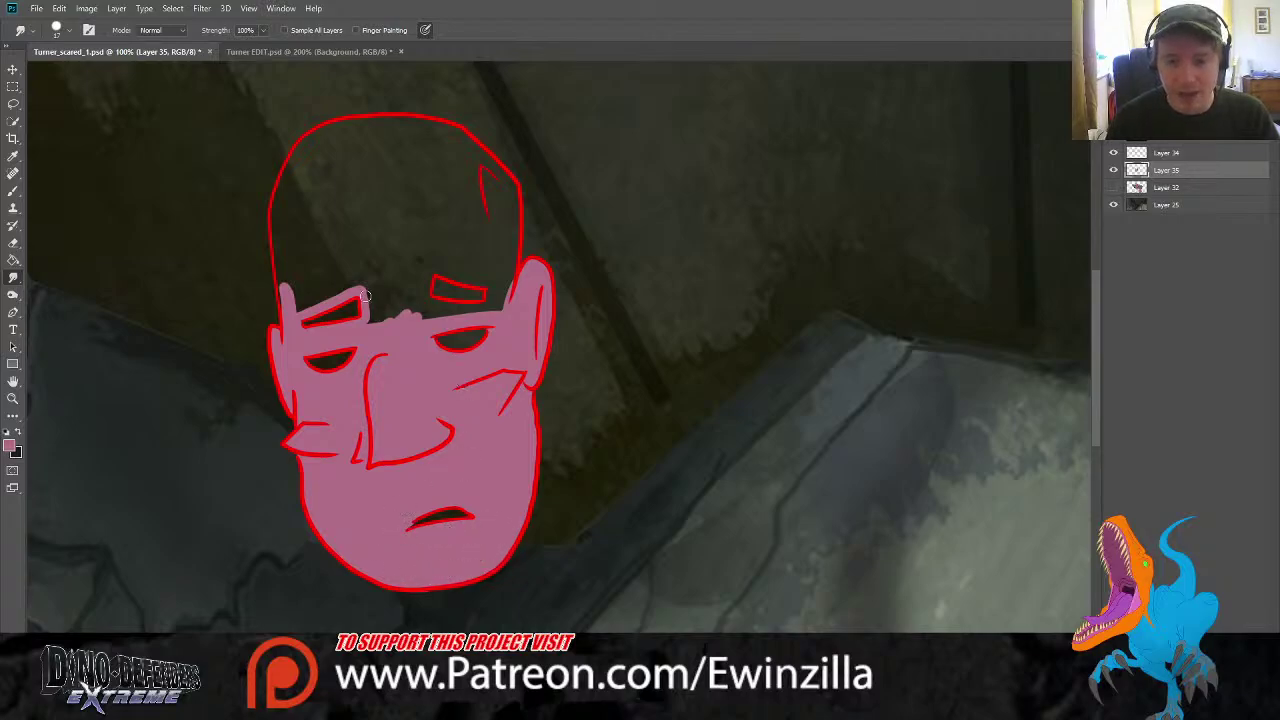
Spread the pink skin around both eyebrow shapes and over the forehead to the crown with the Smudge tool
{"action": "mouse_move", "coordinate": [372, 320]}
{"action": "left_mouse_down"}
{"action": "mouse_move", "coordinate": [385, 255]}
{"action": "mouse_move", "coordinate": [398, 332]}
{"action": "mouse_move", "coordinate": [418, 252]}
{"action": "mouse_move", "coordinate": [430, 318]}
{"action": "mouse_move", "coordinate": [436, 252]}
{"action": "left_mouse_up"}
{"action": "mouse_move", "coordinate": [460, 318]}
{"action": "left_mouse_down"}
{"action": "mouse_move", "coordinate": [472, 312]}
{"action": "mouse_move", "coordinate": [445, 306]}
{"action": "mouse_move", "coordinate": [503, 305]}
{"action": "mouse_move", "coordinate": [505, 278]}
{"action": "mouse_move", "coordinate": [494, 300]}
{"action": "mouse_move", "coordinate": [490, 282]}
{"action": "mouse_move", "coordinate": [424, 271]}
{"action": "mouse_move", "coordinate": [496, 212]}
{"action": "mouse_move", "coordinate": [512, 270]}
{"action": "mouse_move", "coordinate": [506, 182]}
{"action": "mouse_move", "coordinate": [473, 148]}
{"action": "mouse_move", "coordinate": [490, 212]}
{"action": "mouse_move", "coordinate": [480, 260]}
{"action": "mouse_move", "coordinate": [423, 250]}
{"action": "mouse_move", "coordinate": [305, 306]}
{"action": "mouse_move", "coordinate": [290, 290]}
{"action": "mouse_move", "coordinate": [287, 318]}
{"action": "mouse_move", "coordinate": [285, 198]}
{"action": "left_mouse_up"}
{"action": "mouse_move", "coordinate": [289, 291]}
{"action": "left_mouse_down"}
{"action": "mouse_move", "coordinate": [278, 208]}
{"action": "mouse_move", "coordinate": [297, 150]}
{"action": "left_mouse_up"}
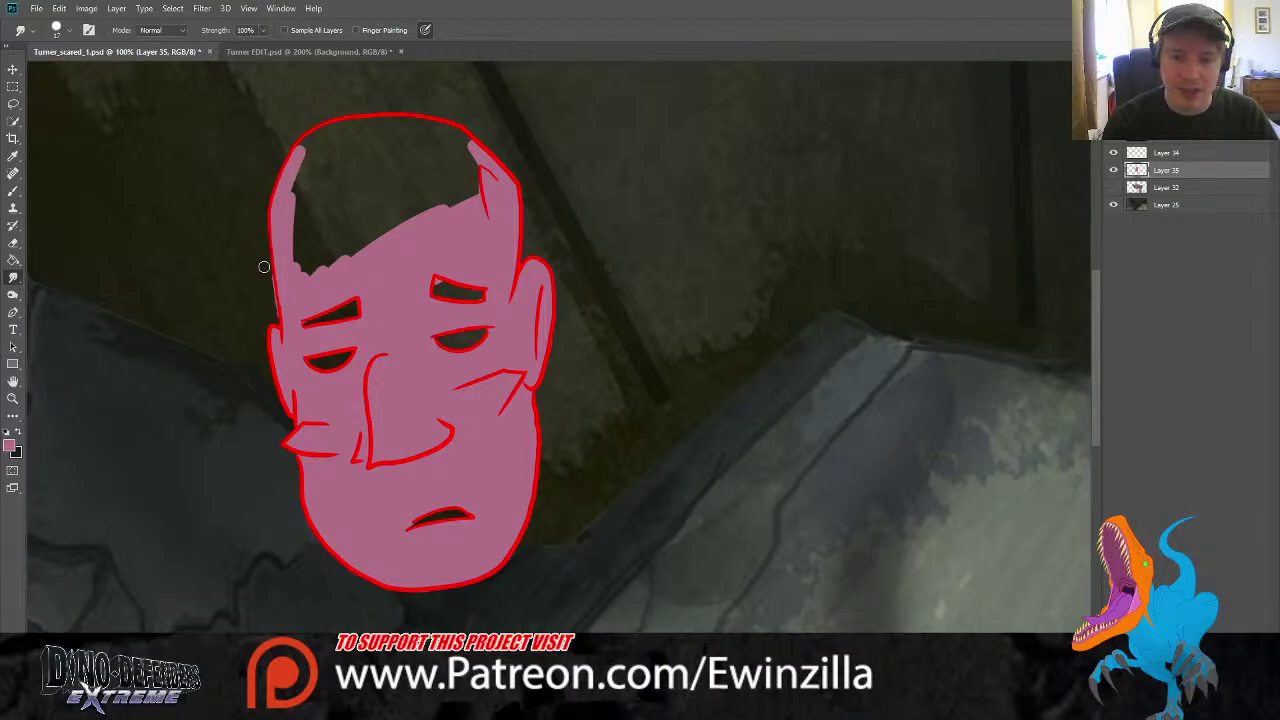
{"action": "mouse_move", "coordinate": [295, 212]}
{"action": "left_mouse_down"}
{"action": "mouse_move", "coordinate": [306, 314]}
{"action": "mouse_move", "coordinate": [301, 195]}
{"action": "left_mouse_up"}
{"action": "left_click_drag", "start_coordinate": [300, 285], "coordinate": [310, 243]}
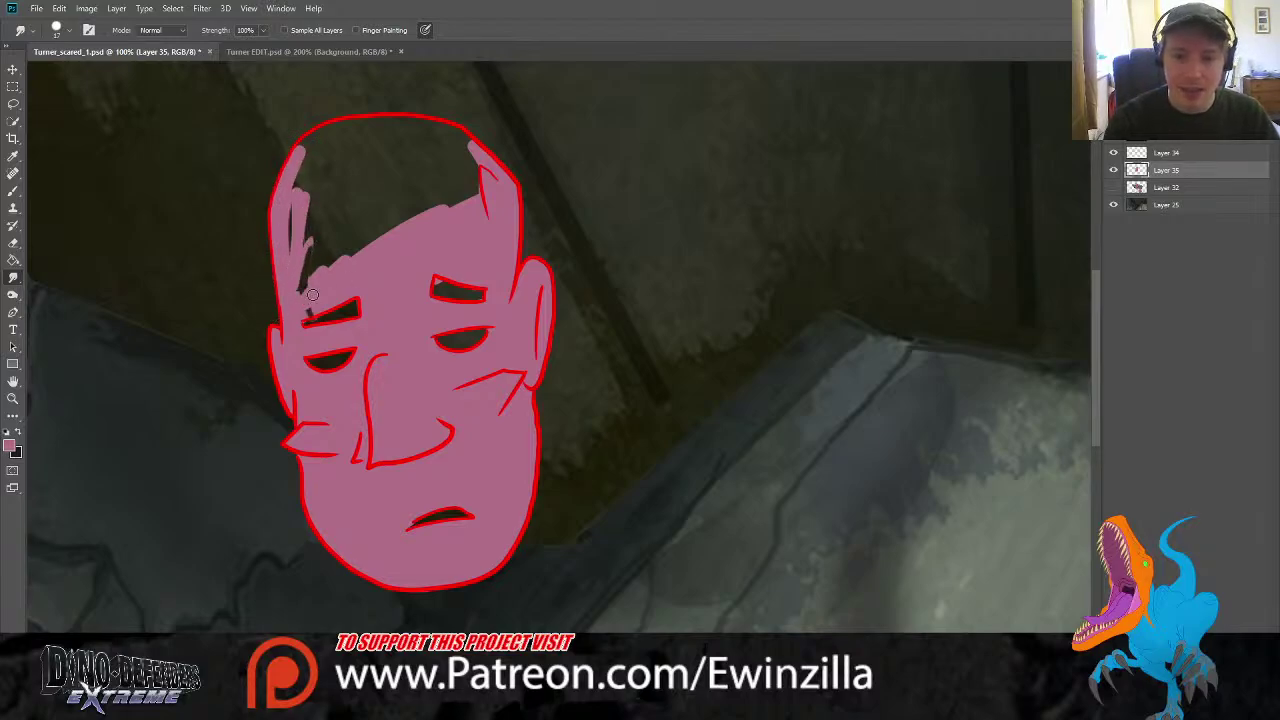
{"action": "mouse_move", "coordinate": [308, 304]}
{"action": "left_mouse_down"}
{"action": "mouse_move", "coordinate": [293, 204]}
{"action": "mouse_move", "coordinate": [329, 167]}
{"action": "mouse_move", "coordinate": [310, 279]}
{"action": "mouse_move", "coordinate": [486, 185]}
{"action": "mouse_move", "coordinate": [378, 181]}
{"action": "mouse_move", "coordinate": [412, 194]}
{"action": "mouse_move", "coordinate": [438, 159]}
{"action": "mouse_move", "coordinate": [408, 146]}
{"action": "mouse_move", "coordinate": [294, 185]}
{"action": "mouse_move", "coordinate": [314, 146]}
{"action": "mouse_move", "coordinate": [303, 146]}
{"action": "mouse_move", "coordinate": [383, 121]}
{"action": "mouse_move", "coordinate": [327, 129]}
{"action": "mouse_move", "coordinate": [399, 122]}
{"action": "mouse_move", "coordinate": [468, 145]}
{"action": "mouse_move", "coordinate": [440, 126]}
{"action": "mouse_move", "coordinate": [465, 136]}
{"action": "mouse_move", "coordinate": [404, 126]}
{"action": "mouse_move", "coordinate": [419, 125]}
{"action": "mouse_move", "coordinate": [379, 153]}
{"action": "mouse_move", "coordinate": [463, 148]}
{"action": "left_mouse_up"}
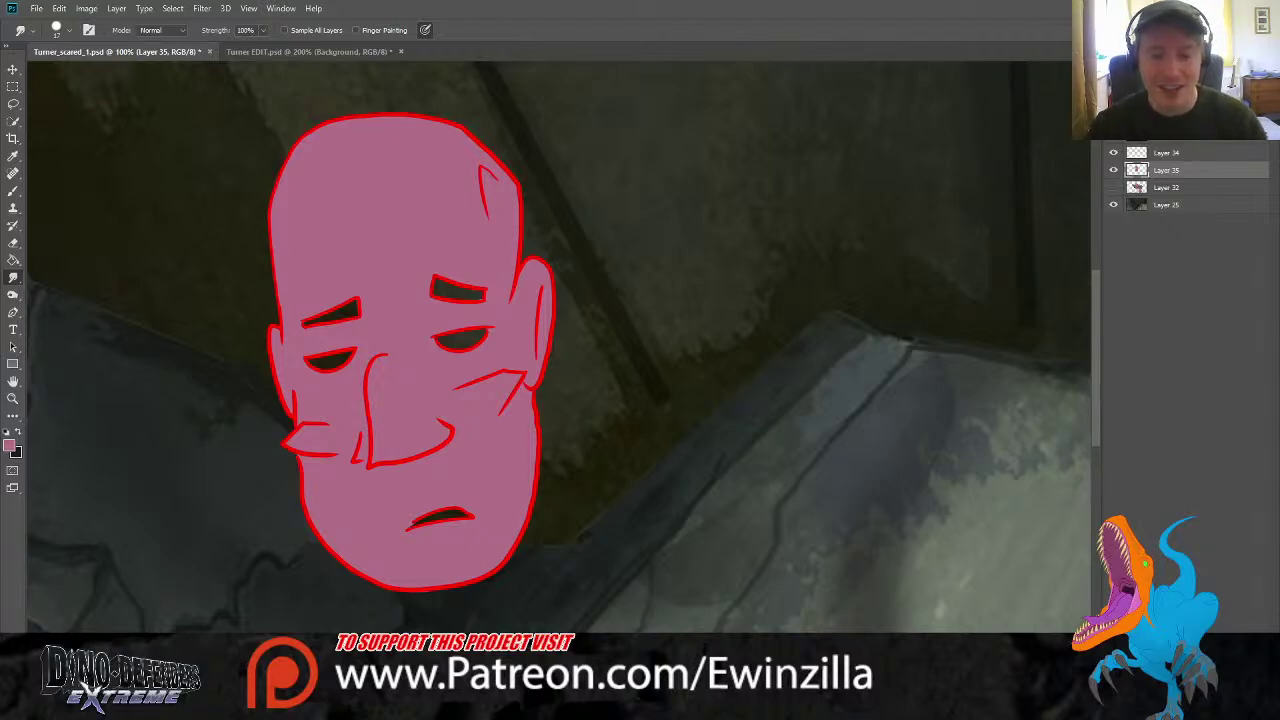
Sample the original eyebrow's dark colour and fill both sketched eyebrows with it on Layer 35, hiding the Layer 25 background
{"action": "left_click", "coordinate": [1113, 187]}
{"action": "left_click", "coordinate": [1113, 170]}
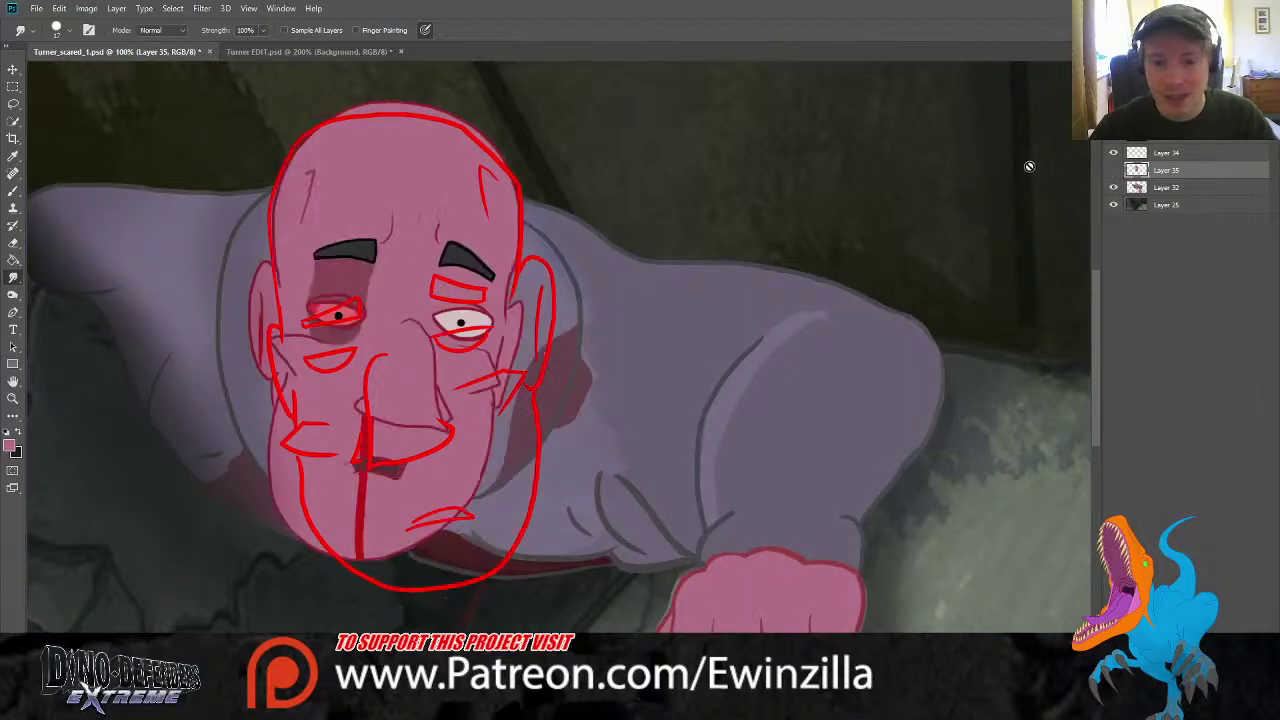
{"action": "left_click", "coordinate": [13, 157]}
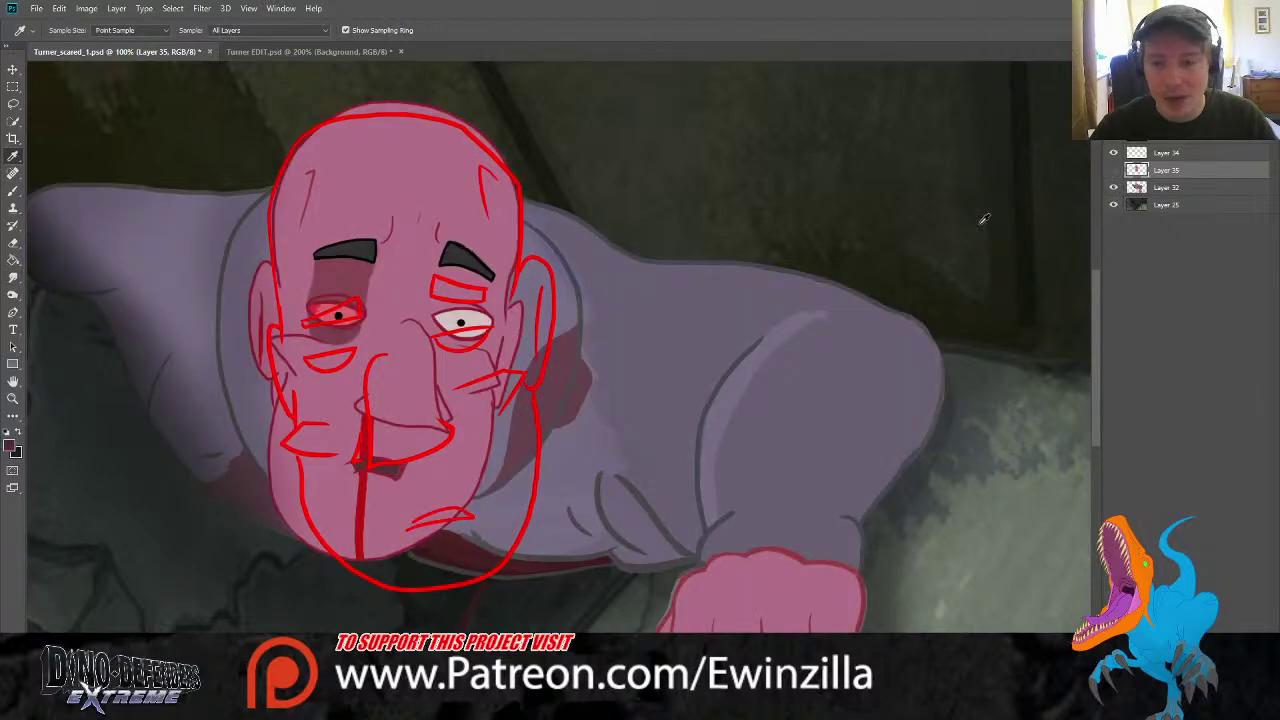
{"action": "left_click", "coordinate": [1113, 170]}
{"action": "left_click", "coordinate": [1113, 187]}
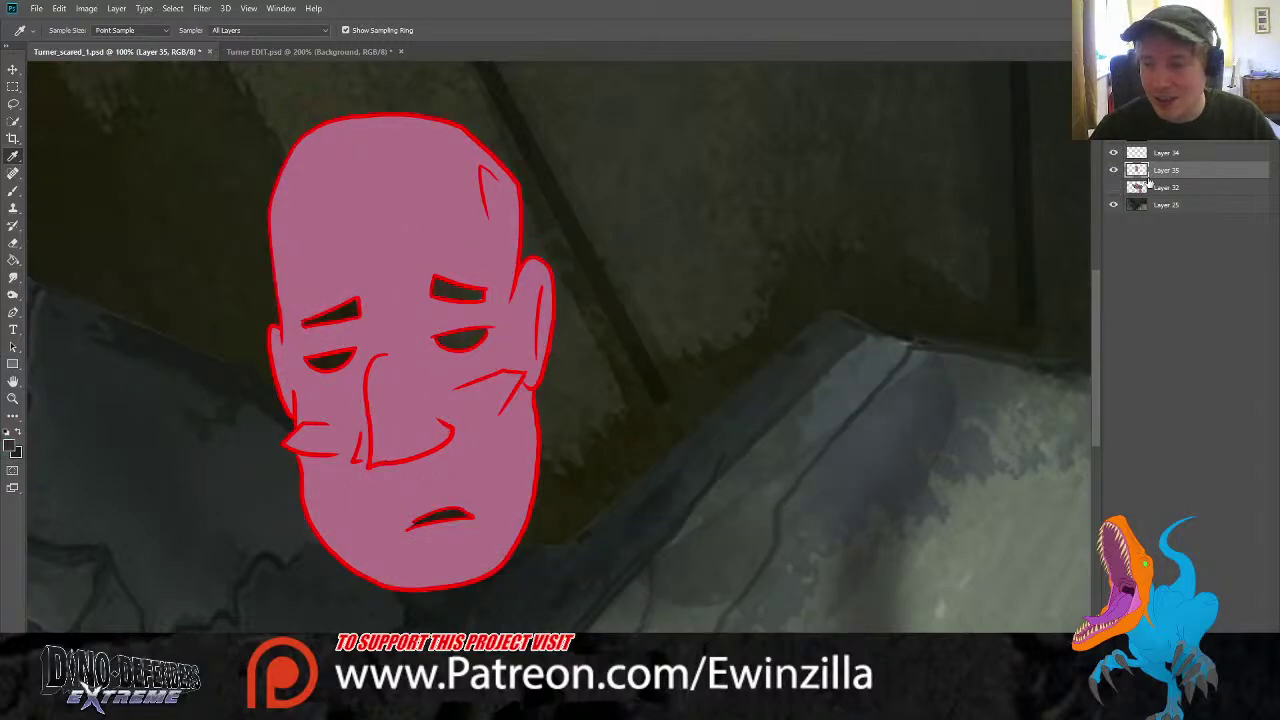
{"action": "left_click", "coordinate": [13, 190]}
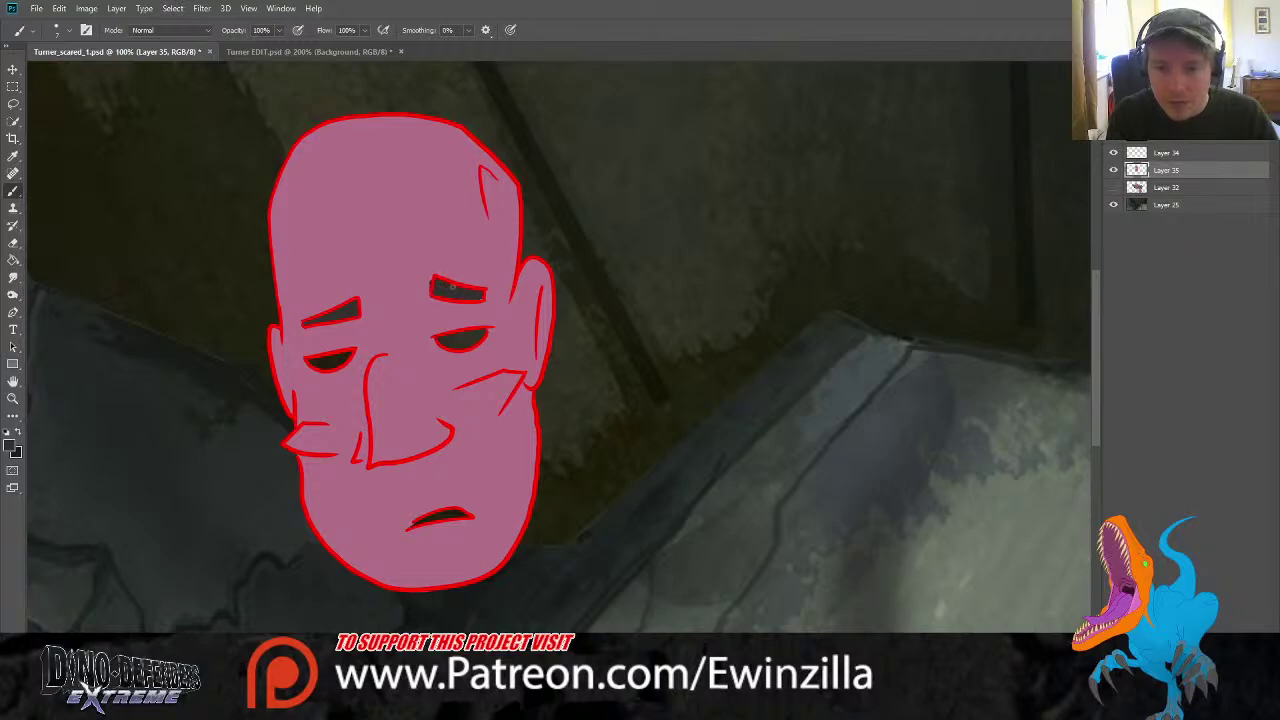
{"action": "left_click", "coordinate": [1113, 204]}
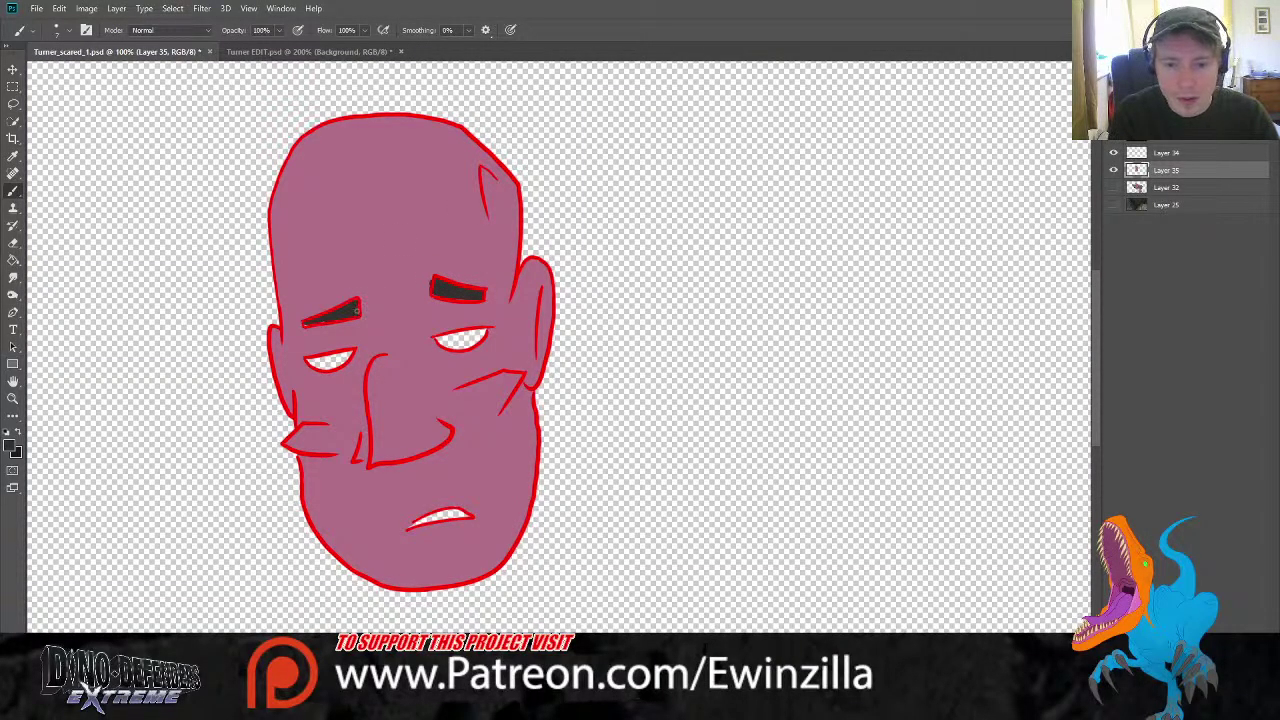
{"action": "key", "text": "r"}
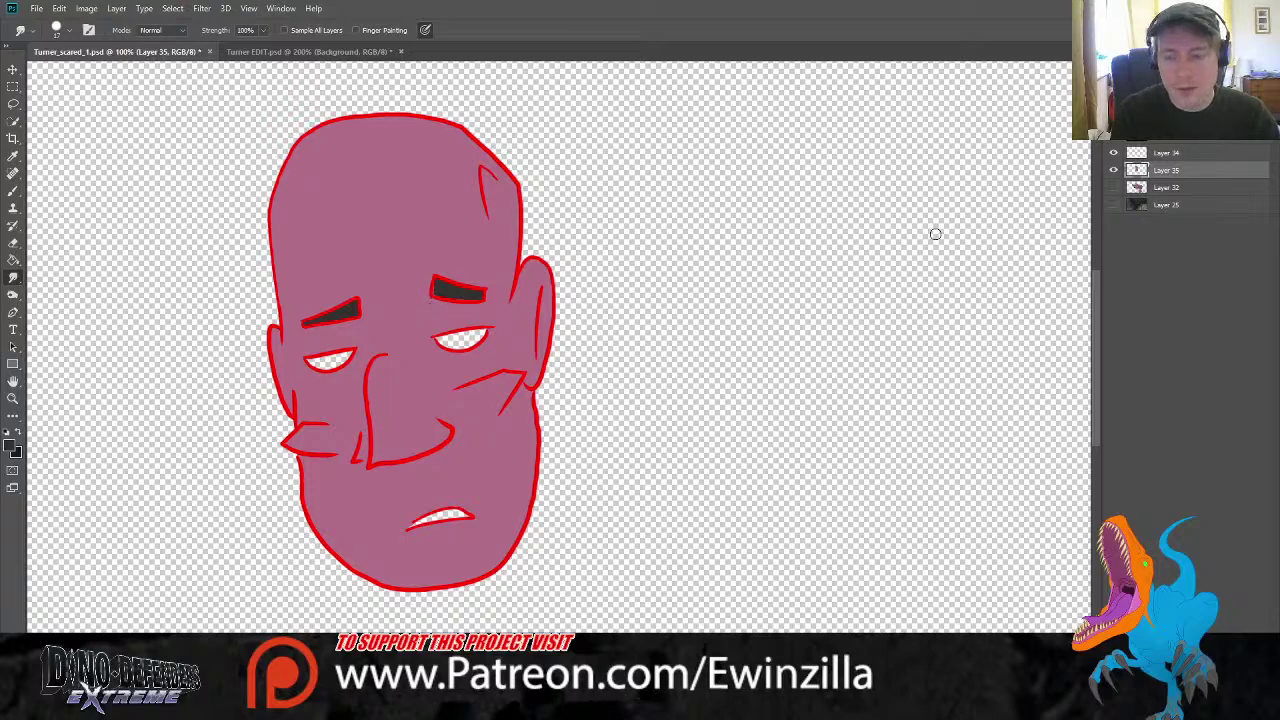
Sample the original eye's off-white and fill the open eye beside the larger ear and the mouth gap with it on Layer 35
{"action": "left_click", "coordinate": [1113, 187]}
{"action": "left_click", "coordinate": [12, 156]}
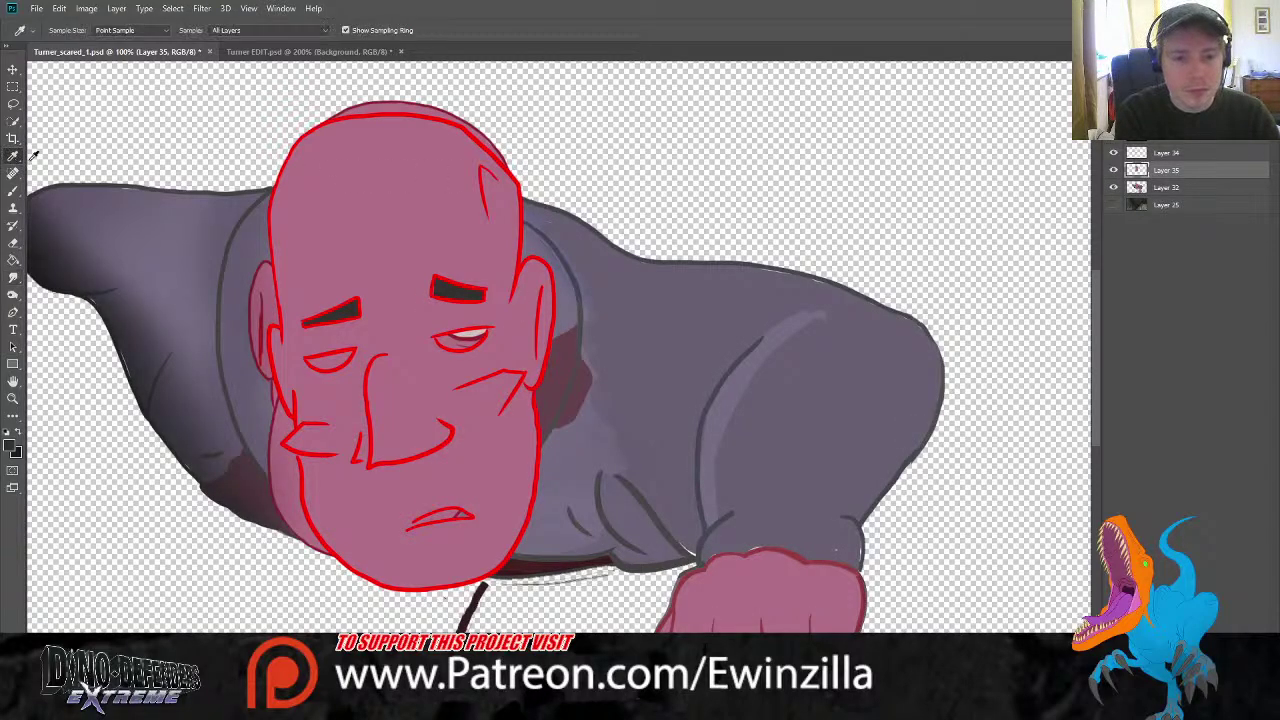
{"action": "left_click", "coordinate": [475, 329]}
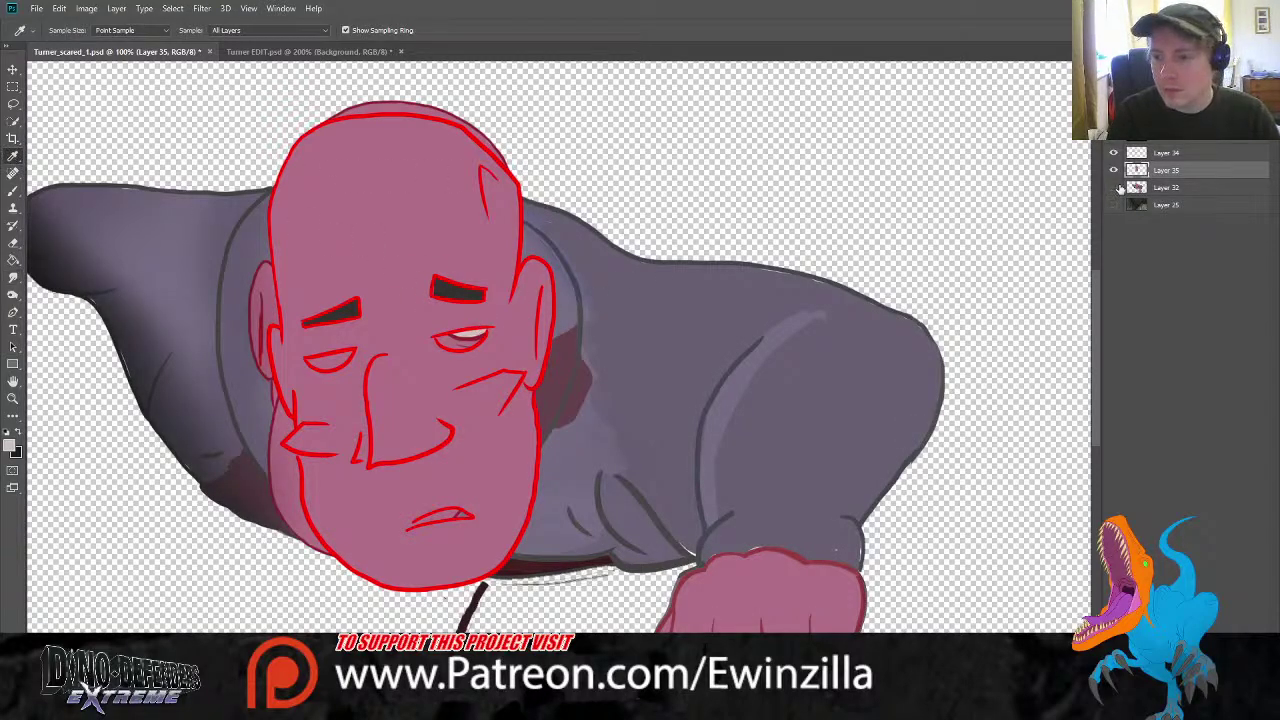
{"action": "left_click", "coordinate": [1113, 187]}
{"action": "key", "text": "b"}
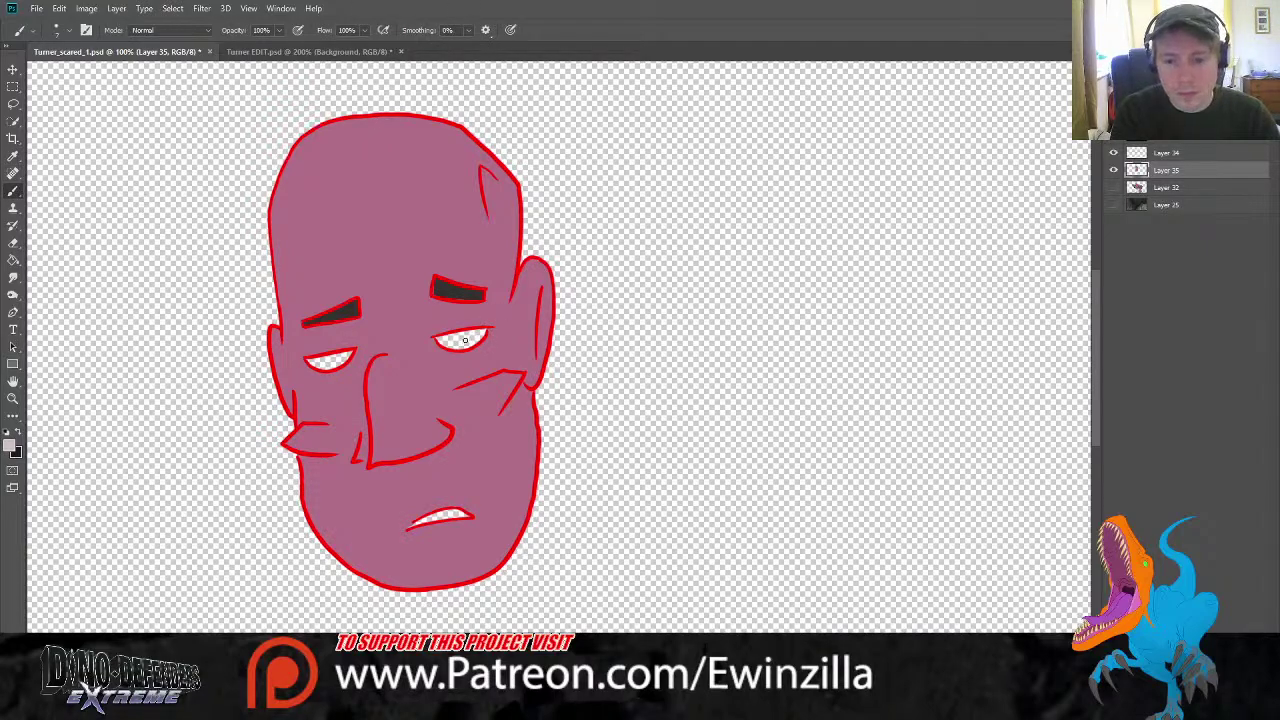
{"action": "left_click", "coordinate": [1113, 170]}
{"action": "left_click", "coordinate": [1113, 170]}
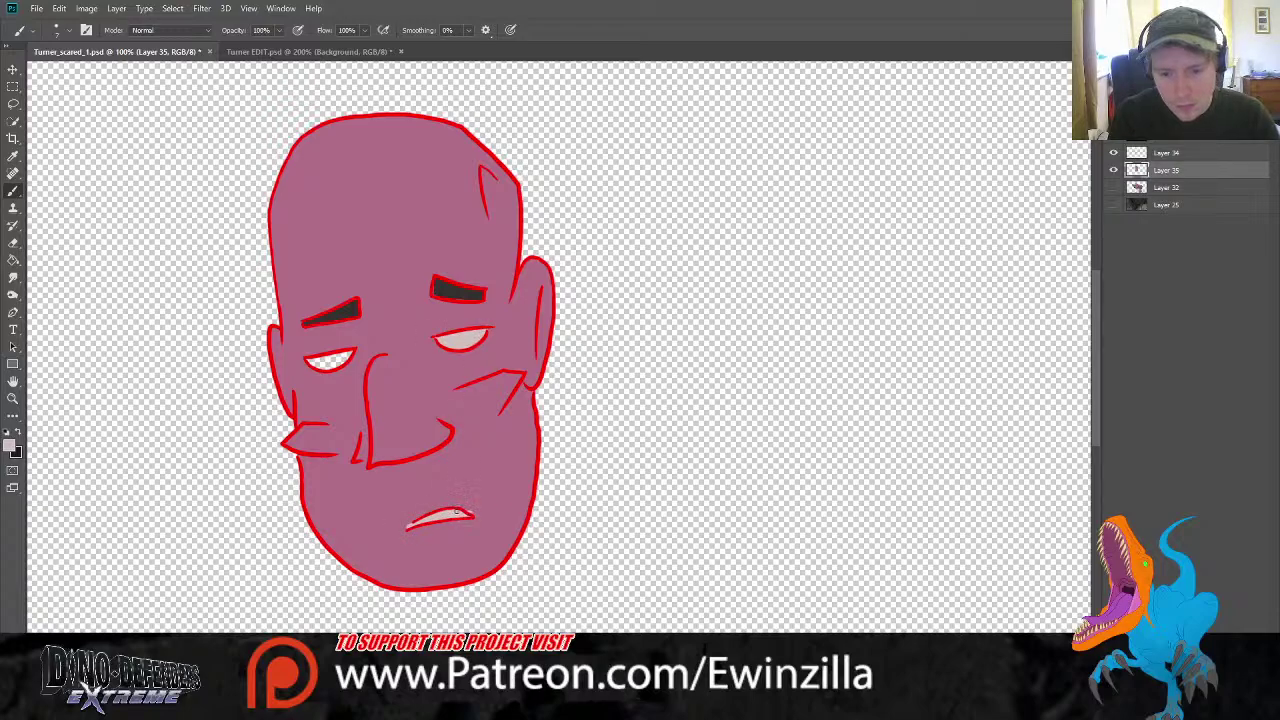
{"action": "left_click", "coordinate": [13, 277]}
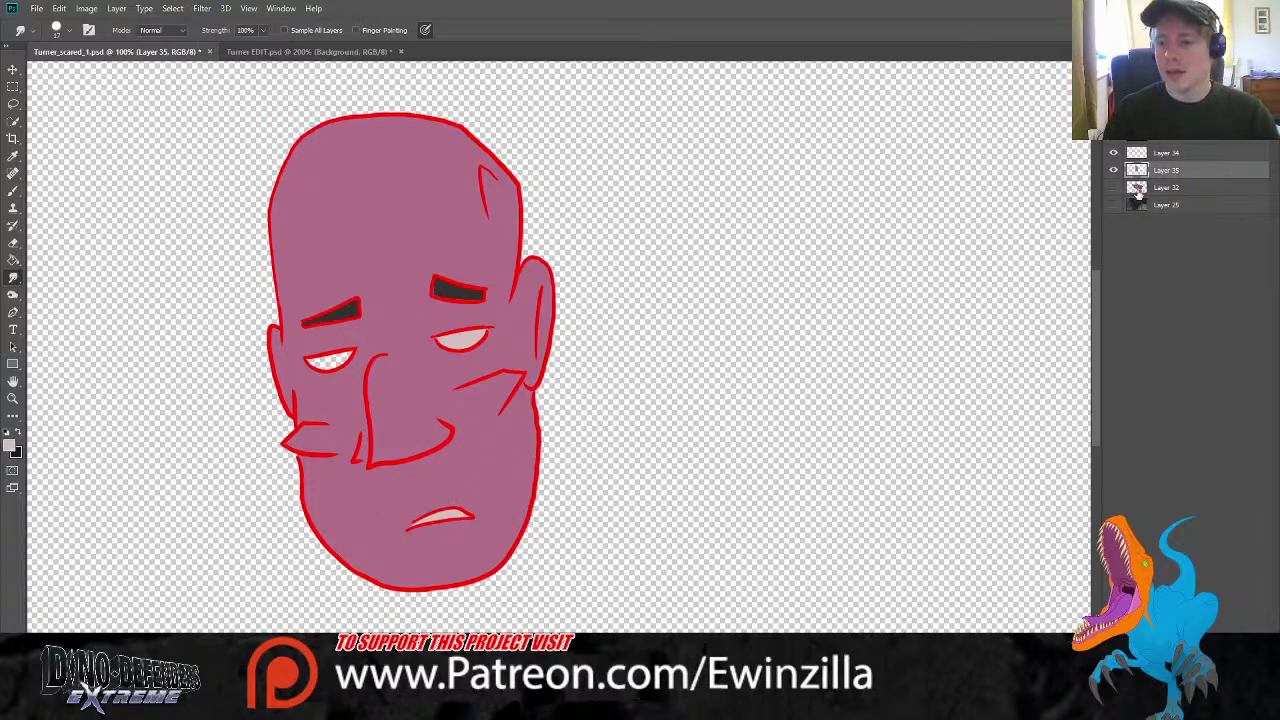
Sample the pinkish red of the original's injured eye and fill the still empty eye on Layer 35 with it
{"action": "left_click", "coordinate": [1113, 187]}
{"action": "left_click", "coordinate": [13, 156]}
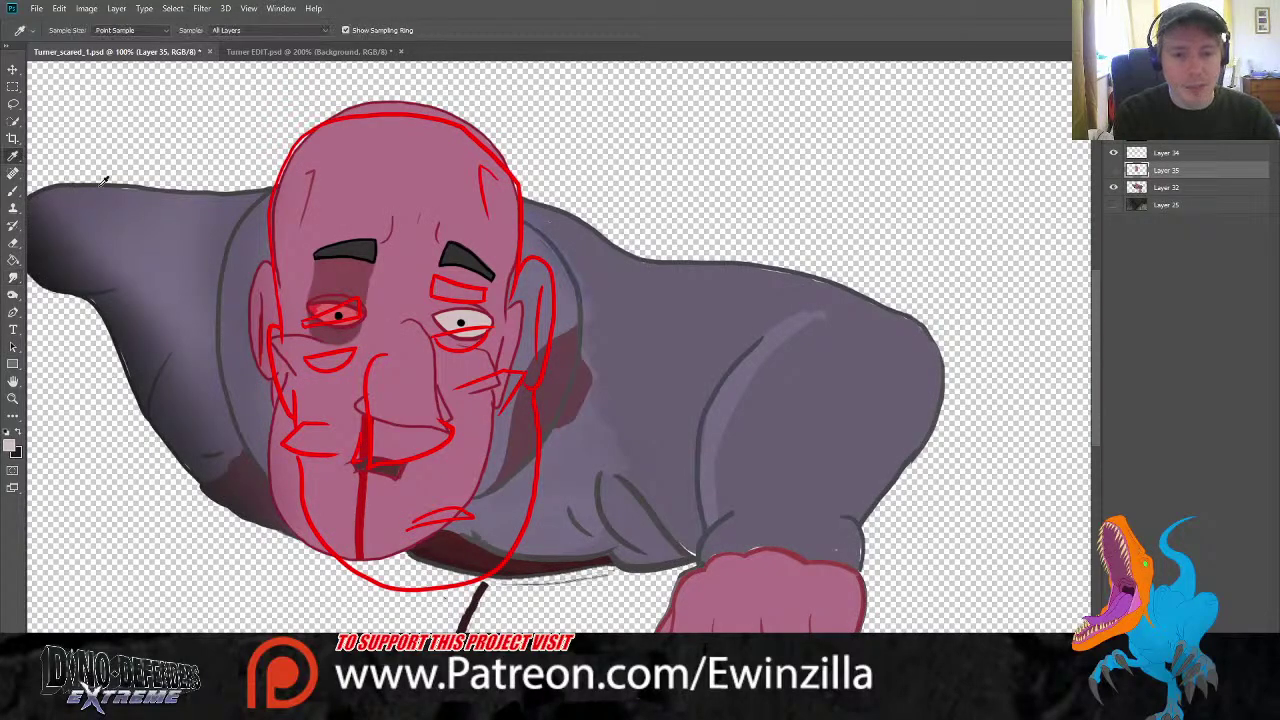
{"action": "left_click", "coordinate": [328, 305]}
{"action": "left_click", "coordinate": [1113, 187]}
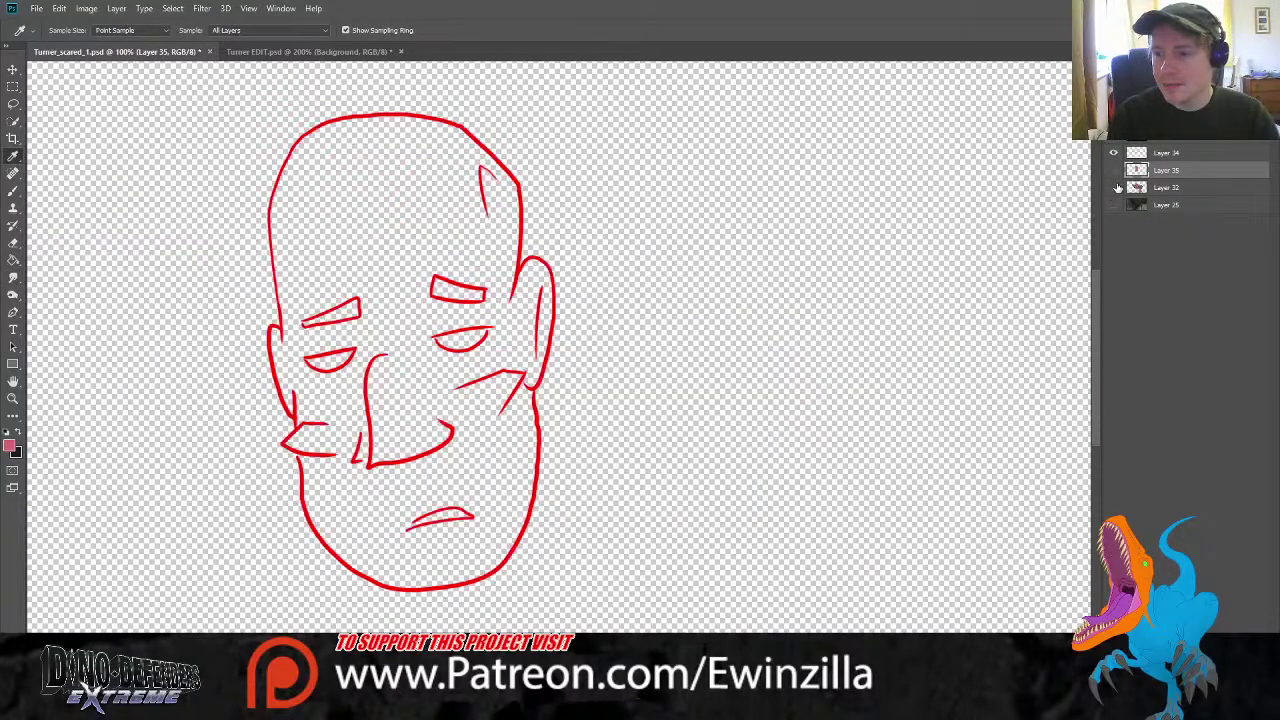
{"action": "left_click", "coordinate": [1113, 170]}
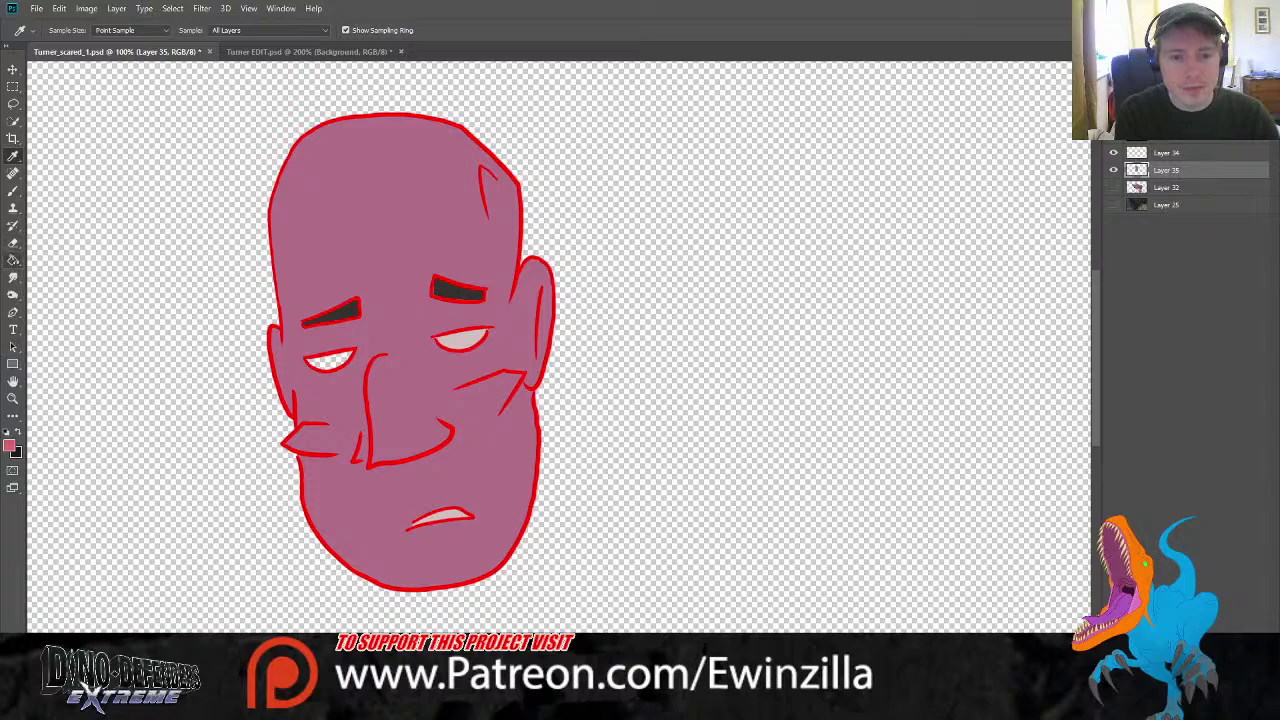
{"action": "left_click", "coordinate": [13, 190]}
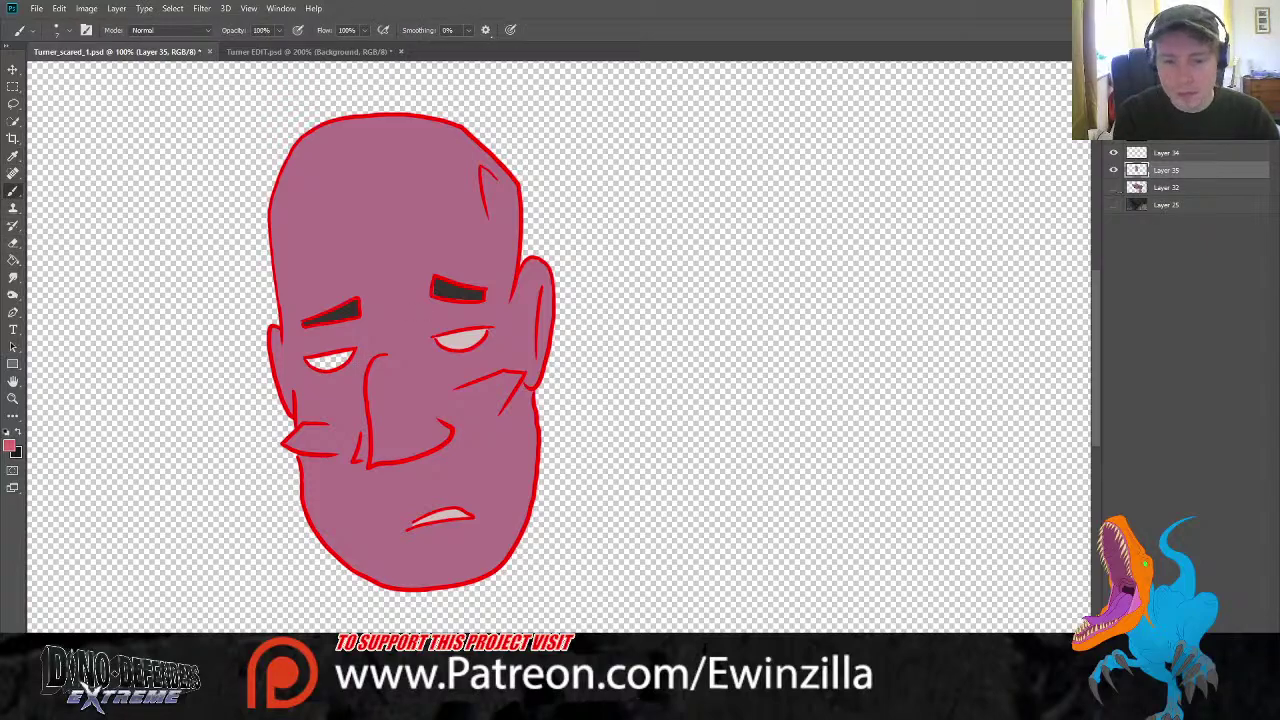
{"action": "mouse_move", "coordinate": [314, 362]}
{"action": "left_mouse_down"}
{"action": "mouse_move", "coordinate": [346, 355]}
{"action": "mouse_move", "coordinate": [308, 365]}
{"action": "left_mouse_up"}
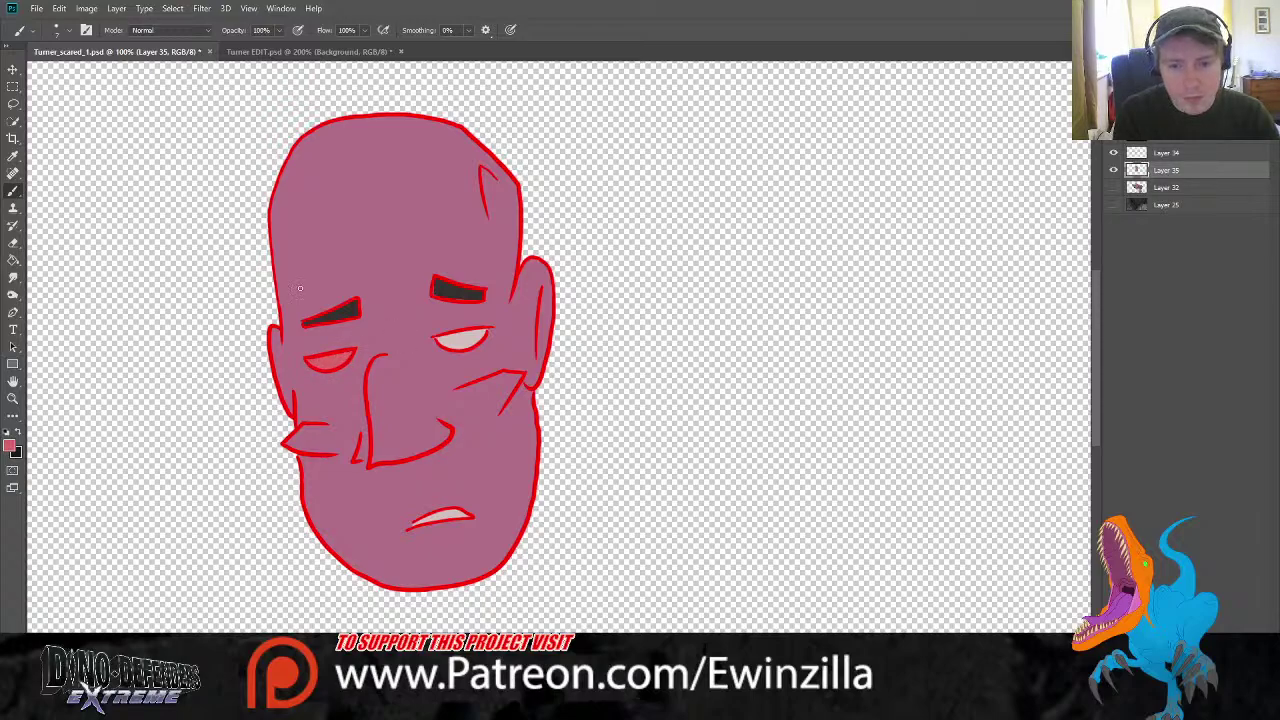
{"action": "left_click", "coordinate": [13, 277]}
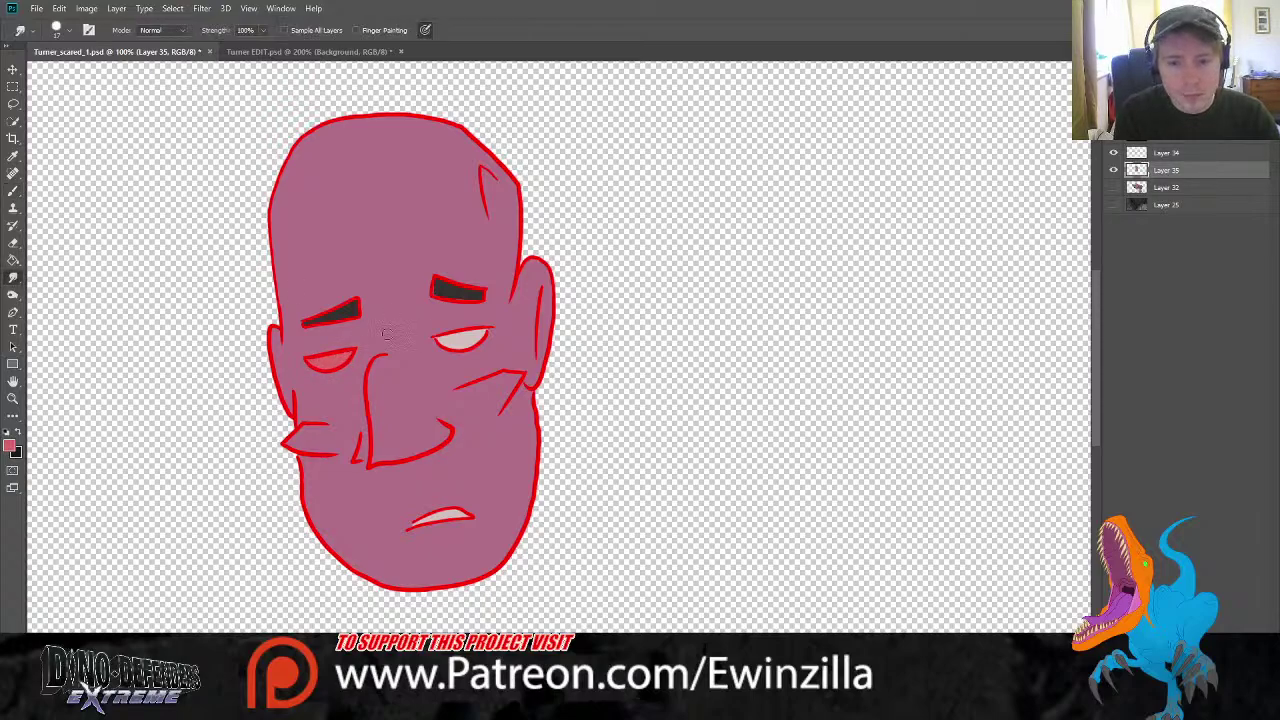
Sample the deeper red from the original's bloodshot eye and paint bloodshot marks inside the redrawn injured eye
{"action": "left_click", "coordinate": [1113, 187]}
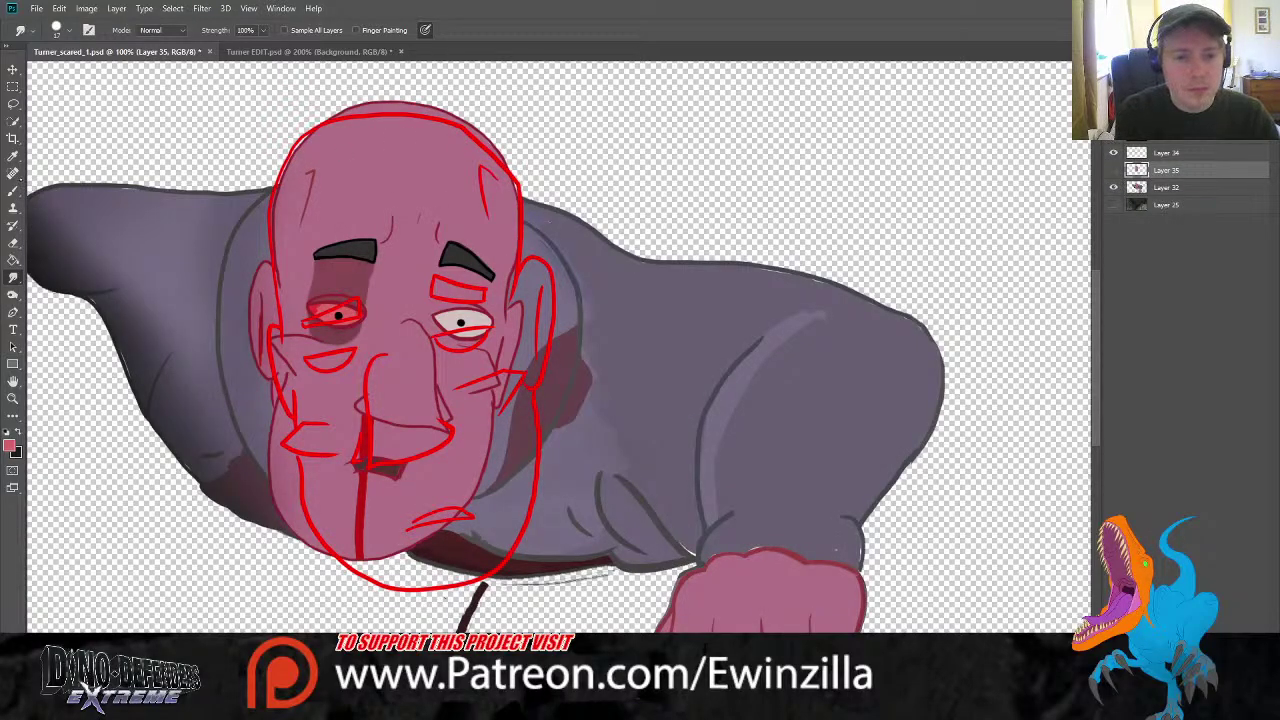
{"action": "key", "text": "i"}
{"action": "left_click", "coordinate": [319, 303]}
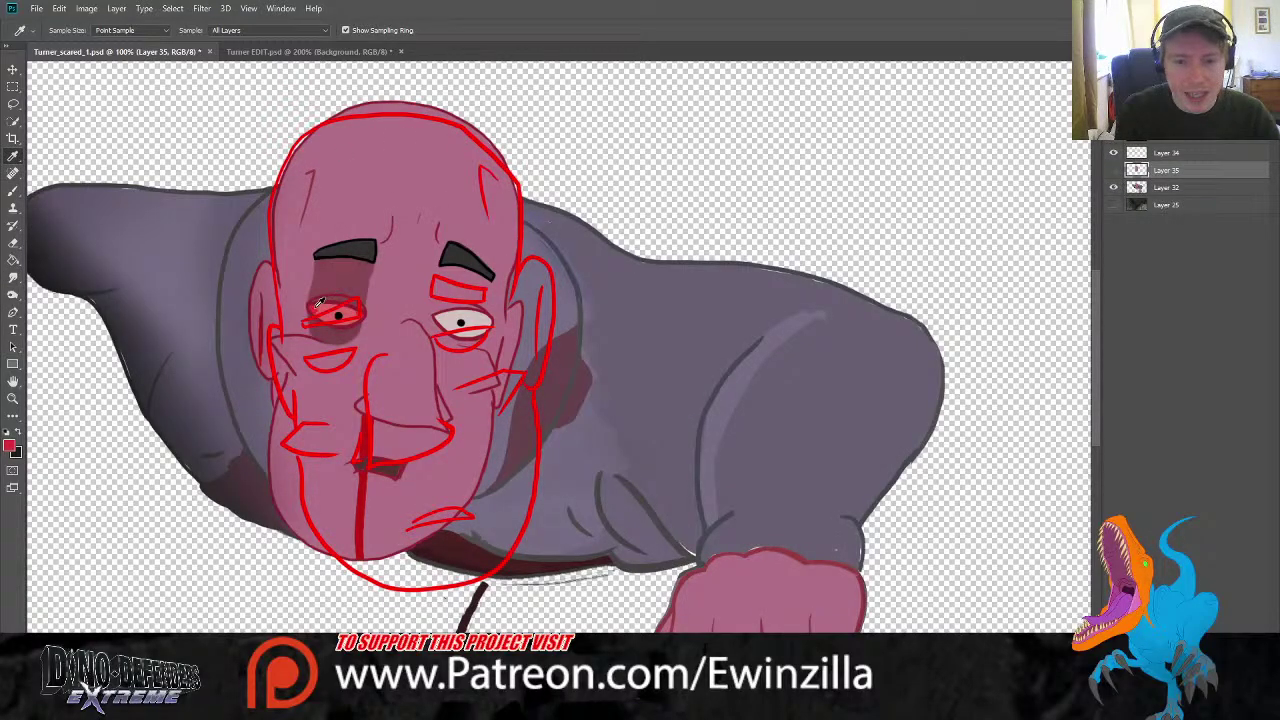
{"action": "left_click", "coordinate": [1113, 187]}
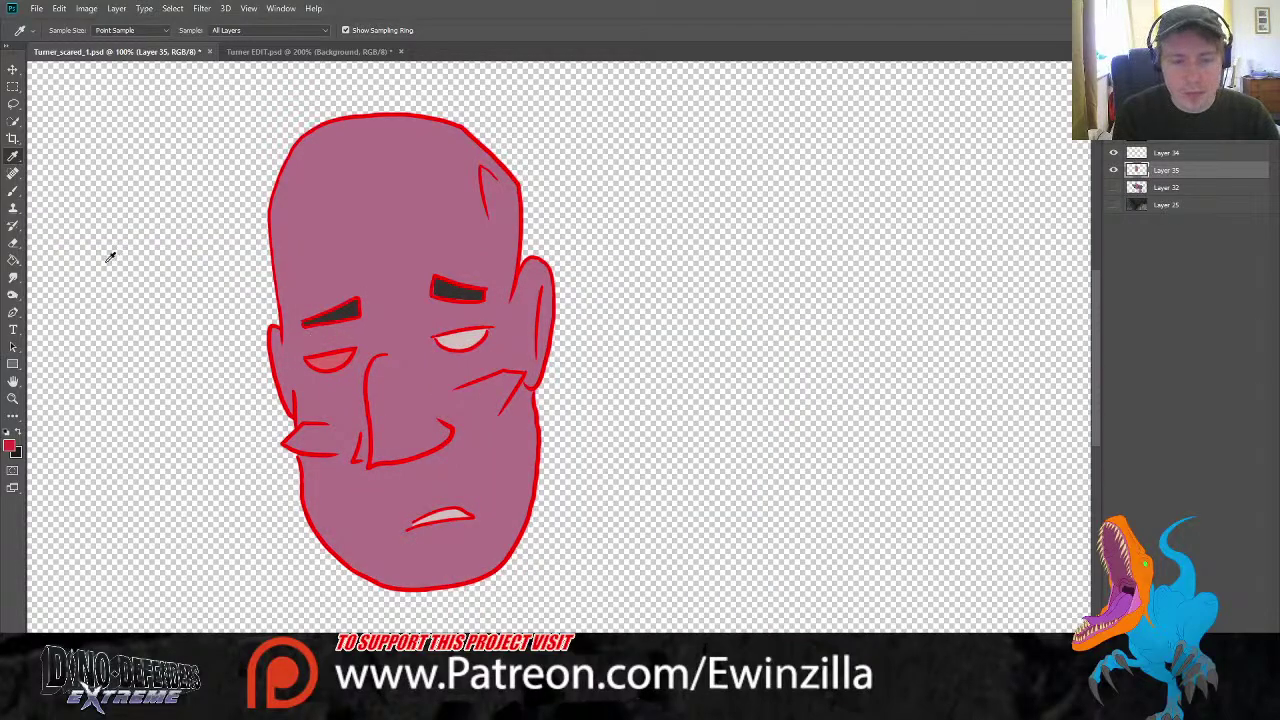
{"action": "key", "text": "b"}
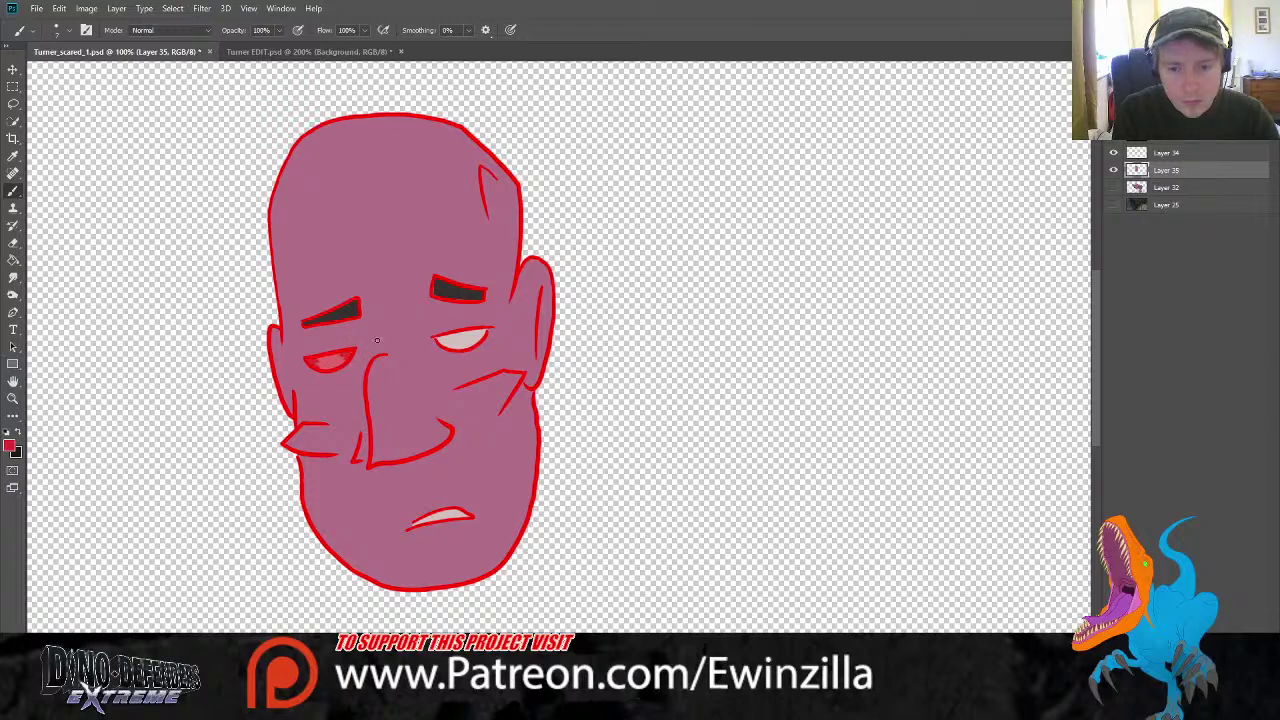
Paint a small black pupil low in each eye, undoing strokes that miss
{"action": "key", "text": "x"}
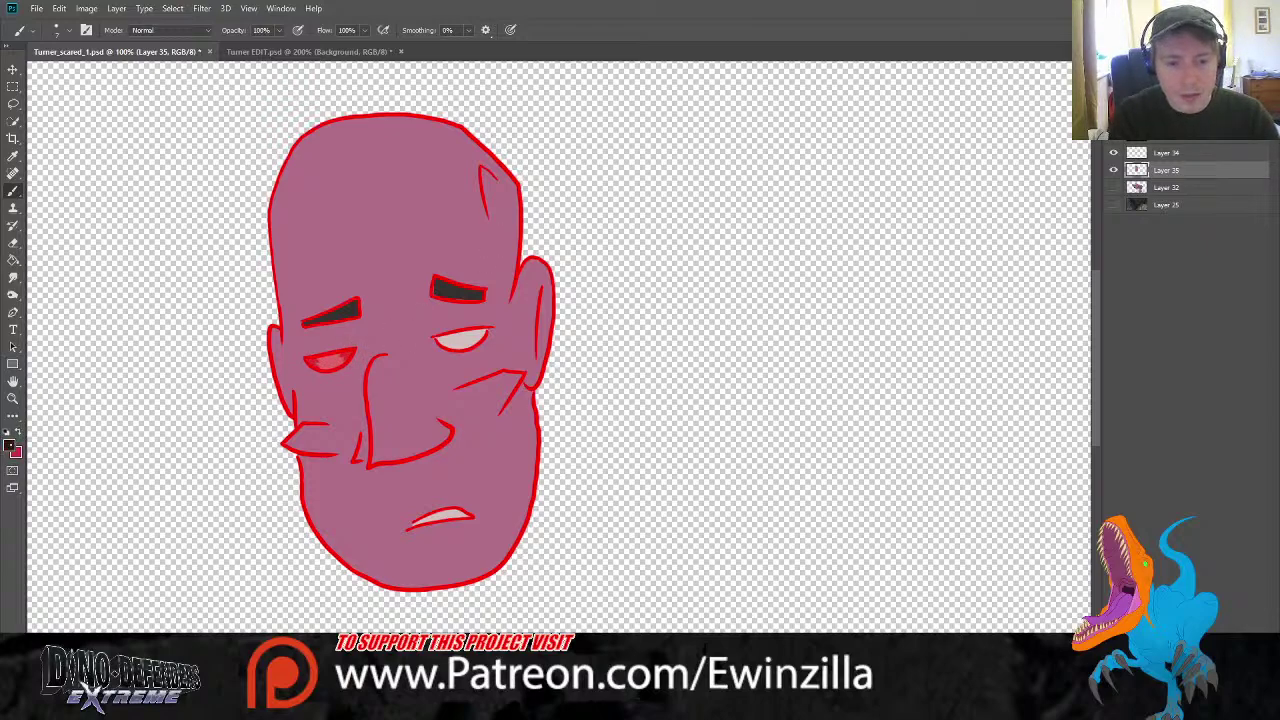
{"action": "key", "text": "i"}
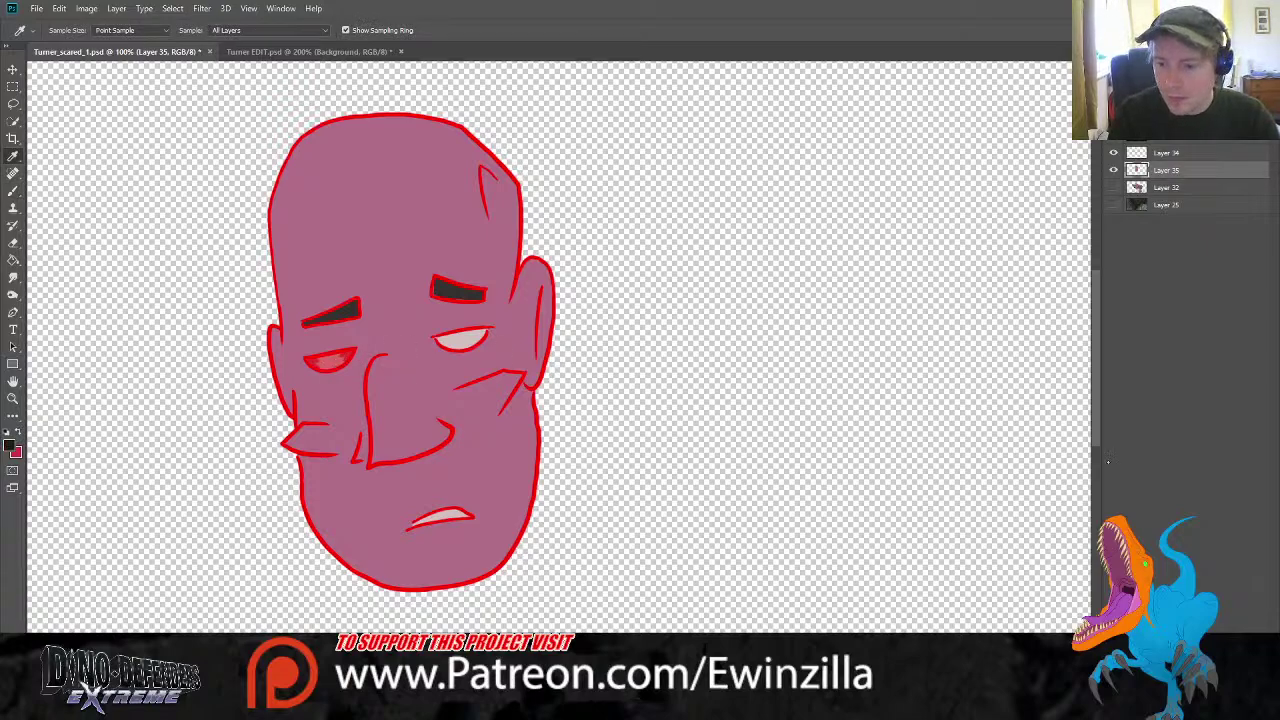
{"action": "key", "text": "b"}
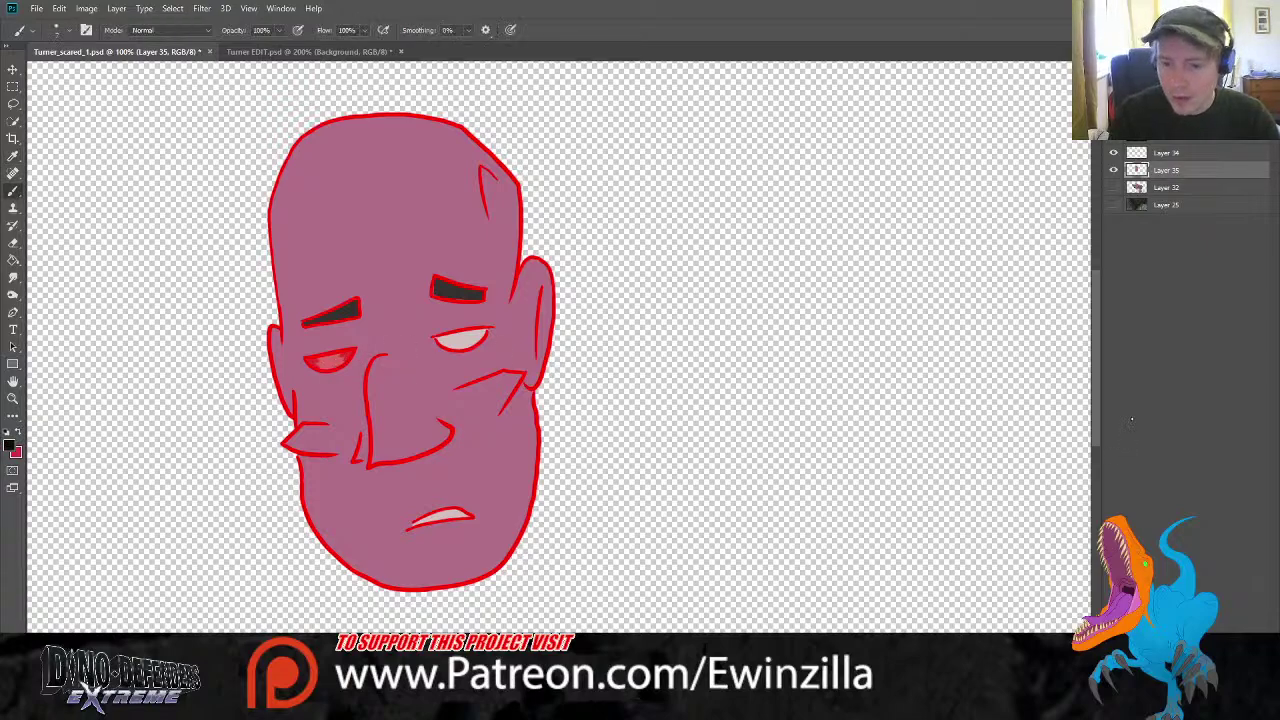
{"action": "left_click", "coordinate": [460, 345]}
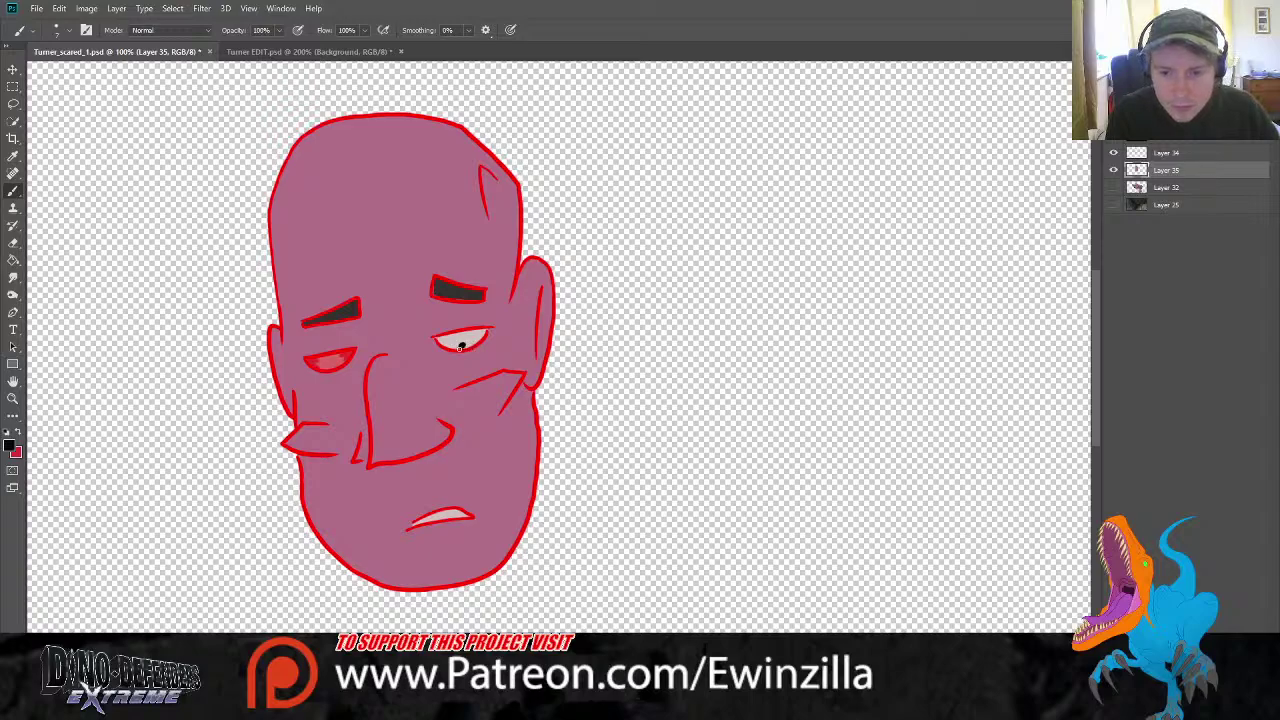
{"action": "key", "text": "ctrl+z"}
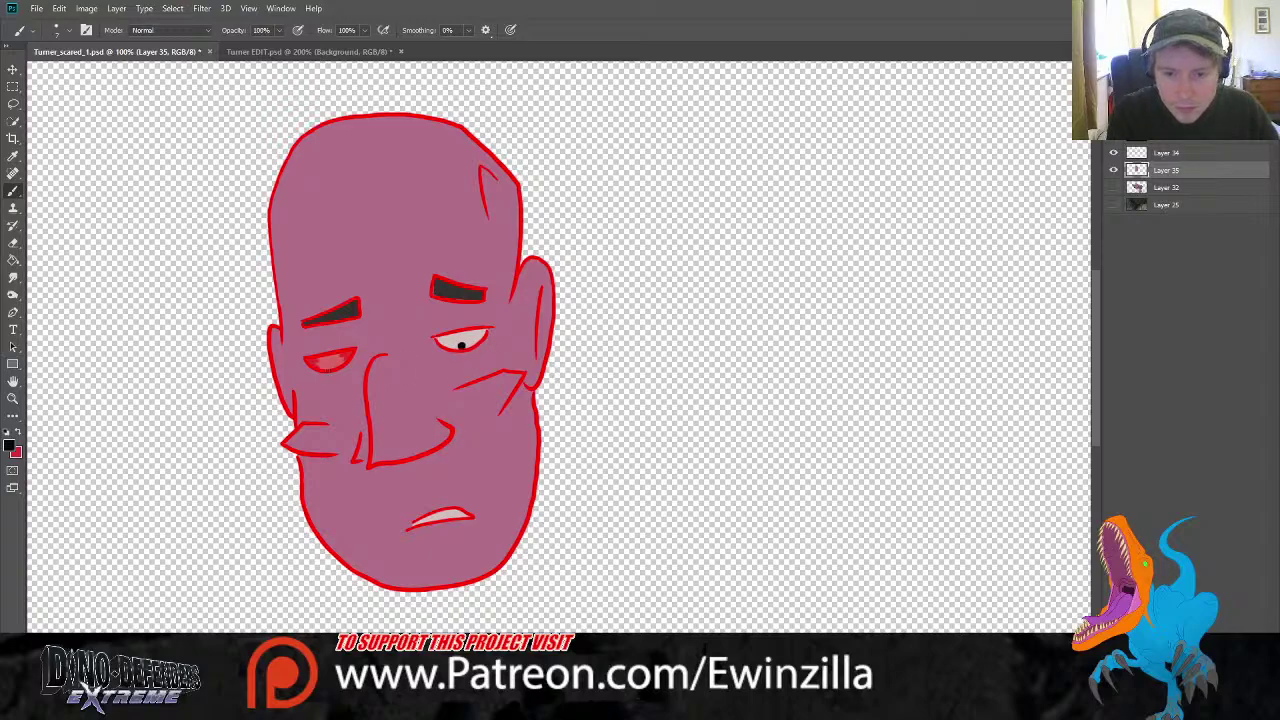
{"action": "key", "text": "ctrl+z"}
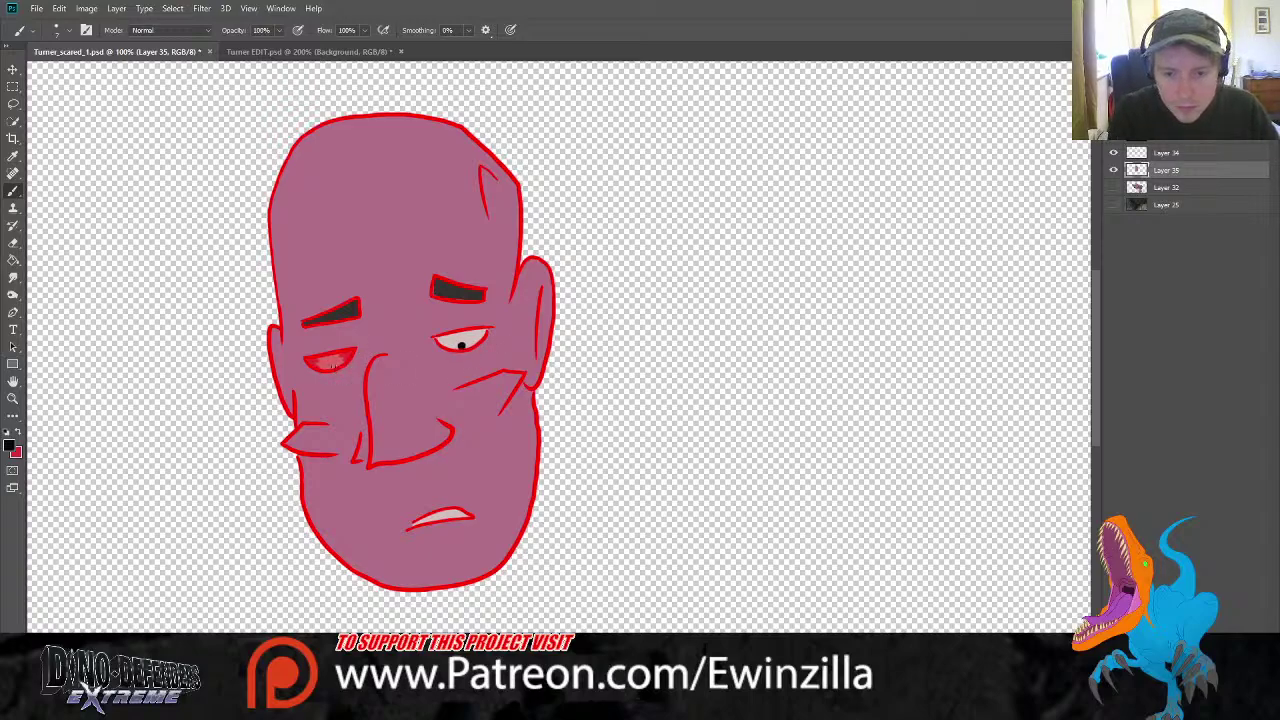
{"action": "left_click", "coordinate": [335, 364]}
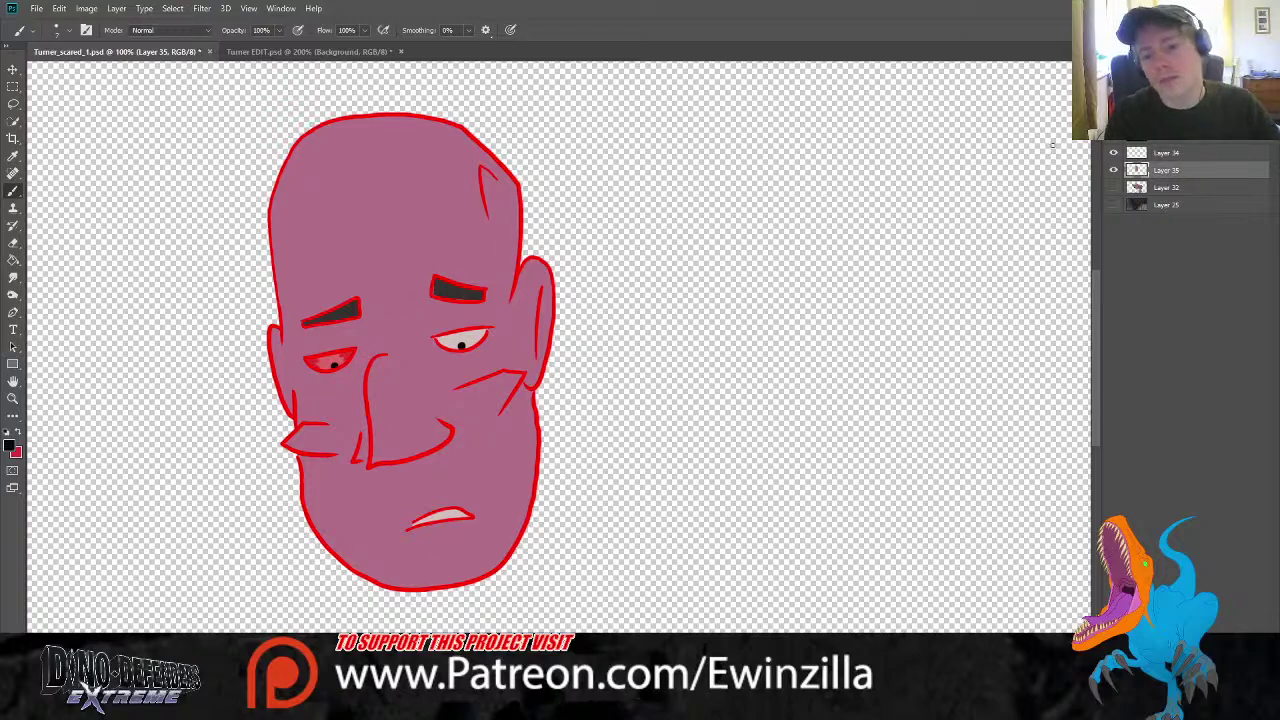
Sample the original's dark bruise tone and paint it around the injured eye, from beneath its eyebrow to below the lower lid
{"action": "left_click", "coordinate": [1113, 187]}
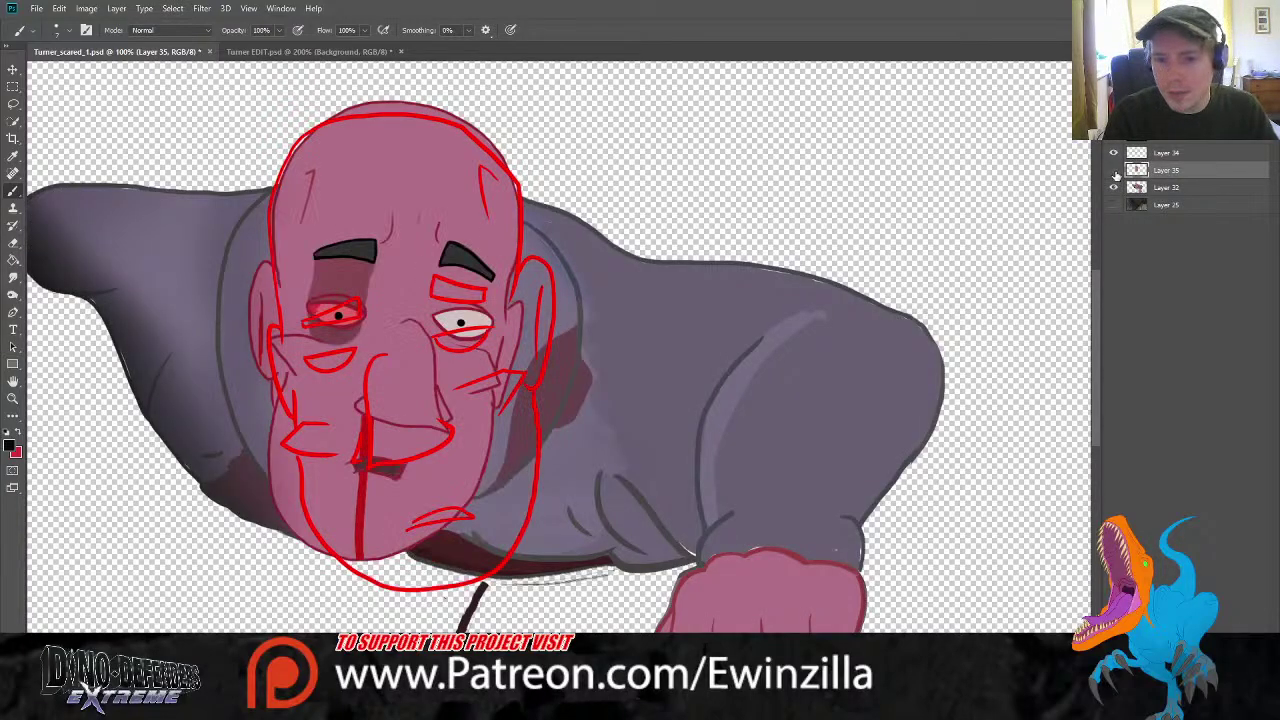
{"action": "left_click", "coordinate": [13, 156]}
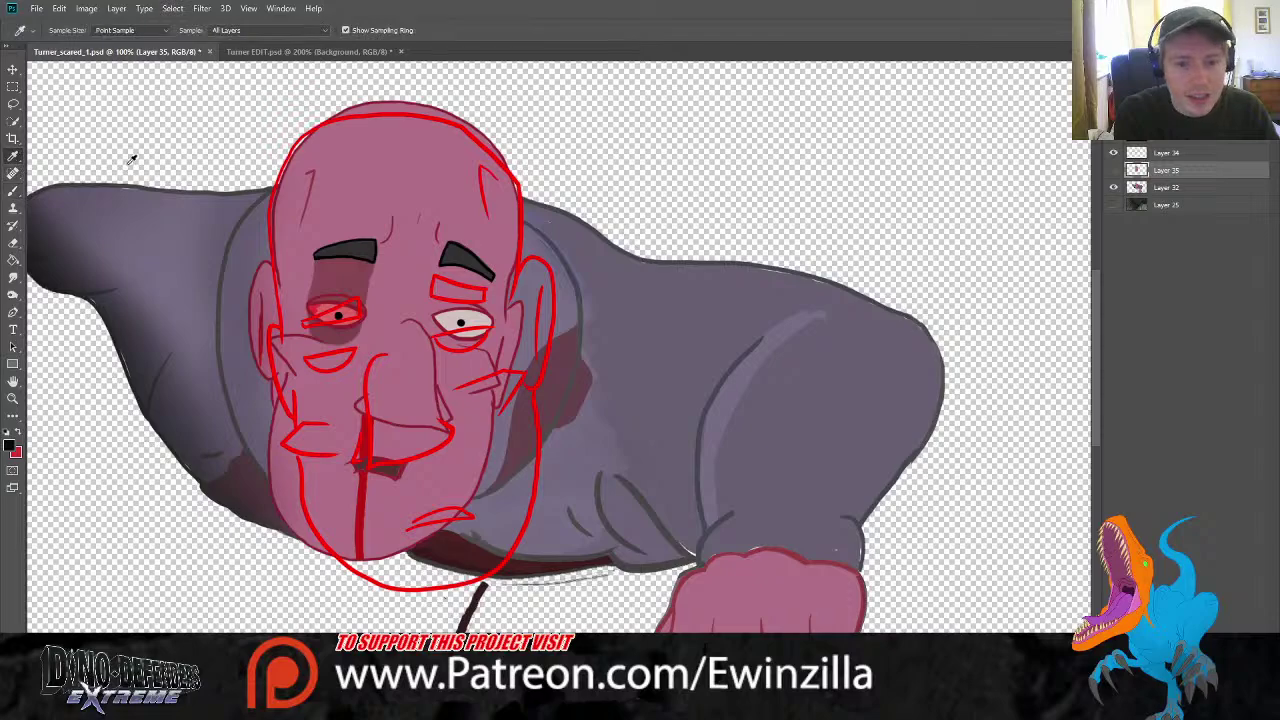
{"action": "left_click", "coordinate": [349, 270]}
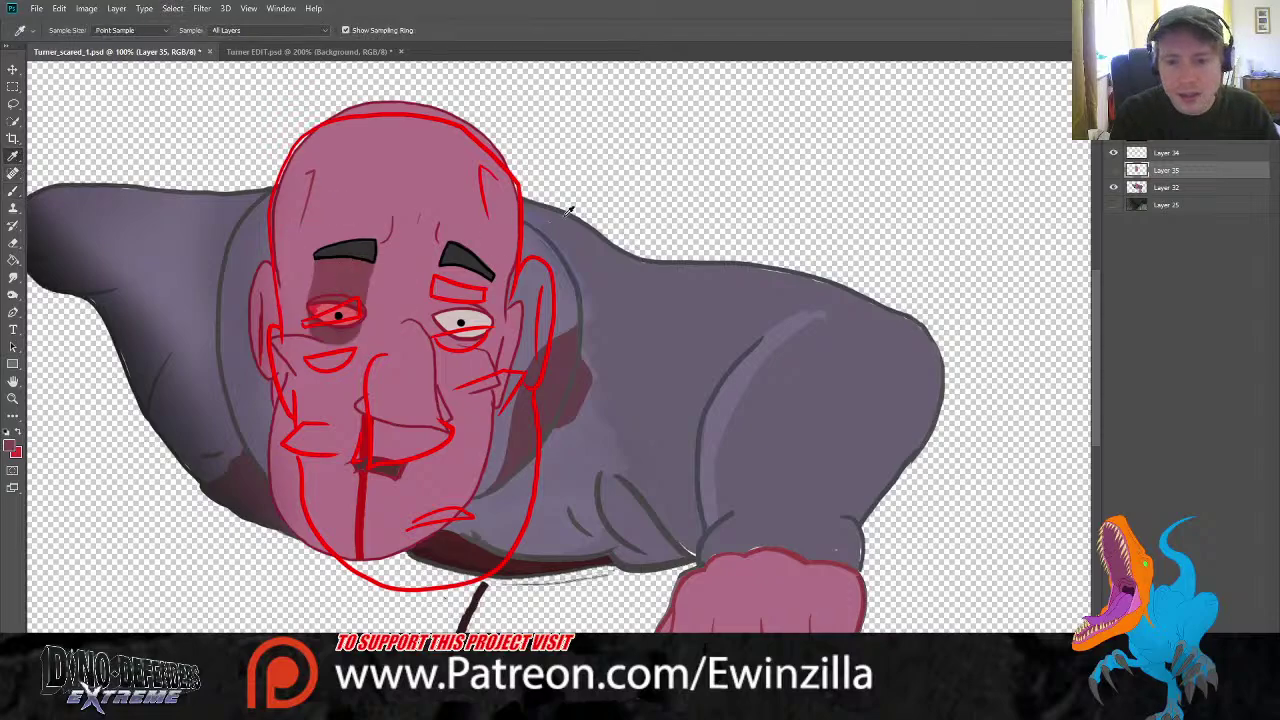
{"action": "left_click", "coordinate": [1113, 170]}
{"action": "left_click", "coordinate": [1113, 187]}
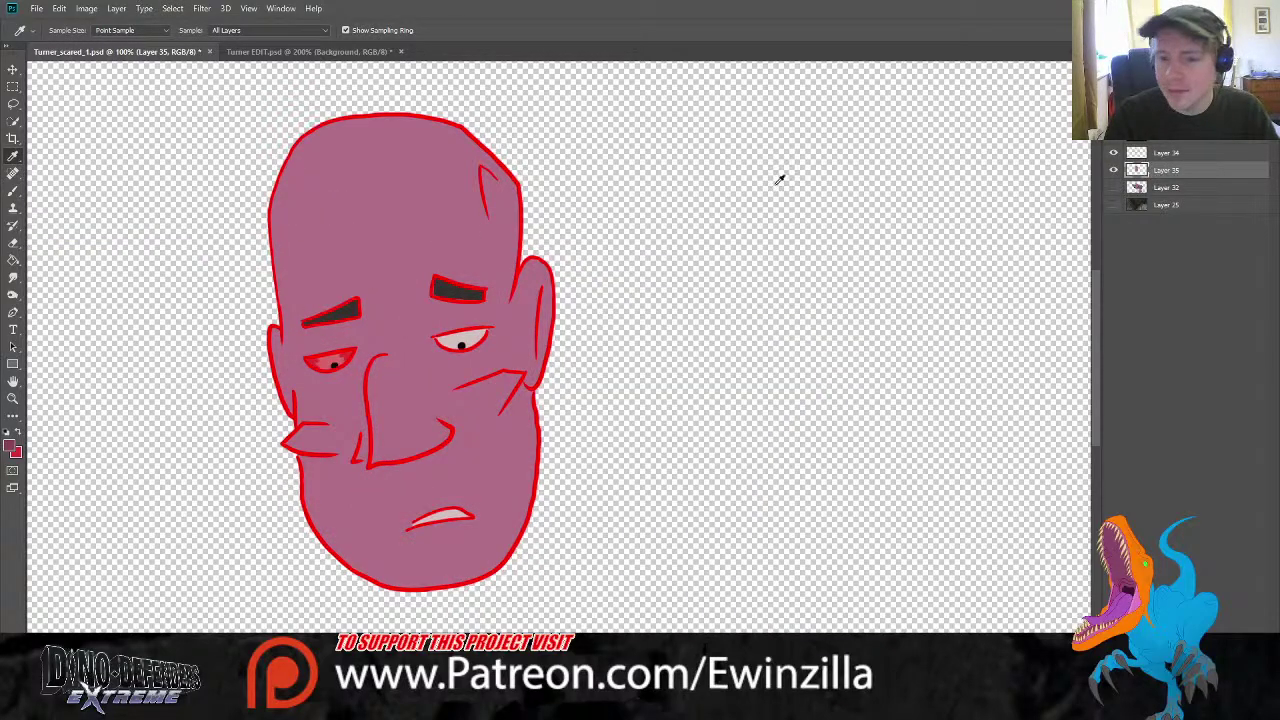
{"action": "left_click", "coordinate": [13, 190]}
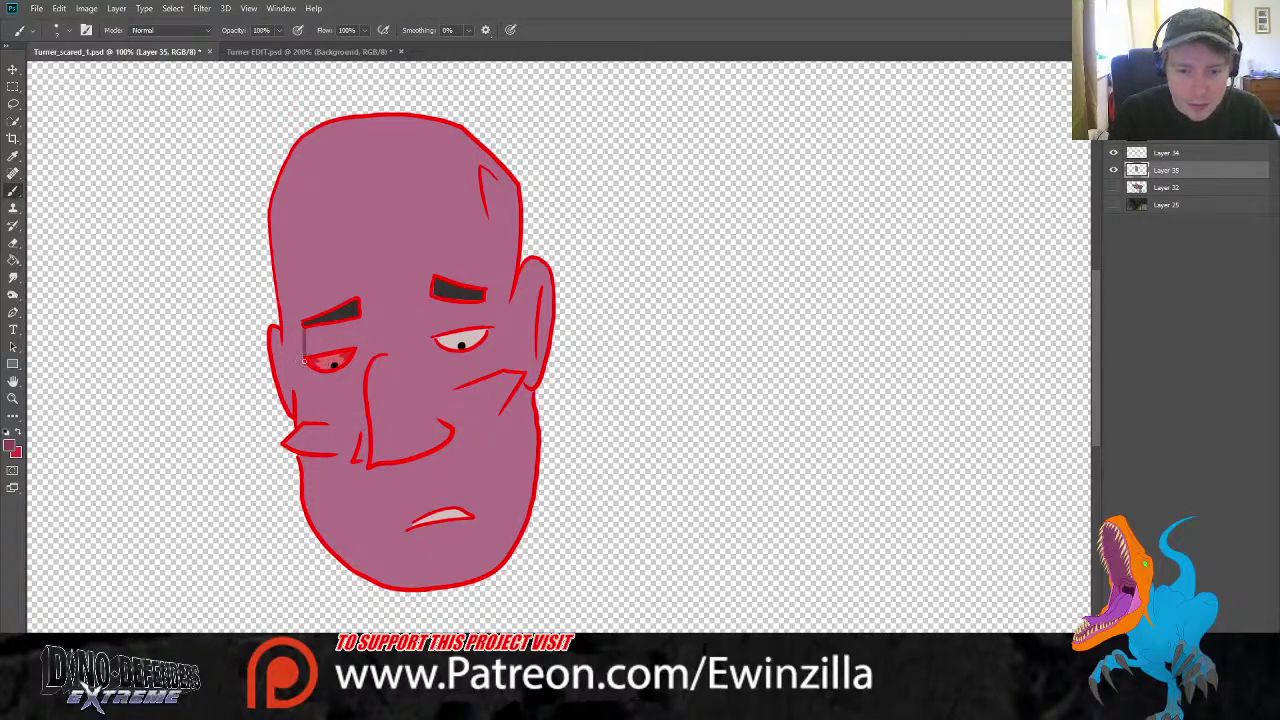
{"action": "mouse_move", "coordinate": [303, 361]}
{"action": "left_mouse_down"}
{"action": "mouse_move", "coordinate": [354, 367]}
{"action": "mouse_move", "coordinate": [357, 322]}
{"action": "mouse_move", "coordinate": [315, 330]}
{"action": "mouse_move", "coordinate": [353, 323]}
{"action": "mouse_move", "coordinate": [311, 341]}
{"action": "mouse_move", "coordinate": [353, 327]}
{"action": "mouse_move", "coordinate": [336, 341]}
{"action": "mouse_move", "coordinate": [351, 347]}
{"action": "mouse_move", "coordinate": [306, 336]}
{"action": "left_mouse_up"}
{"action": "left_click_drag", "start_coordinate": [325, 385], "coordinate": [351, 361]}
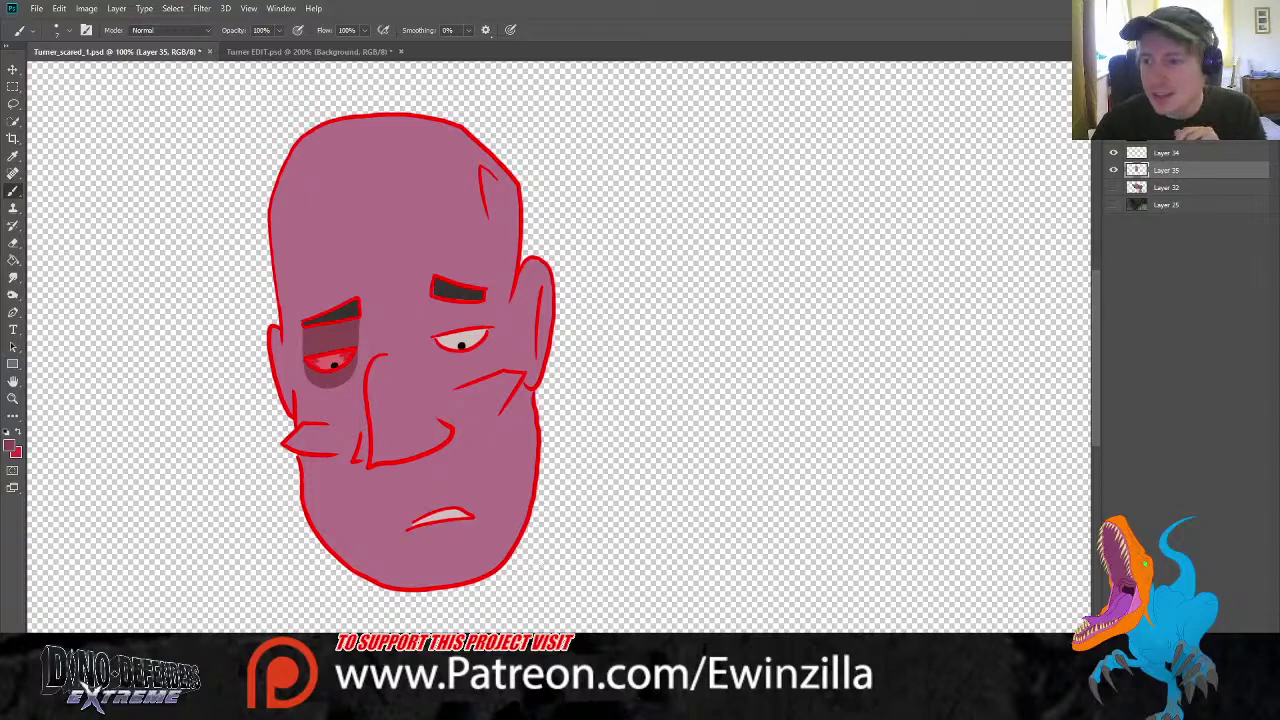
Recolour the bright red line work on Layer 34 to a dark muted crimson matching the original's skin outlines, with Layer 32 shown
{"action": "left_click", "coordinate": [1137, 154]}
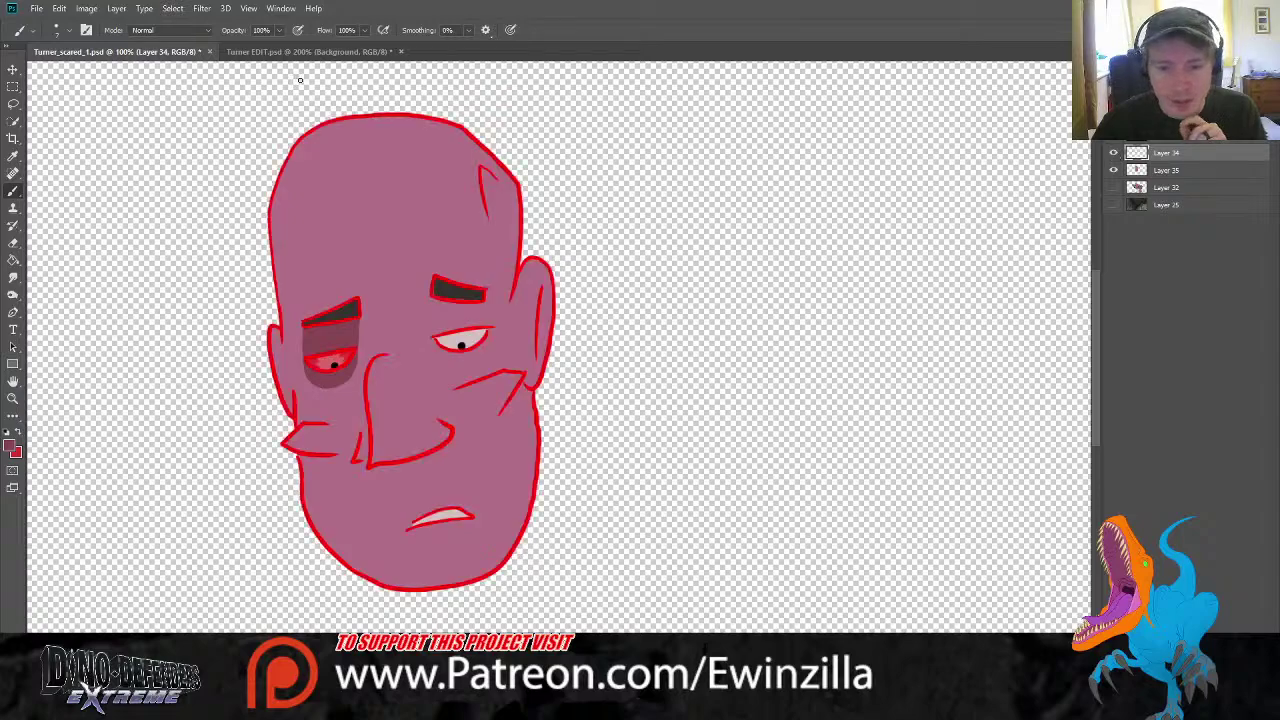
{"action": "left_click", "coordinate": [1113, 187]}
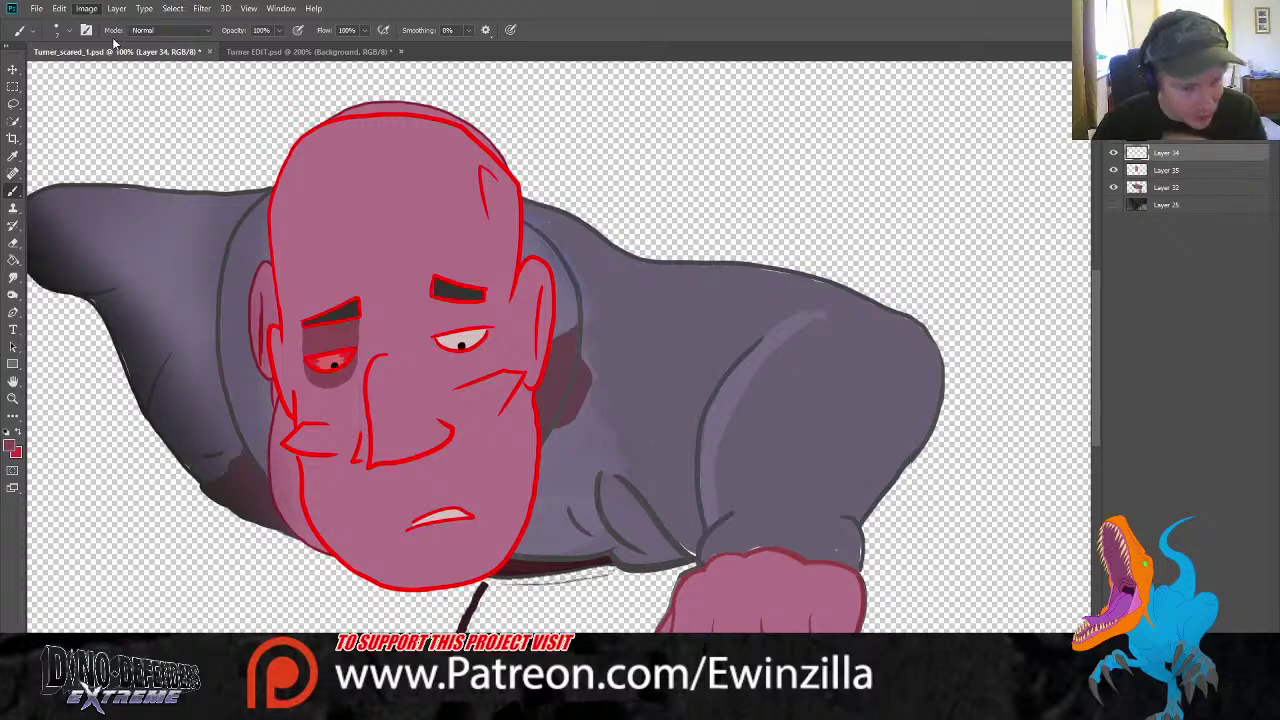
{"action": "key", "text": "i"}
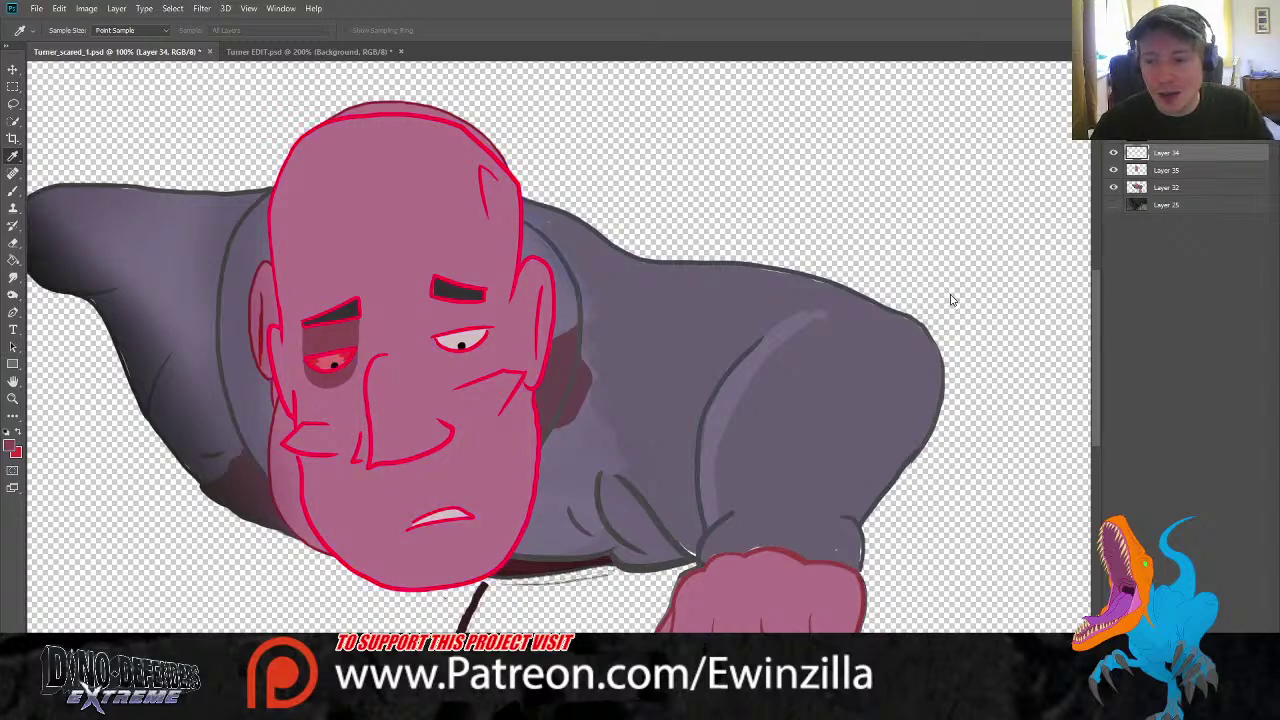
{"action": "key", "text": "alt+BackSpace"}
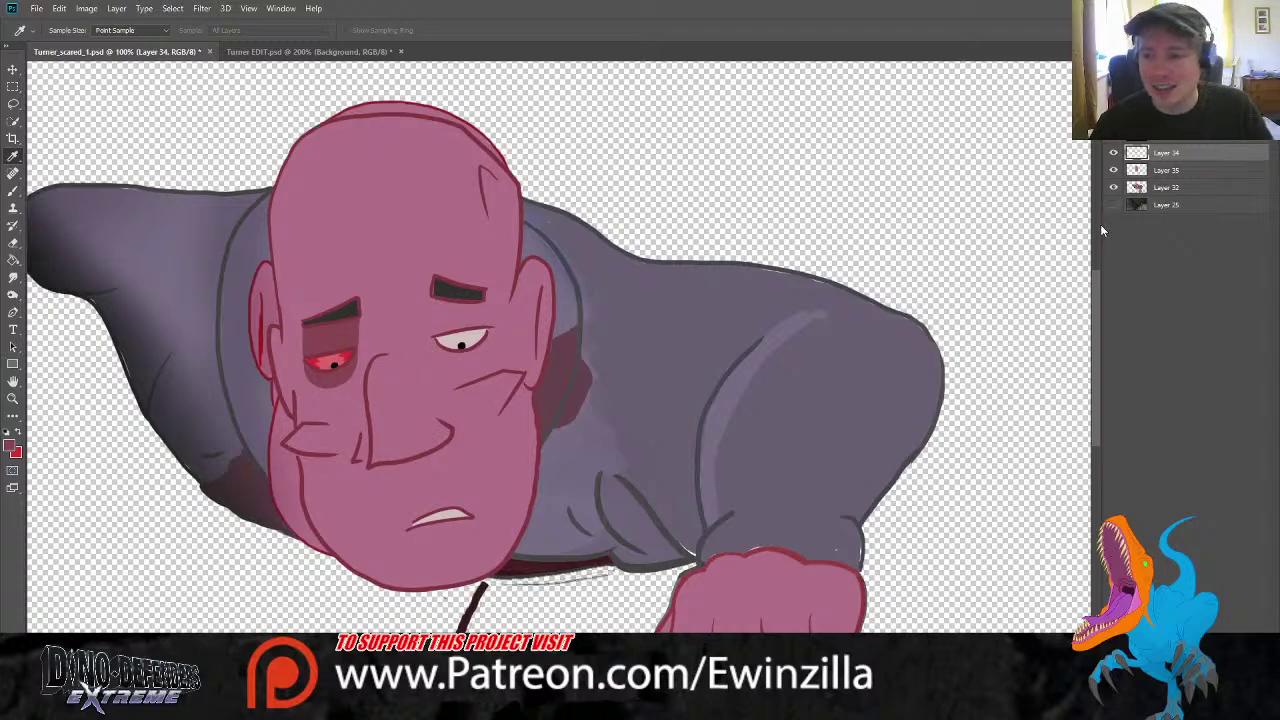
{"action": "key", "text": "b"}
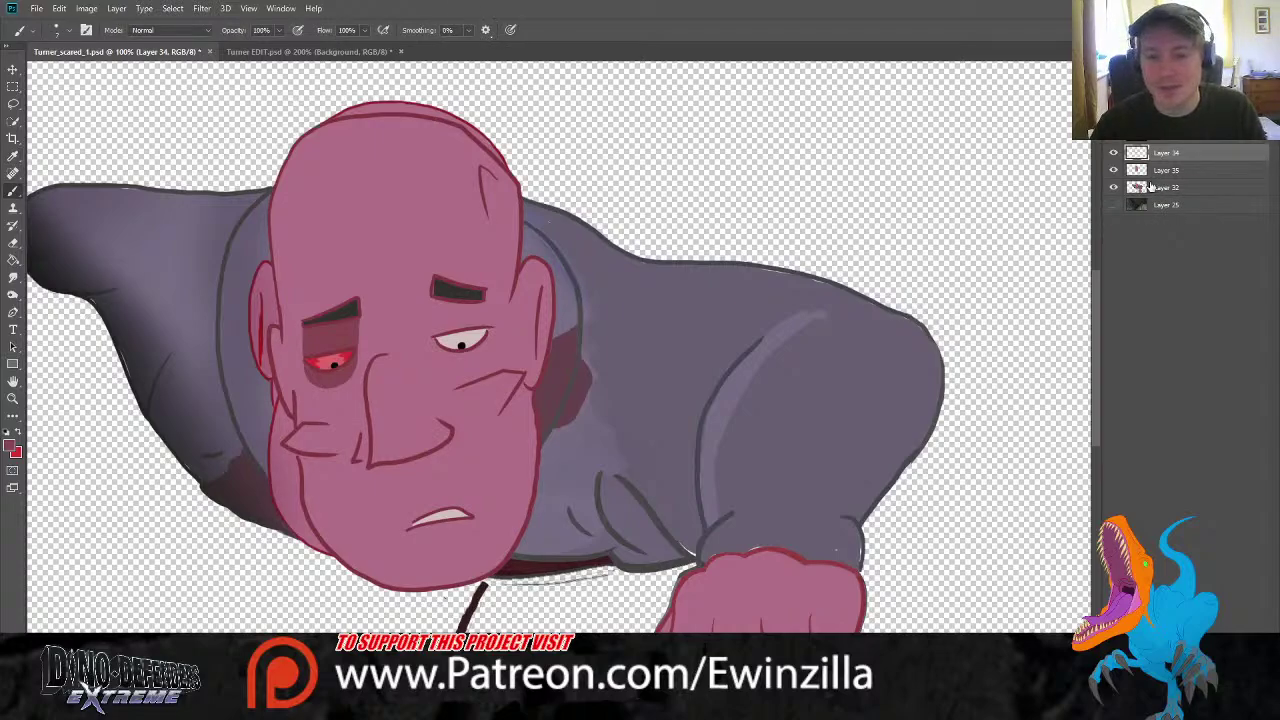
Lasso around both eyebrows on Layer 34, darken their crimson outlines to black, and merge the layer with Layer 35
{"action": "left_click", "coordinate": [1150, 187]}
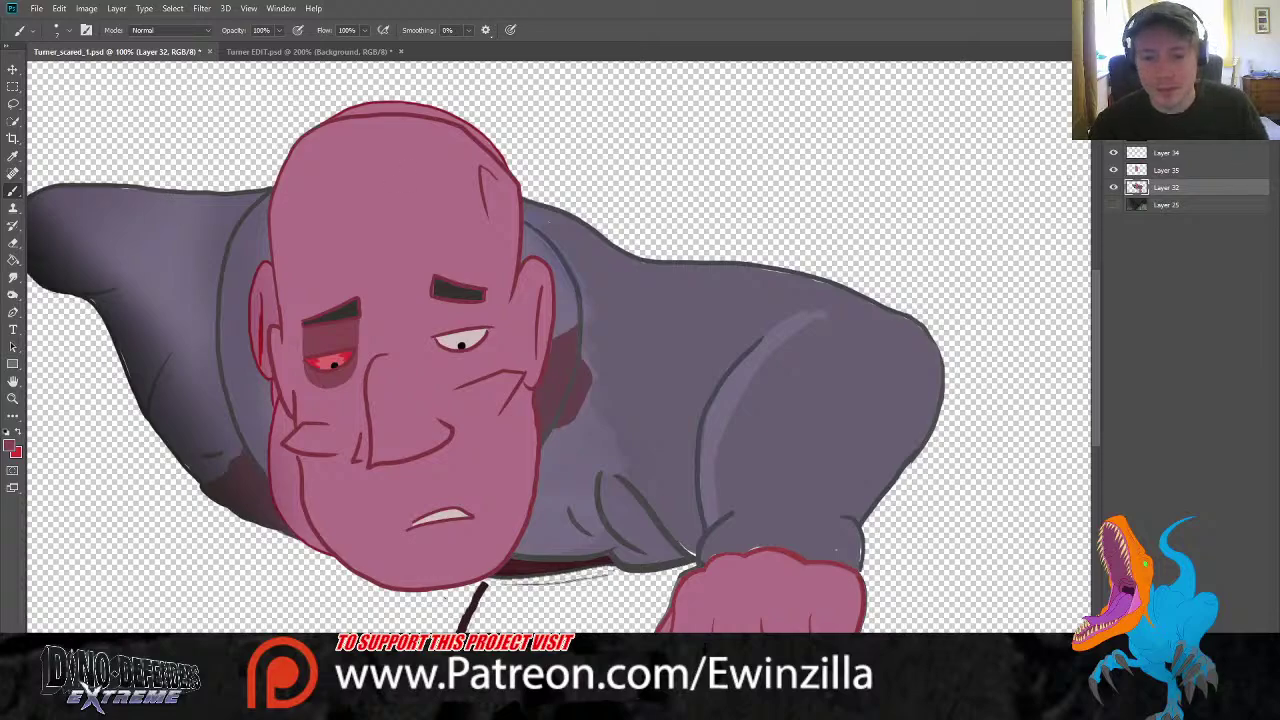
{"action": "left_click", "coordinate": [1152, 154]}
{"action": "left_click", "coordinate": [13, 104]}
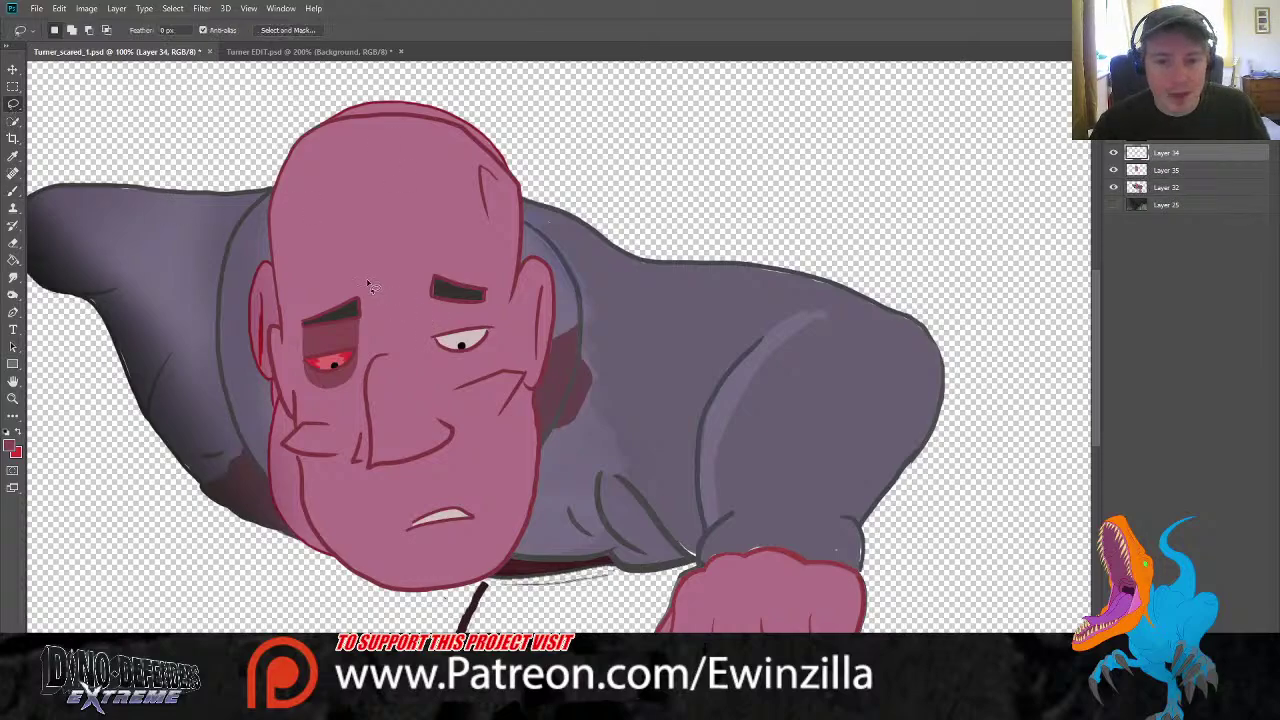
{"action": "mouse_move", "coordinate": [366, 281]}
{"action": "left_mouse_down"}
{"action": "mouse_move", "coordinate": [294, 319]}
{"action": "mouse_move", "coordinate": [296, 338]}
{"action": "mouse_move", "coordinate": [405, 311]}
{"action": "mouse_move", "coordinate": [488, 309]}
{"action": "mouse_move", "coordinate": [500, 293]}
{"action": "mouse_move", "coordinate": [479, 274]}
{"action": "mouse_move", "coordinate": [368, 278]}
{"action": "left_mouse_up"}
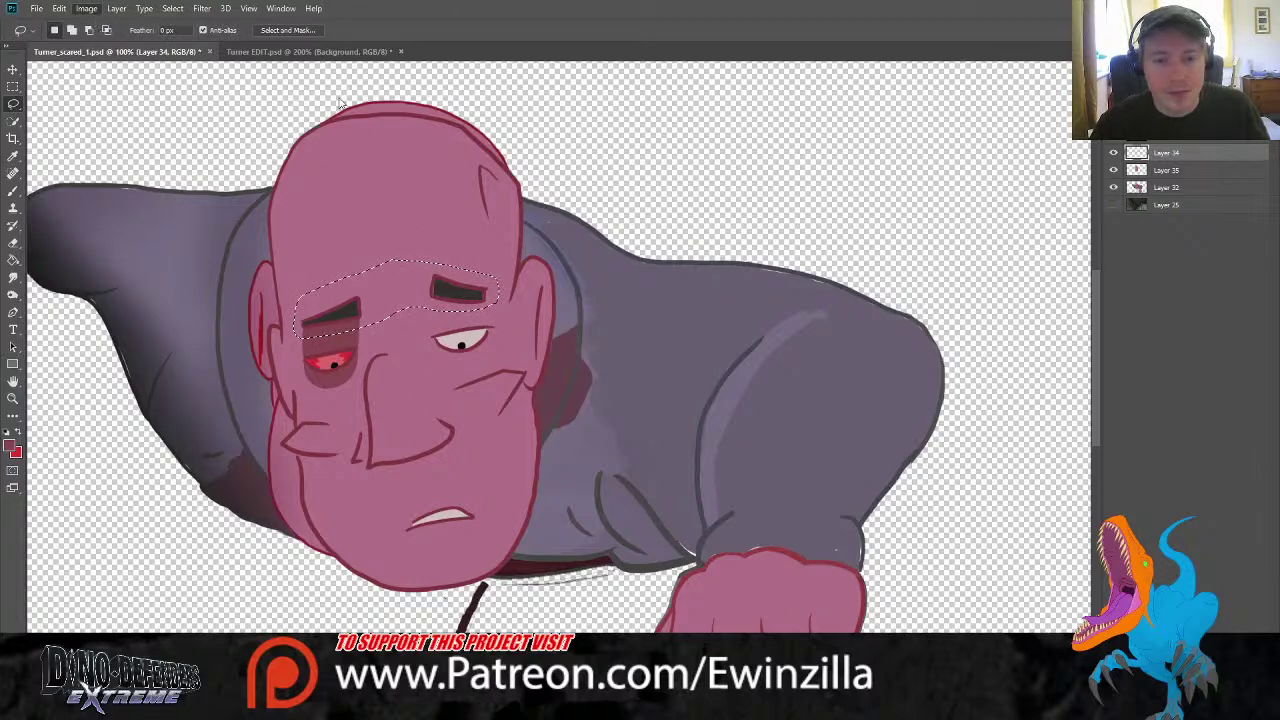
{"action": "key", "text": "i"}
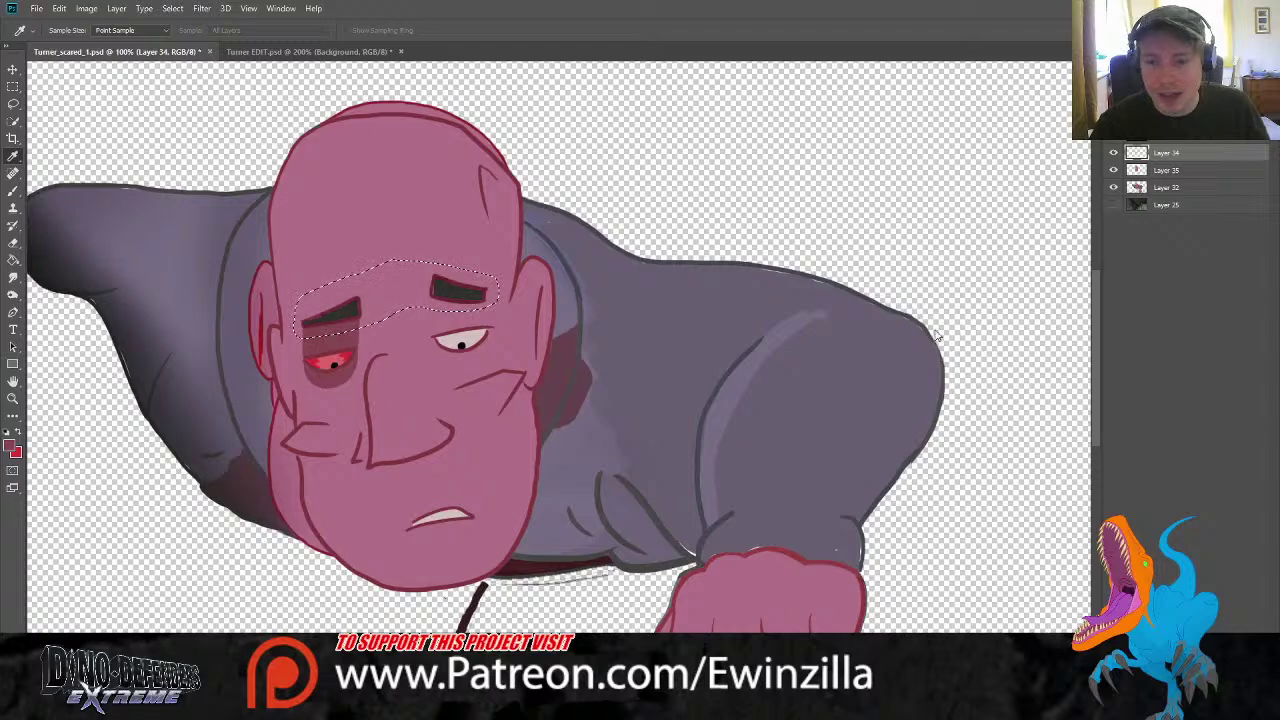
{"action": "left_click_drag", "start_coordinate": [934, 331], "coordinate": [901, 329]}
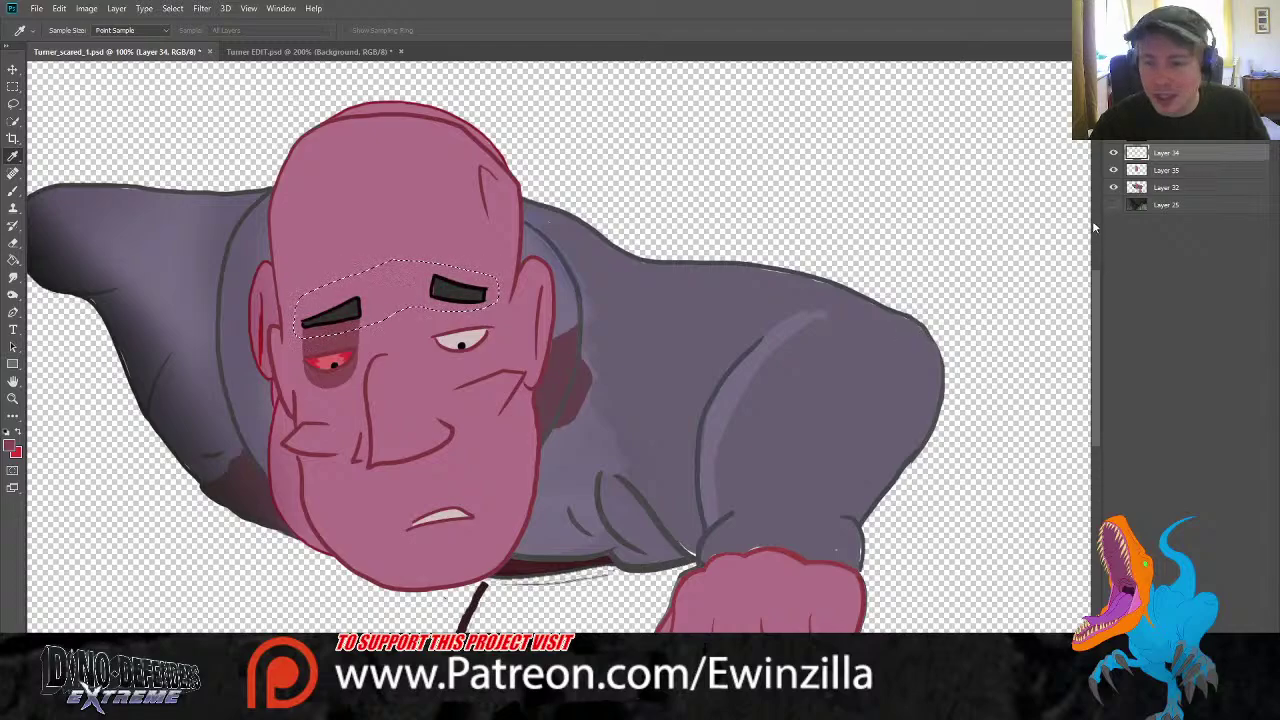
{"action": "key", "text": "l"}
{"action": "left_click", "coordinate": [13, 86]}
{"action": "key", "text": "ctrl+d"}
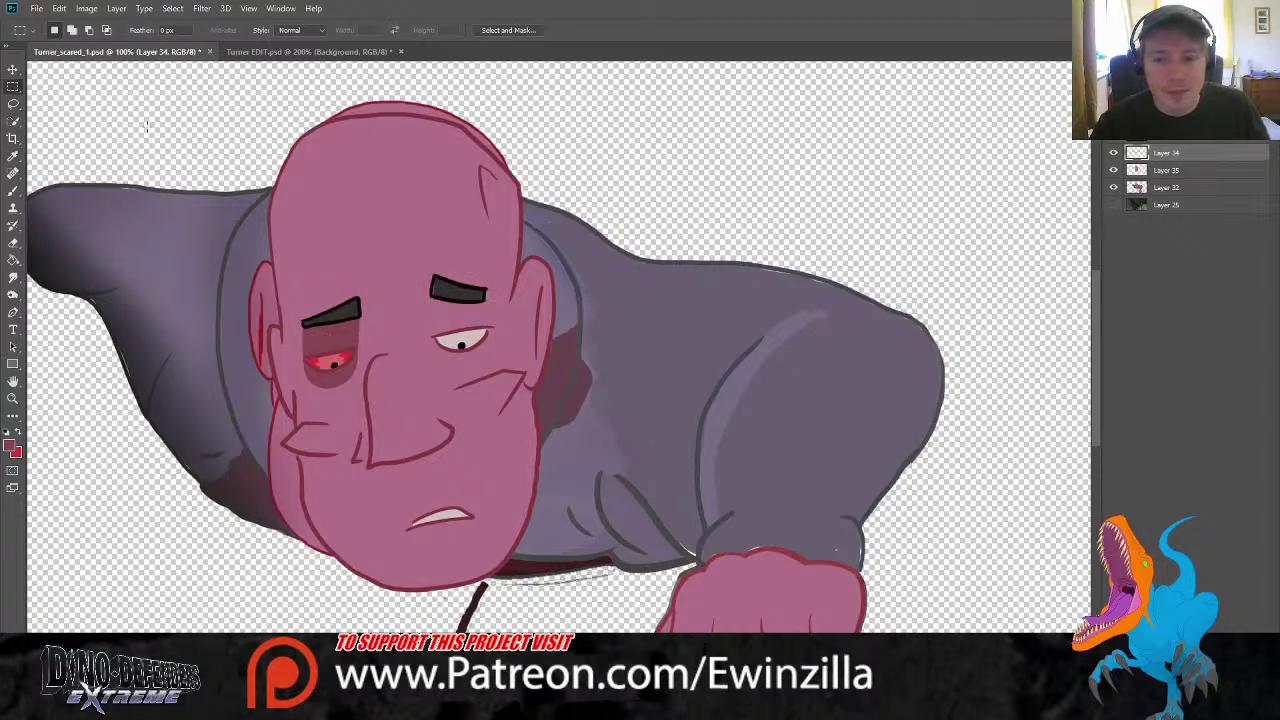
{"action": "left_click", "coordinate": [1168, 176]}
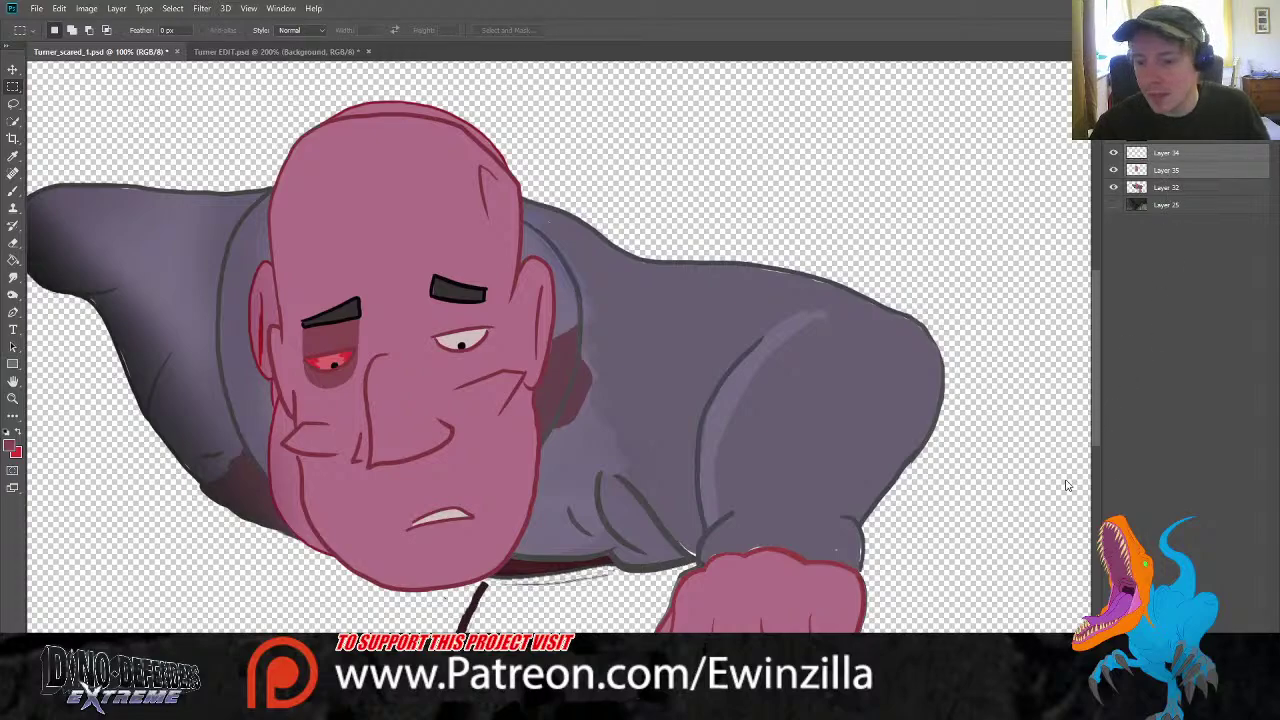
{"action": "key", "text": "ctrl+e"}
Compare the redrawn face with the original by repeatedly hiding and showing the merged Layer 34
{"action": "left_click", "coordinate": [1114, 154]}
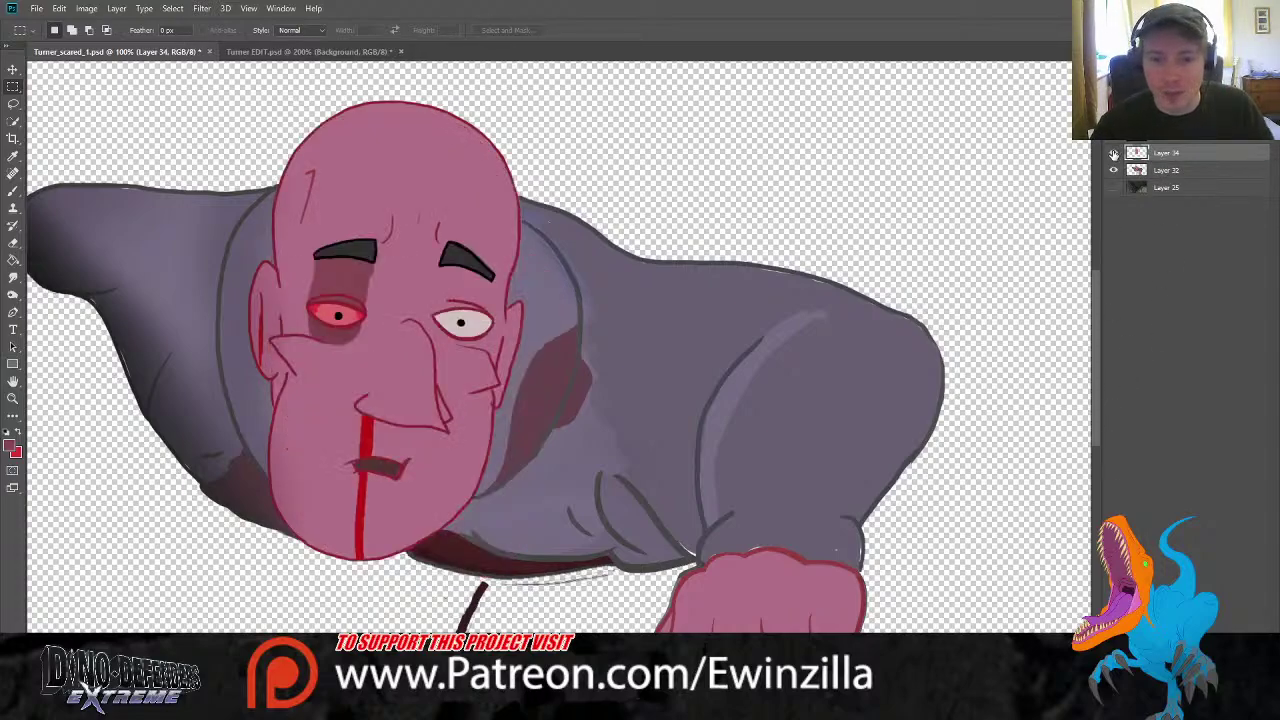
{"action": "left_click", "coordinate": [1114, 154]}
{"action": "left_click", "coordinate": [1114, 154]}
{"action": "left_click", "coordinate": [1113, 154]}
{"action": "left_click", "coordinate": [1114, 154]}
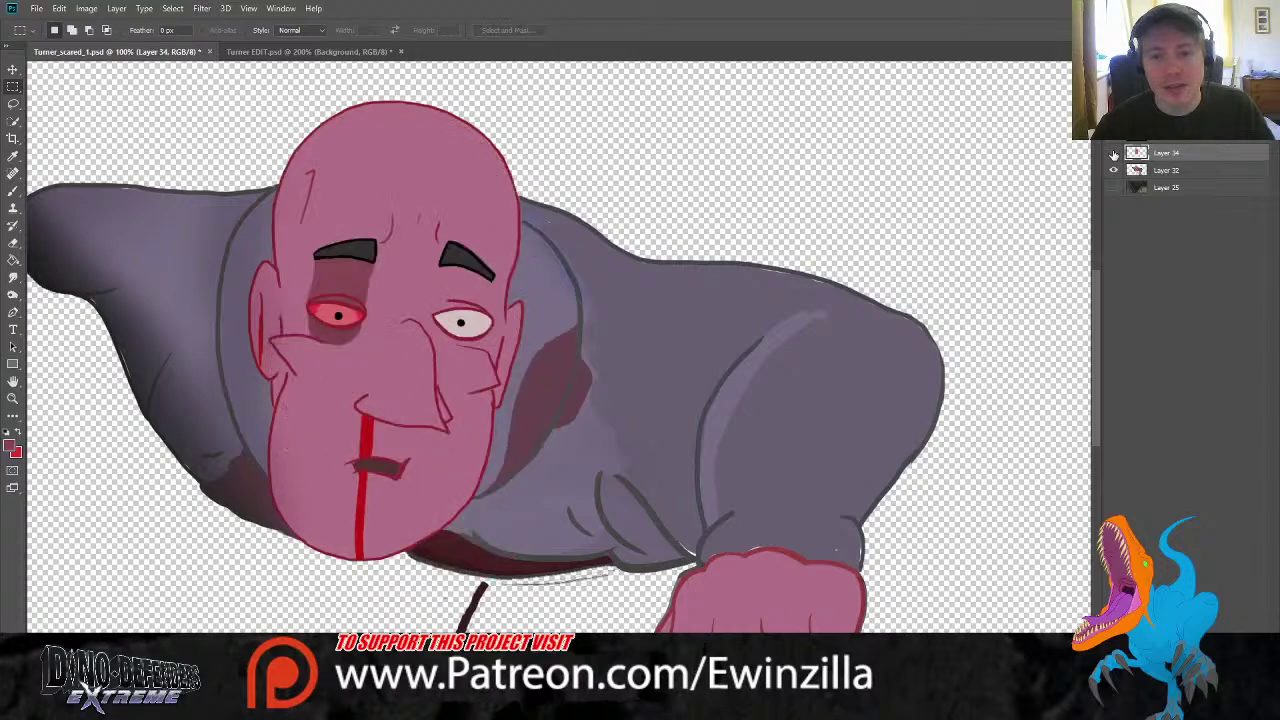
{"action": "left_click", "coordinate": [1114, 154]}
{"action": "left_click", "coordinate": [1114, 154]}
{"action": "left_click", "coordinate": [1114, 154]}
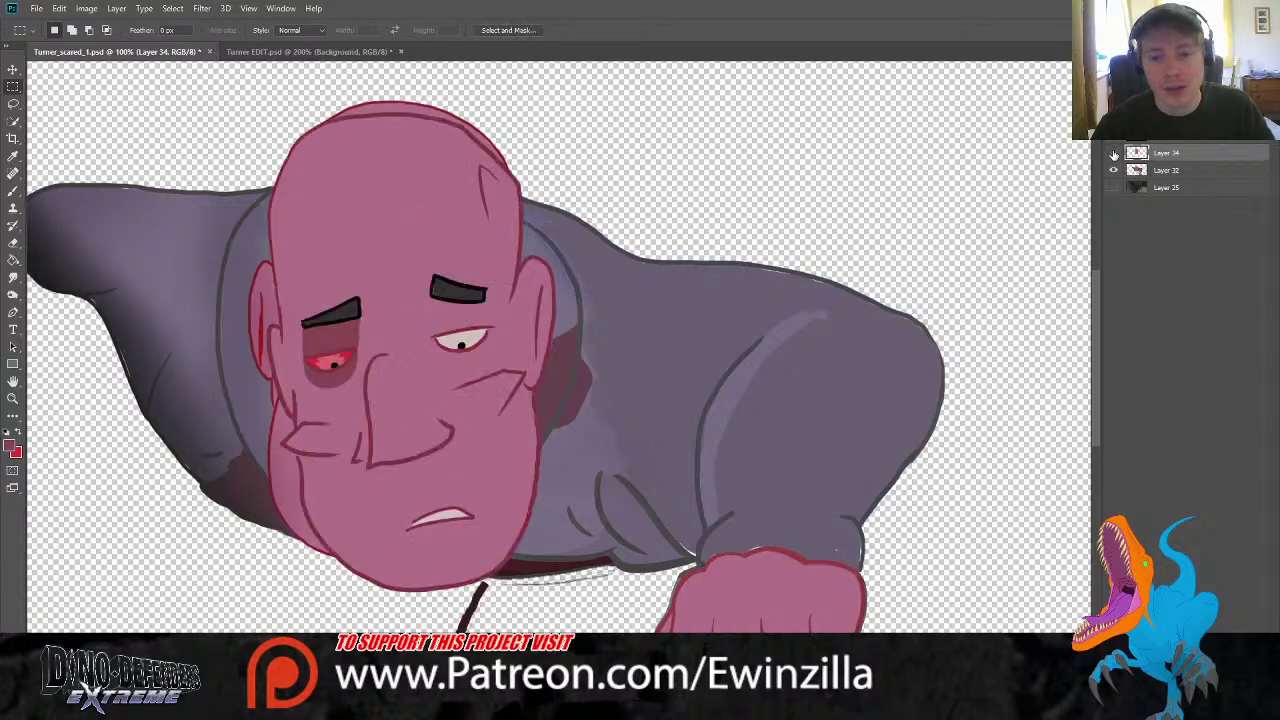
{"action": "left_click", "coordinate": [1114, 154]}
{"action": "left_click", "coordinate": [1114, 154]}
{"action": "left_click", "coordinate": [1114, 154]}
{"action": "left_click", "coordinate": [1114, 154]}
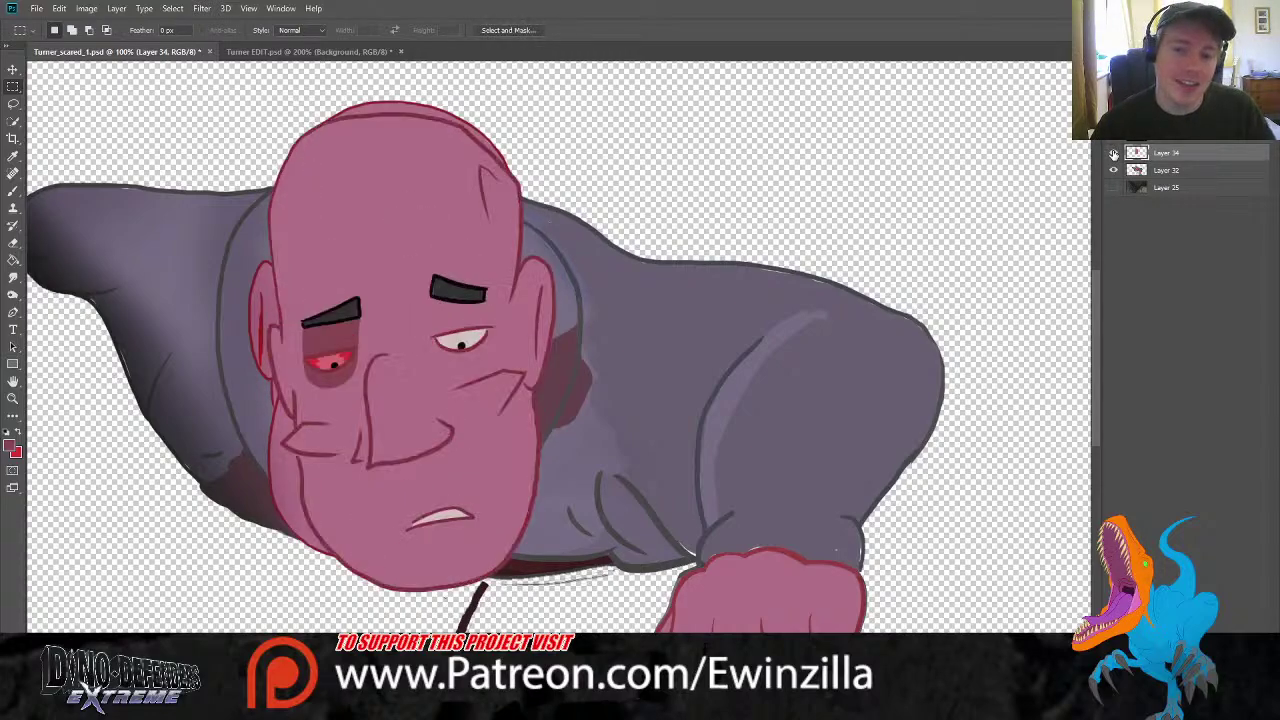
{"action": "left_click", "coordinate": [1114, 154]}
{"action": "left_click", "coordinate": [1114, 154]}
{"action": "left_click", "coordinate": [1114, 154]}
{"action": "left_click", "coordinate": [1114, 154]}
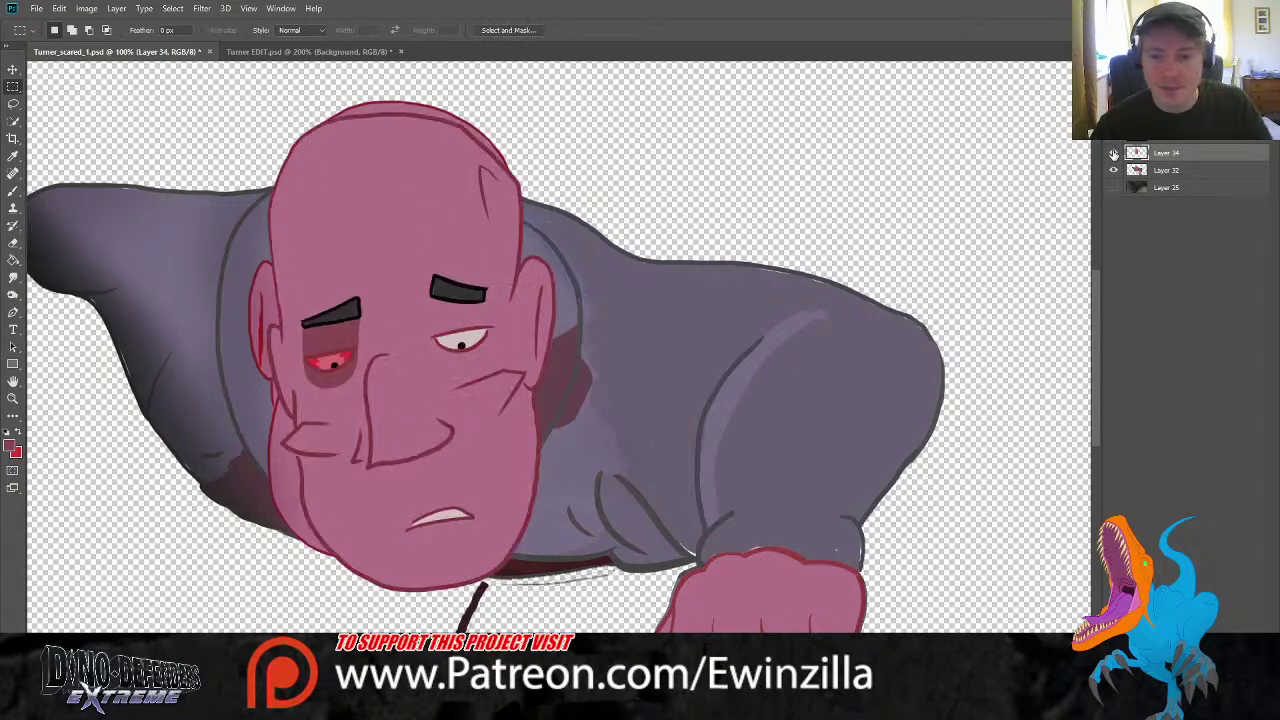
Sample the crimson line colour and paint a temple crease on the injured-eye side and short frown lines above both eyebrows
{"action": "left_click", "coordinate": [13, 155]}
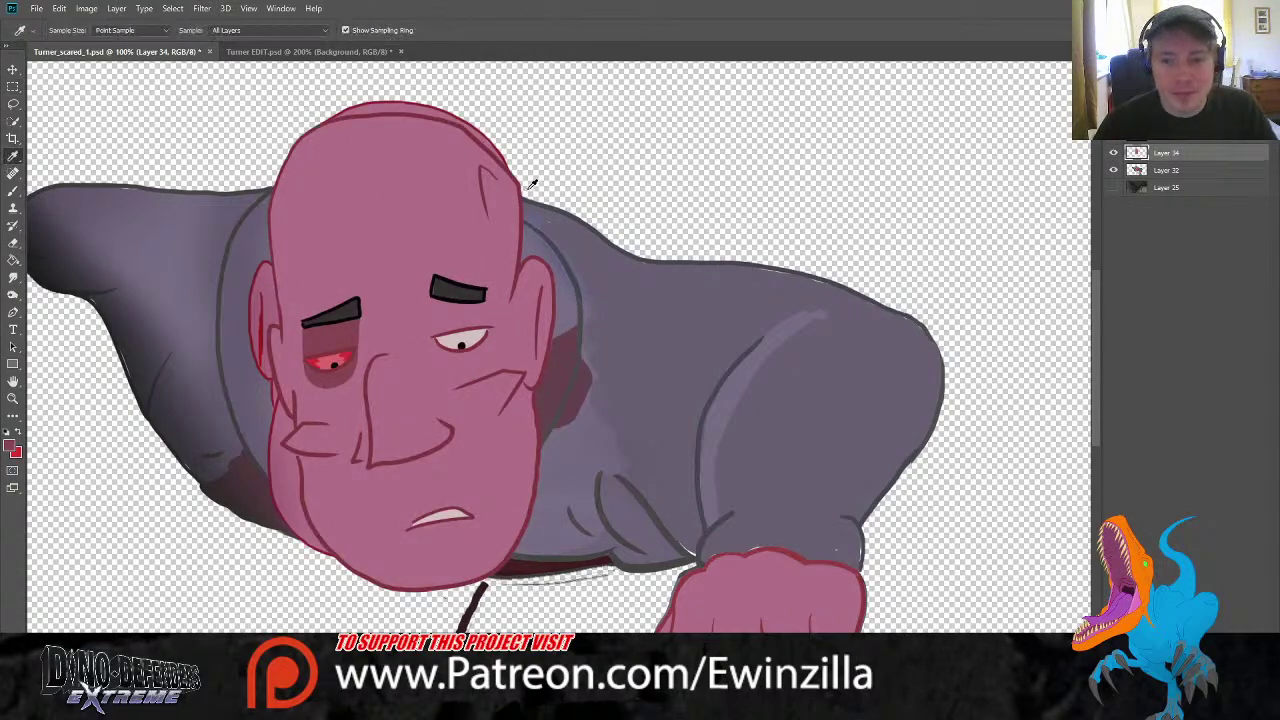
{"action": "left_click_drag", "start_coordinate": [500, 196], "coordinate": [487, 190]}
{"action": "left_click", "coordinate": [13, 190]}
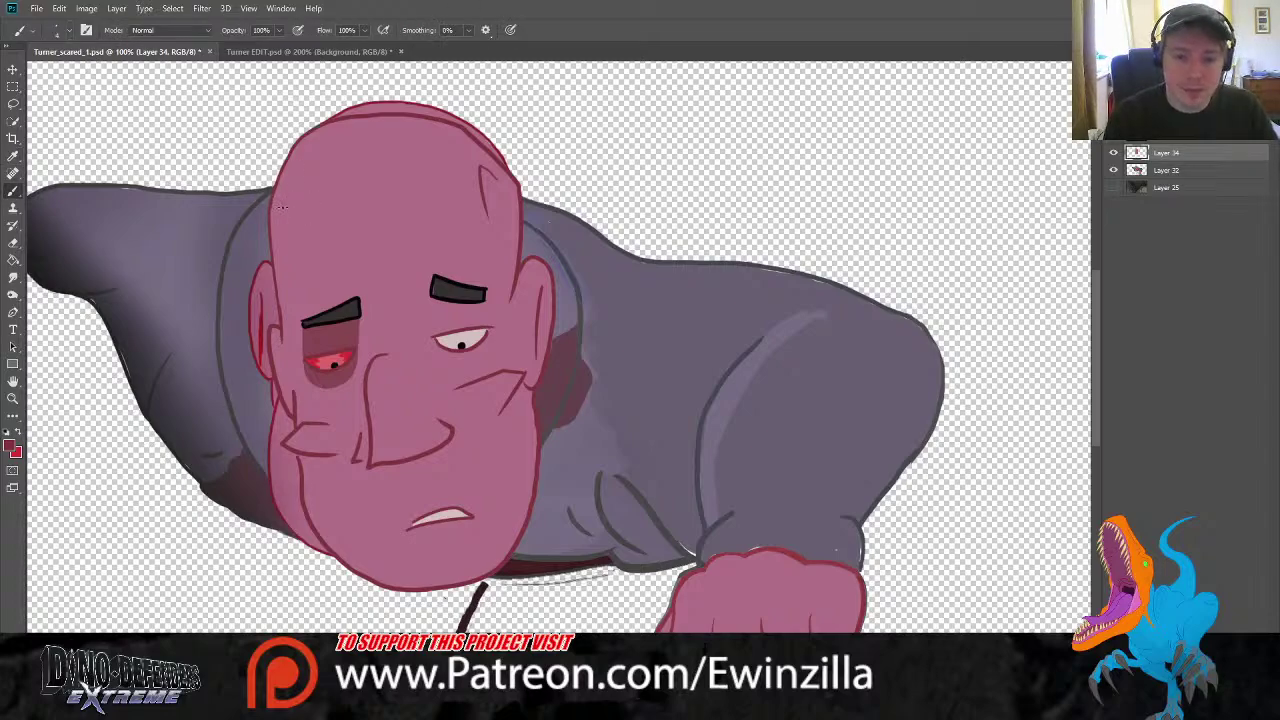
{"action": "left_click_drag", "start_coordinate": [283, 203], "coordinate": [288, 265]}
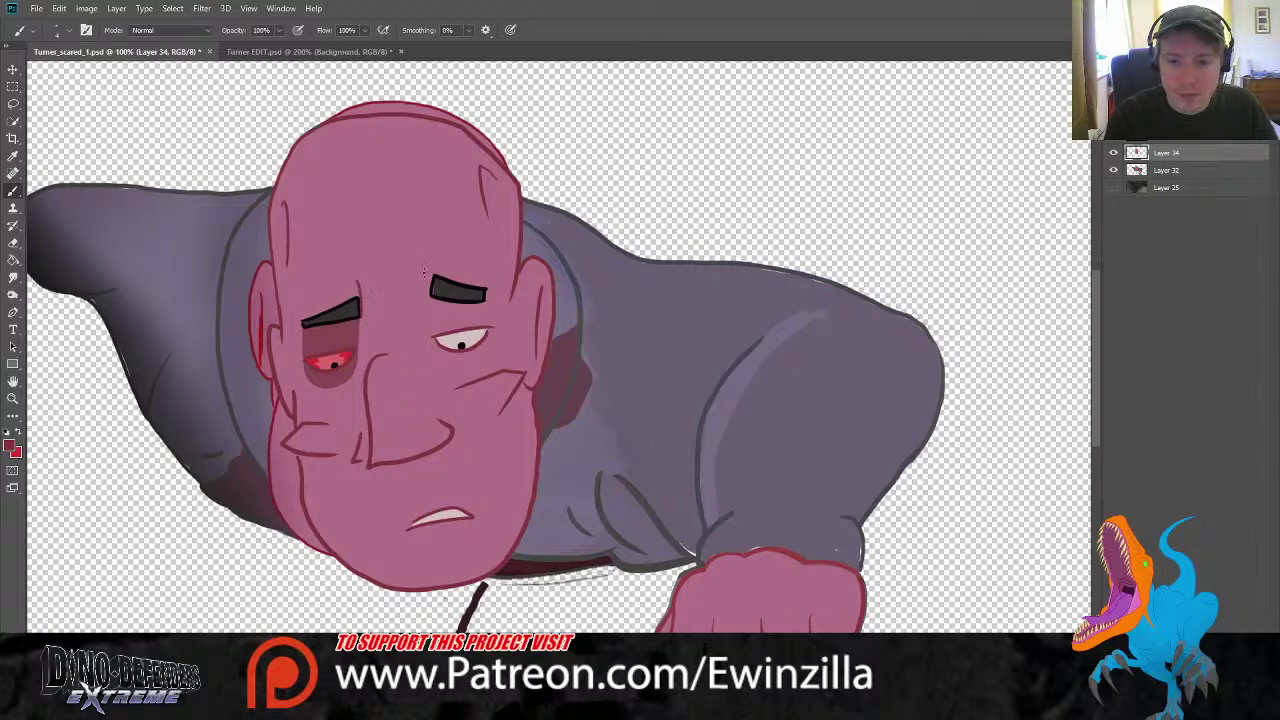
Smudge Layer 32 around the head to remove the original's crown, ear and jaw edges protruding behind the redrawn face
{"action": "left_click", "coordinate": [13, 277]}
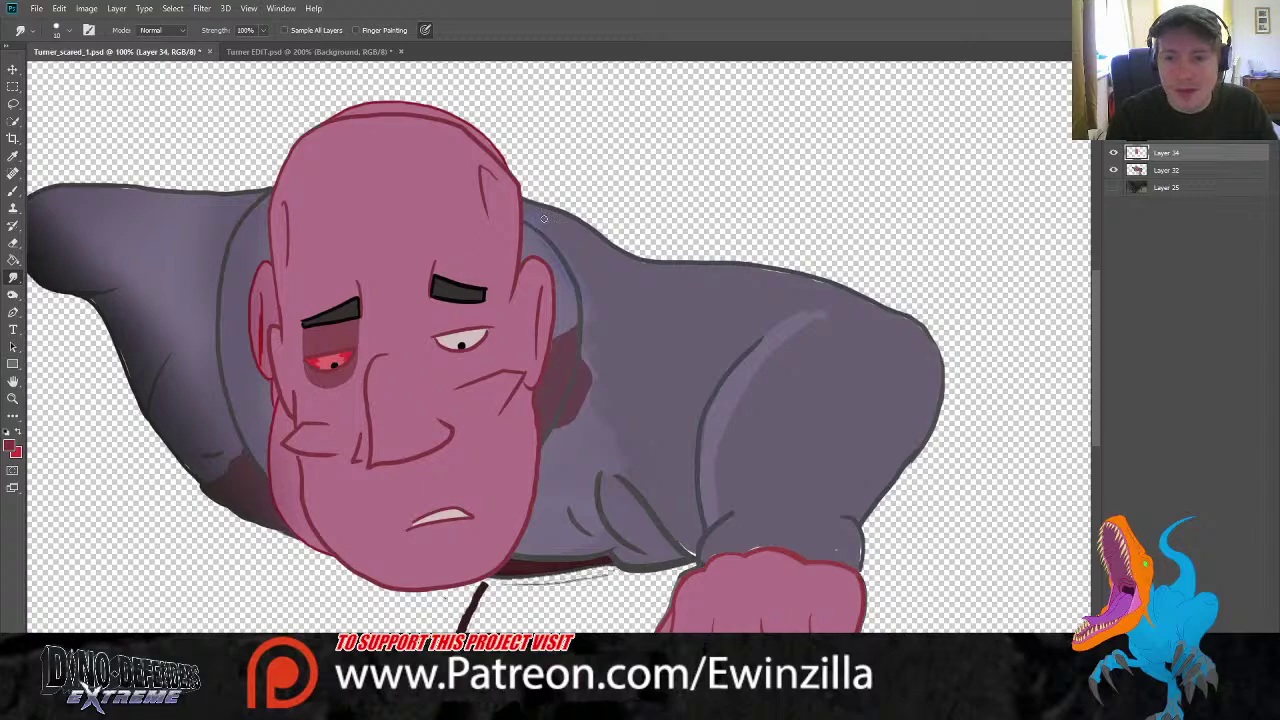
{"action": "left_click", "coordinate": [1170, 170]}
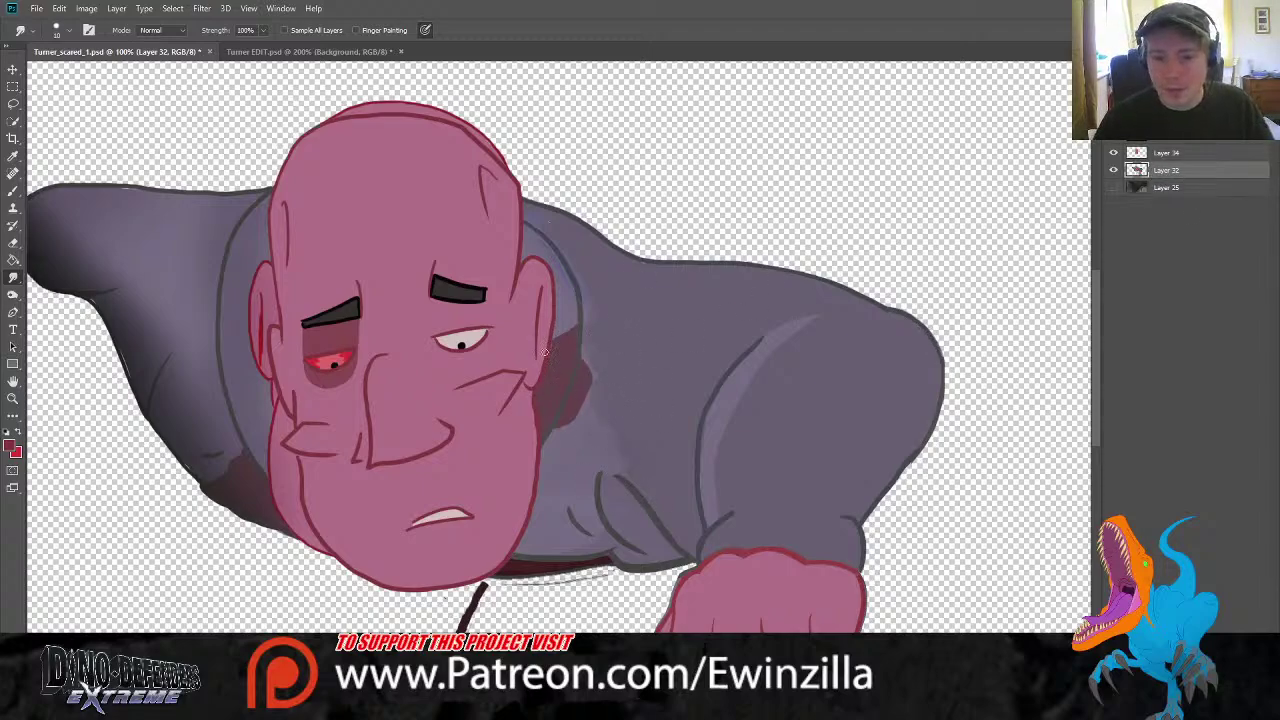
{"action": "mouse_move", "coordinate": [536, 167]}
{"action": "left_mouse_down"}
{"action": "mouse_move", "coordinate": [455, 153]}
{"action": "mouse_move", "coordinate": [512, 140]}
{"action": "mouse_move", "coordinate": [397, 131]}
{"action": "mouse_move", "coordinate": [462, 118]}
{"action": "mouse_move", "coordinate": [457, 107]}
{"action": "mouse_move", "coordinate": [387, 103]}
{"action": "mouse_move", "coordinate": [328, 121]}
{"action": "left_mouse_up"}
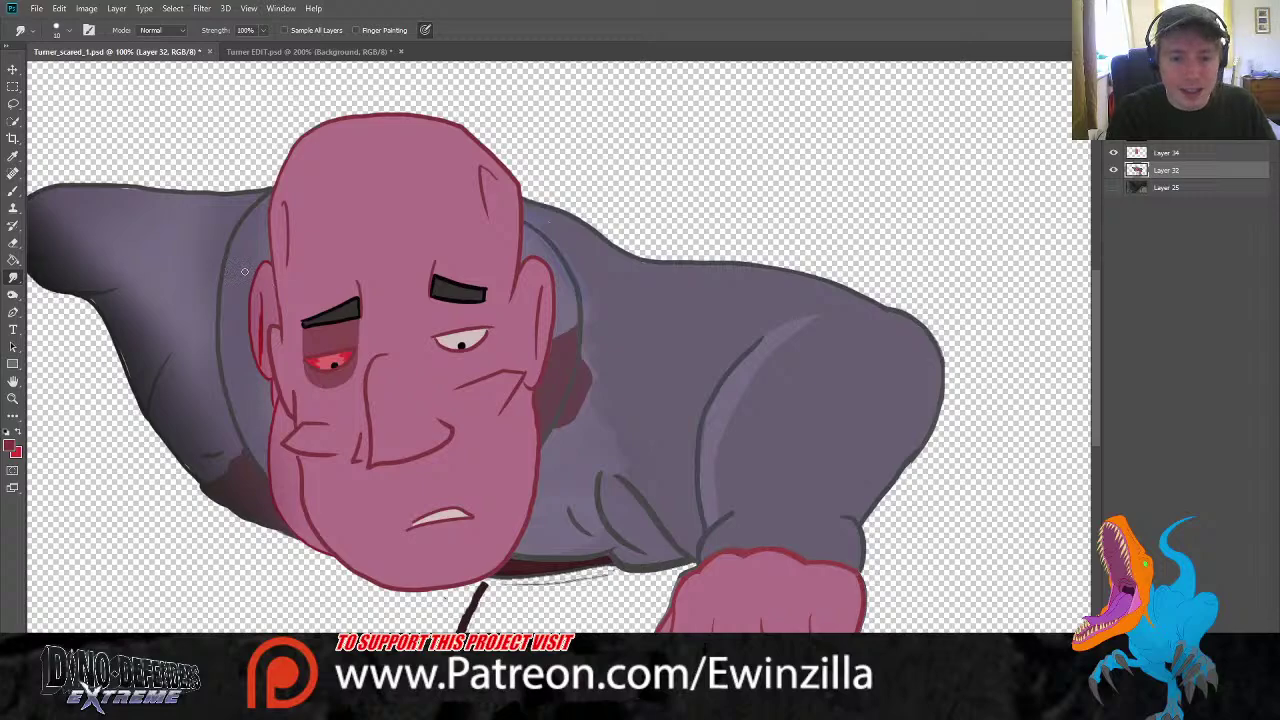
{"action": "left_click_drag", "start_coordinate": [251, 270], "coordinate": [275, 315]}
{"action": "mouse_move", "coordinate": [271, 240]}
{"action": "left_mouse_down"}
{"action": "mouse_move", "coordinate": [281, 369]}
{"action": "mouse_move", "coordinate": [249, 343]}
{"action": "left_mouse_up"}
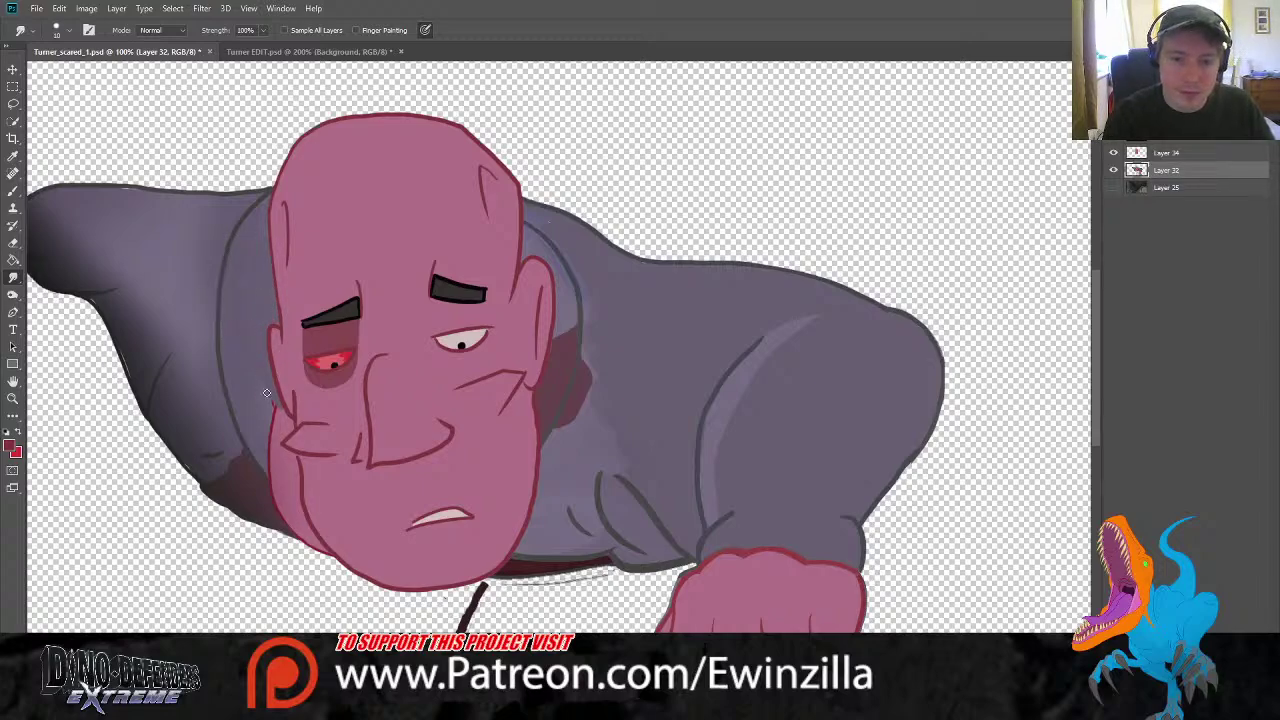
{"action": "left_click_drag", "start_coordinate": [266, 393], "coordinate": [294, 430]}
{"action": "mouse_move", "coordinate": [255, 370]}
{"action": "left_mouse_down"}
{"action": "mouse_move", "coordinate": [287, 435]}
{"action": "mouse_move", "coordinate": [256, 394]}
{"action": "mouse_move", "coordinate": [253, 410]}
{"action": "mouse_move", "coordinate": [244, 402]}
{"action": "mouse_move", "coordinate": [252, 441]}
{"action": "mouse_move", "coordinate": [295, 490]}
{"action": "mouse_move", "coordinate": [269, 389]}
{"action": "left_mouse_up"}
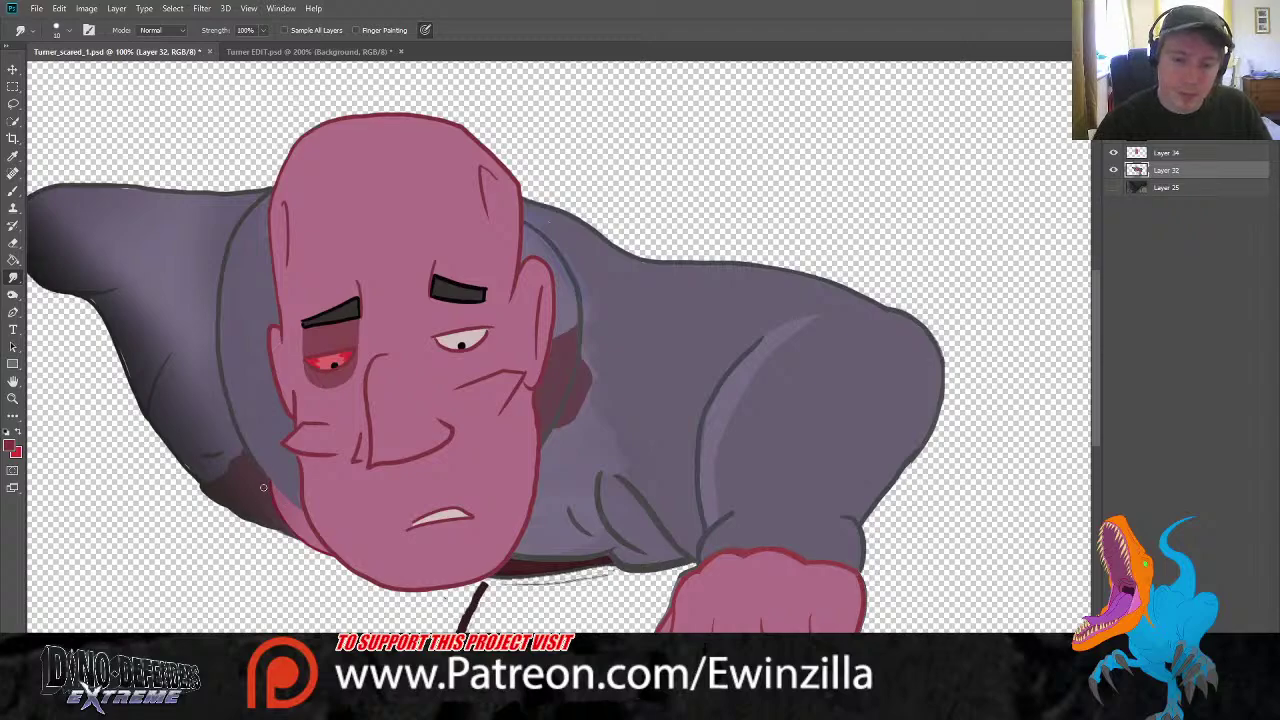
{"action": "mouse_move", "coordinate": [256, 473]}
{"action": "left_mouse_down"}
{"action": "mouse_move", "coordinate": [304, 524]}
{"action": "mouse_move", "coordinate": [298, 510]}
{"action": "left_mouse_up"}
{"action": "left_click_drag", "start_coordinate": [259, 468], "coordinate": [332, 536]}
{"action": "mouse_move", "coordinate": [268, 500]}
{"action": "left_mouse_down"}
{"action": "mouse_move", "coordinate": [366, 554]}
{"action": "mouse_move", "coordinate": [270, 517]}
{"action": "mouse_move", "coordinate": [347, 552]}
{"action": "mouse_move", "coordinate": [312, 549]}
{"action": "left_mouse_up"}
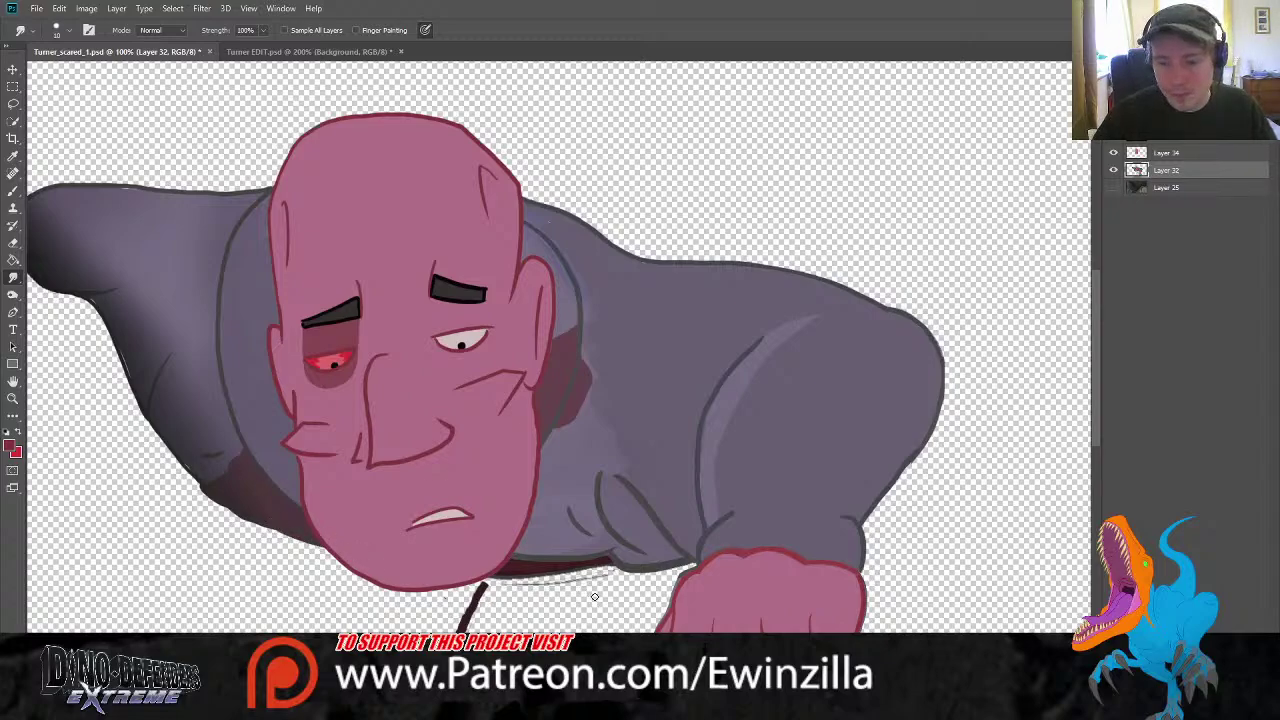
Show the Layer 25 background and burn a soft shadow down the uninjured side of the face on Layer 34, redoing the first attempt
{"action": "left_click", "coordinate": [1113, 187]}
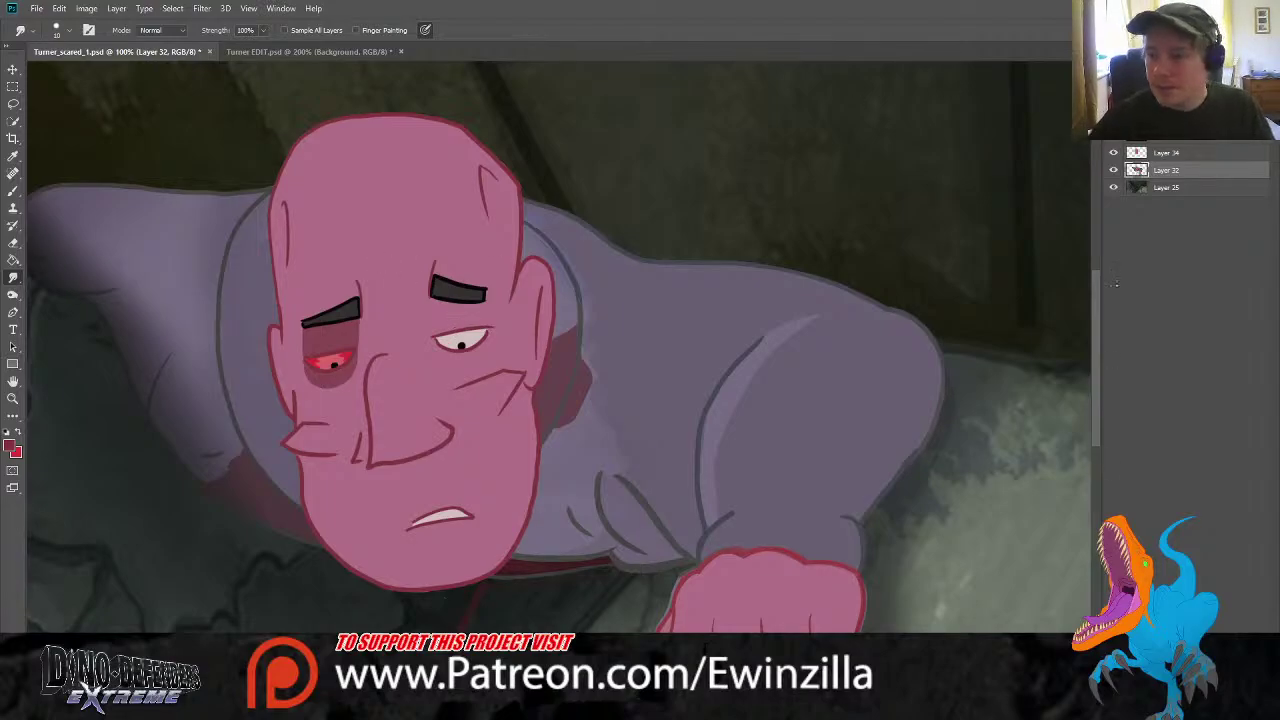
{"action": "left_click", "coordinate": [1165, 156]}
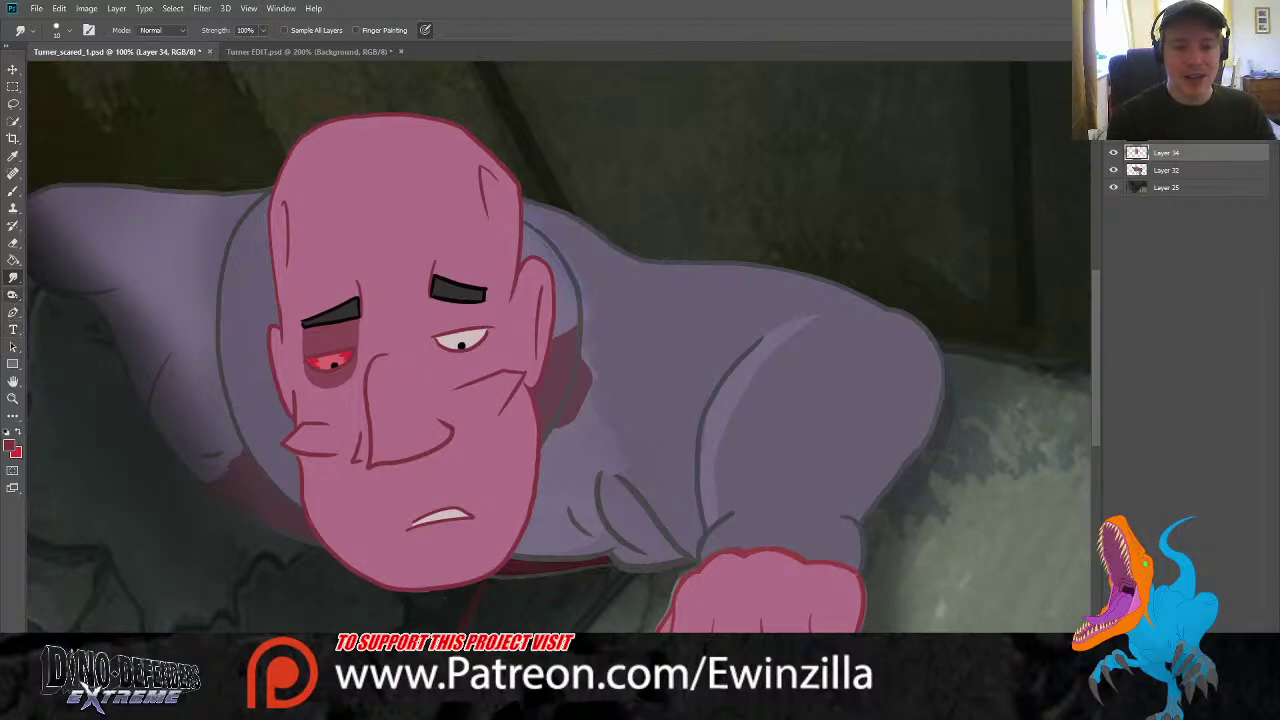
{"action": "left_click", "coordinate": [13, 294]}
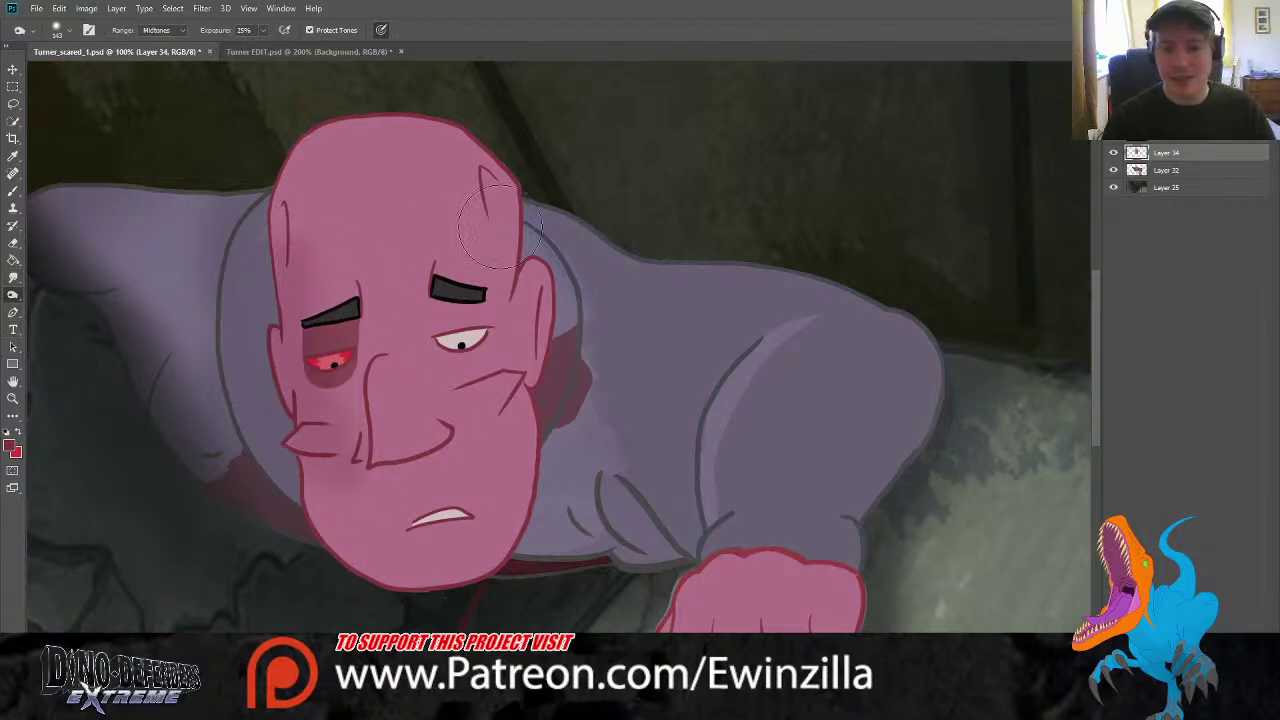
{"action": "left_click_drag", "start_coordinate": [511, 178], "coordinate": [508, 535]}
{"action": "key", "text": "ctrl+z"}
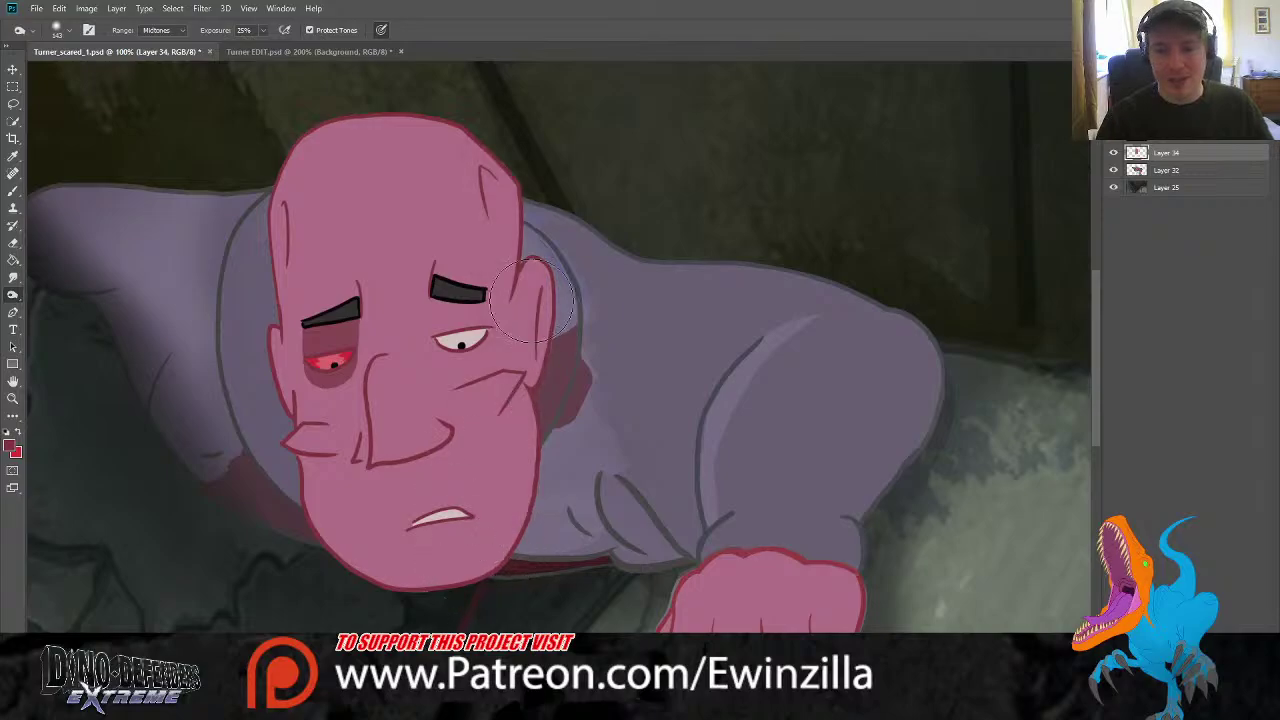
{"action": "mouse_move", "coordinate": [511, 178]}
{"action": "left_mouse_down"}
{"action": "mouse_move", "coordinate": [528, 530]}
{"action": "mouse_move", "coordinate": [480, 590]}
{"action": "left_mouse_up"}
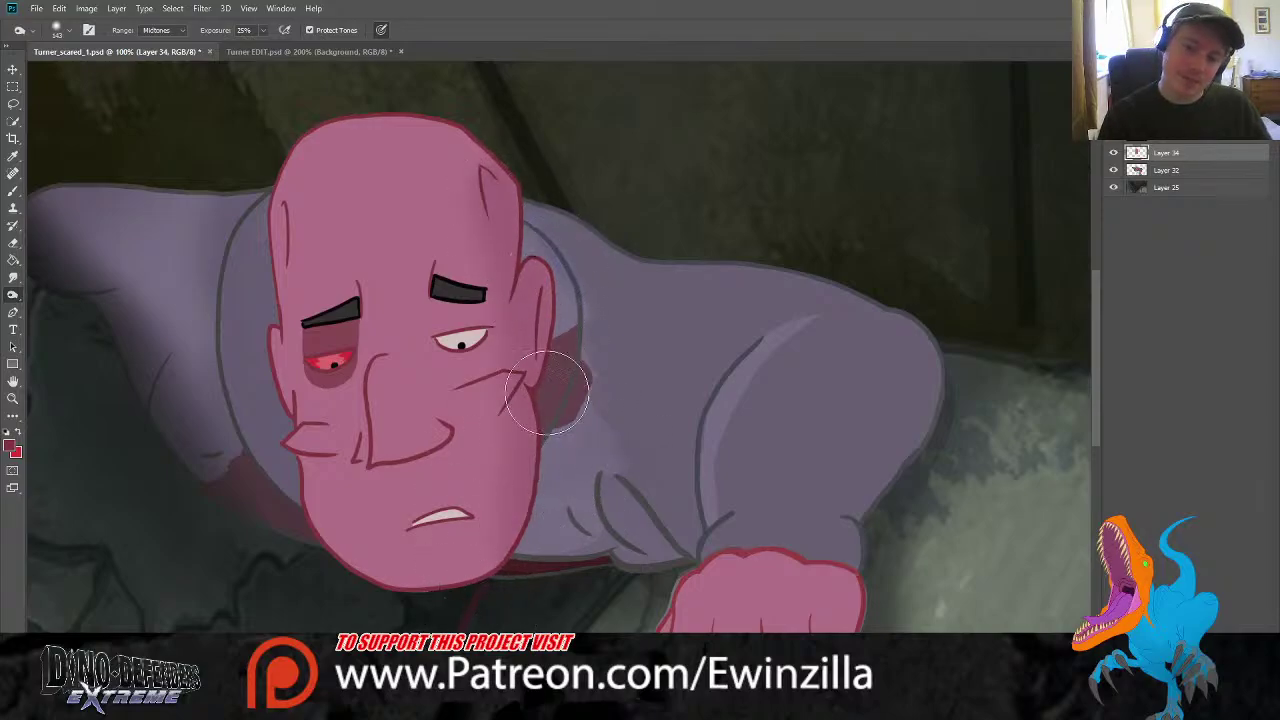
Burn a soft shadow into the jacket beside the face on Layer 32, and touch up the area with Blur and Smudge
{"action": "left_click", "coordinate": [1166, 170]}
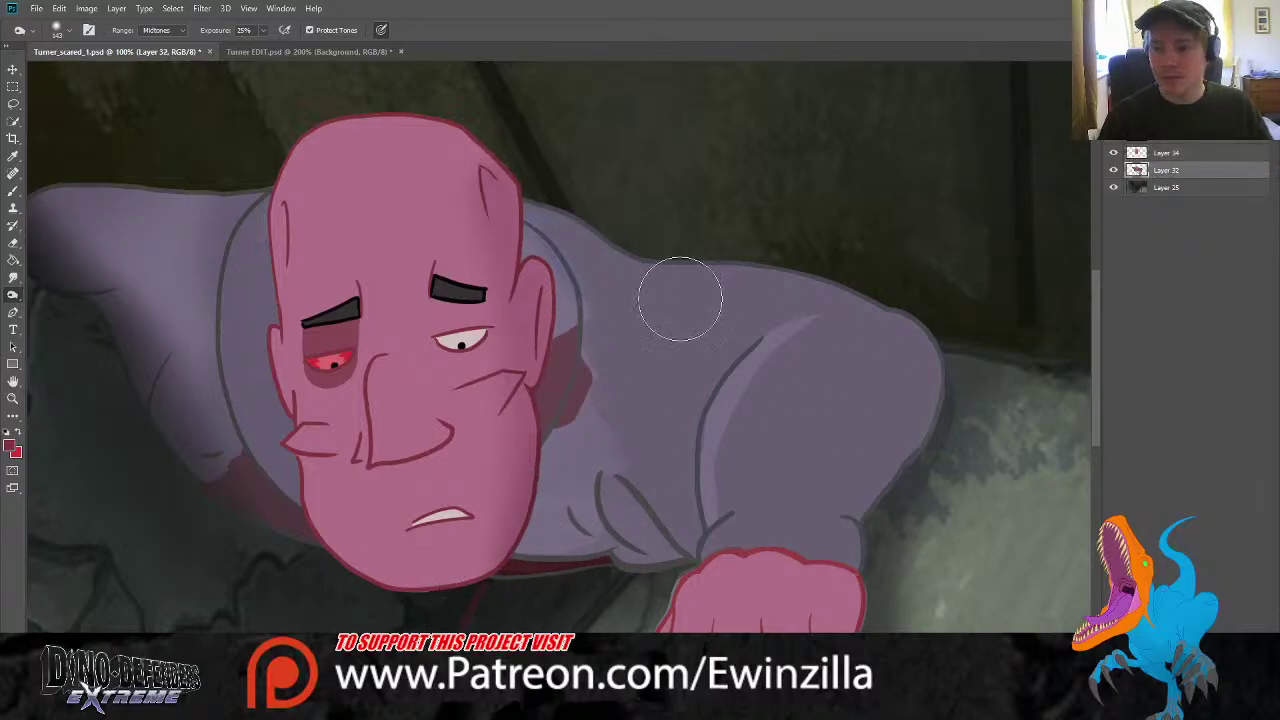
{"action": "mouse_move", "coordinate": [555, 315]}
{"action": "left_mouse_down"}
{"action": "mouse_move", "coordinate": [530, 584]}
{"action": "mouse_move", "coordinate": [559, 517]}
{"action": "left_mouse_up"}
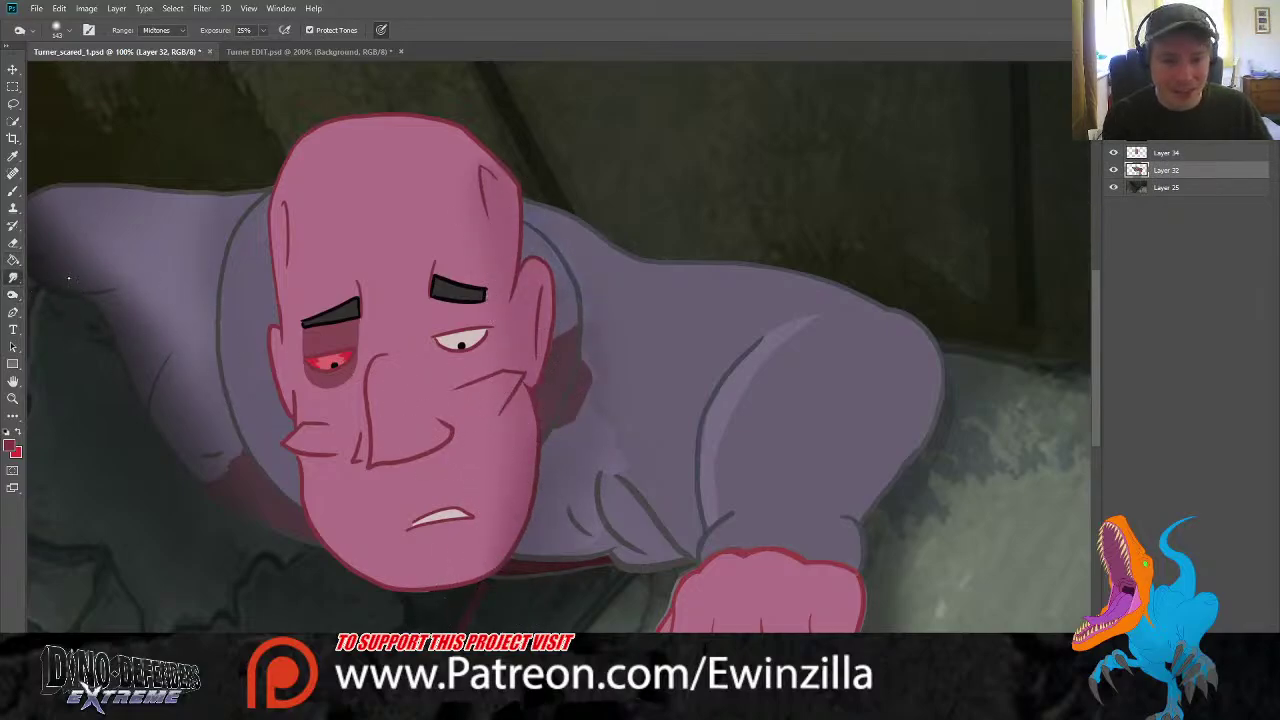
{"action": "left_click", "coordinate": [13, 277]}
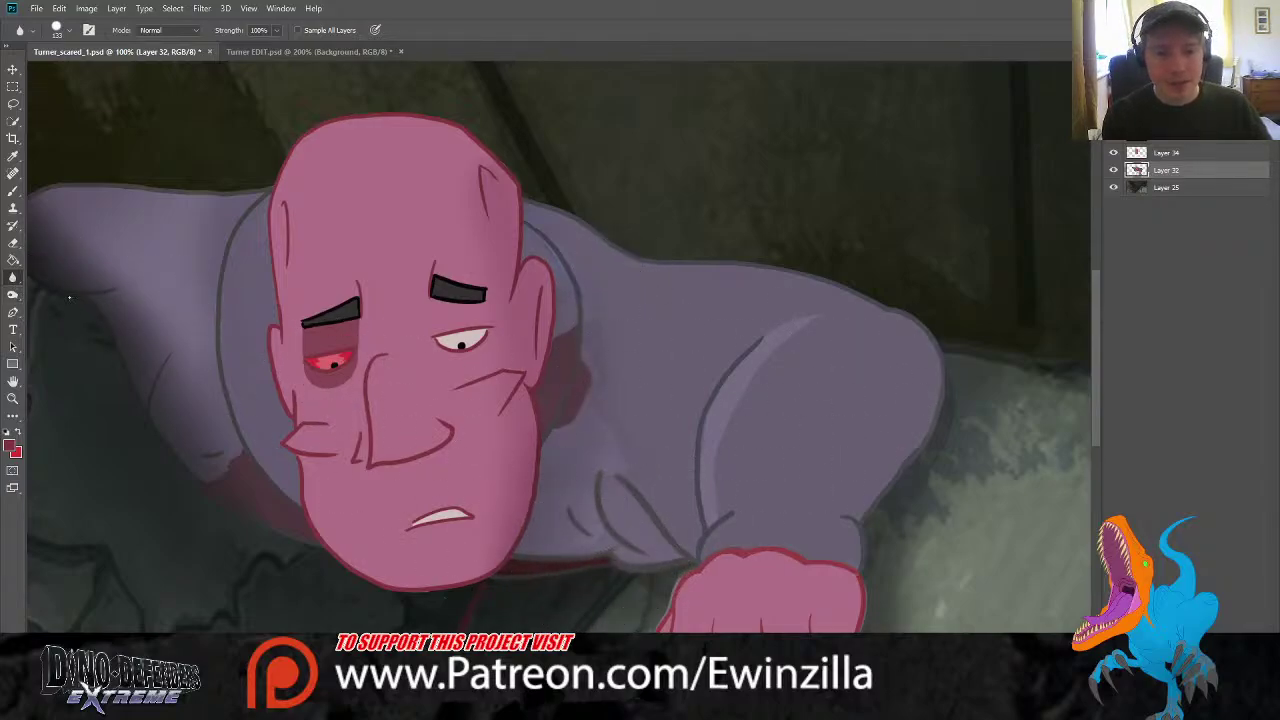
{"action": "key", "text": "shift+r"}
{"action": "key", "text": "shift+r"}
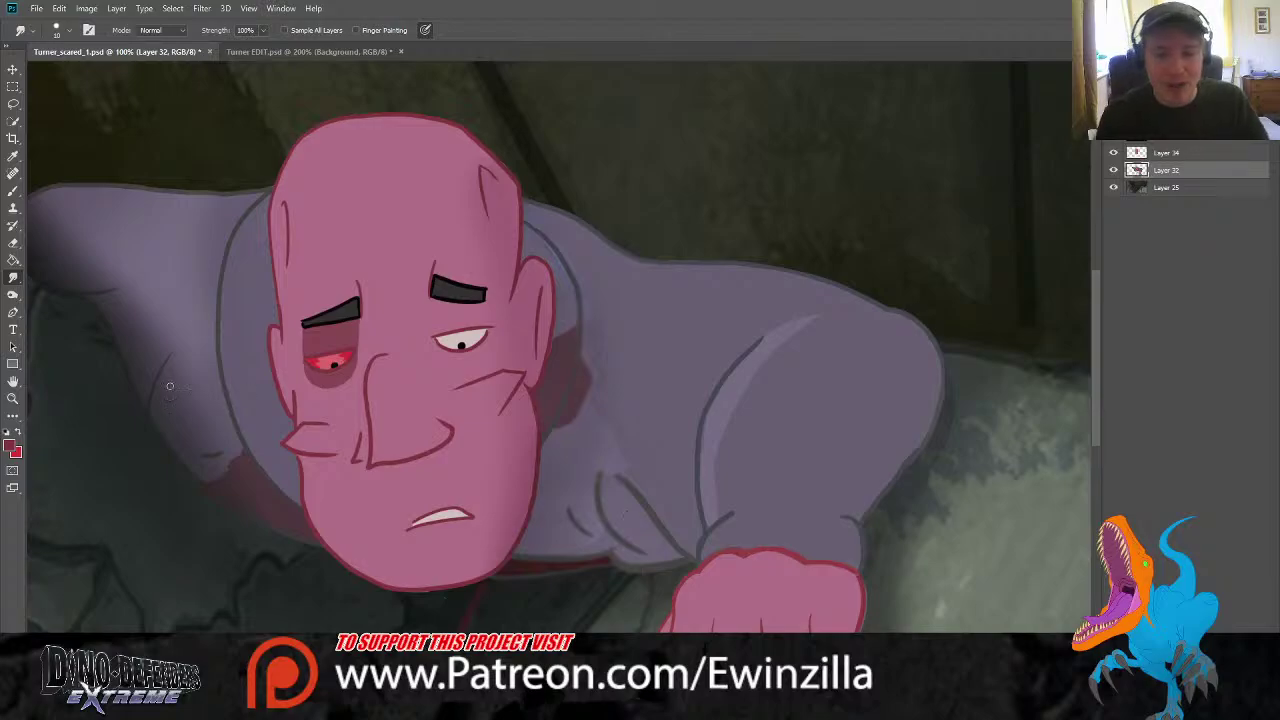
Hide Layer 34 and sample the bright blood red from the original nosebleed on Layer 32
{"action": "key", "text": "z"}
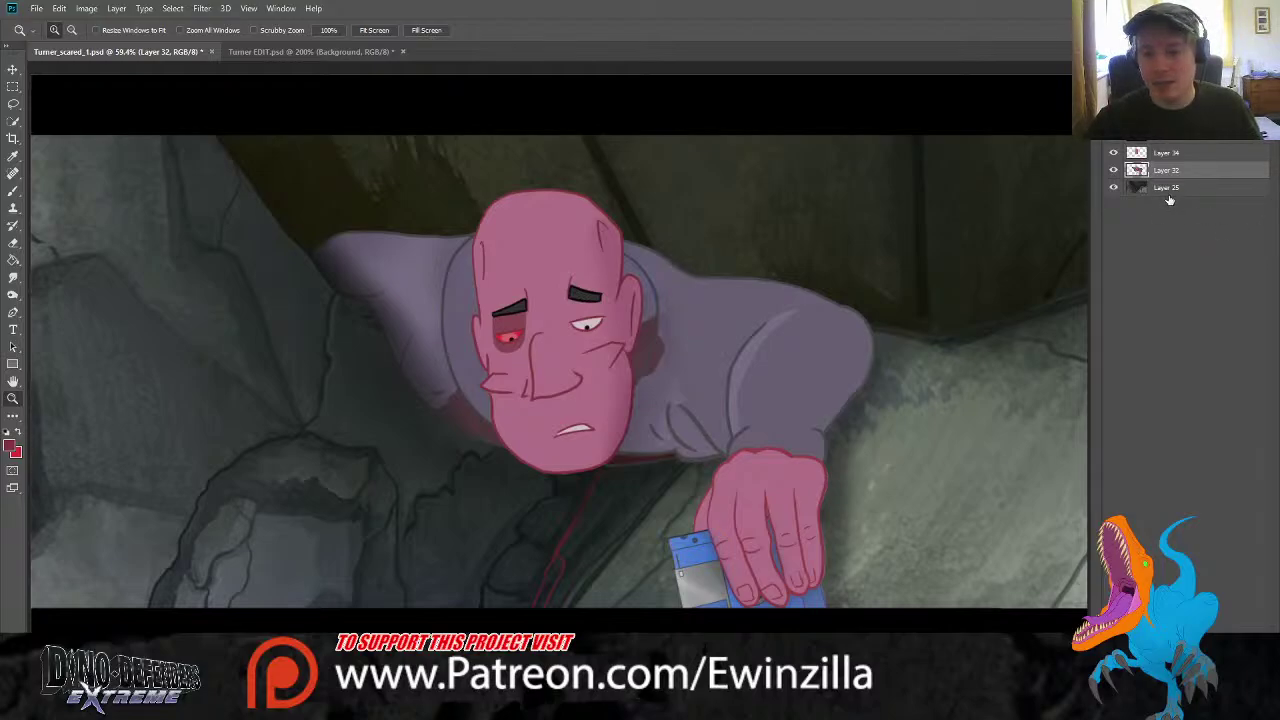
{"action": "left_click", "coordinate": [1113, 152]}
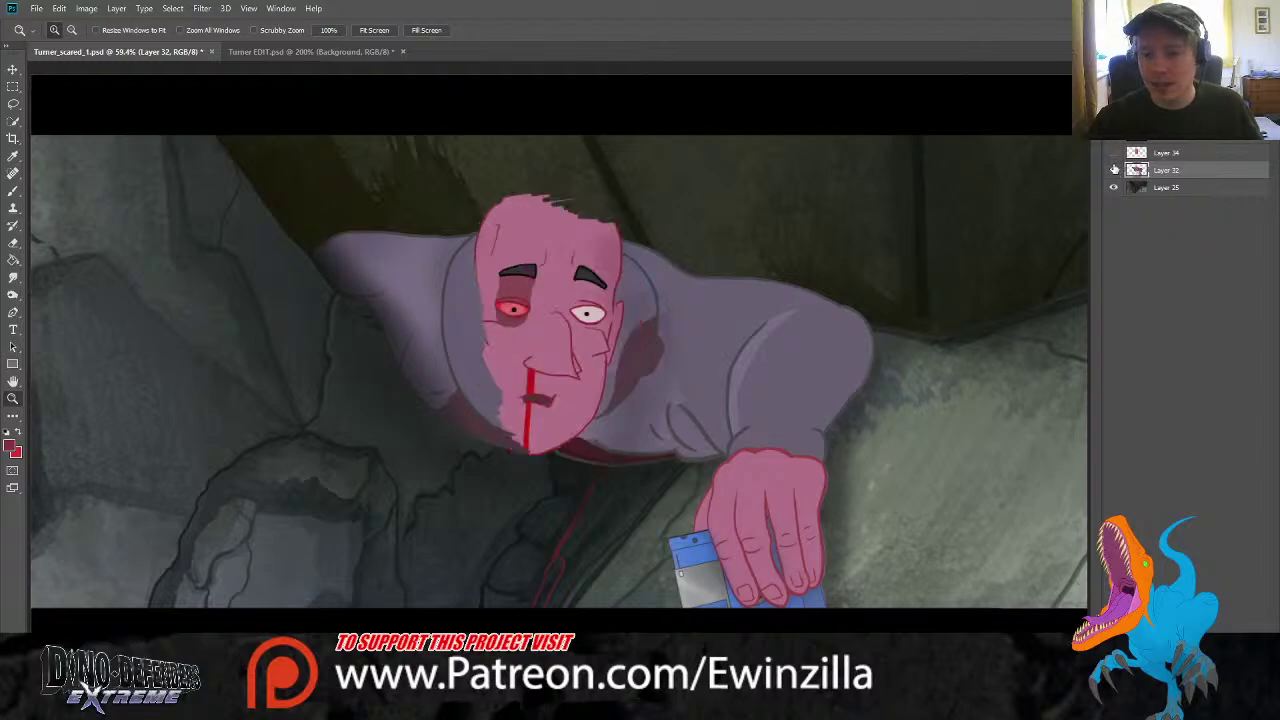
{"action": "left_click", "coordinate": [13, 156]}
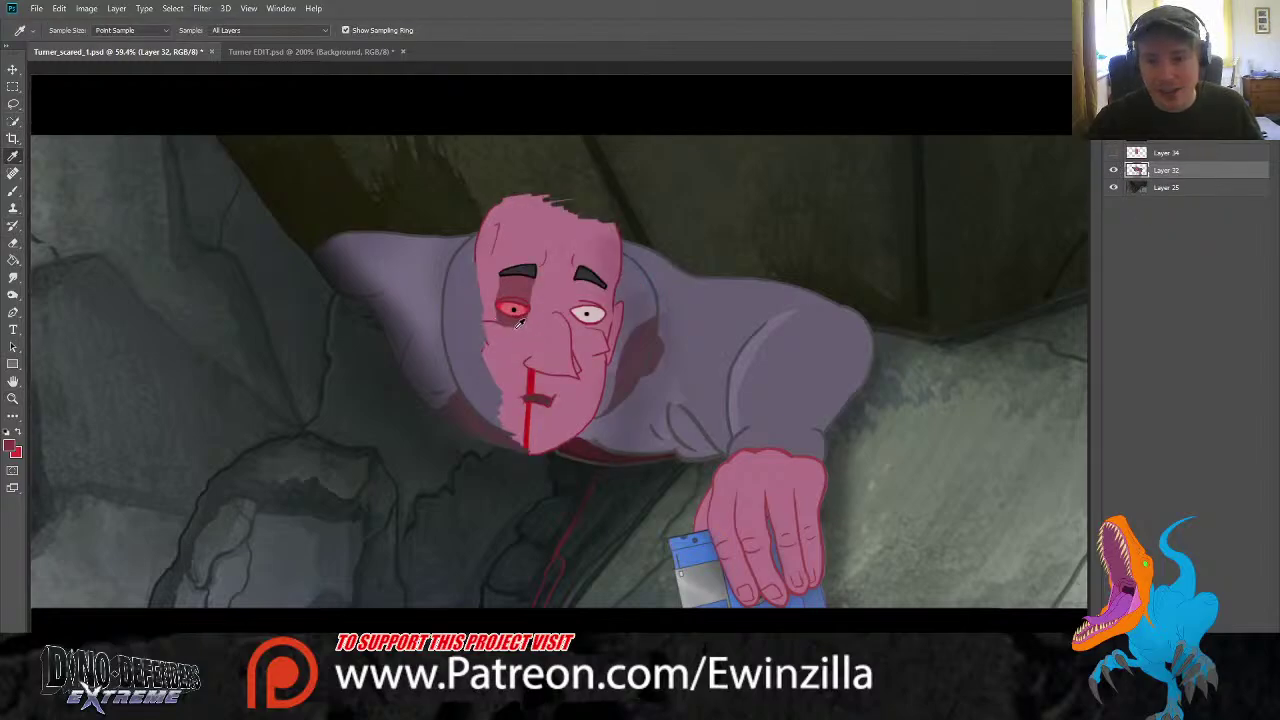
{"action": "left_click", "coordinate": [532, 381]}
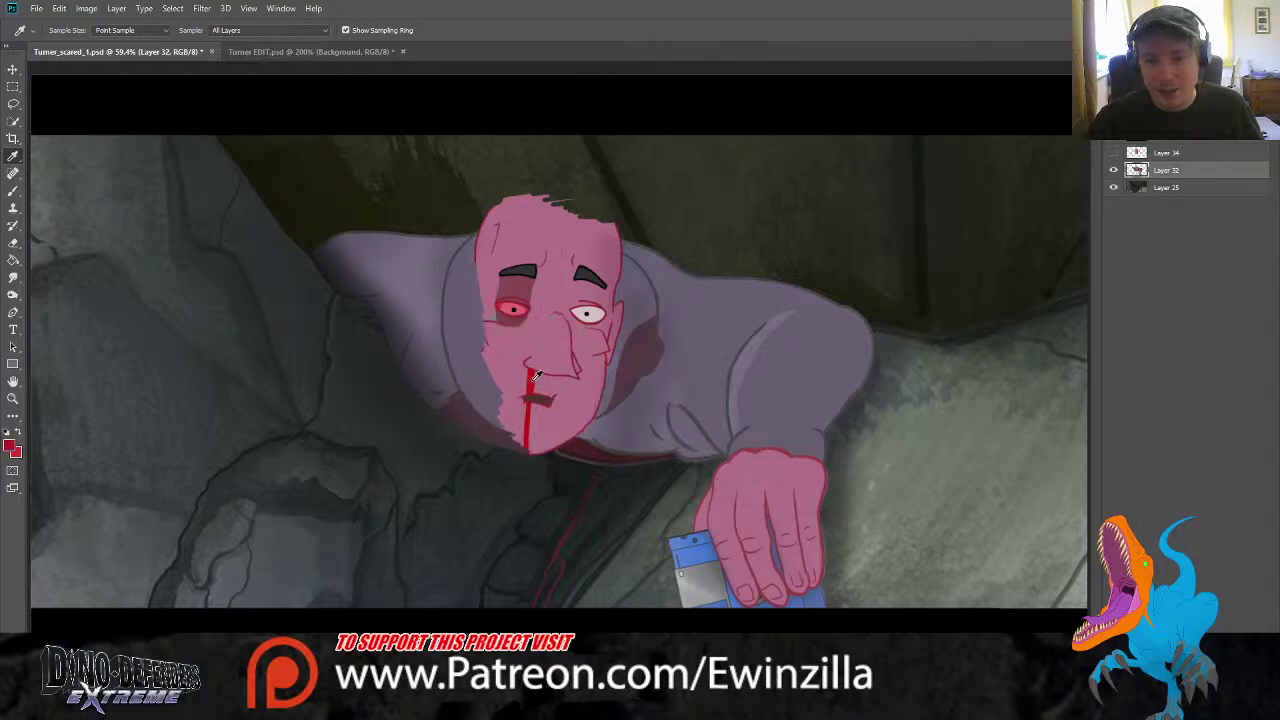
Show Layer 34 again and merge it with Layer 32
{"action": "left_click", "coordinate": [1113, 170]}
{"action": "left_click", "coordinate": [1113, 152]}
{"action": "left_click", "coordinate": [1160, 152]}
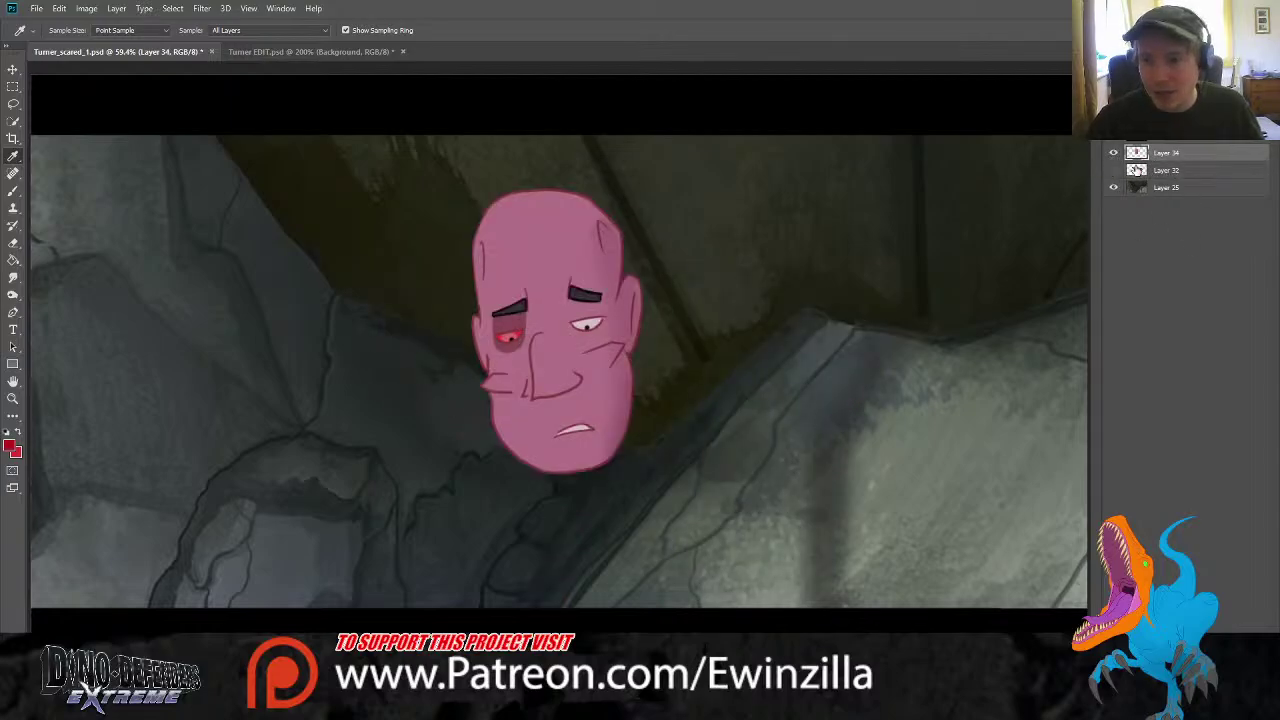
{"action": "left_click", "coordinate": [1113, 170]}
{"action": "left_click", "coordinate": [1175, 170], "text": "shift"}
{"action": "key", "text": "ctrl+e"}
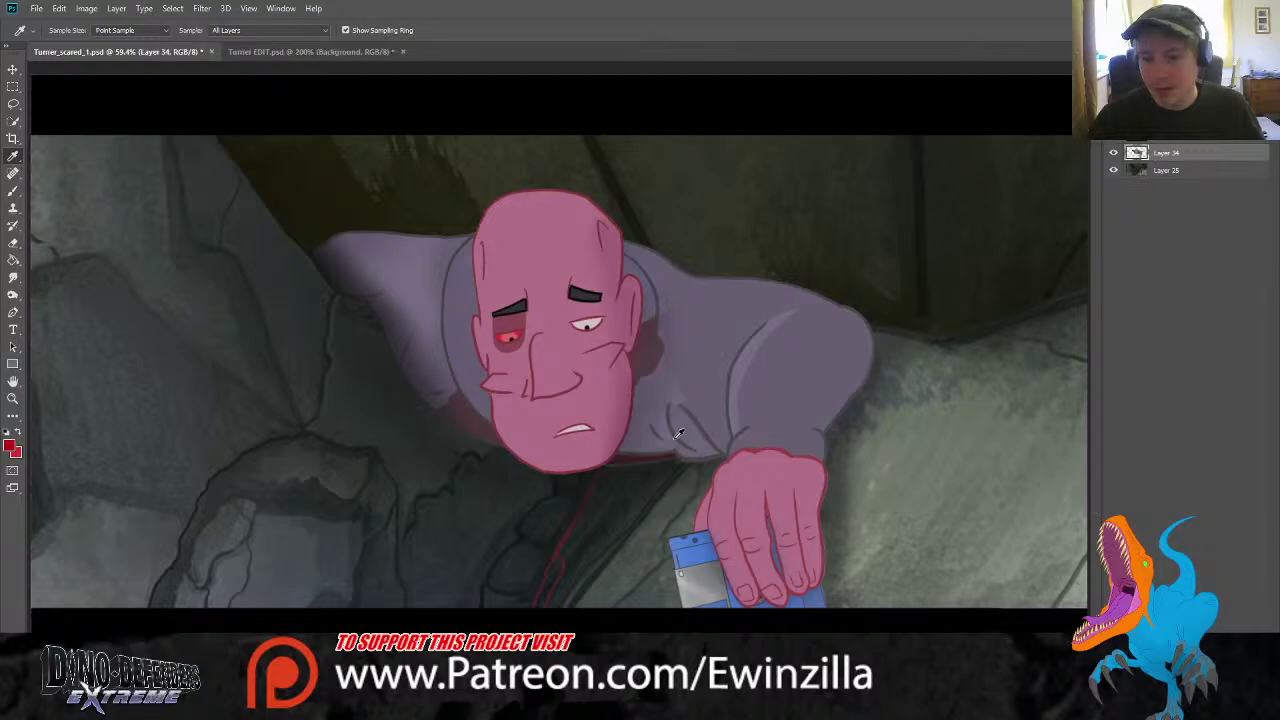
Paint a thin red blood trail from the nostril to the corner of the mouth and down to the chin edge
{"action": "key", "text": "z"}
{"action": "left_click", "coordinate": [619, 381]}
{"action": "left_click", "coordinate": [619, 381]}
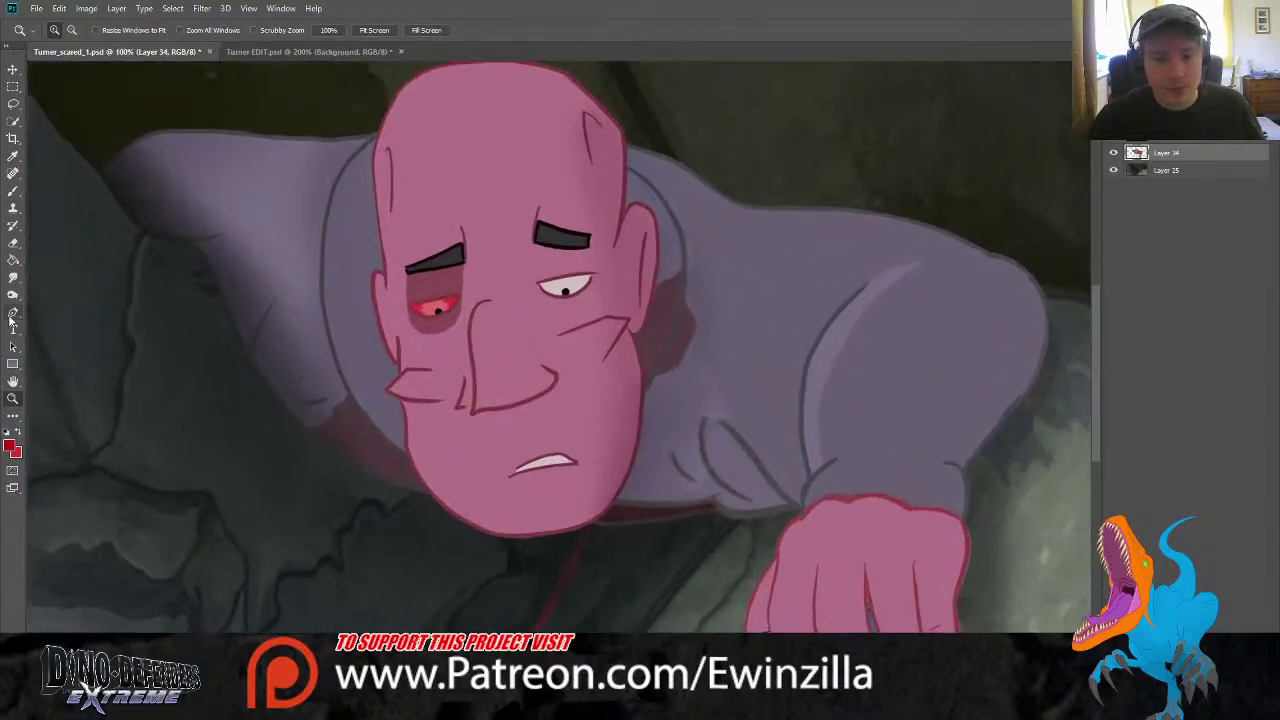
{"action": "left_click", "coordinate": [13, 277]}
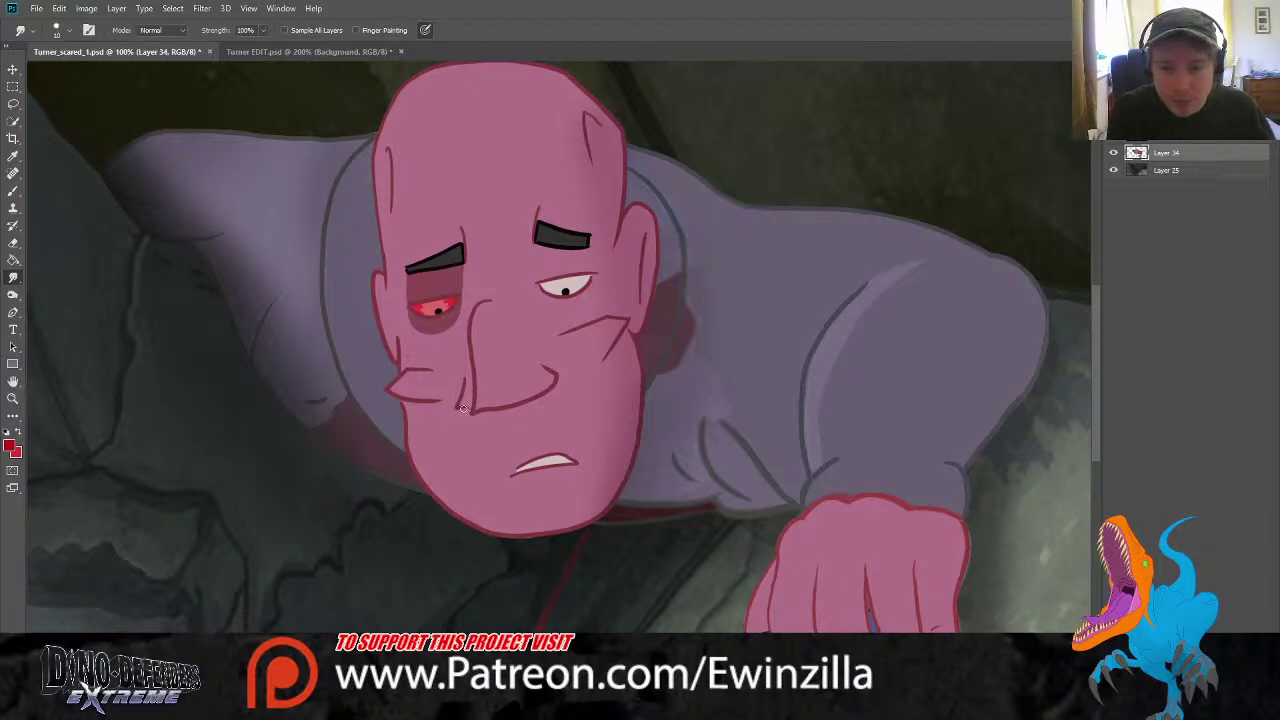
{"action": "left_click", "coordinate": [13, 190]}
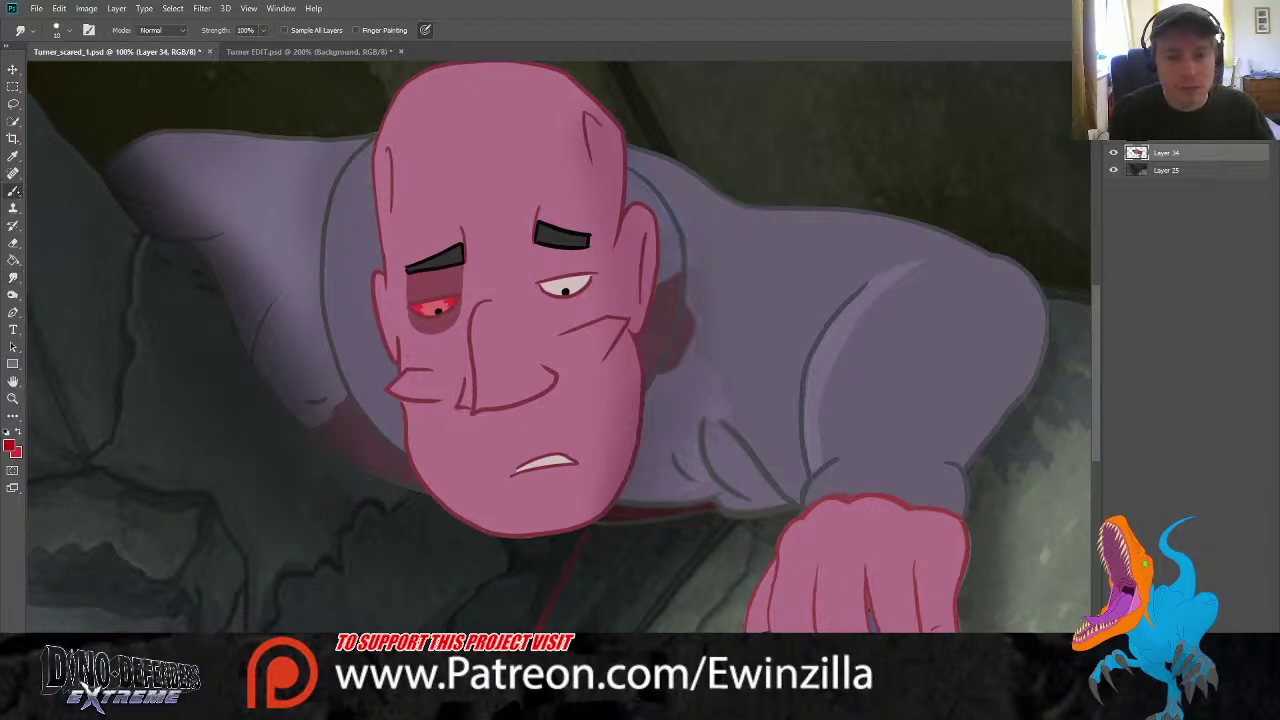
{"action": "left_click_drag", "start_coordinate": [487, 412], "coordinate": [513, 469]}
{"action": "key", "text": "ctrl+z"}
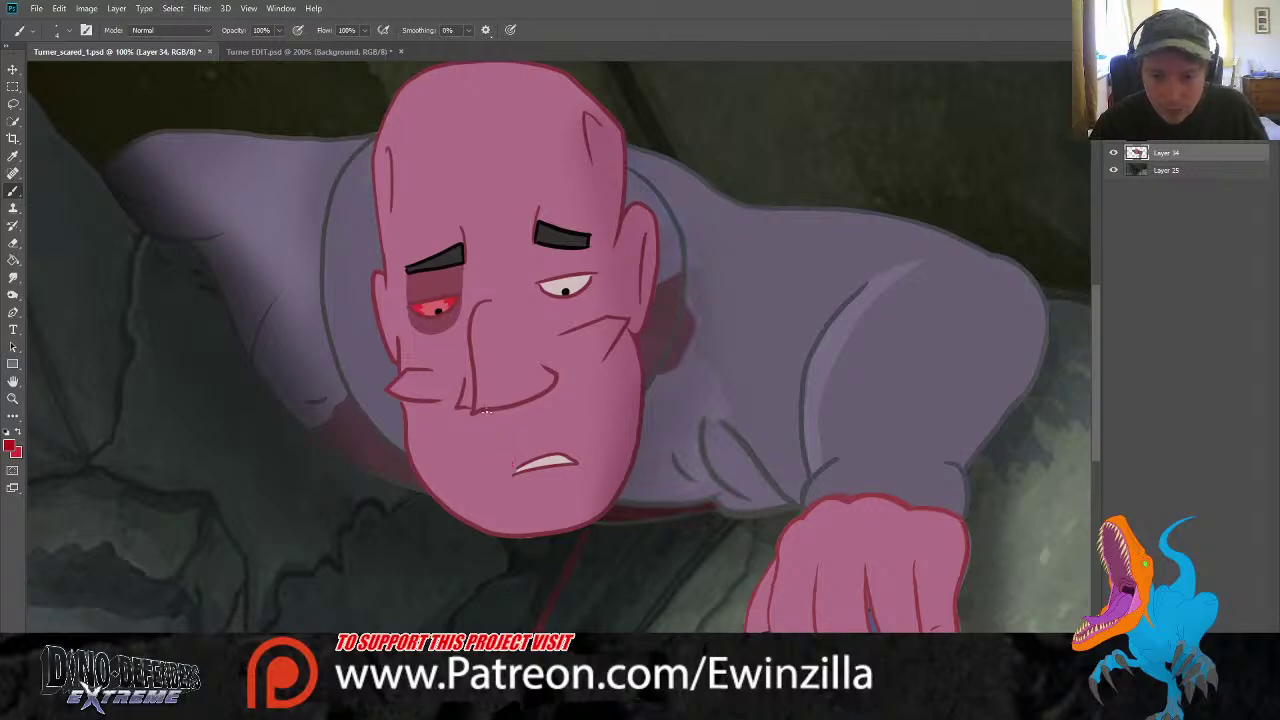
{"action": "left_click_drag", "start_coordinate": [489, 408], "coordinate": [519, 469]}
{"action": "left_click_drag", "start_coordinate": [491, 412], "coordinate": [519, 461]}
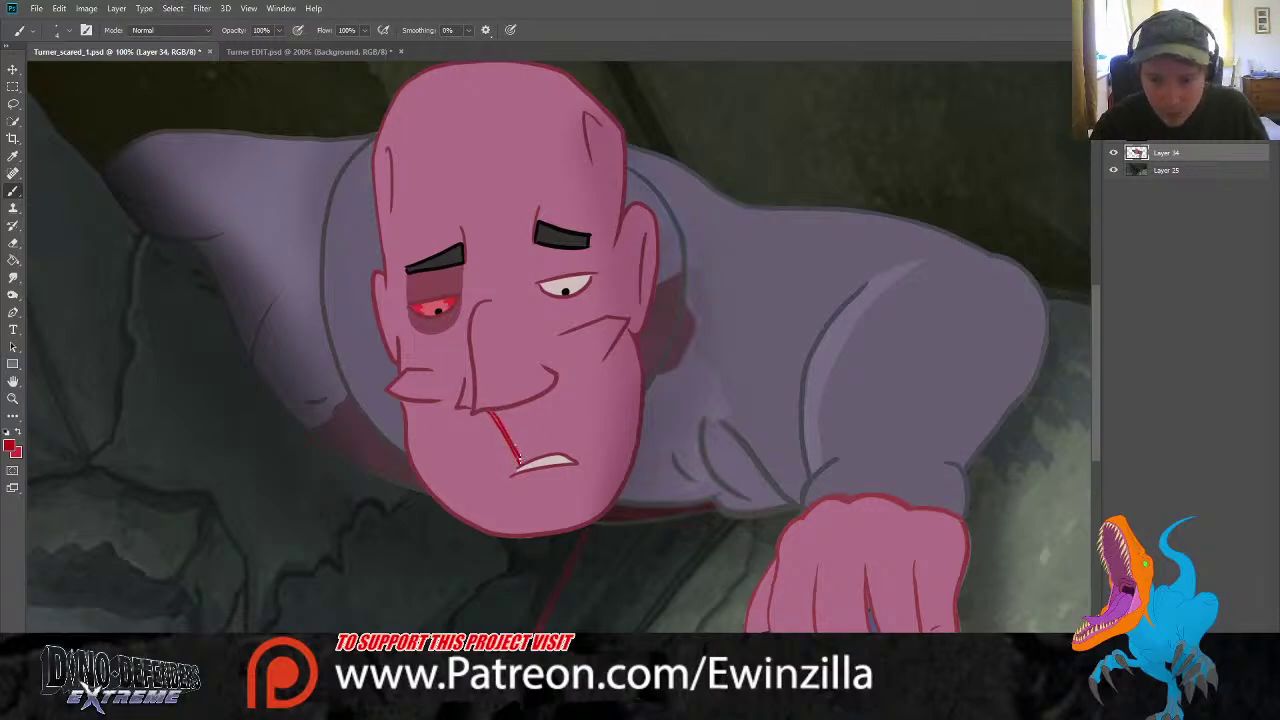
{"action": "mouse_move", "coordinate": [489, 410]}
{"action": "left_mouse_down"}
{"action": "mouse_move", "coordinate": [520, 462]}
{"action": "mouse_move", "coordinate": [523, 531]}
{"action": "mouse_move", "coordinate": [525, 472]}
{"action": "mouse_move", "coordinate": [522, 520]}
{"action": "left_mouse_up"}
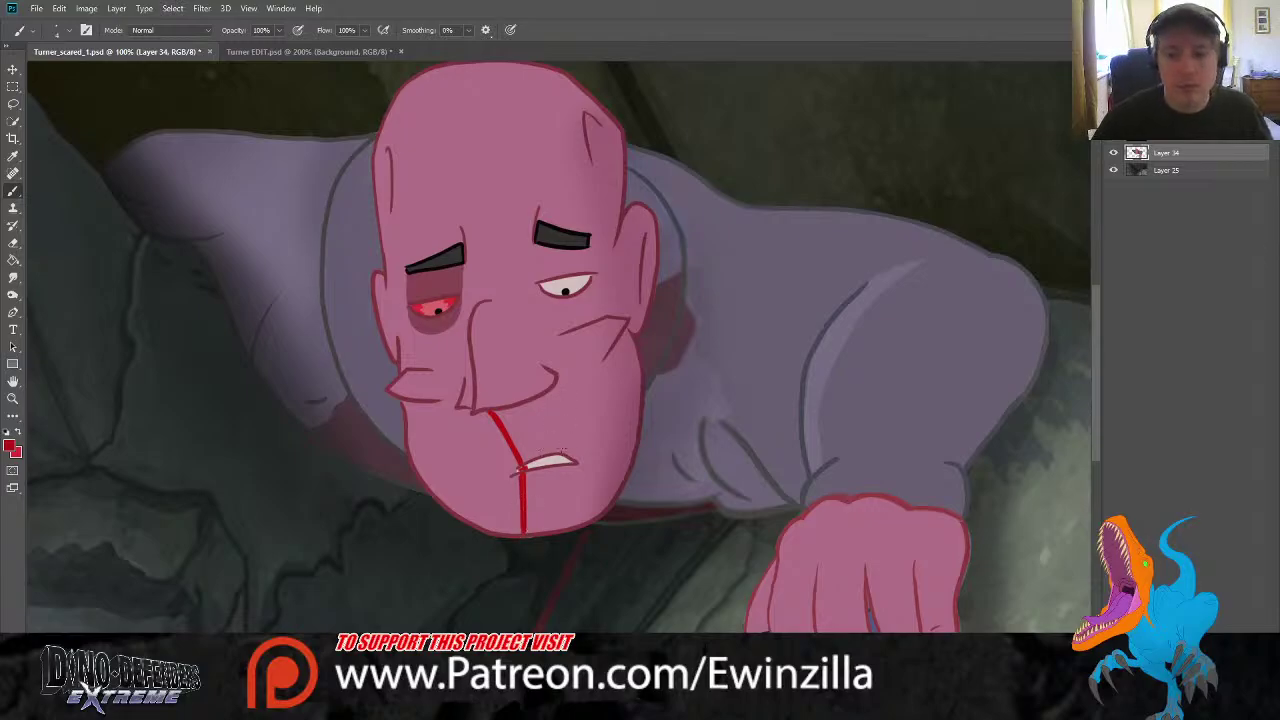
{"action": "left_click", "coordinate": [13, 277]}
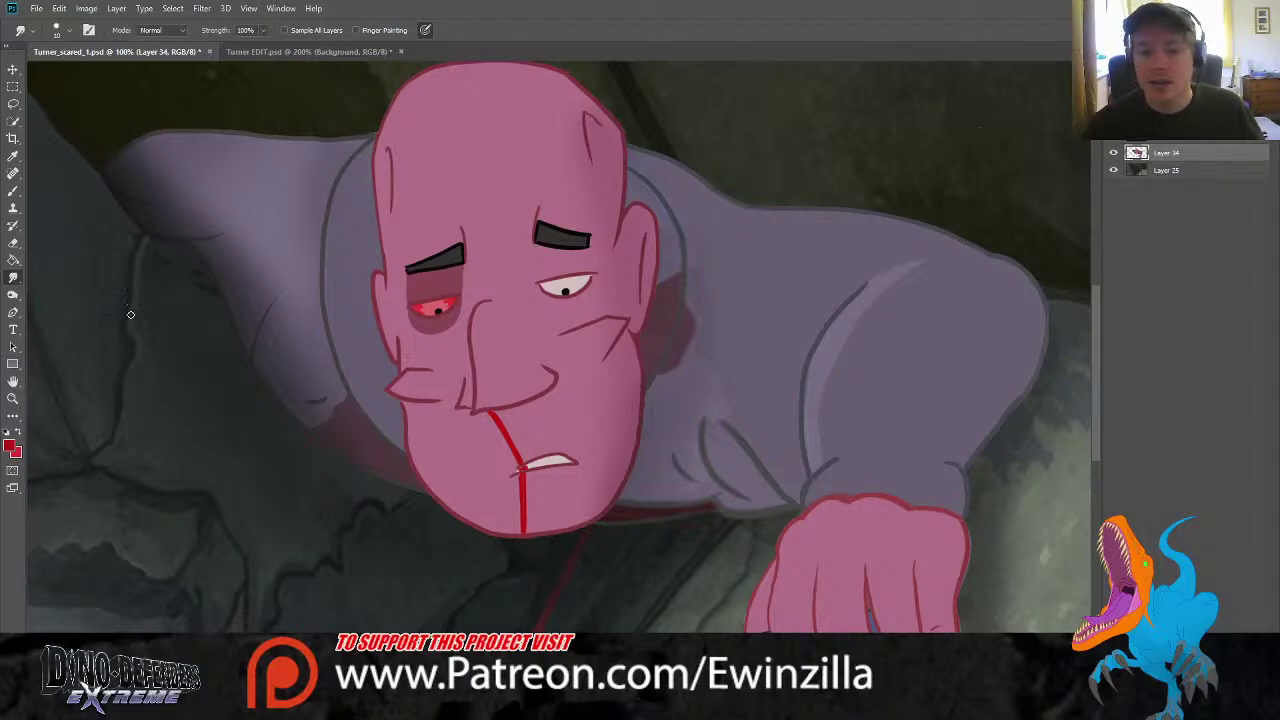
Copy a rectangular area enclosing the whole character on the merged layer, and deselect it
{"action": "left_click", "coordinate": [13, 398]}
{"action": "left_click", "coordinate": [388, 33]}
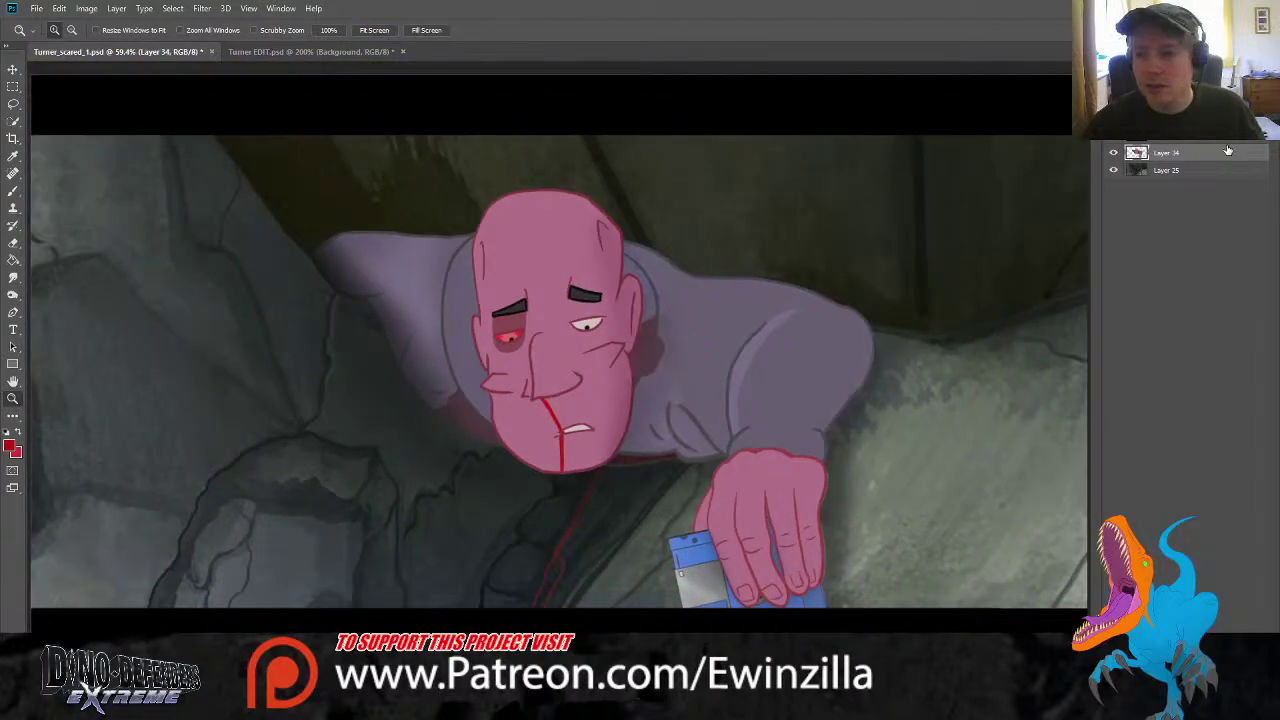
{"action": "left_click", "coordinate": [13, 86]}
{"action": "left_click_drag", "start_coordinate": [230, 128], "coordinate": [1040, 630]}
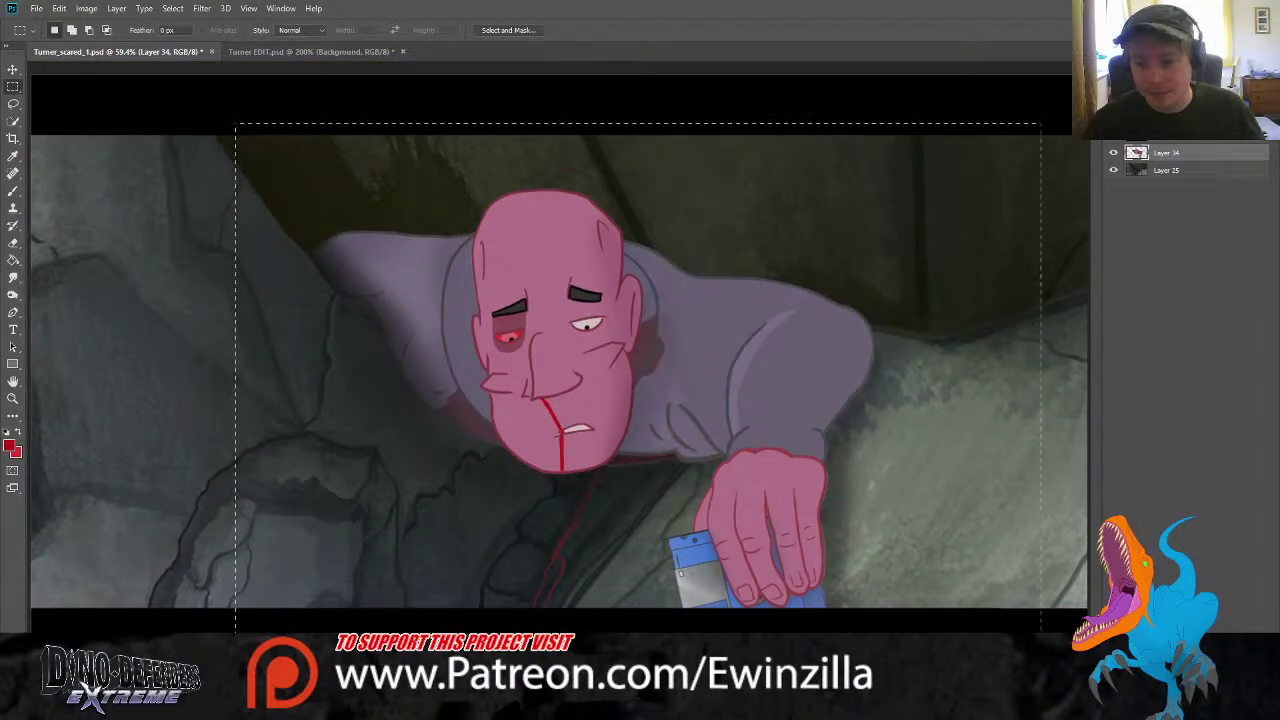
{"action": "key", "text": "ctrl+j"}
{"action": "key", "text": "ctrl+z"}
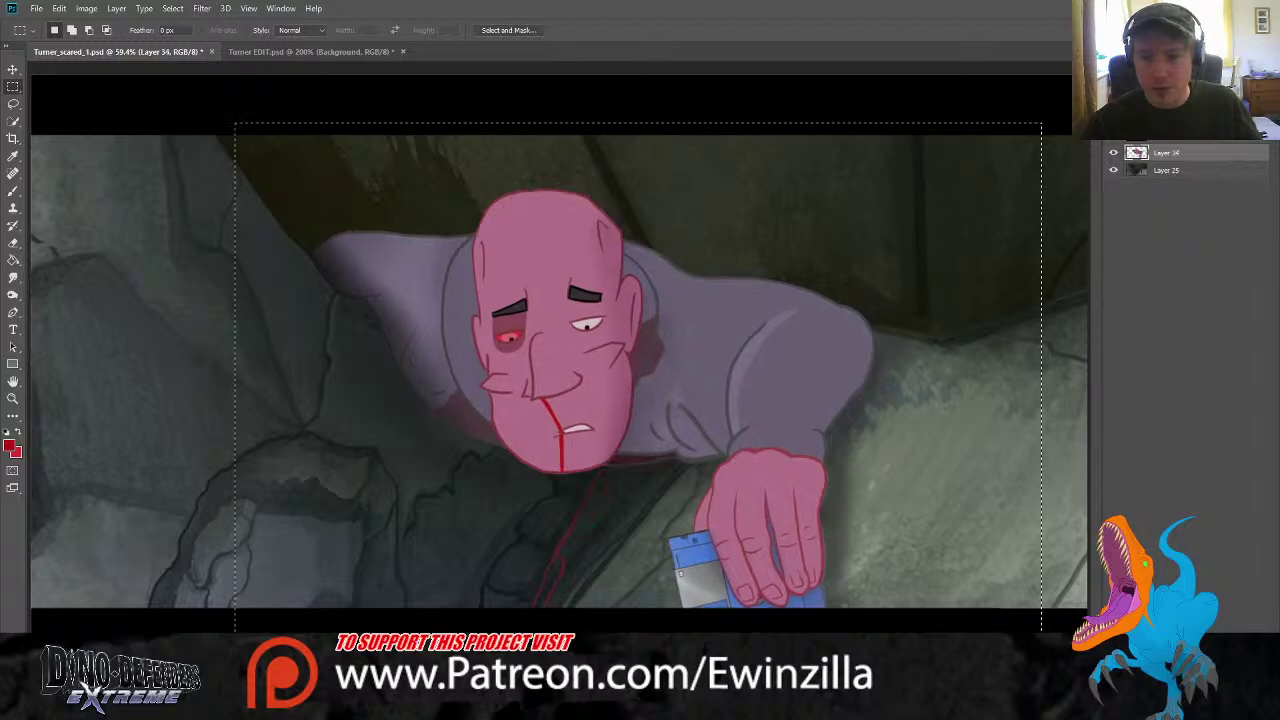
{"action": "key", "text": "ctrl+d"}
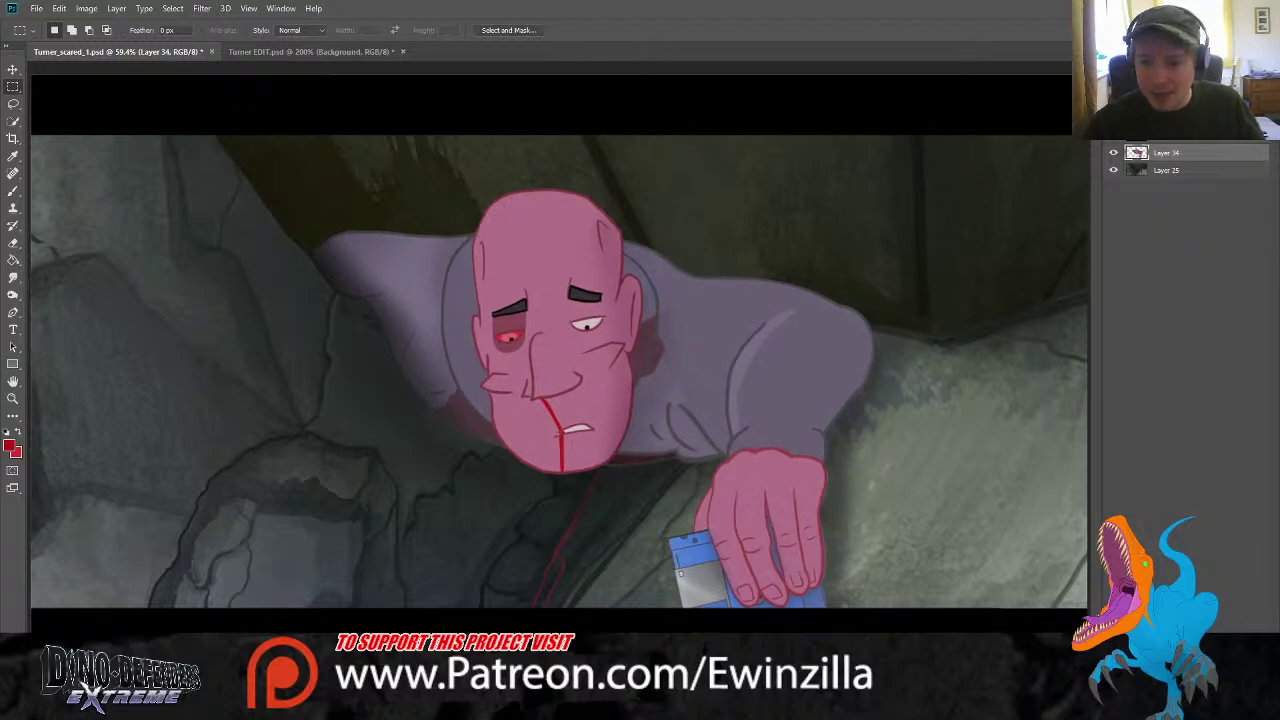
Step back through the history past the blood trail and the merge, separating Layers 34 and 32
{"action": "key", "text": "ctrl+alt+z"}
{"action": "key", "text": "ctrl+alt+z"}
{"action": "key", "text": "ctrl+alt+z"}
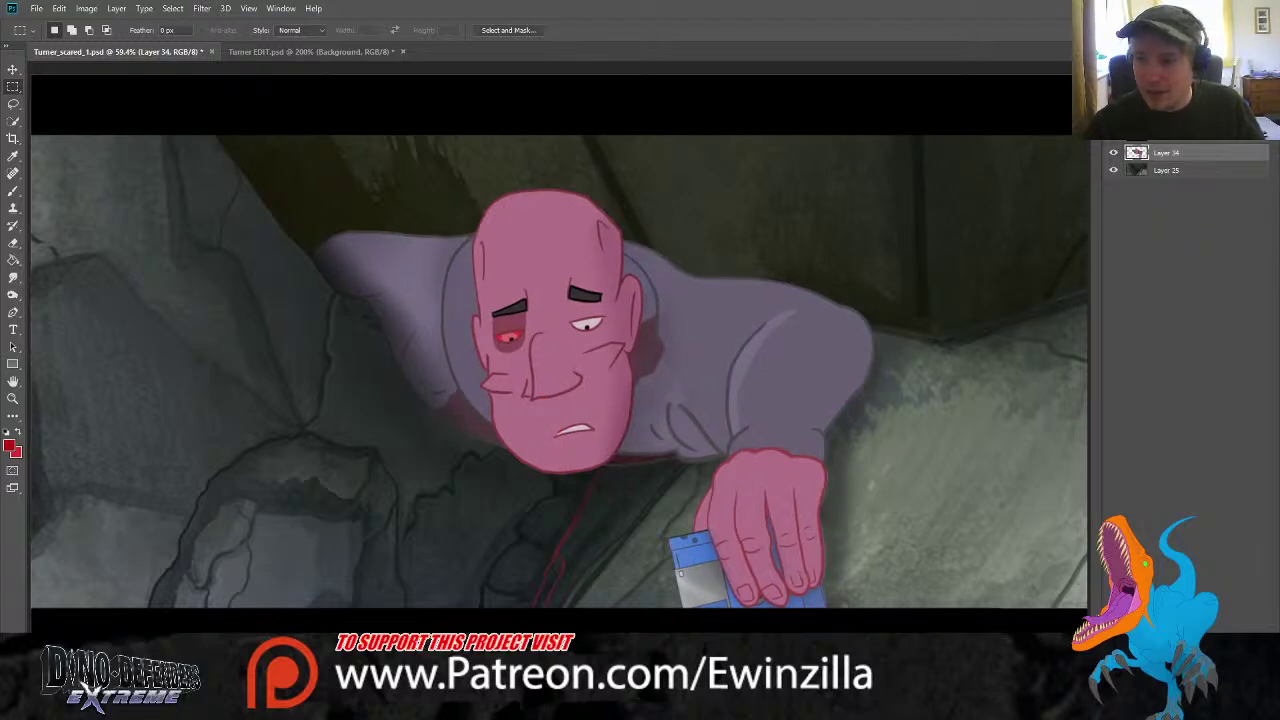
{"action": "key", "text": "ctrl+alt+z"}
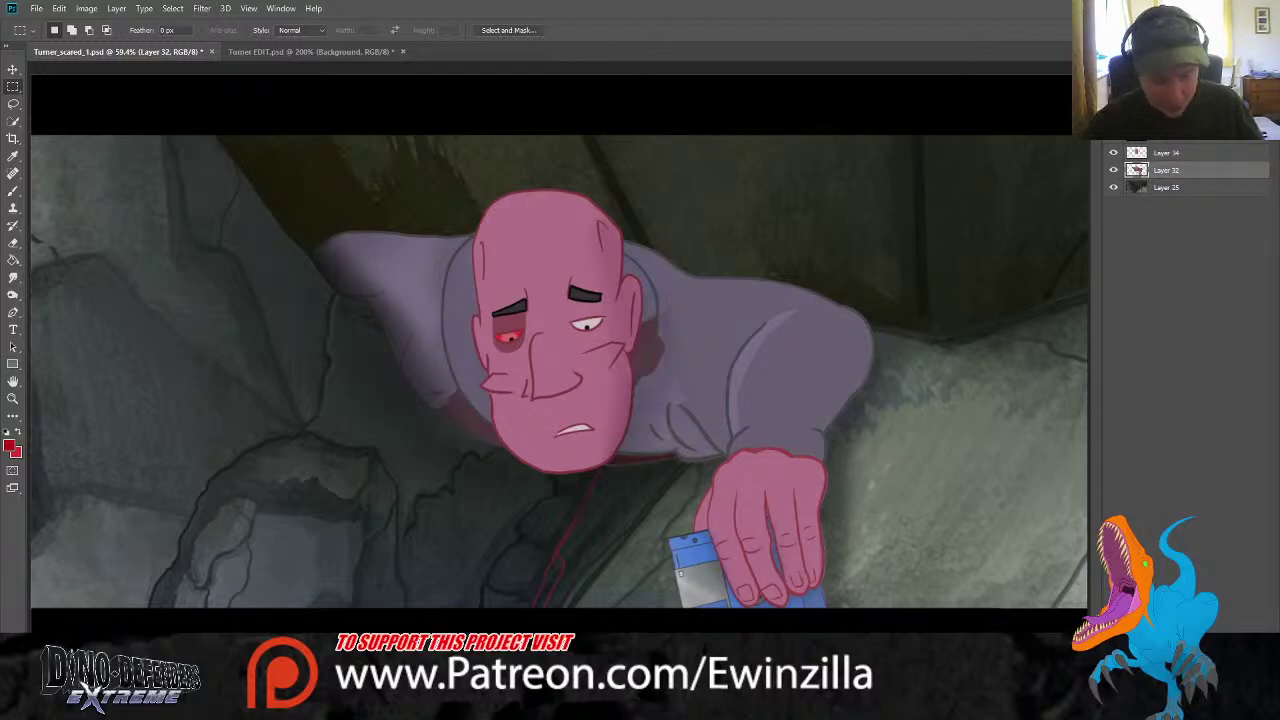
Paste the copied character as a new layer above Layer 34 and rename it "down"
{"action": "key", "text": "ctrl+v"}
{"action": "left_click", "coordinate": [12, 69]}
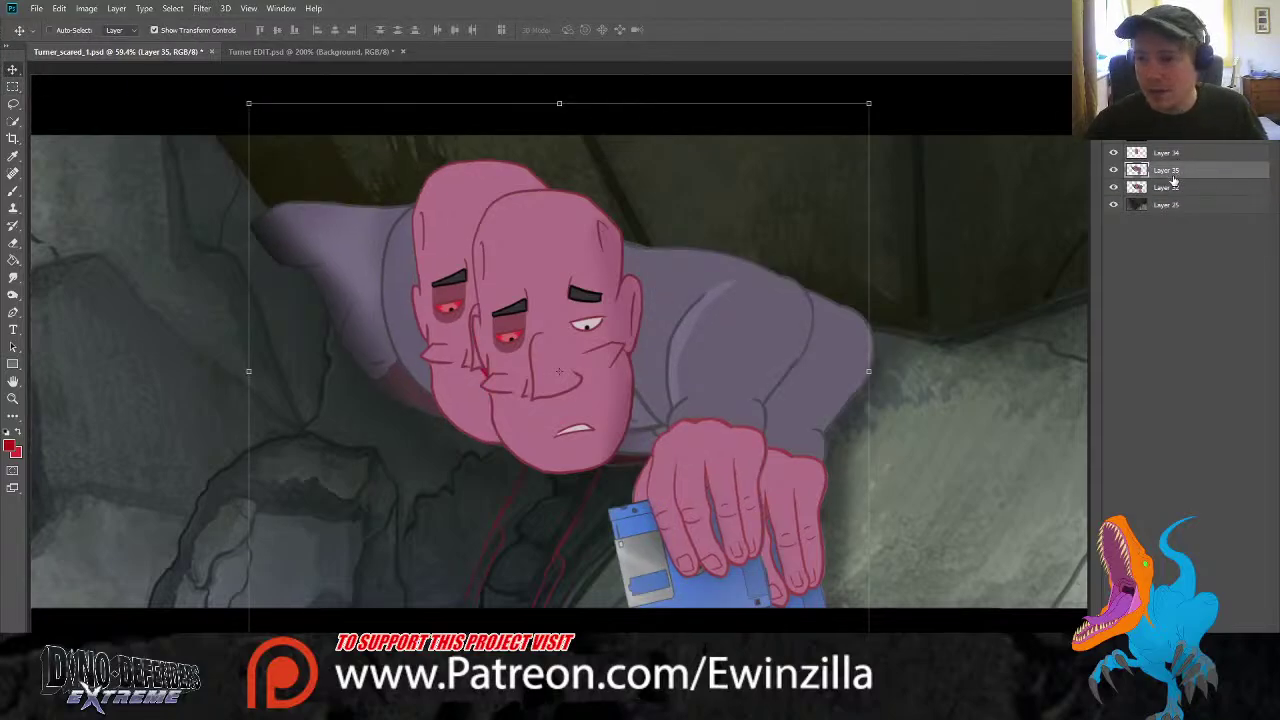
{"action": "left_click_drag", "start_coordinate": [1174, 180], "coordinate": [1170, 153]}
{"action": "type", "text": "doewn"}
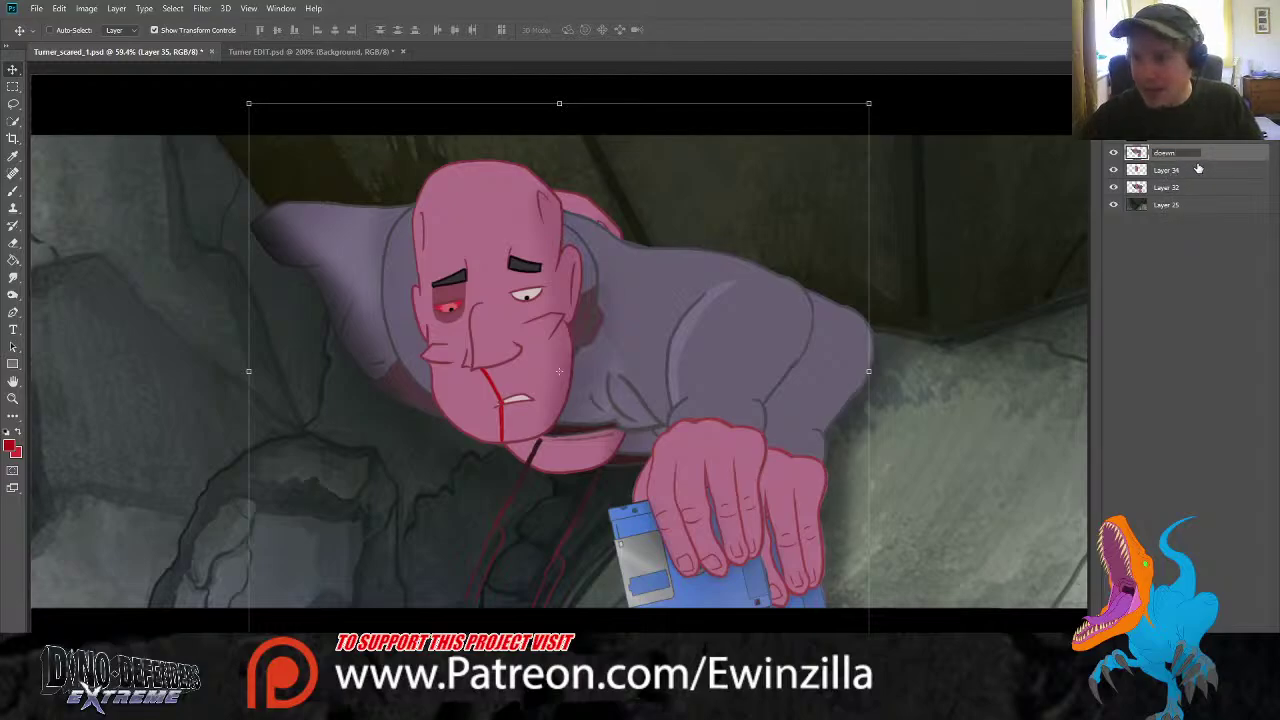
{"action": "left_click", "coordinate": [1210, 285]}
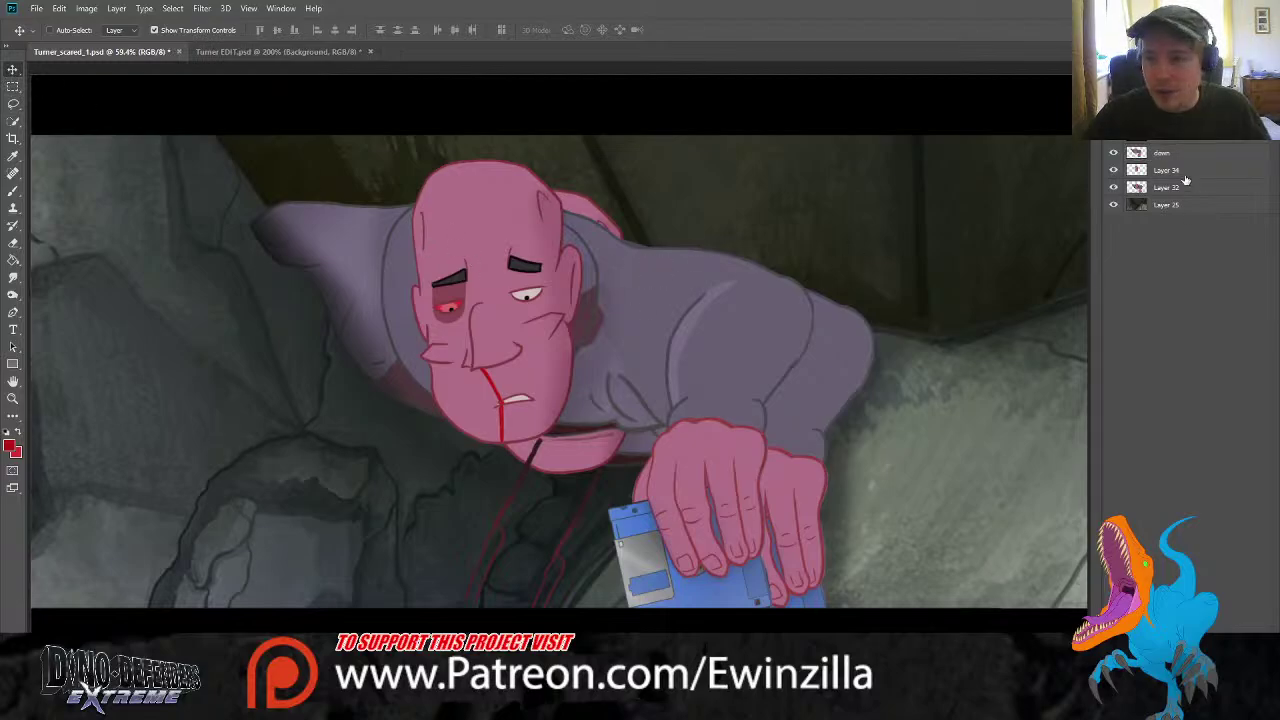
Align the "down" layer's character exactly over the original character and hide the layer
{"action": "left_click", "coordinate": [1165, 155]}
{"action": "left_click_drag", "start_coordinate": [415, 280], "coordinate": [472, 302]}
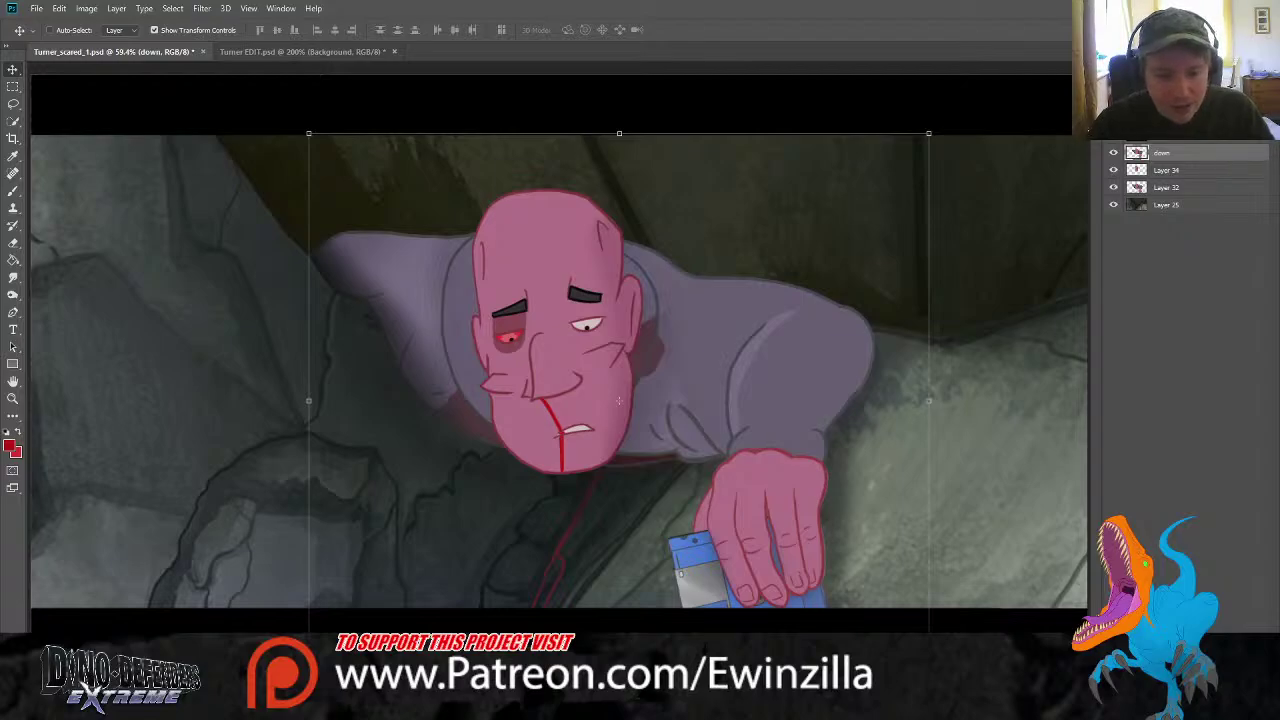
{"action": "left_click", "coordinate": [1114, 153]}
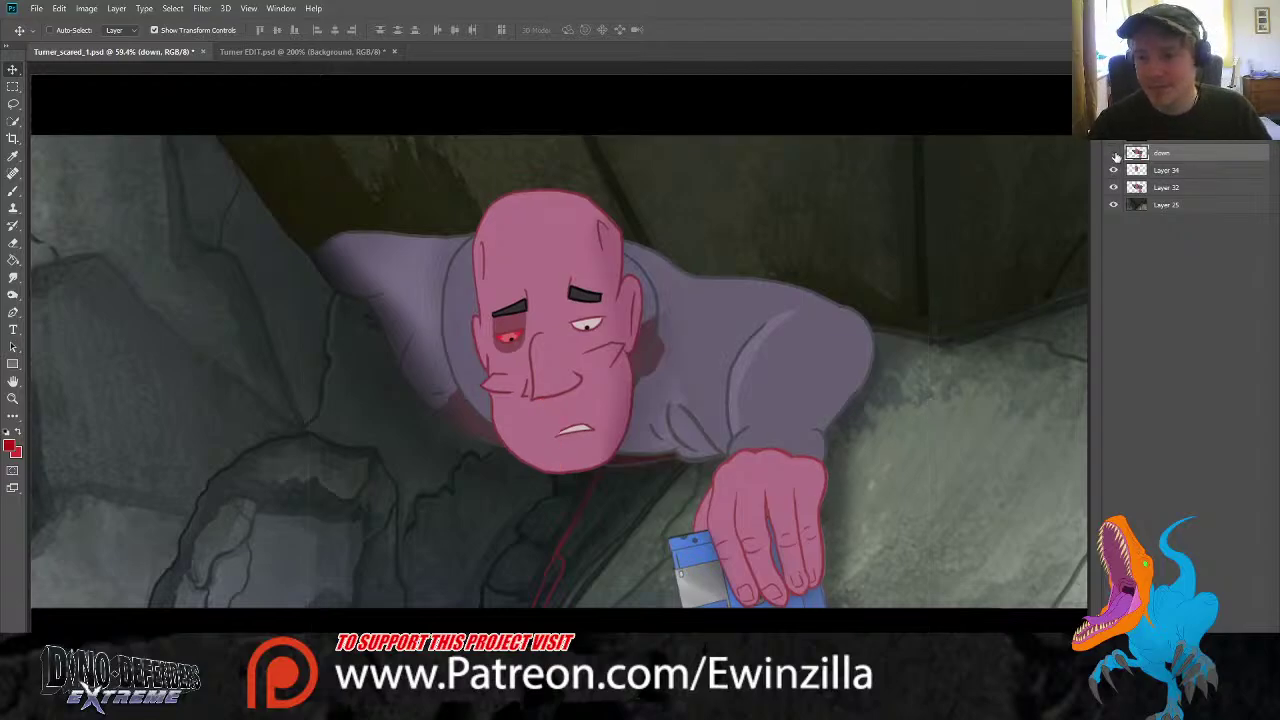
{"action": "left_click", "coordinate": [1114, 153]}
{"action": "left_click", "coordinate": [1114, 153]}
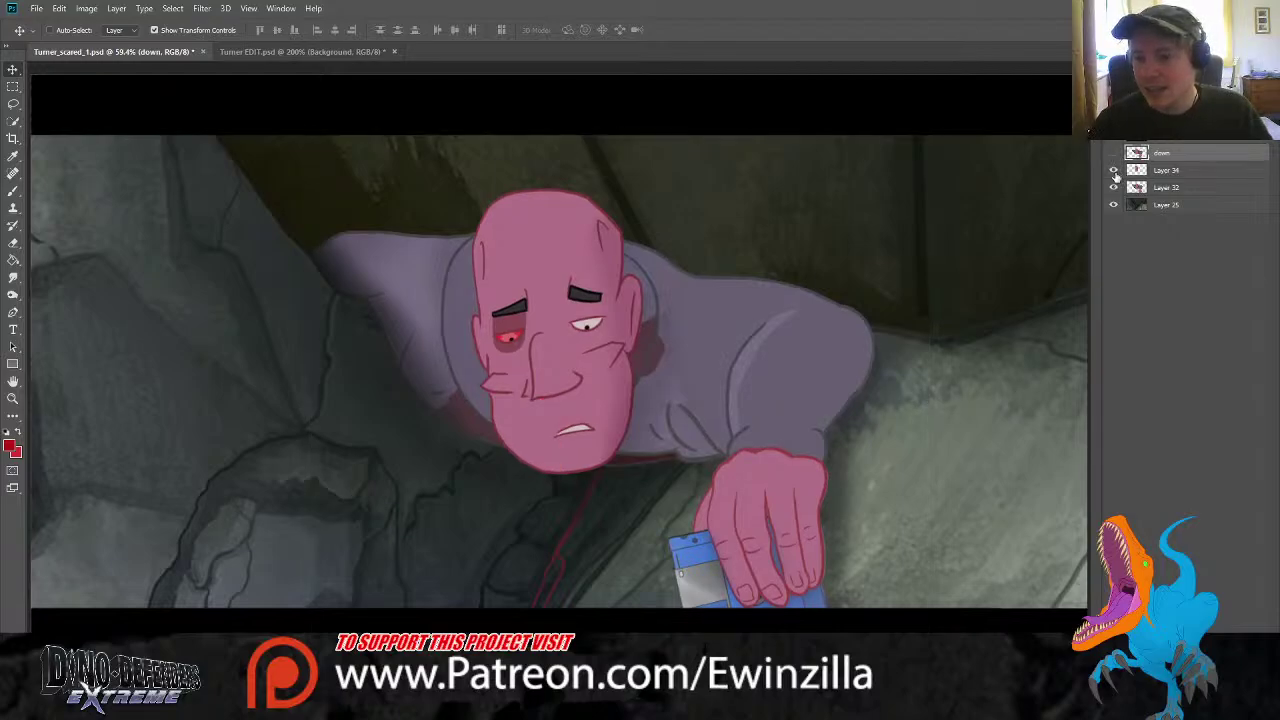
Toggle Layer 34 off and on to compare the redrawn face with the original face beneath
{"action": "left_click", "coordinate": [1114, 170]}
{"action": "left_click", "coordinate": [1114, 170]}
{"action": "left_click", "coordinate": [1114, 170]}
{"action": "left_click", "coordinate": [1114, 170]}
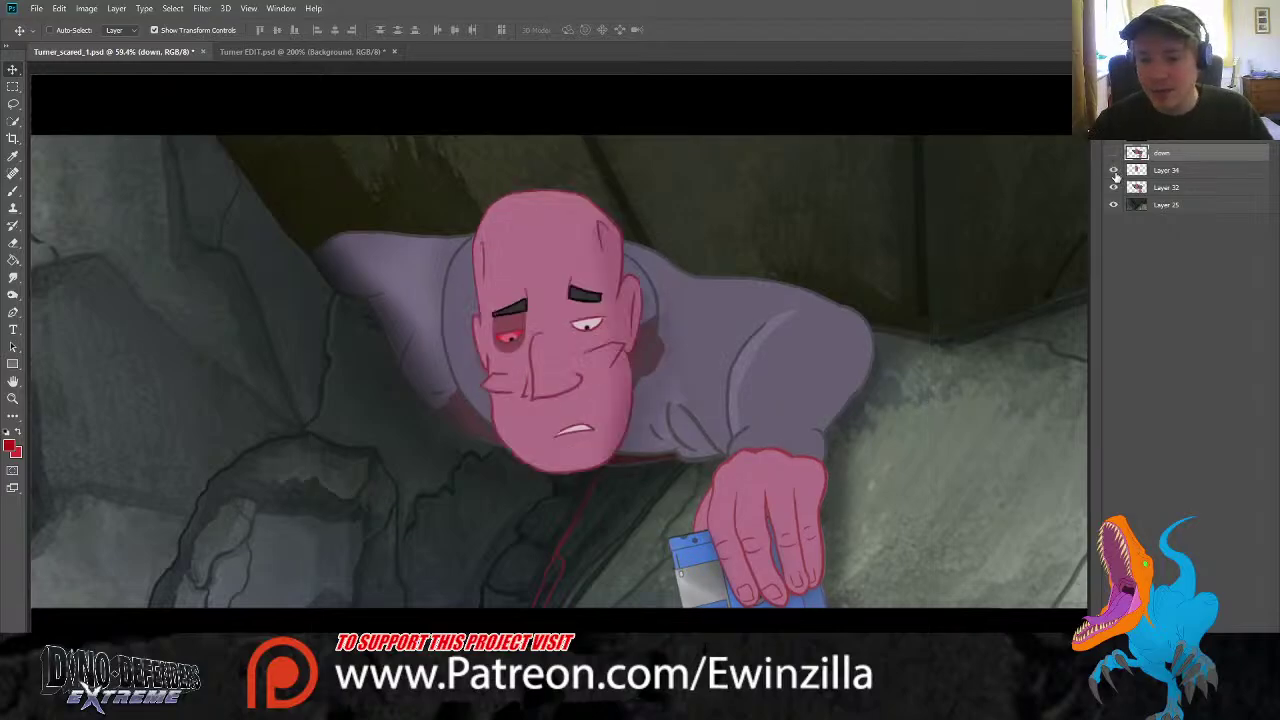
{"action": "left_click", "coordinate": [1113, 170]}
{"action": "left_click", "coordinate": [1113, 170]}
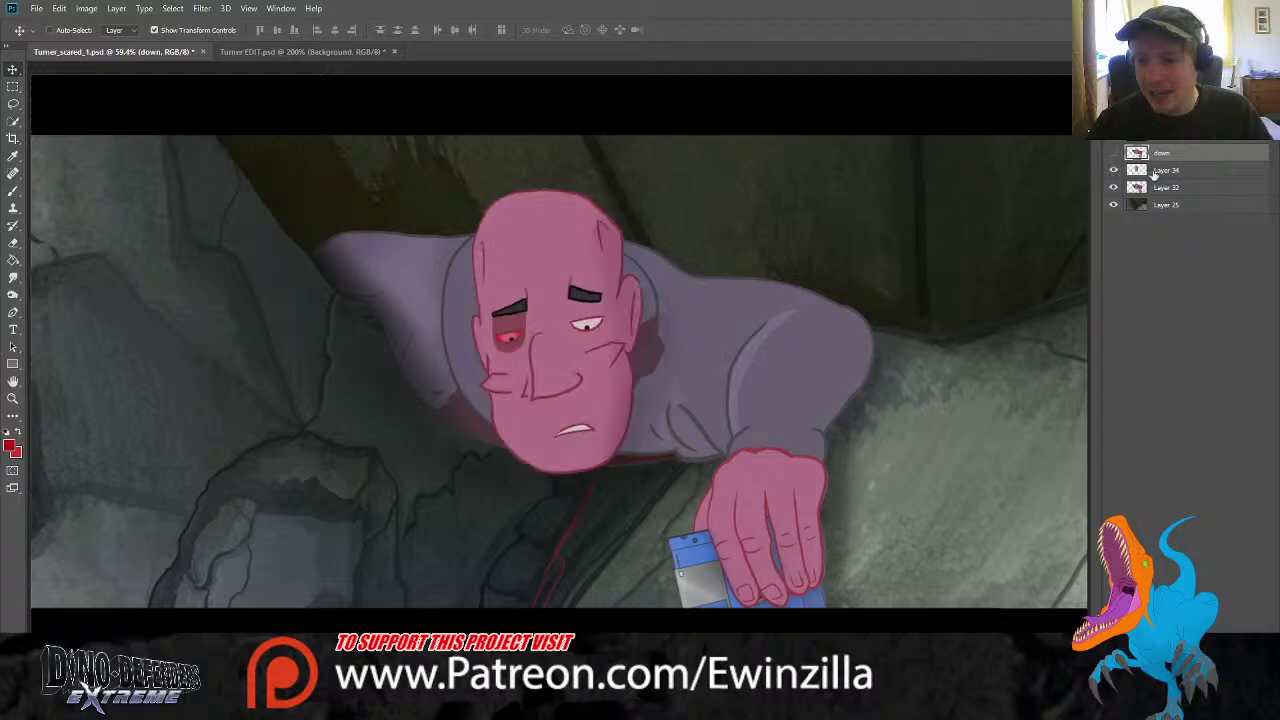
Try to raise the eyebrow above the injured eye on Layer 34 and rotate it by -20.29 degrees, and undo the transform
{"action": "left_click", "coordinate": [1166, 170]}
{"action": "left_click", "coordinate": [12, 398]}
{"action": "left_click", "coordinate": [585, 349]}
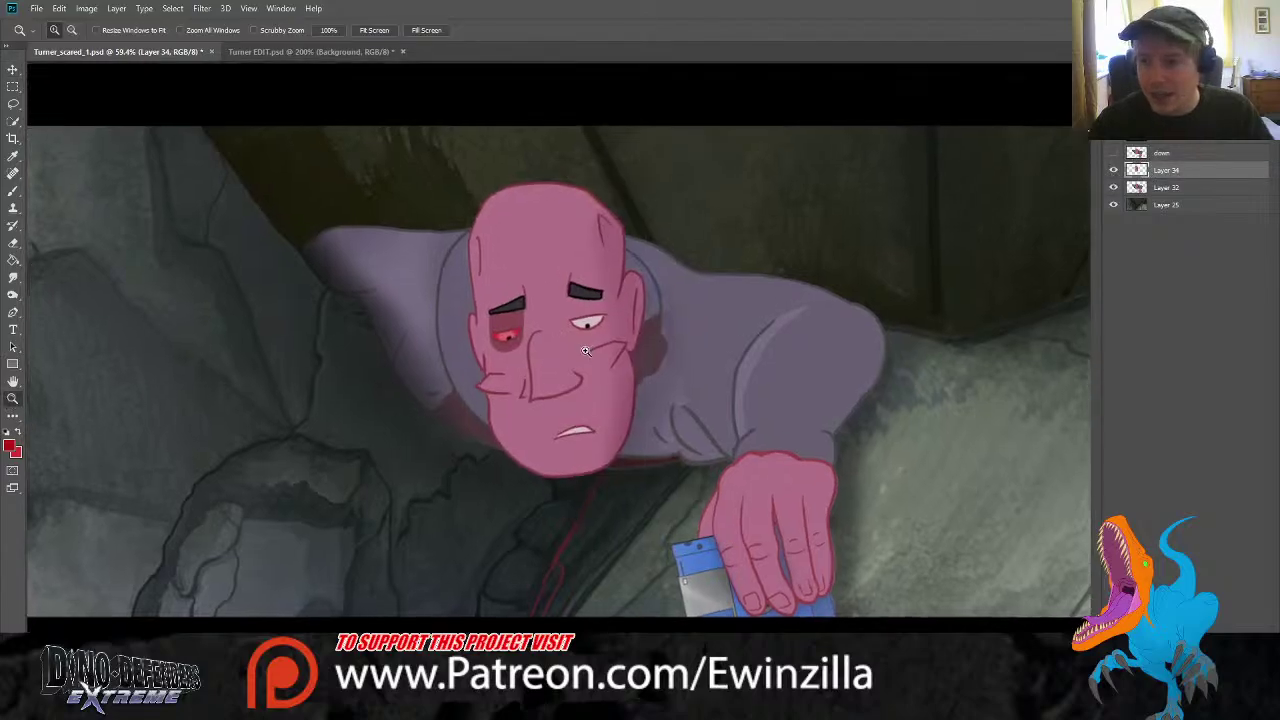
{"action": "left_click", "coordinate": [585, 349]}
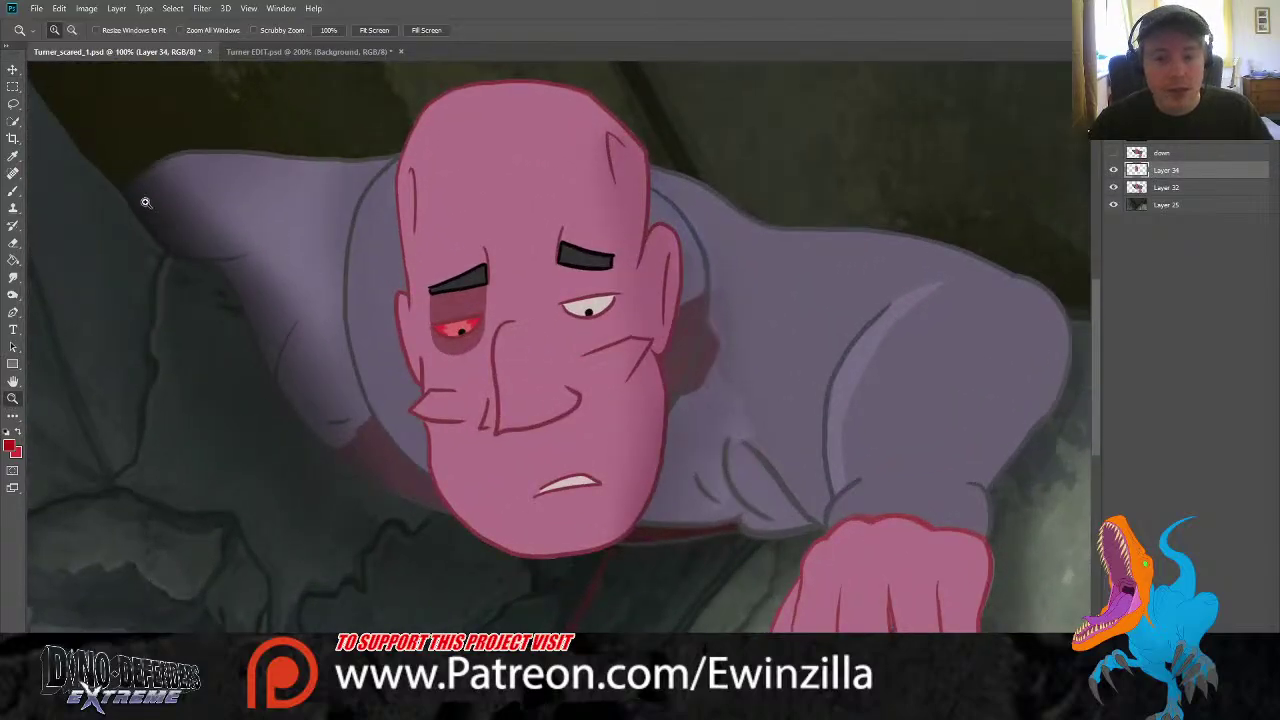
{"action": "left_click", "coordinate": [13, 104]}
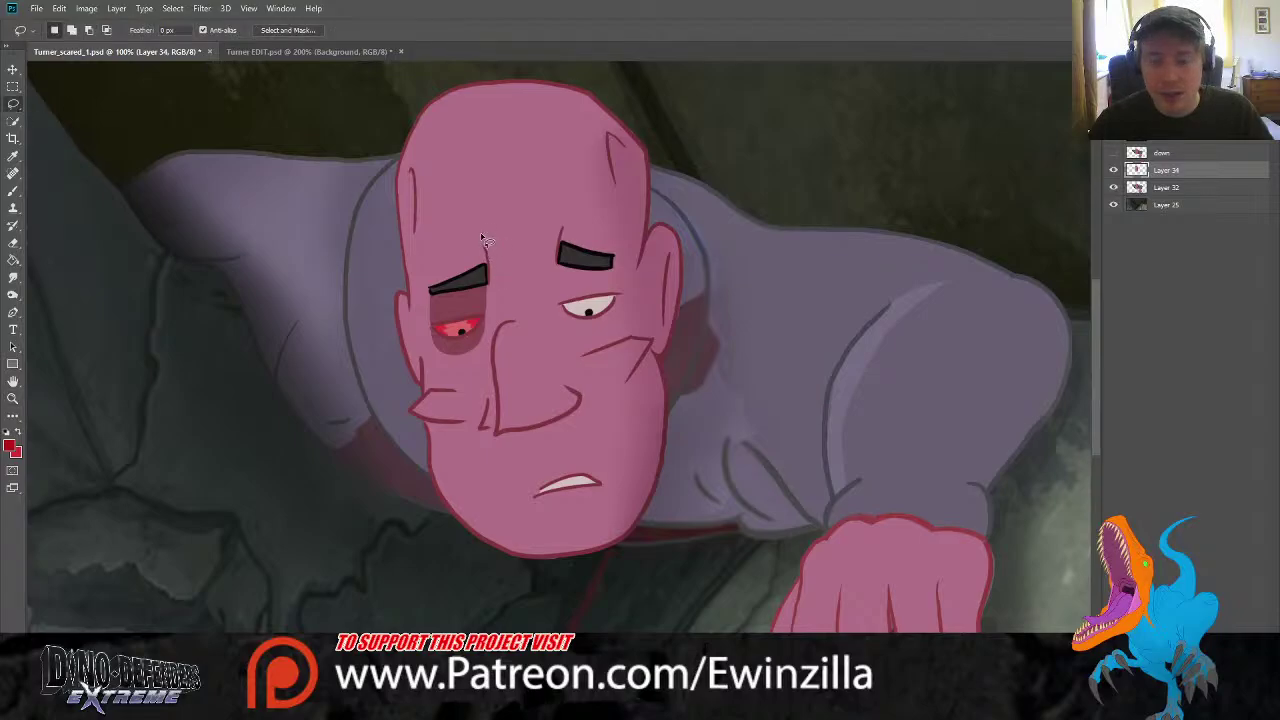
{"action": "mouse_move", "coordinate": [481, 238]}
{"action": "left_mouse_down"}
{"action": "mouse_move", "coordinate": [431, 297]}
{"action": "mouse_move", "coordinate": [491, 289]}
{"action": "mouse_move", "coordinate": [483, 236]}
{"action": "left_mouse_up"}
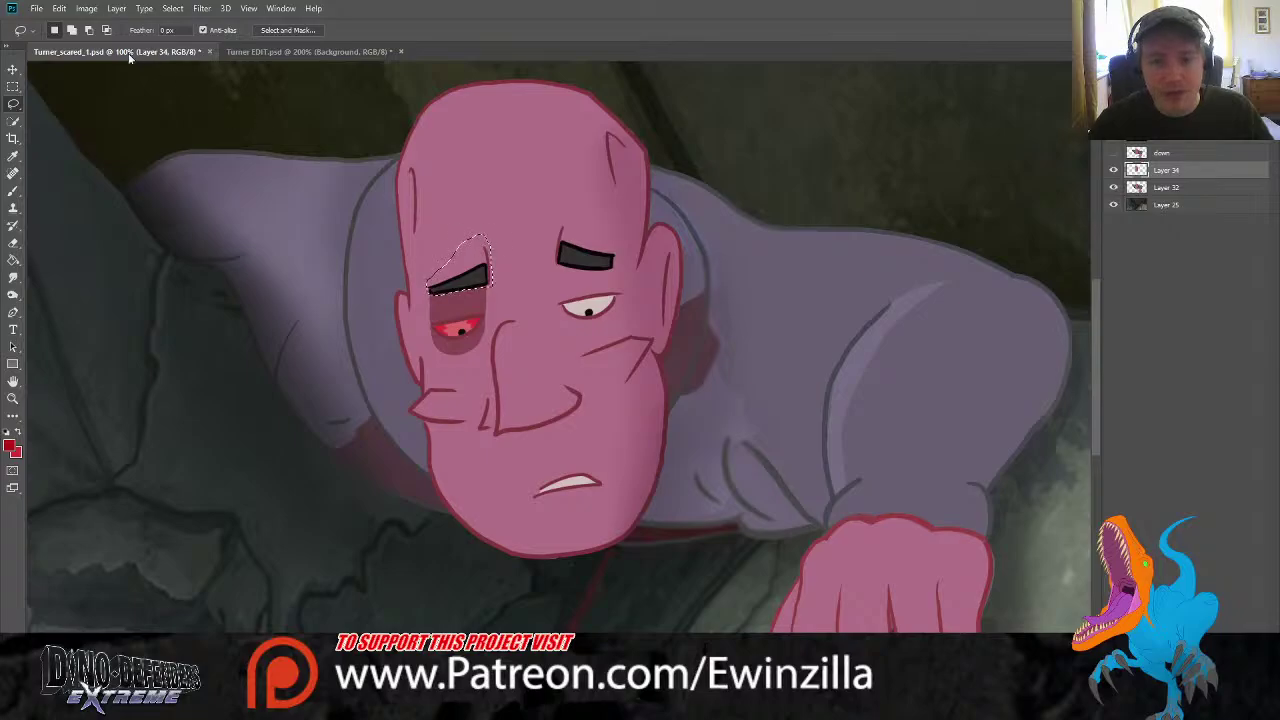
{"action": "left_click", "coordinate": [12, 69]}
{"action": "key", "text": "ctrl+t"}
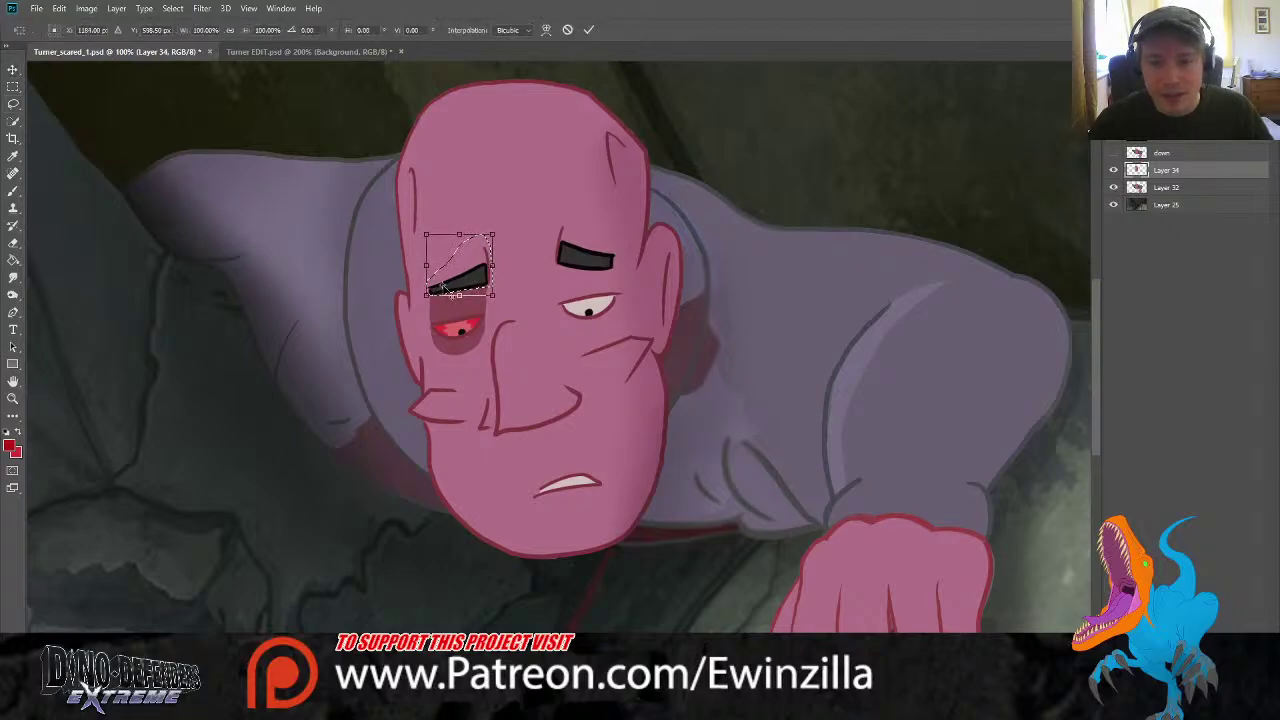
{"action": "left_click_drag", "start_coordinate": [586, 205], "coordinate": [558, 165]}
{"action": "left_click_drag", "start_coordinate": [480, 265], "coordinate": [473, 234]}
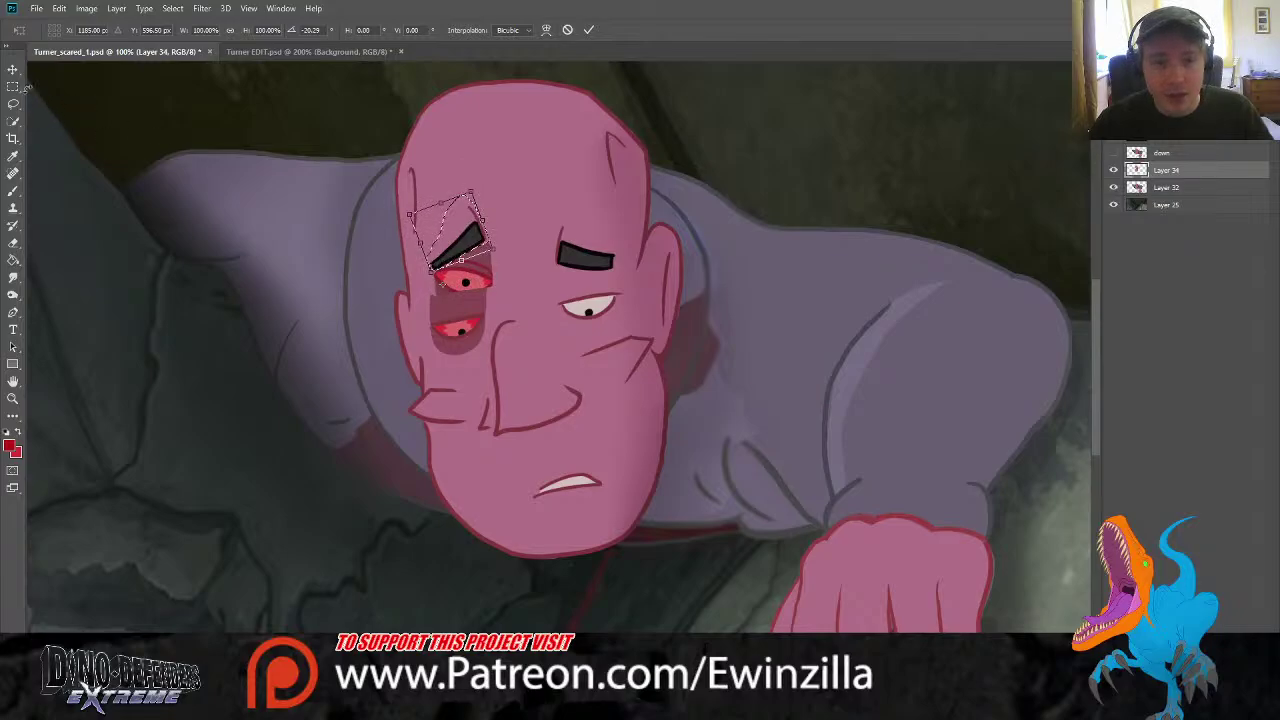
{"action": "left_click", "coordinate": [12, 87]}
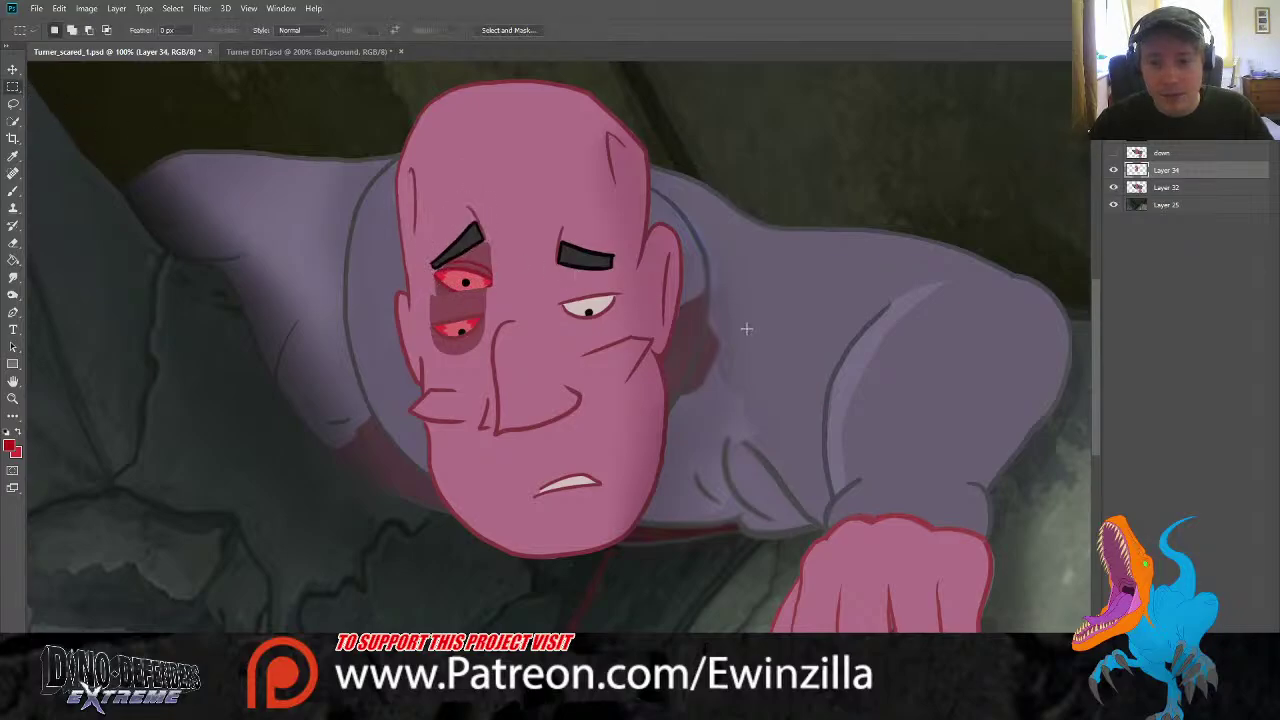
{"action": "key", "text": "ctrl+z"}
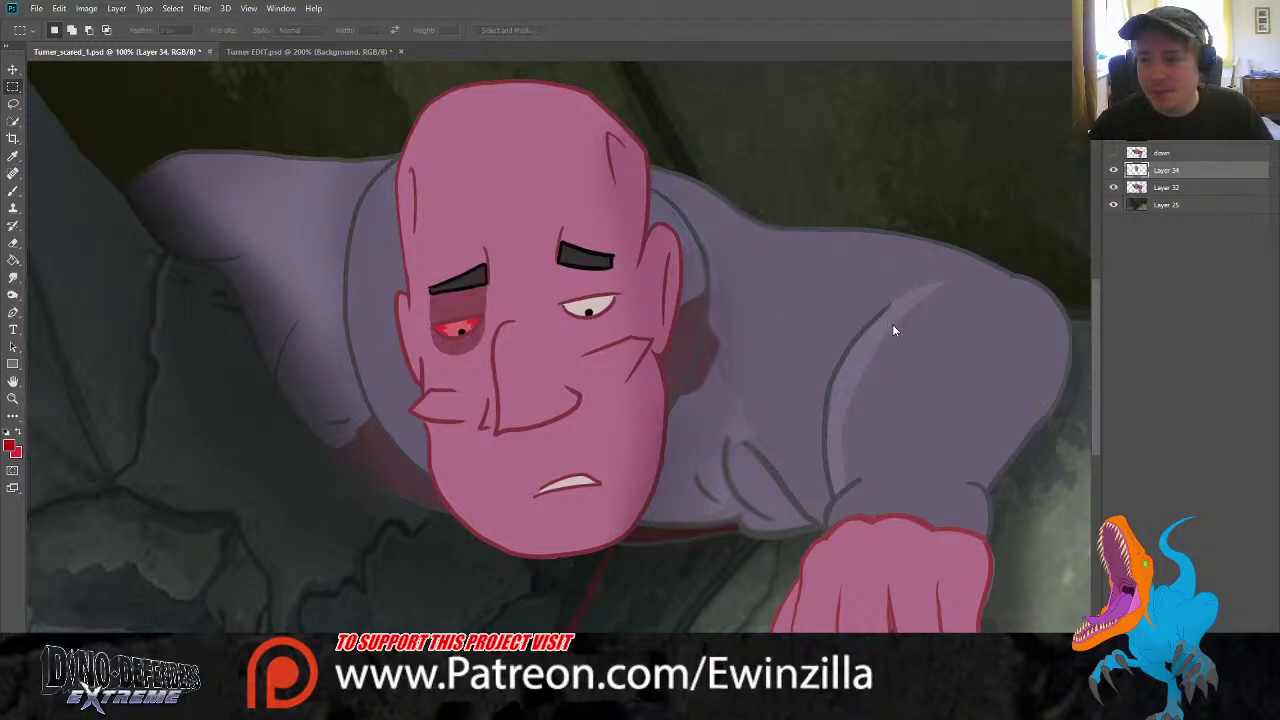
Create a new layer above Layer 34, try a bright red nose outline on it, and undo the stroke
{"action": "key", "text": "ctrl+shift+alt+n"}
{"action": "left_click", "coordinate": [13, 192]}
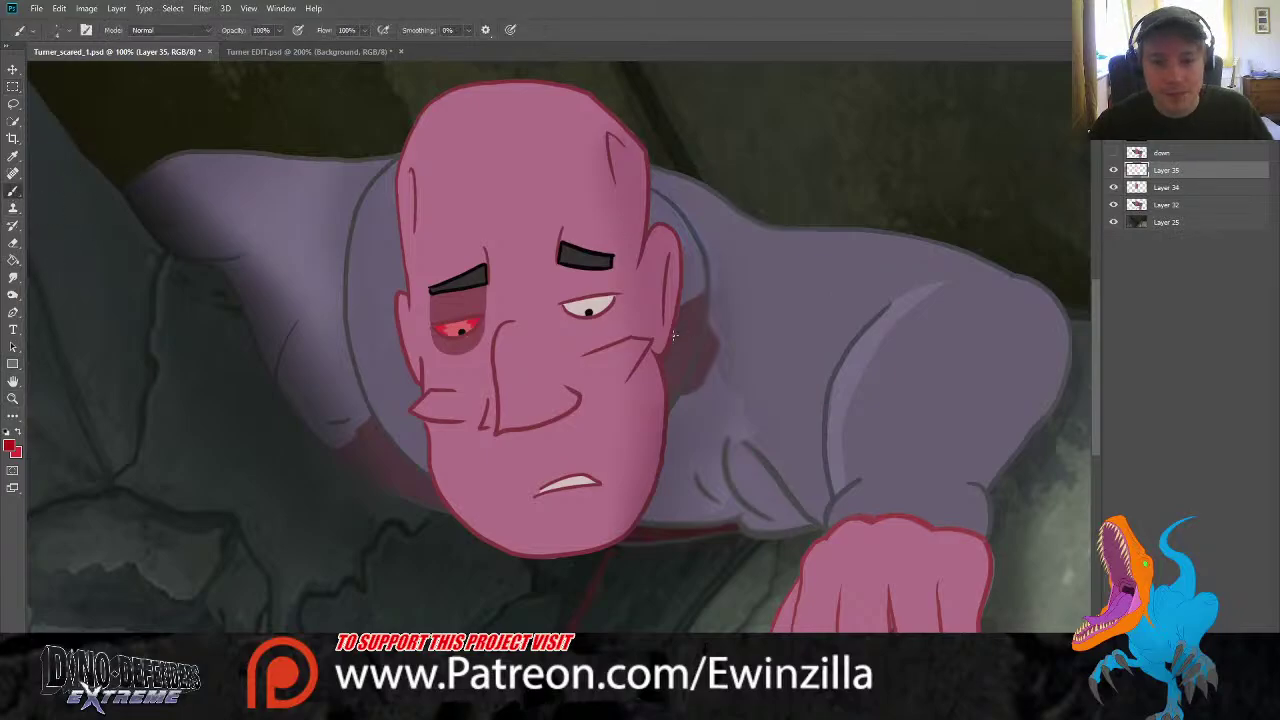
{"action": "key", "text": "i"}
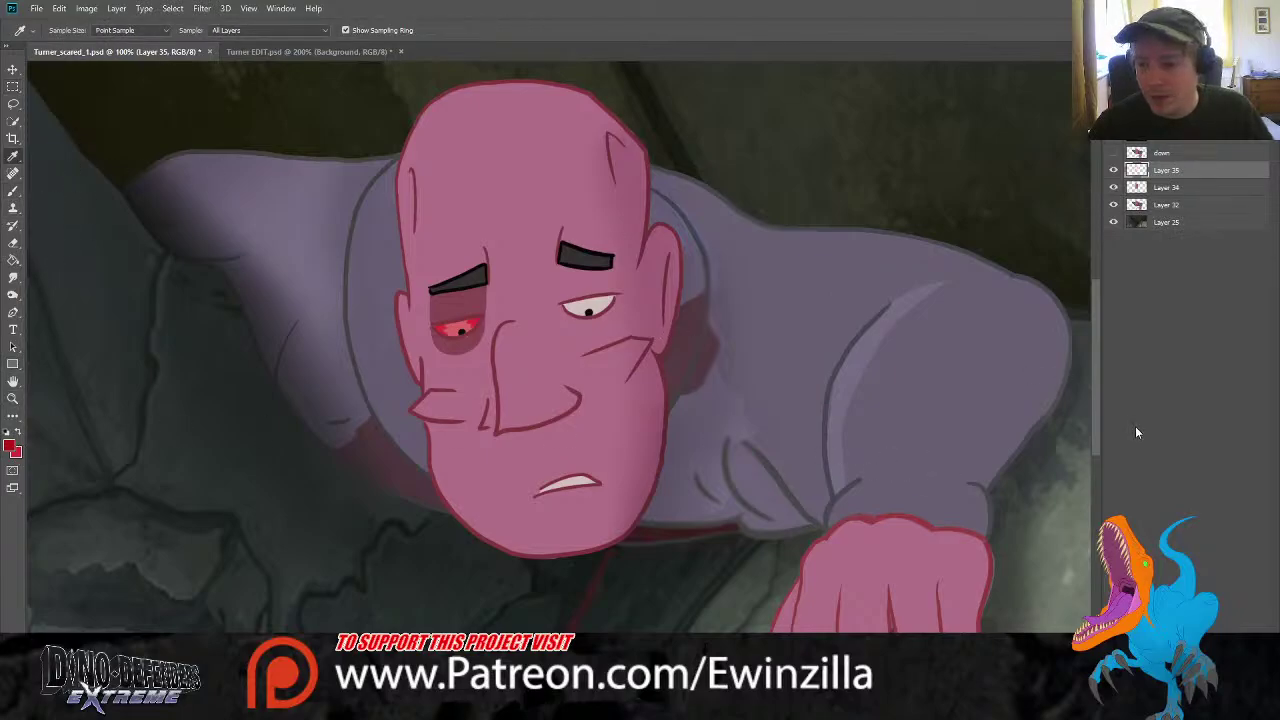
{"action": "key", "text": "b"}
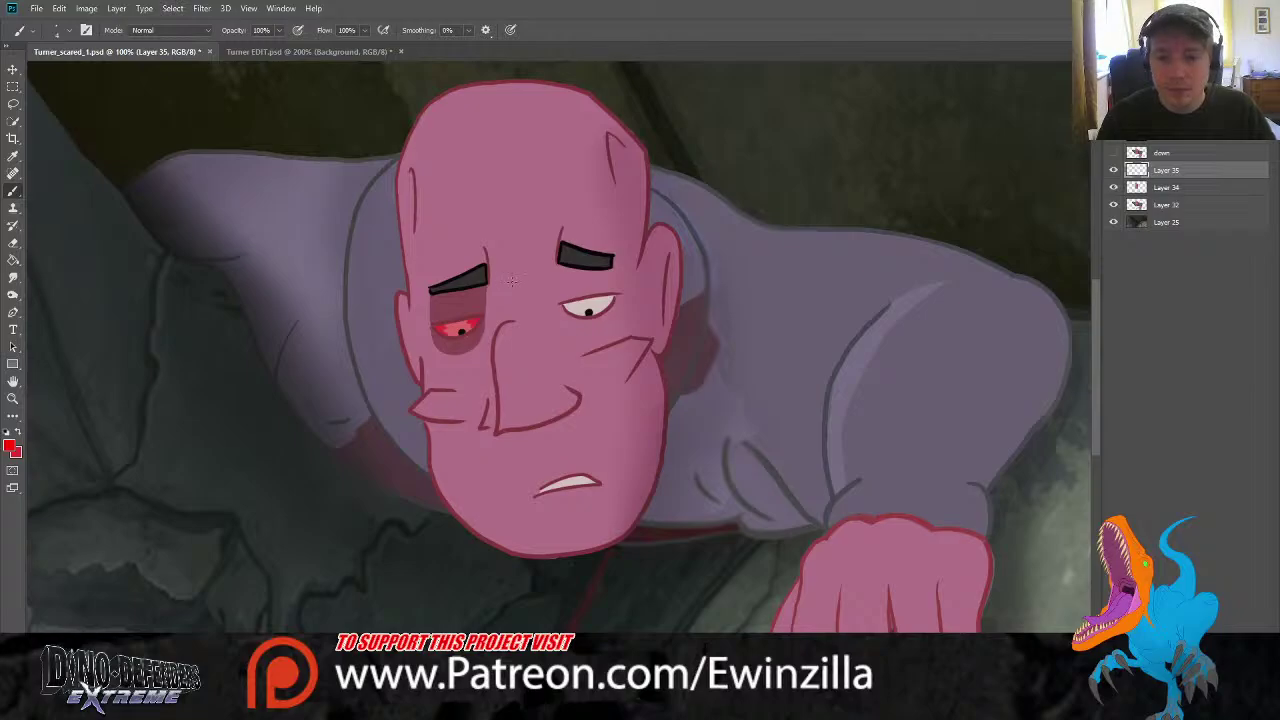
{"action": "mouse_move", "coordinate": [511, 281]}
{"action": "left_mouse_down"}
{"action": "mouse_move", "coordinate": [487, 315]}
{"action": "mouse_move", "coordinate": [483, 389]}
{"action": "mouse_move", "coordinate": [522, 395]}
{"action": "mouse_move", "coordinate": [548, 356]}
{"action": "left_mouse_up"}
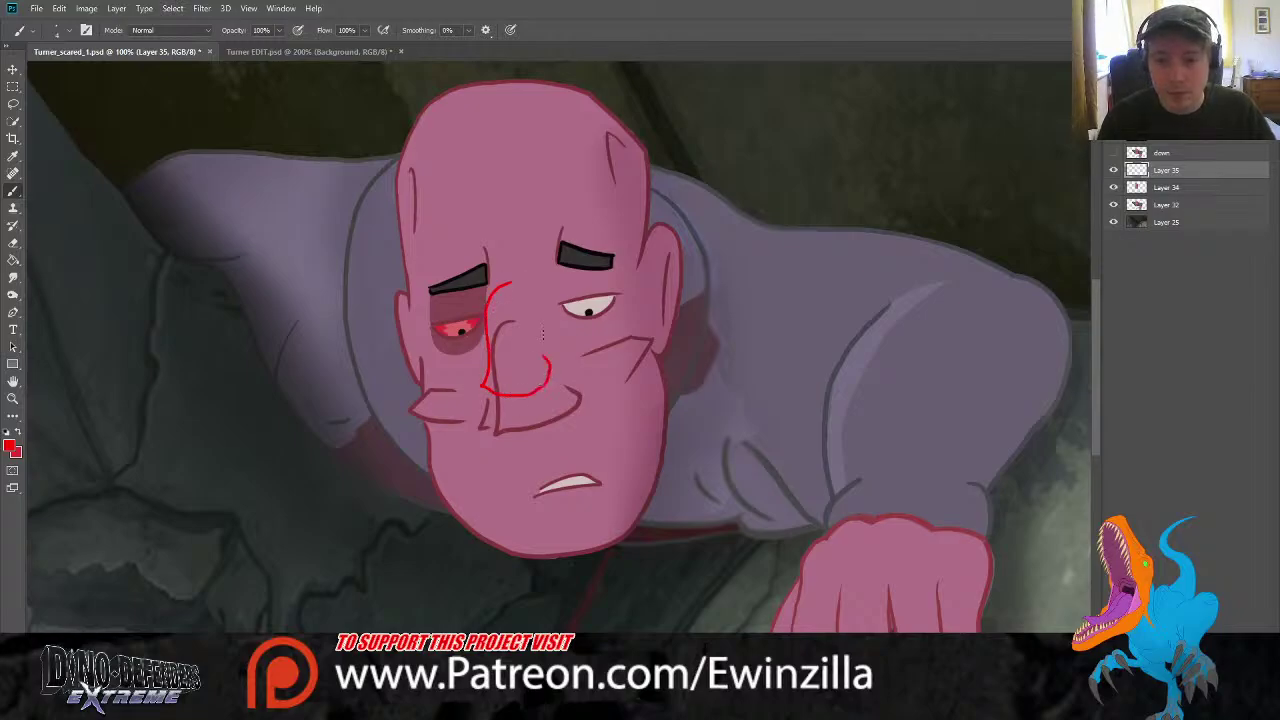
{"action": "key", "text": "ctrl+z"}
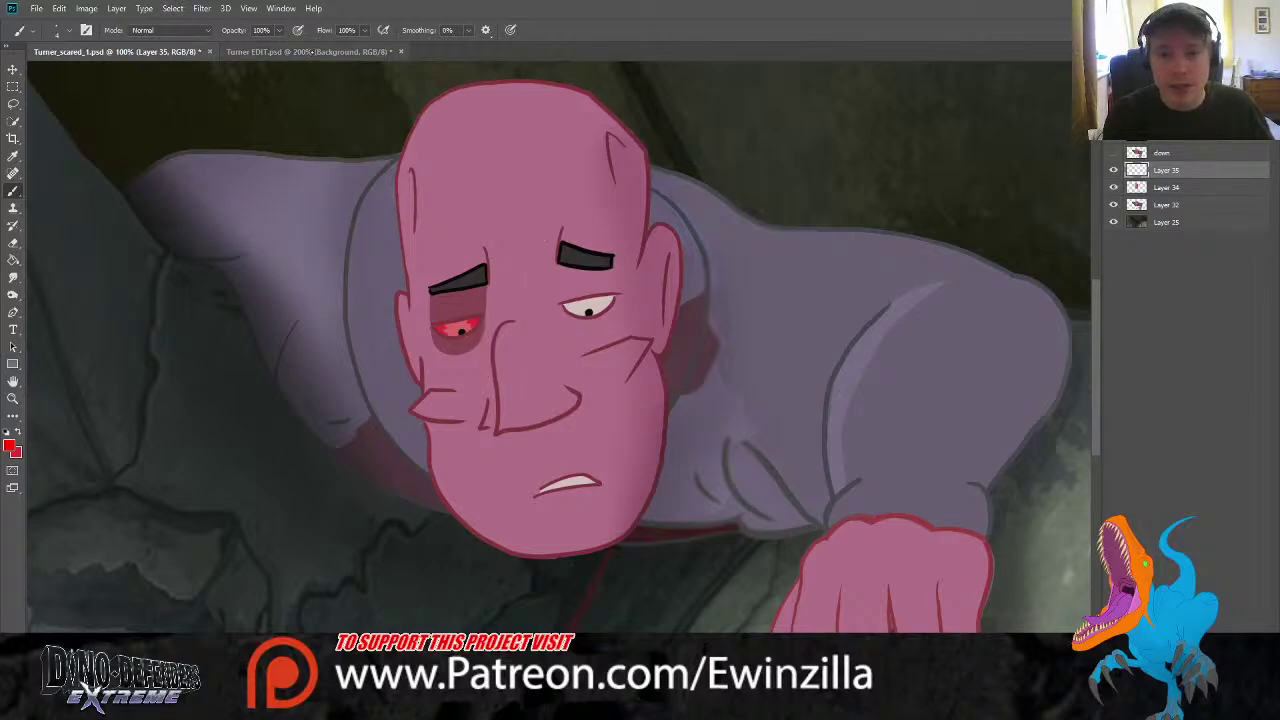
Switch to Turner EDIT.psd, fit the whole image in view, and show Layer 1 and Layer 2
{"action": "left_click", "coordinate": [308, 51]}
{"action": "left_click", "coordinate": [12, 398]}
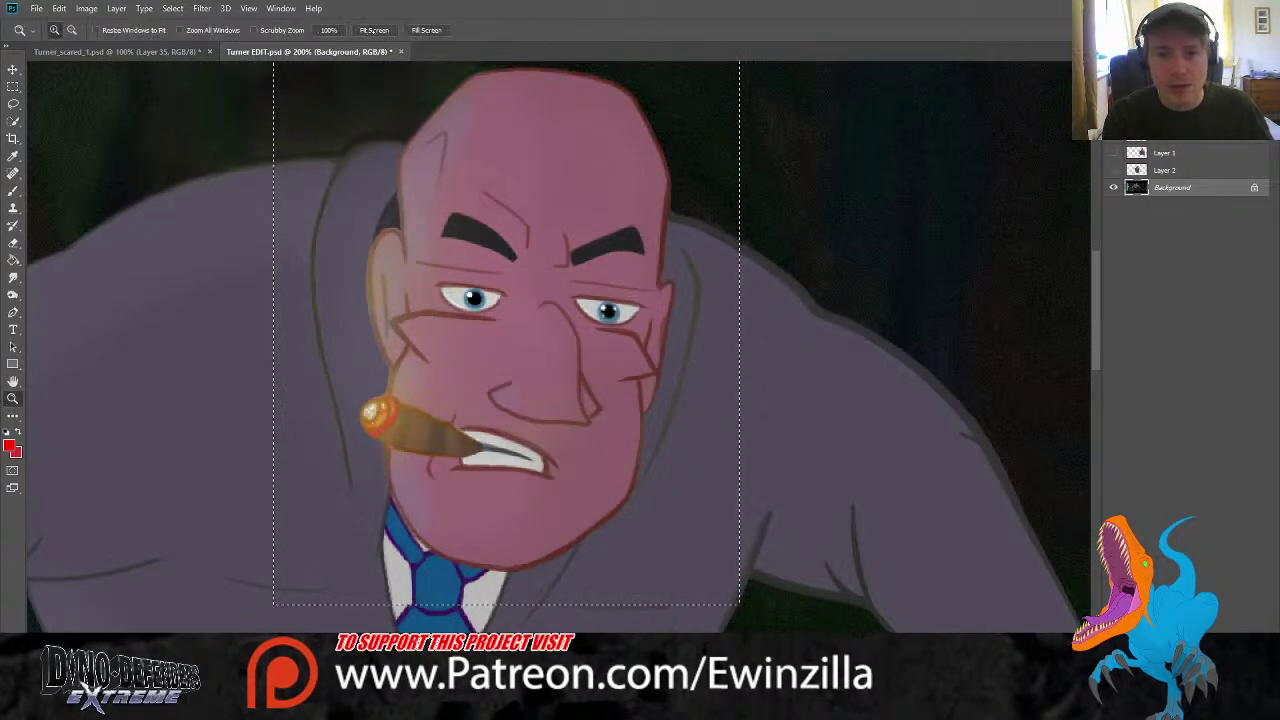
{"action": "left_click", "coordinate": [374, 30]}
{"action": "left_click", "coordinate": [1113, 170]}
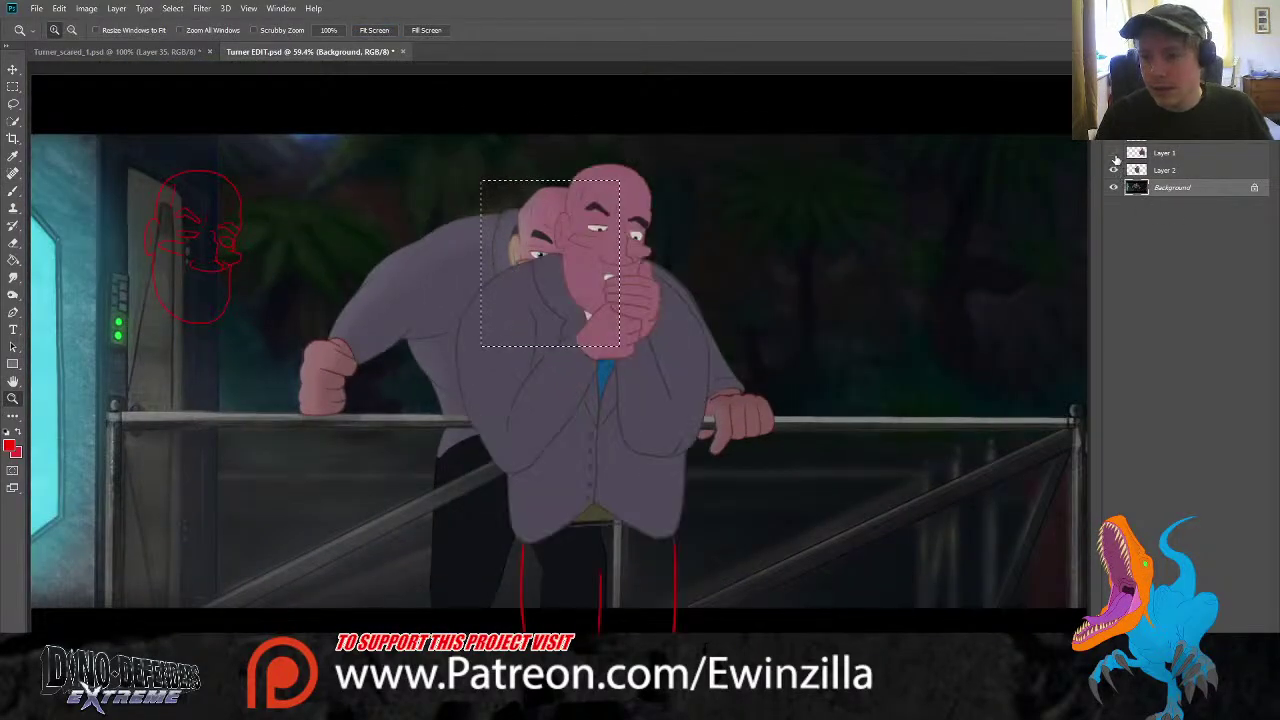
{"action": "left_click", "coordinate": [1113, 152]}
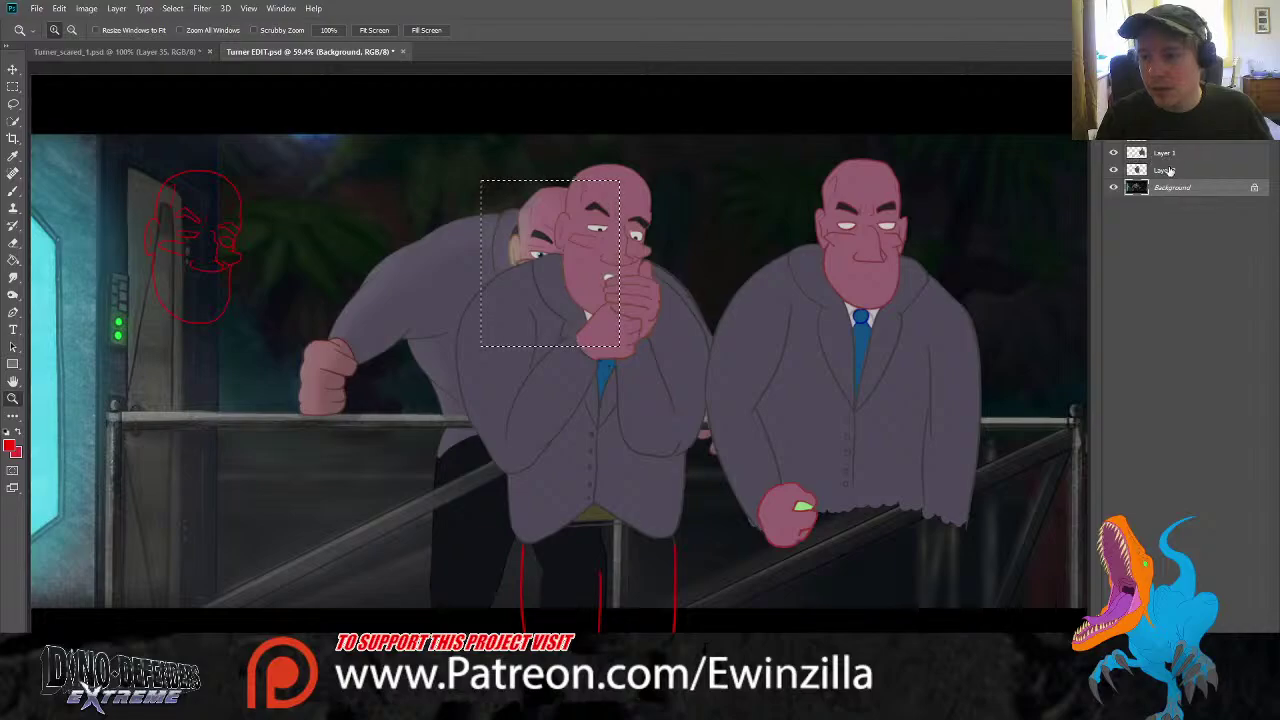
Copy the front-facing head and upper shoulders from Layer 1 and paste them into Layer 35 of Turner_scared_1.psd
{"action": "left_click", "coordinate": [1128, 171]}
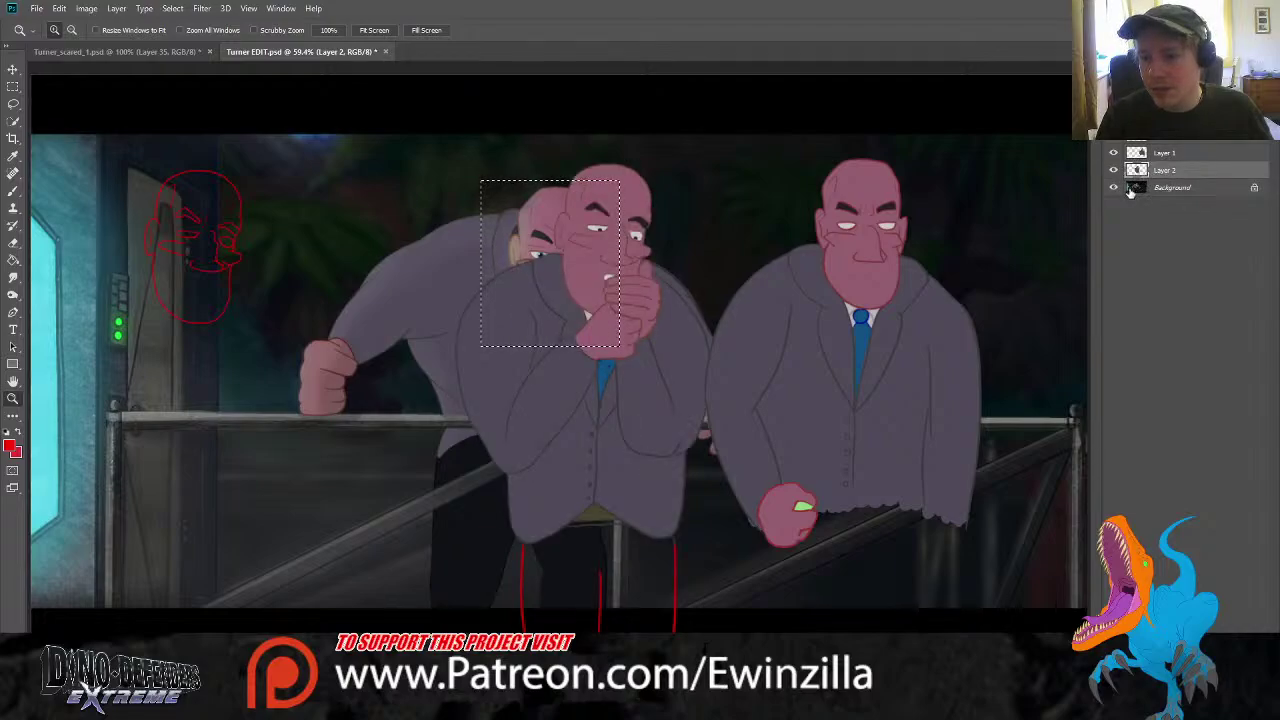
{"action": "left_click", "coordinate": [1150, 153]}
{"action": "left_click", "coordinate": [13, 86]}
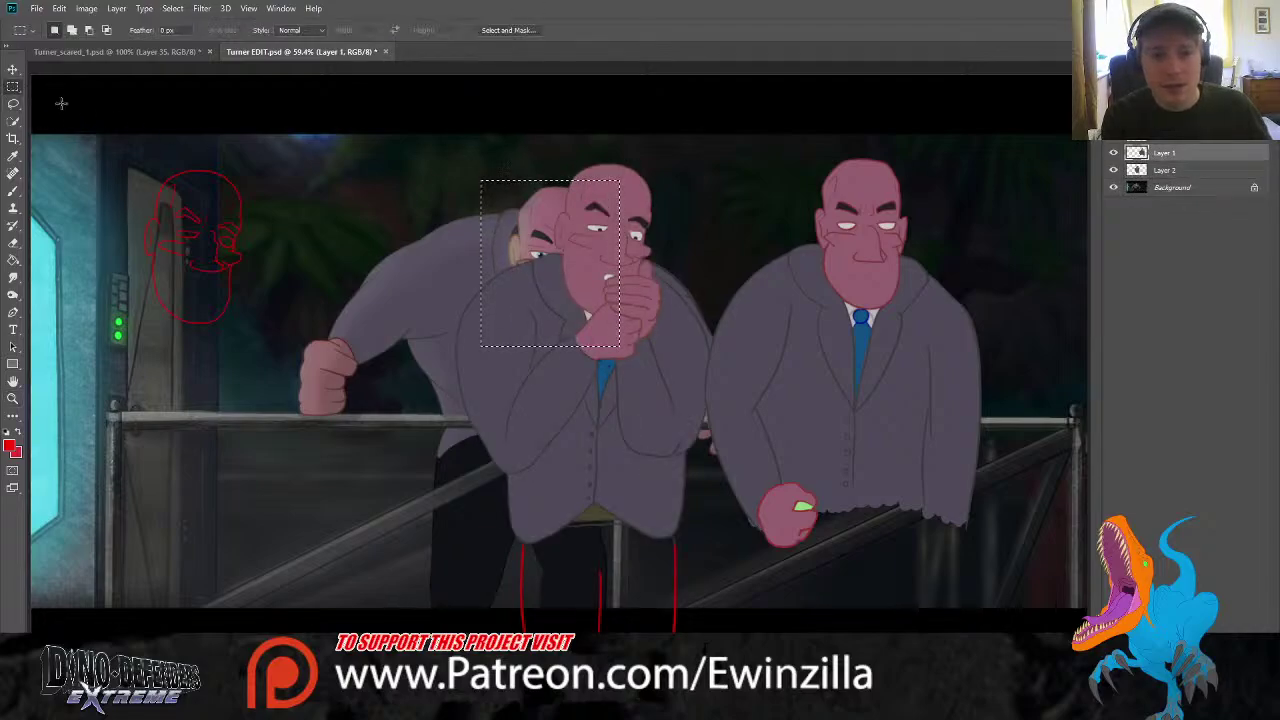
{"action": "left_click", "coordinate": [61, 103]}
{"action": "left_click_drag", "start_coordinate": [790, 143], "coordinate": [928, 335]}
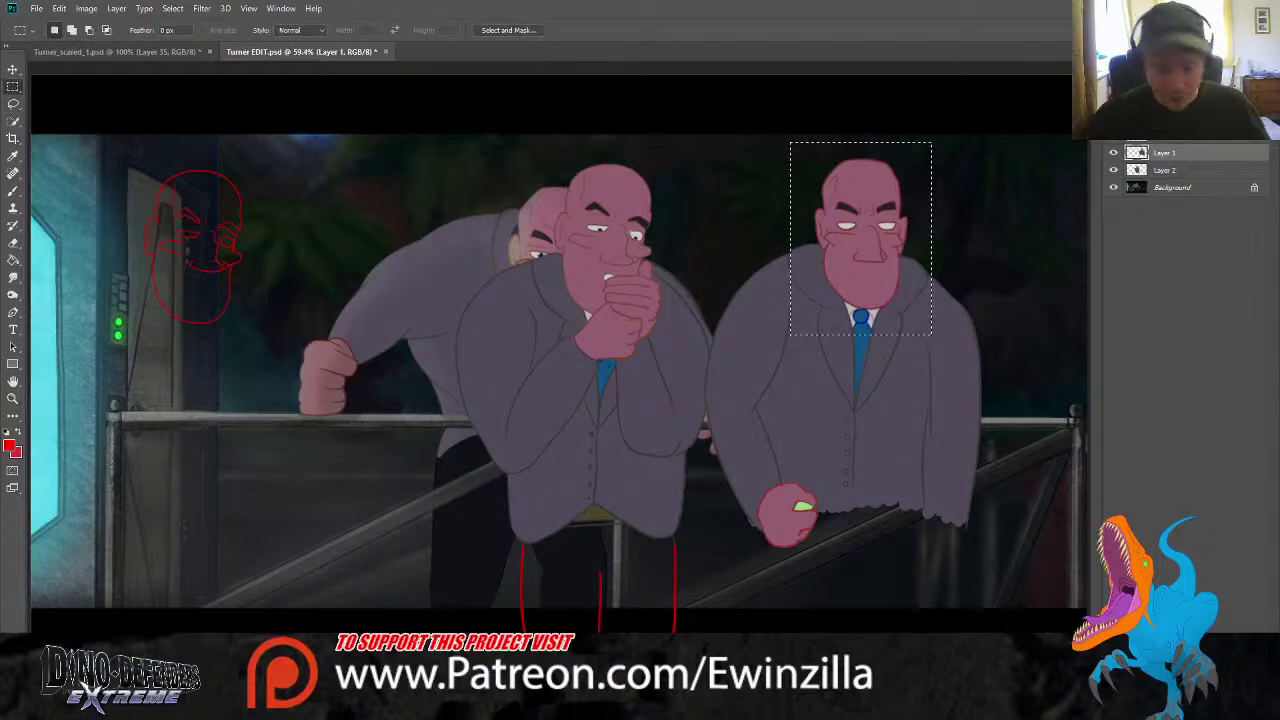
{"action": "left_click", "coordinate": [94, 53]}
{"action": "key", "text": "ctrl+v"}
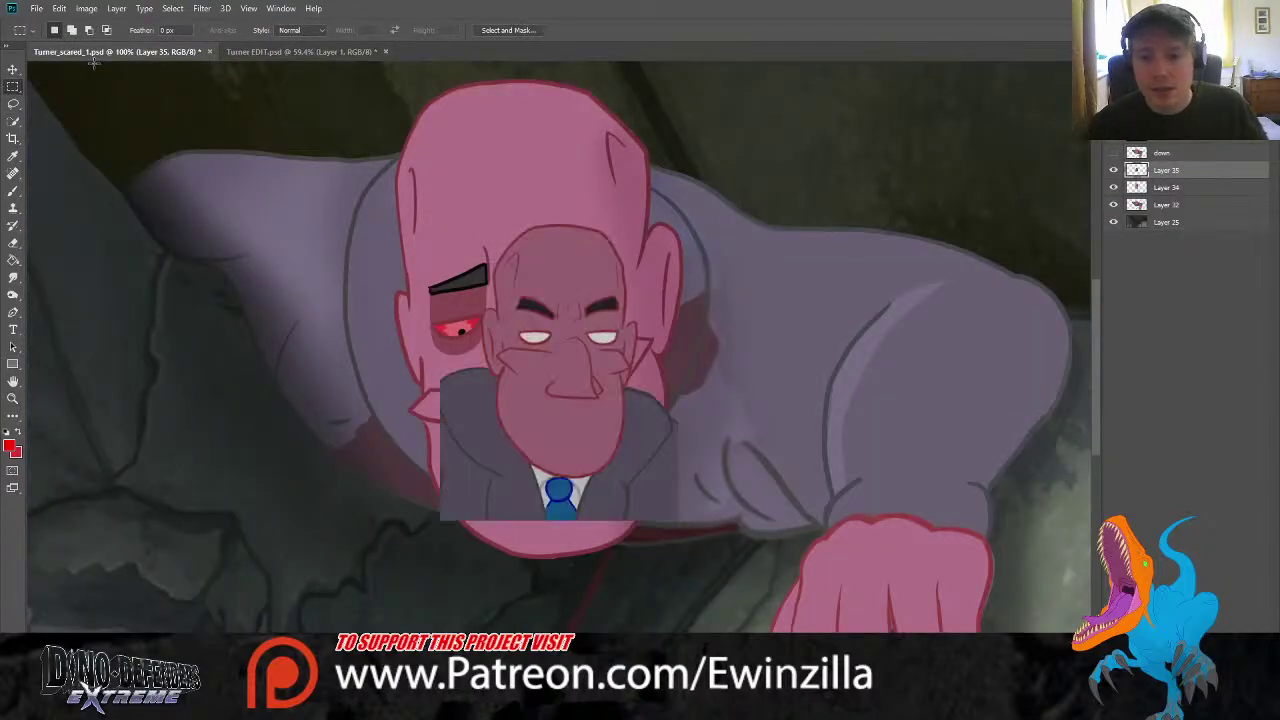
Flip the pasted head horizontally, enlarge it to roughly the injured face's size, and set Layer 35's opacity to 50%
{"action": "left_click", "coordinate": [13, 69]}
{"action": "left_click_drag", "start_coordinate": [438, 222], "coordinate": [1032, 49]}
{"action": "left_click_drag", "start_coordinate": [839, 235], "coordinate": [480, 239]}
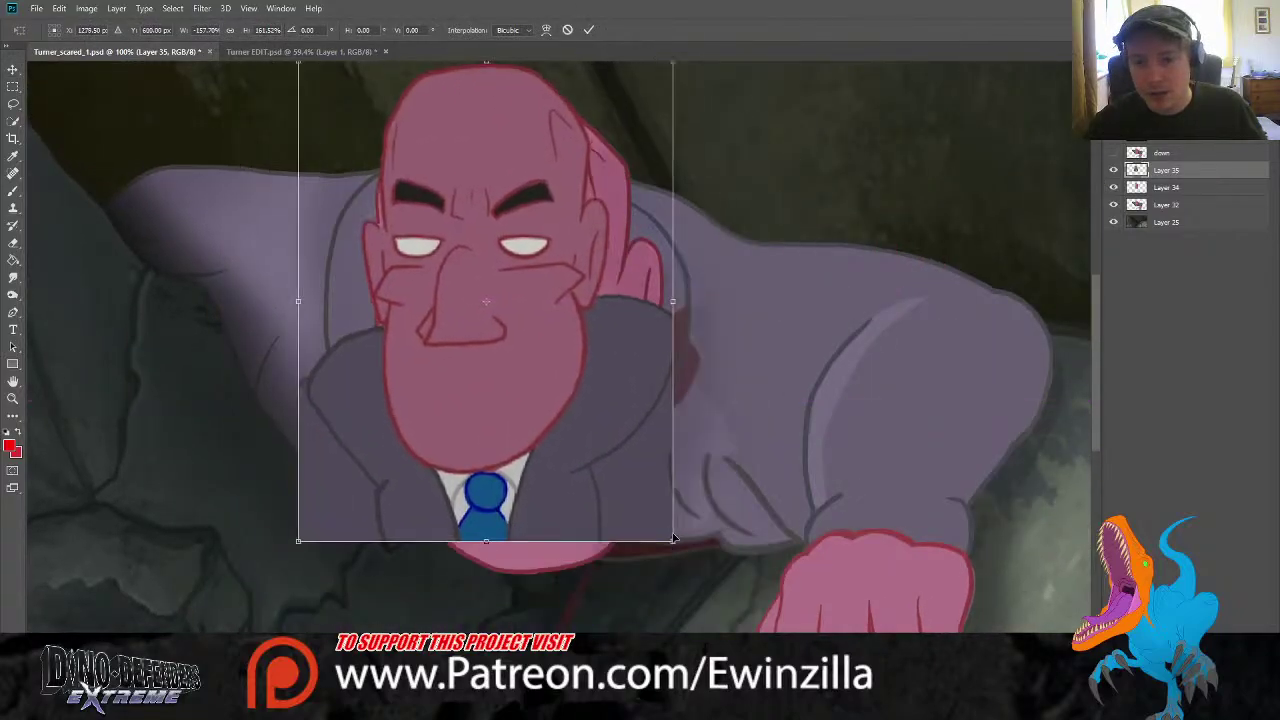
{"action": "left_click_drag", "start_coordinate": [674, 541], "coordinate": [786, 525]}
{"action": "key", "text": "5"}
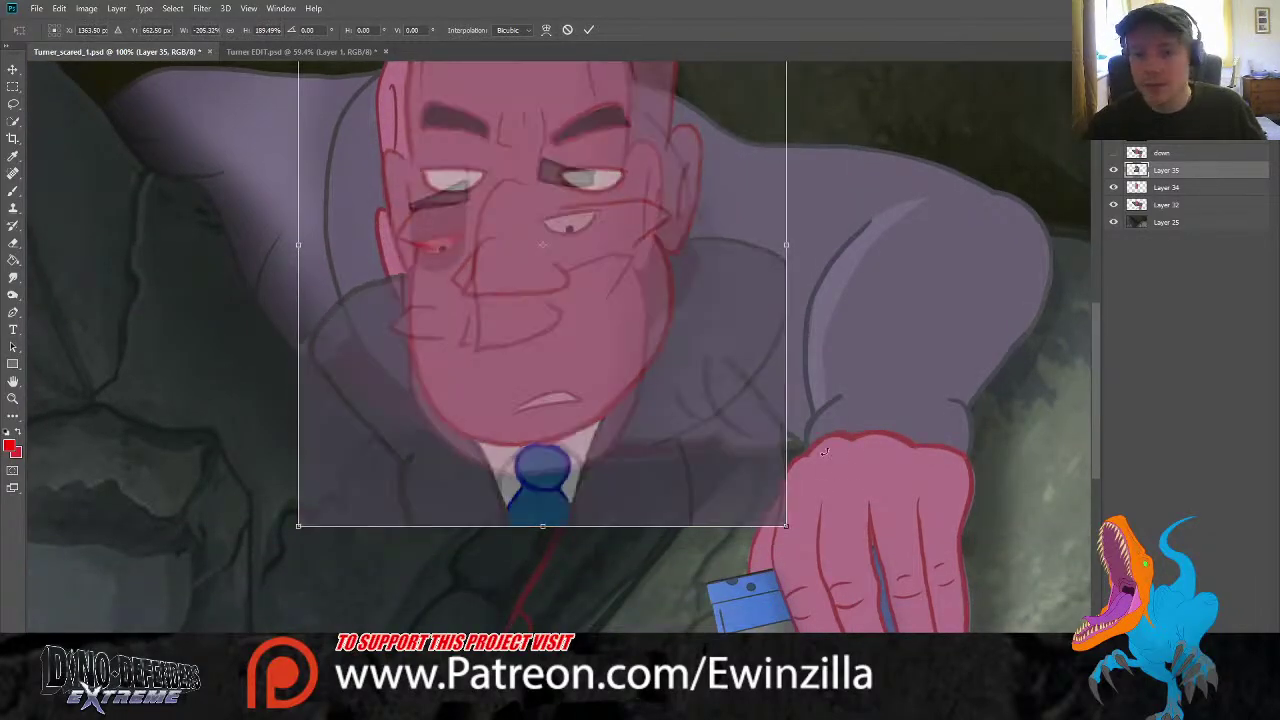
Align the pasted head over the injured face, rotating it by -5.59 degrees and narrowing its width to match the head outline
{"action": "scroll", "coordinate": [826, 444], "scroll_direction": "up", "scroll_amount": 3}
{"action": "left_click_drag", "start_coordinate": [570, 261], "coordinate": [547, 293]}
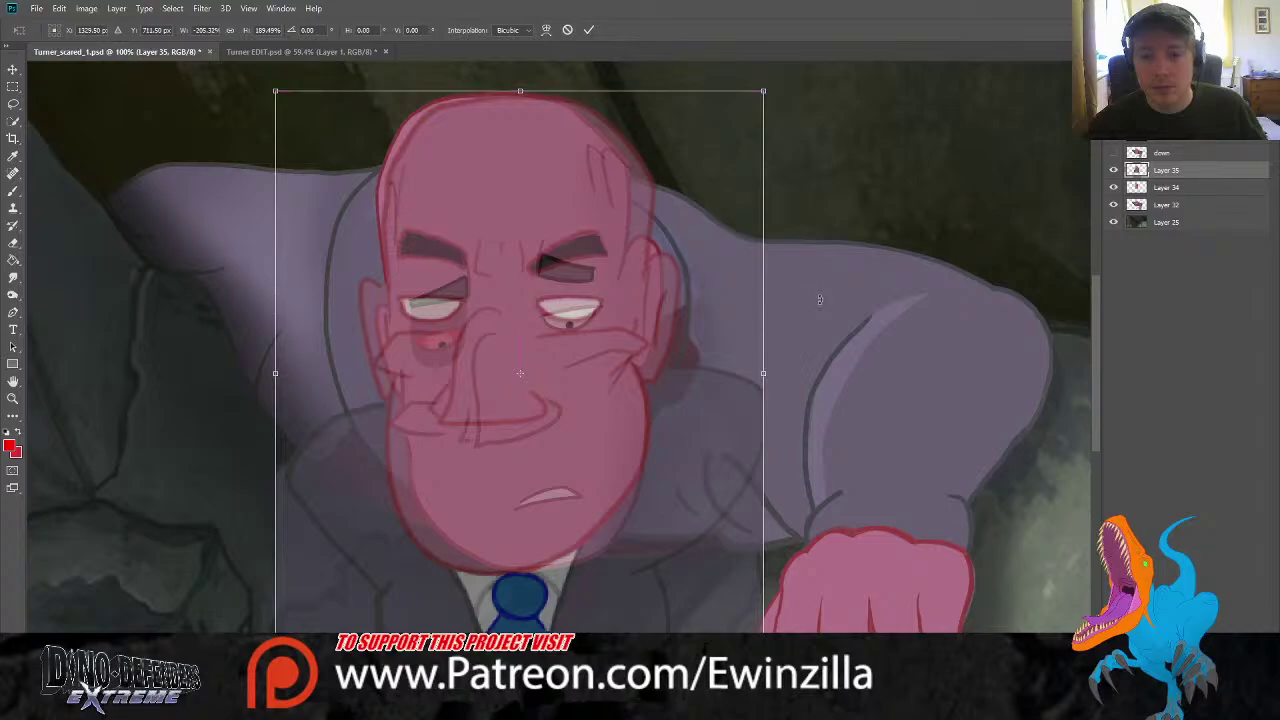
{"action": "left_click_drag", "start_coordinate": [820, 297], "coordinate": [811, 268]}
{"action": "left_click_drag", "start_coordinate": [634, 298], "coordinate": [649, 293]}
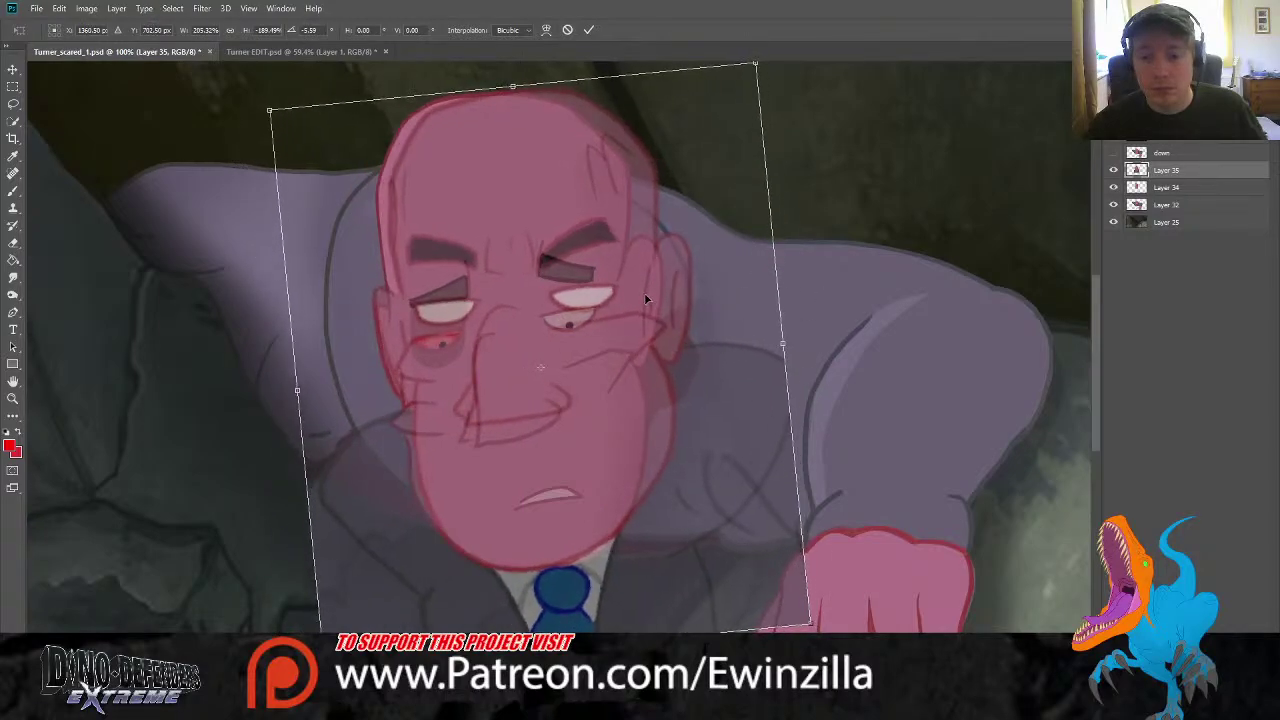
{"action": "left_click_drag", "start_coordinate": [777, 344], "coordinate": [751, 346]}
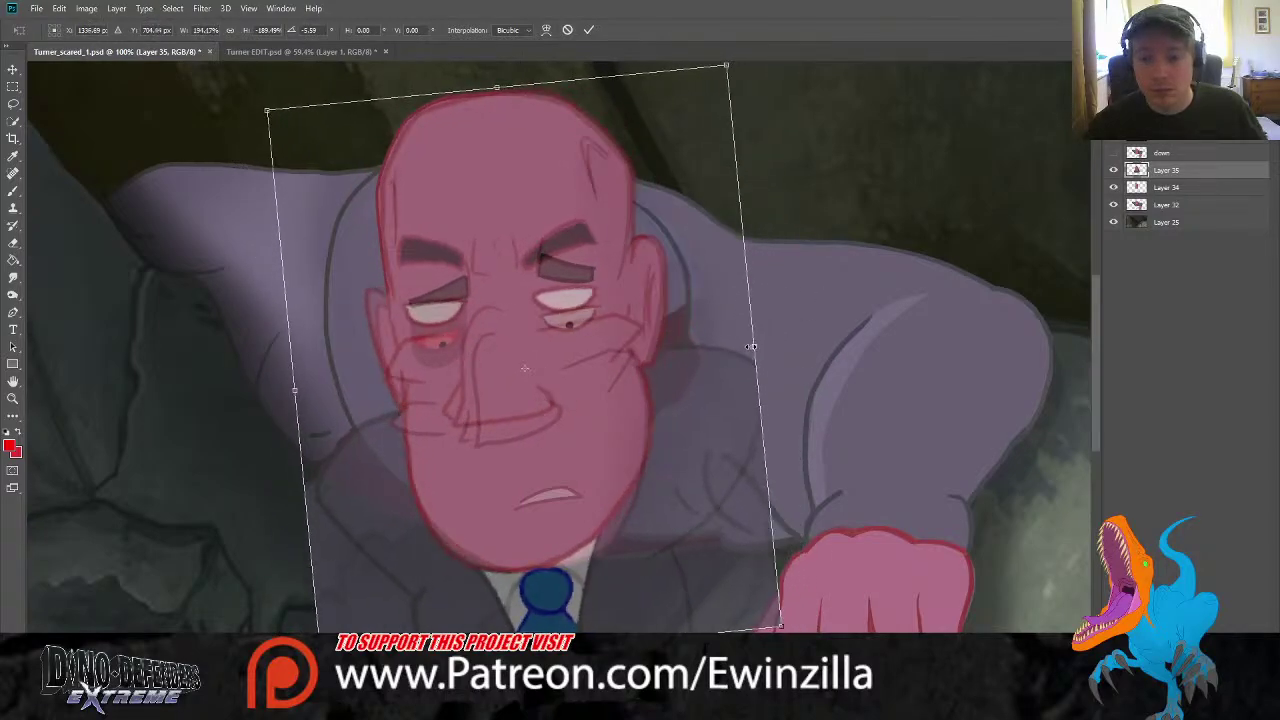
{"action": "key", "text": "Return"}
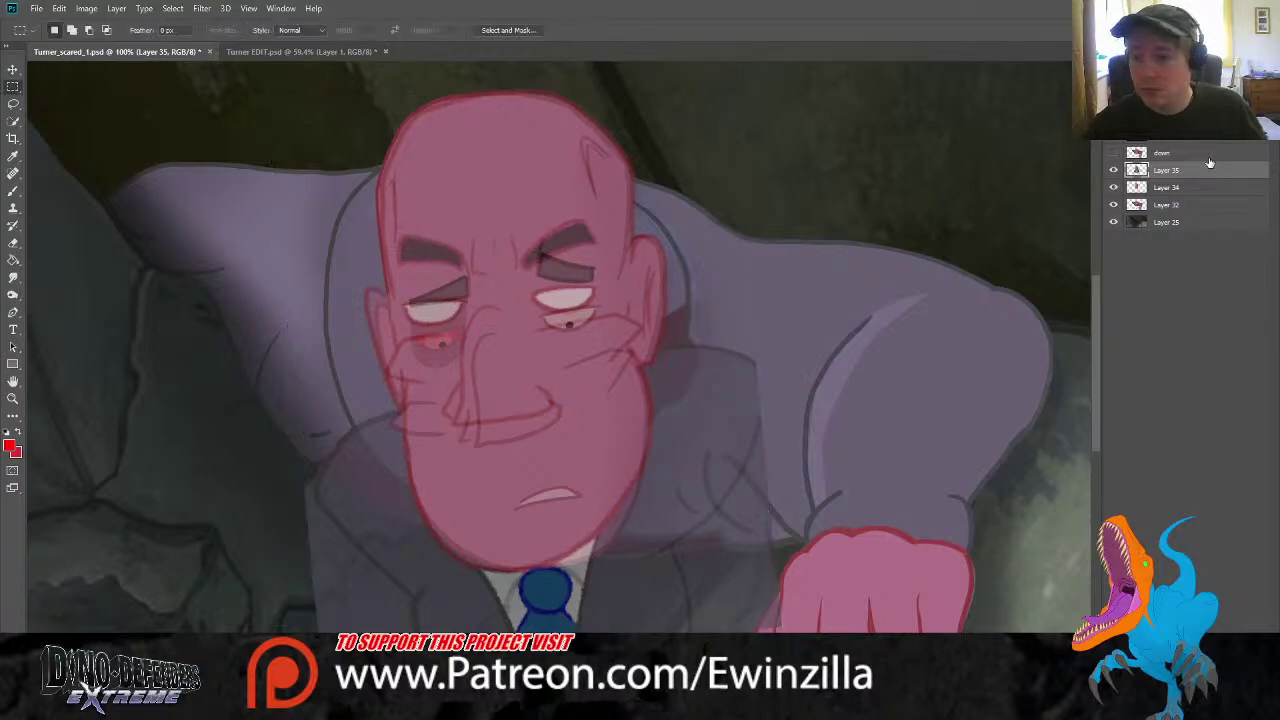
Restore Layer 35 to 100% opacity and, after comparing it with the injured face, move the head up slightly
{"action": "key", "text": "0"}
{"action": "left_click", "coordinate": [1112, 172]}
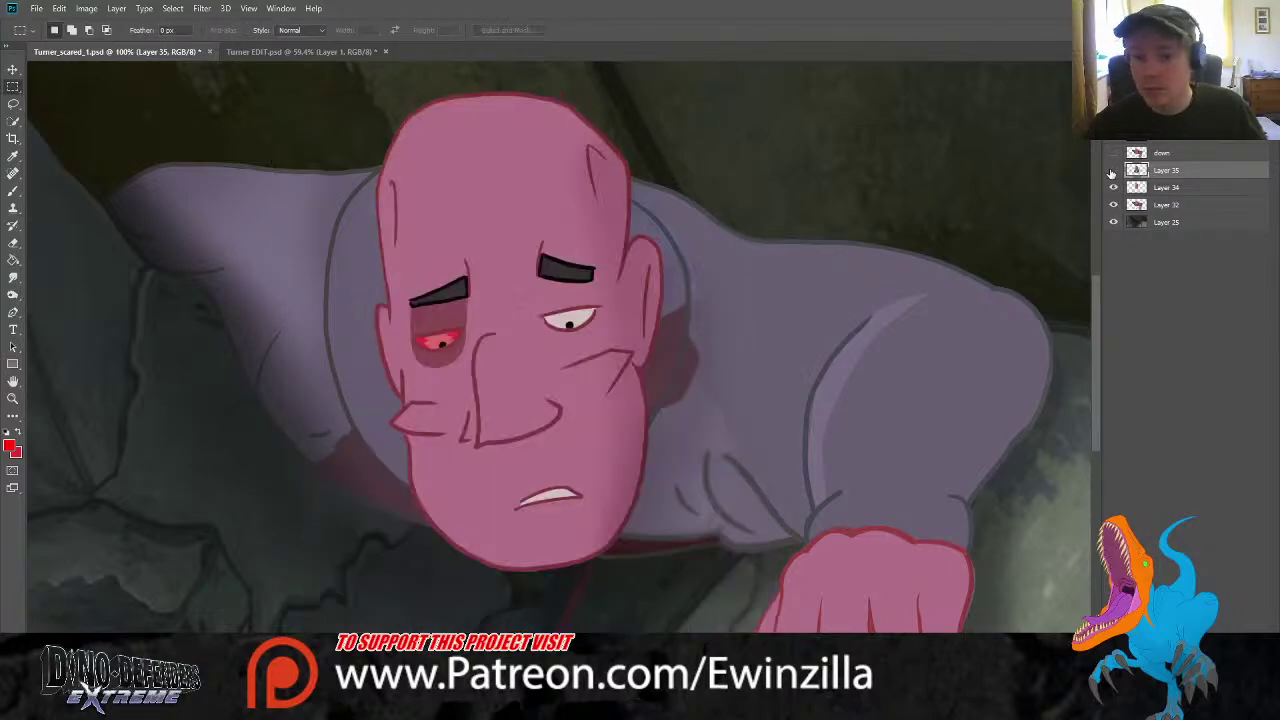
{"action": "left_click", "coordinate": [1112, 172]}
{"action": "left_click", "coordinate": [1113, 170]}
{"action": "left_click", "coordinate": [1113, 170]}
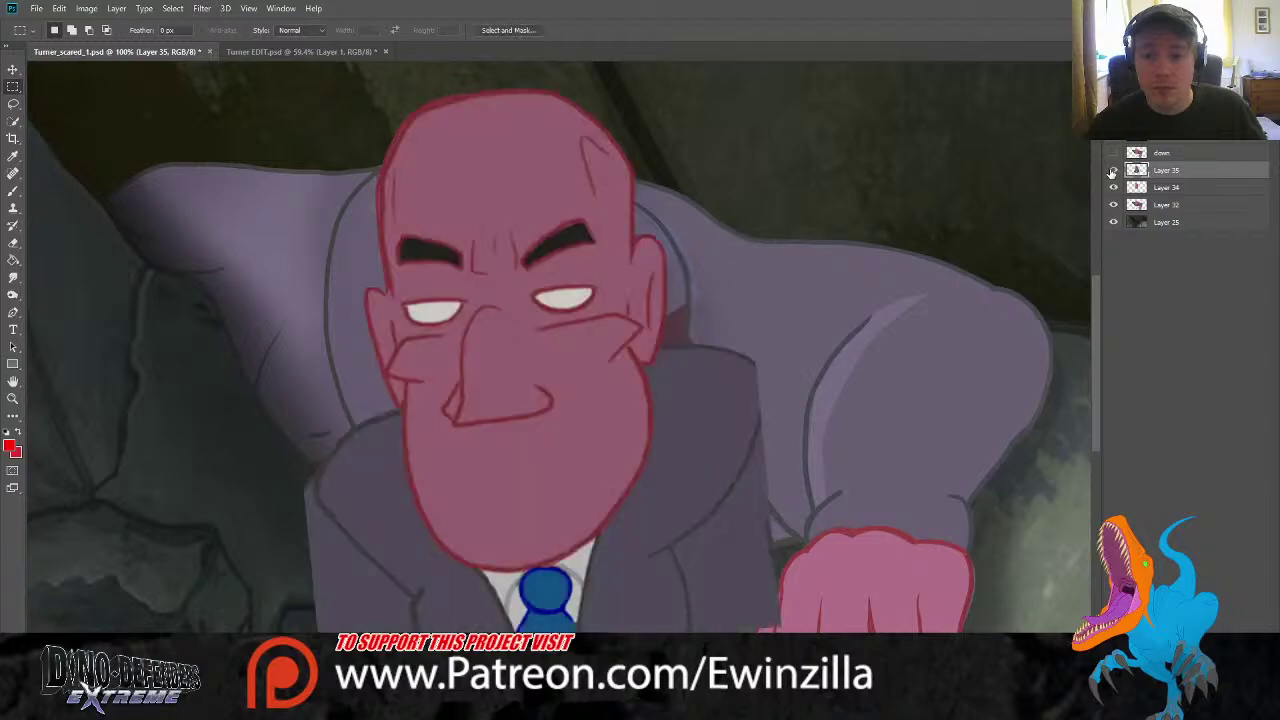
{"action": "left_click", "coordinate": [13, 70]}
{"action": "left_click_drag", "start_coordinate": [506, 256], "coordinate": [506, 244]}
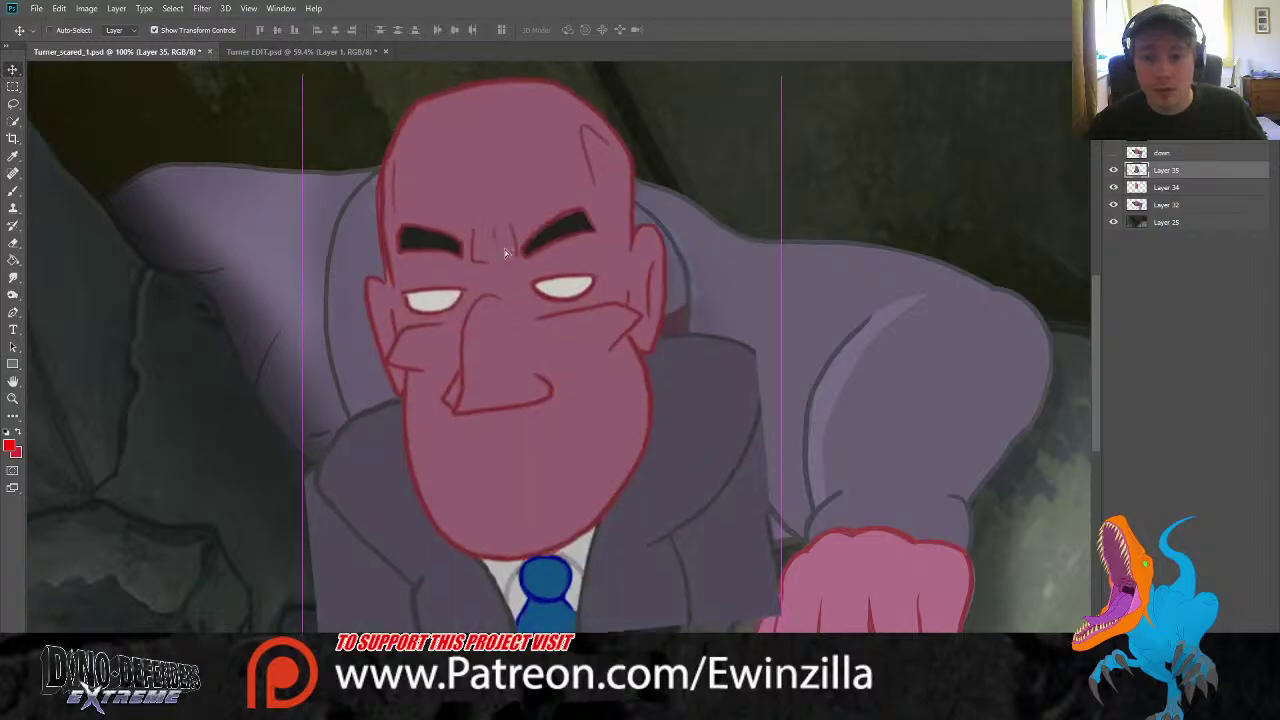
Compare the Layer 35 head with the injured face by toggling its visibility and temporarily lowering its opacity to see through it
{"action": "left_click", "coordinate": [1114, 171]}
{"action": "left_click", "coordinate": [1114, 172]}
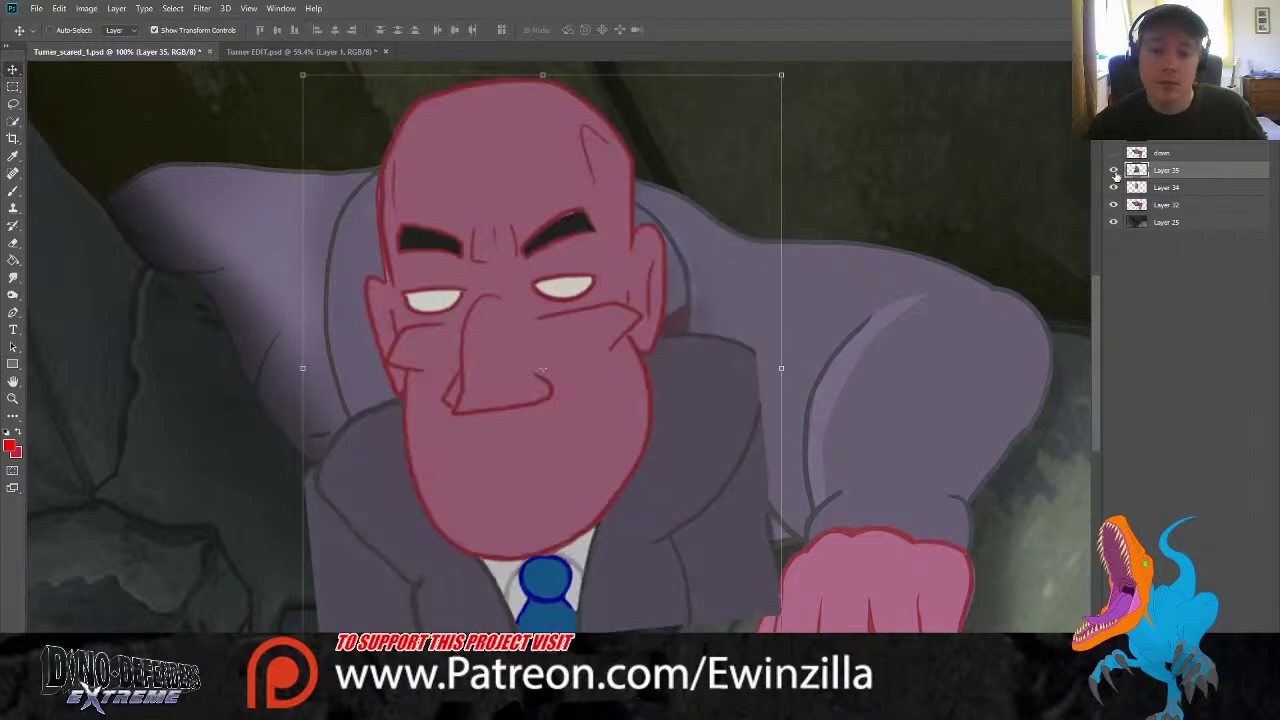
{"action": "left_click", "coordinate": [1114, 172]}
{"action": "left_click", "coordinate": [1114, 172]}
{"action": "left_click", "coordinate": [1114, 172]}
{"action": "left_click", "coordinate": [1114, 172]}
{"action": "left_click", "coordinate": [1114, 172]}
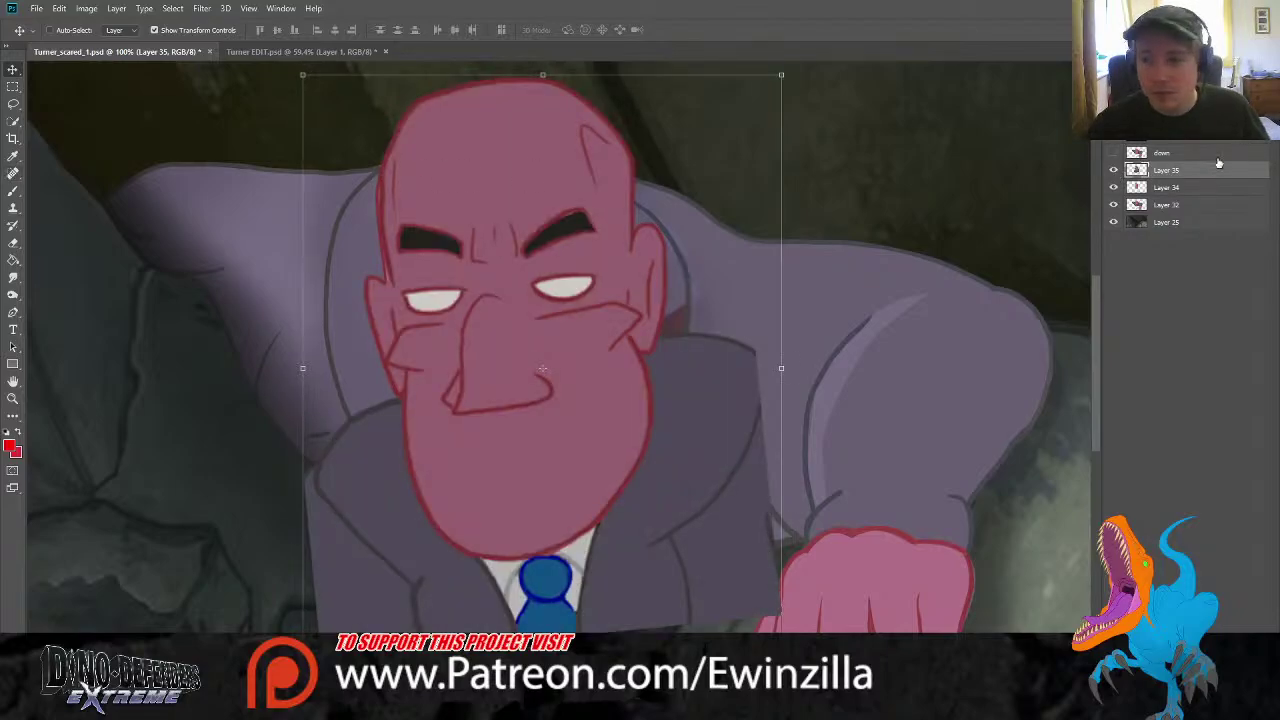
{"action": "left_click", "coordinate": [1114, 172]}
{"action": "key", "text": "3"}
{"action": "key", "text": "5"}
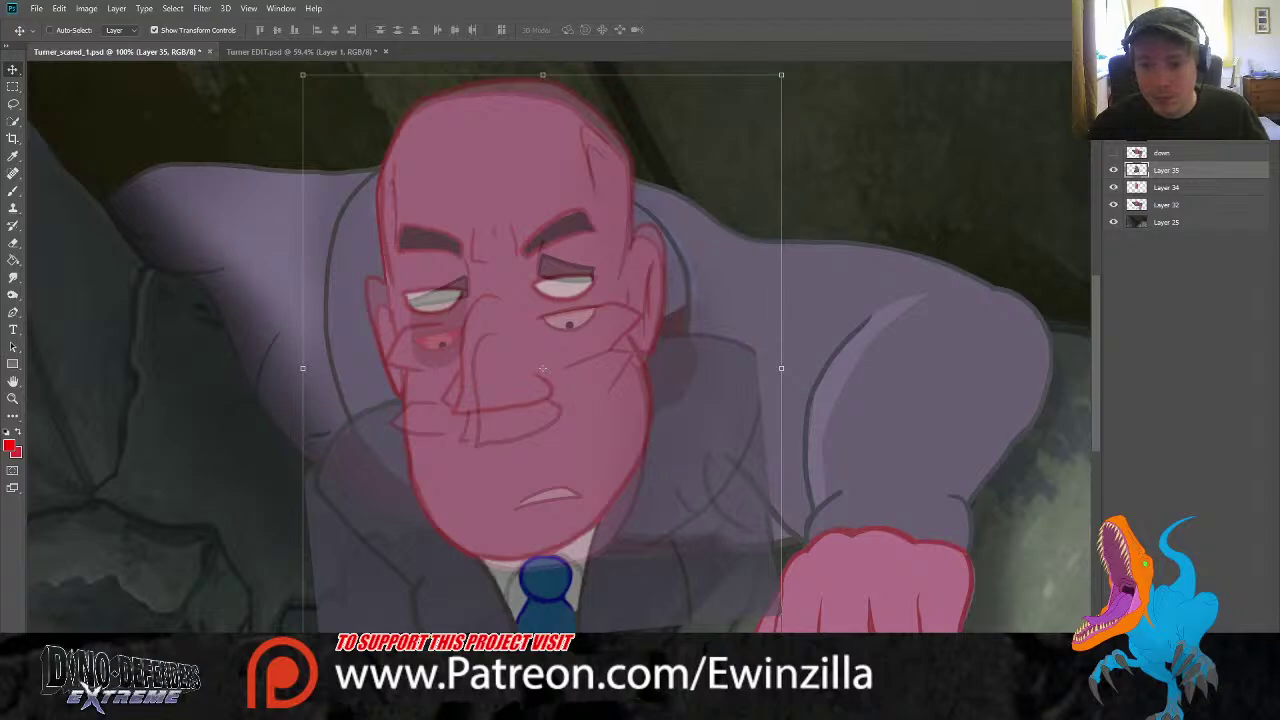
{"action": "key", "text": "0"}
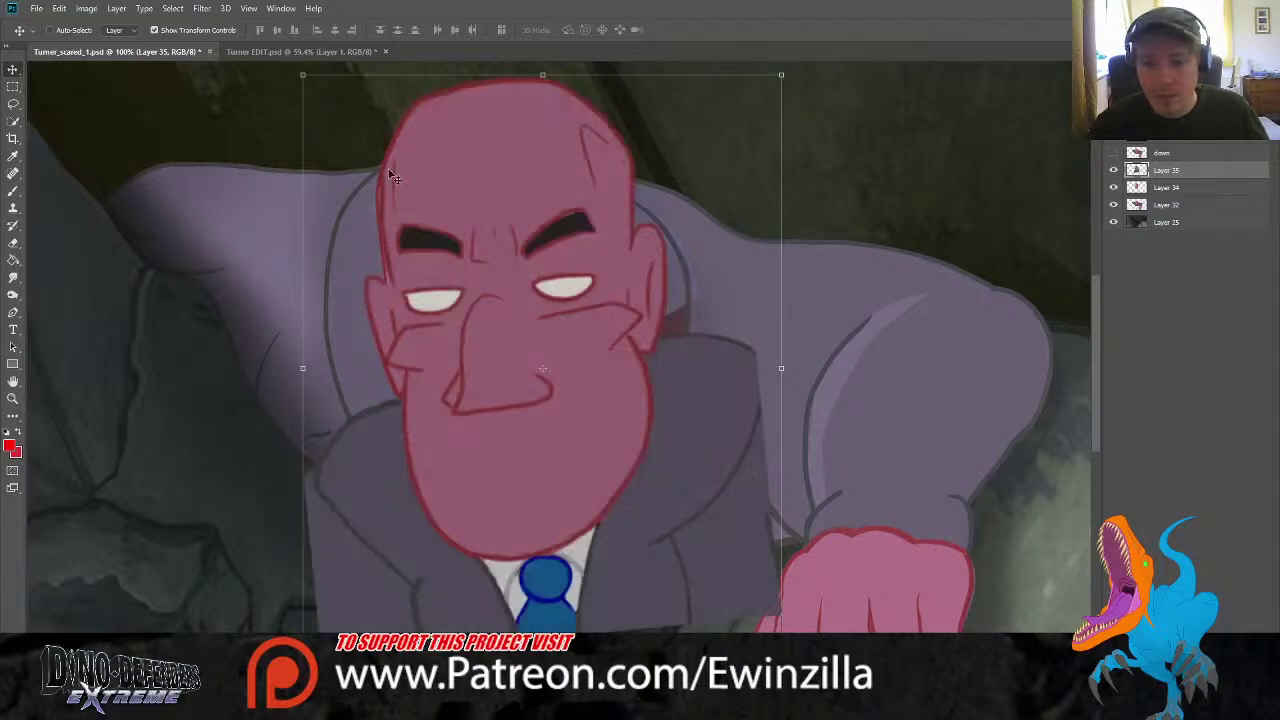
Create a new layer above Layer 35 and trace the reference head's nose and nostril on it in bright red
{"action": "left_click", "coordinate": [13, 191]}
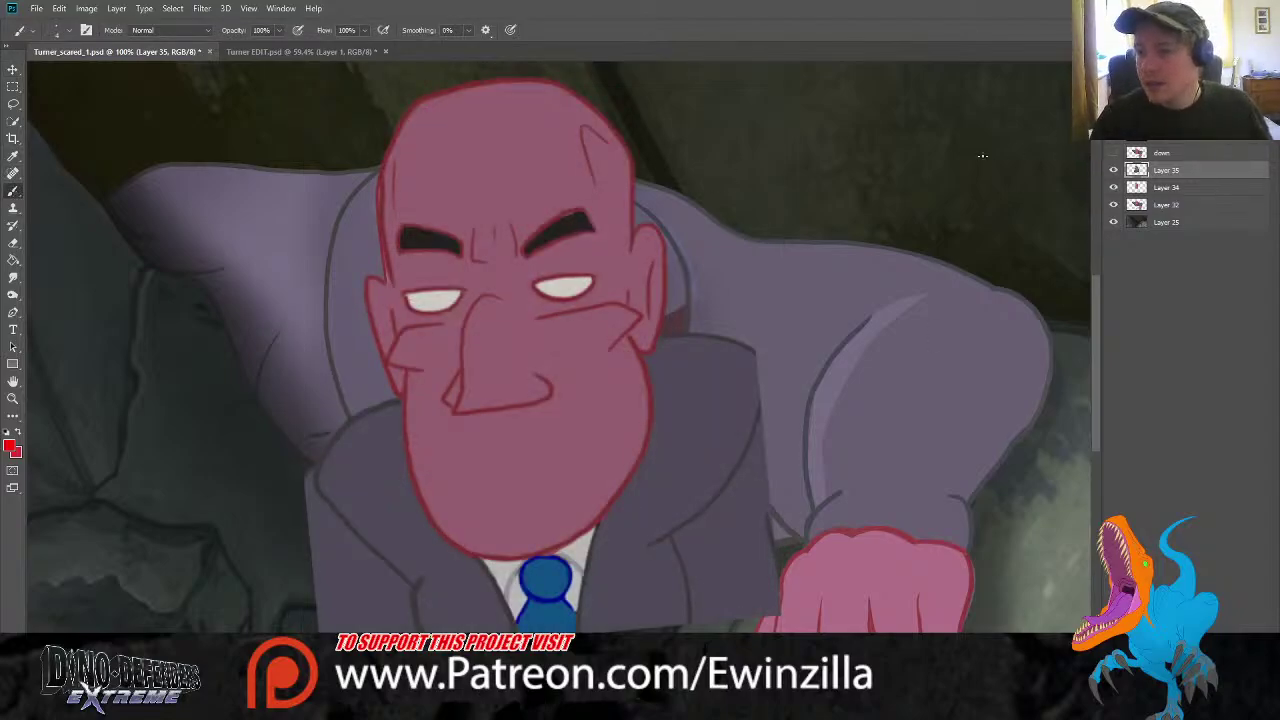
{"action": "left_click", "coordinate": [116, 8]}
{"action": "left_click", "coordinate": [293, 21]}
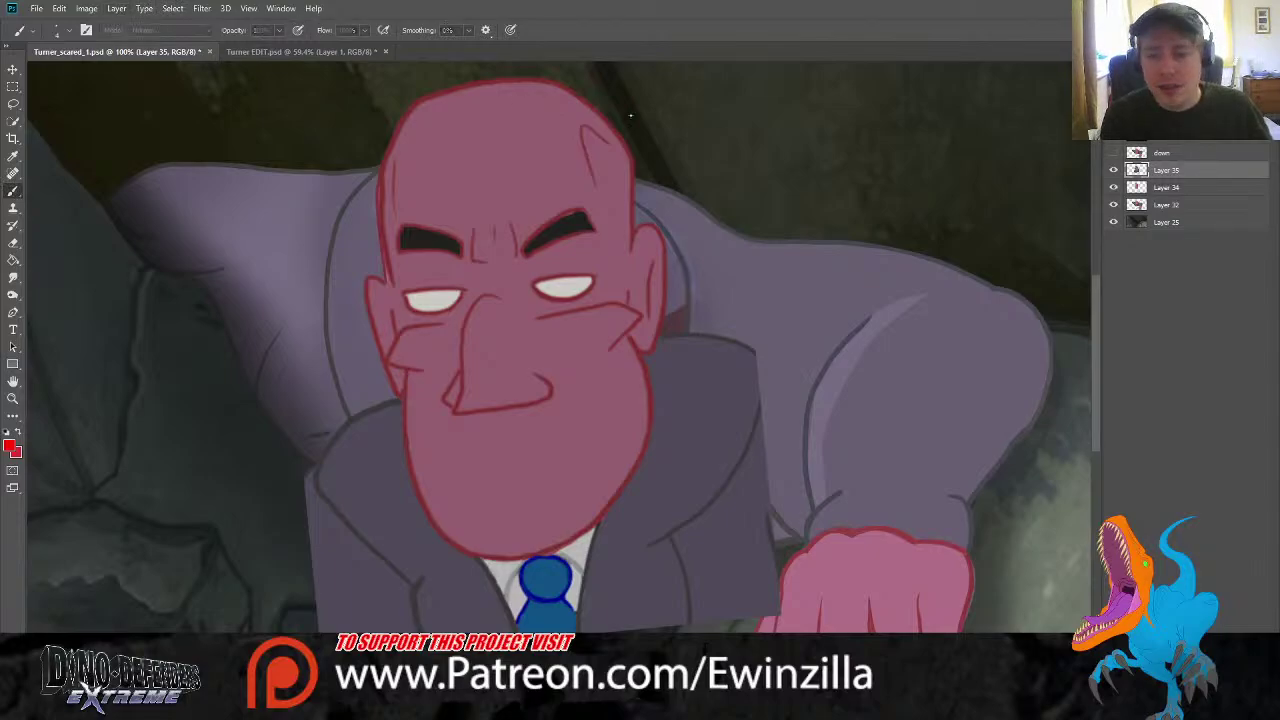
{"action": "key", "text": "ctrl+shift+alt+n"}
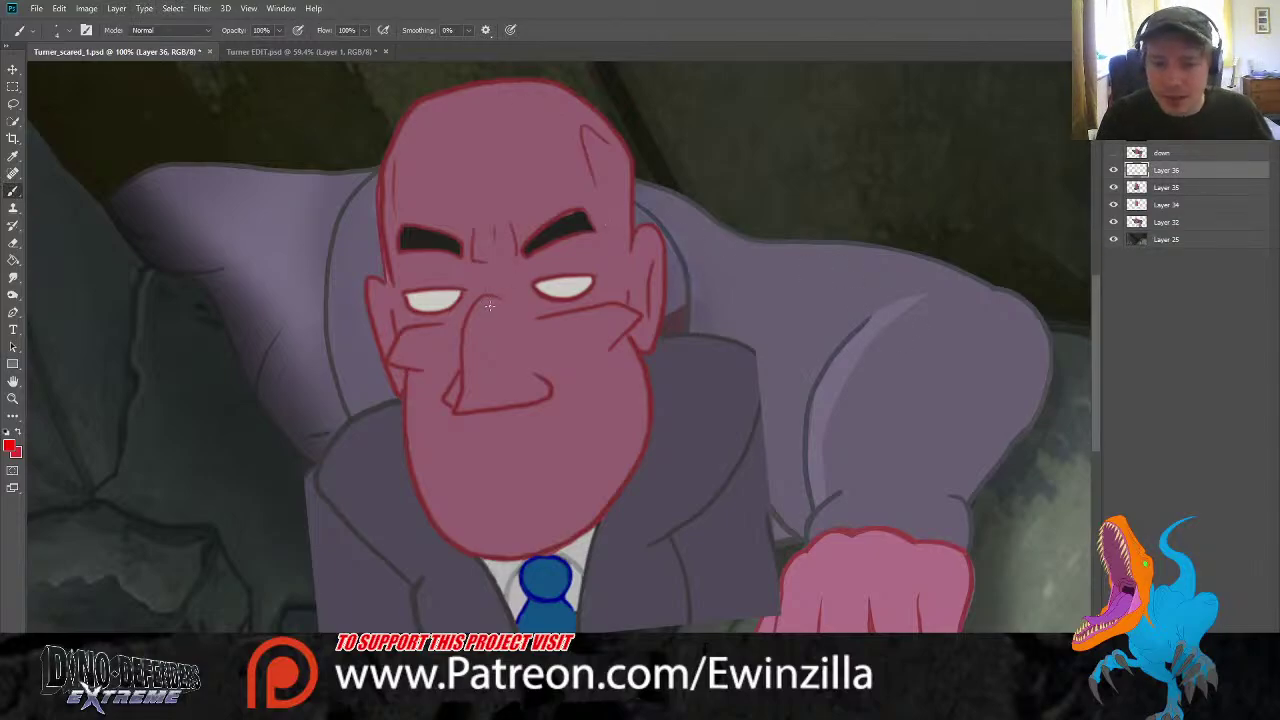
{"action": "mouse_move", "coordinate": [497, 299]}
{"action": "left_mouse_down"}
{"action": "mouse_move", "coordinate": [466, 312]}
{"action": "mouse_move", "coordinate": [456, 402]}
{"action": "mouse_move", "coordinate": [539, 403]}
{"action": "mouse_move", "coordinate": [536, 374]}
{"action": "left_mouse_up"}
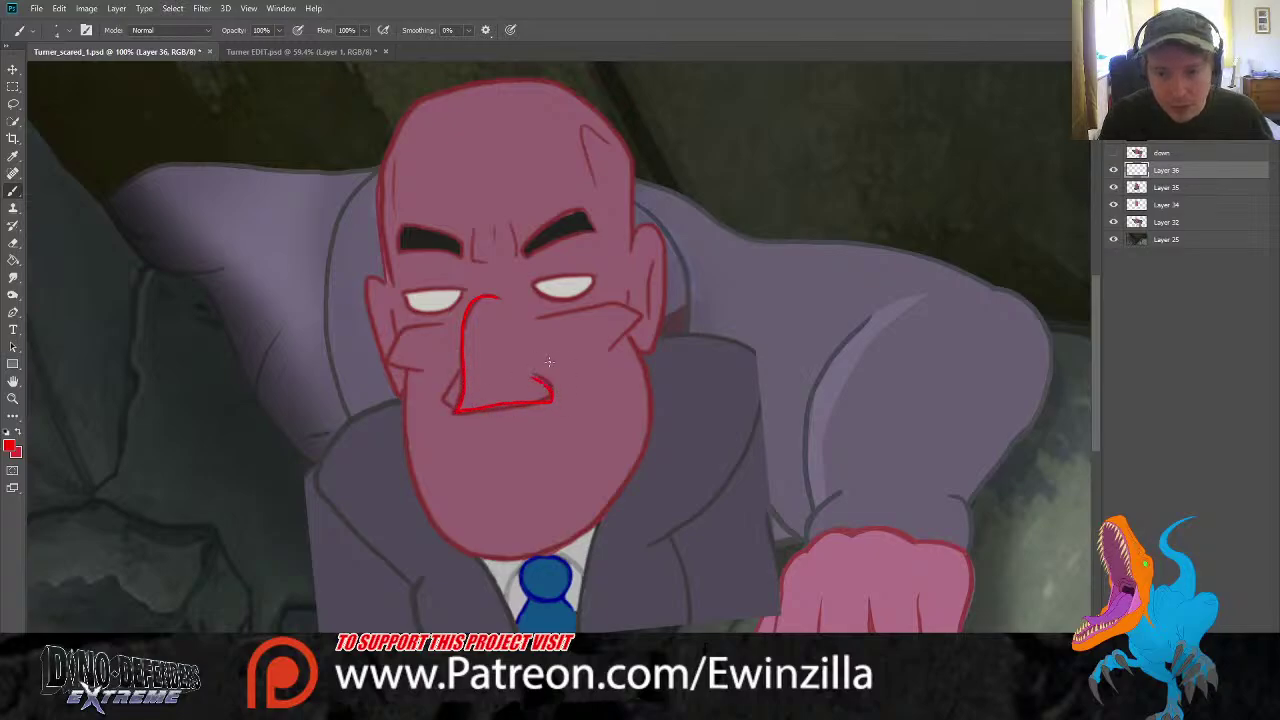
{"action": "mouse_move", "coordinate": [450, 383]}
{"action": "left_mouse_down"}
{"action": "mouse_move", "coordinate": [440, 404]}
{"action": "mouse_move", "coordinate": [467, 404]}
{"action": "mouse_move", "coordinate": [450, 385]}
{"action": "mouse_move", "coordinate": [465, 405]}
{"action": "left_mouse_up"}
{"action": "key", "text": "ctrl+z"}
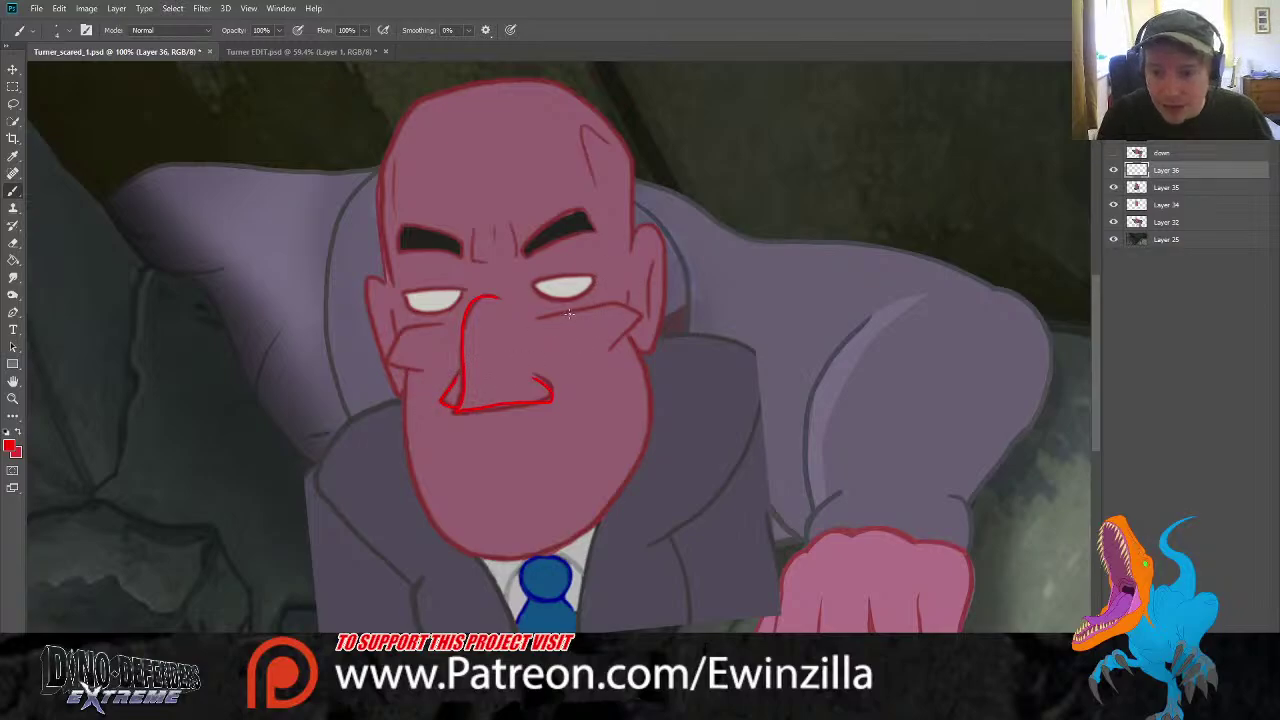
Trace the angular cheek folds under both eyes in bright red on Layer 36
{"action": "mouse_move", "coordinate": [569, 314]}
{"action": "left_mouse_down"}
{"action": "mouse_move", "coordinate": [637, 315]}
{"action": "mouse_move", "coordinate": [610, 349]}
{"action": "mouse_move", "coordinate": [621, 308]}
{"action": "mouse_move", "coordinate": [606, 346]}
{"action": "left_mouse_up"}
{"action": "key", "text": "ctrl+z"}
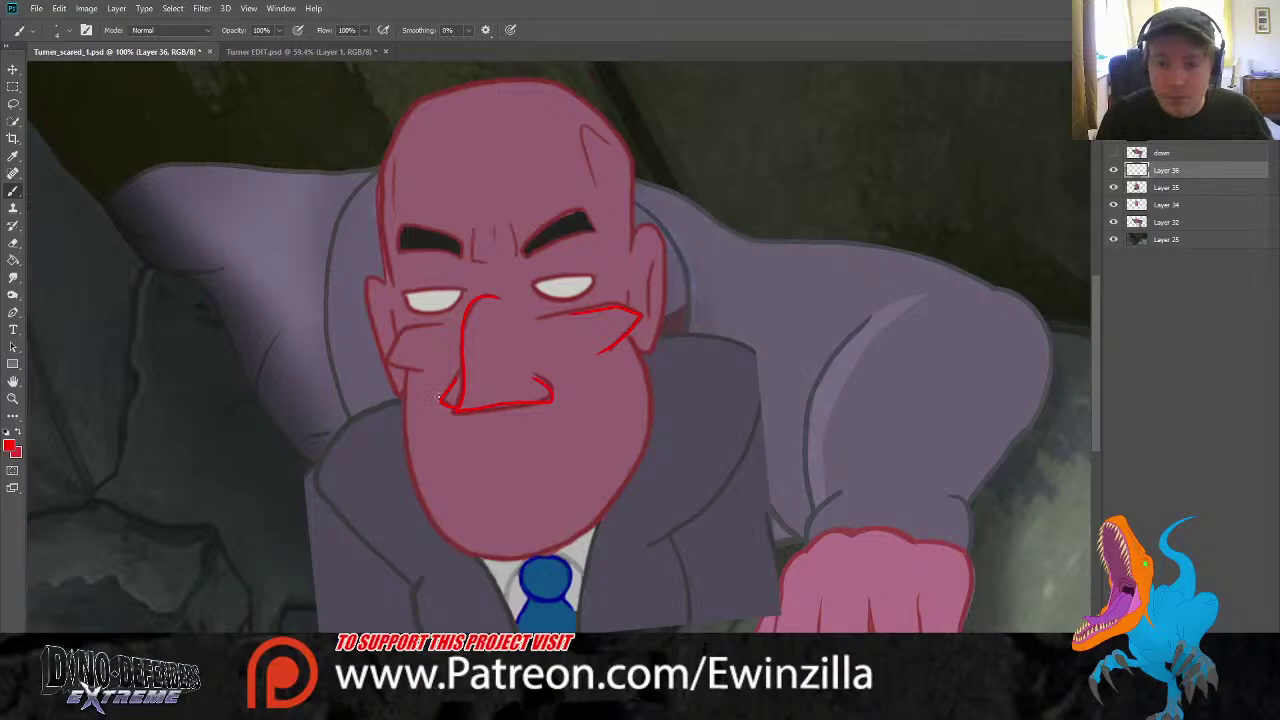
{"action": "mouse_move", "coordinate": [437, 325]}
{"action": "left_mouse_down"}
{"action": "mouse_move", "coordinate": [385, 355]}
{"action": "mouse_move", "coordinate": [428, 370]}
{"action": "left_mouse_up"}
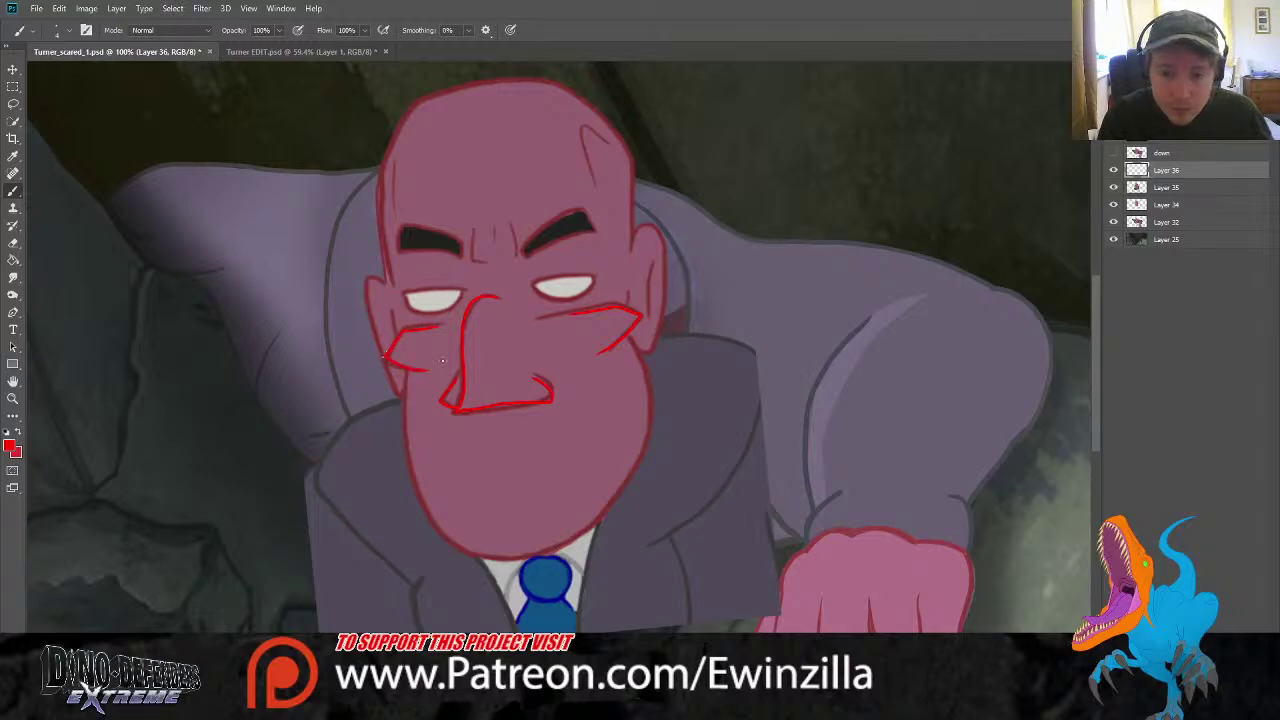
Trace both ears and the full jawline of the reference head in bright red on Layer 36
{"action": "mouse_move", "coordinate": [382, 283]}
{"action": "left_mouse_down"}
{"action": "mouse_move", "coordinate": [376, 348]}
{"action": "mouse_move", "coordinate": [402, 370]}
{"action": "left_mouse_up"}
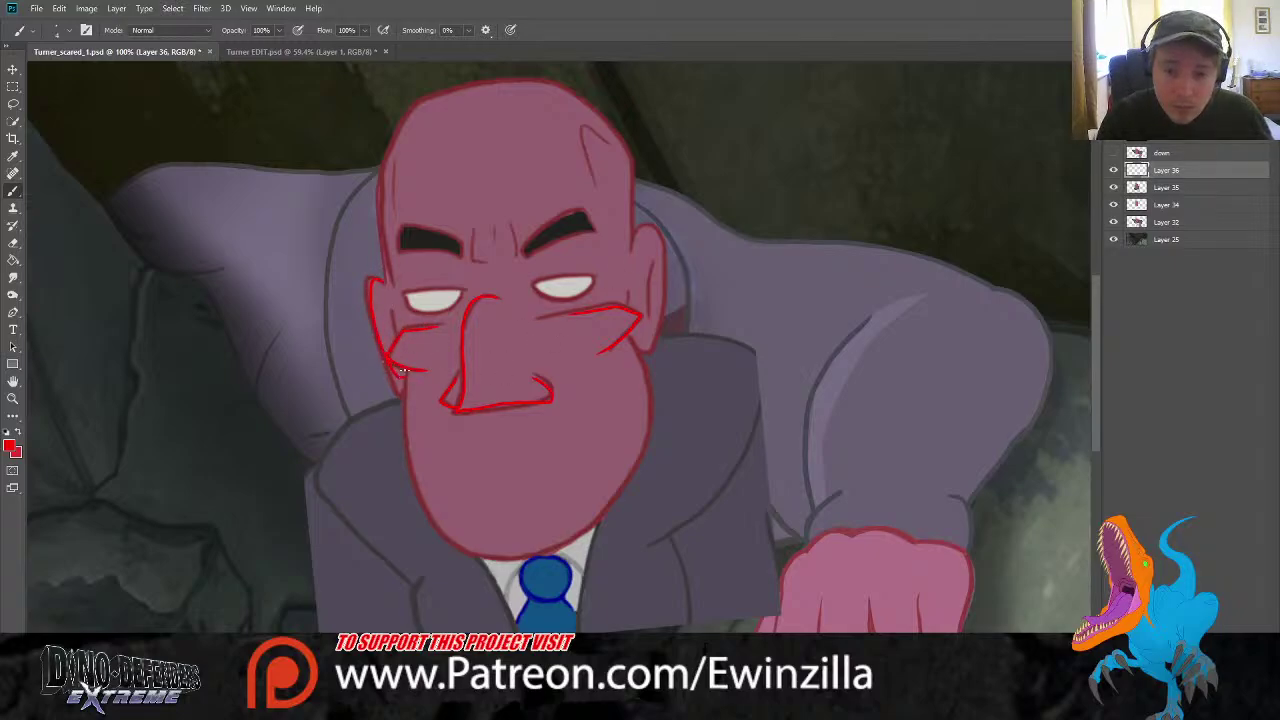
{"action": "mouse_move", "coordinate": [391, 306]}
{"action": "left_mouse_down"}
{"action": "mouse_move", "coordinate": [414, 446]}
{"action": "mouse_move", "coordinate": [446, 518]}
{"action": "mouse_move", "coordinate": [508, 553]}
{"action": "mouse_move", "coordinate": [547, 540]}
{"action": "left_mouse_up"}
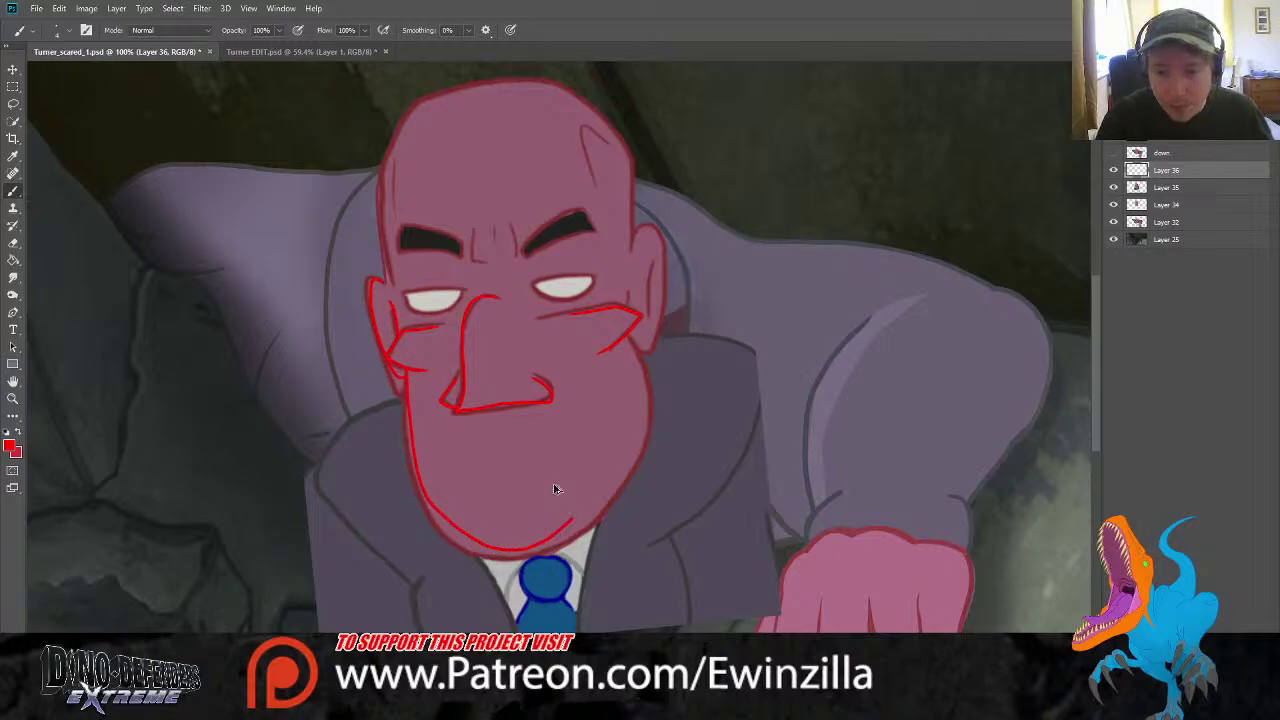
{"action": "key", "text": "ctrl+z"}
{"action": "mouse_move", "coordinate": [406, 398]}
{"action": "left_mouse_down"}
{"action": "mouse_move", "coordinate": [430, 515]}
{"action": "mouse_move", "coordinate": [472, 546]}
{"action": "mouse_move", "coordinate": [536, 552]}
{"action": "mouse_move", "coordinate": [587, 530]}
{"action": "mouse_move", "coordinate": [635, 474]}
{"action": "mouse_move", "coordinate": [653, 403]}
{"action": "mouse_move", "coordinate": [656, 263]}
{"action": "mouse_move", "coordinate": [651, 237]}
{"action": "mouse_move", "coordinate": [633, 250]}
{"action": "mouse_move", "coordinate": [633, 264]}
{"action": "mouse_move", "coordinate": [659, 233]}
{"action": "mouse_move", "coordinate": [654, 339]}
{"action": "left_mouse_up"}
{"action": "key", "text": "ctrl+z"}
{"action": "left_click_drag", "start_coordinate": [648, 256], "coordinate": [652, 298]}
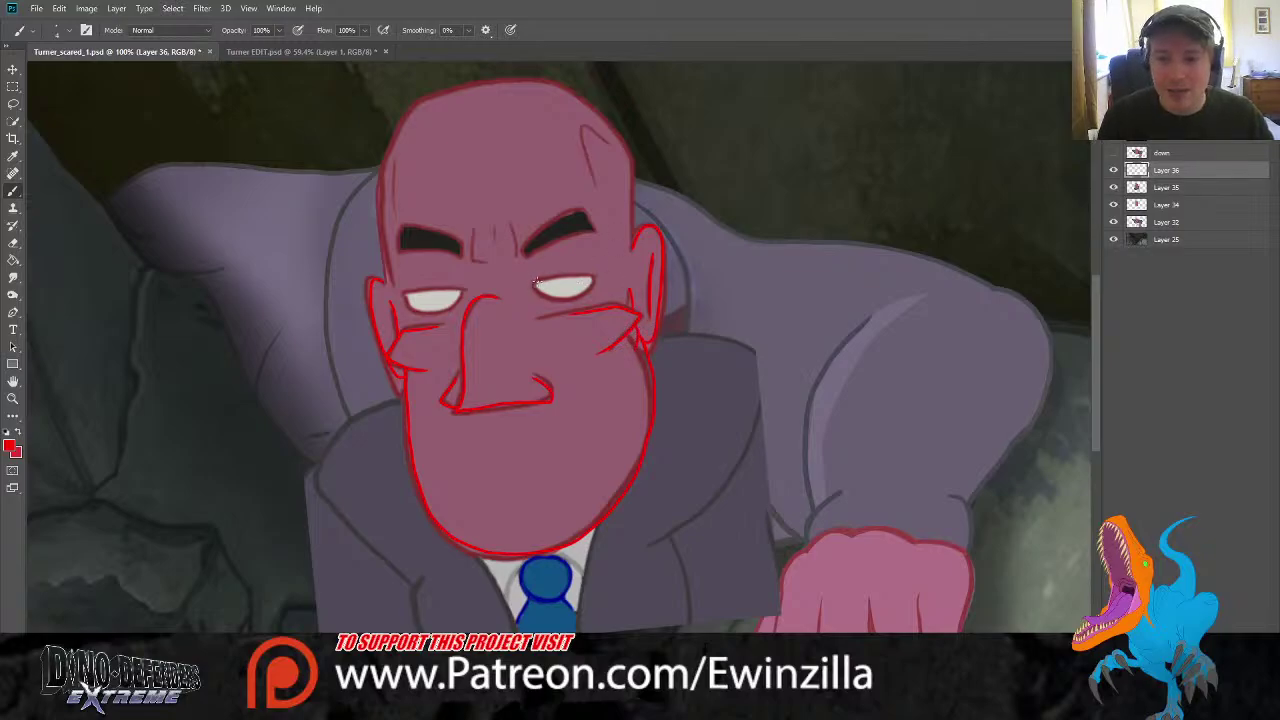
Trace the oval outlines of both eyes of the reference head in bright red on Layer 36
{"action": "mouse_move", "coordinate": [533, 284]}
{"action": "left_mouse_down"}
{"action": "mouse_move", "coordinate": [596, 274]}
{"action": "mouse_move", "coordinate": [546, 291]}
{"action": "mouse_move", "coordinate": [592, 268]}
{"action": "mouse_move", "coordinate": [552, 262]}
{"action": "mouse_move", "coordinate": [594, 274]}
{"action": "left_mouse_up"}
{"action": "key", "text": "ctrl+z"}
{"action": "key", "text": "ctrl+z"}
{"action": "key", "text": "ctrl+z"}
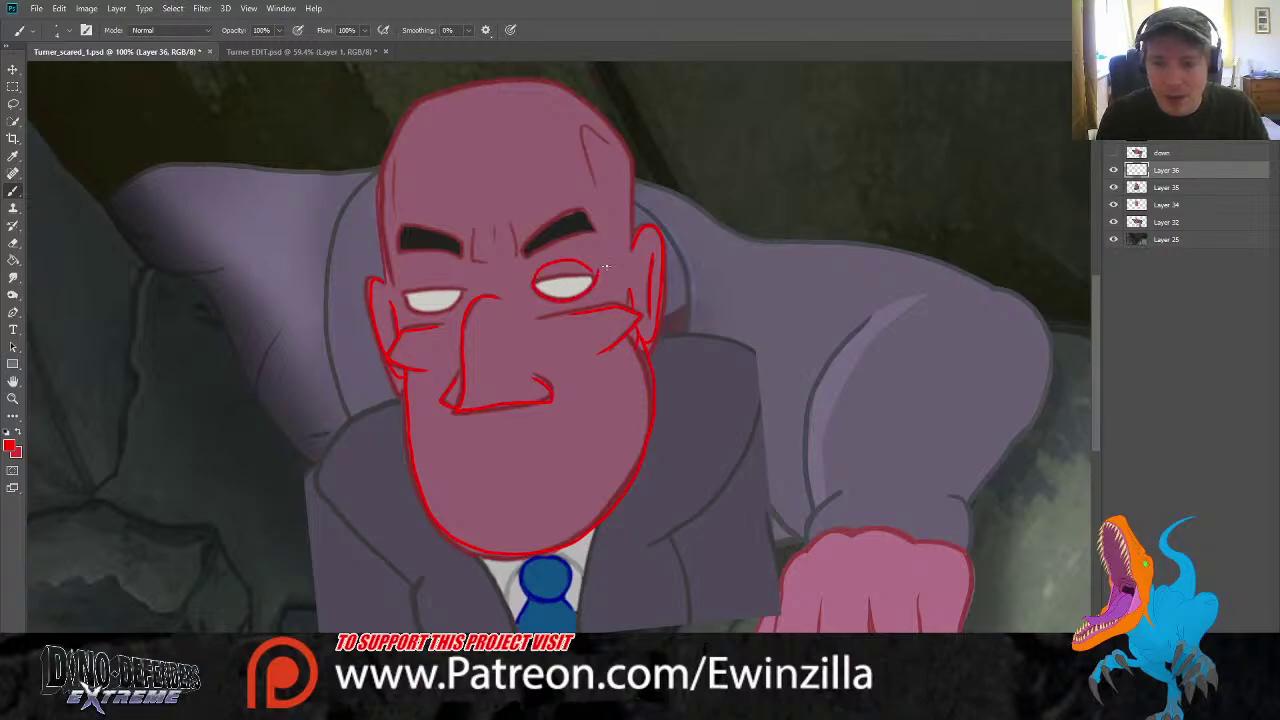
{"action": "key", "text": "ctrl+z"}
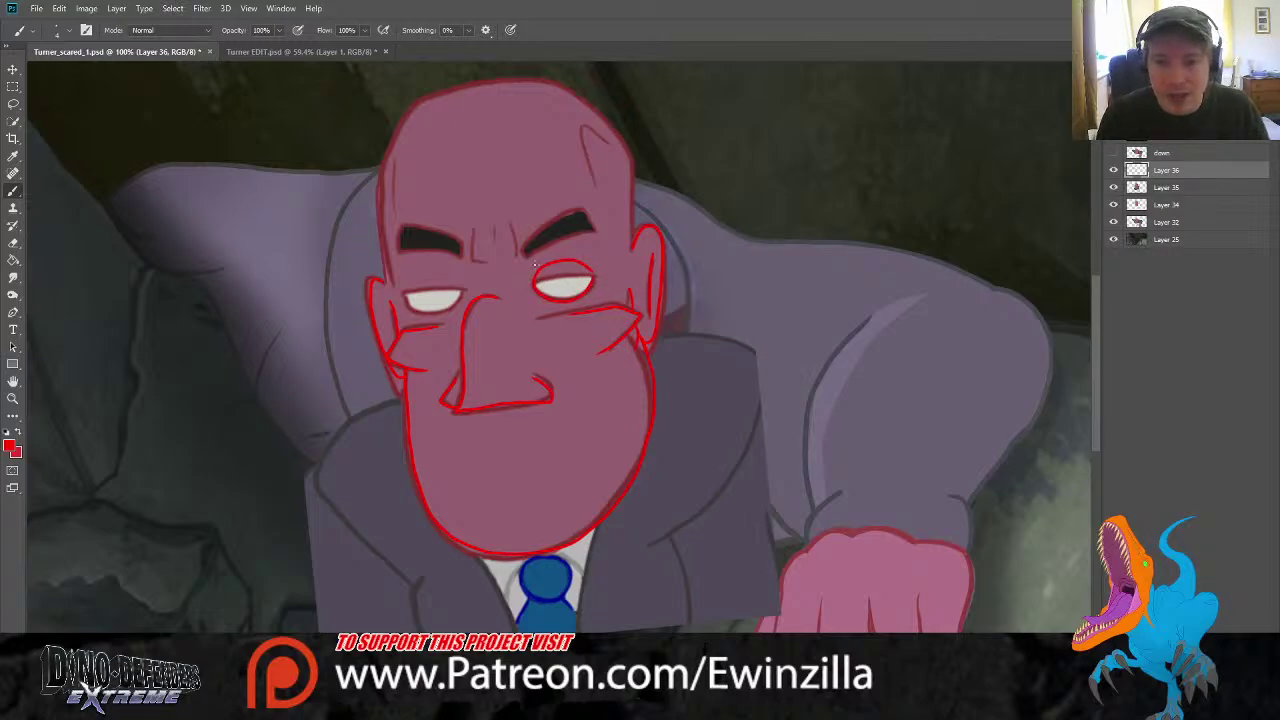
{"action": "mouse_move", "coordinate": [405, 293]}
{"action": "left_mouse_down"}
{"action": "mouse_move", "coordinate": [436, 314]}
{"action": "mouse_move", "coordinate": [458, 296]}
{"action": "left_mouse_up"}
{"action": "key", "text": "ctrl+z"}
{"action": "key", "text": "ctrl+z"}
{"action": "key", "text": "ctrl+z"}
{"action": "key", "text": "ctrl+z"}
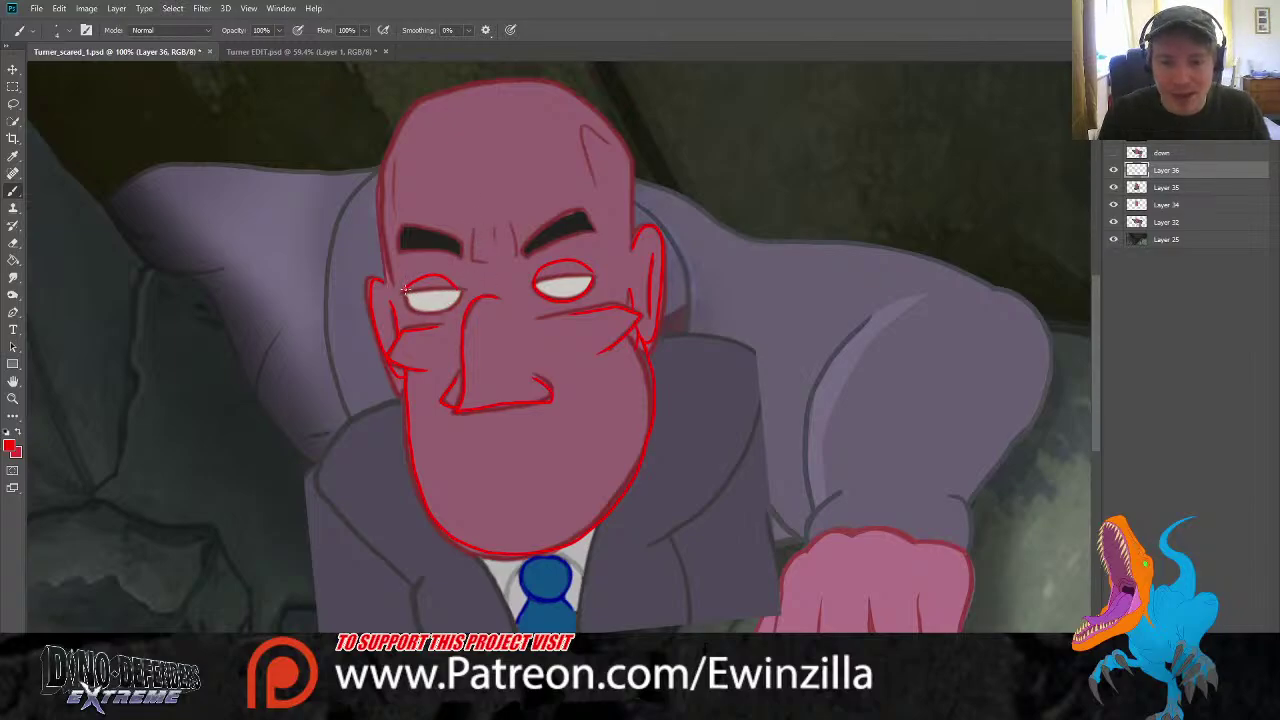
{"action": "left_click_drag", "start_coordinate": [405, 290], "coordinate": [460, 296]}
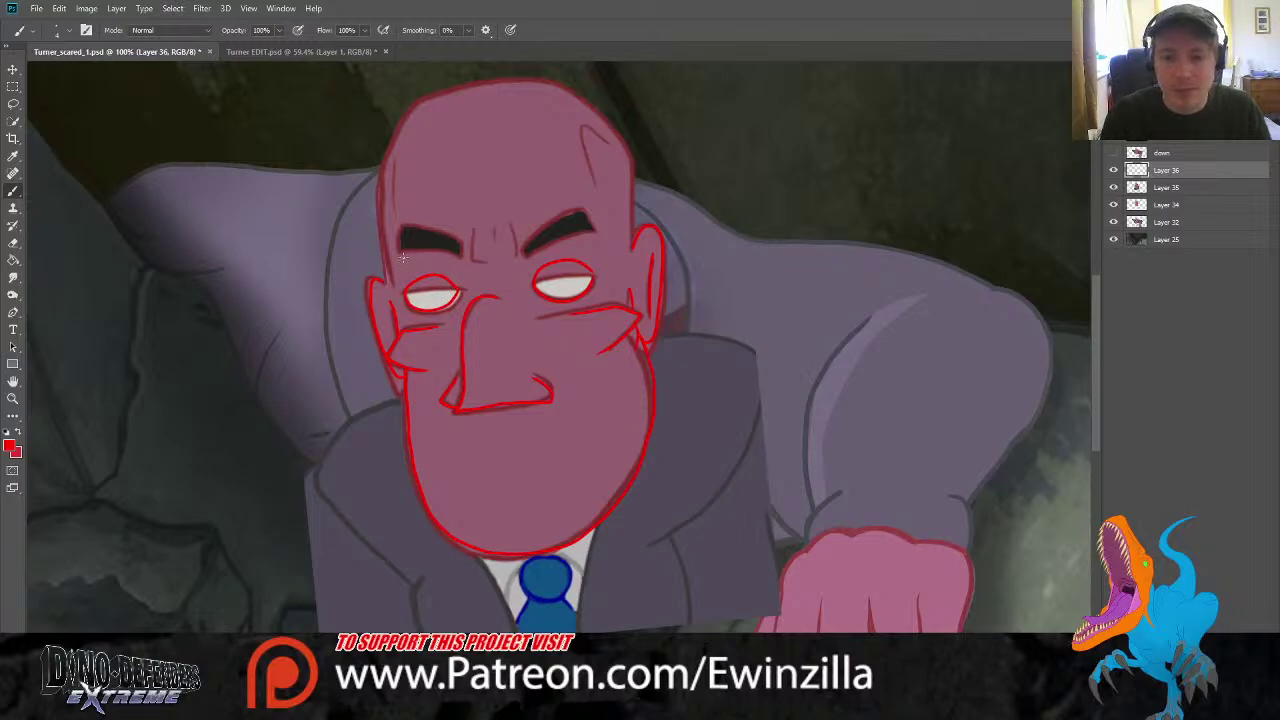
Draw both eyebrows in bright red as worried wedges with raised inner ends, instead of following the reference's angry brows
{"action": "left_click", "coordinate": [1113, 188]}
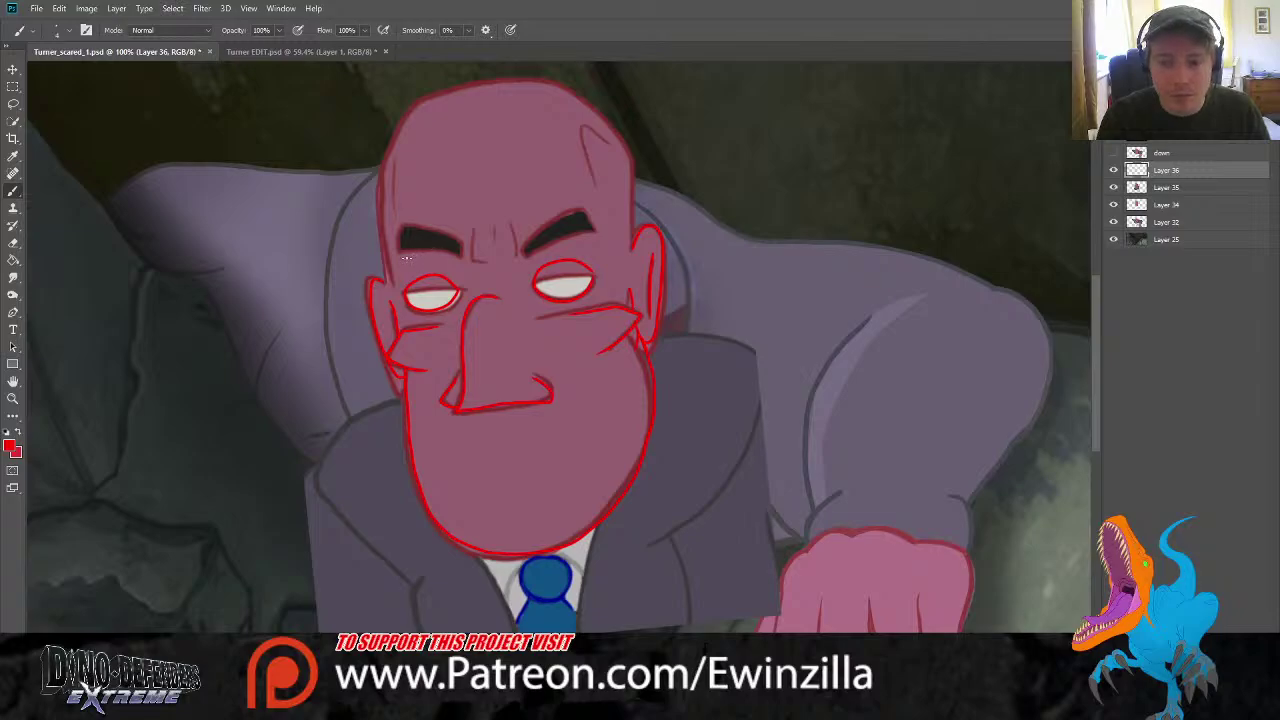
{"action": "left_click_drag", "start_coordinate": [406, 258], "coordinate": [452, 228]}
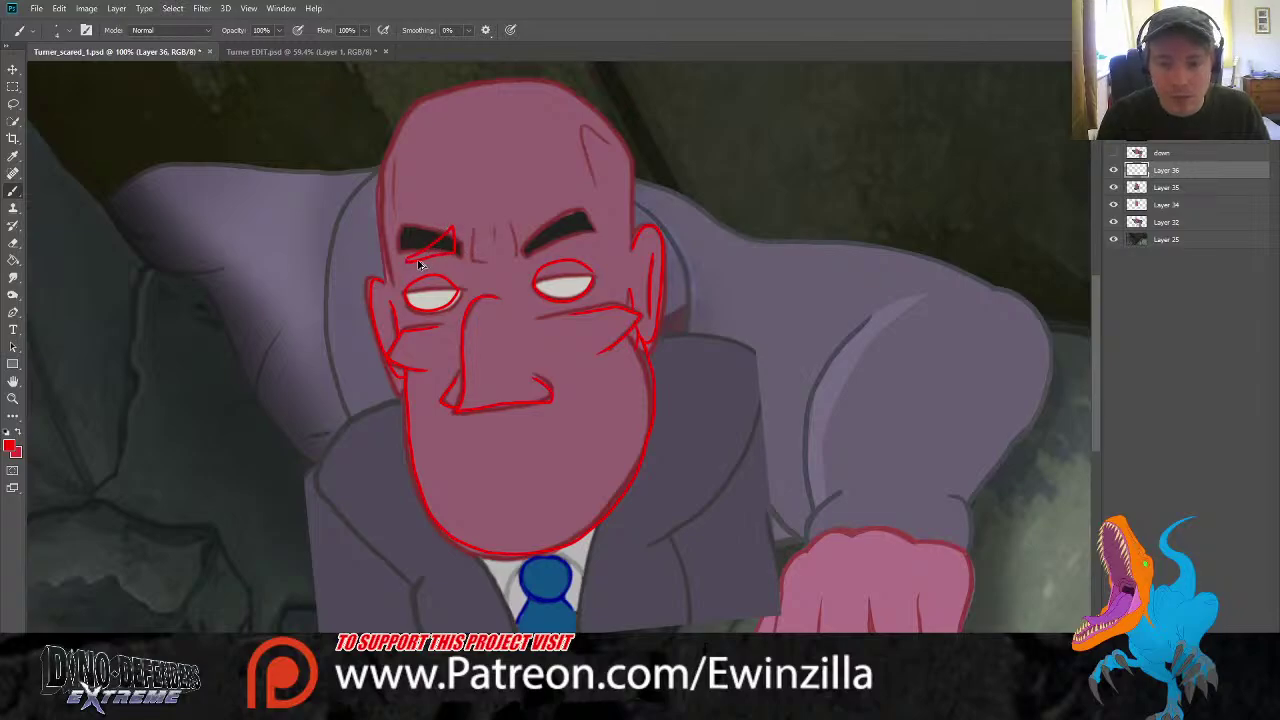
{"action": "key", "text": "ctrl+z"}
{"action": "mouse_move", "coordinate": [402, 264]}
{"action": "left_mouse_down"}
{"action": "mouse_move", "coordinate": [456, 240]}
{"action": "mouse_move", "coordinate": [462, 258]}
{"action": "mouse_move", "coordinate": [442, 247]}
{"action": "left_mouse_up"}
{"action": "key", "text": "ctrl+z"}
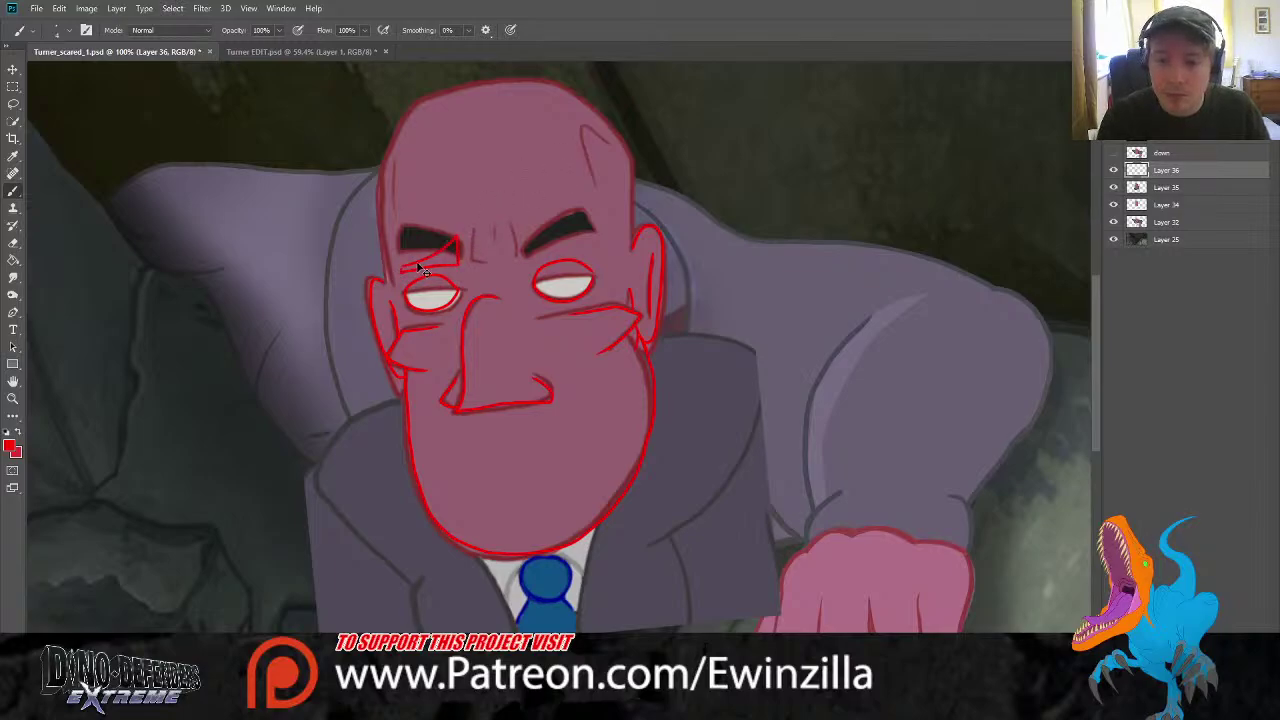
{"action": "key", "text": "ctrl+z"}
{"action": "mouse_move", "coordinate": [404, 260]}
{"action": "left_mouse_down"}
{"action": "mouse_move", "coordinate": [459, 229]}
{"action": "mouse_move", "coordinate": [460, 255]}
{"action": "mouse_move", "coordinate": [401, 262]}
{"action": "left_mouse_up"}
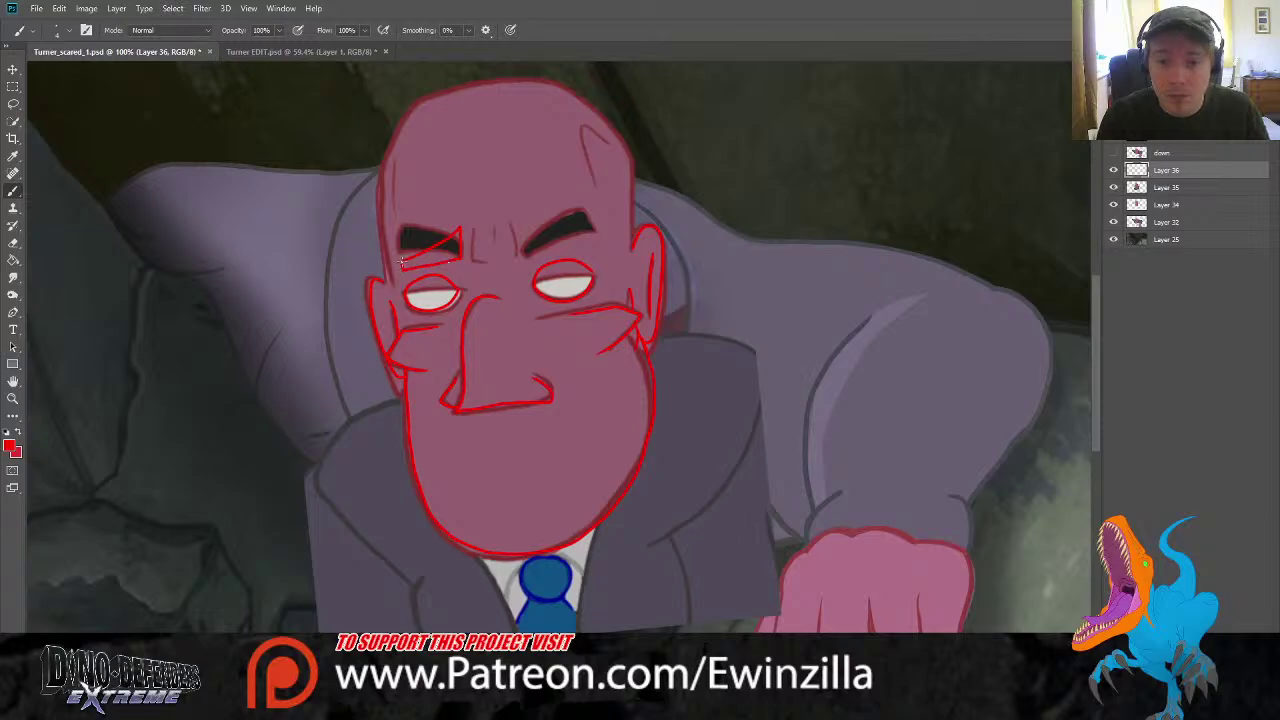
{"action": "mouse_move", "coordinate": [532, 200]}
{"action": "left_mouse_down"}
{"action": "mouse_move", "coordinate": [529, 232]}
{"action": "mouse_move", "coordinate": [596, 240]}
{"action": "mouse_move", "coordinate": [537, 230]}
{"action": "left_mouse_up"}
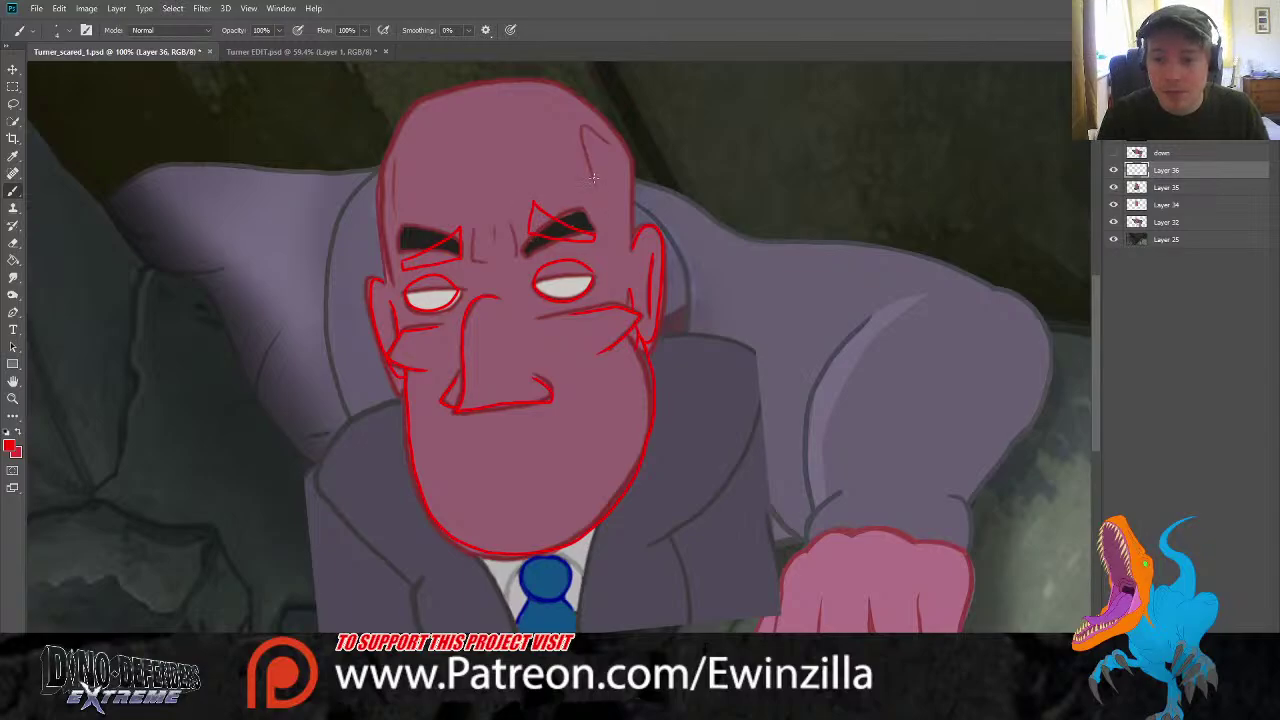
Trace the bald skull outline from ear to ear and add the crease lines at both temples in bright red
{"action": "left_click_drag", "start_coordinate": [384, 287], "coordinate": [376, 193]}
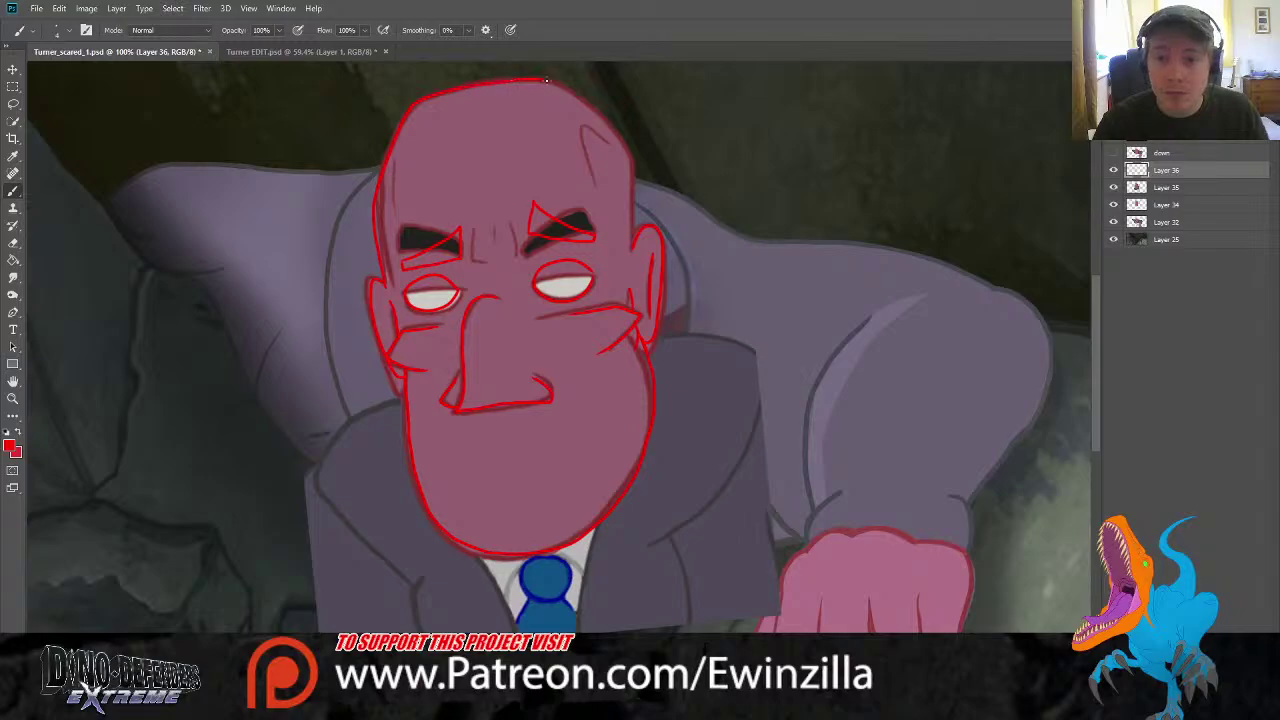
{"action": "mouse_move", "coordinate": [546, 80]}
{"action": "left_mouse_down"}
{"action": "mouse_move", "coordinate": [618, 122]}
{"action": "mouse_move", "coordinate": [638, 236]}
{"action": "left_mouse_up"}
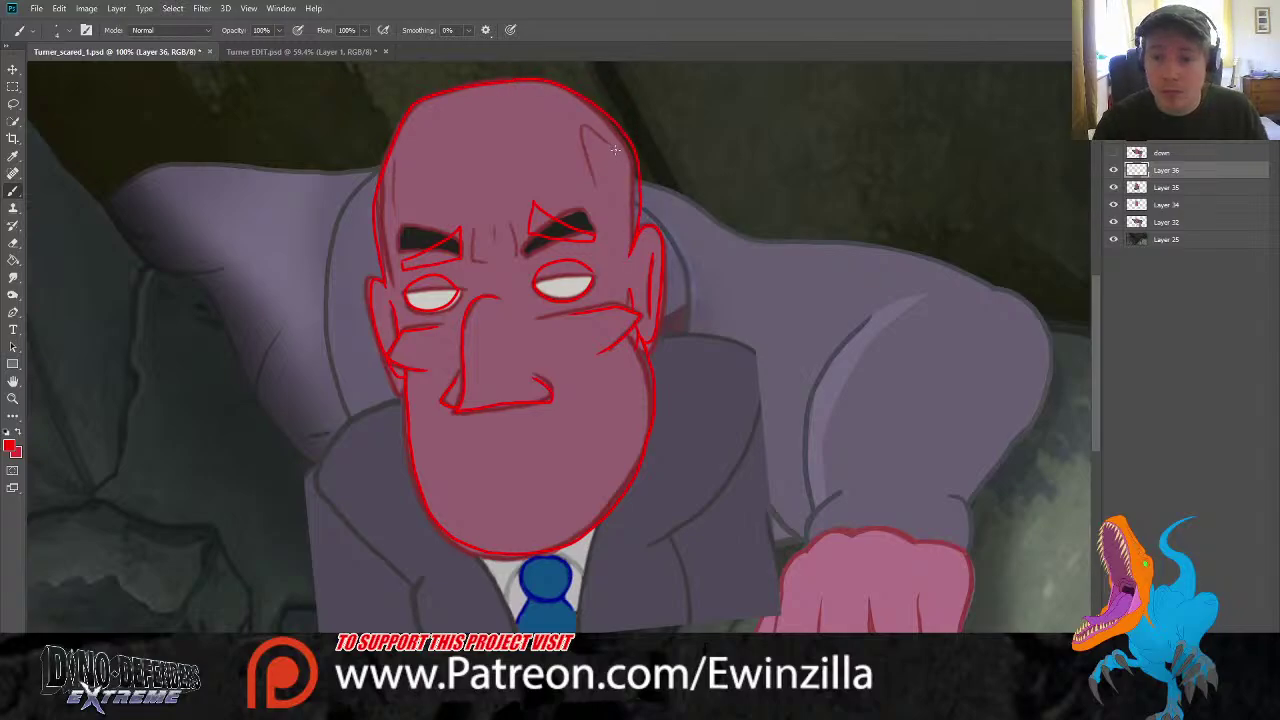
{"action": "mouse_move", "coordinate": [615, 148]}
{"action": "left_mouse_down"}
{"action": "mouse_move", "coordinate": [585, 141]}
{"action": "mouse_move", "coordinate": [600, 198]}
{"action": "left_mouse_up"}
{"action": "key", "text": "ctrl+z"}
{"action": "left_click_drag", "start_coordinate": [386, 176], "coordinate": [393, 222]}
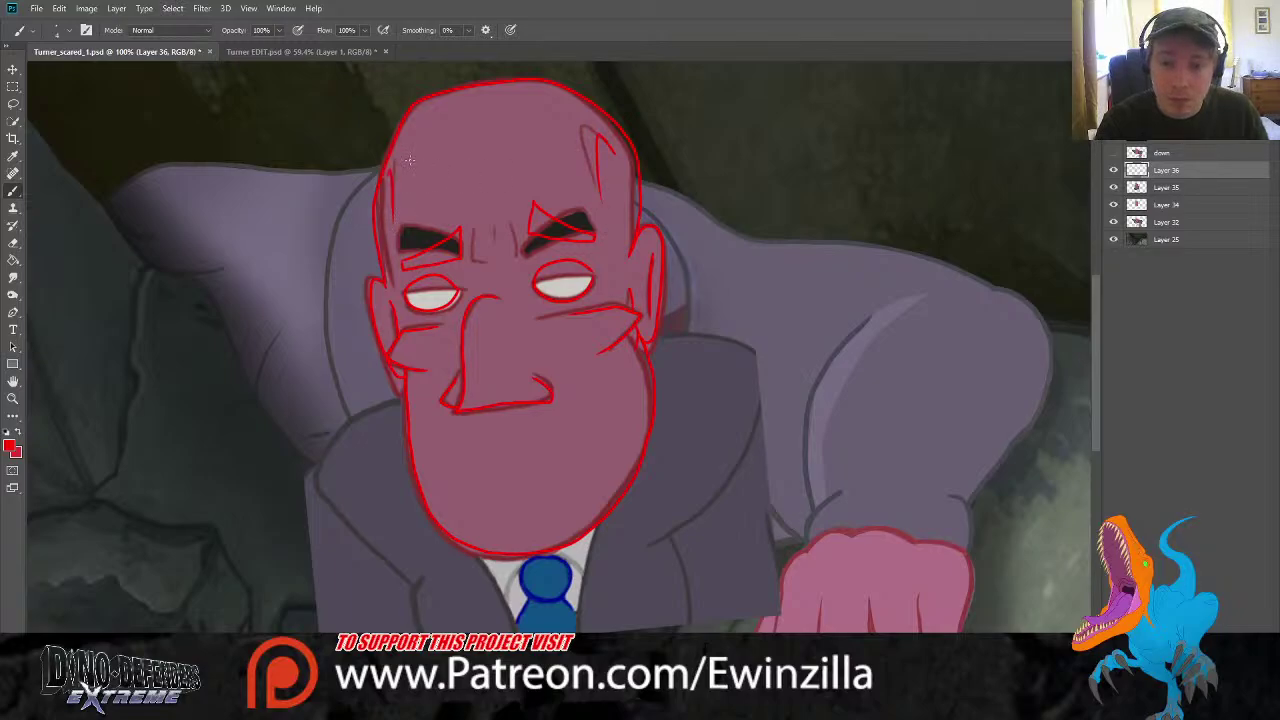
Delete the Layer 35 reference head, compare the red tracing with the Layer 34 face, and hide Layer 32
{"action": "left_click", "coordinate": [1148, 187]}
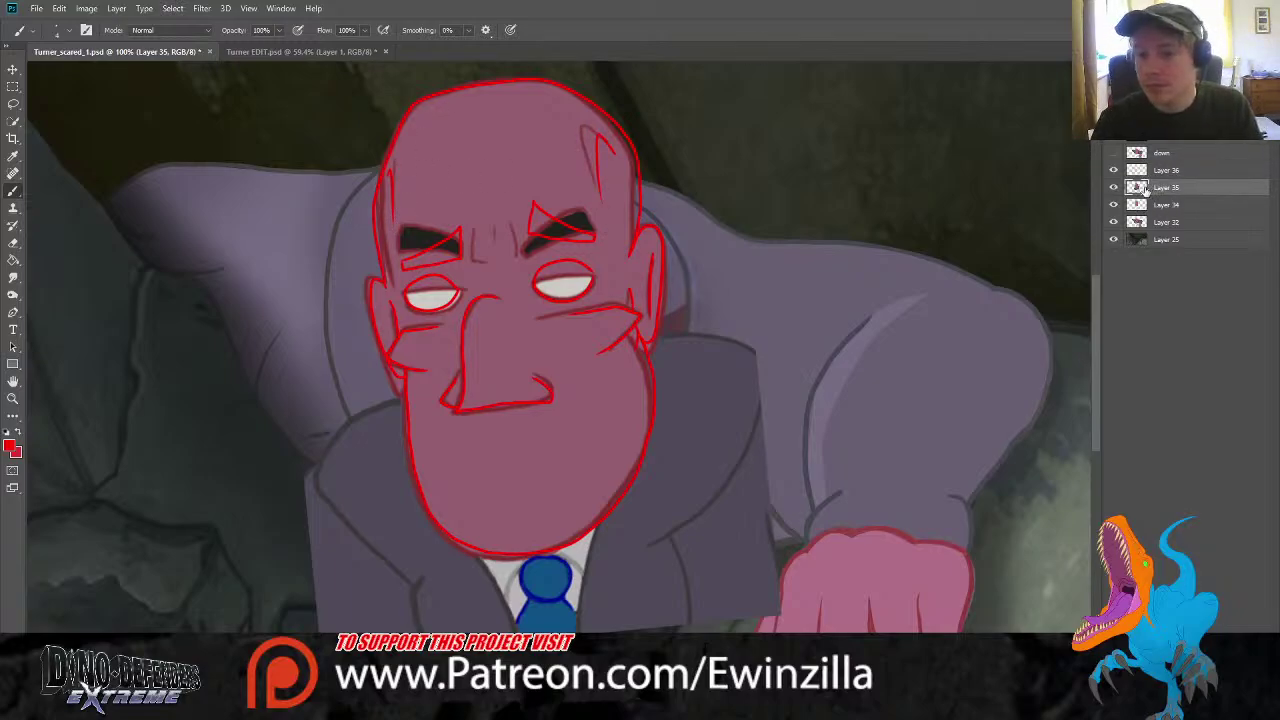
{"action": "key", "text": "Delete"}
{"action": "left_click", "coordinate": [1113, 188]}
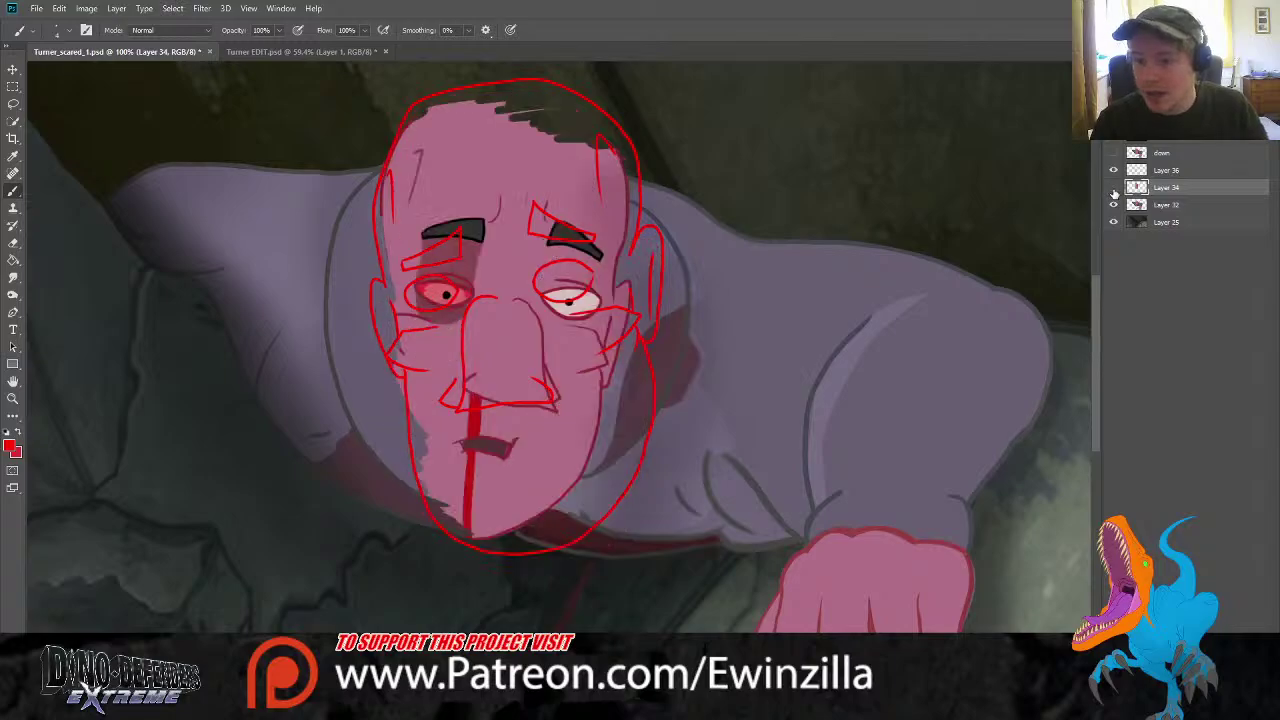
{"action": "left_click", "coordinate": [1113, 188]}
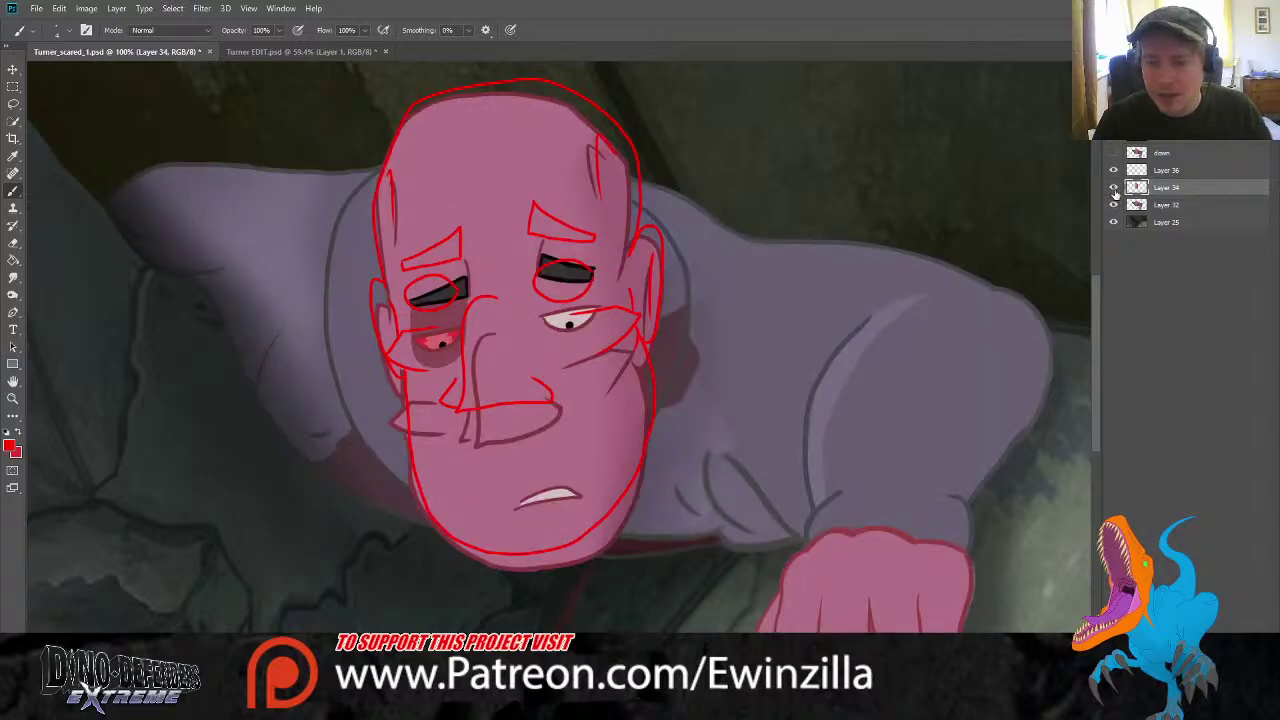
{"action": "left_click", "coordinate": [1113, 188]}
{"action": "left_click", "coordinate": [1113, 205]}
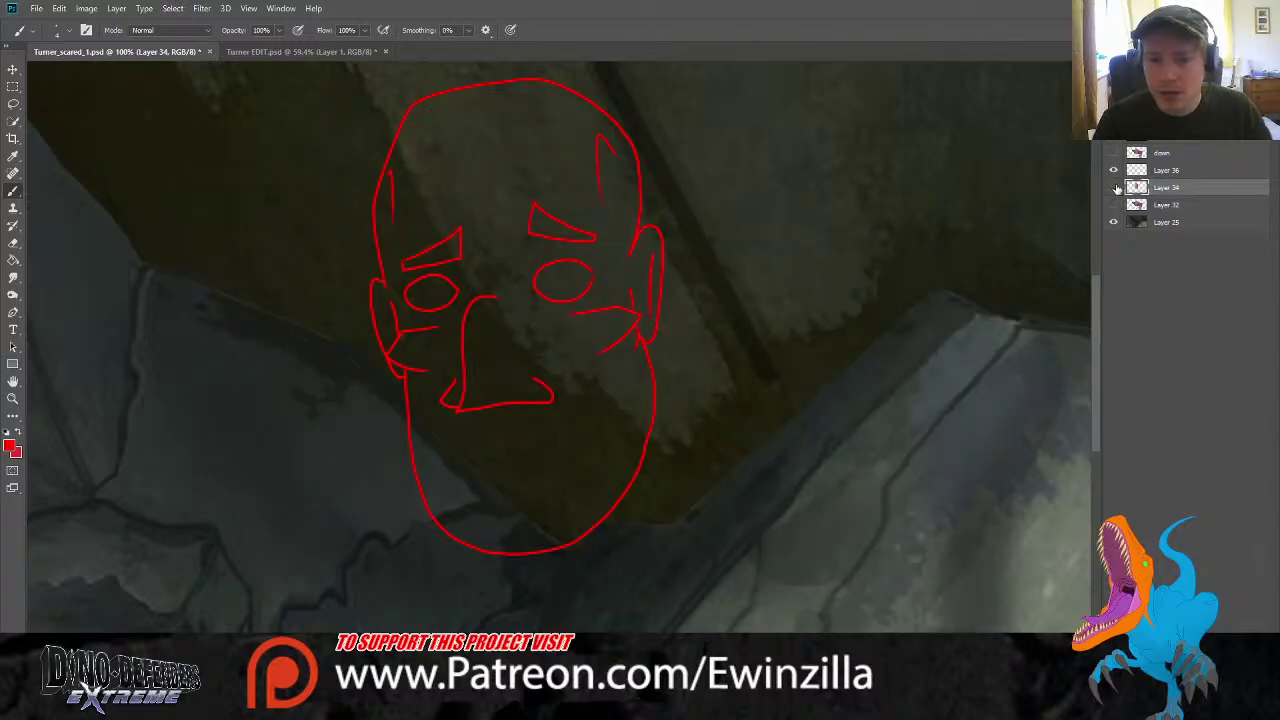
Sample the pink skin colour from the forehead of the Layer 34 face, showing that layer only while sampling
{"action": "left_click", "coordinate": [1114, 188]}
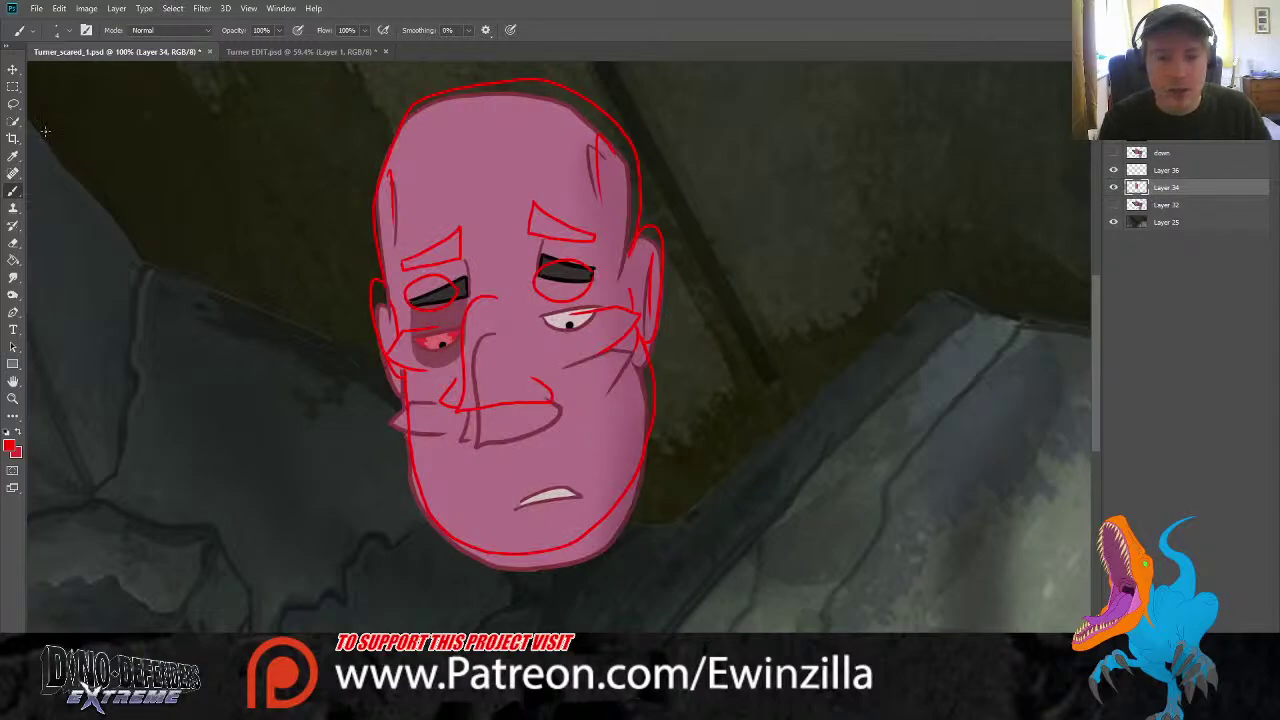
{"action": "key", "text": "i"}
{"action": "left_click", "coordinate": [484, 170]}
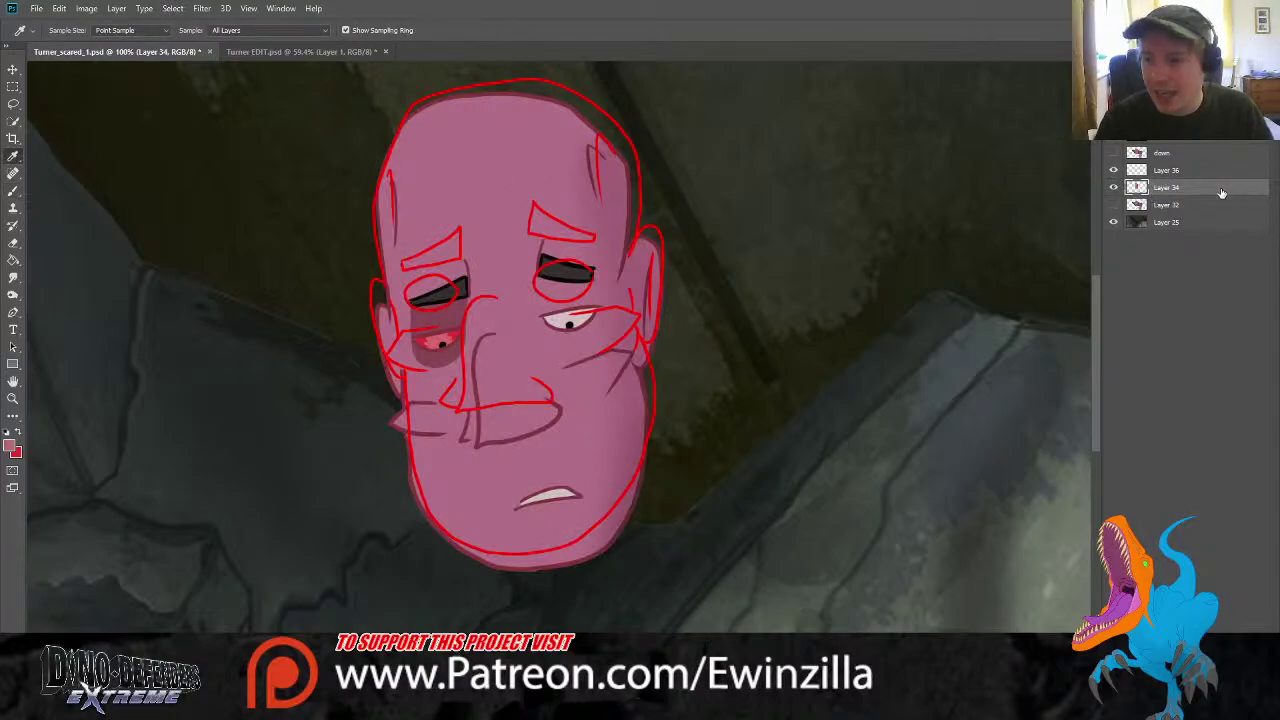
{"action": "left_click", "coordinate": [1113, 188]}
Create a new layer and place it directly beneath the Layer 36 line drawing
{"action": "left_click", "coordinate": [1168, 172]}
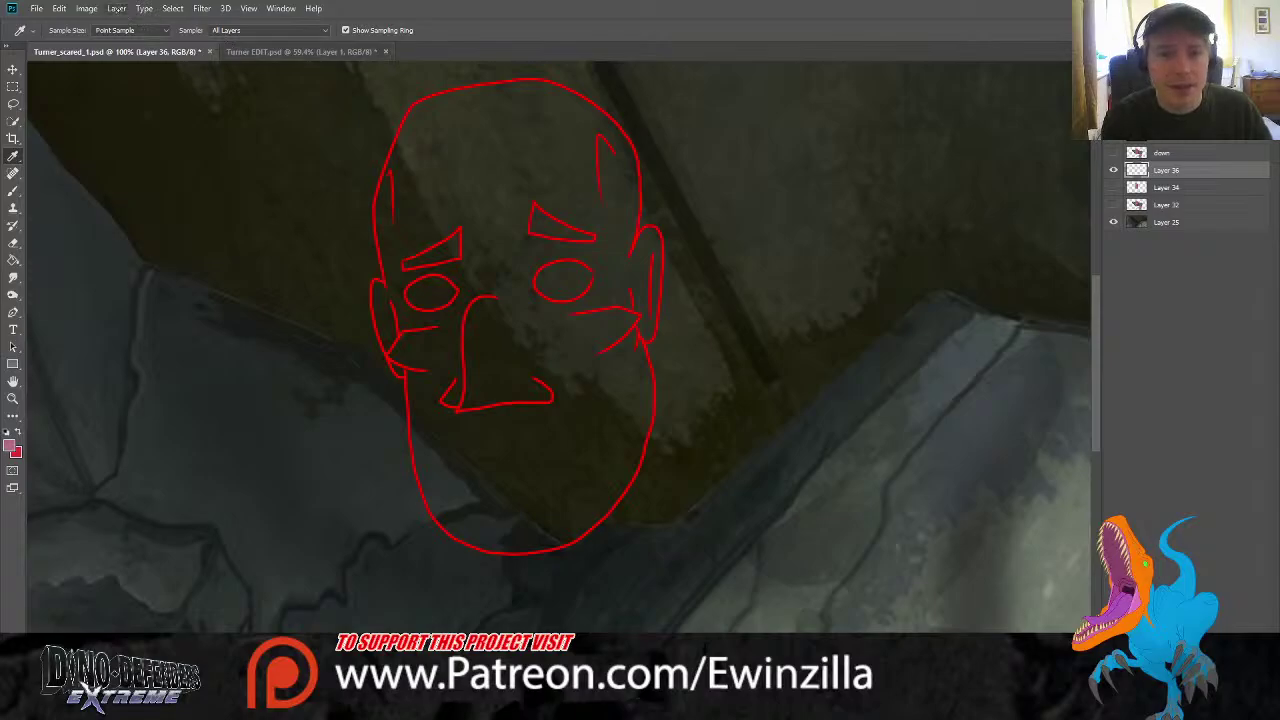
{"action": "key", "text": "ctrl+shift+alt+n"}
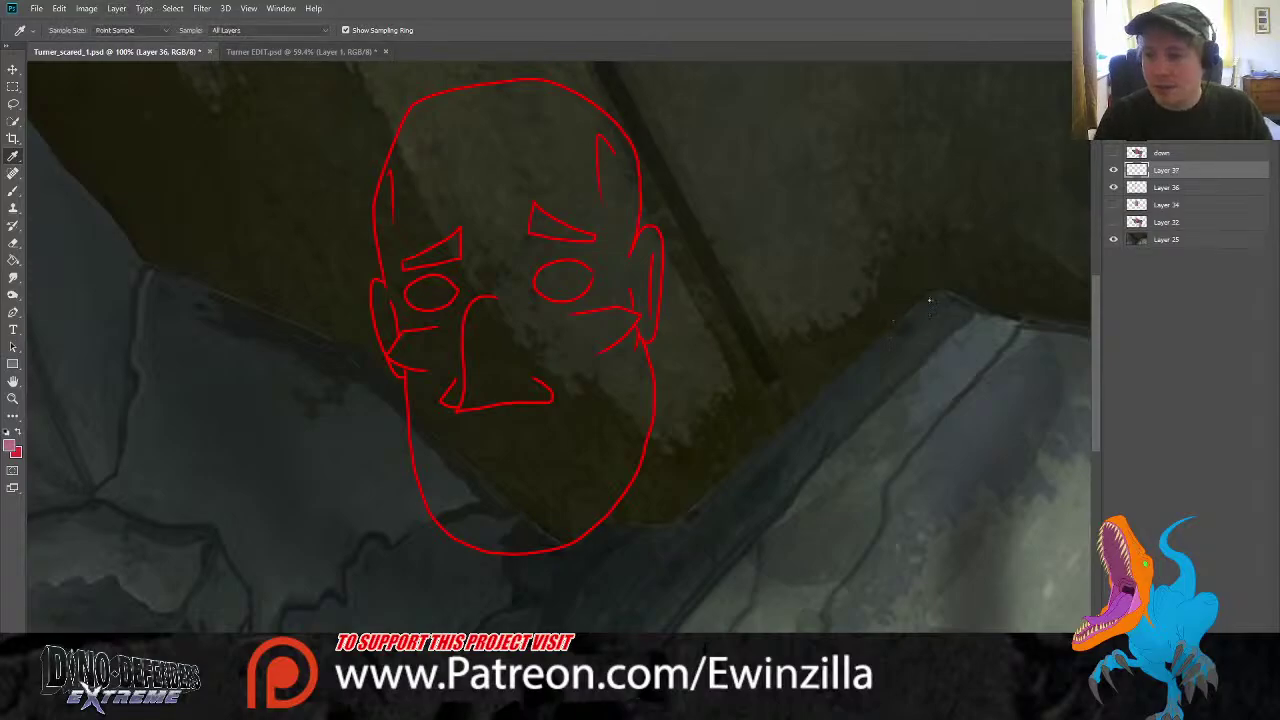
{"action": "left_click_drag", "start_coordinate": [1163, 175], "coordinate": [1151, 199]}
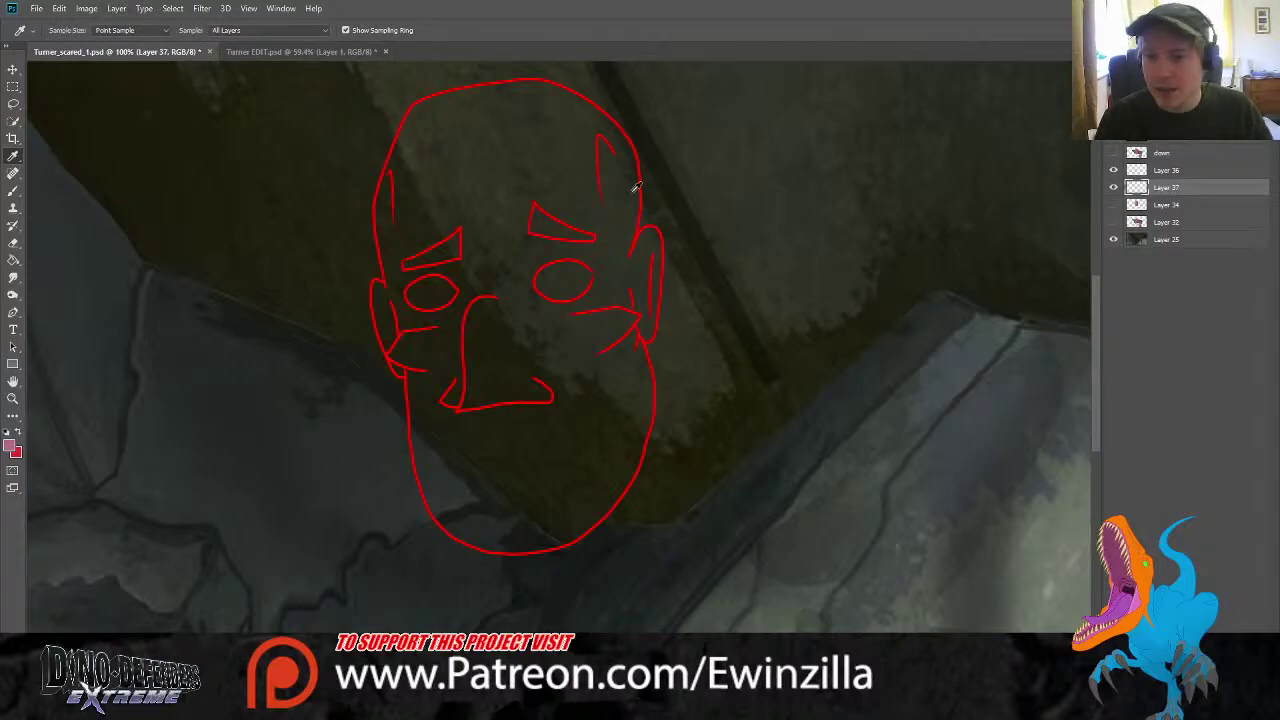
Paint pink skin inside the ear and cheek by the smaller eye, around that eye, and along the inside of the jawline
{"action": "left_click", "coordinate": [13, 190]}
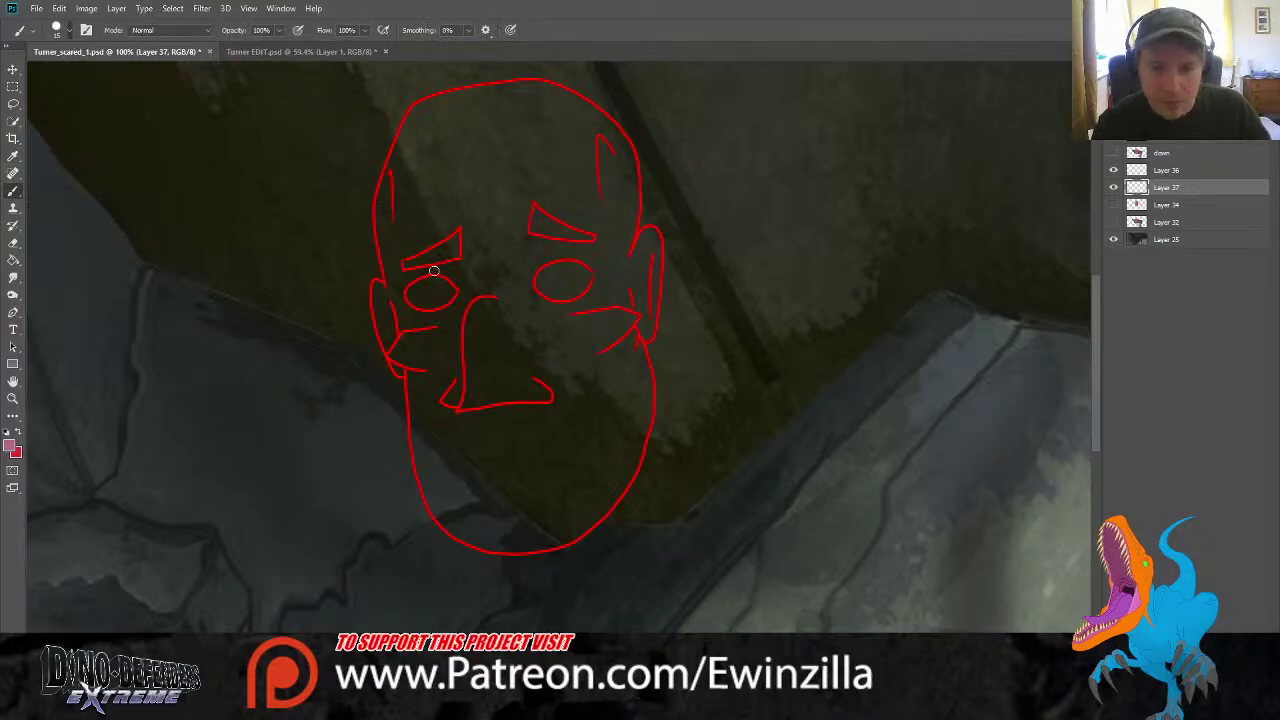
{"action": "left_click_drag", "start_coordinate": [390, 302], "coordinate": [394, 337]}
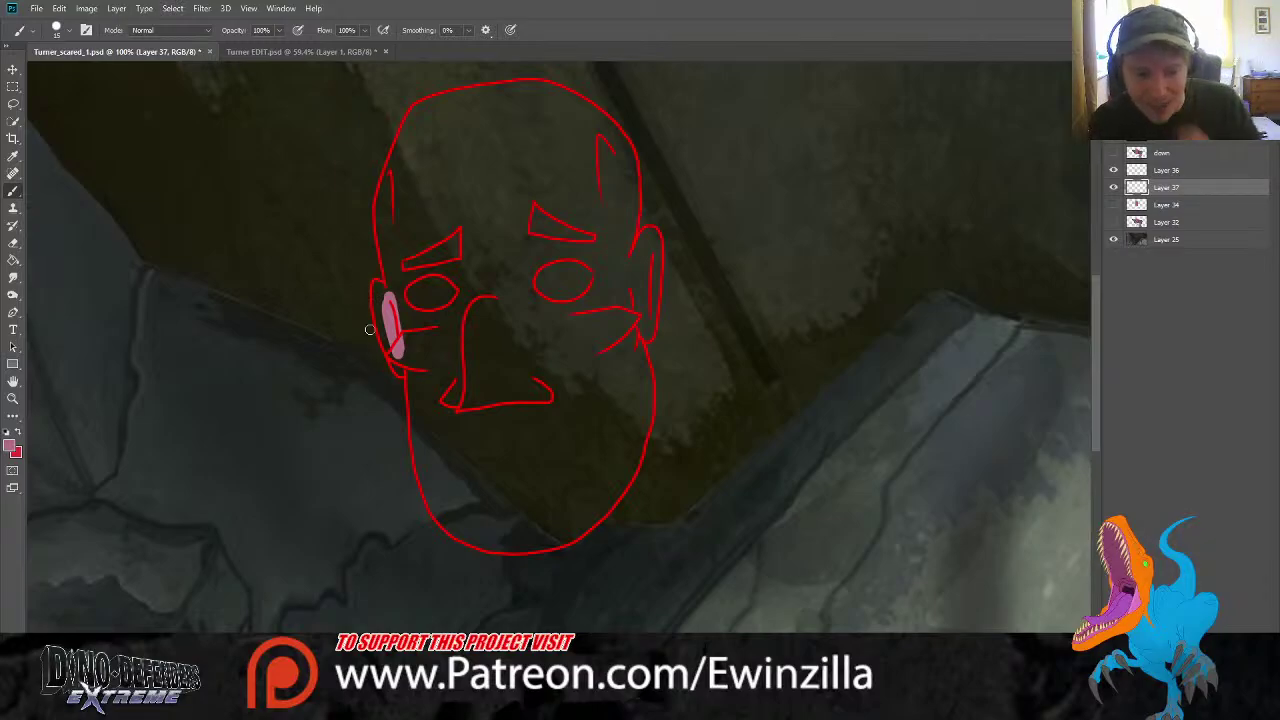
{"action": "mouse_move", "coordinate": [398, 336]}
{"action": "left_mouse_down"}
{"action": "mouse_move", "coordinate": [398, 370]}
{"action": "mouse_move", "coordinate": [375, 291]}
{"action": "left_mouse_up"}
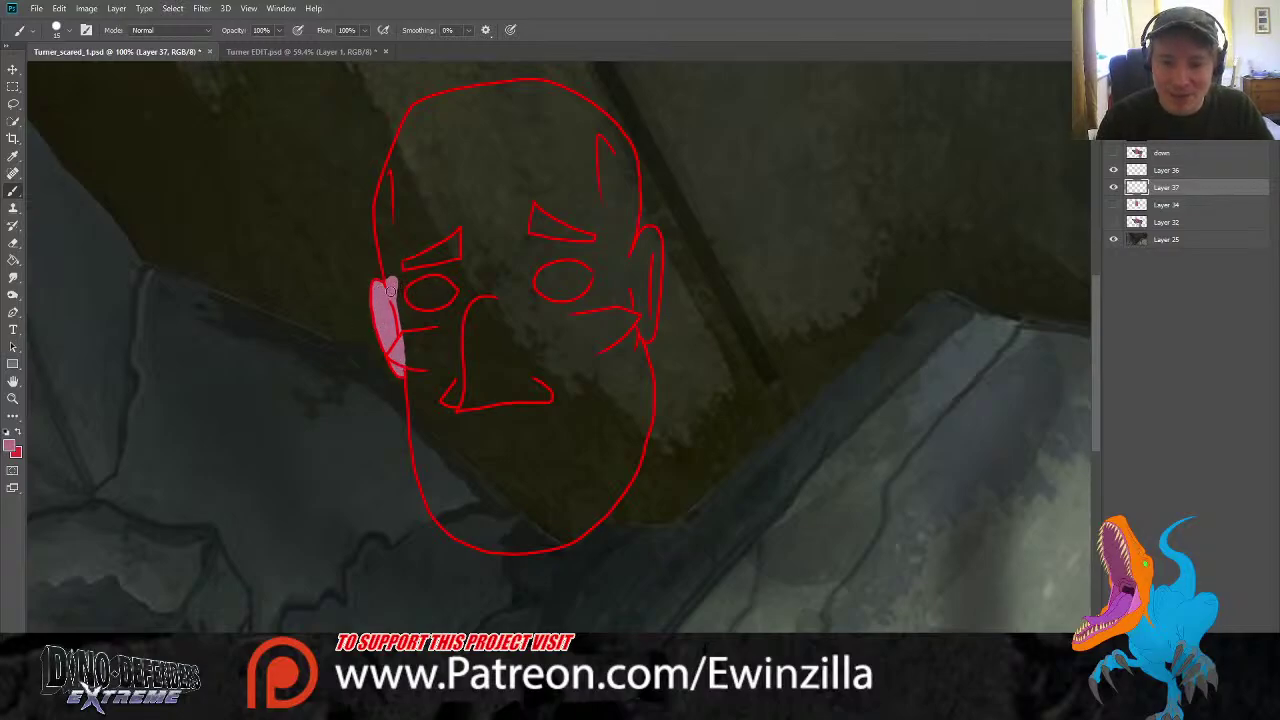
{"action": "mouse_move", "coordinate": [390, 289]}
{"action": "left_mouse_down"}
{"action": "mouse_move", "coordinate": [447, 266]}
{"action": "mouse_move", "coordinate": [398, 282]}
{"action": "mouse_move", "coordinate": [409, 278]}
{"action": "mouse_move", "coordinate": [410, 309]}
{"action": "mouse_move", "coordinate": [435, 315]}
{"action": "mouse_move", "coordinate": [465, 289]}
{"action": "mouse_move", "coordinate": [440, 269]}
{"action": "mouse_move", "coordinate": [464, 299]}
{"action": "mouse_move", "coordinate": [431, 318]}
{"action": "mouse_move", "coordinate": [401, 304]}
{"action": "mouse_move", "coordinate": [418, 369]}
{"action": "mouse_move", "coordinate": [441, 336]}
{"action": "mouse_move", "coordinate": [413, 348]}
{"action": "mouse_move", "coordinate": [428, 494]}
{"action": "mouse_move", "coordinate": [449, 528]}
{"action": "mouse_move", "coordinate": [503, 540]}
{"action": "left_mouse_up"}
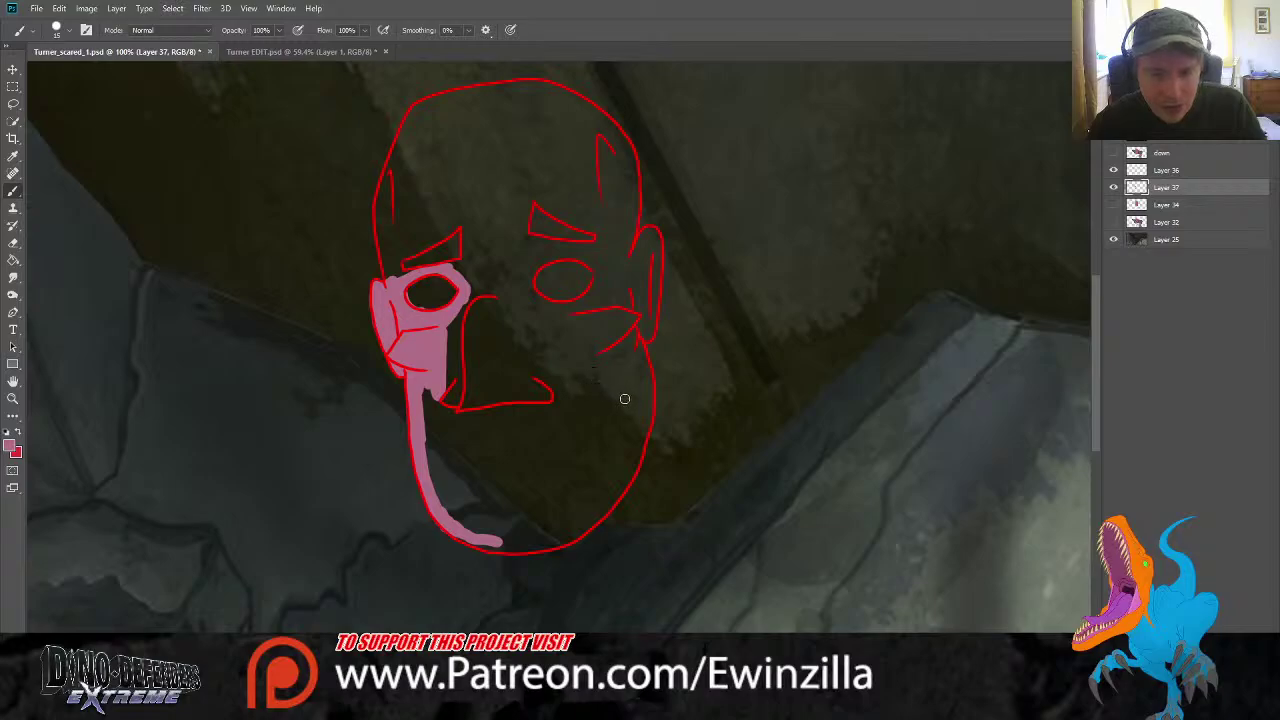
{"action": "mouse_move", "coordinate": [623, 397]}
{"action": "left_mouse_down"}
{"action": "mouse_move", "coordinate": [634, 332]}
{"action": "mouse_move", "coordinate": [646, 405]}
{"action": "mouse_move", "coordinate": [632, 430]}
{"action": "mouse_move", "coordinate": [626, 402]}
{"action": "mouse_move", "coordinate": [628, 446]}
{"action": "mouse_move", "coordinate": [648, 418]}
{"action": "mouse_move", "coordinate": [586, 528]}
{"action": "mouse_move", "coordinate": [548, 542]}
{"action": "mouse_move", "coordinate": [458, 534]}
{"action": "mouse_move", "coordinate": [540, 543]}
{"action": "left_mouse_up"}
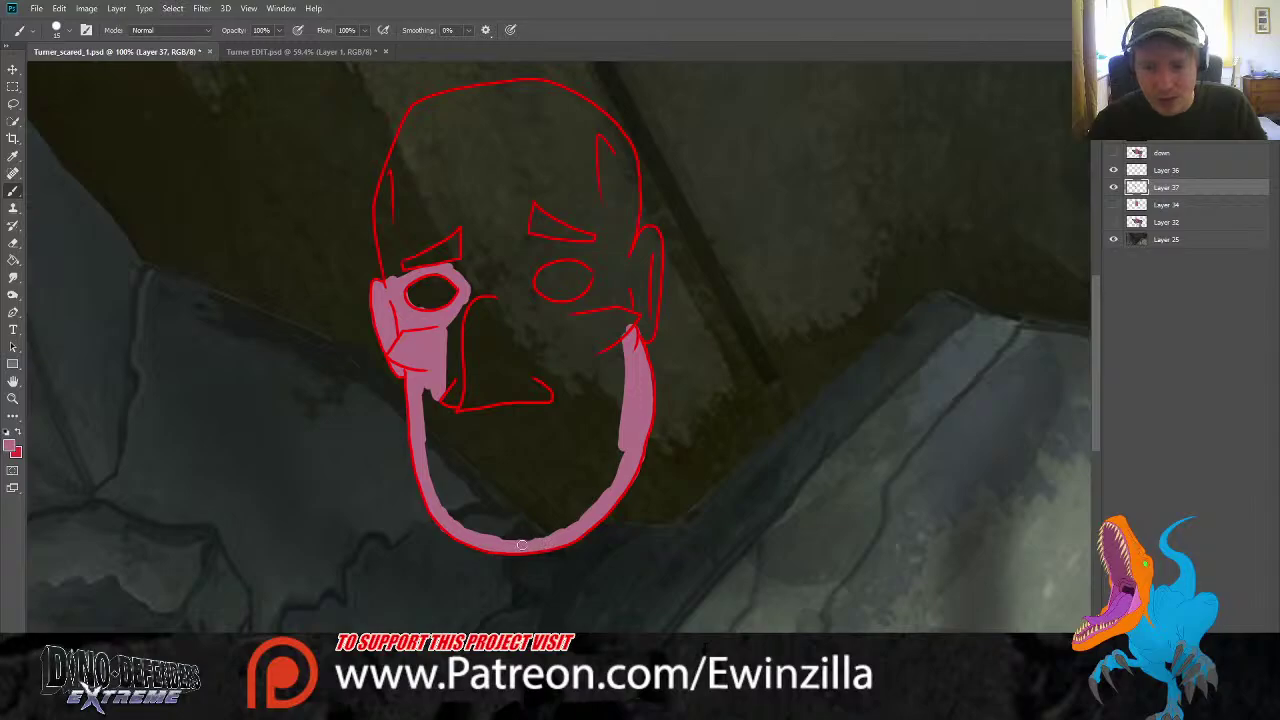
Paint pink skin around the eyes and eyebrows, the remaining ear, and the entire forehead on Layer 37
{"action": "mouse_move", "coordinate": [485, 288]}
{"action": "left_mouse_down"}
{"action": "mouse_move", "coordinate": [548, 256]}
{"action": "mouse_move", "coordinate": [536, 262]}
{"action": "mouse_move", "coordinate": [595, 264]}
{"action": "mouse_move", "coordinate": [585, 259]}
{"action": "mouse_move", "coordinate": [601, 272]}
{"action": "mouse_move", "coordinate": [578, 302]}
{"action": "mouse_move", "coordinate": [531, 290]}
{"action": "mouse_move", "coordinate": [533, 267]}
{"action": "mouse_move", "coordinate": [467, 307]}
{"action": "mouse_move", "coordinate": [544, 255]}
{"action": "mouse_move", "coordinate": [490, 270]}
{"action": "mouse_move", "coordinate": [533, 241]}
{"action": "mouse_move", "coordinate": [576, 251]}
{"action": "mouse_move", "coordinate": [601, 233]}
{"action": "mouse_move", "coordinate": [533, 196]}
{"action": "mouse_move", "coordinate": [531, 240]}
{"action": "mouse_move", "coordinate": [498, 263]}
{"action": "mouse_move", "coordinate": [509, 253]}
{"action": "mouse_move", "coordinate": [449, 270]}
{"action": "mouse_move", "coordinate": [463, 253]}
{"action": "mouse_move", "coordinate": [459, 222]}
{"action": "mouse_move", "coordinate": [399, 258]}
{"action": "mouse_move", "coordinate": [397, 275]}
{"action": "mouse_move", "coordinate": [446, 261]}
{"action": "left_mouse_up"}
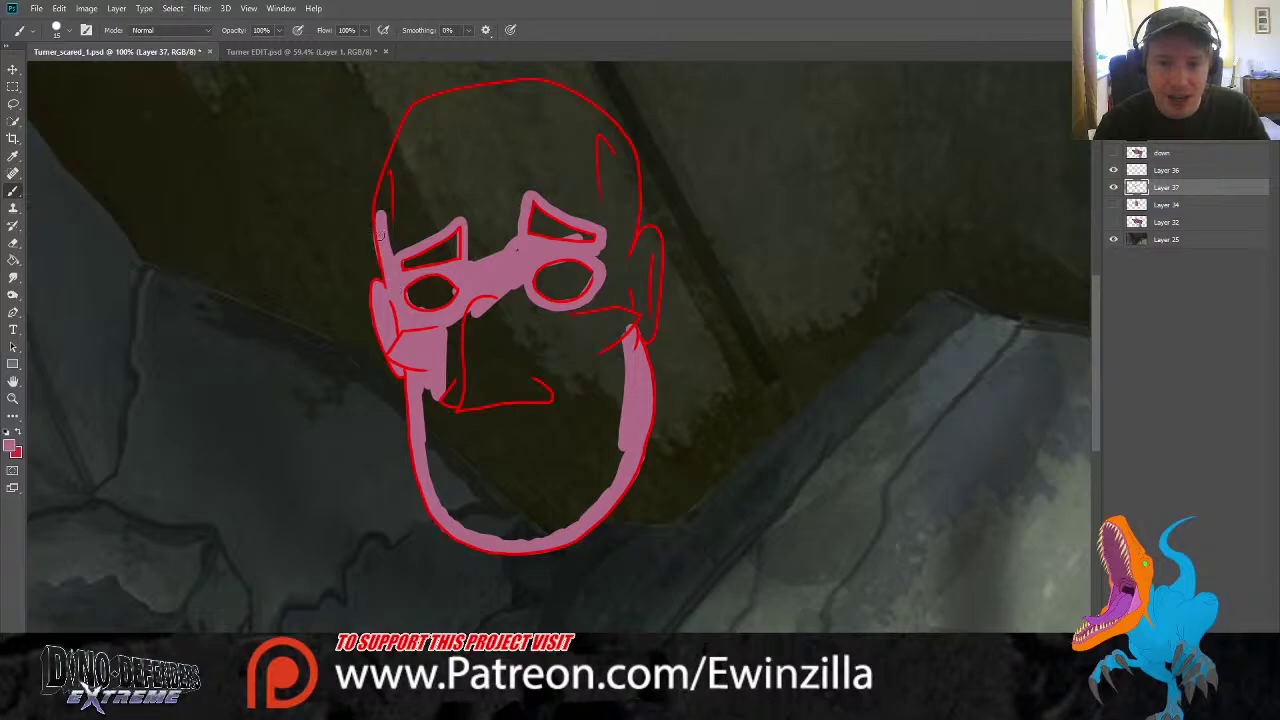
{"action": "mouse_move", "coordinate": [379, 212]}
{"action": "left_mouse_down"}
{"action": "mouse_move", "coordinate": [422, 107]}
{"action": "mouse_move", "coordinate": [529, 82]}
{"action": "mouse_move", "coordinate": [603, 108]}
{"action": "mouse_move", "coordinate": [634, 158]}
{"action": "mouse_move", "coordinate": [623, 249]}
{"action": "mouse_move", "coordinate": [652, 234]}
{"action": "mouse_move", "coordinate": [657, 244]}
{"action": "mouse_move", "coordinate": [650, 234]}
{"action": "mouse_move", "coordinate": [650, 333]}
{"action": "mouse_move", "coordinate": [640, 269]}
{"action": "mouse_move", "coordinate": [625, 276]}
{"action": "mouse_move", "coordinate": [611, 260]}
{"action": "mouse_move", "coordinate": [603, 279]}
{"action": "mouse_move", "coordinate": [625, 189]}
{"action": "mouse_move", "coordinate": [607, 228]}
{"action": "mouse_move", "coordinate": [605, 127]}
{"action": "mouse_move", "coordinate": [570, 167]}
{"action": "mouse_move", "coordinate": [566, 203]}
{"action": "mouse_move", "coordinate": [564, 156]}
{"action": "left_mouse_up"}
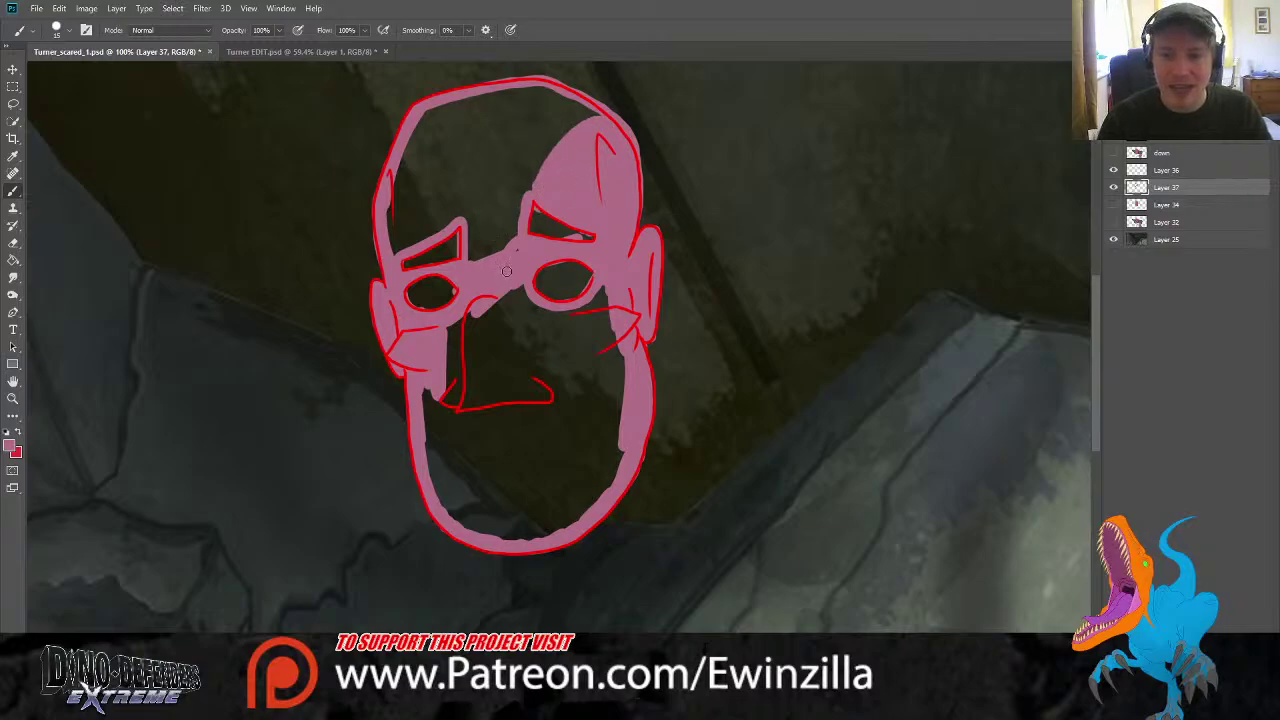
{"action": "mouse_move", "coordinate": [506, 270]}
{"action": "left_mouse_down"}
{"action": "mouse_move", "coordinate": [533, 214]}
{"action": "mouse_move", "coordinate": [489, 262]}
{"action": "mouse_move", "coordinate": [490, 237]}
{"action": "mouse_move", "coordinate": [549, 173]}
{"action": "left_mouse_up"}
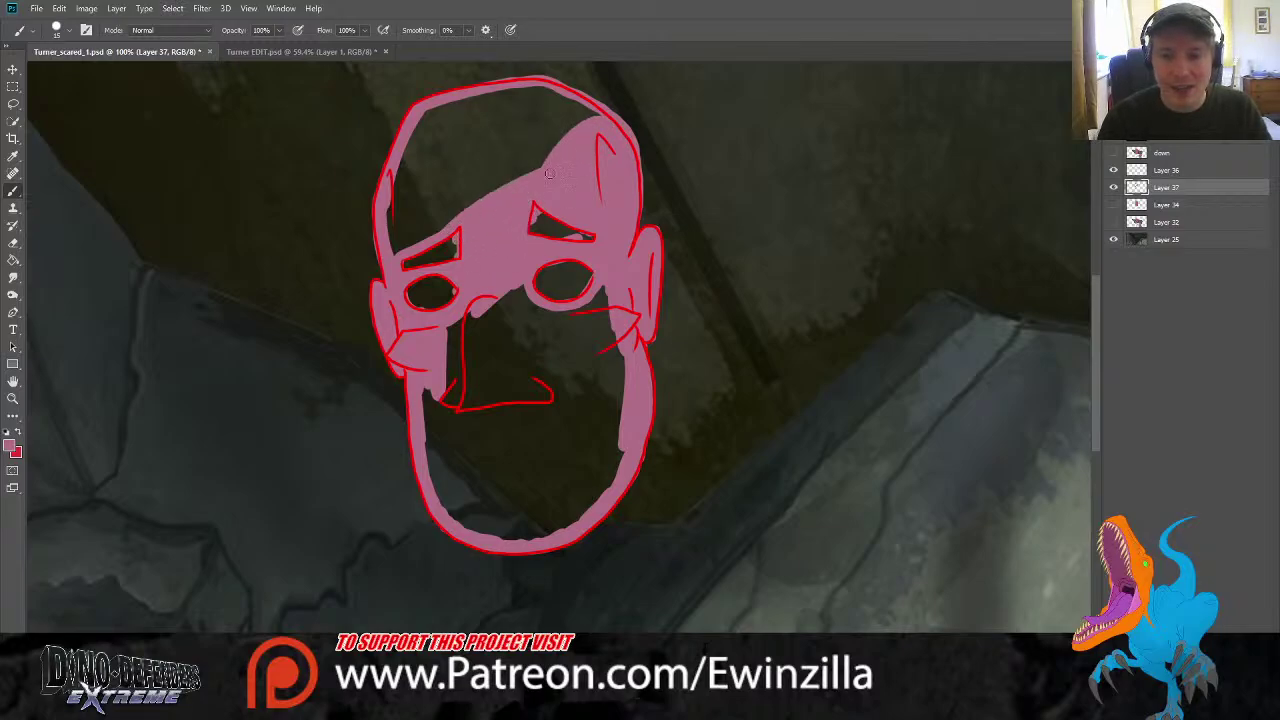
{"action": "mouse_move", "coordinate": [466, 243]}
{"action": "left_mouse_down"}
{"action": "mouse_move", "coordinate": [433, 231]}
{"action": "mouse_move", "coordinate": [397, 243]}
{"action": "mouse_move", "coordinate": [433, 211]}
{"action": "mouse_move", "coordinate": [389, 243]}
{"action": "mouse_move", "coordinate": [446, 178]}
{"action": "mouse_move", "coordinate": [380, 199]}
{"action": "mouse_move", "coordinate": [454, 117]}
{"action": "mouse_move", "coordinate": [423, 117]}
{"action": "mouse_move", "coordinate": [524, 107]}
{"action": "mouse_move", "coordinate": [559, 88]}
{"action": "mouse_move", "coordinate": [553, 138]}
{"action": "mouse_move", "coordinate": [505, 184]}
{"action": "mouse_move", "coordinate": [545, 172]}
{"action": "left_mouse_up"}
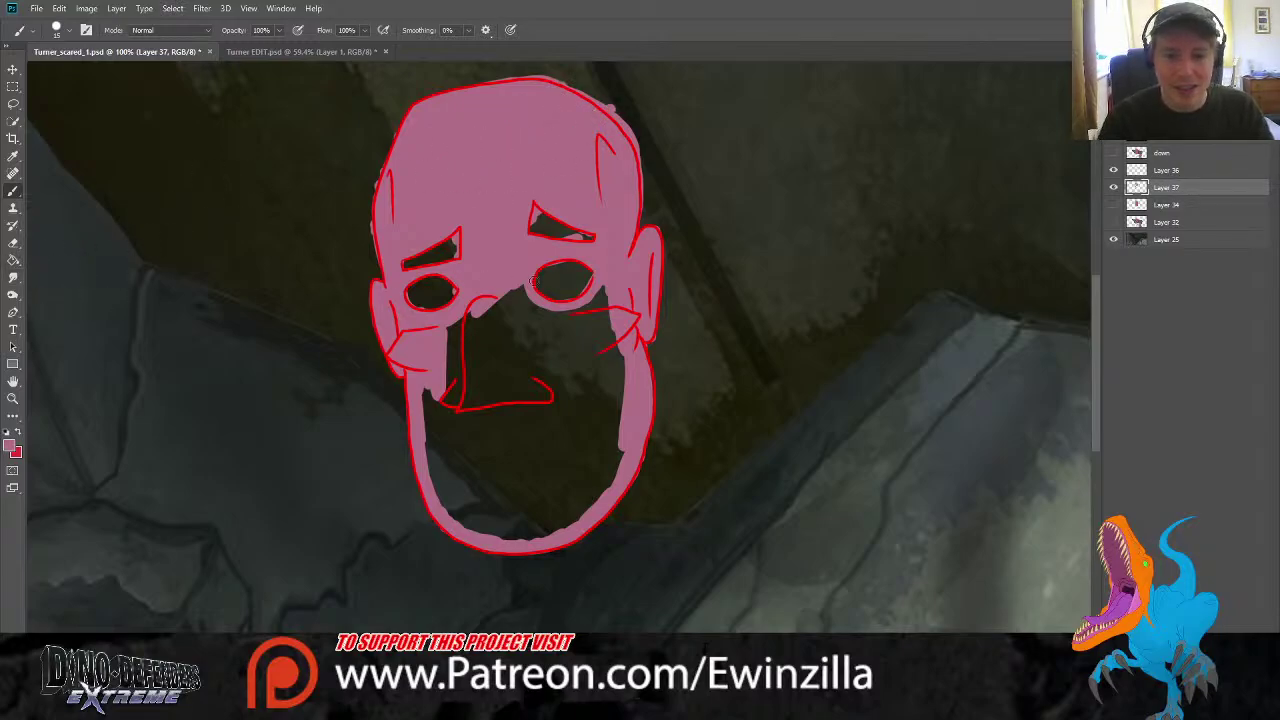
Fill the nose, remaining cheeks and chin with pink skin colour, closing all gaps except the eyes and eyebrows
{"action": "mouse_move", "coordinate": [489, 298]}
{"action": "left_mouse_down"}
{"action": "mouse_move", "coordinate": [489, 331]}
{"action": "mouse_move", "coordinate": [509, 332]}
{"action": "mouse_move", "coordinate": [537, 300]}
{"action": "mouse_move", "coordinate": [551, 321]}
{"action": "mouse_move", "coordinate": [605, 286]}
{"action": "mouse_move", "coordinate": [569, 345]}
{"action": "mouse_move", "coordinate": [622, 324]}
{"action": "mouse_move", "coordinate": [589, 426]}
{"action": "mouse_move", "coordinate": [593, 464]}
{"action": "mouse_move", "coordinate": [622, 445]}
{"action": "mouse_move", "coordinate": [630, 458]}
{"action": "mouse_move", "coordinate": [554, 527]}
{"action": "mouse_move", "coordinate": [589, 506]}
{"action": "mouse_move", "coordinate": [578, 518]}
{"action": "mouse_move", "coordinate": [505, 541]}
{"action": "mouse_move", "coordinate": [492, 513]}
{"action": "mouse_move", "coordinate": [518, 472]}
{"action": "mouse_move", "coordinate": [586, 451]}
{"action": "mouse_move", "coordinate": [601, 422]}
{"action": "mouse_move", "coordinate": [604, 399]}
{"action": "mouse_move", "coordinate": [593, 418]}
{"action": "mouse_move", "coordinate": [560, 413]}
{"action": "mouse_move", "coordinate": [566, 376]}
{"action": "left_mouse_up"}
{"action": "mouse_move", "coordinate": [595, 351]}
{"action": "left_mouse_down"}
{"action": "mouse_move", "coordinate": [450, 462]}
{"action": "mouse_move", "coordinate": [440, 450]}
{"action": "mouse_move", "coordinate": [519, 368]}
{"action": "left_mouse_up"}
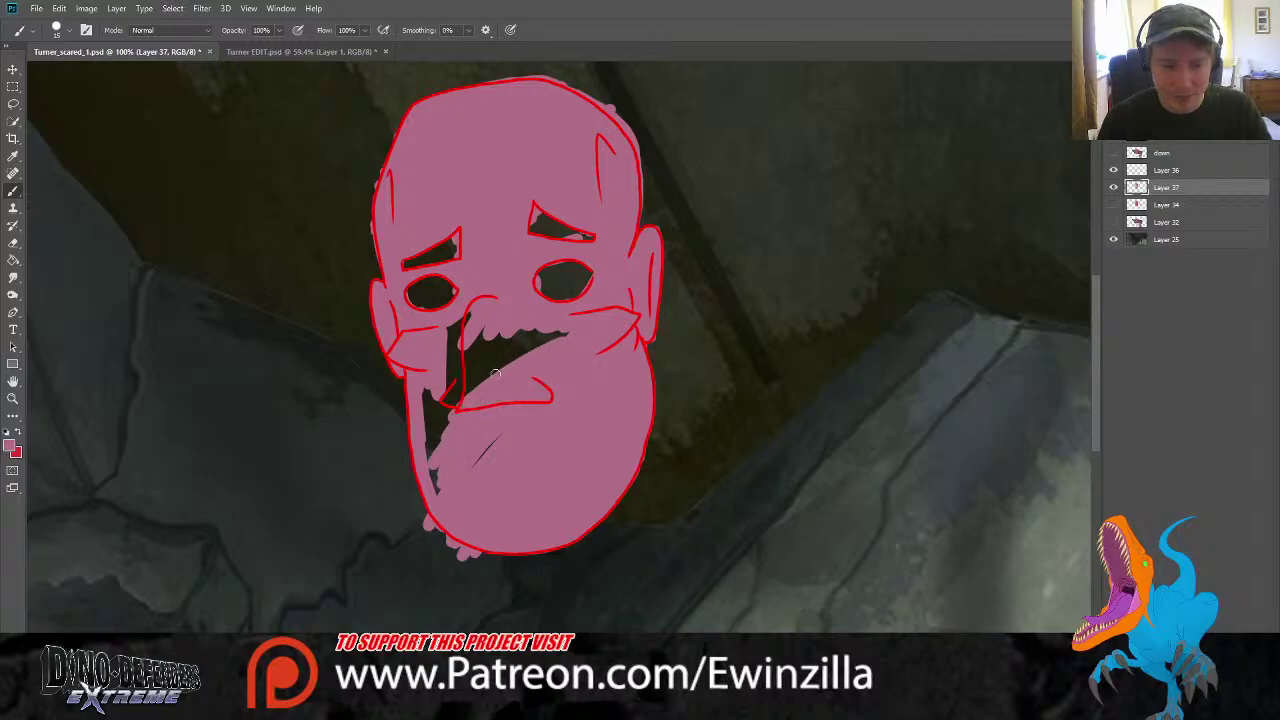
{"action": "mouse_move", "coordinate": [478, 462]}
{"action": "left_mouse_down"}
{"action": "mouse_move", "coordinate": [536, 404]}
{"action": "mouse_move", "coordinate": [438, 490]}
{"action": "mouse_move", "coordinate": [440, 420]}
{"action": "mouse_move", "coordinate": [471, 305]}
{"action": "mouse_move", "coordinate": [460, 385]}
{"action": "mouse_move", "coordinate": [503, 376]}
{"action": "left_mouse_up"}
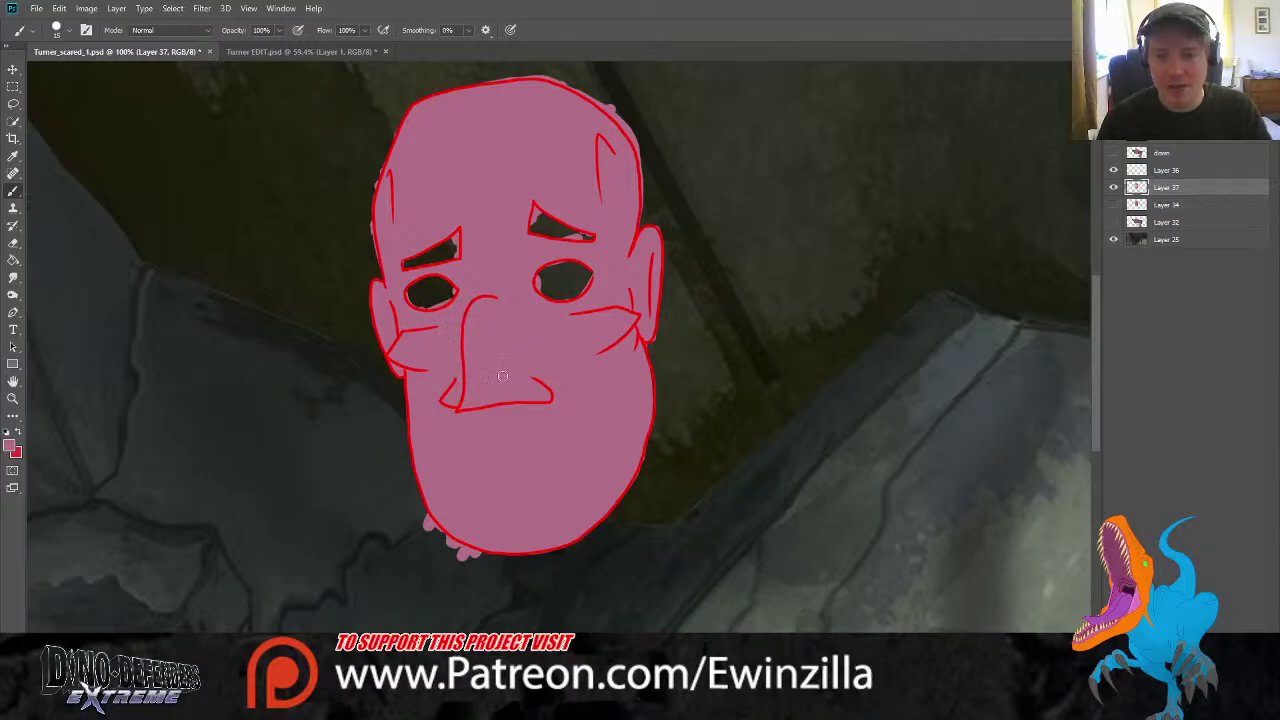
Smudge the stray pink paint outside the forehead and chin back to the red outline on Layer 37
{"action": "key", "text": "r"}
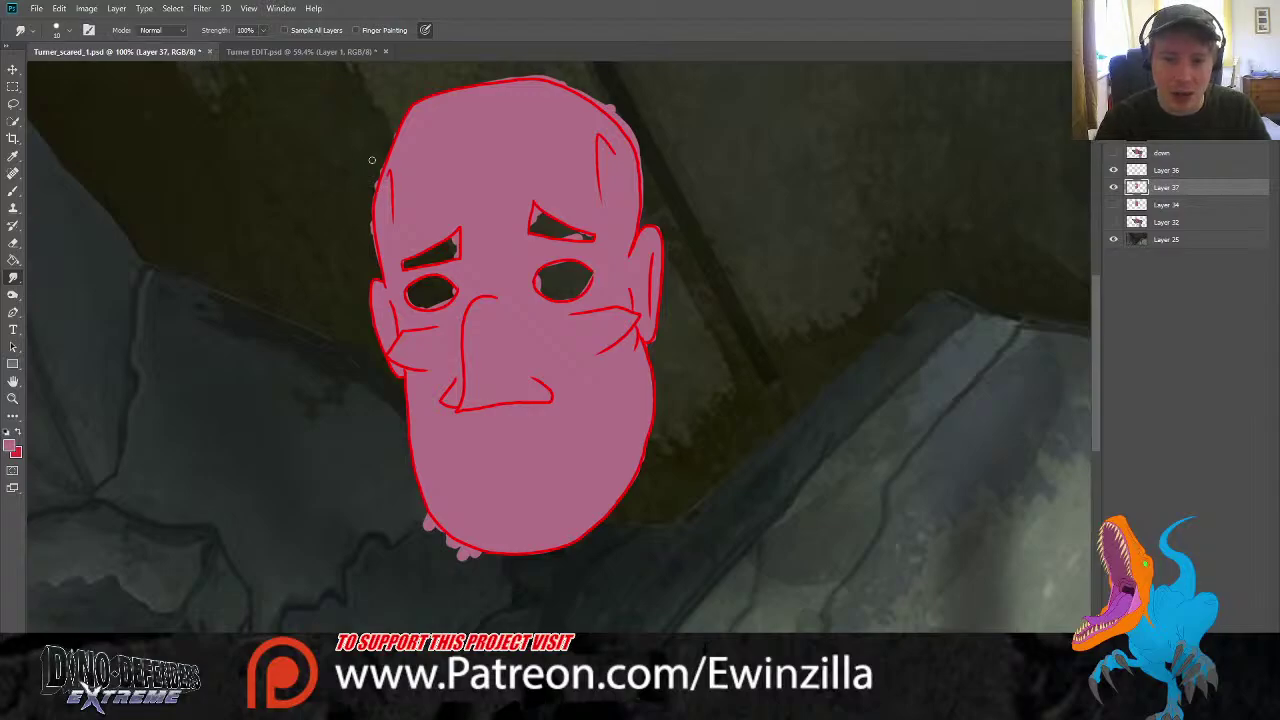
{"action": "left_click_drag", "start_coordinate": [368, 210], "coordinate": [381, 270]}
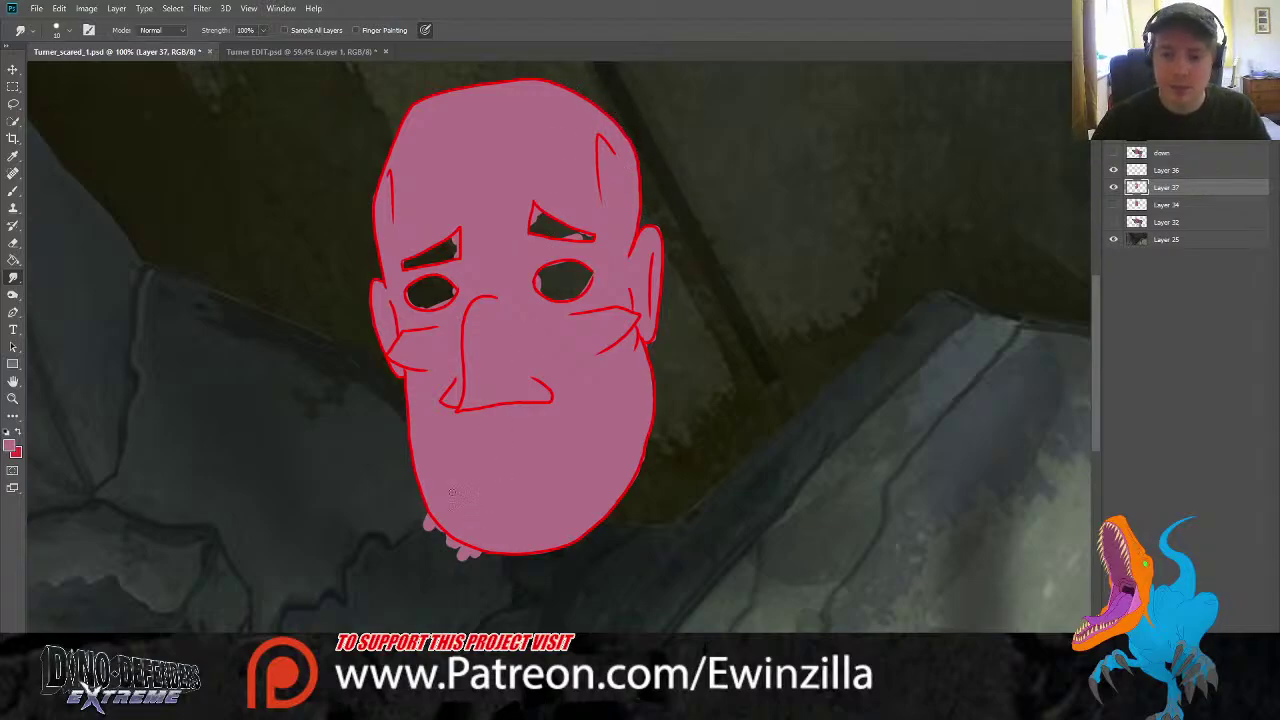
{"action": "mouse_move", "coordinate": [452, 492]}
{"action": "left_mouse_down"}
{"action": "mouse_move", "coordinate": [416, 516]}
{"action": "mouse_move", "coordinate": [470, 550]}
{"action": "left_mouse_up"}
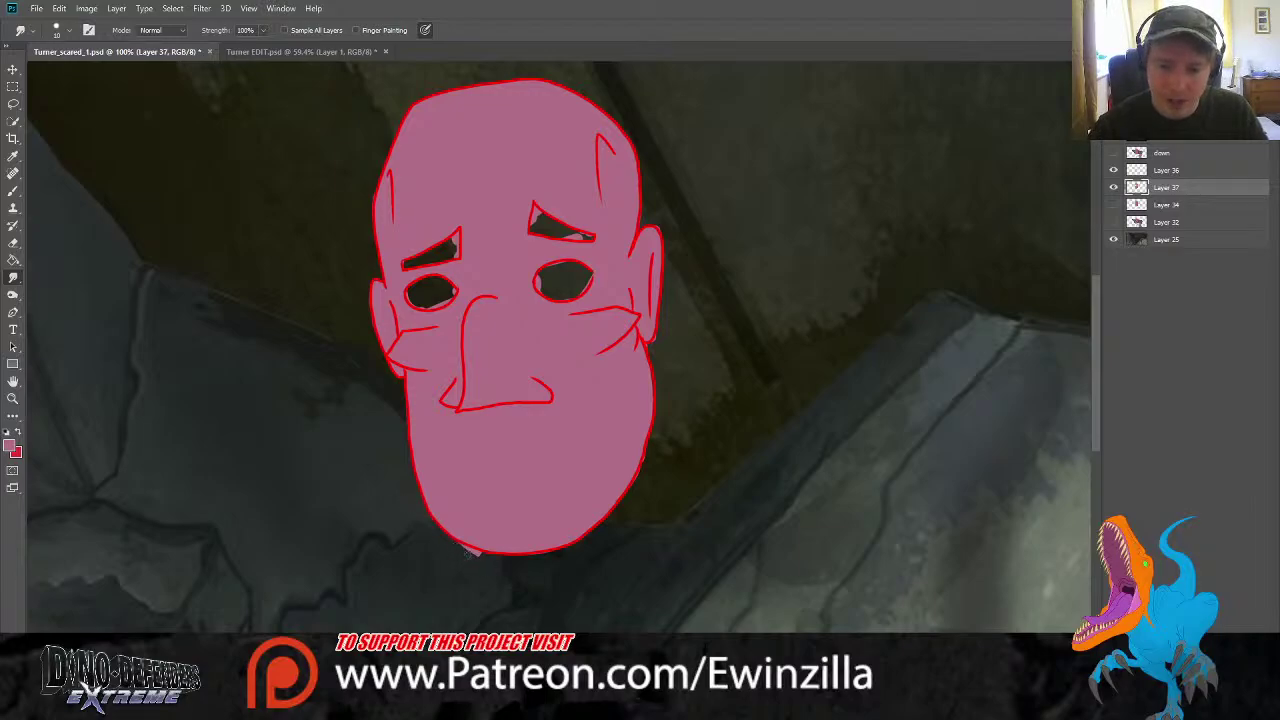
{"action": "left_click_drag", "start_coordinate": [470, 550], "coordinate": [490, 560]}
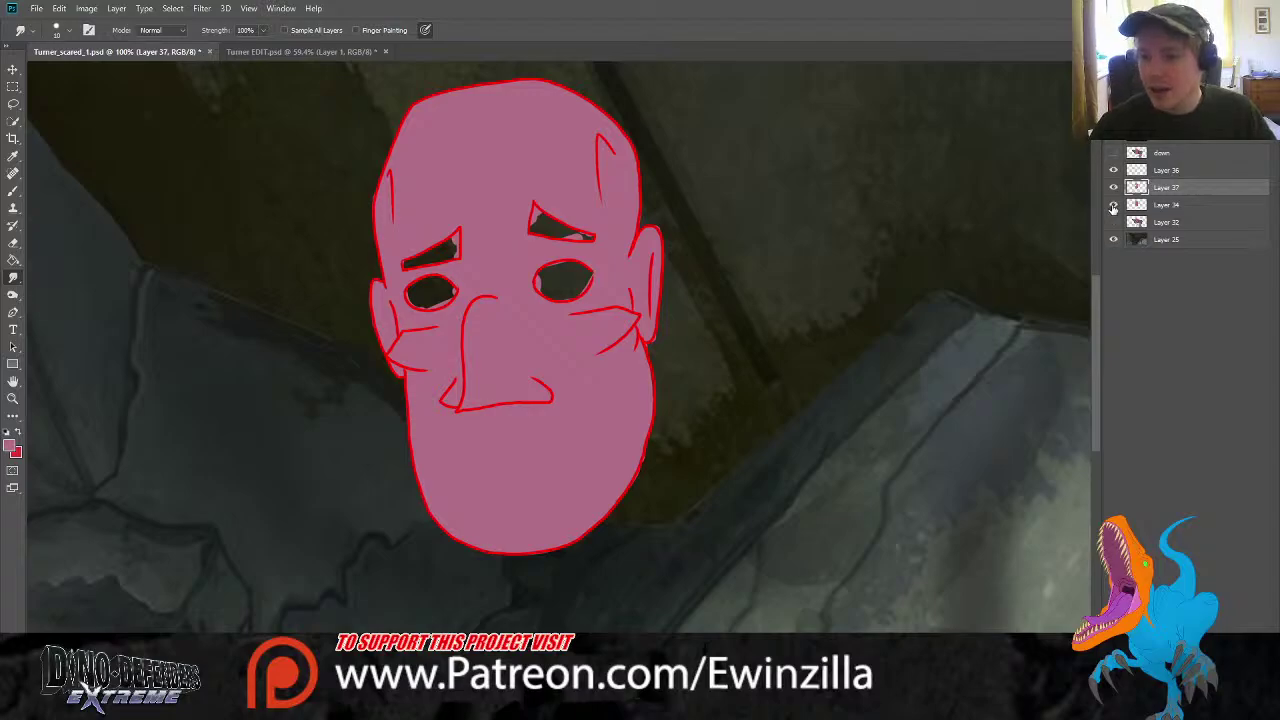
Show Layer 34 and move its old face beside the new head as a colour reference
{"action": "left_click", "coordinate": [1113, 204]}
{"action": "left_click", "coordinate": [1208, 210]}
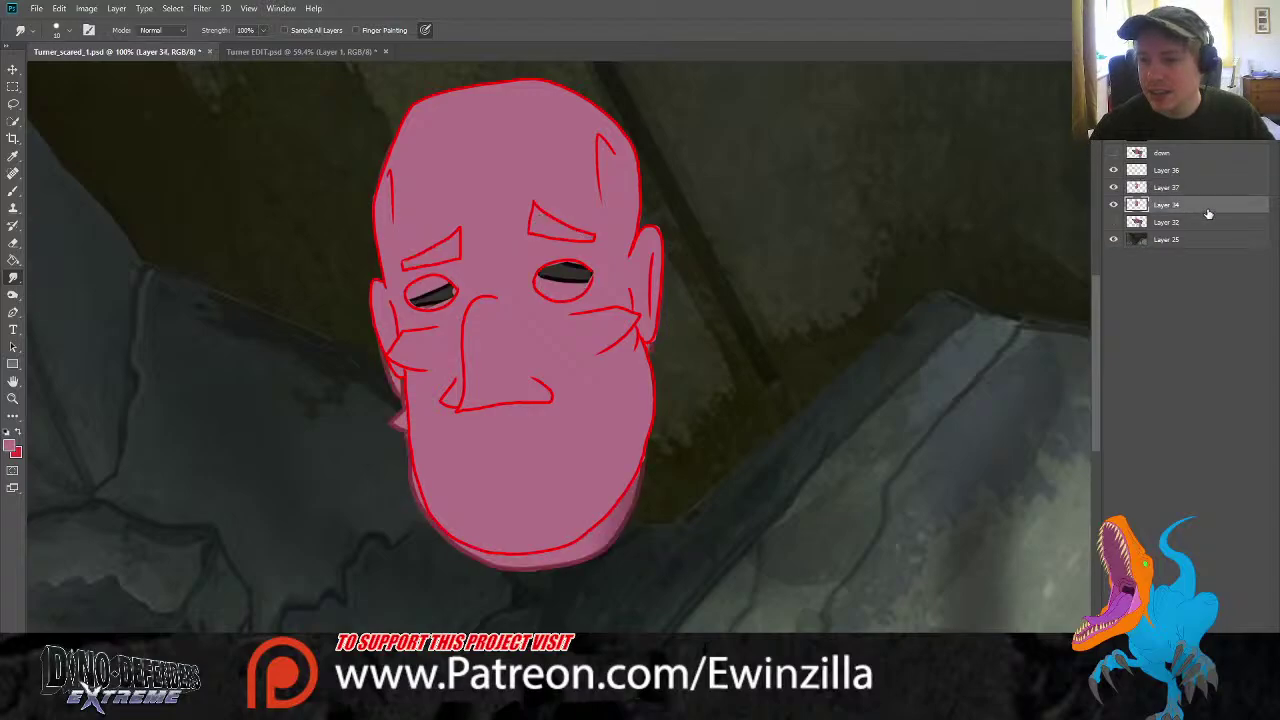
{"action": "key", "text": "v"}
{"action": "mouse_move", "coordinate": [448, 278]}
{"action": "left_mouse_down"}
{"action": "mouse_move", "coordinate": [818, 283]}
{"action": "mouse_move", "coordinate": [768, 295]}
{"action": "left_mouse_up"}
Paint the eyebrow above the smaller eye in the old face's dark grey on Layer 37, hiding background Layer 25 to clean its edges
{"action": "left_click", "coordinate": [13, 157]}
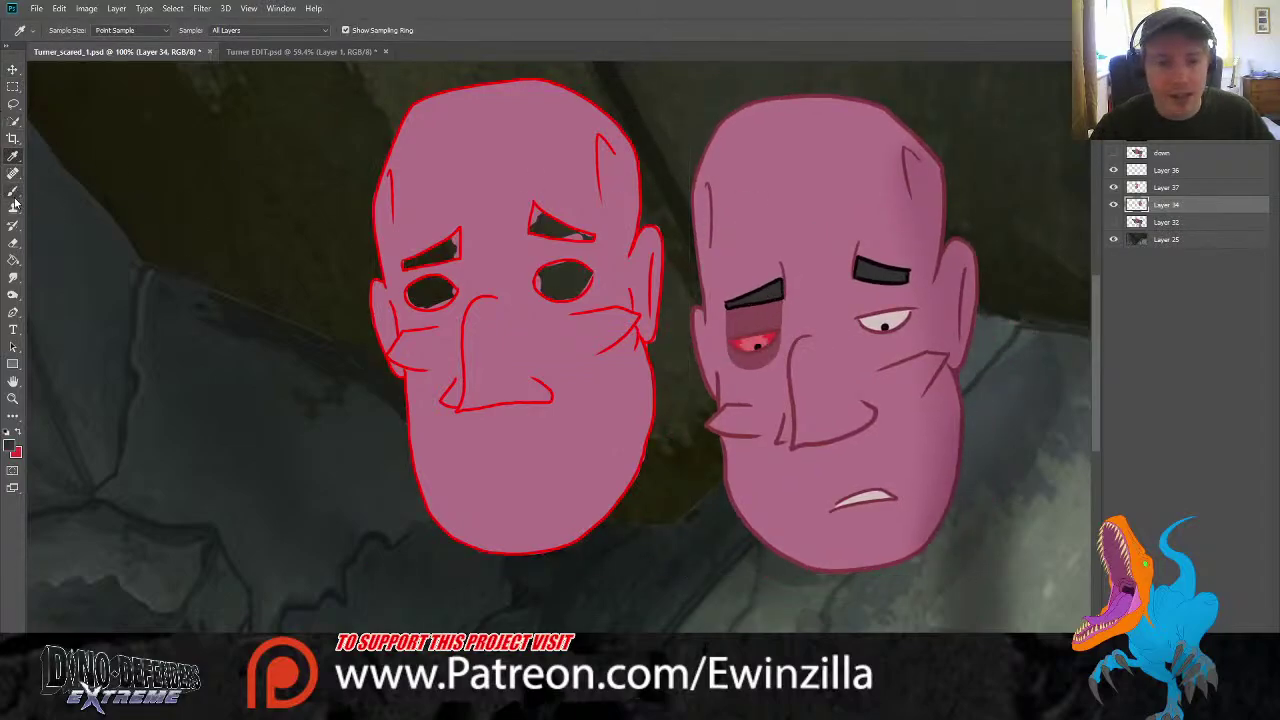
{"action": "left_click", "coordinate": [14, 190]}
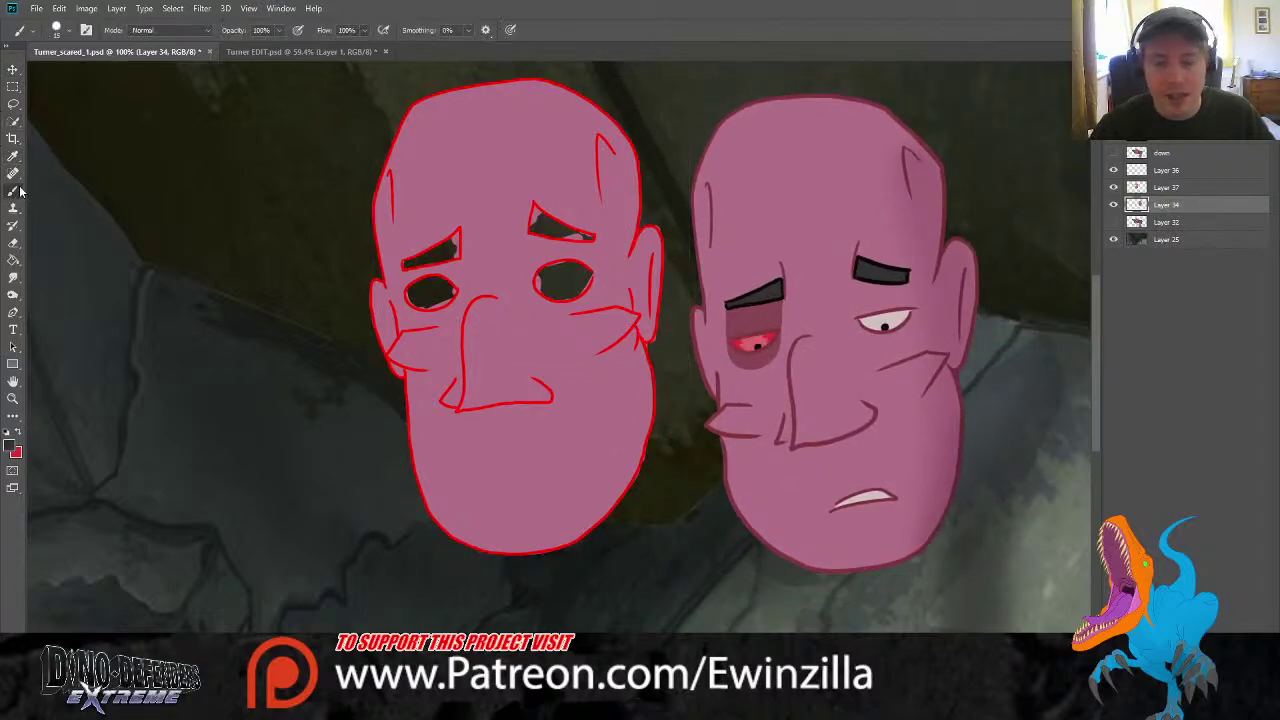
{"action": "left_click", "coordinate": [1166, 187]}
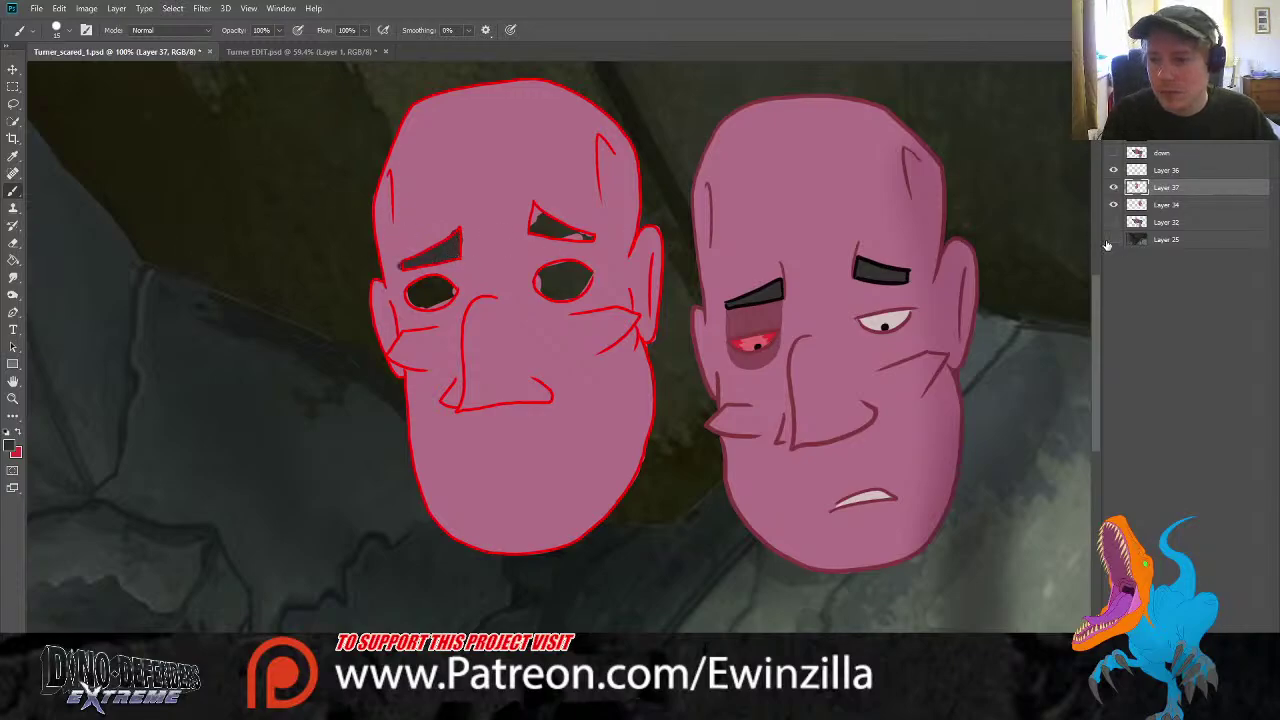
{"action": "left_click", "coordinate": [1110, 241]}
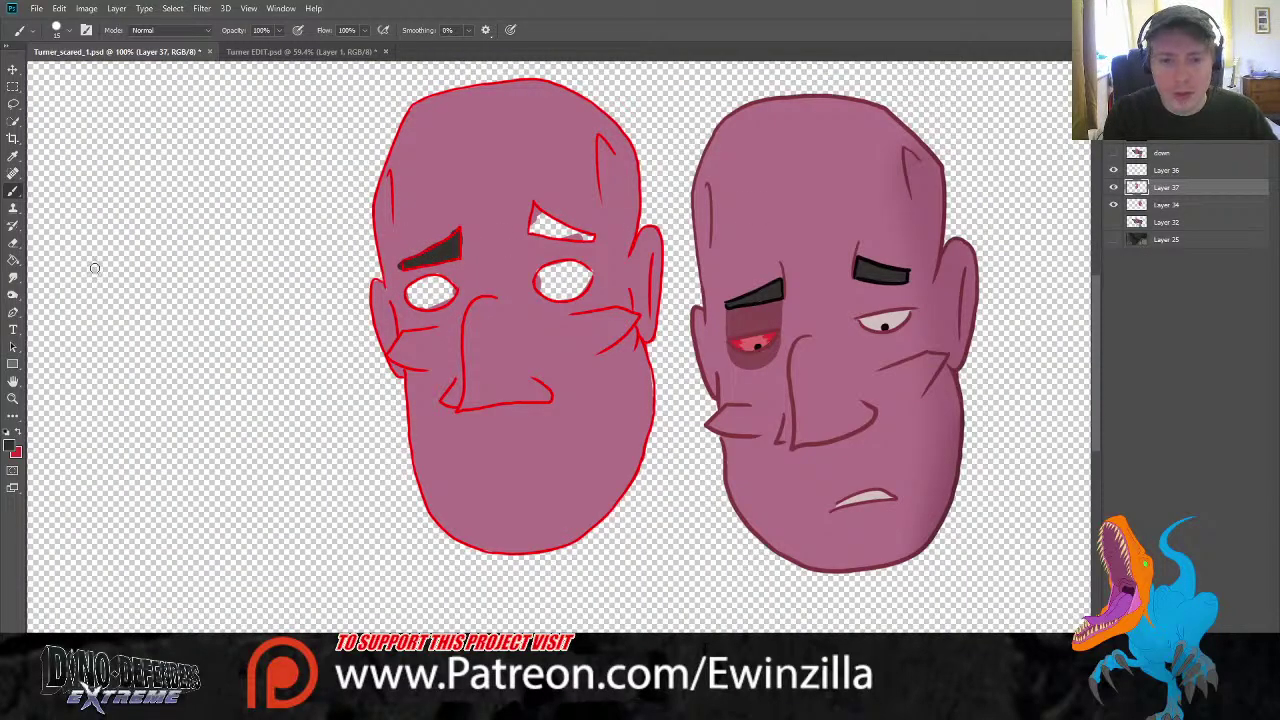
{"action": "key", "text": "r"}
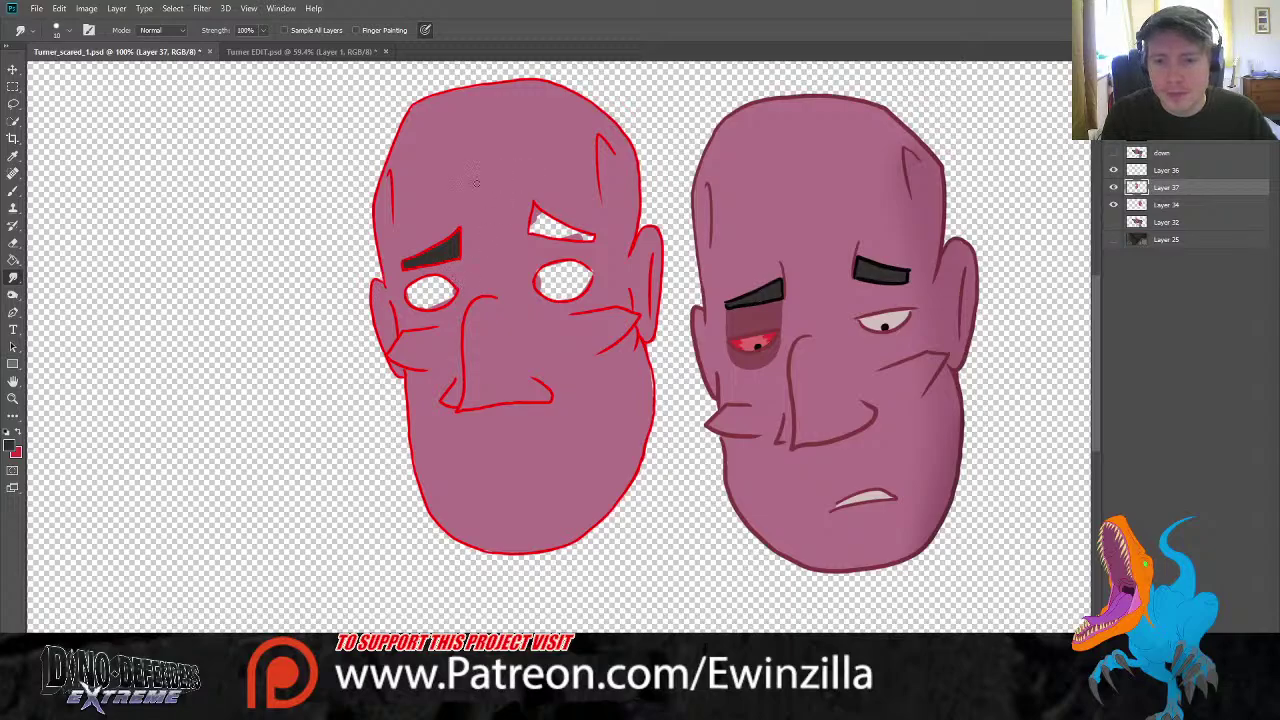
Paint the eyebrow above the larger eye dark grey and smudge its spilled edges back to the outline
{"action": "key", "text": "b"}
{"action": "left_click_drag", "start_coordinate": [534, 204], "coordinate": [531, 228]}
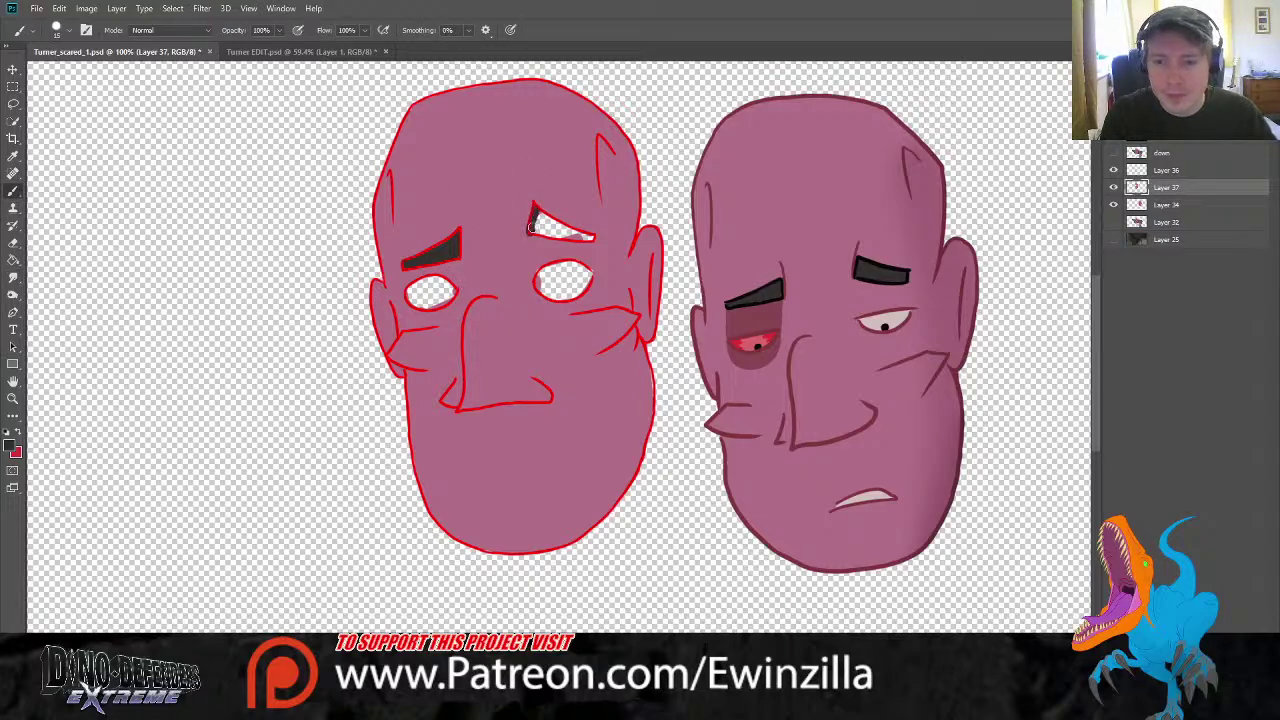
{"action": "left_click_drag", "start_coordinate": [531, 228], "coordinate": [541, 231]}
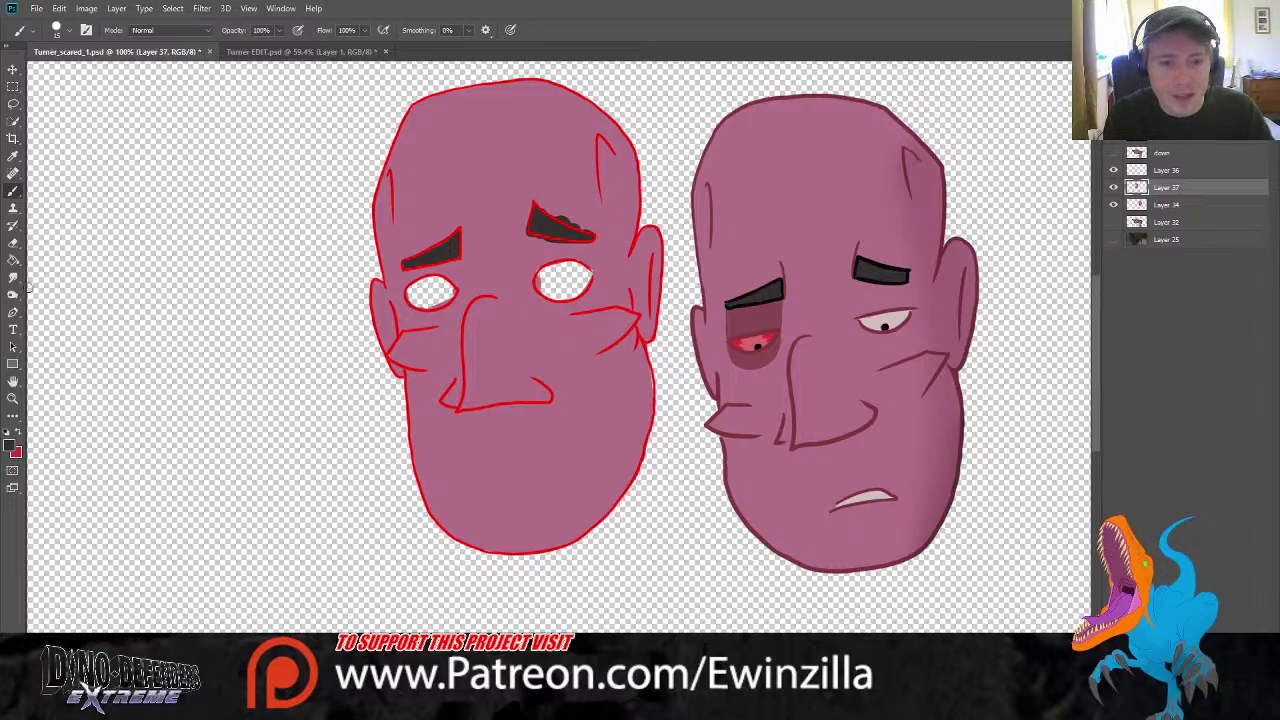
{"action": "left_click", "coordinate": [13, 277]}
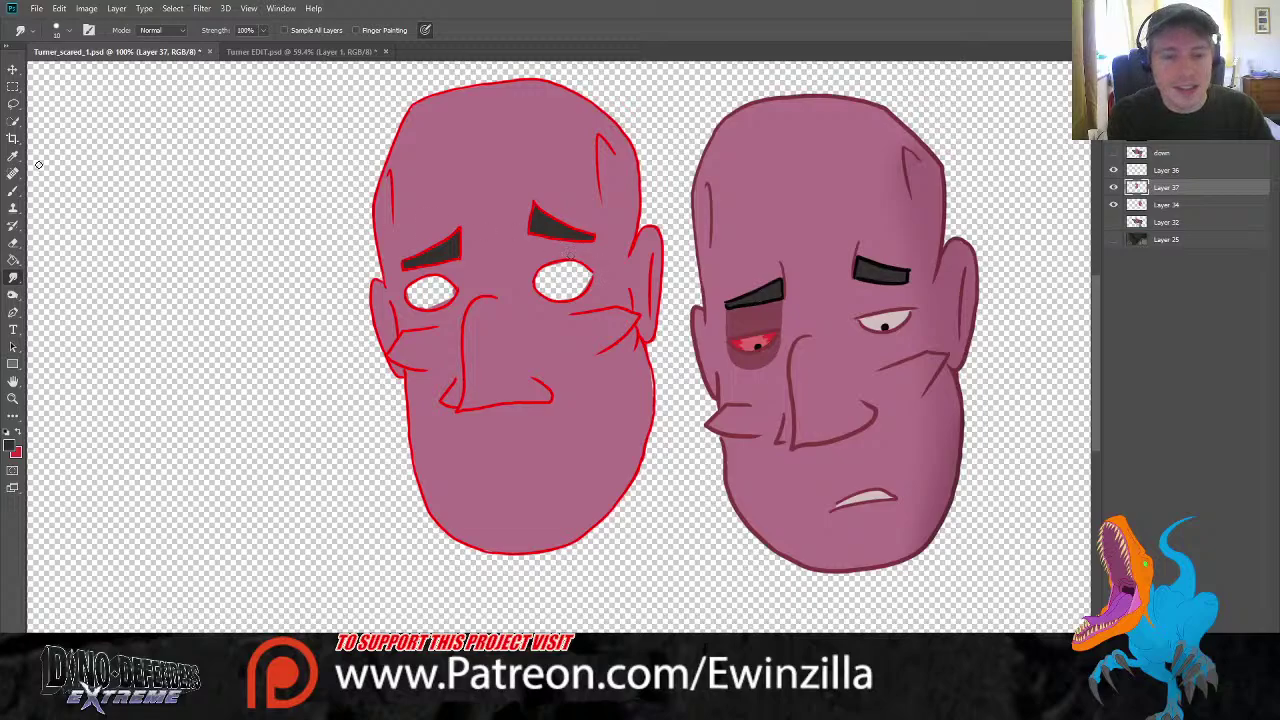
Fill the larger eye completely with the pale grey eye colour sampled from the old face
{"action": "left_click", "coordinate": [13, 155]}
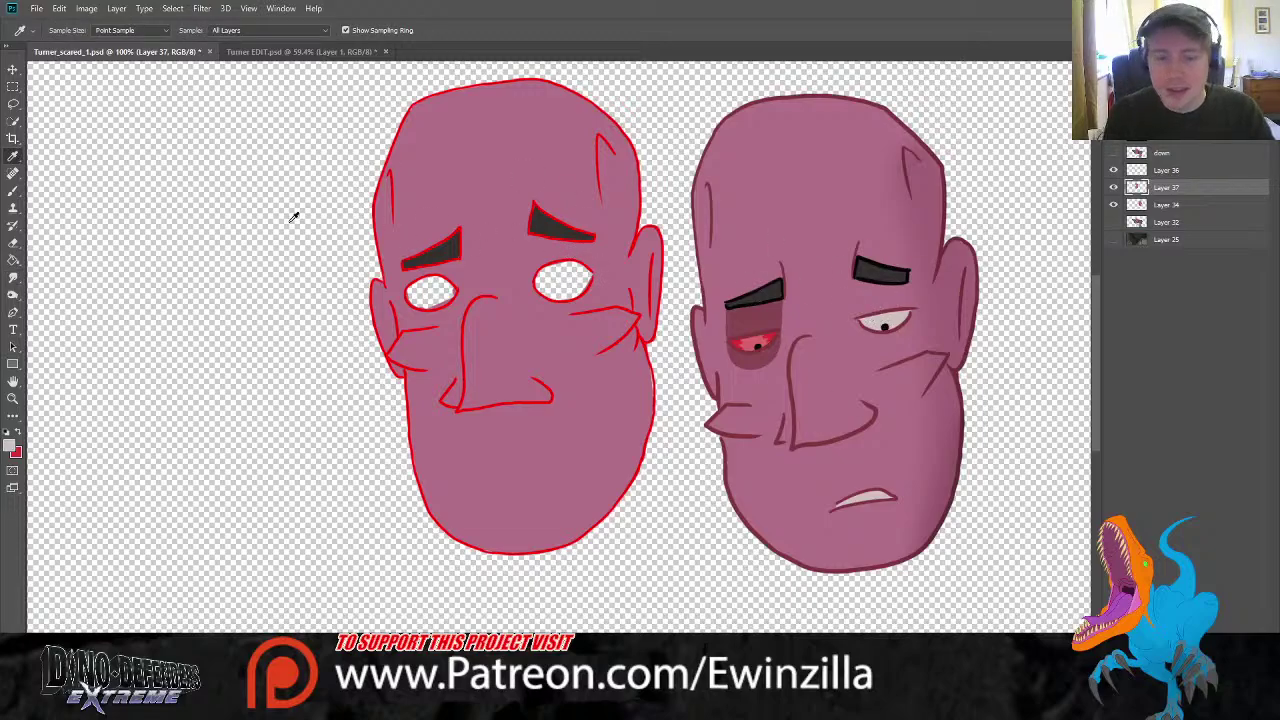
{"action": "left_click", "coordinate": [13, 190]}
{"action": "left_click_drag", "start_coordinate": [545, 280], "coordinate": [569, 281]}
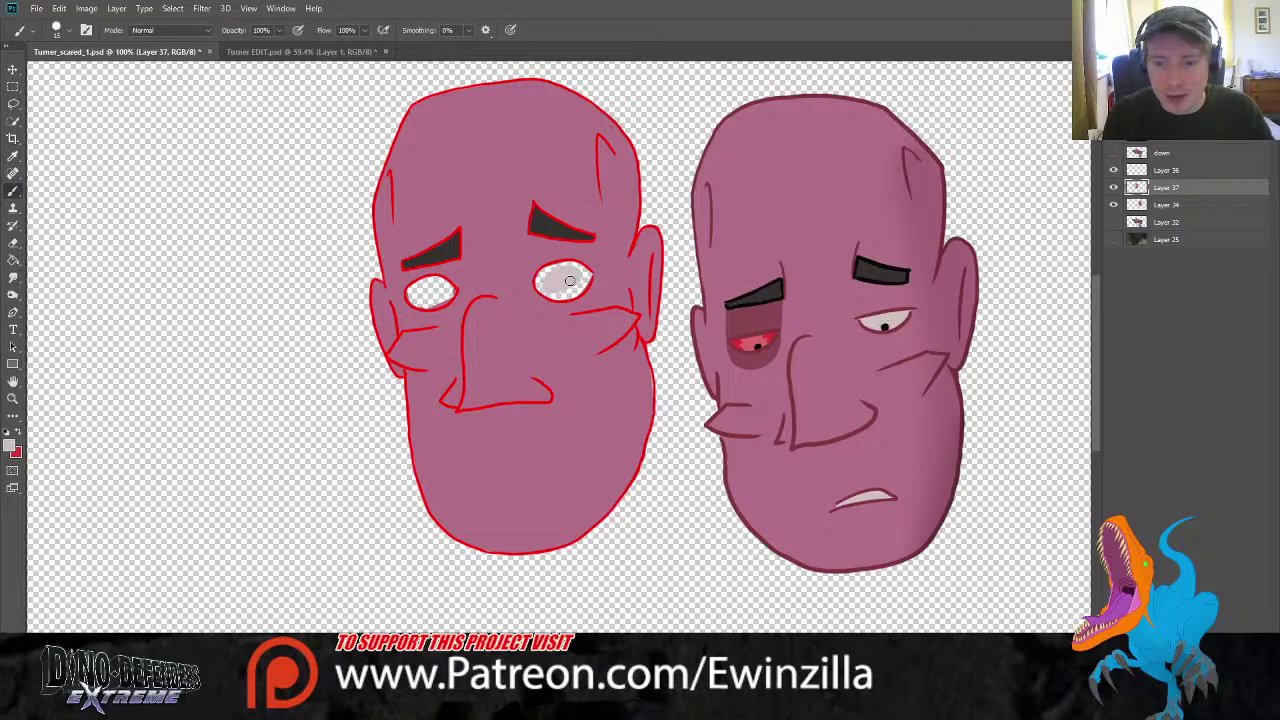
{"action": "left_click_drag", "start_coordinate": [569, 281], "coordinate": [585, 276]}
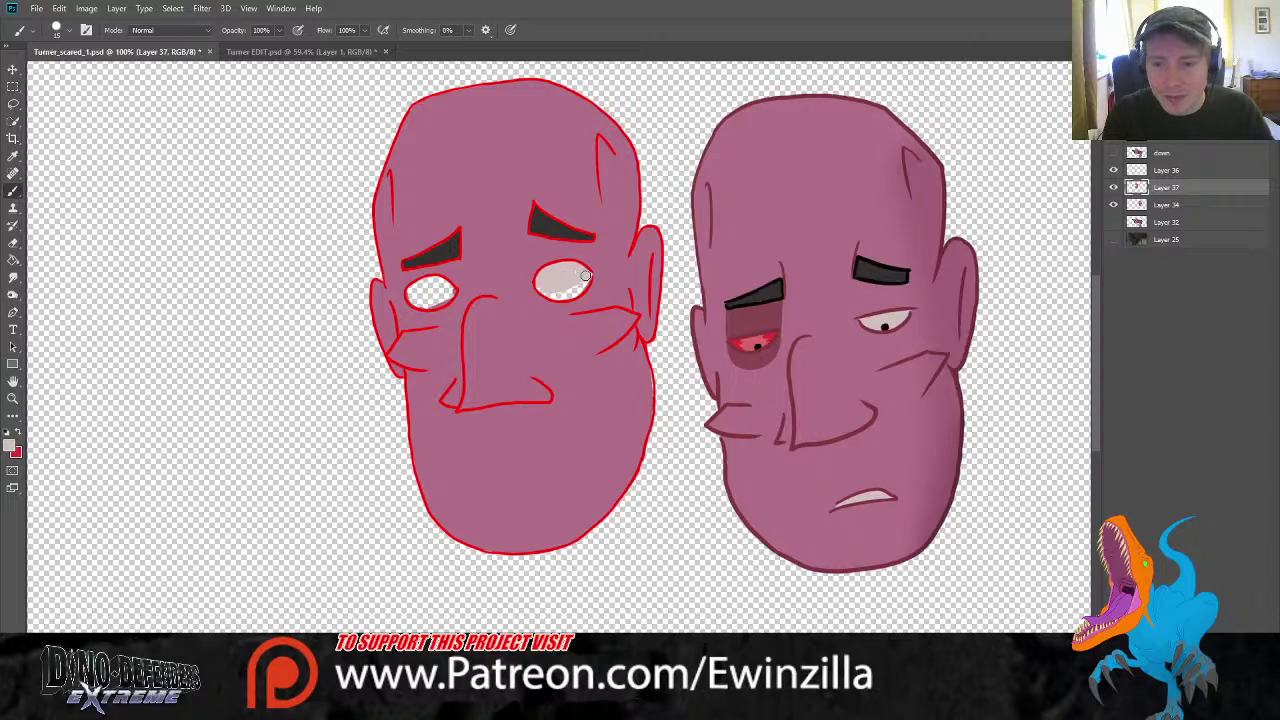
{"action": "left_click_drag", "start_coordinate": [585, 276], "coordinate": [552, 292]}
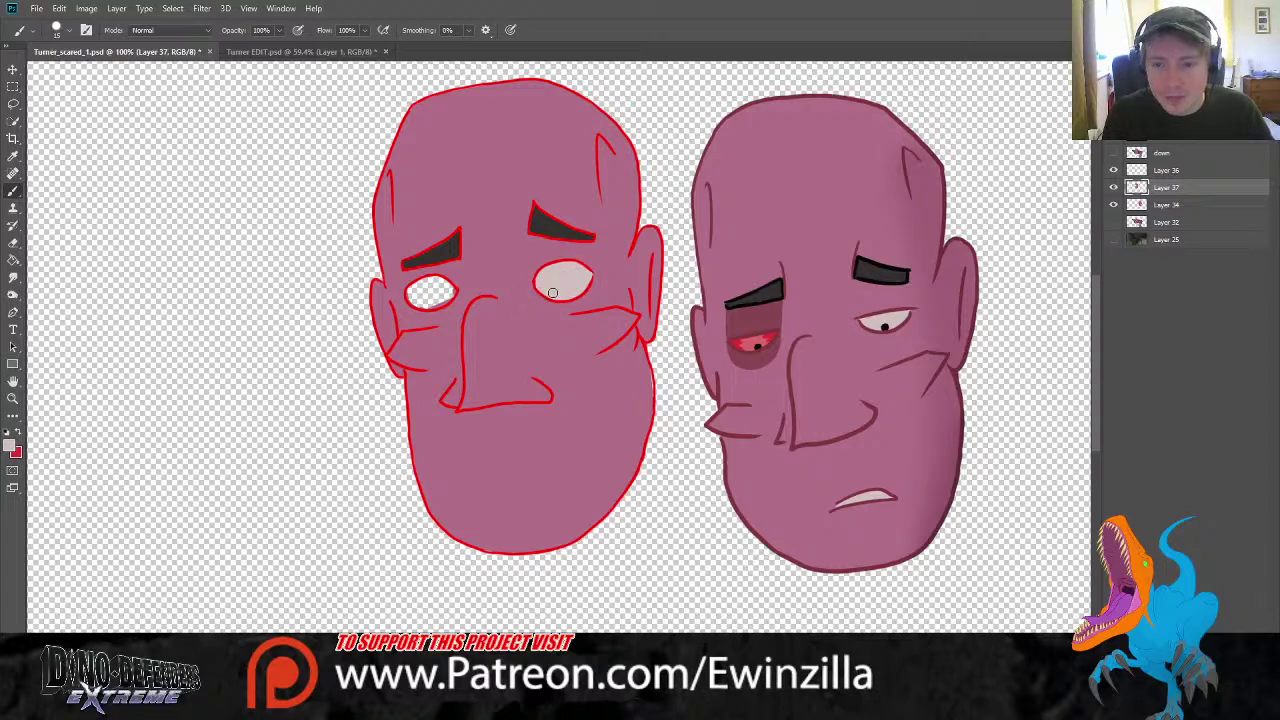
{"action": "left_click_drag", "start_coordinate": [552, 292], "coordinate": [560, 270]}
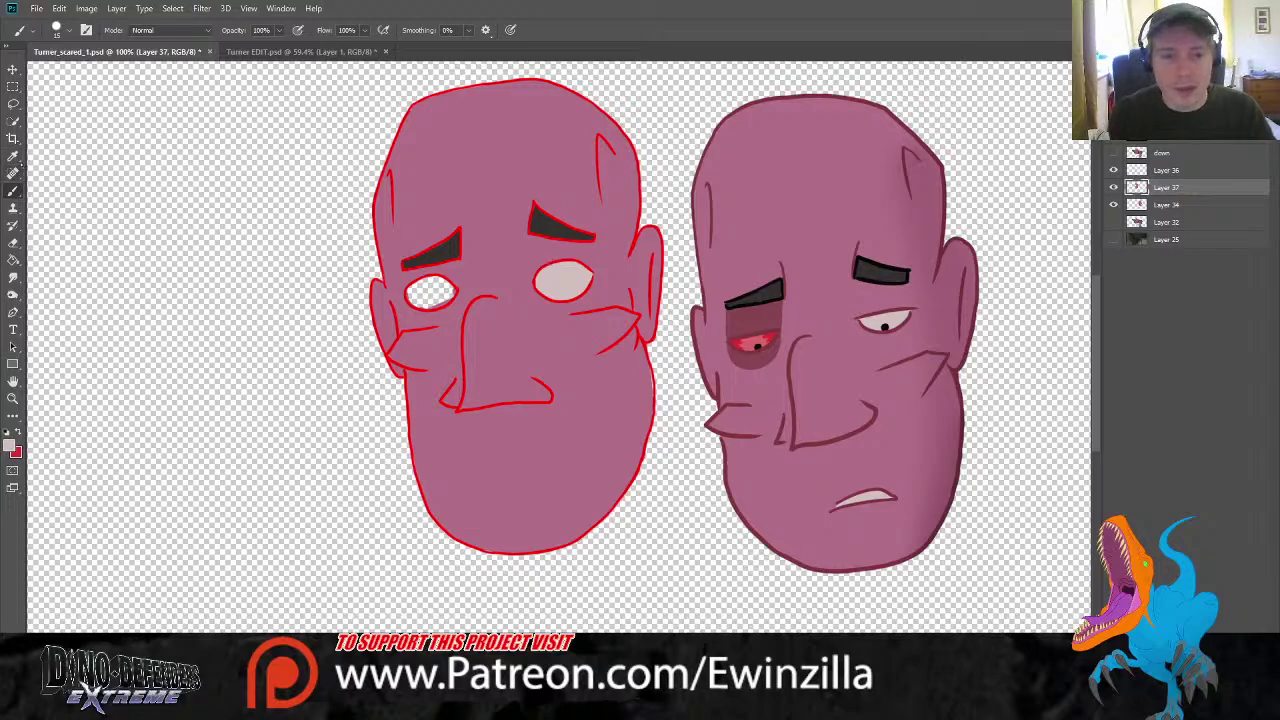
Fill the smaller, injured eye with the old face's light red and shade its sides with the darker red
{"action": "key", "text": "i"}
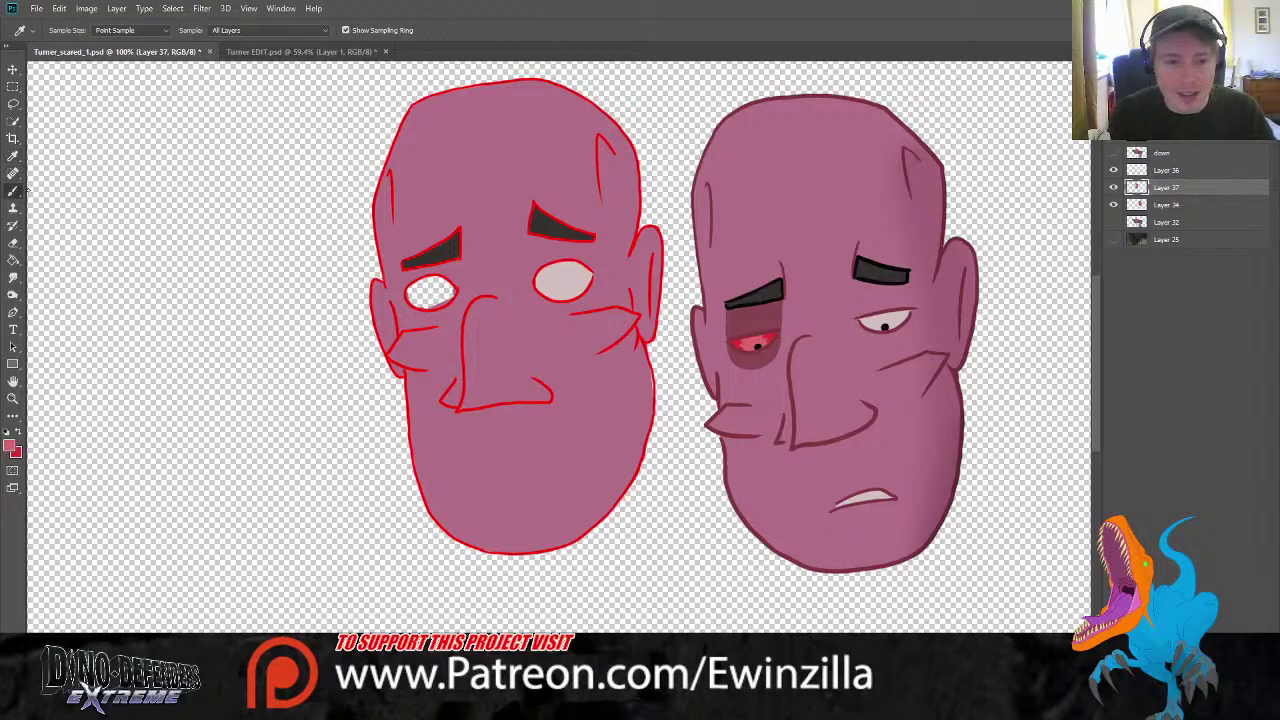
{"action": "left_click", "coordinate": [14, 190]}
{"action": "mouse_move", "coordinate": [426, 289]}
{"action": "left_mouse_down"}
{"action": "mouse_move", "coordinate": [440, 285]}
{"action": "mouse_move", "coordinate": [412, 292]}
{"action": "mouse_move", "coordinate": [451, 293]}
{"action": "mouse_move", "coordinate": [418, 303]}
{"action": "mouse_move", "coordinate": [430, 306]}
{"action": "left_mouse_up"}
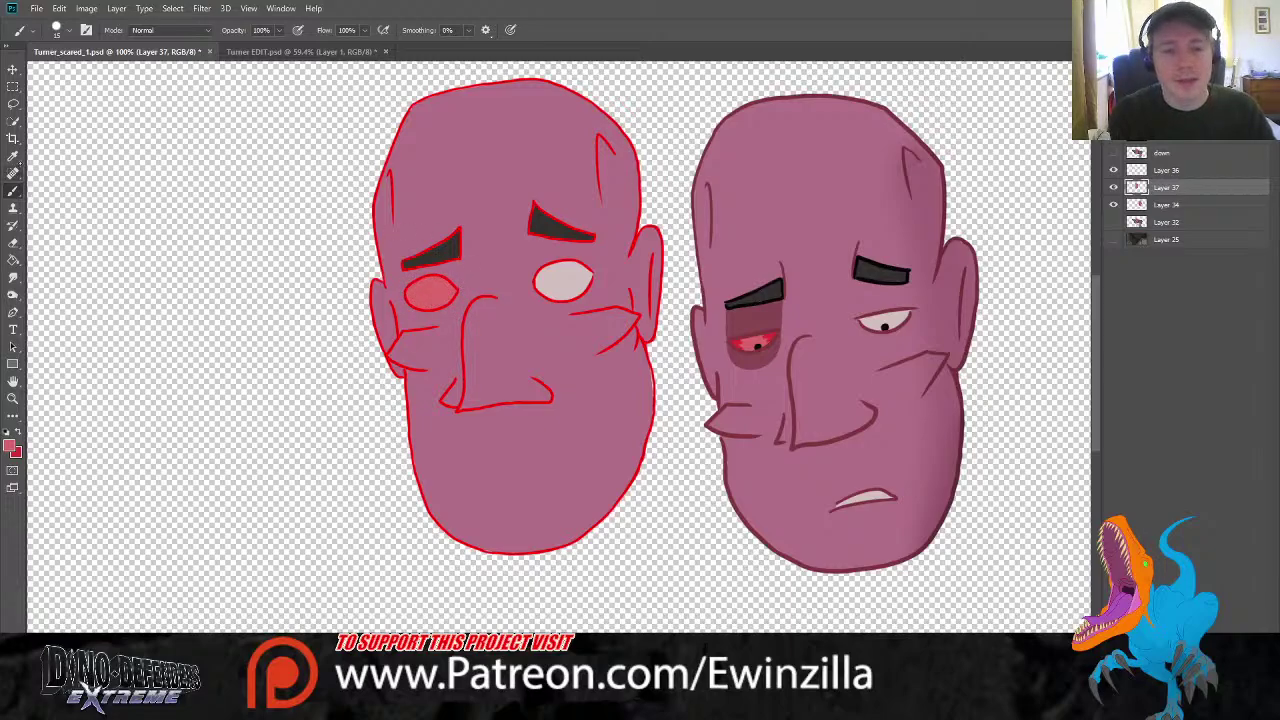
{"action": "left_click", "coordinate": [14, 156]}
{"action": "left_click", "coordinate": [770, 336]}
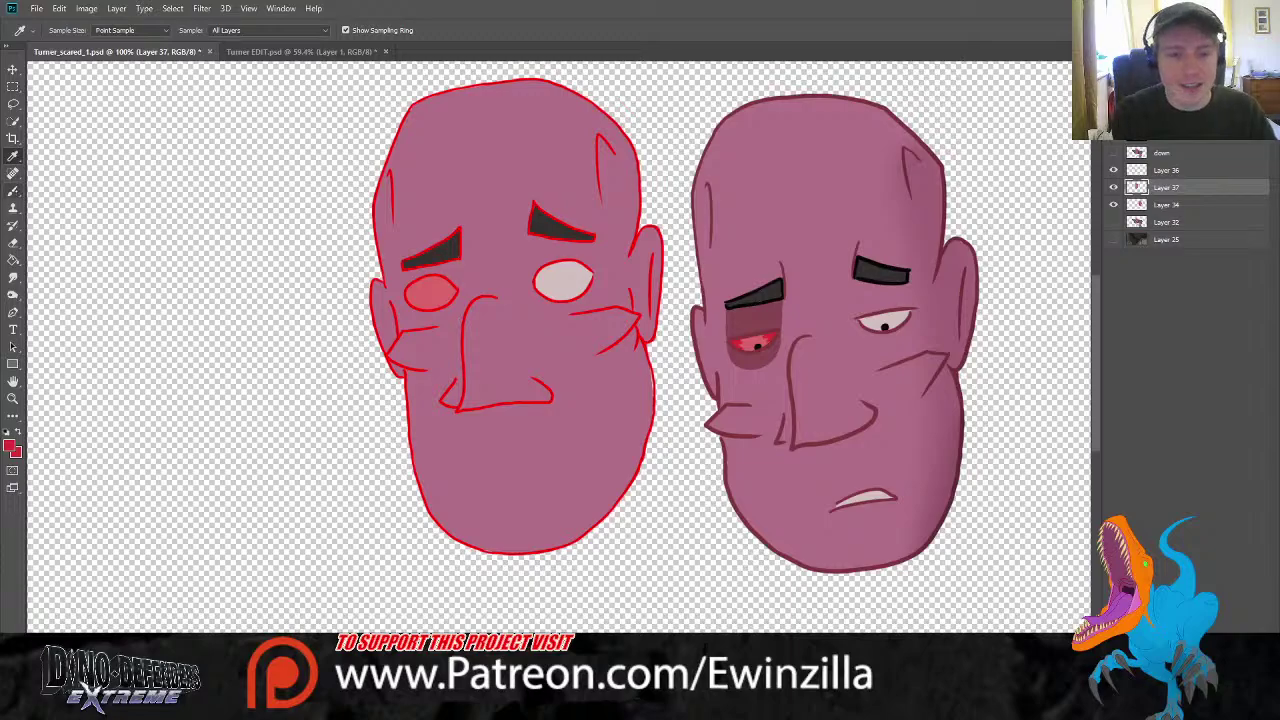
{"action": "key", "text": "b"}
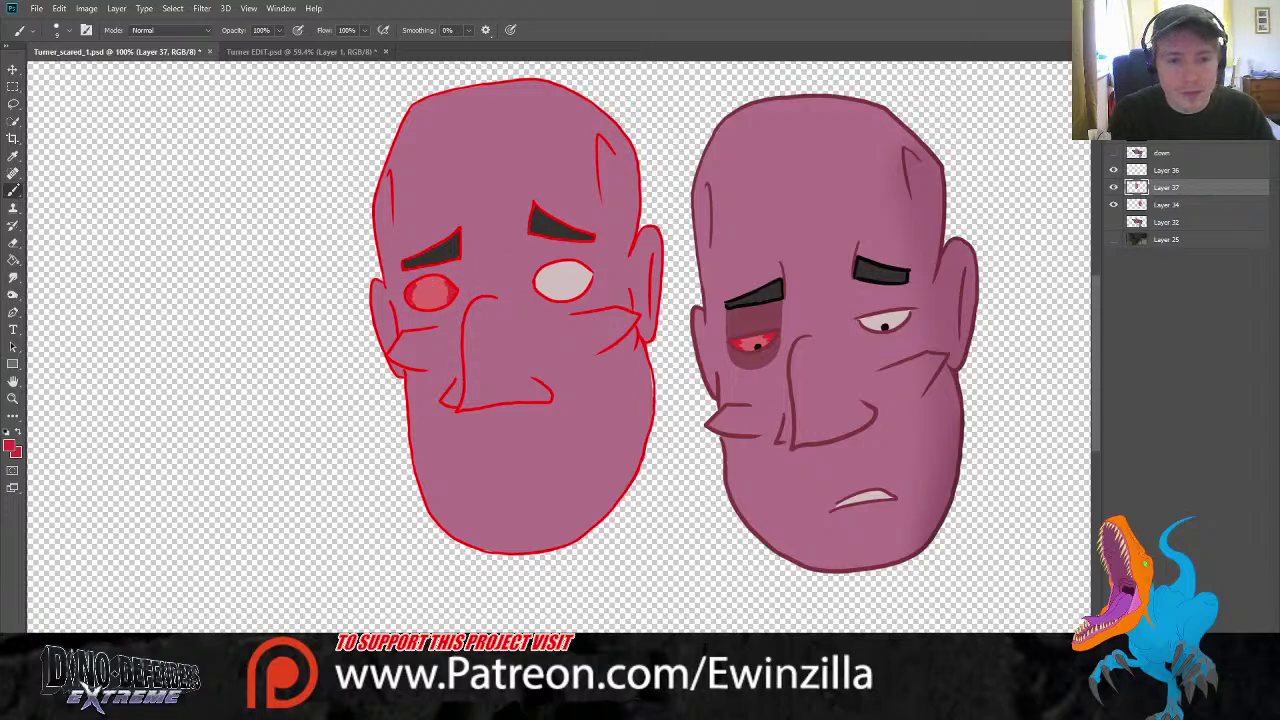
Paint a small black pupil in the centre of each eye
{"action": "left_click", "coordinate": [13, 155]}
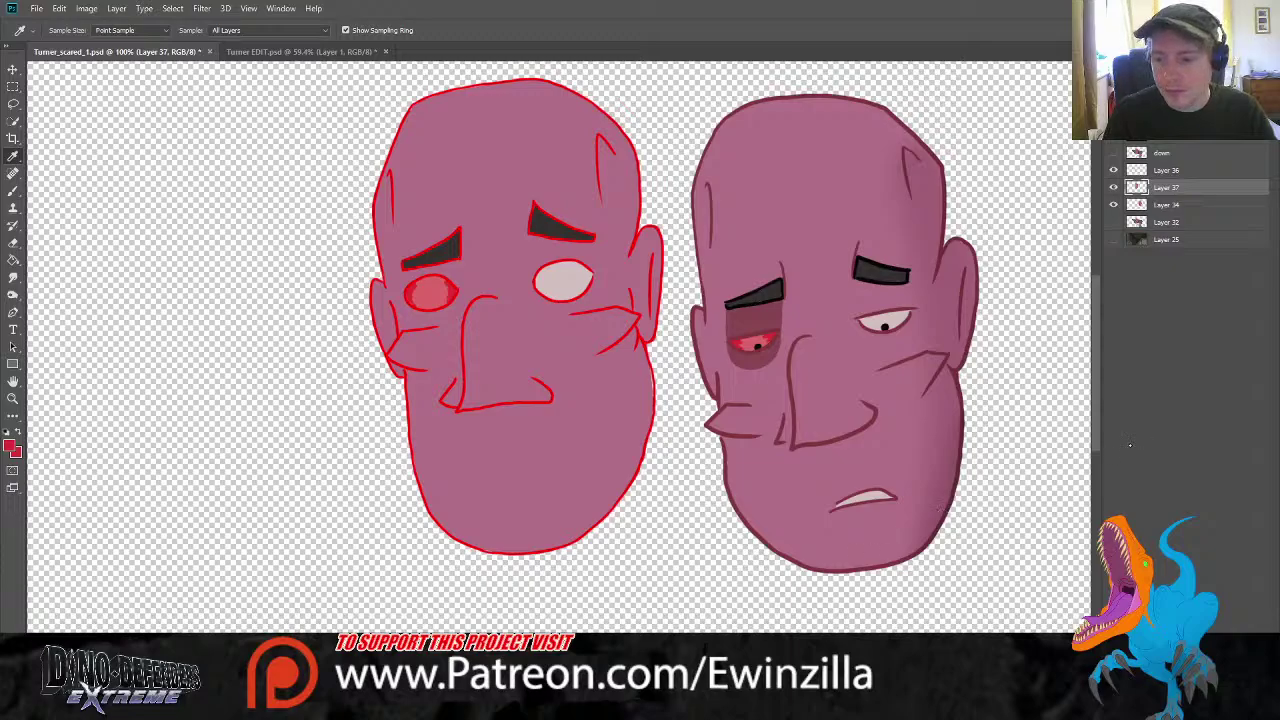
{"action": "key", "text": "b"}
{"action": "left_click", "coordinate": [563, 280]}
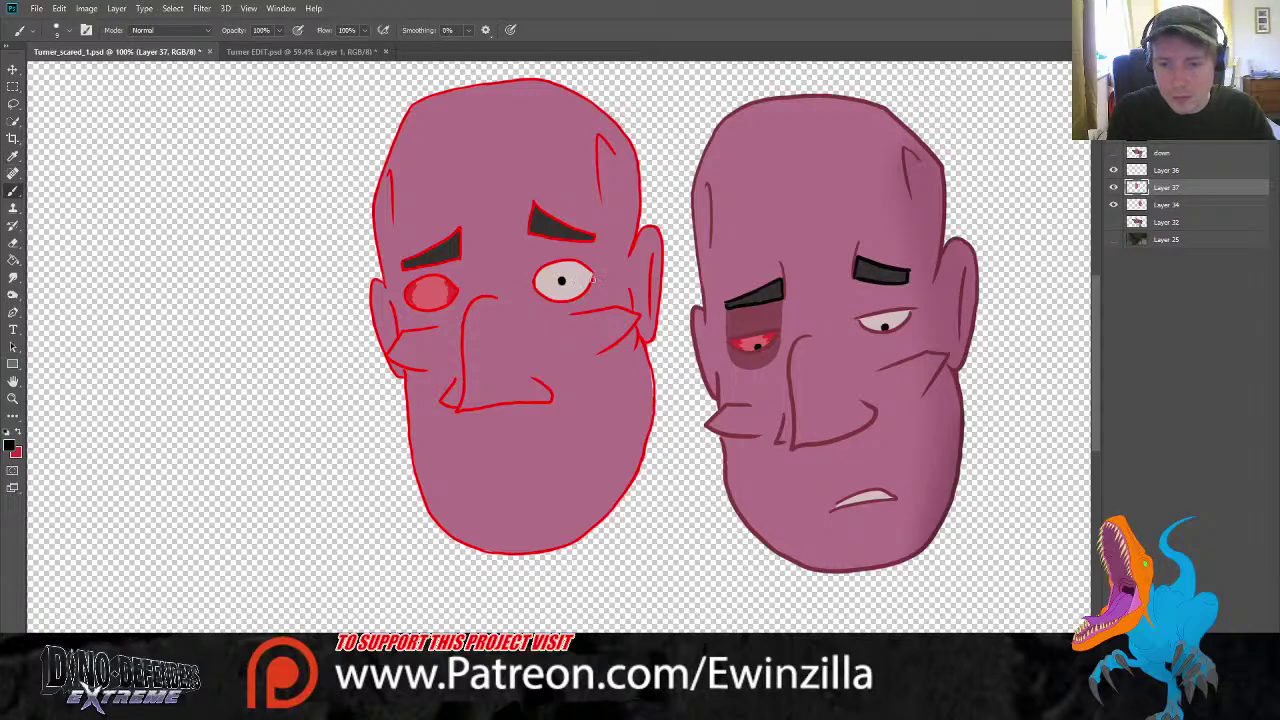
{"action": "left_click", "coordinate": [428, 293]}
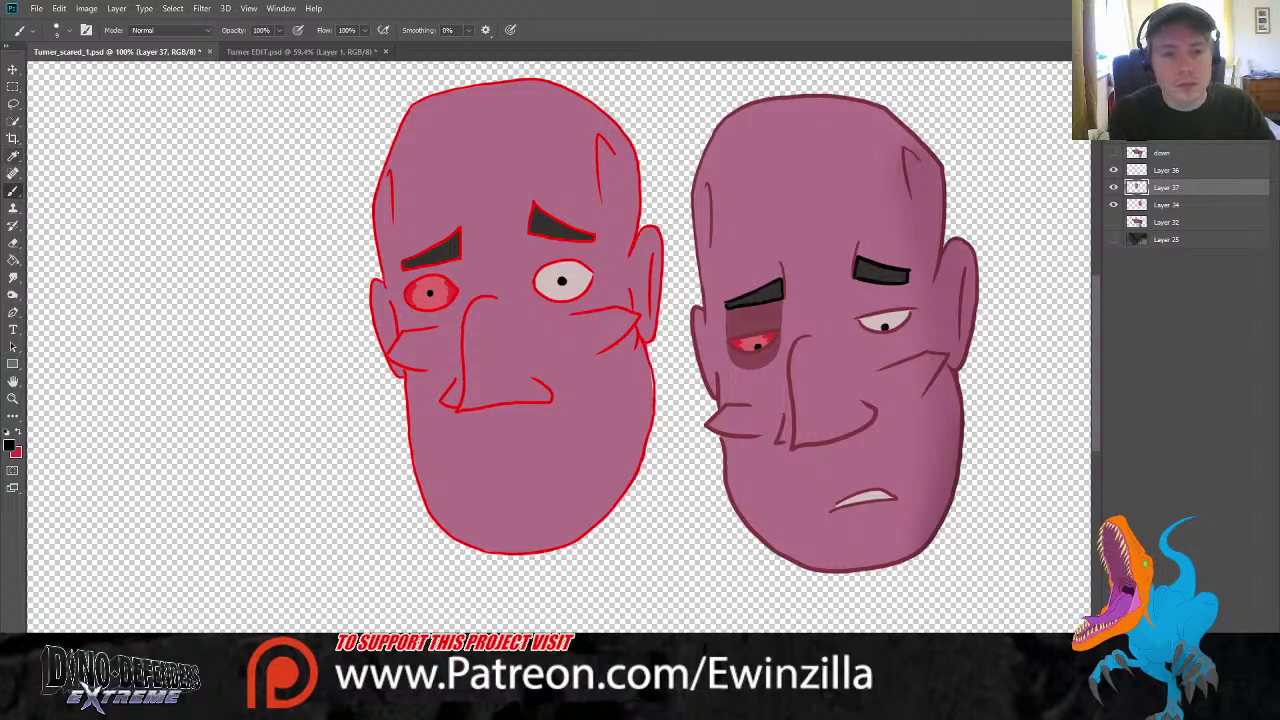
Recolour the red line art on Layer 36 to dark maroon with Hue/Saturation, matching the old face's outlines
{"action": "left_click", "coordinate": [13, 155]}
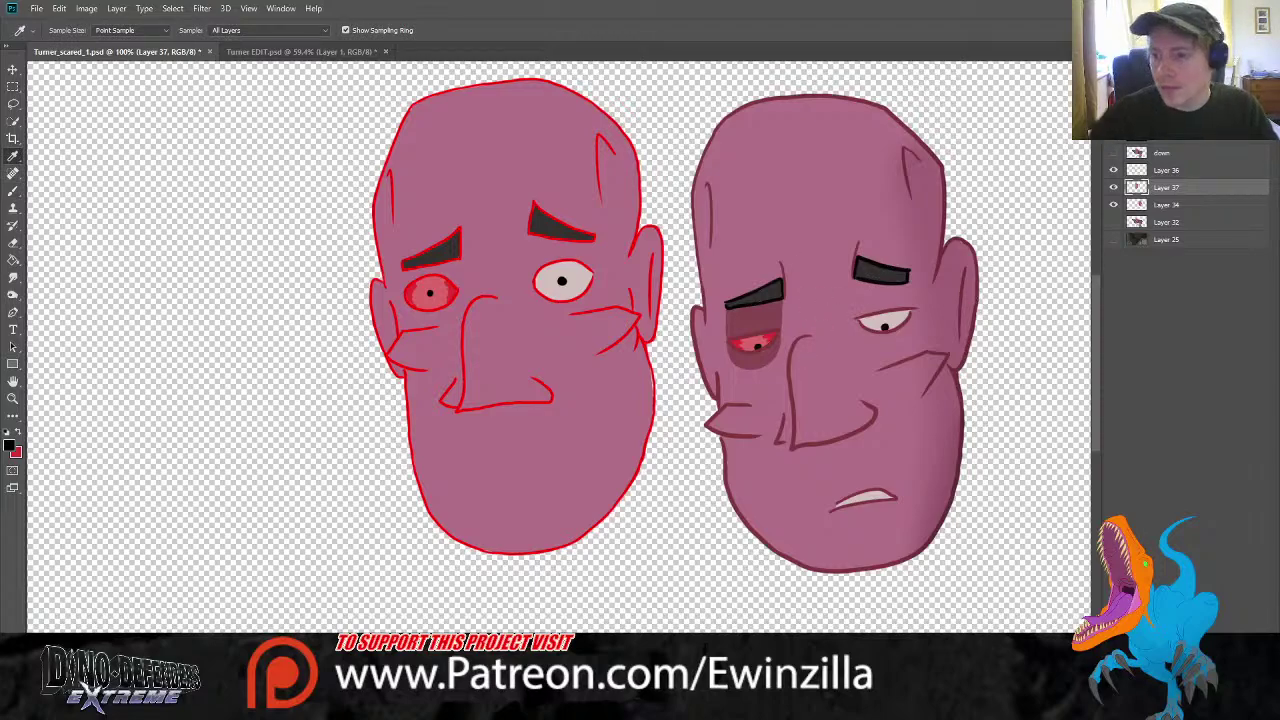
{"action": "left_click", "coordinate": [1205, 175]}
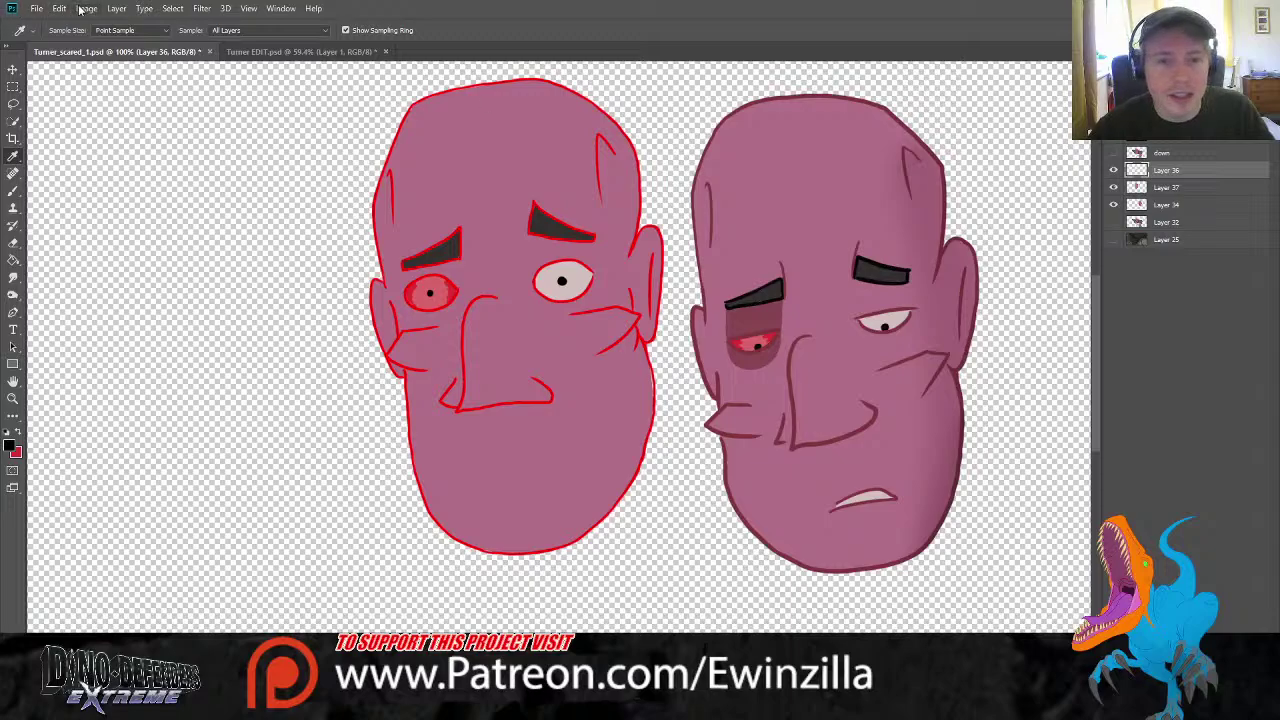
{"action": "key", "text": "ctrl+u"}
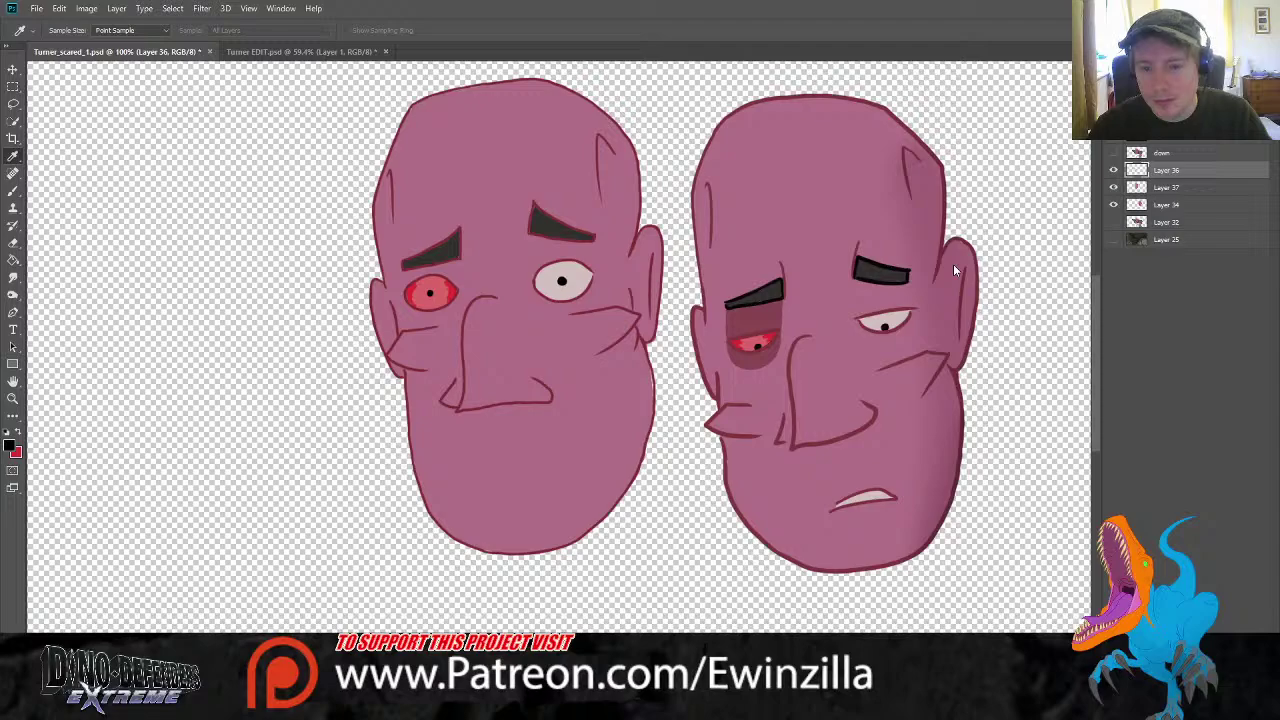
{"action": "left_click", "coordinate": [1102, 204]}
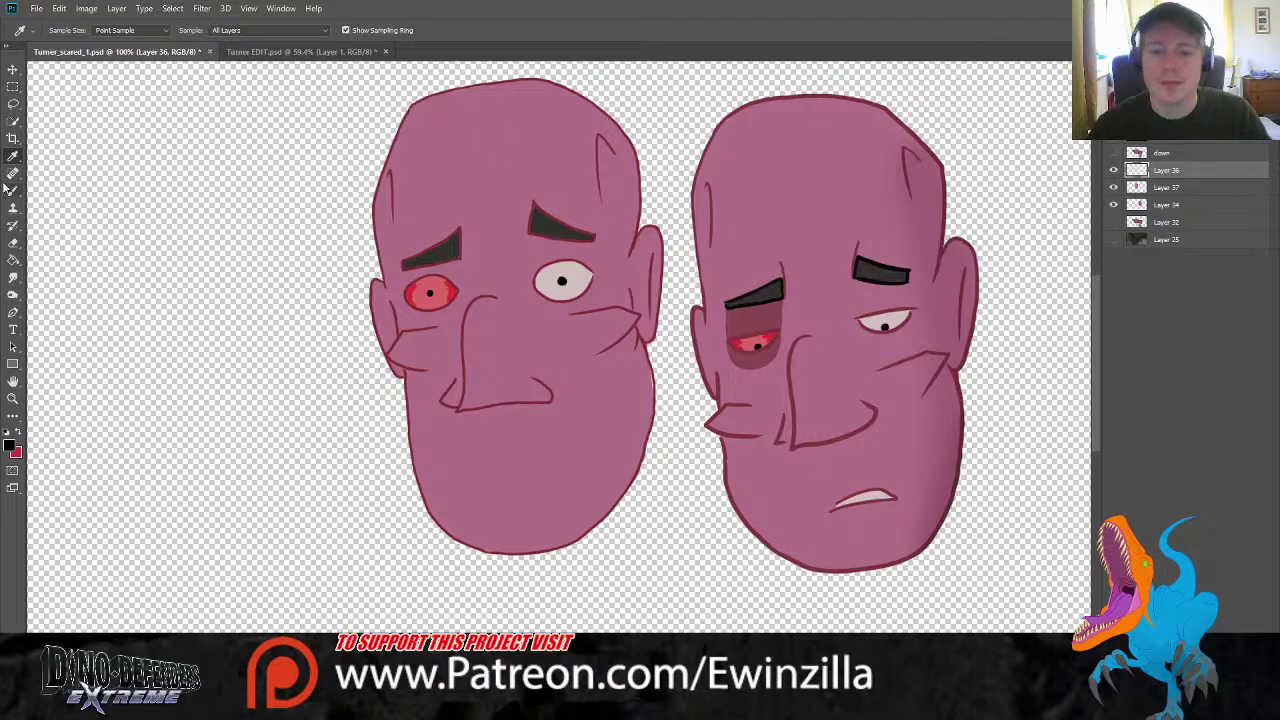
Shorten the upper end of the nose line and thicken the nose outline in maroon sampled from the old face
{"action": "left_click", "coordinate": [15, 279]}
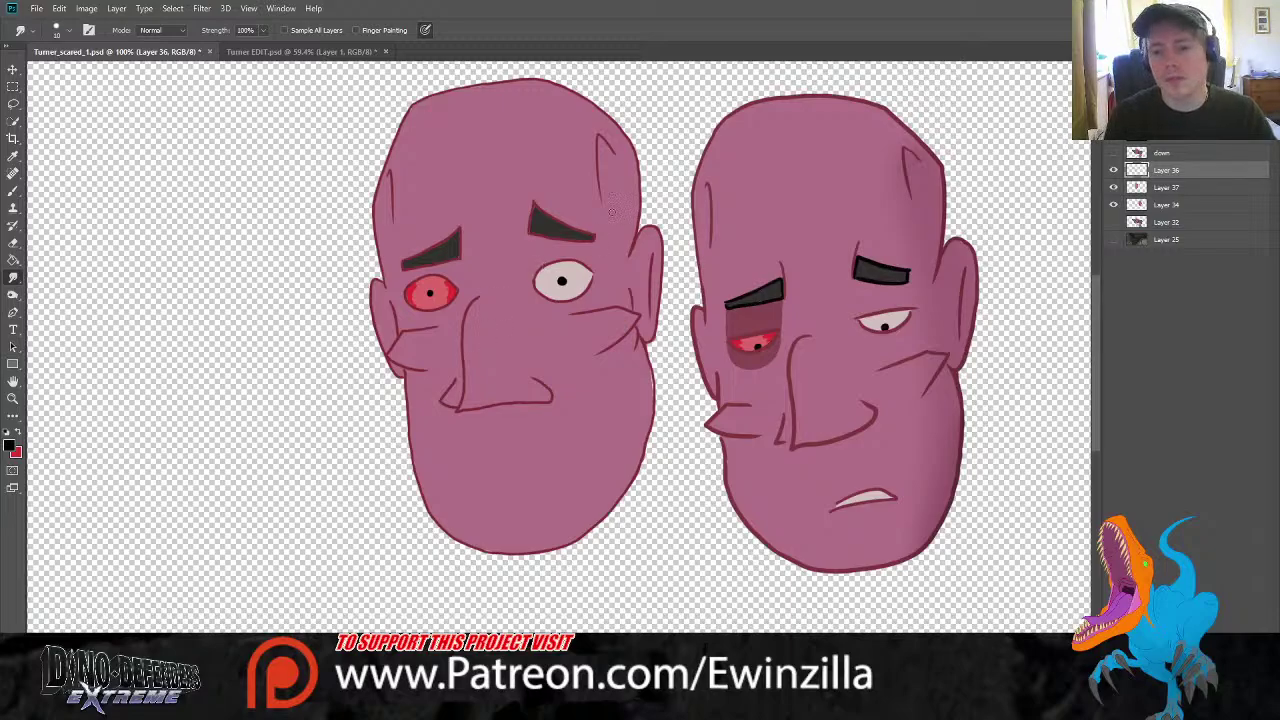
{"action": "left_click", "coordinate": [13, 156]}
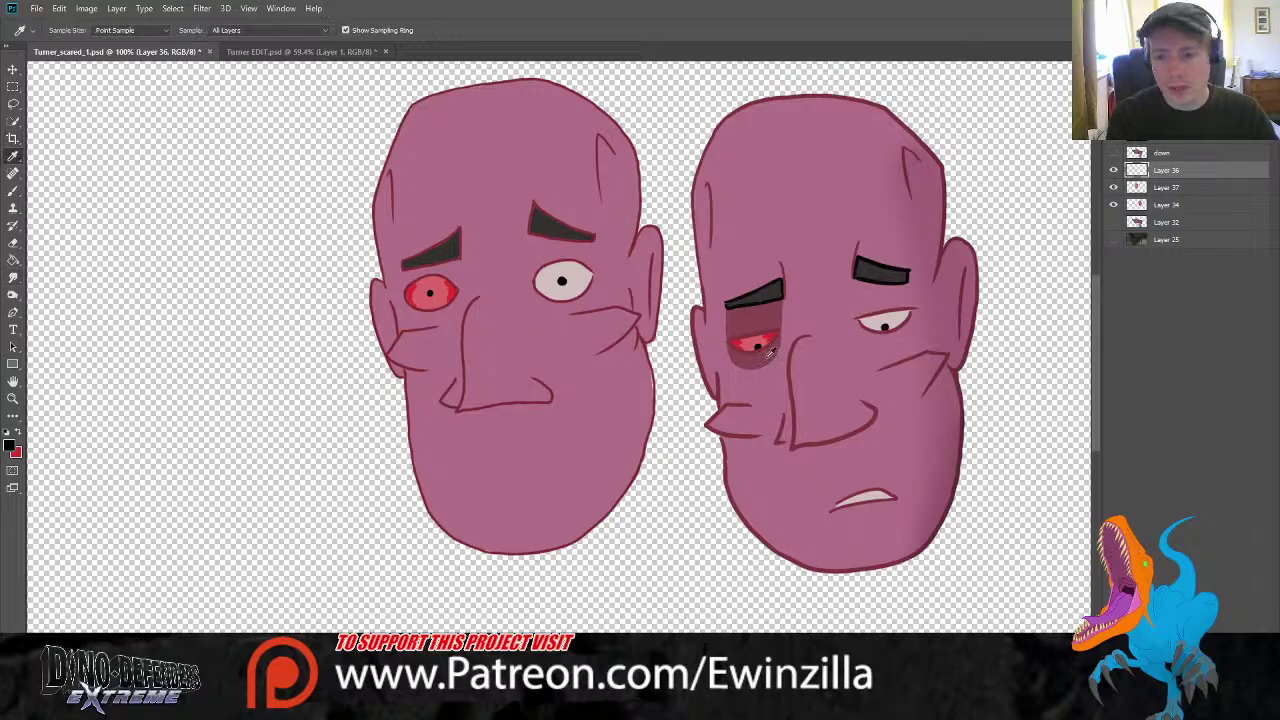
{"action": "left_click", "coordinate": [800, 438]}
{"action": "left_click", "coordinate": [13, 190]}
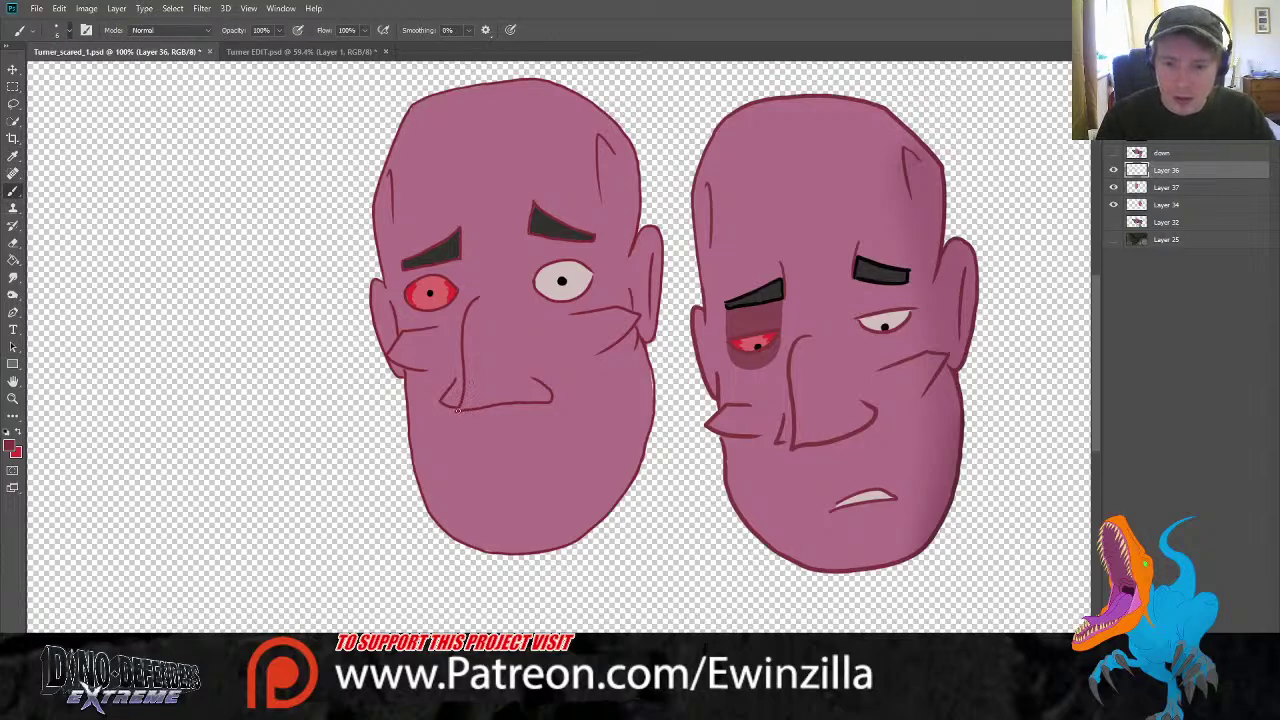
{"action": "mouse_move", "coordinate": [458, 412]}
{"action": "left_mouse_down"}
{"action": "mouse_move", "coordinate": [463, 328]}
{"action": "mouse_move", "coordinate": [481, 294]}
{"action": "left_mouse_up"}
{"action": "key", "text": "ctrl+z"}
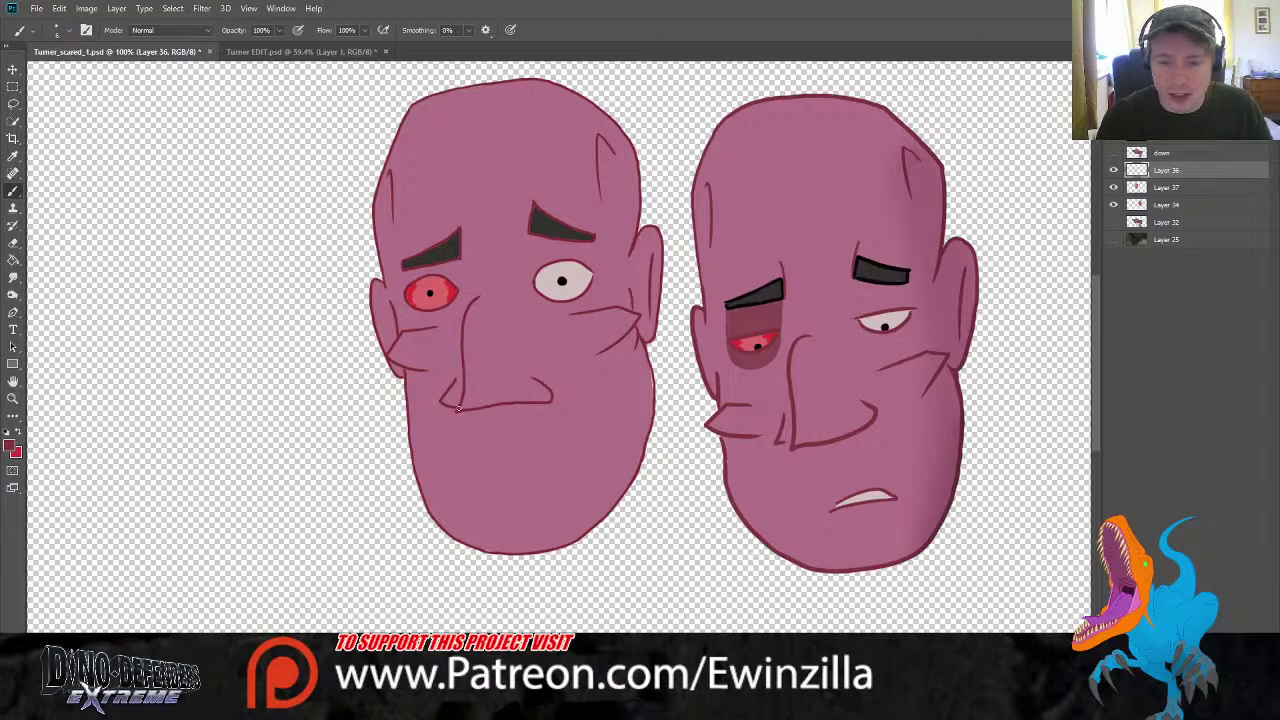
{"action": "left_click_drag", "start_coordinate": [458, 414], "coordinate": [478, 297]}
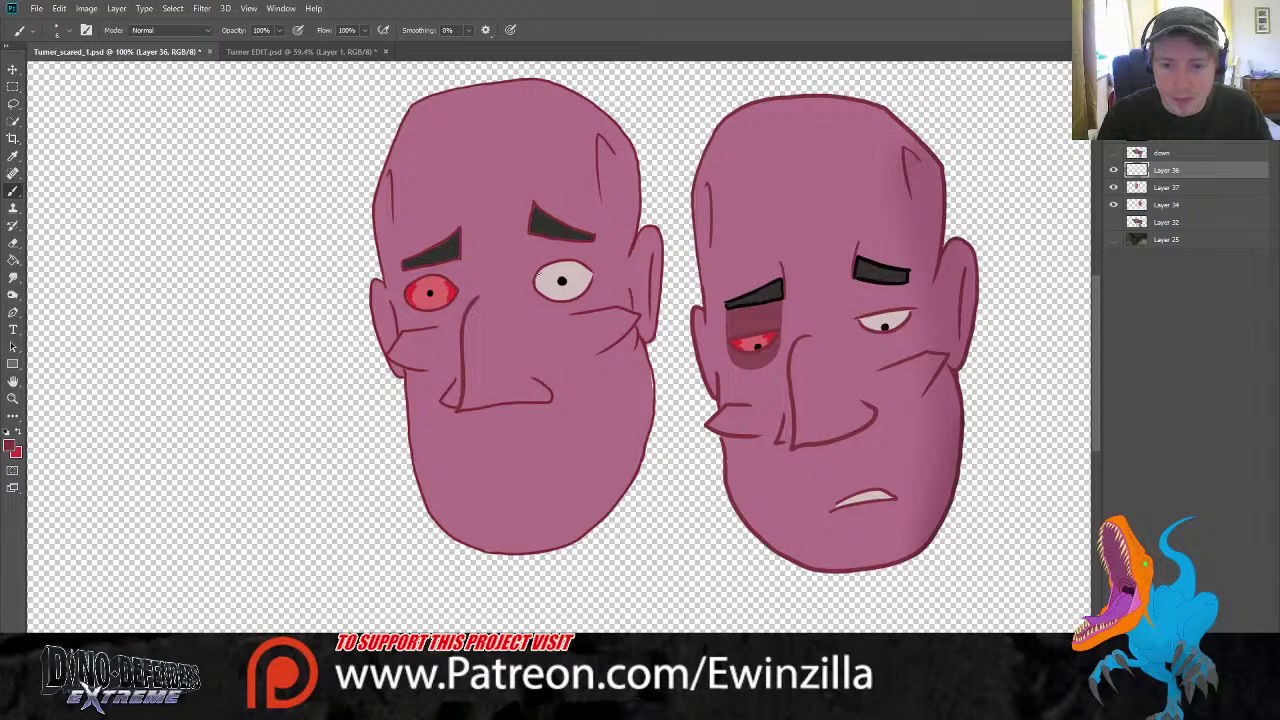
{"action": "mouse_move", "coordinate": [456, 378]}
{"action": "left_mouse_down"}
{"action": "mouse_move", "coordinate": [501, 409]}
{"action": "mouse_move", "coordinate": [460, 411]}
{"action": "mouse_move", "coordinate": [546, 404]}
{"action": "mouse_move", "coordinate": [532, 376]}
{"action": "left_mouse_up"}
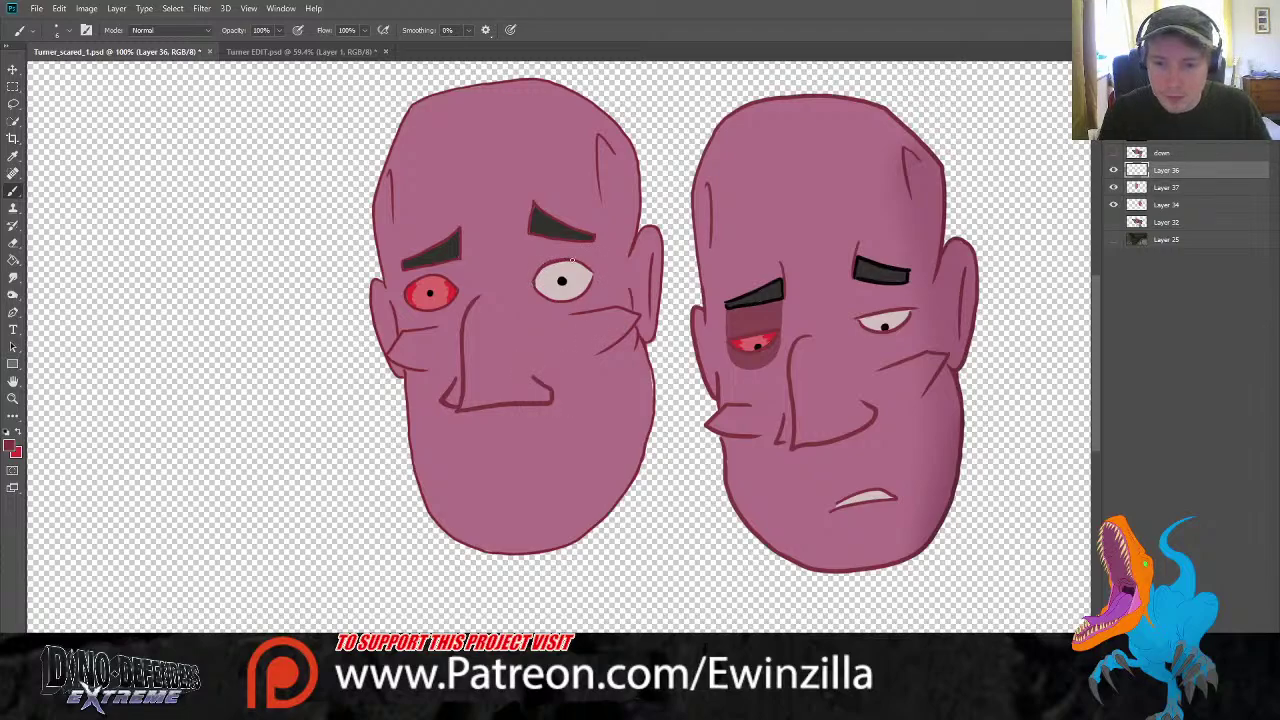
Undo the last stroke and redraw the larger eye's upper outline in maroon on Layer 36
{"action": "key", "text": "ctrl+z"}
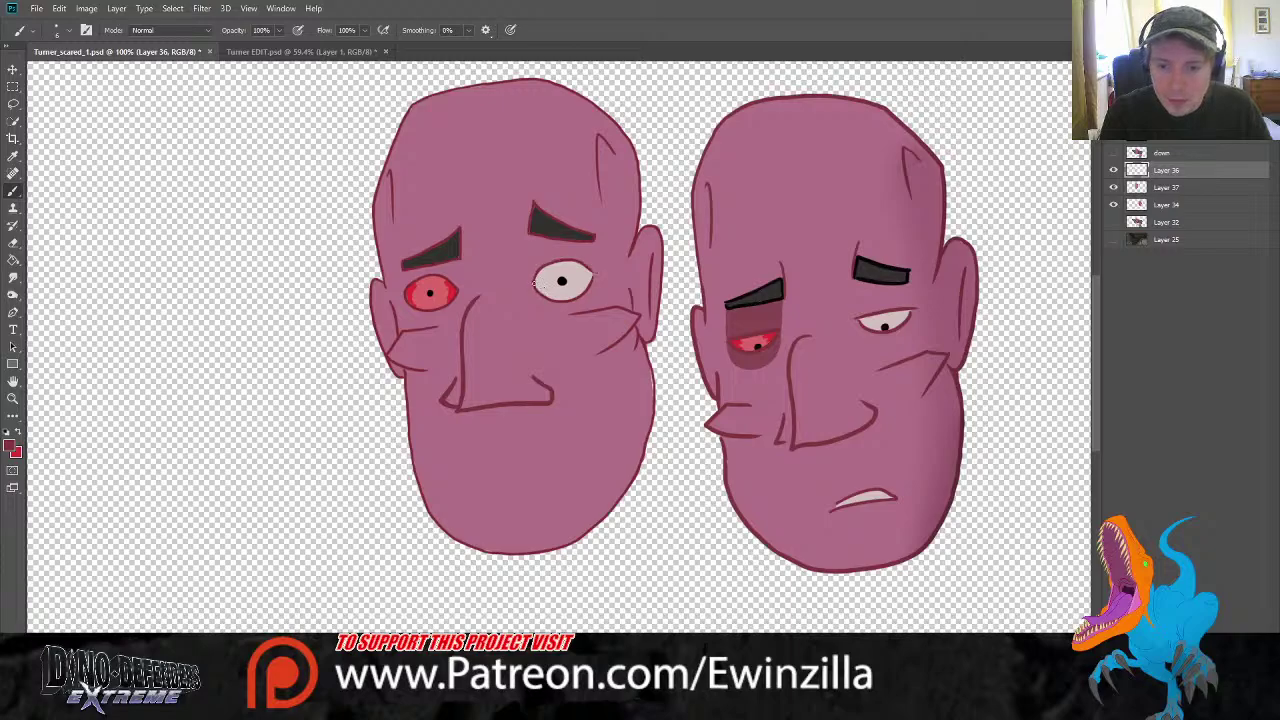
{"action": "mouse_move", "coordinate": [535, 284]}
{"action": "left_mouse_down"}
{"action": "mouse_move", "coordinate": [568, 261]}
{"action": "mouse_move", "coordinate": [591, 271]}
{"action": "left_mouse_up"}
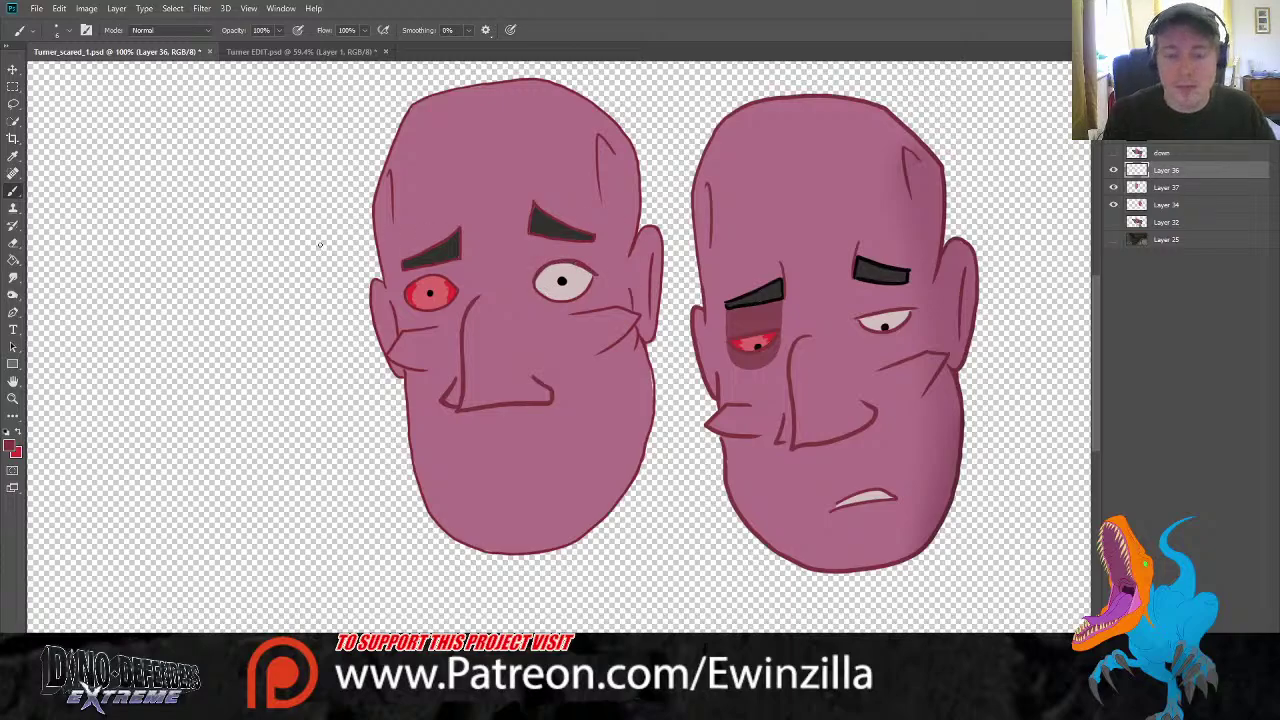
Select the area around both eyebrows on Layer 36, recolour their maroon outlines to black, and deselect
{"action": "left_click", "coordinate": [13, 103]}
{"action": "mouse_move", "coordinate": [432, 219]}
{"action": "left_mouse_down"}
{"action": "mouse_move", "coordinate": [403, 281]}
{"action": "mouse_move", "coordinate": [610, 244]}
{"action": "mouse_move", "coordinate": [527, 185]}
{"action": "mouse_move", "coordinate": [425, 225]}
{"action": "left_mouse_up"}
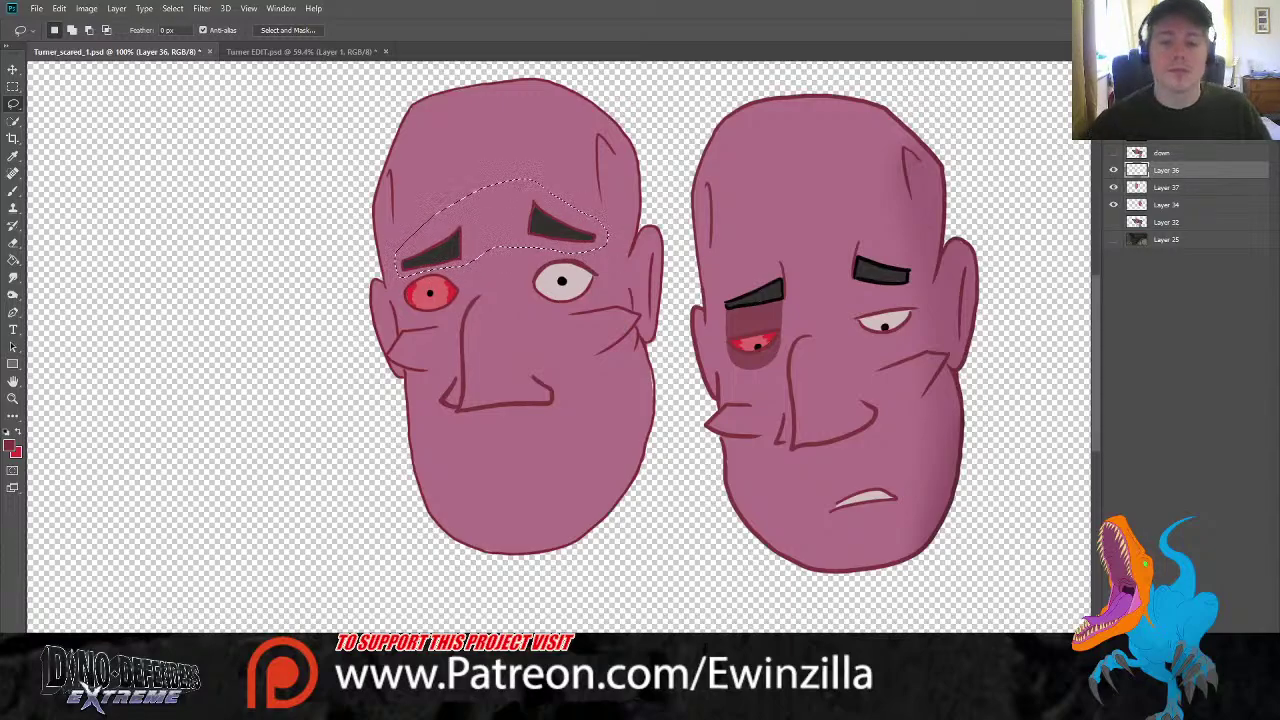
{"action": "key", "text": "i"}
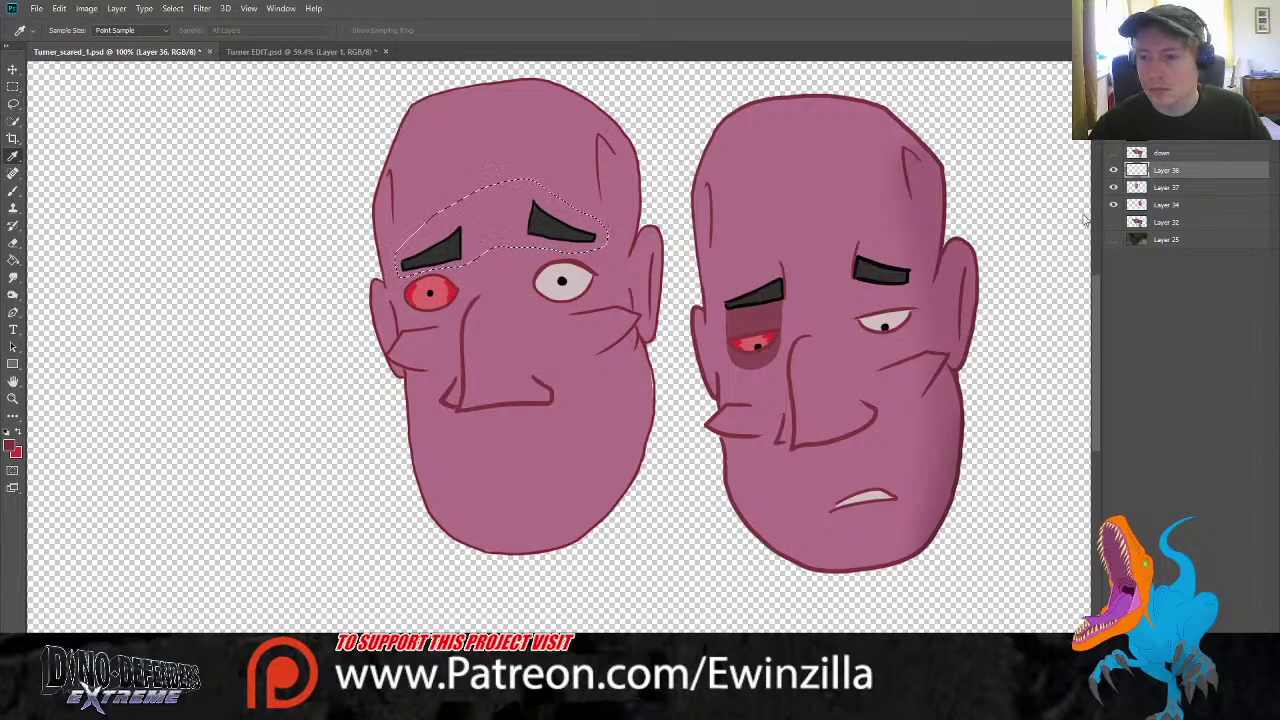
{"action": "key", "text": "l"}
{"action": "key", "text": "ctrl+d"}
{"action": "key", "text": "m"}
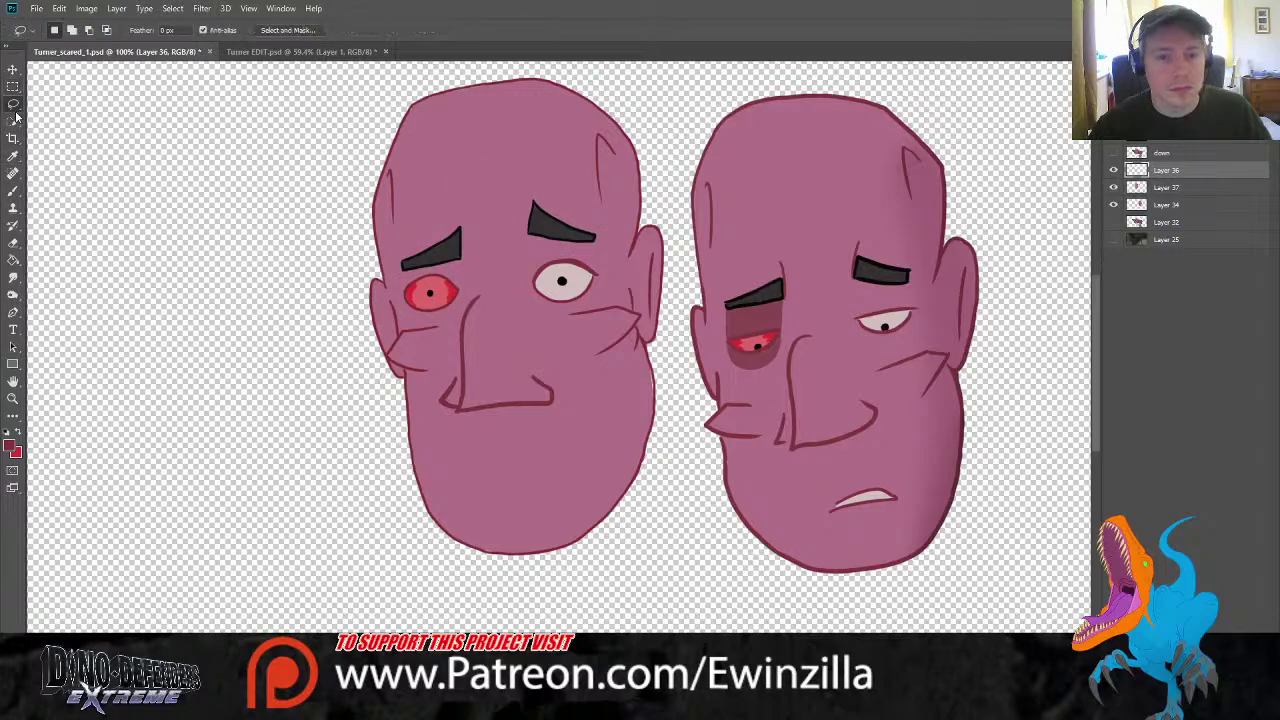
Paint a dark bruise patch around the injured eye on Layer 37, using the colour sampled from the old face
{"action": "left_click", "coordinate": [13, 155]}
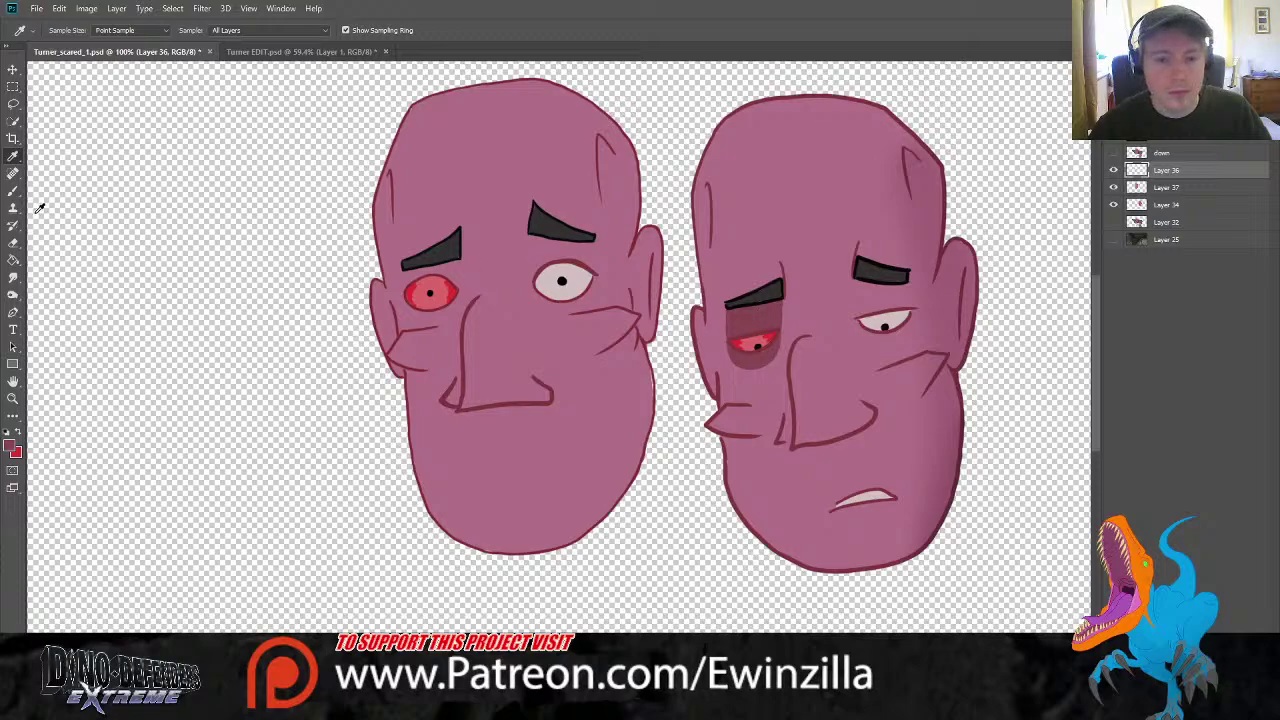
{"action": "left_click", "coordinate": [13, 190]}
{"action": "left_click", "coordinate": [1170, 188]}
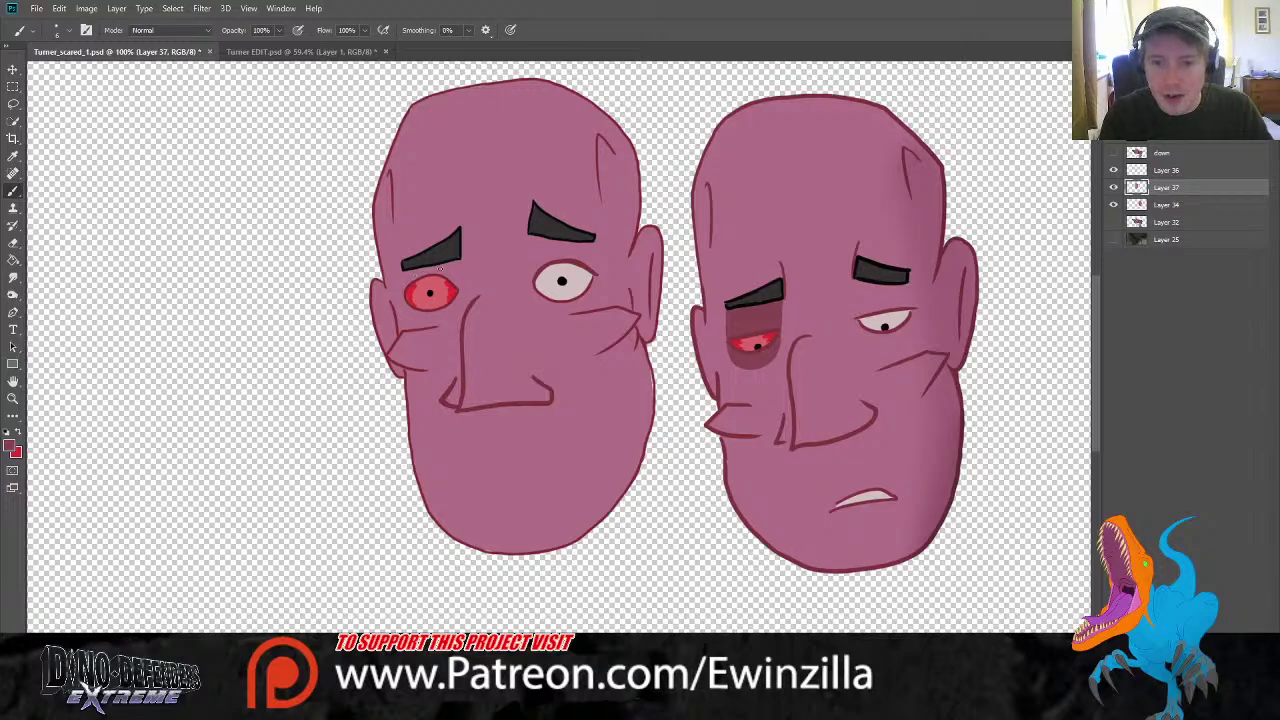
{"action": "mouse_move", "coordinate": [433, 270]}
{"action": "left_mouse_down"}
{"action": "mouse_move", "coordinate": [405, 286]}
{"action": "mouse_move", "coordinate": [459, 262]}
{"action": "mouse_move", "coordinate": [454, 287]}
{"action": "mouse_move", "coordinate": [440, 271]}
{"action": "mouse_move", "coordinate": [454, 278]}
{"action": "mouse_move", "coordinate": [459, 263]}
{"action": "mouse_move", "coordinate": [420, 313]}
{"action": "mouse_move", "coordinate": [405, 295]}
{"action": "mouse_move", "coordinate": [428, 323]}
{"action": "mouse_move", "coordinate": [458, 293]}
{"action": "mouse_move", "coordinate": [442, 312]}
{"action": "mouse_move", "coordinate": [418, 312]}
{"action": "mouse_move", "coordinate": [408, 291]}
{"action": "mouse_move", "coordinate": [425, 318]}
{"action": "mouse_move", "coordinate": [457, 309]}
{"action": "mouse_move", "coordinate": [407, 306]}
{"action": "left_mouse_up"}
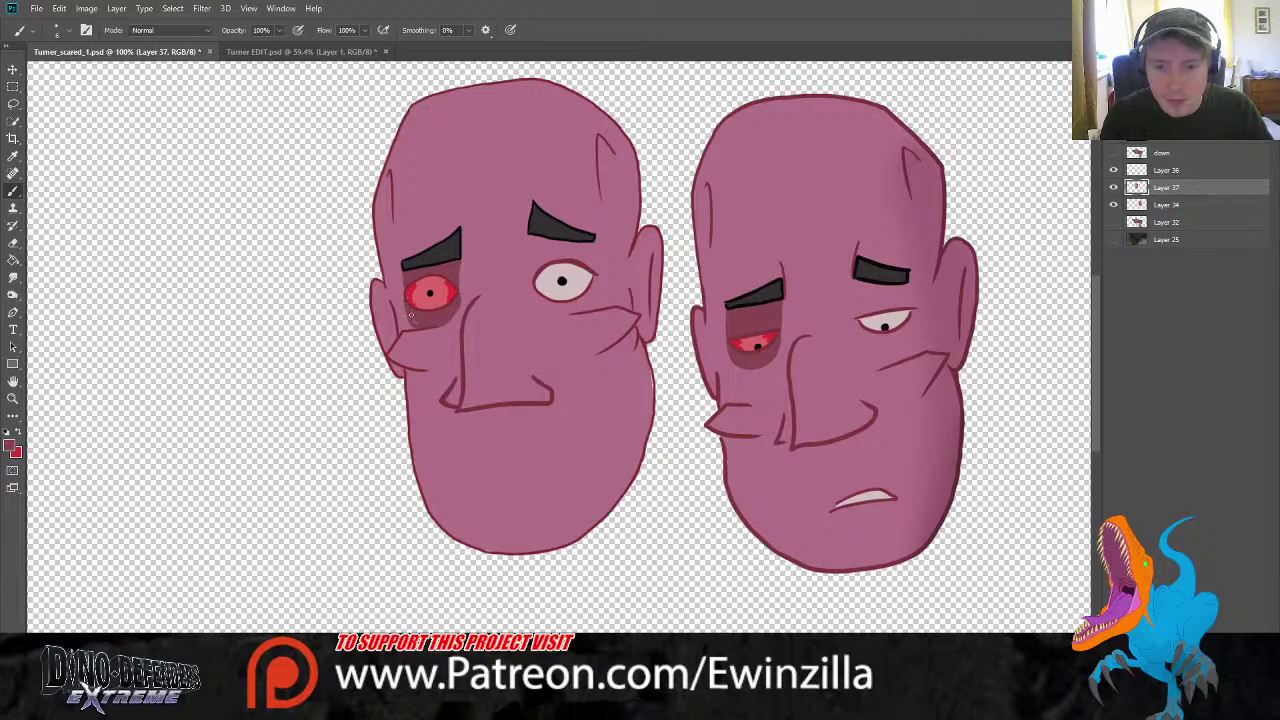
Smudge the dark fill at the inner end of the eyebrow above the larger eye on Layer 37
{"action": "left_click", "coordinate": [13, 277]}
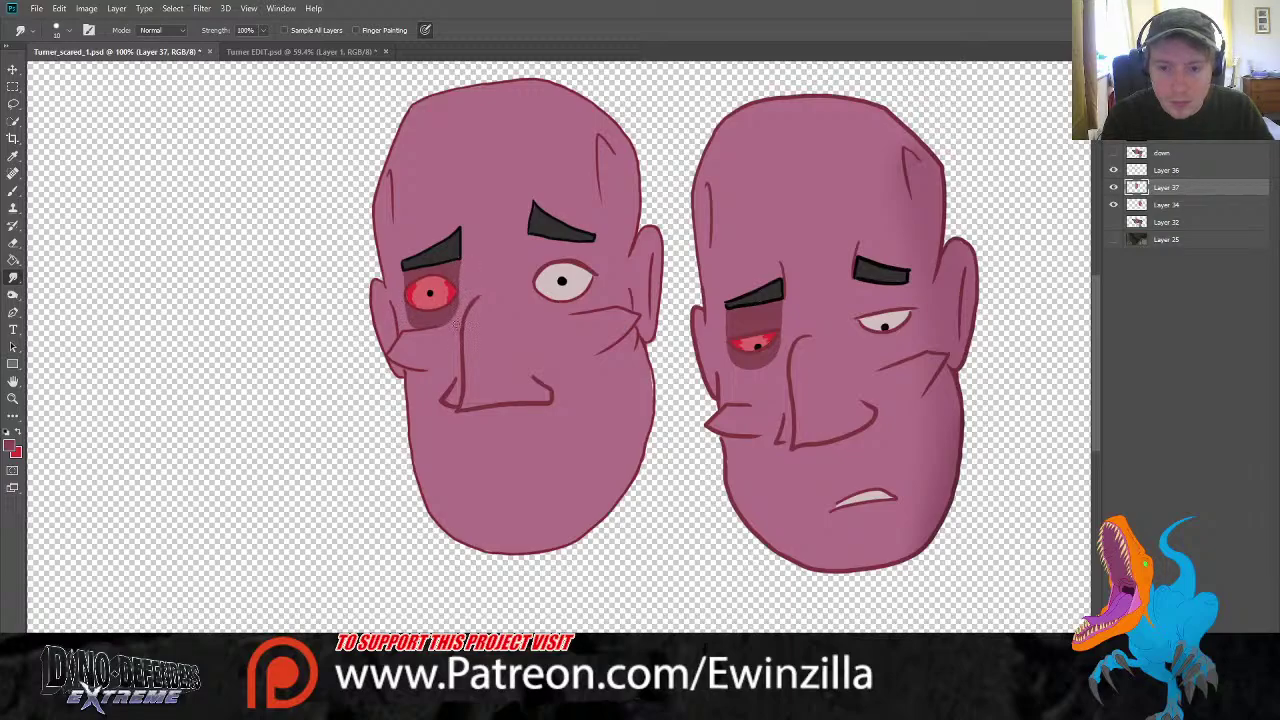
{"action": "left_click", "coordinate": [1162, 204]}
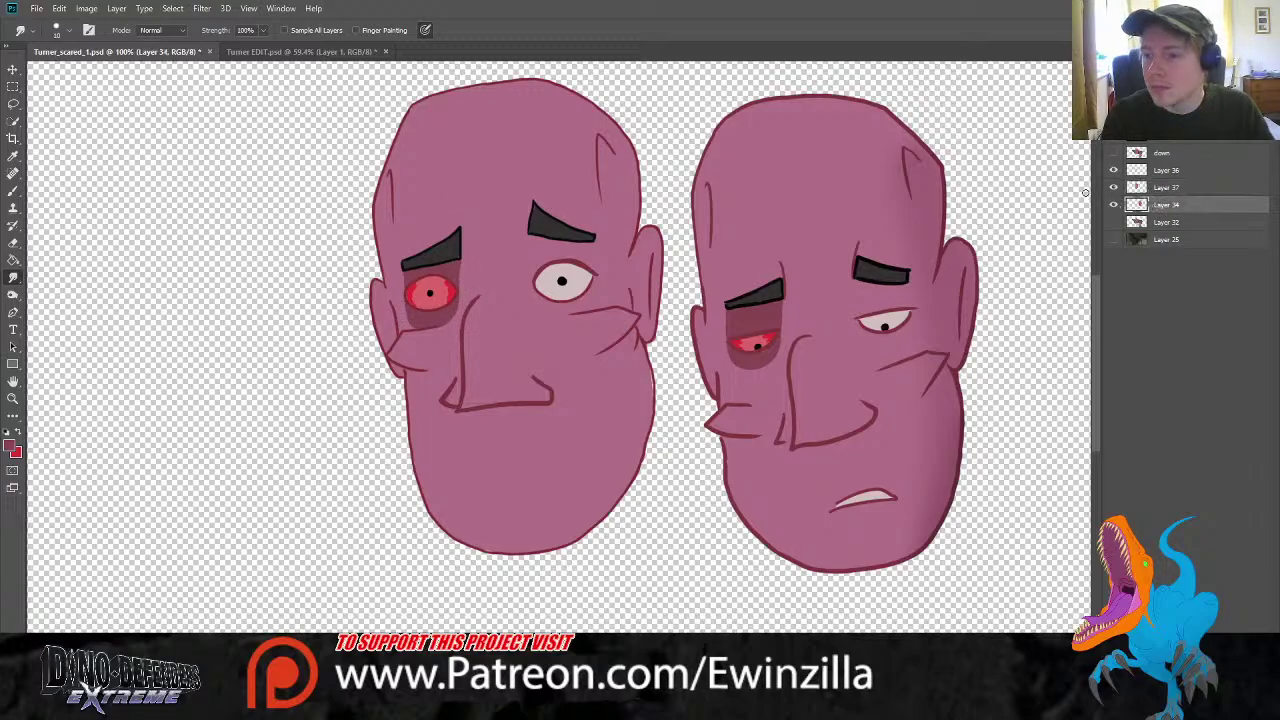
{"action": "left_click", "coordinate": [1160, 189]}
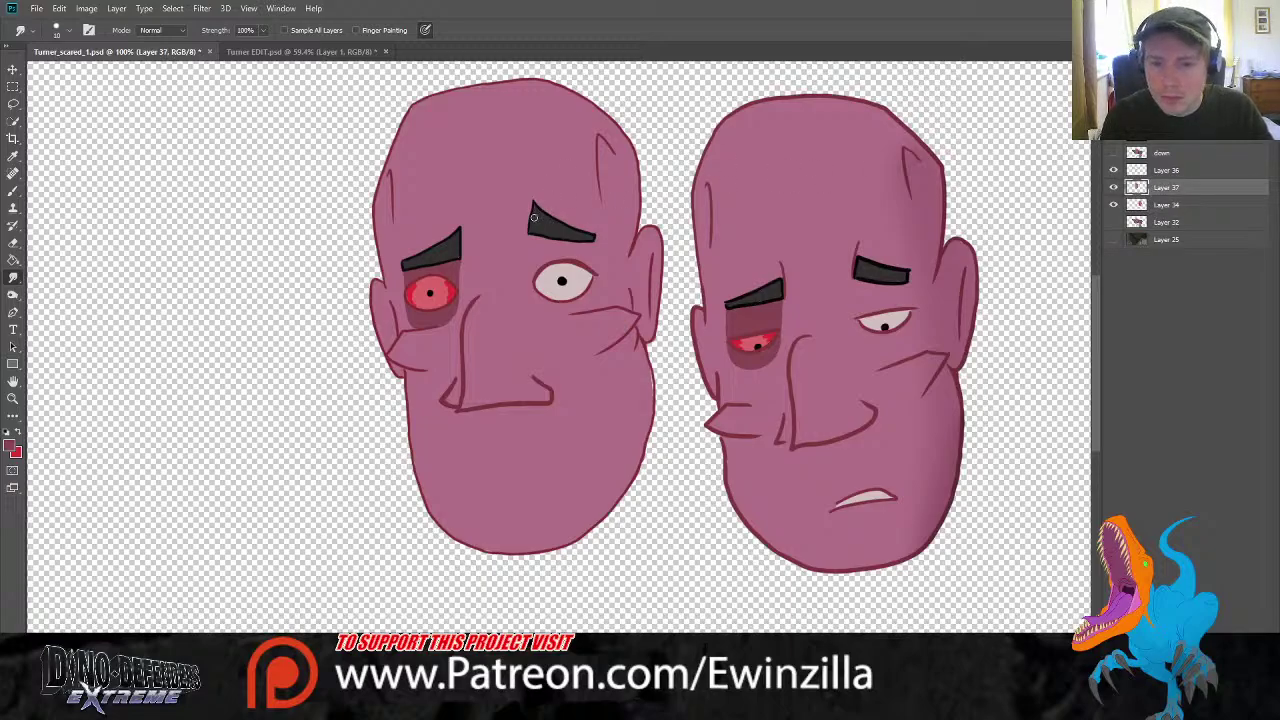
{"action": "left_click_drag", "start_coordinate": [533, 233], "coordinate": [536, 226]}
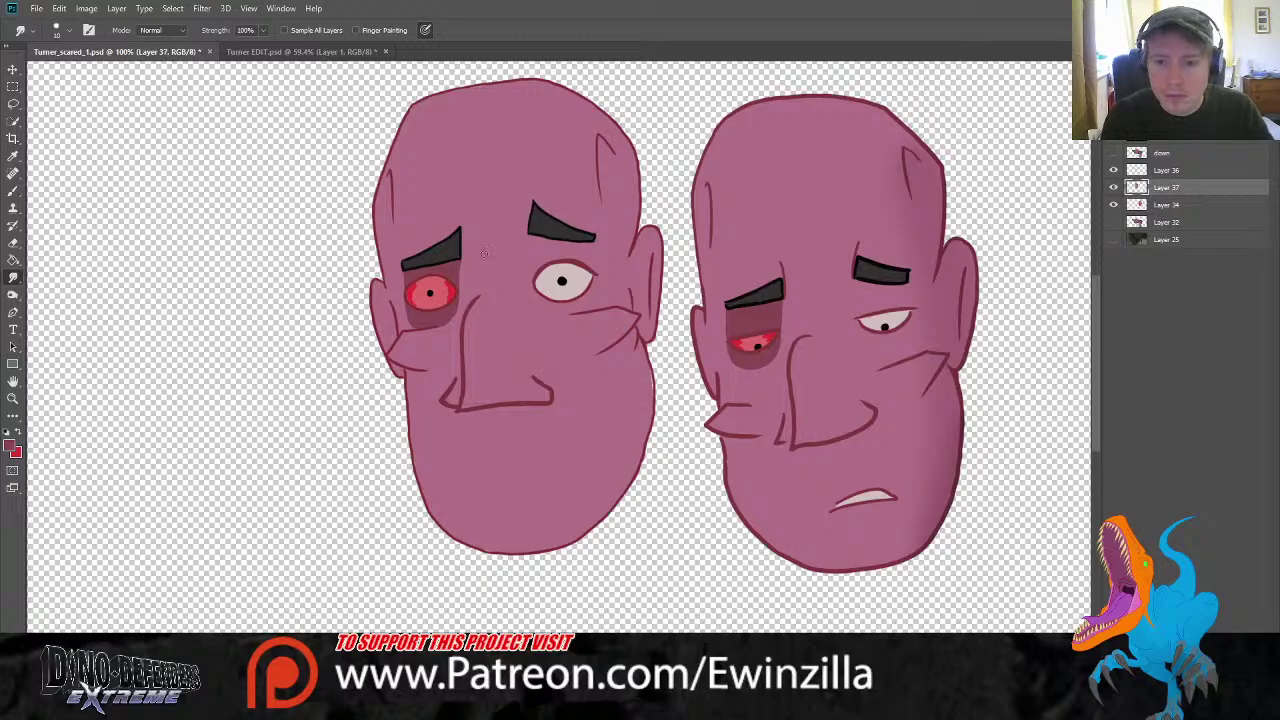
Make Layer 36 active for line work with the Brush
{"action": "left_click", "coordinate": [1132, 172]}
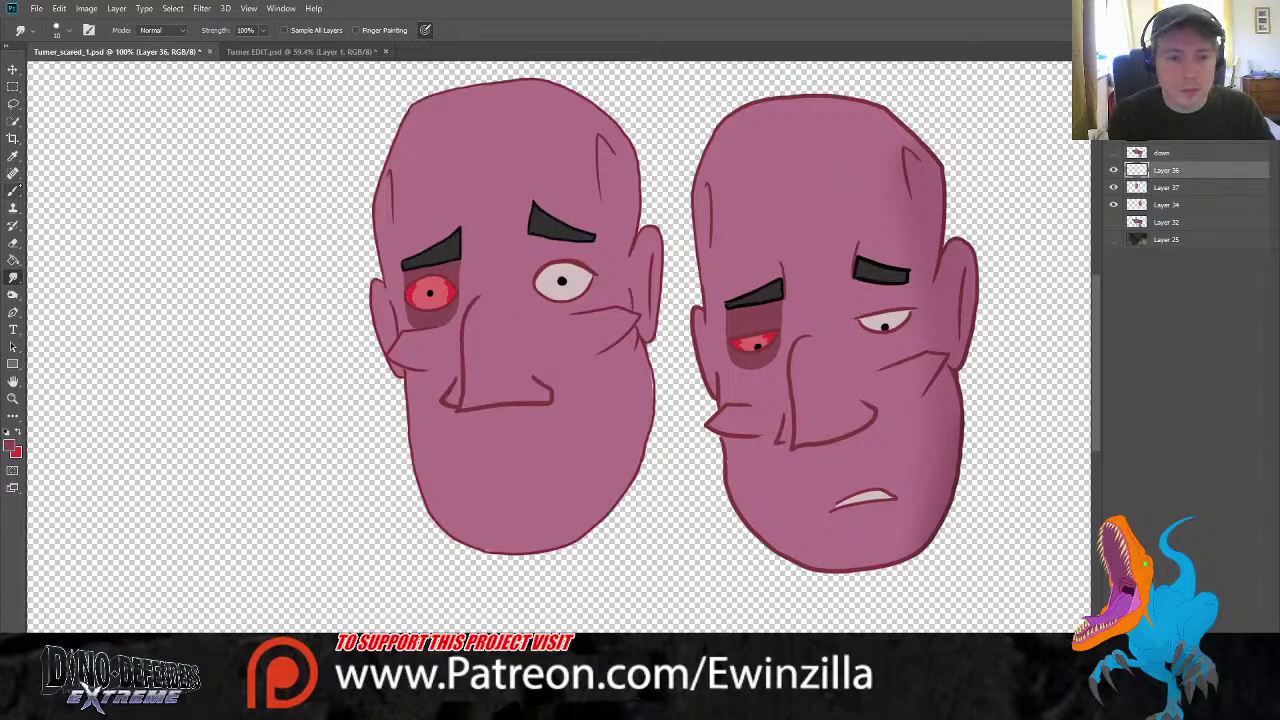
{"action": "left_click", "coordinate": [13, 190]}
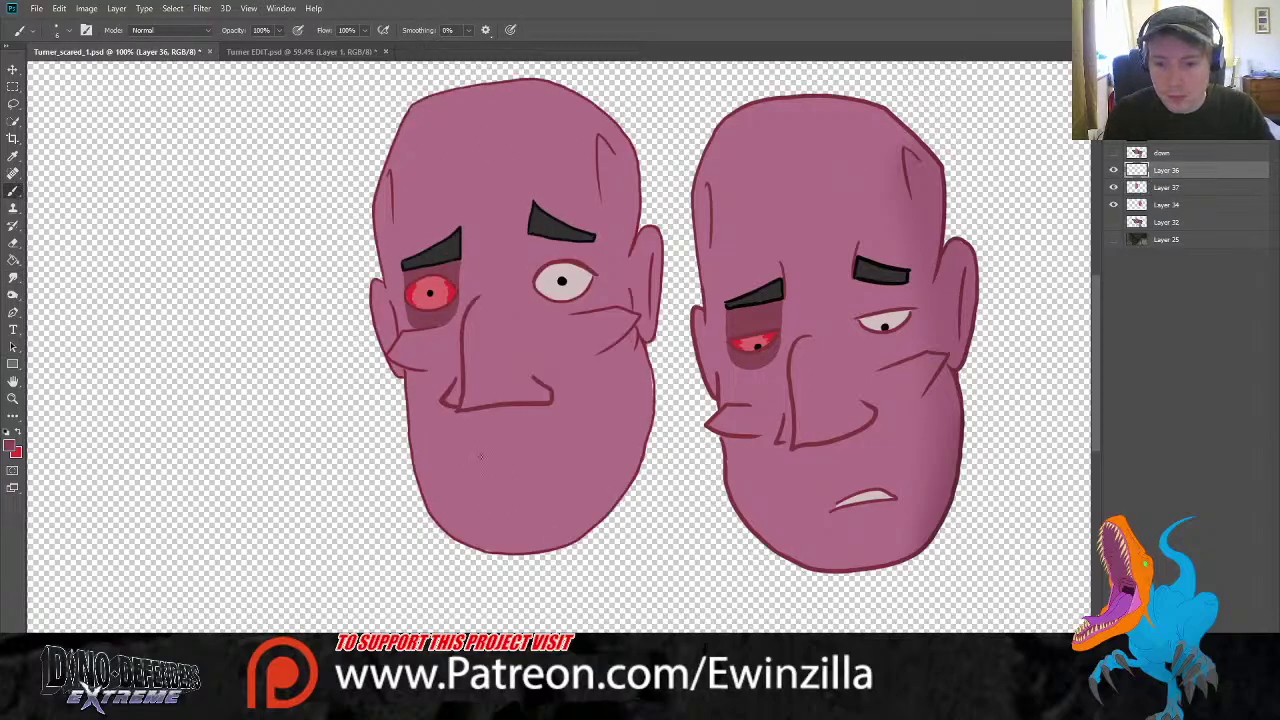
{"action": "left_click_drag", "start_coordinate": [482, 456], "coordinate": [541, 446]}
{"action": "key", "text": "ctrl+alt+z"}
{"action": "key", "text": "ctrl+alt+z"}
{"action": "key", "text": "ctrl+z"}
{"action": "key", "text": "ctrl+z"}
{"action": "key", "text": "ctrl+z"}
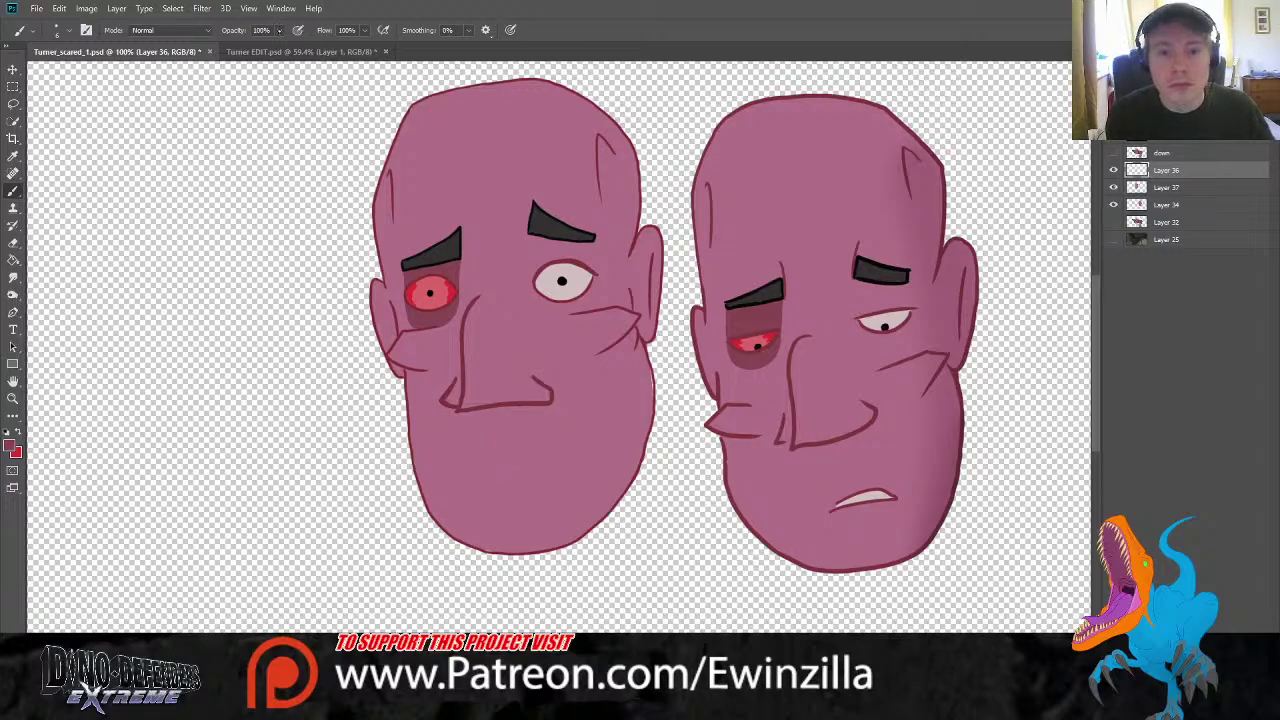
Sample maroon from the old face's line art and draw a small, slightly open mouth below the nose
{"action": "key", "text": "i"}
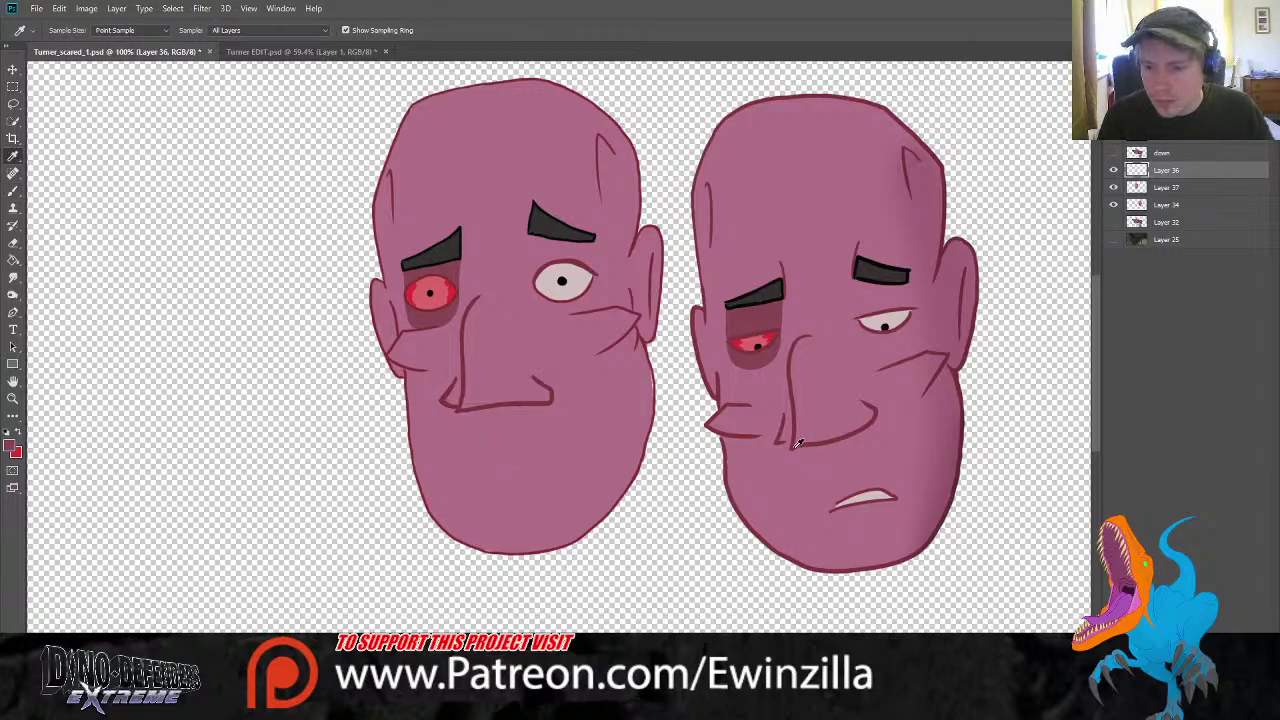
{"action": "left_click", "coordinate": [766, 427]}
{"action": "key", "text": "b"}
{"action": "left_click_drag", "start_coordinate": [496, 460], "coordinate": [532, 452]}
{"action": "key", "text": "ctrl+z"}
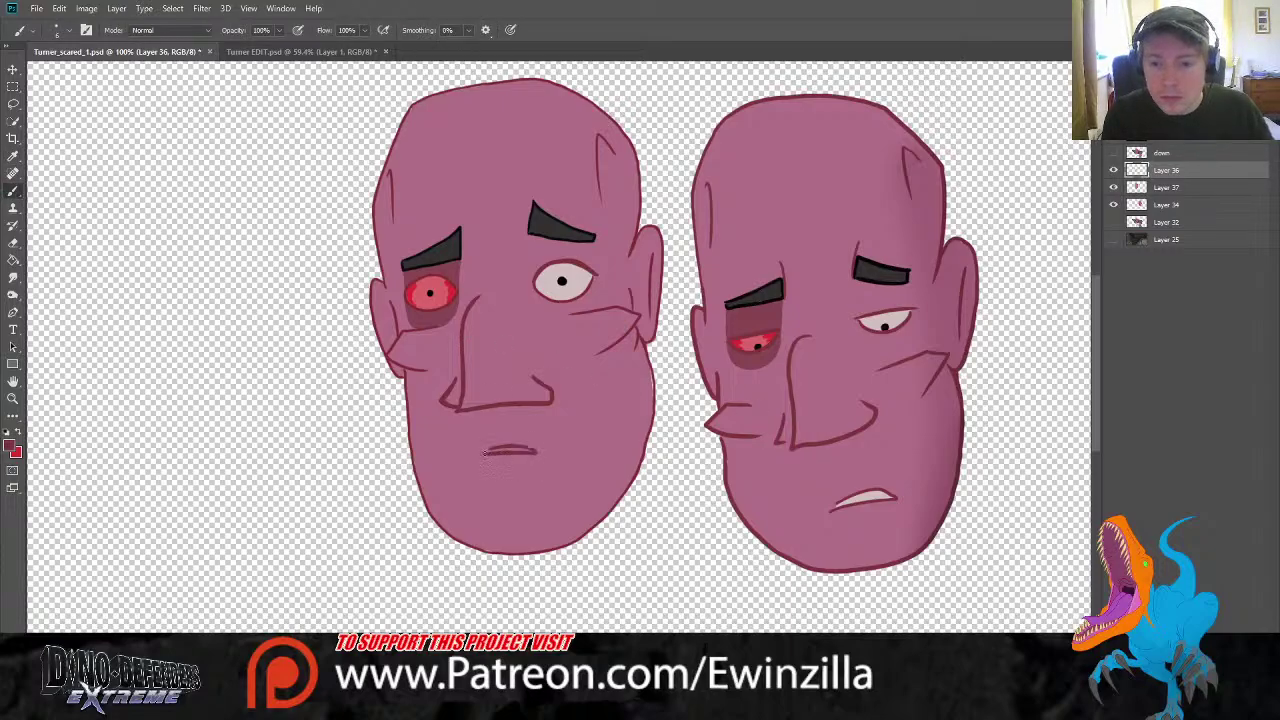
{"action": "key", "text": "ctrl+z"}
{"action": "left_click_drag", "start_coordinate": [490, 441], "coordinate": [515, 439]}
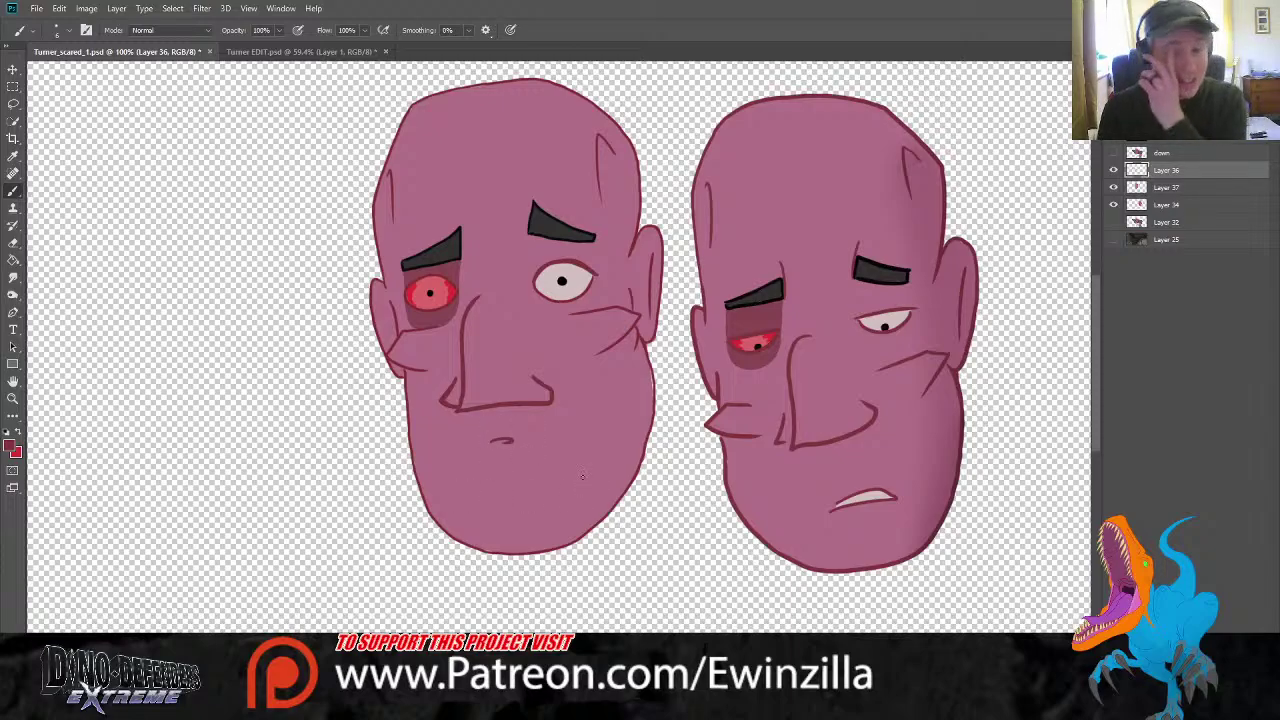
Fill the small mouth opening with black
{"action": "left_click", "coordinate": [13, 155]}
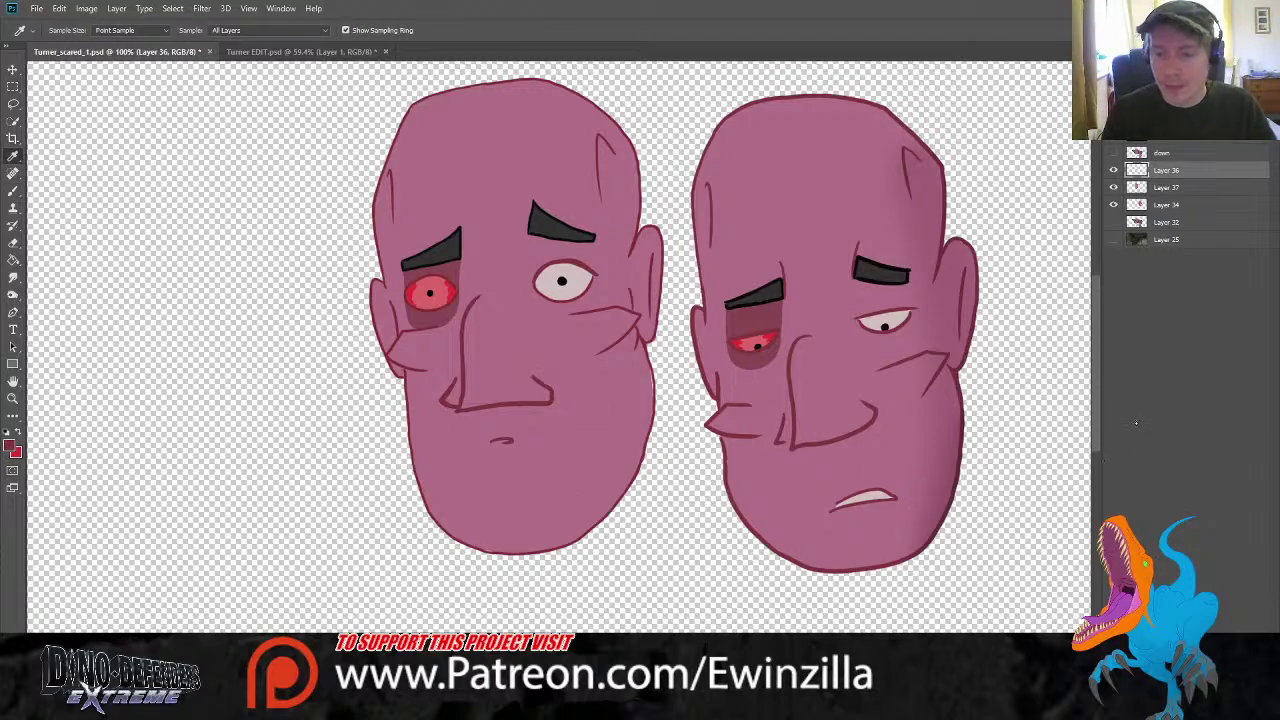
{"action": "key", "text": "x"}
{"action": "key", "text": "b"}
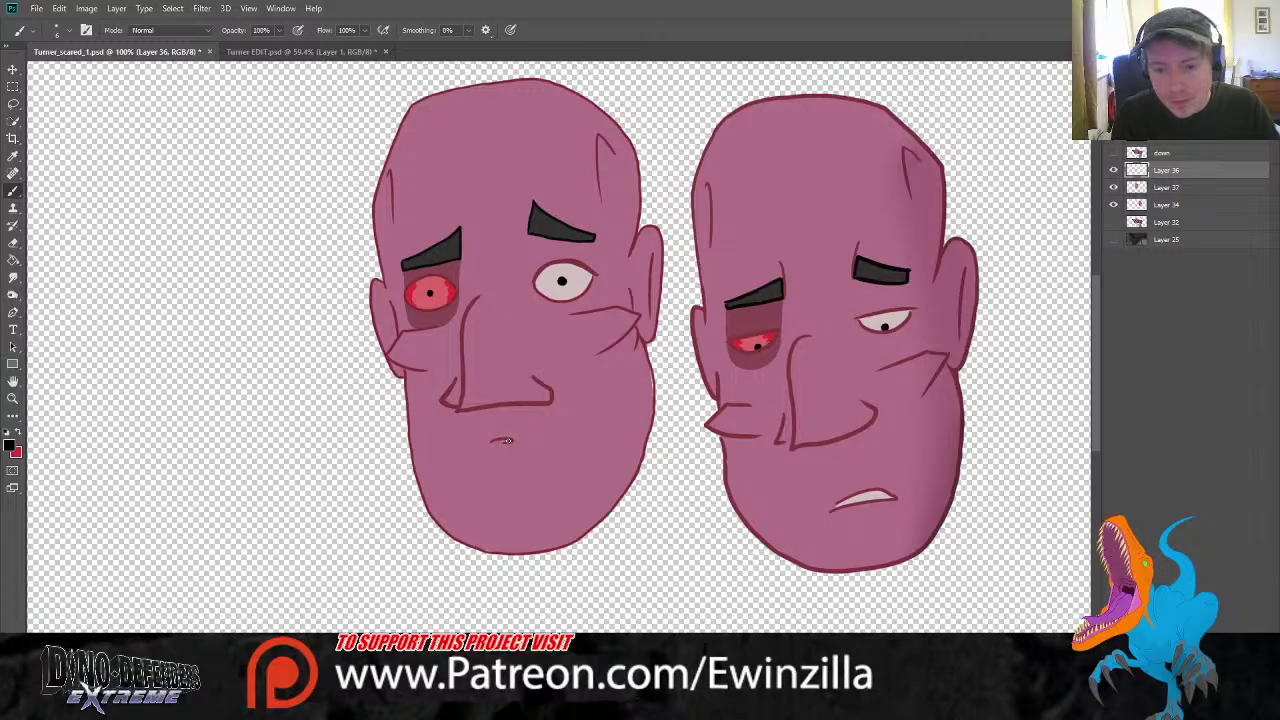
{"action": "left_click_drag", "start_coordinate": [507, 441], "coordinate": [507, 442]}
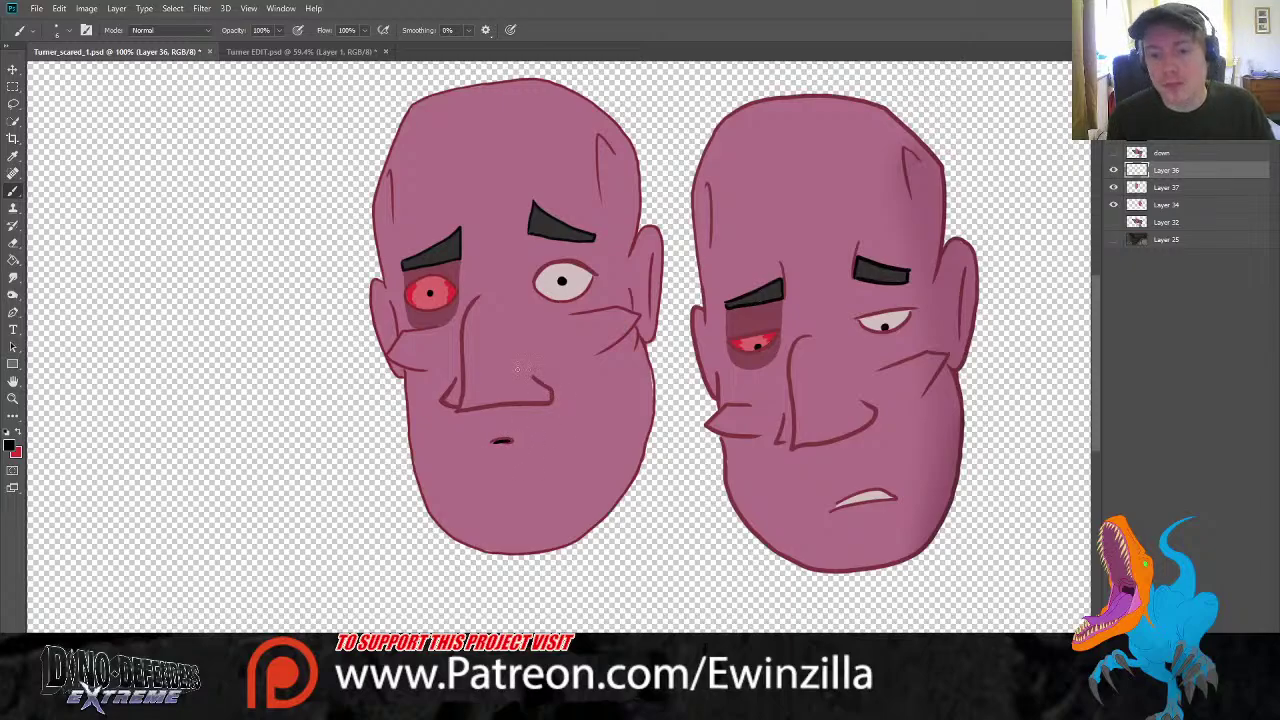
Draw maroon wrinkle lines above both eyebrows' inner ends and two short creases in the middle of the forehead
{"action": "key", "text": "i"}
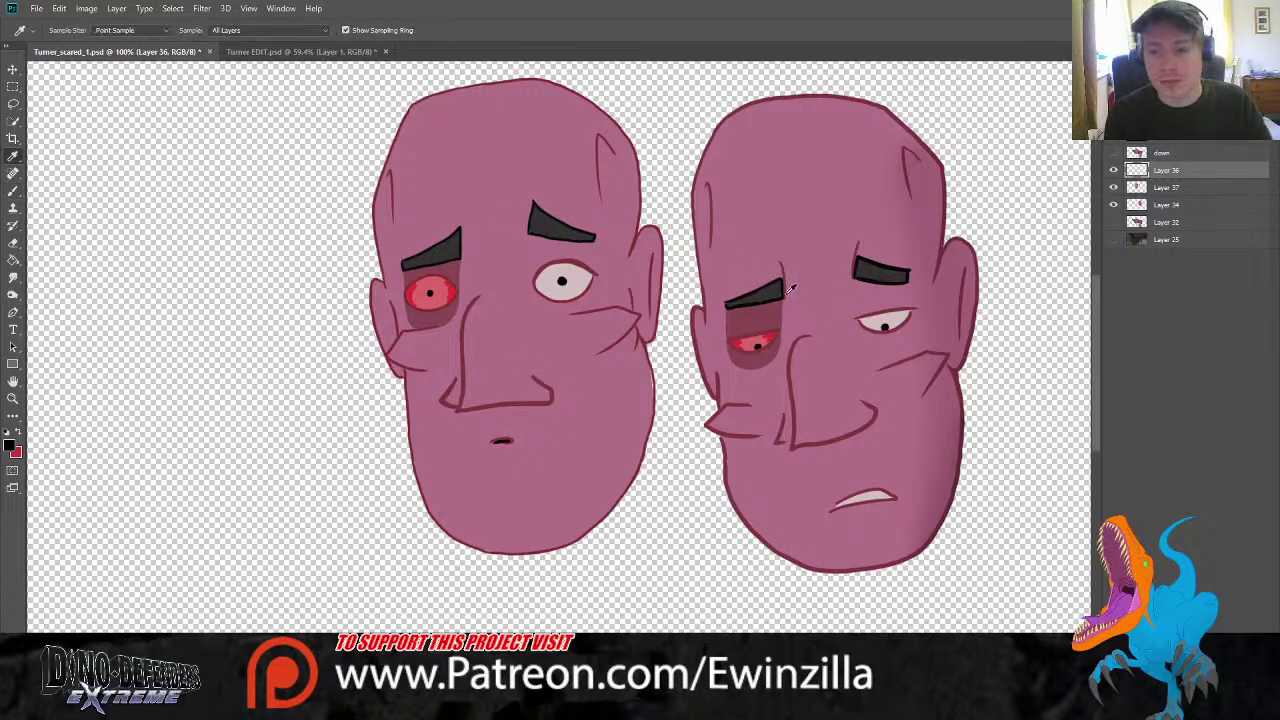
{"action": "left_click", "coordinate": [795, 378]}
{"action": "left_click", "coordinate": [13, 190]}
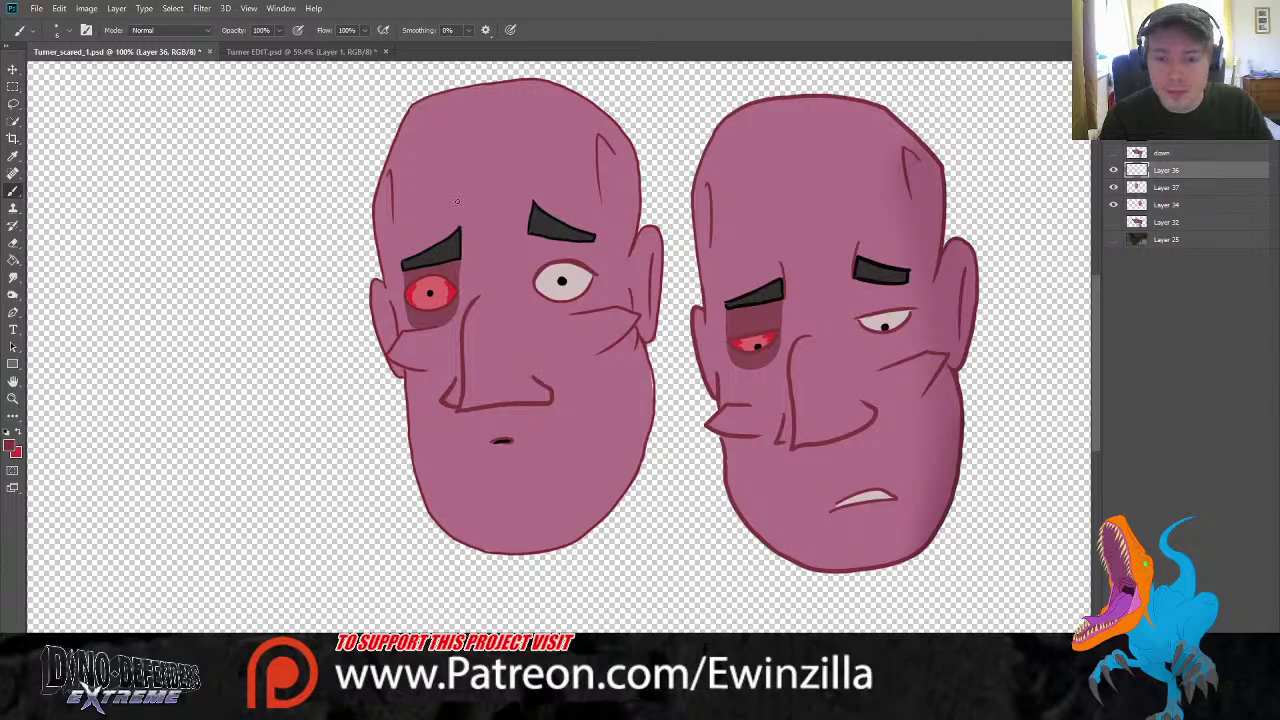
{"action": "left_click_drag", "start_coordinate": [457, 201], "coordinate": [463, 230]}
{"action": "left_click_drag", "start_coordinate": [537, 184], "coordinate": [528, 230]}
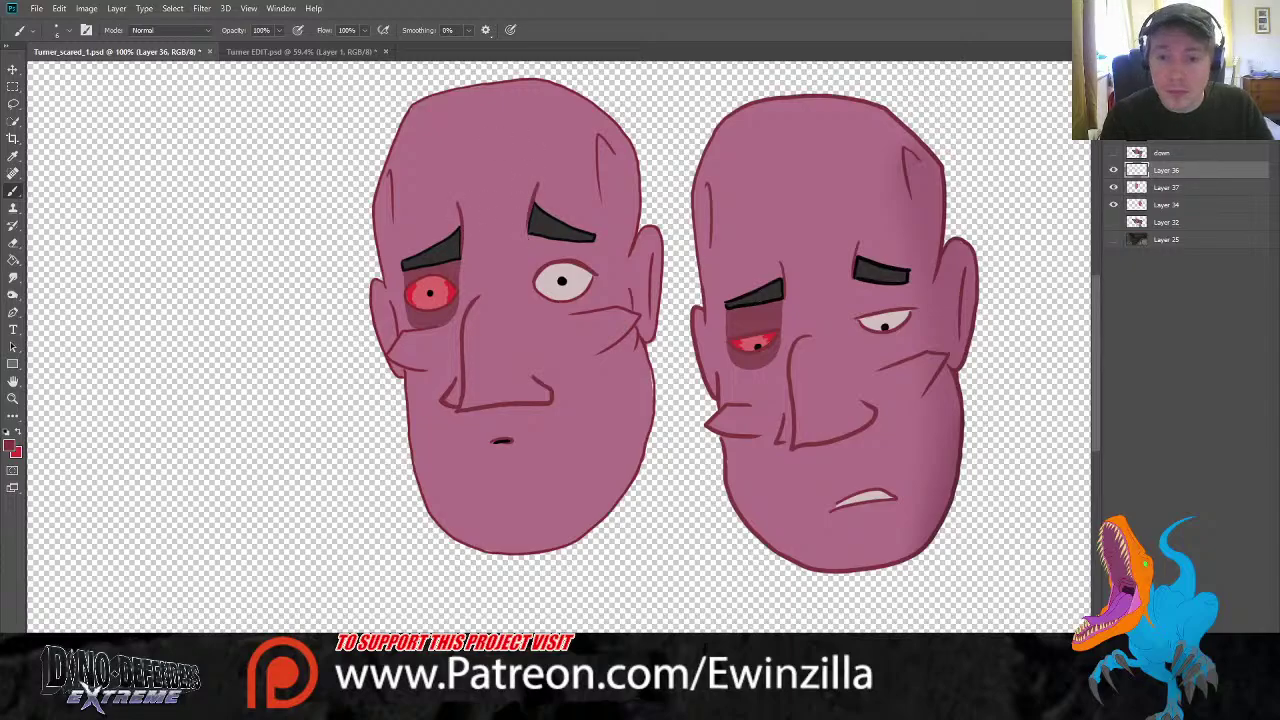
{"action": "mouse_move", "coordinate": [488, 170]}
{"action": "left_mouse_down"}
{"action": "mouse_move", "coordinate": [488, 197]}
{"action": "mouse_move", "coordinate": [497, 187]}
{"action": "left_mouse_up"}
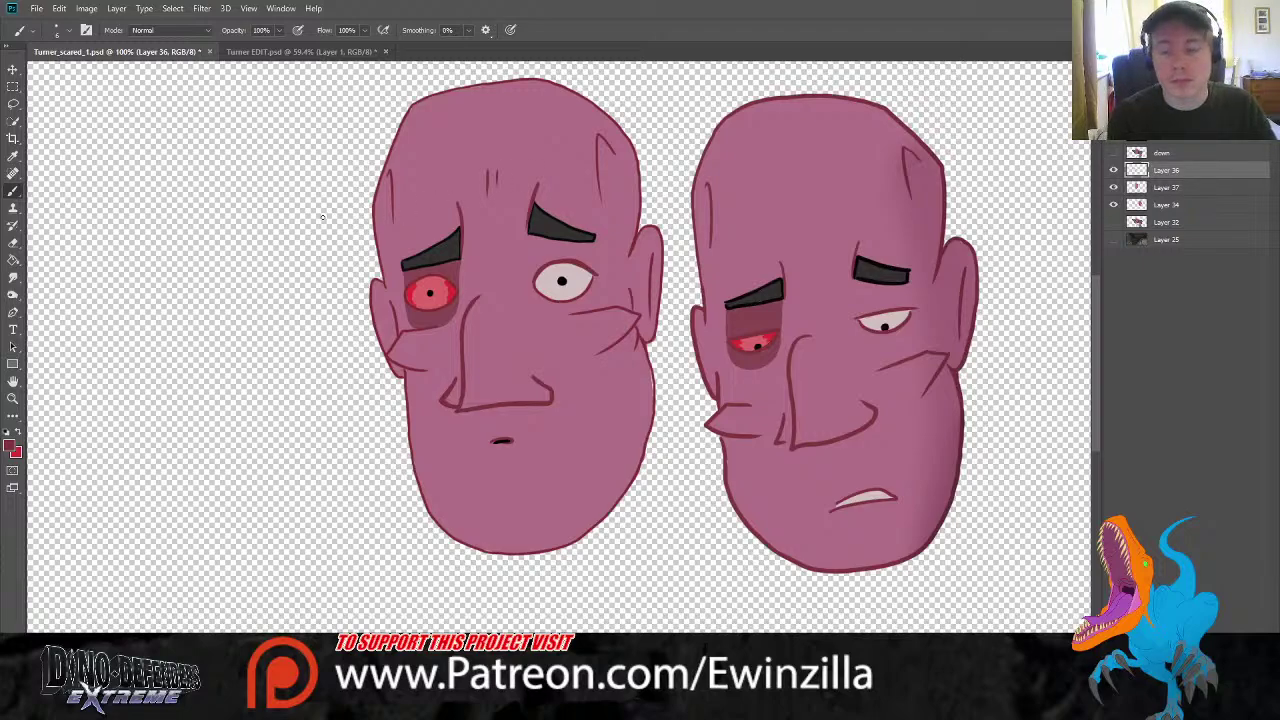
Delete the old face's Layer 34 and show the body on Layer 32 and the background on Layer 25
{"action": "left_click", "coordinate": [1180, 190]}
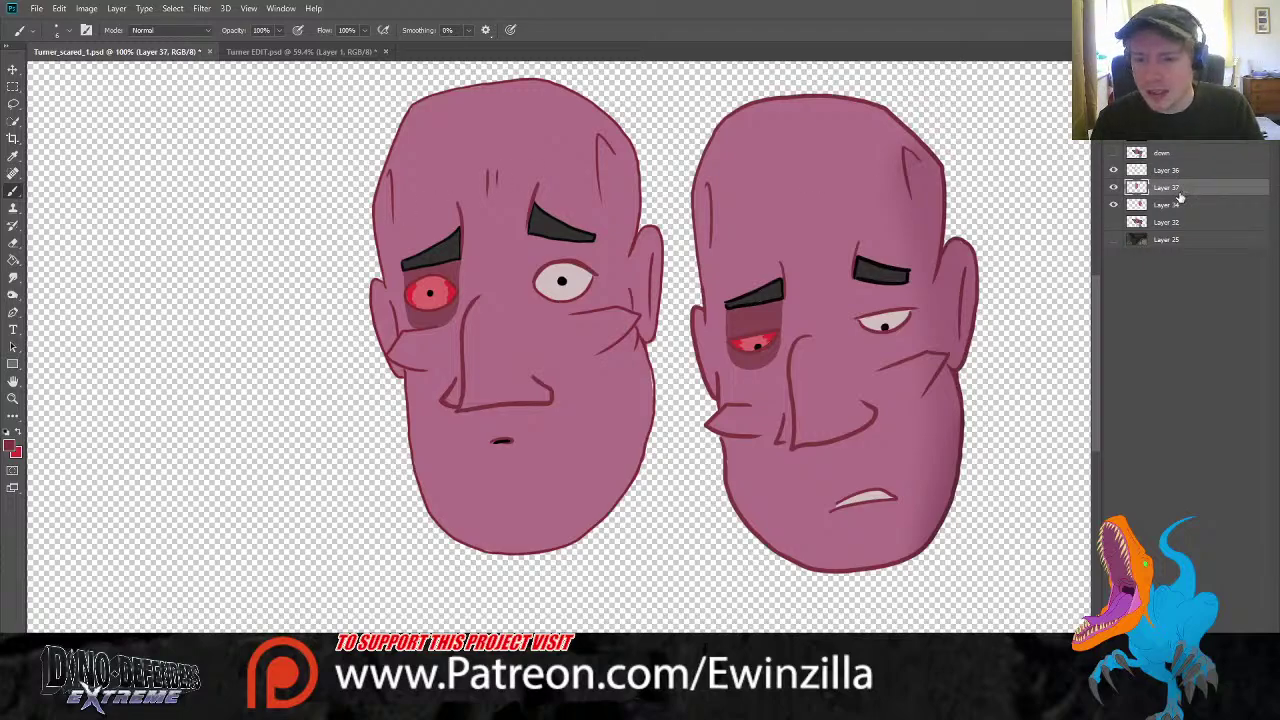
{"action": "key", "text": "Delete"}
{"action": "key", "text": "ctrl+z"}
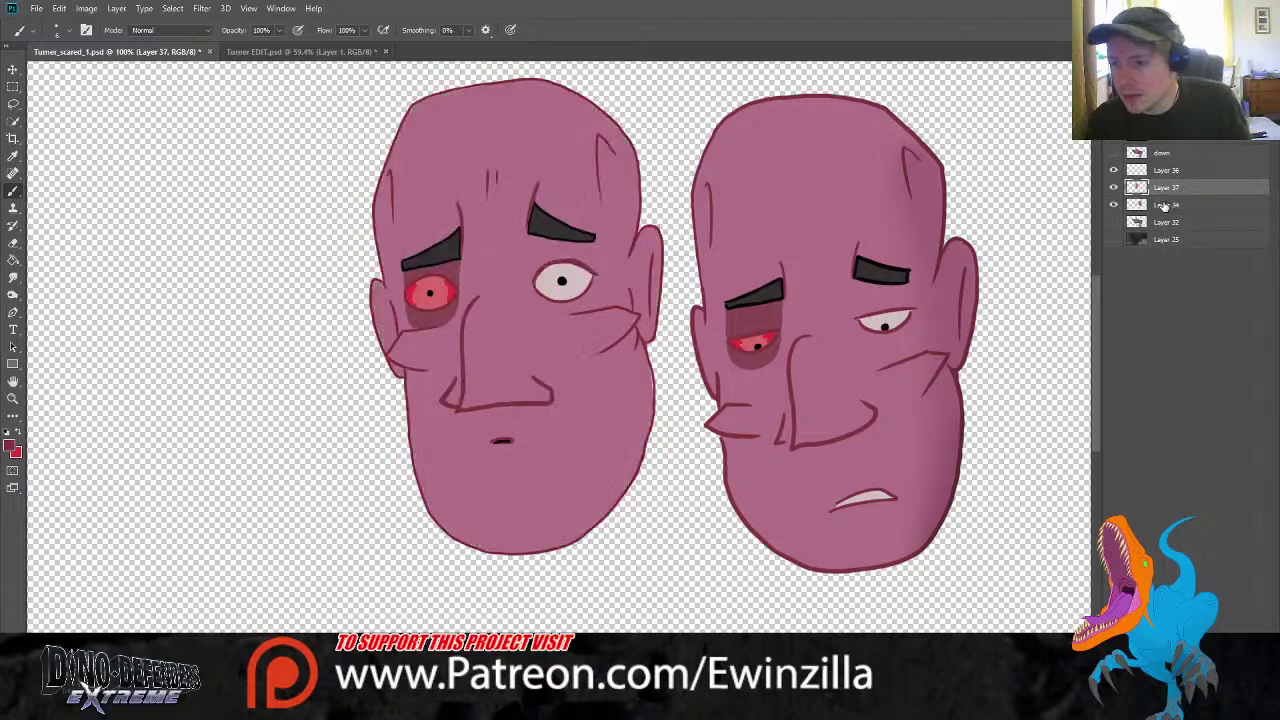
{"action": "left_click", "coordinate": [1163, 205]}
{"action": "key", "text": "Delete"}
{"action": "left_click", "coordinate": [1113, 205]}
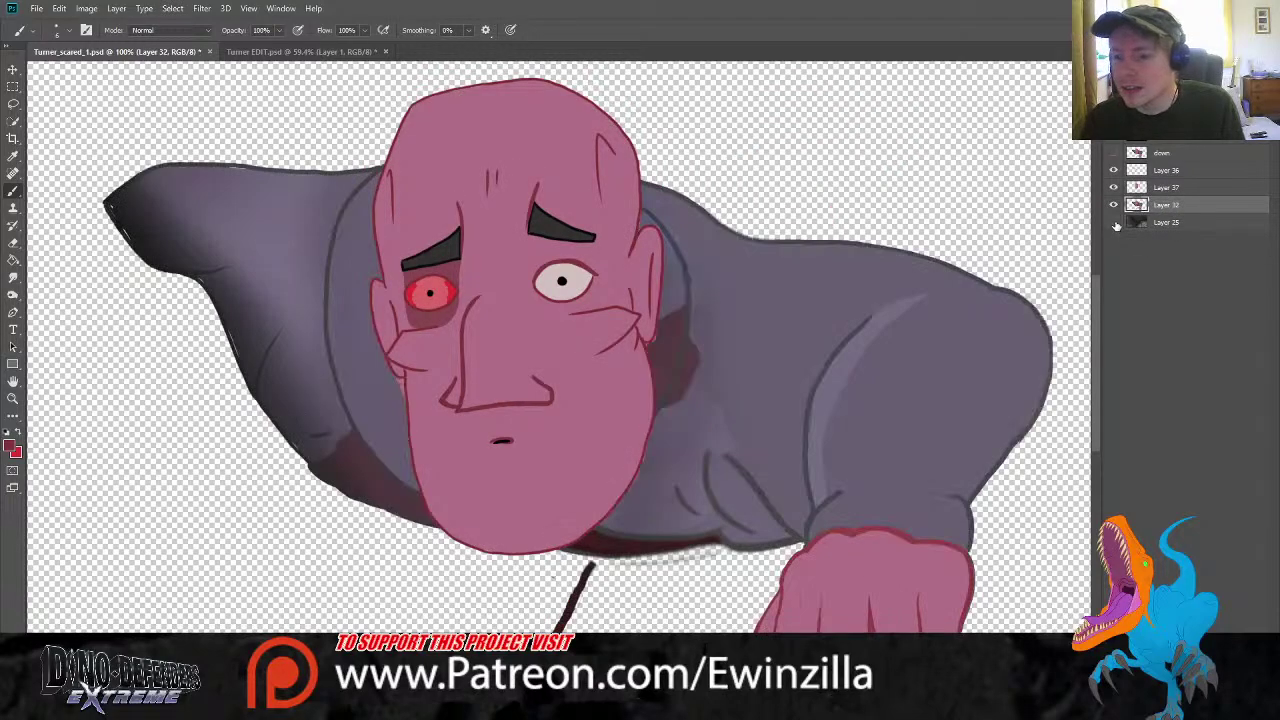
{"action": "left_click", "coordinate": [1114, 222]}
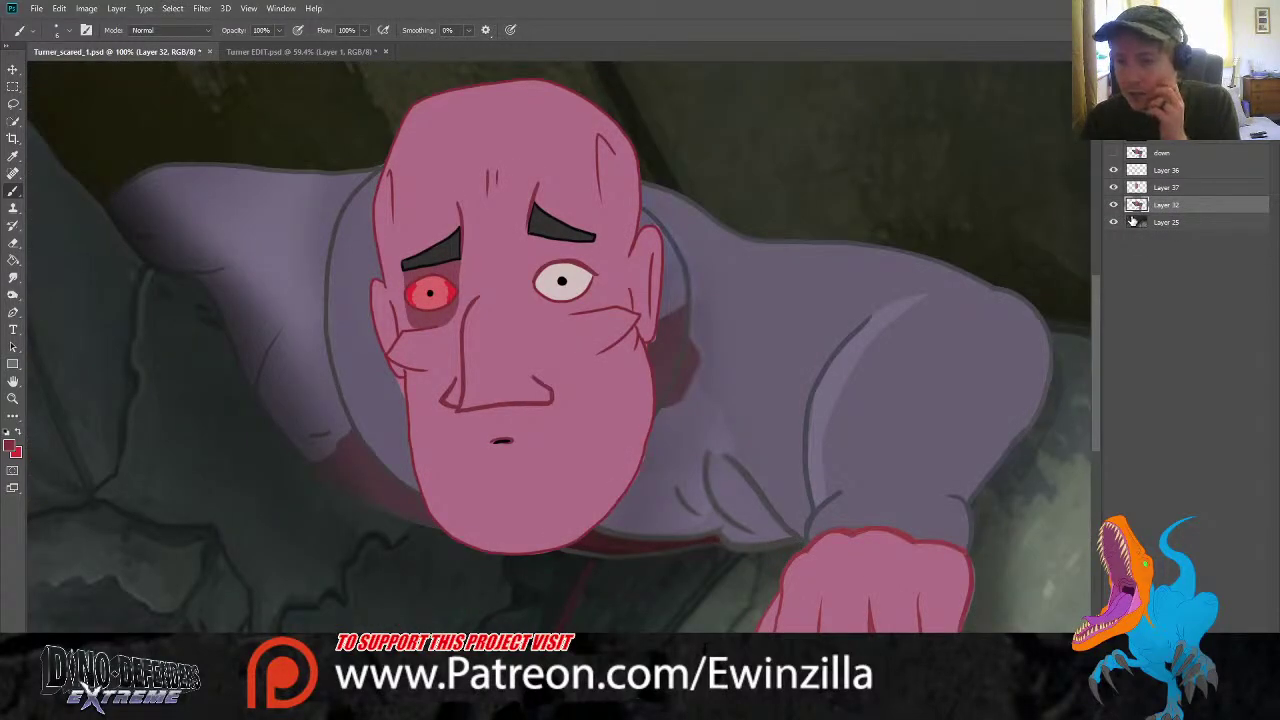
Darken the side of the face nearest the outstretched arm on Layer 37 with the Burn tool at 25% exposure
{"action": "left_click", "coordinate": [1158, 190]}
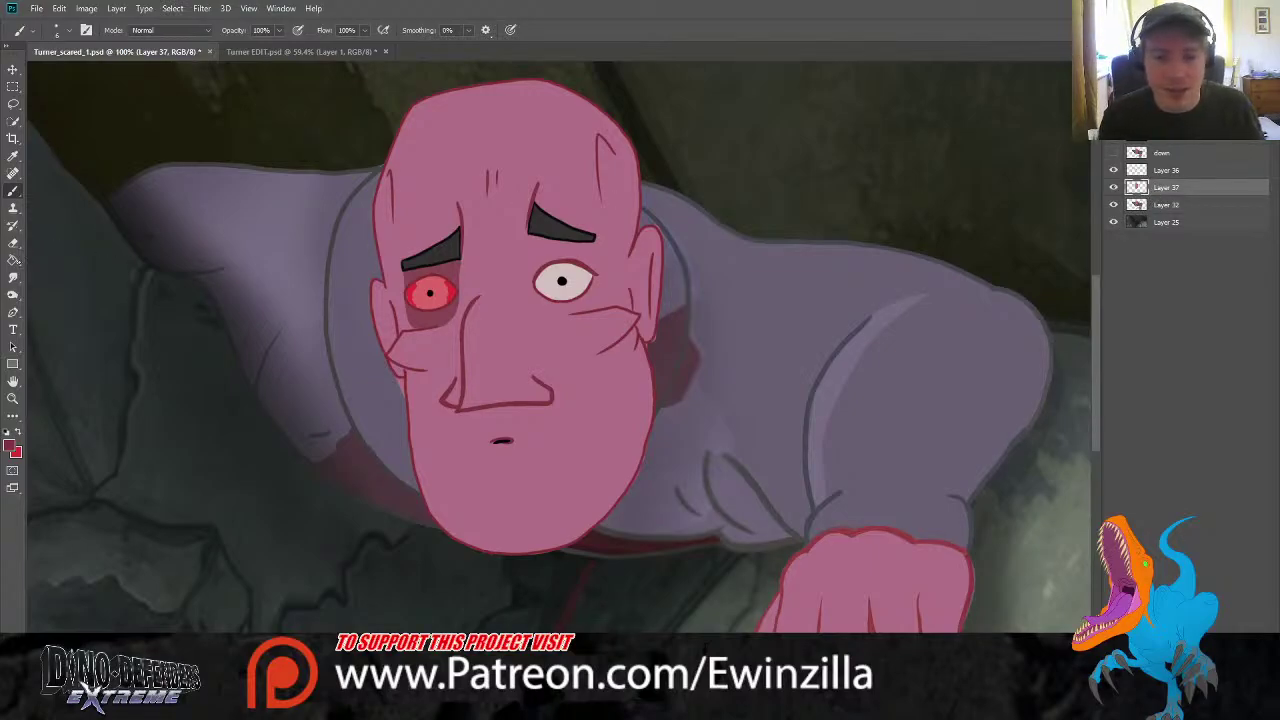
{"action": "left_click", "coordinate": [13, 277]}
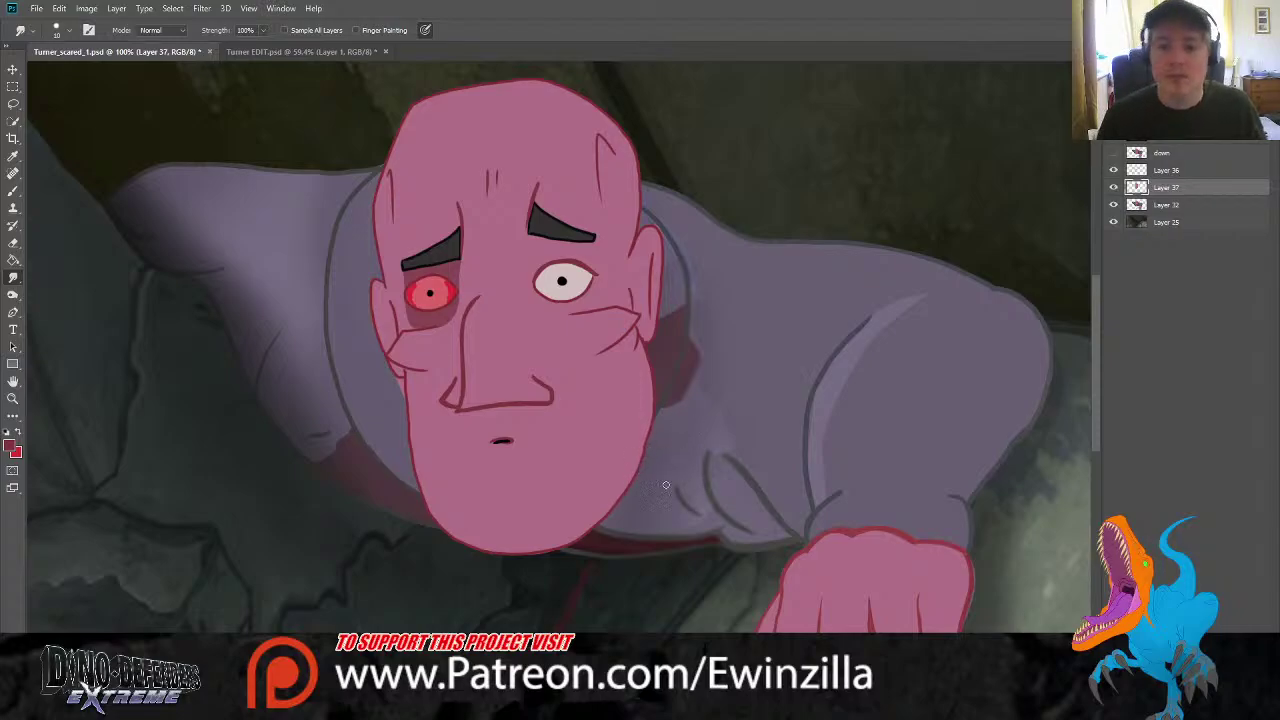
{"action": "left_click", "coordinate": [13, 294]}
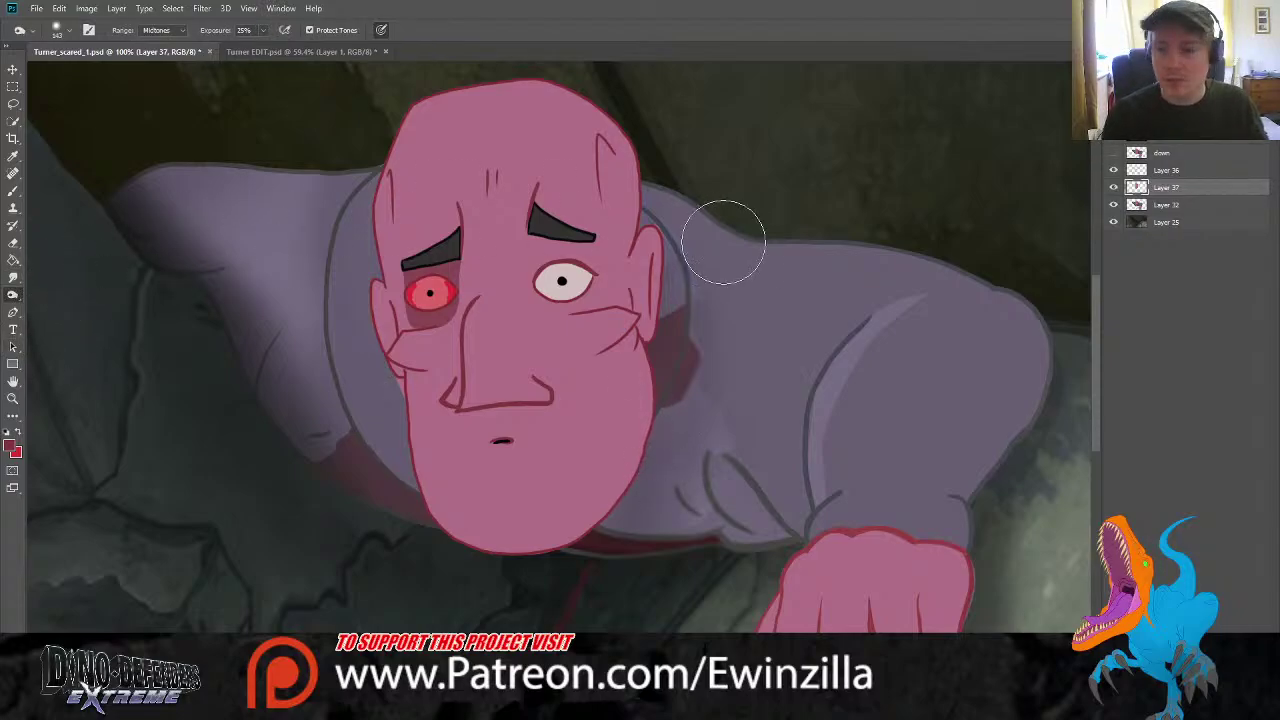
{"action": "mouse_move", "coordinate": [630, 140]}
{"action": "left_mouse_down"}
{"action": "mouse_move", "coordinate": [604, 538]}
{"action": "mouse_move", "coordinate": [551, 592]}
{"action": "left_mouse_up"}
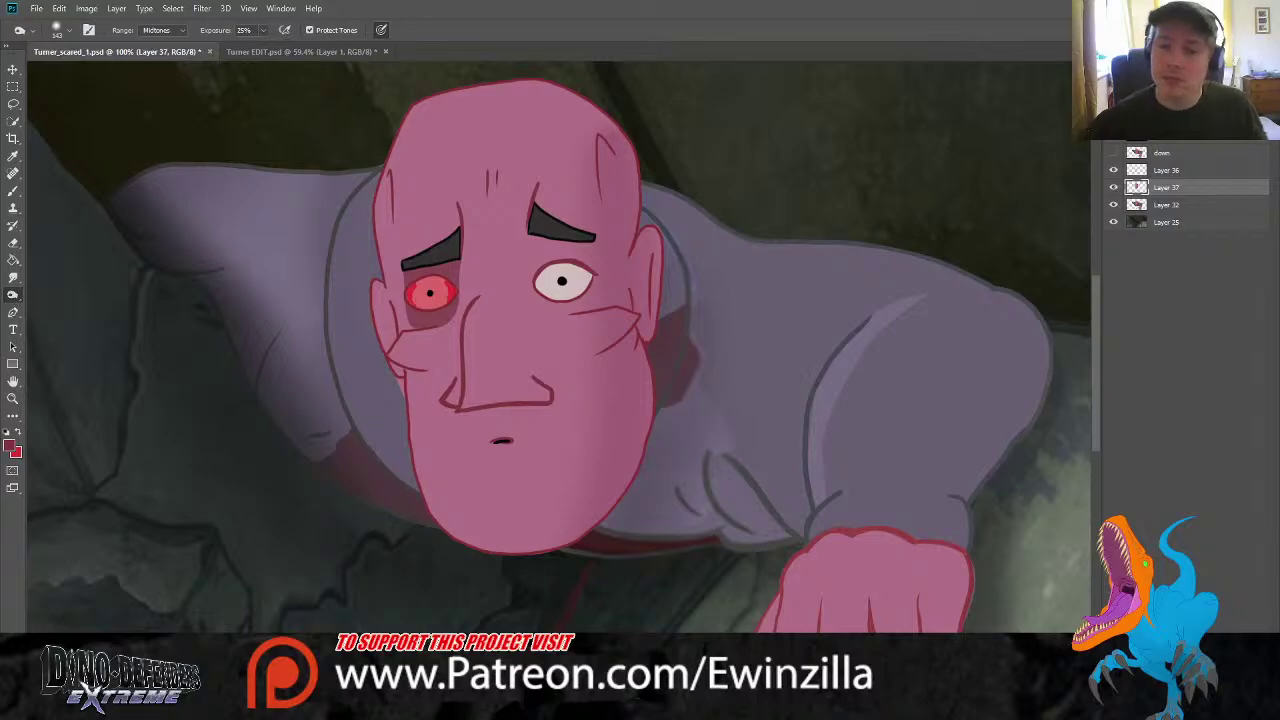
Compare the new face with the old pose by repeatedly showing and hiding the "down" layer
{"action": "left_click", "coordinate": [1169, 175], "text": "shift"}
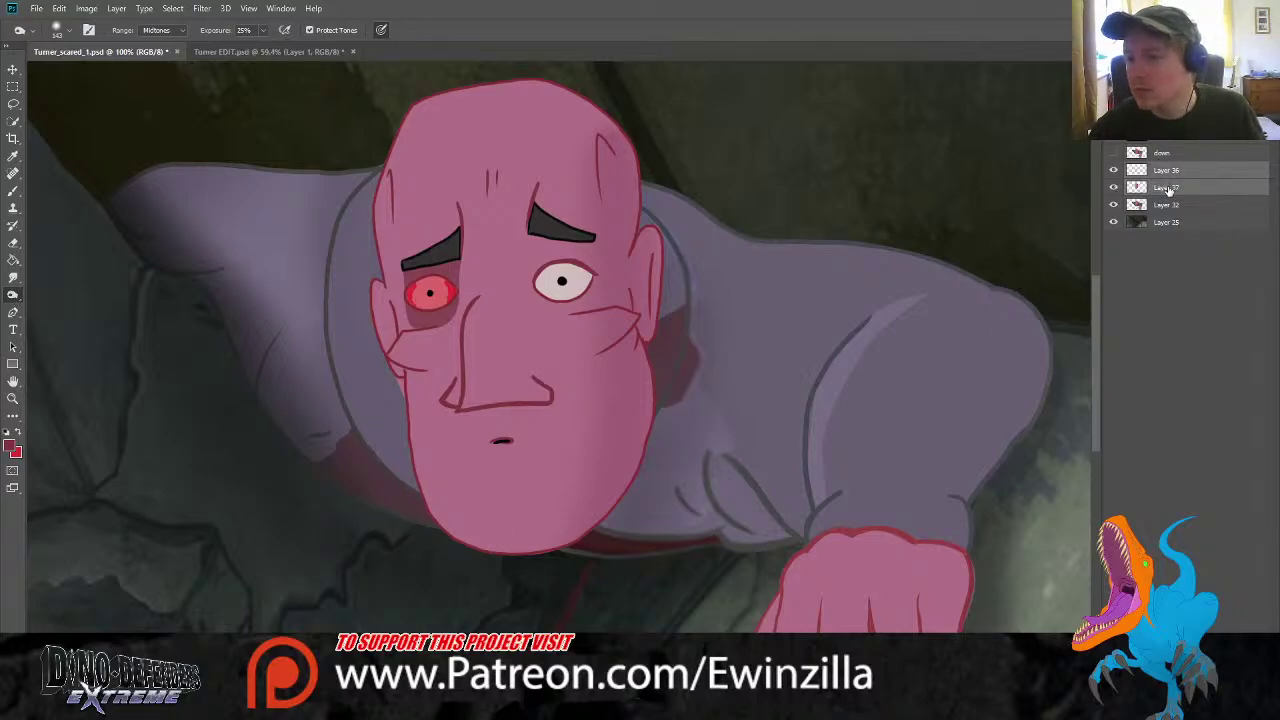
{"action": "left_click", "coordinate": [1165, 205], "text": "ctrl"}
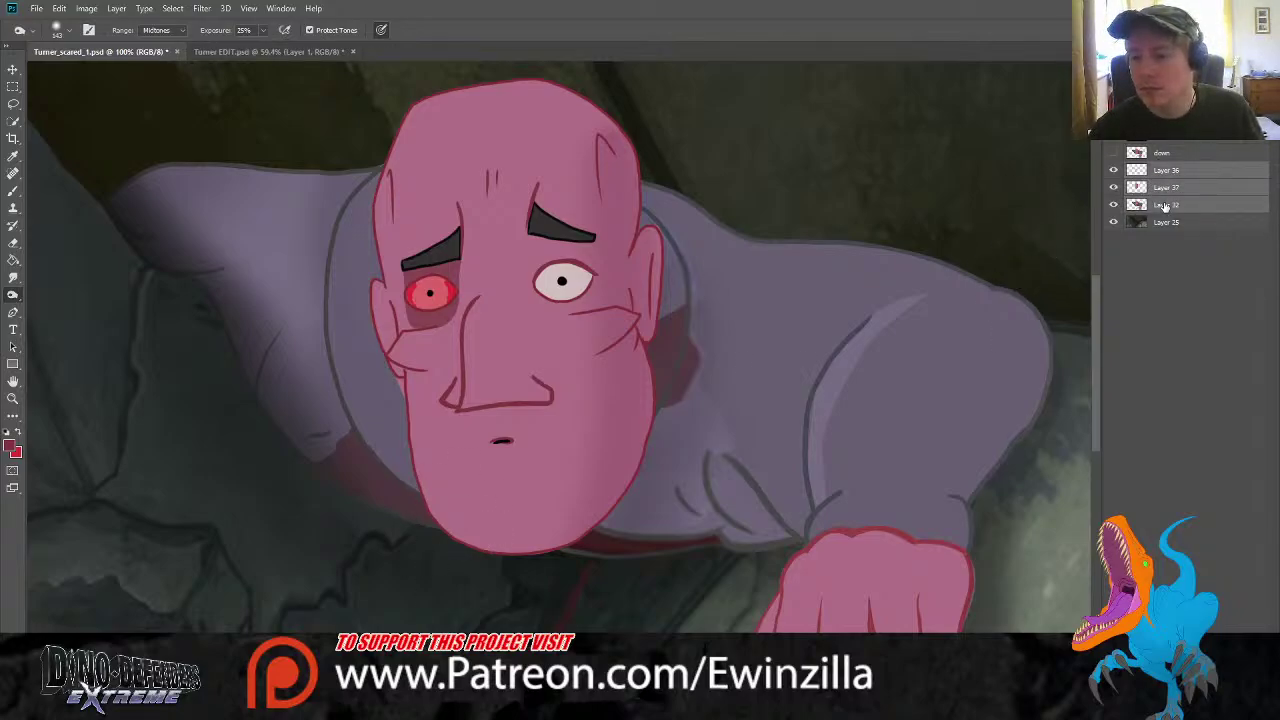
{"action": "left_click", "coordinate": [1114, 153]}
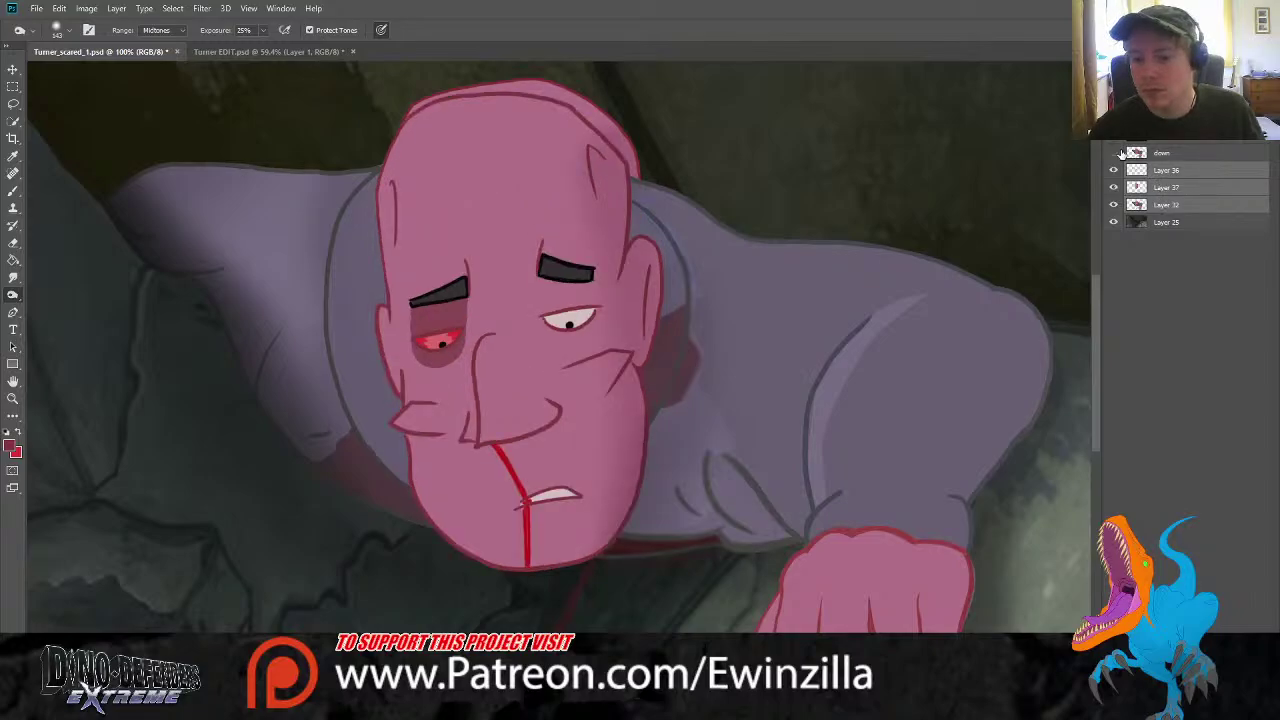
{"action": "left_click", "coordinate": [1116, 153]}
{"action": "left_click", "coordinate": [1116, 153]}
{"action": "left_click", "coordinate": [1116, 153]}
{"action": "left_click", "coordinate": [1116, 153]}
{"action": "left_click", "coordinate": [1116, 153]}
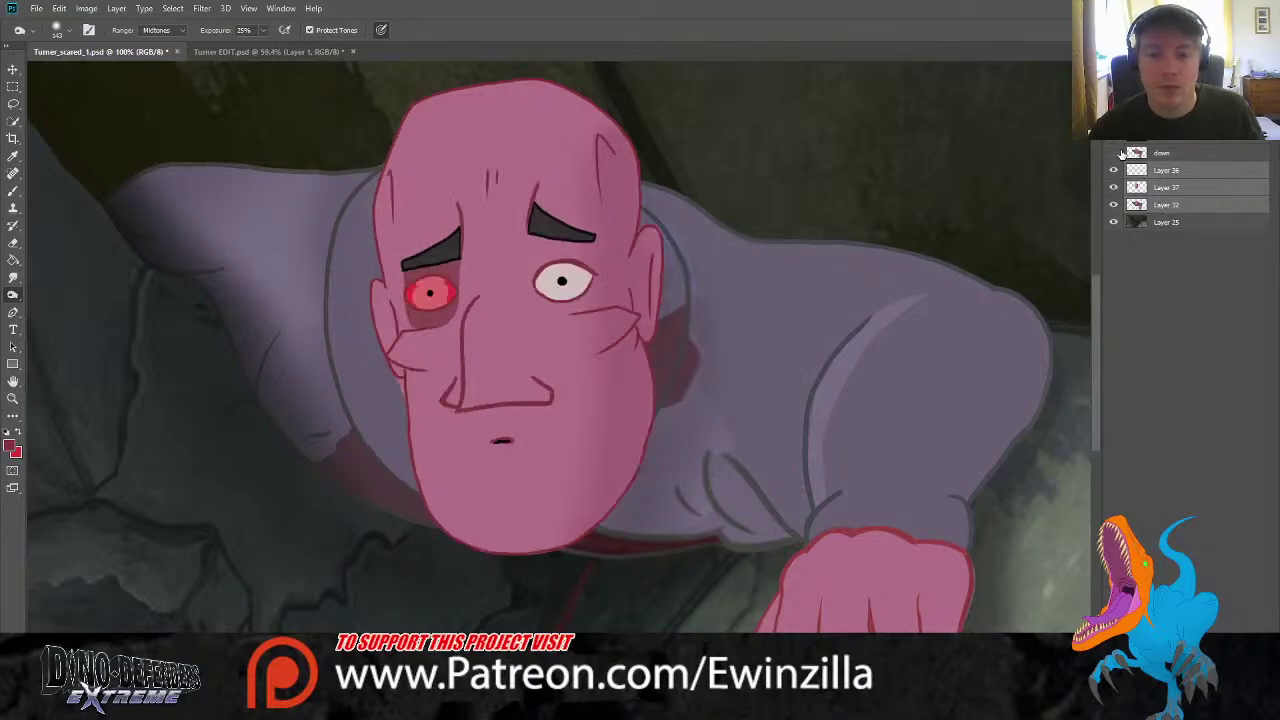
{"action": "left_click", "coordinate": [1116, 153]}
{"action": "left_click", "coordinate": [1116, 153]}
{"action": "left_click", "coordinate": [1116, 153]}
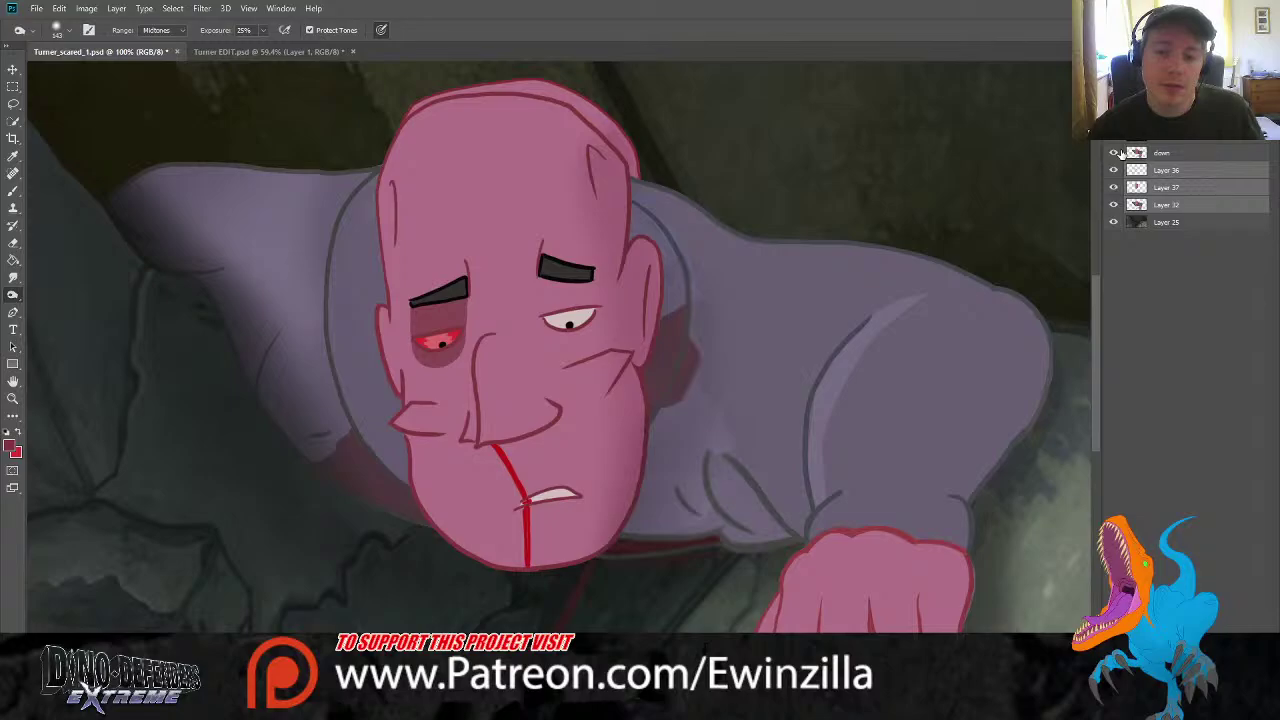
{"action": "left_click", "coordinate": [1116, 153]}
{"action": "left_click", "coordinate": [1116, 153]}
{"action": "left_click", "coordinate": [1116, 153]}
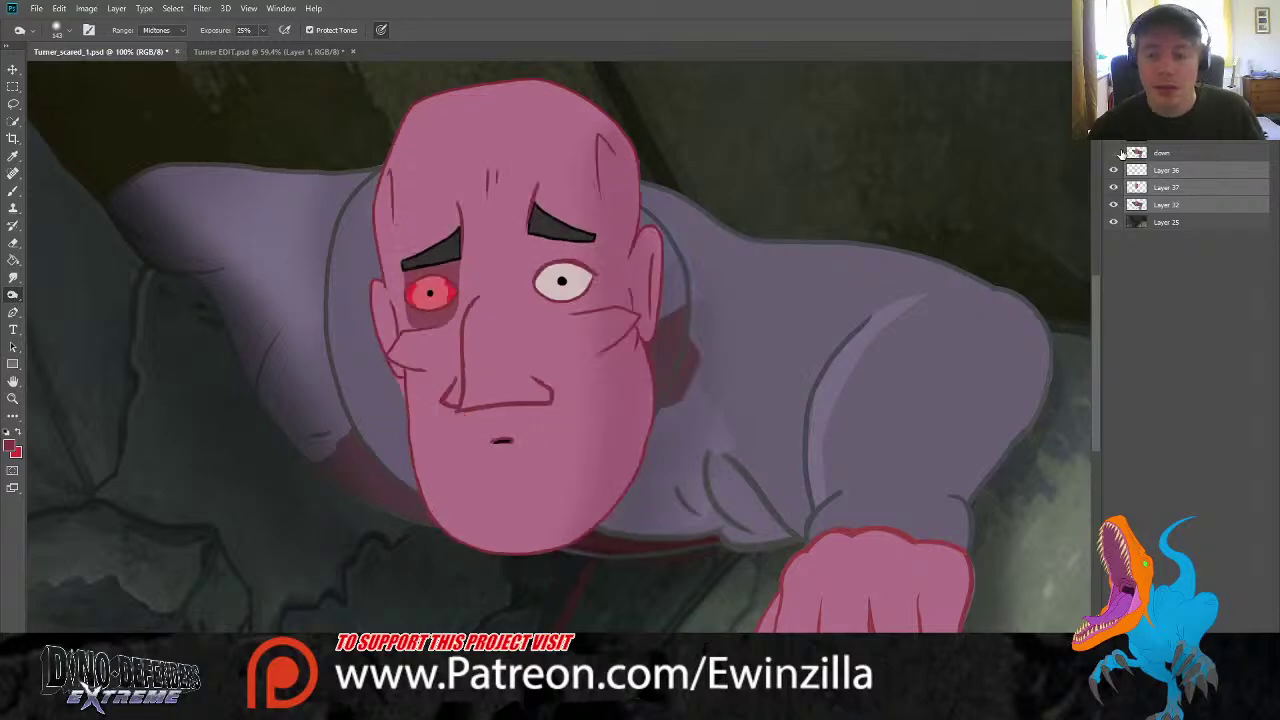
{"action": "left_click", "coordinate": [1116, 153]}
{"action": "left_click", "coordinate": [1116, 153]}
{"action": "left_click", "coordinate": [1116, 153]}
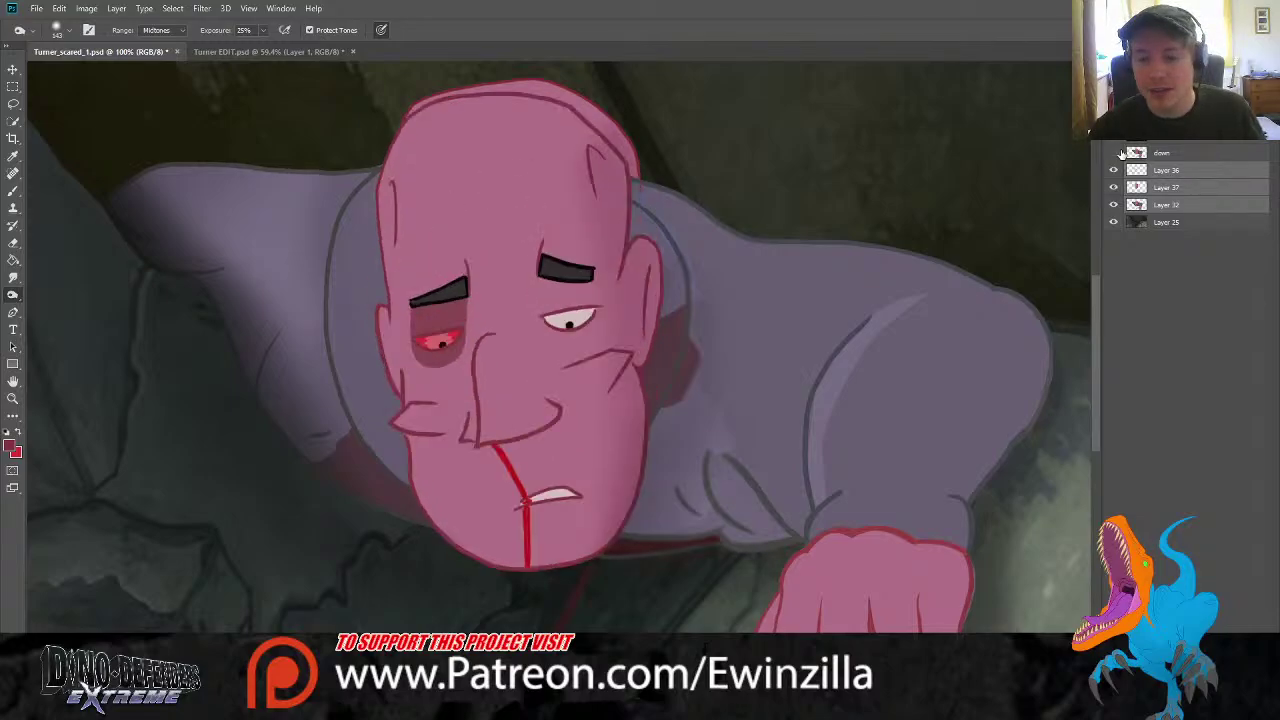
{"action": "left_click", "coordinate": [1116, 153]}
Merge face Layers 36 and 37 and smudge the jaw edge below the ear slightly inward with a size 20 brush at 100% strength
{"action": "left_click", "coordinate": [1163, 188]}
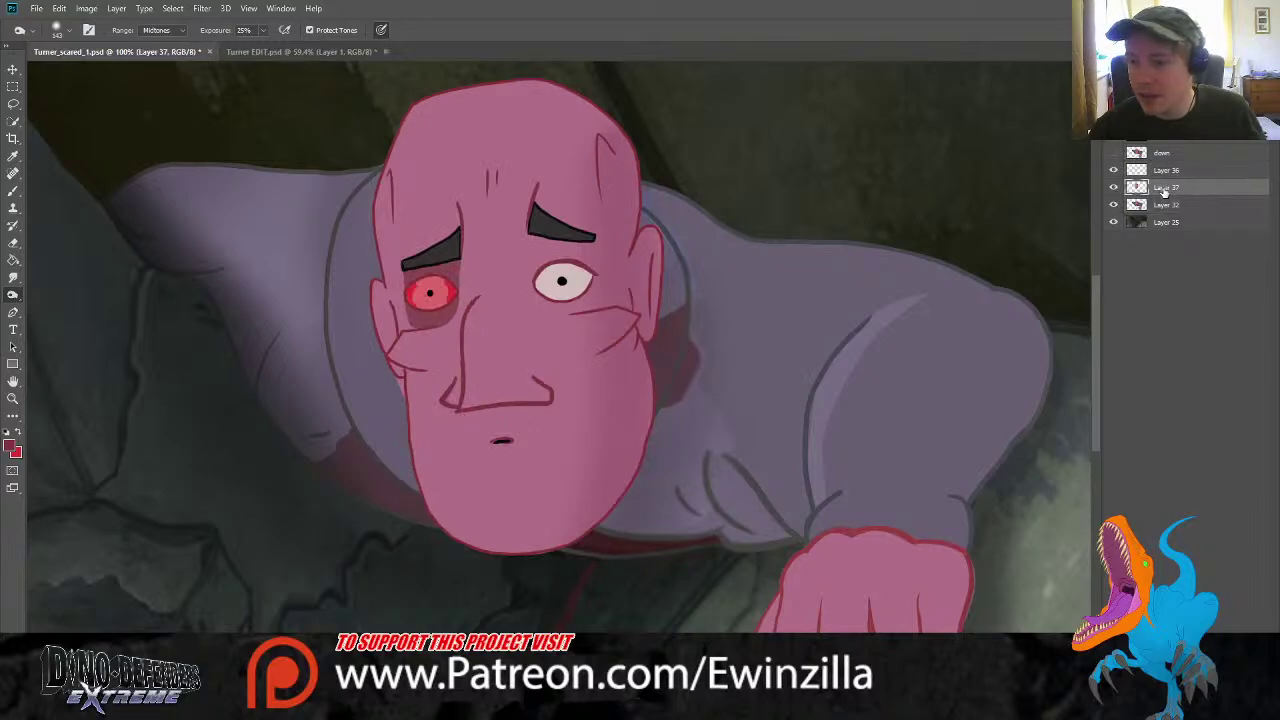
{"action": "key", "text": "ctrl+e"}
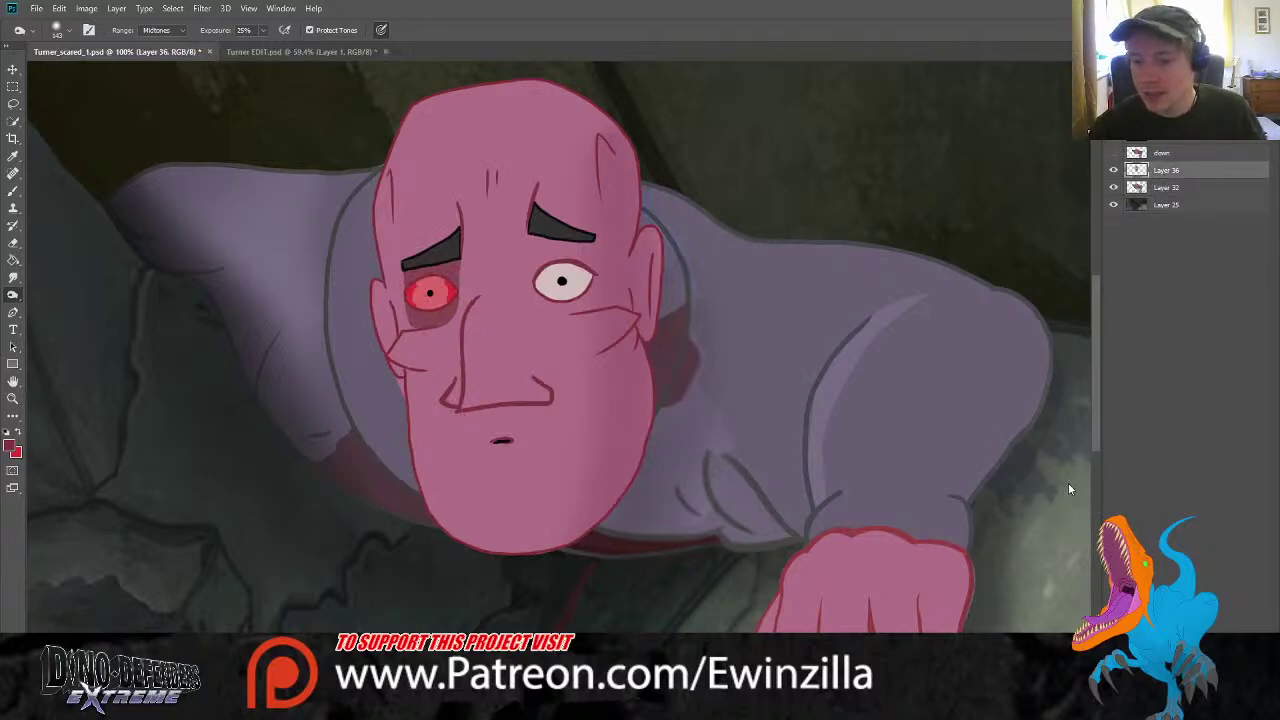
{"action": "left_click", "coordinate": [13, 278]}
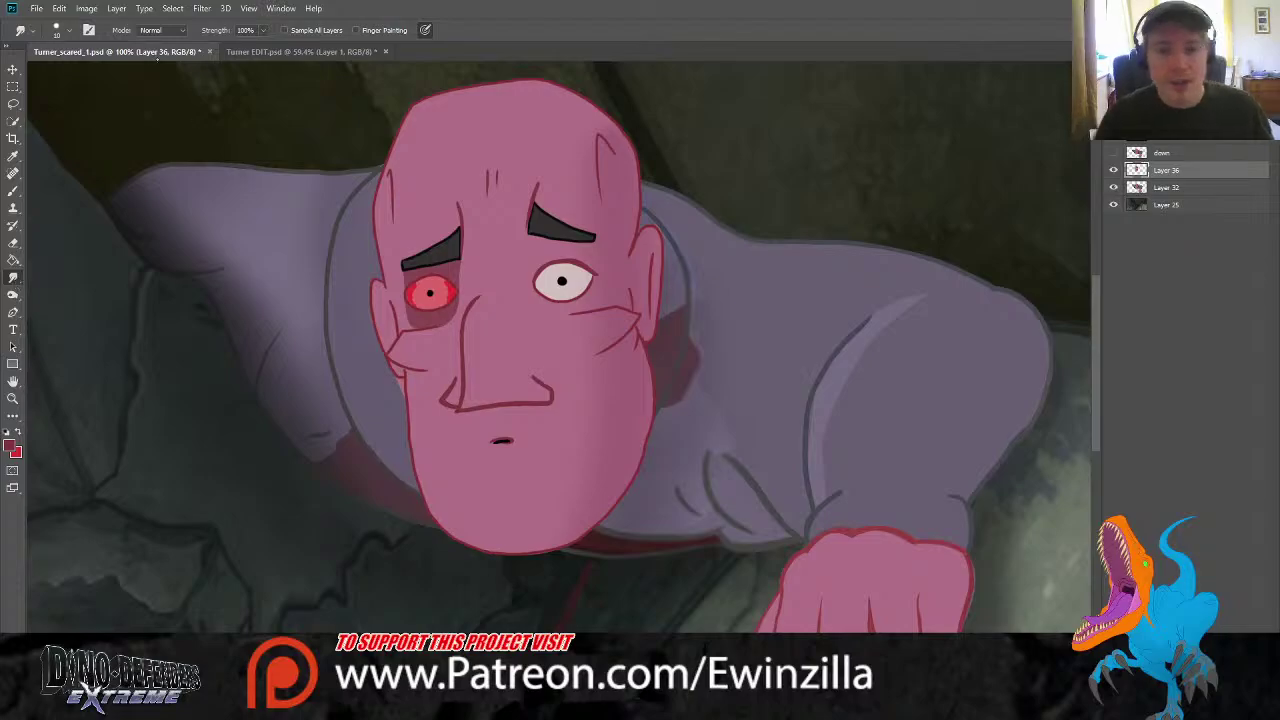
{"action": "key", "text": "bracketright"}
{"action": "key", "text": "bracketright"}
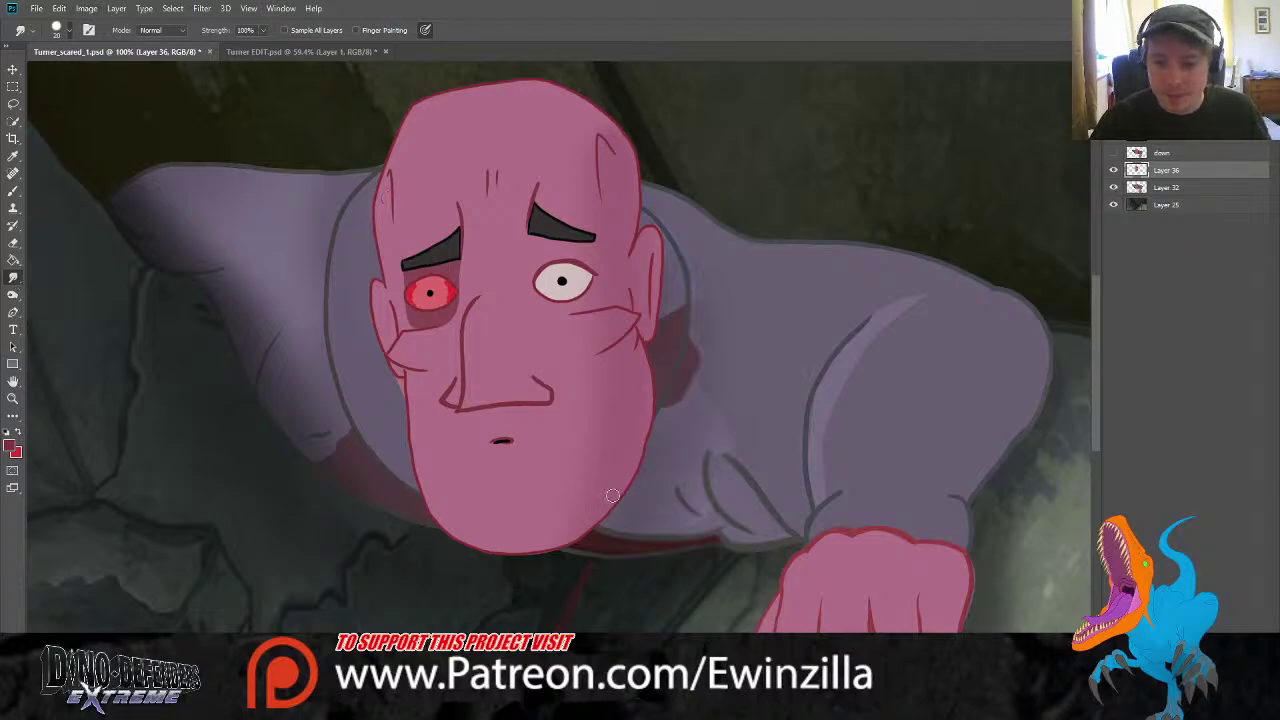
{"action": "left_click_drag", "start_coordinate": [614, 494], "coordinate": [649, 431]}
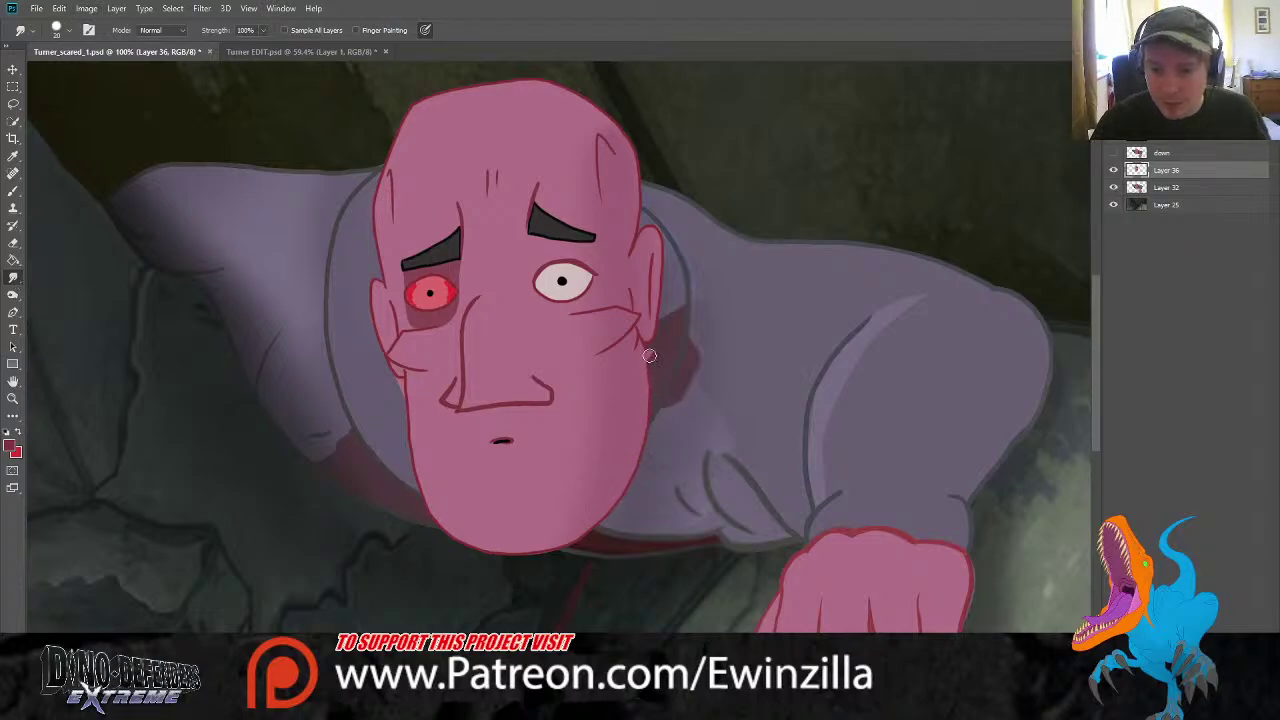
Check the reshaped jaw against the old pose by toggling the "down" layer's visibility
{"action": "left_click", "coordinate": [1115, 153]}
{"action": "left_click", "coordinate": [1115, 153]}
{"action": "left_click", "coordinate": [1115, 153]}
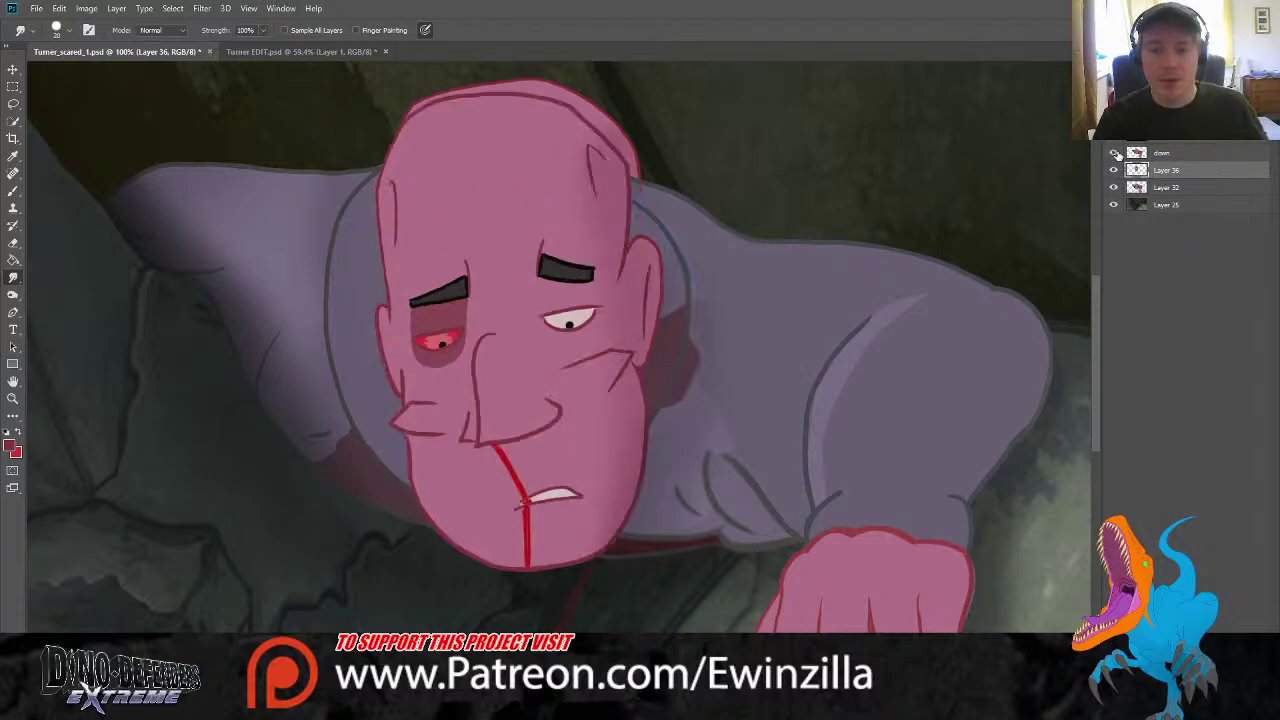
Compare the lowered and raised head poses, sample the blood red from the nosebleed, and hide the "down" layer
{"action": "left_click", "coordinate": [1115, 153]}
{"action": "left_click", "coordinate": [1115, 153]}
{"action": "left_click", "coordinate": [1115, 153]}
{"action": "left_click", "coordinate": [1115, 153]}
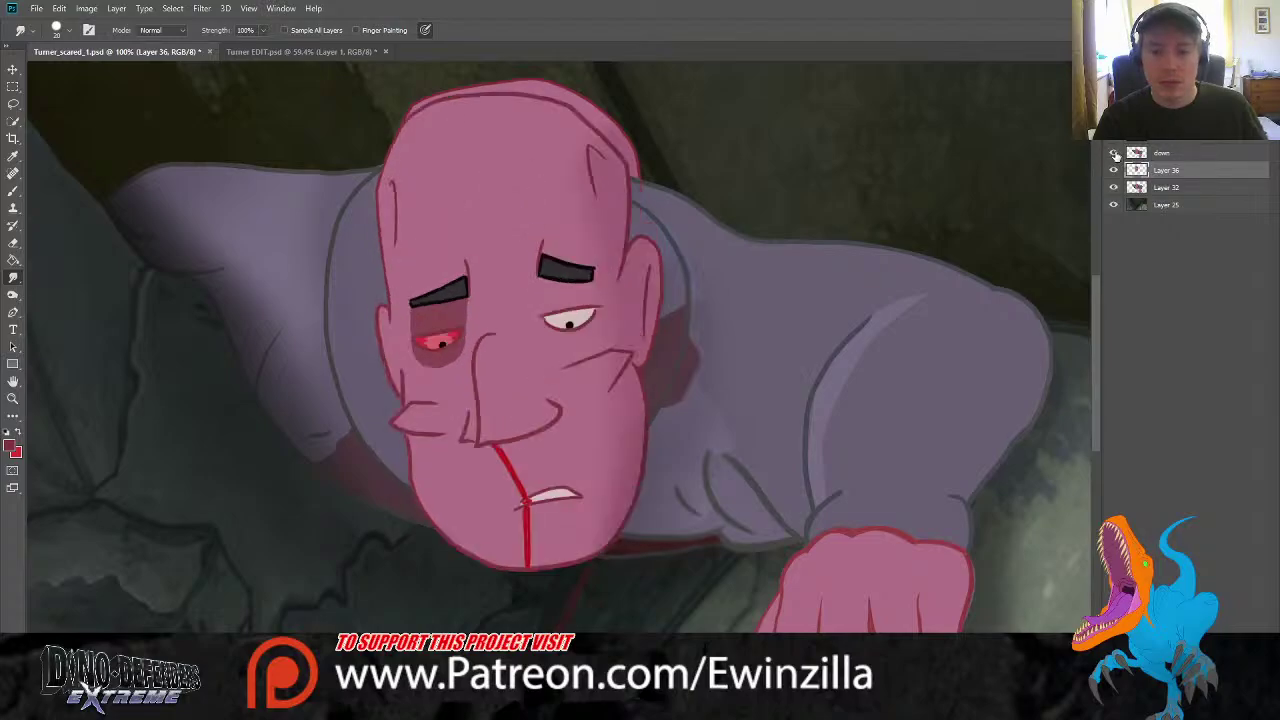
{"action": "left_click", "coordinate": [1115, 153]}
{"action": "key", "text": "i"}
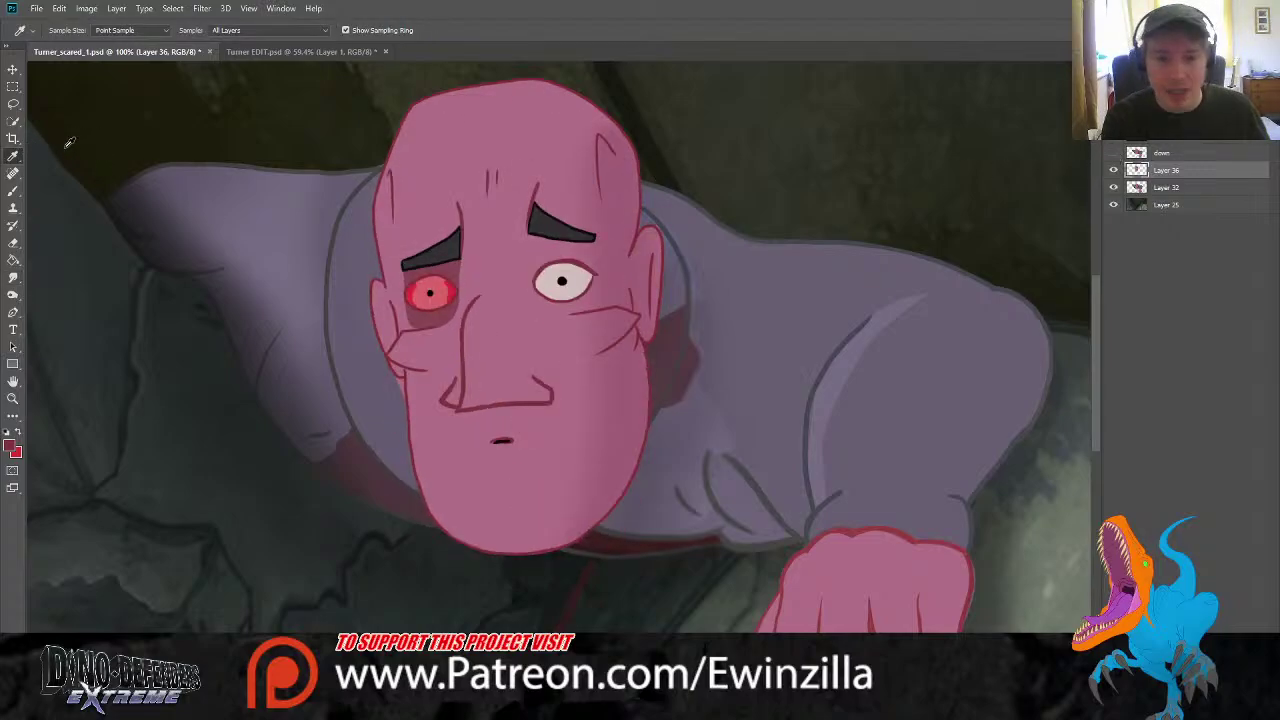
{"action": "left_click", "coordinate": [1115, 153]}
{"action": "left_click", "coordinate": [505, 447]}
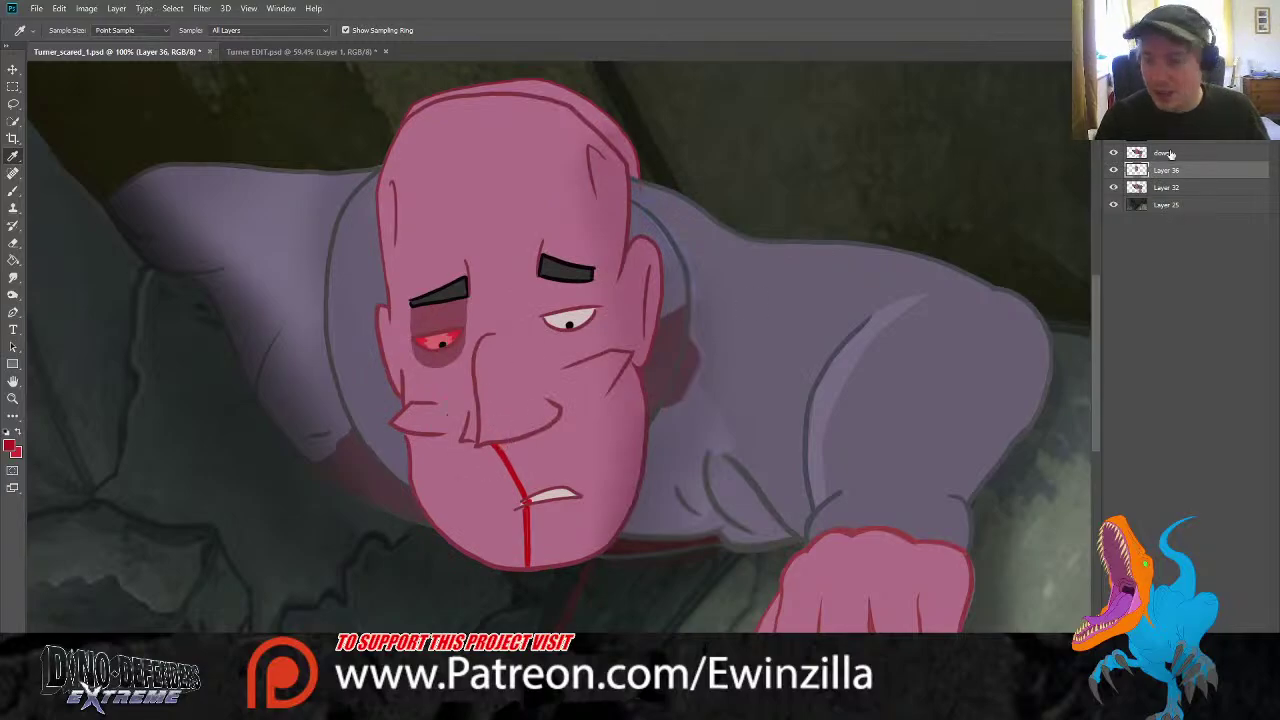
{"action": "left_click", "coordinate": [1115, 153]}
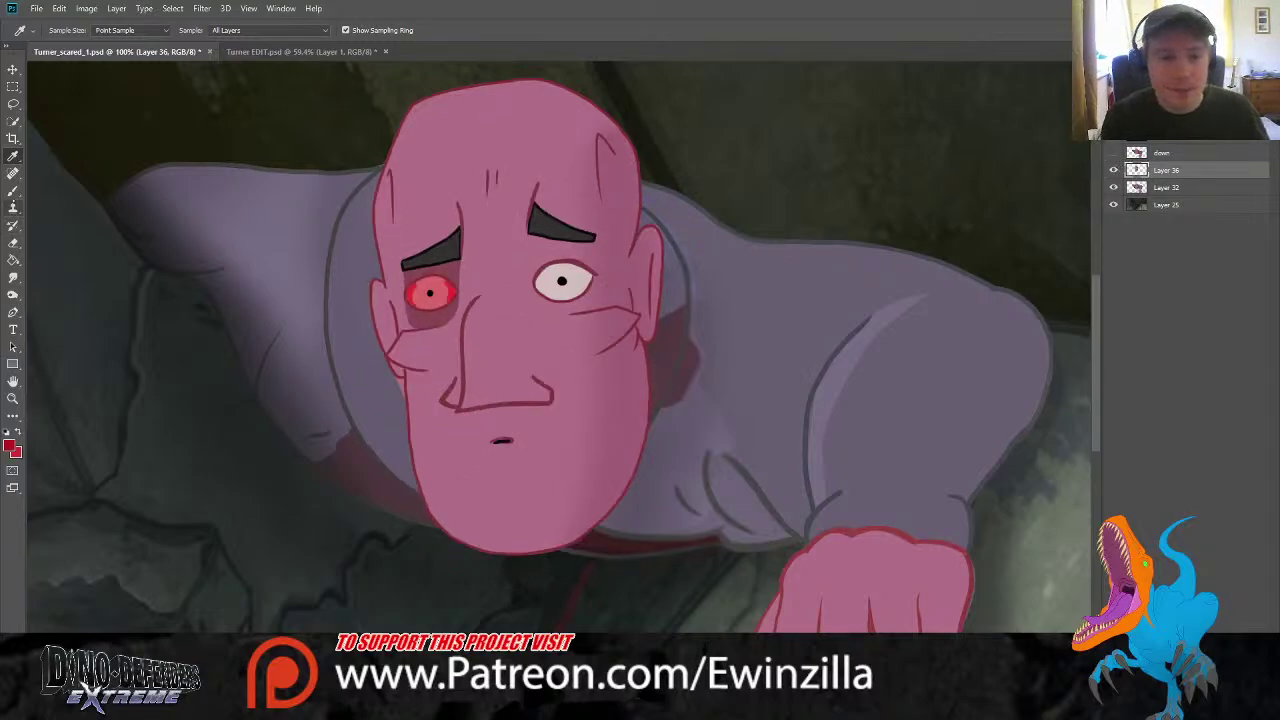
Paint a red blood trickle on Layer 36 from the nose to the mouth and on down to the chin's edge
{"action": "left_click", "coordinate": [13, 191]}
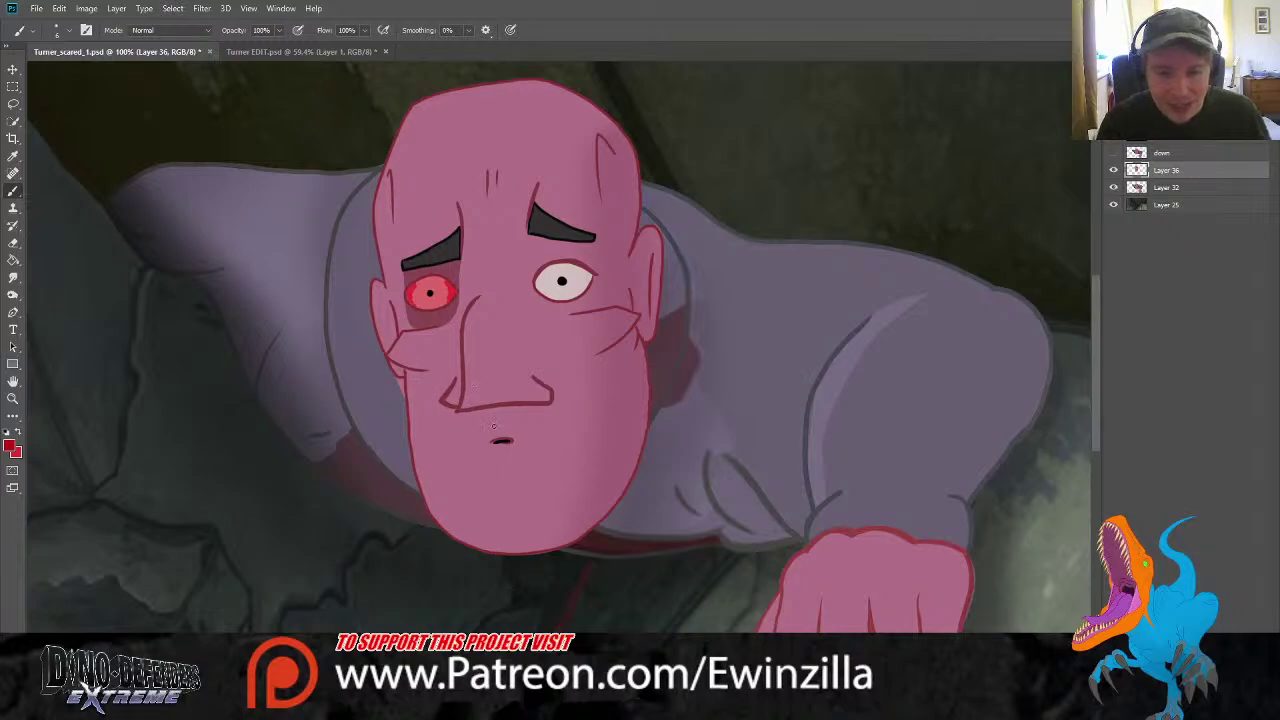
{"action": "left_click_drag", "start_coordinate": [480, 410], "coordinate": [492, 433]}
{"action": "key", "text": "ctrl+z"}
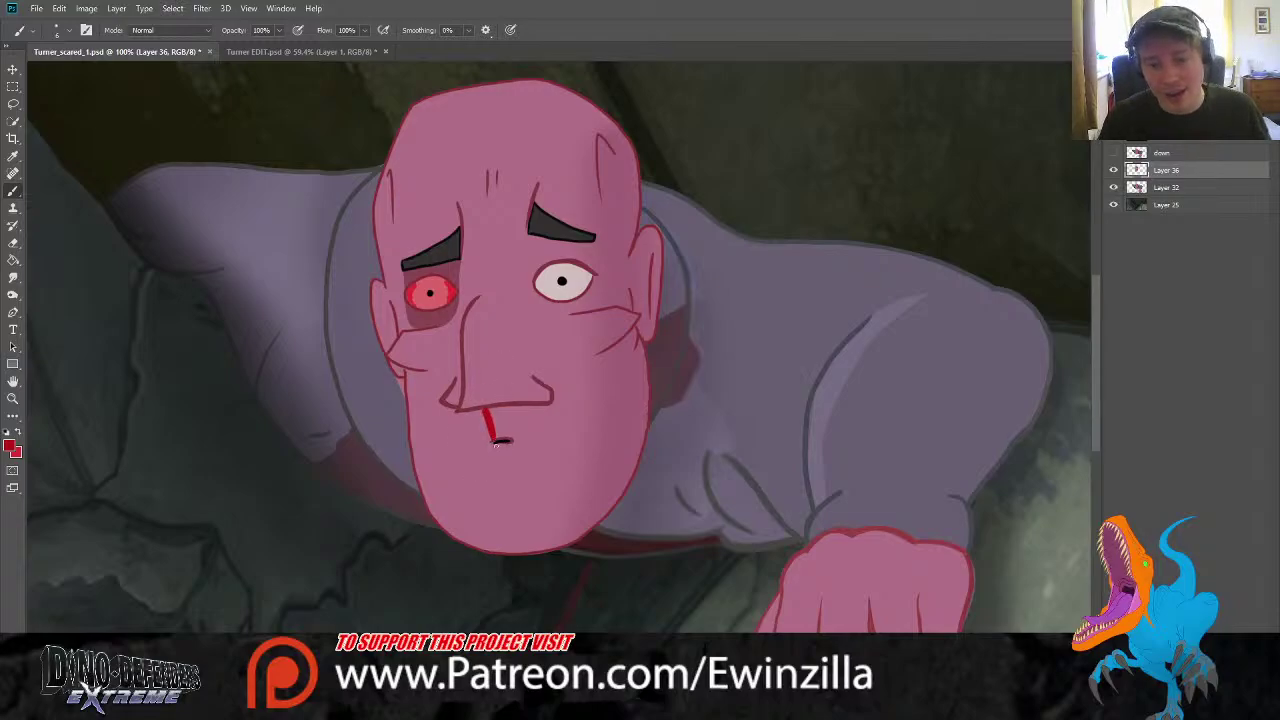
{"action": "left_click_drag", "start_coordinate": [496, 445], "coordinate": [499, 530]}
{"action": "key", "text": "ctrl+z"}
{"action": "left_click_drag", "start_coordinate": [496, 446], "coordinate": [500, 549]}
{"action": "key", "text": "ctrl+z"}
{"action": "left_click_drag", "start_coordinate": [495, 445], "coordinate": [504, 549]}
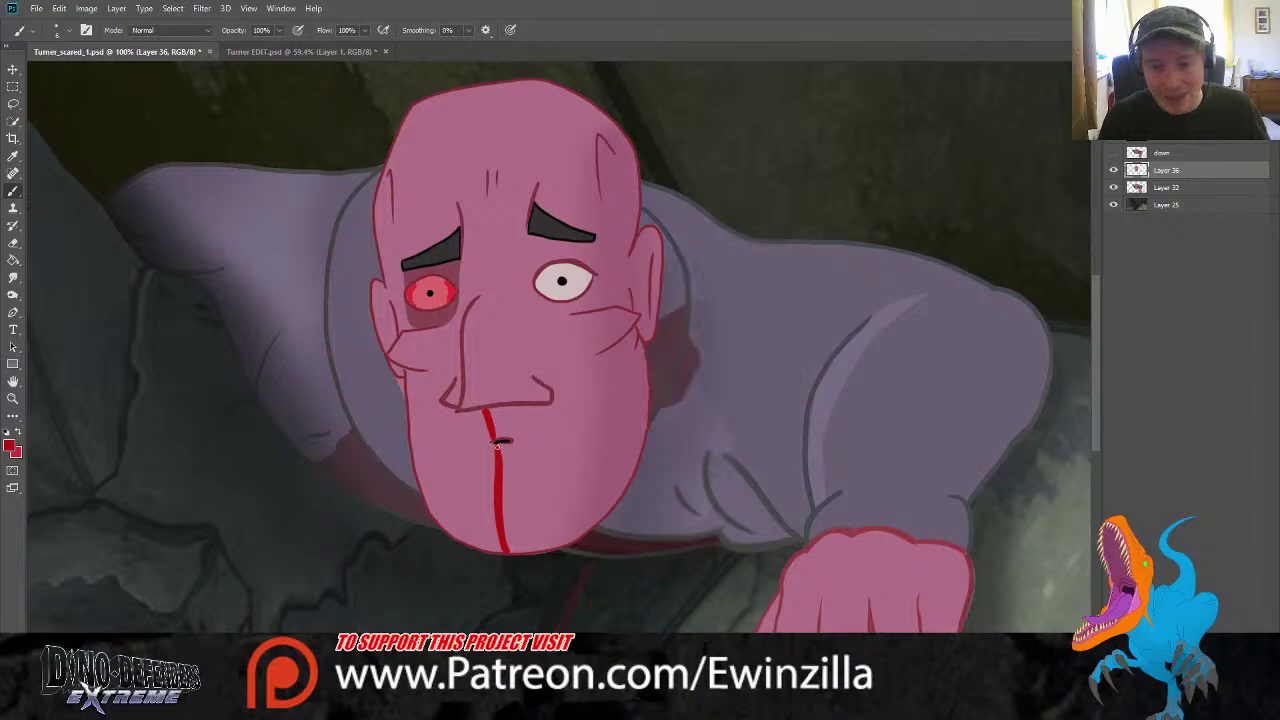
Switch to the Smudge tool and reduce its brush size for fine line work
{"action": "left_click", "coordinate": [13, 277]}
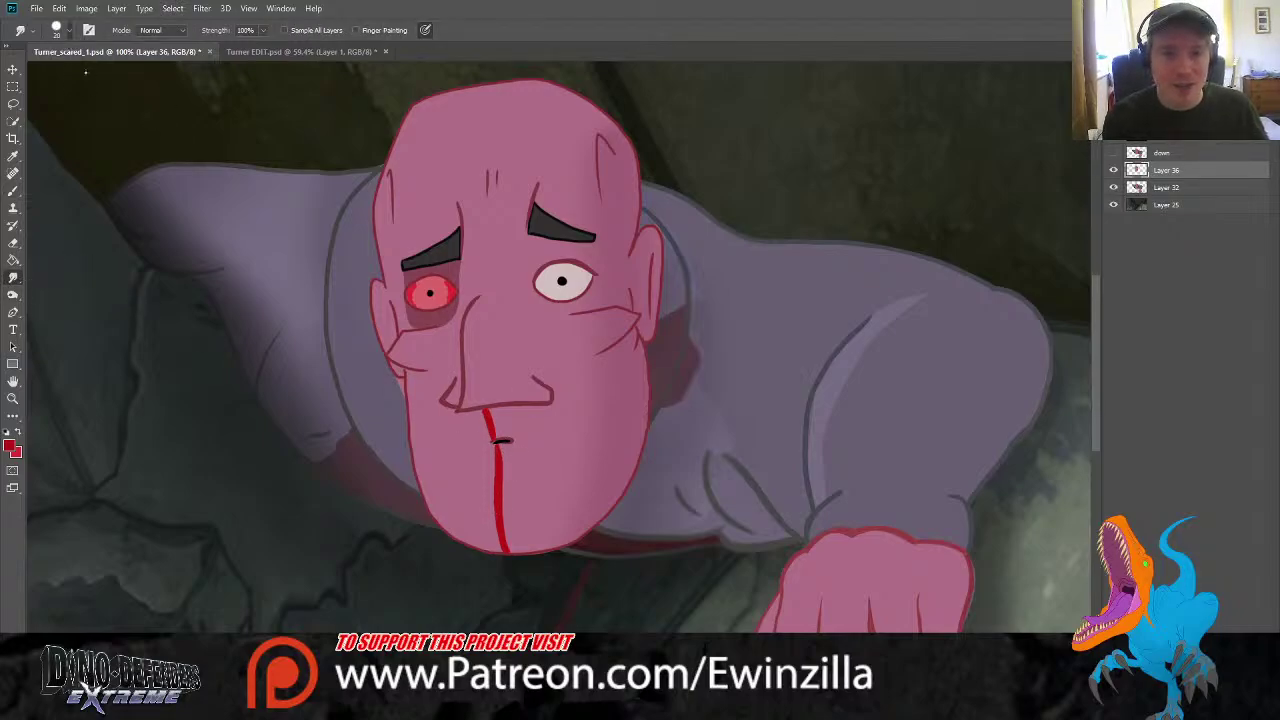
{"action": "key", "text": "bracketleft"}
{"action": "key", "text": "bracketleft"}
{"action": "key", "text": "bracketleft"}
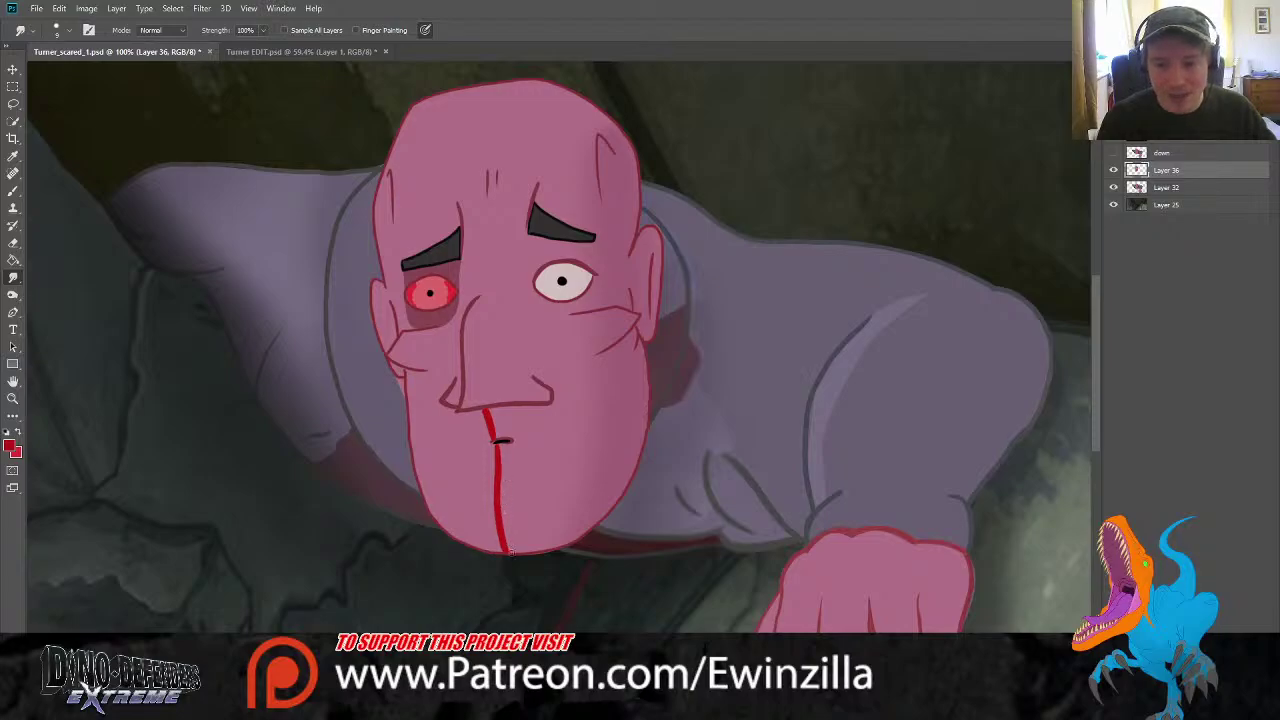
Compare the raised head on Layer 36 with the "down" pose by repeatedly showing and hiding the "down" layer
{"action": "left_click", "coordinate": [1114, 153]}
{"action": "left_click", "coordinate": [1115, 155]}
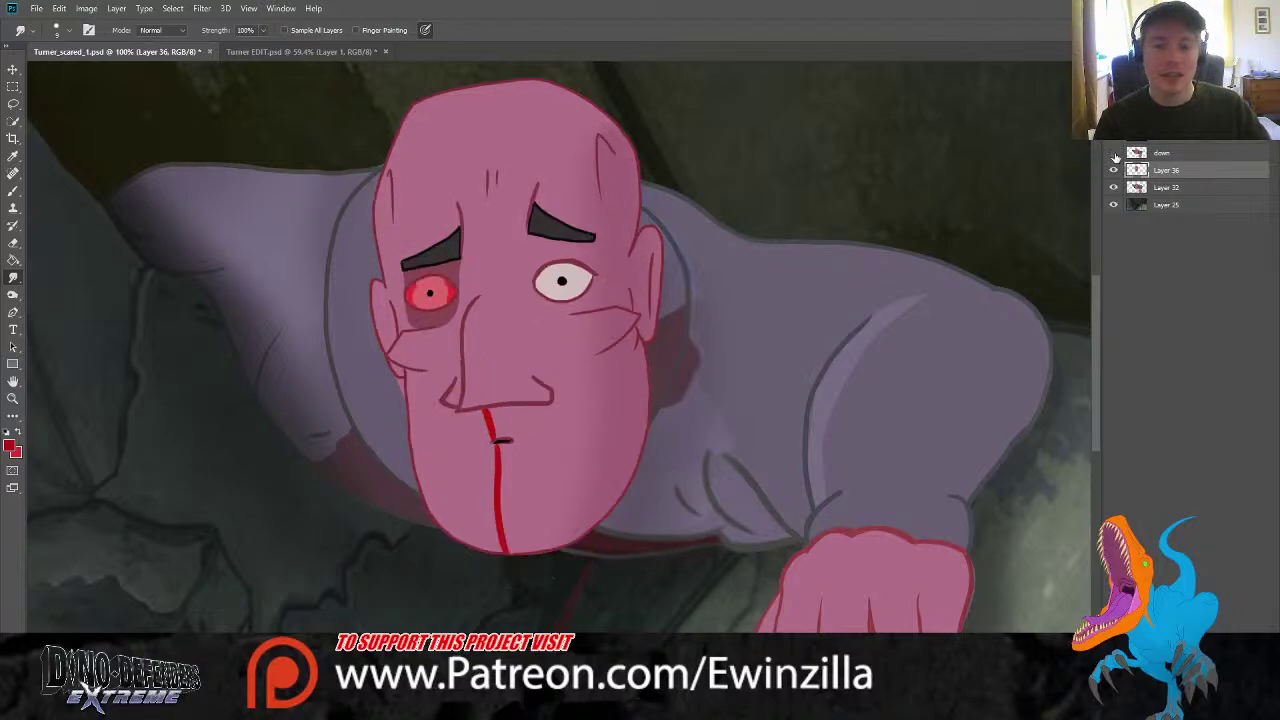
{"action": "left_click", "coordinate": [1115, 155]}
{"action": "left_click", "coordinate": [1115, 155]}
{"action": "left_click", "coordinate": [1116, 155]}
{"action": "left_click", "coordinate": [1116, 155]}
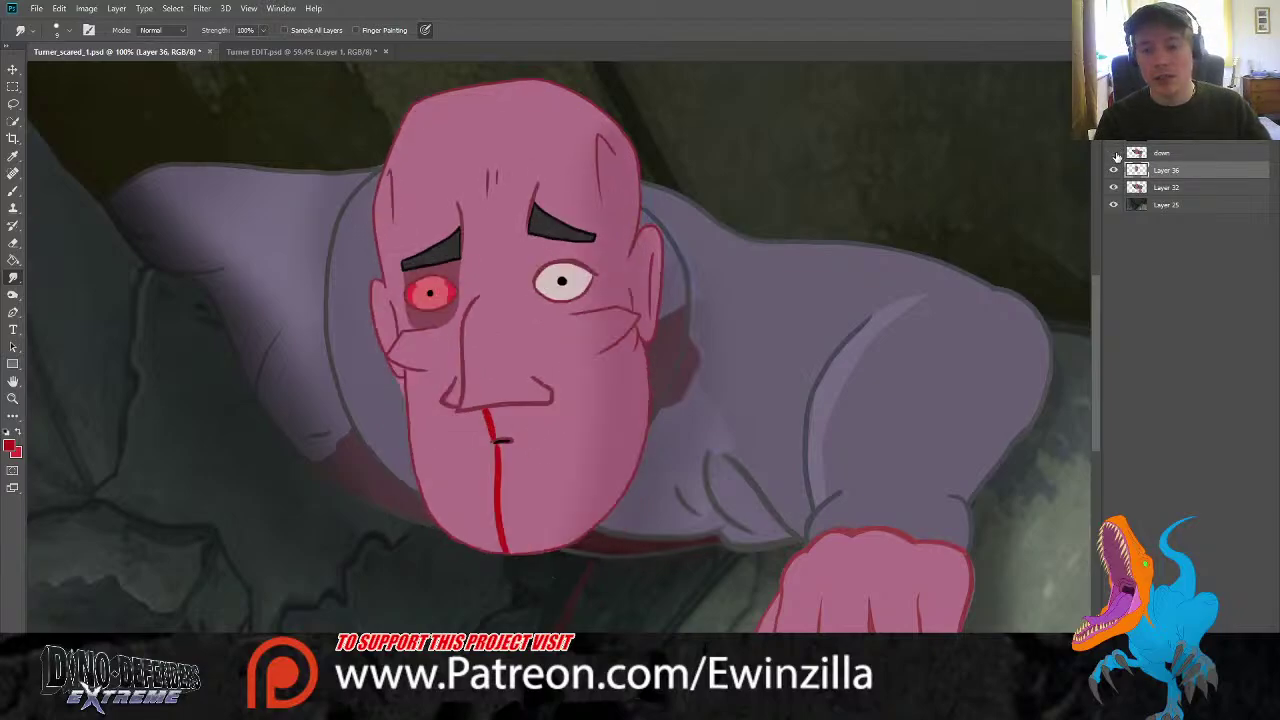
{"action": "left_click", "coordinate": [1116, 155]}
{"action": "left_click", "coordinate": [1116, 155]}
{"action": "left_click", "coordinate": [1116, 155]}
{"action": "left_click", "coordinate": [1116, 155]}
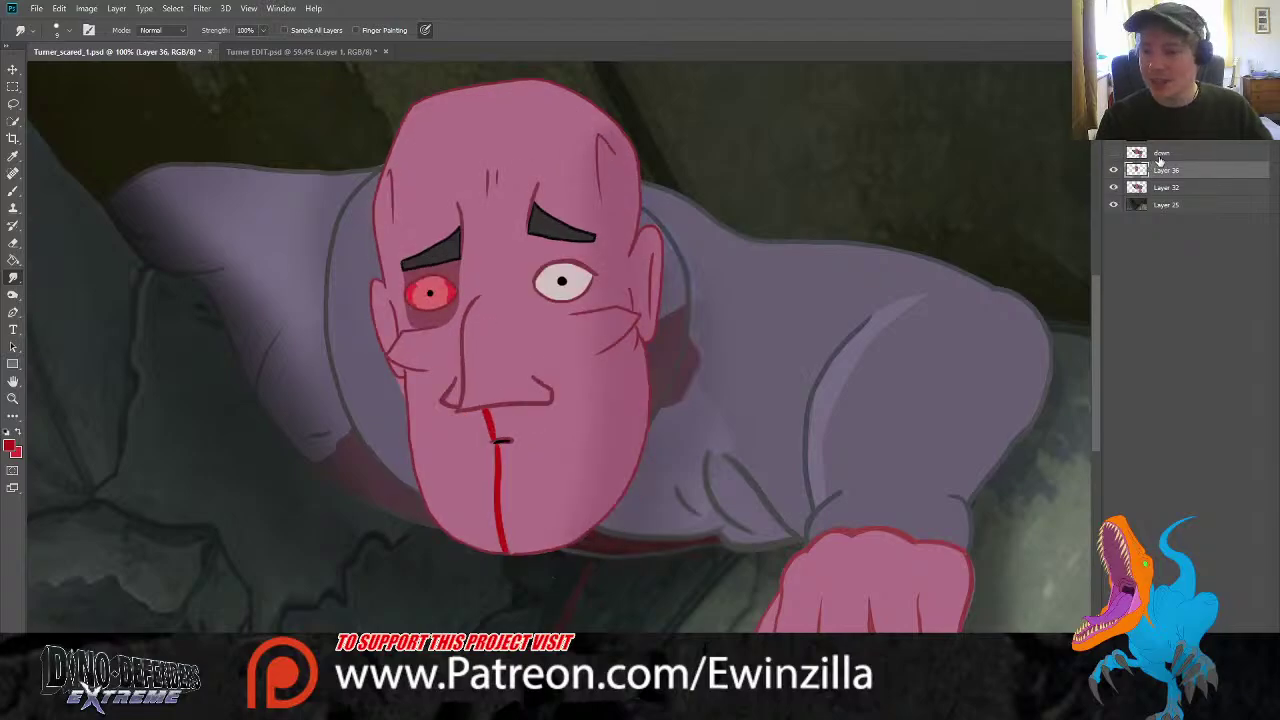
{"action": "left_click", "coordinate": [1114, 153]}
{"action": "left_click", "coordinate": [1114, 153]}
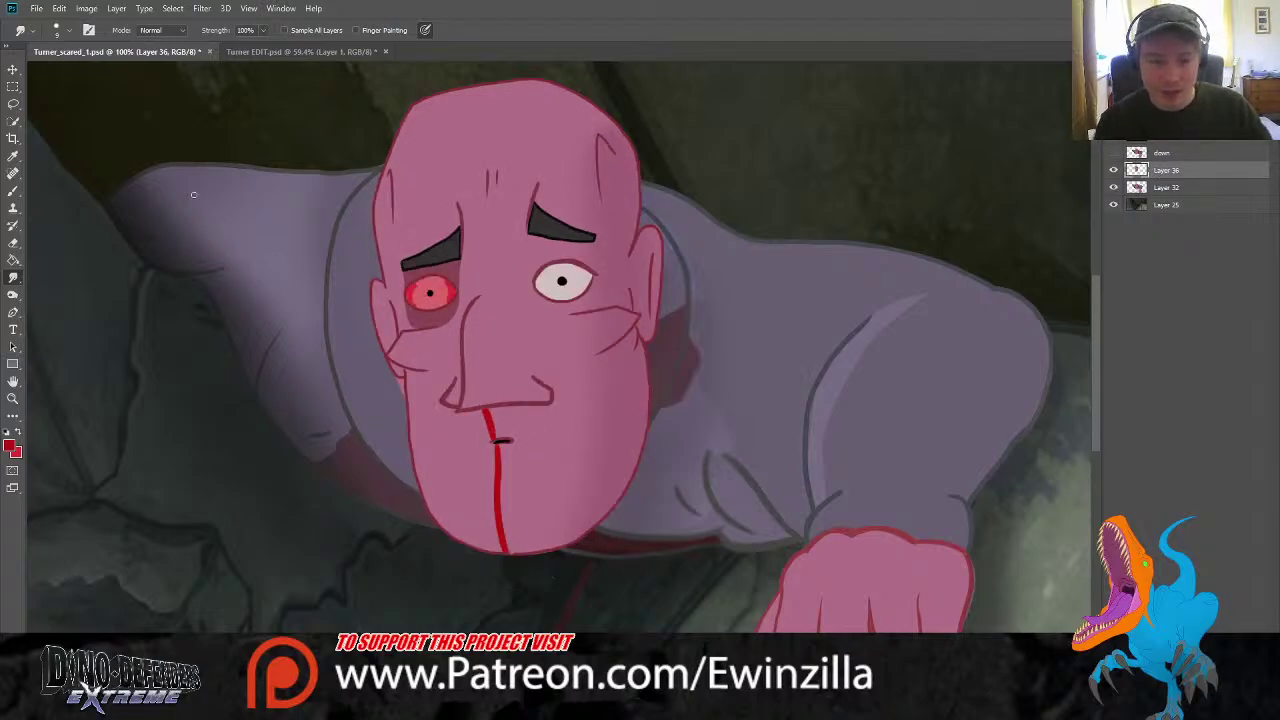
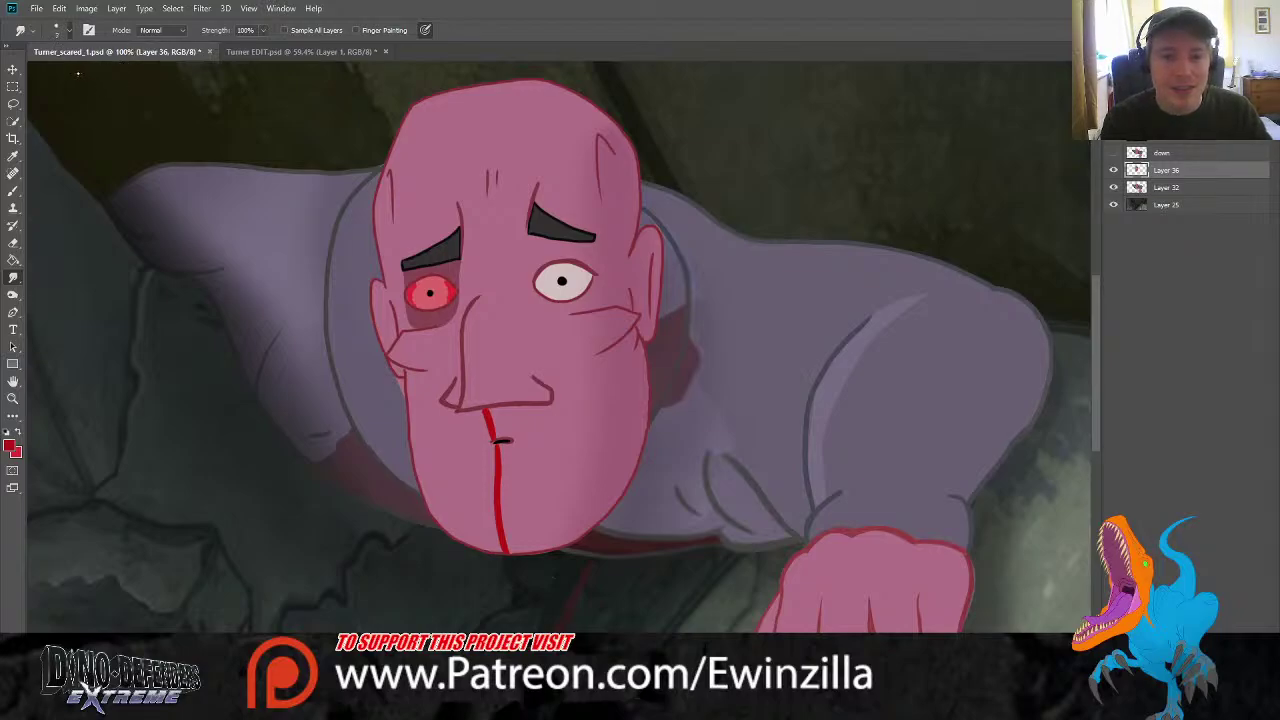
Smudge the jaw outline beside the shadowed cheek upward into a short crease inside the face
{"action": "left_click_drag", "start_coordinate": [622, 493], "coordinate": [635, 430]}
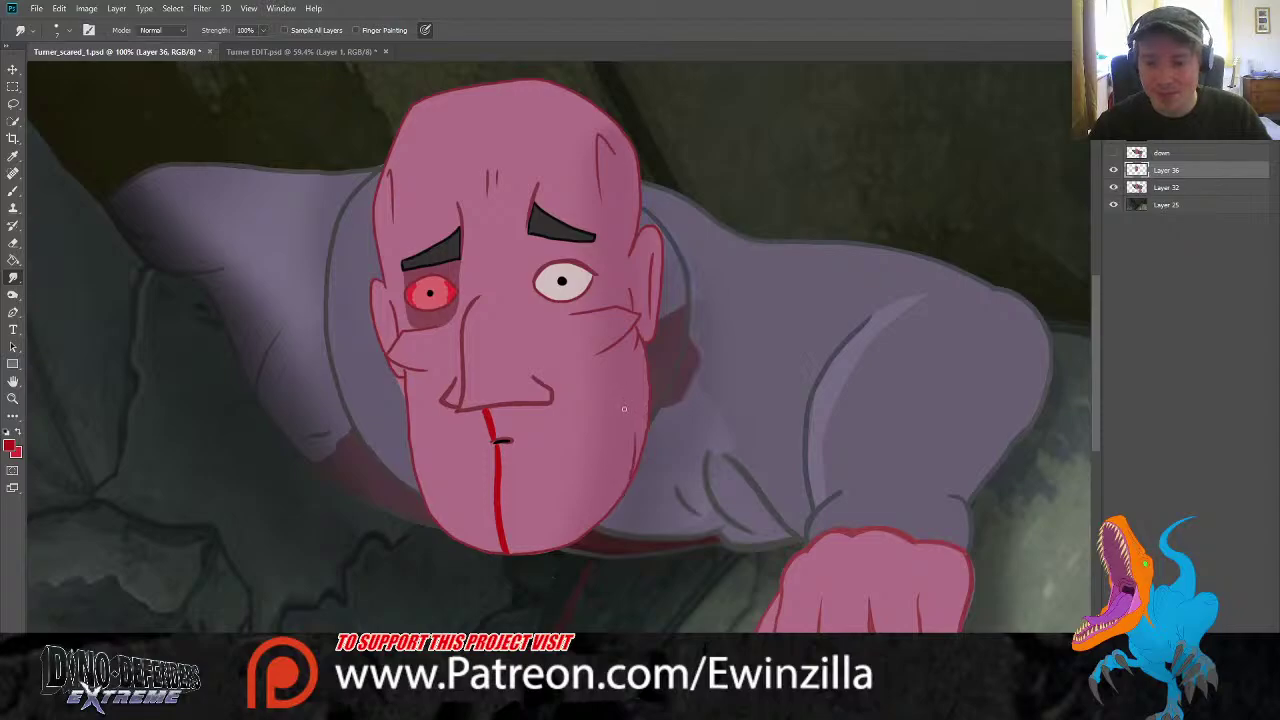
{"action": "key", "text": "ctrl+z"}
{"action": "left_click_drag", "start_coordinate": [623, 492], "coordinate": [632, 419]}
{"action": "key", "text": "ctrl+z"}
{"action": "left_click_drag", "start_coordinate": [620, 490], "coordinate": [634, 425]}
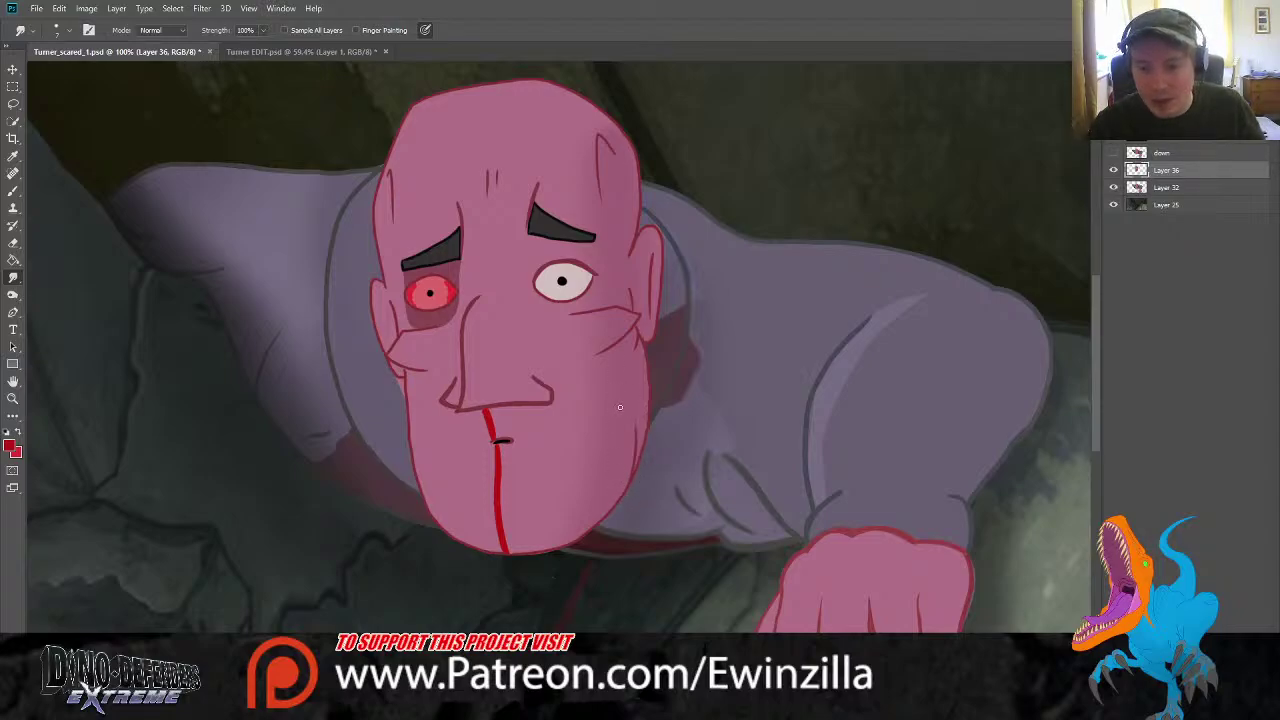
Check the raised head against the "down" pose, both close up and with the whole frame in view
{"action": "left_click", "coordinate": [1114, 153]}
{"action": "left_click", "coordinate": [1114, 153]}
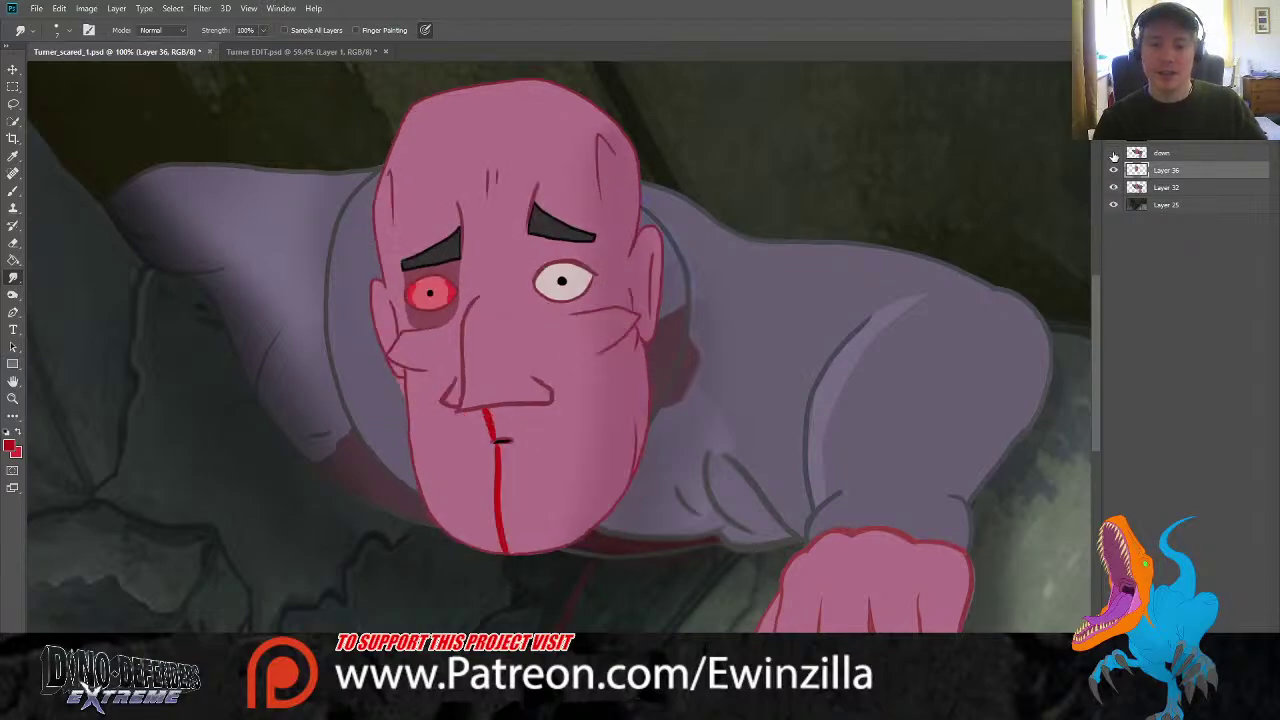
{"action": "left_click", "coordinate": [1114, 153]}
{"action": "left_click", "coordinate": [1114, 153]}
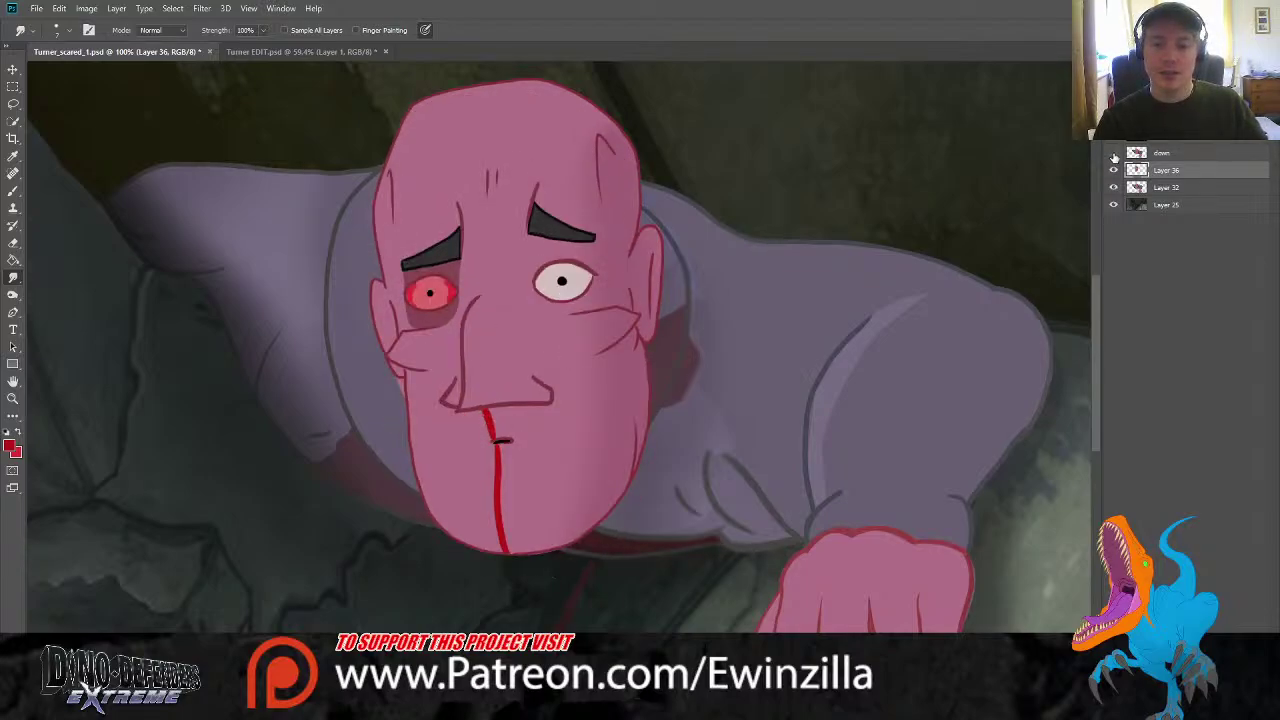
{"action": "left_click", "coordinate": [1114, 153]}
{"action": "left_click", "coordinate": [1114, 153]}
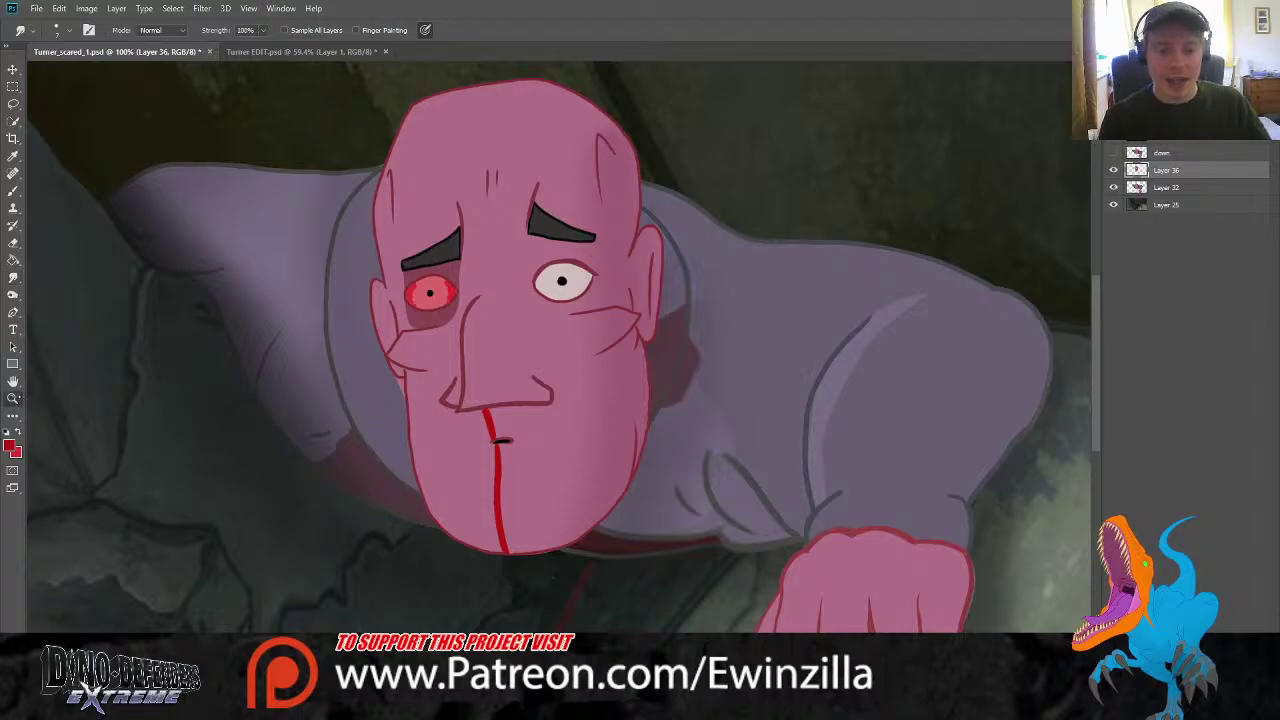
{"action": "key", "text": "z"}
{"action": "key", "text": "ctrl+0"}
{"action": "left_click", "coordinate": [1113, 154]}
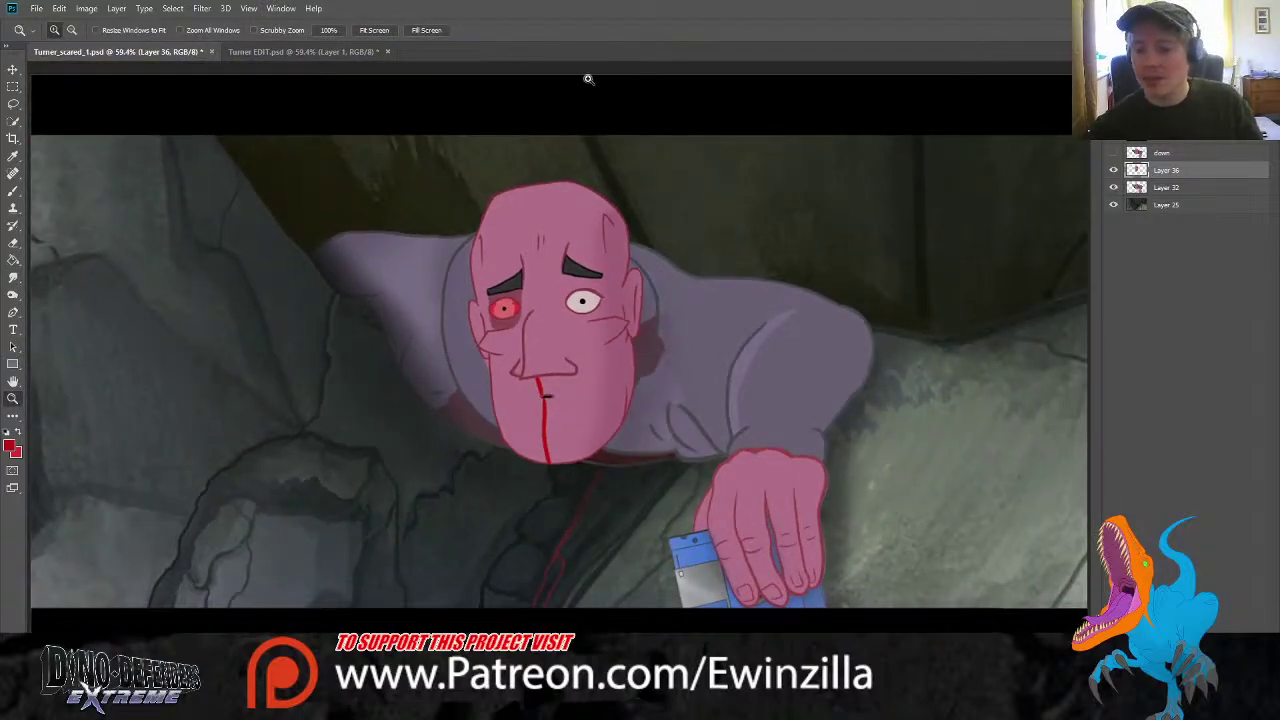
{"action": "left_click", "coordinate": [1113, 154]}
{"action": "left_click", "coordinate": [1113, 154]}
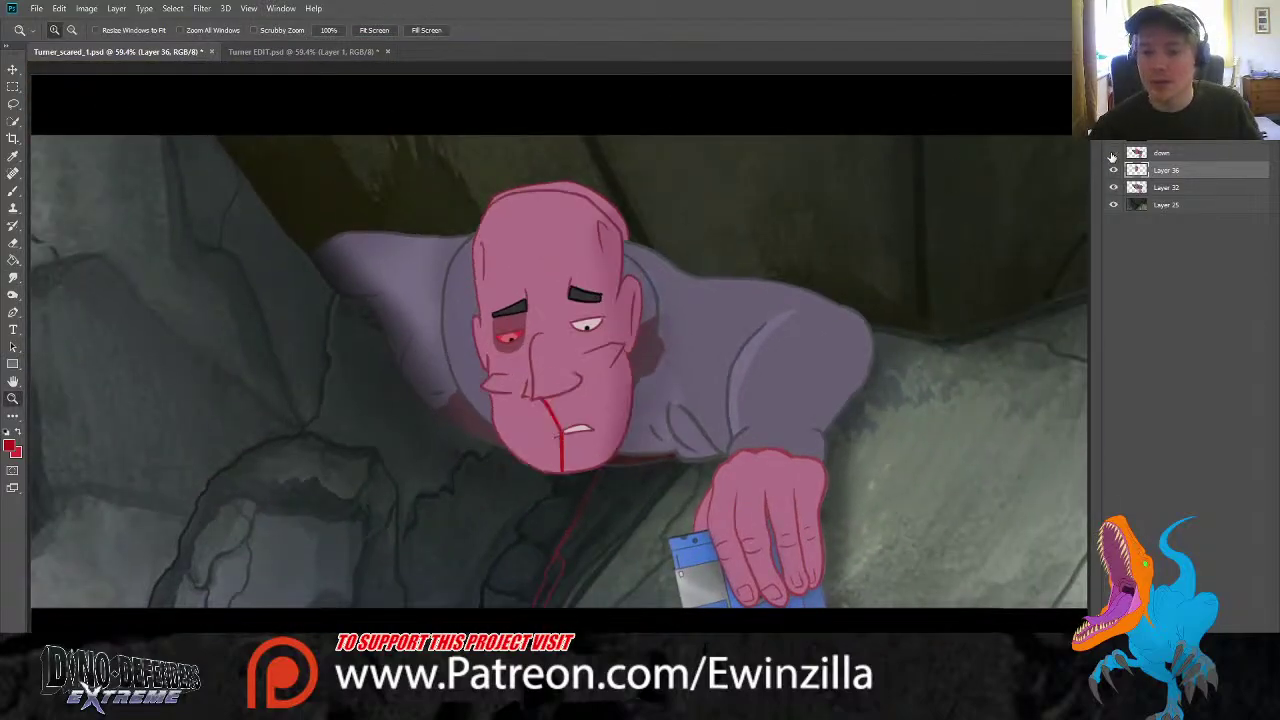
{"action": "left_click", "coordinate": [1113, 154]}
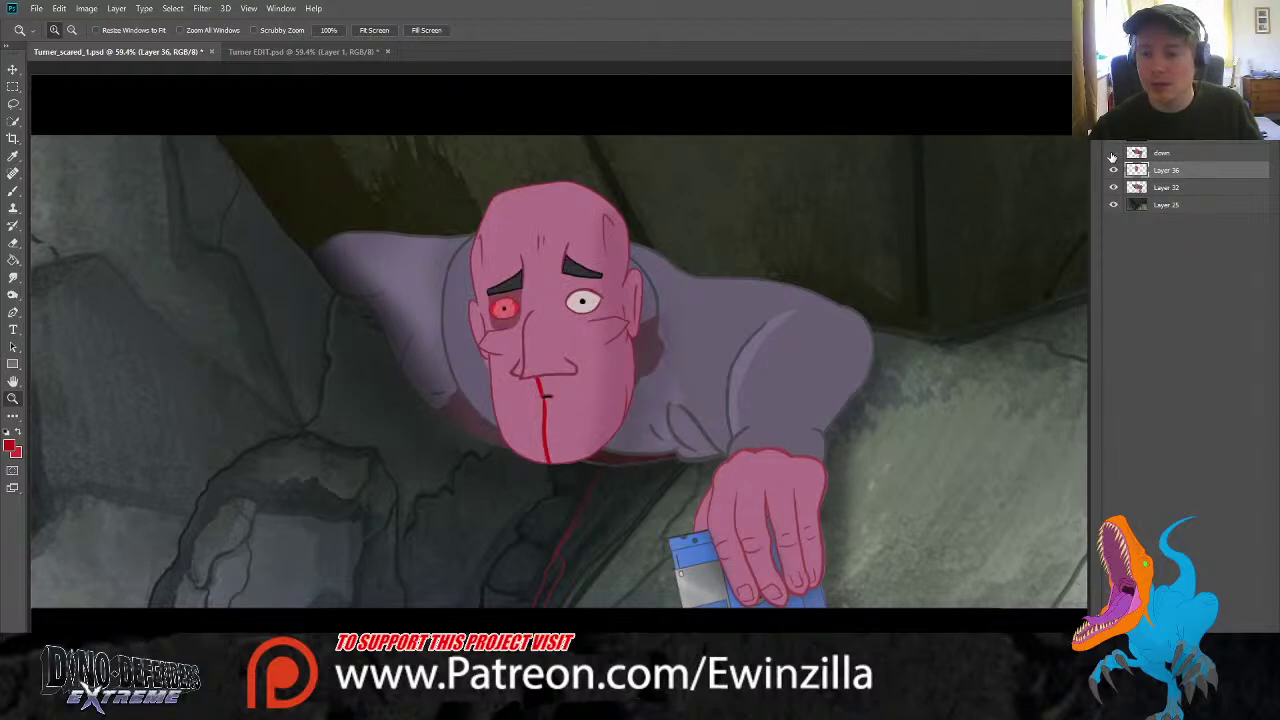
Lasso the bent arm and hand on Layer 32, warp them slightly downward, and clear the selection
{"action": "left_click", "coordinate": [1160, 188]}
{"action": "left_click", "coordinate": [13, 104]}
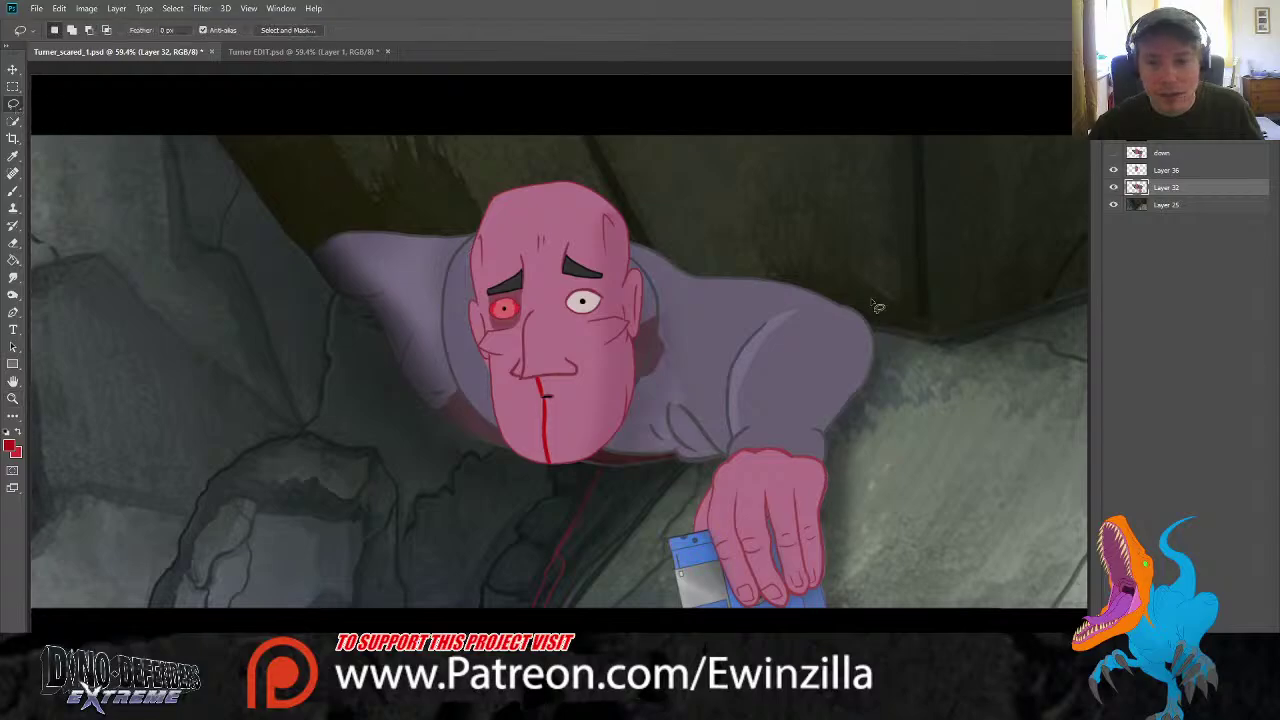
{"action": "mouse_move", "coordinate": [868, 298]}
{"action": "left_mouse_down"}
{"action": "mouse_move", "coordinate": [765, 268]}
{"action": "mouse_move", "coordinate": [712, 318]}
{"action": "mouse_move", "coordinate": [735, 458]}
{"action": "mouse_move", "coordinate": [716, 482]}
{"action": "mouse_move", "coordinate": [680, 628]}
{"action": "mouse_move", "coordinate": [935, 462]}
{"action": "mouse_move", "coordinate": [912, 288]}
{"action": "left_mouse_up"}
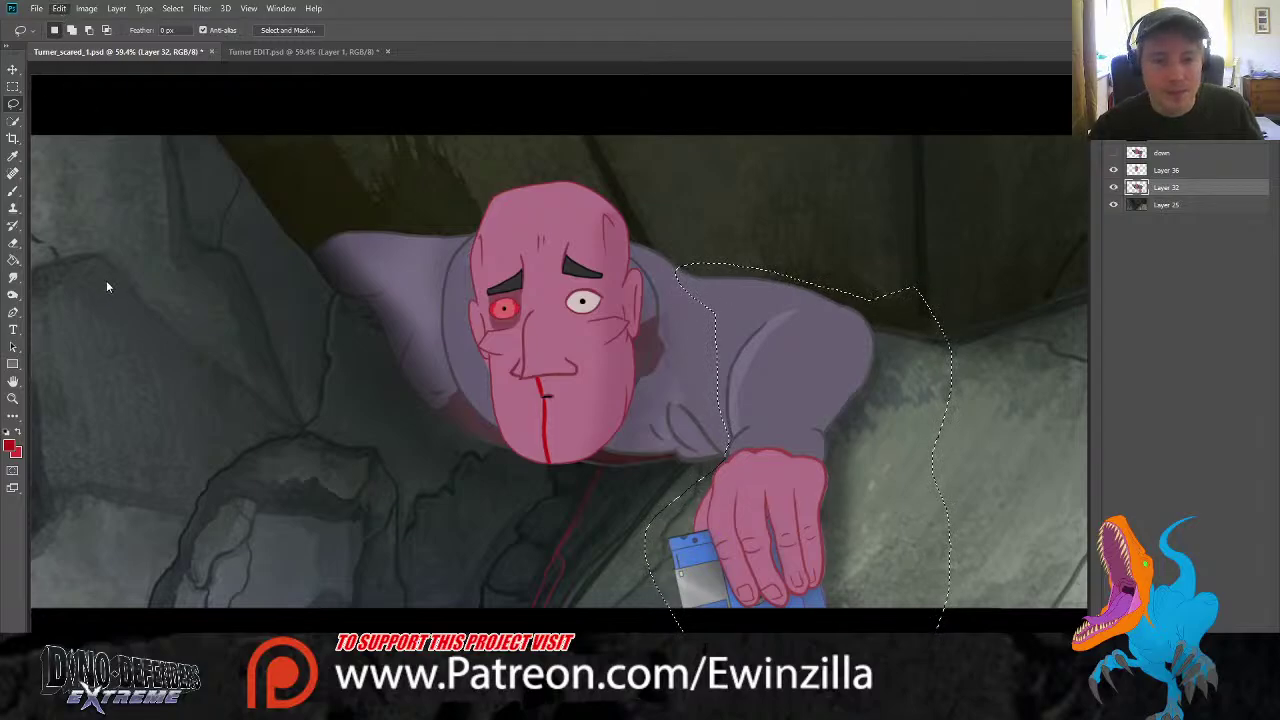
{"action": "key", "text": "ctrl+t"}
{"action": "left_click_drag", "start_coordinate": [784, 482], "coordinate": [786, 502]}
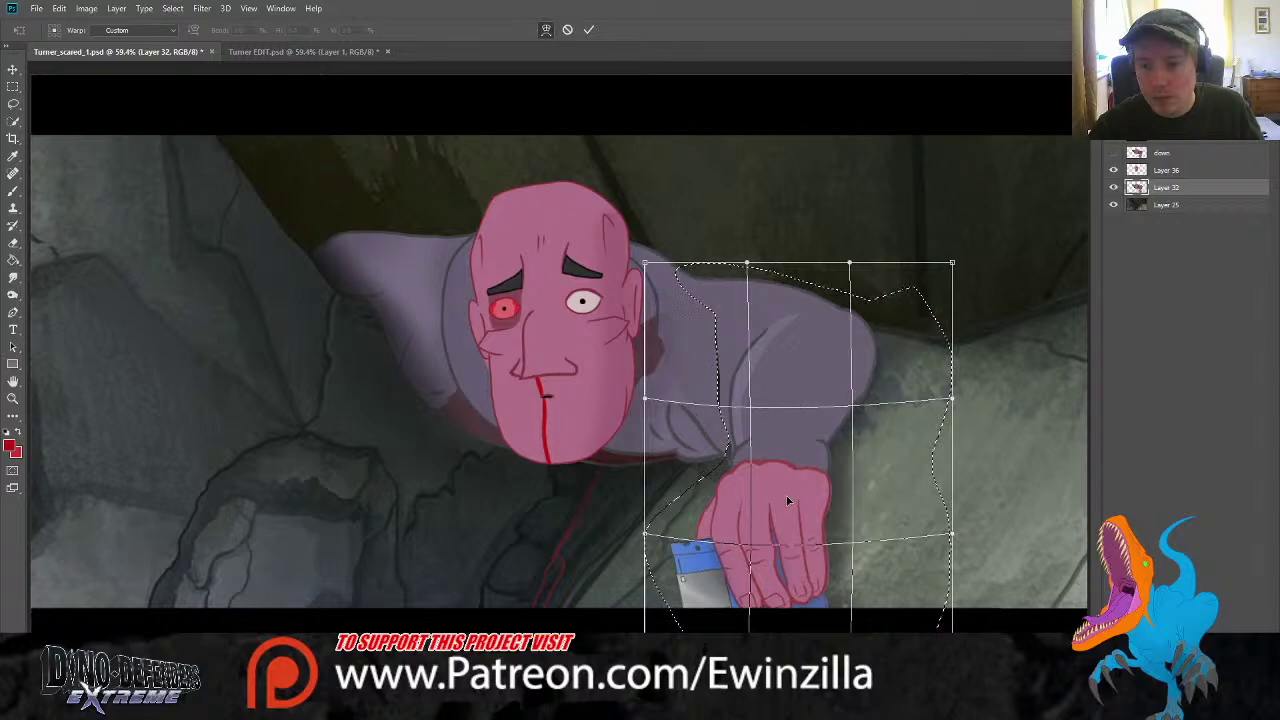
{"action": "key", "text": "Return"}
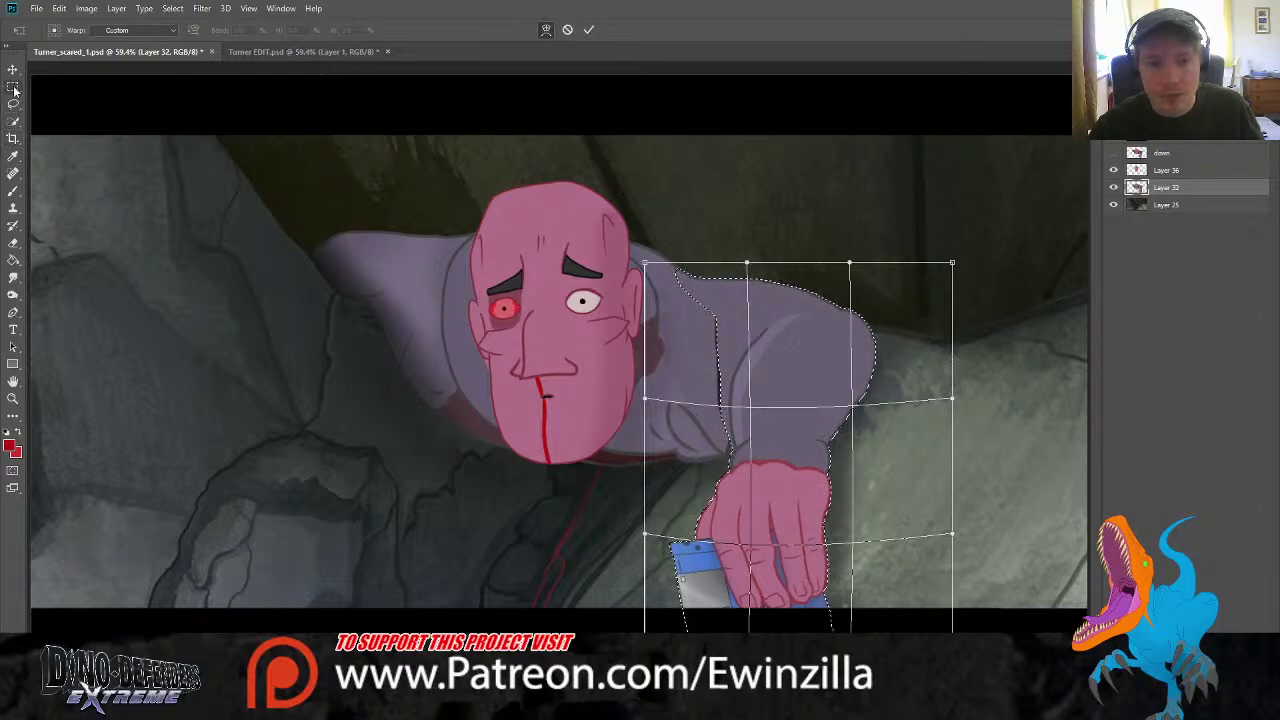
{"action": "key", "text": "Return"}
{"action": "key", "text": "ctrl+d"}
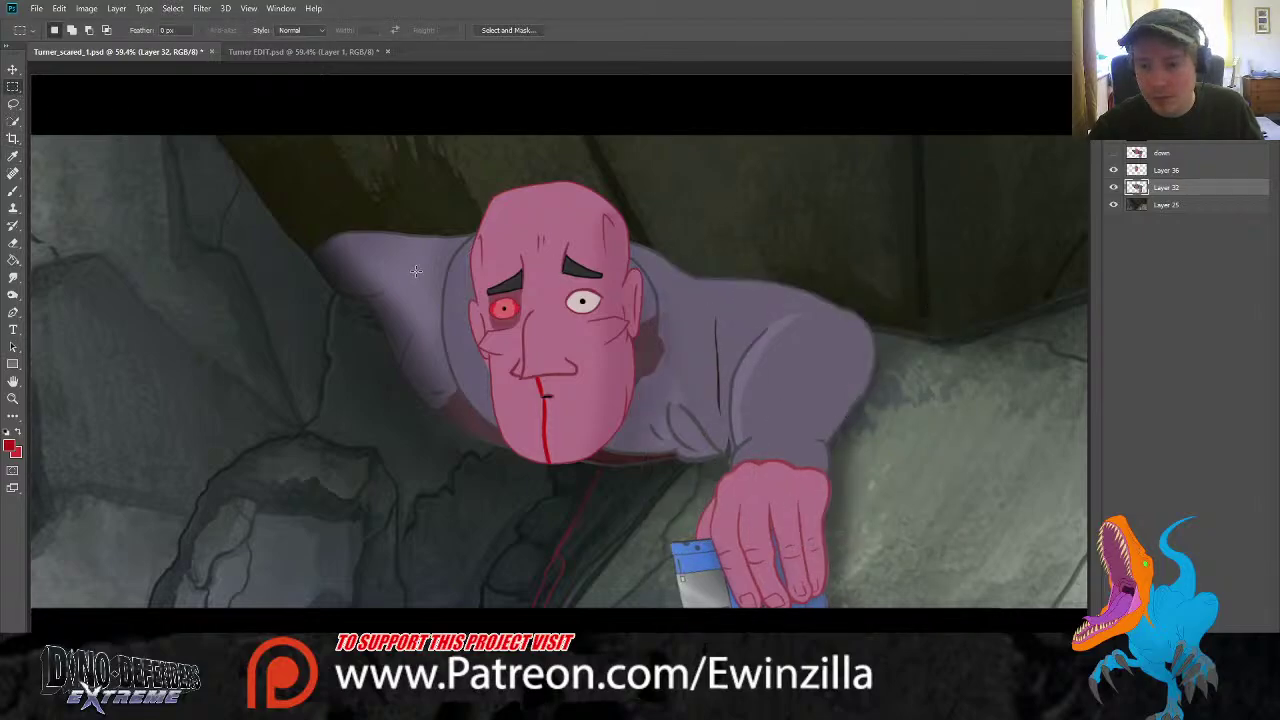
Smudge the surrounding shirt colour over the gap the warp left along the torso and beside the wrist
{"action": "left_click", "coordinate": [13, 398]}
{"action": "left_click", "coordinate": [917, 469]}
{"action": "left_click", "coordinate": [910, 467]}
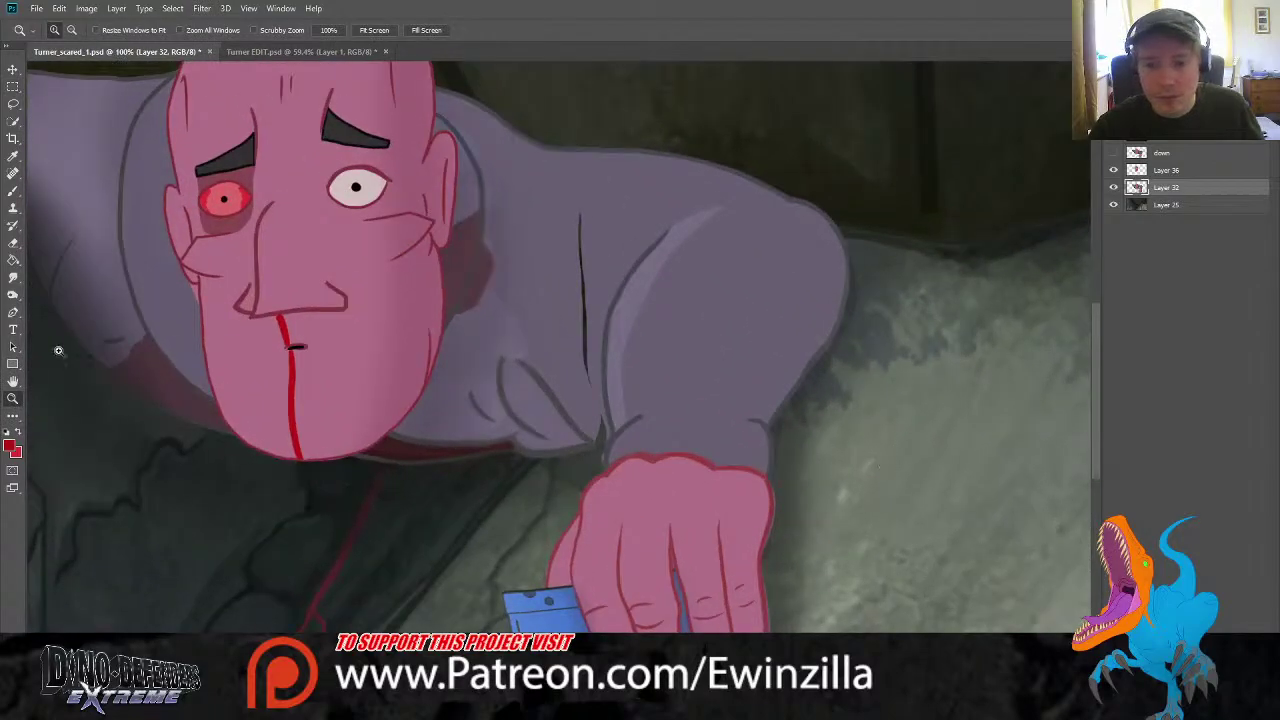
{"action": "left_click", "coordinate": [13, 277]}
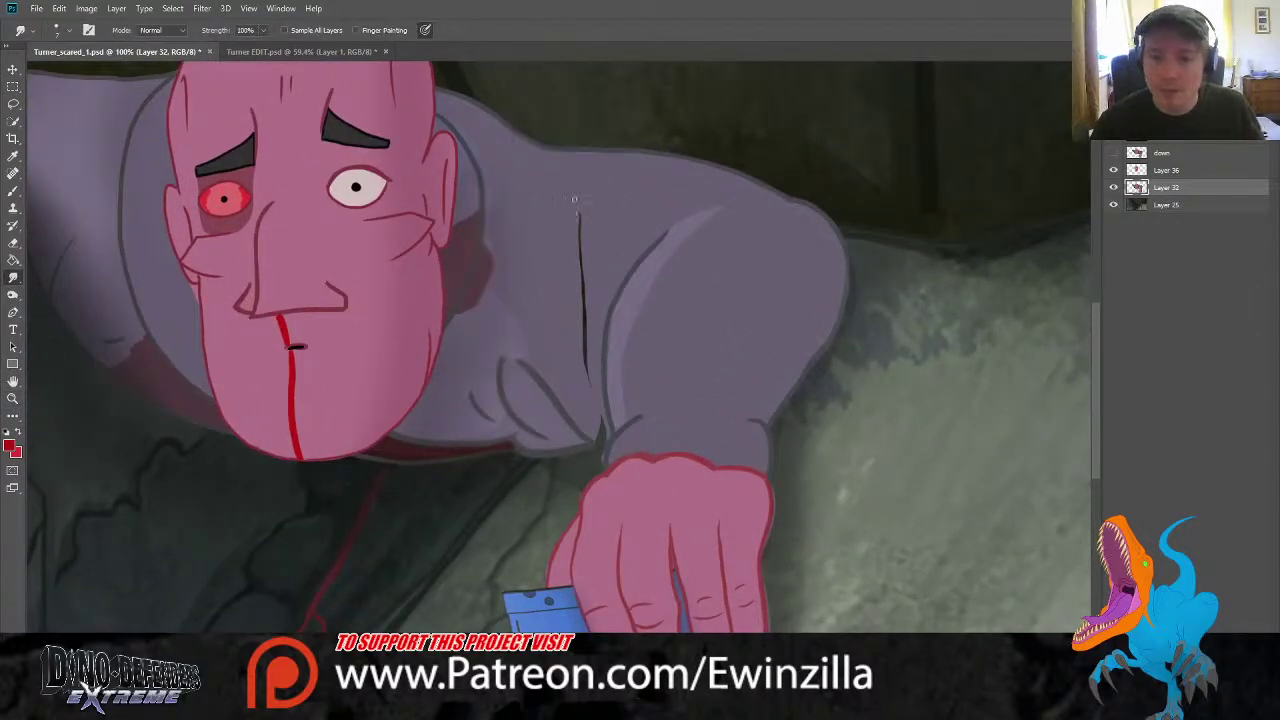
{"action": "left_click_drag", "start_coordinate": [577, 200], "coordinate": [582, 300]}
{"action": "left_click_drag", "start_coordinate": [577, 226], "coordinate": [587, 378]}
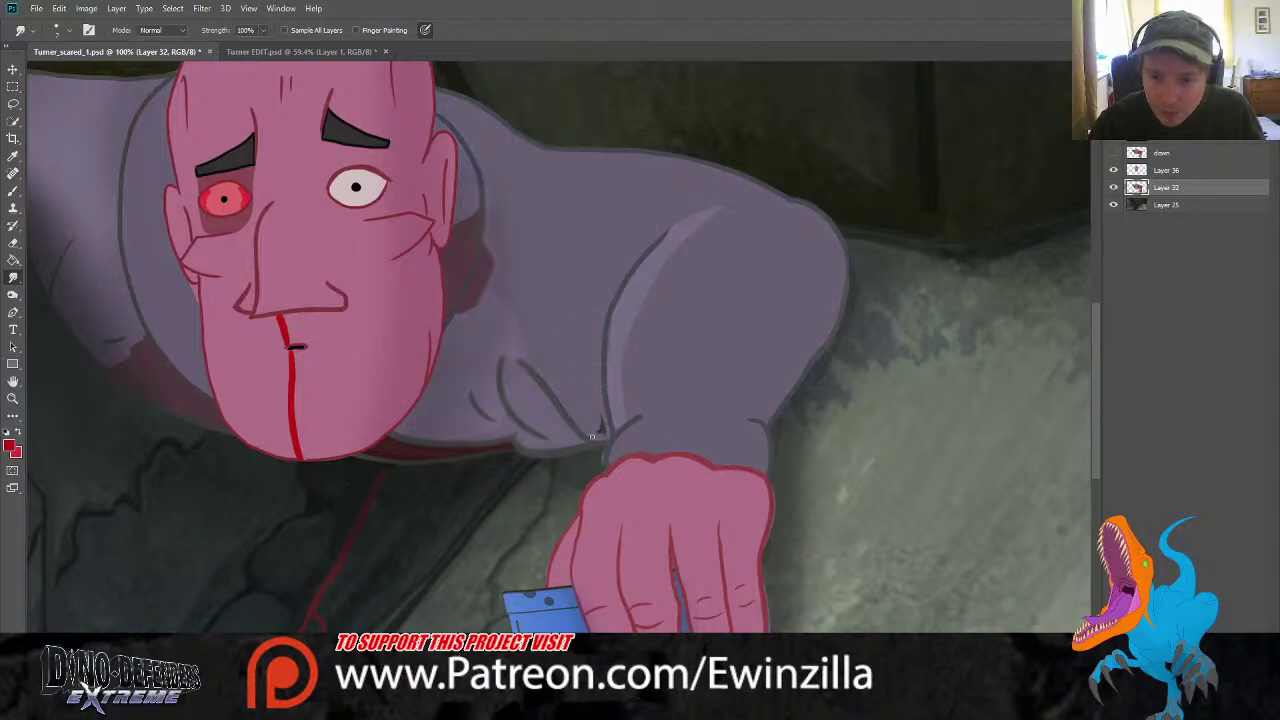
{"action": "left_click_drag", "start_coordinate": [606, 434], "coordinate": [602, 415]}
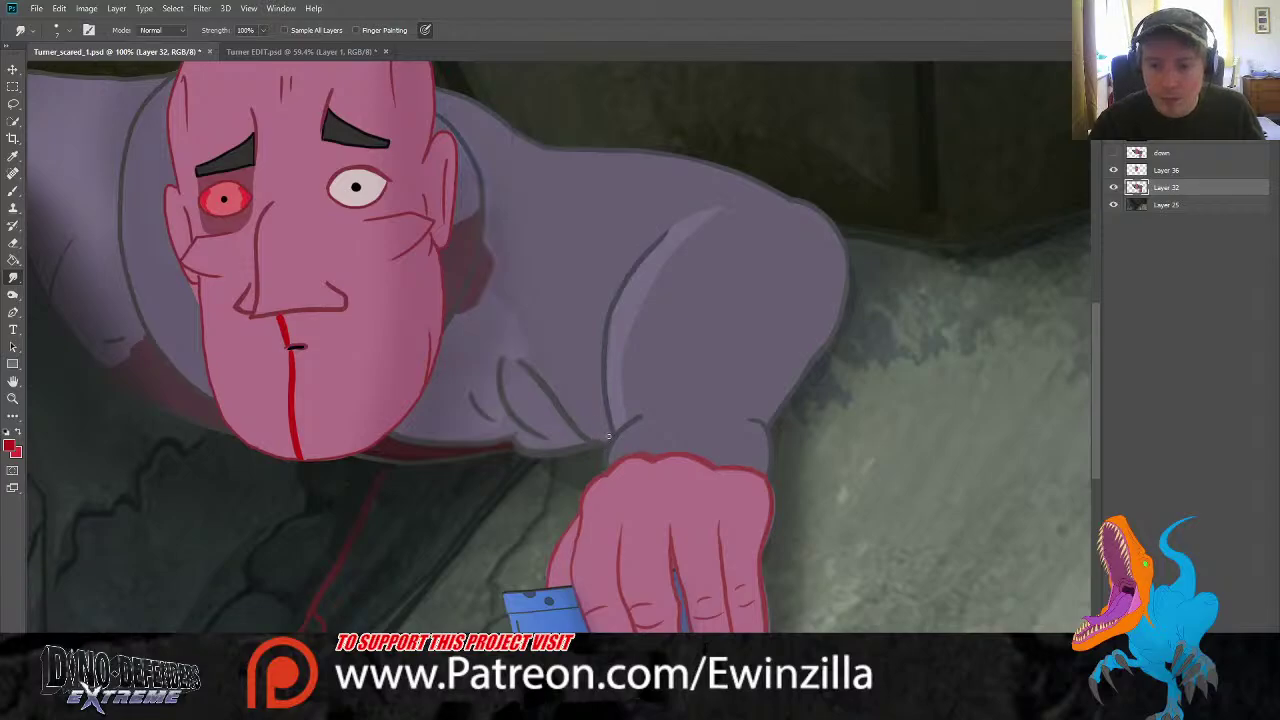
Compare the warped arm and raised head with the "down" pose across the whole frame
{"action": "left_click", "coordinate": [13, 398]}
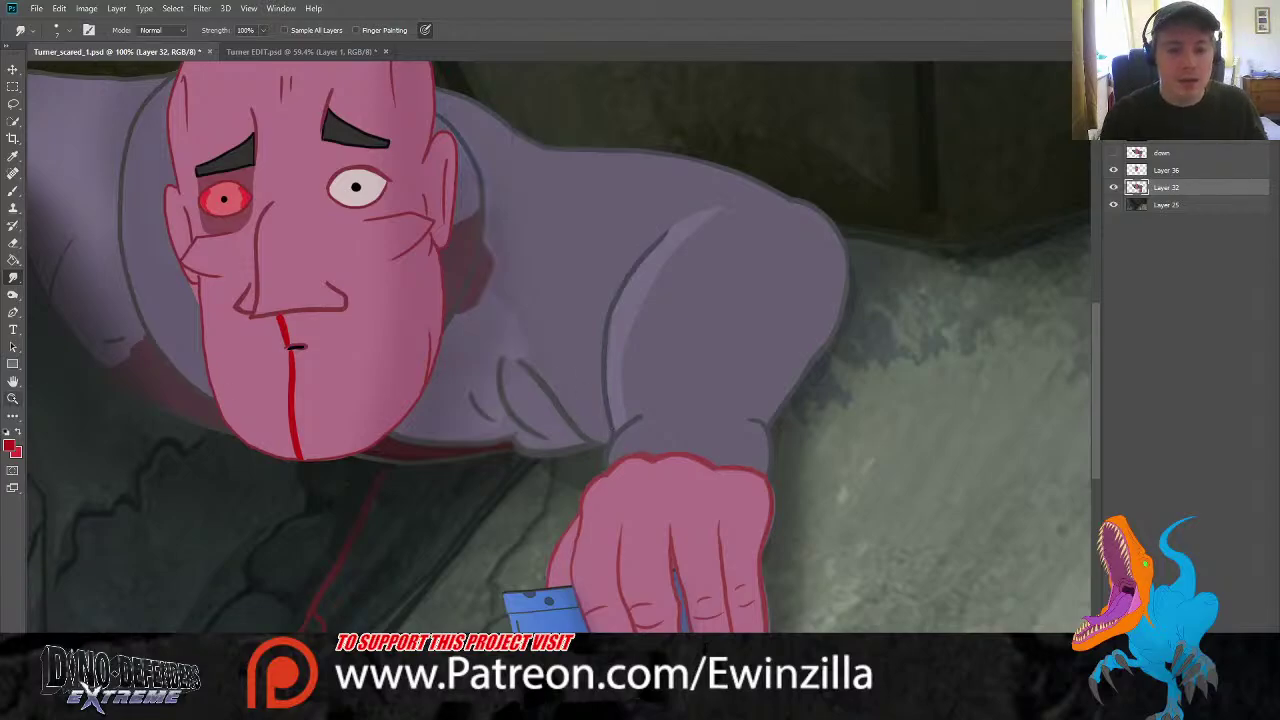
{"action": "left_click", "coordinate": [374, 30]}
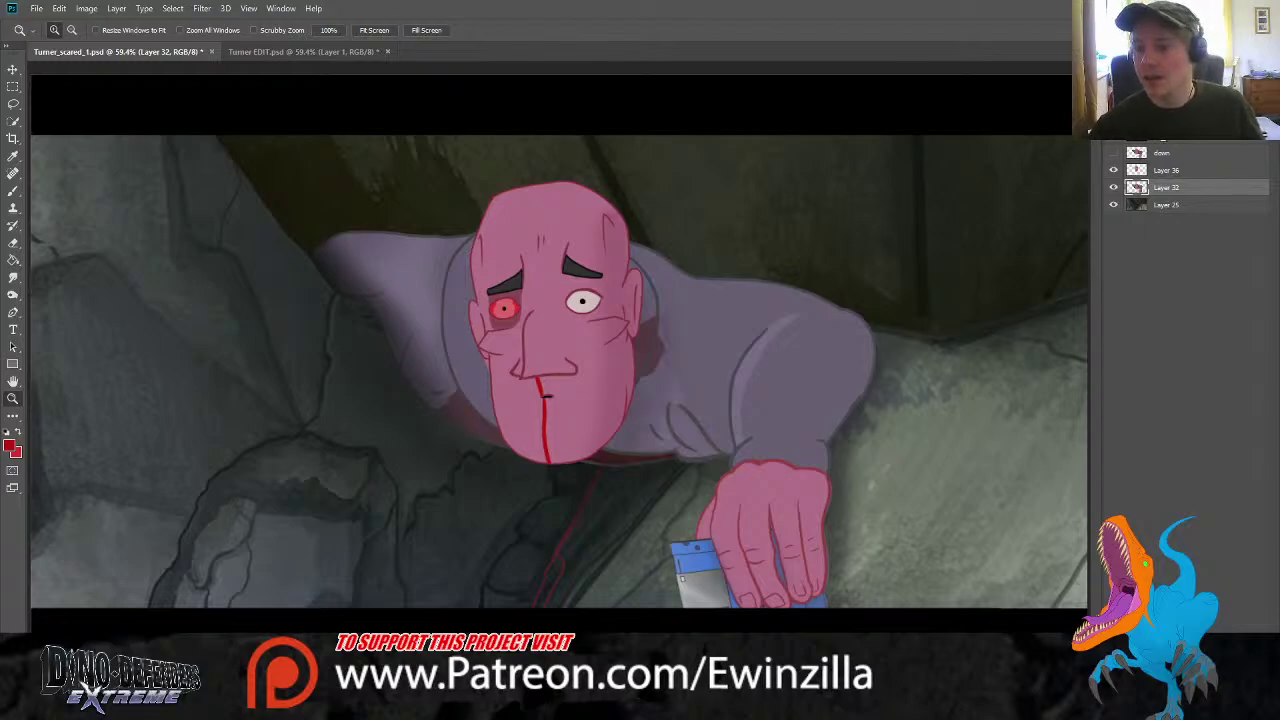
{"action": "left_click", "coordinate": [1114, 153]}
{"action": "left_click", "coordinate": [1113, 153]}
{"action": "left_click", "coordinate": [1112, 154]}
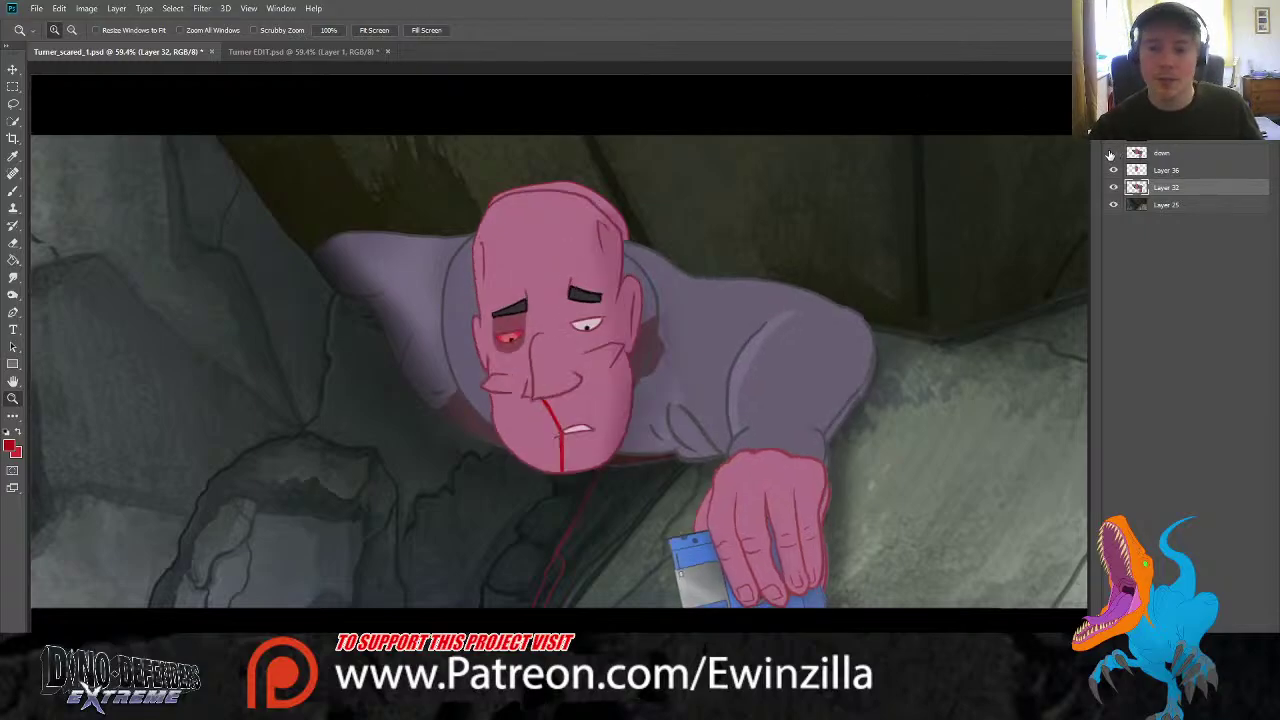
{"action": "left_click", "coordinate": [1111, 154]}
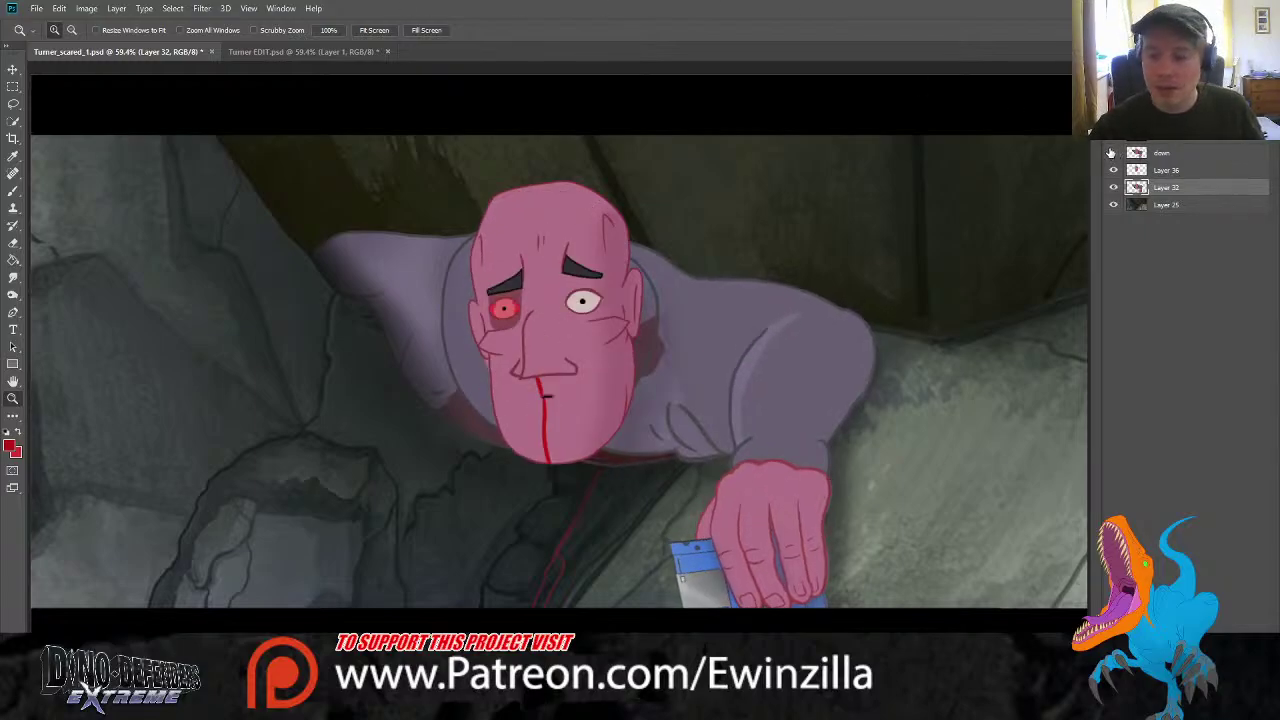
Smudge the shirt's crease lines and lower outline beside the wrist on Layer 32, thinning the folds into tapered strokes
{"action": "left_click", "coordinate": [1110, 153]}
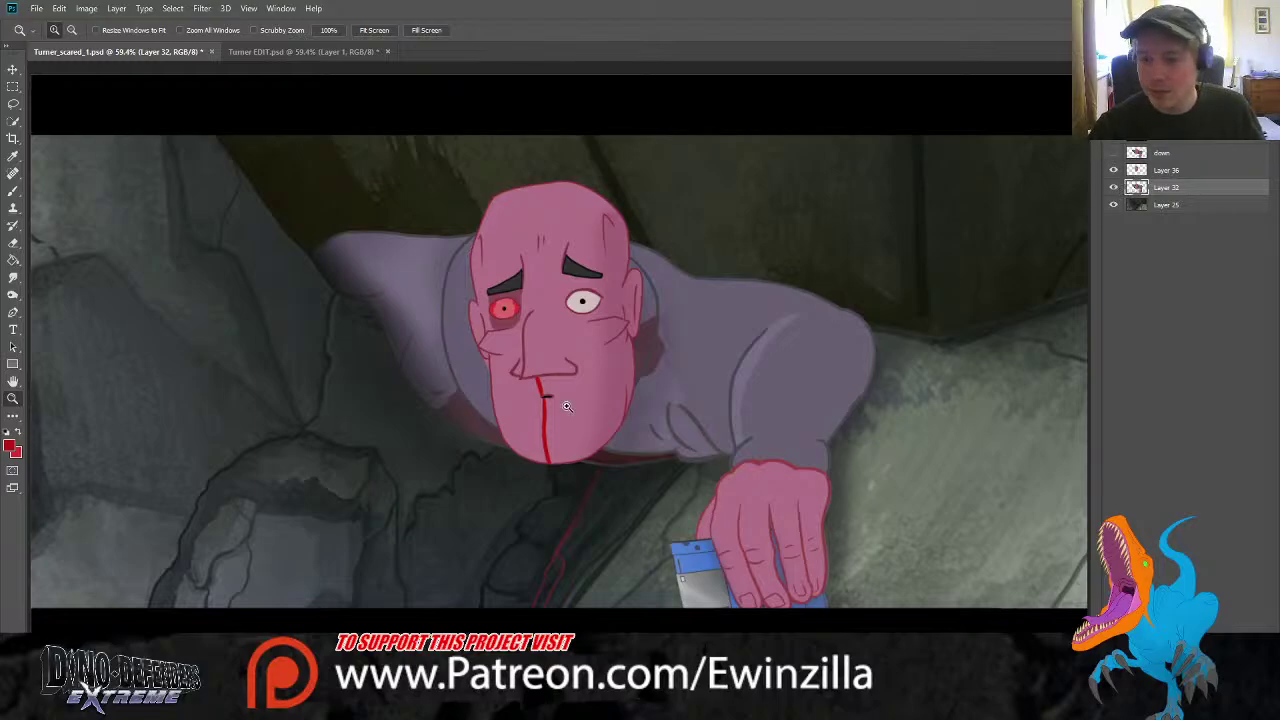
{"action": "left_click", "coordinate": [732, 455]}
{"action": "left_click", "coordinate": [732, 455]}
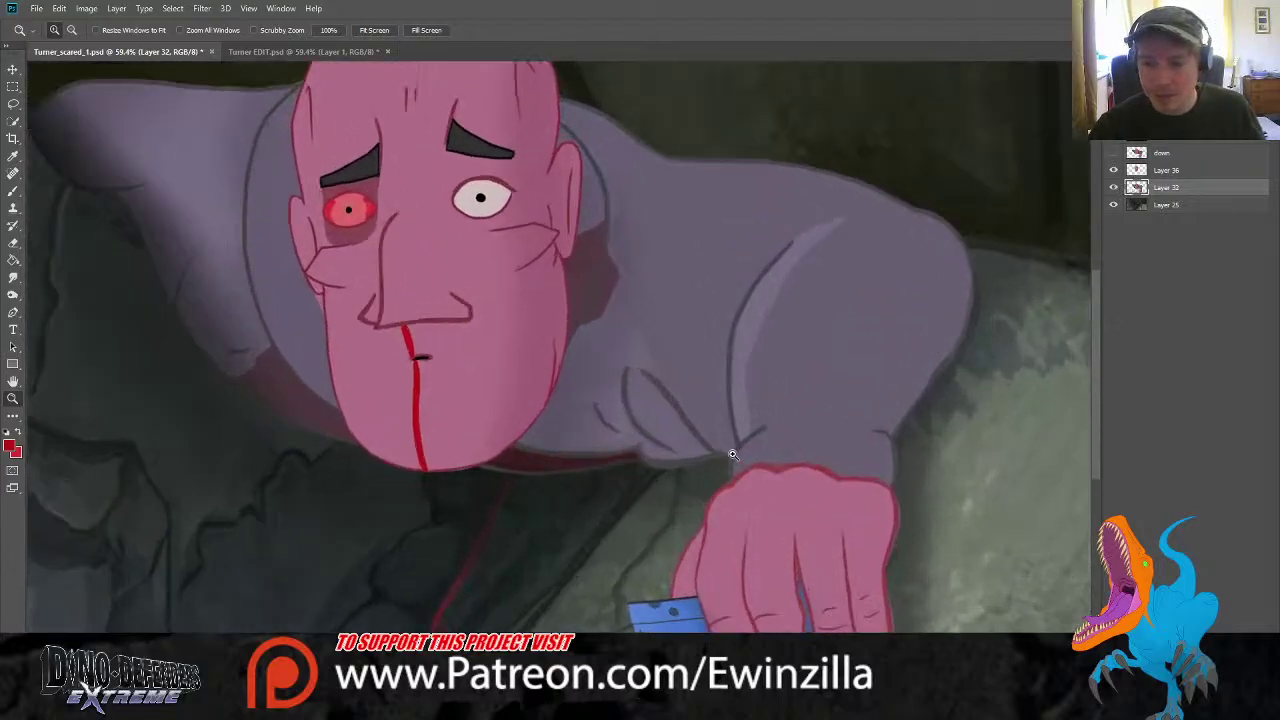
{"action": "left_click", "coordinate": [13, 279]}
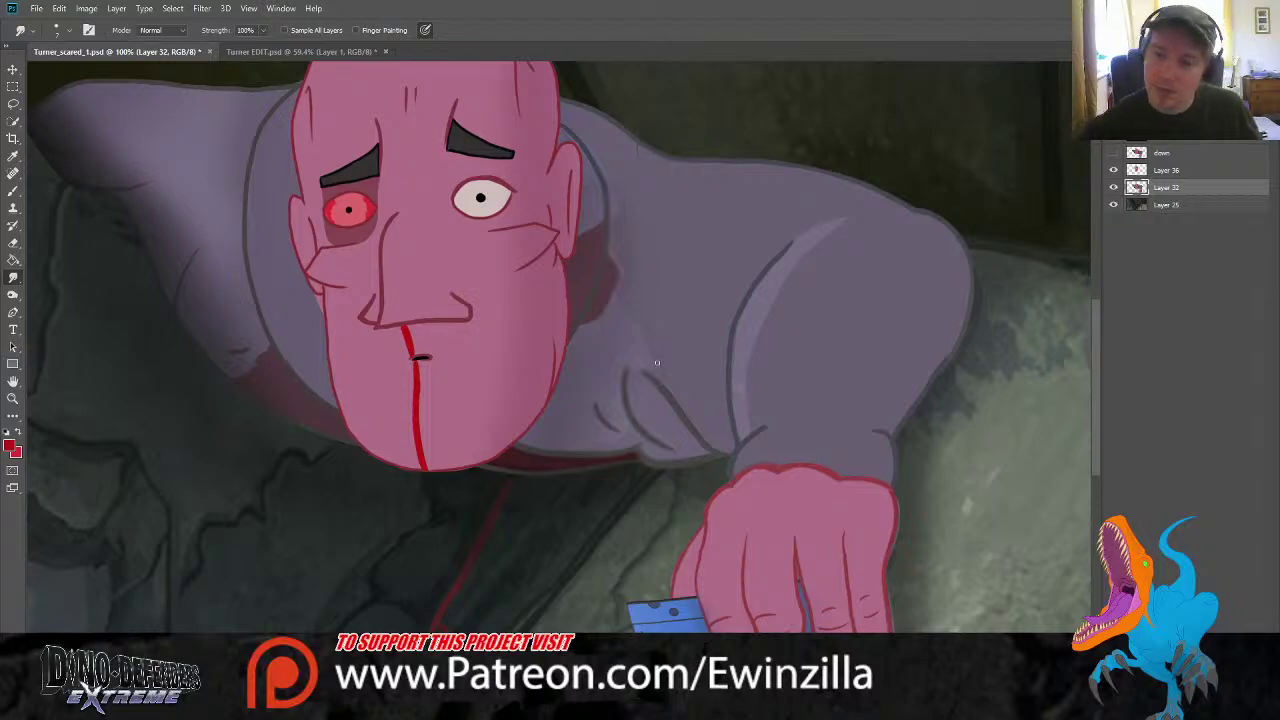
{"action": "left_click_drag", "start_coordinate": [652, 377], "coordinate": [731, 453]}
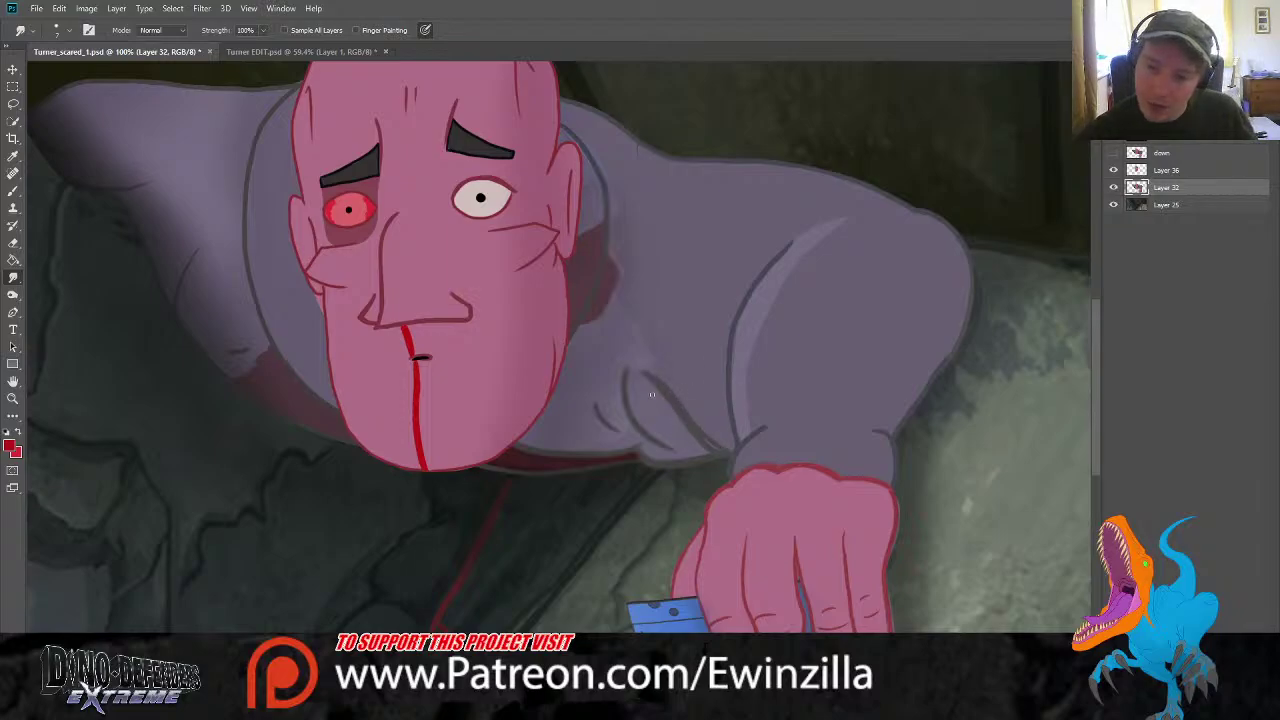
{"action": "mouse_move", "coordinate": [645, 384]}
{"action": "left_mouse_down"}
{"action": "mouse_move", "coordinate": [721, 454]}
{"action": "mouse_move", "coordinate": [689, 439]}
{"action": "mouse_move", "coordinate": [692, 426]}
{"action": "mouse_move", "coordinate": [732, 455]}
{"action": "left_mouse_up"}
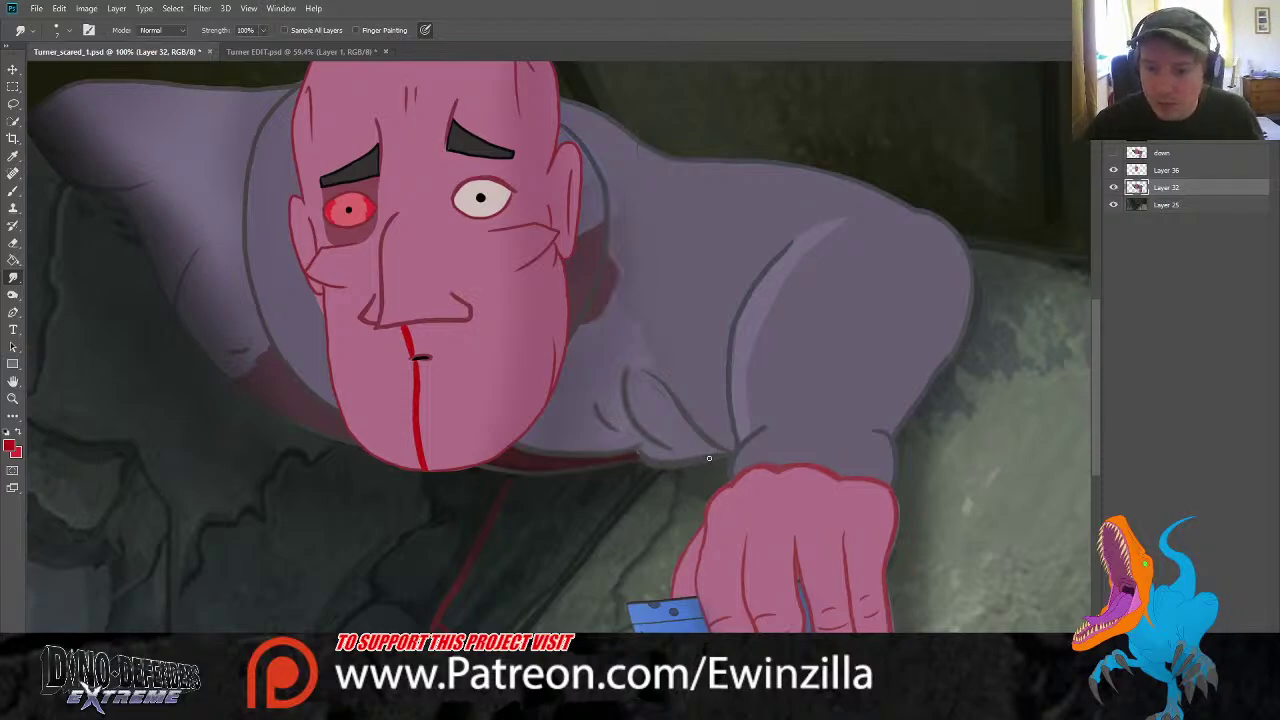
{"action": "left_click_drag", "start_coordinate": [634, 469], "coordinate": [722, 454]}
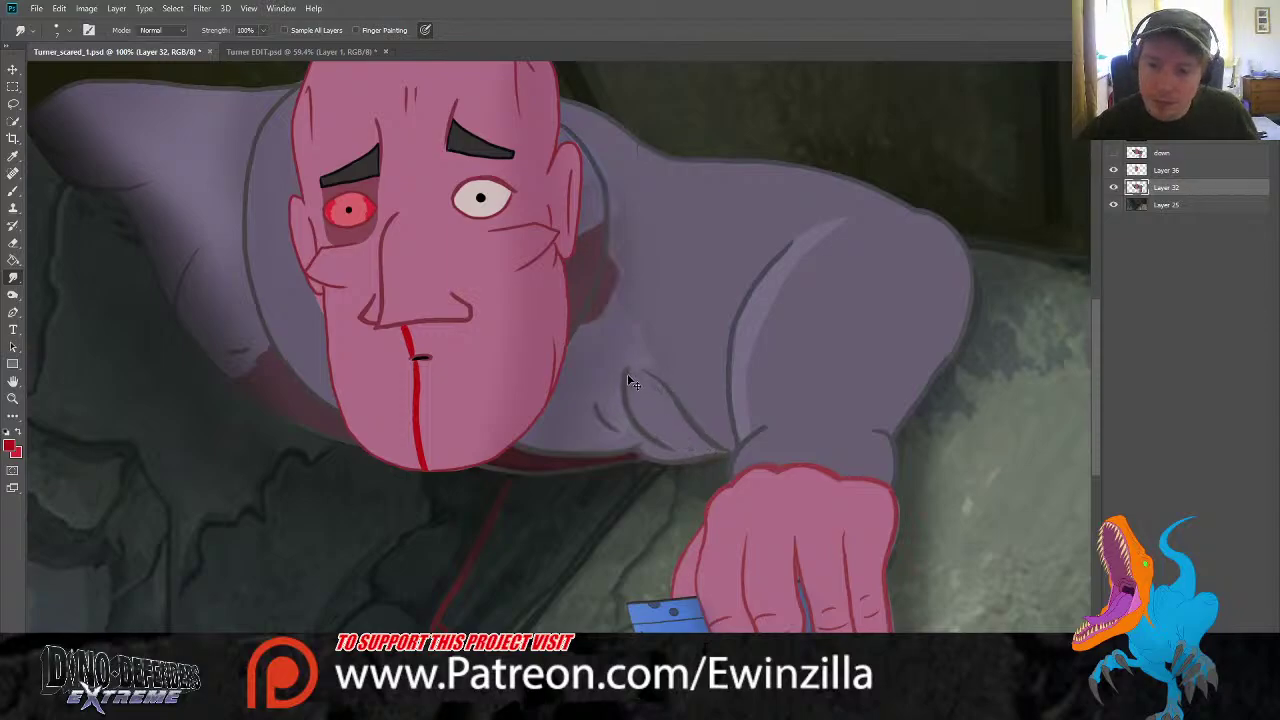
{"action": "left_click_drag", "start_coordinate": [633, 397], "coordinate": [654, 399]}
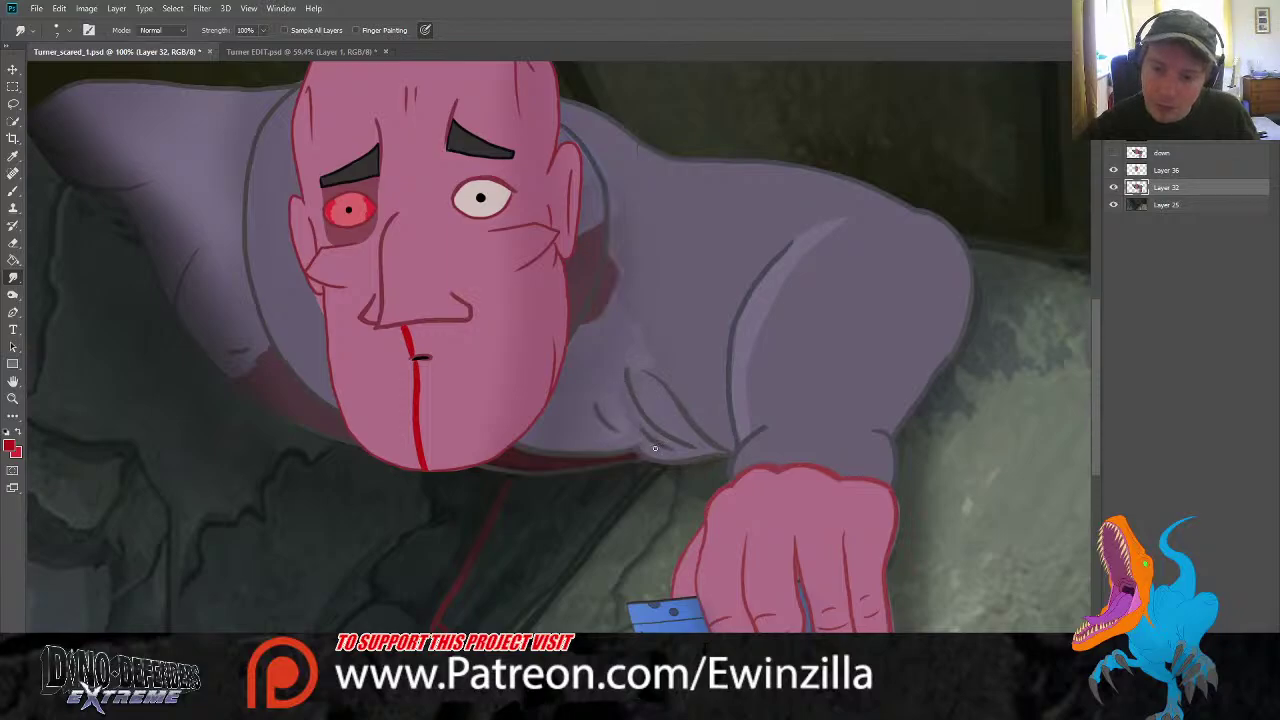
{"action": "left_click_drag", "start_coordinate": [648, 436], "coordinate": [688, 445]}
{"action": "key", "text": "ctrl+z"}
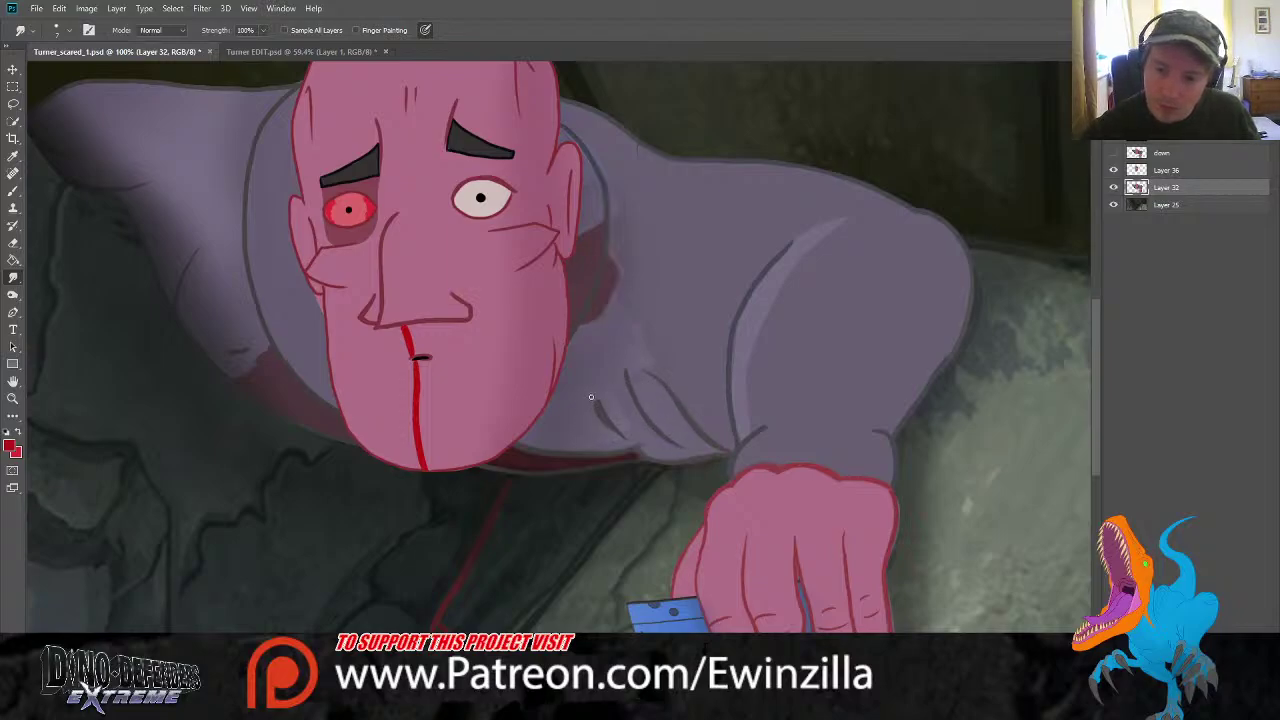
{"action": "left_click_drag", "start_coordinate": [608, 428], "coordinate": [594, 403]}
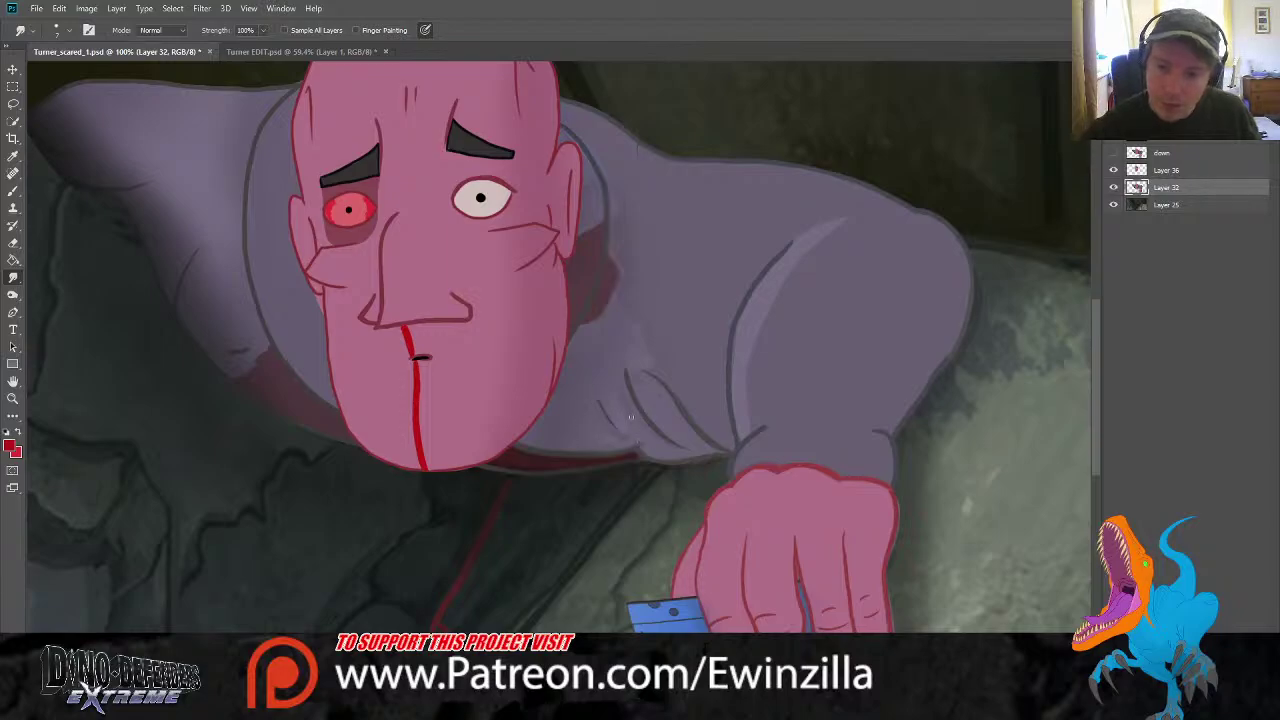
Compare the cleaned-up shirt creases and raised head with the "down" pose, close up and with the whole frame in view
{"action": "left_click", "coordinate": [1114, 152]}
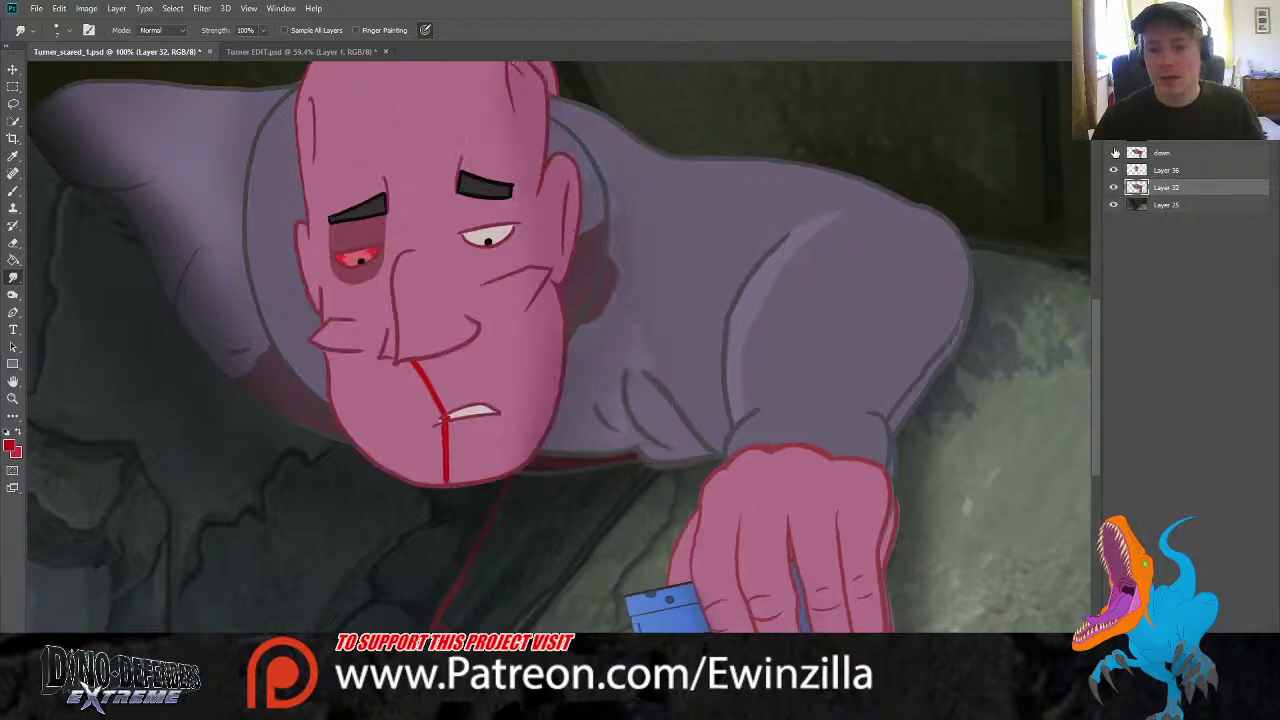
{"action": "left_click", "coordinate": [1114, 152]}
{"action": "left_click", "coordinate": [1114, 152]}
{"action": "left_click", "coordinate": [1114, 152]}
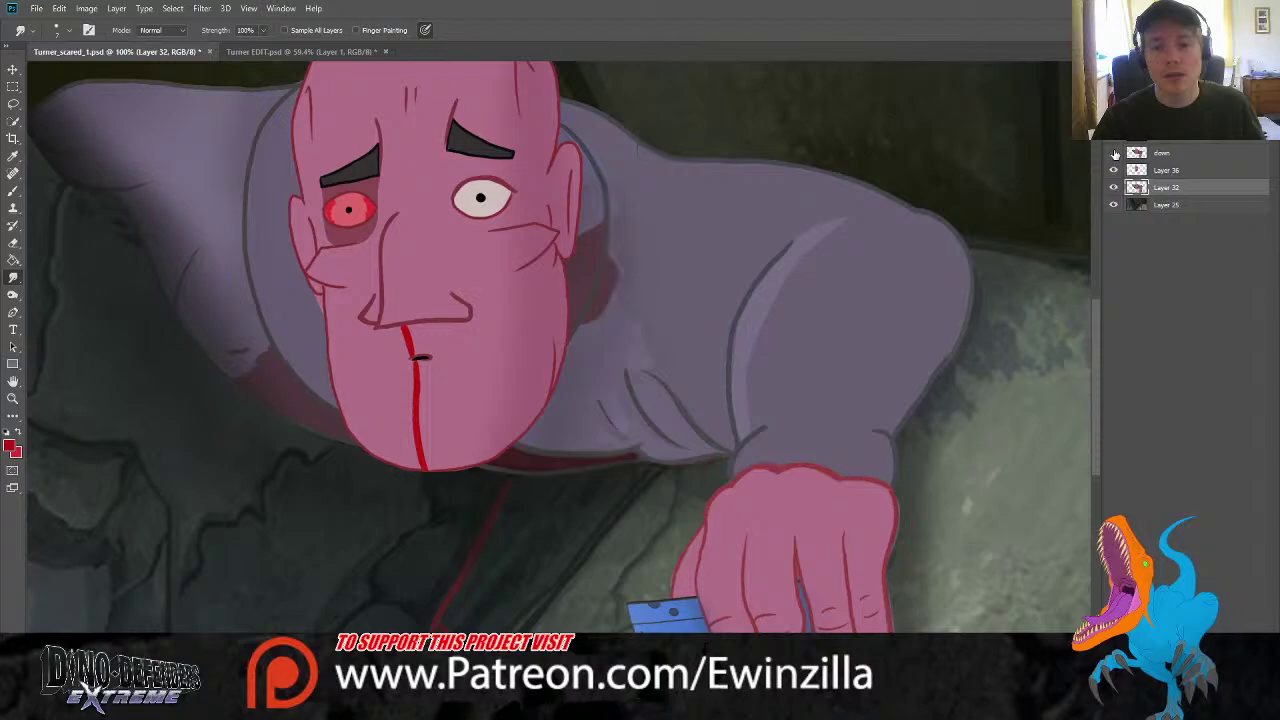
{"action": "left_click", "coordinate": [1114, 152]}
{"action": "left_click", "coordinate": [1114, 152]}
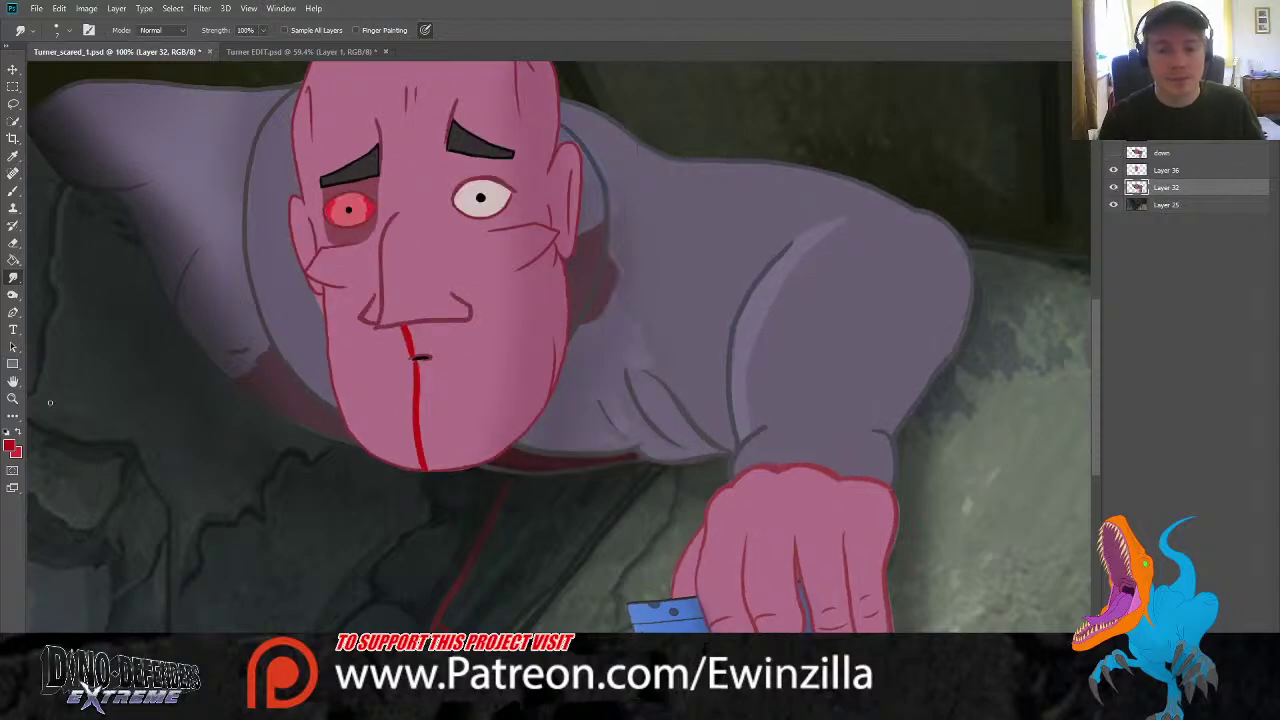
{"action": "key", "text": "z"}
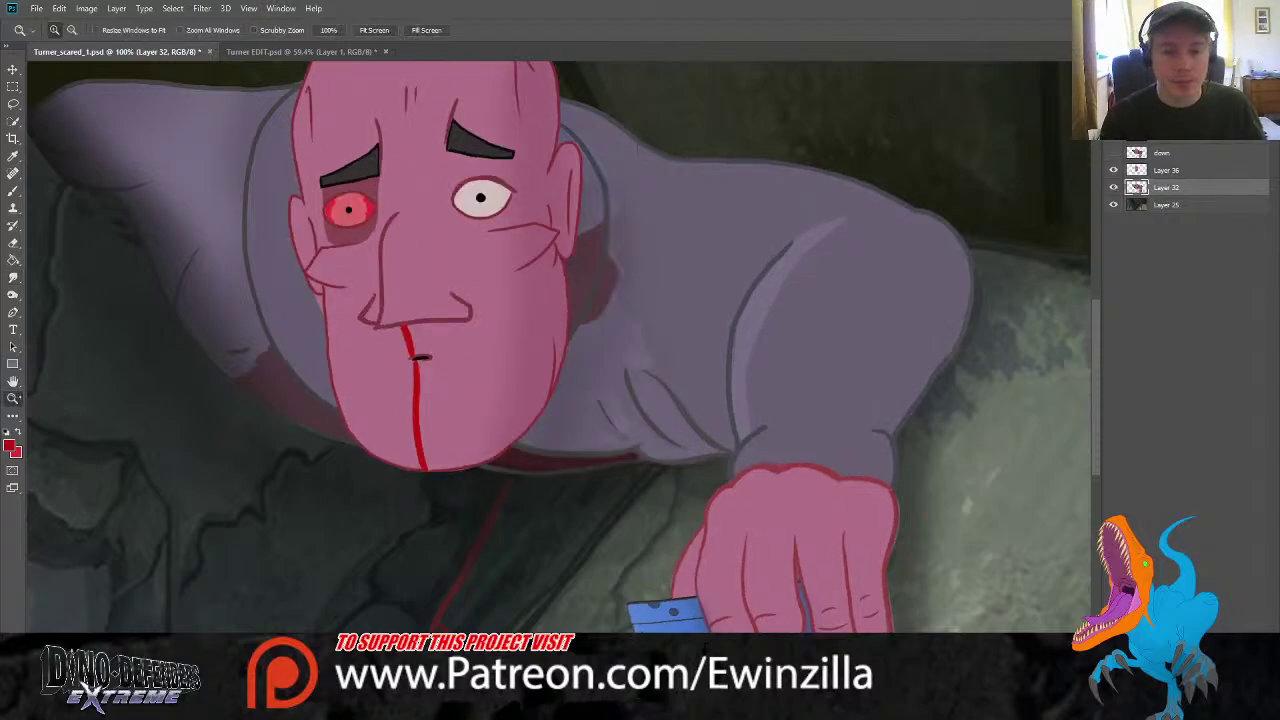
{"action": "left_click", "coordinate": [374, 30]}
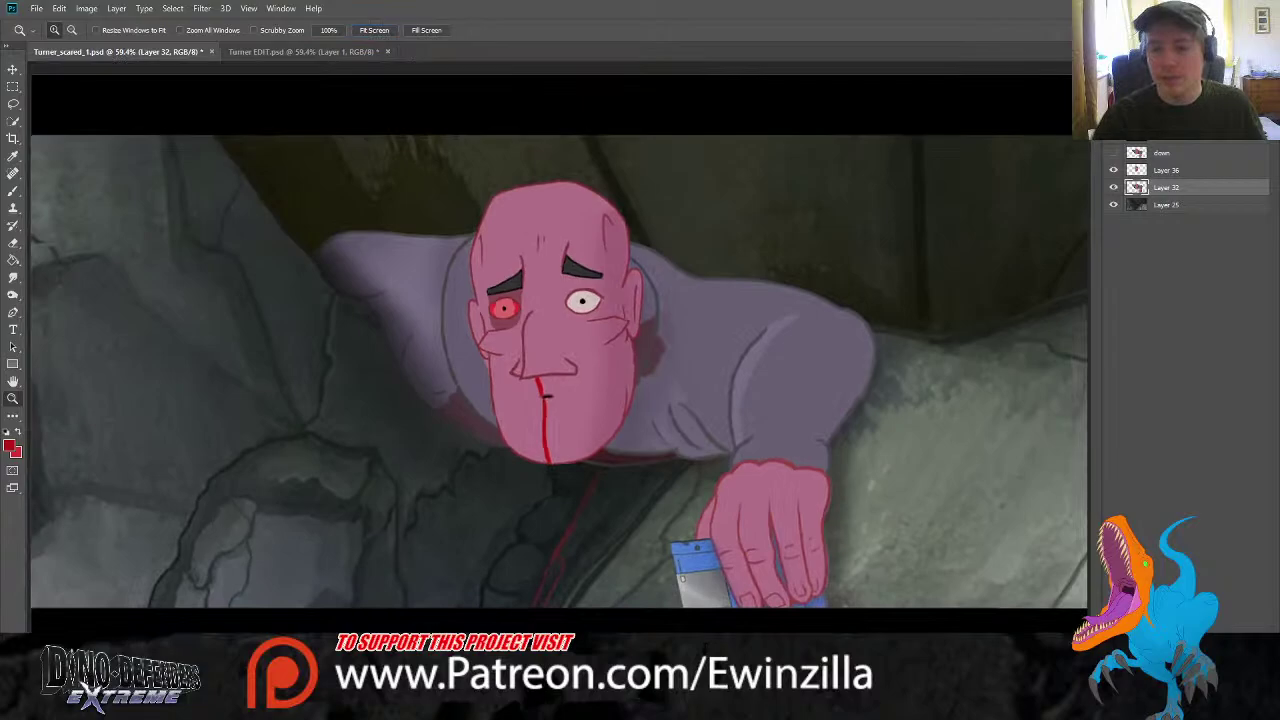
Show the "down" layer again, merge Layer 36 with Layer 32, and name the merged layer "up"
{"action": "left_click", "coordinate": [1114, 155]}
{"action": "left_click", "coordinate": [1176, 172], "text": "shift"}
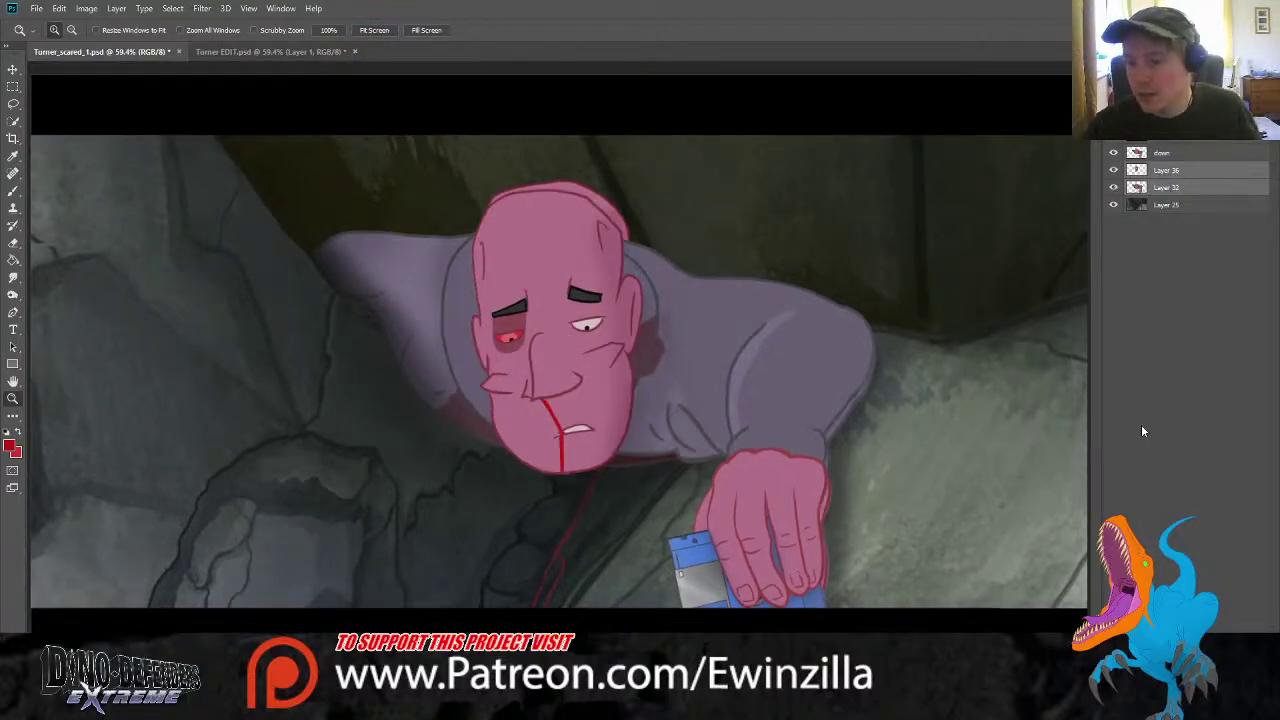
{"action": "key", "text": "ctrl+e"}
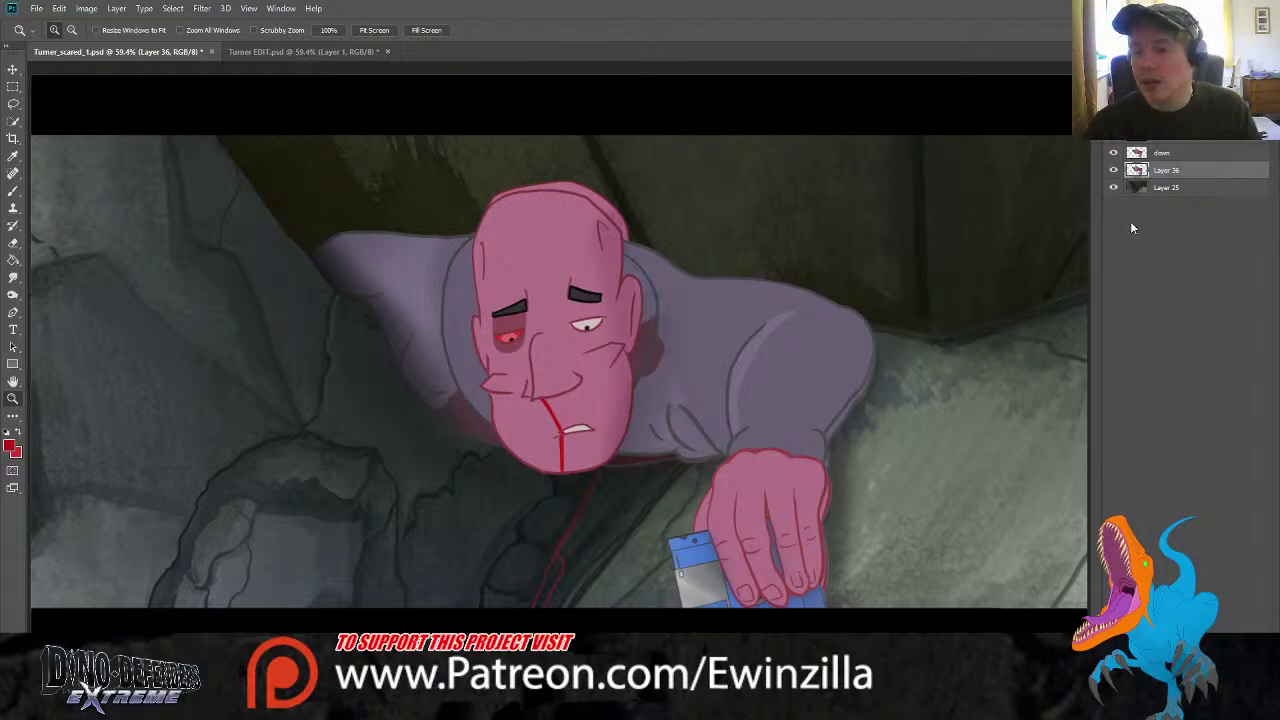
{"action": "double_click", "coordinate": [1166, 170]}
{"action": "type", "text": "up"}
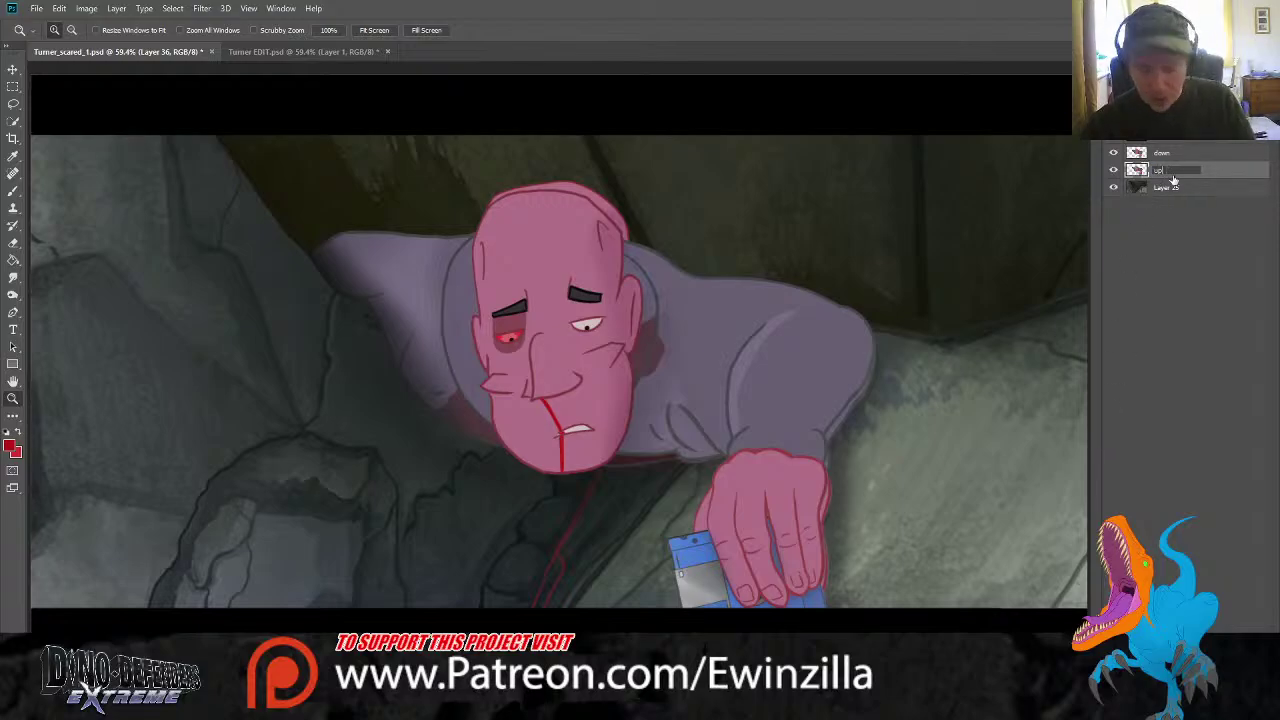
{"action": "key", "text": "Return"}
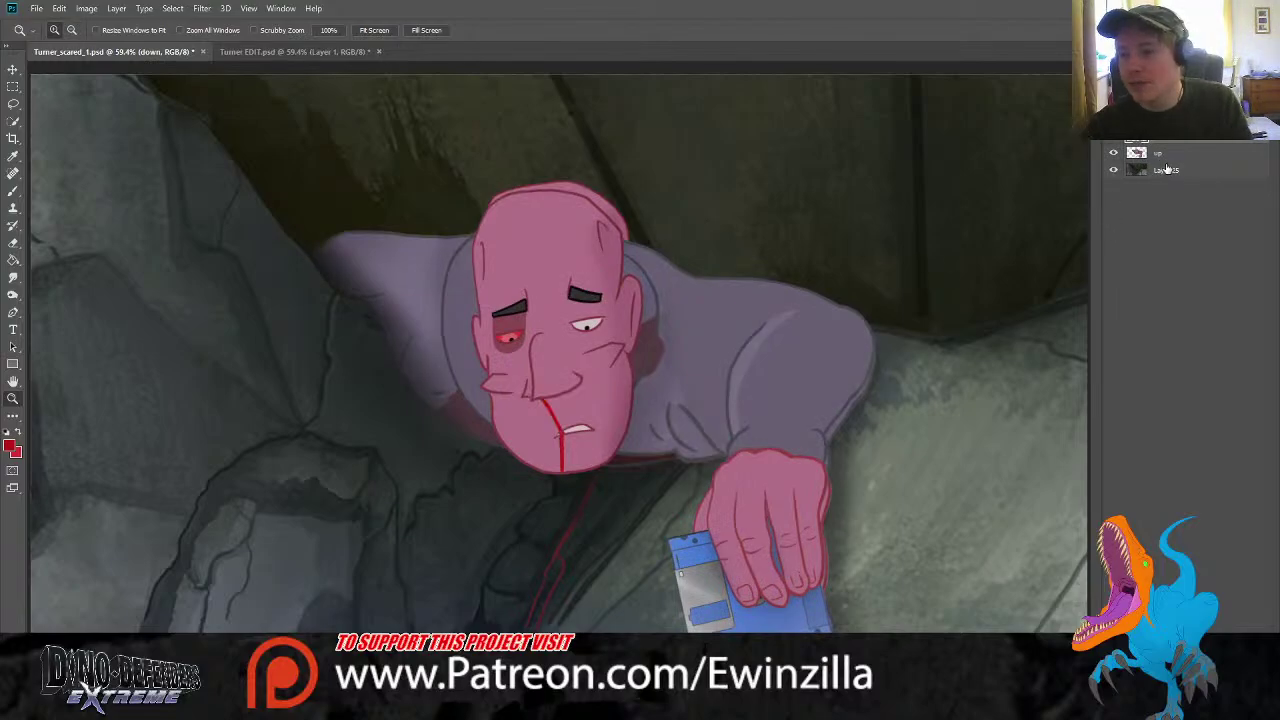
Isolate the "down" pose by deleting Layer 25 and the "up" layer, and save it as Turner_scared_1_down.png
{"action": "left_click", "coordinate": [1166, 170]}
{"action": "key", "text": "Delete"}
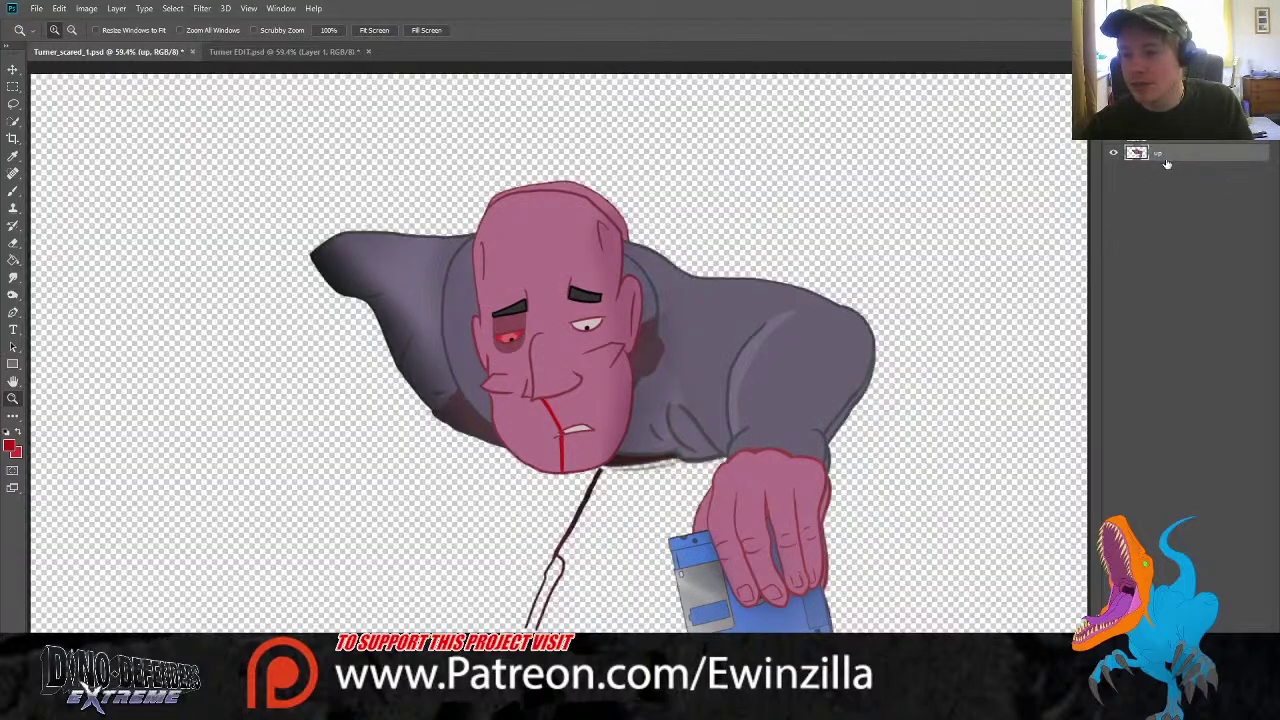
{"action": "key", "text": "Delete"}
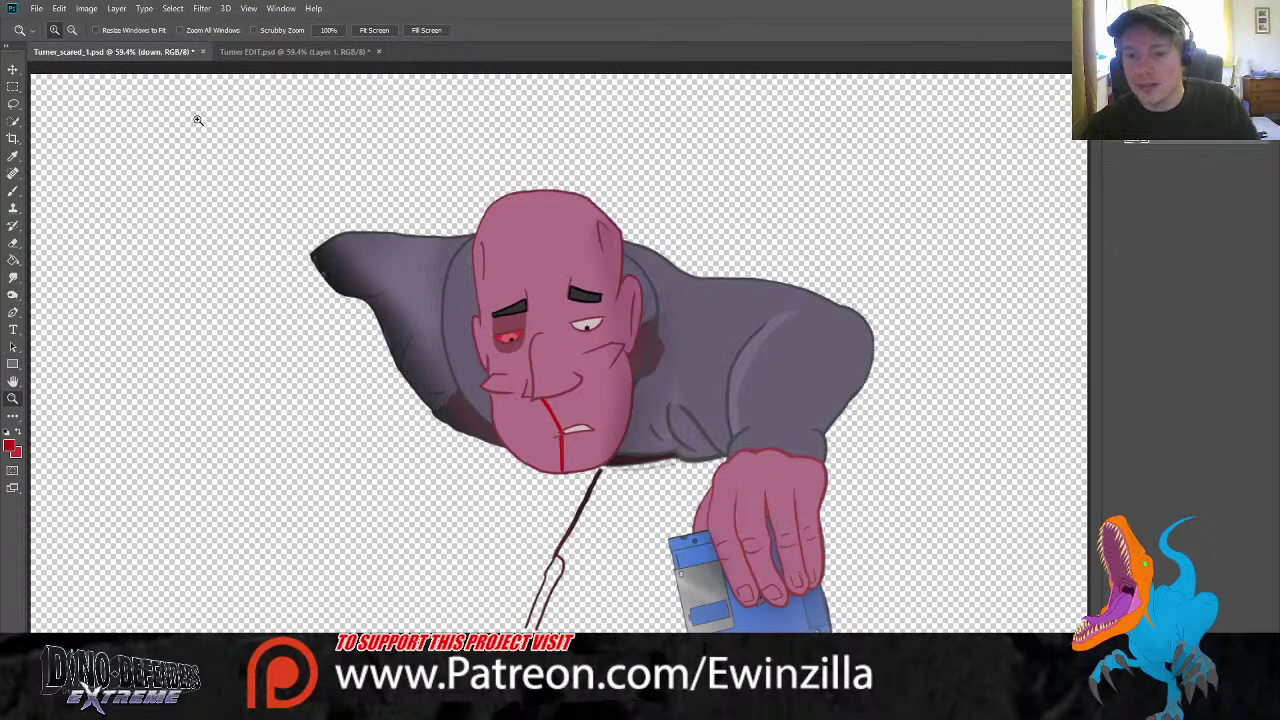
{"action": "left_click", "coordinate": [34, 10]}
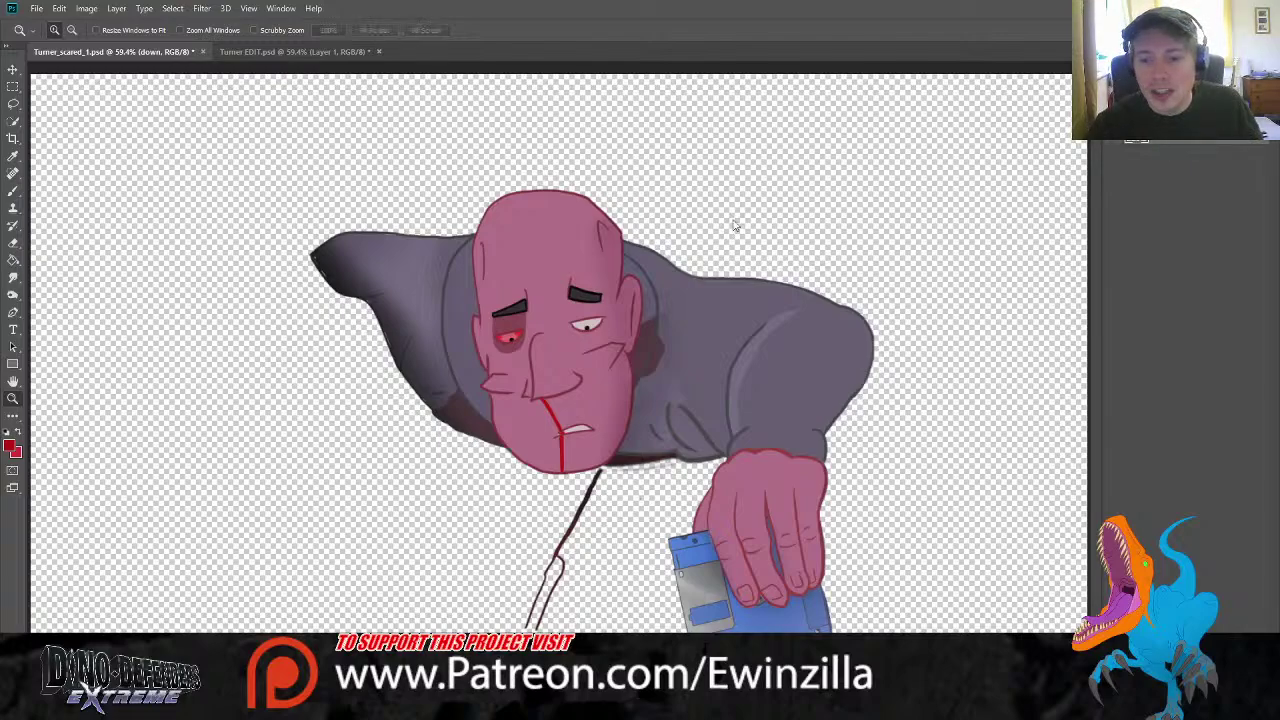
Isolate the "up" pose on a transparent background in place of "down" and save it as Turner_scared_1_up.png
{"action": "key", "text": "ctrl+z"}
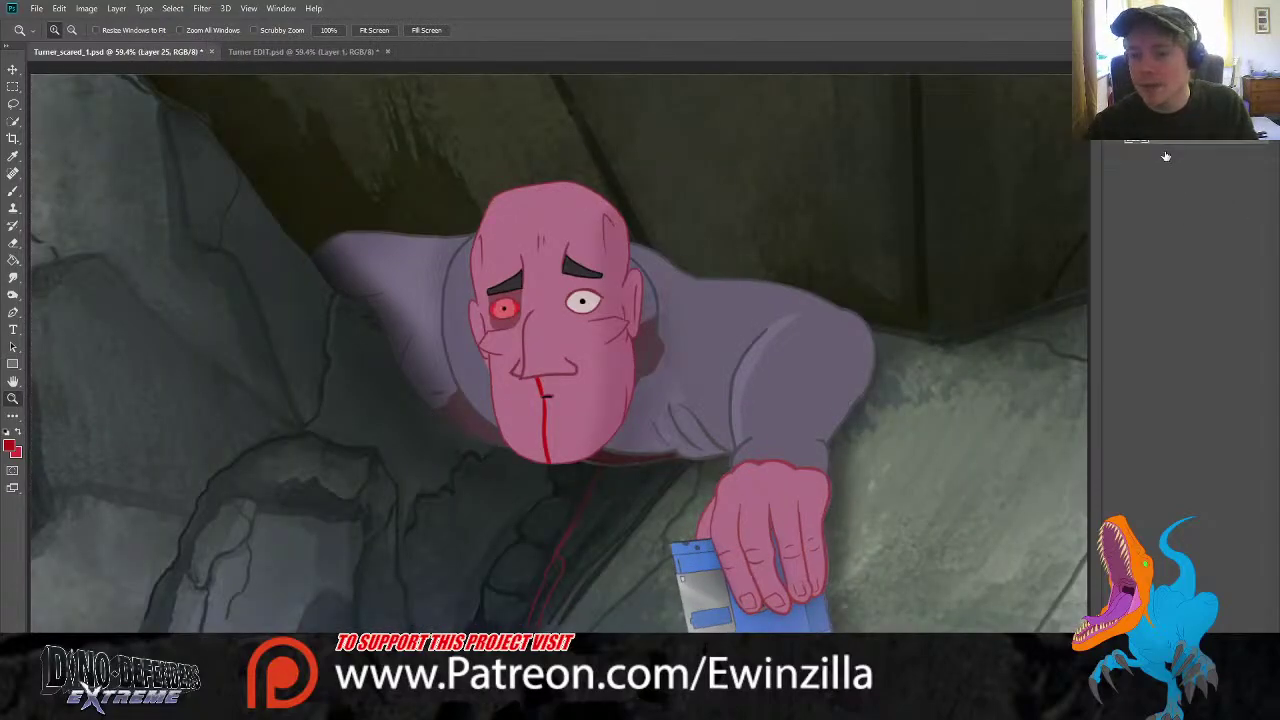
{"action": "left_click", "coordinate": [1165, 155]}
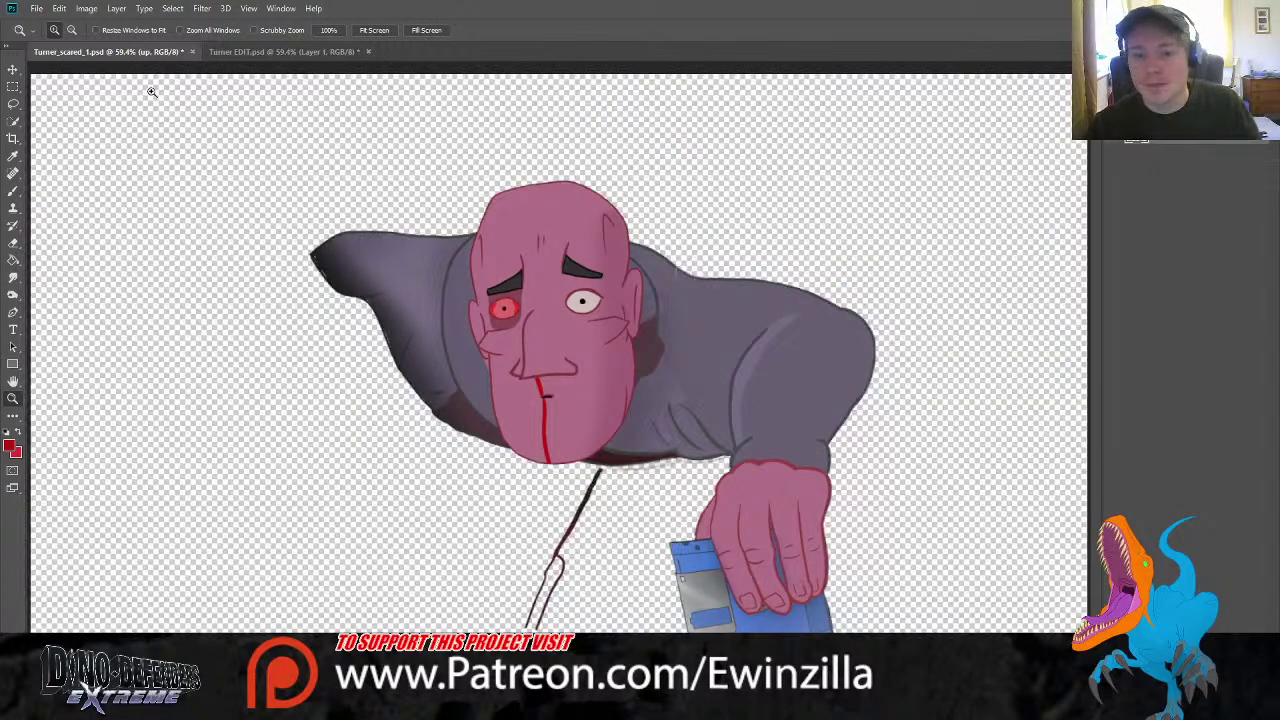
{"action": "left_click", "coordinate": [14, 276]}
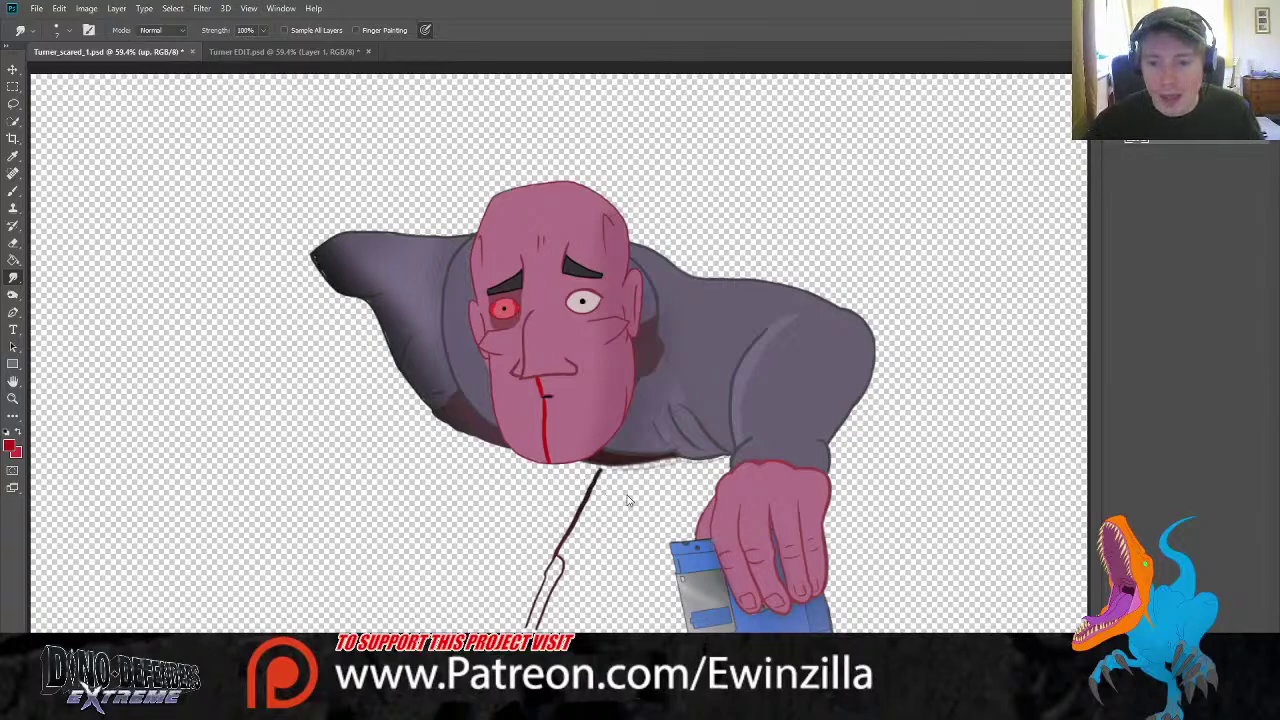
{"action": "key", "text": "ctrl+s"}
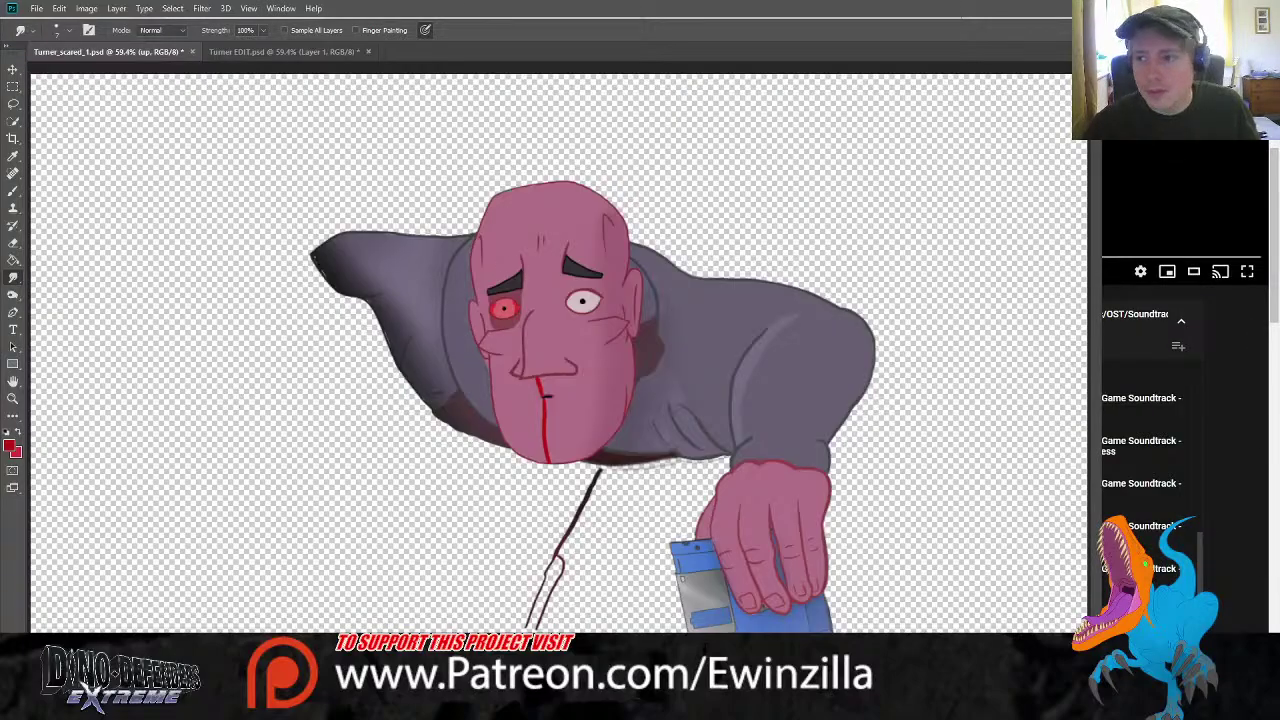
{"action": "double_click", "coordinate": [917, 8]}
{"action": "left_click", "coordinate": [897, 11]}
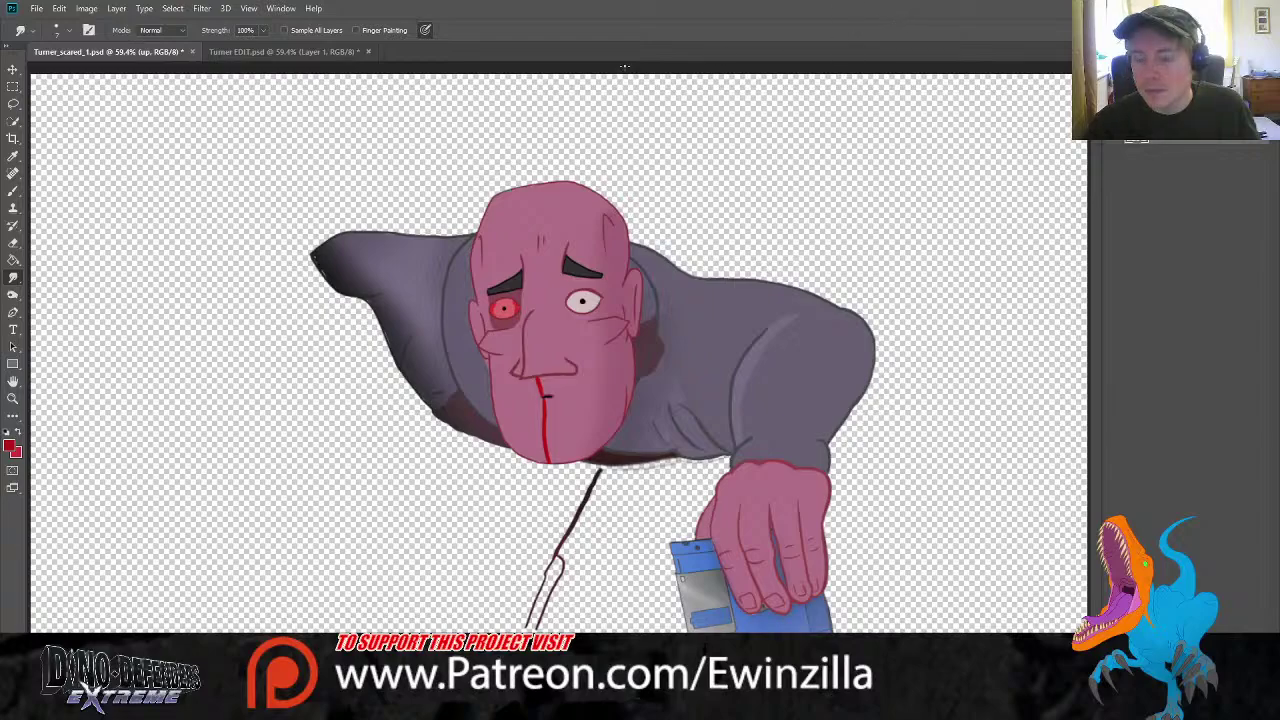
Undo the layer deletions to bring back "down" and Layer 25 alongside "up"
{"action": "left_click", "coordinate": [13, 86]}
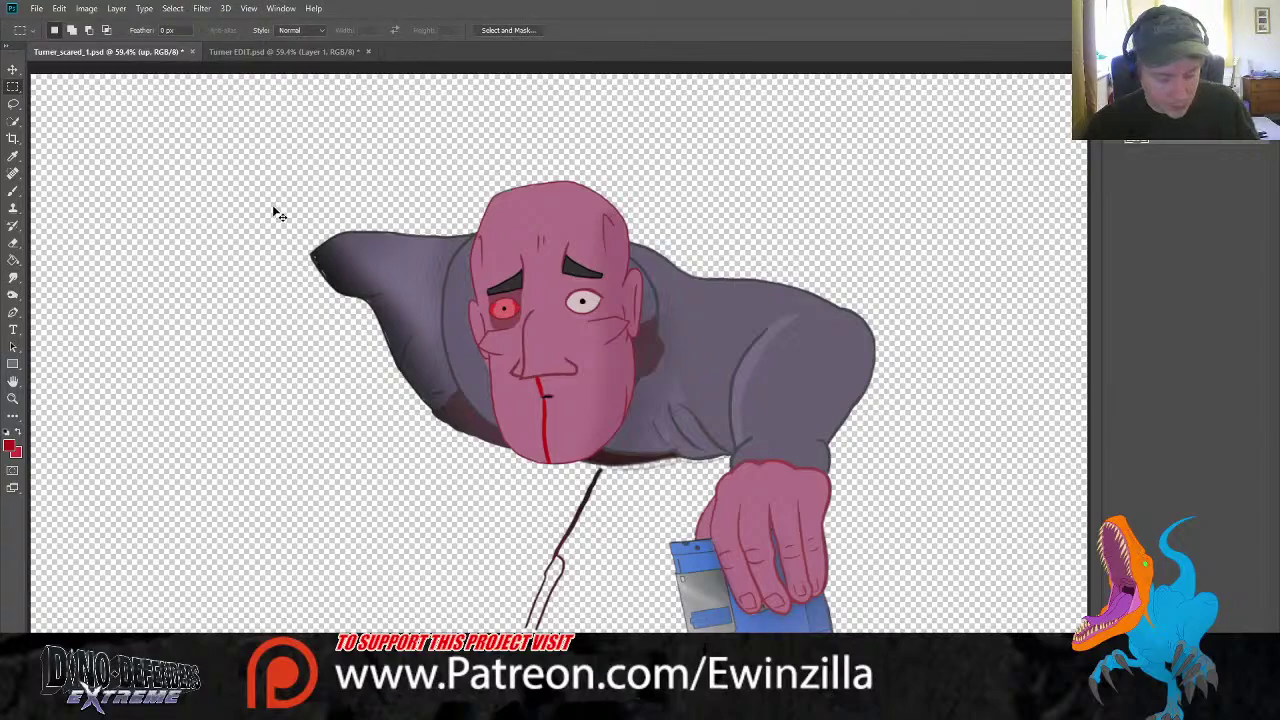
{"action": "key", "text": "ctrl+alt+z"}
{"action": "key", "text": "ctrl+alt+z"}
{"action": "key", "text": "ctrl+alt+z"}
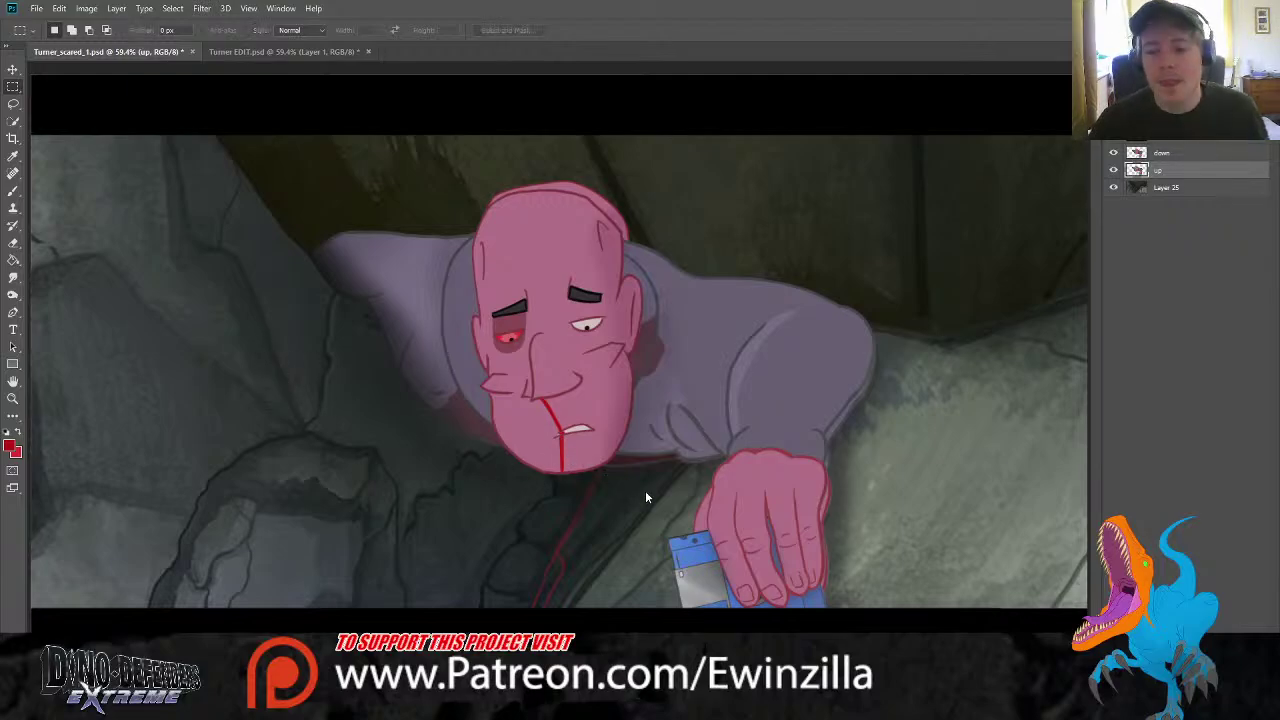
Switch to VideoPad and preview the imported background, "down" and "up" images
{"action": "left_click", "coordinate": [772, 222]}
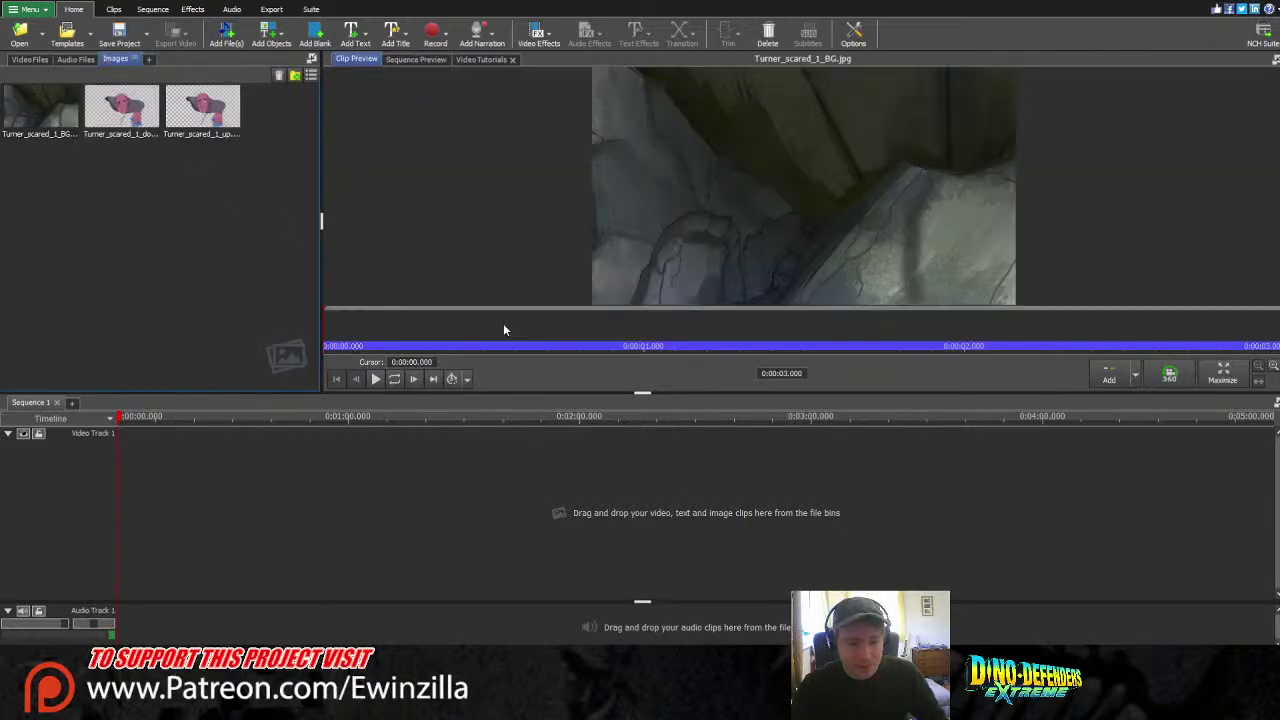
{"action": "left_click", "coordinate": [166, 224]}
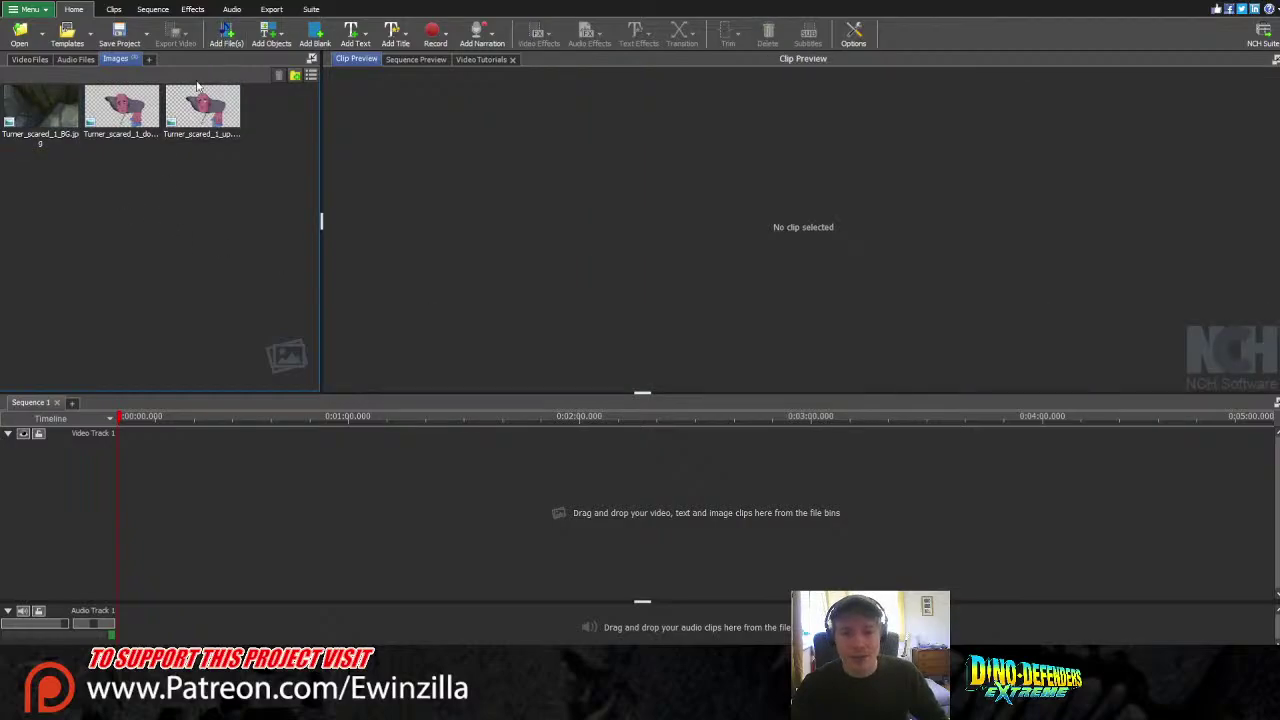
{"action": "left_click", "coordinate": [28, 128]}
{"action": "left_click", "coordinate": [120, 115]}
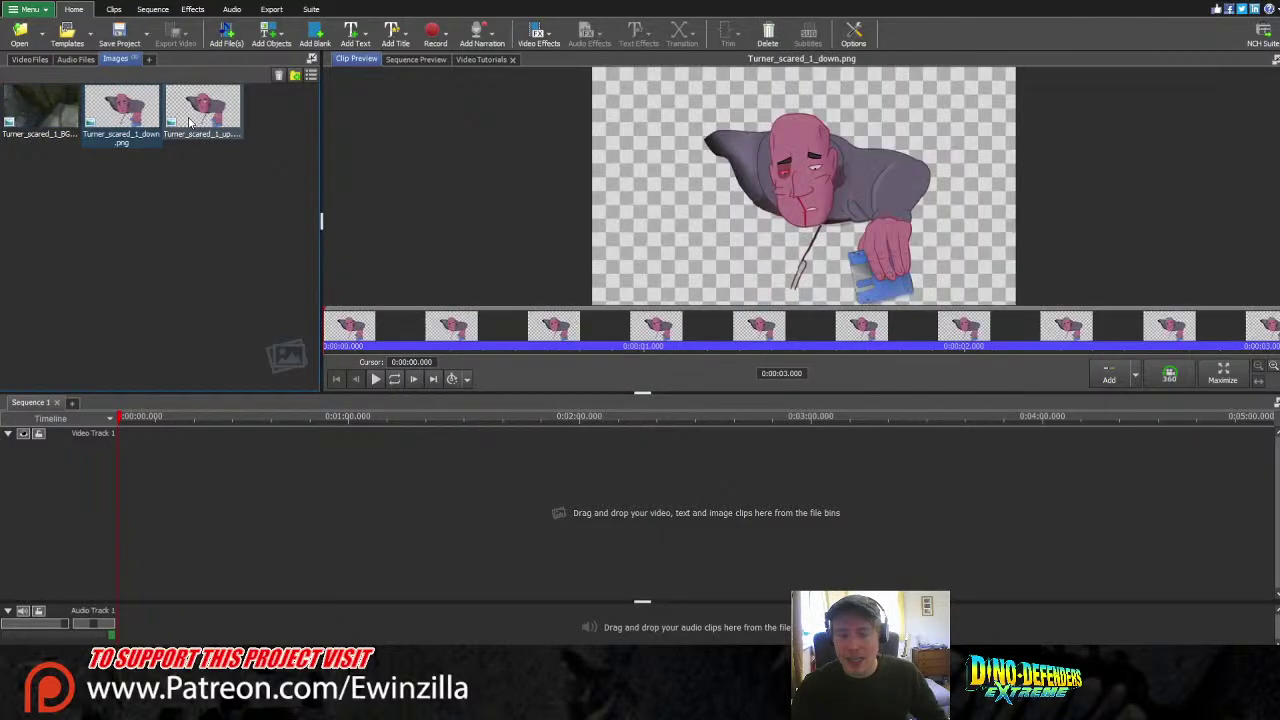
{"action": "left_click", "coordinate": [185, 122]}
{"action": "left_click", "coordinate": [62, 117]}
Add Frame_Edge.png to the project's media and place Turner_scared_1_BG.jpg at the start of Video Track 1
{"action": "left_click", "coordinate": [231, 43]}
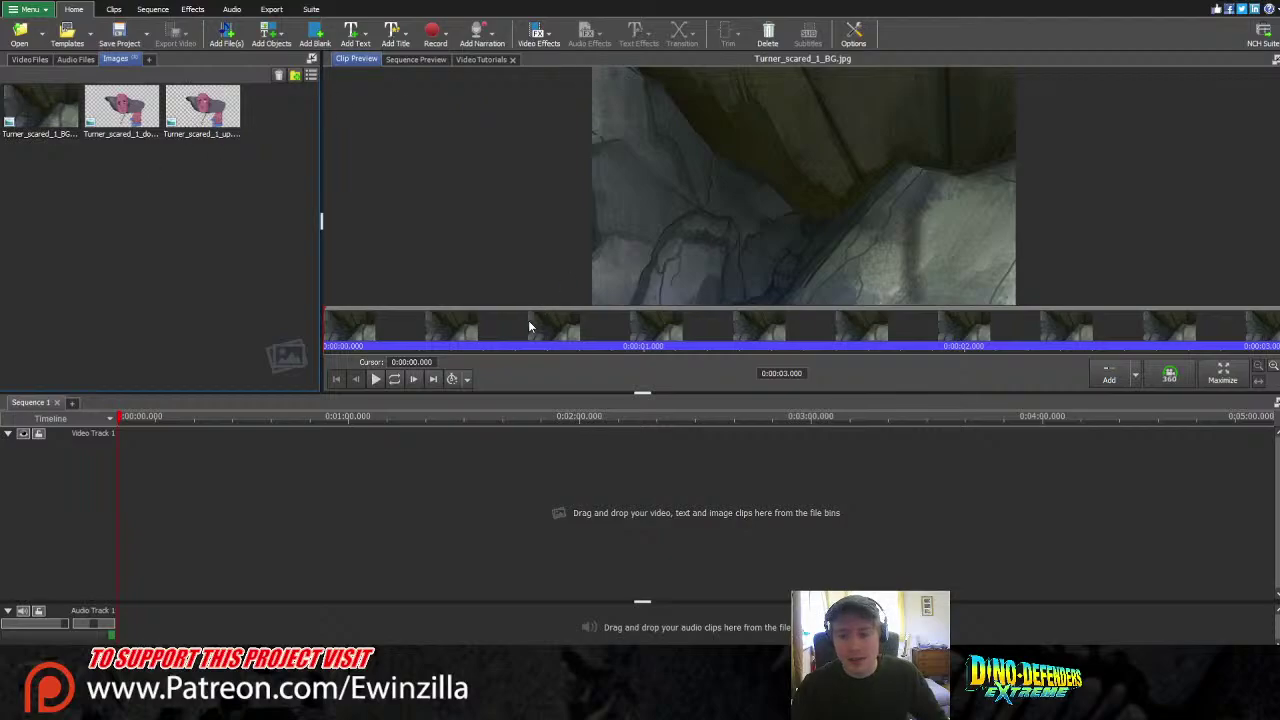
{"action": "left_click", "coordinate": [30, 59]}
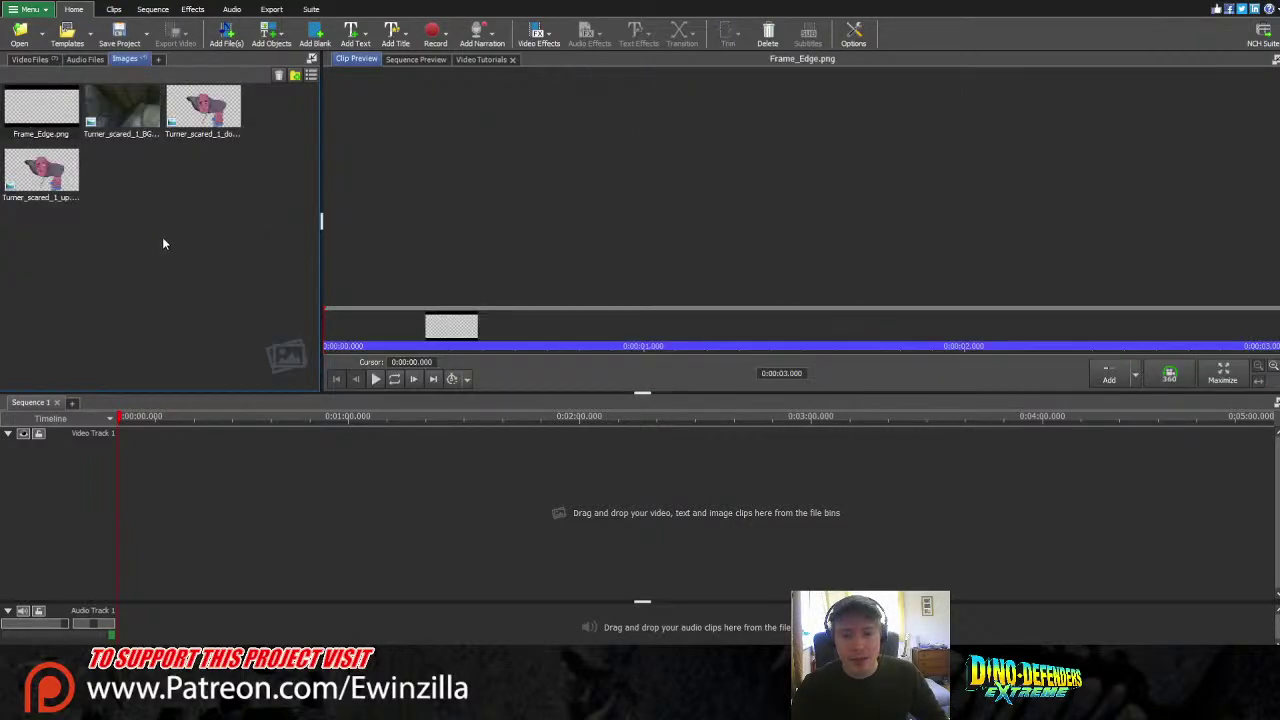
{"action": "left_click_drag", "start_coordinate": [122, 108], "coordinate": [235, 578]}
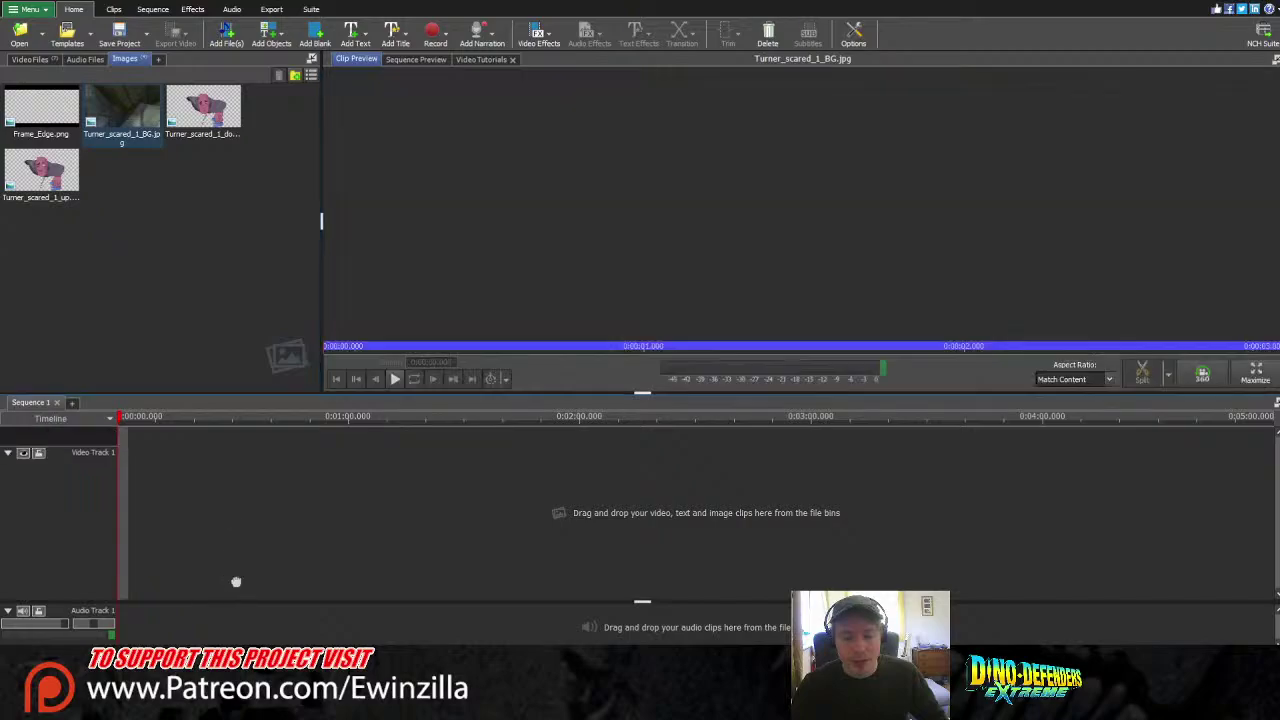
{"action": "scroll", "coordinate": [678, 477], "scroll_direction": "down", "scroll_amount": 2}
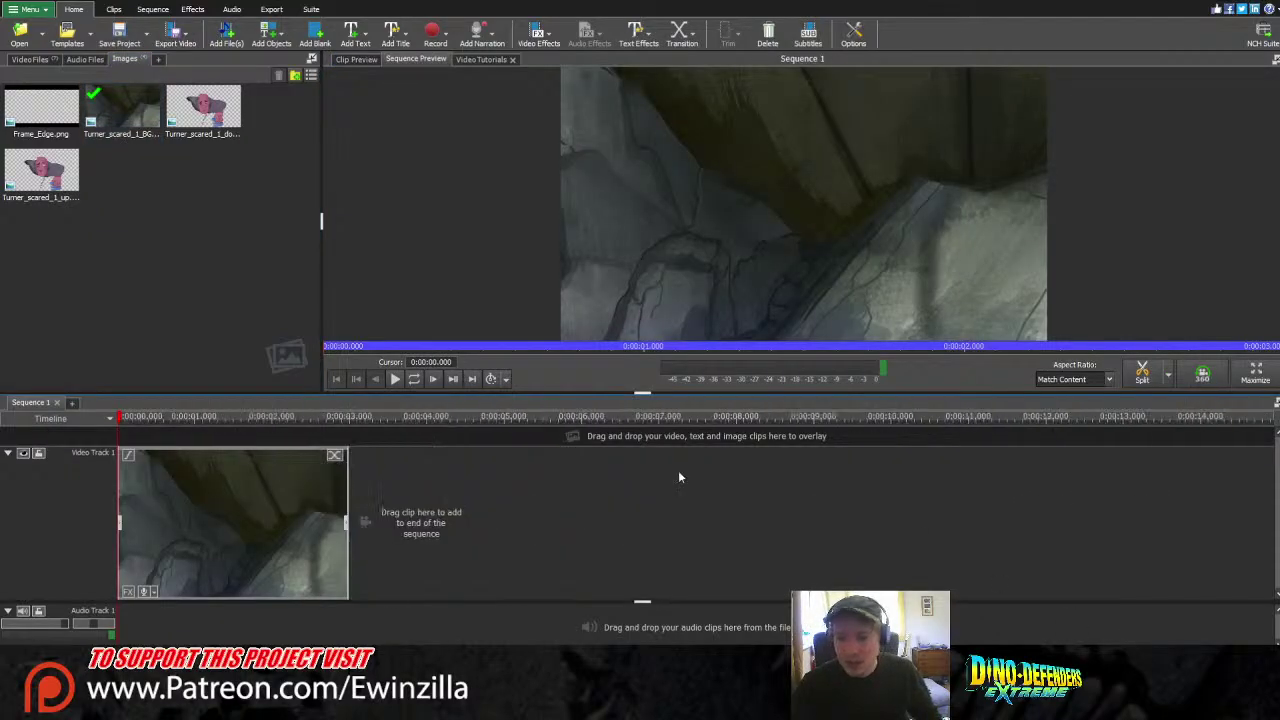
Place the "down" image on Video Track 2, lasting 6 seconds, above the background extended to 12 seconds
{"action": "left_click_drag", "start_coordinate": [347, 486], "coordinate": [580, 481]}
{"action": "mouse_move", "coordinate": [203, 110]}
{"action": "left_mouse_down"}
{"action": "mouse_move", "coordinate": [488, 512]}
{"action": "mouse_move", "coordinate": [461, 437]}
{"action": "left_mouse_up"}
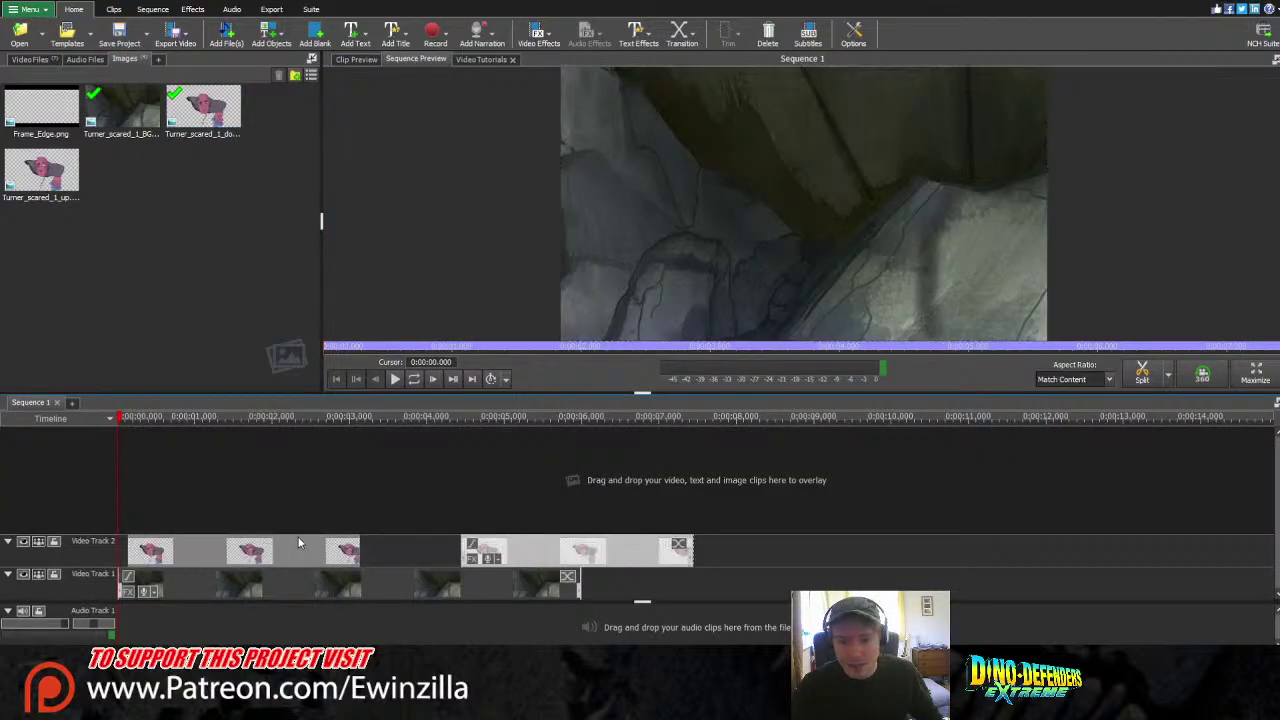
{"action": "left_click_drag", "start_coordinate": [293, 539], "coordinate": [580, 532]}
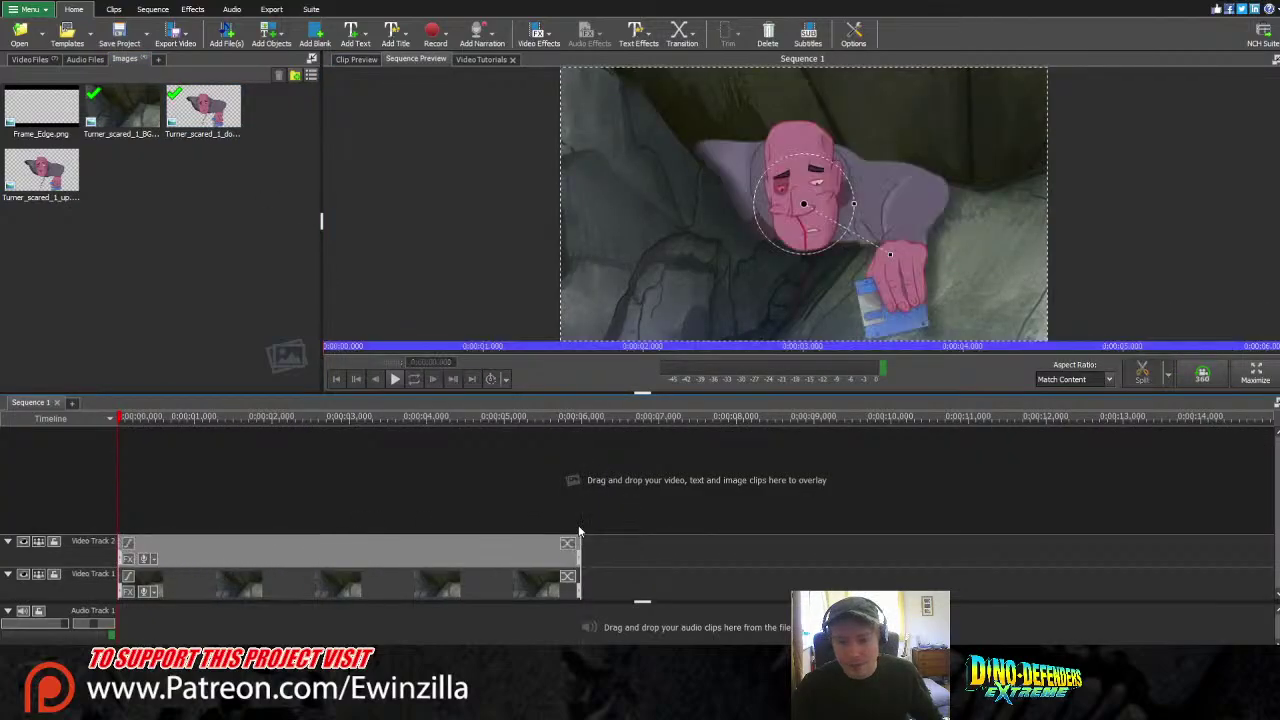
{"action": "left_click_drag", "start_coordinate": [580, 590], "coordinate": [1042, 563]}
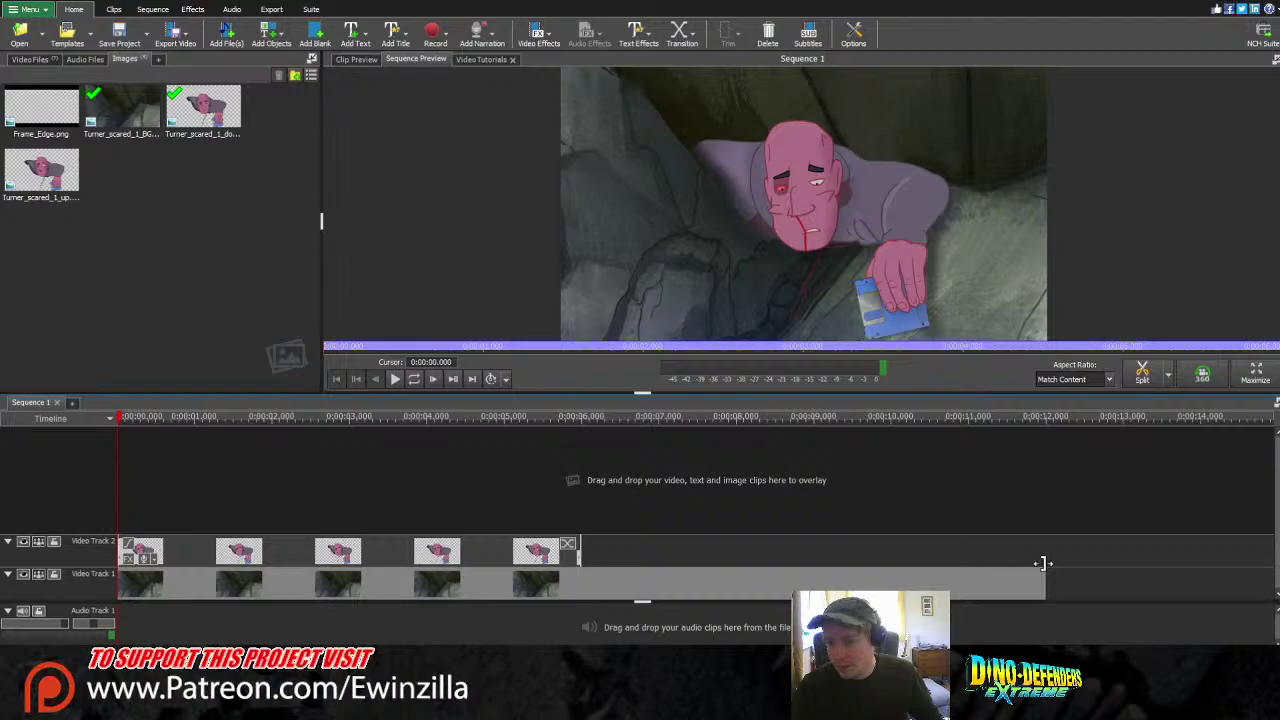
Place the "up" image directly after "down" on Video Track 2, running to the background's 12-second end
{"action": "left_click", "coordinate": [549, 417]}
{"action": "left_click", "coordinate": [600, 426]}
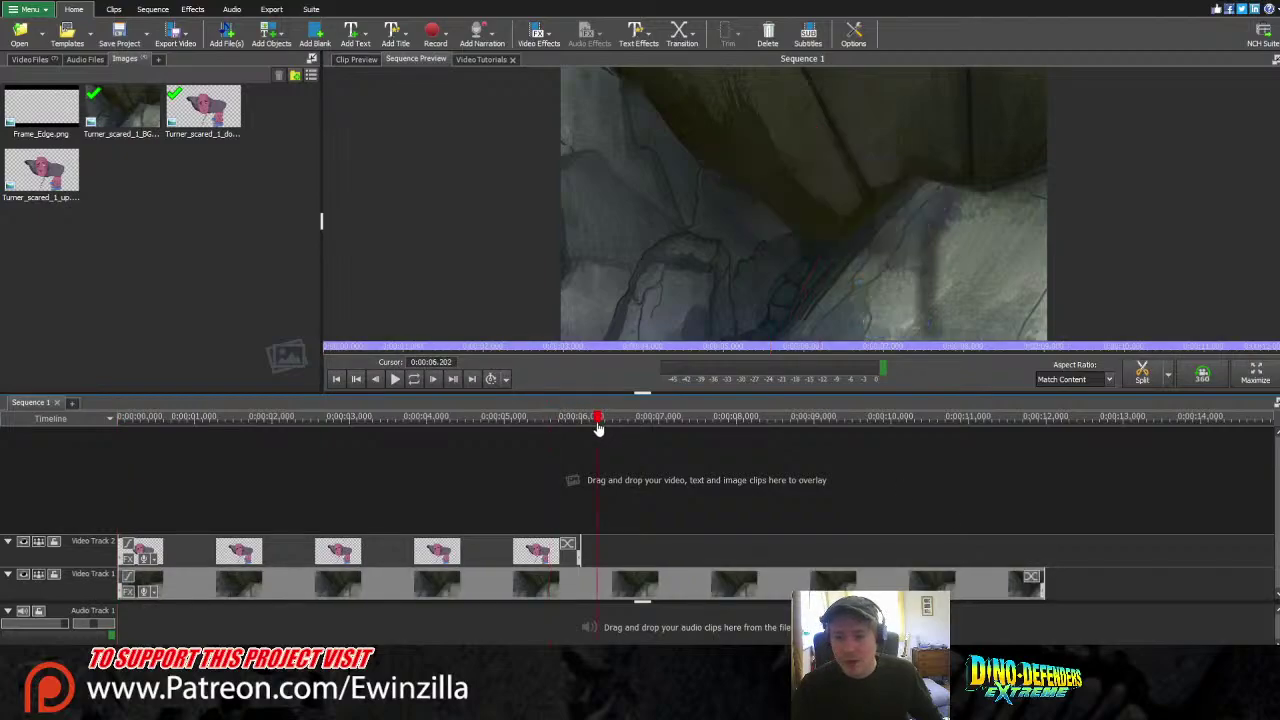
{"action": "left_click_drag", "start_coordinate": [40, 170], "coordinate": [1044, 550]}
Play and scrub through the change from "down" to "up" around the 6-second mark to compare the two poses
{"action": "left_click", "coordinate": [521, 418]}
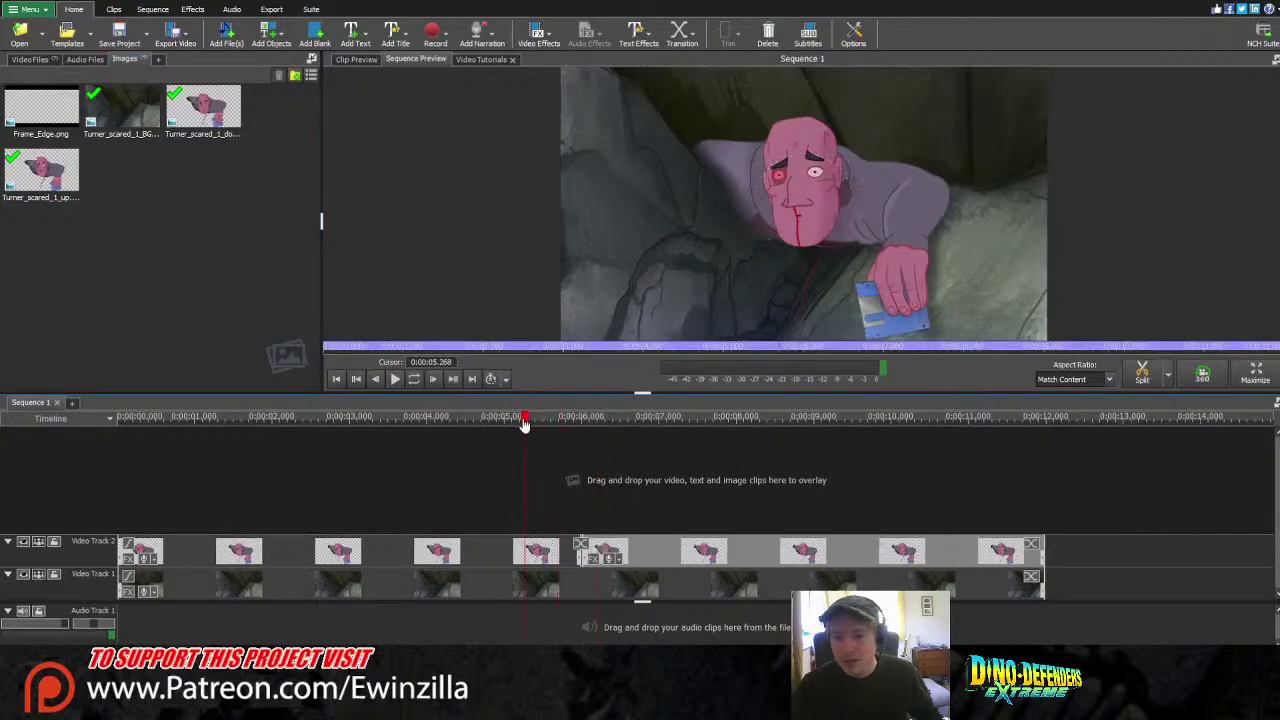
{"action": "left_click", "coordinate": [388, 386]}
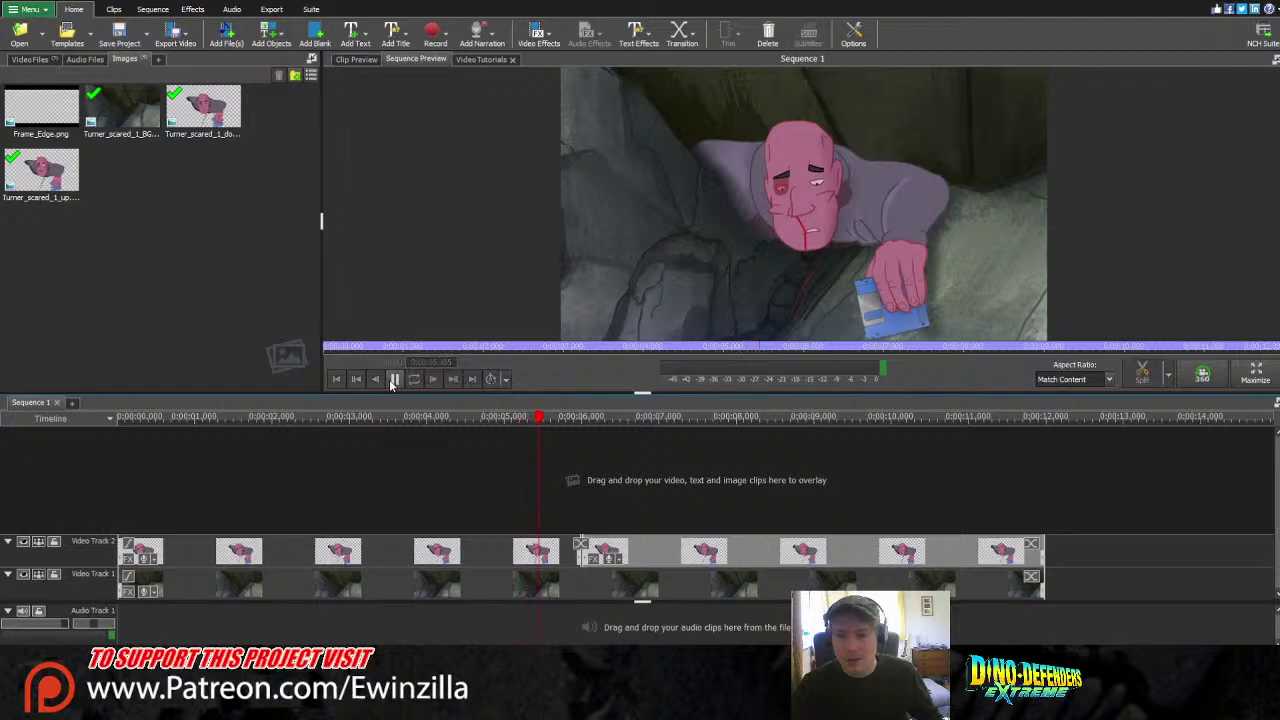
{"action": "left_click", "coordinate": [392, 382]}
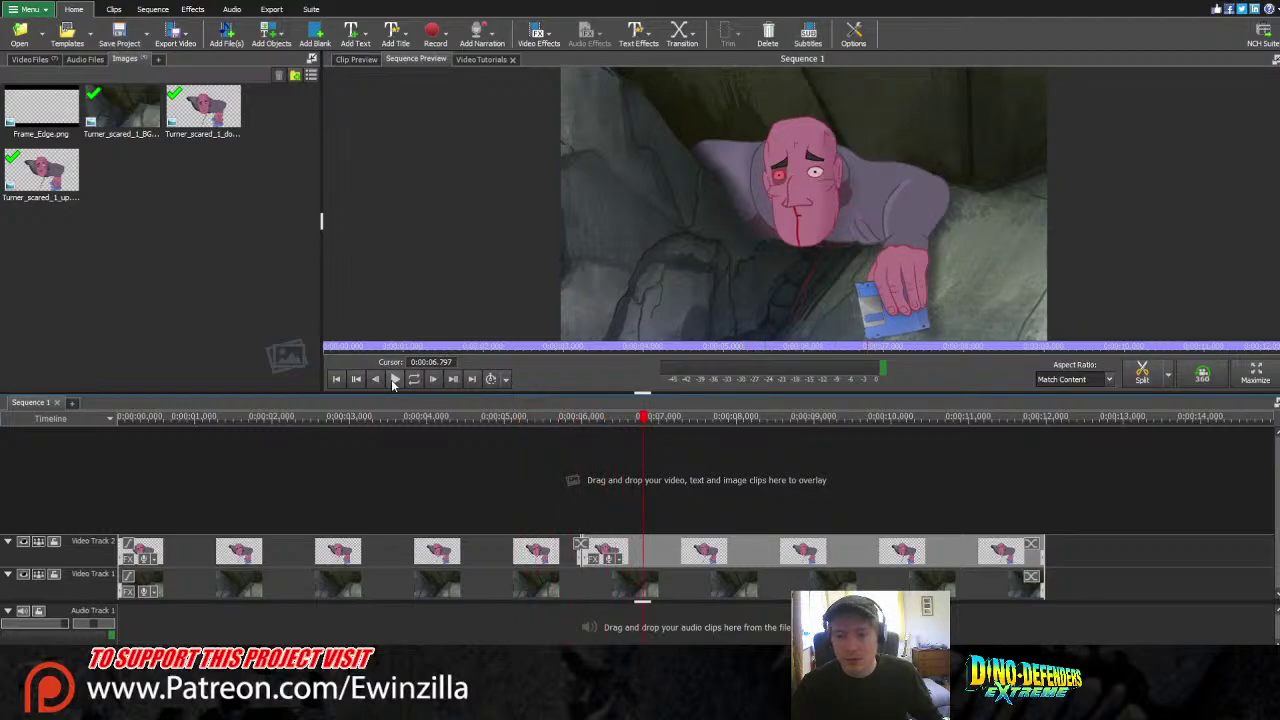
{"action": "left_click", "coordinate": [593, 418]}
{"action": "mouse_move", "coordinate": [593, 421]}
{"action": "left_mouse_down"}
{"action": "mouse_move", "coordinate": [563, 423]}
{"action": "mouse_move", "coordinate": [640, 438]}
{"action": "mouse_move", "coordinate": [575, 440]}
{"action": "mouse_move", "coordinate": [600, 441]}
{"action": "left_mouse_up"}
{"action": "left_click", "coordinate": [600, 441]}
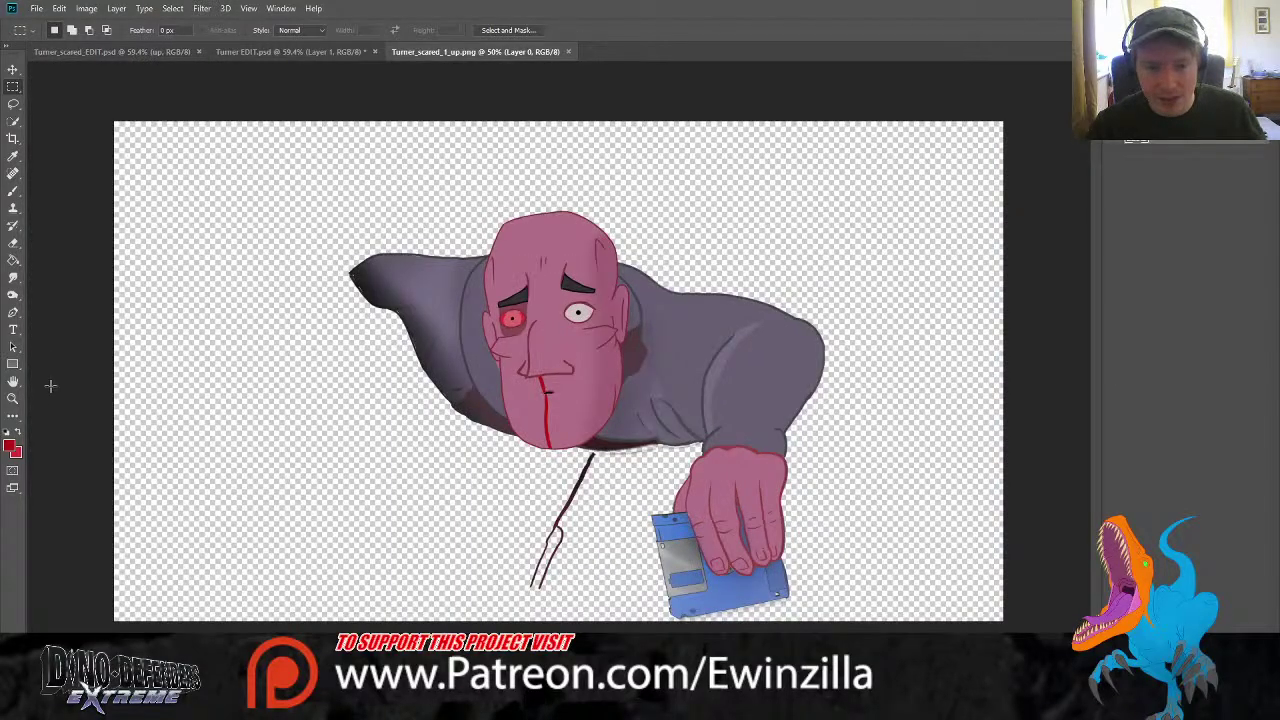
Switch to Photoshop and smudge the ear outline beside the red eye inward in Turner_scared_1_up.png at 100% zoom
{"action": "key", "text": "z"}
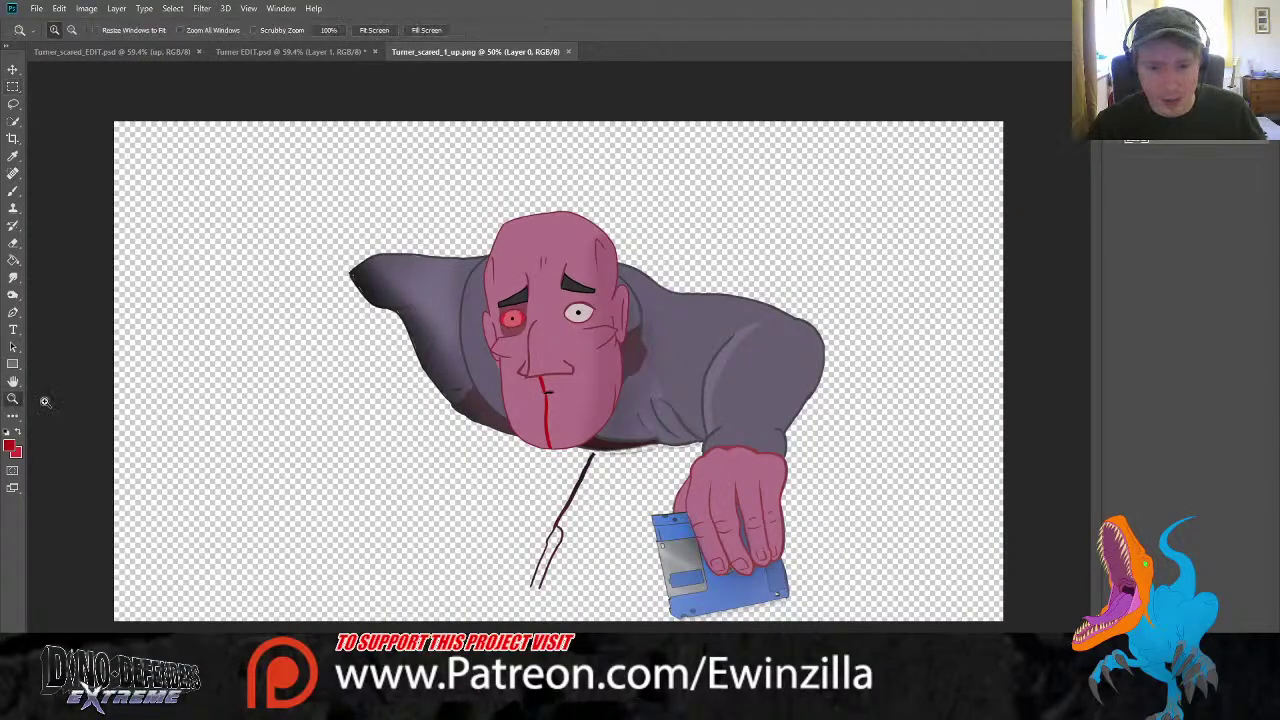
{"action": "left_click", "coordinate": [548, 270]}
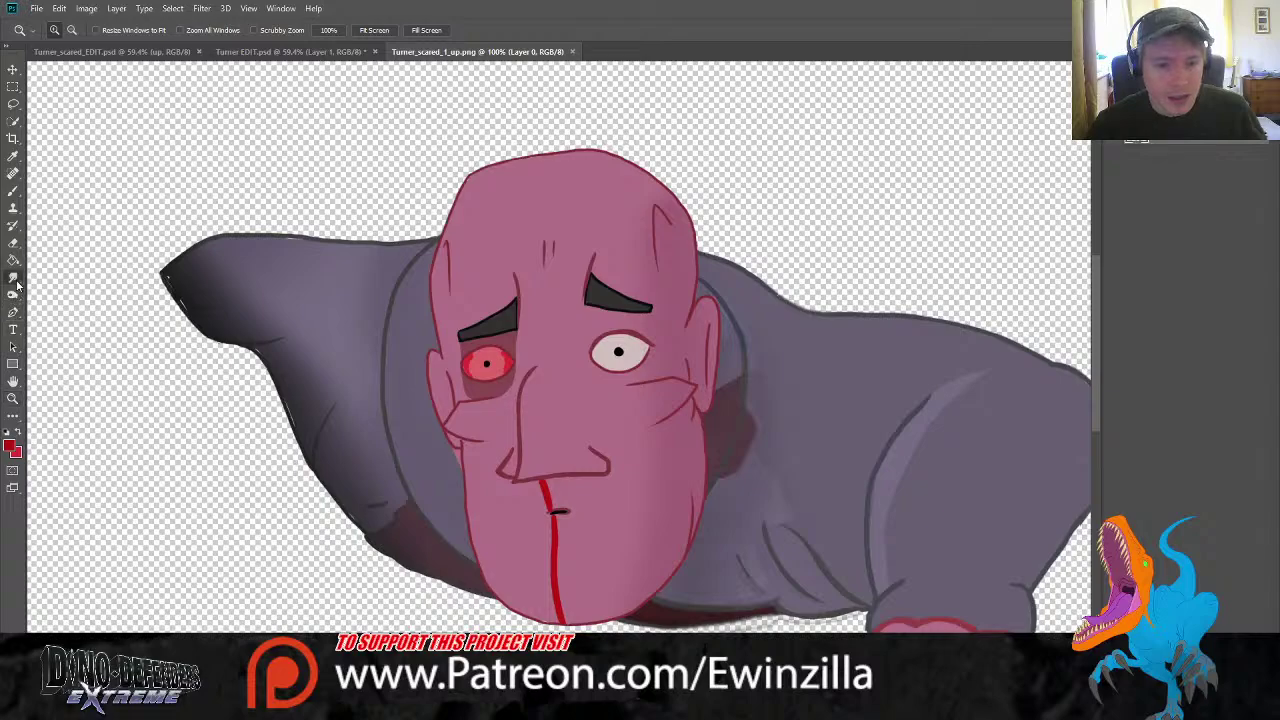
{"action": "left_click", "coordinate": [13, 277]}
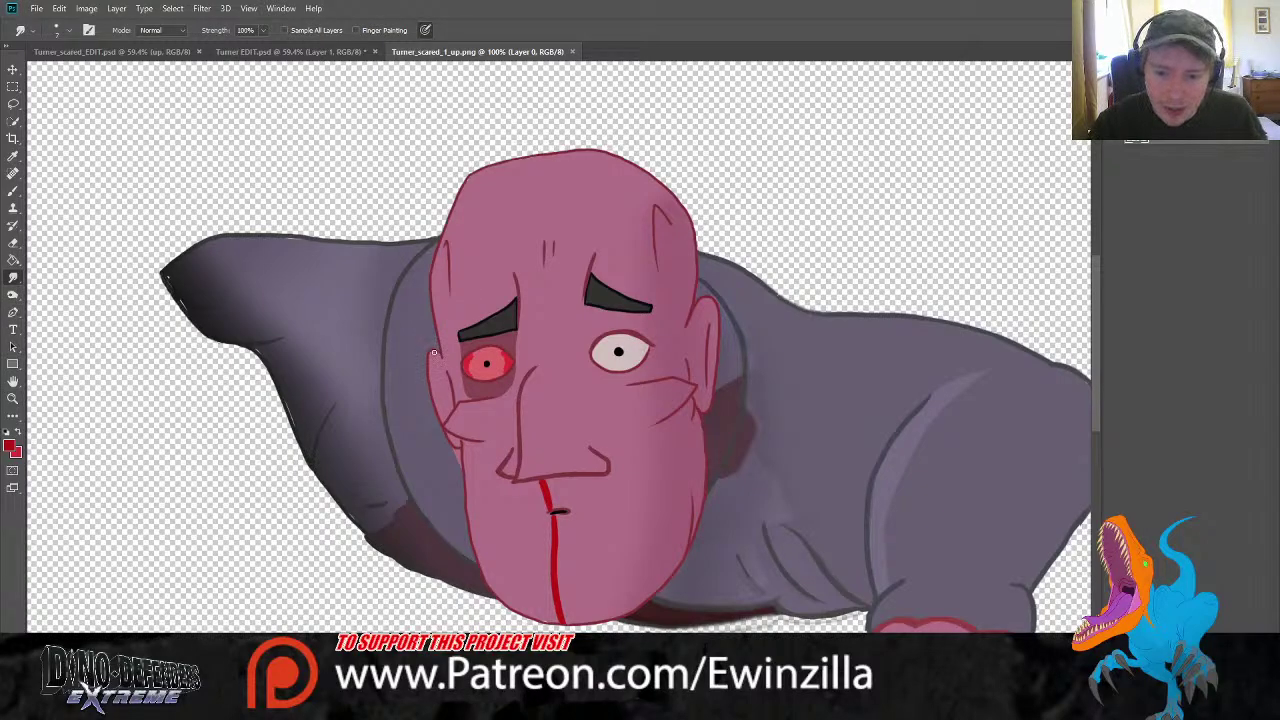
{"action": "left_click_drag", "start_coordinate": [434, 353], "coordinate": [440, 410]}
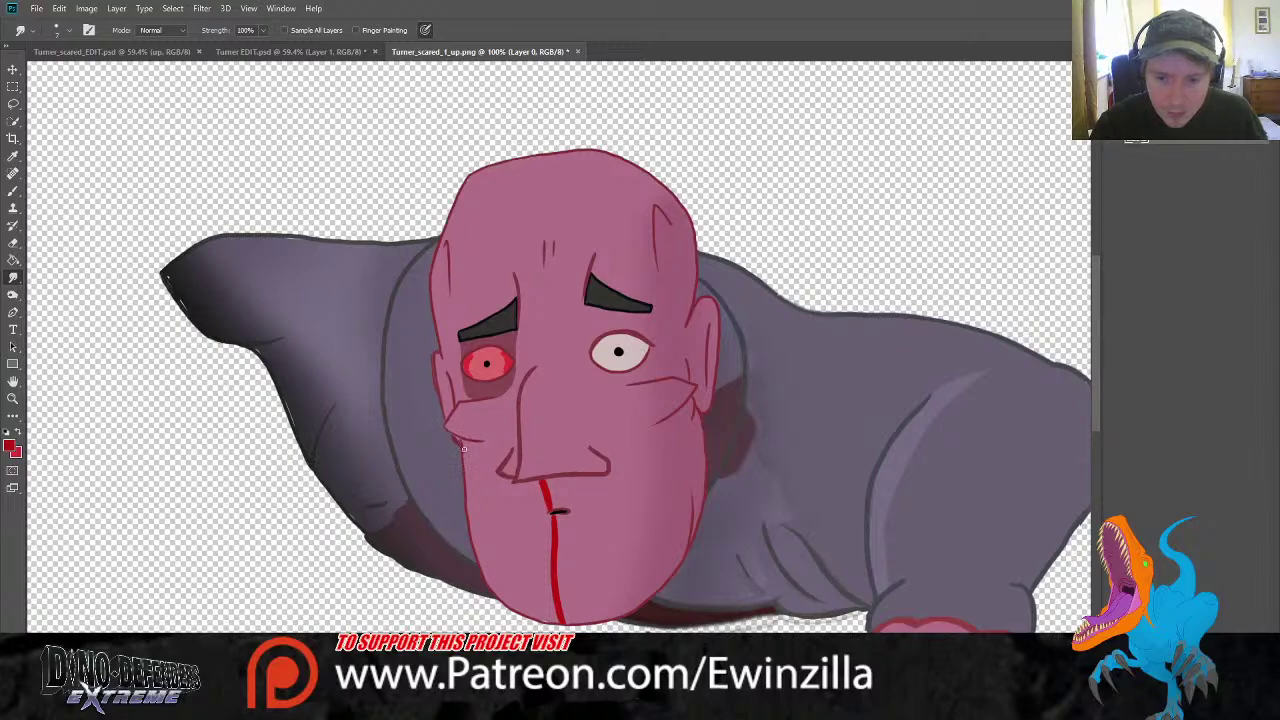
Smudge the head outline above the ear beside the red eye and undo the last stray strokes
{"action": "mouse_move", "coordinate": [441, 355]}
{"action": "left_mouse_down"}
{"action": "mouse_move", "coordinate": [442, 240]}
{"action": "mouse_move", "coordinate": [434, 290]}
{"action": "left_mouse_up"}
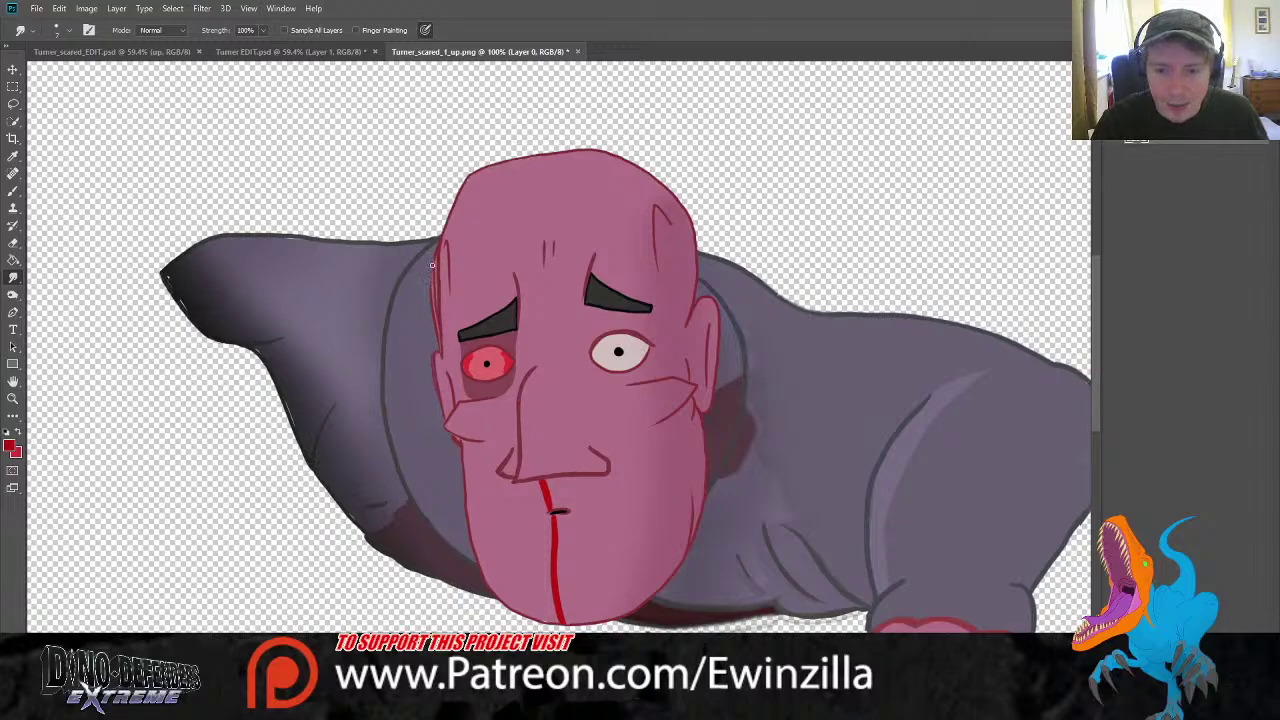
{"action": "key", "text": "ctrl+z"}
{"action": "key", "text": "ctrl+alt+z"}
{"action": "key", "text": "ctrl+alt+z"}
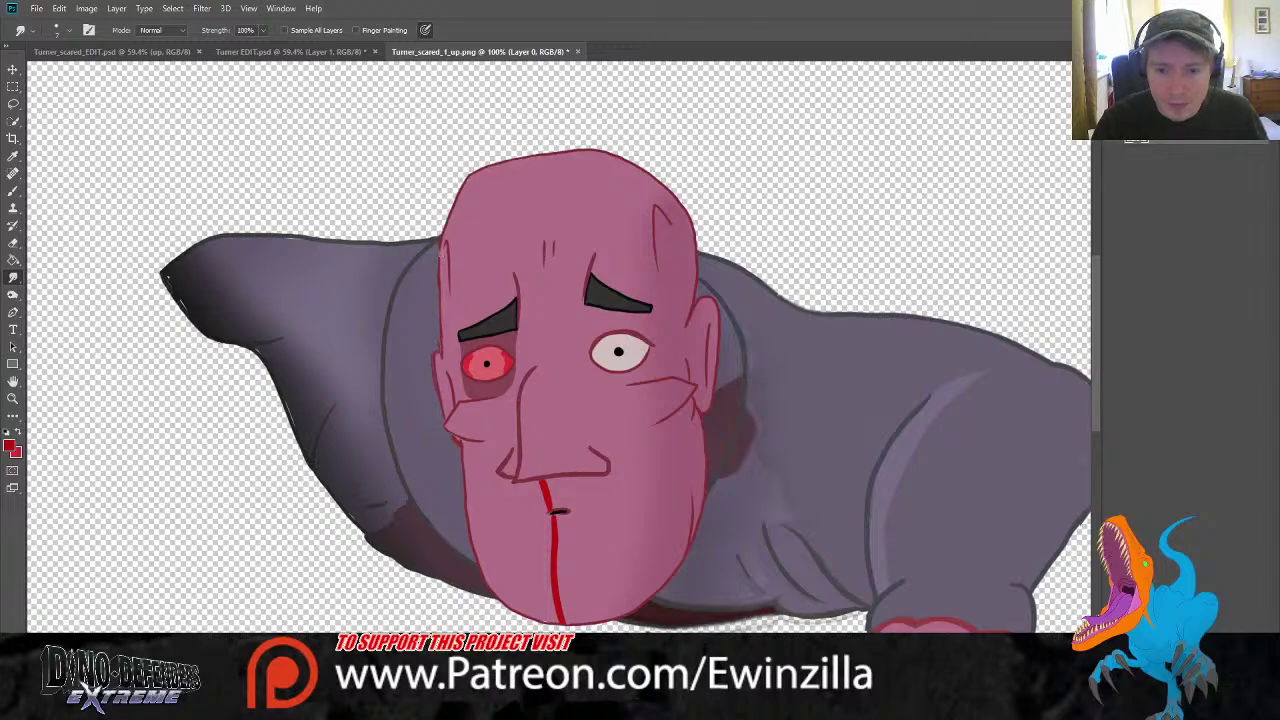
Refine the head outline between the temple and the ear beside the red eye with 100% smudge strokes, then save the image
{"action": "left_click_drag", "start_coordinate": [441, 243], "coordinate": [441, 340]}
{"action": "left_click_drag", "start_coordinate": [440, 268], "coordinate": [437, 343]}
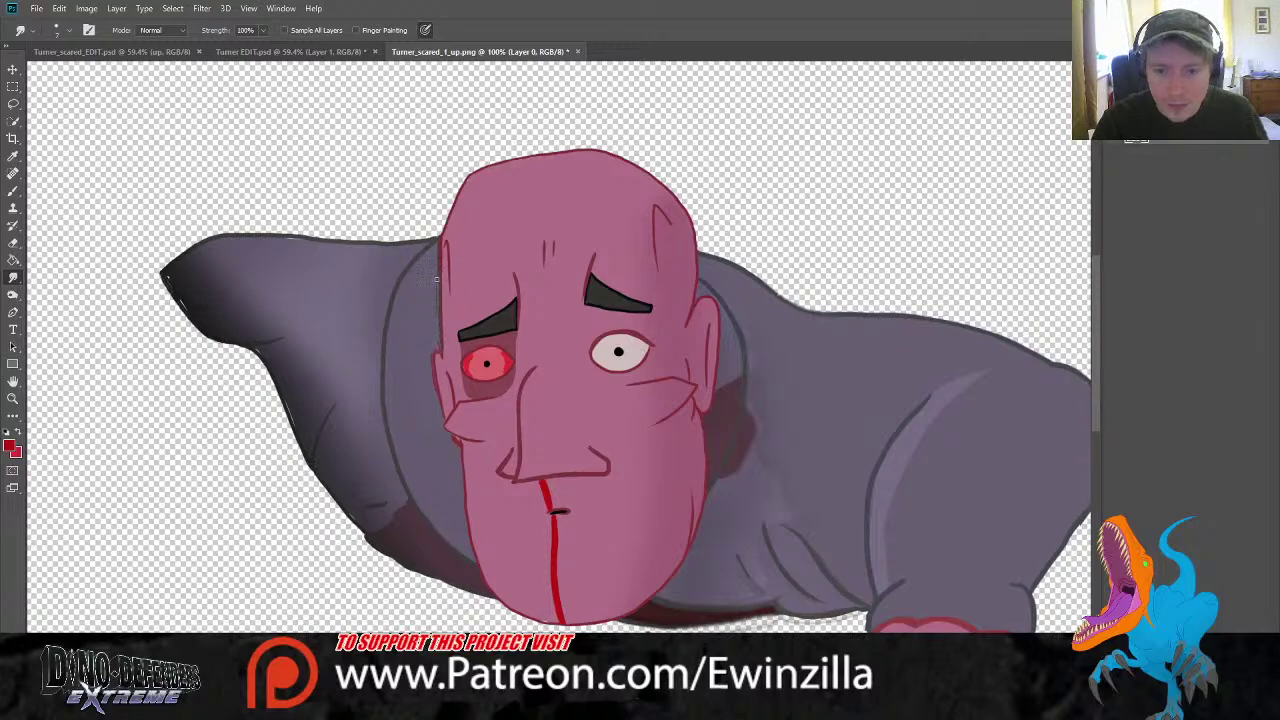
{"action": "mouse_move", "coordinate": [438, 289]}
{"action": "left_mouse_down"}
{"action": "mouse_move", "coordinate": [440, 330]}
{"action": "mouse_move", "coordinate": [440, 260]}
{"action": "mouse_move", "coordinate": [438, 333]}
{"action": "mouse_move", "coordinate": [435, 294]}
{"action": "left_mouse_up"}
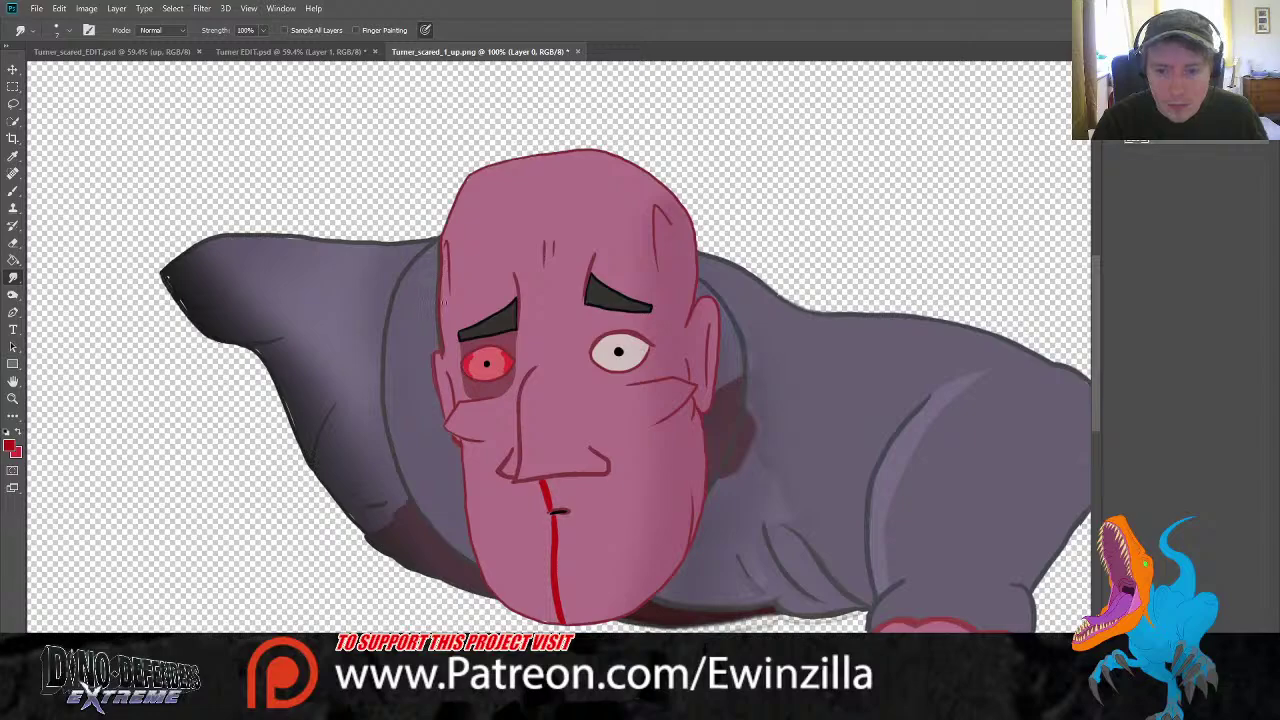
{"action": "left_click_drag", "start_coordinate": [442, 256], "coordinate": [442, 317]}
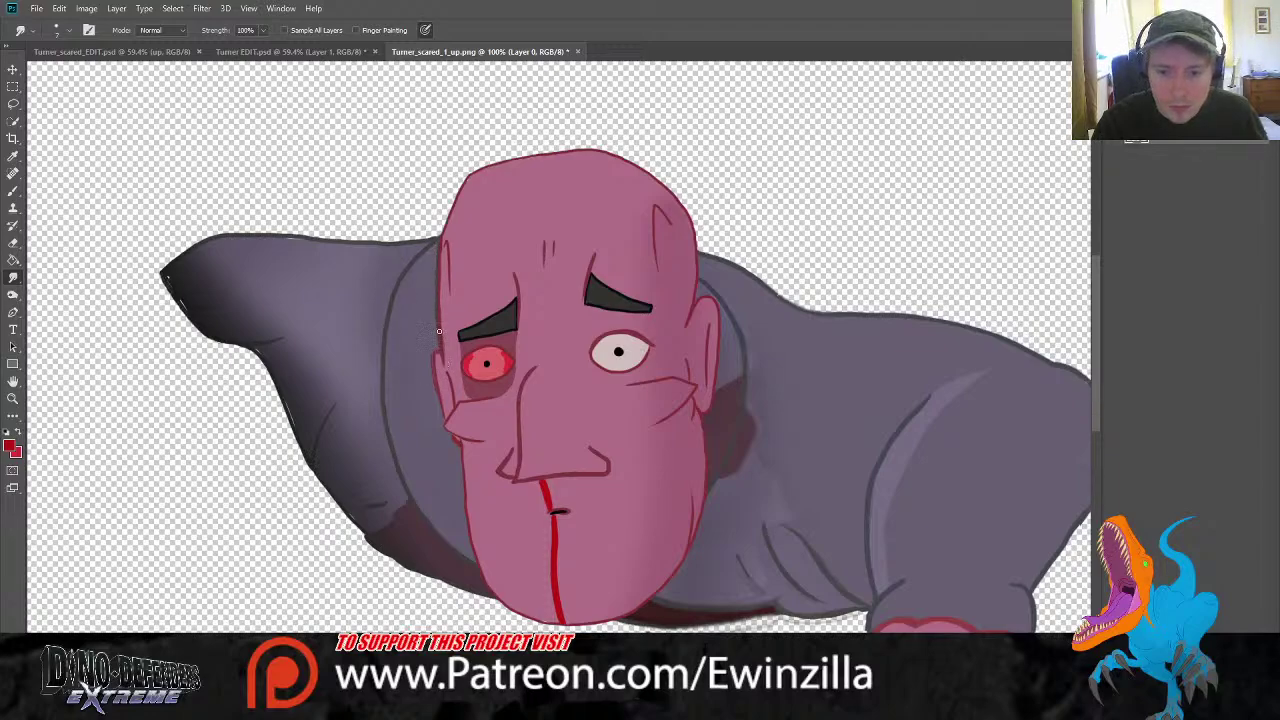
{"action": "left_click_drag", "start_coordinate": [444, 333], "coordinate": [444, 345]}
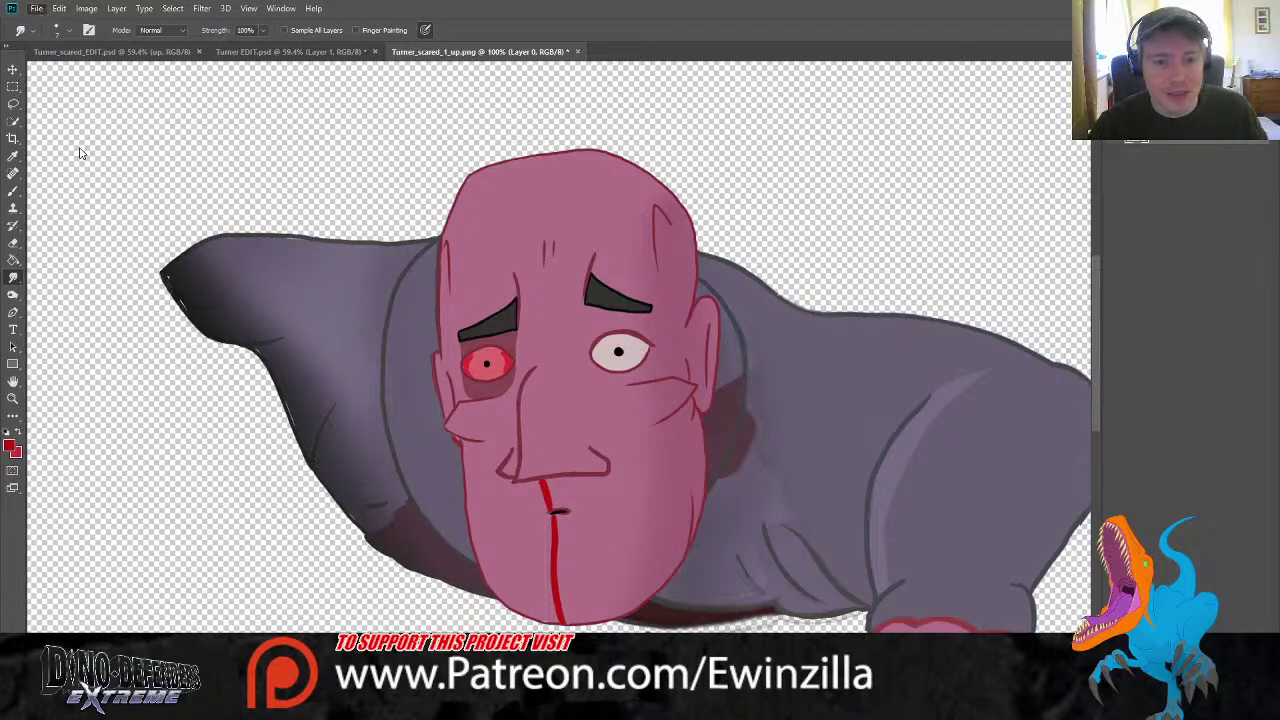
{"action": "key", "text": "ctrl+s"}
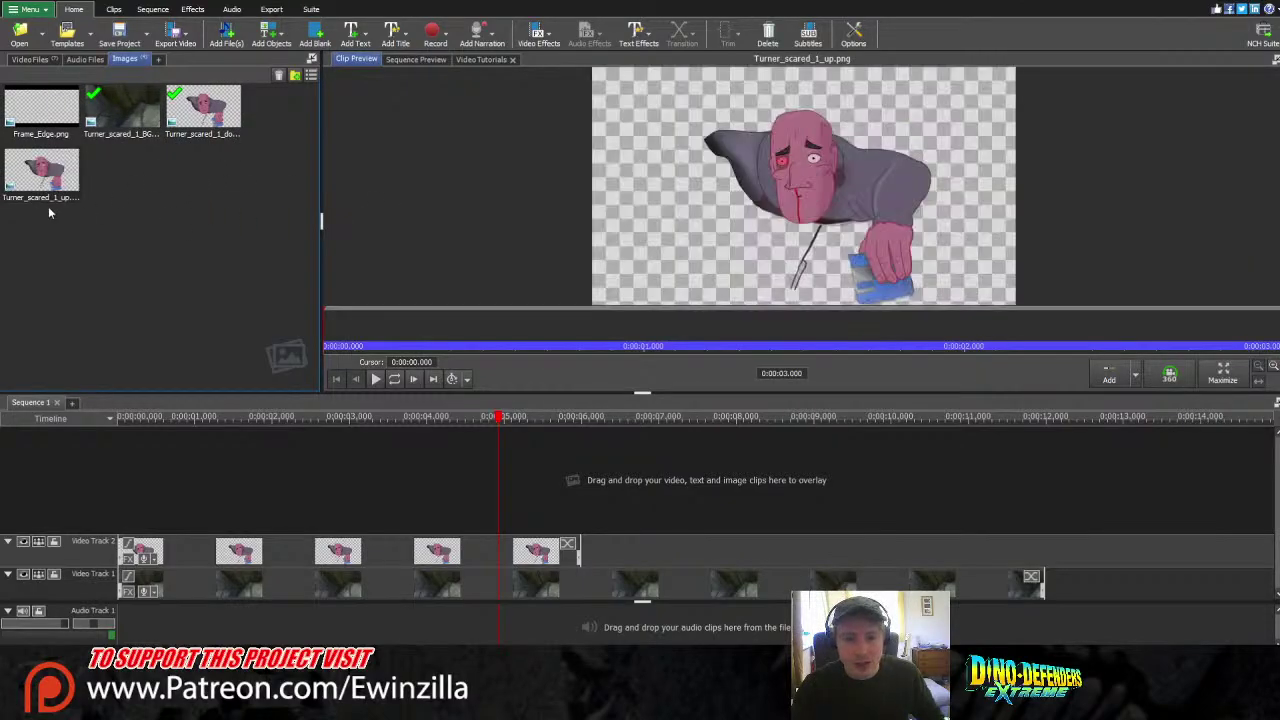
Switch to VideoPad, place the updated "up" image after "down" on Video Track 2 and extend it to 12 seconds
{"action": "left_click_drag", "start_coordinate": [48, 206], "coordinate": [585, 548]}
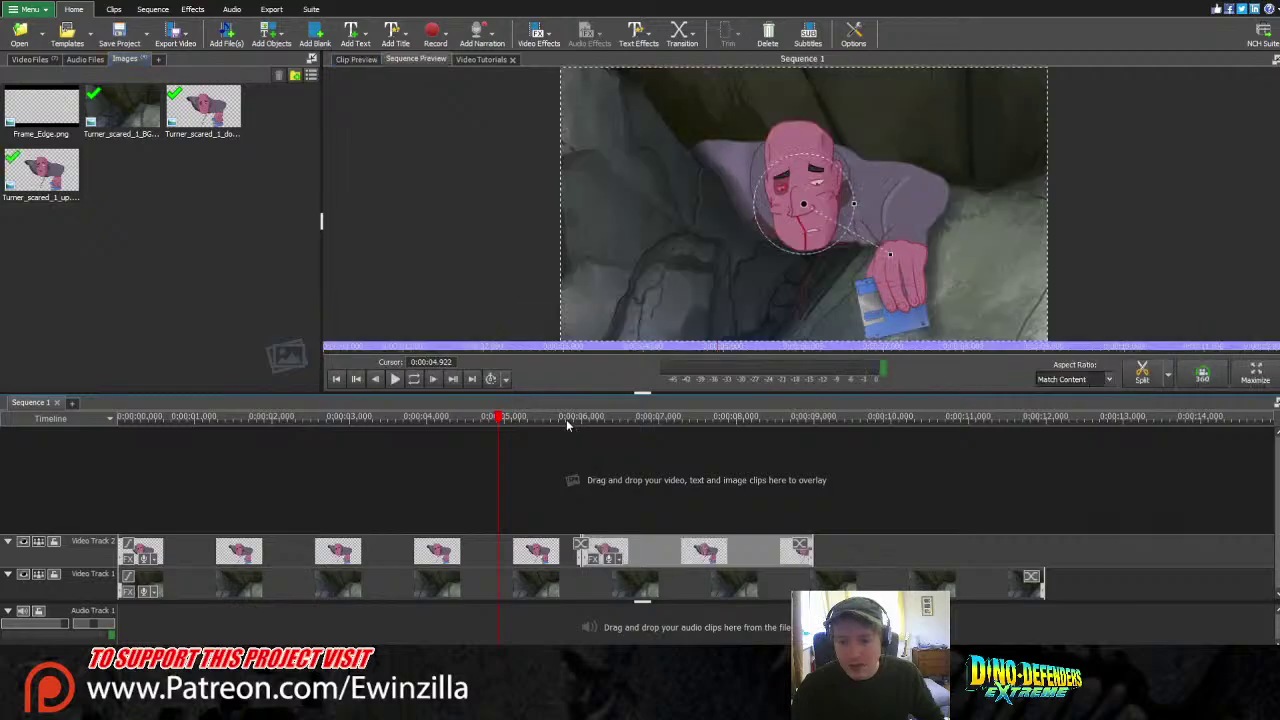
{"action": "mouse_move", "coordinate": [566, 419]}
{"action": "left_mouse_down"}
{"action": "mouse_move", "coordinate": [591, 421]}
{"action": "mouse_move", "coordinate": [553, 424]}
{"action": "left_mouse_up"}
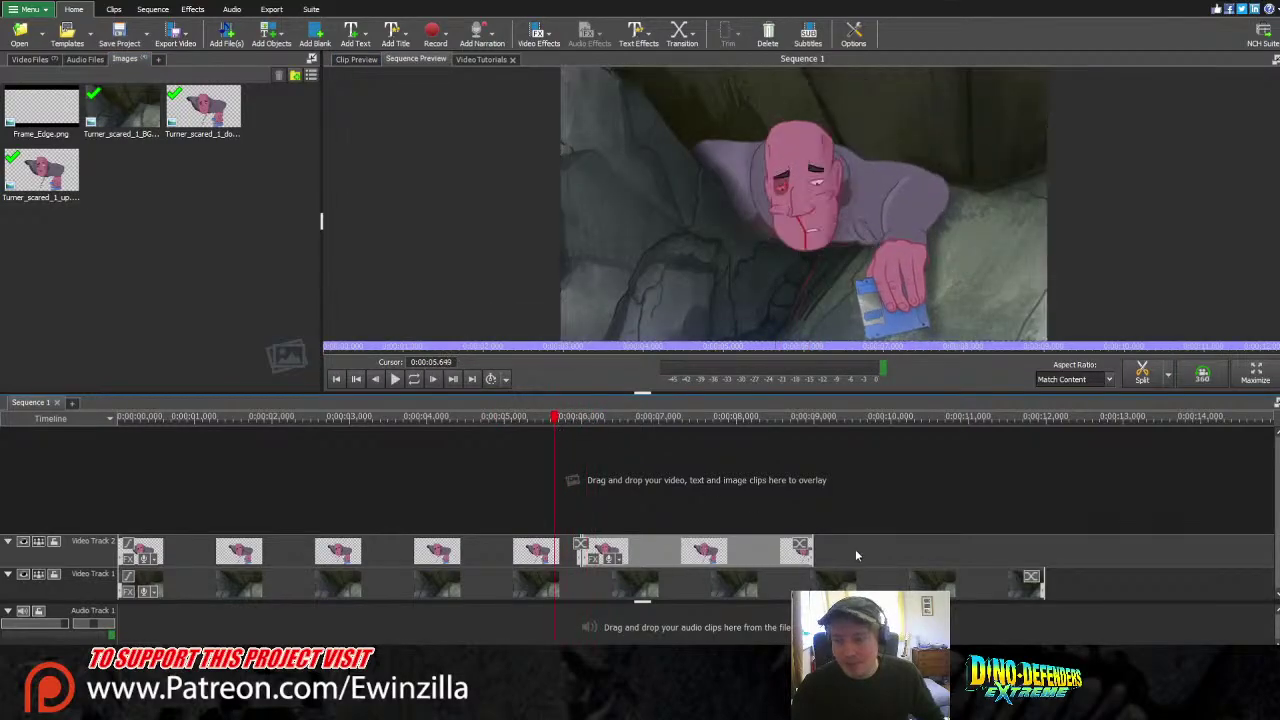
{"action": "left_click_drag", "start_coordinate": [813, 549], "coordinate": [1042, 548]}
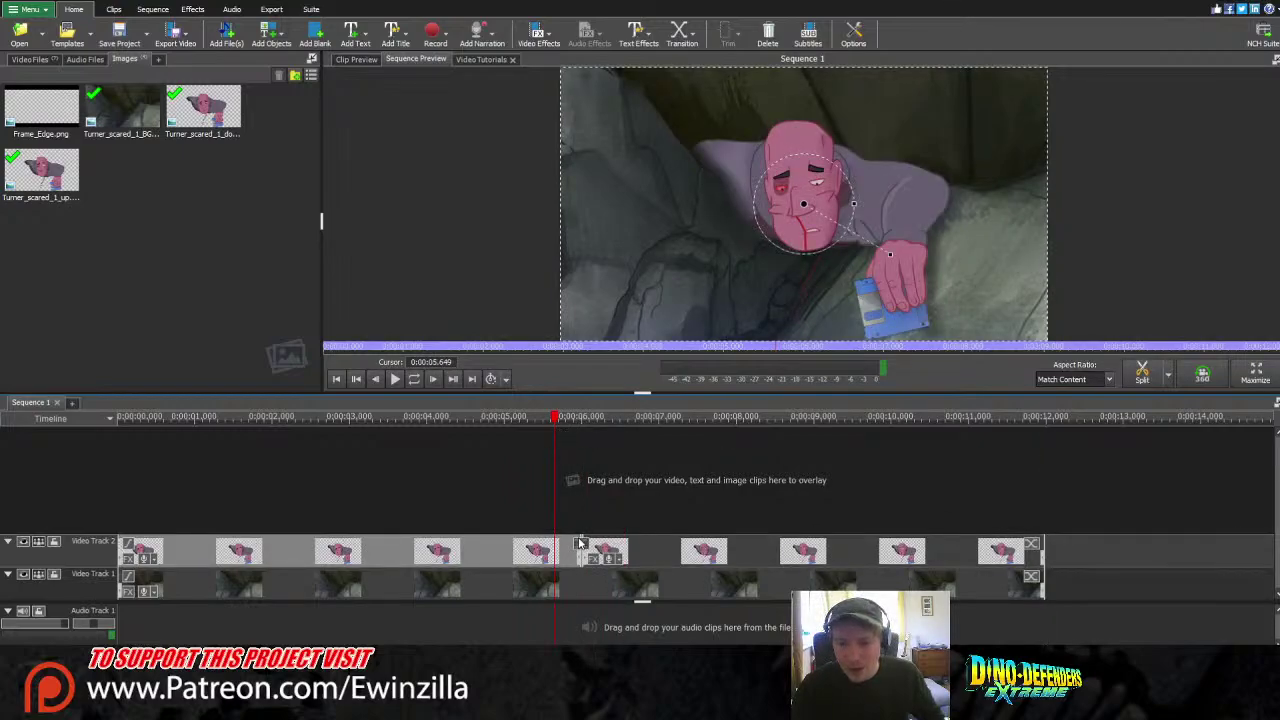
Add a short transition between the "down" and "up" clips on Video Track 2
{"action": "left_click", "coordinate": [580, 547]}
{"action": "left_click_drag", "start_coordinate": [554, 420], "coordinate": [524, 425]}
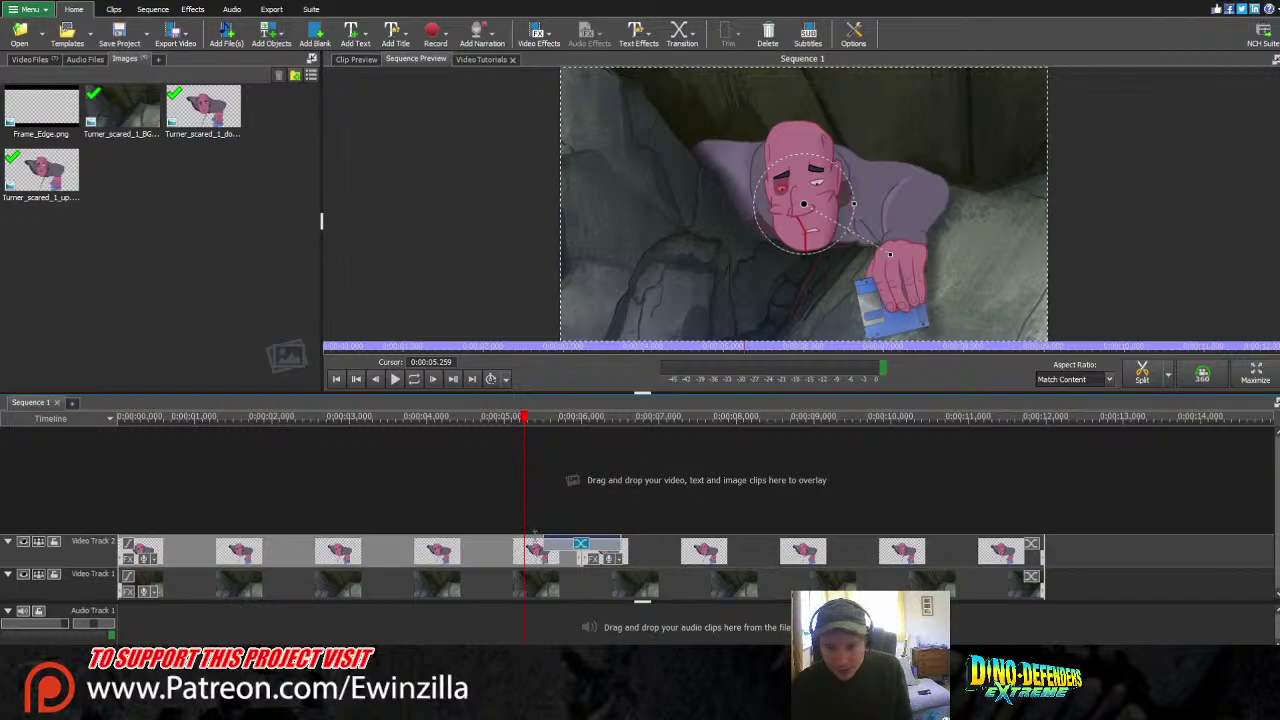
{"action": "left_click", "coordinate": [608, 522]}
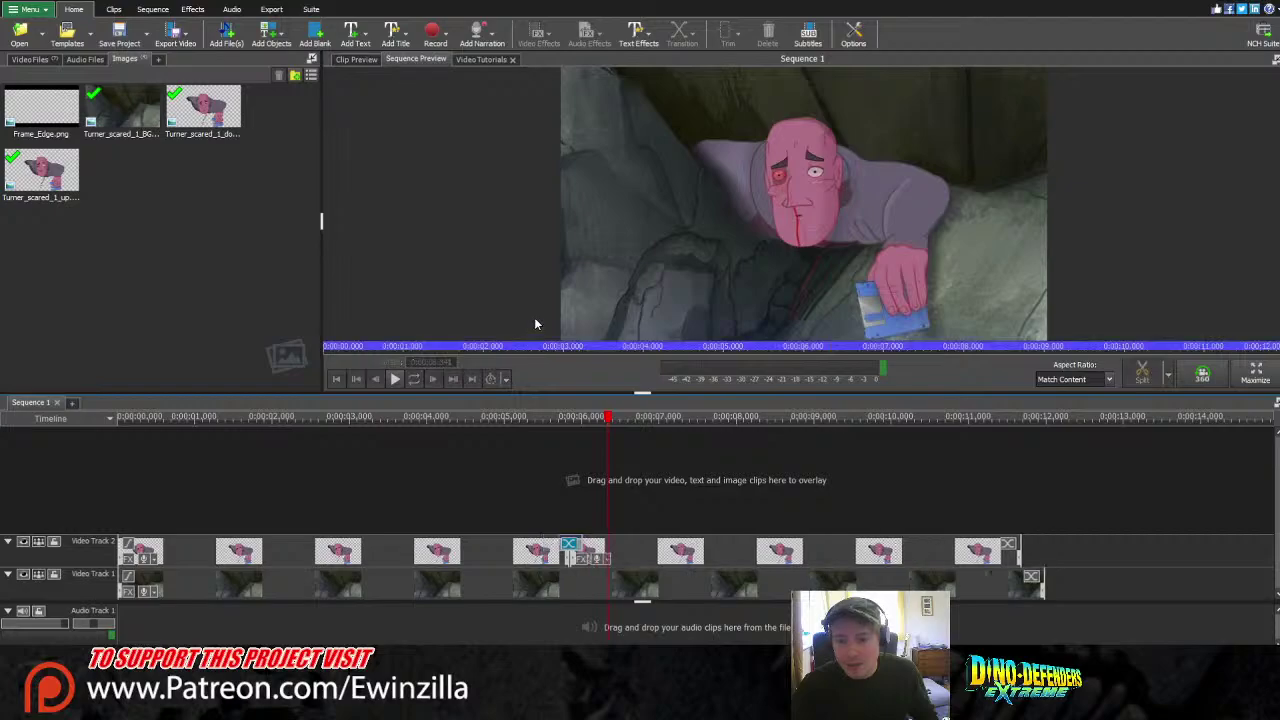
Play the sequence across the new transition from about 5 seconds to check how the poses blend
{"action": "left_click_drag", "start_coordinate": [607, 455], "coordinate": [530, 455]}
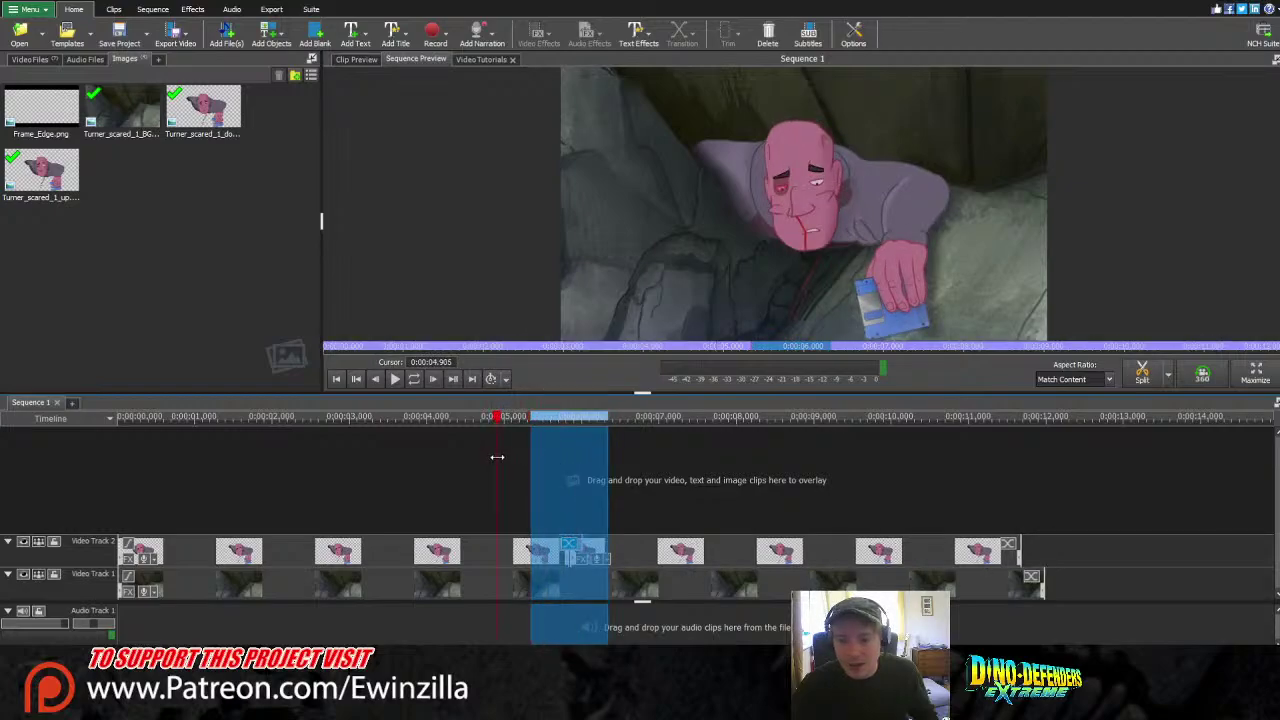
{"action": "left_click", "coordinate": [492, 457]}
{"action": "left_click", "coordinate": [396, 380]}
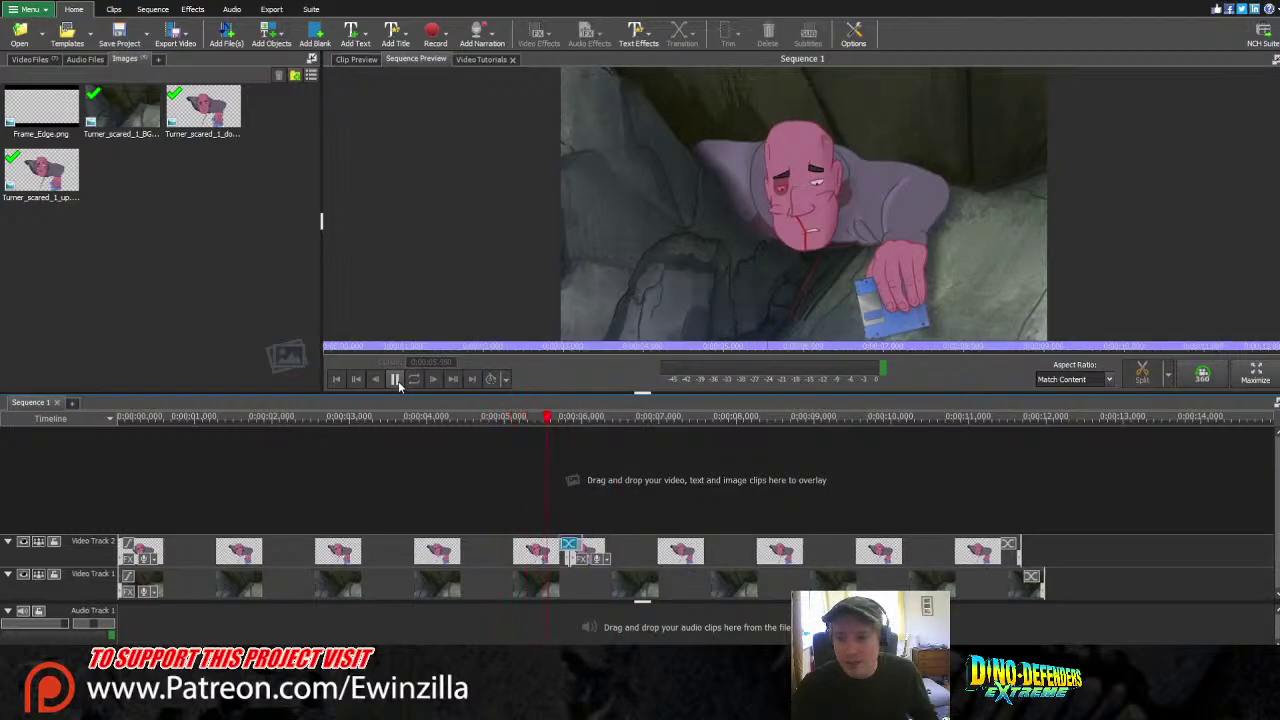
{"action": "left_click", "coordinate": [396, 380]}
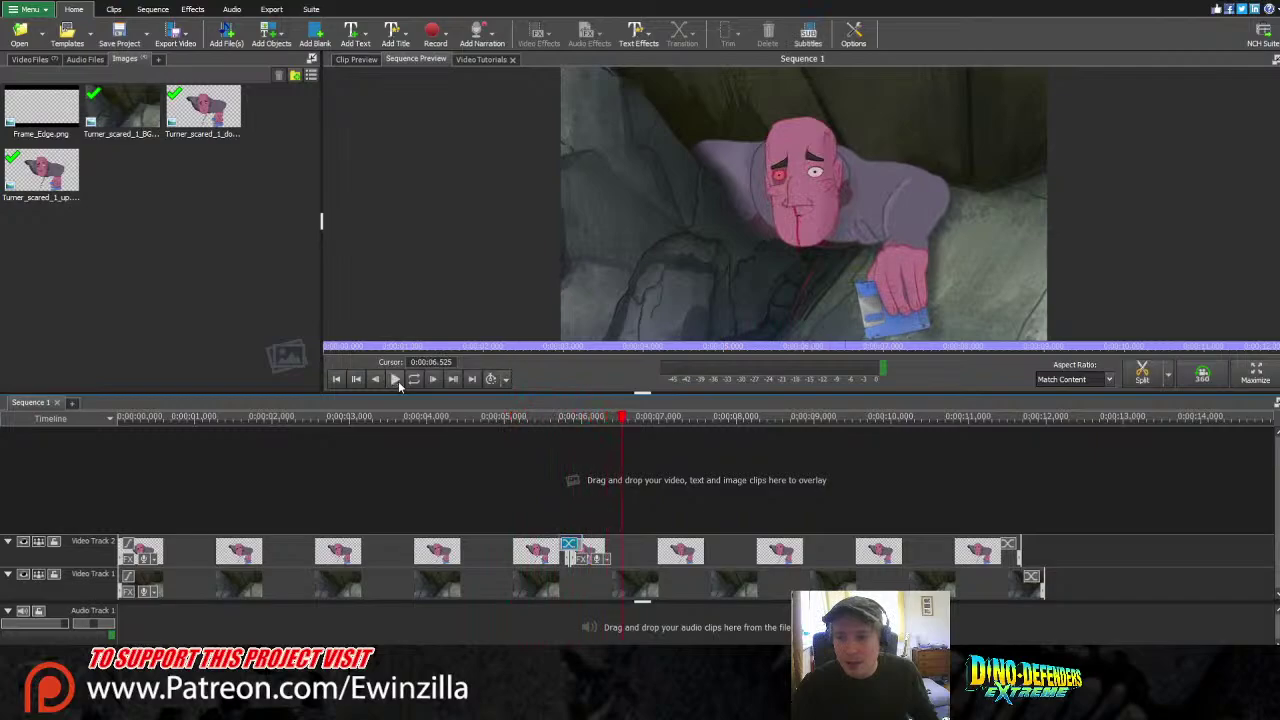
Shorten the transition between "down" and "up" and extend the "up" clip to the background's 12-second end
{"action": "left_click", "coordinate": [597, 566]}
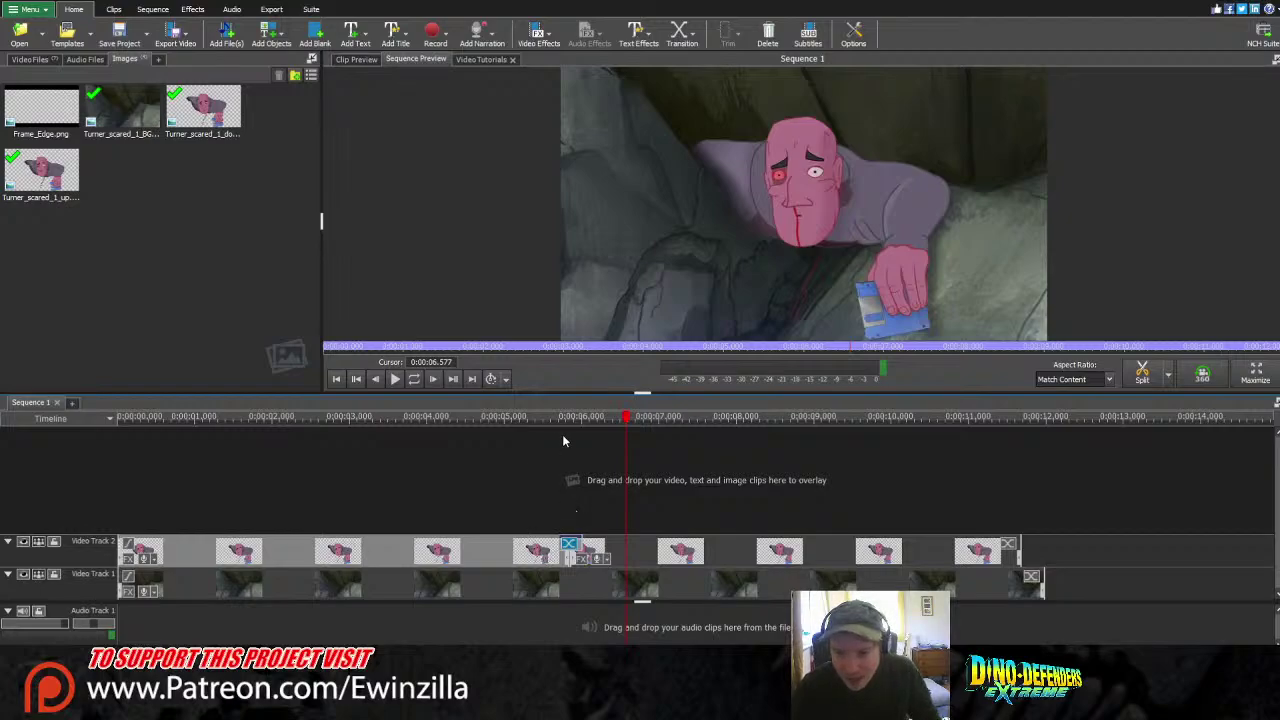
{"action": "left_click", "coordinate": [620, 492]}
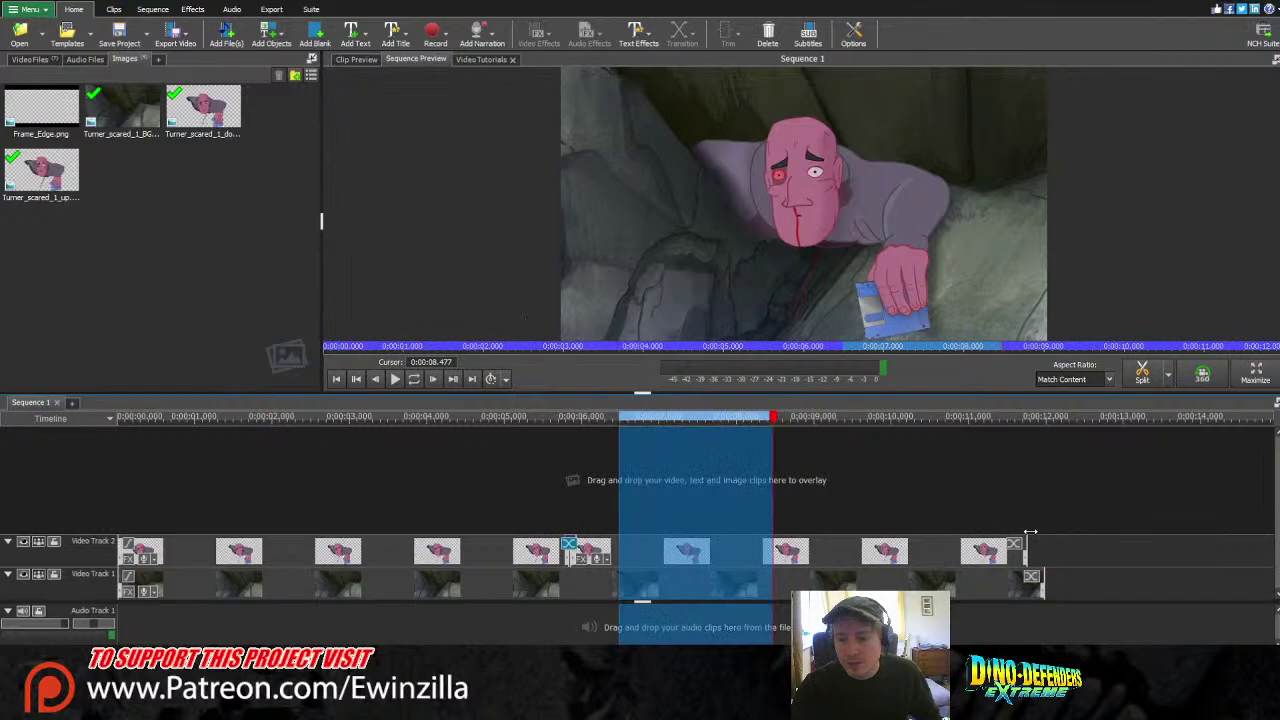
{"action": "mouse_move", "coordinate": [1030, 532]}
{"action": "left_mouse_down"}
{"action": "mouse_move", "coordinate": [1030, 543]}
{"action": "mouse_move", "coordinate": [1072, 530]}
{"action": "mouse_move", "coordinate": [1033, 544]}
{"action": "mouse_move", "coordinate": [1048, 547]}
{"action": "left_mouse_up"}
{"action": "left_click", "coordinate": [1076, 535]}
{"action": "left_click", "coordinate": [993, 423]}
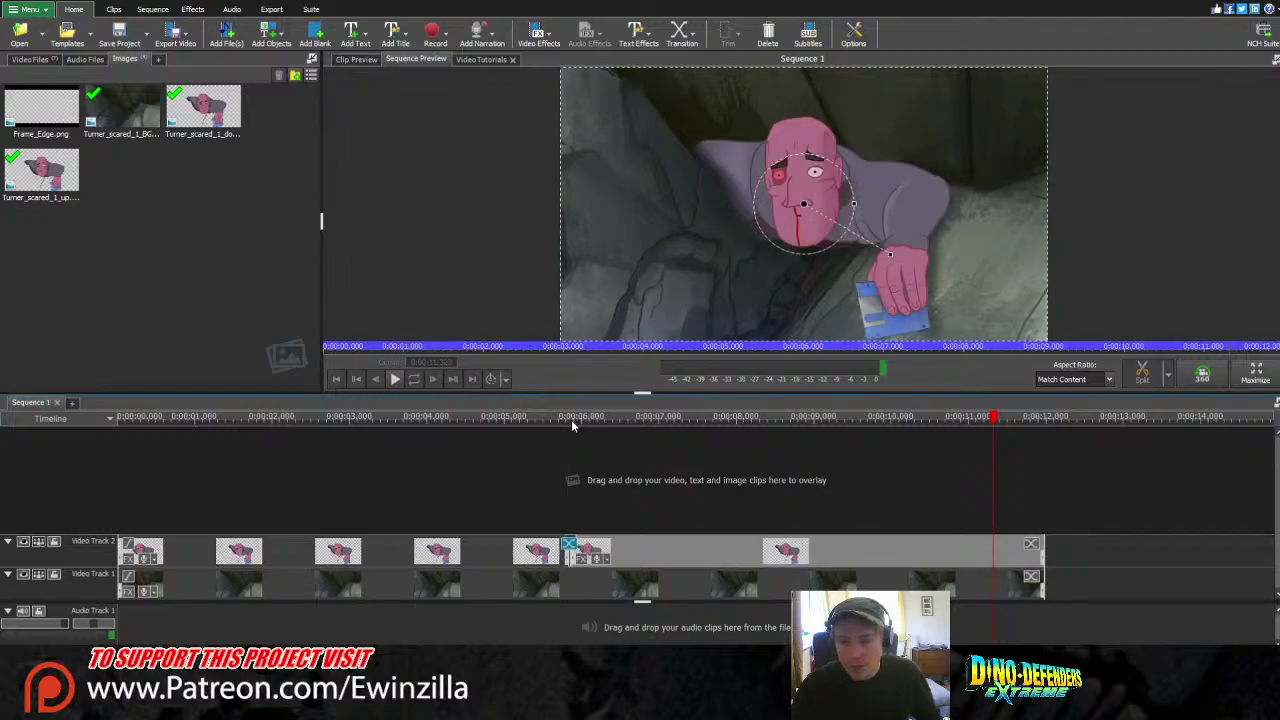
Replay the shortened transition between the two poses from just after the 5-second mark
{"action": "left_click", "coordinate": [568, 420]}
{"action": "left_click", "coordinate": [527, 420]}
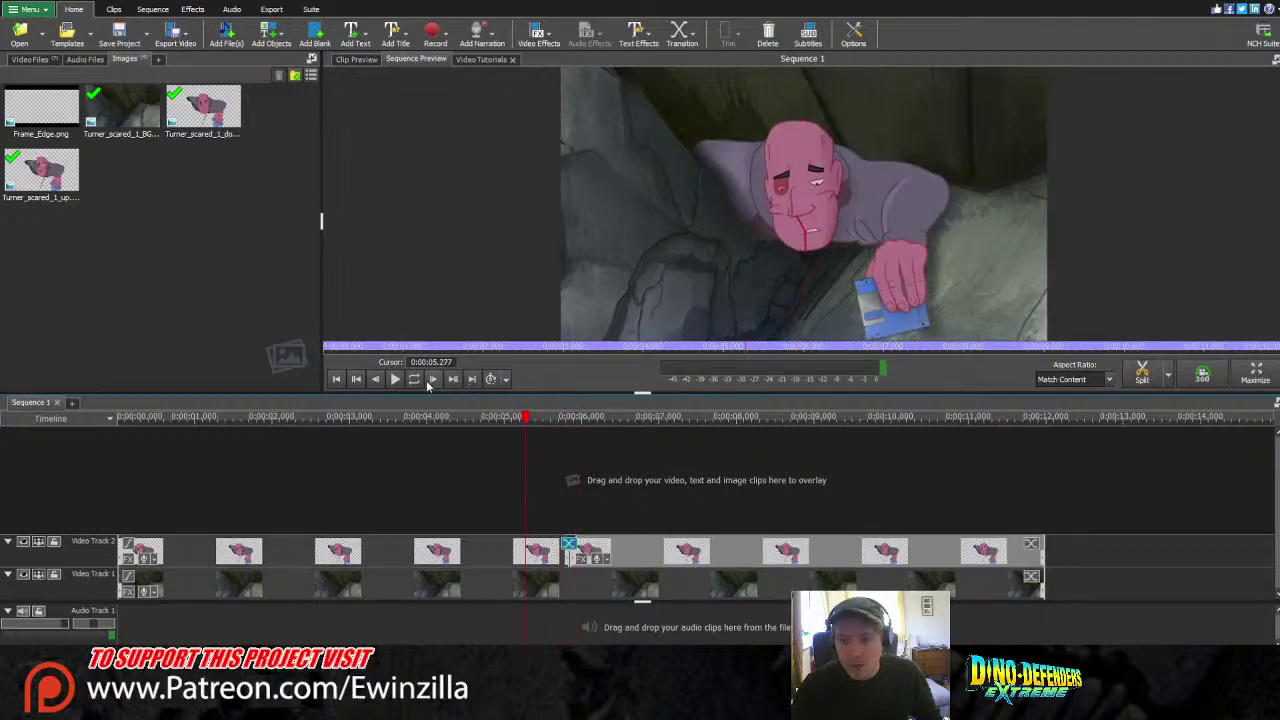
{"action": "left_click", "coordinate": [395, 379]}
{"action": "left_click", "coordinate": [395, 379]}
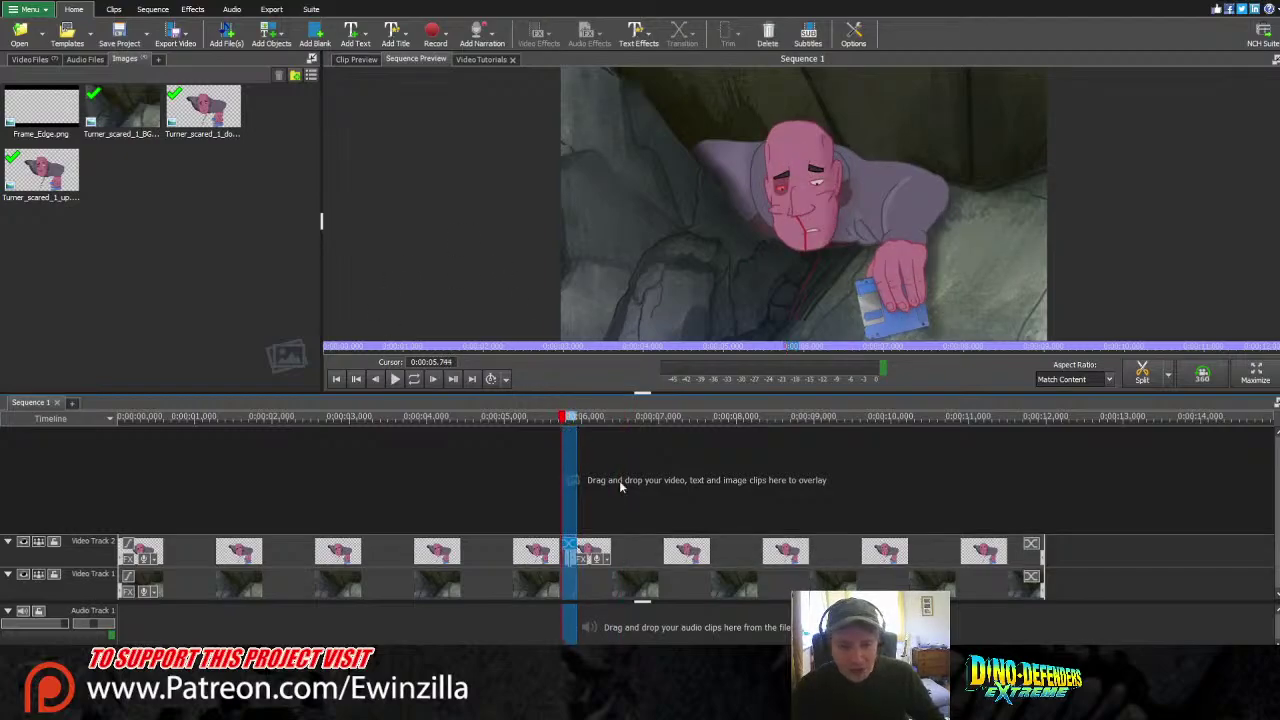
Return the playhead to the sequence start and preview the Atmosphere_05.mov and Atmosphere_06.mov clips
{"action": "left_click", "coordinate": [555, 420]}
{"action": "left_click_drag", "start_coordinate": [555, 420], "coordinate": [4, 425]}
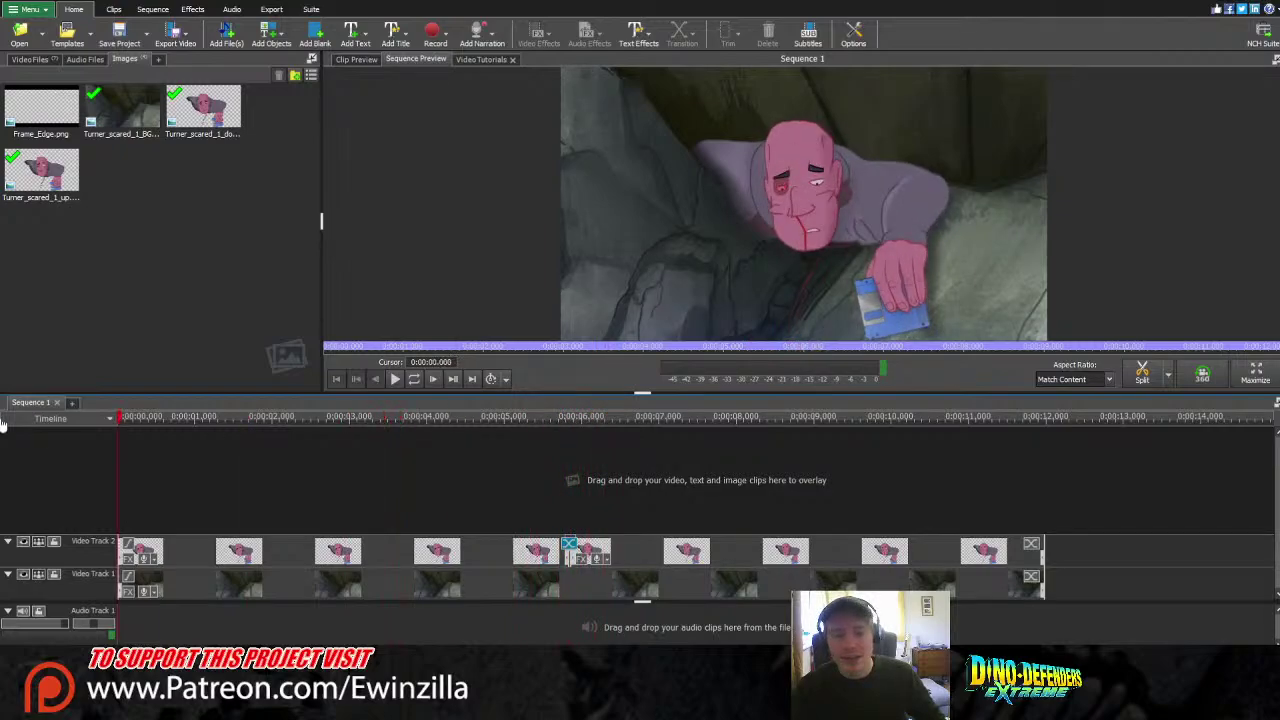
{"action": "left_click", "coordinate": [28, 60]}
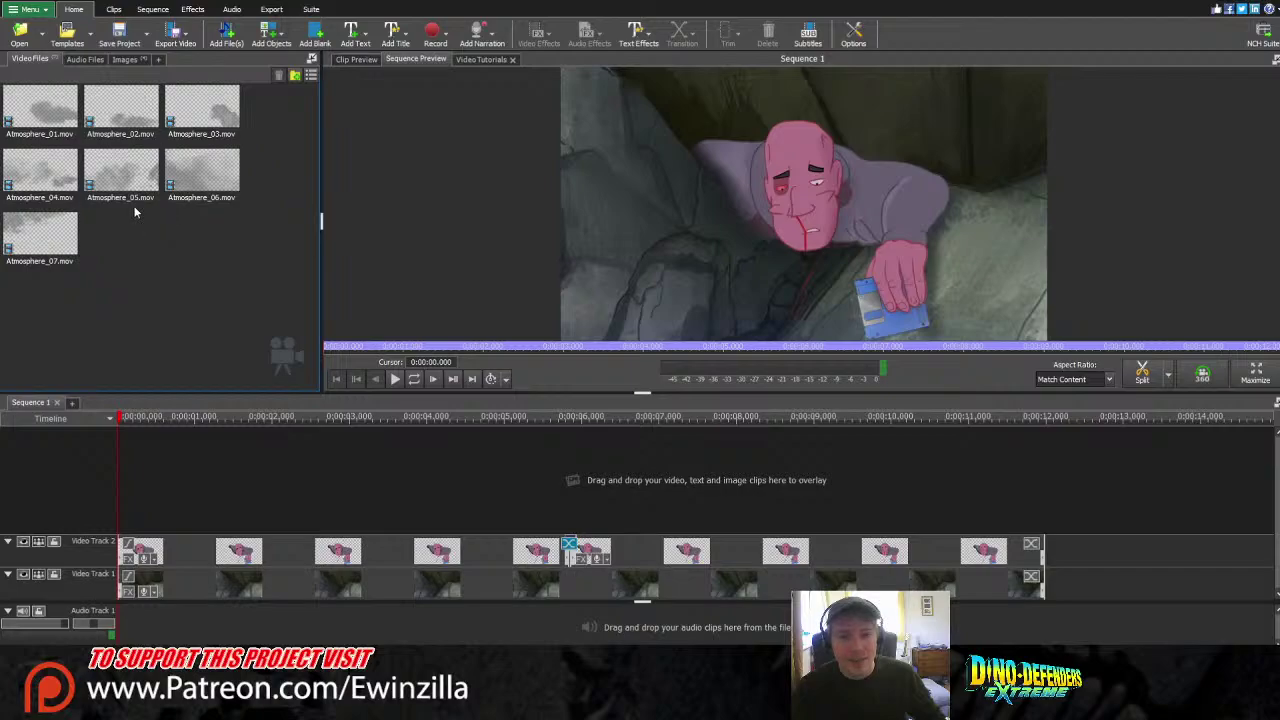
{"action": "left_click", "coordinate": [121, 173]}
{"action": "left_click", "coordinate": [115, 117]}
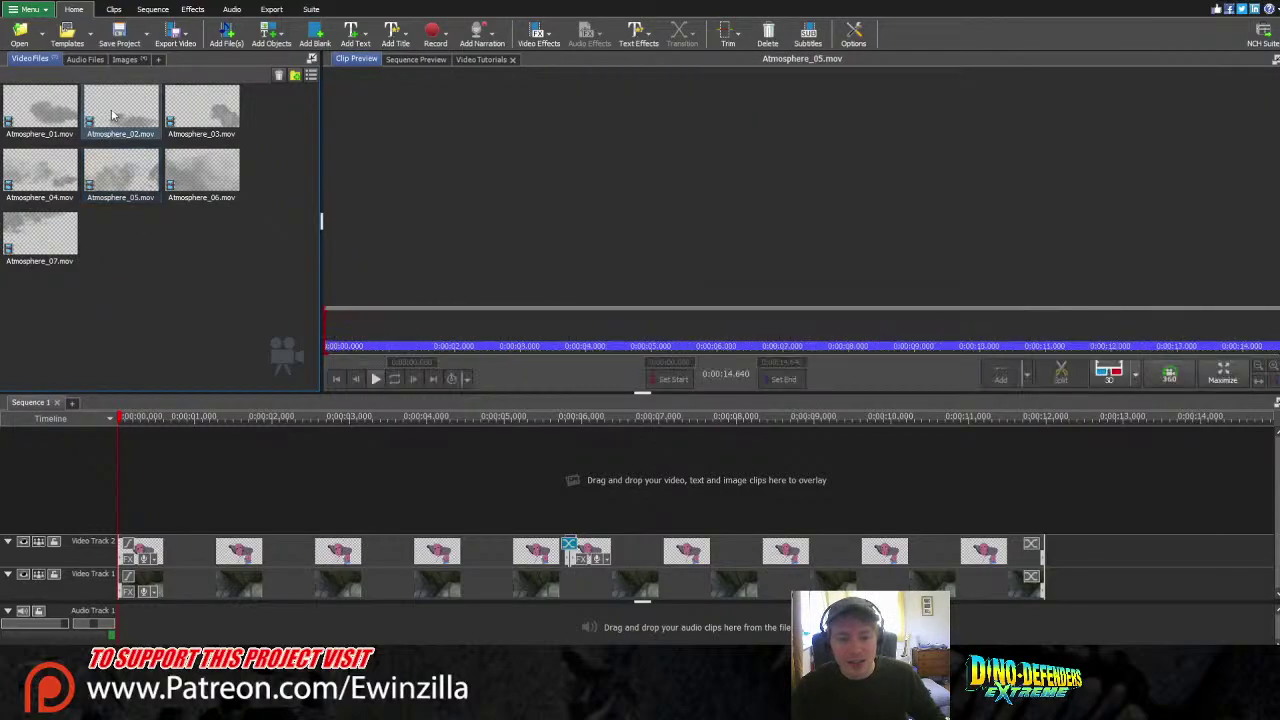
{"action": "left_click", "coordinate": [121, 172]}
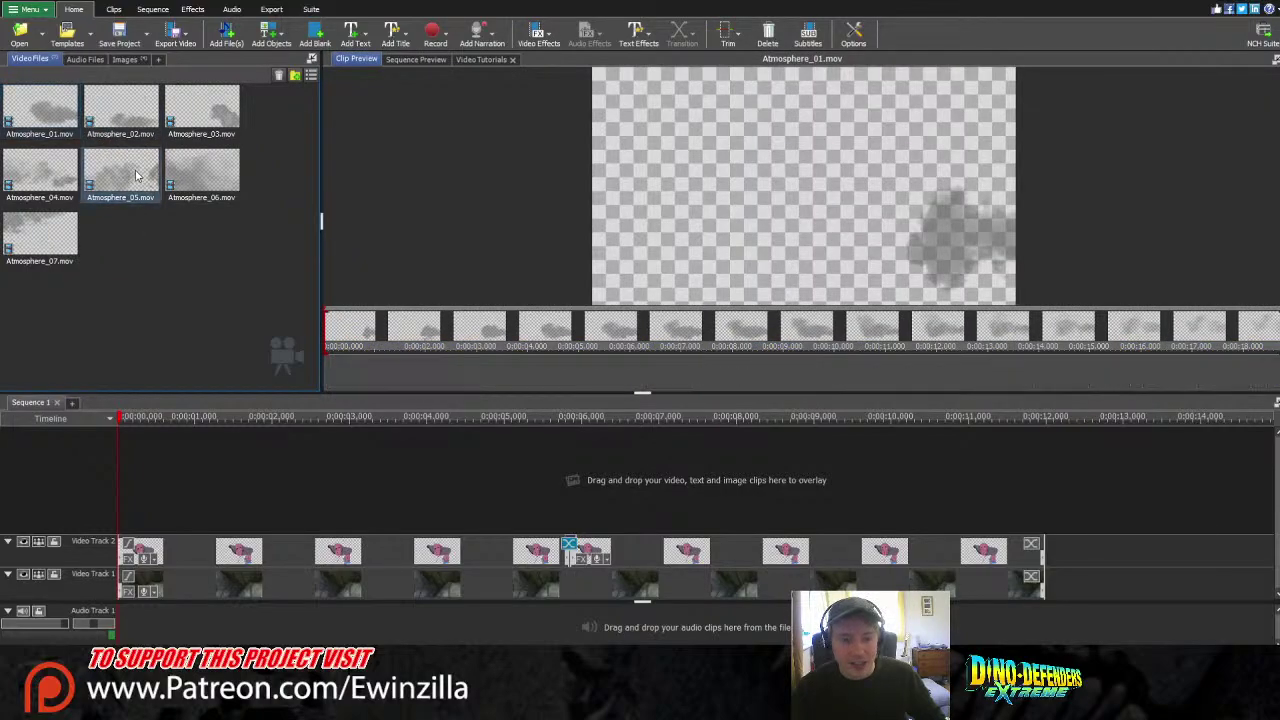
{"action": "left_click", "coordinate": [375, 379]}
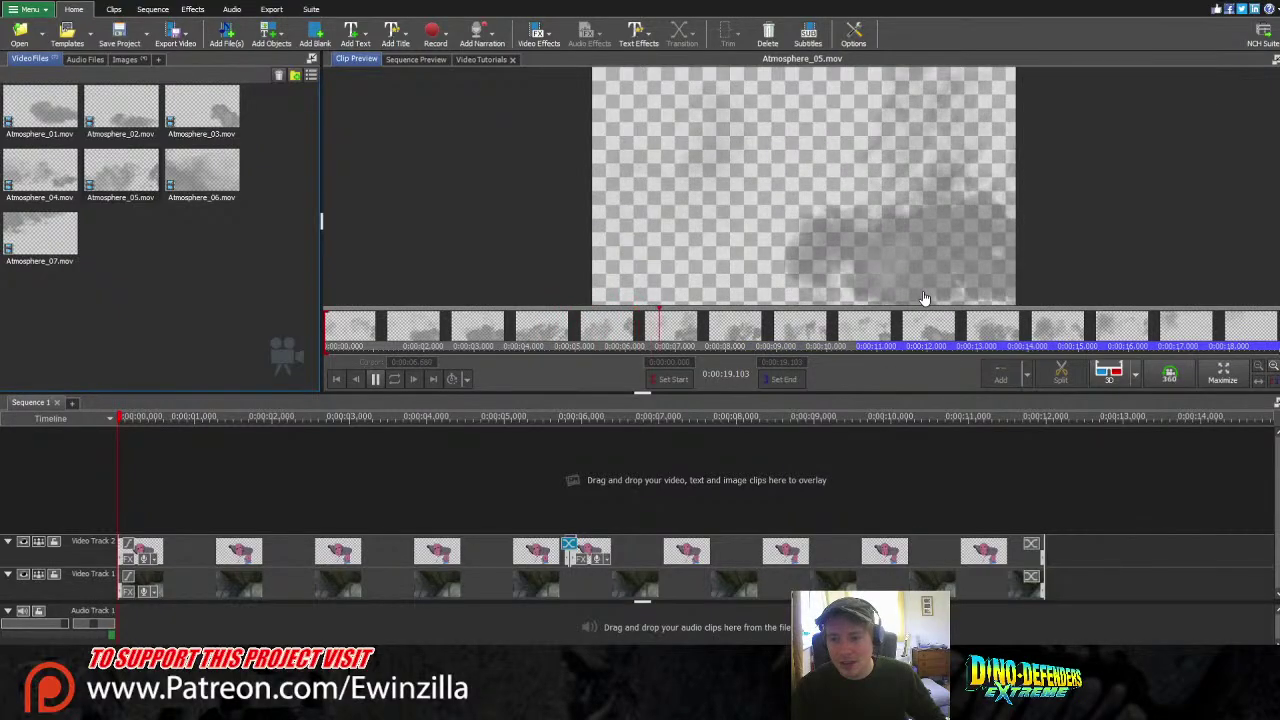
{"action": "left_click", "coordinate": [202, 172]}
{"action": "left_click", "coordinate": [376, 380]}
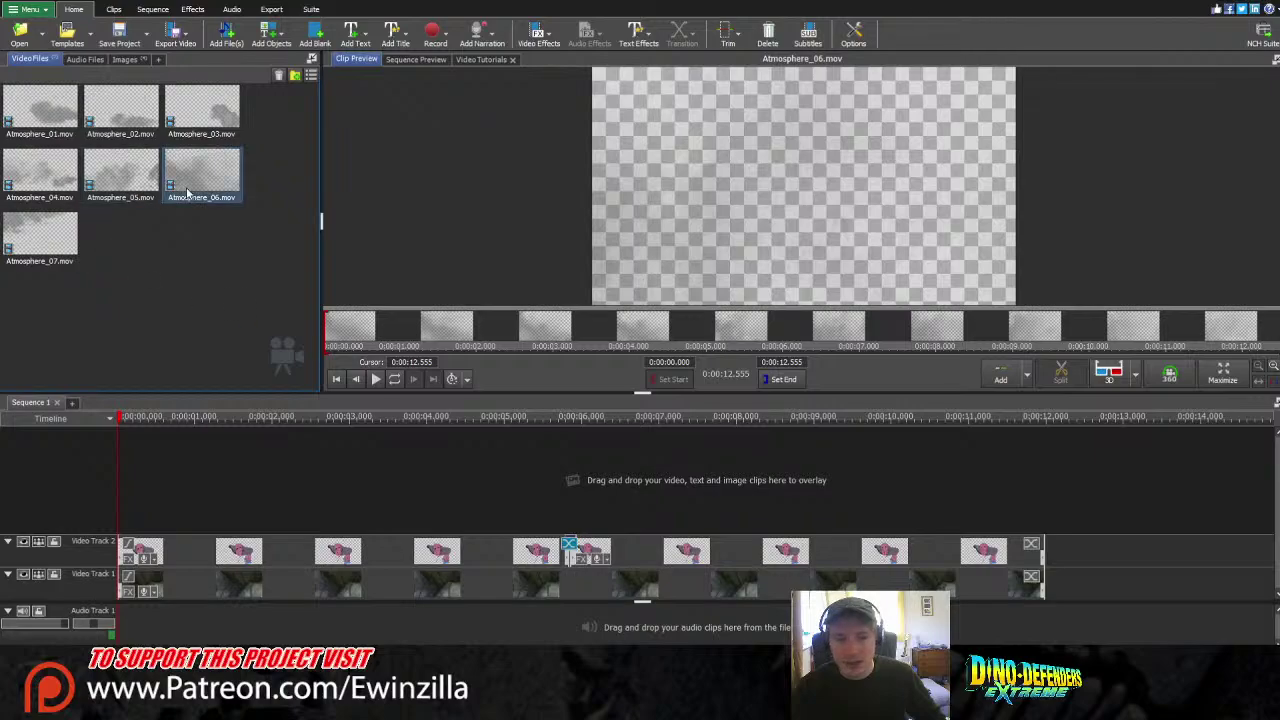
Overlay Atmosphere_06.mov on a new Video Track 3 from the sequence start and trim its end to the other tracks' 12-second end
{"action": "left_click_drag", "start_coordinate": [201, 170], "coordinate": [152, 483]}
{"action": "left_click_drag", "start_coordinate": [266, 518], "coordinate": [238, 517]}
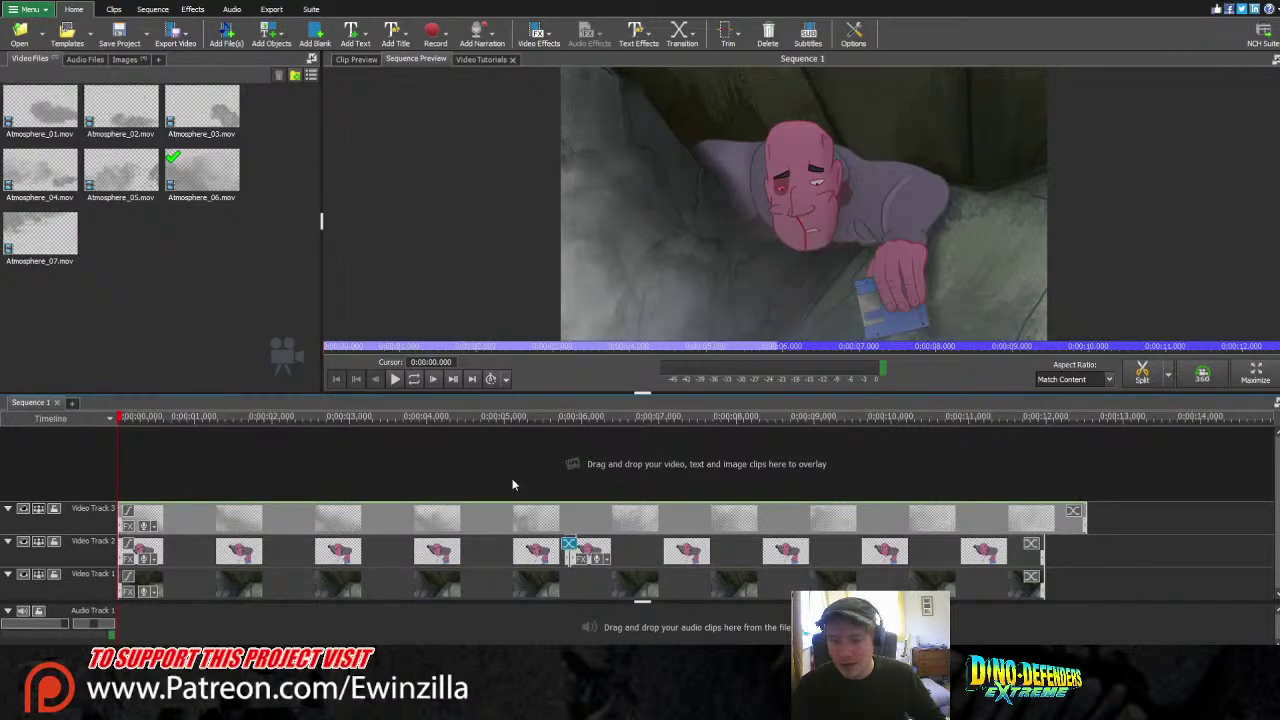
{"action": "left_click_drag", "start_coordinate": [120, 521], "coordinate": [383, 526]}
{"action": "left_click", "coordinate": [223, 518]}
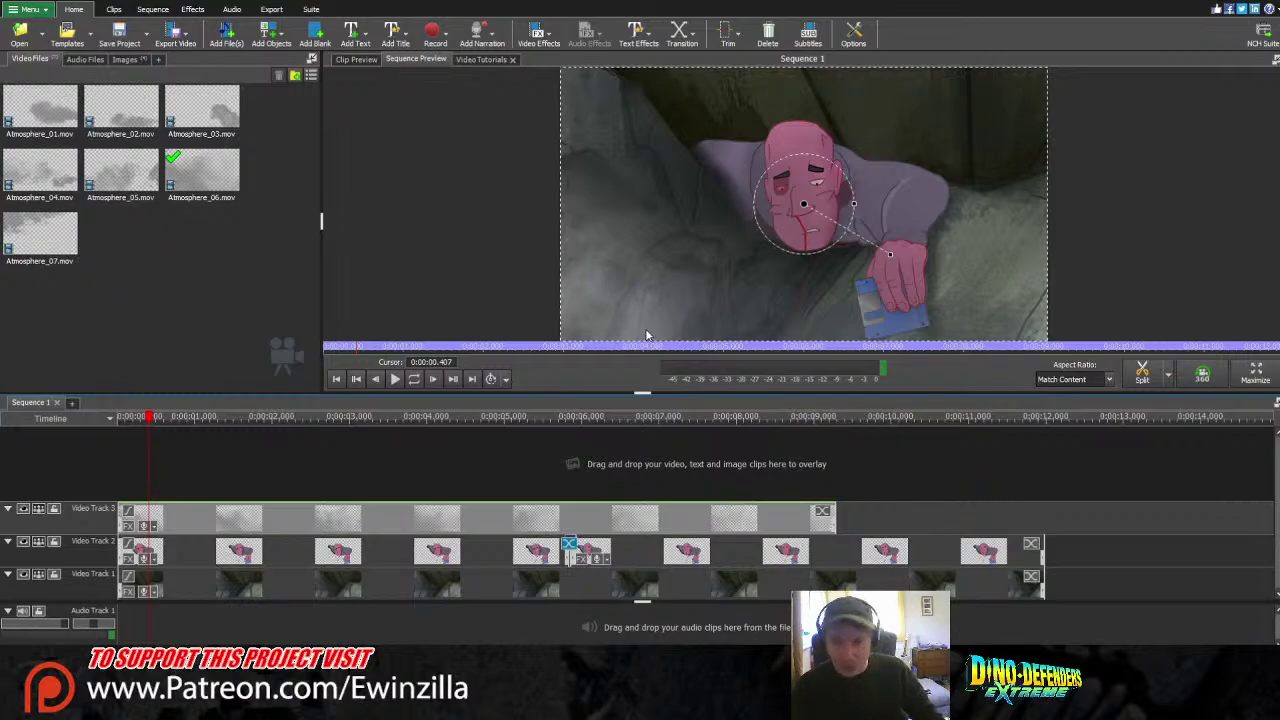
{"action": "key", "text": "ctrl+z"}
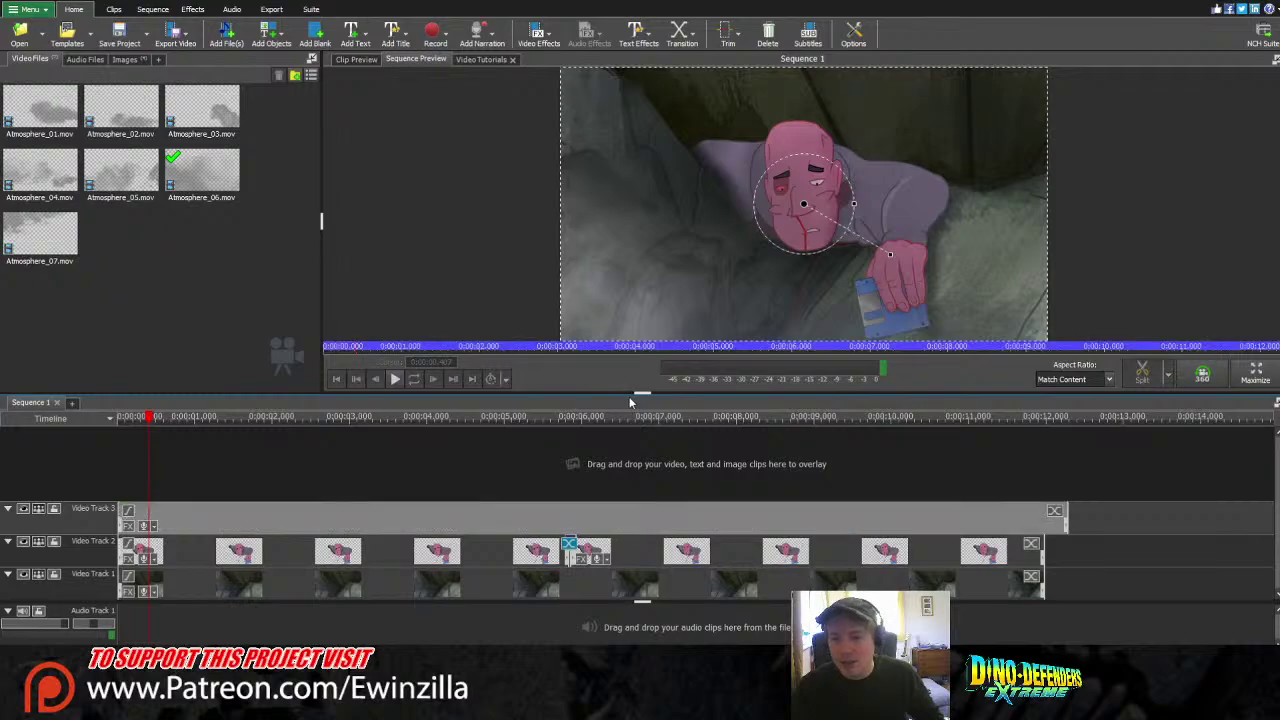
{"action": "left_click_drag", "start_coordinate": [1065, 522], "coordinate": [1044, 520]}
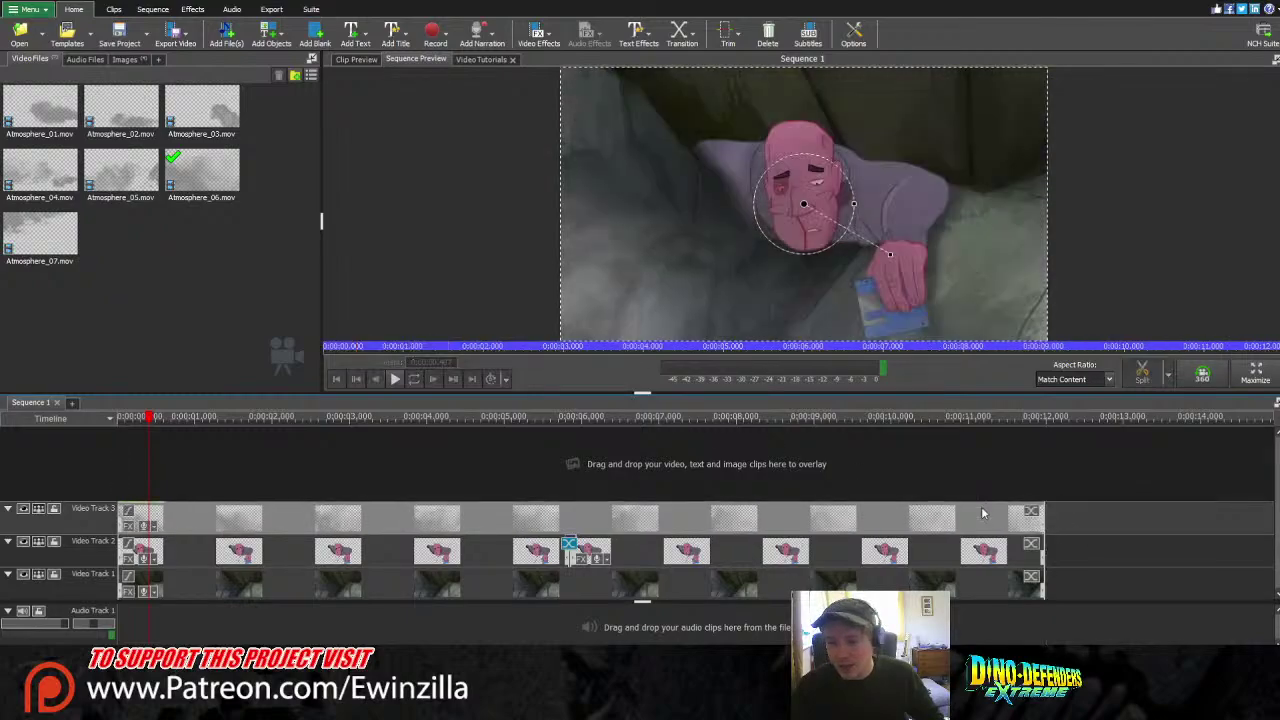
Play the sequence from the start to check the atmosphere overlay, and return the playhead to the beginning
{"action": "left_click_drag", "start_coordinate": [152, 420], "coordinate": [89, 426]}
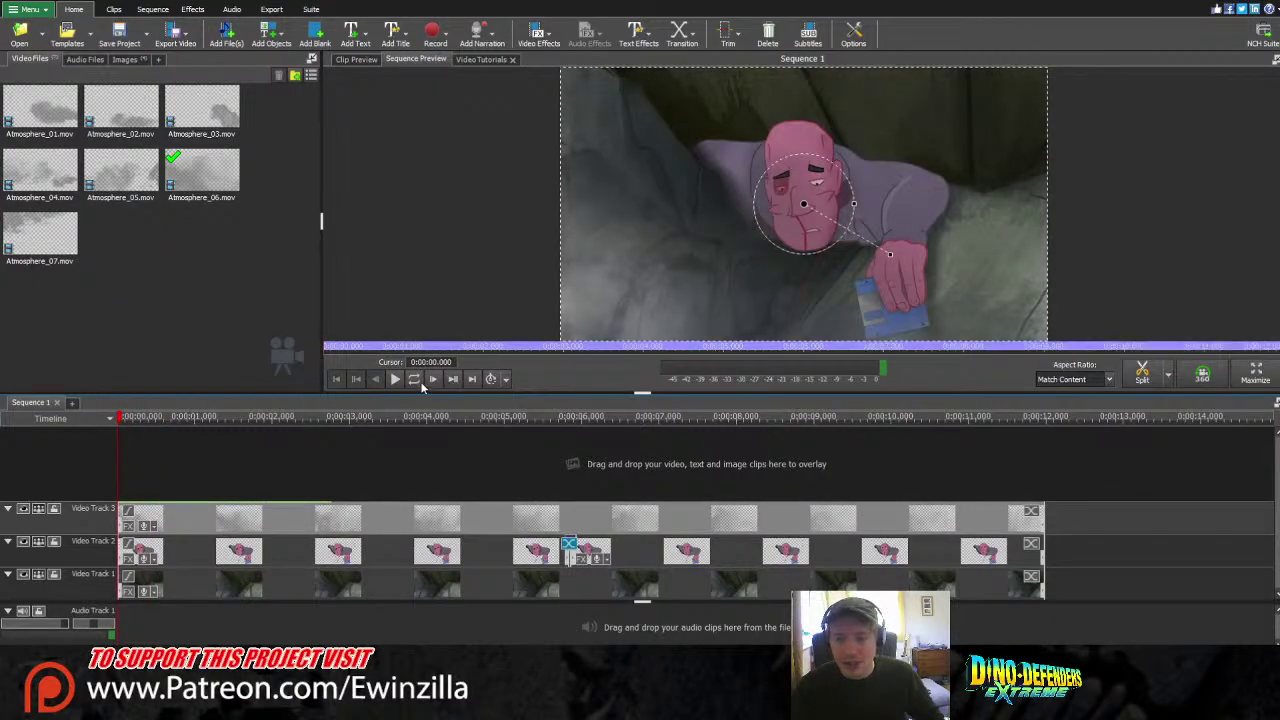
{"action": "left_click", "coordinate": [395, 379]}
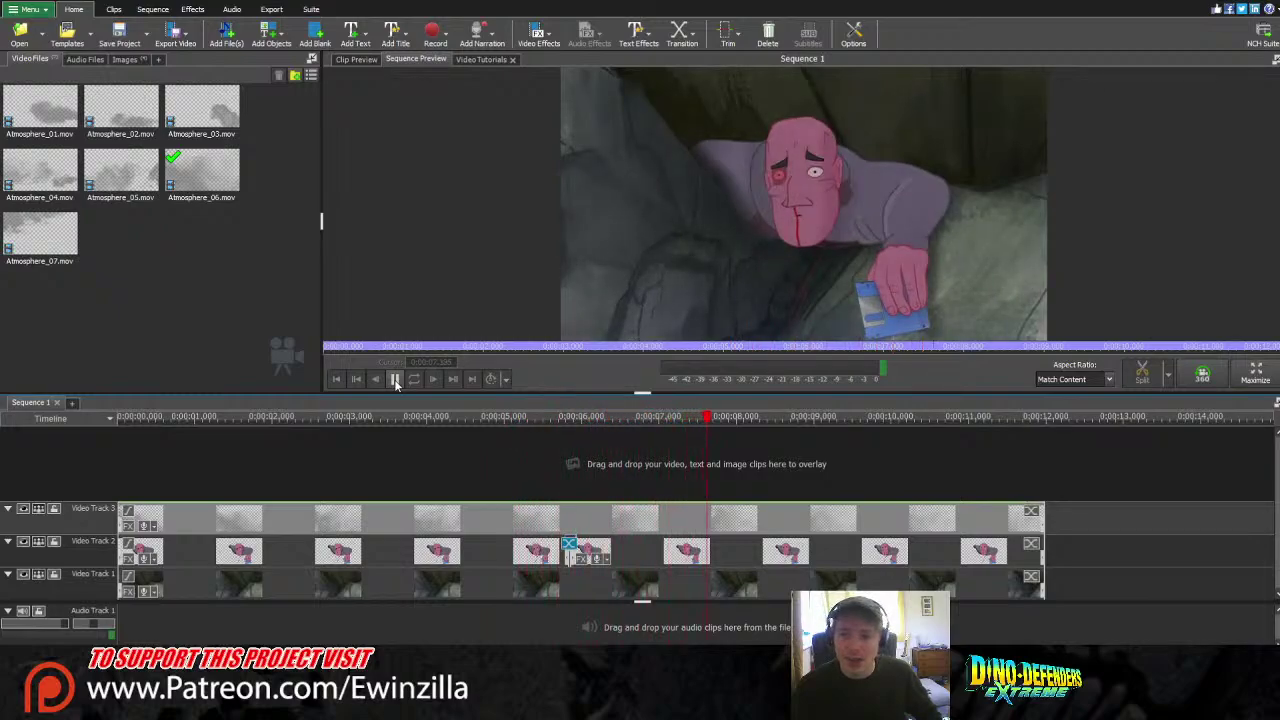
{"action": "left_click", "coordinate": [395, 380]}
{"action": "left_click_drag", "start_coordinate": [505, 423], "coordinate": [77, 436]}
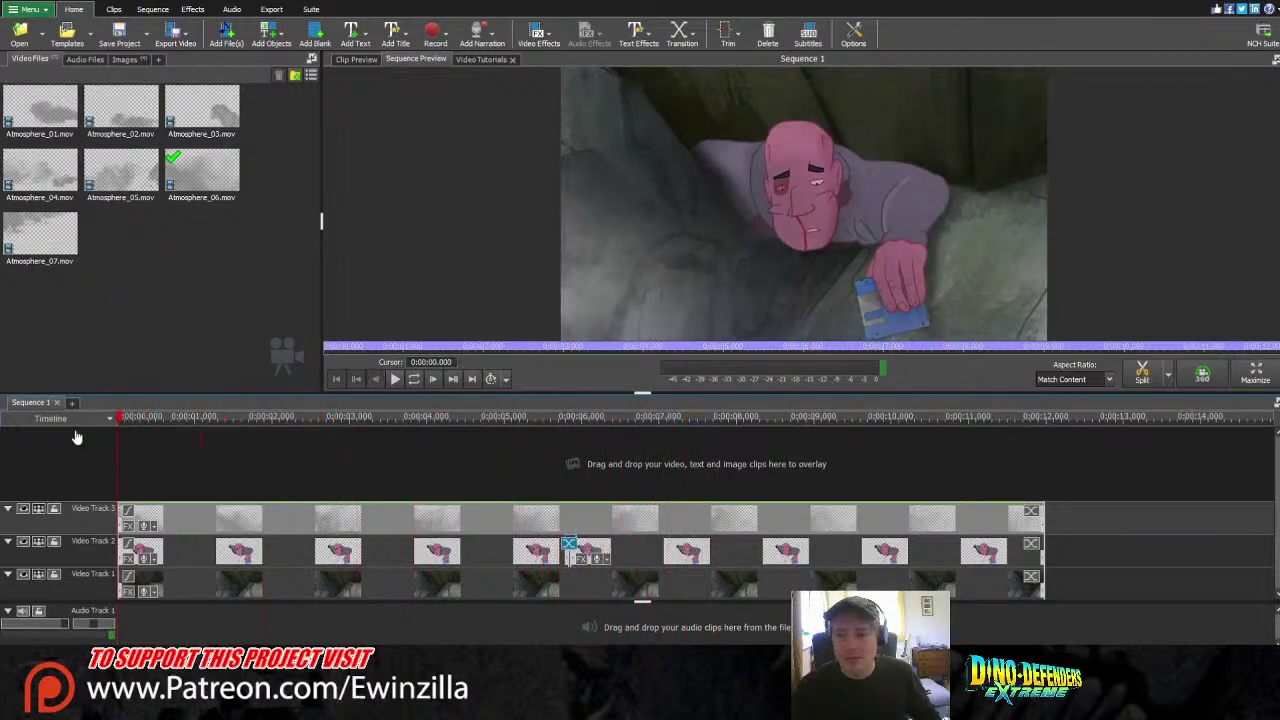
{"action": "left_click", "coordinate": [125, 60]}
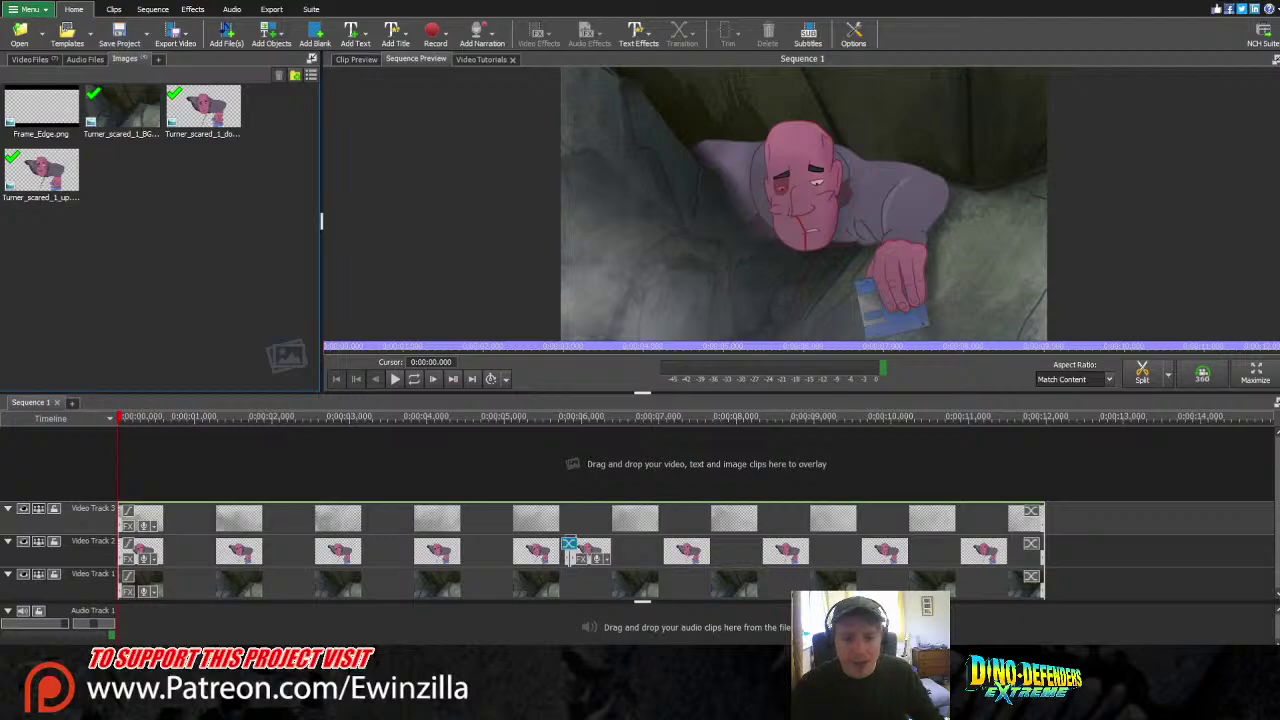
{"action": "left_click", "coordinate": [271, 9]}
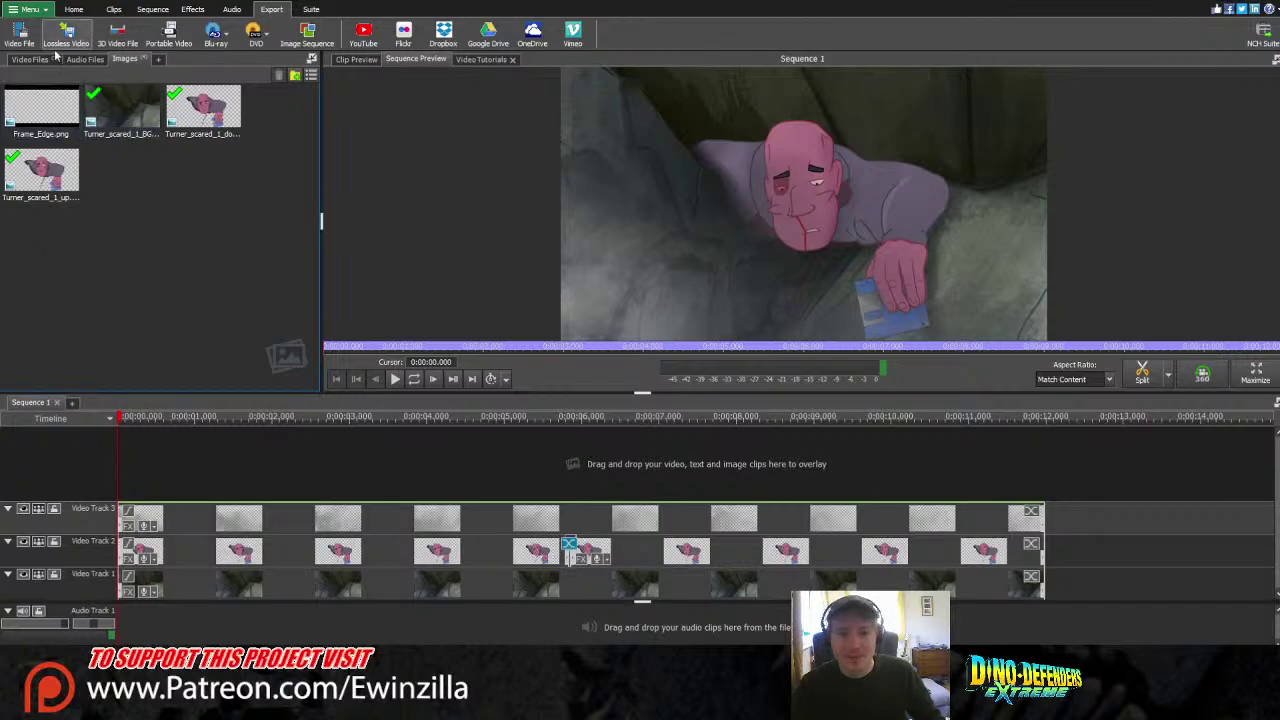
{"action": "left_click", "coordinate": [74, 11]}
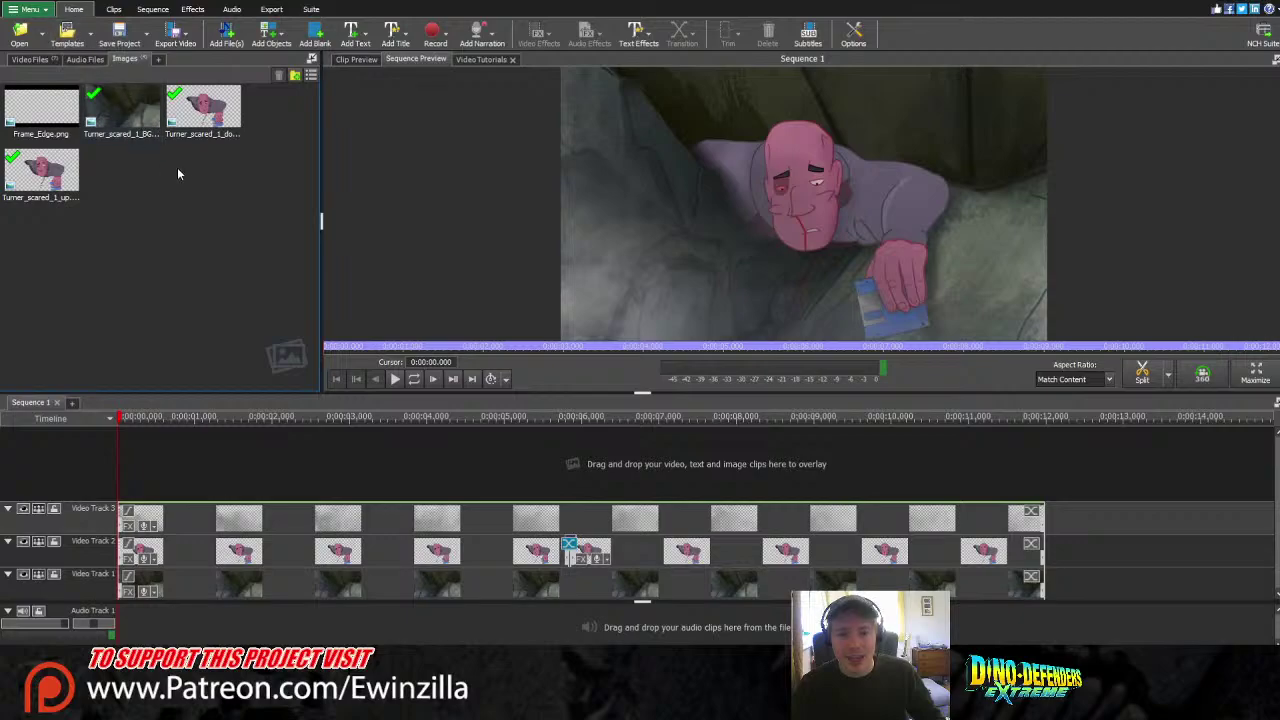
Delete all clips from the sequence, import Turner_scared_1.mp4 and place it at the start of Video Track 1
{"action": "left_click", "coordinate": [502, 585]}
{"action": "key", "text": "ctrl+a"}
{"action": "key", "text": "Delete"}
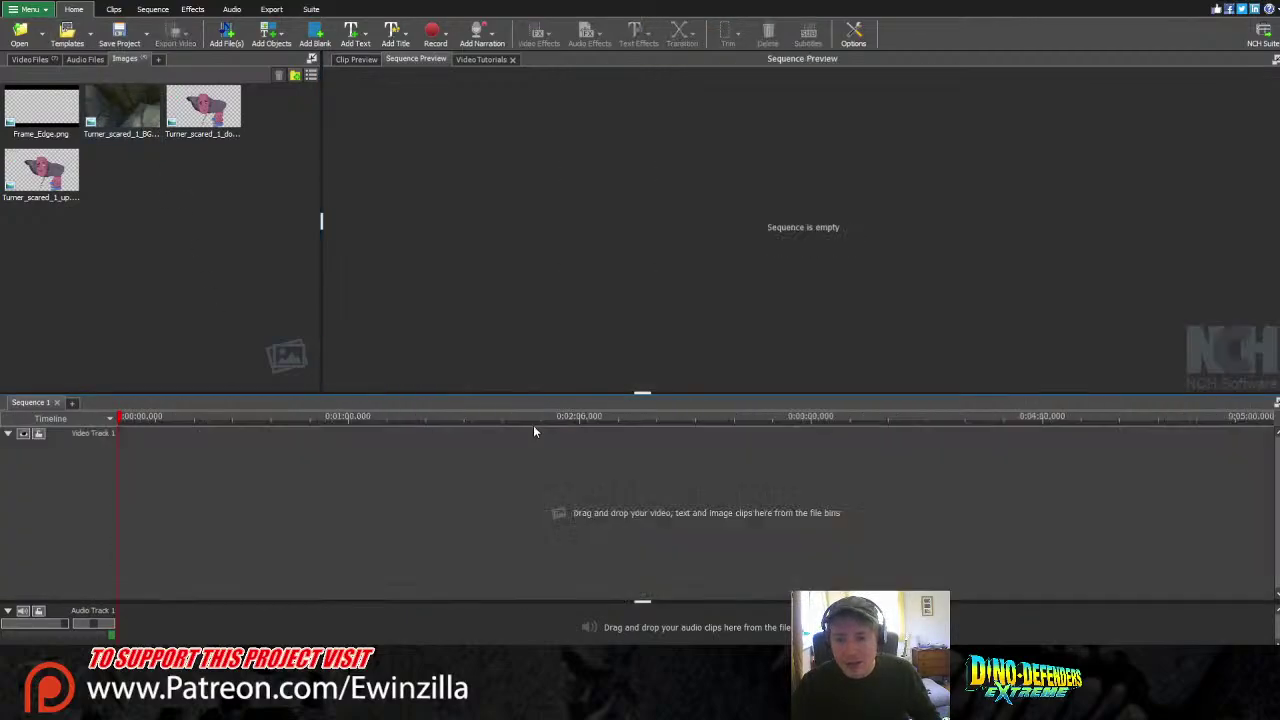
{"action": "left_click", "coordinate": [227, 43]}
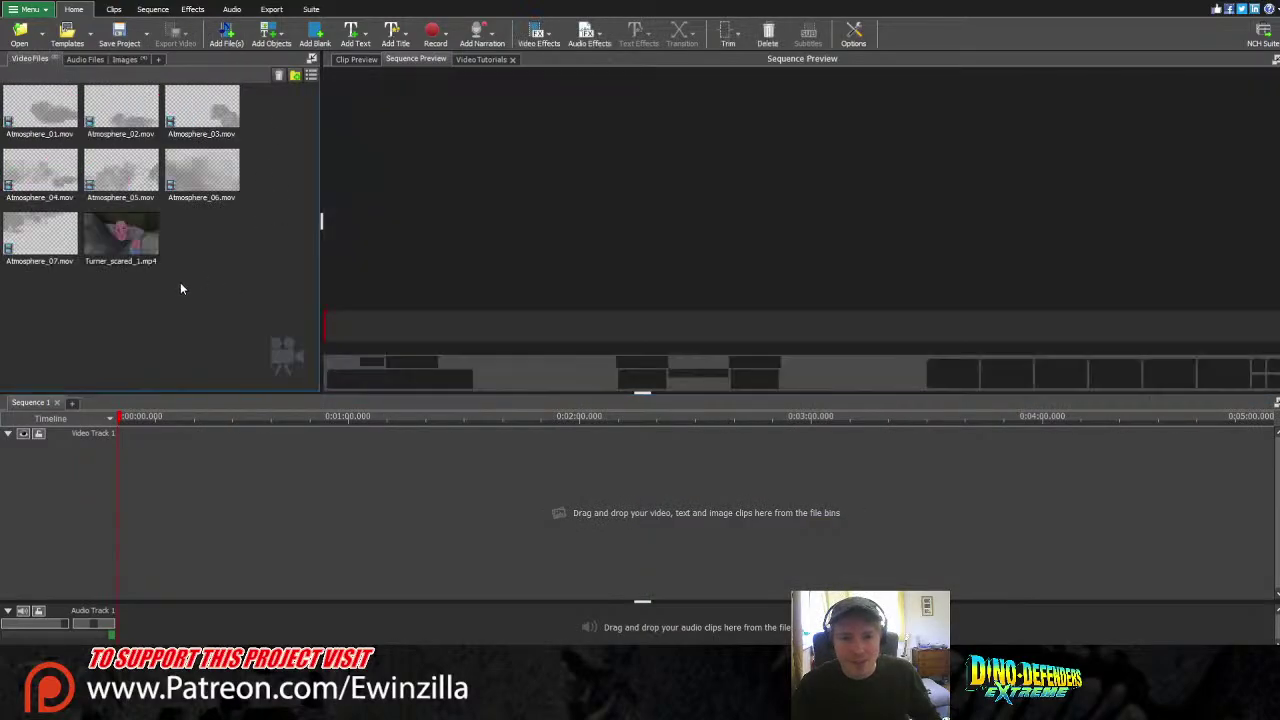
{"action": "left_click_drag", "start_coordinate": [198, 529], "coordinate": [209, 516]}
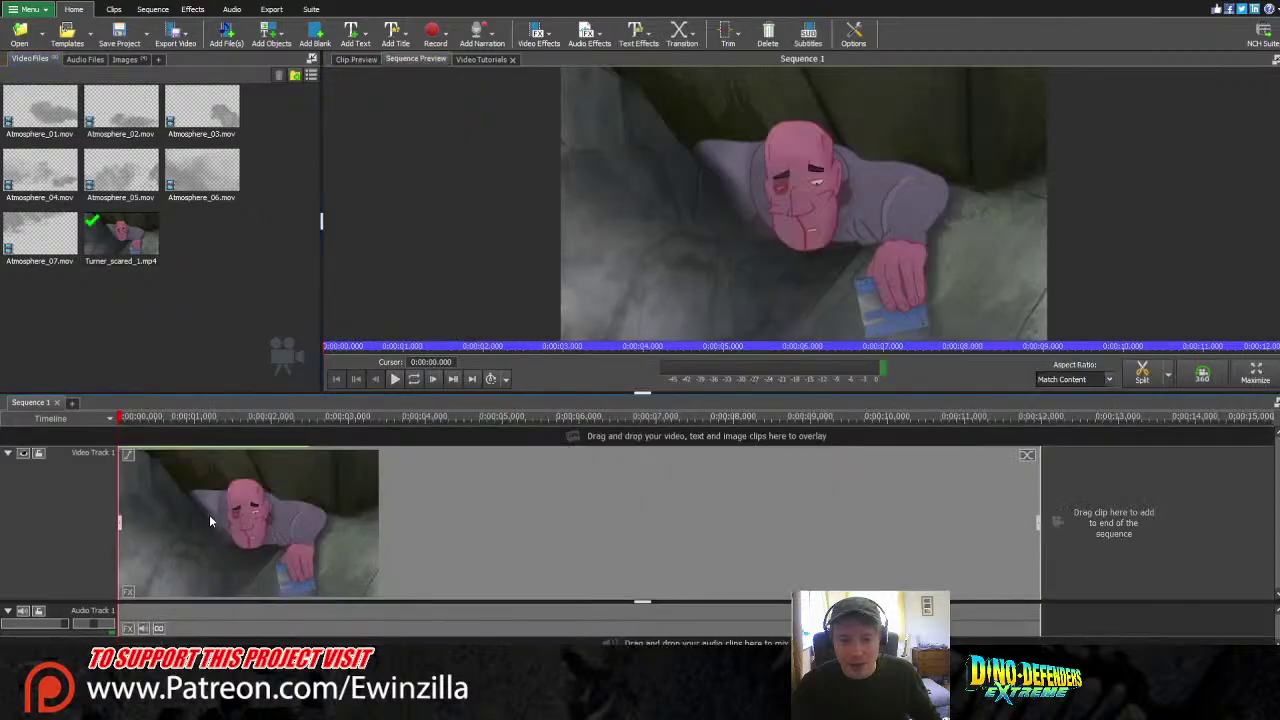
Play the Turner_scared_1.mp4 shot, replay its middle section around the pose change, and return the playhead to the start
{"action": "left_click", "coordinate": [396, 380]}
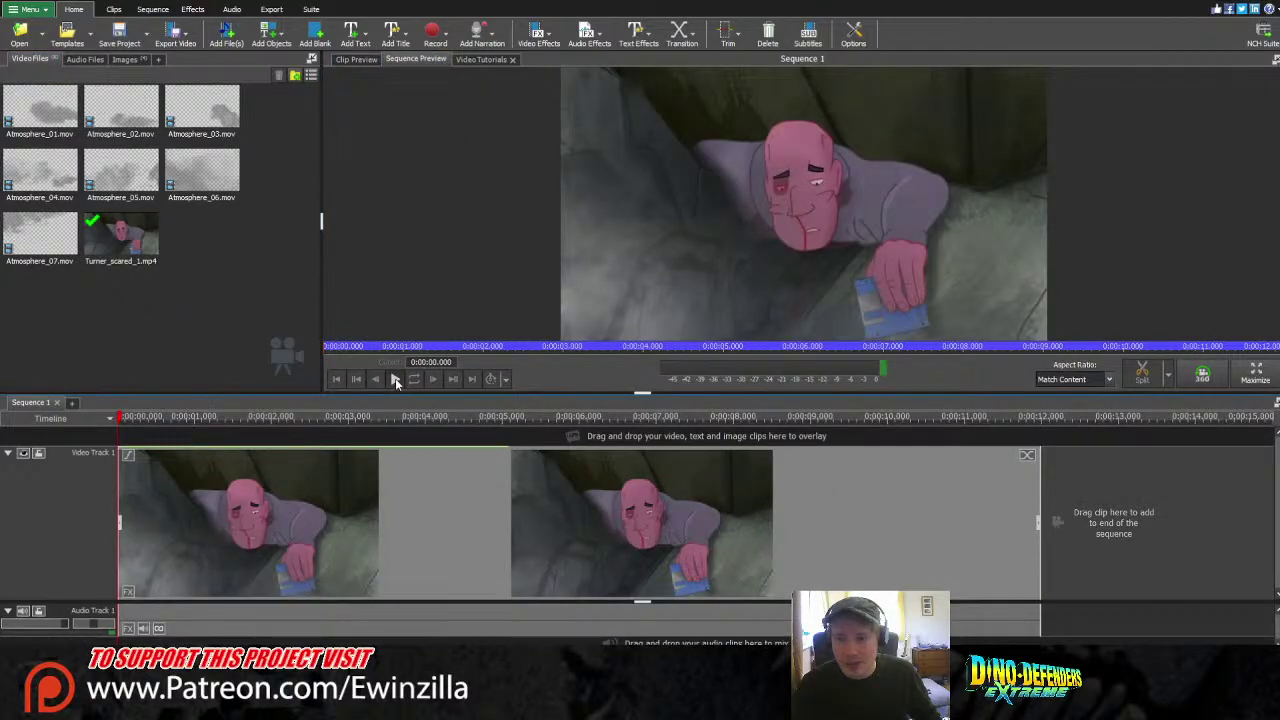
{"action": "left_click", "coordinate": [396, 380]}
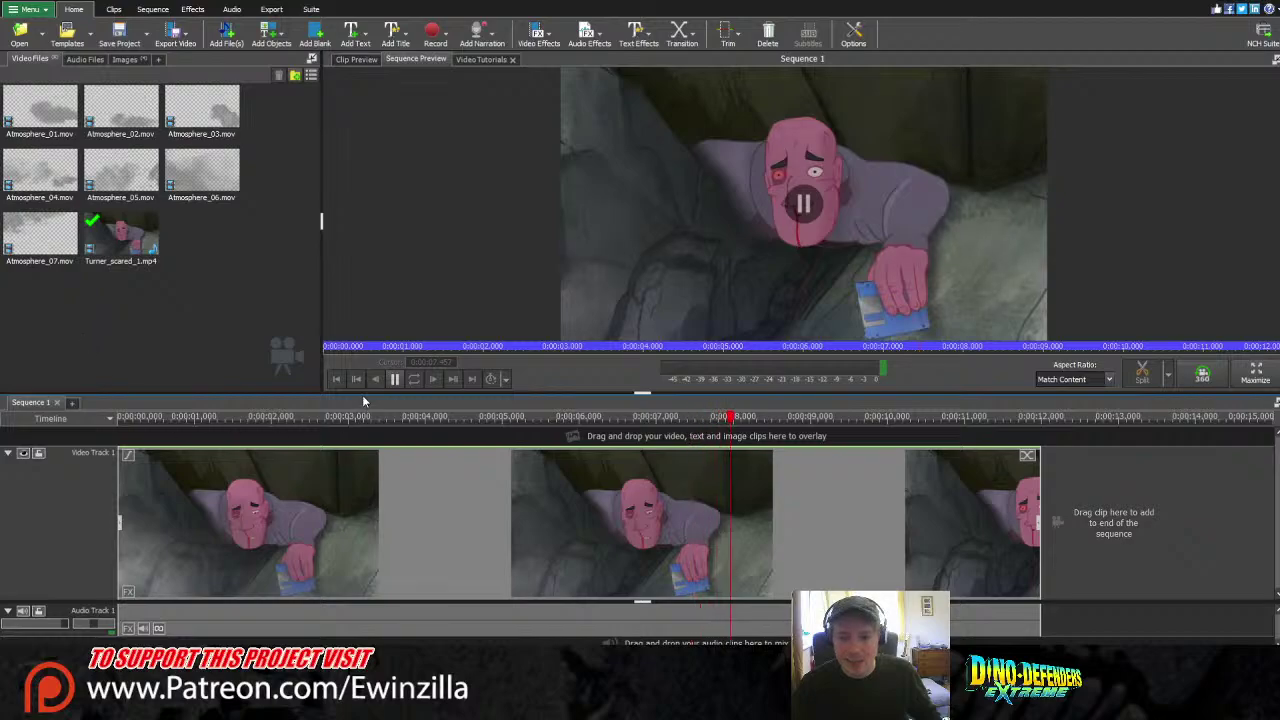
{"action": "left_click", "coordinate": [624, 418]}
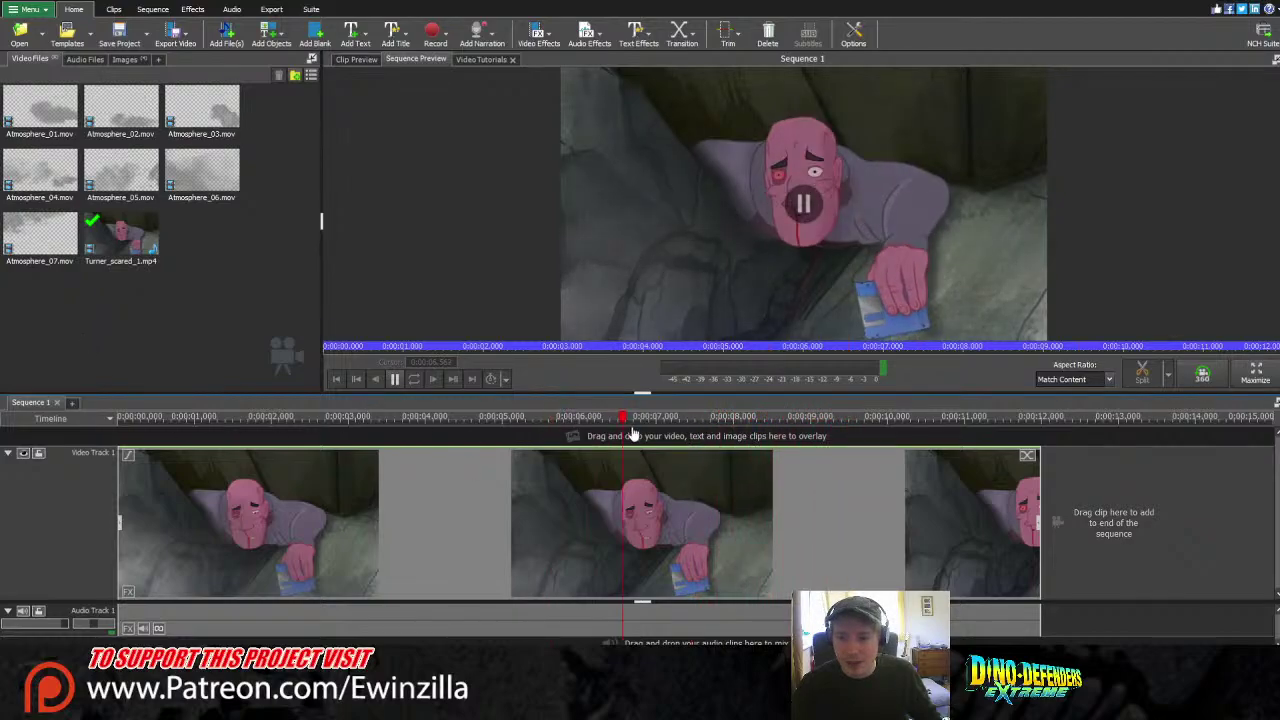
{"action": "left_click", "coordinate": [458, 418]}
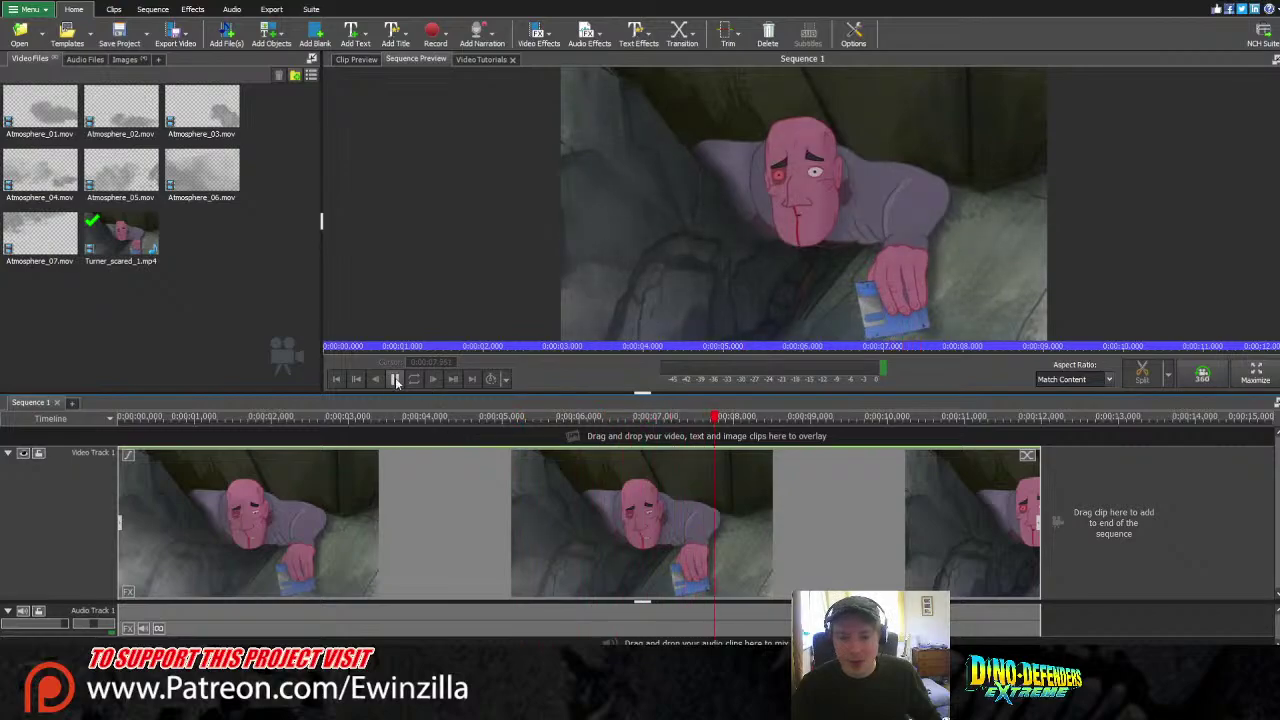
{"action": "left_click", "coordinate": [395, 381]}
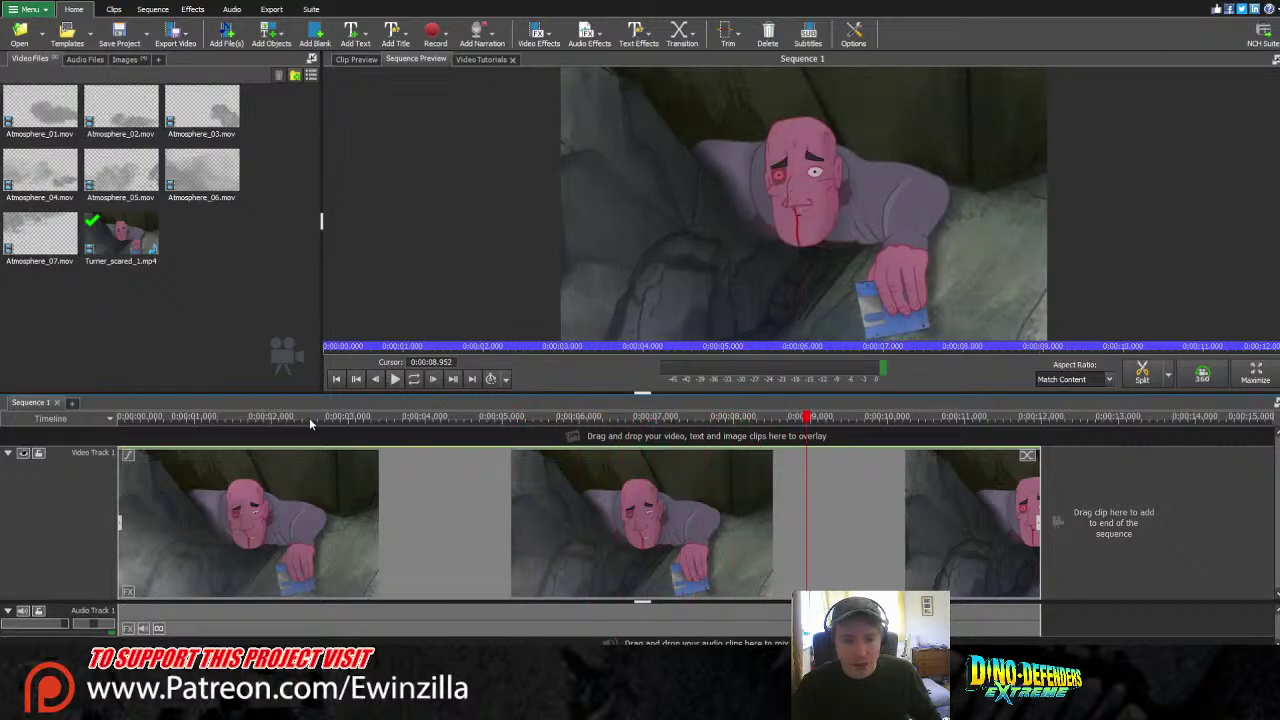
{"action": "left_click_drag", "start_coordinate": [310, 420], "coordinate": [3, 405]}
Overlay Frame_Edge.png on Video Track 2 and stretch it to span the full length of the Turner_scared_1.mp4 clip
{"action": "left_click", "coordinate": [142, 63]}
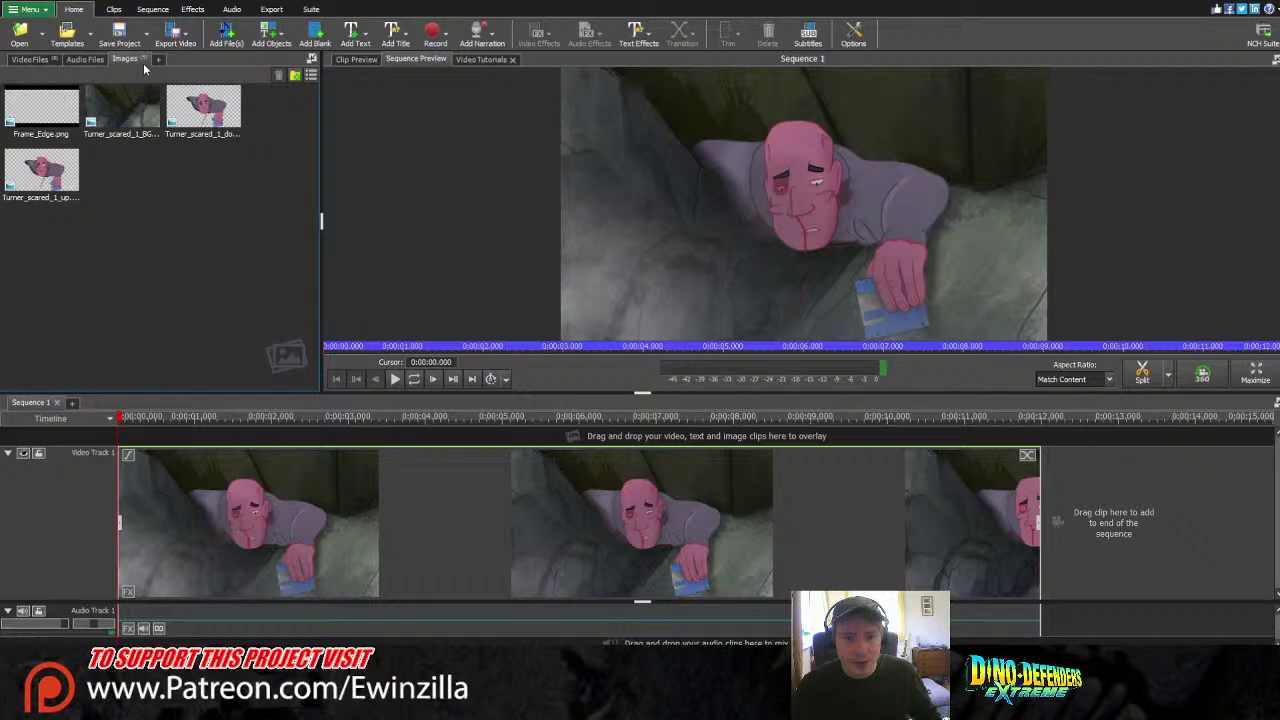
{"action": "left_click", "coordinate": [55, 120]}
{"action": "left_click_drag", "start_coordinate": [55, 120], "coordinate": [376, 437]}
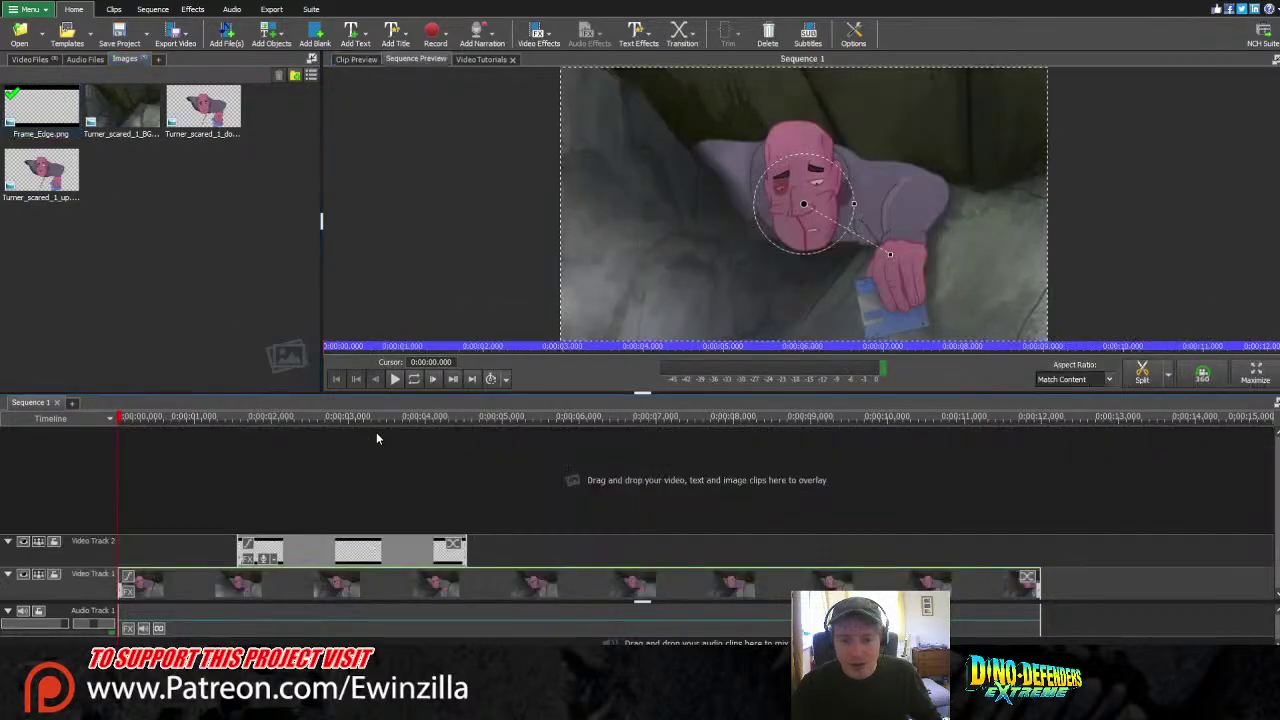
{"action": "left_click_drag", "start_coordinate": [391, 548], "coordinate": [1040, 549]}
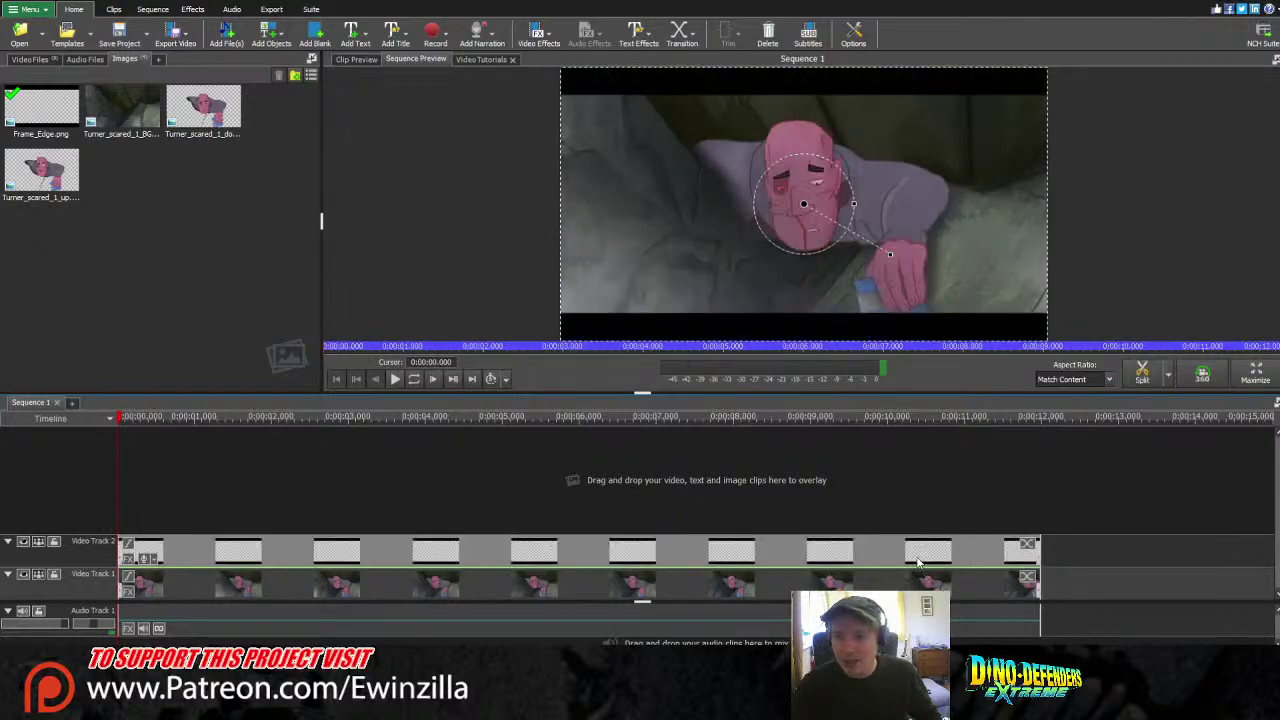
Add a video effect to the Frame_Edge.png clip on Video Track 2 and return to the sequence preview
{"action": "double_click", "coordinate": [129, 560]}
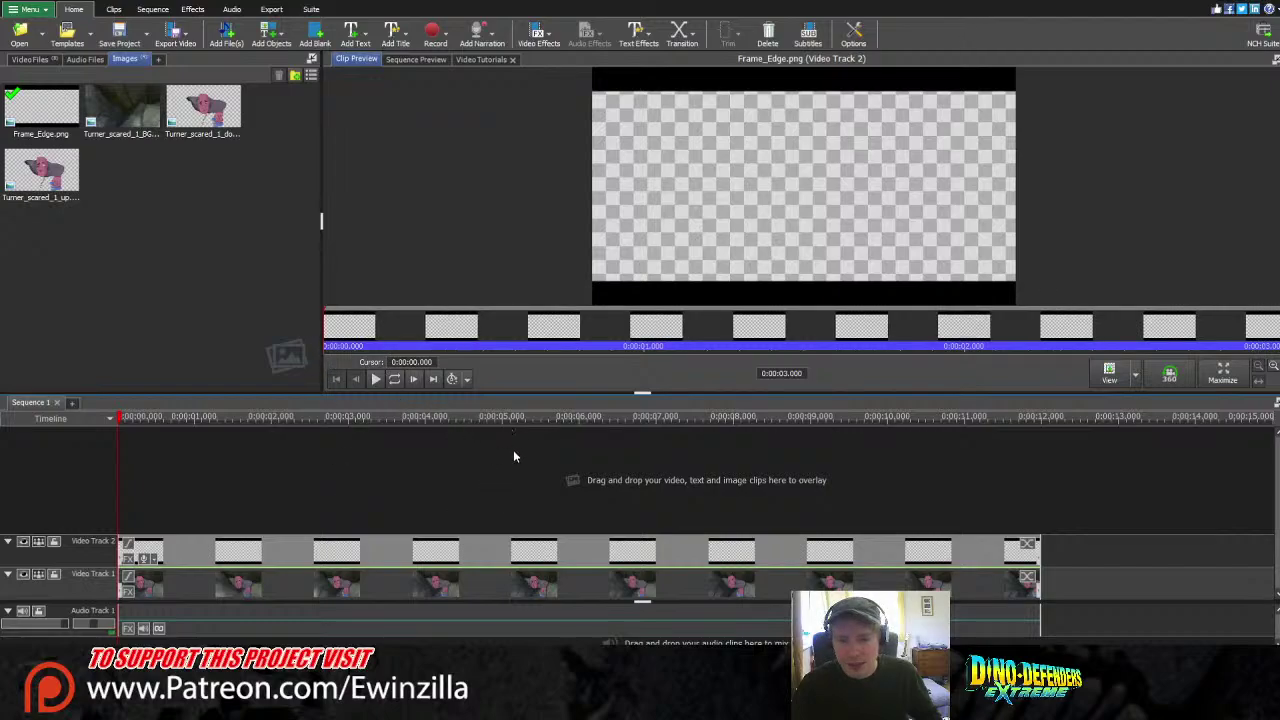
{"action": "left_click", "coordinate": [382, 468]}
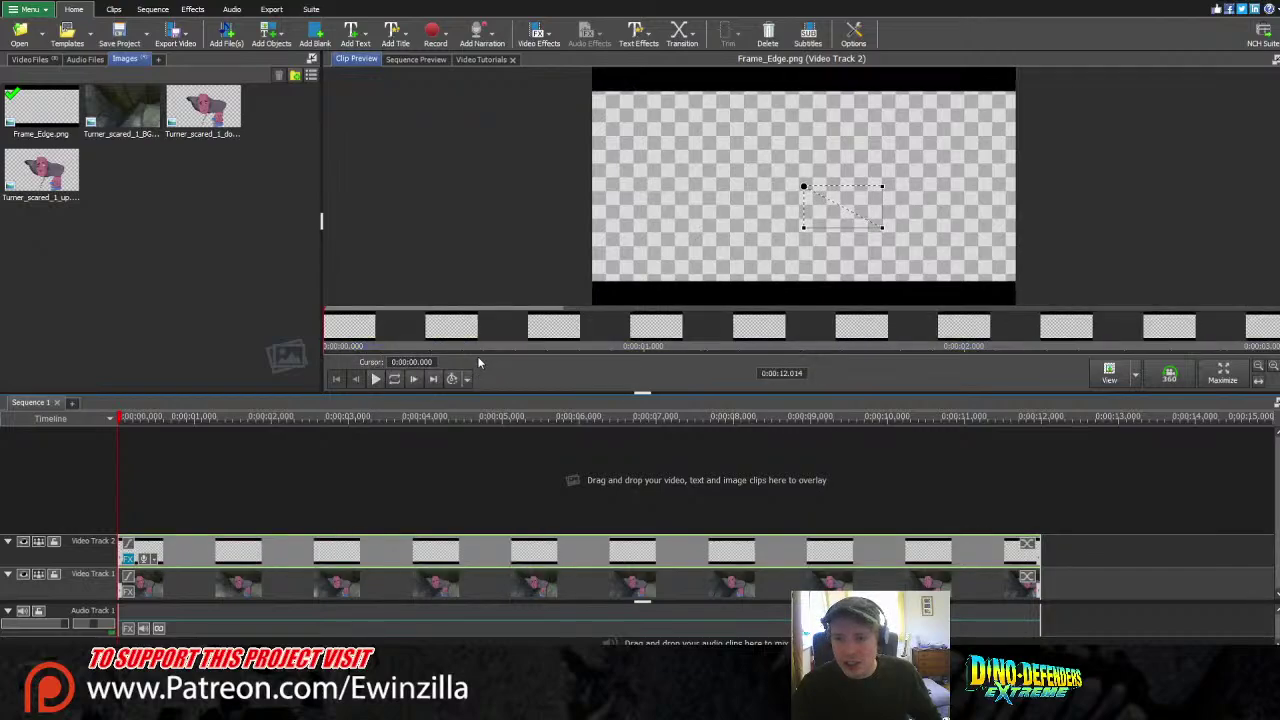
{"action": "left_click", "coordinate": [1209, 298]}
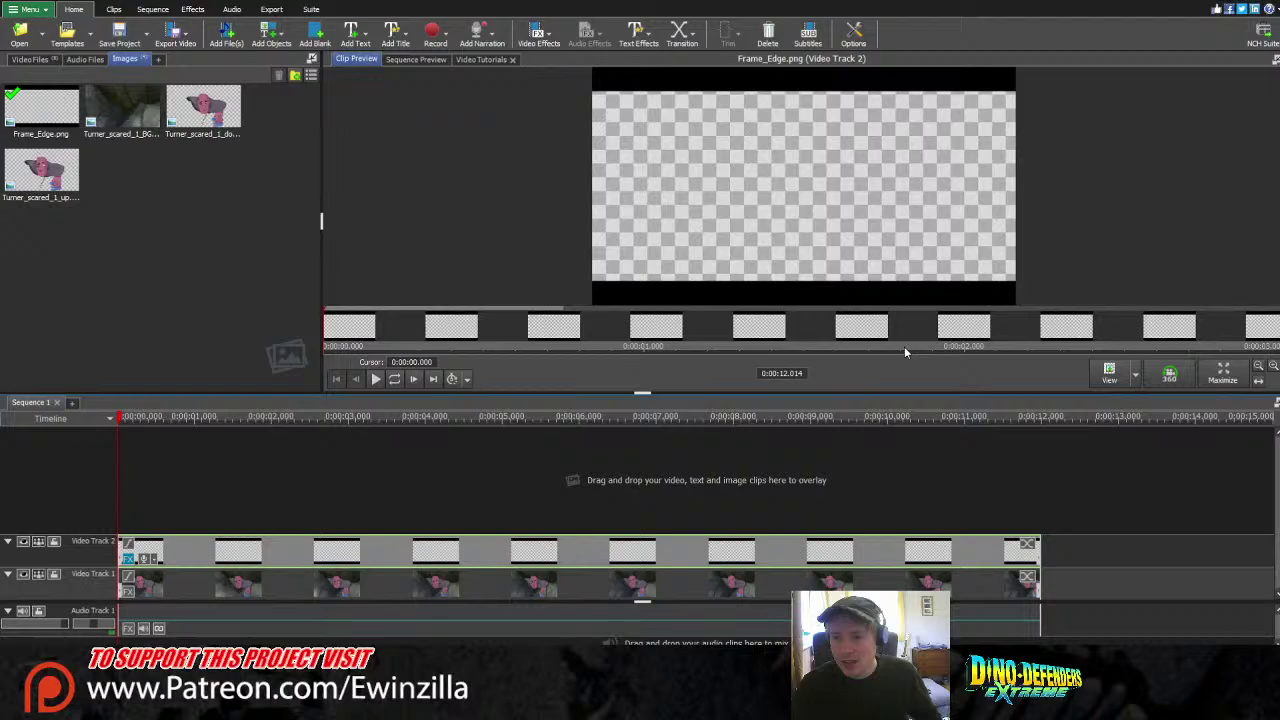
{"action": "left_click", "coordinate": [198, 433]}
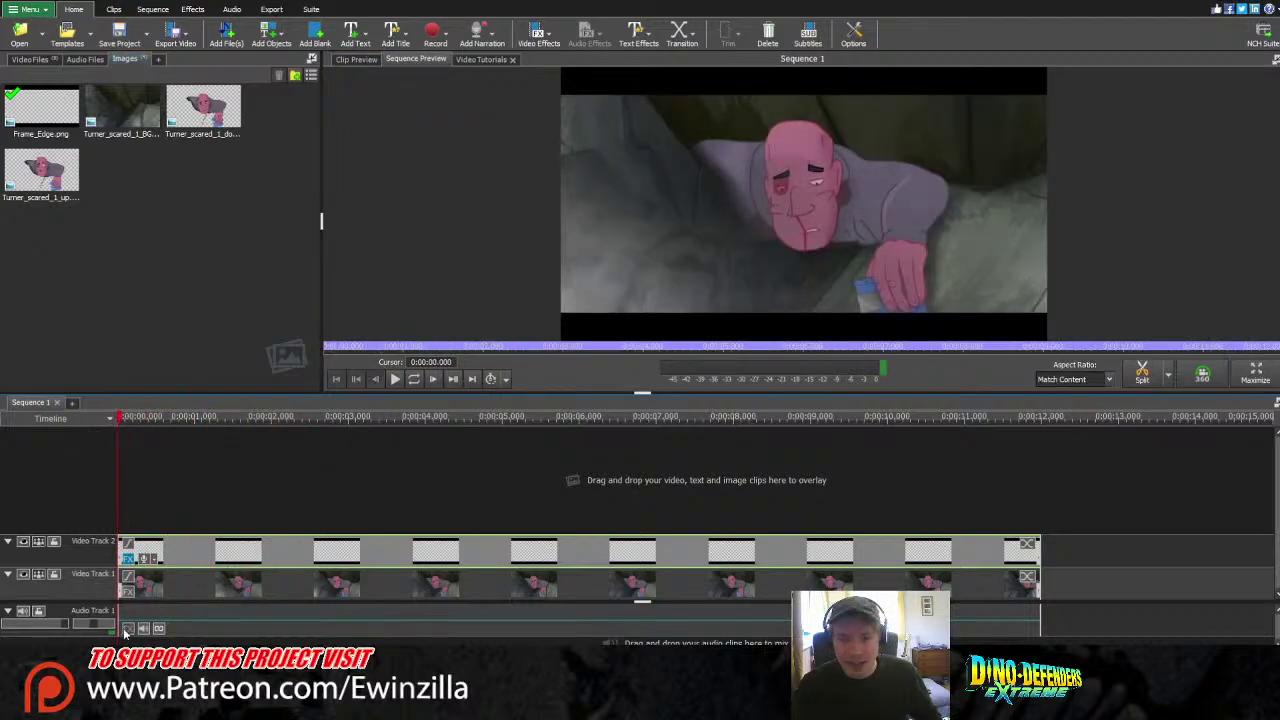
Switch to OBS to show the full display capture, return to VideoPad and open the effects of Turner_scared_1.mp4 on Video Track 1
{"action": "left_click", "coordinate": [129, 597]}
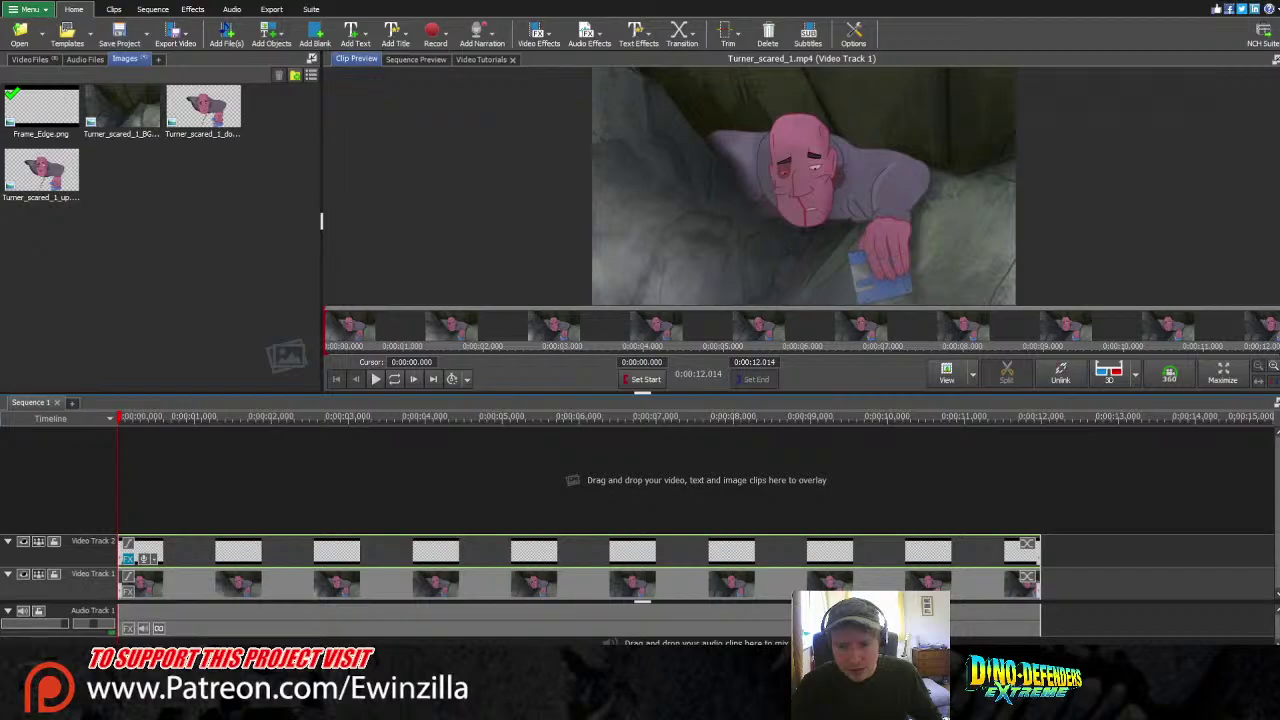
{"action": "key", "text": "alt+Tab"}
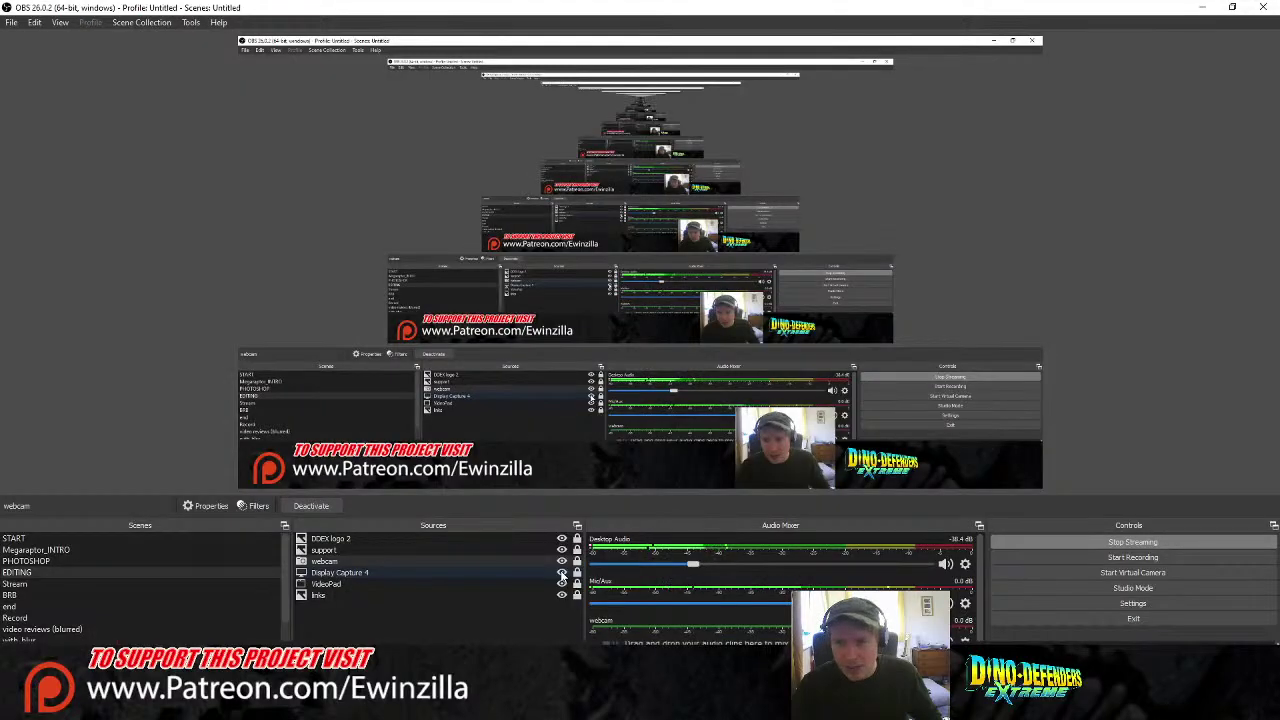
{"action": "key", "text": "alt+Tab"}
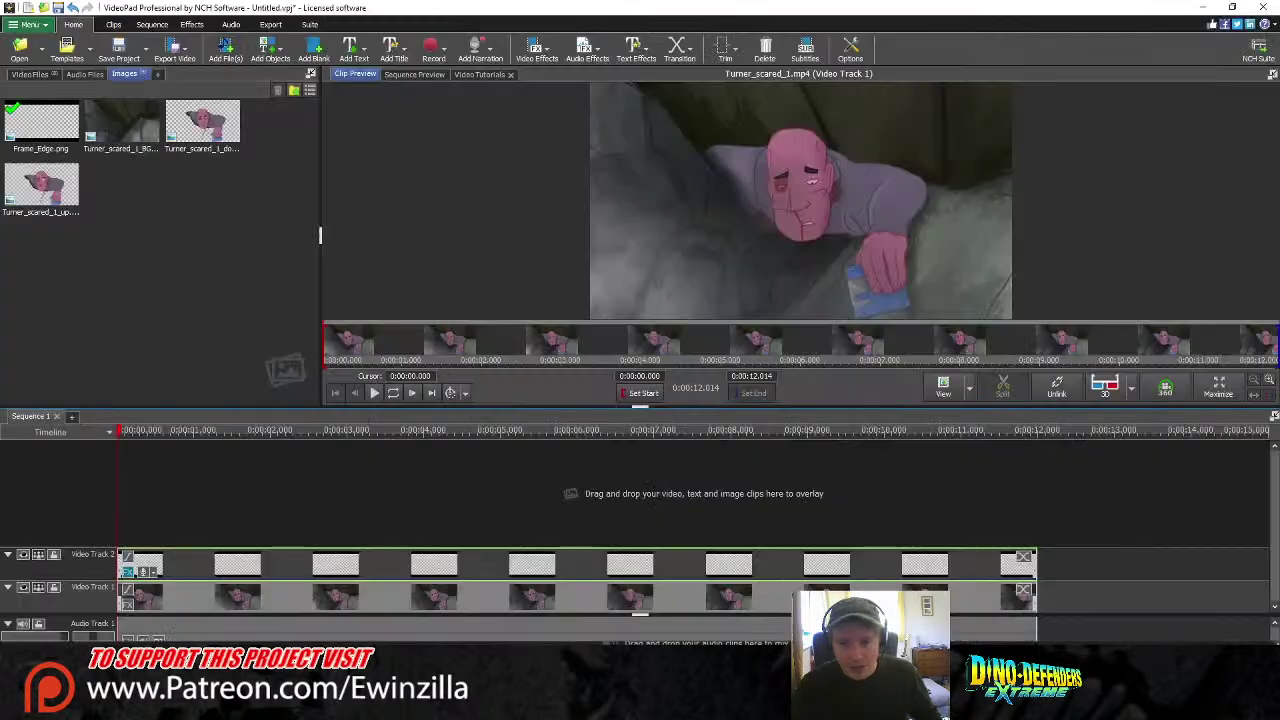
{"action": "left_click", "coordinate": [131, 607]}
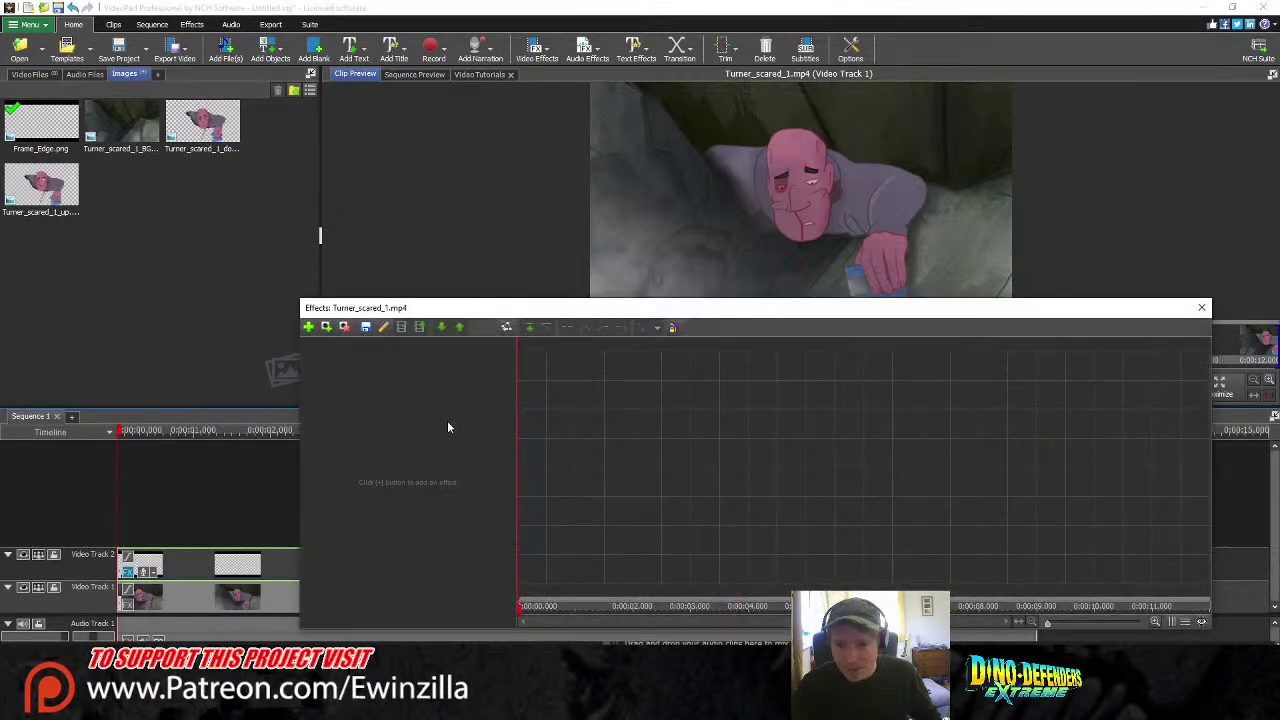
{"action": "left_click", "coordinate": [309, 328]}
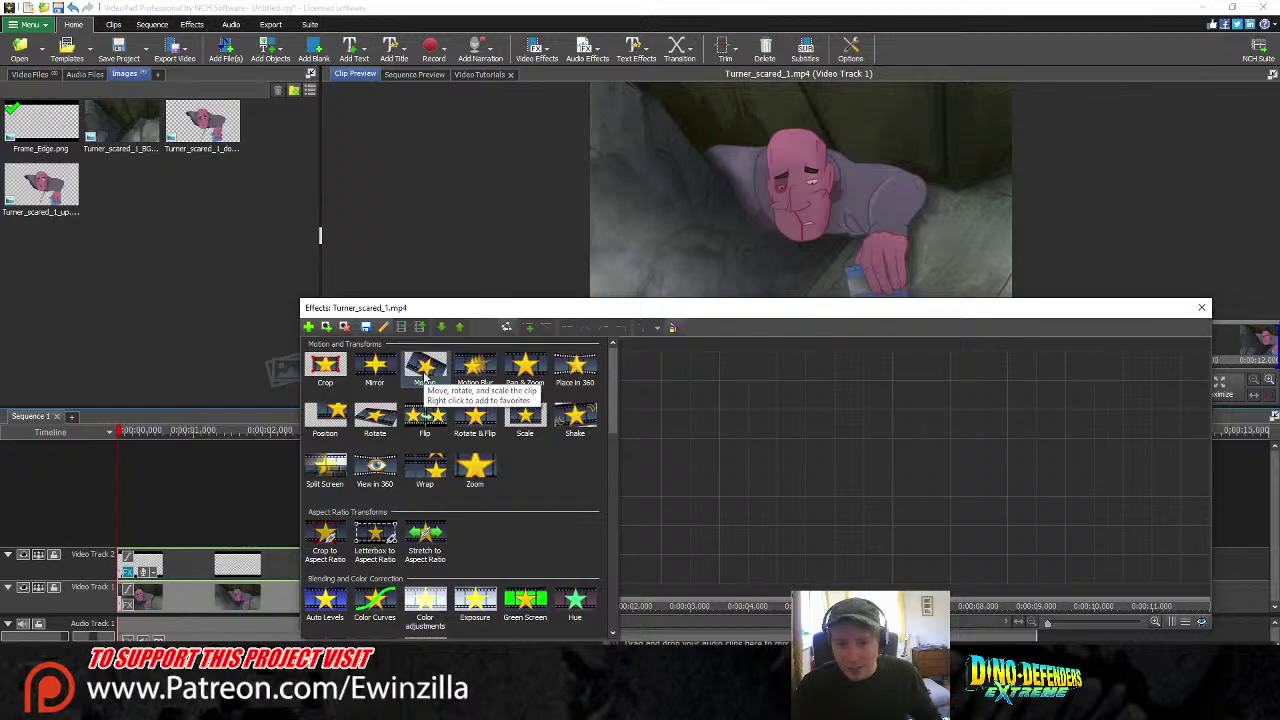
{"action": "left_click", "coordinate": [424, 368]}
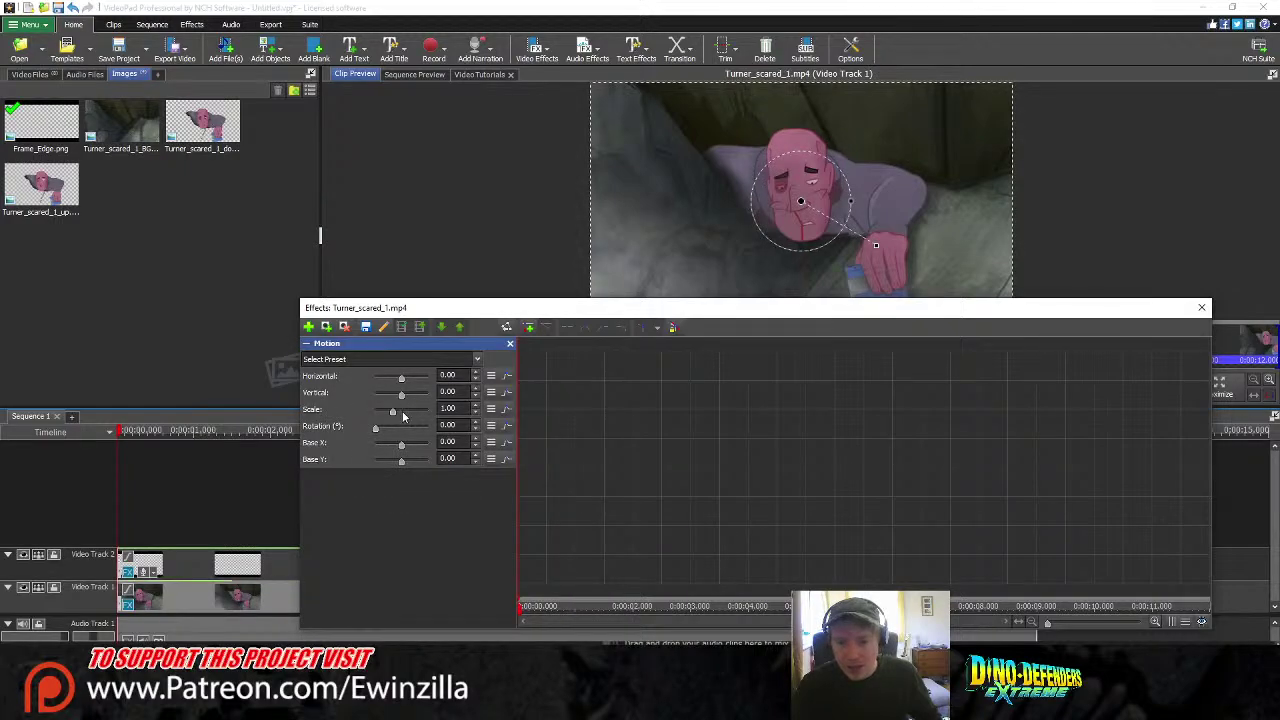
{"action": "left_click", "coordinate": [509, 343]}
Add a Pan & Zoom effect to Turner_scared_1.mp4 and shrink its start frame to a centred crop slightly tighter than the full picture
{"action": "left_click", "coordinate": [309, 327]}
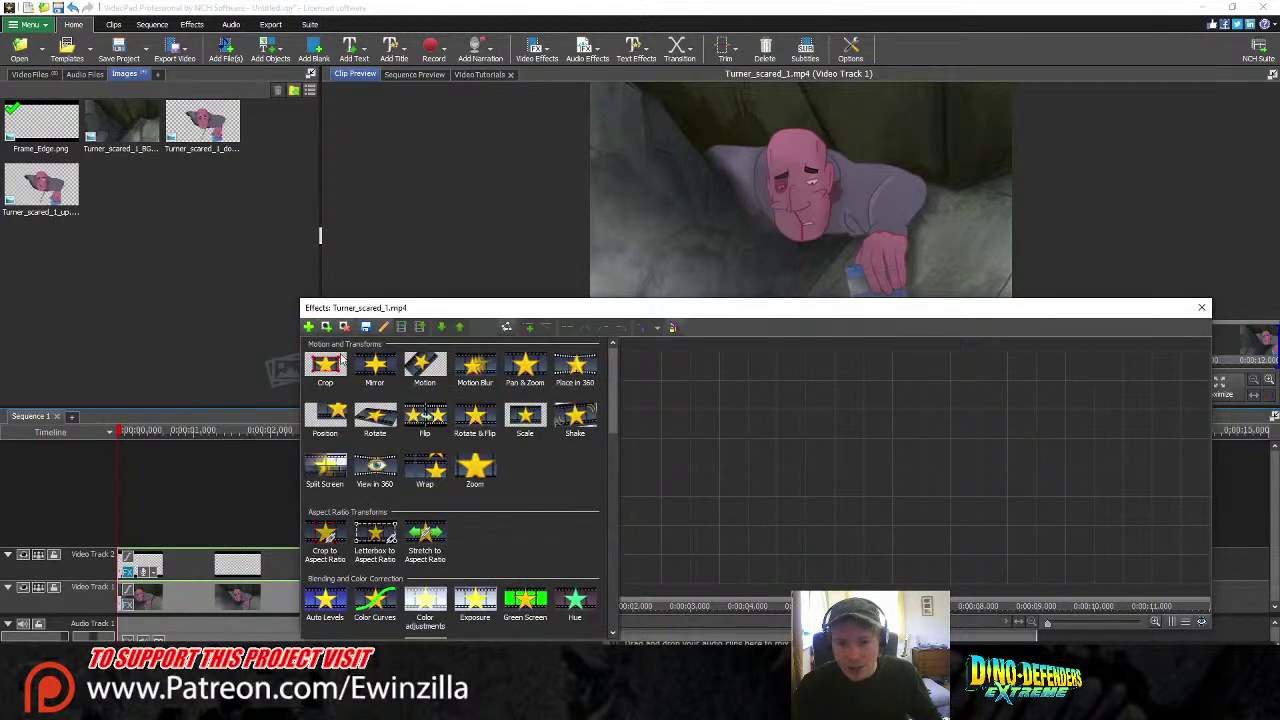
{"action": "left_click", "coordinate": [523, 369]}
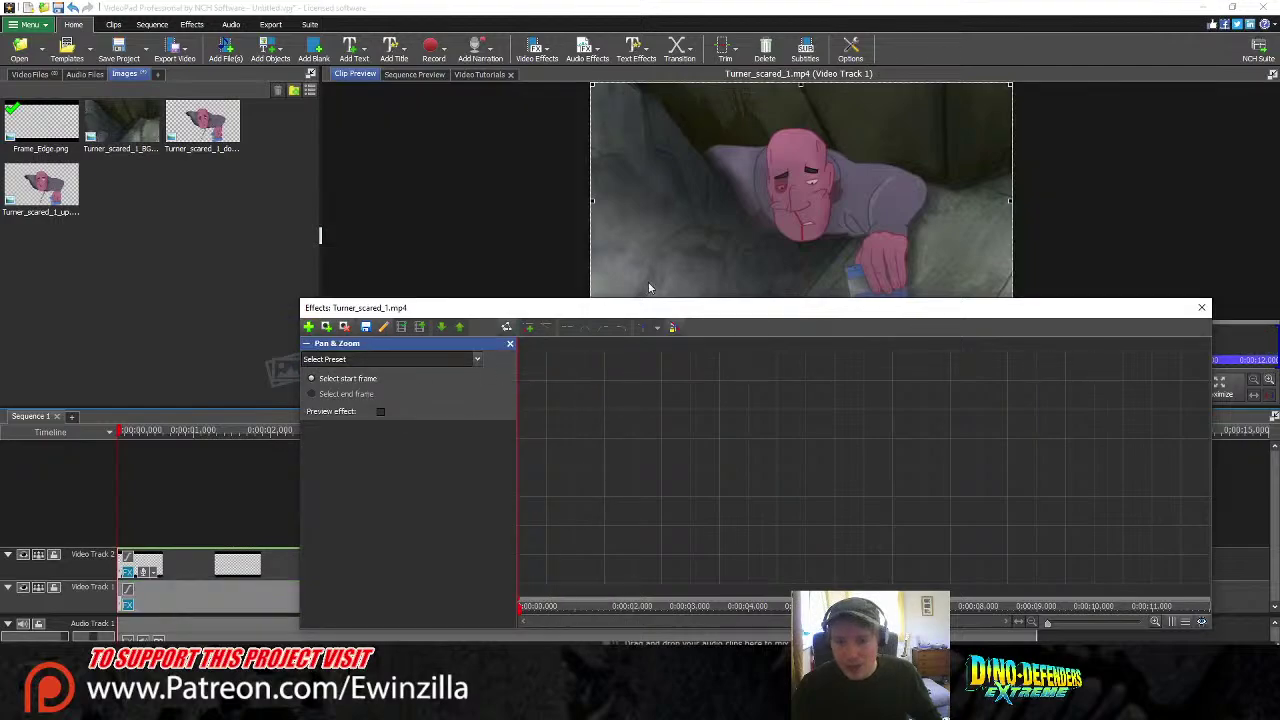
{"action": "left_click_drag", "start_coordinate": [776, 314], "coordinate": [770, 373]}
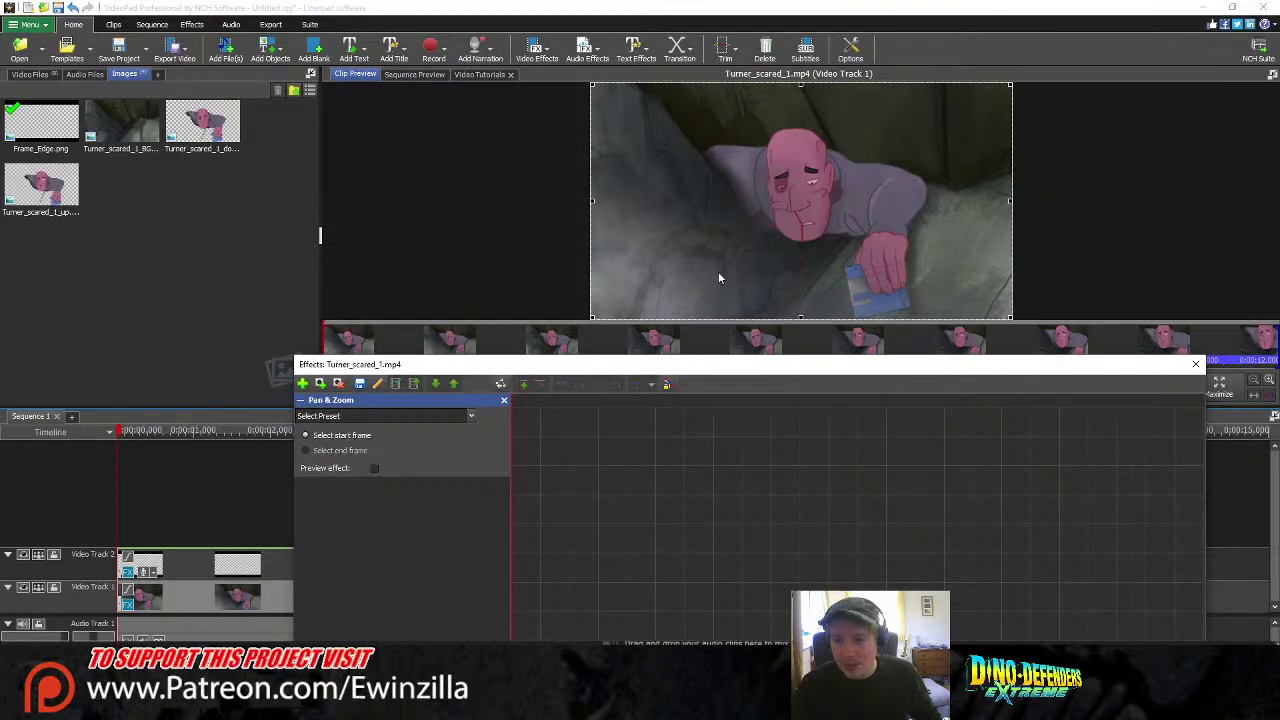
{"action": "left_click_drag", "start_coordinate": [592, 85], "coordinate": [656, 119]}
{"action": "left_click_drag", "start_coordinate": [871, 243], "coordinate": [843, 226]}
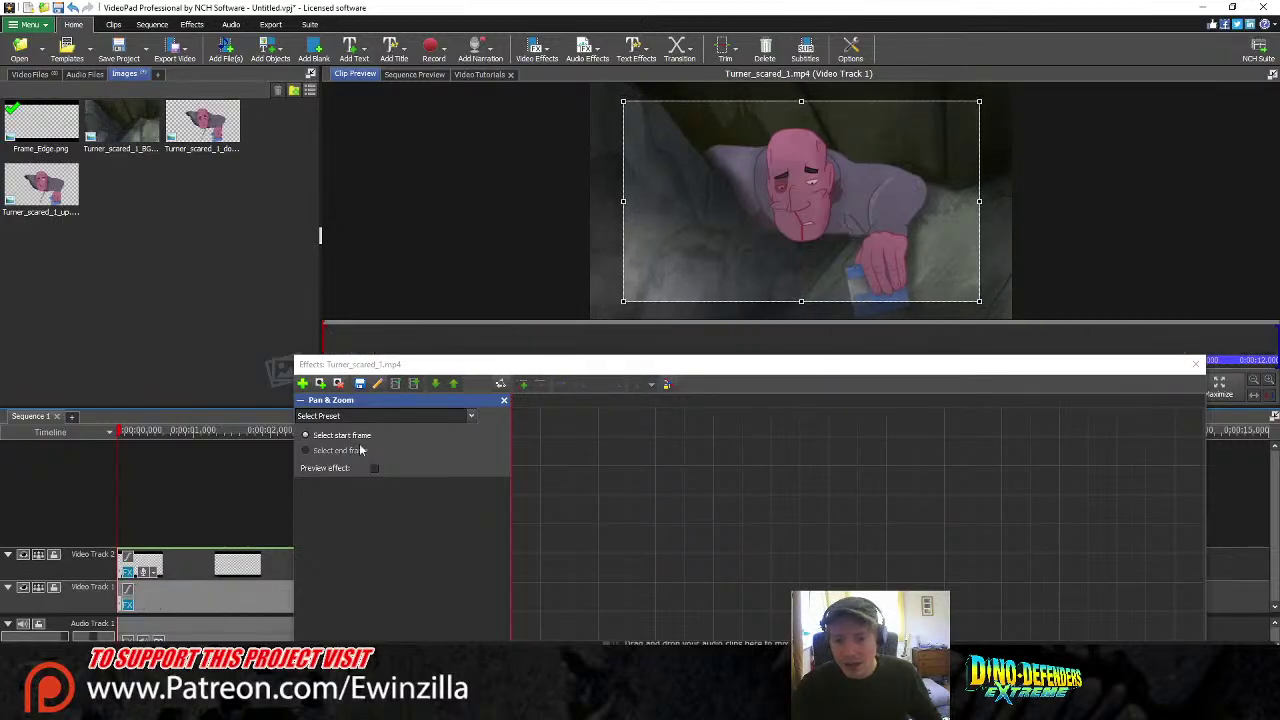
Enlarge the Pan & Zoom end frame to cover the full picture and close the effects window
{"action": "left_click", "coordinate": [307, 451]}
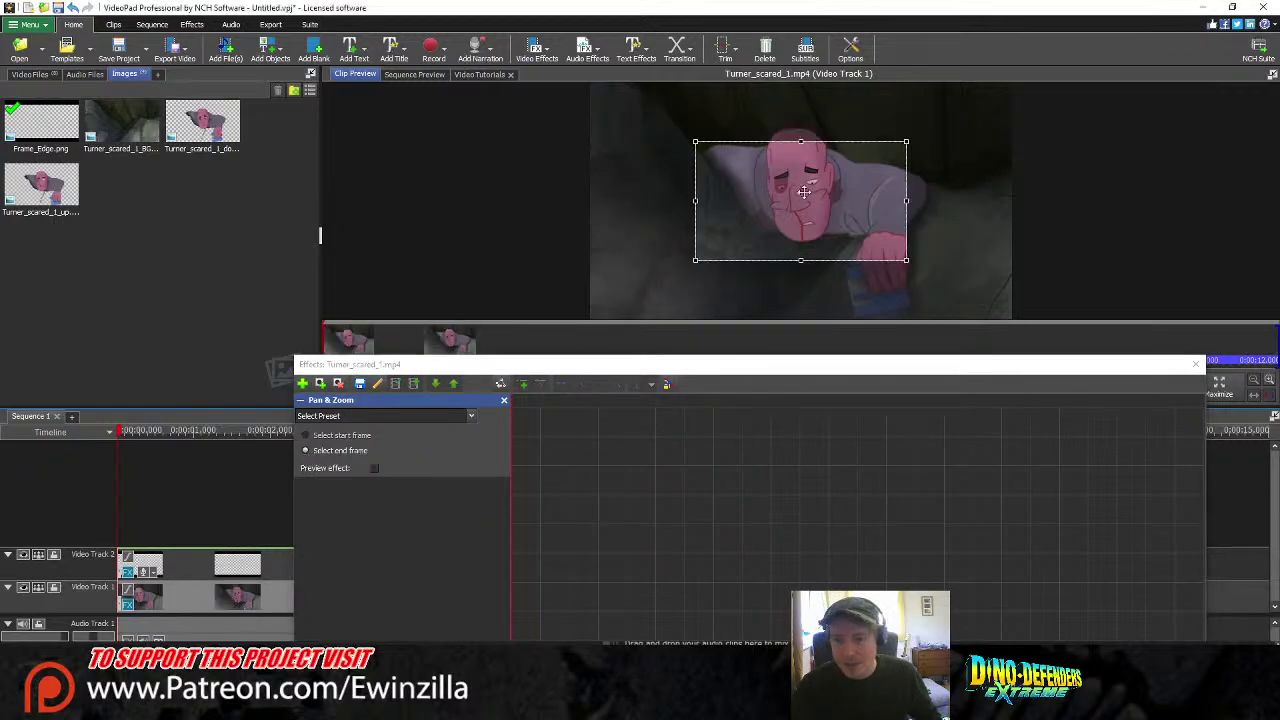
{"action": "left_click_drag", "start_coordinate": [803, 191], "coordinate": [706, 126]}
{"action": "left_click_drag", "start_coordinate": [802, 202], "coordinate": [1020, 340]}
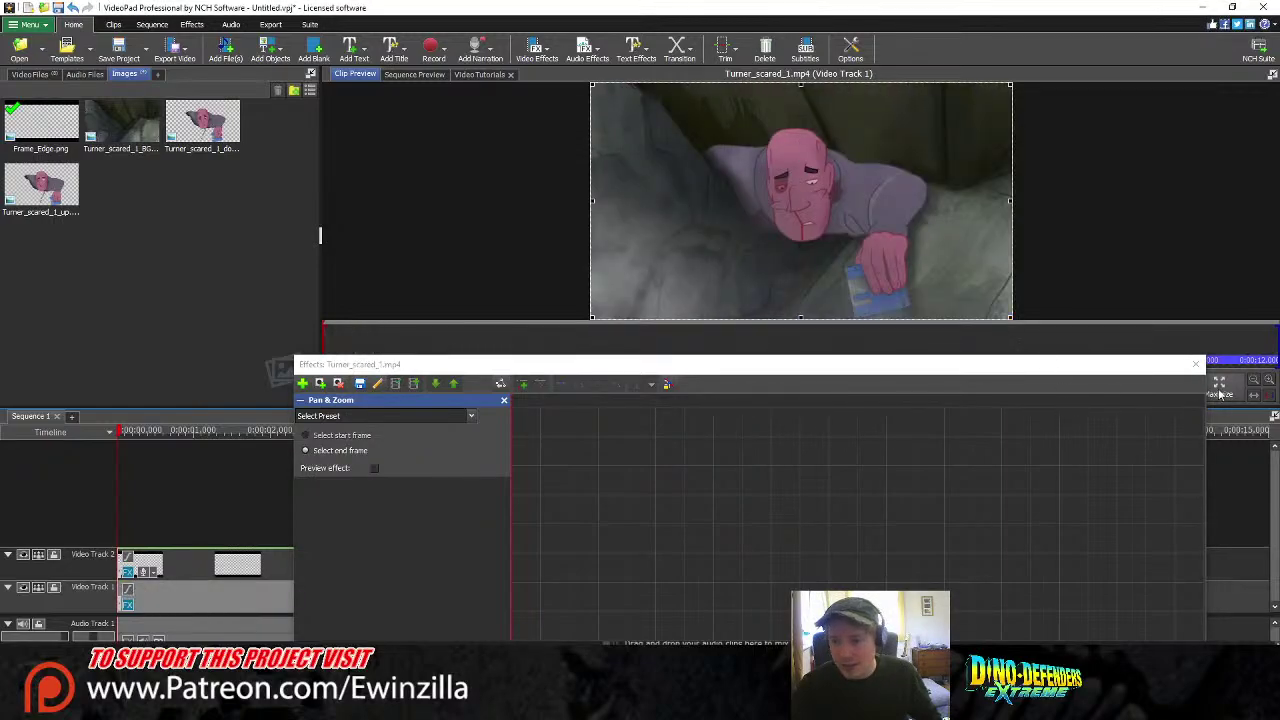
{"action": "left_click", "coordinate": [1195, 364]}
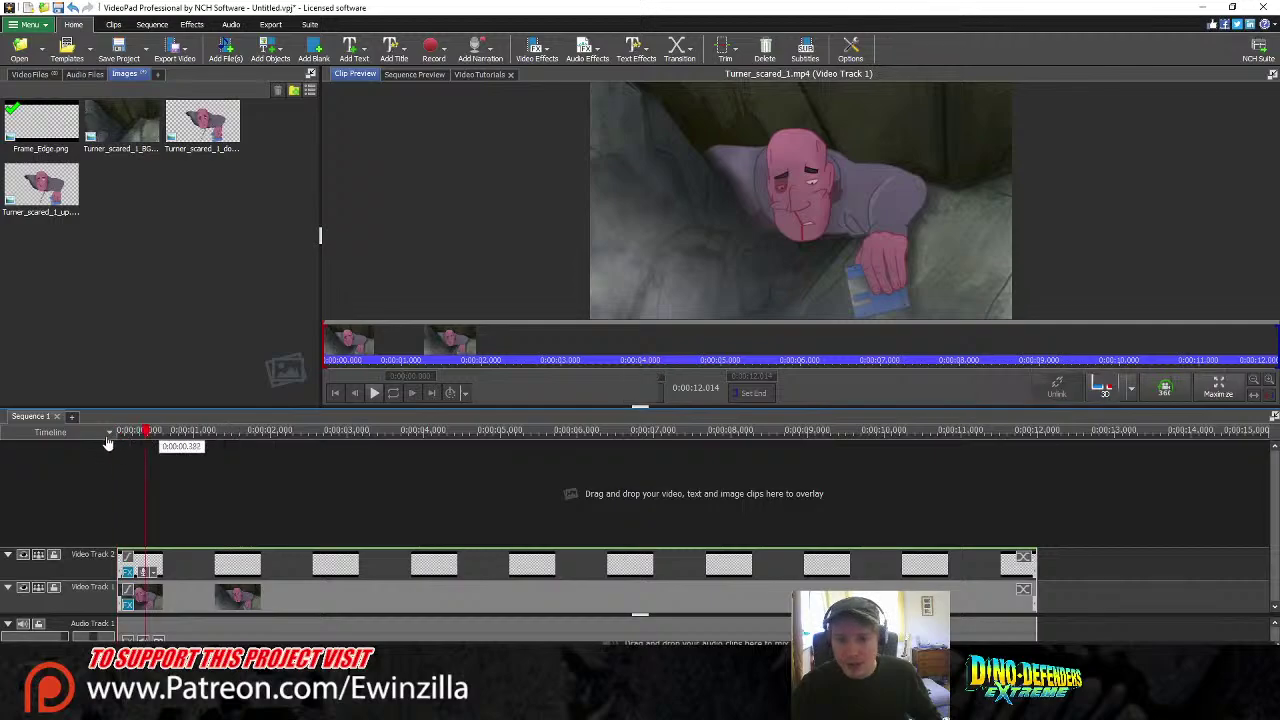
Play the sequence from the start to review the zoom and pause it near the end
{"action": "left_click_drag", "start_coordinate": [108, 443], "coordinate": [82, 449]}
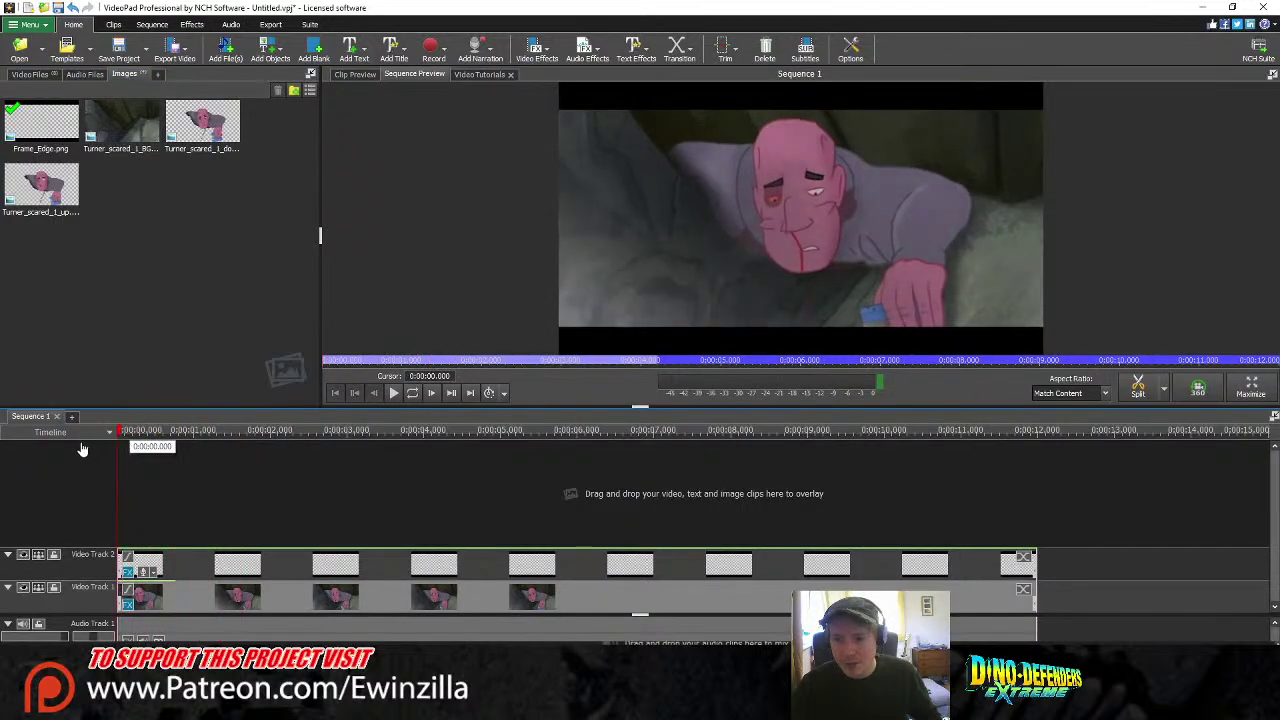
{"action": "left_click", "coordinate": [394, 393]}
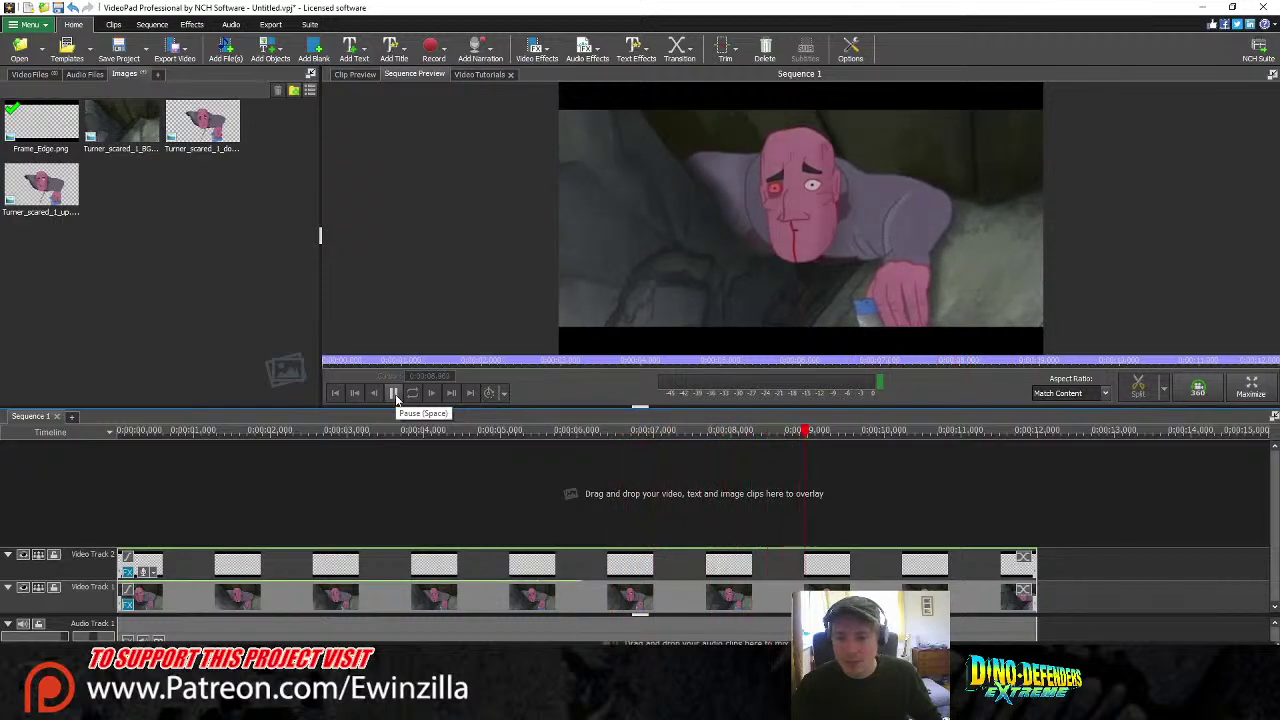
{"action": "left_click", "coordinate": [395, 396]}
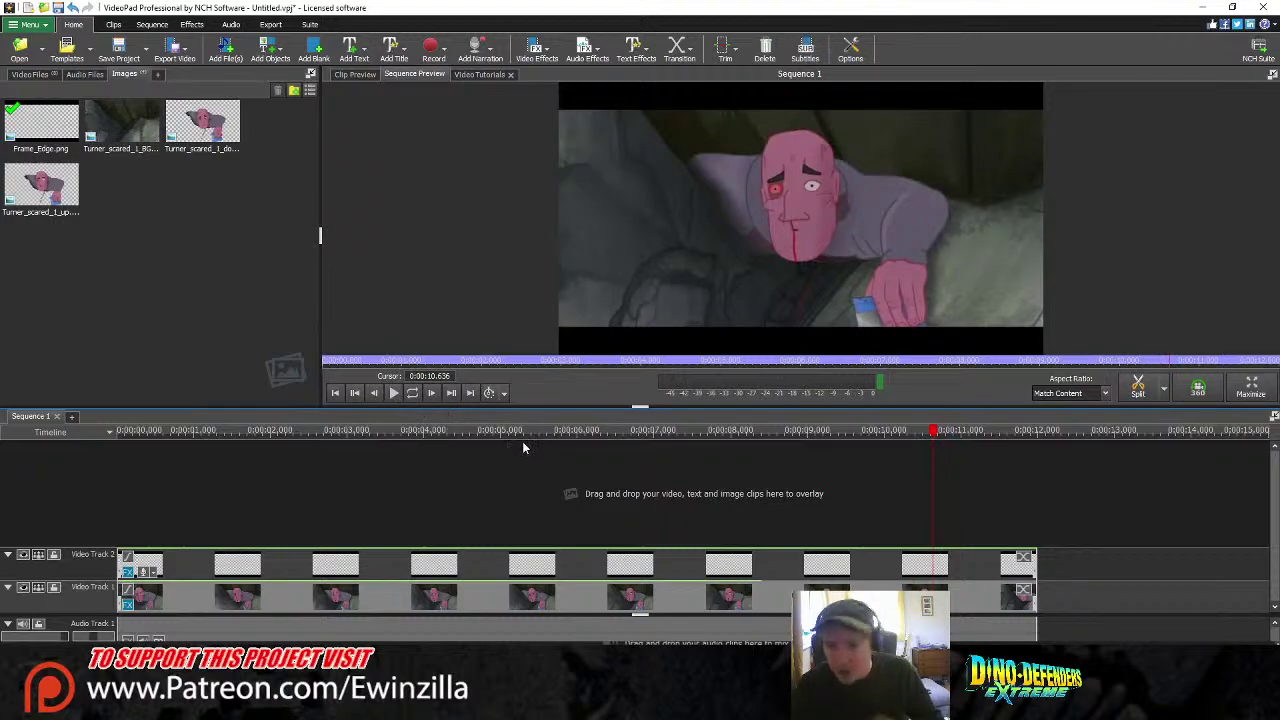
Switch the OBS scene back to the VideoPad capture, return the sequence playhead to the start and open the export commands
{"action": "key", "text": "alt+Tab"}
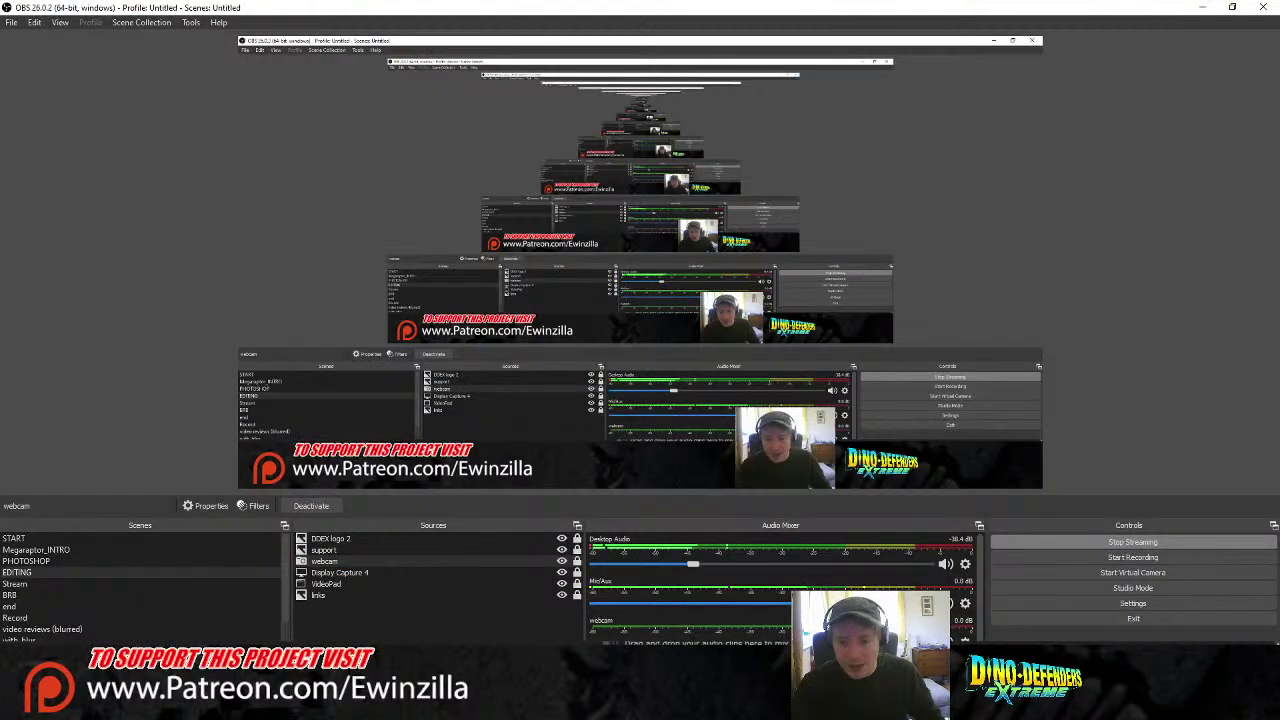
{"action": "left_click", "coordinate": [566, 582]}
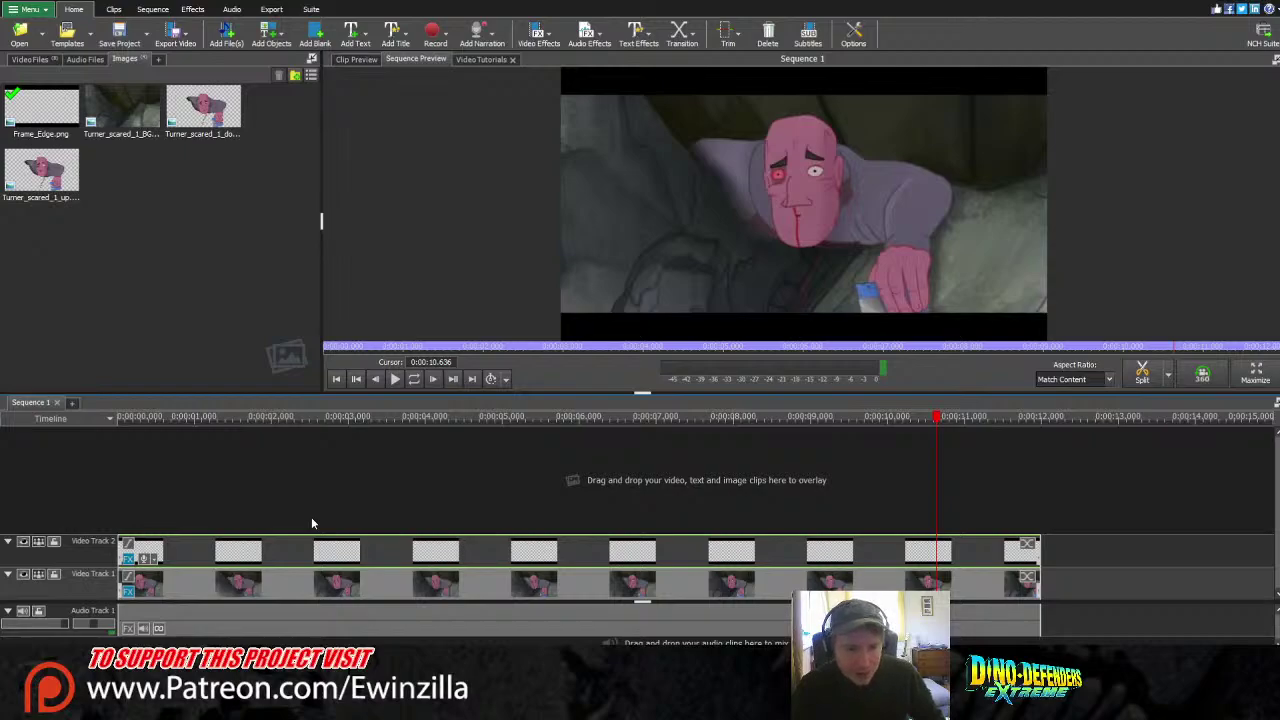
{"action": "left_click_drag", "start_coordinate": [648, 418], "coordinate": [62, 421]}
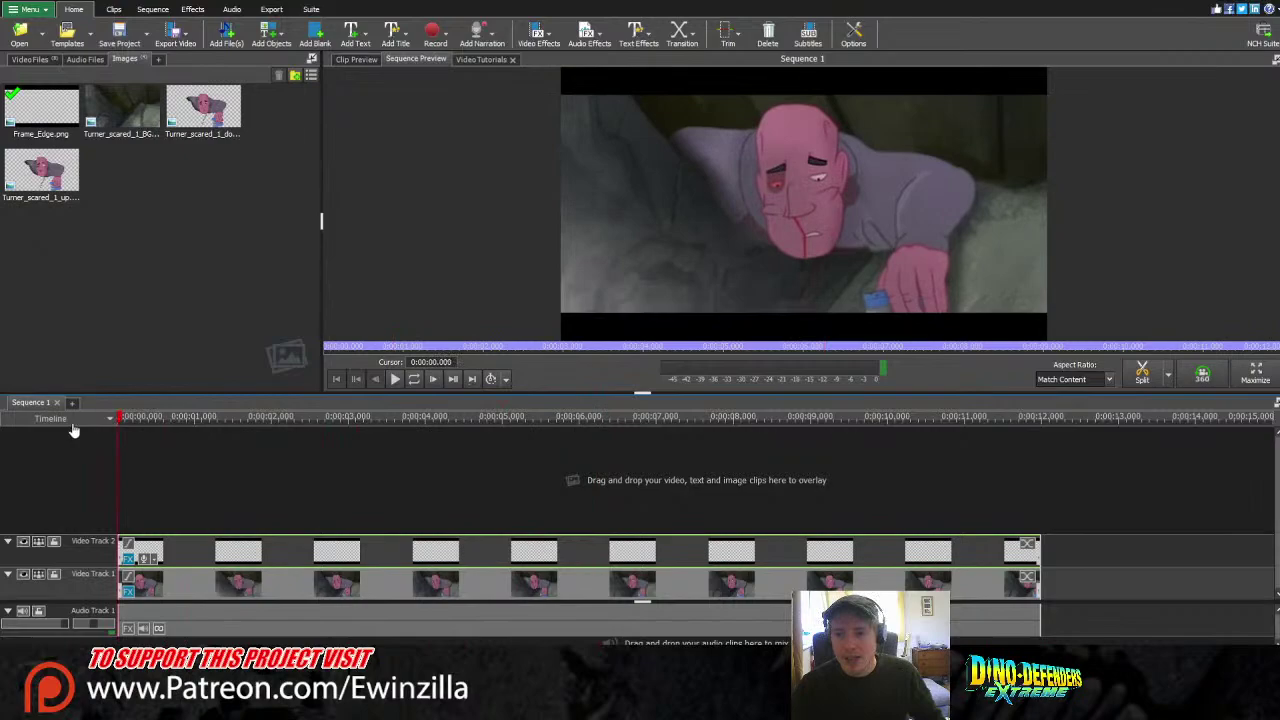
{"action": "left_click", "coordinate": [270, 10]}
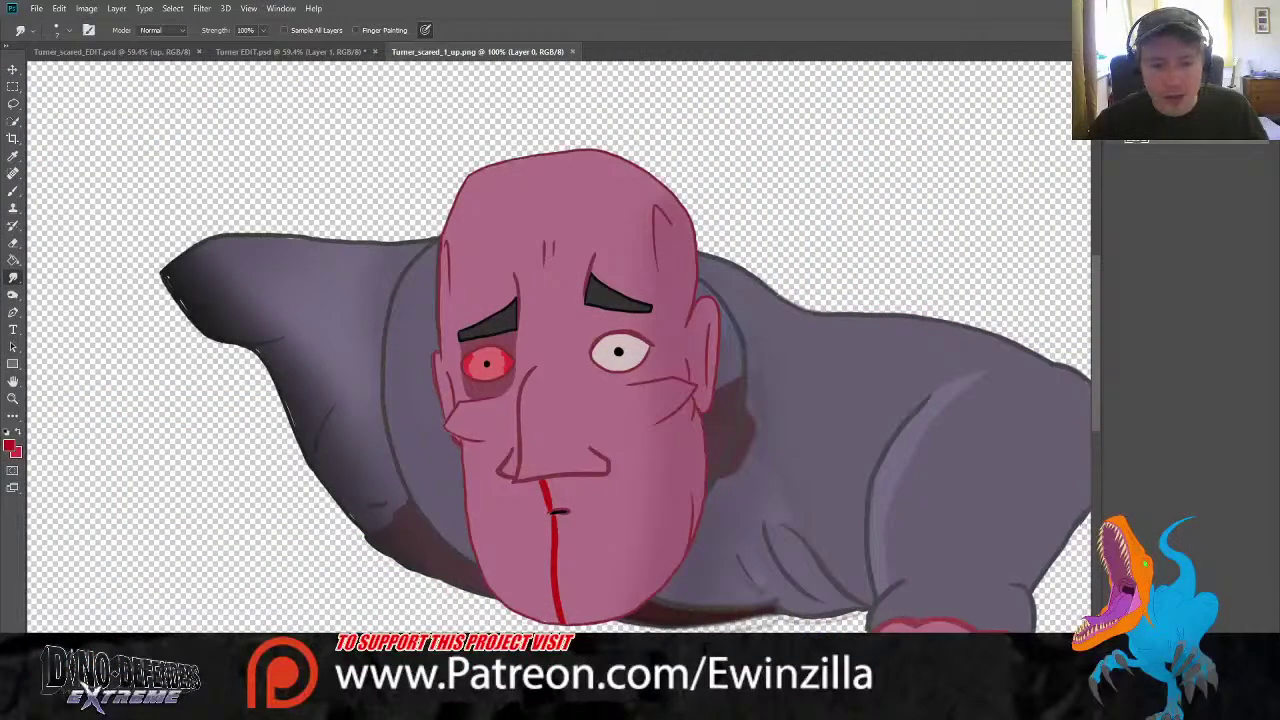
Switch to Photoshop and close the documents Turner_scared_1_up.png, Turner EDIT.psd and Turner_scared_EDIT.psd
{"action": "key", "text": "ctrl+w"}
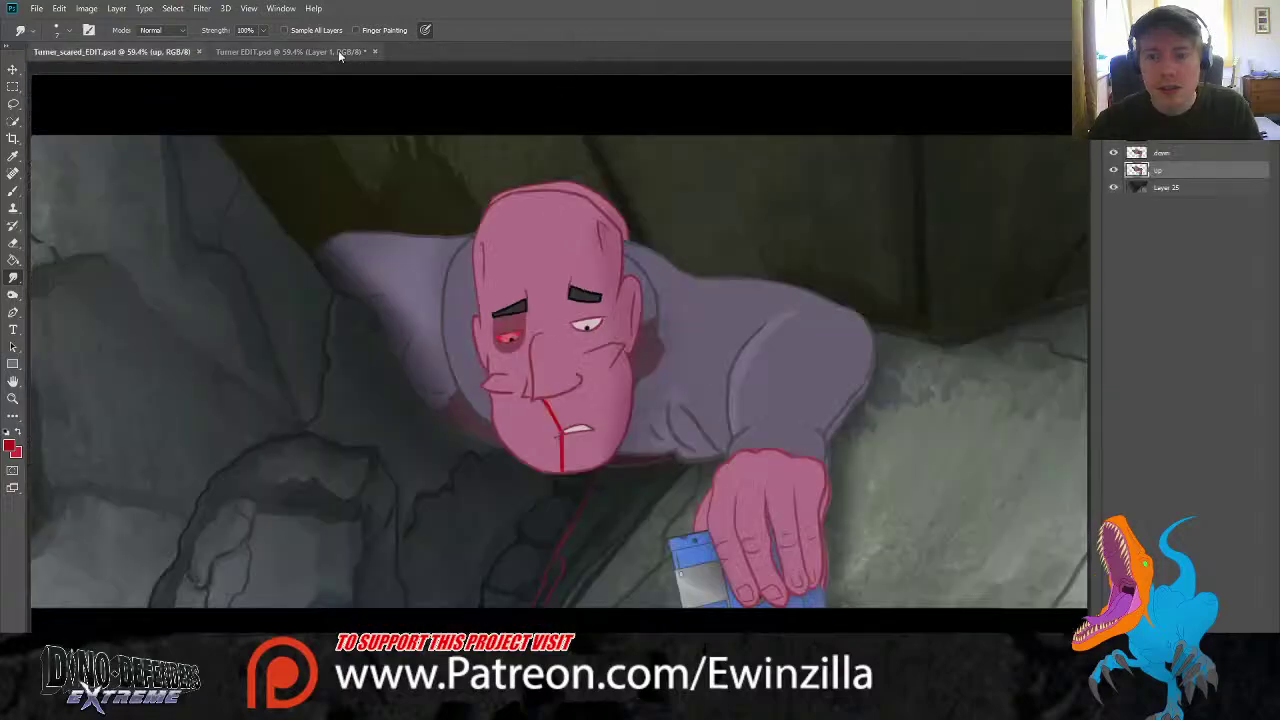
{"action": "left_click", "coordinate": [375, 52]}
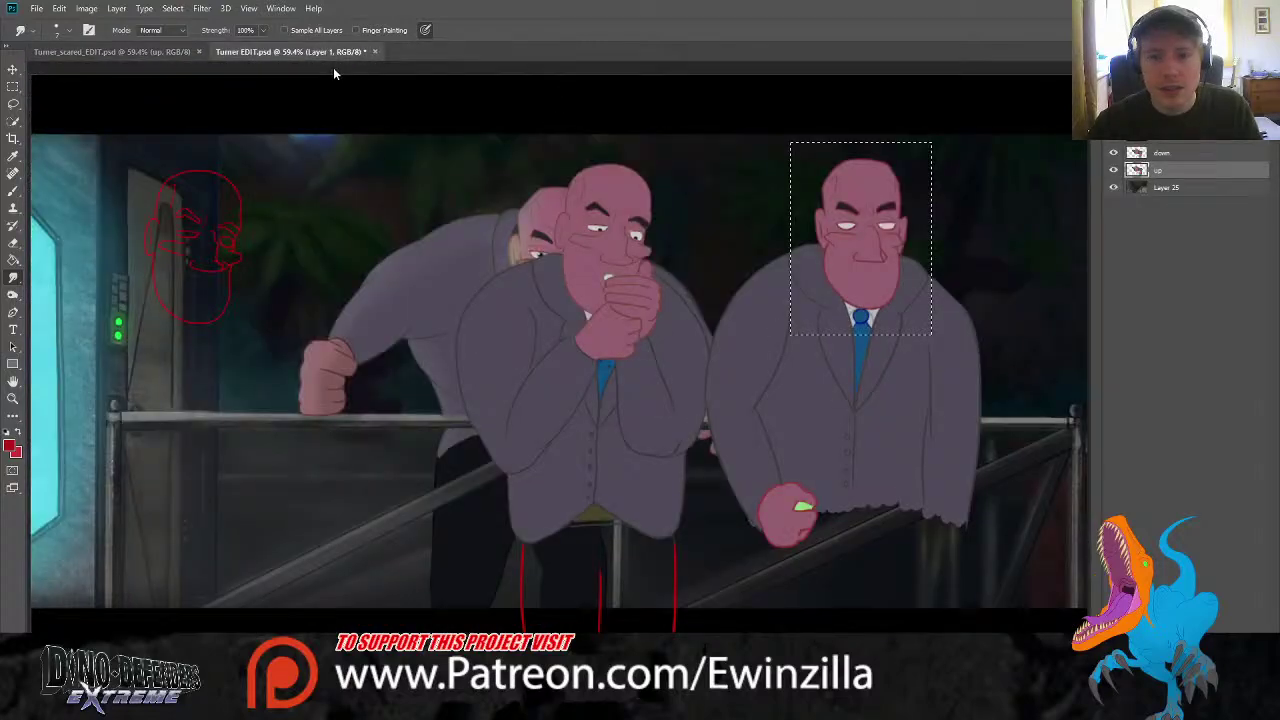
{"action": "left_click", "coordinate": [627, 270]}
{"action": "left_click", "coordinate": [200, 52]}
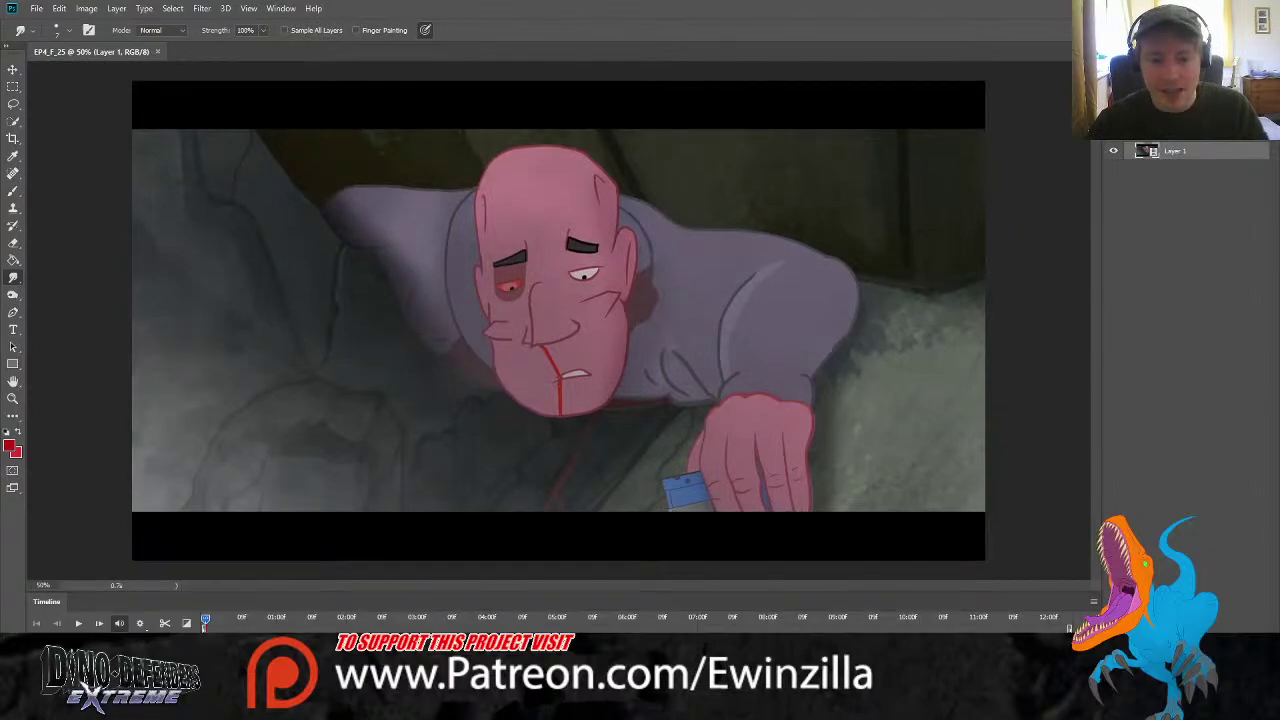
Play and scrub through the rendered EP4_F_25 shot, collapse the timeline and close the document
{"action": "left_click", "coordinate": [79, 623]}
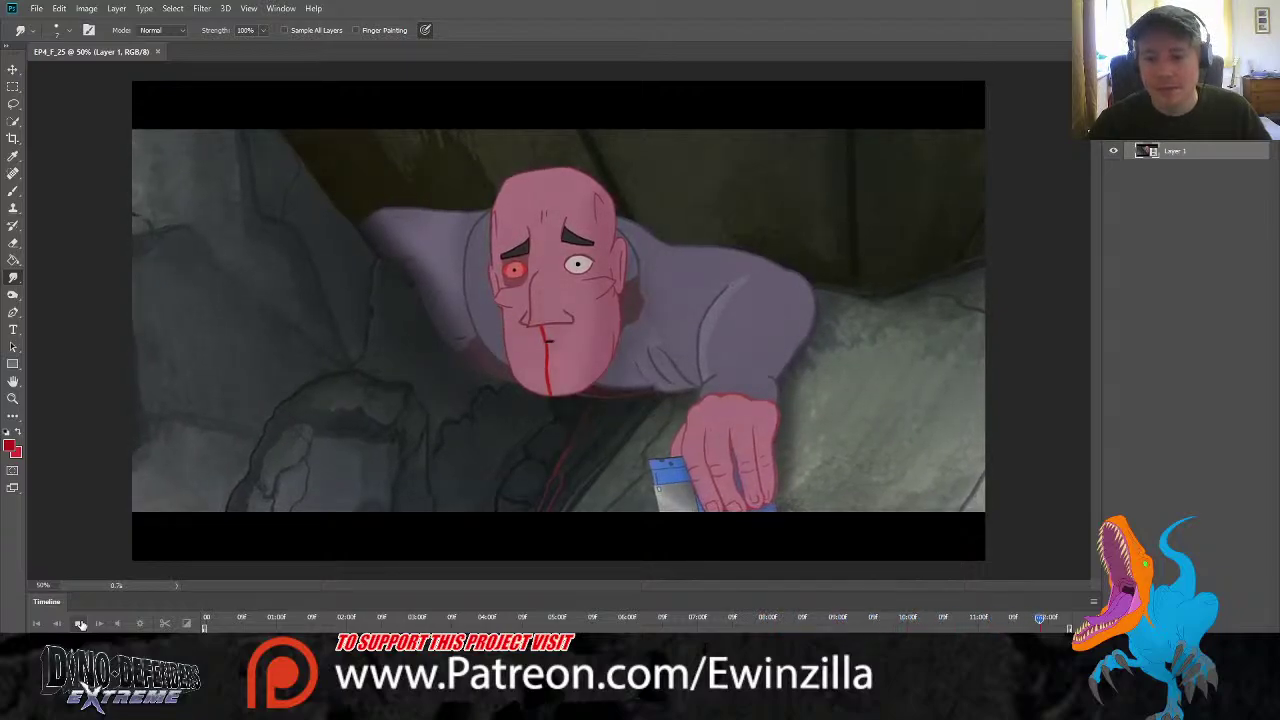
{"action": "left_click", "coordinate": [119, 623]}
{"action": "left_click_drag", "start_coordinate": [1063, 619], "coordinate": [598, 619]}
{"action": "double_click", "coordinate": [97, 597]}
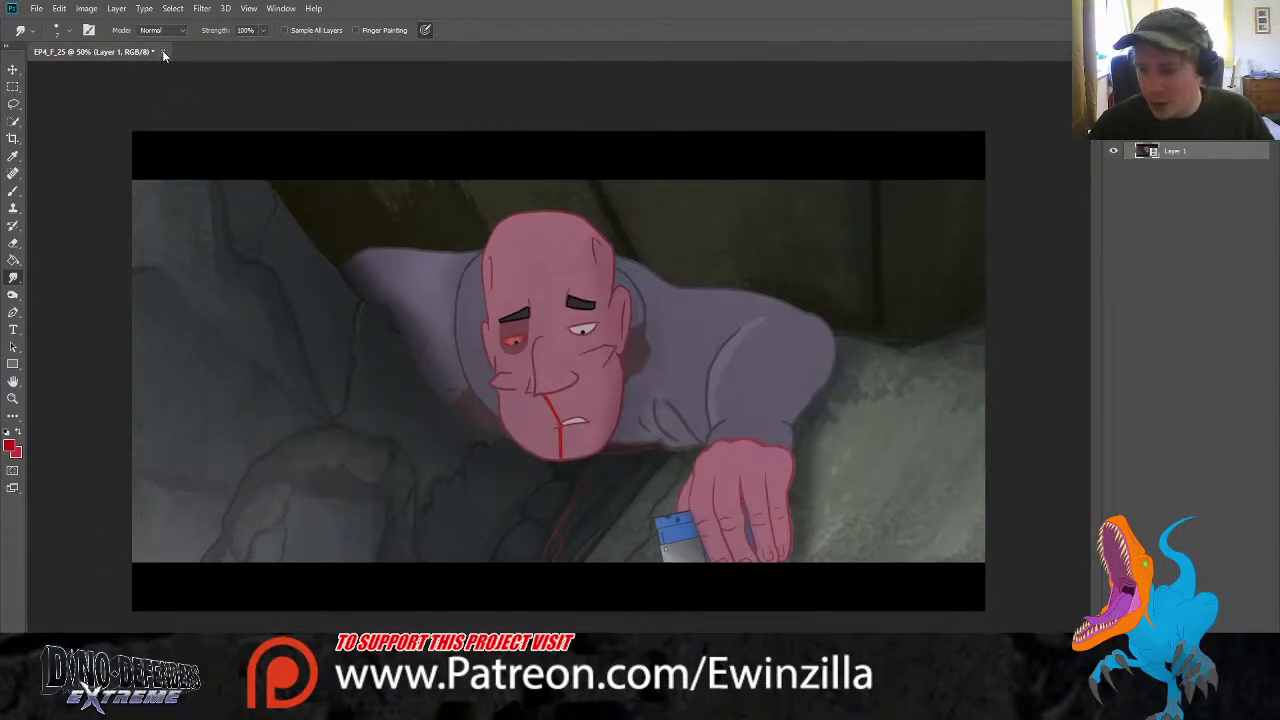
{"action": "key", "text": "ctrl+w"}
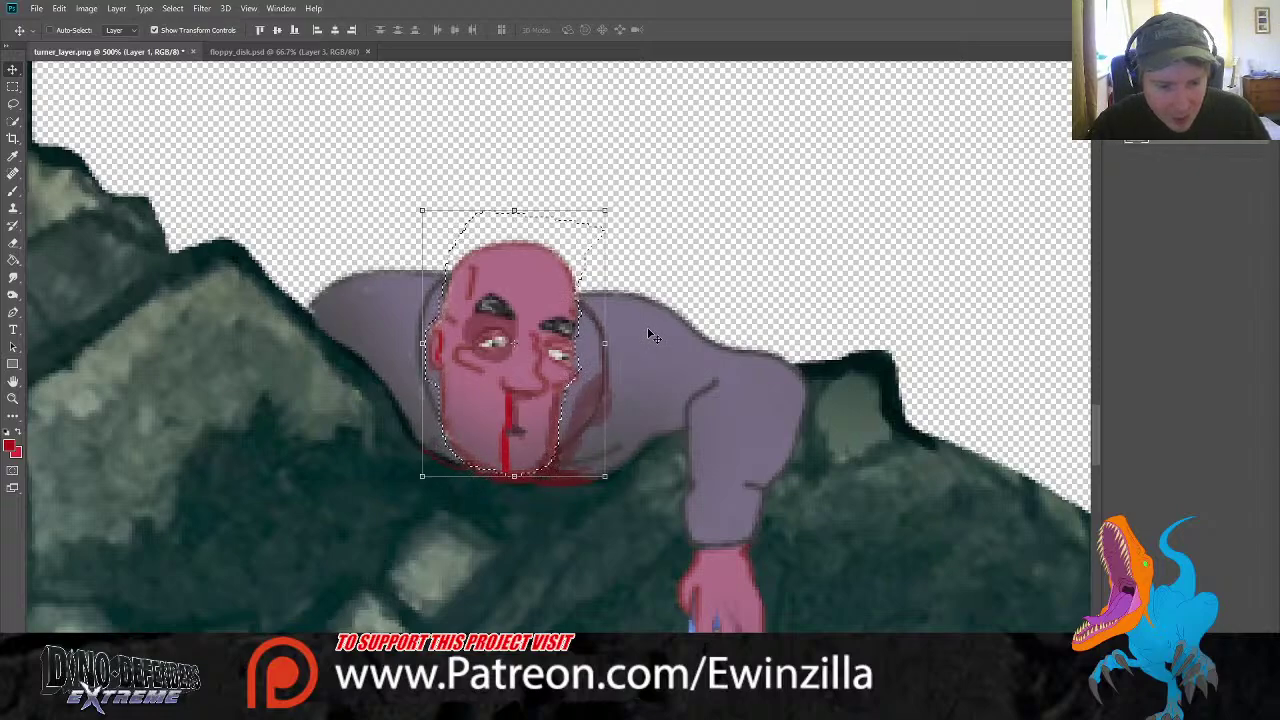
Rotate the selected head in turner_layer.png by -7.43 degrees, shift it slightly down and apply the transform
{"action": "left_click_drag", "start_coordinate": [609, 198], "coordinate": [594, 186]}
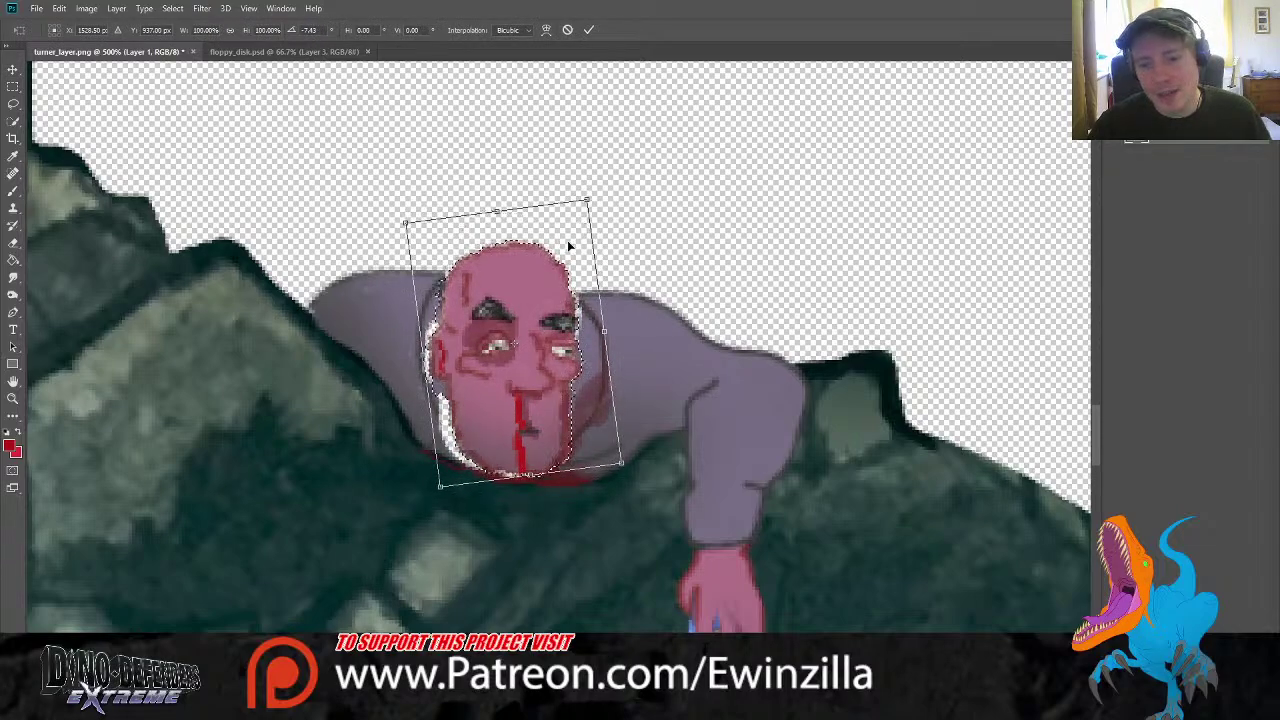
{"action": "mouse_move", "coordinate": [567, 240]}
{"action": "left_mouse_down"}
{"action": "mouse_move", "coordinate": [570, 228]}
{"action": "mouse_move", "coordinate": [571, 250]}
{"action": "left_mouse_up"}
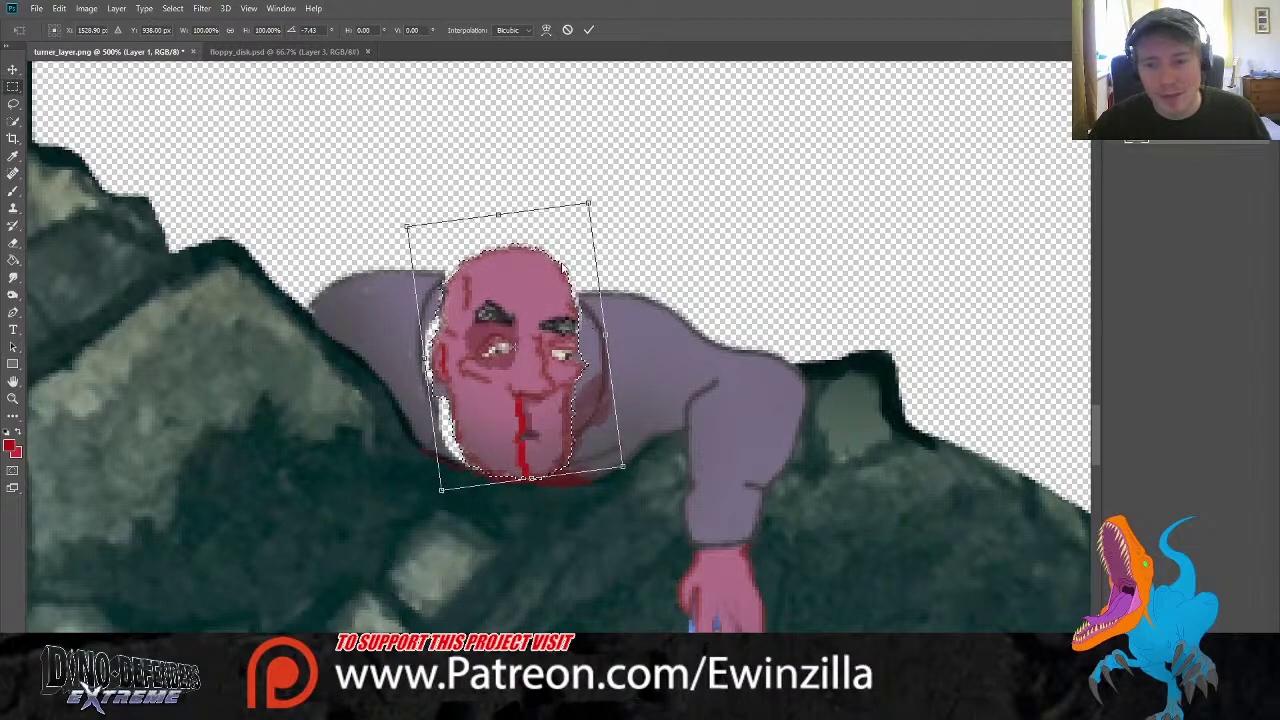
{"action": "key", "text": "Return"}
Smudge the surrounding colours into the transparent gap between the rotated head and the collar with the Smudge tool
{"action": "left_click", "coordinate": [13, 292]}
{"action": "left_click", "coordinate": [13, 279]}
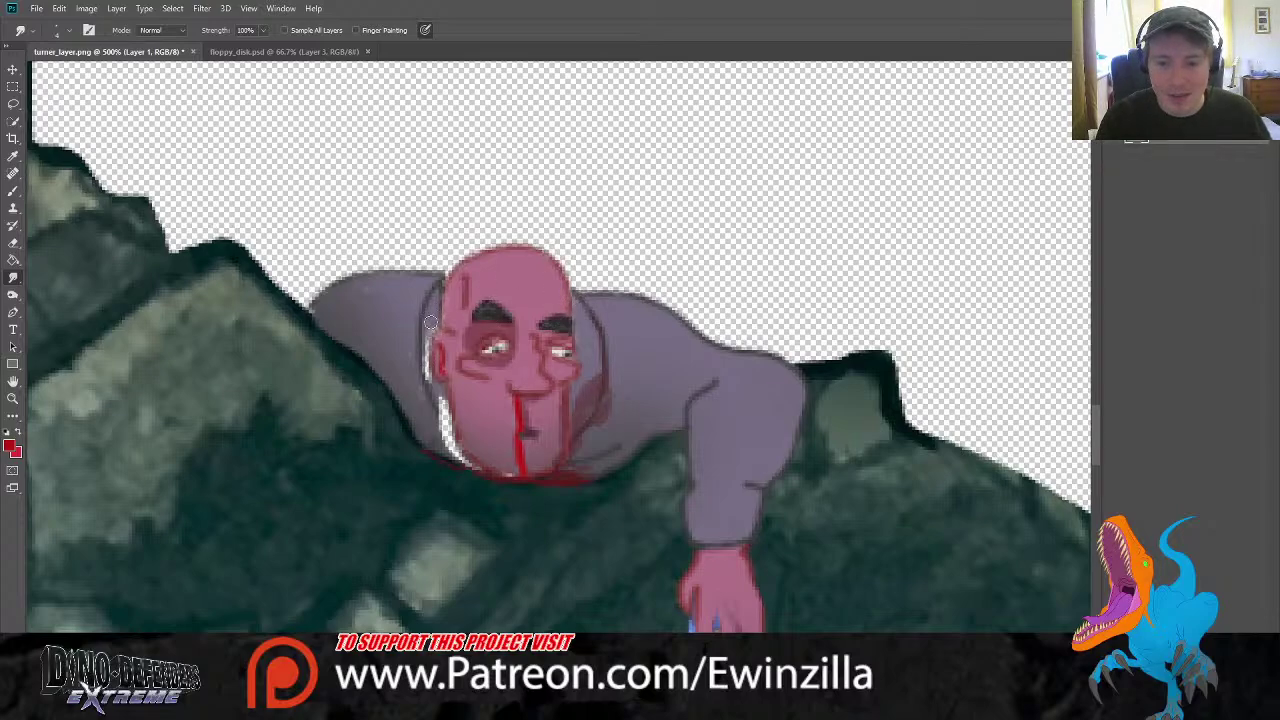
{"action": "left_click_drag", "start_coordinate": [428, 362], "coordinate": [456, 450]}
{"action": "mouse_move", "coordinate": [436, 396]}
{"action": "left_mouse_down"}
{"action": "mouse_move", "coordinate": [450, 431]}
{"action": "mouse_move", "coordinate": [442, 410]}
{"action": "mouse_move", "coordinate": [432, 426]}
{"action": "mouse_move", "coordinate": [467, 465]}
{"action": "mouse_move", "coordinate": [436, 416]}
{"action": "mouse_move", "coordinate": [467, 463]}
{"action": "mouse_move", "coordinate": [454, 409]}
{"action": "mouse_move", "coordinate": [484, 471]}
{"action": "mouse_move", "coordinate": [464, 449]}
{"action": "mouse_move", "coordinate": [511, 469]}
{"action": "left_mouse_up"}
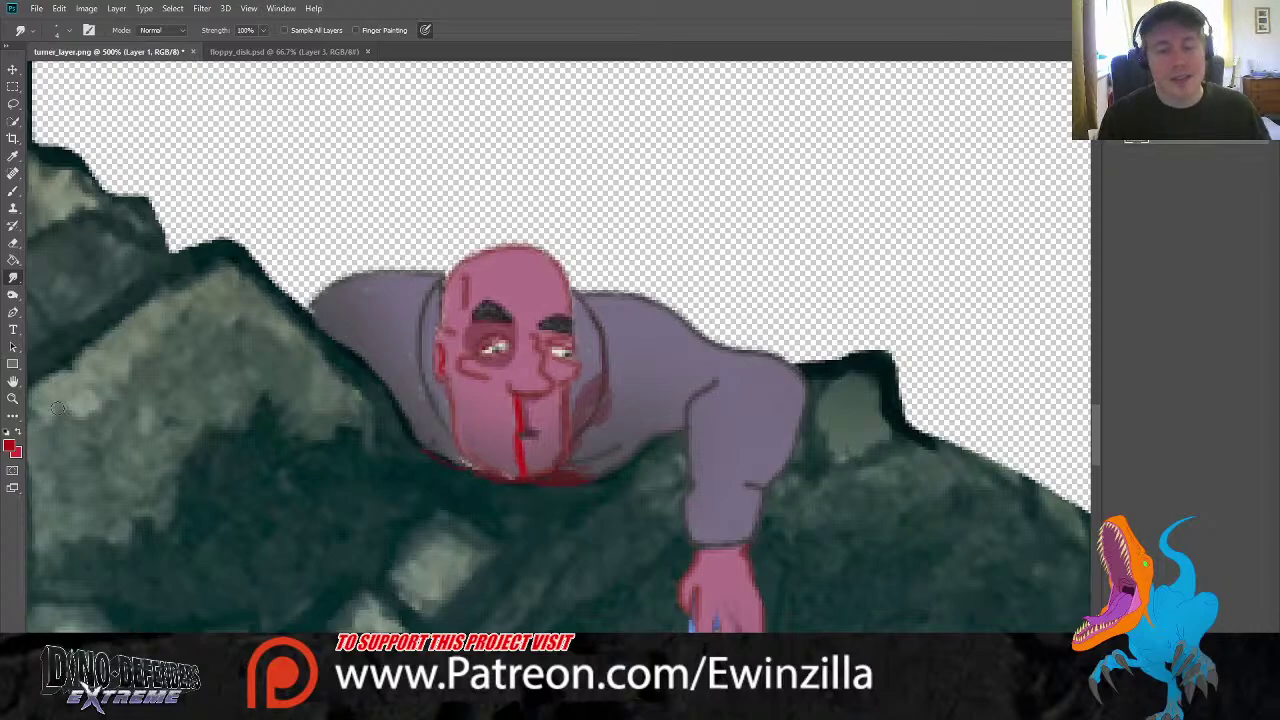
Save the edited turner_layer.png artwork, then close it and floppy_disk.psd
{"action": "key", "text": "z"}
{"action": "key", "text": "ctrl+0"}
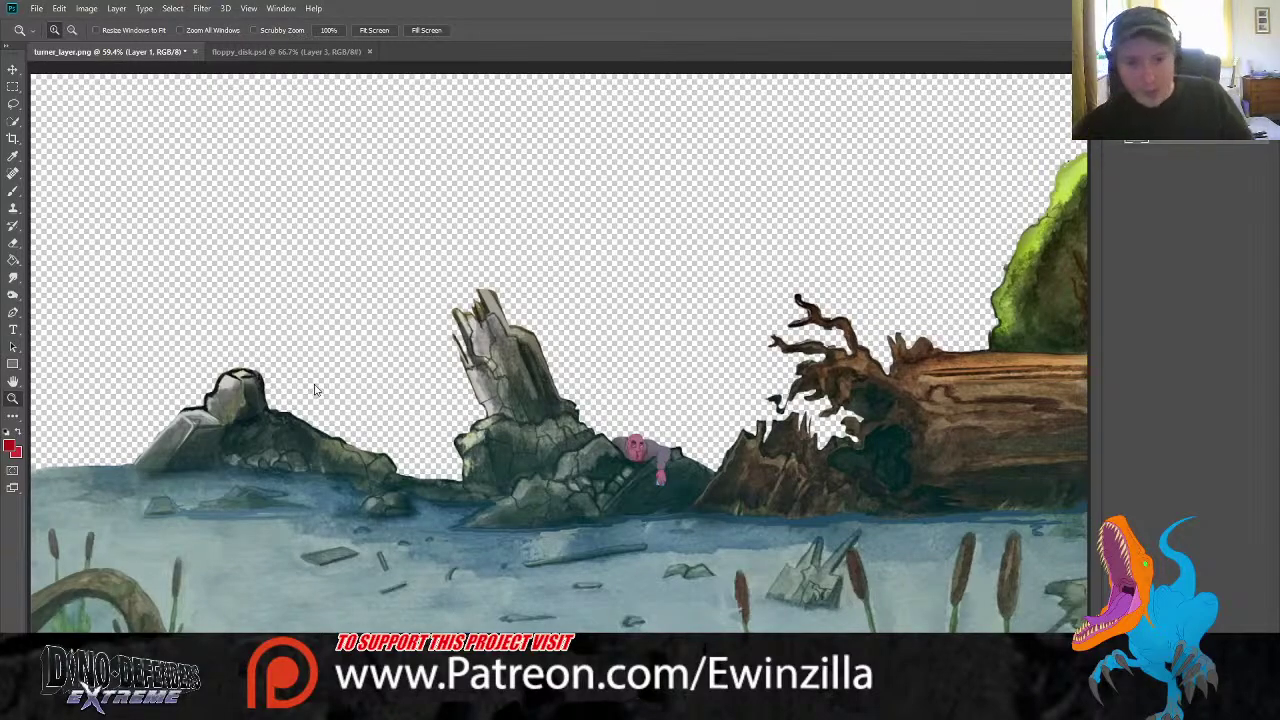
{"action": "key", "text": "ctrl+s"}
{"action": "key", "text": "Return"}
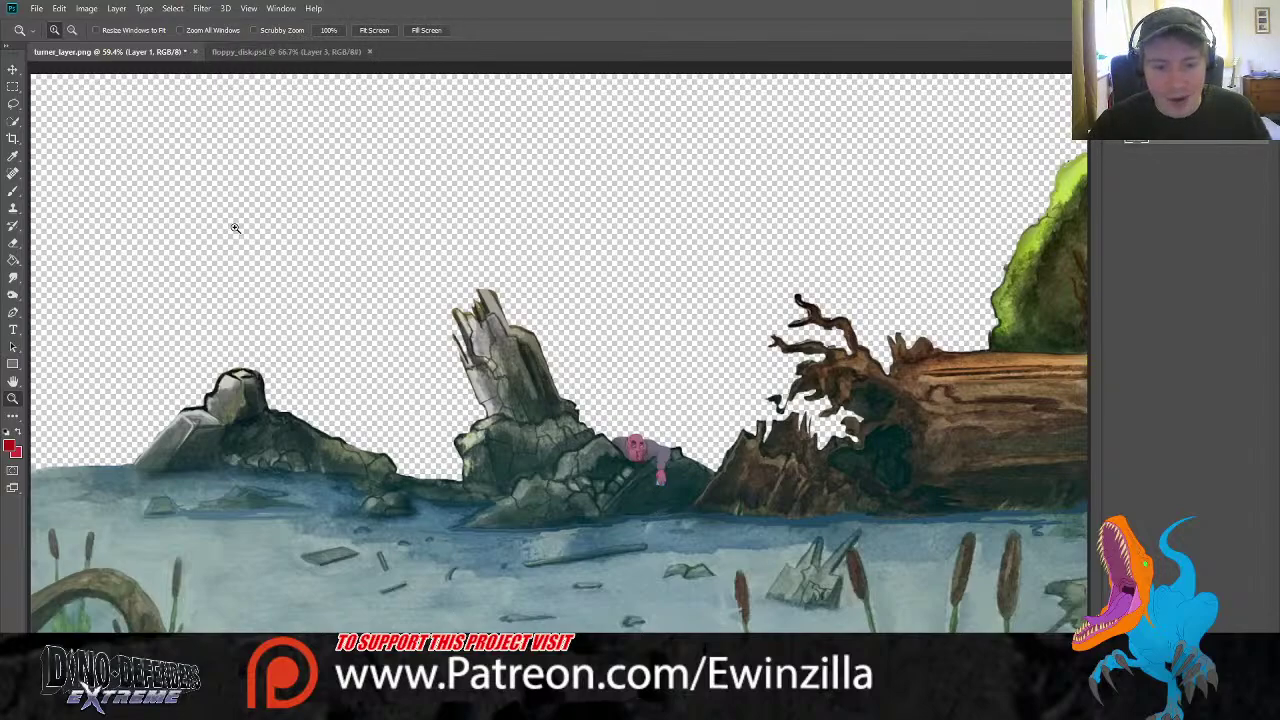
{"action": "left_click", "coordinate": [195, 52]}
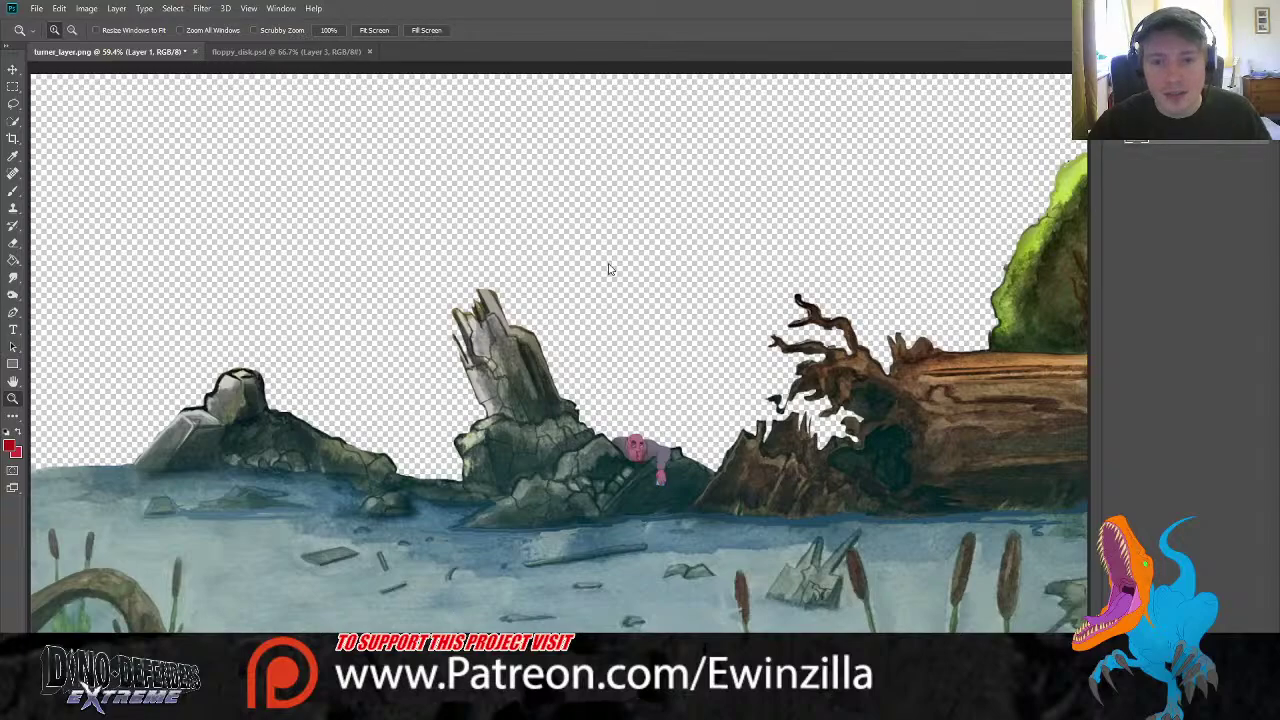
{"action": "left_click", "coordinate": [609, 266]}
{"action": "left_click", "coordinate": [191, 52]}
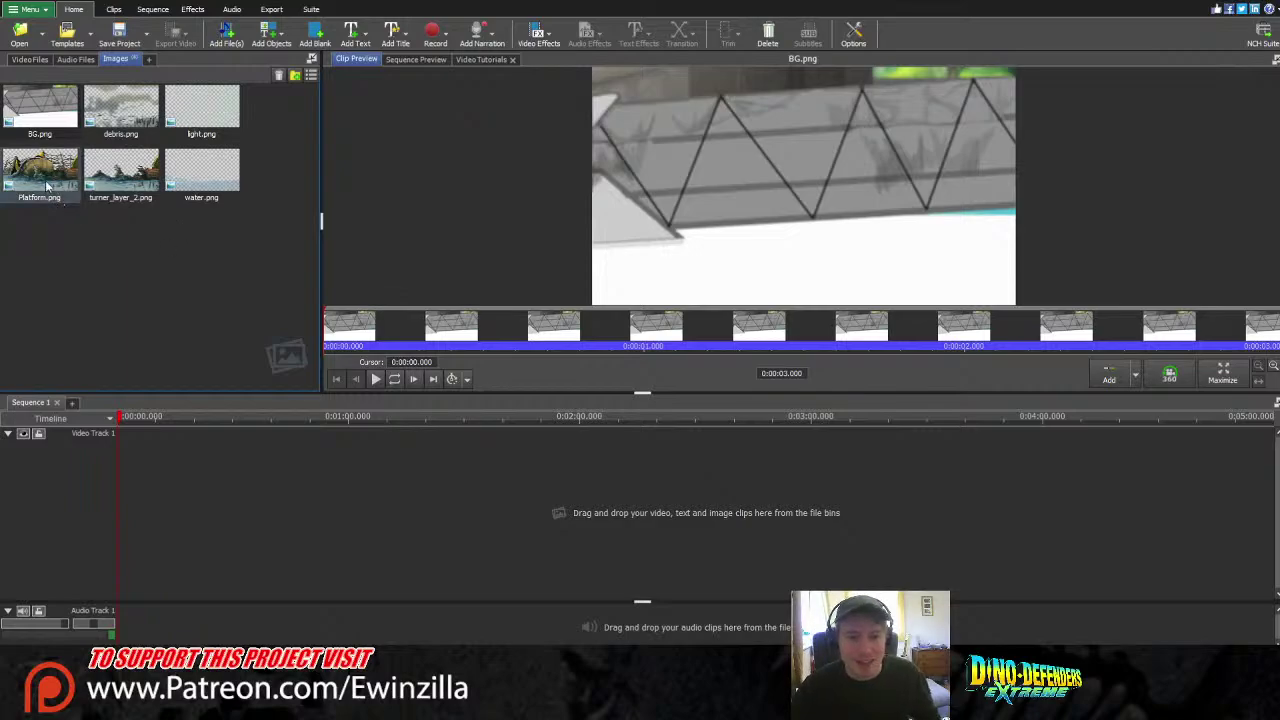
Switch to VideoPad and place BG.png at the start of Video Track 1
{"action": "left_click_drag", "start_coordinate": [40, 110], "coordinate": [206, 508]}
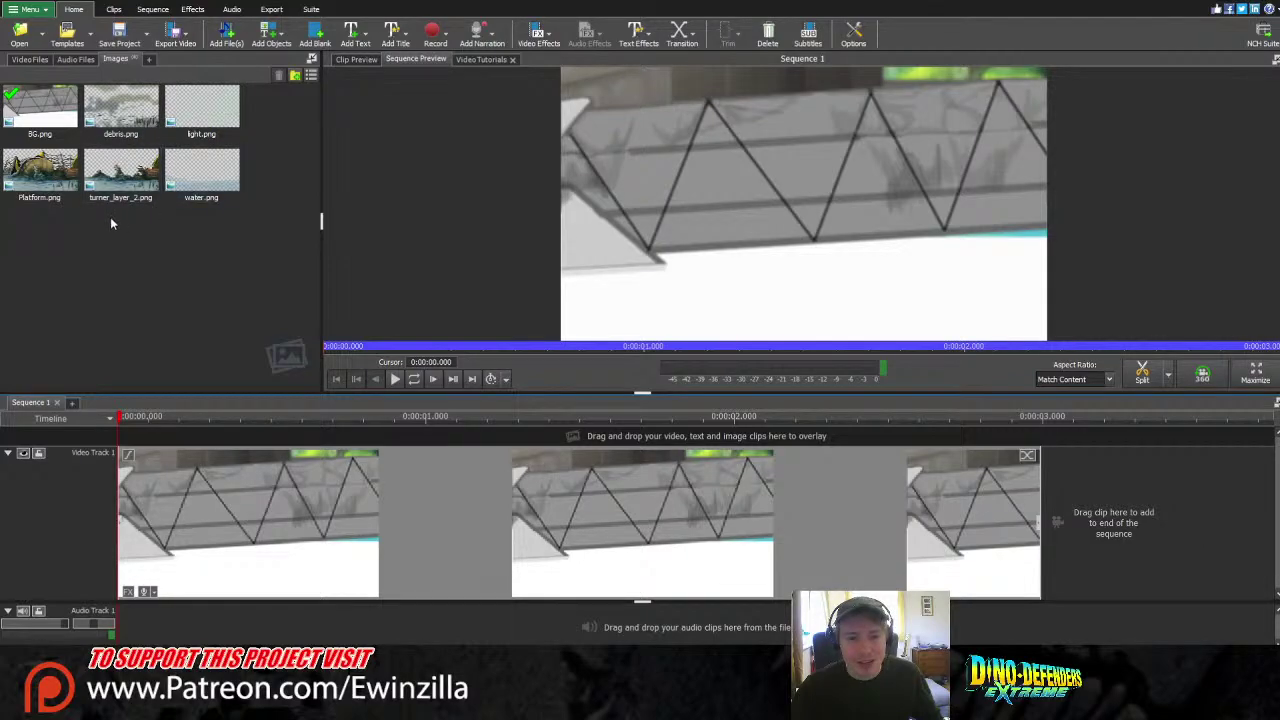
Stack Platform.png, turner_layer_2.png and water.png on Video Tracks 2, 3 and 4, each starting at the beginning of the sequence
{"action": "mouse_move", "coordinate": [45, 178]}
{"action": "left_mouse_down"}
{"action": "mouse_move", "coordinate": [184, 387]}
{"action": "mouse_move", "coordinate": [170, 433]}
{"action": "mouse_move", "coordinate": [334, 498]}
{"action": "mouse_move", "coordinate": [369, 526]}
{"action": "left_mouse_up"}
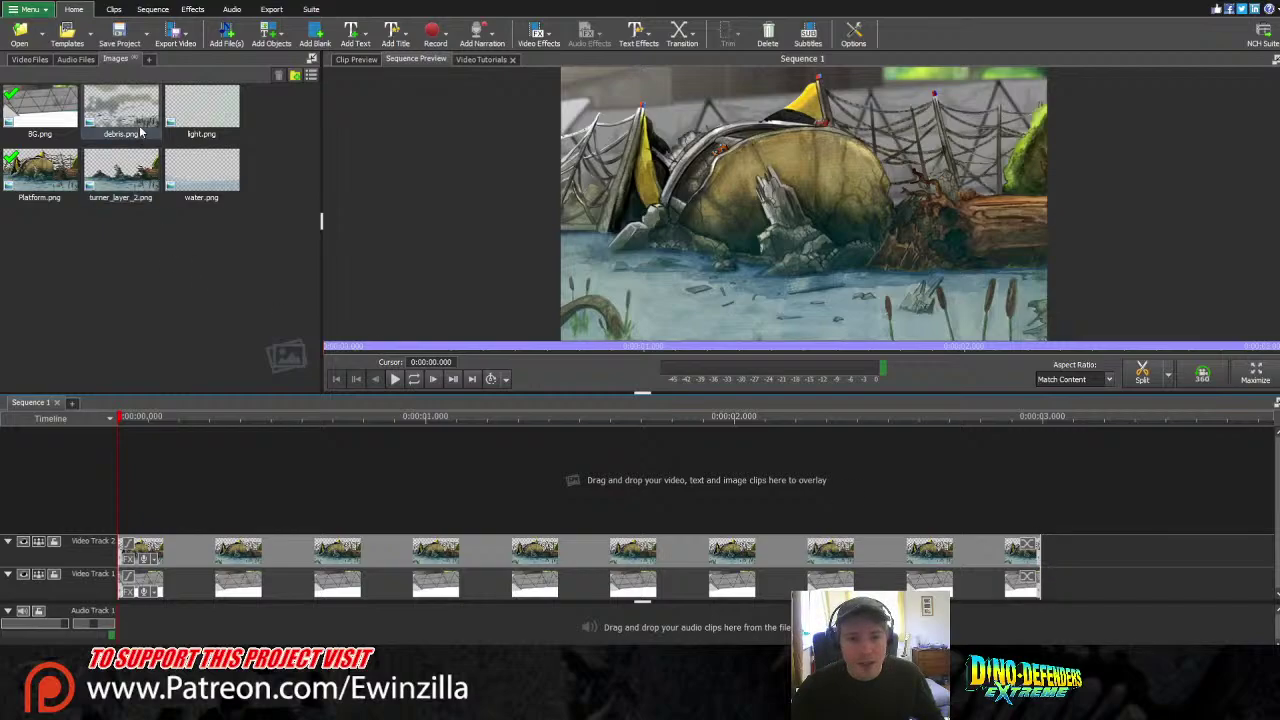
{"action": "left_click", "coordinate": [120, 172]}
{"action": "left_click_drag", "start_coordinate": [120, 172], "coordinate": [307, 487]}
{"action": "left_click_drag", "start_coordinate": [407, 514], "coordinate": [320, 514]}
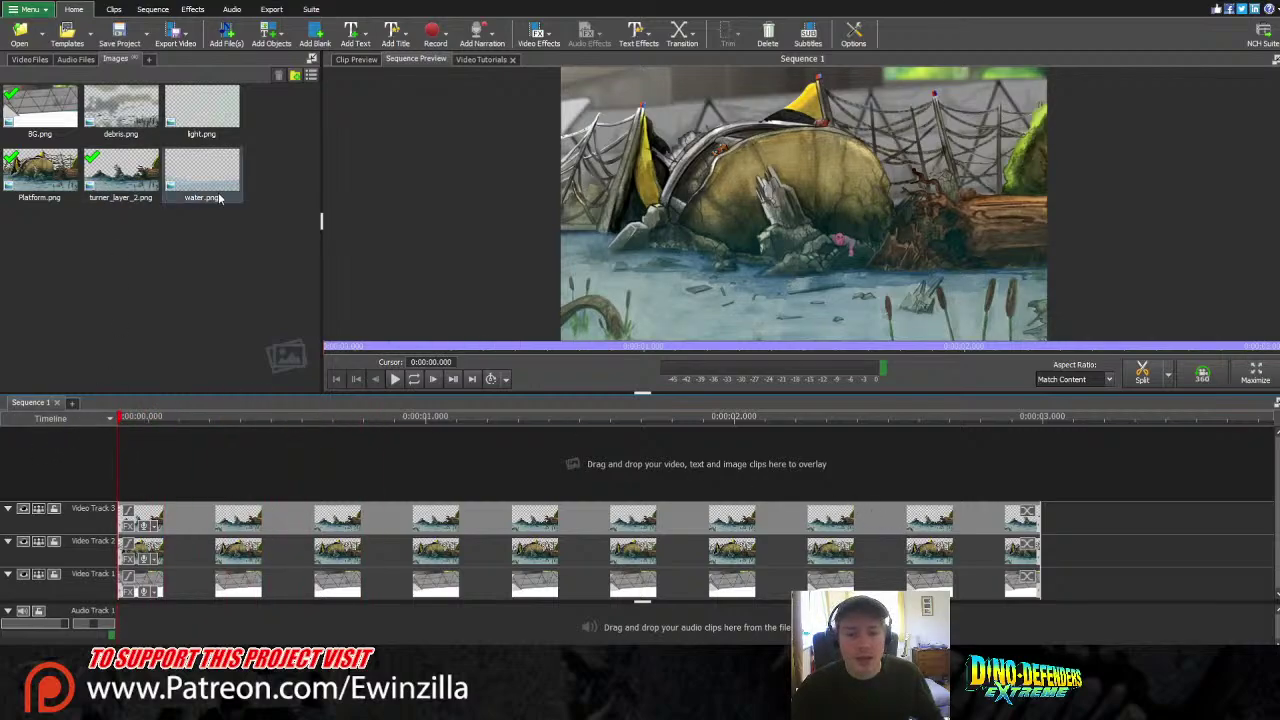
{"action": "left_click_drag", "start_coordinate": [222, 172], "coordinate": [239, 443]}
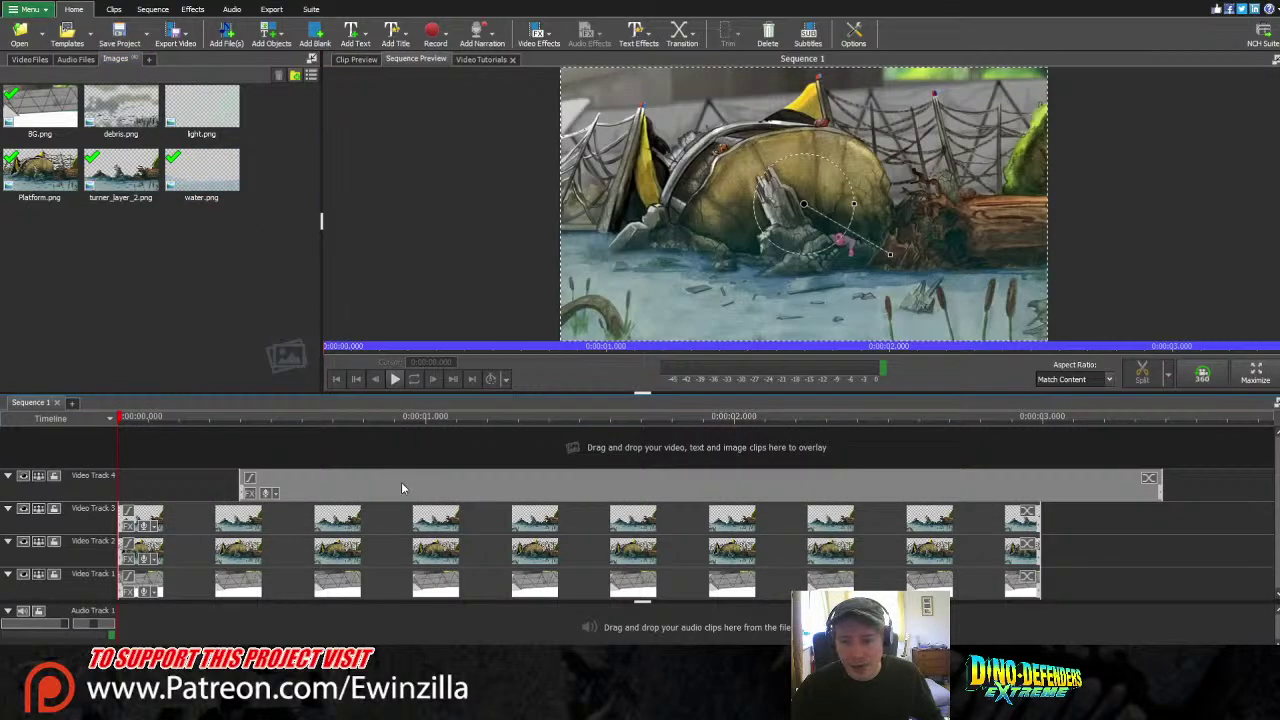
{"action": "left_click_drag", "start_coordinate": [362, 482], "coordinate": [242, 482]}
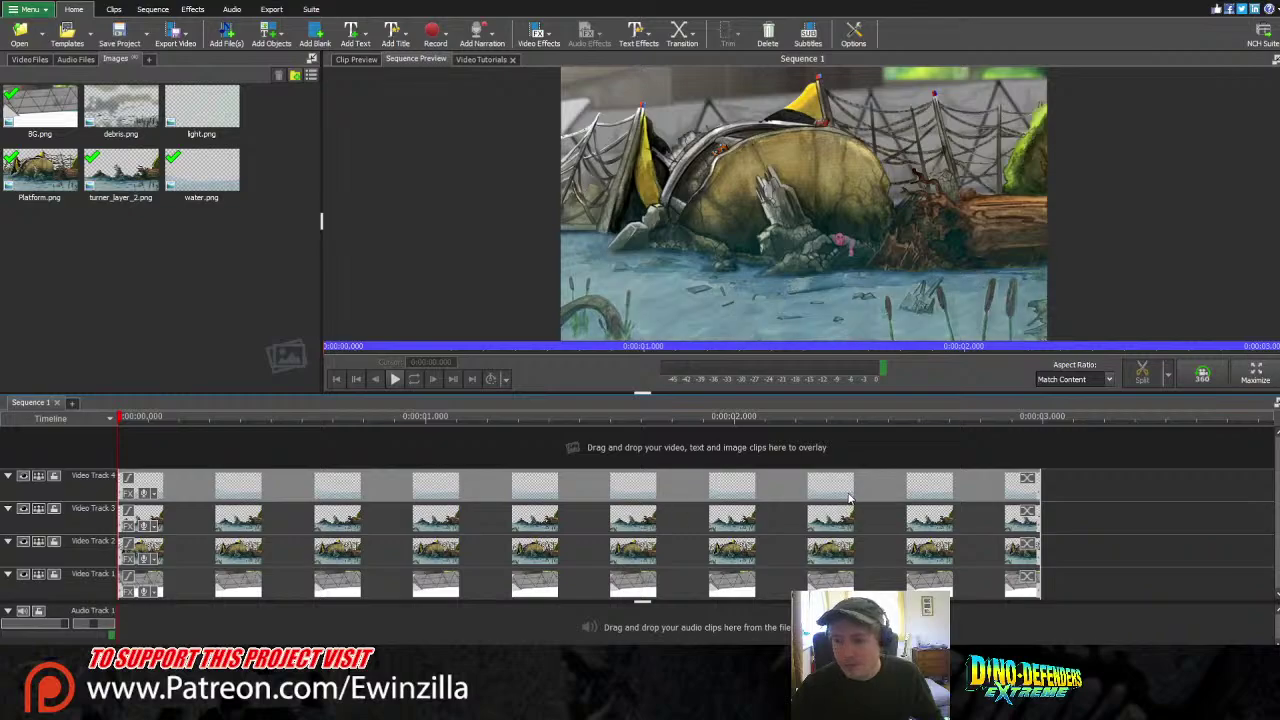
Try a video effect on the water.png clip on Video Track 4, readjusting it and checking the opening frames of the sequence
{"action": "left_click", "coordinate": [127, 500]}
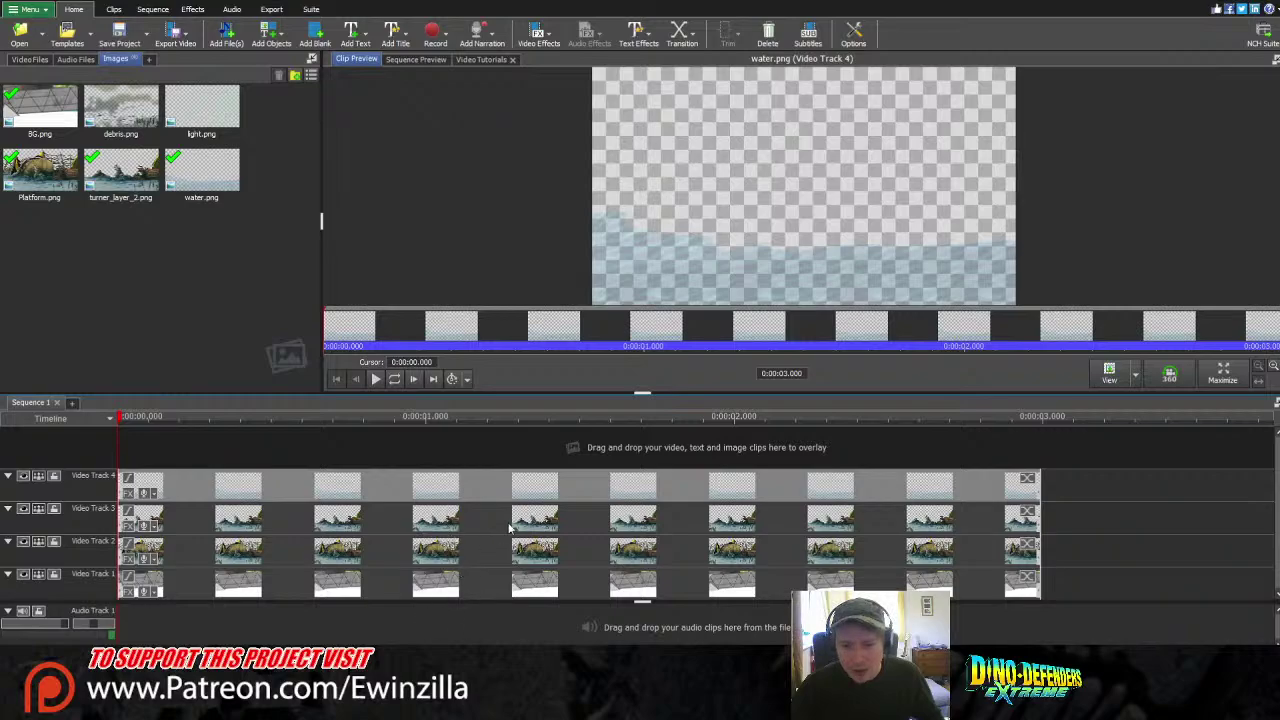
{"action": "left_click", "coordinate": [483, 503]}
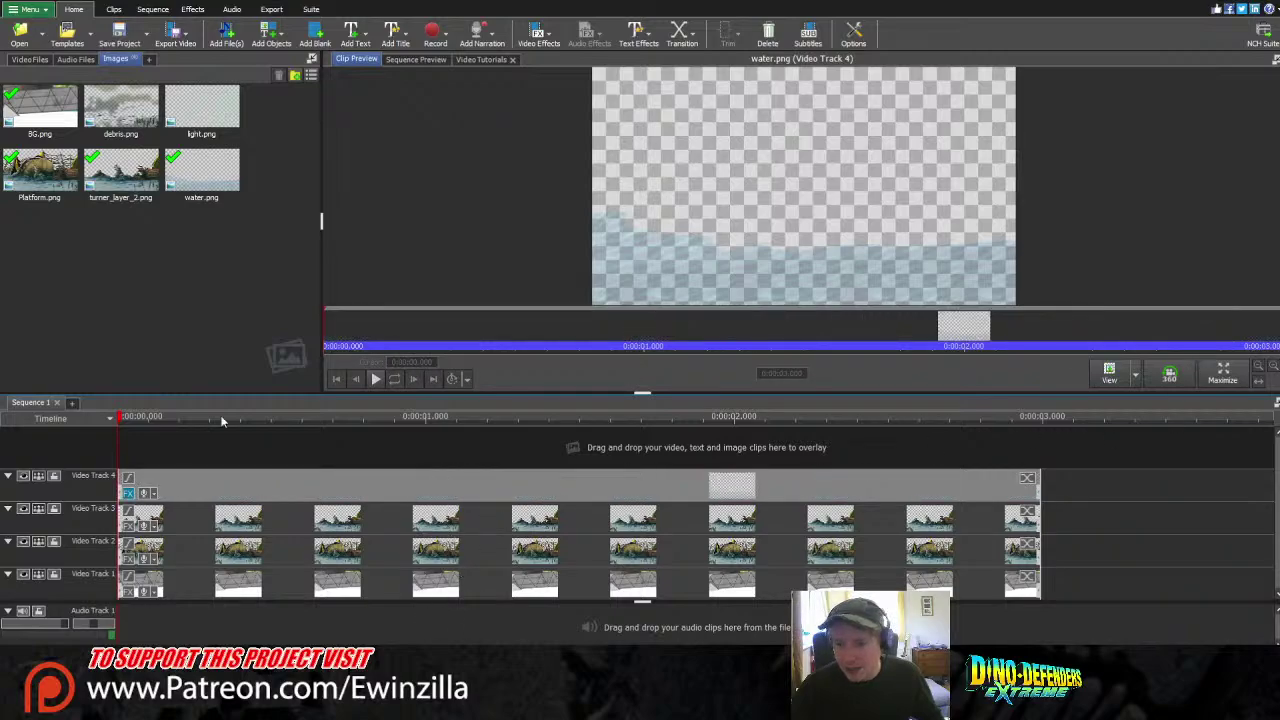
{"action": "left_click_drag", "start_coordinate": [140, 419], "coordinate": [119, 445]}
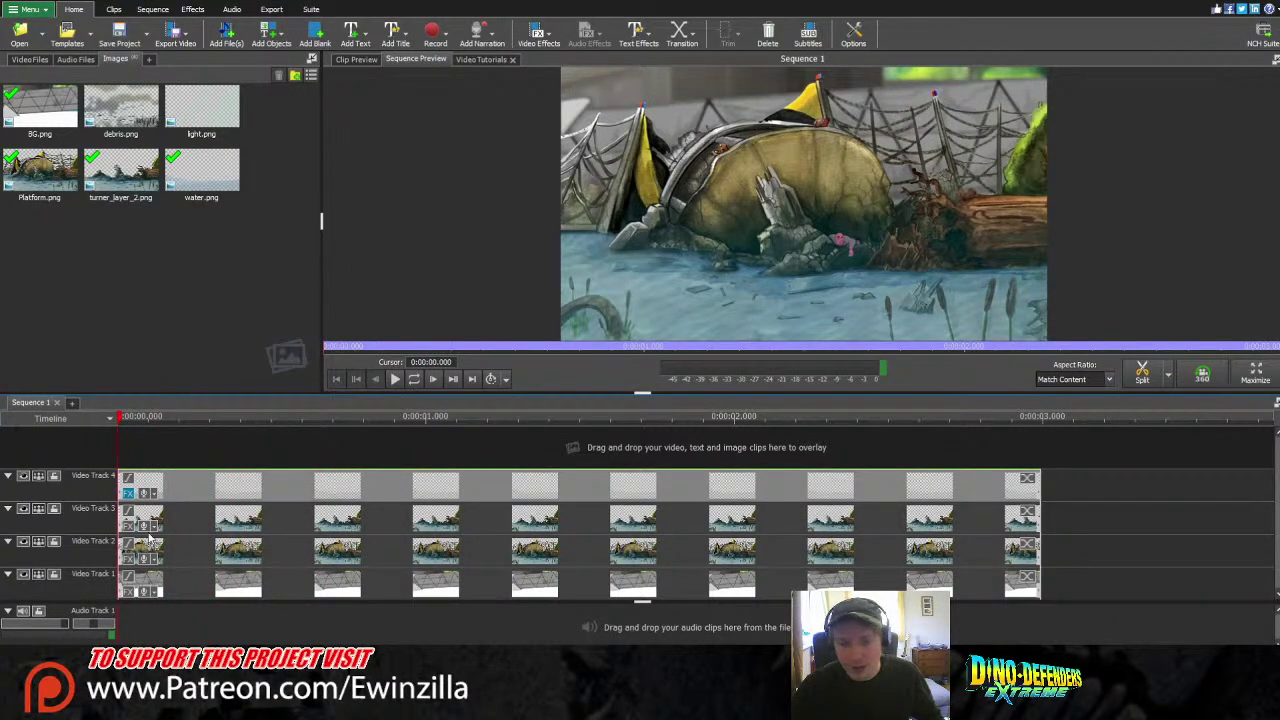
{"action": "left_click", "coordinate": [127, 497]}
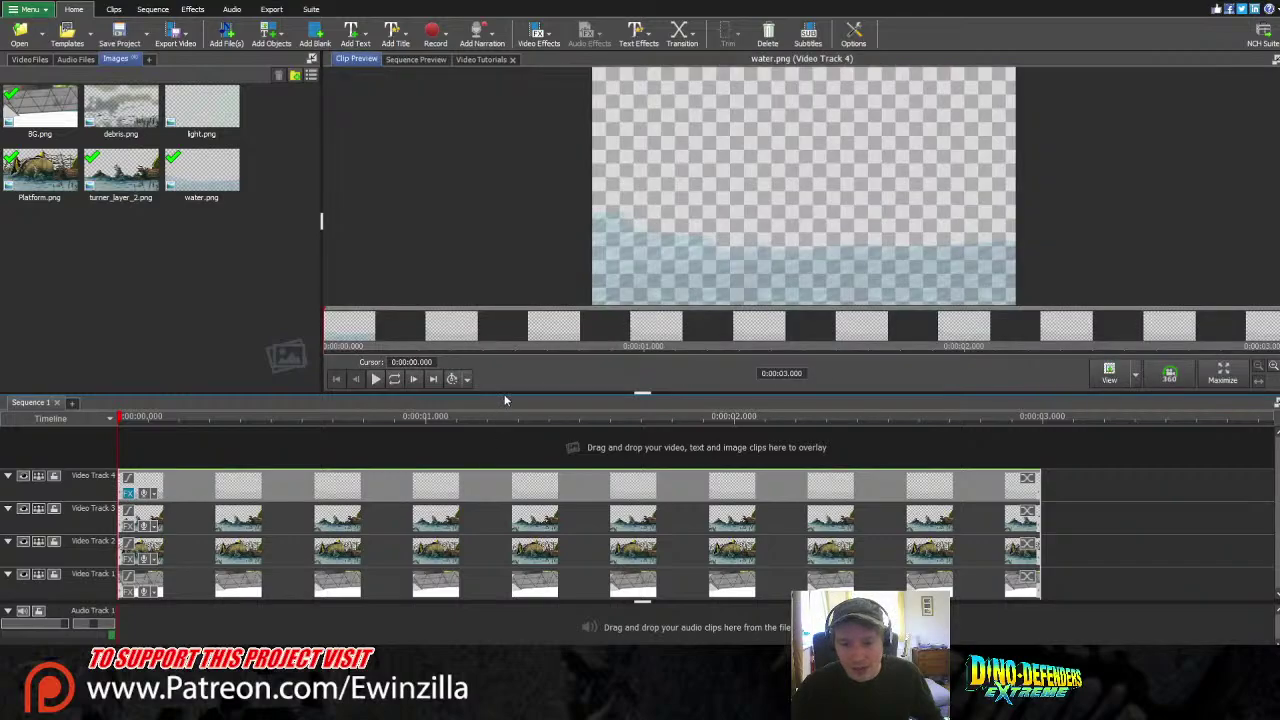
{"action": "left_click", "coordinate": [380, 424]}
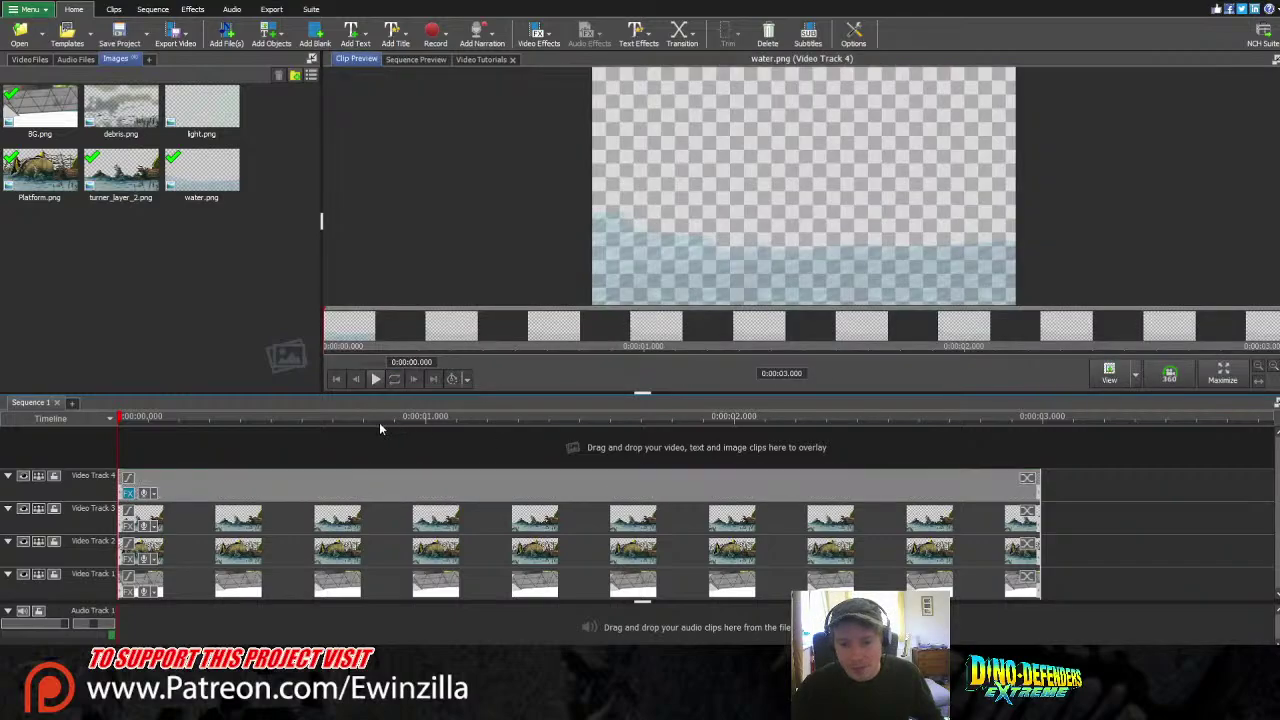
{"action": "left_click", "coordinate": [160, 423]}
{"action": "left_click_drag", "start_coordinate": [163, 425], "coordinate": [117, 421]}
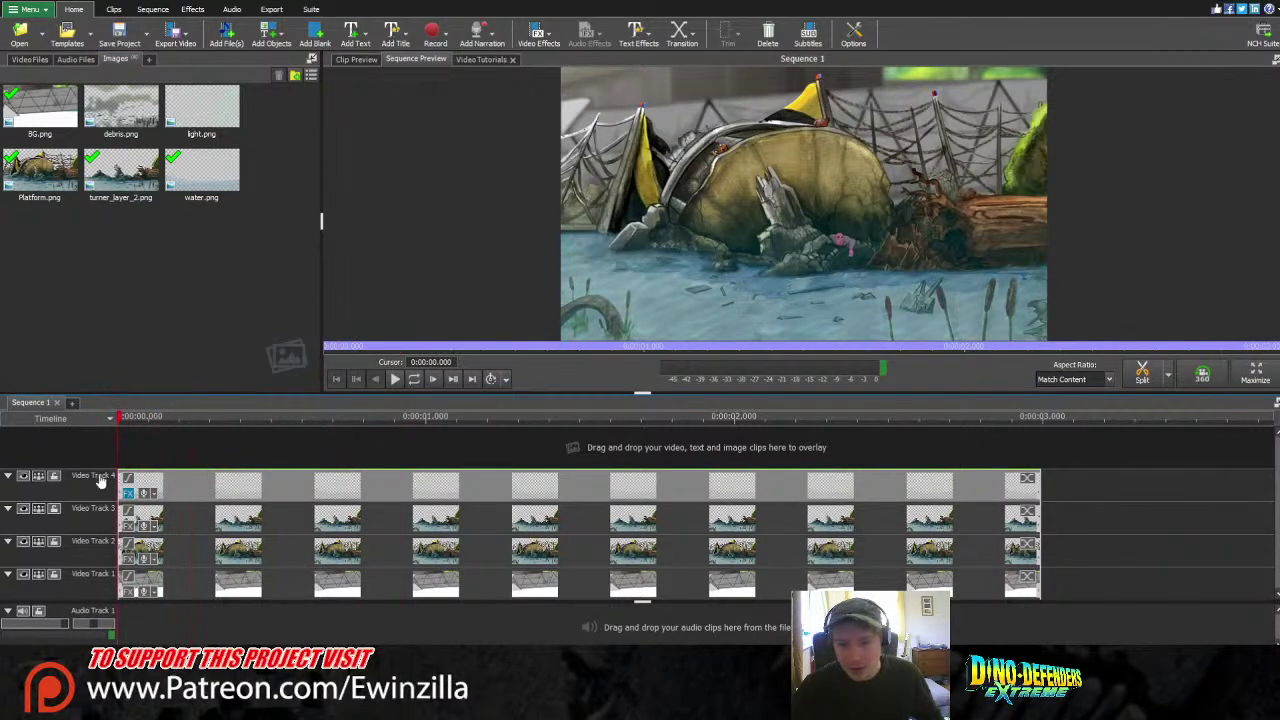
{"action": "left_click", "coordinate": [128, 492]}
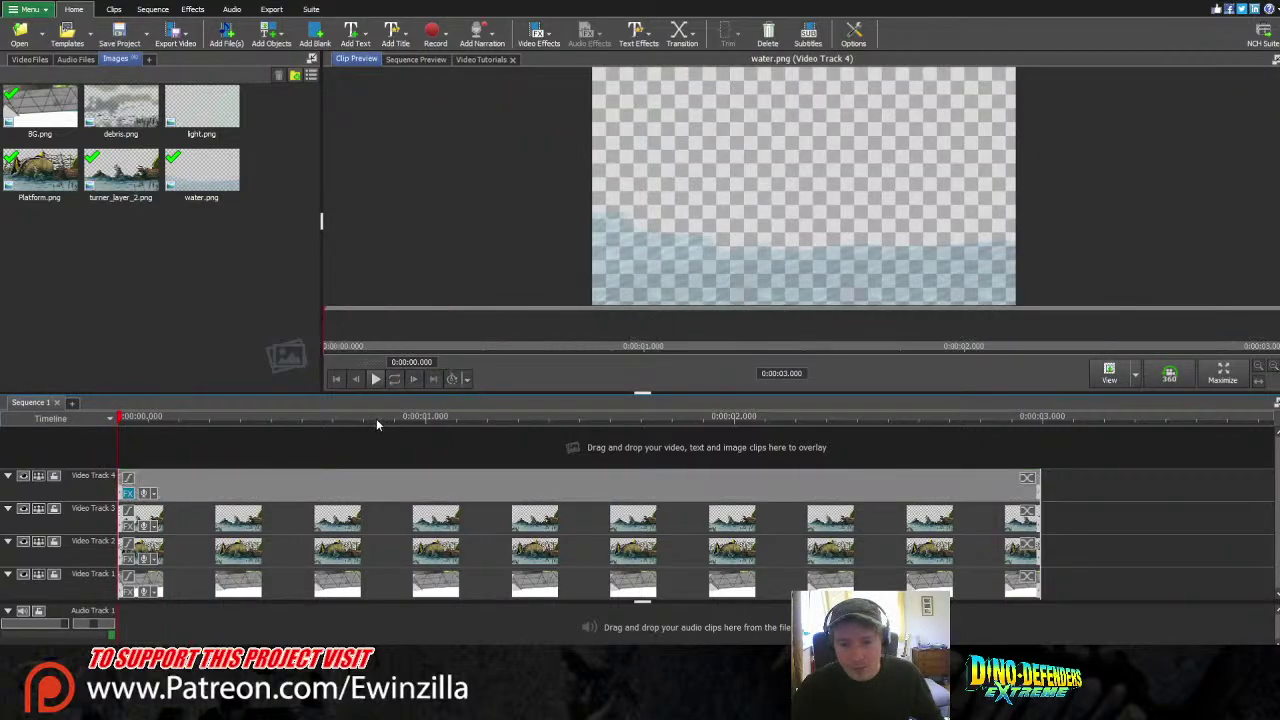
{"action": "left_click", "coordinate": [130, 420]}
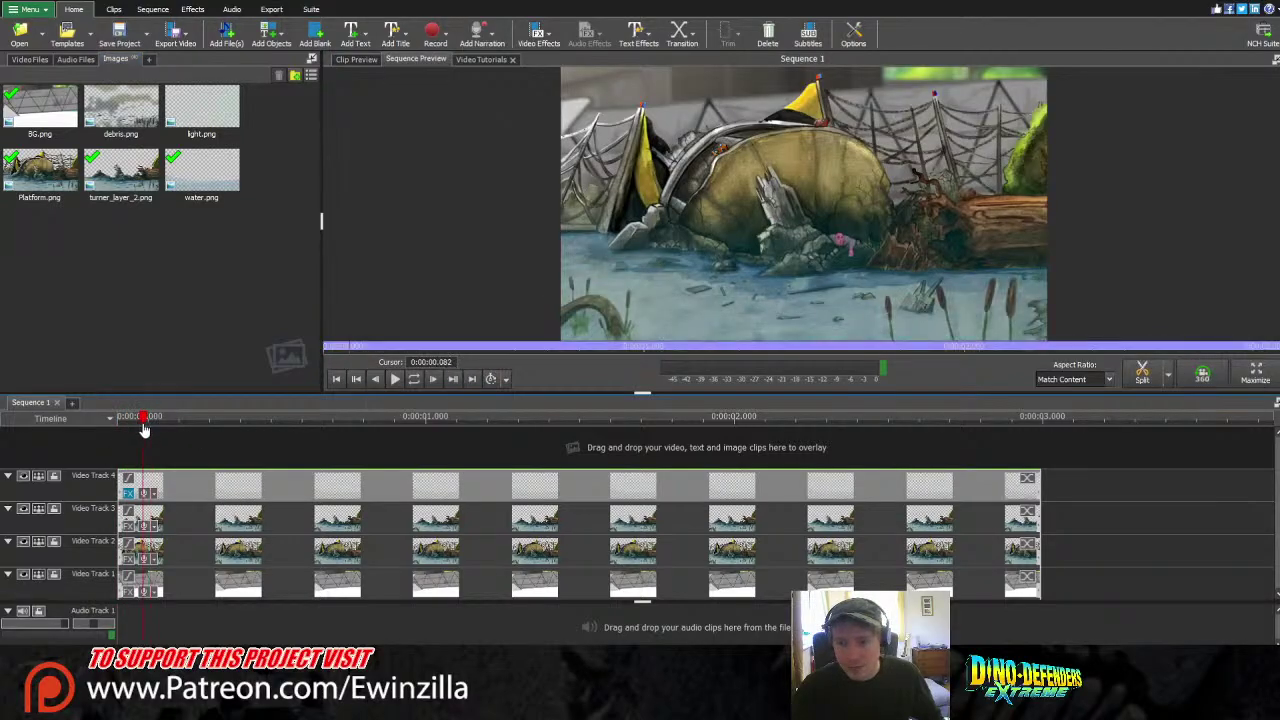
{"action": "left_click_drag", "start_coordinate": [140, 426], "coordinate": [88, 446]}
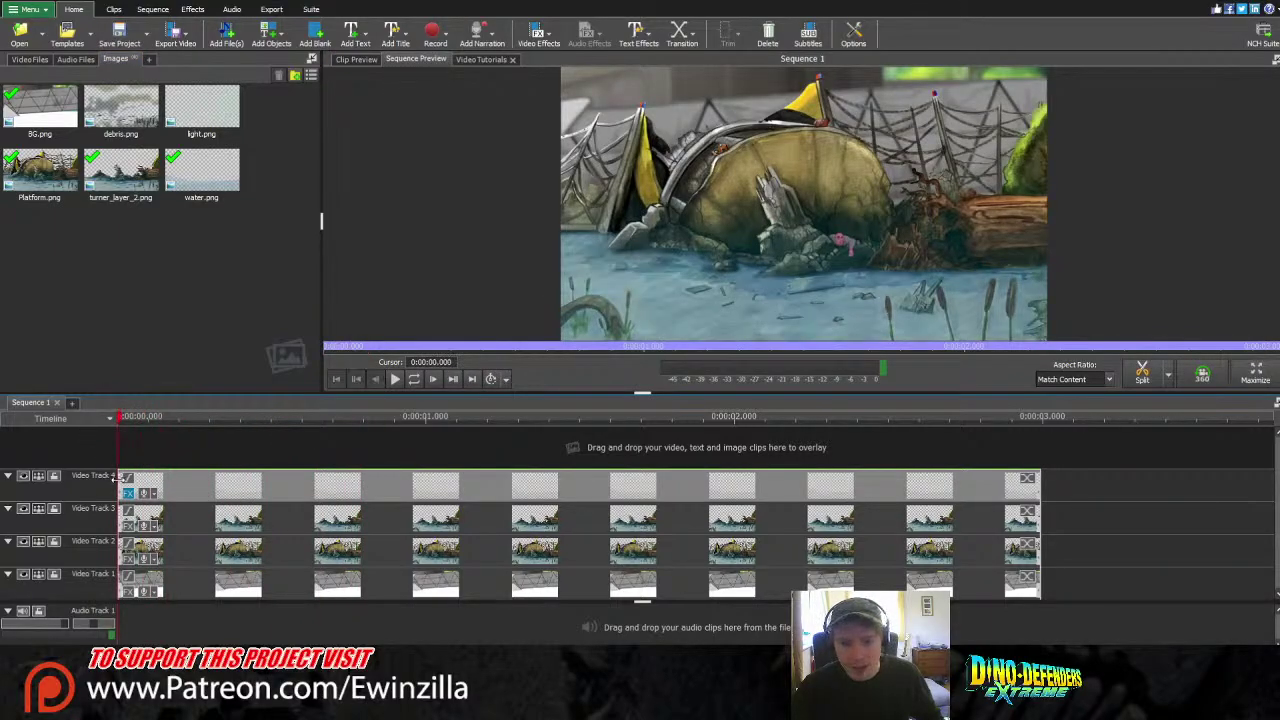
Remove the trial effect from the water.png clip and return to the start of the sequence
{"action": "left_click", "coordinate": [128, 493]}
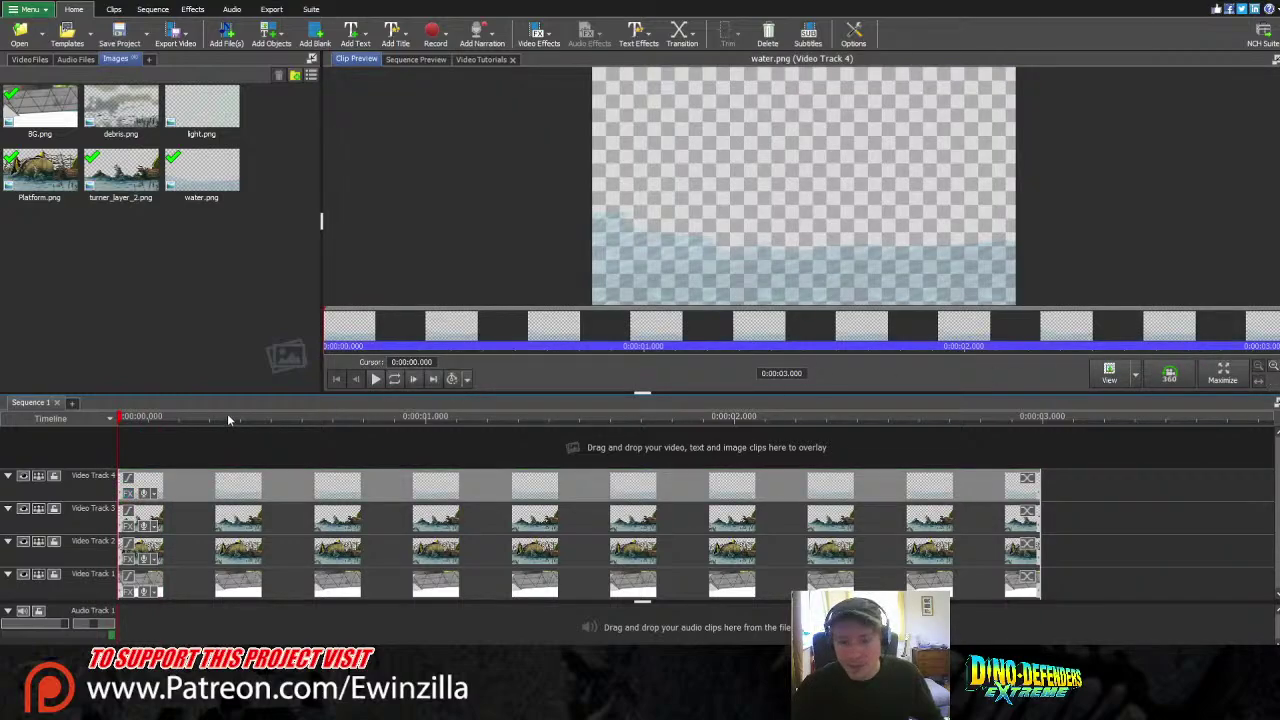
{"action": "left_click_drag", "start_coordinate": [128, 422], "coordinate": [58, 426]}
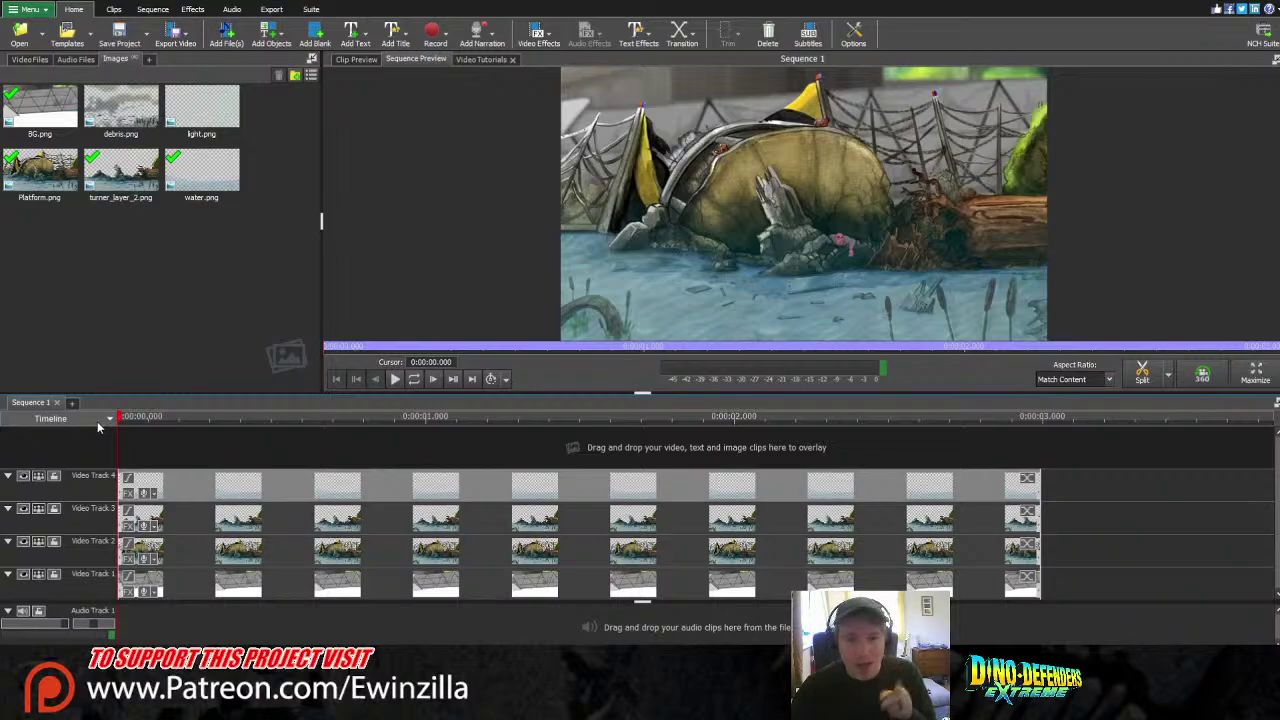
{"action": "left_click_drag", "start_coordinate": [120, 420], "coordinate": [88, 428]}
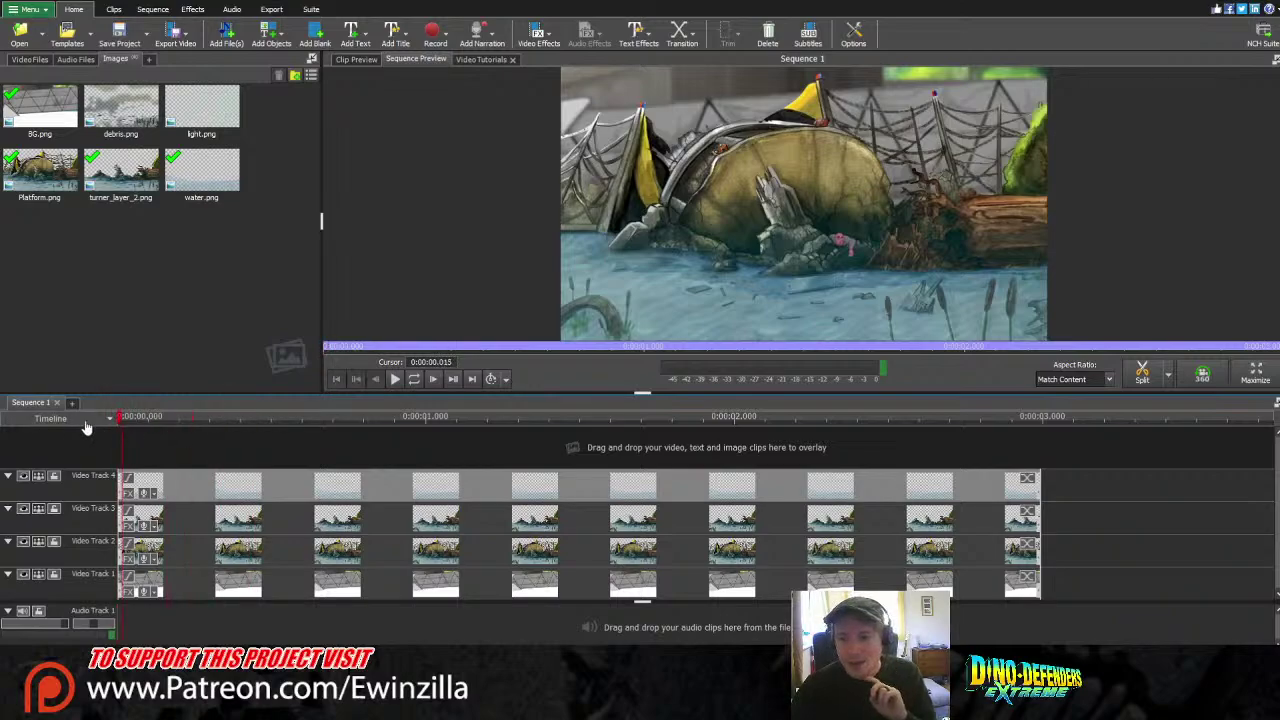
Overlay debris.png on a new Video Track 5 above the water layer, aligned with the start of the sequence
{"action": "left_click", "coordinate": [120, 108]}
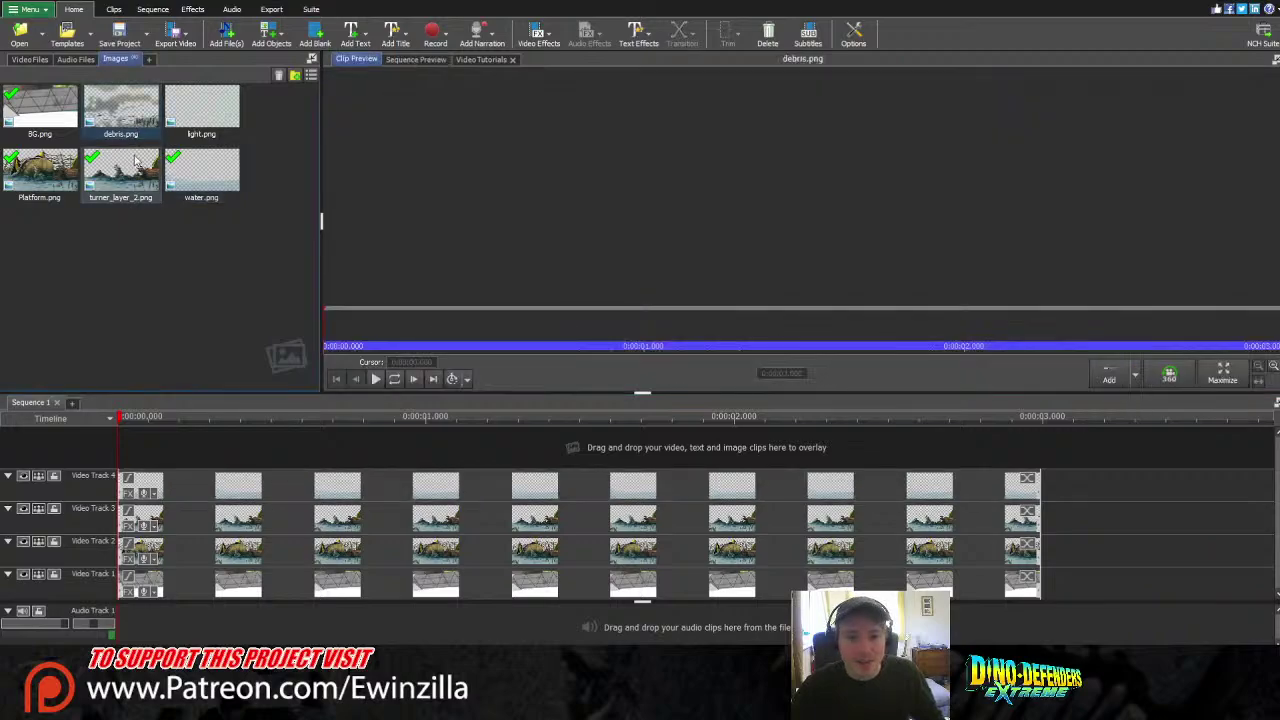
{"action": "left_click_drag", "start_coordinate": [192, 448], "coordinate": [216, 432]}
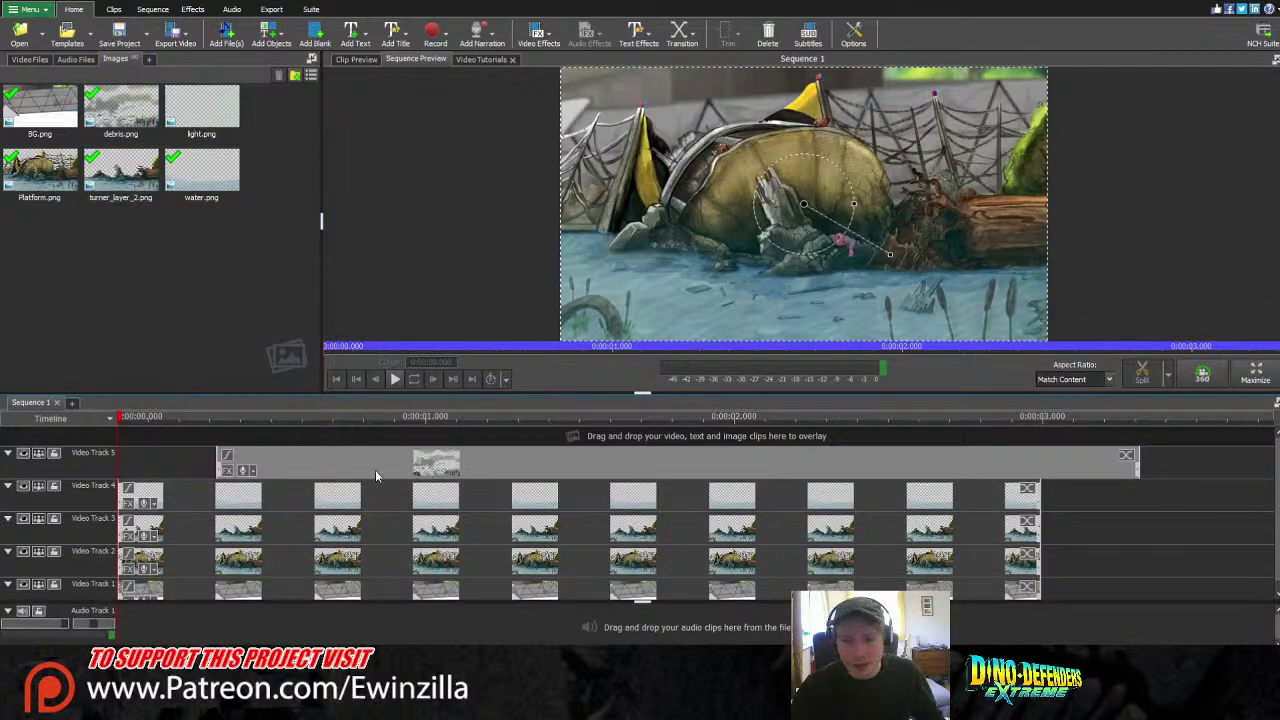
{"action": "left_click_drag", "start_coordinate": [375, 470], "coordinate": [275, 468]}
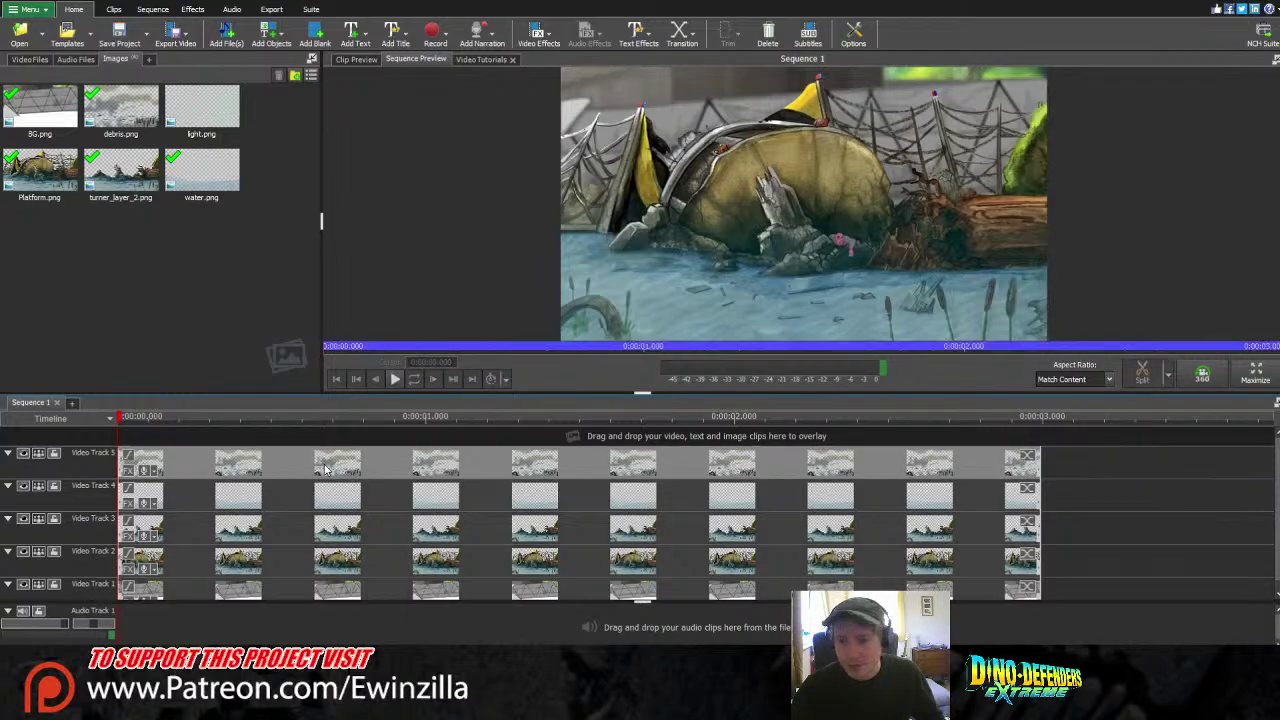
Apply a video effect to the water.png clip on Video Track 4 and check the composite at the sequence start
{"action": "left_click", "coordinate": [150, 503]}
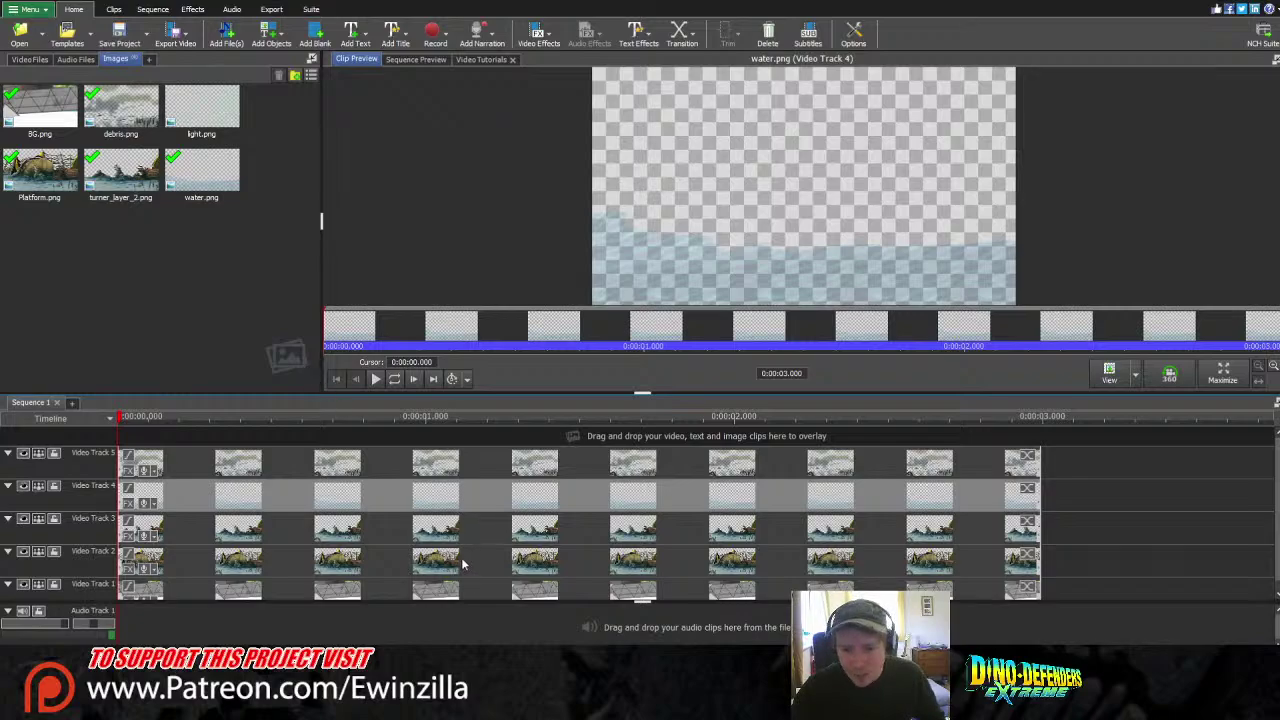
{"action": "key", "text": "Delete"}
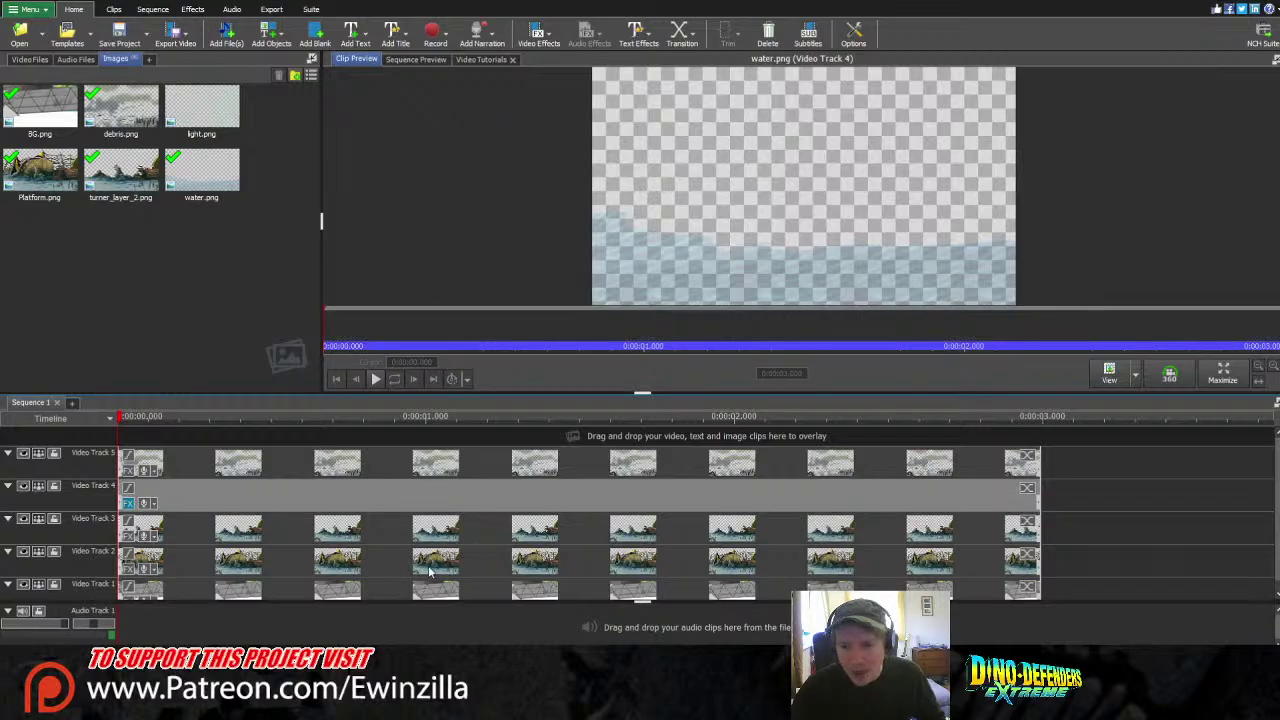
{"action": "key", "text": "ctrl+z"}
{"action": "left_click", "coordinate": [170, 418]}
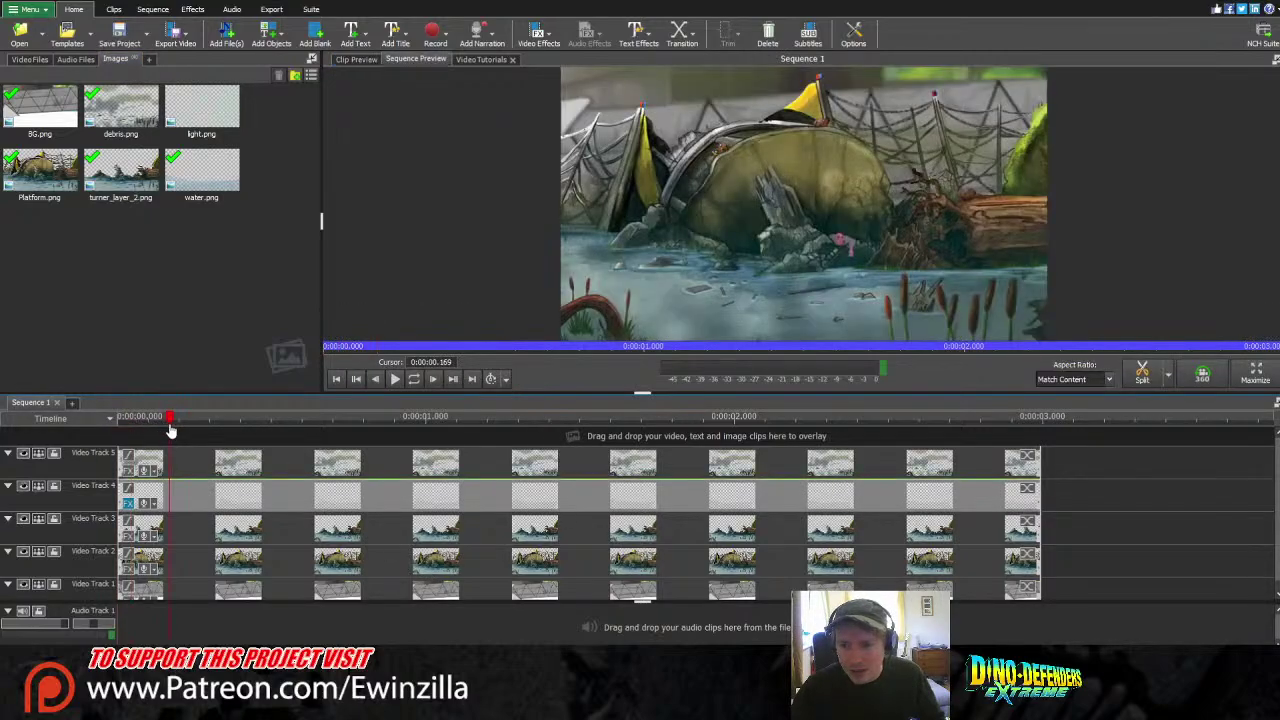
{"action": "left_click_drag", "start_coordinate": [170, 425], "coordinate": [1, 420]}
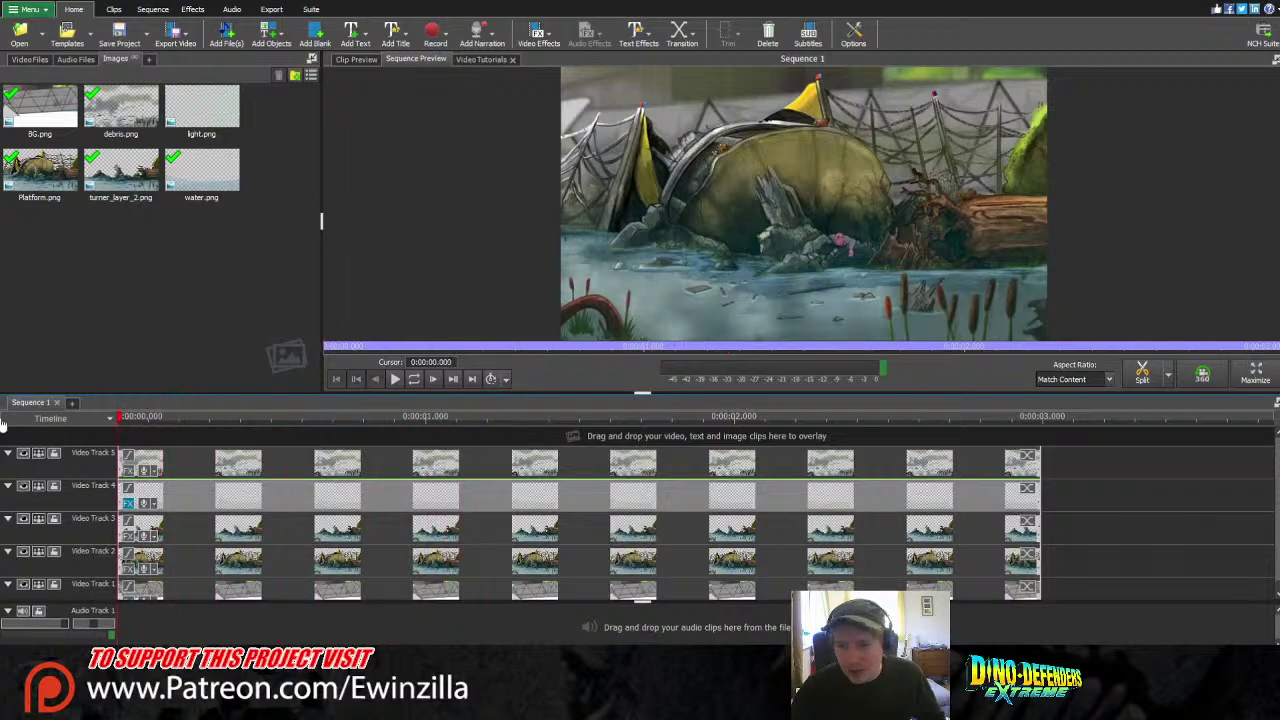
Compare the shot without and with the water.png effect, keep the effect applied, and check the sequence from end to start
{"action": "key", "text": "ctrl+z"}
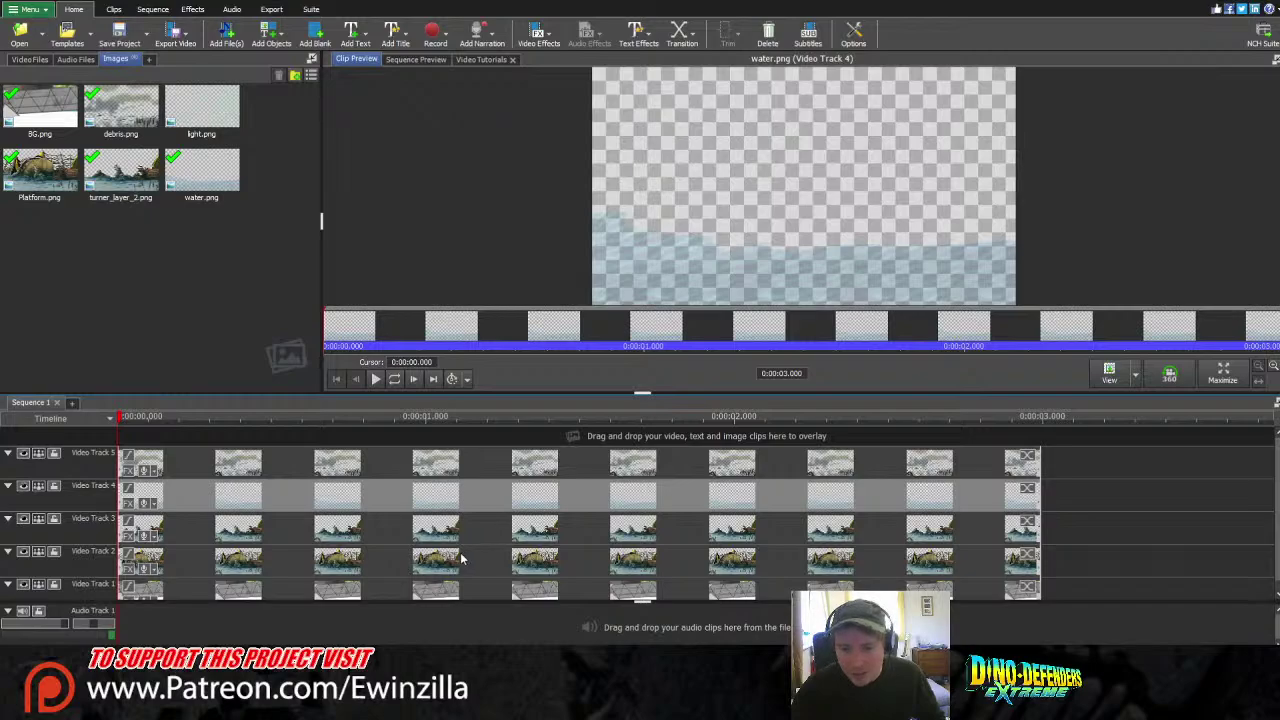
{"action": "key", "text": "ctrl+y"}
{"action": "left_click", "coordinate": [129, 417]}
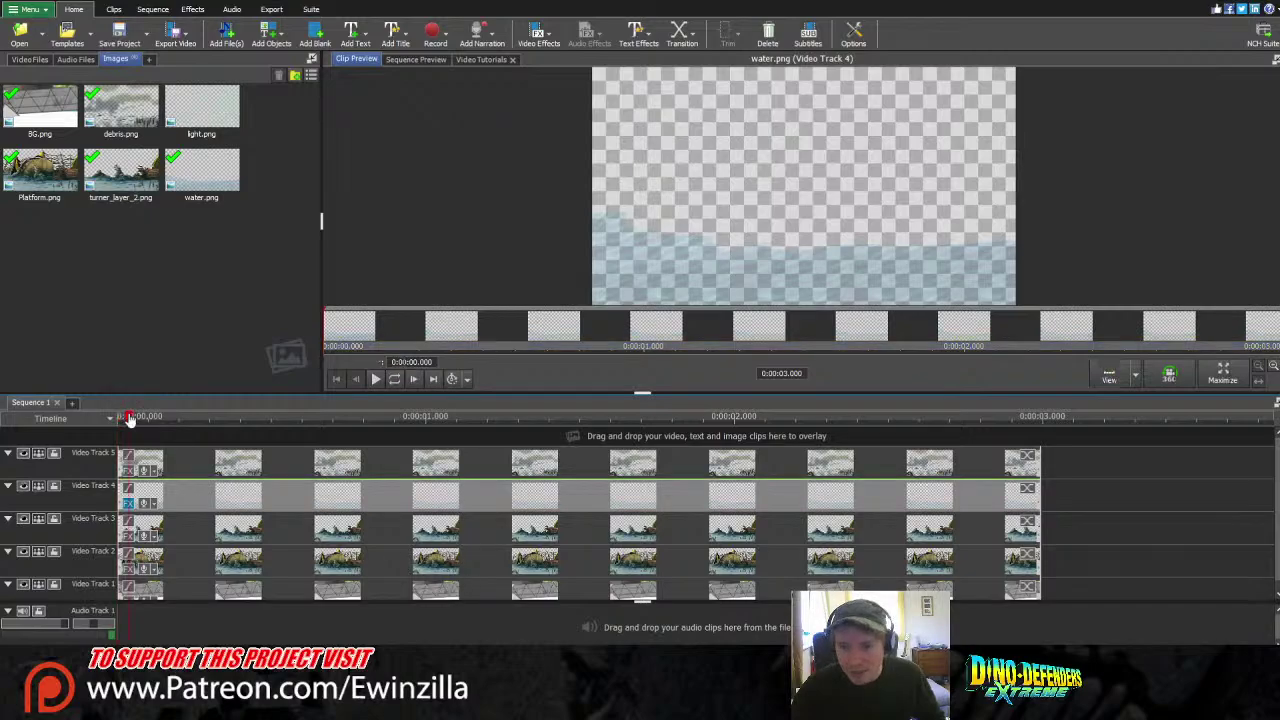
{"action": "left_click_drag", "start_coordinate": [129, 419], "coordinate": [86, 423]}
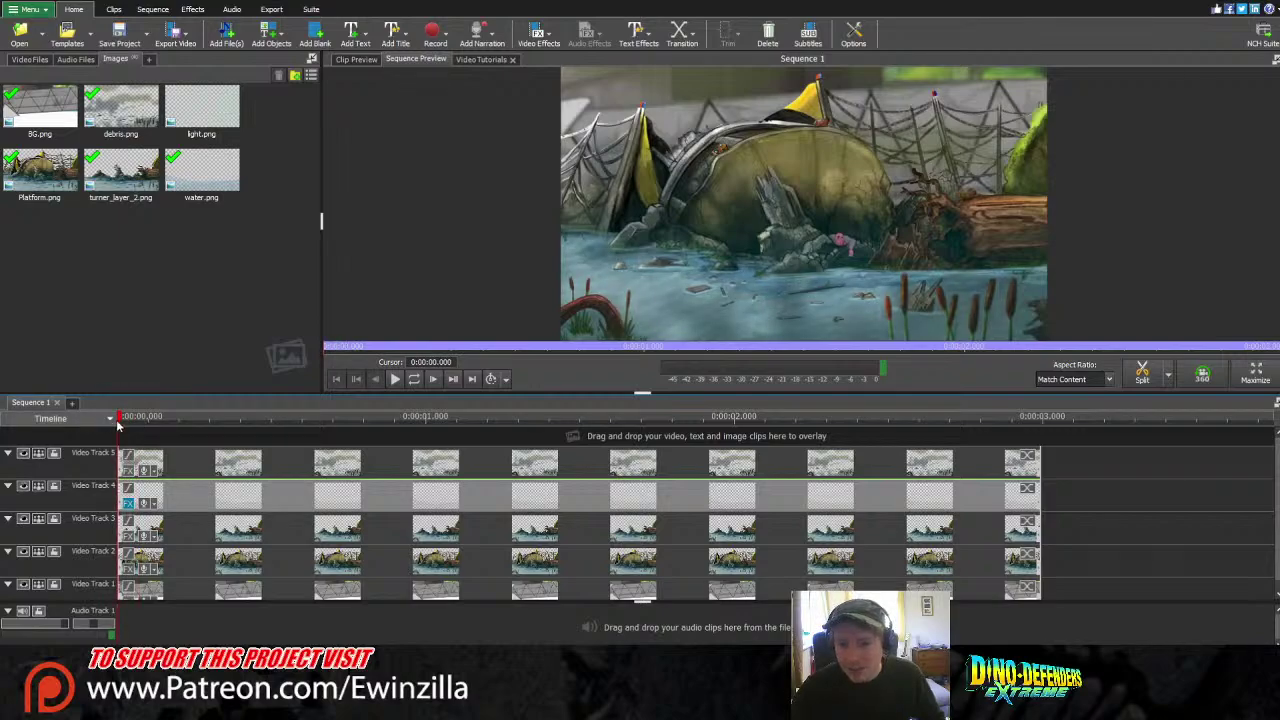
{"action": "left_click_drag", "start_coordinate": [295, 433], "coordinate": [118, 435]}
{"action": "left_click", "coordinate": [1062, 468]}
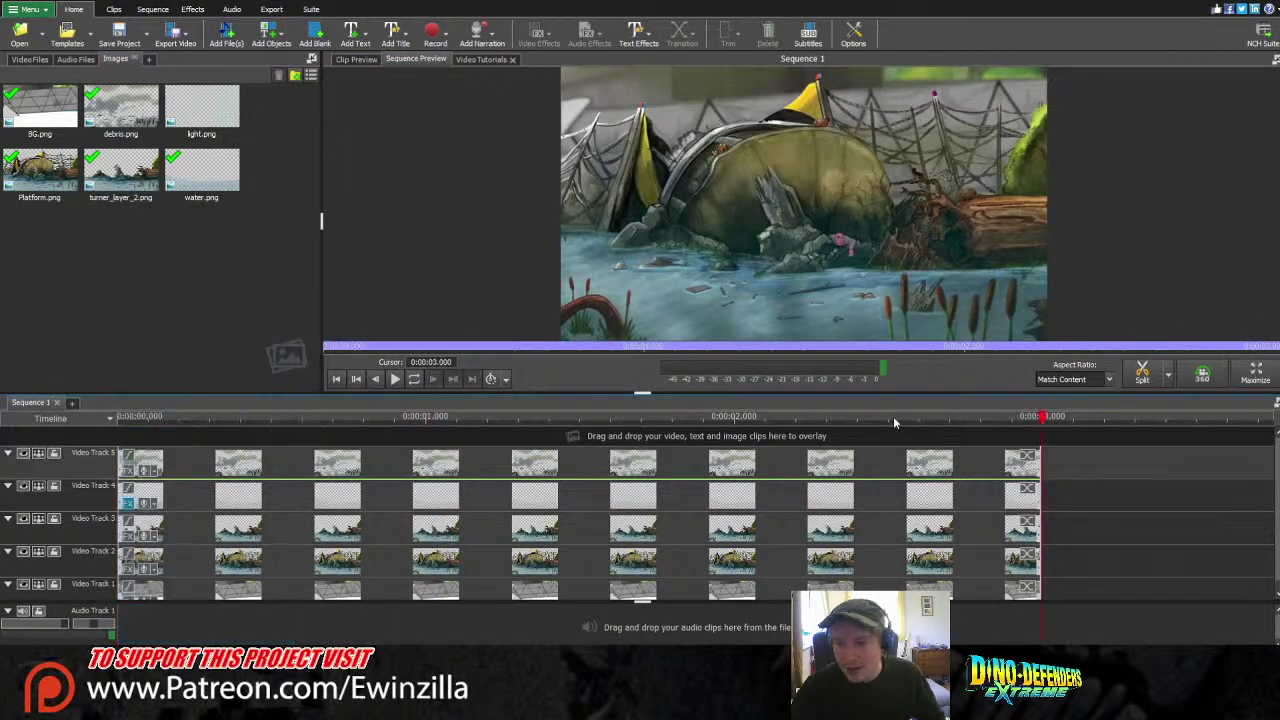
{"action": "left_click_drag", "start_coordinate": [372, 418], "coordinate": [5, 418]}
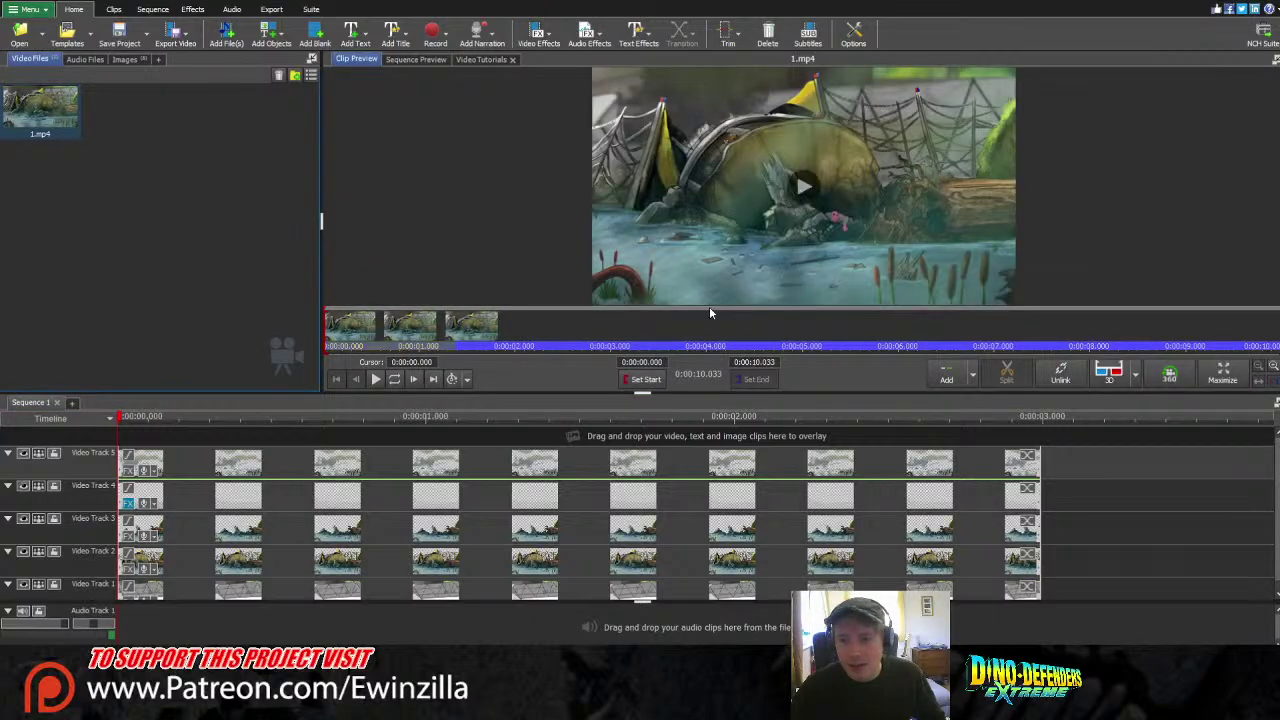
Play and scrub the opening seconds of 1.mp4 in the clip preview to examine its water and layer movement
{"action": "left_click", "coordinate": [375, 379]}
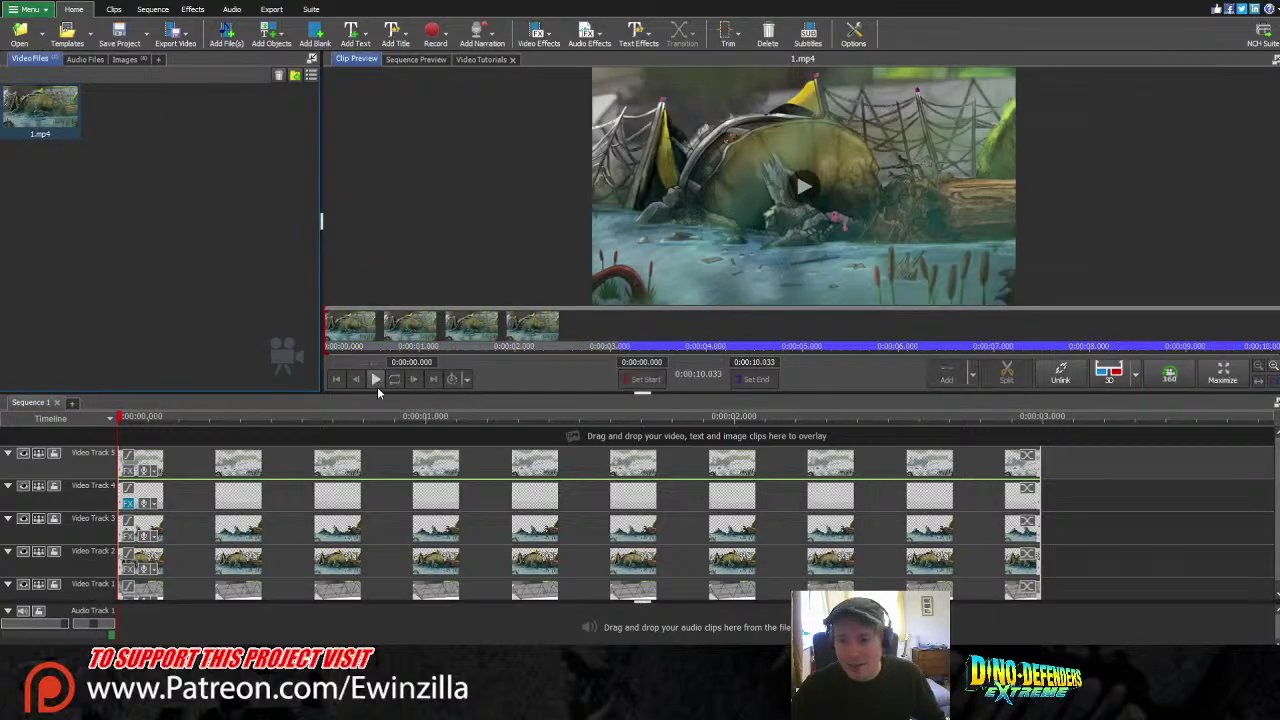
{"action": "left_click", "coordinate": [377, 382]}
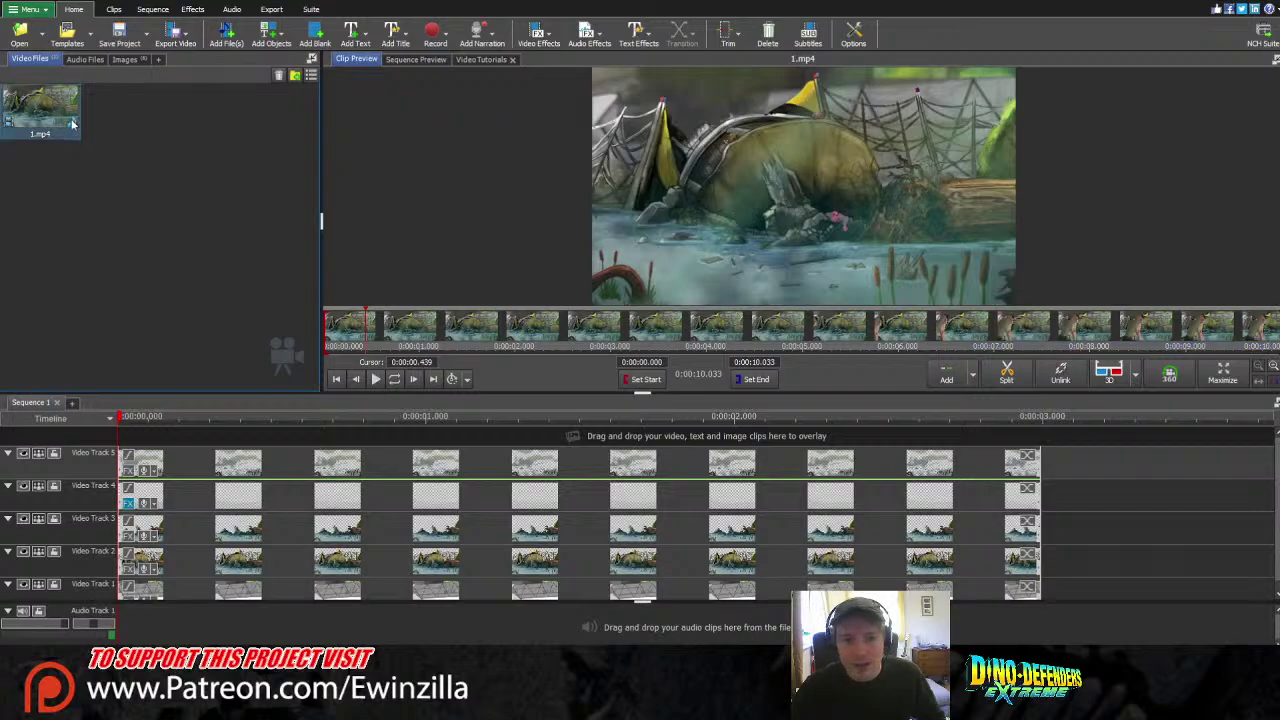
{"action": "left_click", "coordinate": [375, 380]}
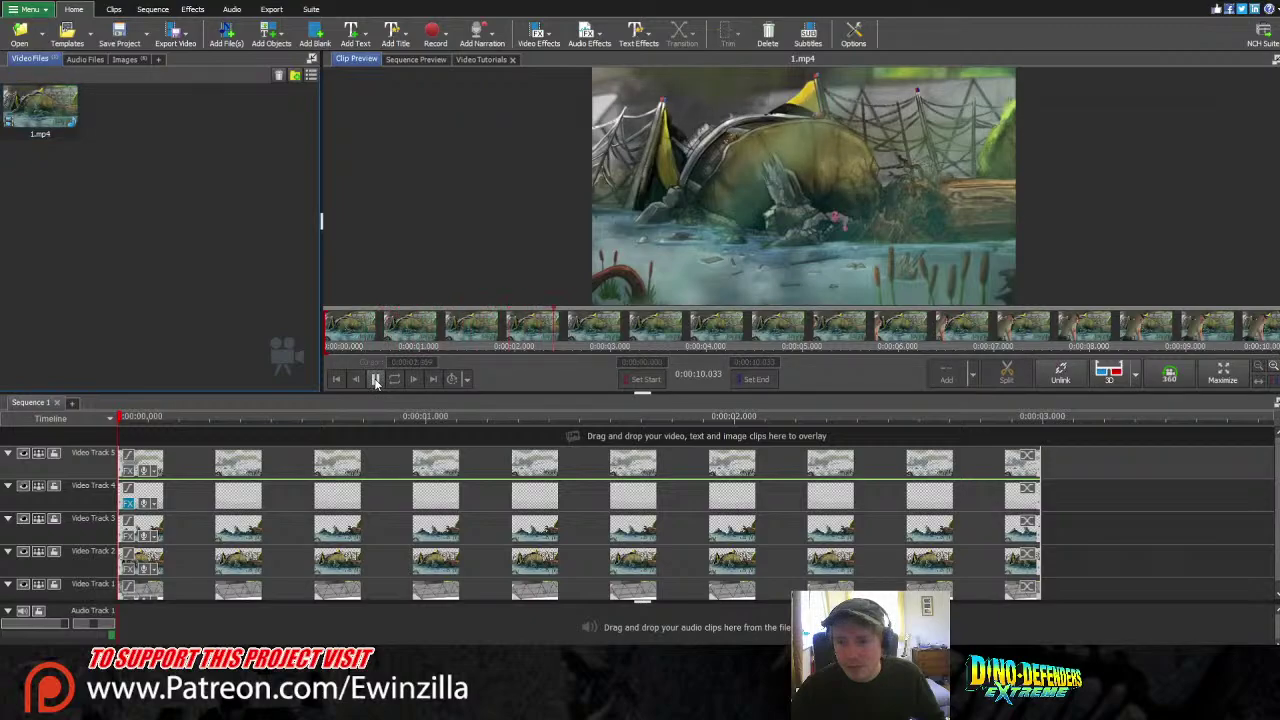
{"action": "left_click", "coordinate": [375, 380]}
{"action": "mouse_move", "coordinate": [350, 338]}
{"action": "left_mouse_down"}
{"action": "mouse_move", "coordinate": [324, 347]}
{"action": "mouse_move", "coordinate": [352, 346]}
{"action": "left_mouse_up"}
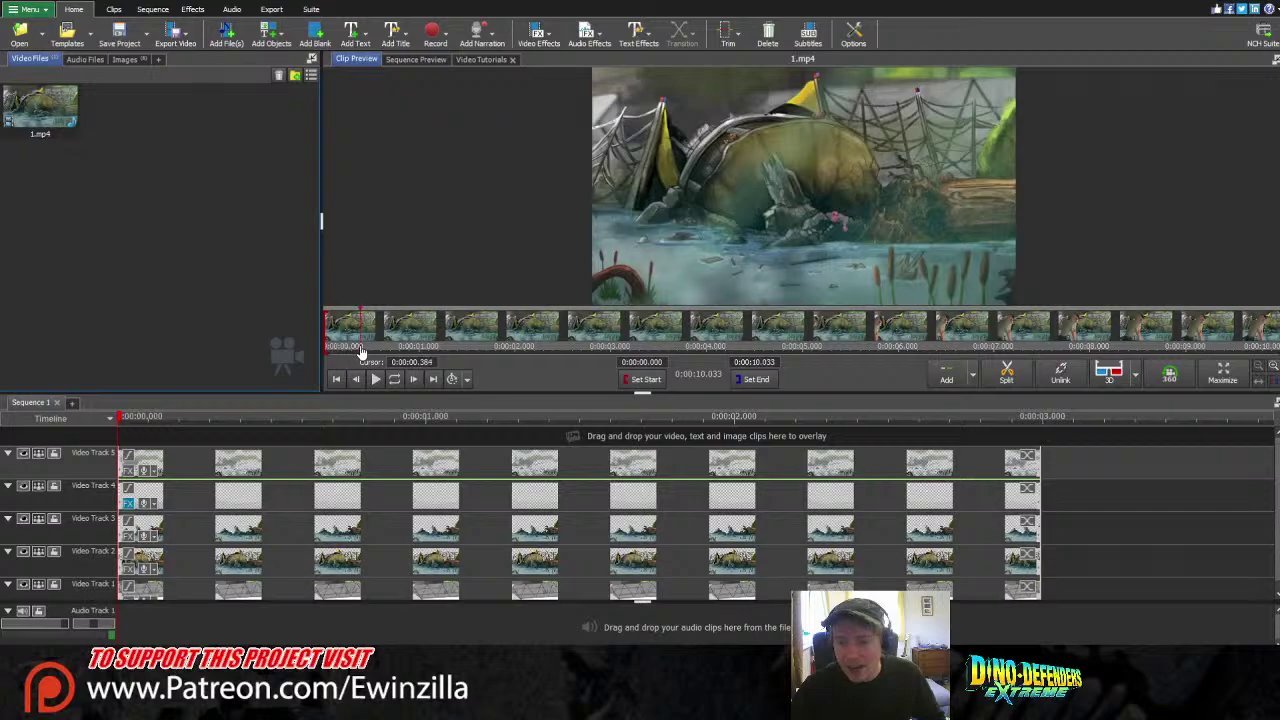
{"action": "left_click", "coordinate": [688, 337]}
{"action": "left_click_drag", "start_coordinate": [688, 337], "coordinate": [257, 312]}
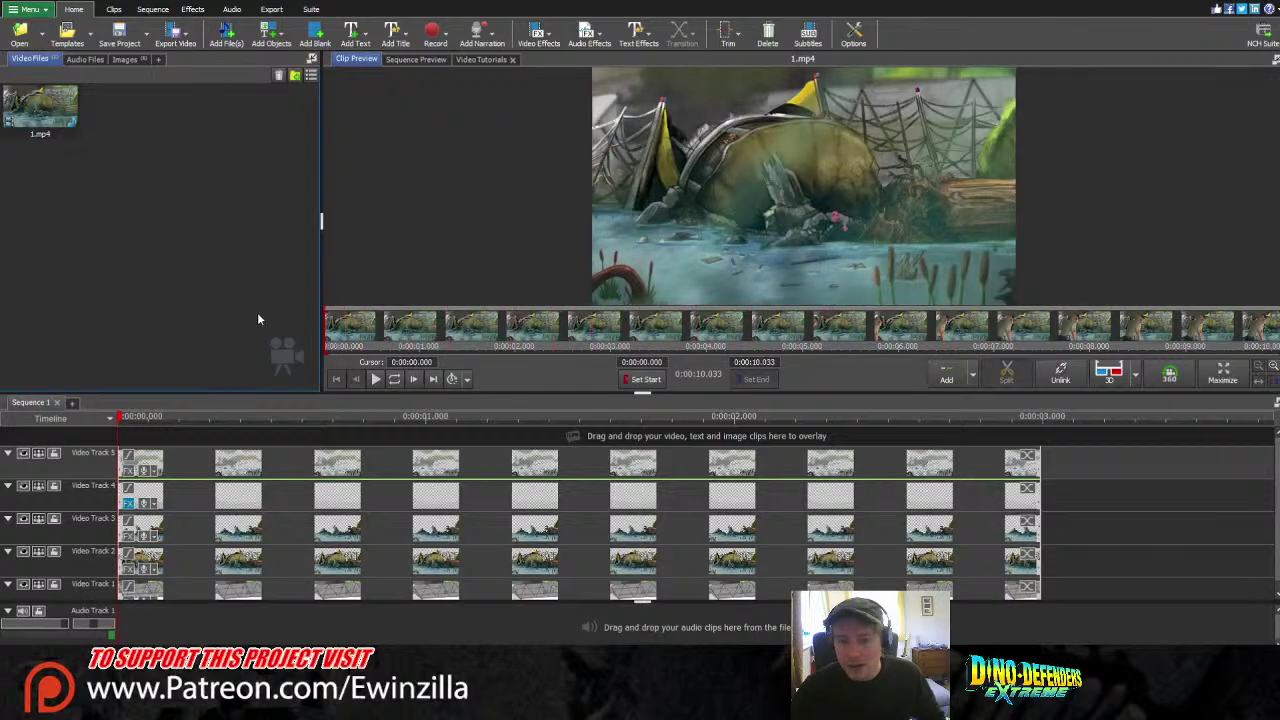
Replace 1.mp4 with EP4_F_17.mp4 among the project's video files and play the new clip in the preview
{"action": "left_click", "coordinate": [56, 114]}
{"action": "key", "text": "Delete"}
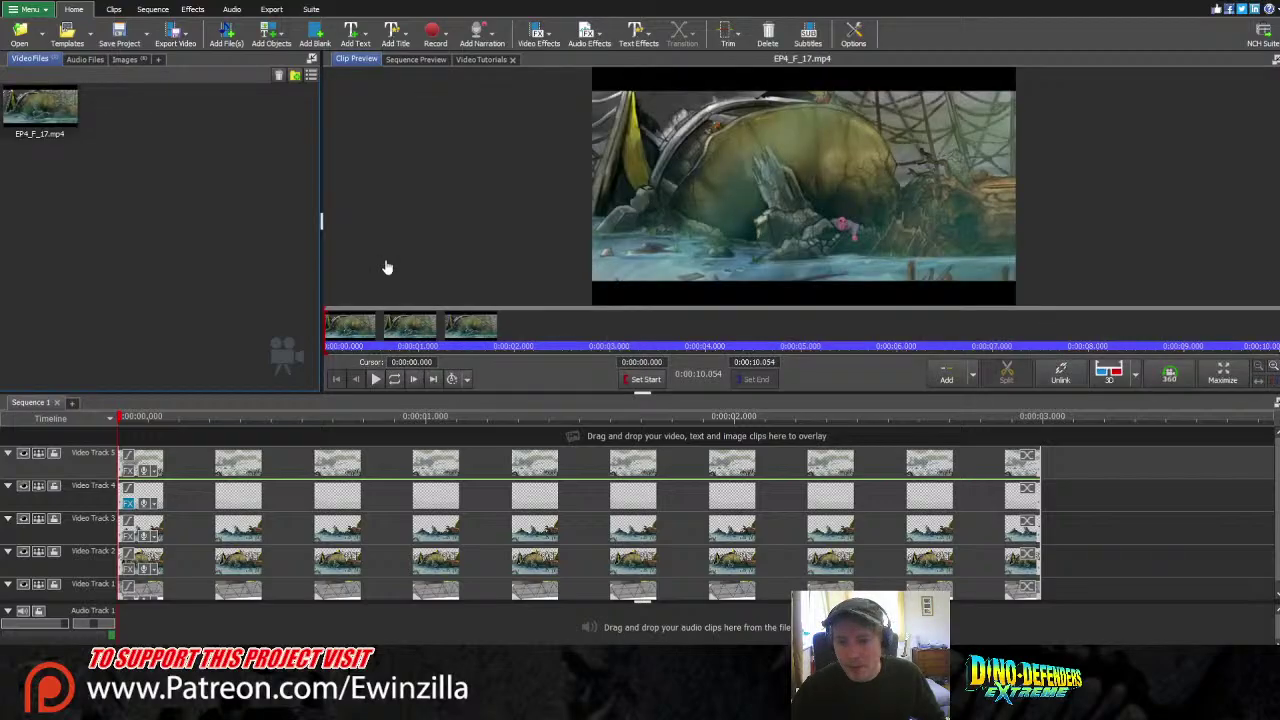
{"action": "left_click", "coordinate": [376, 379]}
{"action": "left_click", "coordinate": [377, 382]}
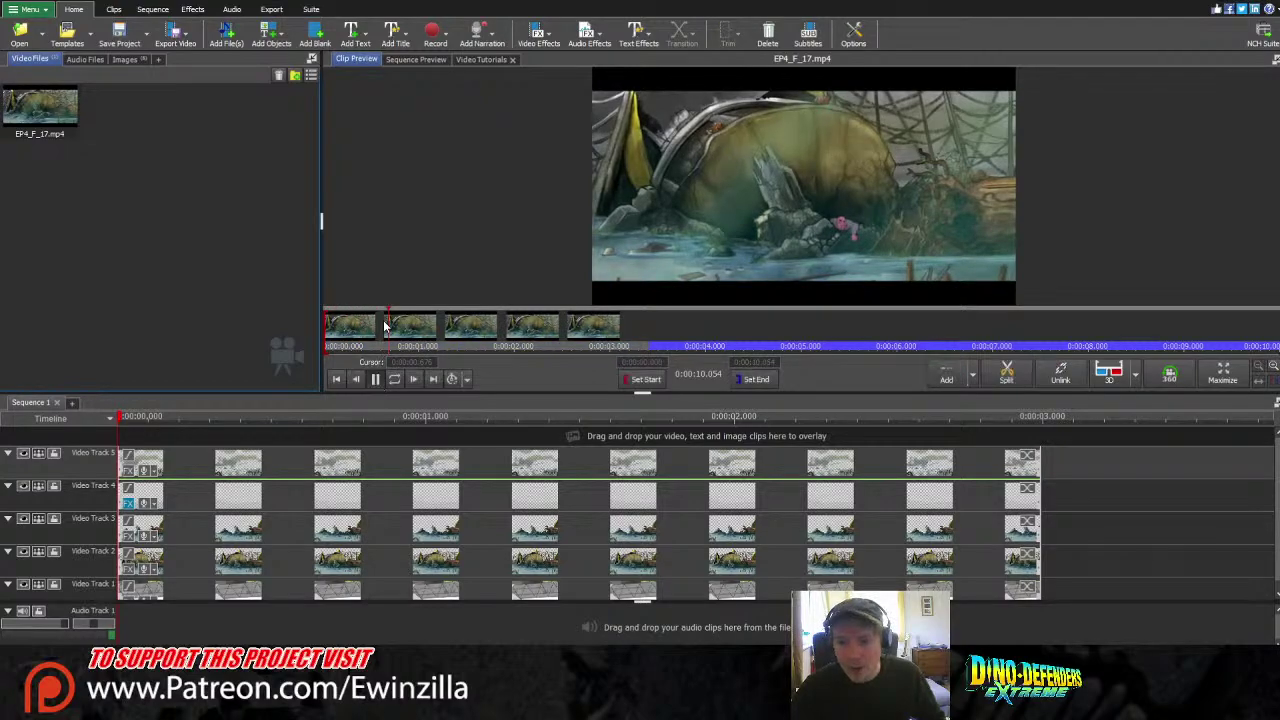
Remove EP4_F_17.mp4 from the project's video files, widen the file area and show the start of Sequence 1
{"action": "left_click_drag", "start_coordinate": [385, 311], "coordinate": [261, 321]}
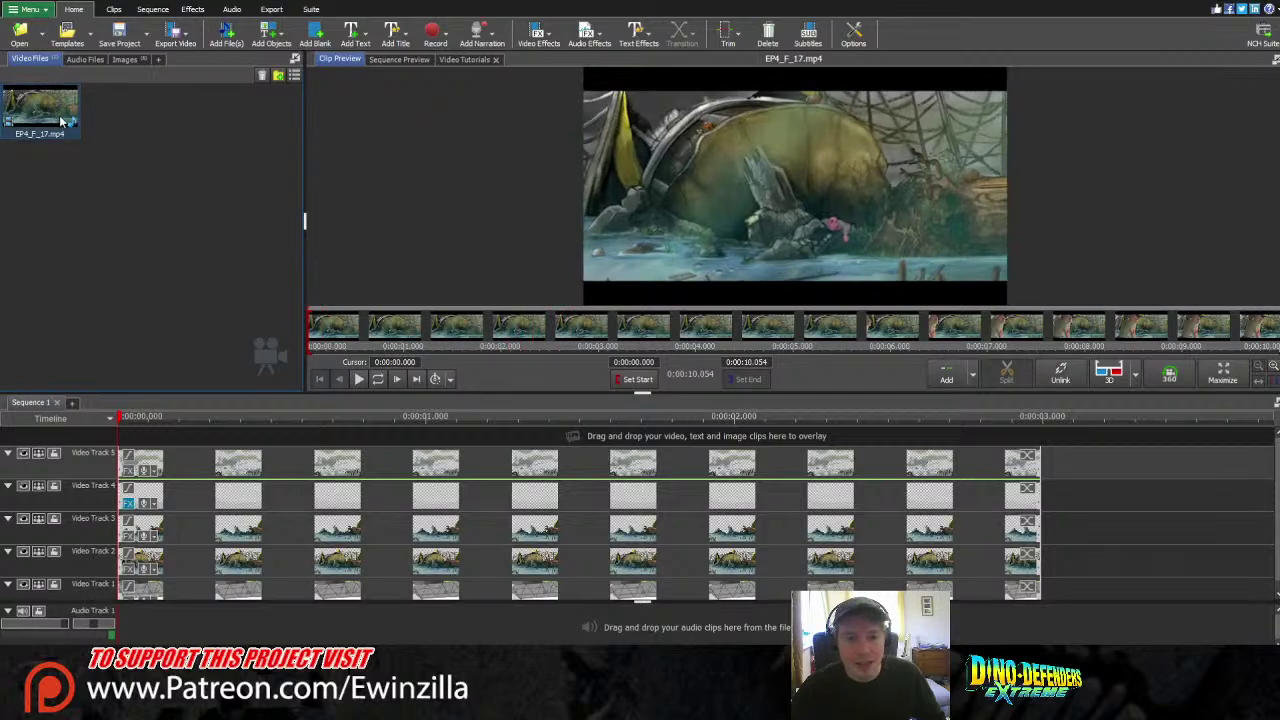
{"action": "key", "text": "Delete"}
{"action": "left_click_drag", "start_coordinate": [306, 219], "coordinate": [538, 219]}
{"action": "left_click", "coordinate": [71, 424]}
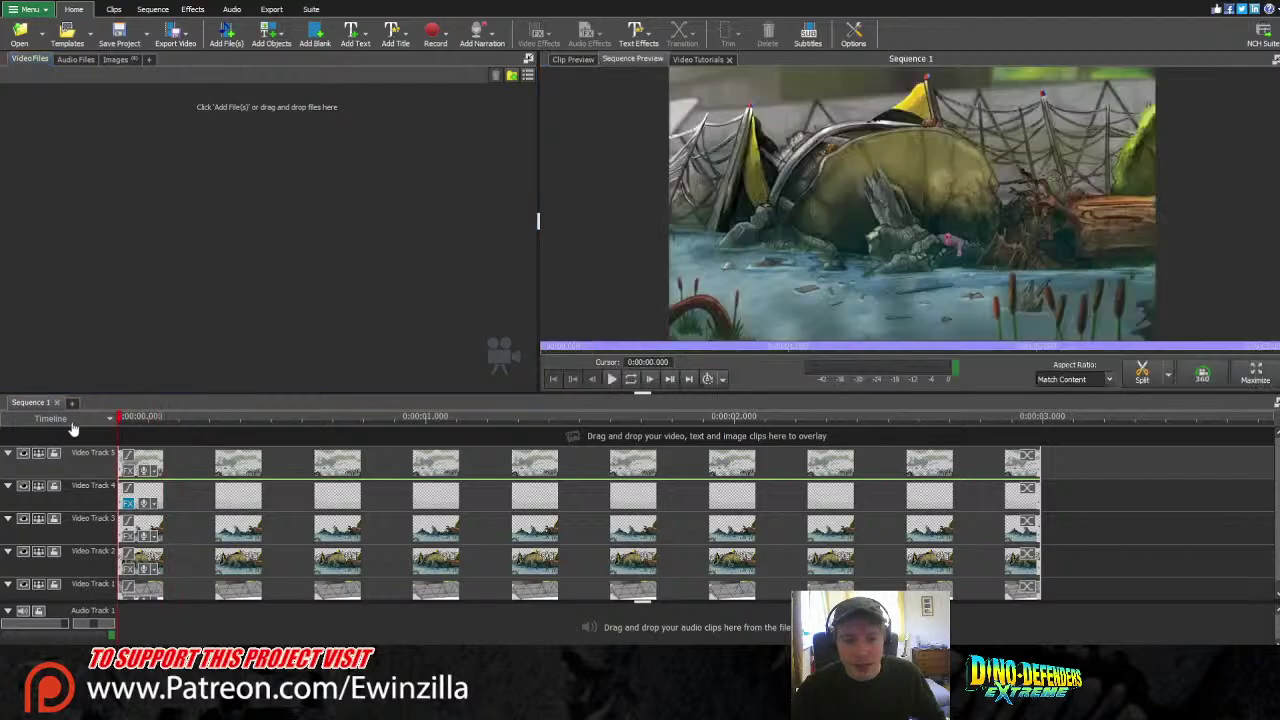
Move the debris clip up to Video Track 6 and place a copy of the water.png clip at the start of Video Track 5
{"action": "left_click", "coordinate": [470, 501]}
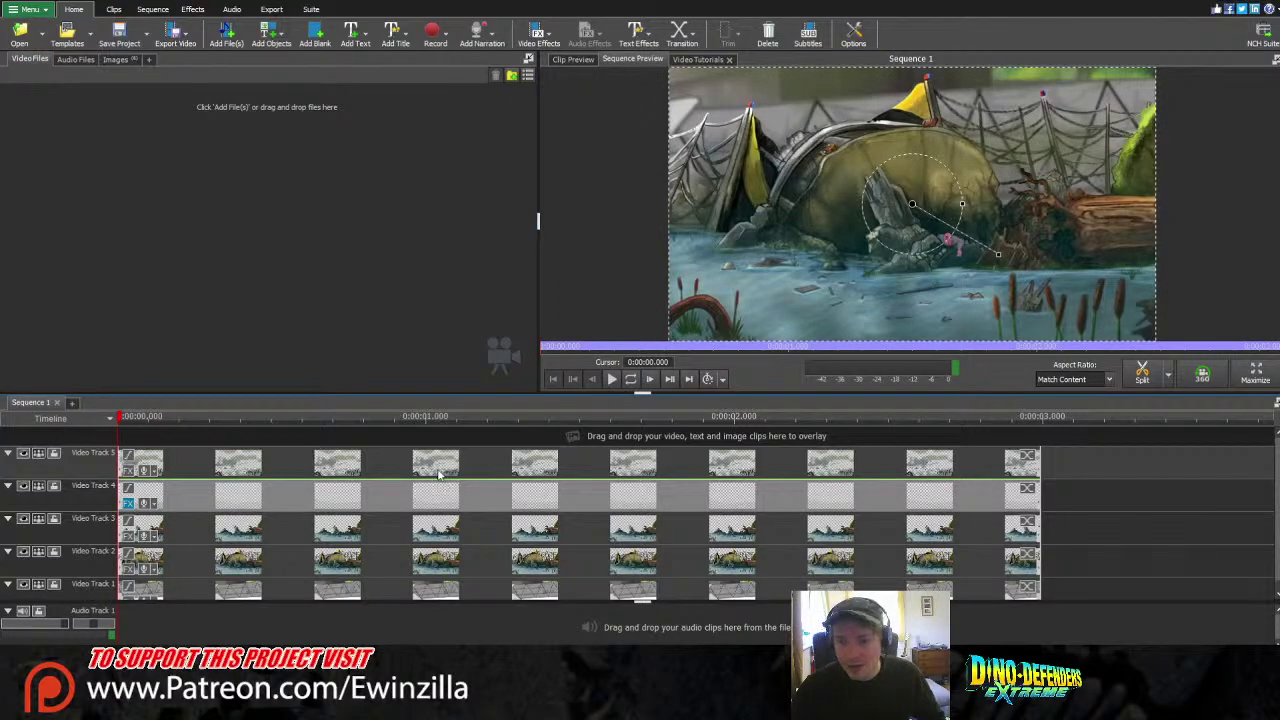
{"action": "left_click_drag", "start_coordinate": [439, 465], "coordinate": [439, 429]}
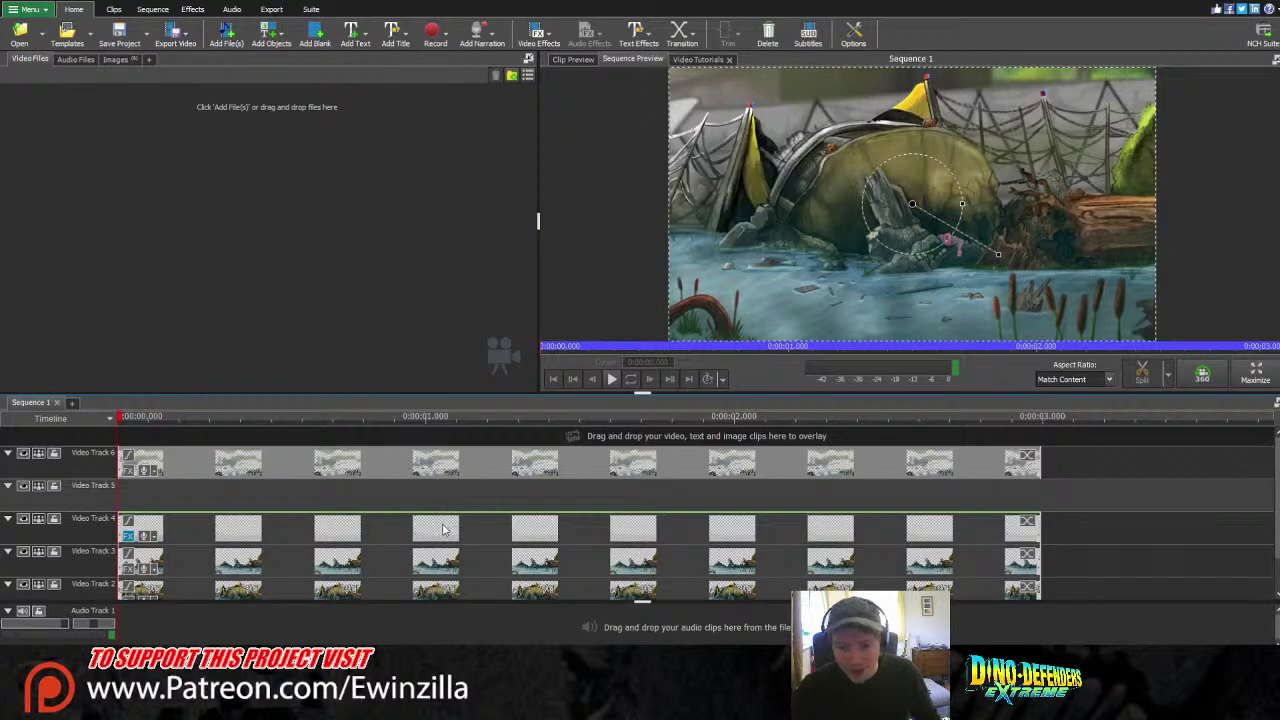
{"action": "left_click", "coordinate": [443, 528]}
{"action": "left_click", "coordinate": [452, 502]}
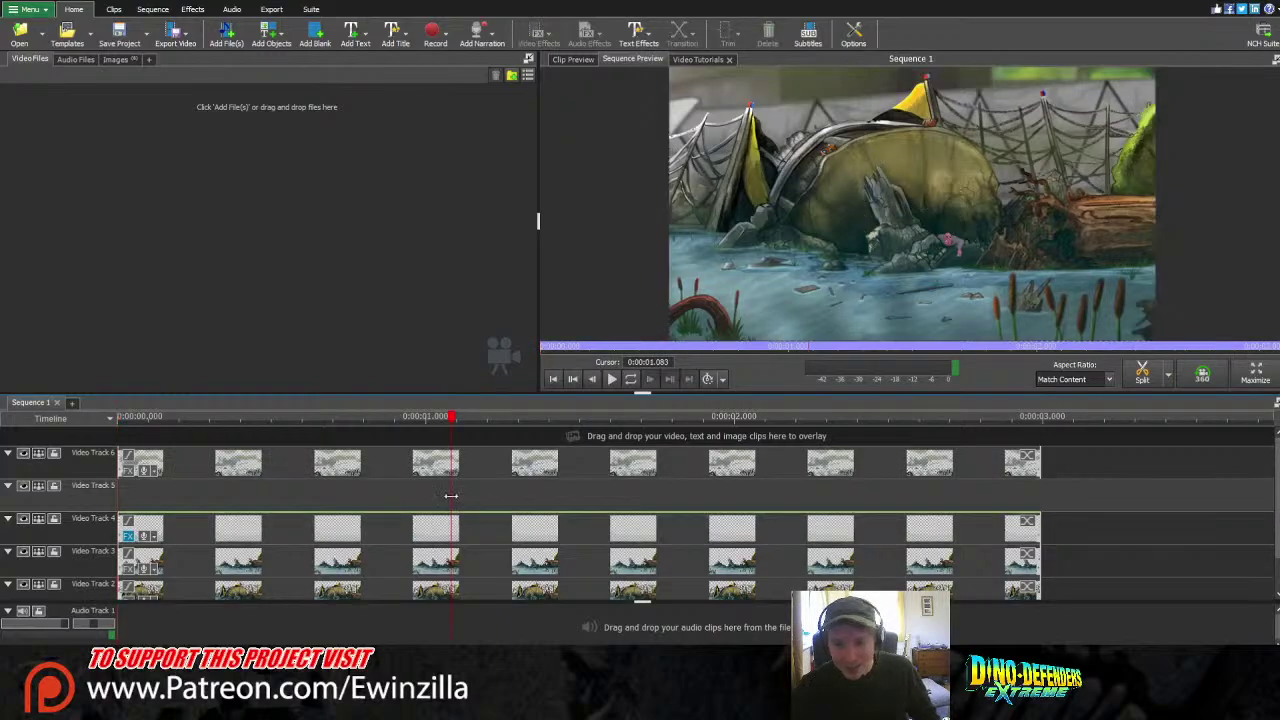
{"action": "key", "text": "ctrl+v"}
{"action": "left_click_drag", "start_coordinate": [485, 500], "coordinate": [215, 497]}
{"action": "left_click_drag", "start_coordinate": [206, 433], "coordinate": [543, 432]}
Move the debris clip up to Video Track 7 and place another water.png copy at the start of Video Track 6
{"action": "left_click_drag", "start_coordinate": [459, 462], "coordinate": [463, 441]}
{"action": "left_click", "coordinate": [446, 530]}
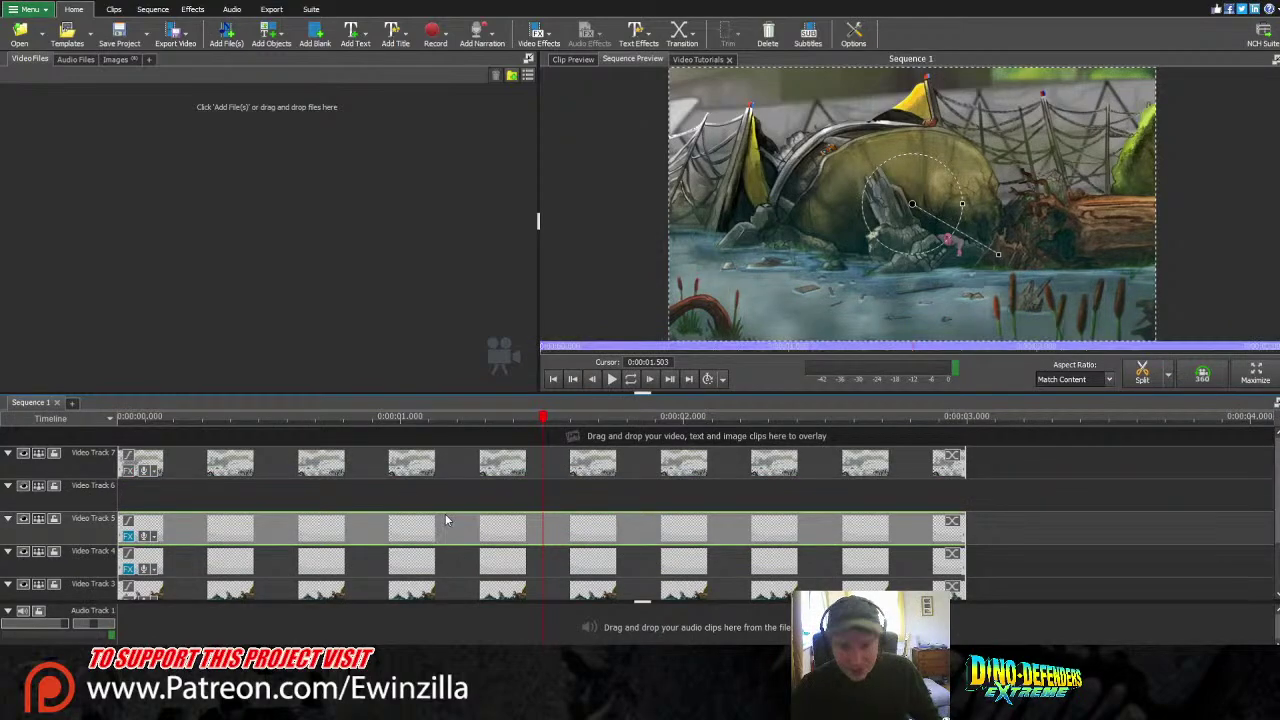
{"action": "left_click", "coordinate": [443, 497]}
{"action": "key", "text": "ctrl+v"}
{"action": "left_click_drag", "start_coordinate": [530, 496], "coordinate": [234, 496]}
{"action": "left_click_drag", "start_coordinate": [210, 418], "coordinate": [399, 418]}
Move the debris clip up to Video Track 8, add a water.png copy on Video Track 7 and check the sequence start
{"action": "left_click_drag", "start_coordinate": [448, 468], "coordinate": [448, 440]}
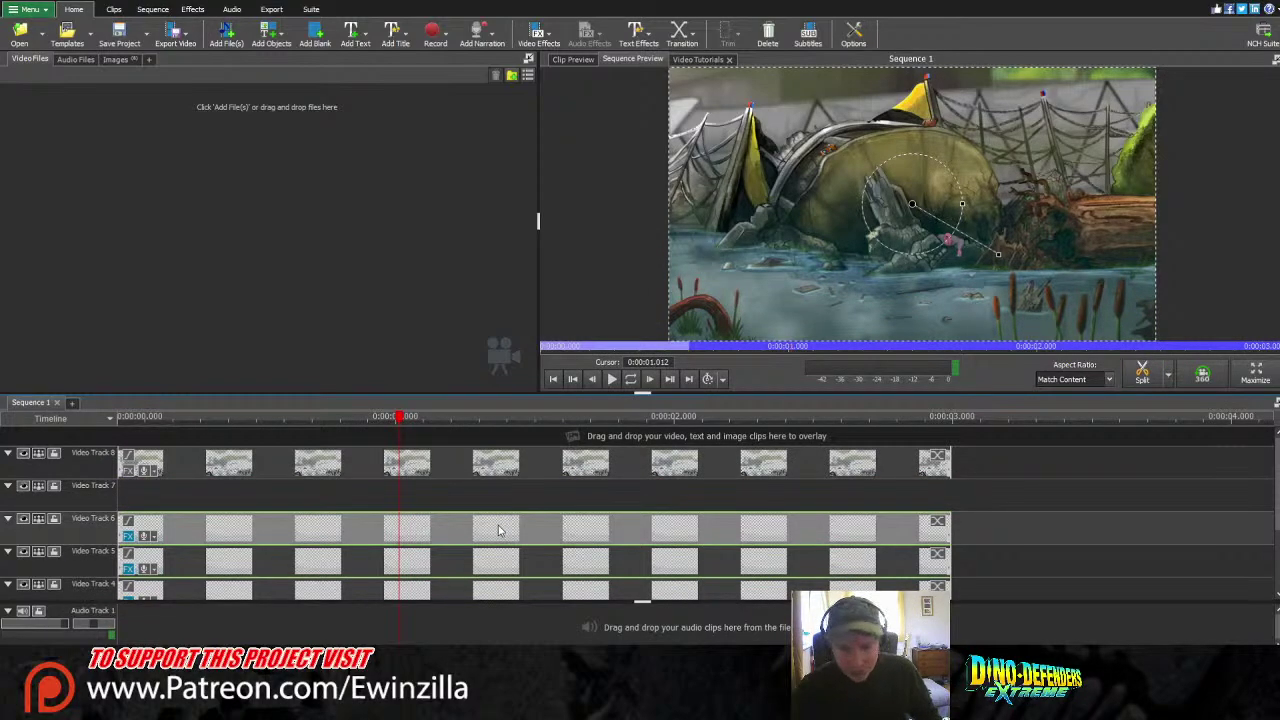
{"action": "left_click_drag", "start_coordinate": [498, 530], "coordinate": [163, 505]}
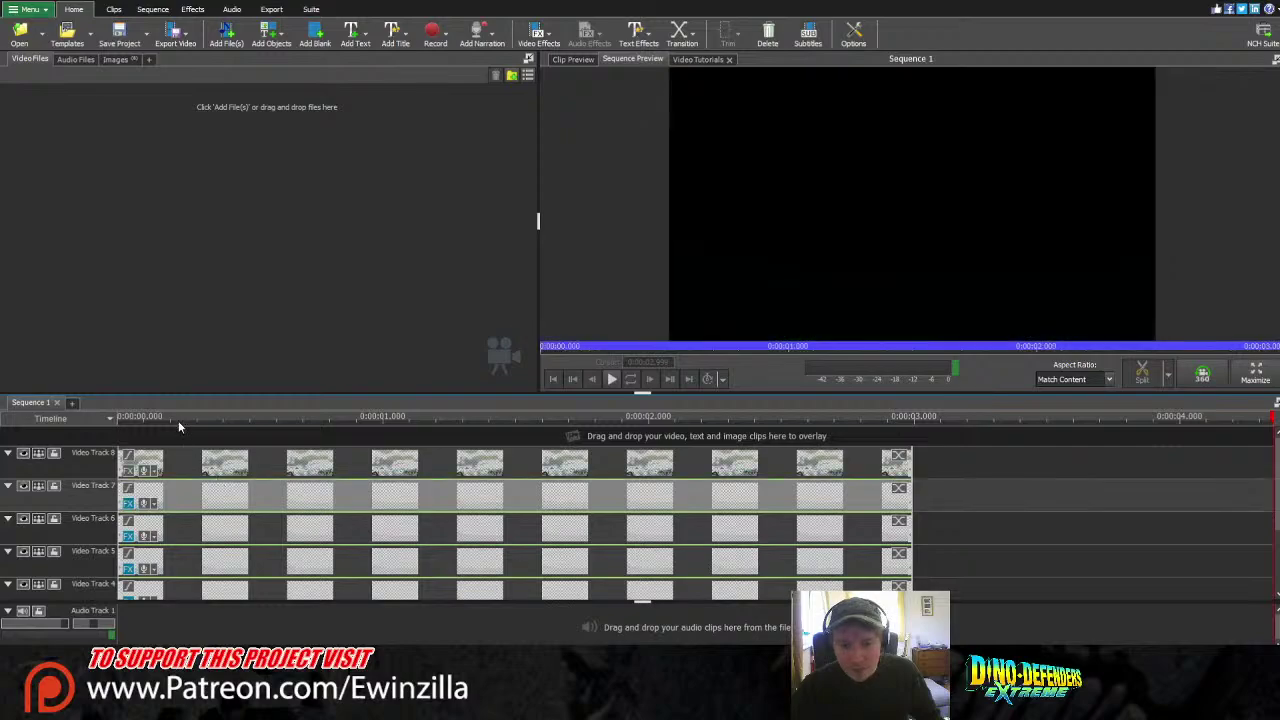
{"action": "left_click_drag", "start_coordinate": [178, 420], "coordinate": [70, 390]}
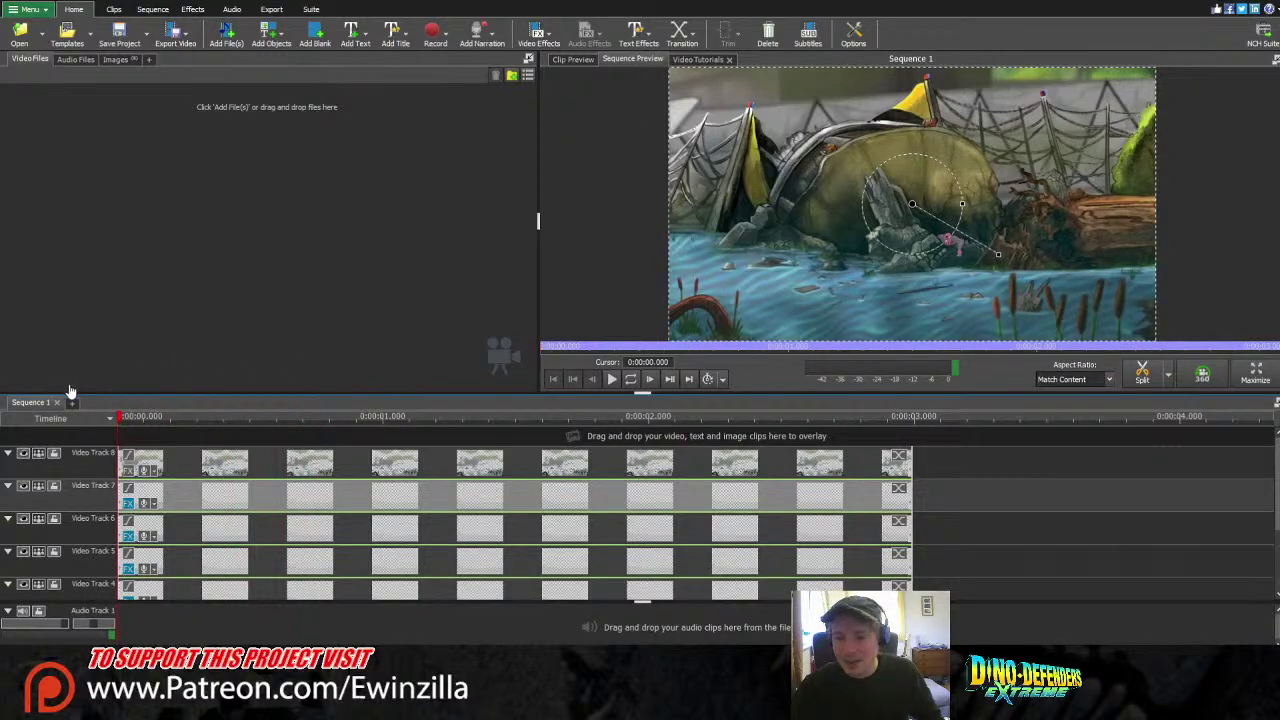
{"action": "mouse_move", "coordinate": [70, 390]}
{"action": "left_mouse_down"}
{"action": "mouse_move", "coordinate": [129, 386]}
{"action": "mouse_move", "coordinate": [85, 386]}
{"action": "left_mouse_up"}
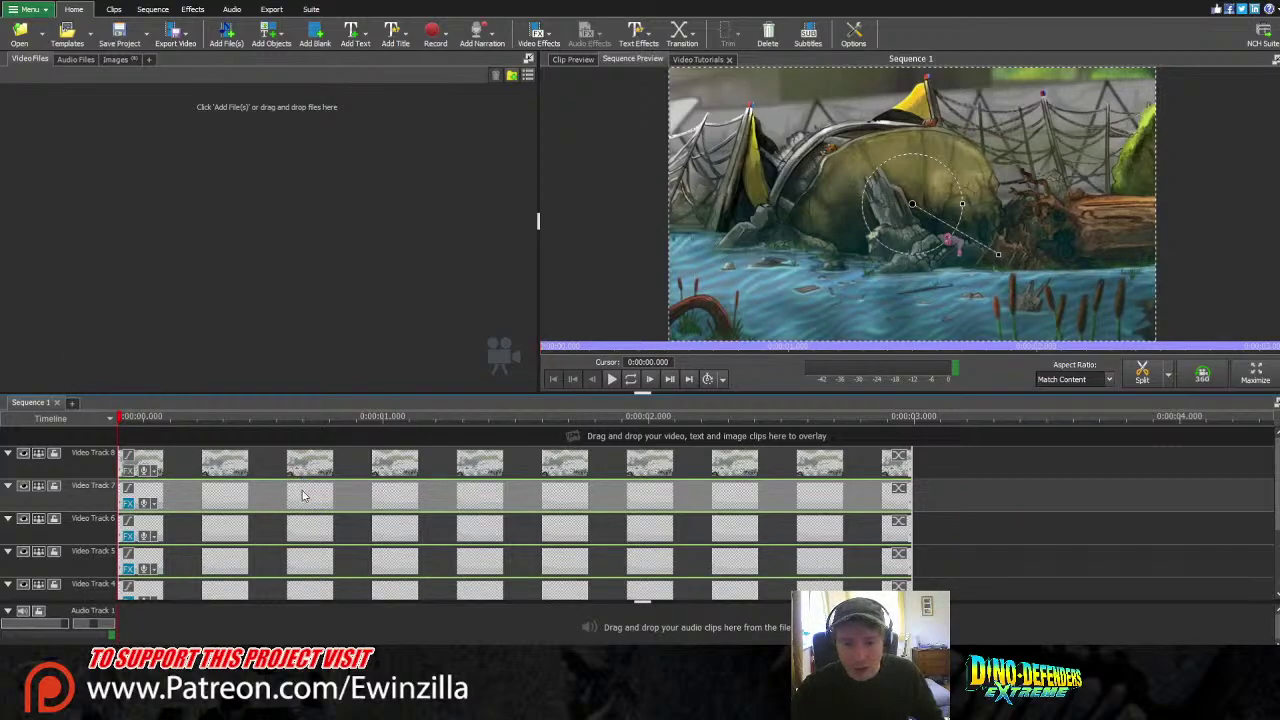
Delete all stacked water.png clips from Video Tracks 4 to 7 and bring the debris clip back down to Video Track 5
{"action": "scroll", "coordinate": [588, 531], "scroll_direction": "down", "scroll_amount": 1}
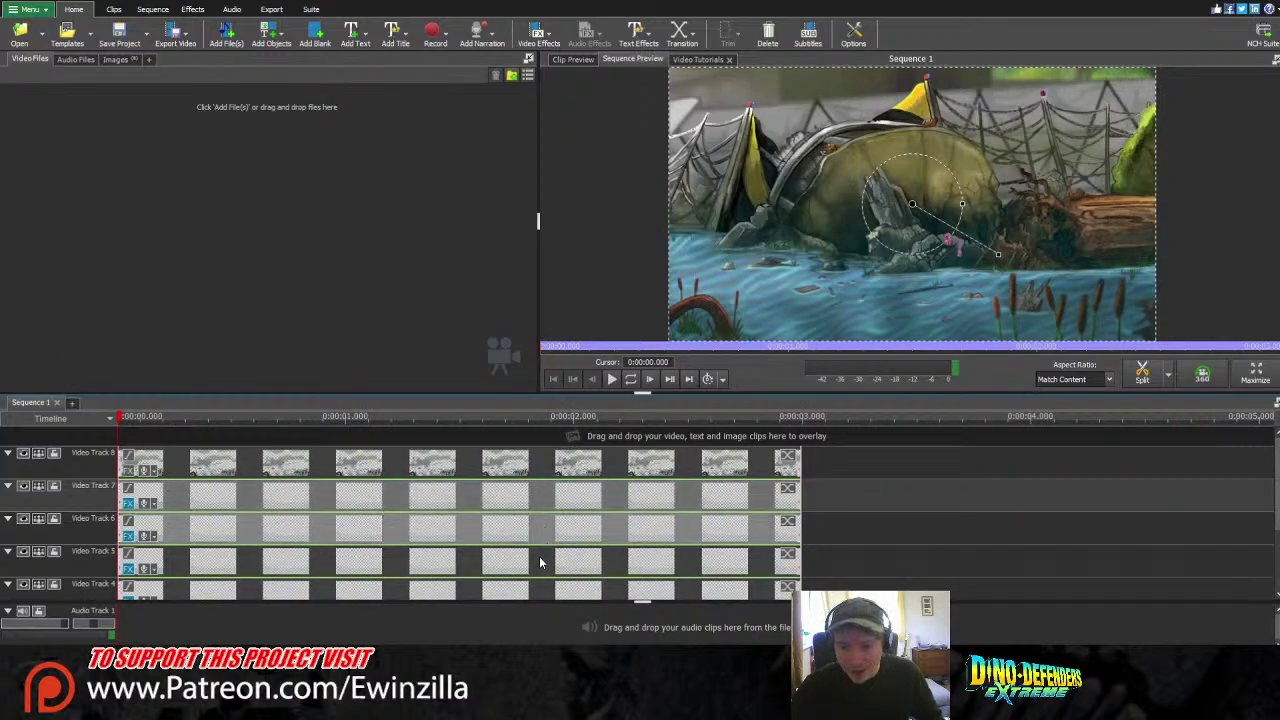
{"action": "scroll", "coordinate": [540, 560], "scroll_direction": "down", "scroll_amount": 1}
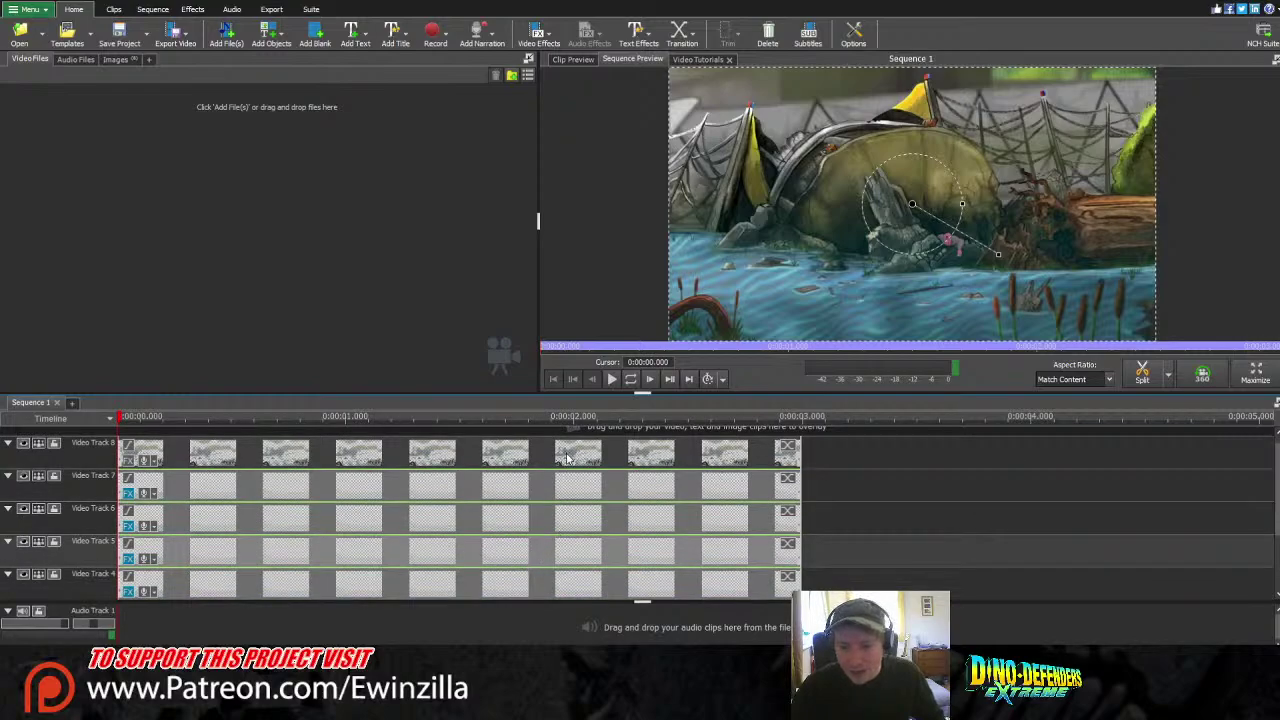
{"action": "key", "text": "Delete"}
{"action": "left_click_drag", "start_coordinate": [515, 455], "coordinate": [509, 532]}
{"action": "left_click_drag", "start_coordinate": [1276, 516], "coordinate": [1278, 551]}
{"action": "key", "text": "ctrl+z"}
{"action": "key", "text": "ctrl+z"}
{"action": "key", "text": "ctrl+z"}
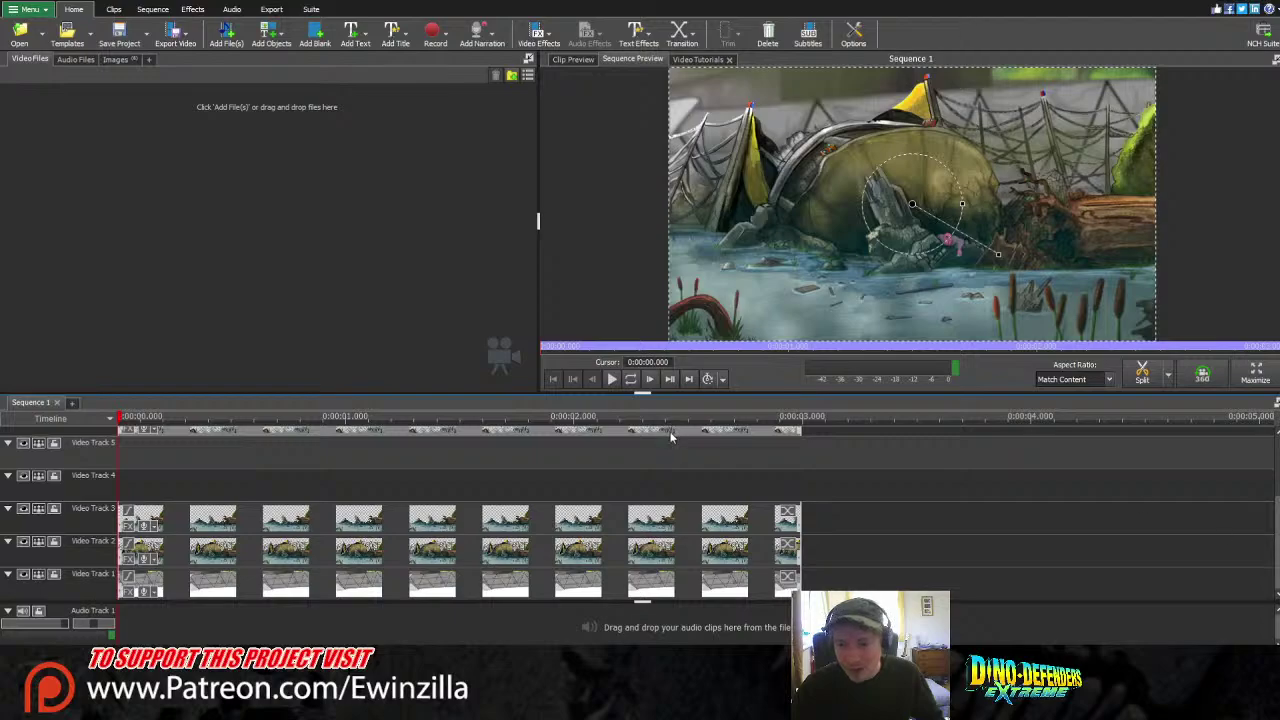
{"action": "key", "text": "ctrl+z"}
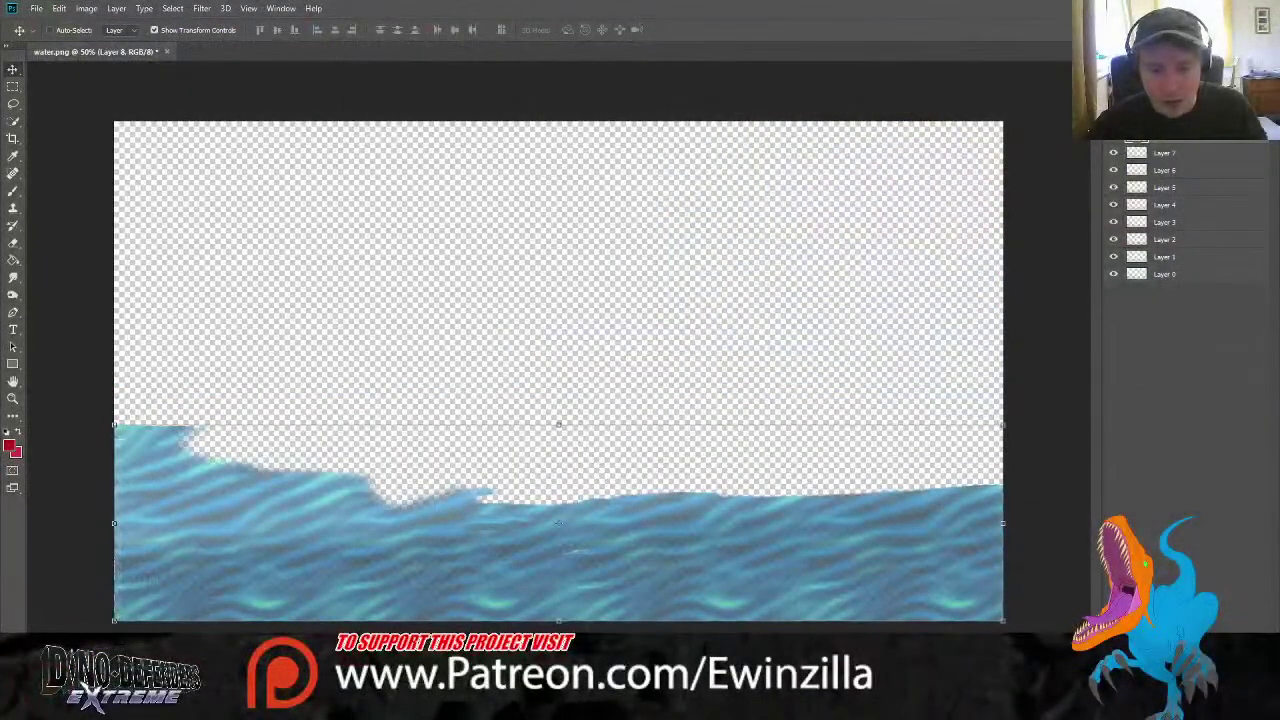
Switch to water.png in Photoshop and hide every layer above Layer 0 to examine the base water layer alone
{"action": "left_click", "coordinate": [1113, 139]}
{"action": "left_click", "coordinate": [1113, 152]}
{"action": "left_click", "coordinate": [1113, 204]}
{"action": "left_click", "coordinate": [1113, 222]}
{"action": "left_click", "coordinate": [1113, 239]}
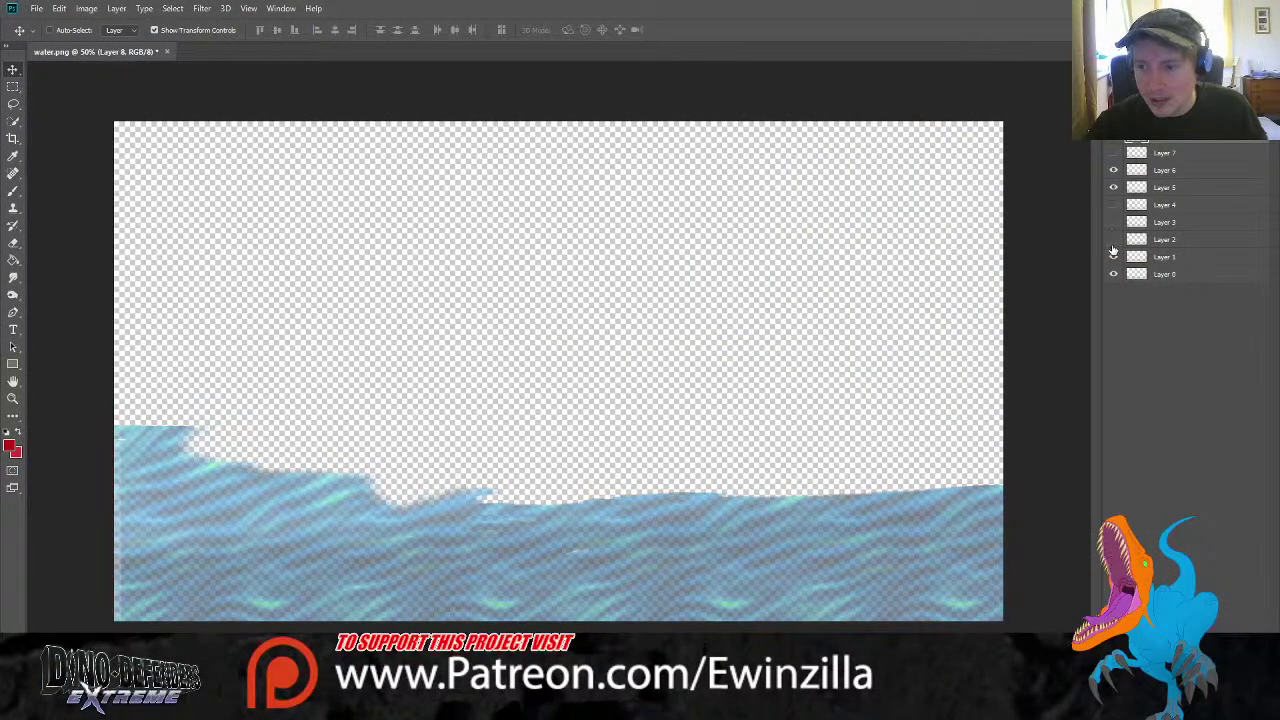
{"action": "left_click", "coordinate": [1113, 256]}
{"action": "left_click", "coordinate": [1113, 187]}
{"action": "left_click", "coordinate": [1113, 170]}
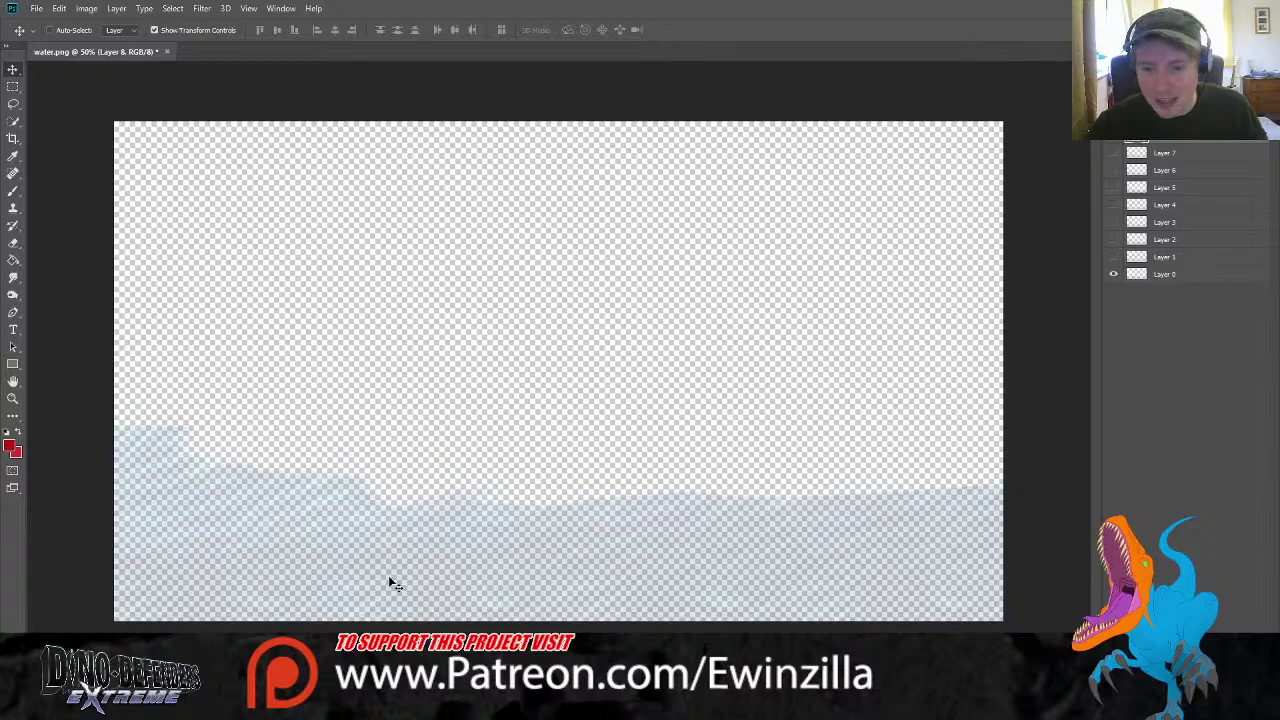
Make Layer 1 the active layer and show the water layers from Layer 1 upwards again
{"action": "left_click", "coordinate": [1125, 260]}
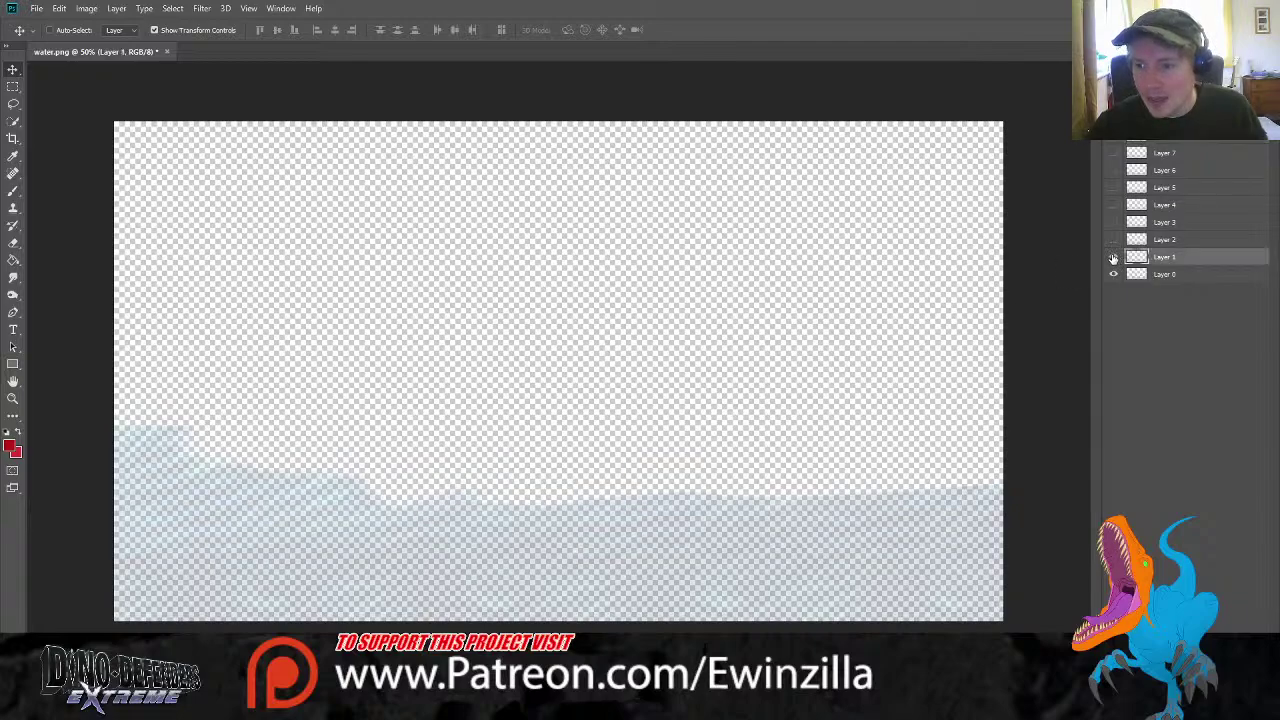
{"action": "left_click", "coordinate": [1113, 257]}
{"action": "left_click", "coordinate": [1113, 239]}
{"action": "left_click", "coordinate": [1113, 222]}
{"action": "left_click", "coordinate": [1113, 204]}
{"action": "left_click", "coordinate": [1113, 187]}
{"action": "left_click", "coordinate": [1113, 169]}
{"action": "left_click", "coordinate": [1113, 152]}
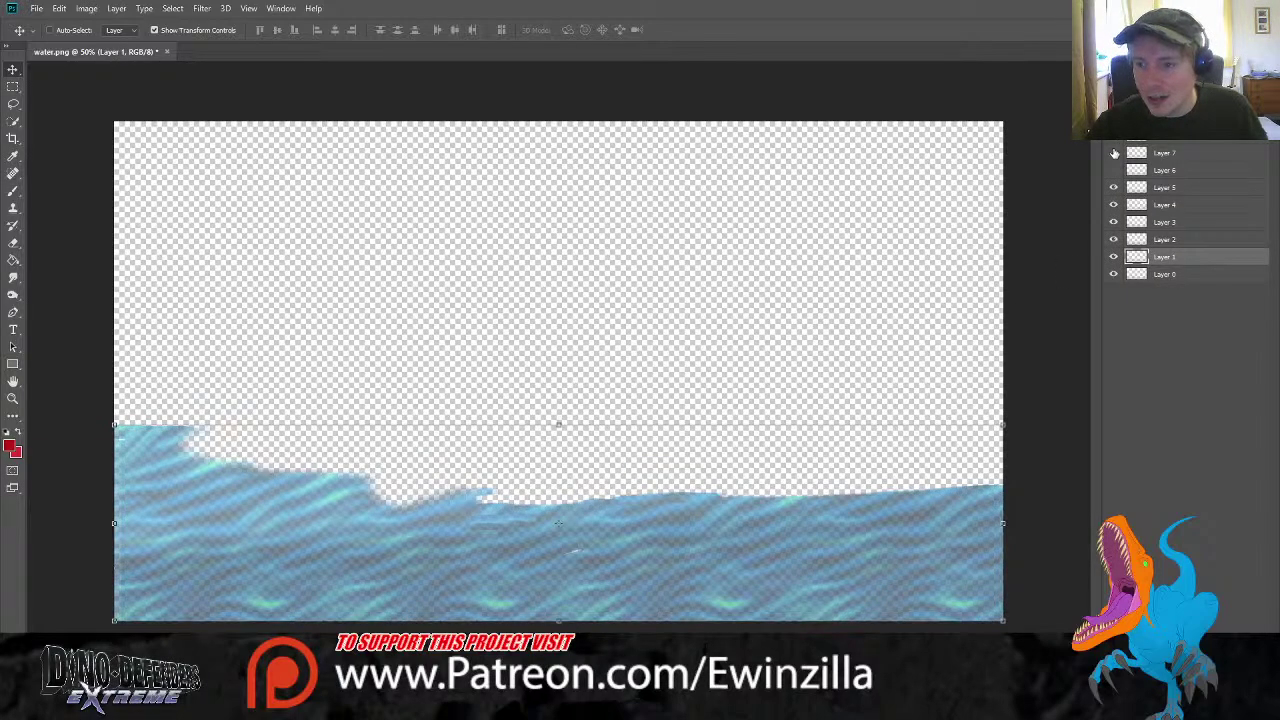
Paste four more water layers above Layer 1 and line them up with the existing water
{"action": "left_click_drag", "start_coordinate": [775, 372], "coordinate": [622, 528]}
{"action": "key", "text": "ctrl+v"}
{"action": "left_click_drag", "start_coordinate": [660, 408], "coordinate": [690, 551]}
Merge all the water layers into a single layer and save water.png
{"action": "left_click", "coordinate": [1168, 142]}
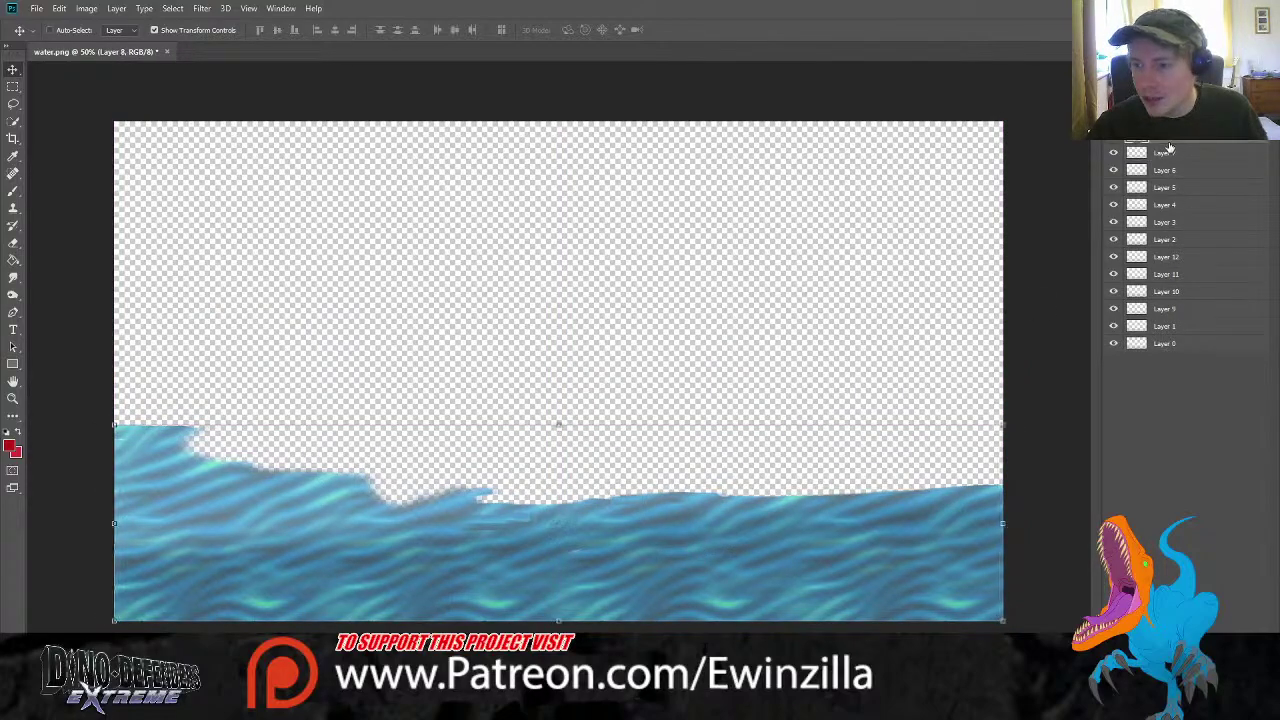
{"action": "left_click", "coordinate": [1168, 344], "text": "shift"}
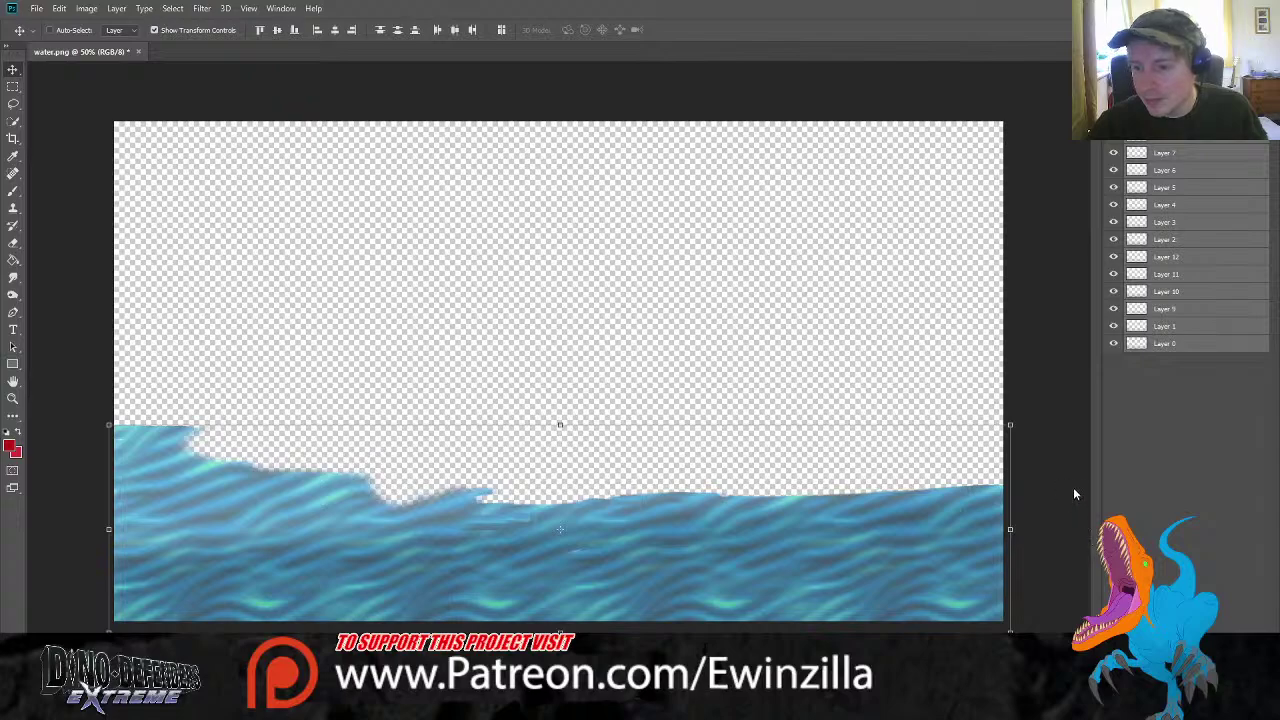
{"action": "key", "text": "ctrl+e"}
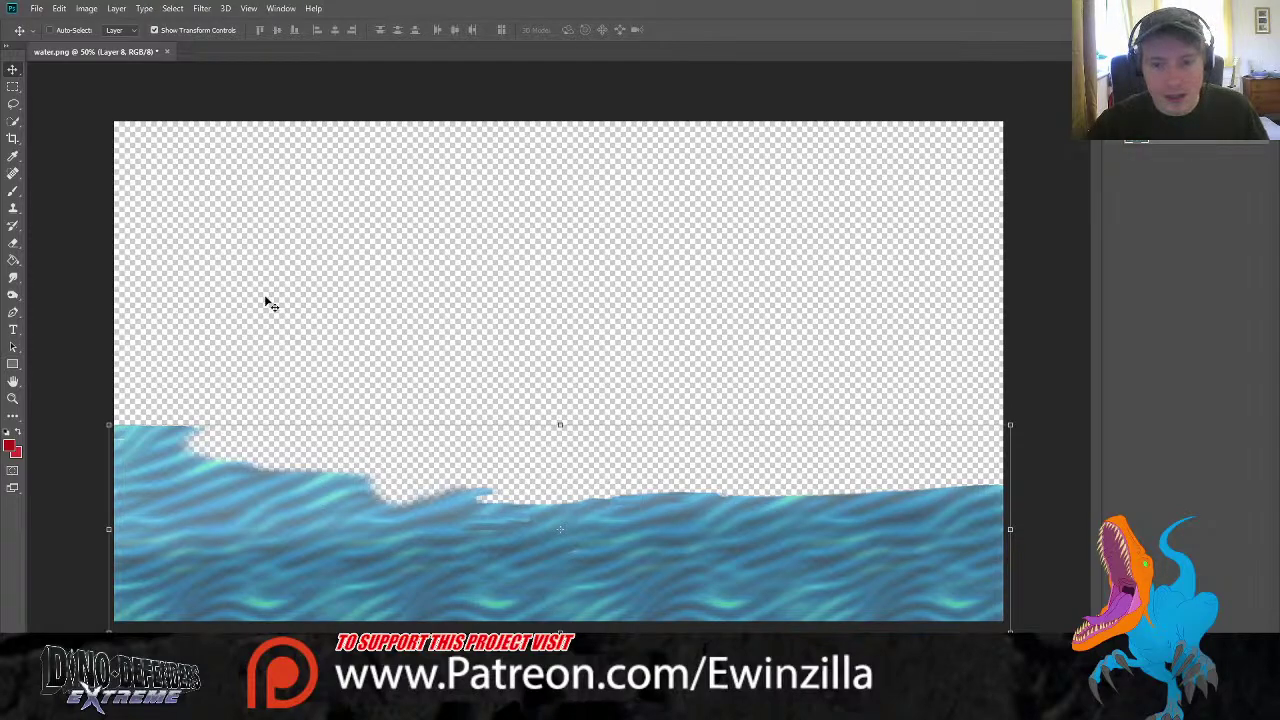
{"action": "left_click", "coordinate": [12, 87]}
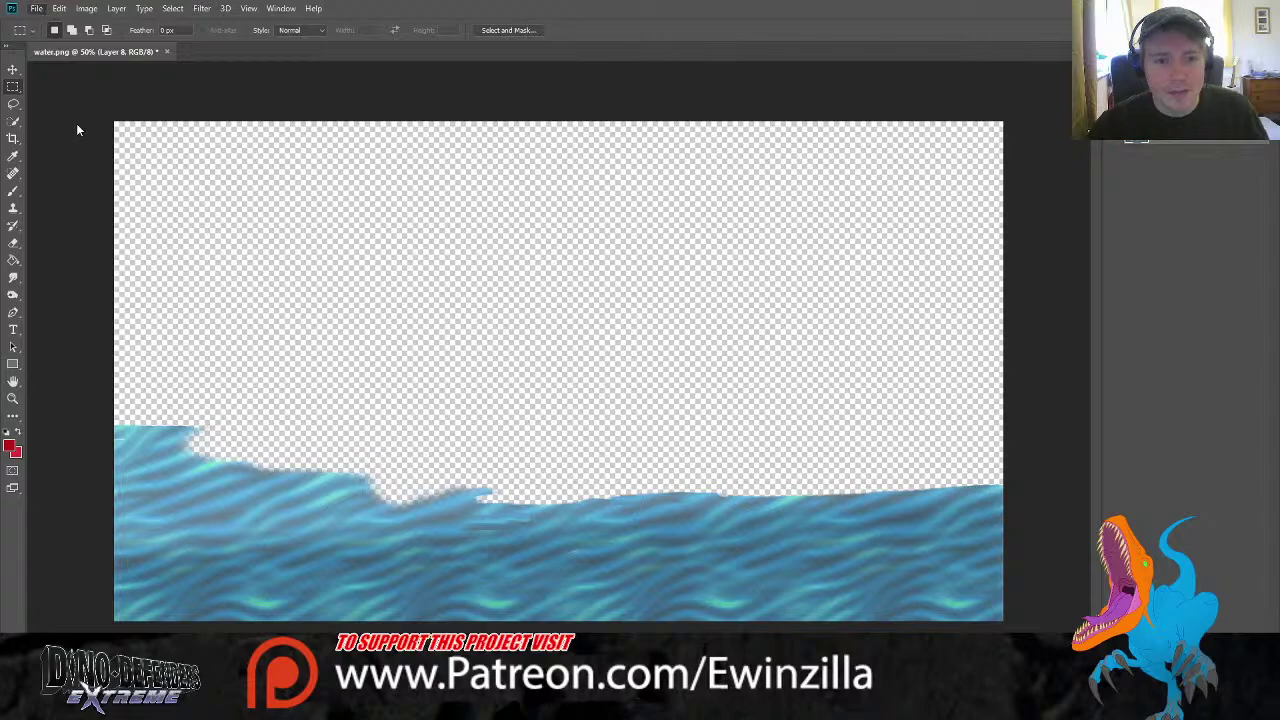
{"action": "key", "text": "ctrl+s"}
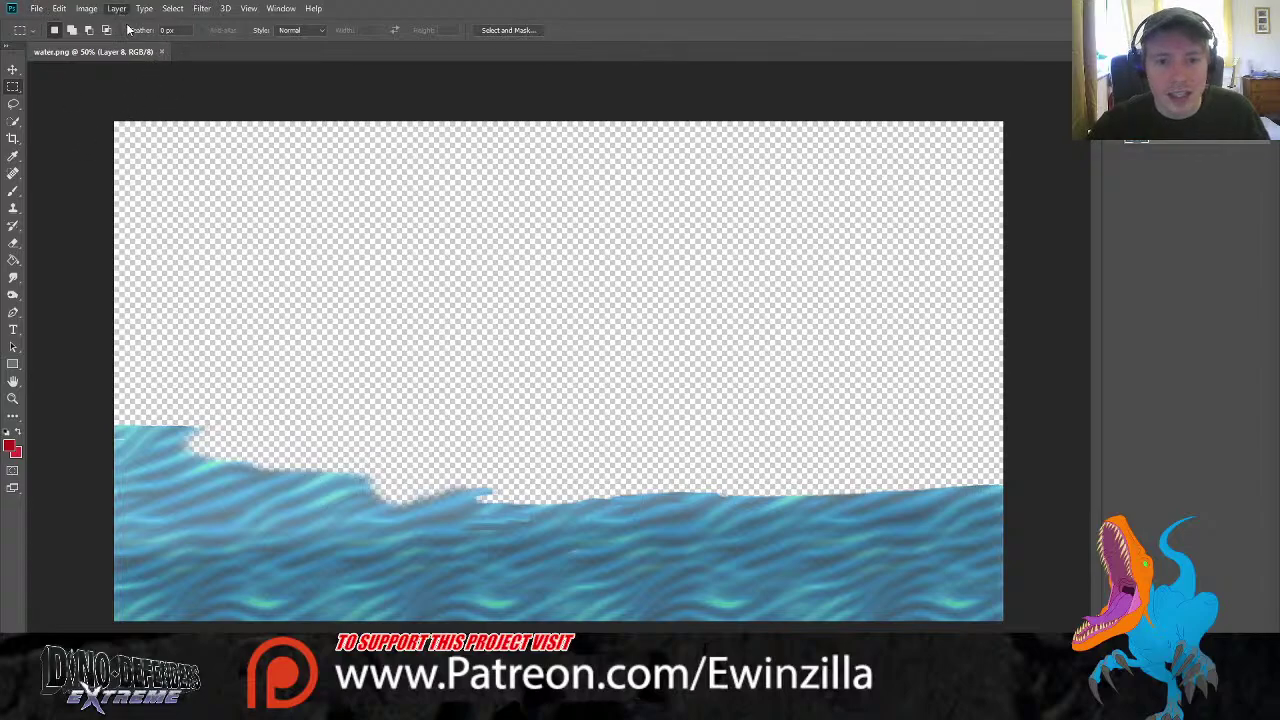
Add a new empty layer and place it beneath the merged water layer
{"action": "left_click", "coordinate": [278, 28]}
{"action": "left_click", "coordinate": [886, 328]}
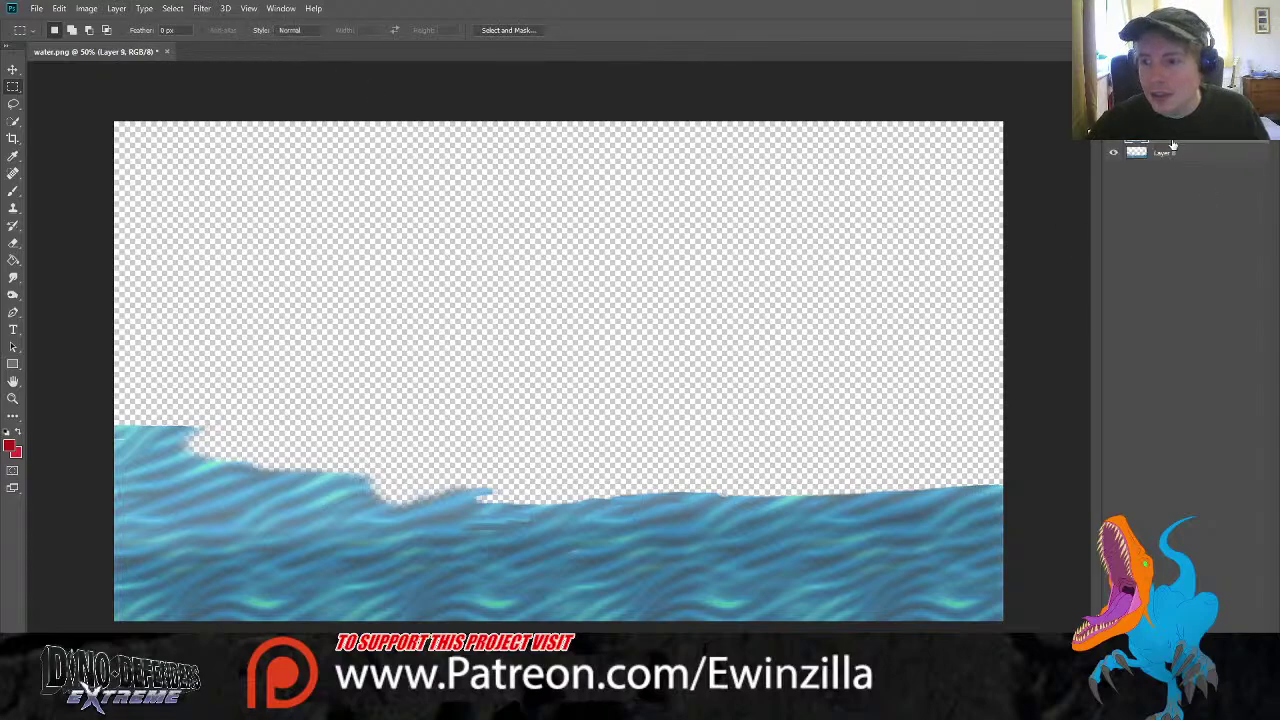
{"action": "left_click_drag", "start_coordinate": [1172, 139], "coordinate": [1146, 190]}
Pick a blue foreground colour and a size 99 brush, and paint behind the water on the new lower layer
{"action": "key", "text": "b"}
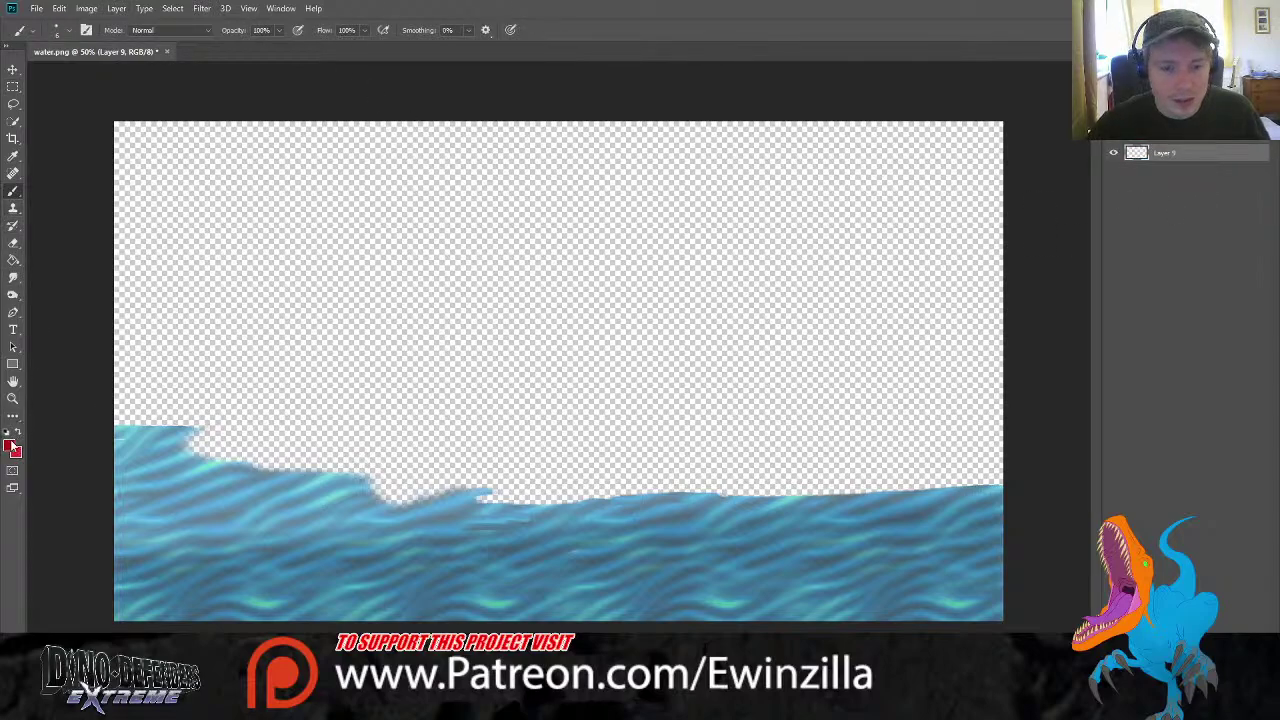
{"action": "key", "text": "i"}
{"action": "left_click", "coordinate": [1023, 443]}
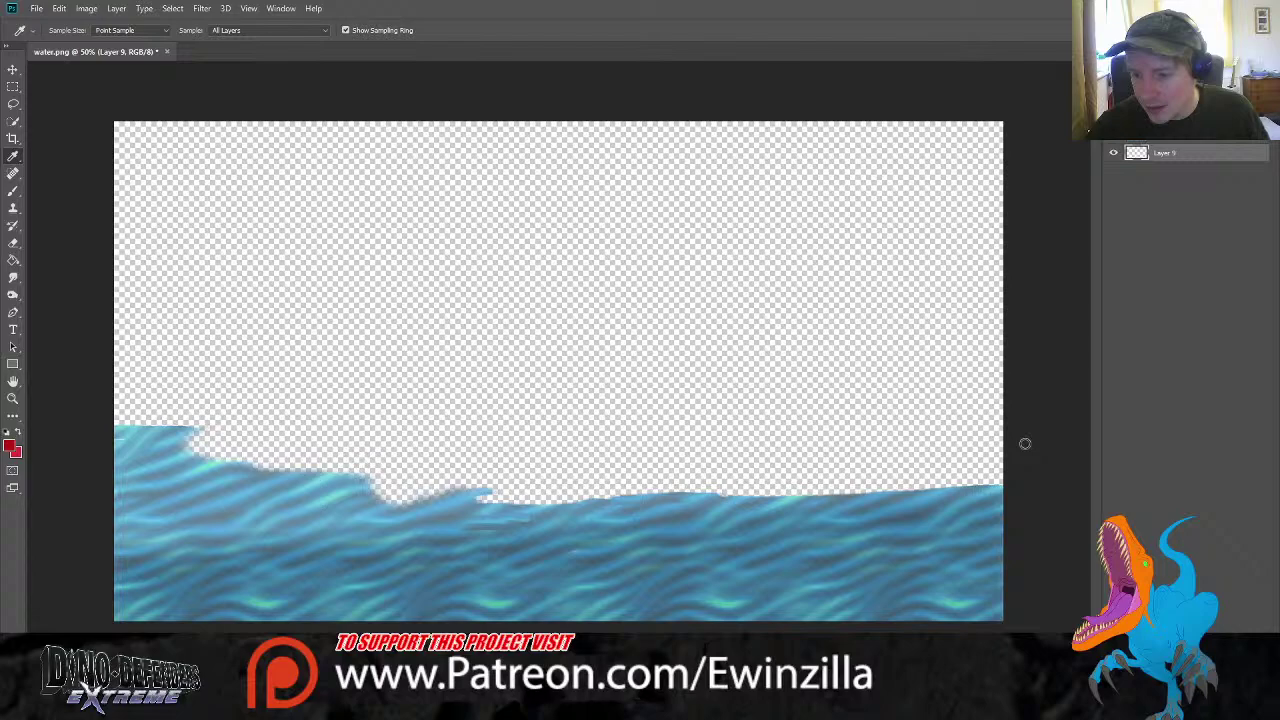
{"action": "left_click", "coordinate": [1131, 428]}
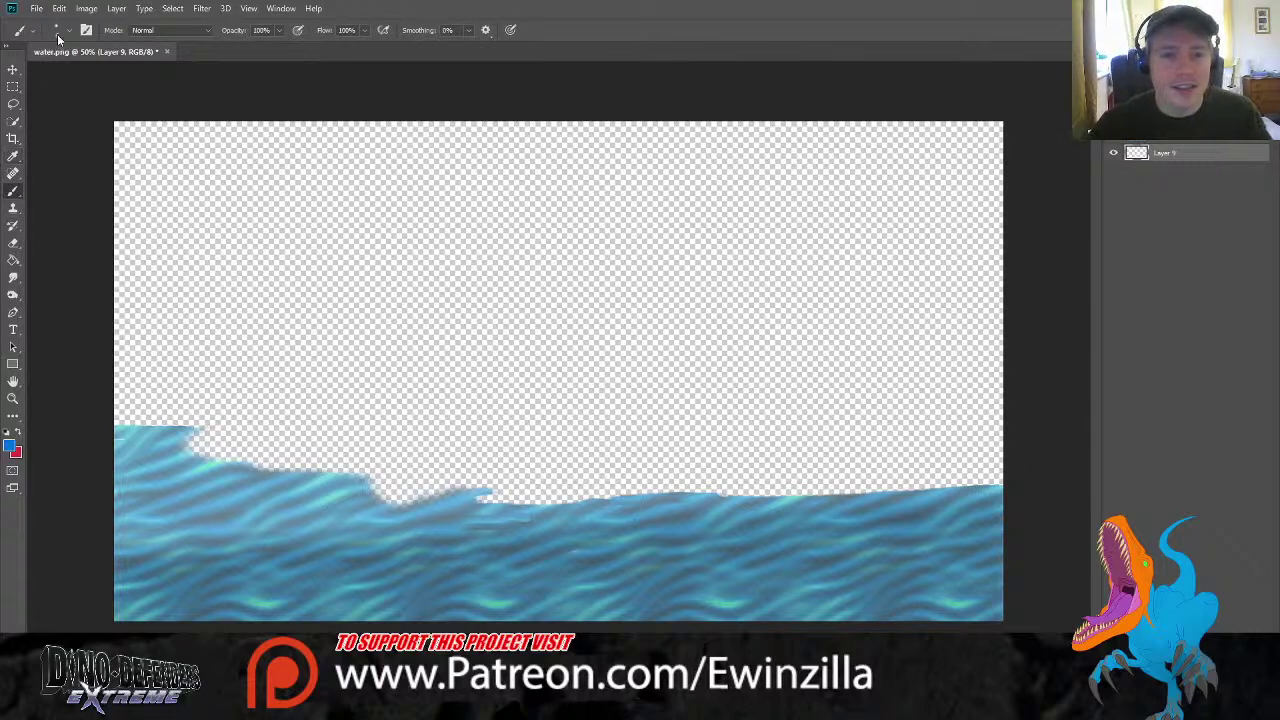
{"action": "left_click", "coordinate": [101, 67]}
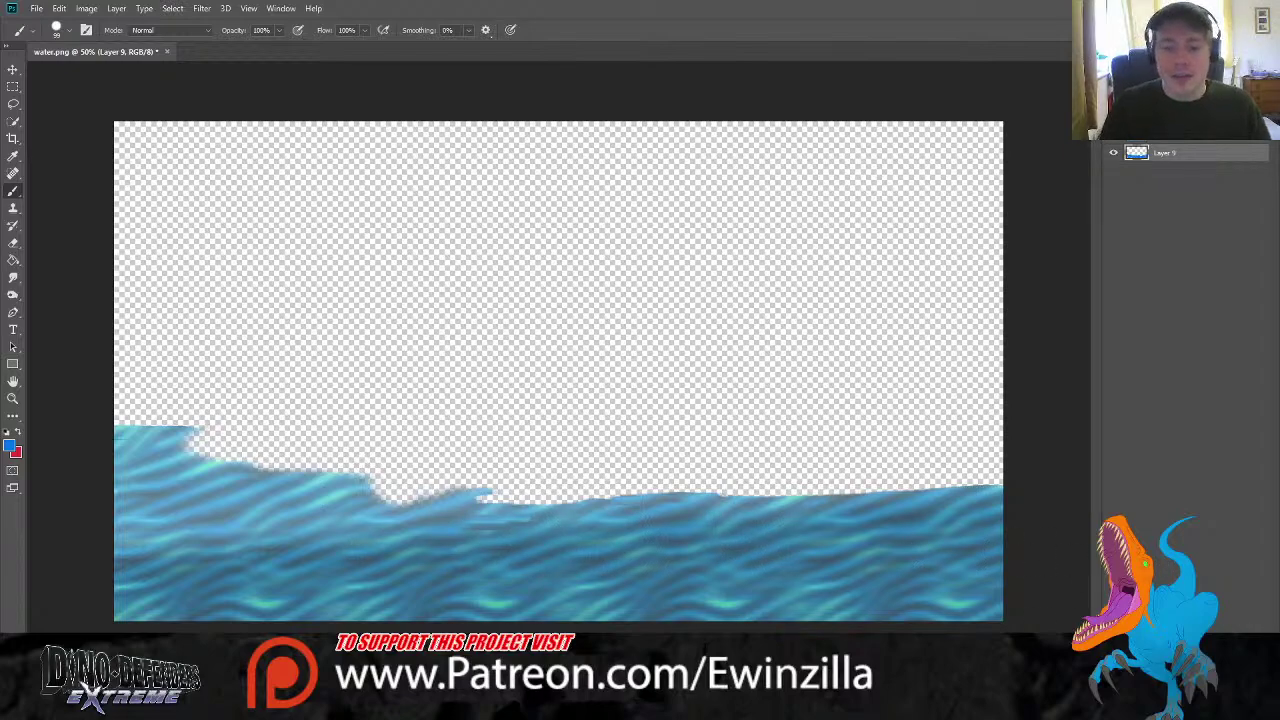
Merge the blue underlay with the water layer, and save and close water.png
{"action": "left_click", "coordinate": [1157, 139], "text": "shift"}
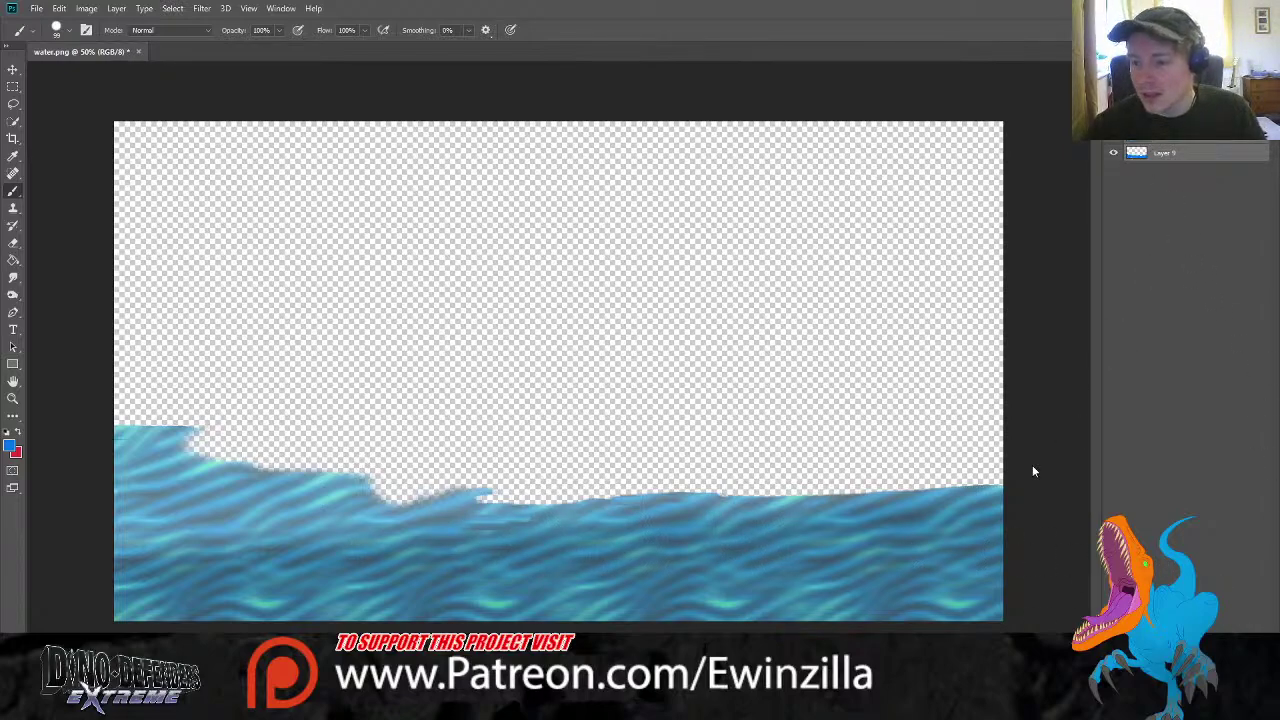
{"action": "key", "text": "ctrl+e"}
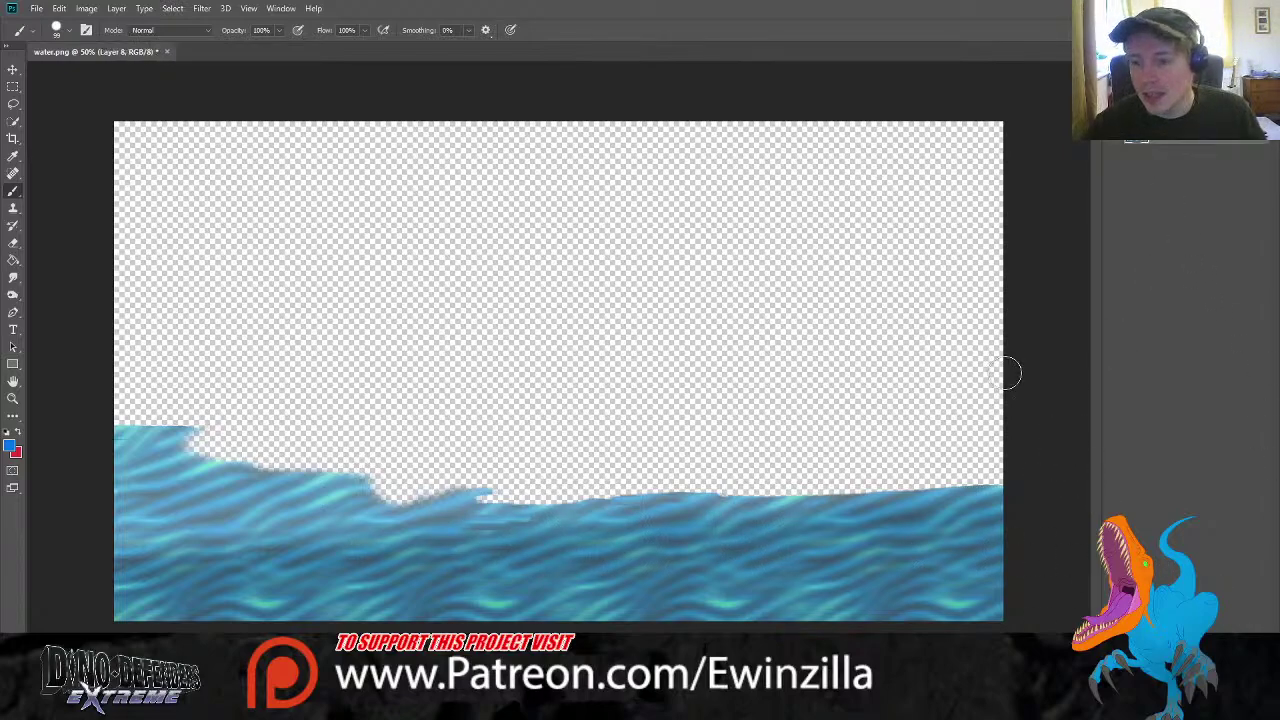
{"action": "left_click", "coordinate": [37, 8]}
{"action": "key", "text": "ctrl+s"}
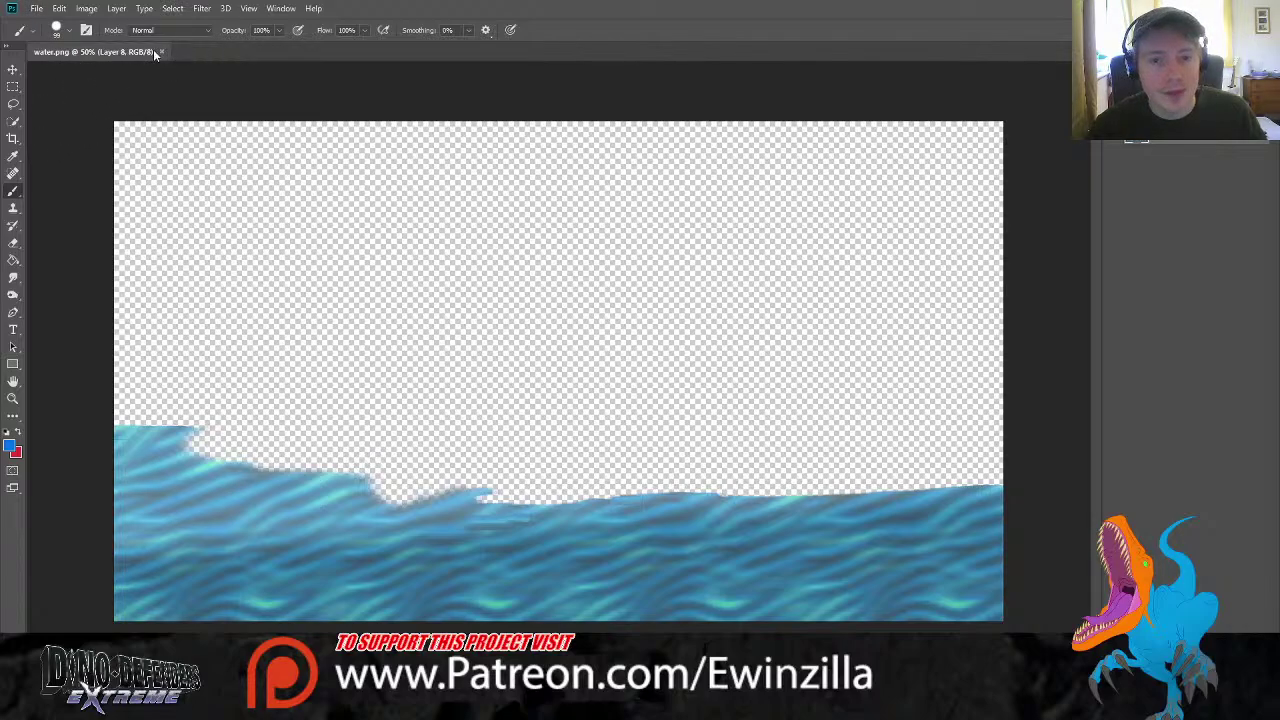
{"action": "left_click", "coordinate": [162, 52]}
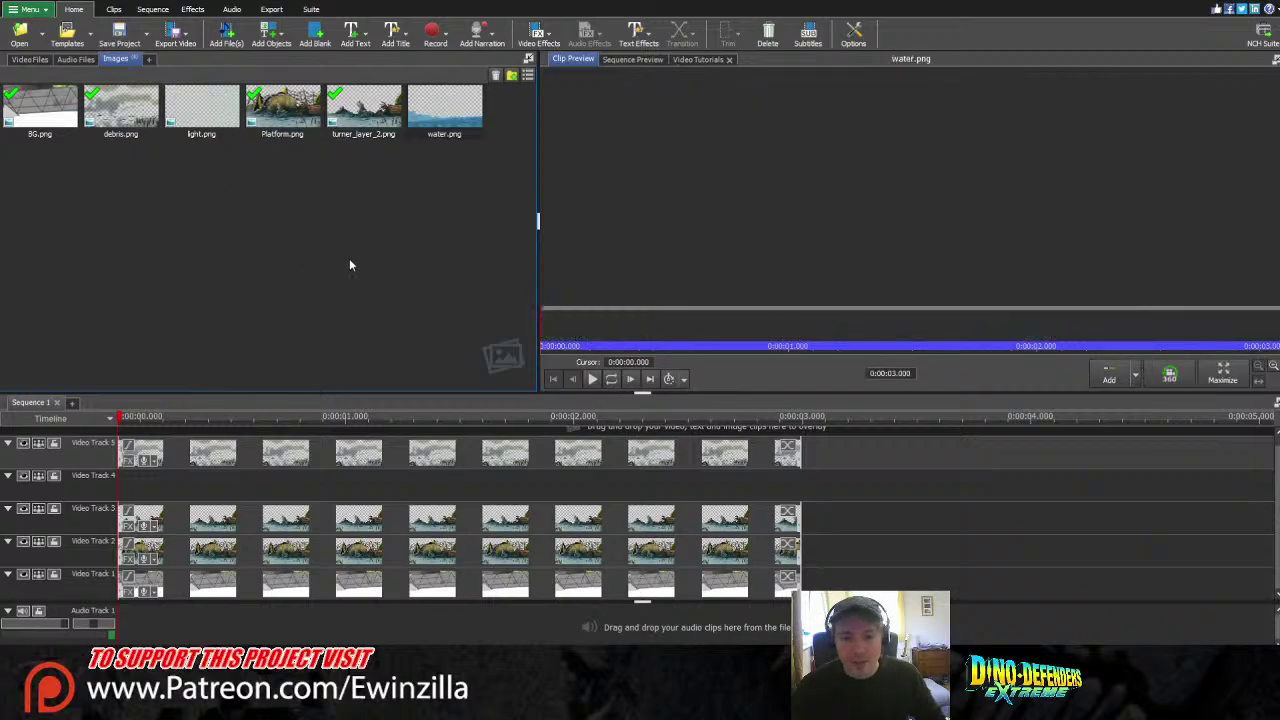
Switch to VideoPad, place the updated water.png at the start of Video Track 4 and apply a video effect to it
{"action": "left_click_drag", "start_coordinate": [445, 108], "coordinate": [661, 481]}
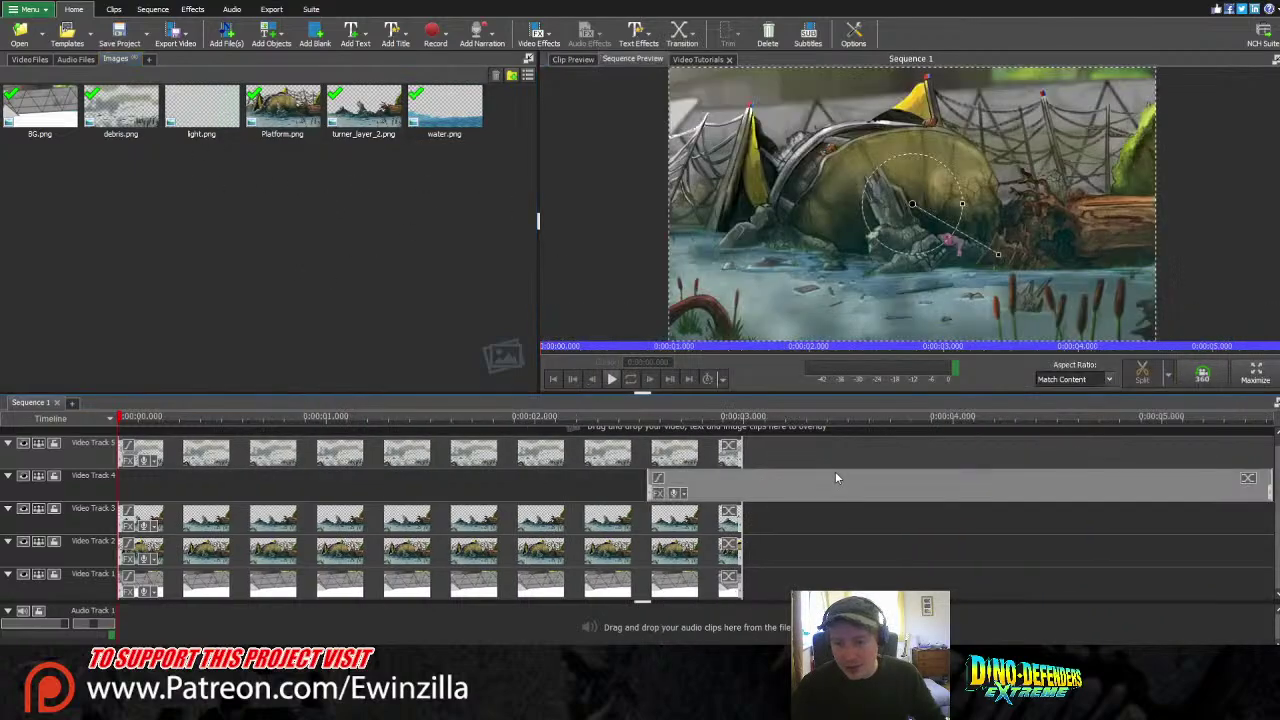
{"action": "left_click_drag", "start_coordinate": [735, 494], "coordinate": [288, 488]}
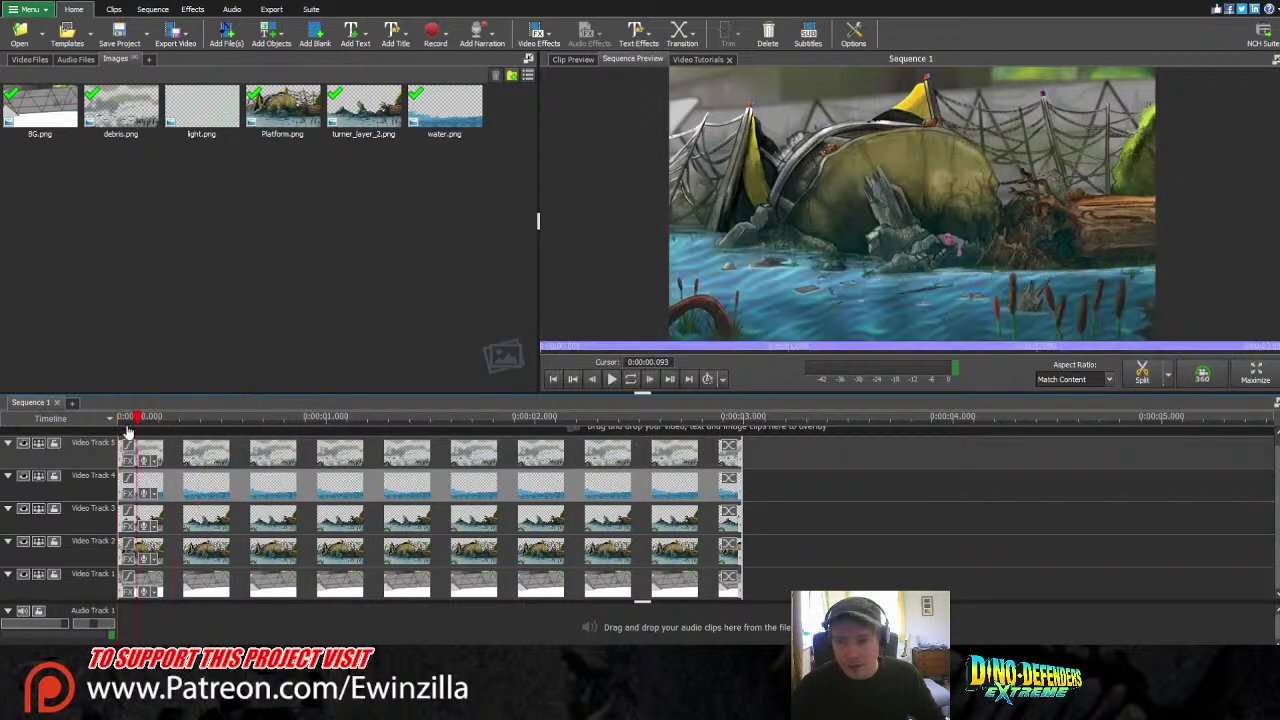
{"action": "left_click", "coordinate": [125, 491]}
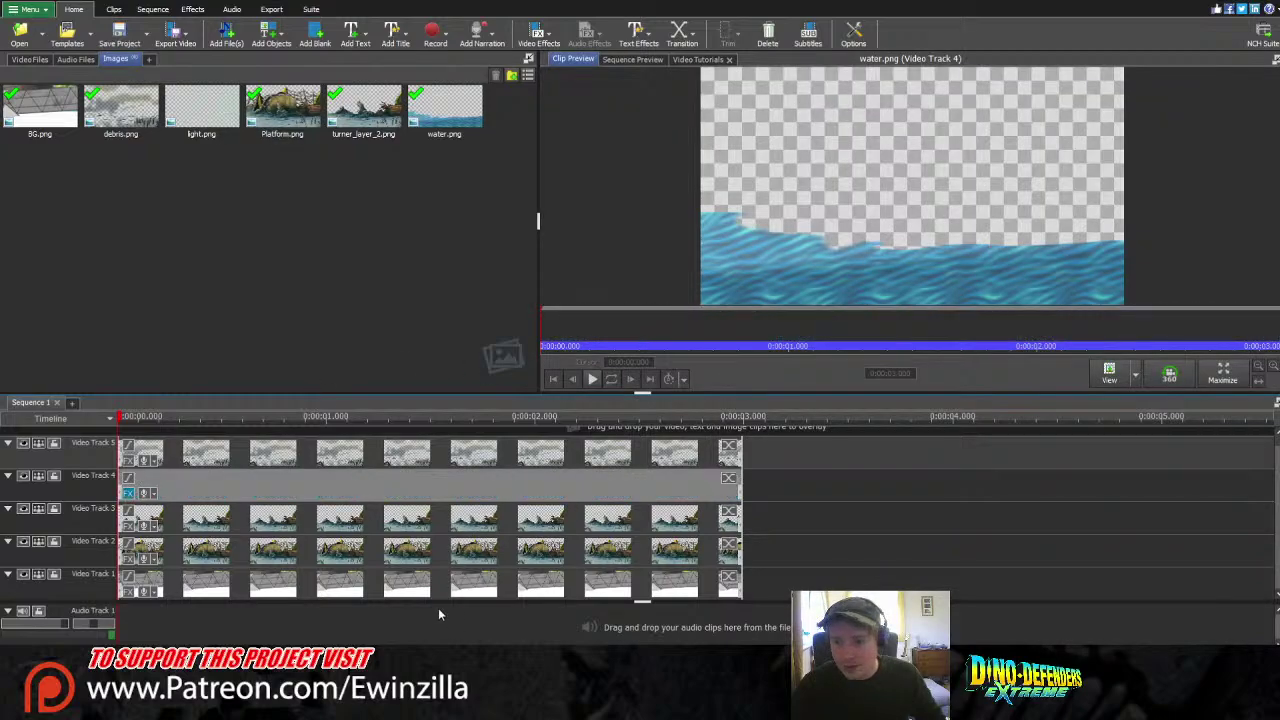
Try a much fainter opacity for the water clip on Video Track 4 and check it at the sequence's opening
{"action": "mouse_move", "coordinate": [128, 422]}
{"action": "left_mouse_down"}
{"action": "mouse_move", "coordinate": [450, 424]}
{"action": "mouse_move", "coordinate": [120, 418]}
{"action": "left_mouse_up"}
{"action": "key", "text": "space"}
{"action": "key", "text": "space"}
{"action": "left_click", "coordinate": [177, 418]}
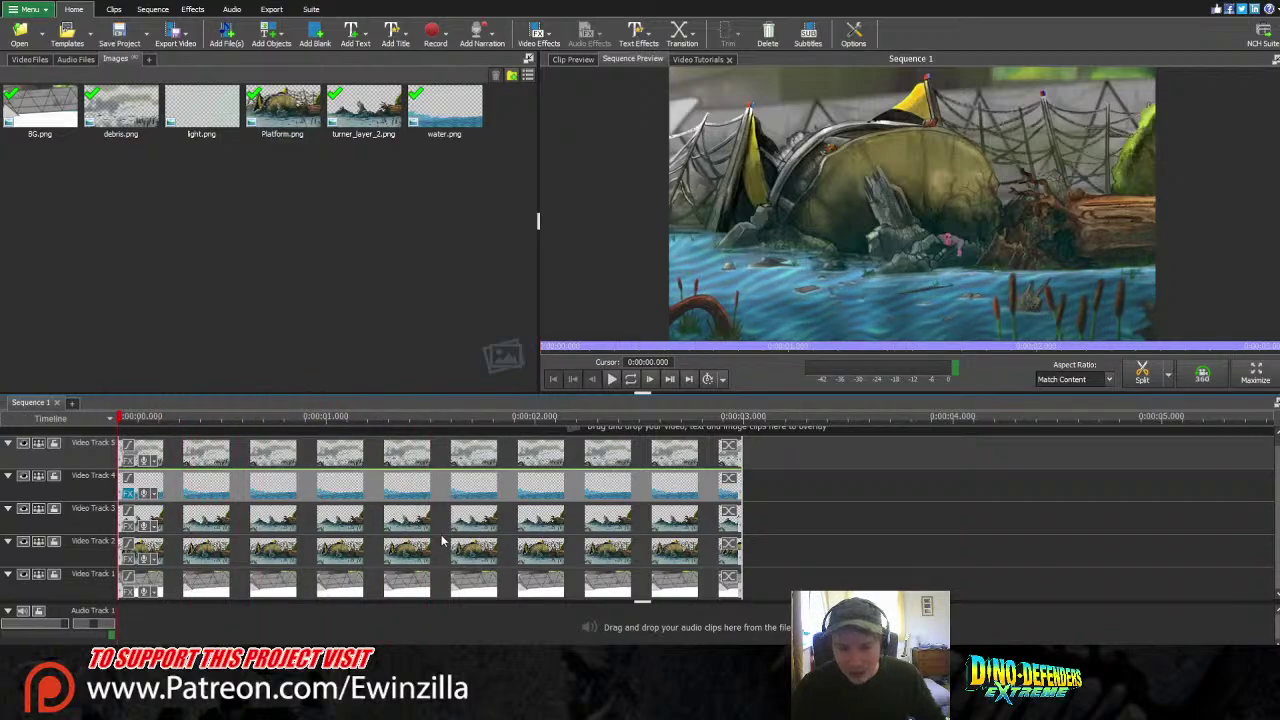
{"action": "left_click", "coordinate": [428, 495]}
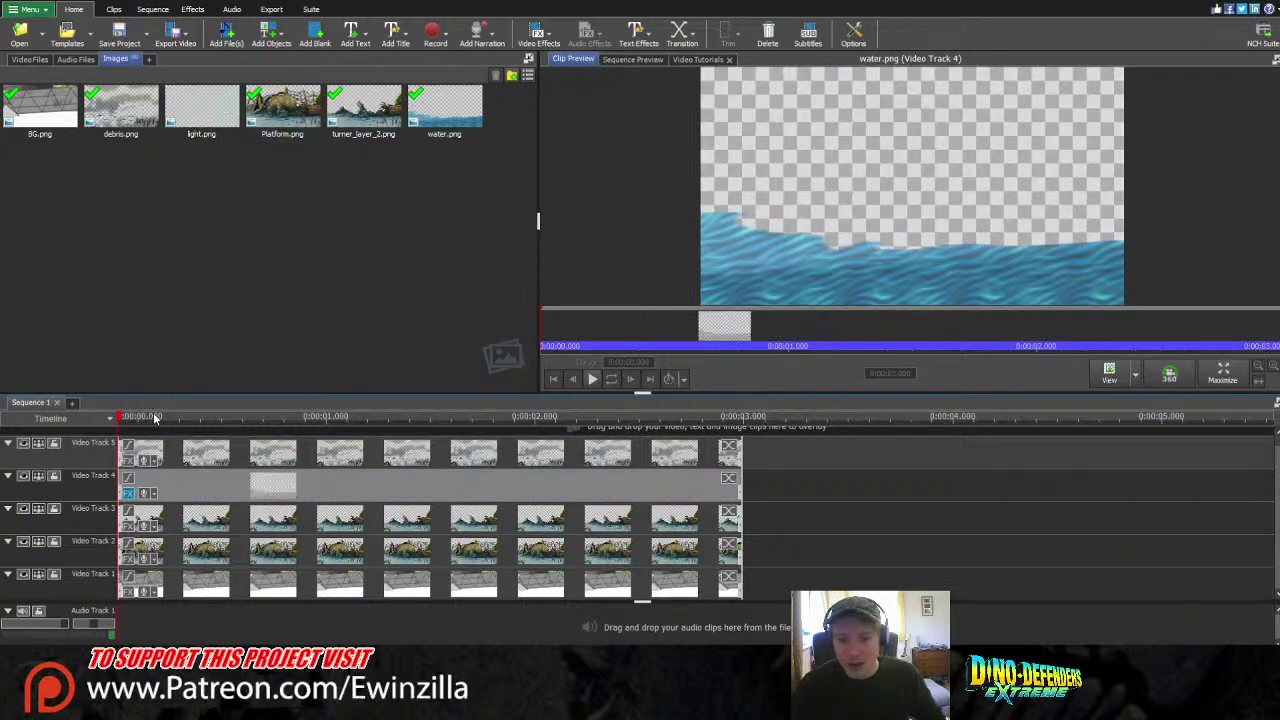
{"action": "left_click", "coordinate": [145, 418]}
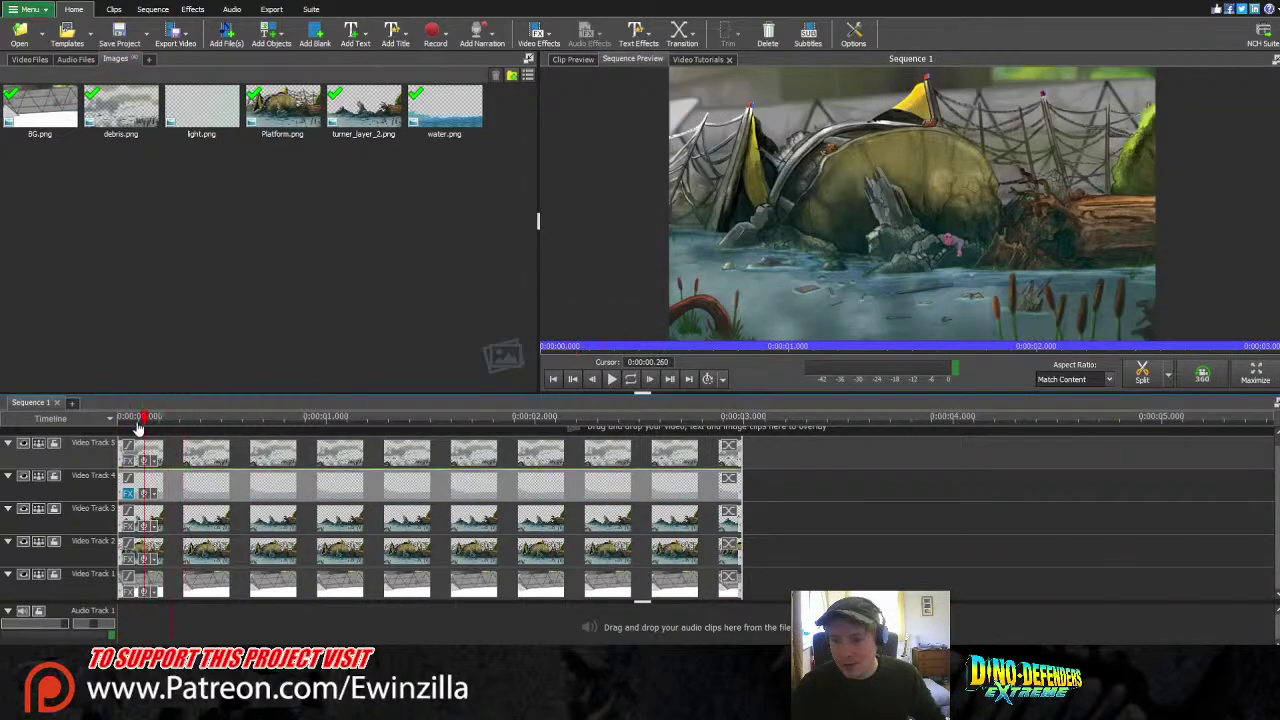
{"action": "left_click_drag", "start_coordinate": [140, 425], "coordinate": [174, 420]}
{"action": "key", "text": "Delete"}
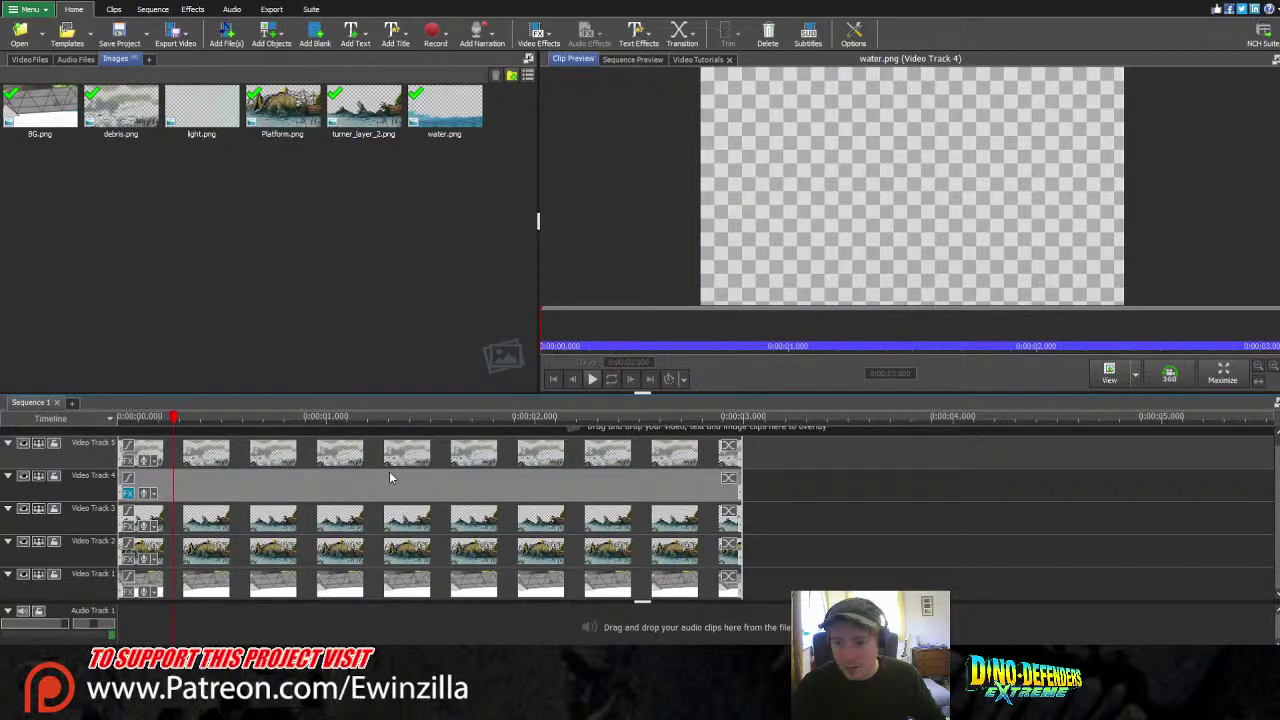
{"action": "left_click_drag", "start_coordinate": [174, 419], "coordinate": [134, 428]}
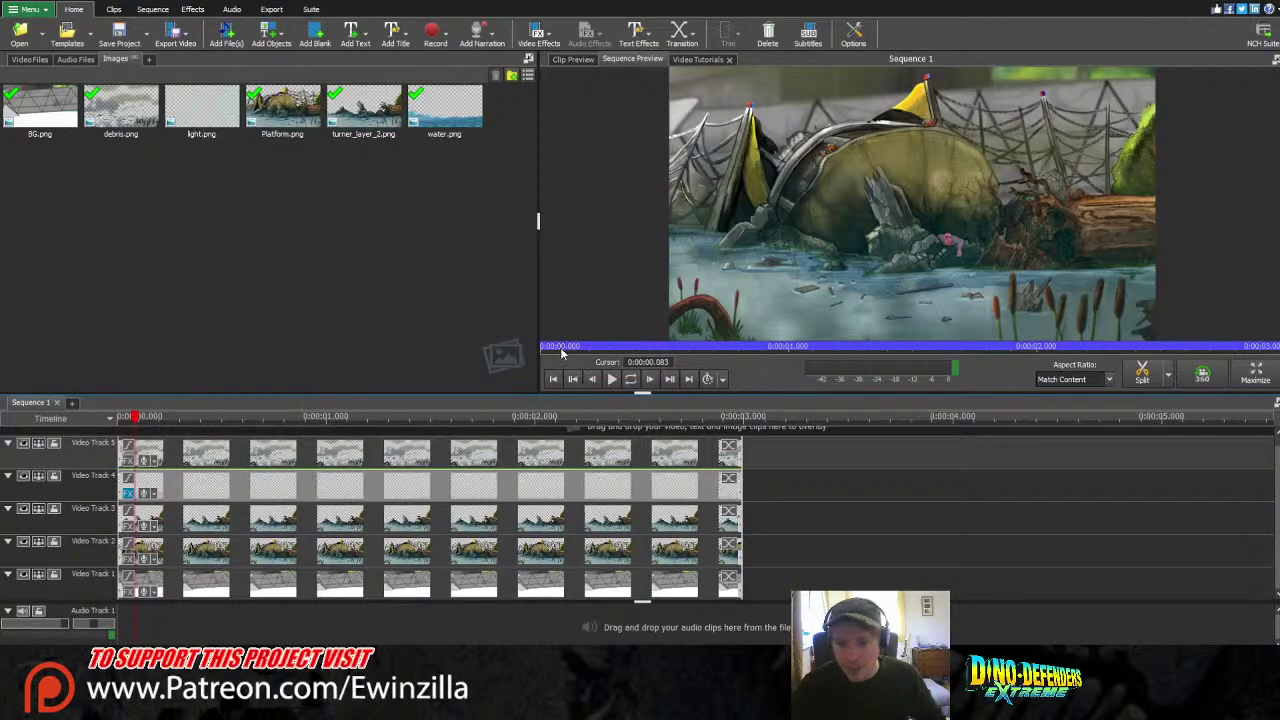
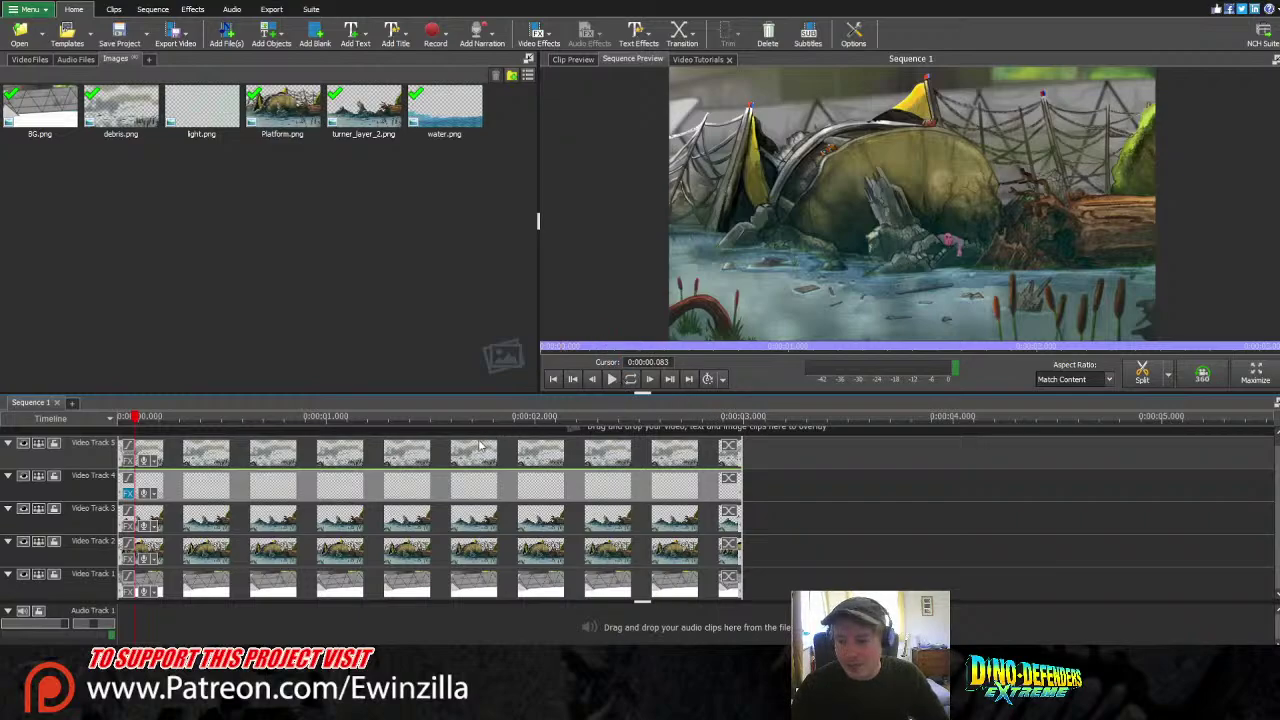
Raise the opacity of the water clip on Video Track 4 again, keeping the blue water partly see-through
{"action": "left_click", "coordinate": [400, 450]}
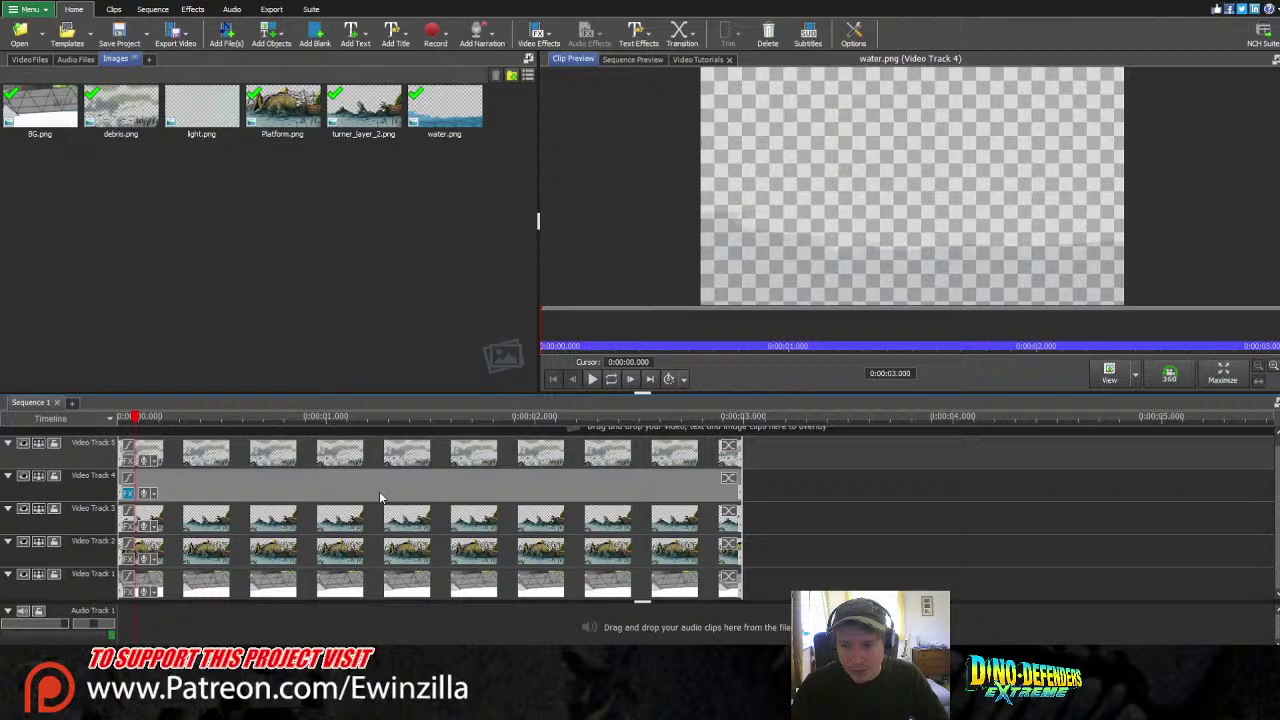
{"action": "key", "text": "ctrl+z"}
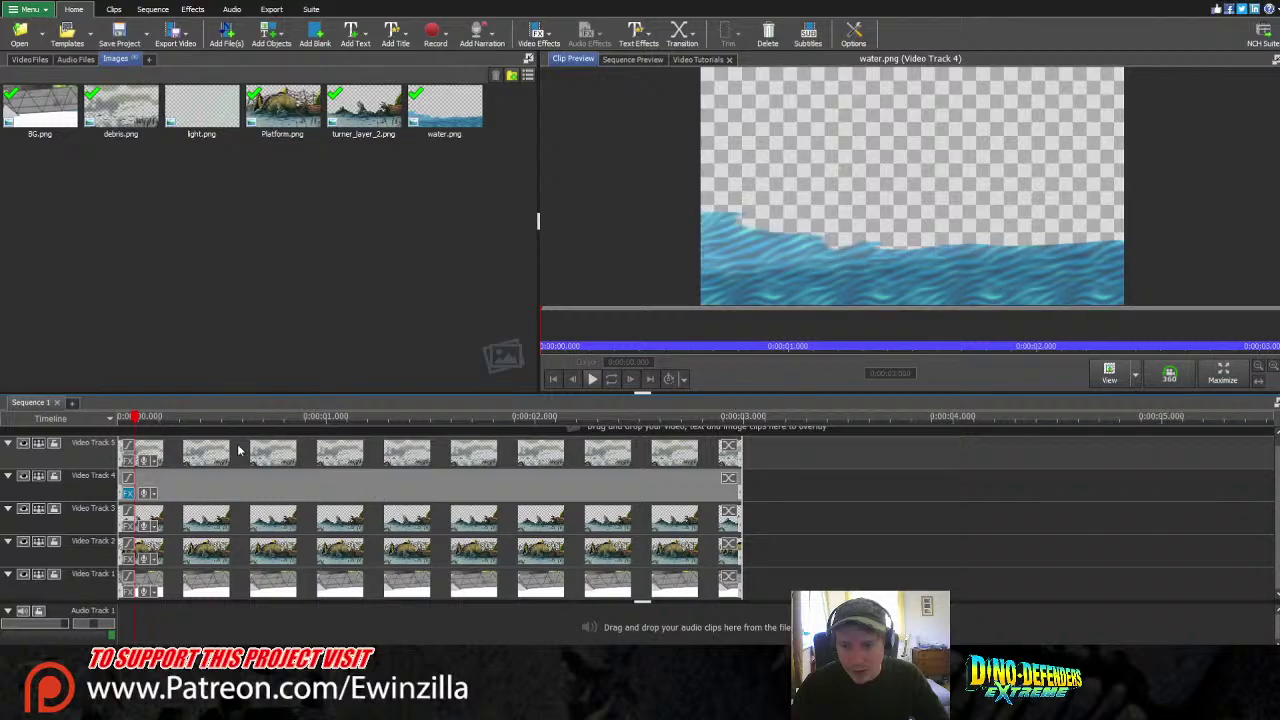
{"action": "left_click", "coordinate": [145, 420]}
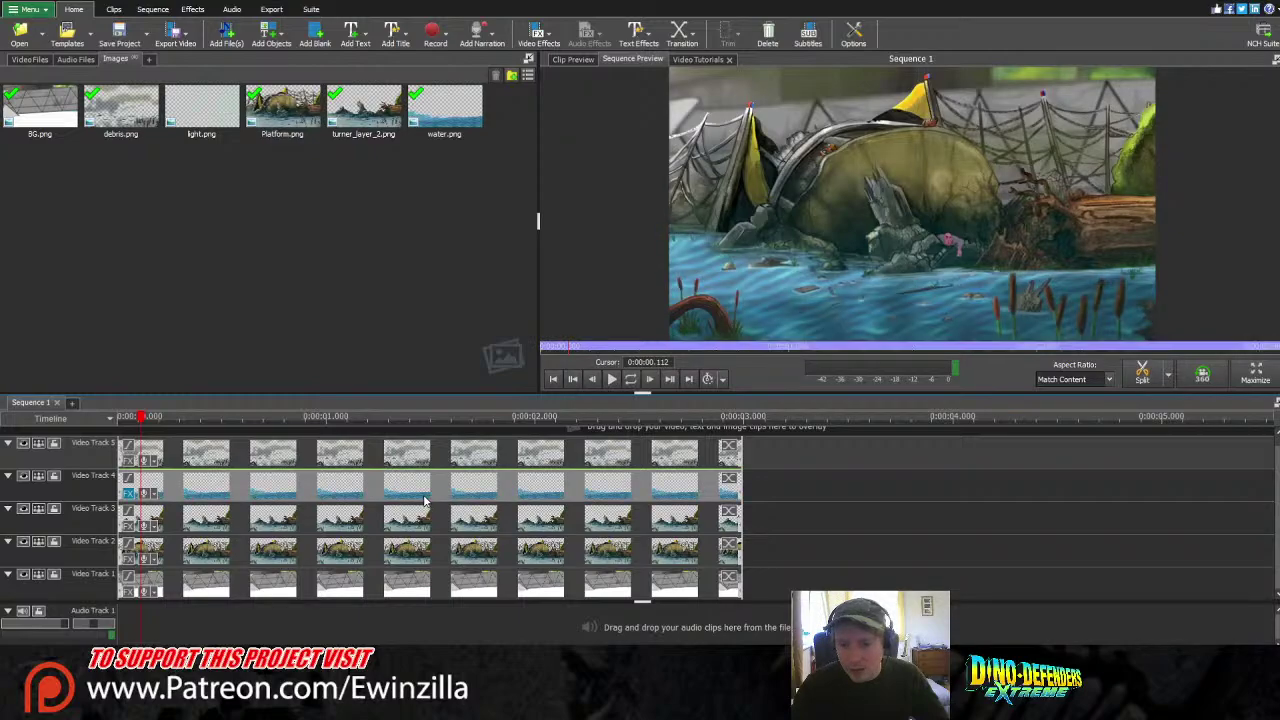
{"action": "key", "text": "Delete"}
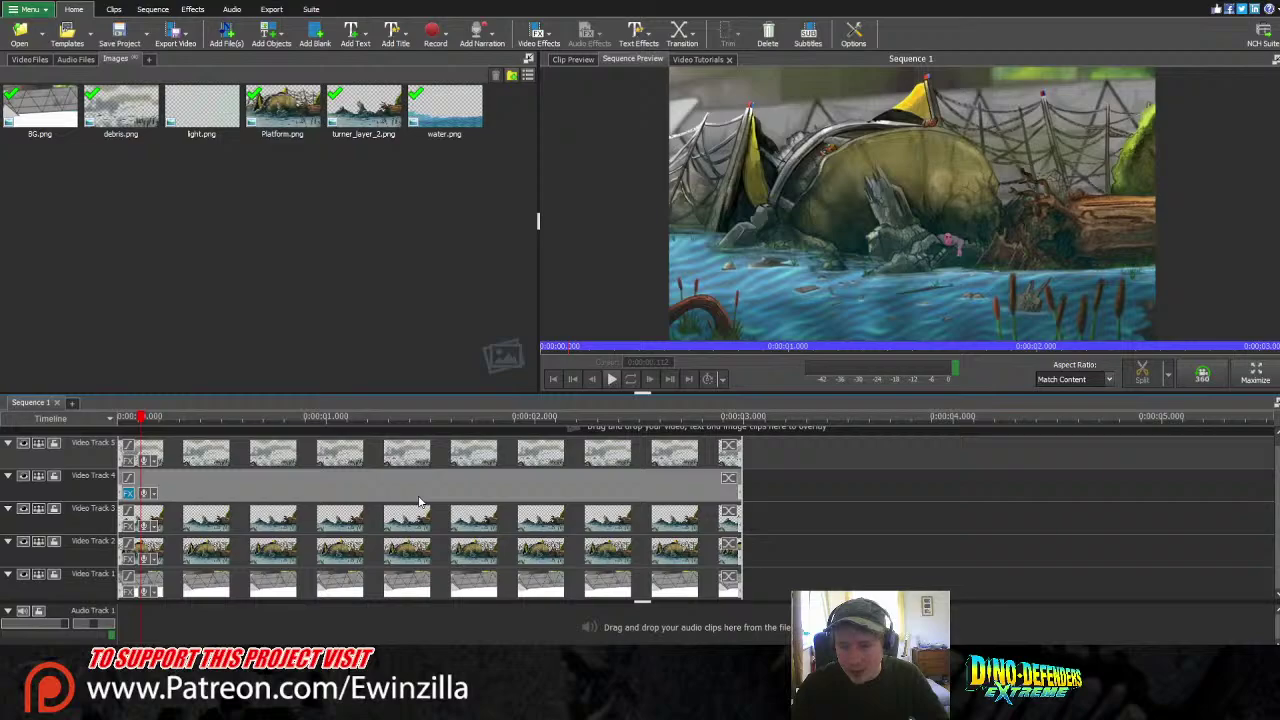
{"action": "key", "text": "ctrl+z"}
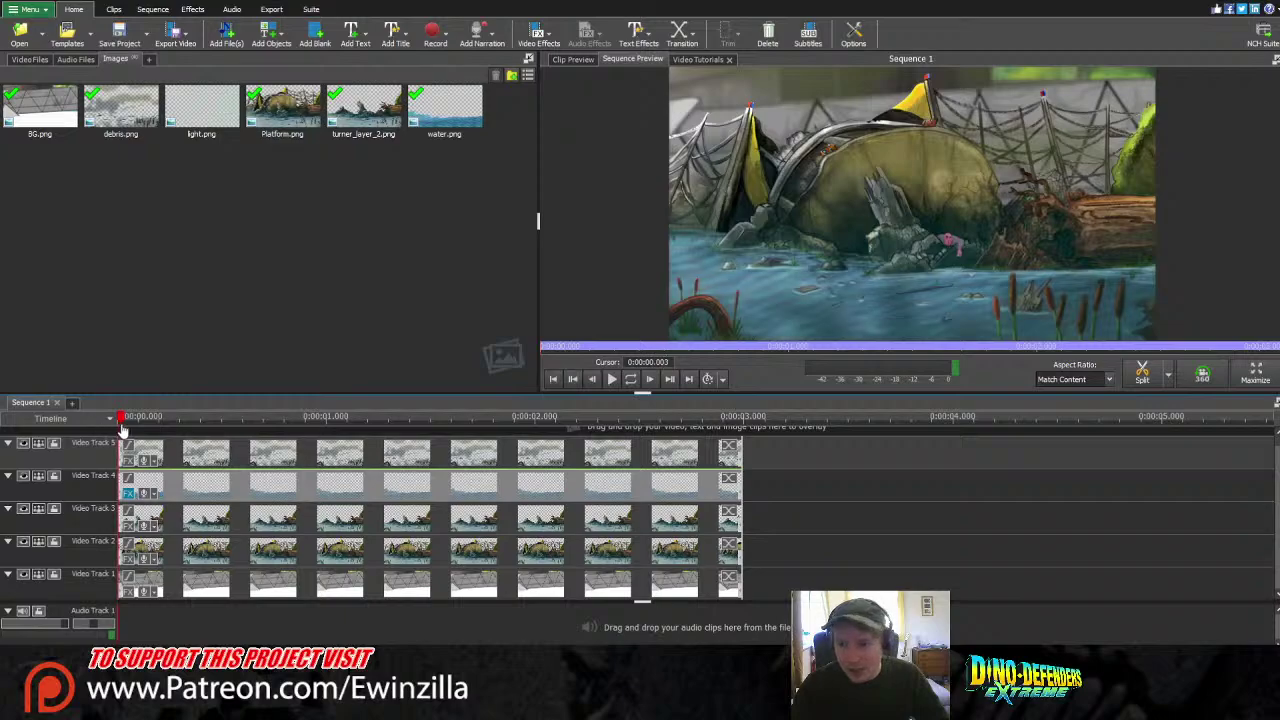
Fine-tune the water clip's transparency effect and scrub the opening of the sequence to compare it with the surrounding layers
{"action": "left_click", "coordinate": [152, 430]}
{"action": "left_click_drag", "start_coordinate": [152, 430], "coordinate": [145, 384]}
{"action": "left_click", "coordinate": [132, 490]}
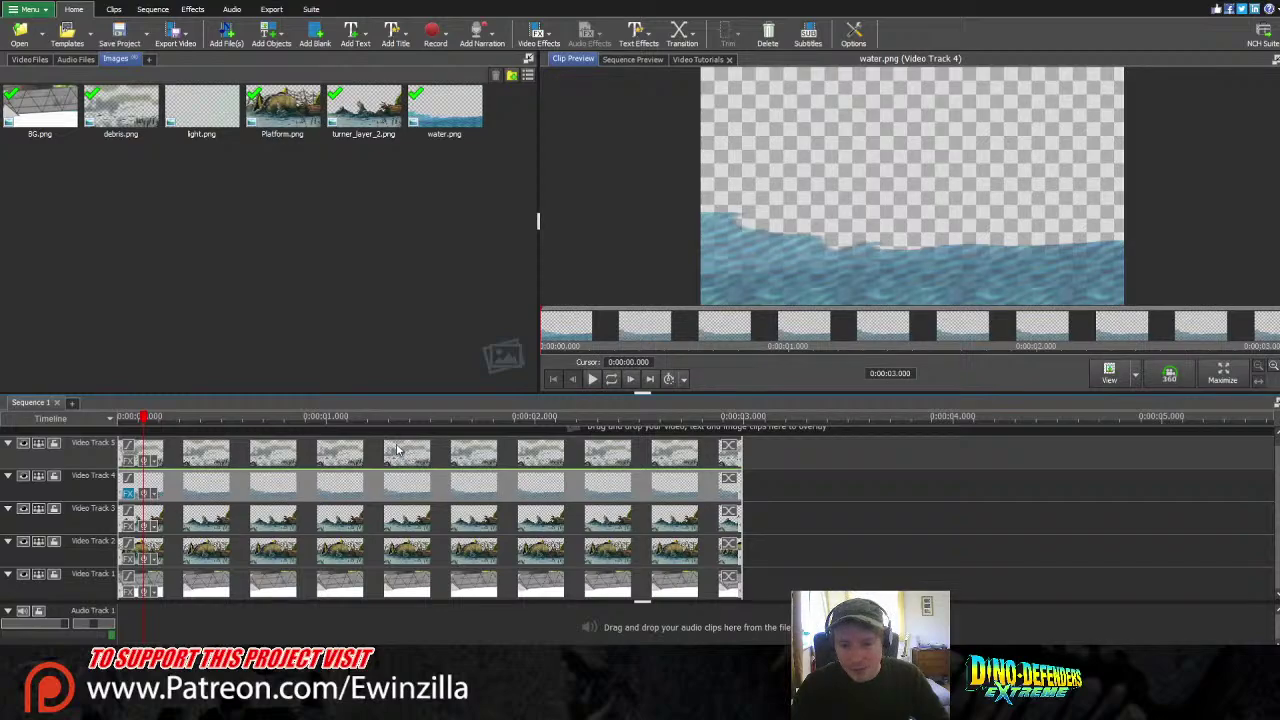
{"action": "left_click", "coordinate": [420, 500]}
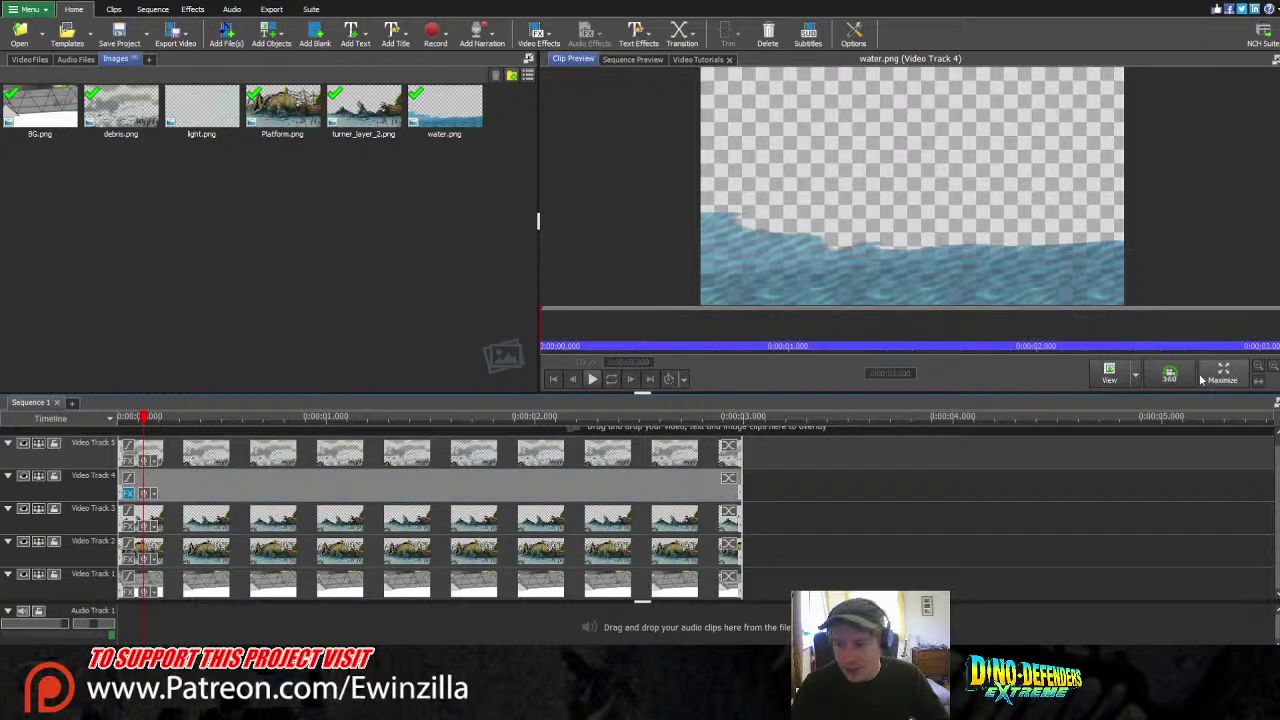
{"action": "left_click_drag", "start_coordinate": [116, 428], "coordinate": [144, 428]}
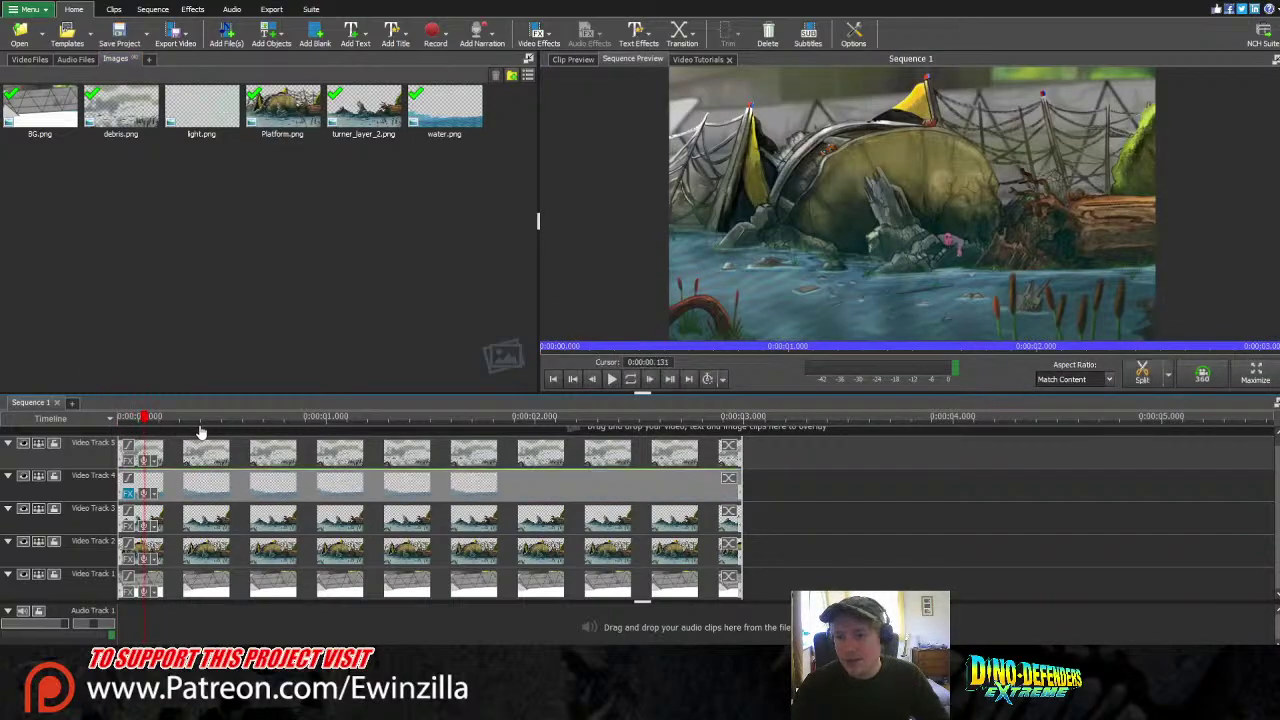
{"action": "left_click_drag", "start_coordinate": [222, 422], "coordinate": [155, 424]}
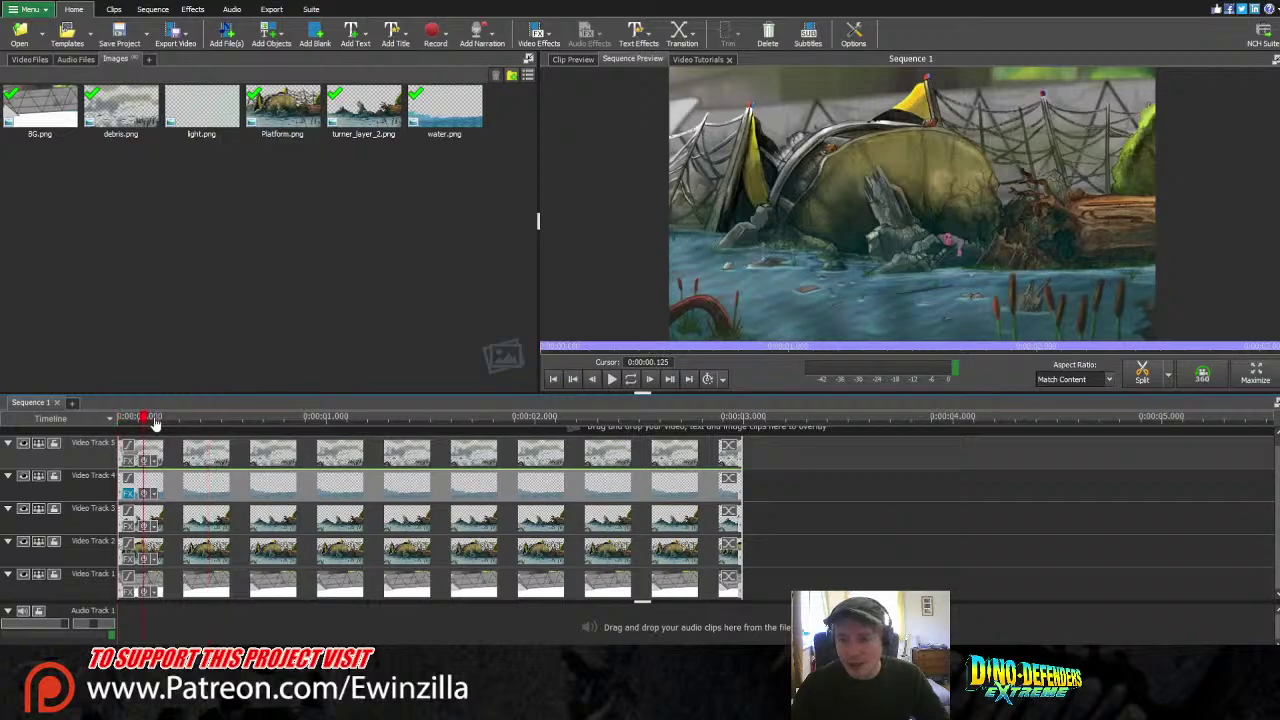
{"action": "left_click", "coordinate": [256, 422]}
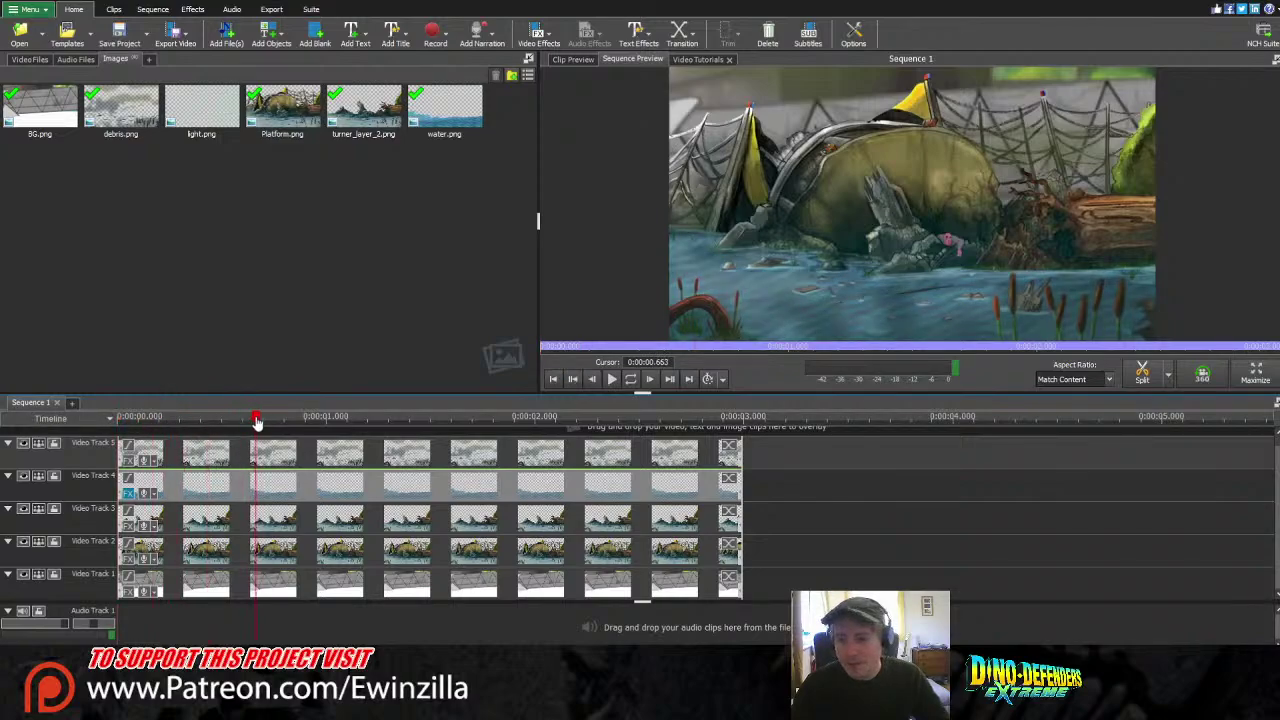
{"action": "left_click_drag", "start_coordinate": [257, 422], "coordinate": [3, 410]}
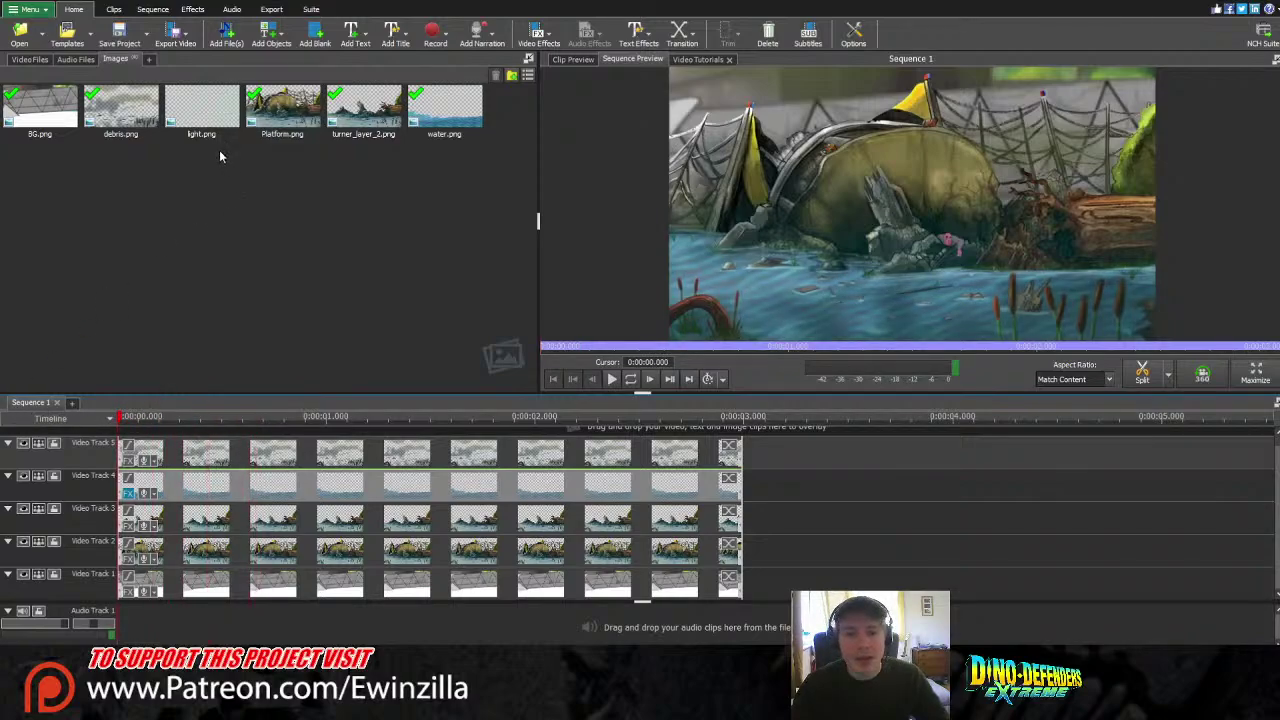
Add light.png on a new overlay track above the debris layer and export the sequence as Turner_alone_1.mp4
{"action": "left_click", "coordinate": [203, 112]}
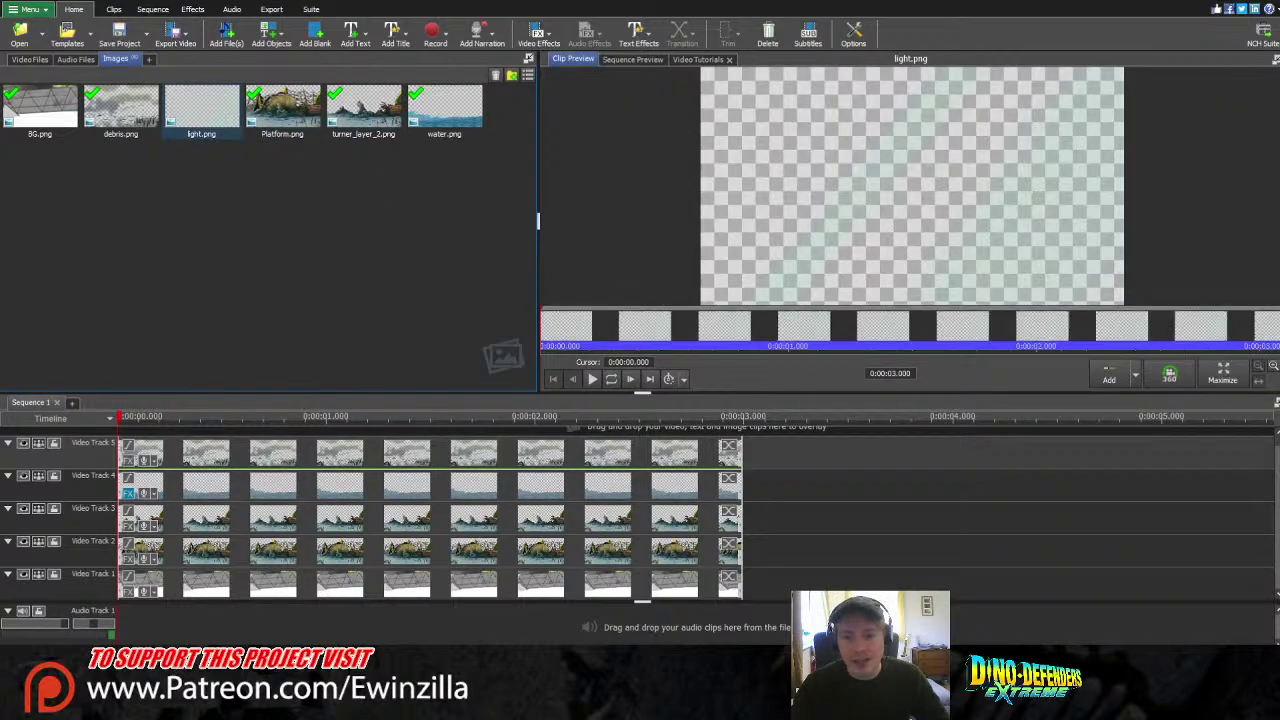
{"action": "left_click_drag", "start_coordinate": [203, 112], "coordinate": [228, 442]}
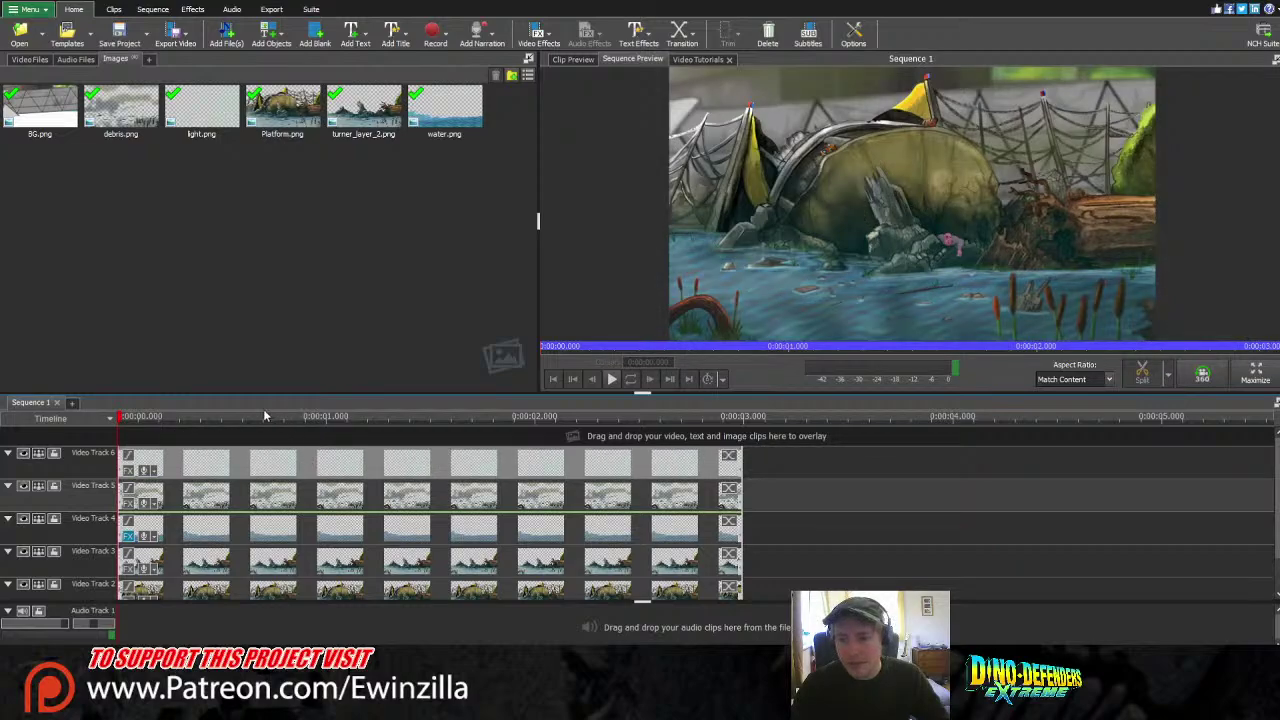
{"action": "left_click", "coordinate": [195, 417]}
{"action": "left_click_drag", "start_coordinate": [178, 422], "coordinate": [3, 398]}
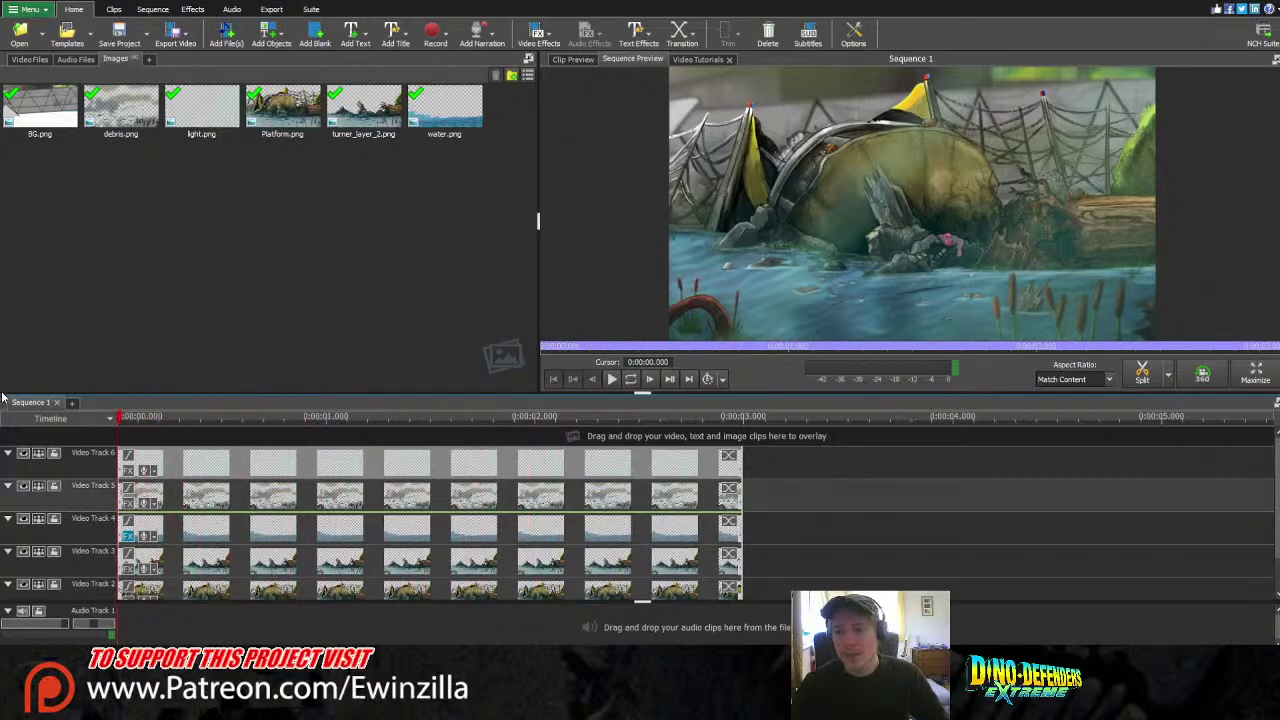
{"action": "left_click", "coordinate": [271, 9]}
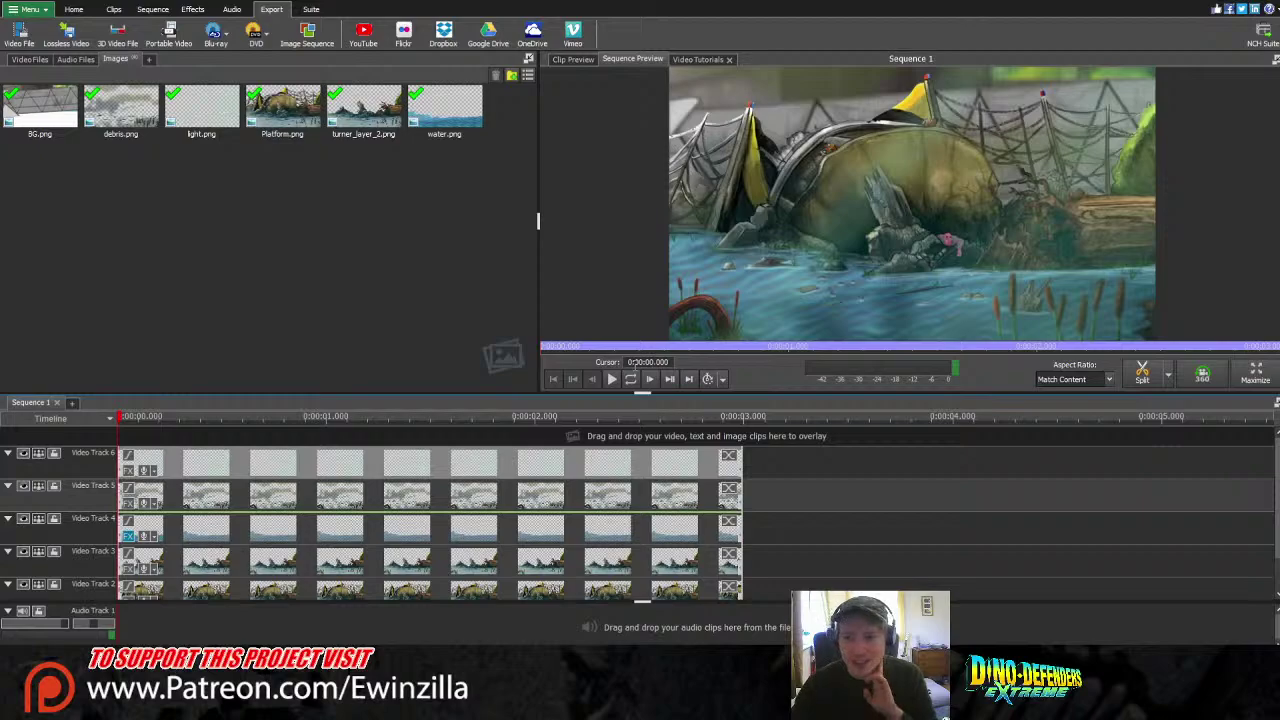
Select the image clips across all the video tracks and clear them from the timeline
{"action": "left_click", "coordinate": [463, 491], "text": "ctrl"}
{"action": "left_click", "coordinate": [463, 532], "text": "ctrl"}
{"action": "left_click", "coordinate": [463, 568], "text": "ctrl"}
{"action": "scroll", "coordinate": [463, 573], "scroll_direction": "down", "scroll_amount": 1}
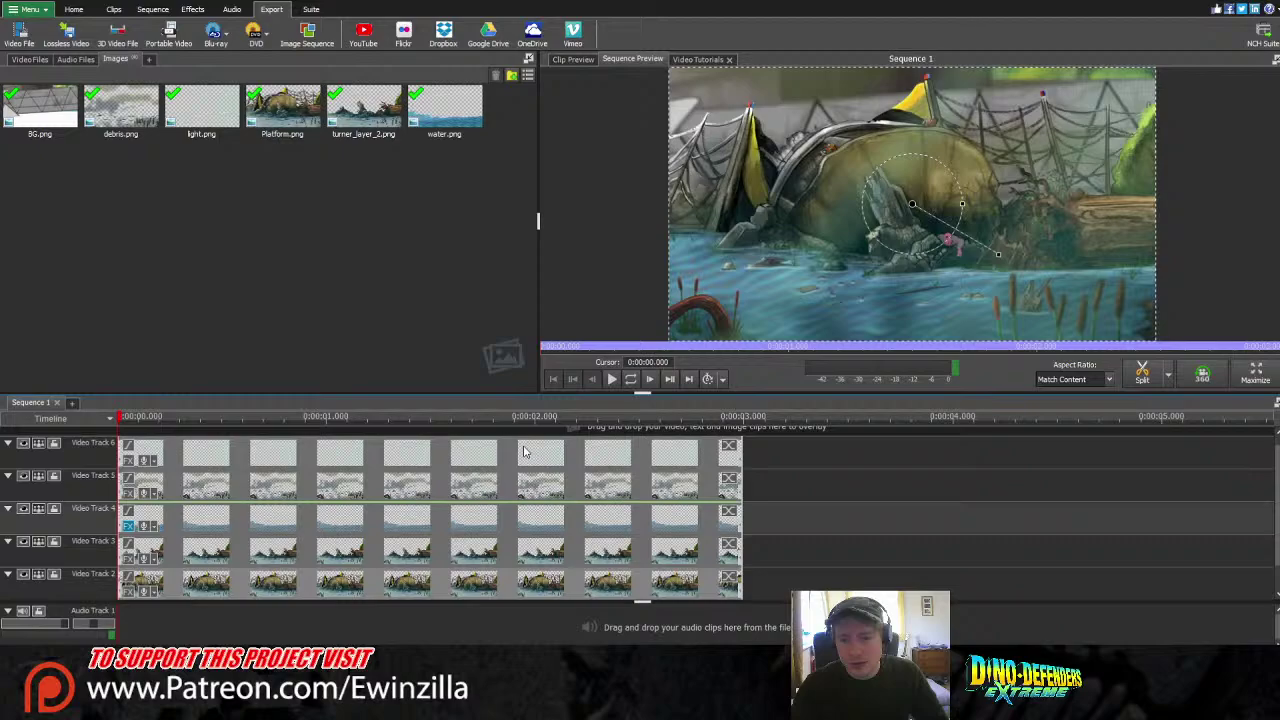
{"action": "left_click", "coordinate": [417, 484]}
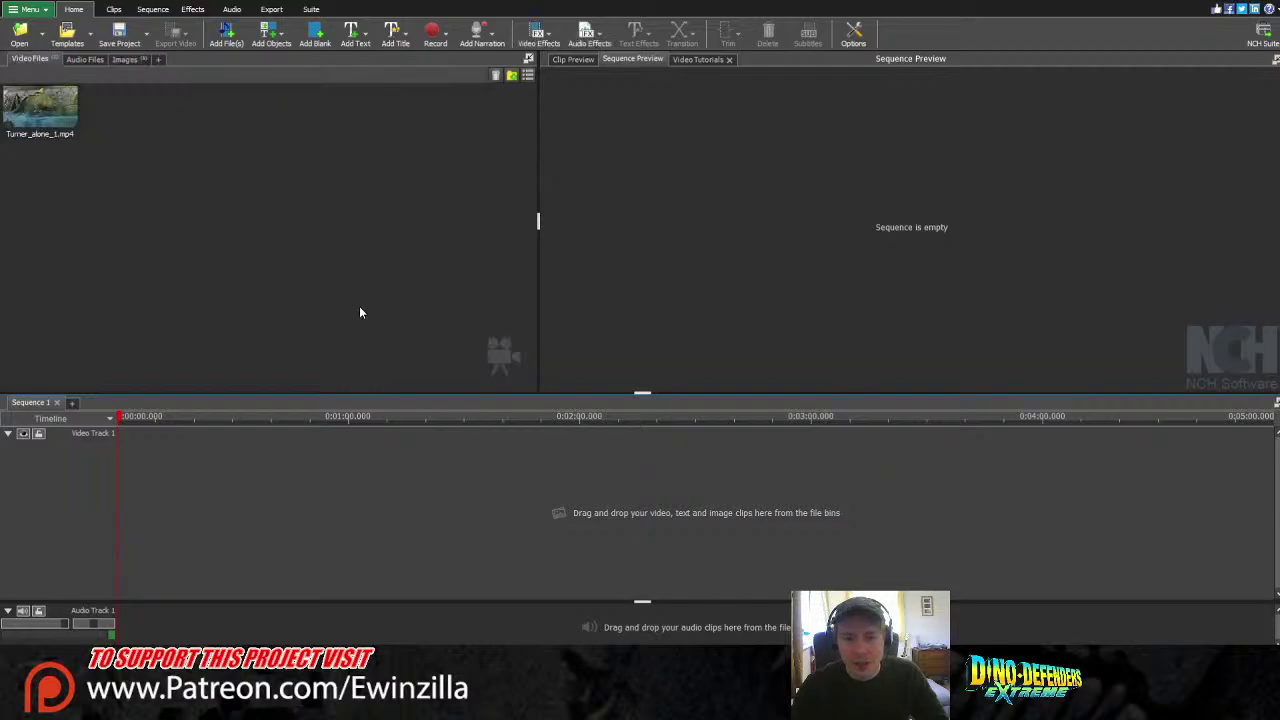
Place Turner_alone_1.mp4 on the empty timeline and scrub its opening to check the exported shot
{"action": "left_click", "coordinate": [52, 128]}
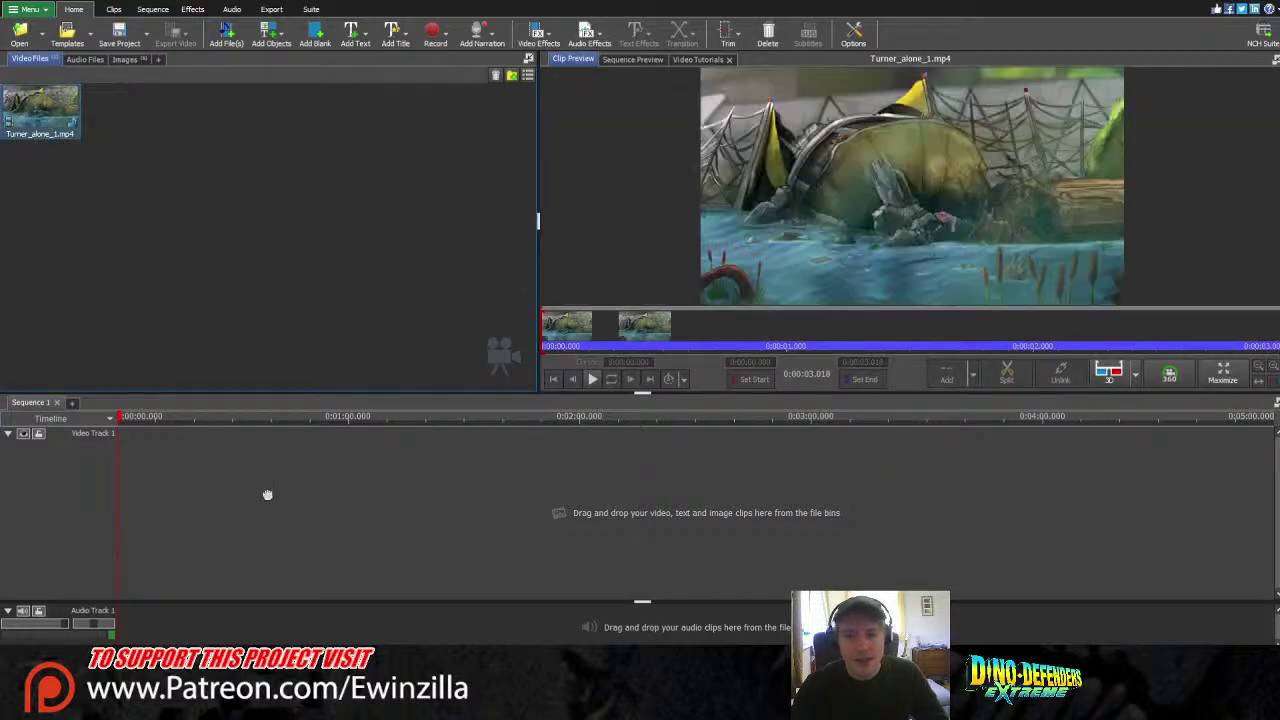
{"action": "left_click_drag", "start_coordinate": [267, 494], "coordinate": [275, 539]}
{"action": "left_click", "coordinate": [164, 418]}
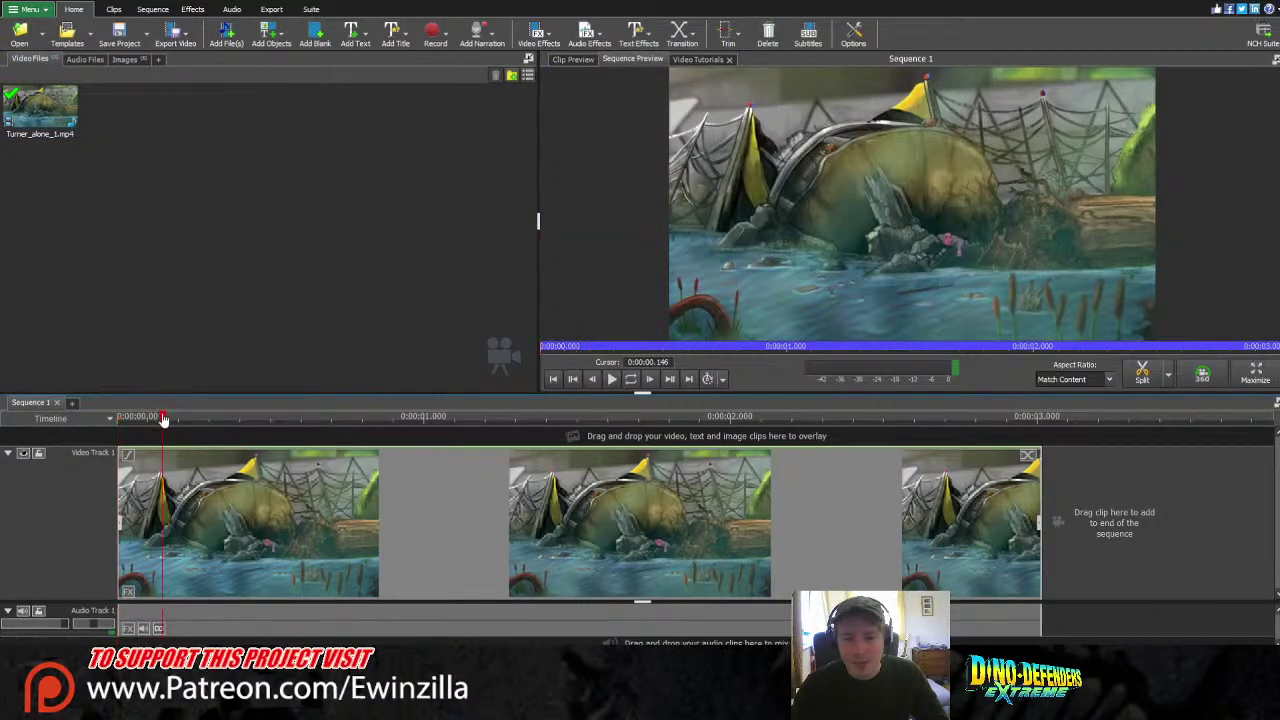
{"action": "left_click_drag", "start_coordinate": [164, 418], "coordinate": [81, 433]}
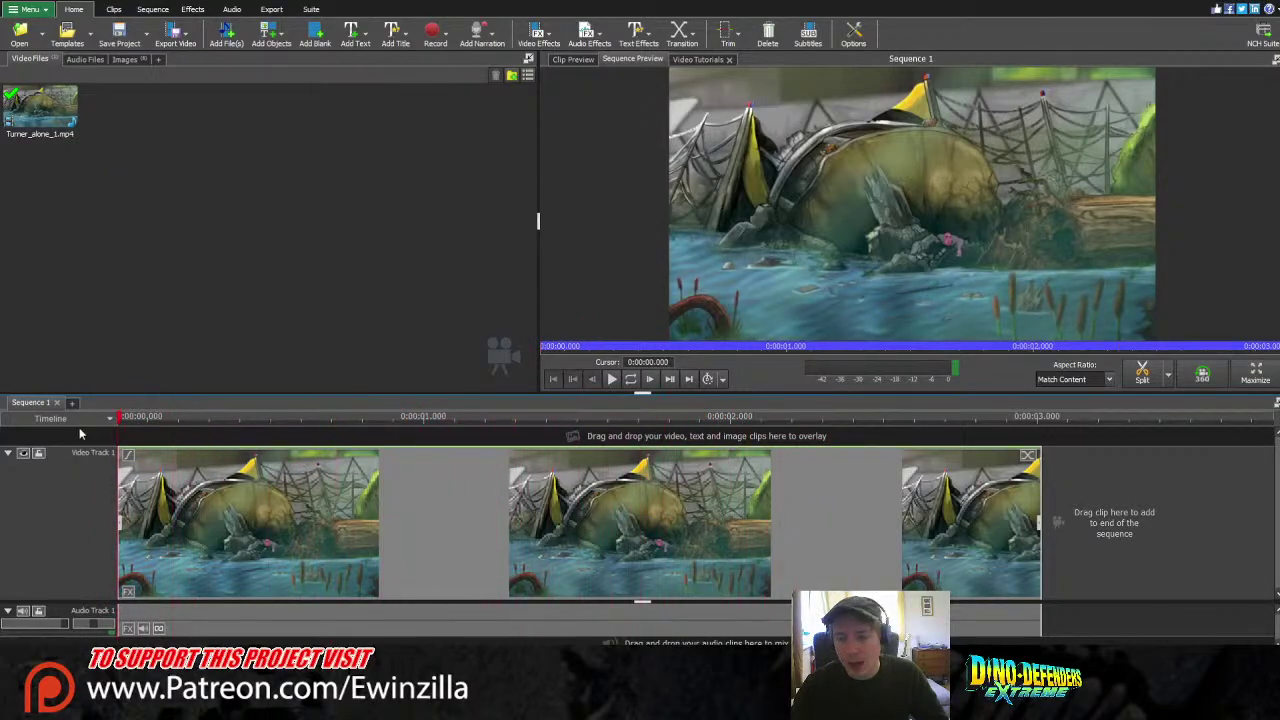
Undo the placement of the exported clip and the clearing of the timeline to bring back the layered image tracks
{"action": "key", "text": "ctrl+z"}
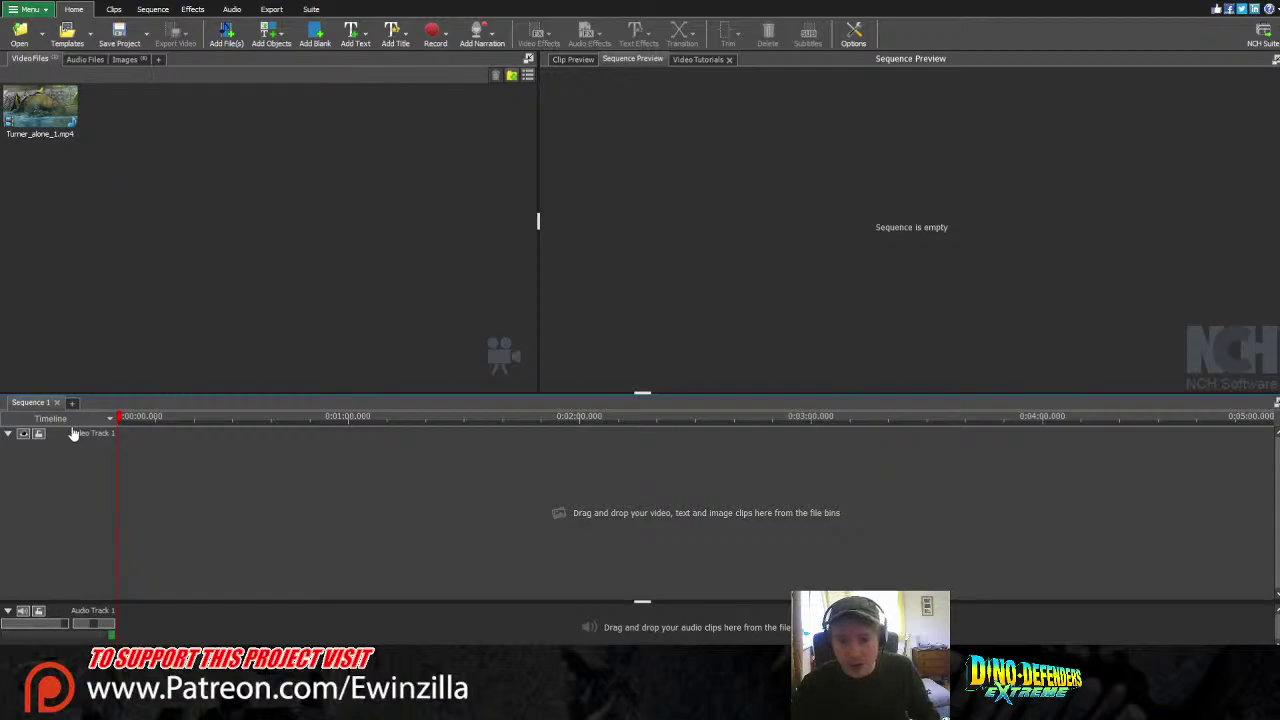
{"action": "key", "text": "ctrl+z"}
{"action": "key", "text": "ctrl+z"}
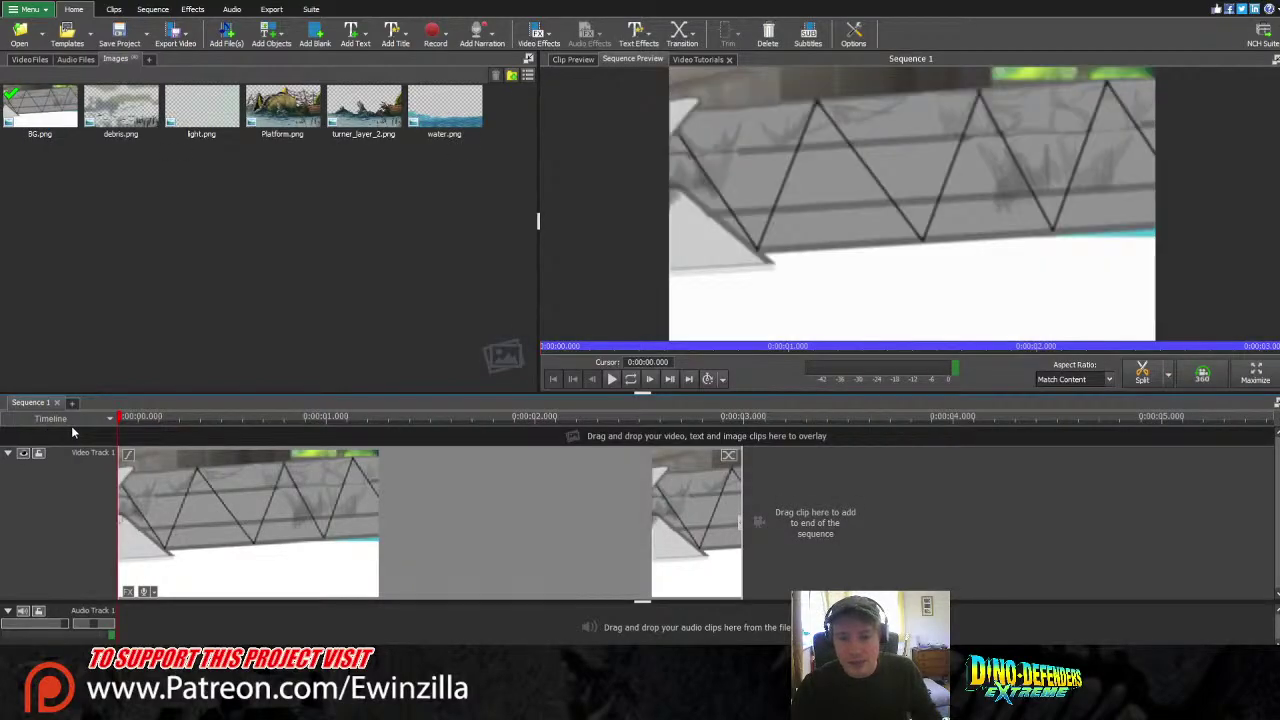
{"action": "key", "text": "ctrl+z"}
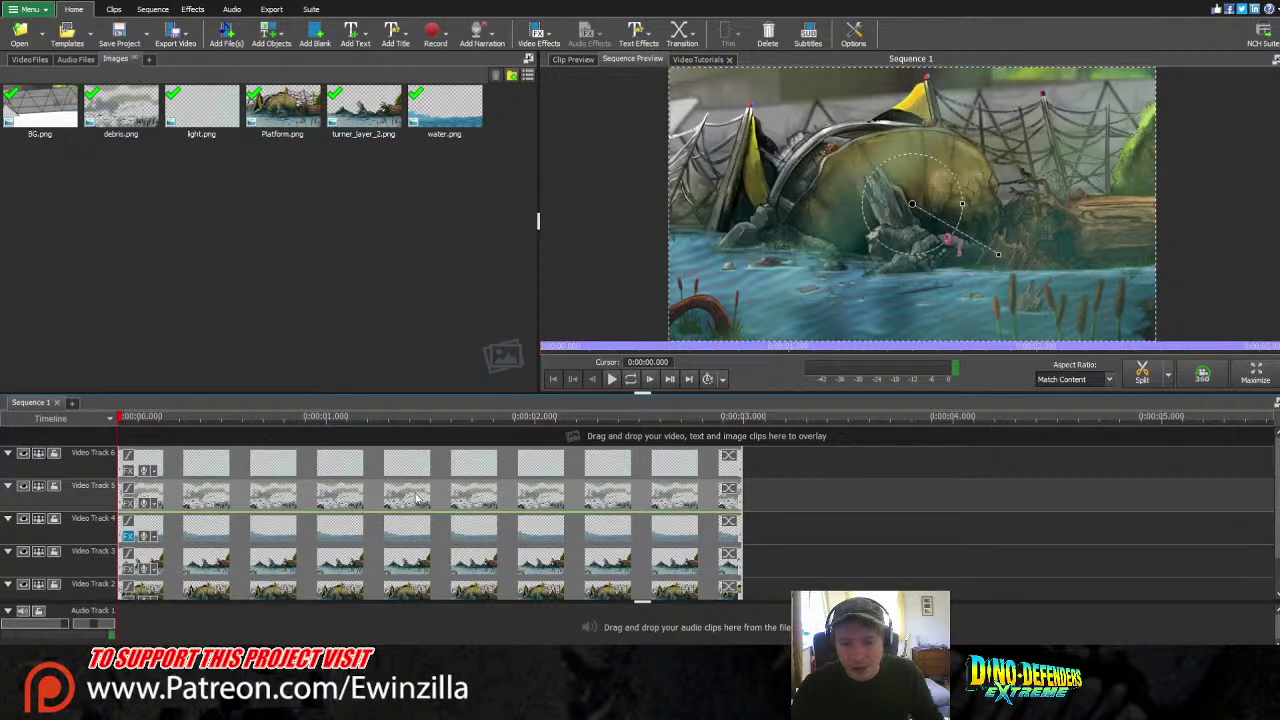
Move the clips on Video Tracks 2 to 6 up one track and import Smoke_01.mov, Smoke_02.mov and Smoke_03.mov
{"action": "left_click", "coordinate": [420, 572]}
{"action": "scroll", "coordinate": [420, 577], "scroll_direction": "down", "scroll_amount": 2}
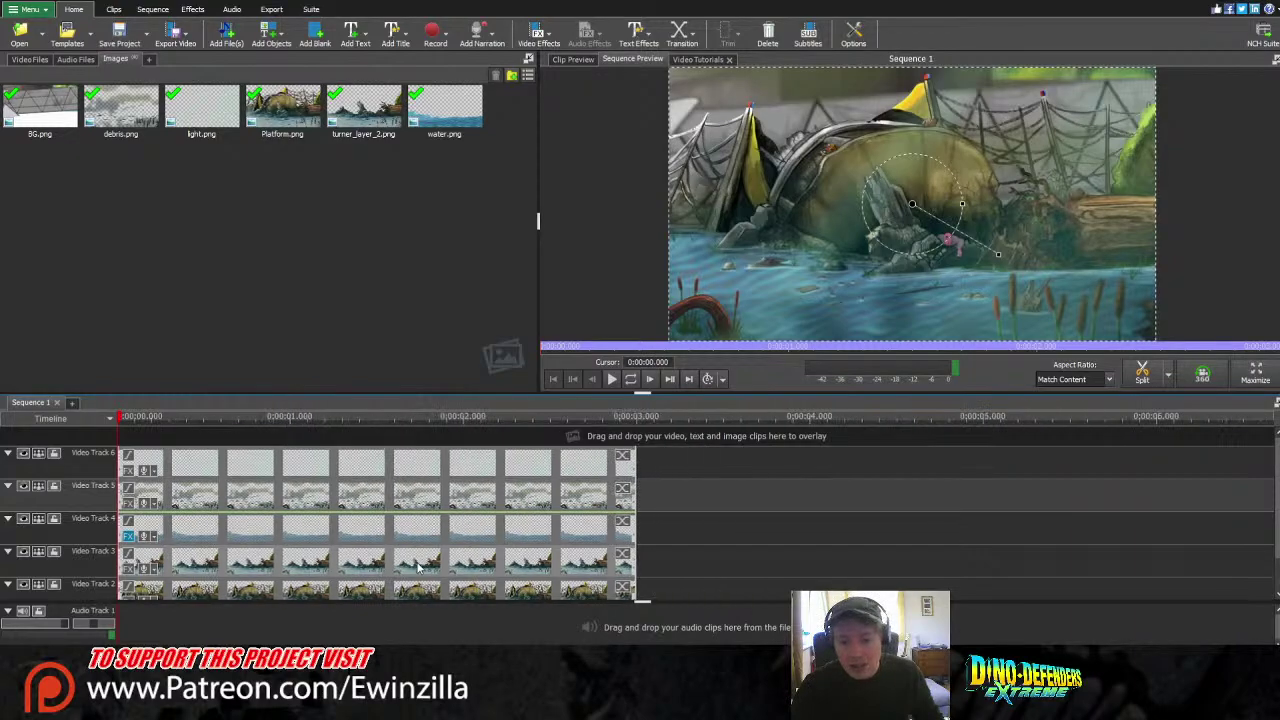
{"action": "scroll", "coordinate": [410, 570], "scroll_direction": "down", "scroll_amount": 1}
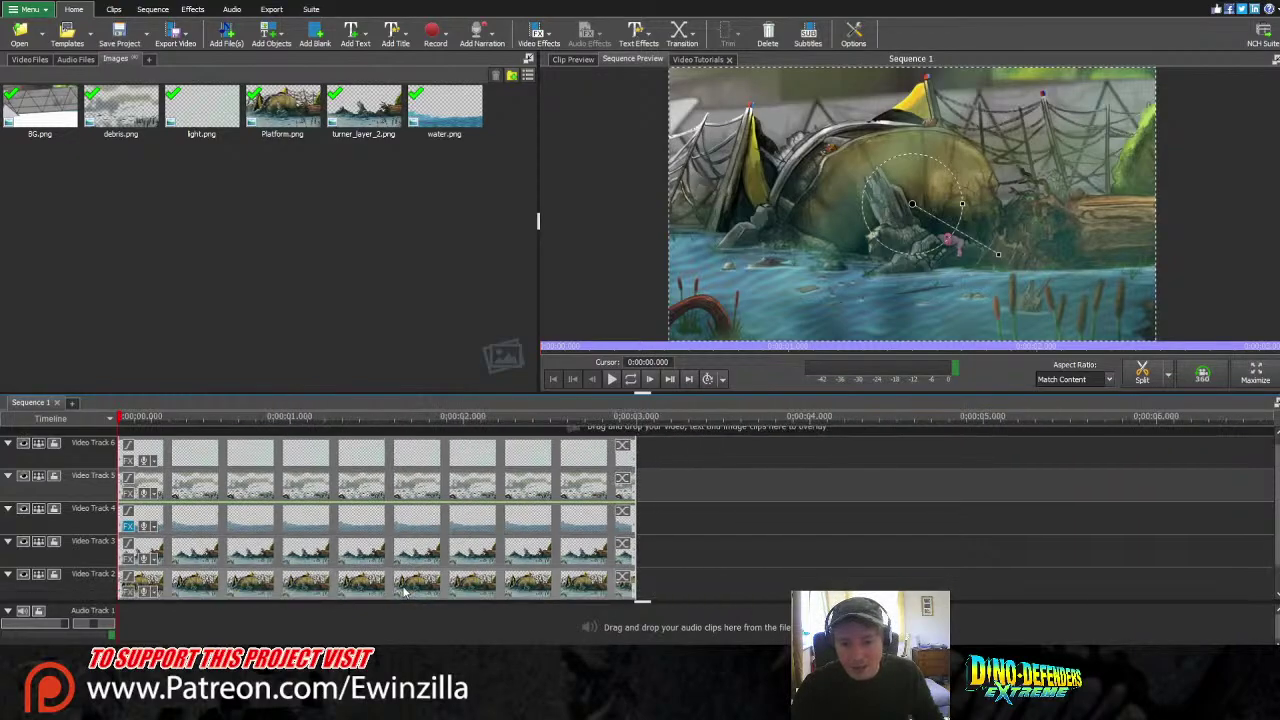
{"action": "left_click", "coordinate": [671, 554]}
{"action": "left_click", "coordinate": [547, 525], "text": "ctrl"}
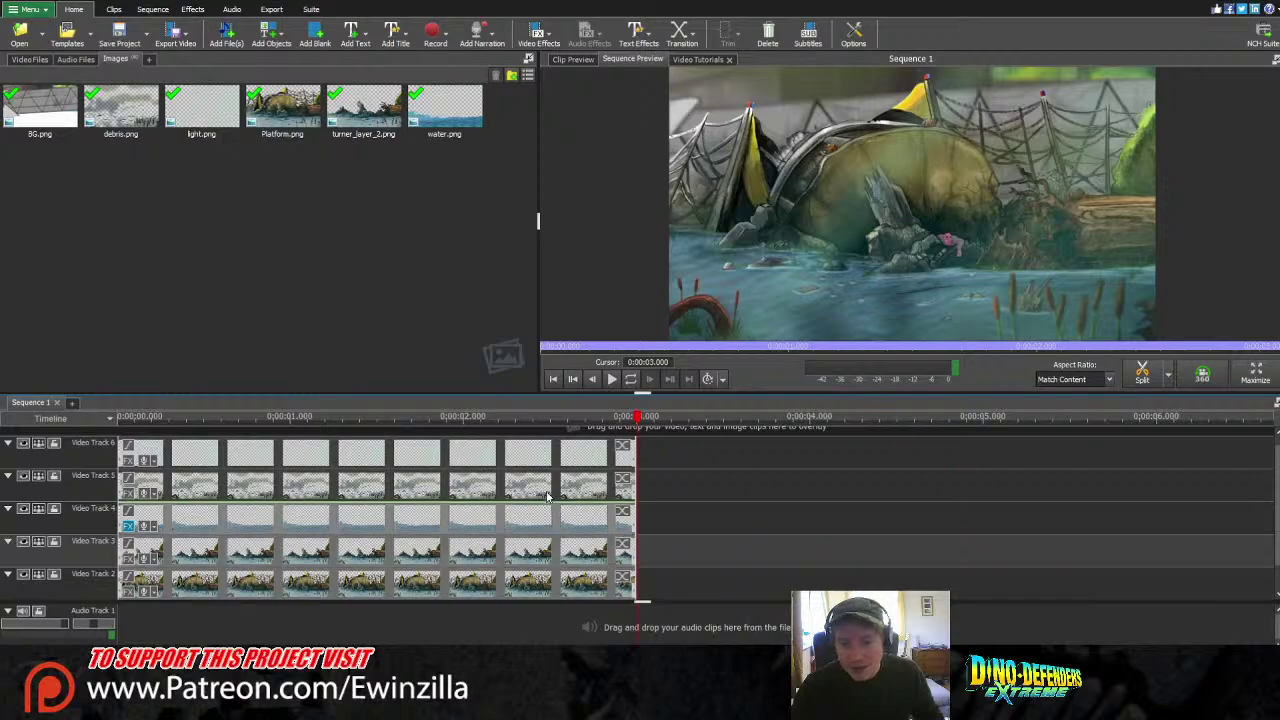
{"action": "left_click", "coordinate": [546, 491], "text": "ctrl"}
{"action": "left_click", "coordinate": [543, 463], "text": "ctrl"}
{"action": "left_click_drag", "start_coordinate": [543, 462], "coordinate": [547, 432]}
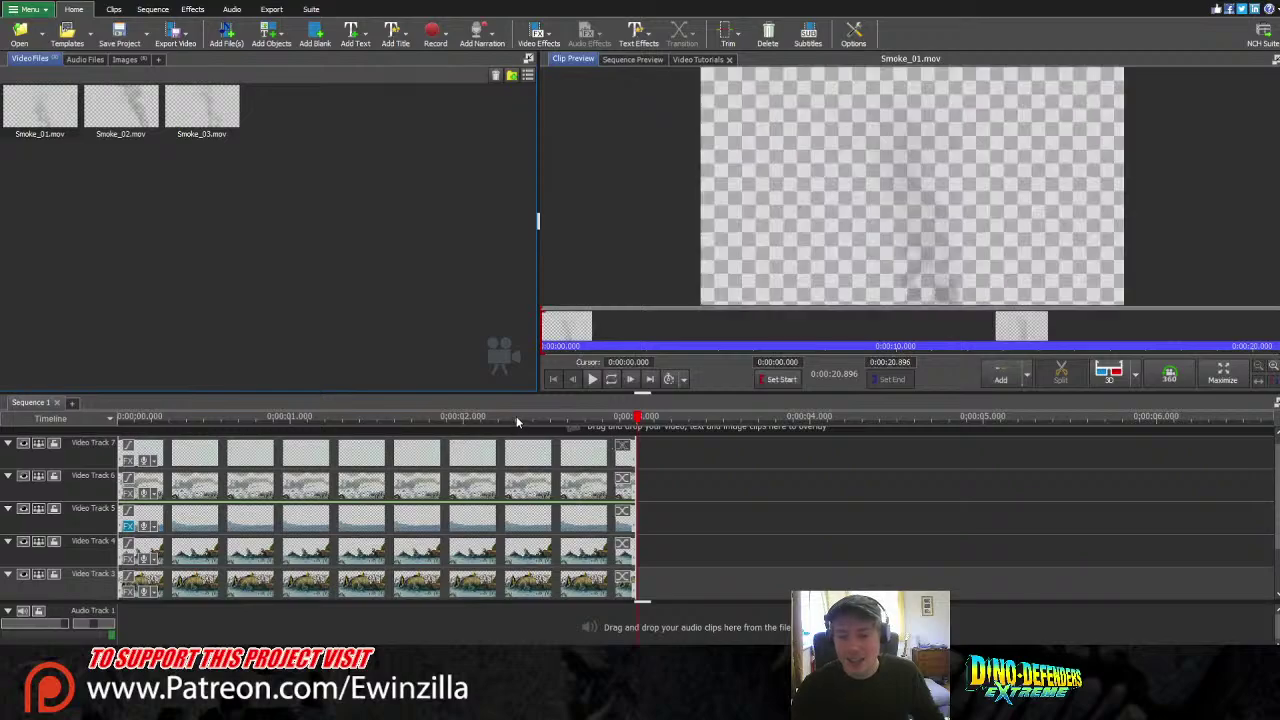
Extend the selected image clips on all video tracks so they end together at 10 seconds
{"action": "left_click", "coordinate": [516, 419]}
{"action": "left_click", "coordinate": [589, 447]}
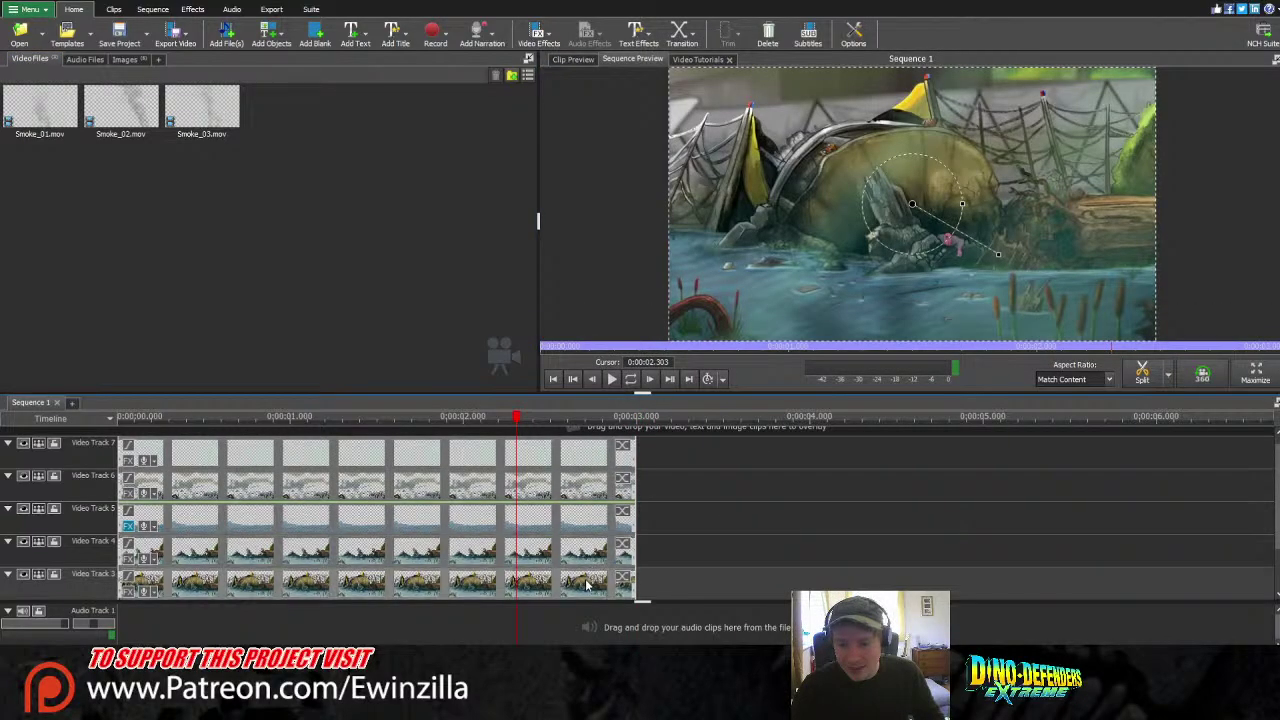
{"action": "left_click_drag", "start_coordinate": [1277, 513], "coordinate": [1277, 556]}
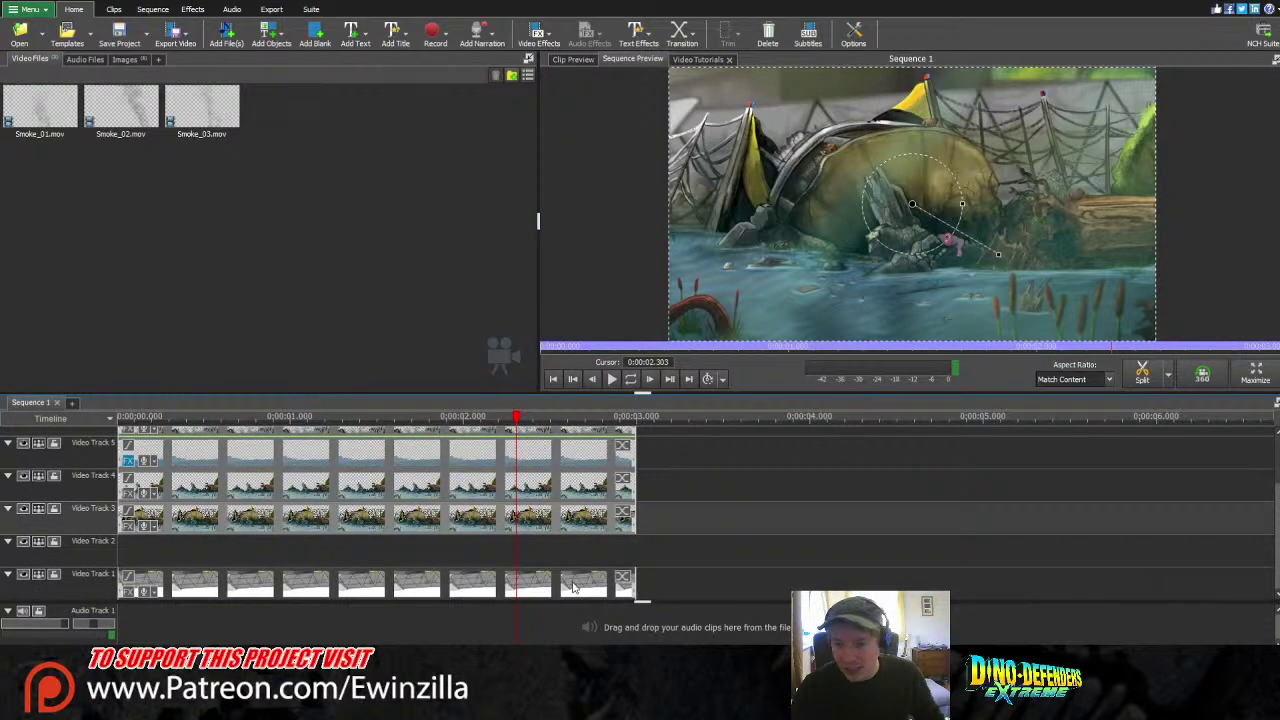
{"action": "left_click_drag", "start_coordinate": [636, 581], "coordinate": [1265, 573]}
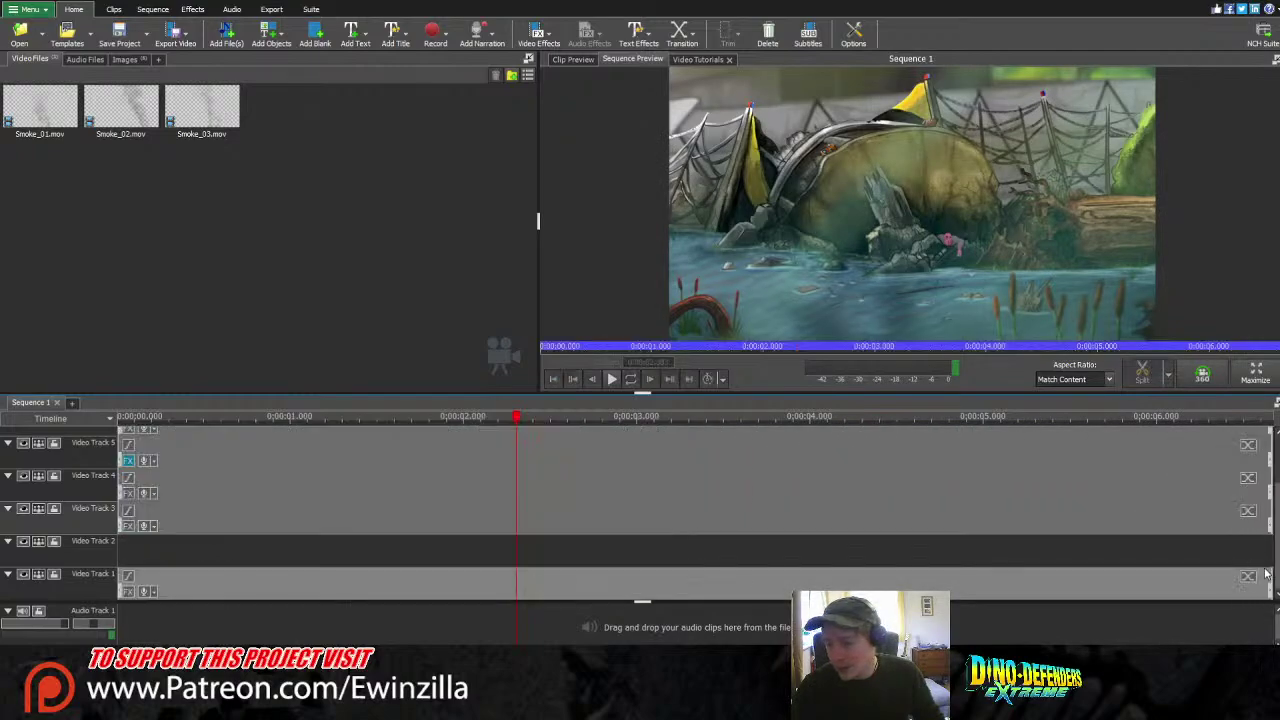
{"action": "left_click", "coordinate": [1080, 650]}
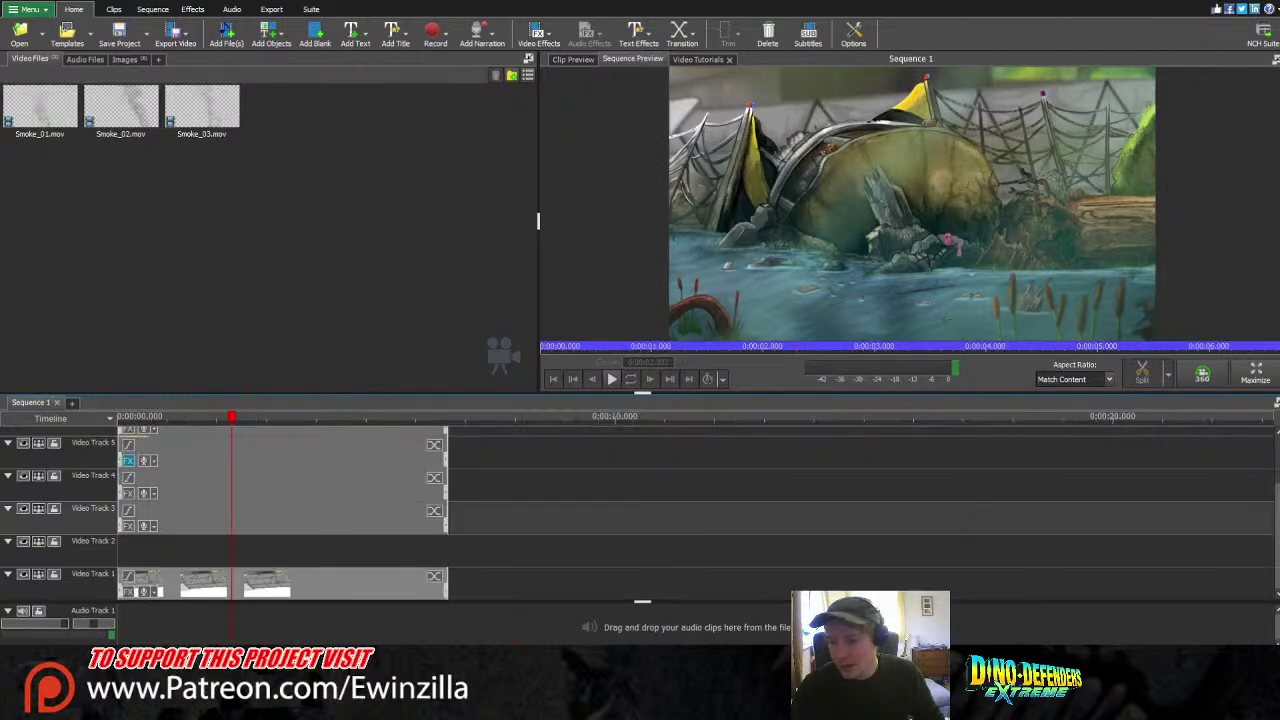
{"action": "left_click_drag", "start_coordinate": [450, 457], "coordinate": [496, 457]}
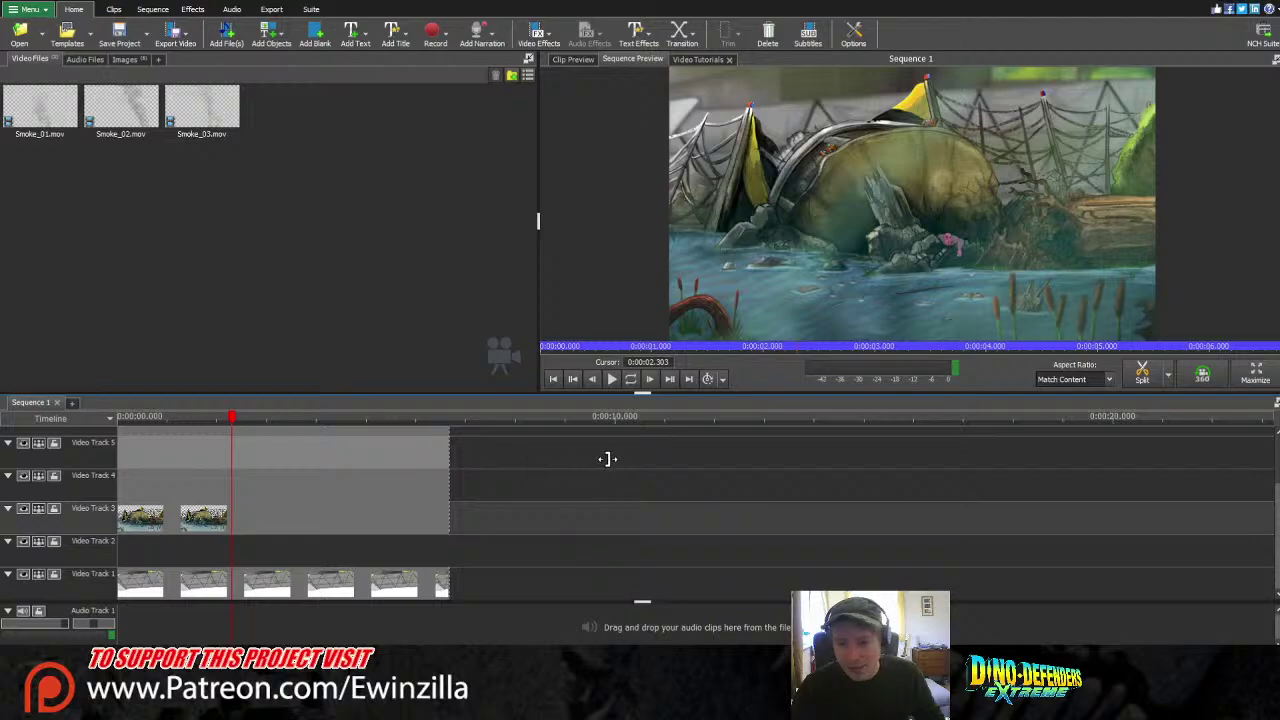
{"action": "left_click_drag", "start_coordinate": [608, 459], "coordinate": [613, 459]}
Preview Smoke_02.mov and Smoke_03.mov to compare their smoke movement
{"action": "left_click", "coordinate": [137, 142]}
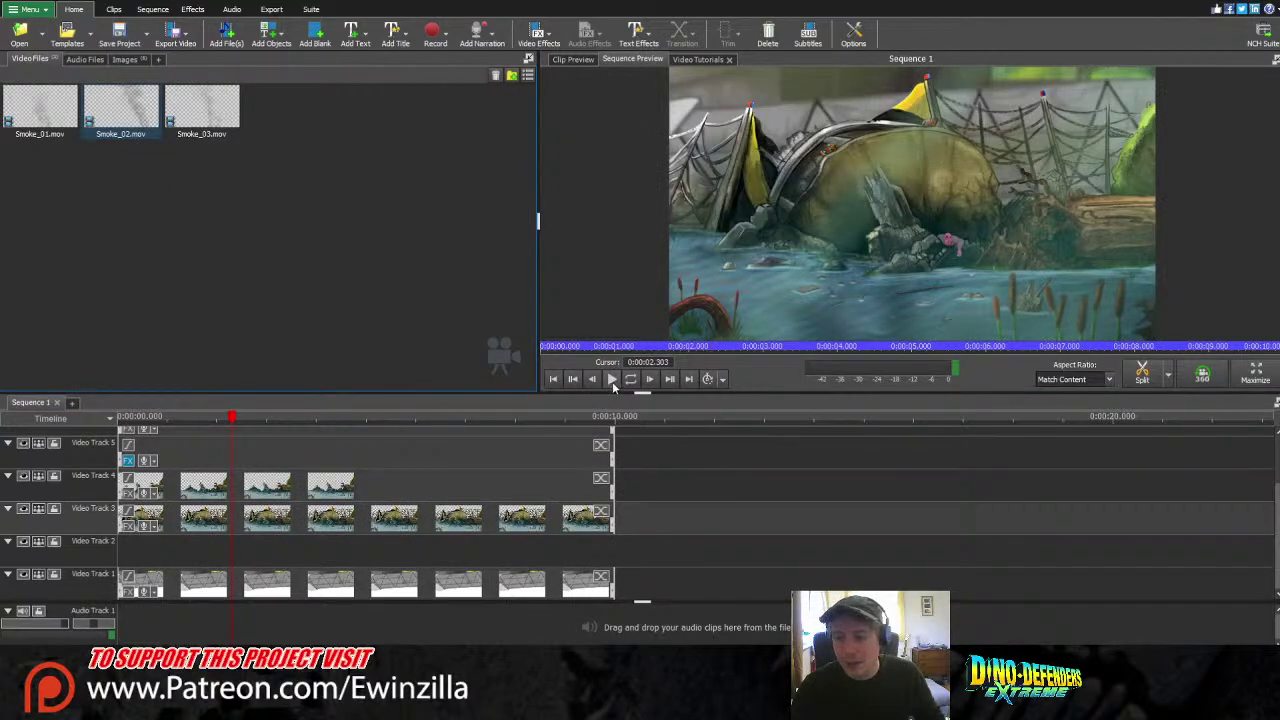
{"action": "left_click", "coordinate": [612, 380]}
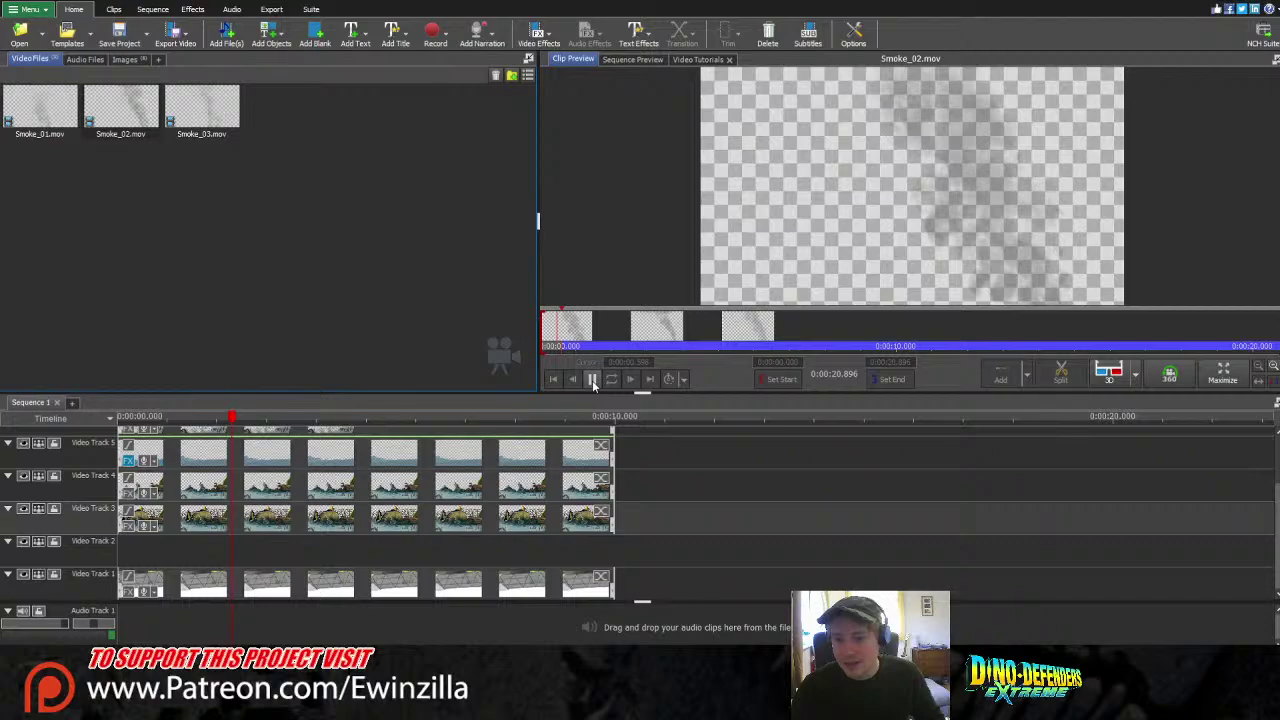
{"action": "left_click", "coordinate": [593, 380]}
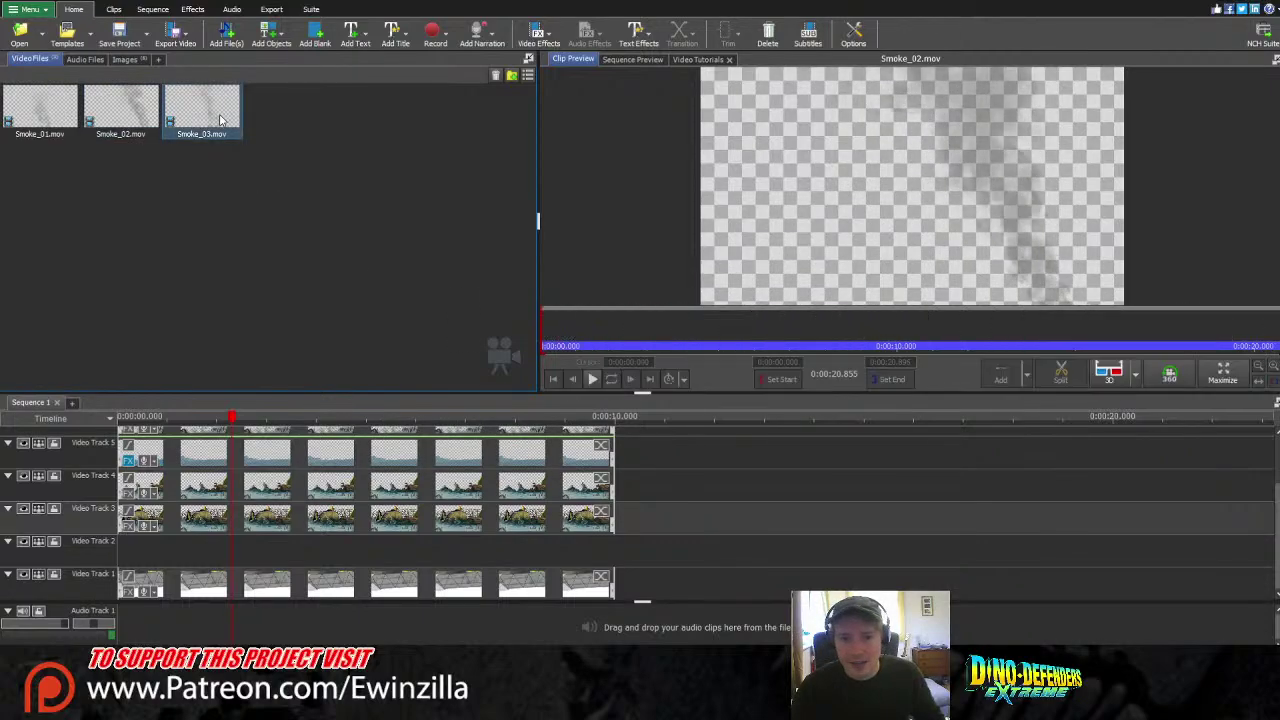
{"action": "left_click", "coordinate": [220, 120]}
{"action": "left_click", "coordinate": [593, 380]}
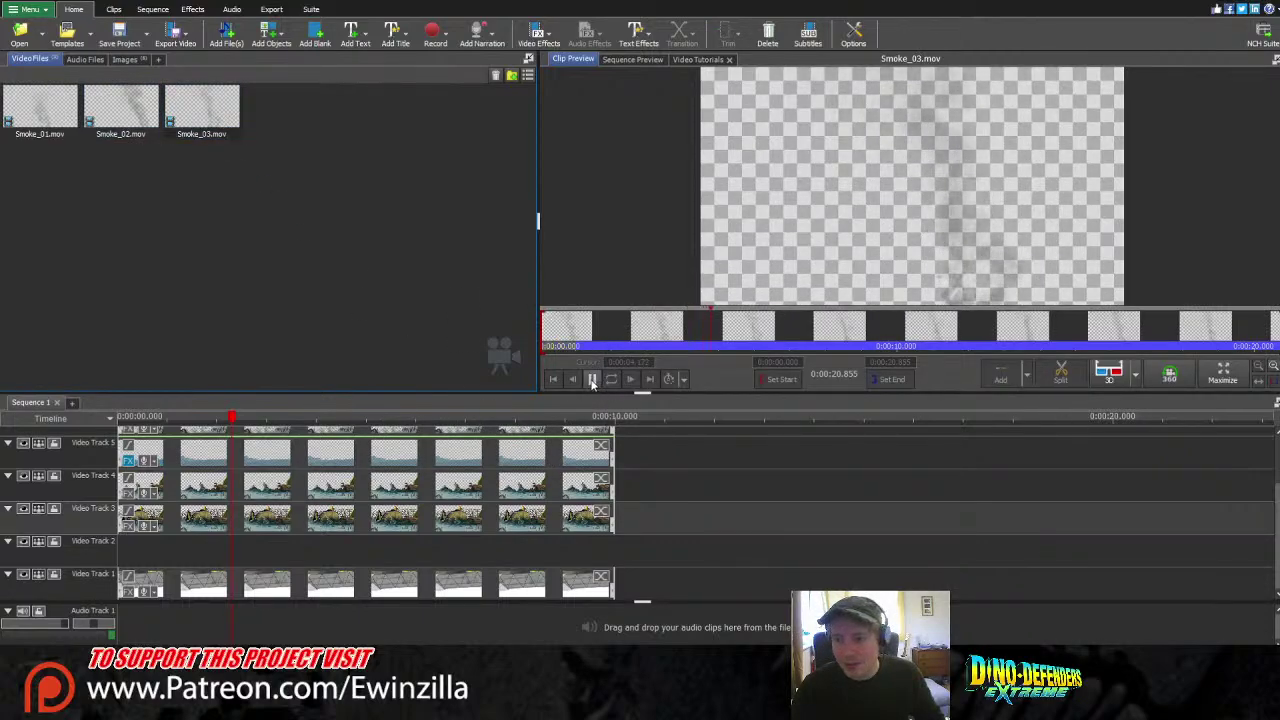
{"action": "left_click", "coordinate": [593, 380]}
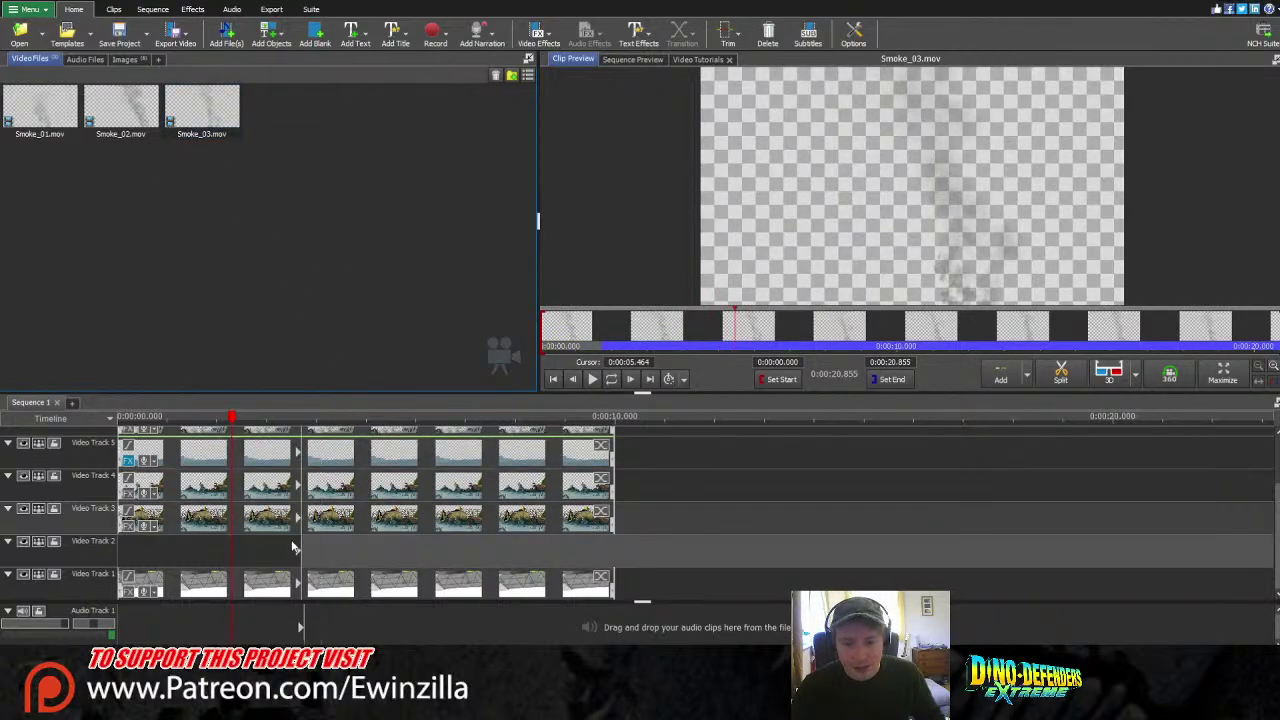
Place Smoke_03.mov at the start of Video Track 2, trim its end to the image clips, and scrub the sequence to check it
{"action": "left_click_drag", "start_coordinate": [137, 544], "coordinate": [138, 546]}
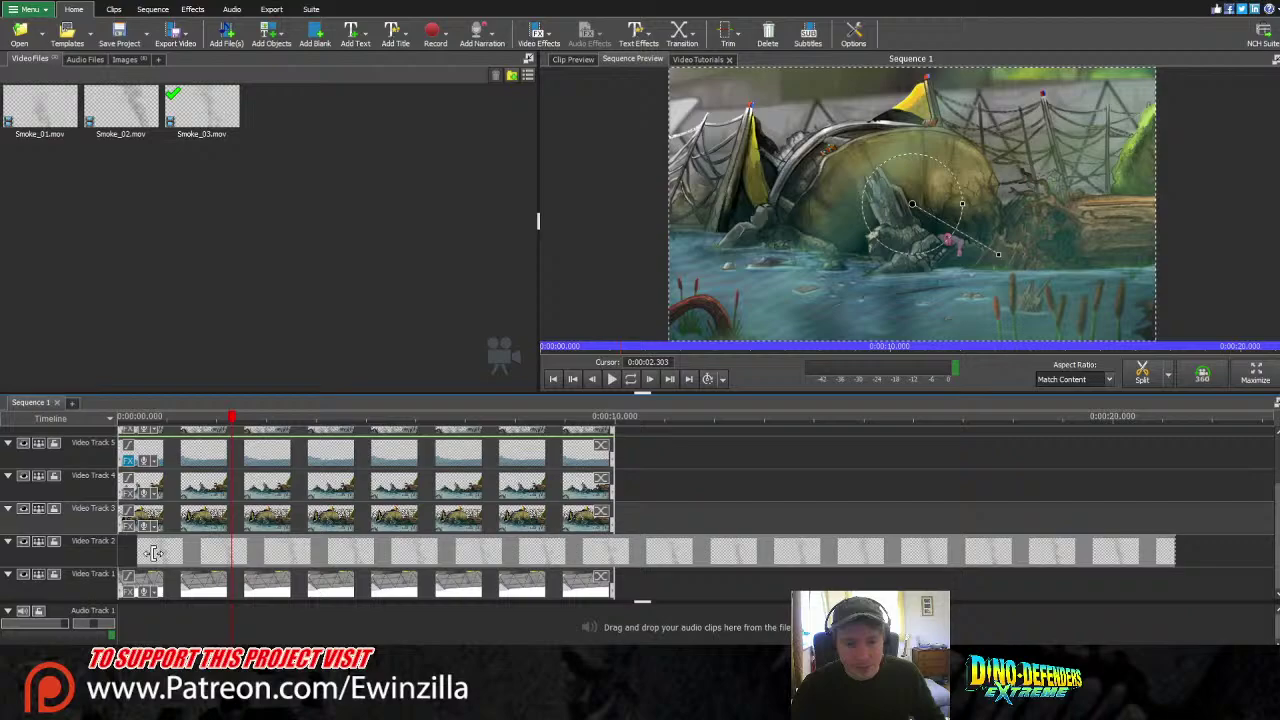
{"action": "left_click", "coordinate": [268, 558]}
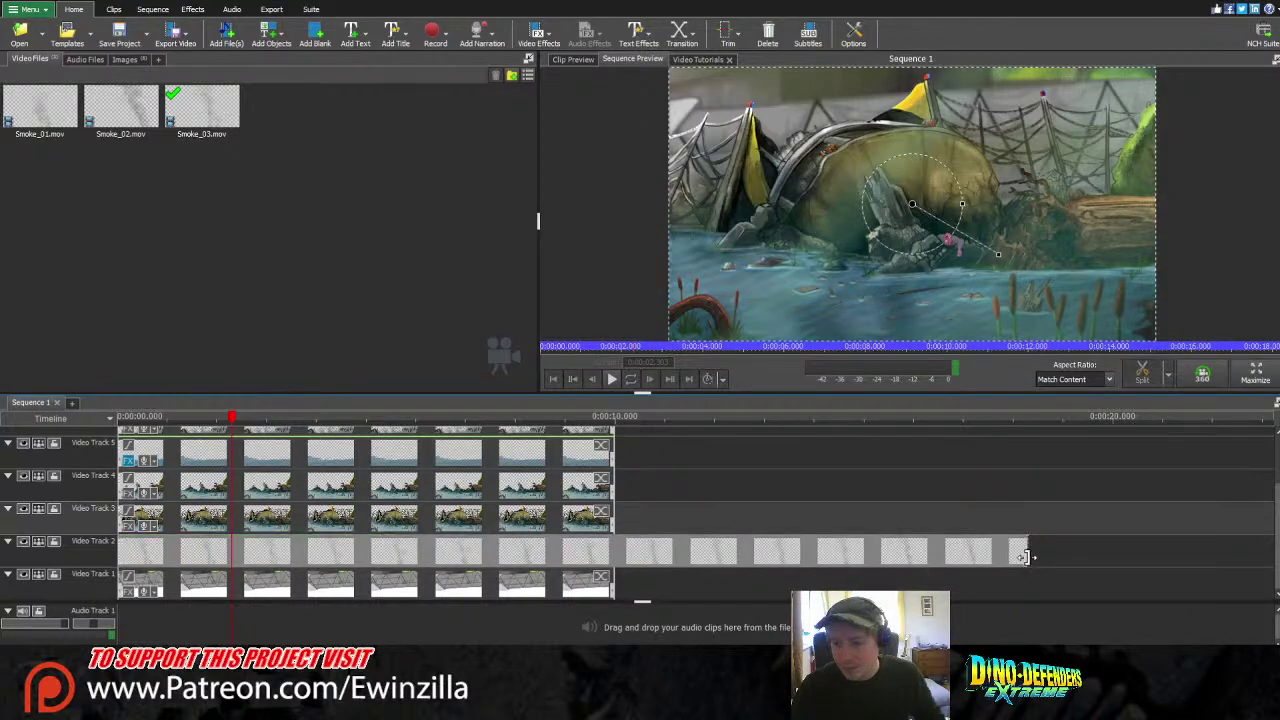
{"action": "left_click_drag", "start_coordinate": [1028, 557], "coordinate": [620, 564]}
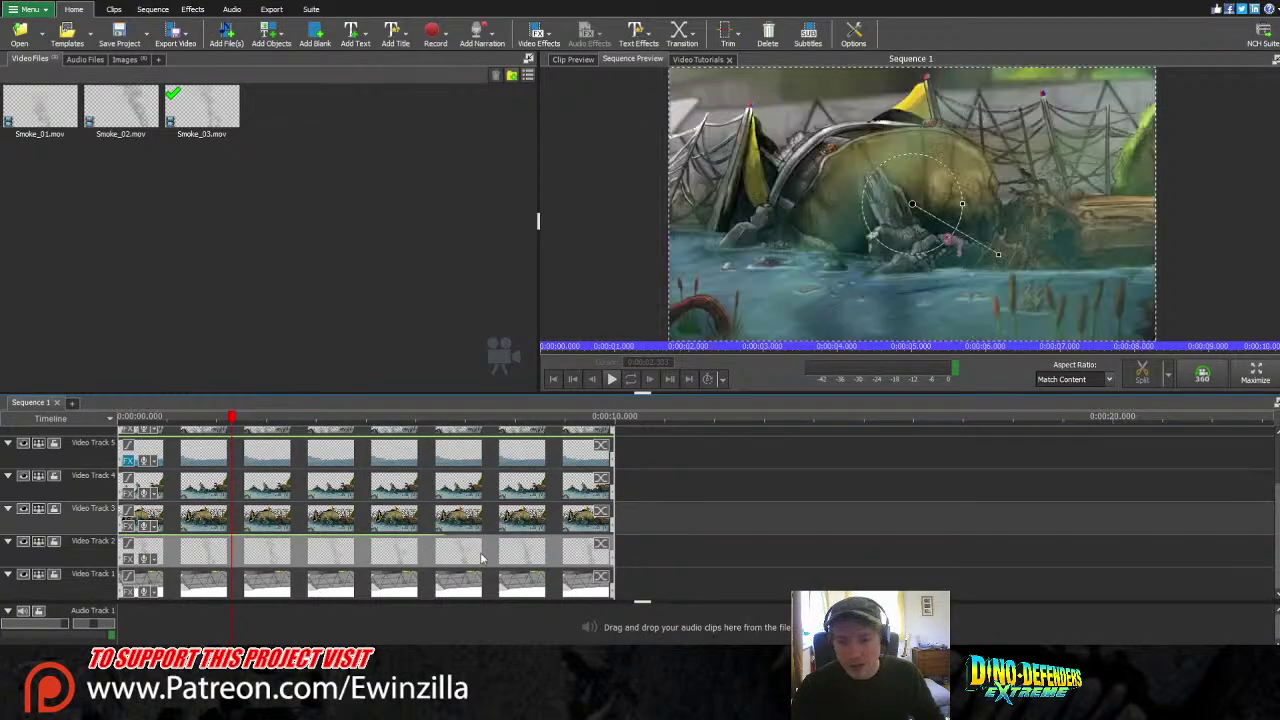
{"action": "left_click", "coordinate": [235, 424]}
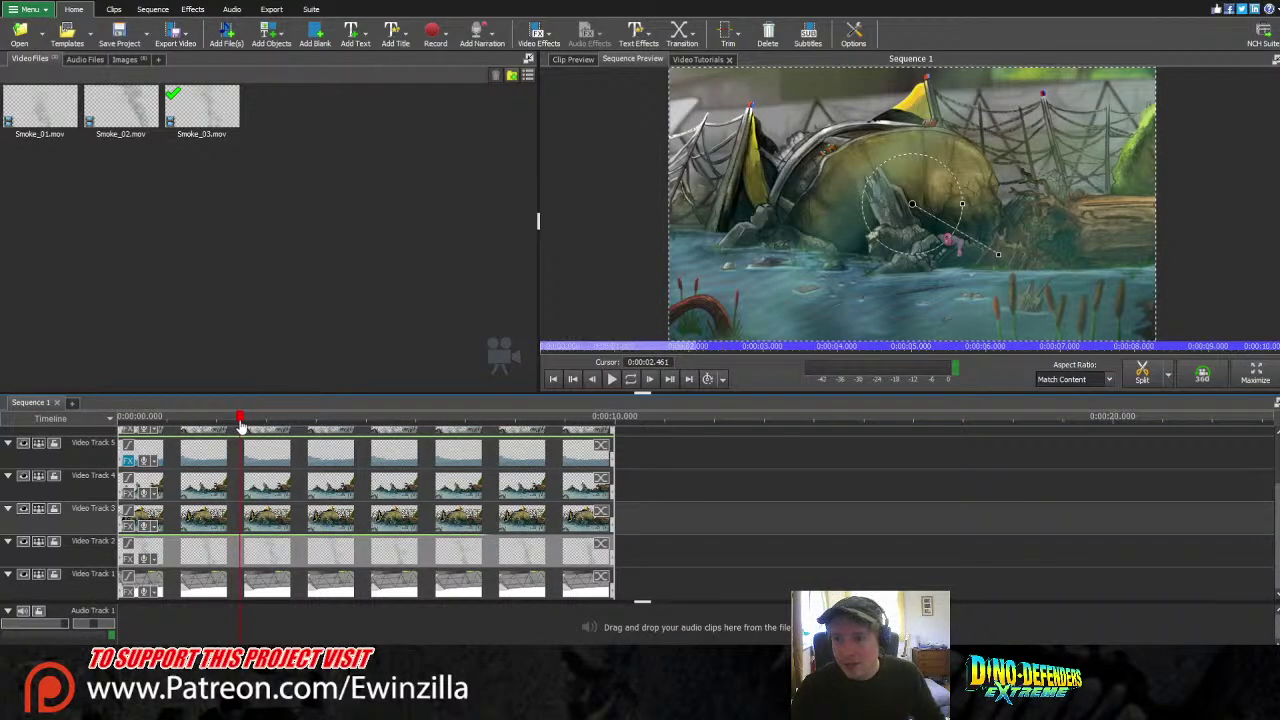
{"action": "left_click_drag", "start_coordinate": [240, 425], "coordinate": [342, 430]}
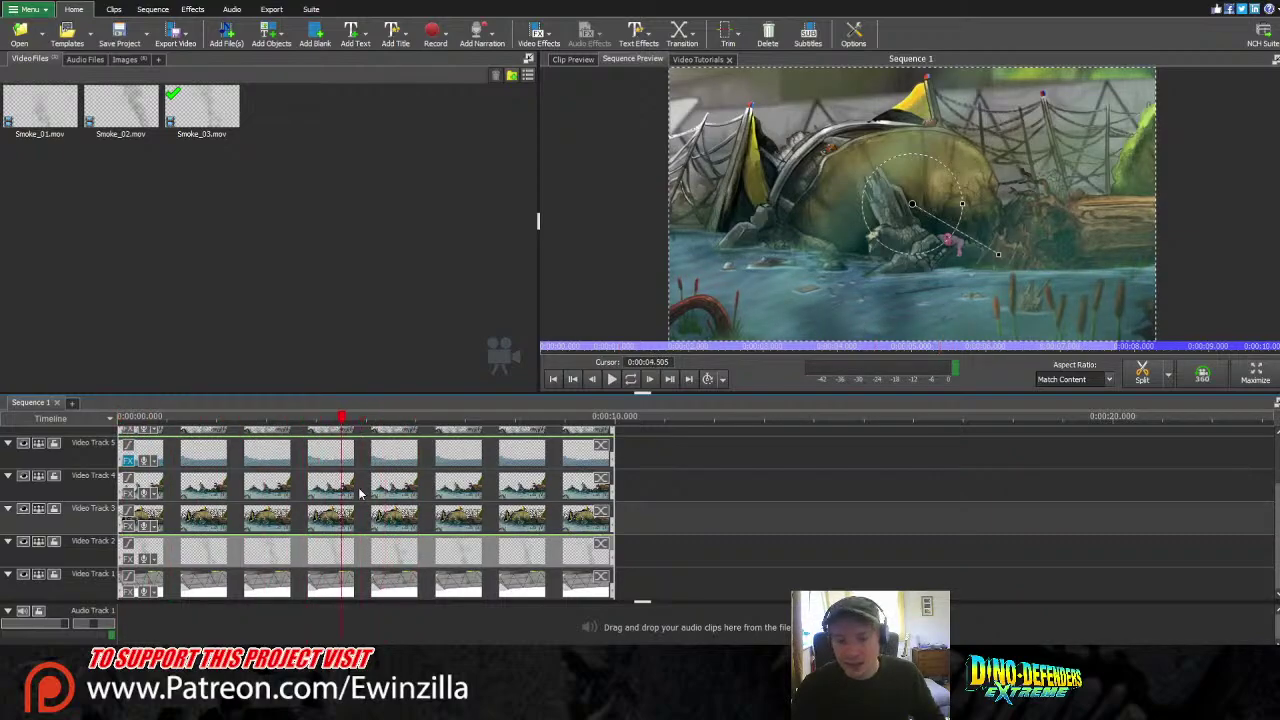
Select the image clips on Video Tracks 3 to 7 and move them up one track to leave Video Track 3 empty
{"action": "left_click", "coordinate": [378, 520]}
{"action": "scroll", "coordinate": [1146, 497], "scroll_direction": "up", "scroll_amount": 1}
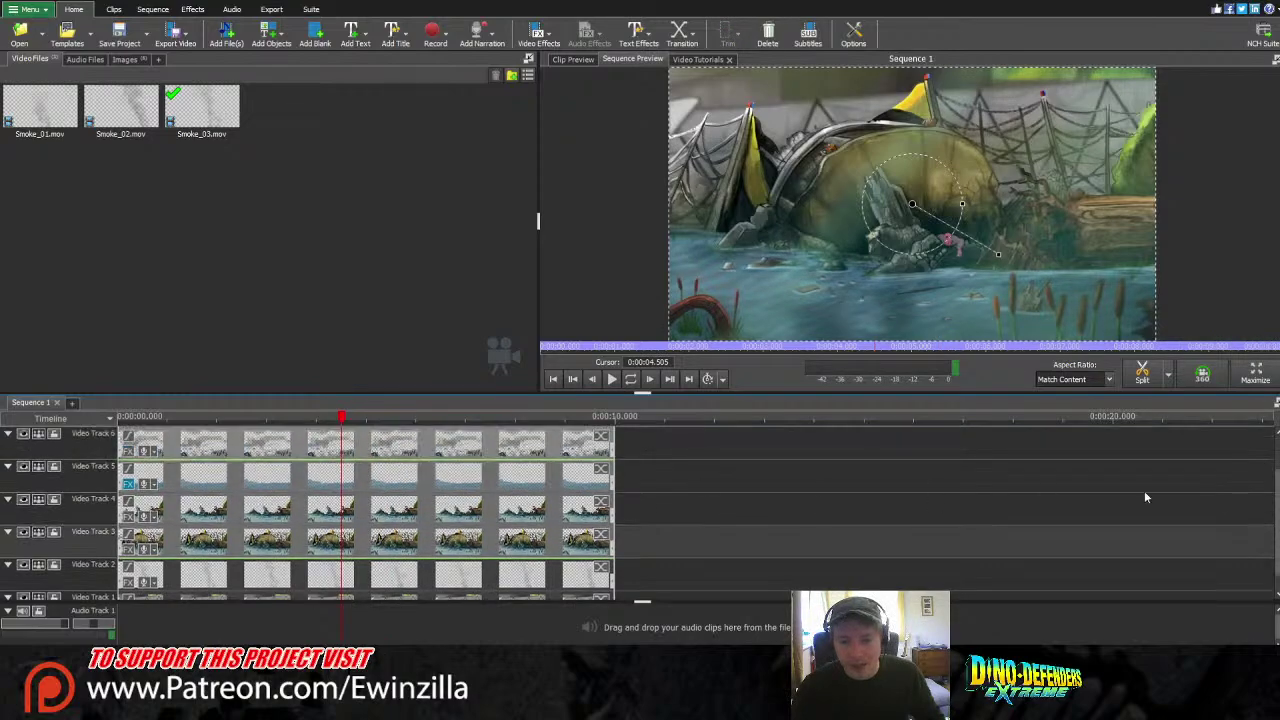
{"action": "scroll", "coordinate": [1274, 488], "scroll_direction": "up", "scroll_amount": 2}
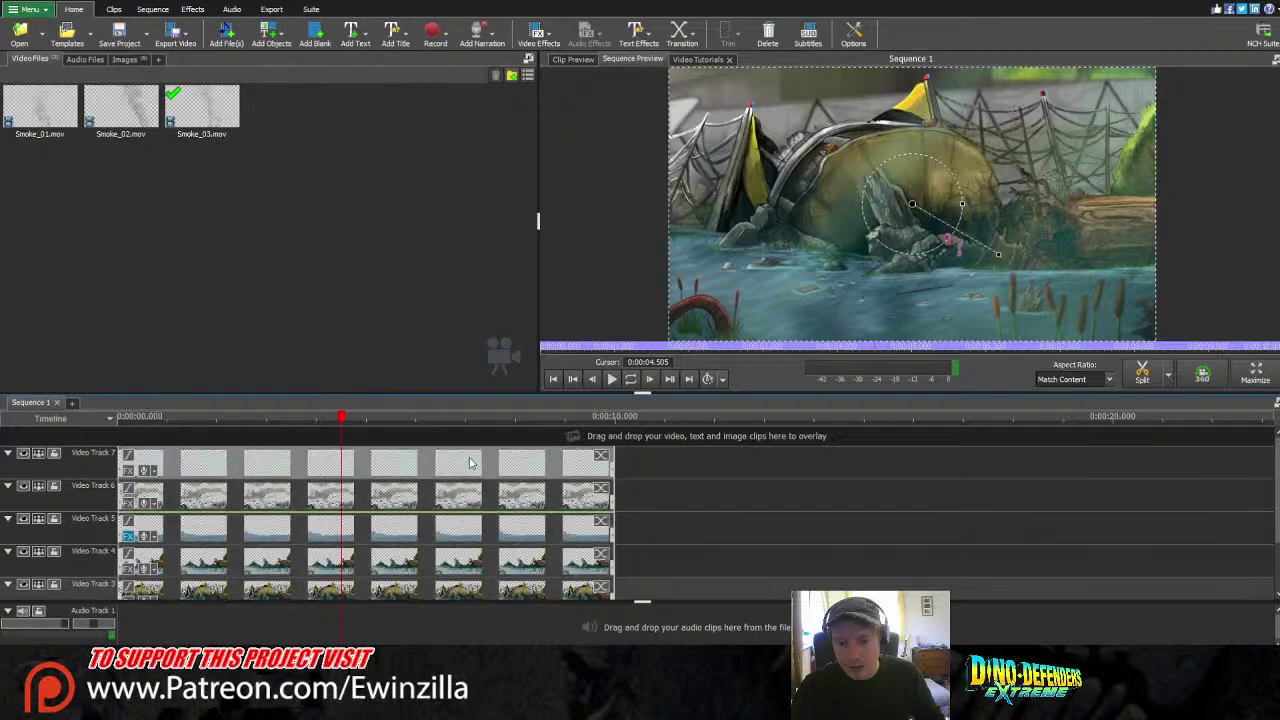
{"action": "left_click", "coordinate": [483, 591], "text": "ctrl"}
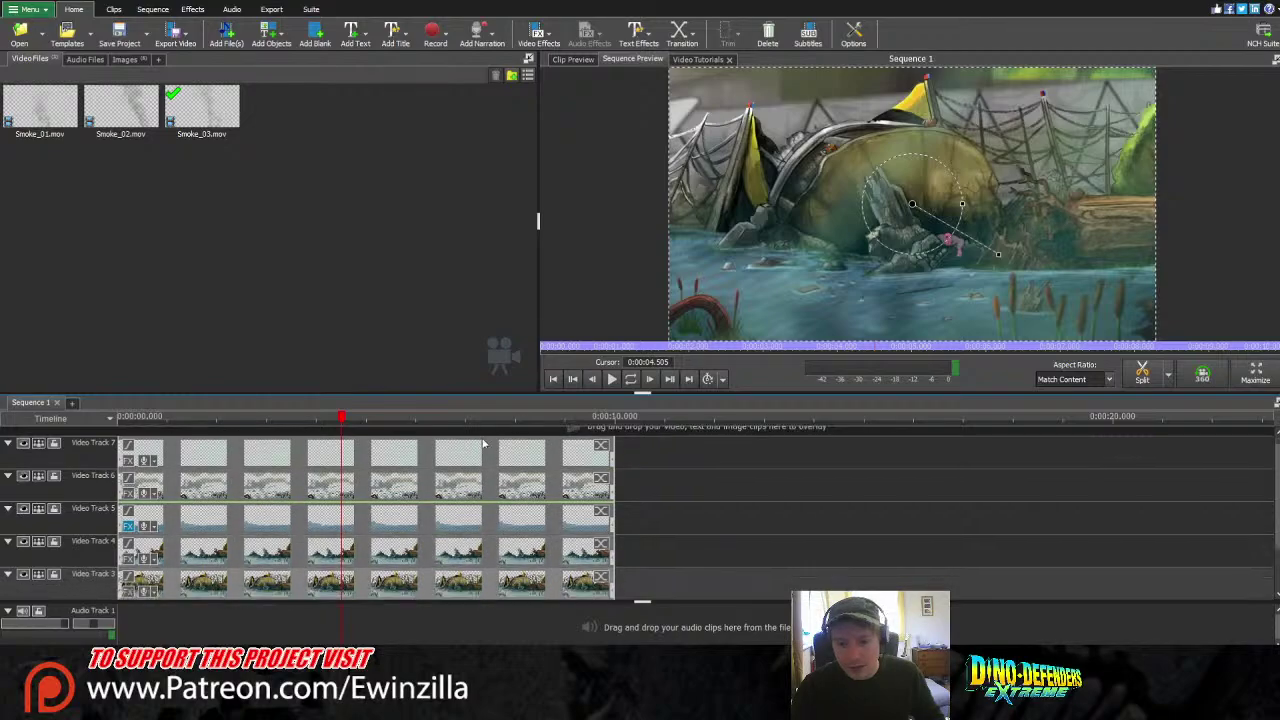
{"action": "left_click_drag", "start_coordinate": [483, 452], "coordinate": [483, 431]}
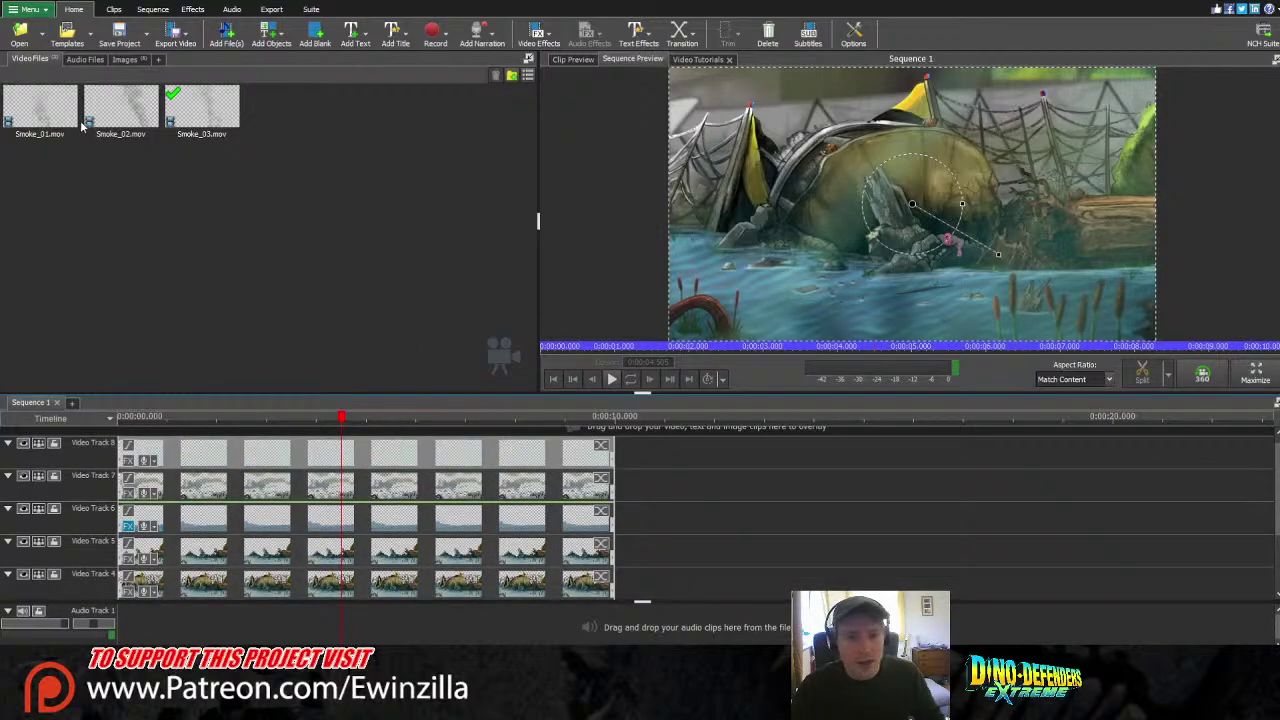
Place Smoke_01.mov at the start of Video Track 3, trim its end to the image clips, and scrub through the combined smoke
{"action": "left_click", "coordinate": [42, 112]}
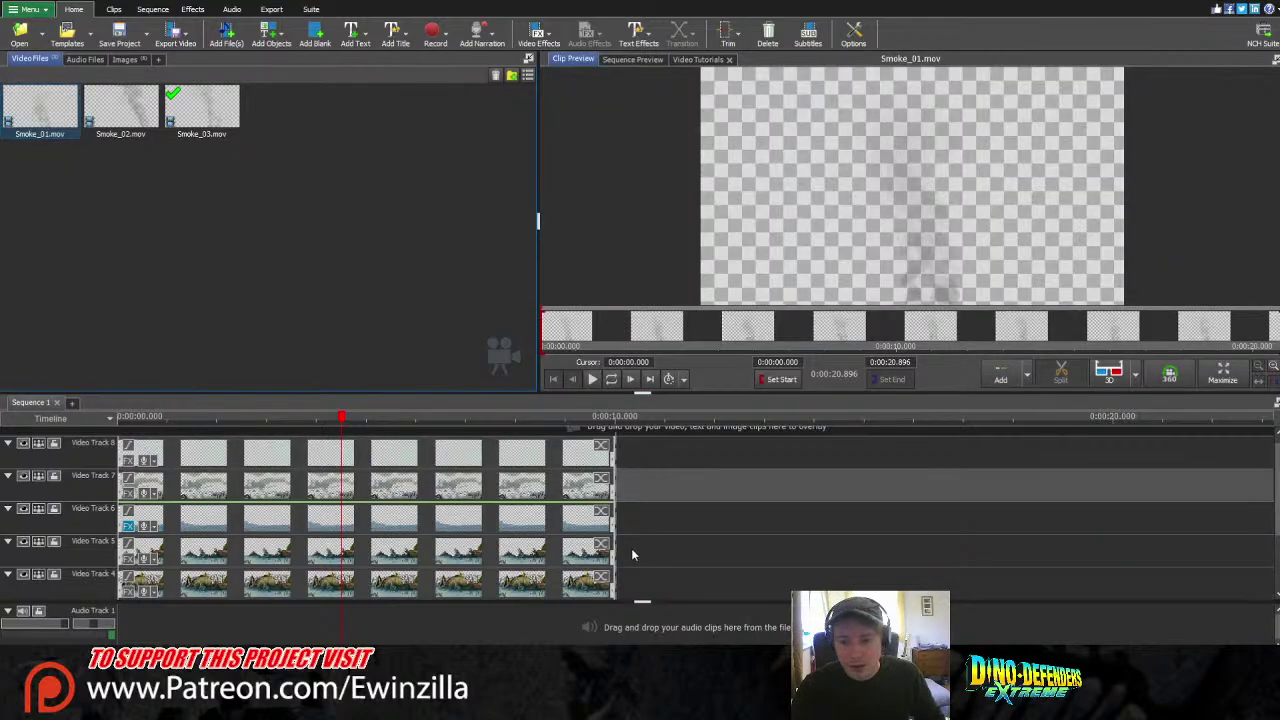
{"action": "scroll", "coordinate": [632, 554], "scroll_direction": "down", "scroll_amount": 3}
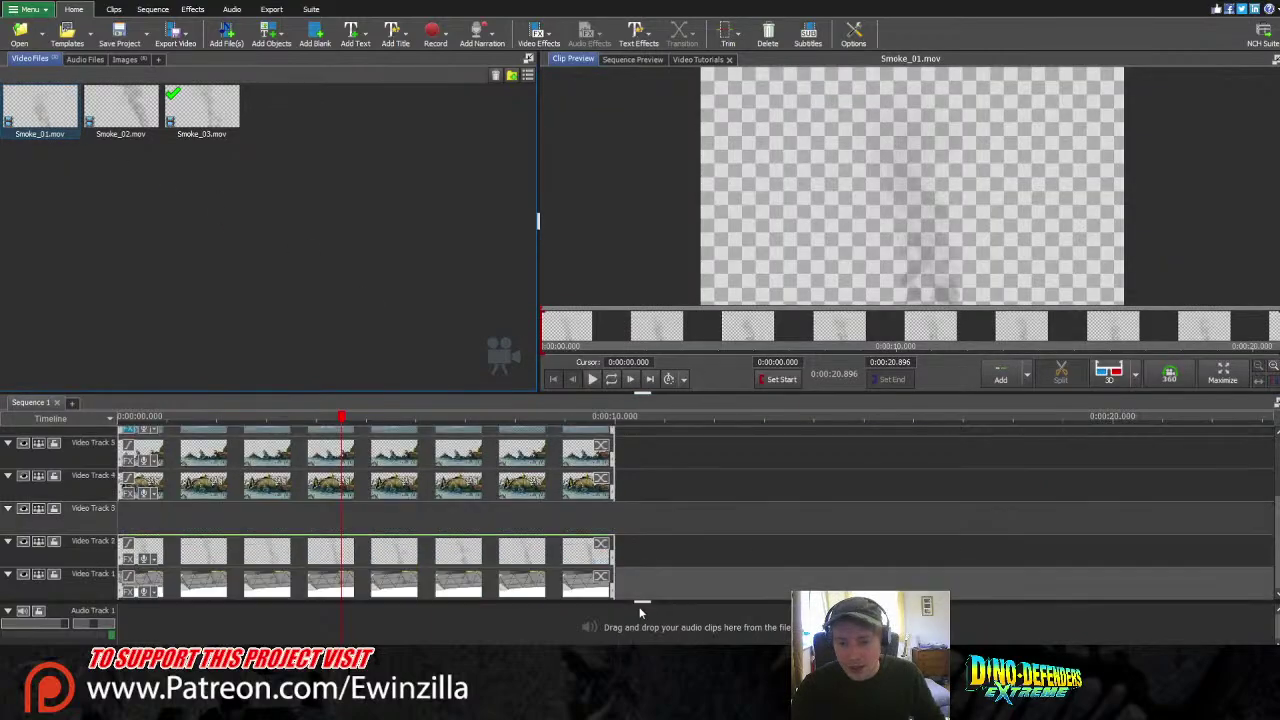
{"action": "left_click", "coordinate": [125, 528]}
{"action": "left_click_drag", "start_coordinate": [1147, 532], "coordinate": [610, 522]}
{"action": "left_click_drag", "start_coordinate": [229, 418], "coordinate": [463, 432]}
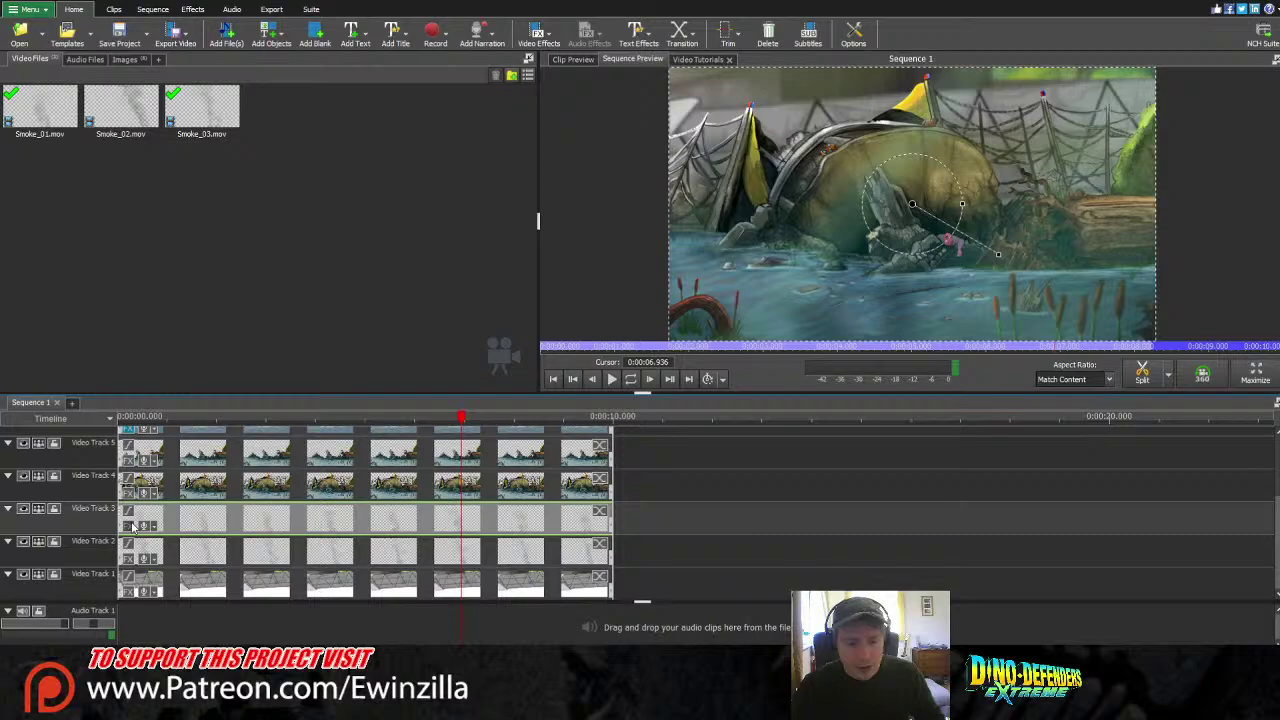
Move the image clips on Video Tracks 4 to 8 up one track and import Atmosphere_01.mov through Atmosphere_07.mov
{"action": "scroll", "coordinate": [336, 445], "scroll_direction": "up", "scroll_amount": 1}
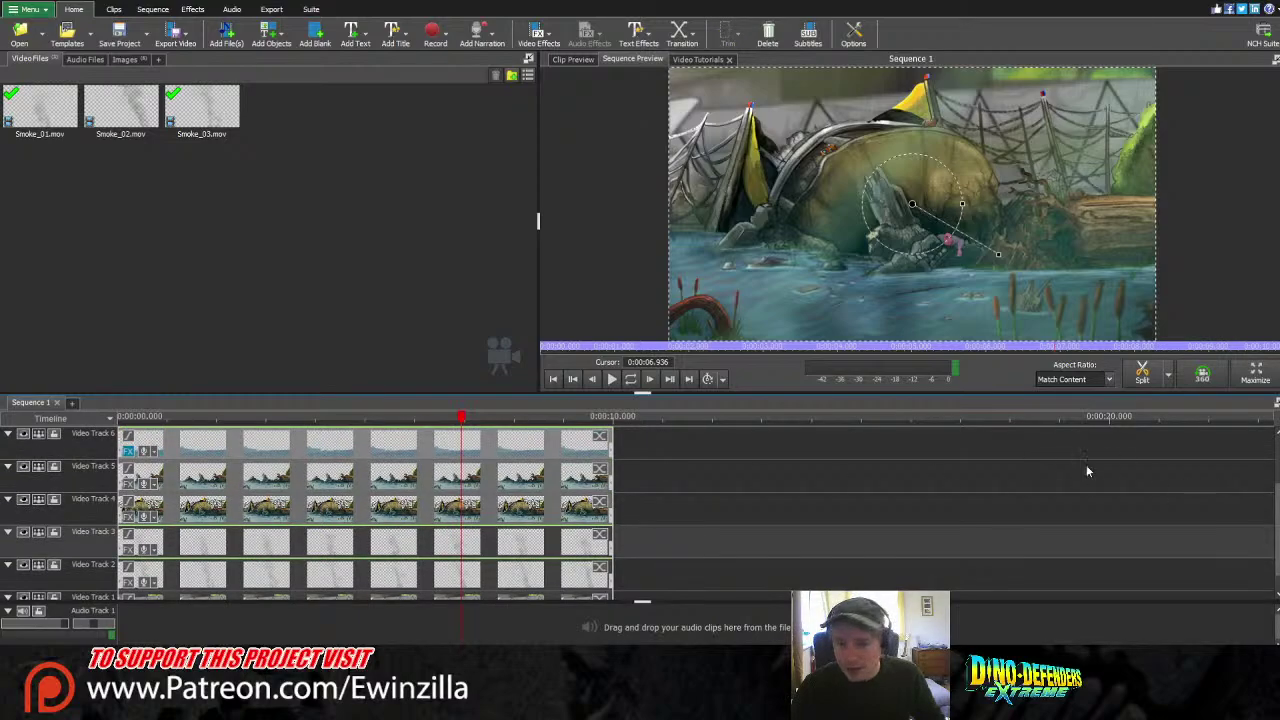
{"action": "left_click_drag", "start_coordinate": [1274, 491], "coordinate": [1276, 438]}
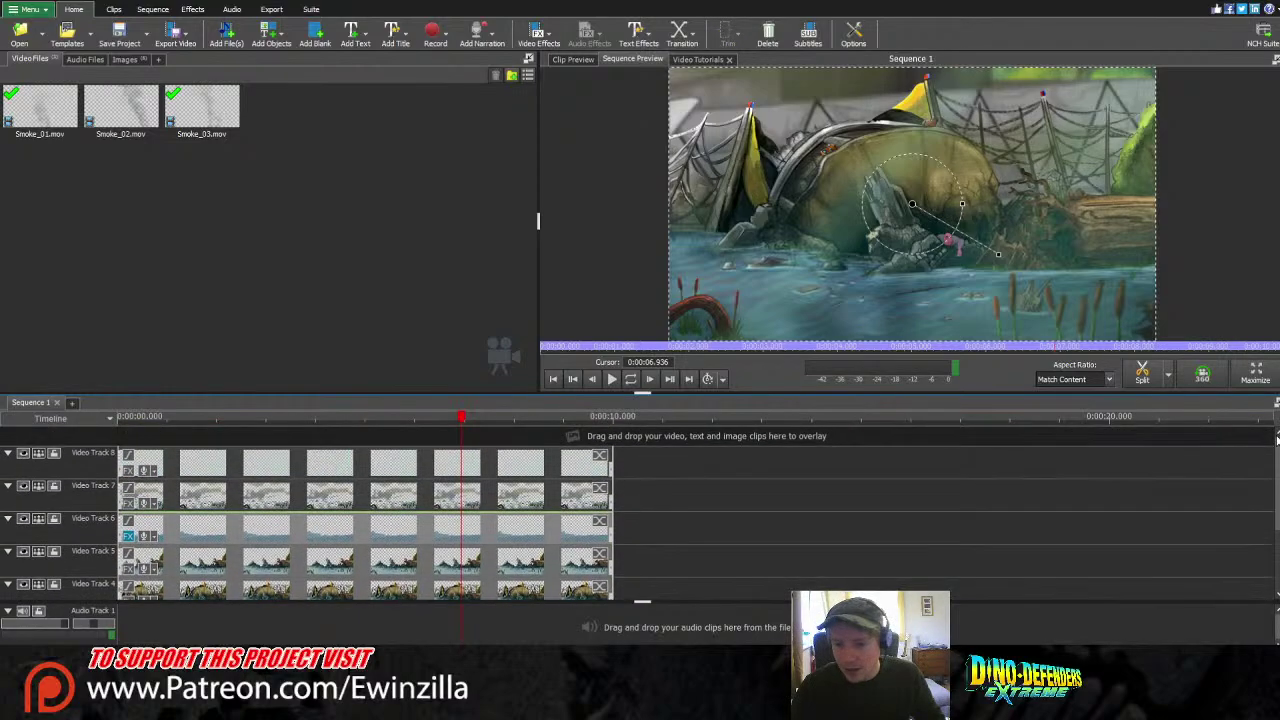
{"action": "left_click", "coordinate": [419, 435]}
{"action": "left_click", "coordinate": [389, 464]}
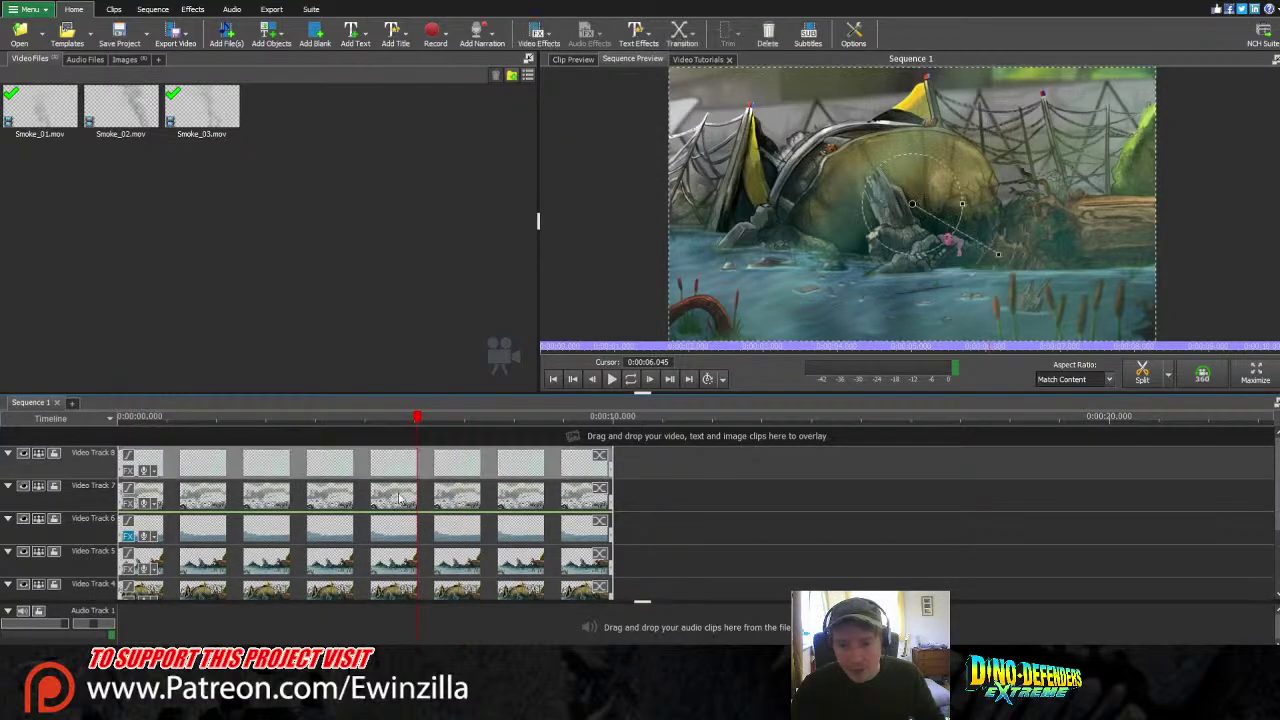
{"action": "left_click", "coordinate": [390, 498], "text": "ctrl"}
{"action": "left_click", "coordinate": [390, 532], "text": "ctrl"}
{"action": "left_click", "coordinate": [390, 565], "text": "ctrl"}
{"action": "left_click", "coordinate": [389, 589], "text": "ctrl"}
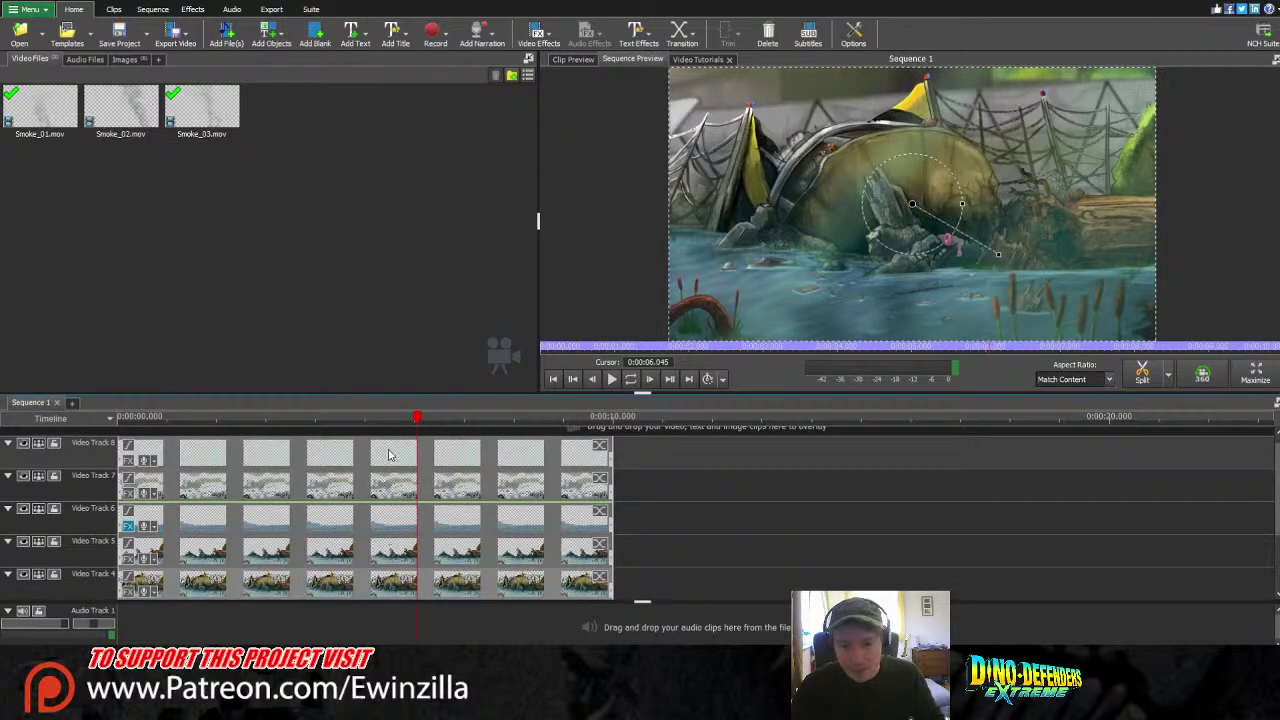
{"action": "left_click_drag", "start_coordinate": [389, 450], "coordinate": [392, 428]}
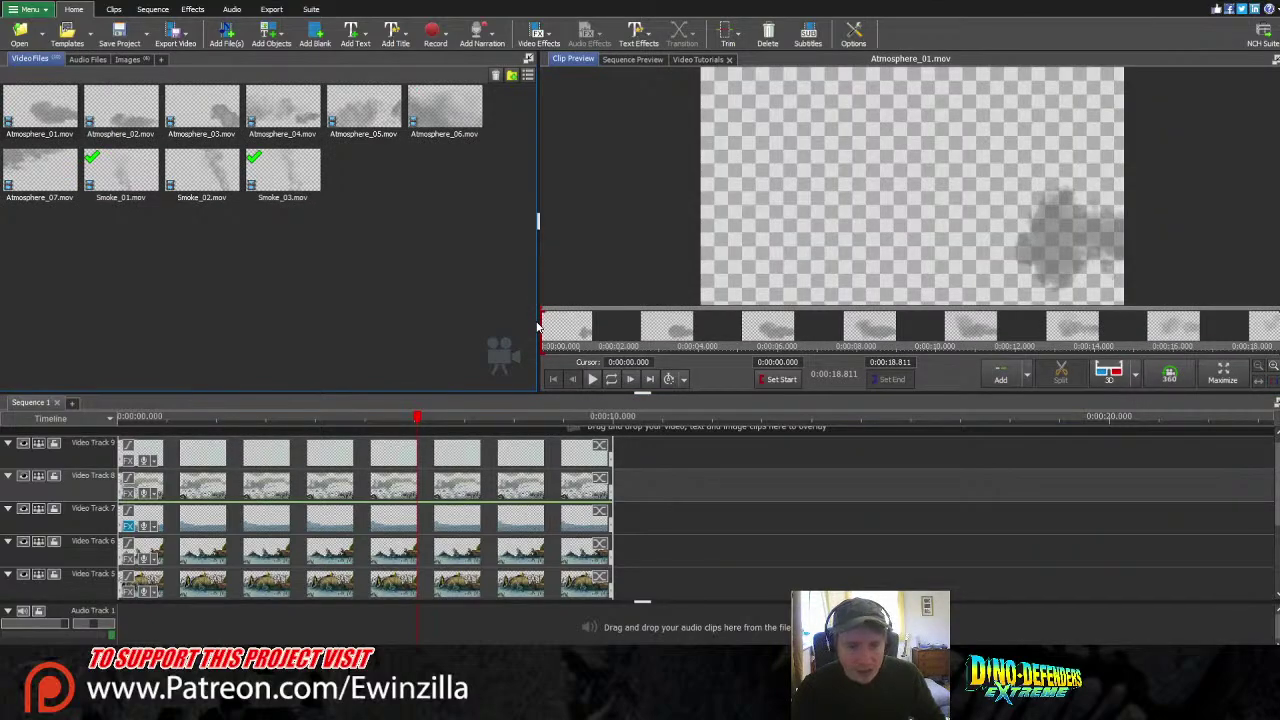
Preview Atmosphere_06.mov, Atmosphere_04.mov and Atmosphere_03.mov to find a suitable smoke cloud
{"action": "left_click", "coordinate": [444, 110]}
{"action": "left_click", "coordinate": [591, 382]}
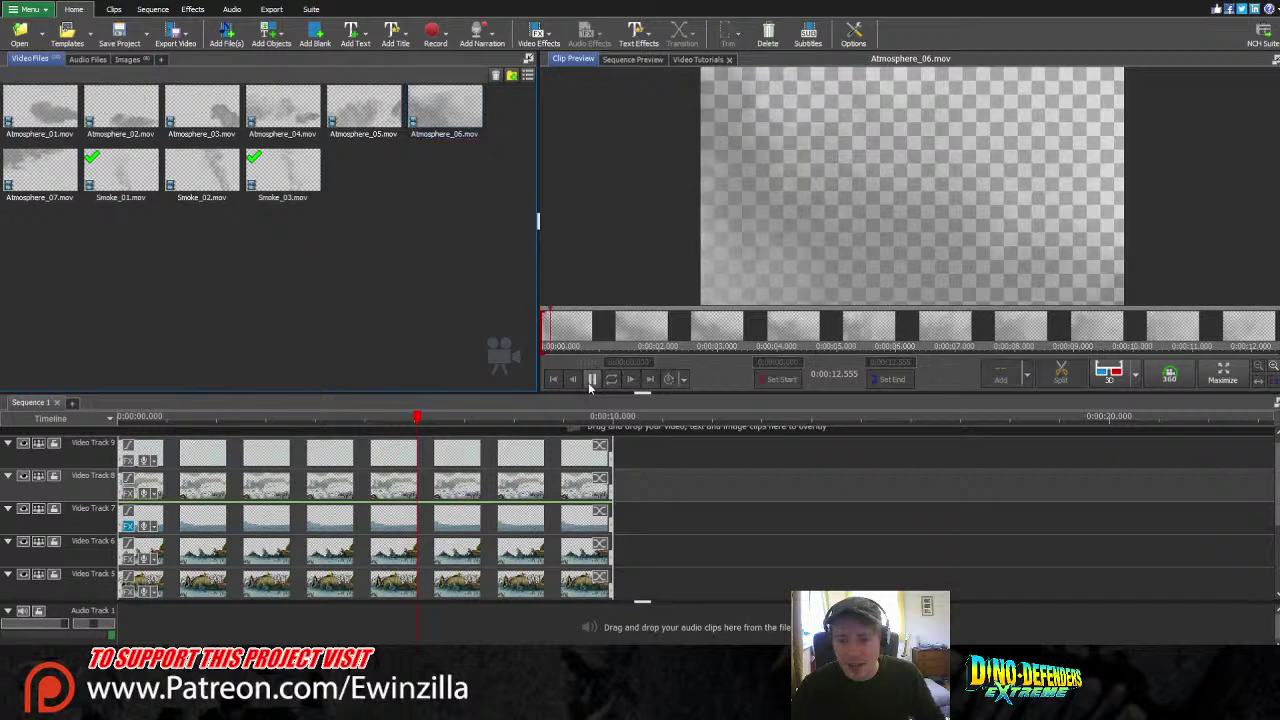
{"action": "left_click", "coordinate": [591, 382]}
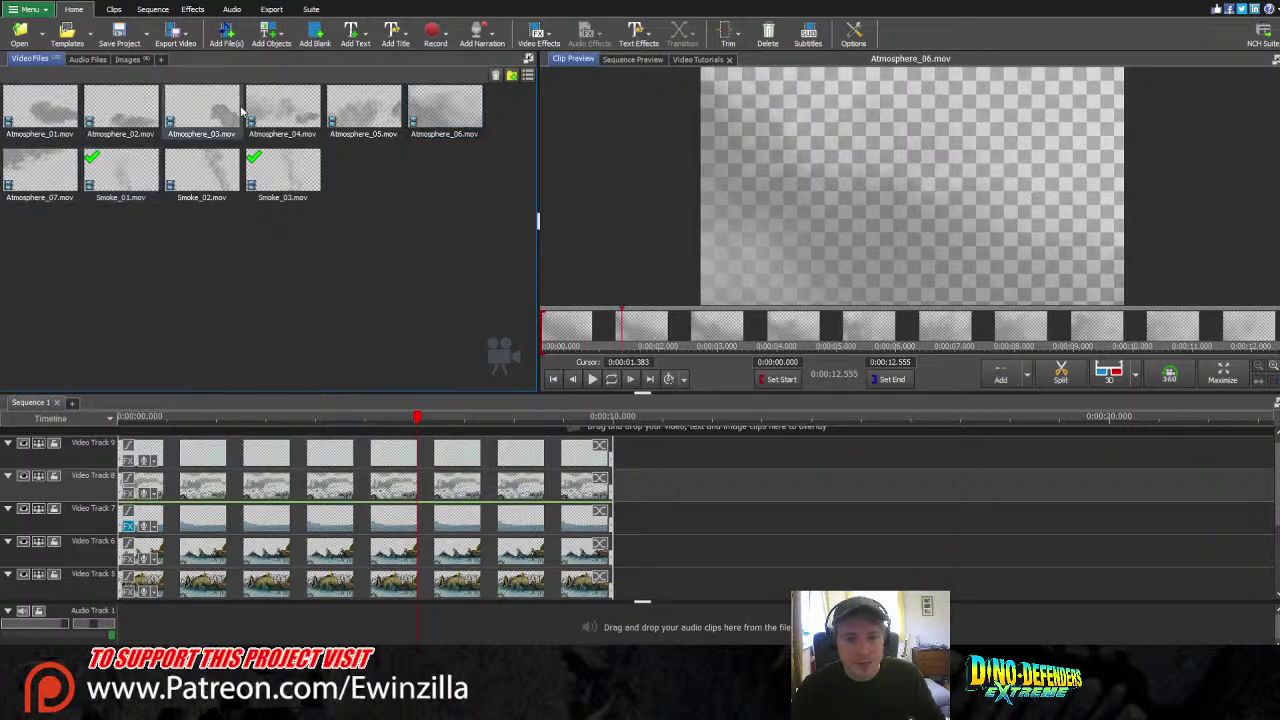
{"action": "left_click", "coordinate": [289, 112]}
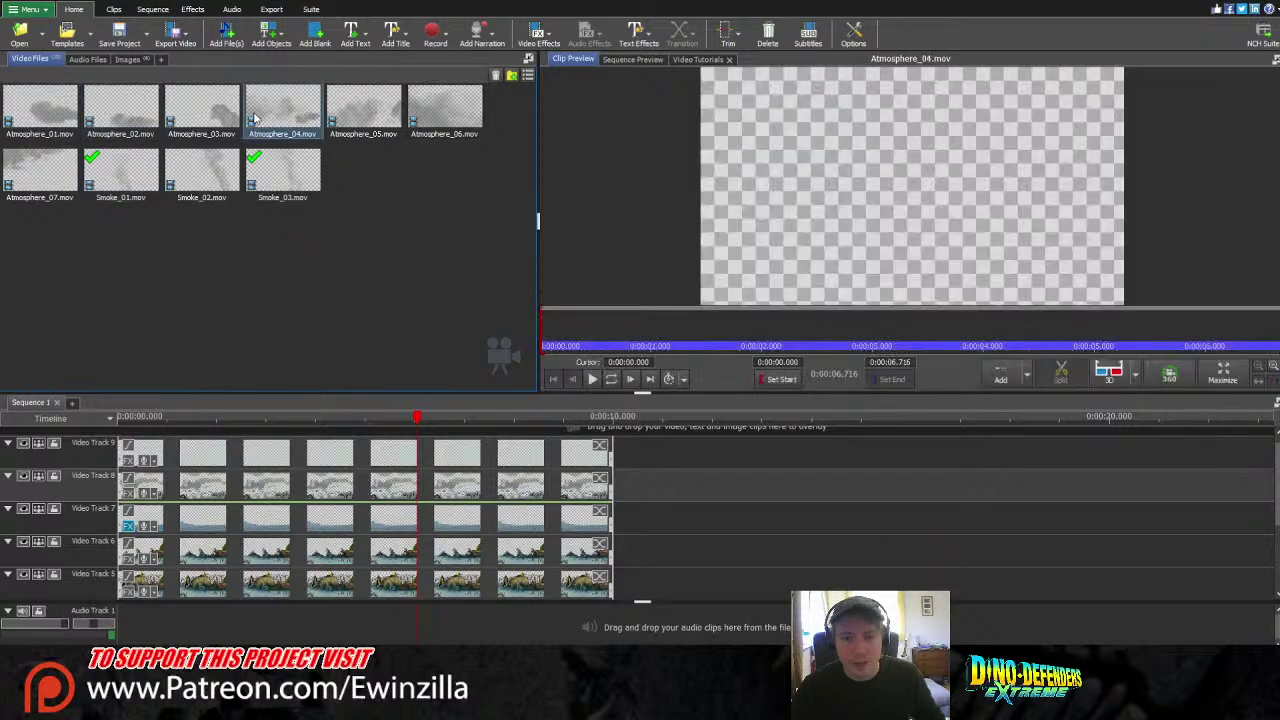
{"action": "left_click", "coordinate": [592, 379]}
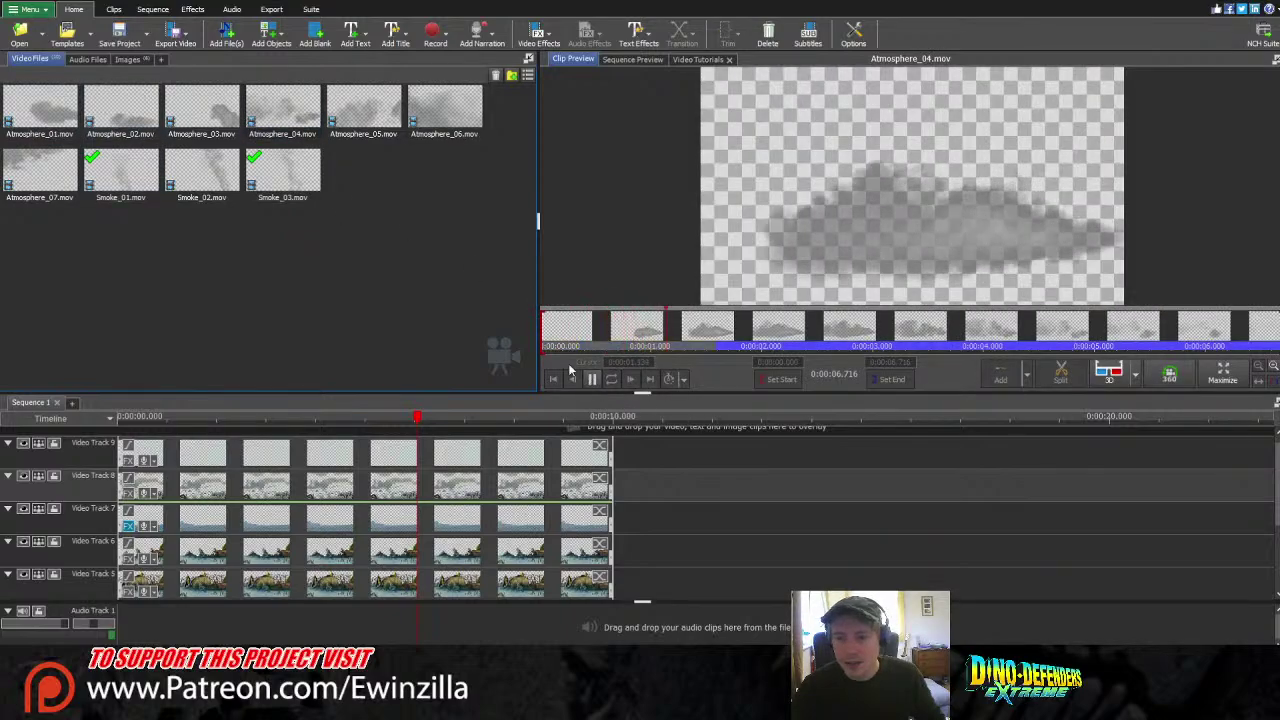
{"action": "left_click", "coordinate": [229, 118]}
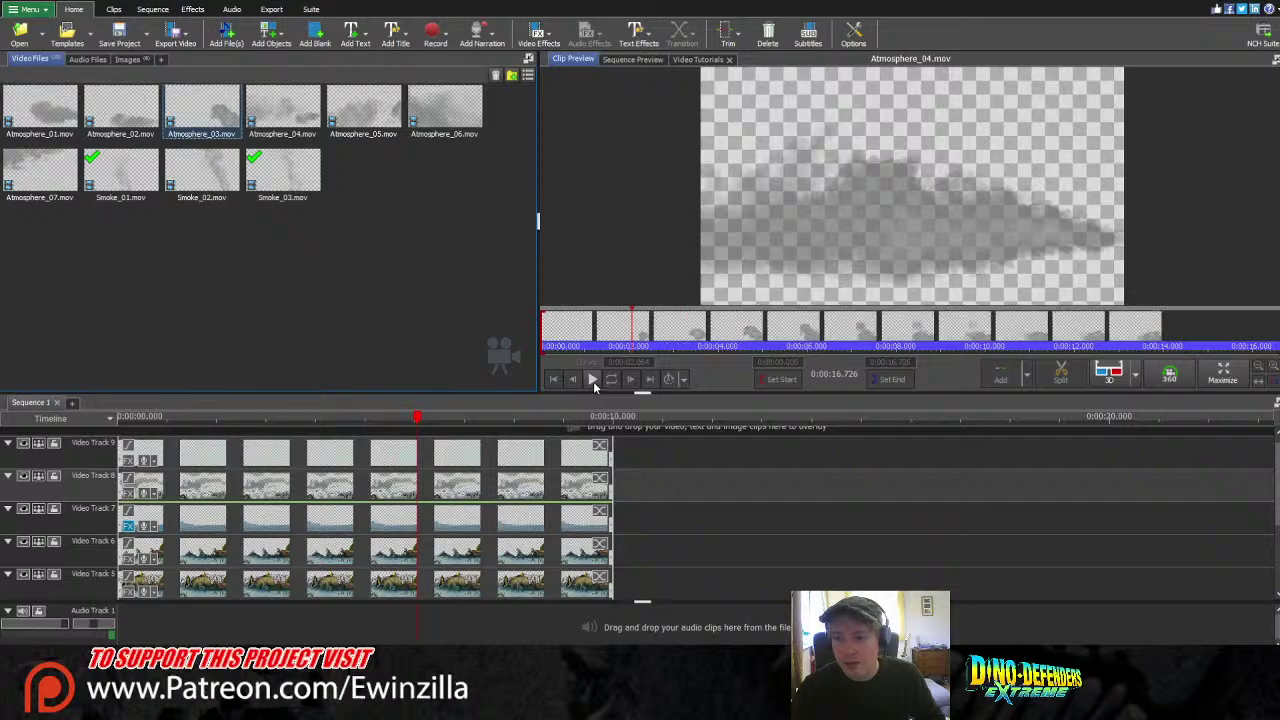
{"action": "left_click", "coordinate": [593, 381]}
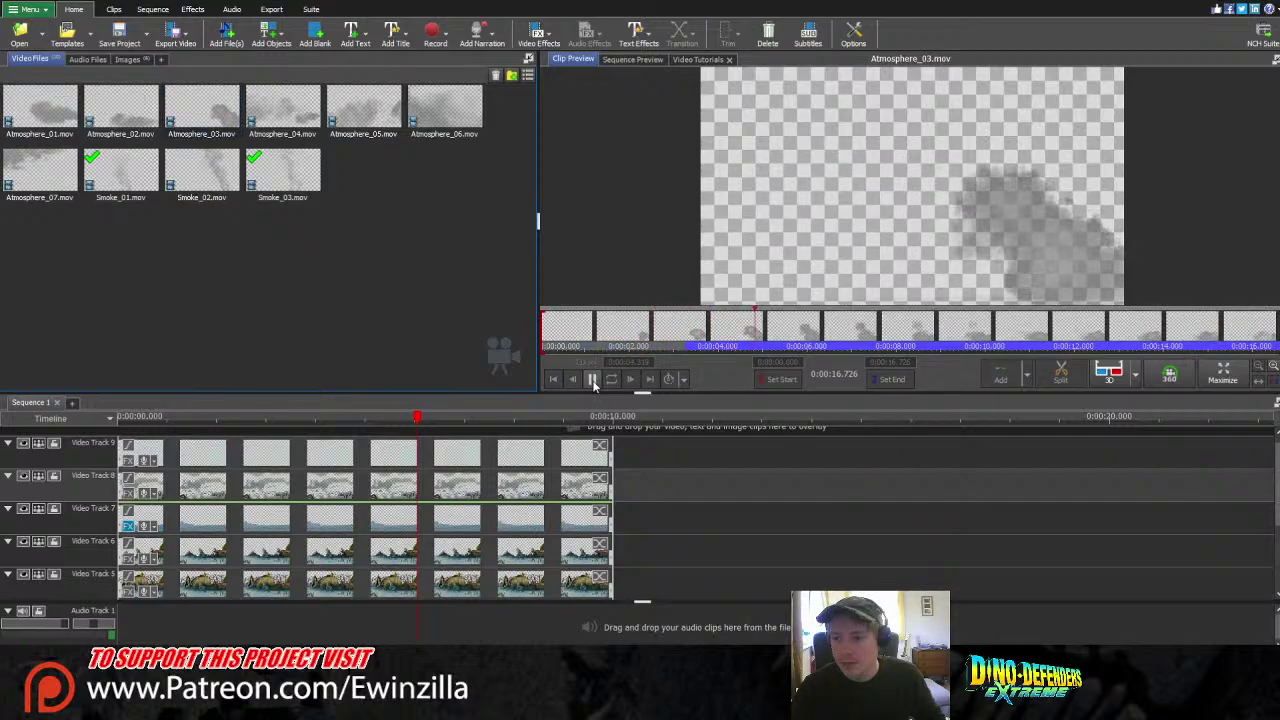
{"action": "left_click", "coordinate": [593, 381]}
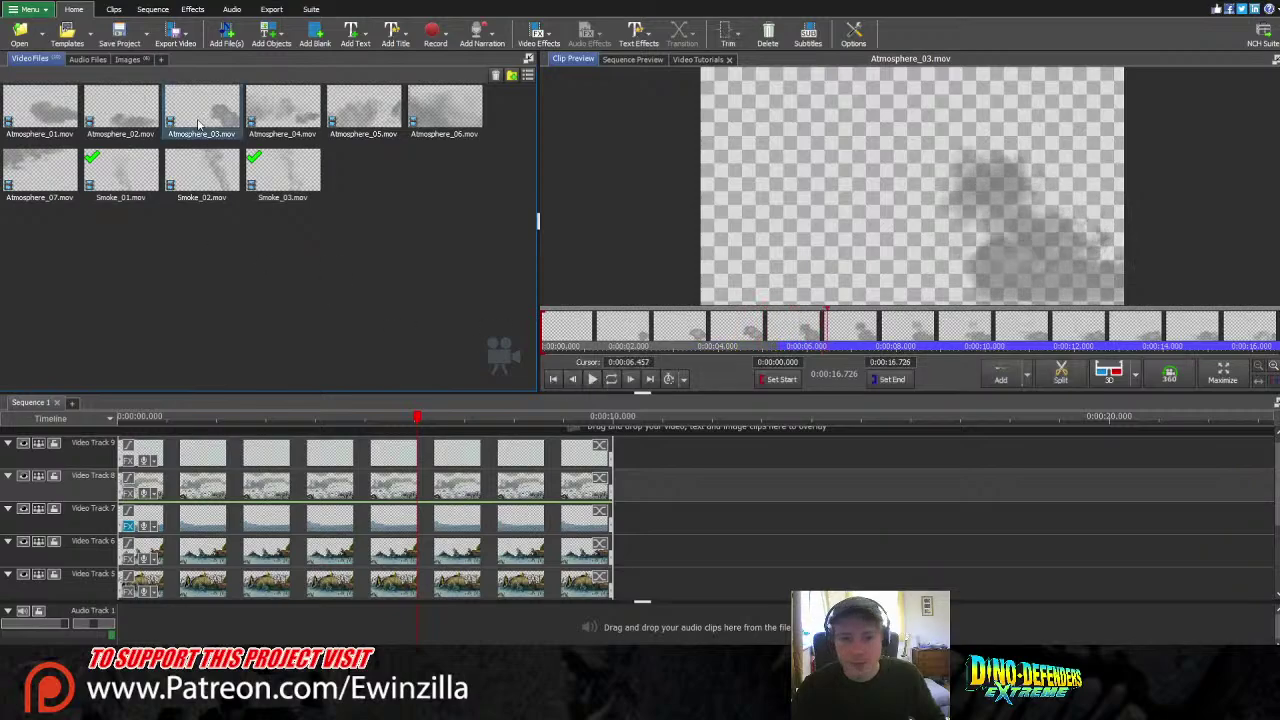
Place Atmosphere_03.mov on Video Track 4, trim both ends to match the 10-second image clips, and scrub through the result
{"action": "left_click_drag", "start_coordinate": [212, 130], "coordinate": [705, 572]}
{"action": "scroll", "coordinate": [705, 570], "scroll_direction": "down", "scroll_amount": 3}
{"action": "left_click_drag", "start_coordinate": [687, 450], "coordinate": [408, 500]}
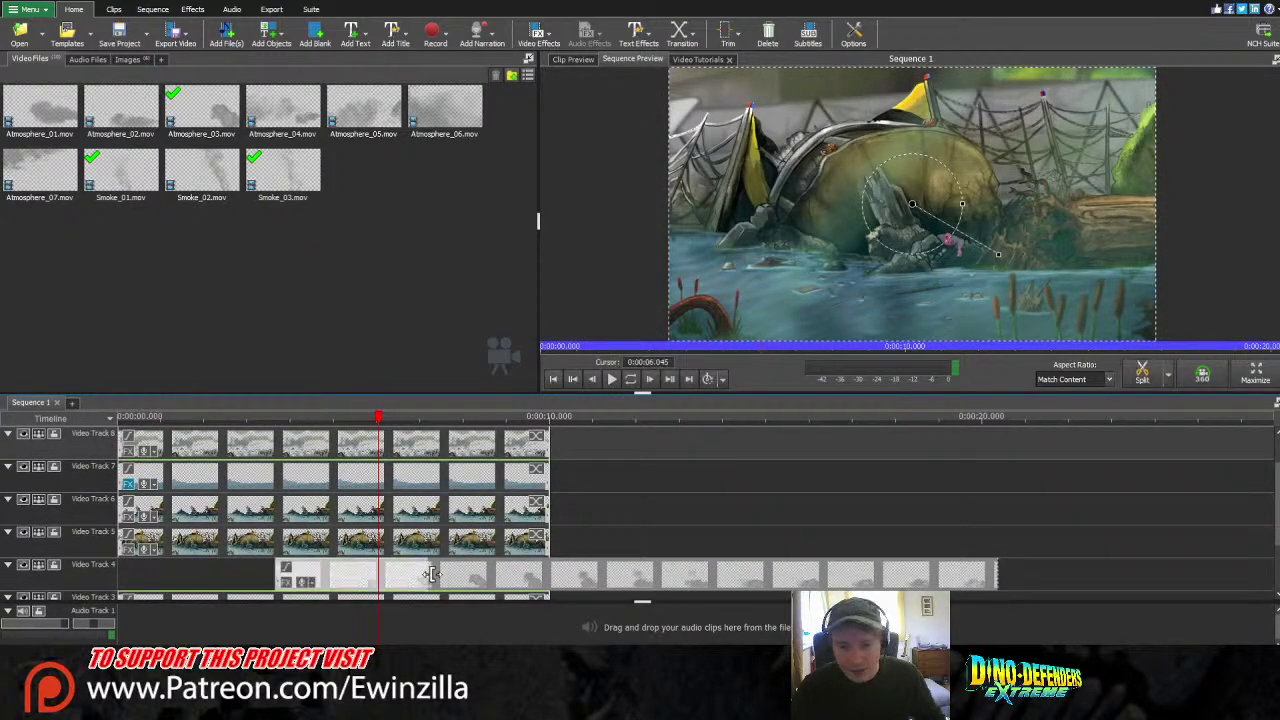
{"action": "left_click_drag", "start_coordinate": [385, 580], "coordinate": [314, 581]}
{"action": "left_click_drag", "start_coordinate": [470, 588], "coordinate": [543, 586]}
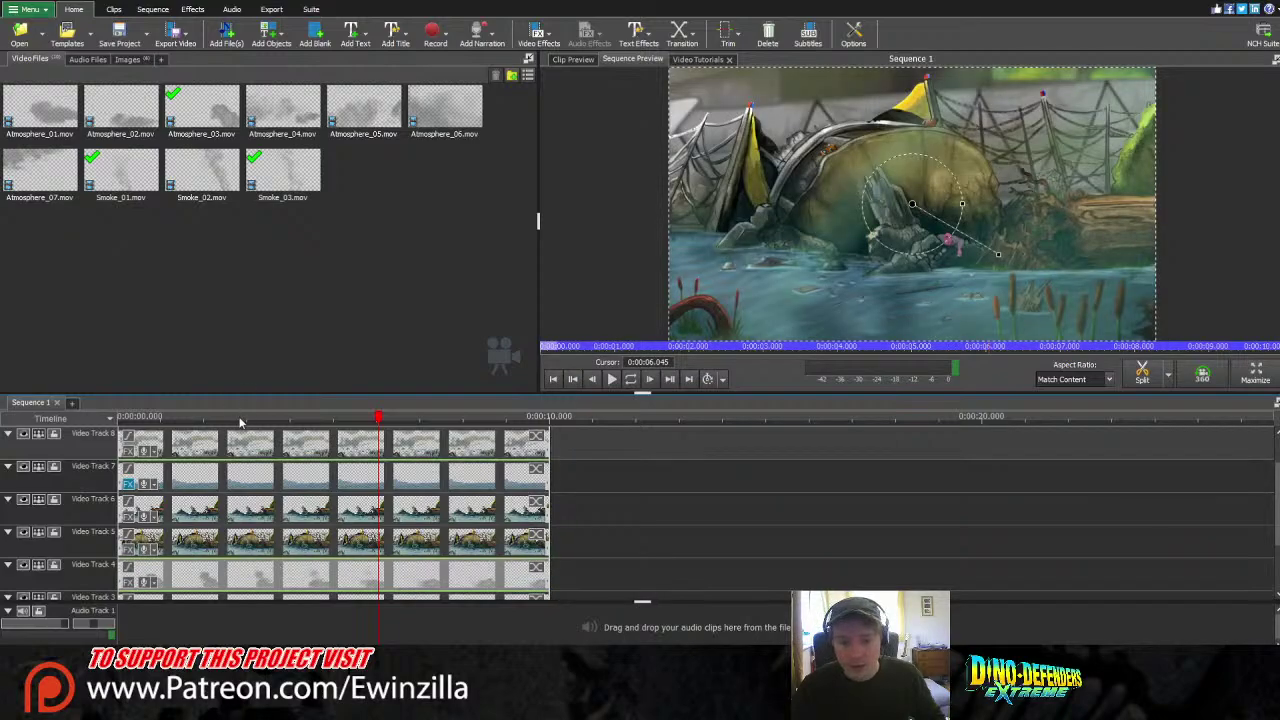
{"action": "left_click_drag", "start_coordinate": [240, 422], "coordinate": [160, 414]}
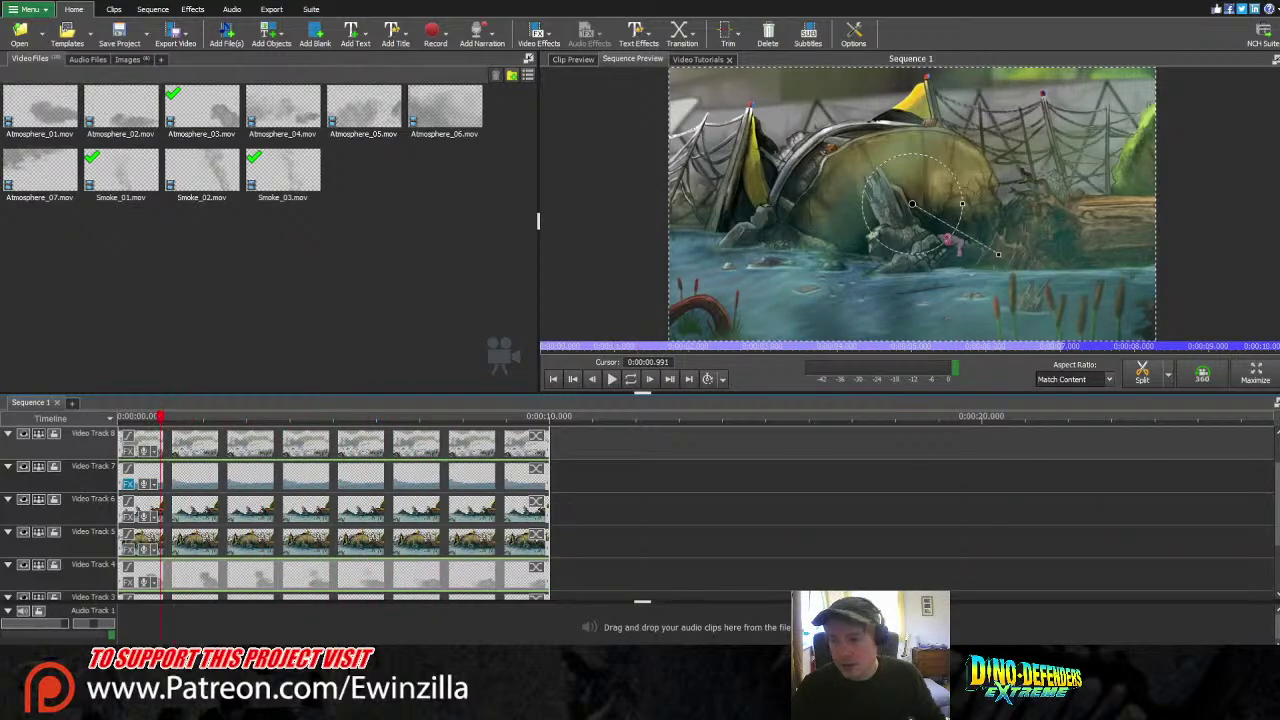
Preview Atmosphere_06.mov and Atmosphere_05.mov to choose a mist clip for the foreground
{"action": "scroll", "coordinate": [160, 450], "scroll_direction": "up", "scroll_amount": 2}
{"action": "left_click", "coordinate": [446, 130]}
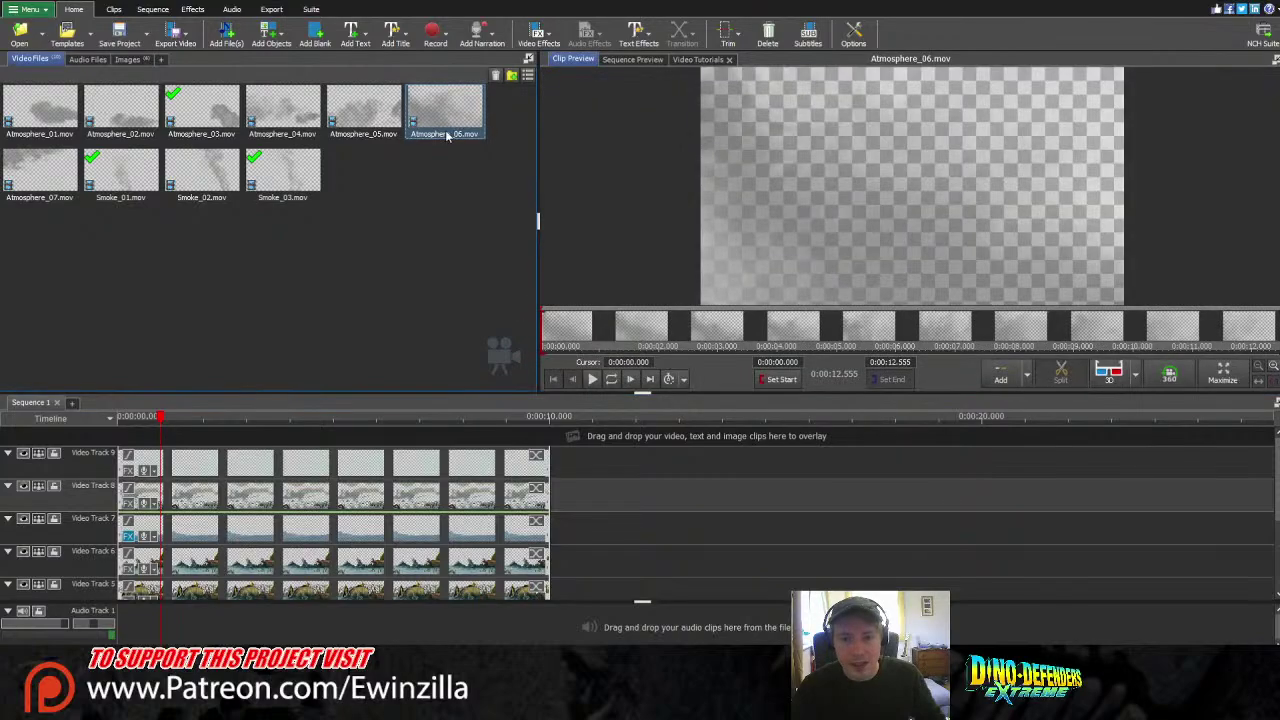
{"action": "left_click", "coordinate": [363, 112]}
{"action": "left_click", "coordinate": [592, 380]}
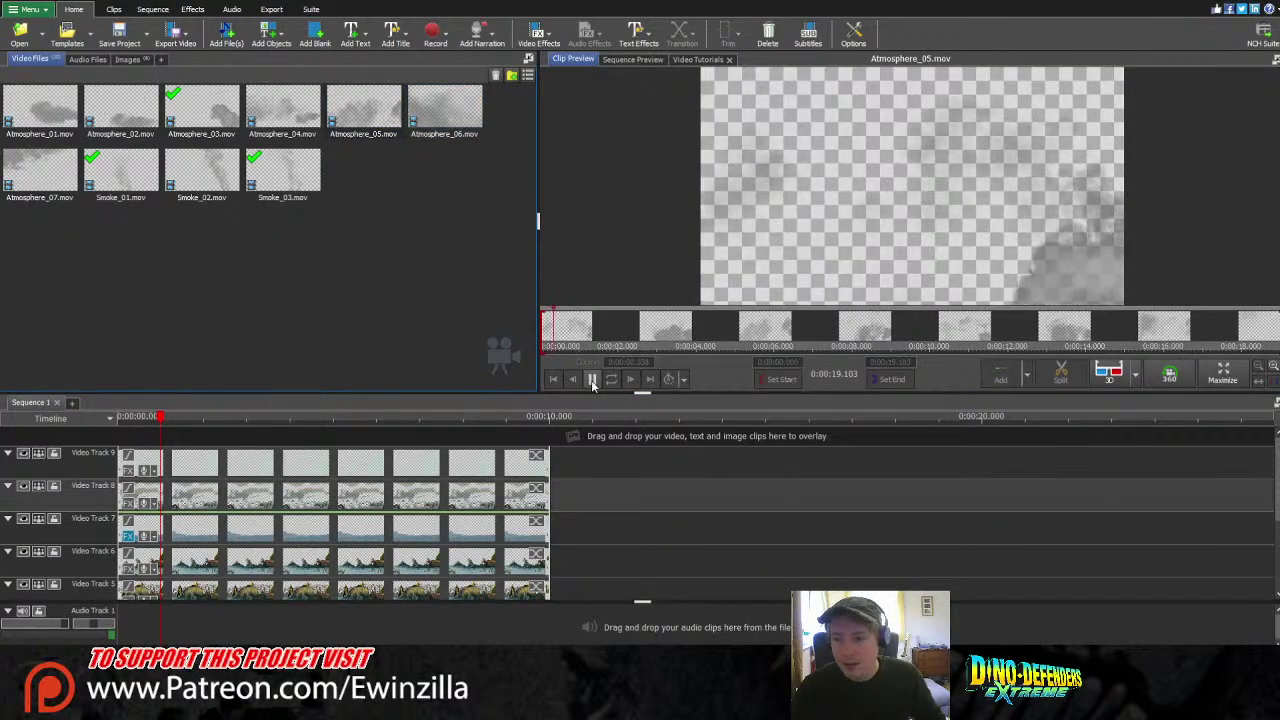
{"action": "left_click", "coordinate": [440, 105]}
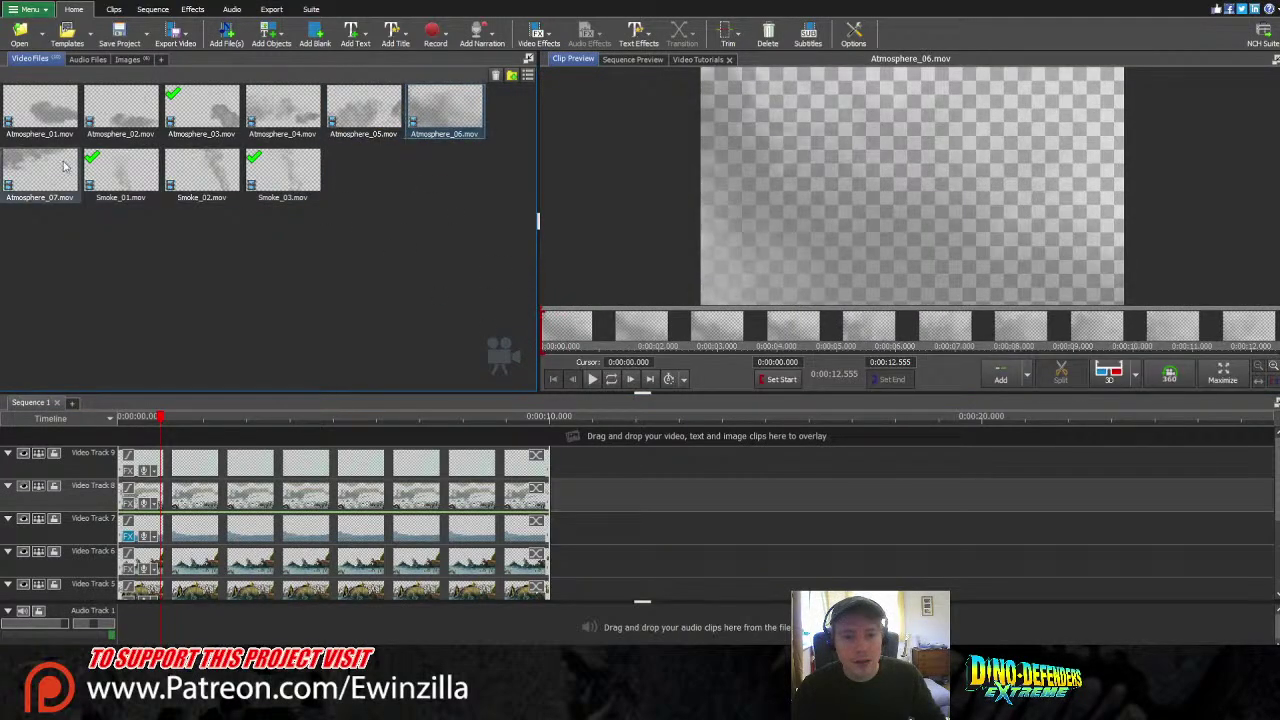
Place Atmosphere_06.mov at the start of a new Video Track 10 and trim its end to the image clips
{"action": "left_click_drag", "start_coordinate": [40, 167], "coordinate": [622, 460]}
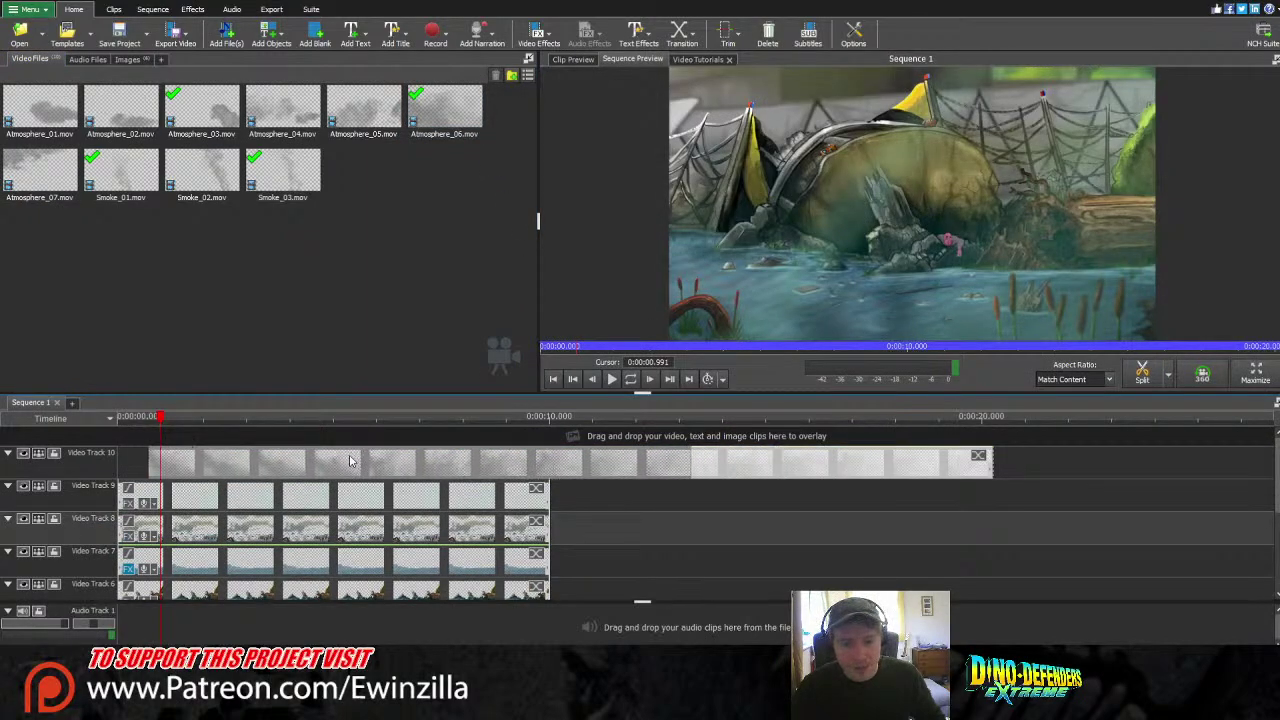
{"action": "left_click_drag", "start_coordinate": [323, 462], "coordinate": [300, 462]}
{"action": "left_click_drag", "start_coordinate": [134, 424], "coordinate": [244, 420]}
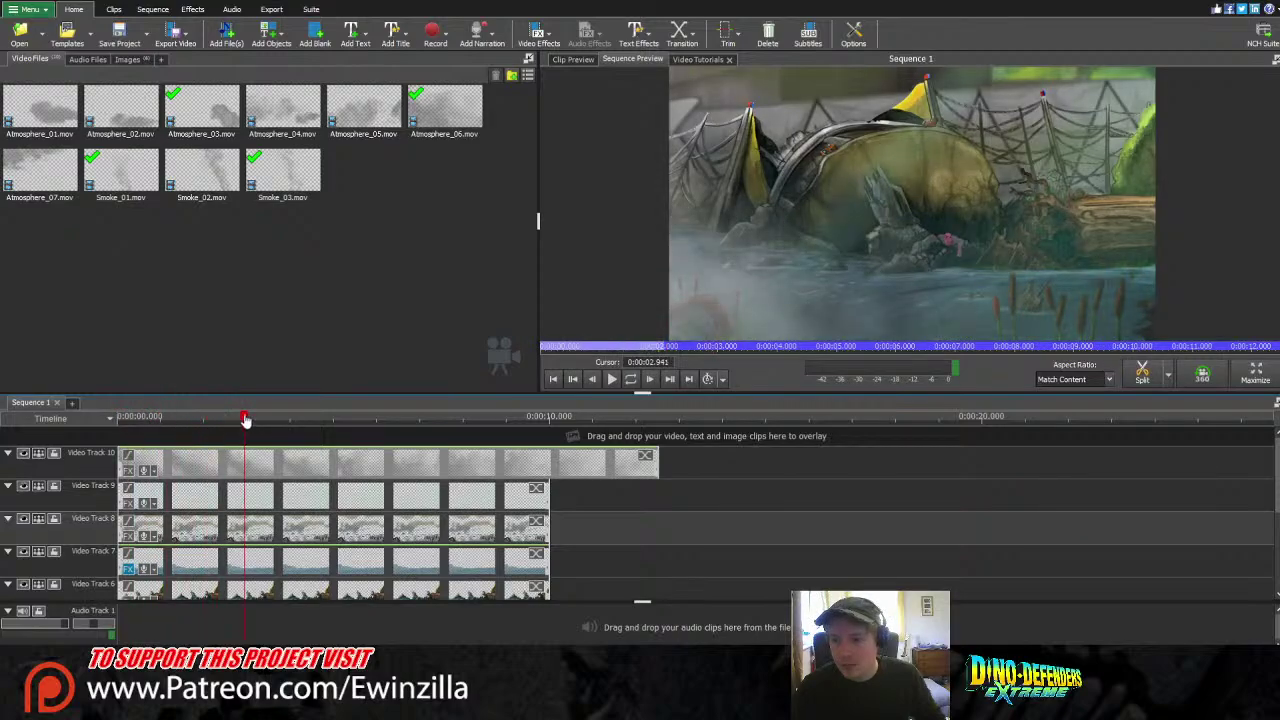
{"action": "left_click_drag", "start_coordinate": [655, 481], "coordinate": [548, 486]}
Make the Atmosphere_06.mov clip on Video Track 10 fainter with a video effect and play the sequence through
{"action": "left_click", "coordinate": [131, 476]}
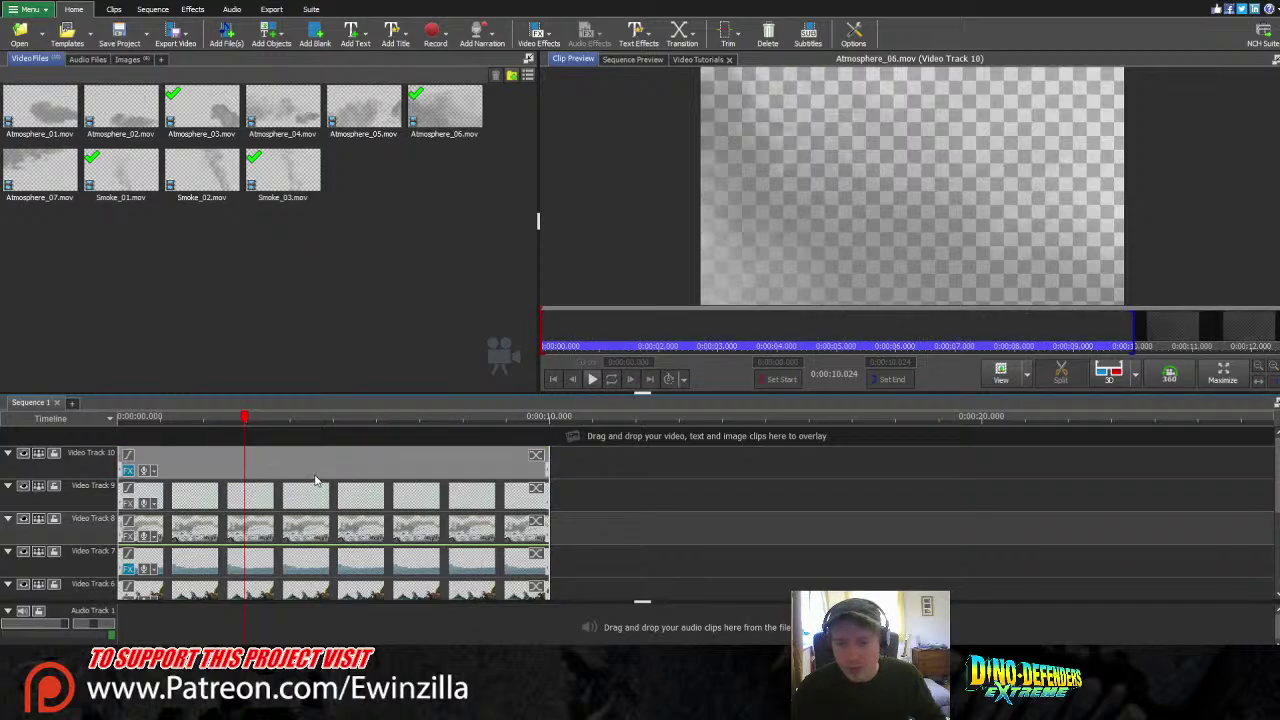
{"action": "left_click", "coordinate": [182, 418]}
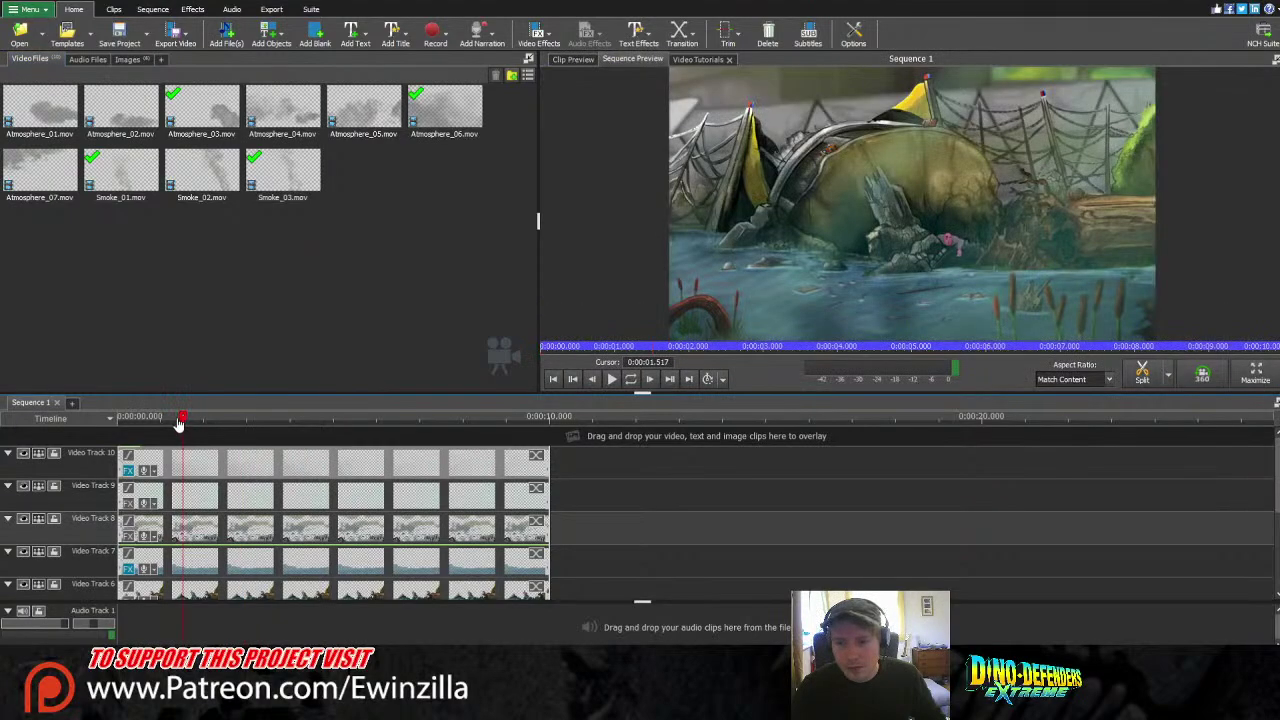
{"action": "left_click_drag", "start_coordinate": [178, 424], "coordinate": [118, 424]}
{"action": "left_click", "coordinate": [162, 468]}
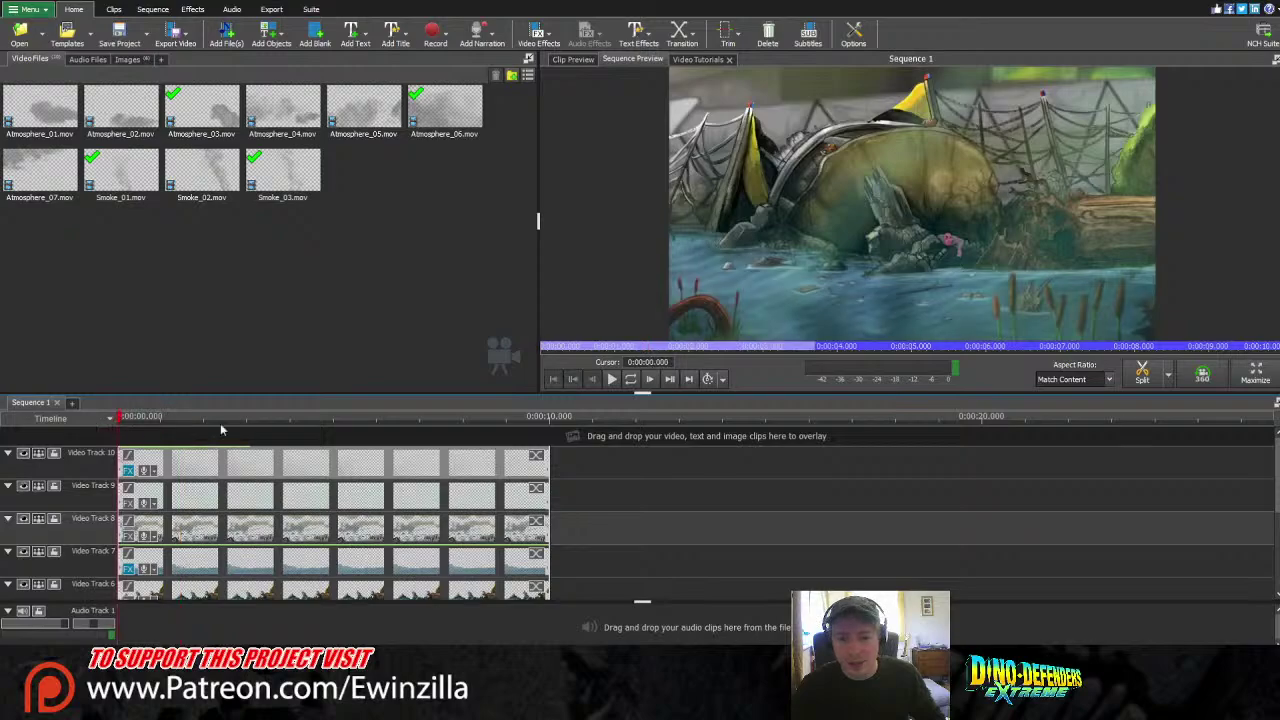
{"action": "left_click", "coordinate": [612, 380]}
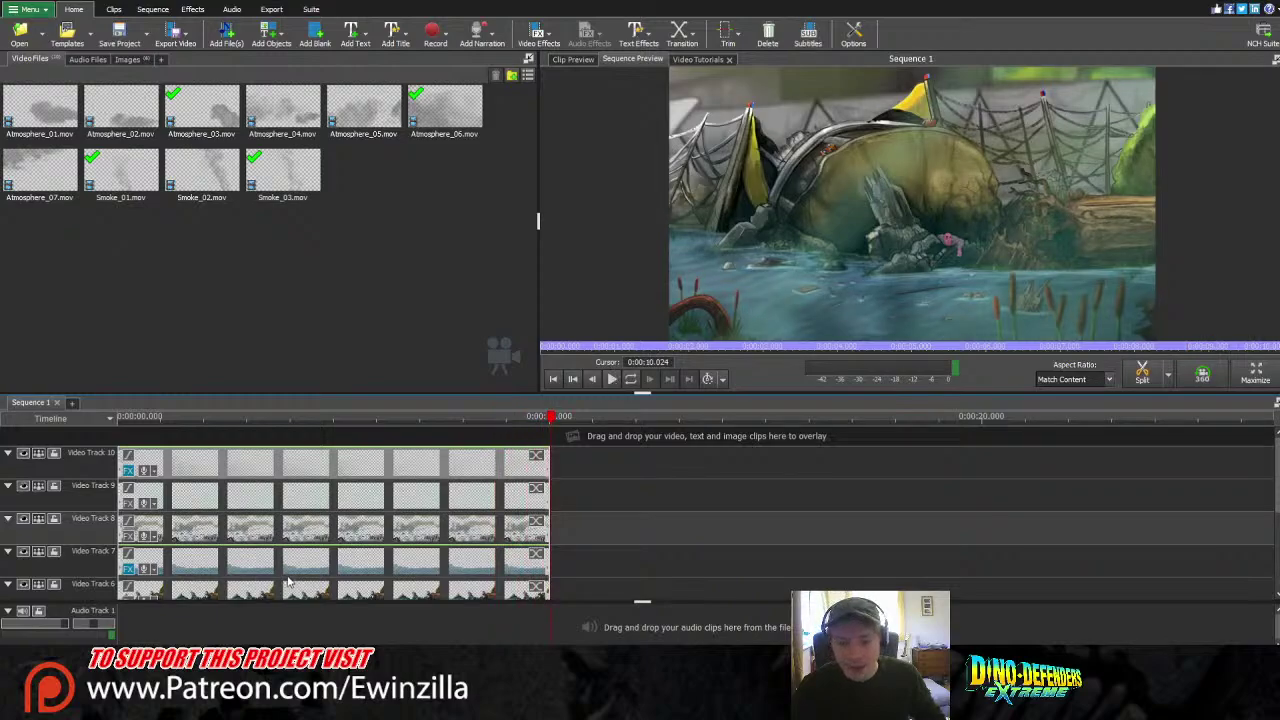
Reposition the Atmosphere_03.mov smoke on Video Track 4 upward and slightly left, and check it from the sequence start
{"action": "scroll", "coordinate": [1126, 590], "scroll_direction": "down", "scroll_amount": 4}
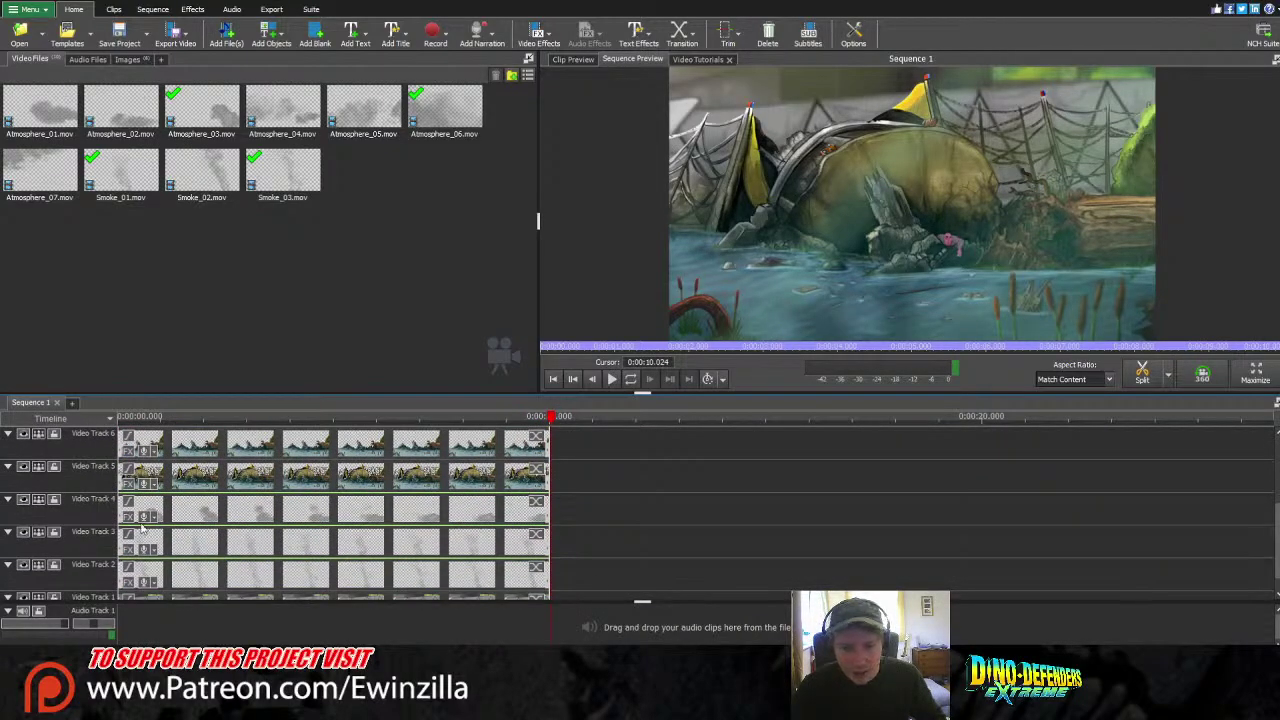
{"action": "double_click", "coordinate": [130, 515]}
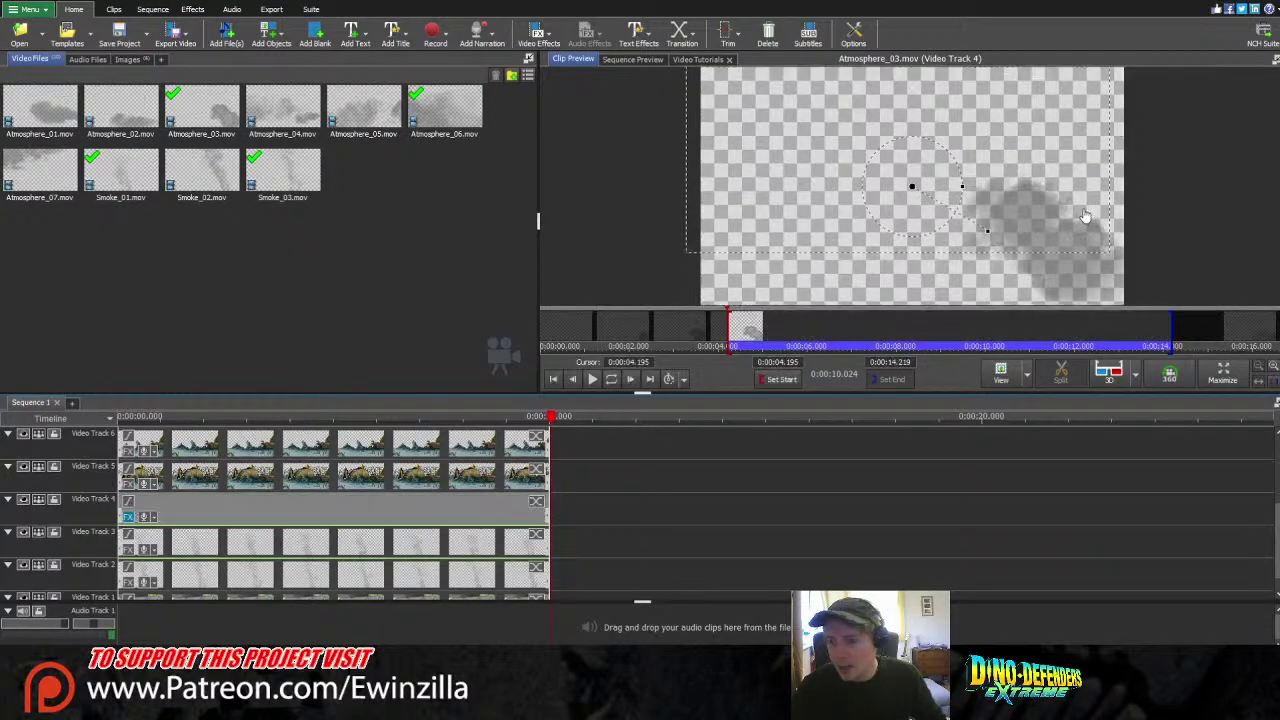
{"action": "left_click_drag", "start_coordinate": [1086, 212], "coordinate": [1095, 212]}
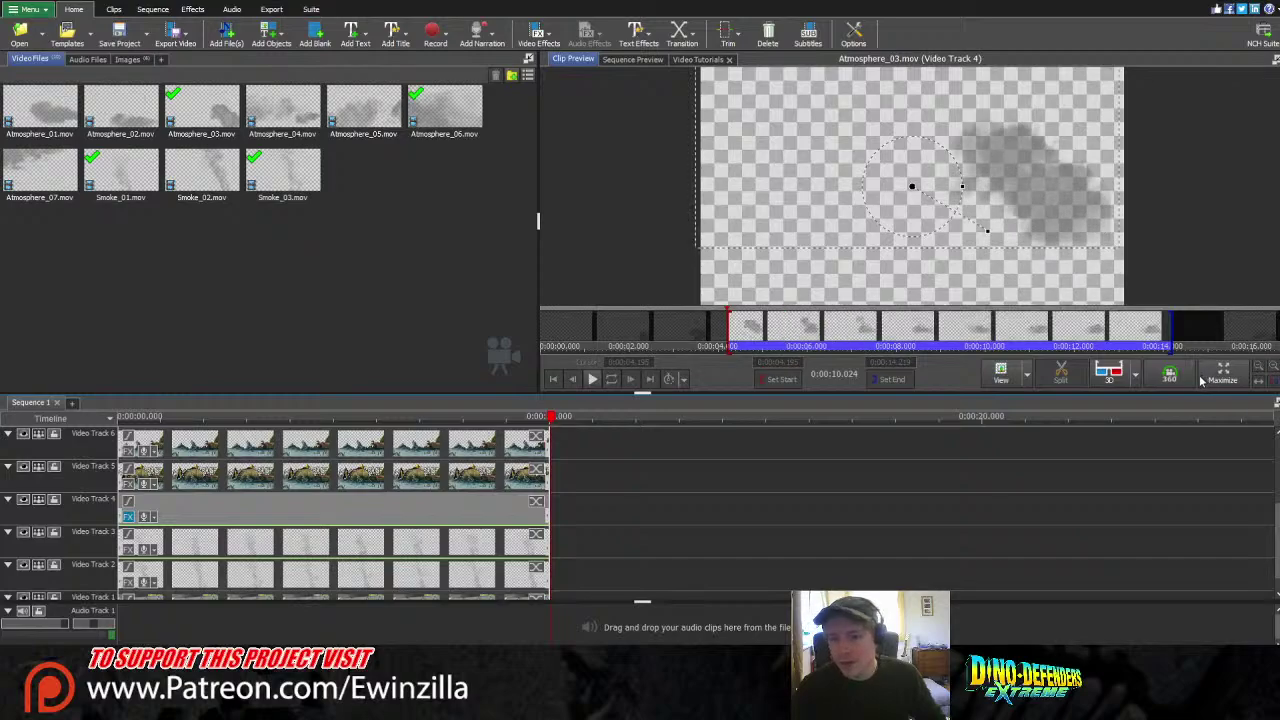
{"action": "left_click_drag", "start_coordinate": [174, 420], "coordinate": [115, 397]}
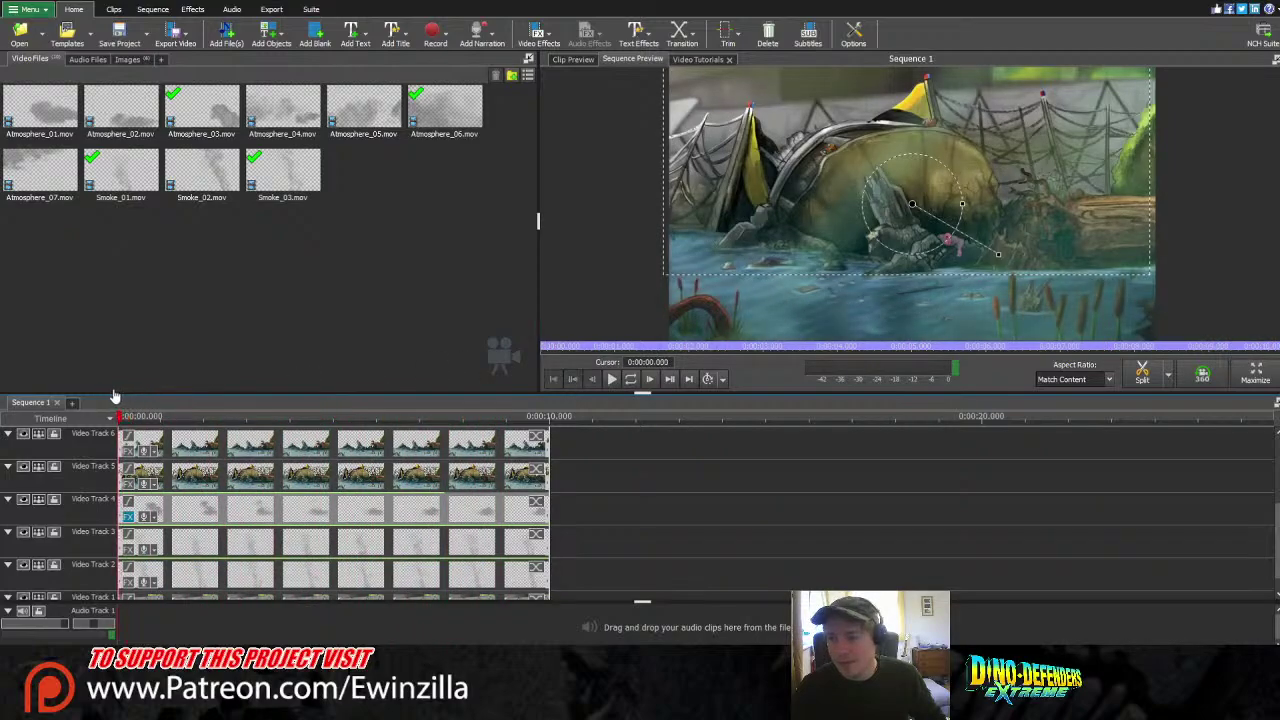
Select all layered clips in the sequence and delete them from the timeline
{"action": "left_click", "coordinate": [271, 10]}
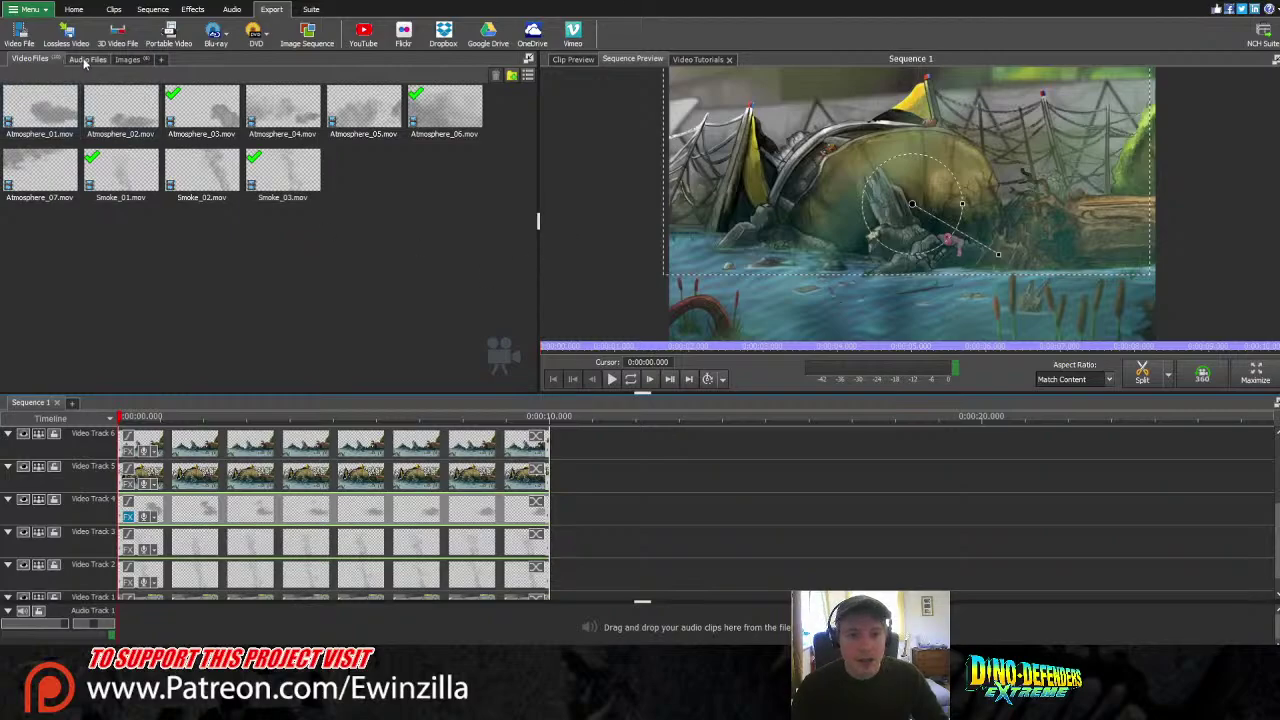
{"action": "left_click", "coordinate": [74, 9]}
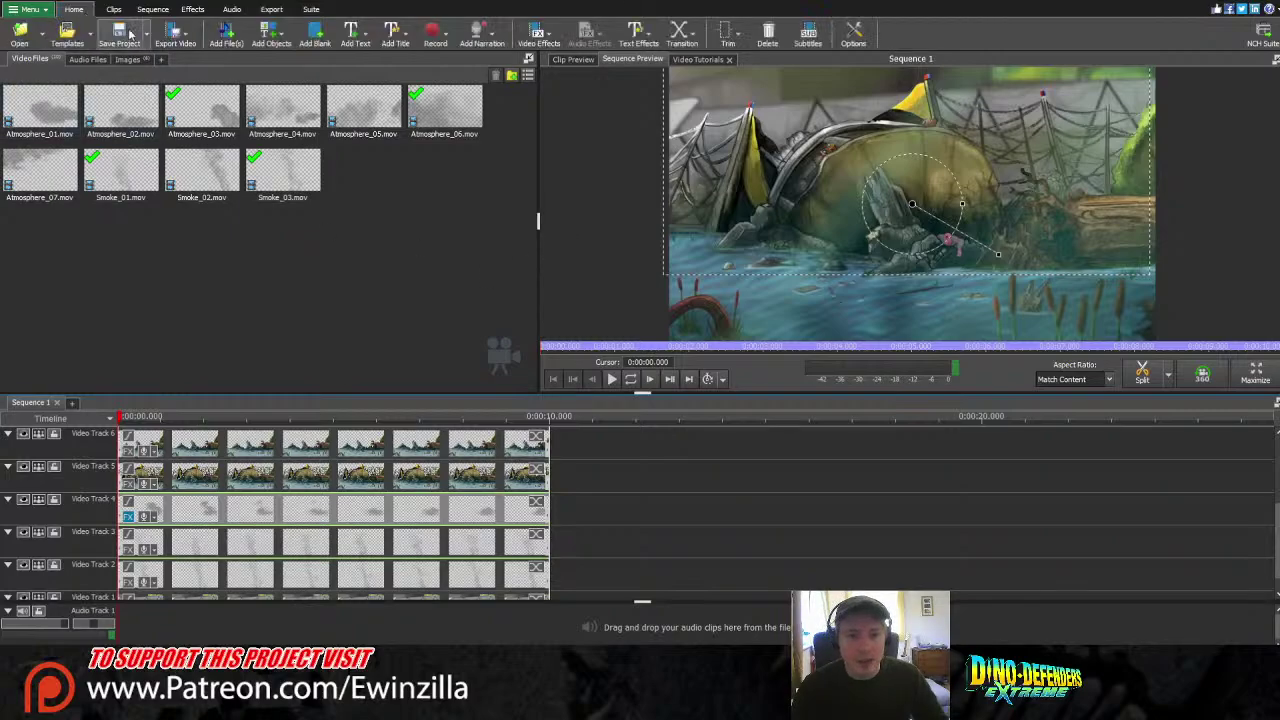
{"action": "left_click", "coordinate": [372, 470]}
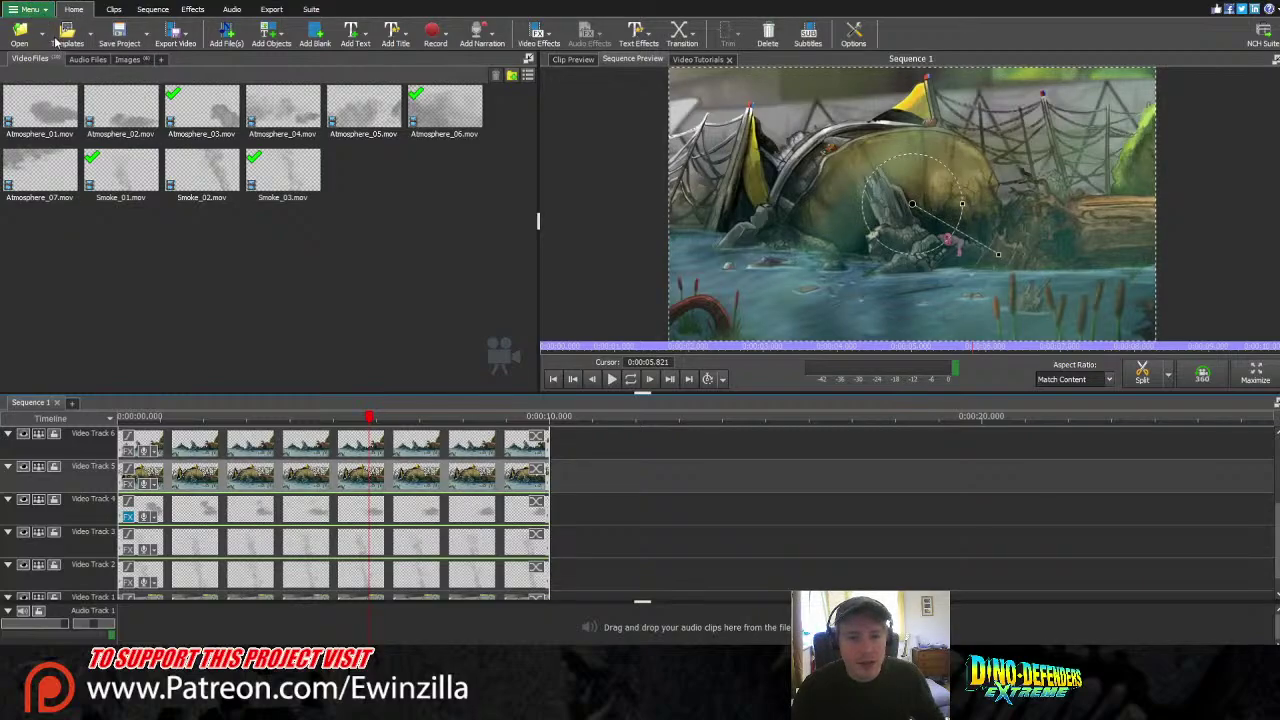
{"action": "key", "text": "ctrl+a"}
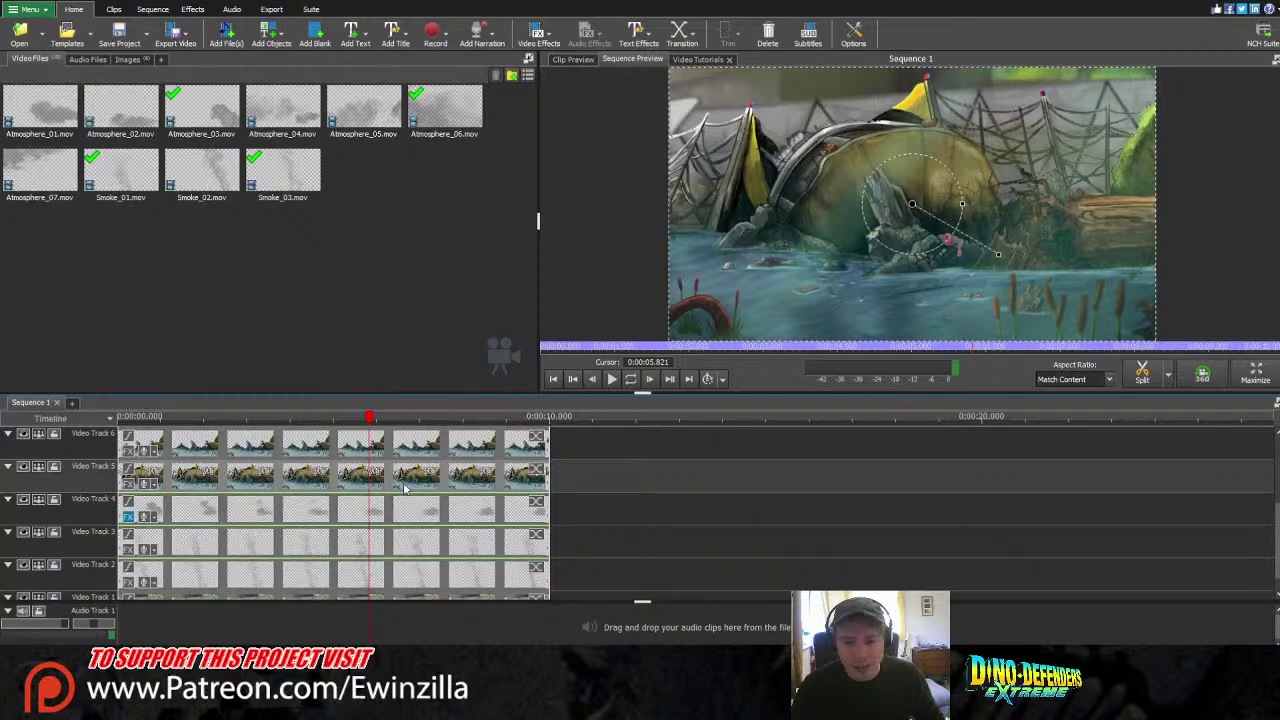
{"action": "key", "text": "Delete"}
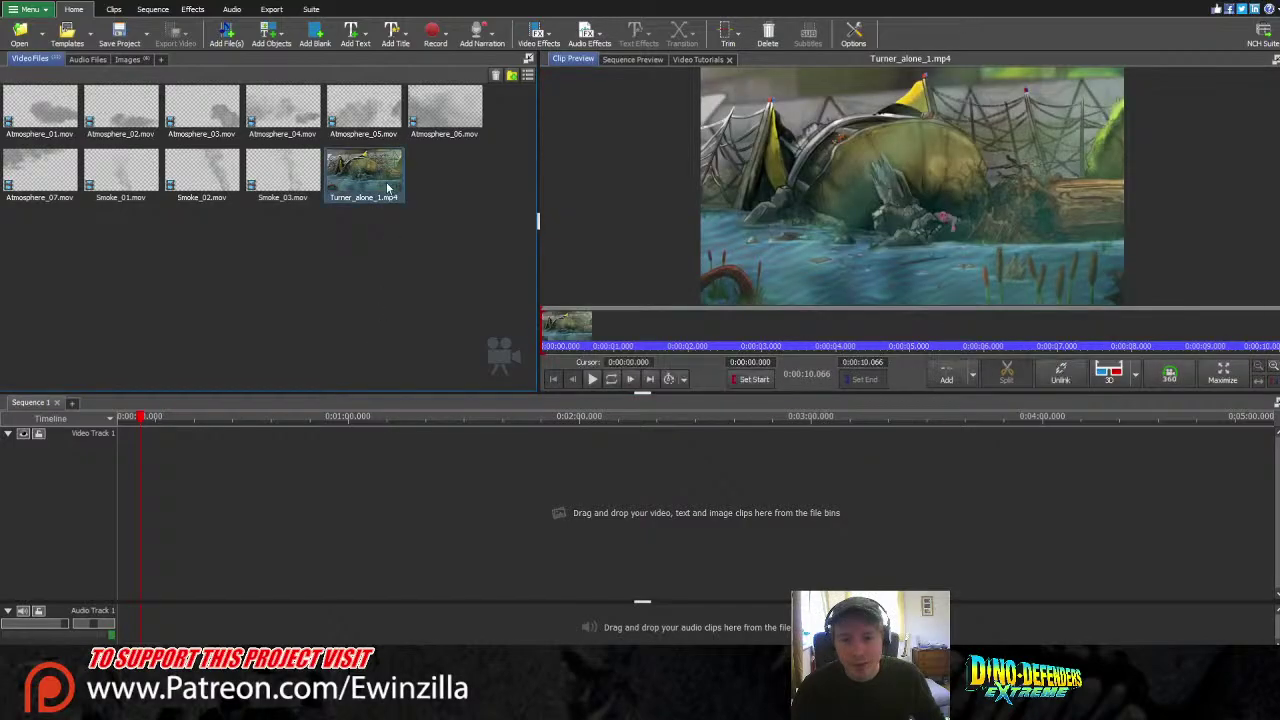
Place the rendered Turner_alone_1.mp4 at the start of Video Track 1 and play it back
{"action": "mouse_move", "coordinate": [374, 495]}
{"action": "left_mouse_down"}
{"action": "mouse_move", "coordinate": [142, 485]}
{"action": "mouse_move", "coordinate": [128, 525]}
{"action": "left_mouse_up"}
{"action": "left_click_drag", "start_coordinate": [127, 420], "coordinate": [100, 425]}
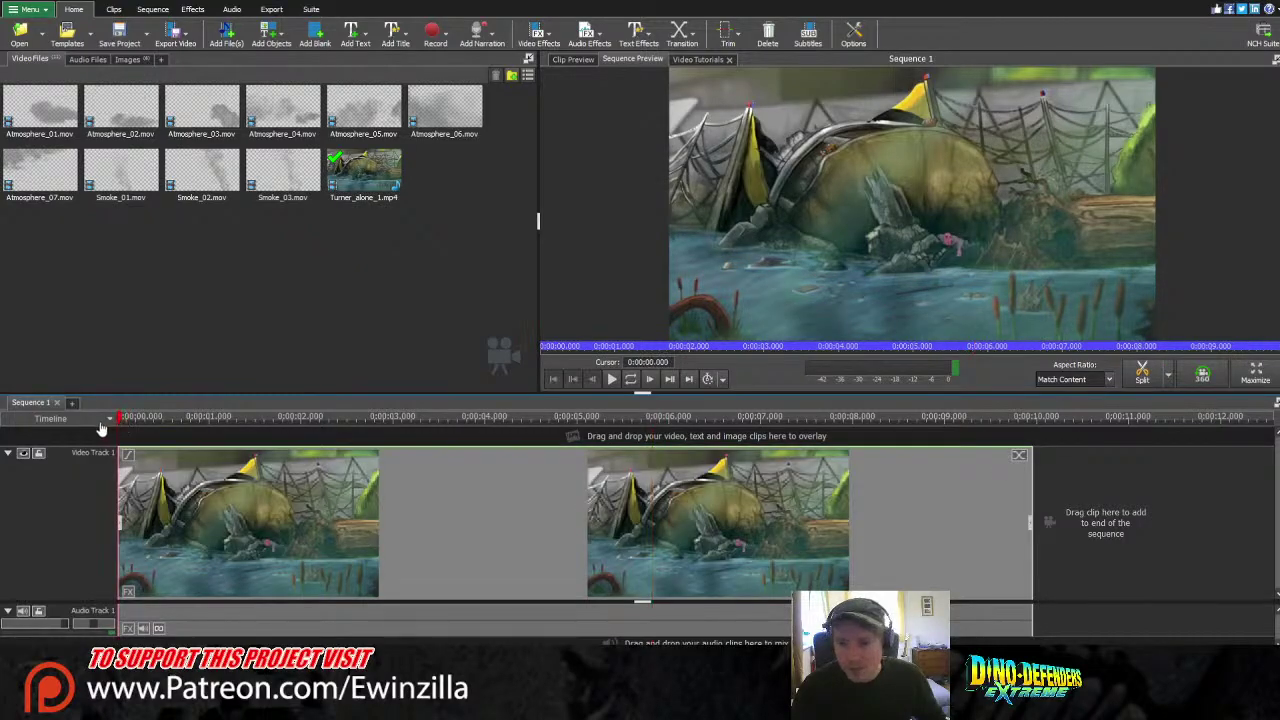
{"action": "left_click", "coordinate": [612, 380]}
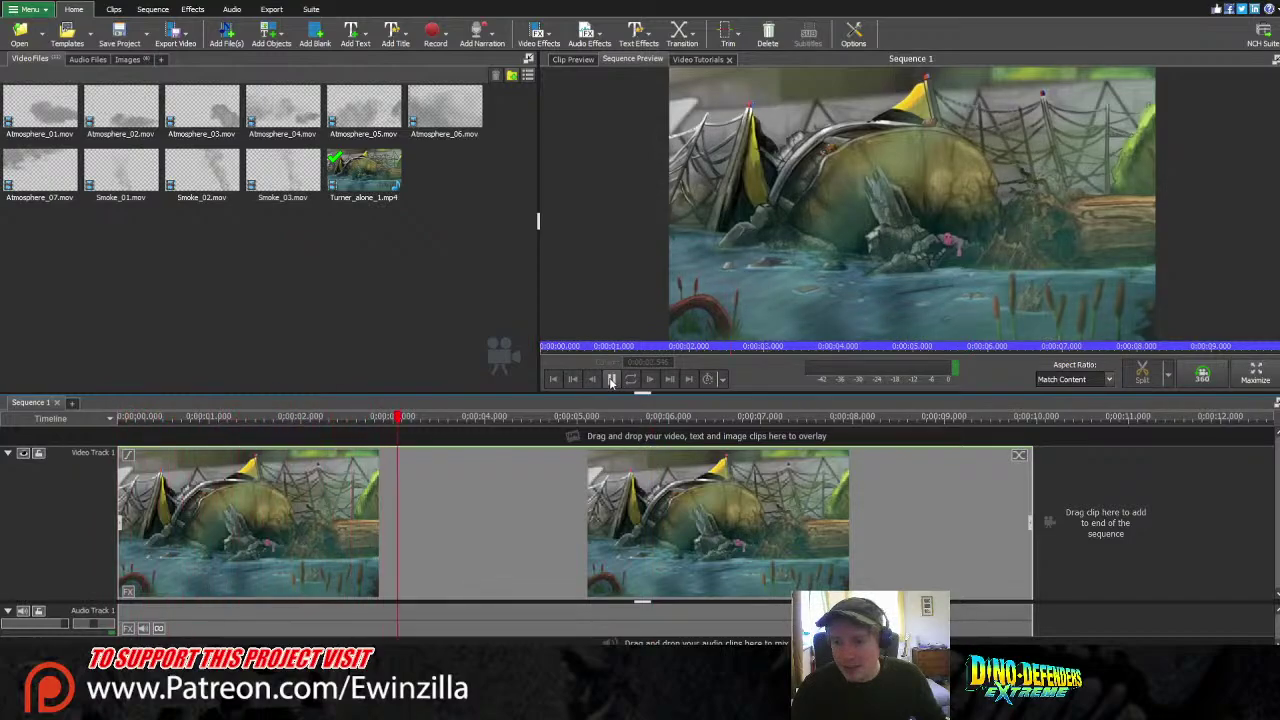
{"action": "left_click", "coordinate": [612, 380]}
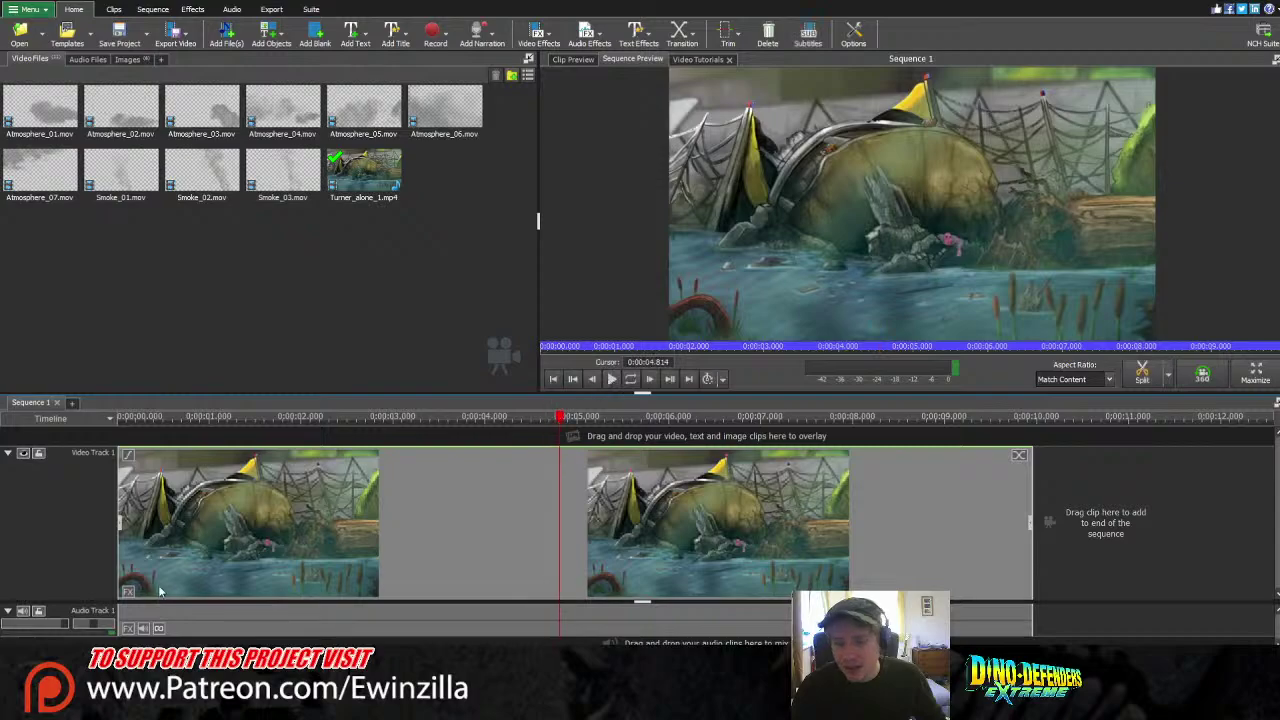
Apply video effects to Turner_alone_1.mp4 for a brighter, higher-contrast look and check the sequence from its start
{"action": "left_click", "coordinate": [128, 594]}
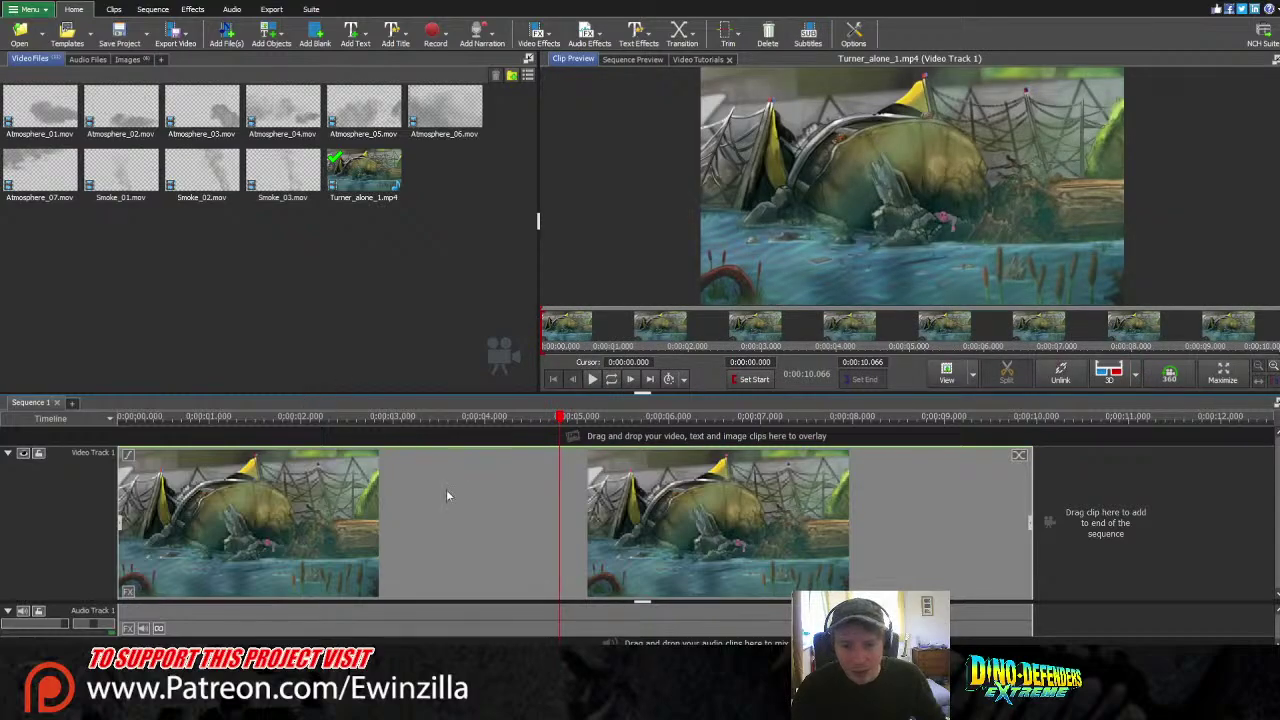
{"action": "left_click", "coordinate": [386, 521]}
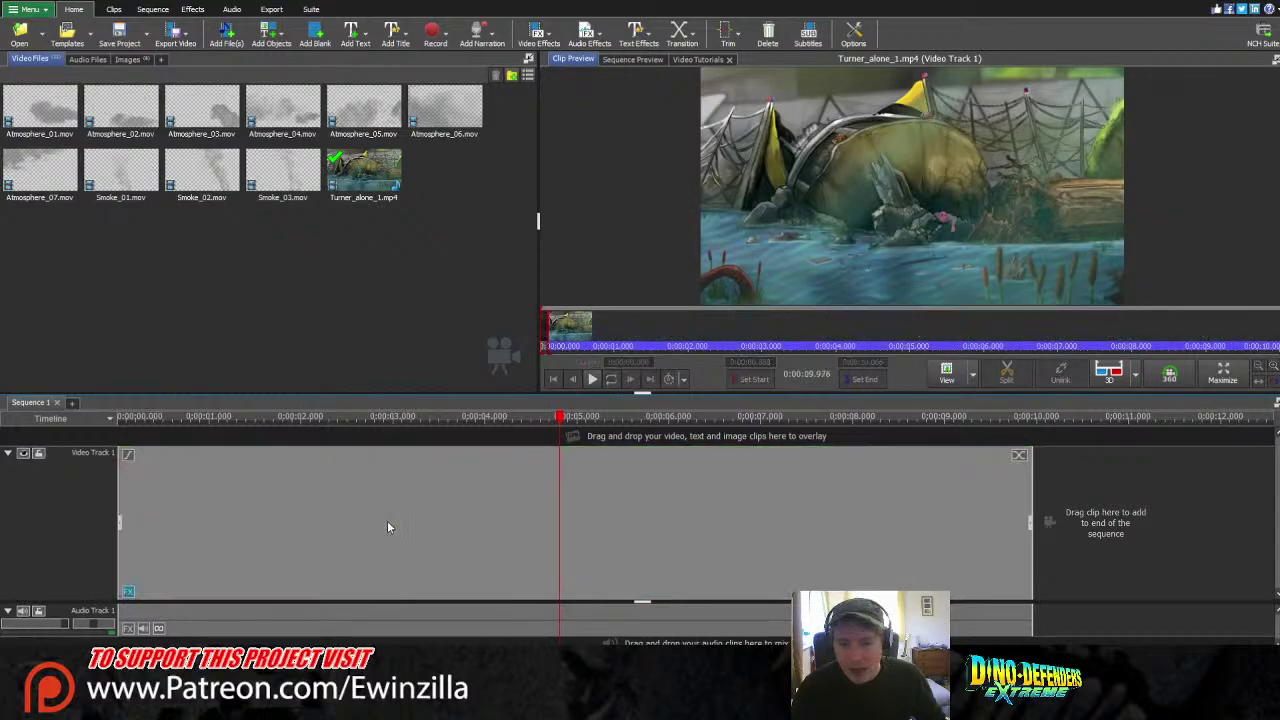
{"action": "key", "text": "ctrl+v"}
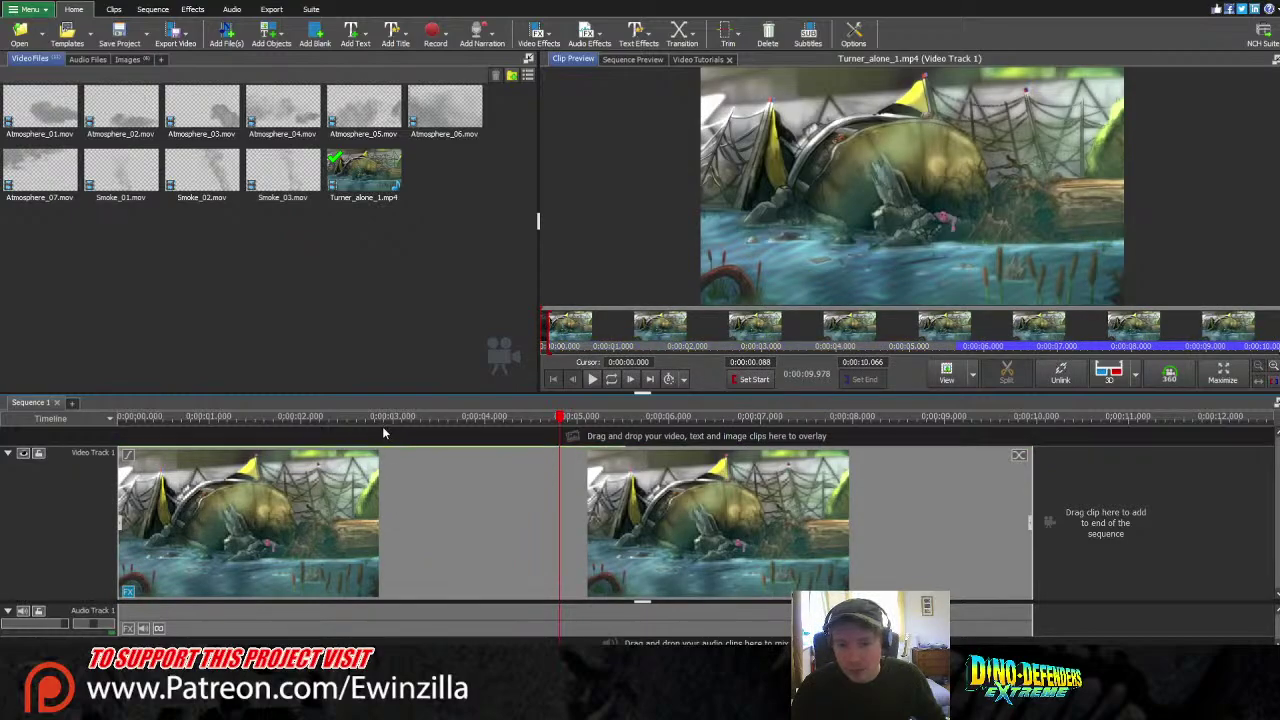
{"action": "key", "text": "ctrl+z"}
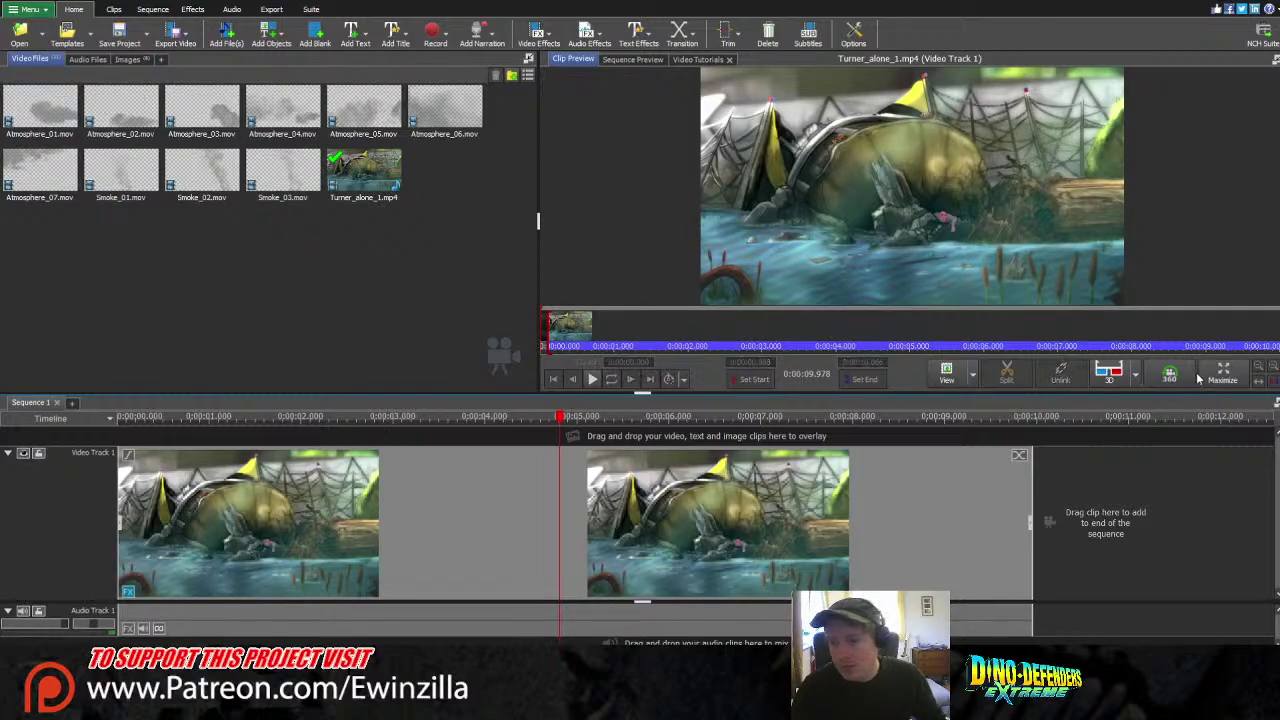
{"action": "left_click", "coordinate": [138, 421]}
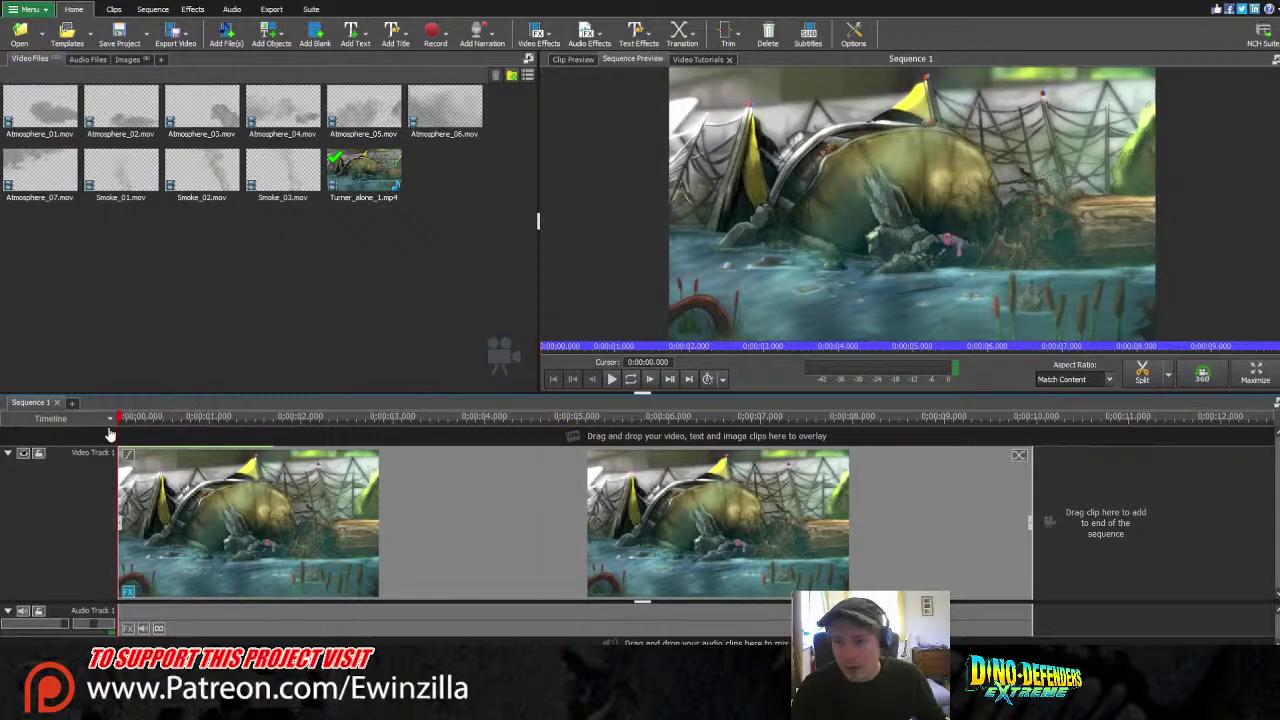
{"action": "left_click_drag", "start_coordinate": [138, 425], "coordinate": [63, 414]}
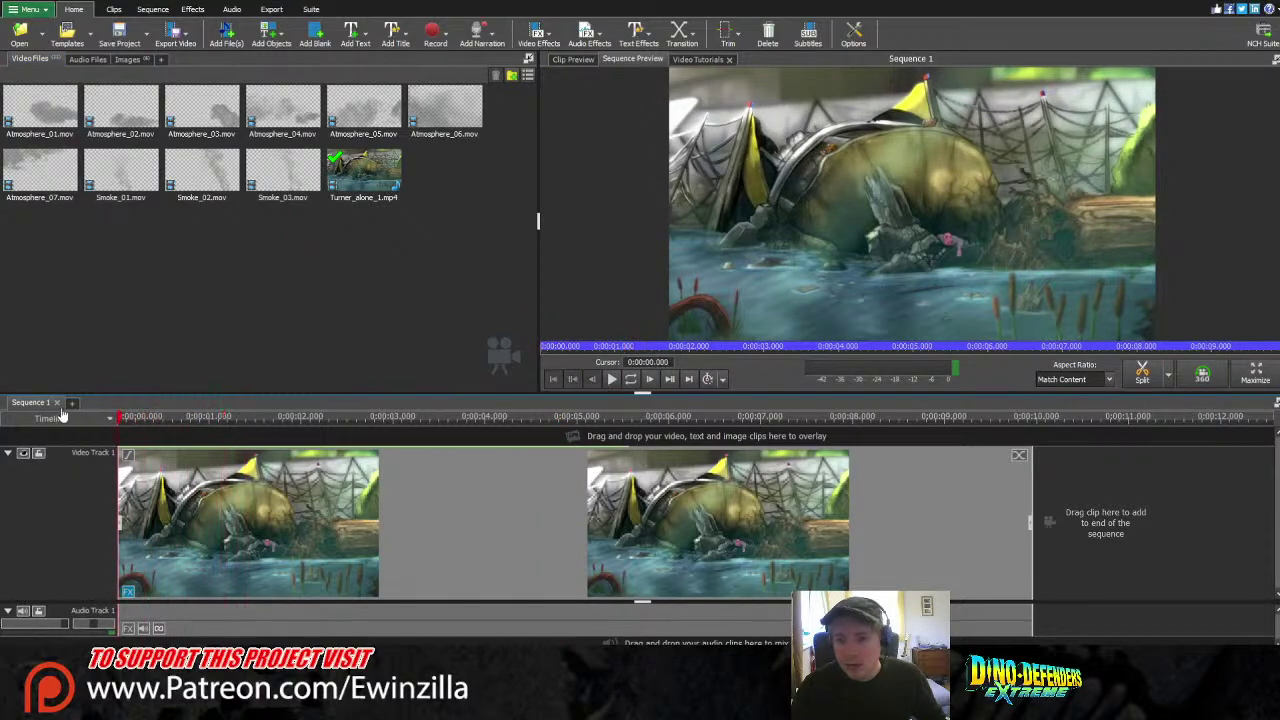
Import Frame_Edge.png, place it at the start of a new Video Track 2, and extend it to the end of Turner_alone_1.mp4
{"action": "left_click", "coordinate": [129, 60]}
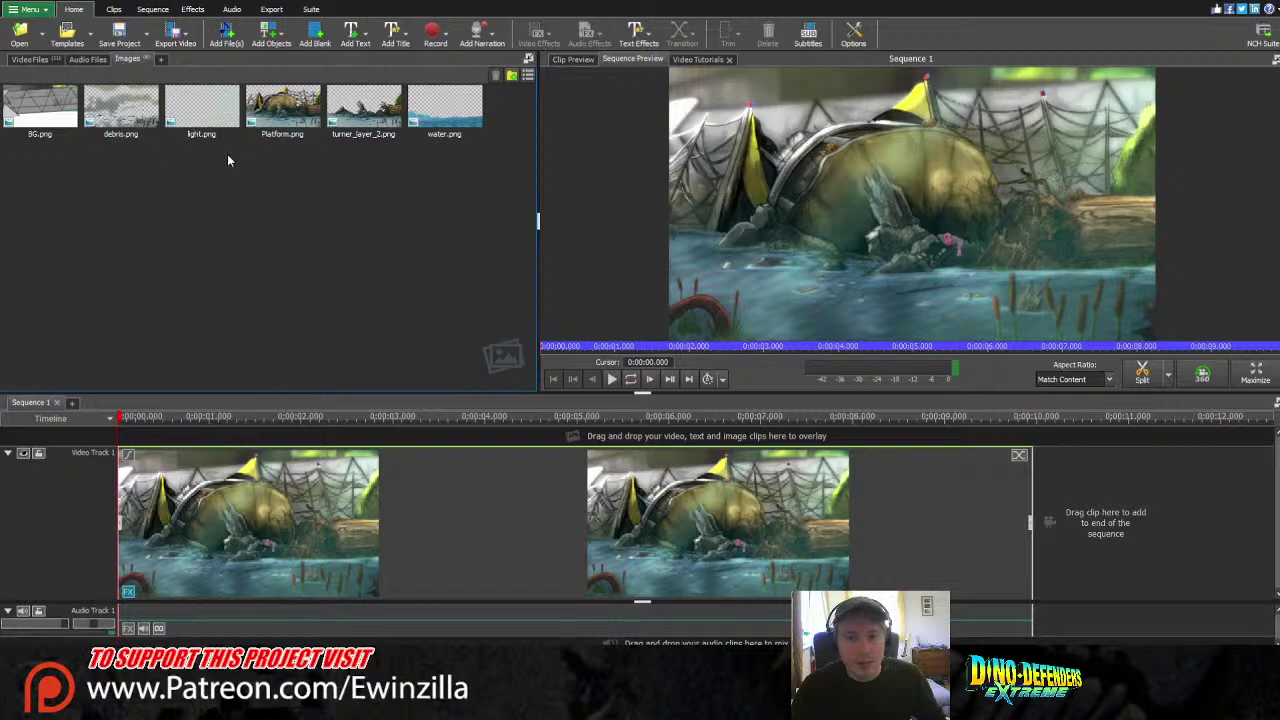
{"action": "left_click", "coordinate": [48, 61]}
{"action": "left_click", "coordinate": [127, 59]}
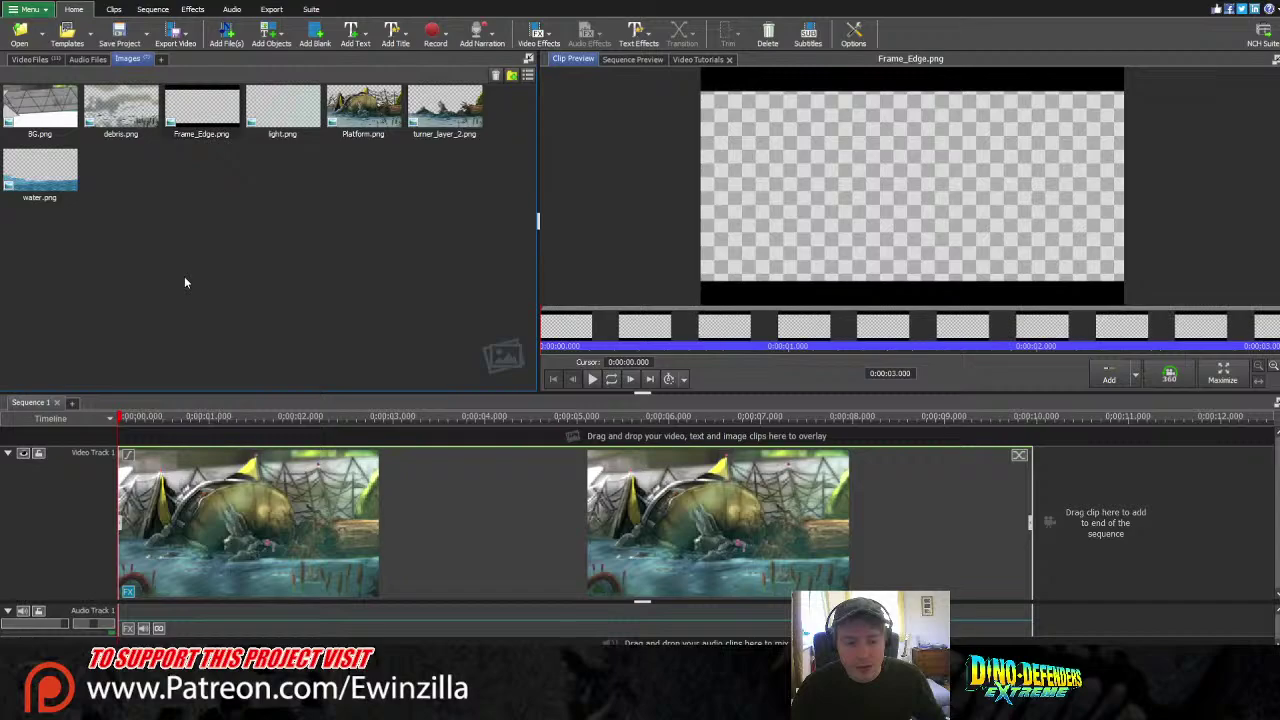
{"action": "left_click_drag", "start_coordinate": [205, 118], "coordinate": [342, 433]}
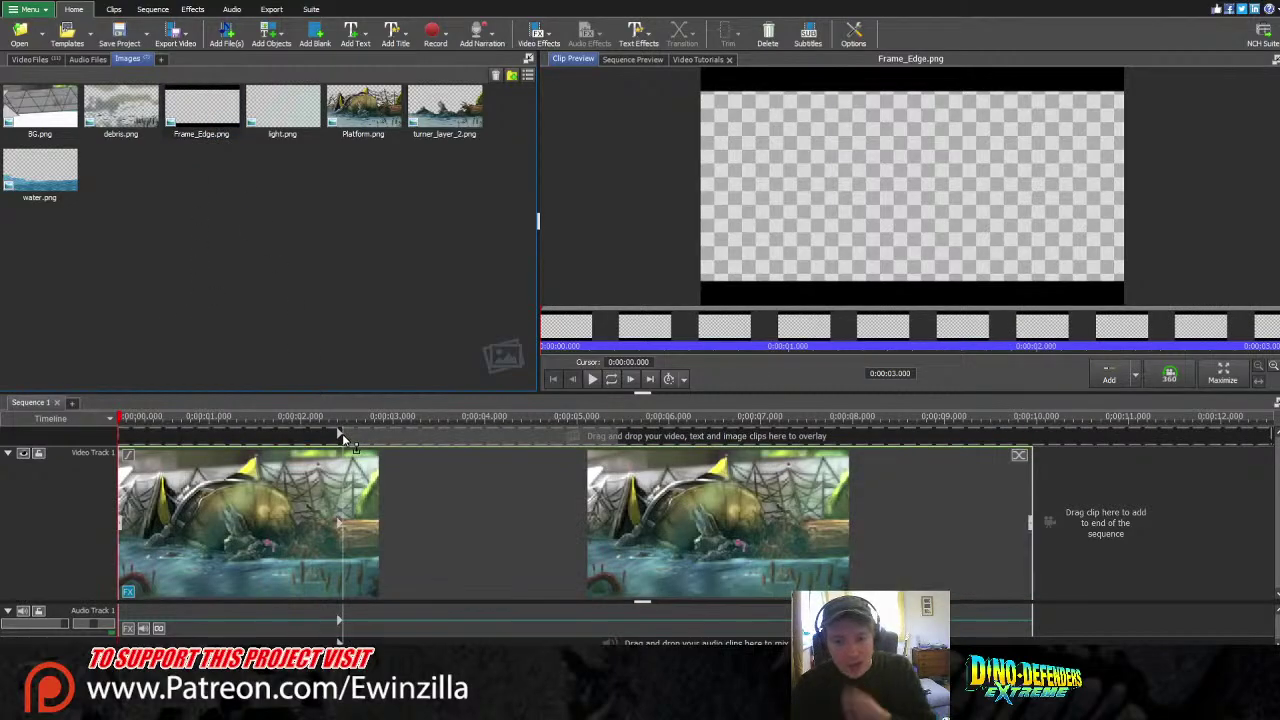
{"action": "left_click_drag", "start_coordinate": [266, 558], "coordinate": [249, 558]}
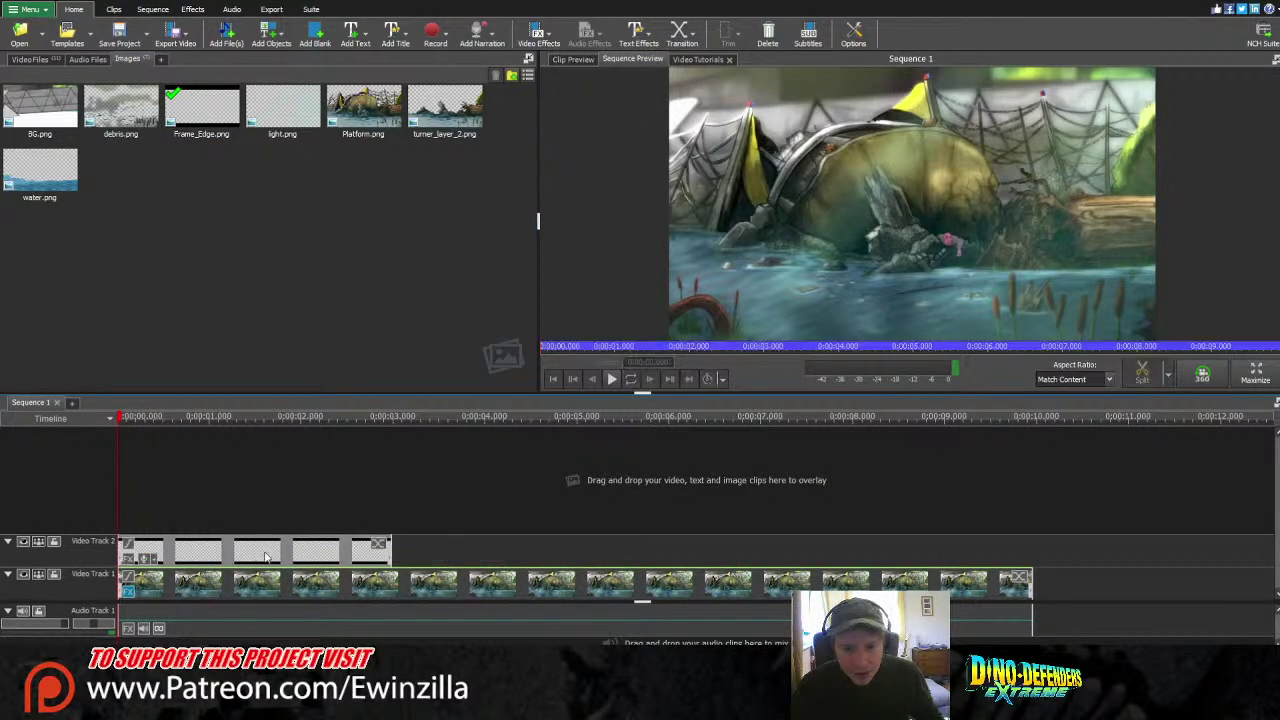
{"action": "left_click_drag", "start_coordinate": [397, 553], "coordinate": [1037, 554]}
{"action": "left_click", "coordinate": [127, 558]}
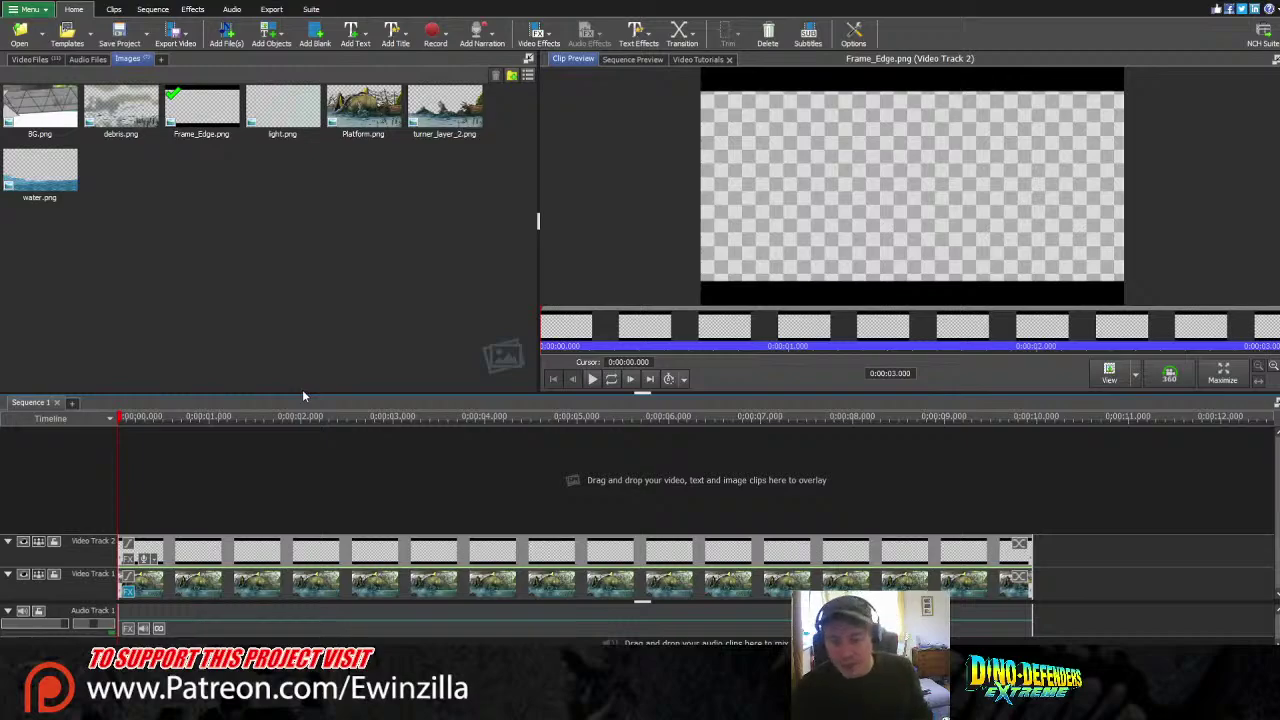
Enlarge the effect's framing rectangle on Turner_alone_1.mp4 to nearly the whole picture, preview the clip, and shift the rectangle slightly toward the lower-right corner
{"action": "left_click", "coordinate": [521, 459]}
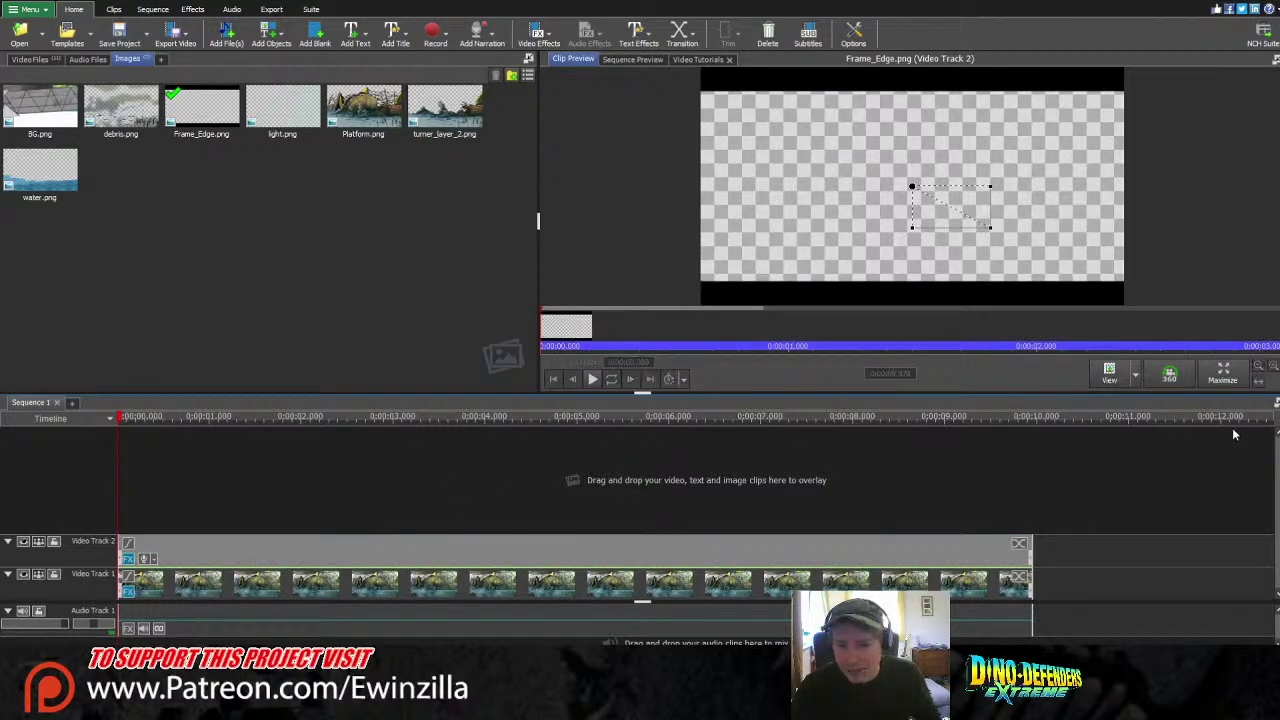
{"action": "left_click_drag", "start_coordinate": [150, 436], "coordinate": [118, 438]}
{"action": "left_click", "coordinate": [150, 593]}
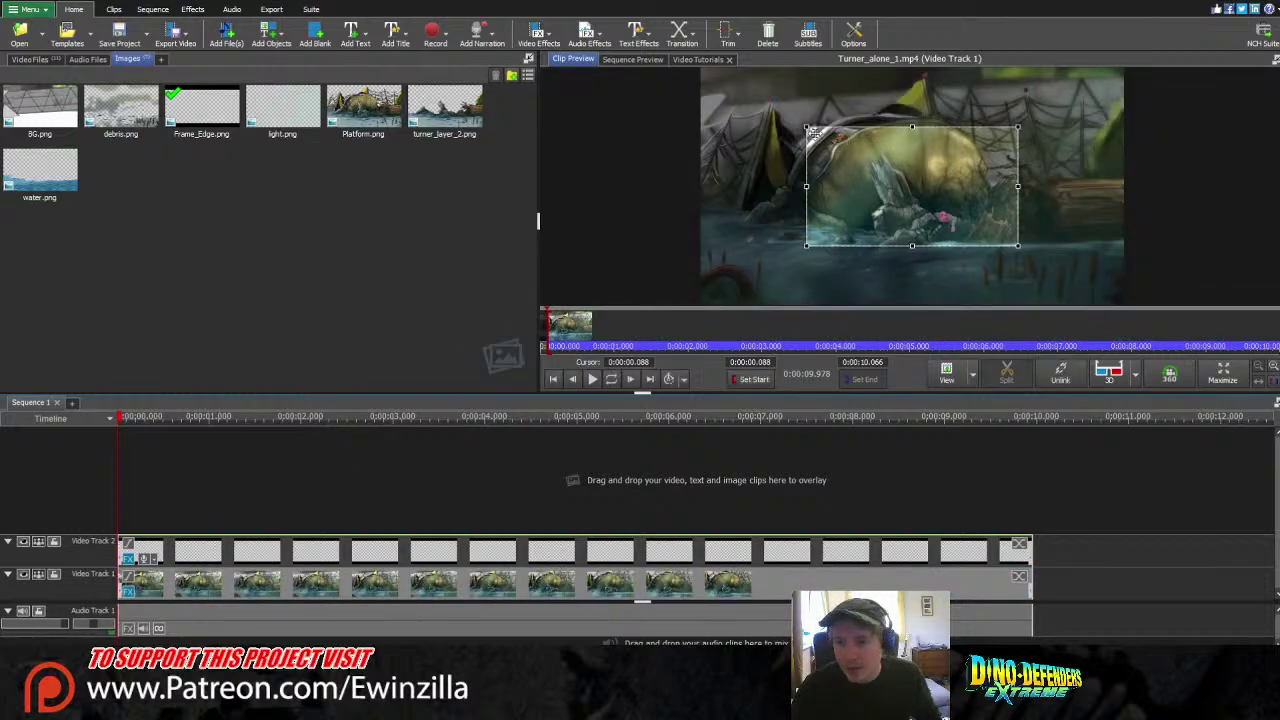
{"action": "left_click_drag", "start_coordinate": [808, 127], "coordinate": [696, 70]}
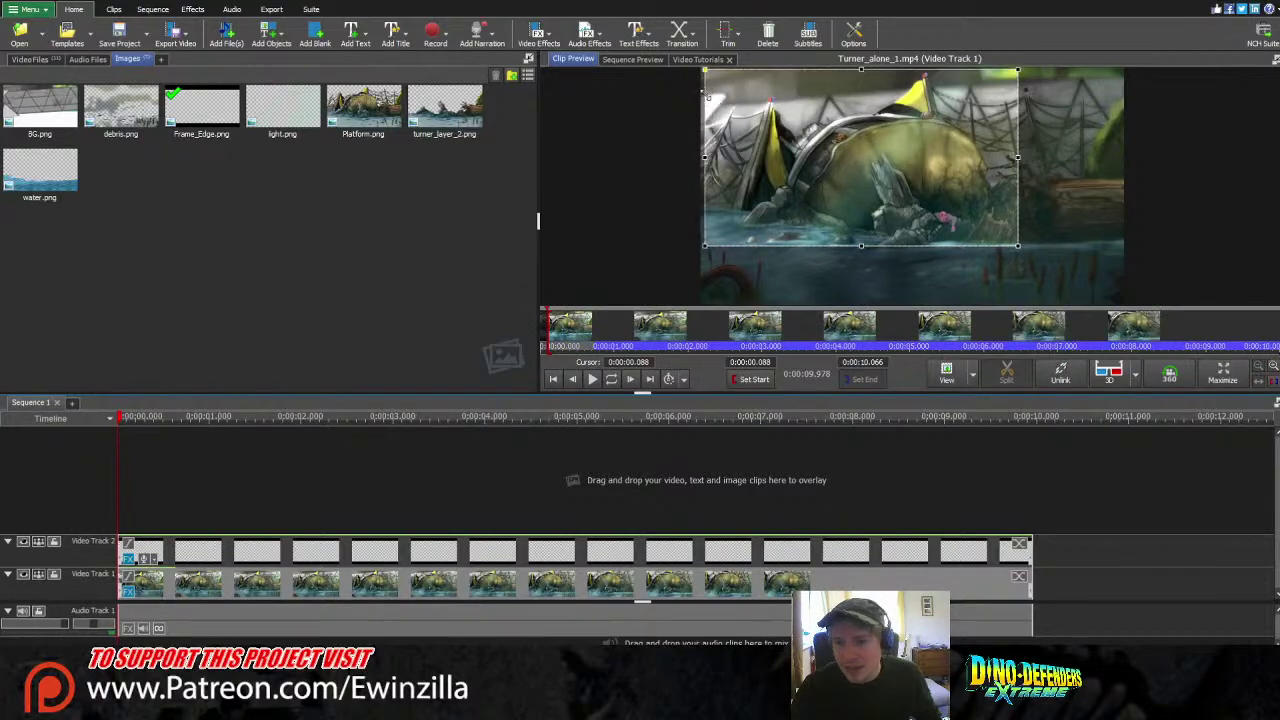
{"action": "left_click", "coordinate": [1026, 257]}
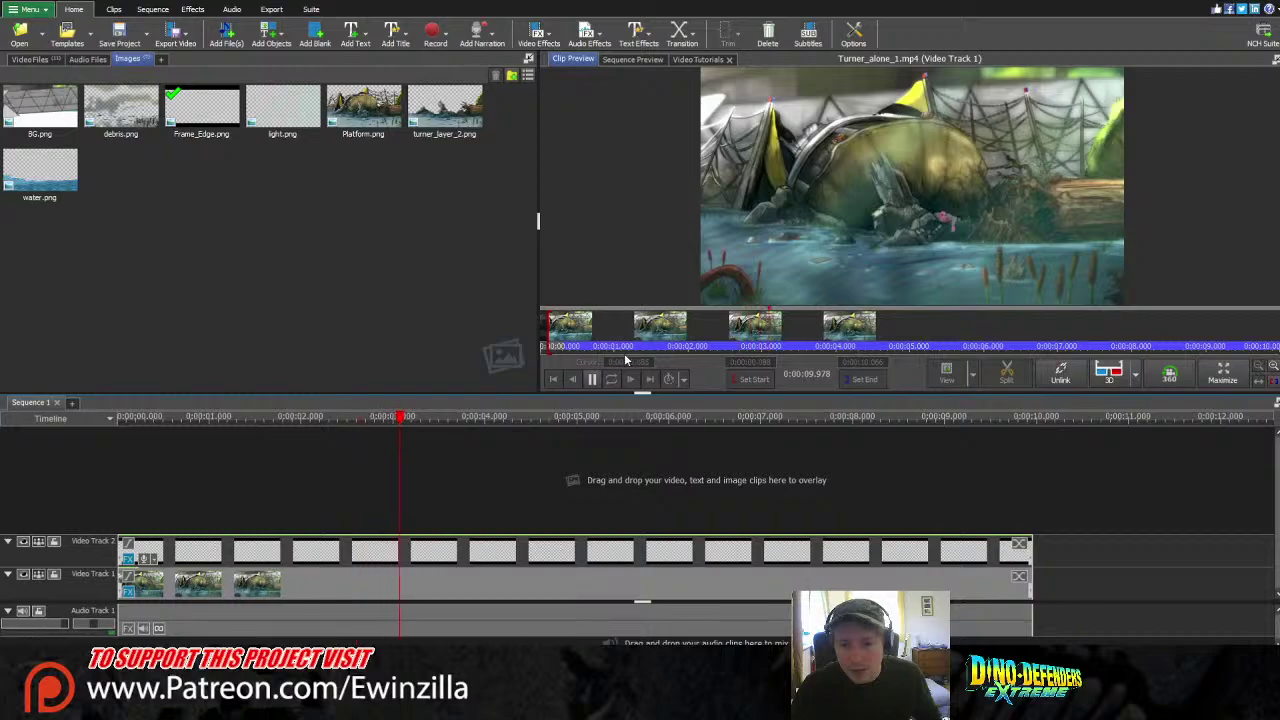
{"action": "left_click", "coordinate": [598, 383]}
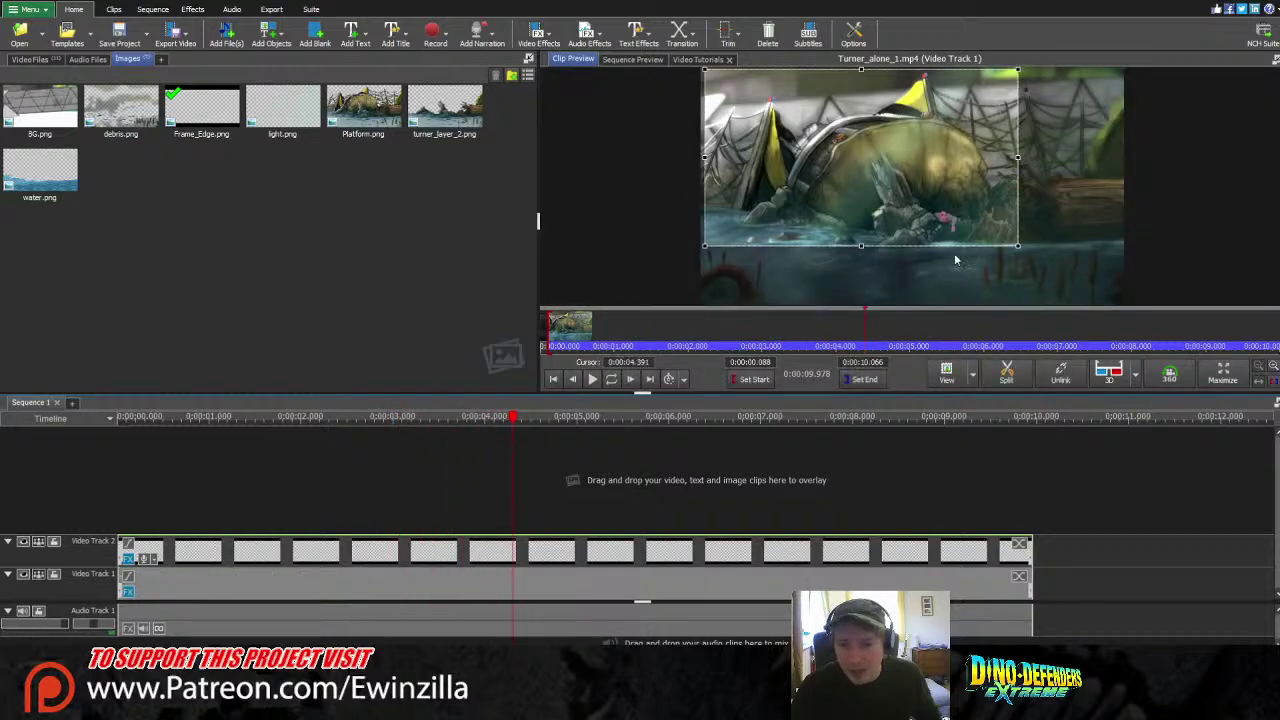
{"action": "mouse_move", "coordinate": [1035, 258]}
{"action": "left_click_drag", "start_coordinate": [1033, 259], "coordinate": [1079, 291]}
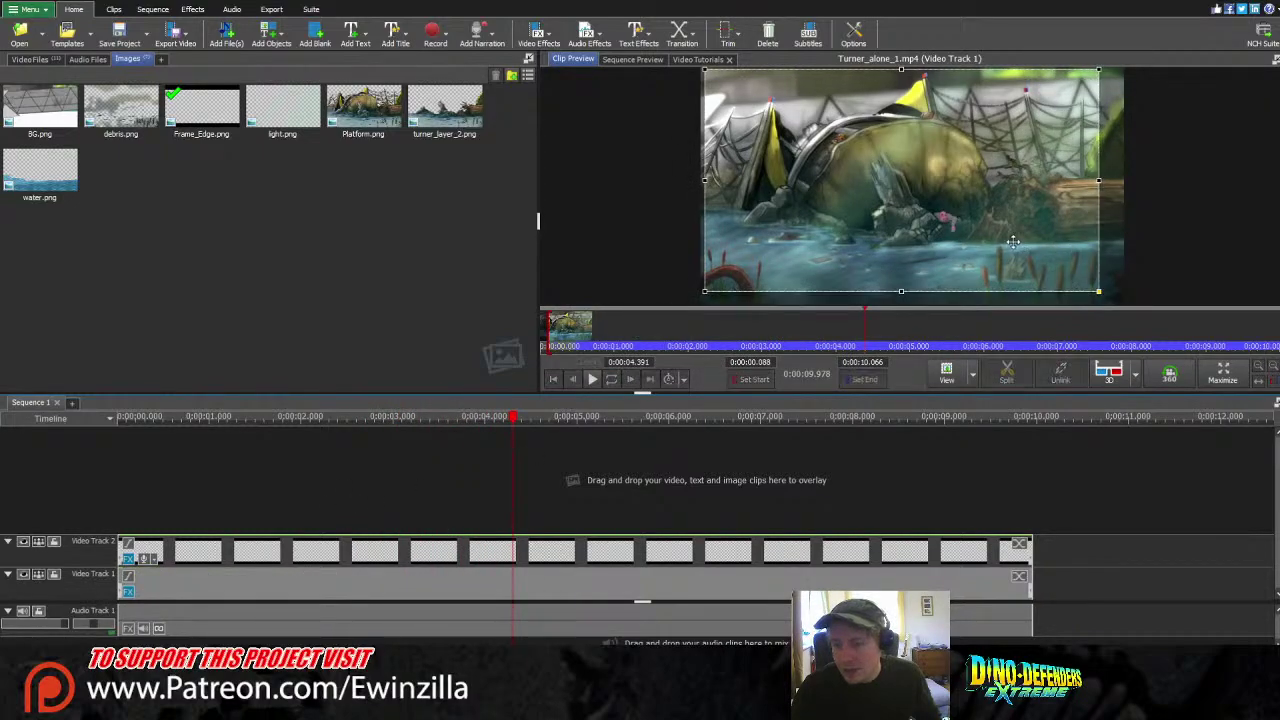
{"action": "left_click_drag", "start_coordinate": [1013, 242], "coordinate": [1037, 252]}
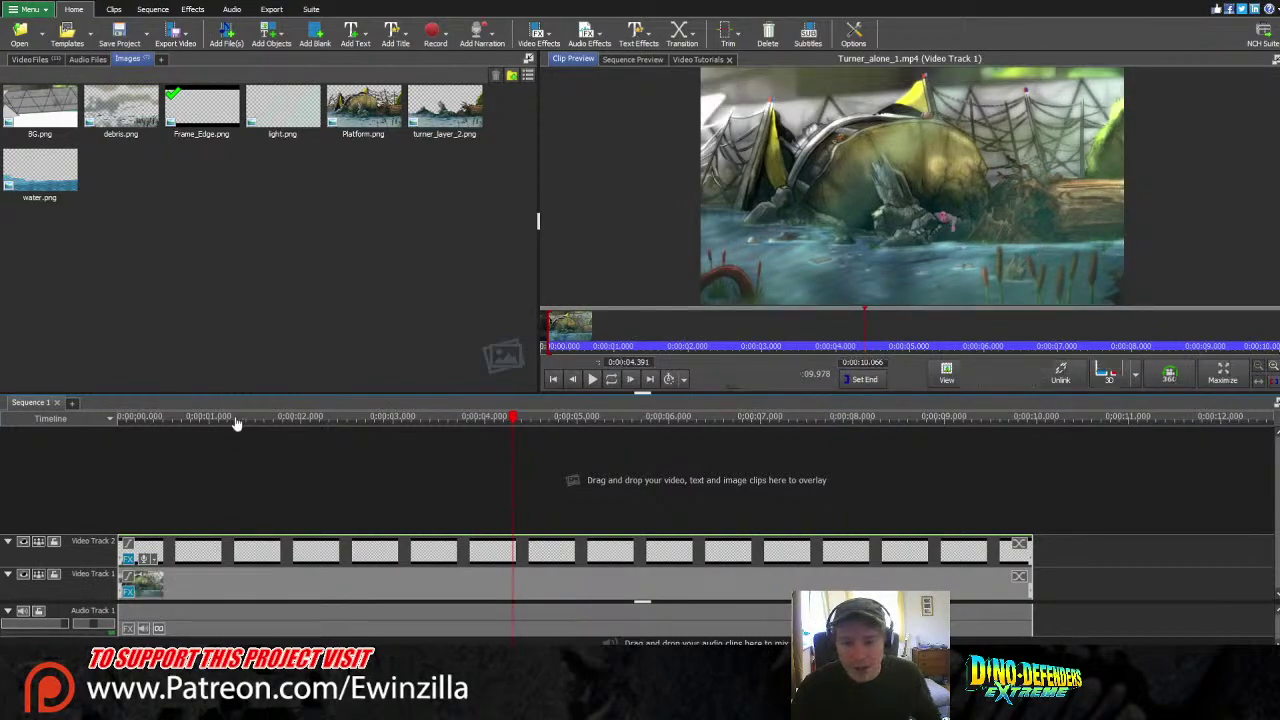
Return the sequence preview to 0:00:00.000 and show the export options
{"action": "left_click", "coordinate": [147, 418]}
{"action": "left_click_drag", "start_coordinate": [171, 436], "coordinate": [118, 425]}
{"action": "left_click", "coordinate": [271, 9]}
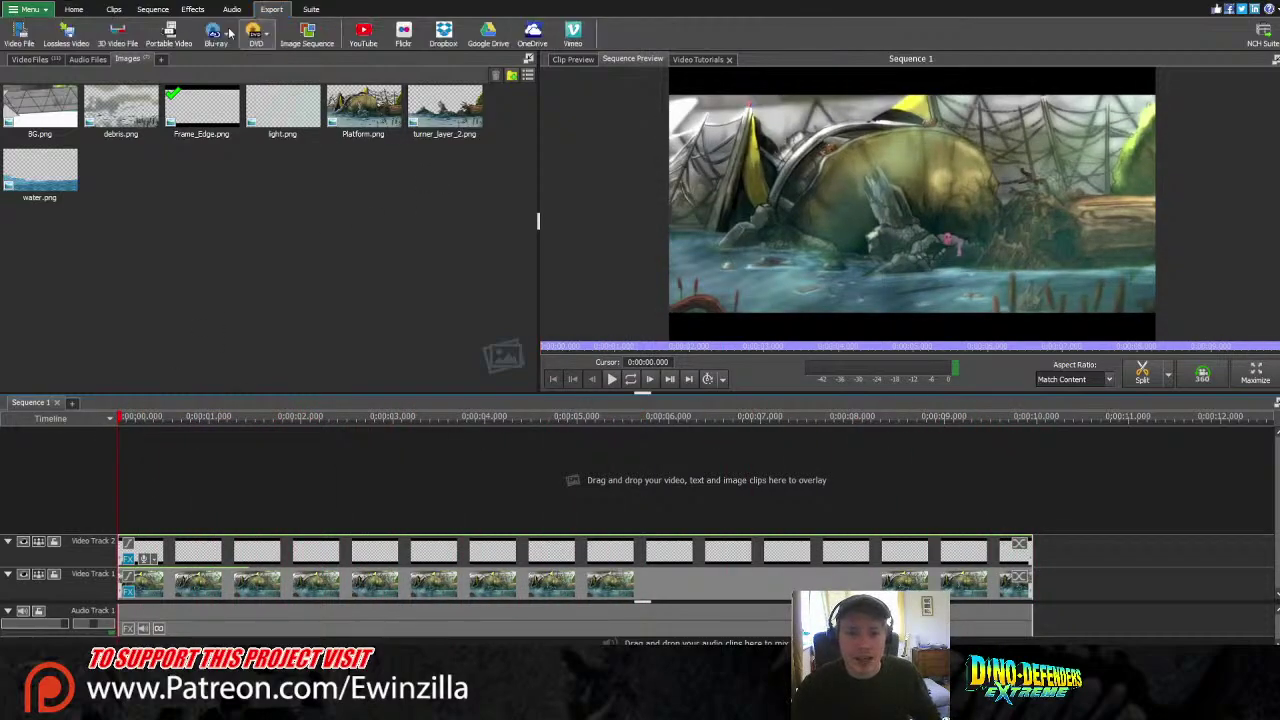